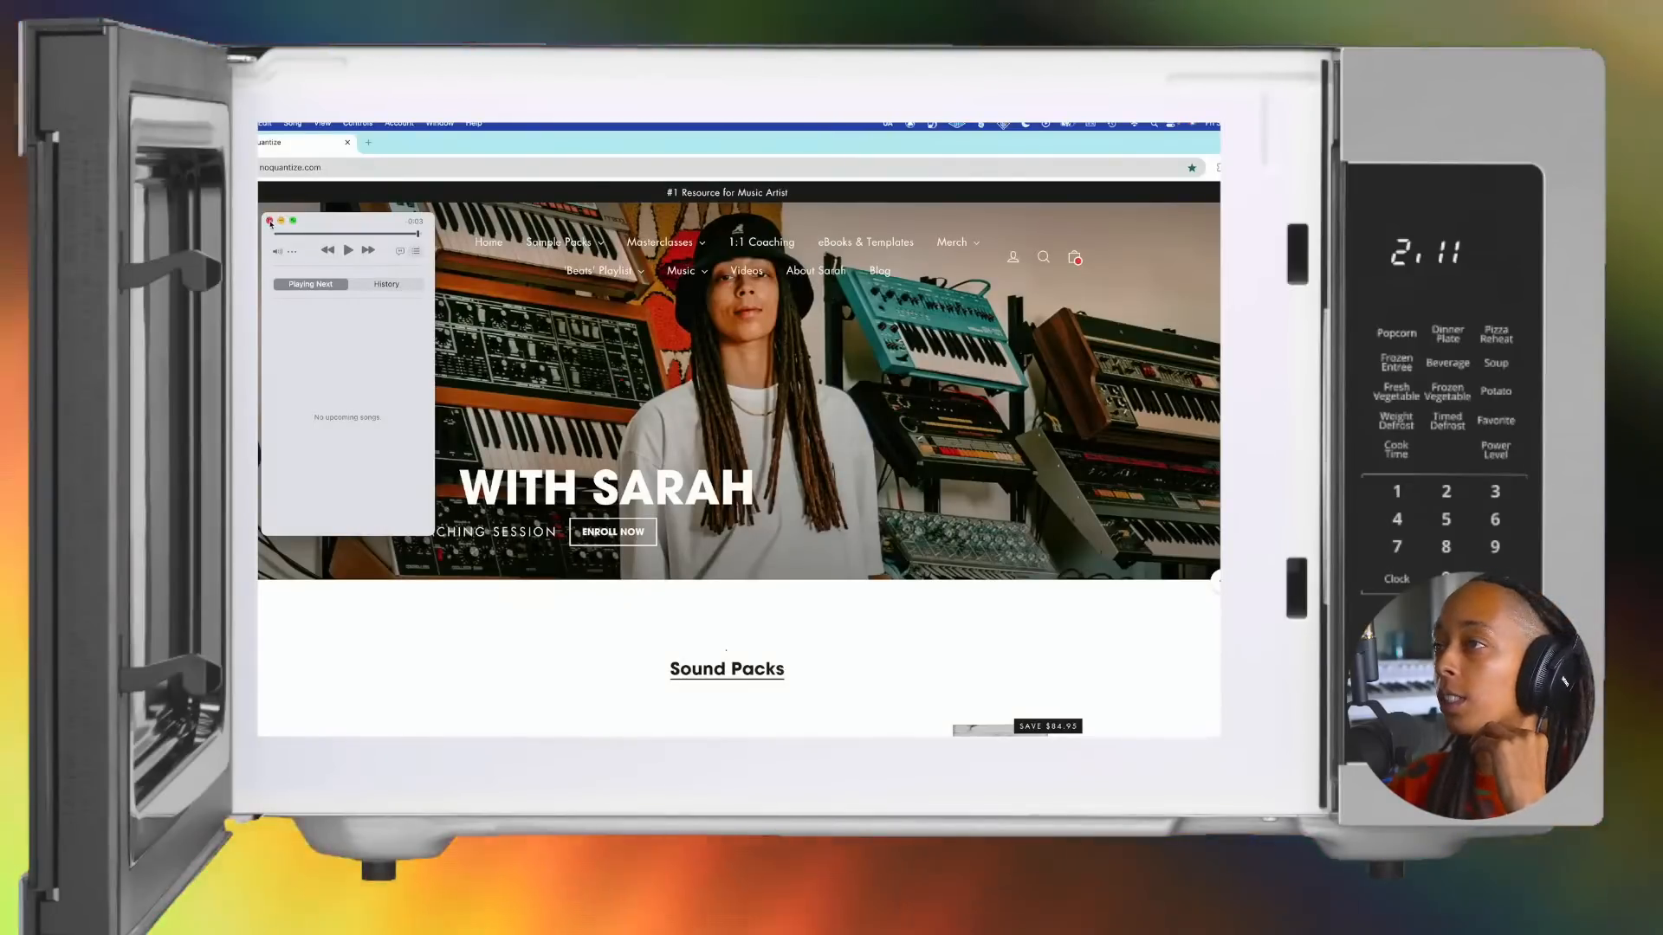
Step: Close the music player window and load the noquantize.com homepage
{"action": "left_click", "coordinate": [270, 220]}
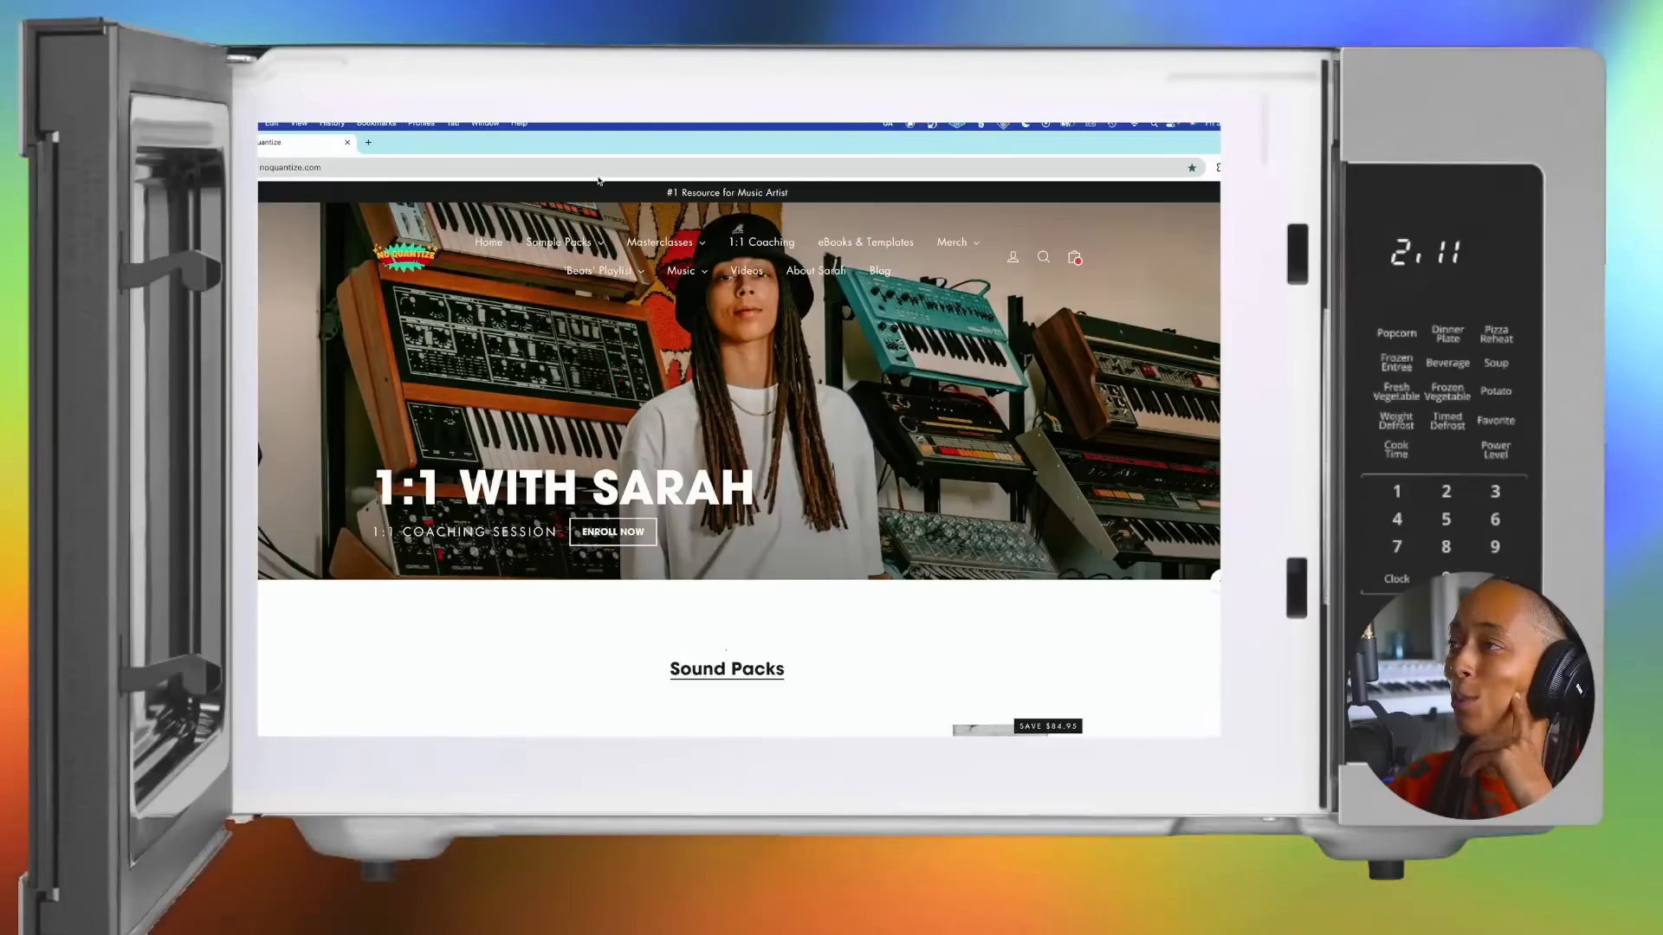
{"action": "left_click", "coordinate": [594, 169]}
{"action": "key", "text": "Return"}
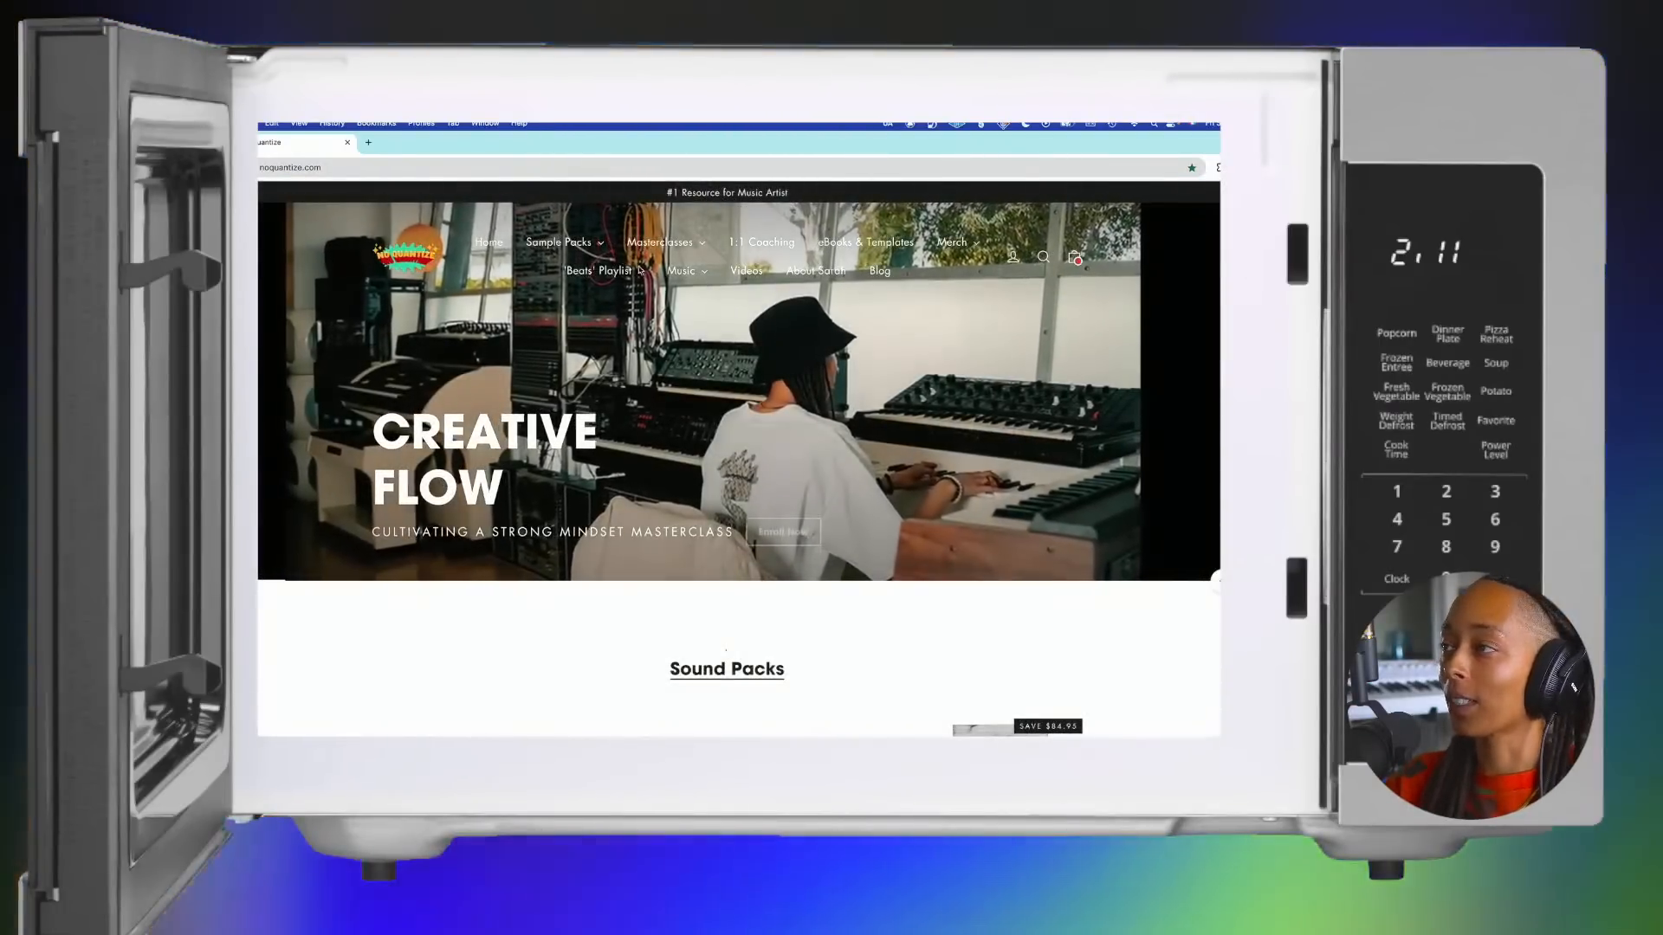
Step: Look through the Sound Packs and Masterclasses sections of the homepage
{"action": "mouse_move", "coordinate": [606, 270]}
{"action": "scroll", "coordinate": [644, 279], "scroll_direction": "down", "scroll_amount": 1}
{"action": "scroll", "coordinate": [644, 279], "scroll_direction": "down", "scroll_amount": 4}
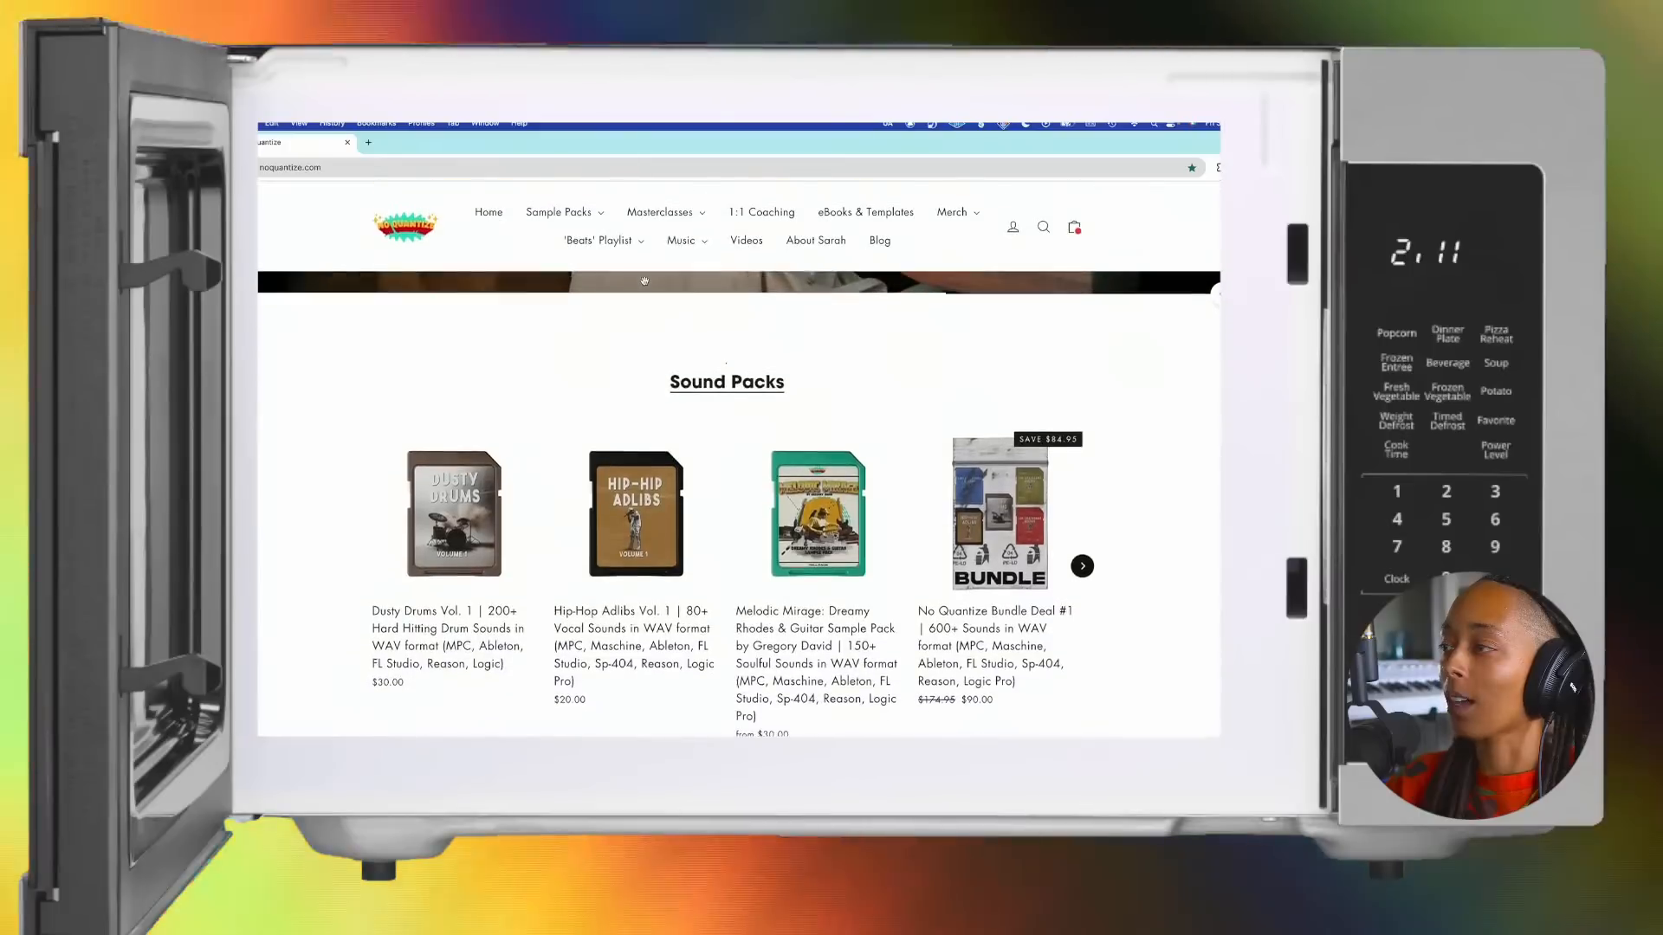
{"action": "scroll", "coordinate": [644, 285], "scroll_direction": "down", "scroll_amount": 1}
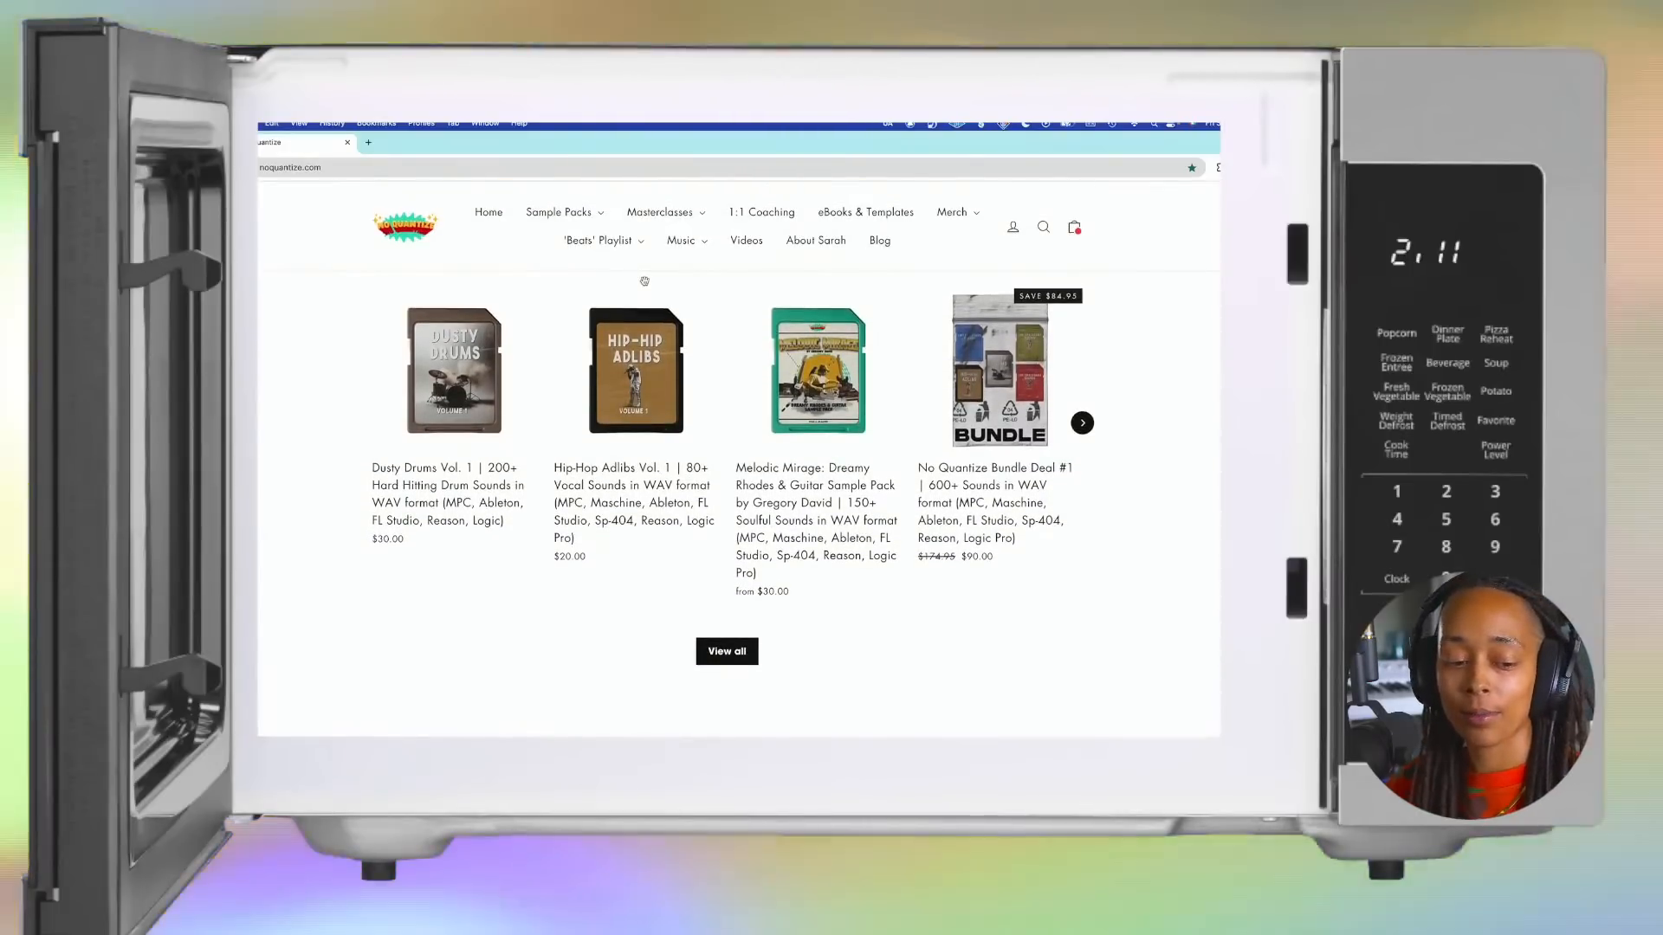
{"action": "scroll", "coordinate": [644, 280], "scroll_direction": "down", "scroll_amount": 4}
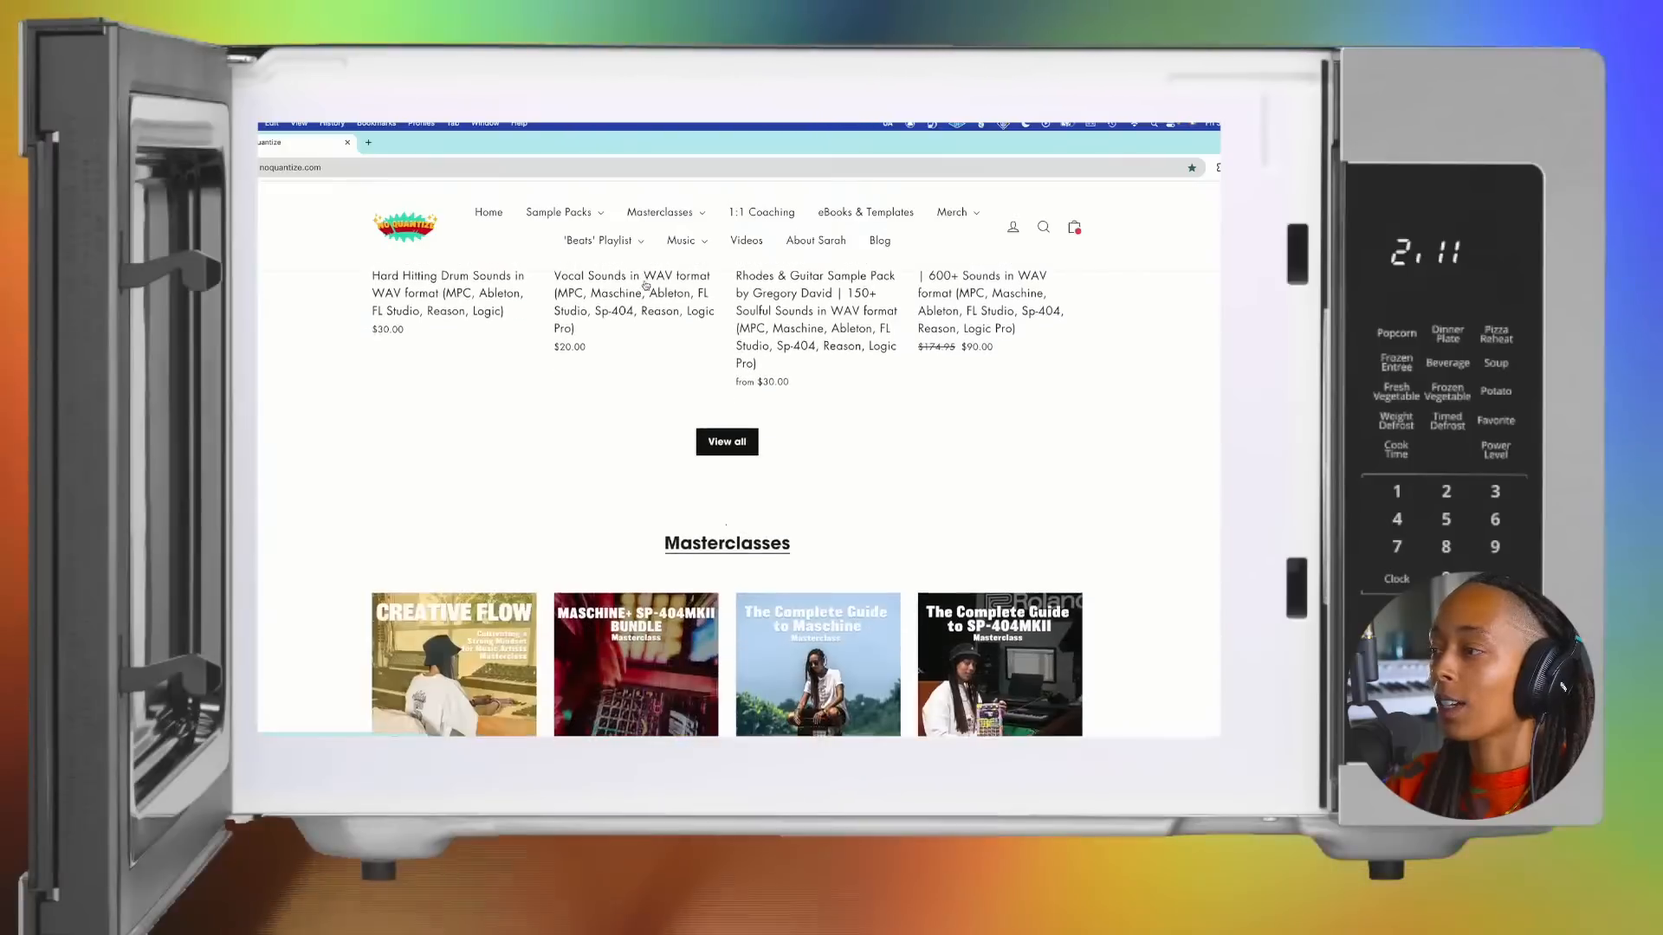
{"action": "scroll", "coordinate": [645, 284], "scroll_direction": "down", "scroll_amount": 1}
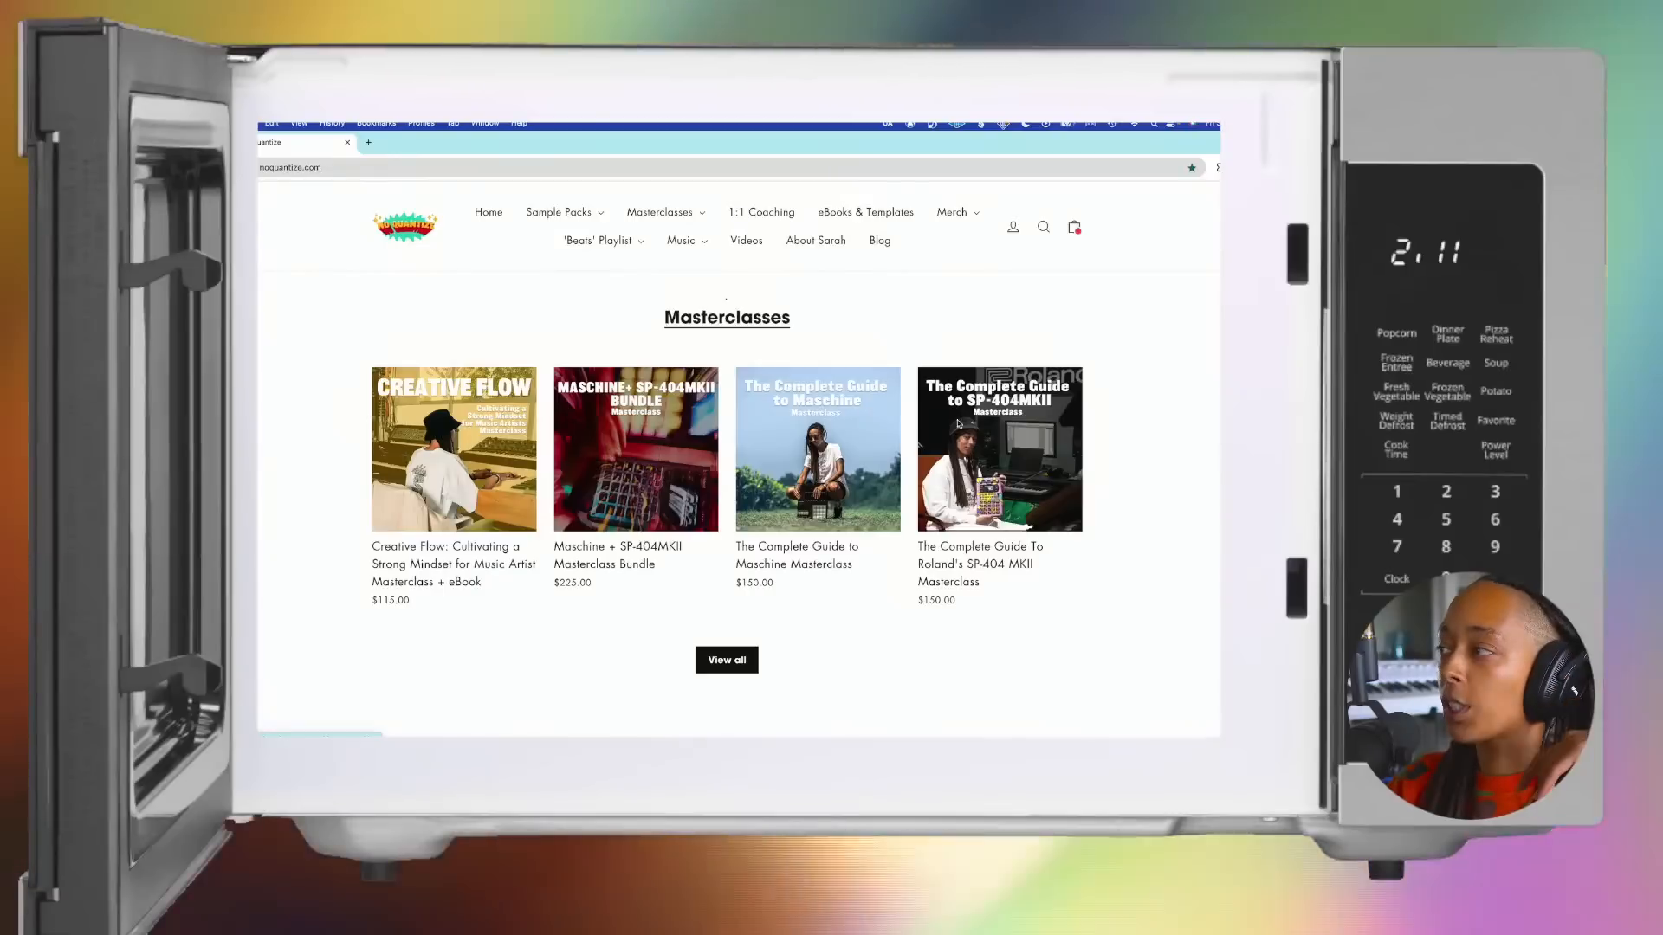
{"action": "scroll", "coordinate": [1004, 426], "scroll_direction": "down", "scroll_amount": 6}
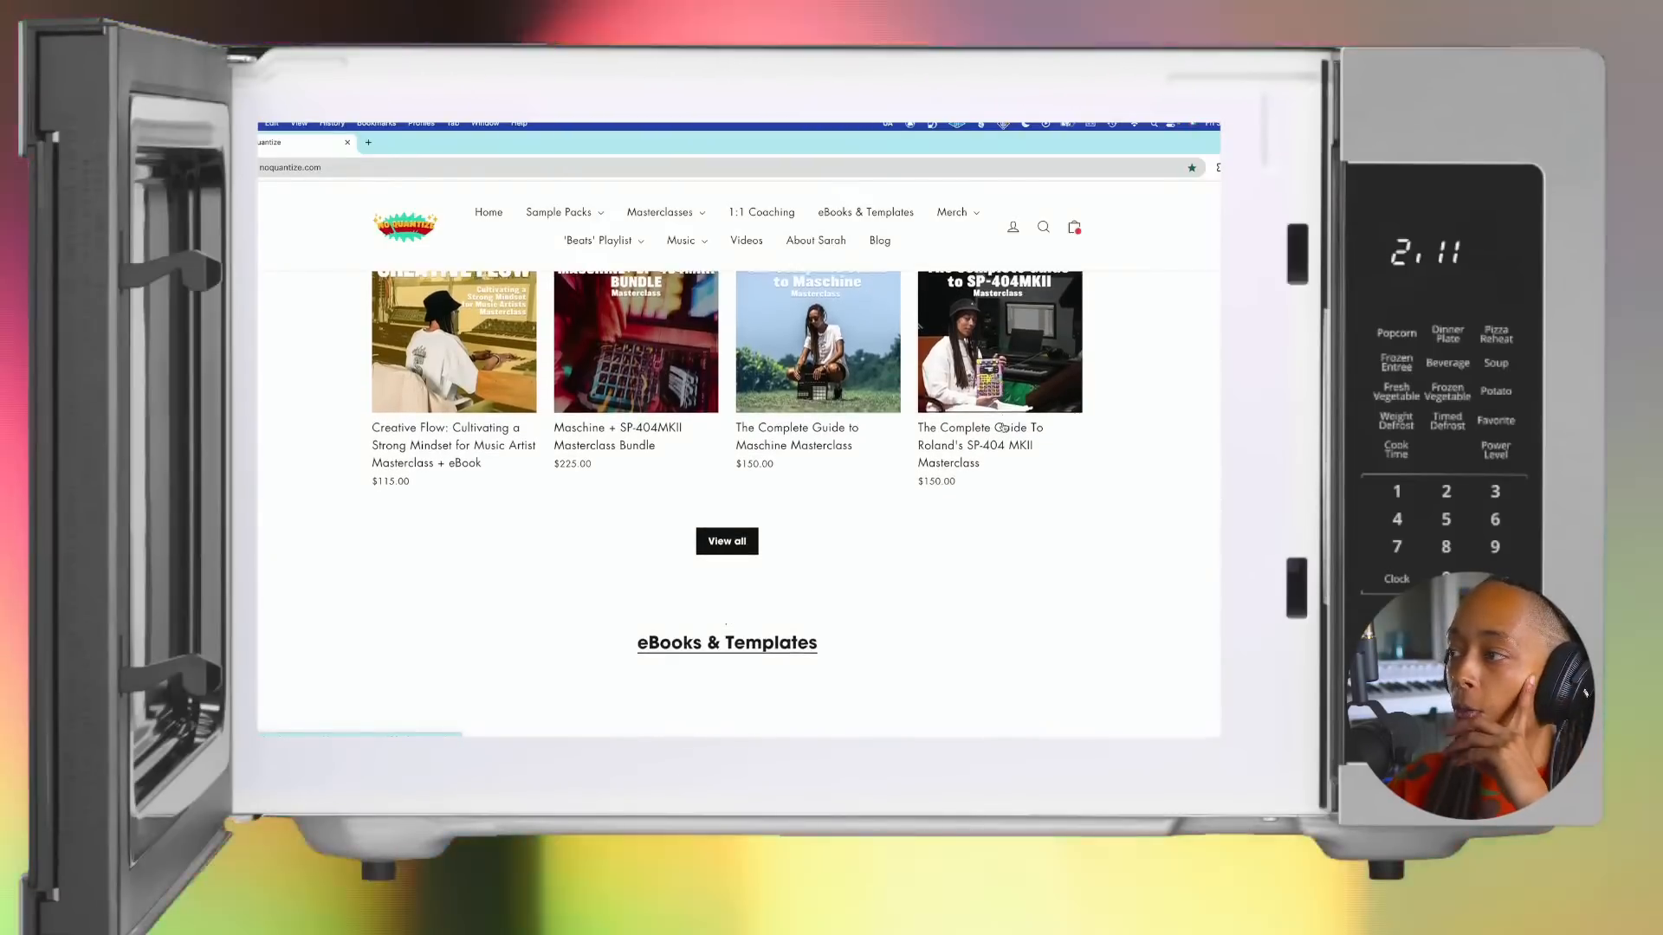
Step: Look through the eBooks & Templates and the Digital Albums & Singles sections of the homepage
{"action": "scroll", "coordinate": [1003, 427], "scroll_direction": "down", "scroll_amount": 4}
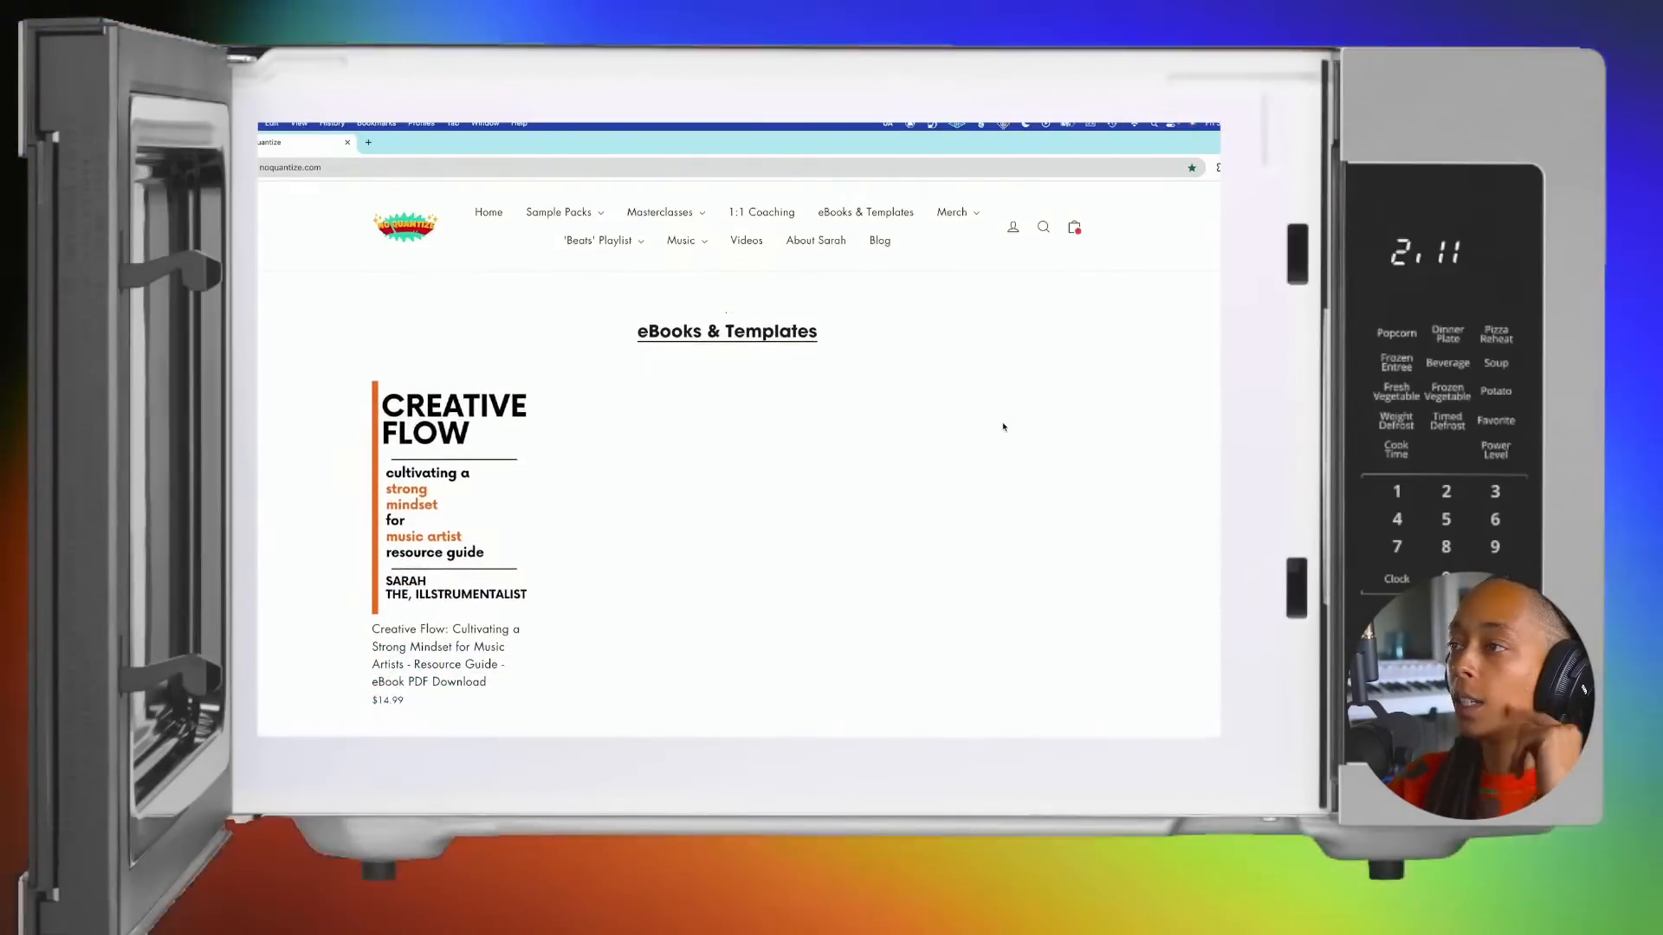
{"action": "scroll", "coordinate": [1004, 427], "scroll_direction": "down", "scroll_amount": 2}
{"action": "scroll", "coordinate": [1003, 427], "scroll_direction": "down", "scroll_amount": 1}
{"action": "scroll", "coordinate": [1004, 426], "scroll_direction": "up", "scroll_amount": 1}
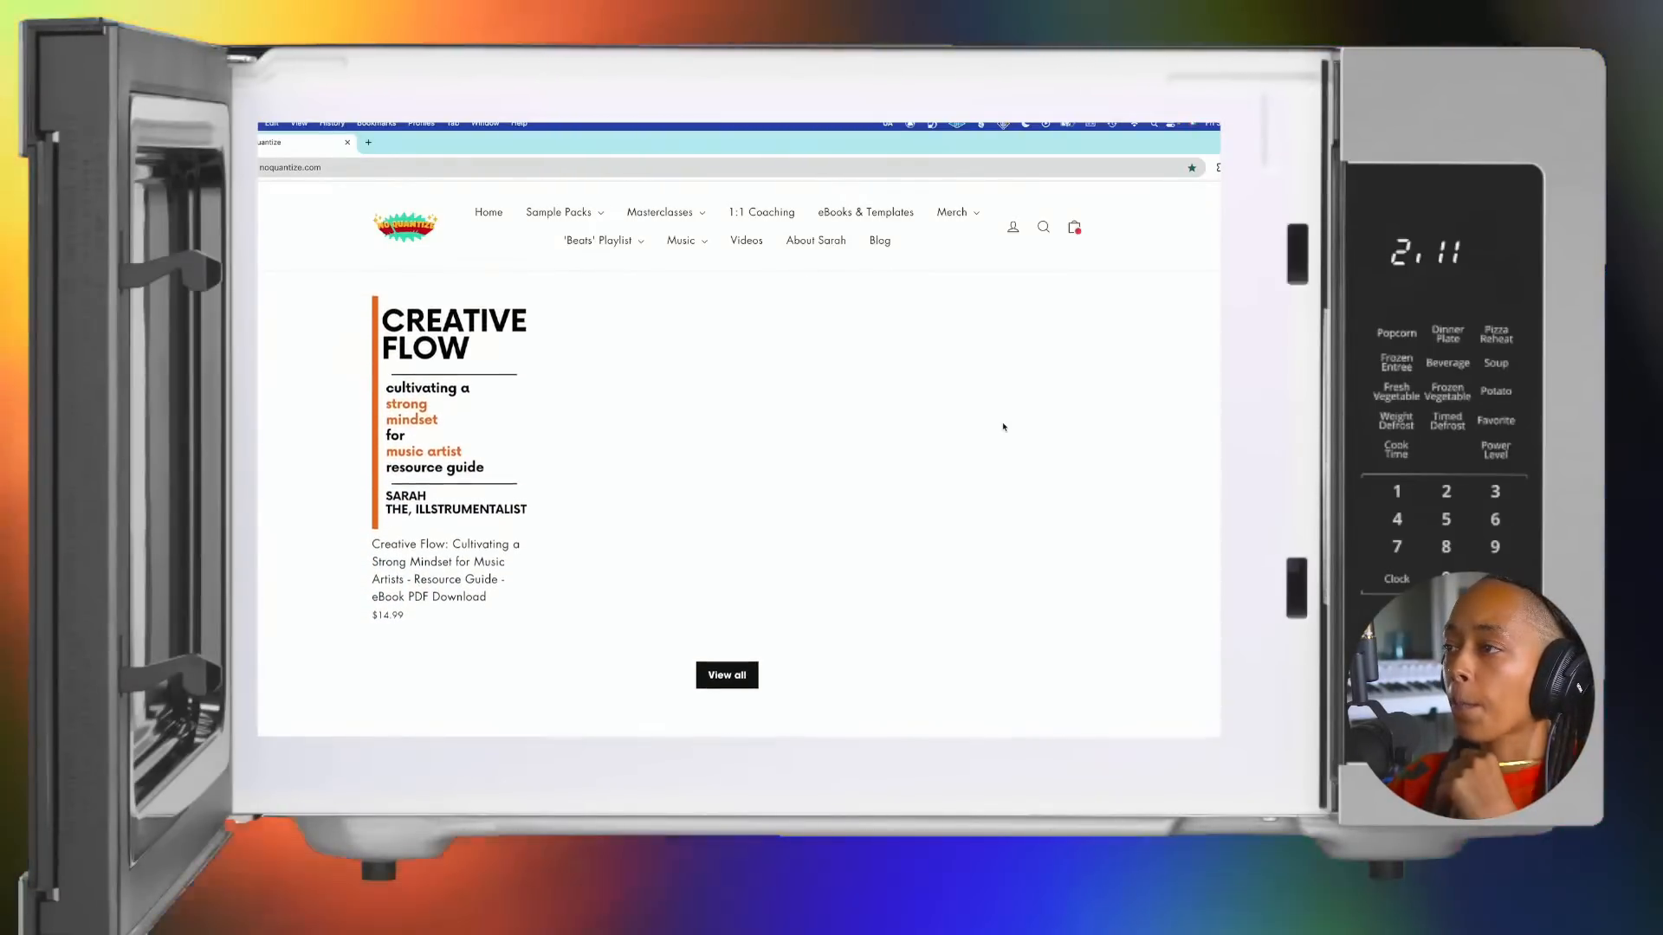
{"action": "scroll", "coordinate": [1004, 427], "scroll_direction": "down", "scroll_amount": 1}
{"action": "scroll", "coordinate": [1003, 427], "scroll_direction": "down", "scroll_amount": 8}
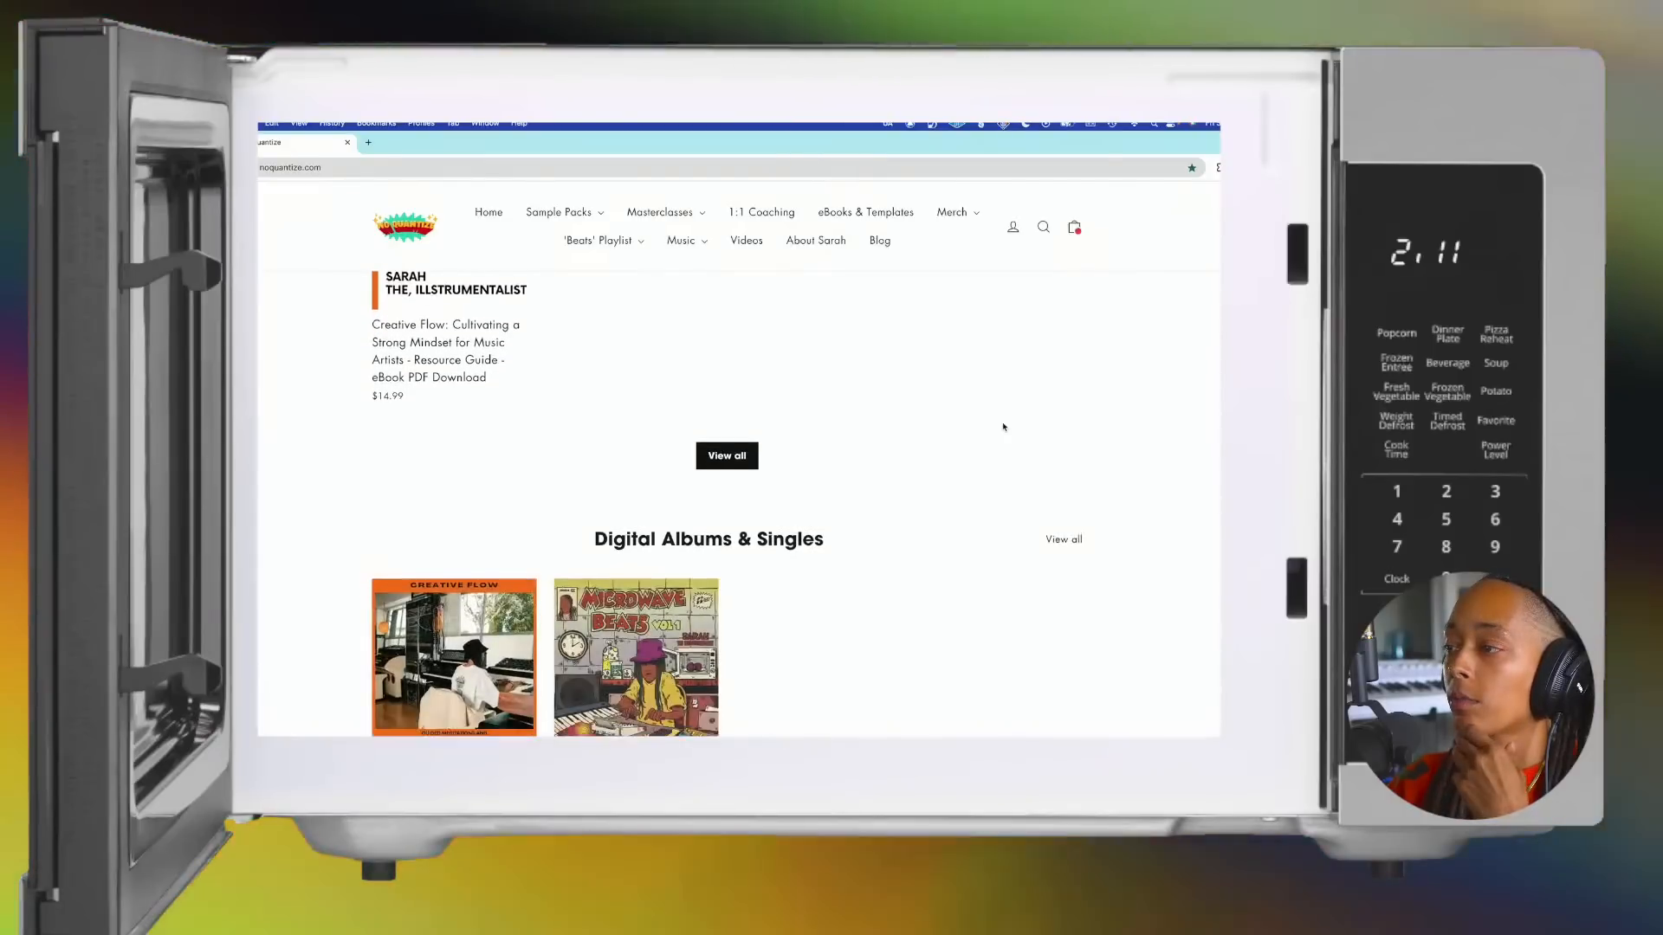
{"action": "scroll", "coordinate": [1003, 427], "scroll_direction": "down", "scroll_amount": 2}
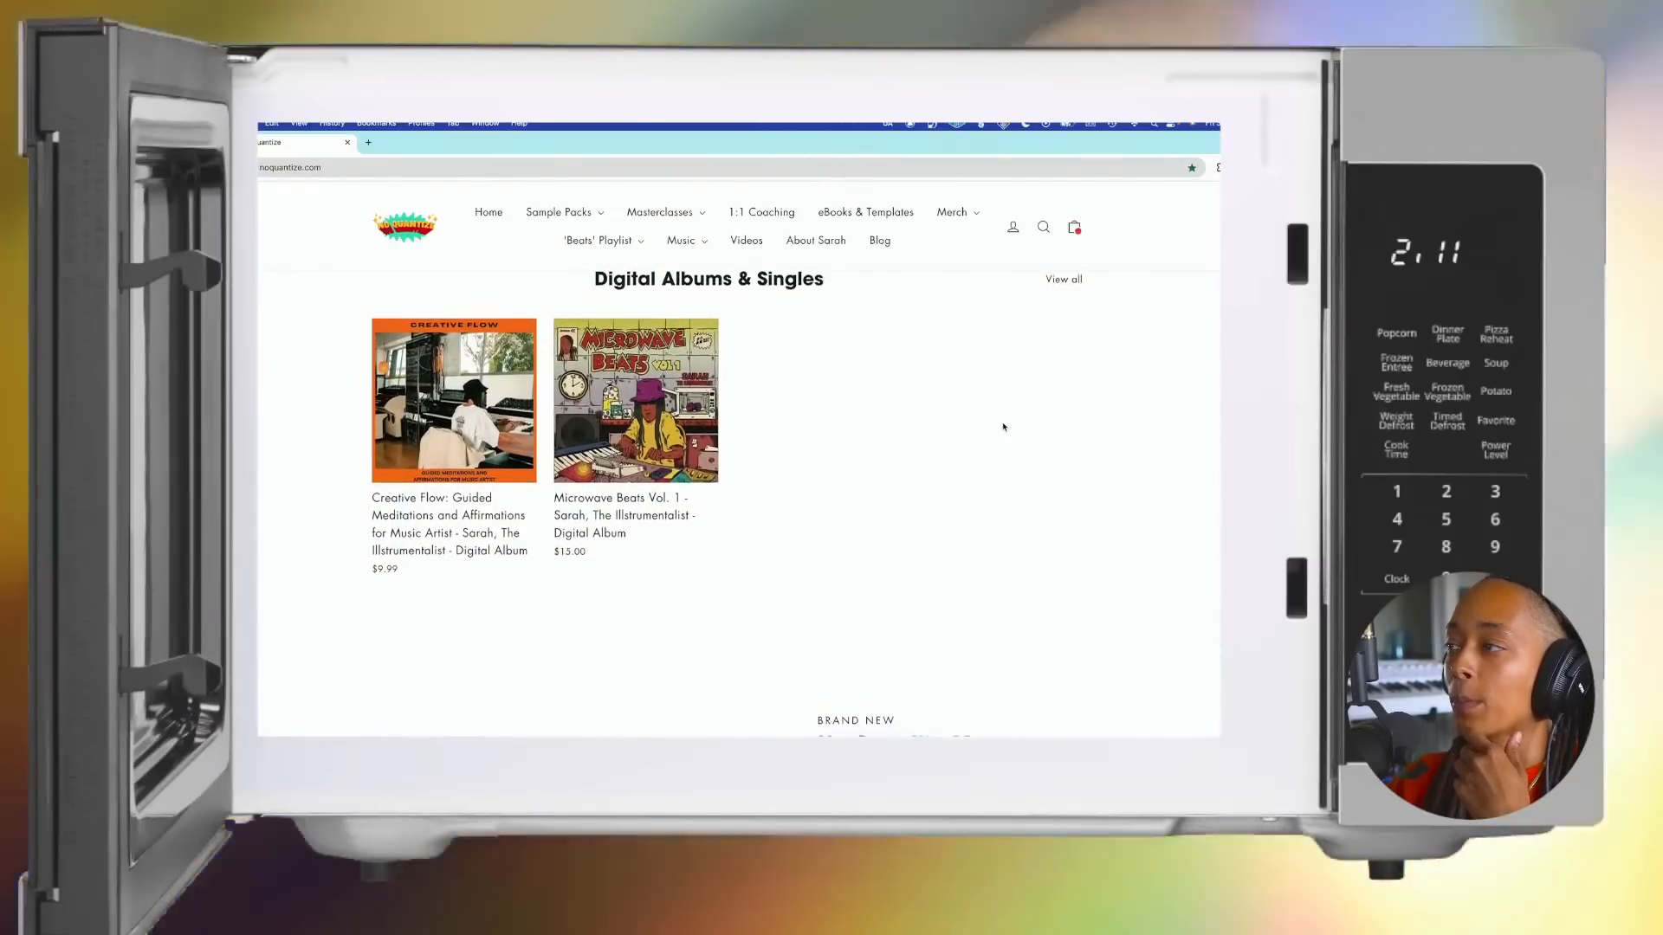
{"action": "scroll", "coordinate": [1004, 427], "scroll_direction": "down", "scroll_amount": 1}
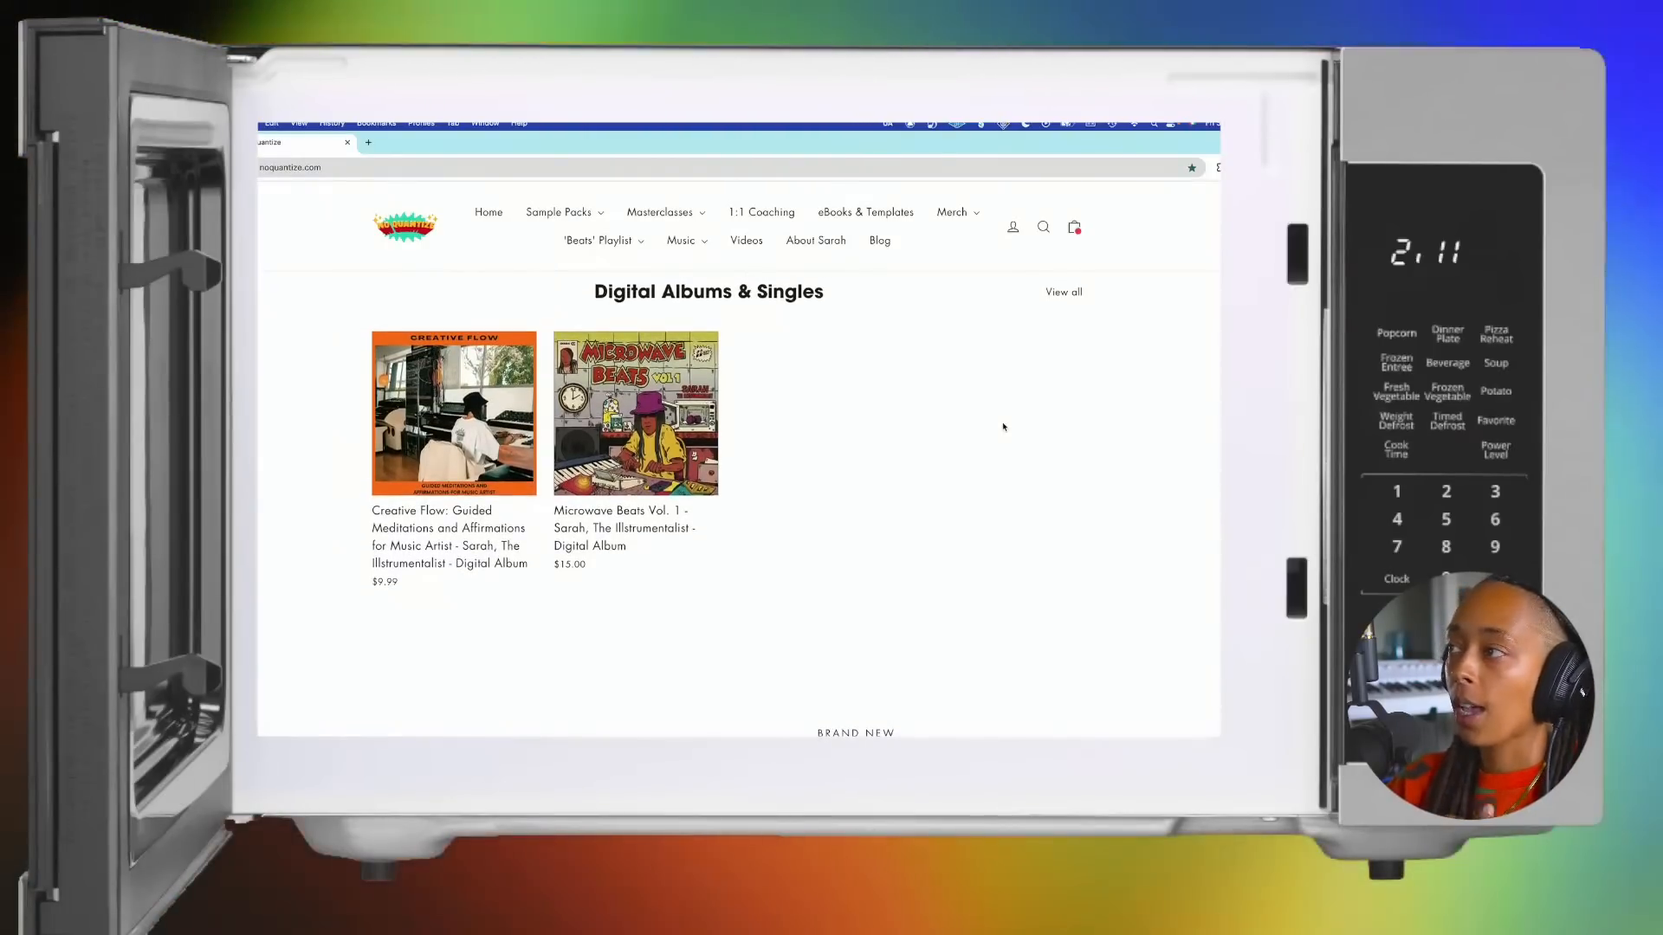
Step: Look over the merch and accessories on the homepage and open the full No Quantize Accessories collection
{"action": "scroll", "coordinate": [1004, 427], "scroll_direction": "down", "scroll_amount": 6}
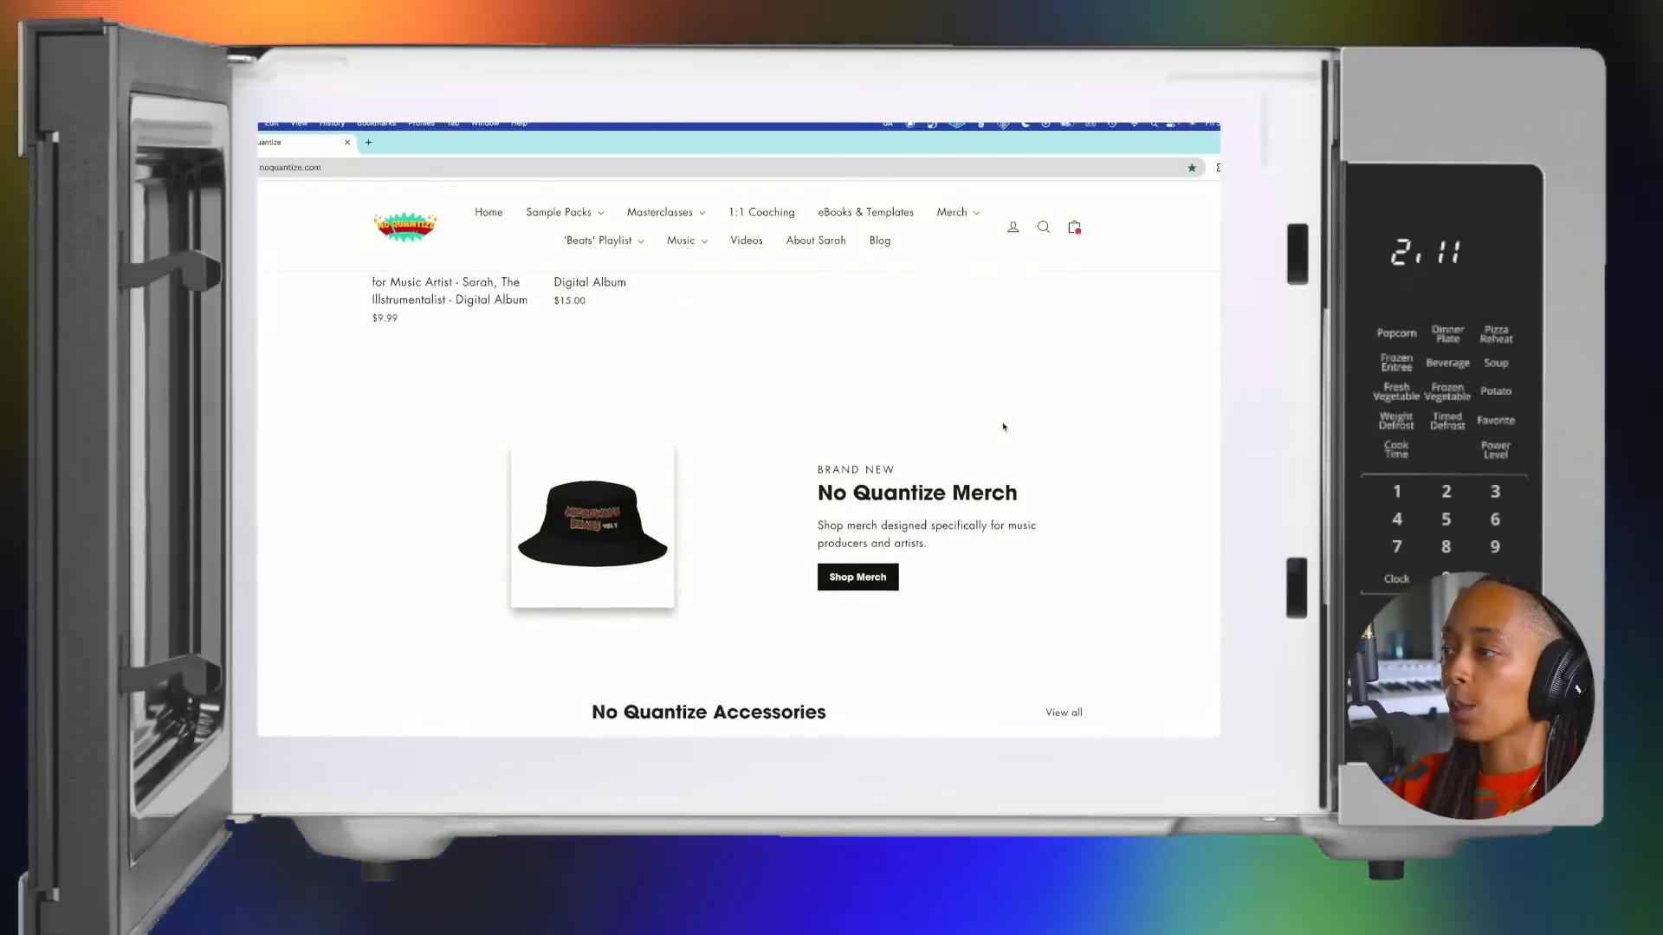
{"action": "scroll", "coordinate": [1004, 426], "scroll_direction": "down", "scroll_amount": 2}
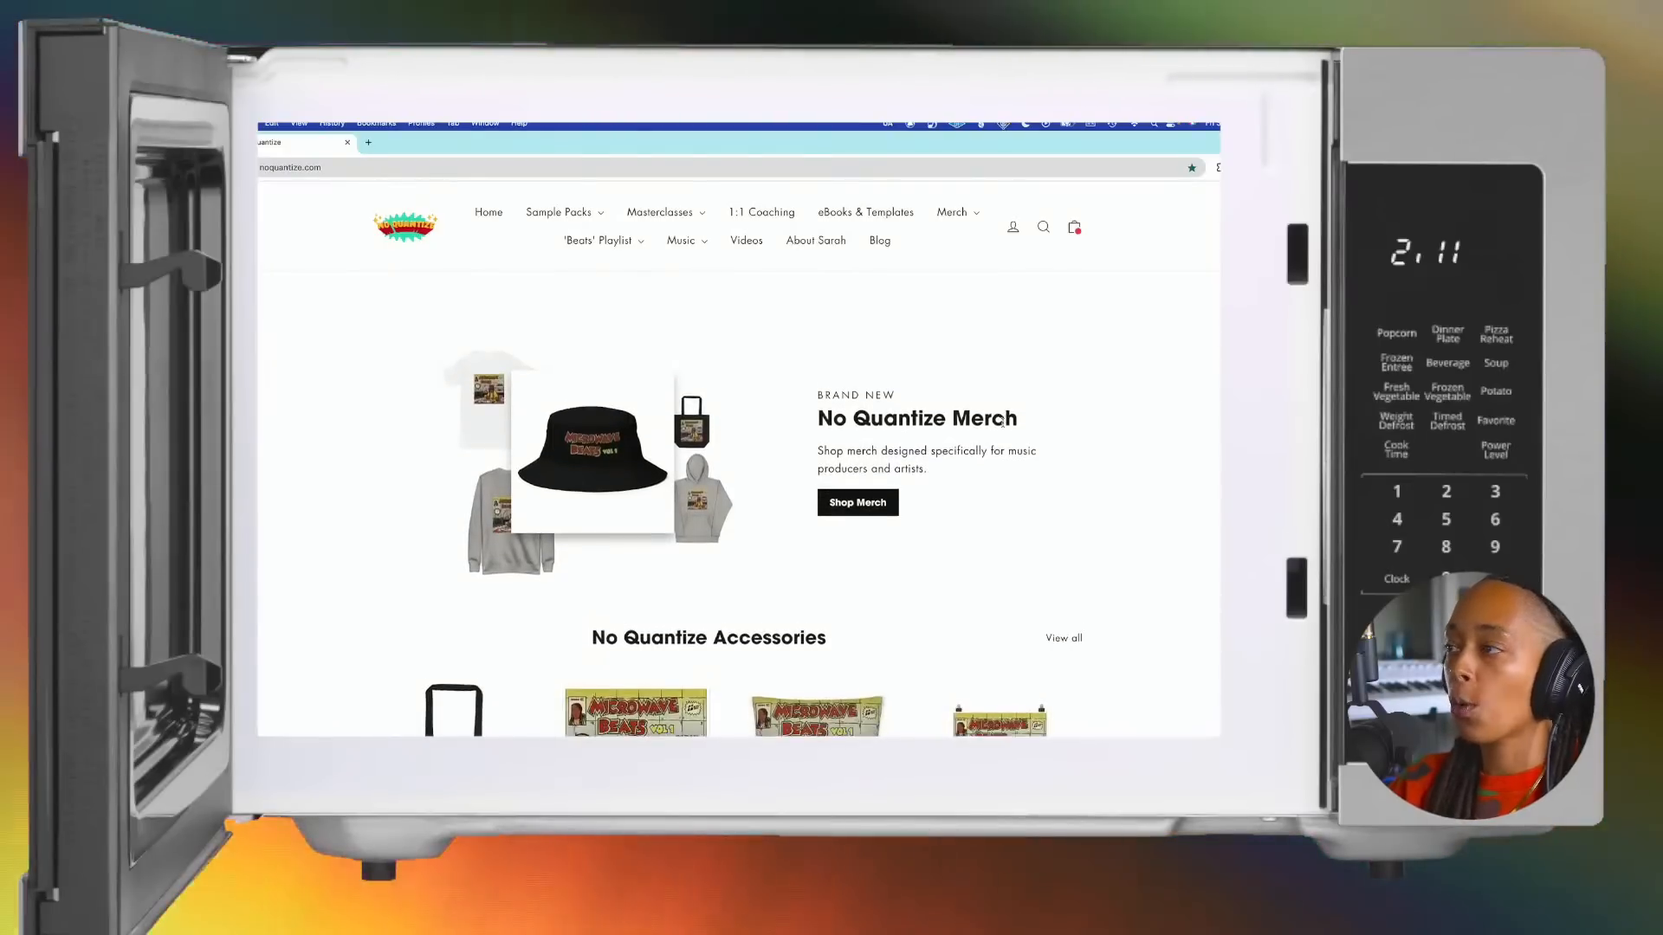
{"action": "scroll", "coordinate": [1002, 422], "scroll_direction": "down", "scroll_amount": 2}
{"action": "scroll", "coordinate": [1003, 427], "scroll_direction": "down", "scroll_amount": 1}
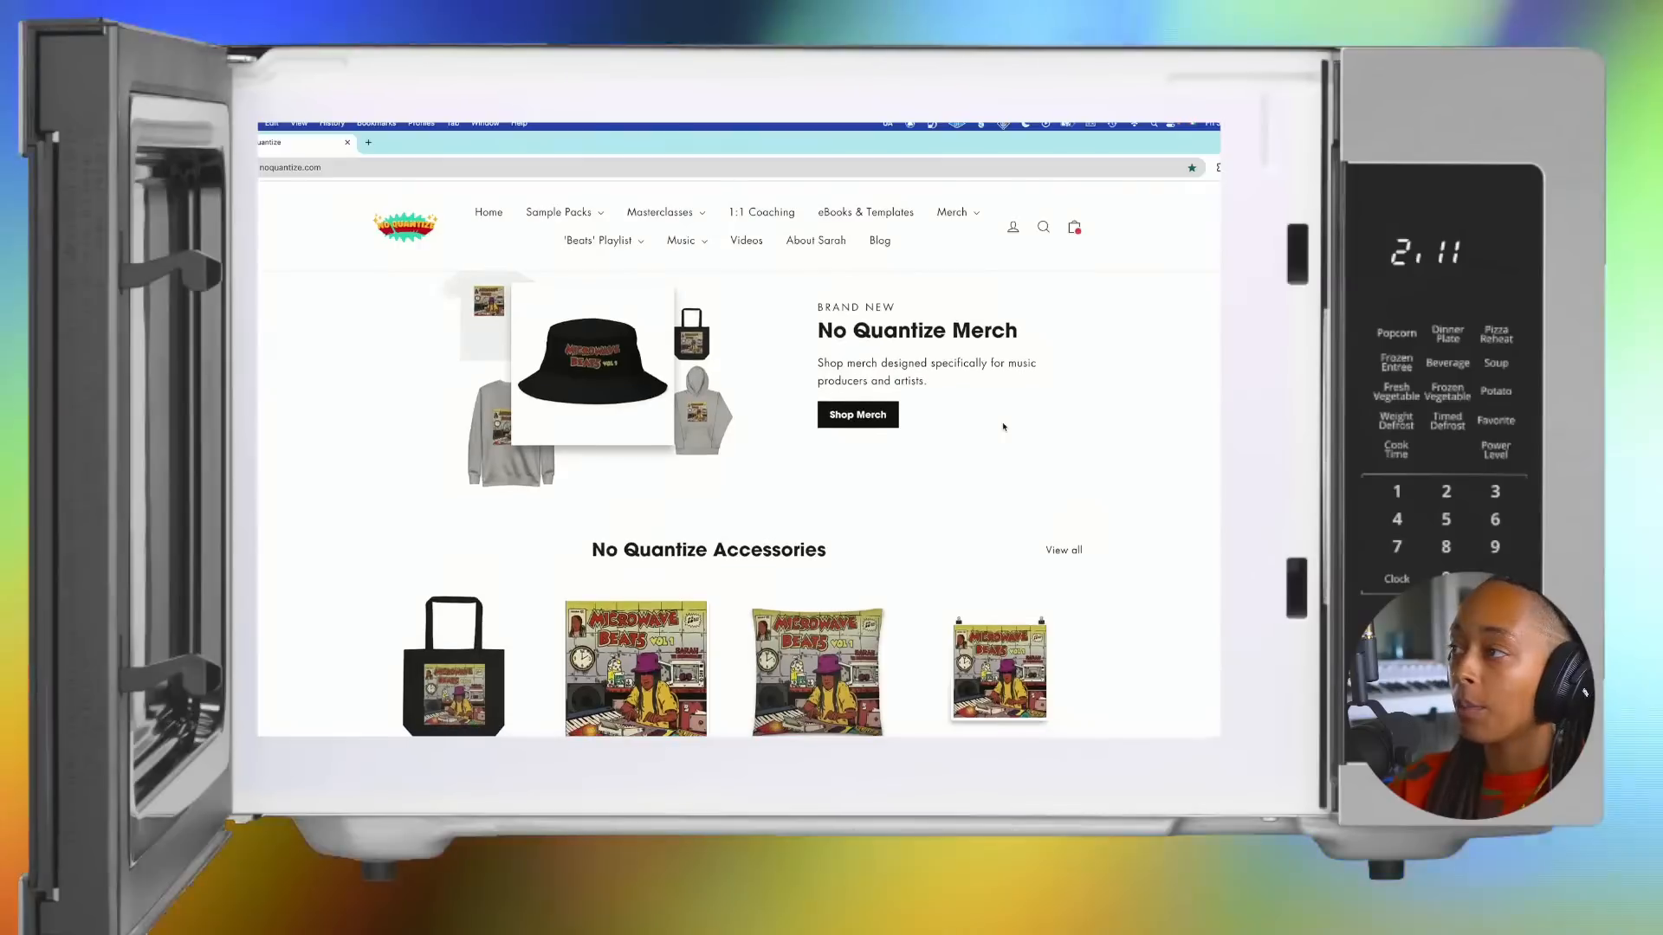
{"action": "scroll", "coordinate": [1004, 427], "scroll_direction": "down", "scroll_amount": 2}
{"action": "scroll", "coordinate": [1003, 427], "scroll_direction": "down", "scroll_amount": 3}
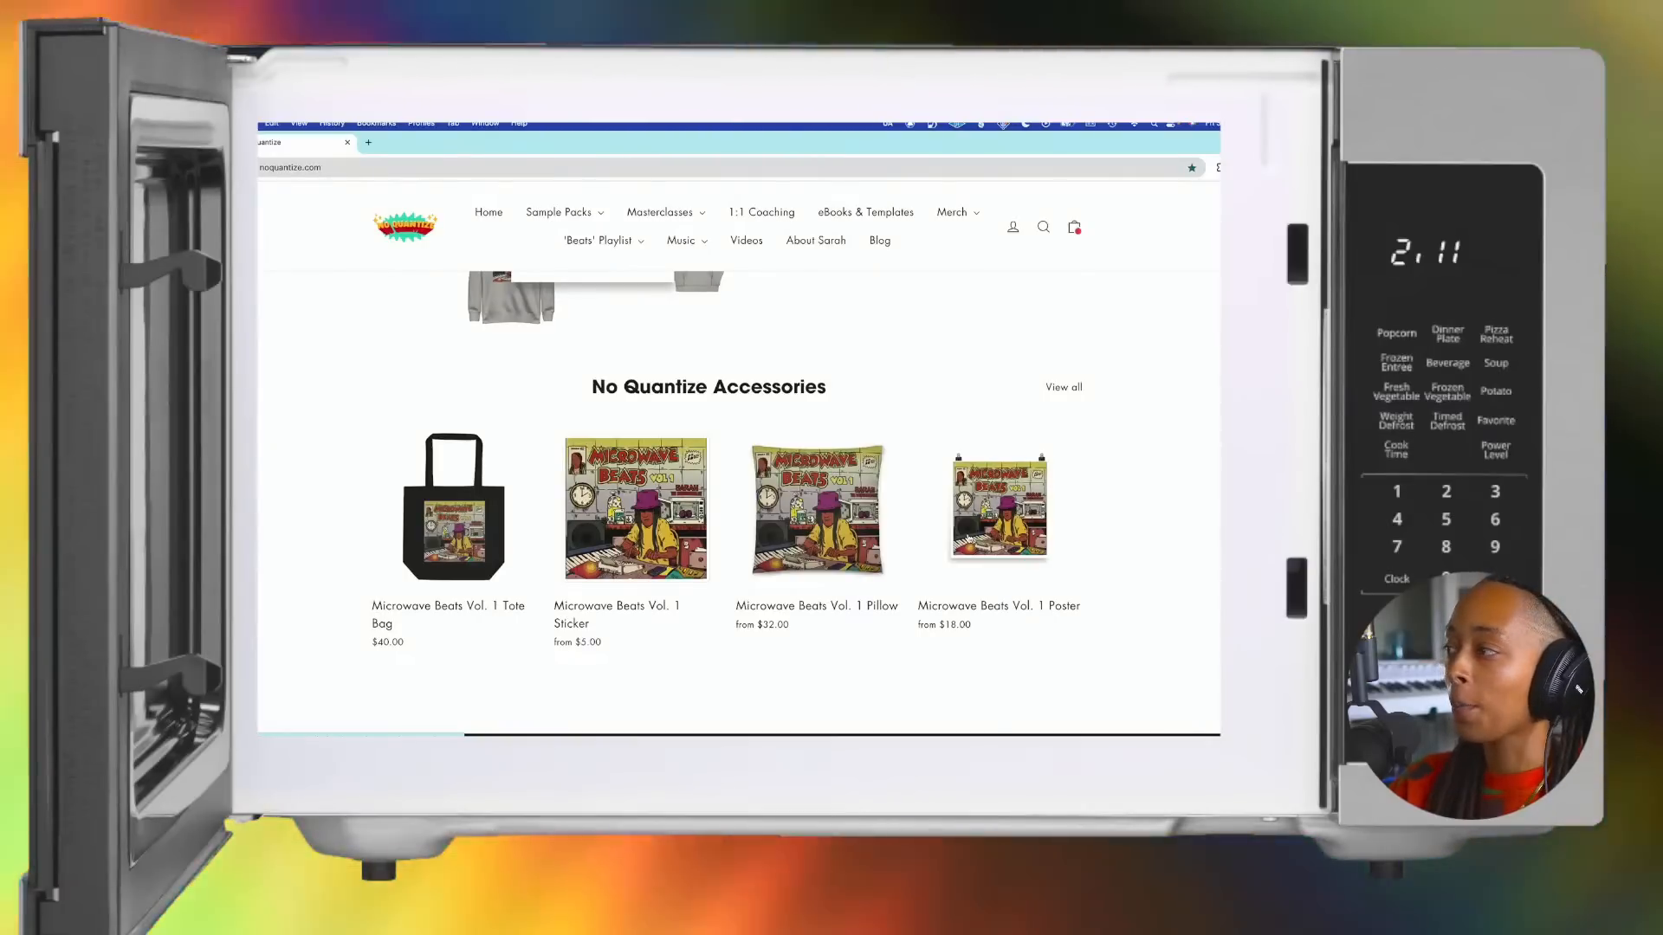
{"action": "left_click", "coordinate": [1070, 389]}
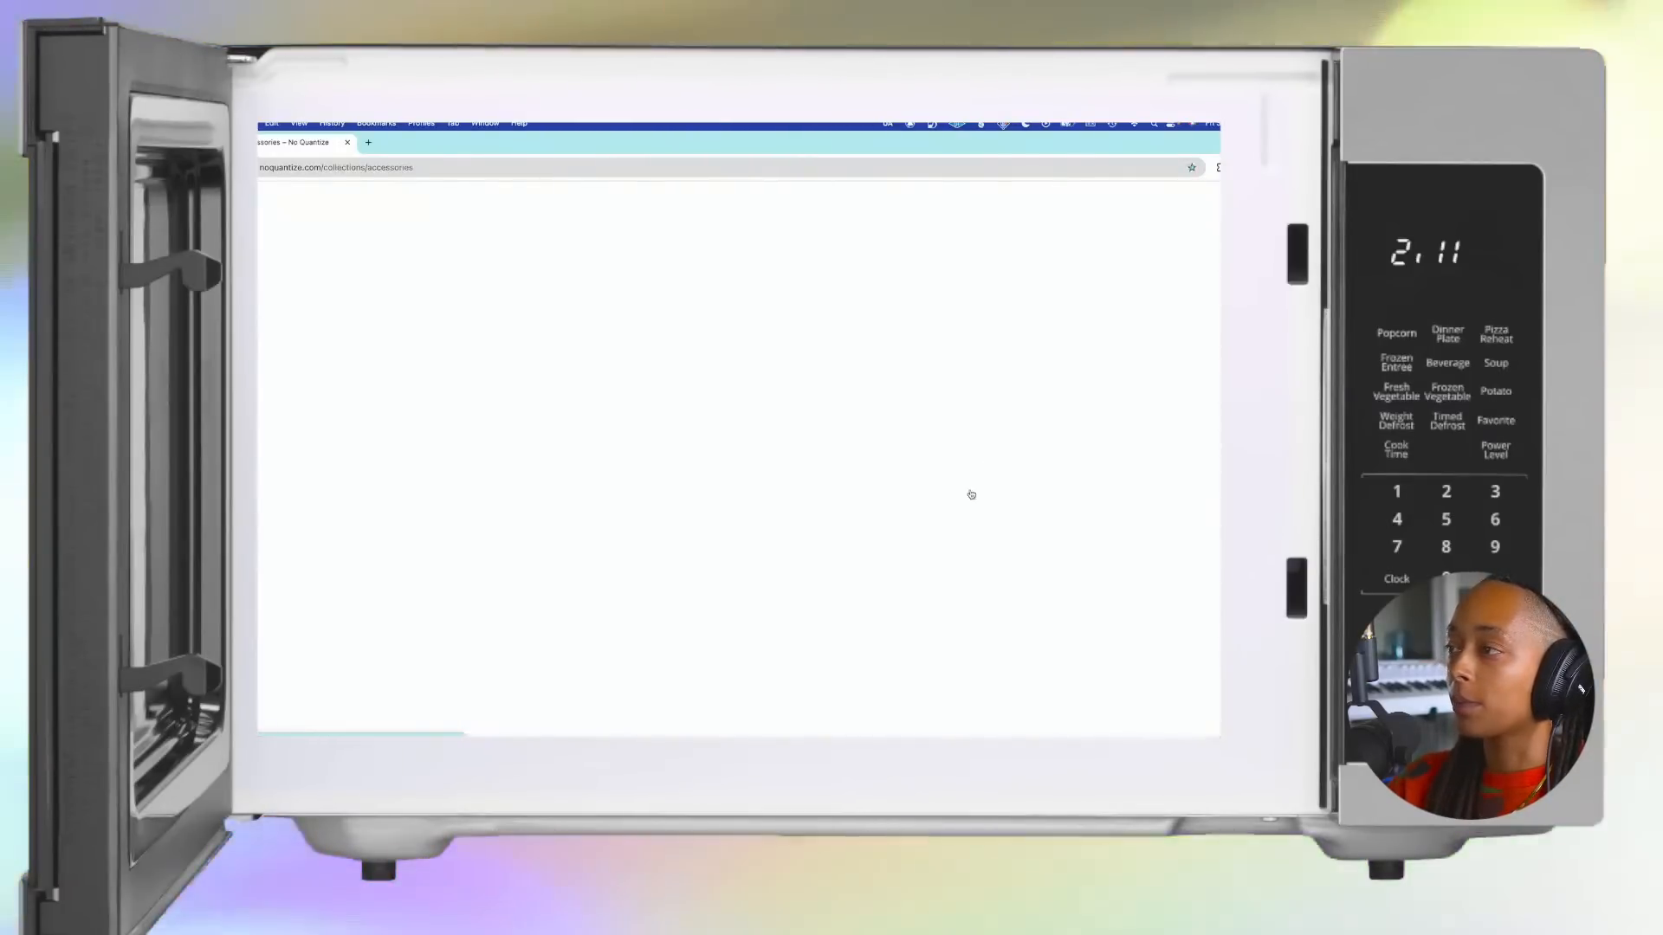
Step: Open the Sound Collector Large Tote Bag from the accessories collection and enlarge its product picture
{"action": "scroll", "coordinate": [970, 495], "scroll_direction": "down", "scroll_amount": 5}
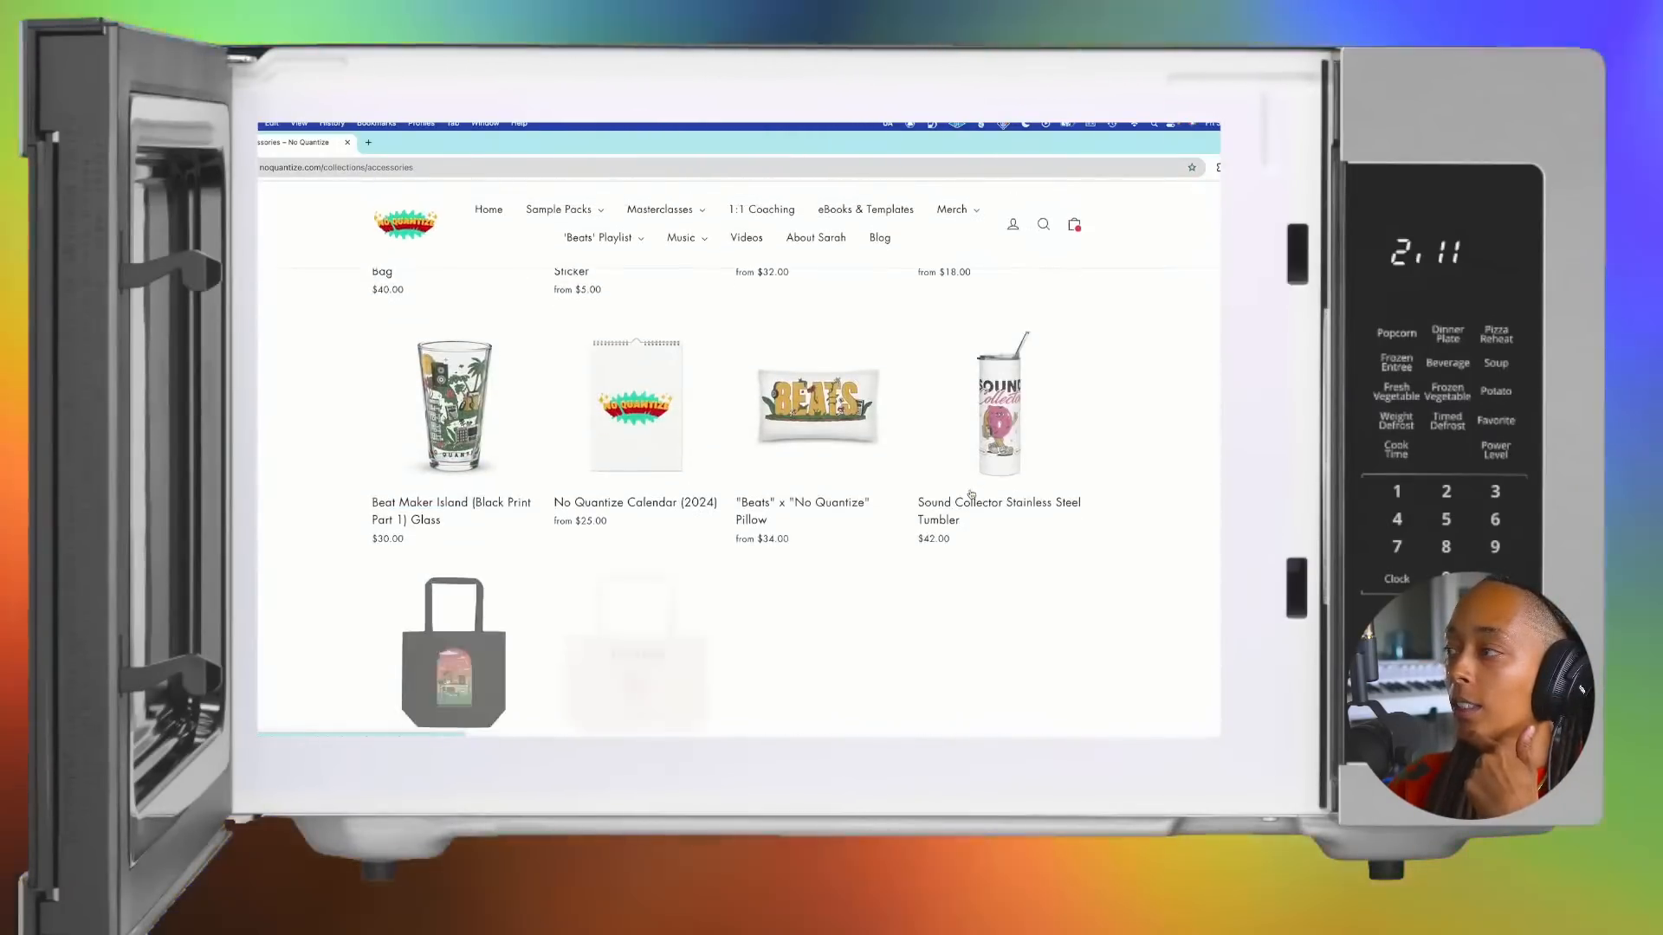
{"action": "scroll", "coordinate": [971, 494], "scroll_direction": "down", "scroll_amount": 3}
{"action": "left_click", "coordinate": [669, 505]}
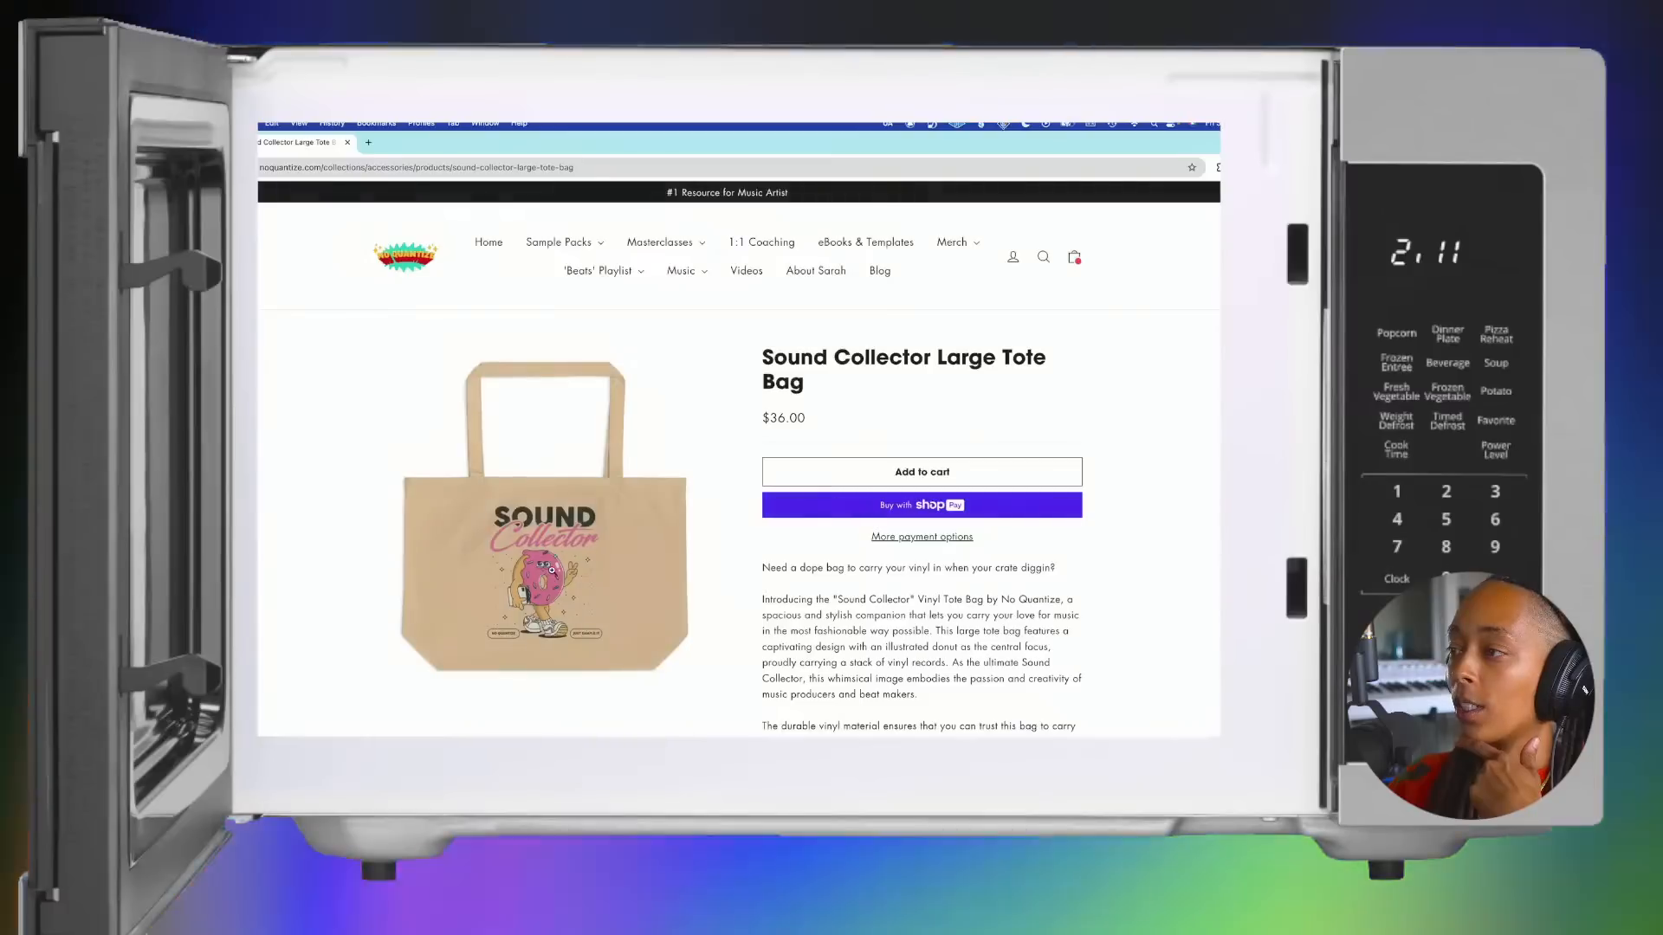
{"action": "left_click", "coordinate": [544, 519]}
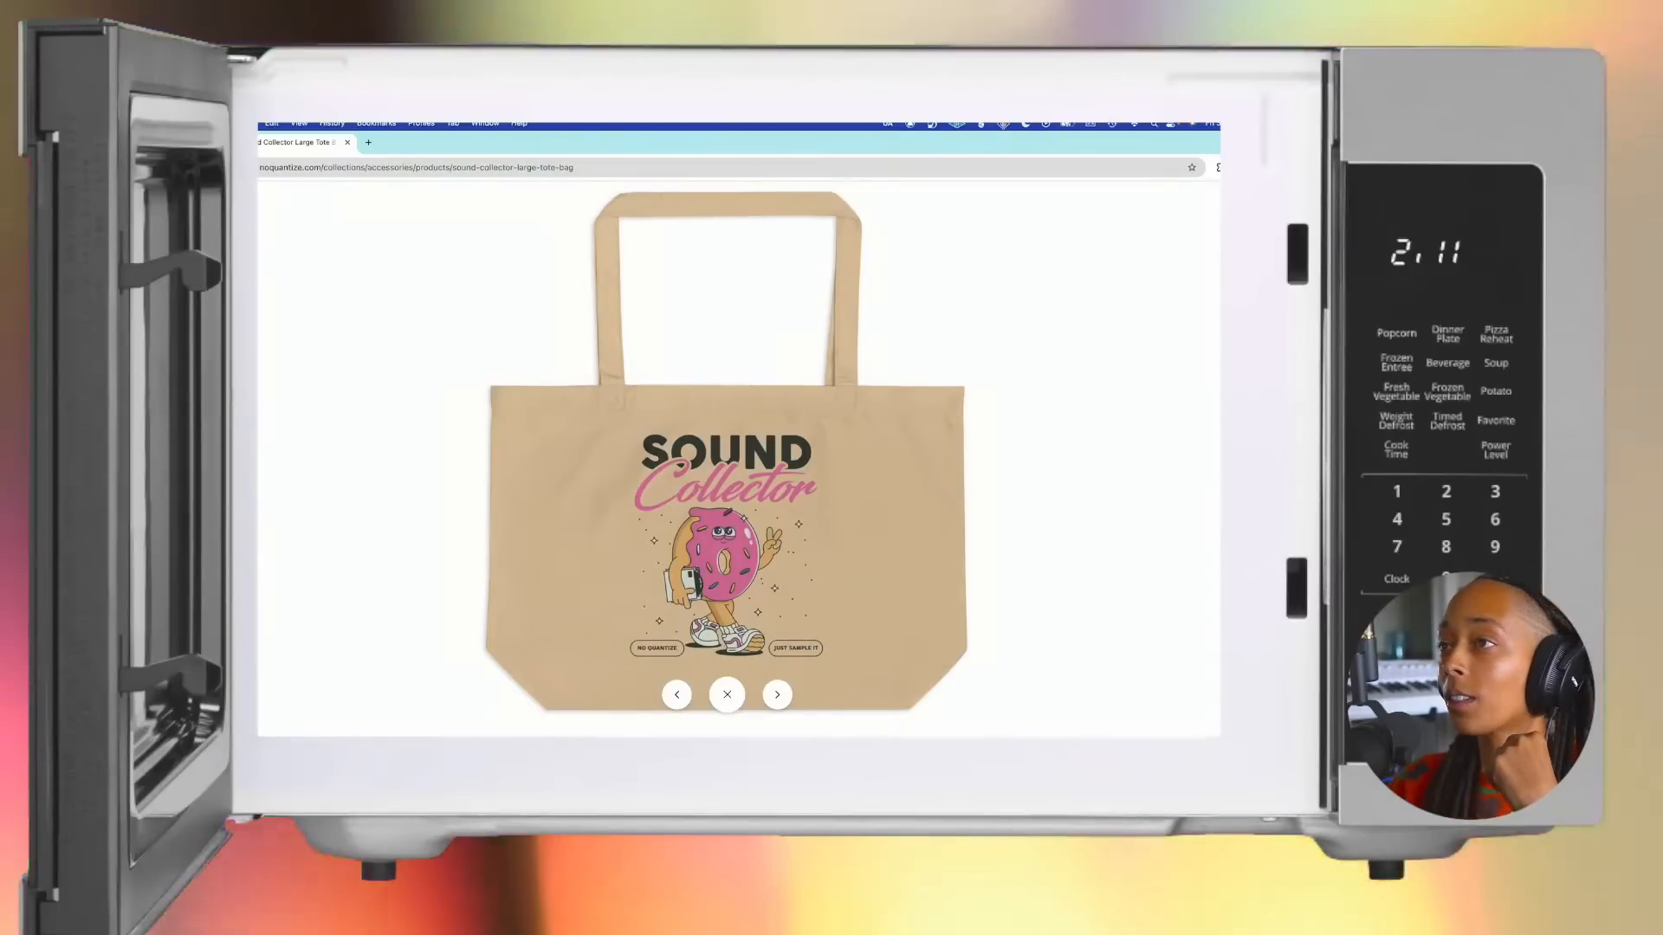
Step: Return from the tote bag page to the accessories collection and look over its other items
{"action": "left_click", "coordinate": [186, 167]}
{"action": "scroll", "coordinate": [502, 551], "scroll_direction": "down", "scroll_amount": 3}
{"action": "scroll", "coordinate": [503, 551], "scroll_direction": "up", "scroll_amount": 2}
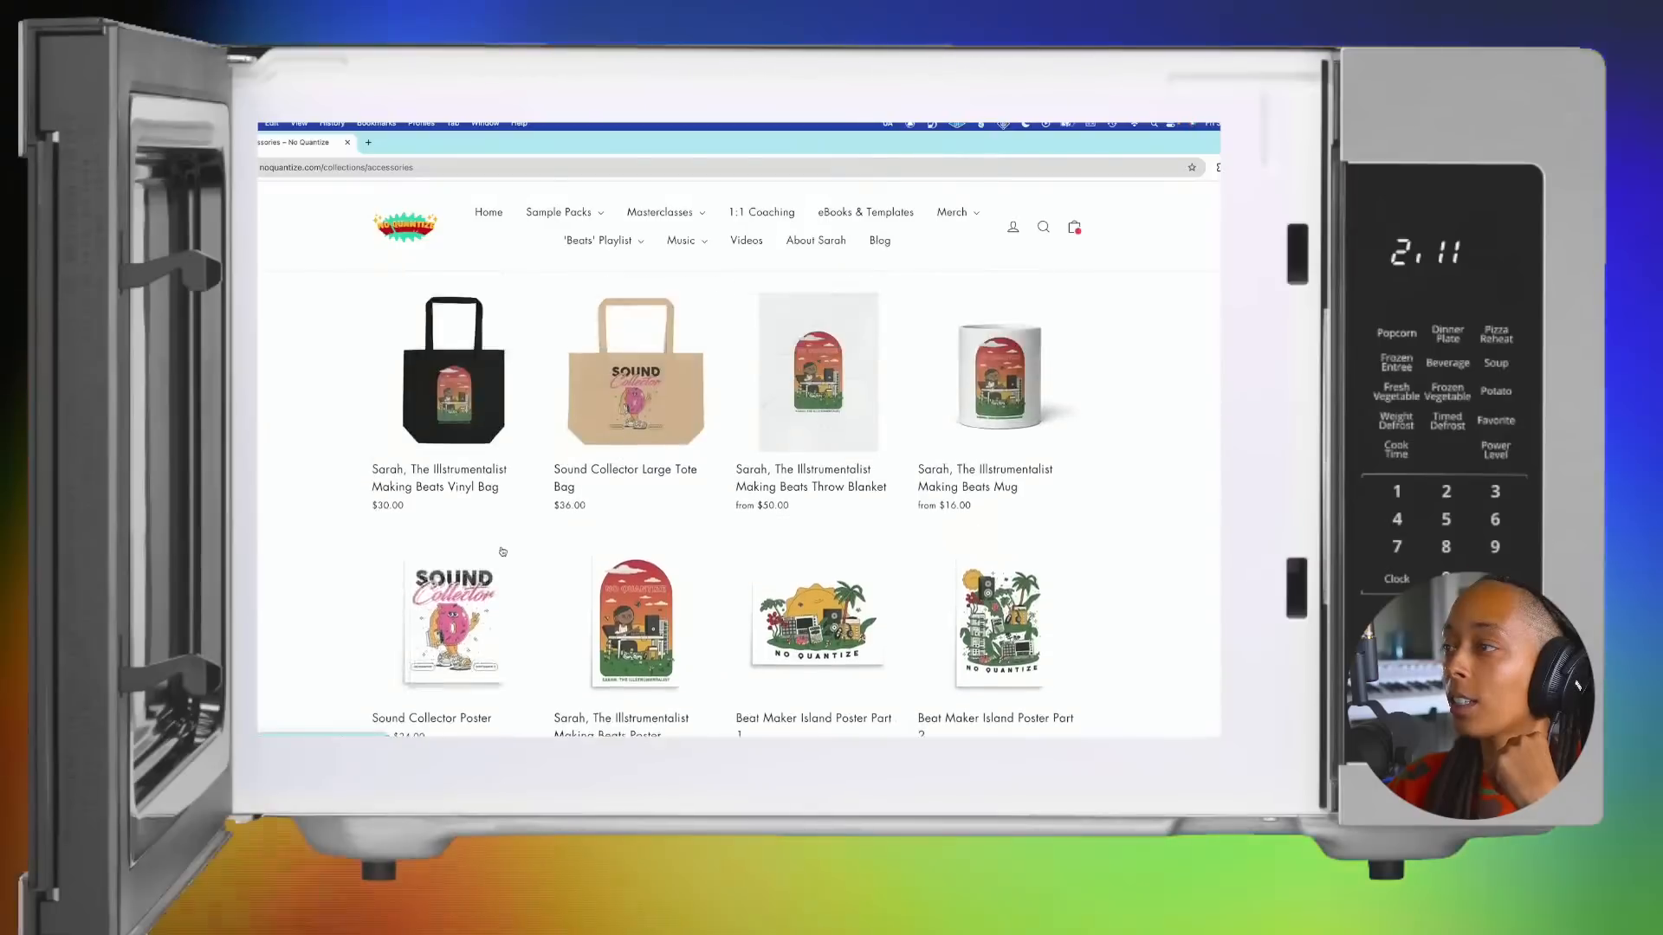
{"action": "scroll", "coordinate": [502, 552], "scroll_direction": "up", "scroll_amount": 1}
Step: Go back to the homepage and read the 1:1 Coaching and No Quantize Masterclasses sections
{"action": "left_click", "coordinate": [186, 167]}
{"action": "scroll", "coordinate": [405, 455], "scroll_direction": "down", "scroll_amount": 4}
{"action": "scroll", "coordinate": [405, 454], "scroll_direction": "down", "scroll_amount": 6}
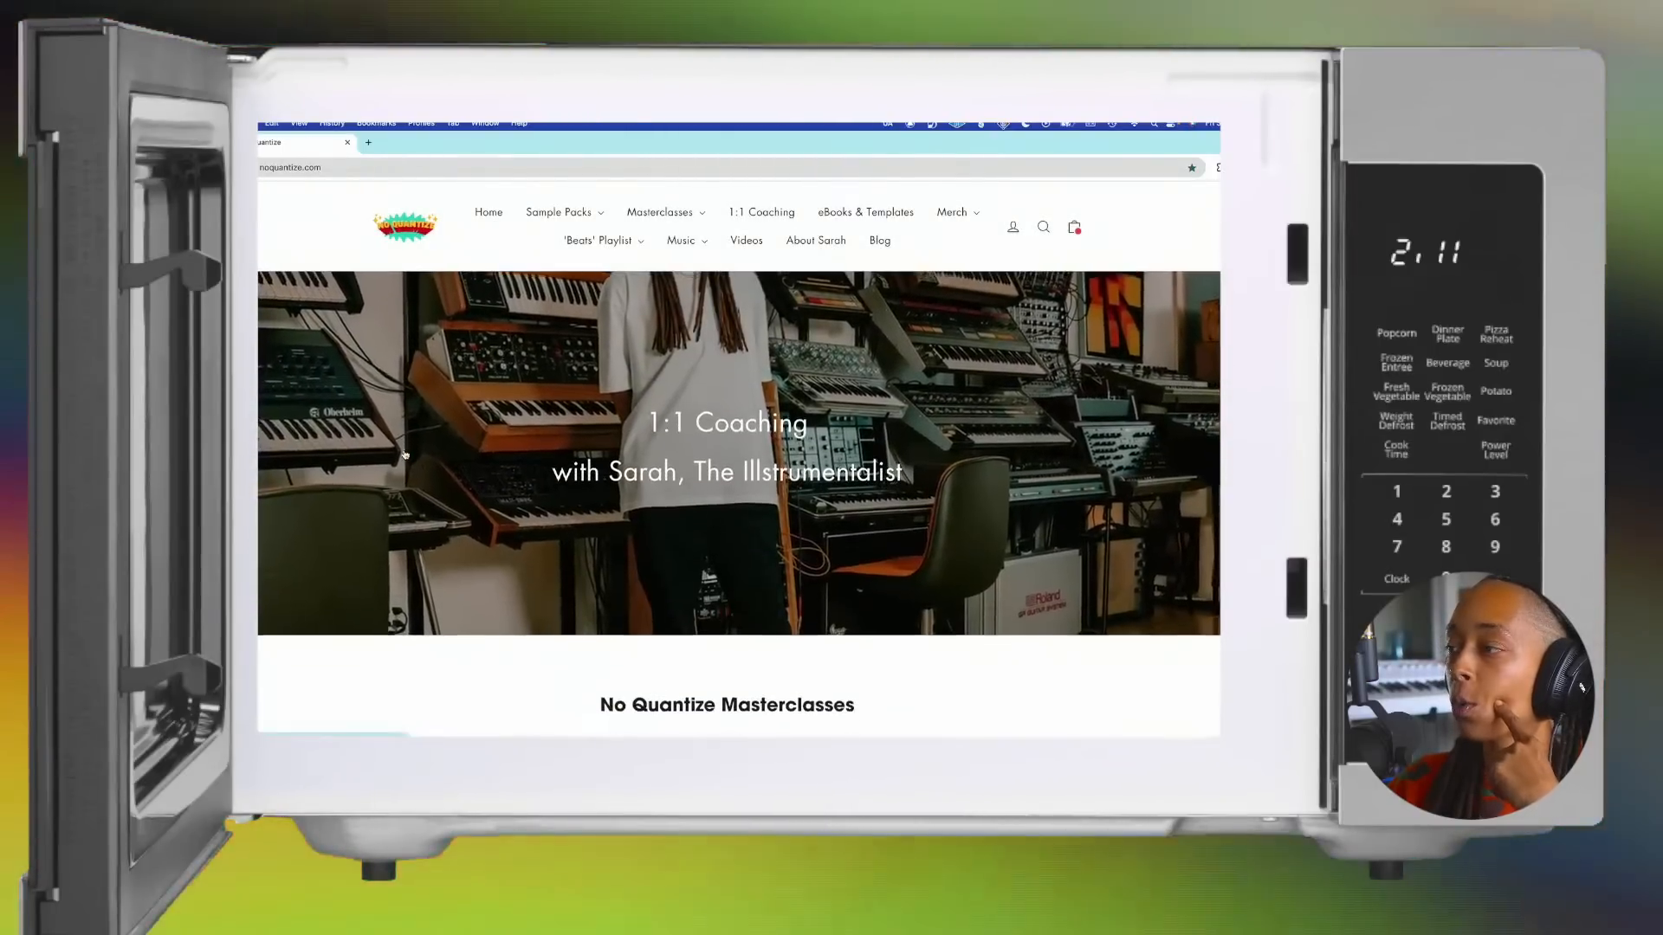
{"action": "scroll", "coordinate": [405, 454], "scroll_direction": "down", "scroll_amount": 4}
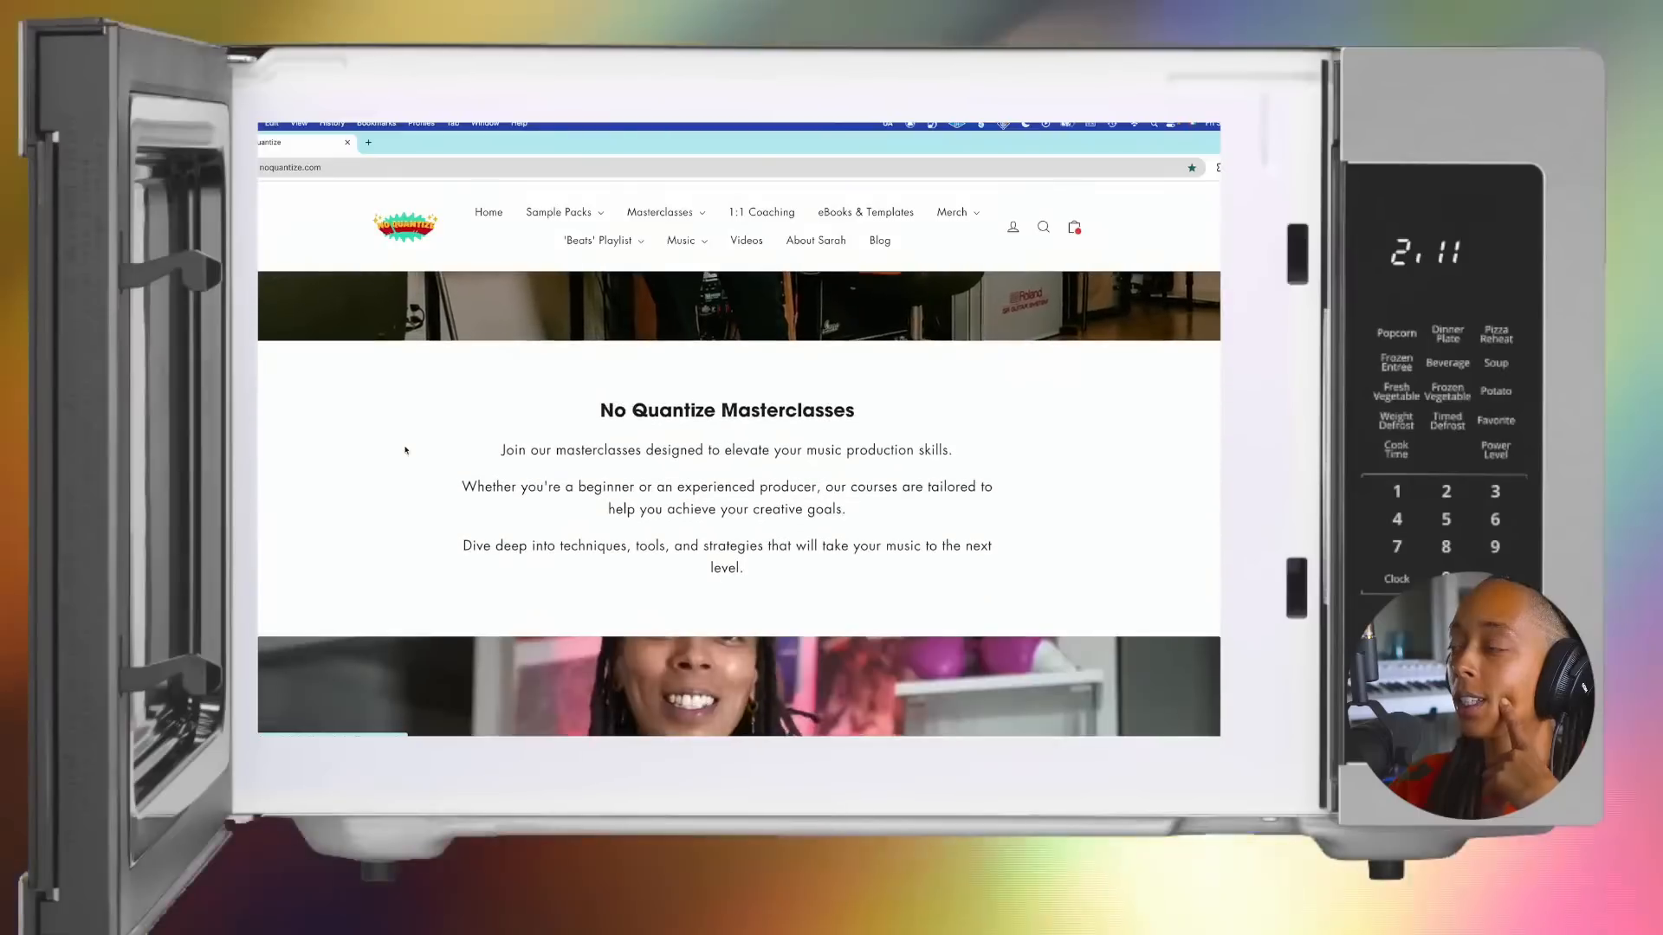
{"action": "scroll", "coordinate": [405, 451], "scroll_direction": "up", "scroll_amount": 15}
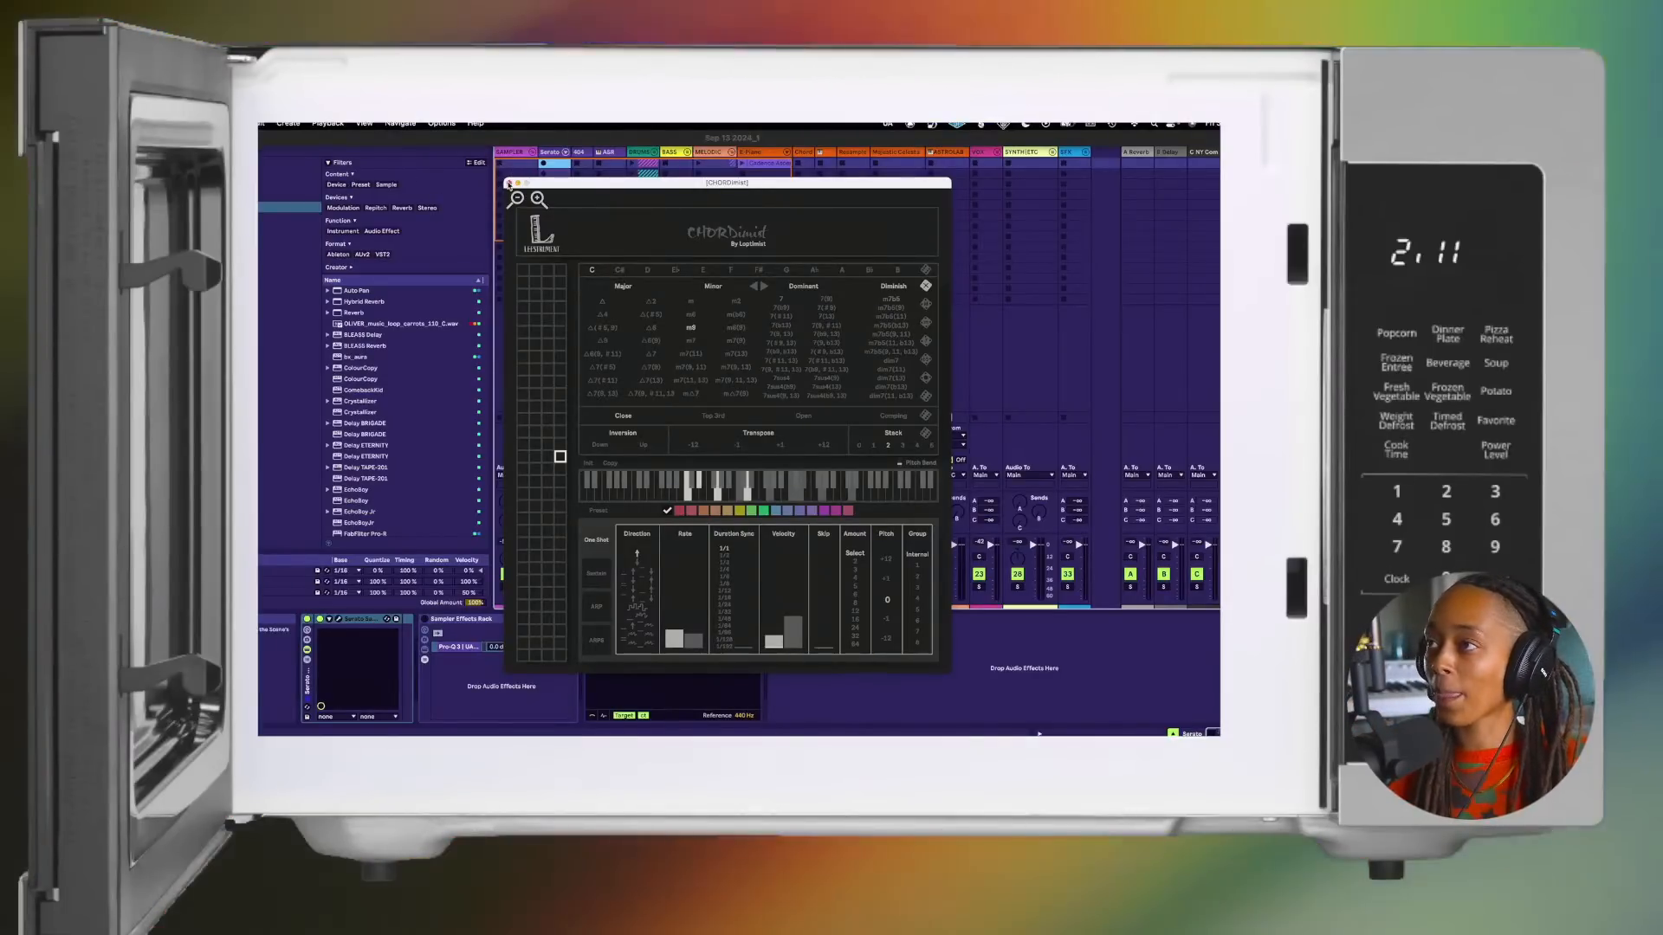
Step: In Ableton Live, close the chord plugin window, open Serato Sample on the Serato track and delete all its existing cue points
{"action": "left_click", "coordinate": [508, 184]}
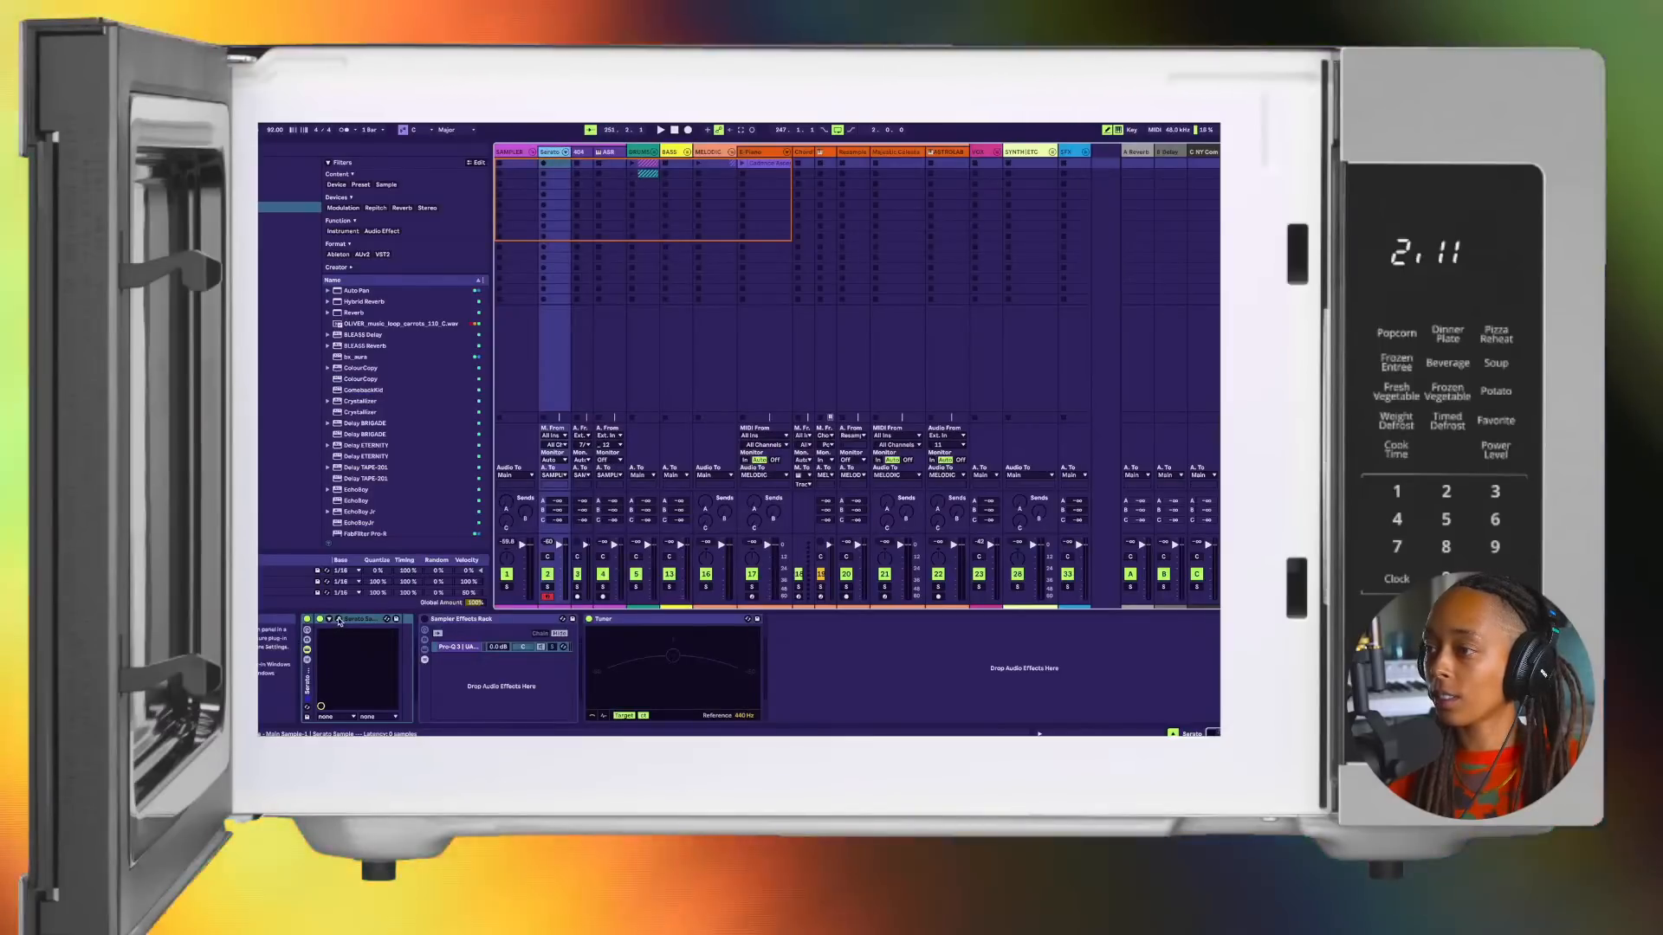
{"action": "left_click", "coordinate": [339, 619]}
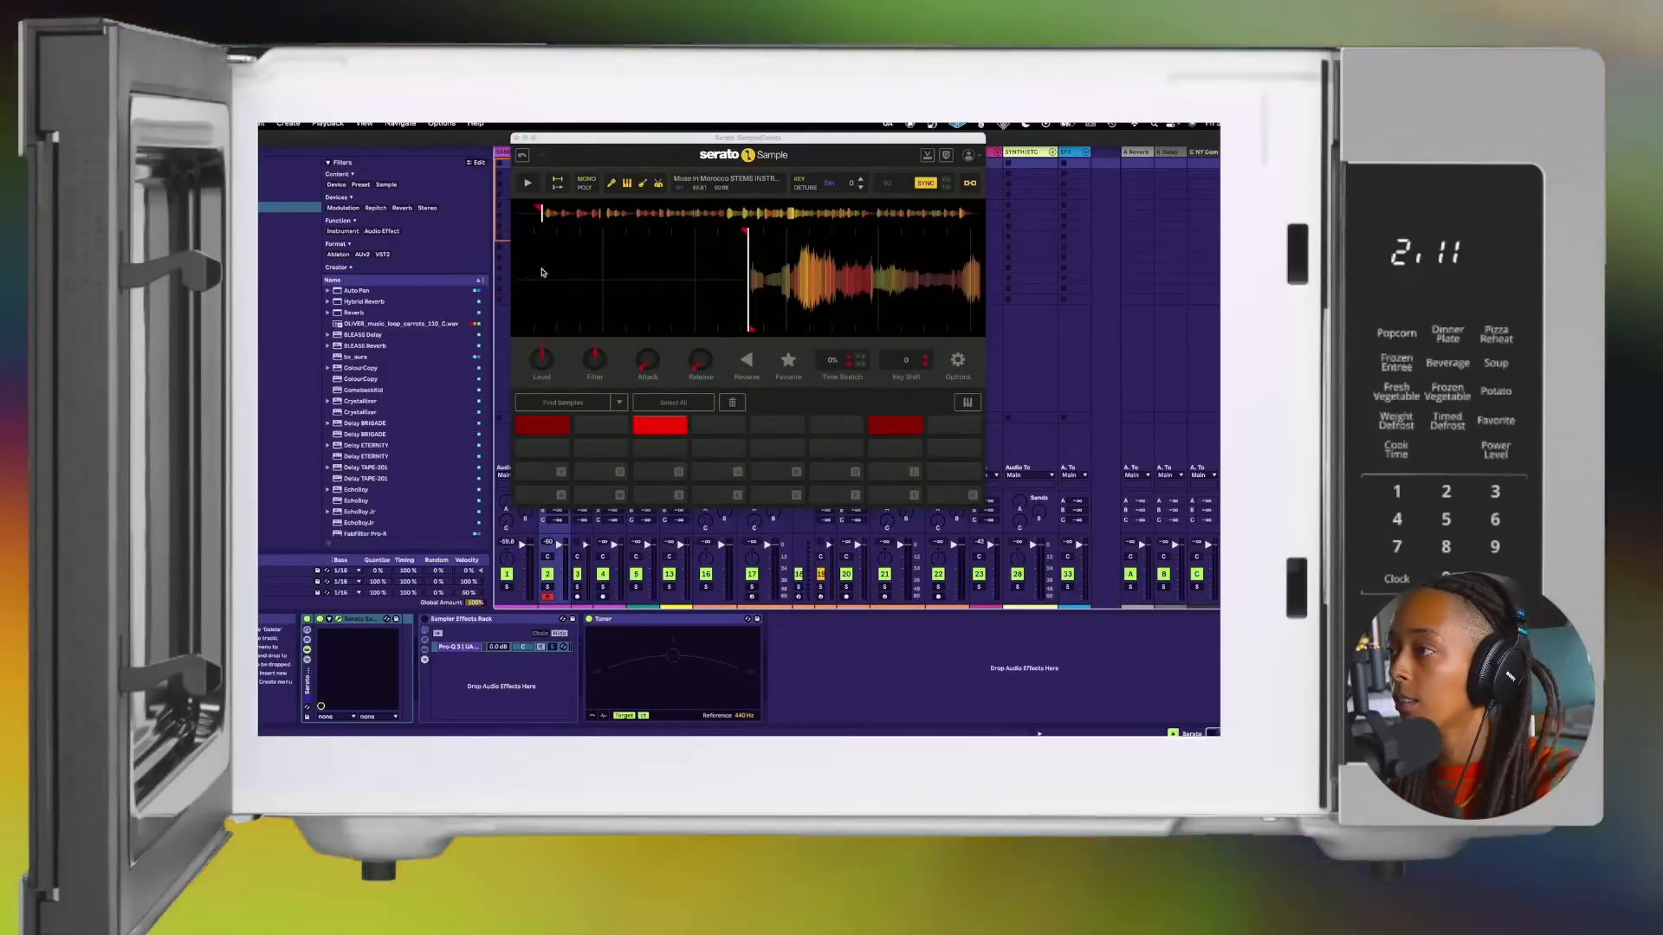
{"action": "left_click", "coordinate": [733, 404]}
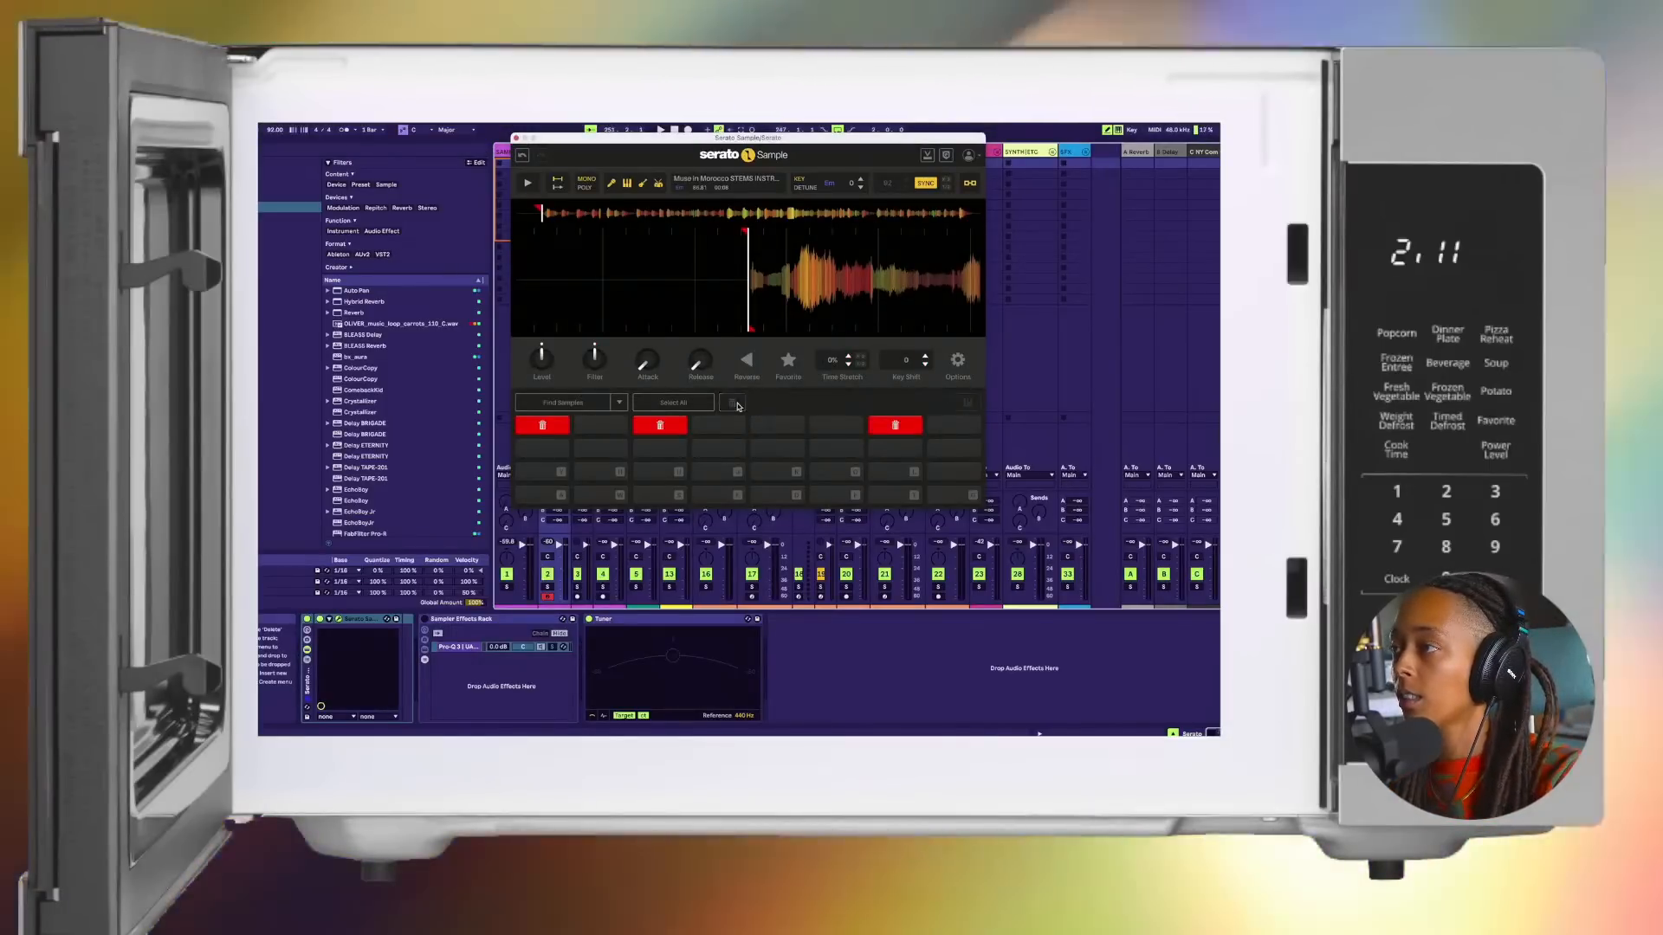
{"action": "left_click", "coordinate": [735, 404]}
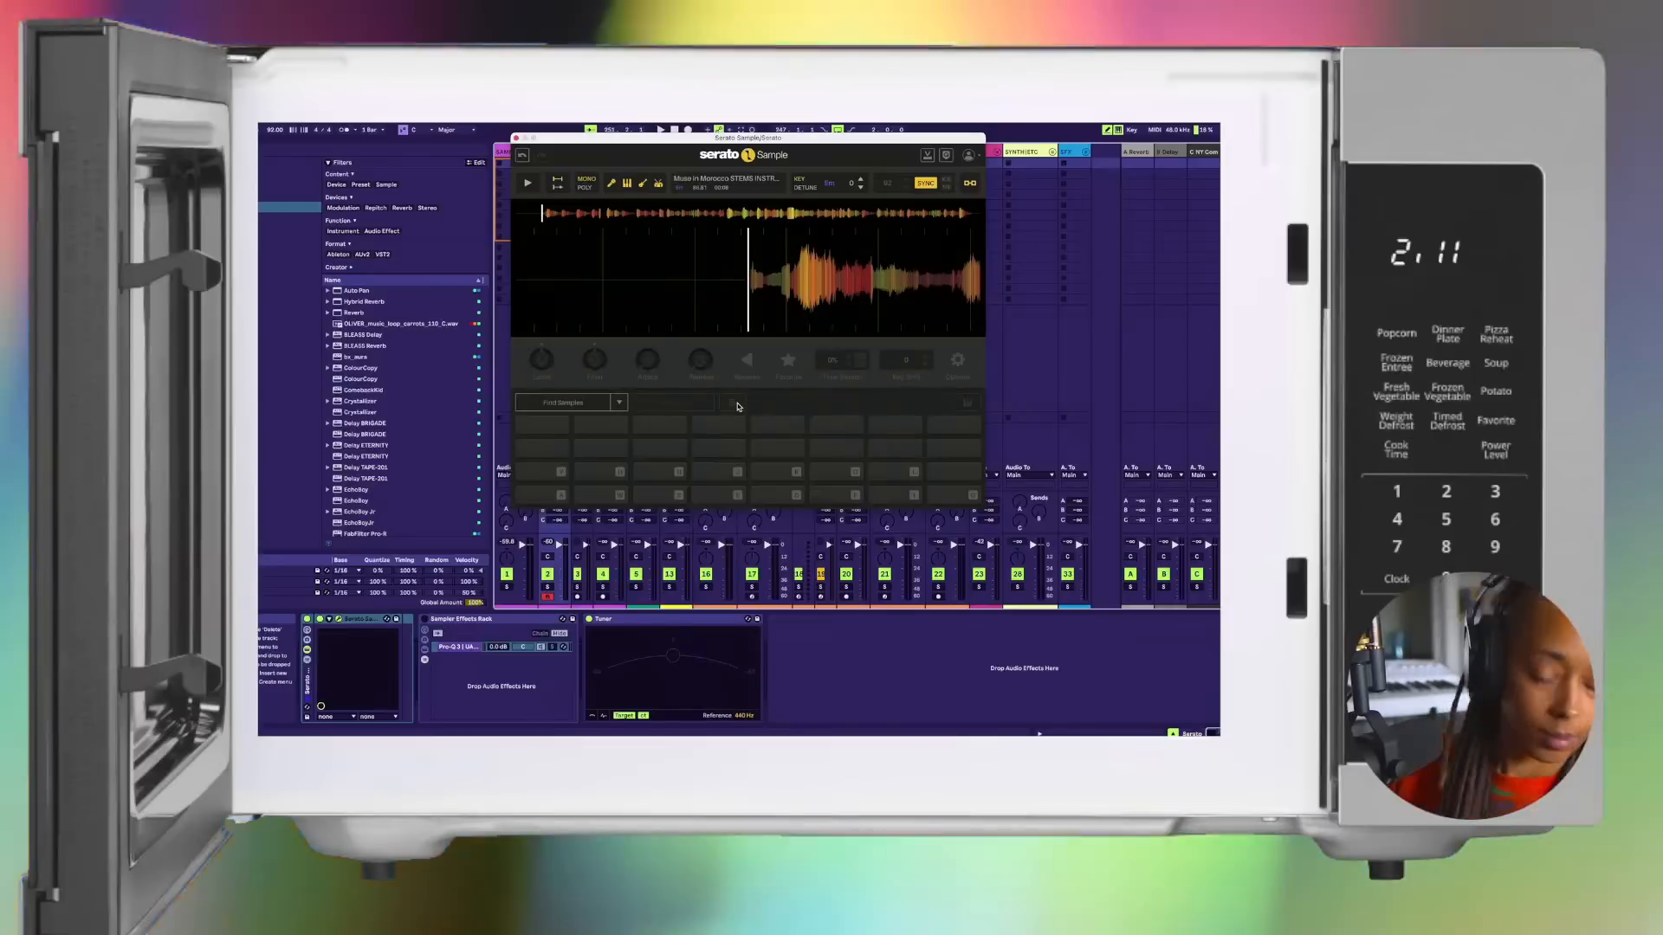
Step: Lower the computer MIDI keyboard's octave and play notes to assign cue points to the sample pads
{"action": "key", "text": "z"}
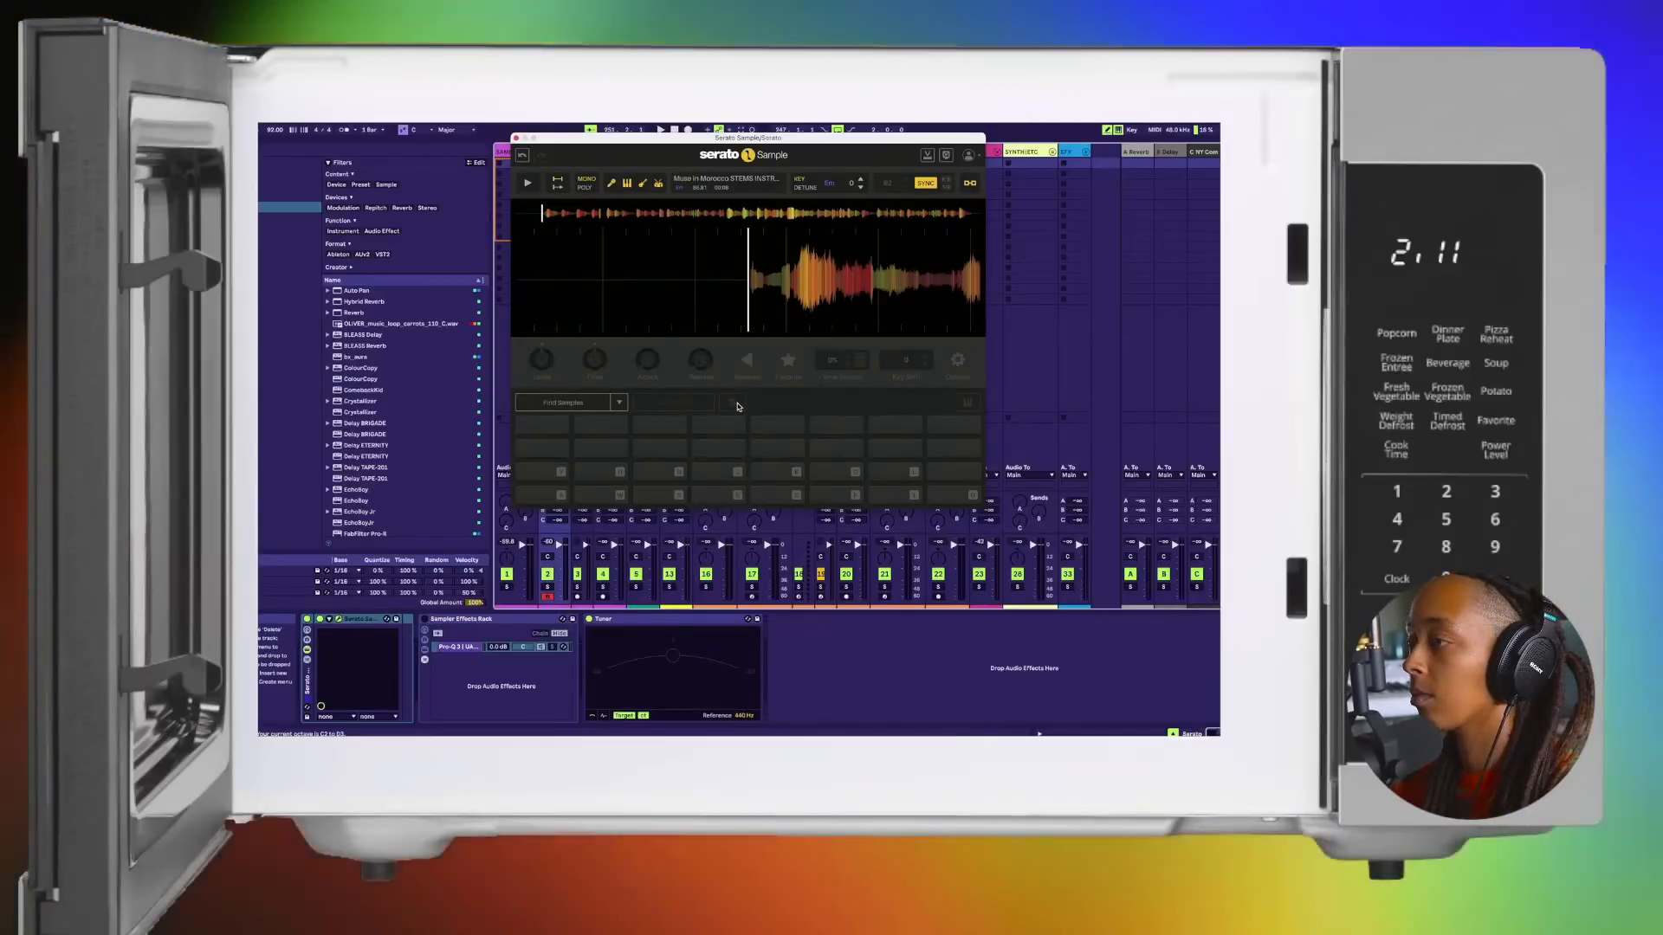
{"action": "key", "text": "a"}
{"action": "key", "text": "z"}
{"action": "key", "text": "a"}
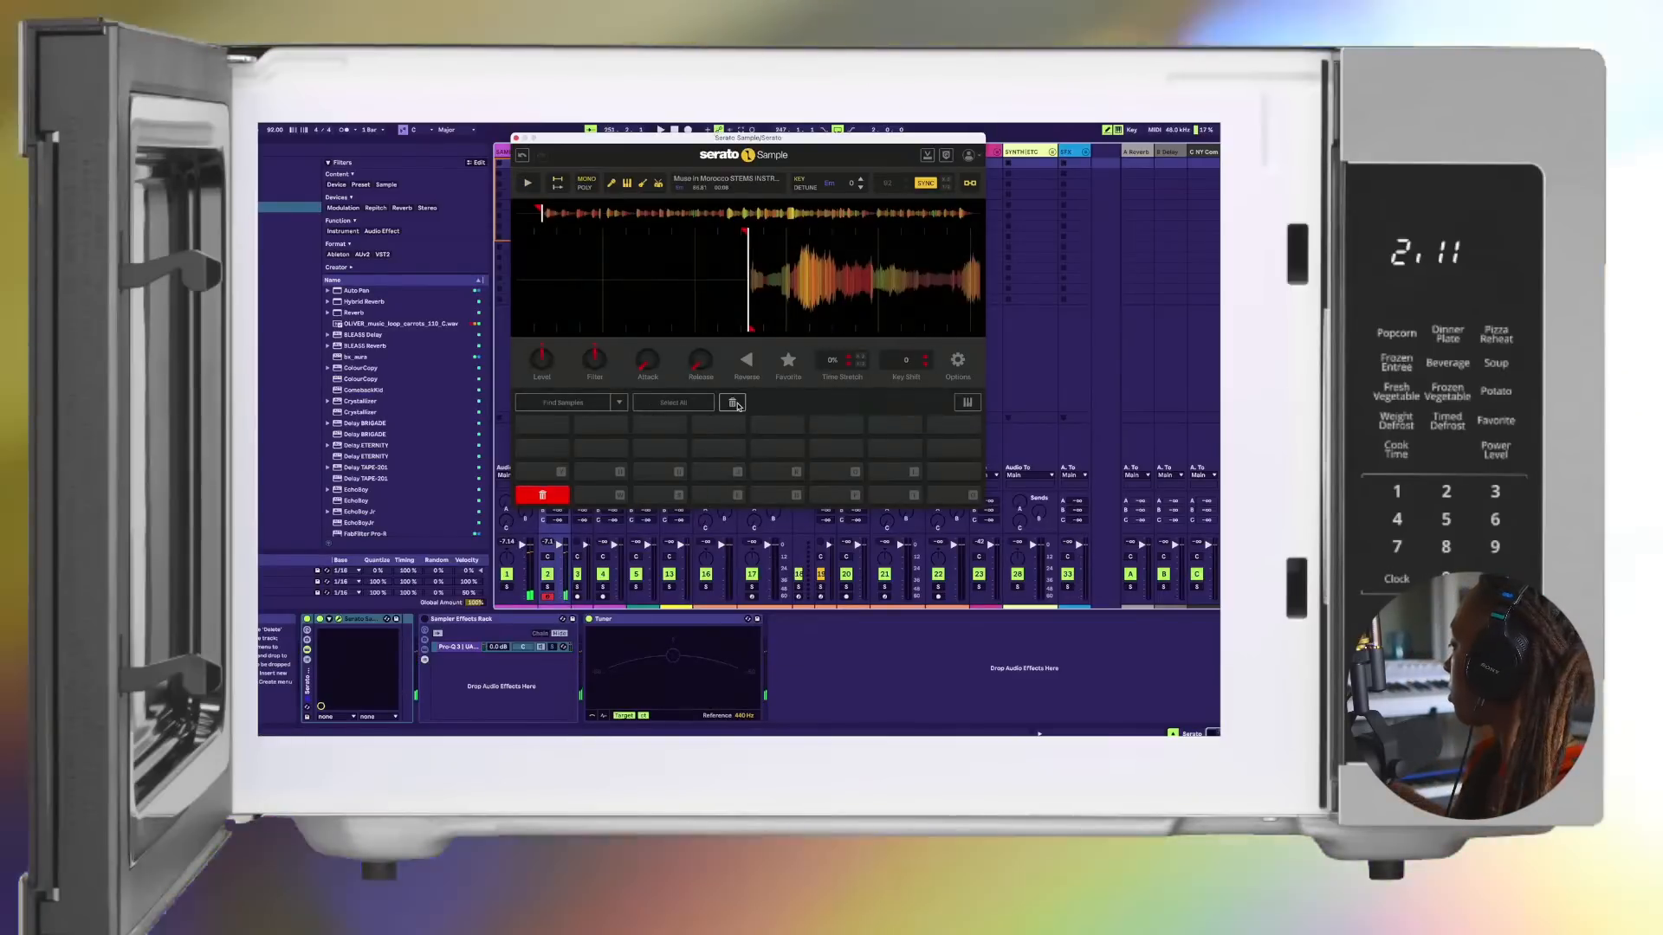
Step: Delete the extra cue points from the upper row of pads, keeping only the first pad in the lowest row
{"action": "left_click", "coordinate": [777, 423]}
{"action": "left_click", "coordinate": [733, 404]}
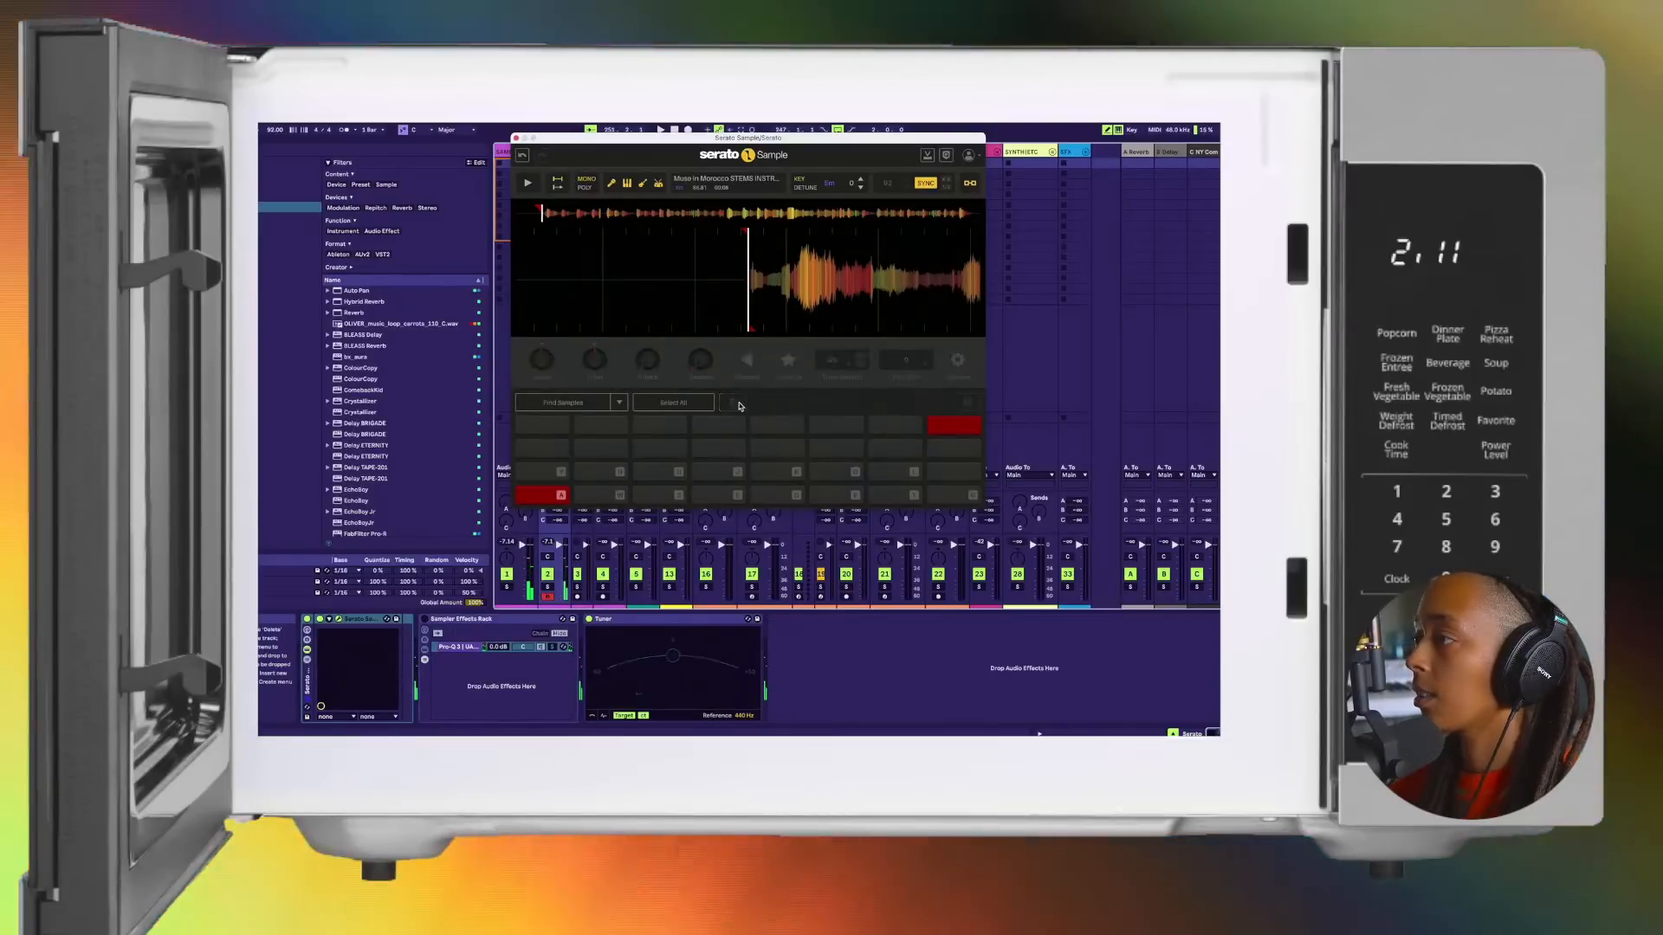
{"action": "left_click", "coordinate": [732, 403]}
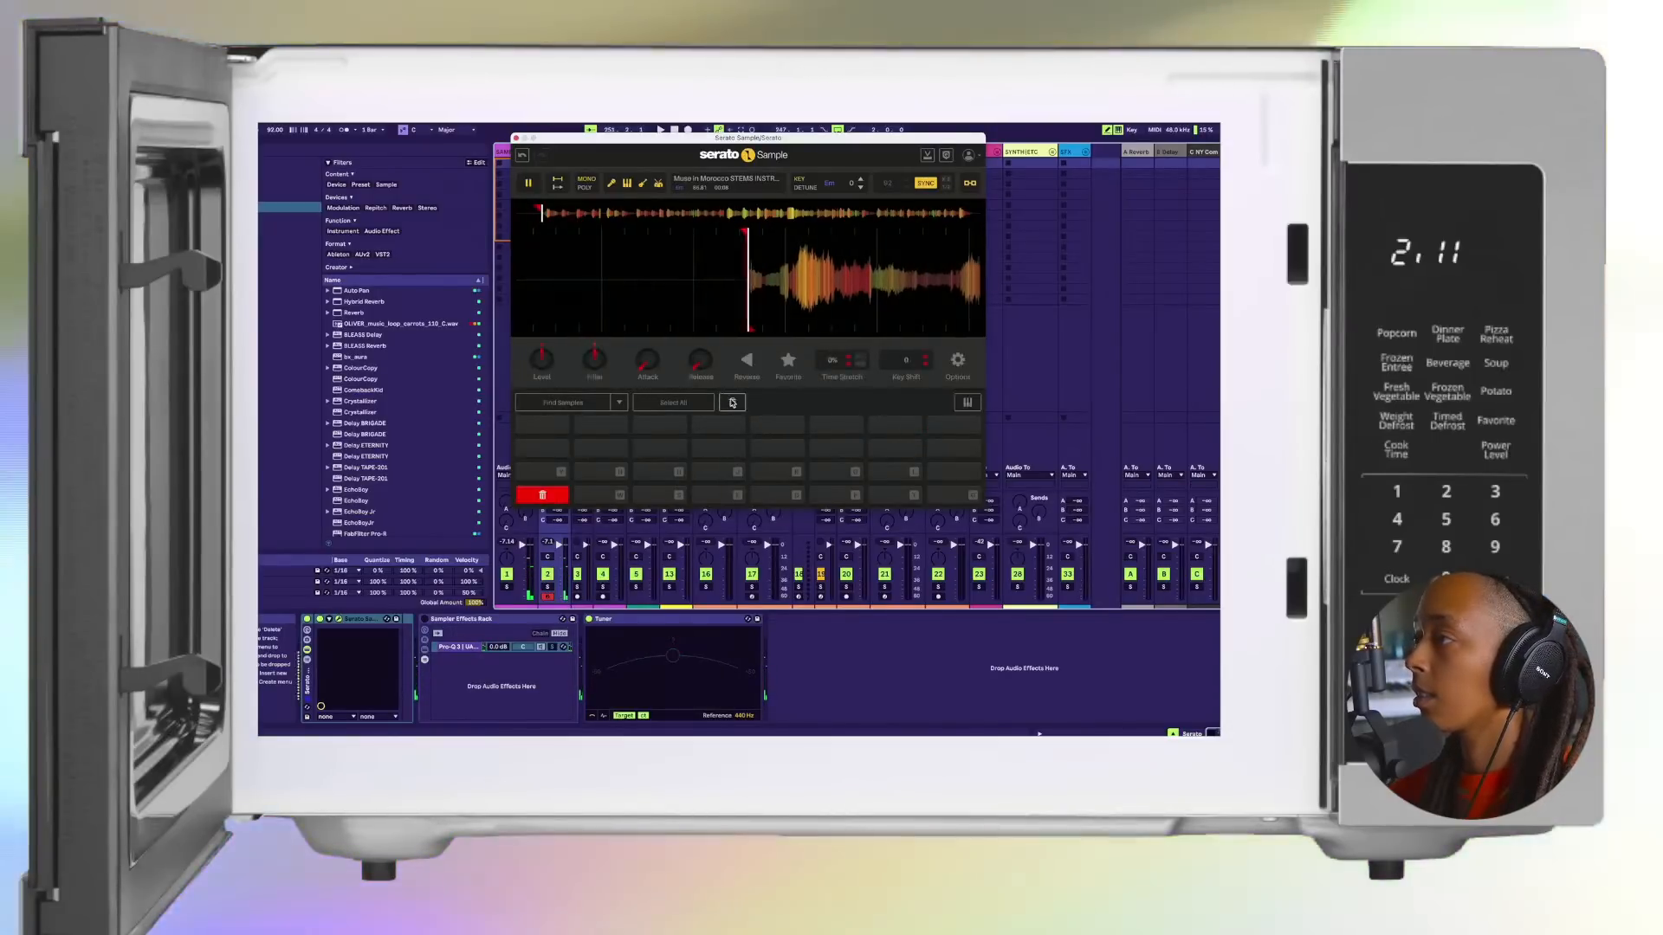
Step: Set the sample's key shift to +3 and trigger its cue pad to hear it
{"action": "left_click", "coordinate": [860, 187]}
{"action": "left_click", "coordinate": [860, 188]}
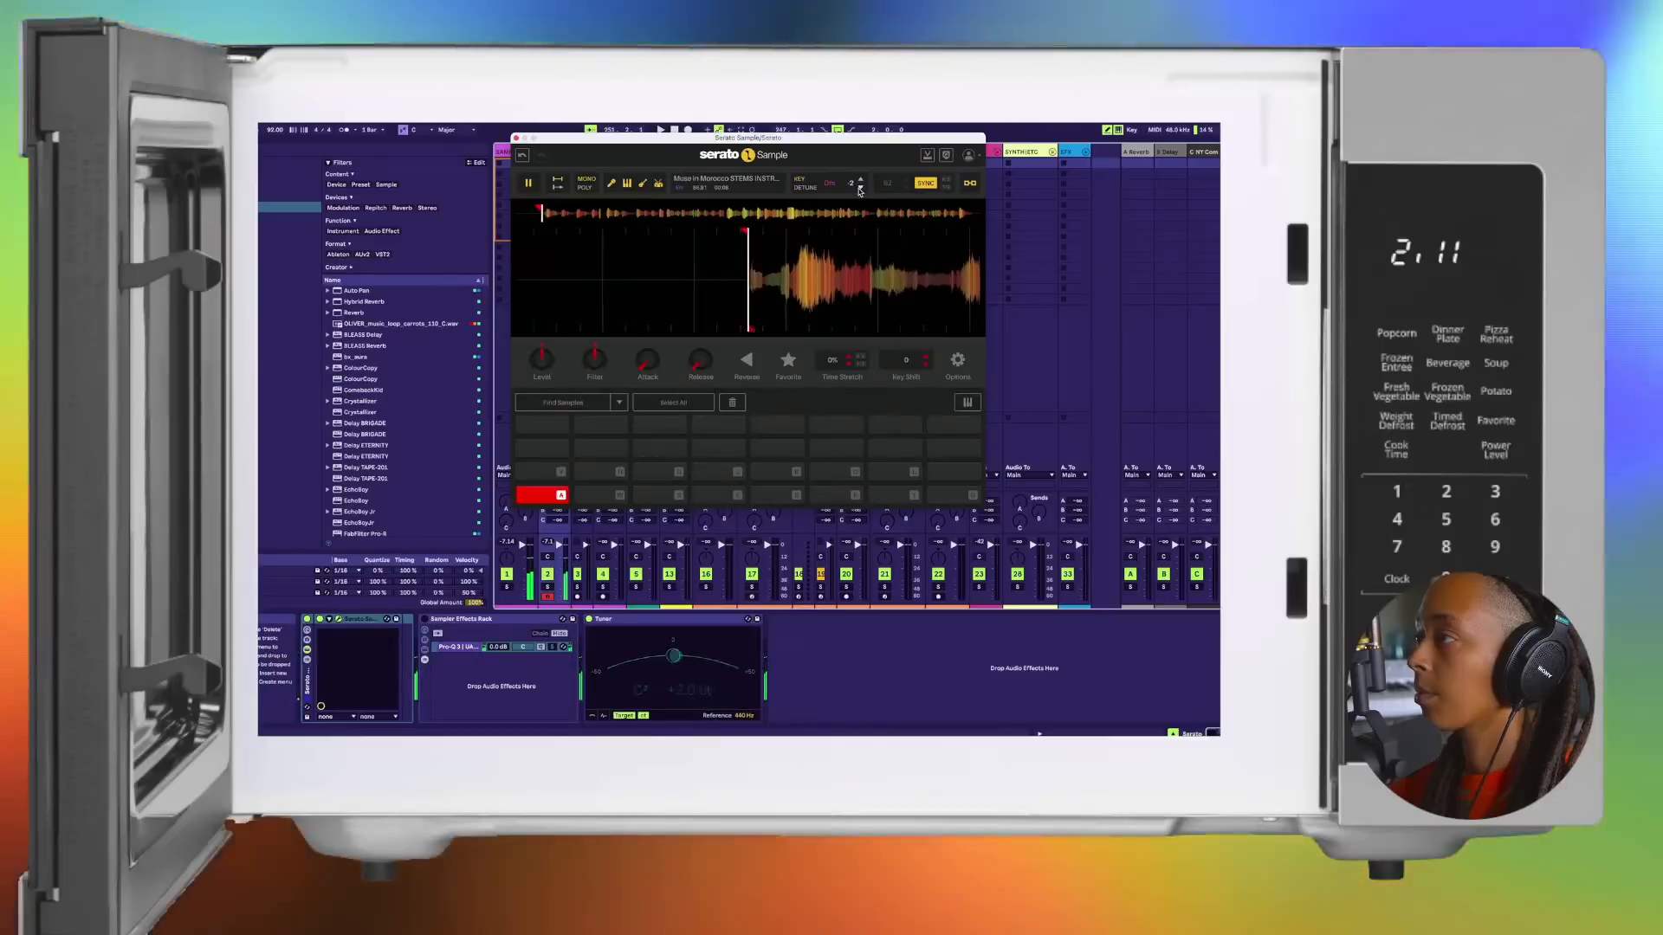
{"action": "left_click", "coordinate": [860, 180]}
{"action": "left_click", "coordinate": [860, 180]}
{"action": "left_click", "coordinate": [860, 179]}
{"action": "left_click", "coordinate": [859, 179]}
{"action": "left_click", "coordinate": [860, 180]}
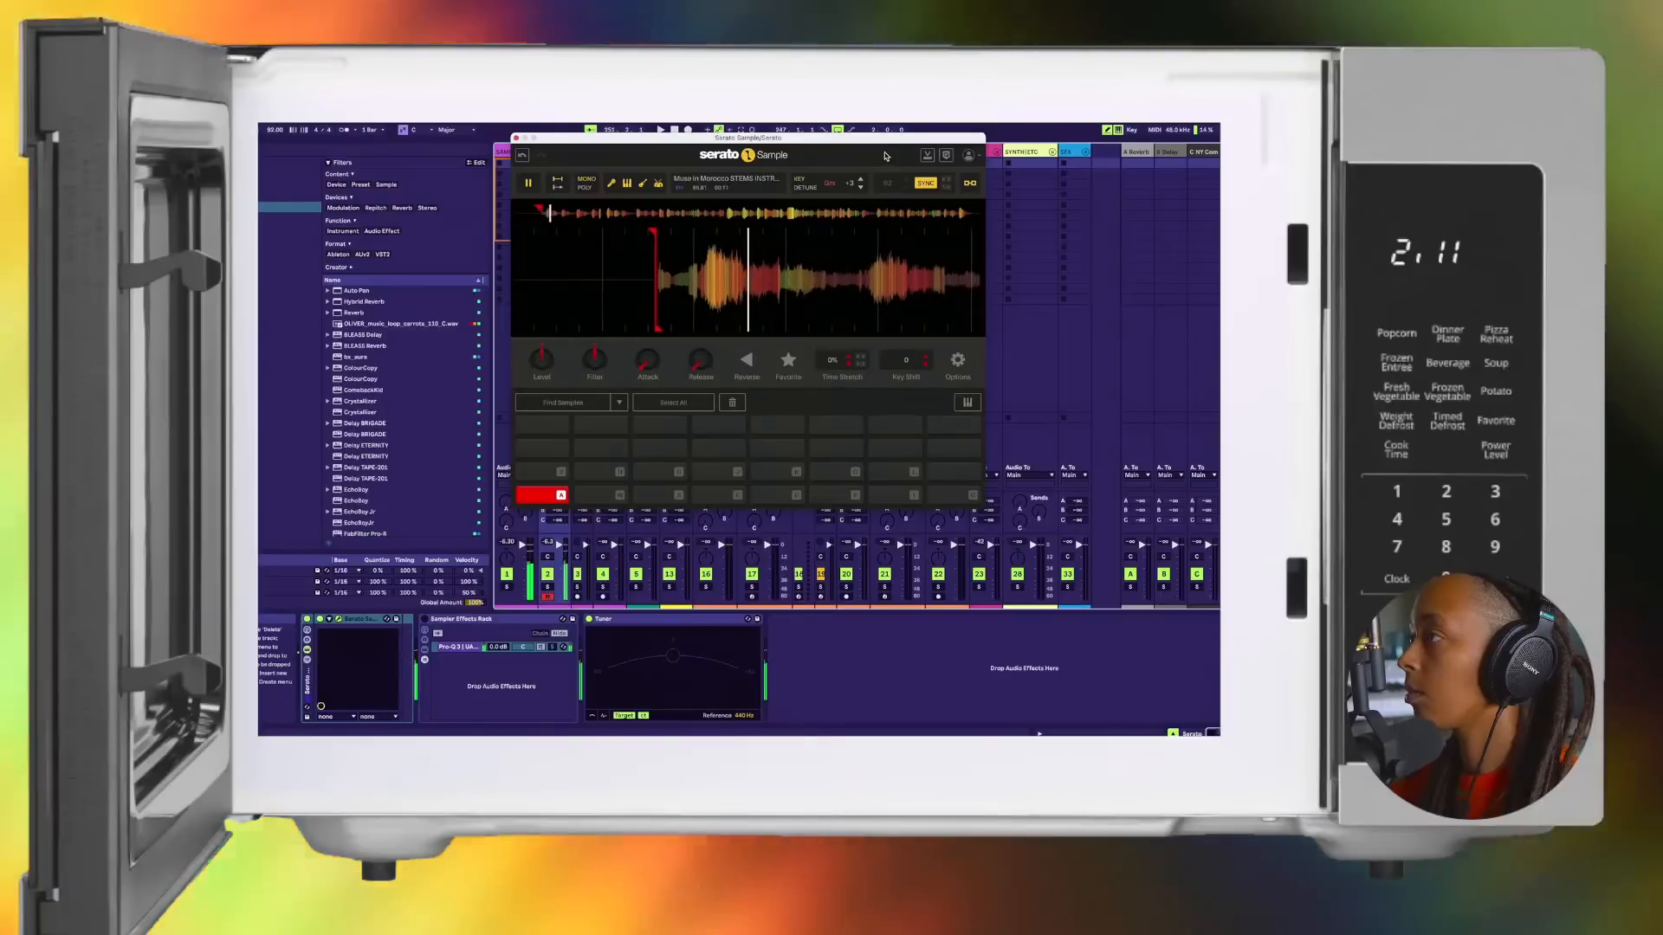
{"action": "key", "text": "a"}
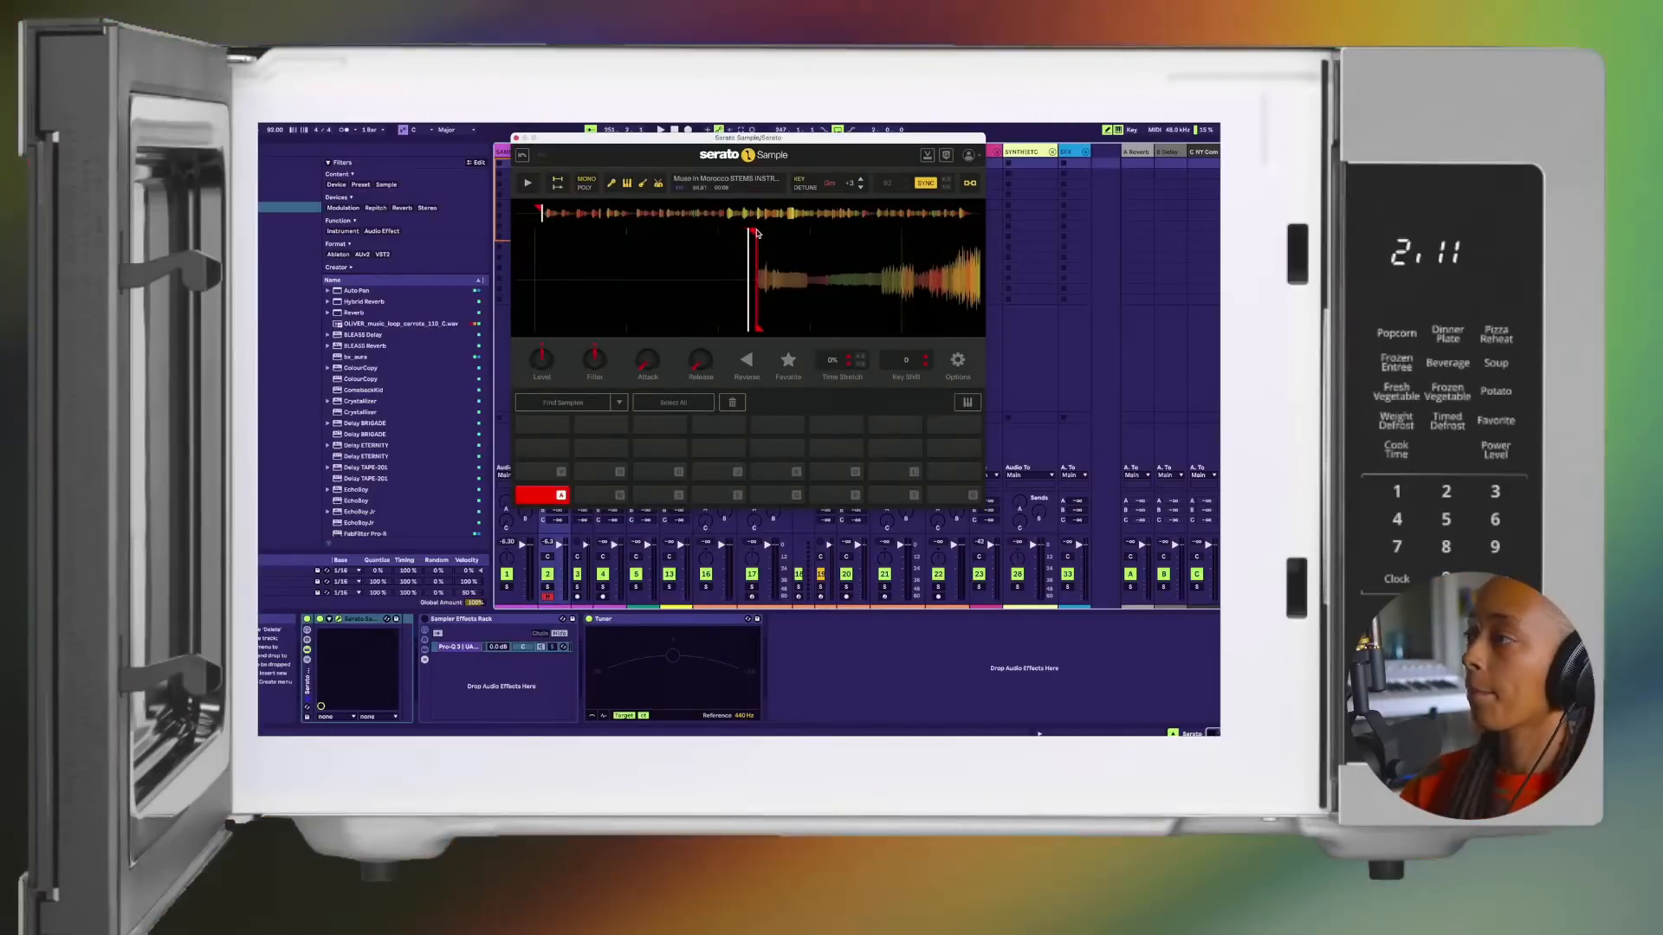
Step: Audition the first cue pad, stop playback, and hide and reopen the Serato Sample window
{"action": "key", "text": "a"}
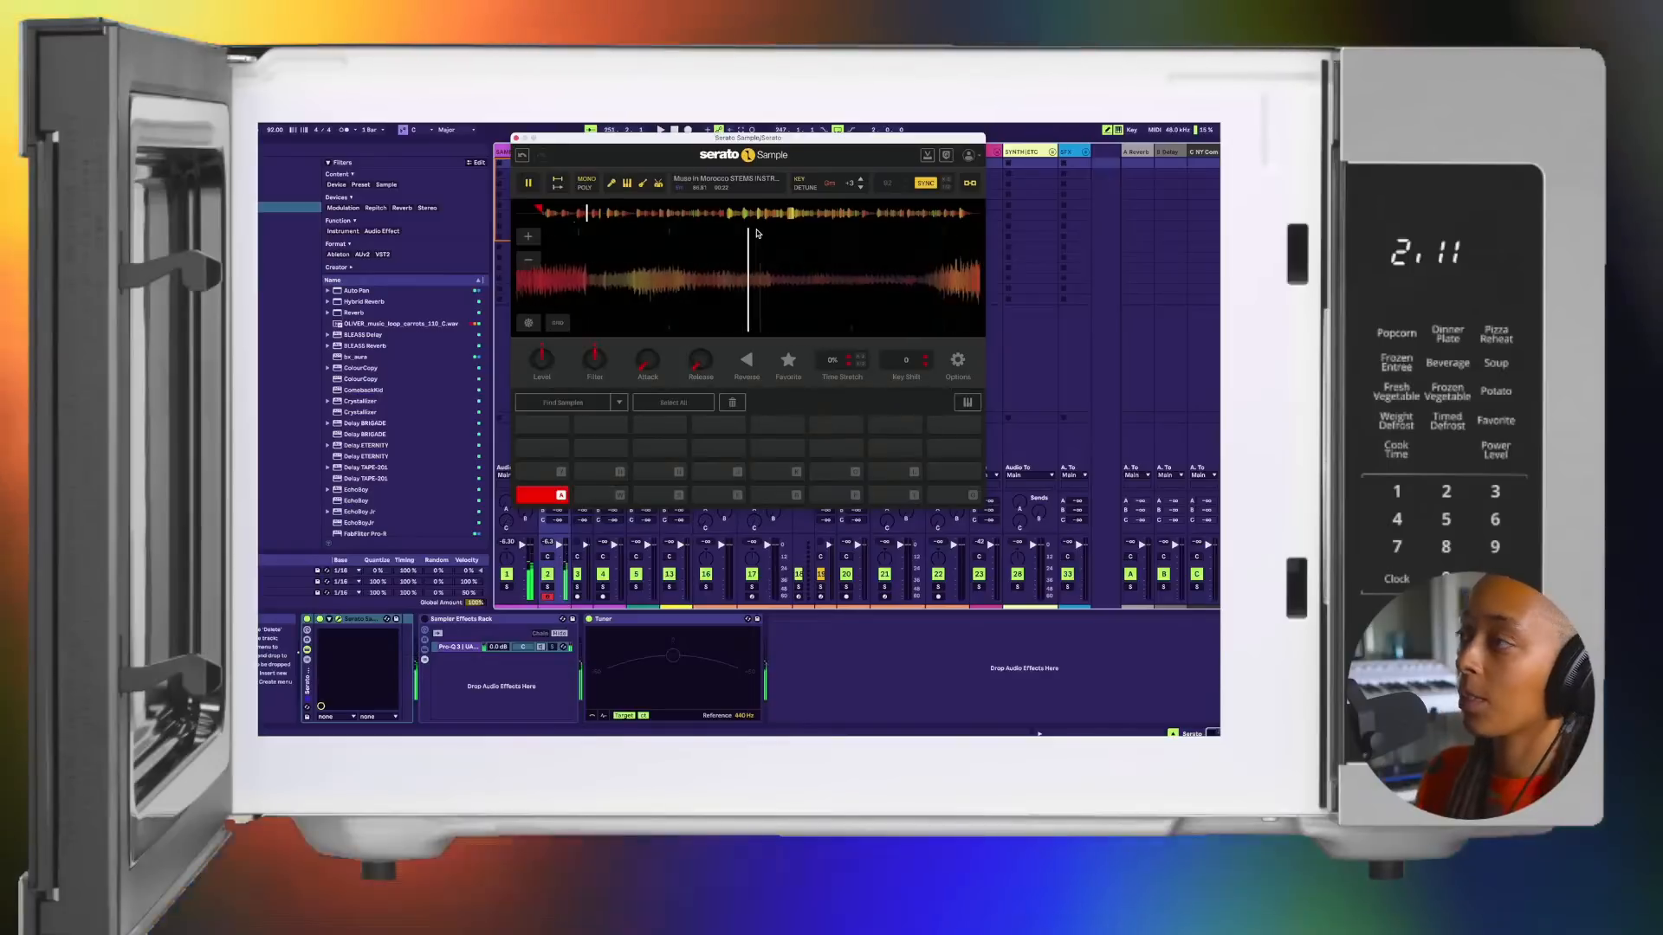
{"action": "key", "text": "space"}
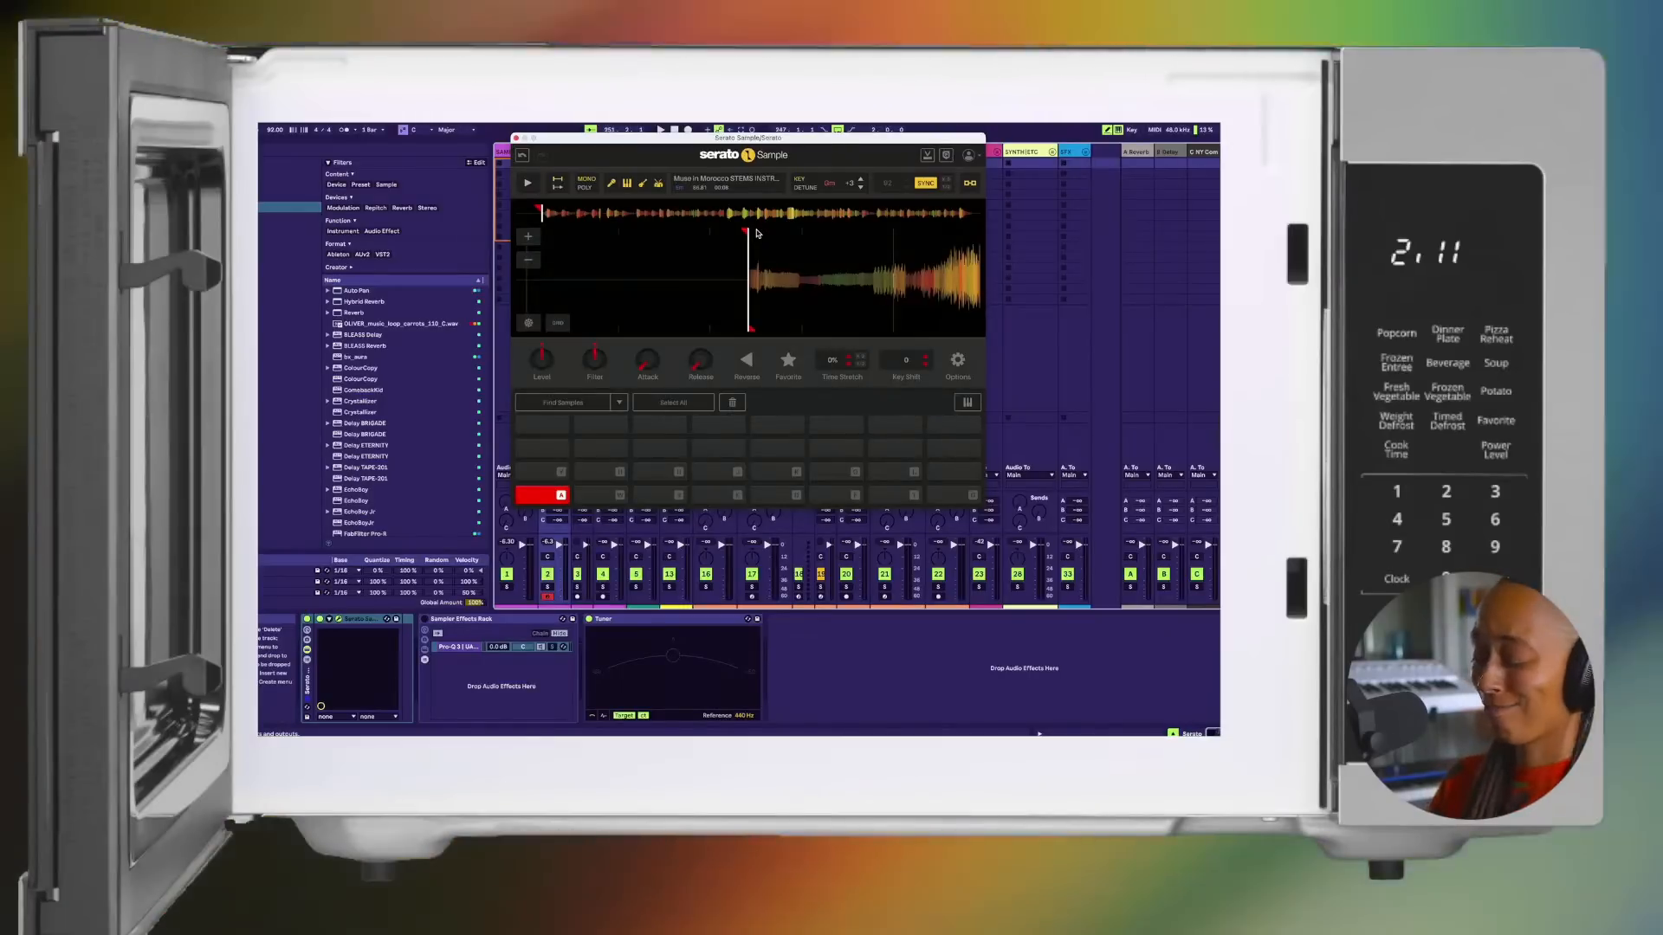
{"action": "key", "text": "super+alt+p"}
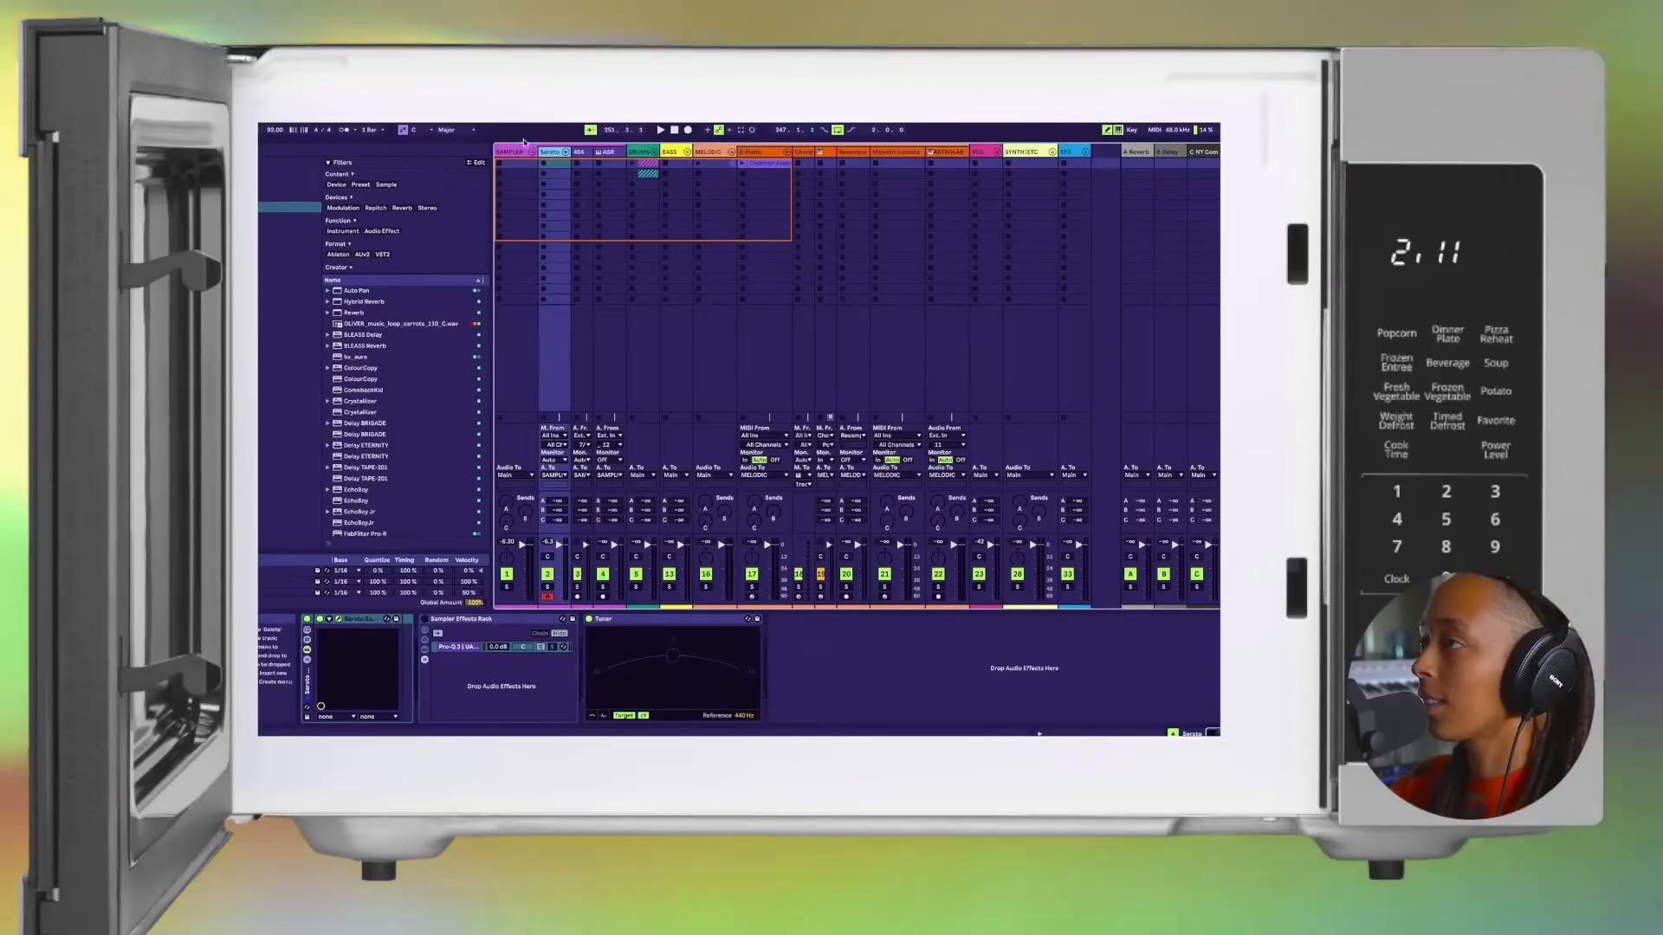
{"action": "left_click", "coordinate": [339, 620]}
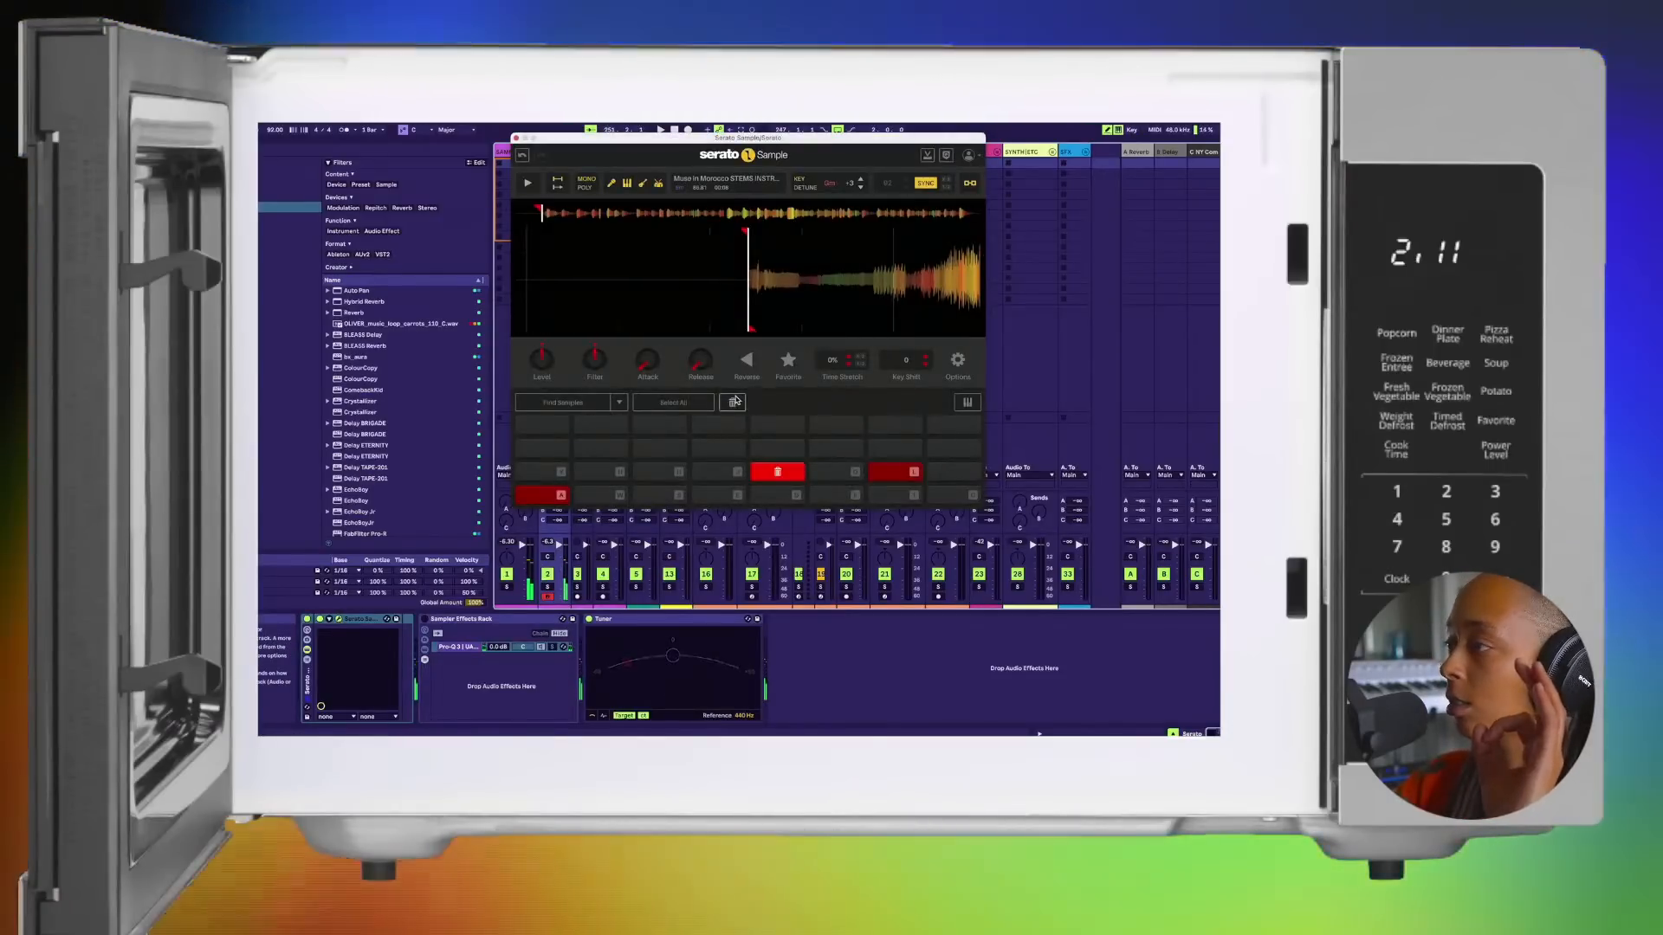
Step: Delete the stray cue points from the second-lowest pad row and retrigger the first pad to hear the sample
{"action": "left_click", "coordinate": [901, 473]}
{"action": "left_click", "coordinate": [732, 404]}
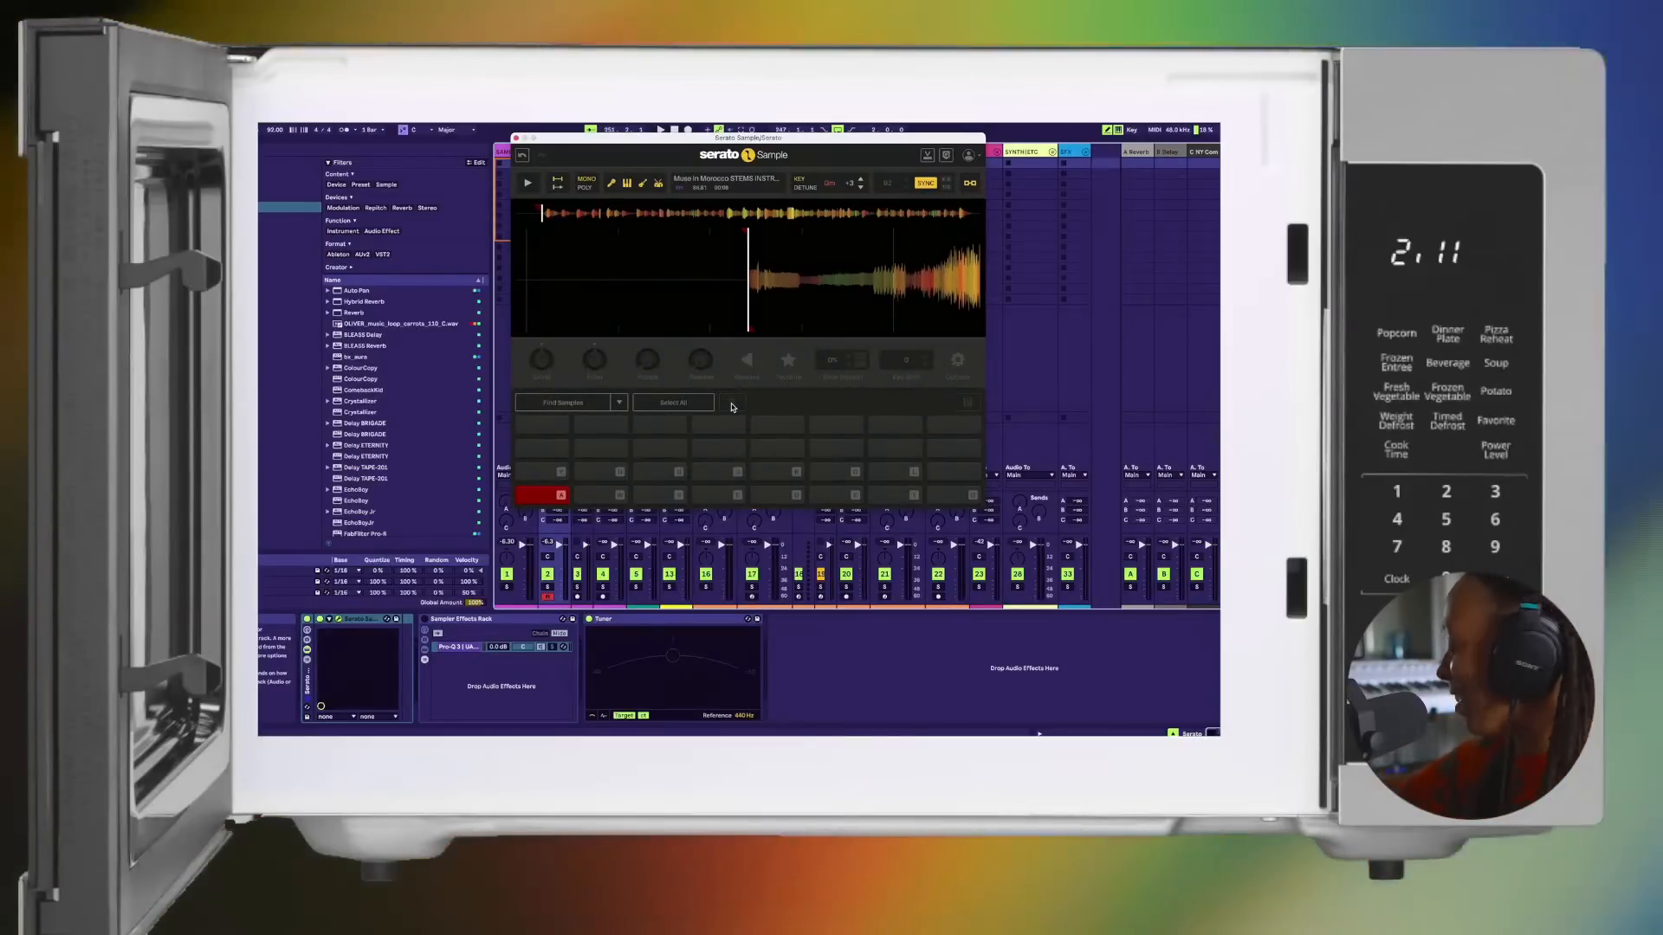
{"action": "key", "text": "a"}
{"action": "key", "text": "a"}
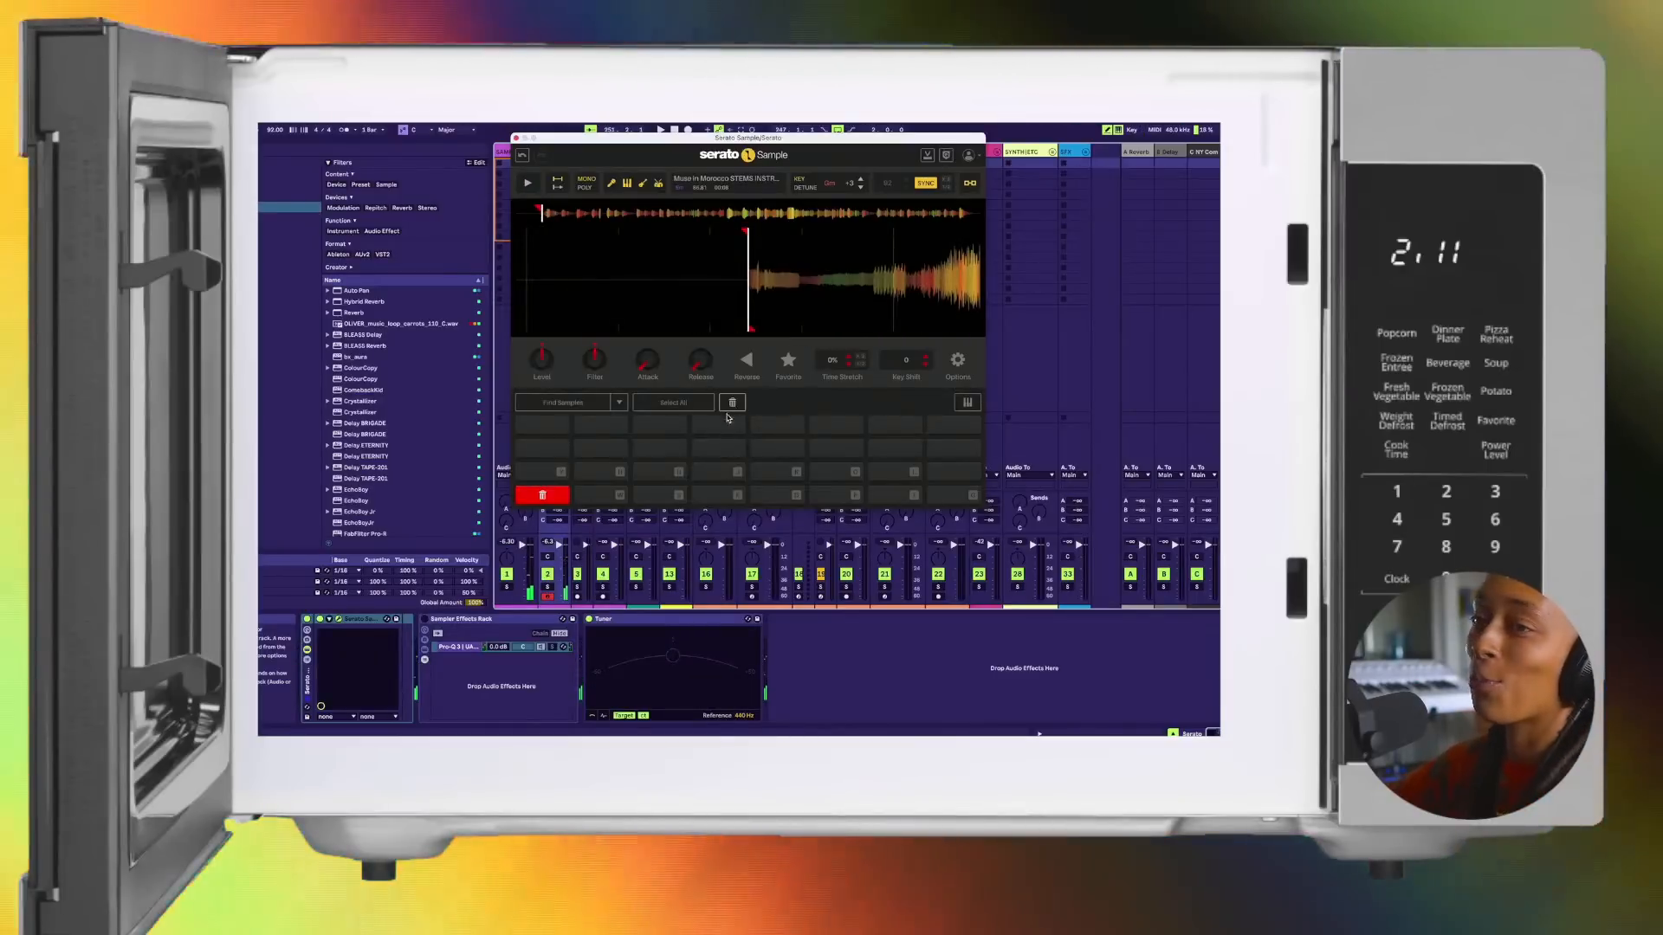
{"action": "key", "text": "a"}
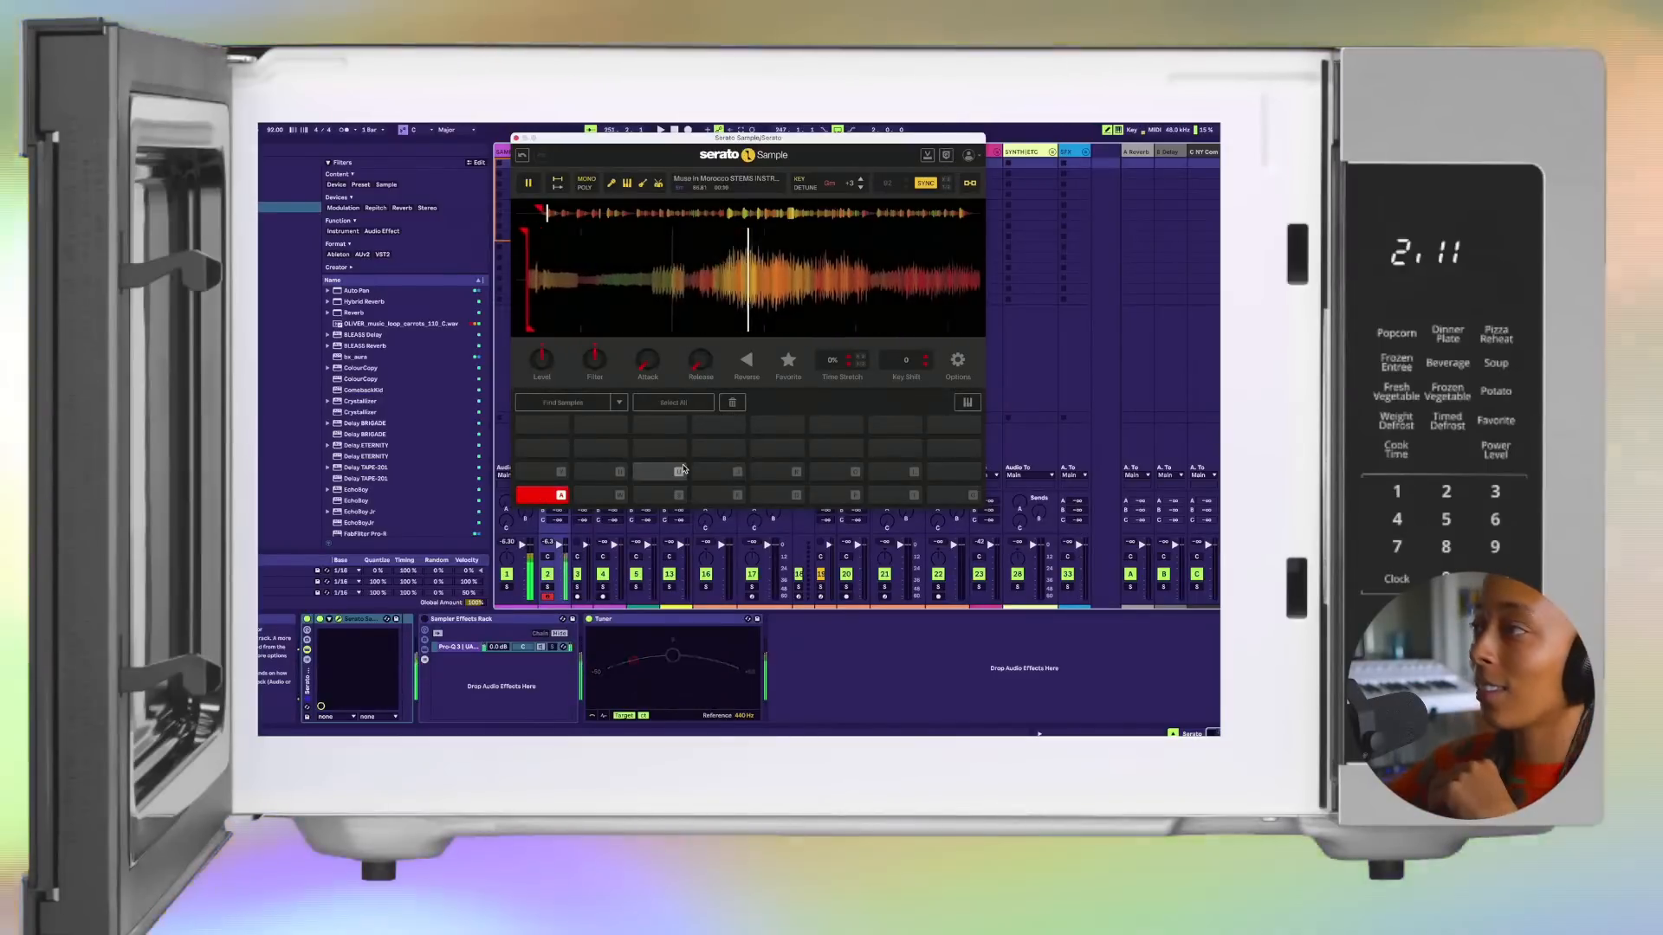
{"action": "key", "text": "a"}
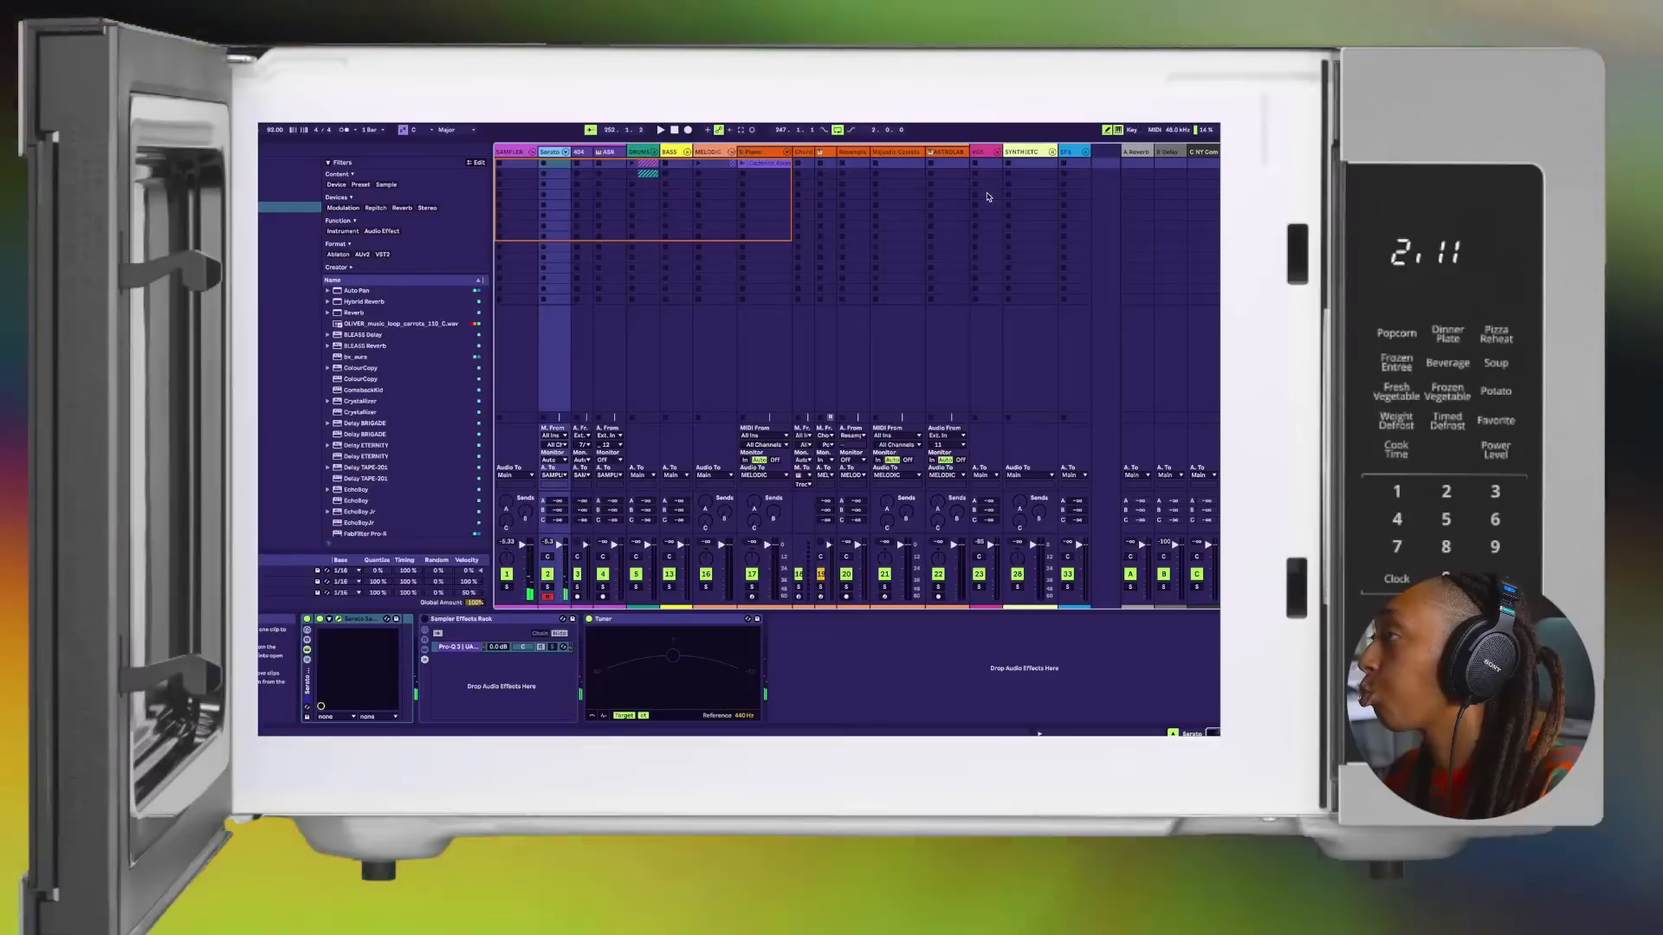
Step: Unfold the drums group, select the drum rack on track 8 and activate that track
{"action": "left_click", "coordinate": [654, 151]}
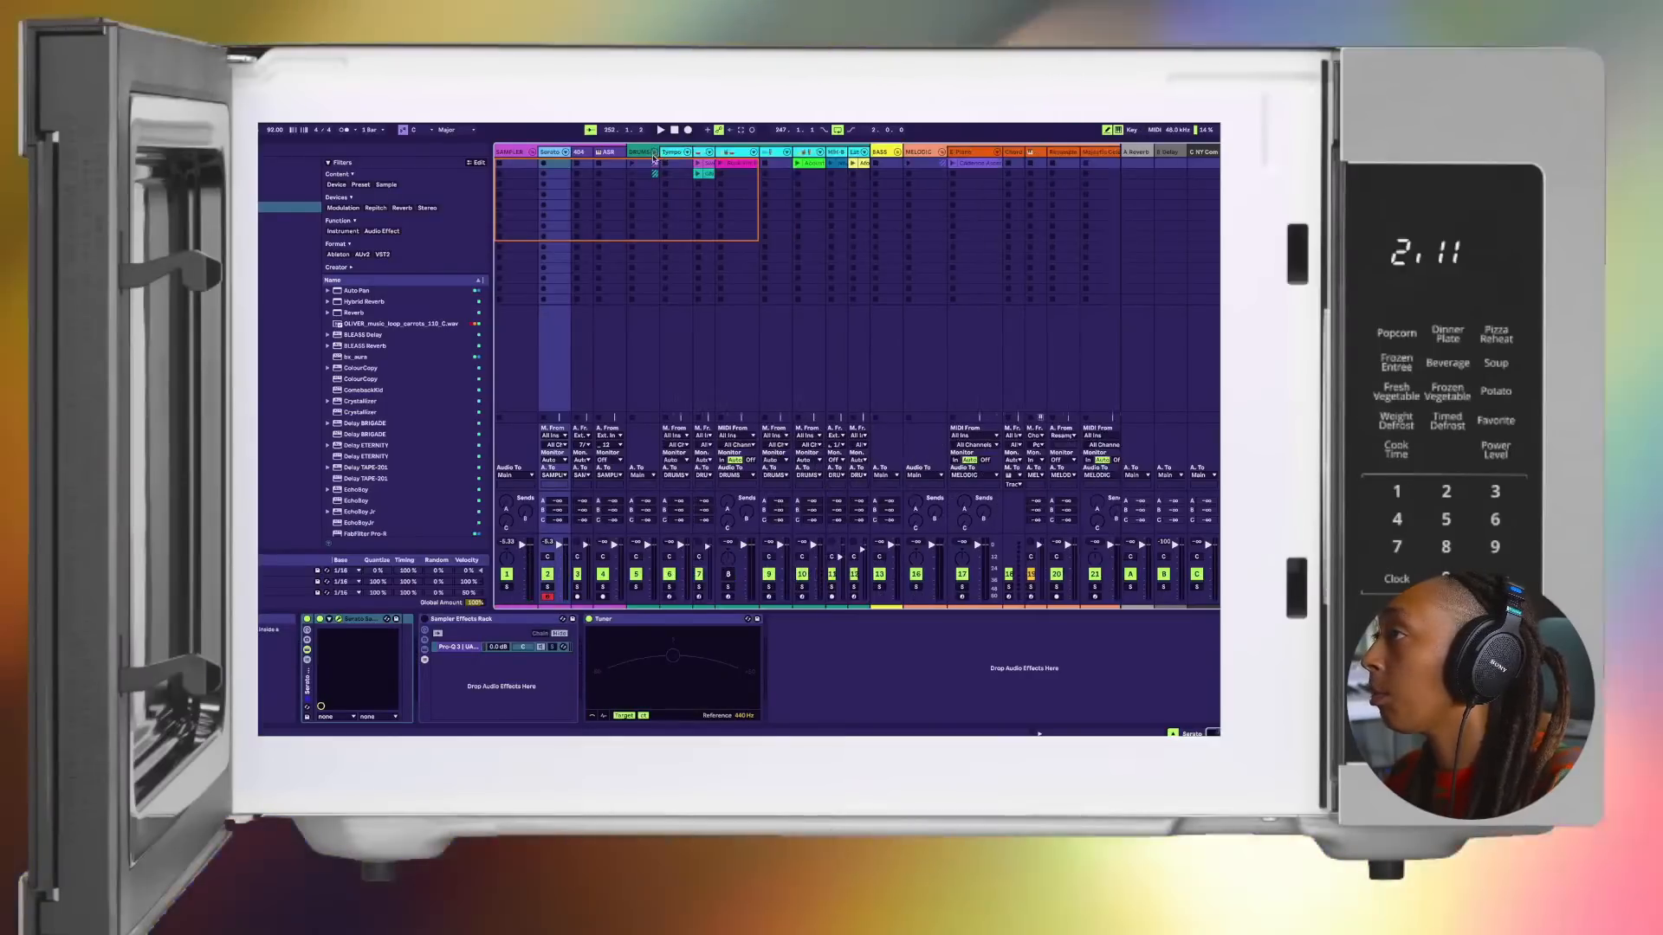
{"action": "left_click", "coordinate": [730, 152]}
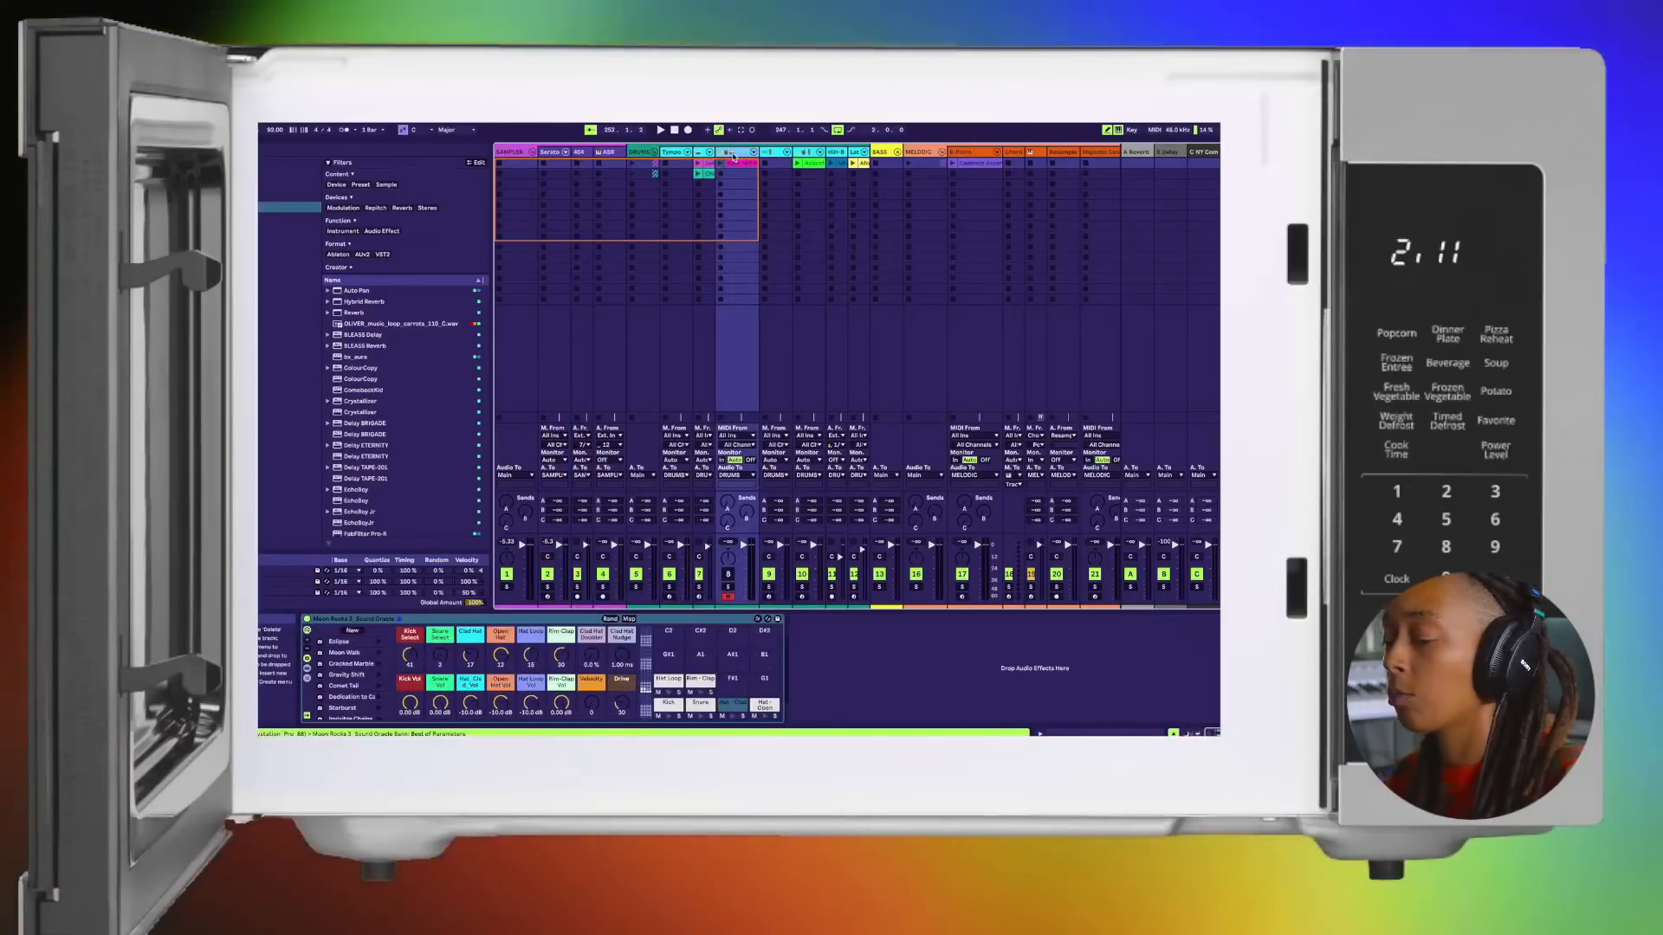
{"action": "left_click", "coordinate": [728, 575]}
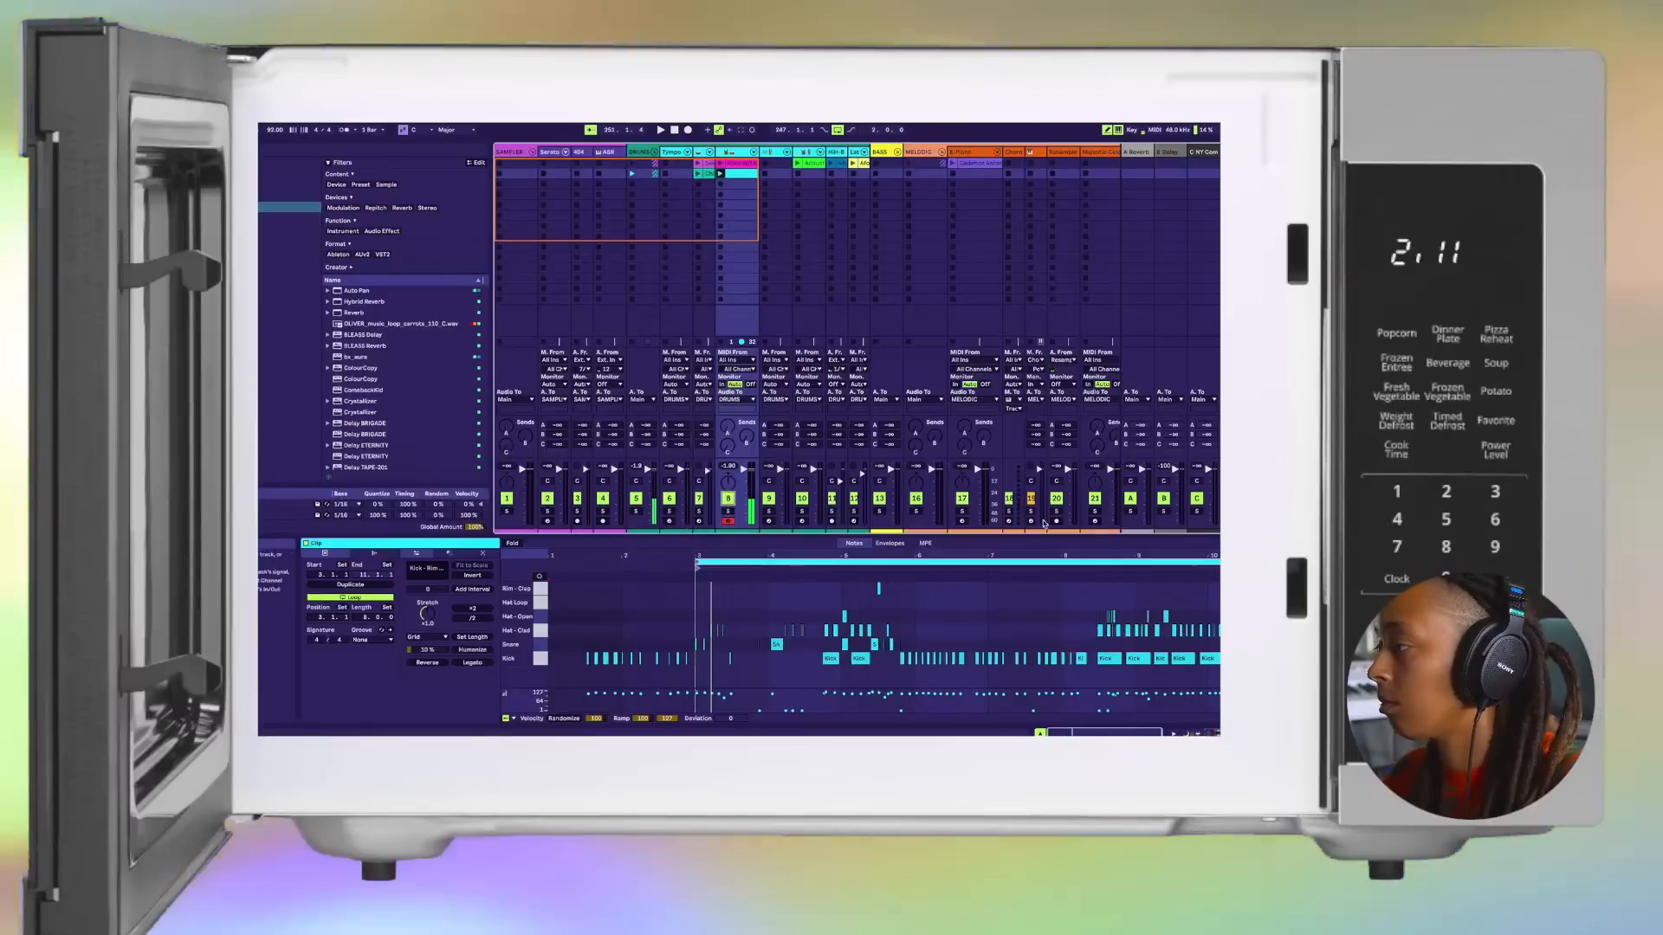
Step: Move the loop start of the drum rack's clip to the kick and hat pattern in the middle of bar 8
{"action": "left_click", "coordinate": [1093, 588]}
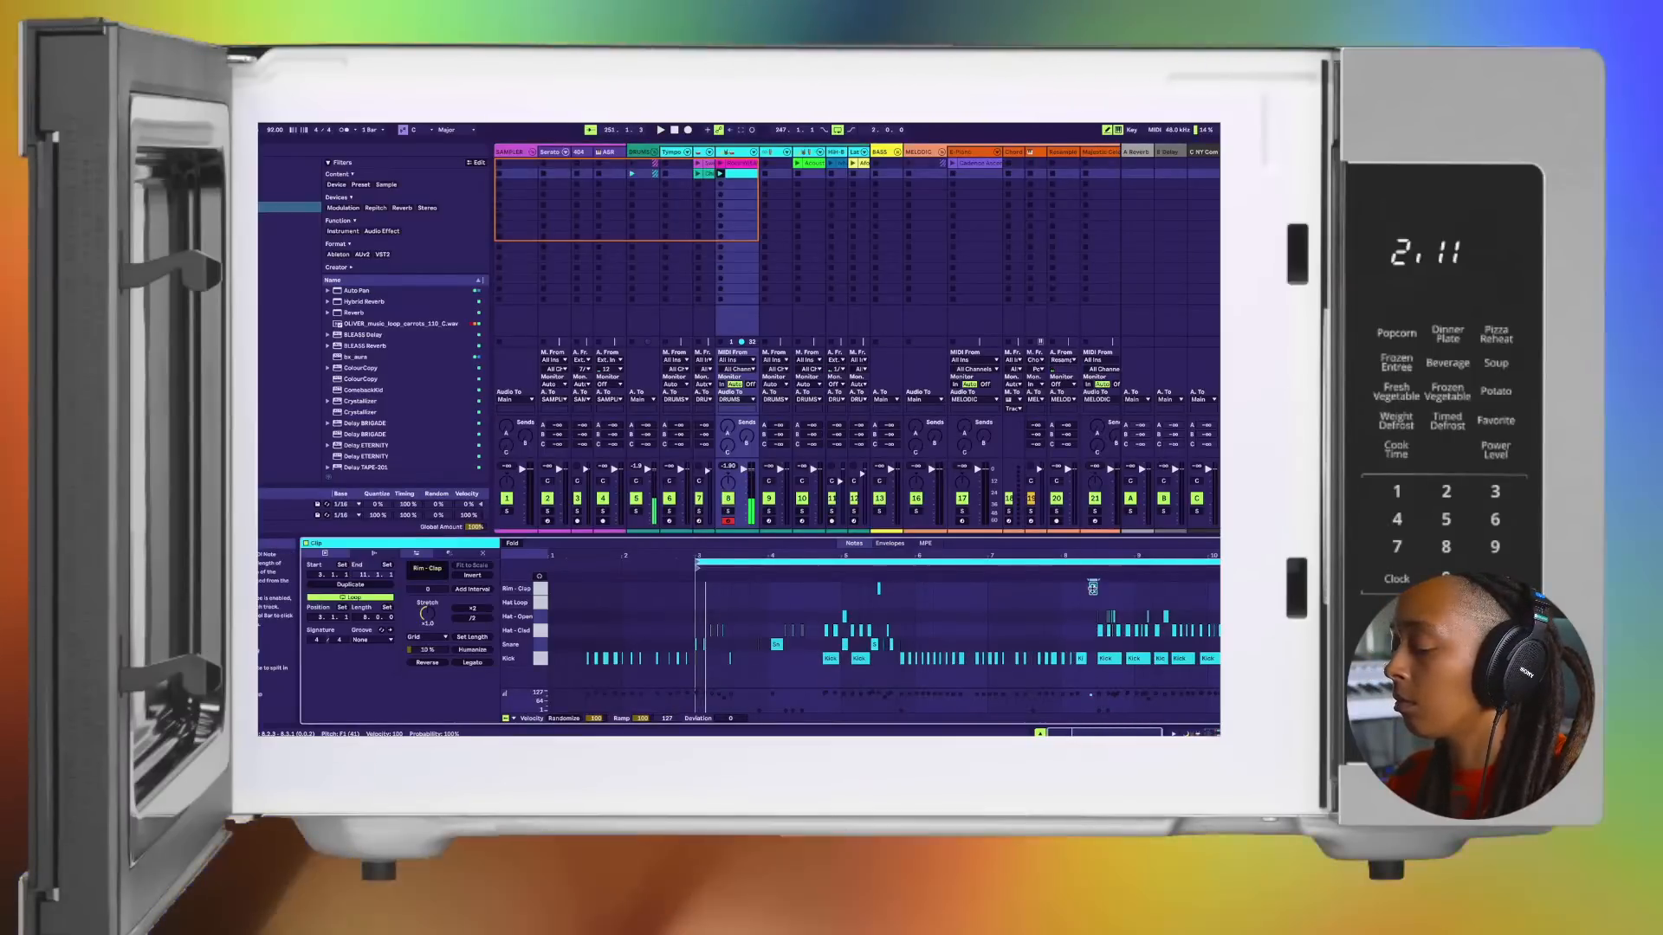
{"action": "left_click", "coordinate": [1092, 588]}
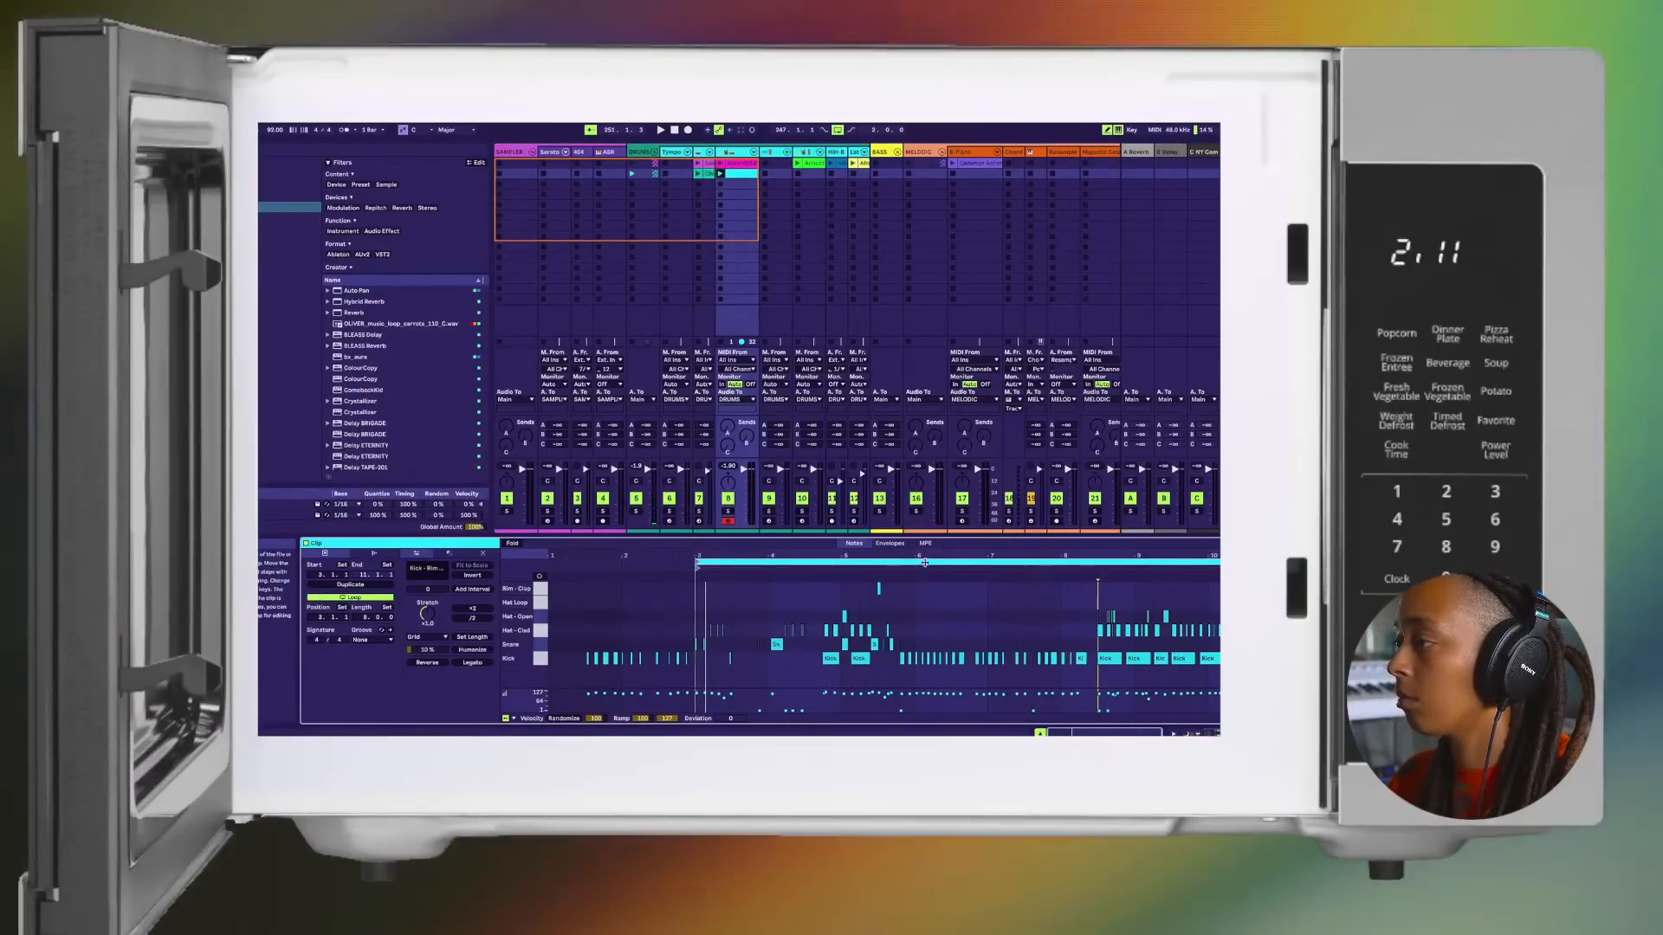
{"action": "left_click", "coordinate": [969, 563]}
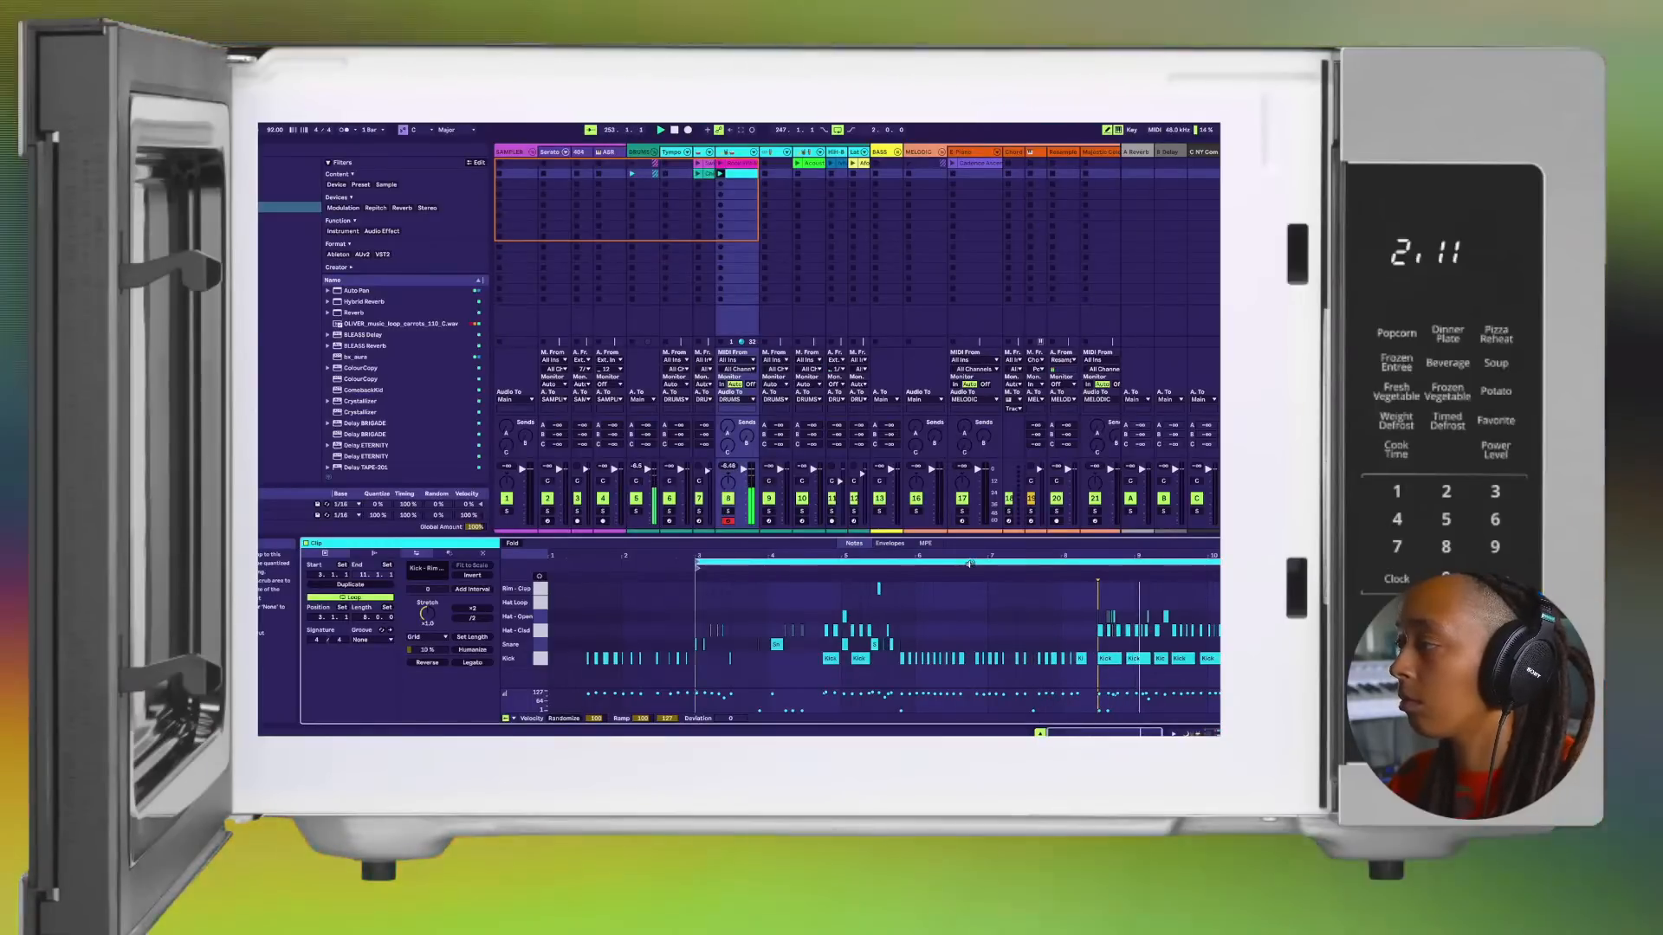
{"action": "mouse_move", "coordinate": [700, 567]}
{"action": "left_mouse_down"}
{"action": "mouse_move", "coordinate": [1120, 568]}
{"action": "mouse_move", "coordinate": [863, 590]}
{"action": "mouse_move", "coordinate": [858, 563]}
{"action": "left_mouse_up"}
{"action": "scroll", "coordinate": [947, 601], "scroll_direction": "down", "scroll_amount": 5}
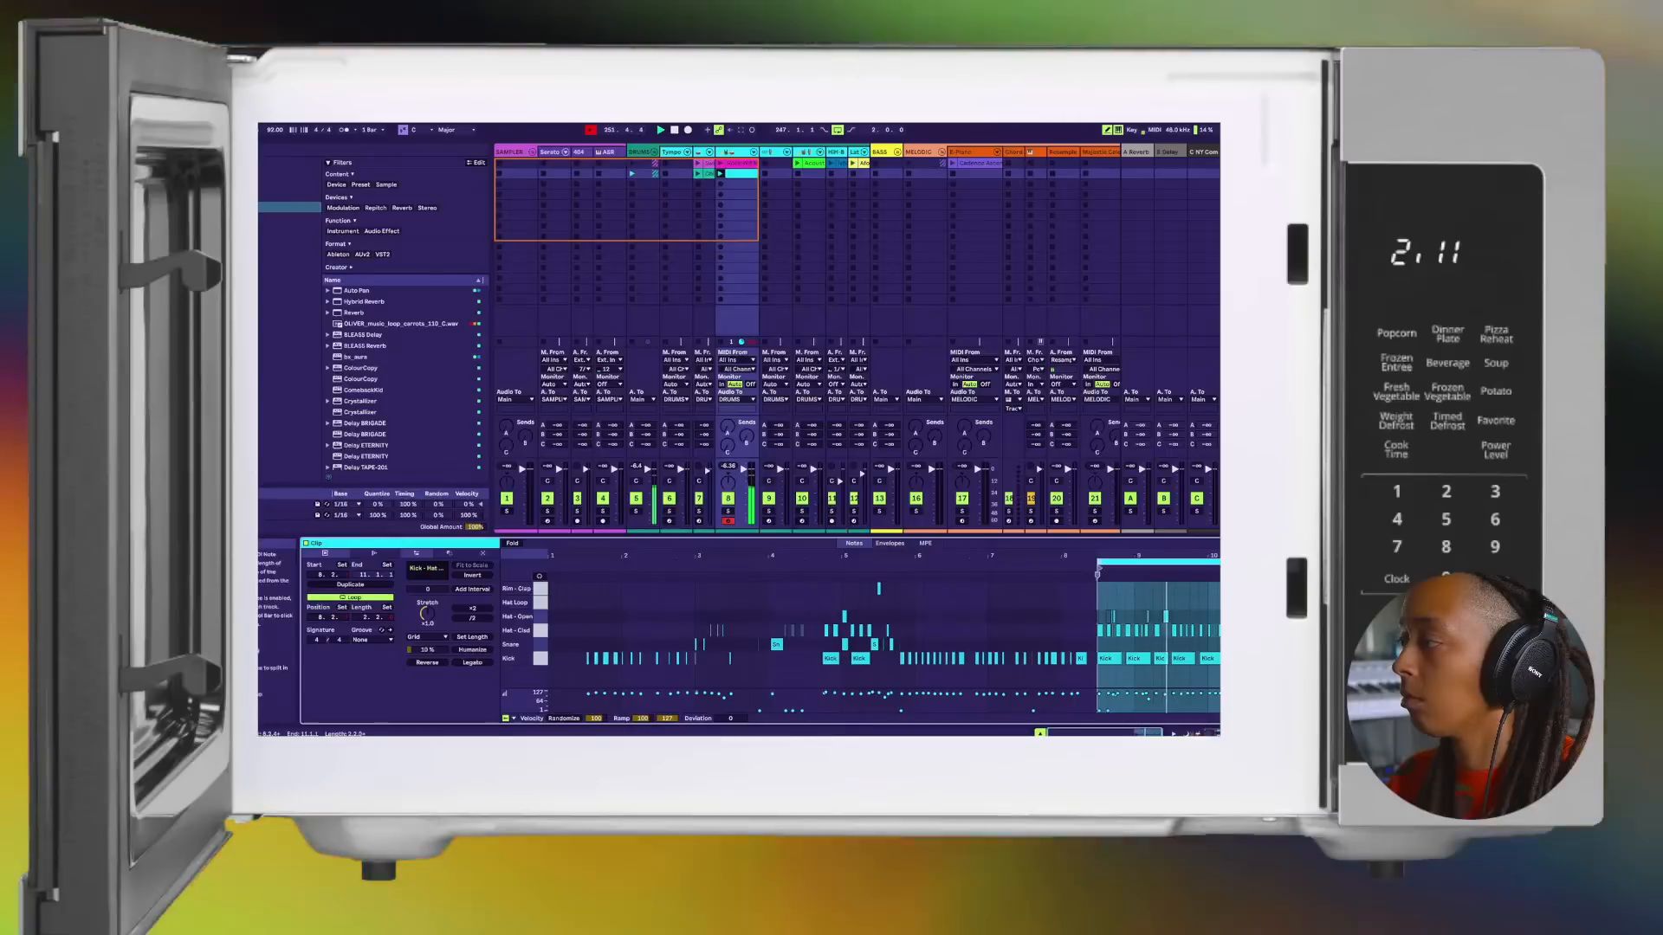
Step: Shorten the drum clip's loop to one bar and check the looped kick and hat notes up close
{"action": "left_click_drag", "start_coordinate": [1285, 563], "coordinate": [1171, 562]}
{"action": "key", "text": "space"}
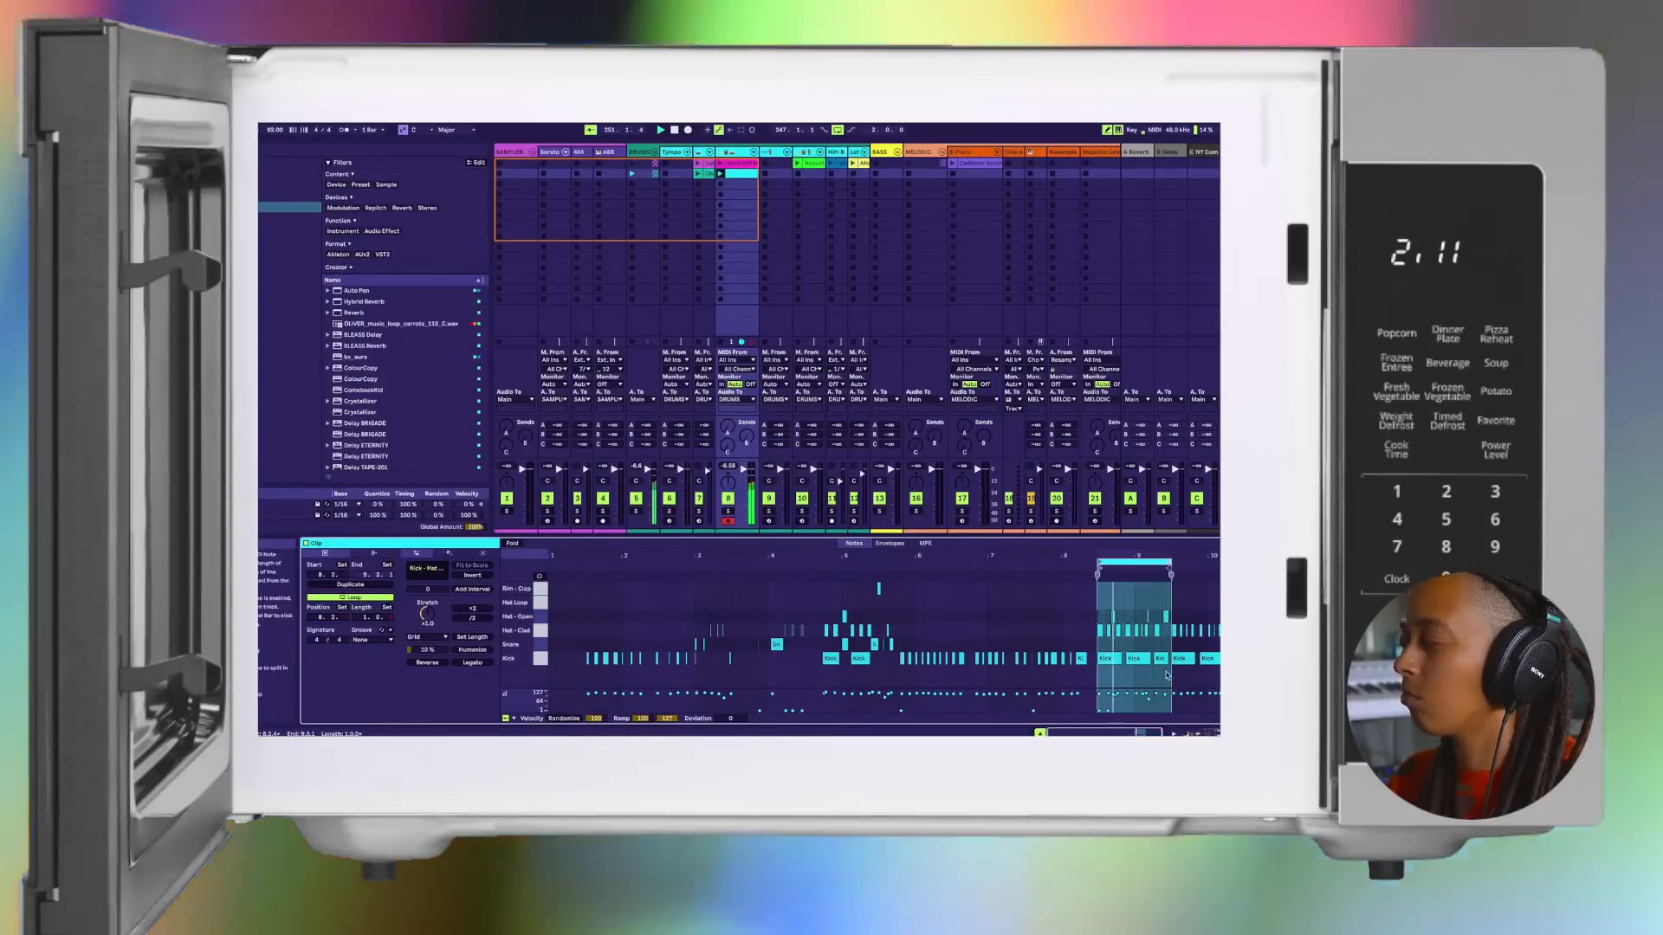
{"action": "scroll", "coordinate": [1165, 674], "scroll_direction": "up", "scroll_amount": 5}
{"action": "scroll", "coordinate": [1166, 675], "scroll_direction": "right", "scroll_amount": 3}
{"action": "scroll", "coordinate": [996, 617], "scroll_direction": "up", "scroll_amount": 3}
{"action": "scroll", "coordinate": [995, 616], "scroll_direction": "right", "scroll_amount": 2}
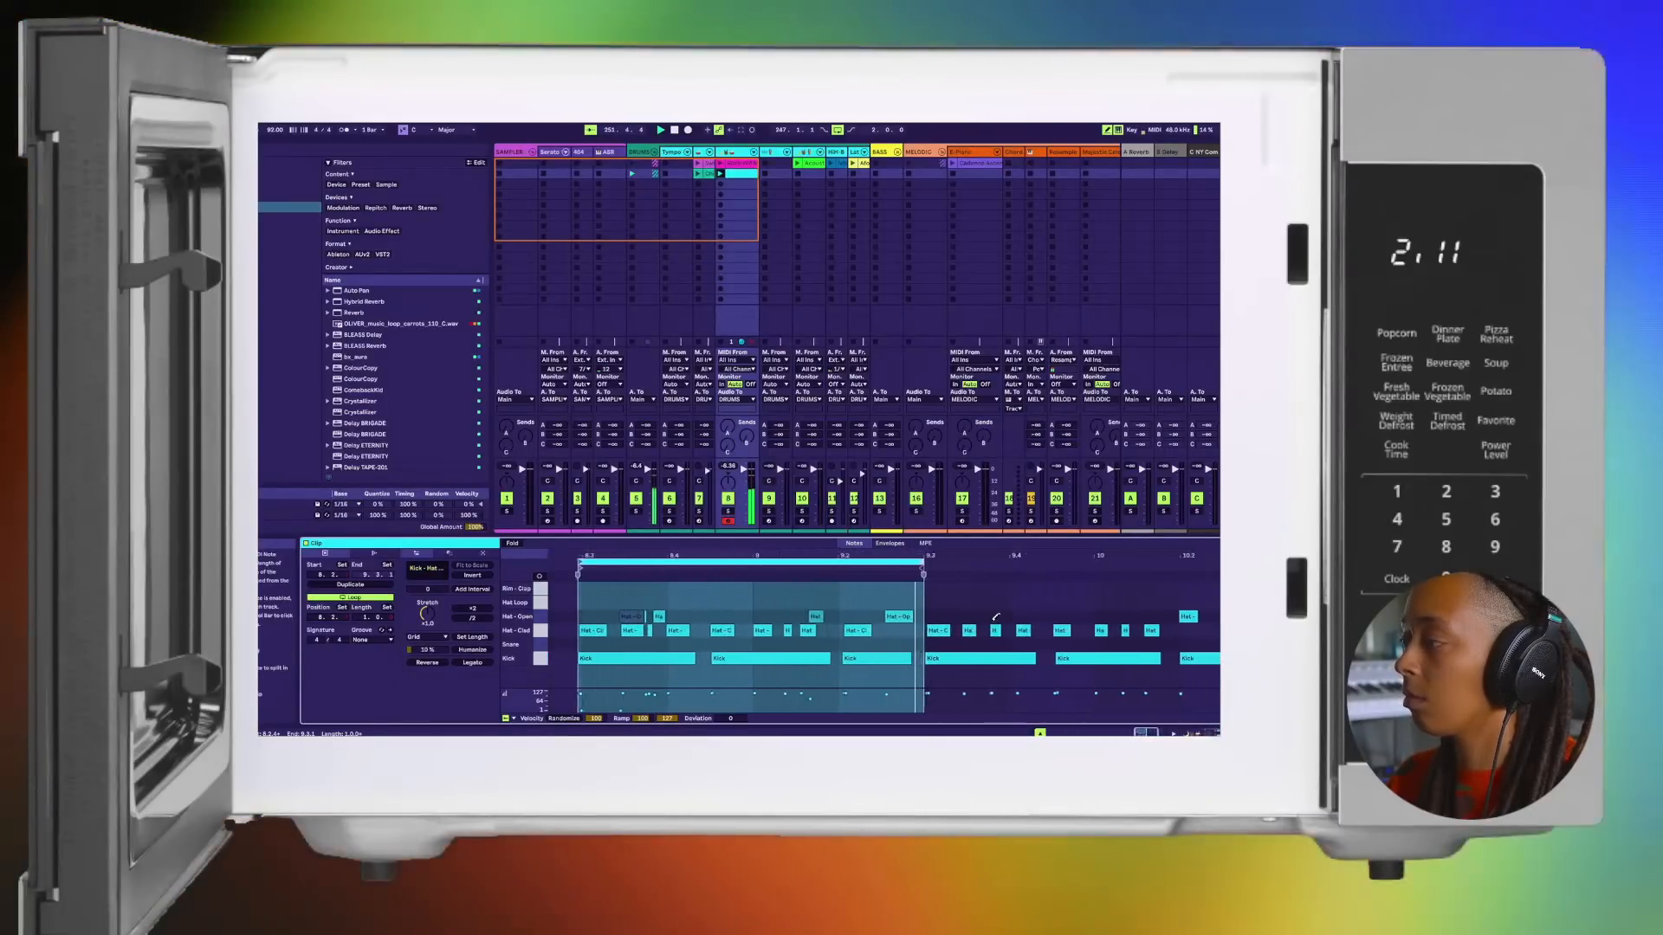
{"action": "scroll", "coordinate": [996, 616], "scroll_direction": "down", "scroll_amount": 10}
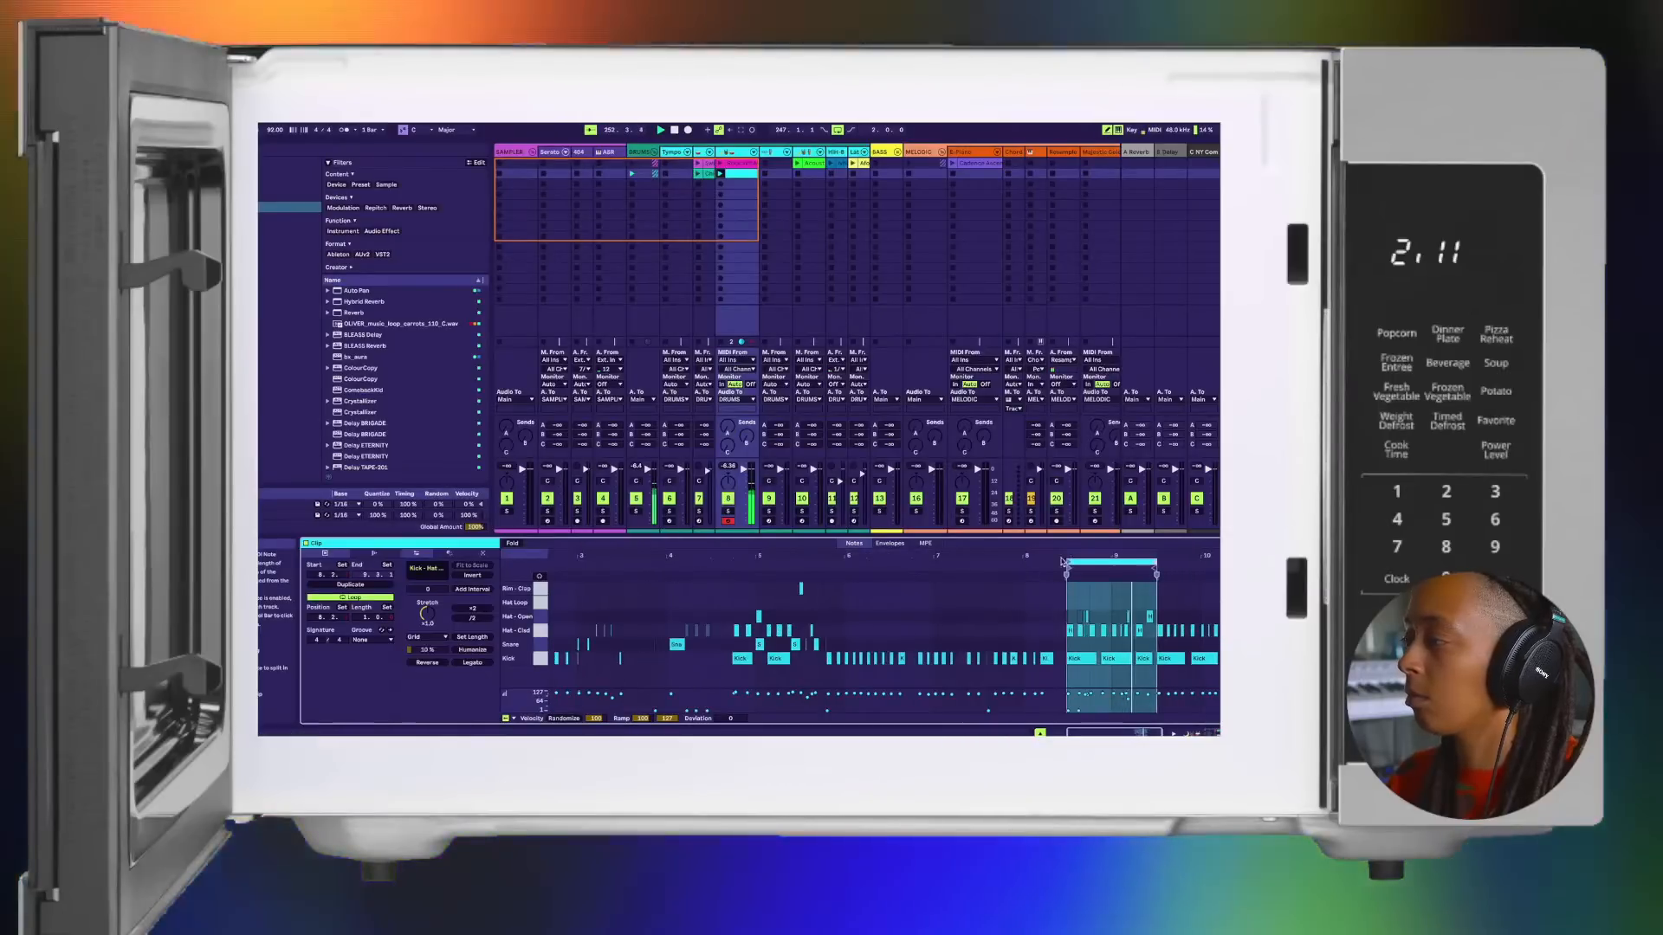
{"action": "scroll", "coordinate": [1051, 558], "scroll_direction": "up", "scroll_amount": 7}
{"action": "scroll", "coordinate": [1051, 557], "scroll_direction": "right", "scroll_amount": 2}
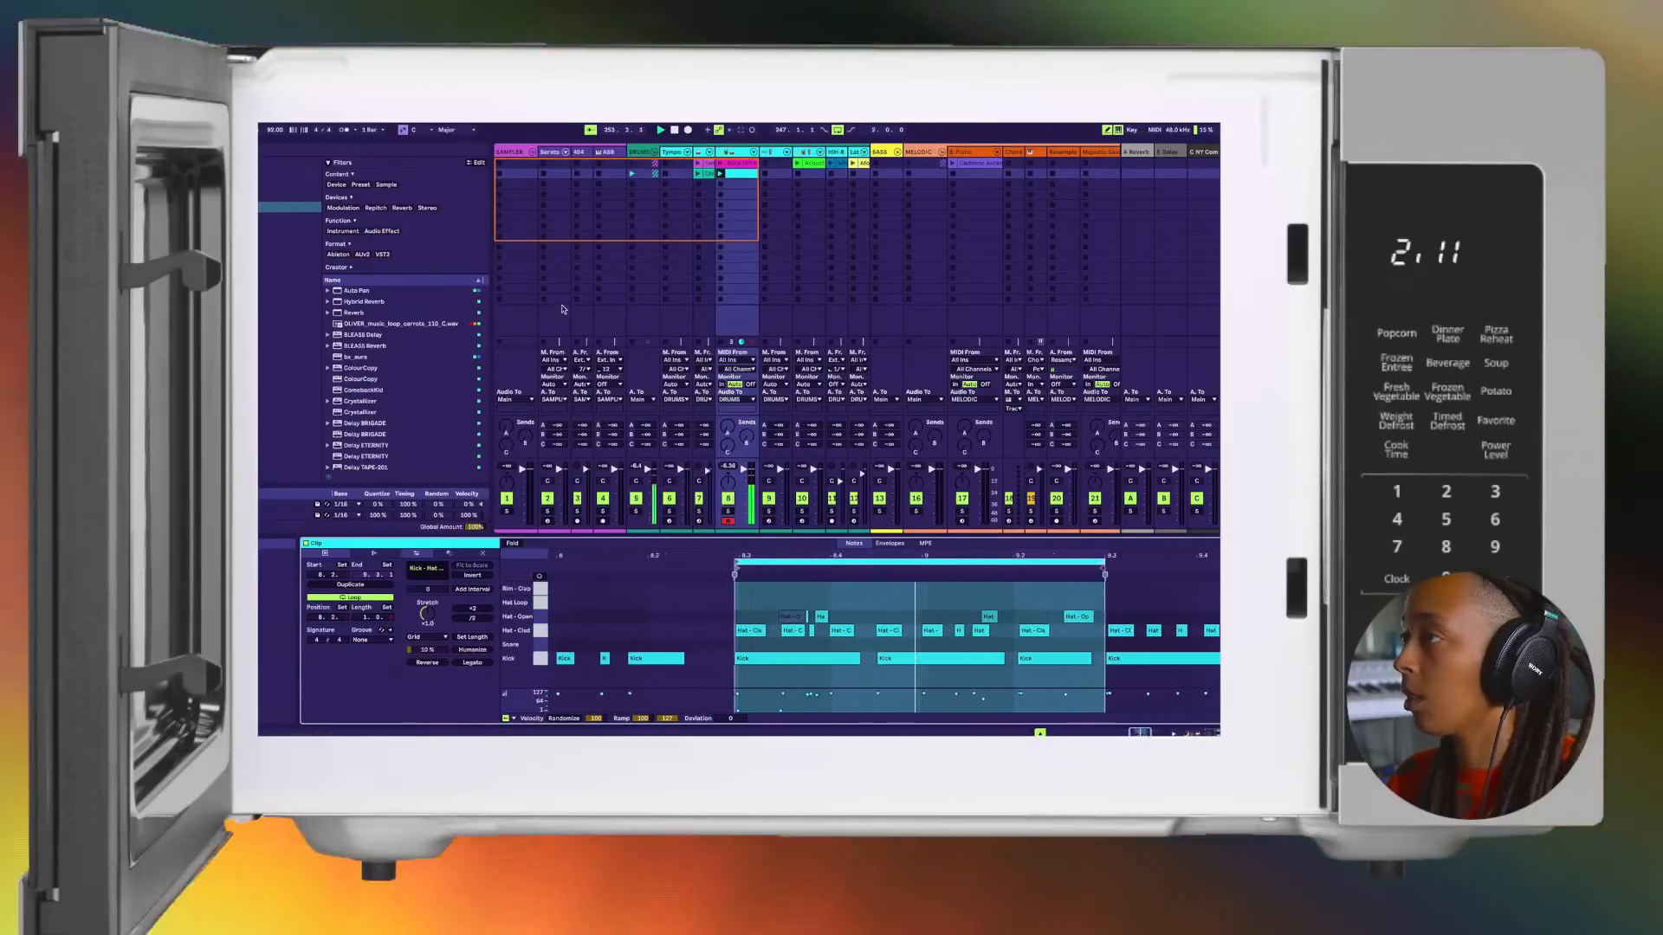
Step: Return to the Serato track and move the Serato Sample window down to uncover the clip slots
{"action": "left_click", "coordinate": [554, 153]}
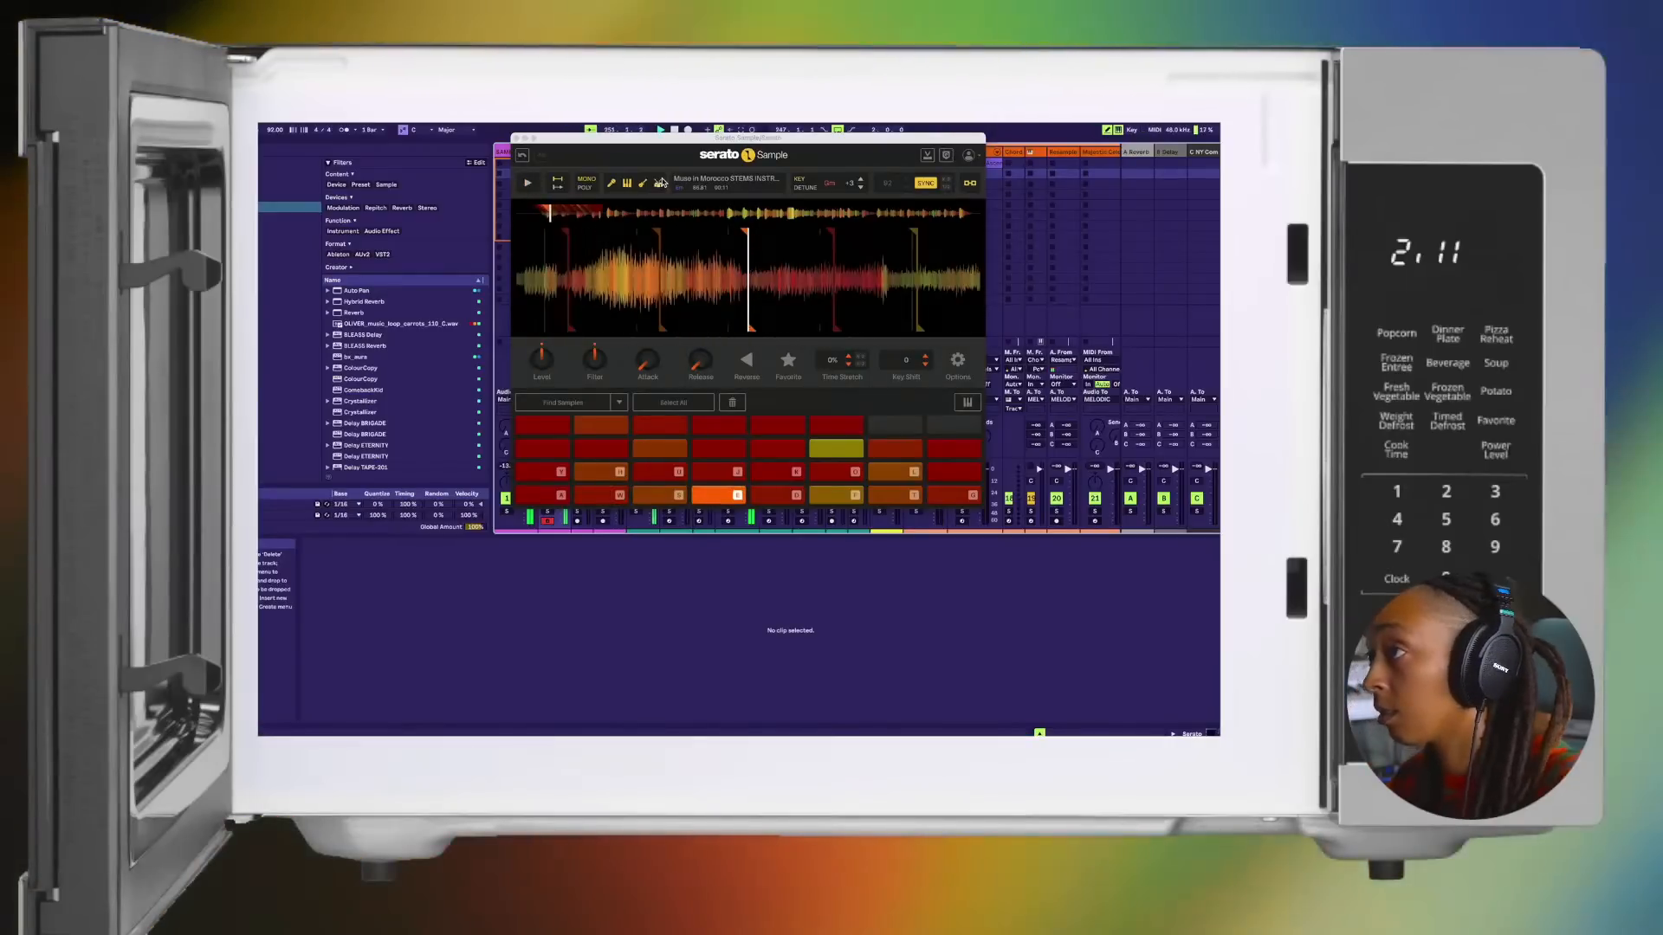
{"action": "key", "text": "space"}
{"action": "left_click_drag", "start_coordinate": [660, 138], "coordinate": [708, 380]}
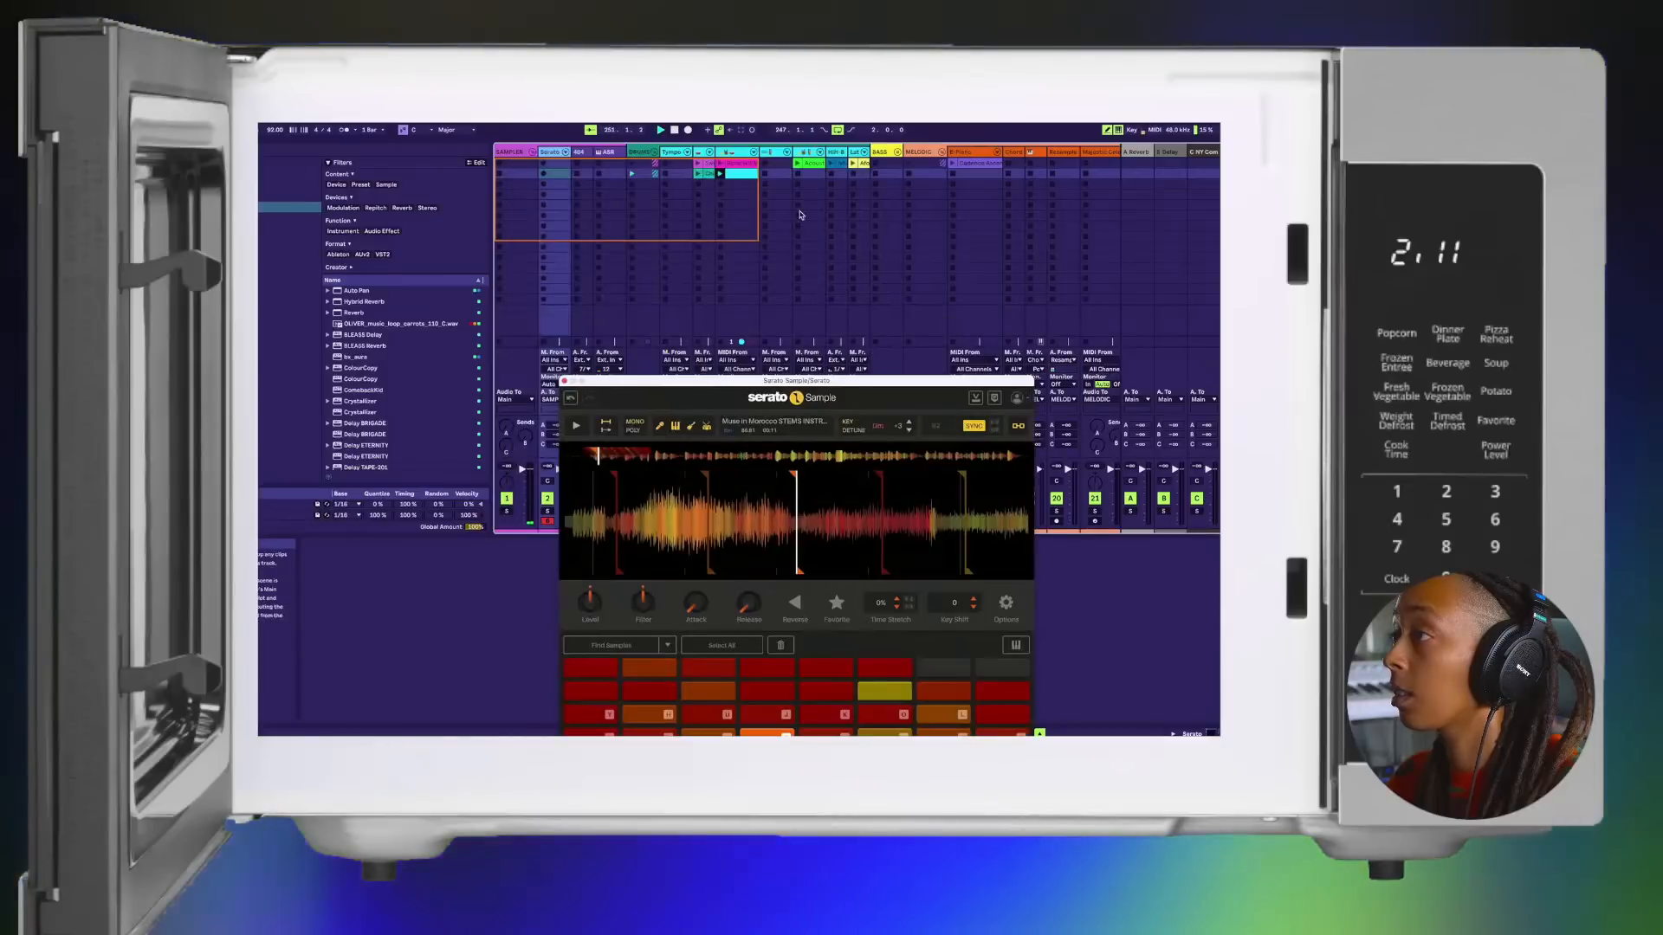
Step: Play the looped drum clip and reselect the Serato track for playing the pads
{"action": "left_click", "coordinate": [742, 173]}
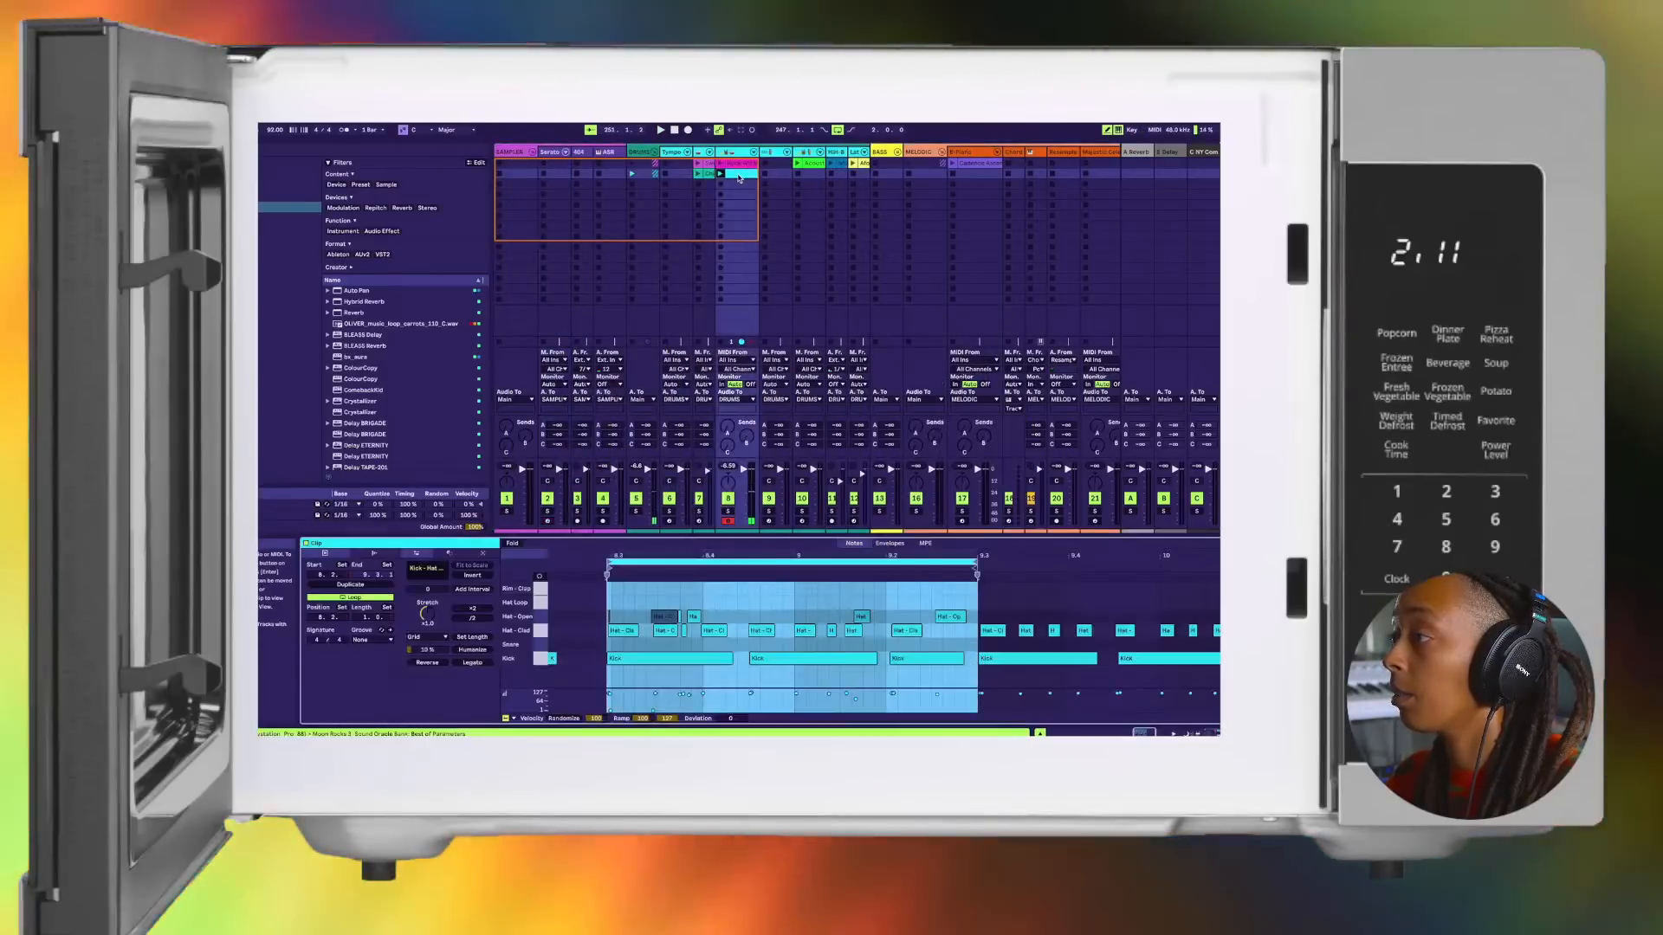
{"action": "key", "text": "space"}
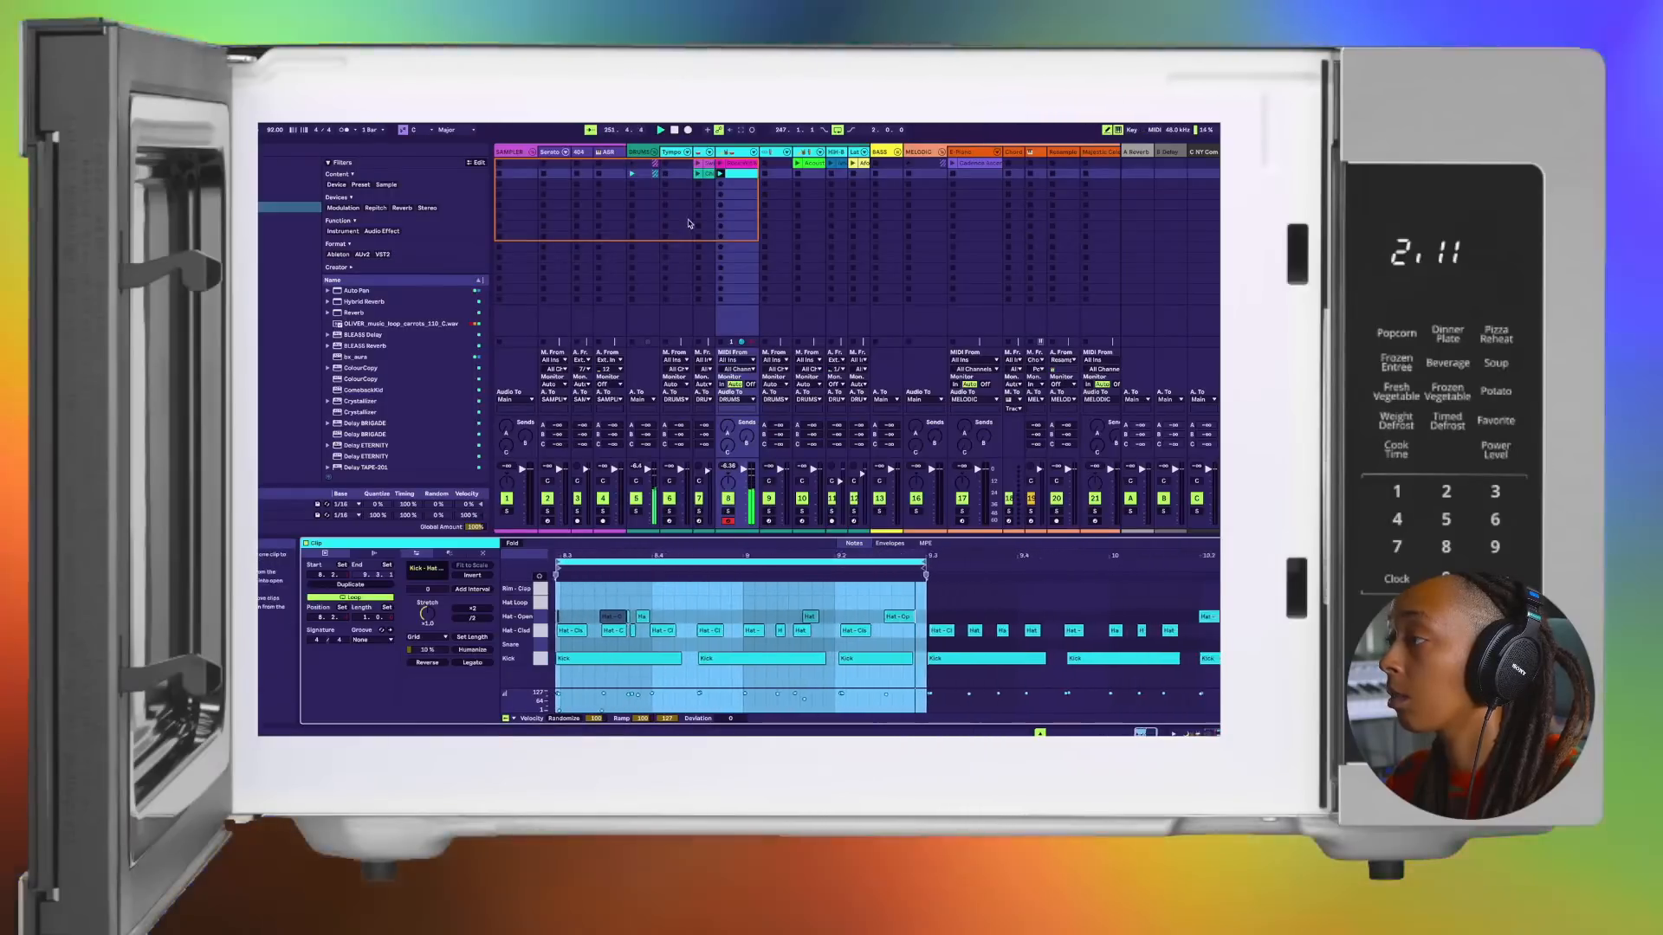
{"action": "left_click", "coordinate": [549, 152]}
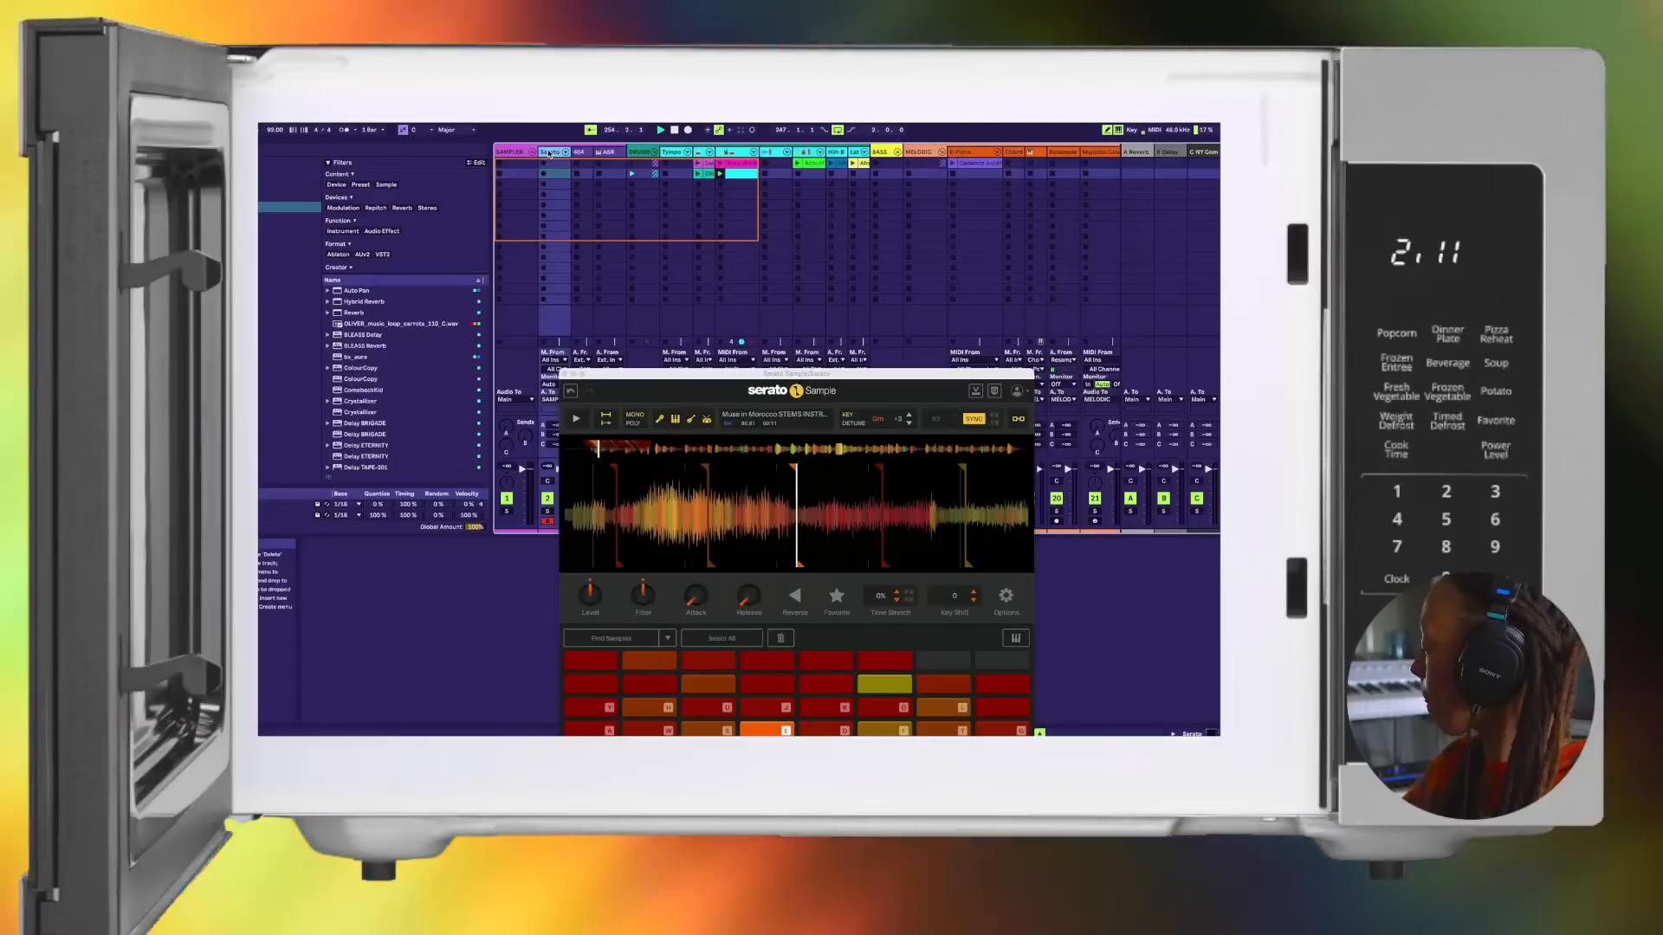
Step: Play the Serato Sample chops in ascending pad order over the looped drums, running through them repeatedly
{"action": "key", "text": "a"}
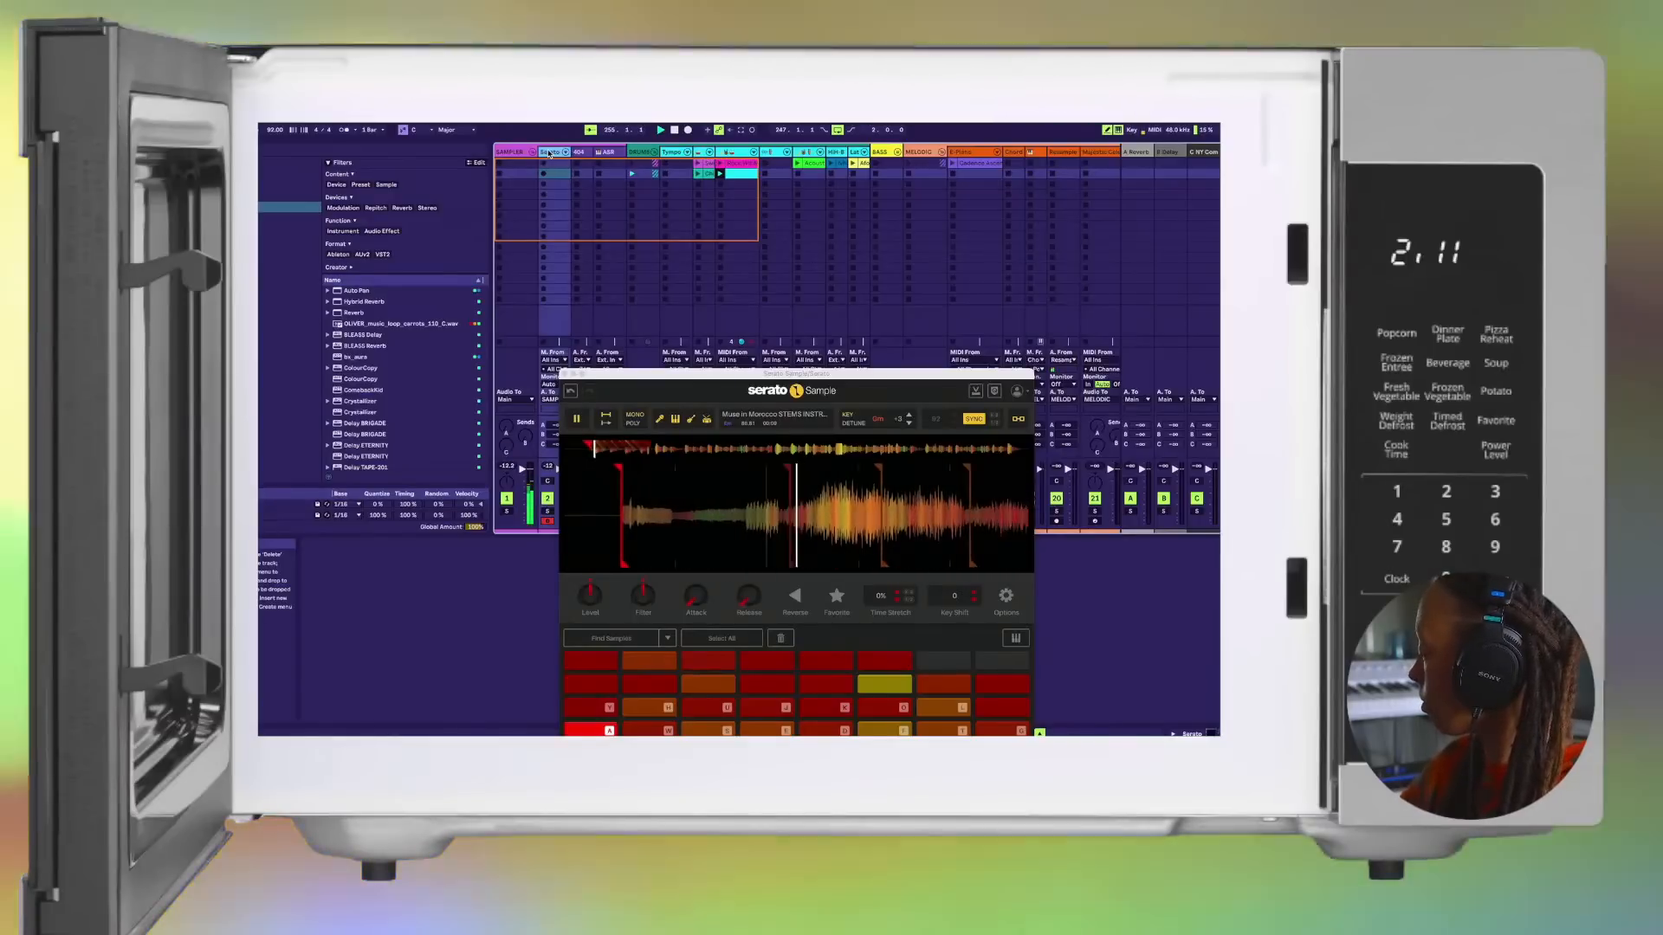
{"action": "key", "text": "w"}
{"action": "key", "text": "s"}
{"action": "key", "text": "e"}
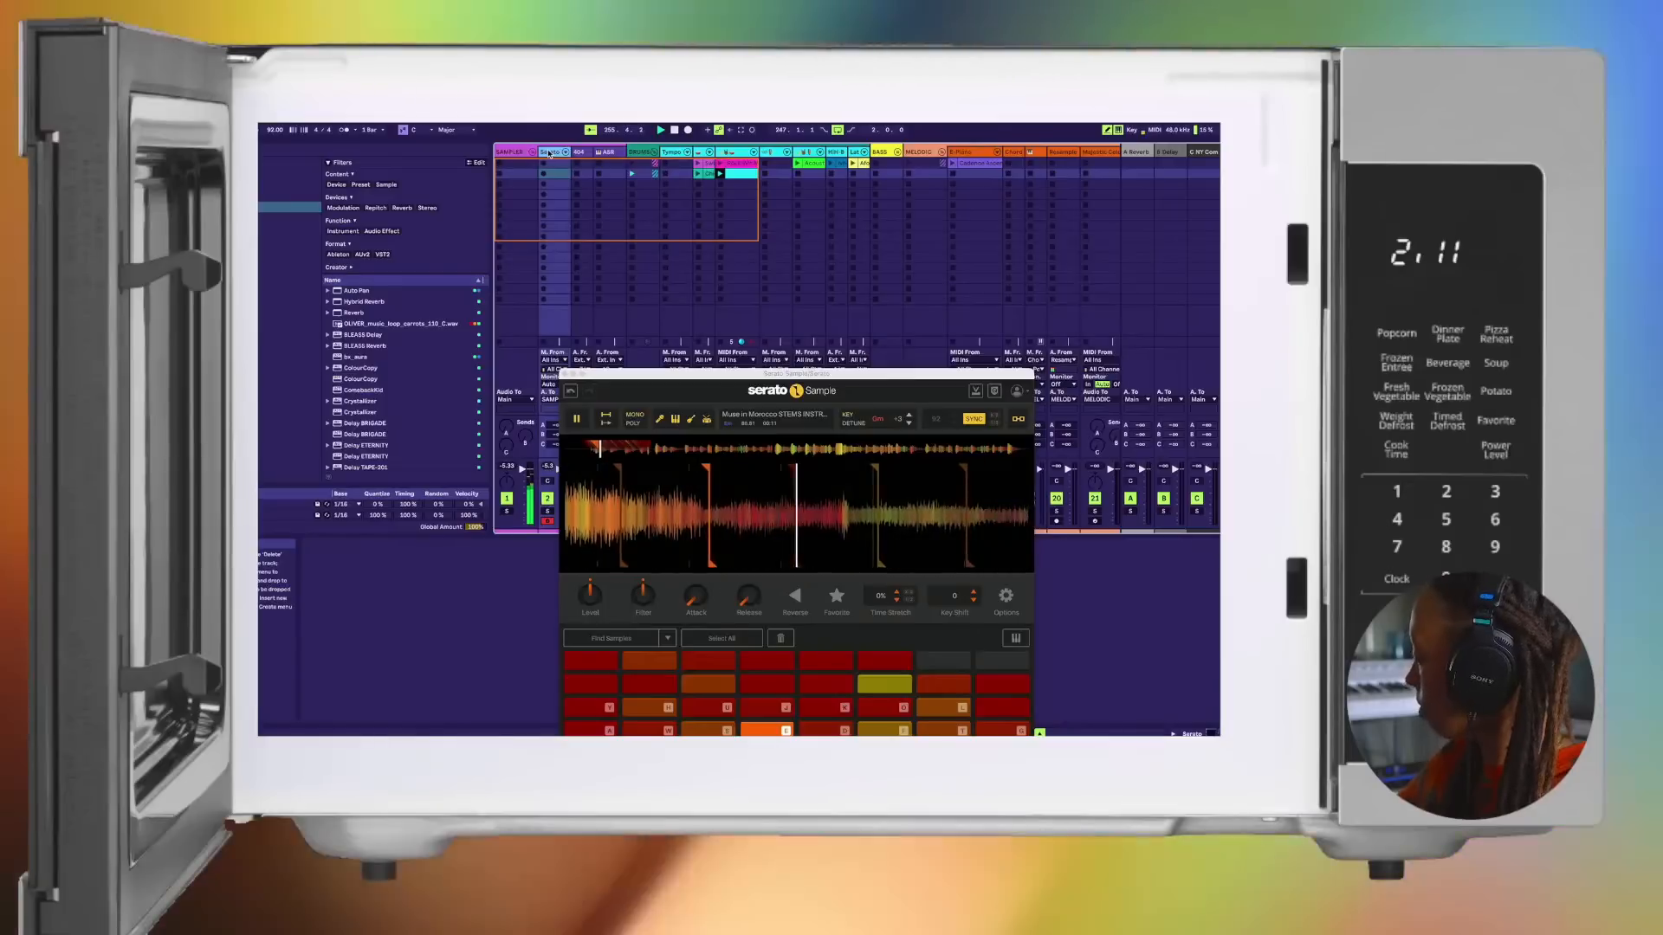
{"action": "key", "text": "d"}
{"action": "key", "text": "f"}
{"action": "key", "text": "t"}
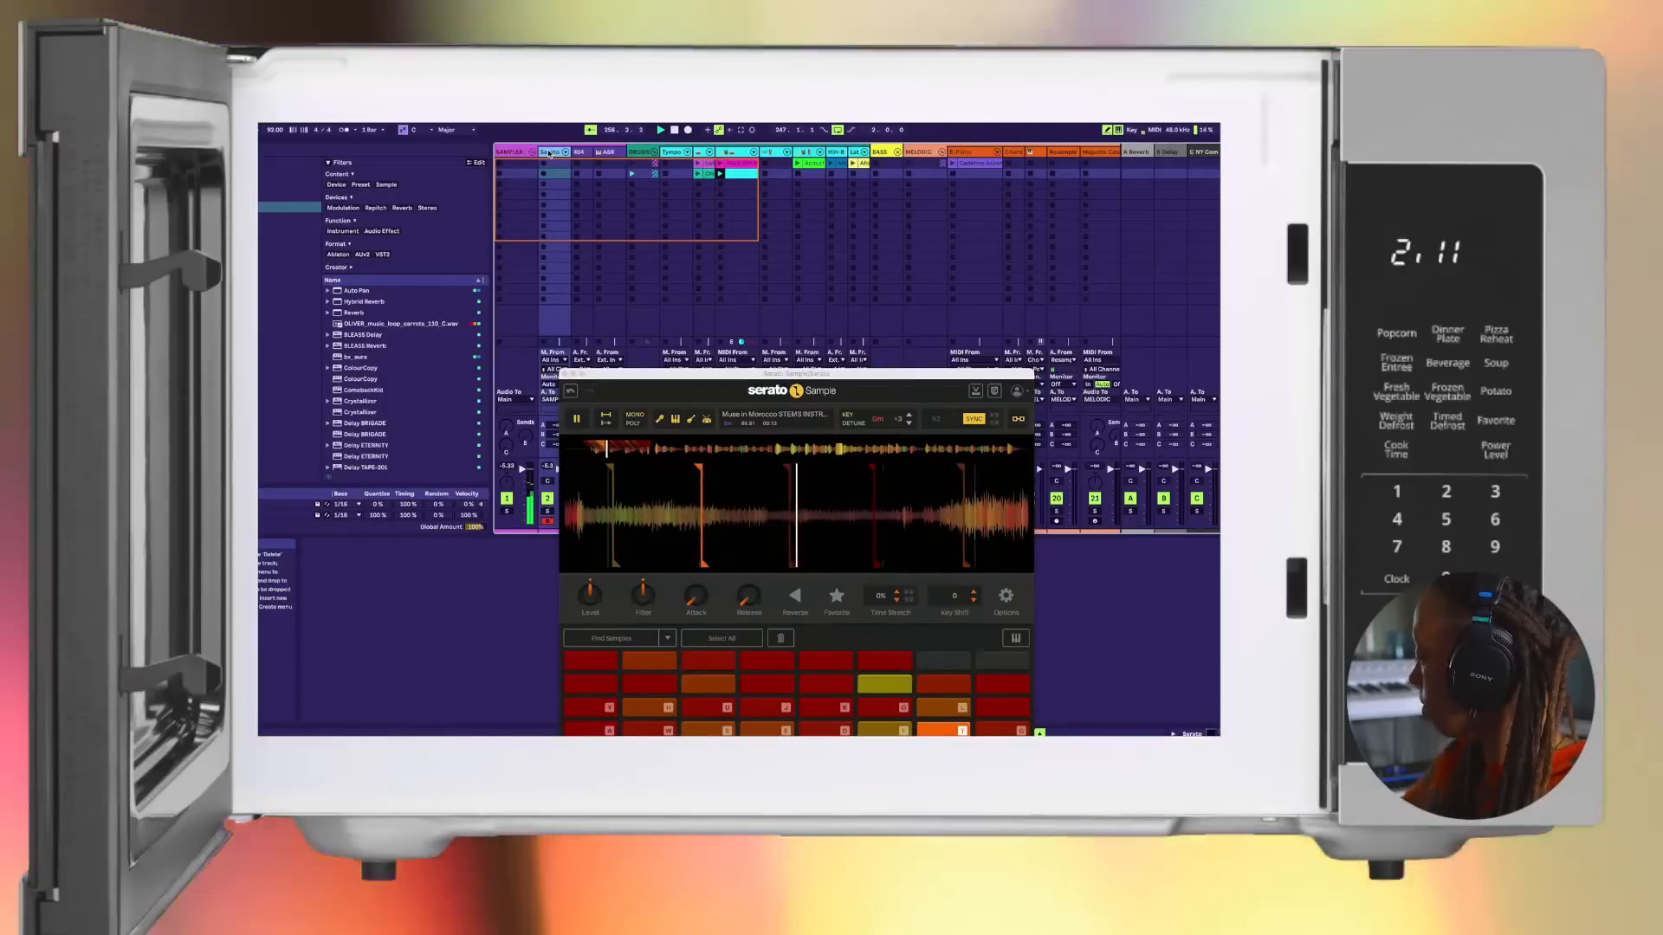
{"action": "key", "text": "g"}
{"action": "key", "text": "y"}
{"action": "key", "text": "h"}
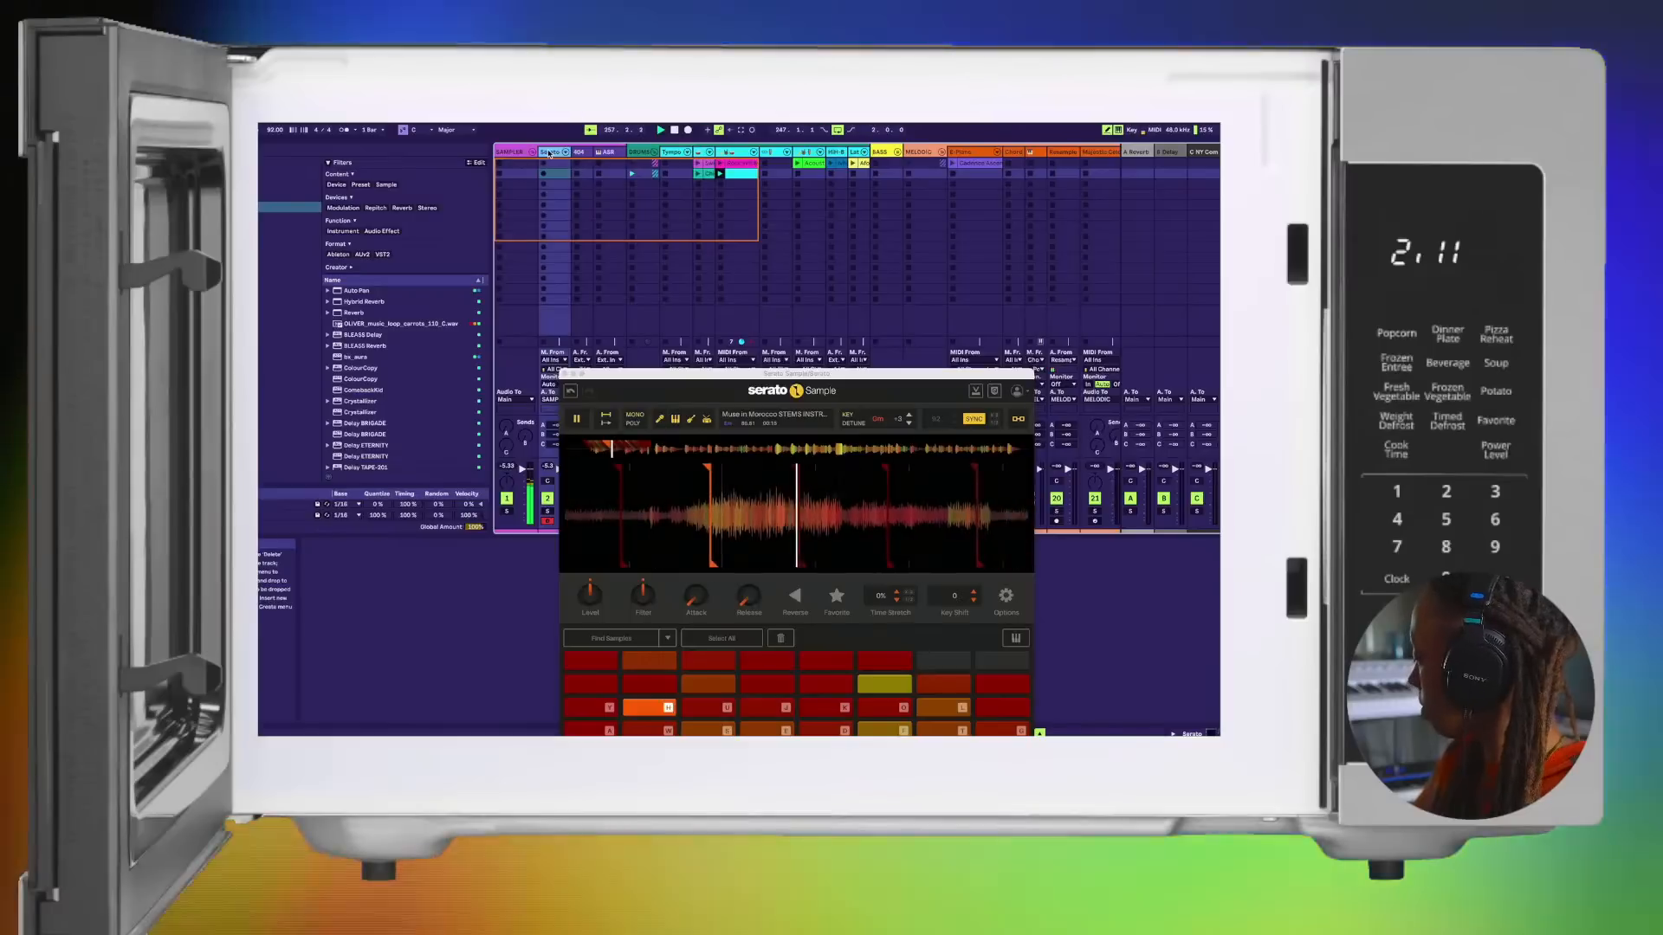
{"action": "key", "text": "u"}
{"action": "key", "text": "j"}
{"action": "key", "text": "k"}
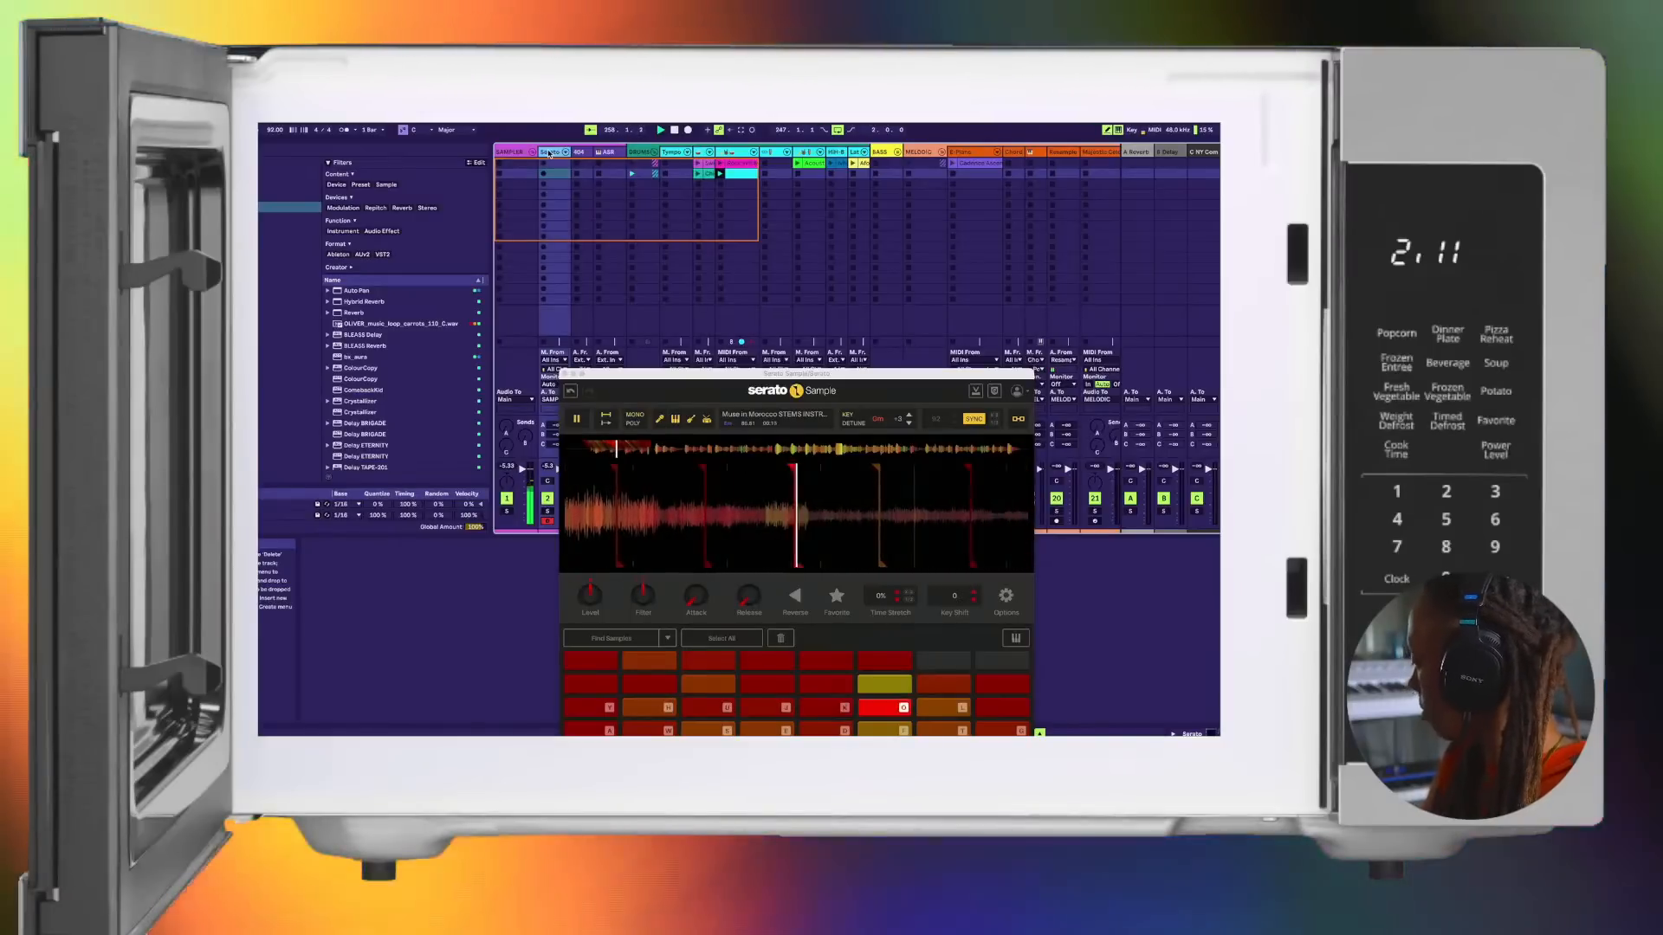
{"action": "key", "text": "o"}
{"action": "key", "text": "l"}
{"action": "key", "text": "p"}
{"action": "key", "text": "semicolon"}
{"action": "key", "text": "w"}
{"action": "key", "text": "s"}
{"action": "key", "text": "e"}
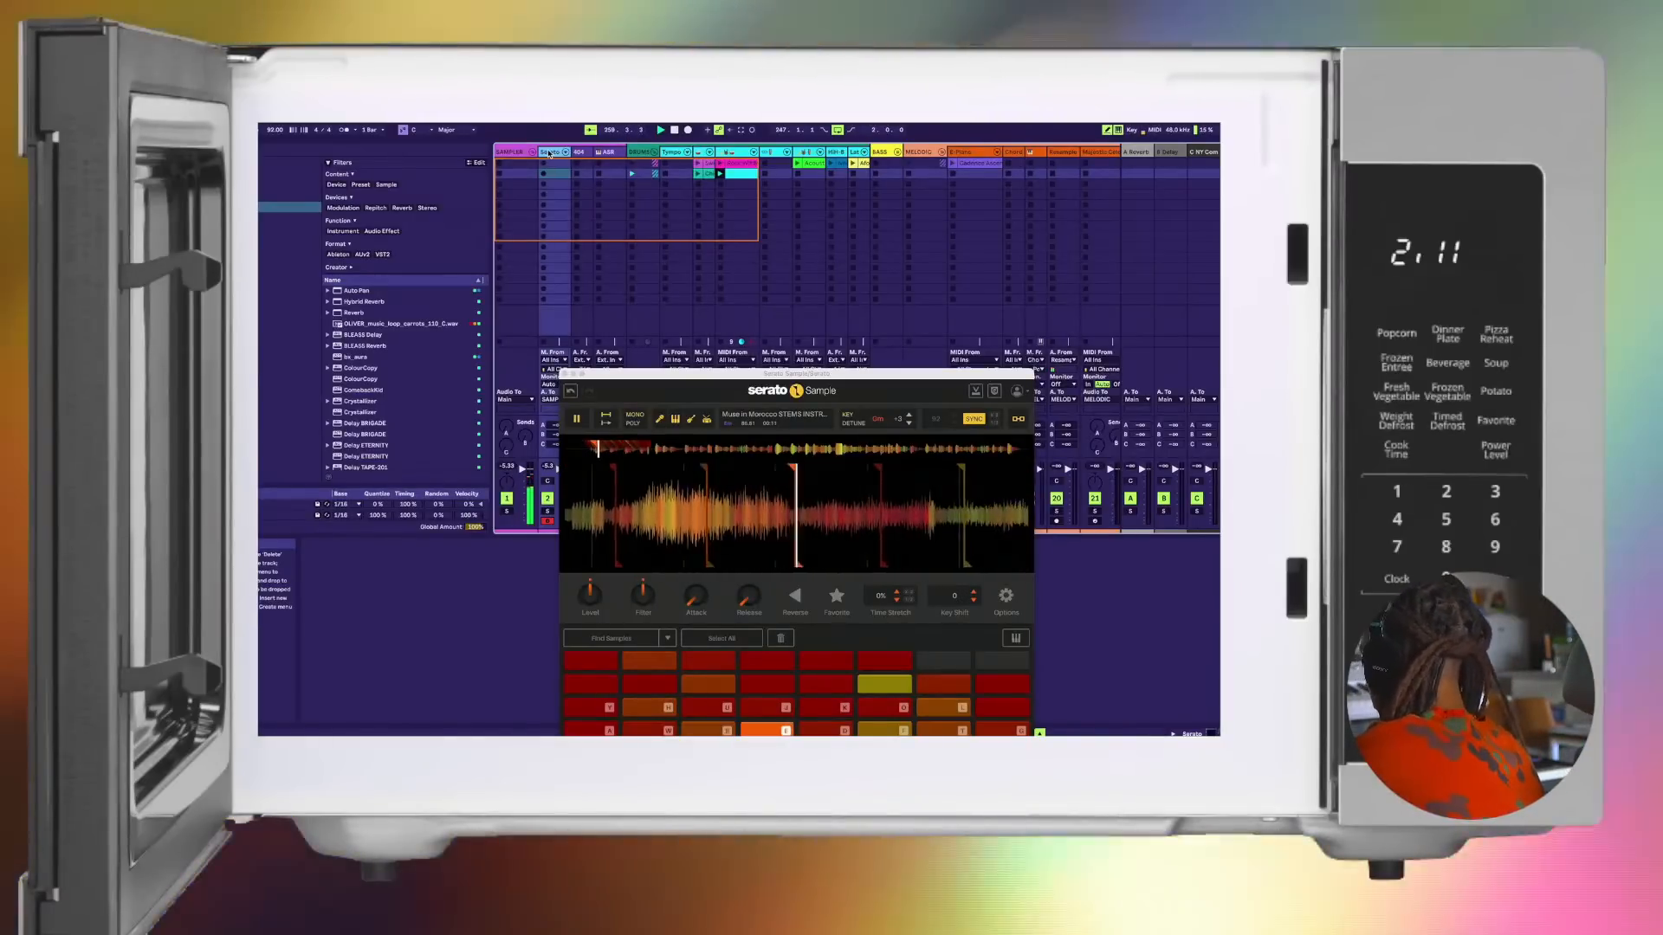
{"action": "key", "text": "d"}
{"action": "key", "text": "f"}
{"action": "key", "text": "t"}
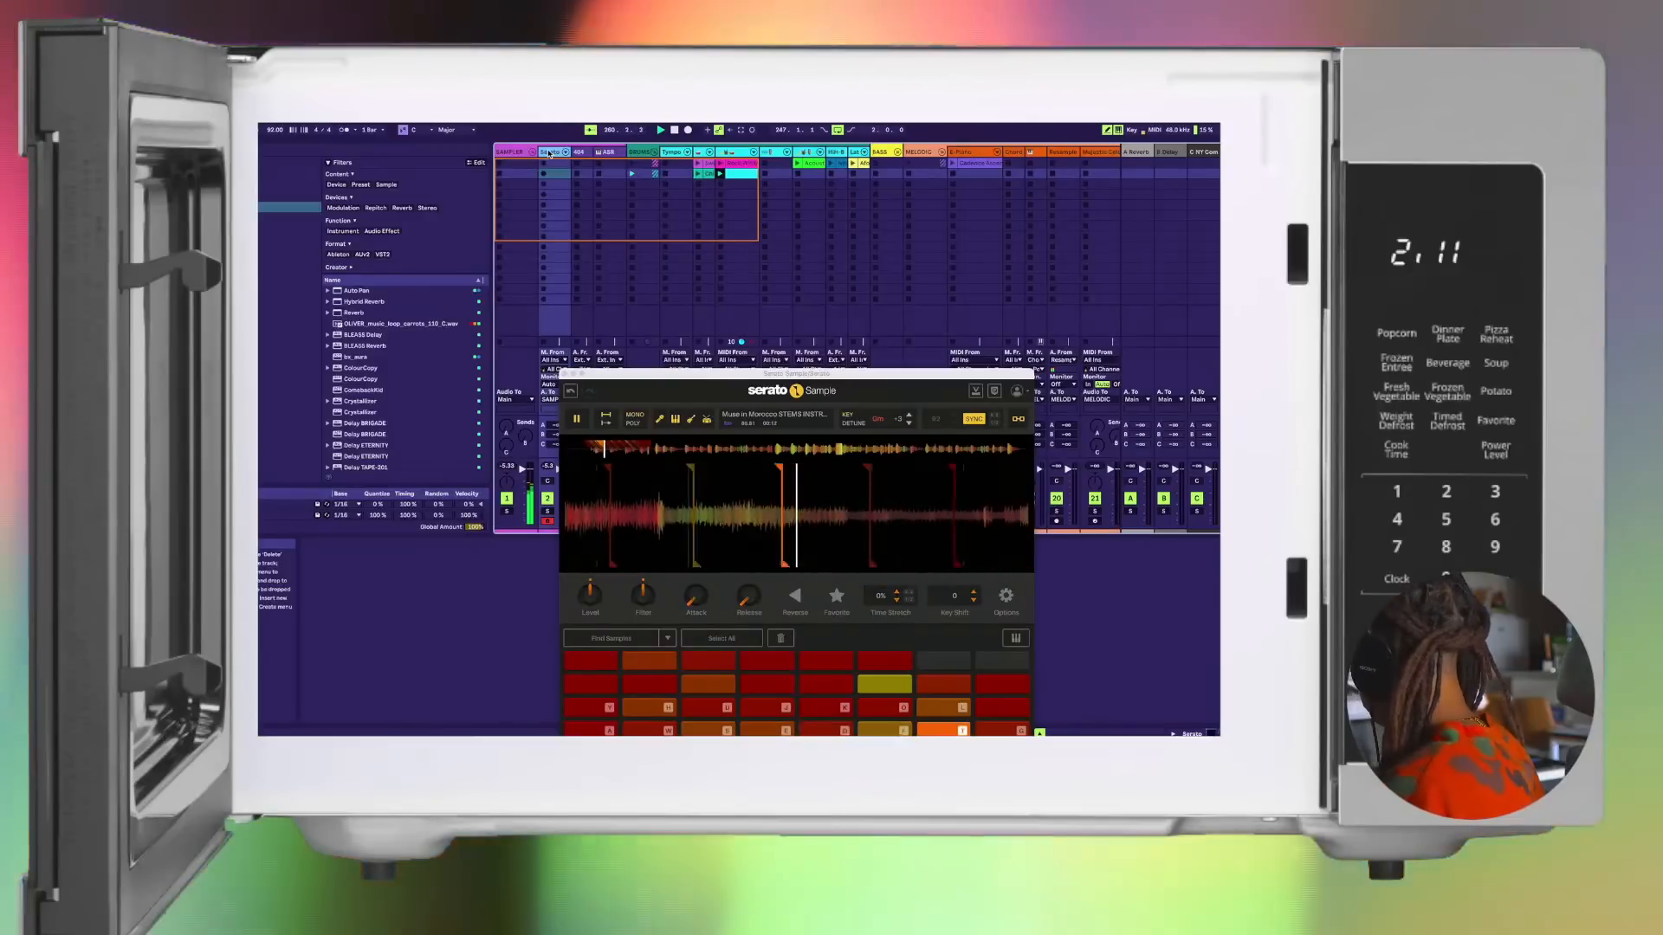
{"action": "key", "text": "g"}
{"action": "key", "text": "y"}
{"action": "key", "text": "h"}
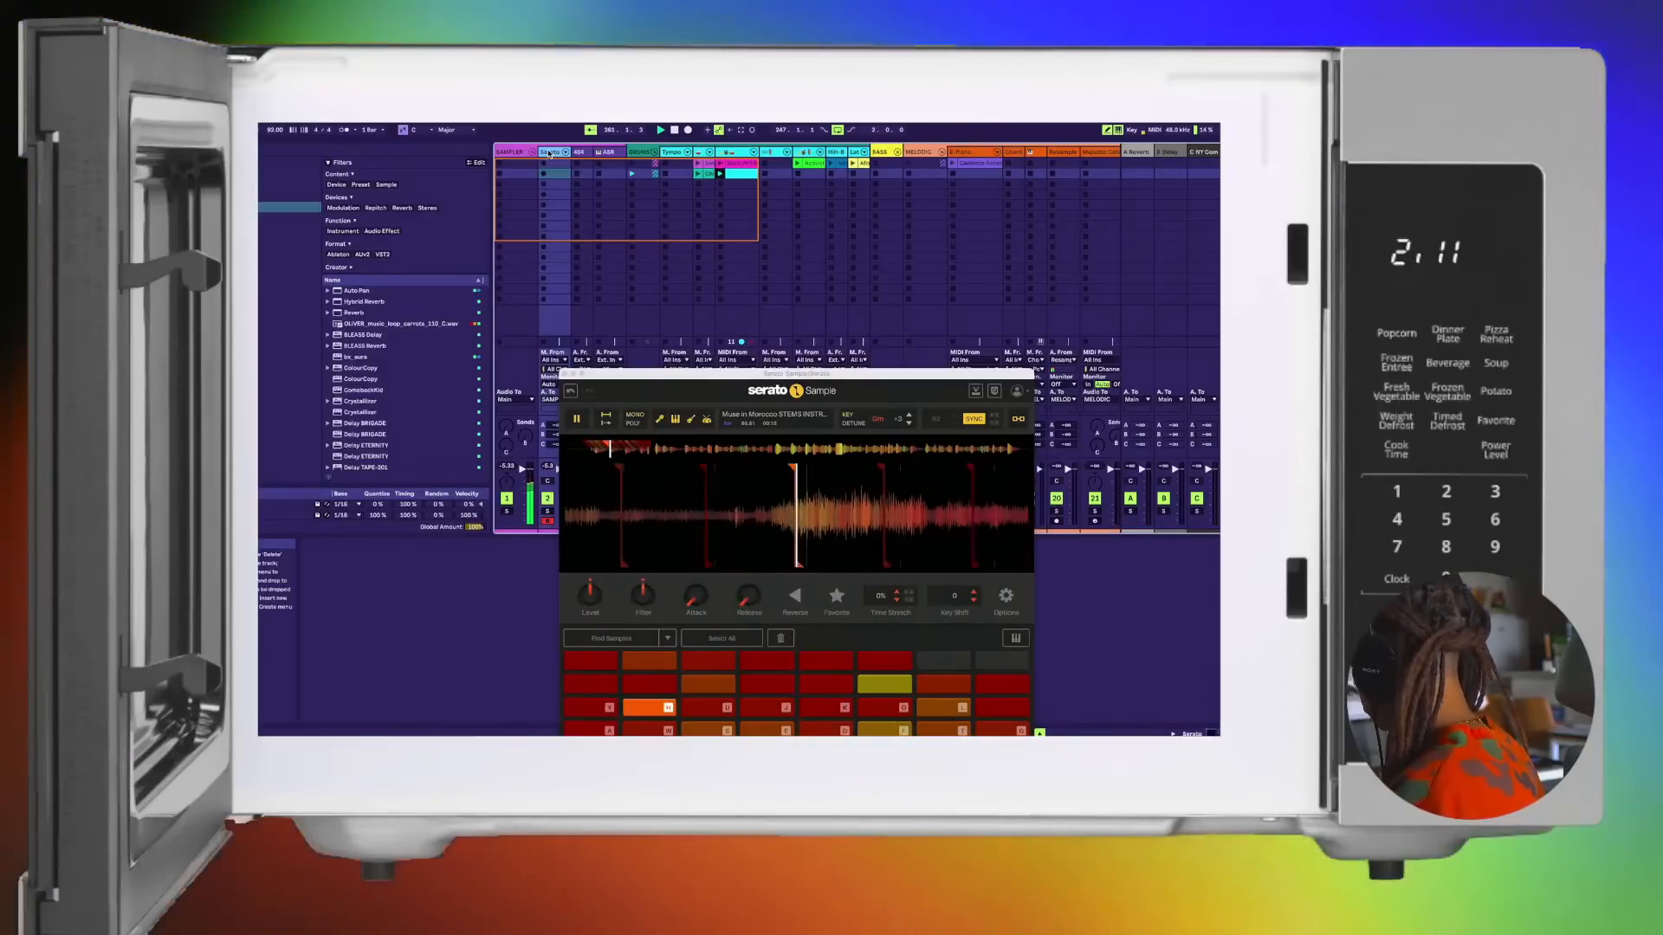
{"action": "key", "text": "u"}
{"action": "key", "text": "j"}
{"action": "key", "text": "k"}
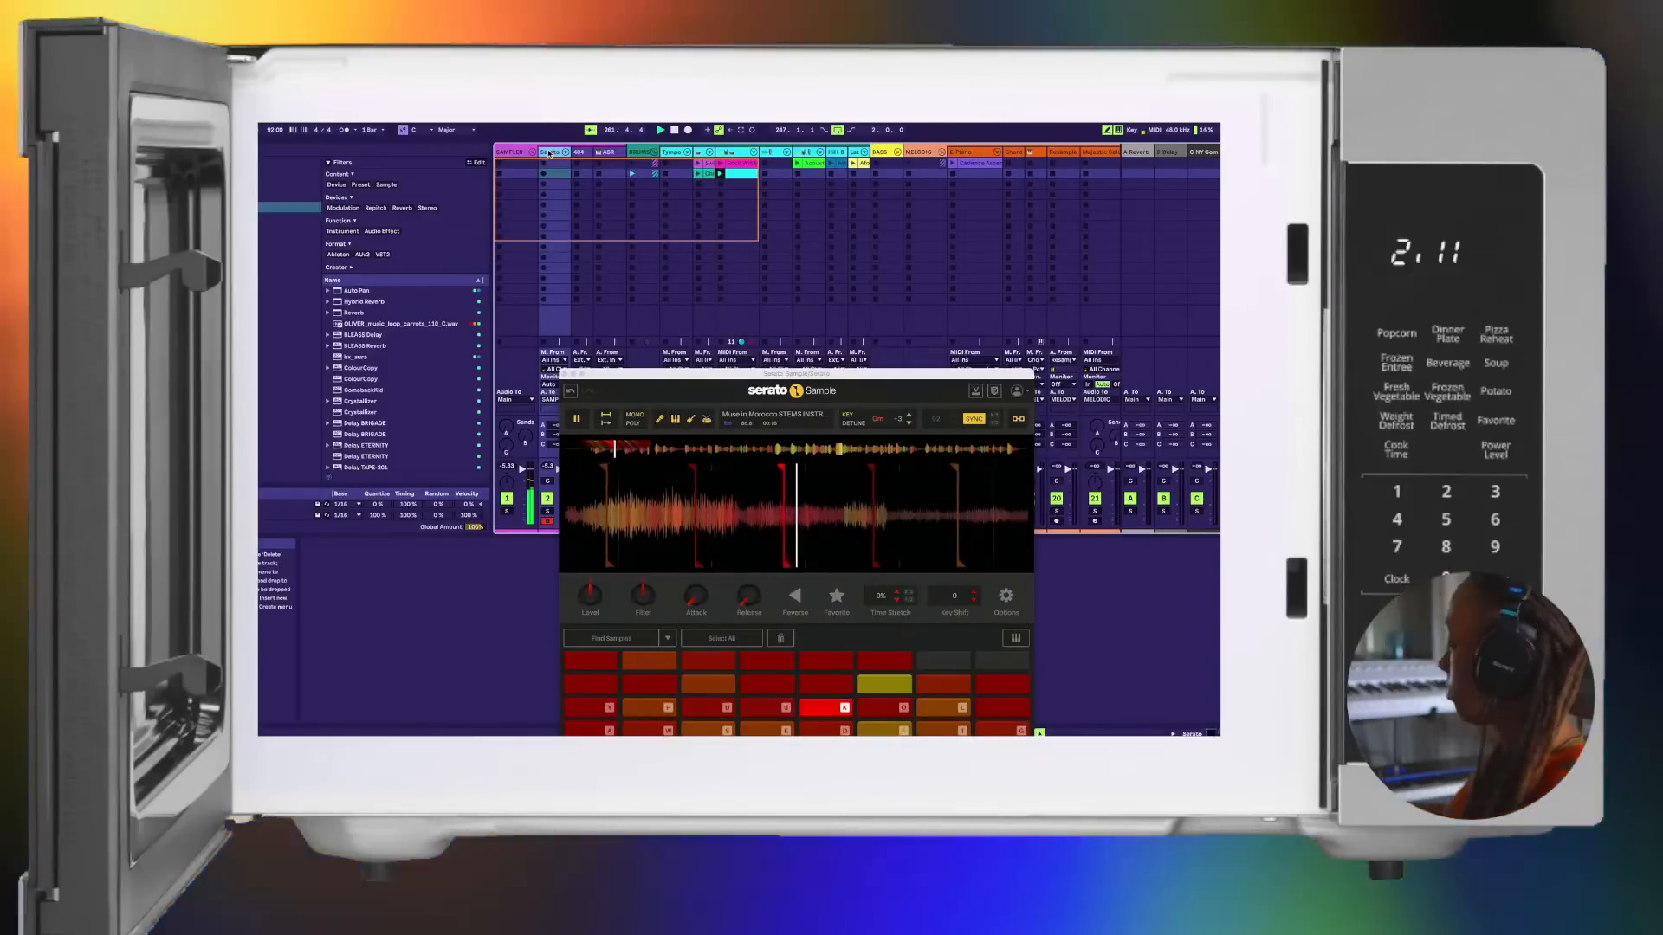
{"action": "key", "text": "o"}
{"action": "key", "text": "l"}
{"action": "key", "text": "p"}
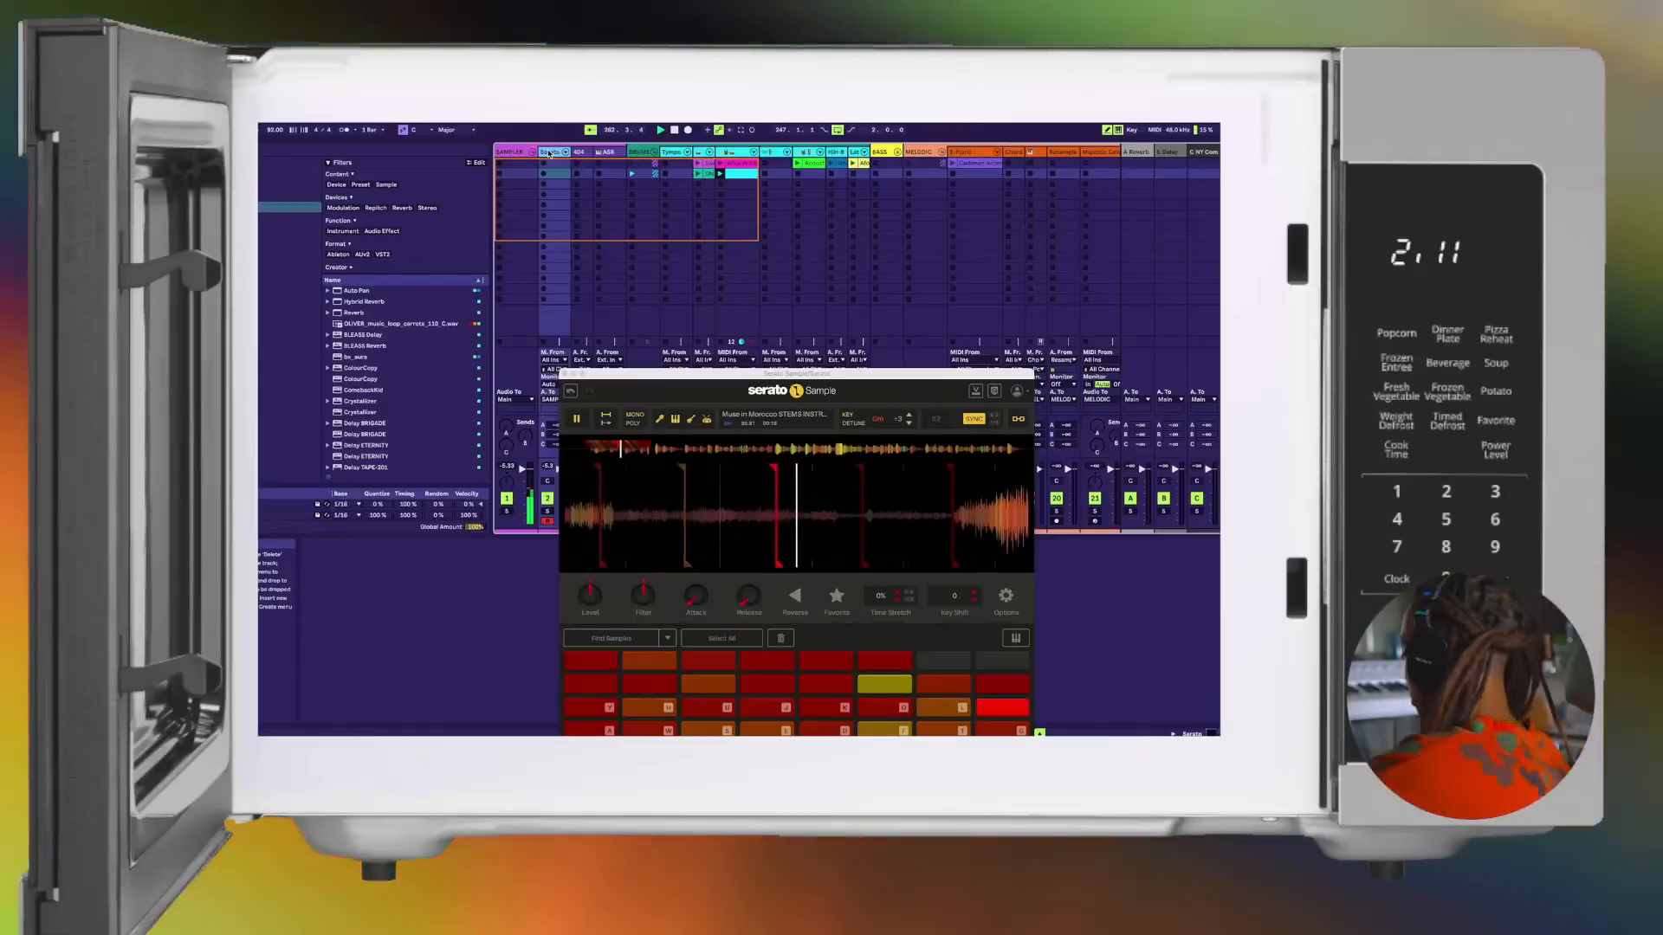
{"action": "key", "text": "w"}
{"action": "key", "text": "s"}
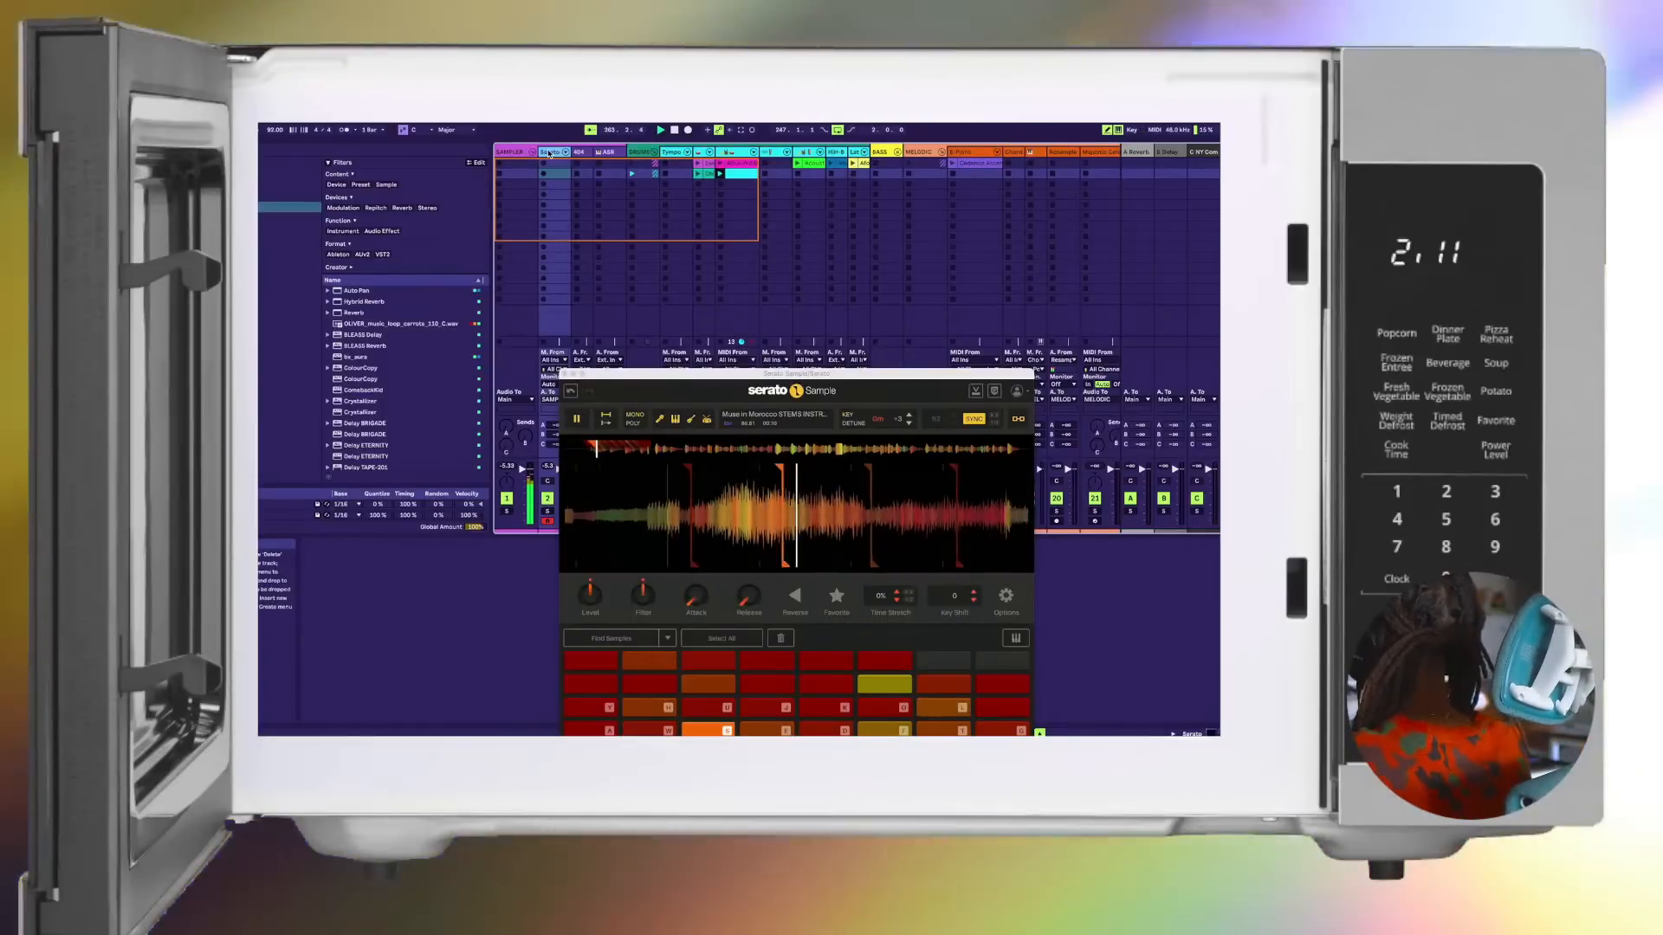
{"action": "key", "text": "e"}
{"action": "key", "text": "d"}
{"action": "key", "text": "f"}
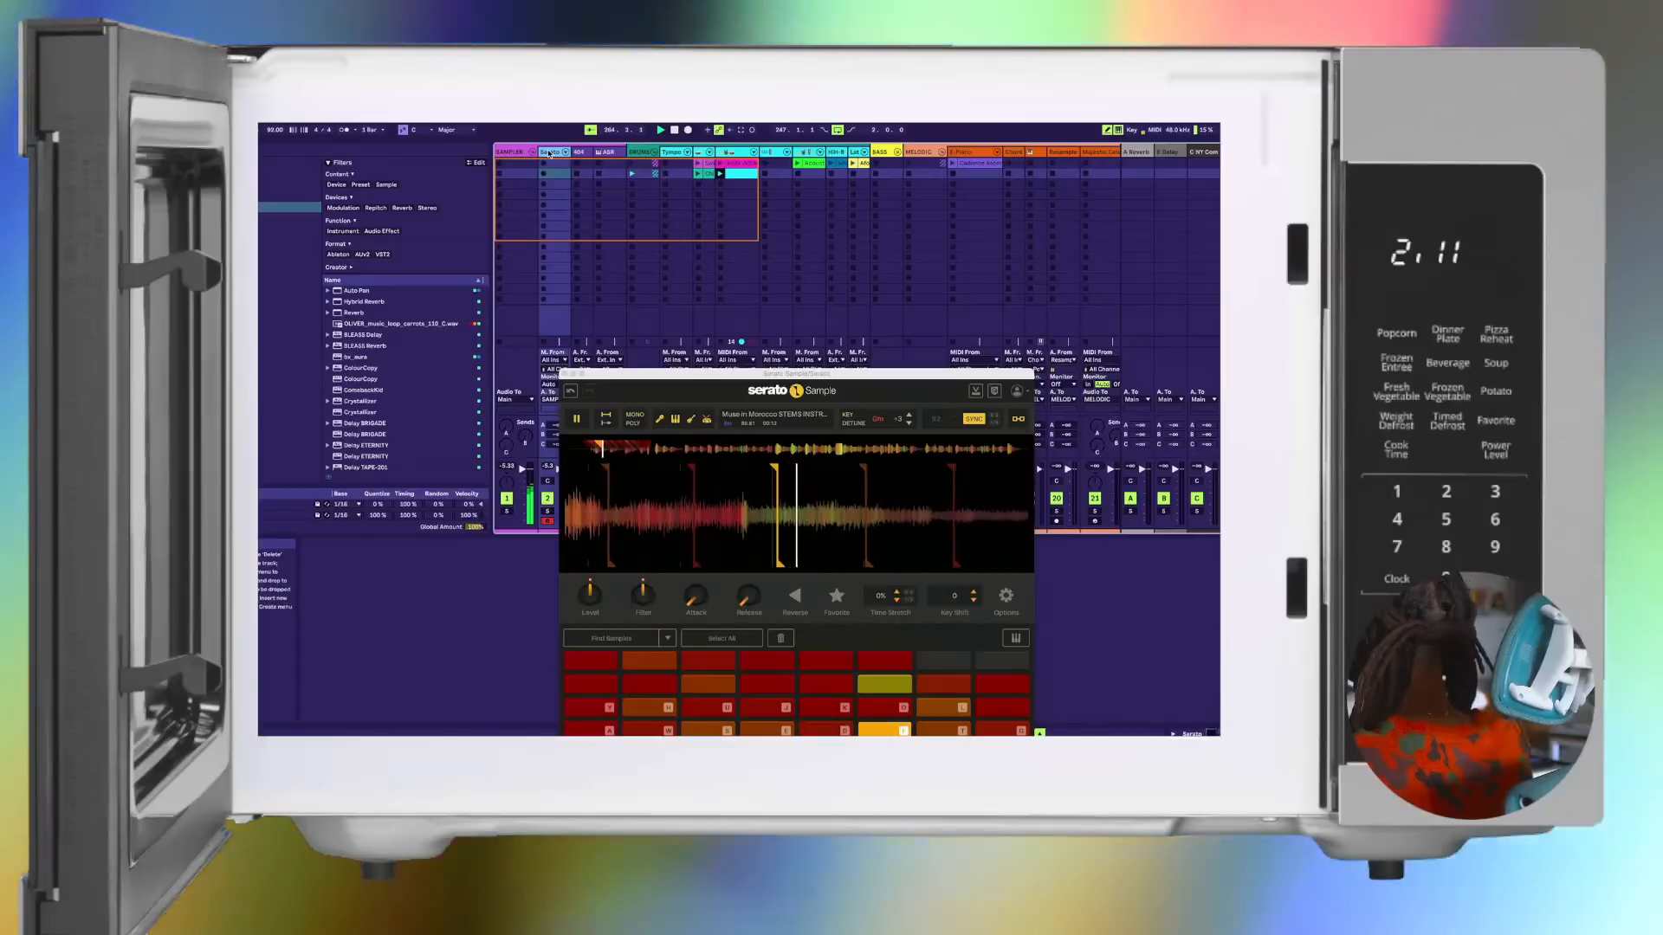
{"action": "key", "text": "t"}
{"action": "key", "text": "g"}
{"action": "key", "text": "y"}
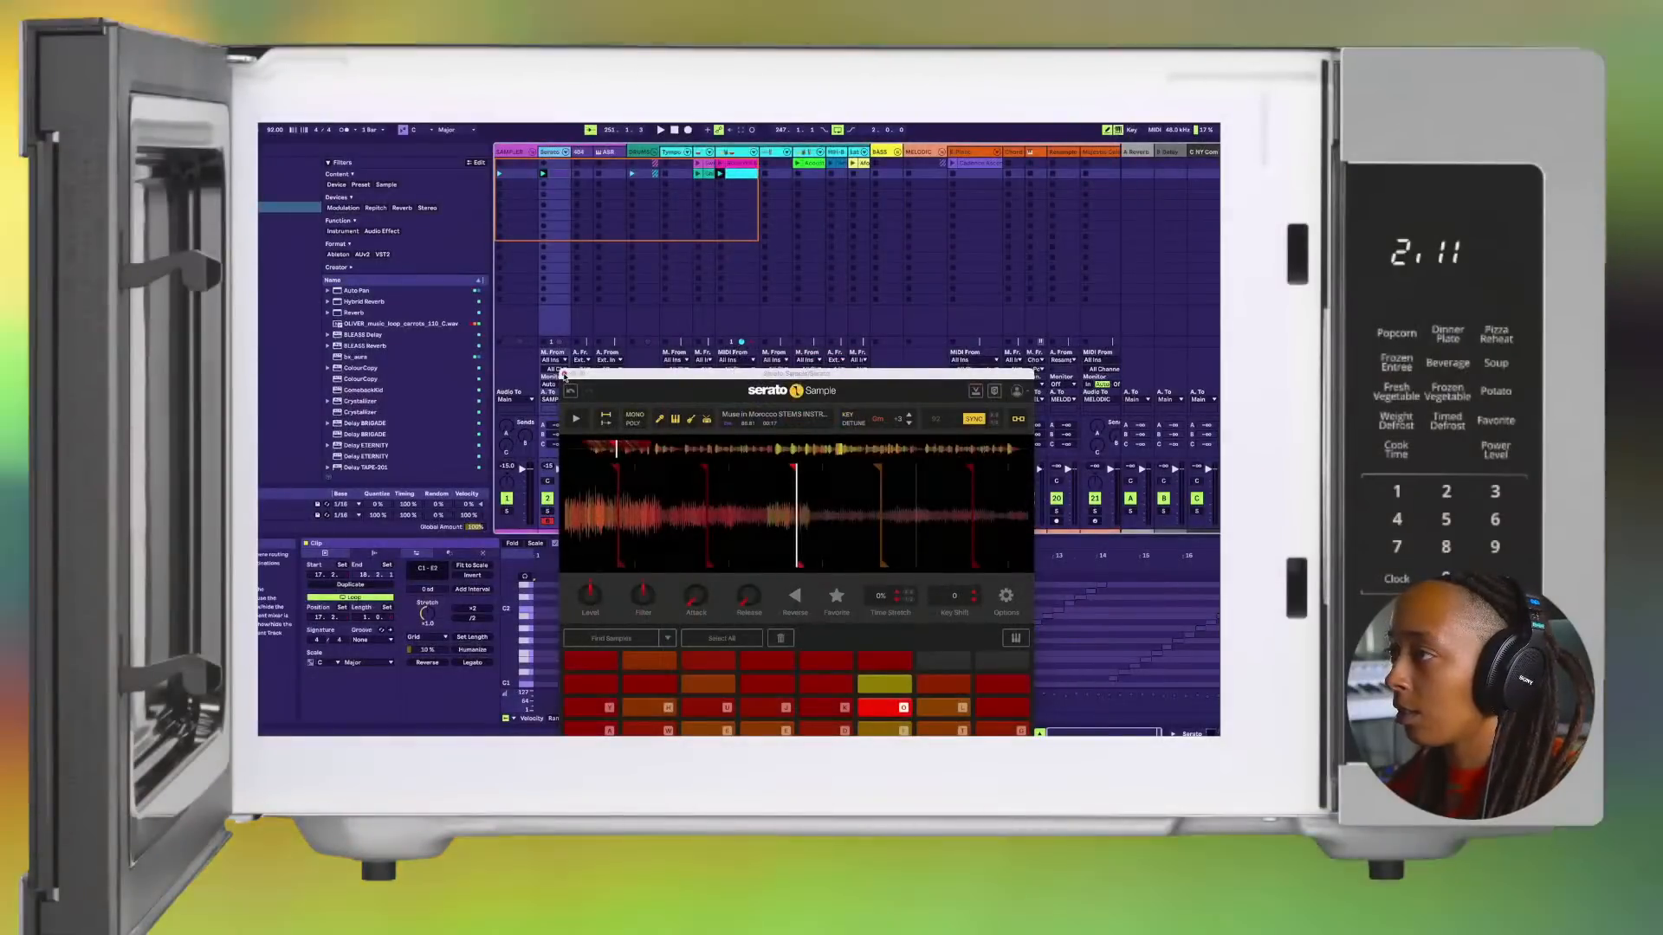
Step: Close the Serato Sample window, move the chop clip's one-bar loop back to the first notes, and audition it
{"action": "left_click", "coordinate": [564, 374]}
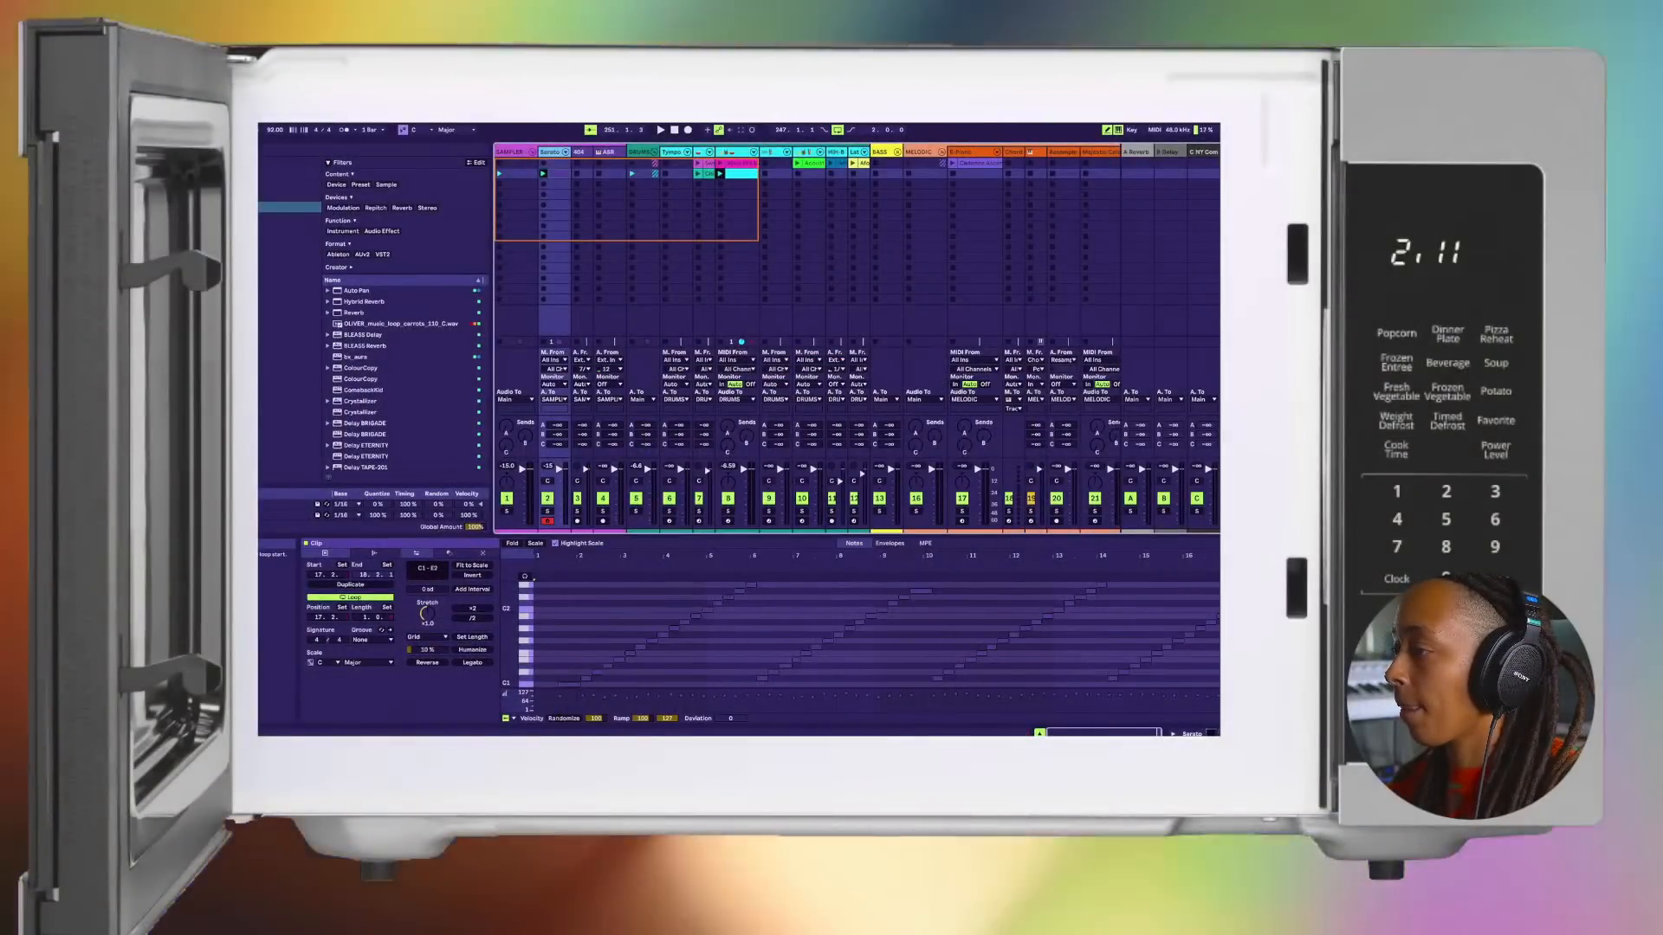
{"action": "left_click_drag", "start_coordinate": [1246, 563], "coordinate": [558, 602]}
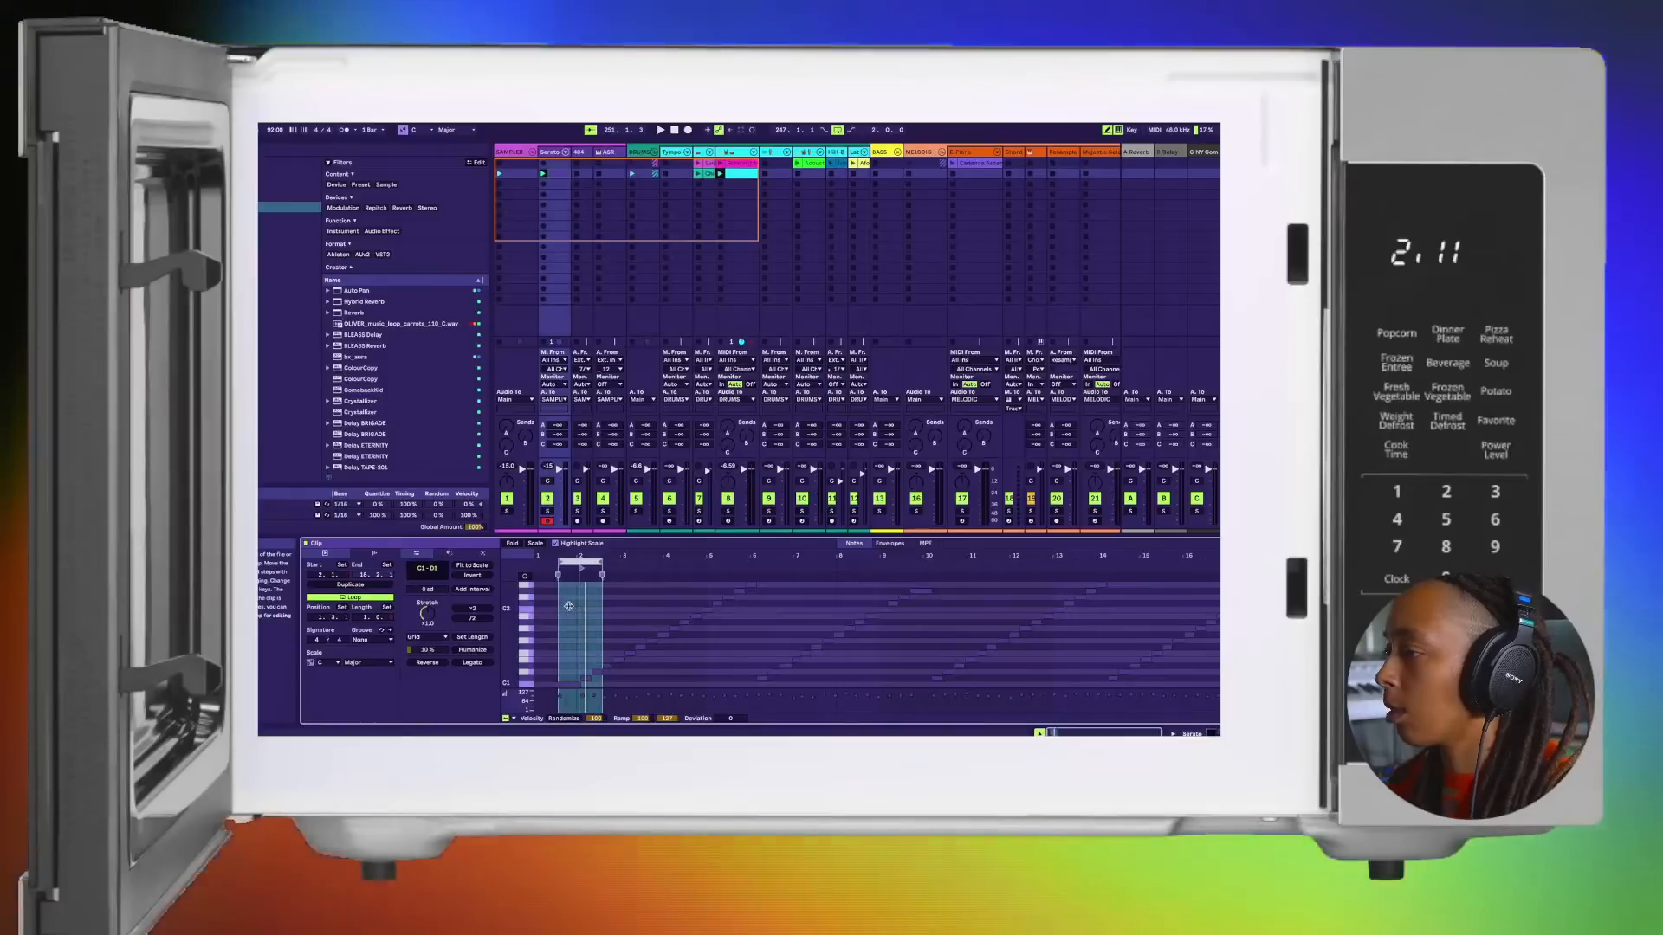
{"action": "key", "text": "space"}
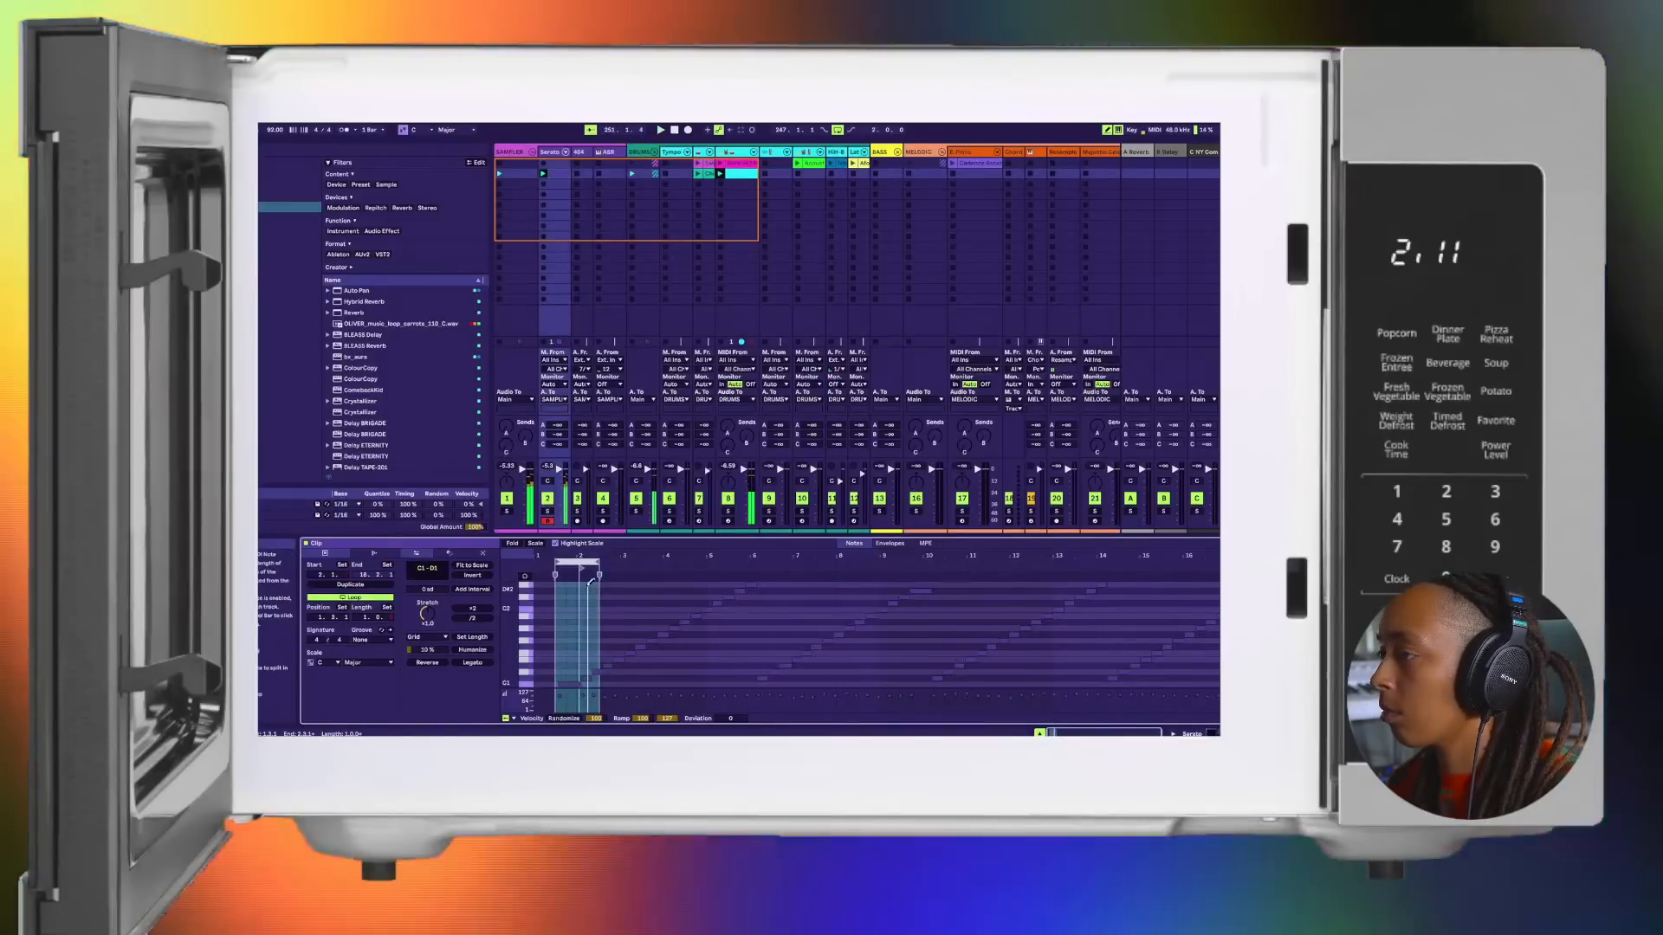
Step: Set the chop clip's loop to four bars starting at bar 2, align the clip start with it, and play it back
{"action": "left_click_drag", "start_coordinate": [577, 561], "coordinate": [757, 561]}
{"action": "key", "text": "space"}
{"action": "key", "text": "space"}
{"action": "key", "text": "space"}
{"action": "key", "text": "space"}
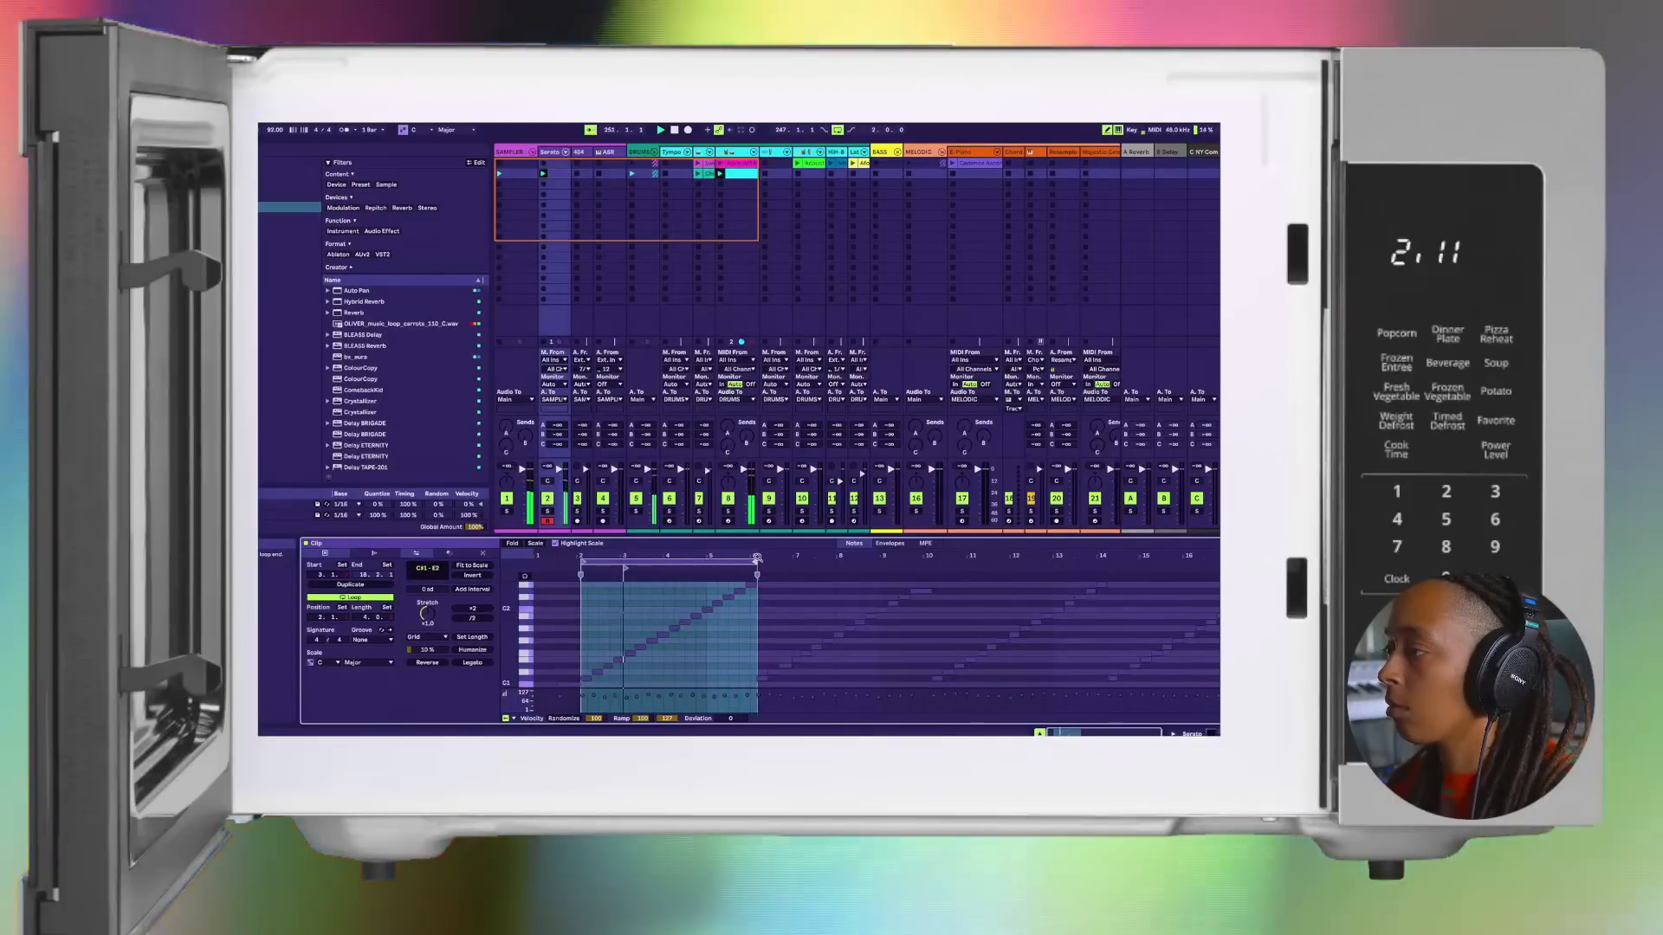
{"action": "left_click_drag", "start_coordinate": [623, 567], "coordinate": [581, 573]}
{"action": "key", "text": "space"}
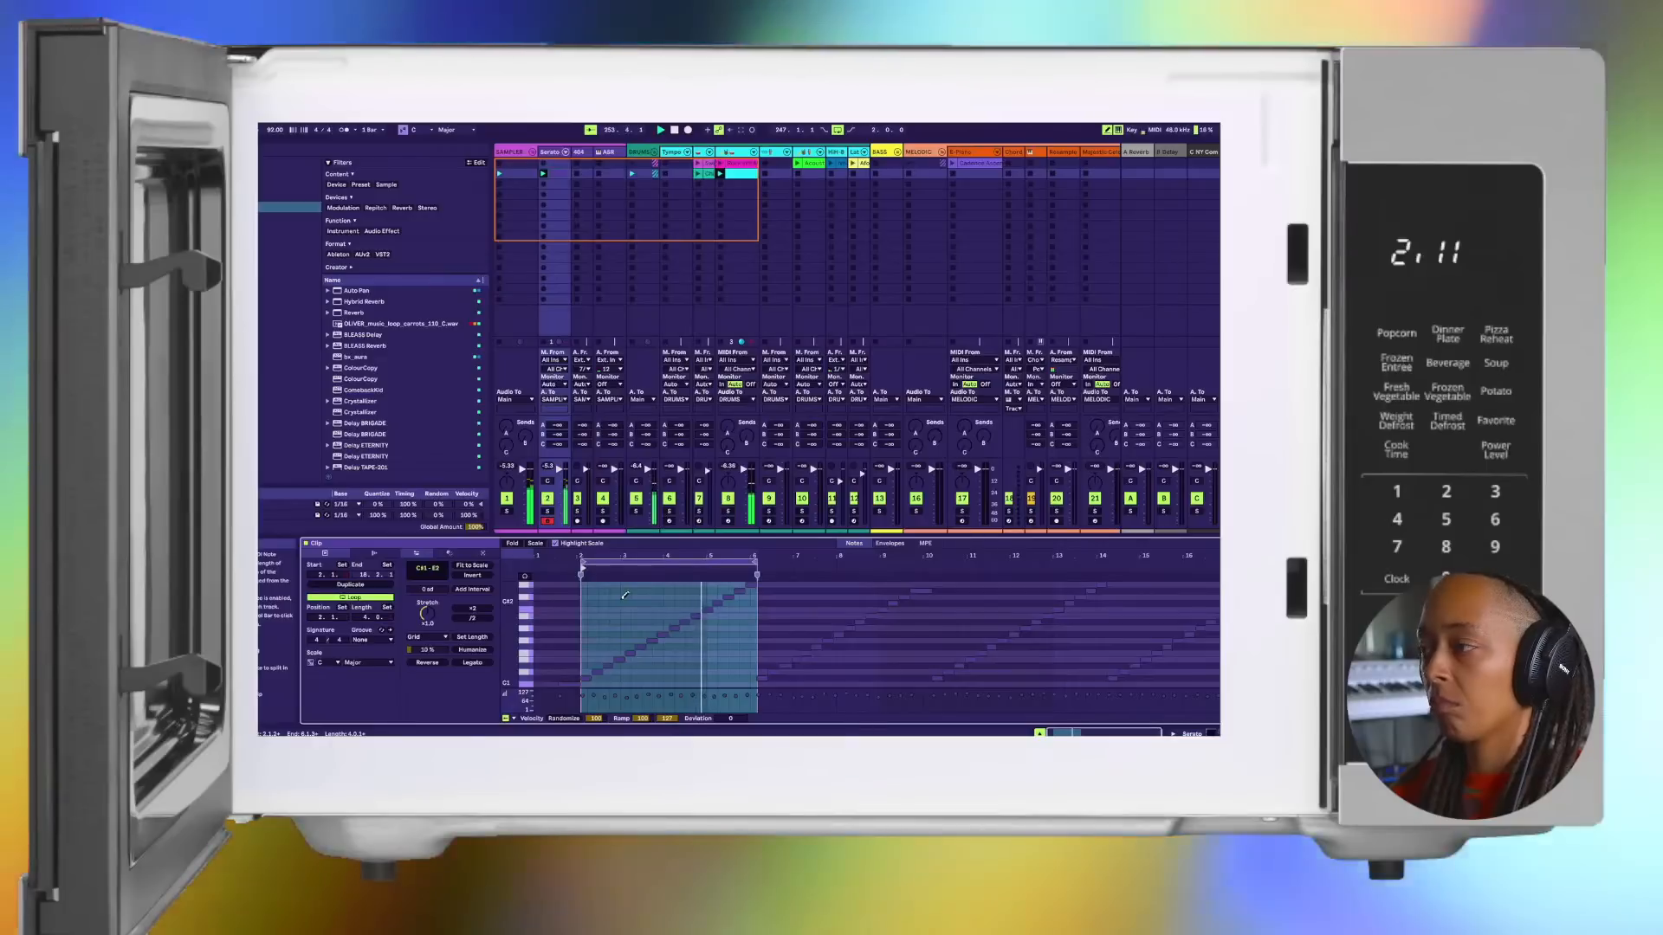
Step: Crop the chop clip to its four-bar looped section
{"action": "scroll", "coordinate": [689, 625], "scroll_direction": "up", "scroll_amount": 1}
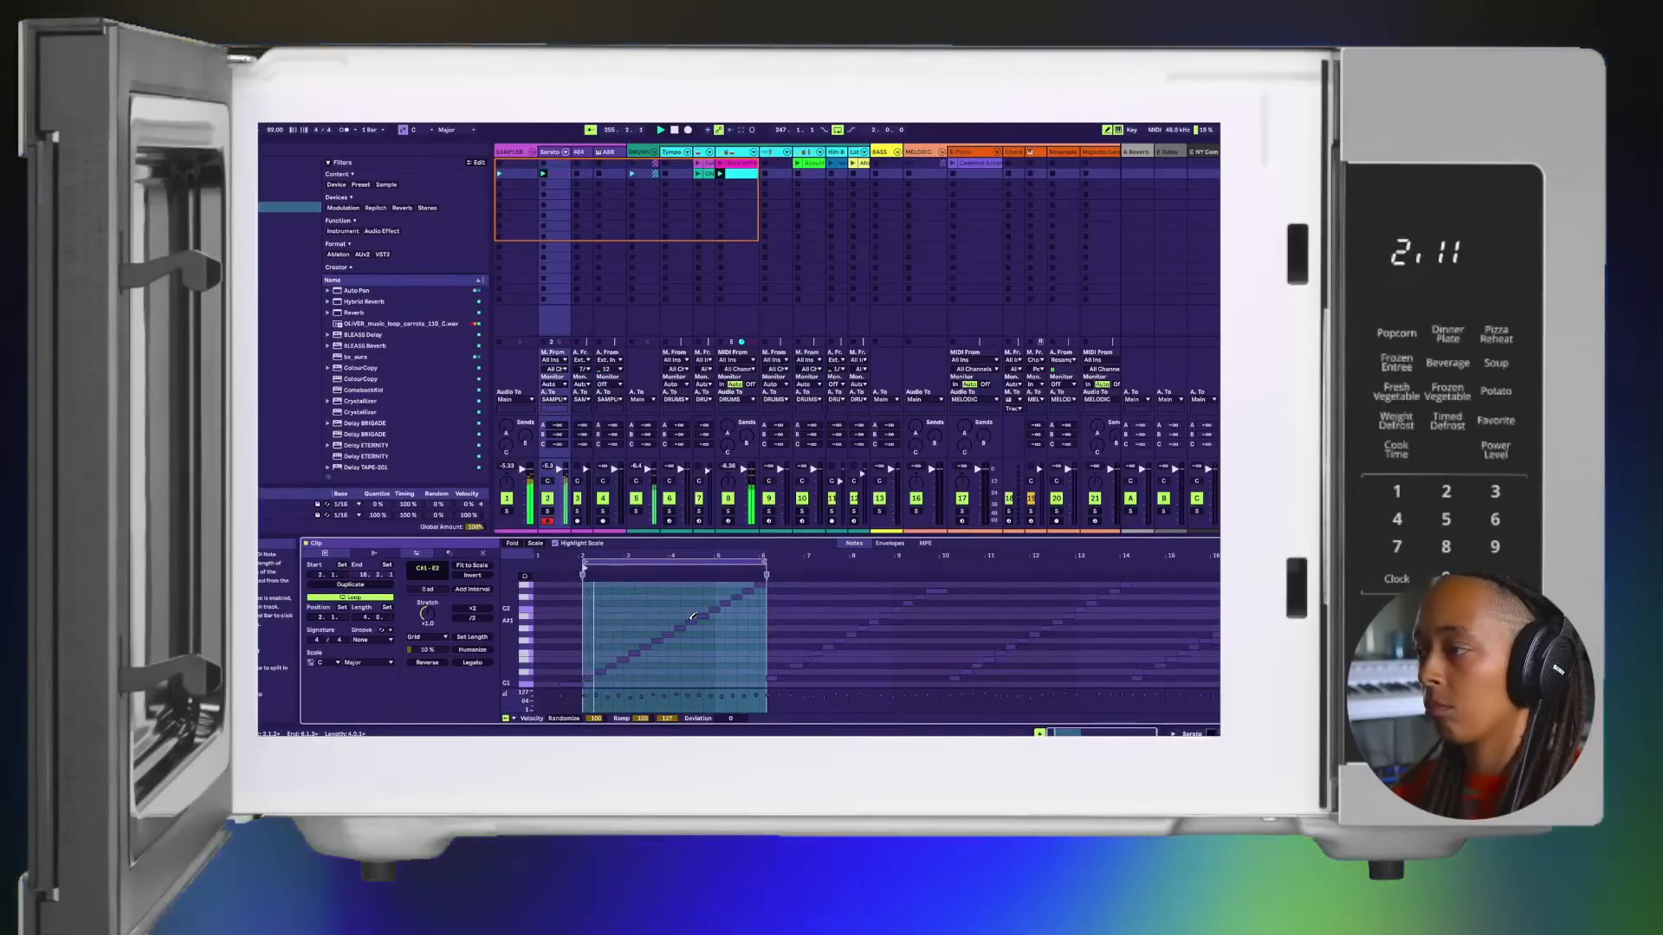
{"action": "scroll", "coordinate": [693, 616], "scroll_direction": "up", "scroll_amount": 3}
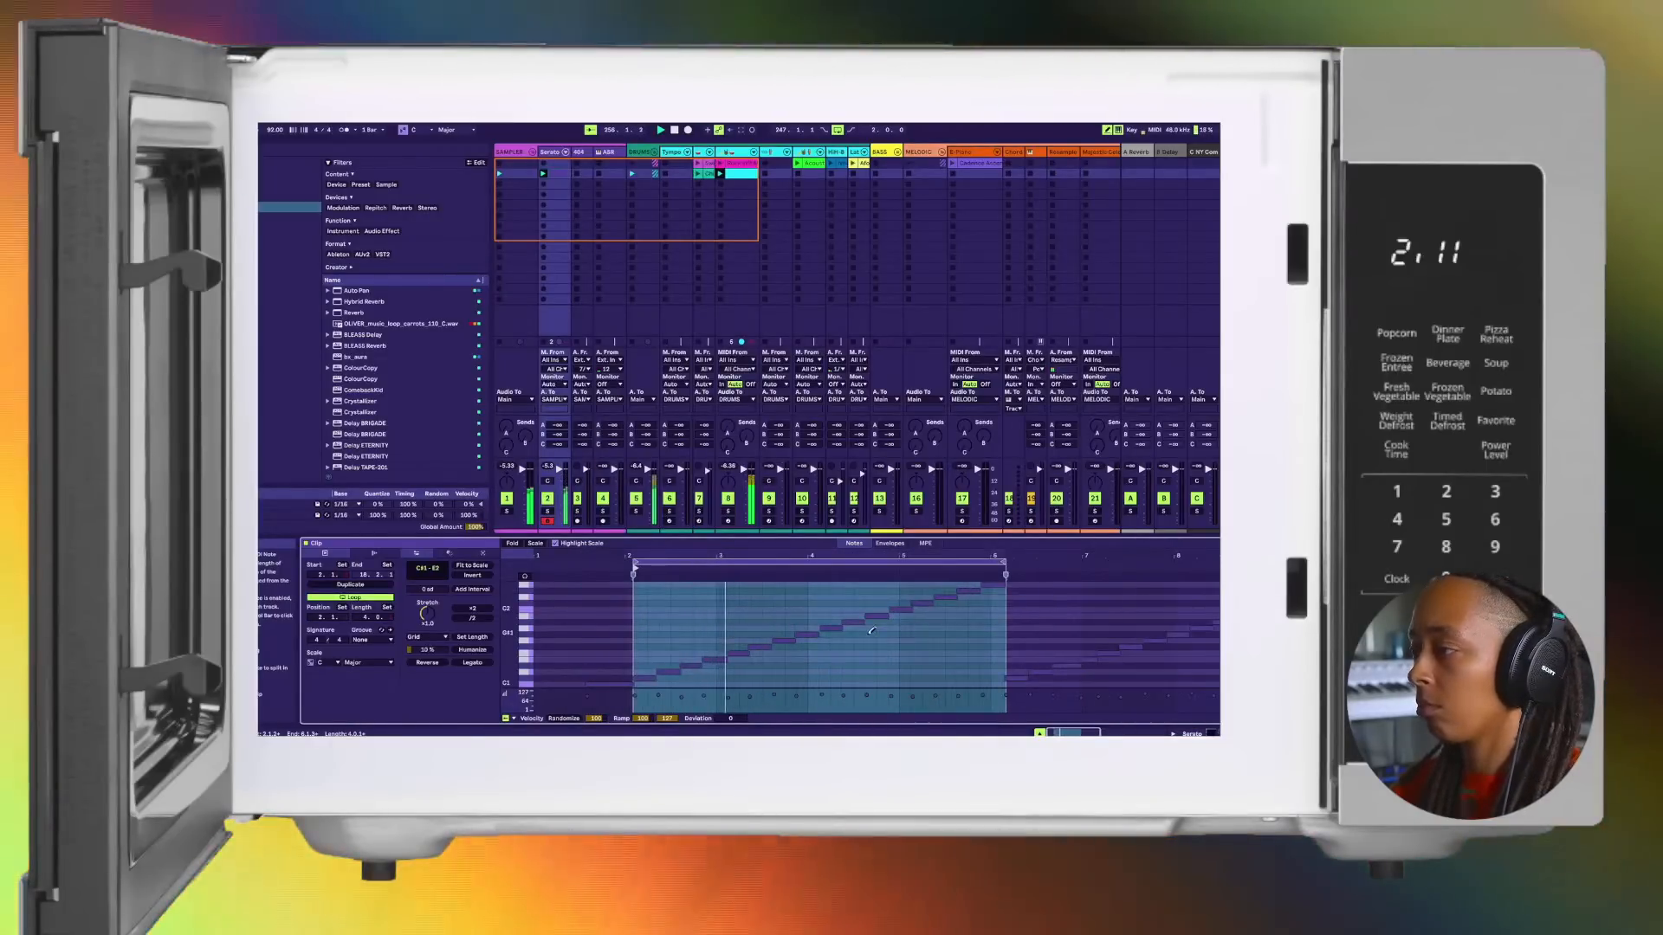
{"action": "scroll", "coordinate": [872, 630], "scroll_direction": "down", "scroll_amount": 2}
{"action": "scroll", "coordinate": [872, 630], "scroll_direction": "up", "scroll_amount": 4}
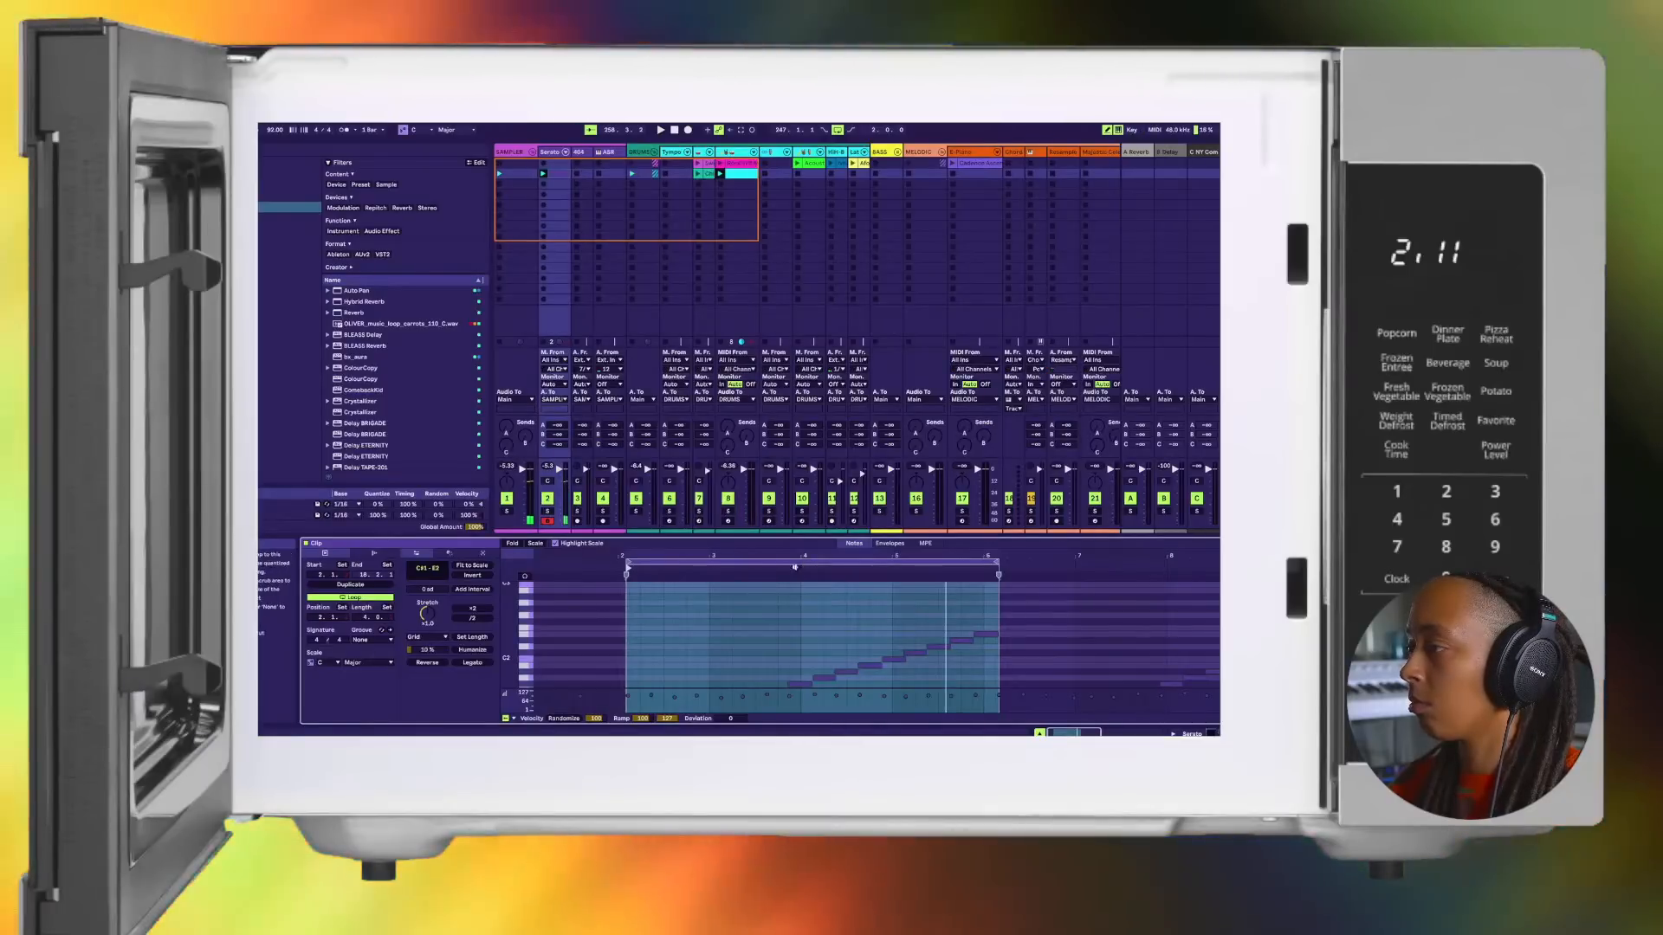
{"action": "right_click", "coordinate": [723, 563]}
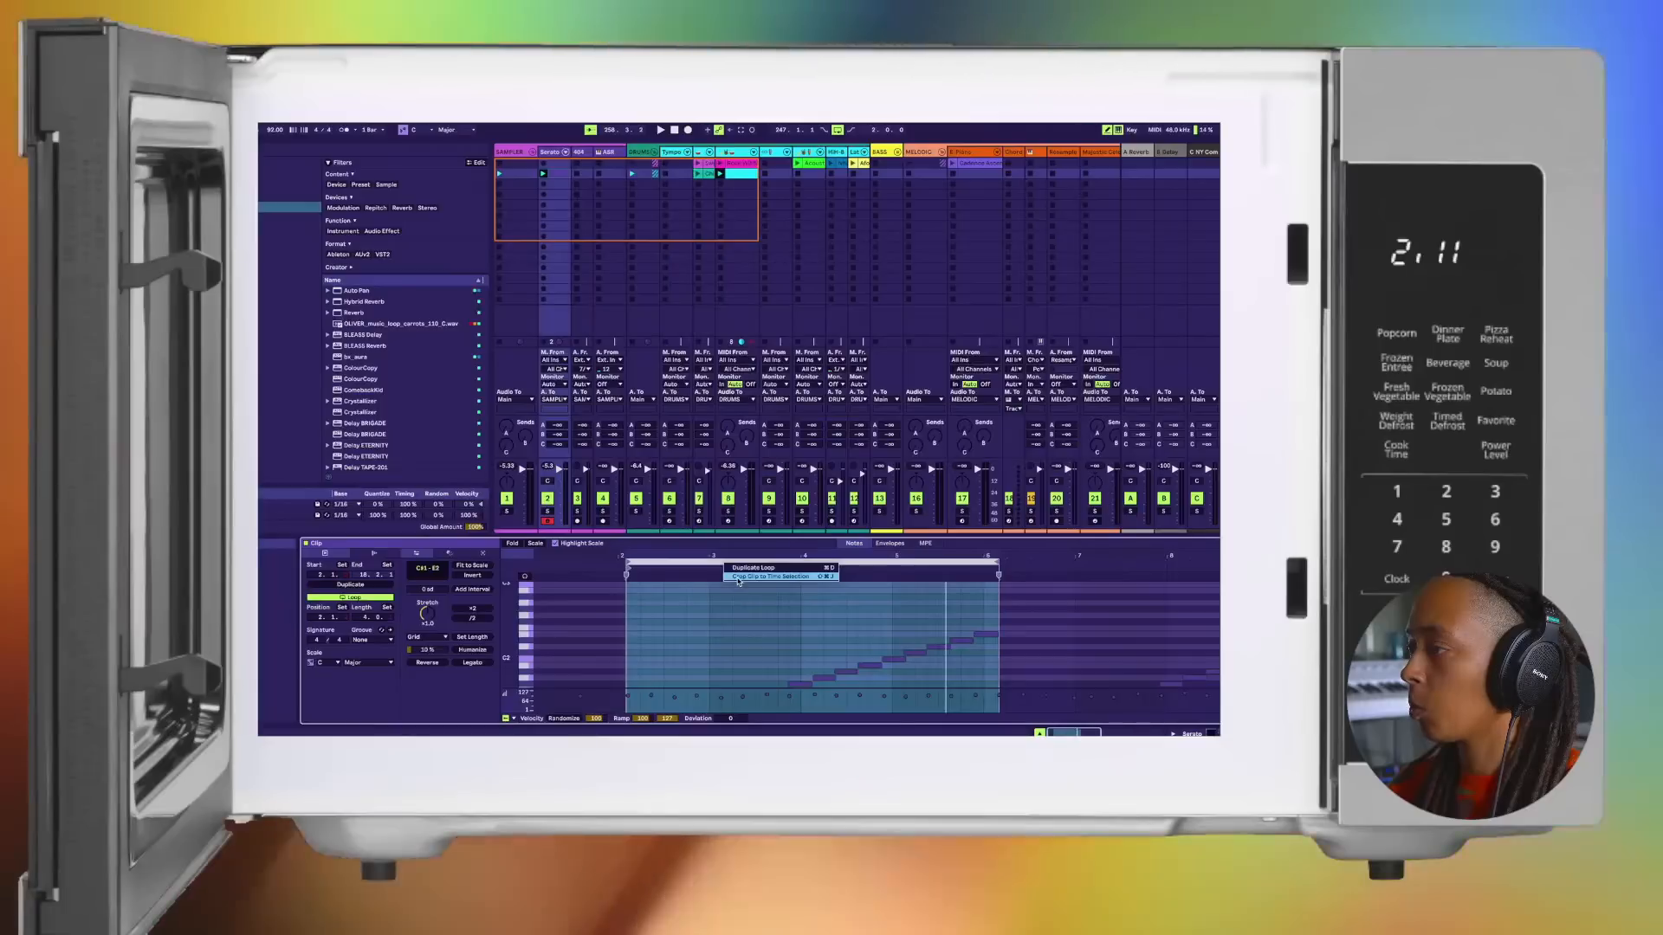
{"action": "left_click", "coordinate": [739, 578]}
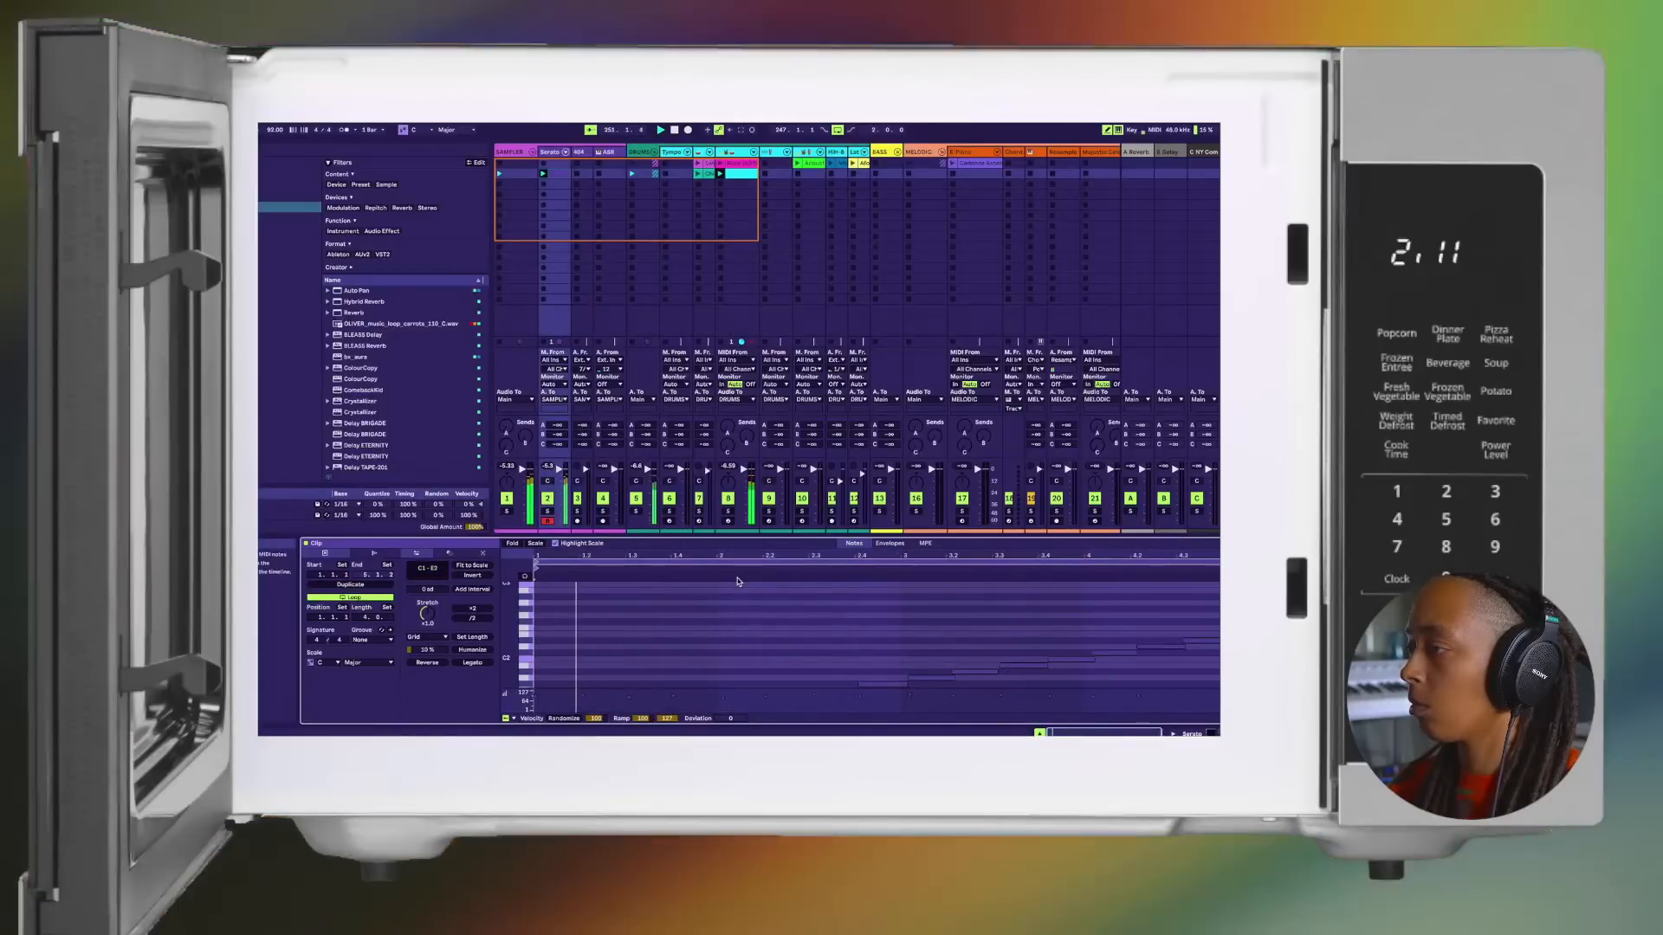
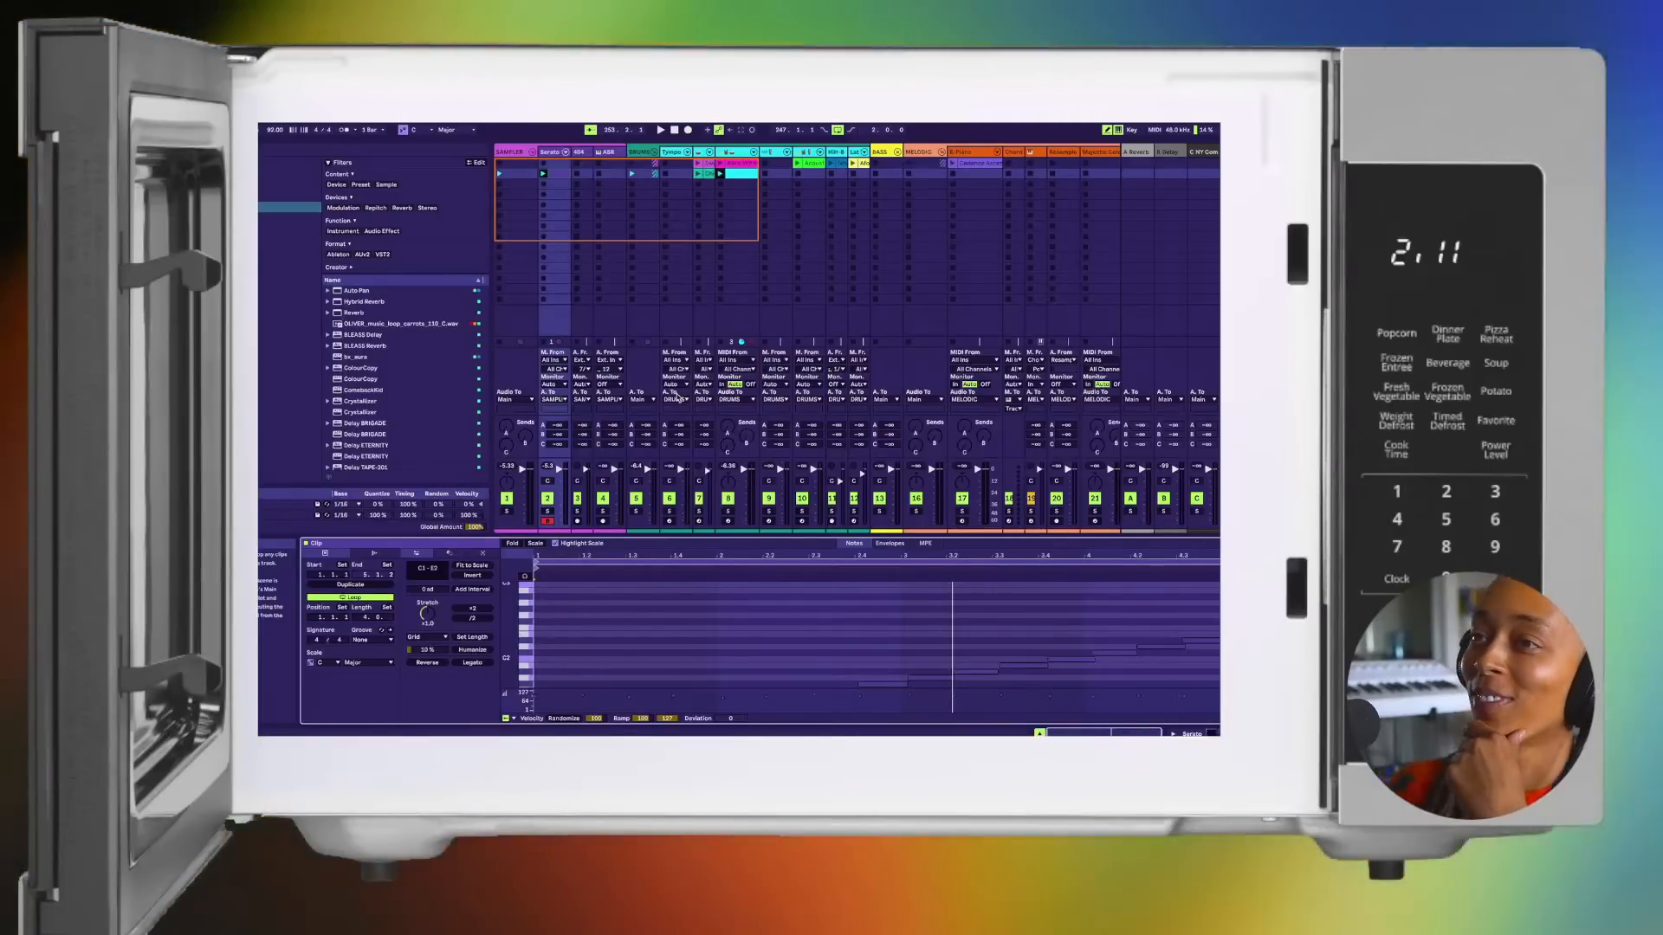
Step: Play the cropped chop clip, copy it into the slot below on the Serato track, and launch the copy
{"action": "key", "text": "space"}
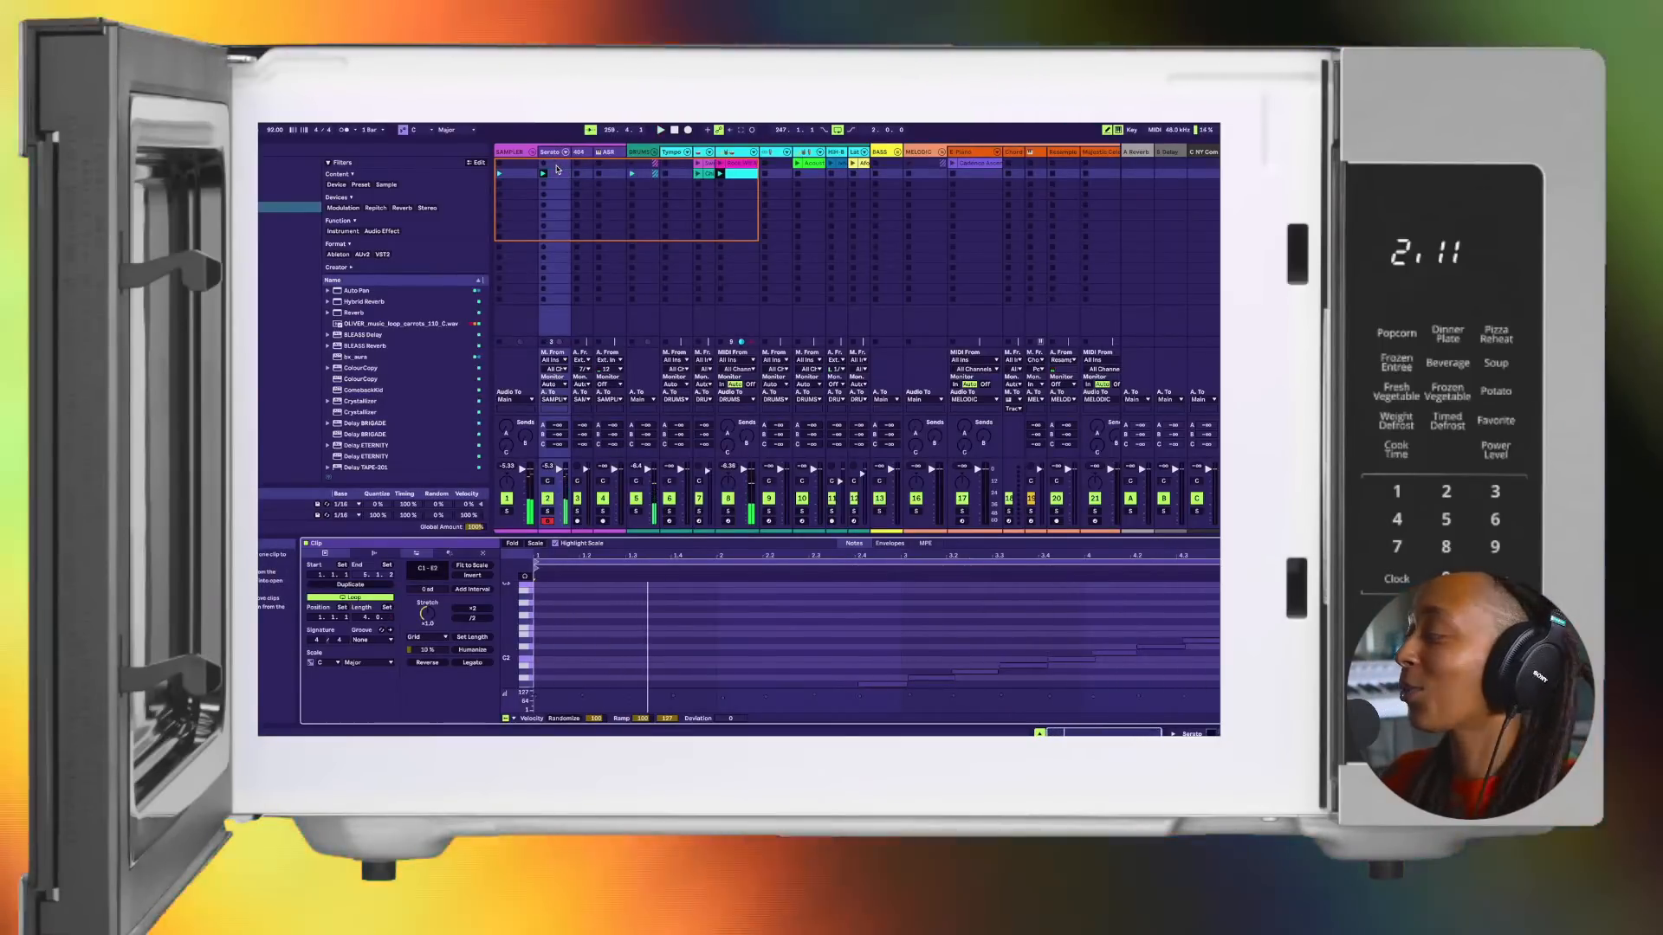
{"action": "left_click_drag", "start_coordinate": [555, 176], "coordinate": [559, 165]}
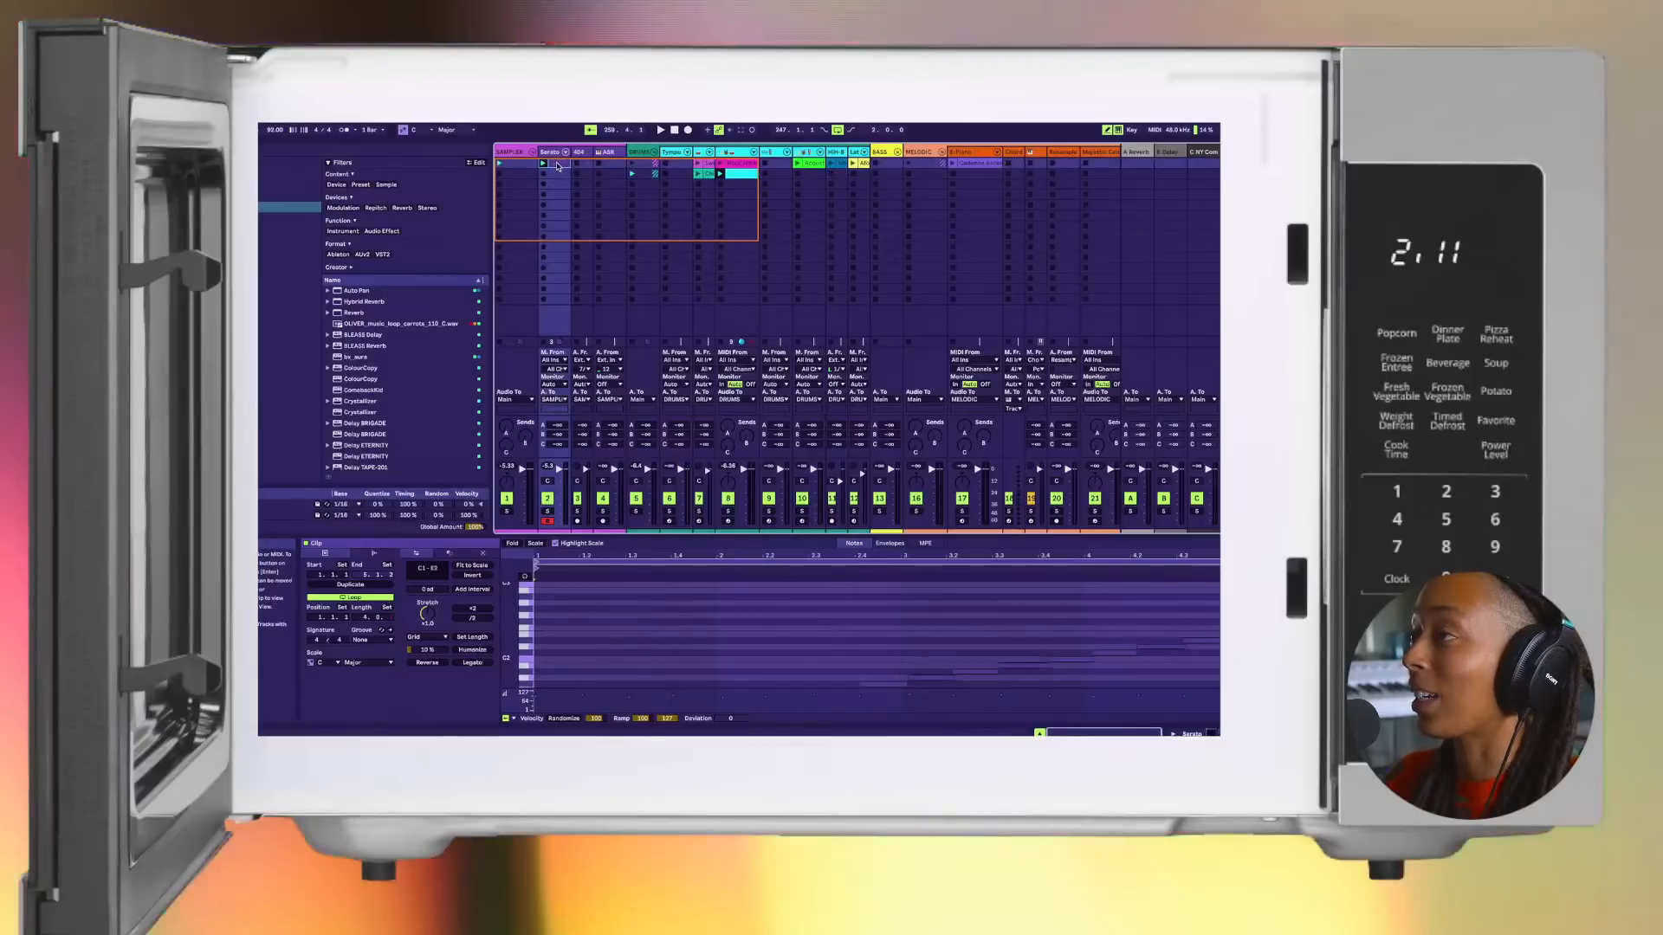
{"action": "key", "text": "space"}
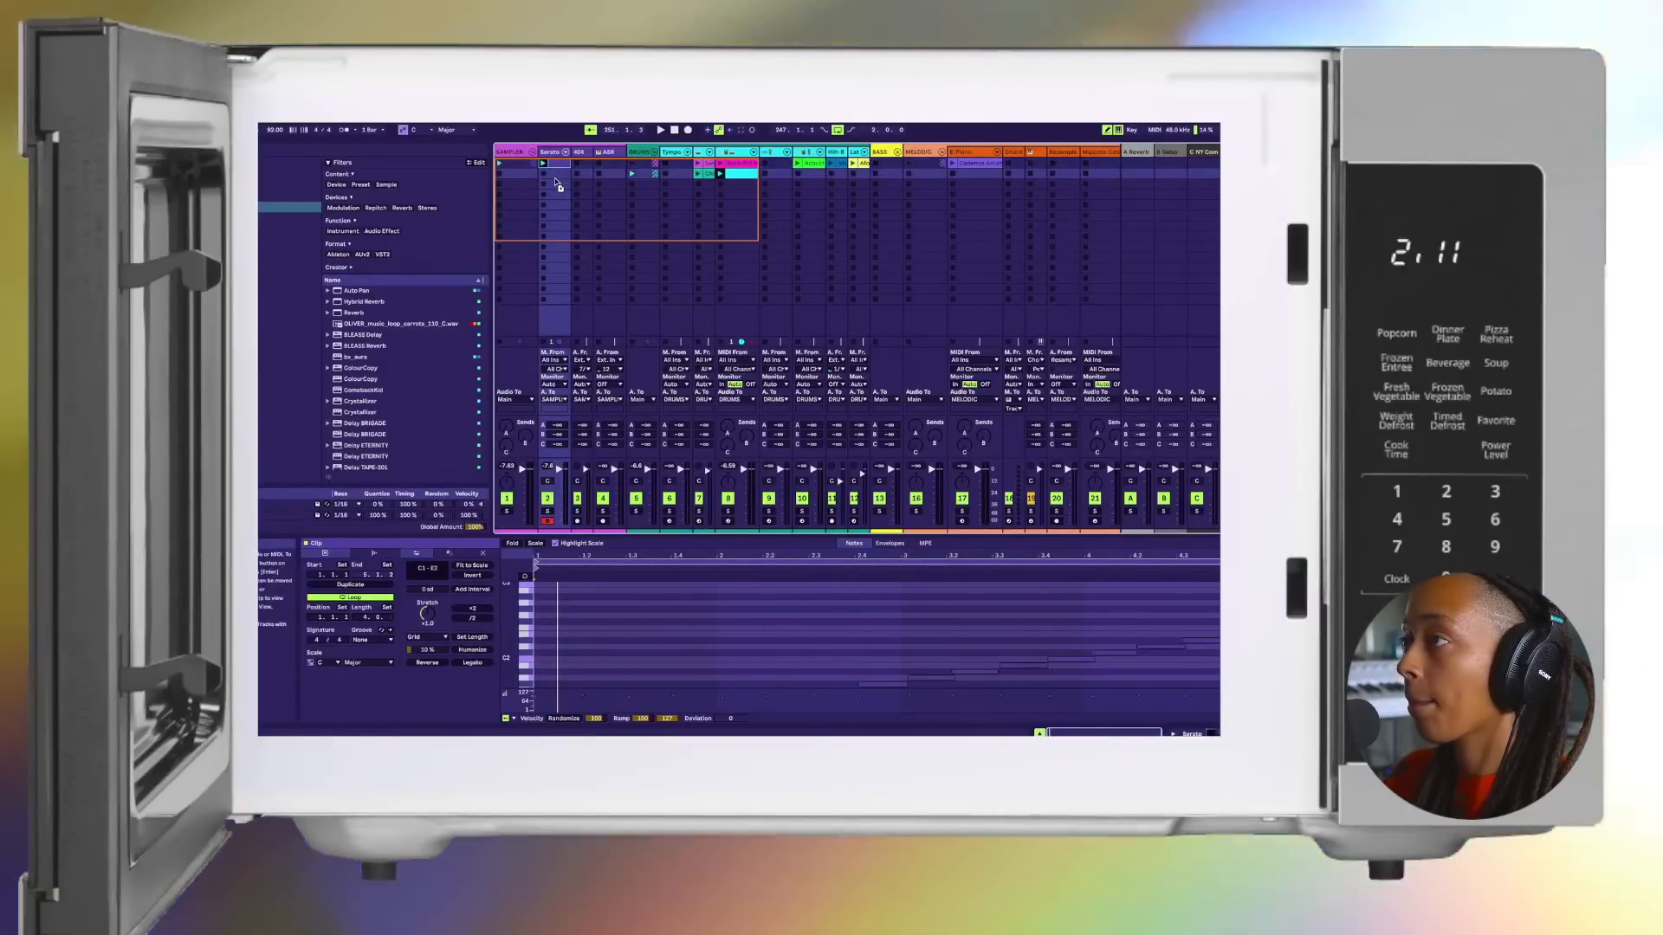
{"action": "left_click_drag", "start_coordinate": [555, 179], "coordinate": [554, 178]}
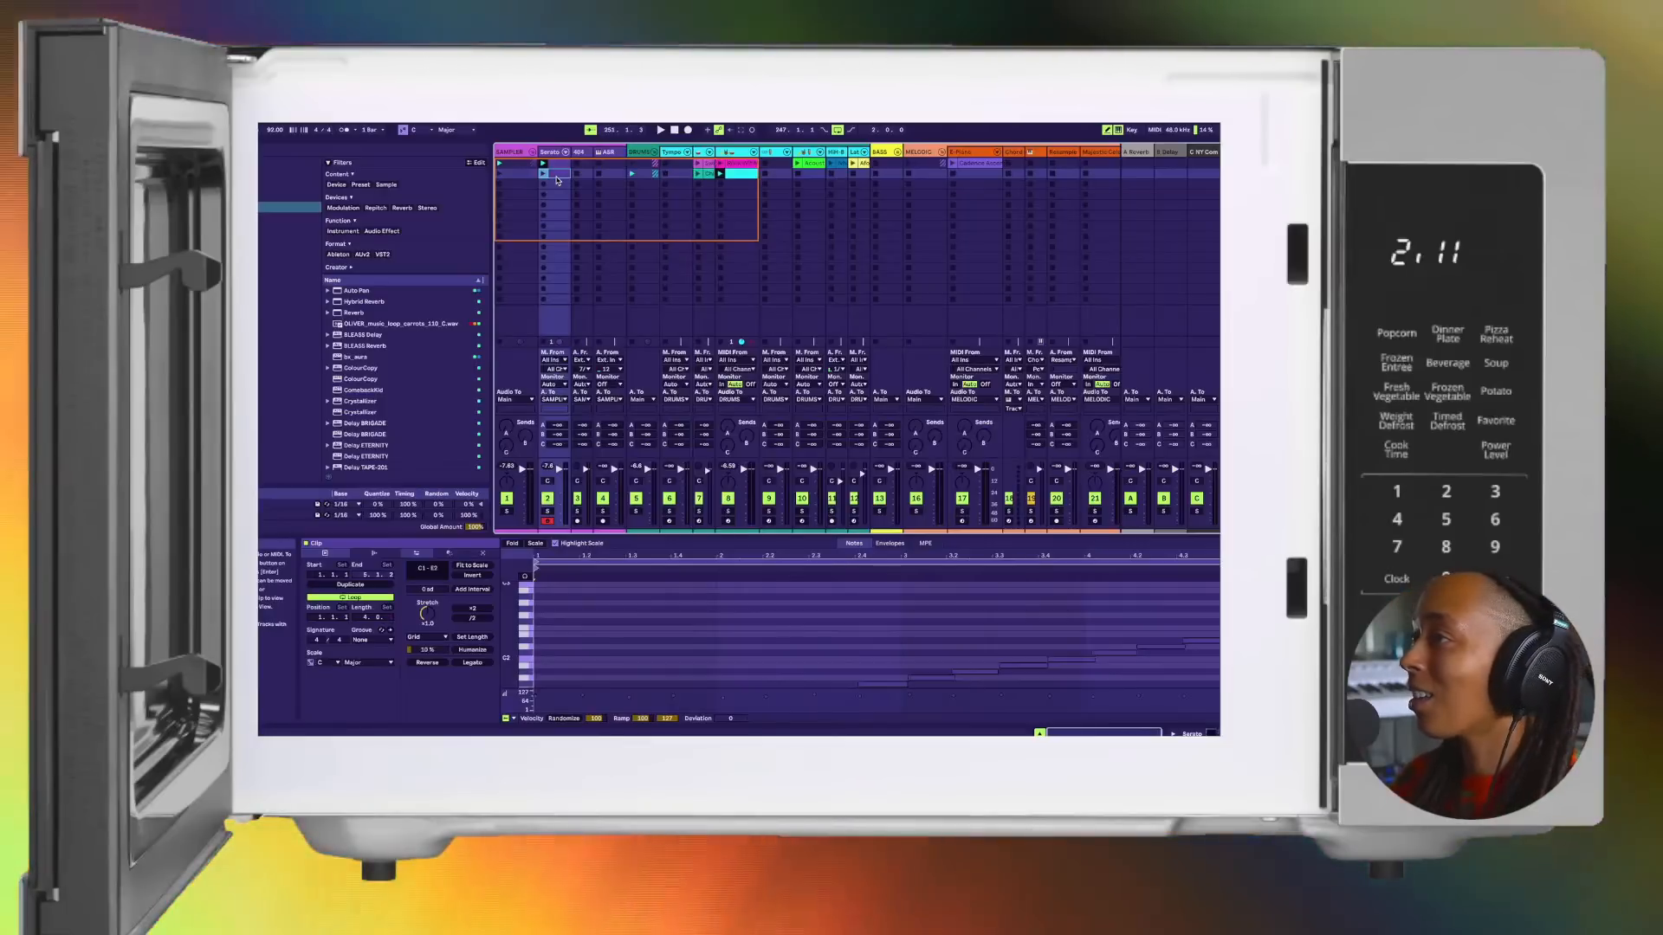
{"action": "double_click", "coordinate": [558, 177]}
{"action": "left_click", "coordinate": [557, 177]}
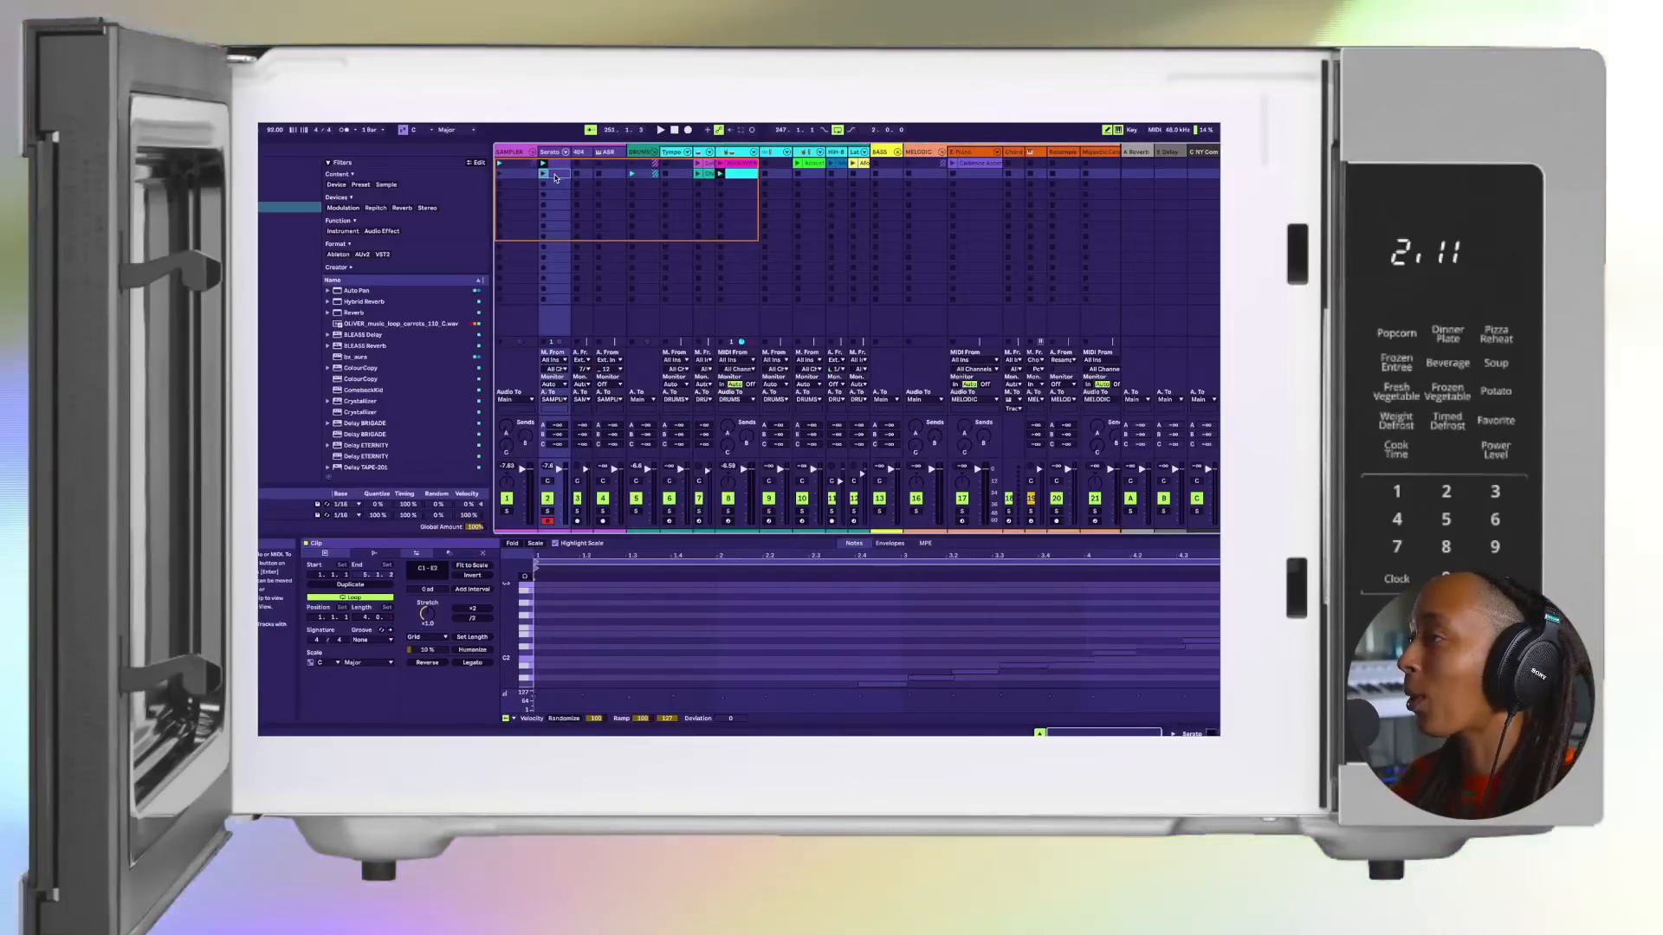
{"action": "key", "text": "Return"}
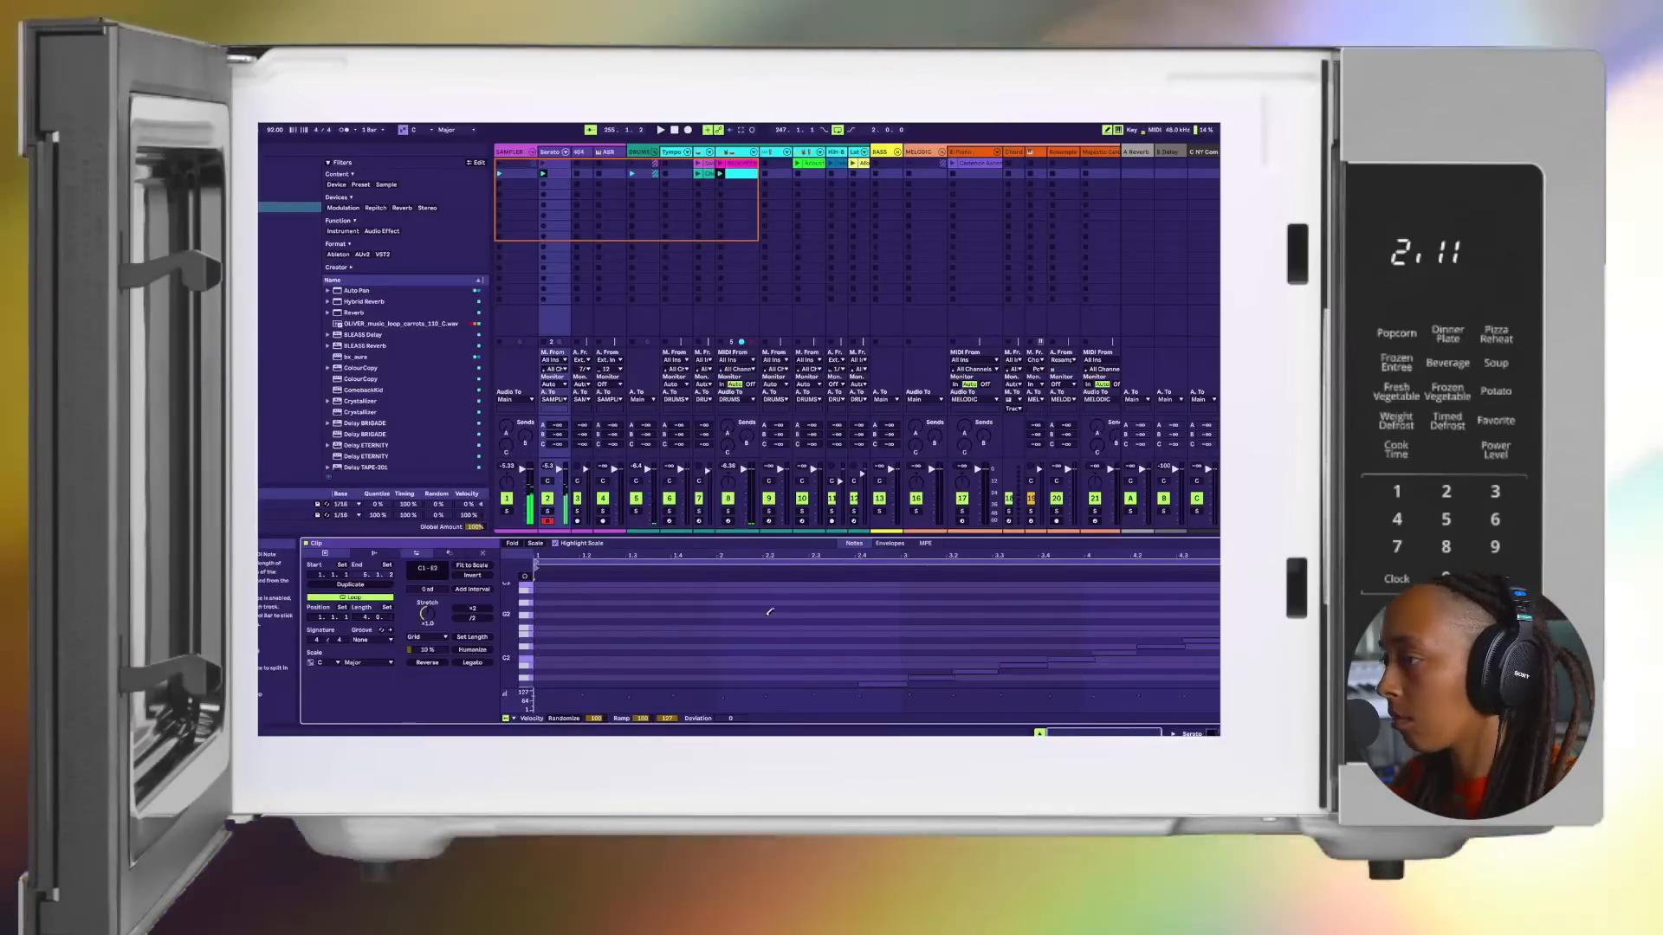
Step: Lower the last note of the copied chop clip to C1 and play the clip over the drums
{"action": "scroll", "coordinate": [843, 617], "scroll_direction": "down", "scroll_amount": 3}
{"action": "scroll", "coordinate": [844, 617], "scroll_direction": "down", "scroll_amount": 3}
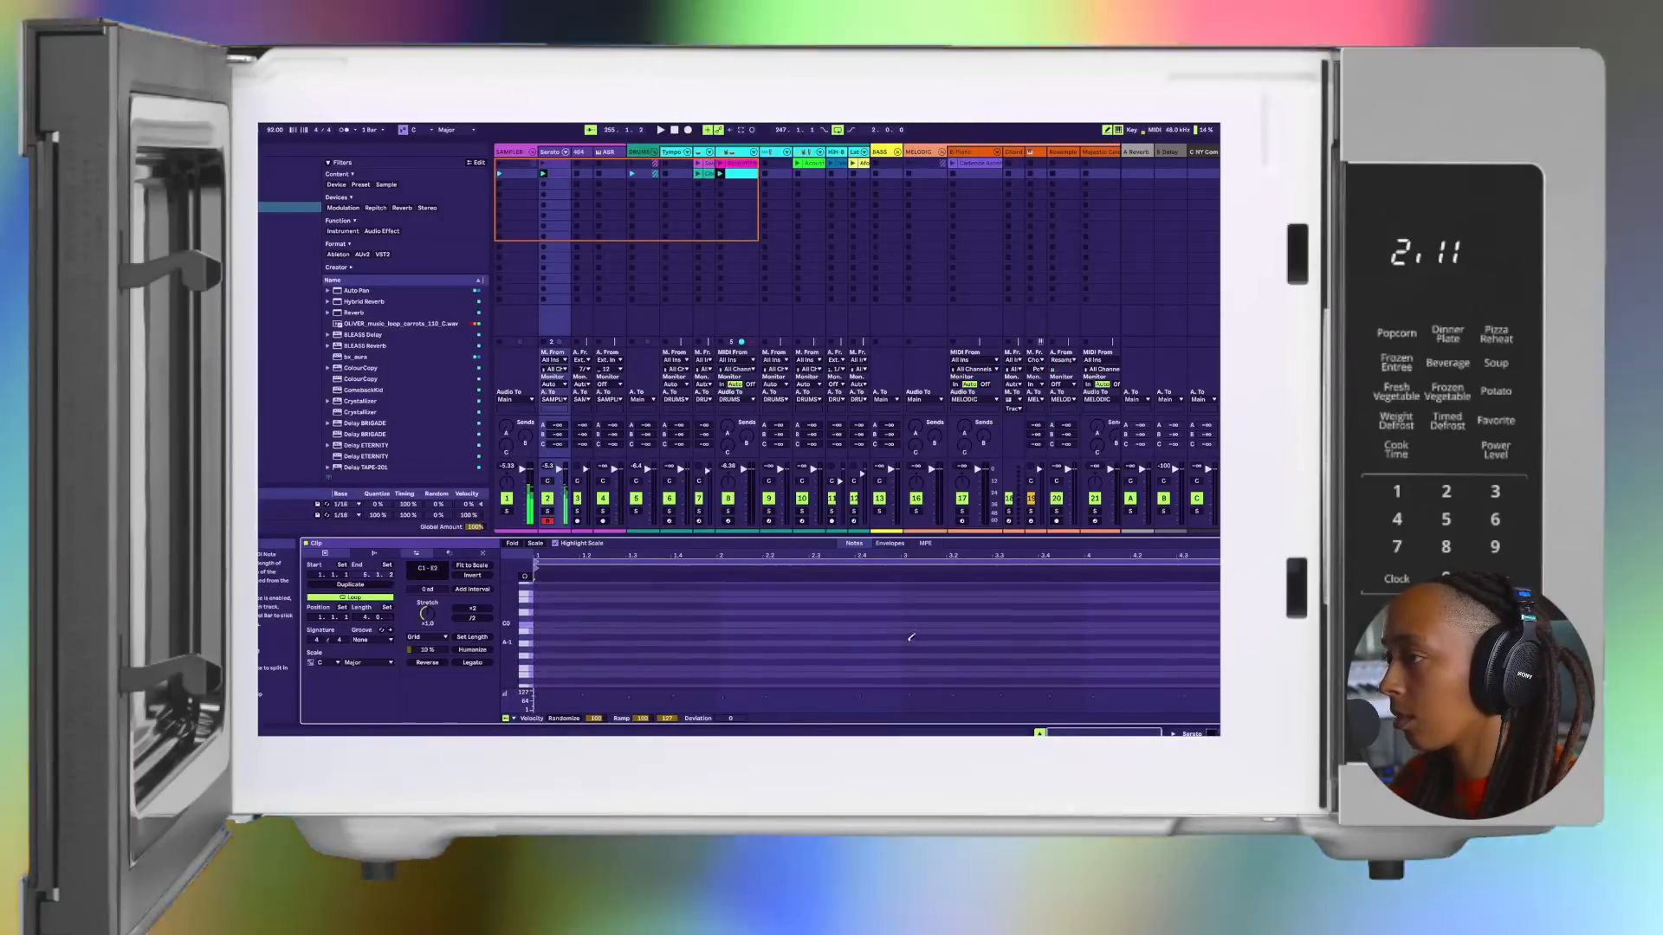
{"action": "scroll", "coordinate": [911, 637], "scroll_direction": "up", "scroll_amount": 2}
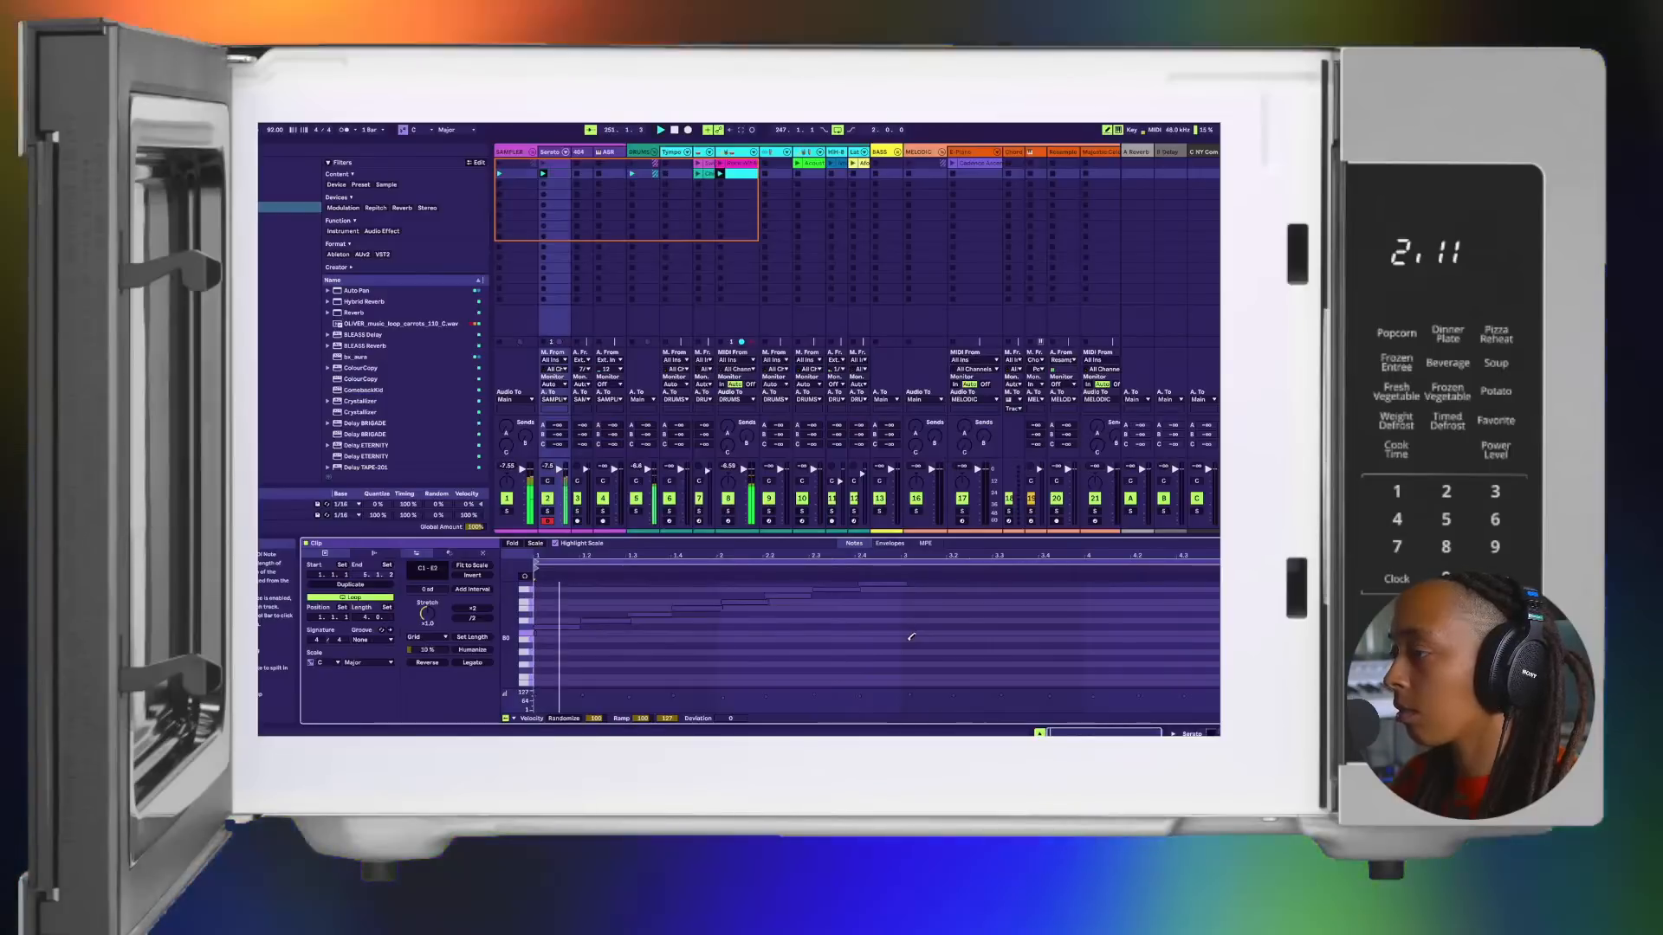
{"action": "left_click", "coordinate": [688, 130]}
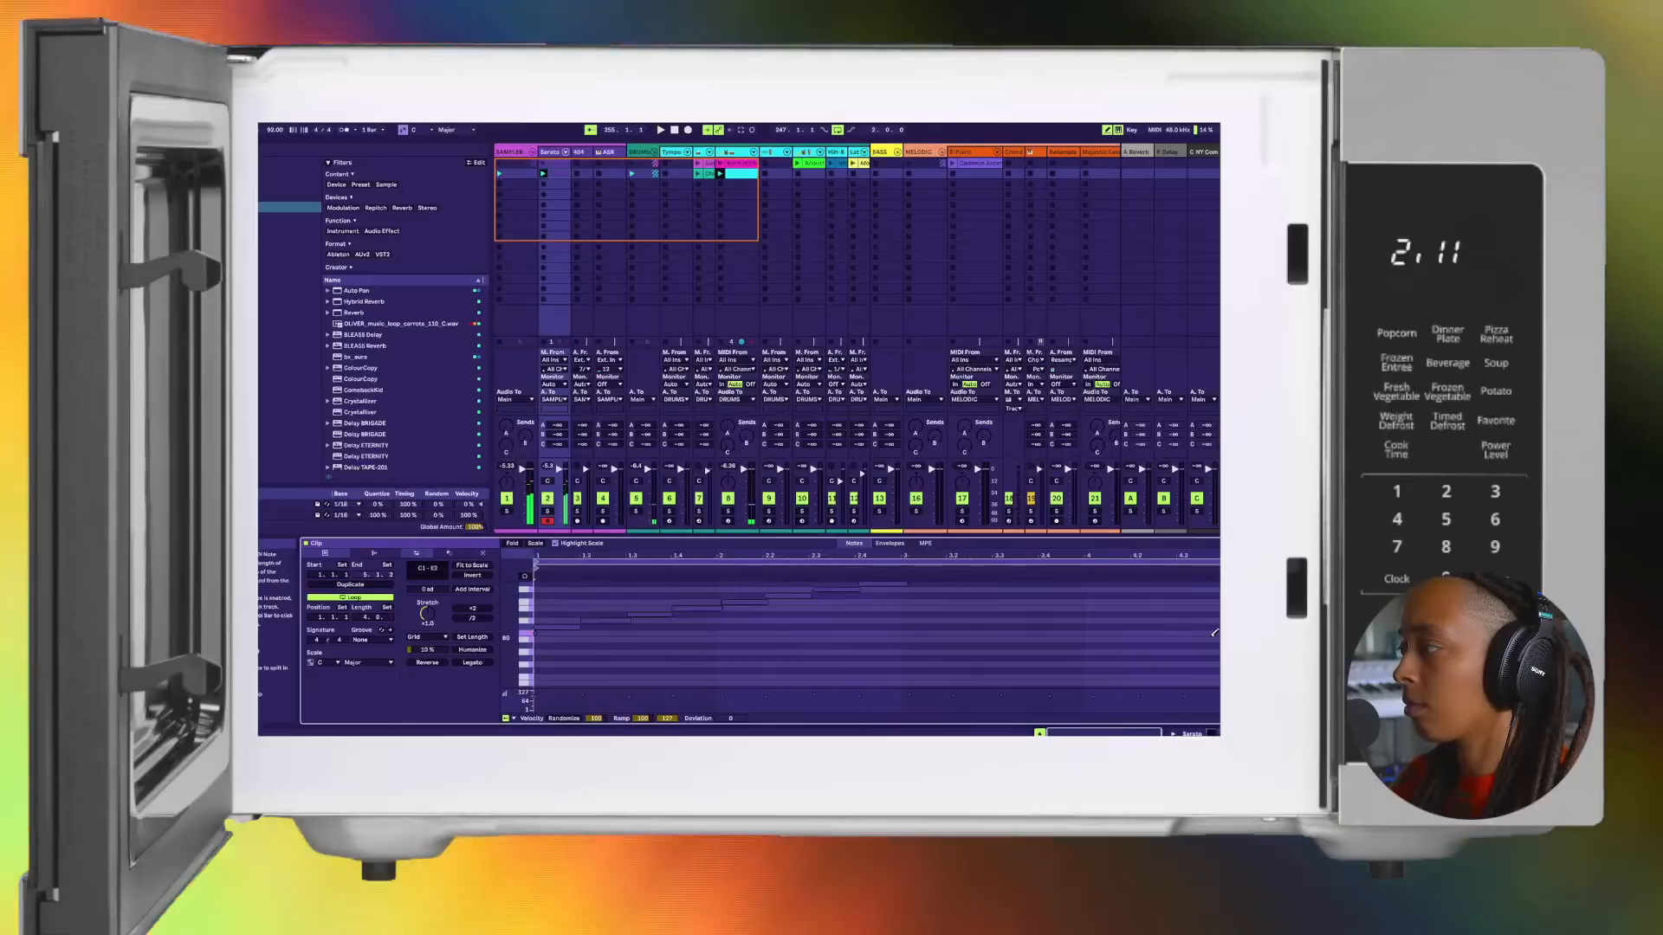
{"action": "scroll", "coordinate": [1206, 633], "scroll_direction": "up", "scroll_amount": 5}
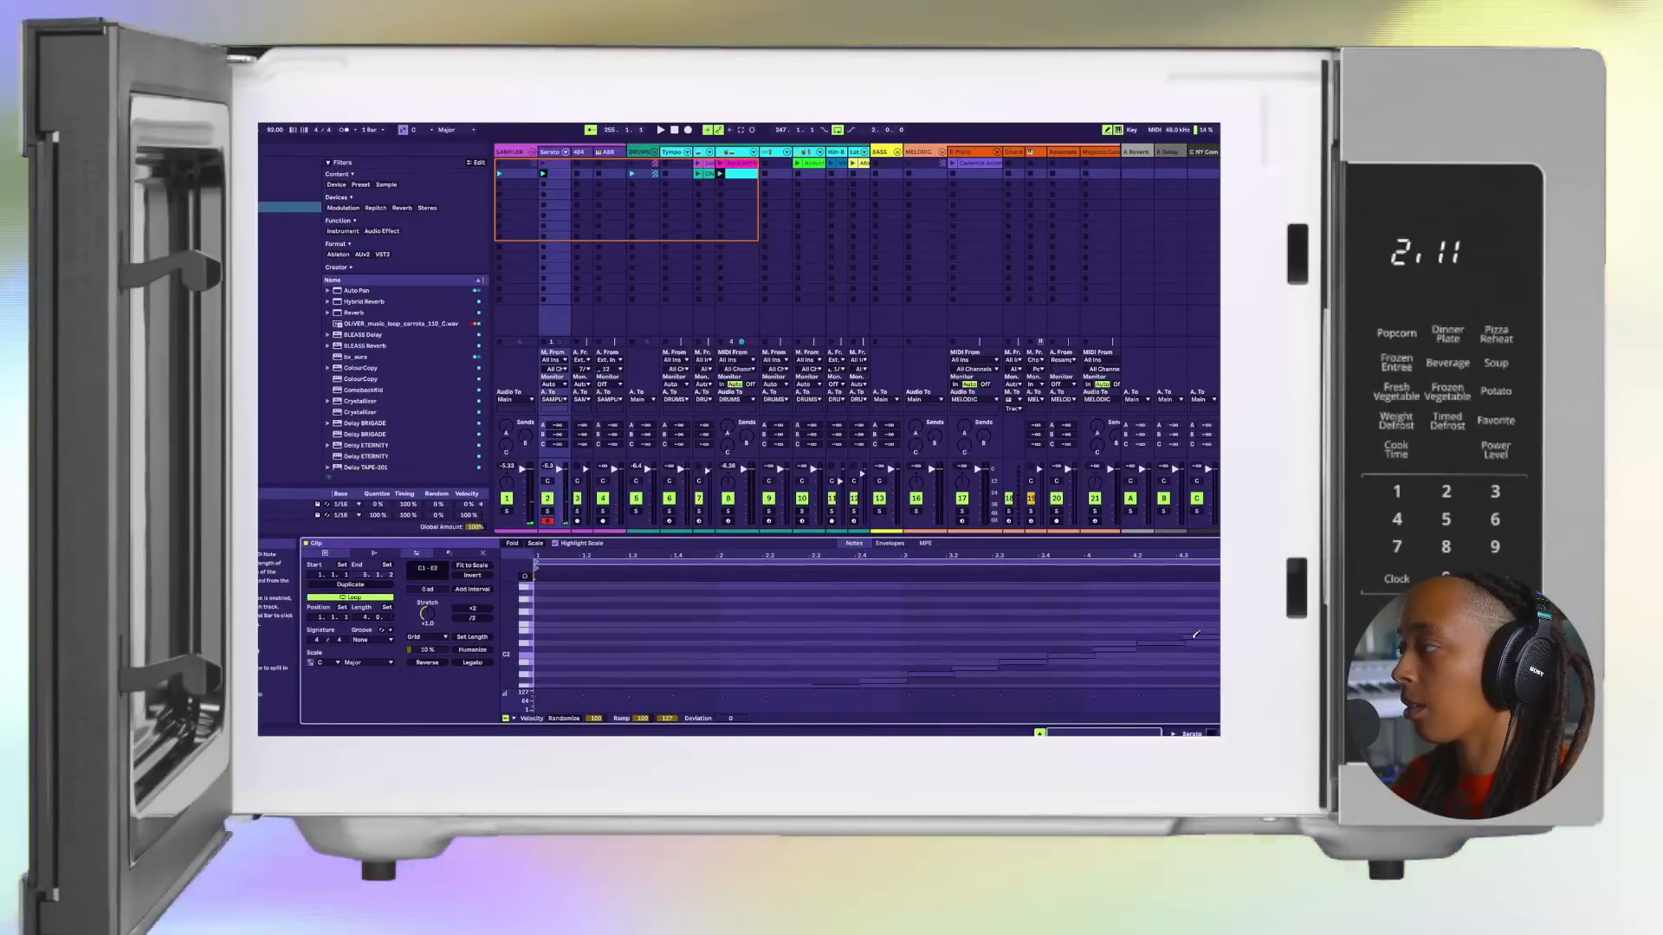
{"action": "left_click", "coordinate": [1196, 638]}
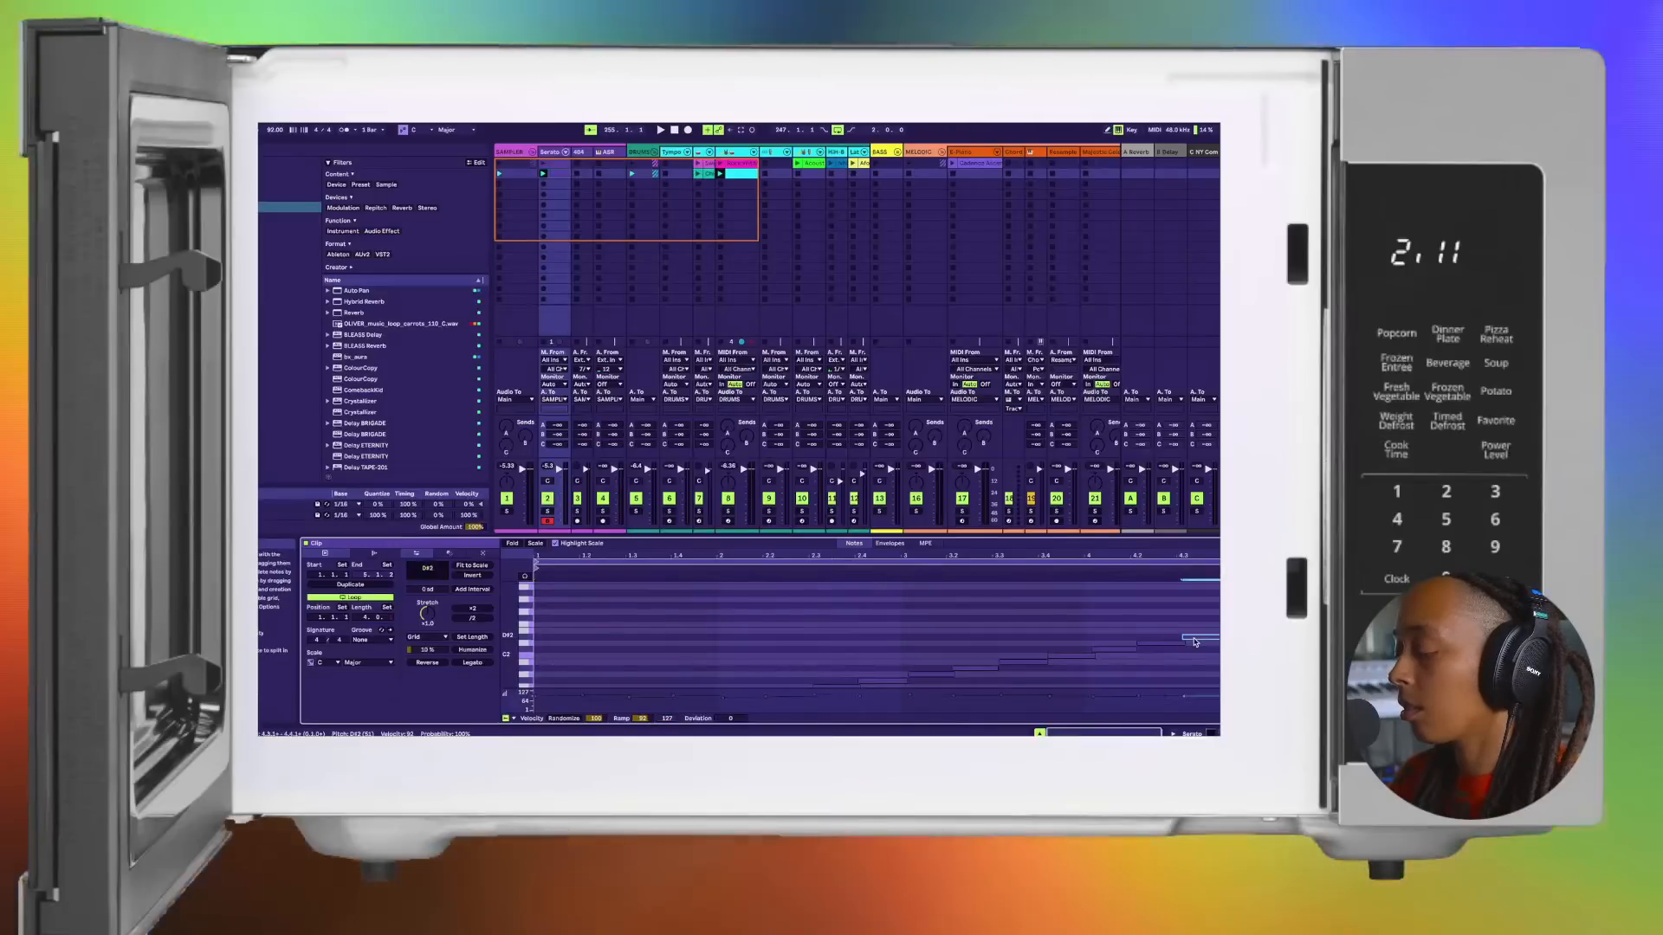
{"action": "key", "text": "Down"}
{"action": "key", "text": "Down"}
{"action": "key", "text": "Down"}
{"action": "key", "text": "Down"}
{"action": "key", "text": "Down"}
{"action": "key", "text": "Down"}
{"action": "key", "text": "Down"}
{"action": "key", "text": "Down"}
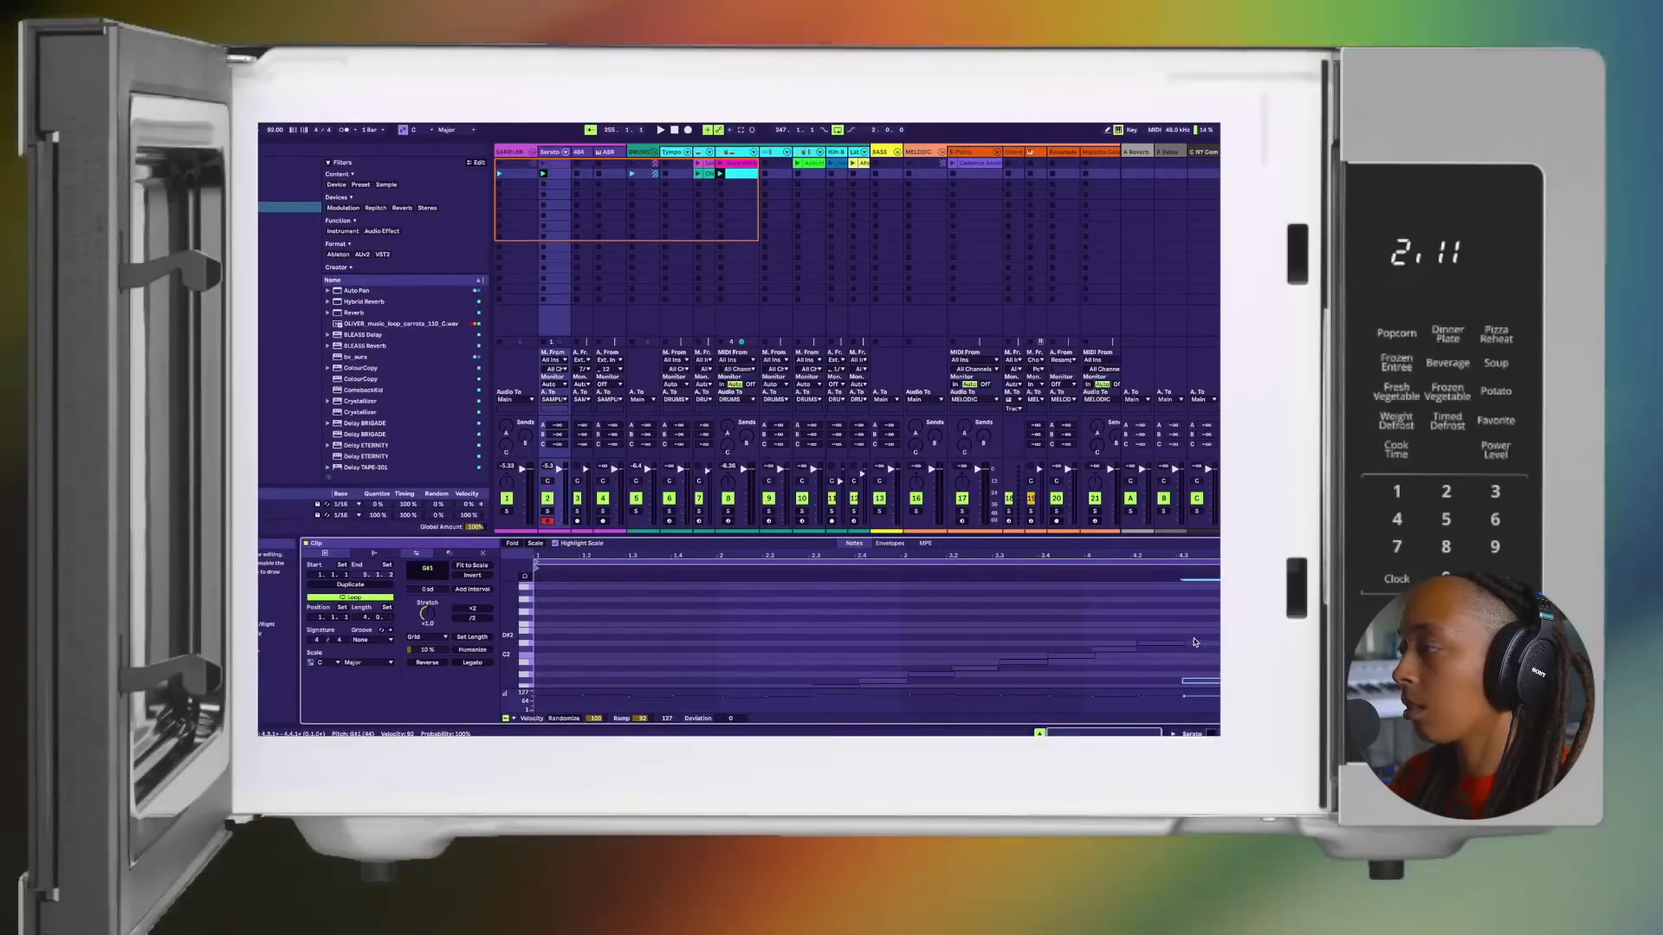
{"action": "key", "text": "Down"}
{"action": "key", "text": "Down"}
{"action": "key", "text": "Down"}
{"action": "key", "text": "Down"}
{"action": "key", "text": "Down"}
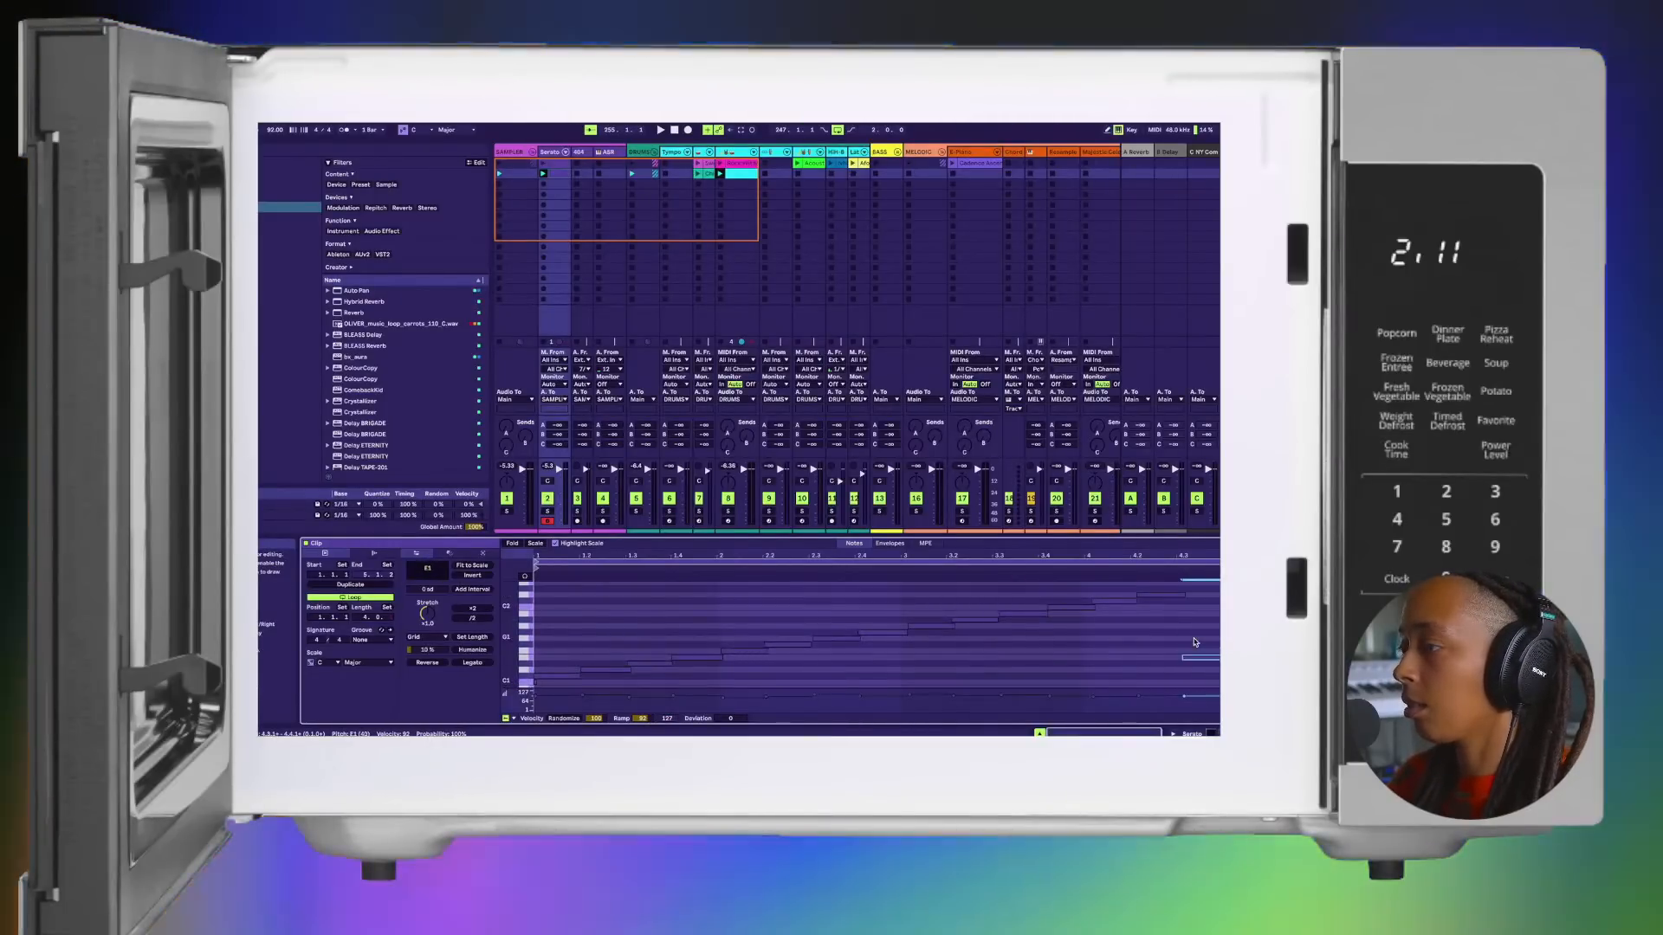
{"action": "key", "text": "Down"}
{"action": "key", "text": "Down"}
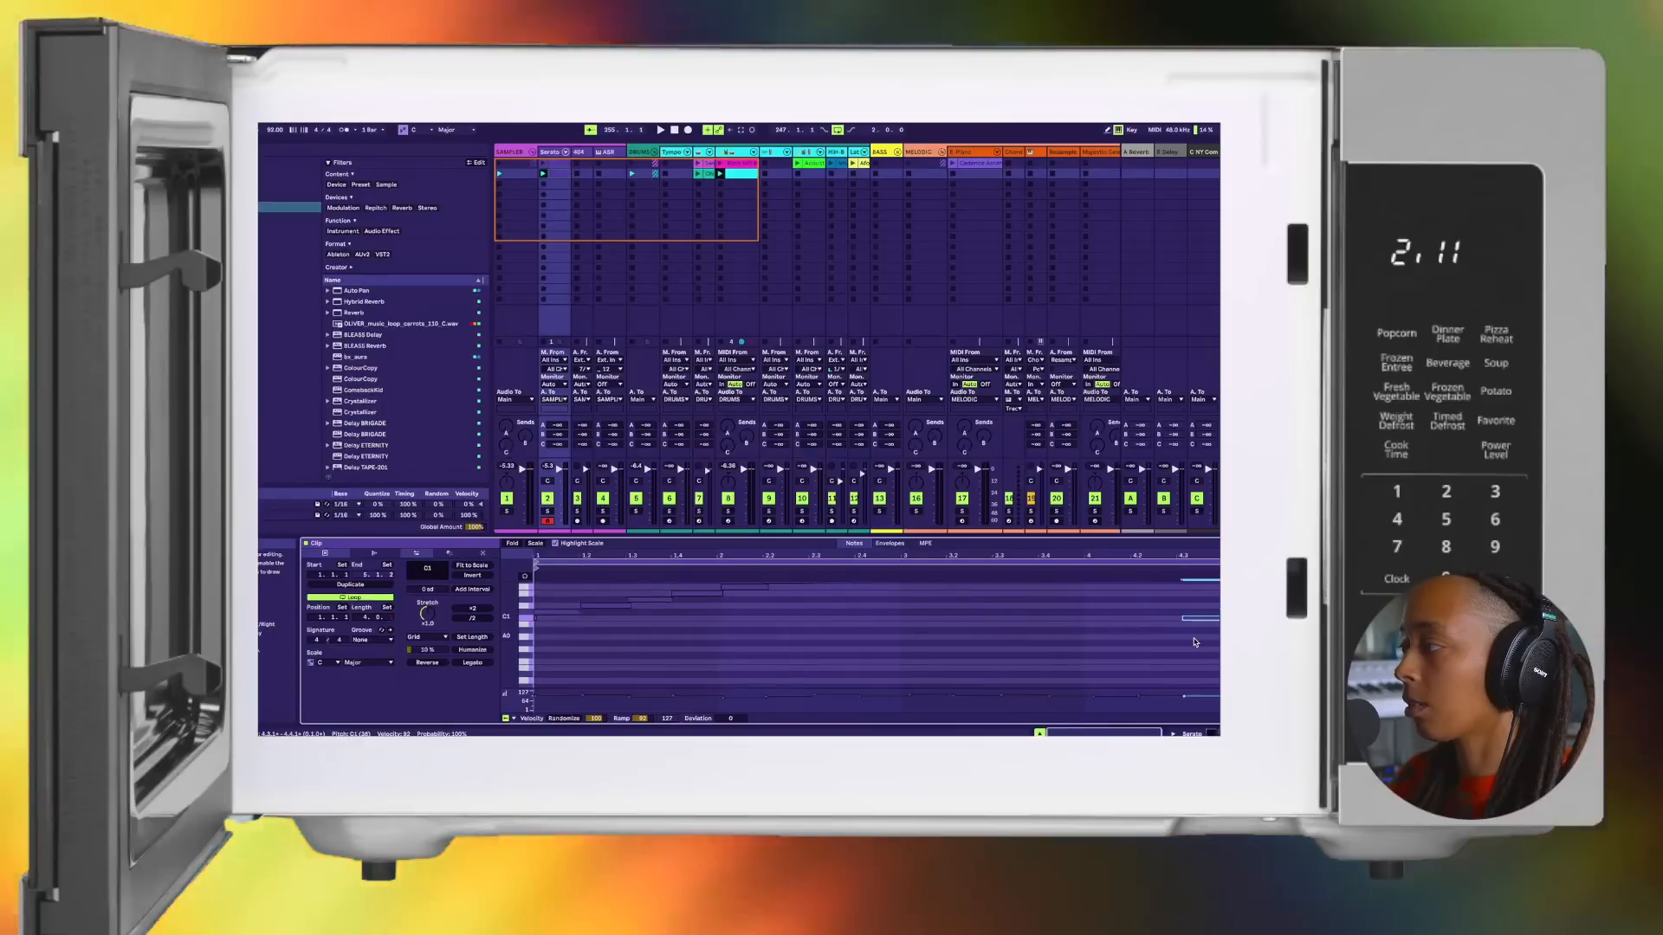
{"action": "key", "text": "space"}
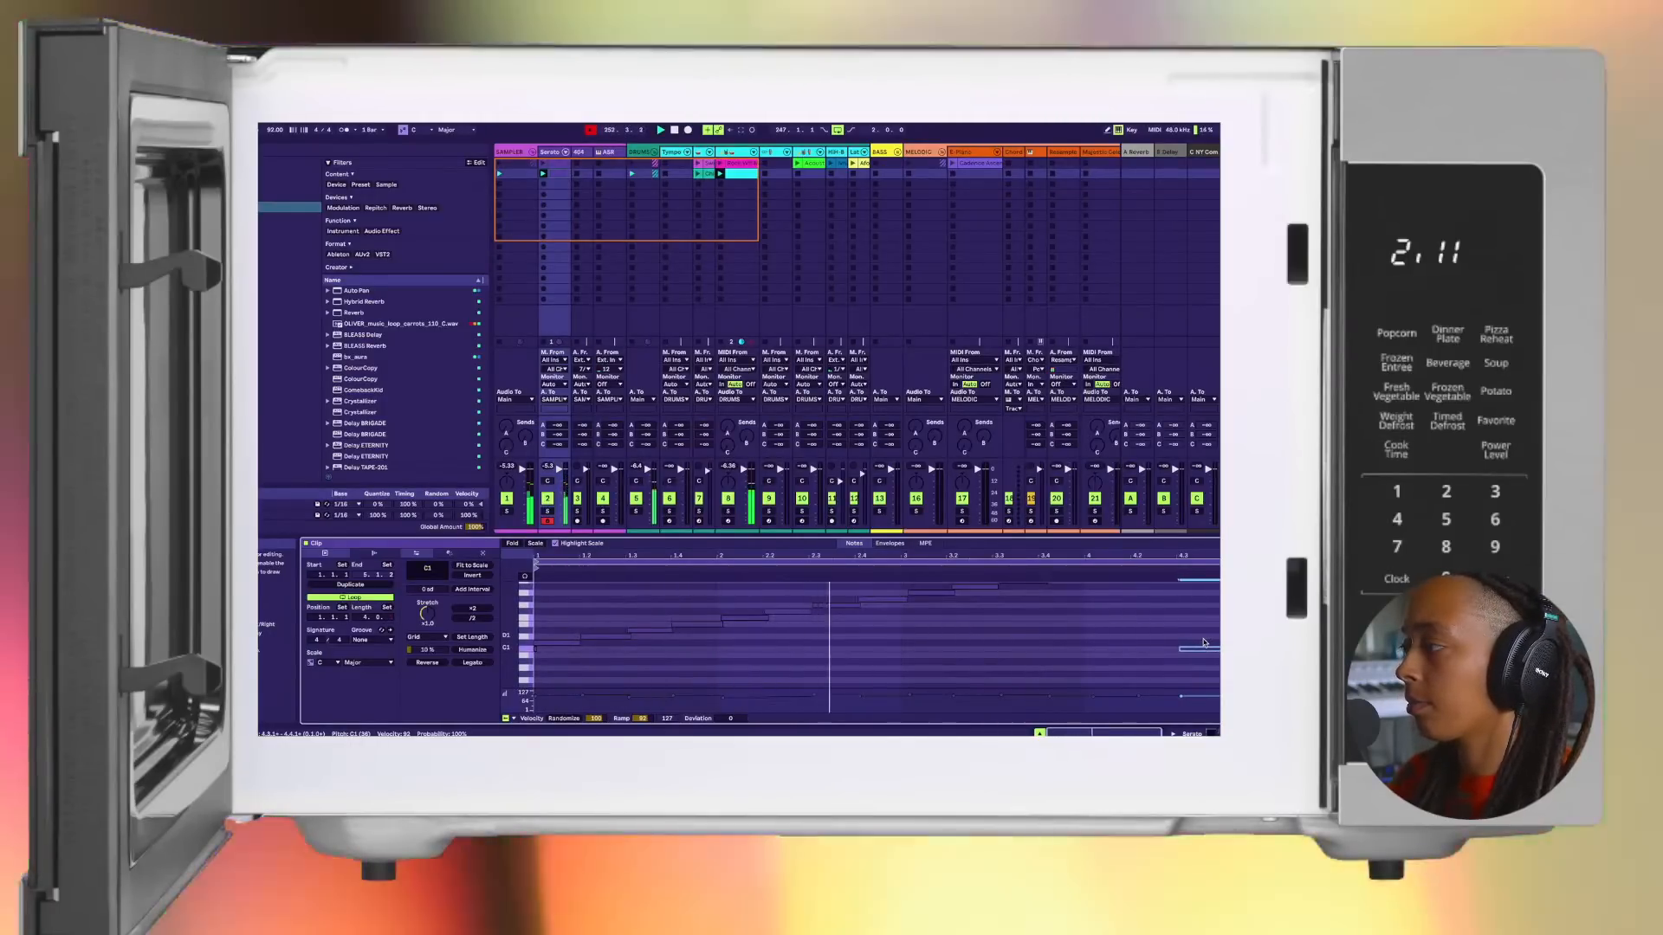
{"action": "scroll", "coordinate": [1203, 643], "scroll_direction": "up", "scroll_amount": 10}
{"action": "scroll", "coordinate": [876, 648], "scroll_direction": "down", "scroll_amount": 10}
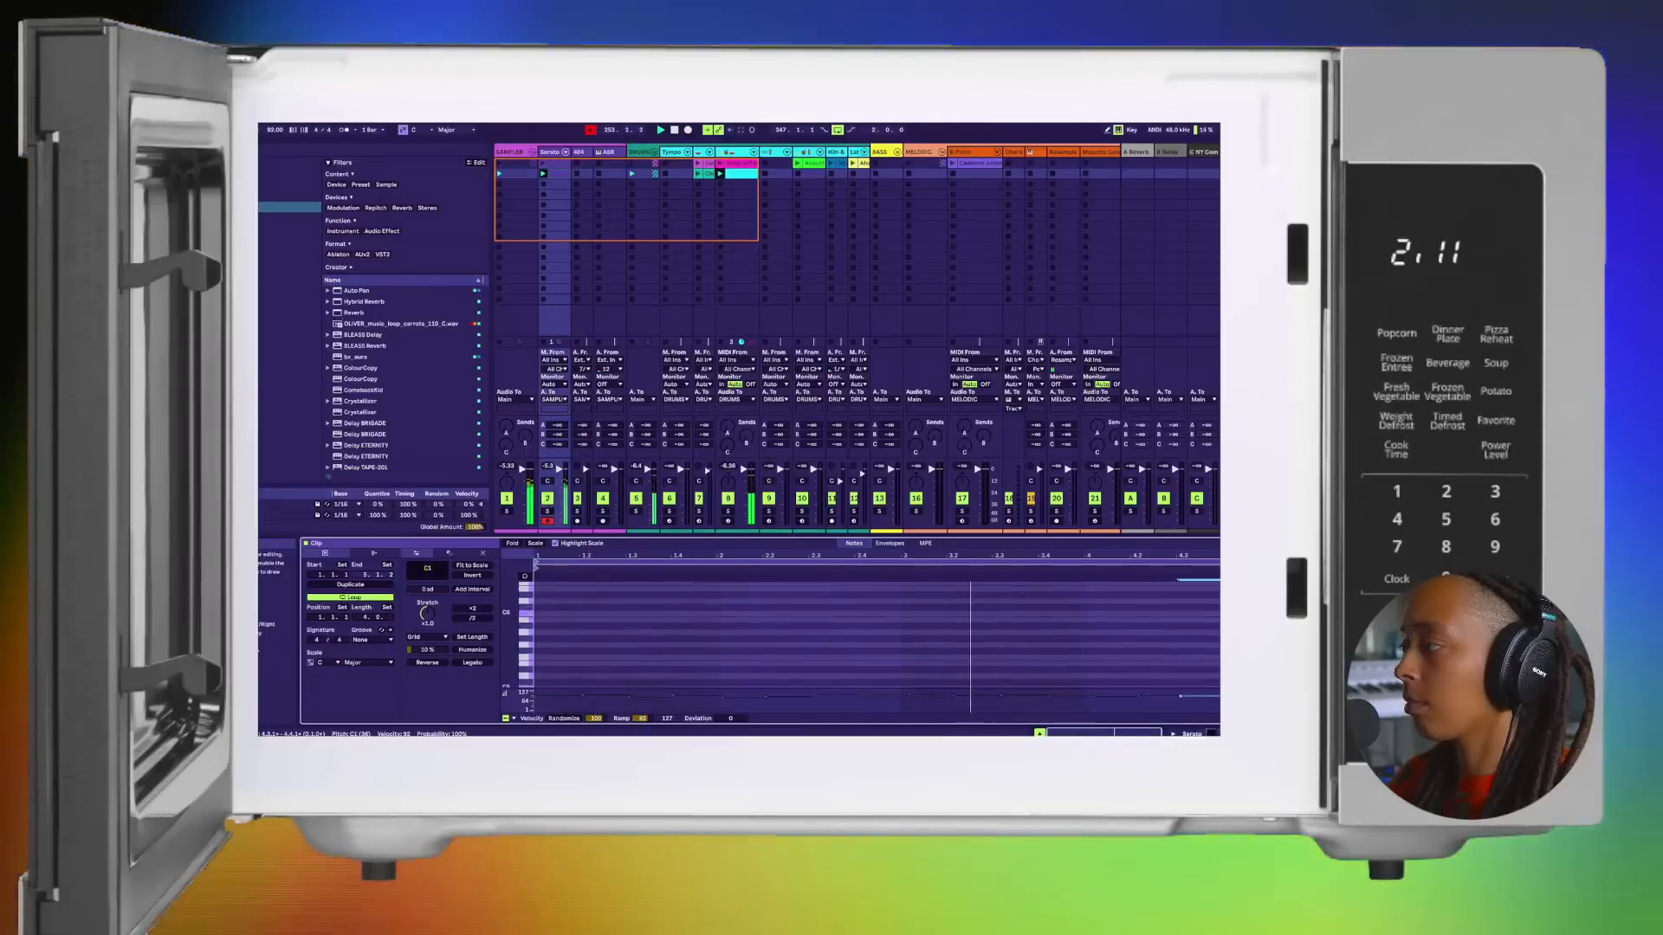
Step: Clear the note selection and place the insert marker near the end of bar 4 in the chop clip
{"action": "key", "text": "ctrl+a"}
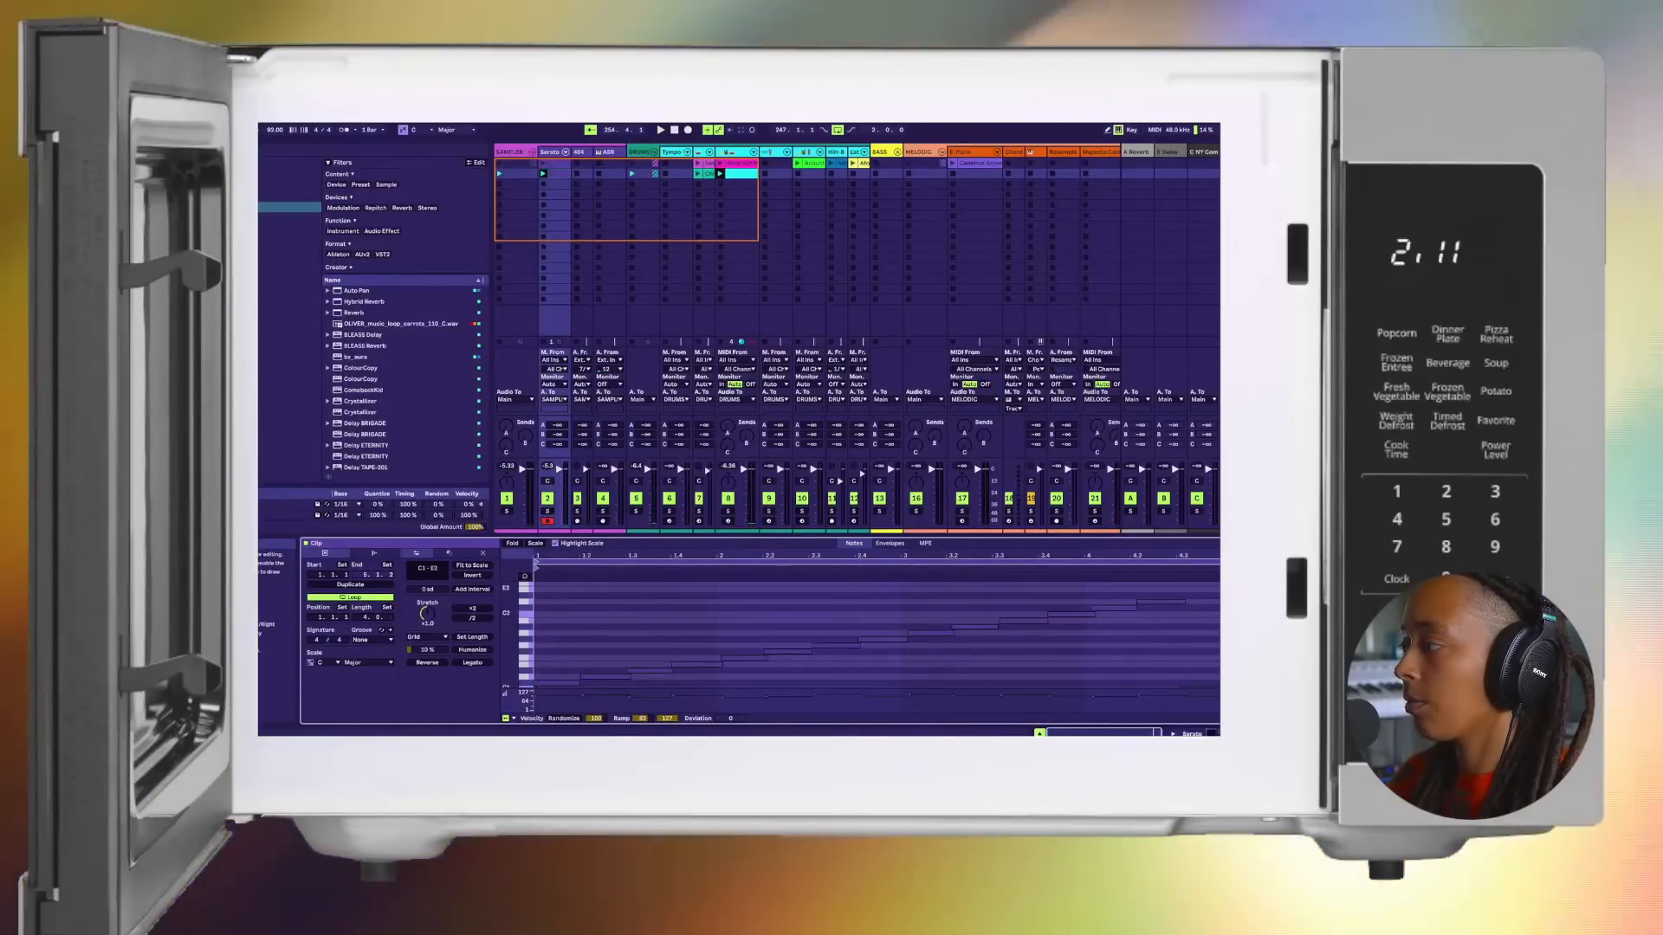
{"action": "scroll", "coordinate": [876, 634], "scroll_direction": "up", "scroll_amount": 1}
{"action": "left_click", "coordinate": [1247, 593]}
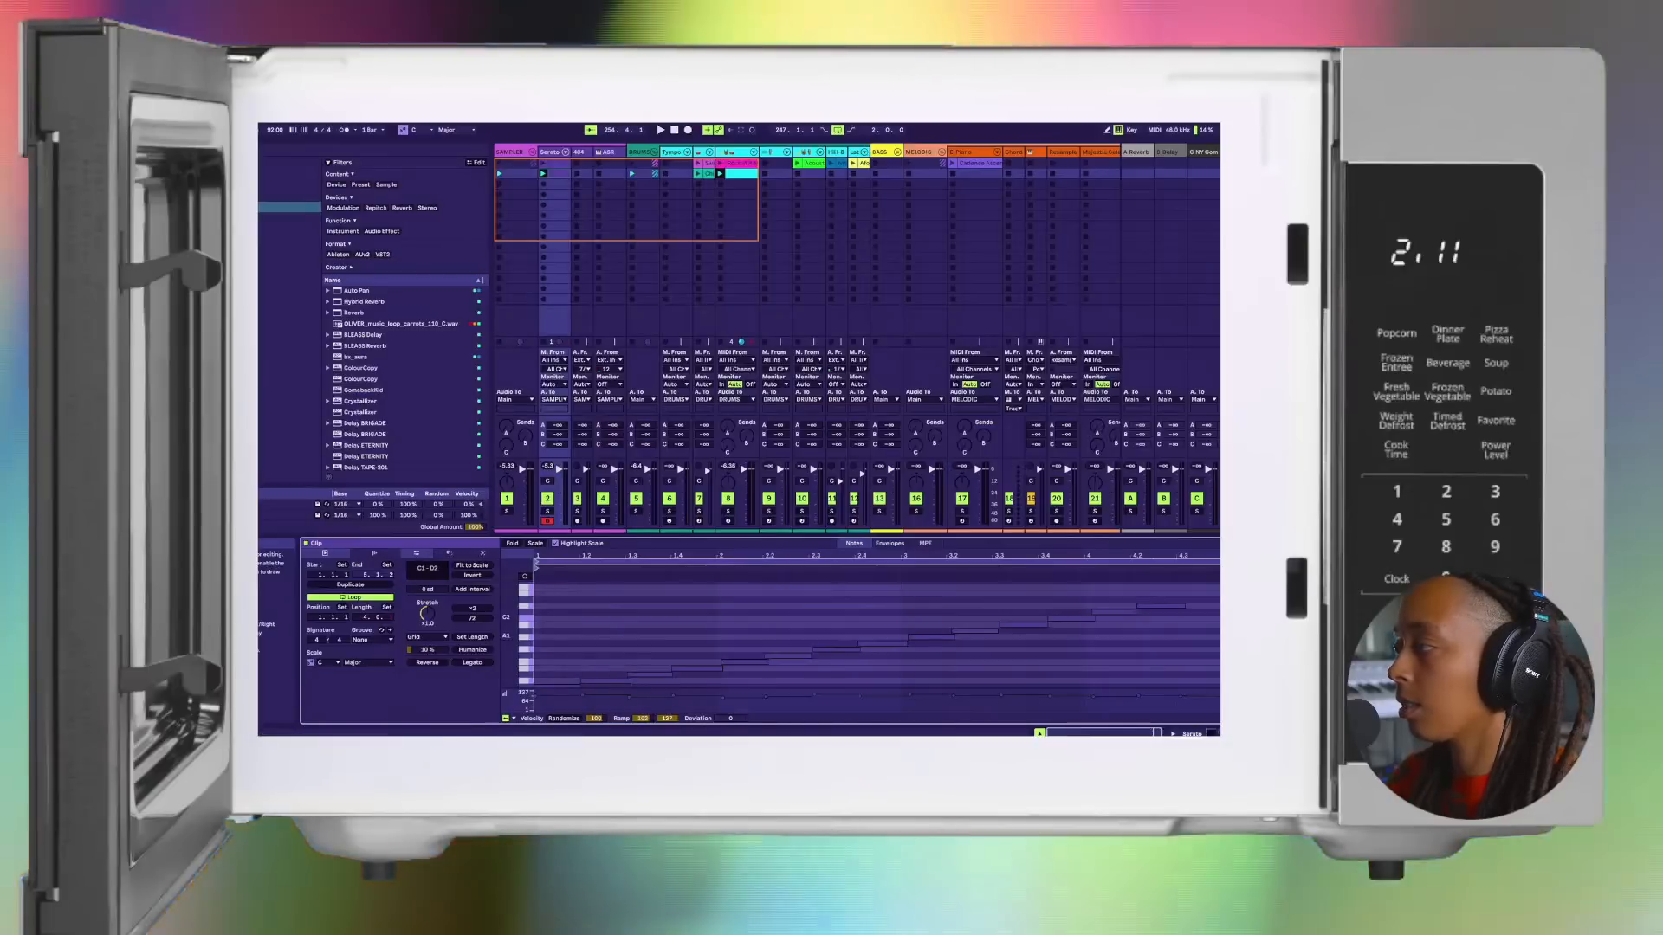
{"action": "scroll", "coordinate": [876, 636], "scroll_direction": "down", "scroll_amount": 3}
{"action": "left_click", "coordinate": [1202, 625]}
{"action": "left_click", "coordinate": [1172, 656]}
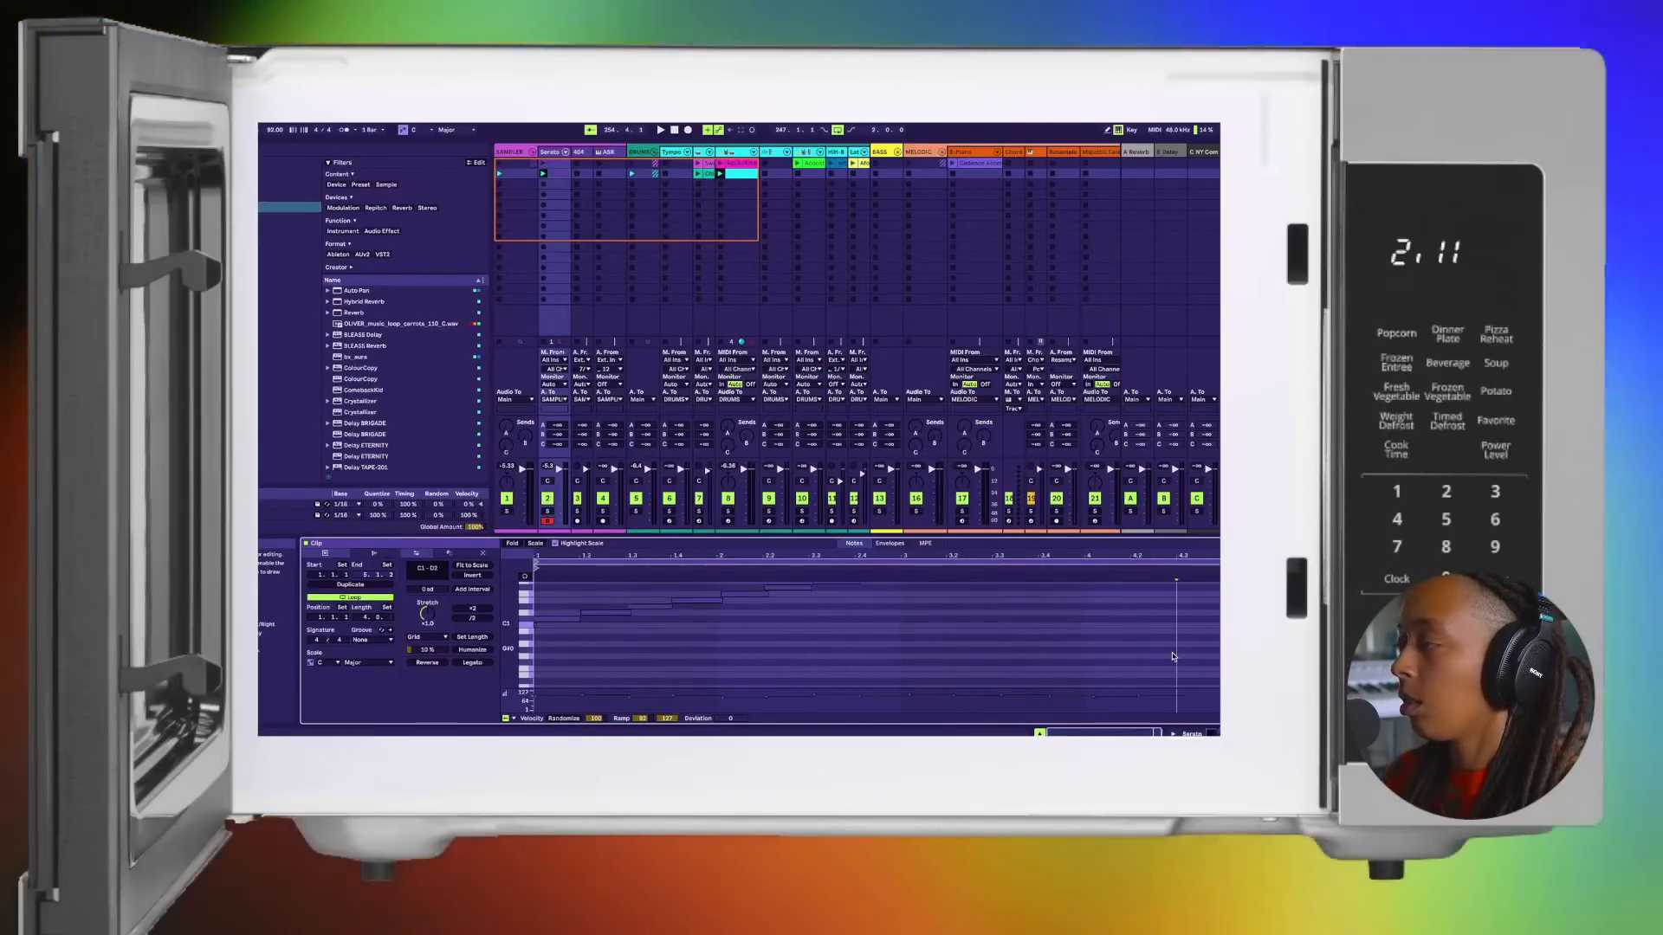
Step: Play back the edited chop clip with the drums and review its notes
{"action": "key", "text": "space"}
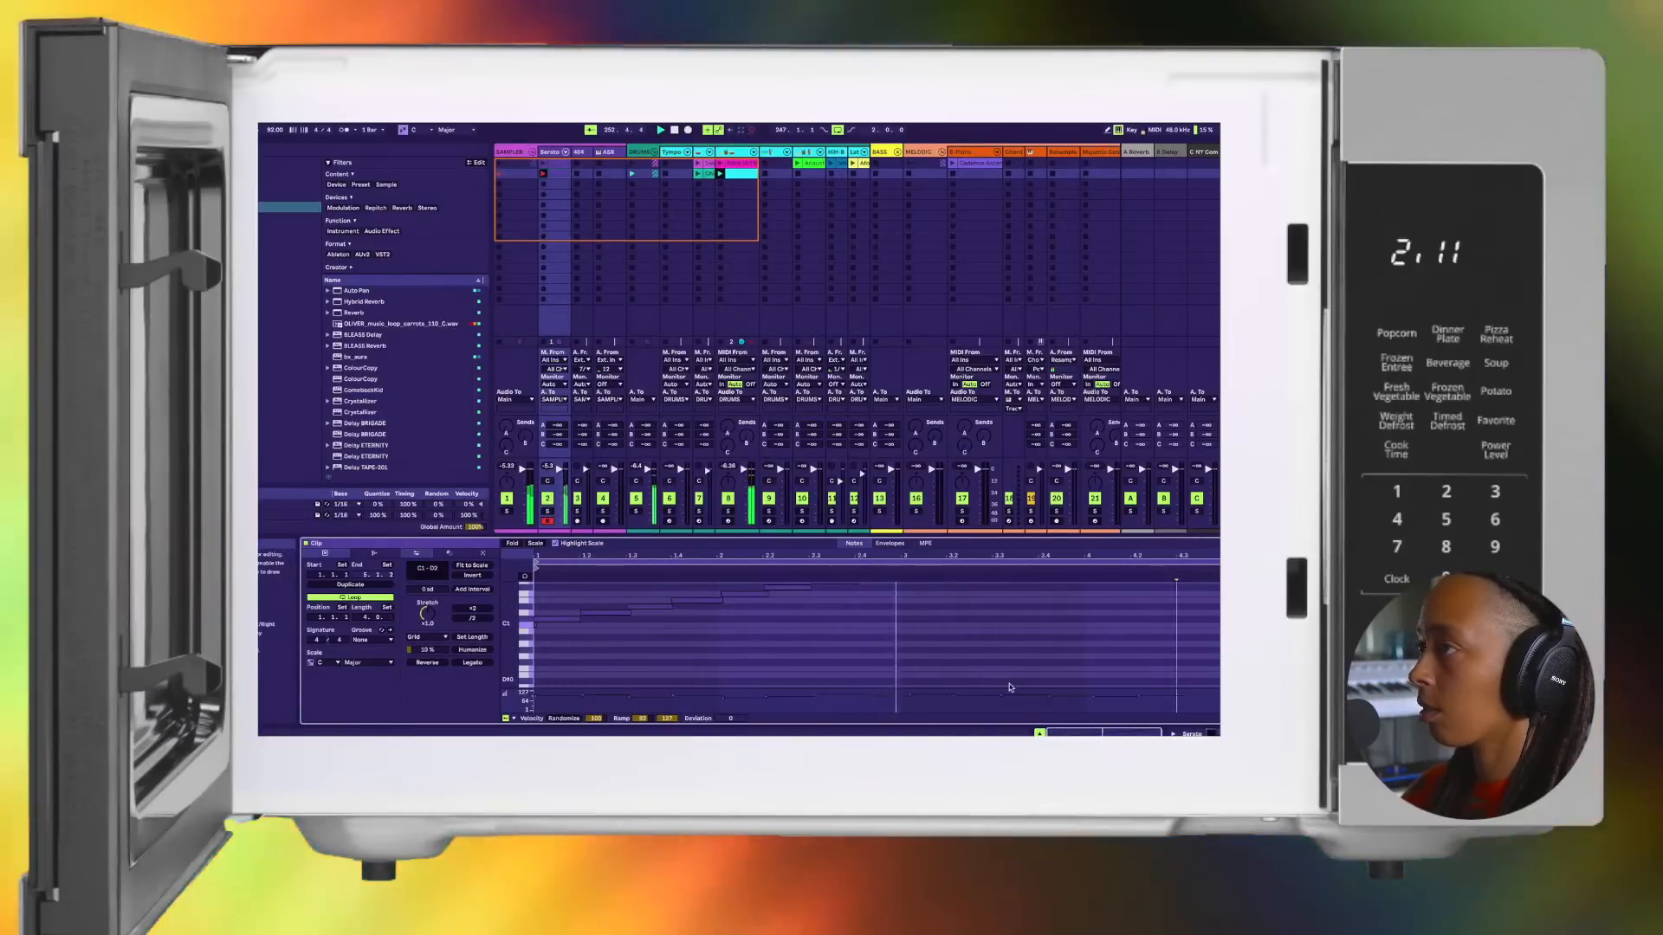
{"action": "scroll", "coordinate": [1114, 630], "scroll_direction": "up", "scroll_amount": 2}
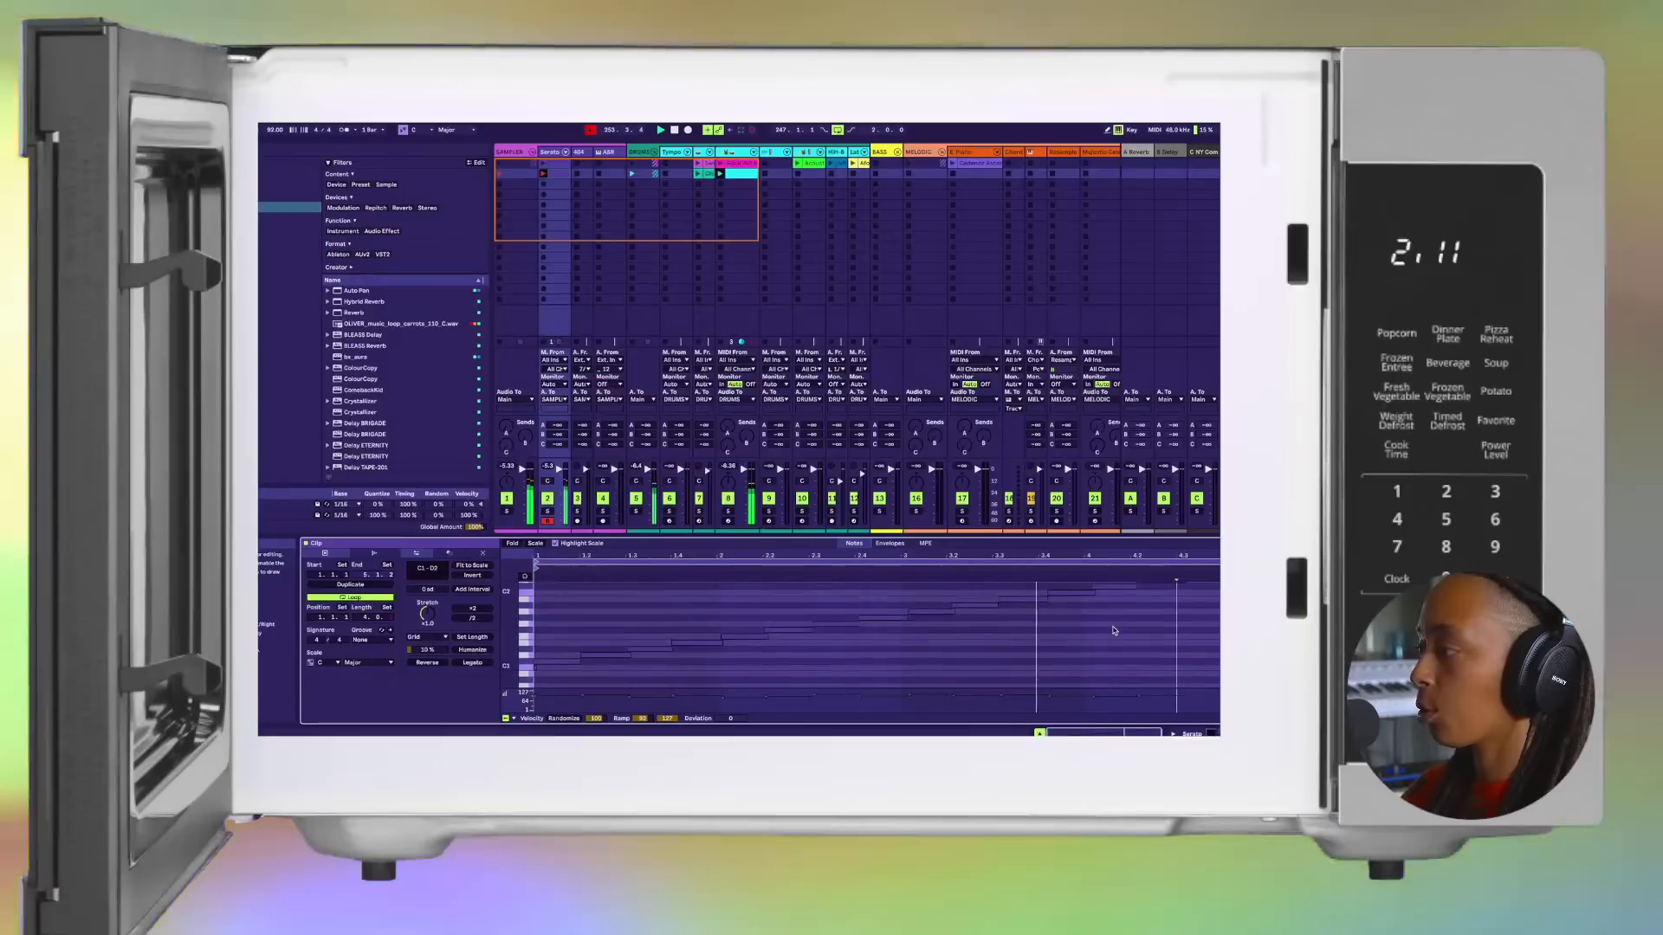
{"action": "scroll", "coordinate": [1113, 630], "scroll_direction": "down", "scroll_amount": 4}
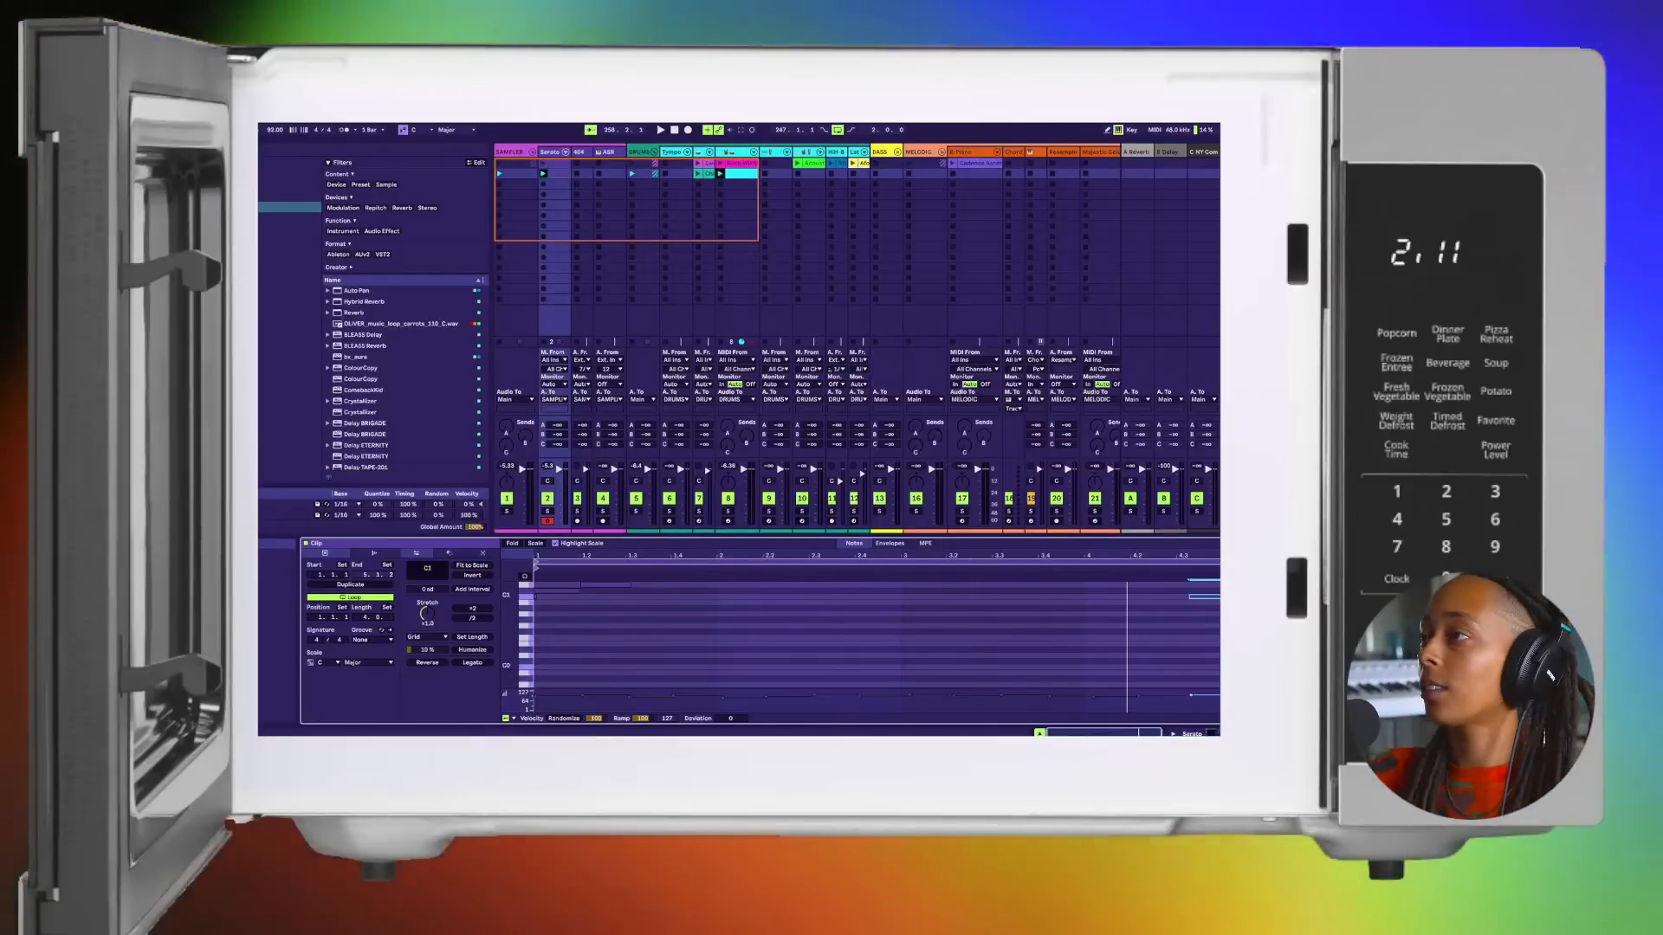
{"action": "key", "text": "space"}
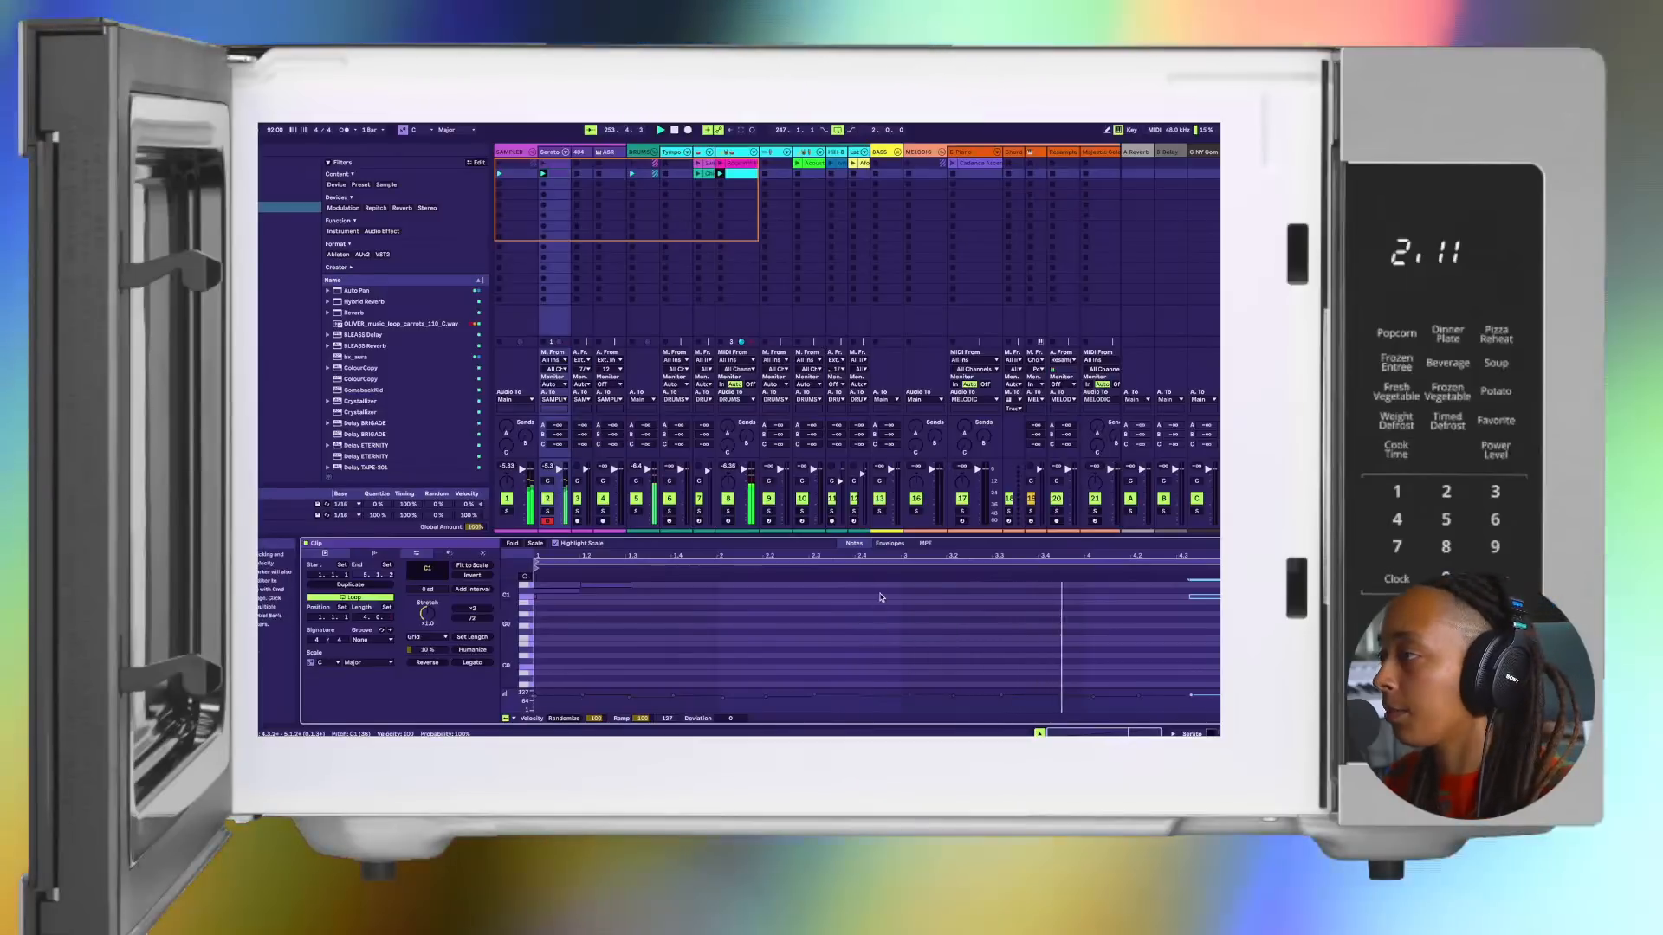
{"action": "scroll", "coordinate": [881, 598], "scroll_direction": "up", "scroll_amount": 5}
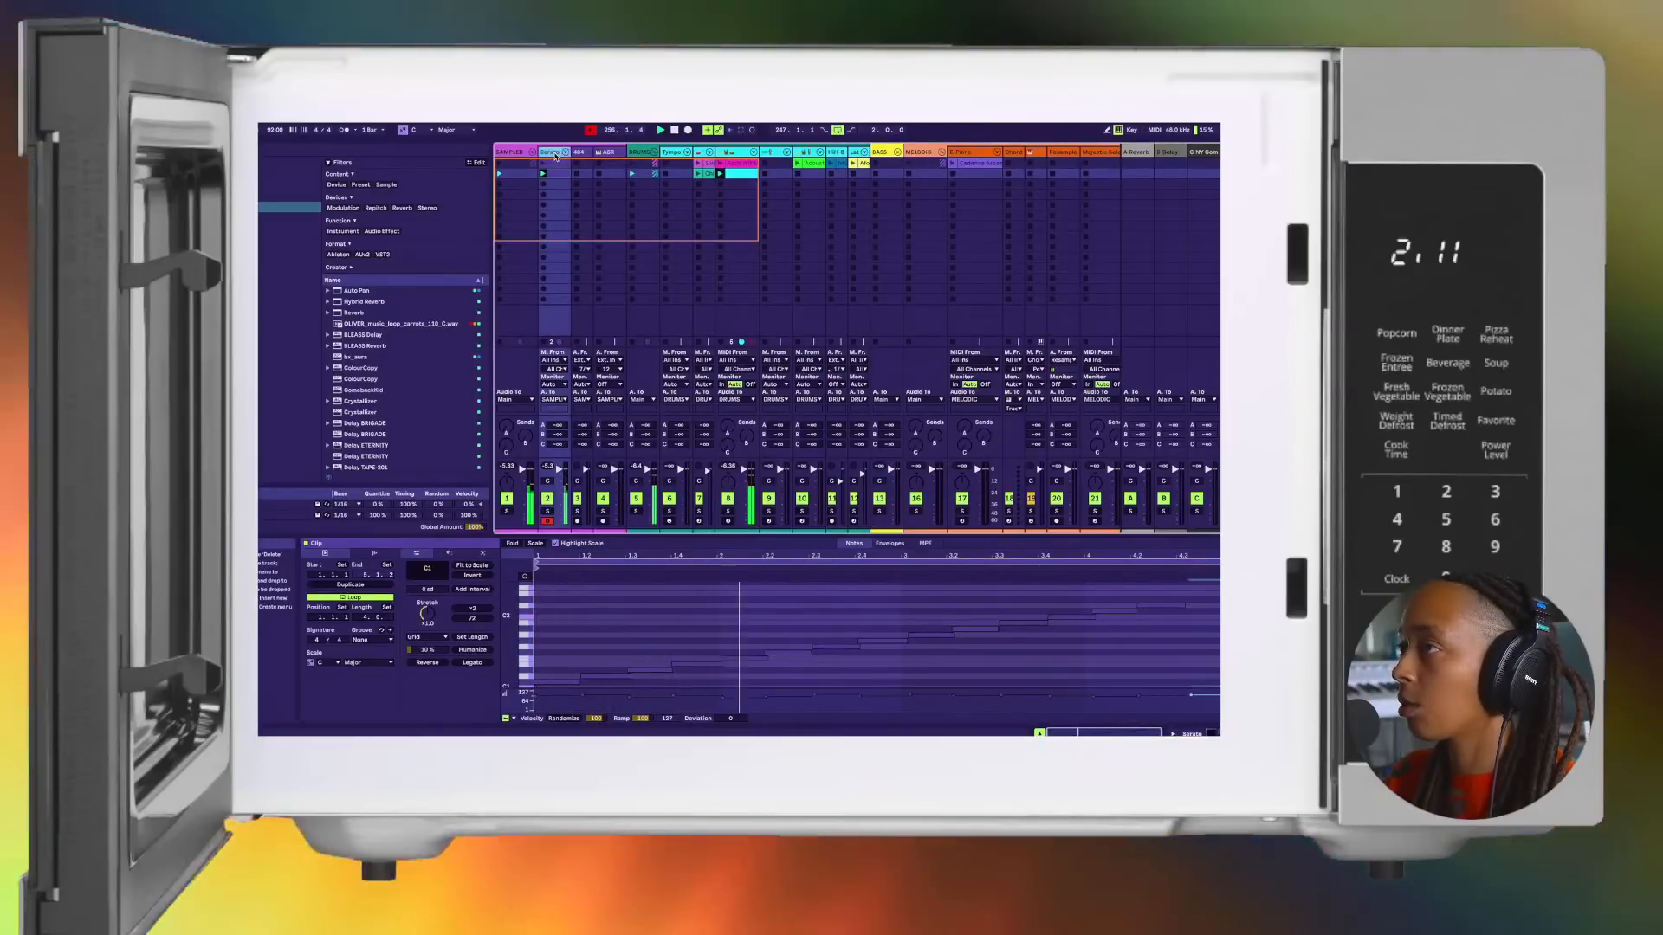
Step: Duplicate the Serato track and delete both chop clips from the duplicate
{"action": "right_click", "coordinate": [555, 156]}
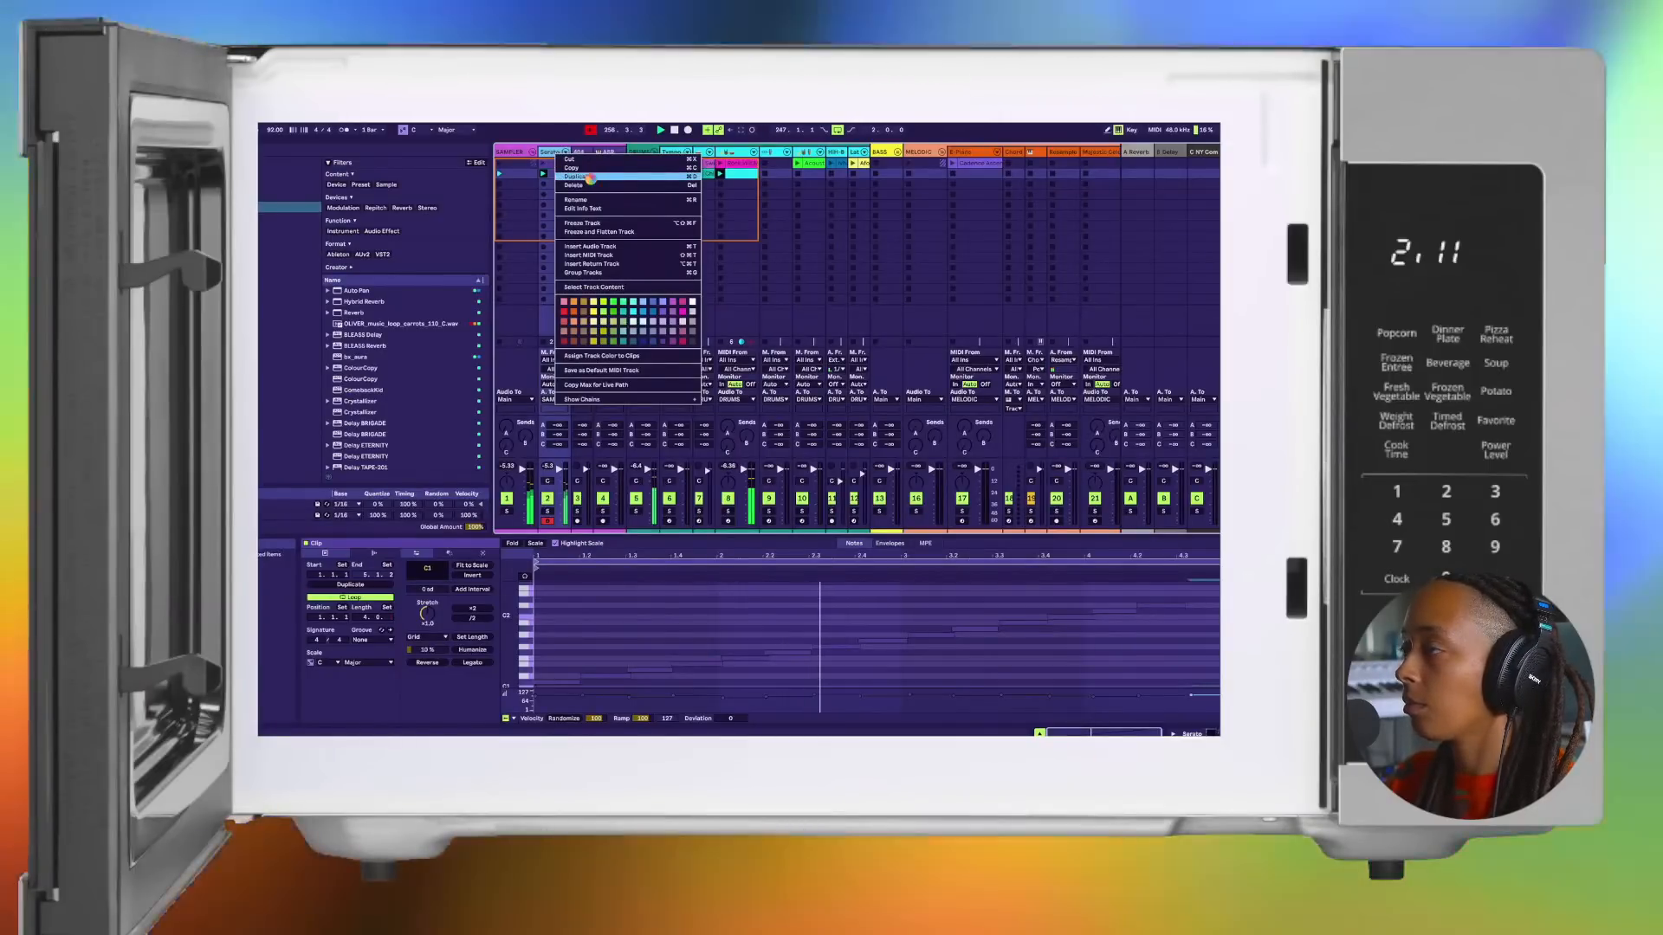
{"action": "left_click", "coordinate": [578, 176]}
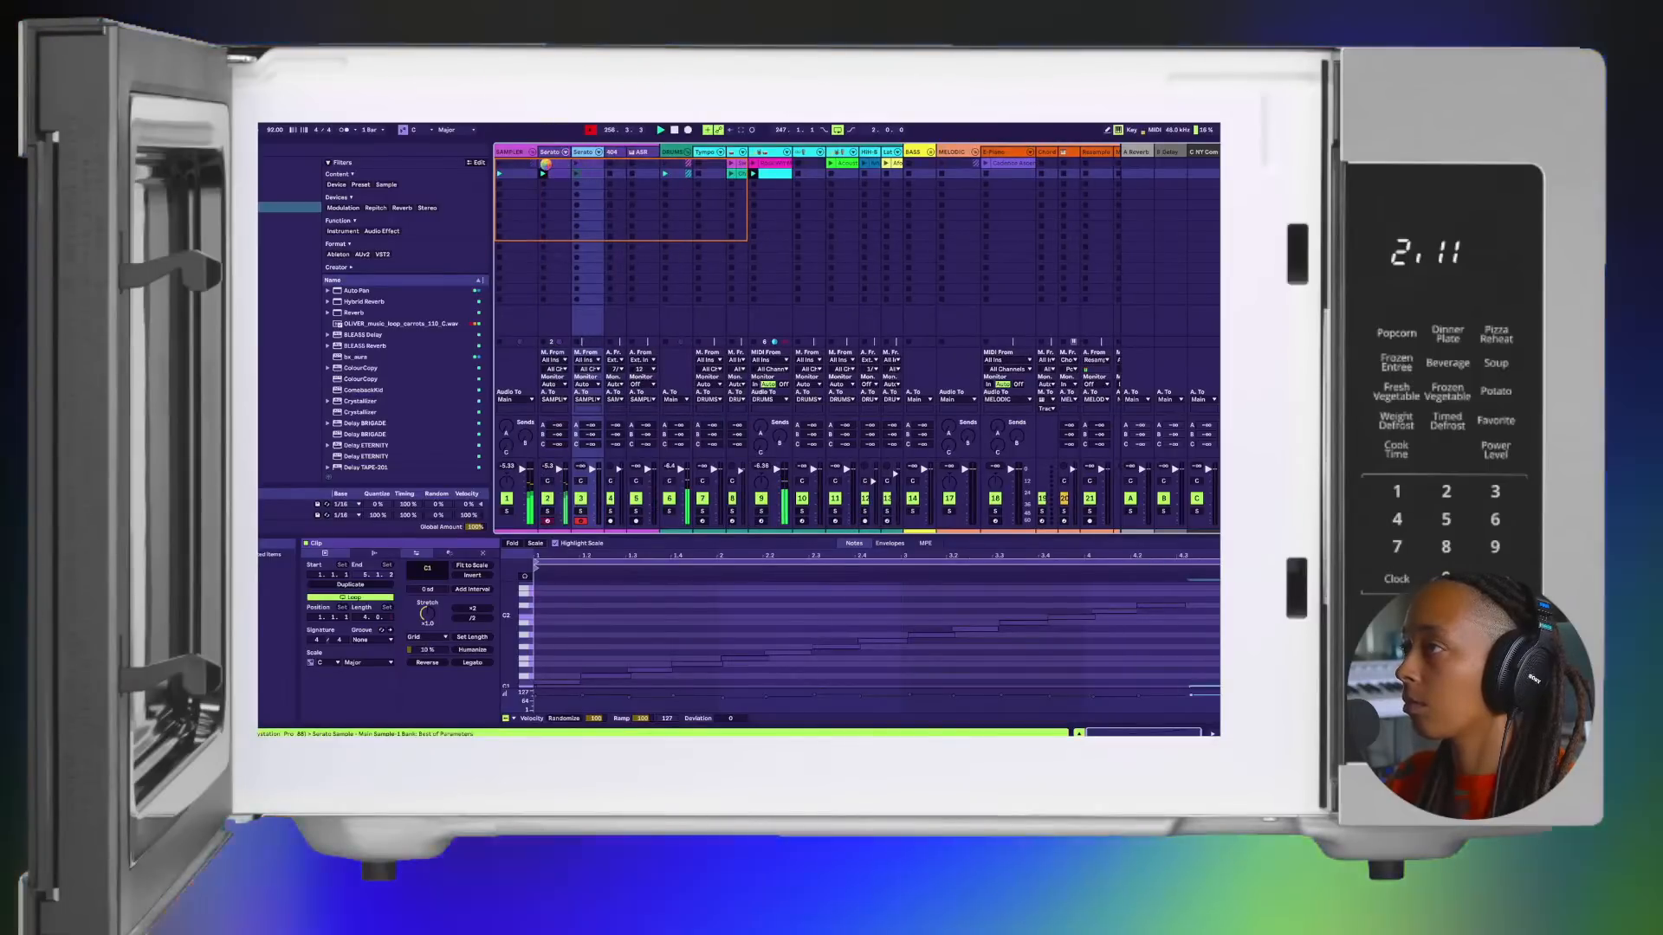
{"action": "left_click", "coordinate": [546, 168]}
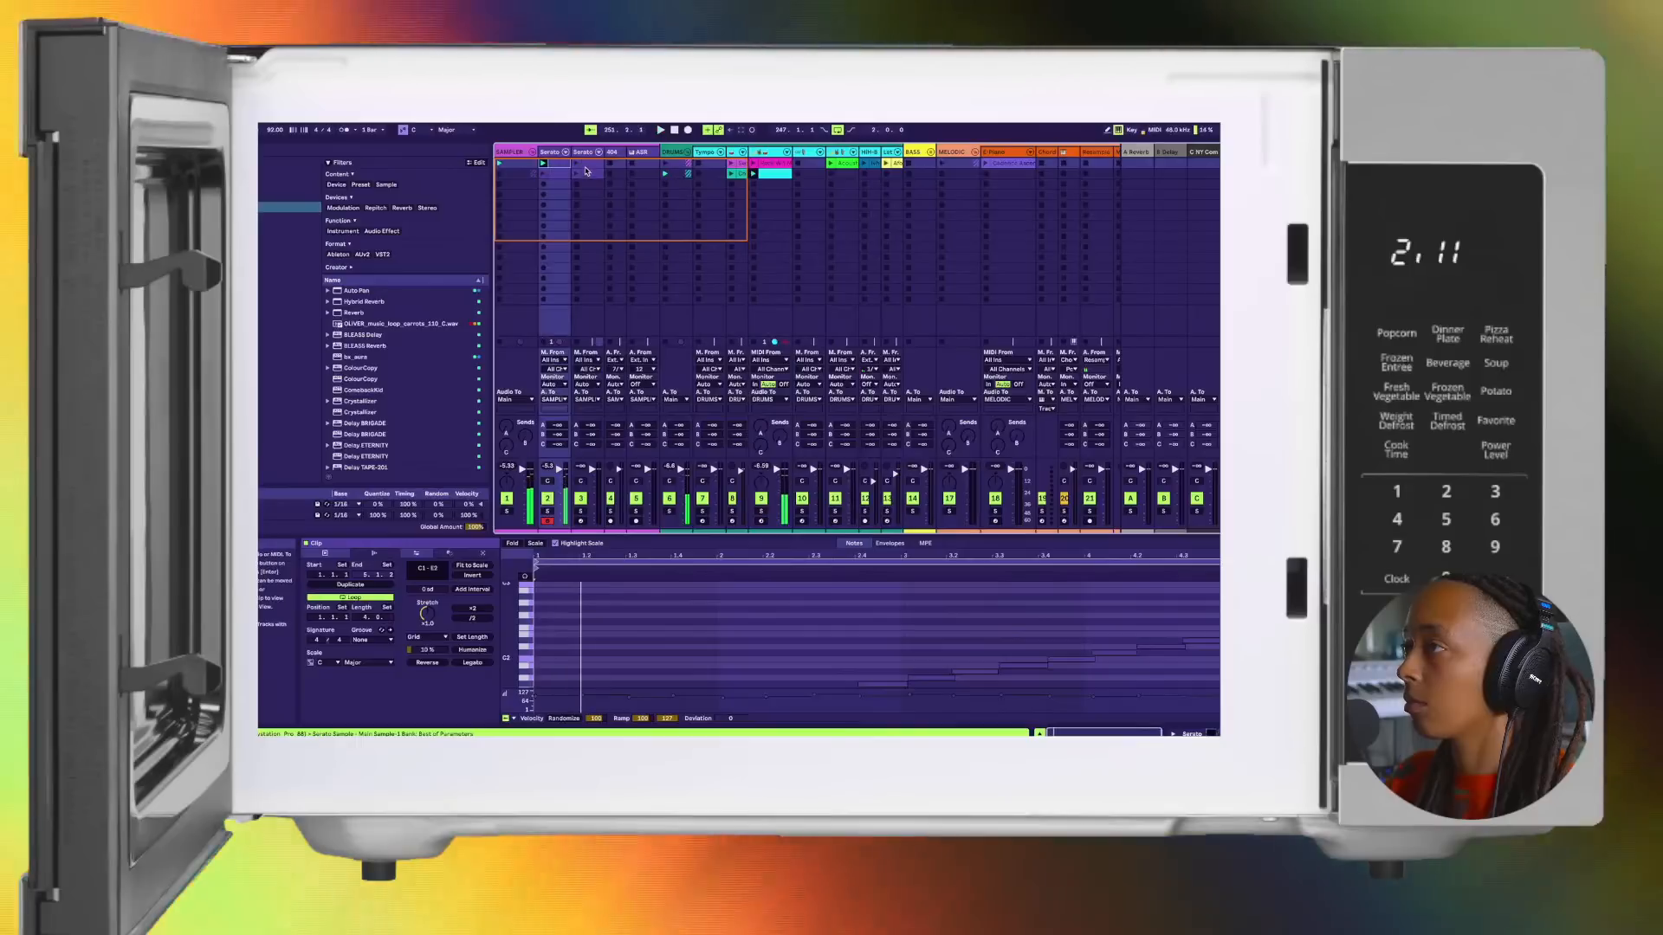
{"action": "left_click", "coordinate": [584, 175]}
{"action": "left_click", "coordinate": [584, 175]}
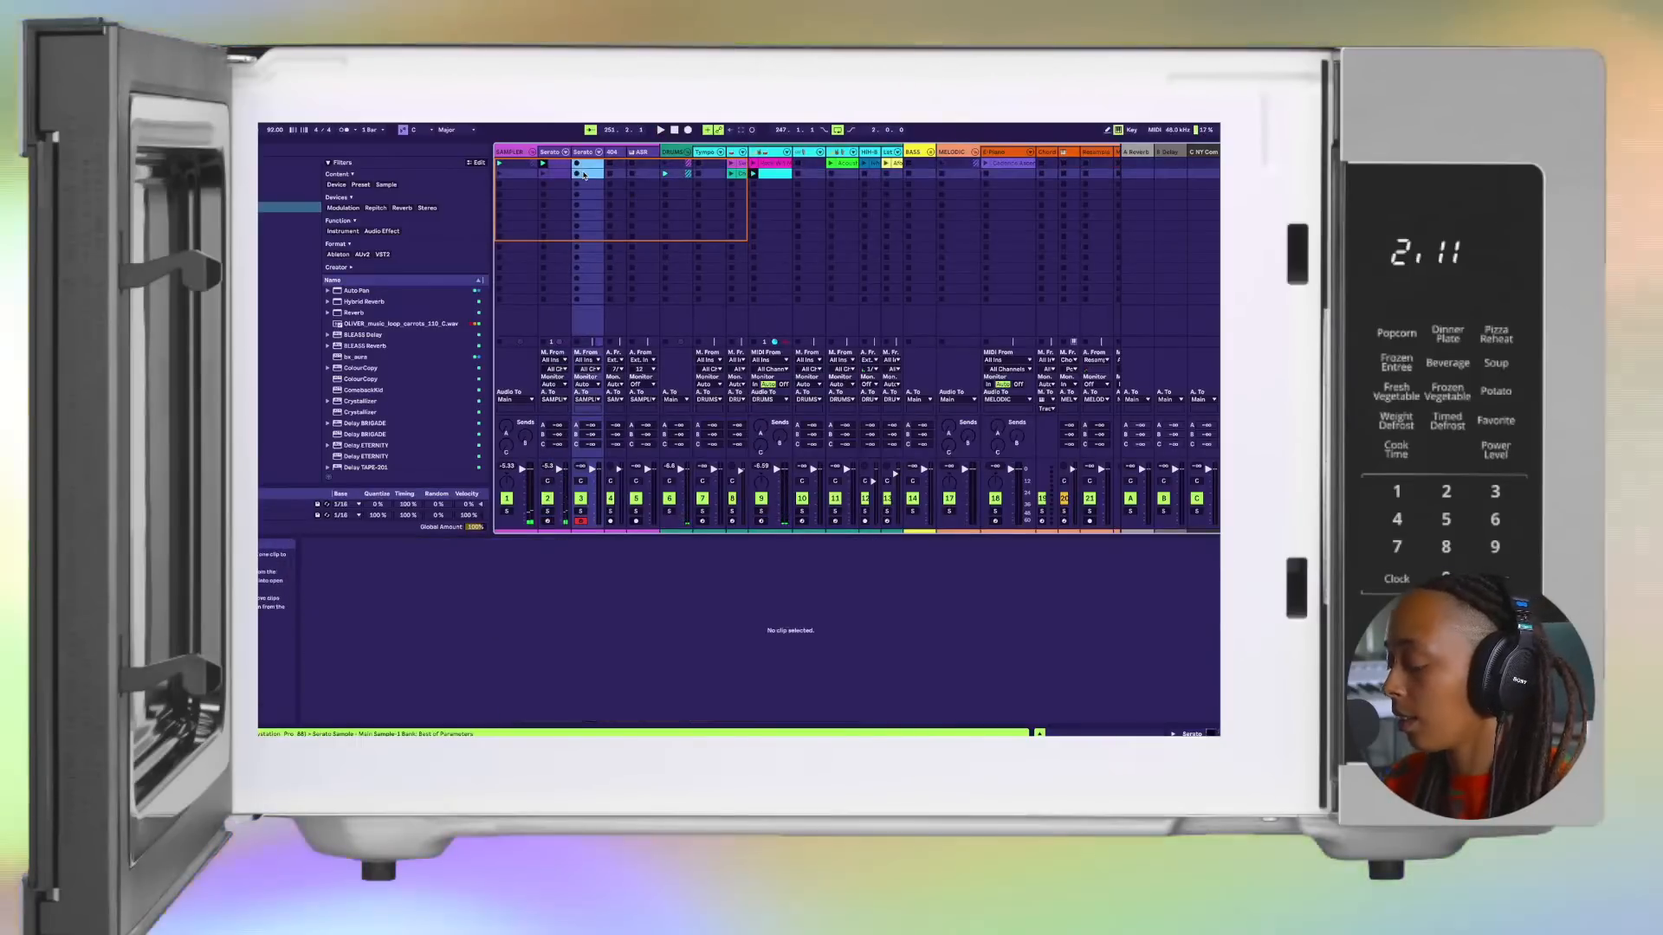
Step: Open the Serato Sample window on the duplicated track and move it up so the pads are fully visible
{"action": "left_click", "coordinate": [587, 154]}
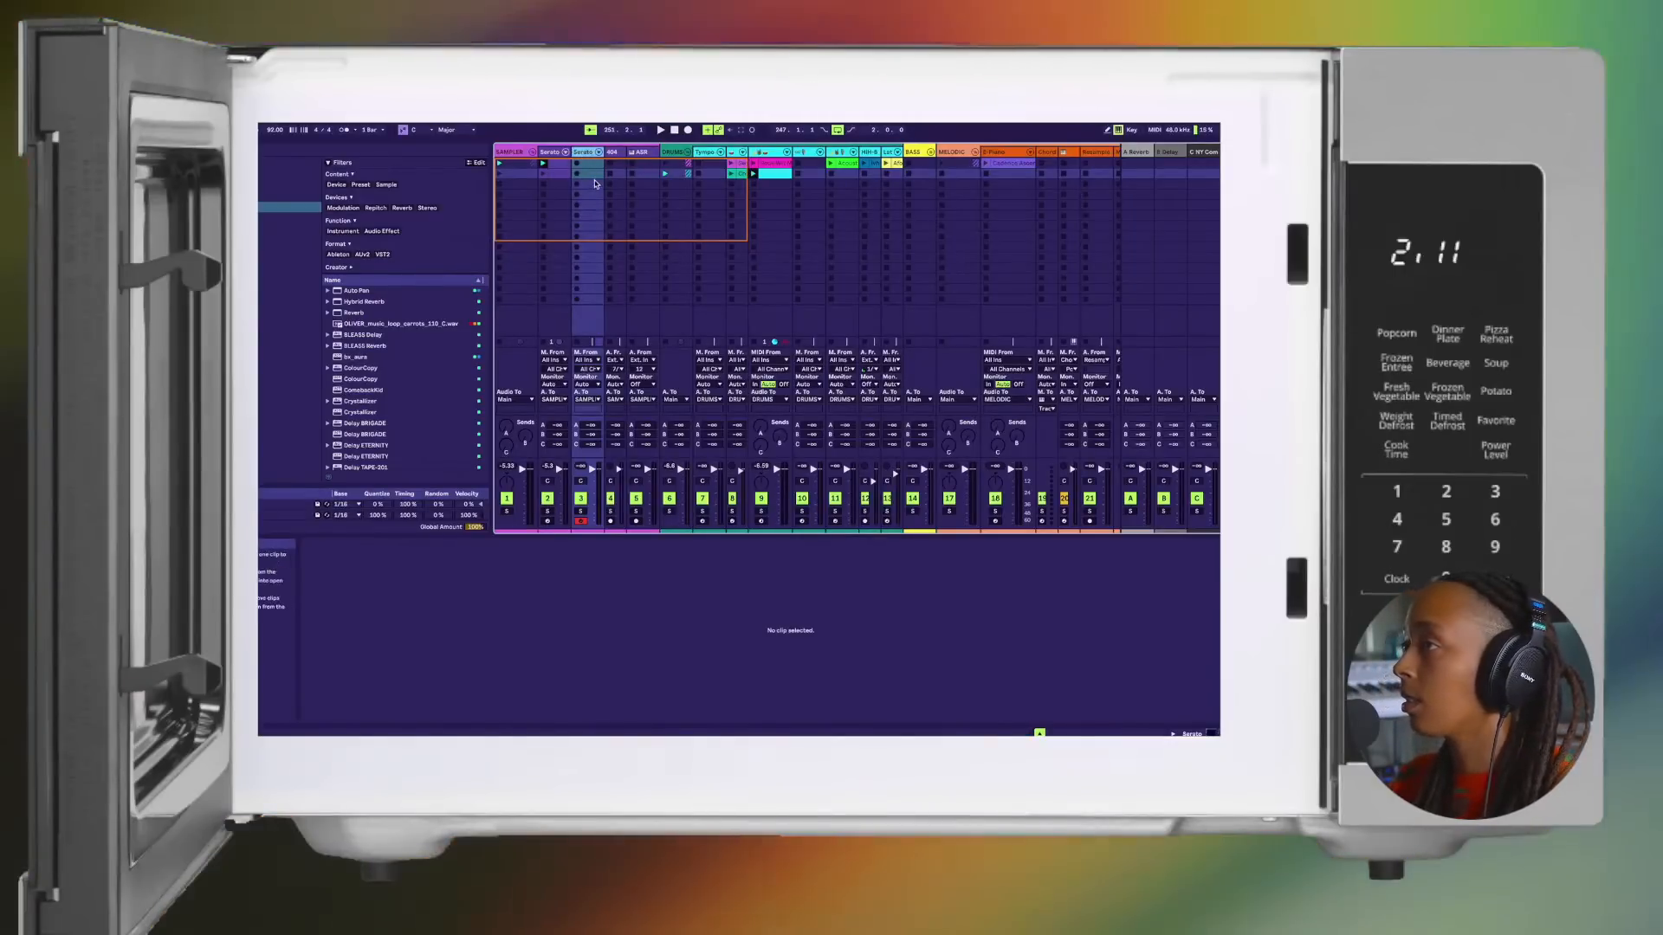
{"action": "double_click", "coordinate": [587, 153]}
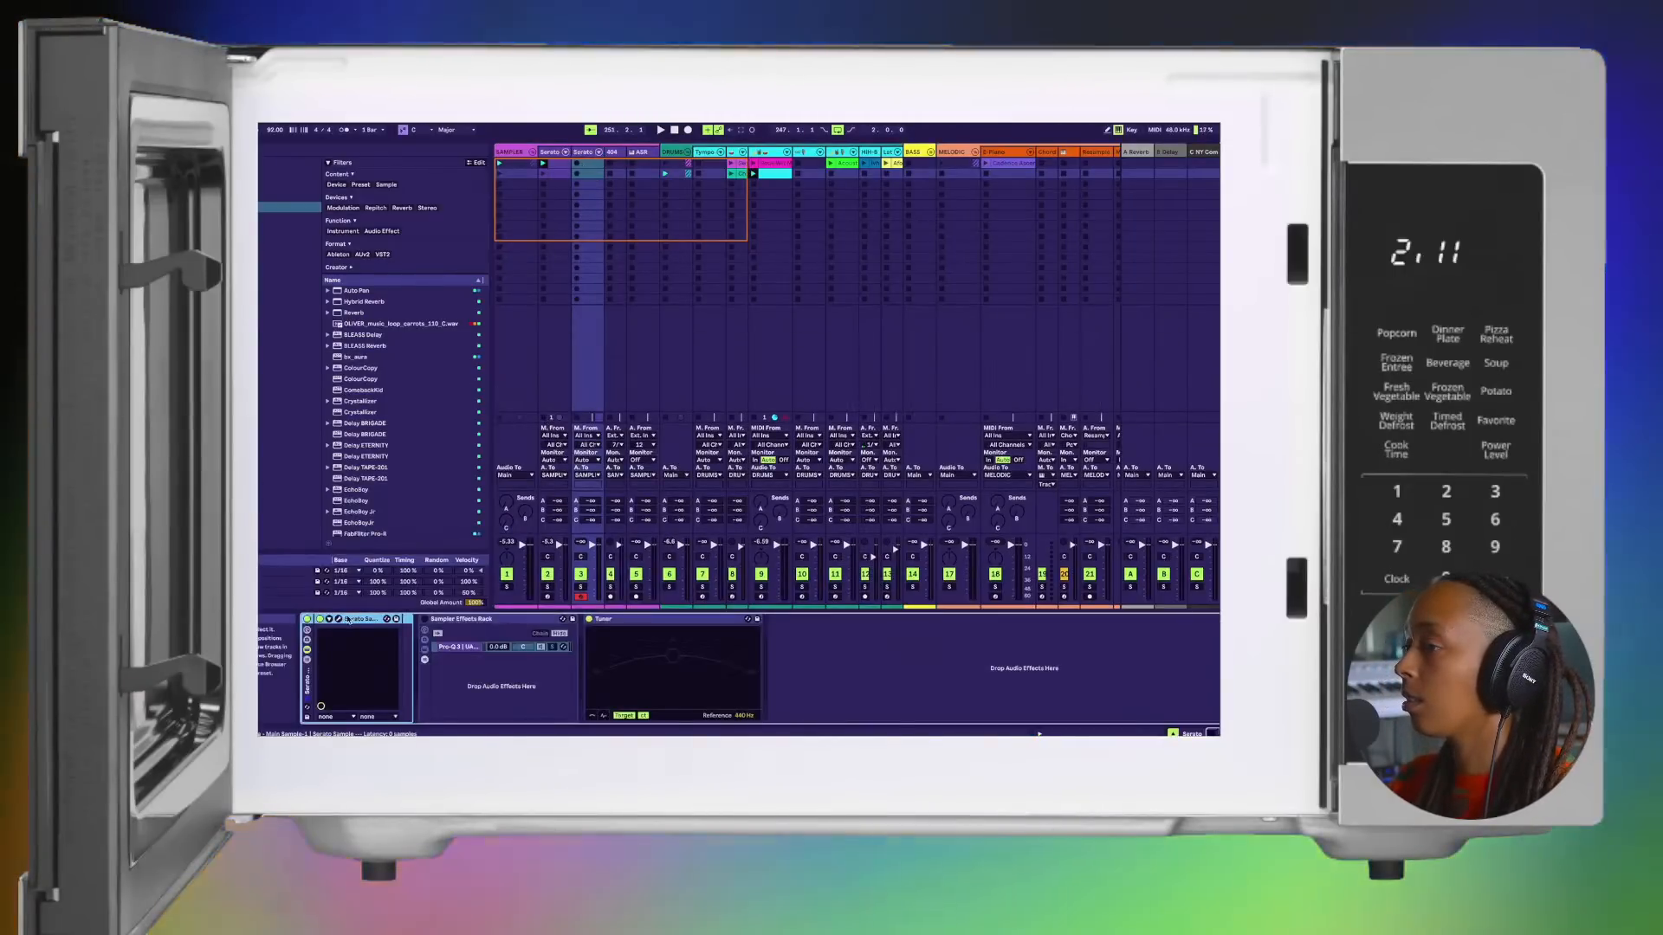
{"action": "left_click", "coordinate": [337, 620]}
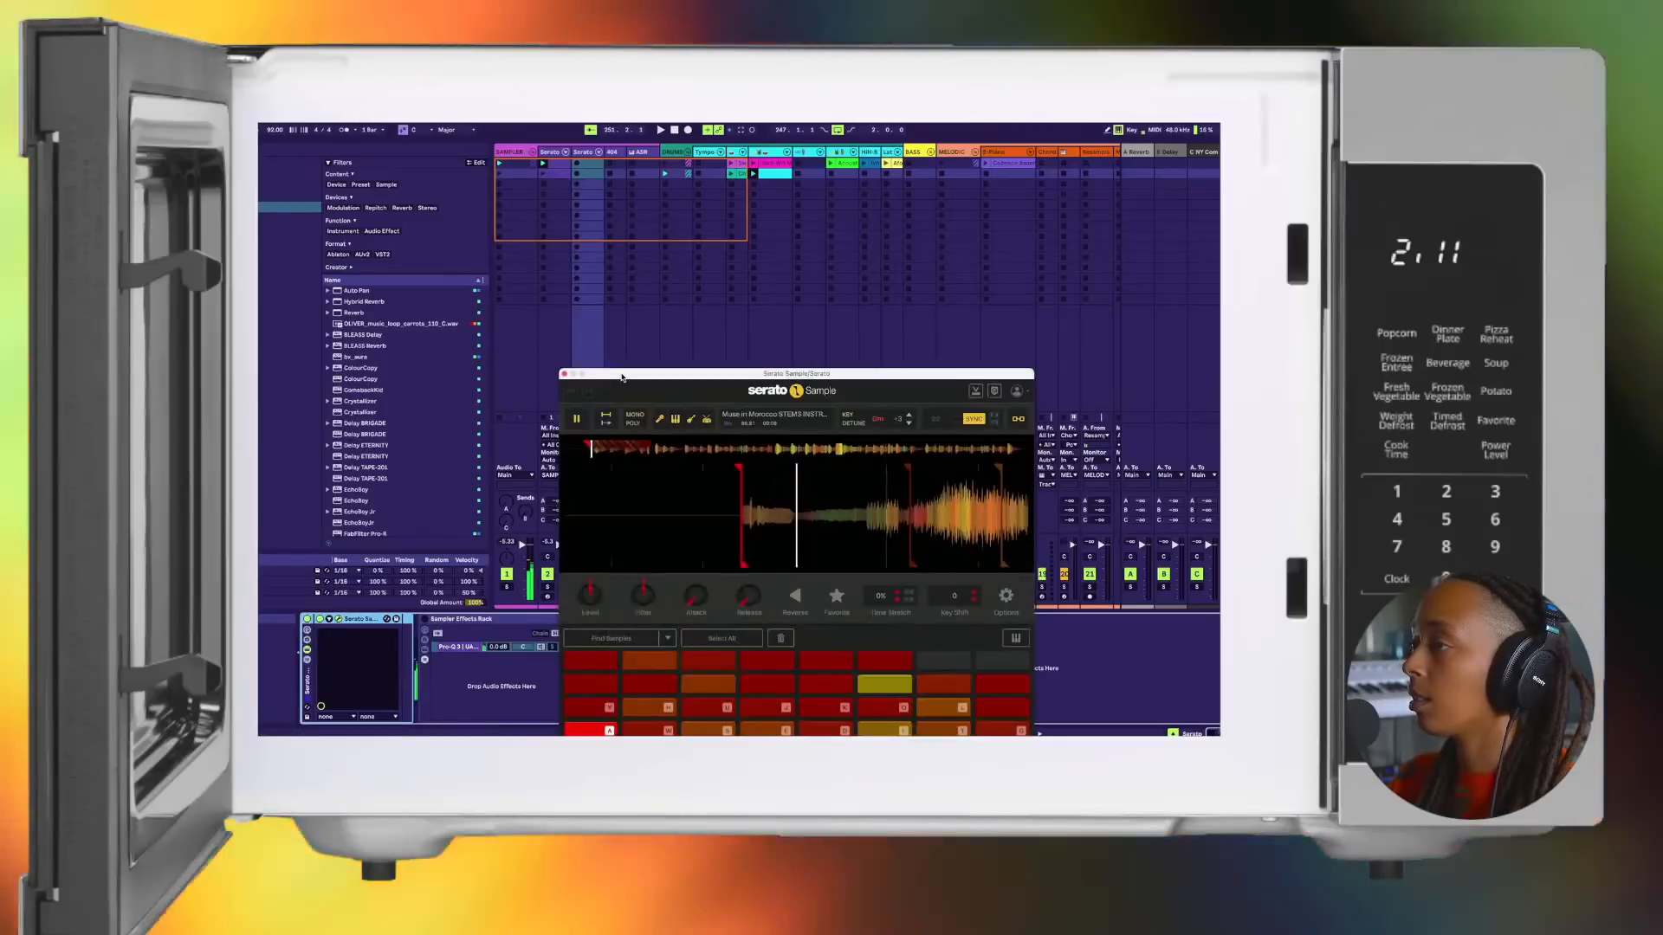
{"action": "left_click_drag", "start_coordinate": [619, 371], "coordinate": [586, 208]}
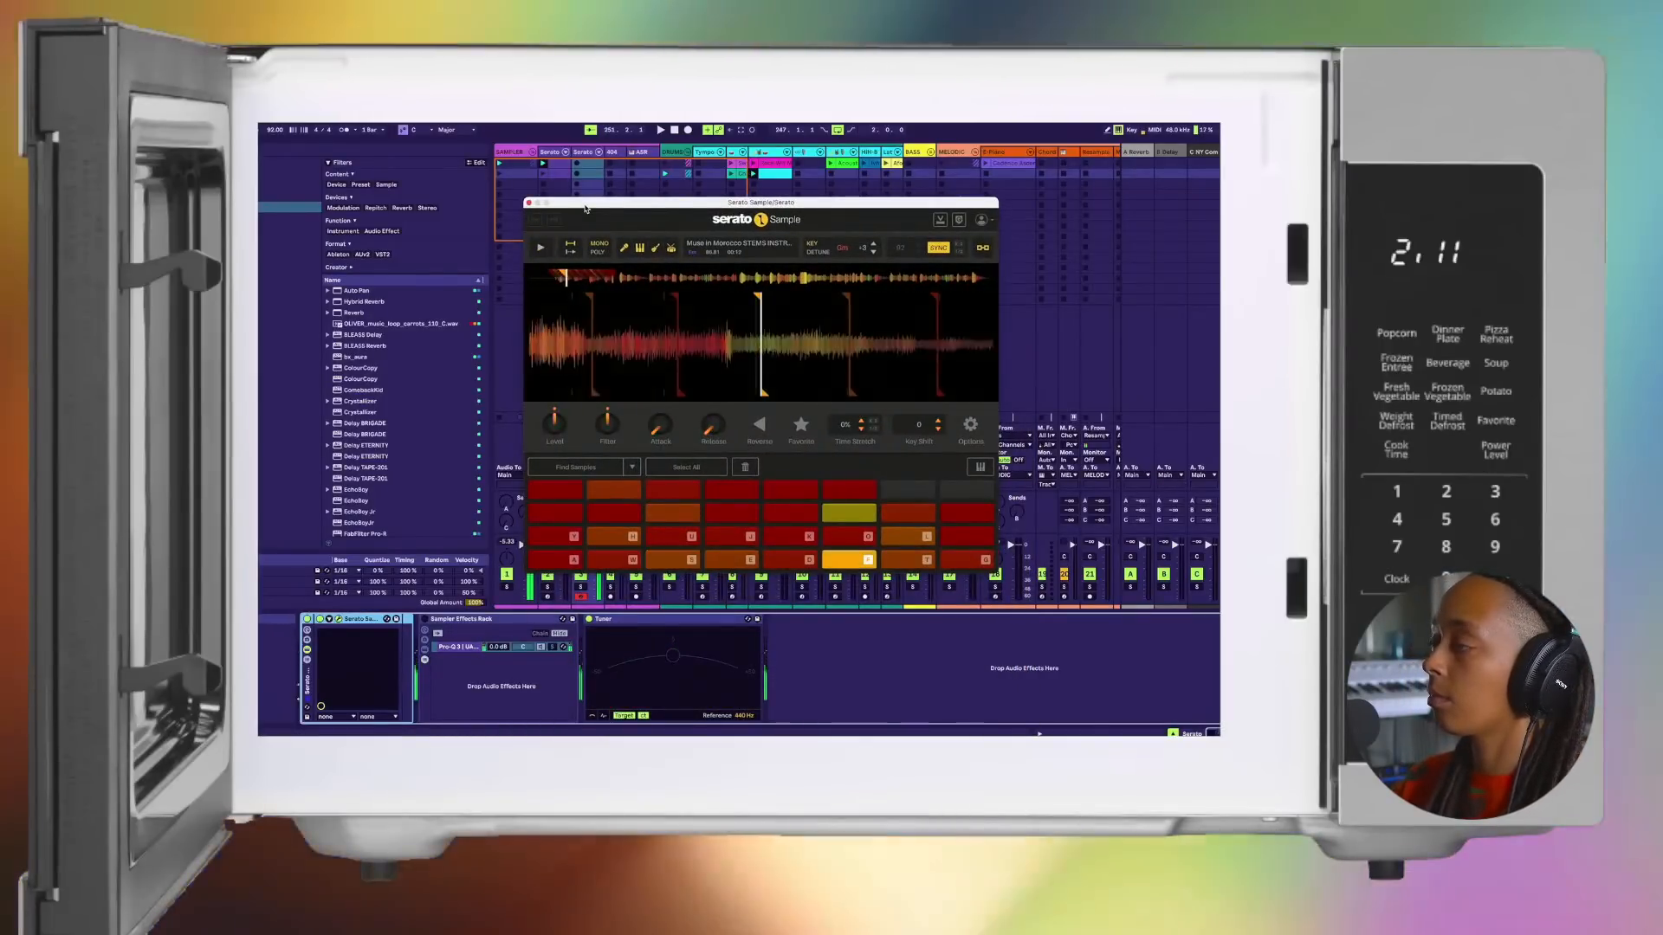
Step: Raise the computer MIDI keyboard by two octaves and audition the higher Serato Sample pads on the duplicated track
{"action": "key", "text": "x"}
{"action": "key", "text": "x"}
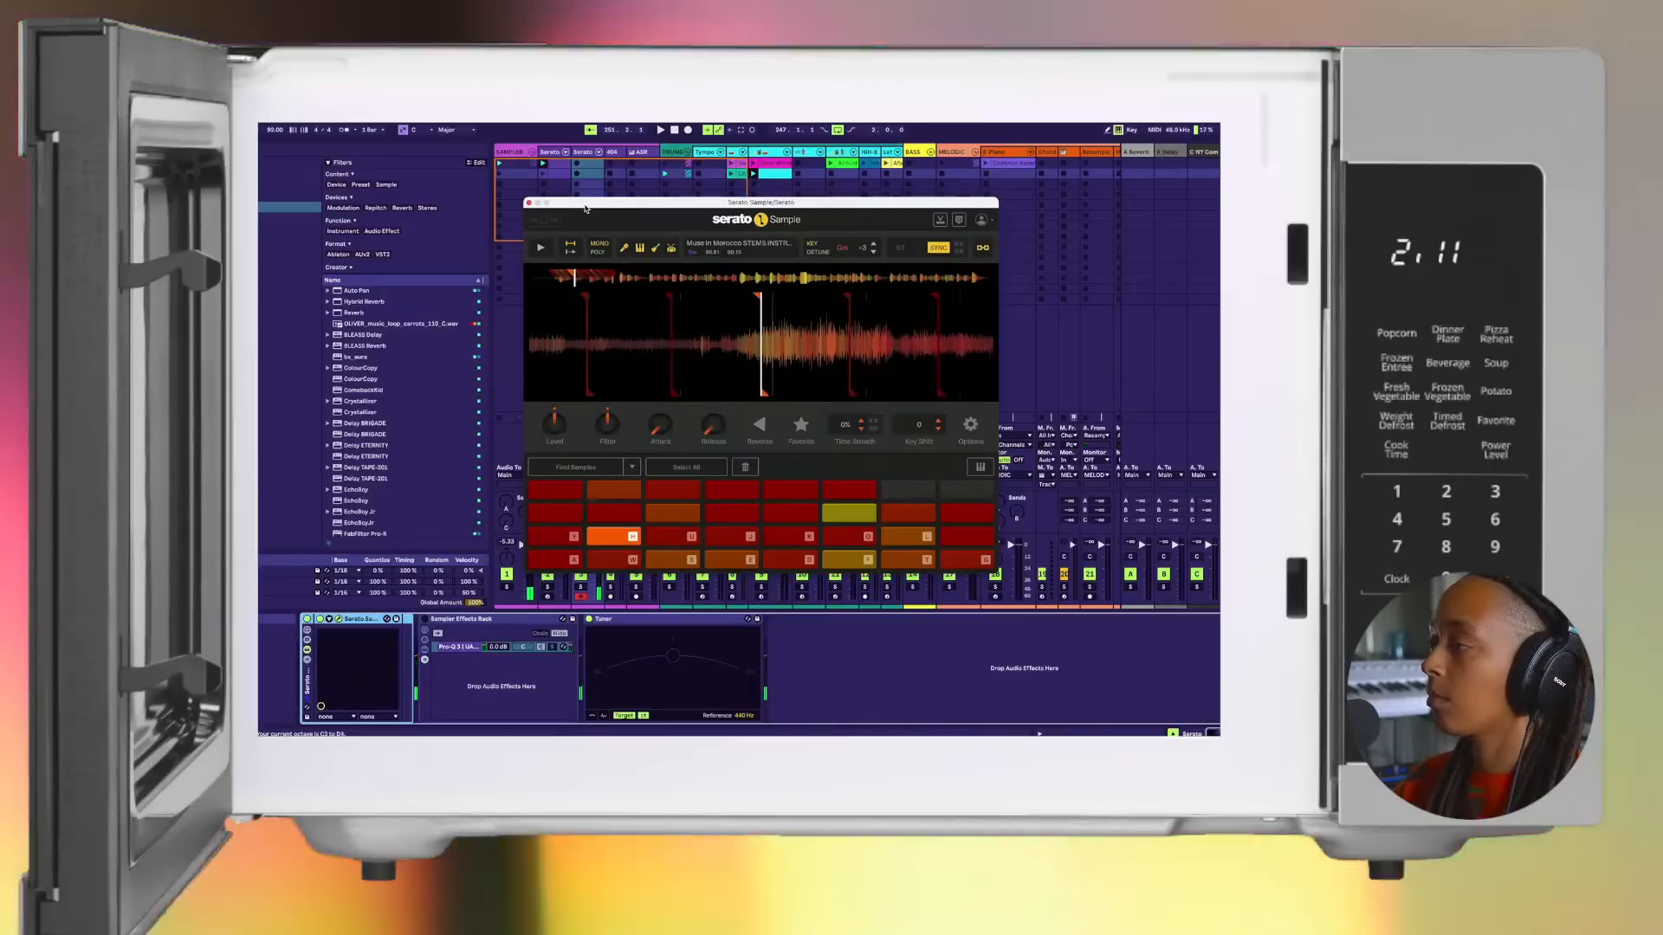
{"action": "key", "text": "d"}
{"action": "key", "text": "f"}
{"action": "key", "text": "f"}
{"action": "key", "text": "f"}
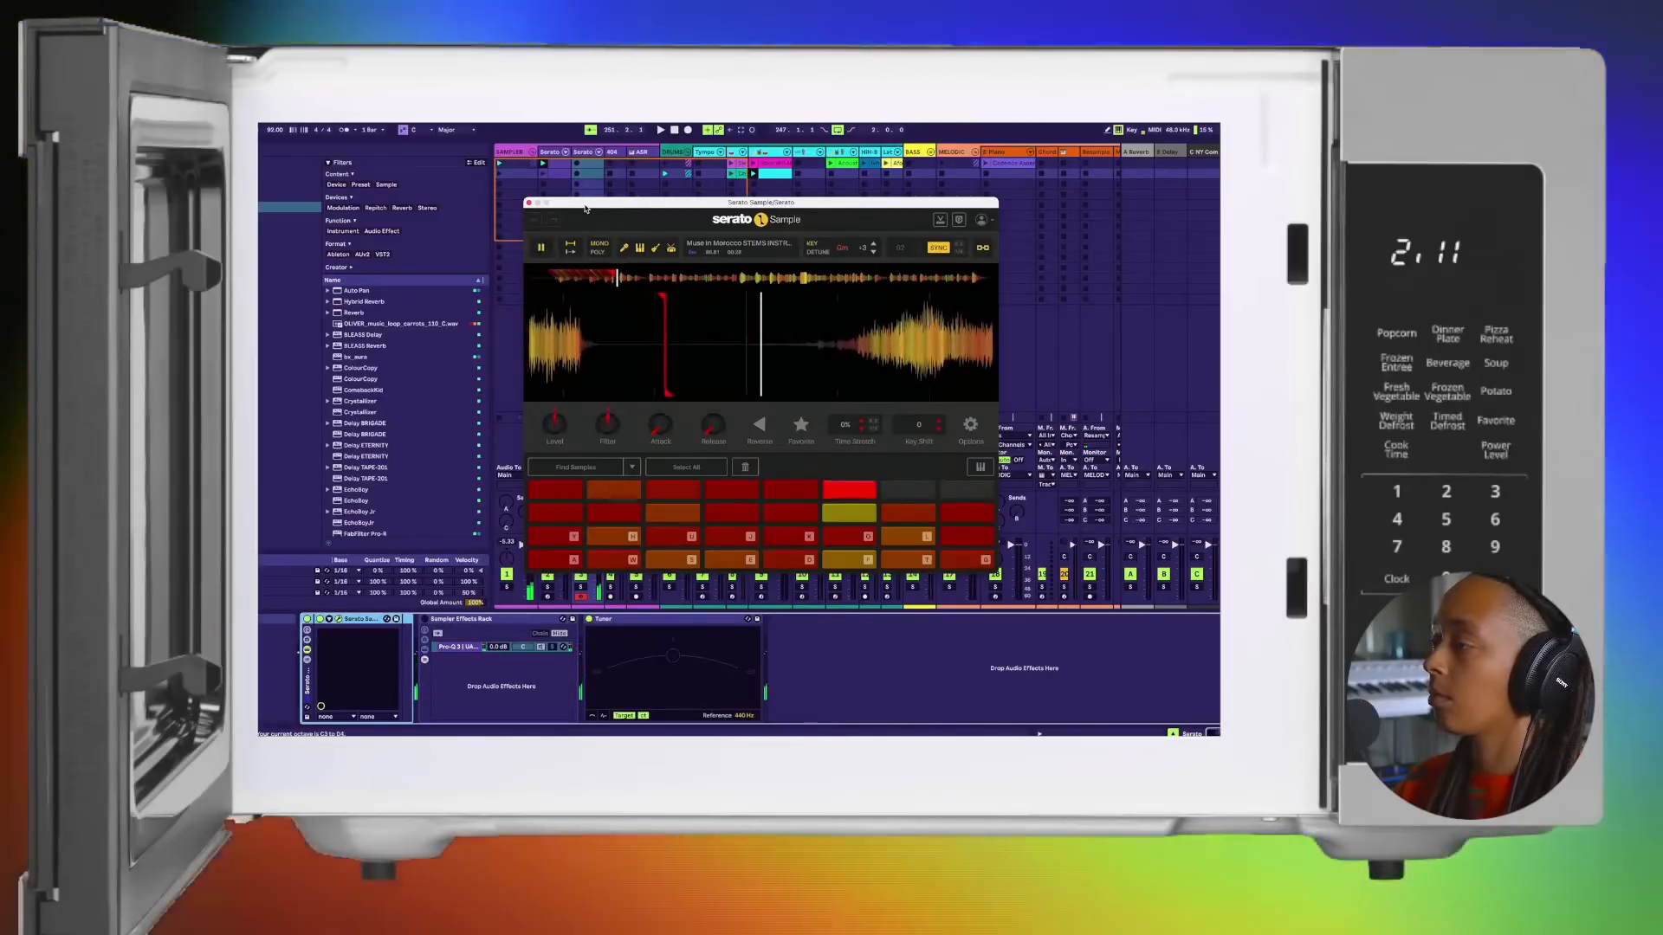
{"action": "key", "text": "a"}
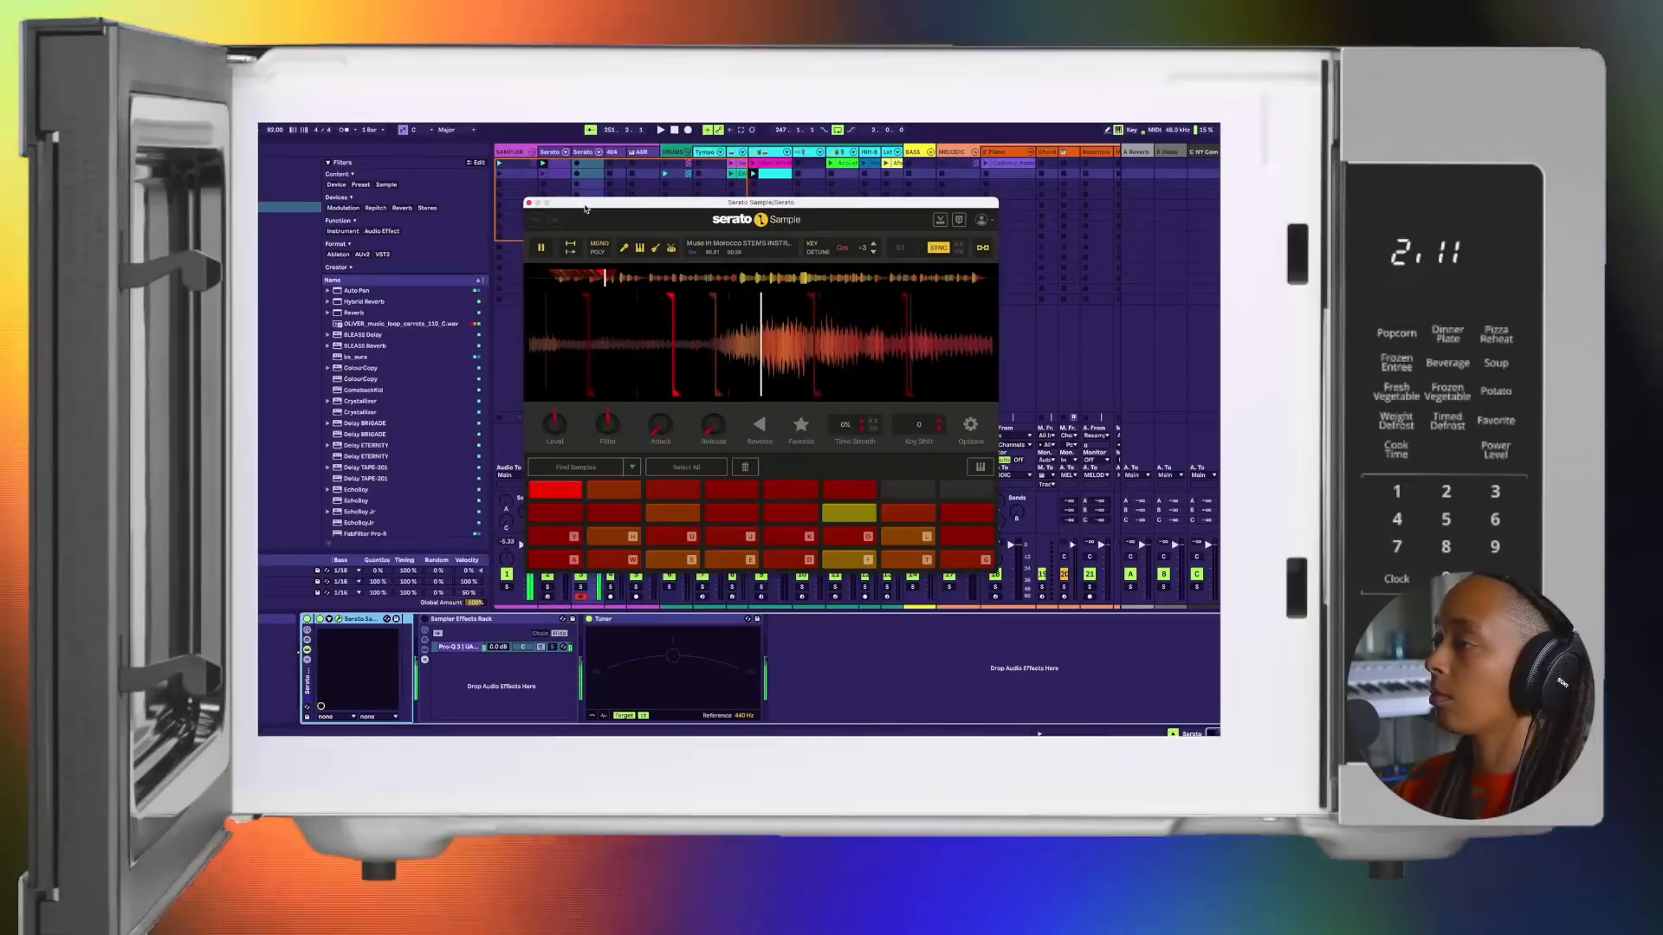
Step: Select the original Serato track and open its Serato Sample window
{"action": "key", "text": "d"}
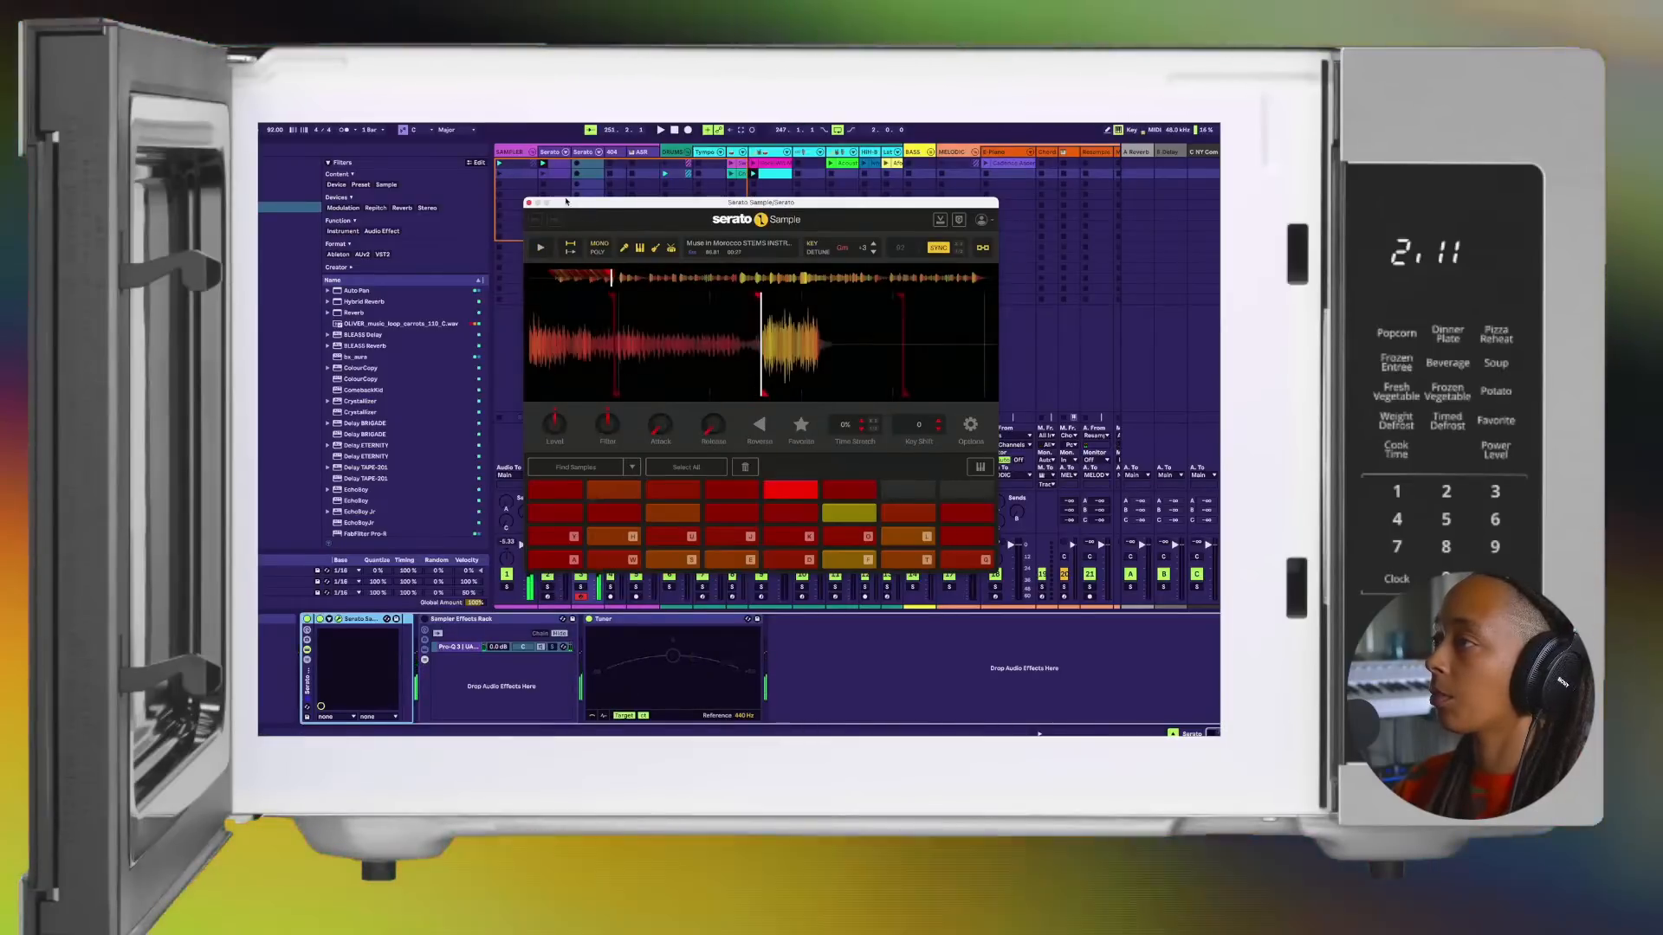
{"action": "left_click", "coordinate": [556, 154]}
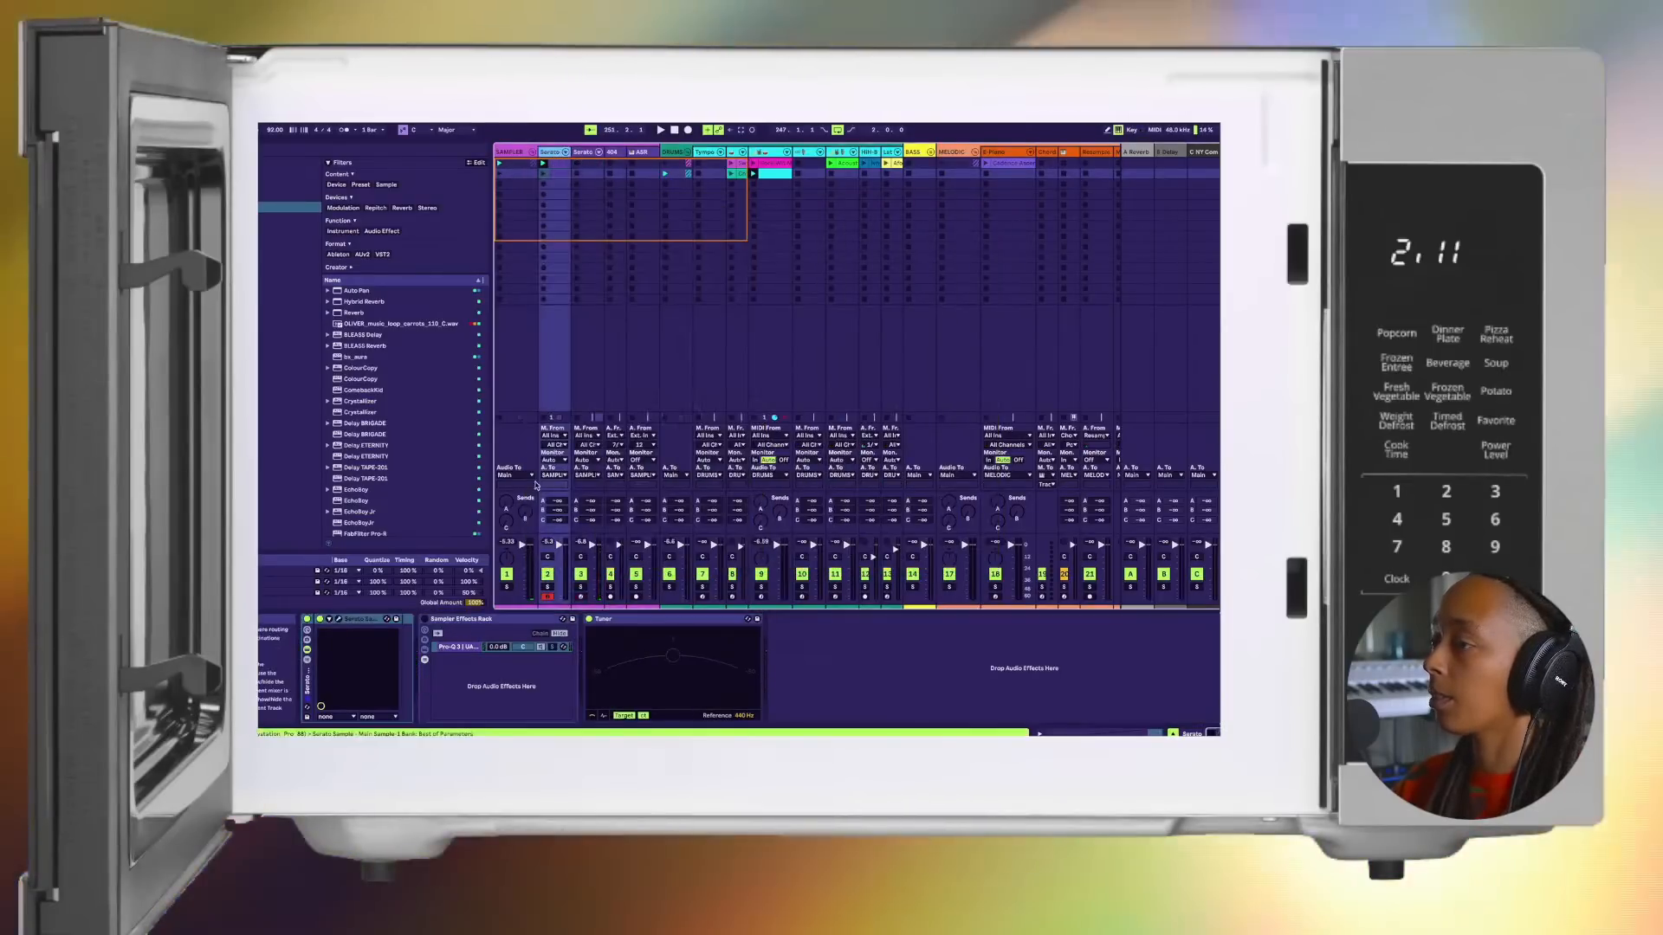
{"action": "left_click", "coordinate": [338, 620]}
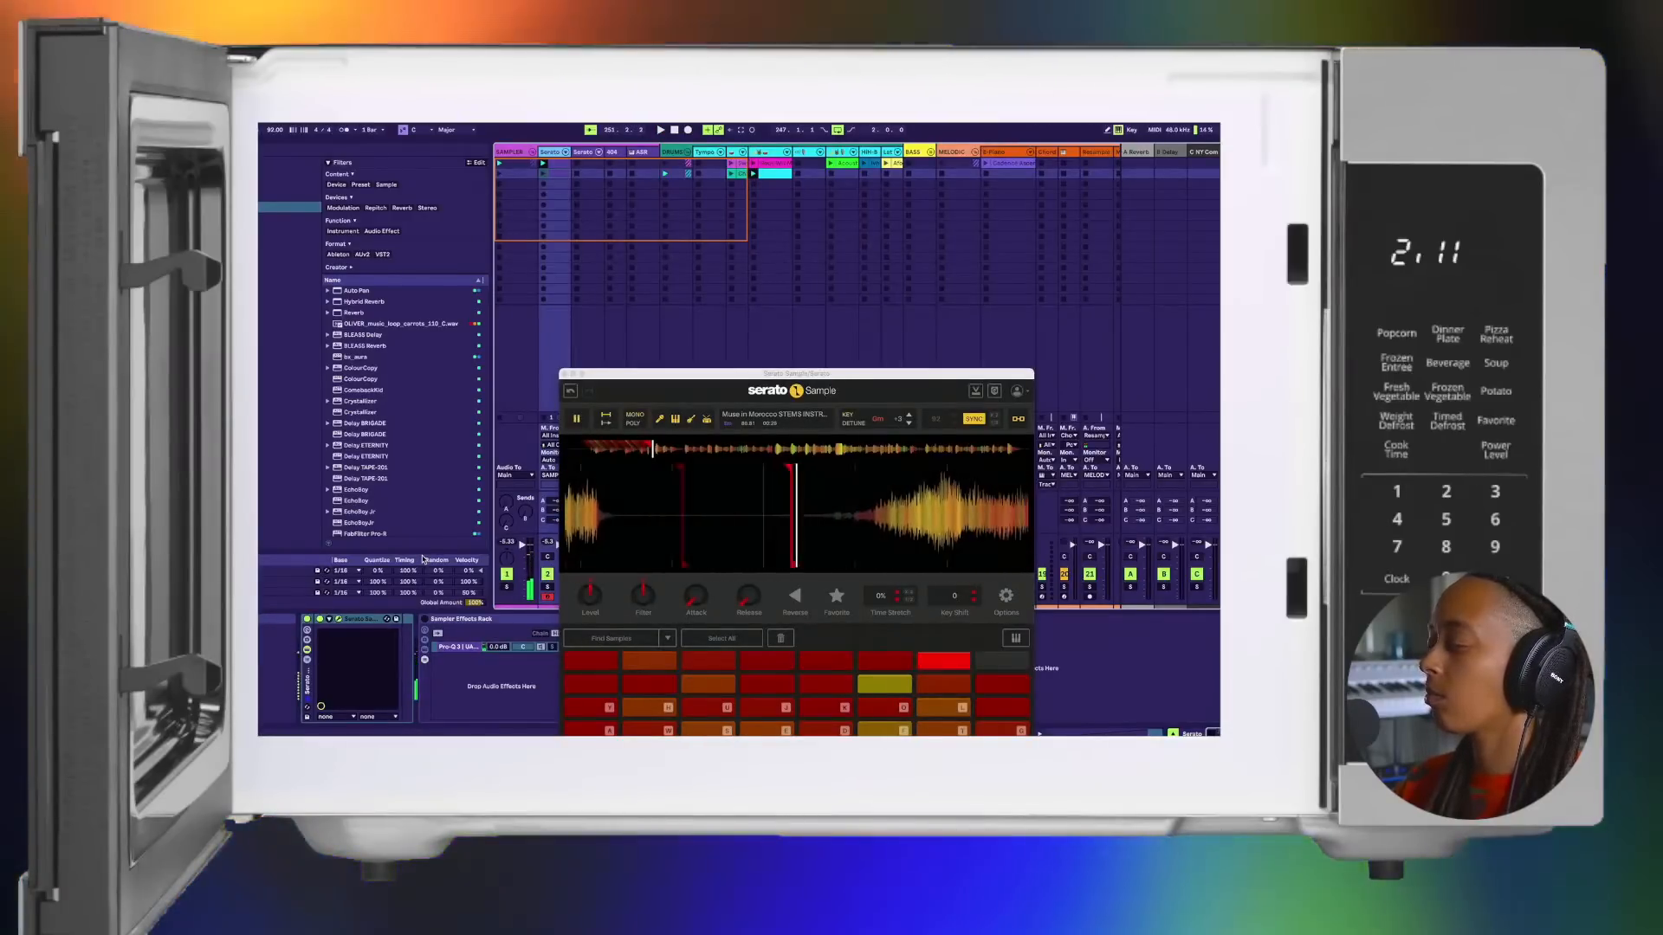
Step: Lower the computer MIDI keyboard by two octaves and audition the Serato Sample pads on the original track
{"action": "key", "text": "z"}
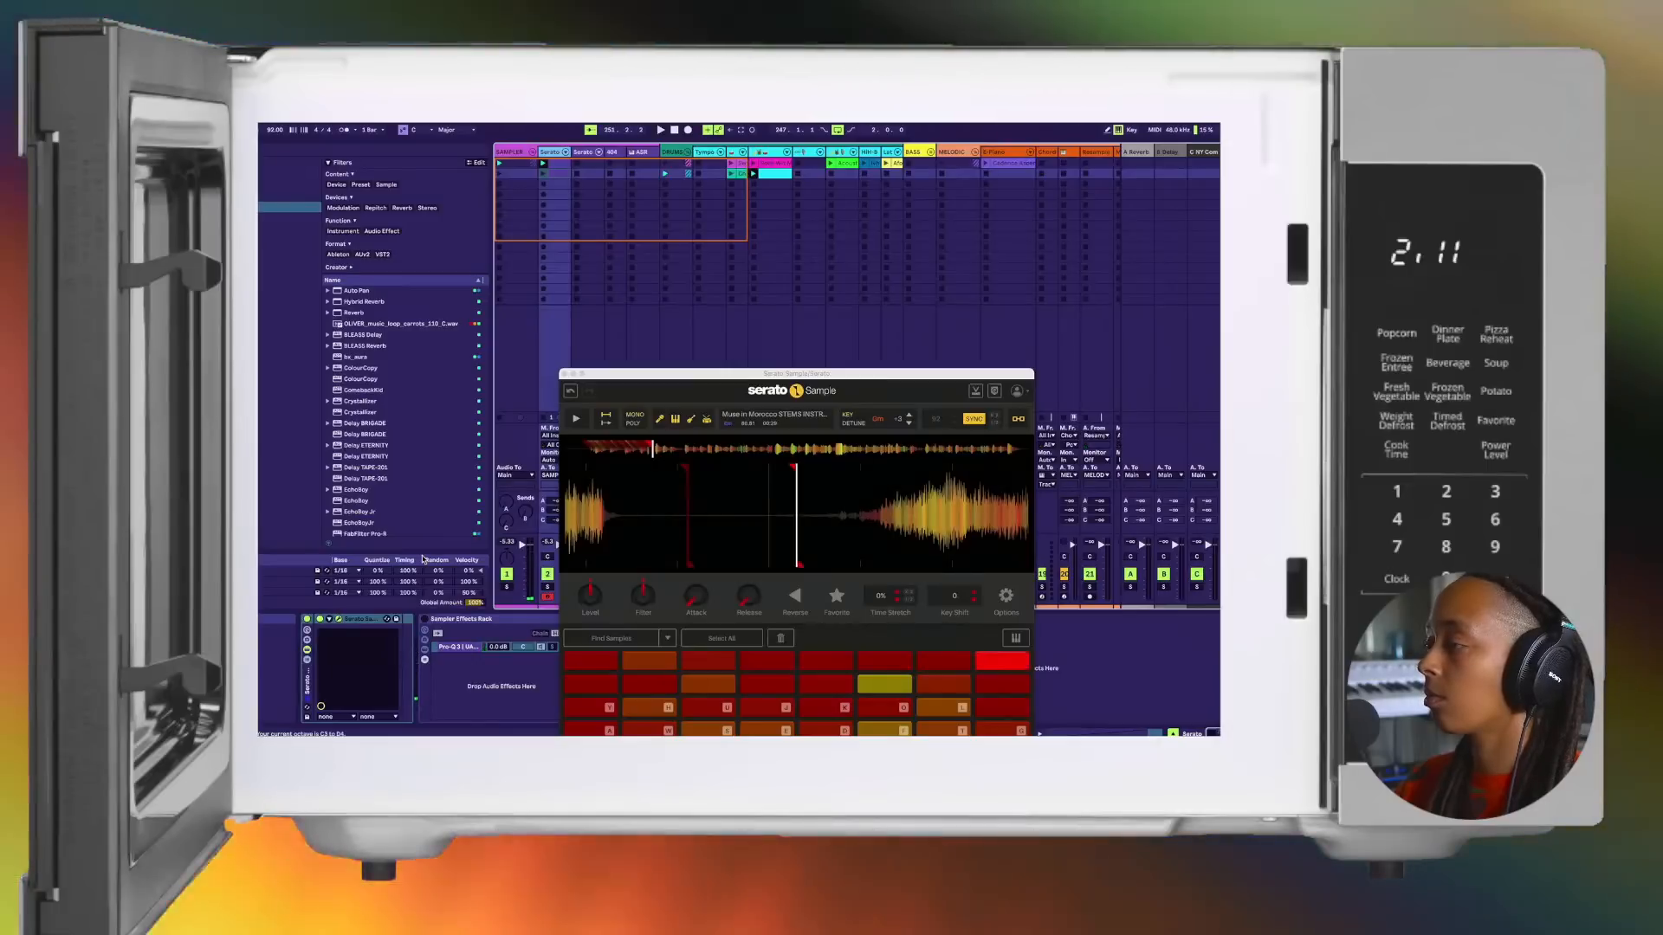
{"action": "key", "text": "l"}
{"action": "key", "text": "k"}
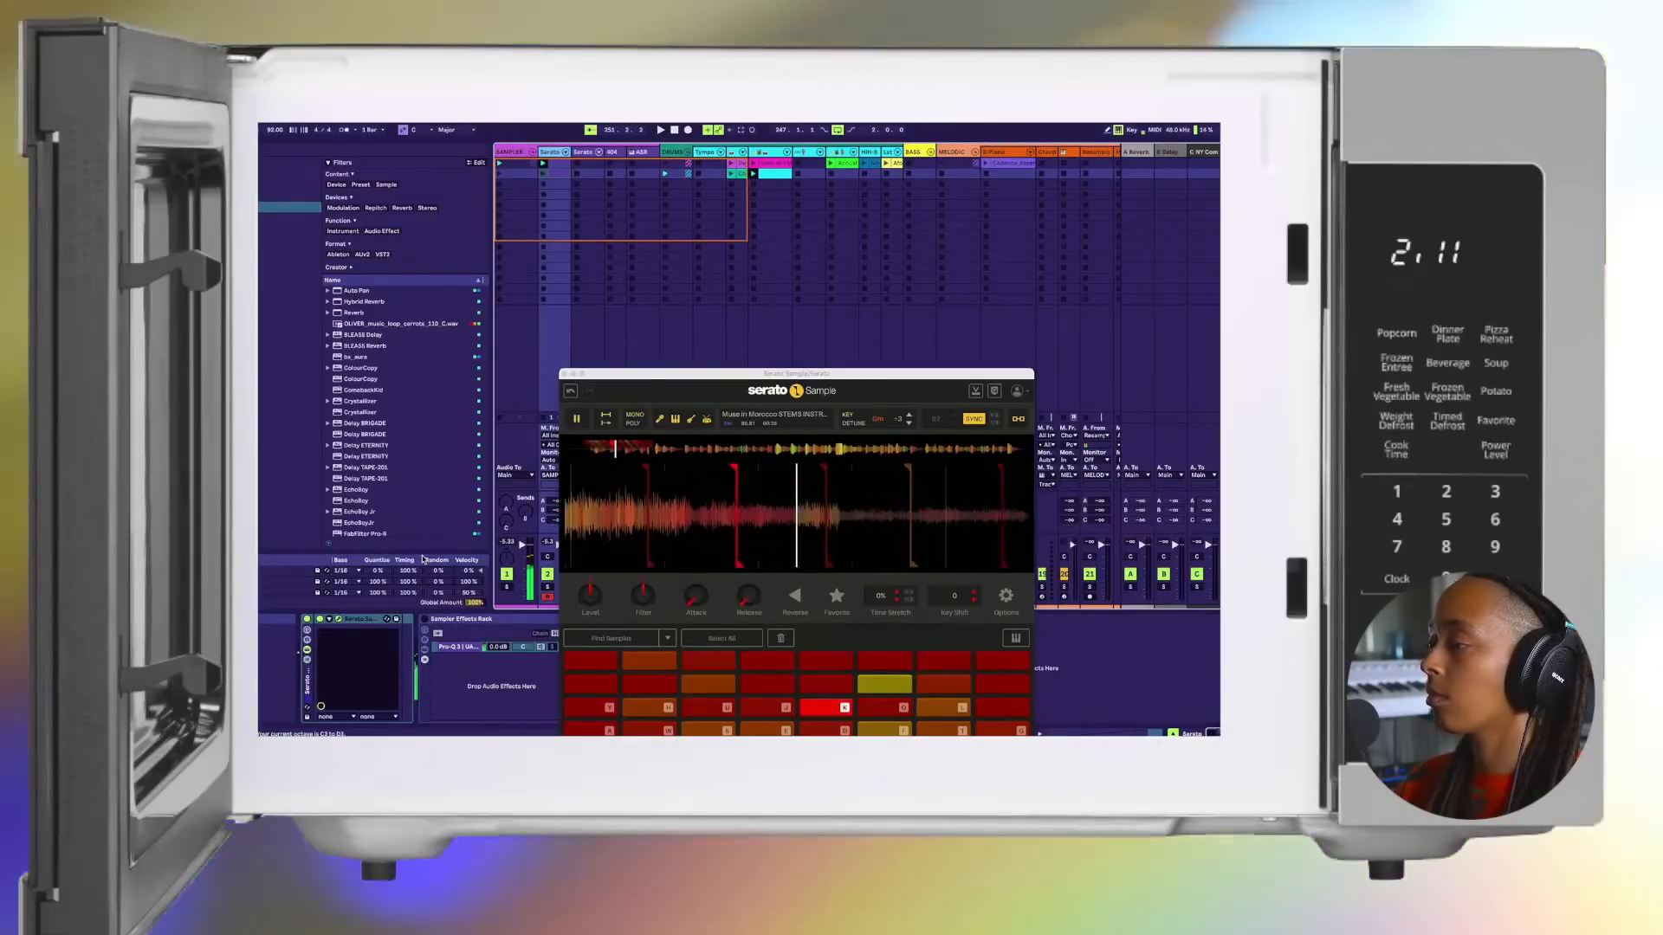
{"action": "key", "text": "z"}
{"action": "key", "text": "a"}
{"action": "key", "text": "a"}
{"action": "key", "text": "w"}
{"action": "key", "text": "s"}
{"action": "key", "text": "e"}
{"action": "key", "text": "d"}
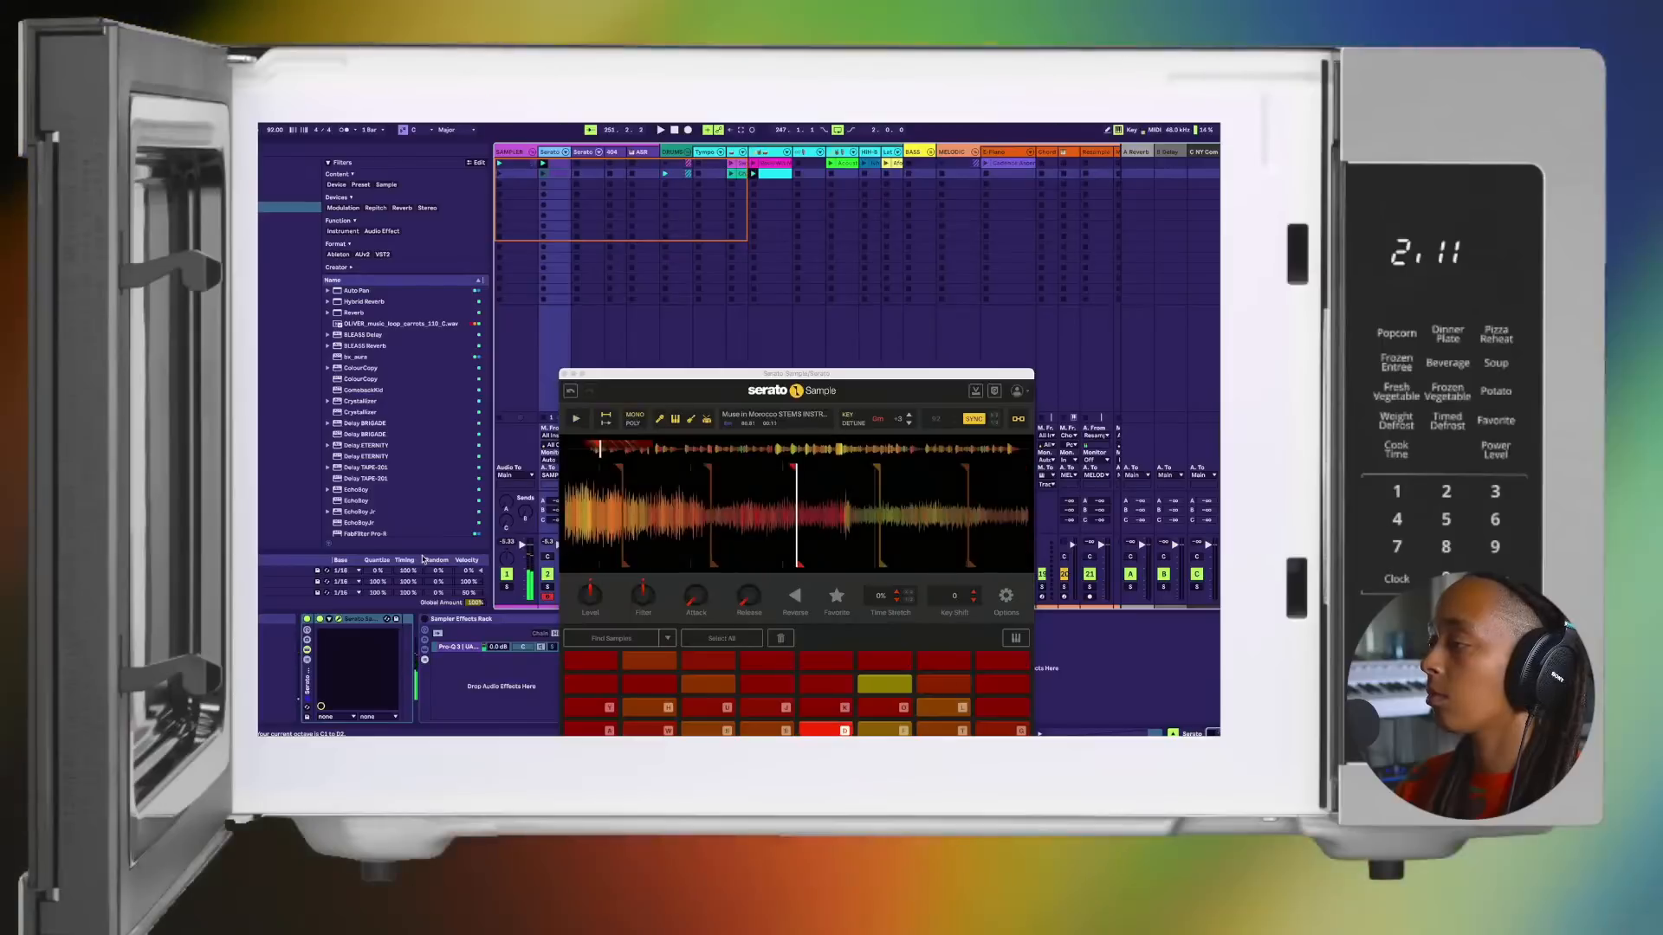
{"action": "key", "text": "f"}
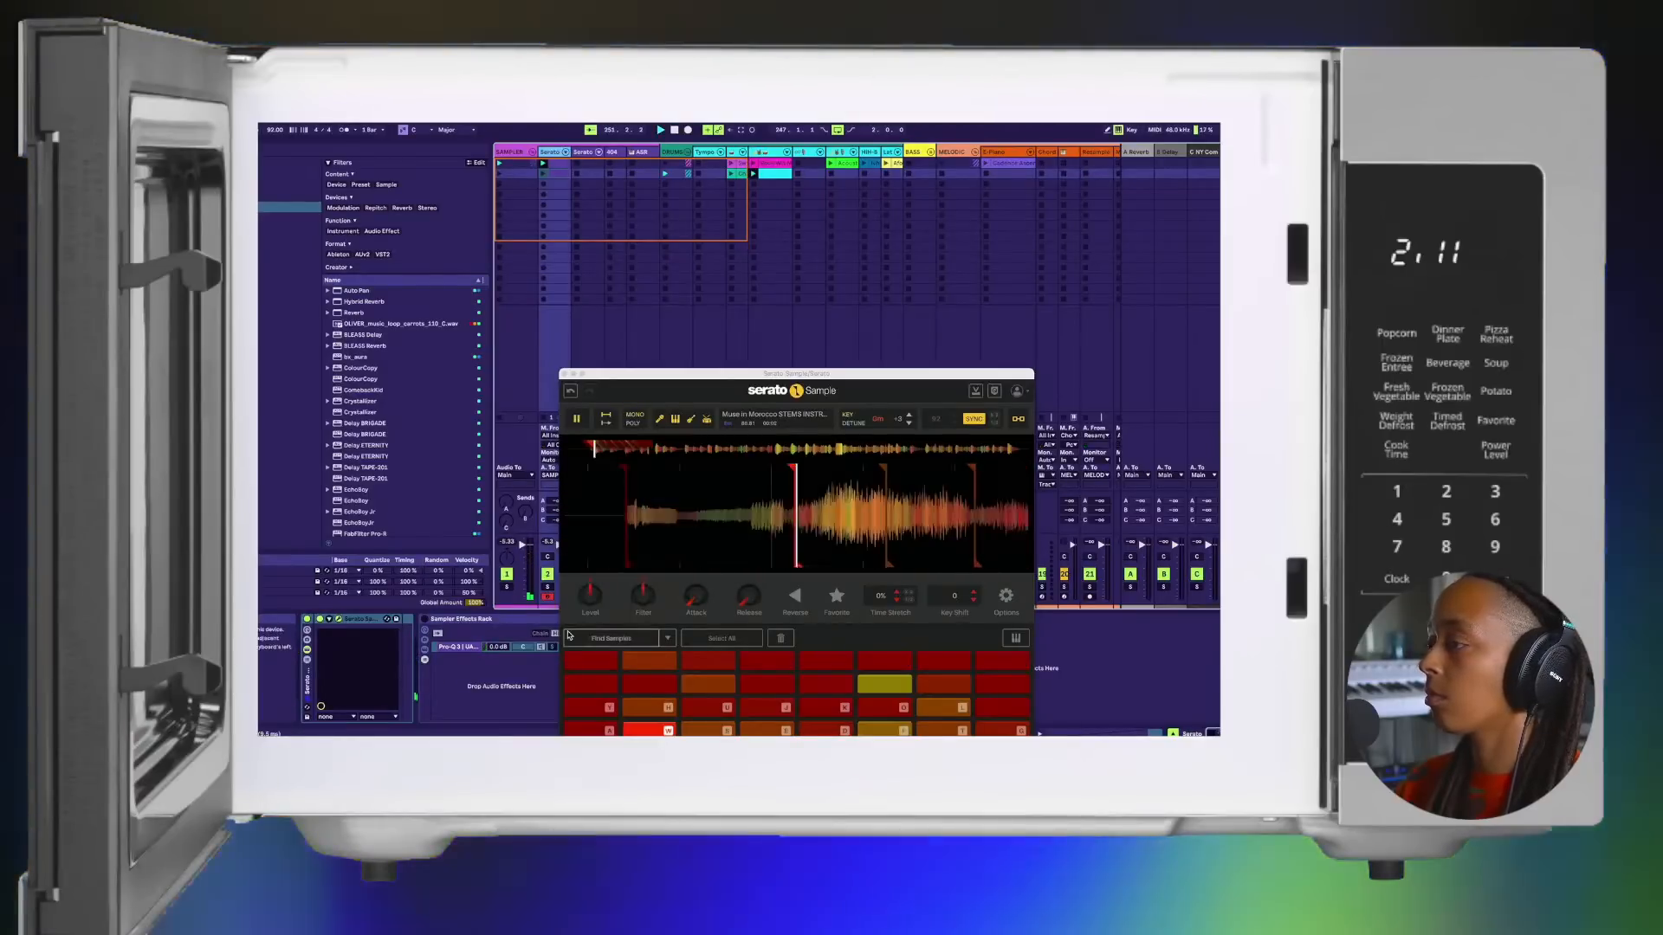
Step: Start playback and try out the lower Serato Sample chops in time with it
{"action": "key", "text": "space"}
{"action": "key", "text": "w"}
{"action": "key", "text": "s"}
{"action": "key", "text": "e"}
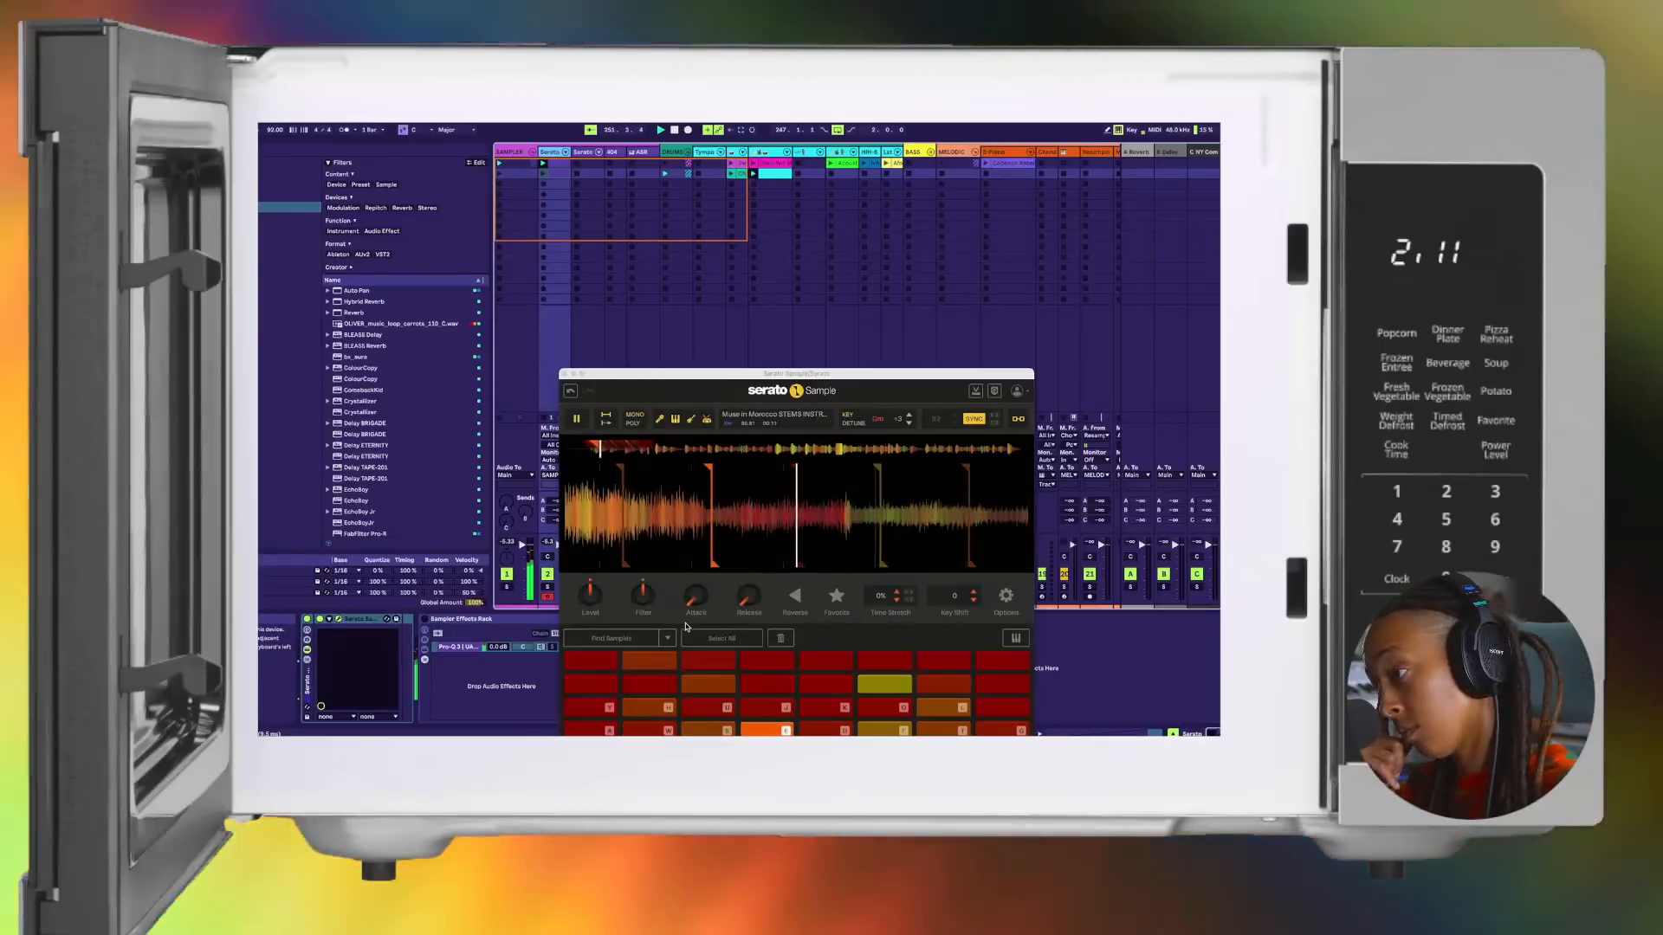
{"action": "key", "text": "t"}
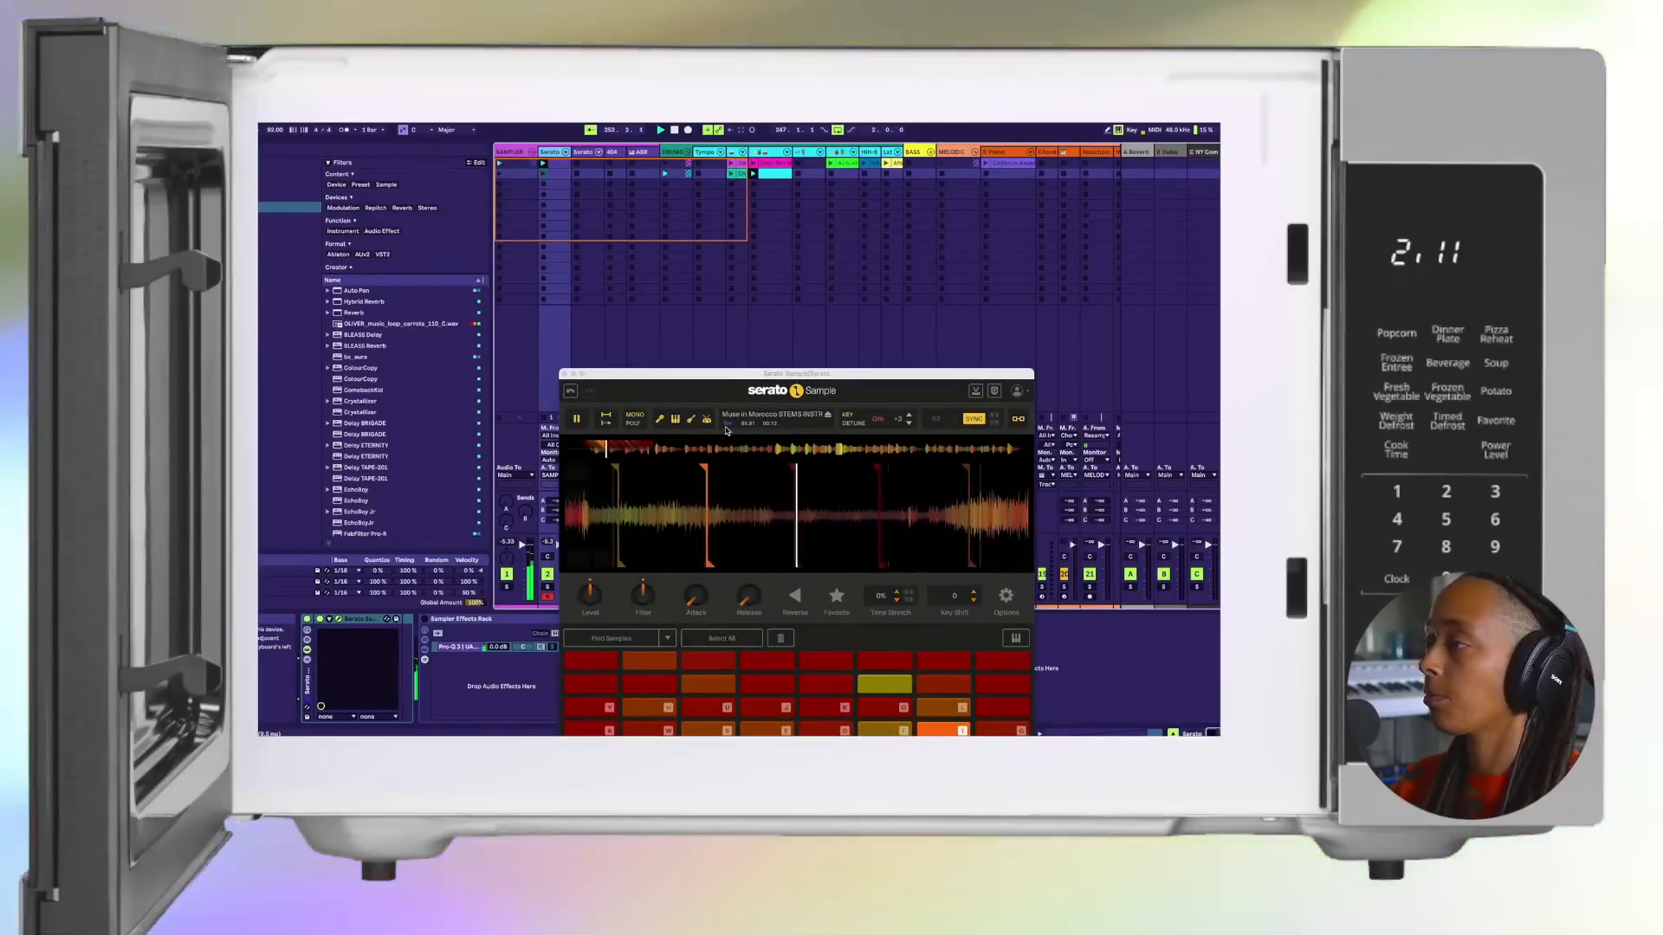
{"action": "key", "text": "h"}
Step: Move the Serato Sample window up so all pad rows are visible and keep auditioning chops
{"action": "left_click_drag", "start_coordinate": [736, 378], "coordinate": [728, 315]}
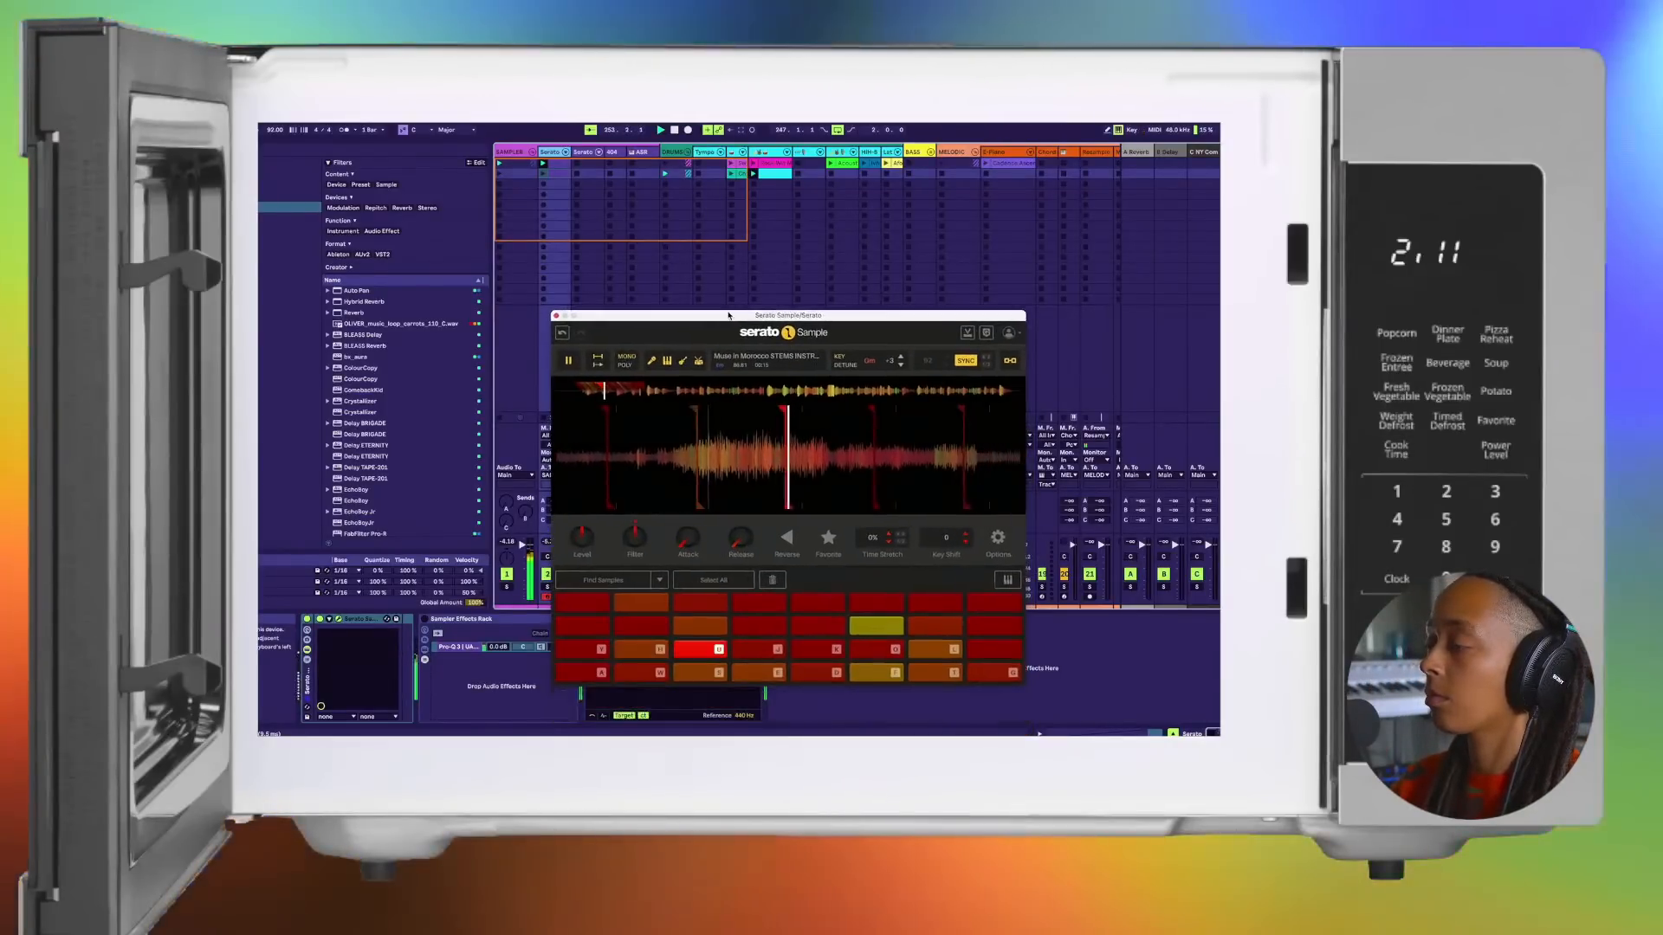
{"action": "key", "text": "k"}
{"action": "key", "text": "o"}
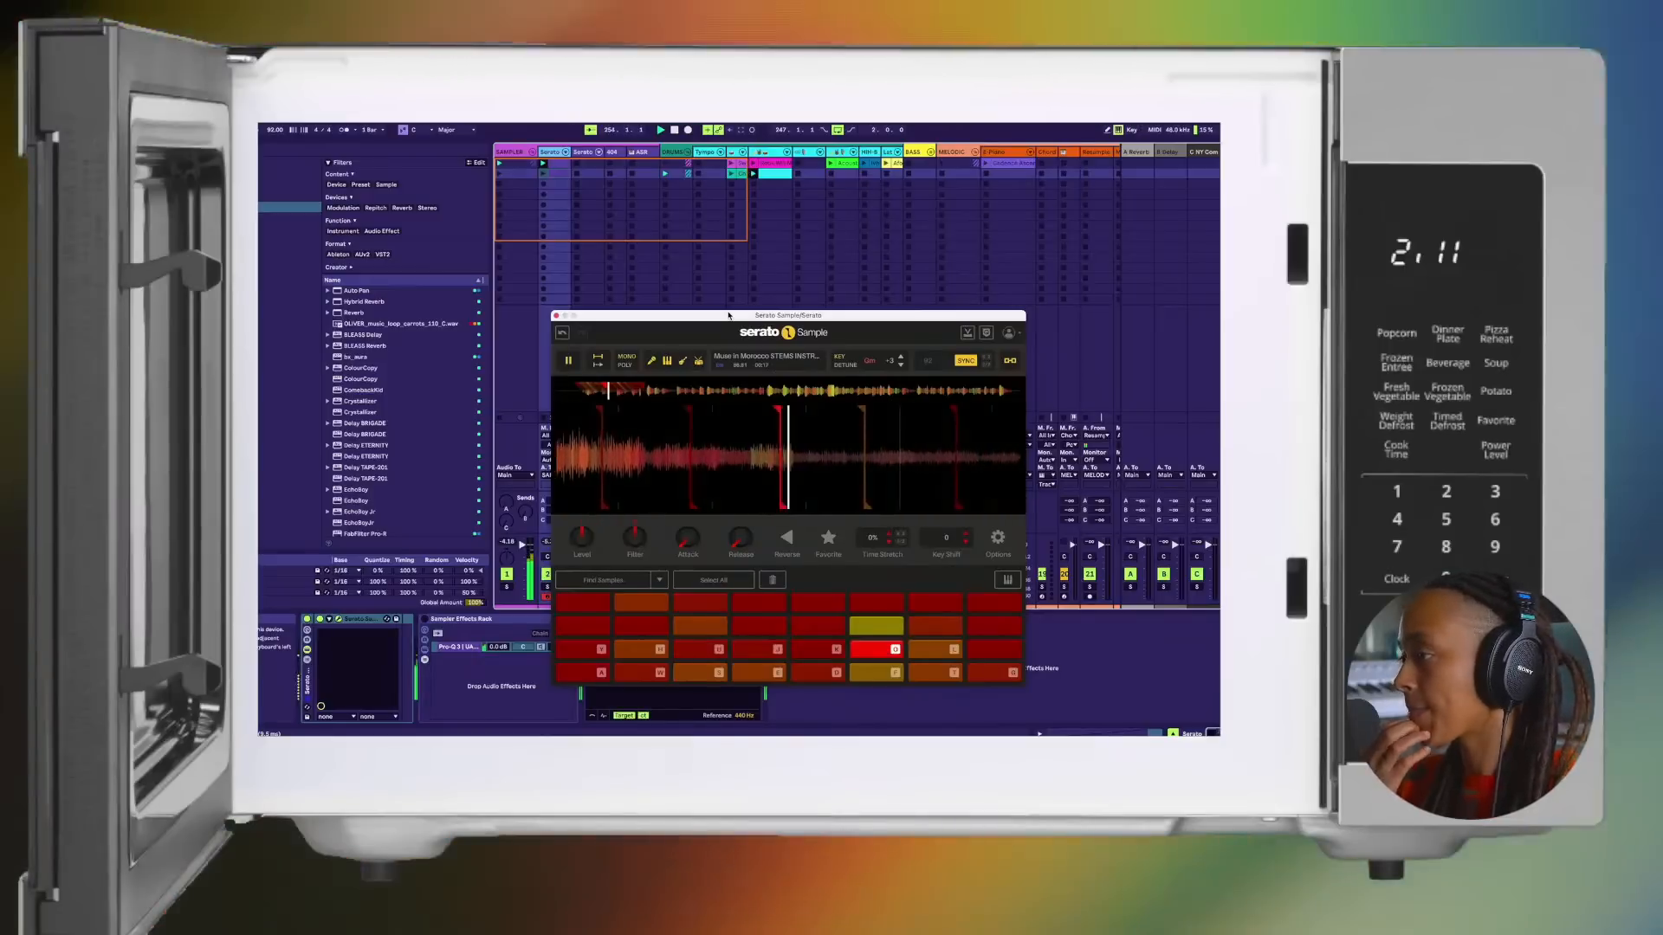
{"action": "key", "text": "l"}
{"action": "key", "text": "p"}
{"action": "key", "text": "f"}
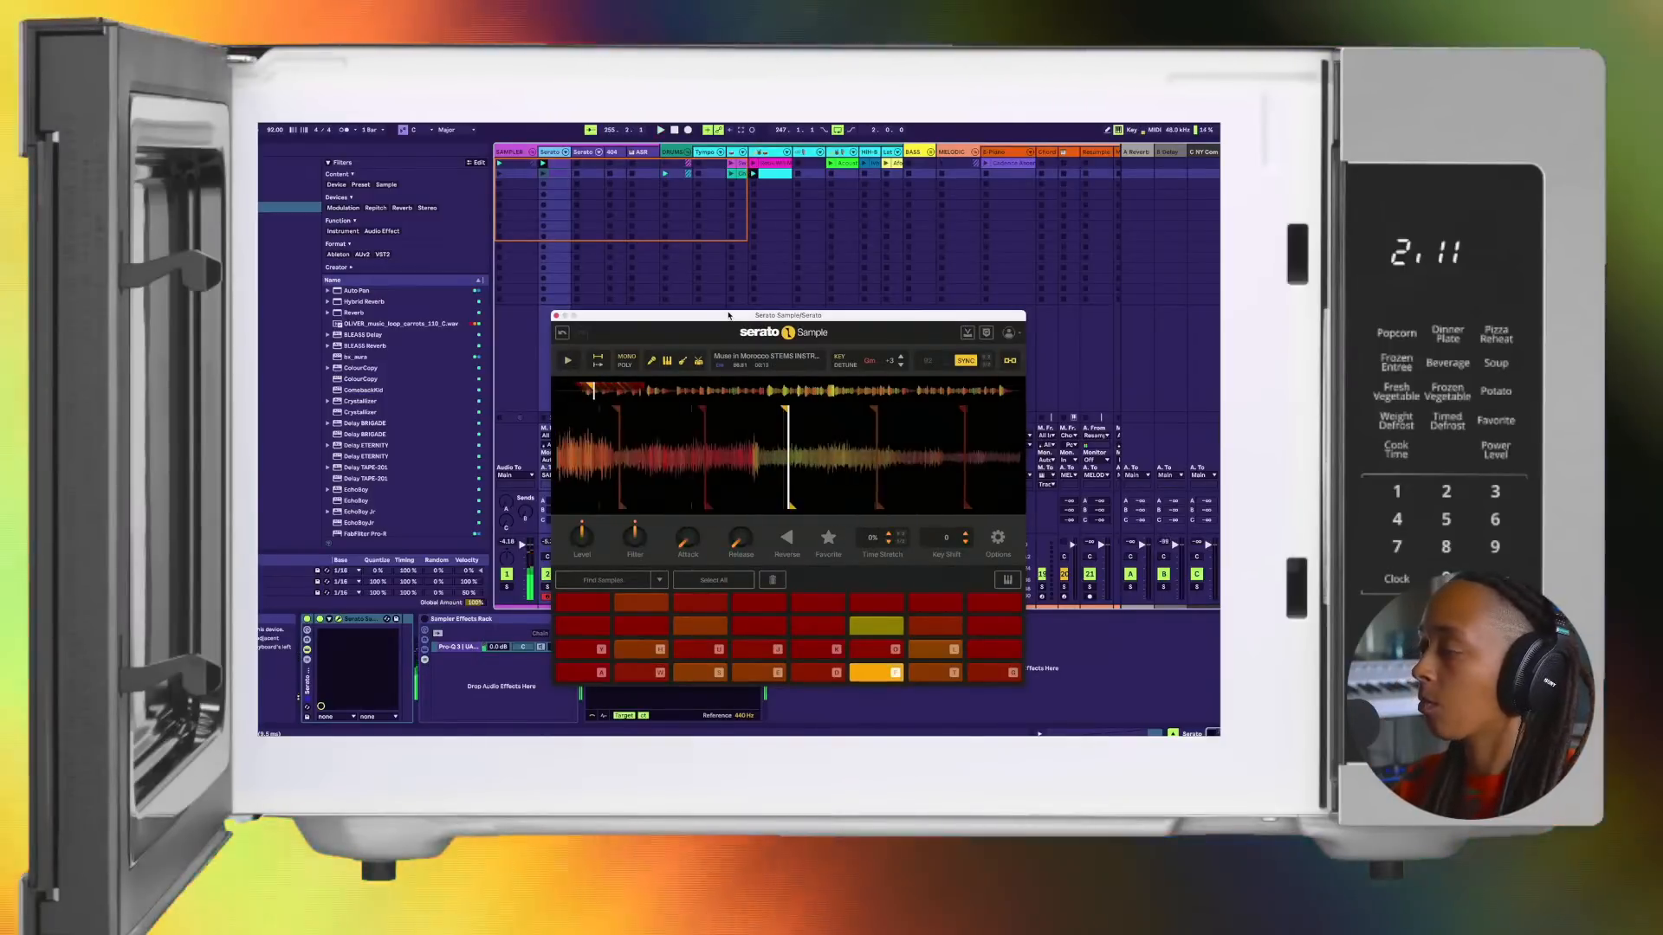
{"action": "key", "text": "k"}
{"action": "key", "text": "j"}
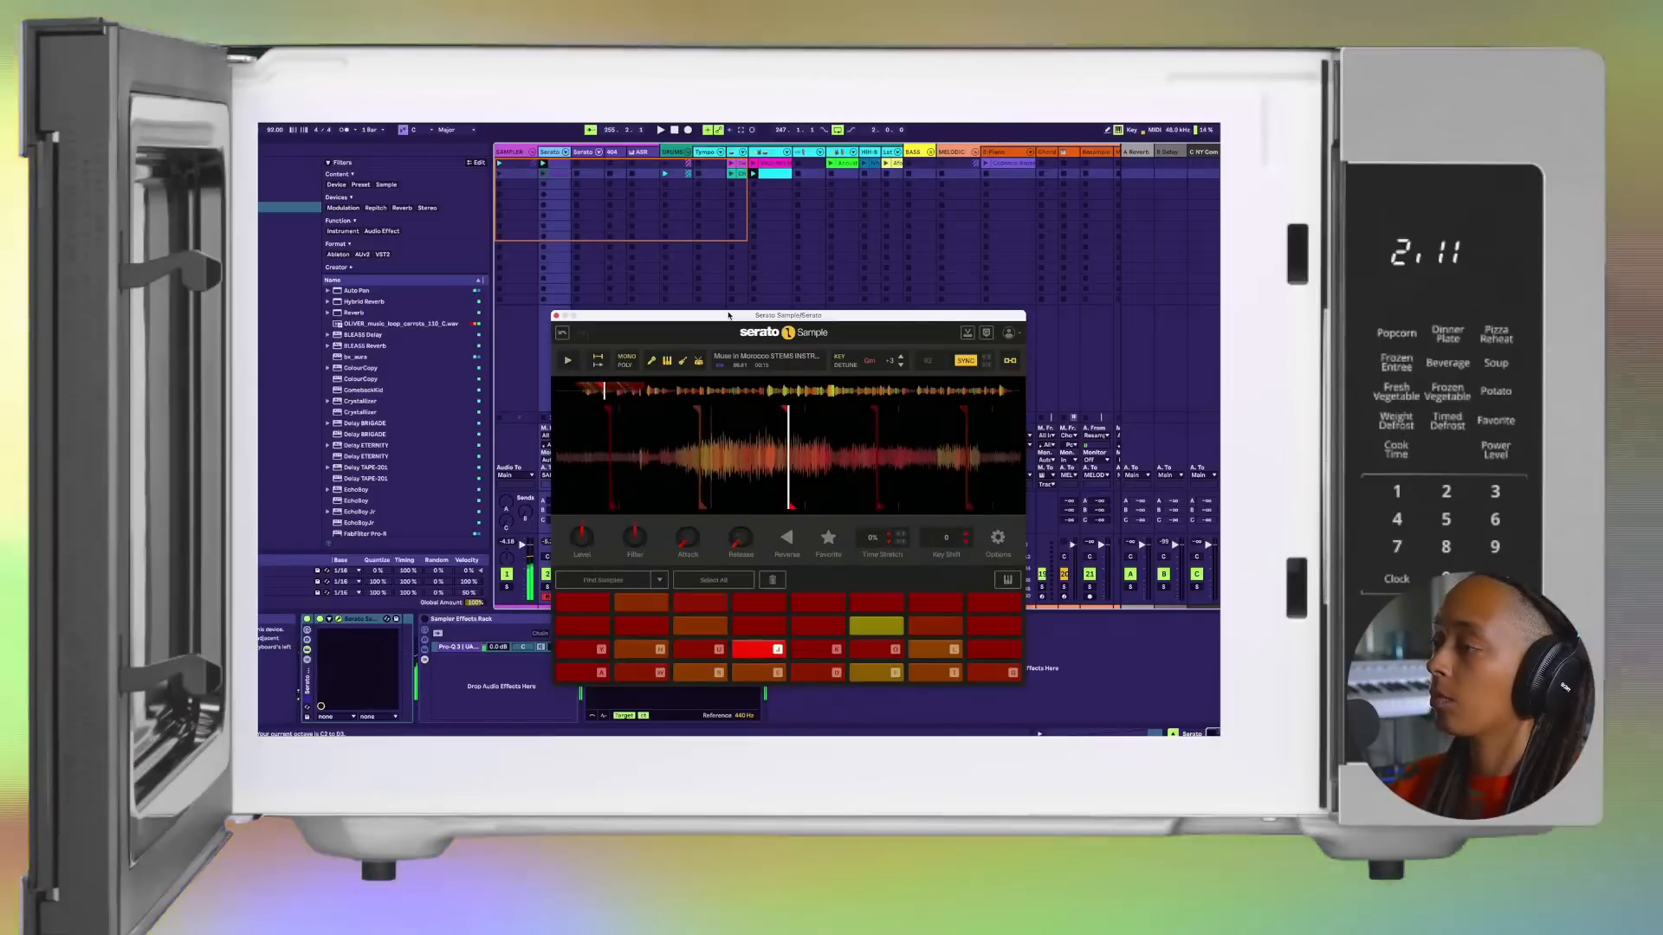
Step: Raise the computer MIDI keyboard by one octave and audition further Serato Sample pads
{"action": "key", "text": "x"}
{"action": "key", "text": "d"}
{"action": "key", "text": "d"}
{"action": "key", "text": "f"}
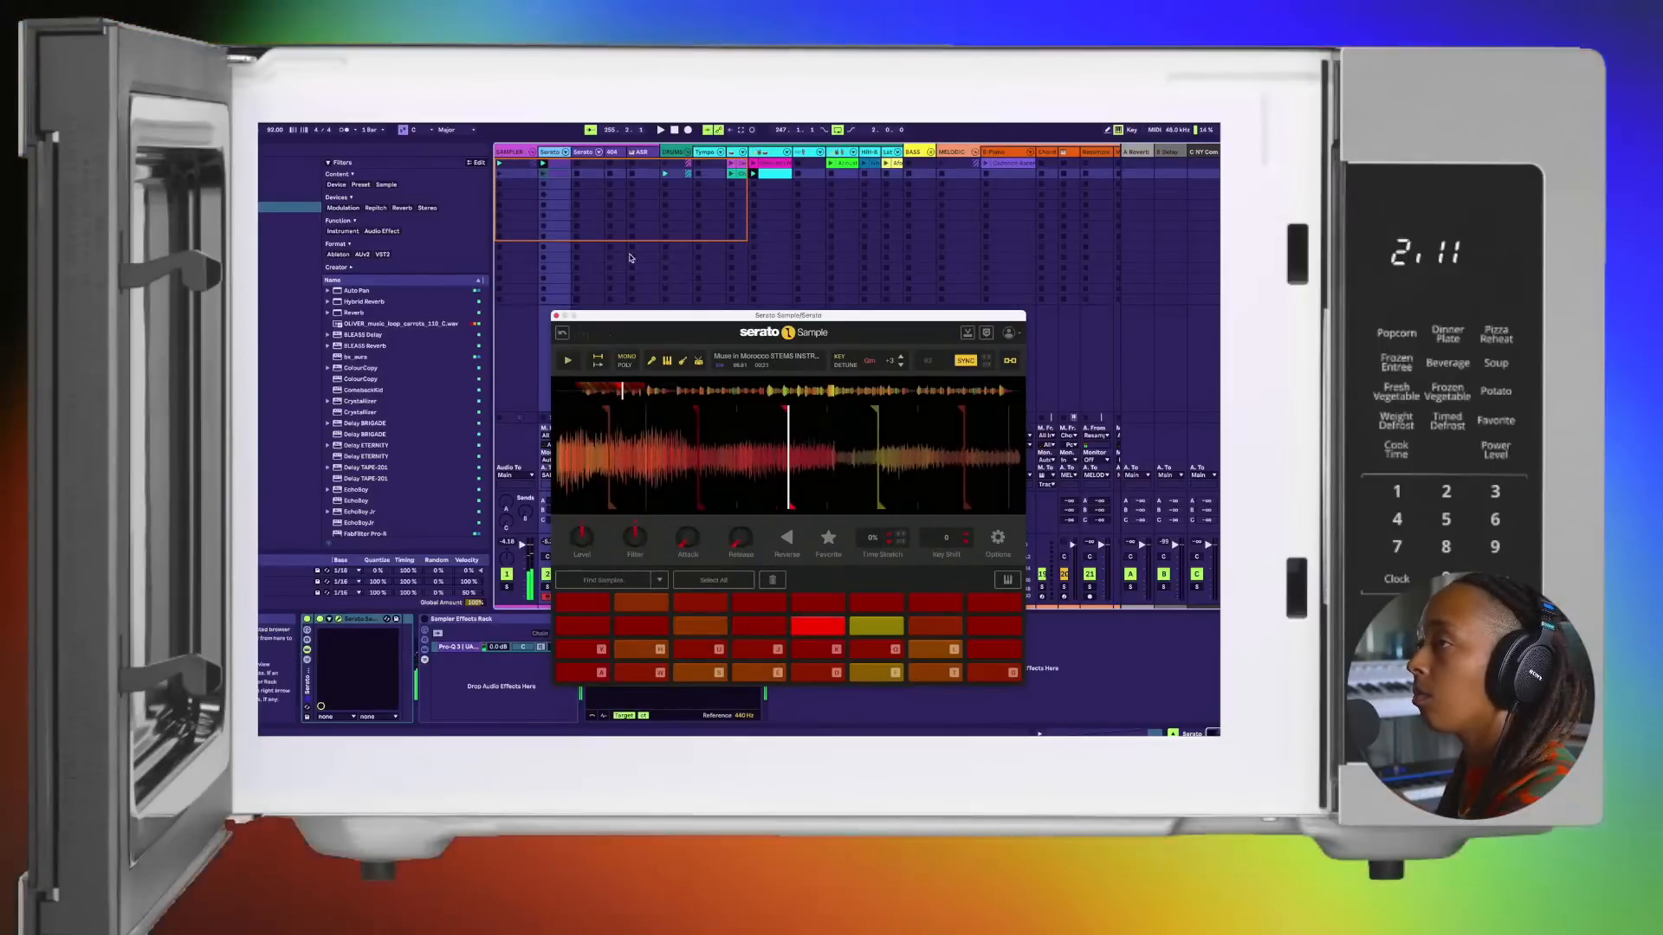
Step: Stop the clip on the original Serato track, restart playback, and move the Serato Sample window aside to uncover the mixer
{"action": "left_click", "coordinate": [546, 419]}
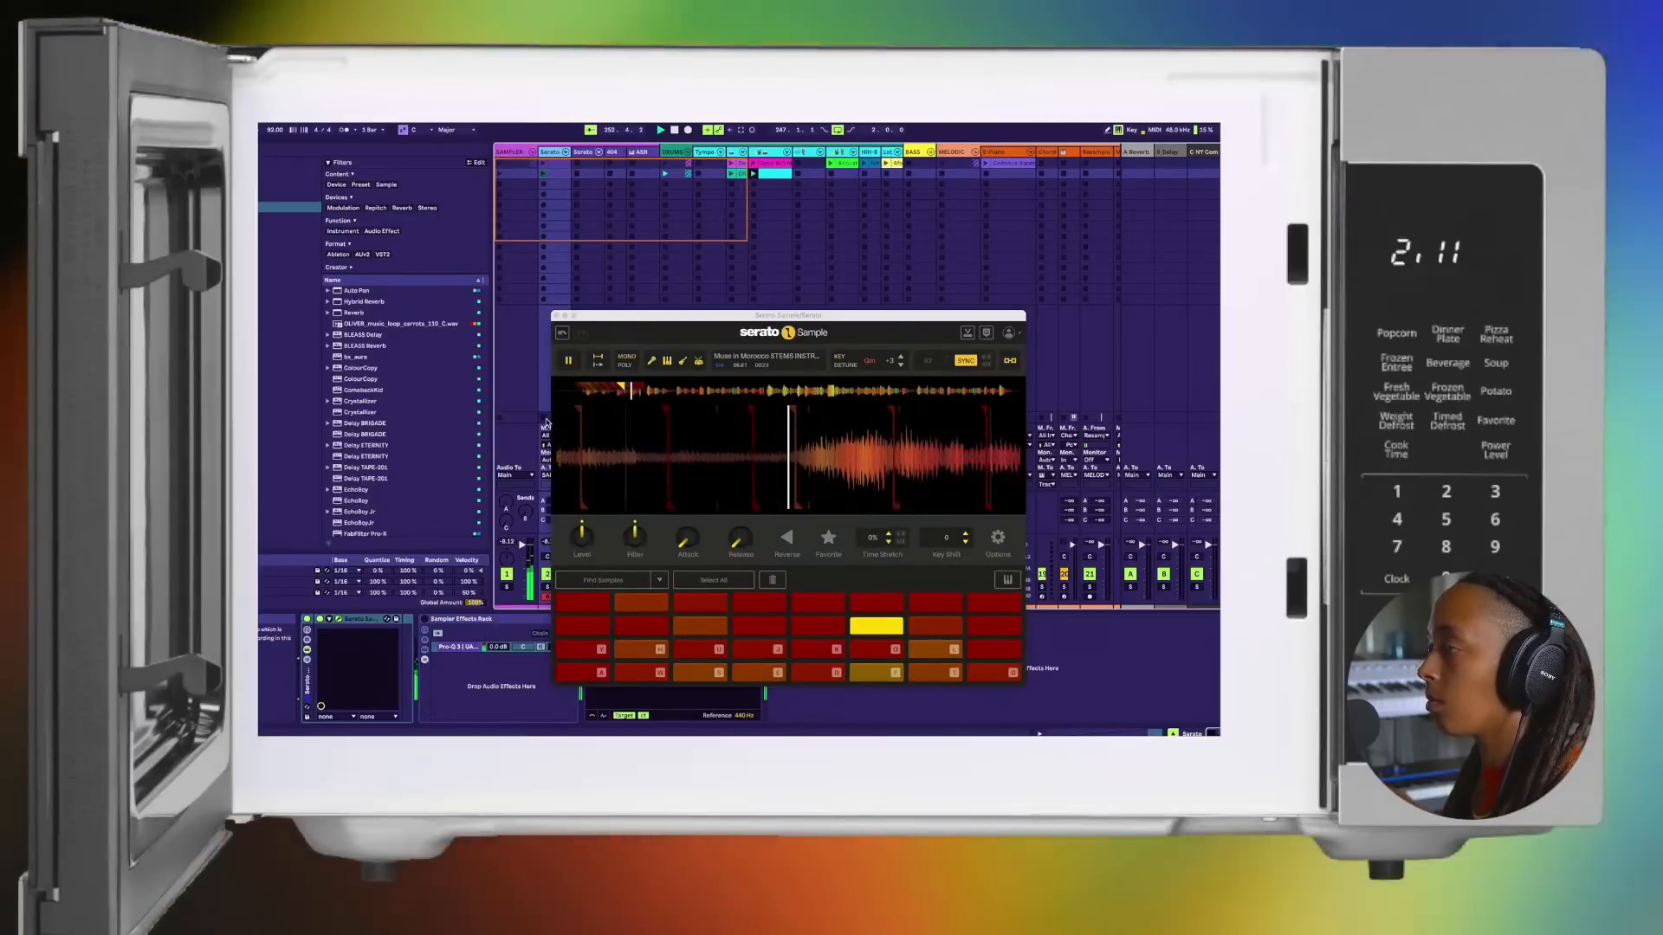
{"action": "key", "text": "space"}
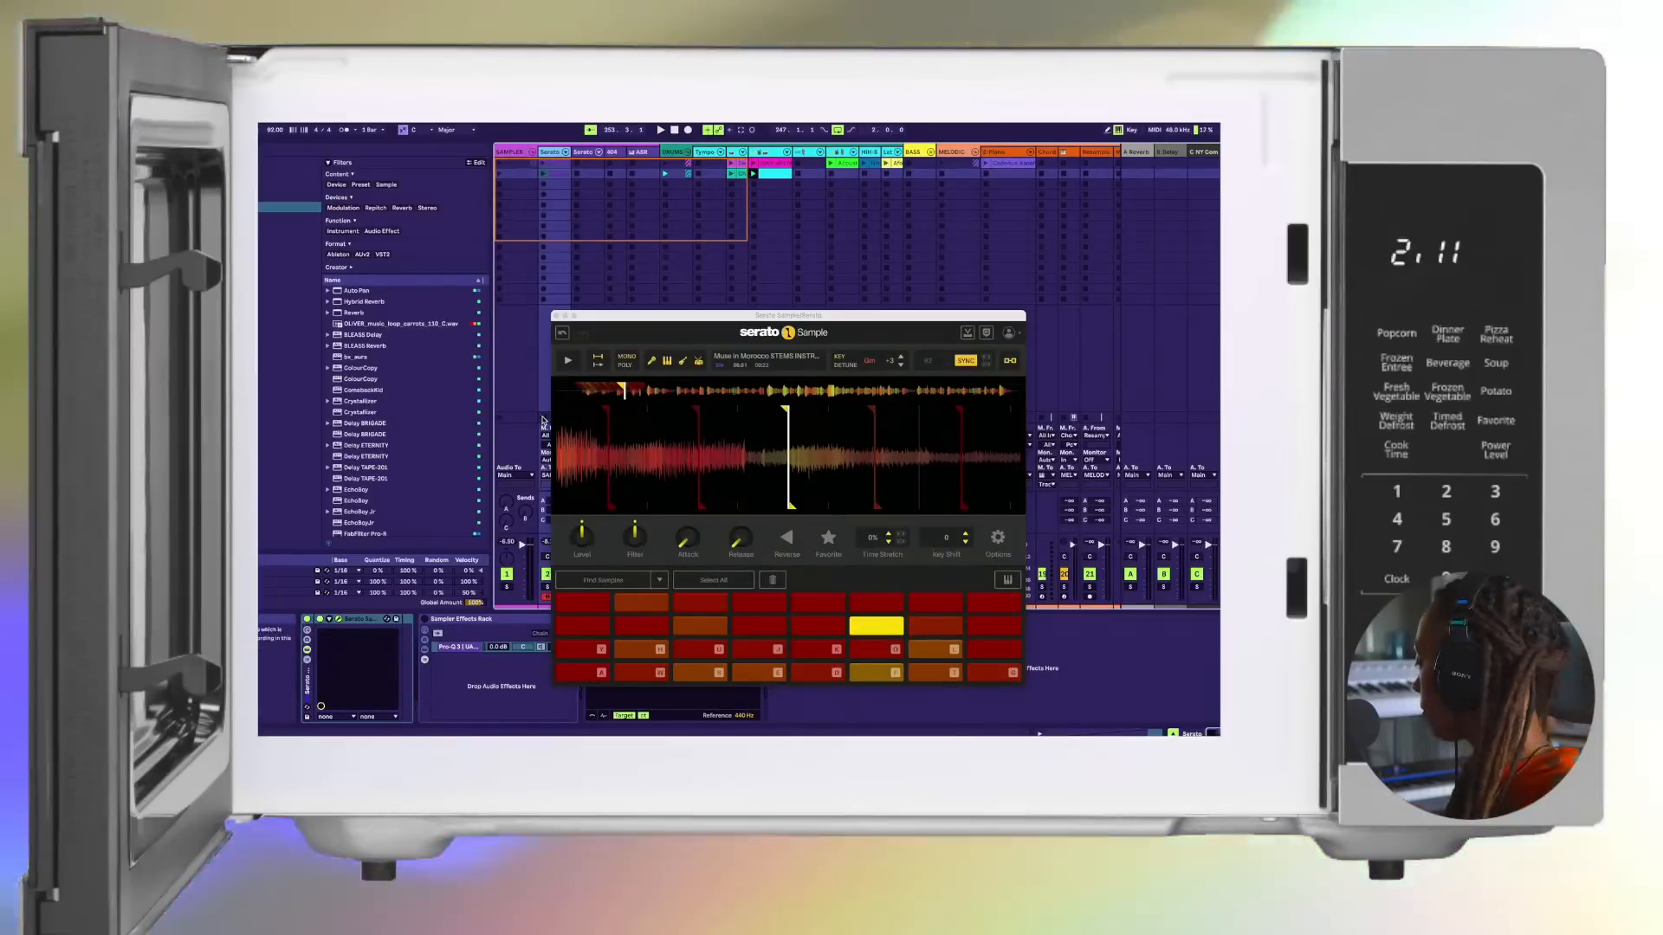
{"action": "key", "text": "space"}
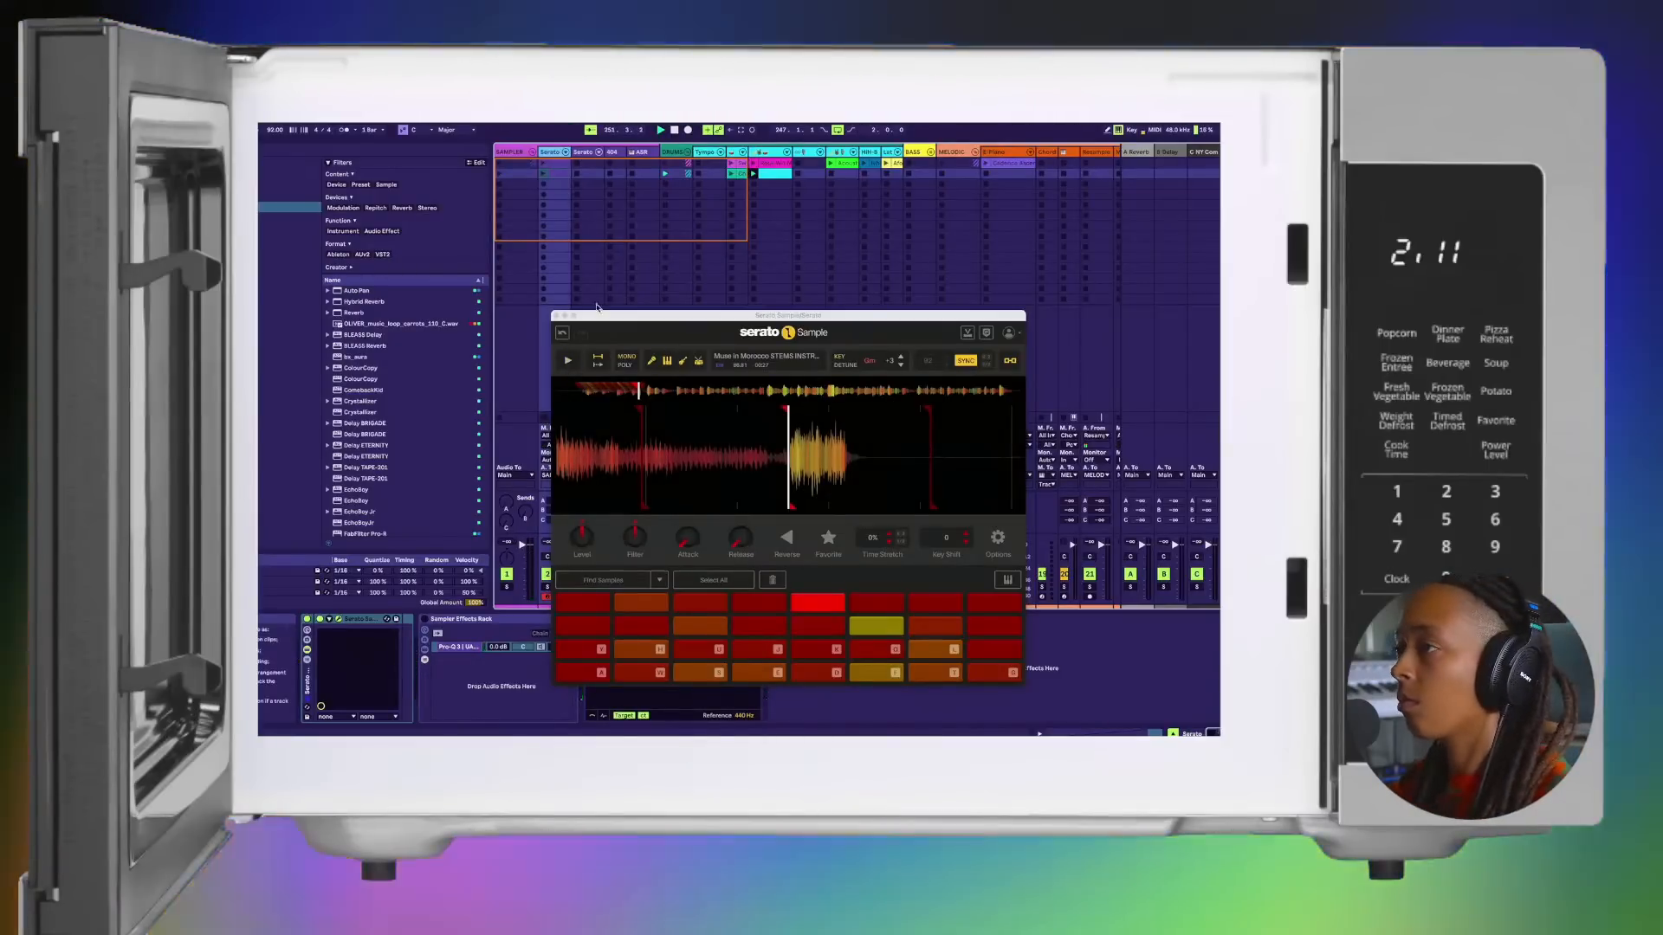
{"action": "left_click_drag", "start_coordinate": [610, 317], "coordinate": [871, 302]}
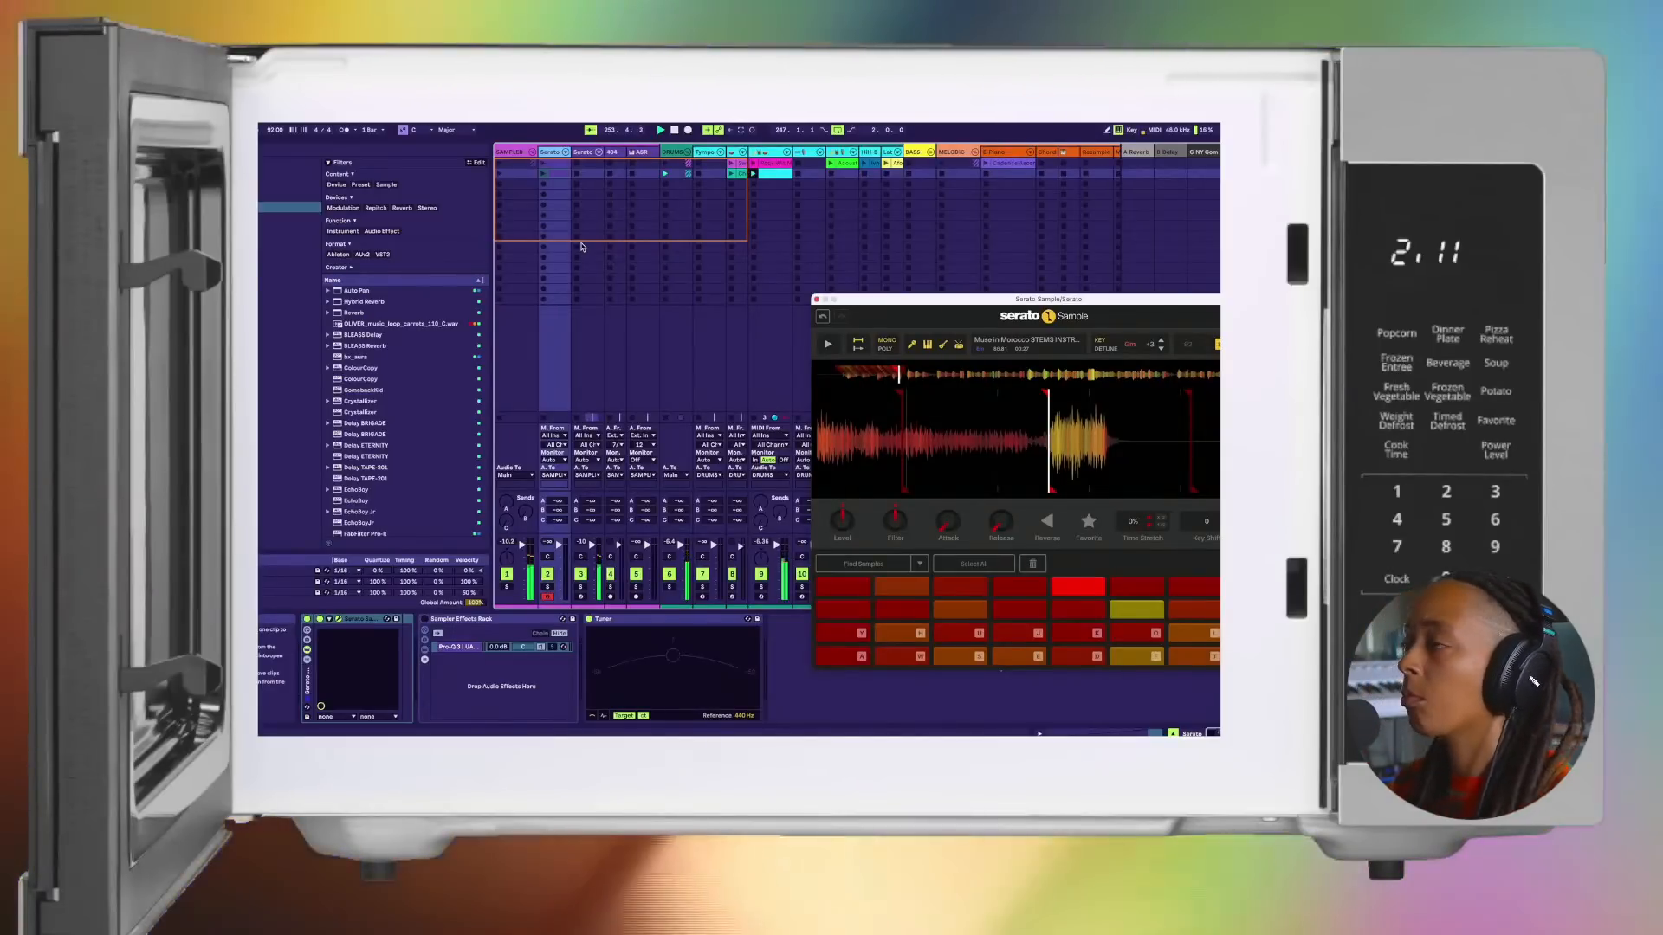
Step: Look through the tracks in Arrangement View and return to Session View
{"action": "key", "text": "Tab"}
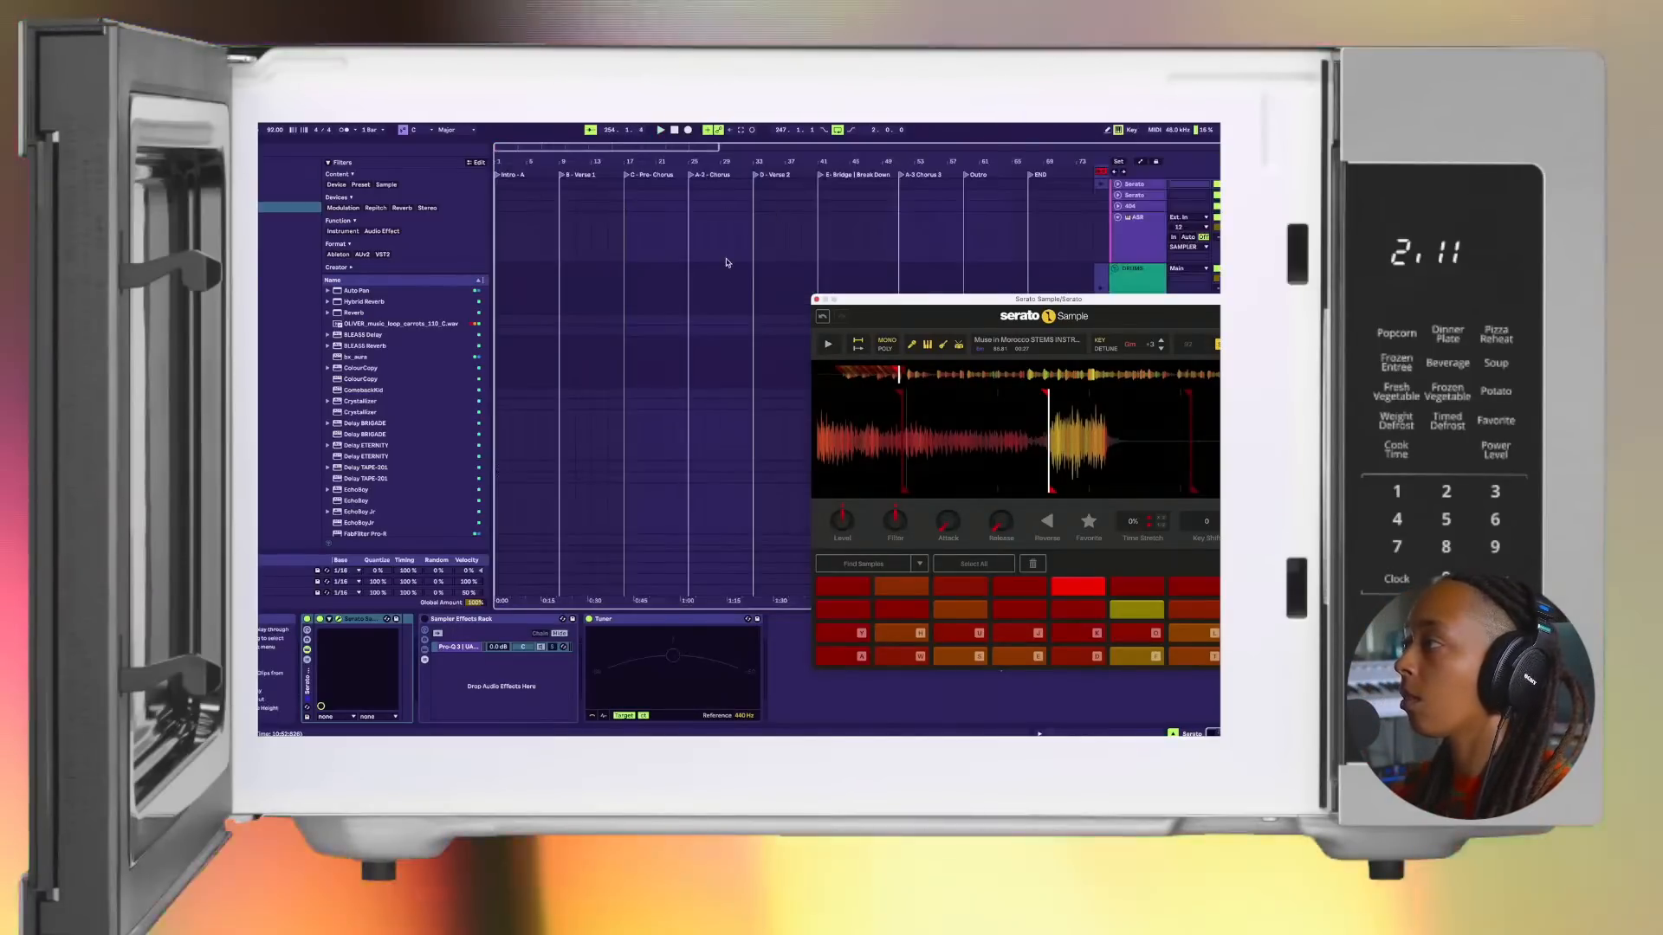
{"action": "scroll", "coordinate": [727, 259], "scroll_direction": "down", "scroll_amount": 3}
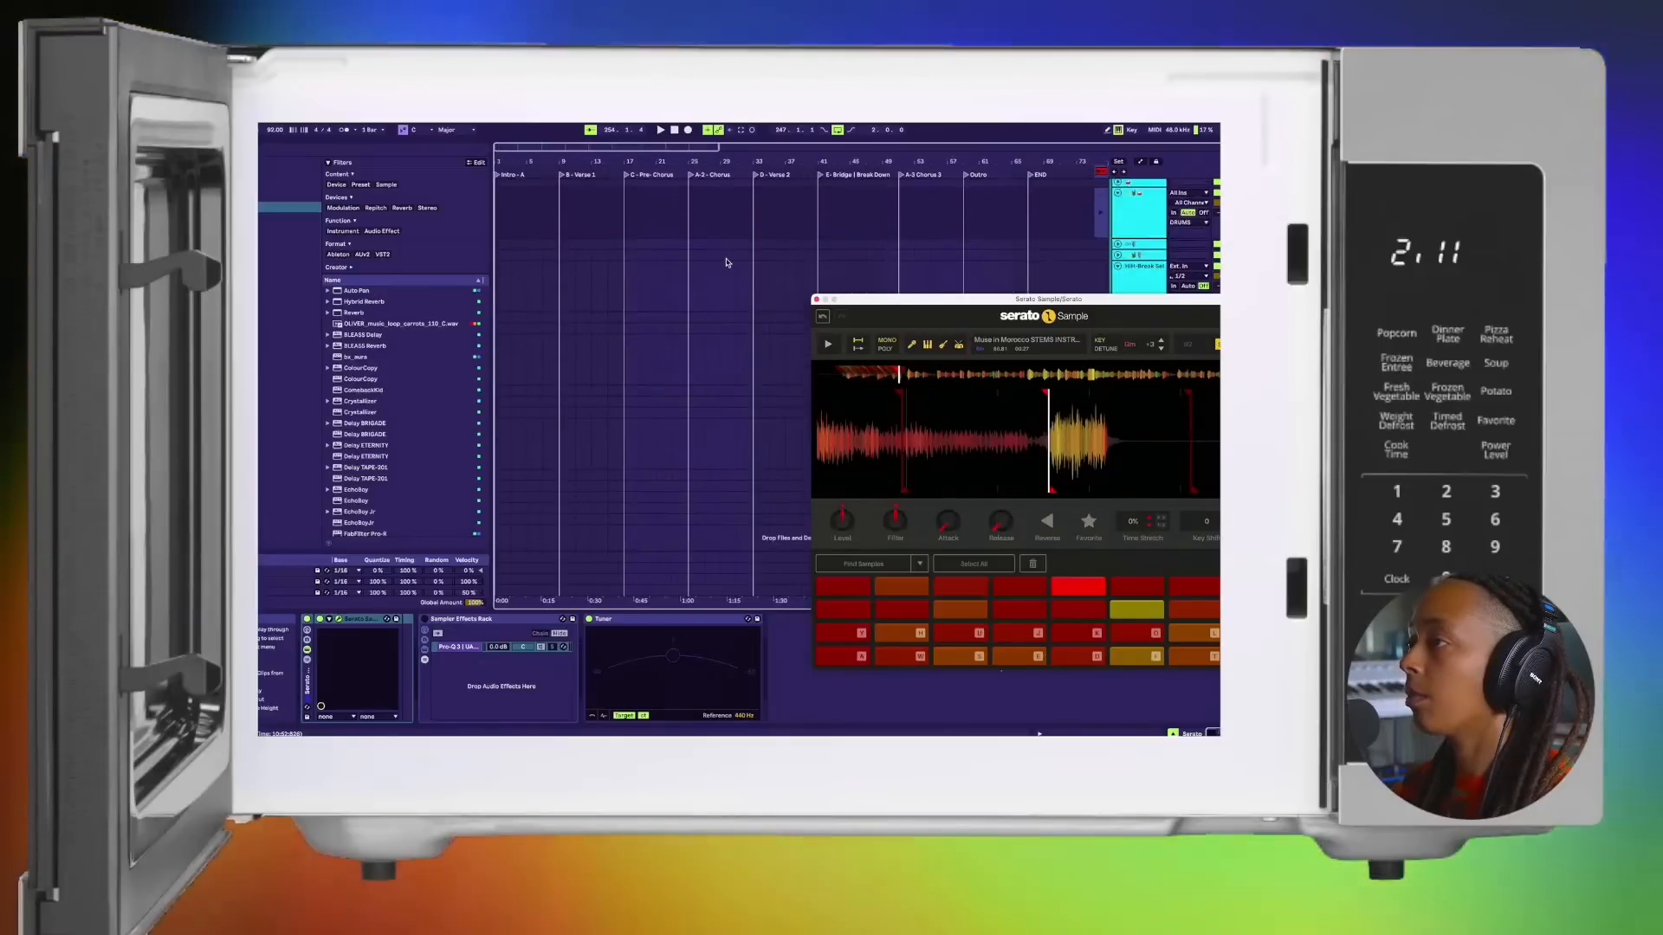
{"action": "key", "text": "Tab"}
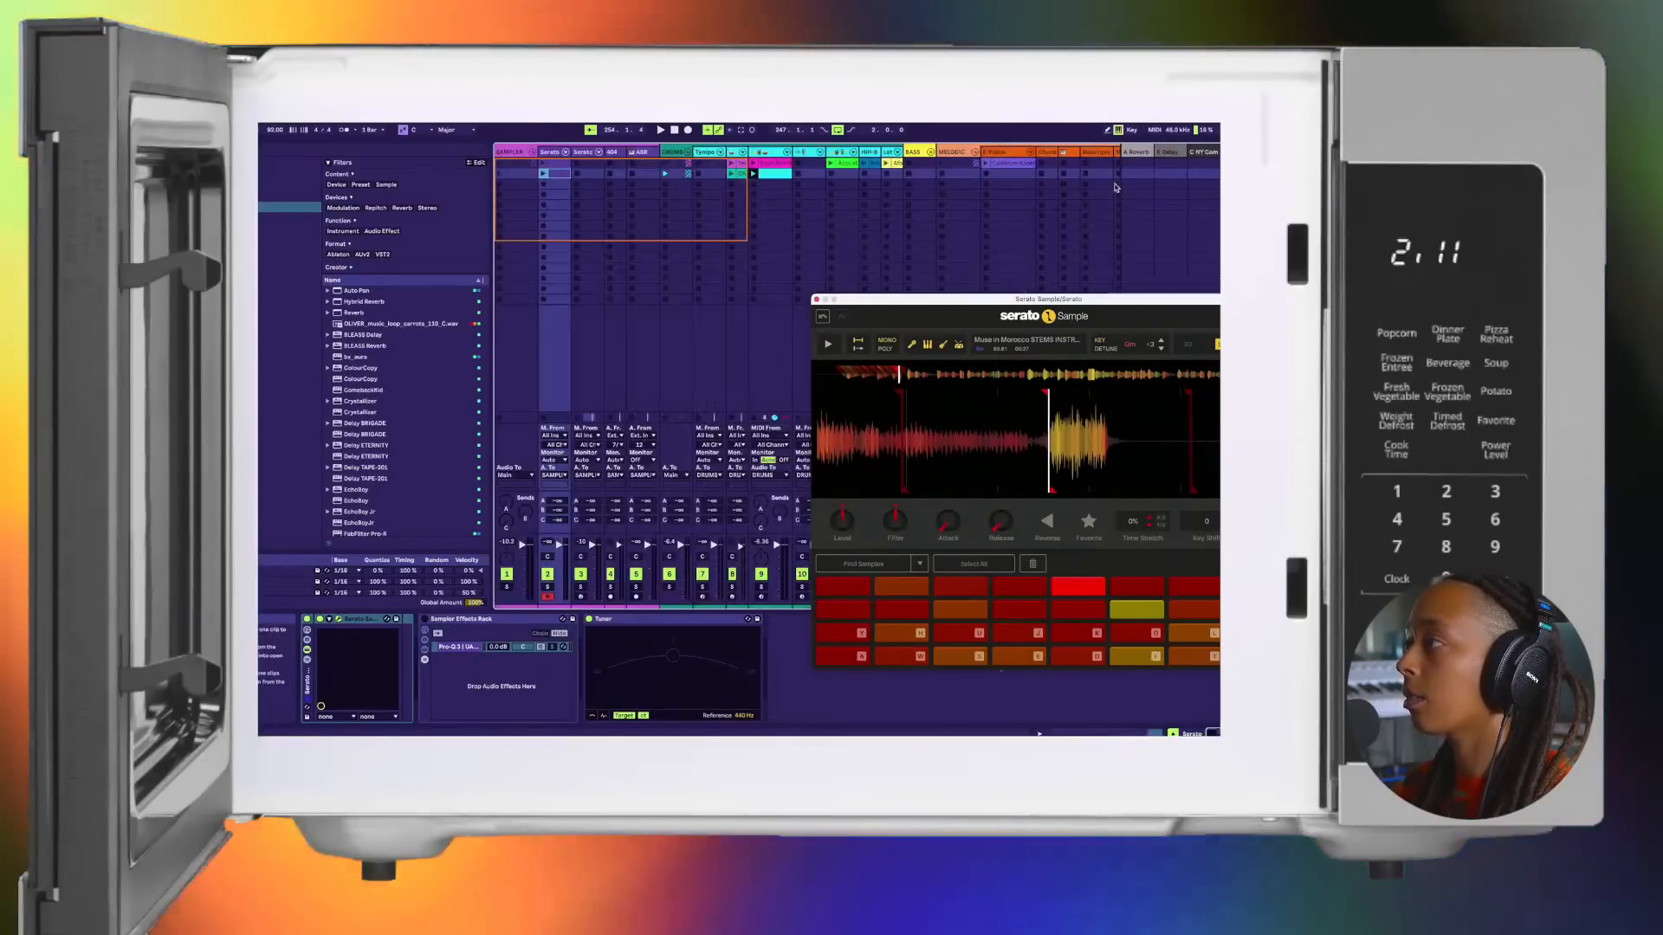
{"action": "key", "text": "Tab"}
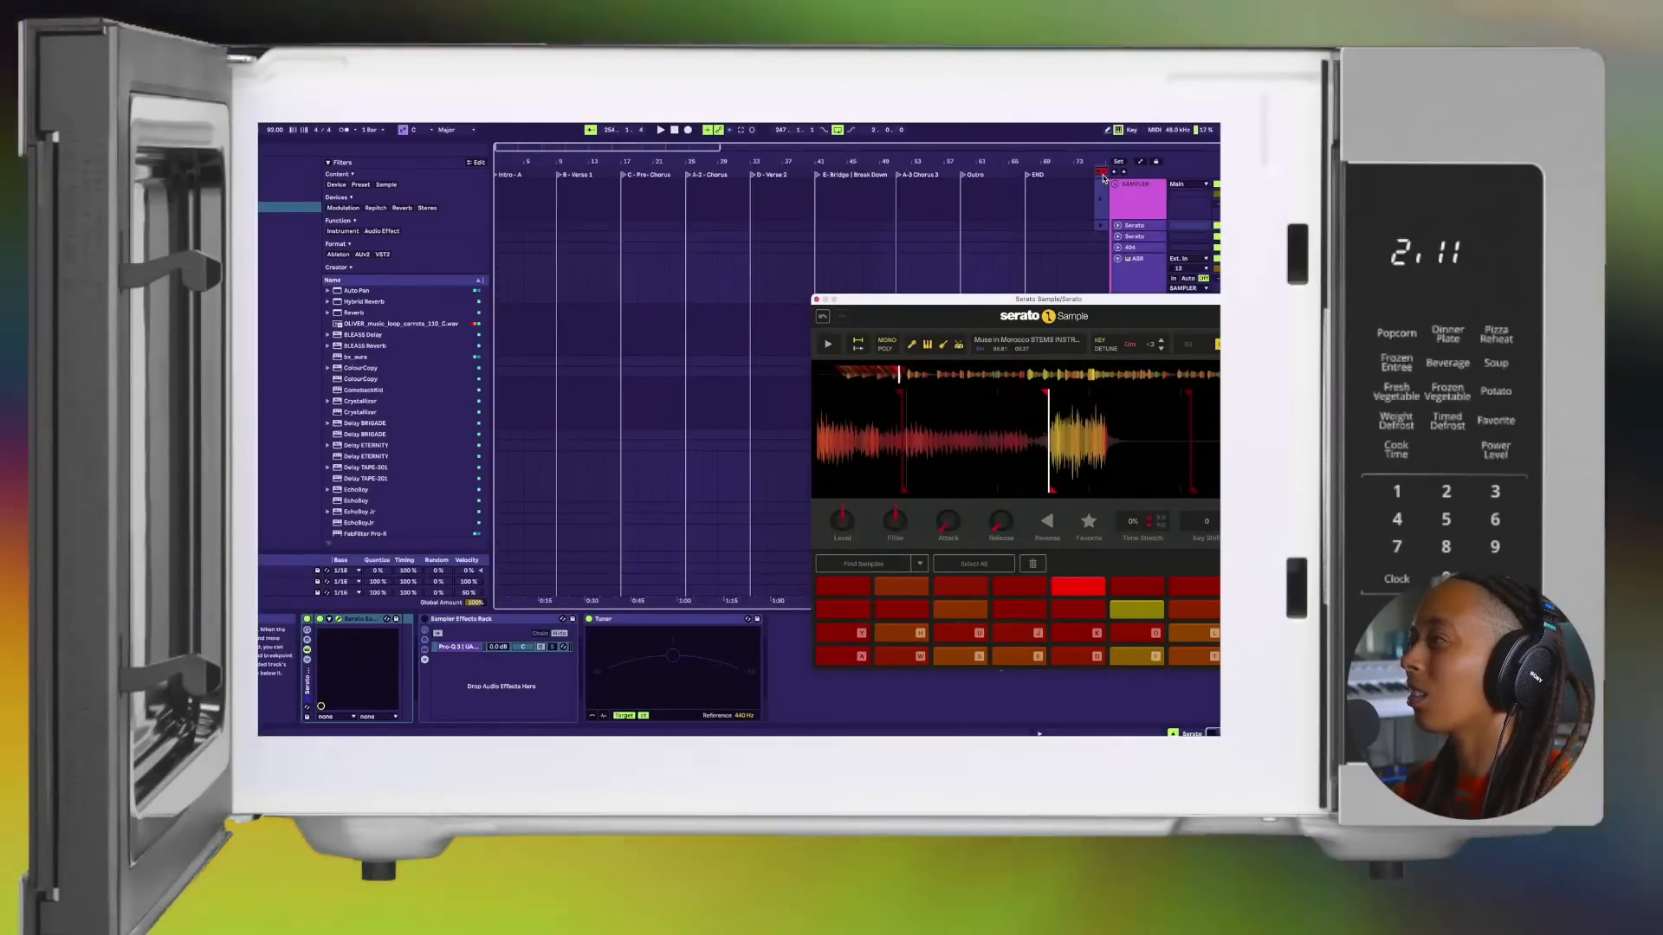
{"action": "key", "text": "Tab"}
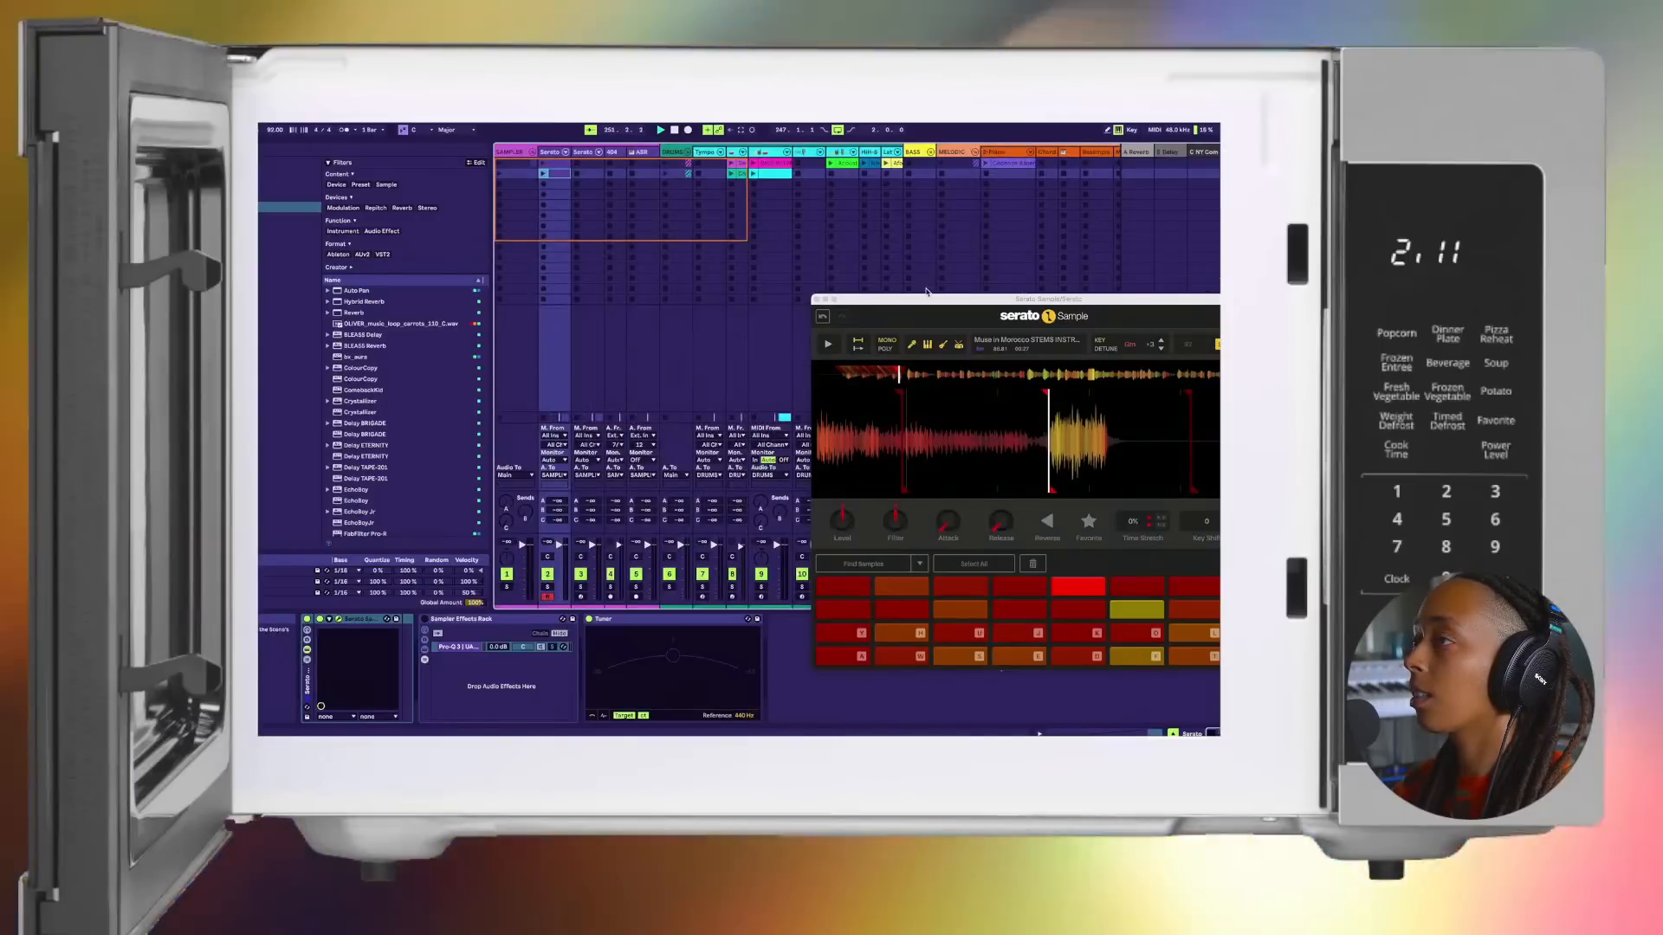
Step: Move the duplicate's Serato Sample window up, deactivate the duplicated Serato track, and return to the original Serato track
{"action": "left_click_drag", "start_coordinate": [835, 314], "coordinate": [856, 201]}
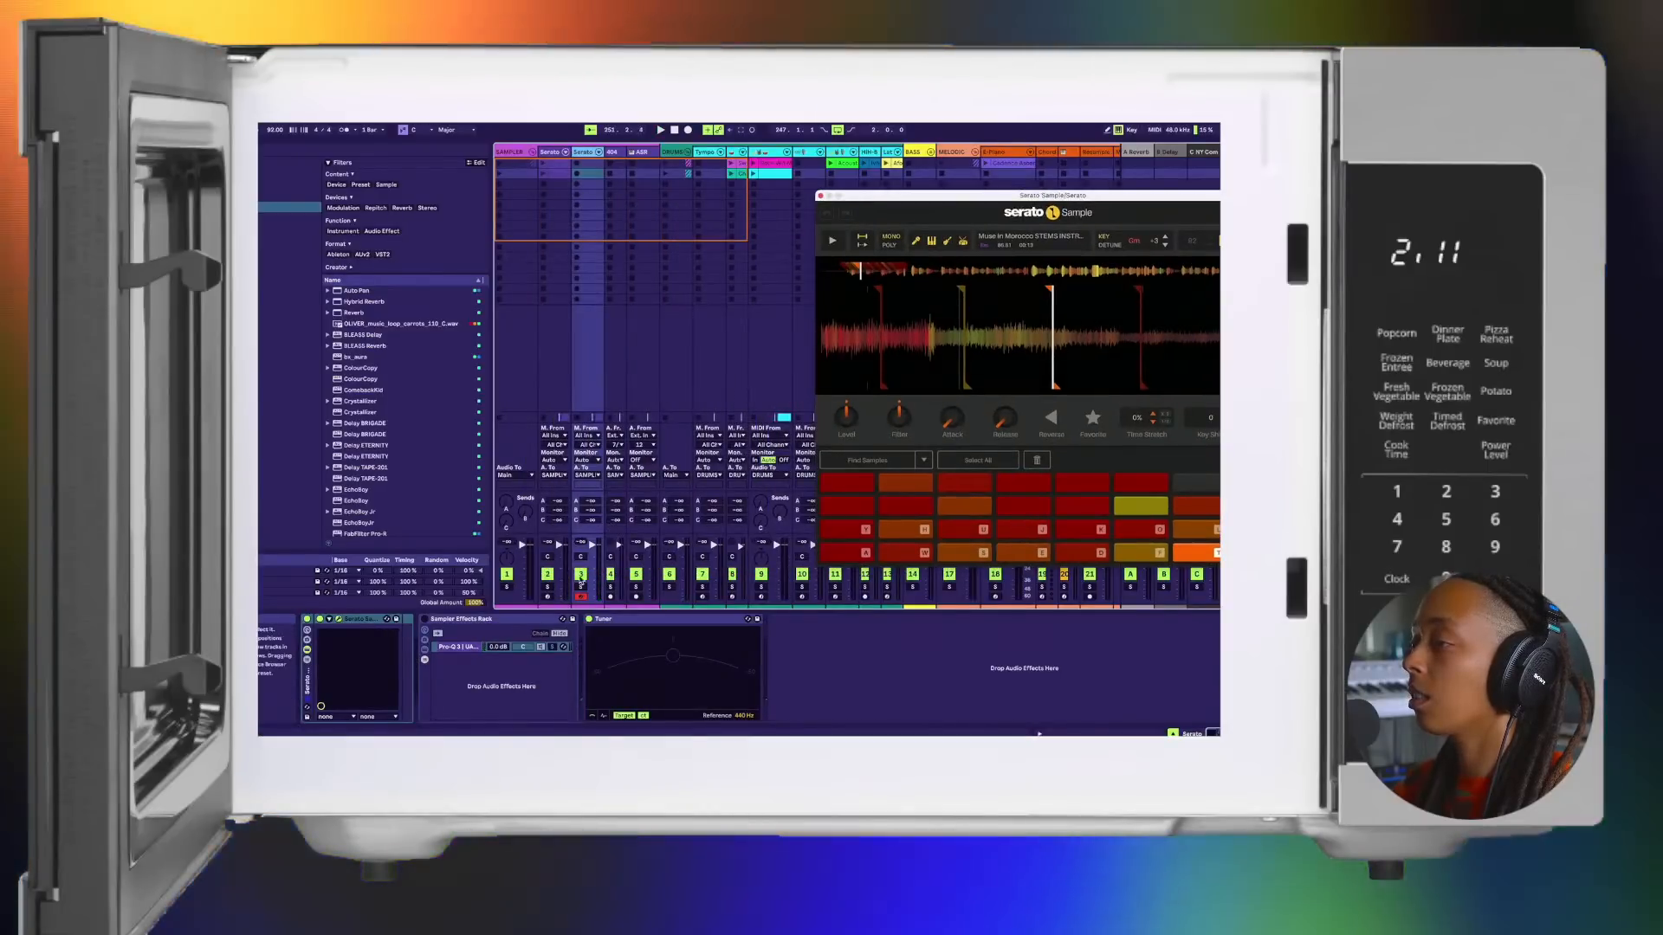
{"action": "left_click", "coordinate": [582, 574]}
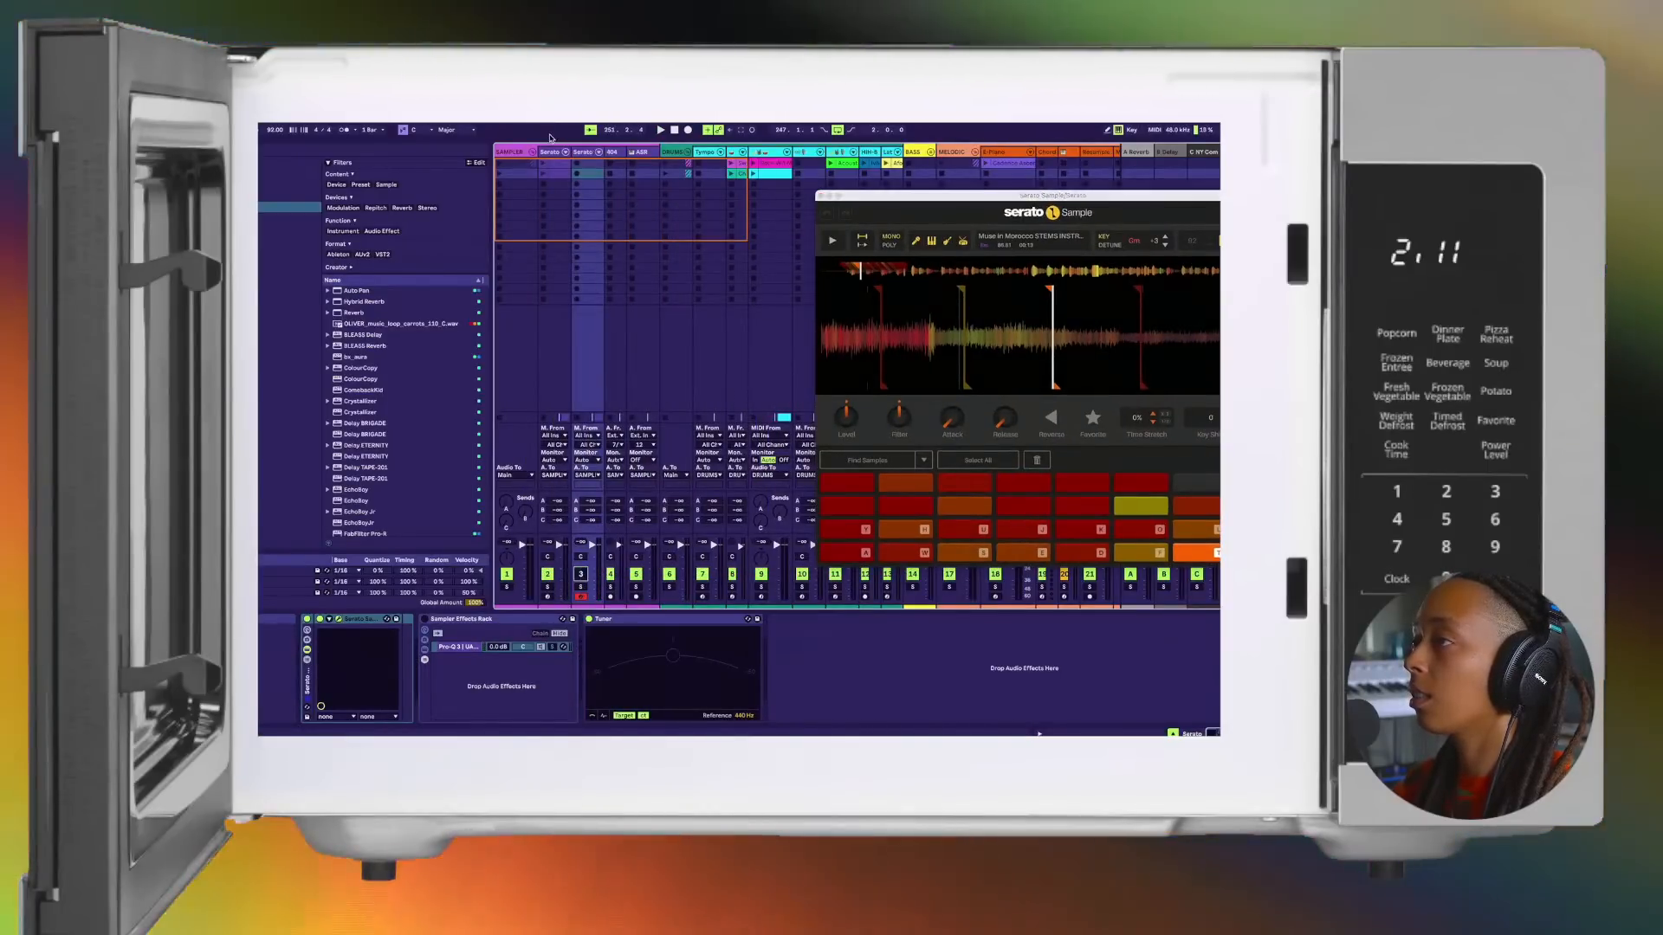
{"action": "left_click", "coordinate": [572, 250]}
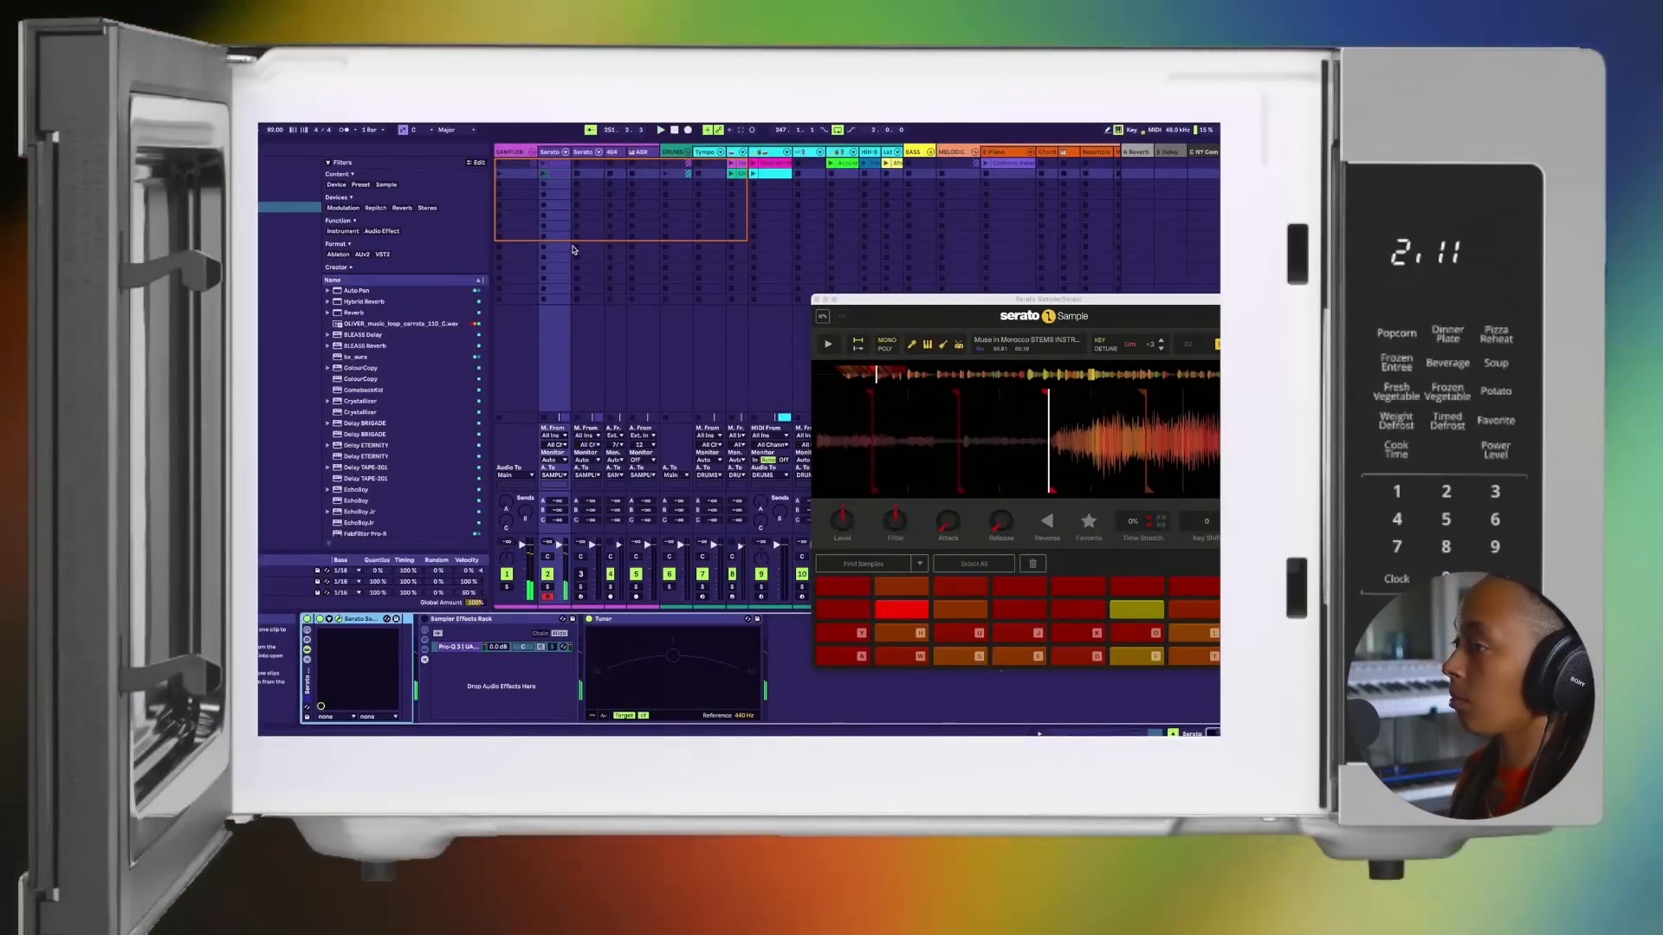
{"action": "left_click", "coordinate": [557, 257]}
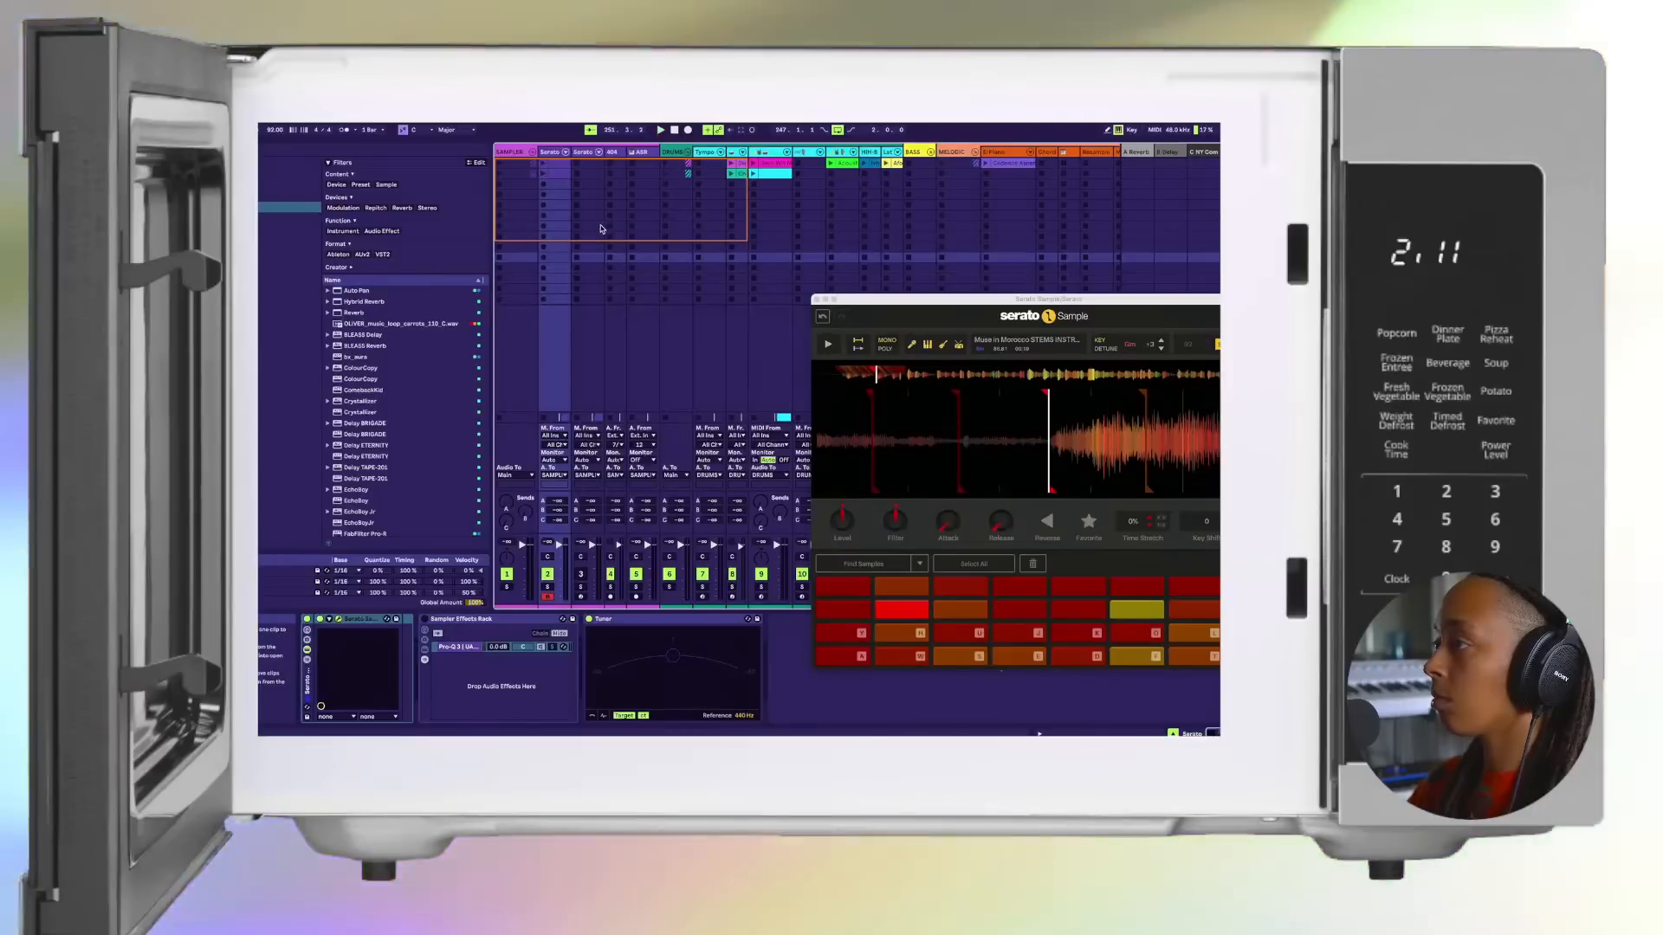
Step: Launch the second scene and the chop clip in the original Serato track's second slot
{"action": "left_click", "coordinate": [661, 338]}
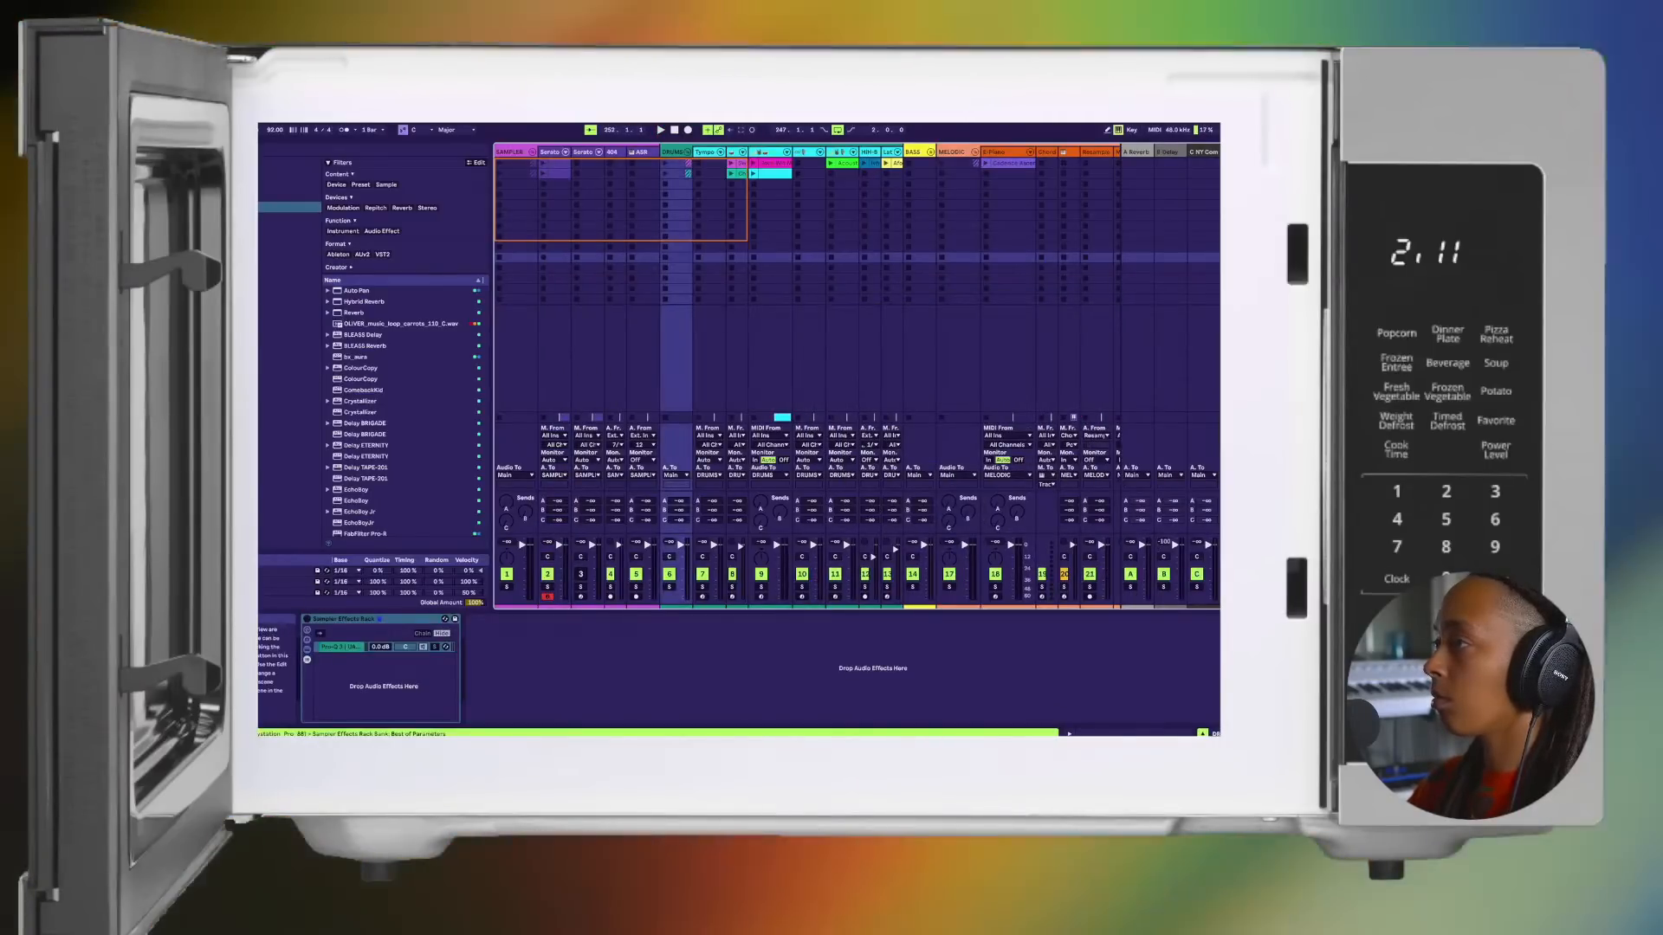
{"action": "left_click", "coordinate": [1199, 174]}
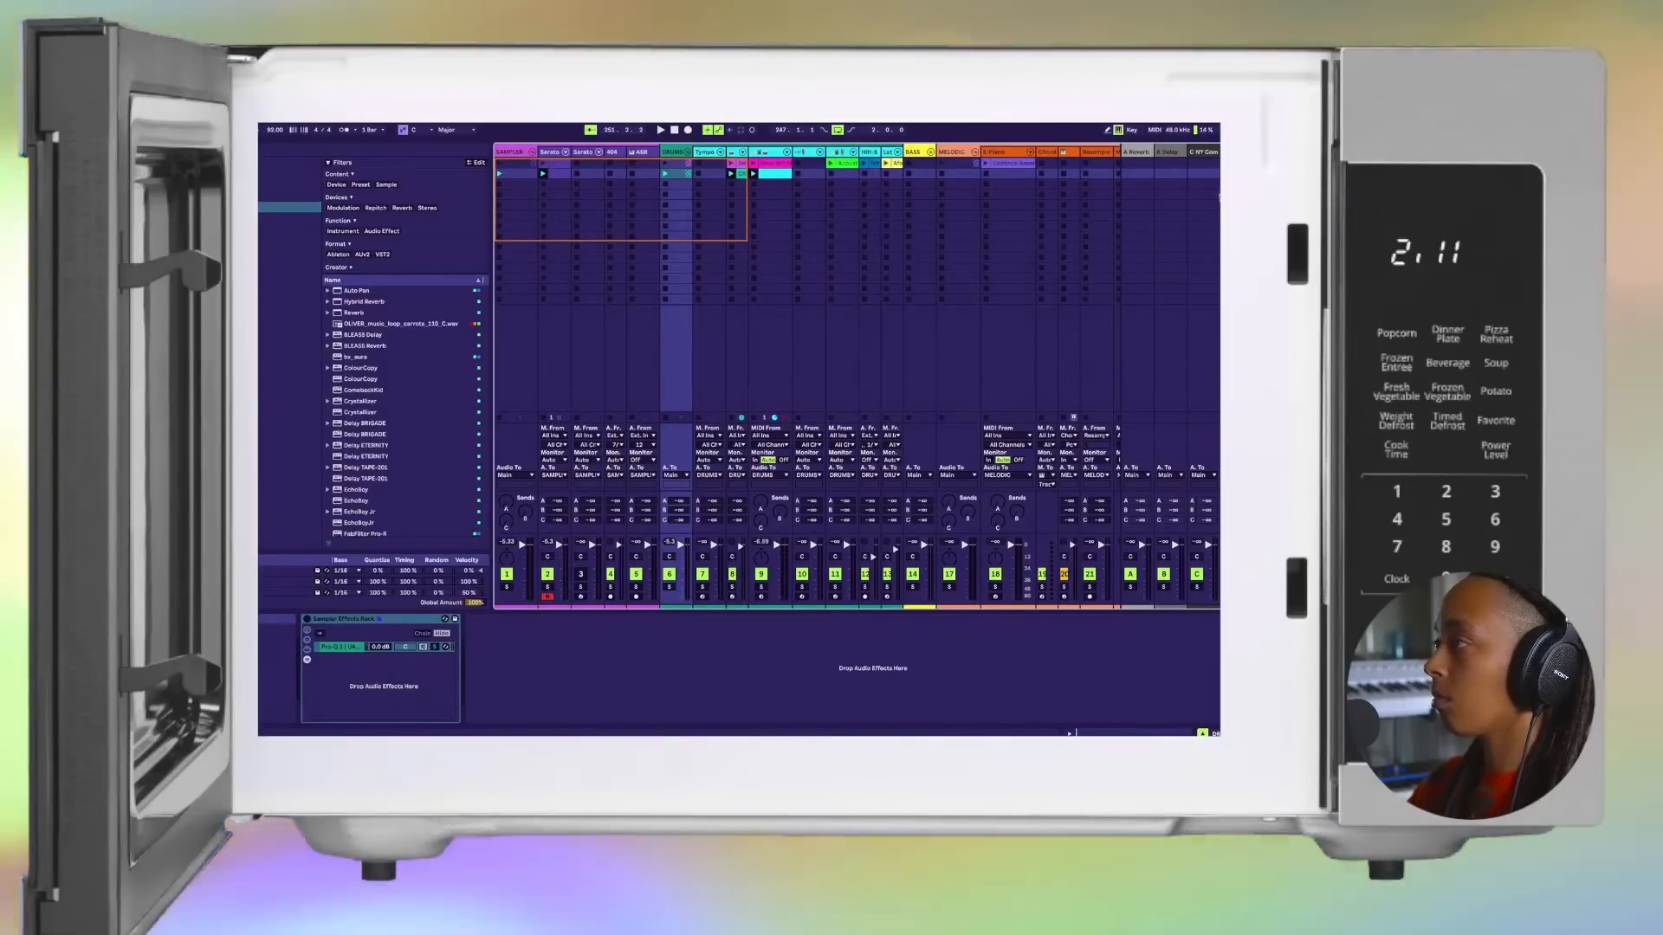
{"action": "left_click", "coordinate": [1220, 195]}
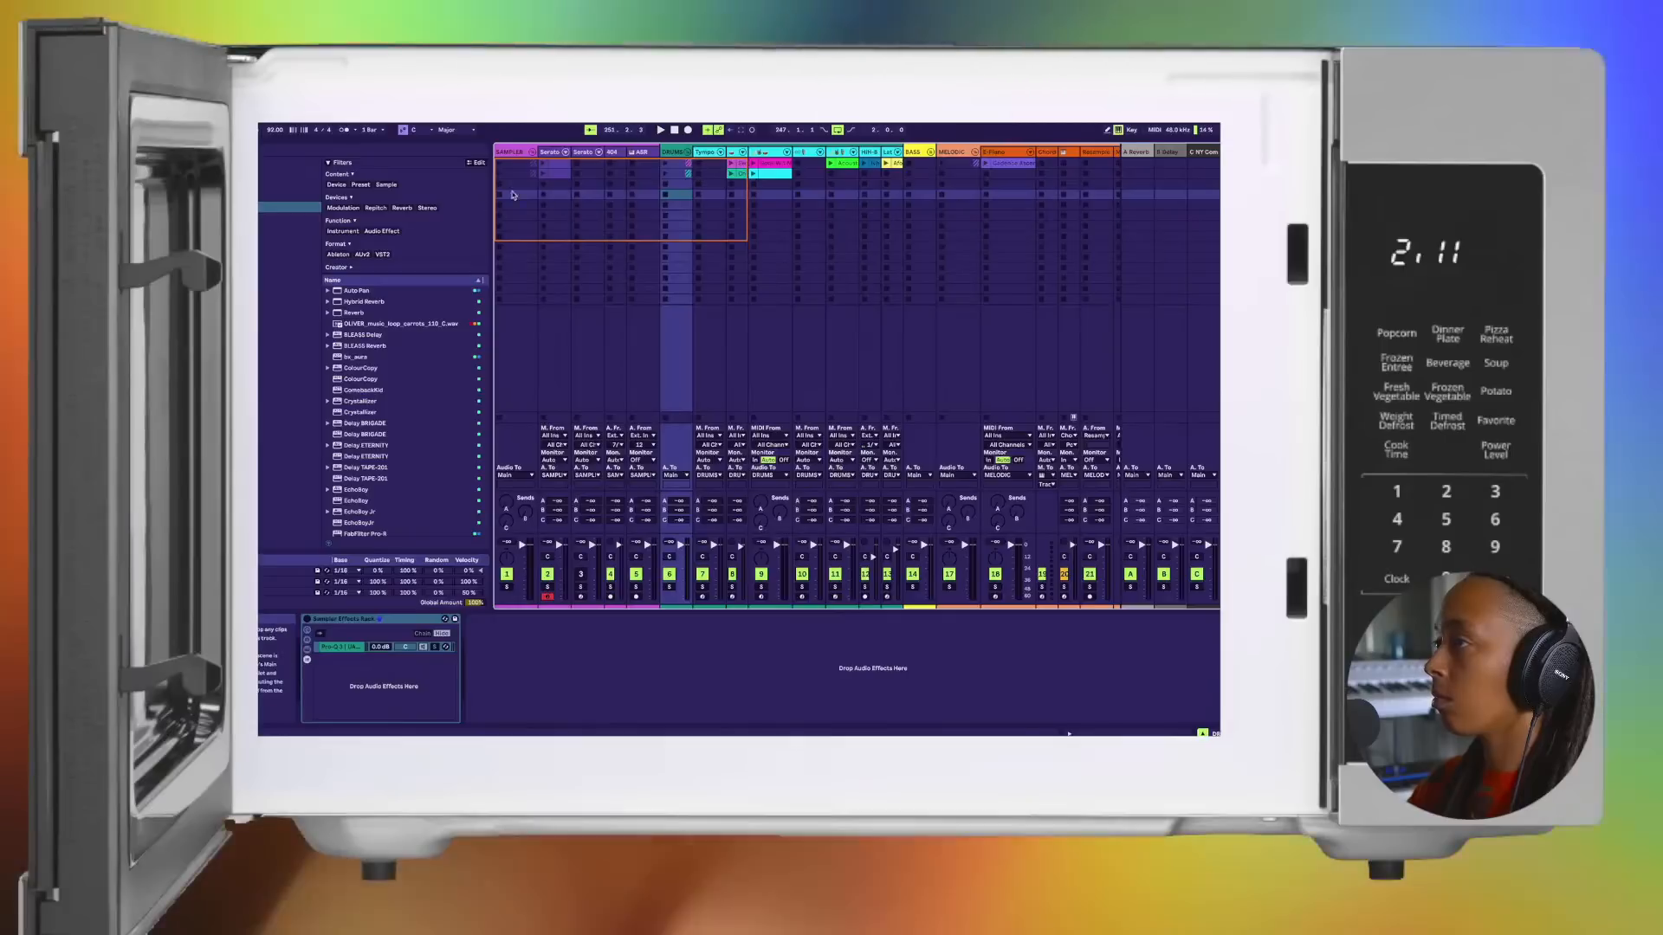
{"action": "left_click", "coordinate": [543, 174]}
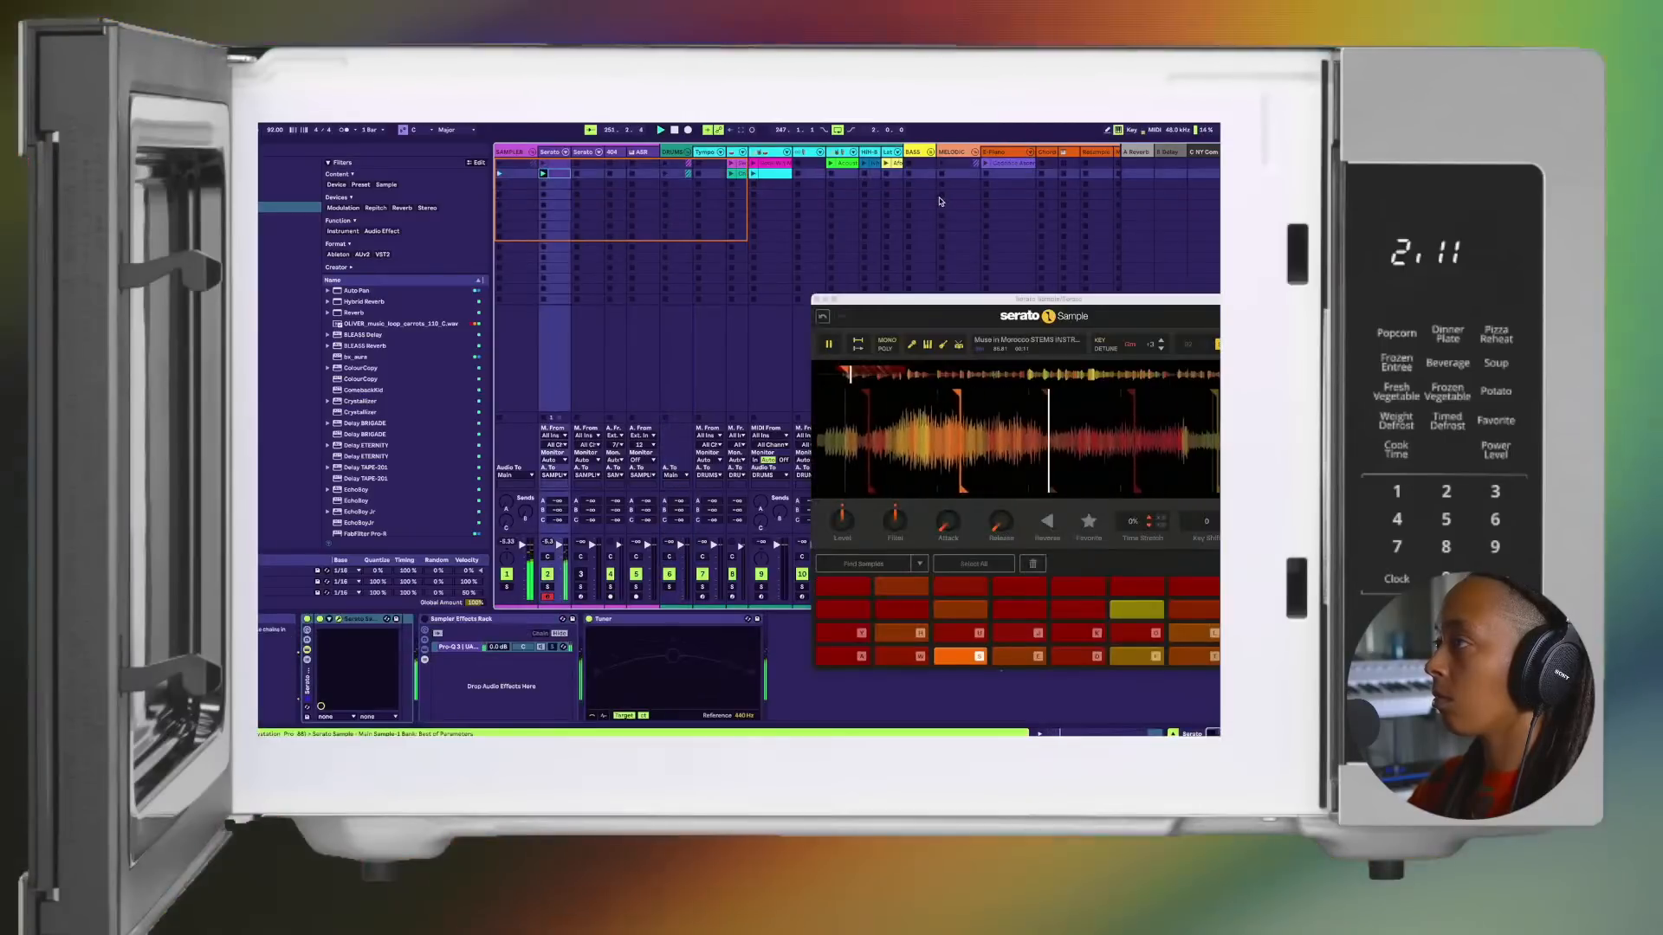
Step: Play the cyan drum clip and capture the played chops as a new MIDI clip on the original Serato track
{"action": "scroll", "coordinate": [706, 183], "scroll_direction": "right", "scroll_amount": 2}
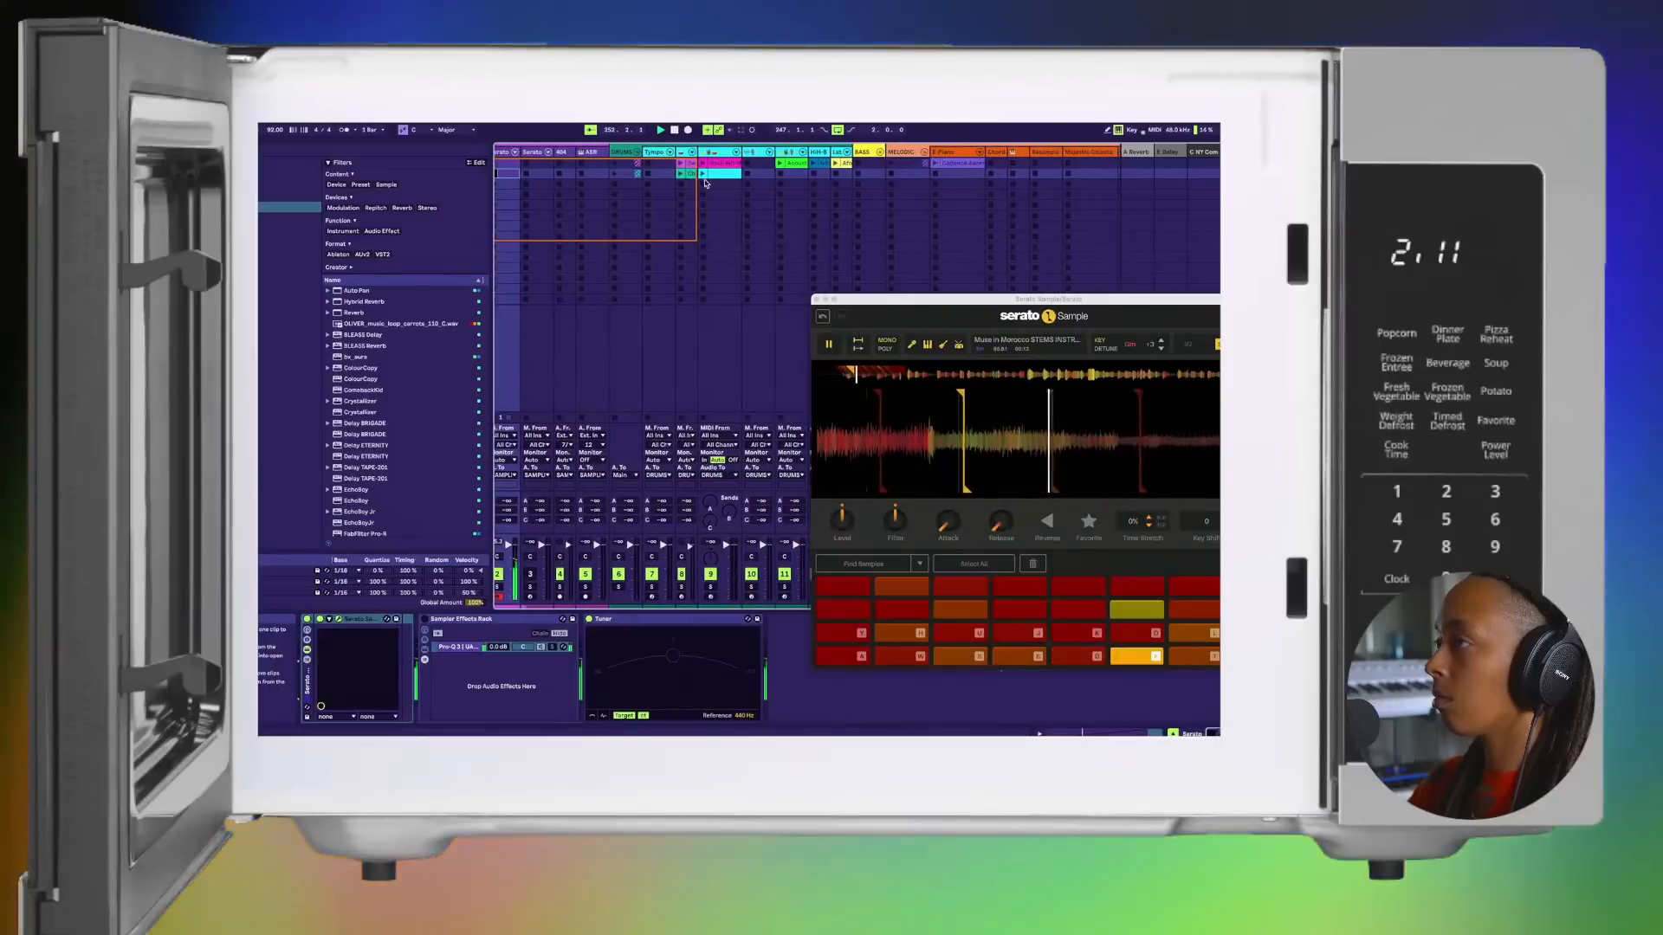
{"action": "left_click", "coordinate": [706, 184]}
{"action": "scroll", "coordinate": [684, 254], "scroll_direction": "left", "scroll_amount": 2}
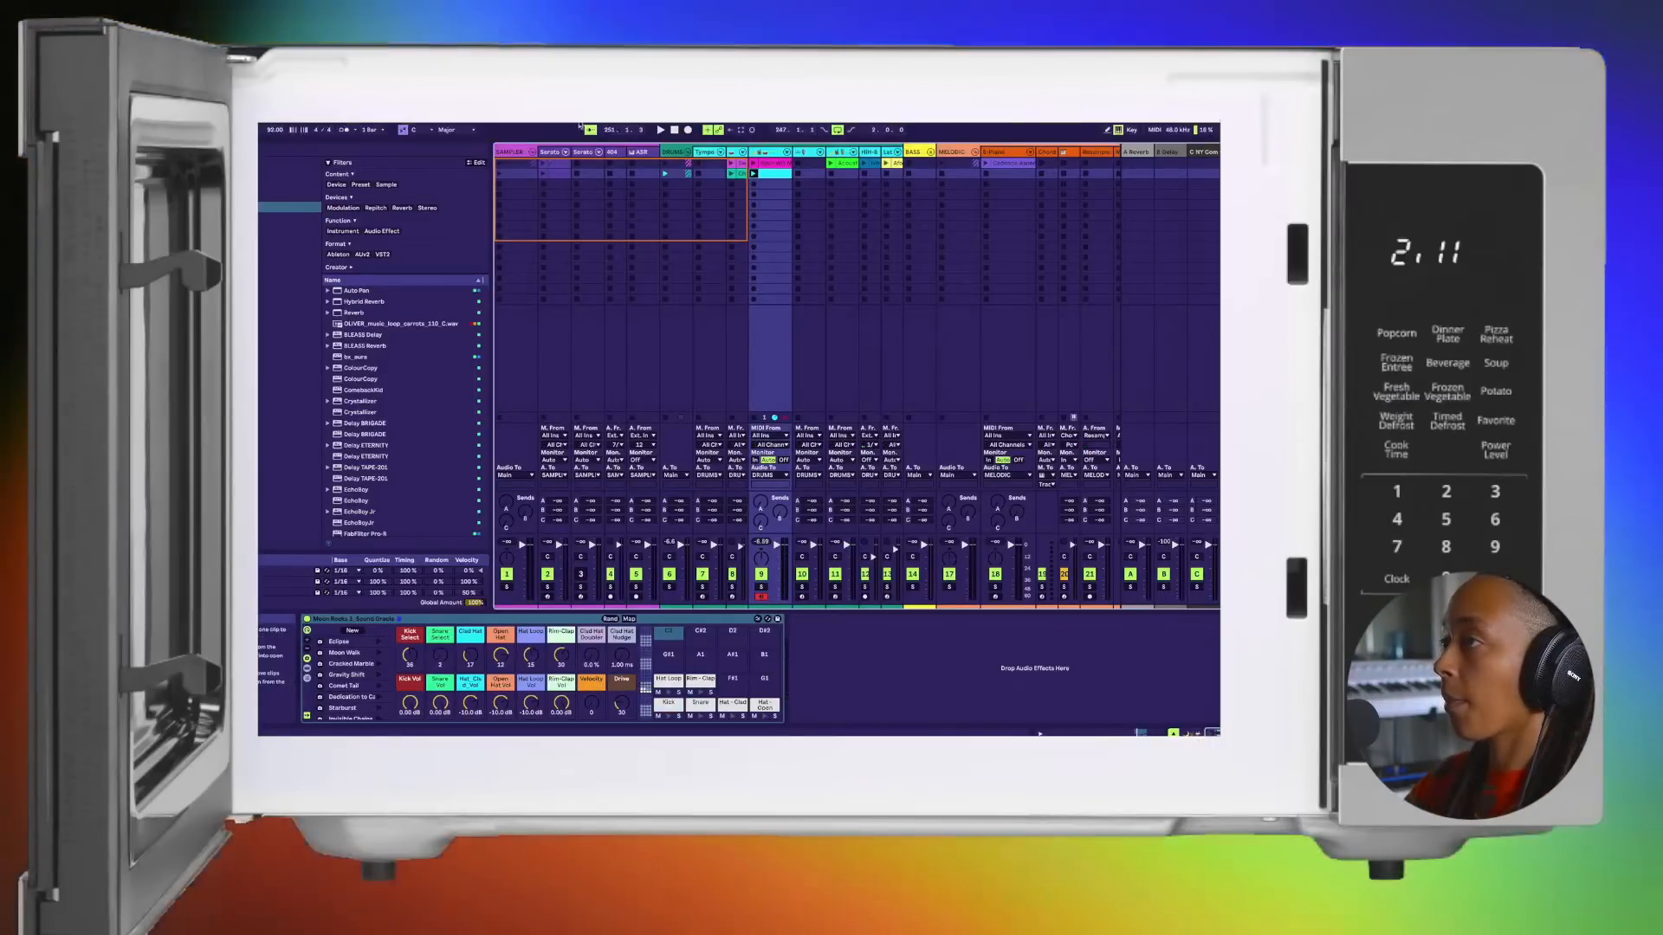
{"action": "left_click", "coordinate": [551, 154]}
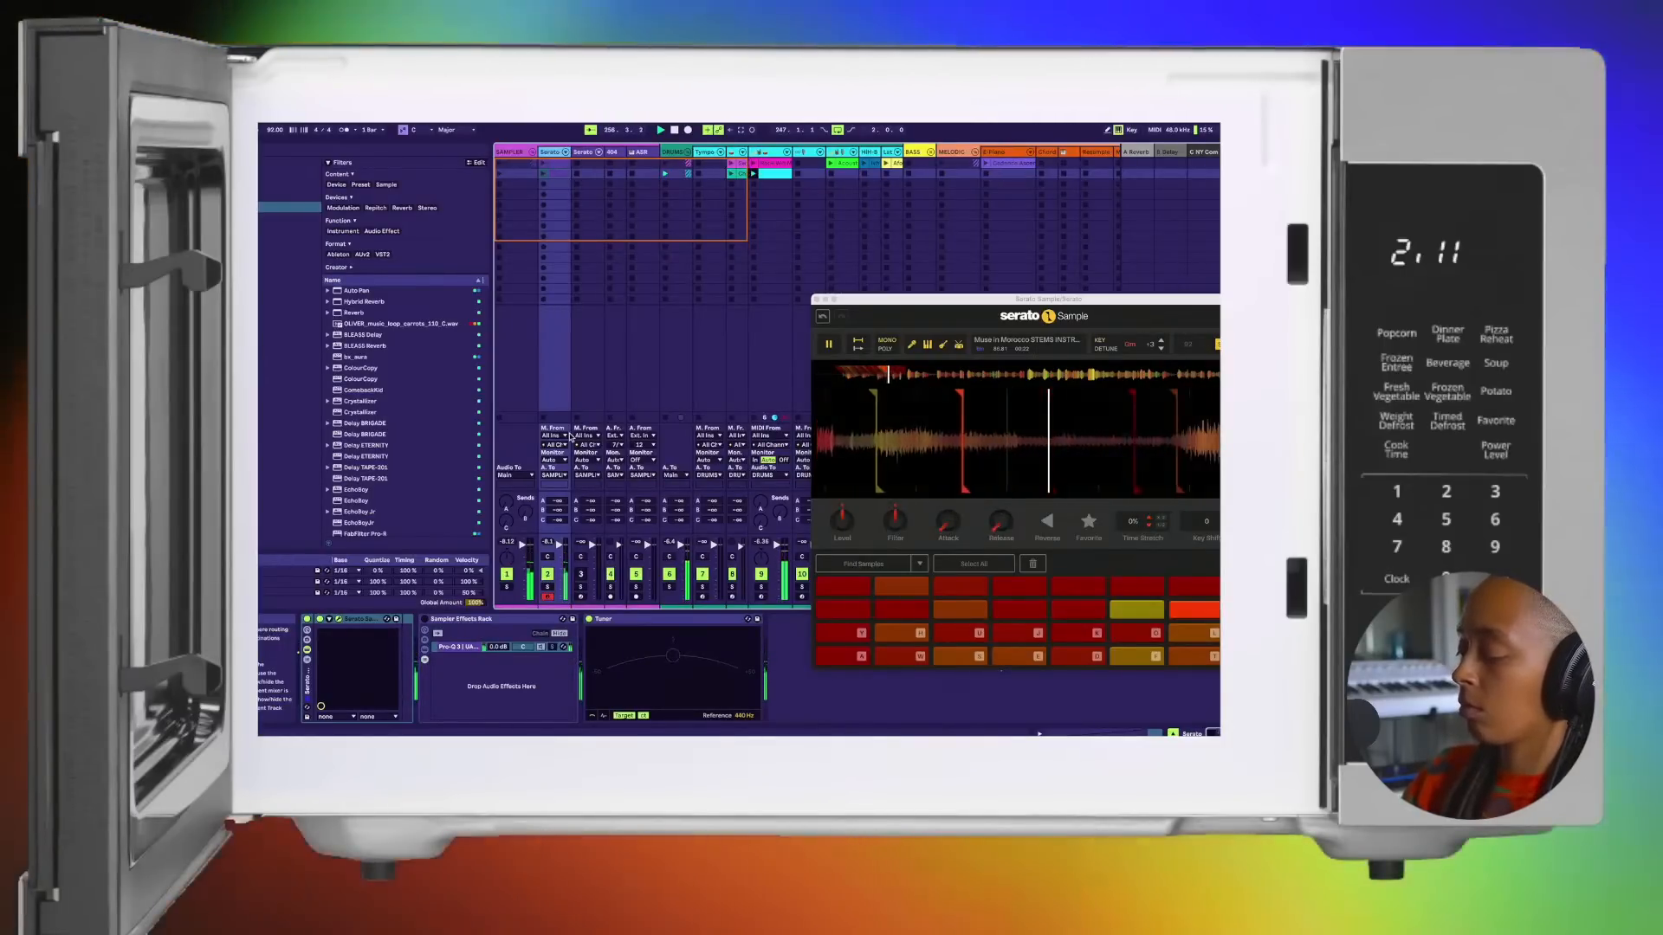
{"action": "key", "text": "shift+super+c"}
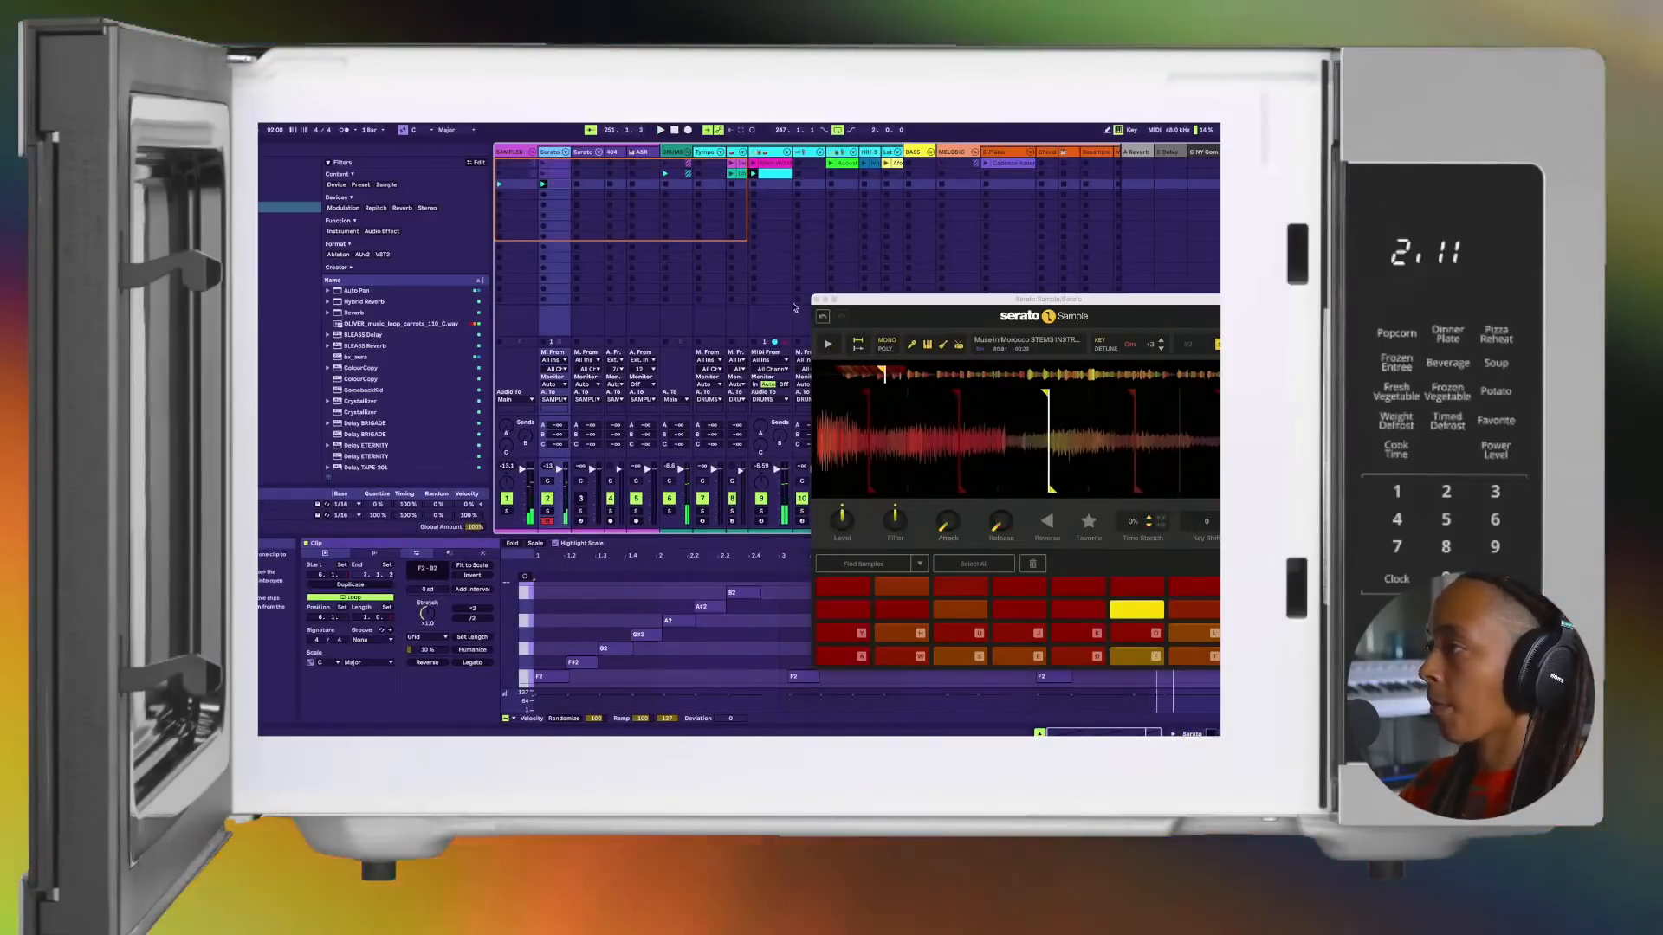
Step: Close the Serato Sample window and shorten the captured chop clip's loop to the four bars from bar 1 to bar 5
{"action": "left_click", "coordinate": [815, 299]}
{"action": "left_click_drag", "start_coordinate": [1160, 563], "coordinate": [535, 563]}
{"action": "key", "text": "space"}
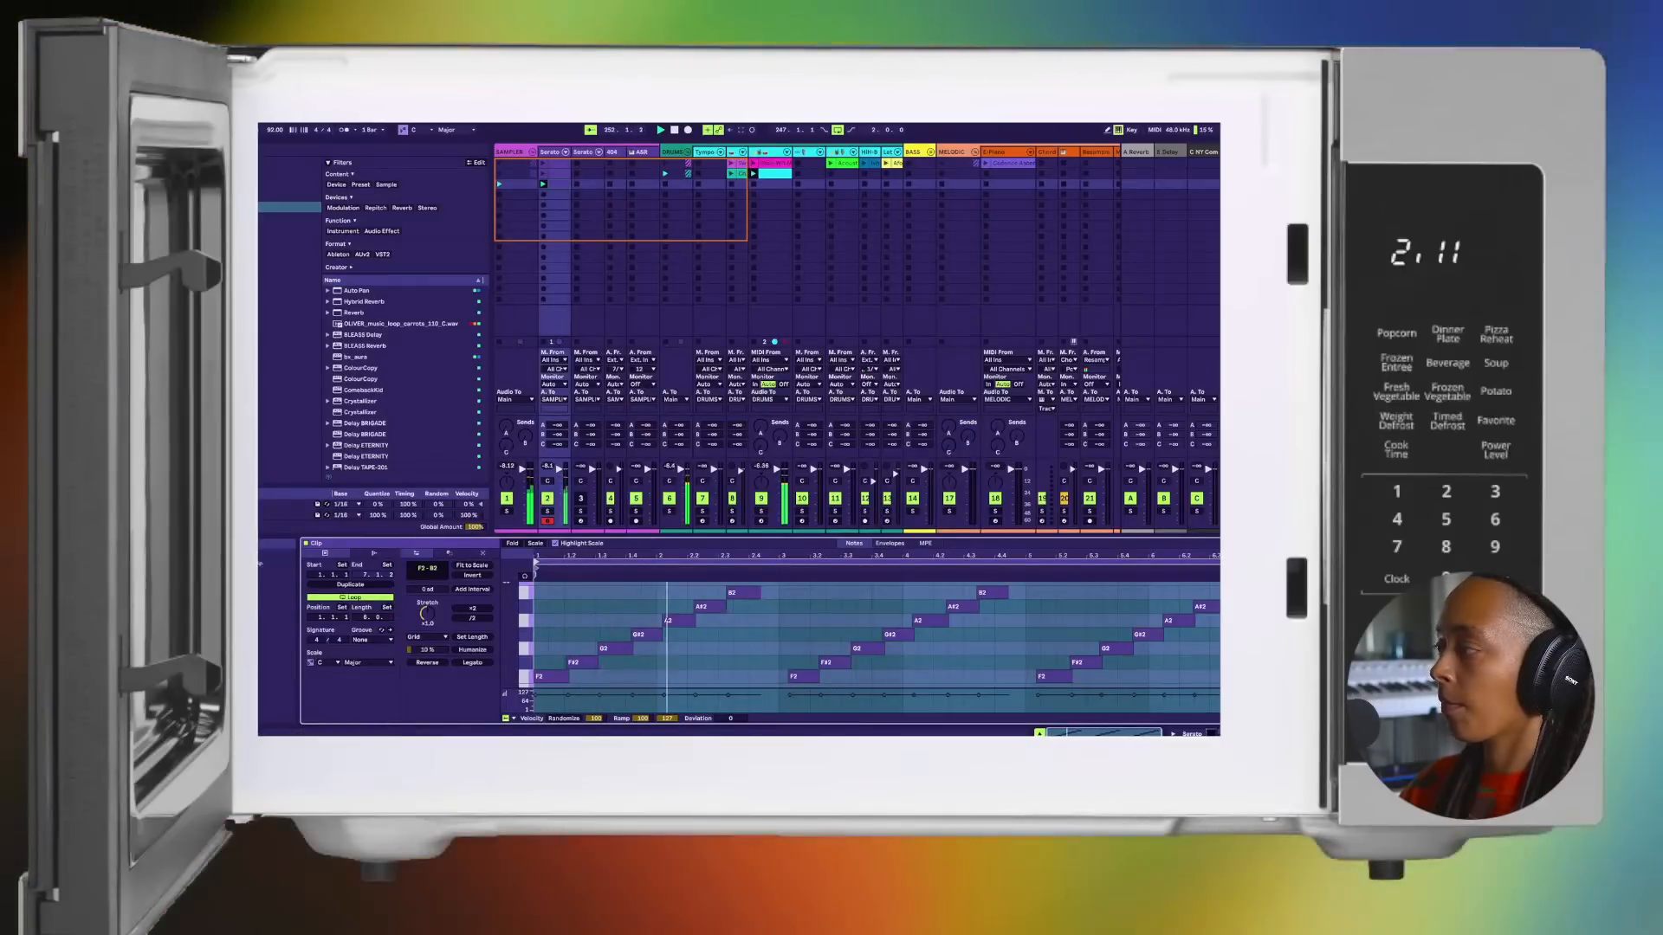
{"action": "left_click_drag", "start_coordinate": [1283, 616], "coordinate": [1024, 617]}
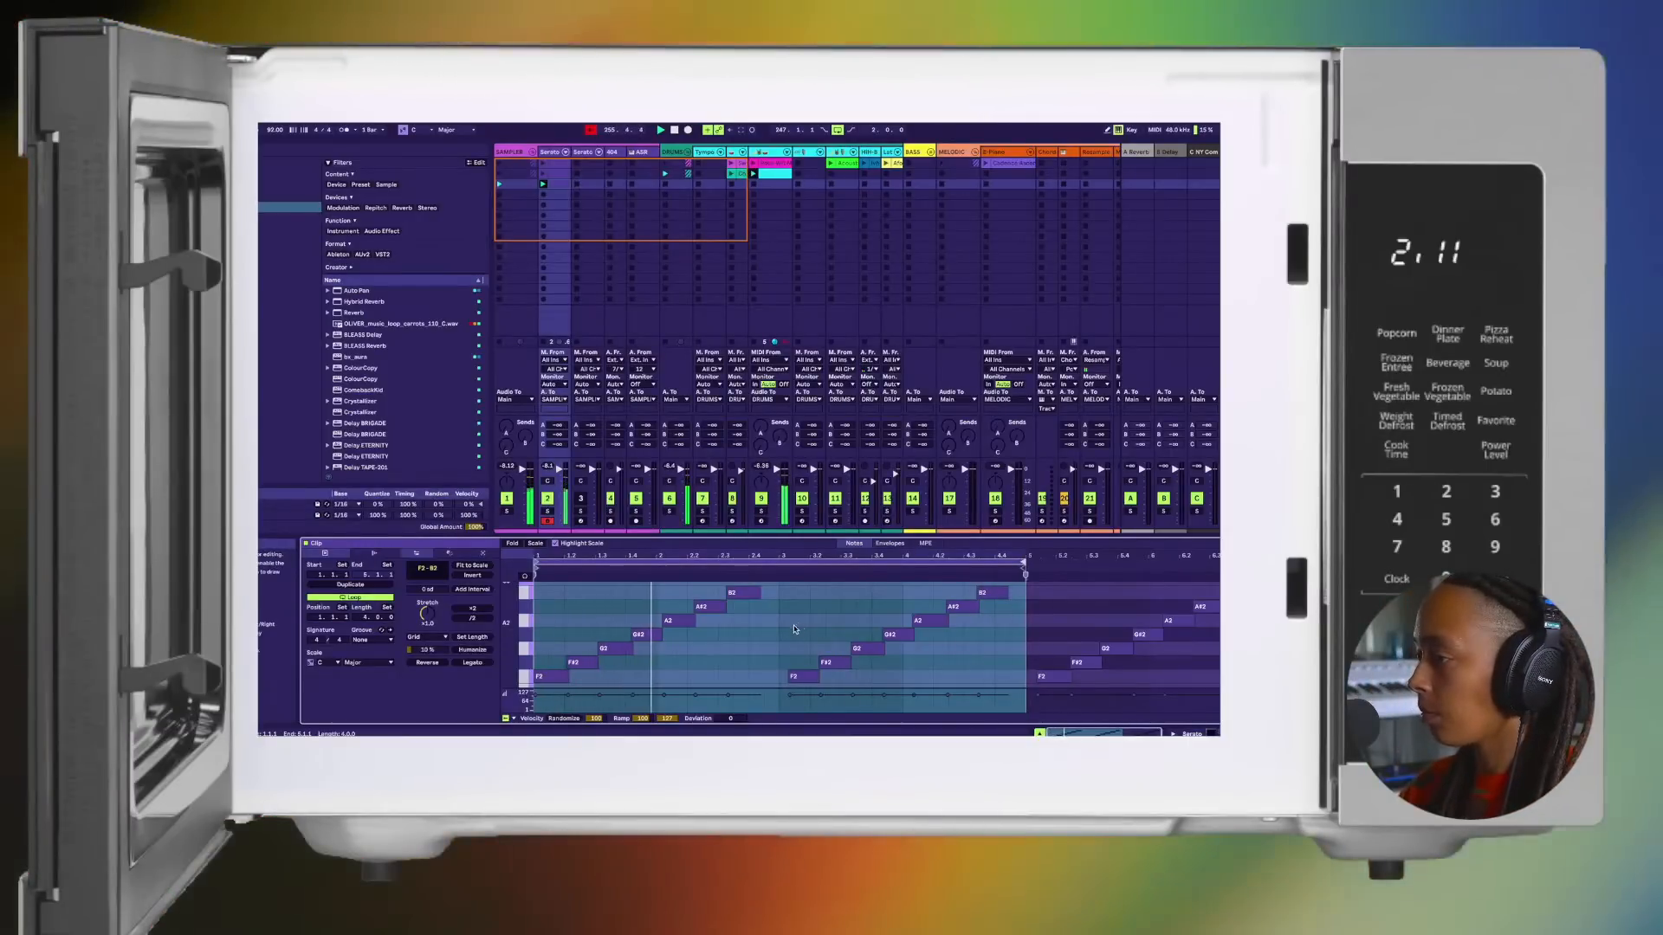
Step: Move the captured clip's loop start to bar 3 so the loop spans bars 3 to 5
{"action": "scroll", "coordinate": [795, 630], "scroll_direction": "down", "scroll_amount": 1}
{"action": "key", "text": "space"}
{"action": "key", "text": "space"}
{"action": "key", "text": "super+a"}
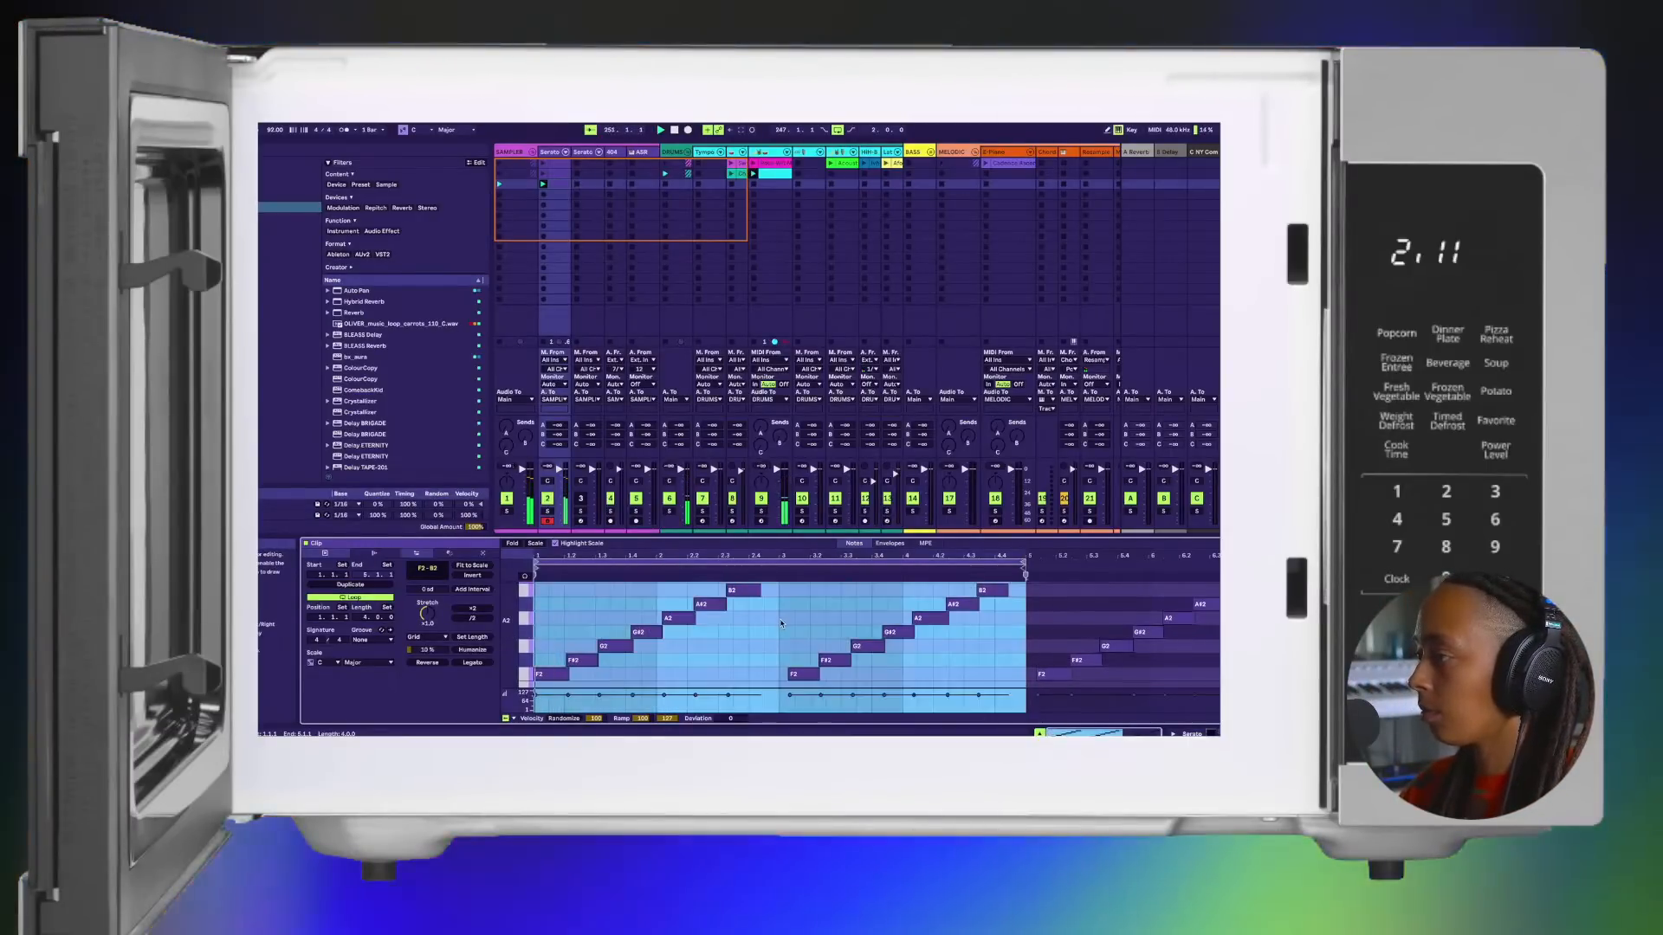
{"action": "left_click", "coordinate": [778, 576]}
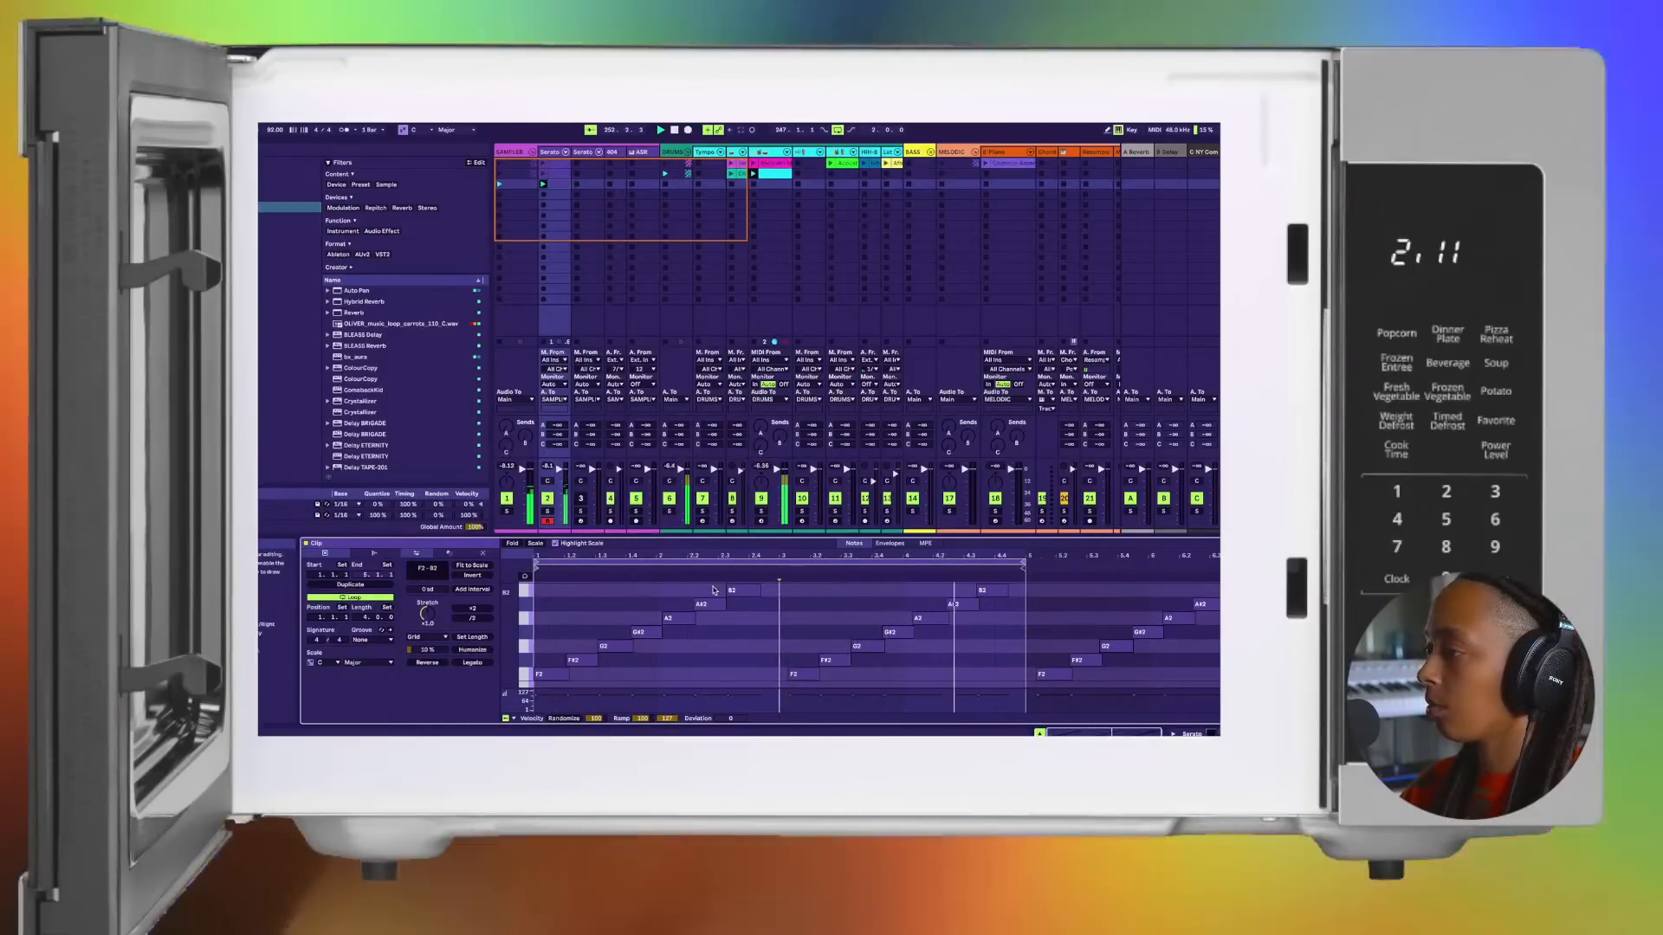
{"action": "left_click_drag", "start_coordinate": [538, 563], "coordinate": [779, 565]}
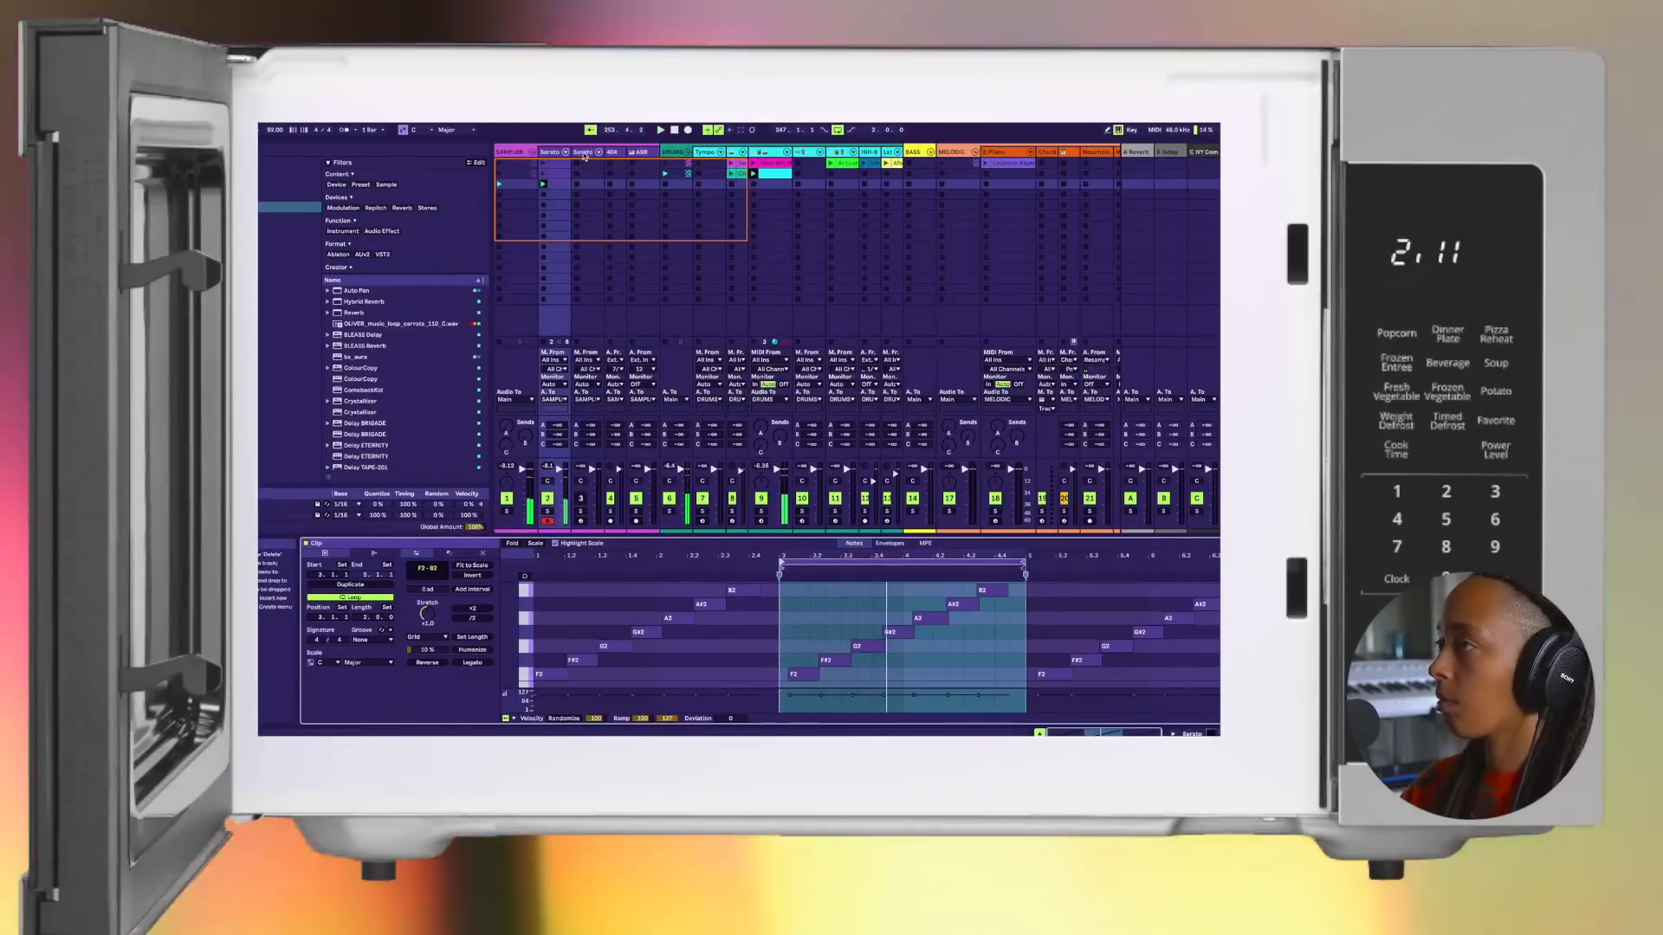
Step: Go to the duplicated Serato track and delete all of its chops in Serato Sample
{"action": "left_click", "coordinate": [587, 154]}
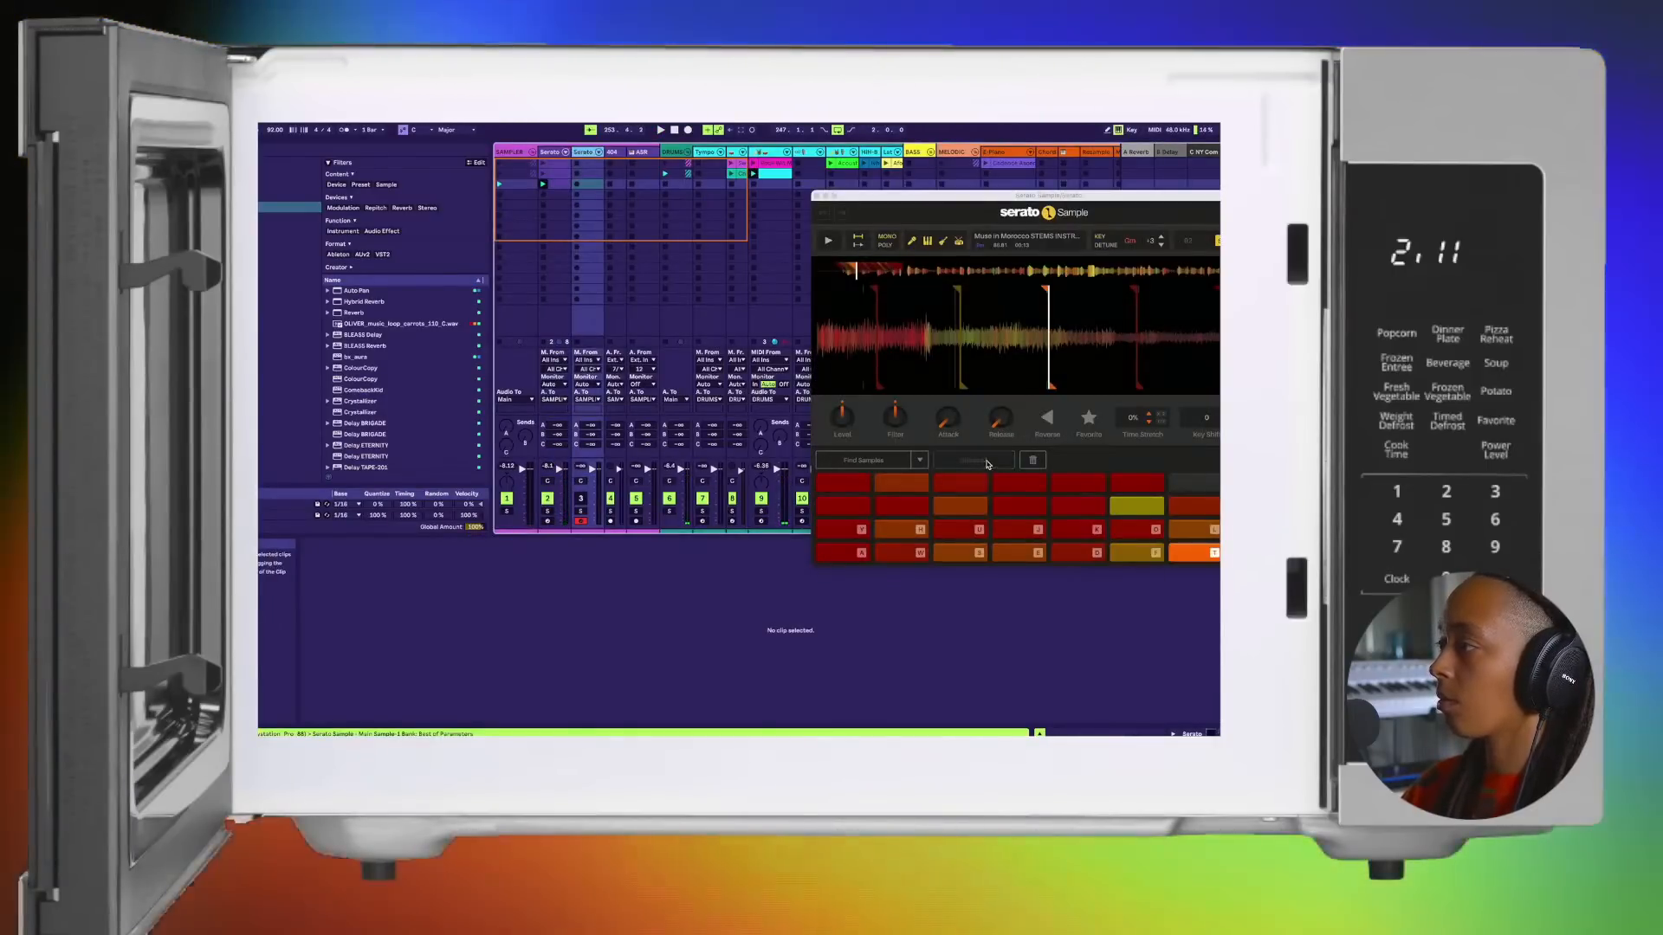
{"action": "left_click", "coordinate": [987, 464]}
{"action": "left_click", "coordinate": [1037, 462]}
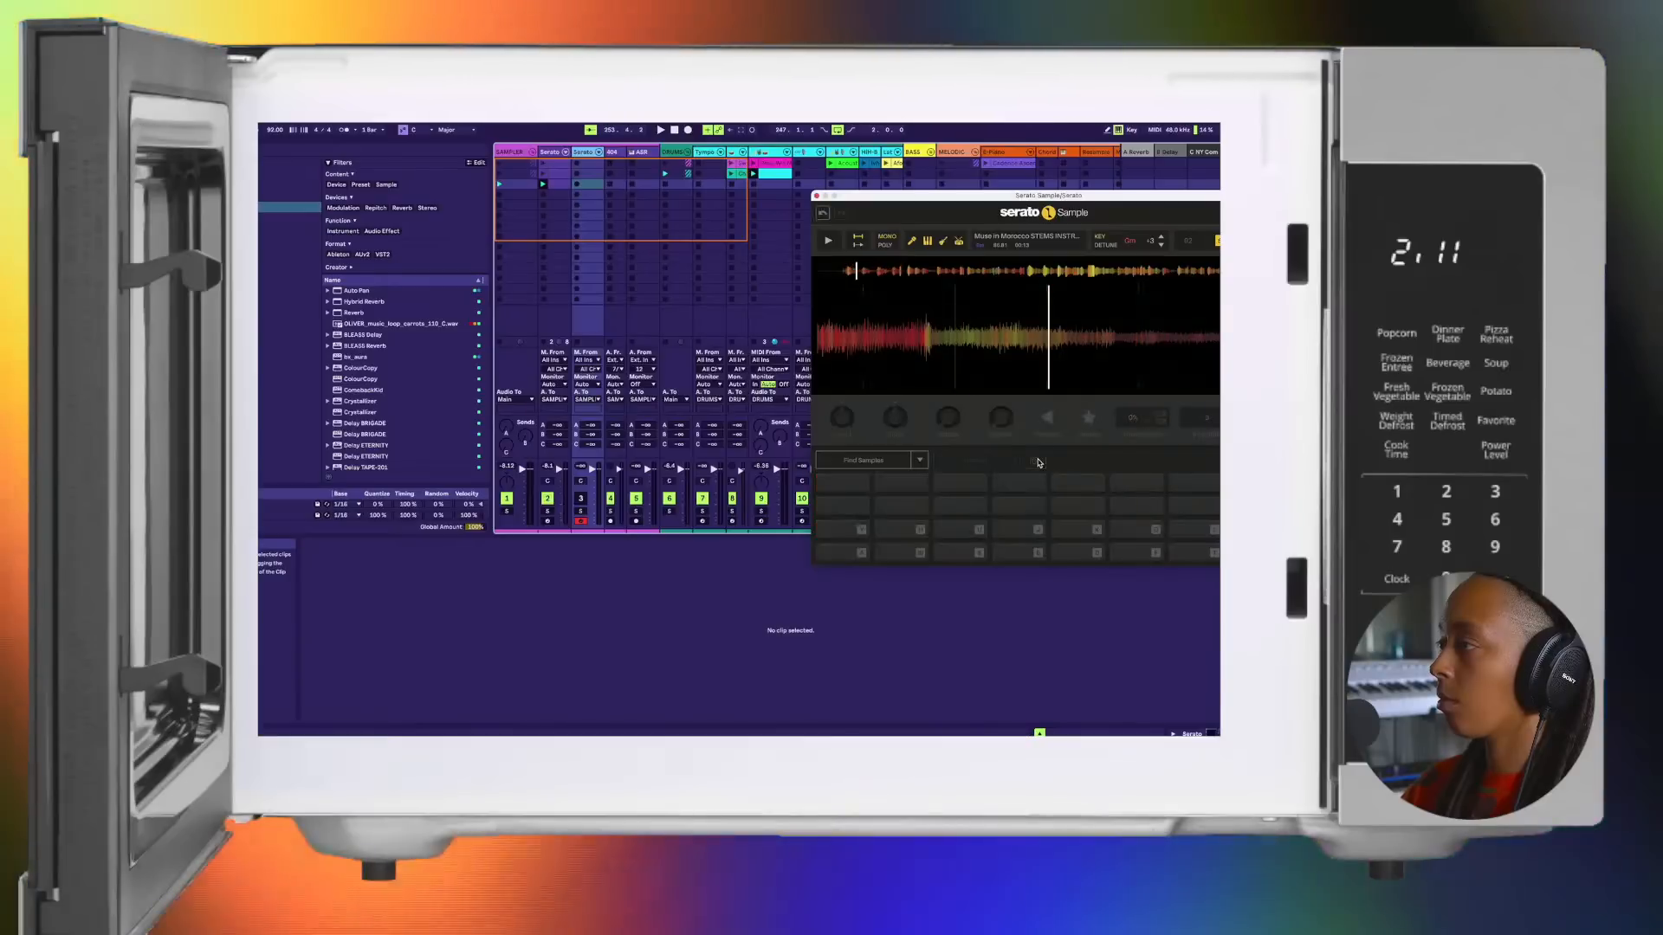
Step: Reactivate the duplicated Serato track, play the sample from further in, and delete the trial chop on pad K
{"action": "key", "text": "space"}
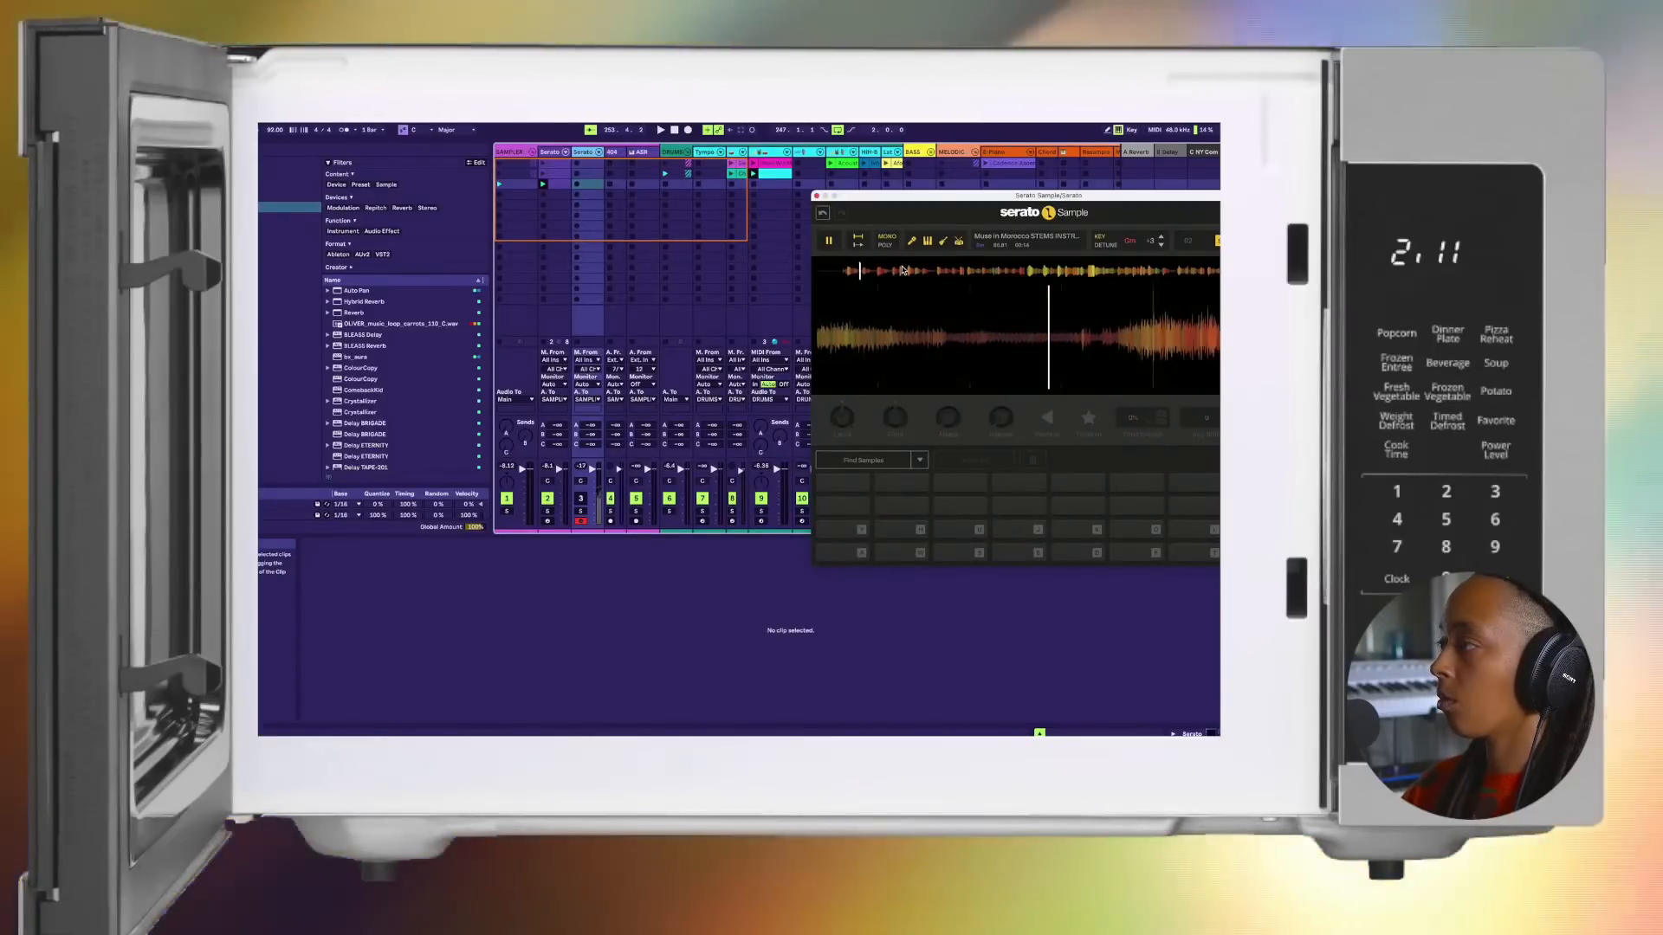
{"action": "left_click", "coordinate": [579, 497]}
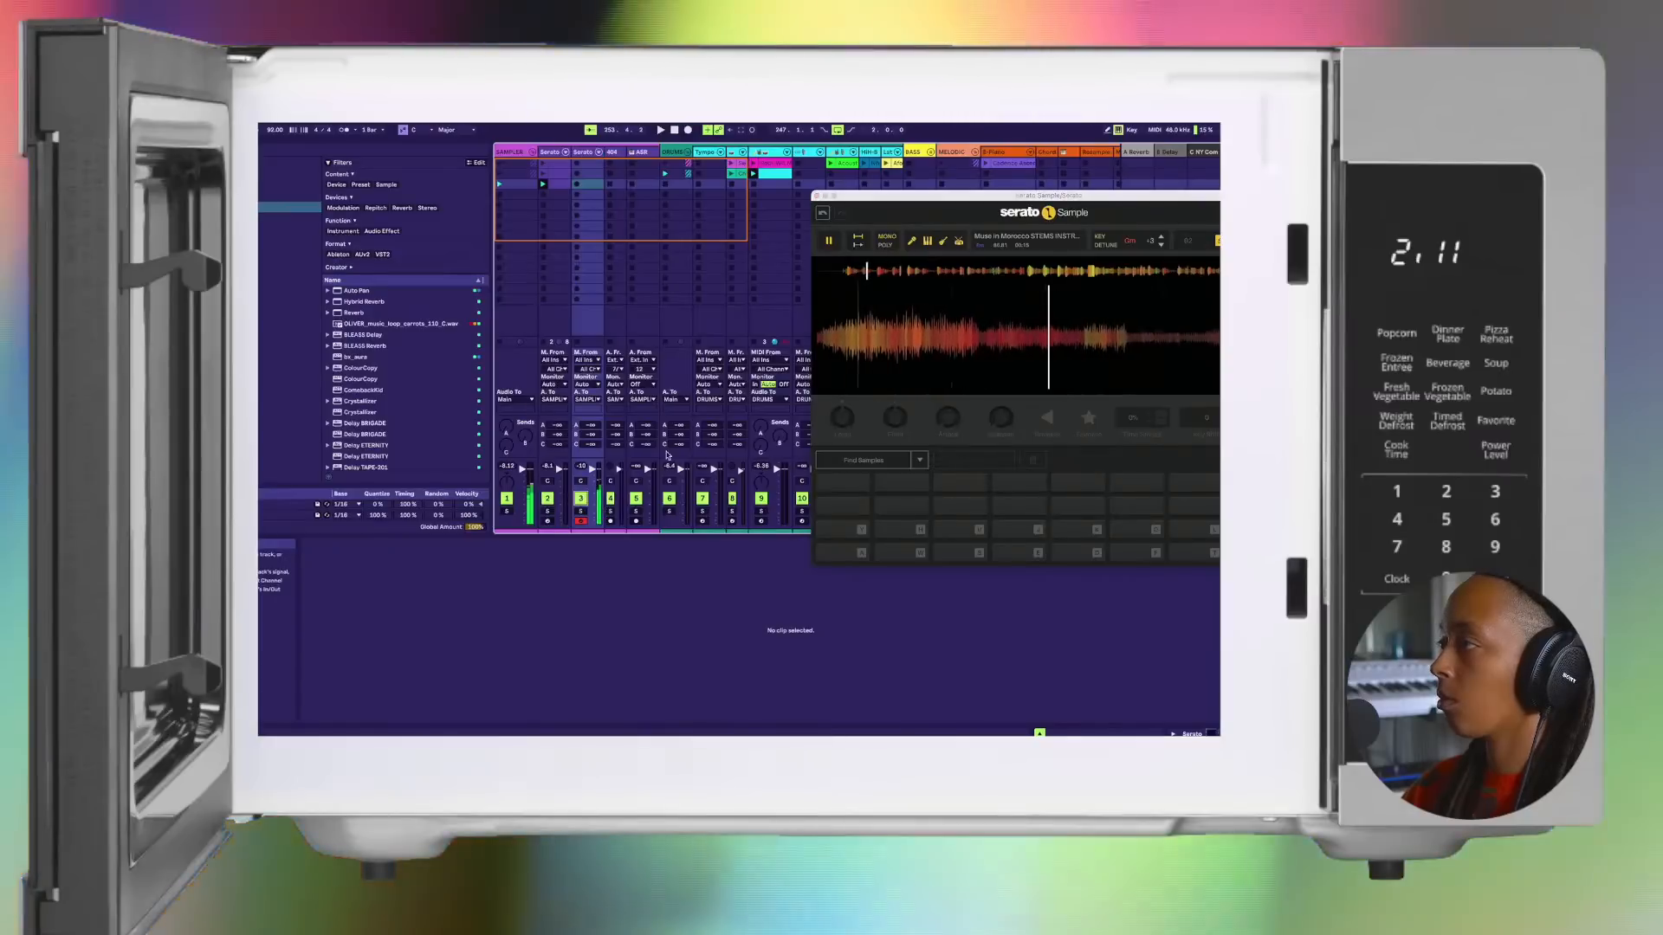
{"action": "left_click", "coordinate": [887, 271]}
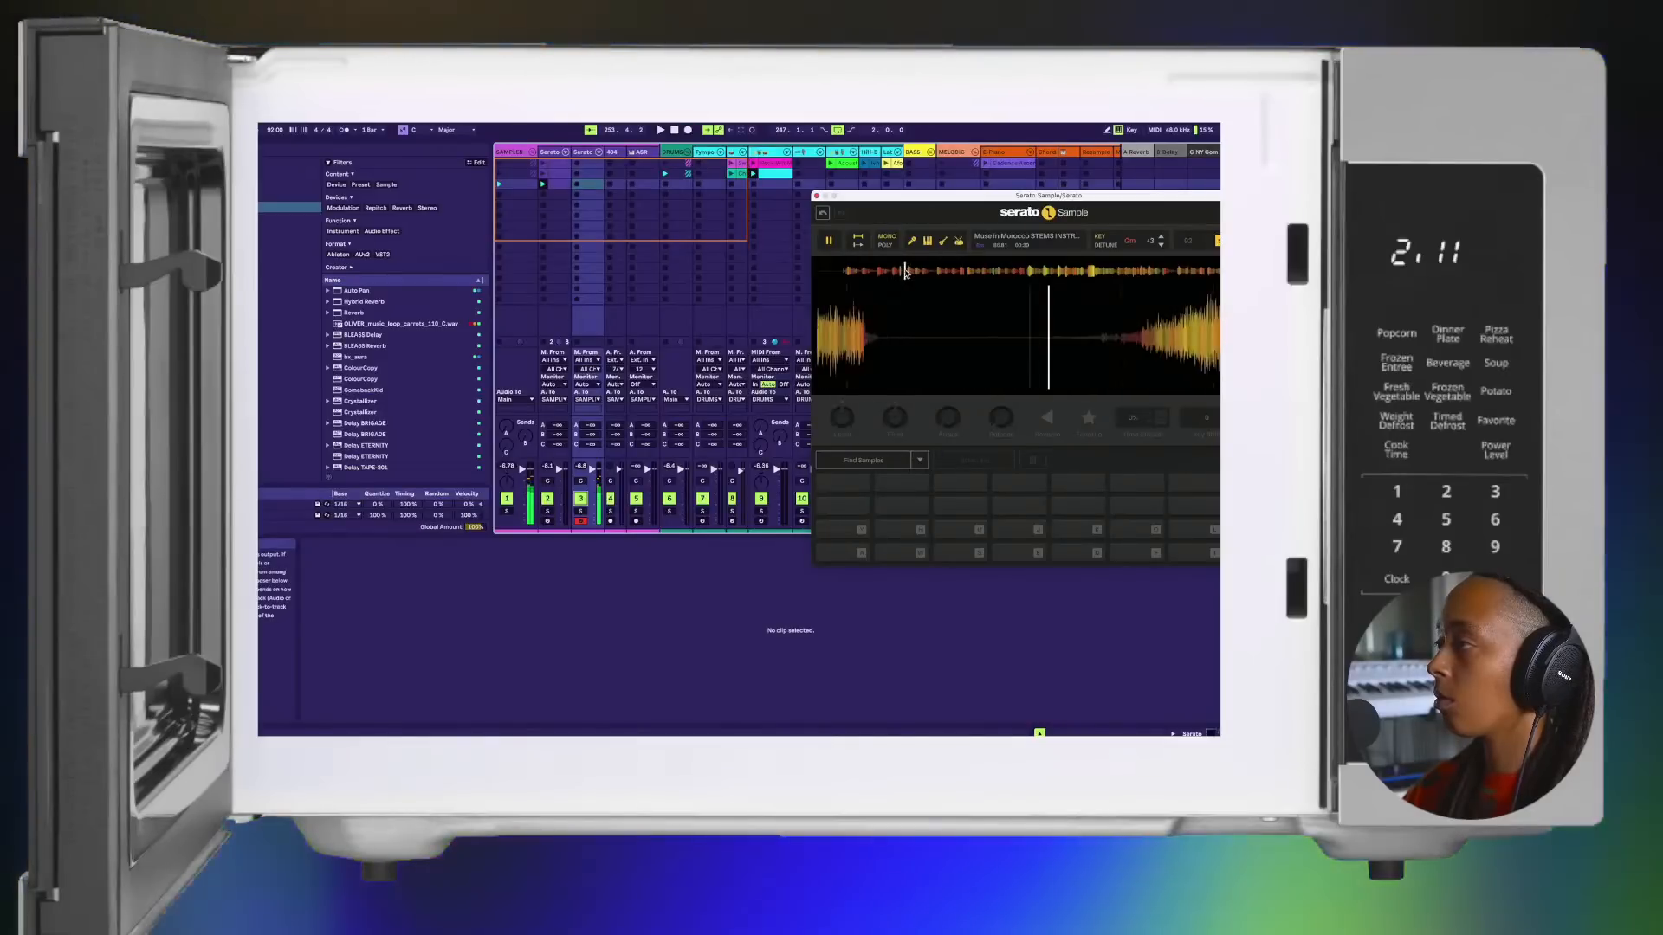
{"action": "key", "text": "k"}
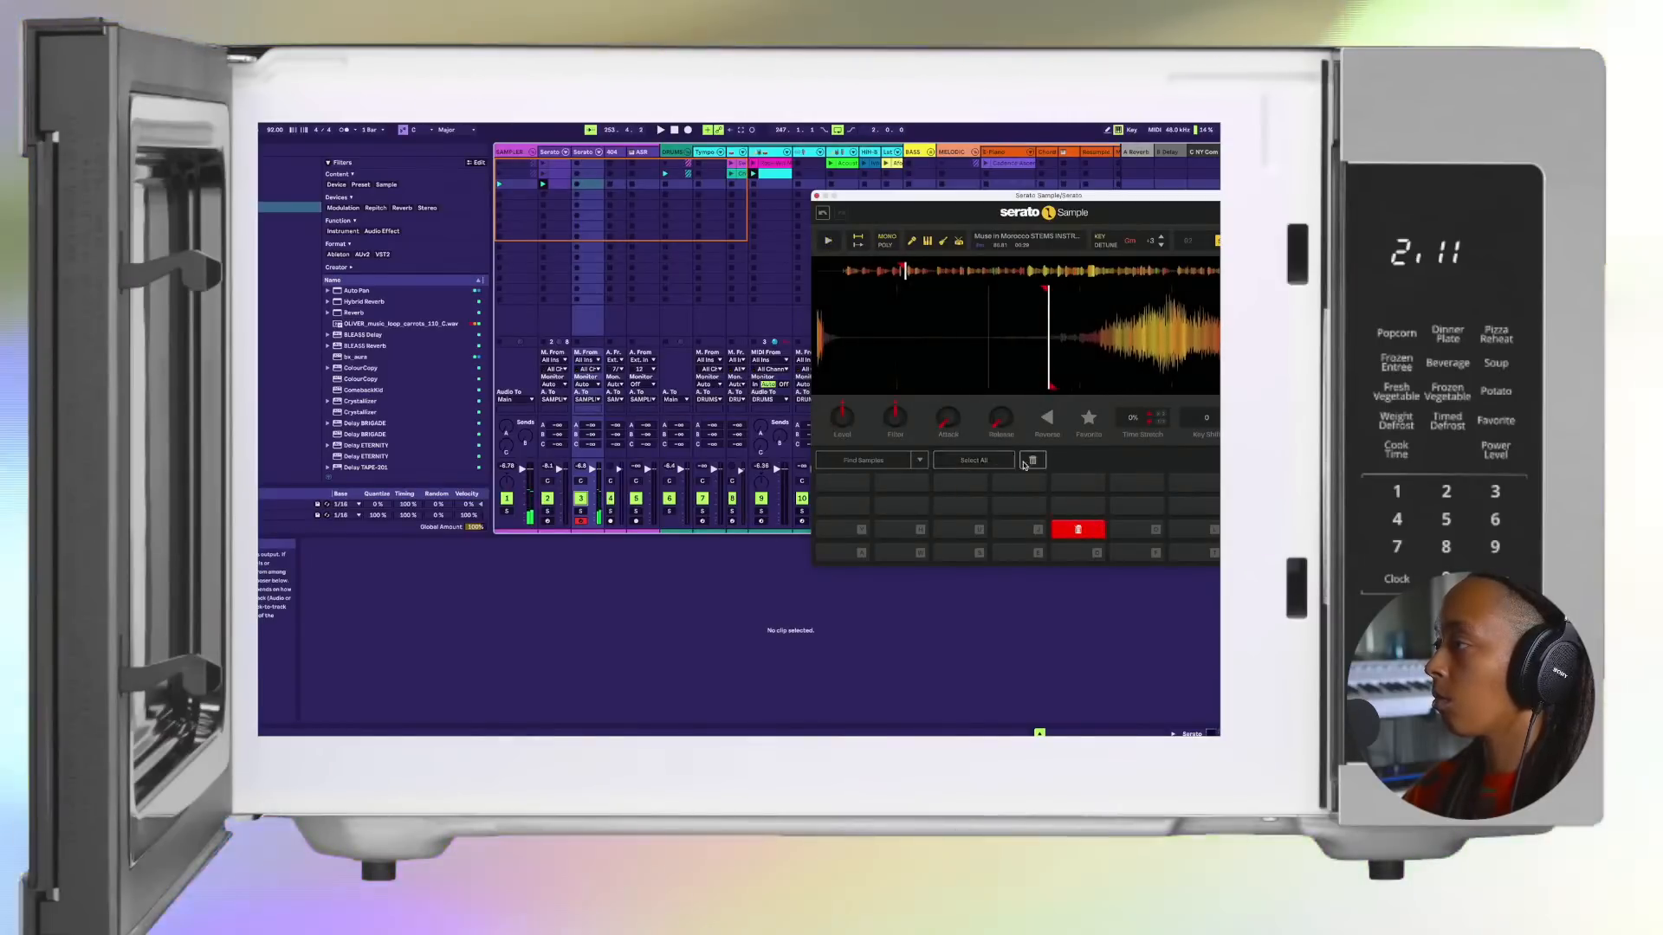
{"action": "left_click", "coordinate": [1030, 461]}
Step: Set new chops on pads A and W at successive phrases of the sample, aligning pad W's marker with the phrase start
{"action": "key", "text": "a"}
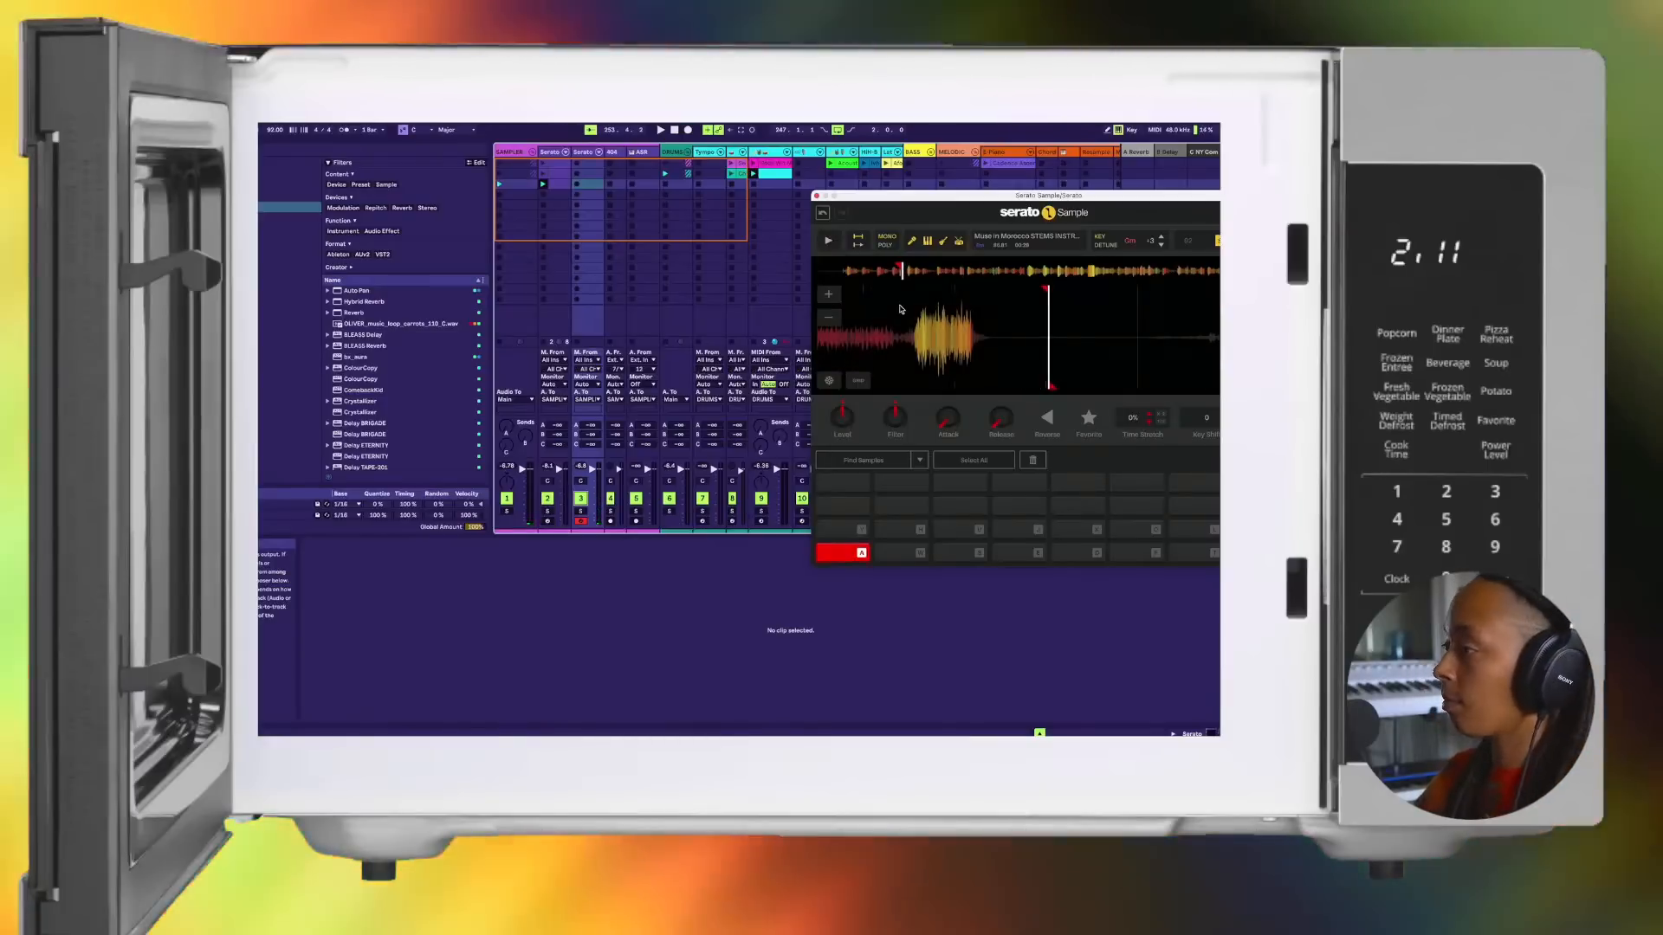
{"action": "key", "text": "w"}
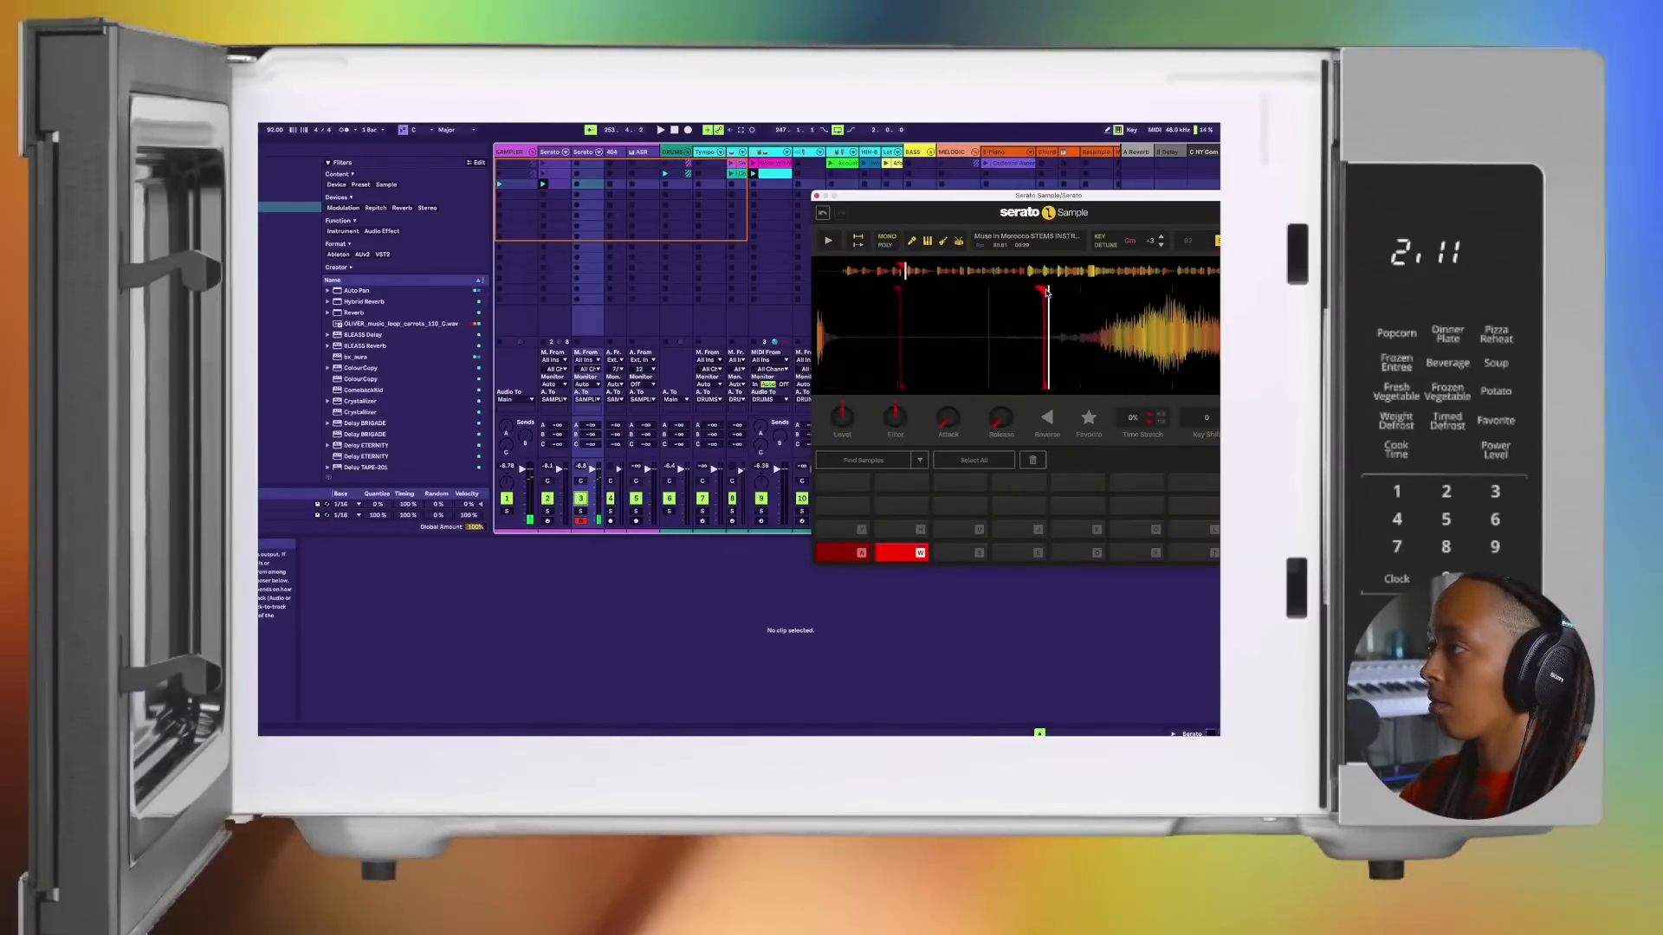
{"action": "key", "text": "space"}
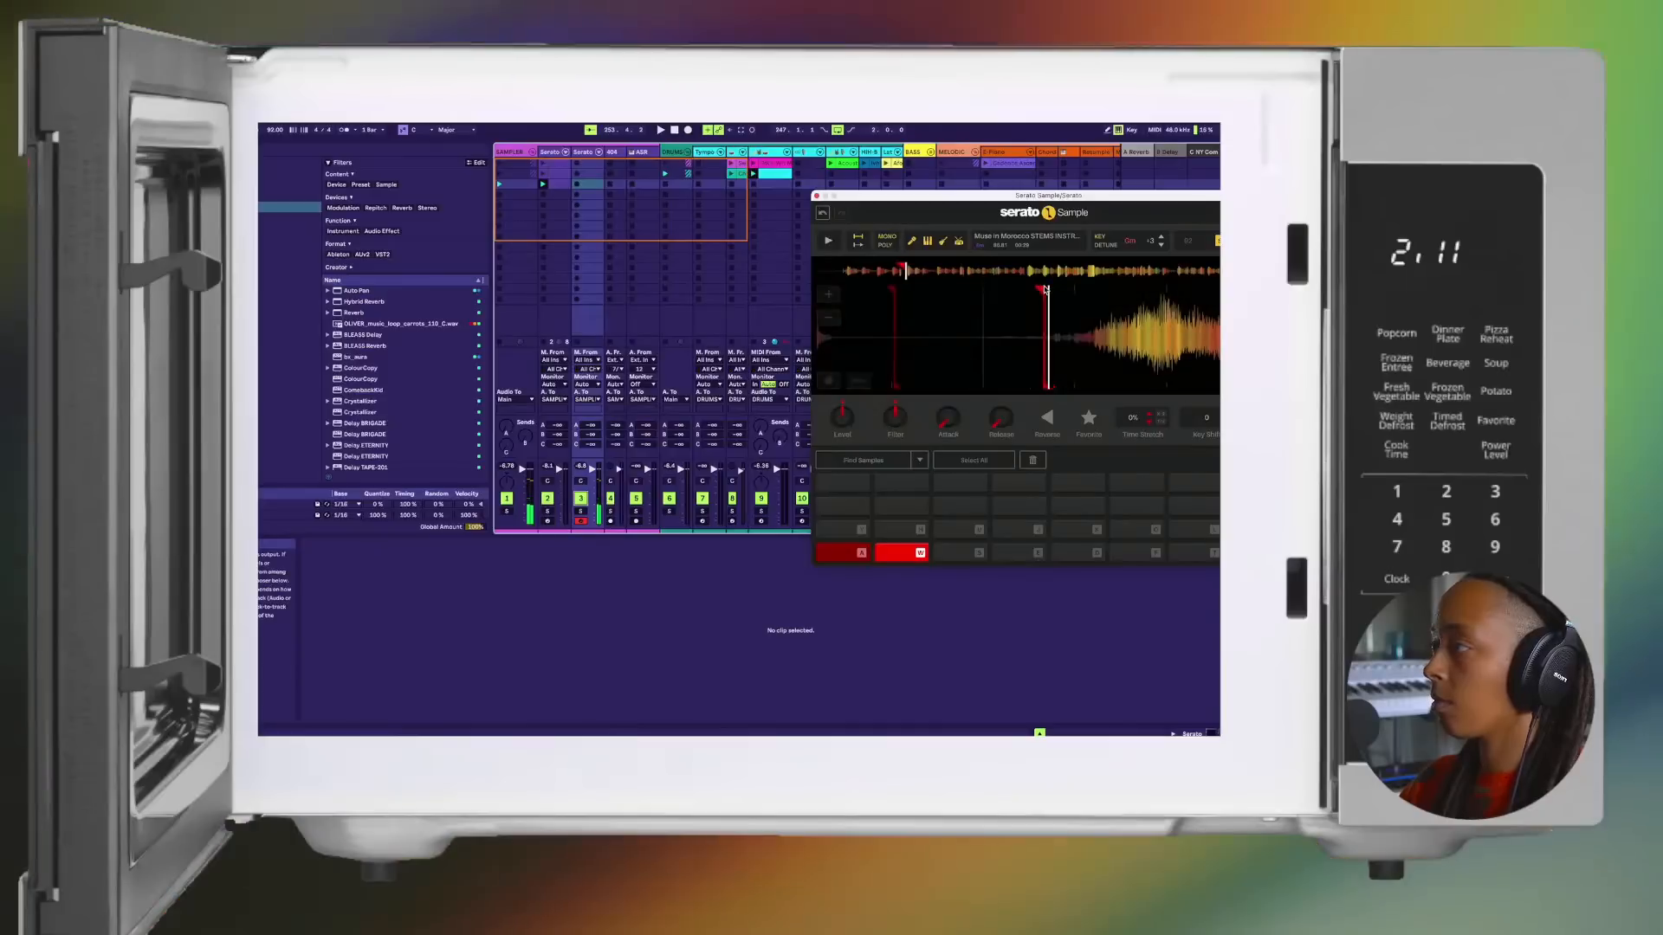
{"action": "key", "text": "space"}
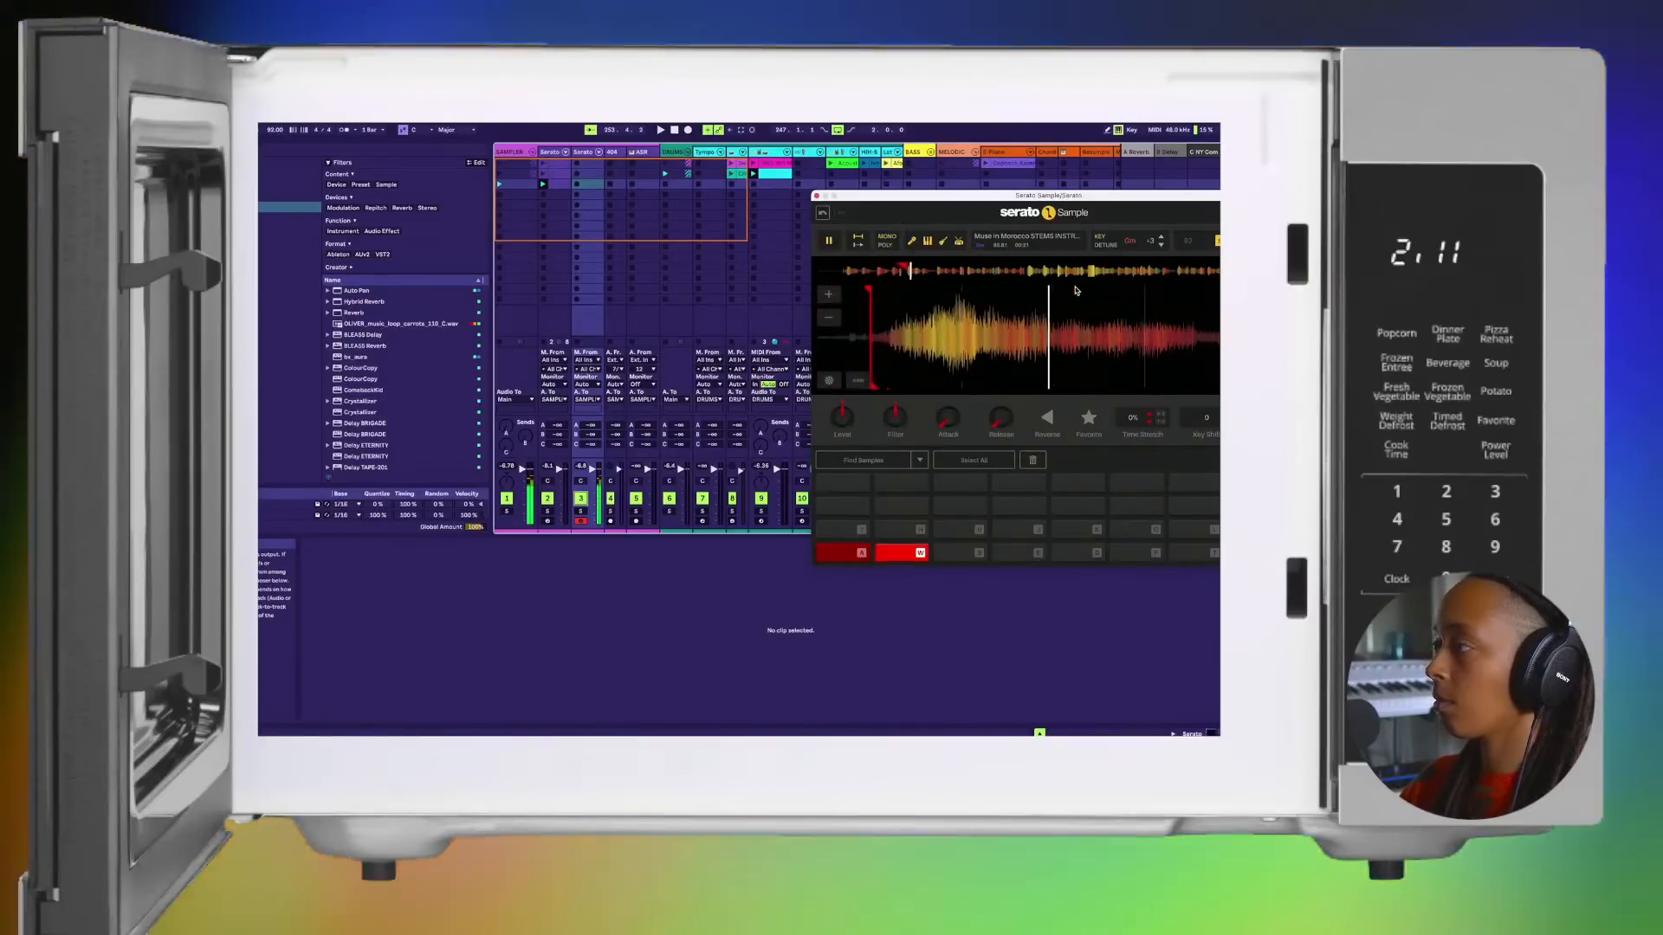
Step: Set chops on pads S and E at the following phrases of the sample
{"action": "key", "text": "s"}
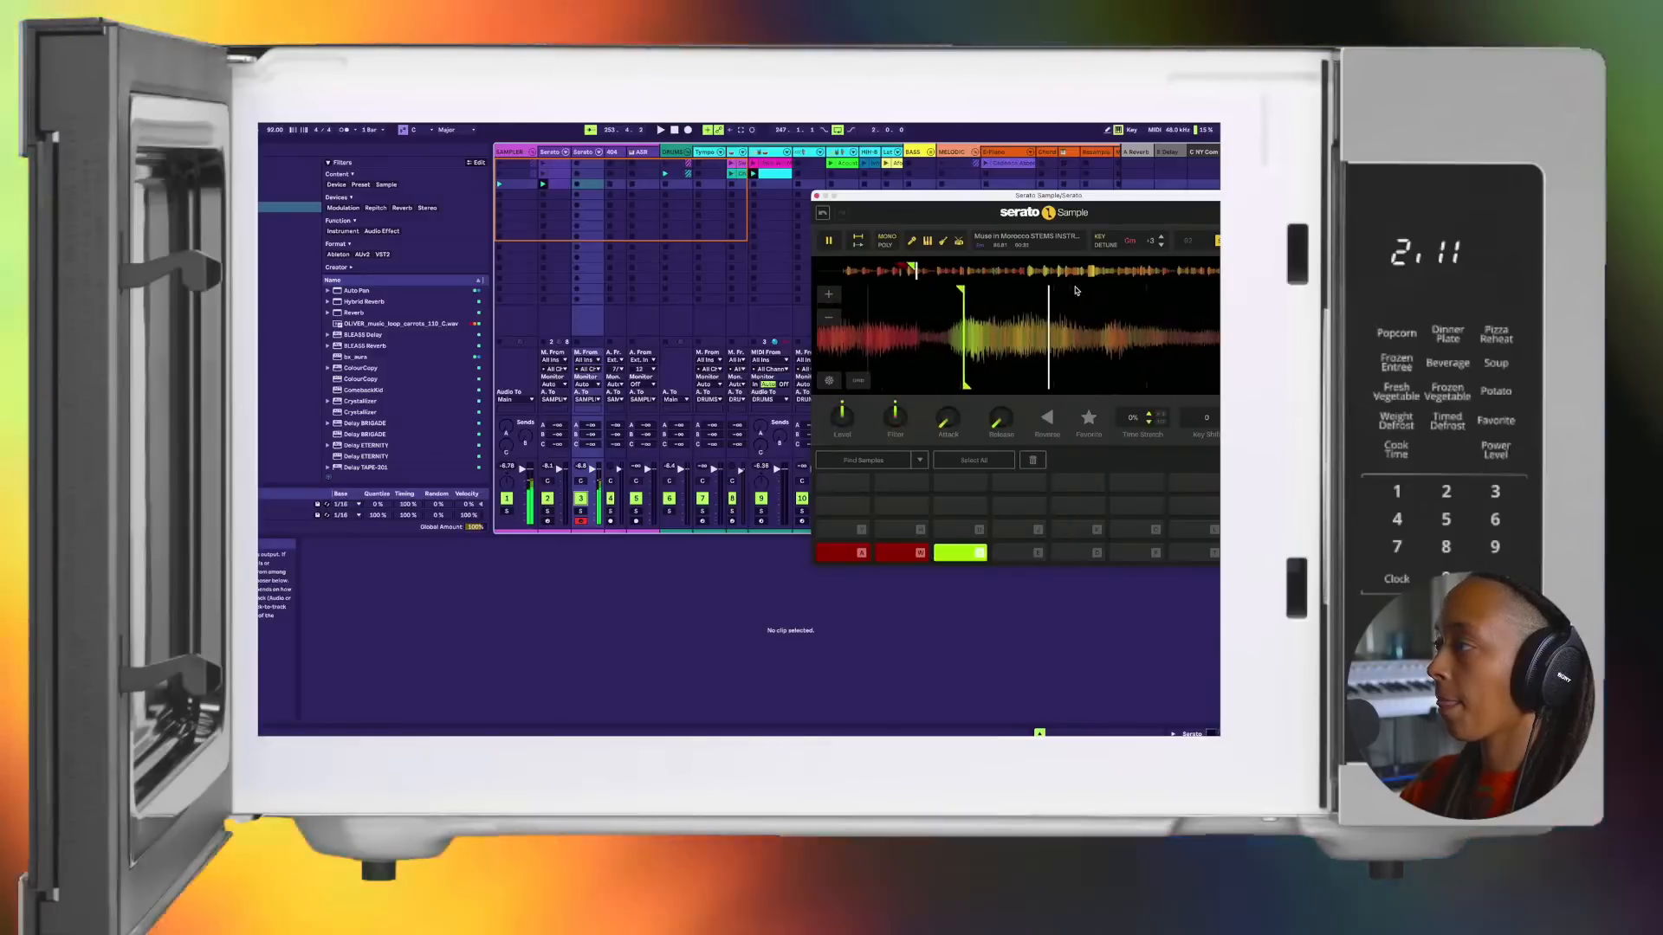
{"action": "key", "text": "space"}
{"action": "key", "text": "space"}
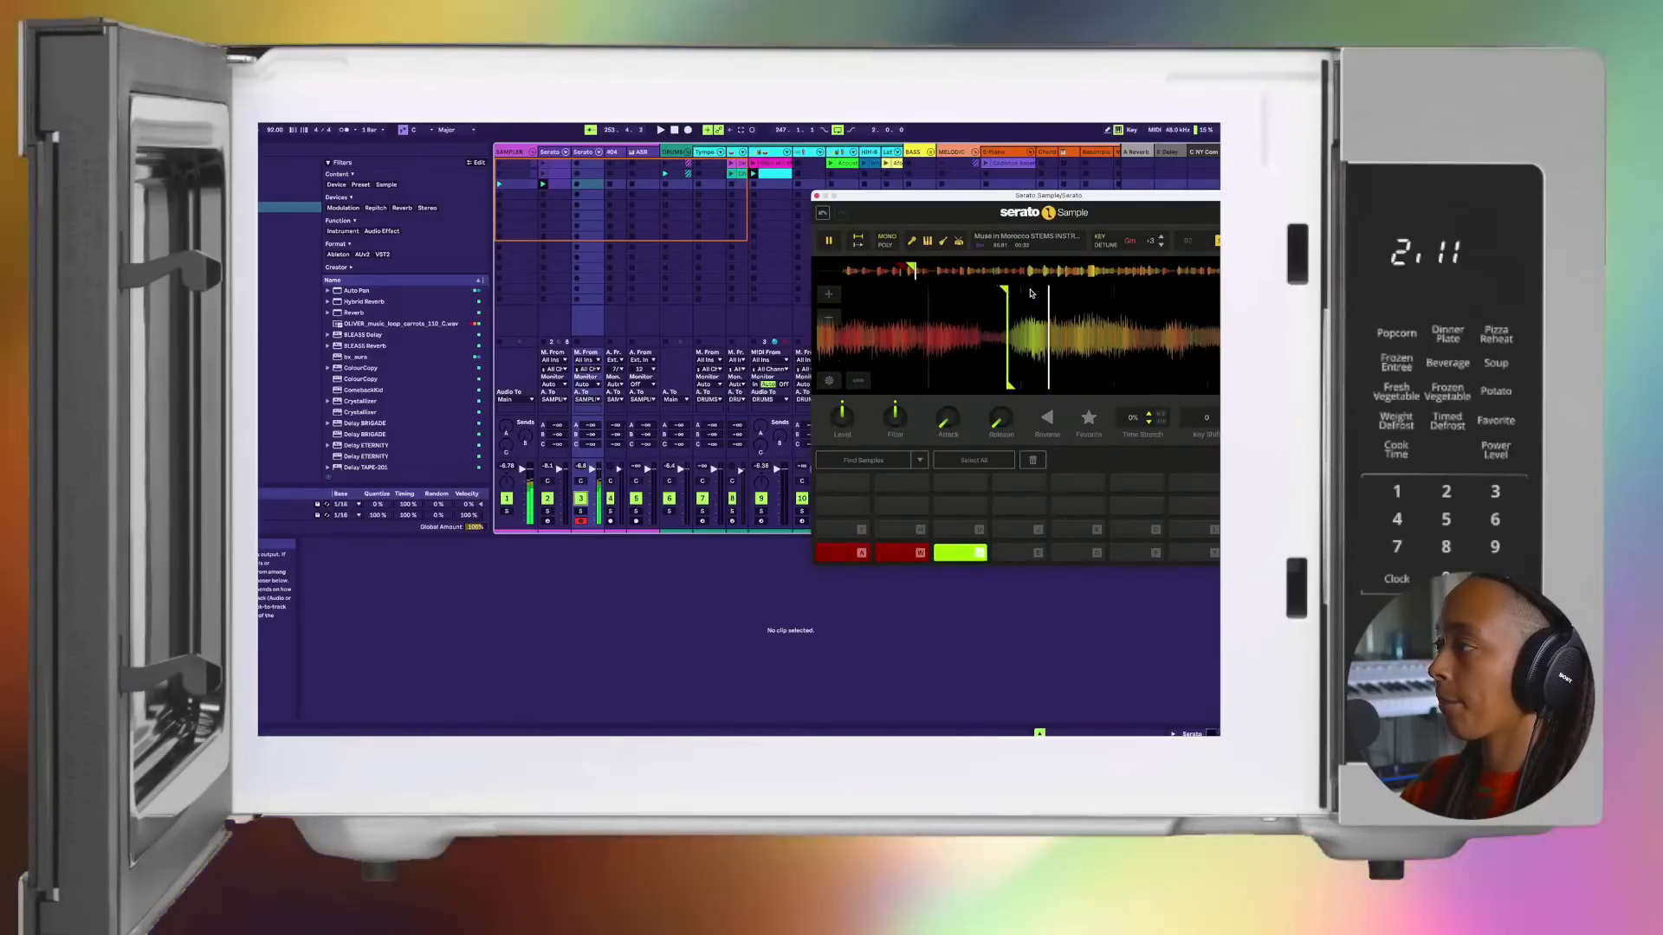
{"action": "key", "text": "e"}
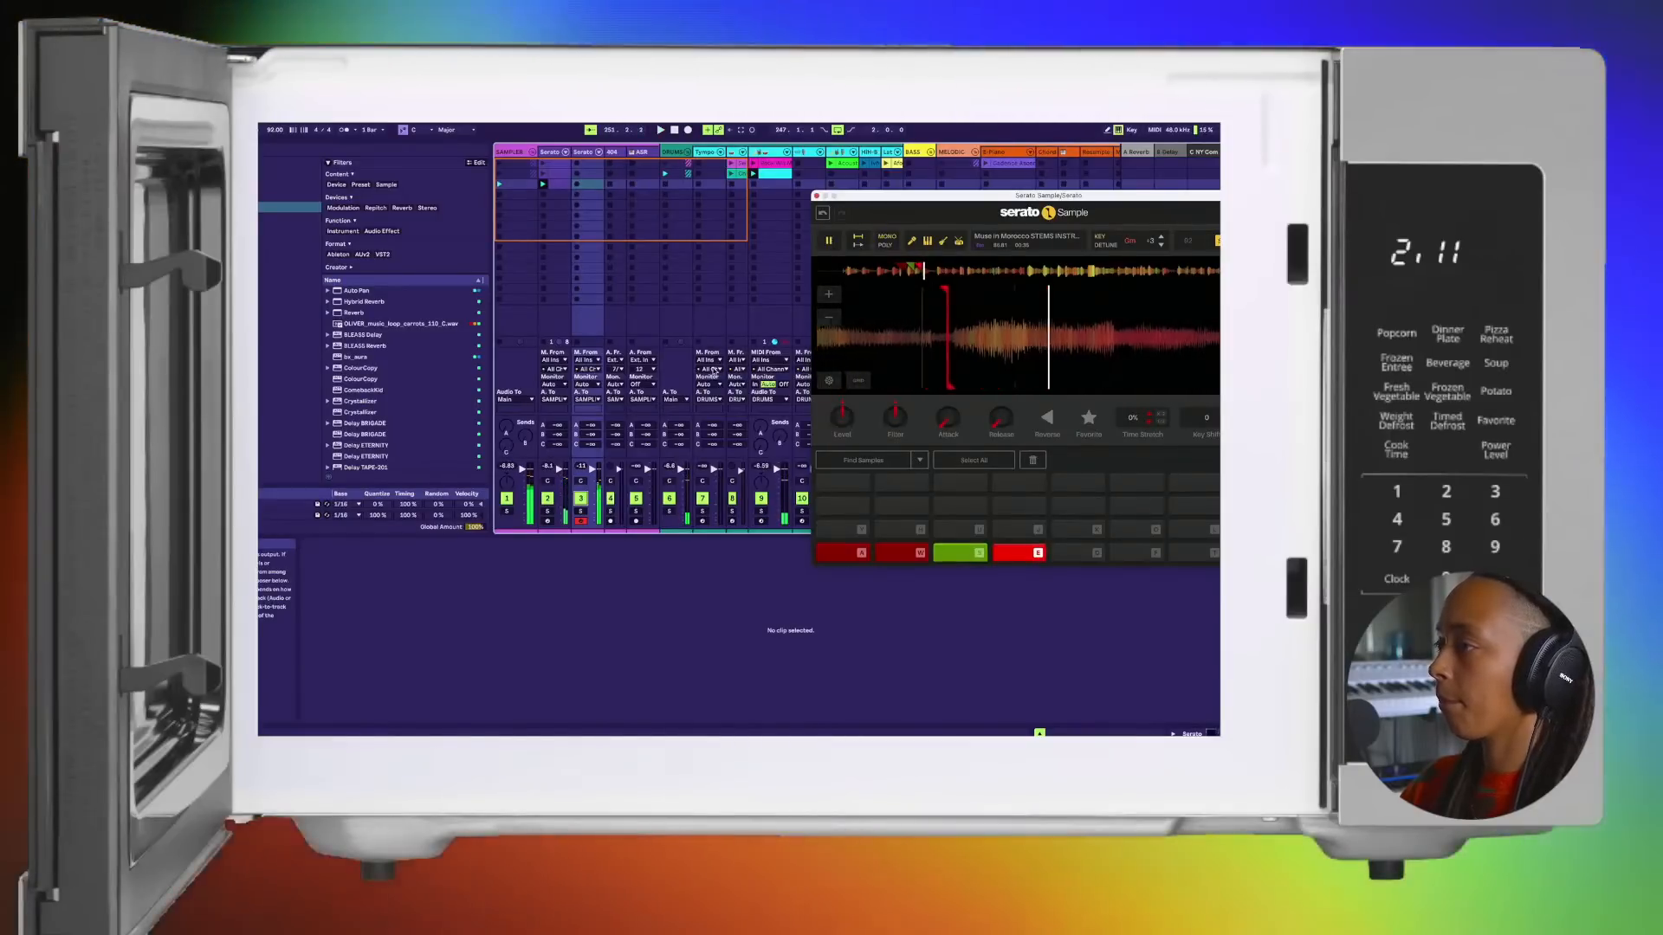
Step: Deactivate the original Serato track, add a chop on pad D, and audition it with pad E
{"action": "left_click", "coordinate": [547, 499]}
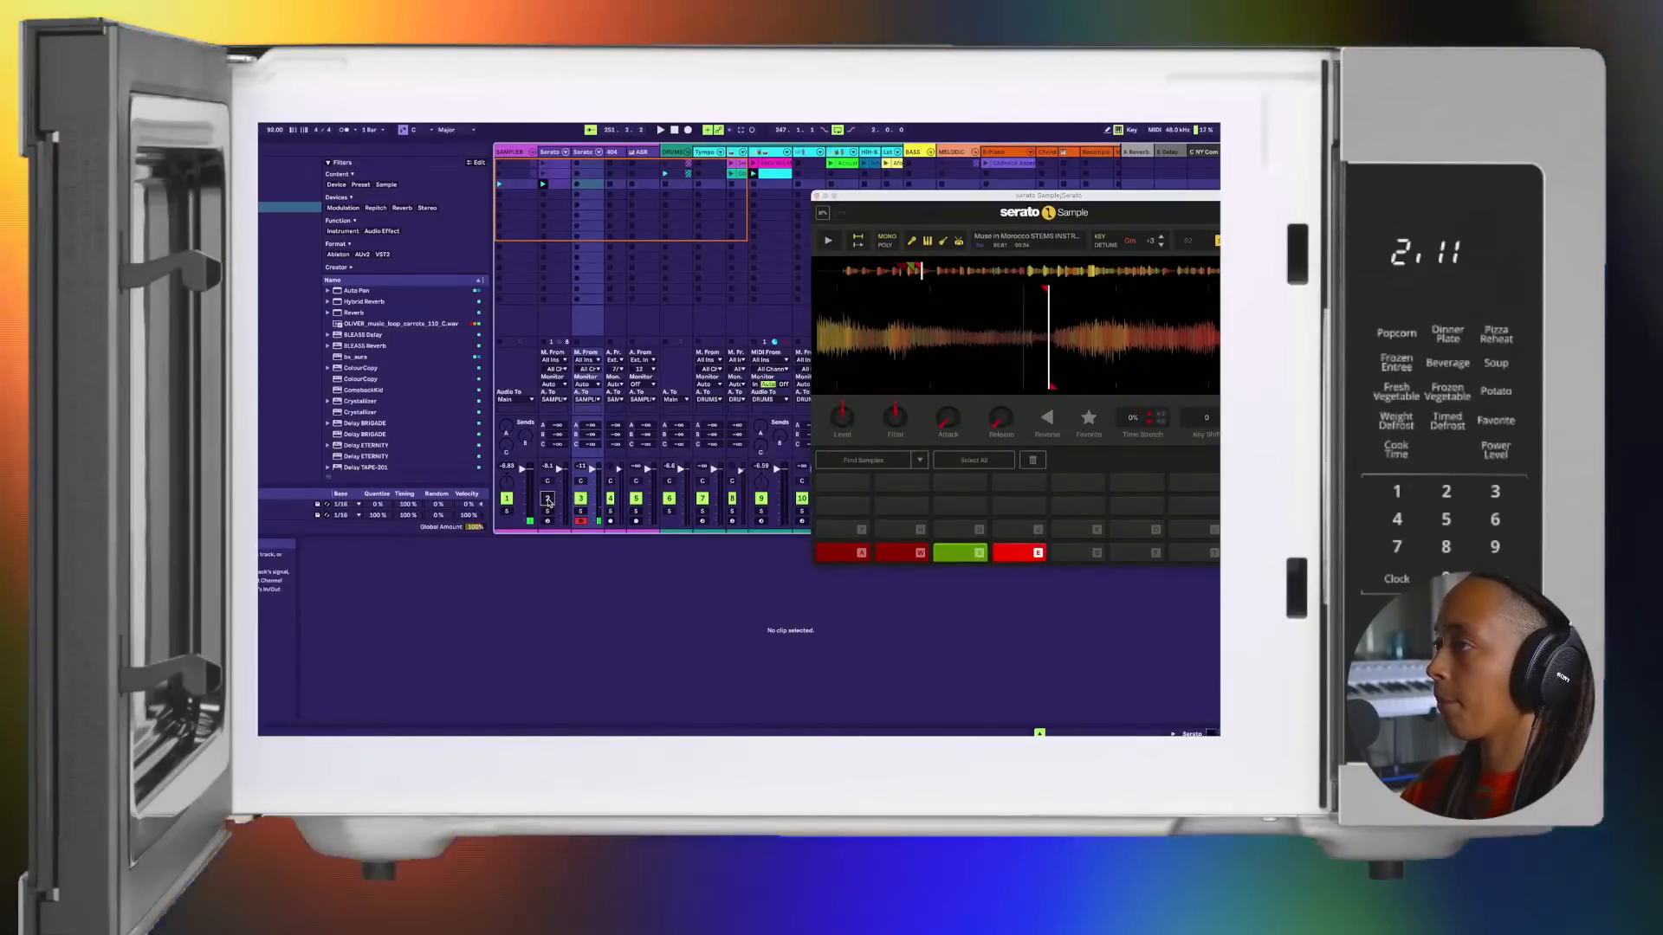
{"action": "key", "text": "e"}
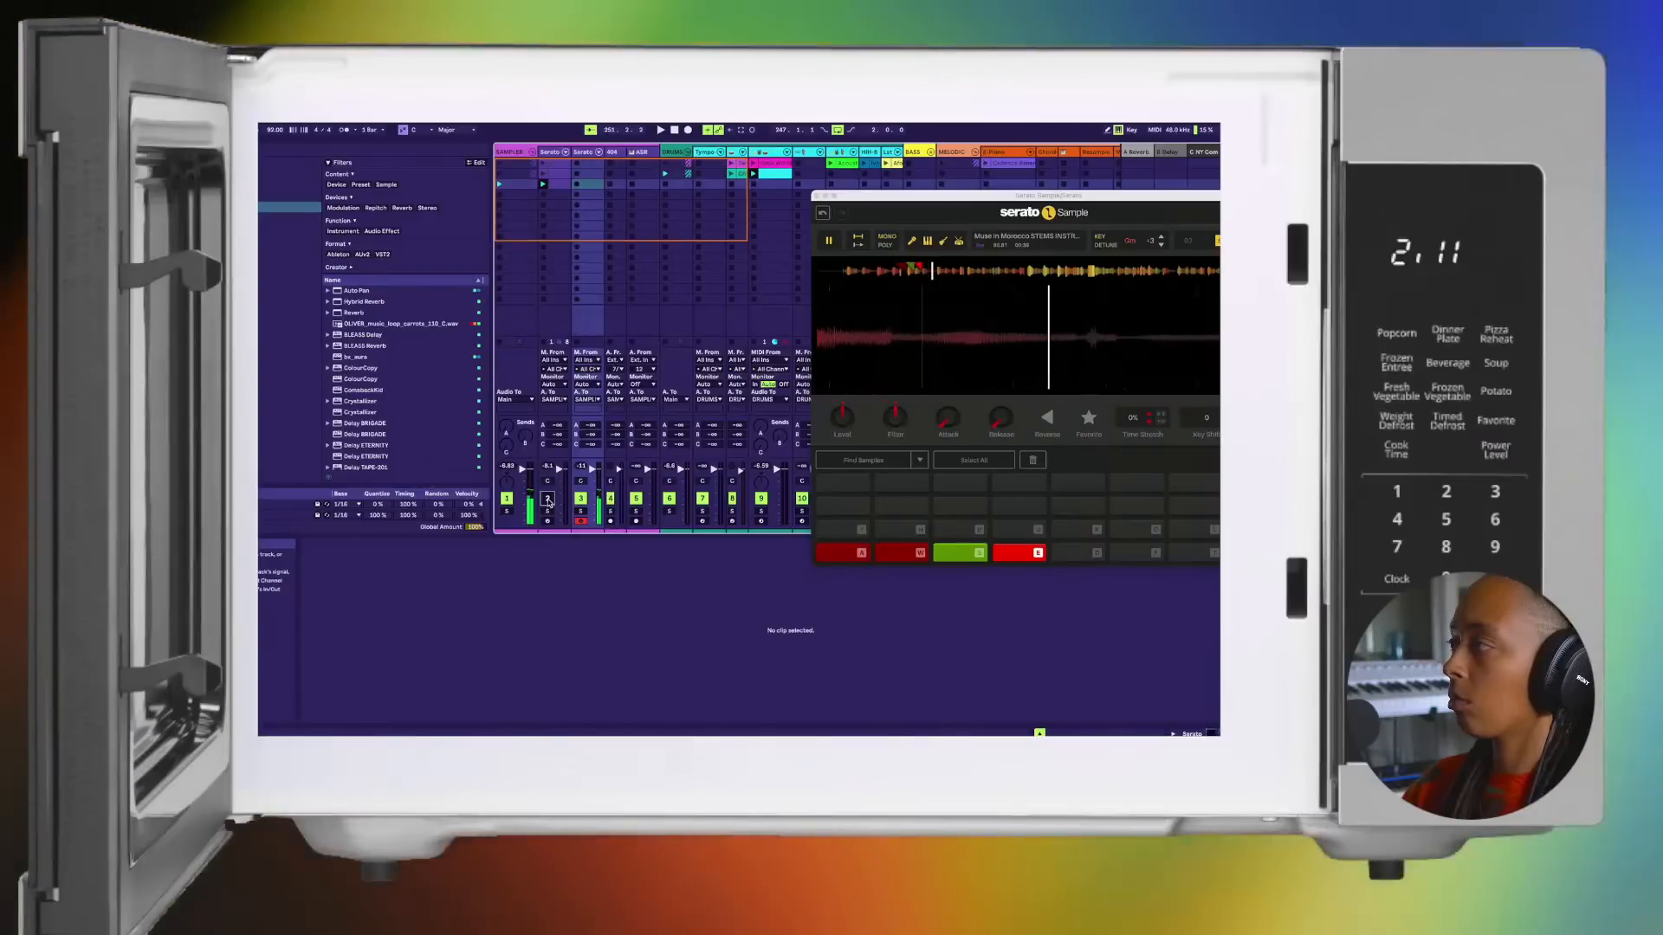
{"action": "key", "text": "d"}
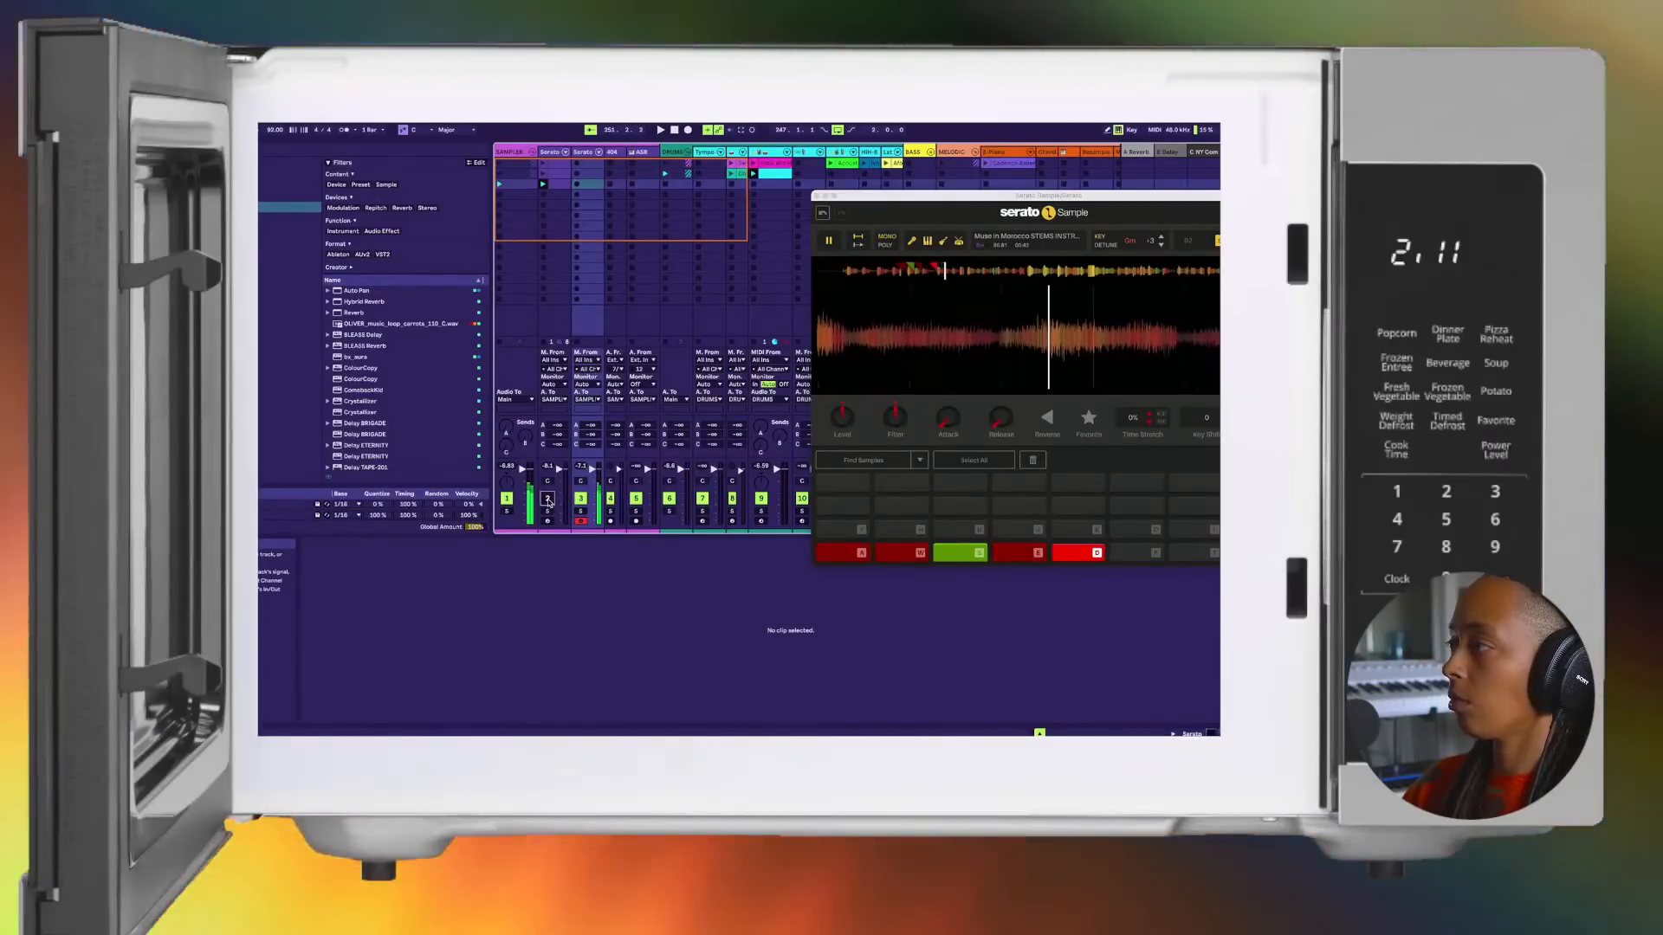
{"action": "key", "text": "d"}
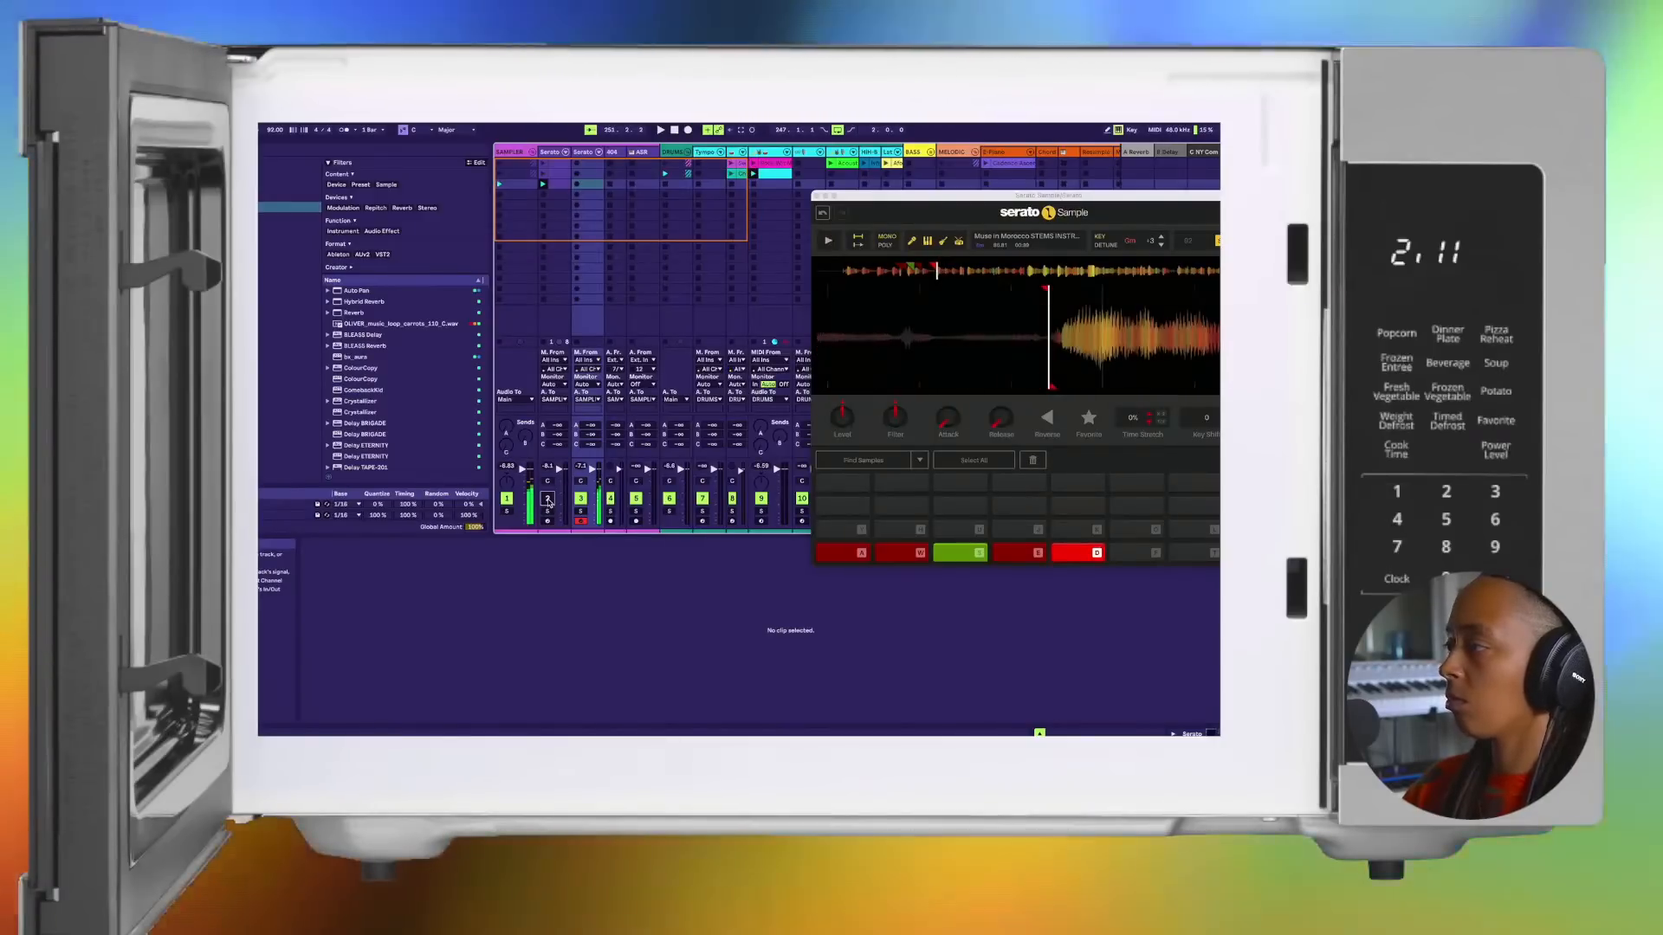
{"action": "key", "text": "e"}
{"action": "key", "text": "d"}
Step: Replace the chop on pad F with one at a further phrase and move its marker earlier to the phrase start
{"action": "key", "text": "f"}
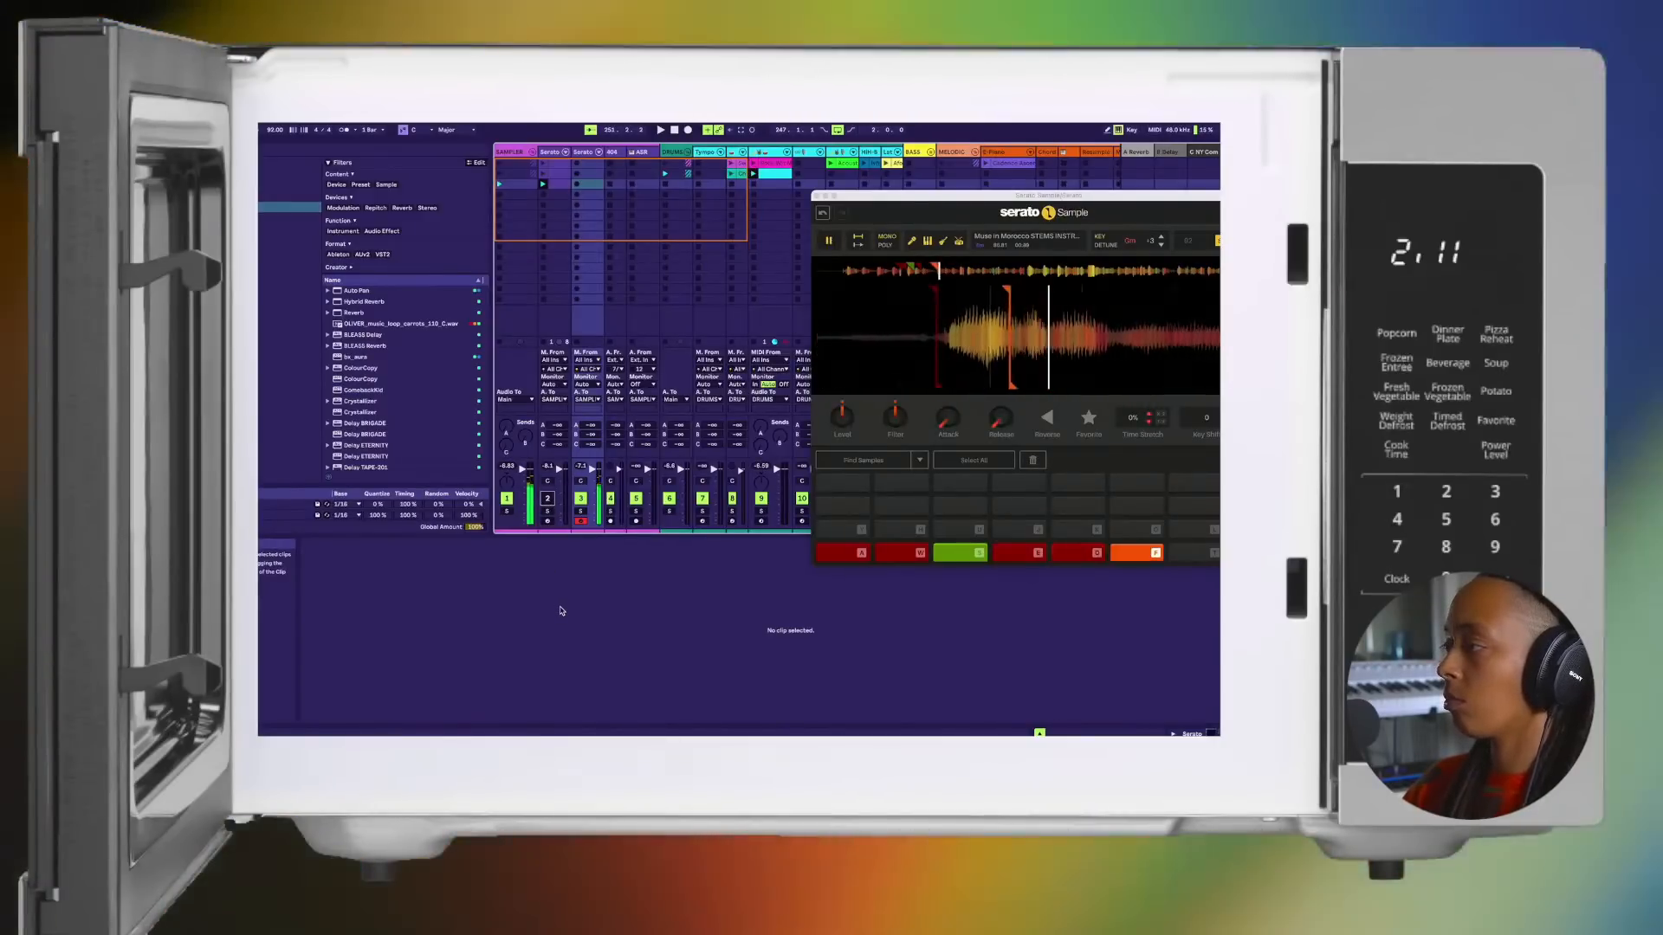
{"action": "left_click", "coordinate": [1033, 460]}
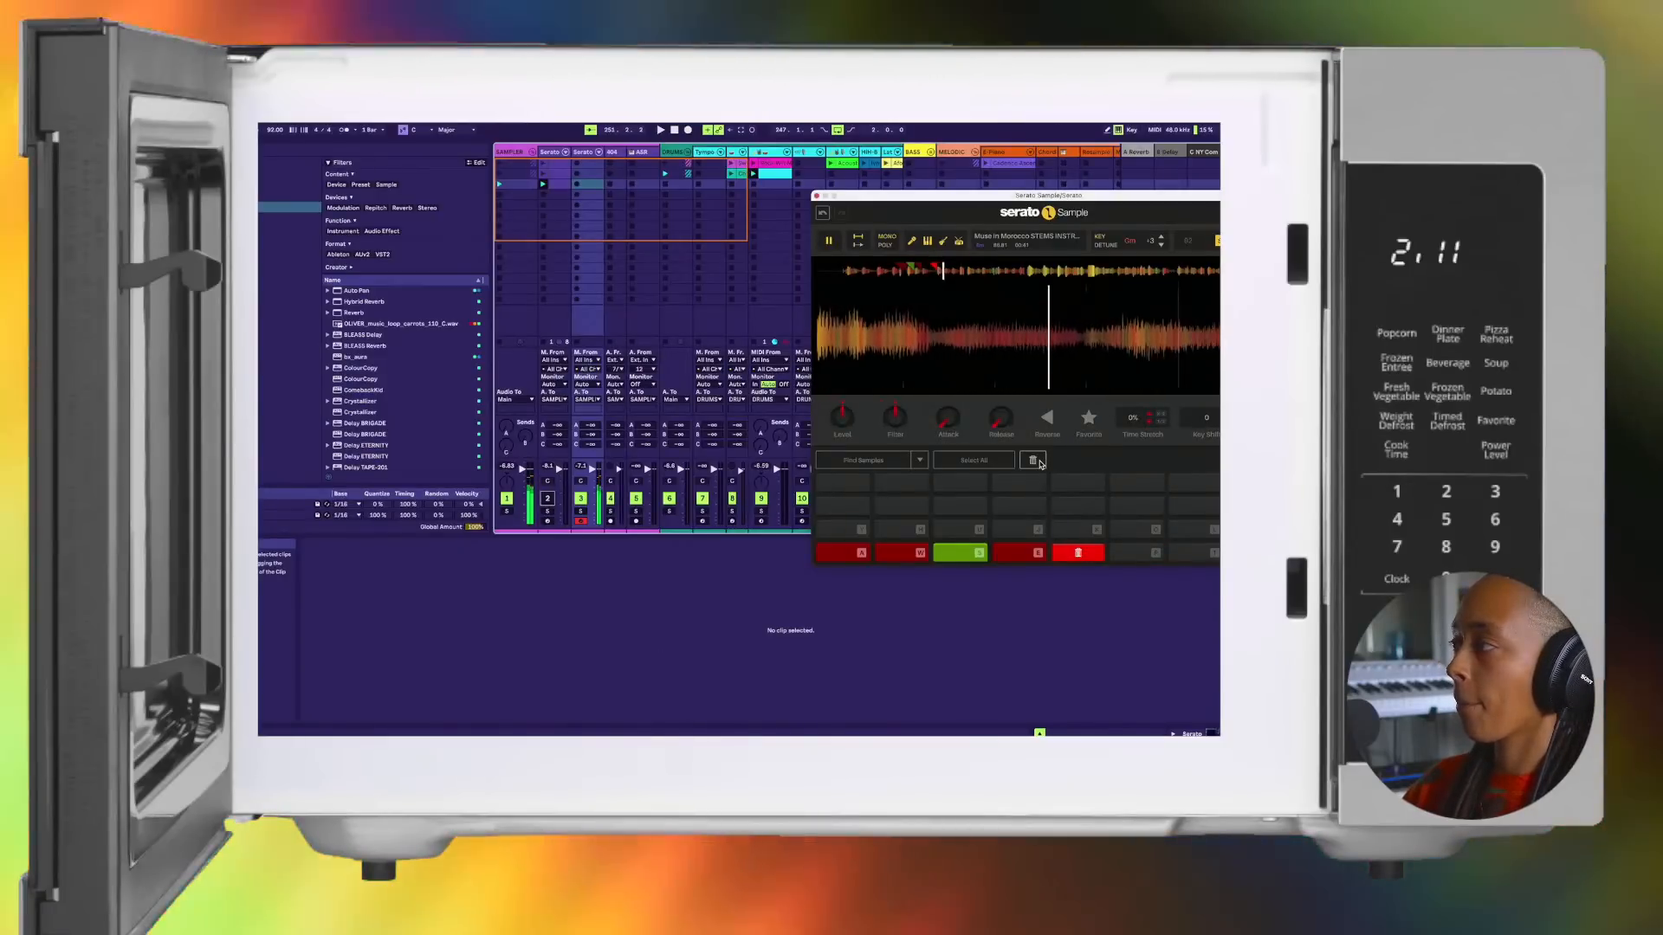
{"action": "key", "text": "f"}
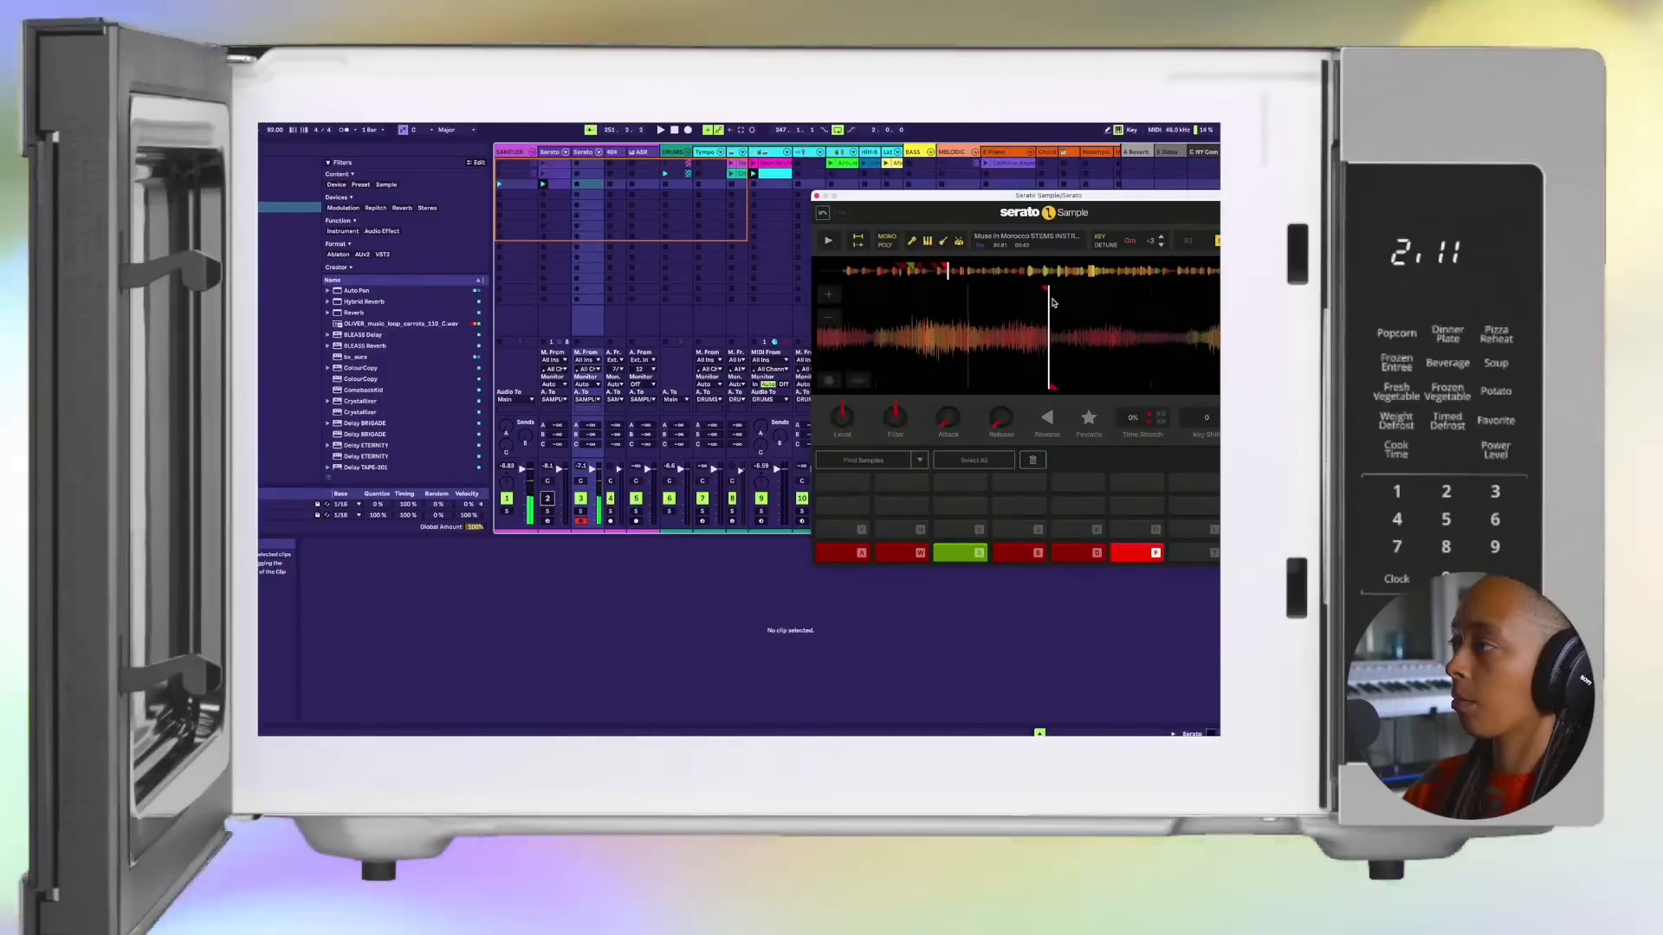
{"action": "left_click_drag", "start_coordinate": [1045, 289], "coordinate": [950, 307]}
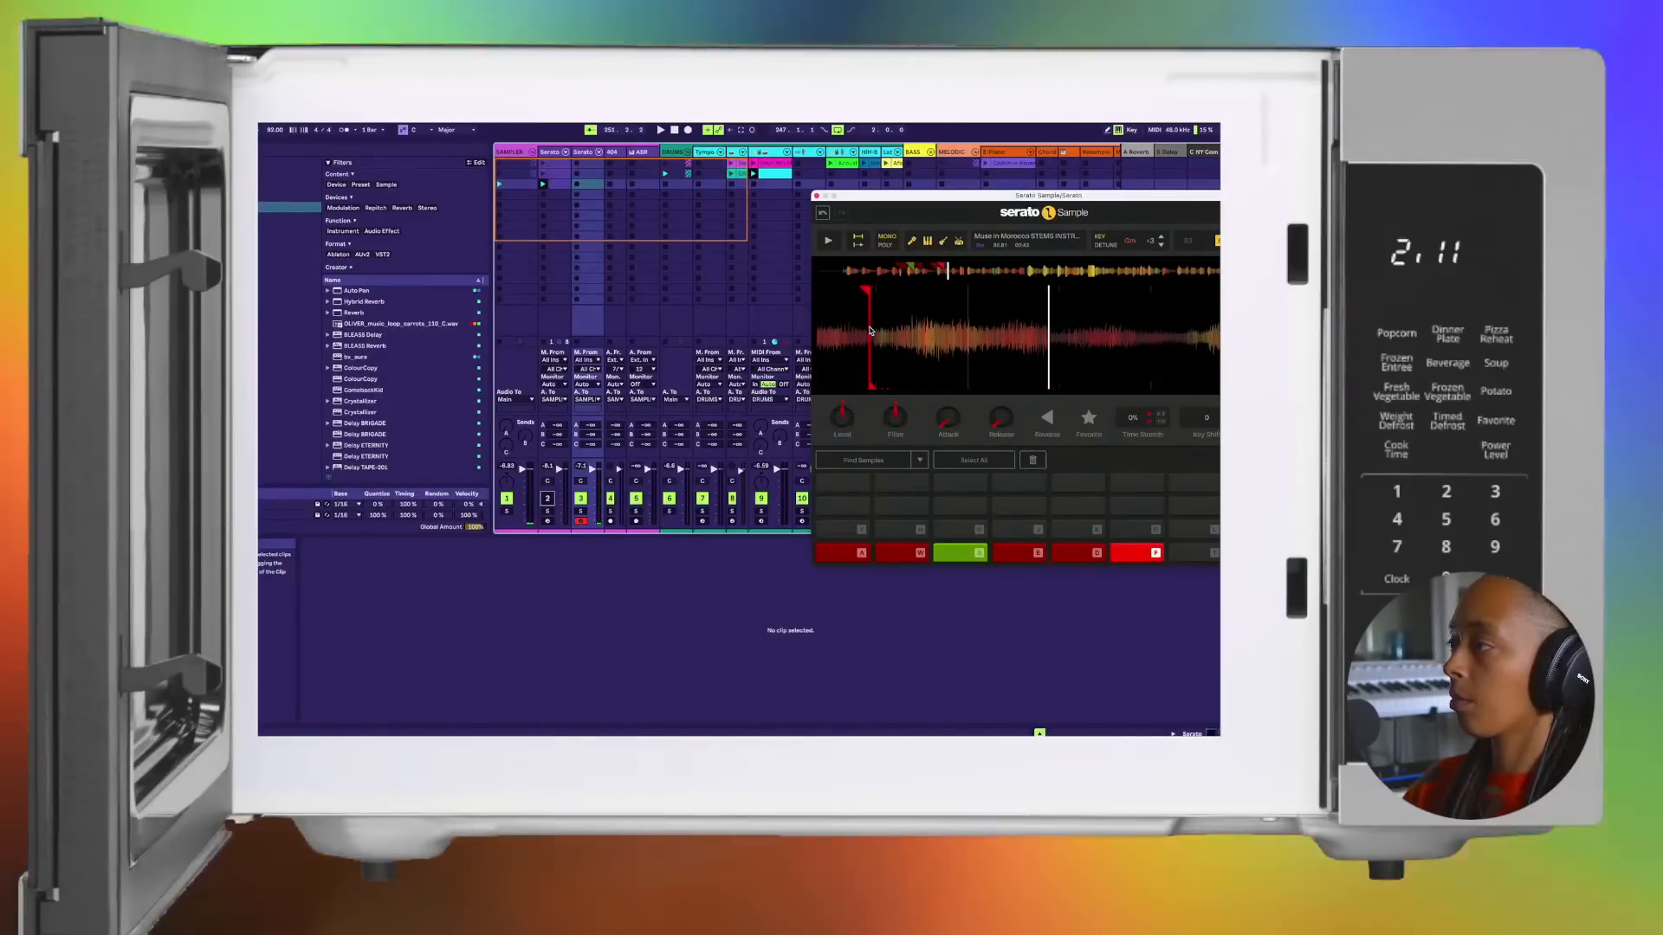
{"action": "key", "text": "f"}
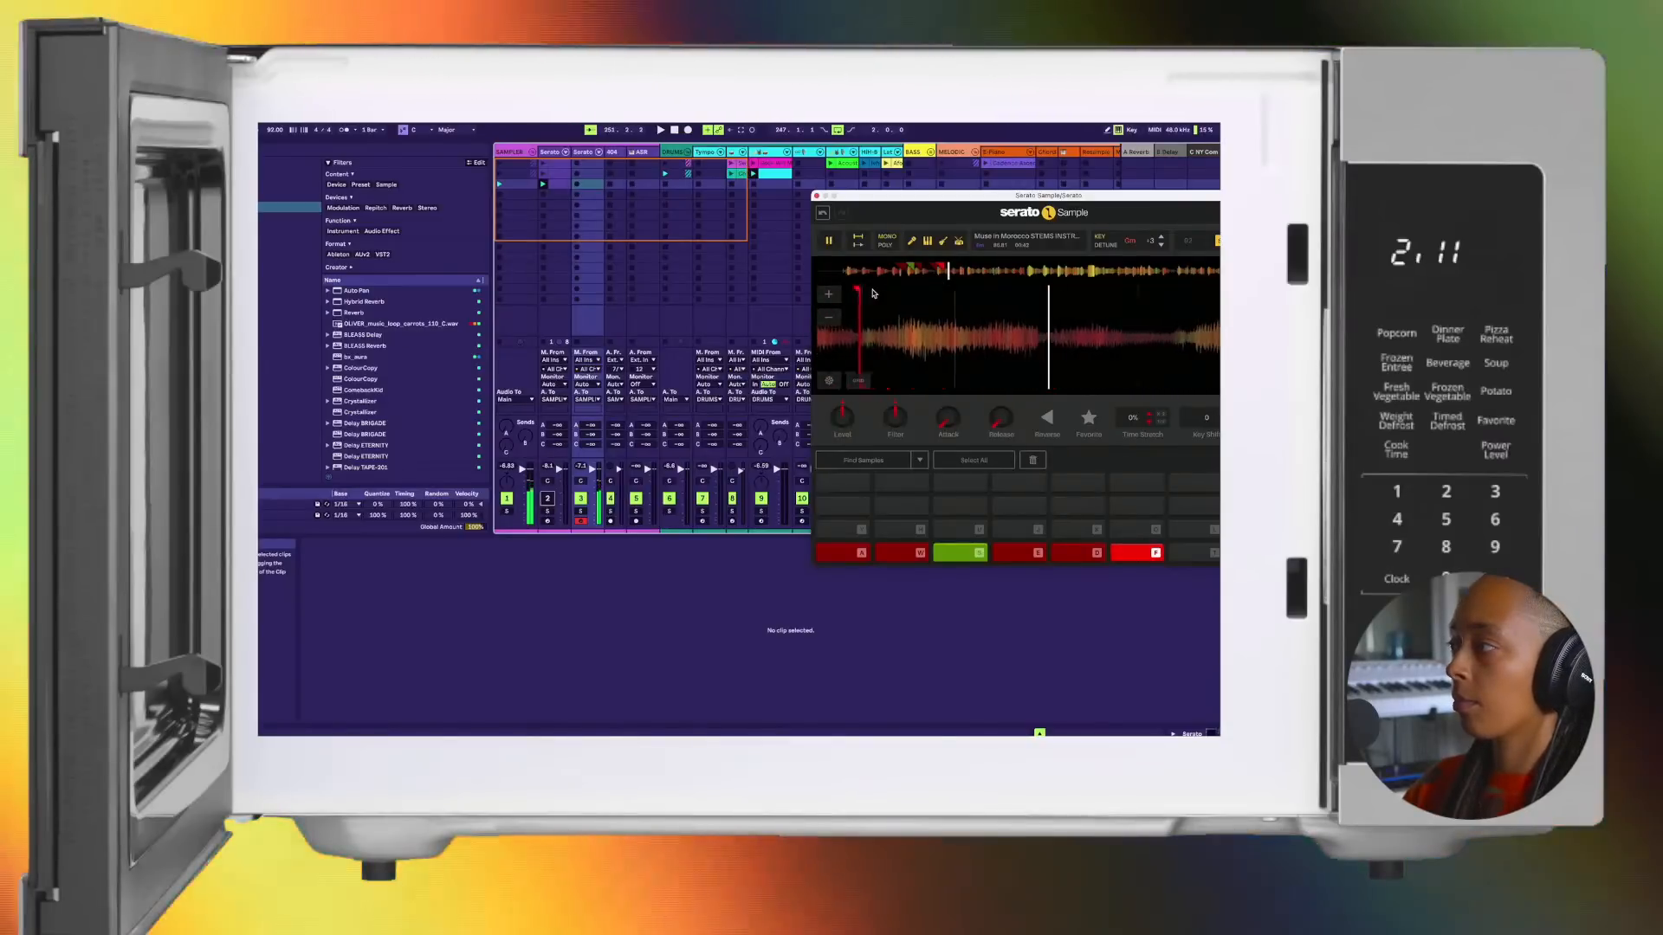
Step: Set chops on pads T, Y and H at the following phrases of the sample
{"action": "key", "text": "t"}
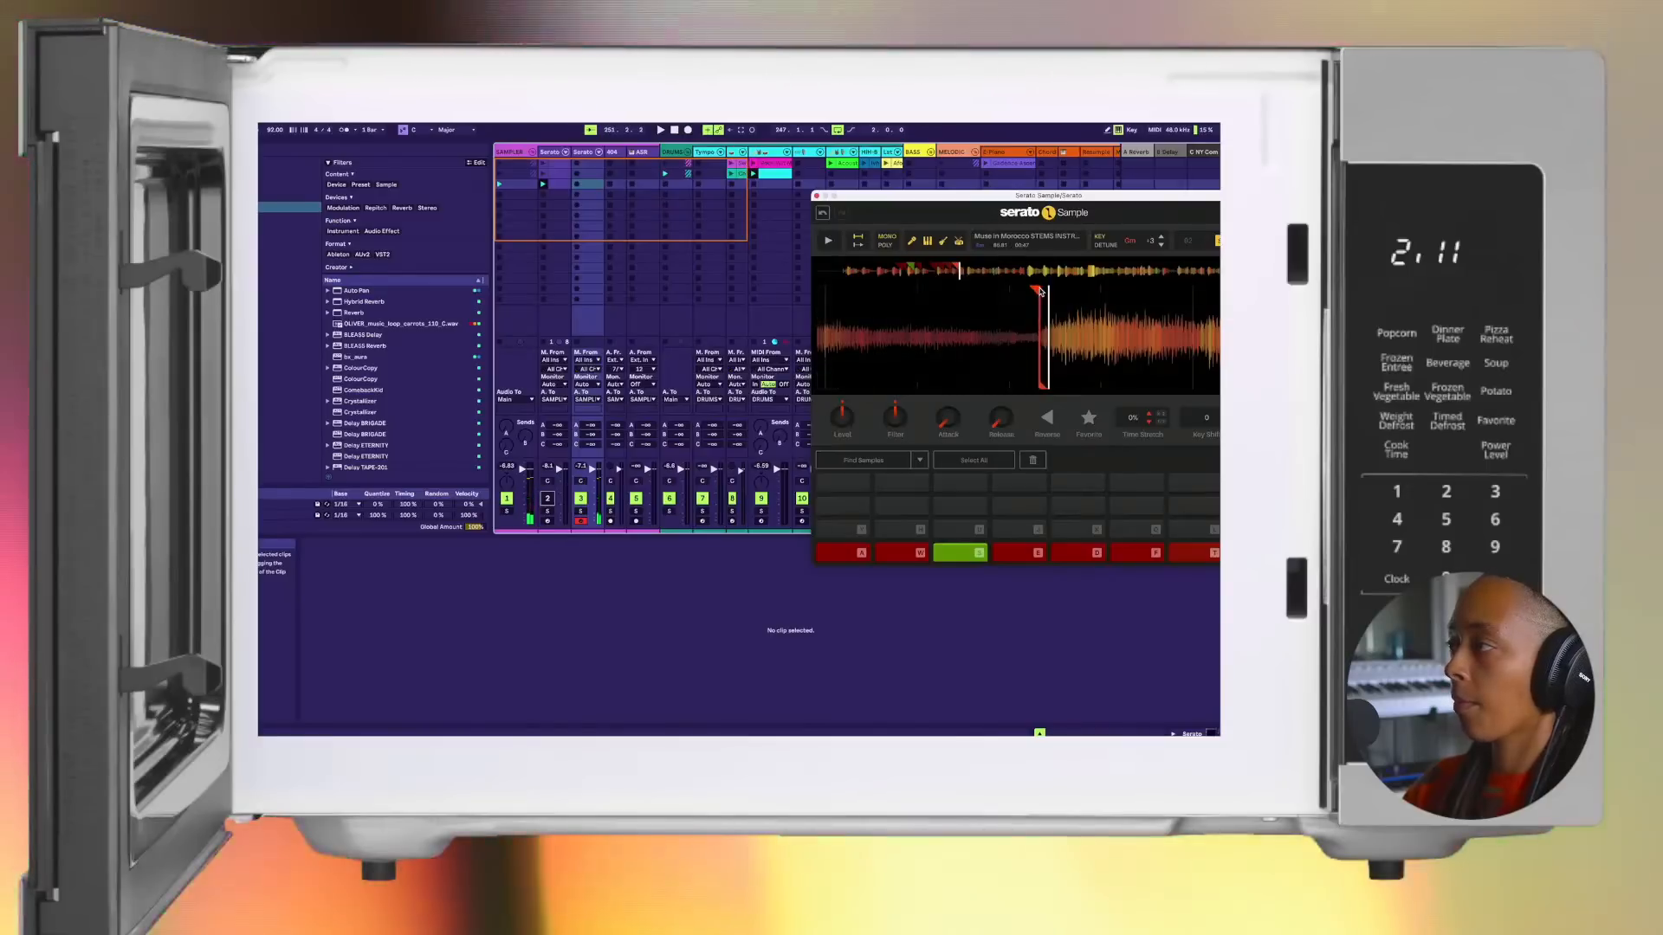
{"action": "left_click", "coordinate": [1041, 292]}
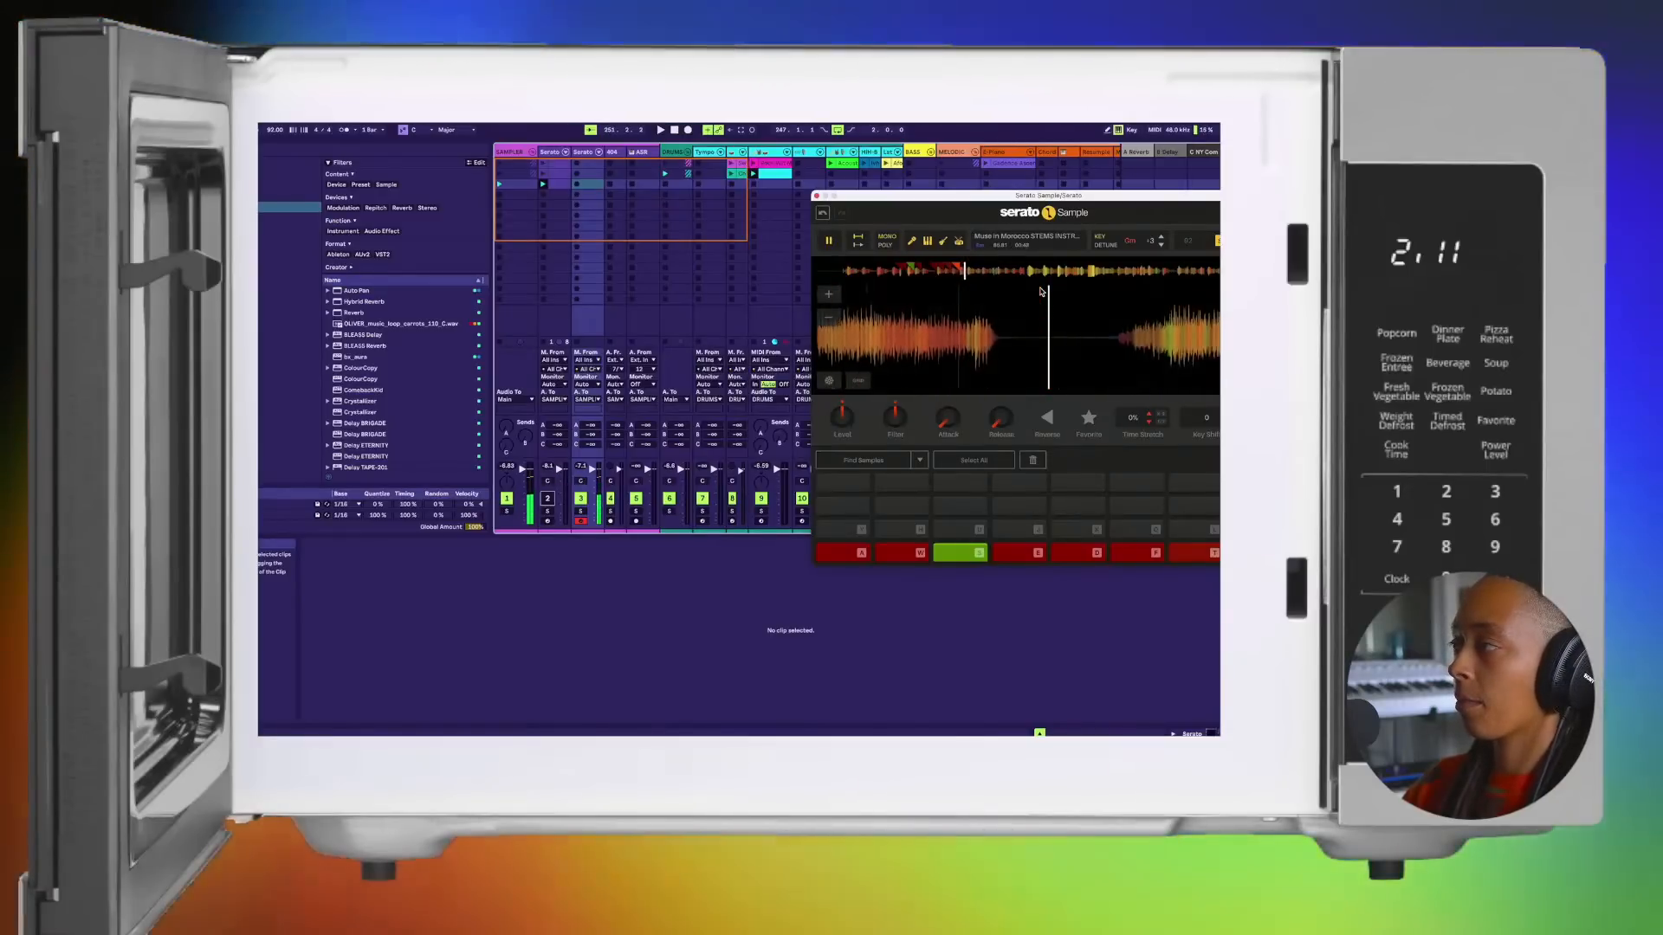
{"action": "key", "text": "y"}
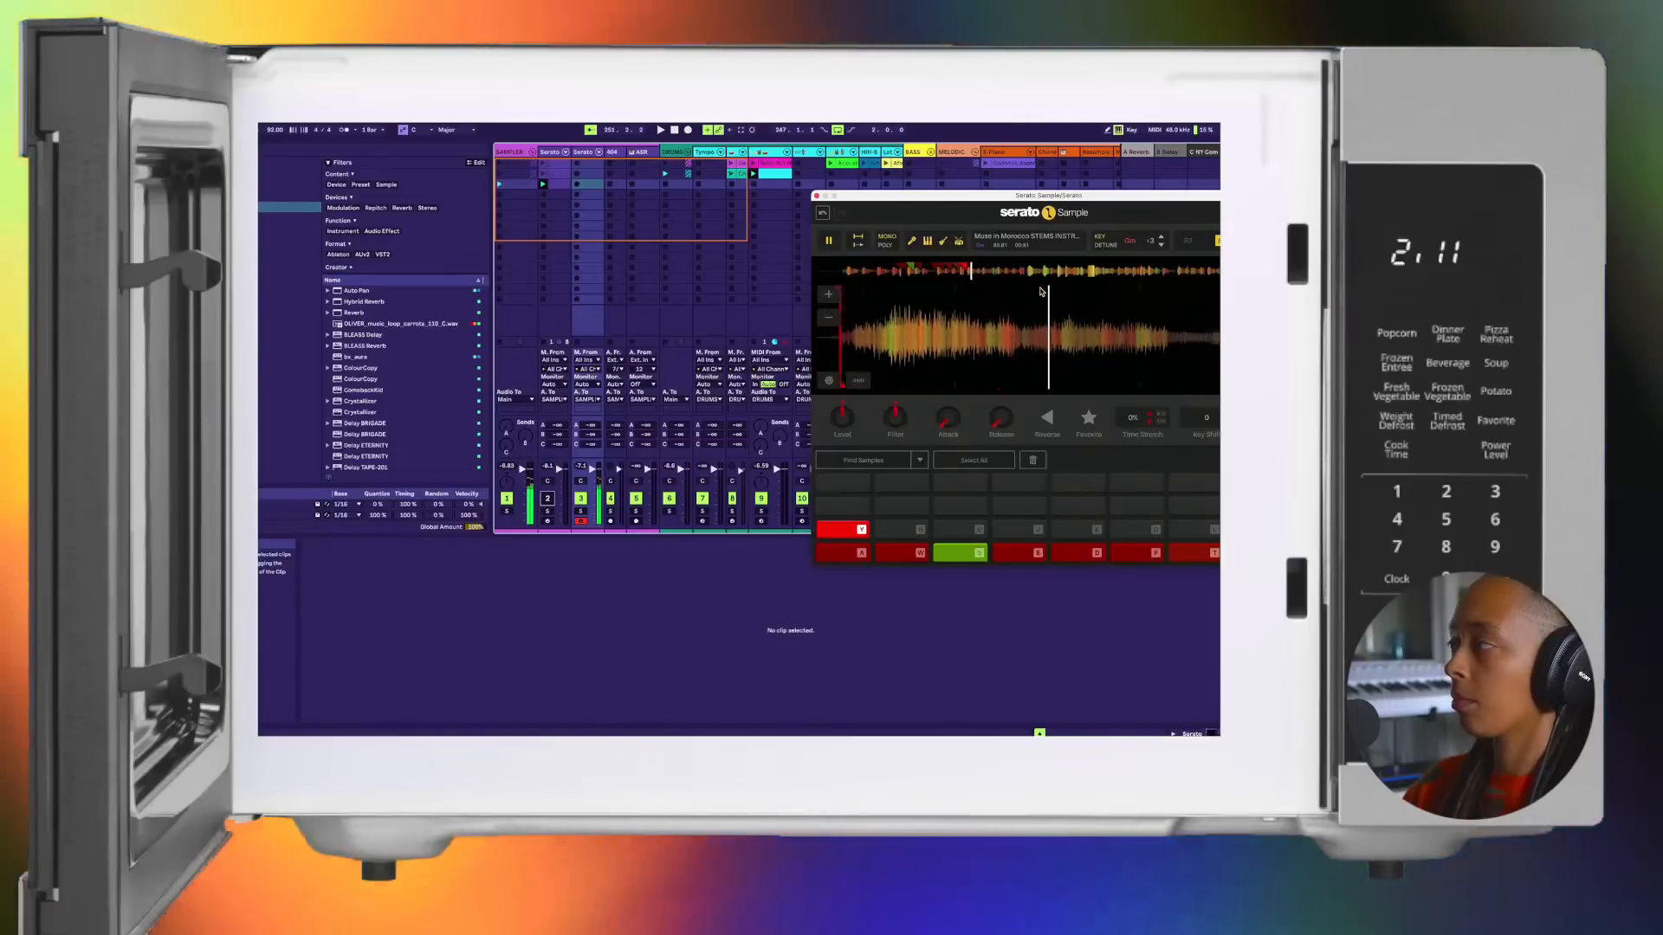
{"action": "key", "text": "h"}
Step: Audition the chops on pads Y and H to check their start points
{"action": "key", "text": "y"}
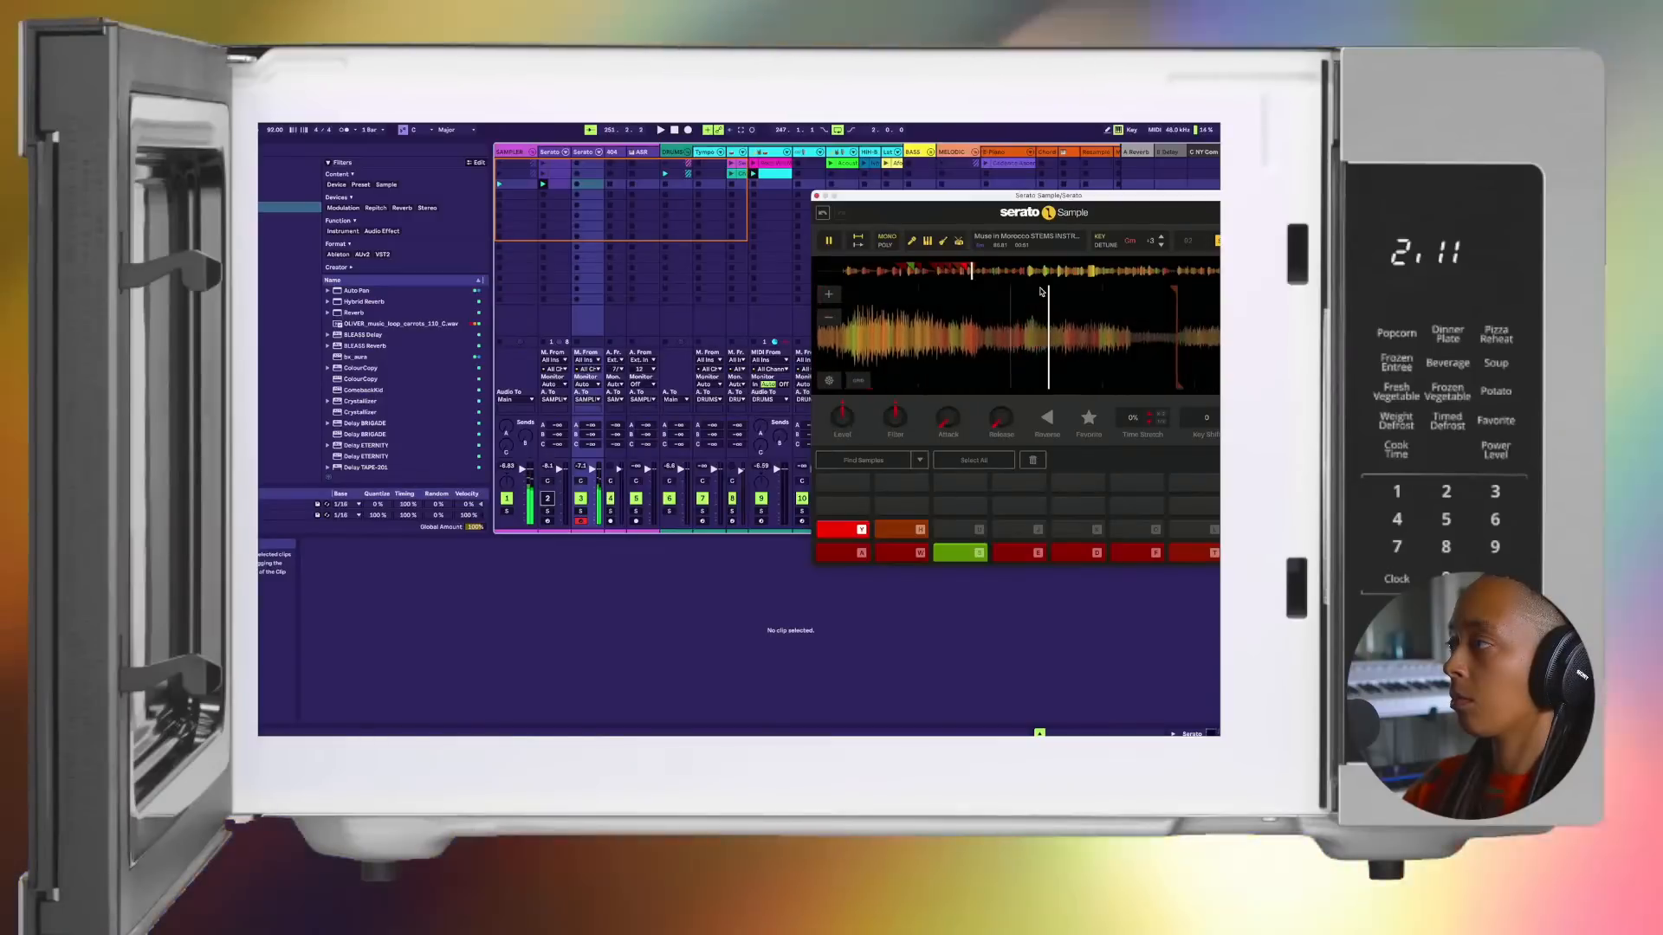
{"action": "key", "text": "h"}
{"action": "key", "text": "h"}
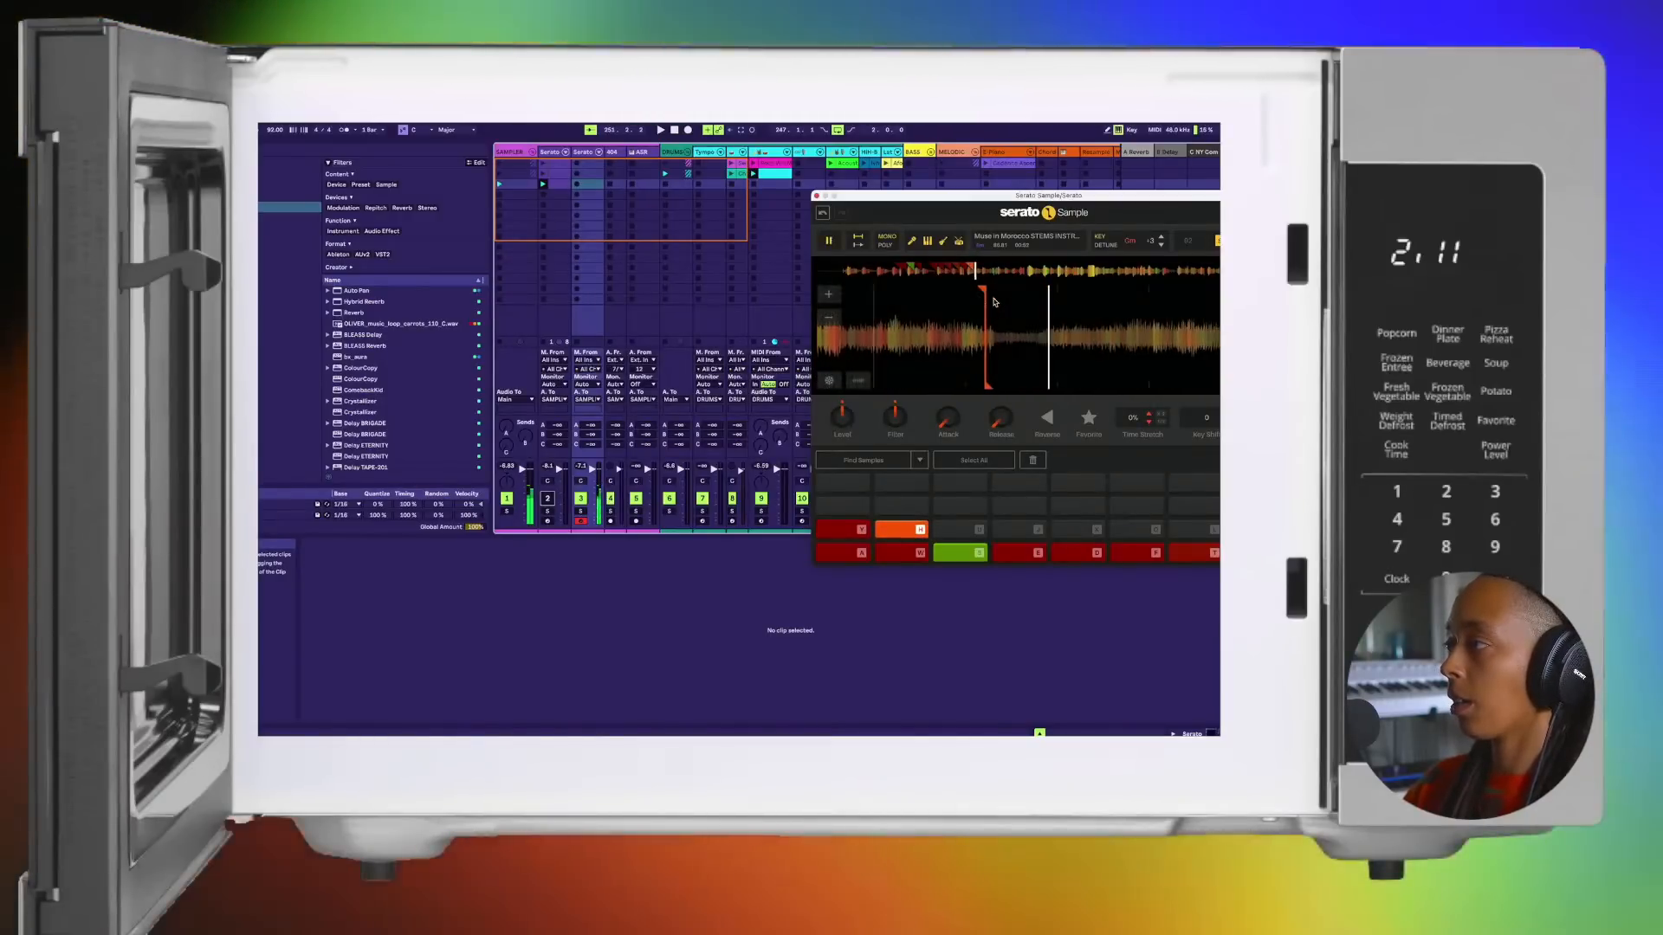
{"action": "key", "text": "h"}
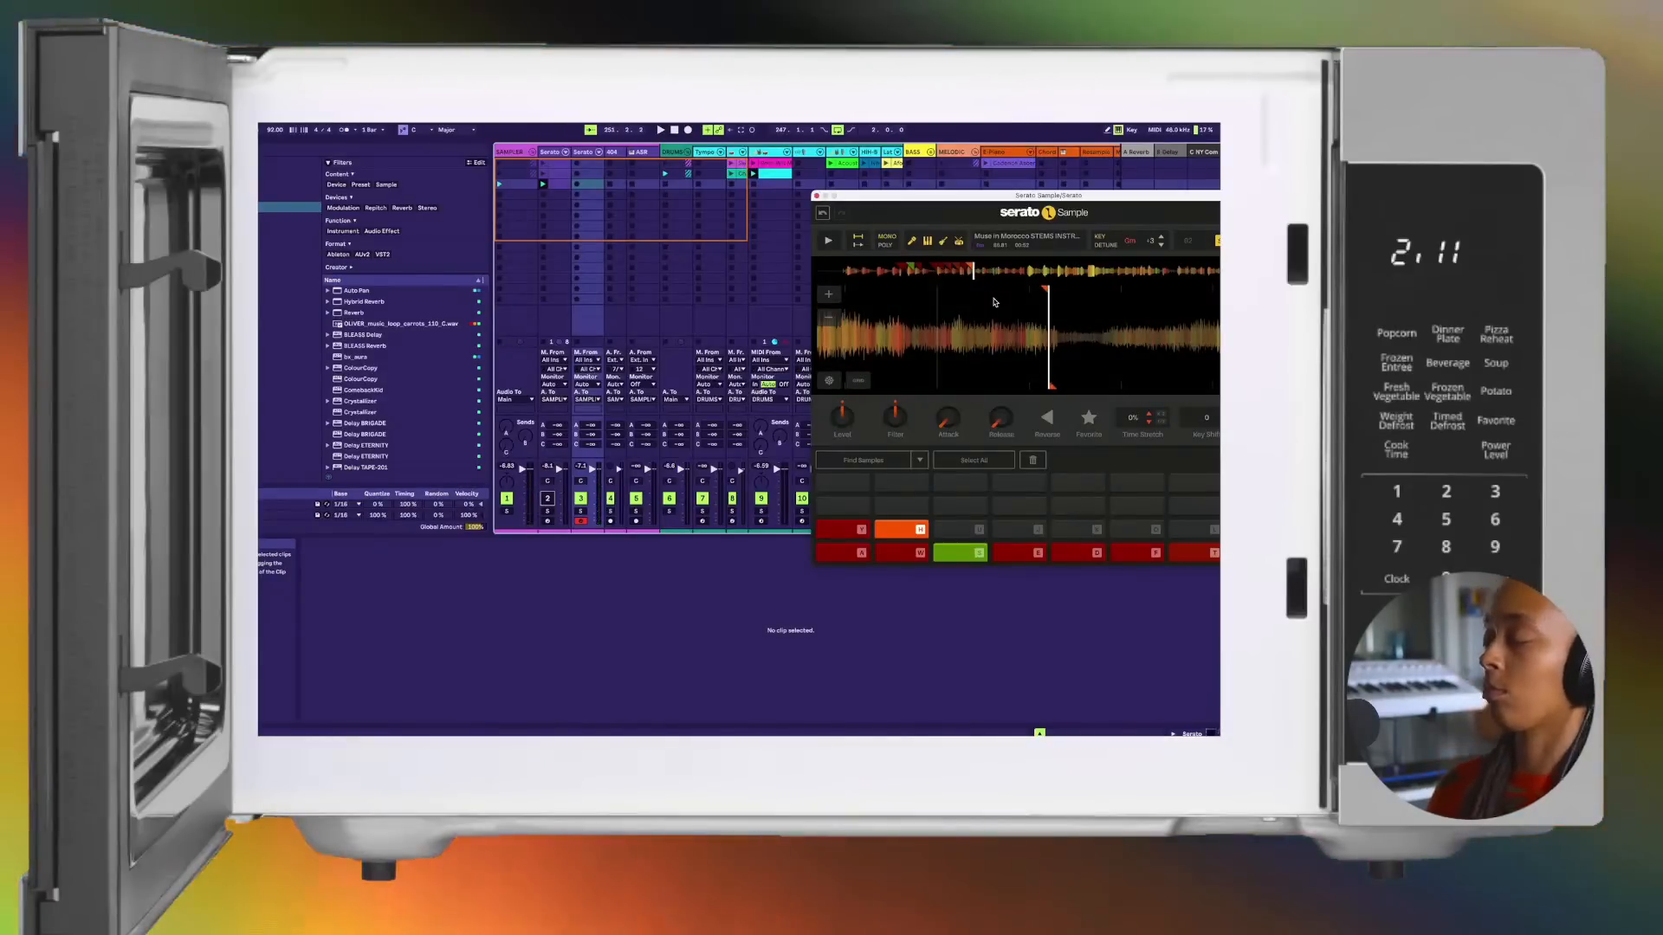
{"action": "key", "text": "h"}
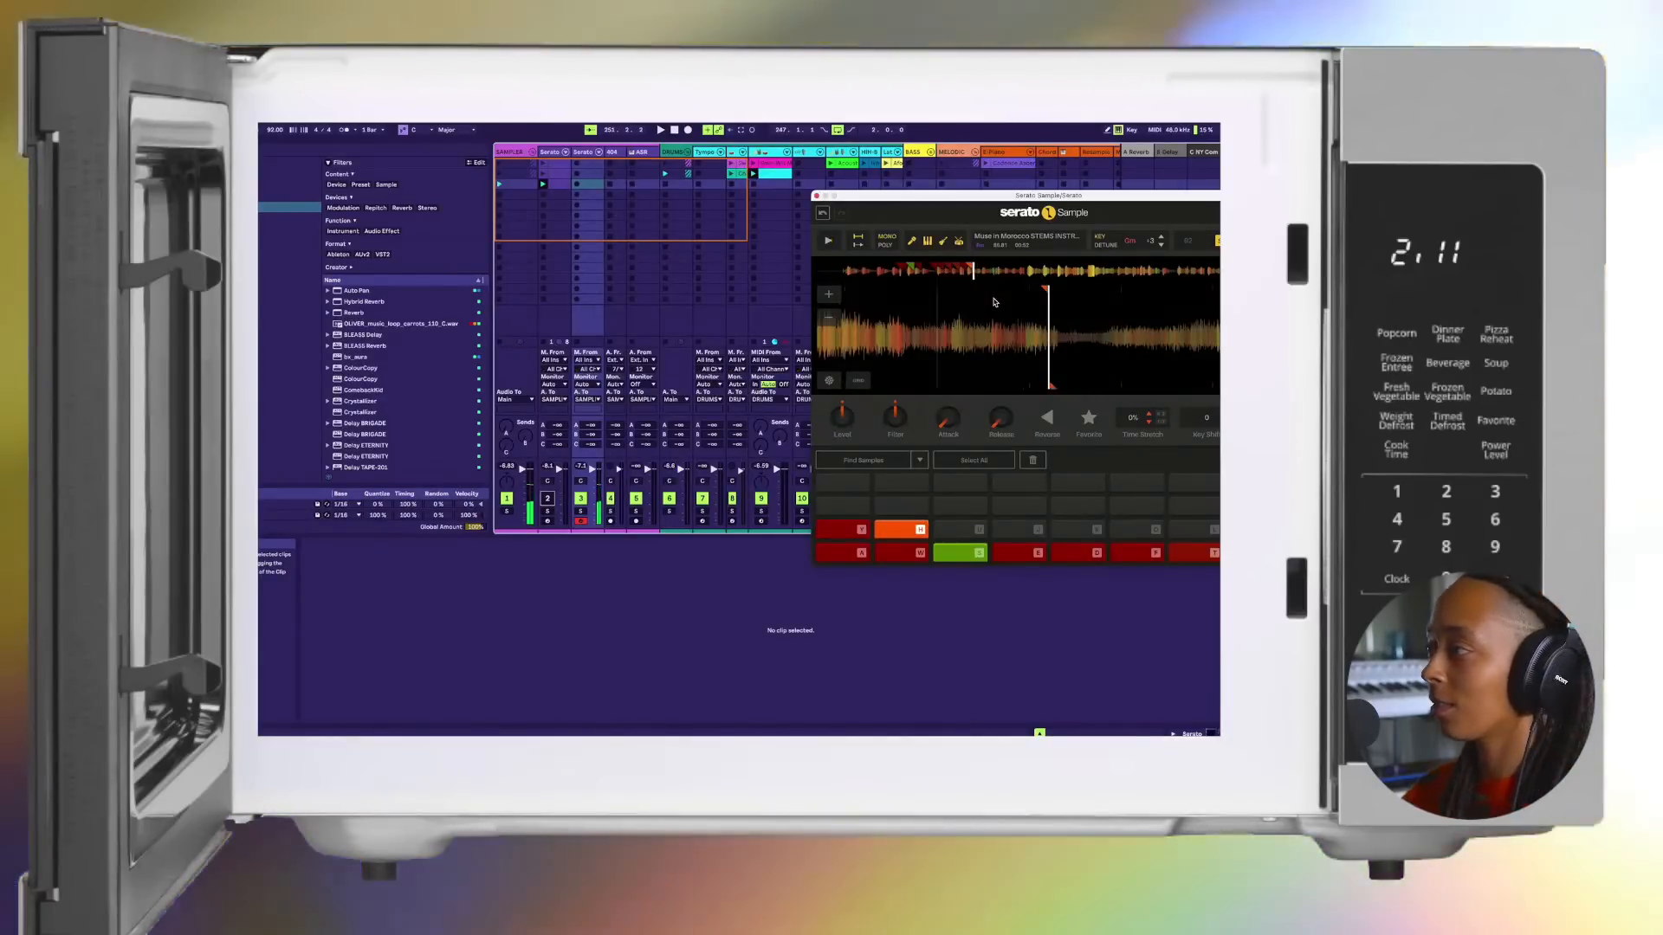
{"action": "key", "text": "h"}
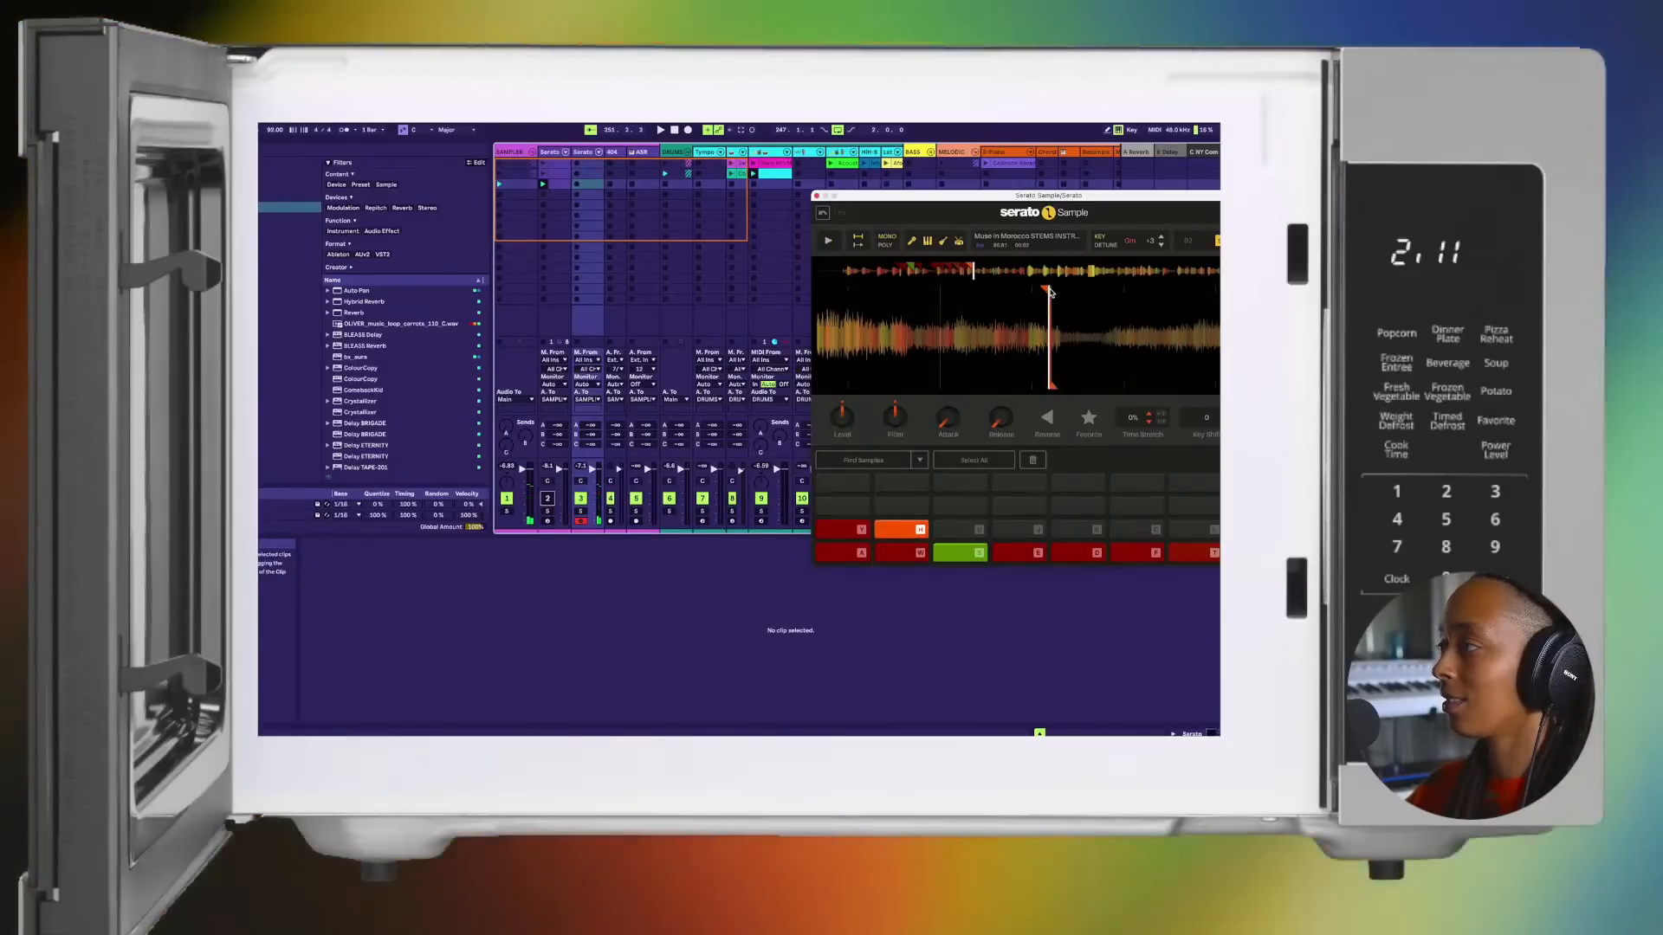
Step: Set chops on pads U and J at the next two phrases of the sample
{"action": "left_click", "coordinate": [1050, 293]}
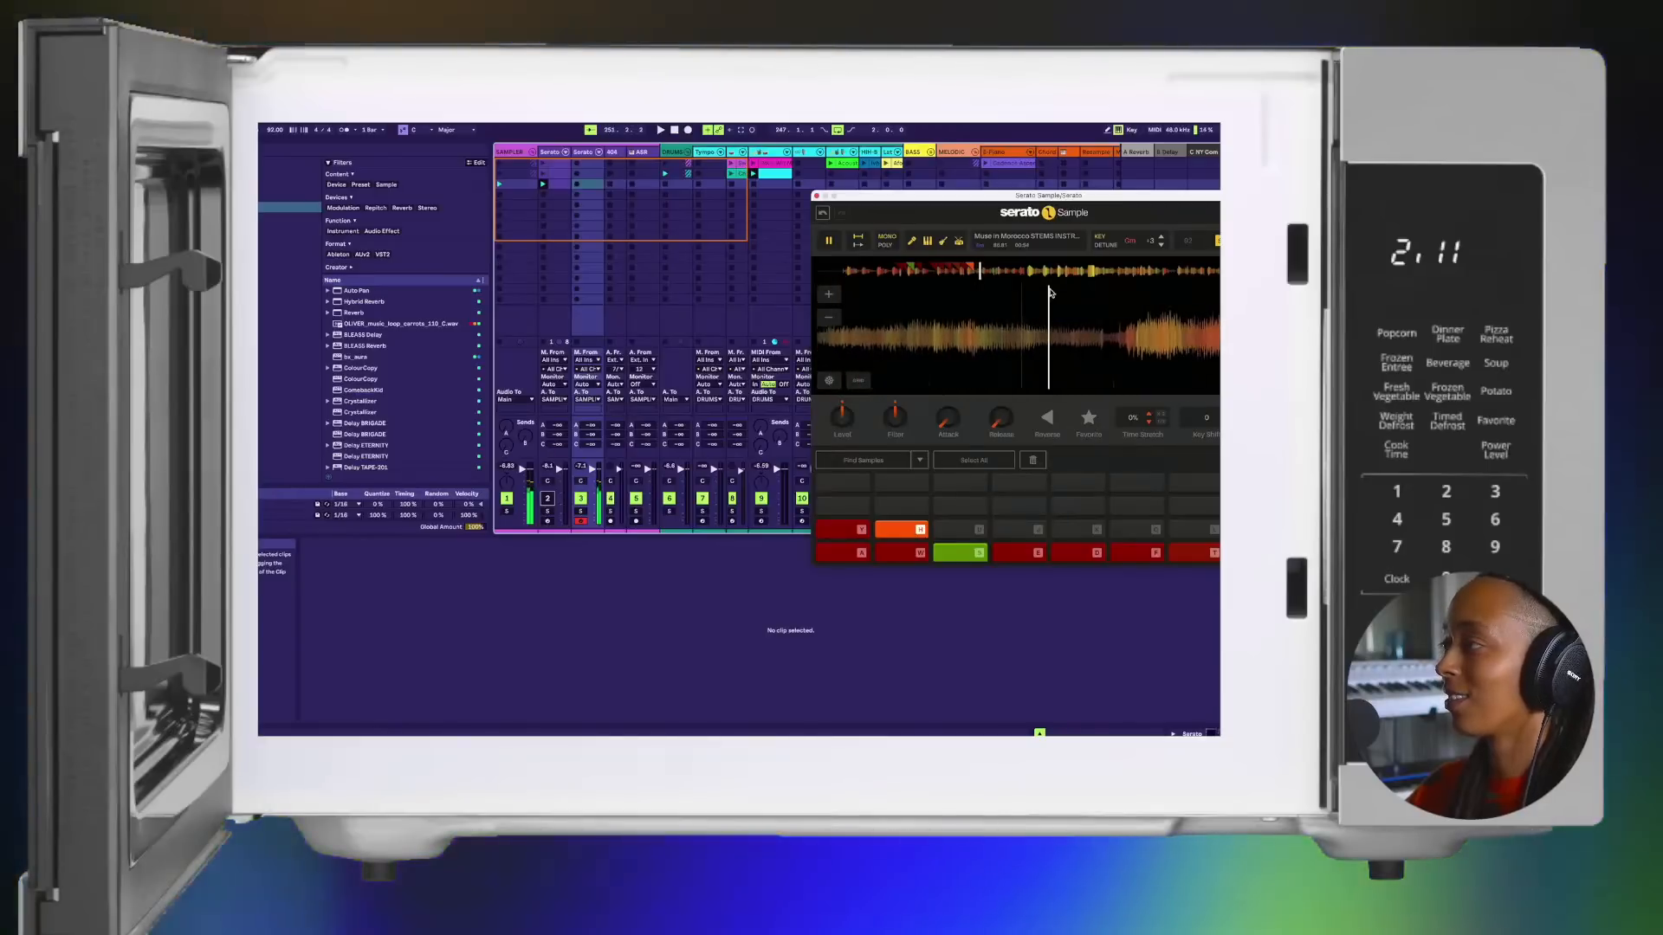
{"action": "key", "text": "u"}
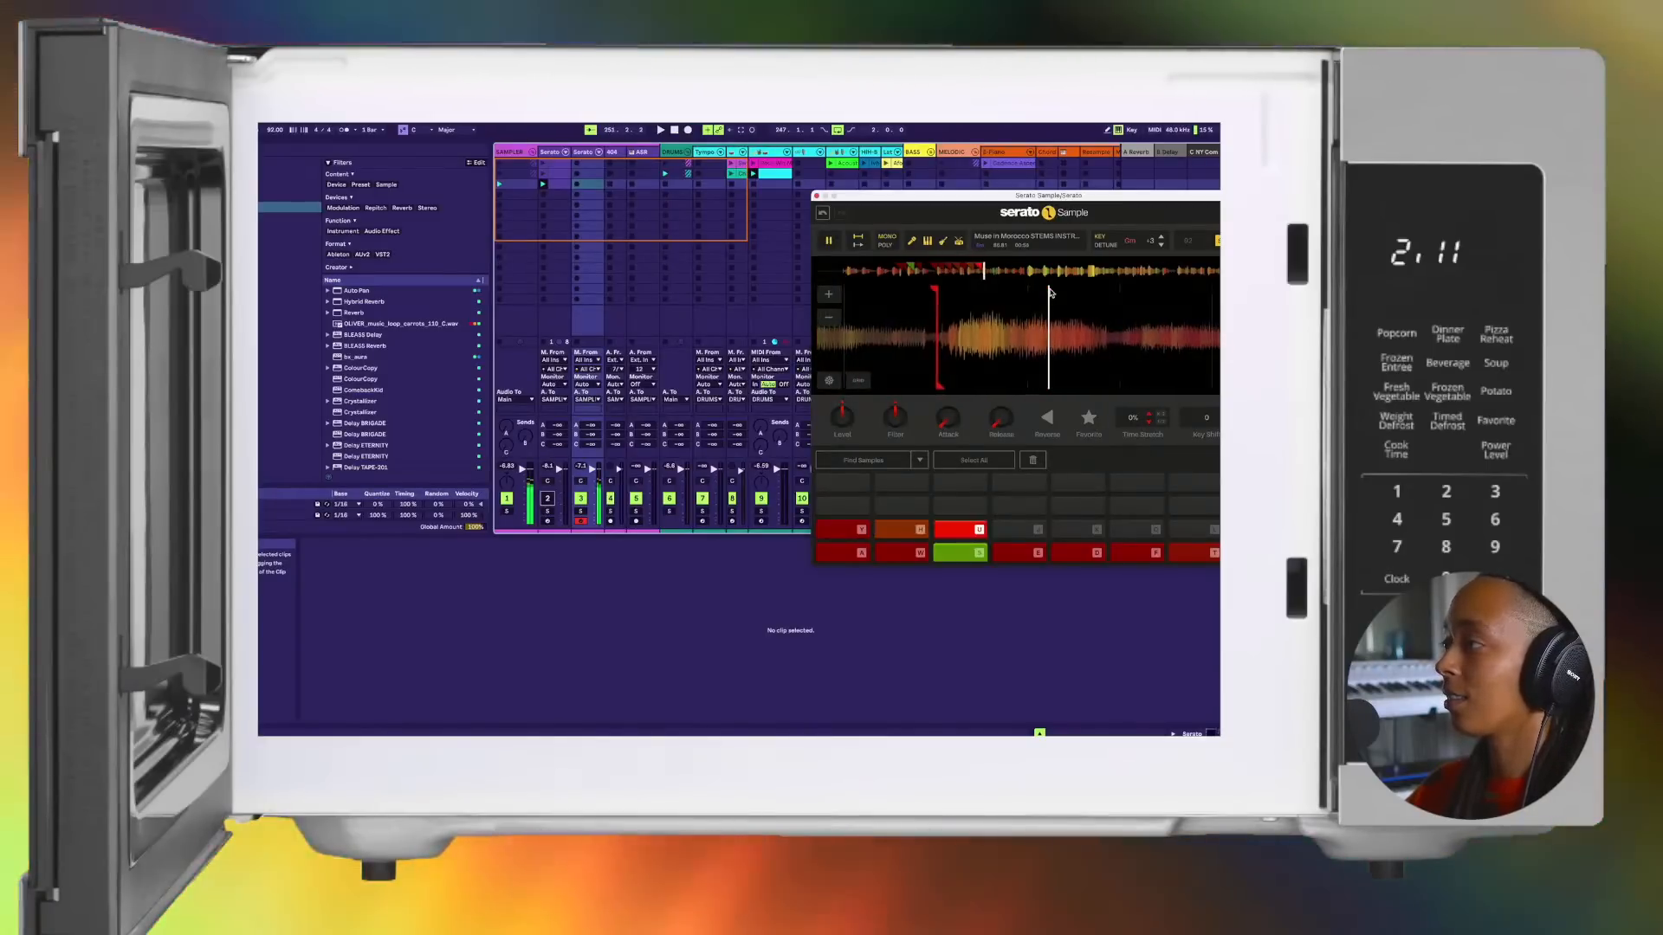
{"action": "left_click", "coordinate": [1050, 293]}
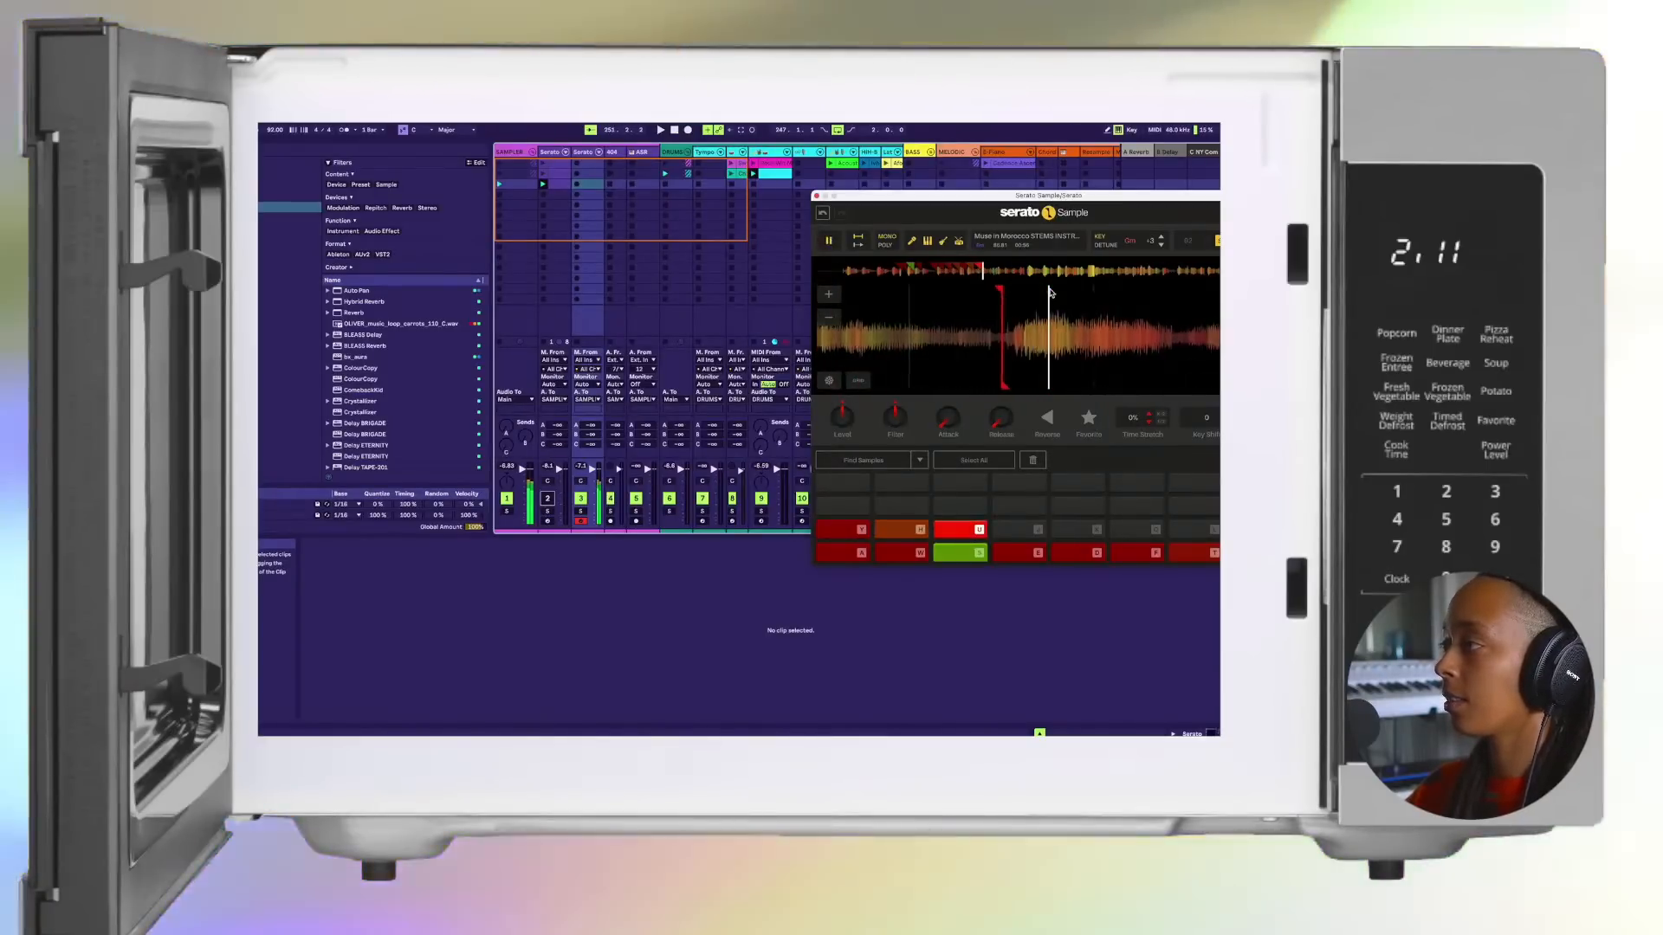
{"action": "key", "text": "j"}
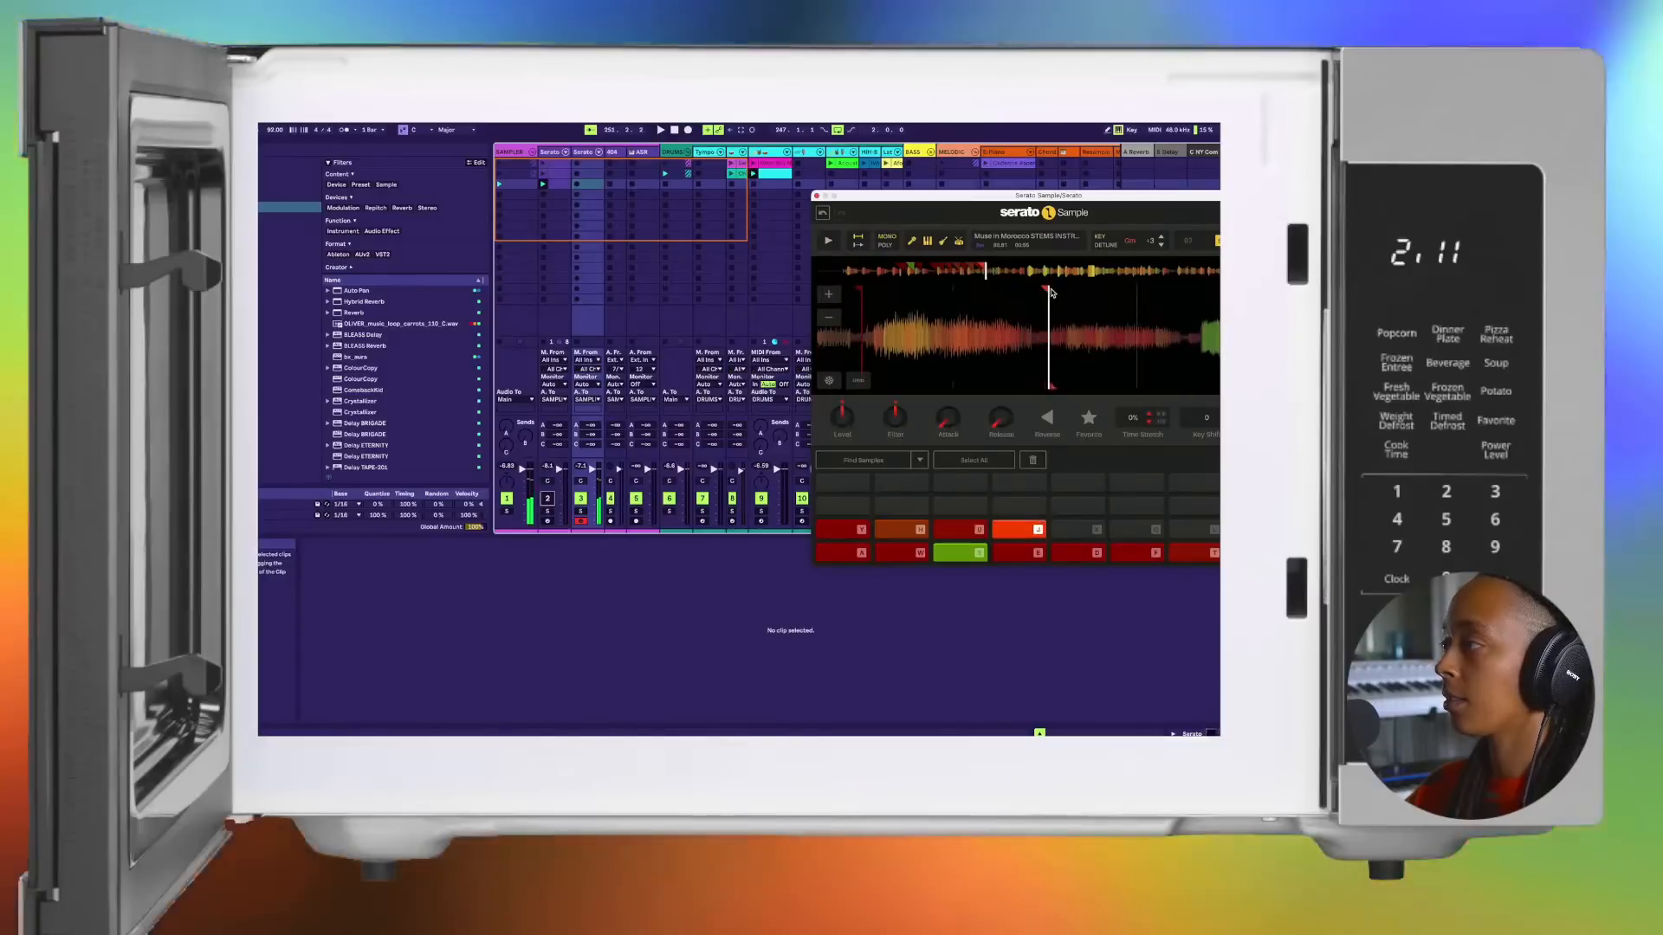
Step: Fine-tune the chop marker on pad J and set a chop on pad K at the following green note
{"action": "left_click", "coordinate": [1047, 292]}
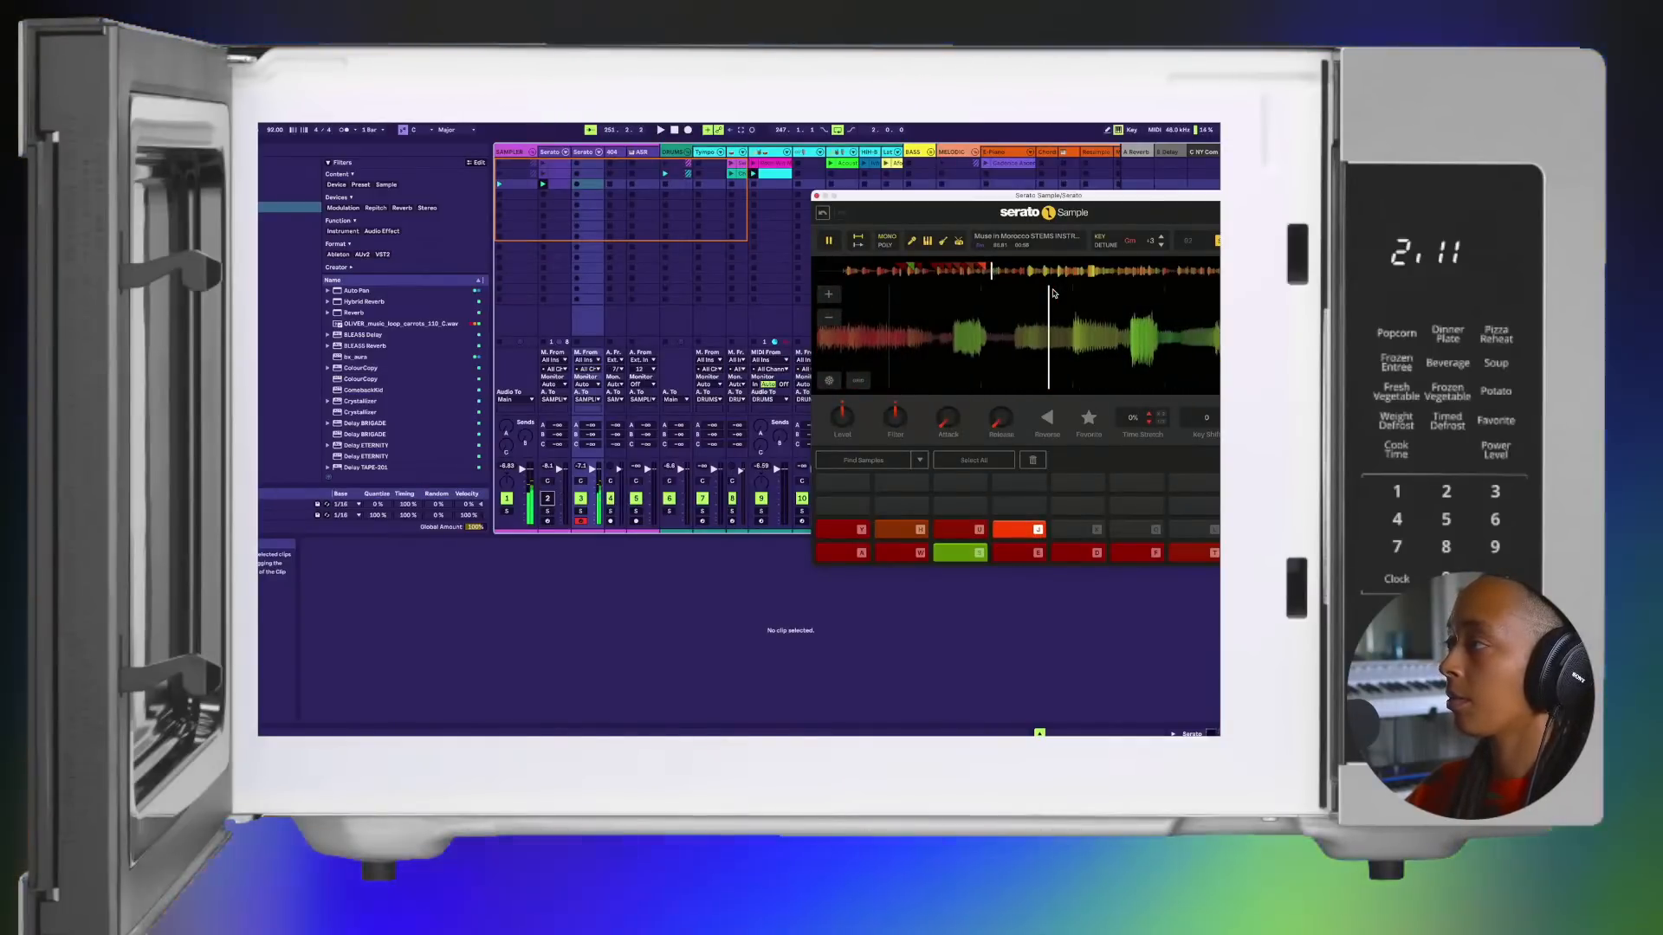
{"action": "left_click", "coordinate": [1054, 293]}
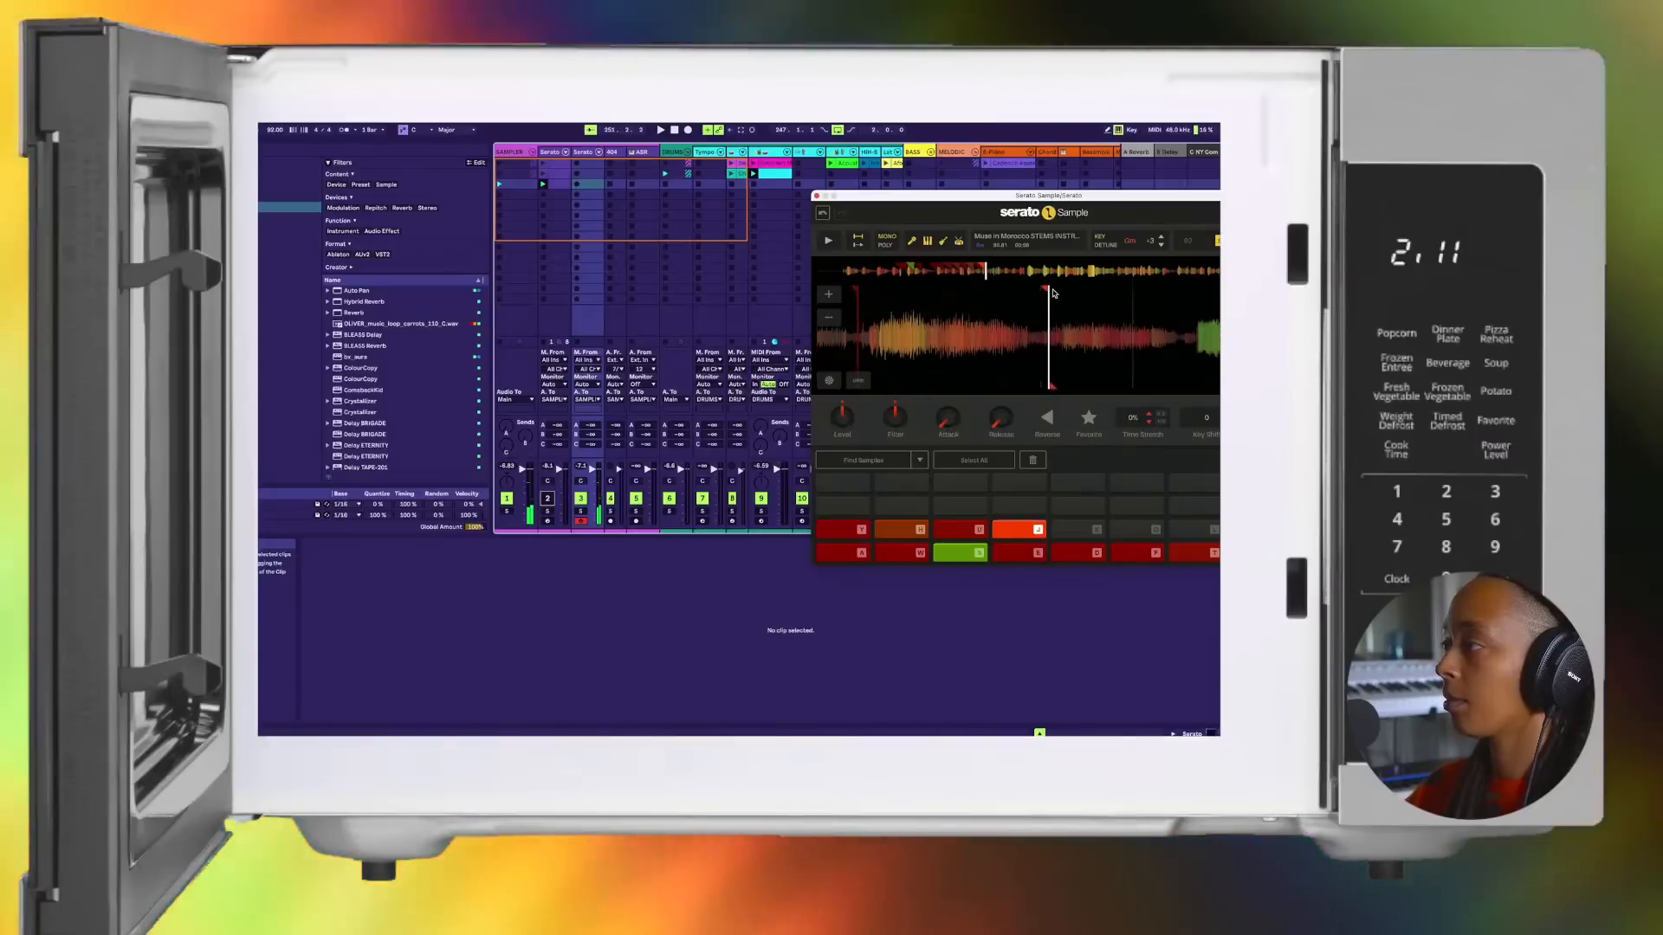
{"action": "left_click", "coordinate": [1054, 292]}
{"action": "key", "text": "k"}
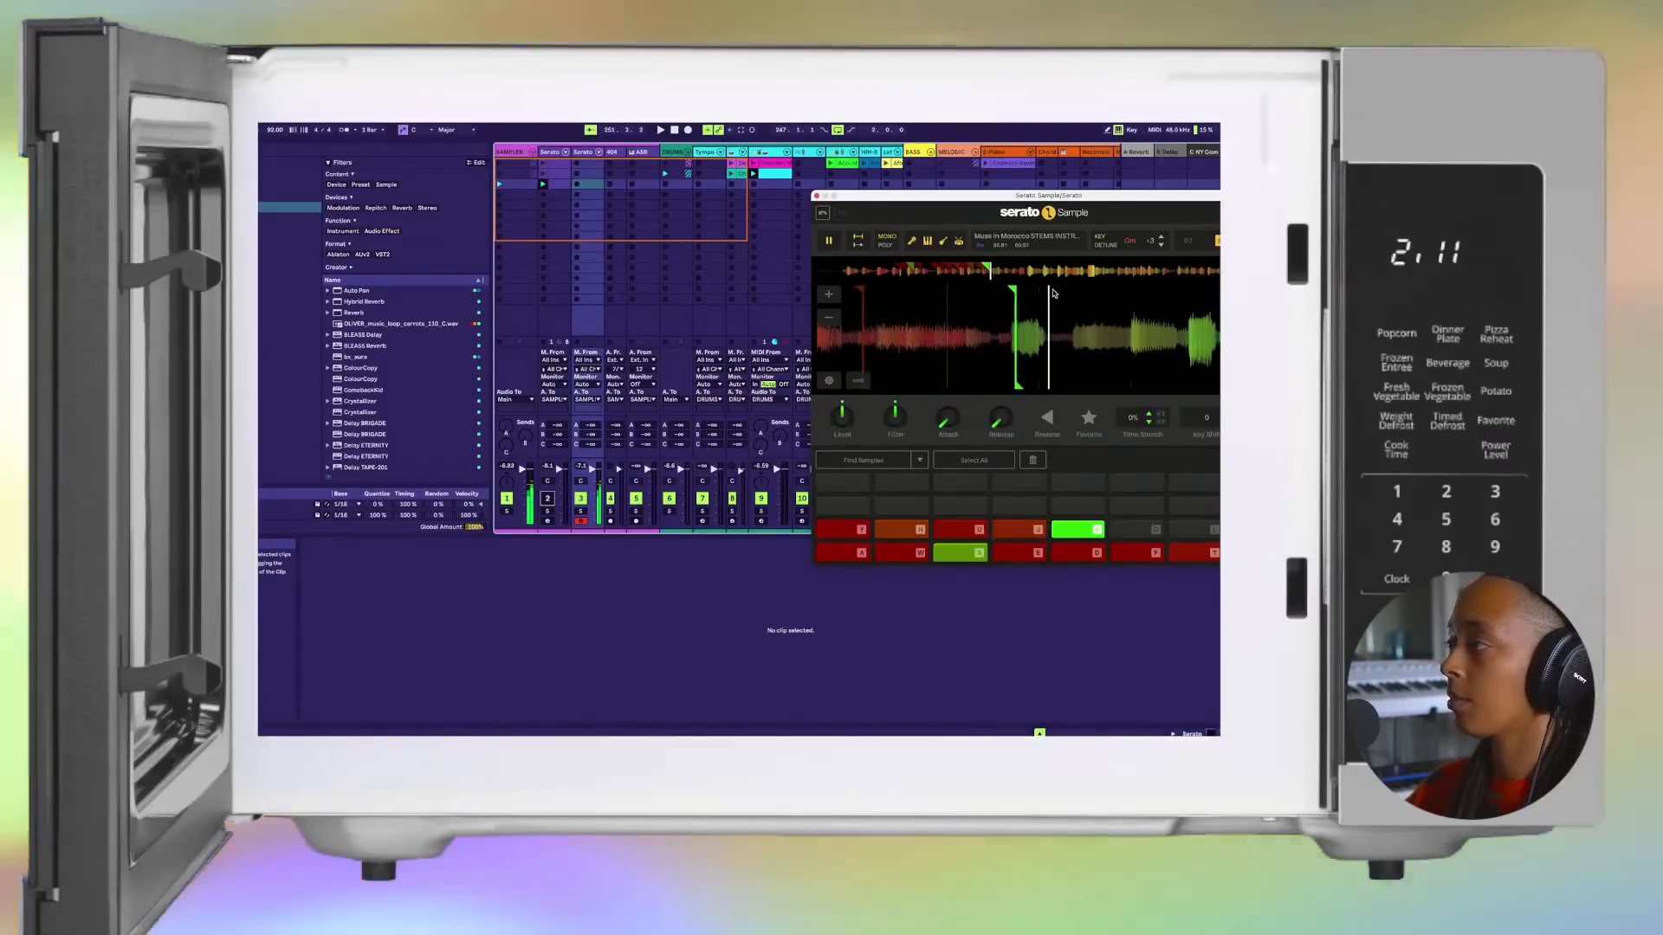
Step: Fine-tune pad K's marker, and set a chop on pad L with its marker moved slightly later to the phrase start
{"action": "left_click", "coordinate": [1054, 293]}
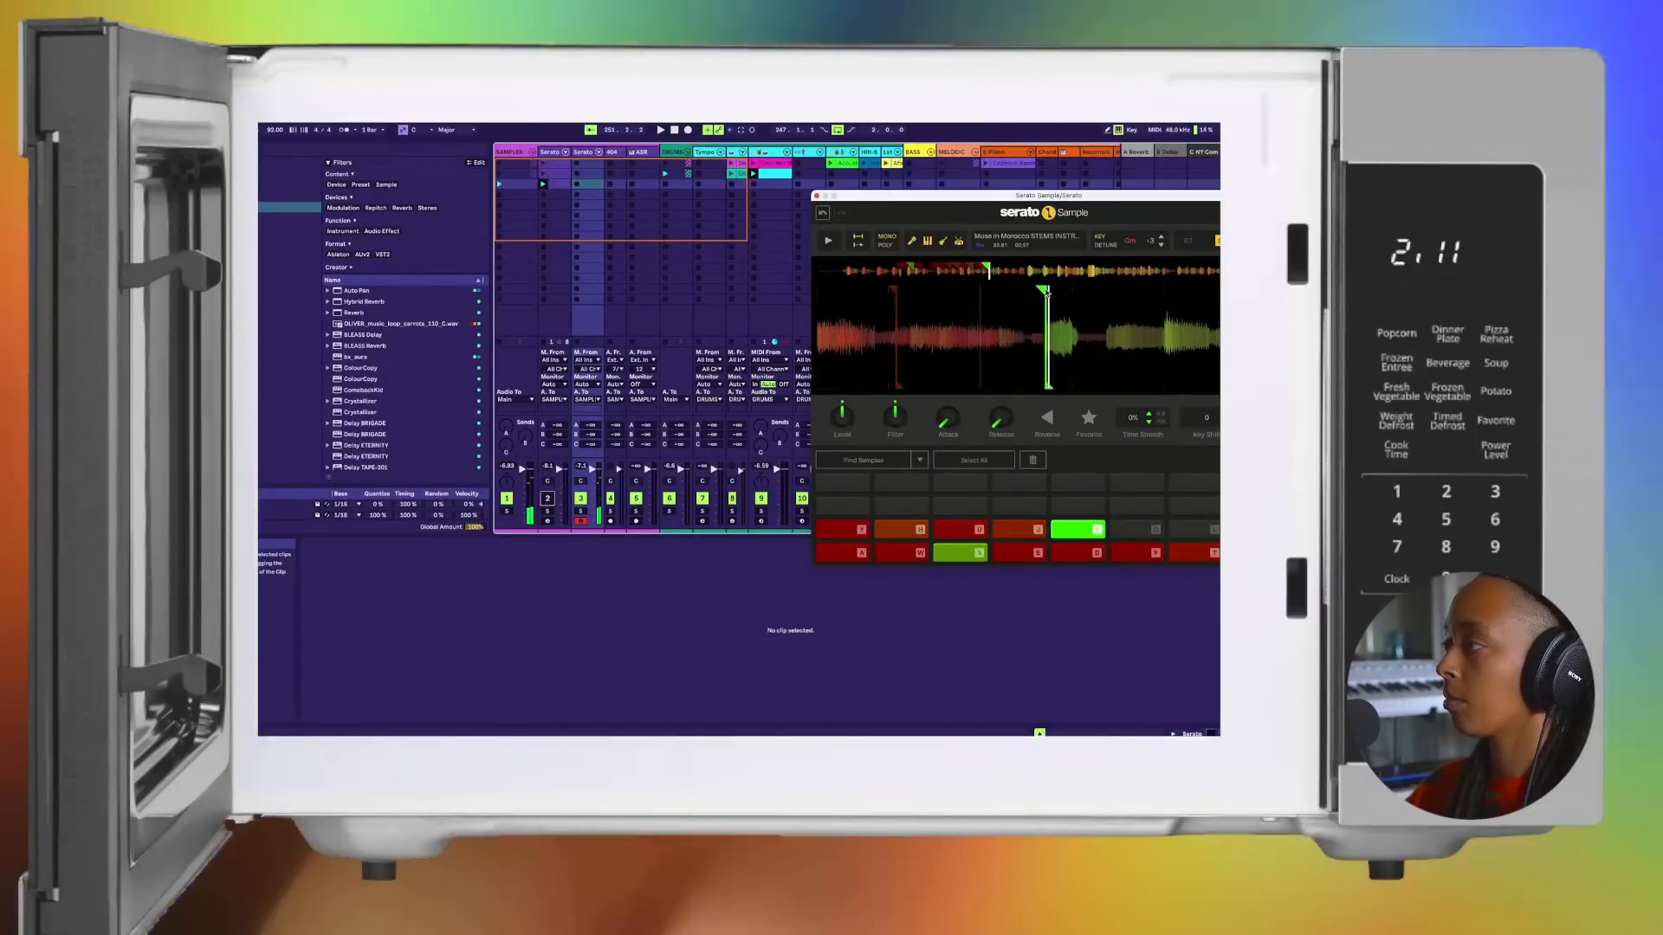
{"action": "left_click", "coordinate": [1046, 293]}
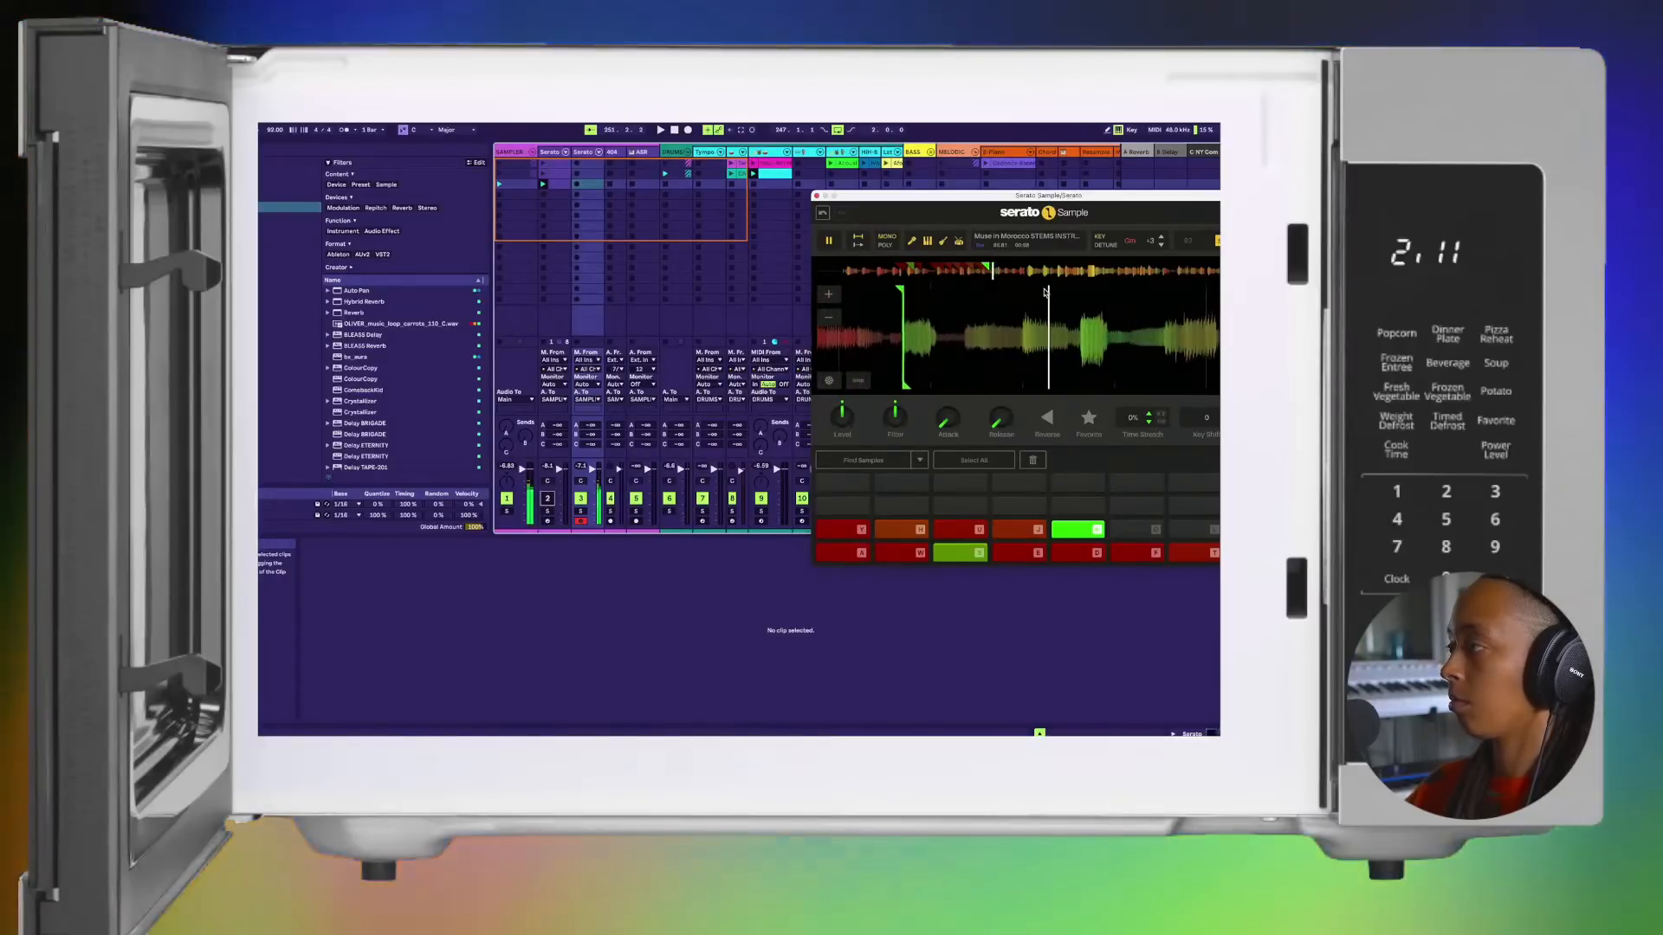
{"action": "left_click", "coordinate": [1045, 293]}
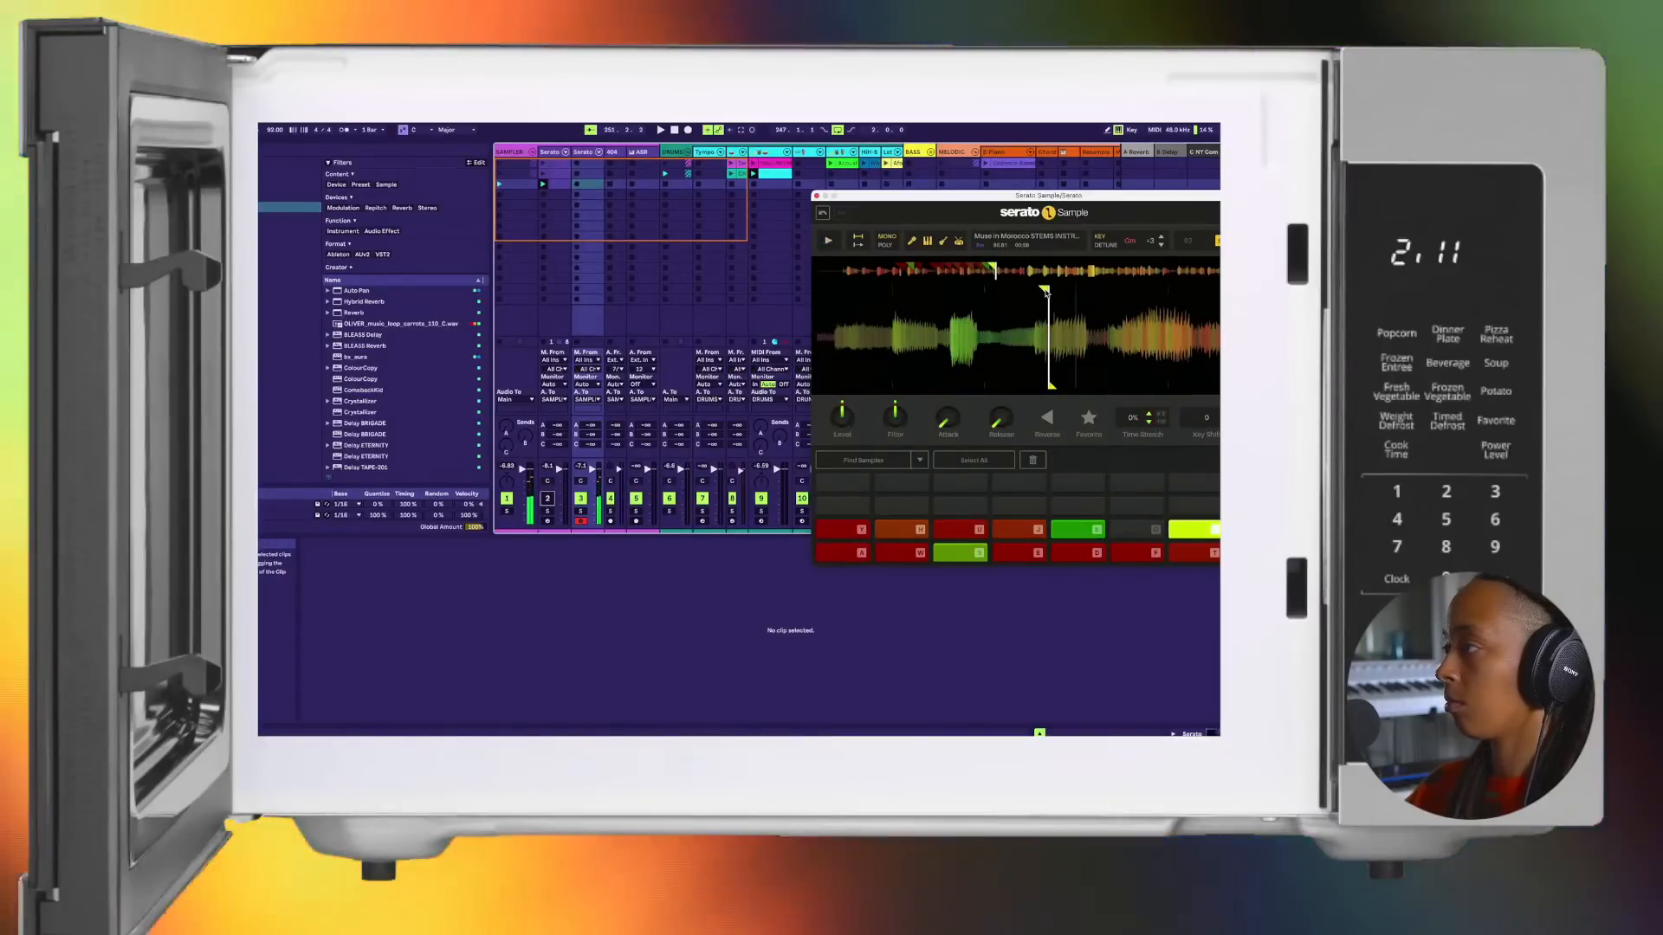
{"action": "left_click", "coordinate": [1087, 291]}
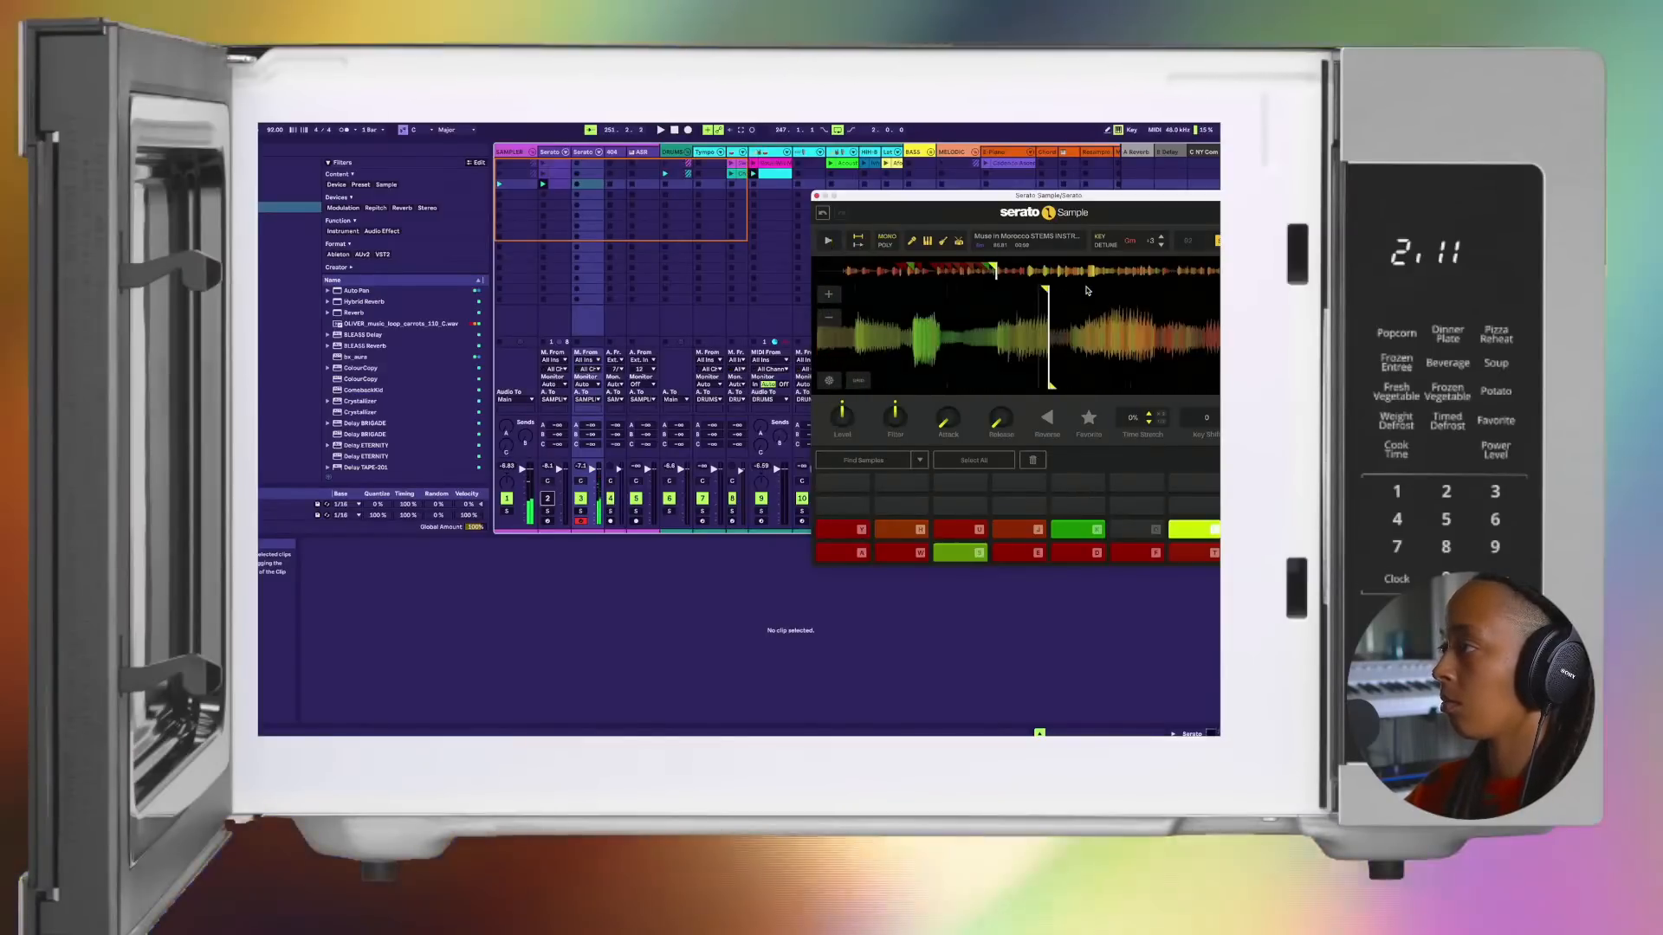
{"action": "key", "text": "l"}
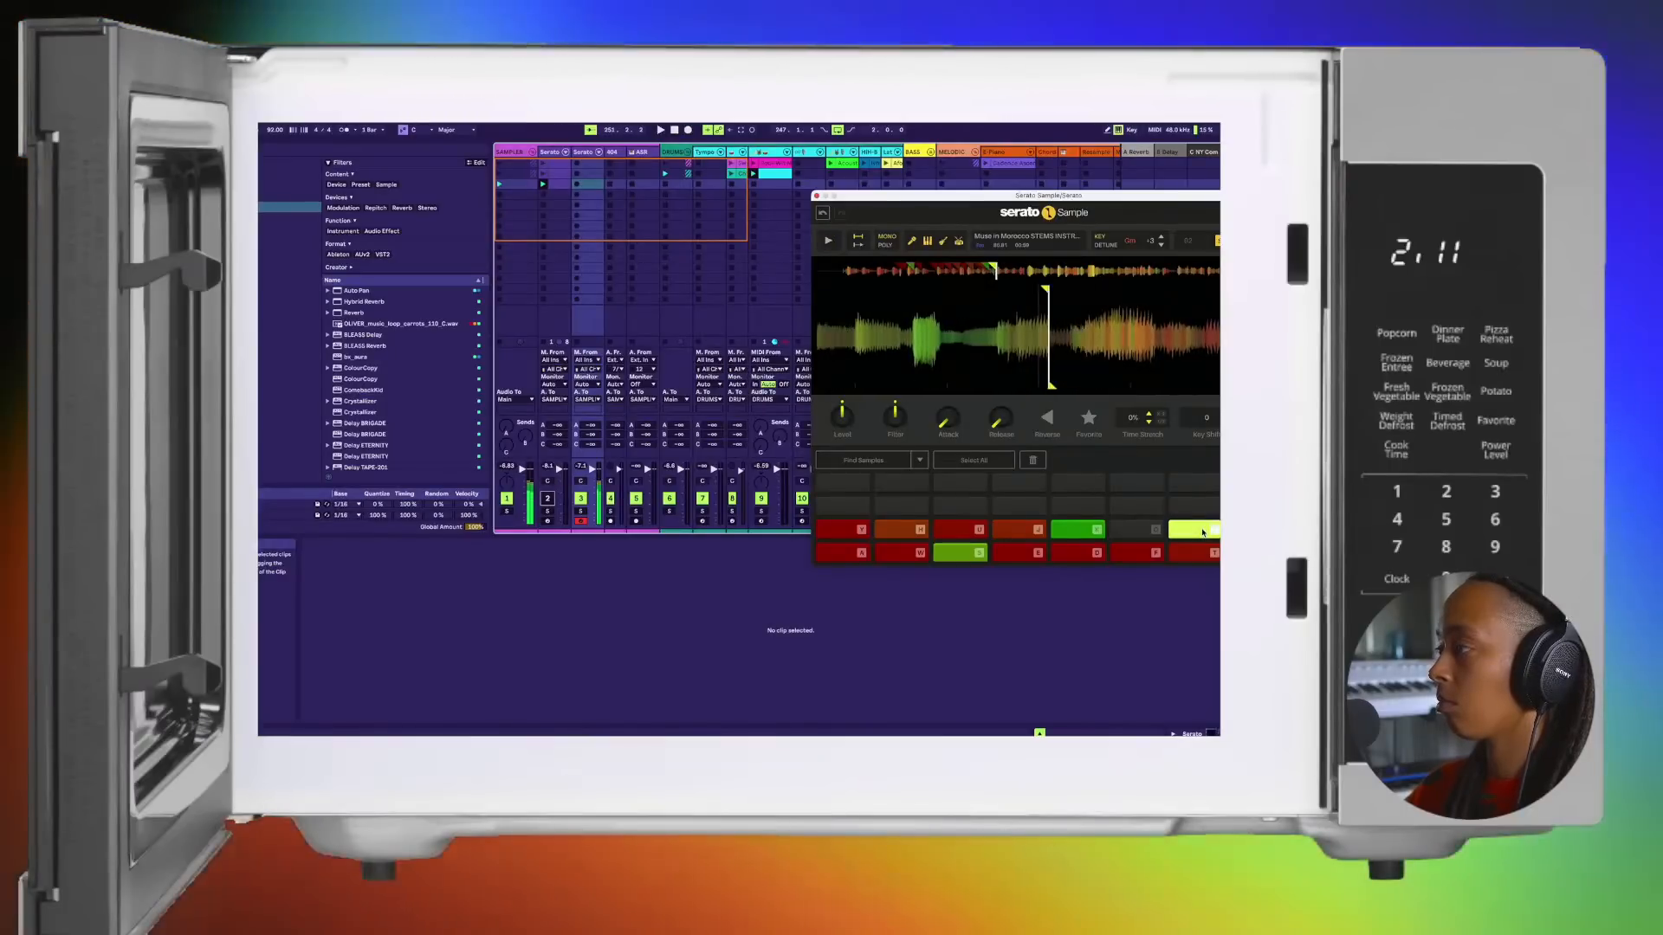
Step: Audition the chops on pads K and L in alternation to check how they play together
{"action": "left_click", "coordinate": [1202, 532]}
{"action": "left_click", "coordinate": [1201, 532]}
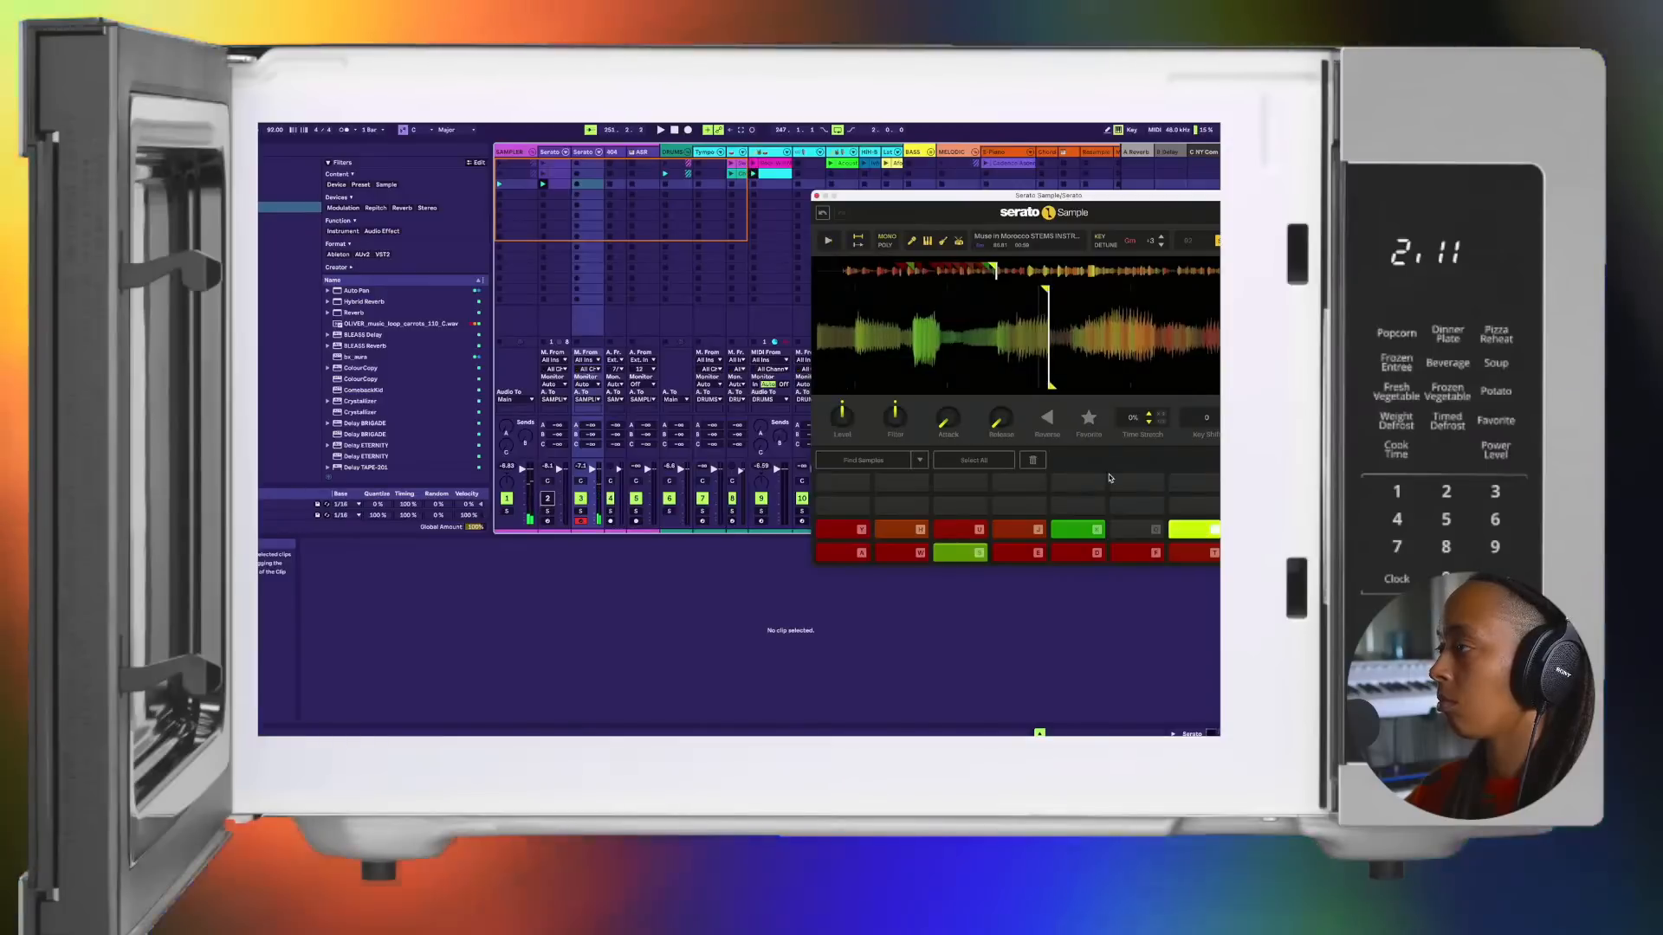
{"action": "key", "text": "k"}
{"action": "key", "text": "k"}
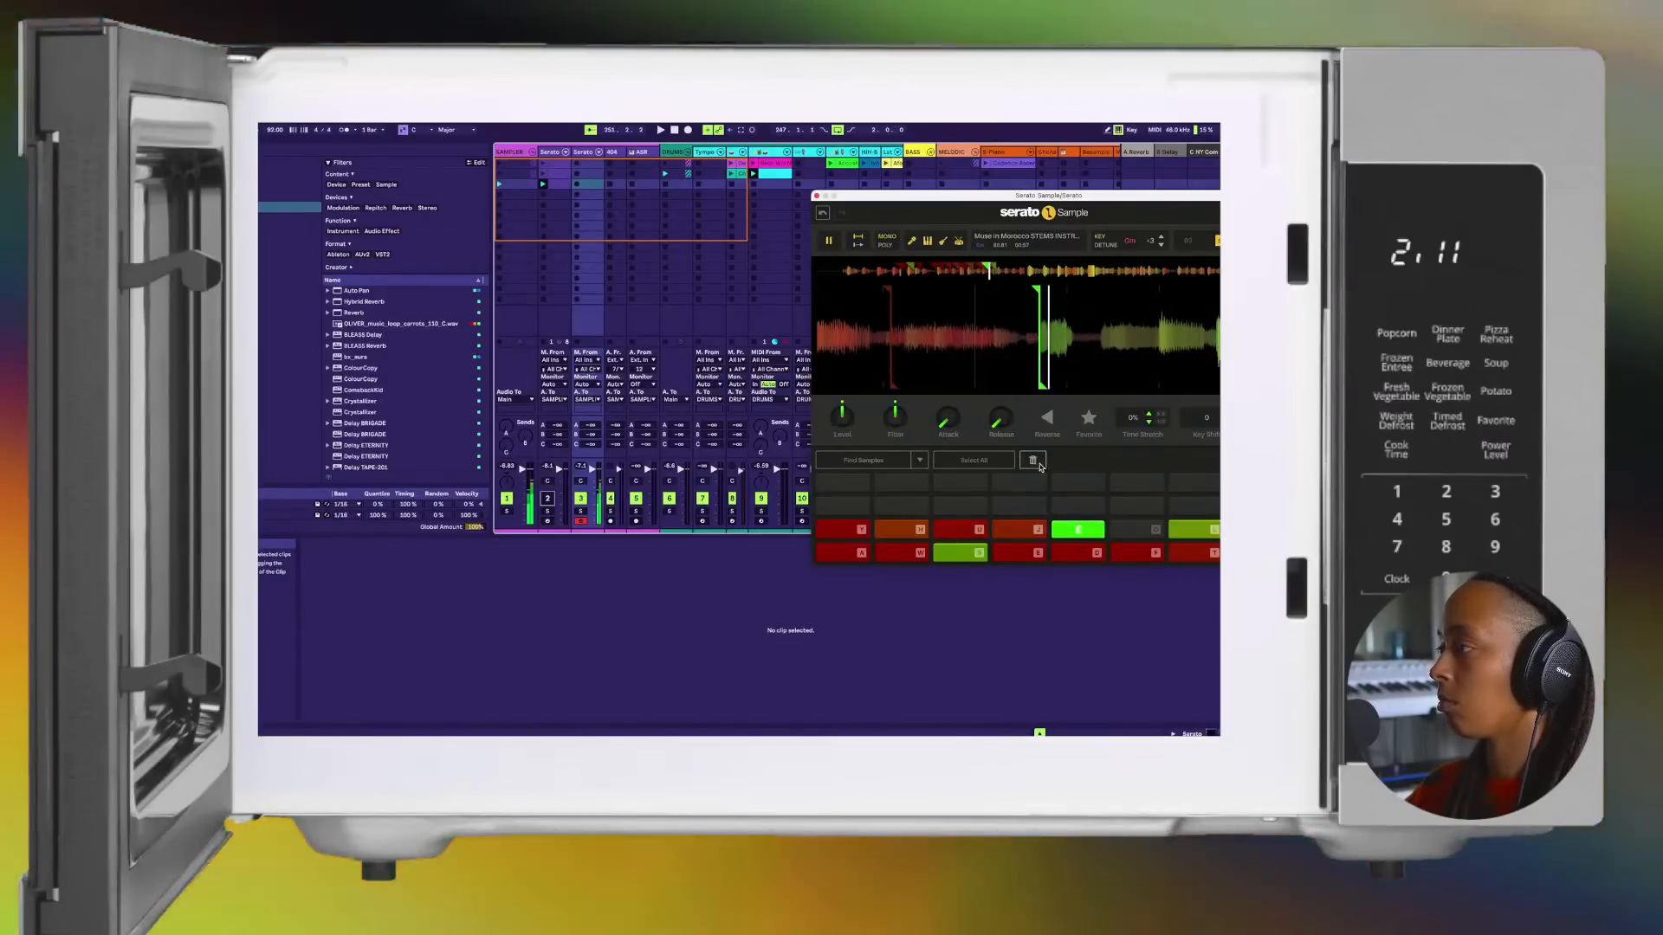
{"action": "key", "text": "l"}
{"action": "key", "text": "l"}
{"action": "key", "text": "k"}
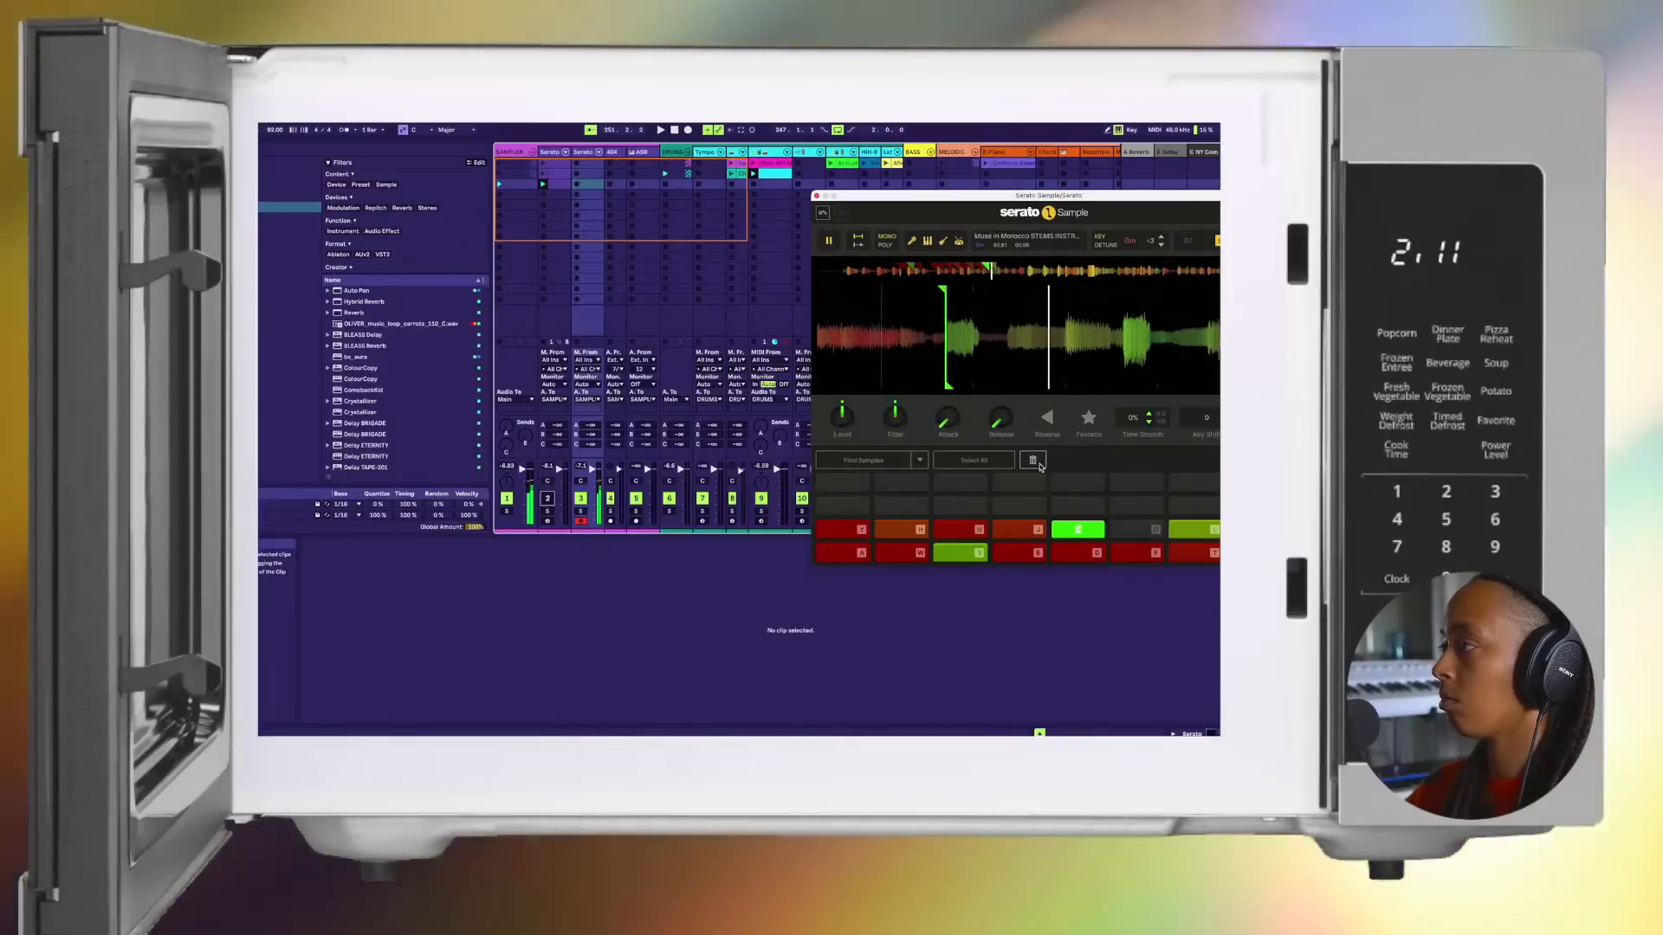
{"action": "key", "text": "k"}
{"action": "key", "text": "l"}
Step: Set a chop on pad O at the green note between the K and L chops, and audition it with pad L
{"action": "key", "text": "l"}
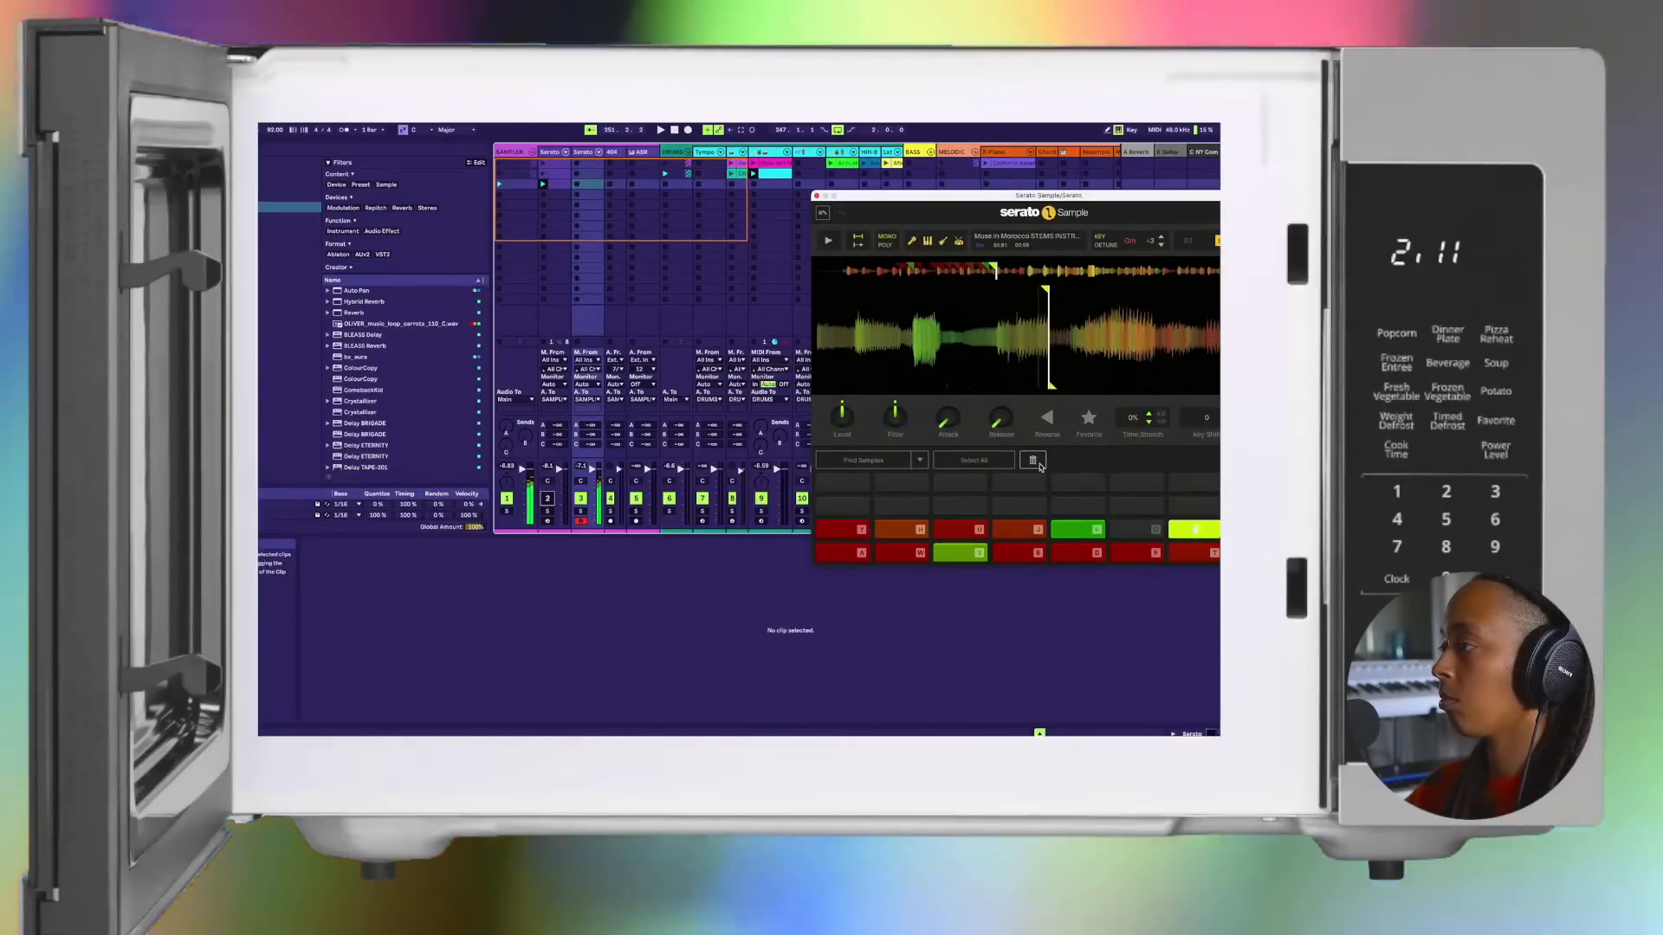
{"action": "key", "text": "k"}
{"action": "key", "text": "l"}
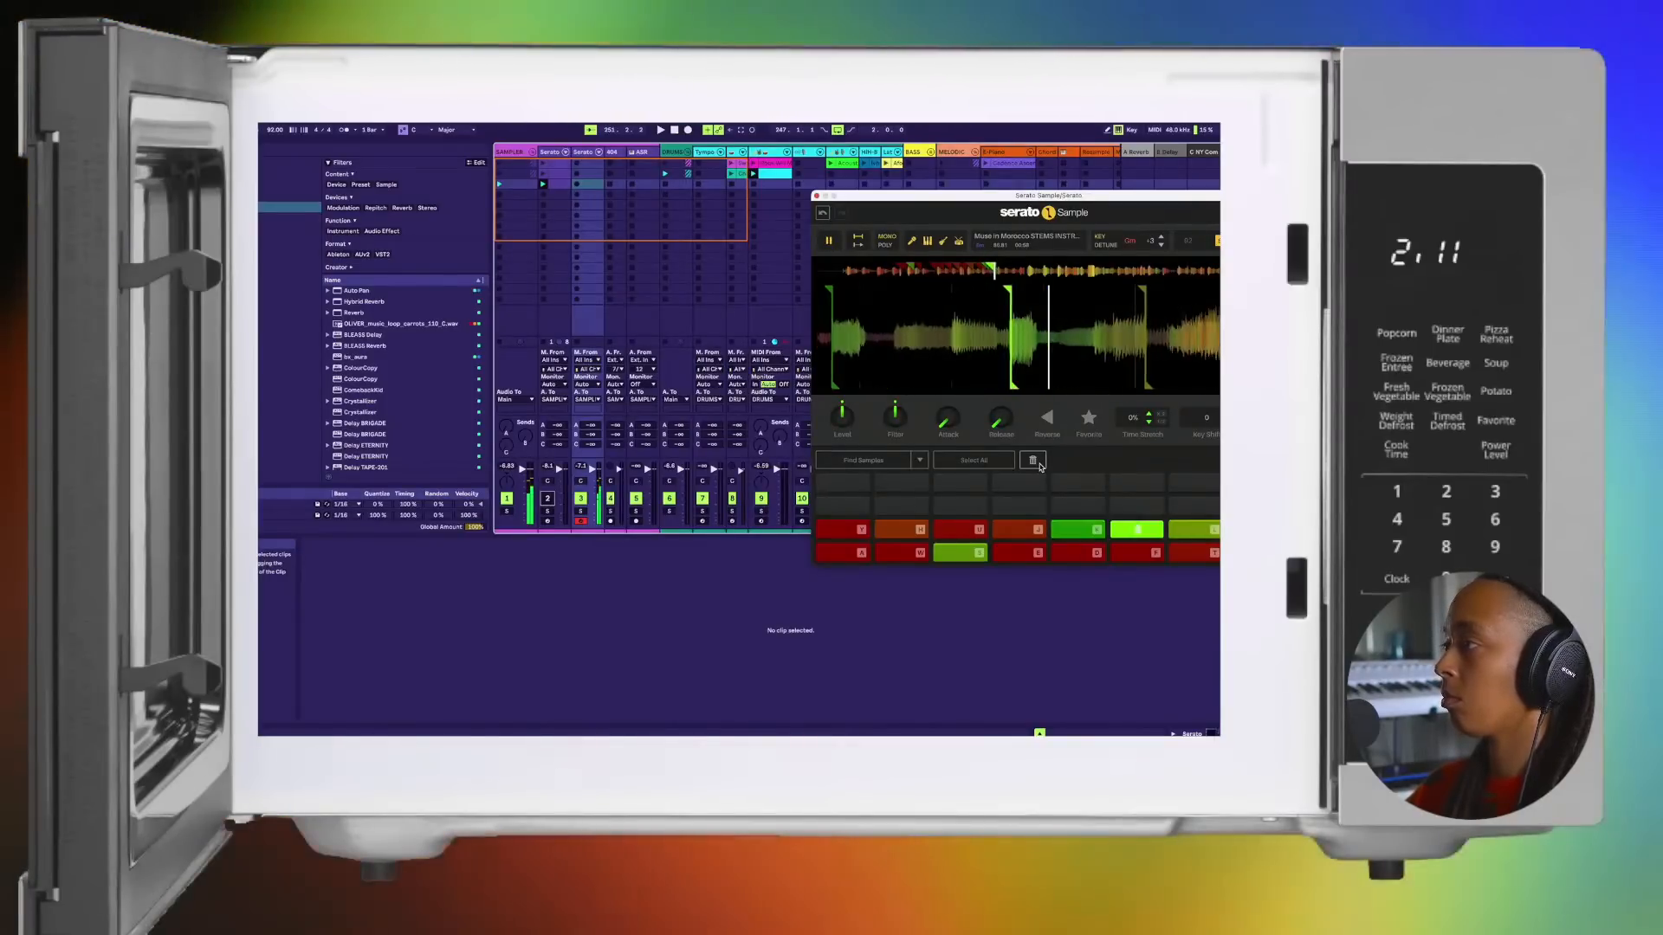
{"action": "key", "text": "l"}
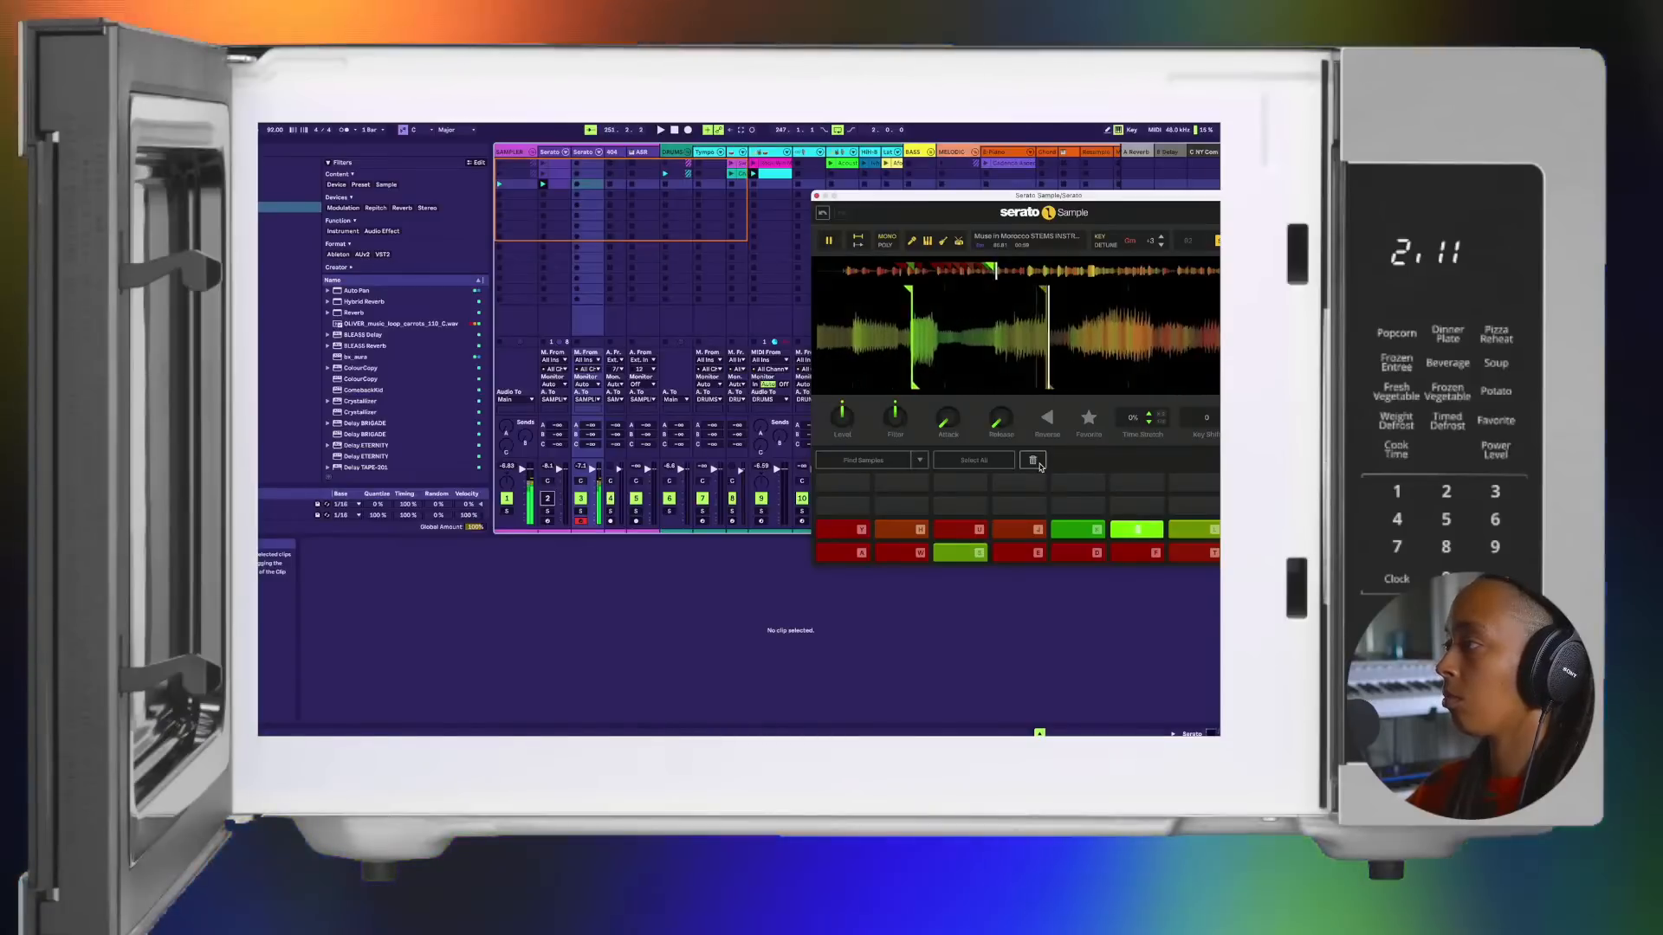
{"action": "key", "text": "l"}
{"action": "key", "text": "l"}
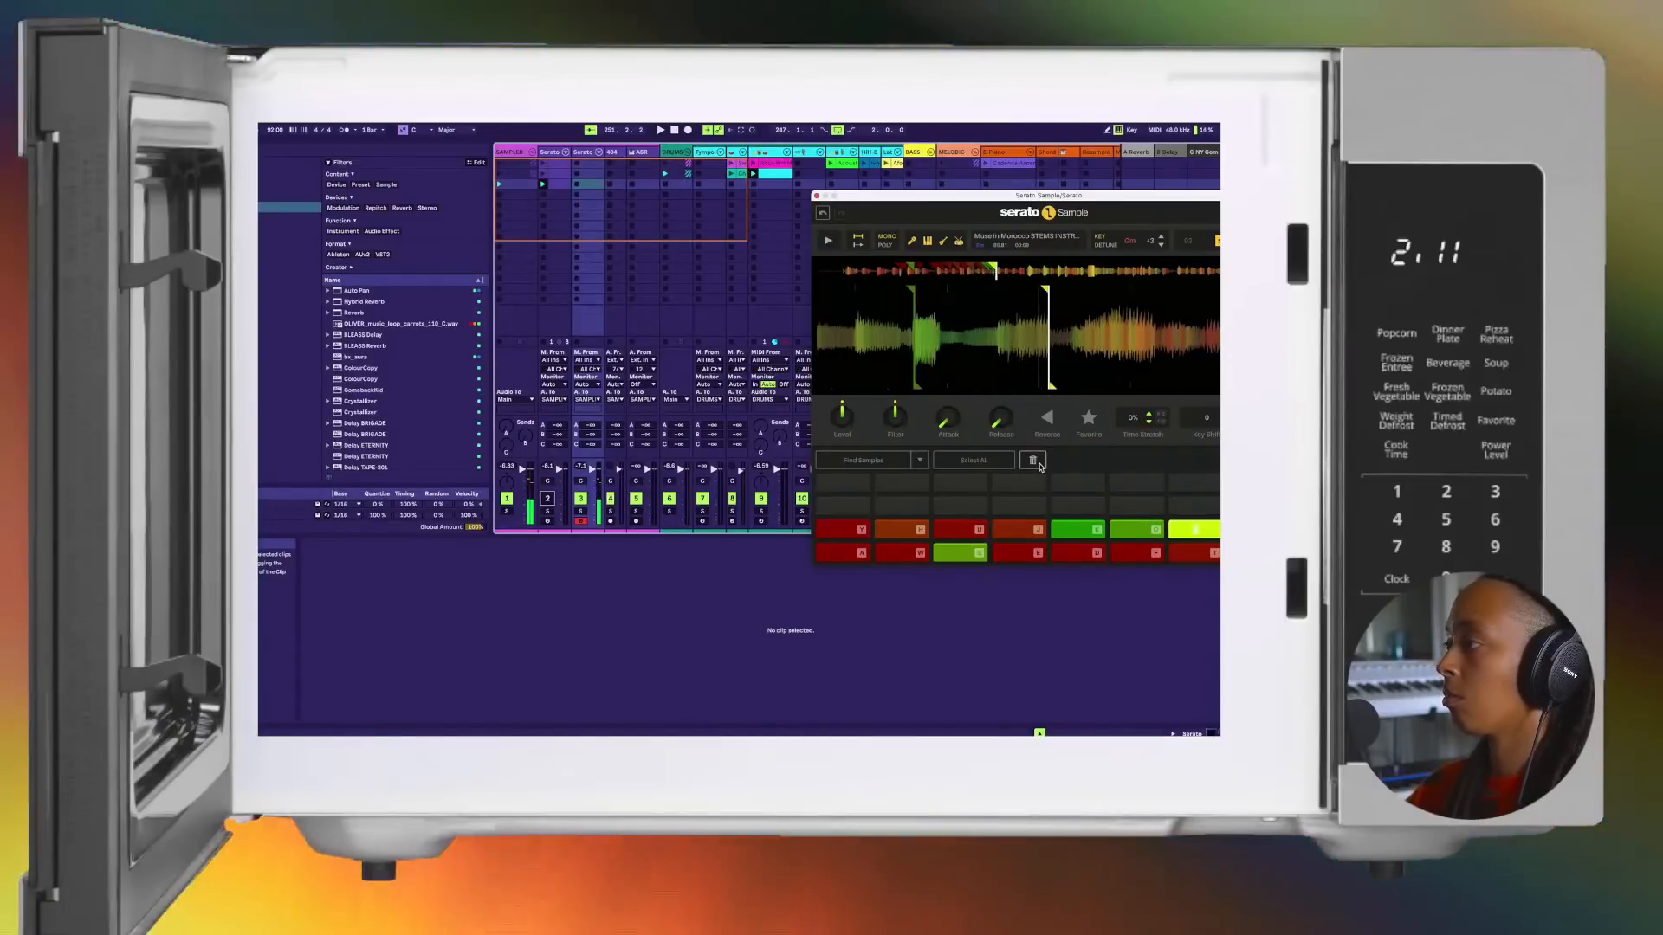
{"action": "key", "text": "z"}
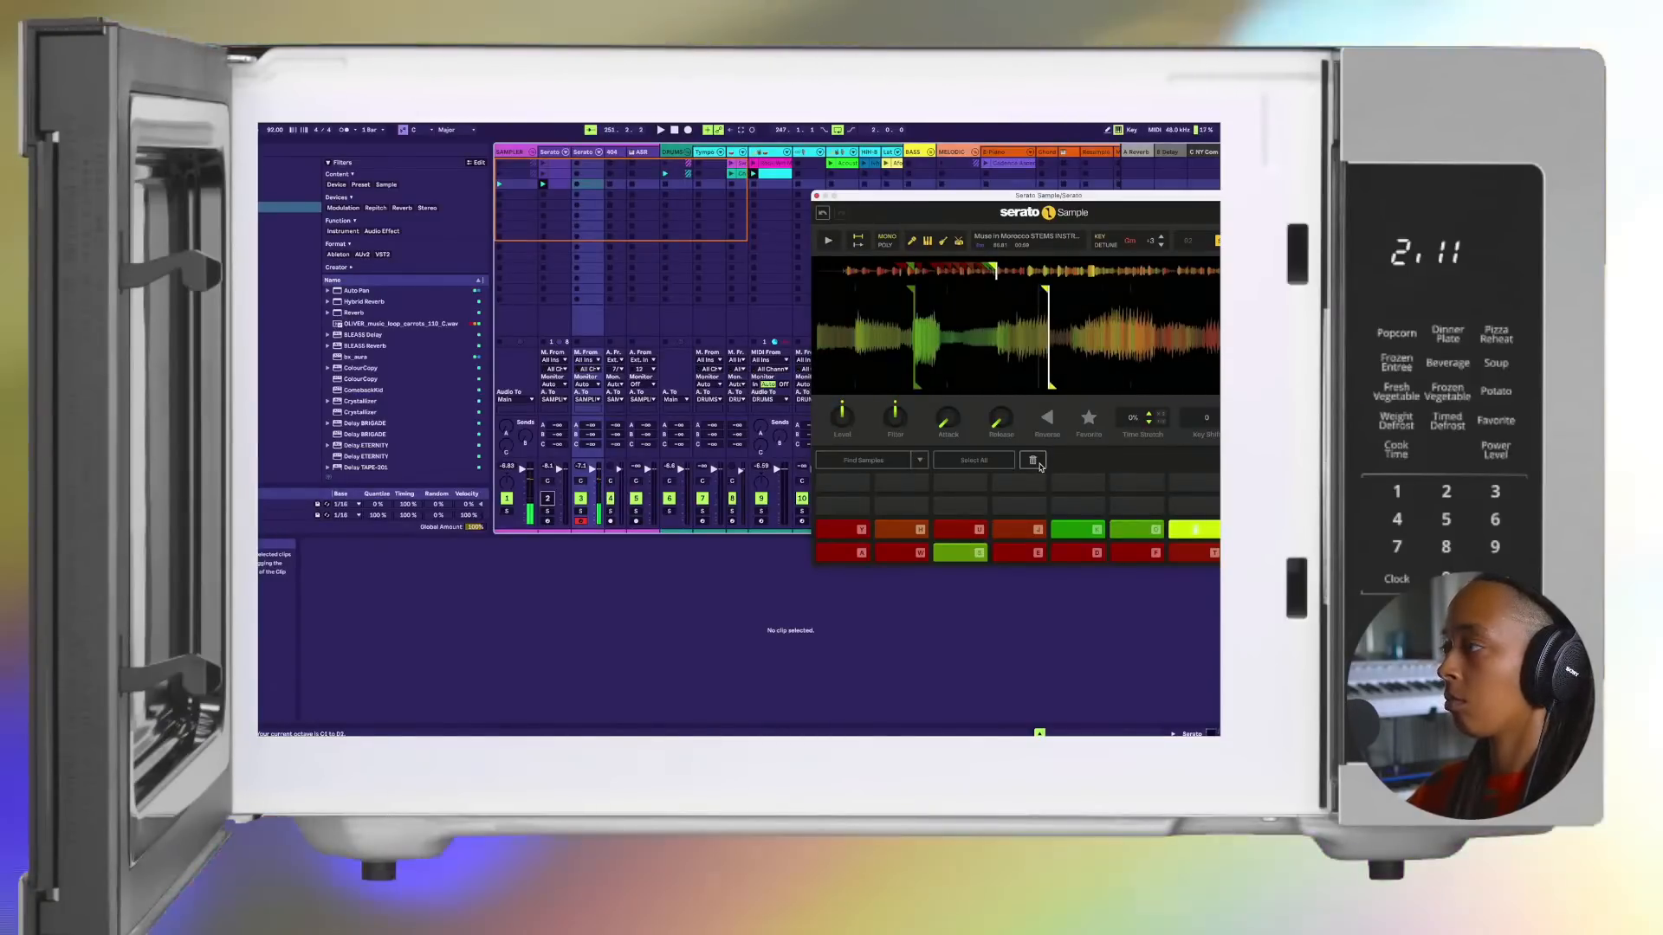
{"action": "key", "text": "d"}
{"action": "key", "text": "s"}
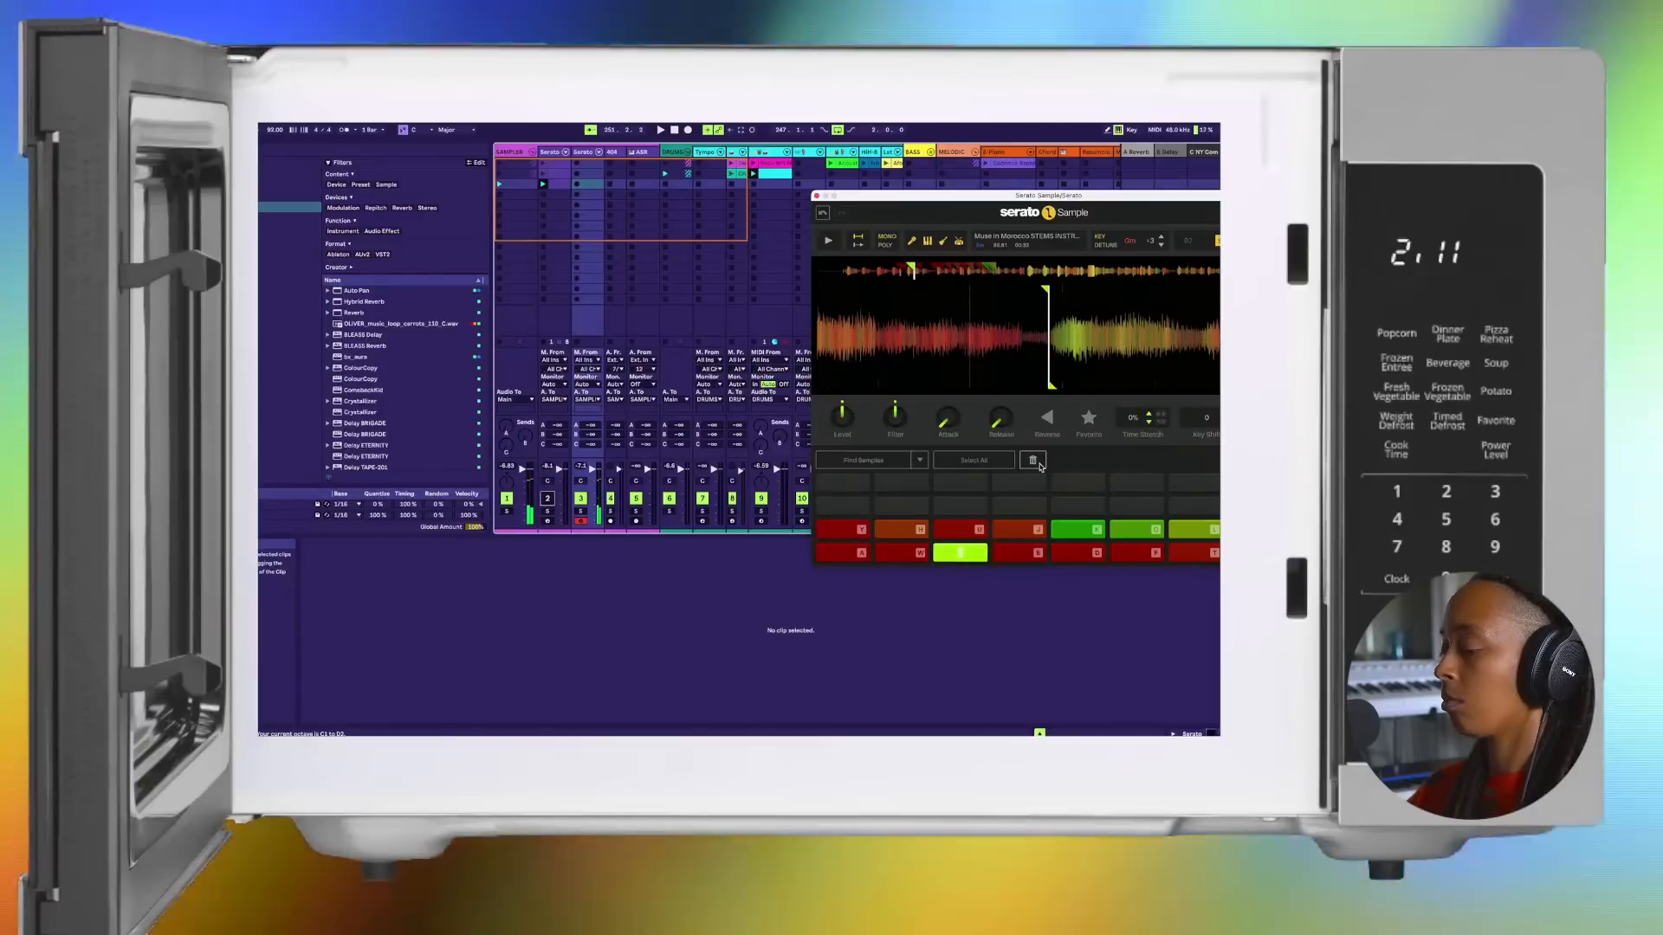
{"action": "key", "text": "x"}
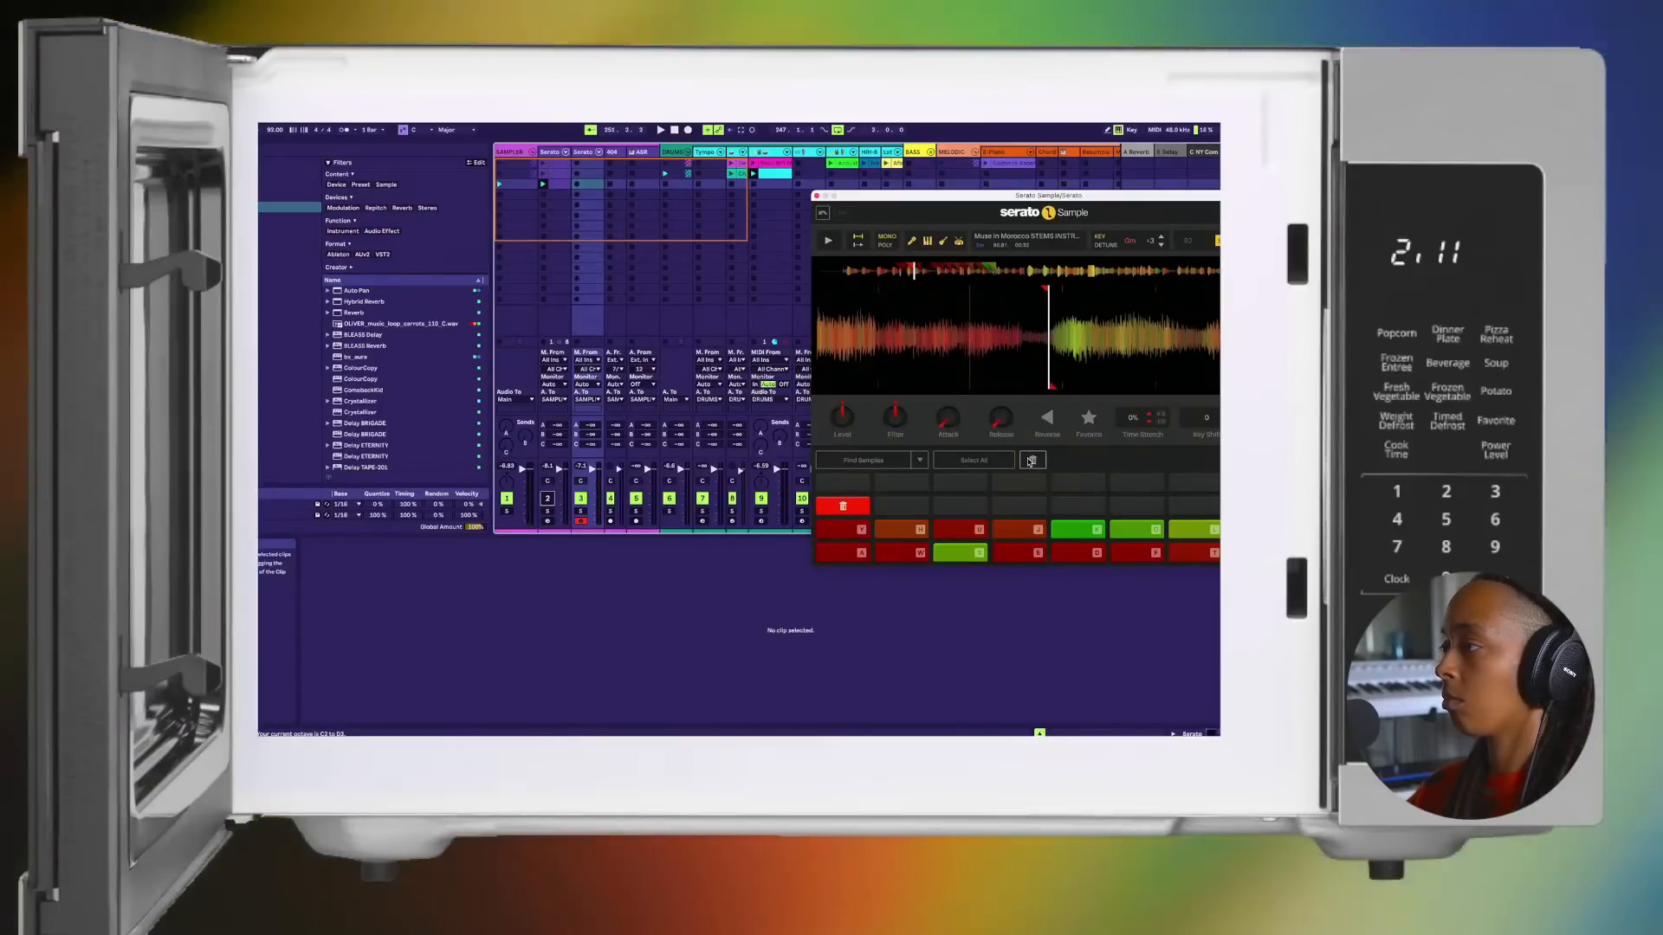
{"action": "left_click", "coordinate": [1031, 462]}
Step: Audition the chops on pads K, O and L in sequence and let the sample play on
{"action": "key", "text": "k"}
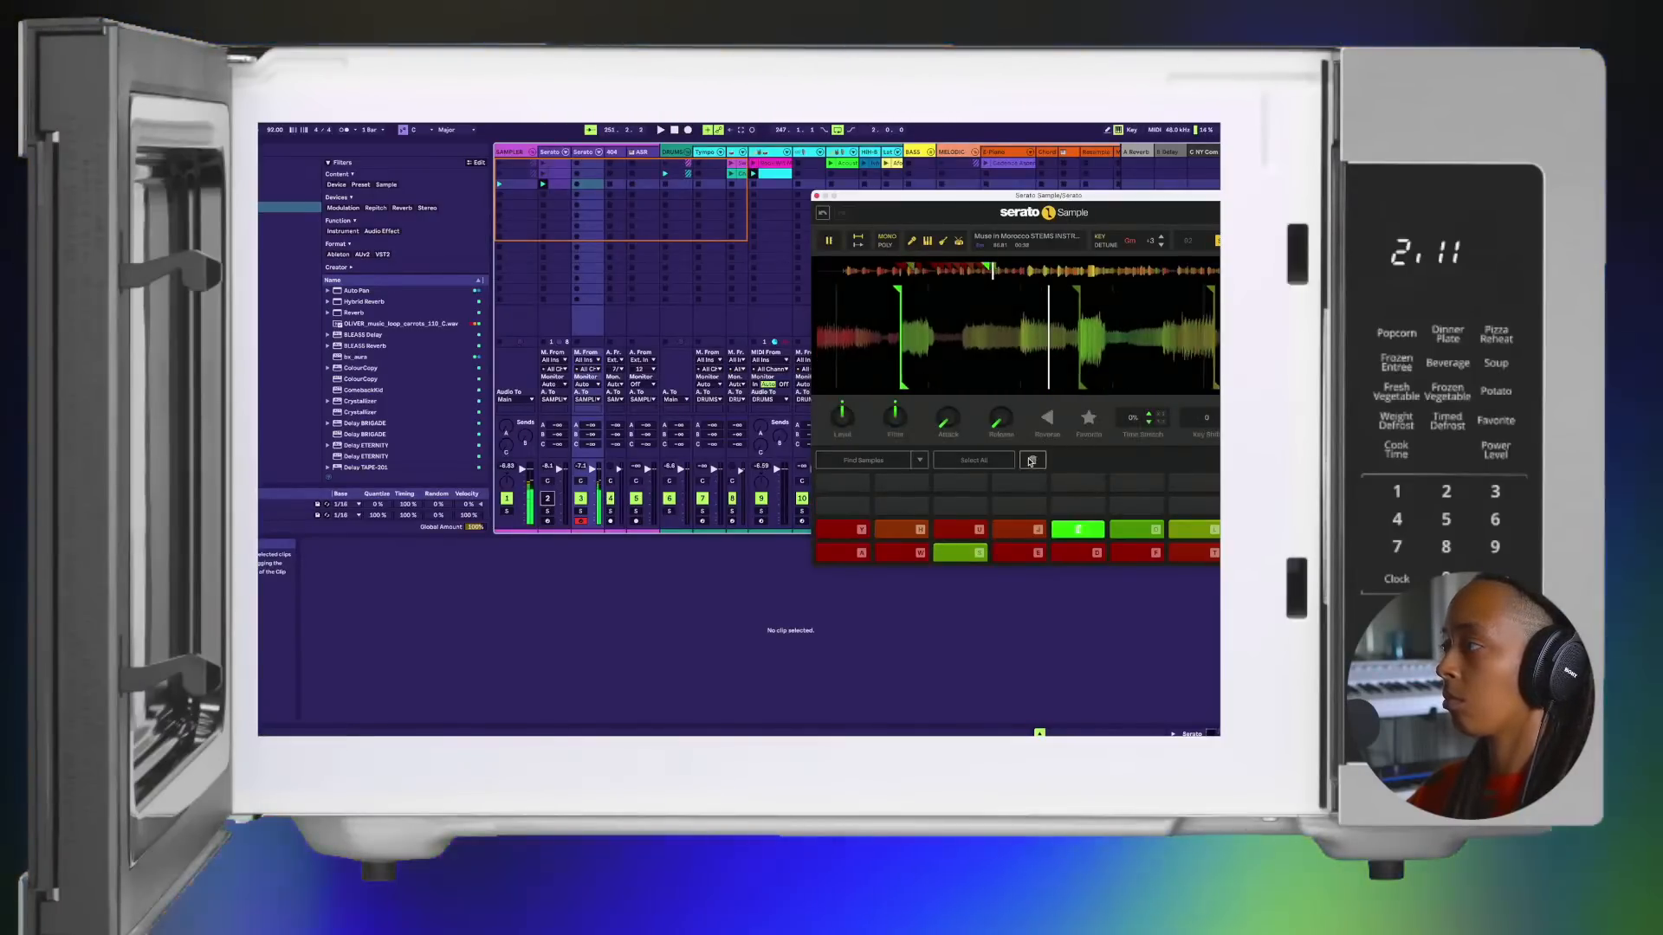
{"action": "key", "text": "o"}
{"action": "key", "text": "l"}
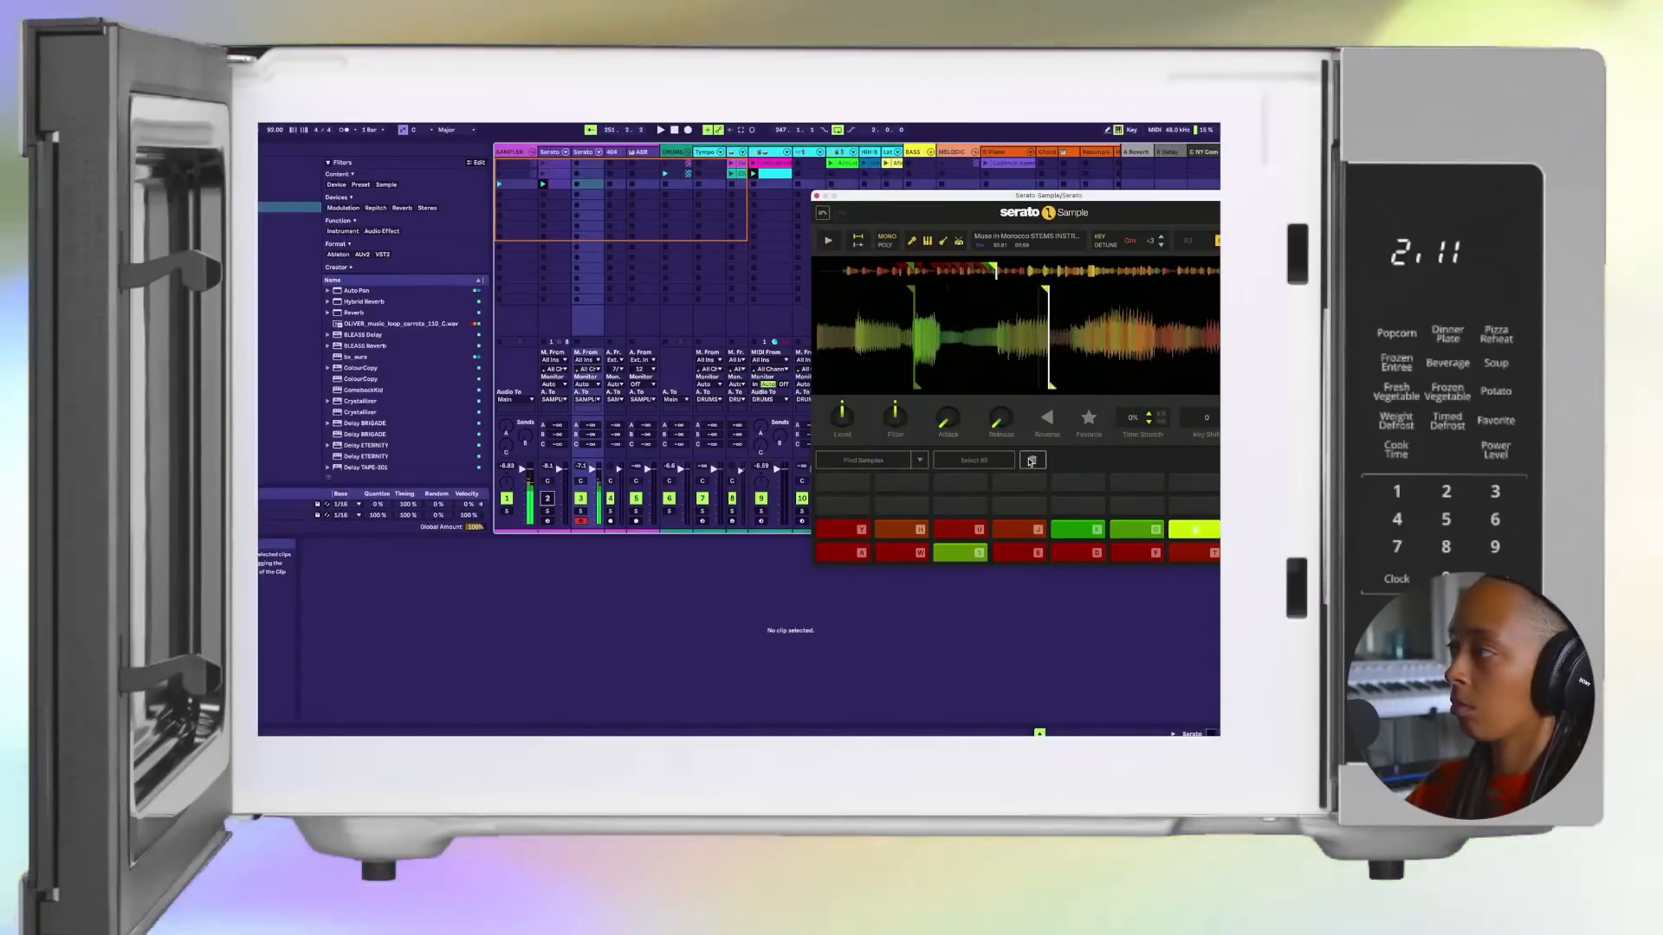
{"action": "key", "text": "l"}
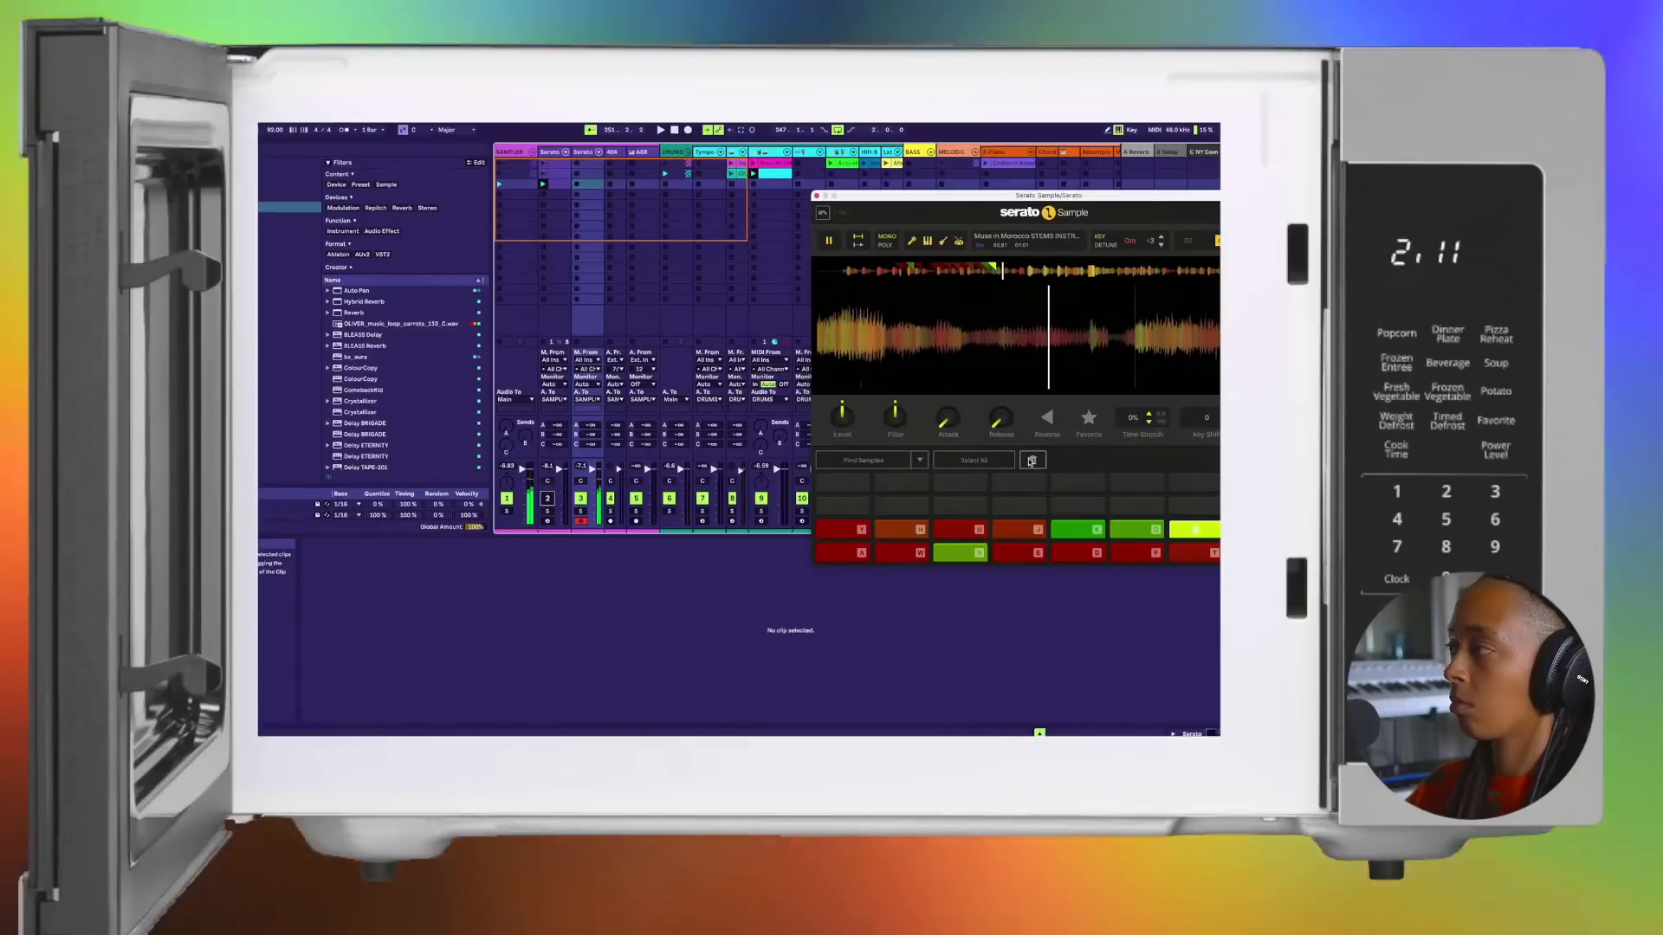
Step: Set a chop on pad P at the next phrase and fine-tune its marker to the phrase start
{"action": "key", "text": "p"}
{"action": "left_click", "coordinate": [1031, 461]}
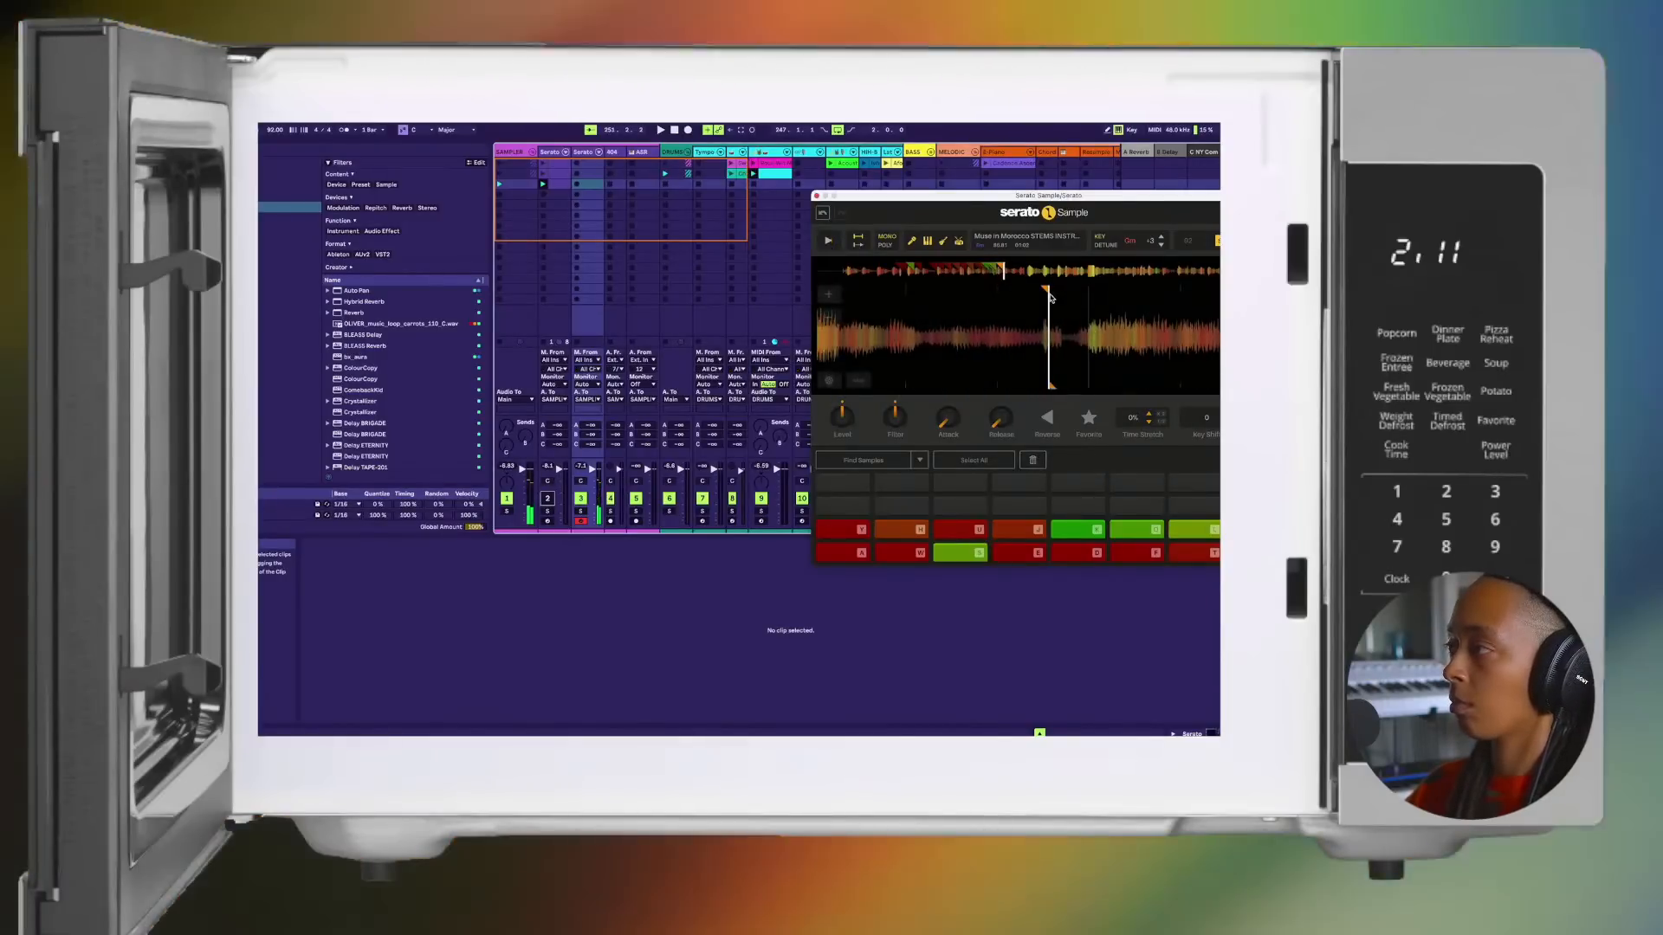
{"action": "left_click", "coordinate": [1040, 293]}
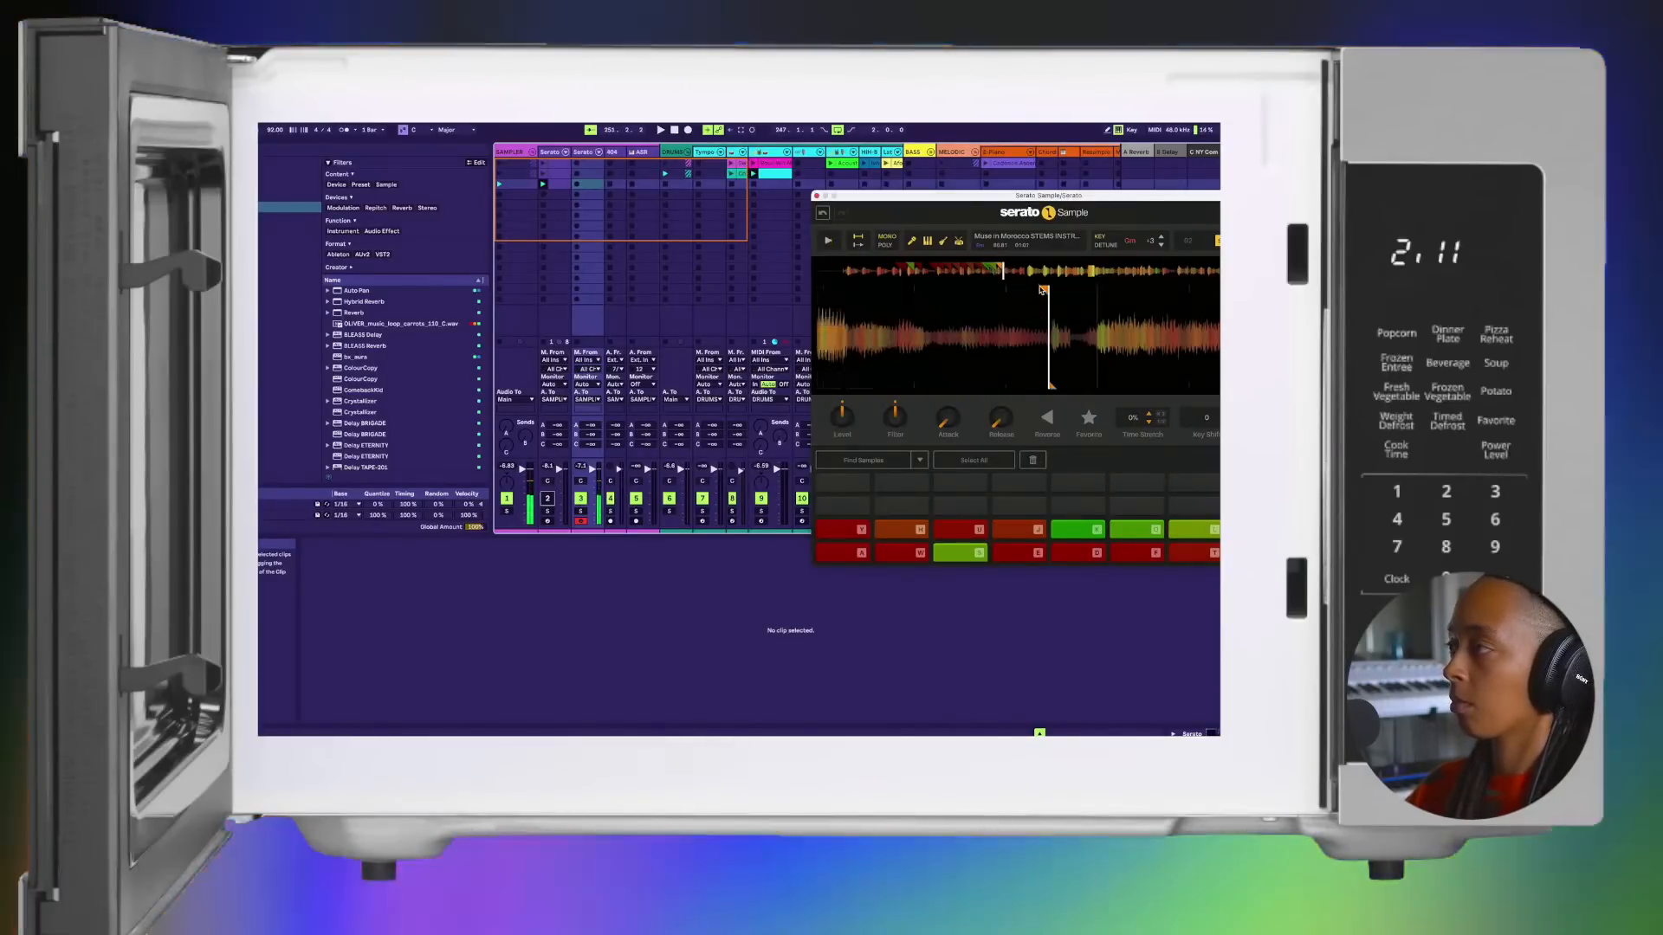
{"action": "left_click", "coordinate": [1089, 291]}
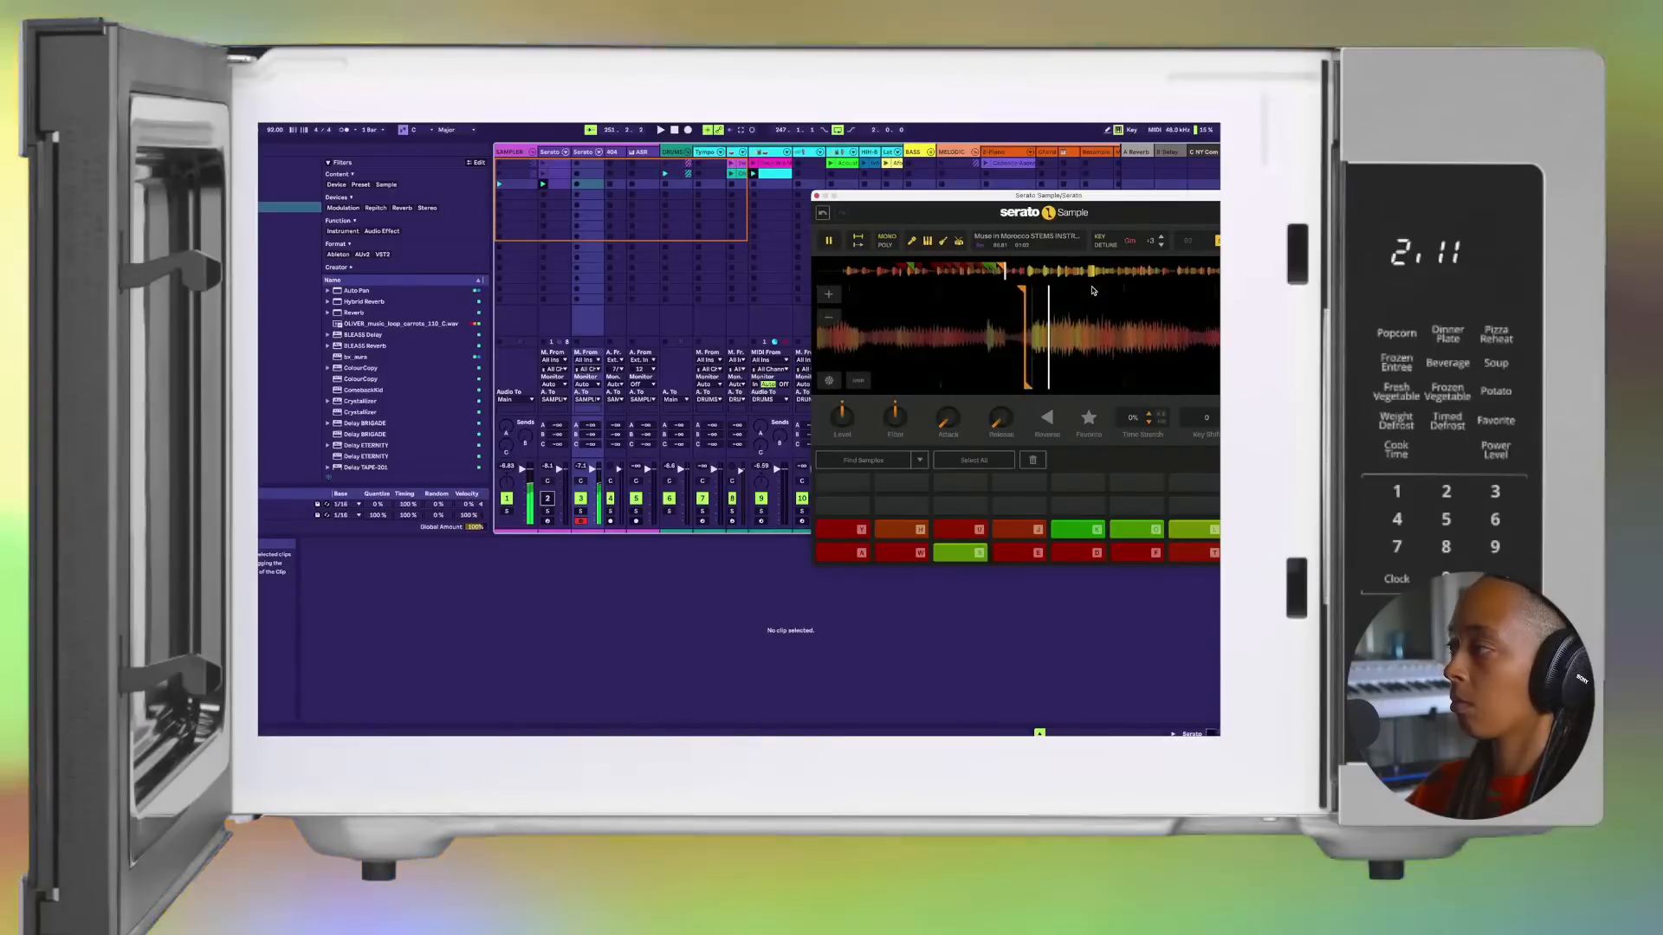
Step: Set chops on the first two pads of the third row at the following phrases, and audition the second one
{"action": "left_click", "coordinate": [1093, 291]}
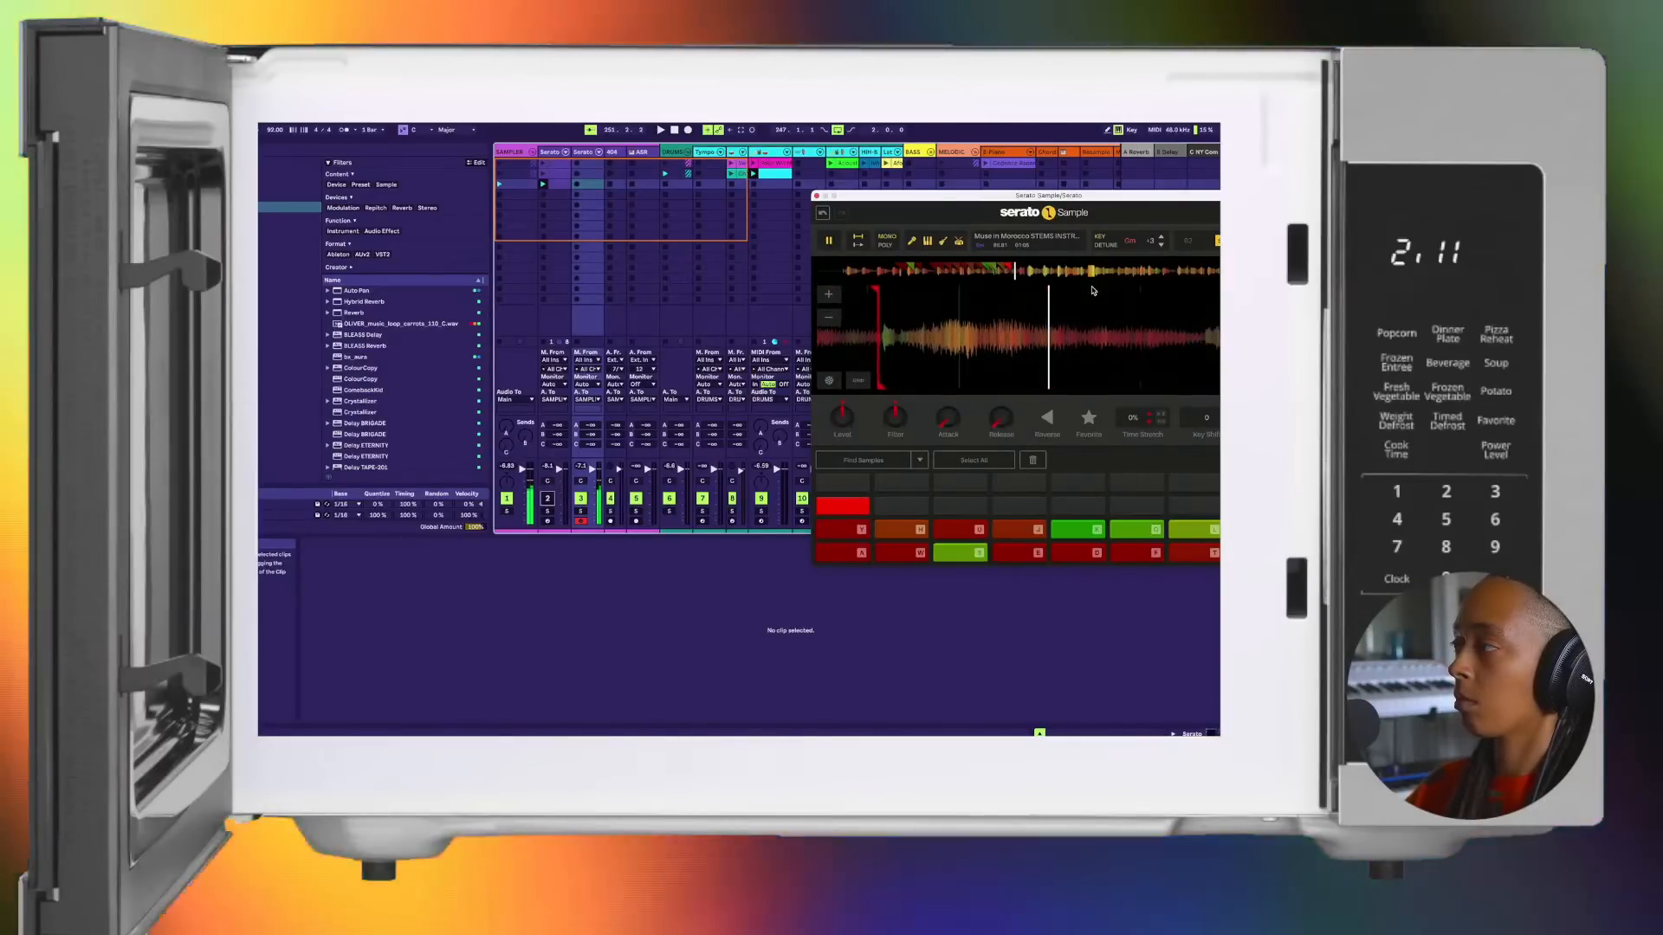
{"action": "key", "text": "apostrophe"}
{"action": "key", "text": "apostrophe"}
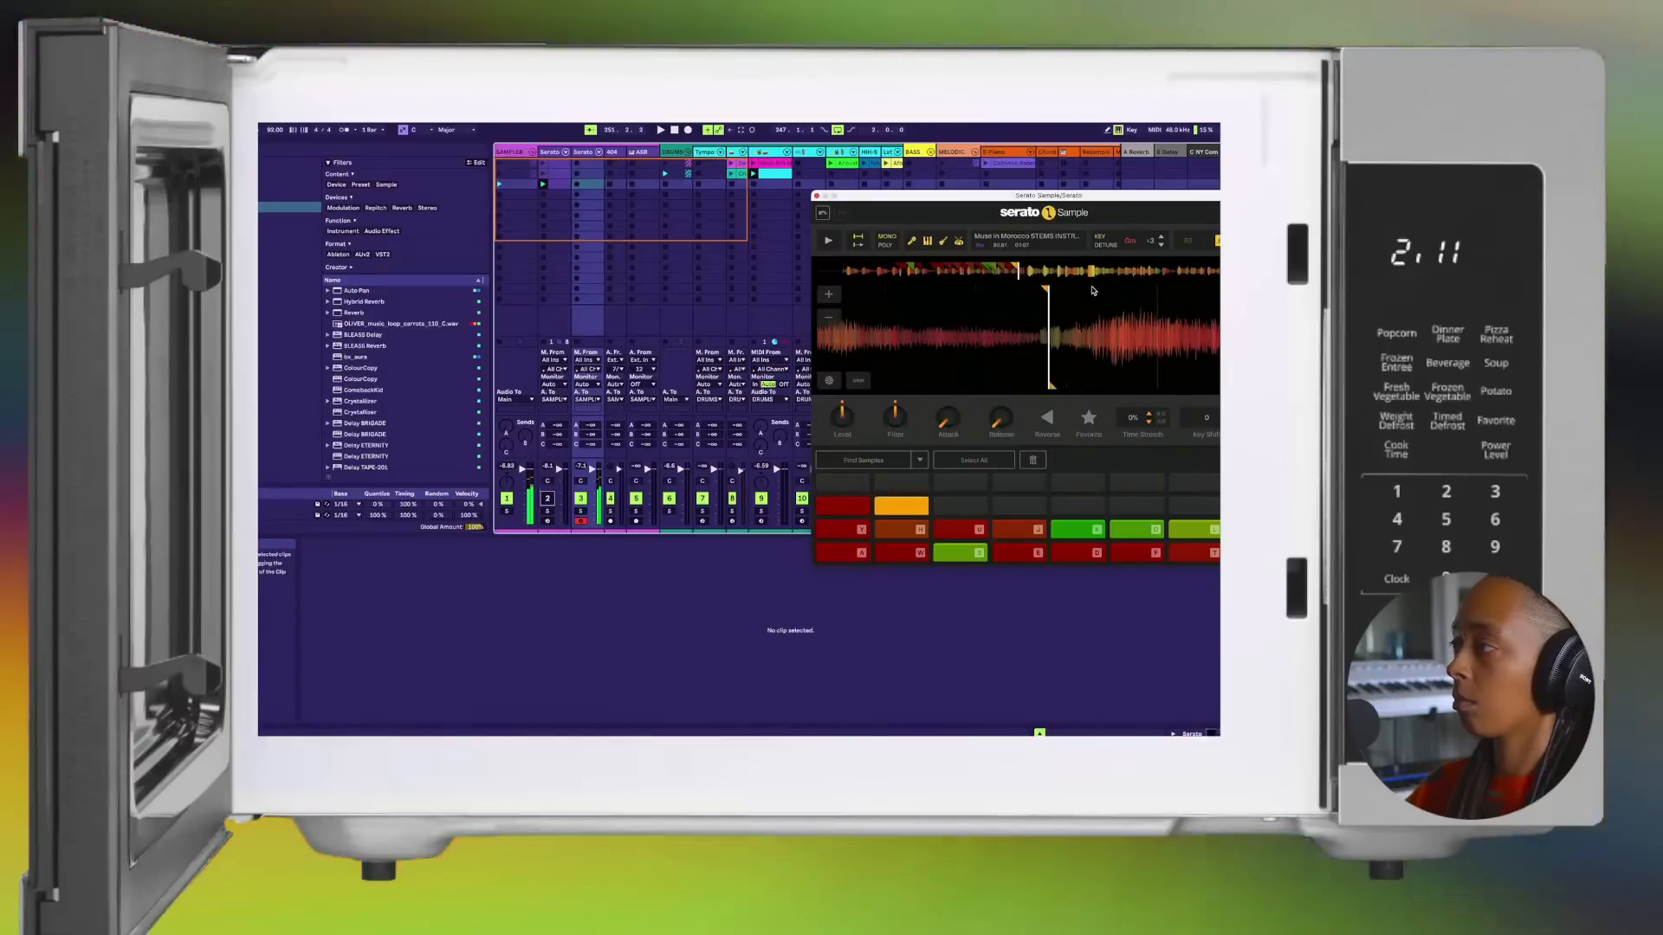
{"action": "key", "text": "apostrophe"}
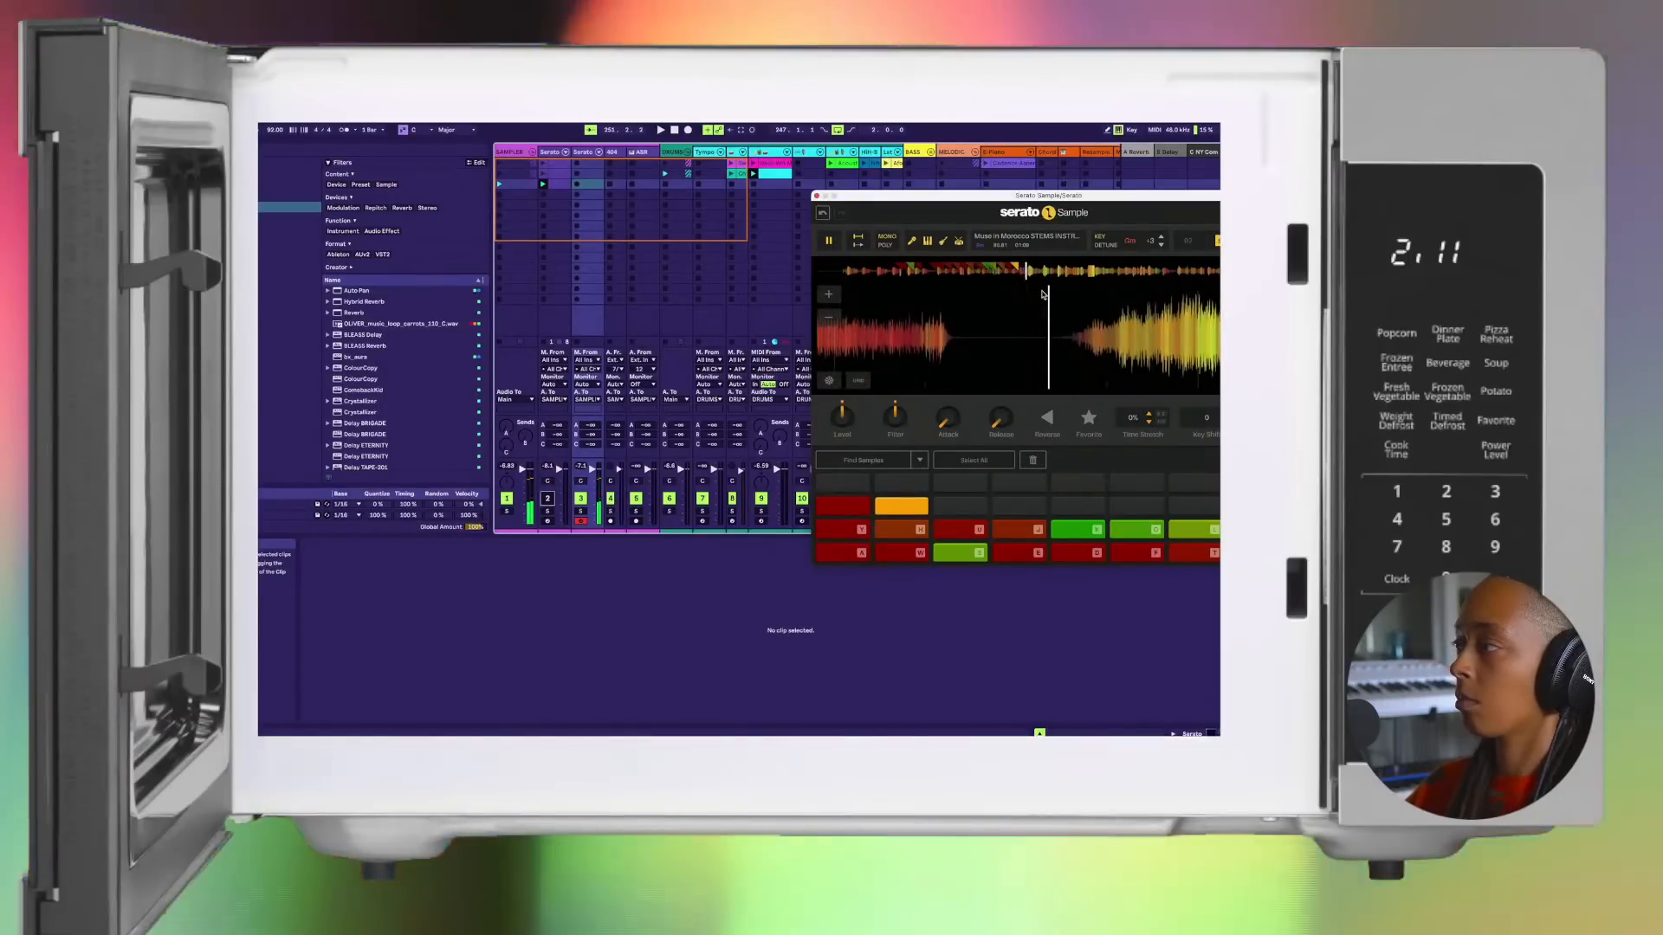
Step: Set chops on the third through sixth pads of the third row at successive phrases as the sample plays
{"action": "key", "text": "bracketright"}
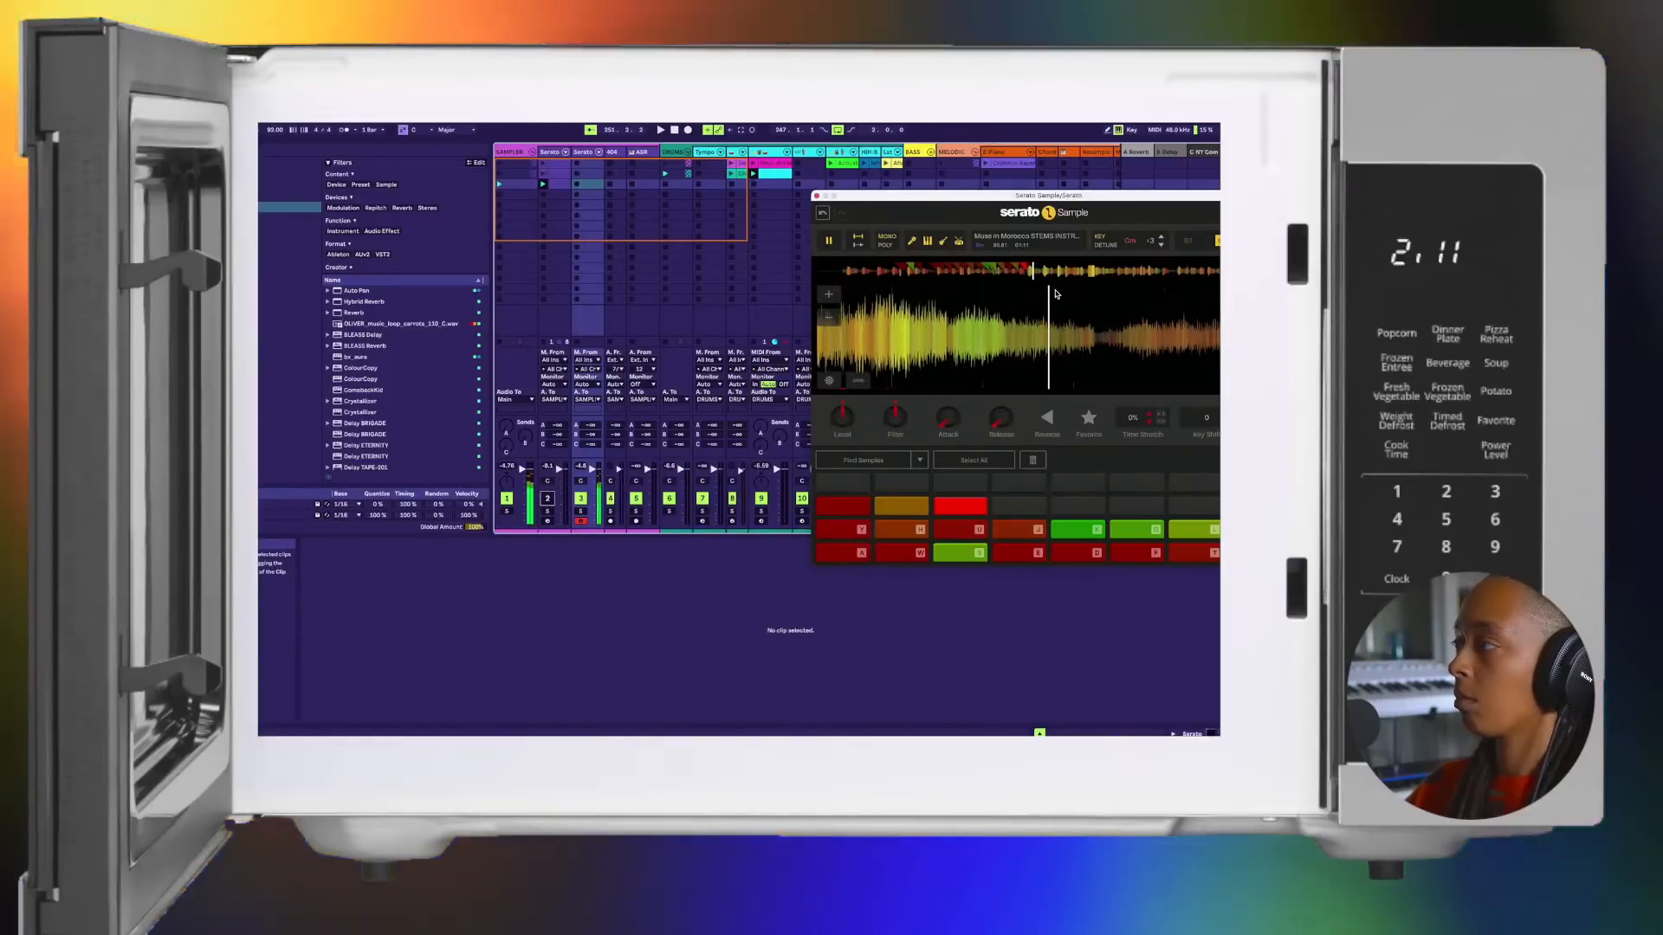
{"action": "key", "text": "backslash"}
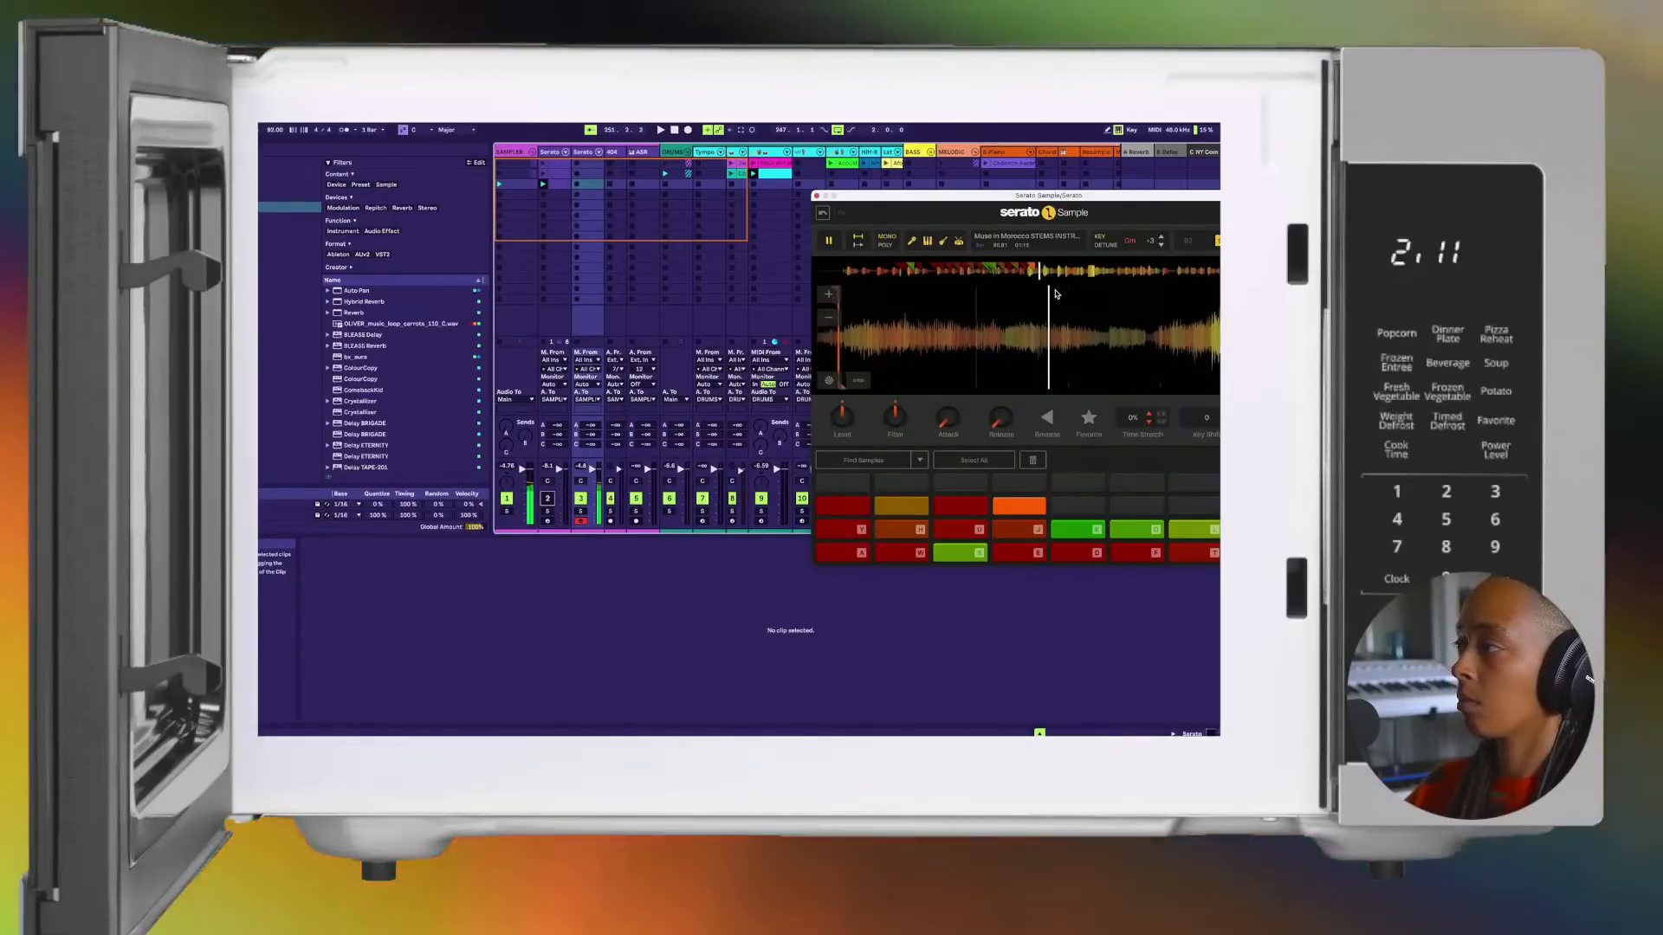
{"action": "key", "text": "Return"}
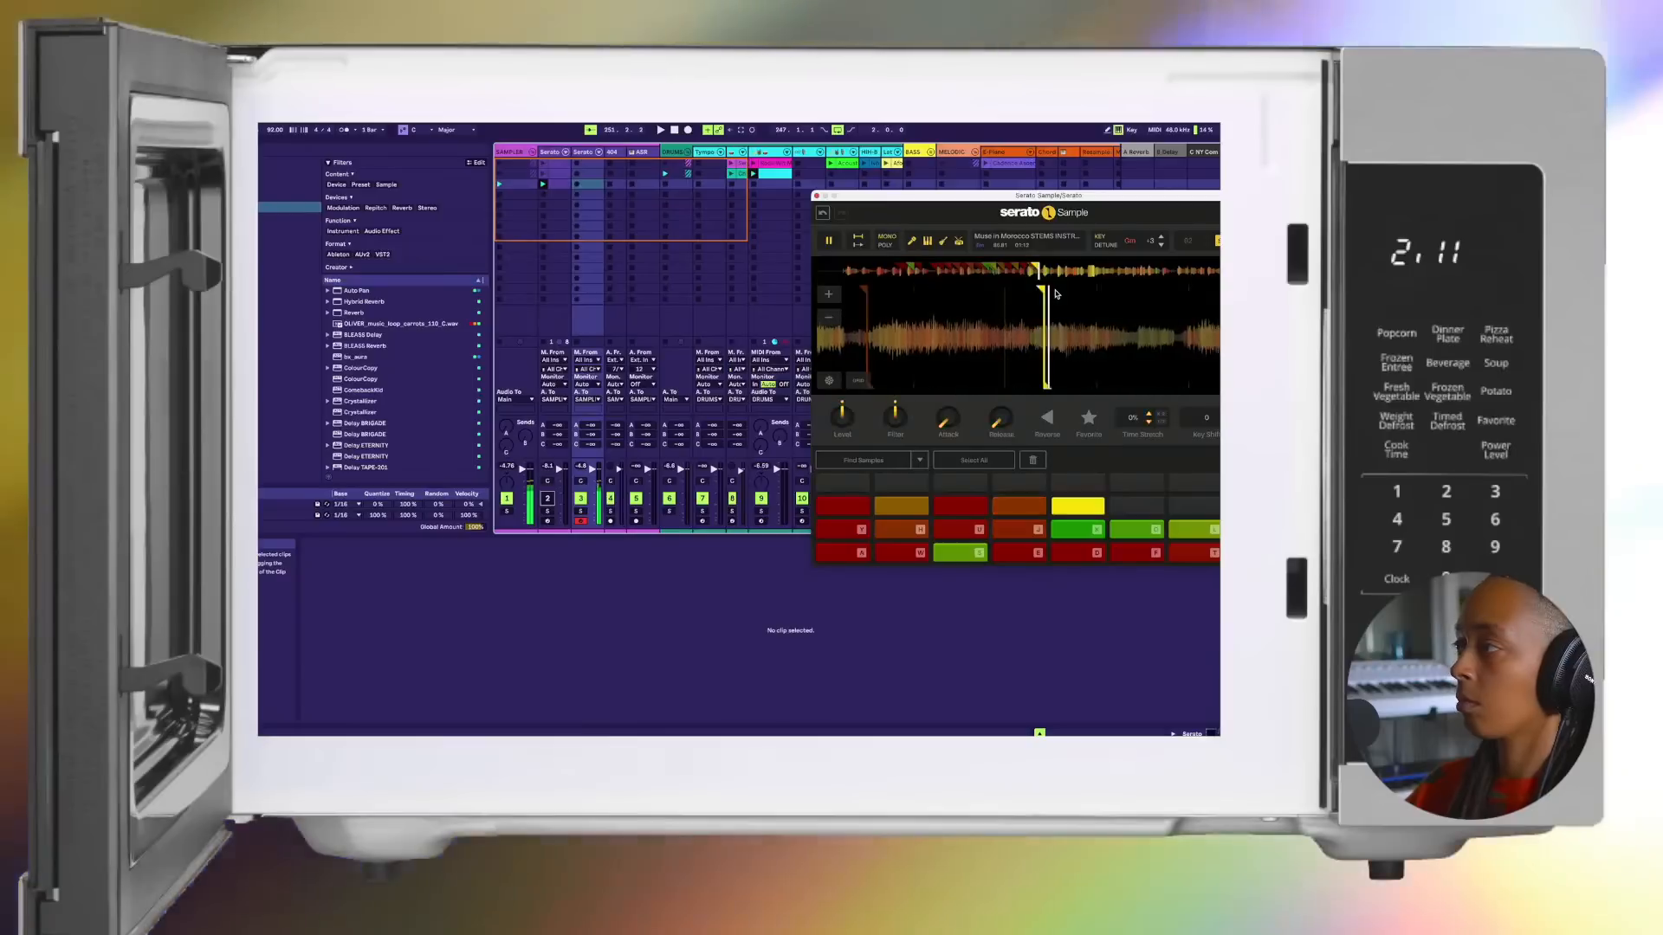
{"action": "left_click", "coordinate": [1055, 294]}
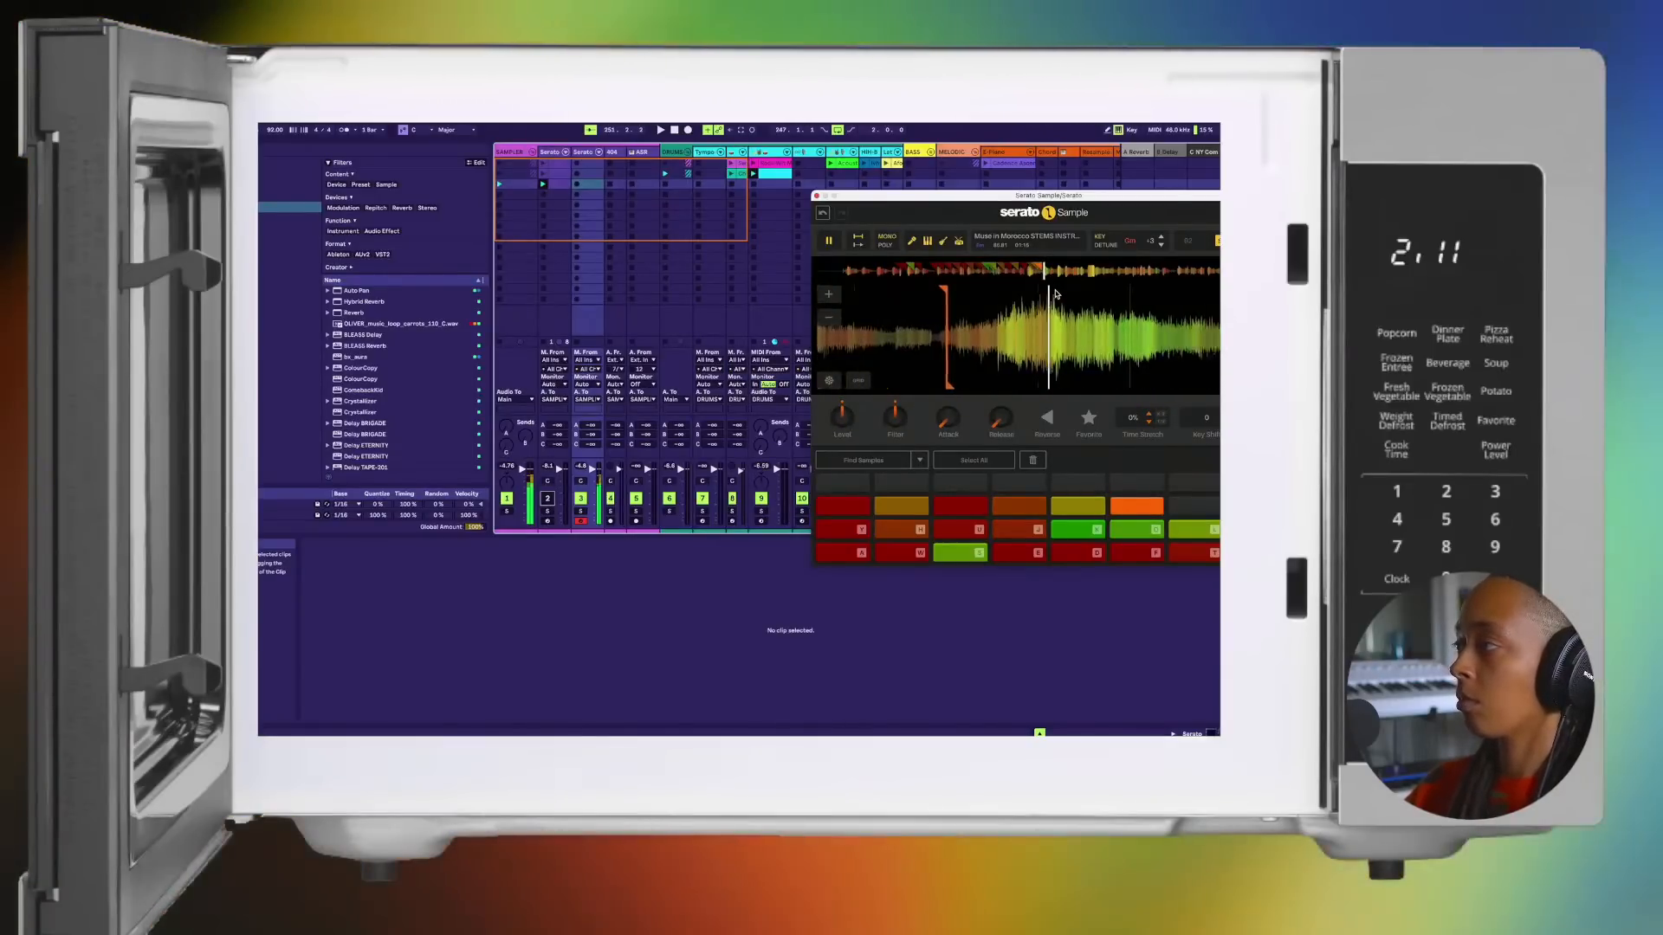
Step: Set chops on the last two pads of the third row and the first three pads of the top row at successive phrases
{"action": "key", "text": "Return"}
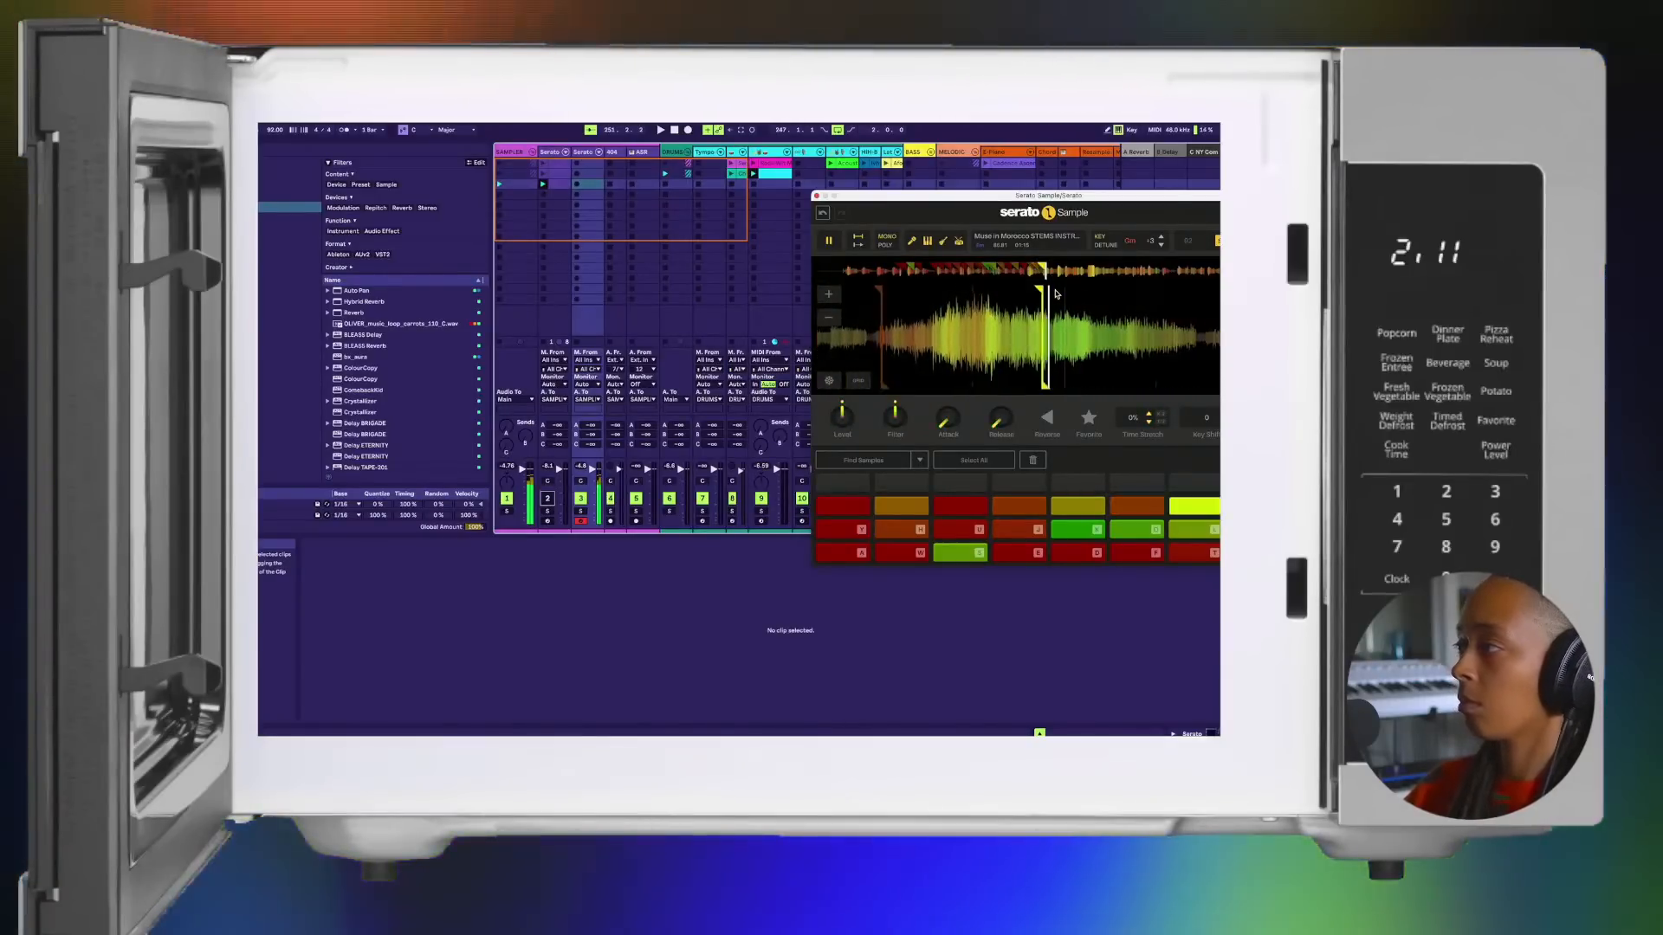
{"action": "key", "text": "Return"}
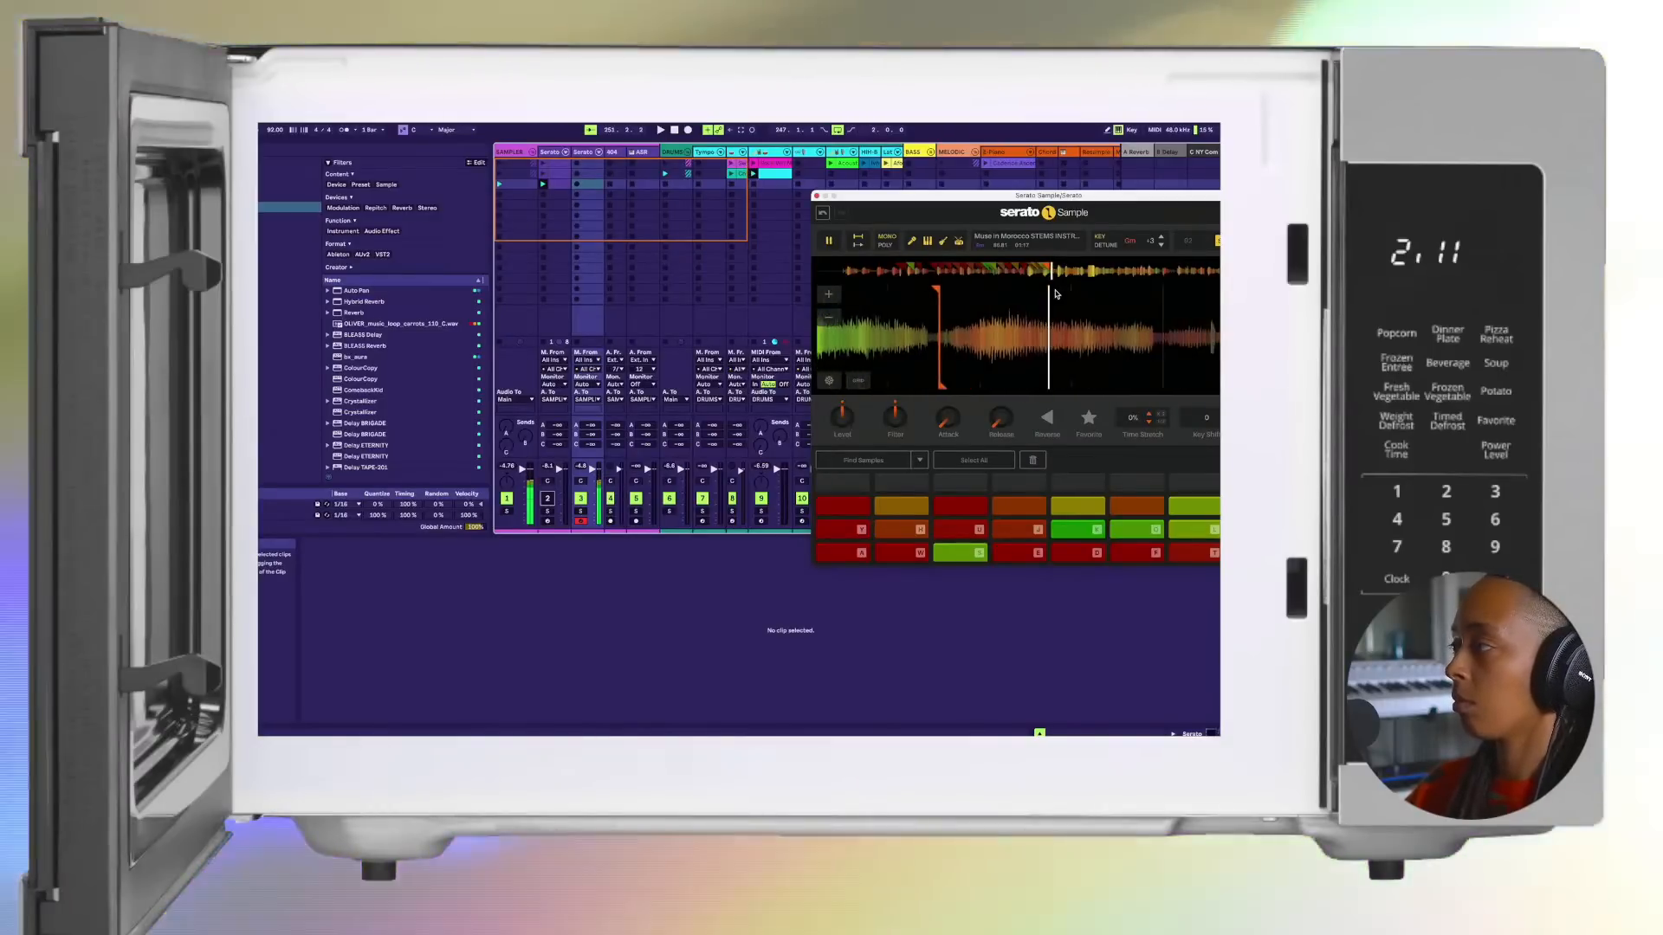
{"action": "key", "text": "Return"}
{"action": "key", "text": "Return"}
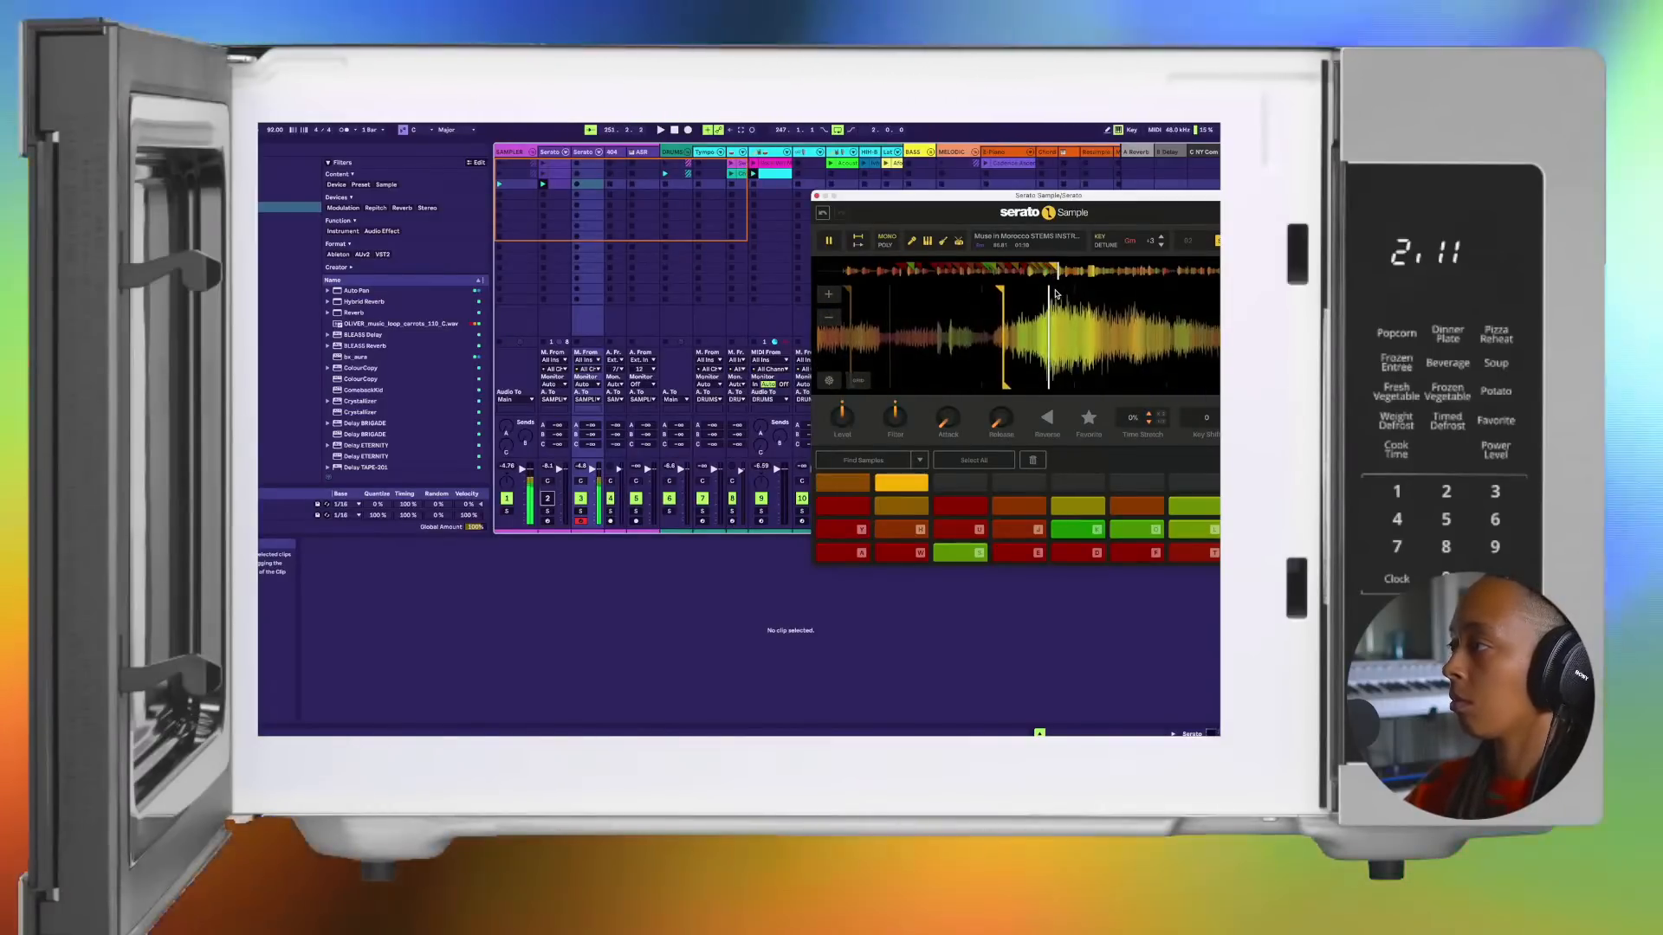
{"action": "key", "text": "Return"}
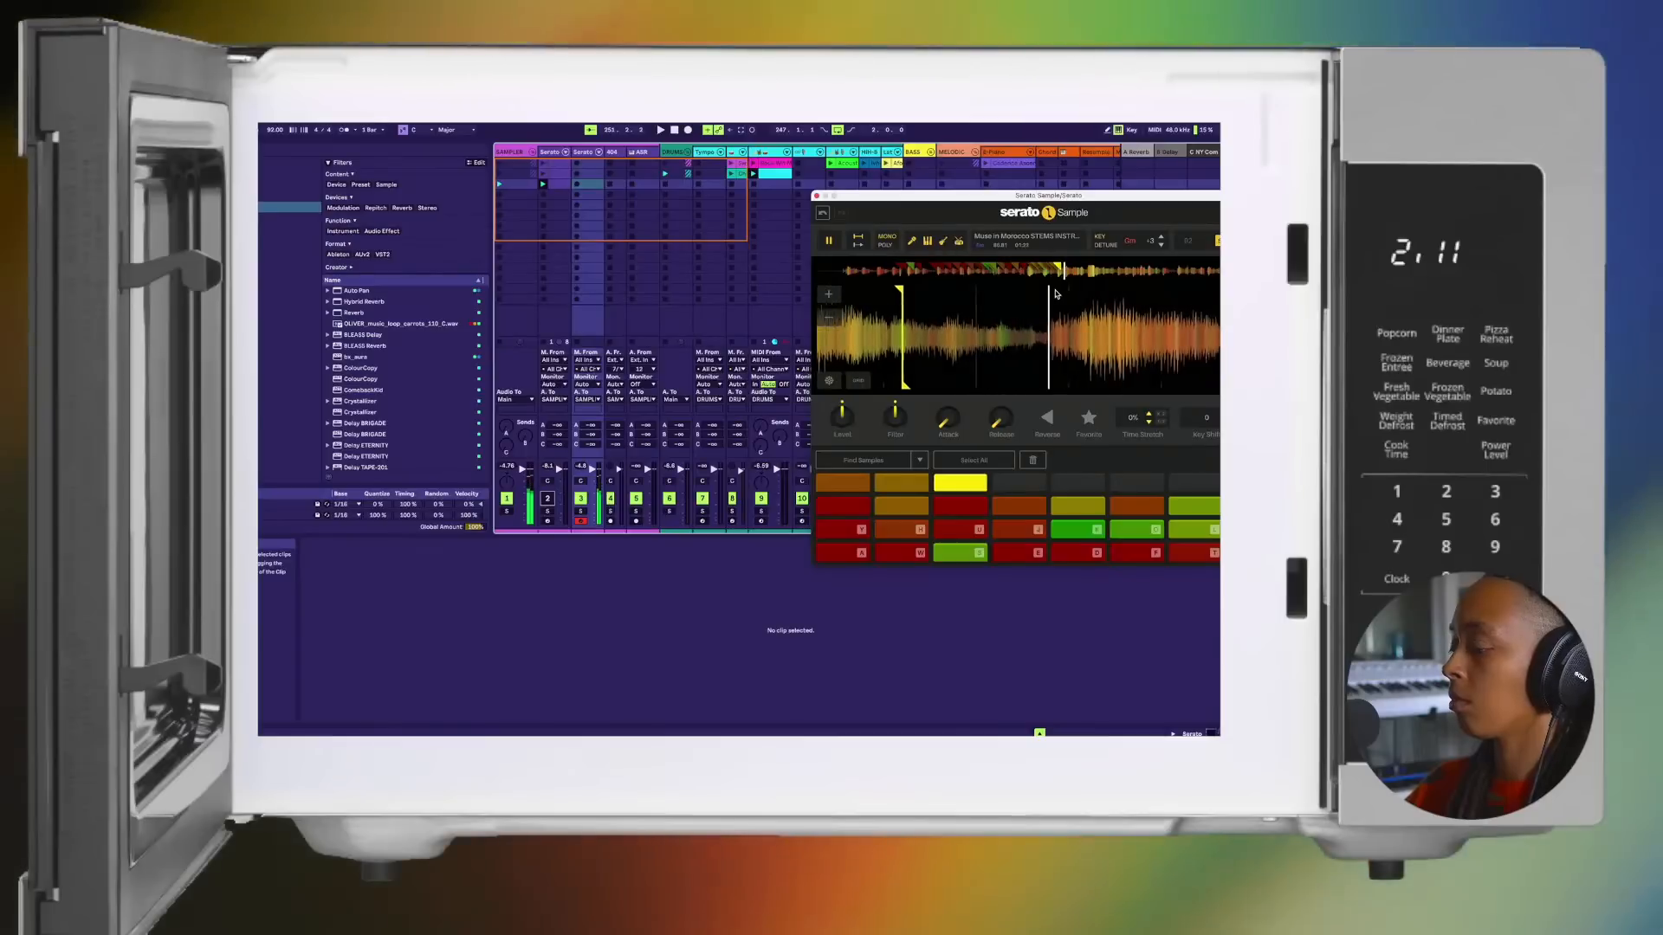
Step: Shift the computer keyboard's octave up to the top pad row and audition its first three chops
{"action": "key", "text": "space"}
{"action": "key", "text": "x"}
{"action": "key", "text": "a"}
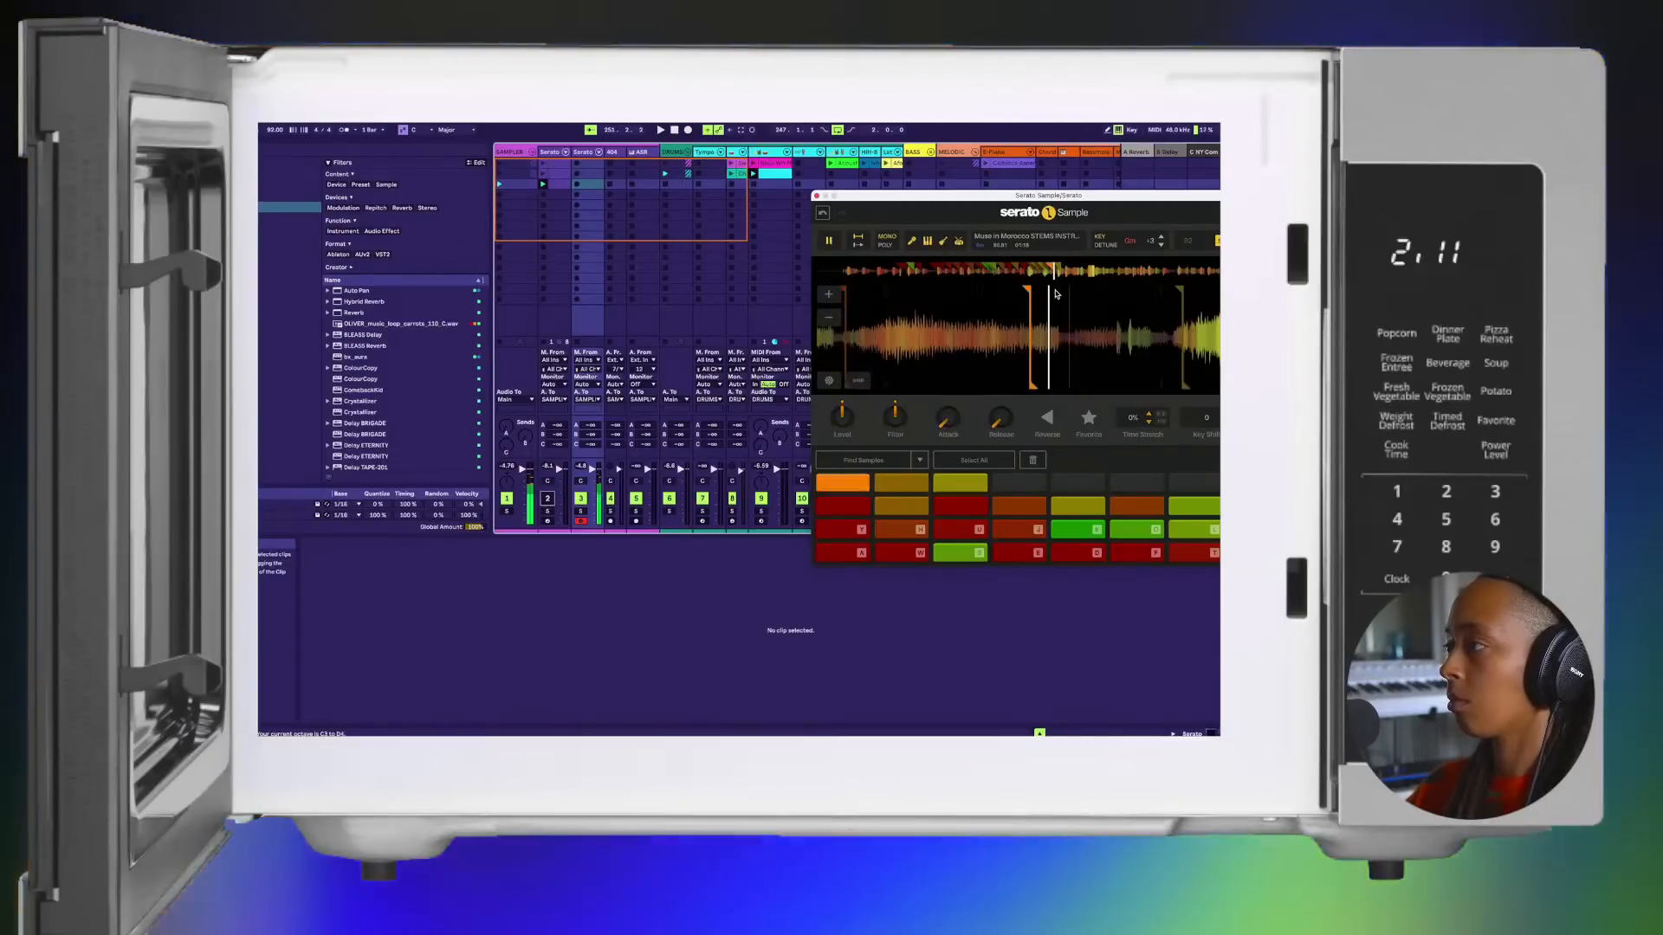
{"action": "key", "text": "w"}
{"action": "key", "text": "s"}
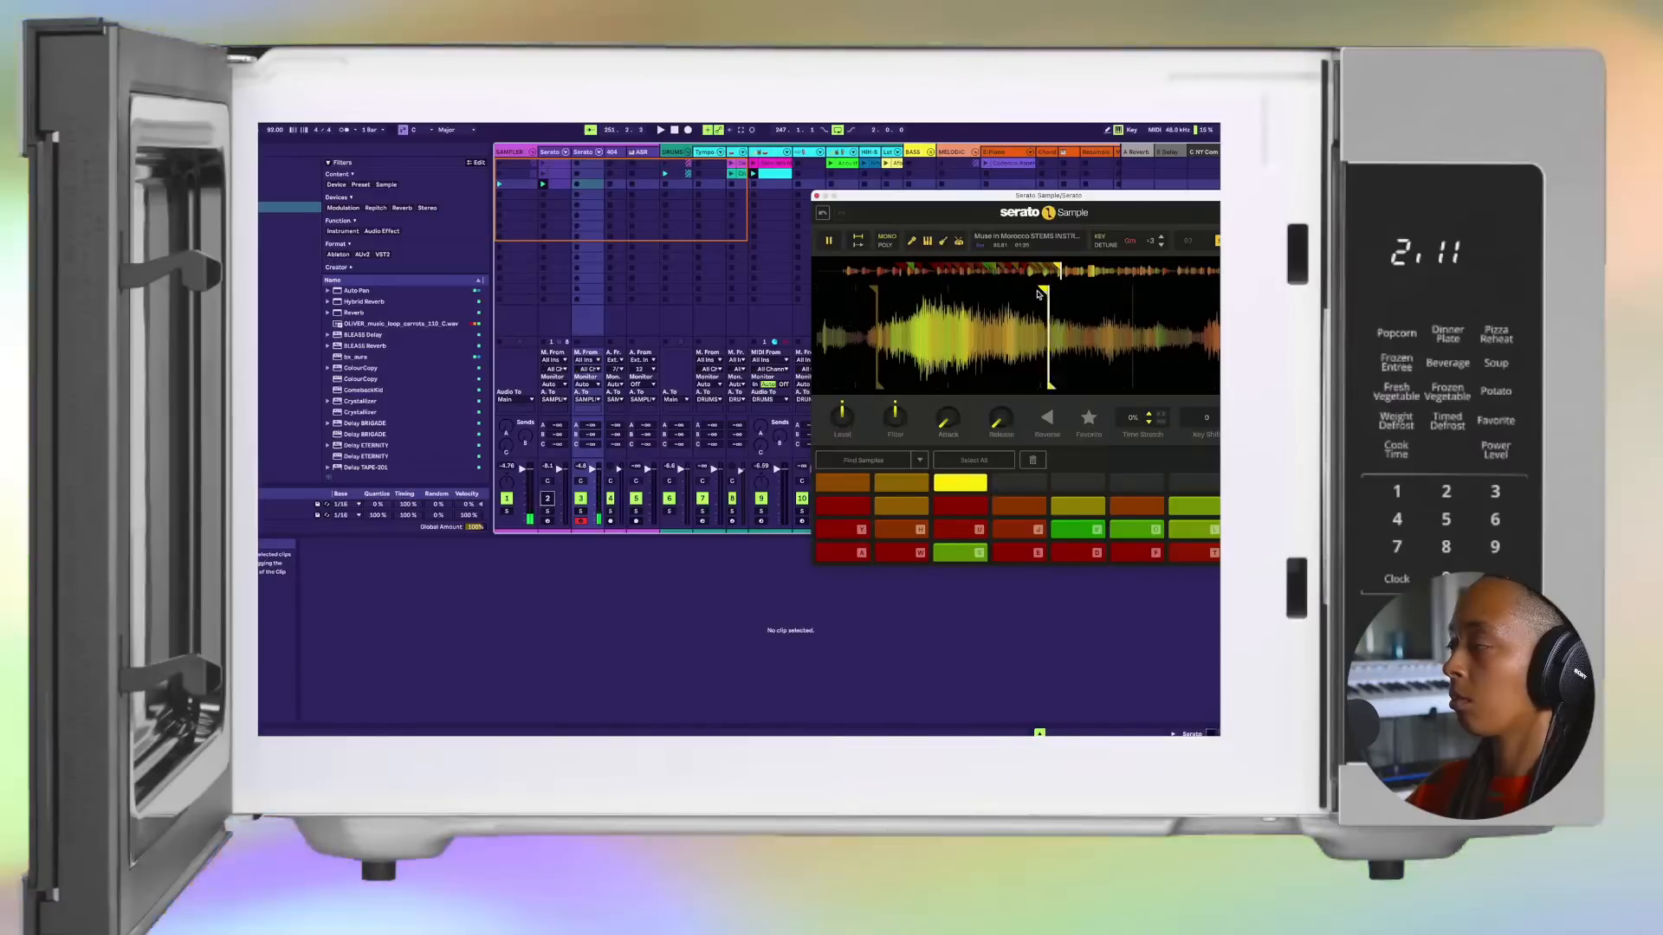
Step: Play on from the top row's third chop and set chops on its fourth through eighth pads at successive phrases
{"action": "key", "text": "s"}
{"action": "key", "text": "e"}
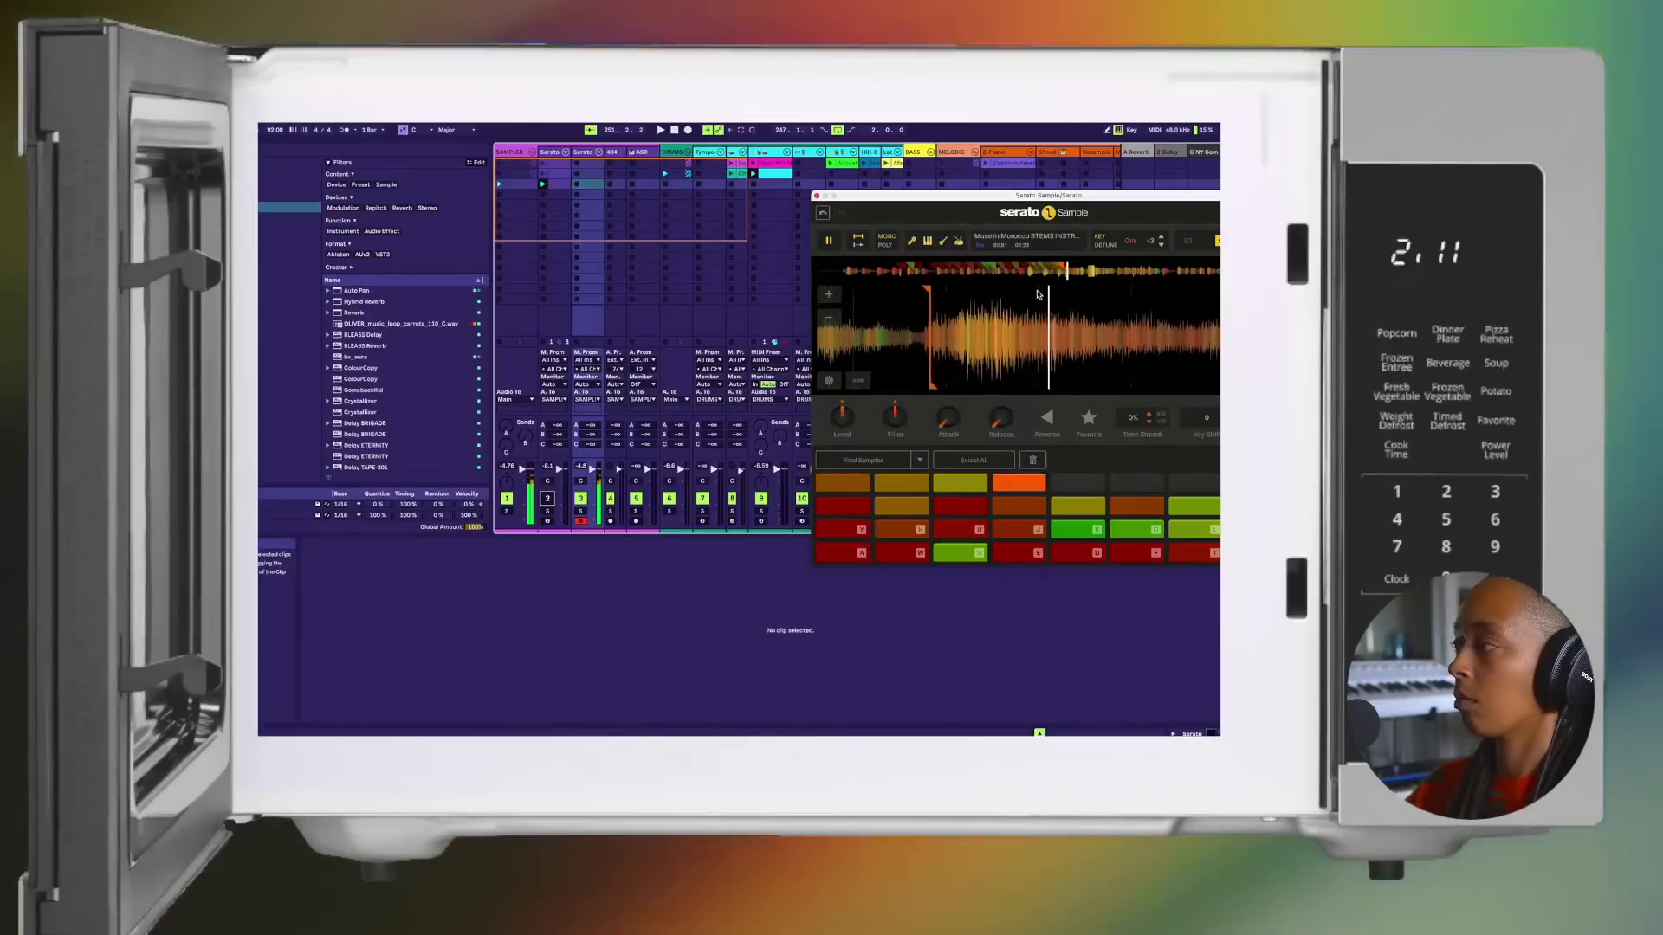
{"action": "key", "text": "d"}
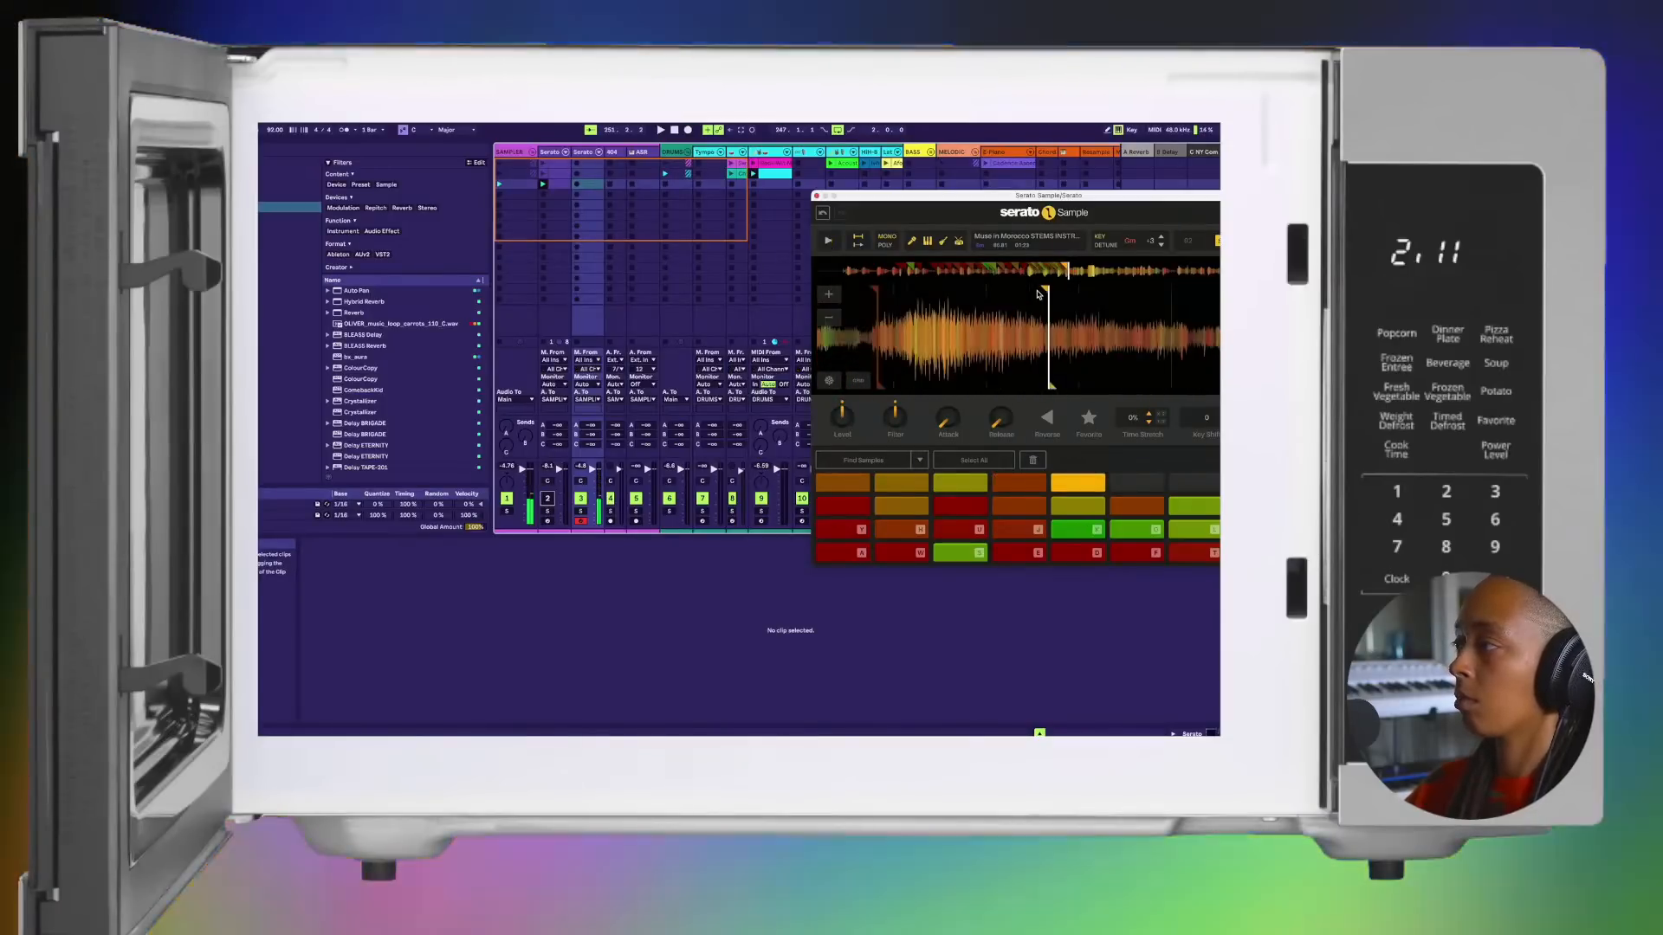
{"action": "left_click", "coordinate": [1038, 294]}
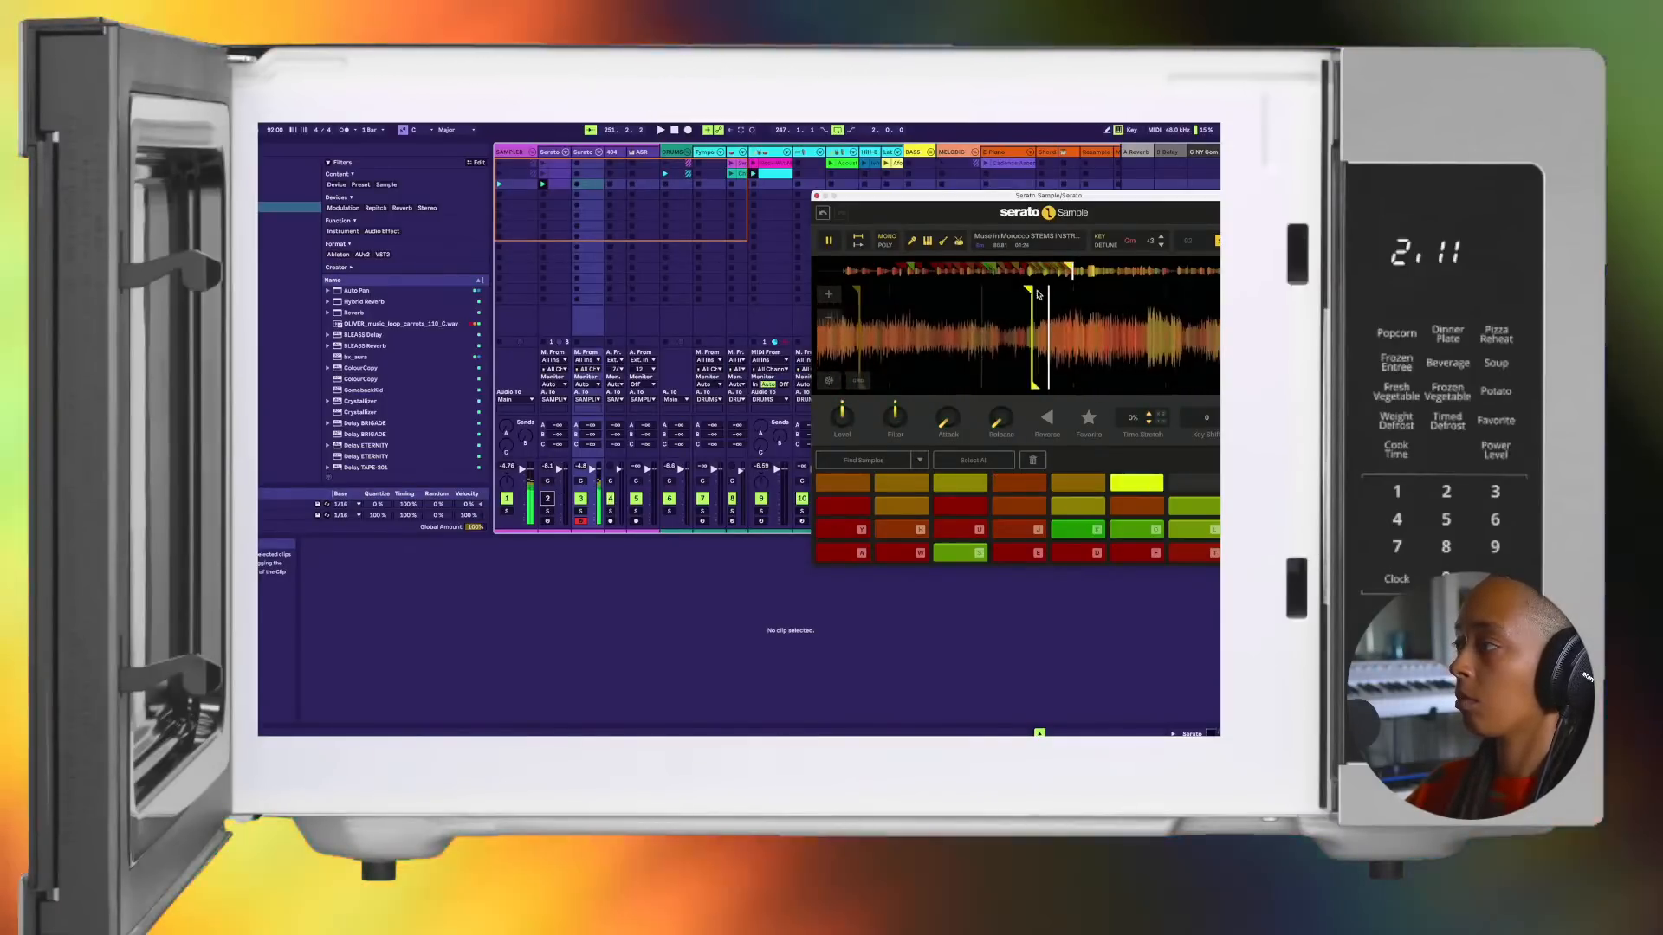
{"action": "left_click", "coordinate": [1039, 294]}
{"action": "left_click", "coordinate": [1039, 295]}
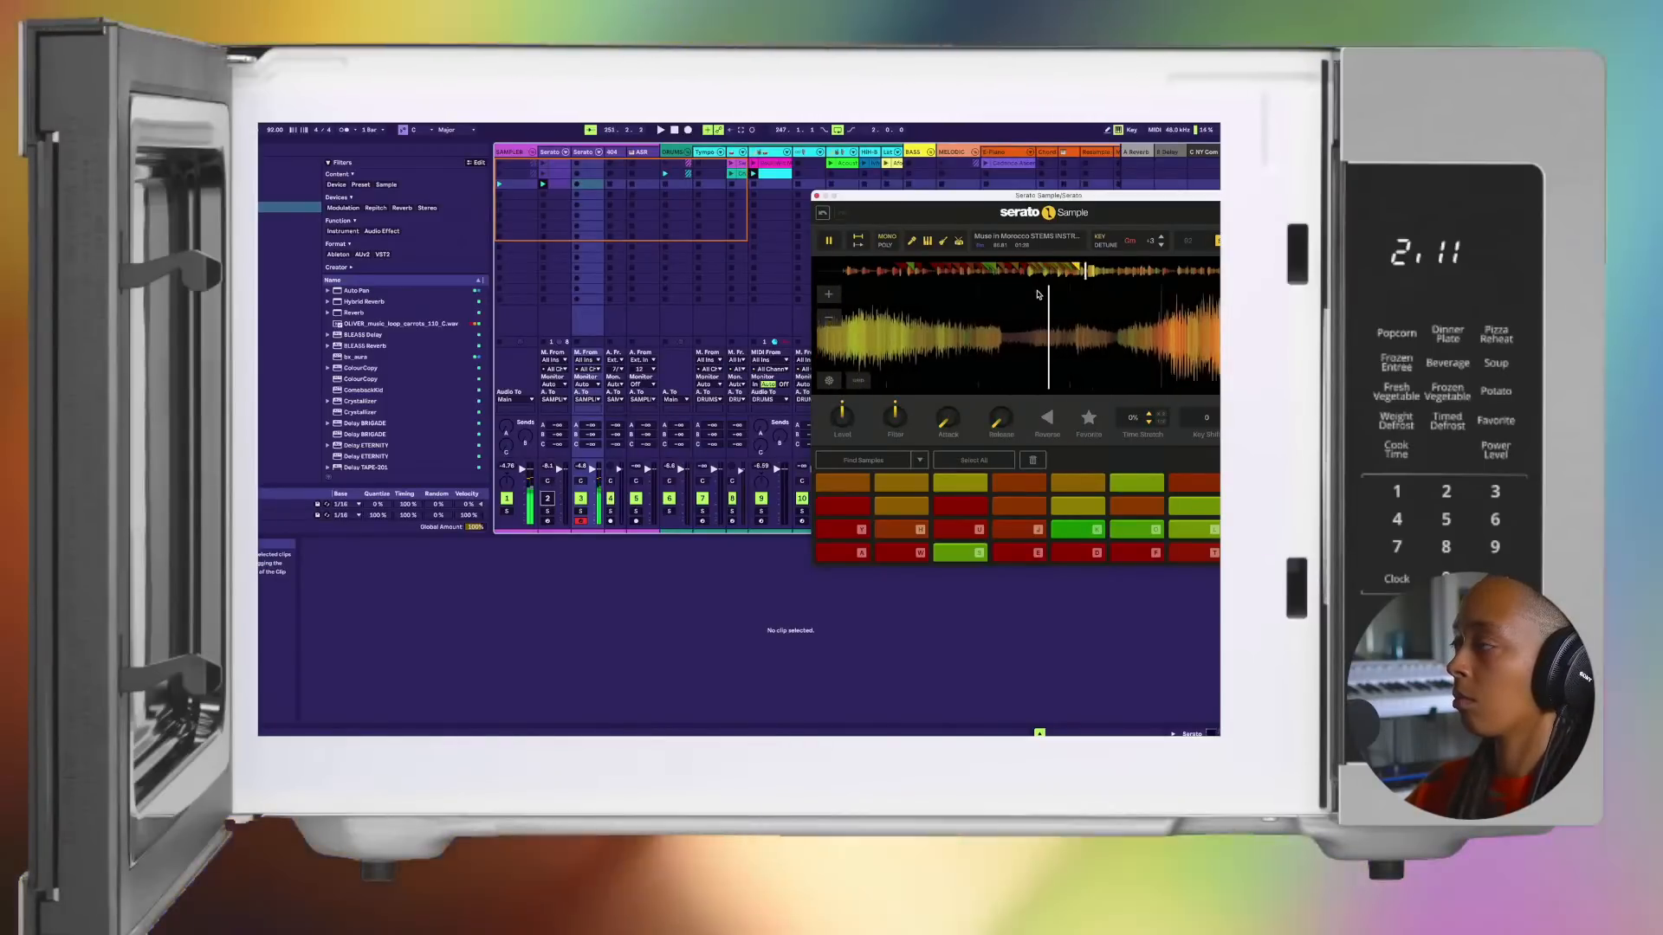
{"action": "left_click", "coordinate": [1039, 295]}
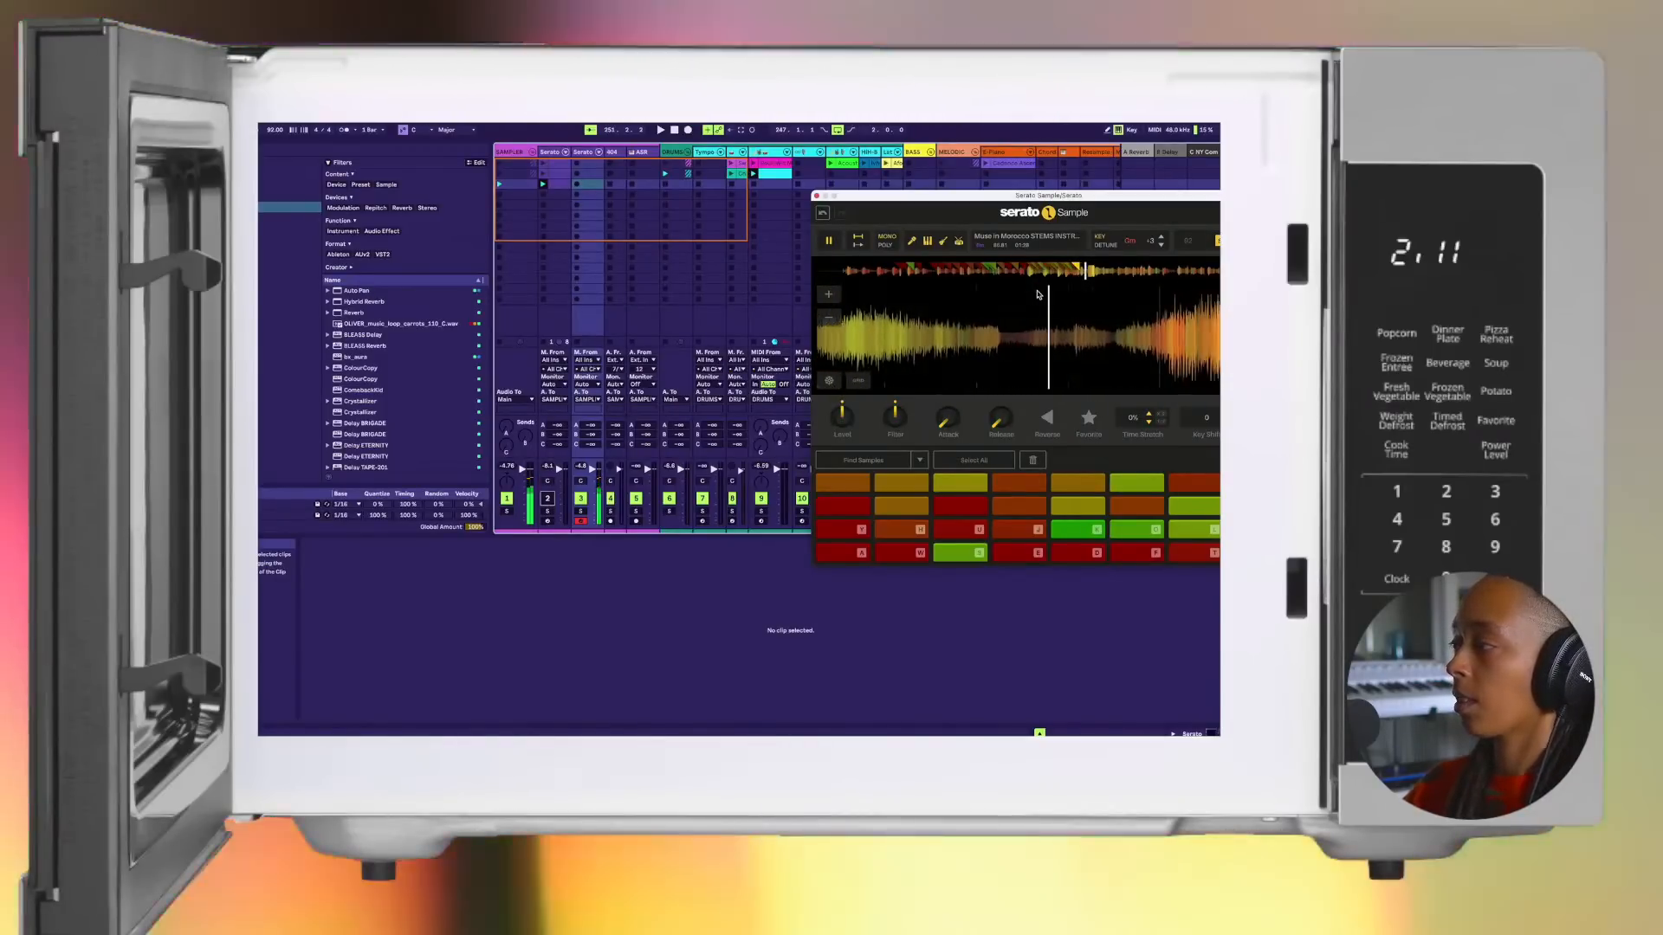
Step: Audition chops from the top and third pad rows, including the third and sixth pads of the top row
{"action": "key", "text": "x"}
{"action": "key", "text": "s"}
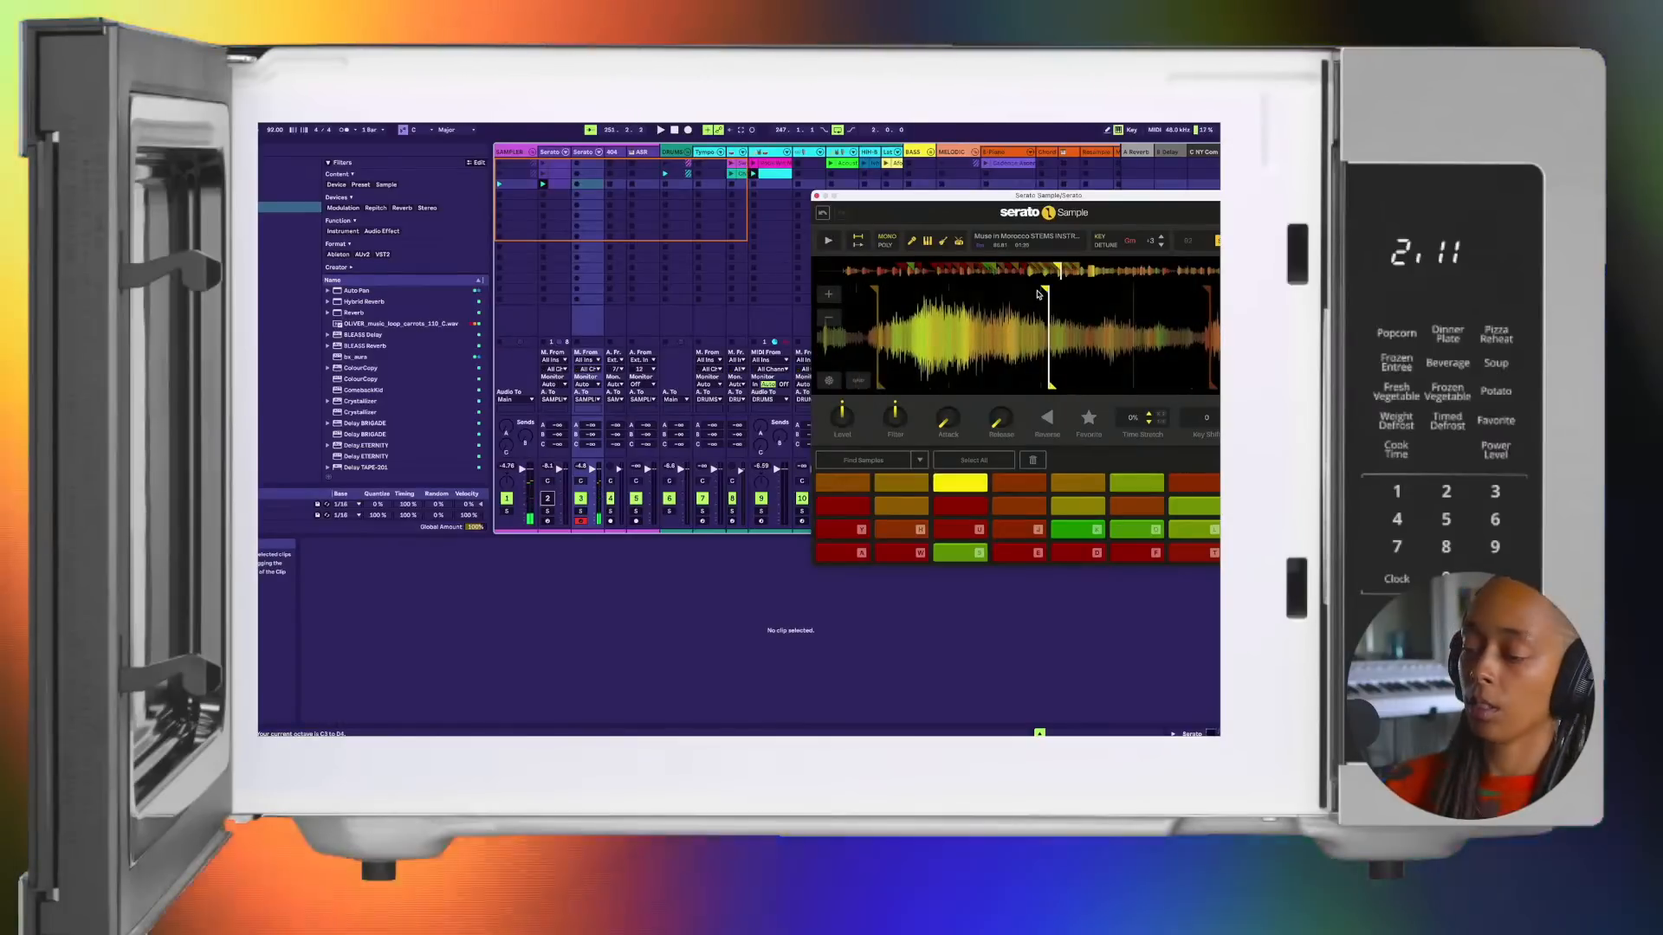
{"action": "key", "text": "k"}
{"action": "key", "text": "j"}
{"action": "key", "text": "k"}
{"action": "key", "text": "k"}
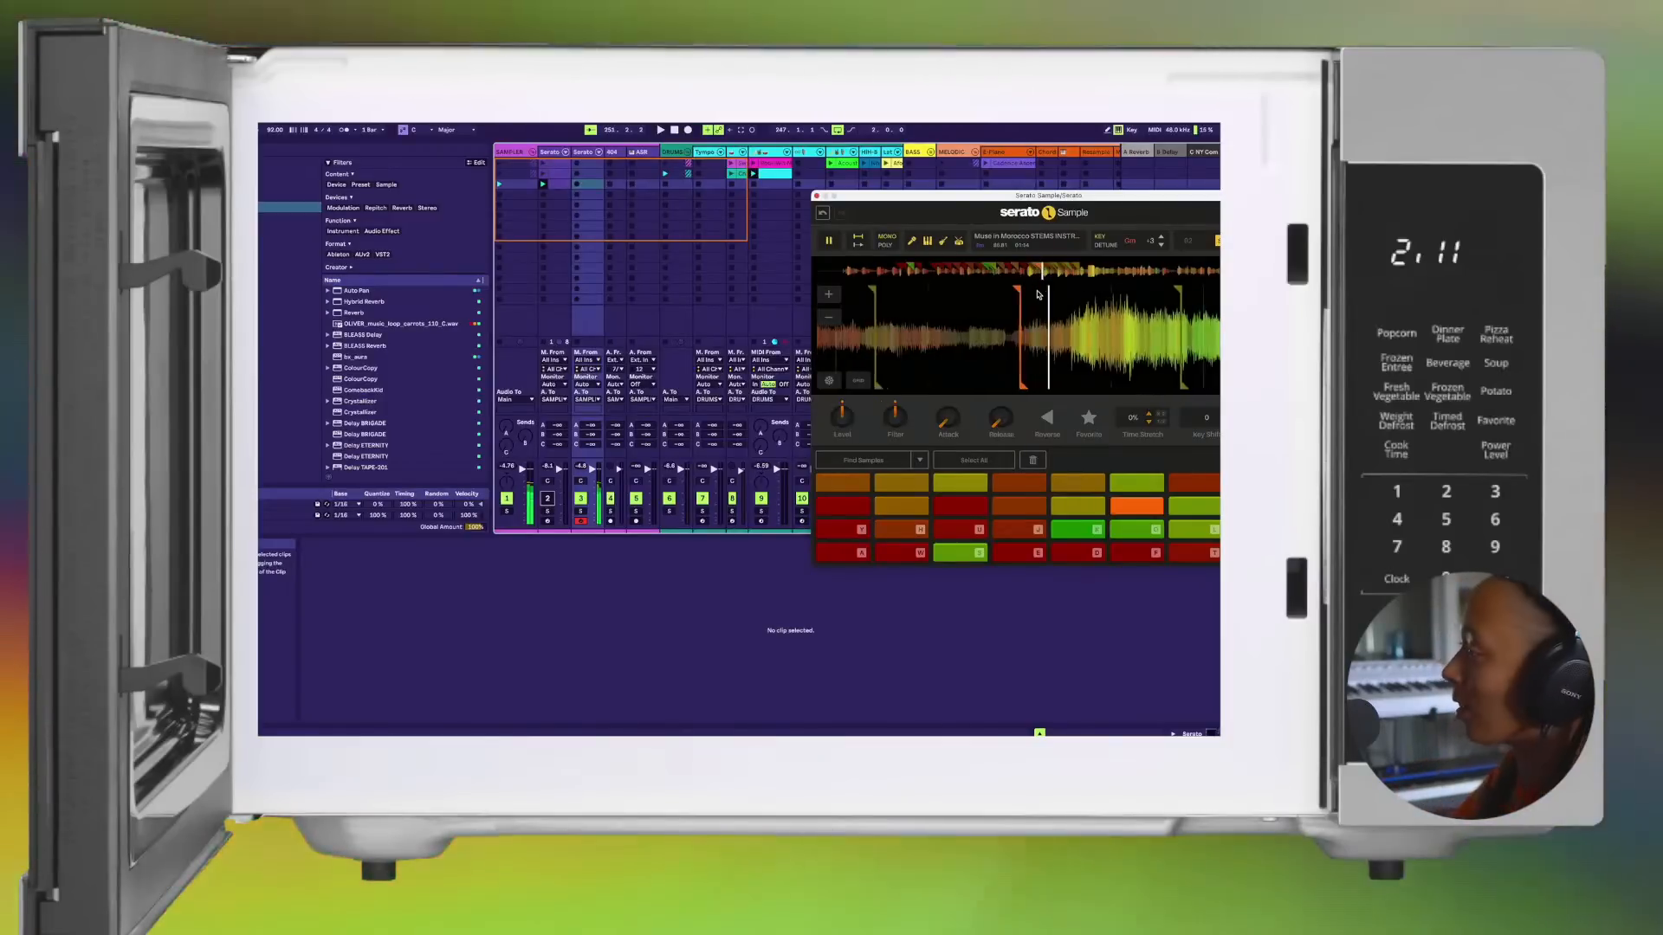
{"action": "key", "text": "l"}
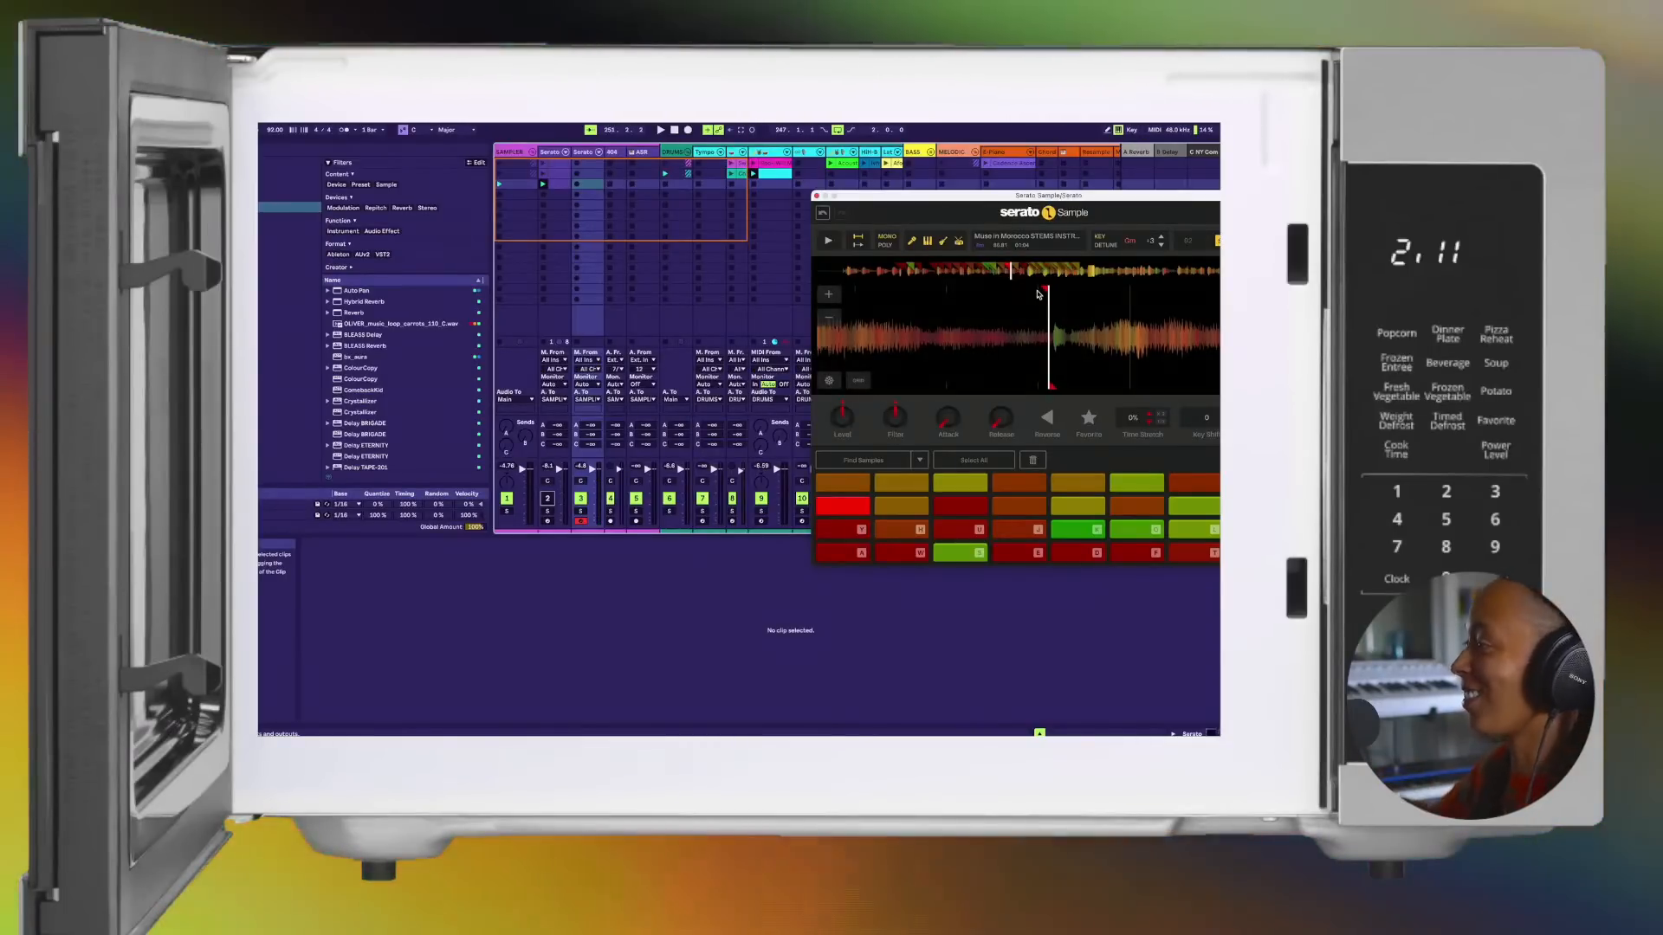
{"action": "left_click", "coordinate": [1037, 294]}
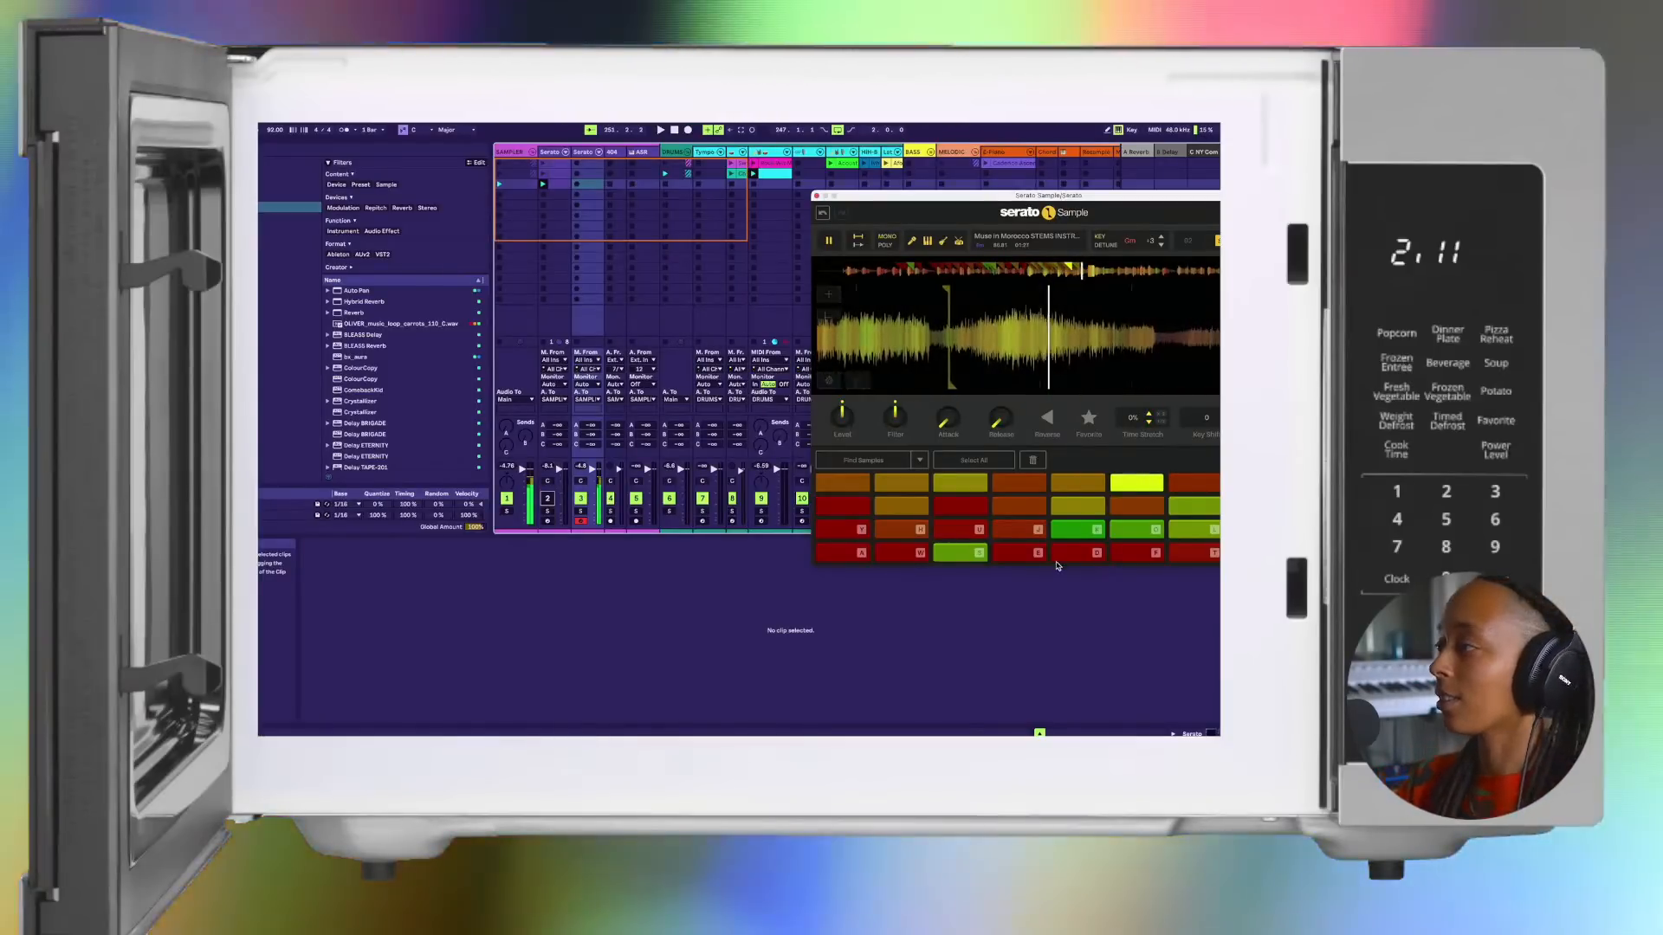
{"action": "left_click", "coordinate": [1018, 651]}
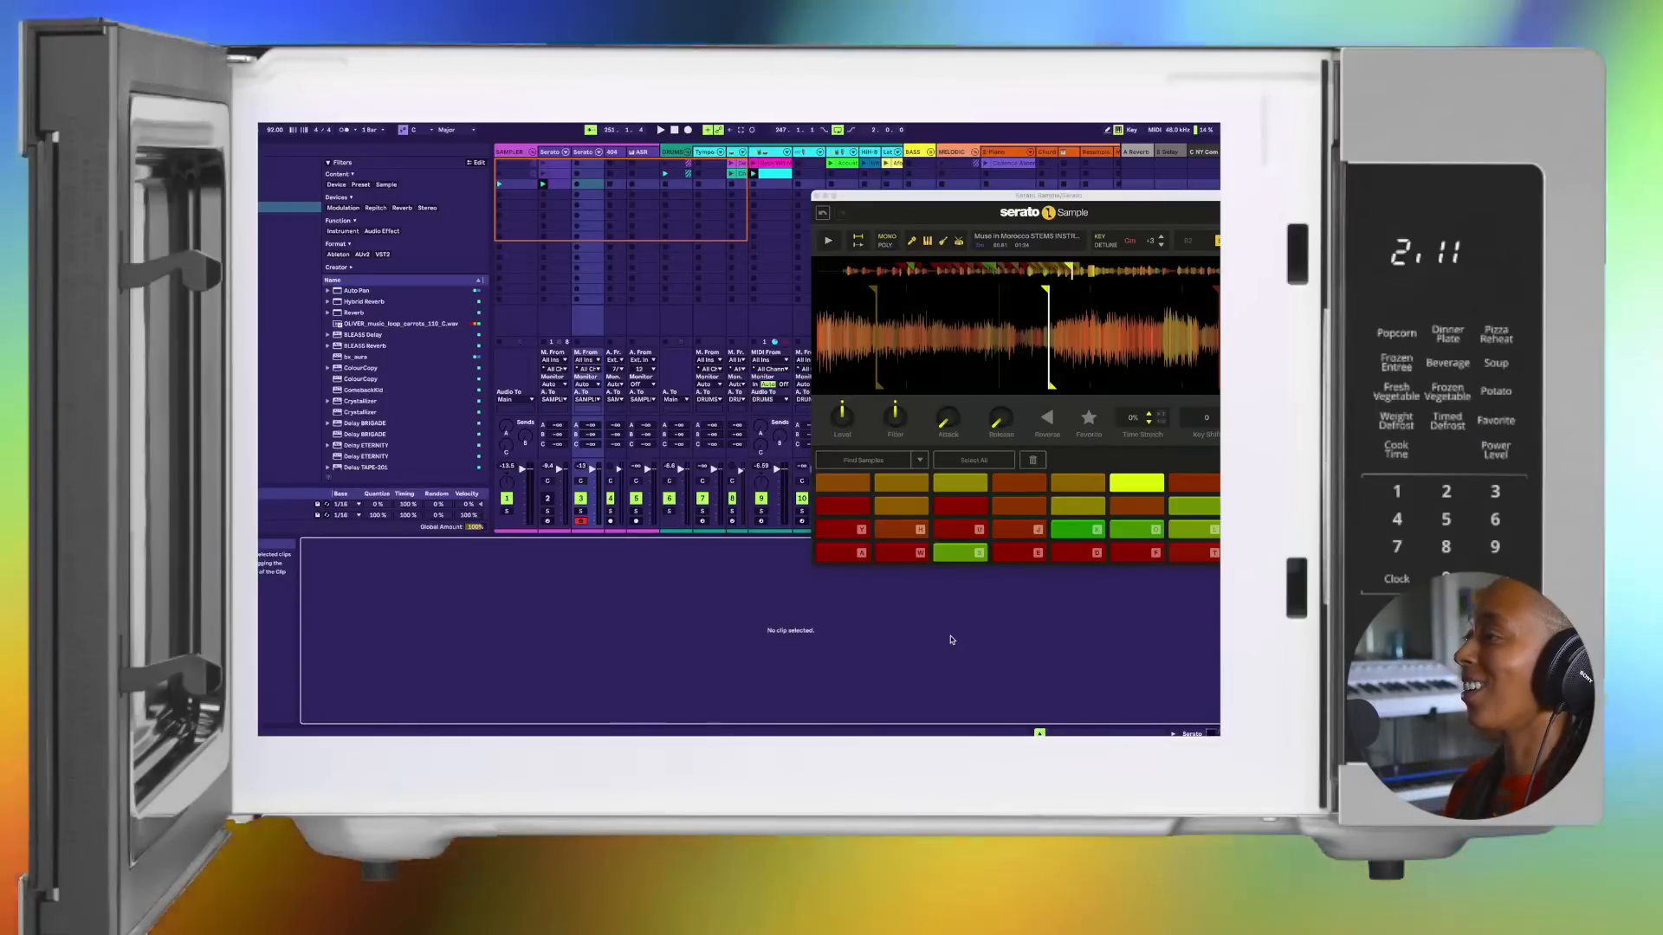
Step: Audition the first two chops of the pad rows while stepping the octave down, and try the bottom row's second pad over the drums
{"action": "key", "text": "a"}
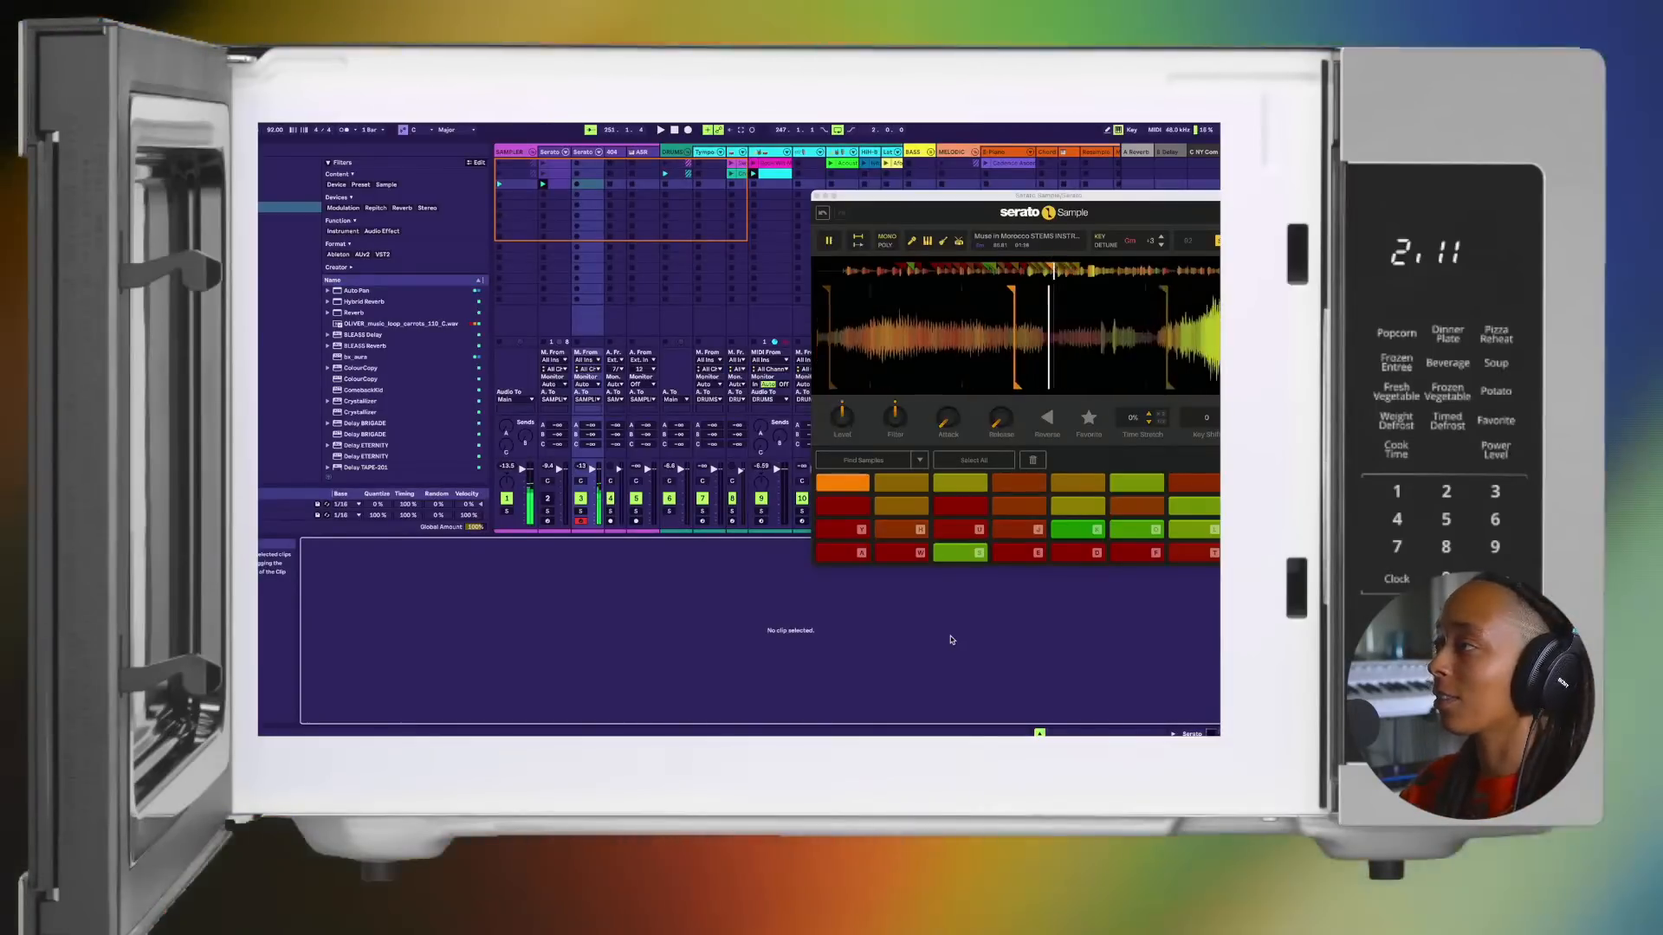
{"action": "key", "text": "w"}
{"action": "key", "text": "a"}
{"action": "key", "text": "z"}
{"action": "key", "text": "a"}
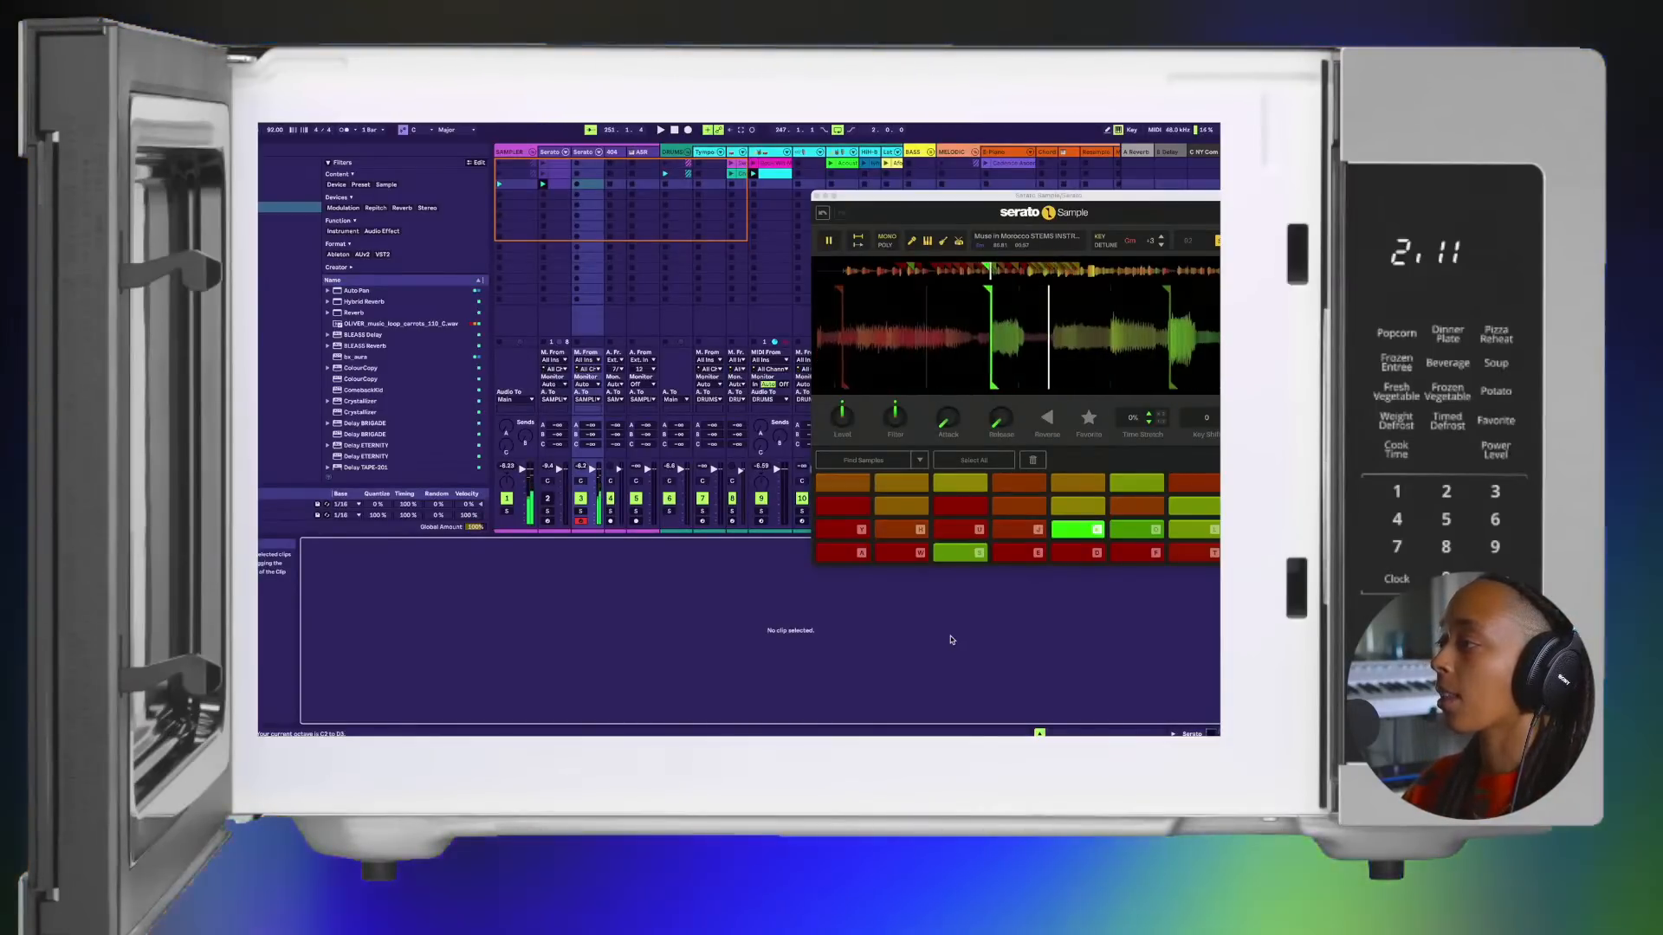
{"action": "key", "text": "w"}
{"action": "key", "text": "a"}
{"action": "key", "text": "z"}
{"action": "key", "text": "a"}
{"action": "key", "text": "w"}
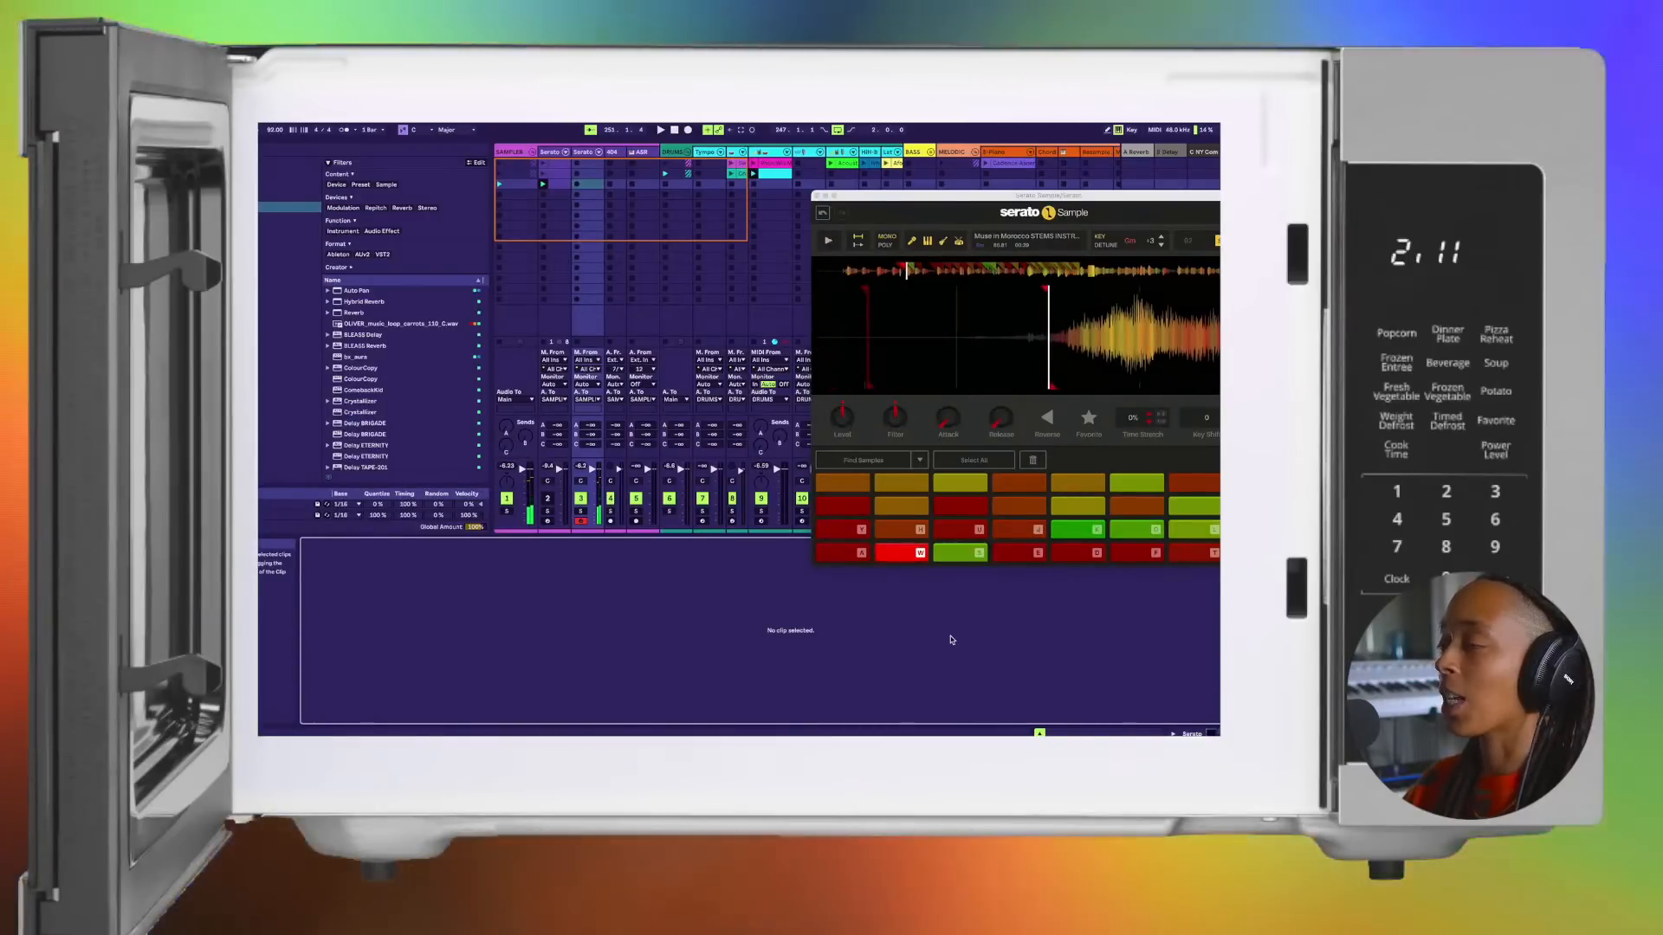
{"action": "key", "text": "s"}
{"action": "key", "text": "w"}
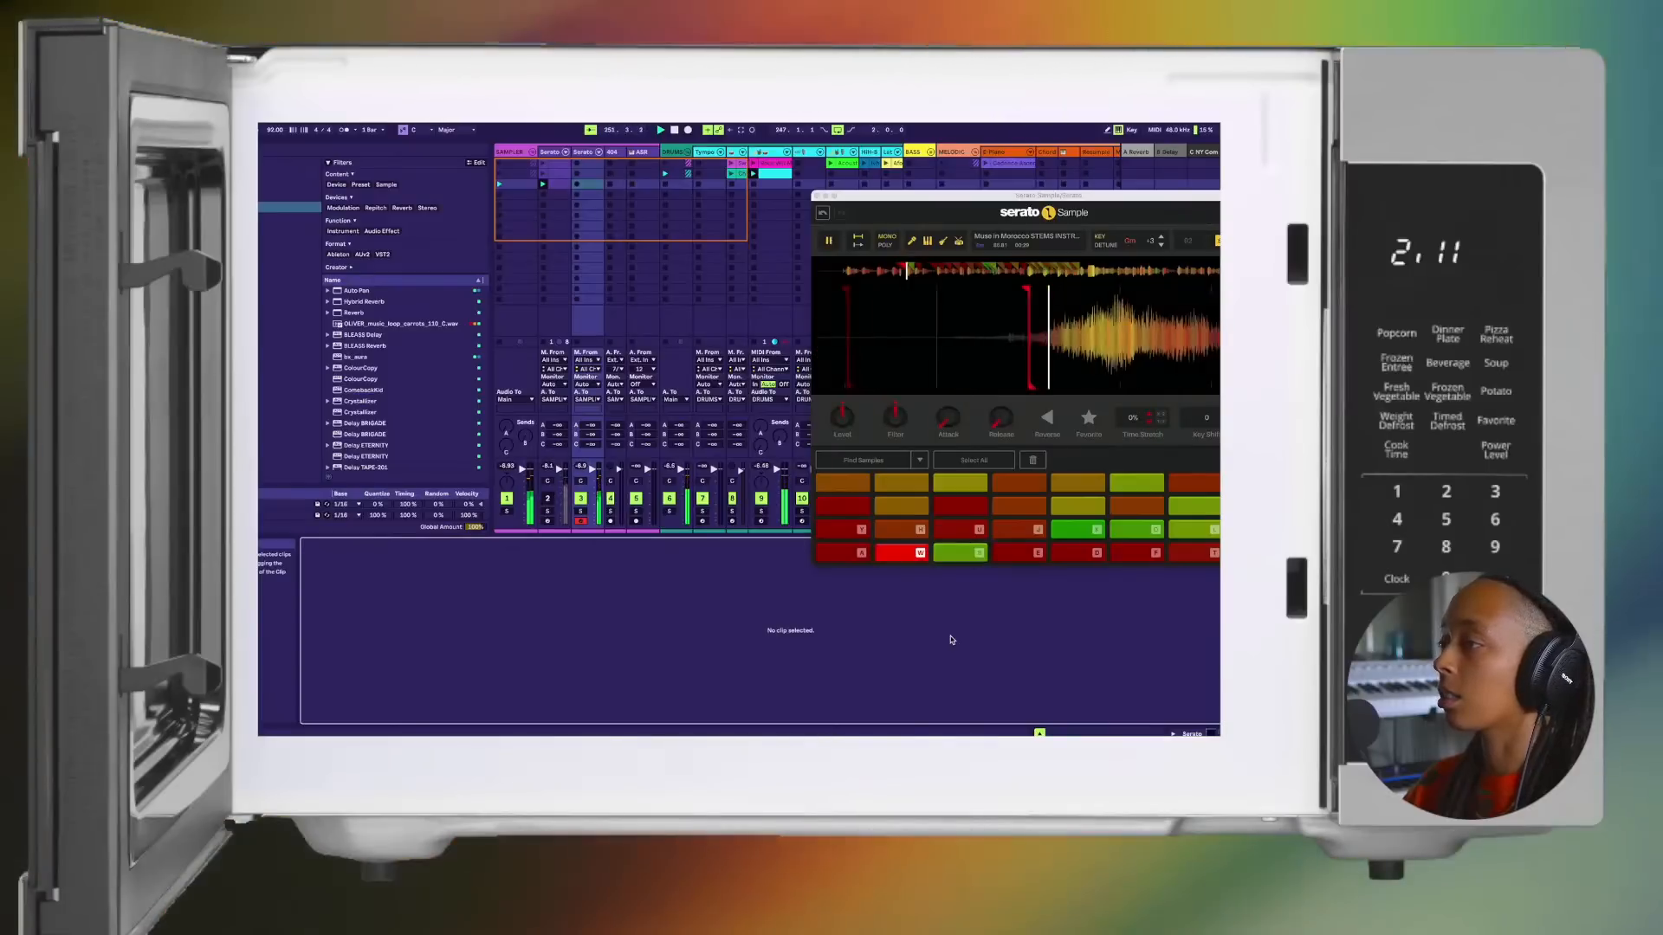
{"action": "key", "text": "w"}
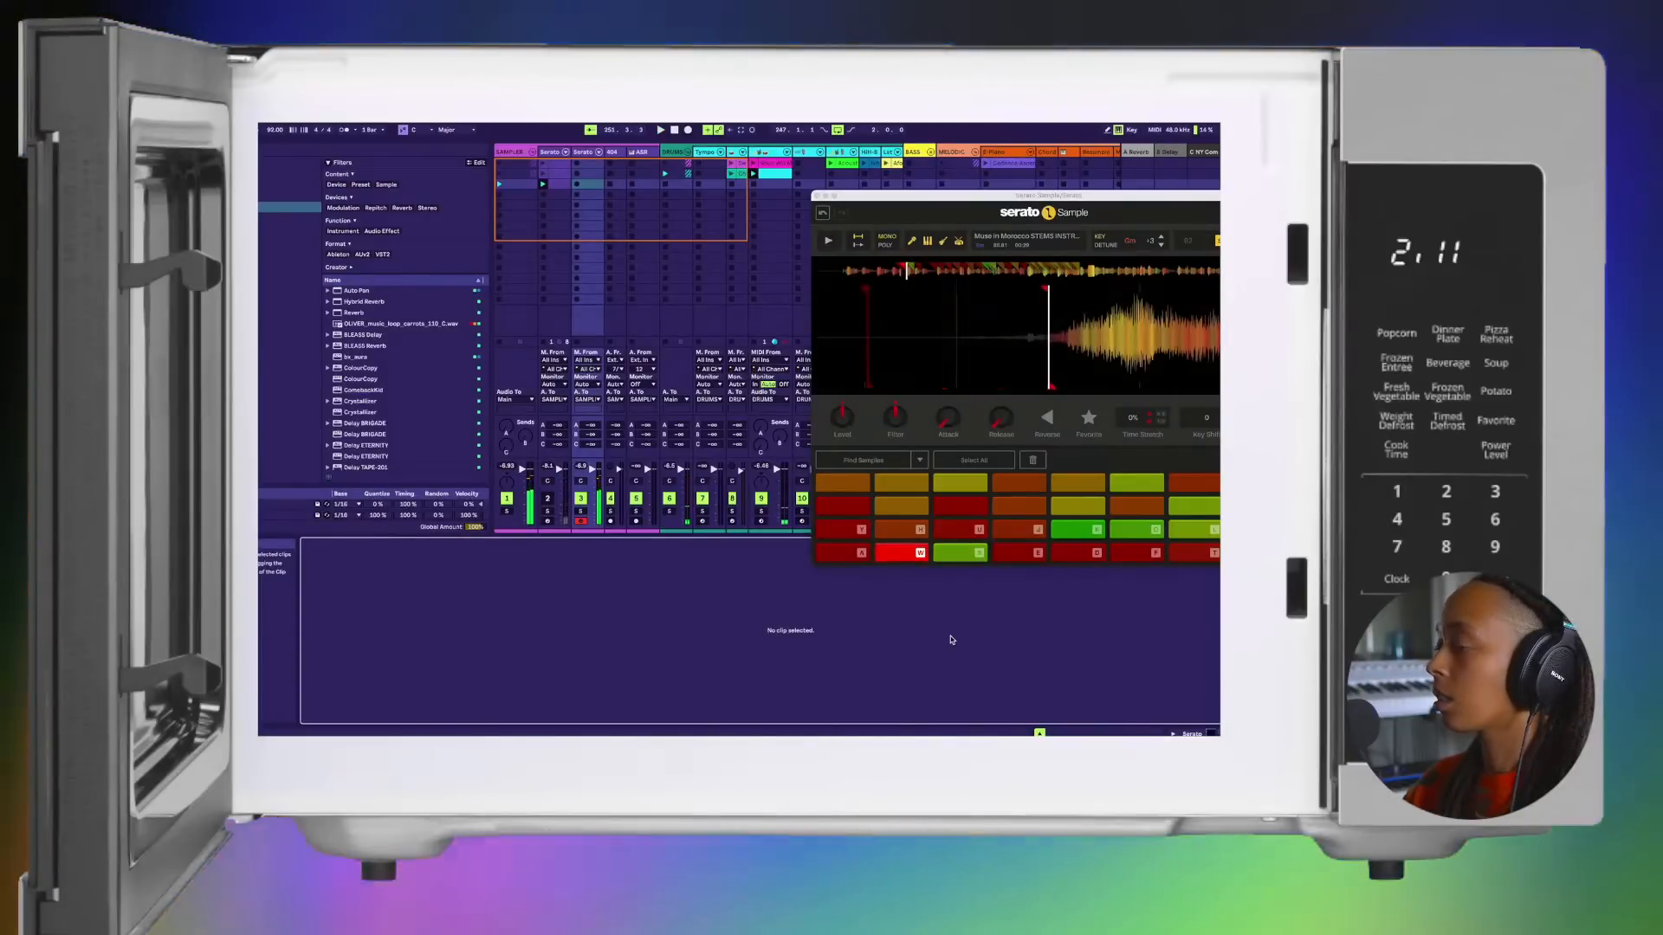
Step: Raise the keyboard octave back to the top pad row and audition its first three chops
{"action": "key", "text": "x"}
{"action": "key", "text": "x"}
{"action": "key", "text": "a"}
{"action": "key", "text": "s"}
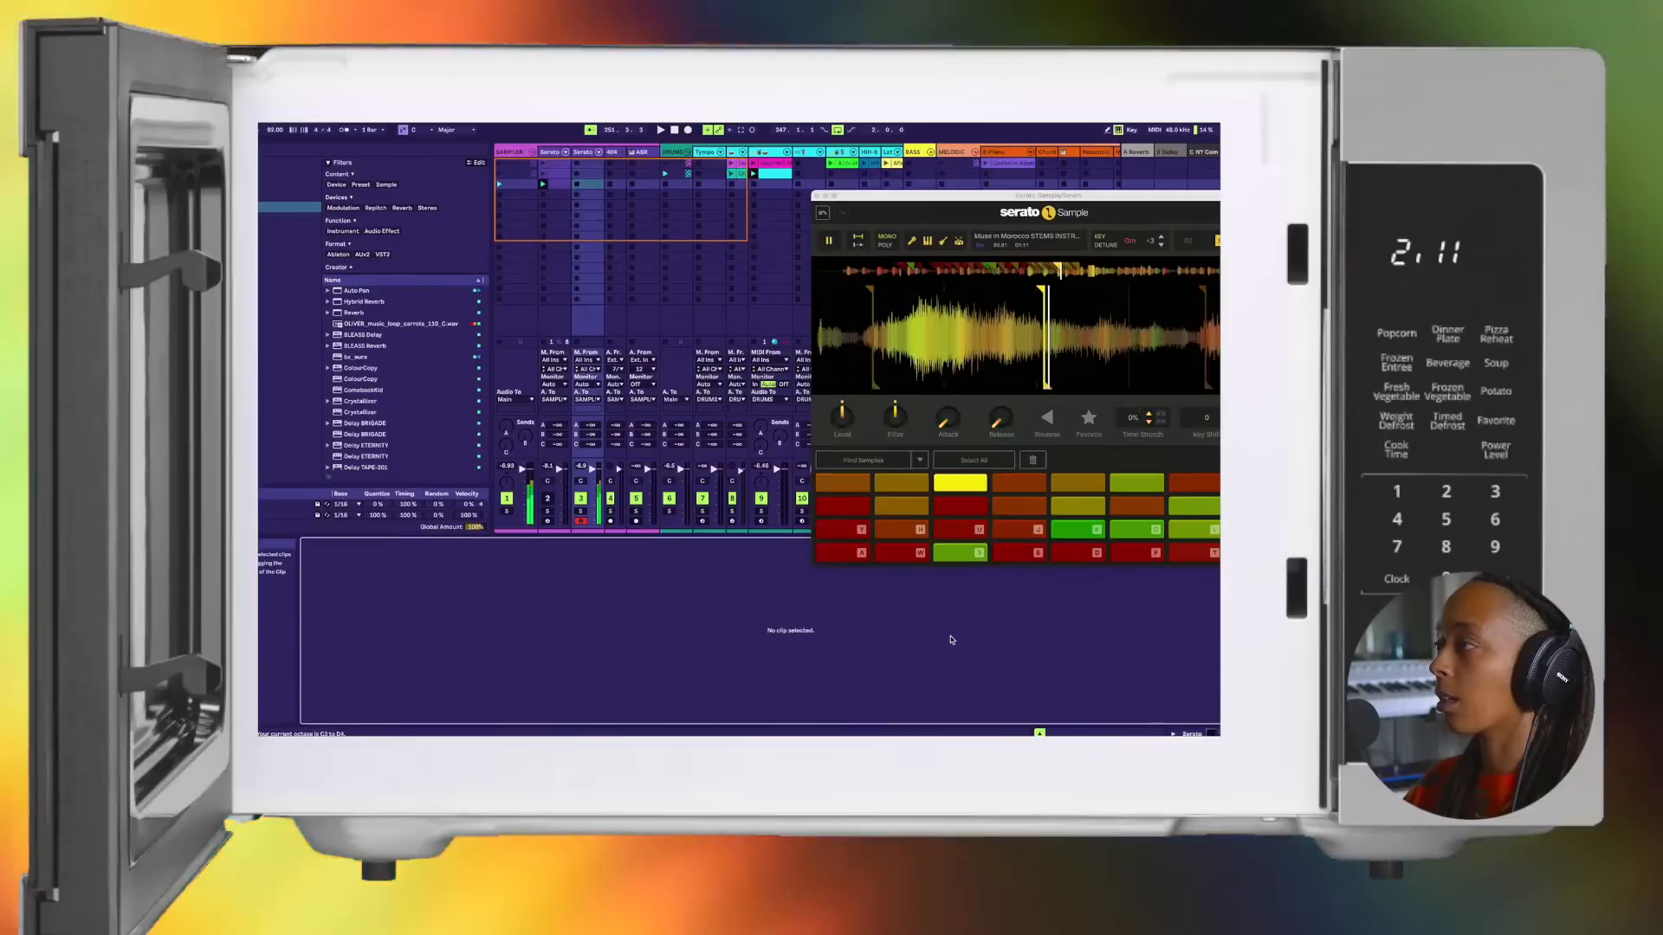
{"action": "key", "text": "a"}
{"action": "key", "text": "w"}
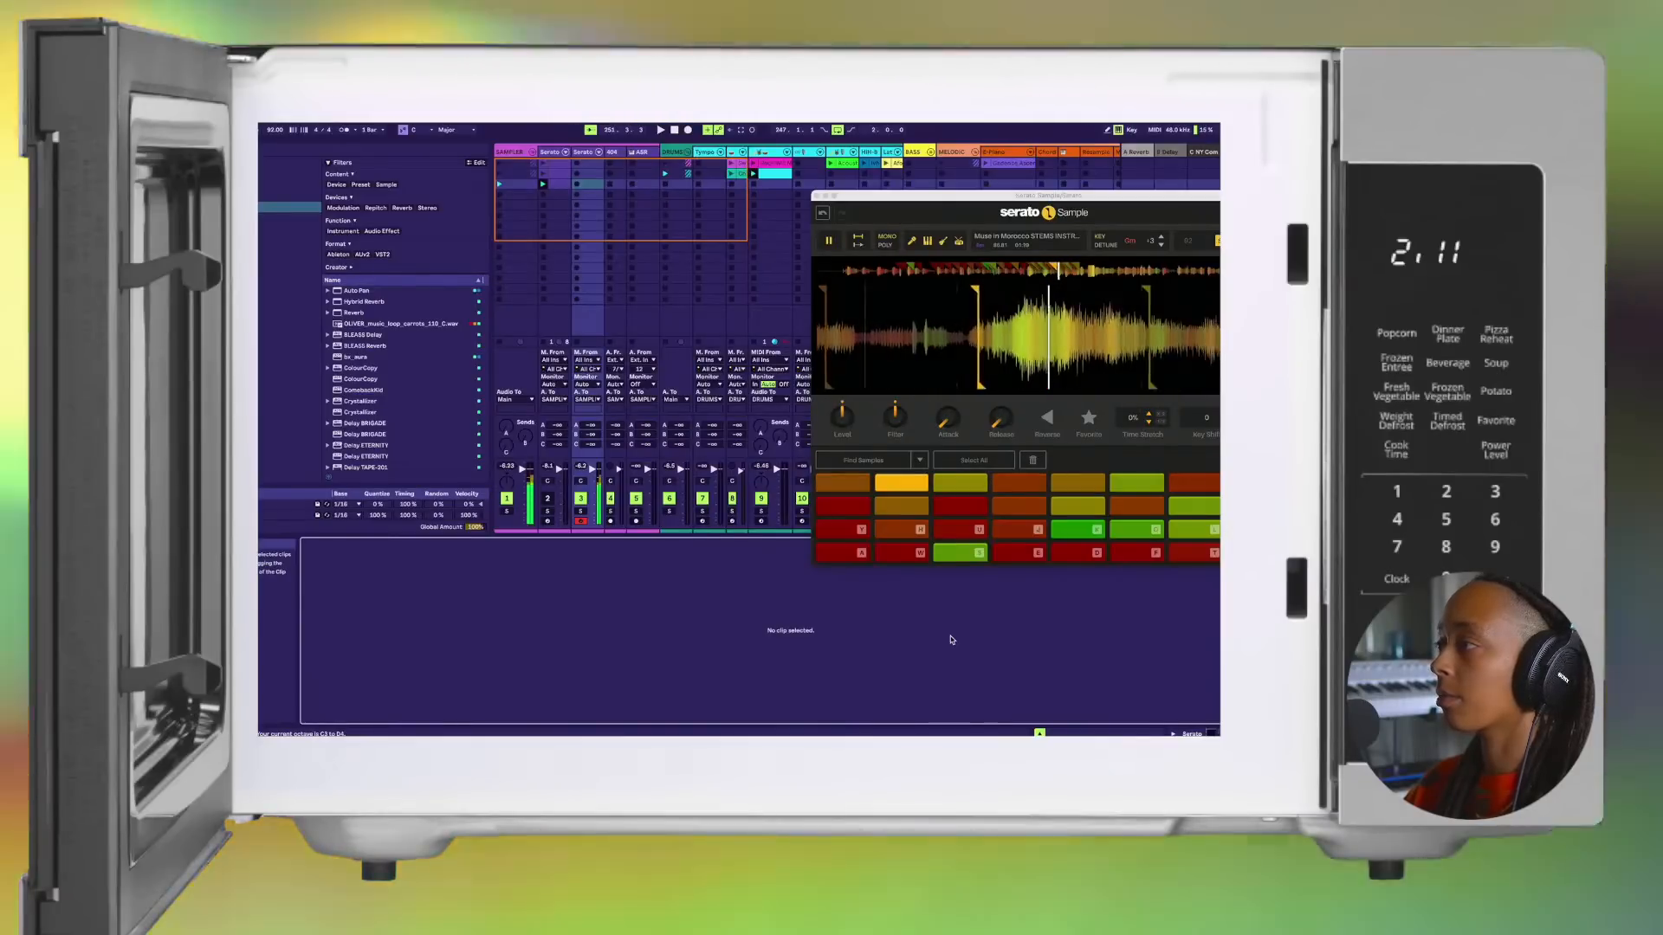
Step: Start the drums and play the top row's third through seventh chops in sequence over them
{"action": "key", "text": "space"}
{"action": "key", "text": "s"}
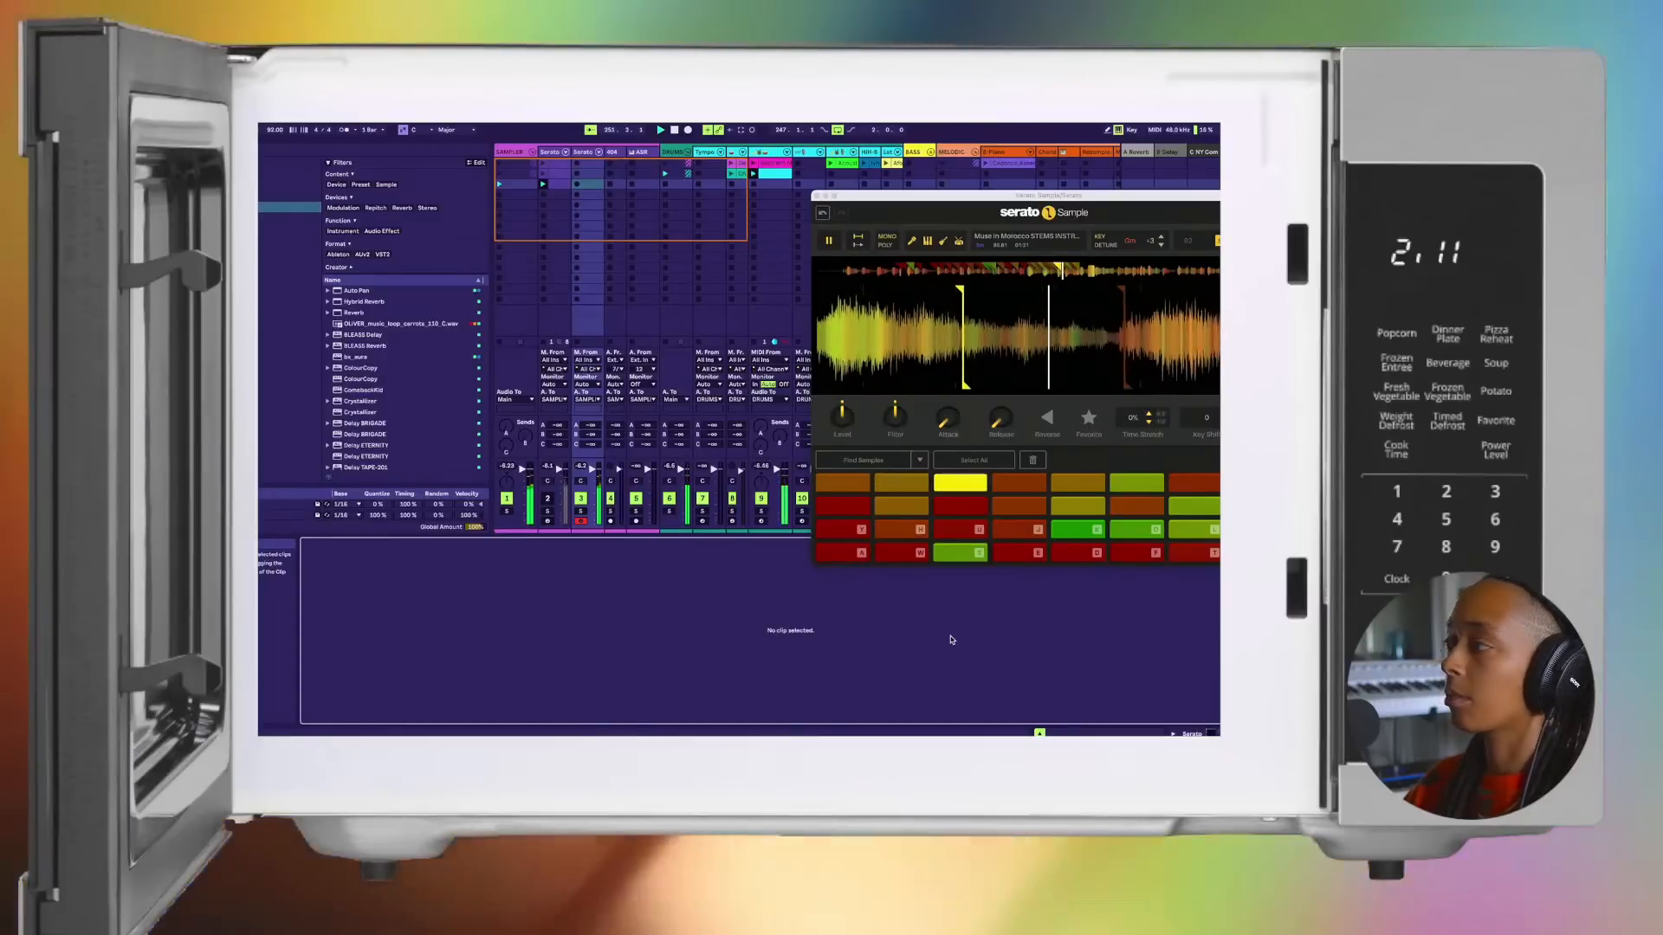
{"action": "key", "text": "e"}
{"action": "key", "text": "d"}
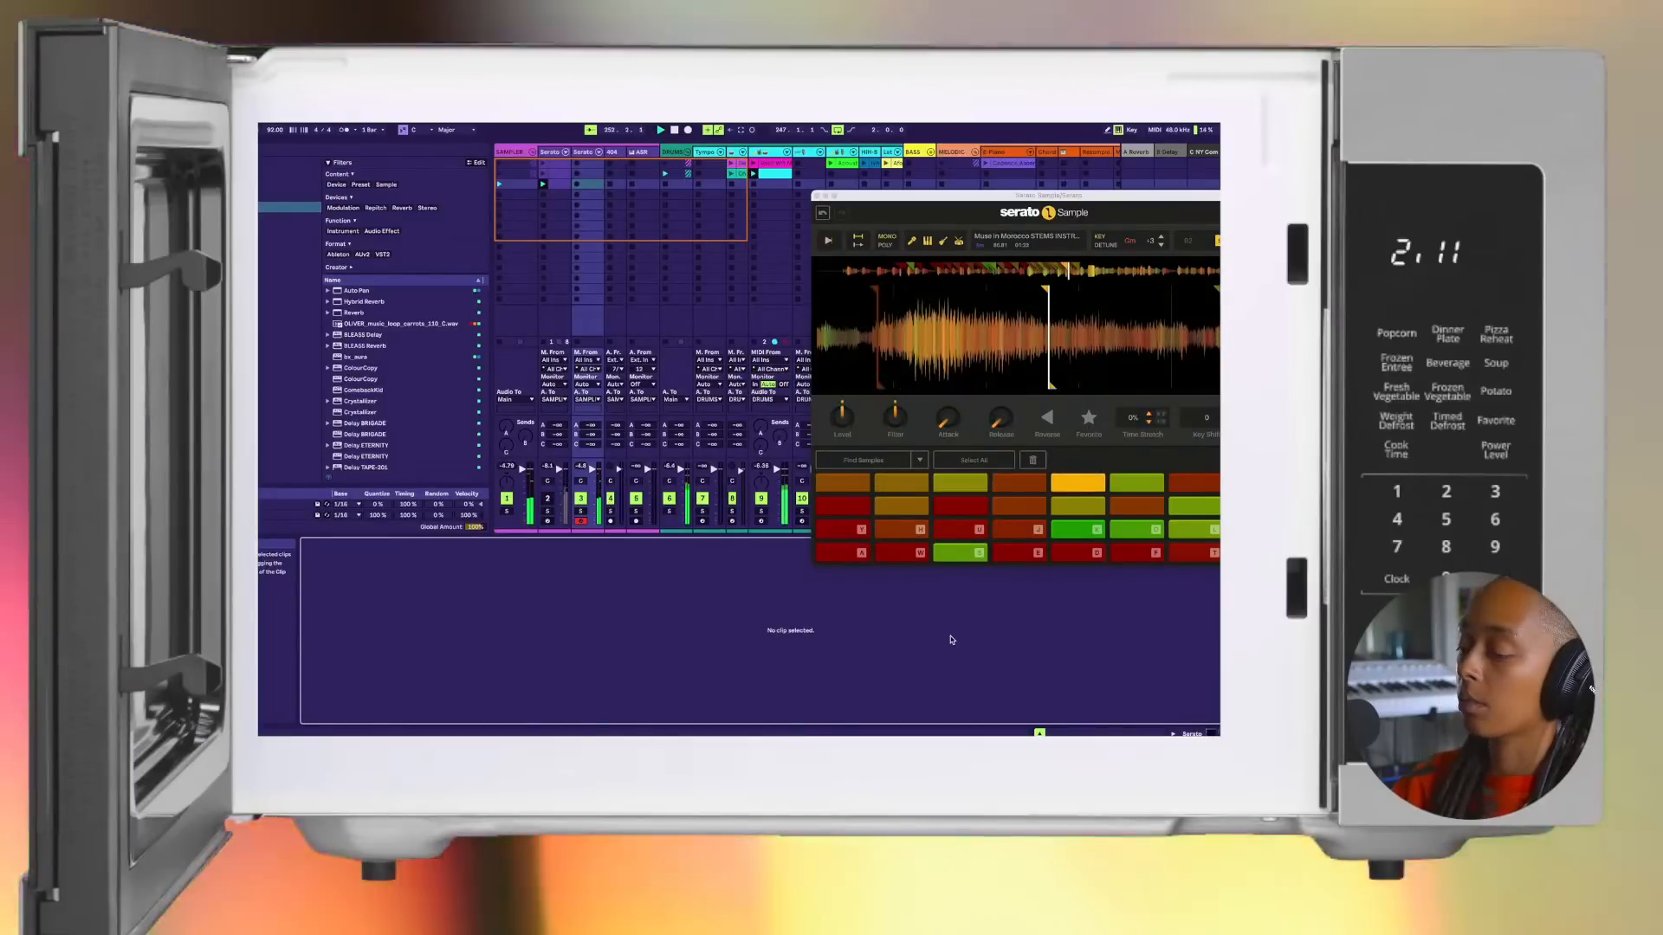
{"action": "key", "text": "f"}
{"action": "key", "text": "t"}
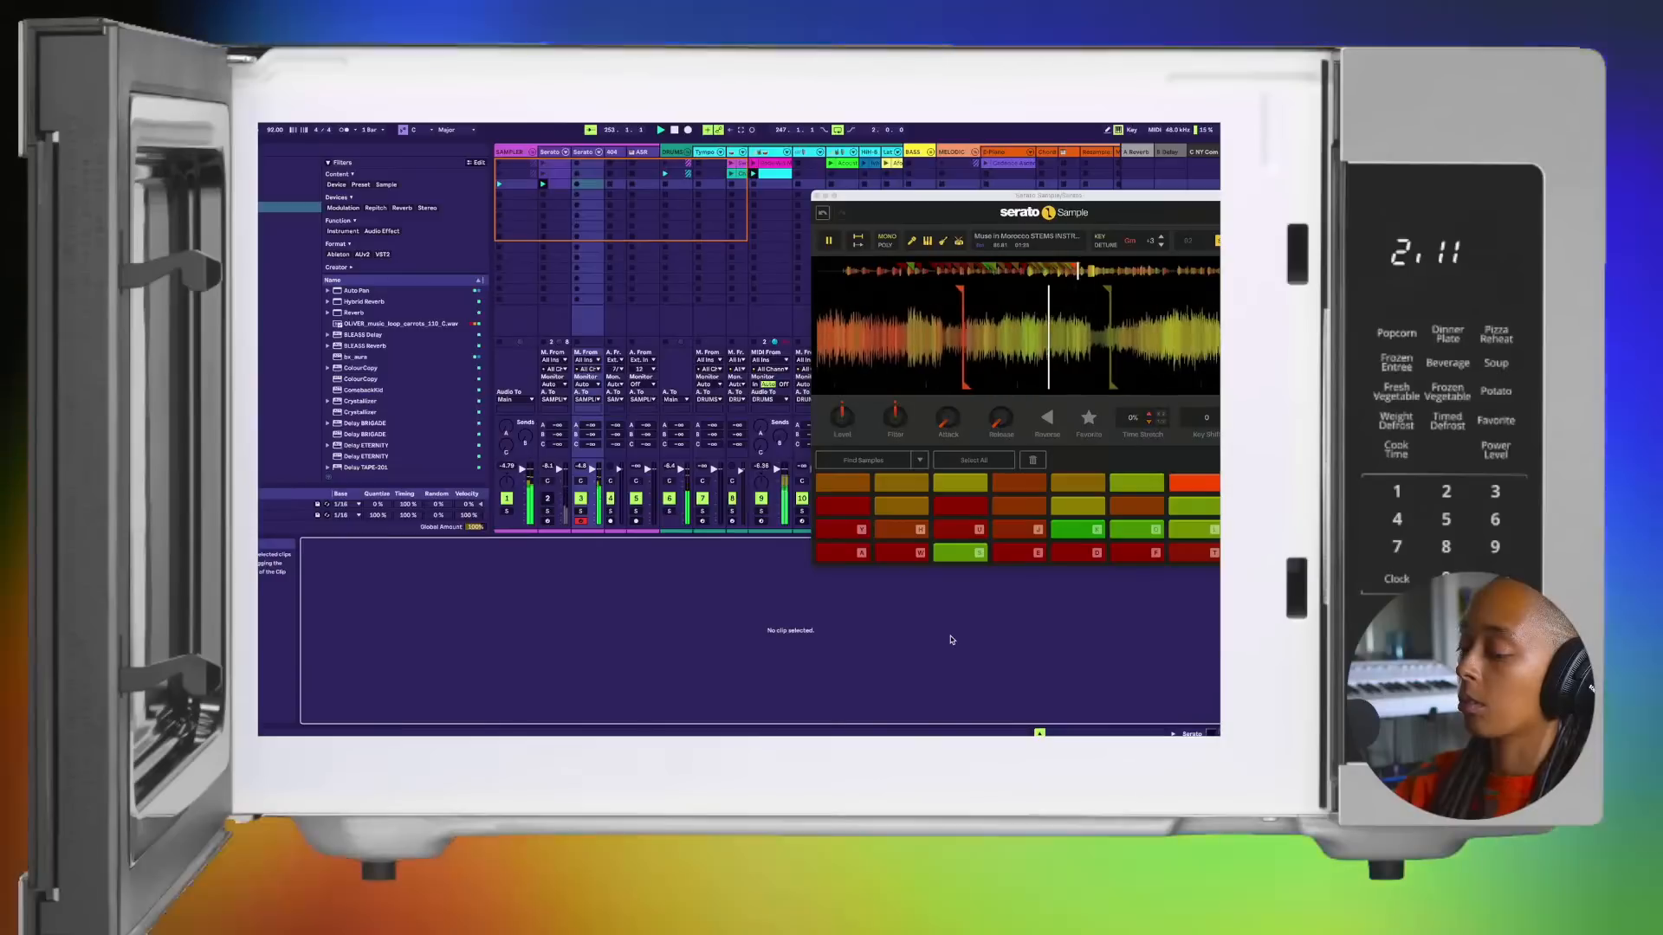
Step: Play the top row's second through eighth chops in sequence over the drums
{"action": "key", "text": "w"}
{"action": "key", "text": "s"}
{"action": "key", "text": "e"}
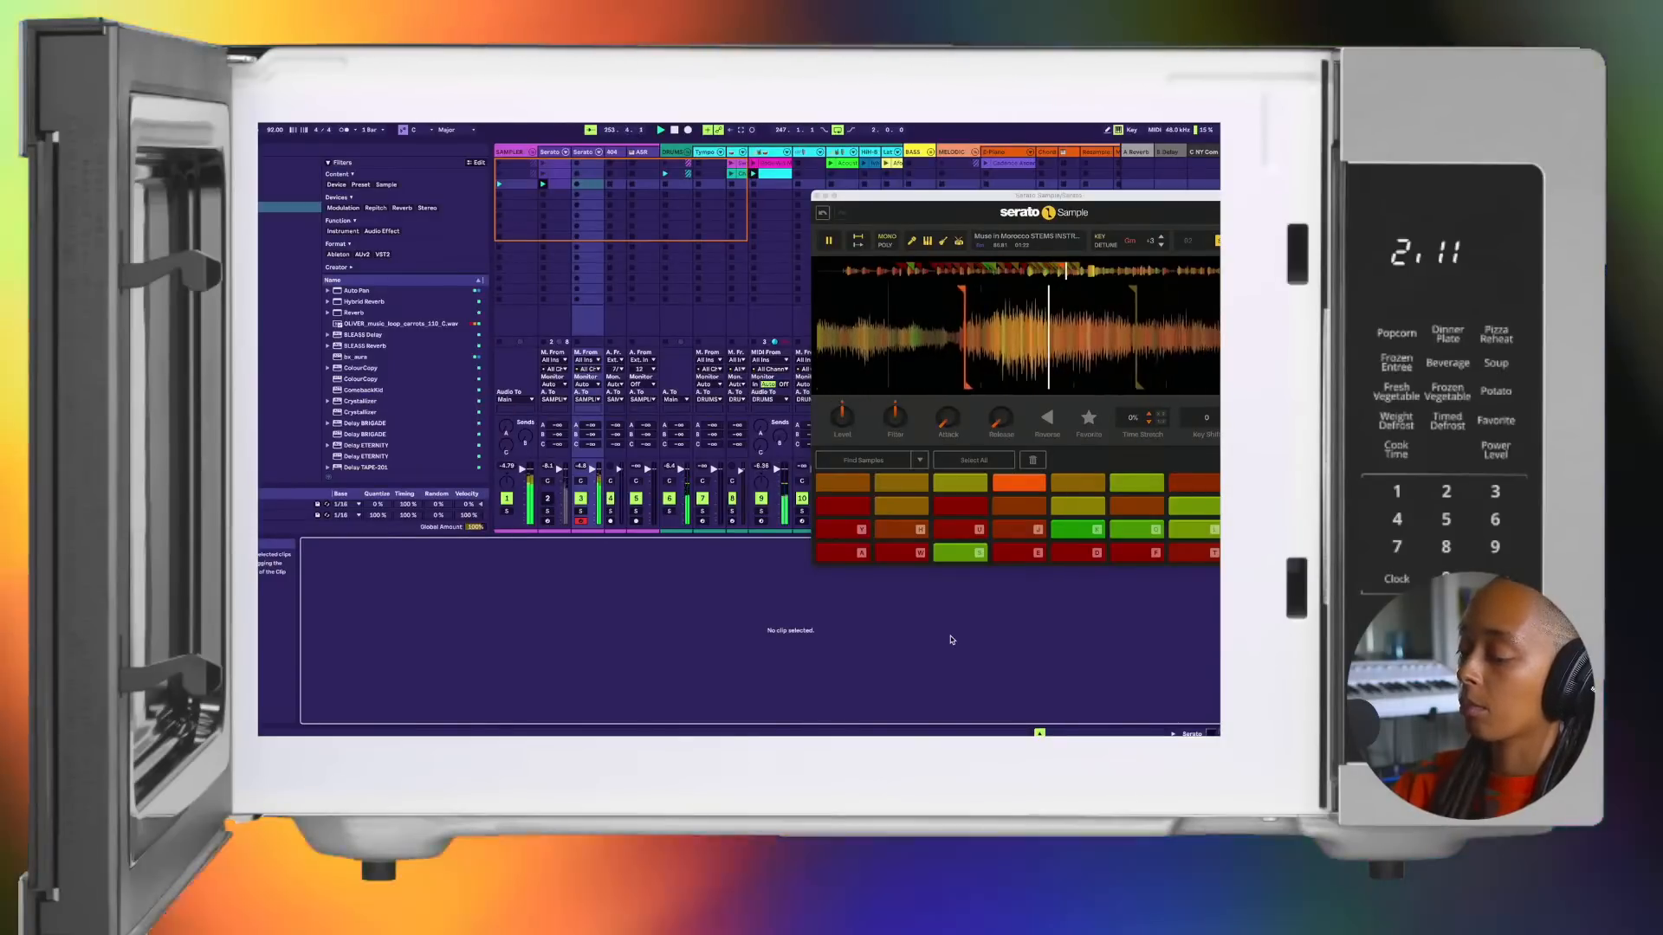
{"action": "key", "text": "d"}
{"action": "key", "text": "f"}
{"action": "key", "text": "t"}
{"action": "key", "text": "g"}
Step: Play the top row's second, third, fifth and sixth chops twice over the drums, adding the seventh on the second pass
{"action": "key", "text": "w"}
{"action": "key", "text": "s"}
{"action": "key", "text": "d"}
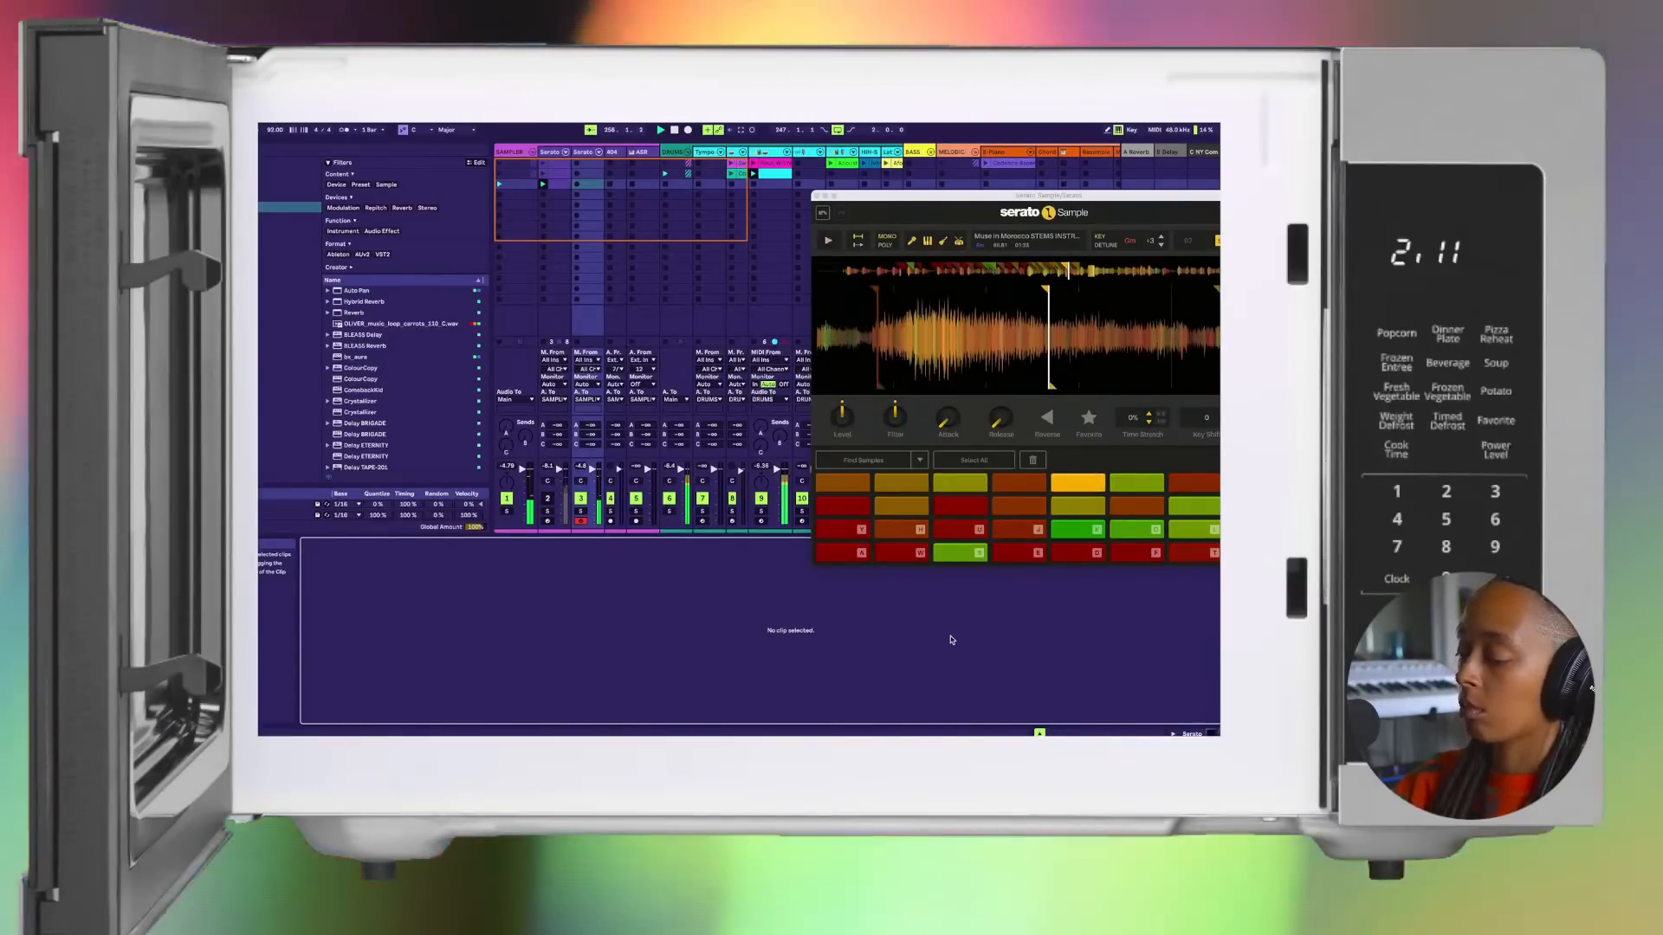
{"action": "key", "text": "f"}
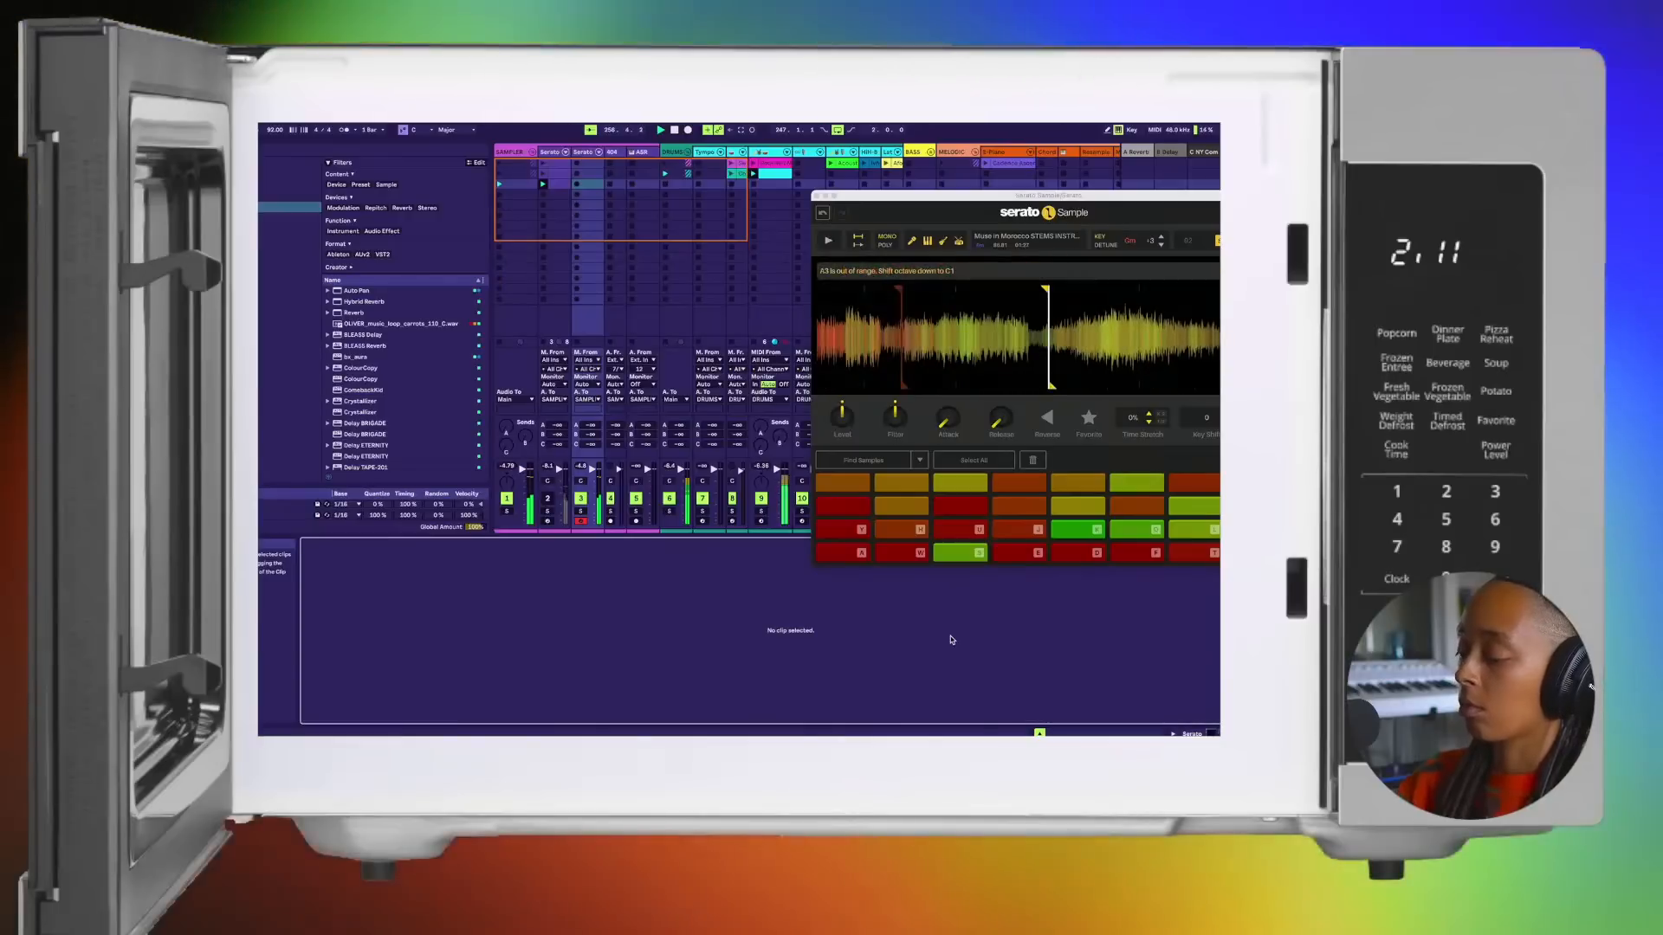
{"action": "key", "text": "w"}
{"action": "key", "text": "s"}
{"action": "key", "text": "d"}
{"action": "key", "text": "f"}
{"action": "key", "text": "t"}
Step: Rehearse one pass of the top row's second, third, fifth, sixth and seventh chops over the drums
{"action": "key", "text": "w"}
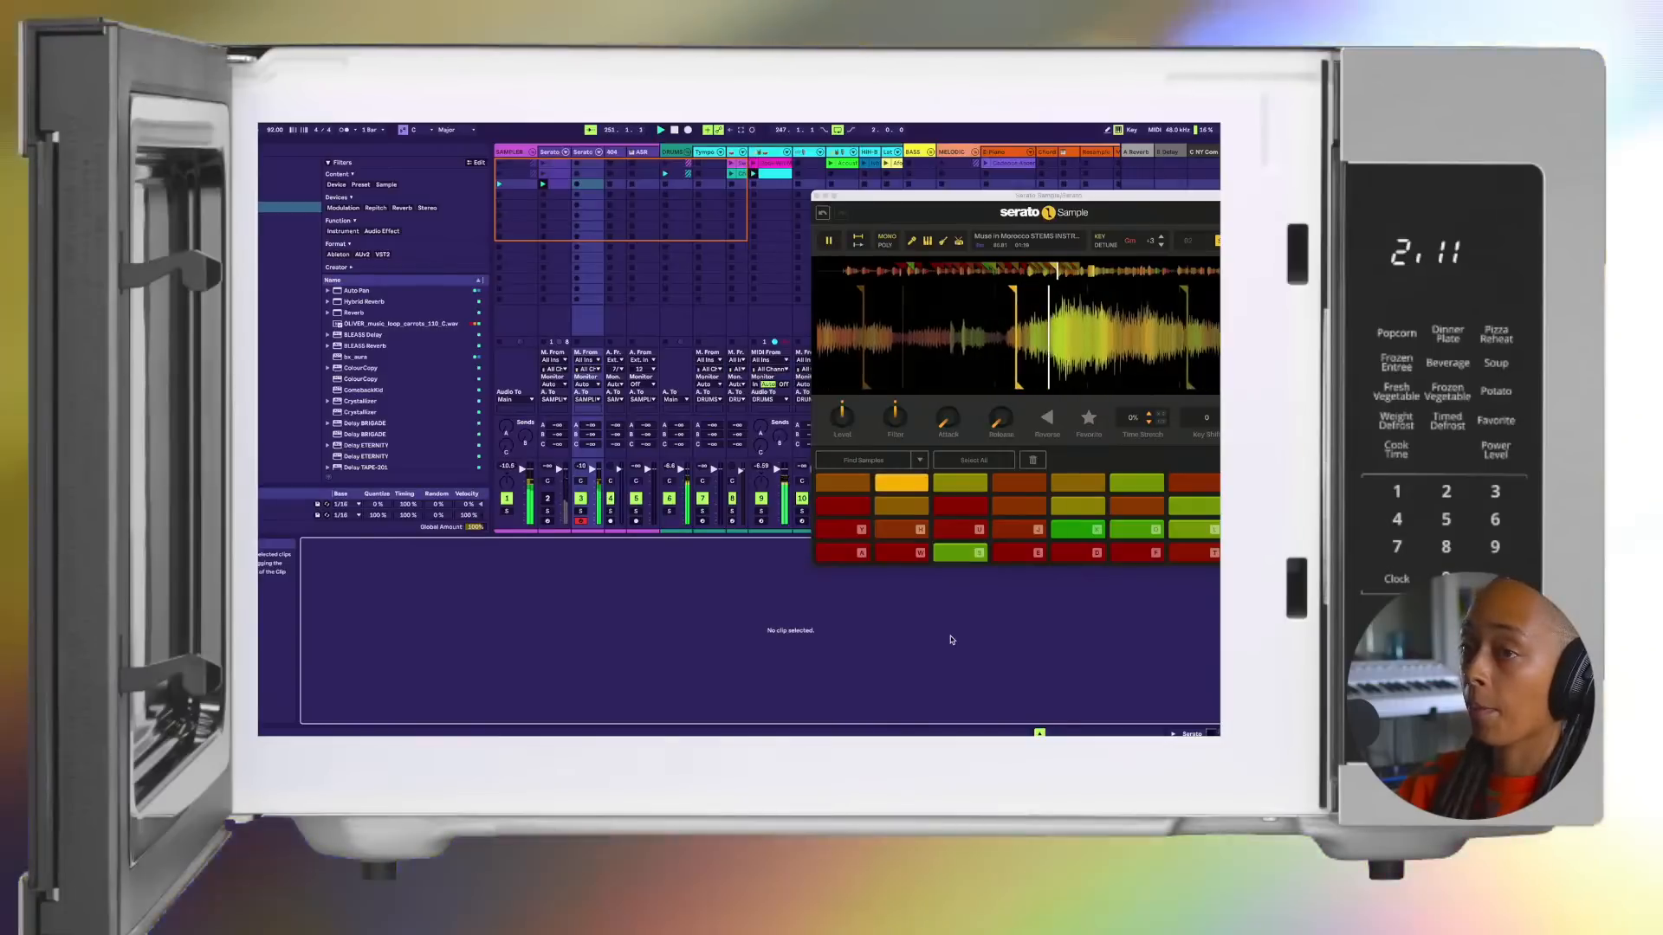
{"action": "key", "text": "s"}
{"action": "key", "text": "d"}
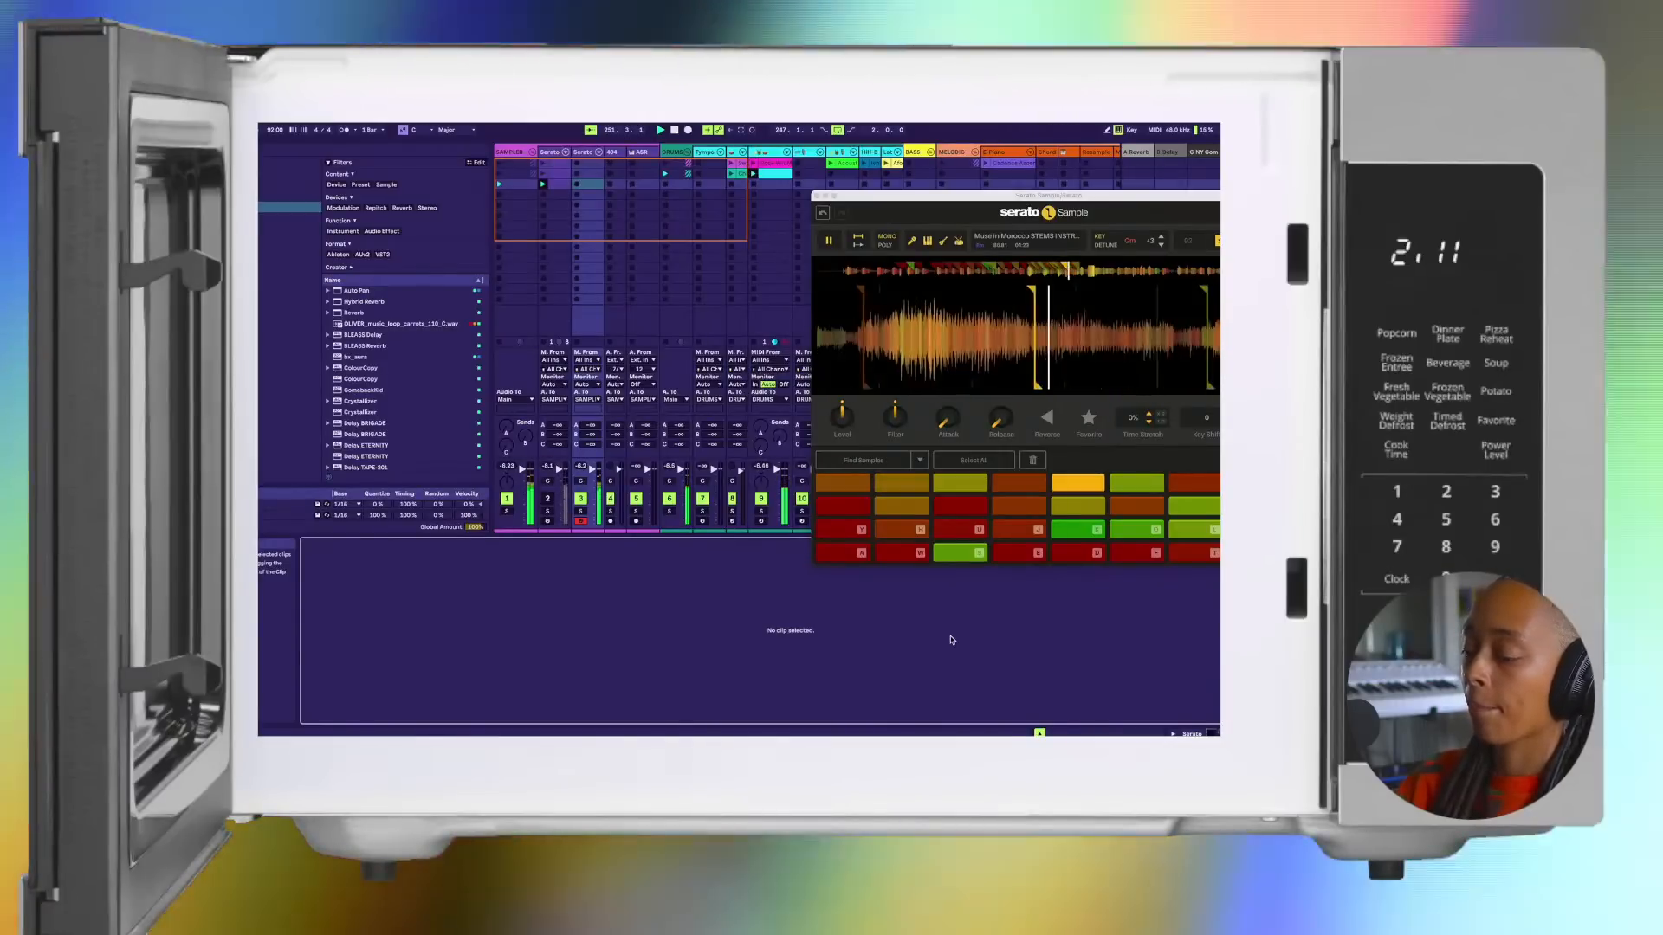
{"action": "key", "text": "f"}
{"action": "key", "text": "t"}
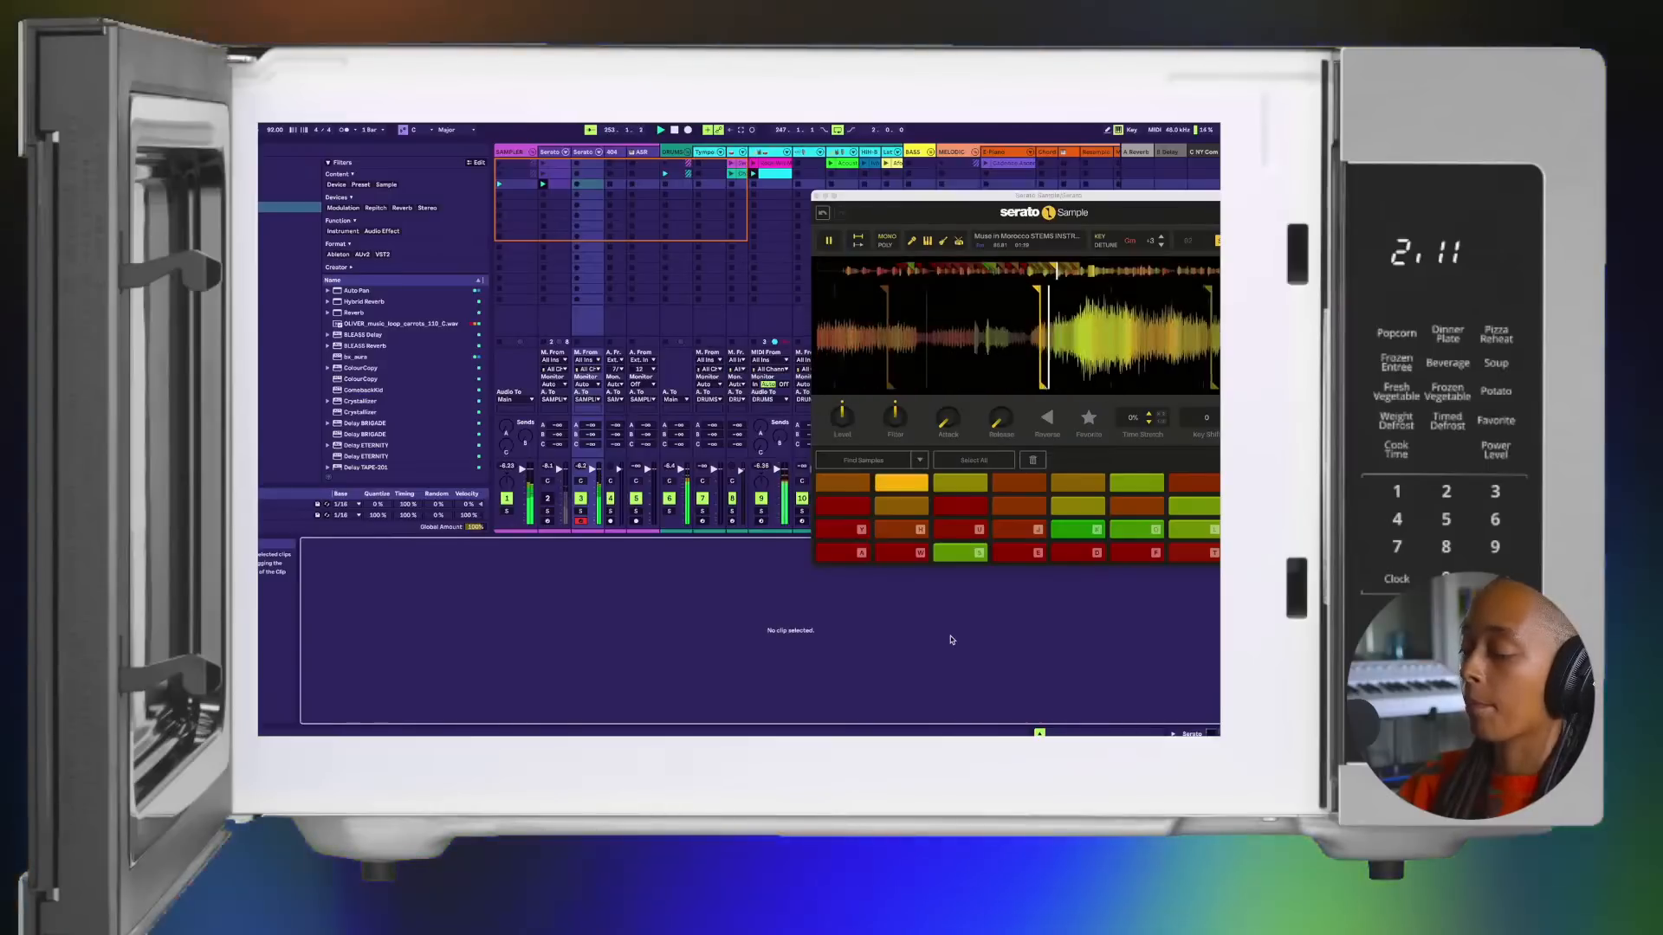
Step: Play the top row's second, third and fifth chops, and repeat the pattern with the sixth chop added
{"action": "key", "text": "w"}
{"action": "key", "text": "s"}
{"action": "key", "text": "d"}
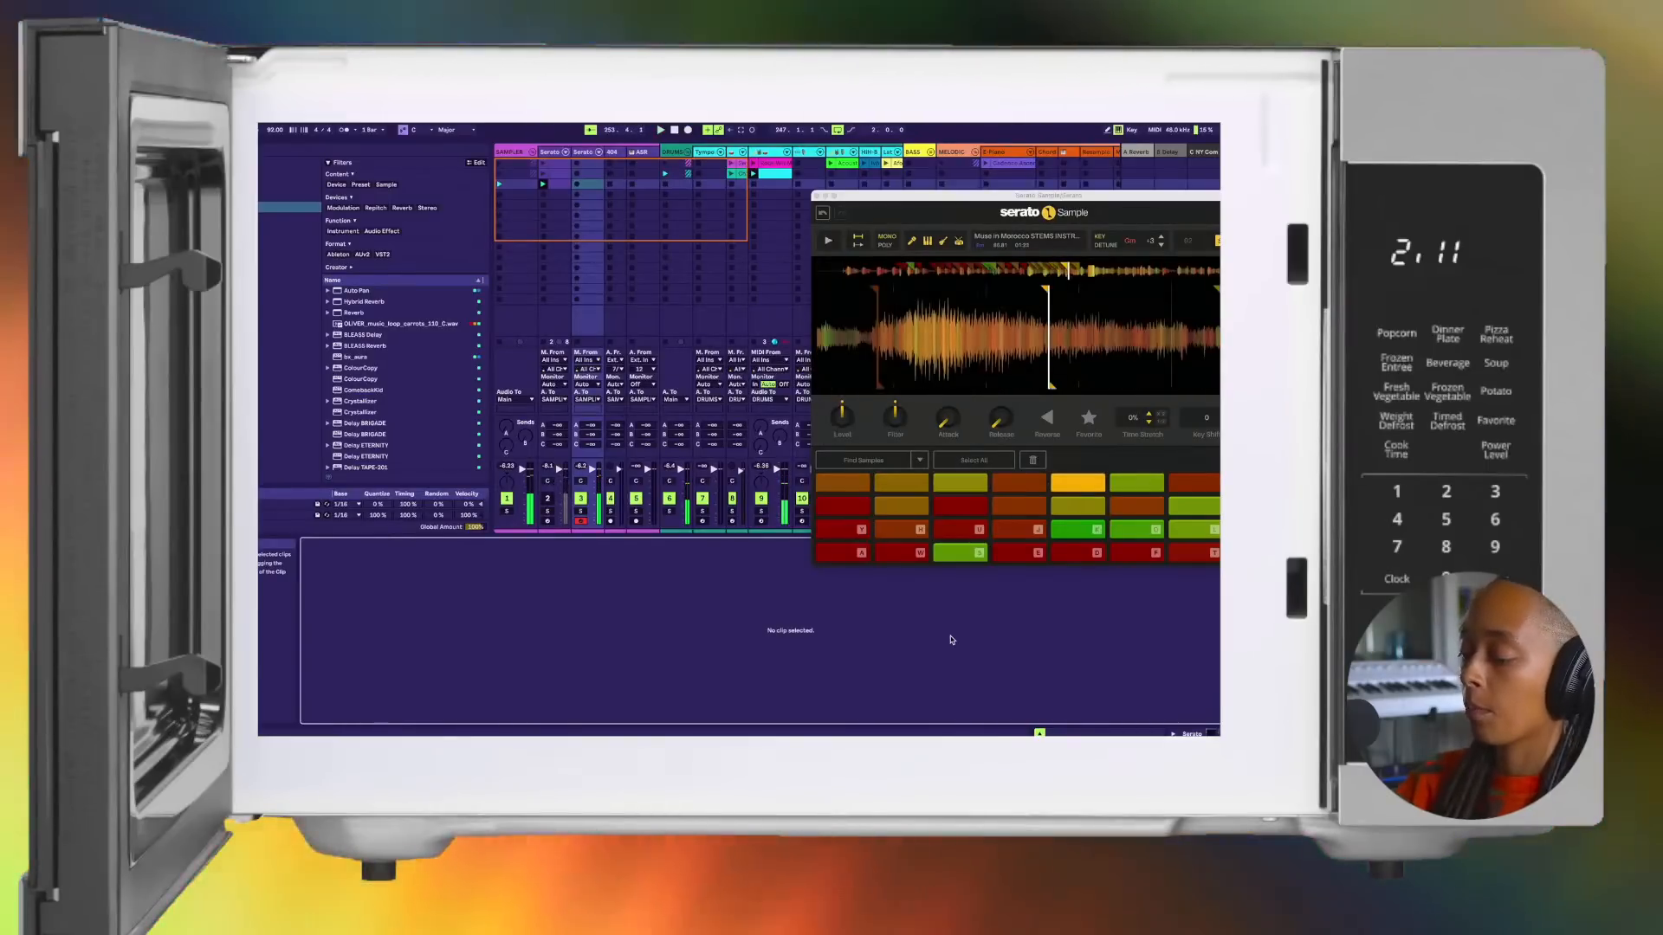
{"action": "key", "text": "w"}
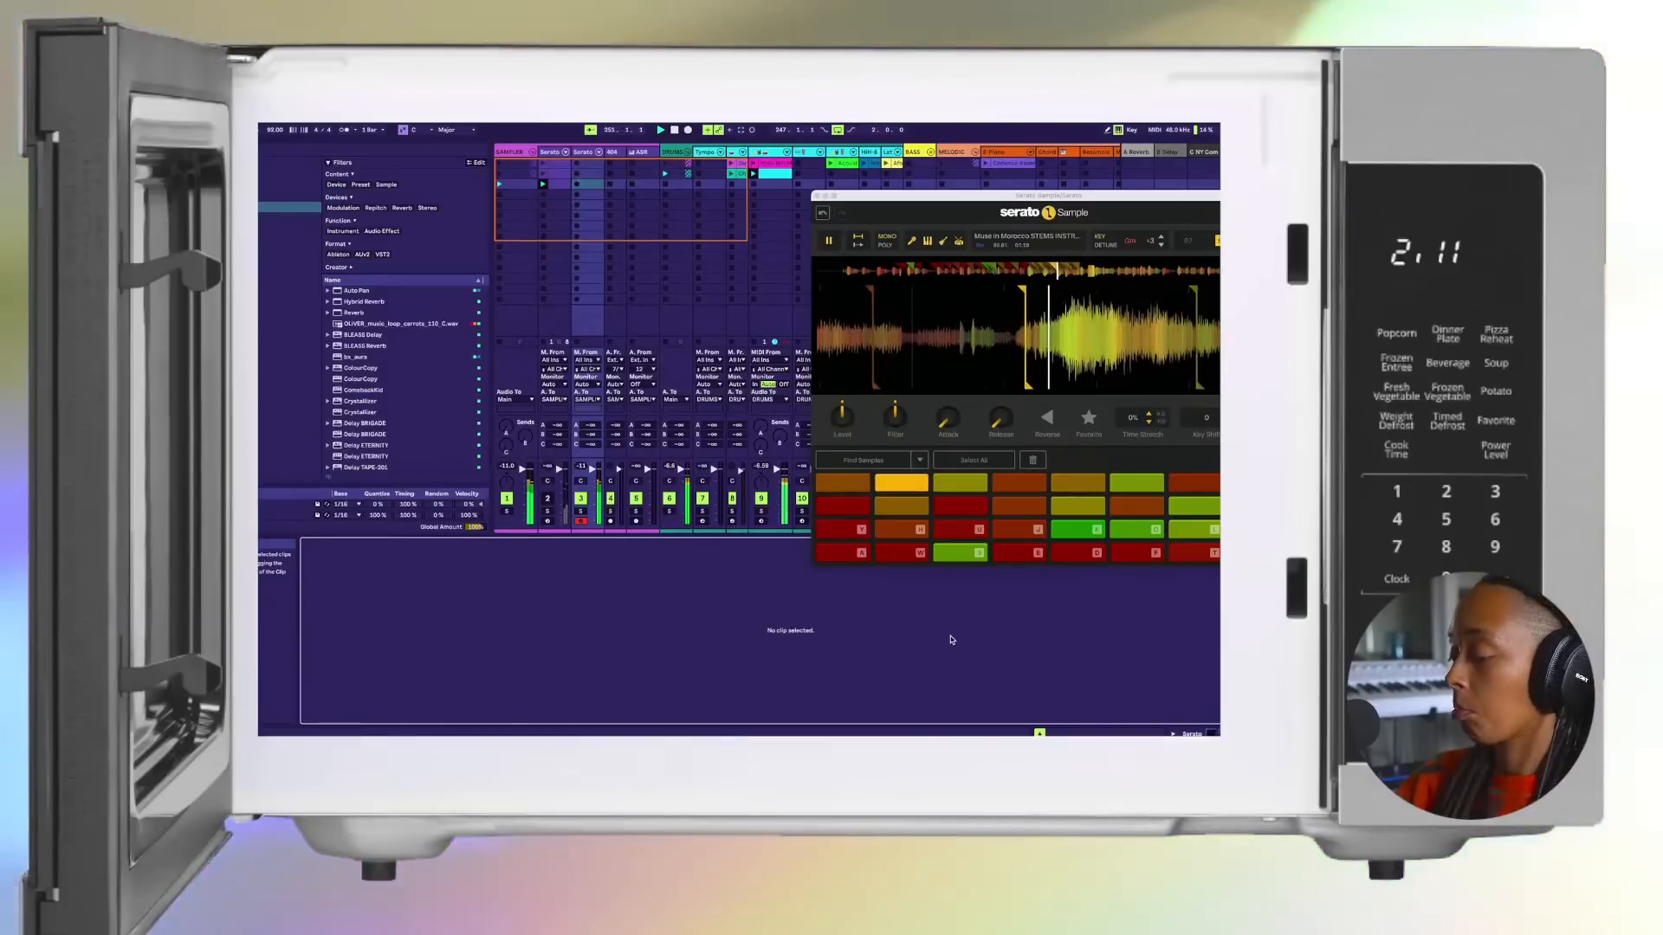
{"action": "key", "text": "s"}
{"action": "key", "text": "d"}
{"action": "key", "text": "f"}
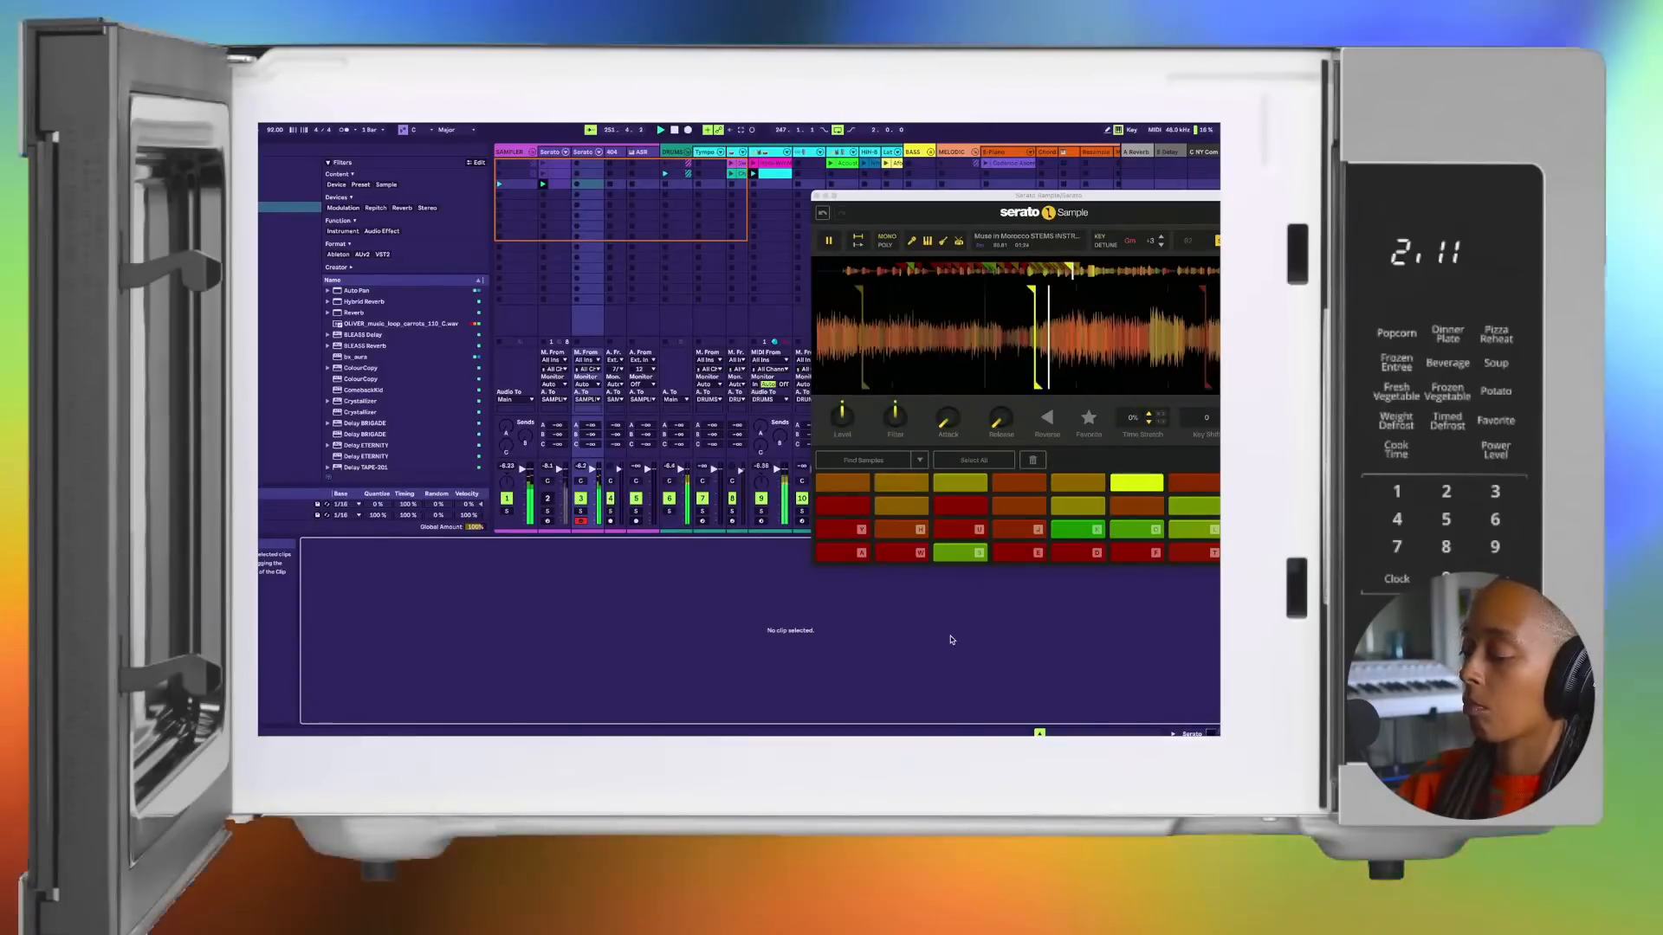
Step: Play the top row's third chop, followed by the second, third, fifth, sixth and seventh chops over the drums
{"action": "key", "text": "s"}
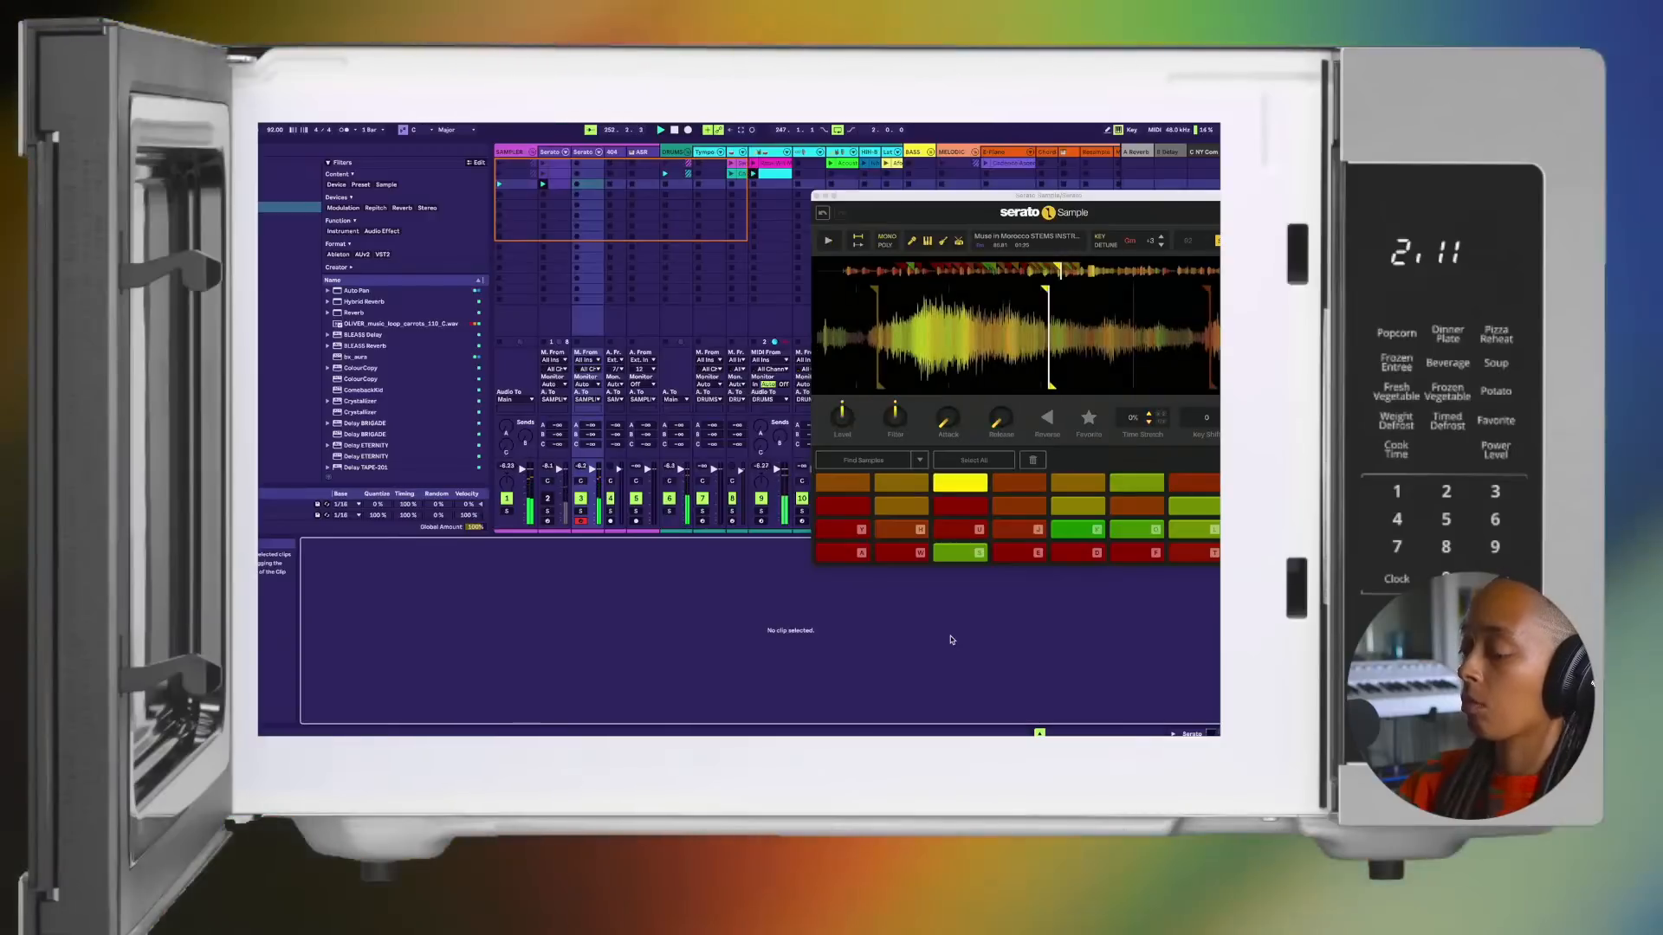
{"action": "key", "text": "w"}
{"action": "key", "text": "s"}
{"action": "key", "text": "d"}
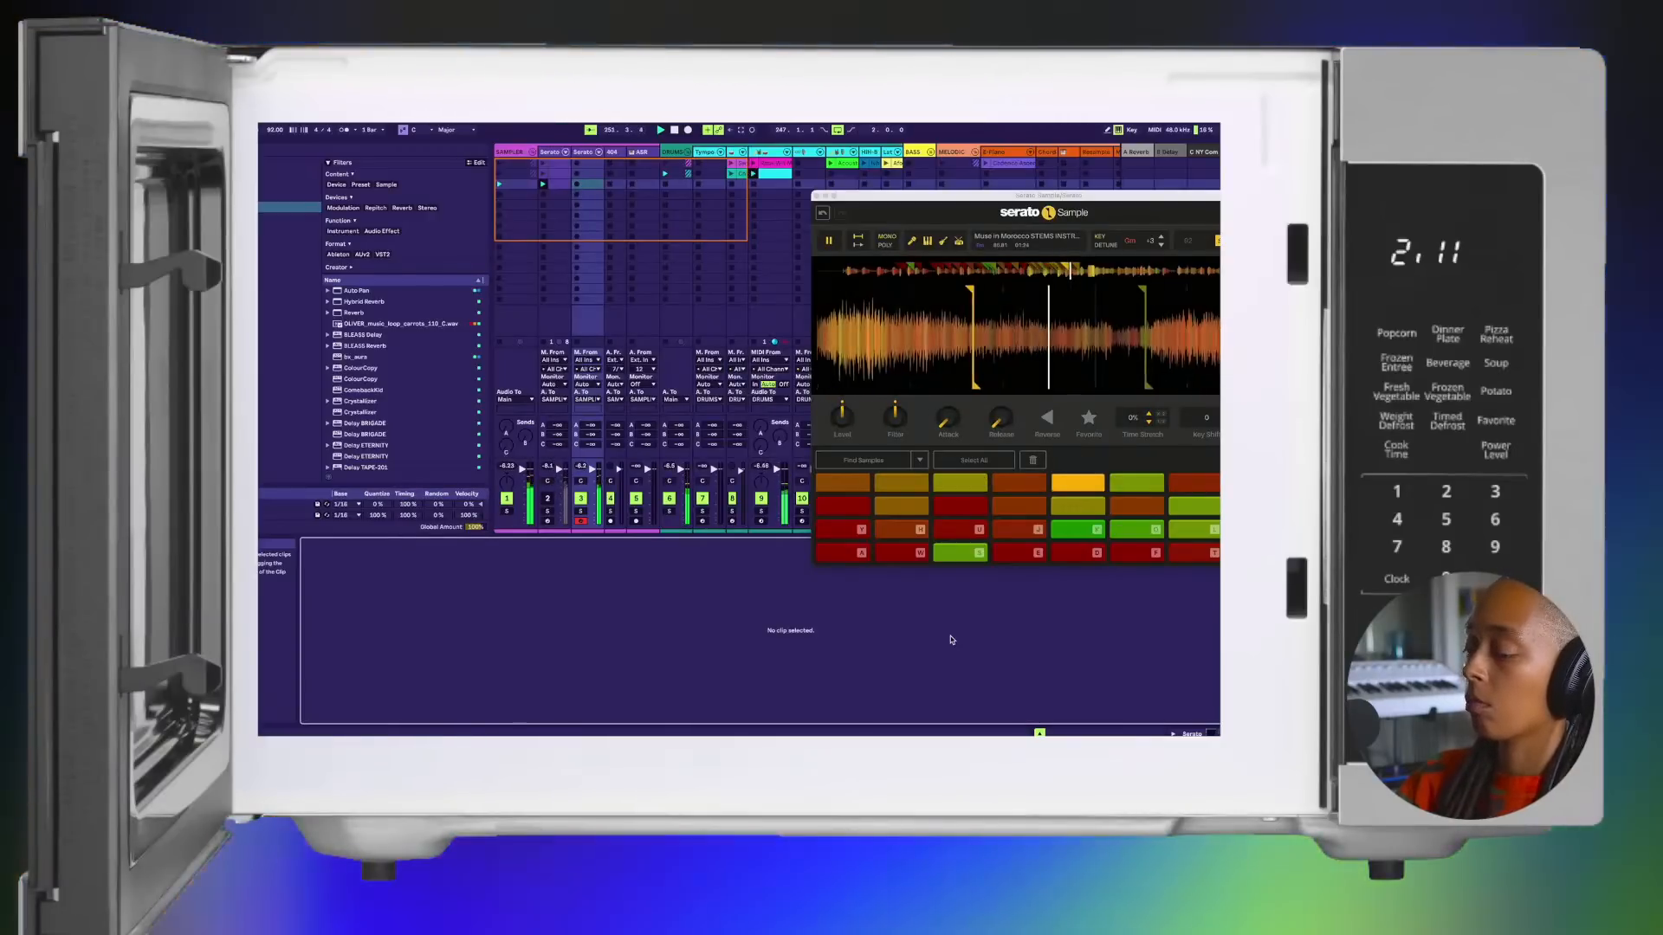
{"action": "key", "text": "f"}
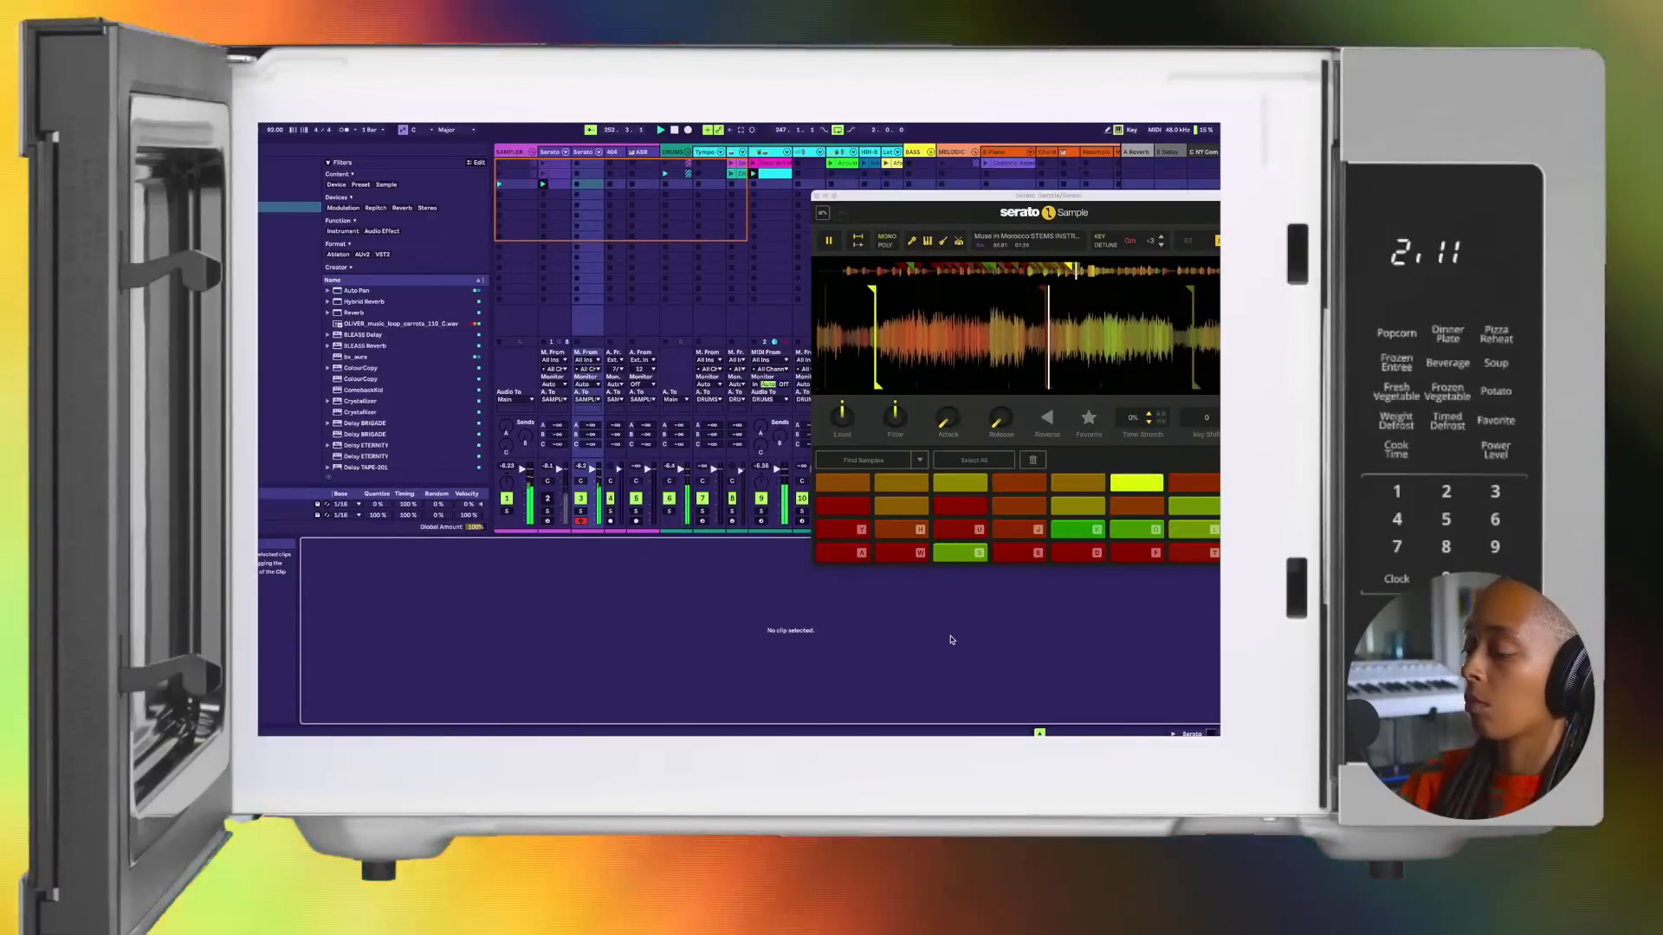
{"action": "key", "text": "g"}
Step: Play the top row's second, third and fifth chops, and restart the pattern, extending it through the sixth chop
{"action": "key", "text": "w"}
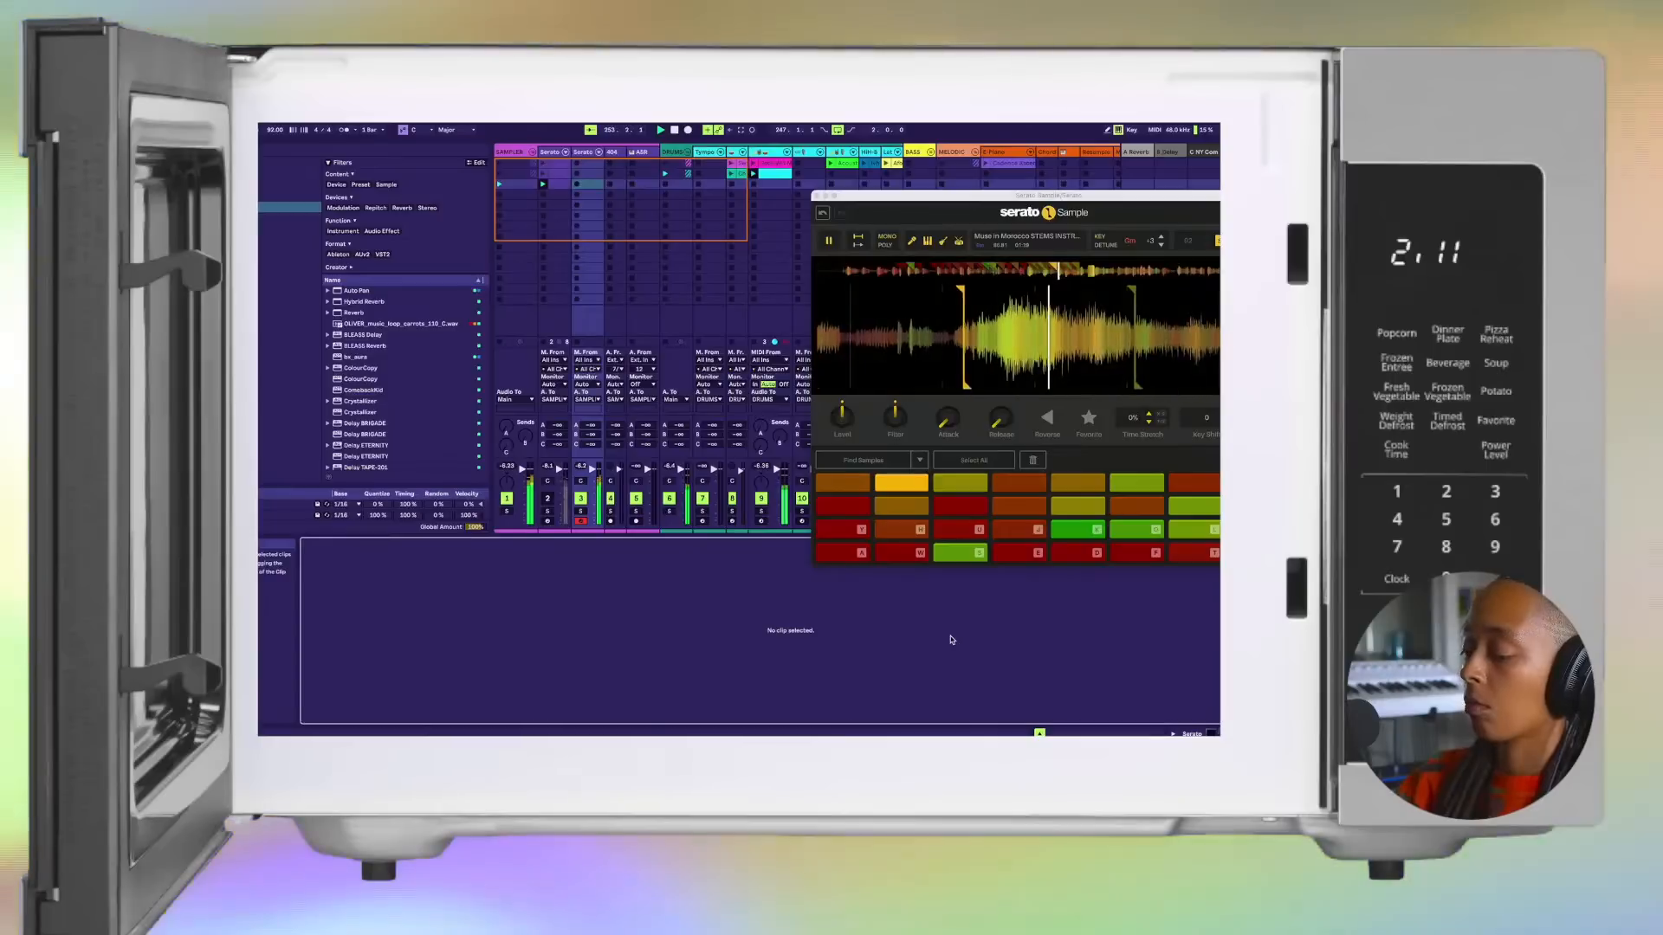
{"action": "key", "text": "s"}
{"action": "key", "text": "d"}
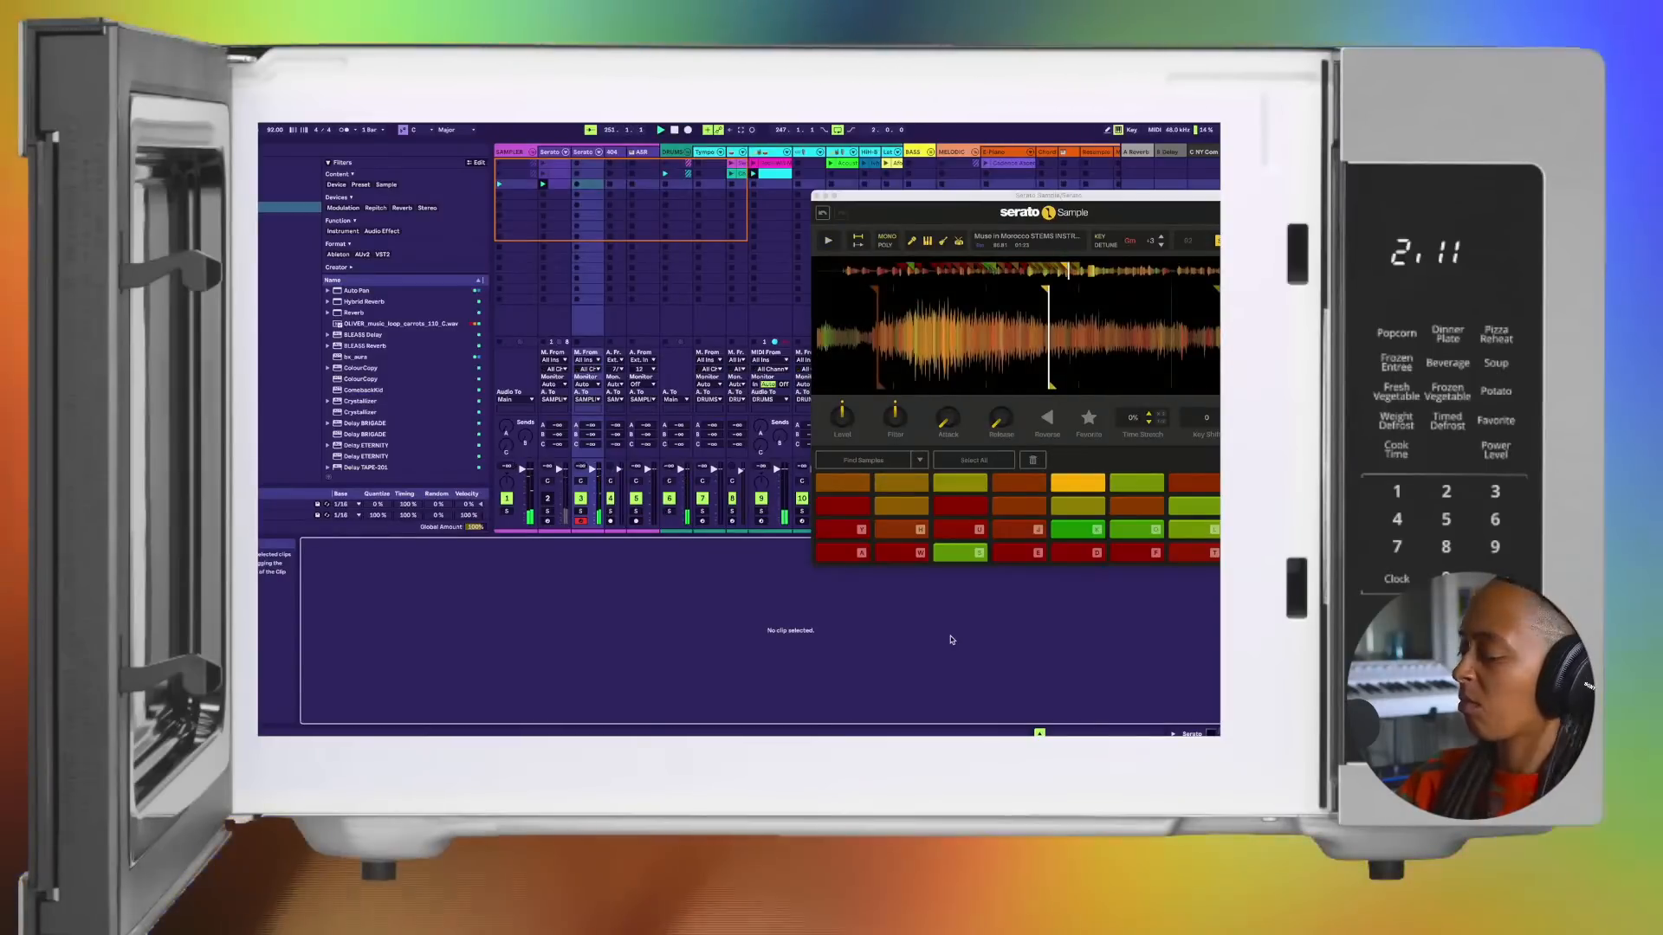
{"action": "key", "text": "s"}
{"action": "key", "text": "w"}
{"action": "key", "text": "s"}
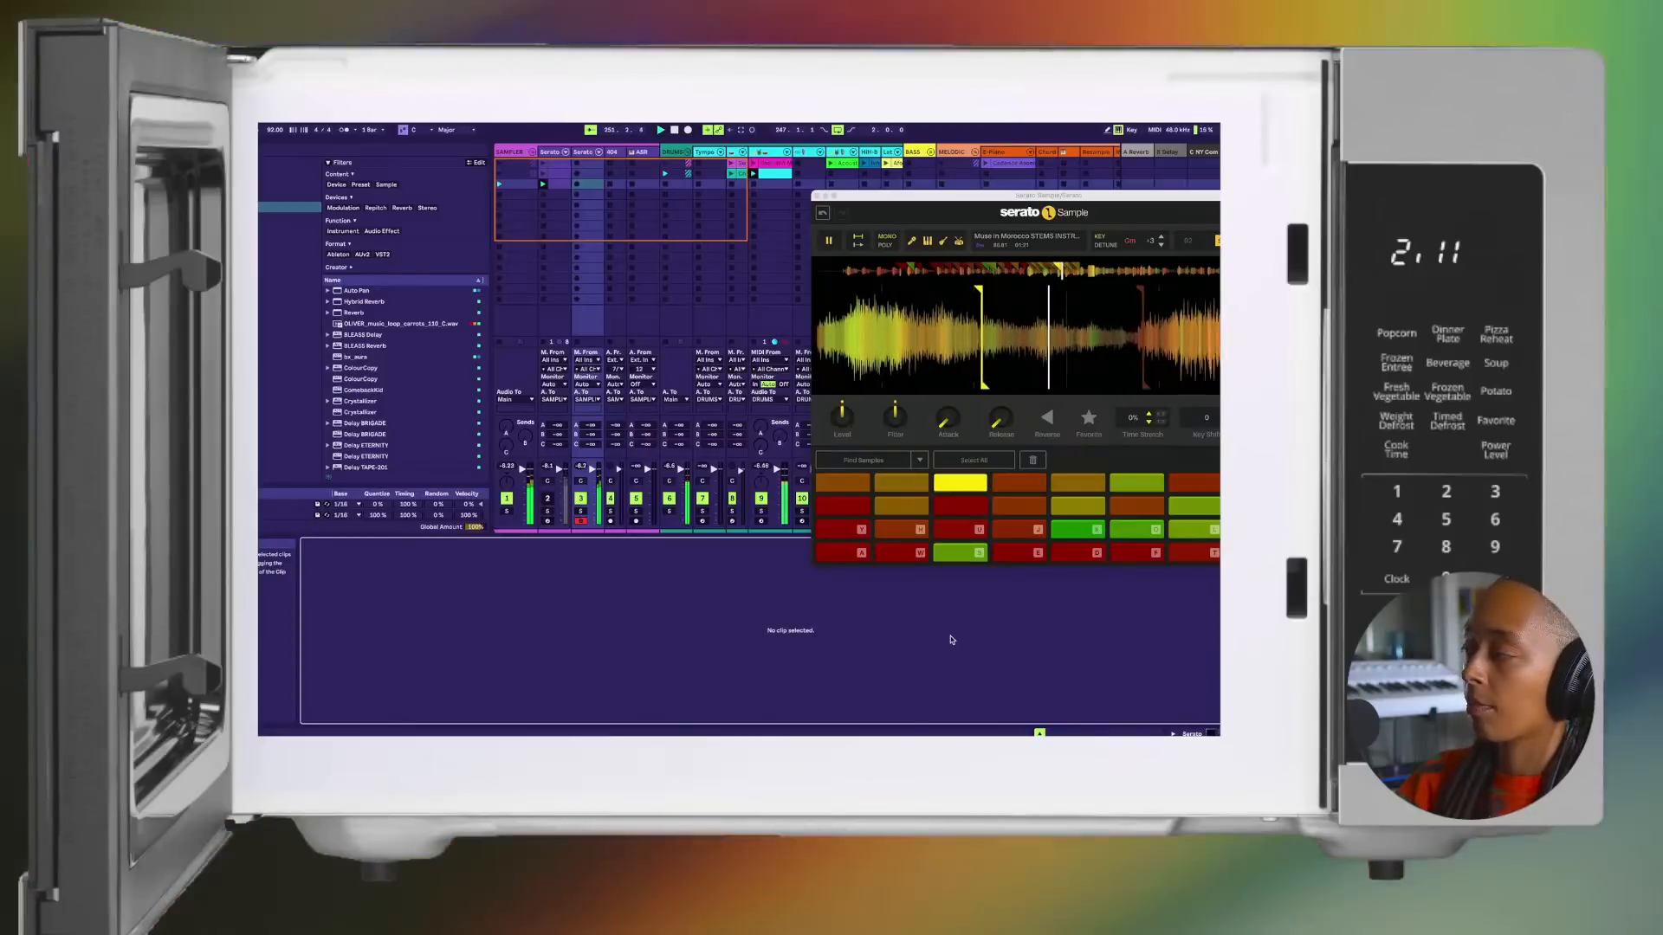
{"action": "key", "text": "d"}
{"action": "key", "text": "f"}
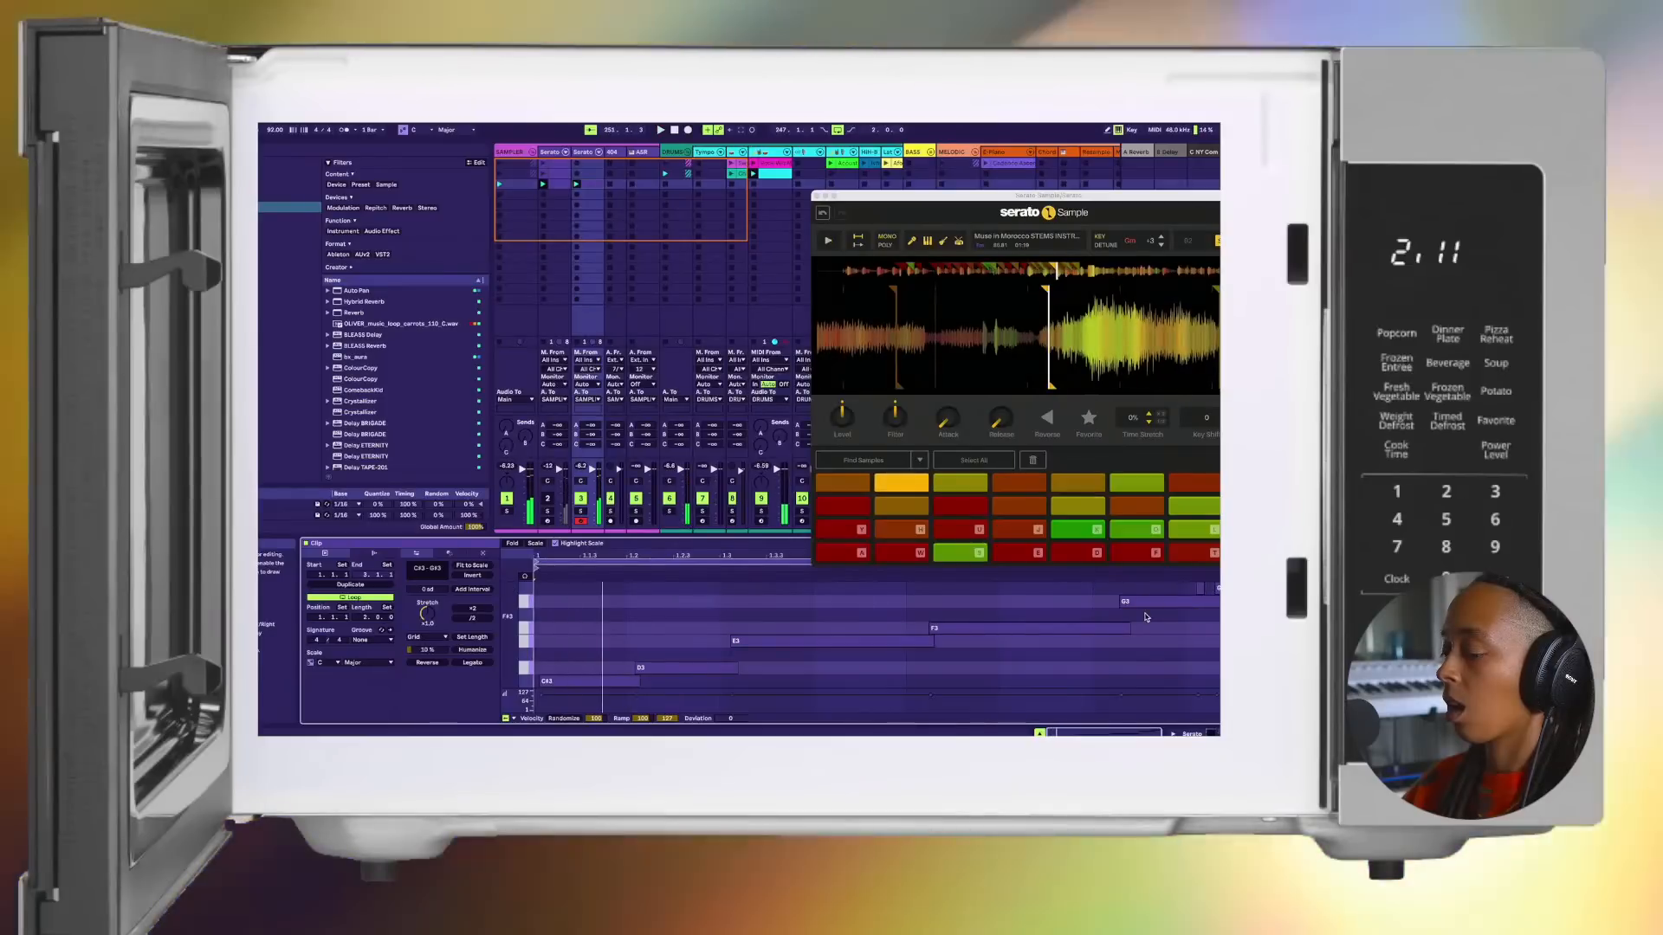
Step: Close the Serato Sample window and play the captured clip while inspecting its C#3 to G3 notes
{"action": "left_click", "coordinate": [1200, 589]}
{"action": "key", "text": "Delete"}
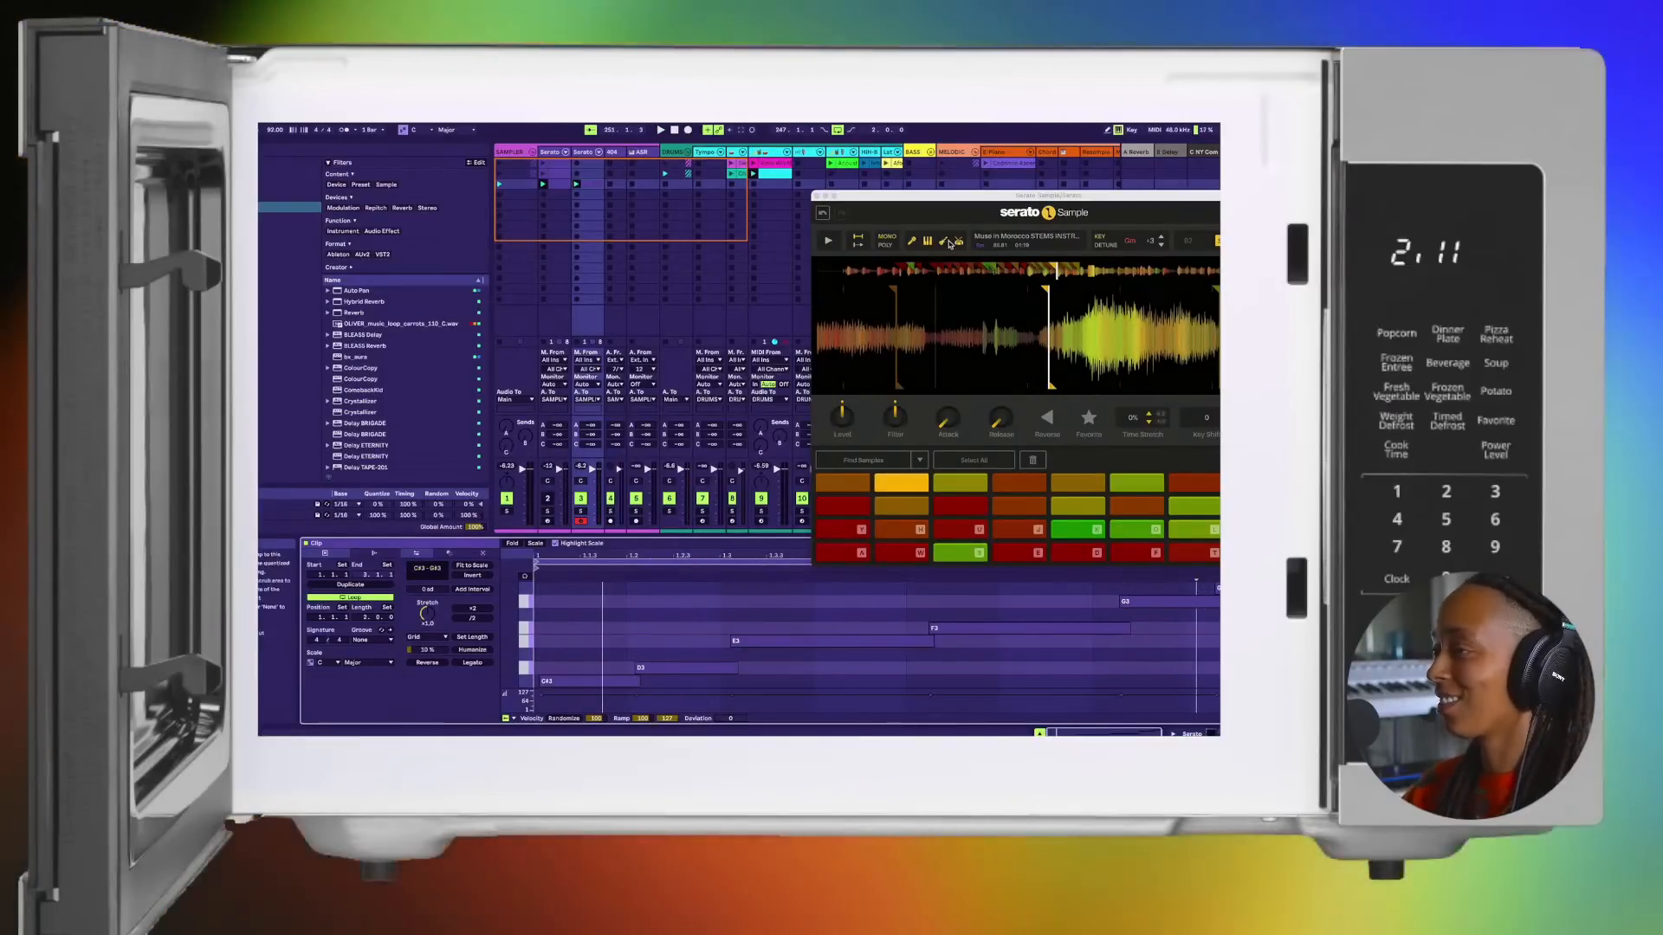
{"action": "left_click", "coordinate": [817, 196]}
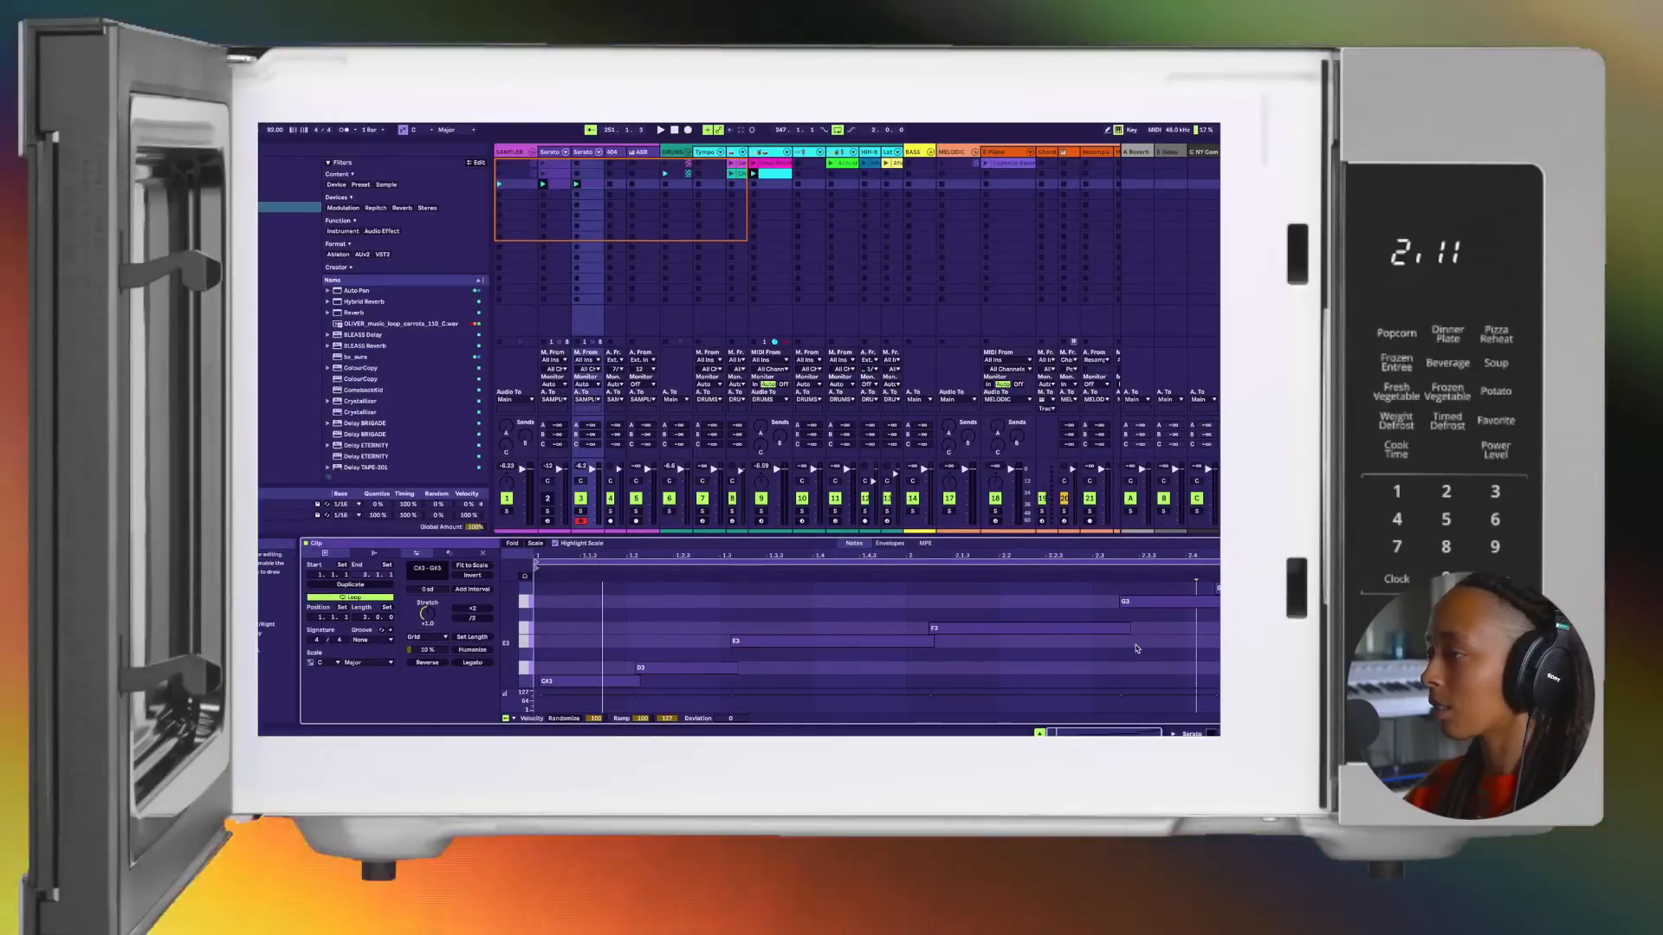
{"action": "key", "text": "space"}
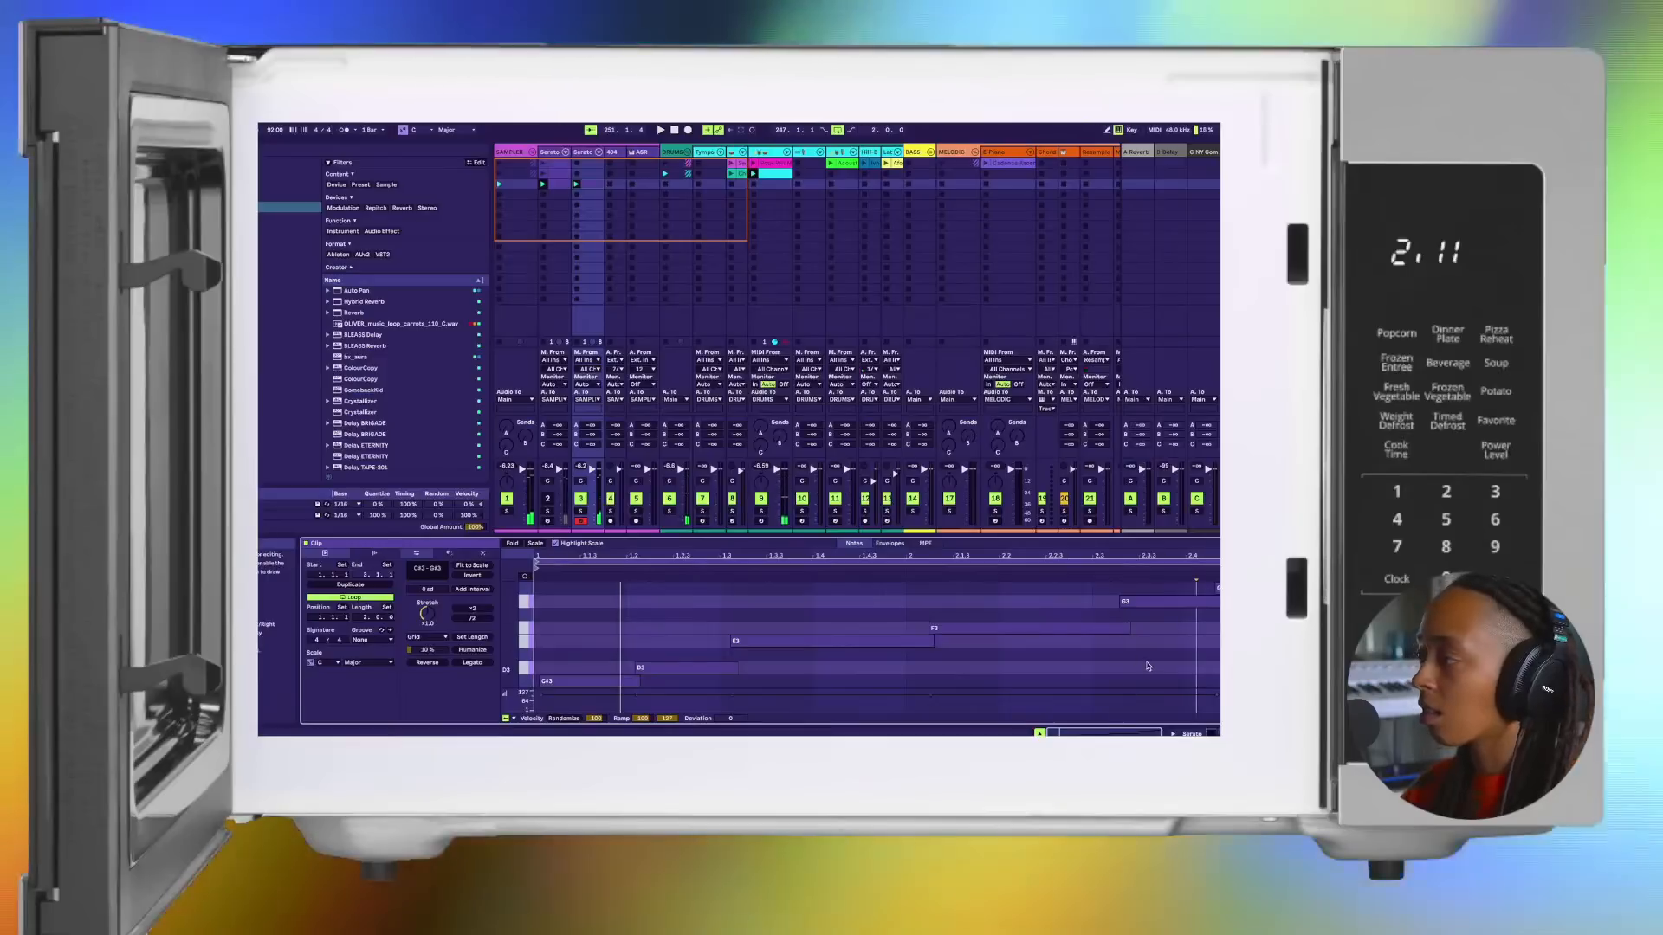
{"action": "scroll", "coordinate": [1157, 656], "scroll_direction": "up", "scroll_amount": 1}
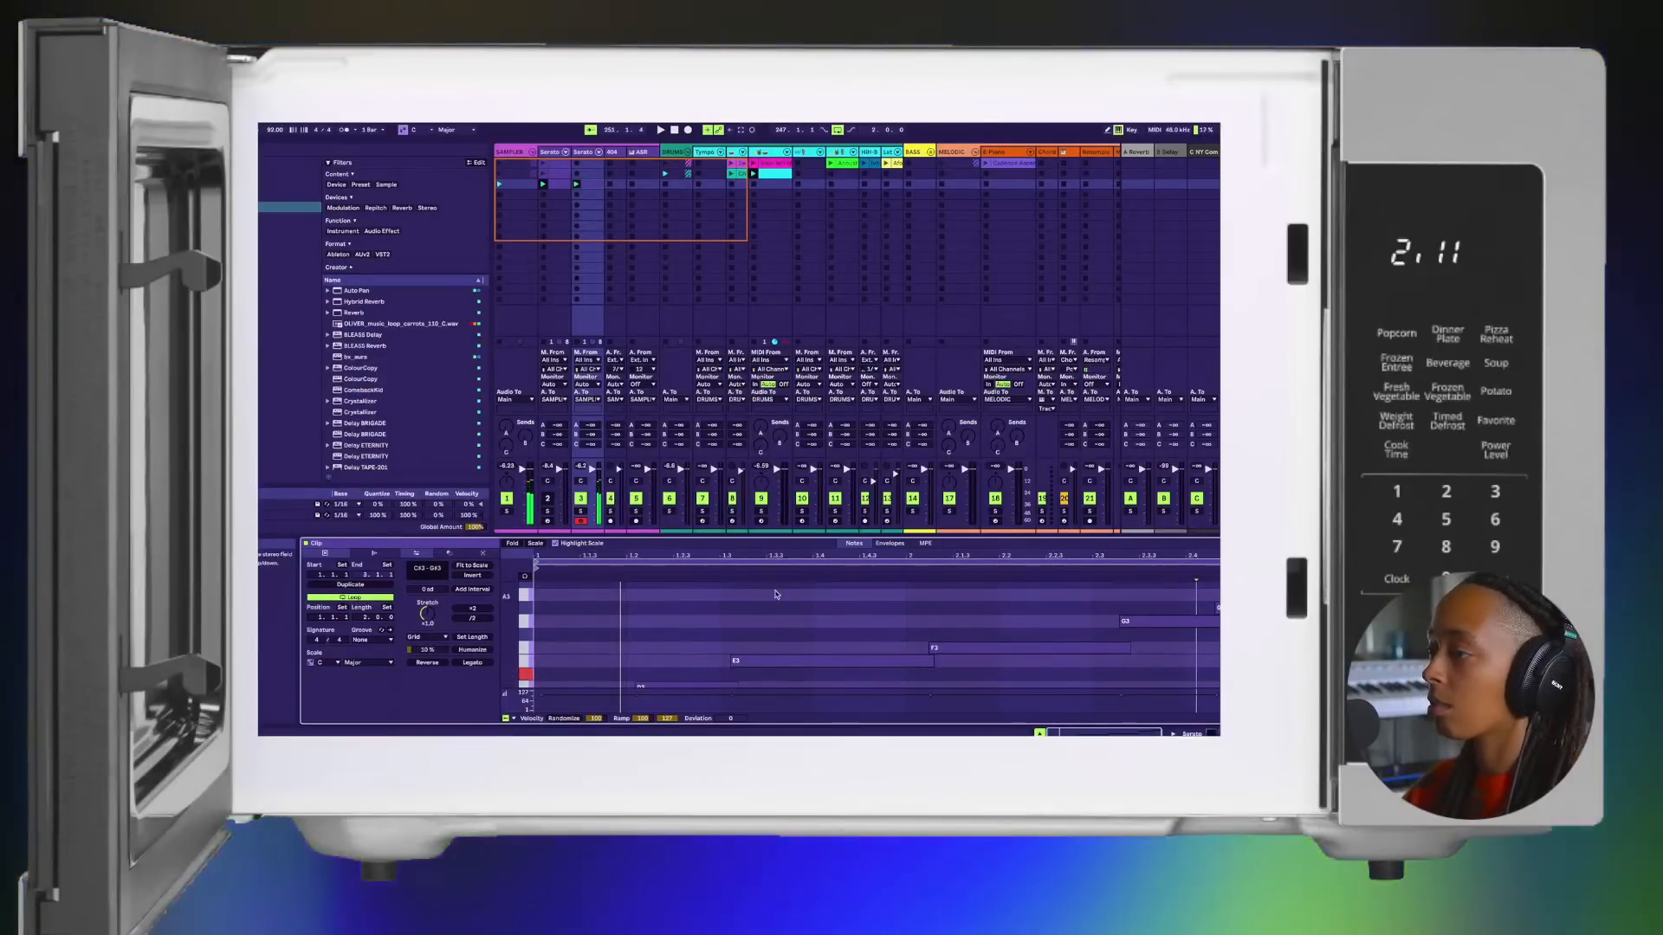
{"action": "scroll", "coordinate": [775, 631], "scroll_direction": "down", "scroll_amount": 5}
{"action": "scroll", "coordinate": [775, 631], "scroll_direction": "up", "scroll_amount": 4}
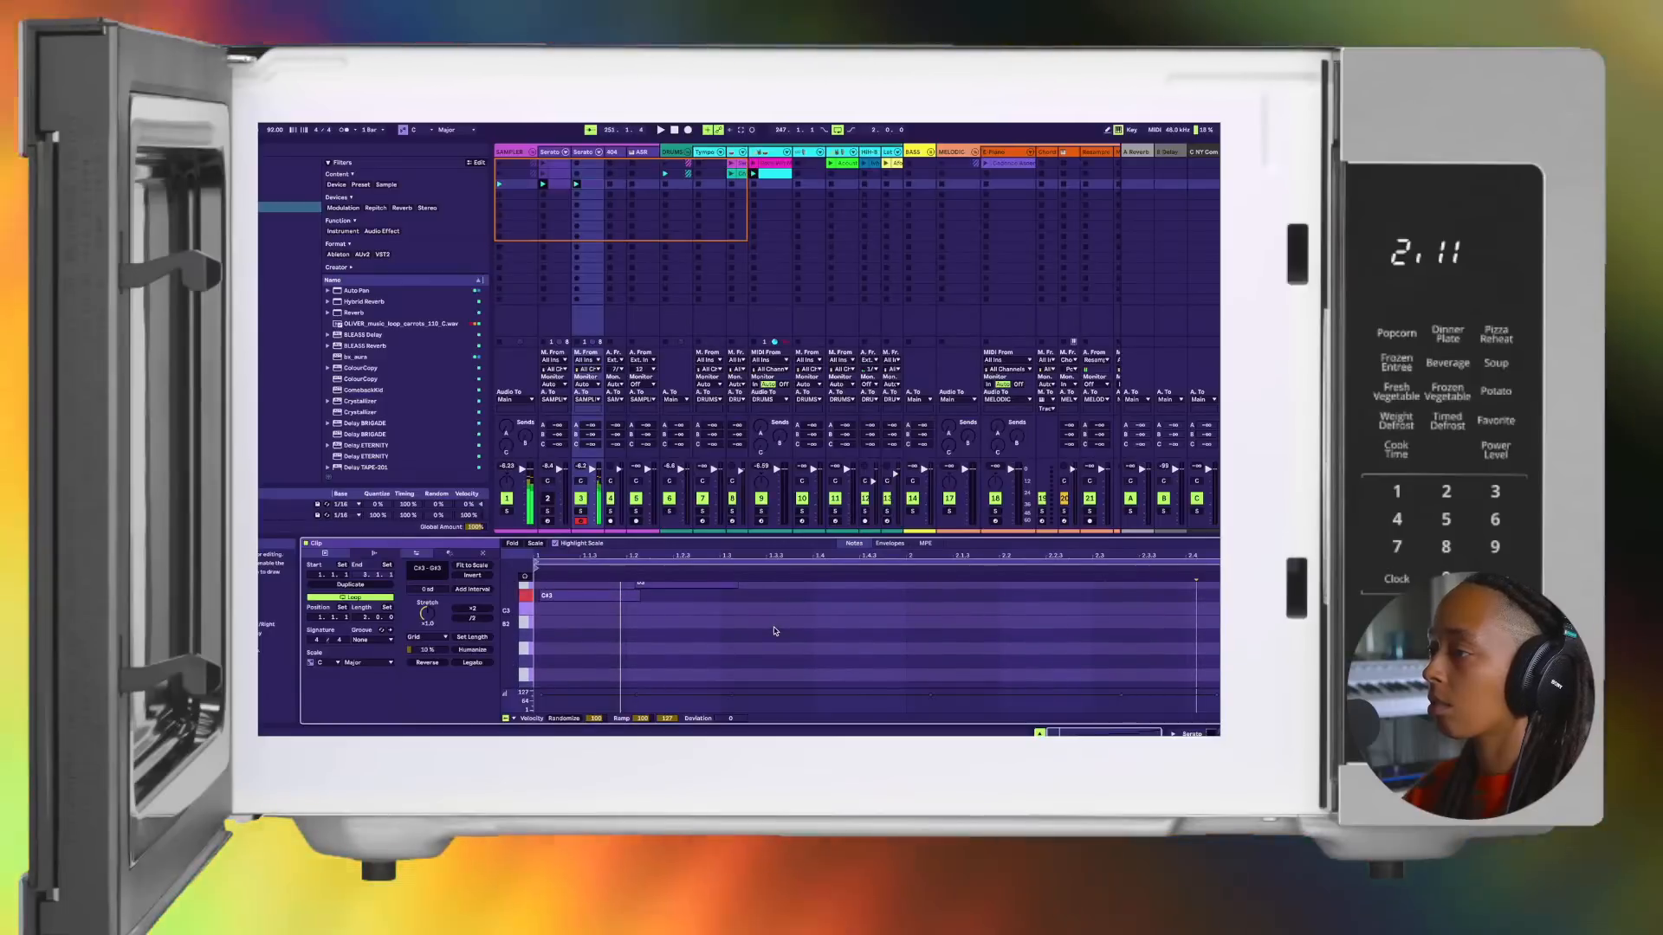
{"action": "scroll", "coordinate": [775, 631], "scroll_direction": "up", "scroll_amount": 1}
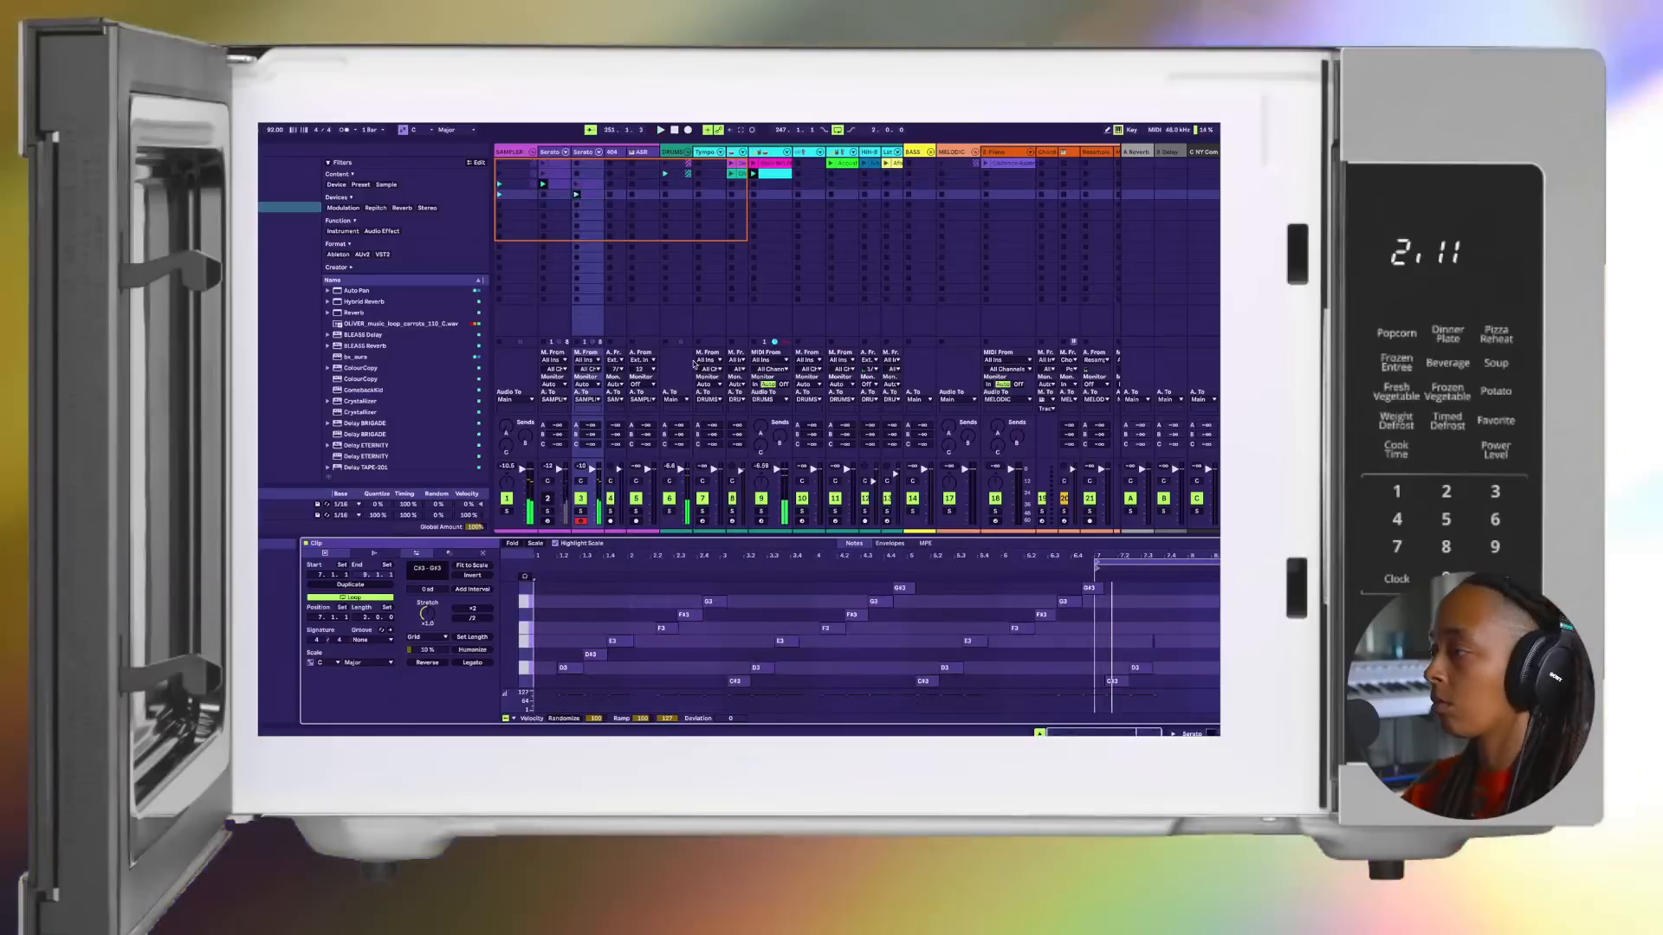
Step: Set a four-bar loop from bar 3 to bar 7 in the clip and align its start marker with the loop start
{"action": "left_click_drag", "start_coordinate": [1096, 561], "coordinate": [808, 571]}
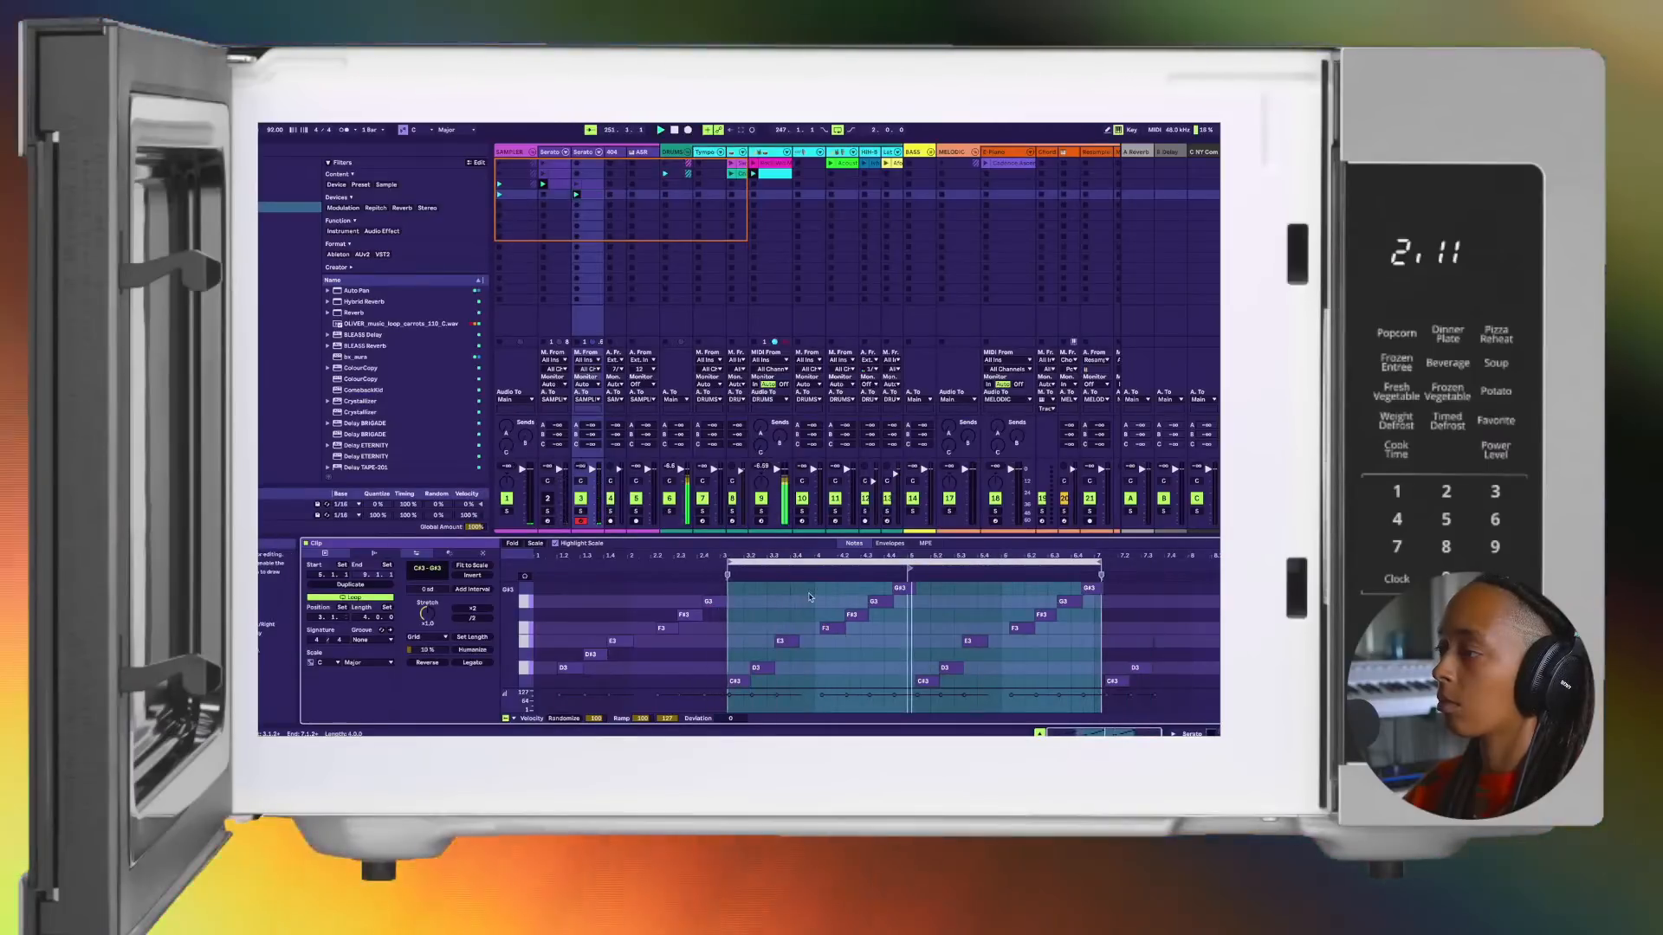
{"action": "left_click_drag", "start_coordinate": [909, 568], "coordinate": [664, 568]}
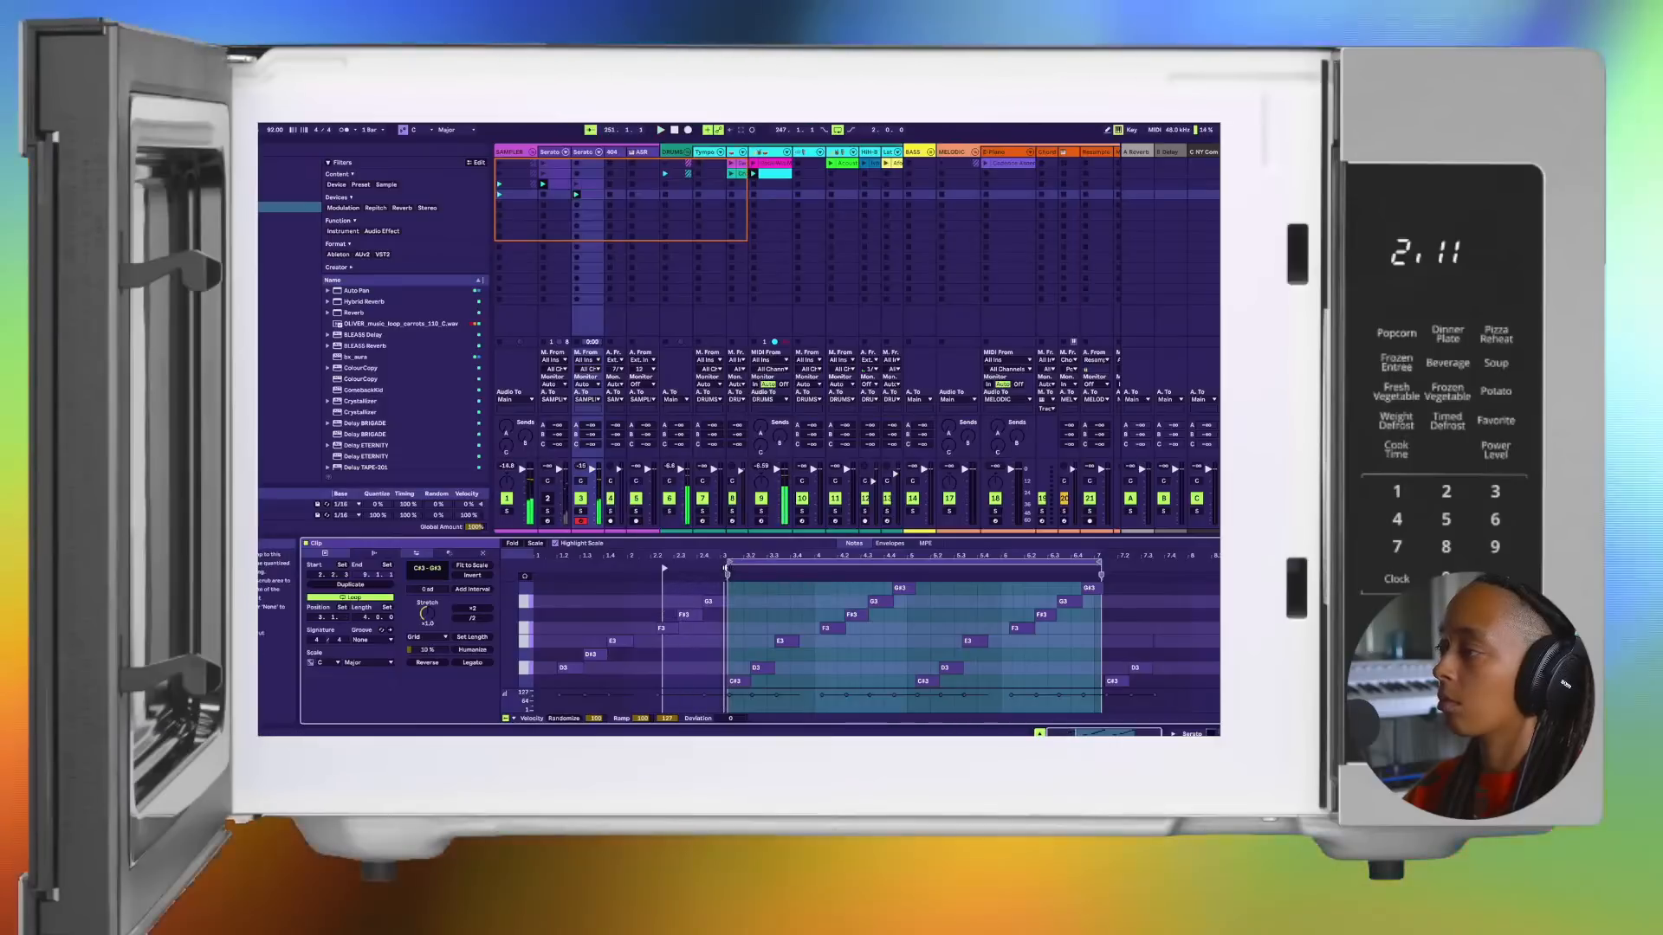
{"action": "key", "text": "space"}
{"action": "scroll", "coordinate": [750, 582], "scroll_direction": "up", "scroll_amount": 2}
{"action": "left_click_drag", "start_coordinate": [647, 568], "coordinate": [723, 568]}
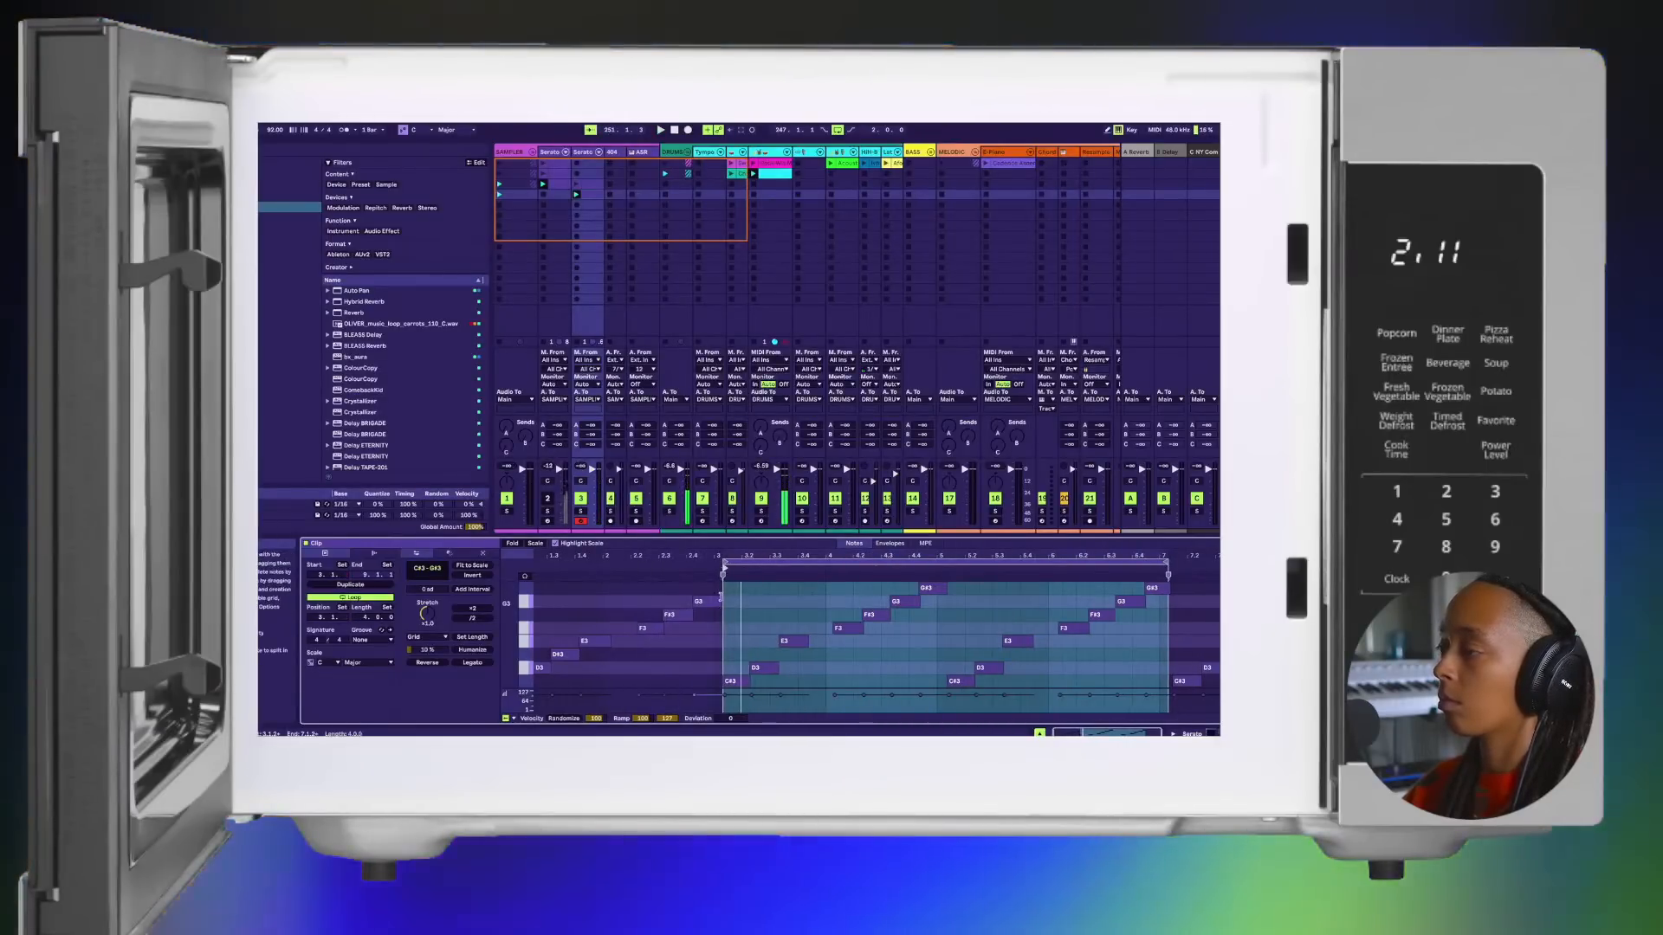
Step: Fine-tune the loop start to the first C#3 note near bar 3, and play the loop over the drums
{"action": "scroll", "coordinate": [720, 597], "scroll_direction": "up", "scroll_amount": 4}
{"action": "left_click_drag", "start_coordinate": [746, 556], "coordinate": [835, 559]}
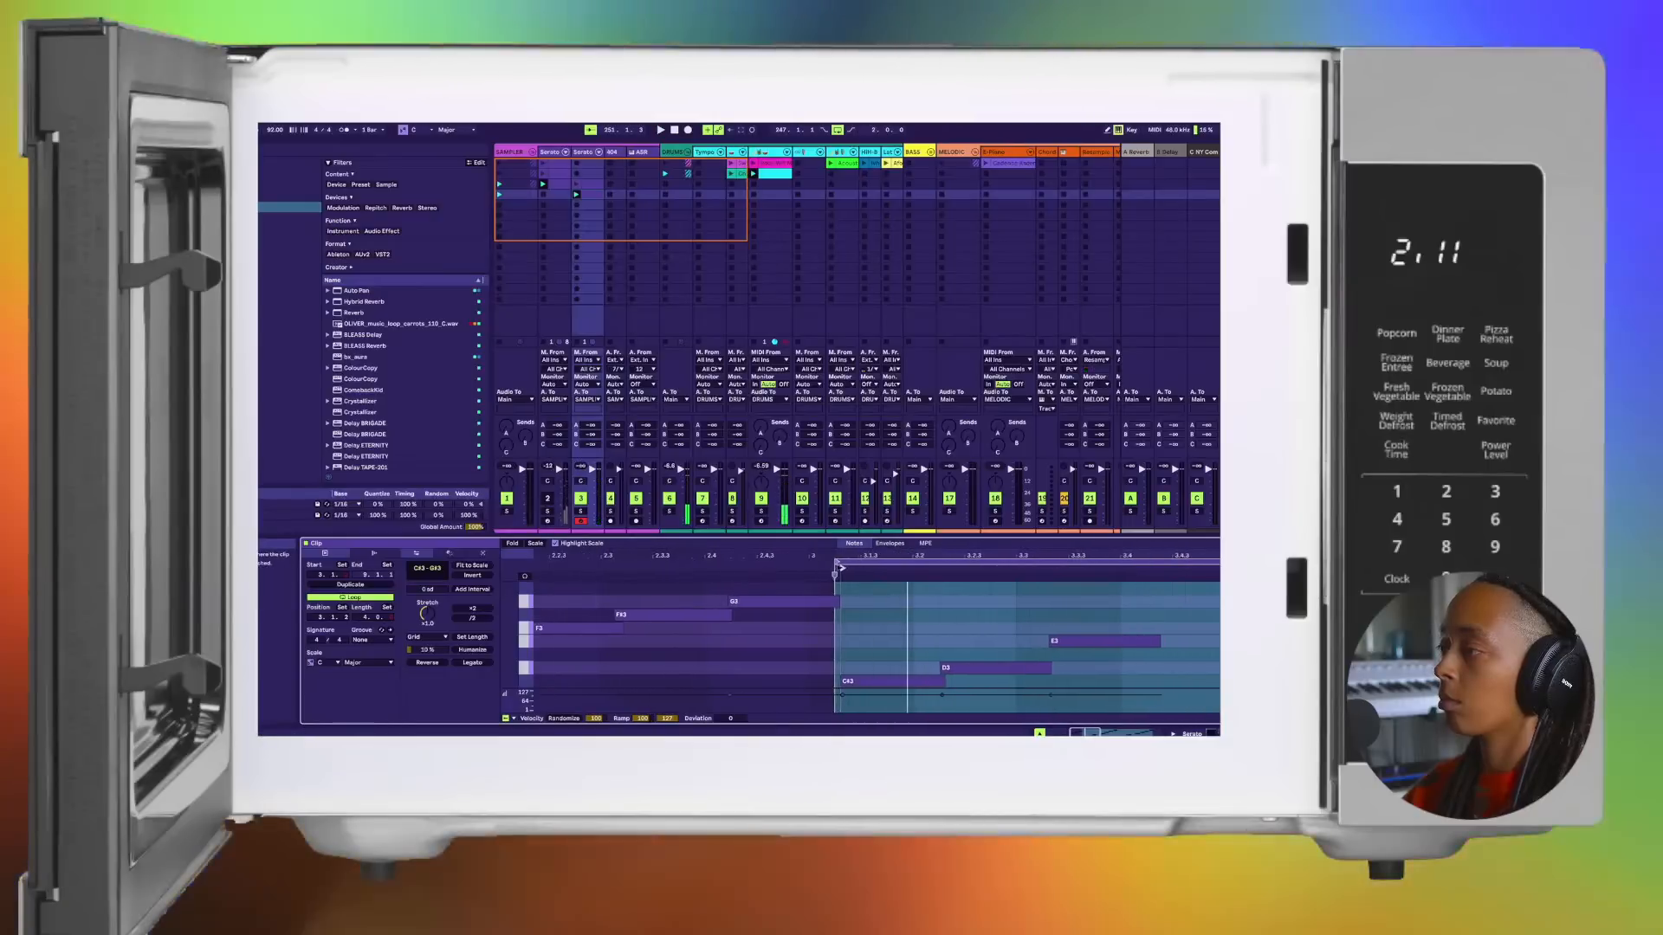
{"action": "scroll", "coordinate": [974, 597], "scroll_direction": "down", "scroll_amount": 6}
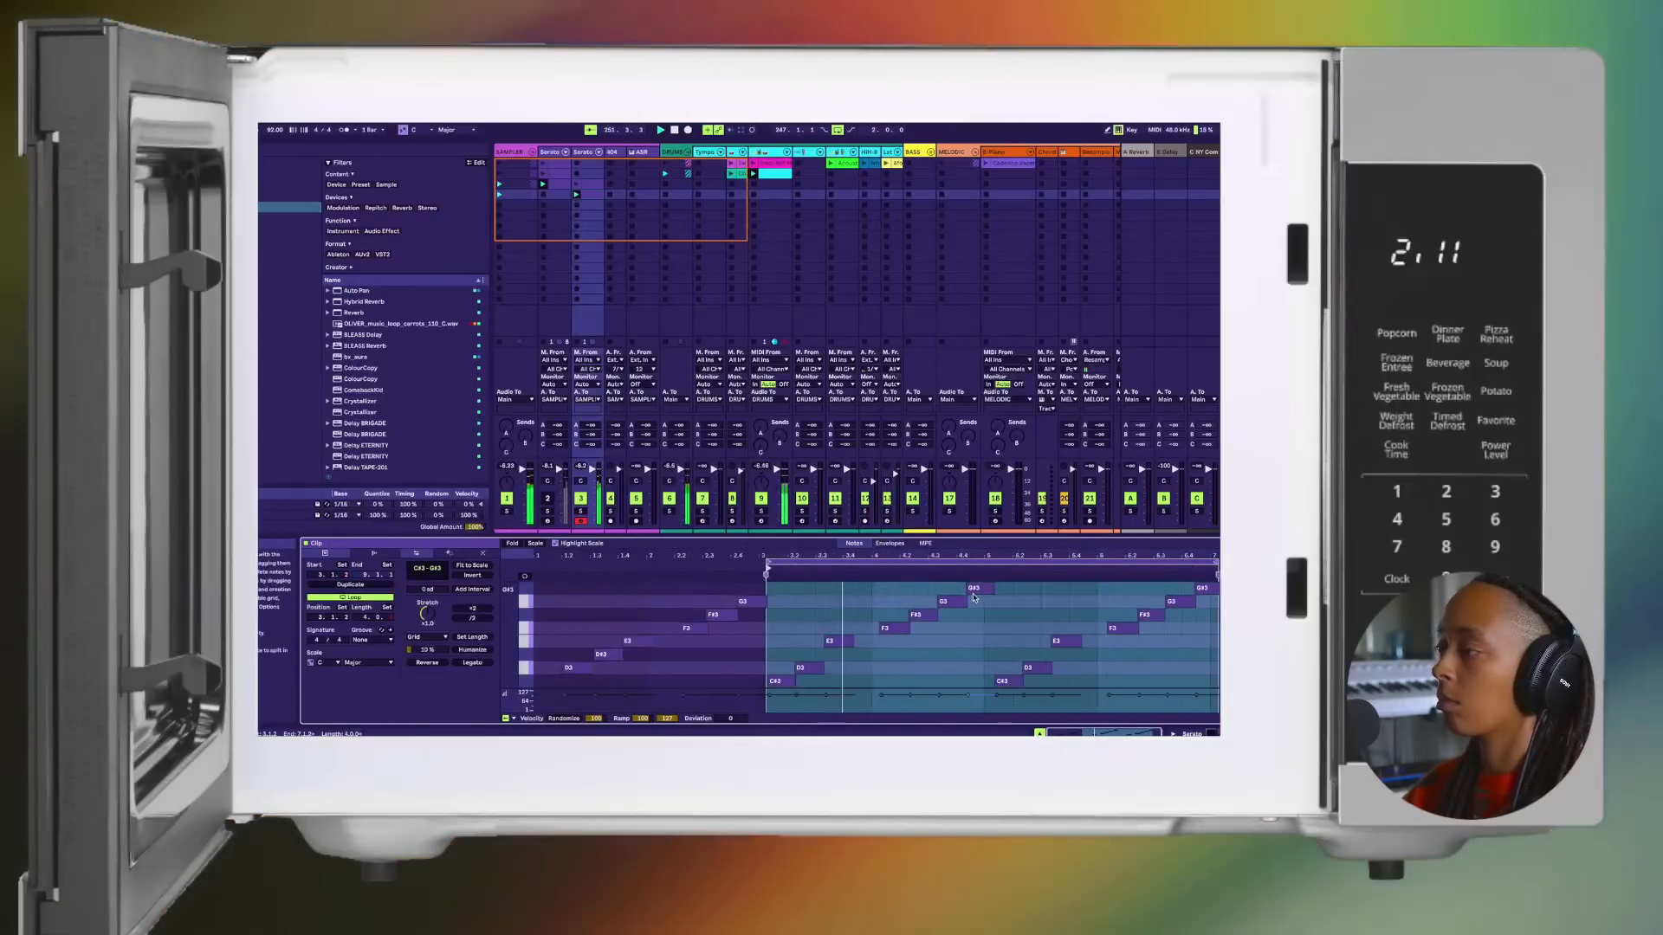
{"action": "scroll", "coordinate": [974, 597], "scroll_direction": "up", "scroll_amount": 1}
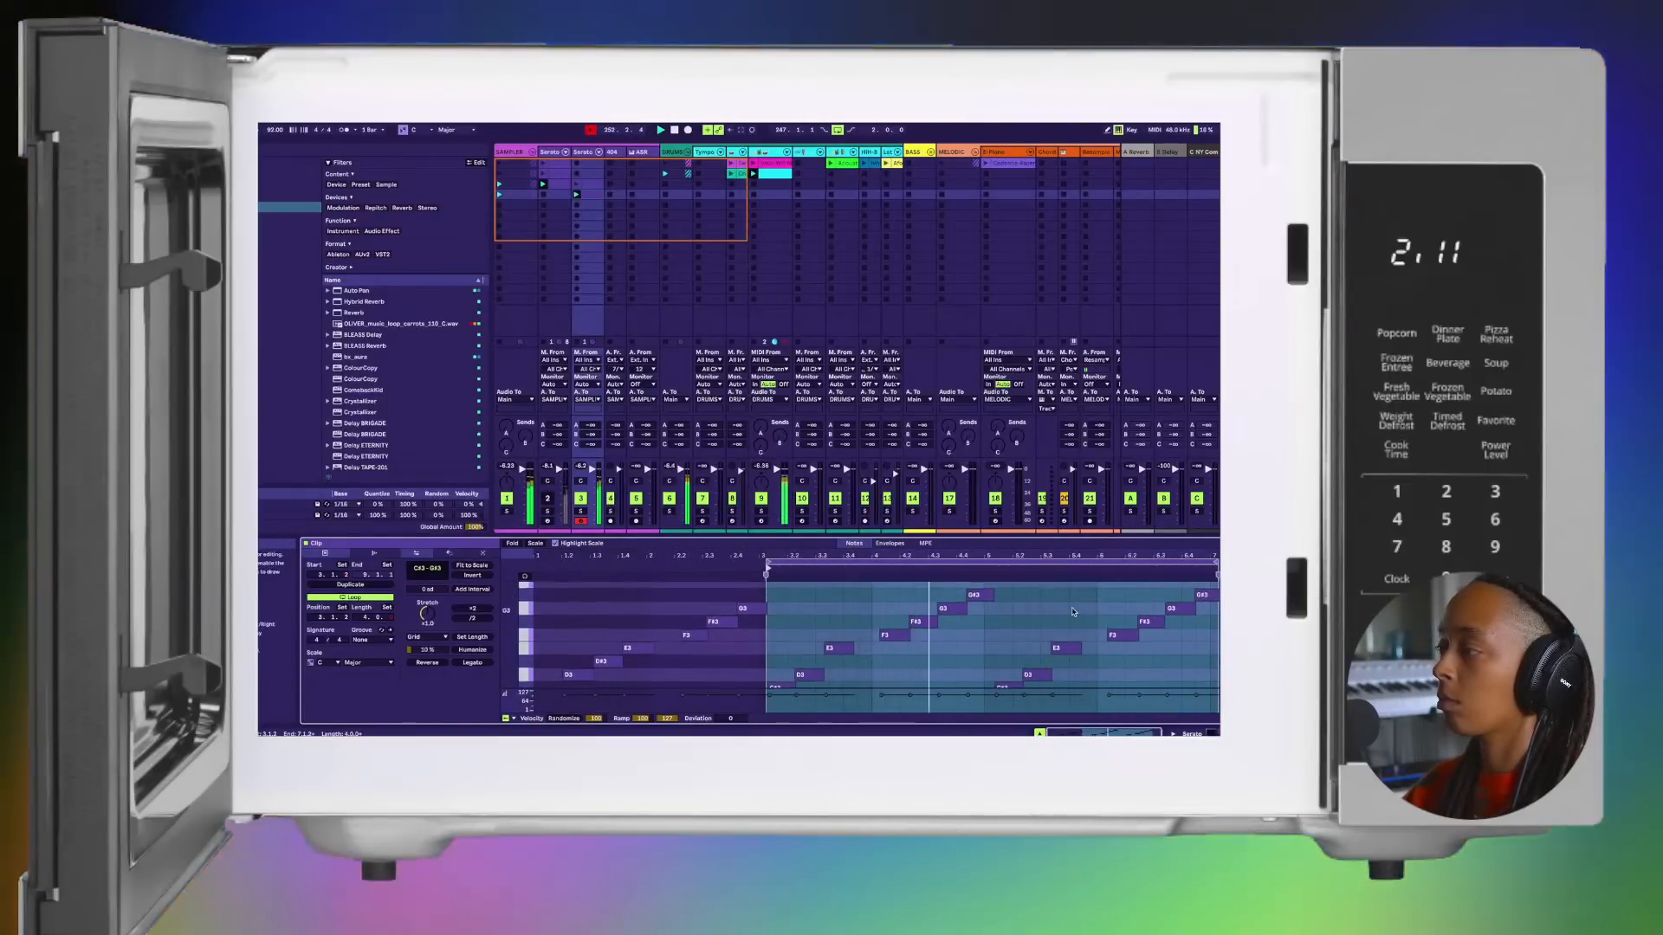
{"action": "scroll", "coordinate": [996, 611], "scroll_direction": "down", "scroll_amount": 1}
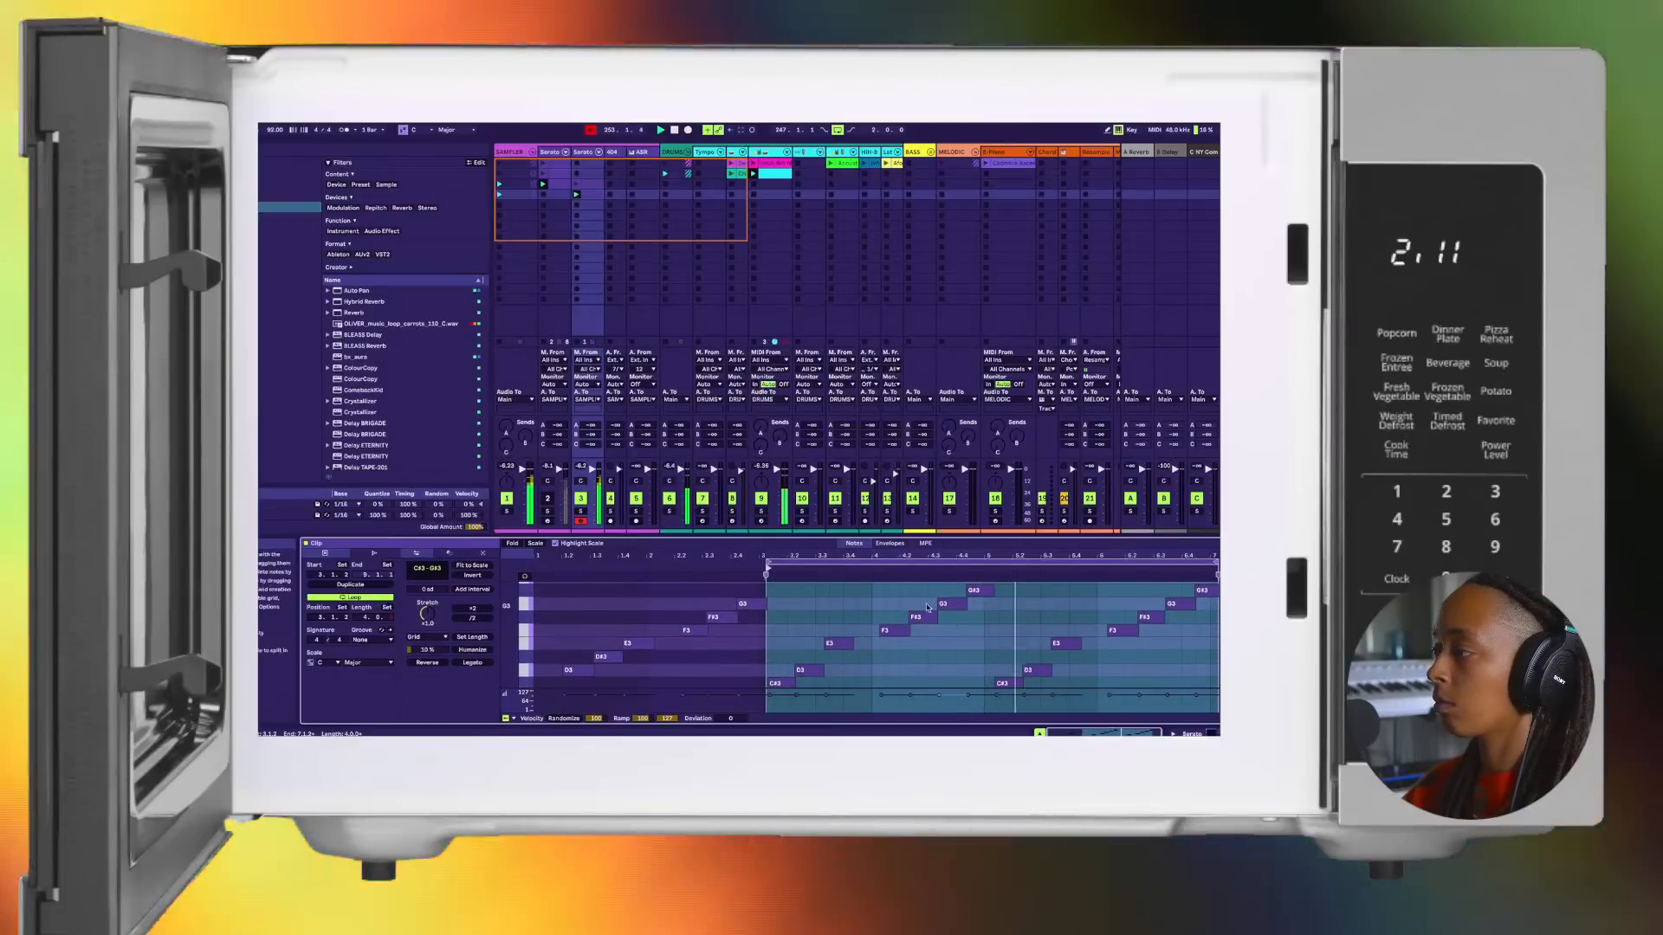
{"action": "scroll", "coordinate": [901, 599], "scroll_direction": "down", "scroll_amount": 1}
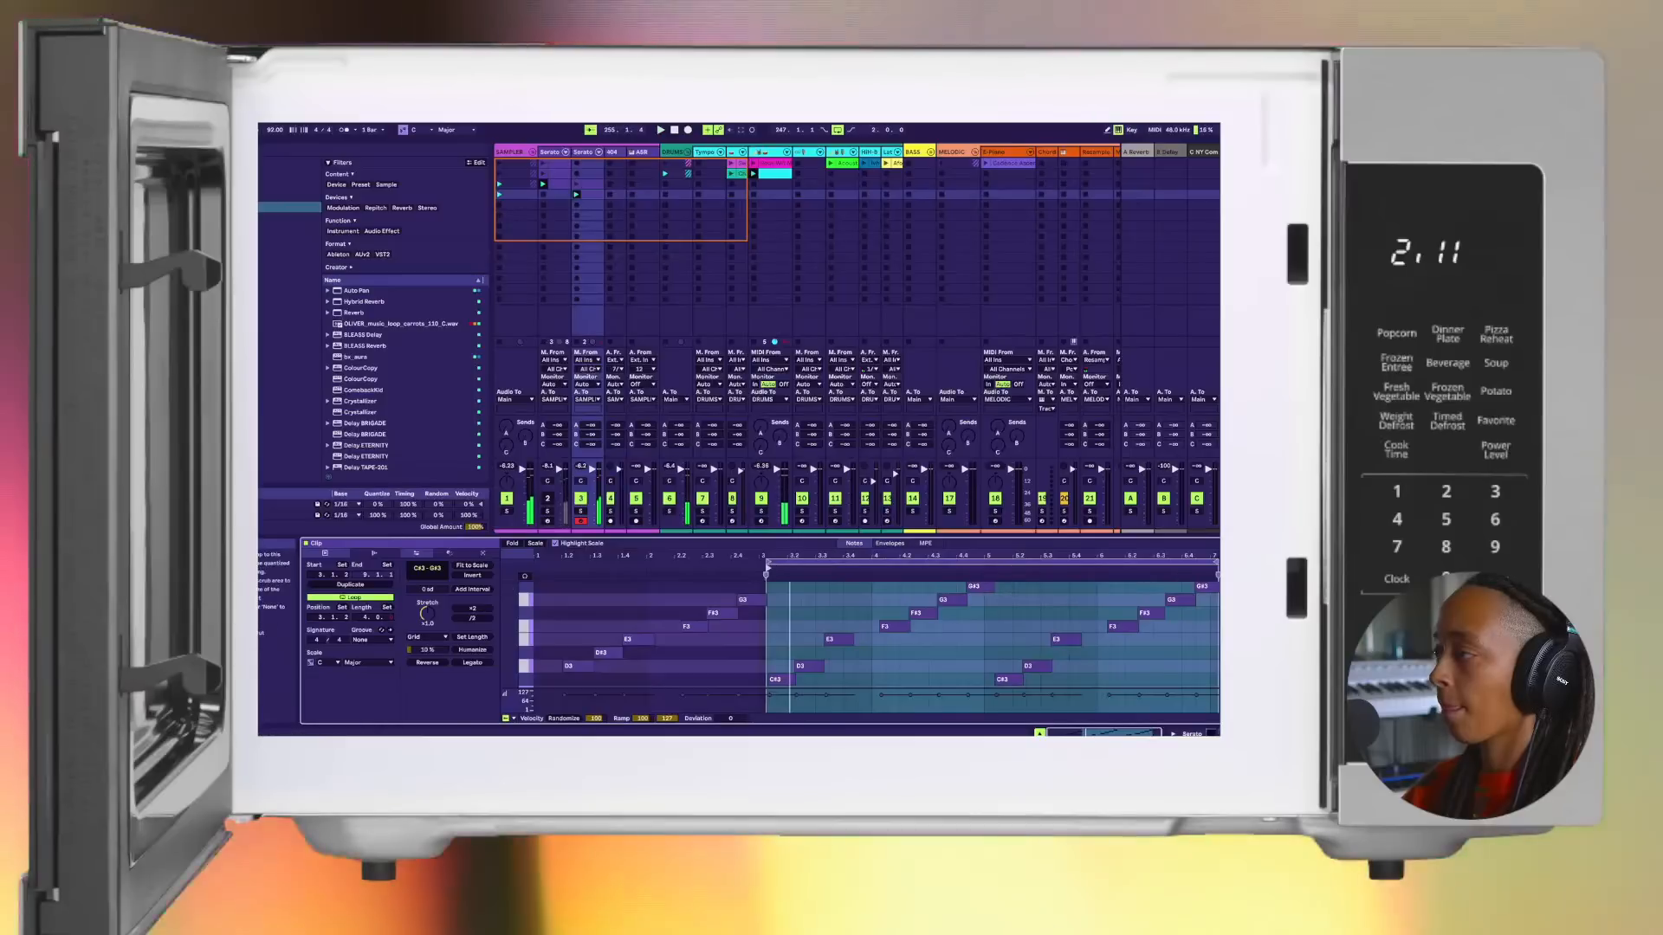
Step: Replay the loop and select its contents, examining how the notes line up from the first C#3 to bar 7
{"action": "left_click", "coordinate": [995, 624]}
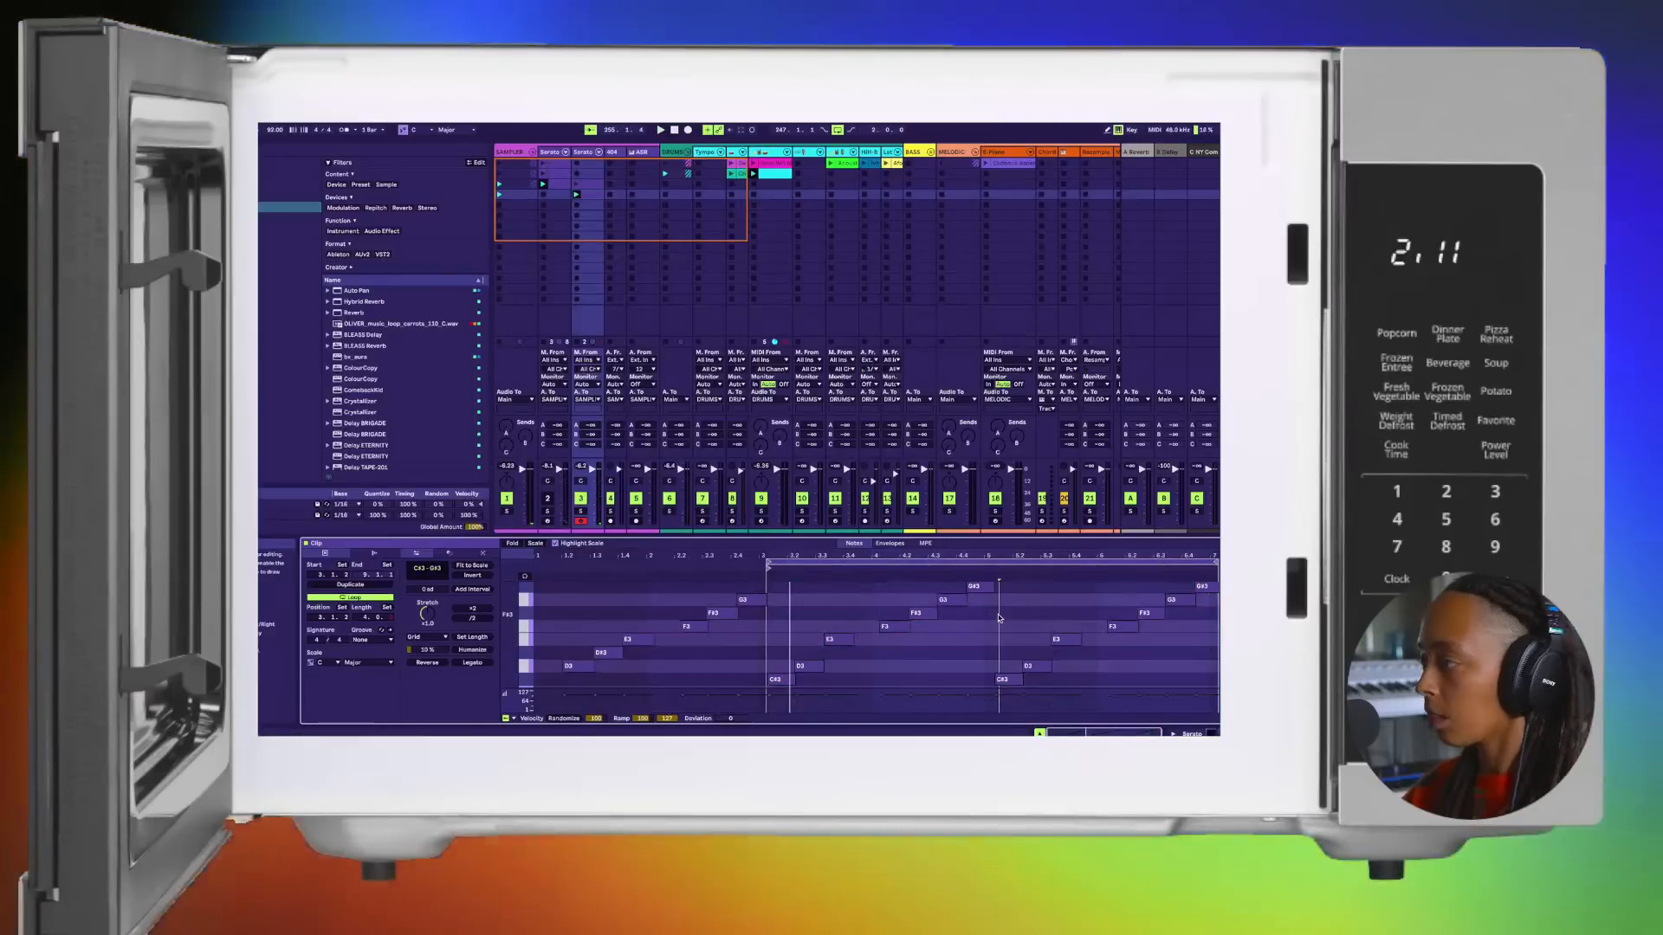
{"action": "scroll", "coordinate": [787, 637], "scroll_direction": "up", "scroll_amount": 2}
{"action": "scroll", "coordinate": [786, 637], "scroll_direction": "up", "scroll_amount": 3}
{"action": "key", "text": "space"}
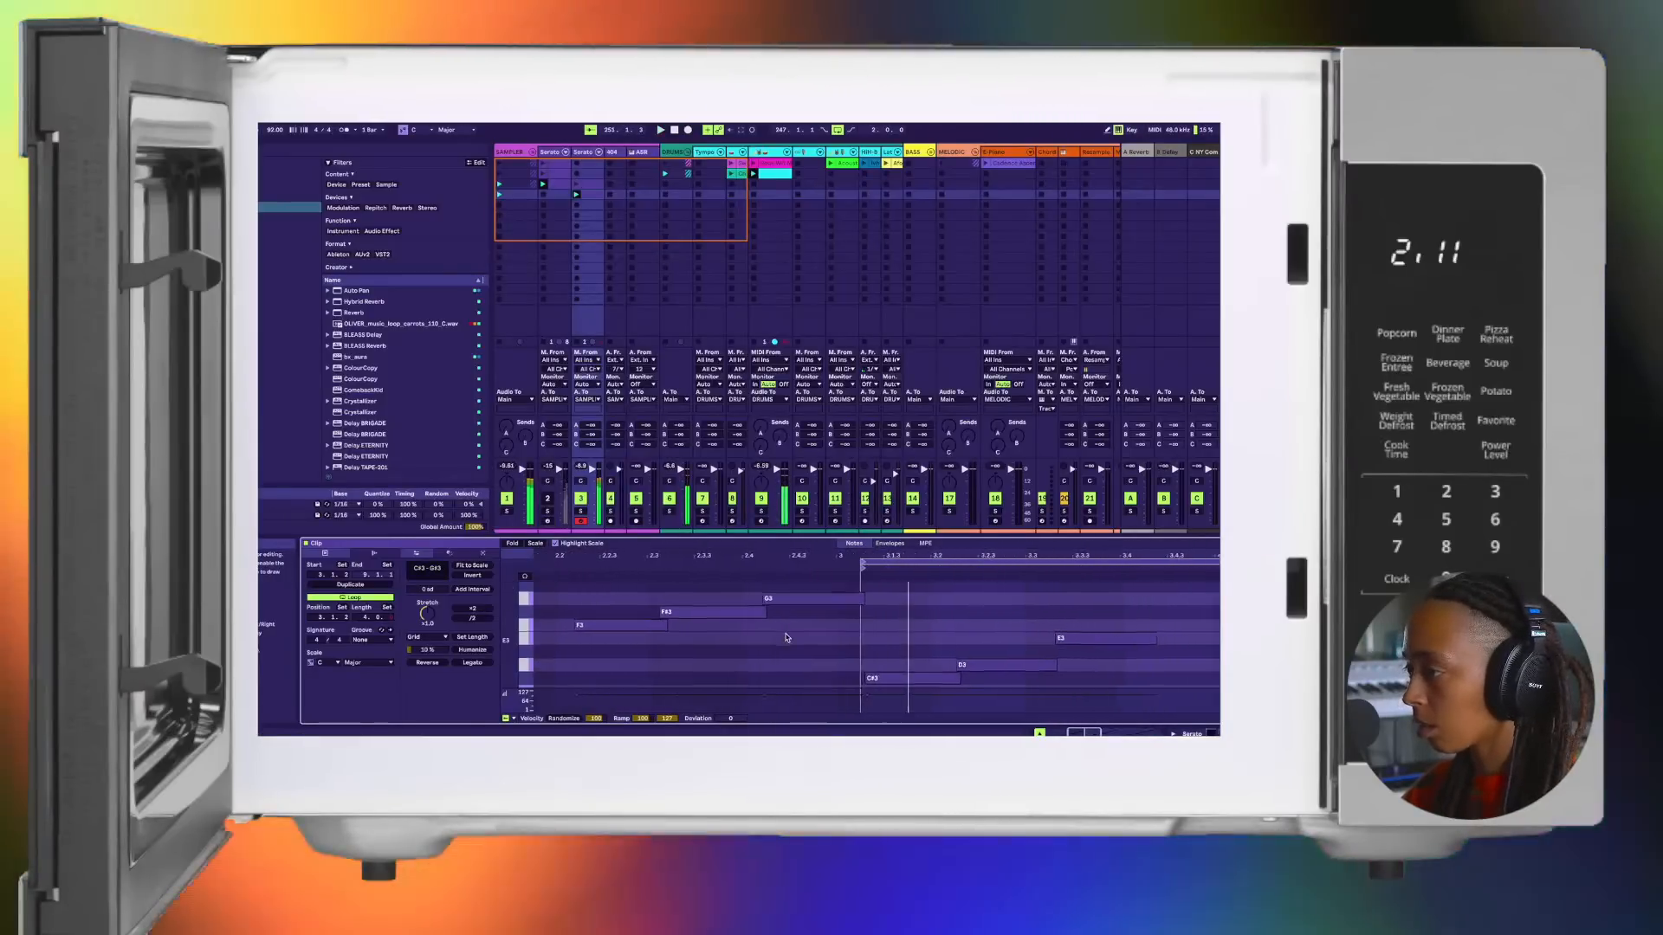
{"action": "scroll", "coordinate": [894, 598], "scroll_direction": "down", "scroll_amount": 2}
{"action": "scroll", "coordinate": [894, 583], "scroll_direction": "up", "scroll_amount": 1}
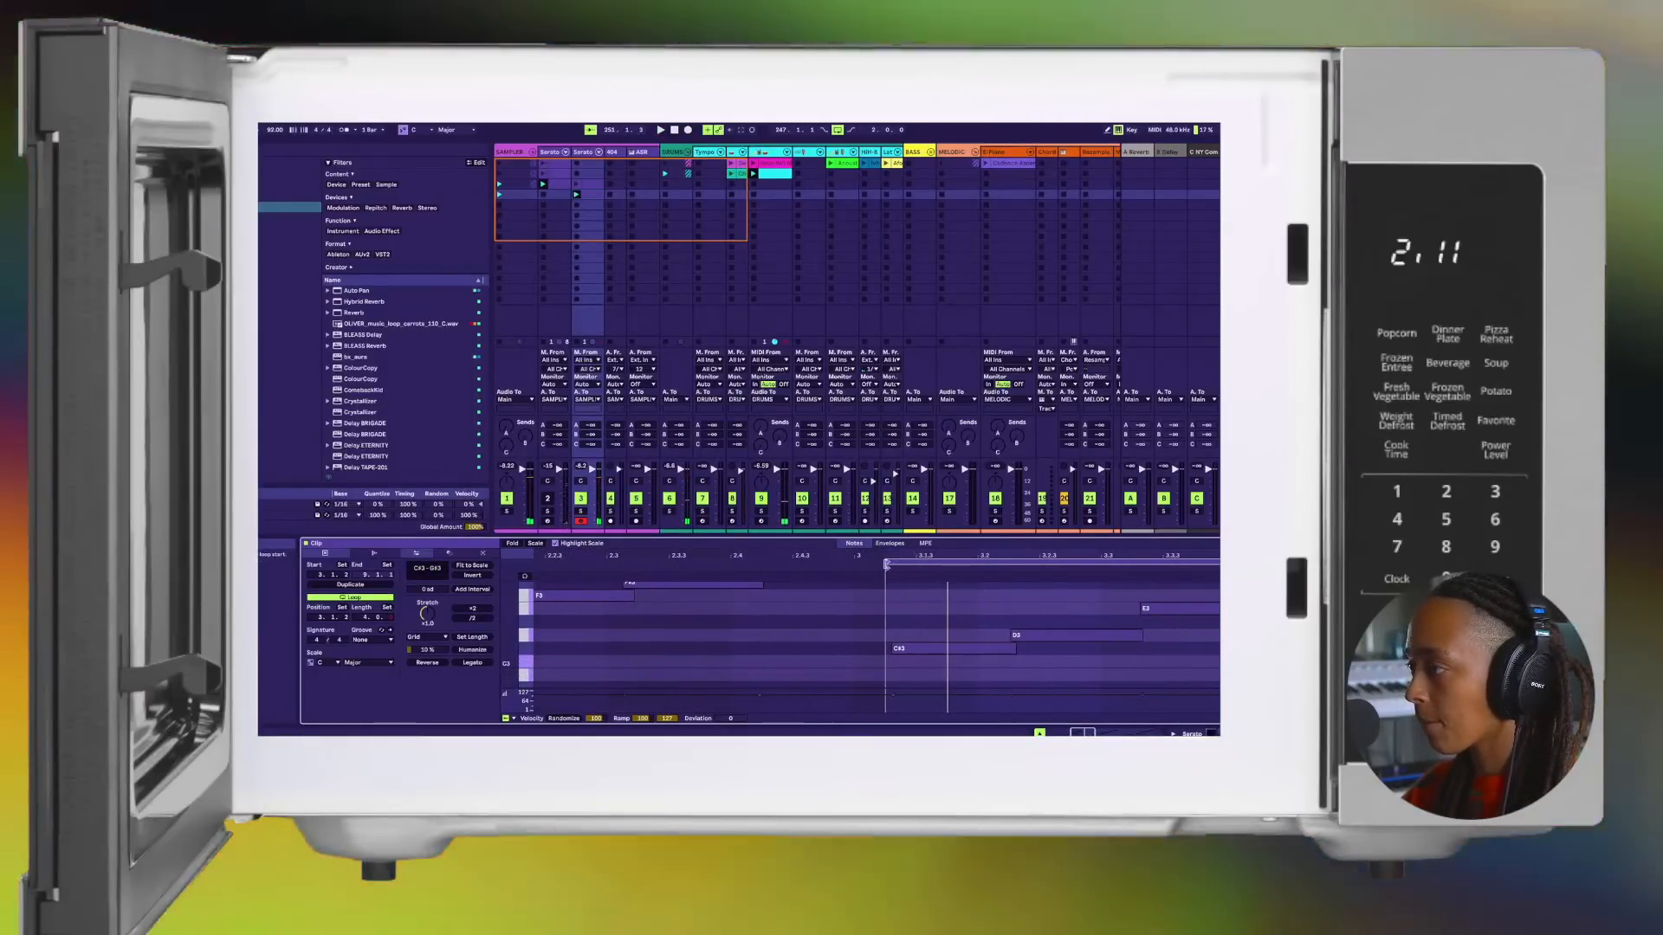
{"action": "left_click", "coordinate": [887, 568]}
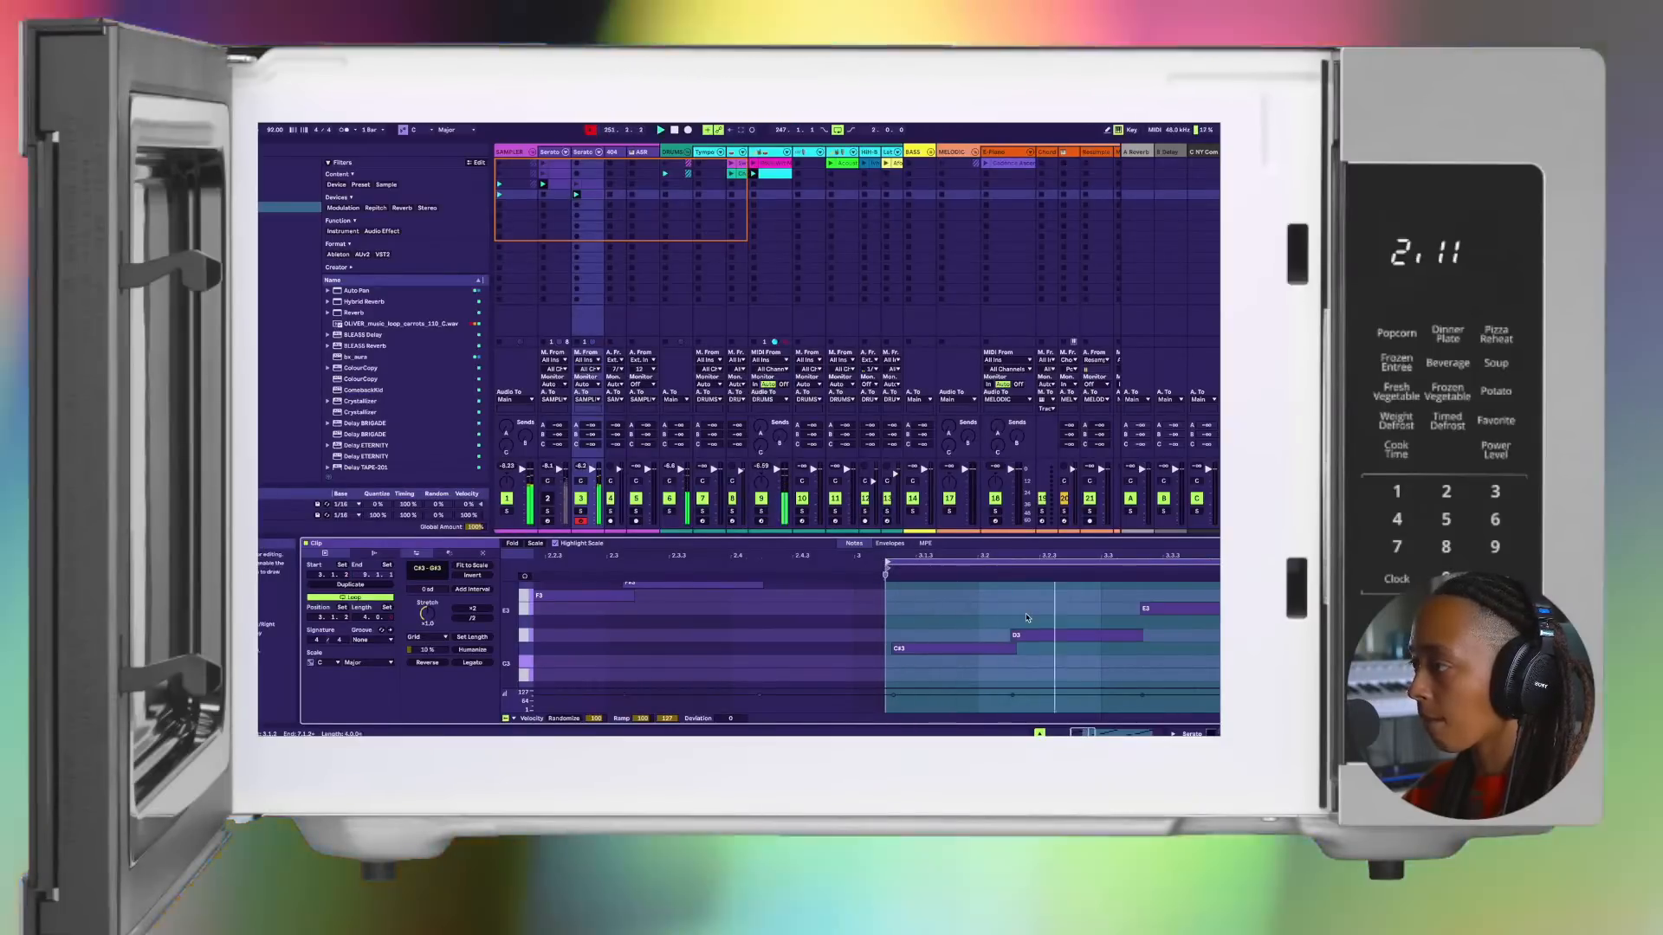
{"action": "scroll", "coordinate": [1026, 617], "scroll_direction": "down", "scroll_amount": 3}
{"action": "scroll", "coordinate": [1027, 618], "scroll_direction": "up", "scroll_amount": 1}
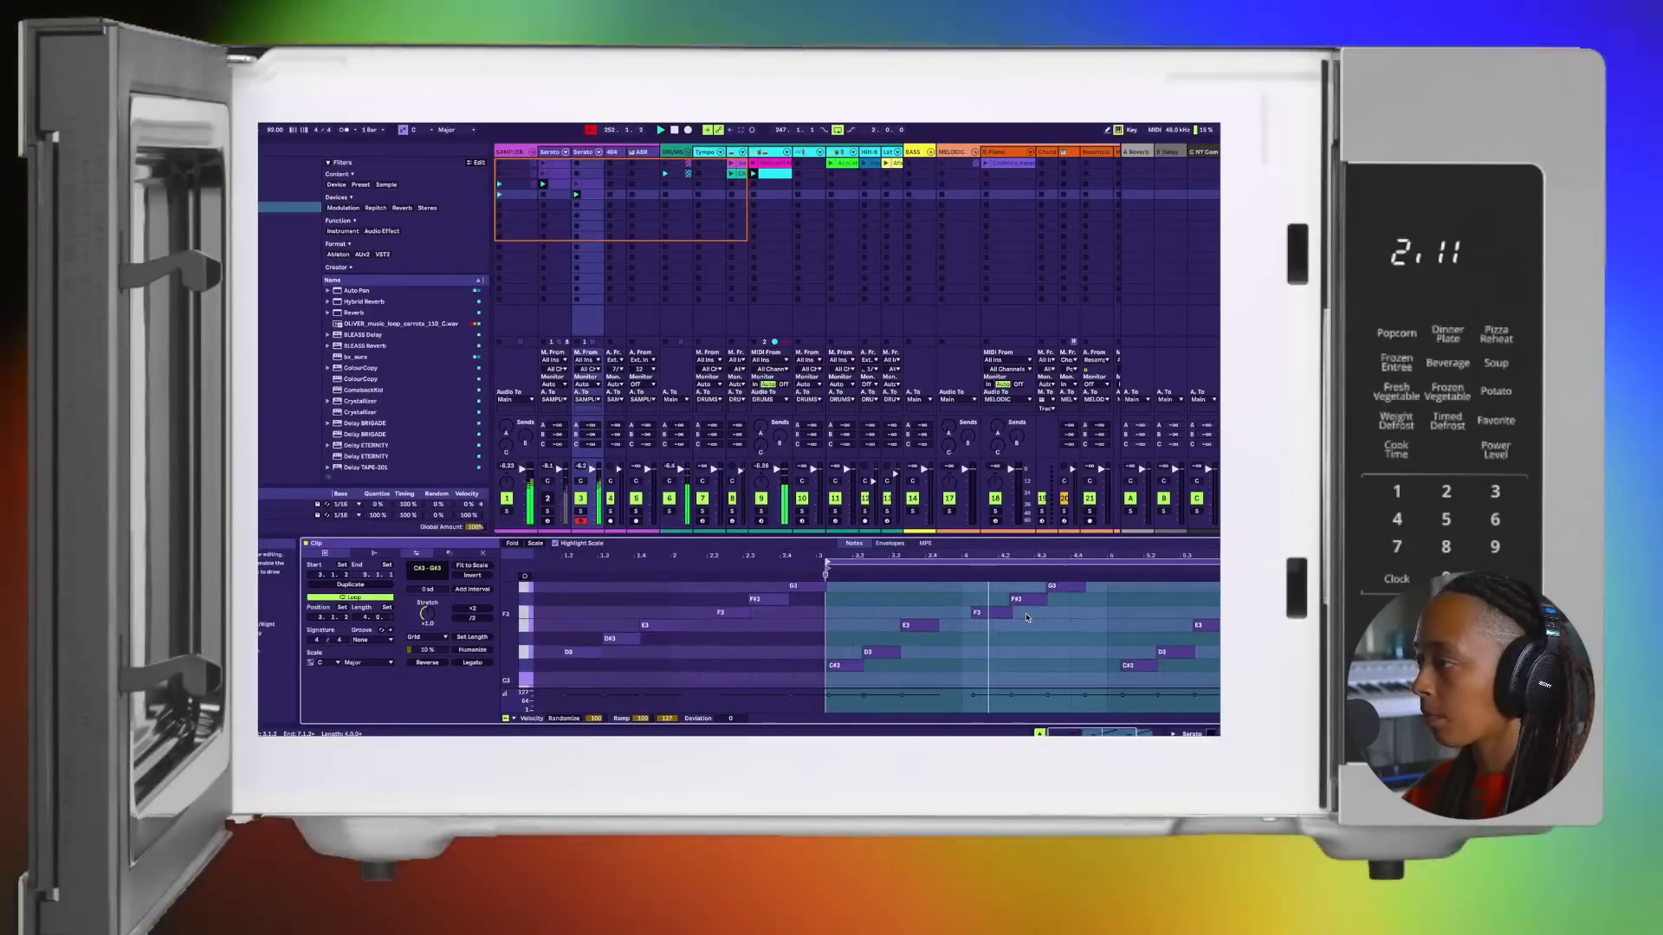
{"action": "scroll", "coordinate": [1026, 618], "scroll_direction": "right", "scroll_amount": 3}
{"action": "scroll", "coordinate": [971, 624], "scroll_direction": "right", "scroll_amount": 3}
{"action": "scroll", "coordinate": [970, 623], "scroll_direction": "up", "scroll_amount": 2}
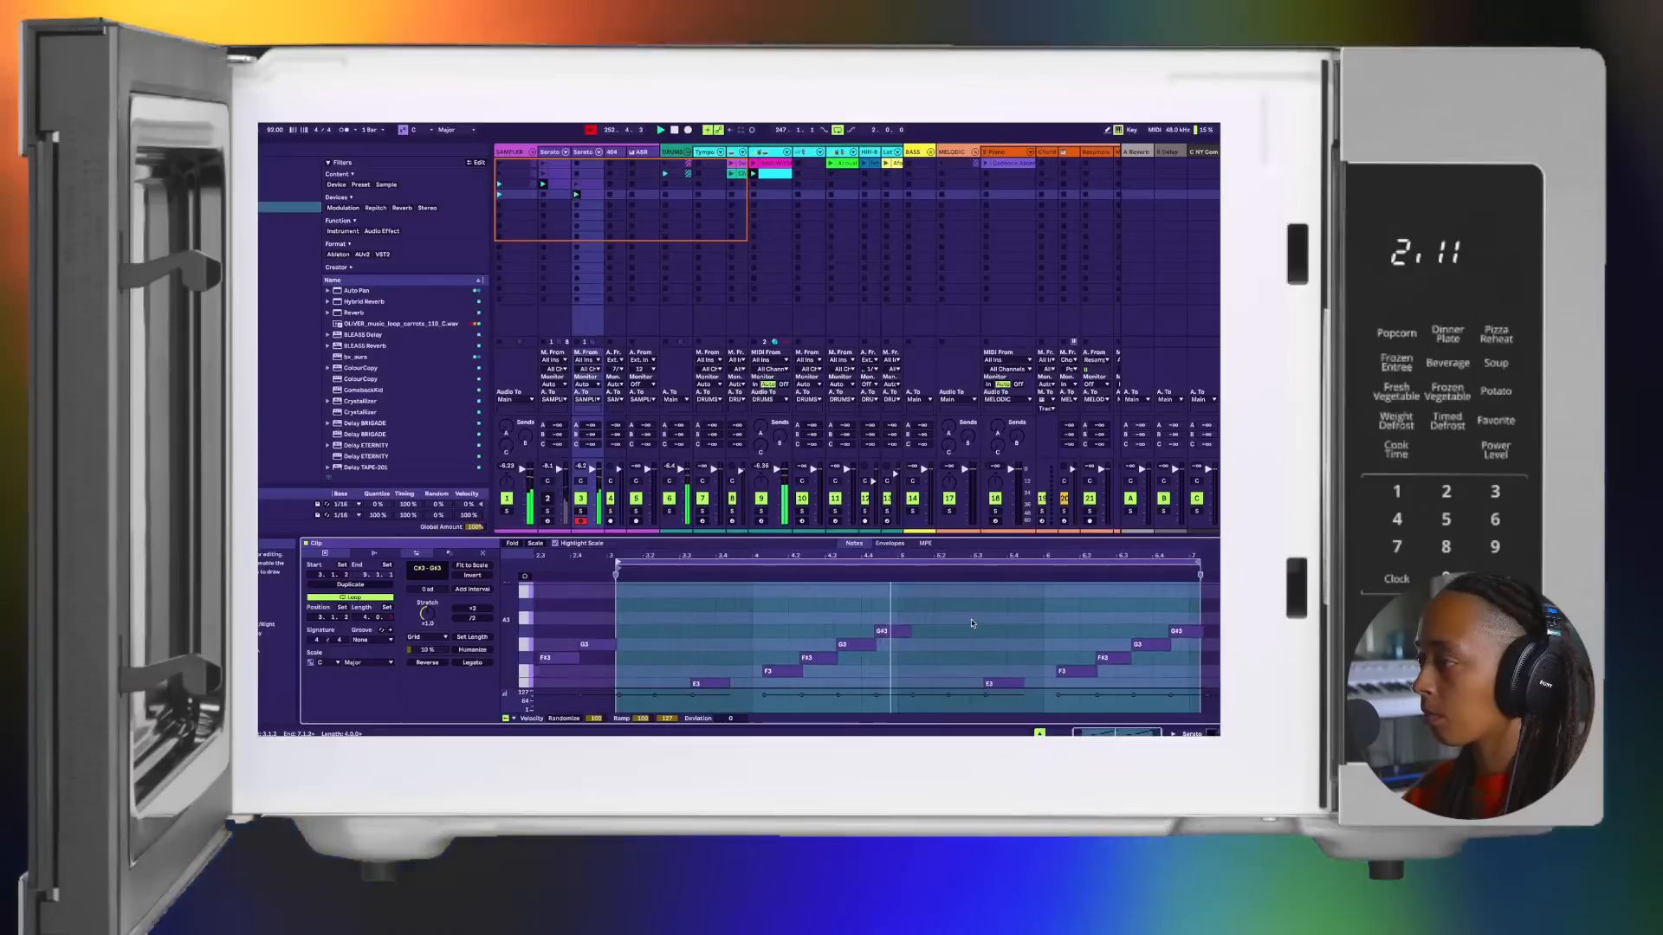
{"action": "scroll", "coordinate": [970, 623], "scroll_direction": "down", "scroll_amount": 1}
{"action": "scroll", "coordinate": [972, 623], "scroll_direction": "down", "scroll_amount": 2}
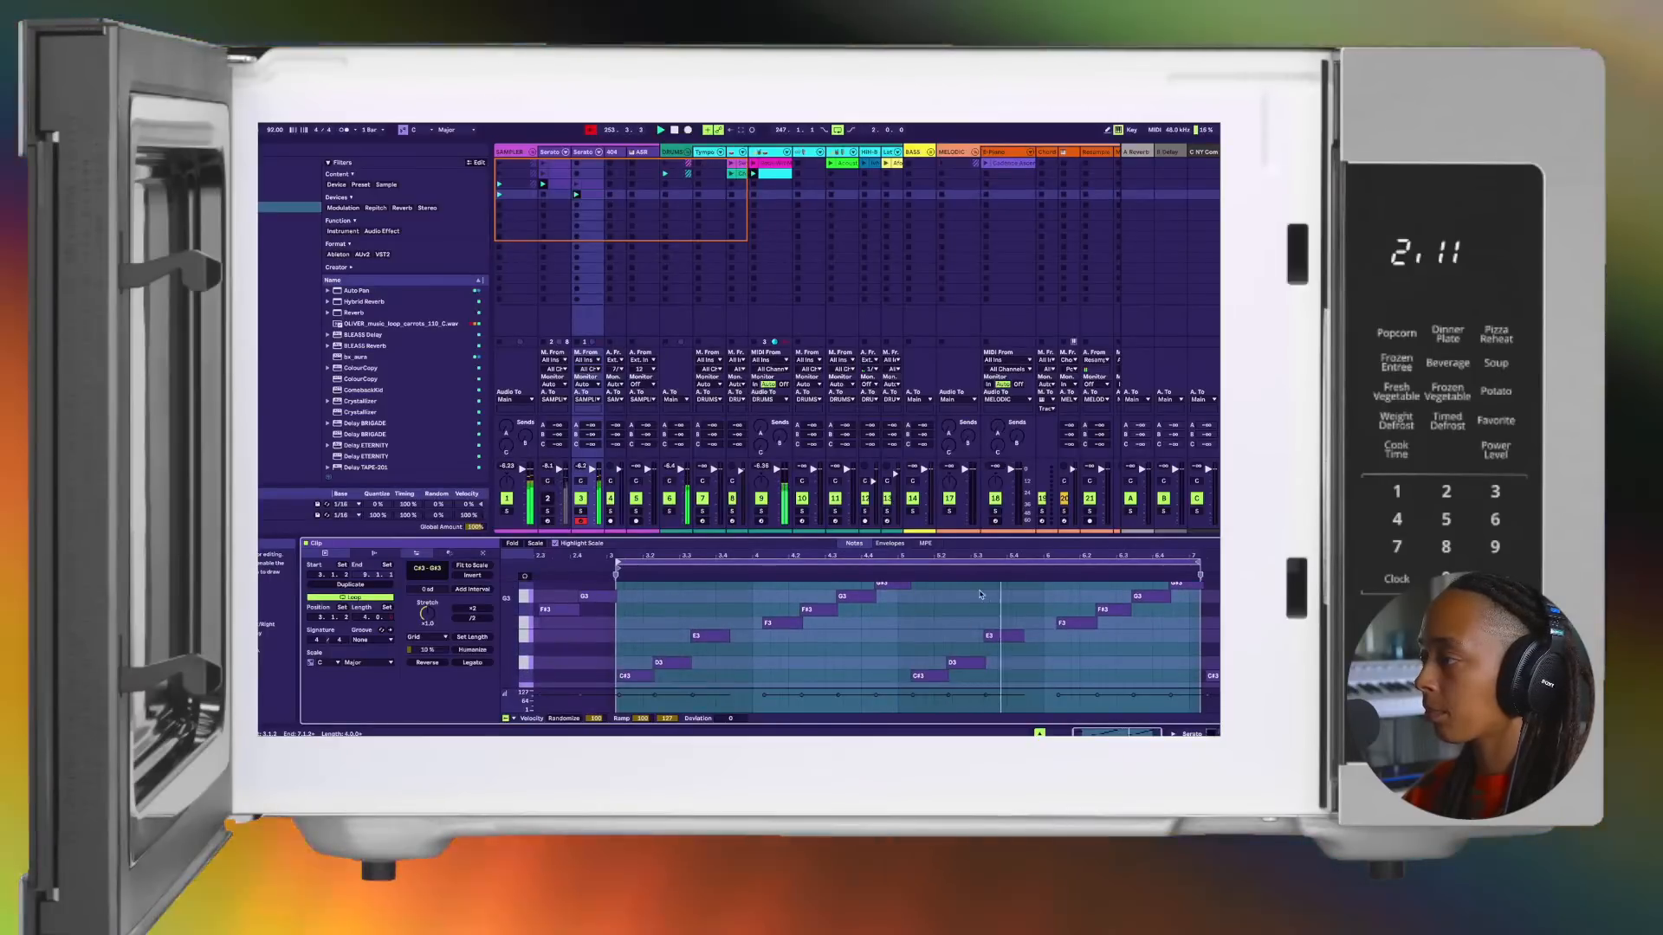
Step: Nudge the loop start slightly earlier, leaving a small gap before the first C#3 note, and play the loop to check its timing
{"action": "scroll", "coordinate": [980, 594], "scroll_direction": "up", "scroll_amount": 5}
{"action": "scroll", "coordinate": [894, 615], "scroll_direction": "left", "scroll_amount": 15}
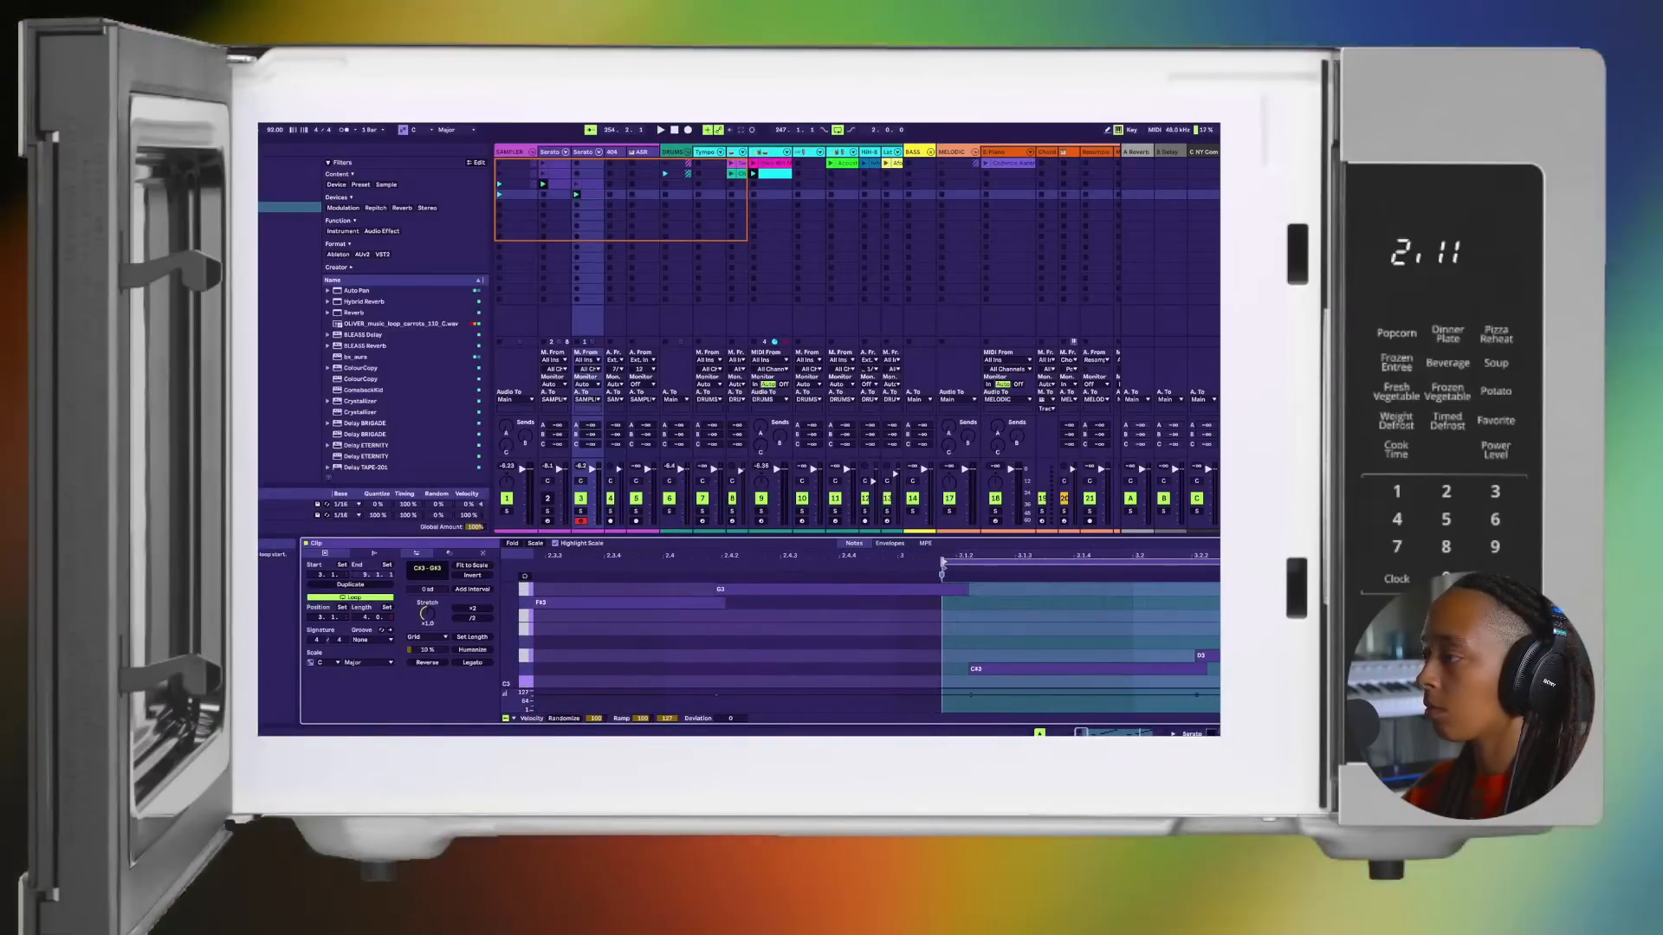
{"action": "key", "text": "space"}
{"action": "scroll", "coordinate": [1046, 662], "scroll_direction": "down", "scroll_amount": 5}
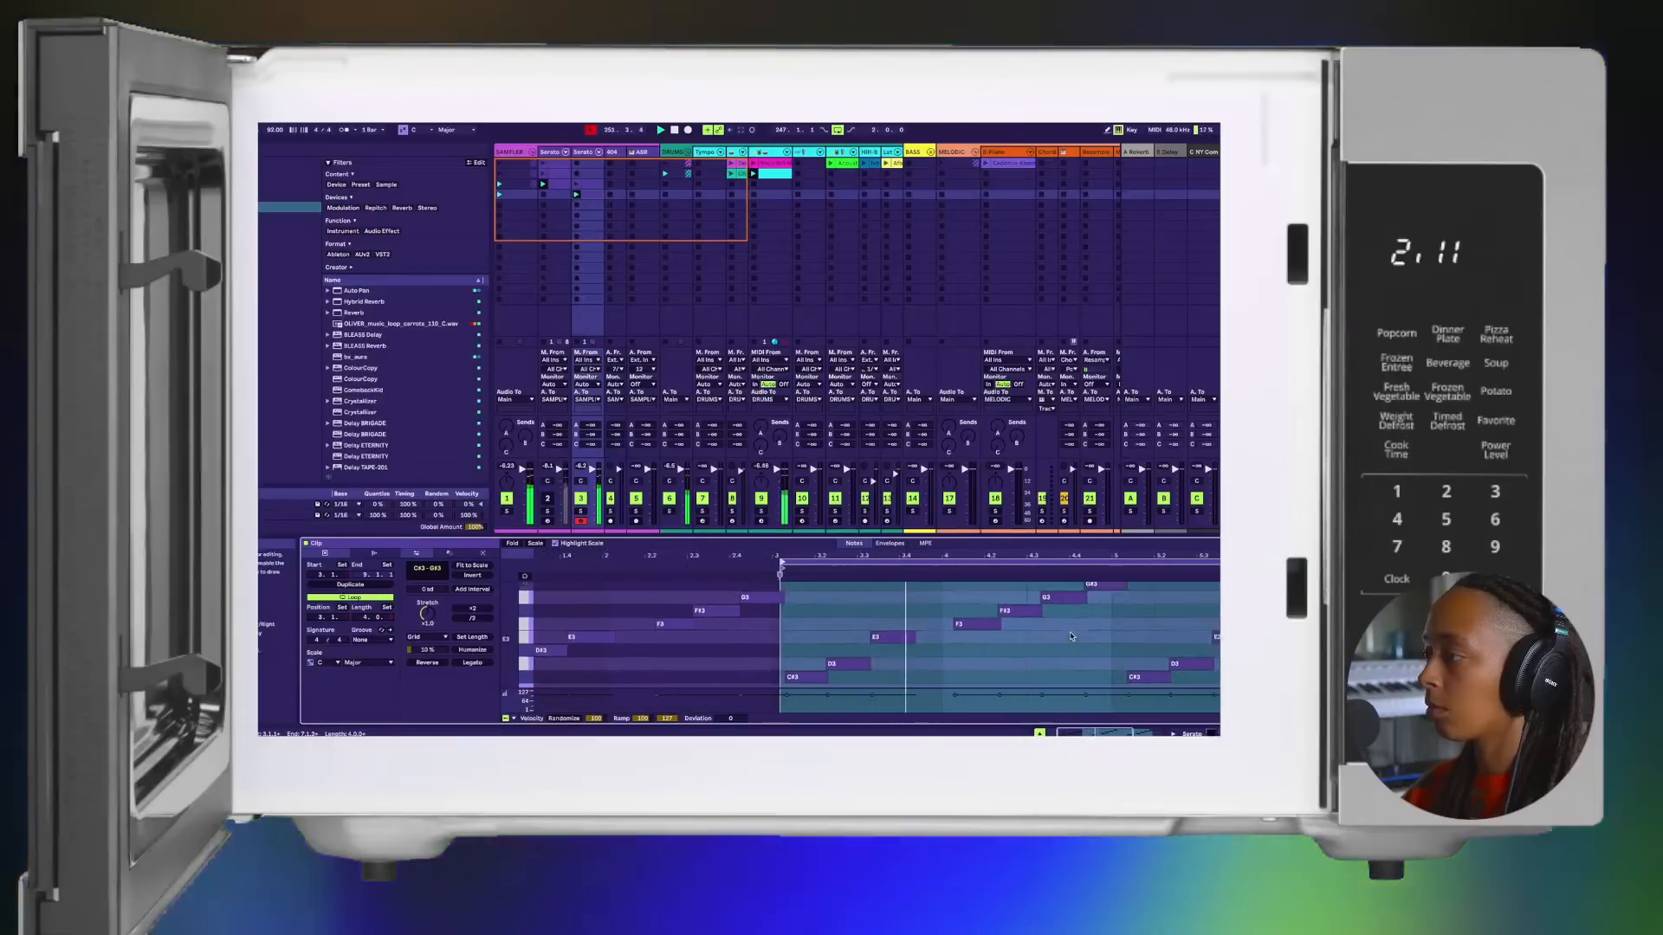
{"action": "scroll", "coordinate": [1070, 636], "scroll_direction": "right", "scroll_amount": 4}
{"action": "scroll", "coordinate": [1070, 637], "scroll_direction": "down", "scroll_amount": 1}
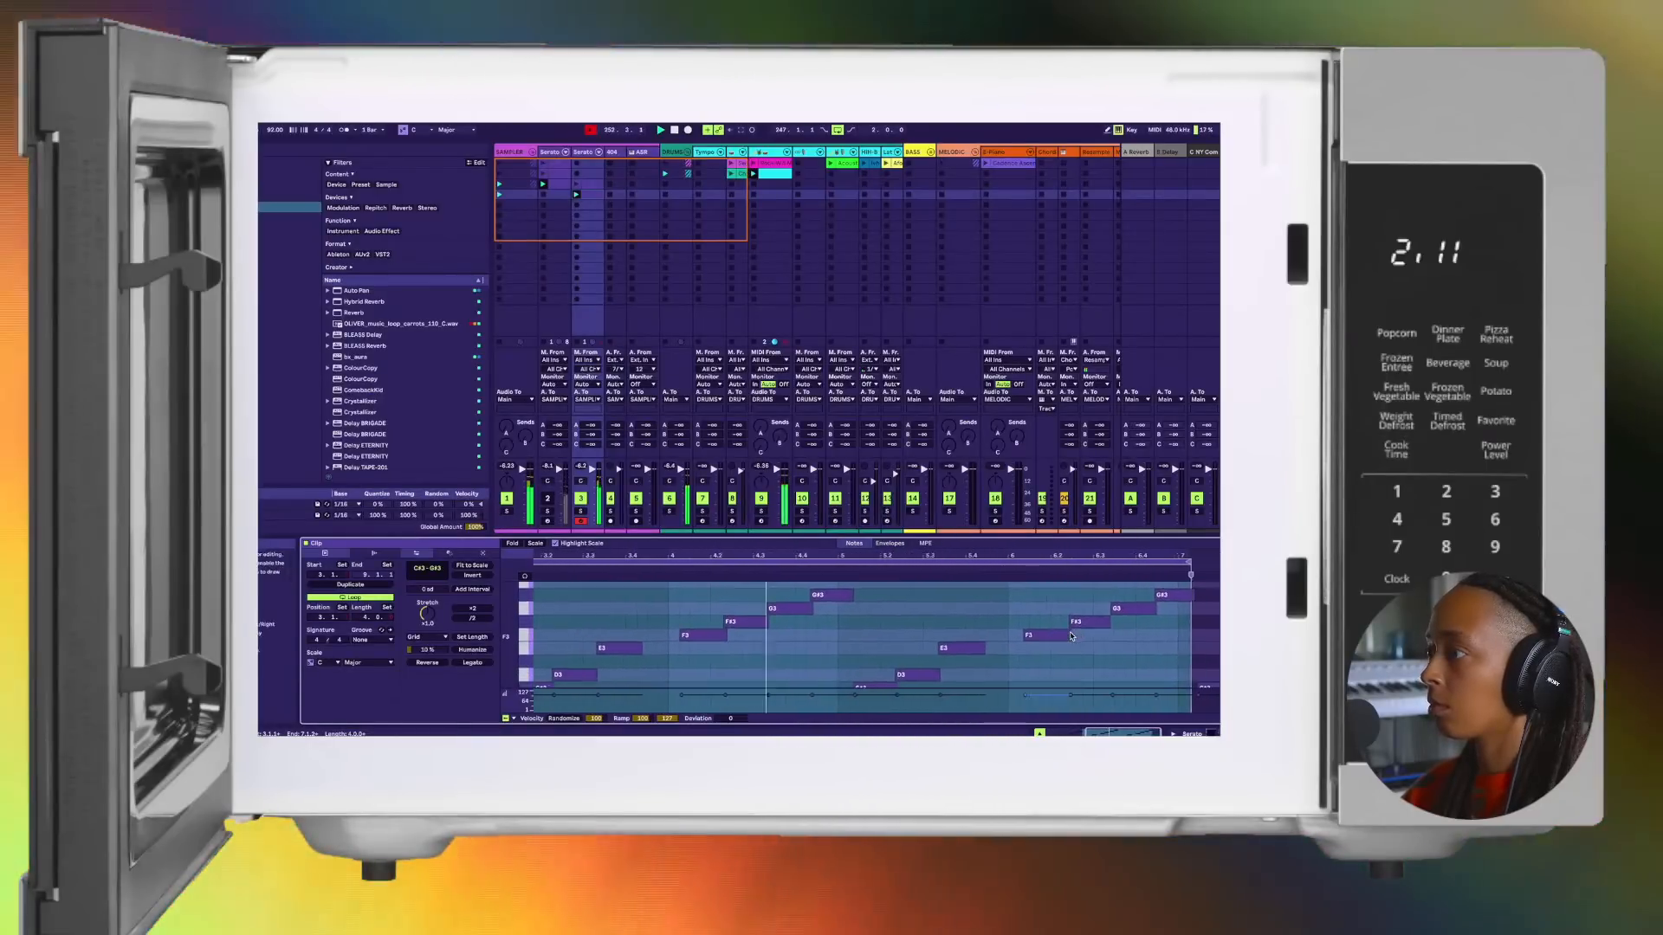
{"action": "scroll", "coordinate": [1070, 637], "scroll_direction": "left", "scroll_amount": 3}
{"action": "scroll", "coordinate": [1070, 636], "scroll_direction": "down", "scroll_amount": 1}
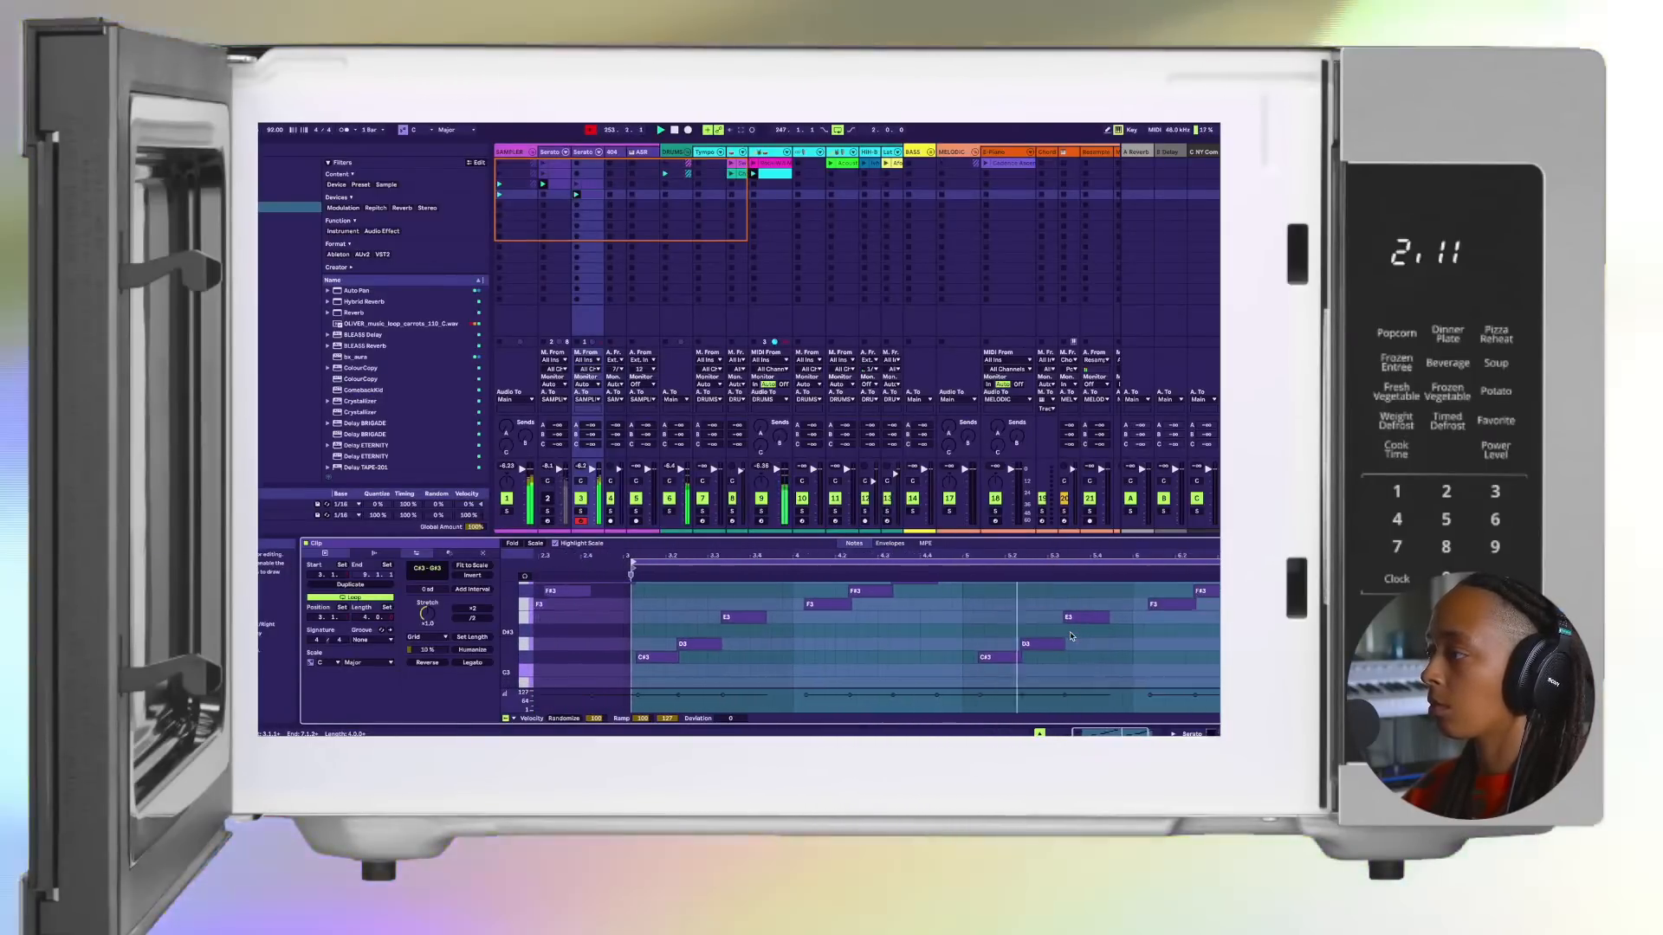
{"action": "scroll", "coordinate": [1071, 637], "scroll_direction": "up", "scroll_amount": 4}
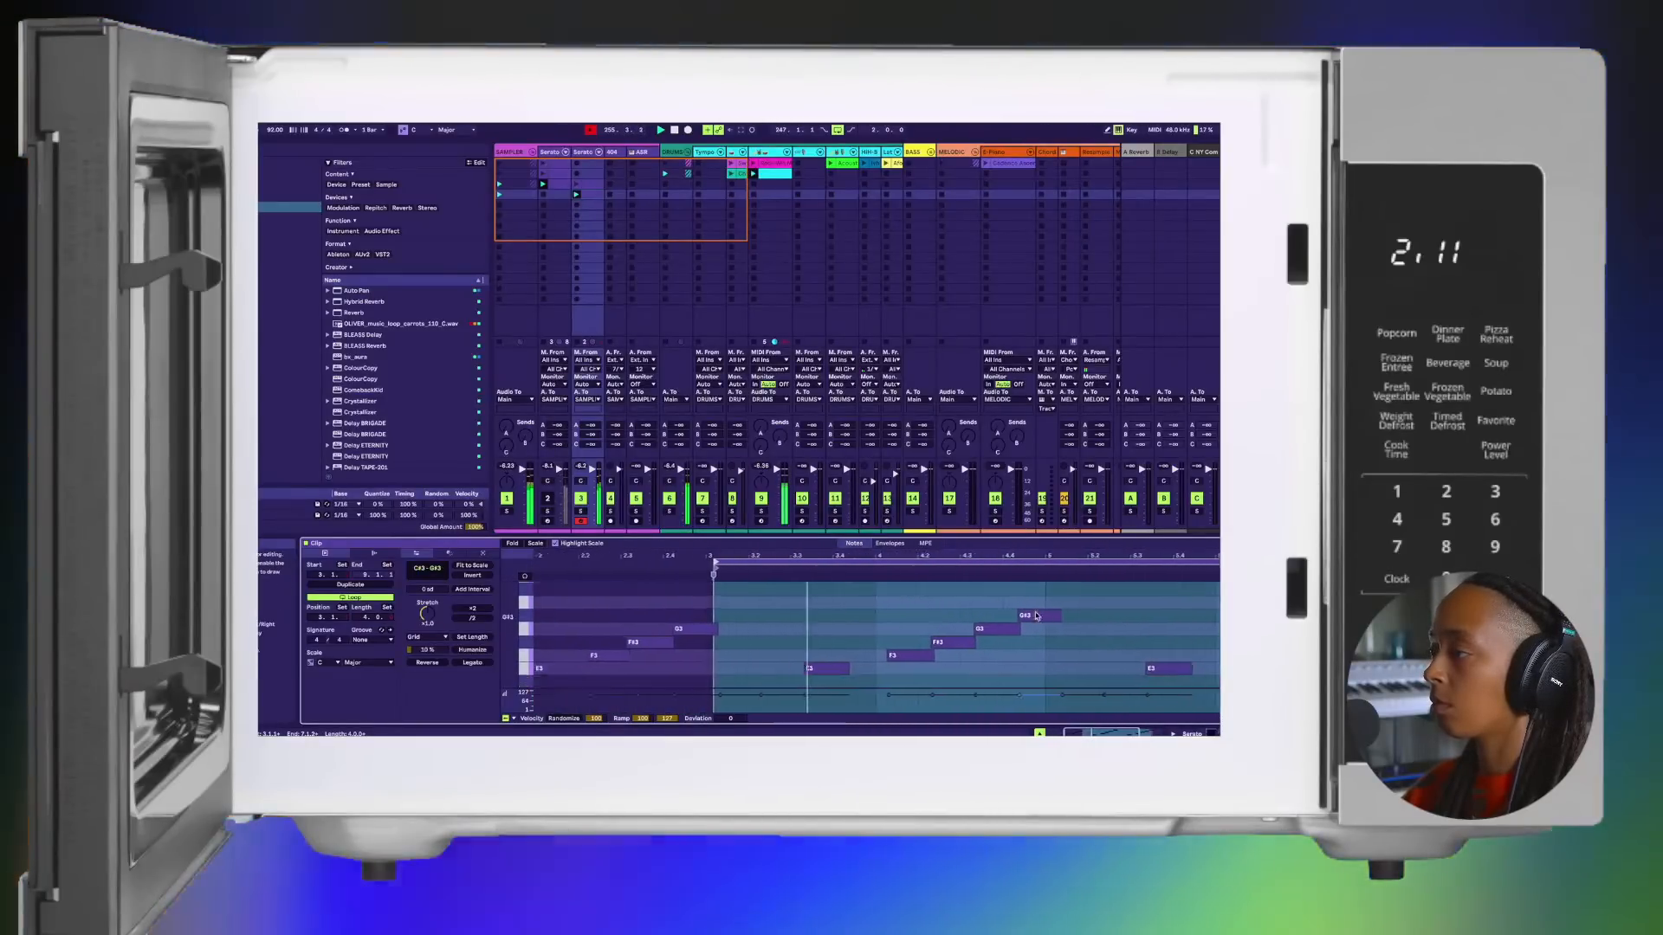
{"action": "scroll", "coordinate": [1005, 616], "scroll_direction": "down", "scroll_amount": 7}
{"action": "scroll", "coordinate": [1005, 616], "scroll_direction": "left", "scroll_amount": 3}
{"action": "scroll", "coordinate": [978, 618], "scroll_direction": "up", "scroll_amount": 2}
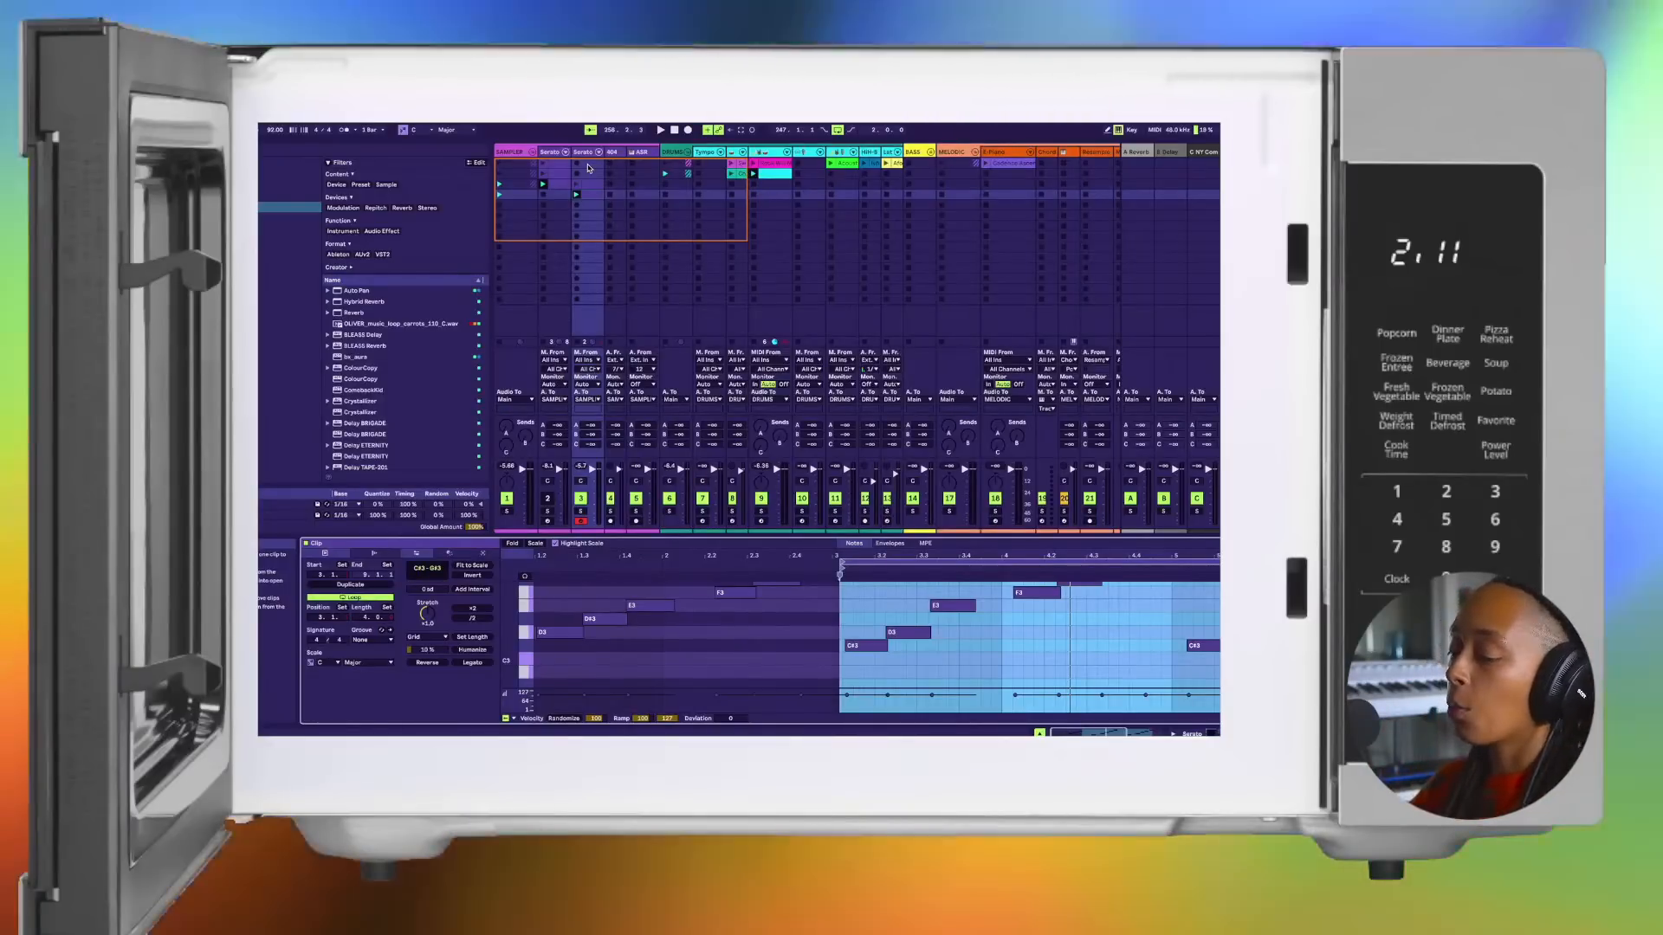
Step: Switch to the arrangement and review the section locators from Intro - A through Verse 1 to END
{"action": "key", "text": "Tab"}
{"action": "scroll", "coordinate": [752, 281], "scroll_direction": "left", "scroll_amount": 1}
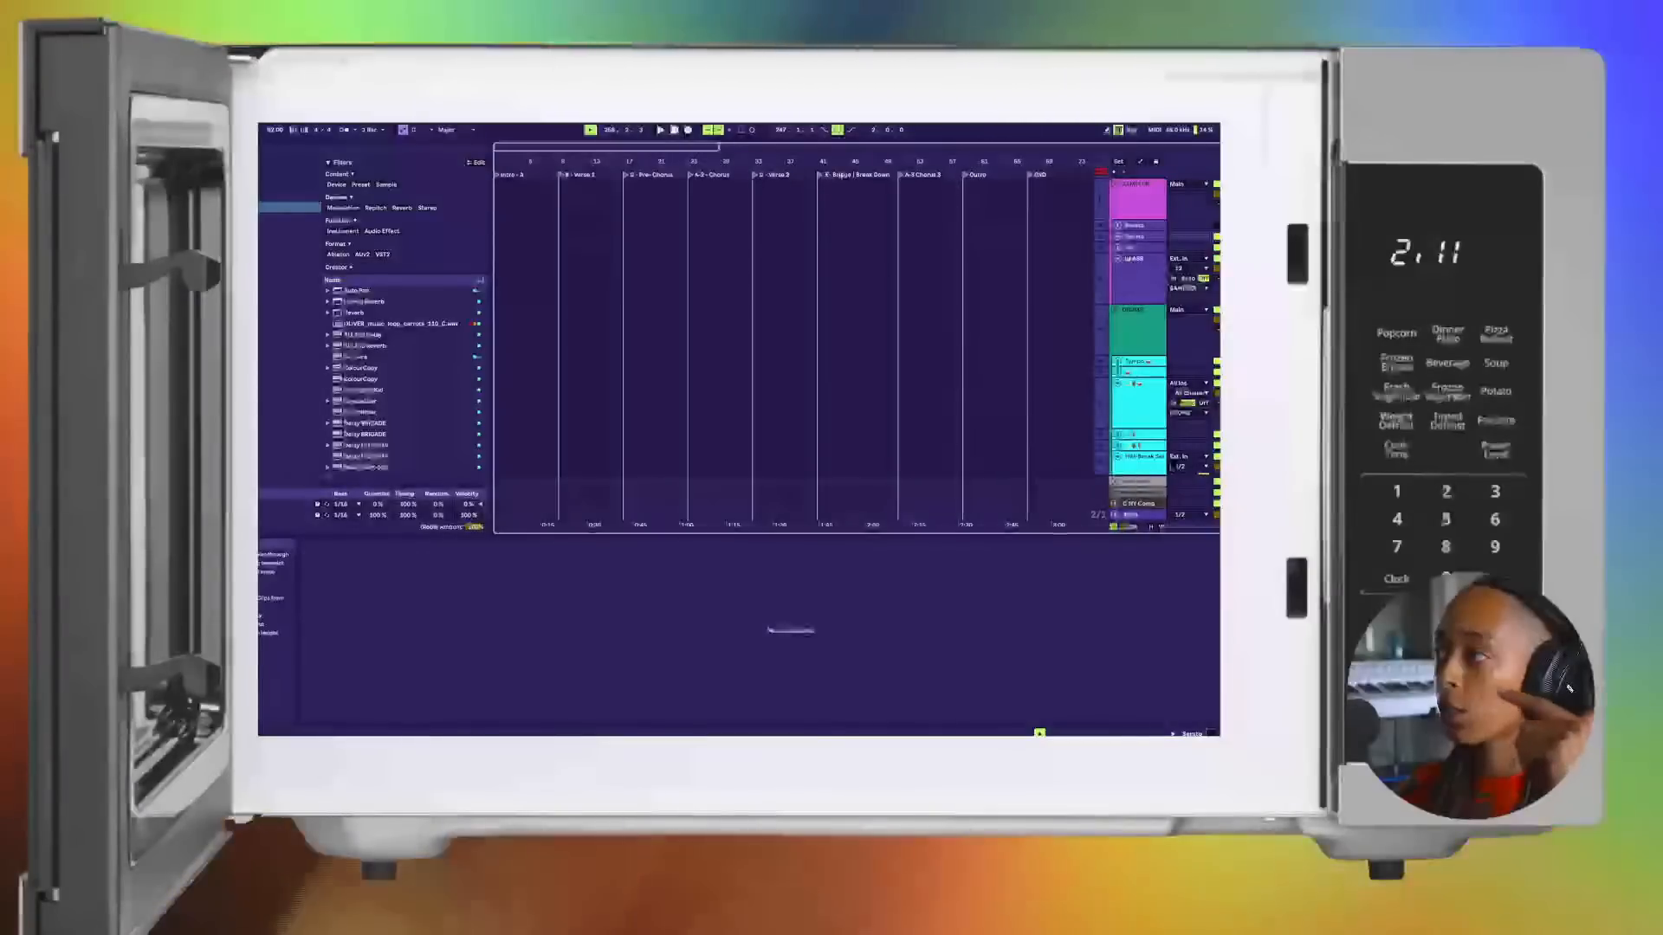
{"action": "scroll", "coordinate": [920, 171], "scroll_direction": "right", "scroll_amount": 5}
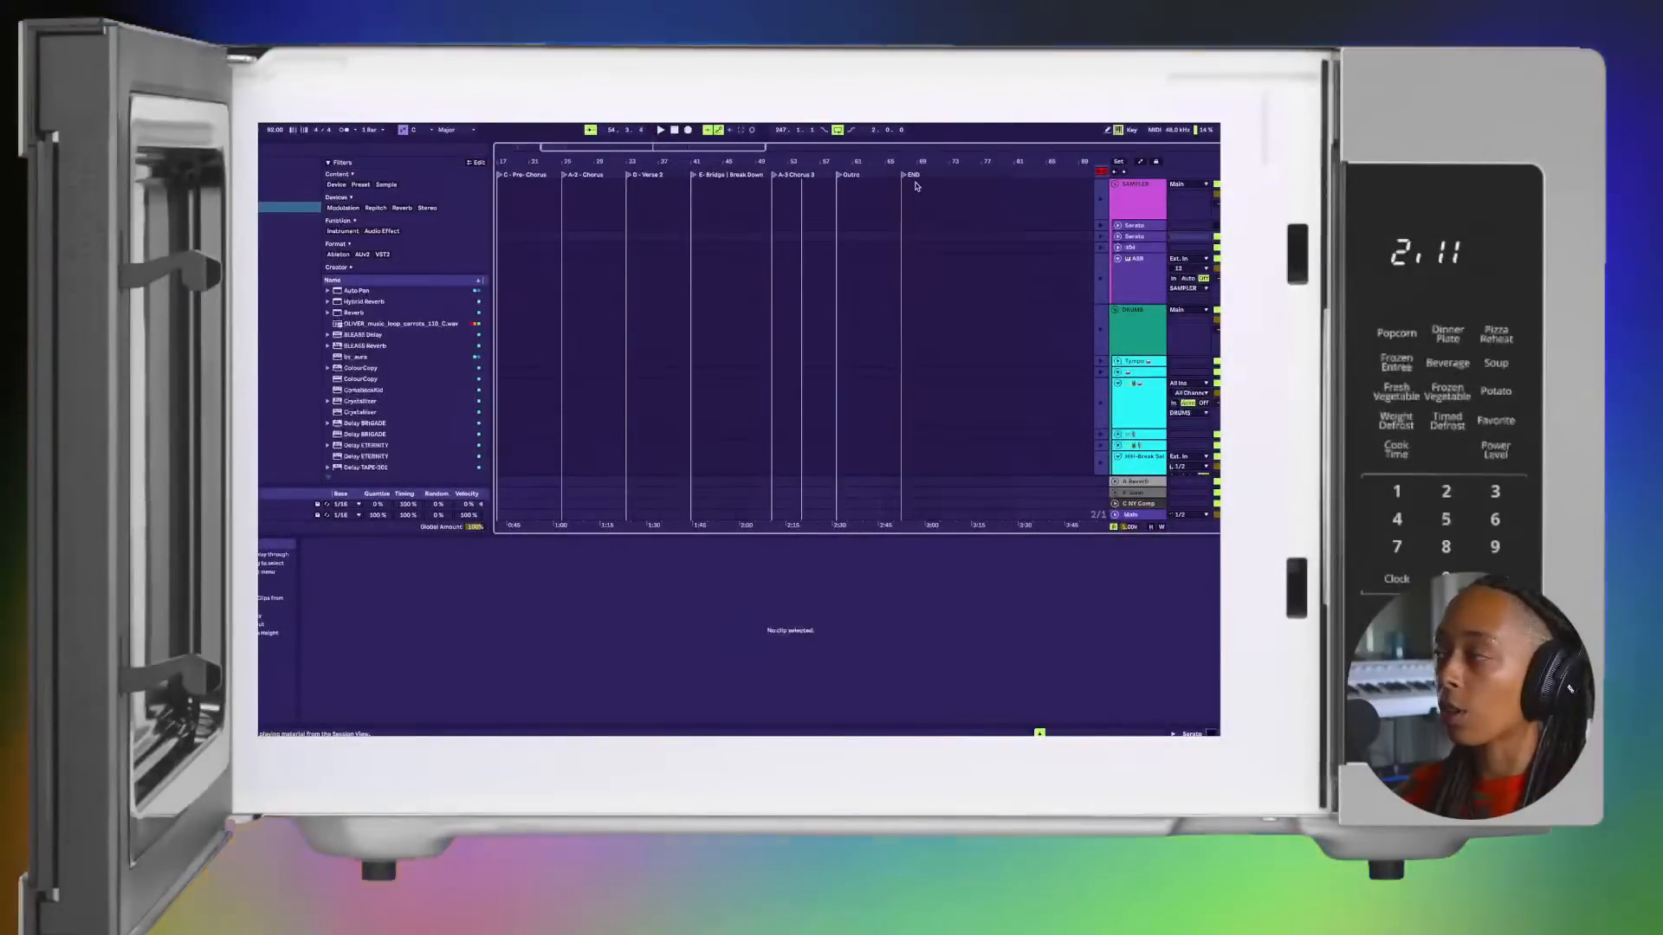
{"action": "scroll", "coordinate": [909, 187], "scroll_direction": "left", "scroll_amount": 6}
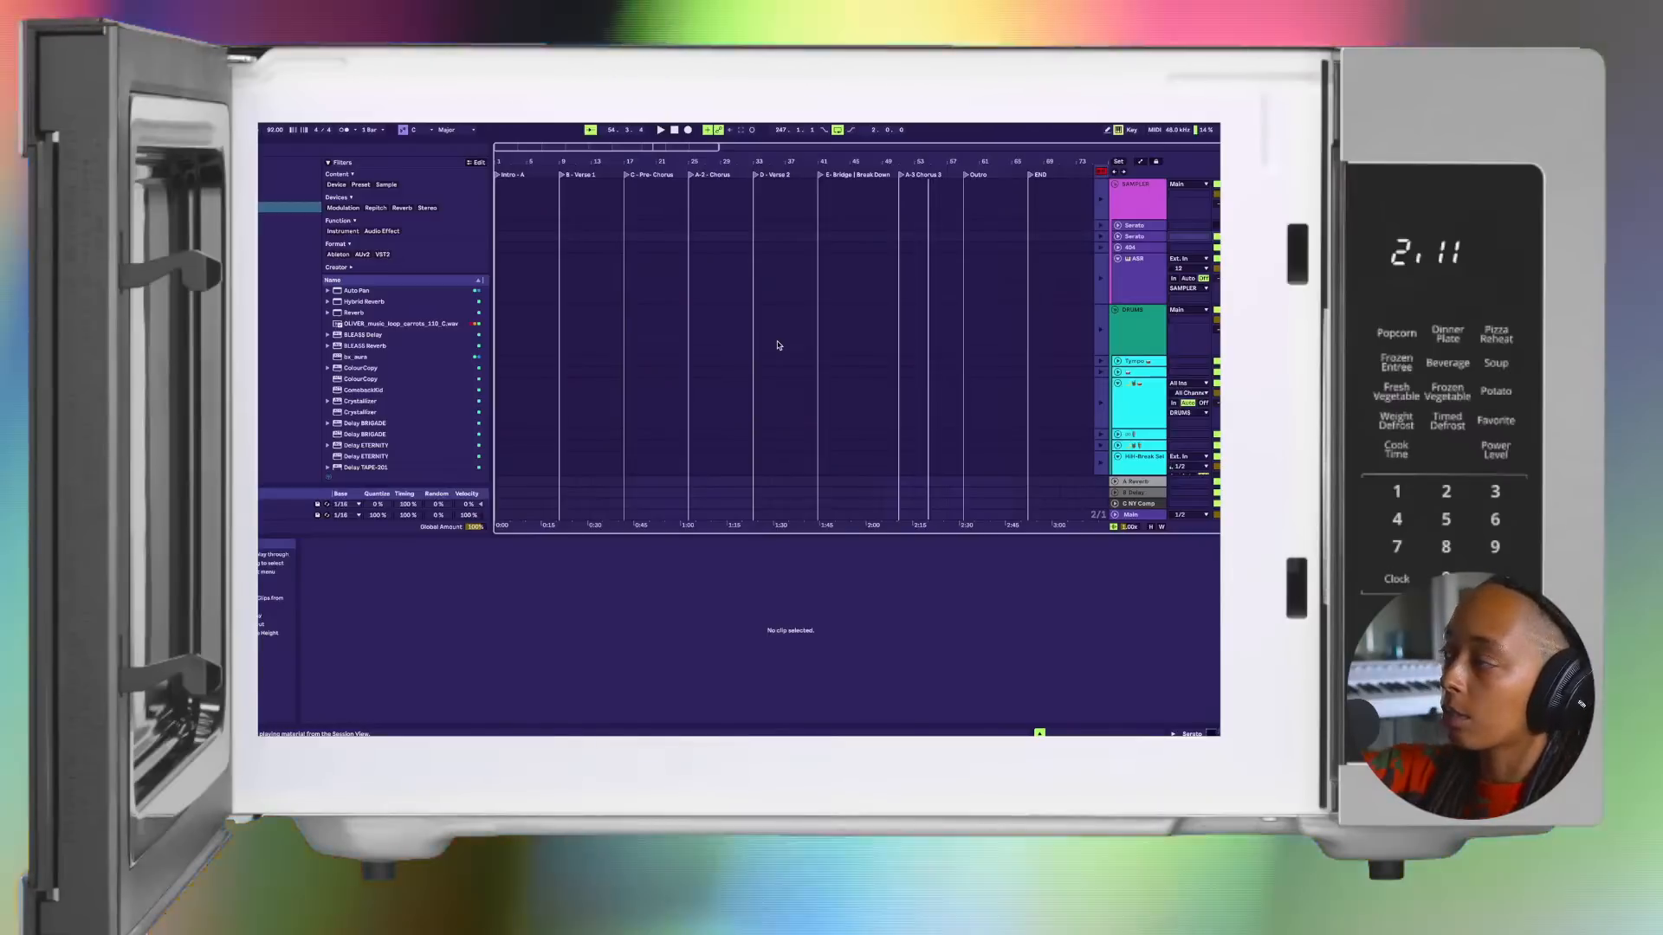
{"action": "right_click", "coordinate": [560, 176]}
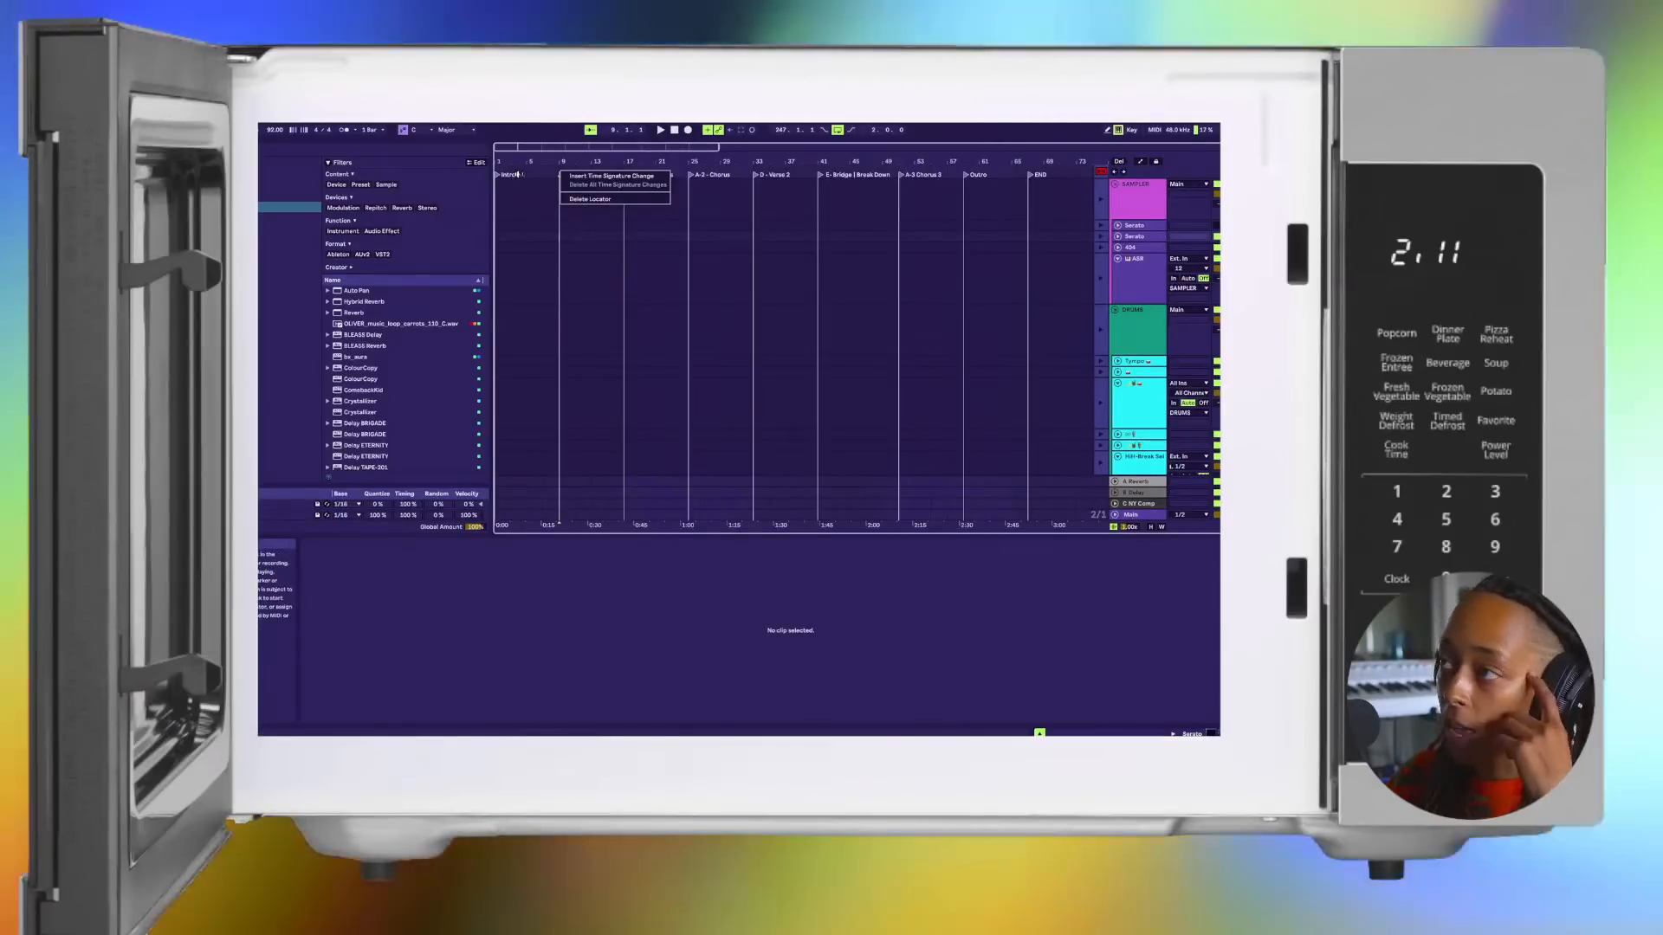
{"action": "left_click", "coordinate": [527, 174]}
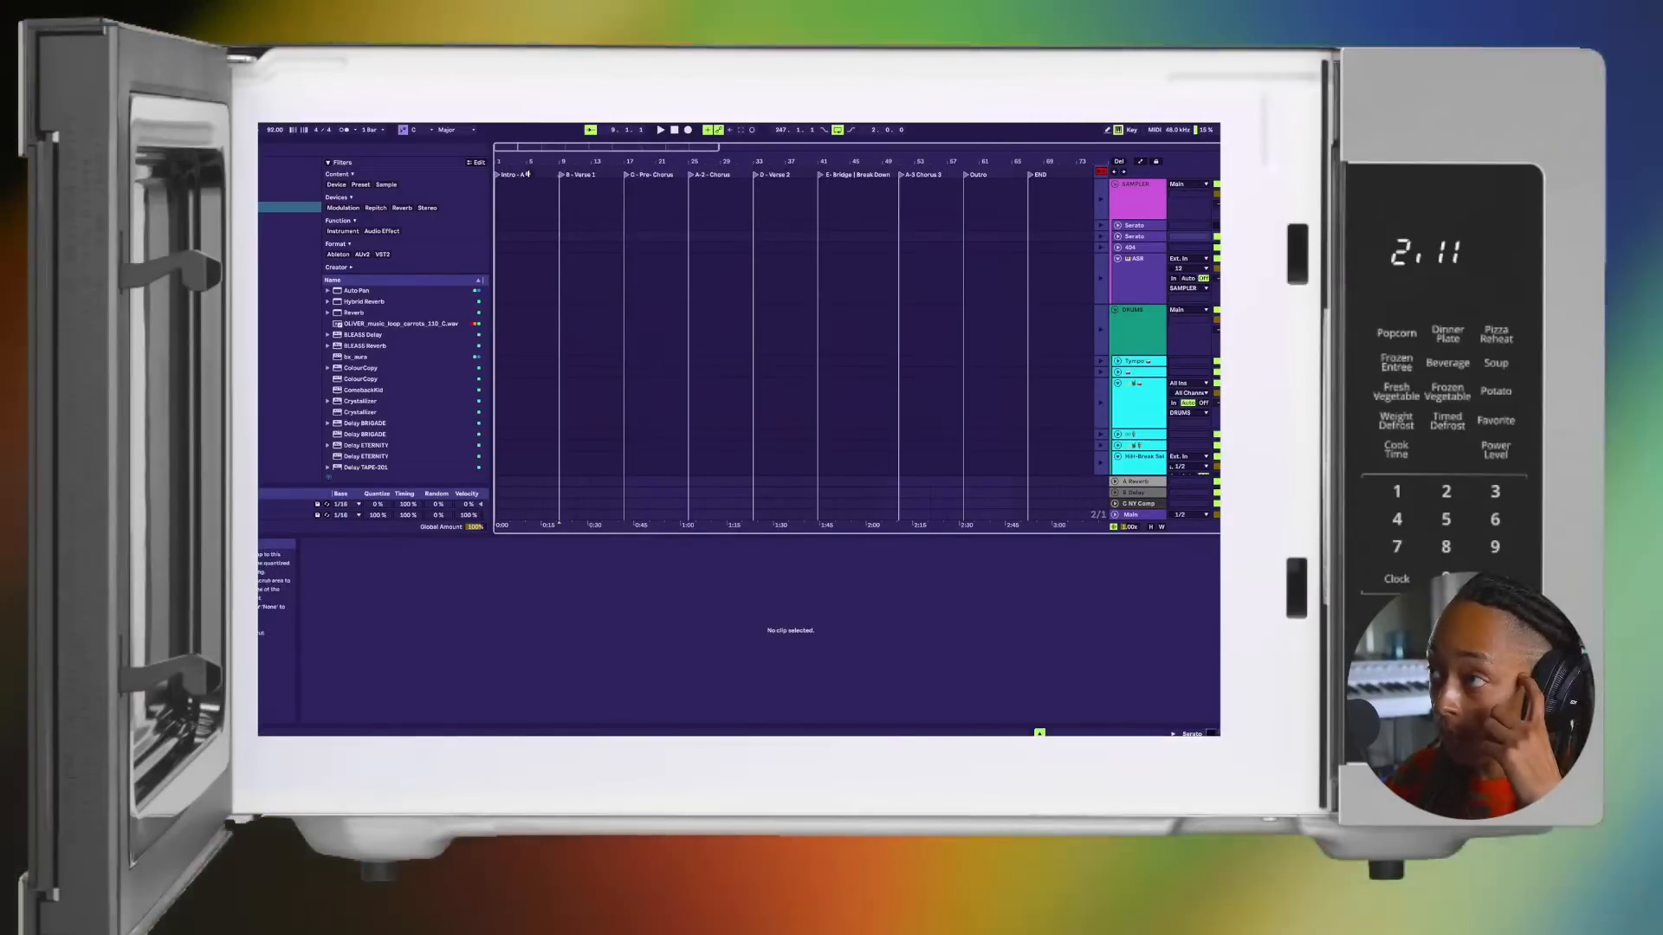
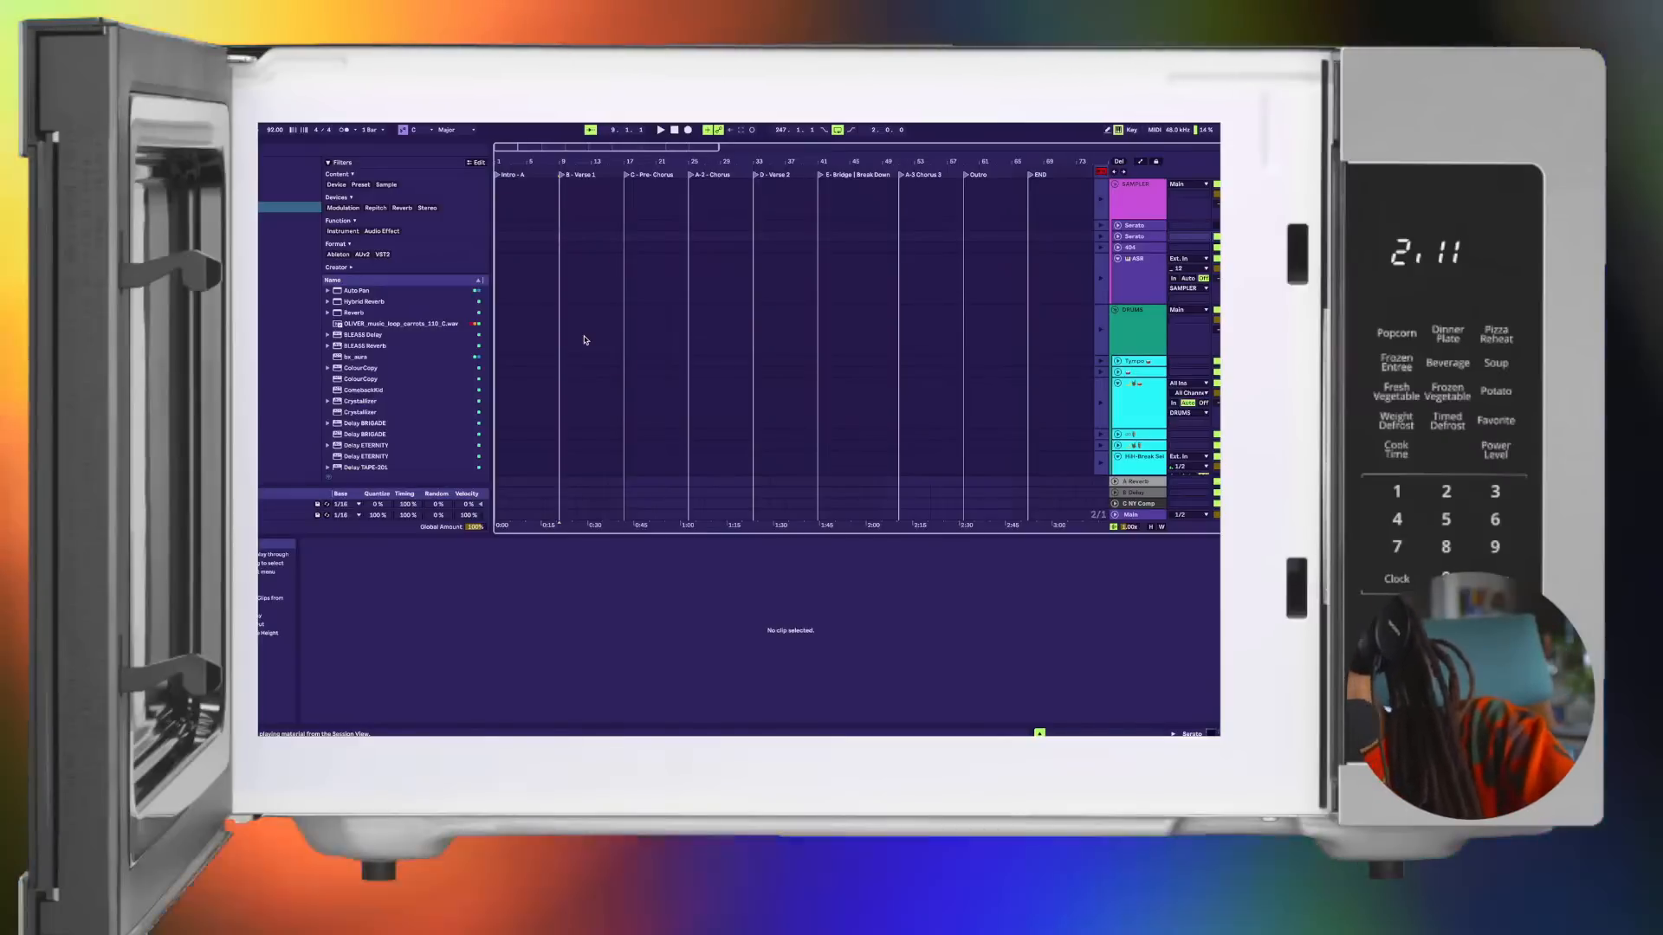
Step: Return to the session view and play the chop loop over the drums, examining its notes around the loop start at bar 3
{"action": "key", "text": "space"}
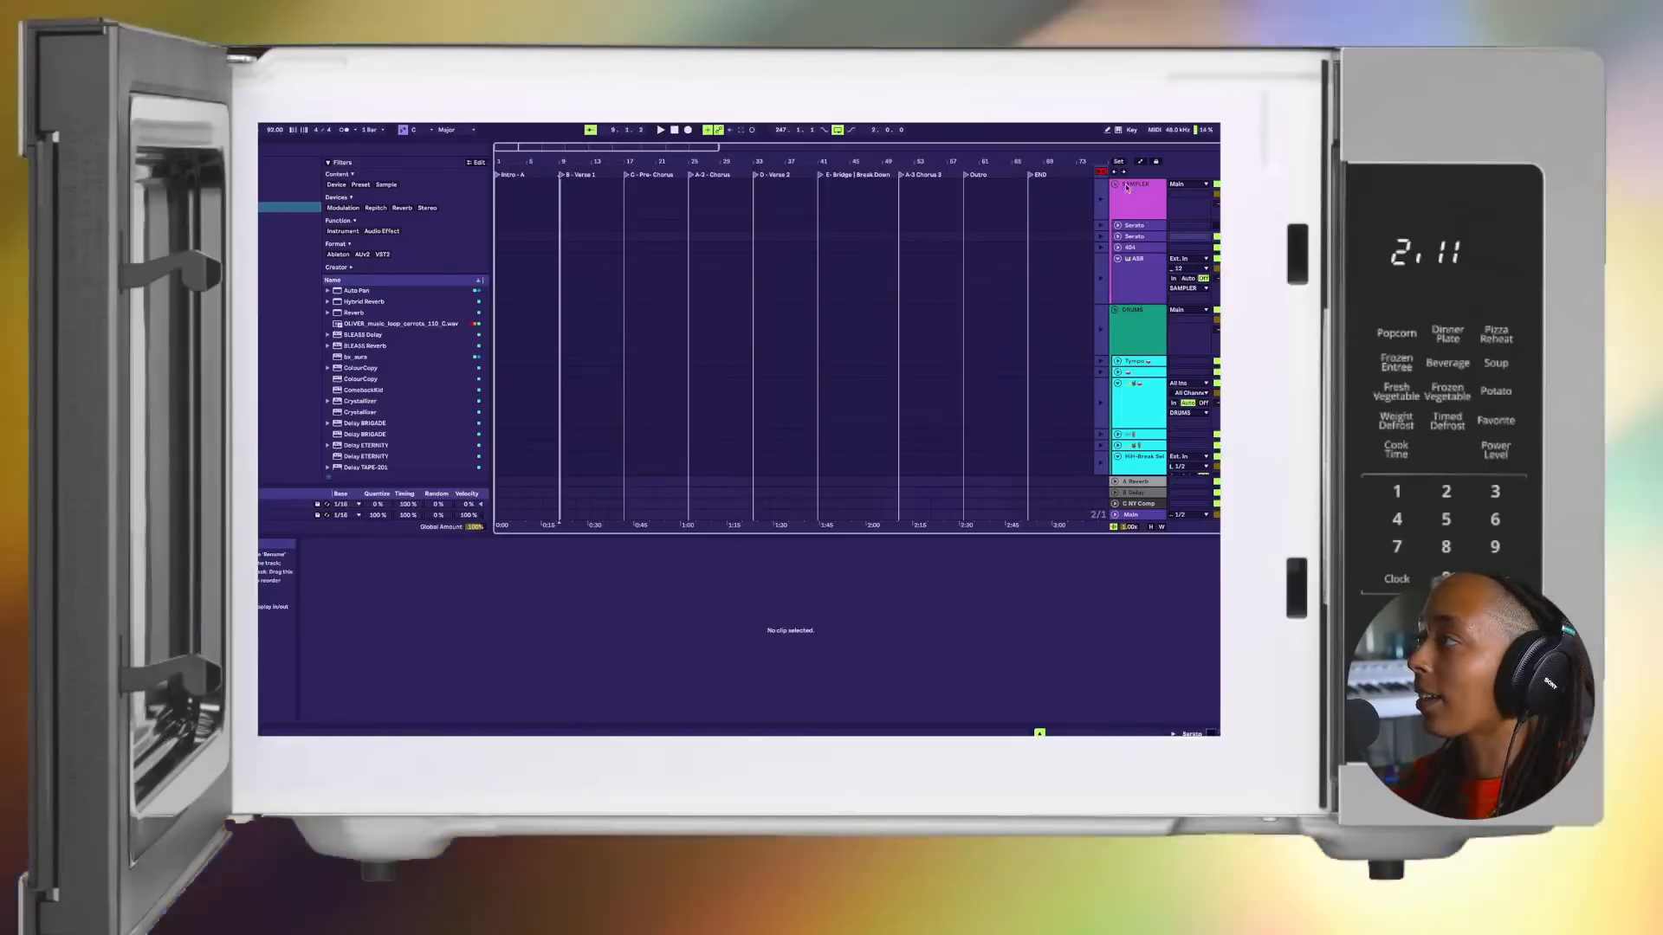
{"action": "key", "text": "Tab"}
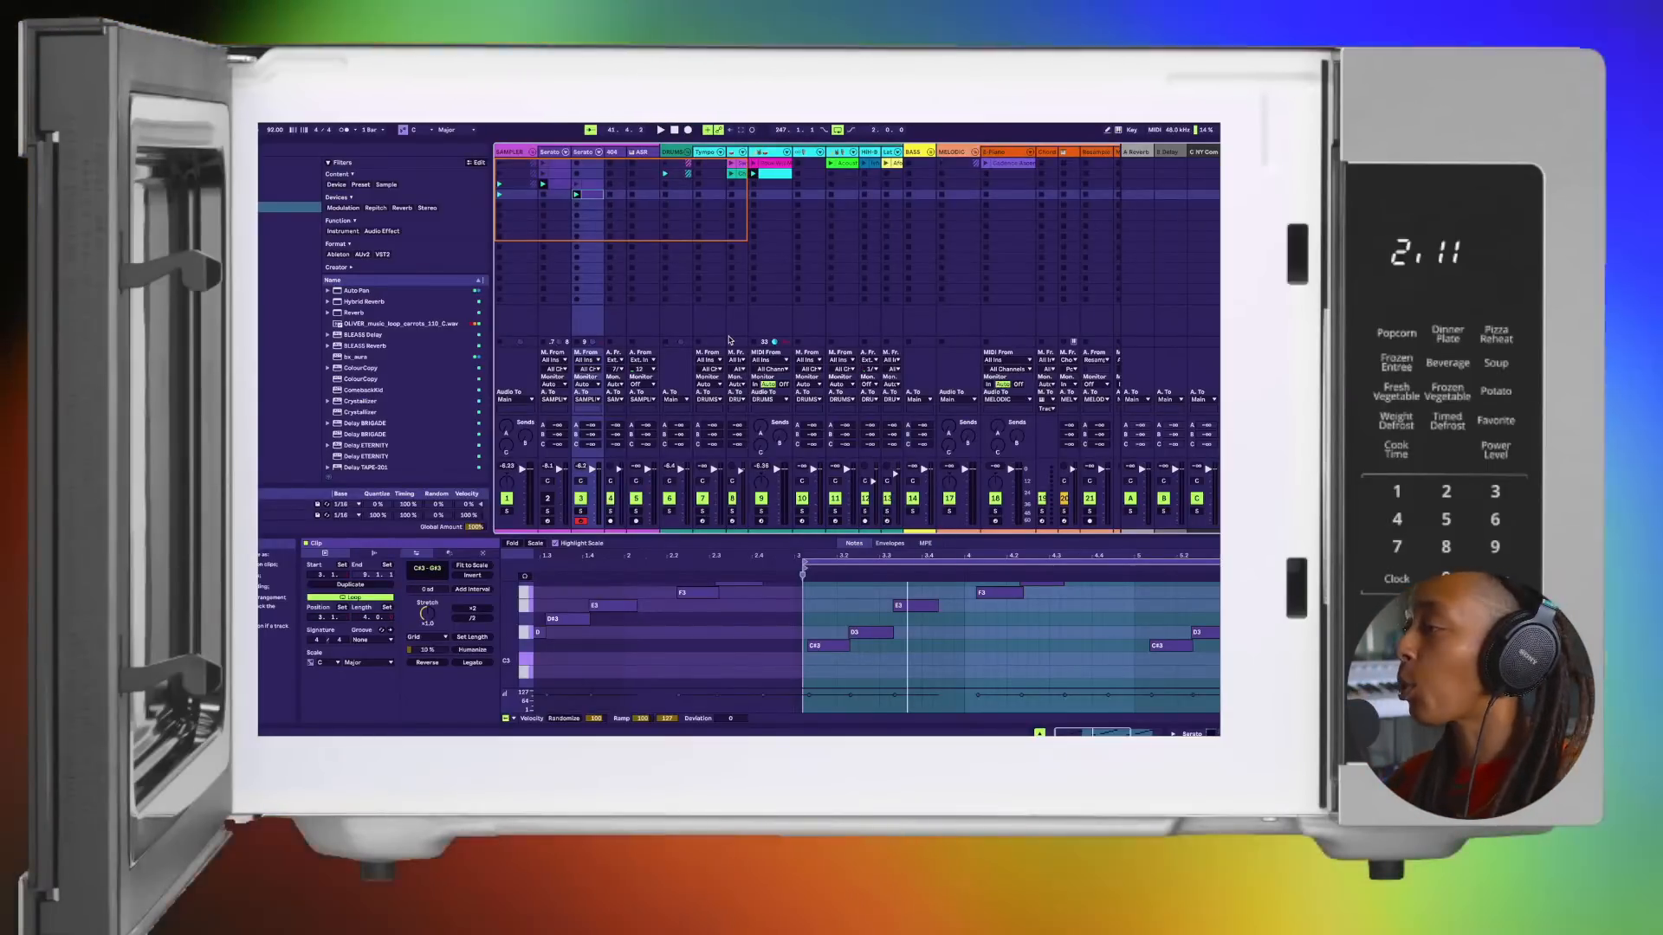
{"action": "key", "text": "space"}
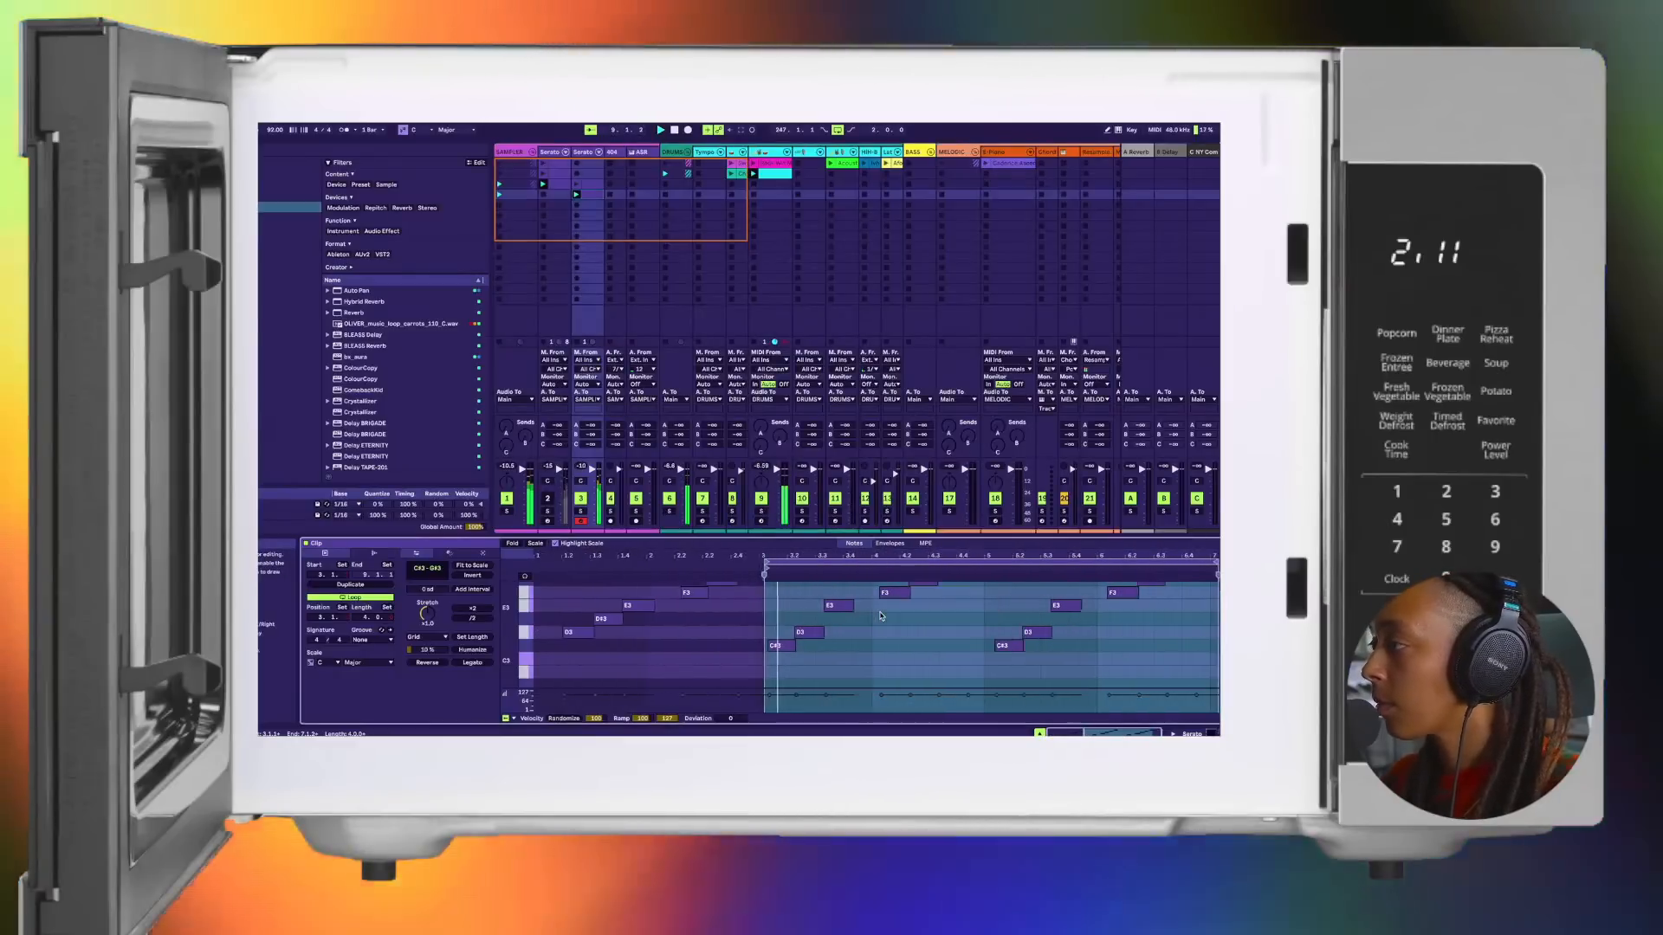
{"action": "key", "text": "space"}
{"action": "scroll", "coordinate": [881, 615], "scroll_direction": "up", "scroll_amount": 2}
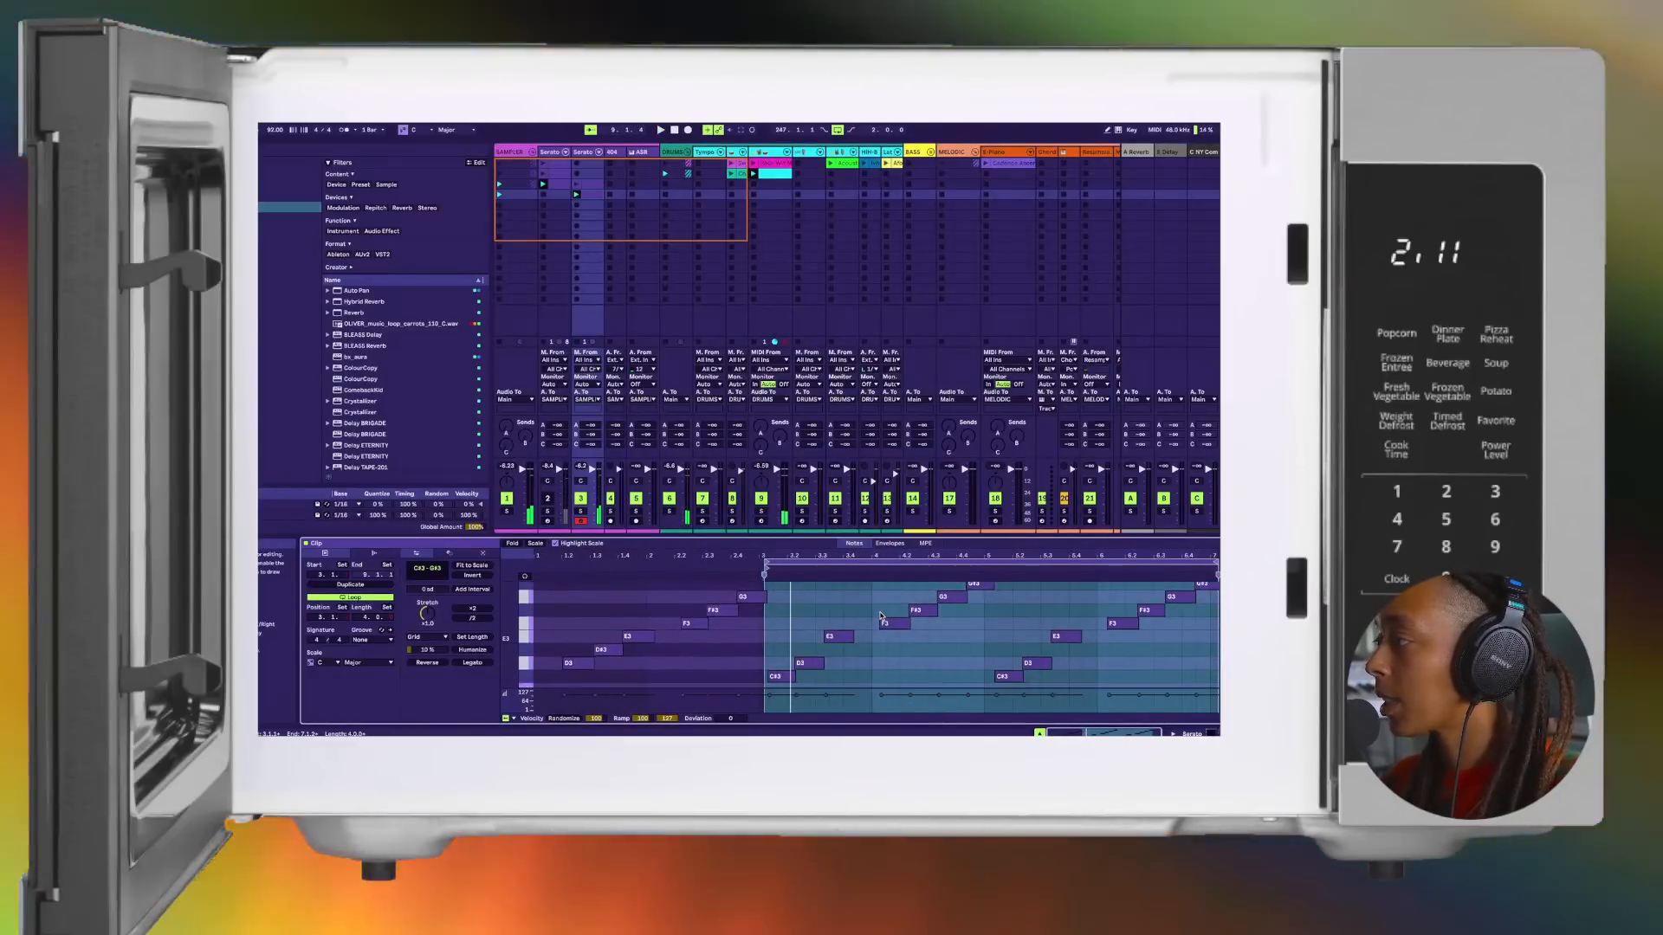
{"action": "scroll", "coordinate": [882, 616], "scroll_direction": "up", "scroll_amount": 2}
{"action": "key", "text": "space"}
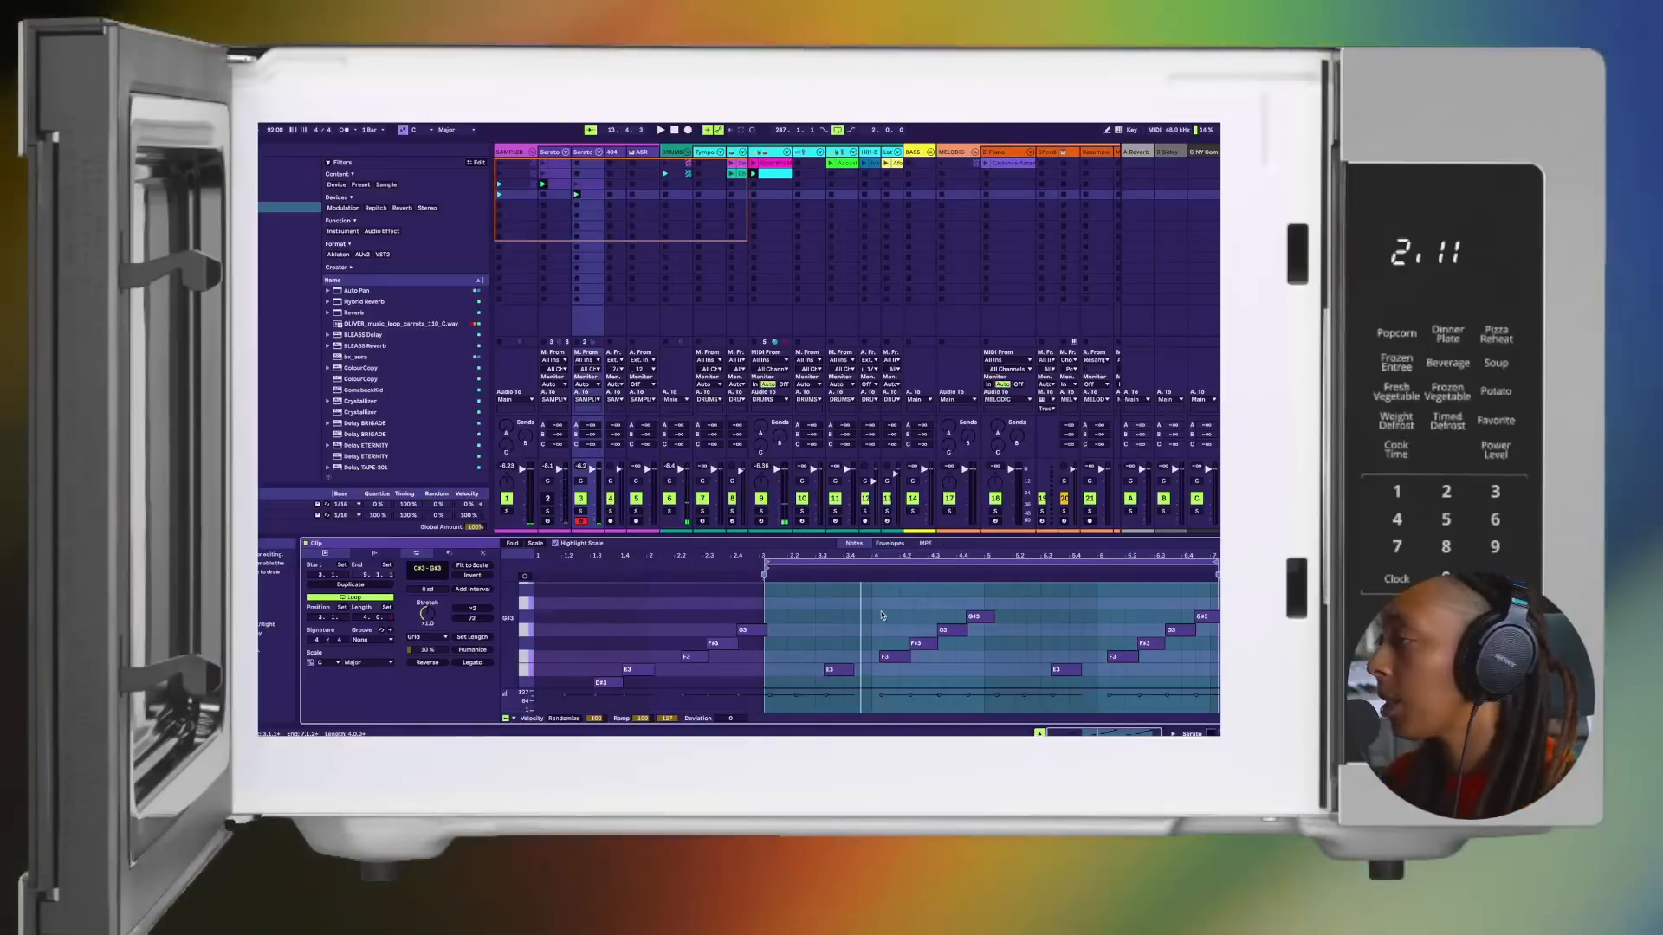
Step: Crop the chop clip to its loop's time selection, and check the remaining notes from C#3 upward during playback
{"action": "left_click", "coordinate": [822, 567]}
{"action": "right_click", "coordinate": [809, 567]}
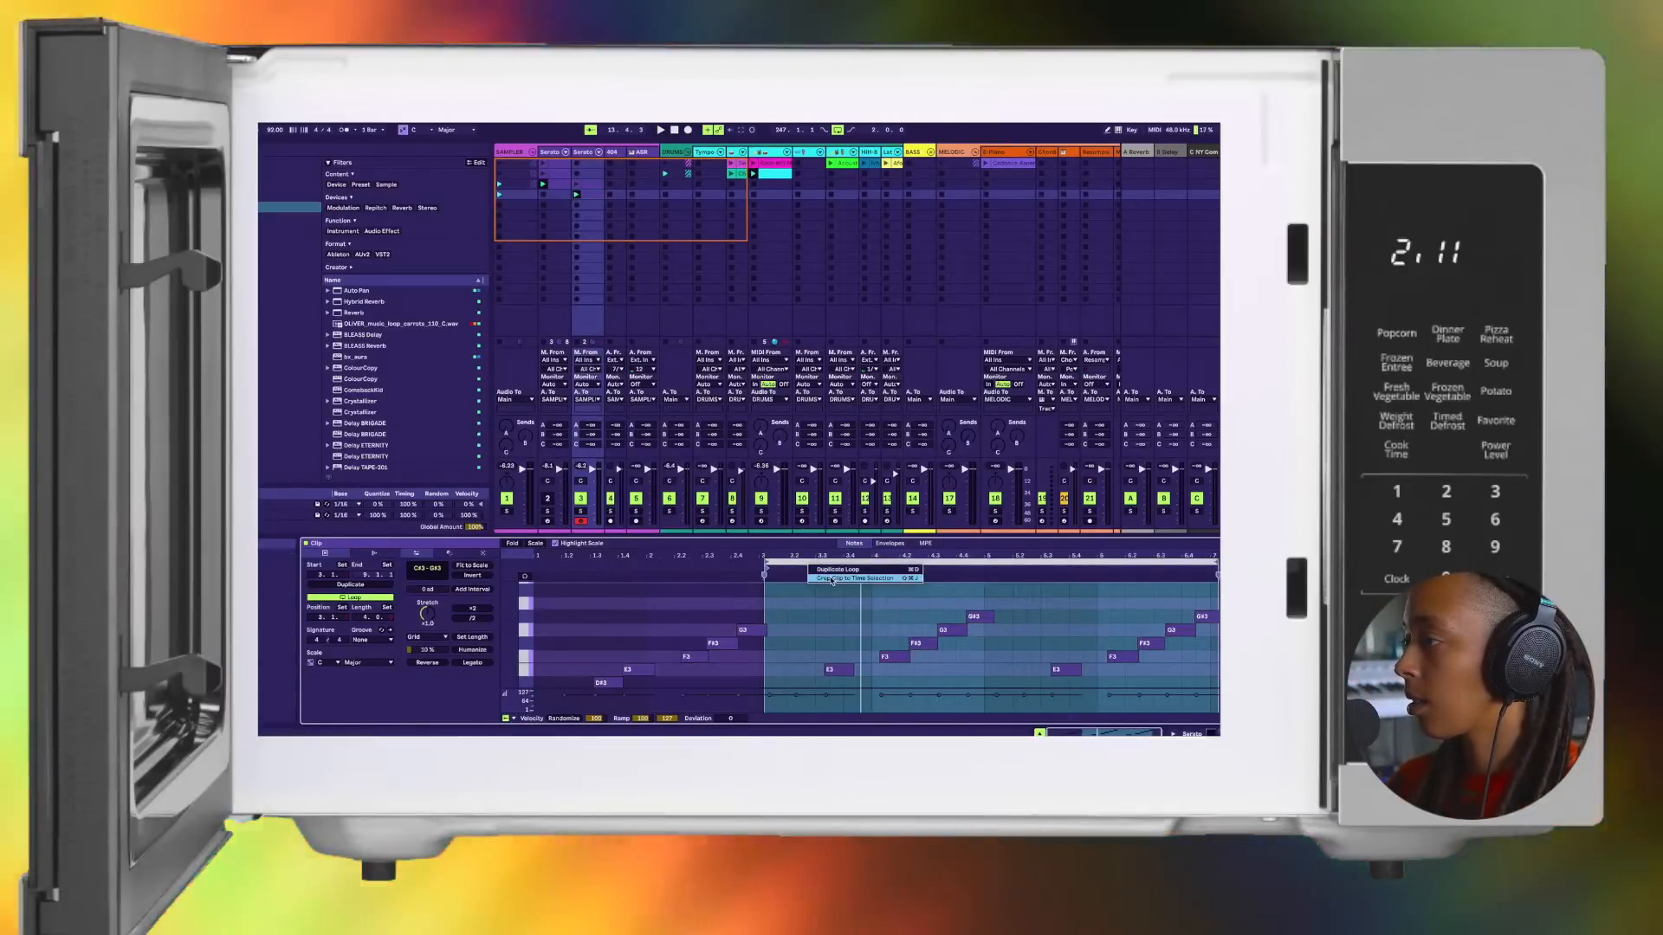
{"action": "left_click", "coordinate": [830, 578]}
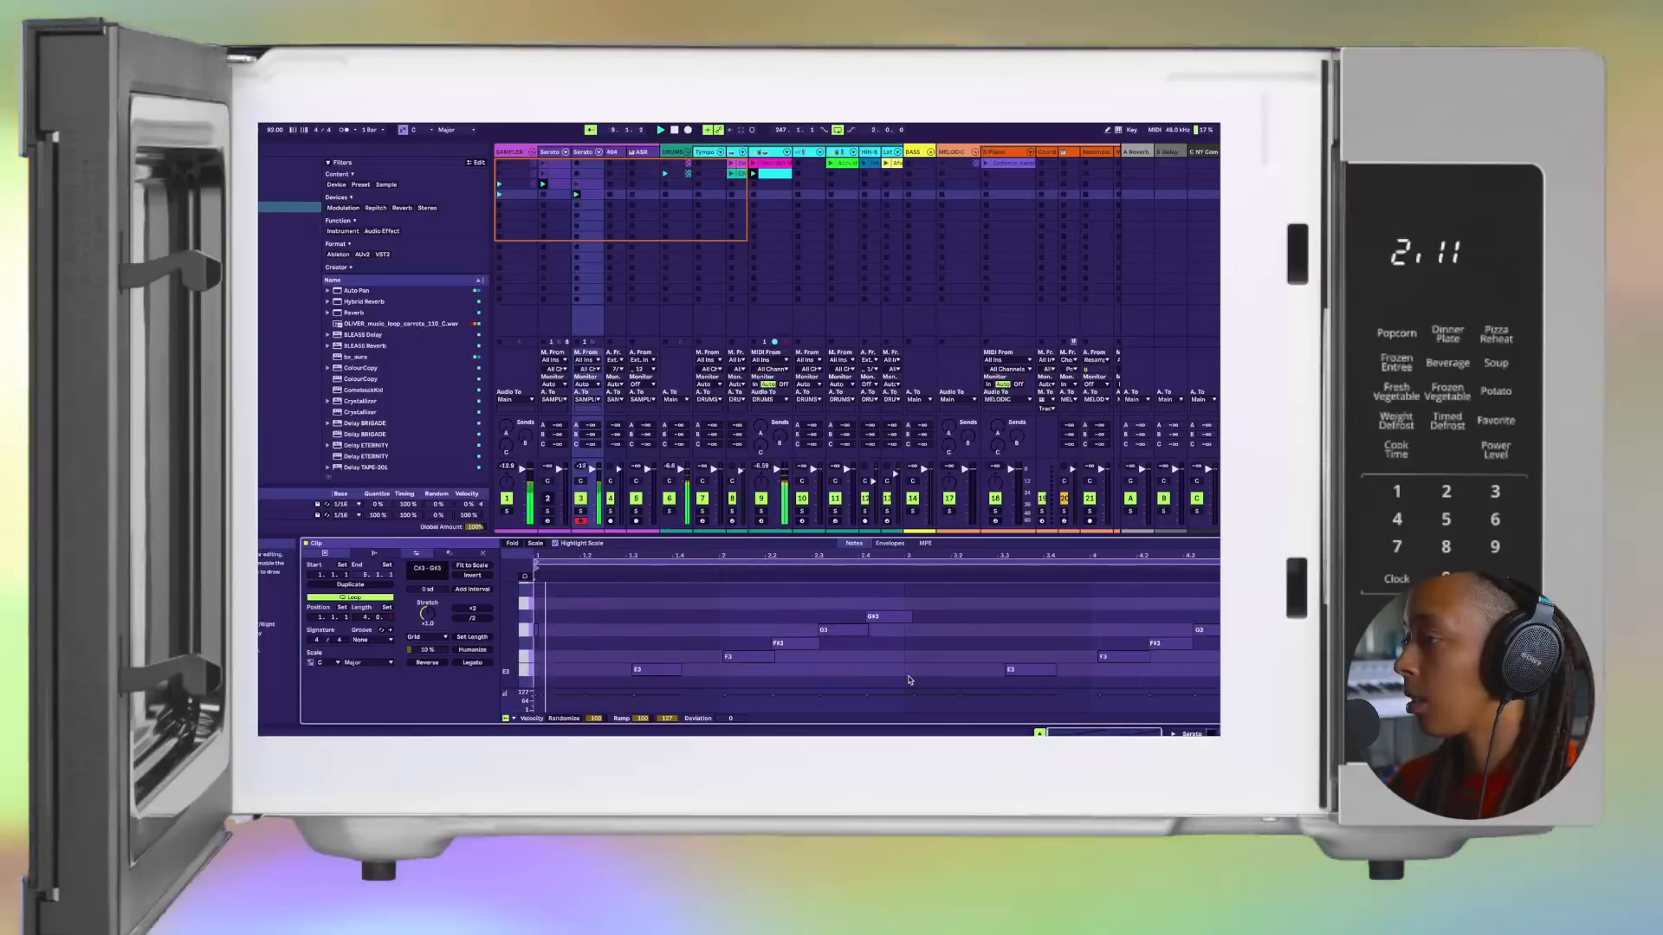
{"action": "scroll", "coordinate": [920, 663], "scroll_direction": "down", "scroll_amount": 3}
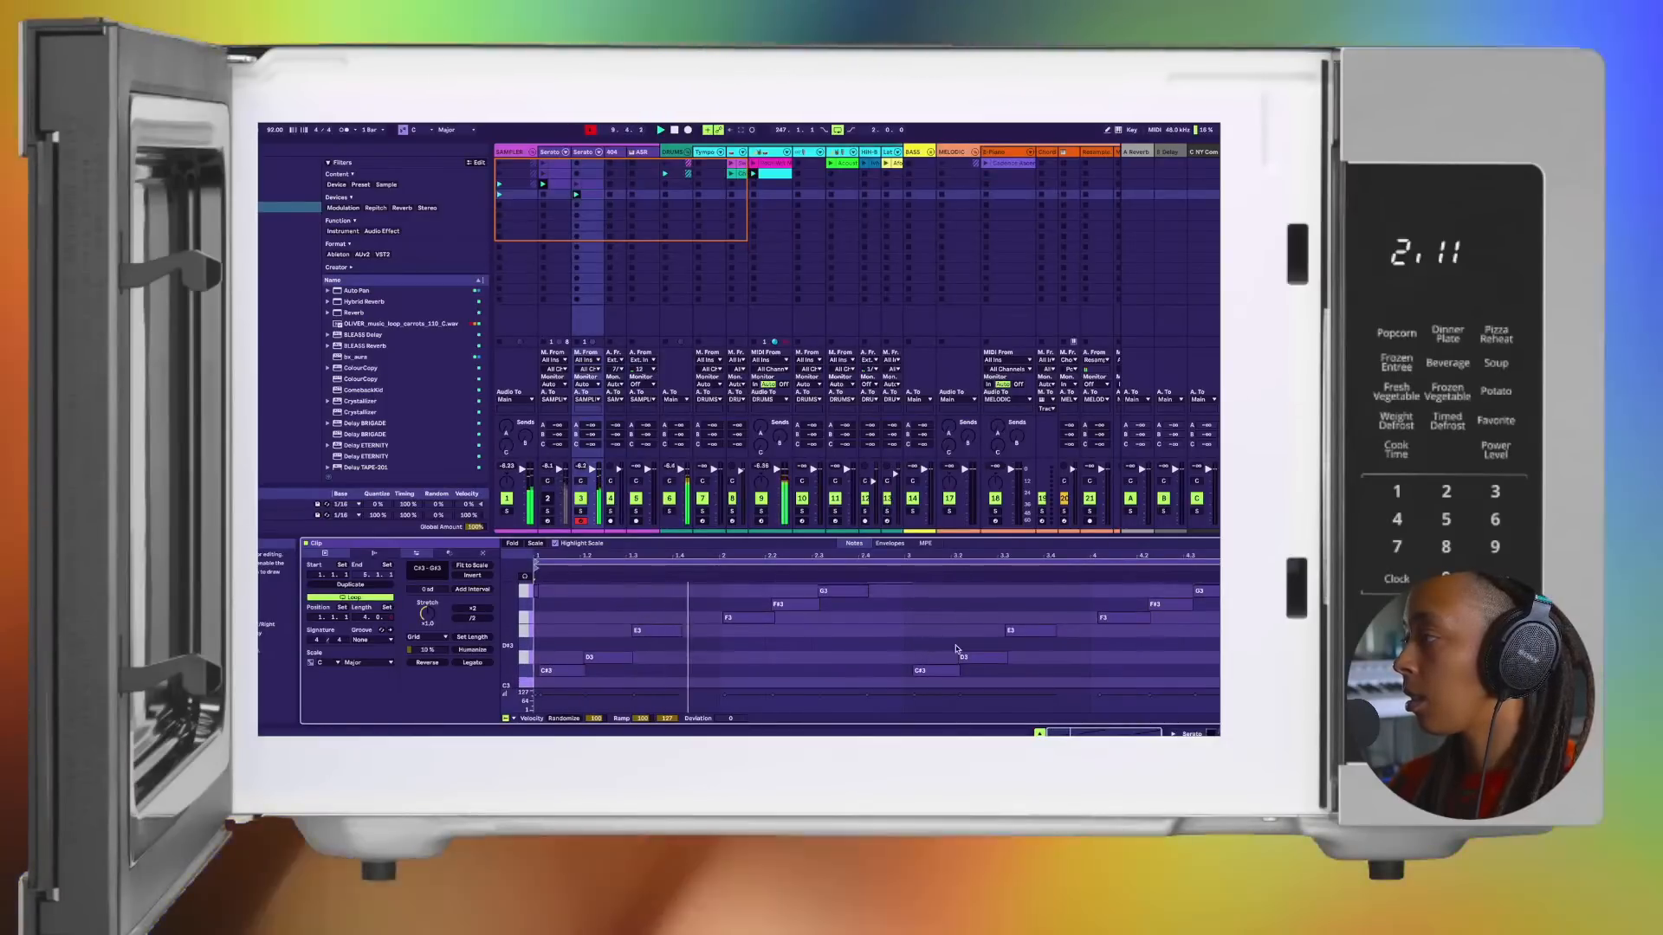
{"action": "scroll", "coordinate": [931, 648], "scroll_direction": "up", "scroll_amount": 1}
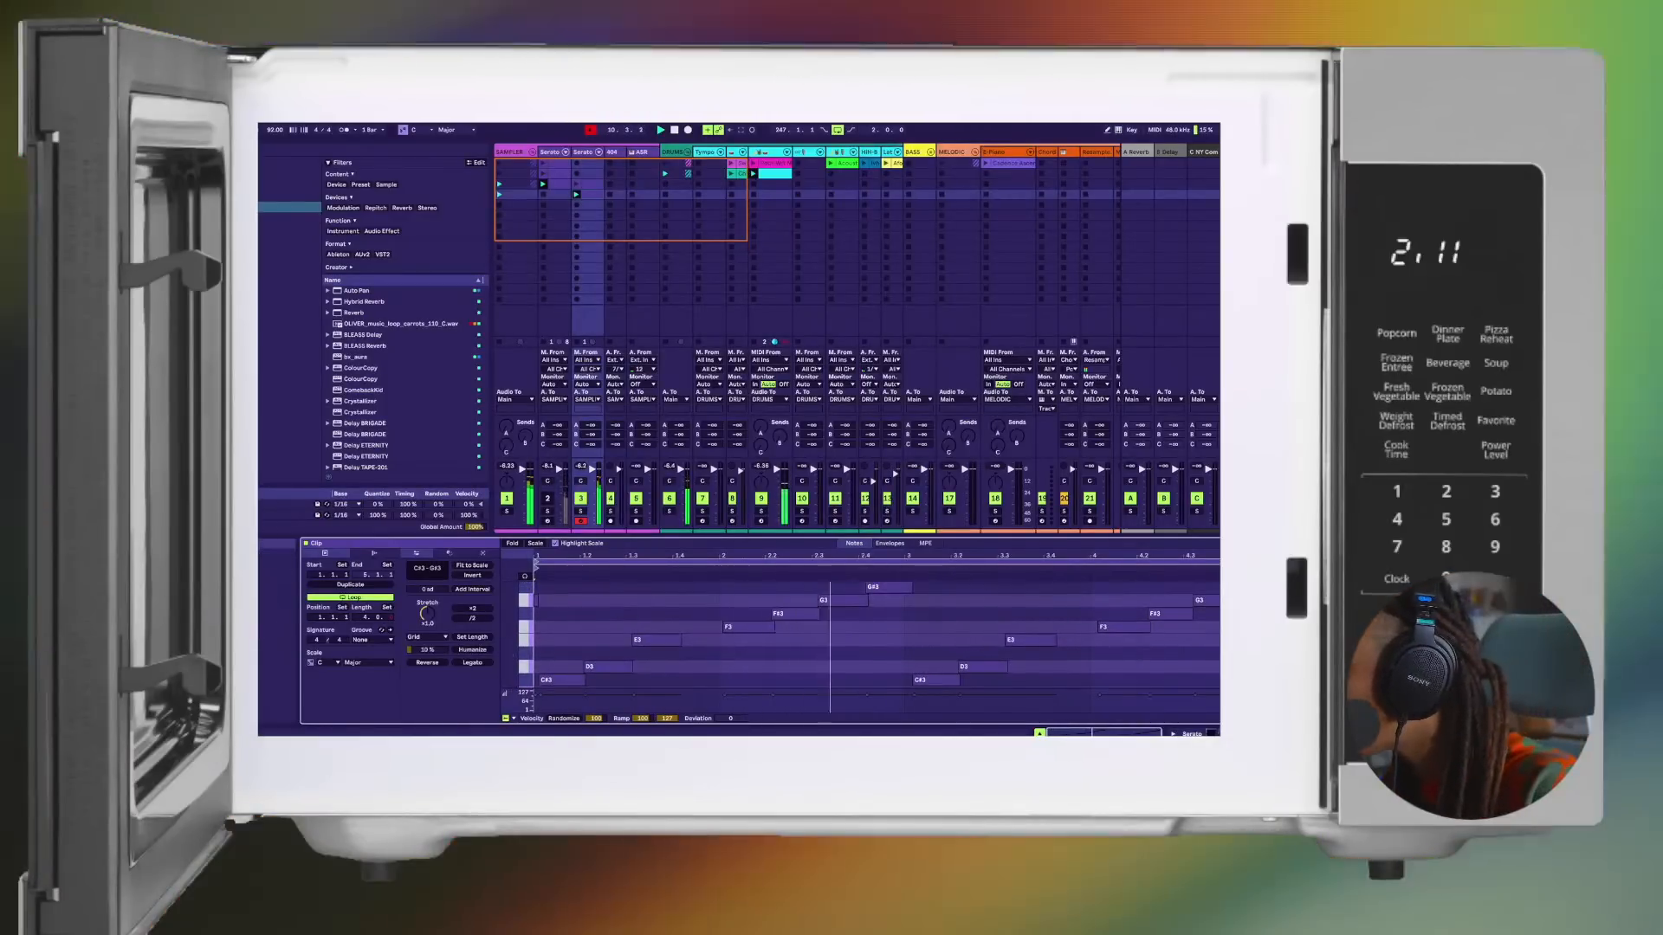
{"action": "key", "text": "super+a"}
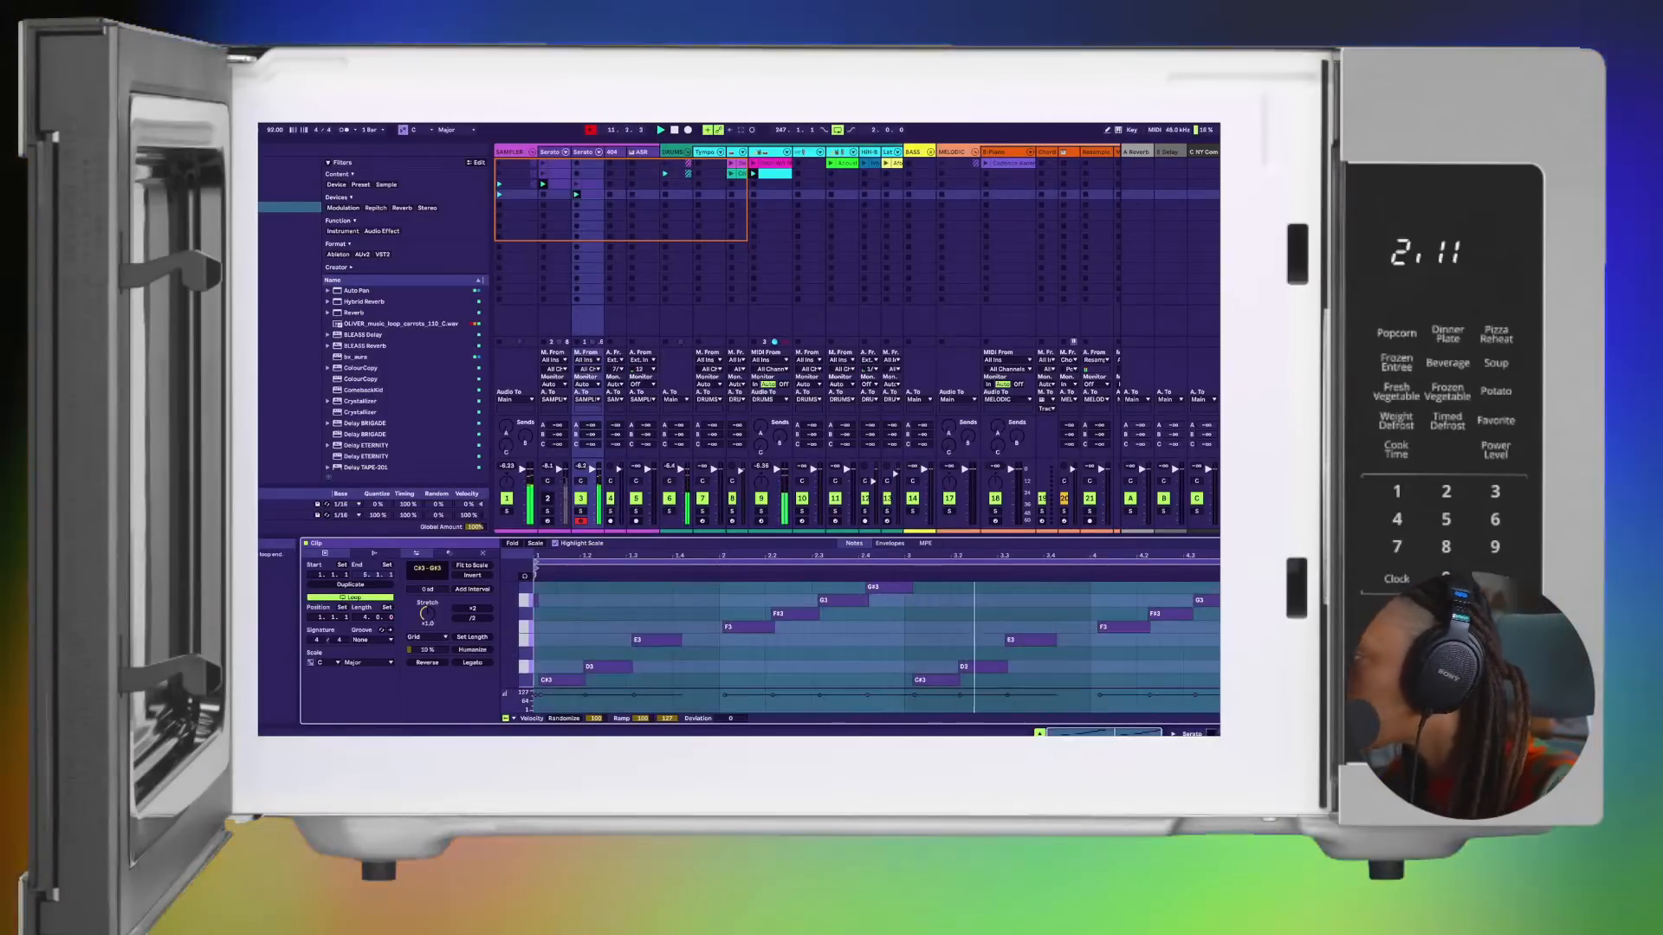
{"action": "scroll", "coordinate": [877, 599], "scroll_direction": "down", "scroll_amount": 1}
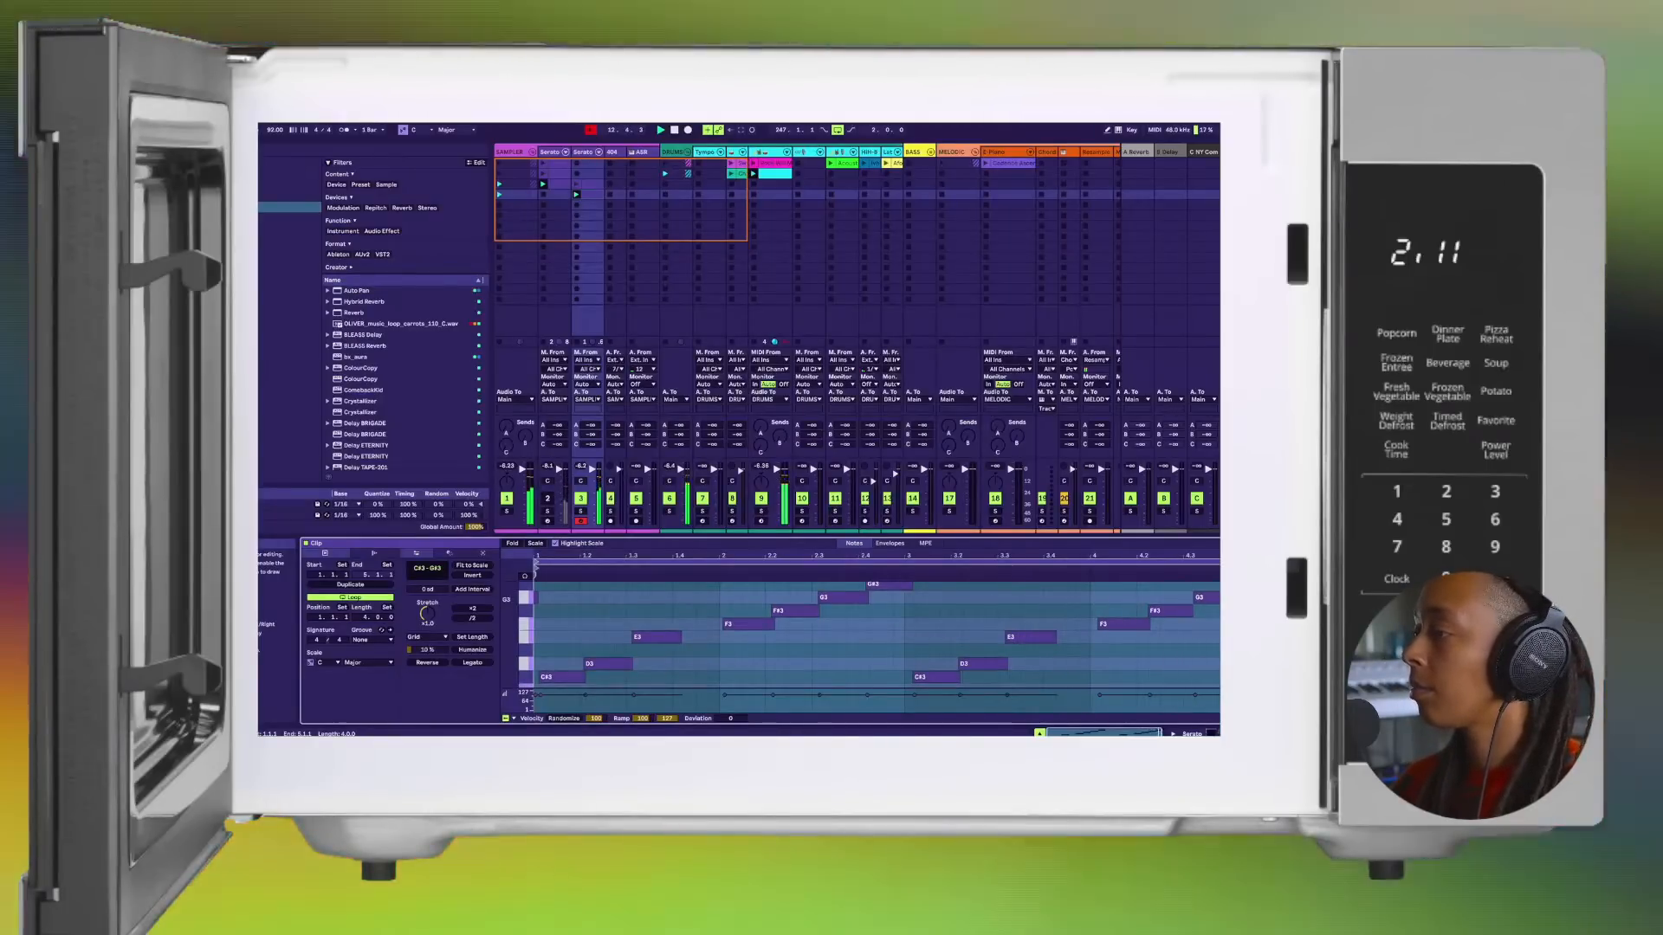
Step: Open the Serato Sample plugin on the second Serato track and move its window fully into view
{"action": "left_click", "coordinate": [564, 606]}
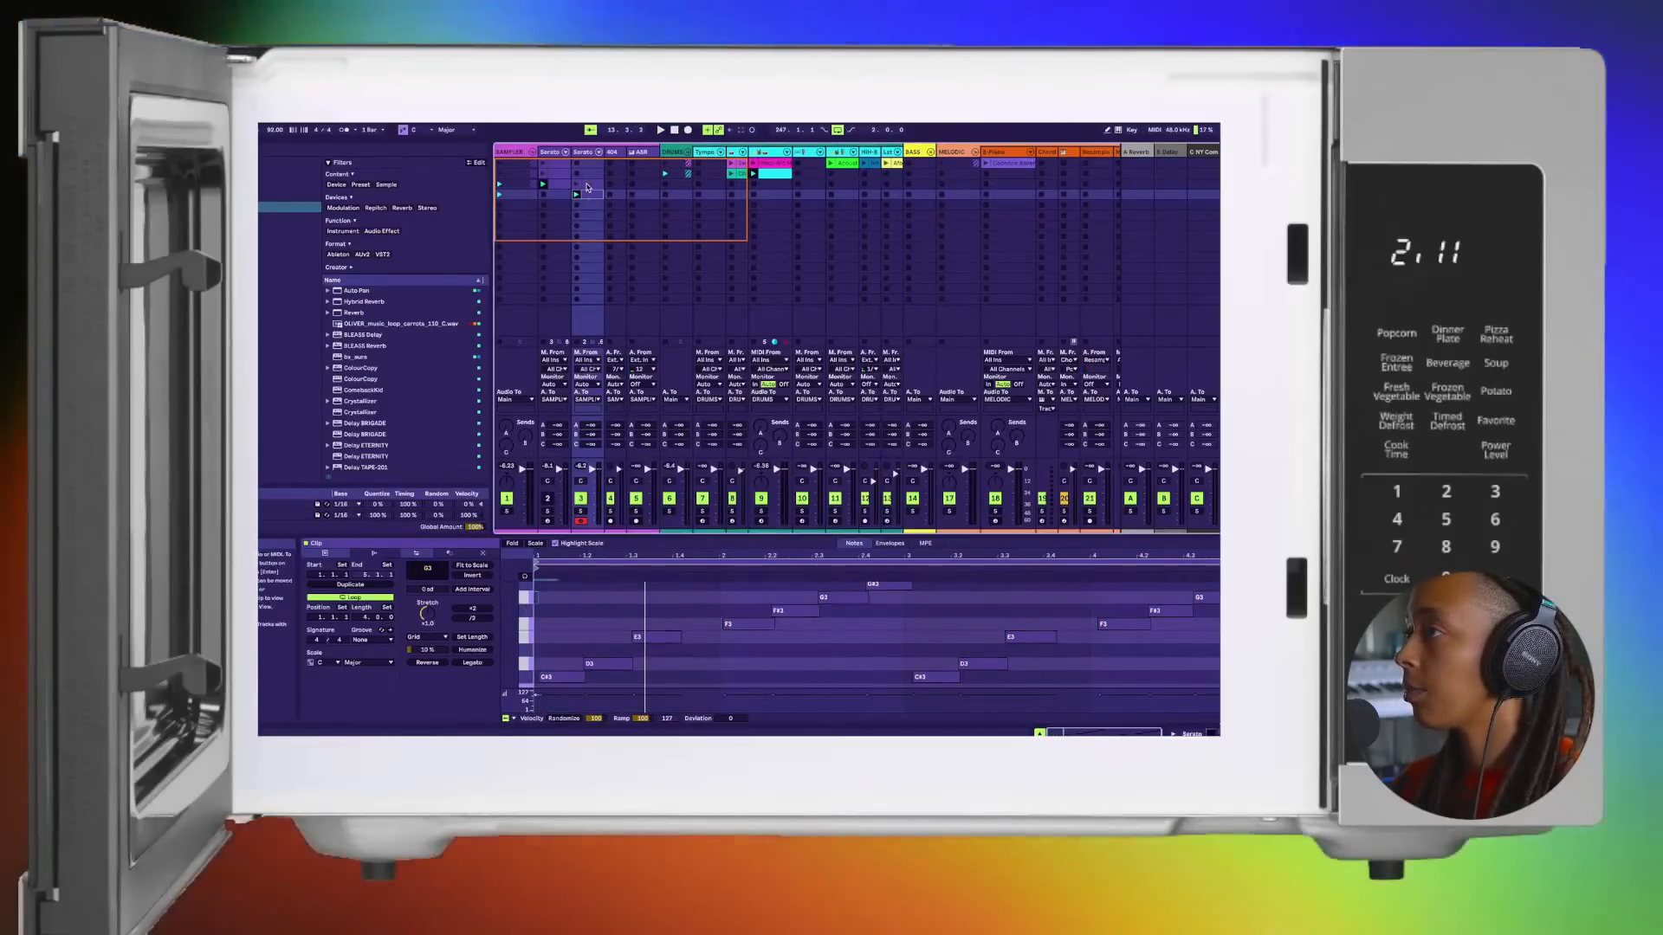
{"action": "left_click", "coordinate": [587, 176]}
{"action": "left_click", "coordinate": [590, 196]}
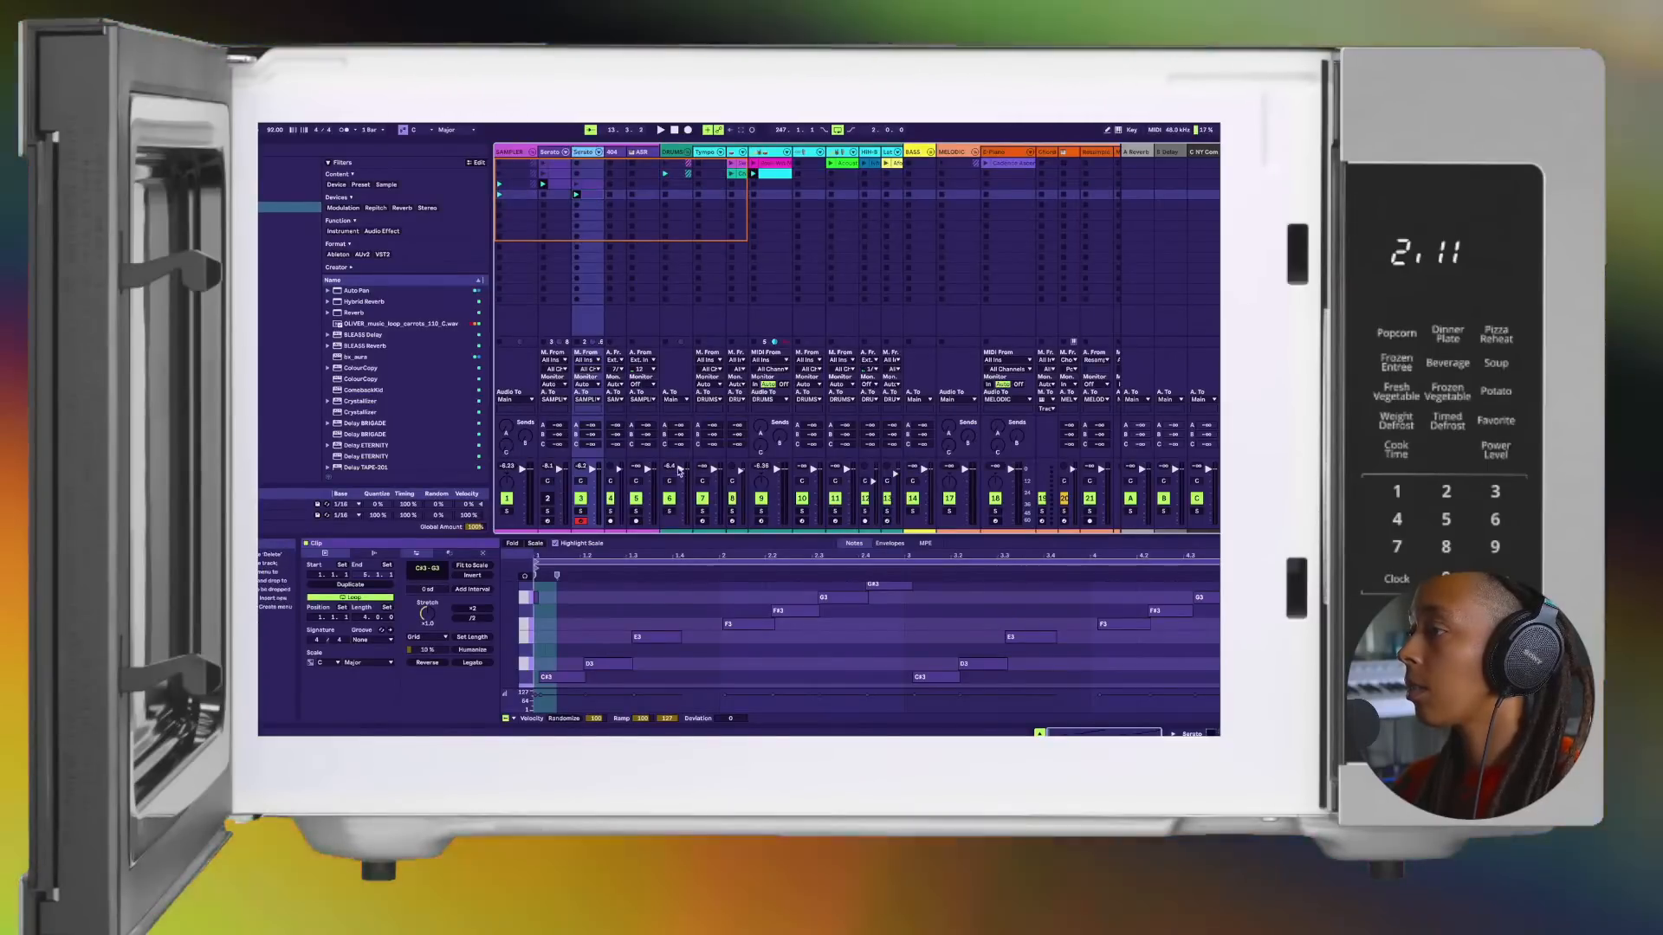
{"action": "key", "text": "shift+Tab"}
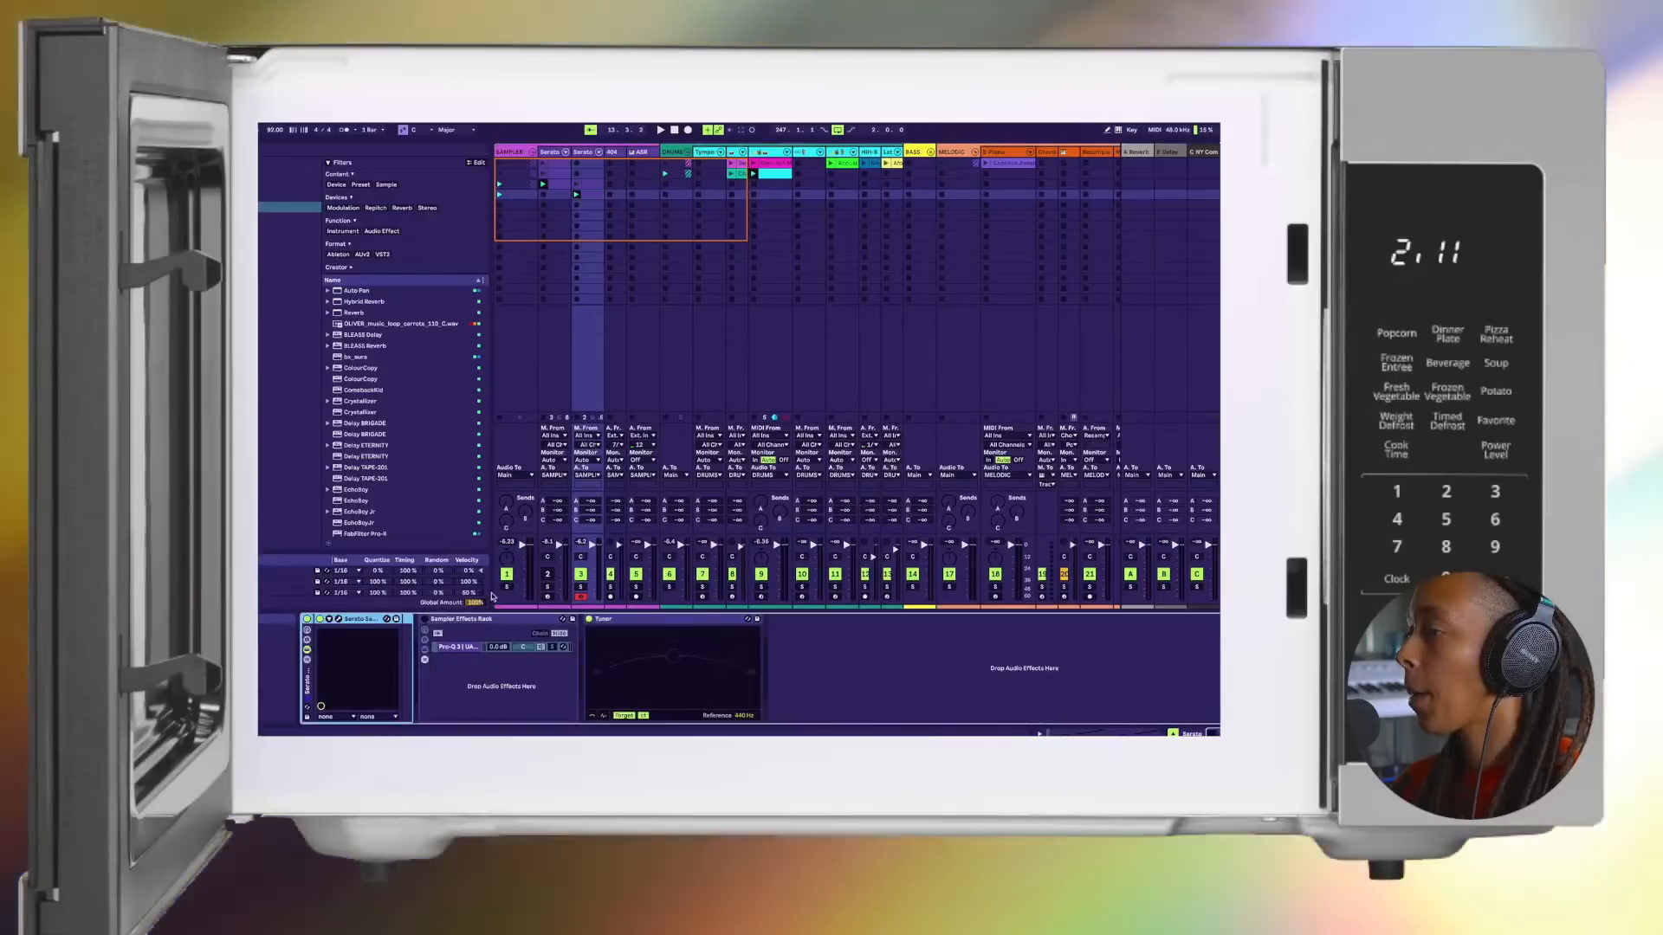
{"action": "left_click", "coordinate": [339, 619]}
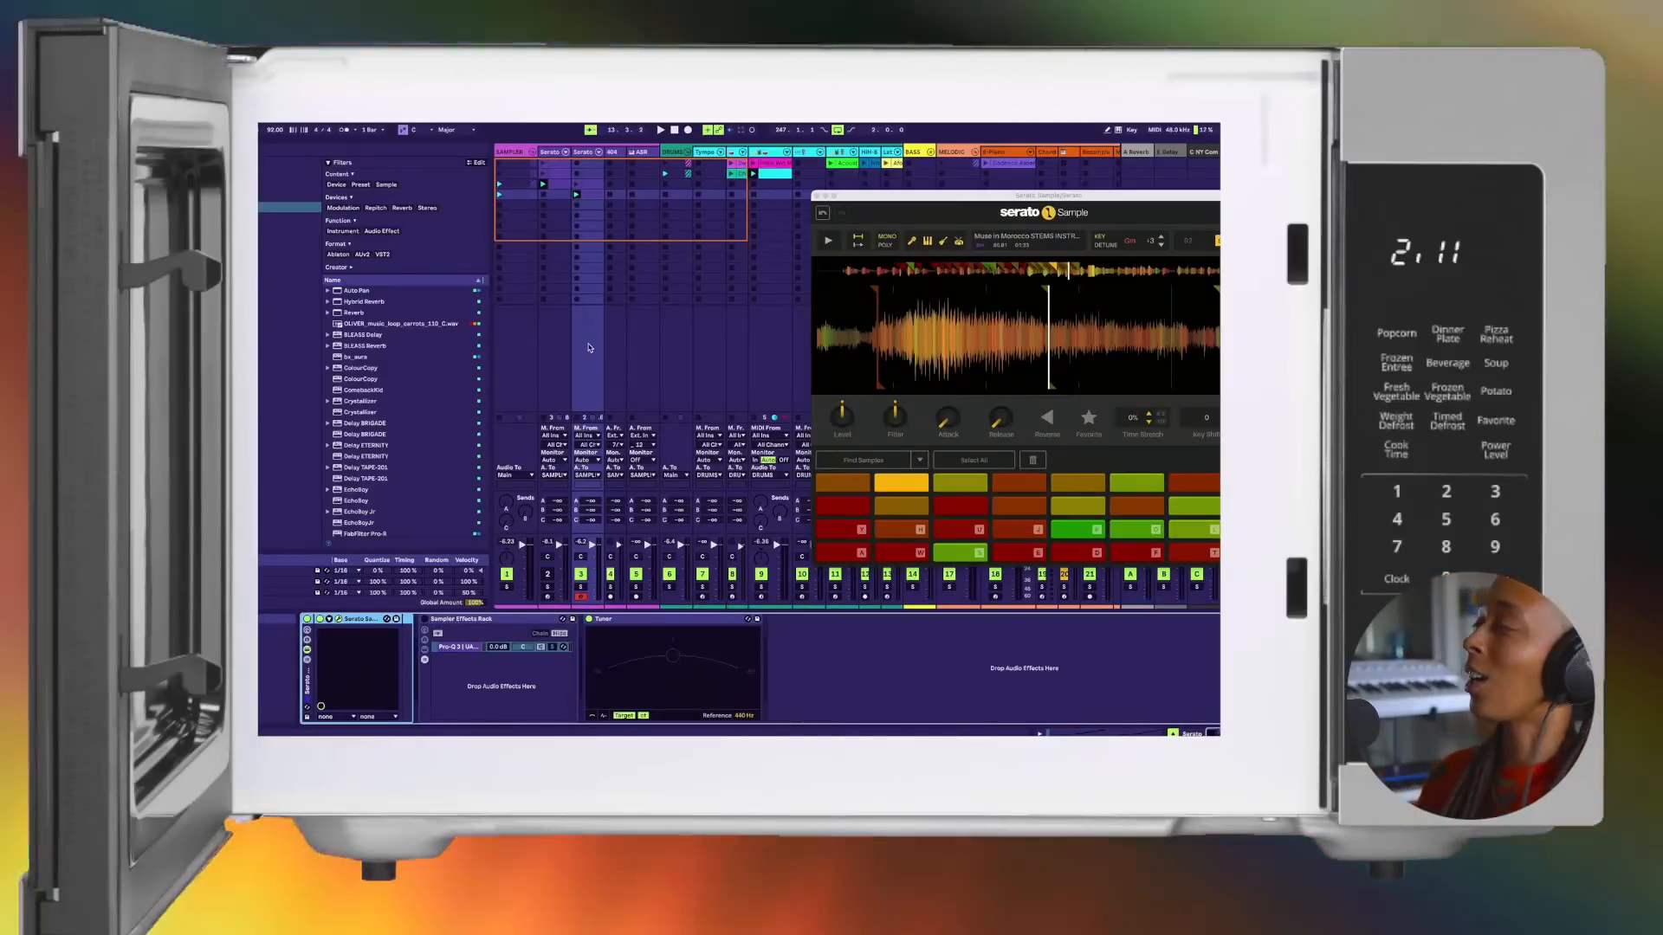
{"action": "key", "text": "space"}
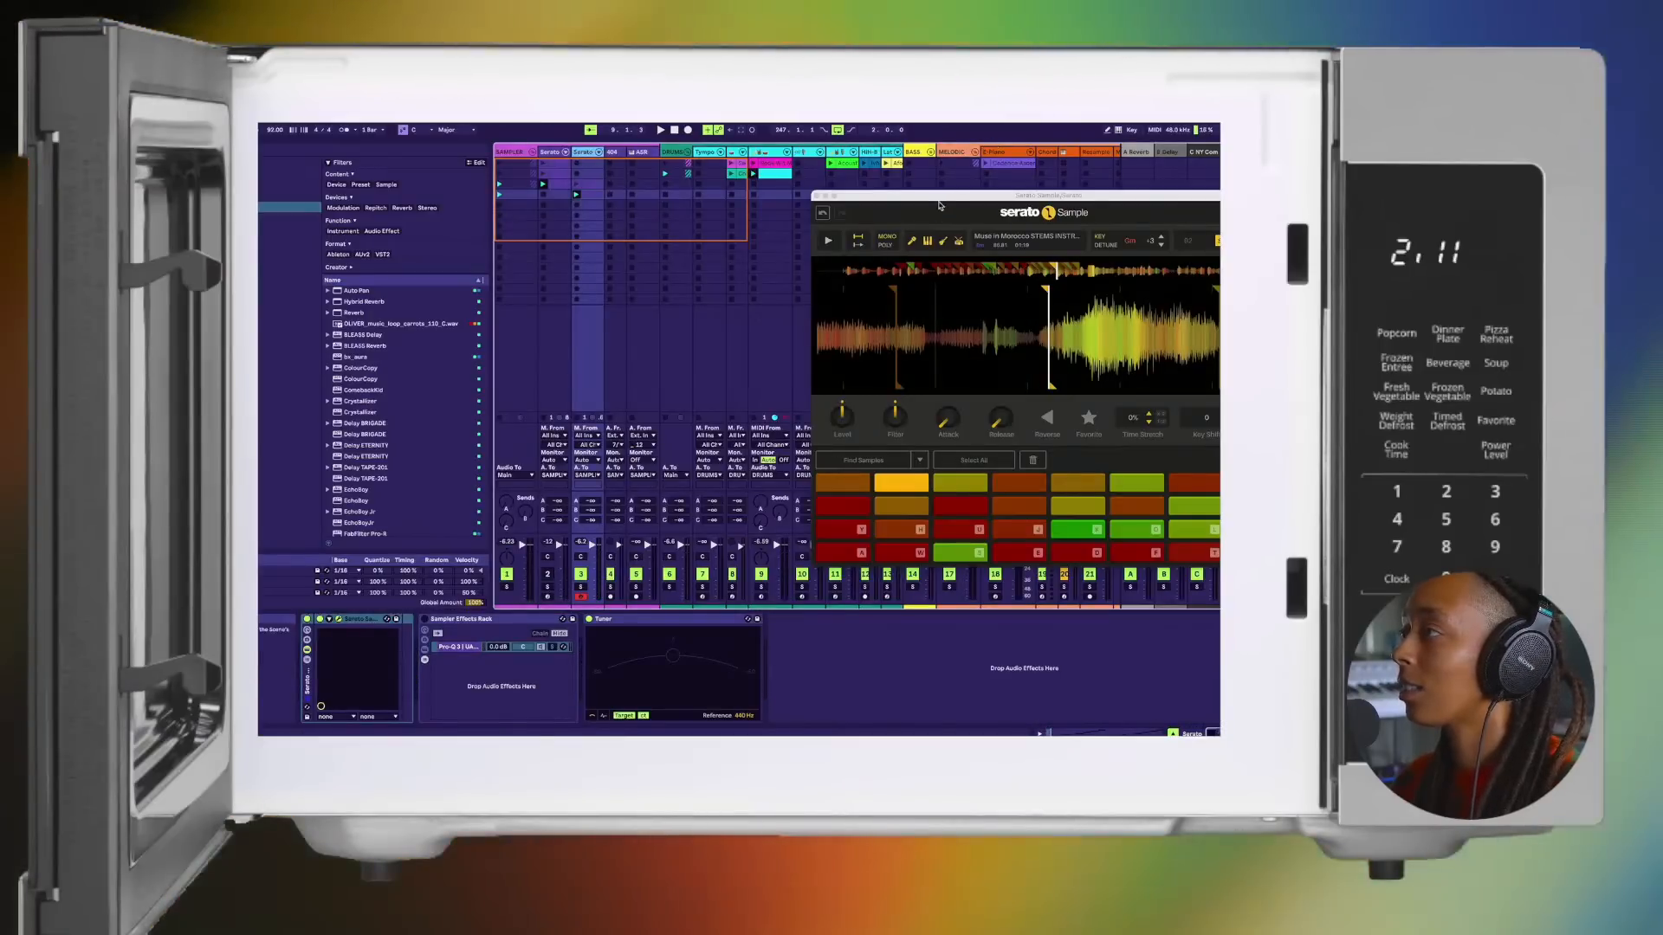
{"action": "left_click_drag", "start_coordinate": [940, 205], "coordinate": [824, 201]}
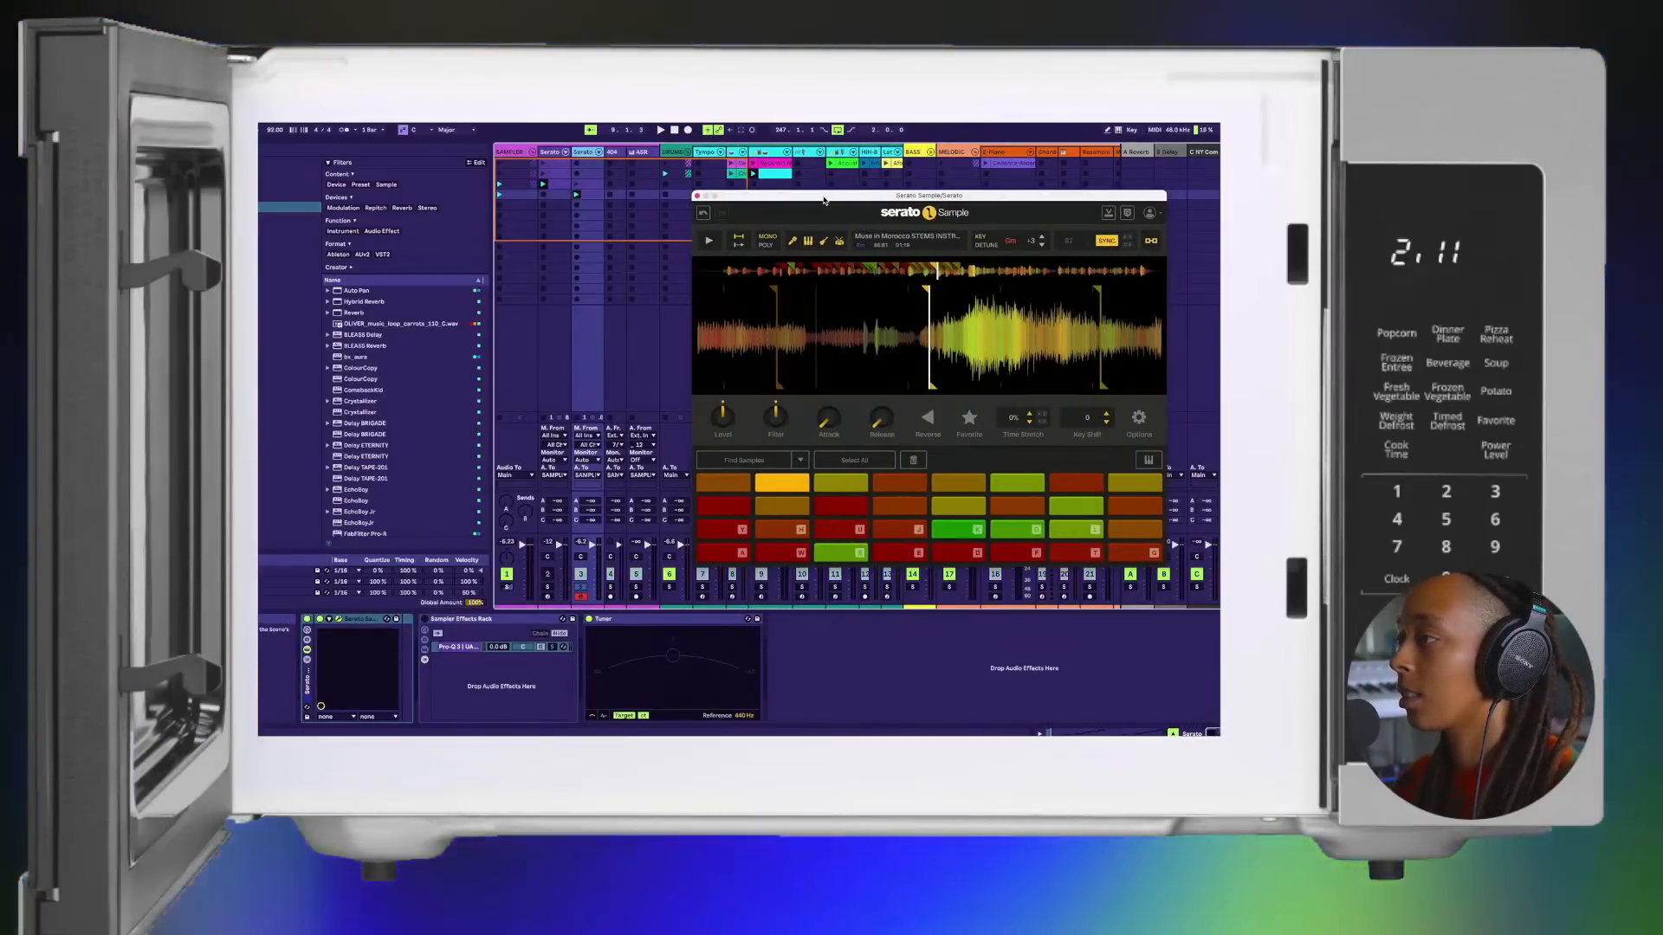
Step: Enable the computer MIDI keyboard, audition the sample chops across the first row of pads, and close Serato Sample
{"action": "left_click", "coordinate": [1118, 130]}
{"action": "key", "text": "a"}
{"action": "key", "text": "s"}
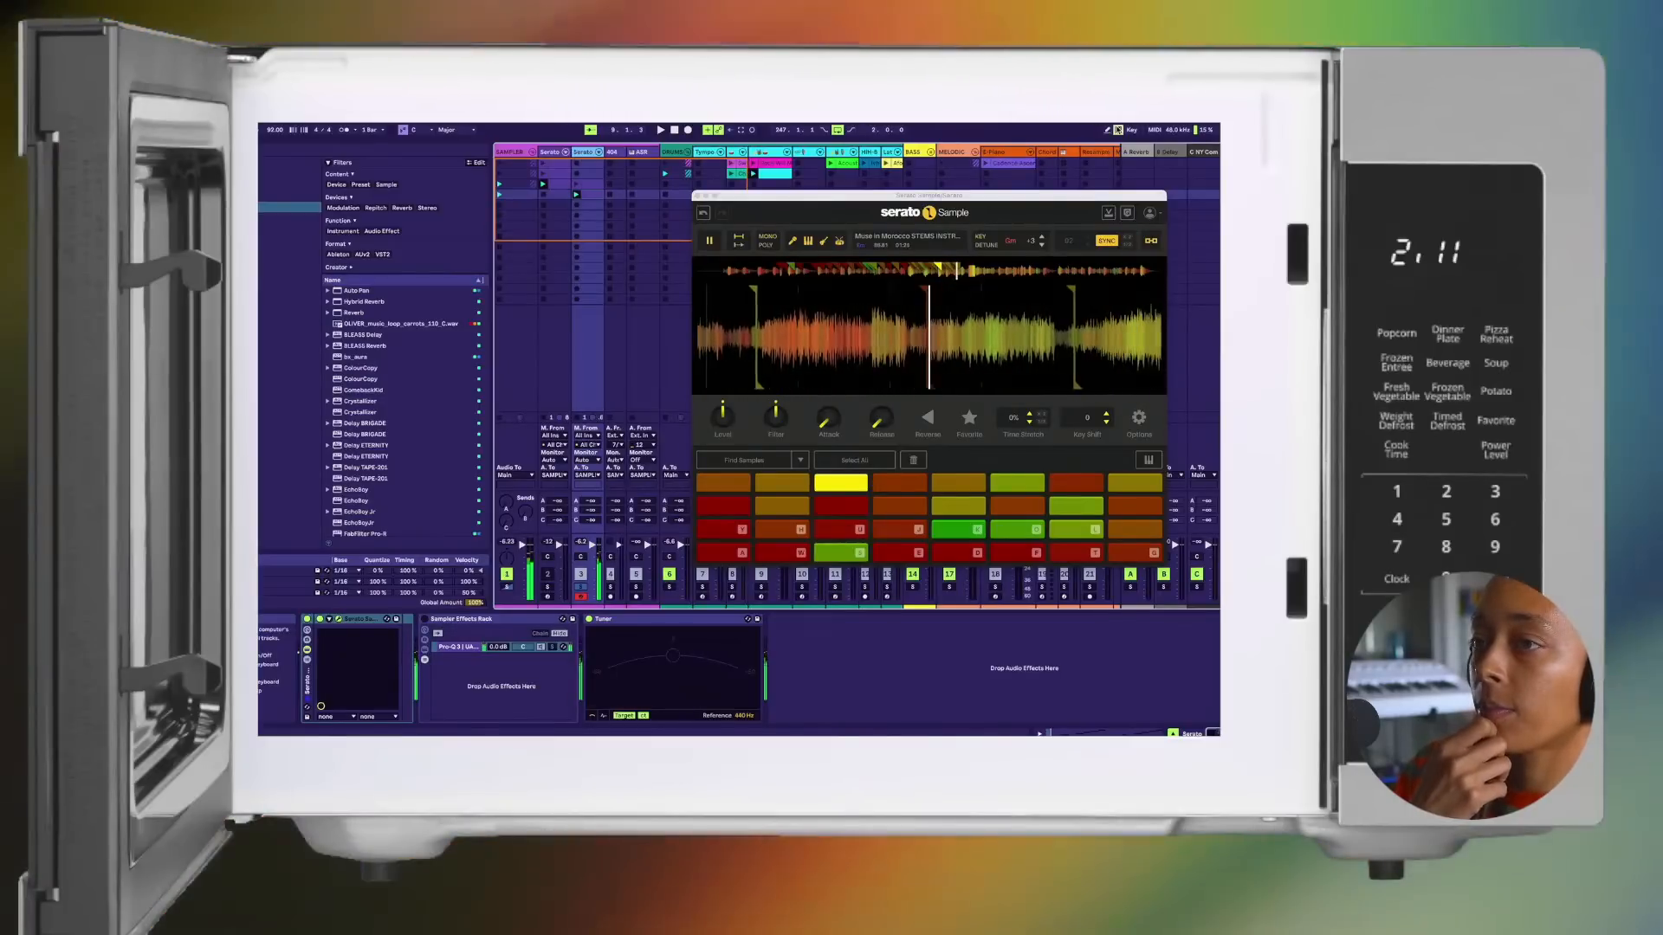
{"action": "key", "text": "w"}
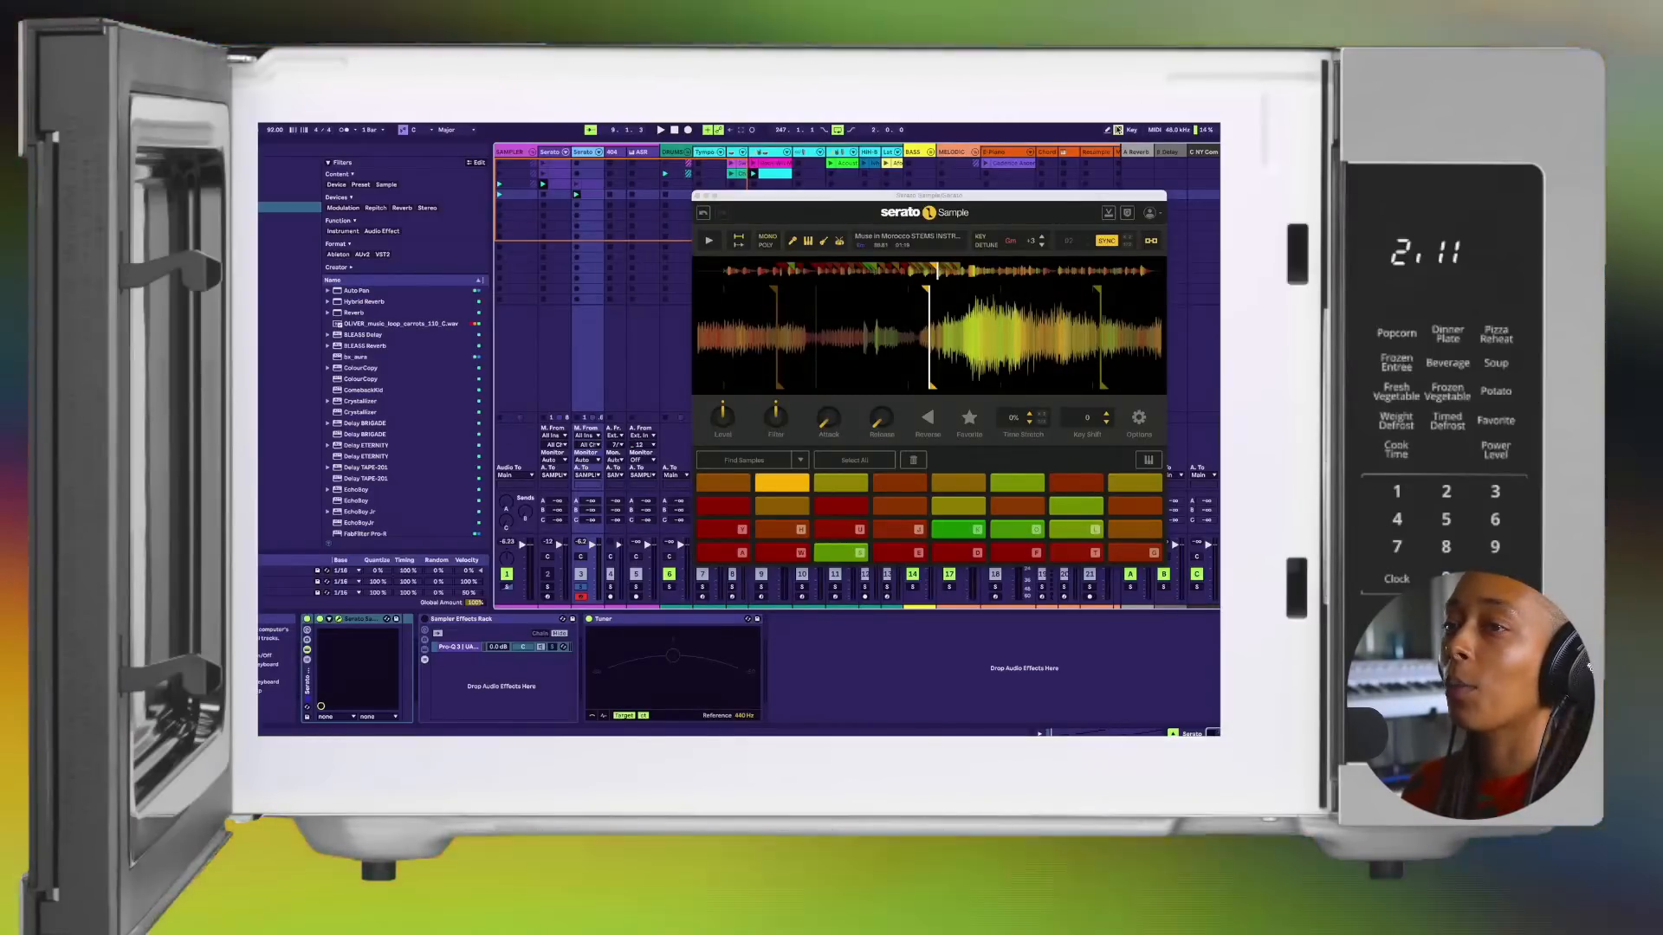
{"action": "key", "text": "w"}
{"action": "key", "text": "w"}
{"action": "key", "text": "s"}
{"action": "key", "text": "e"}
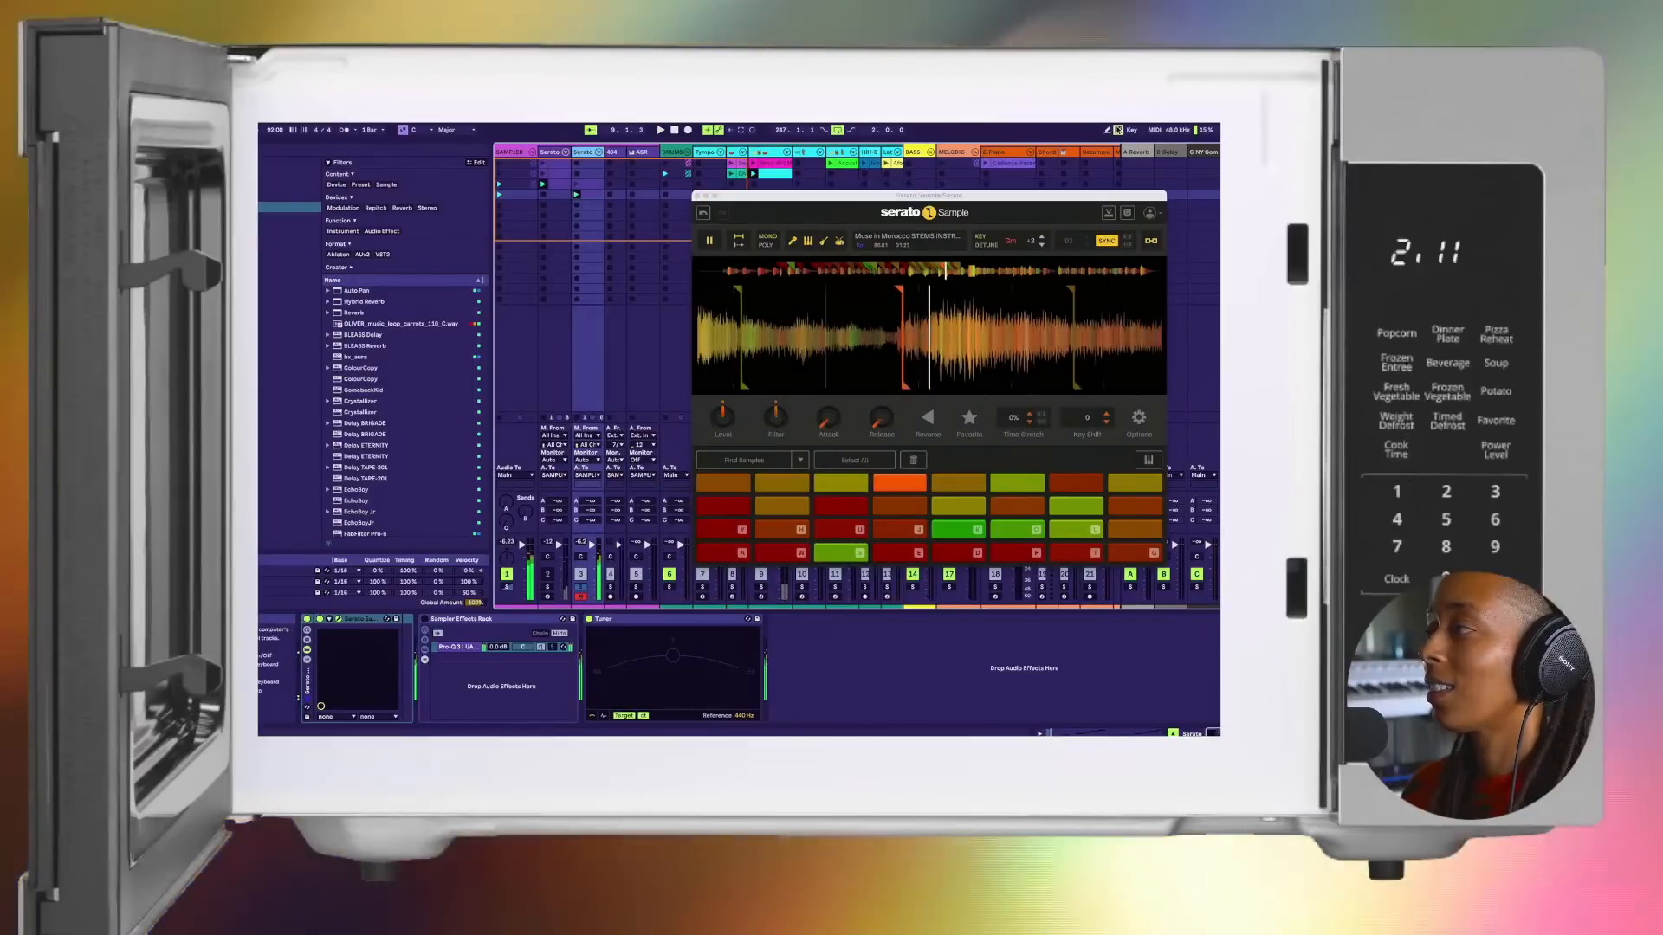
{"action": "key", "text": "f"}
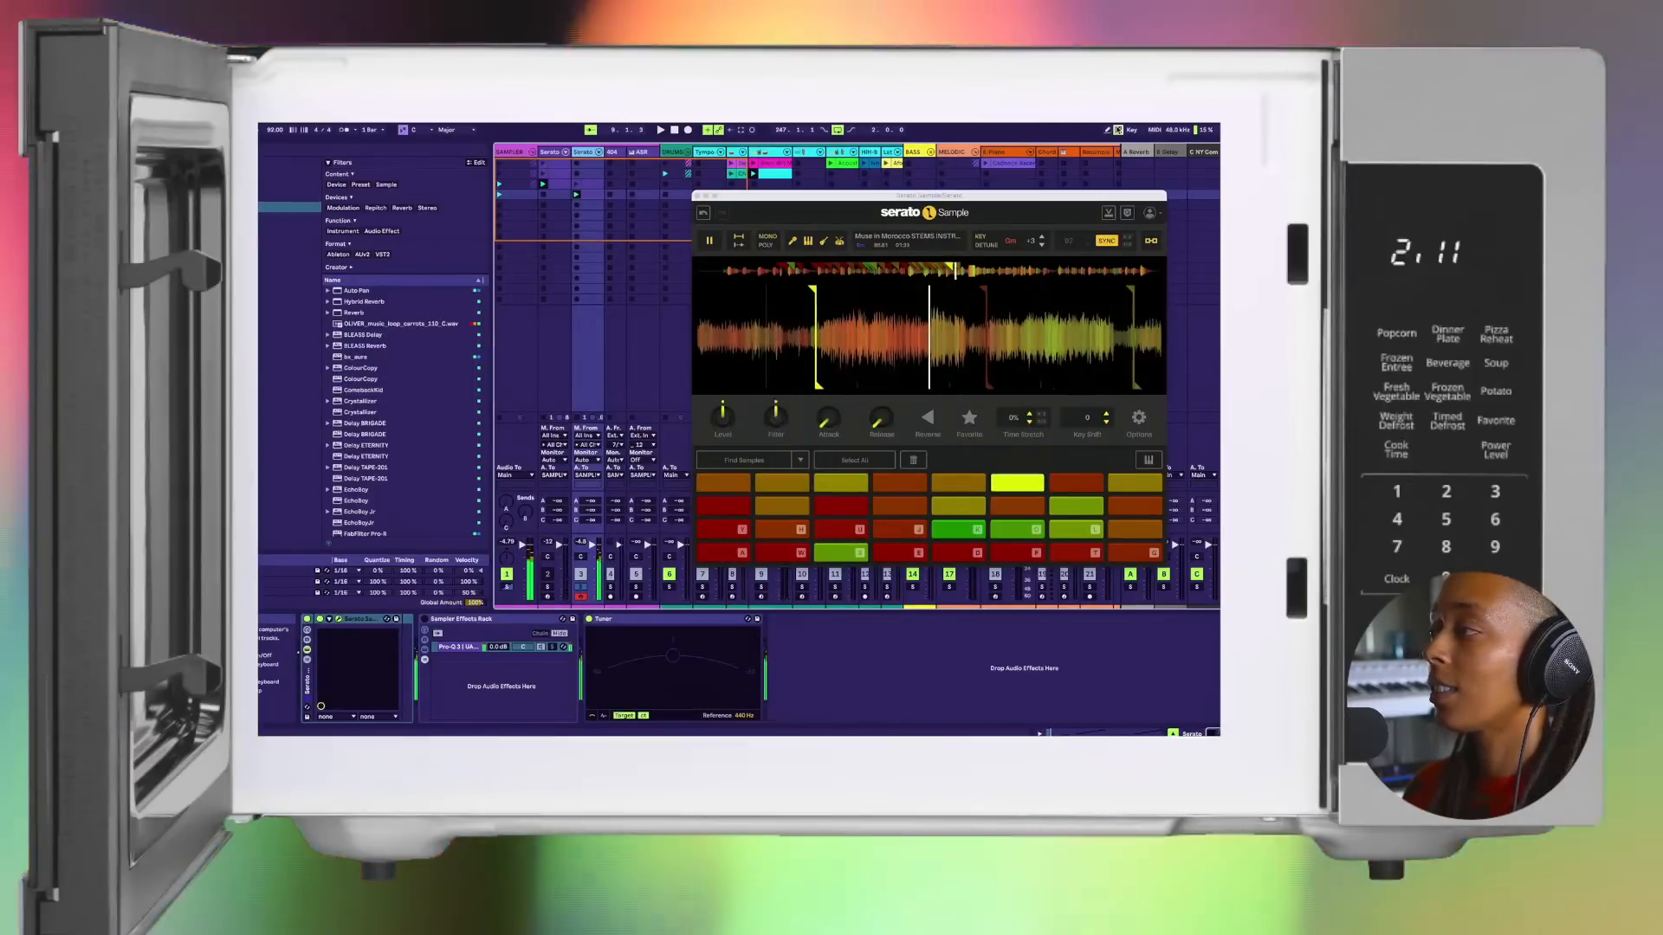
{"action": "key", "text": "g"}
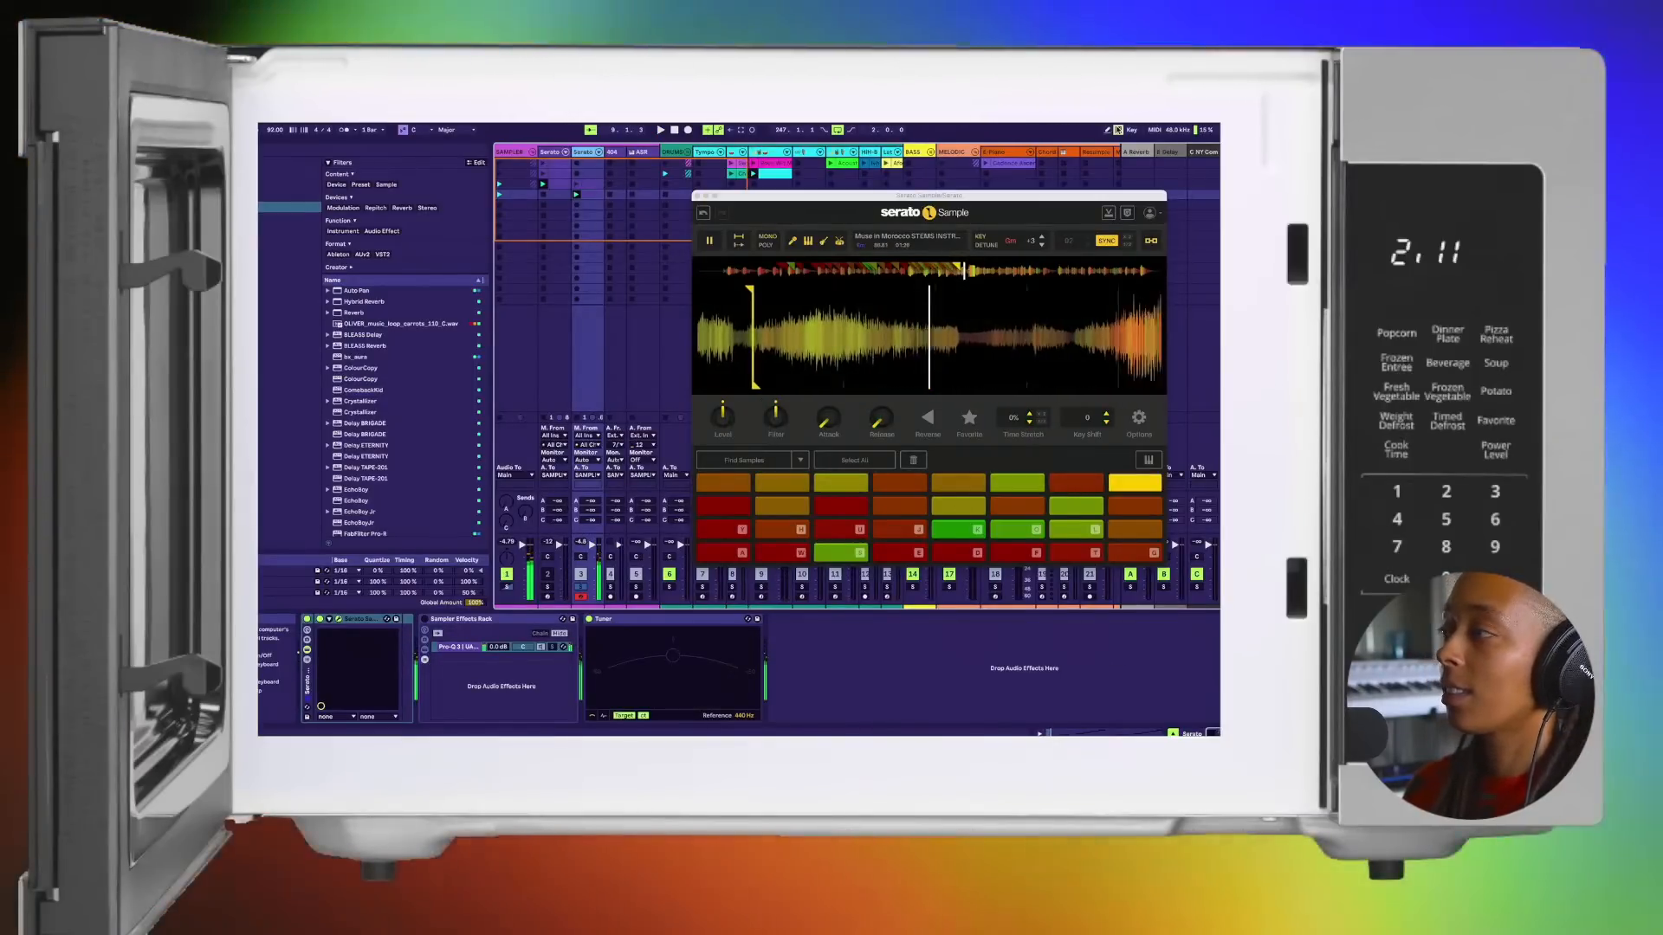
{"action": "key", "text": "a"}
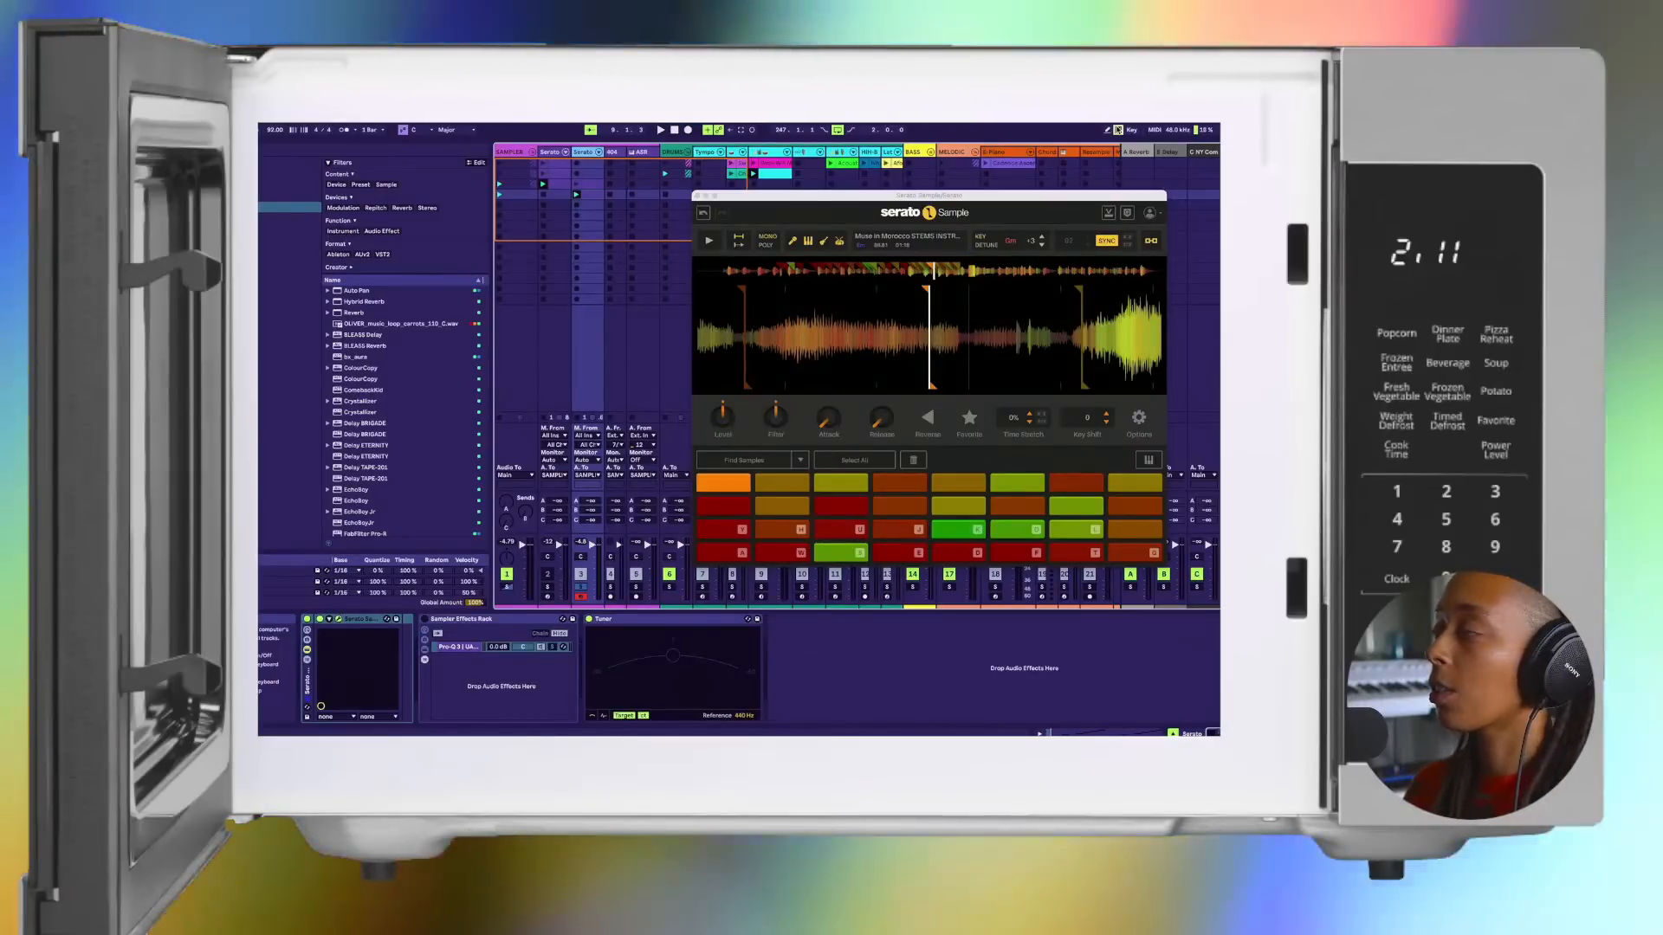
{"action": "key", "text": "a"}
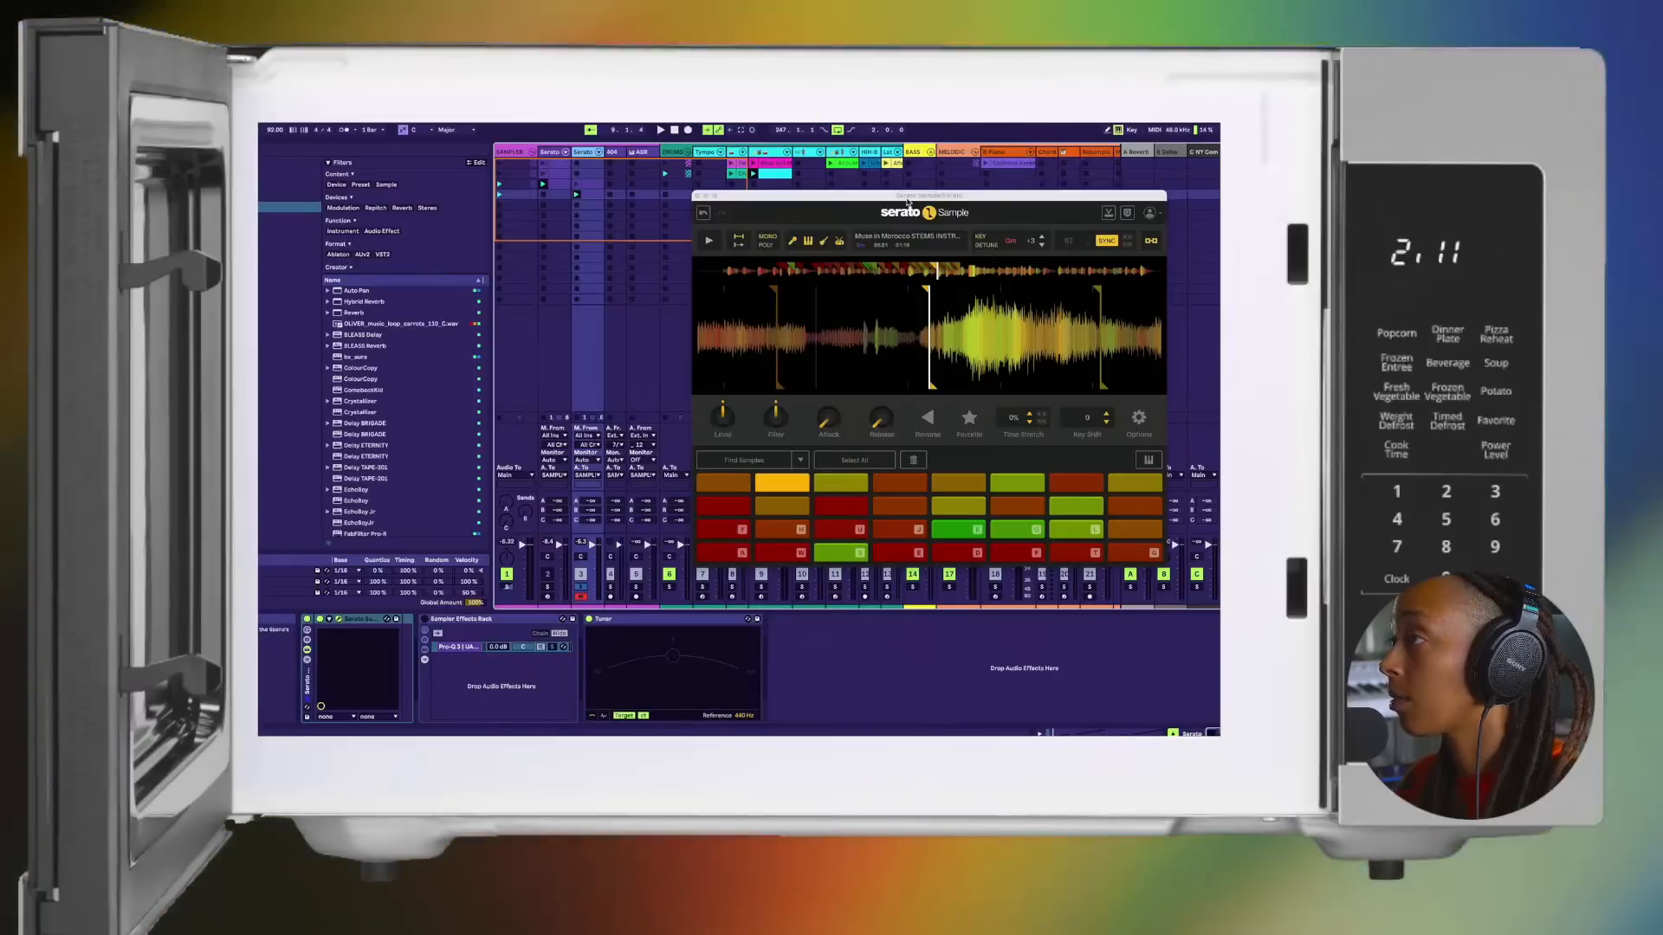
{"action": "left_click", "coordinate": [697, 197]}
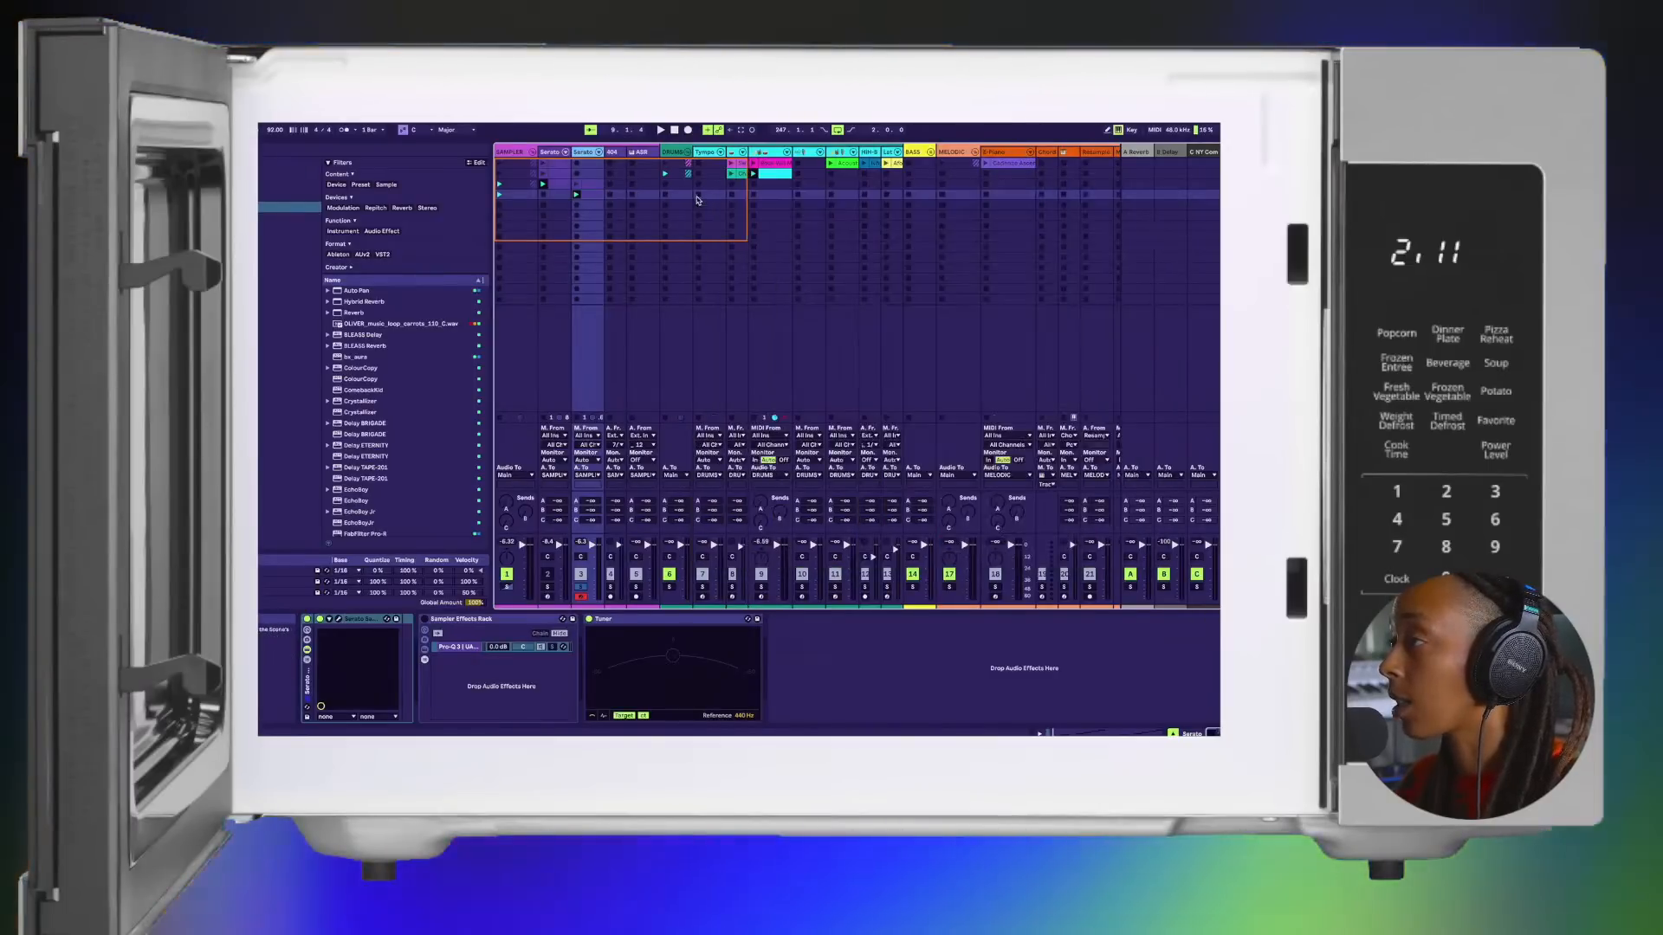
Step: Solo the kick and hat track and crop its drum clip to the one-bar loop's time selection
{"action": "left_click", "coordinate": [774, 173]}
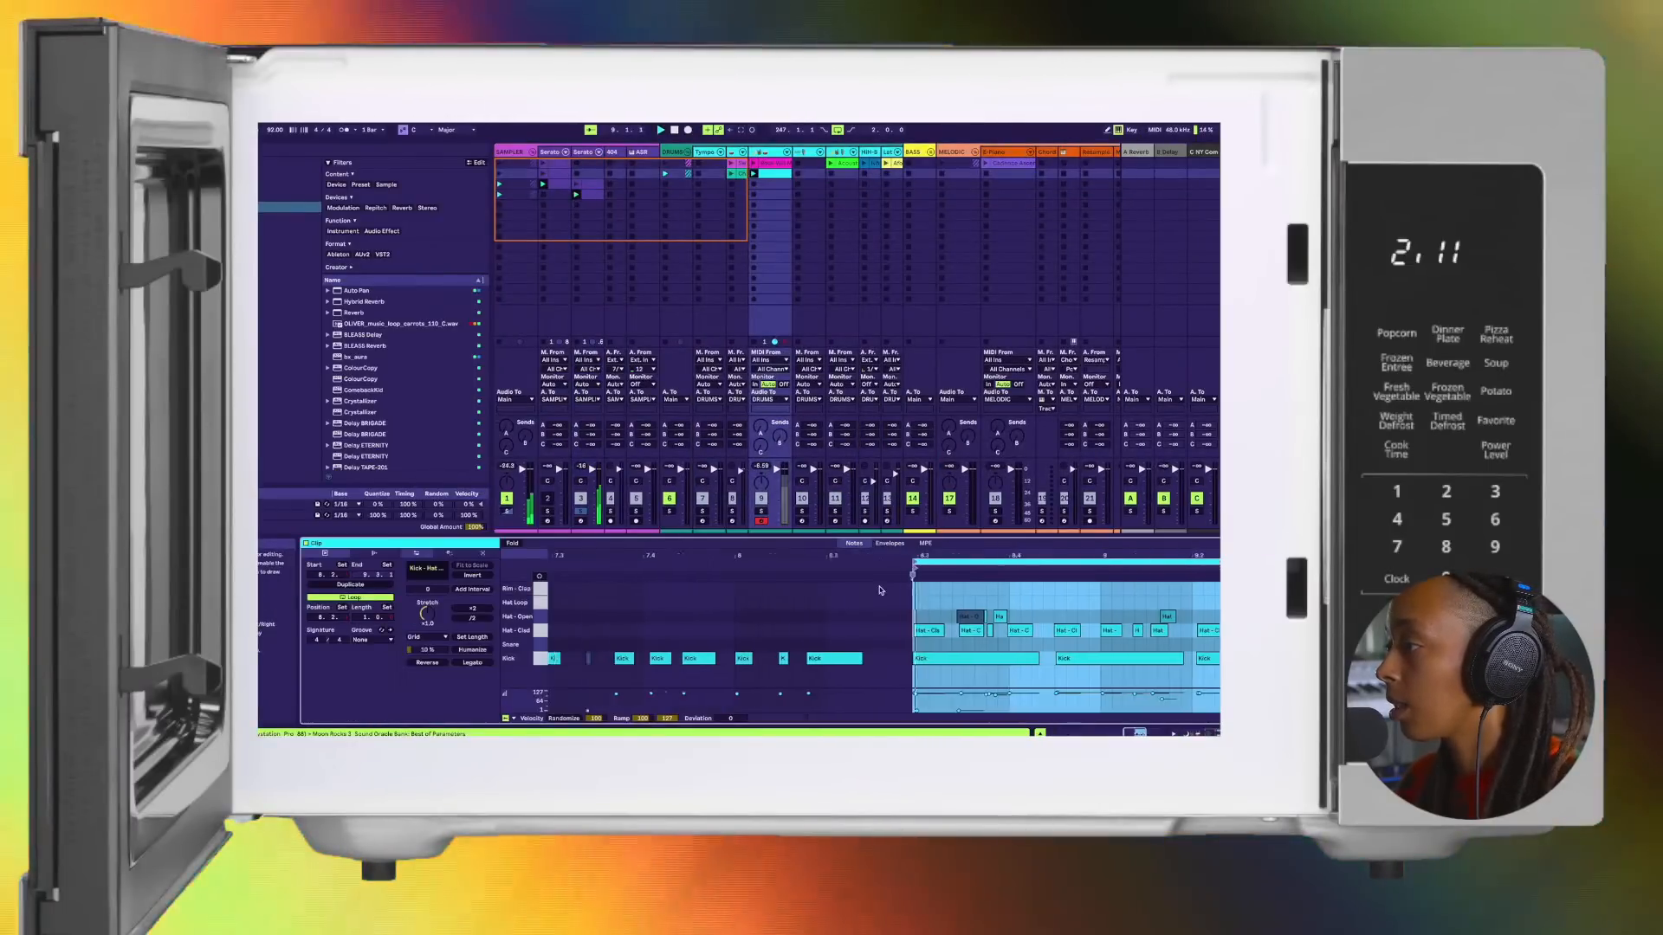
{"action": "left_click", "coordinate": [761, 511]}
{"action": "right_click", "coordinate": [892, 582]}
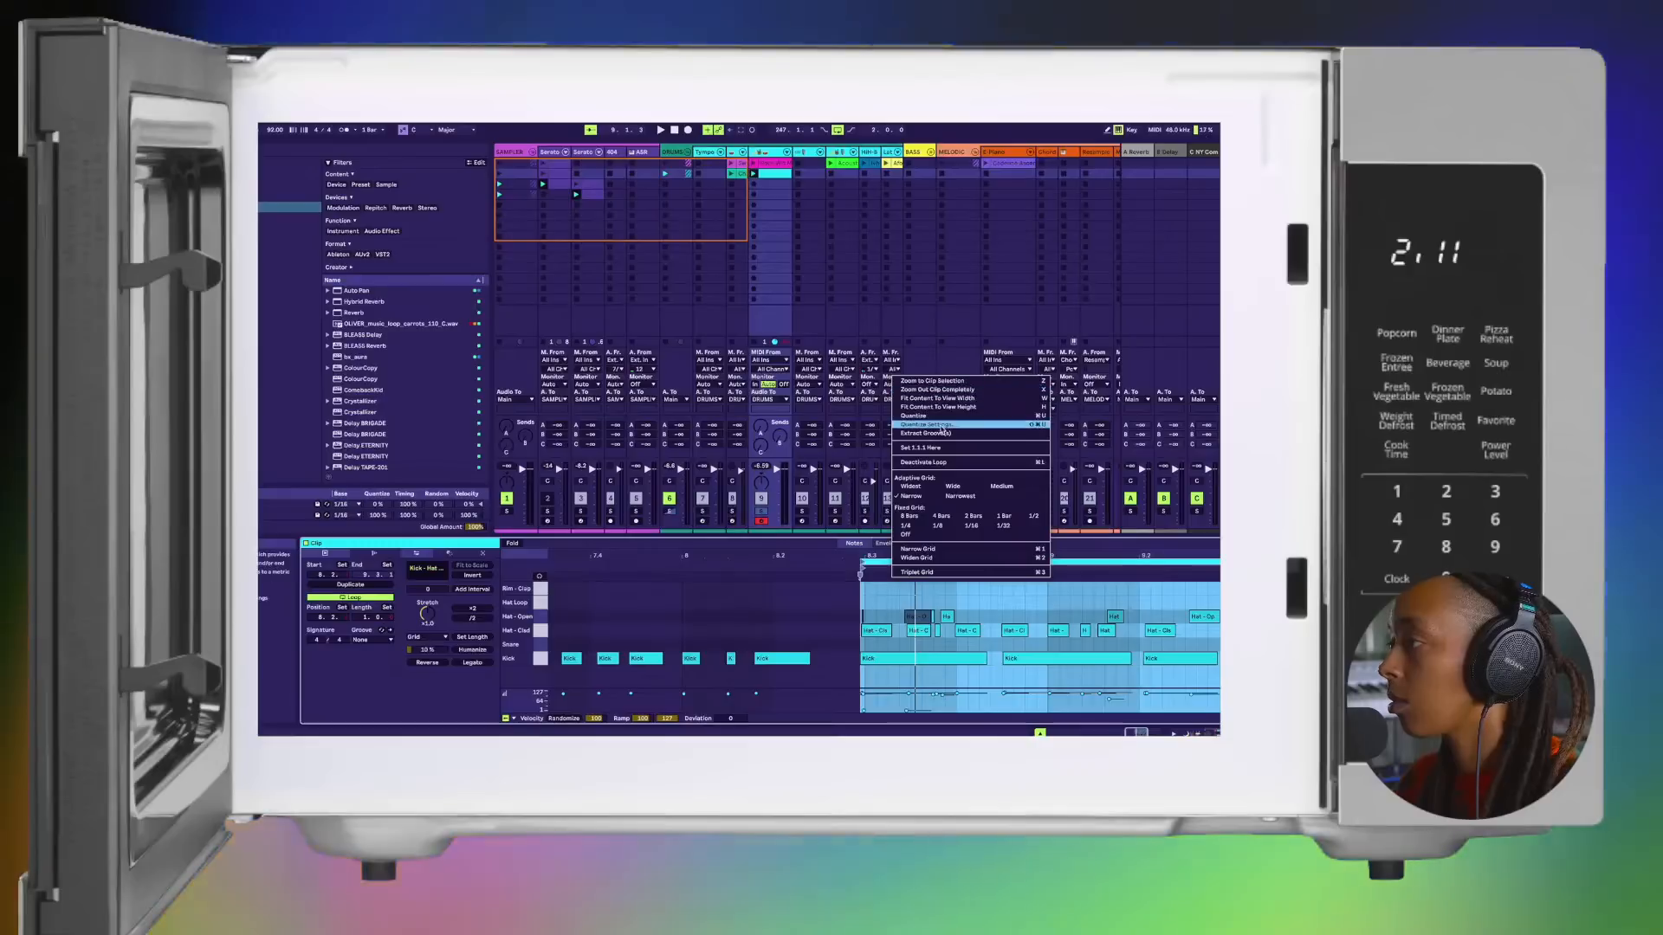
{"action": "left_click", "coordinate": [852, 558]}
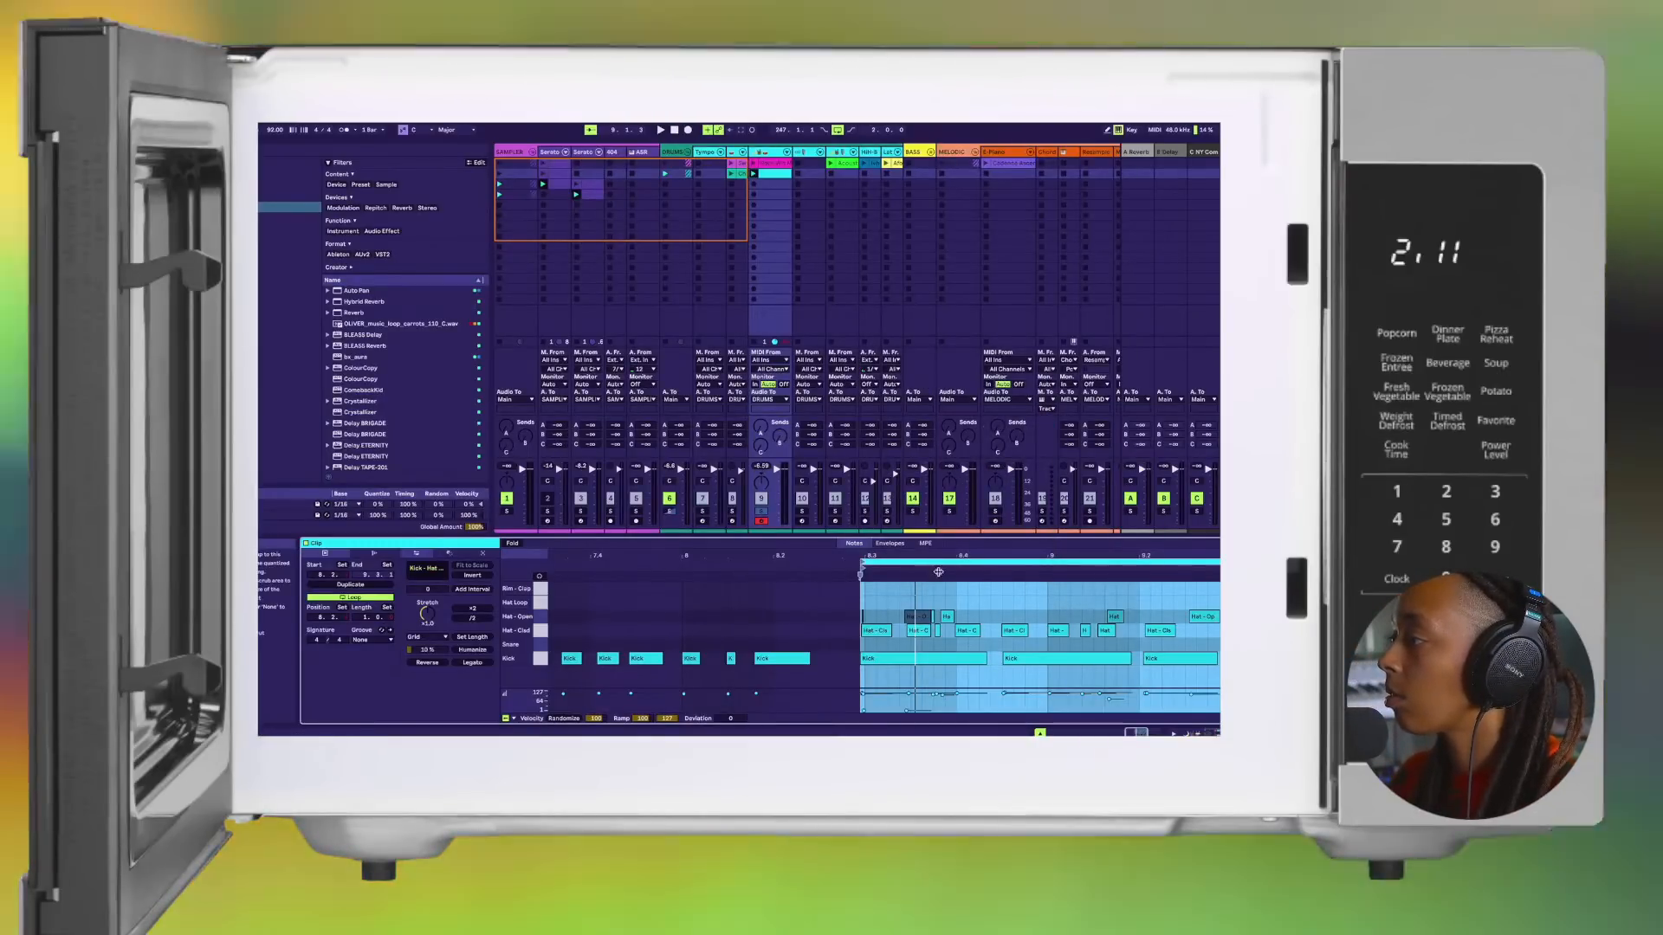
{"action": "scroll", "coordinate": [943, 573], "scroll_direction": "right", "scroll_amount": 3}
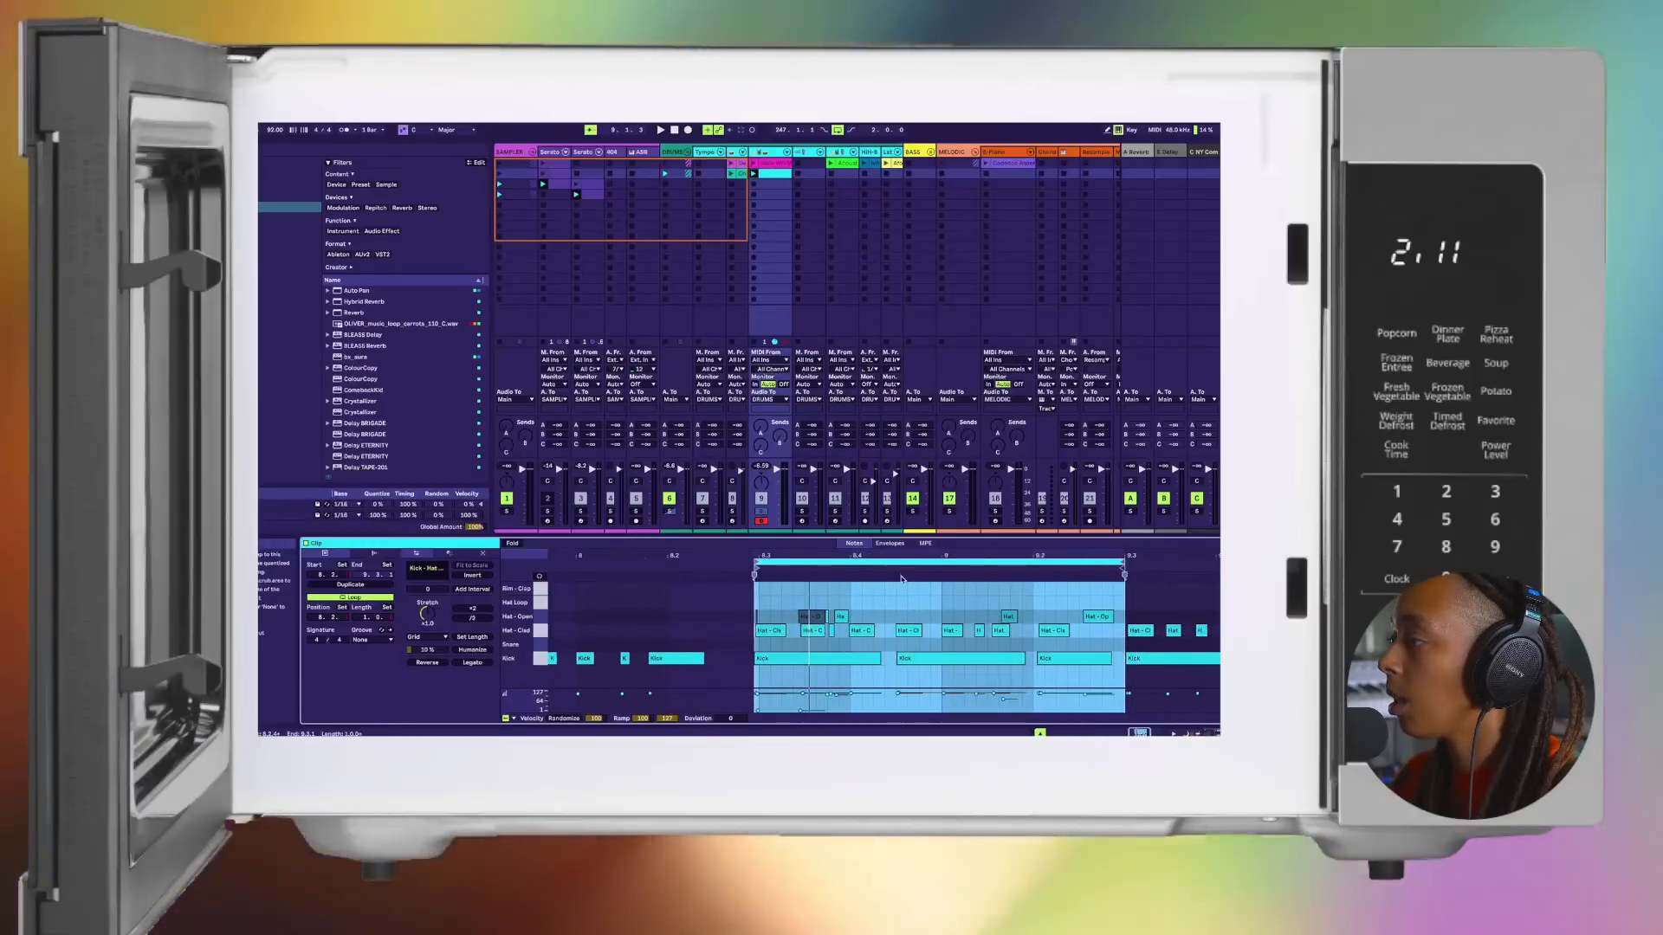
{"action": "right_click", "coordinate": [900, 578]}
{"action": "right_click", "coordinate": [874, 562]}
{"action": "left_click", "coordinate": [922, 575]}
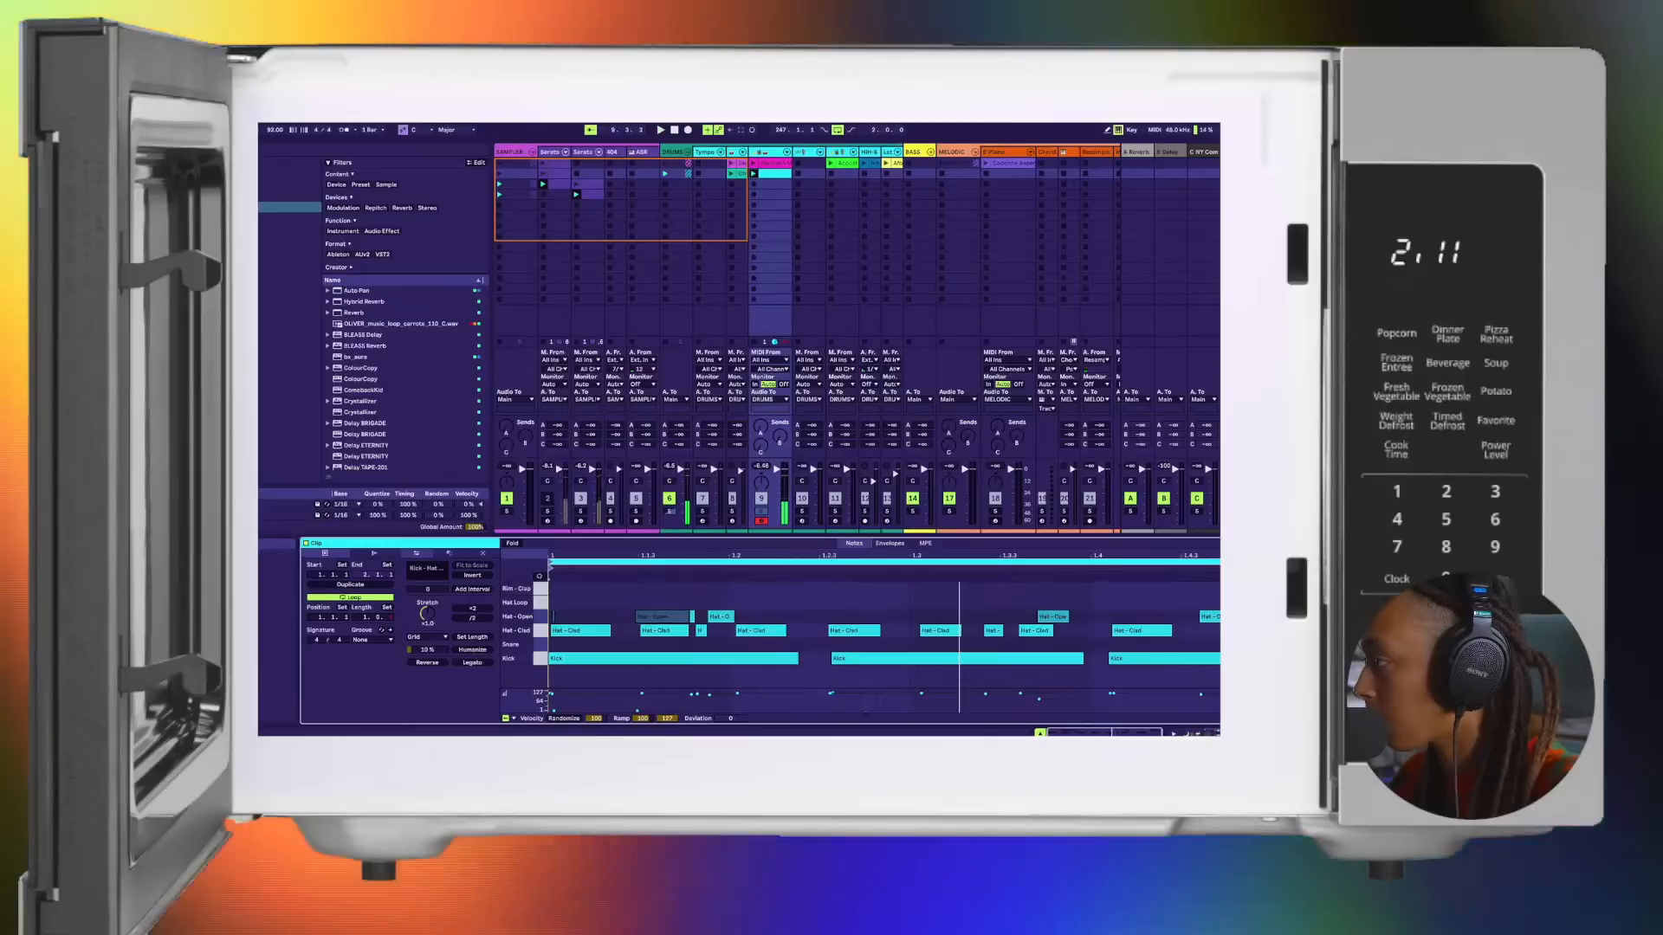
{"action": "left_click", "coordinate": [866, 563]}
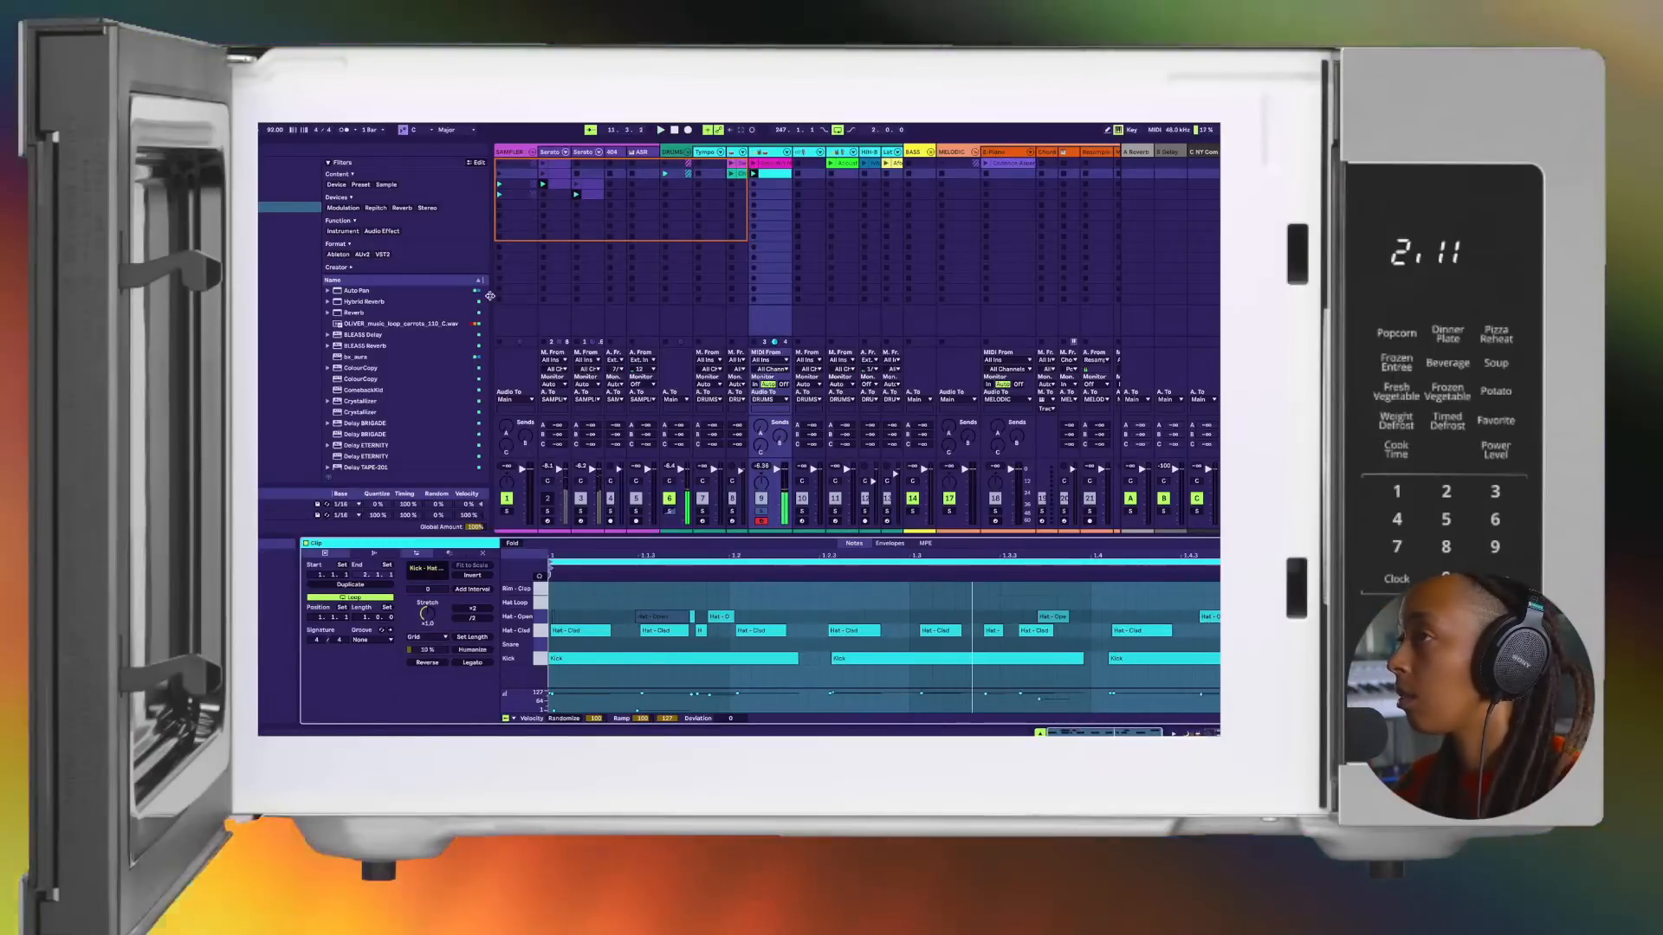
Step: Play the cropped drum loop, select the second Serato track, and inspect its new clip and the kick and hat clip
{"action": "left_click", "coordinate": [275, 130]}
{"action": "key", "text": "space"}
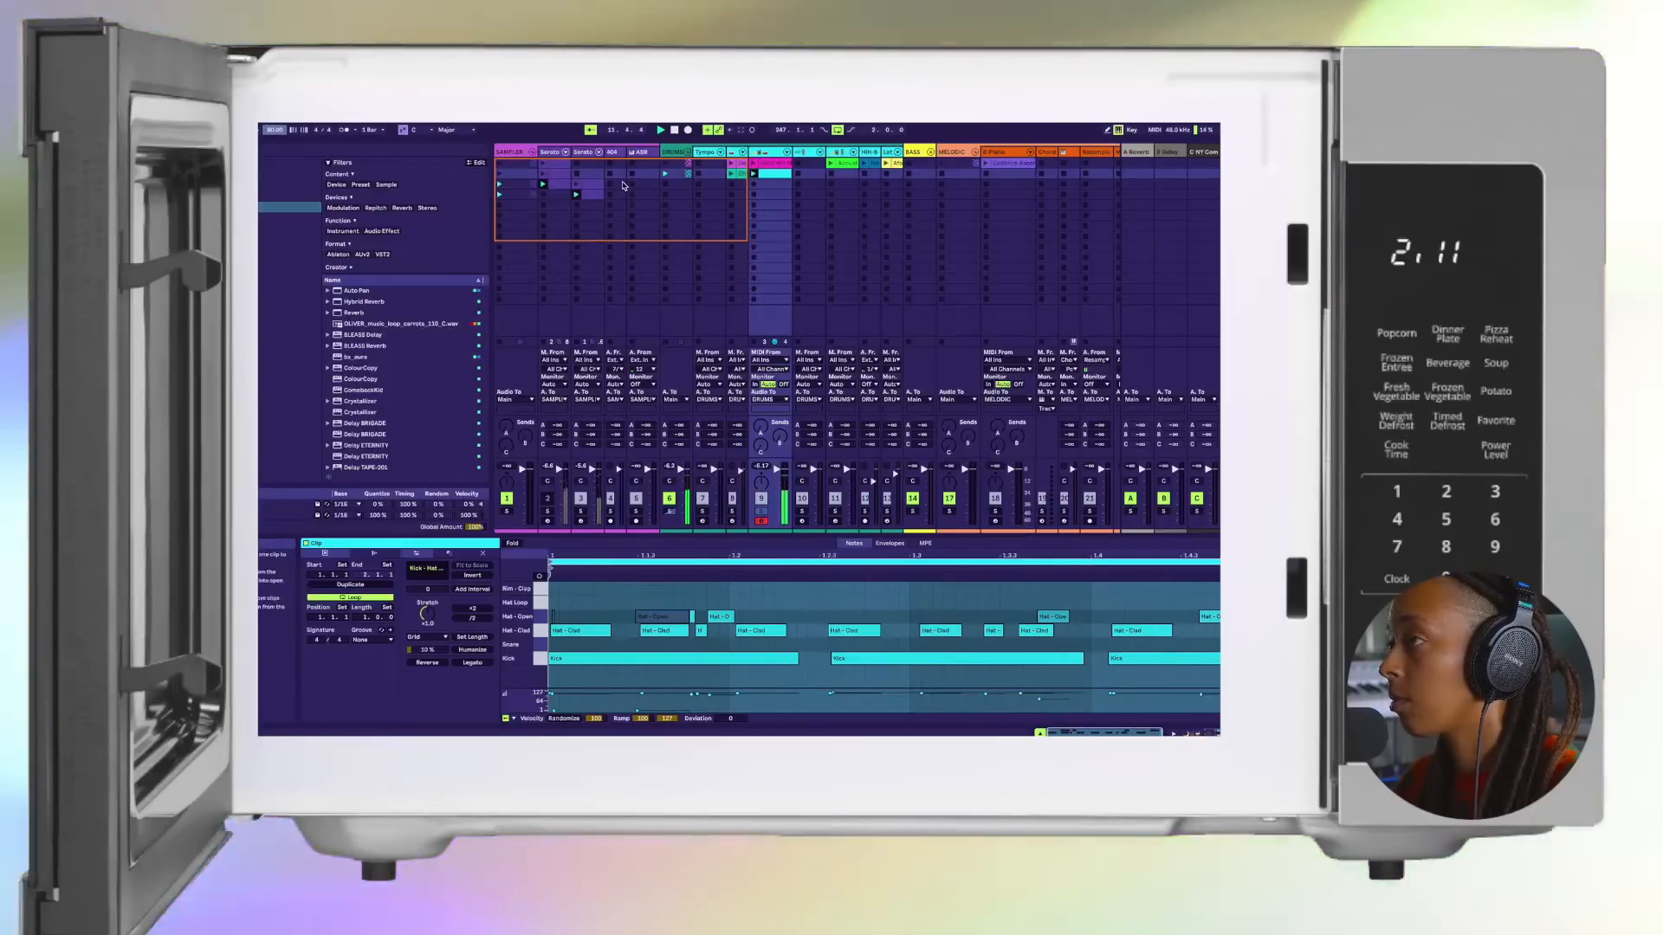
{"action": "left_click", "coordinate": [585, 152]}
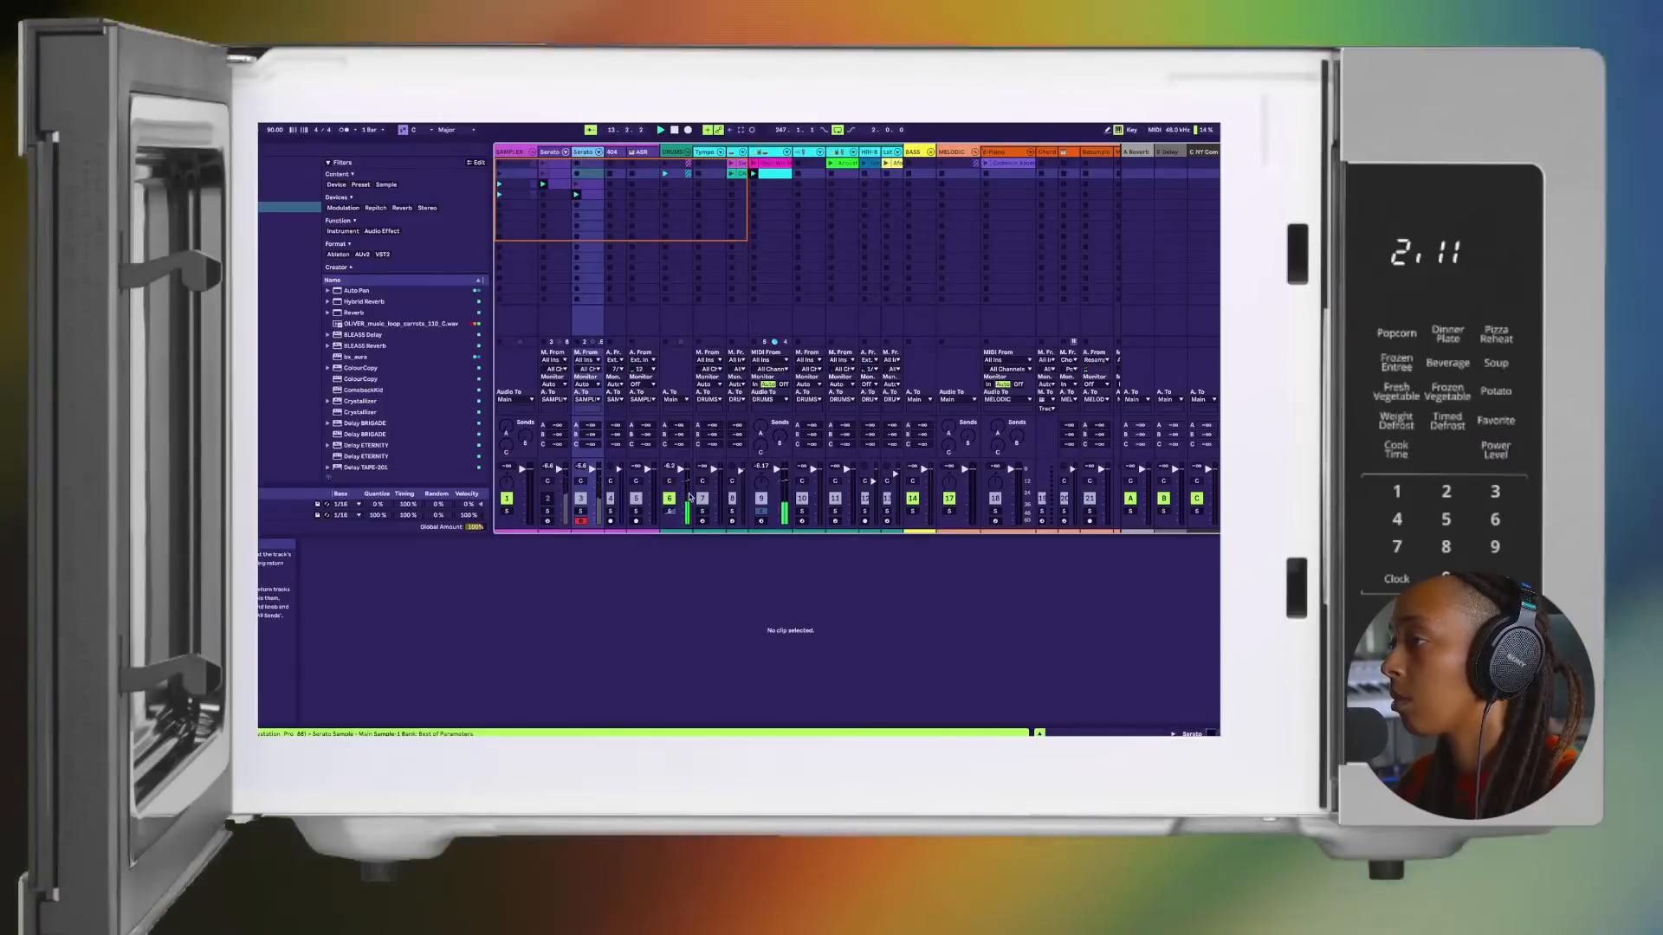
{"action": "left_click", "coordinate": [589, 184]}
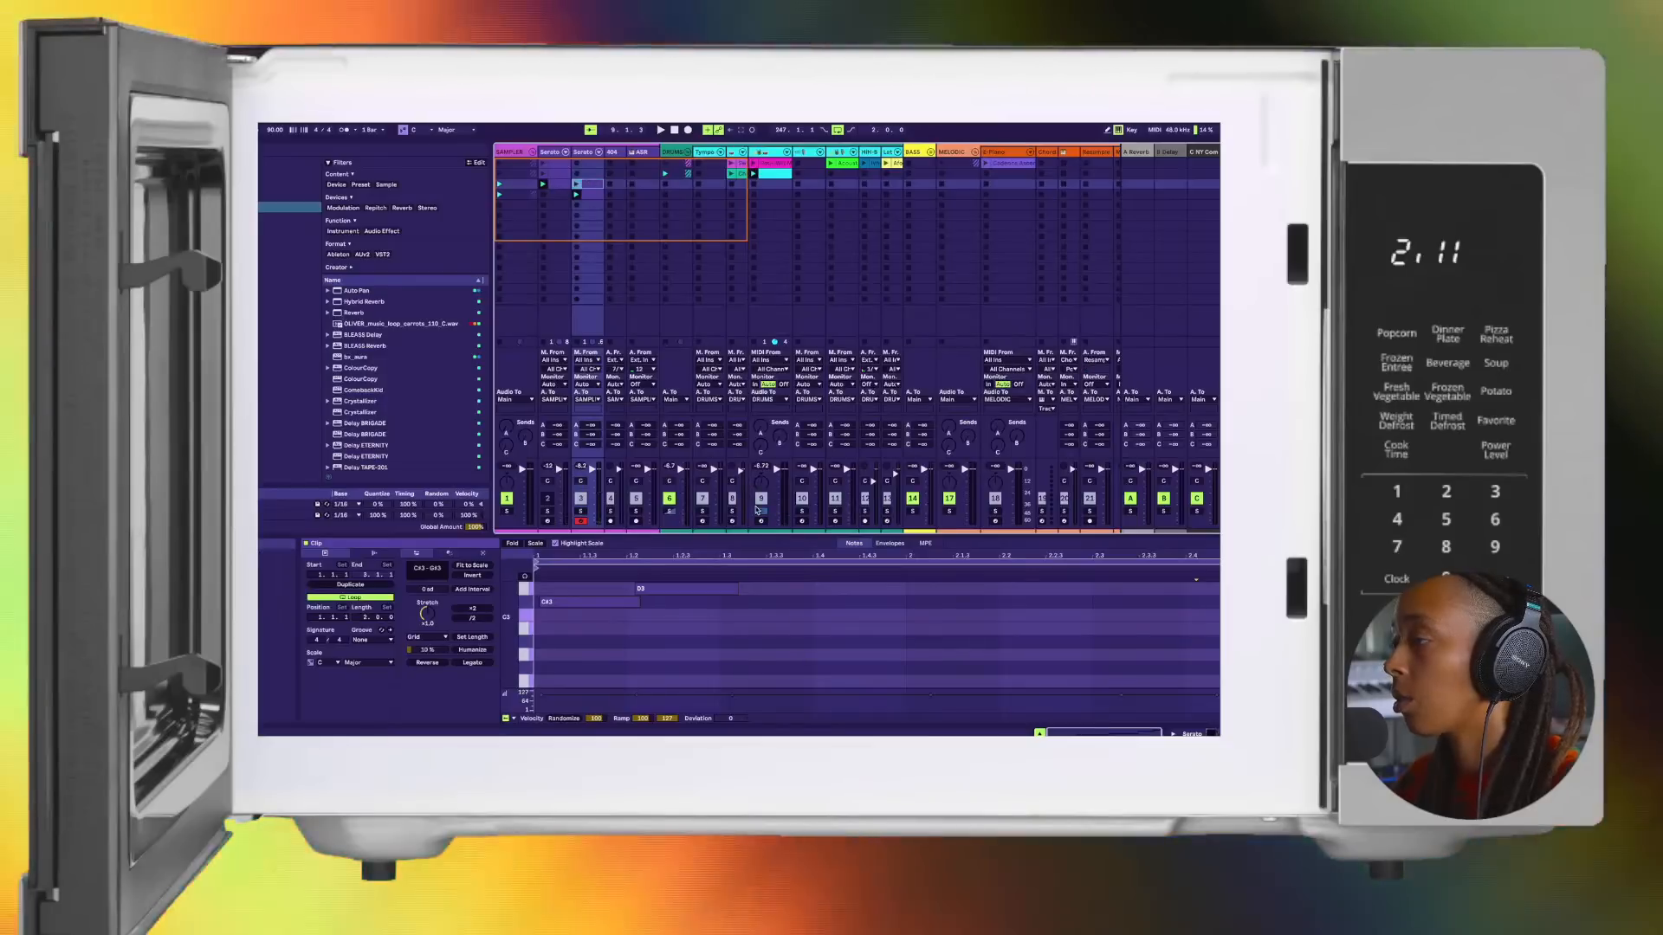
{"action": "left_click", "coordinate": [776, 176]}
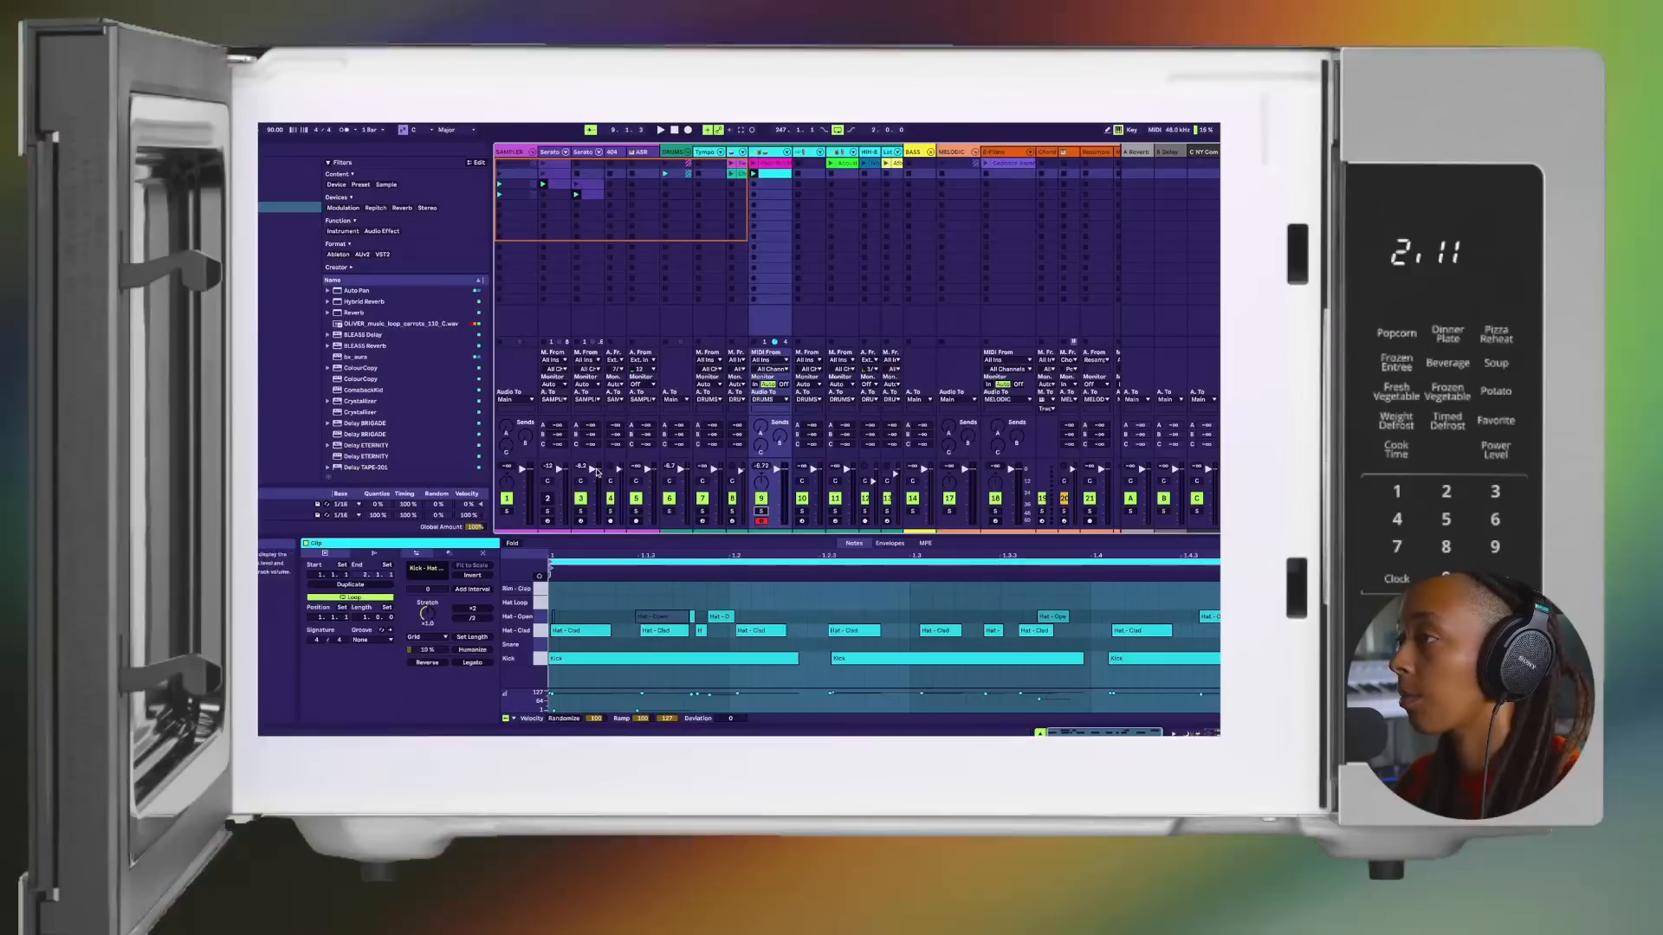
Step: Select the second Serato track, open Serato Sample and shift its window over the mixer, checking a chop's playback
{"action": "left_click", "coordinate": [583, 152]}
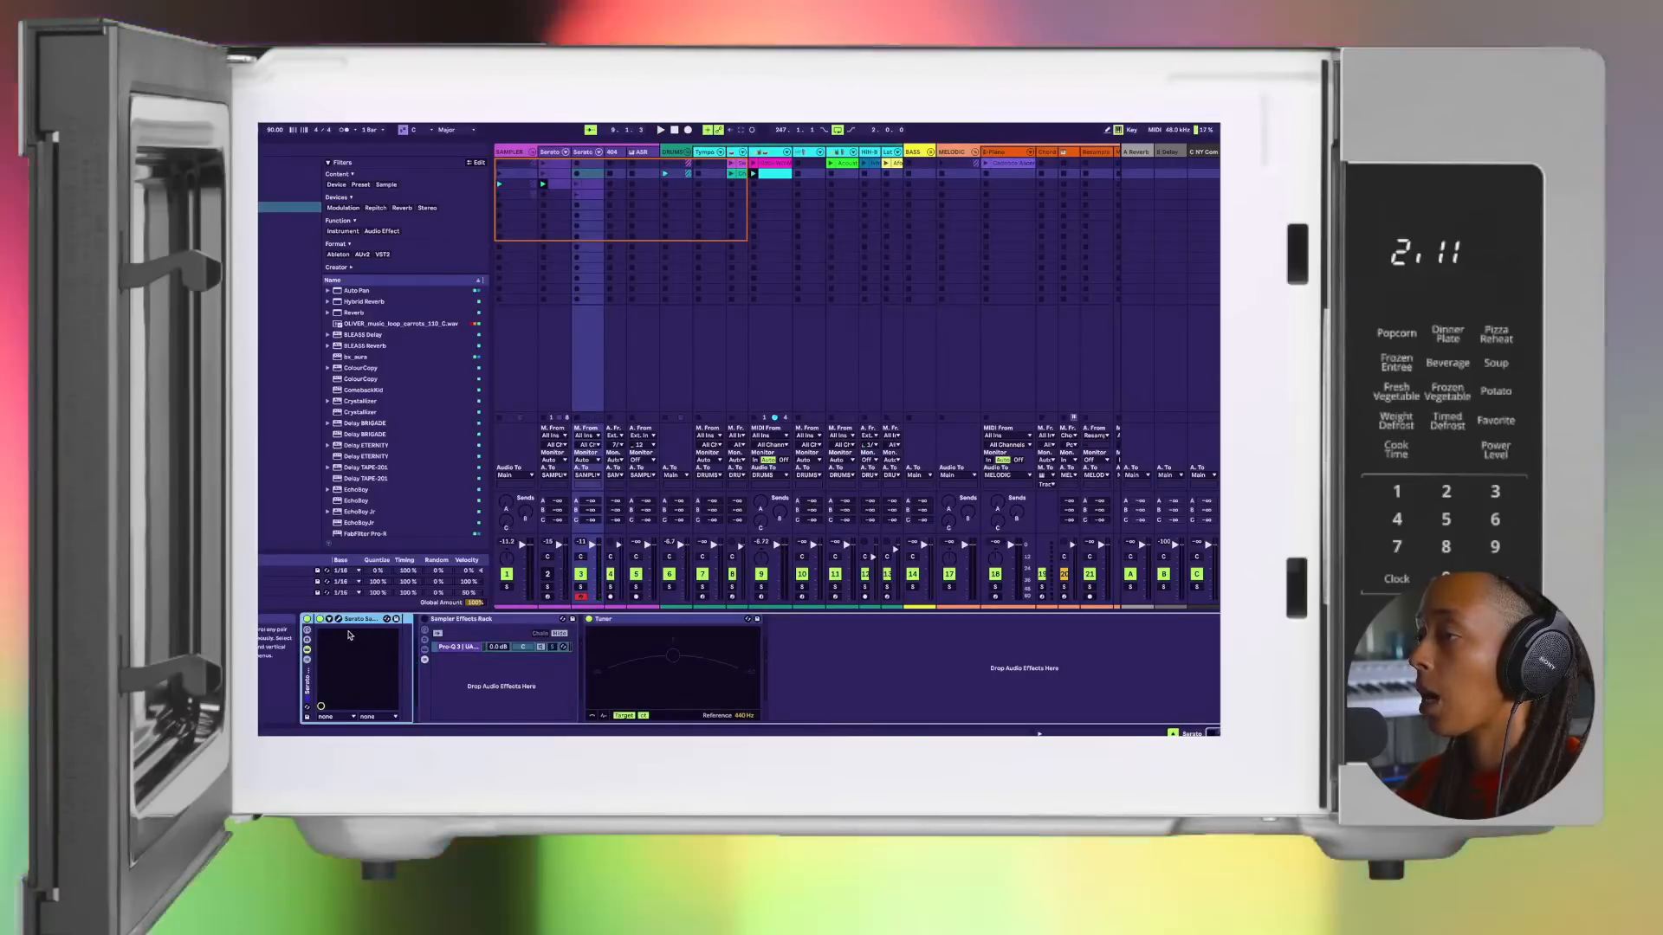
{"action": "left_click", "coordinate": [339, 619]}
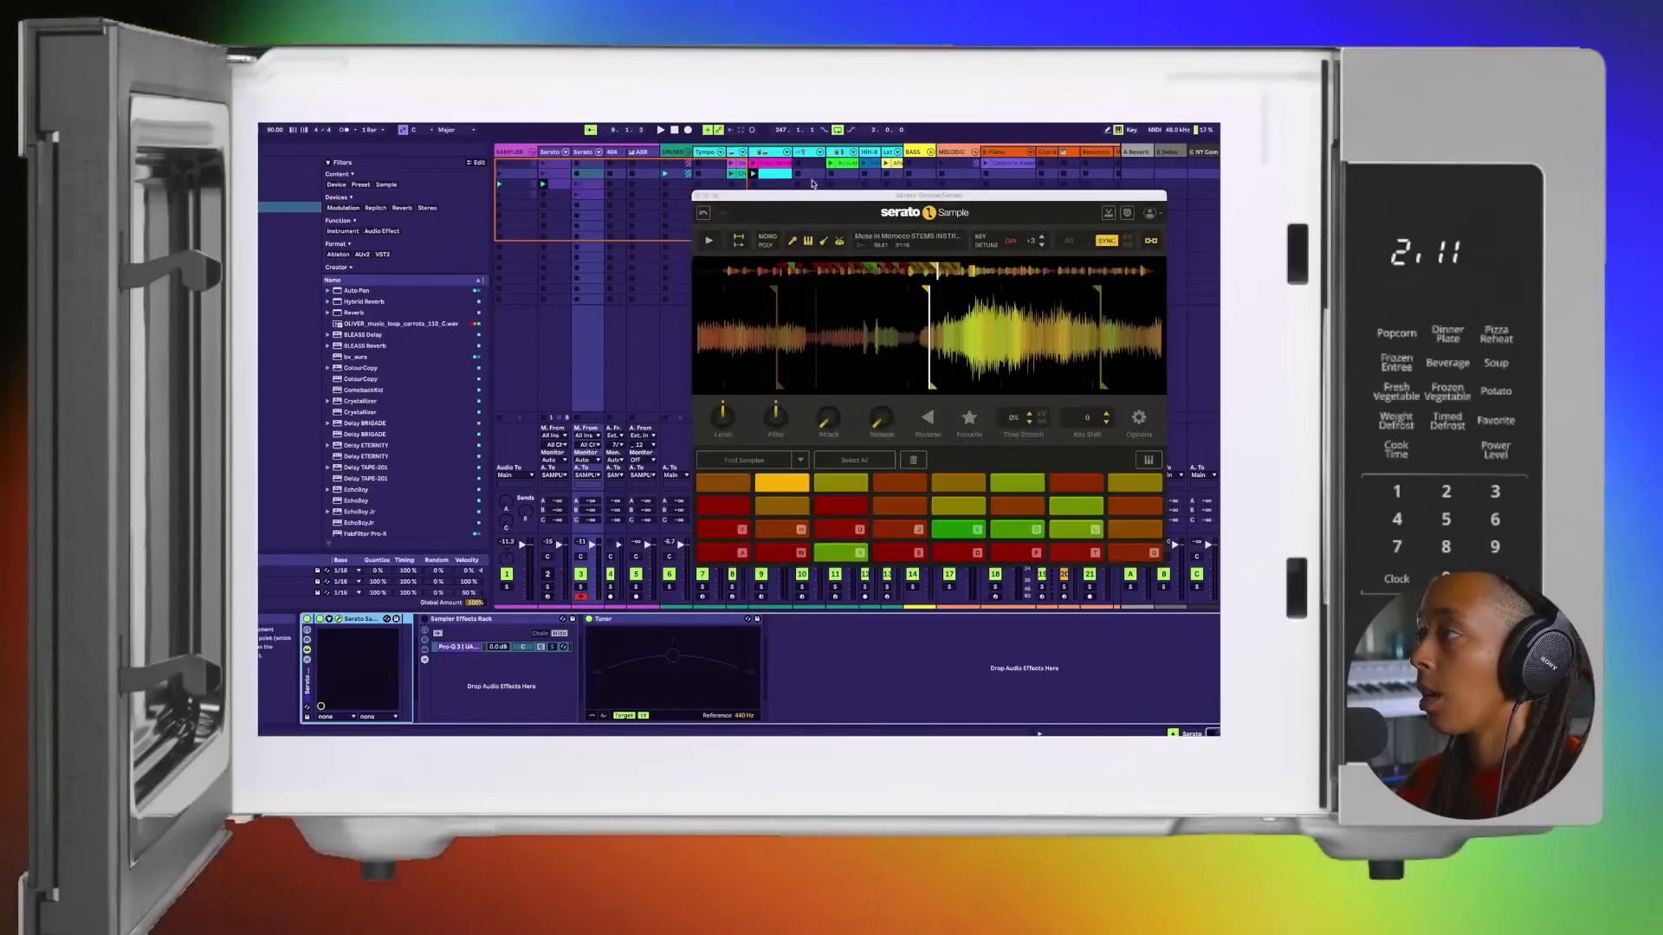
{"action": "left_click_drag", "start_coordinate": [787, 196], "coordinate": [560, 202]}
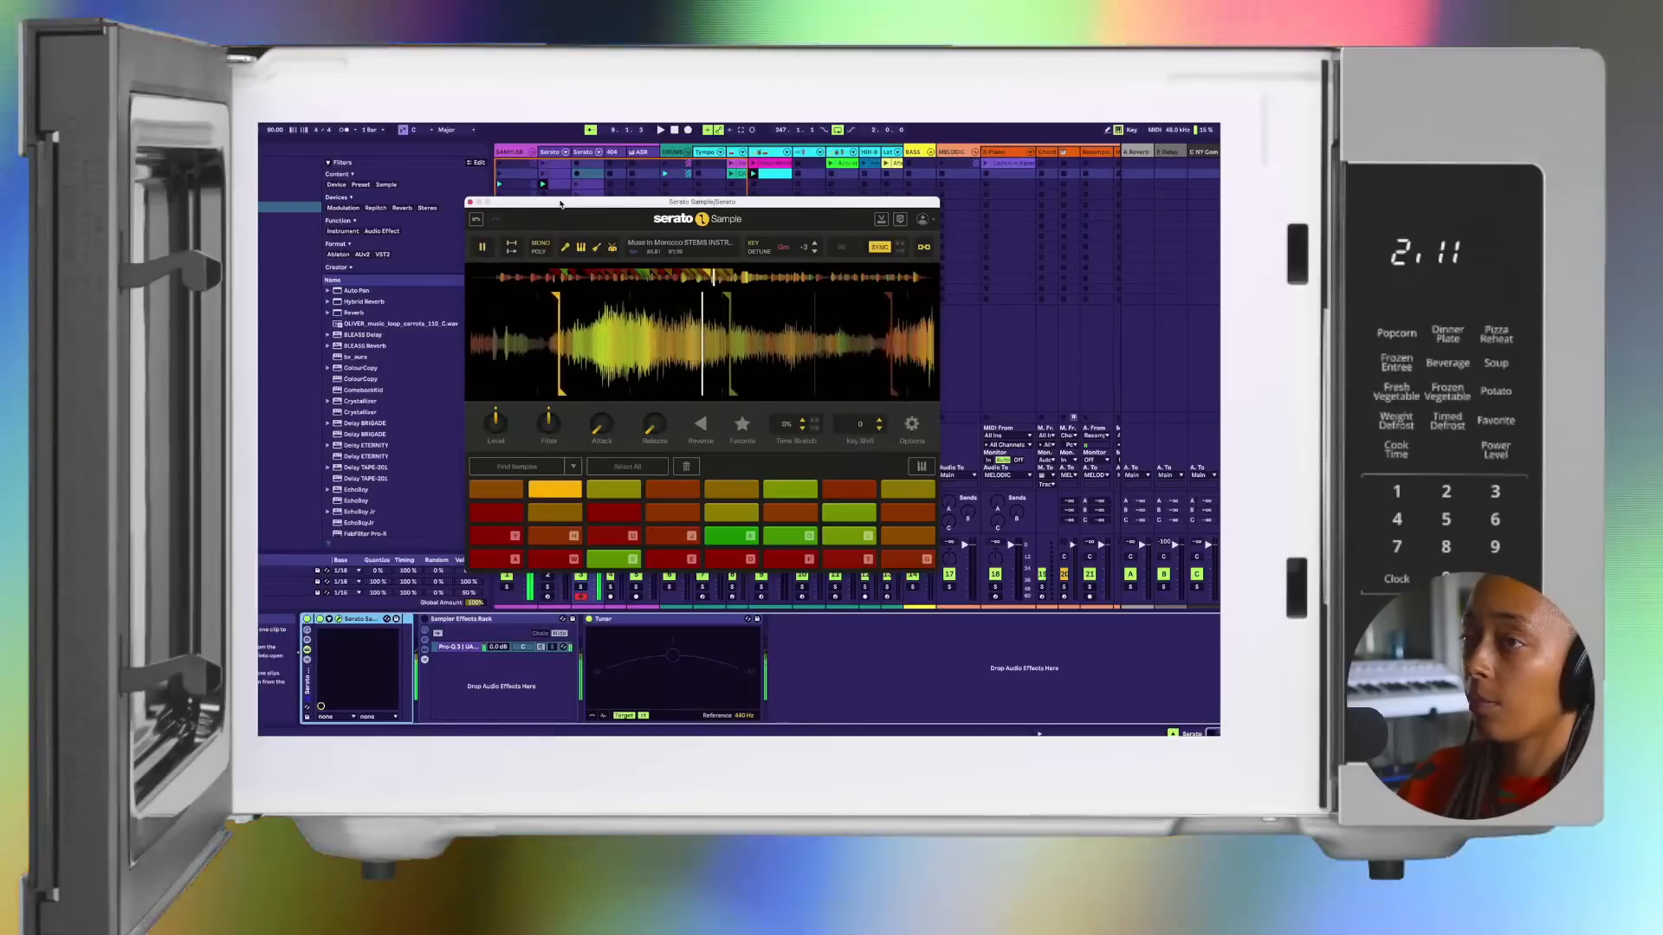
{"action": "key", "text": "space"}
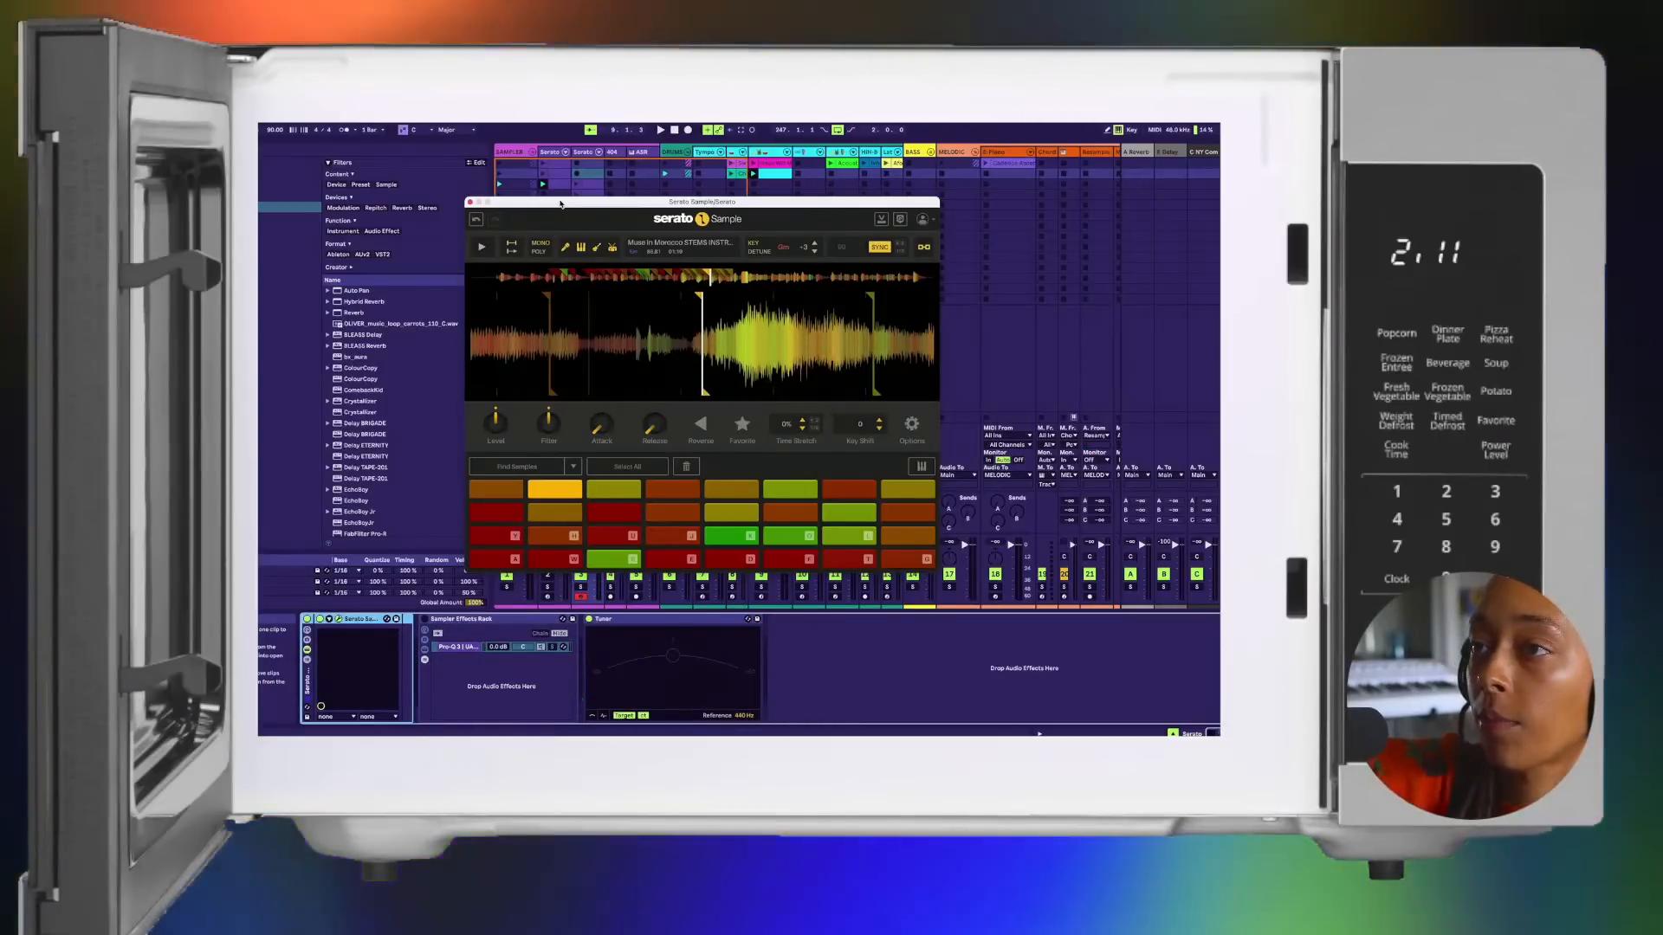
{"action": "key", "text": "space"}
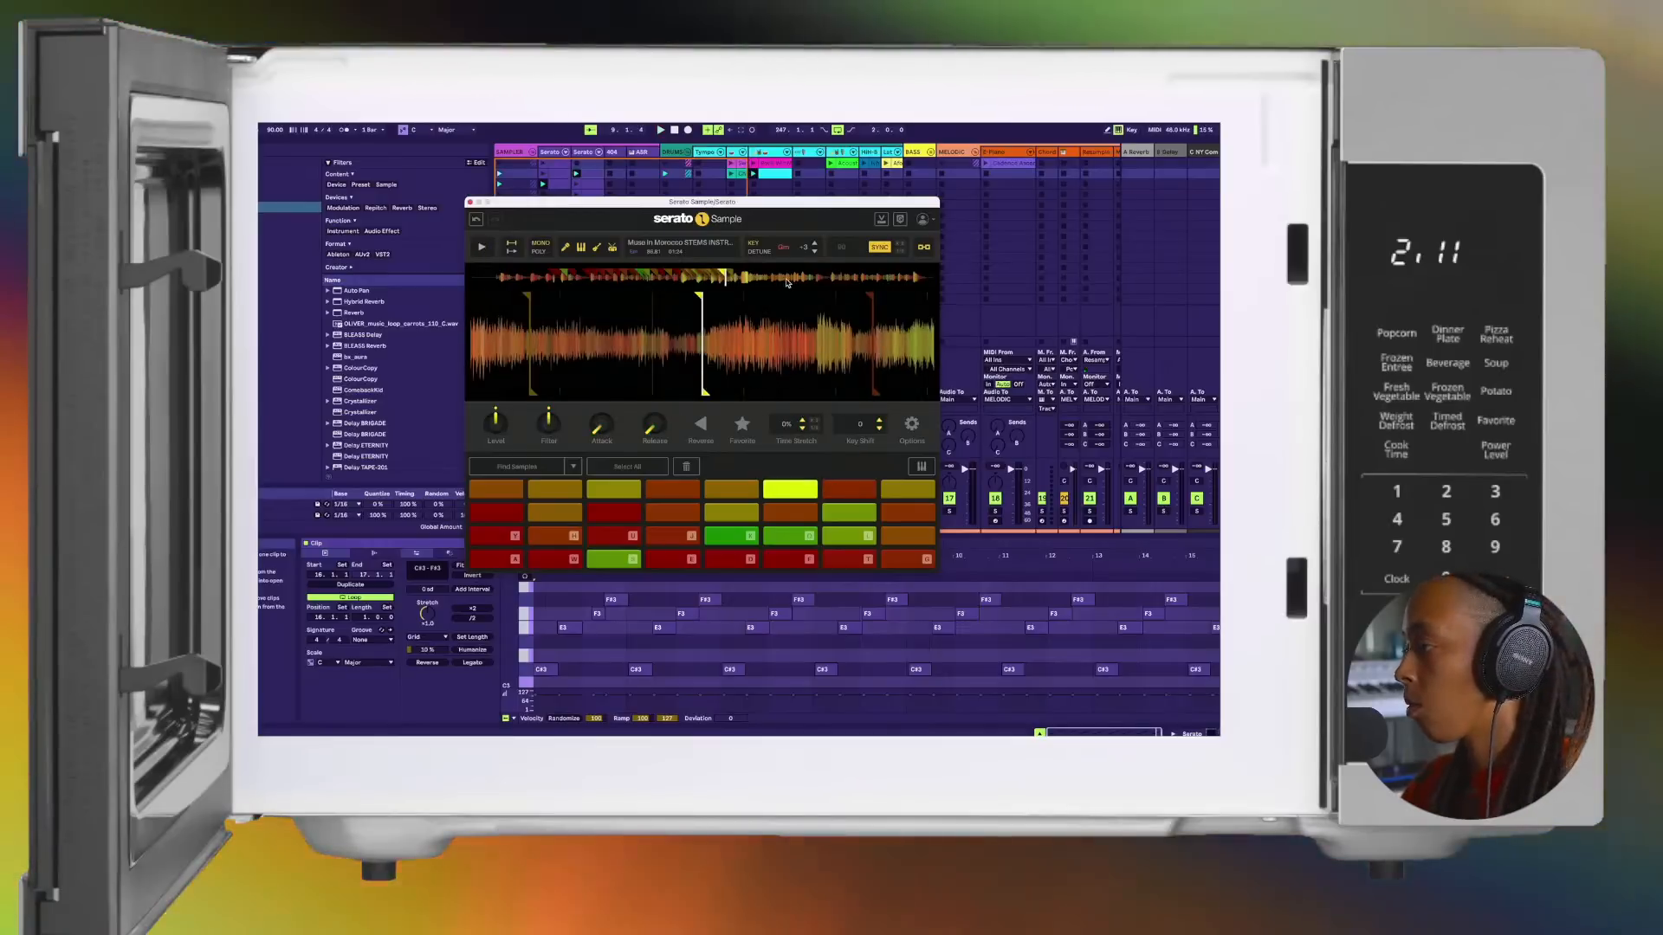
Step: Start the second Serato clip's loop at bar 7 and audition its chop pattern, checking the notes around bars 11 and 12
{"action": "left_click_drag", "start_coordinate": [1218, 616], "coordinate": [817, 617]}
{"action": "key", "text": "space"}
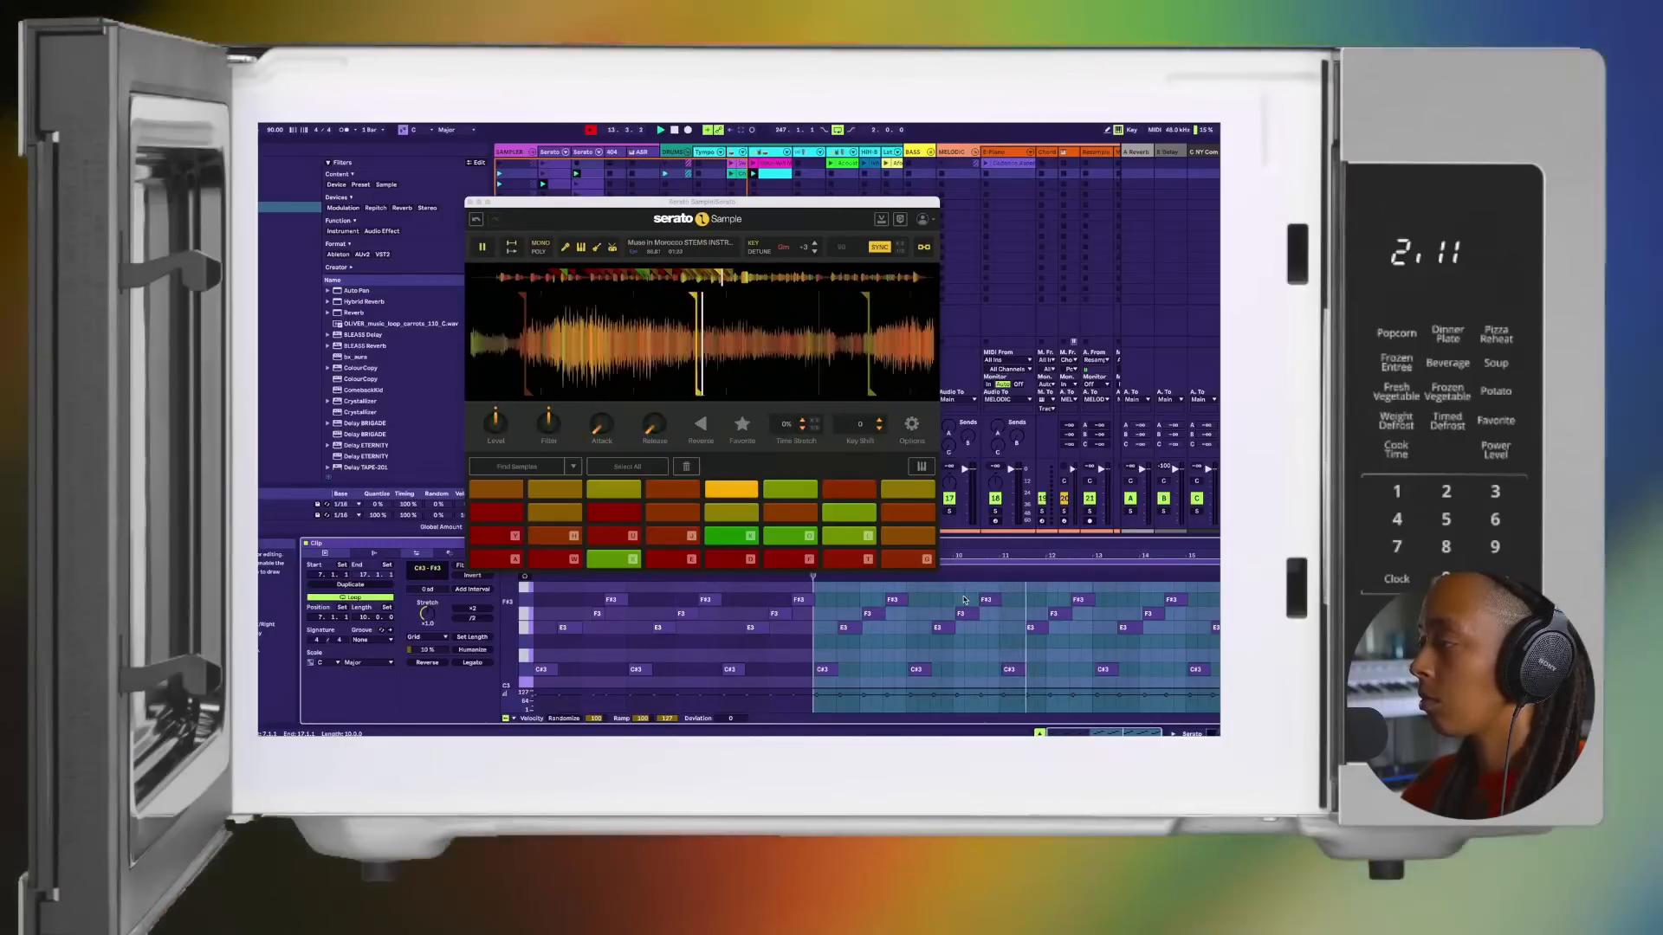
{"action": "left_click_drag", "start_coordinate": [1098, 589], "coordinate": [1003, 669]}
{"action": "left_click_drag", "start_coordinate": [1054, 621], "coordinate": [1051, 621]}
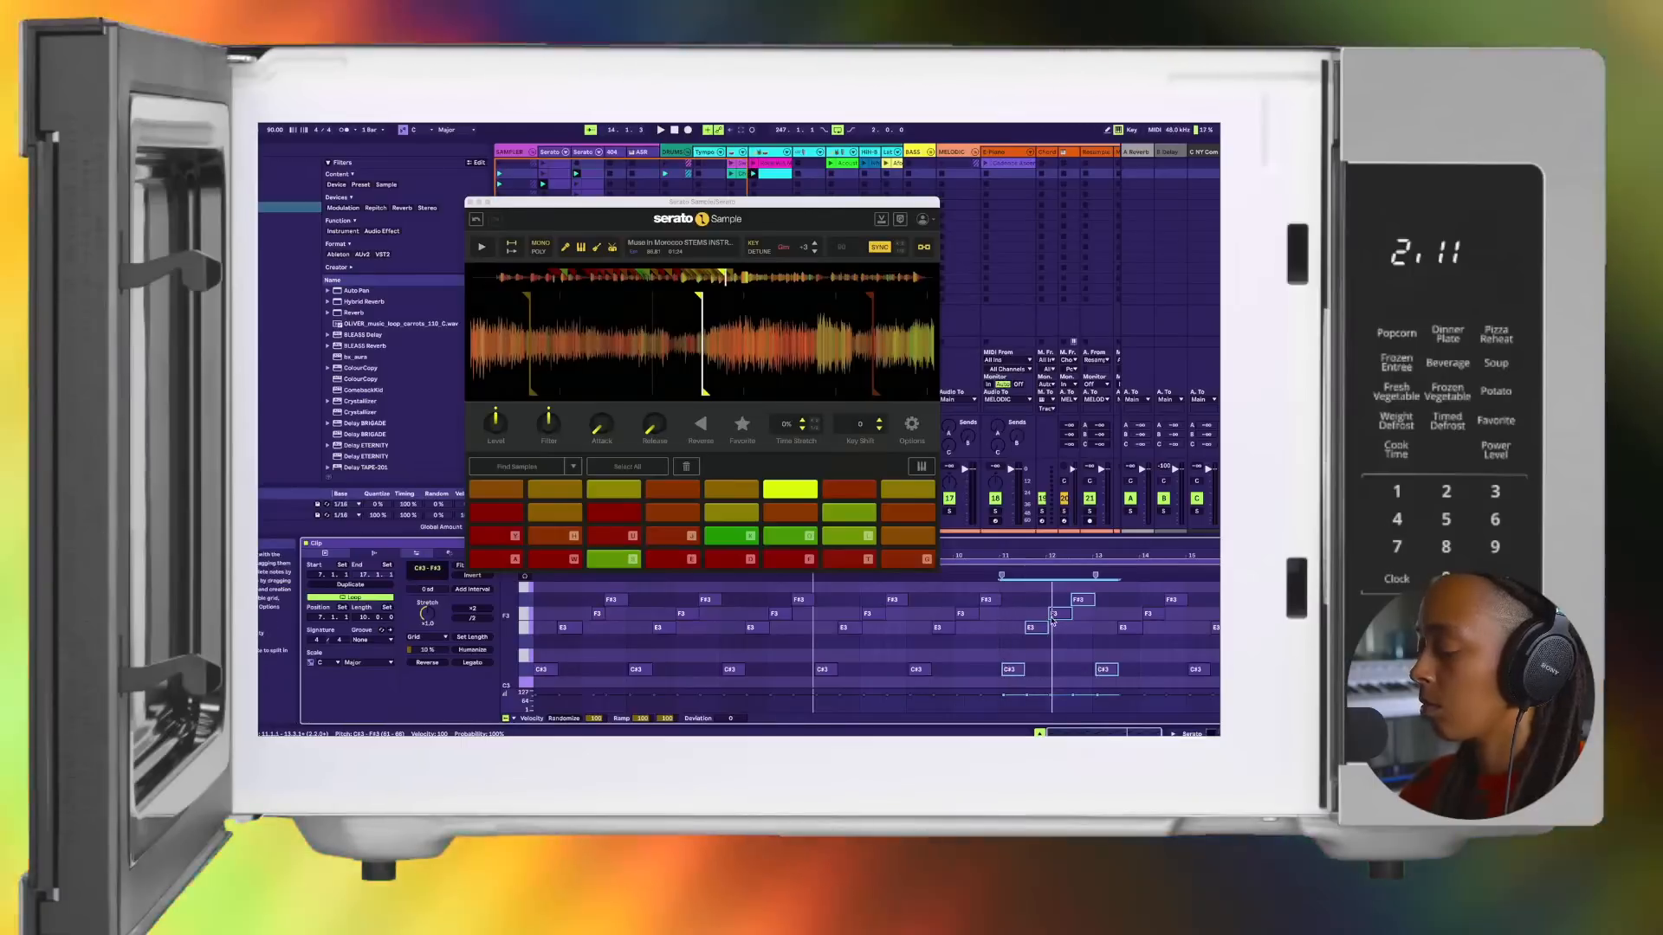
{"action": "key", "text": "space"}
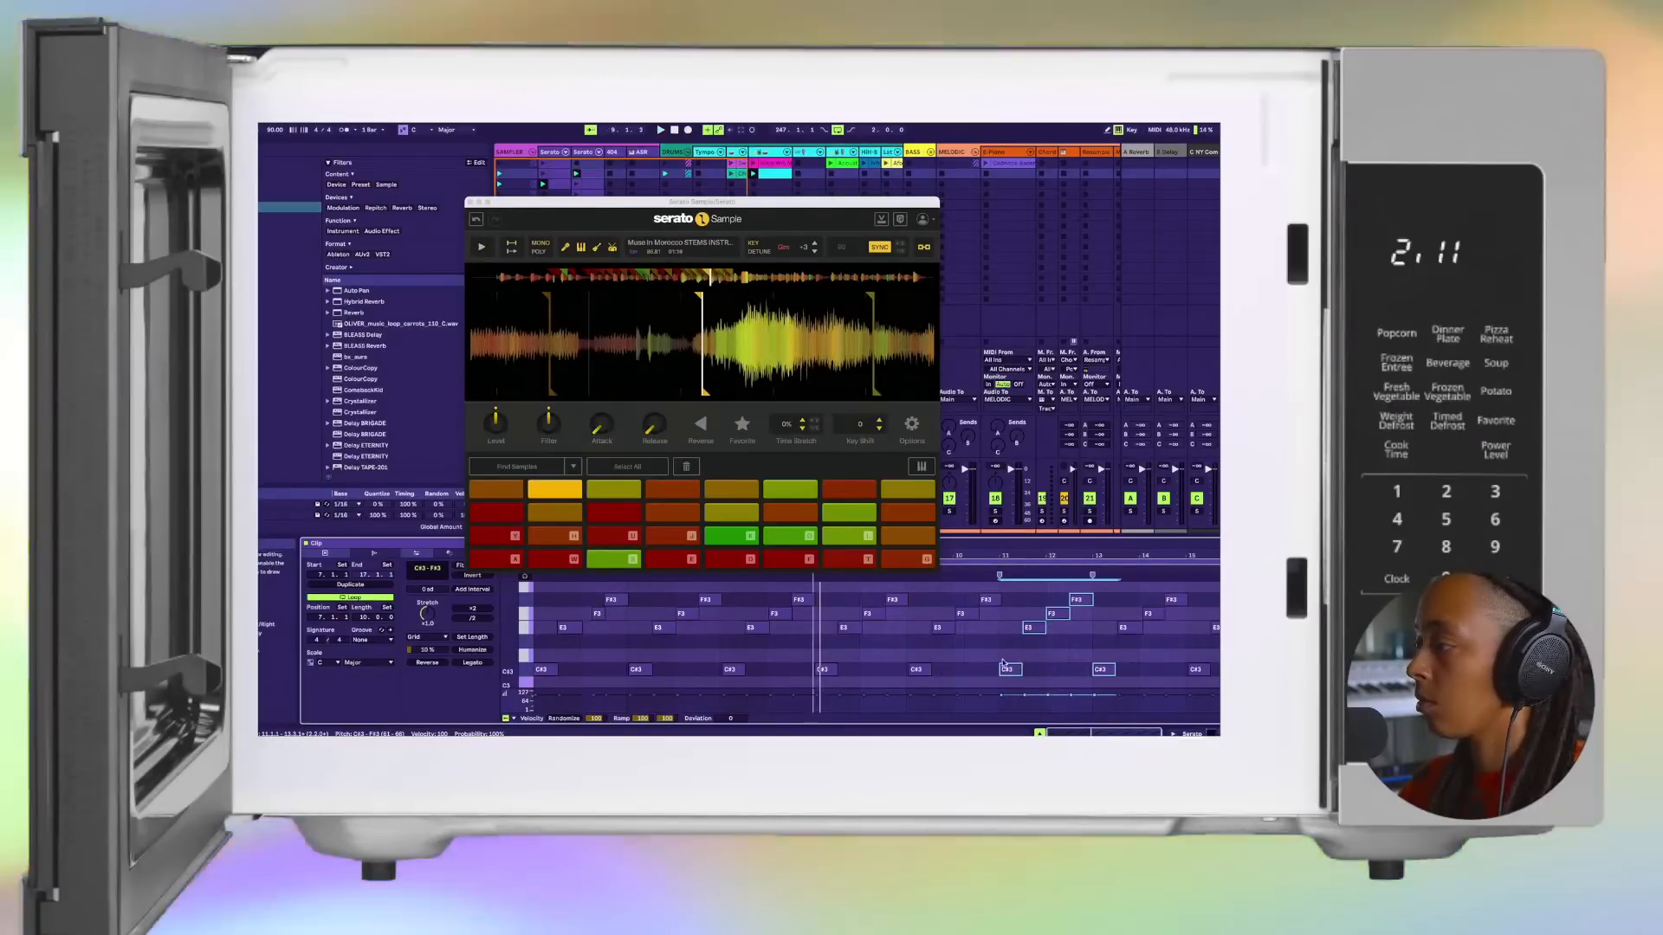
{"action": "left_click", "coordinate": [995, 655]}
{"action": "key", "text": "space"}
{"action": "key", "text": "space"}
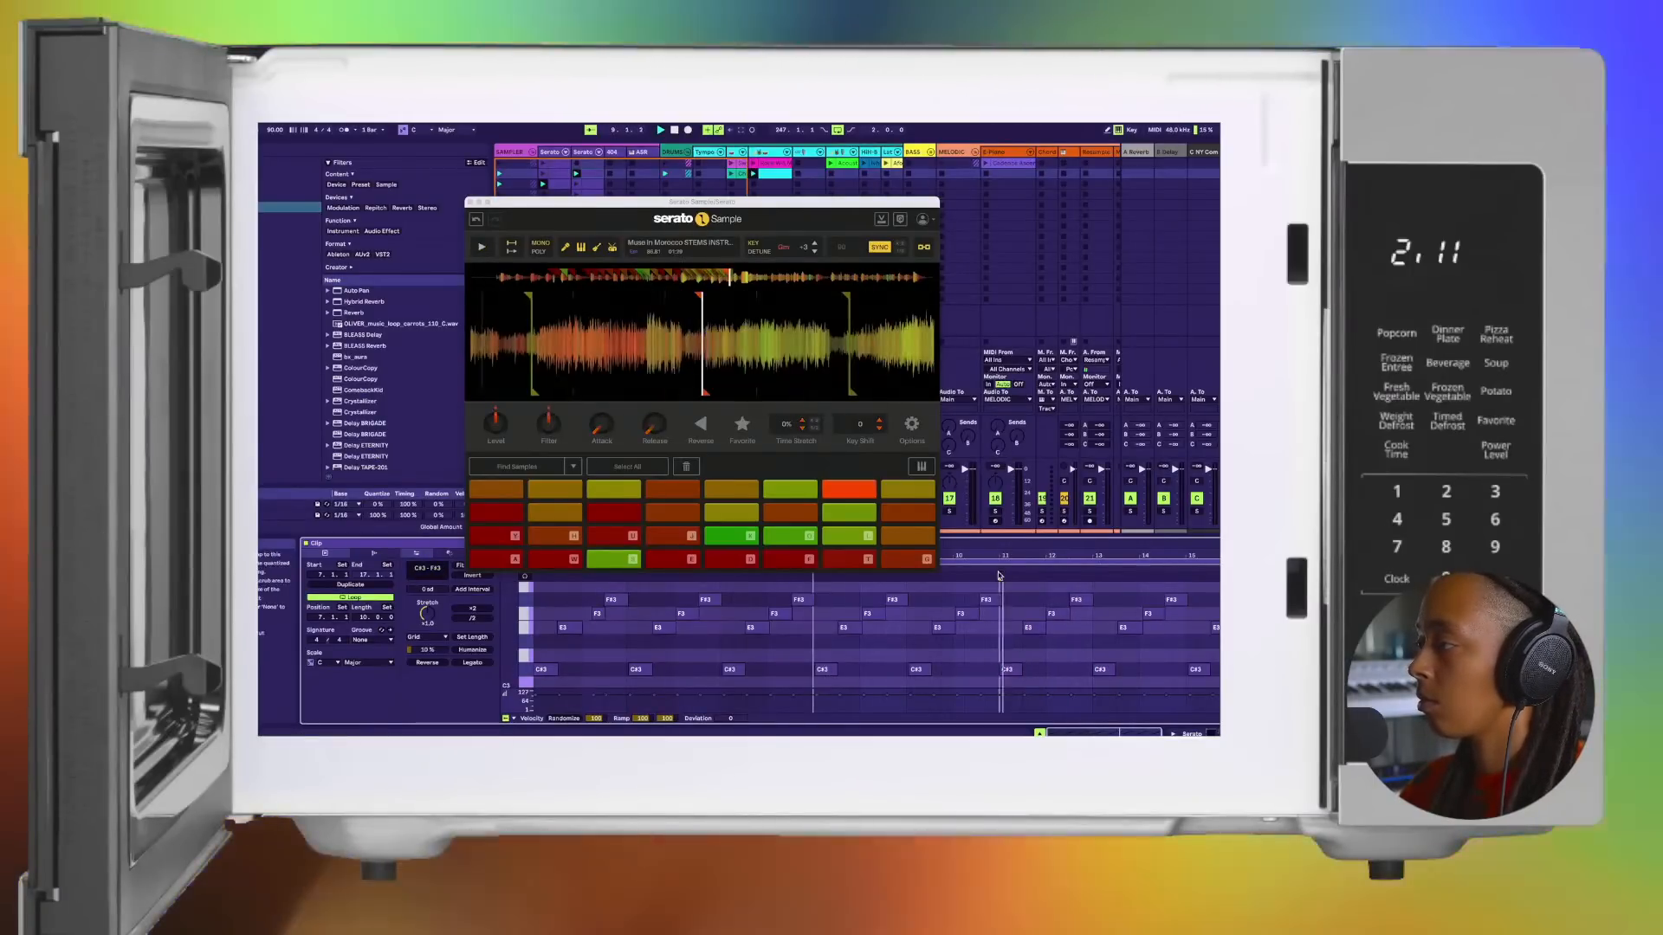
{"action": "key", "text": "space"}
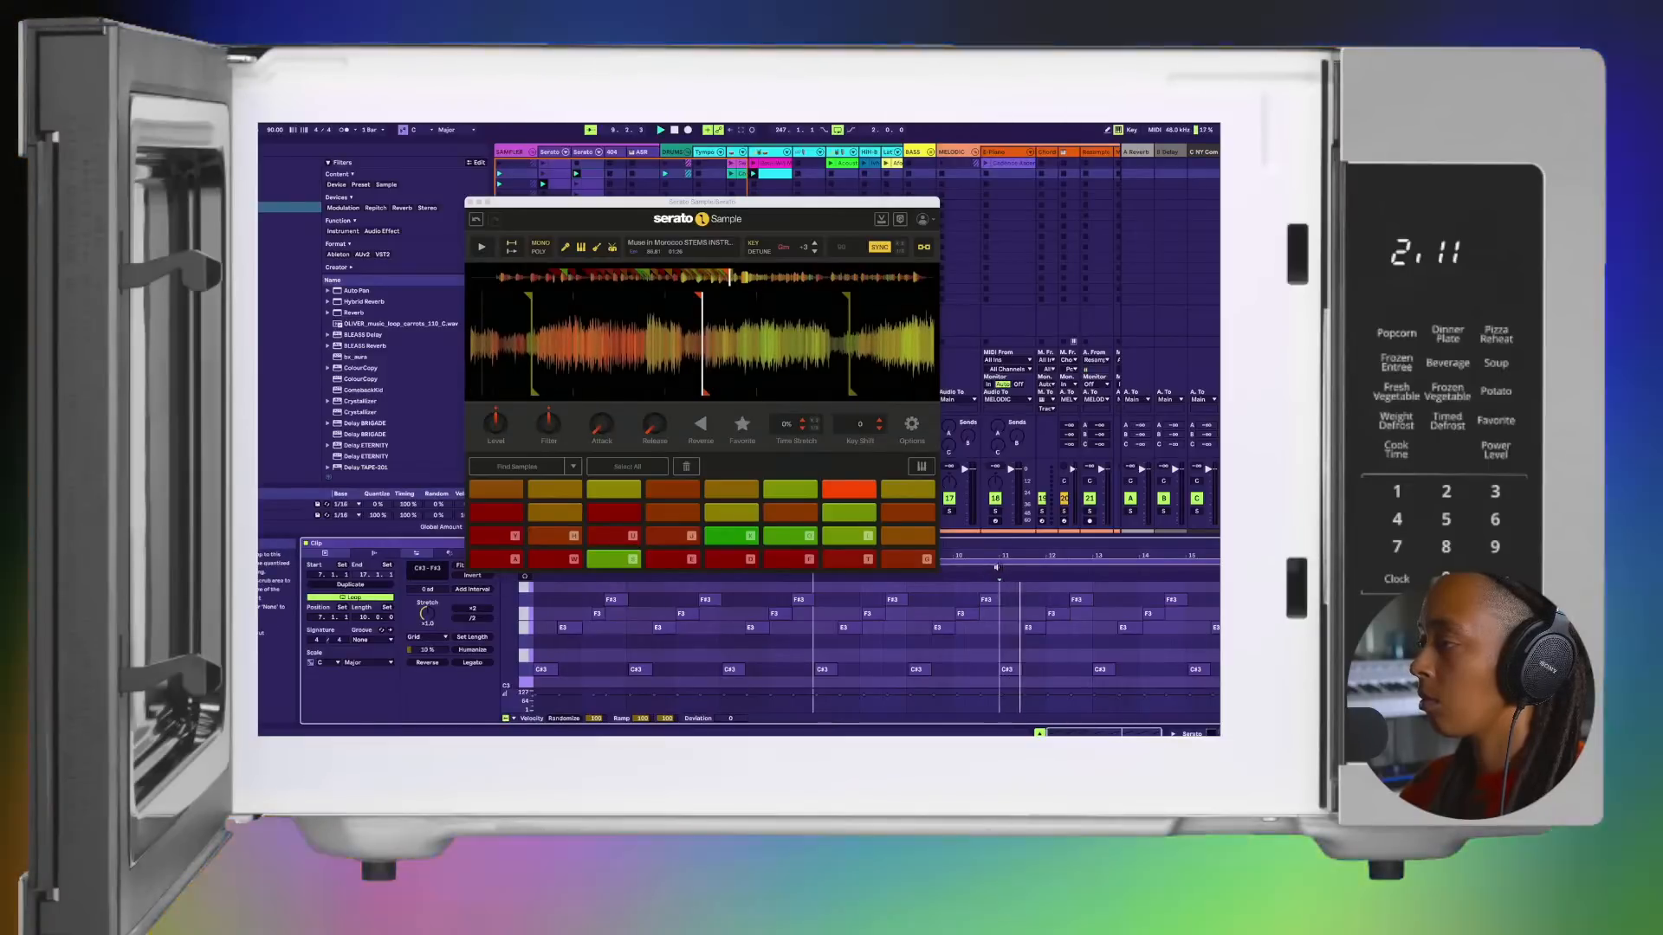
Step: Play the chop clip from several points between bars 10 and 11 to find where the pattern begins
{"action": "left_click", "coordinate": [976, 569]}
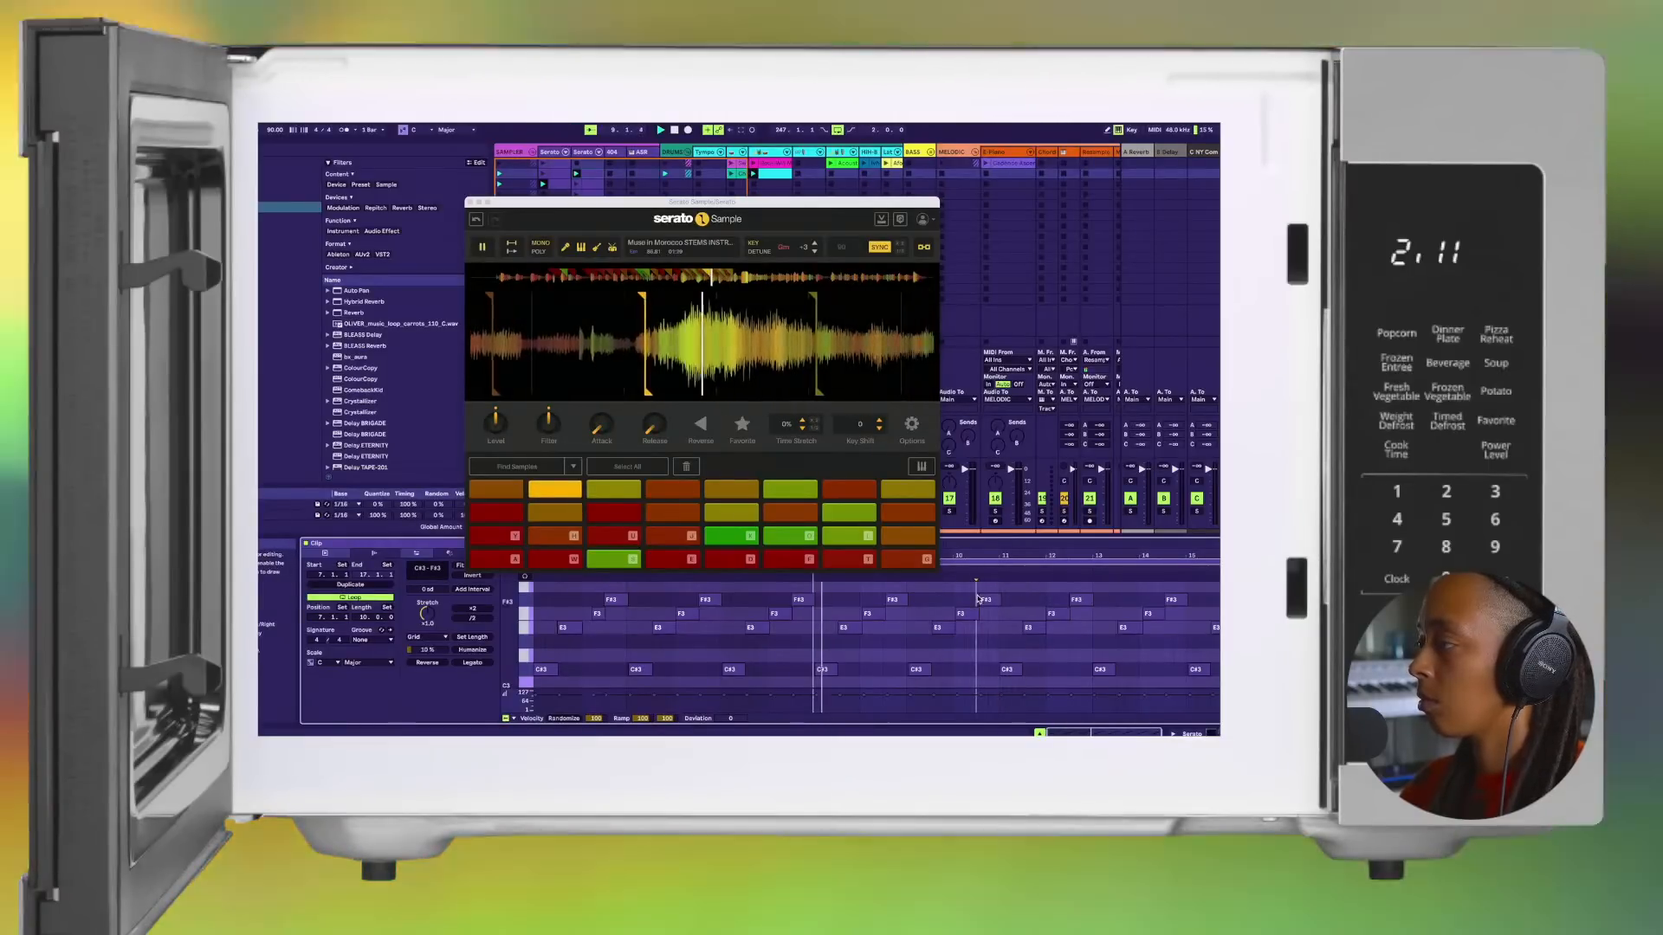
{"action": "left_click", "coordinate": [984, 599]}
{"action": "left_click", "coordinate": [975, 569]}
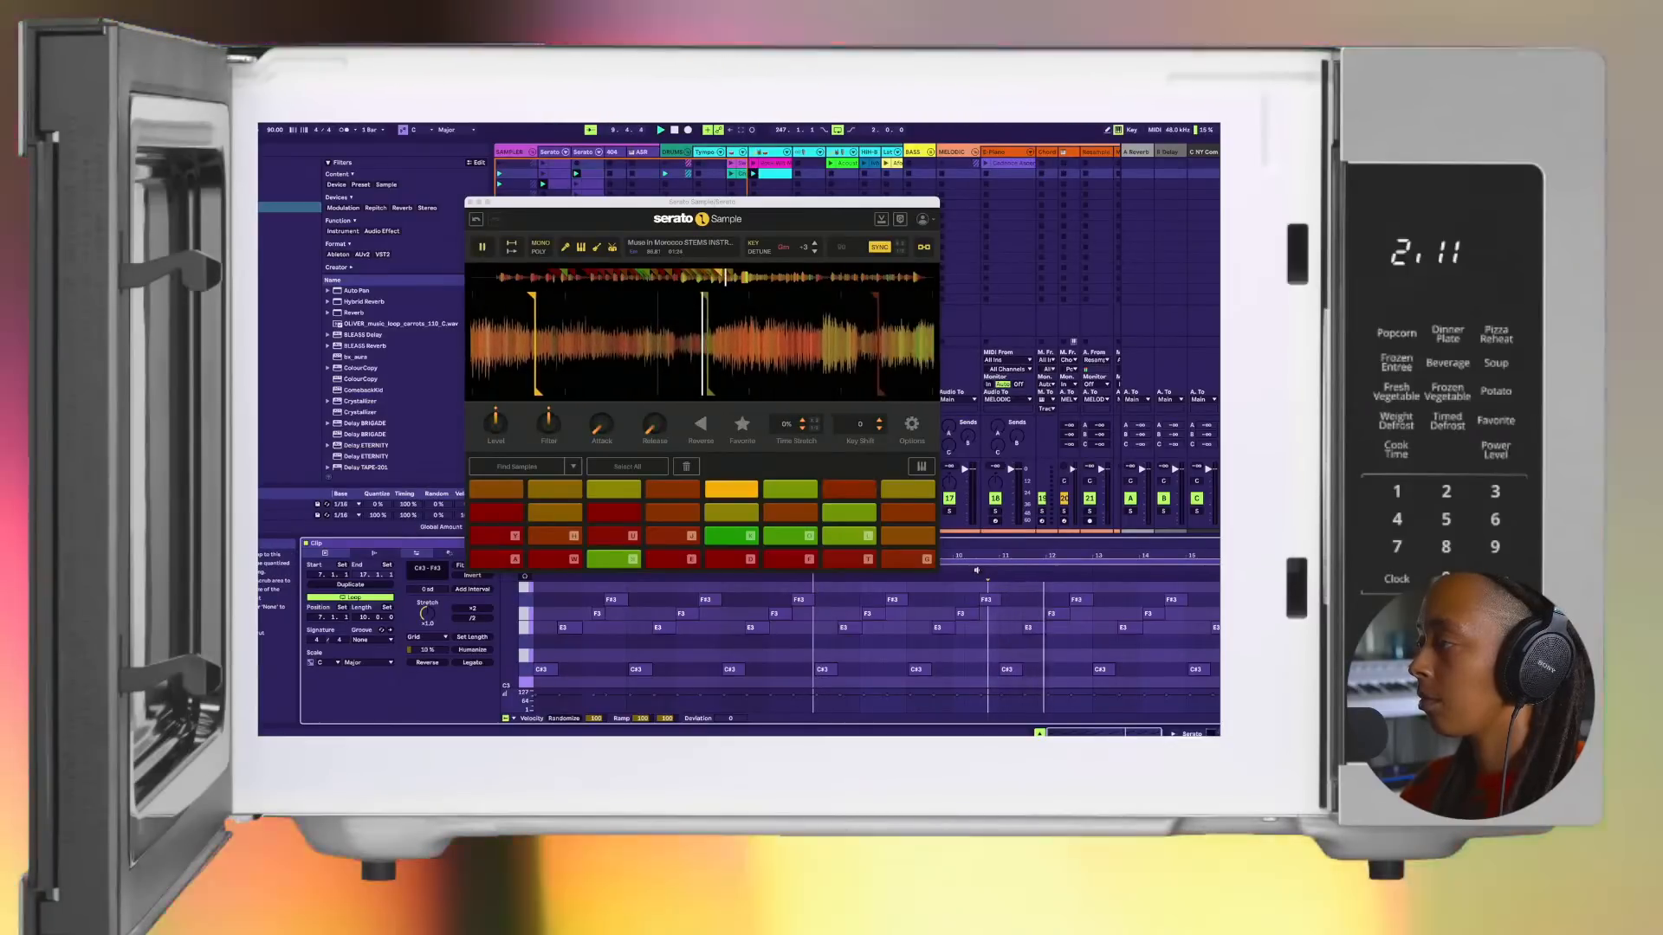
{"action": "left_click", "coordinate": [976, 570]}
{"action": "left_click", "coordinate": [954, 570]}
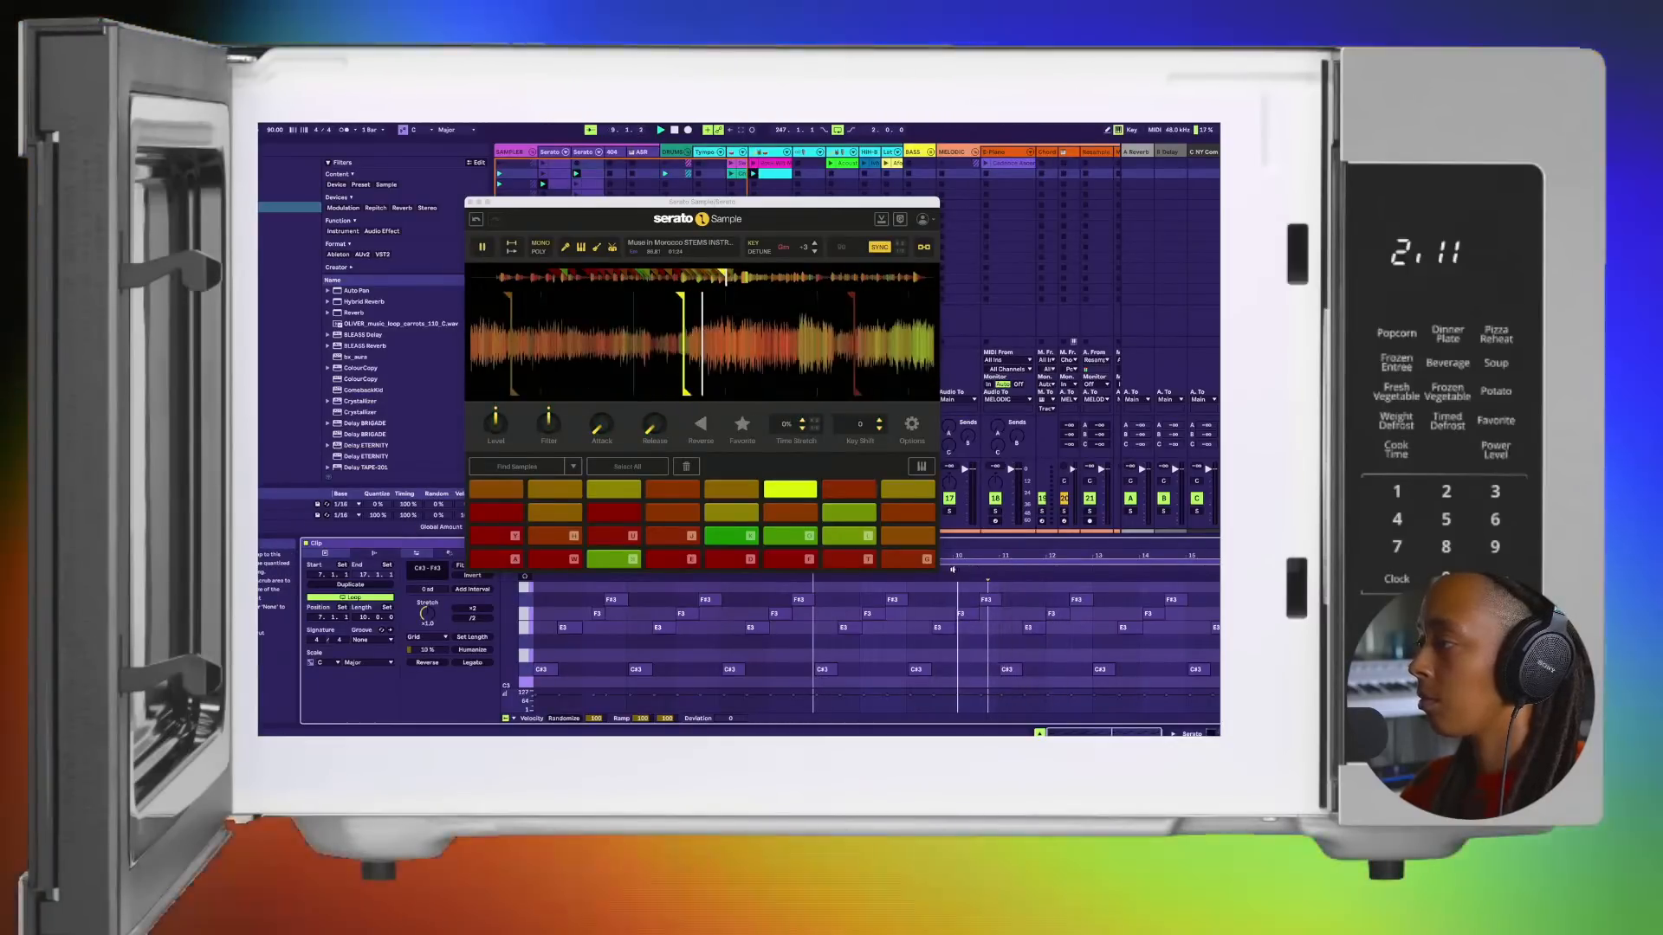
{"action": "key", "text": "space"}
{"action": "key", "text": "space"}
{"action": "key", "text": "space"}
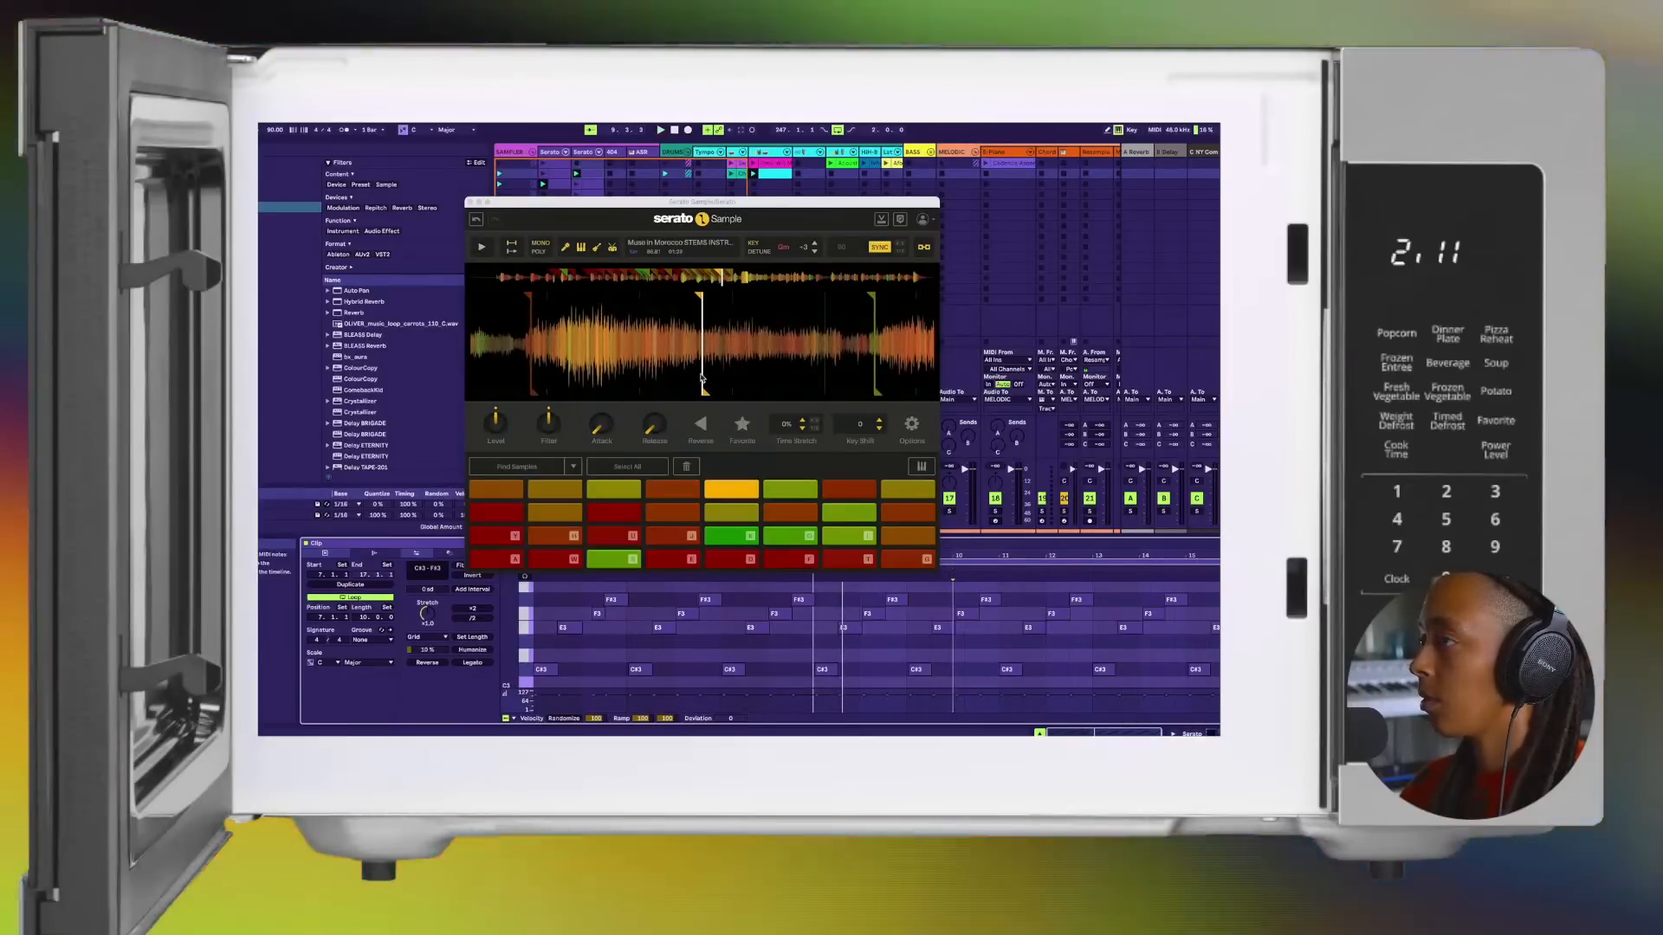
Step: Move Serato Sample clear of the note editor and set the chop clip's loop start to bar 9
{"action": "left_click_drag", "start_coordinate": [649, 200], "coordinate": [580, 121]}
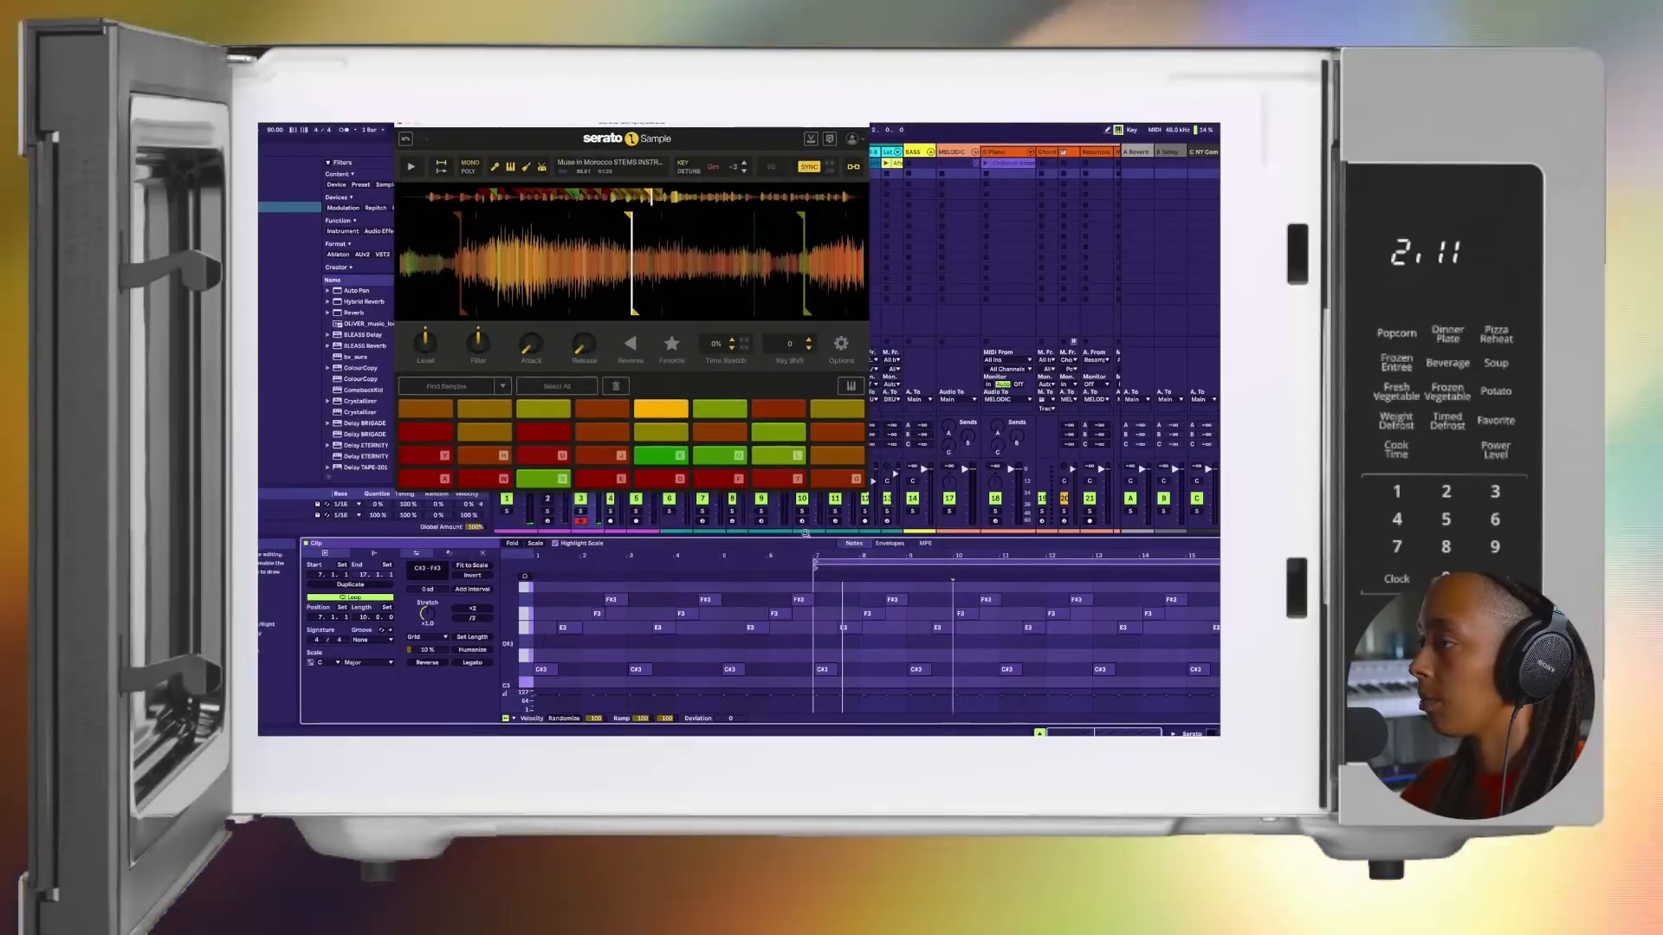
{"action": "left_click_drag", "start_coordinate": [813, 561], "coordinate": [1000, 571]}
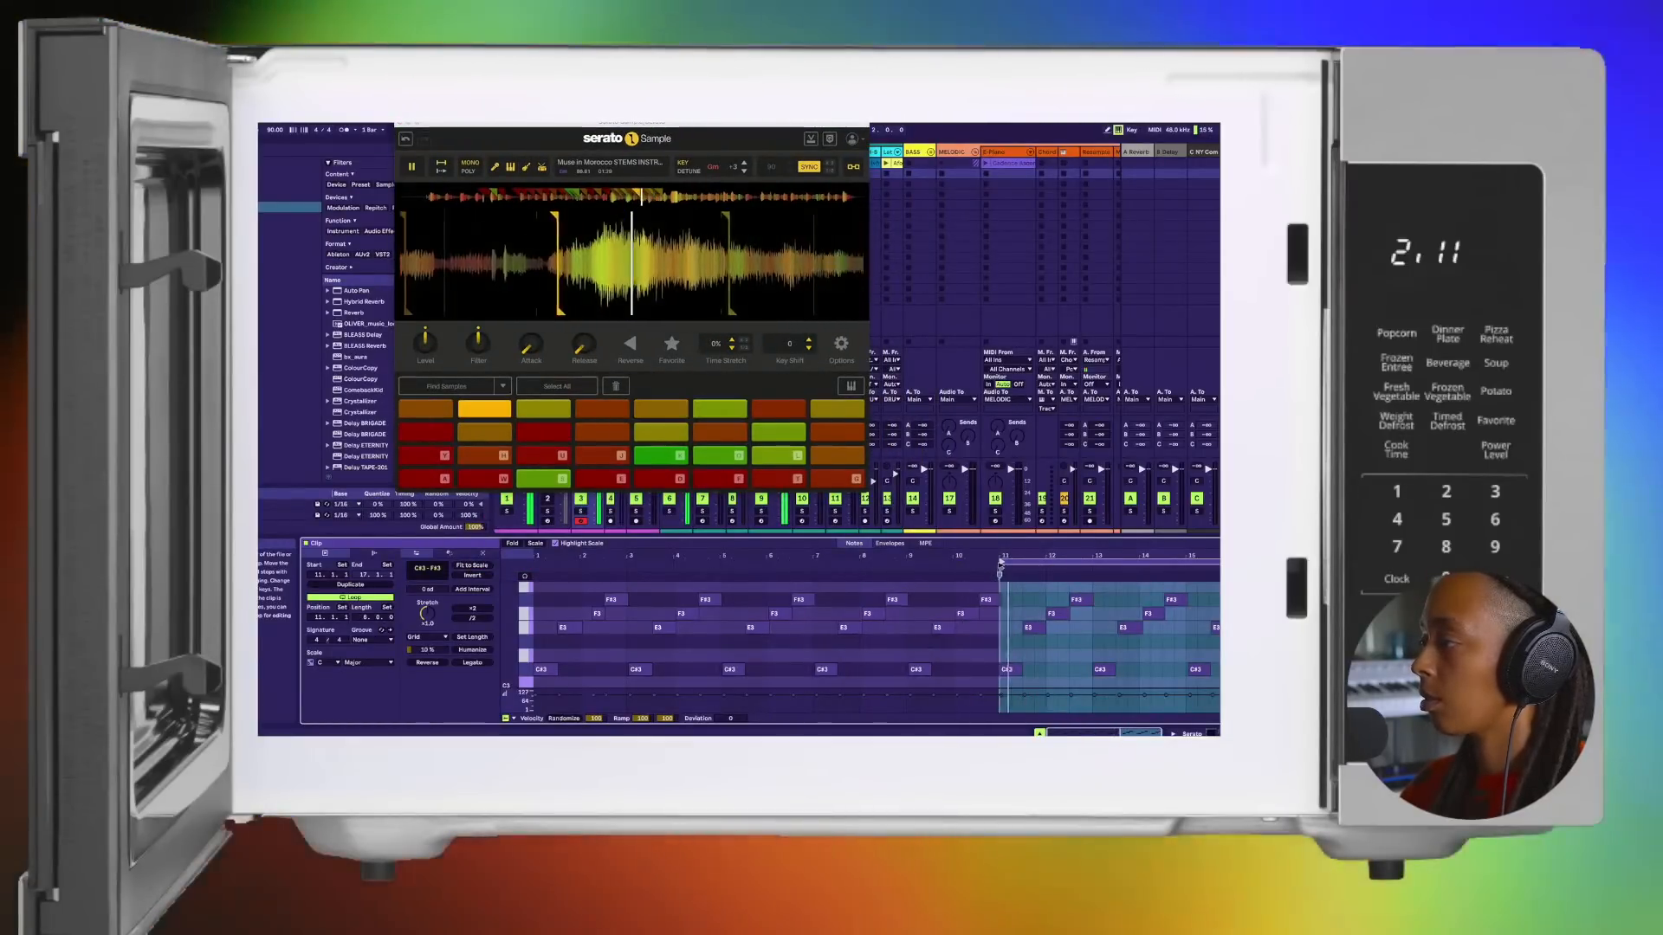
{"action": "left_click", "coordinate": [1004, 568]}
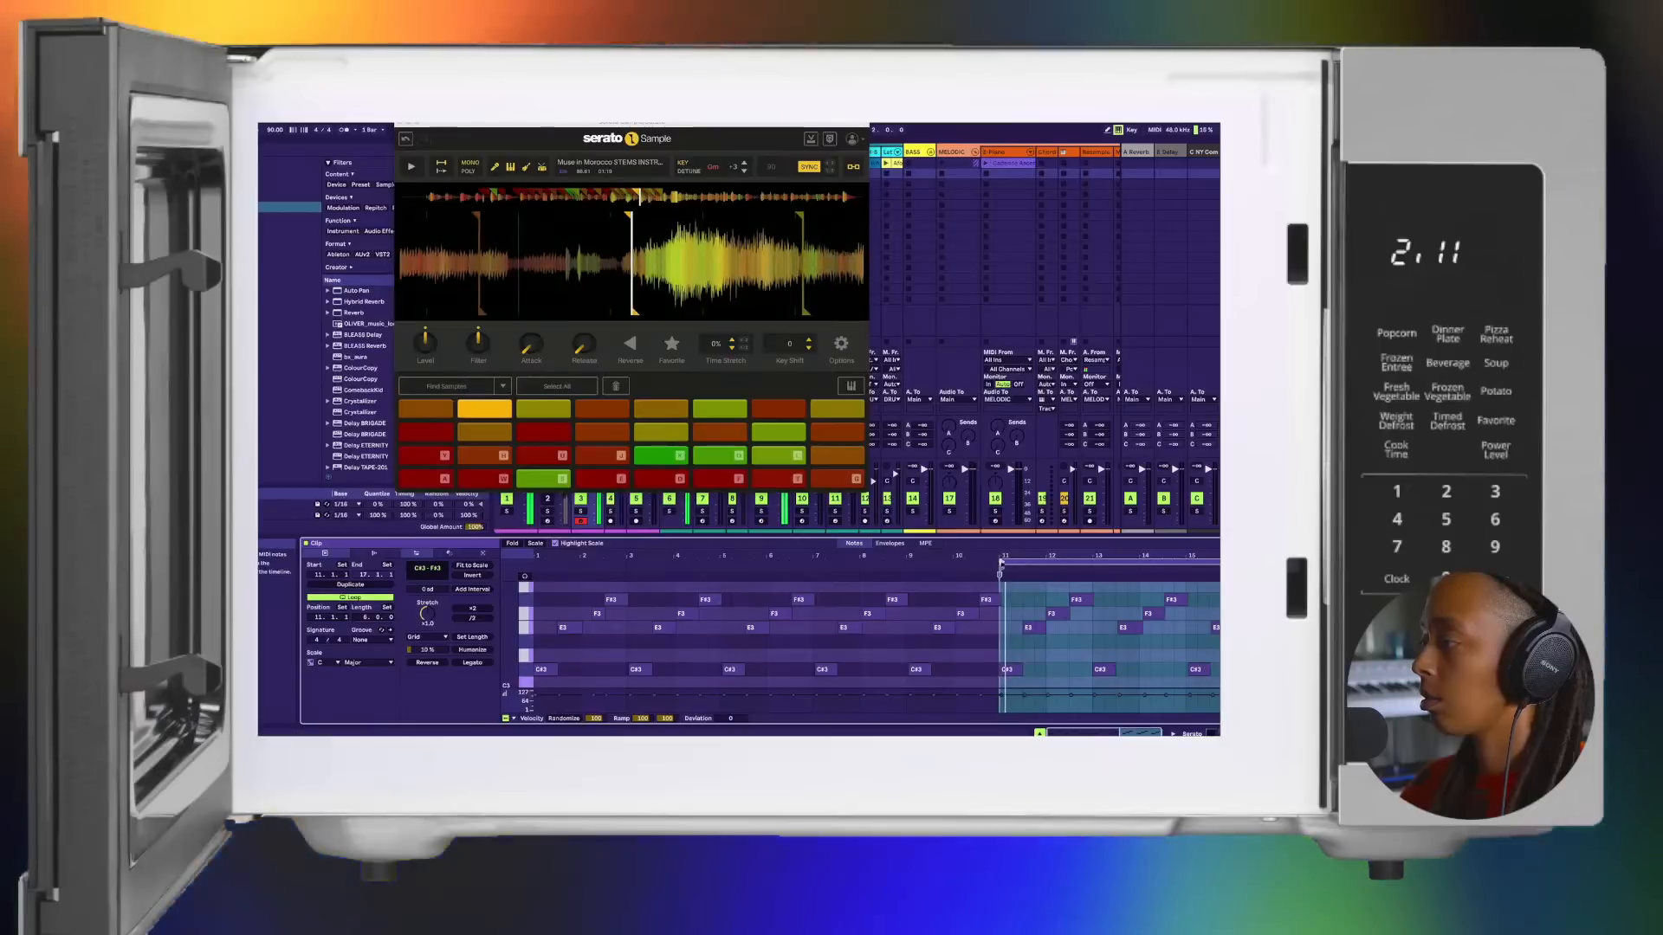
{"action": "left_click_drag", "start_coordinate": [1000, 571], "coordinate": [908, 585]}
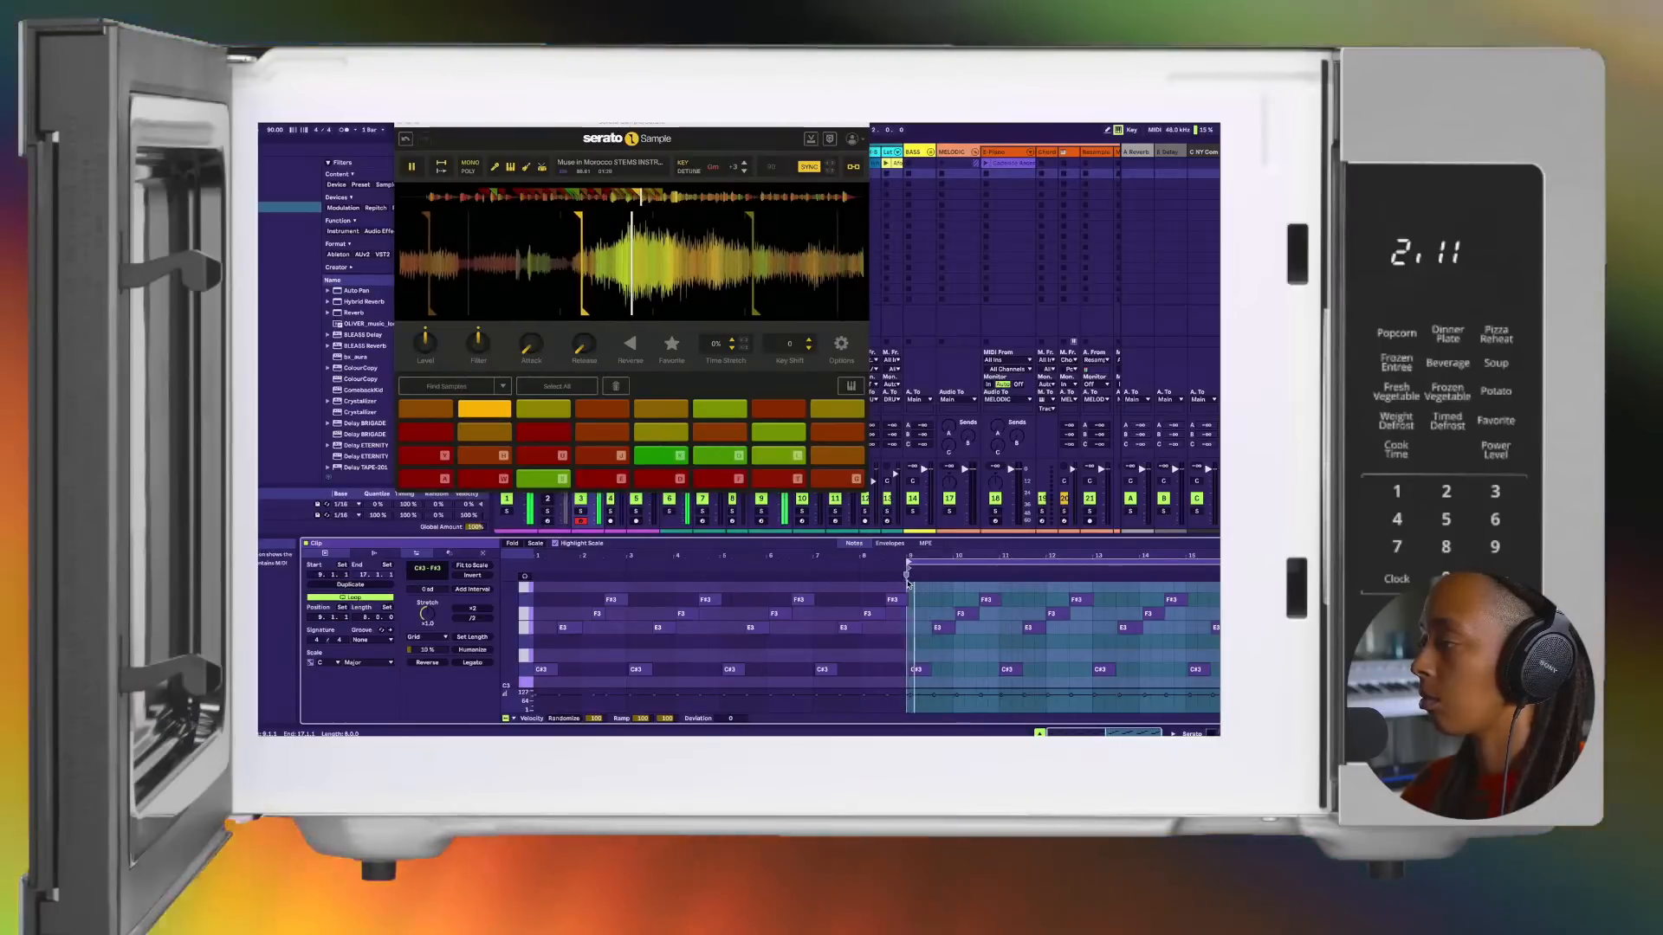
Step: Audition the chop loop from bar 9 and check the first E3 note after the loop start
{"action": "scroll", "coordinate": [940, 604], "scroll_direction": "up", "scroll_amount": 2}
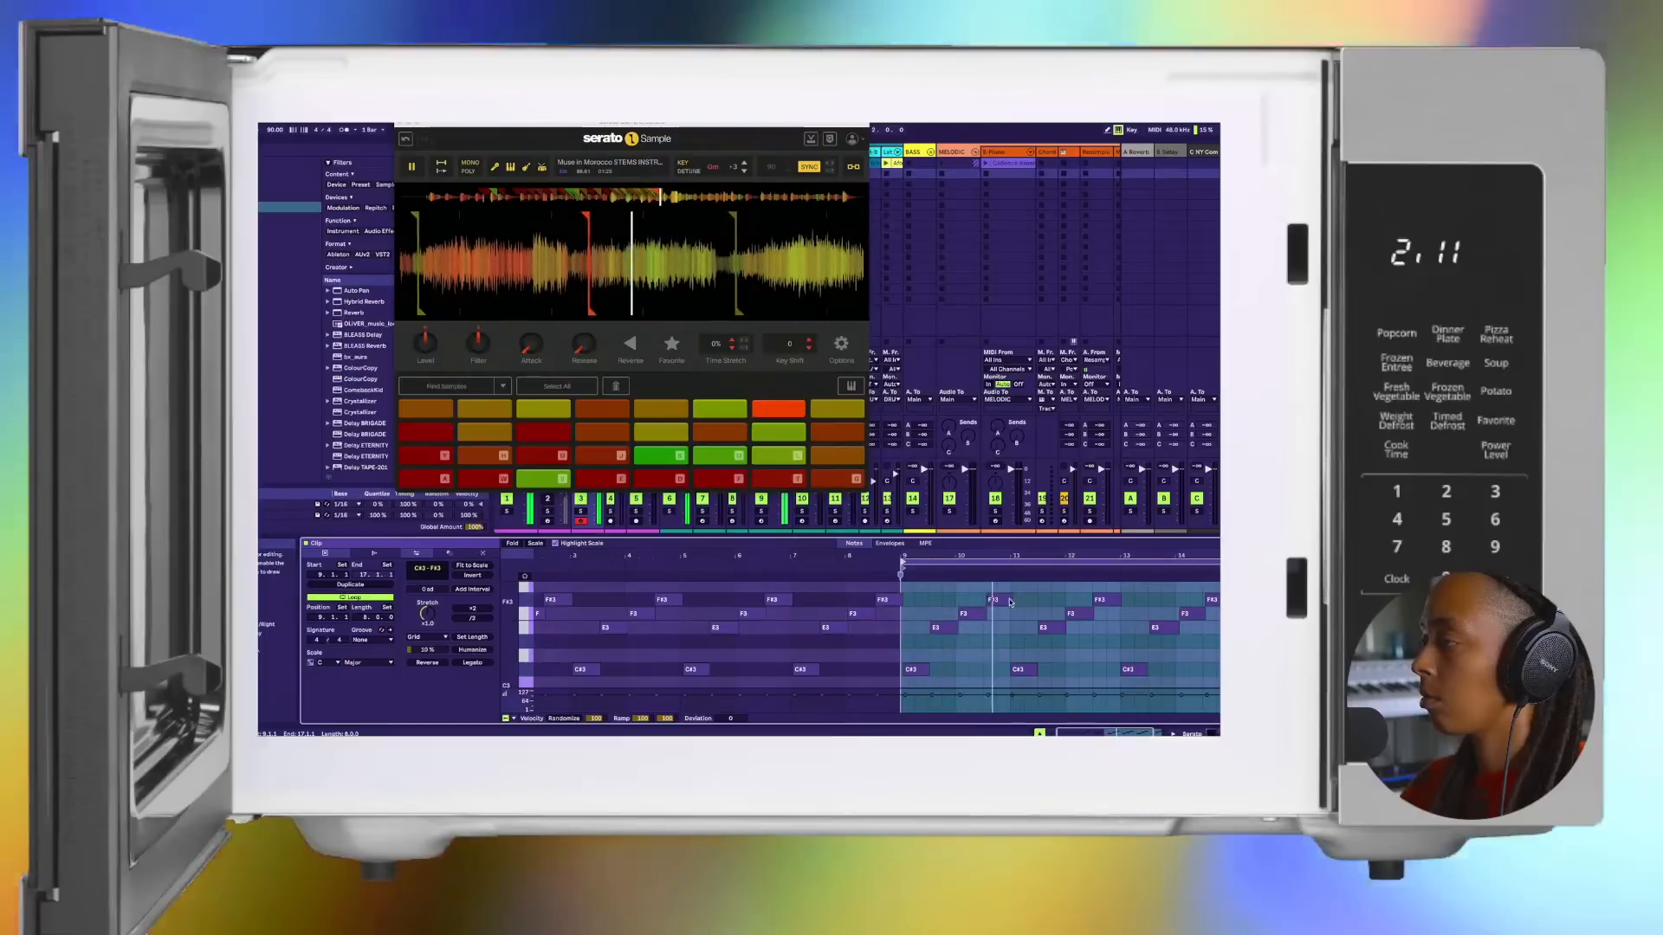
{"action": "key", "text": "space"}
{"action": "scroll", "coordinate": [975, 617], "scroll_direction": "left", "scroll_amount": 1}
{"action": "key", "text": "space"}
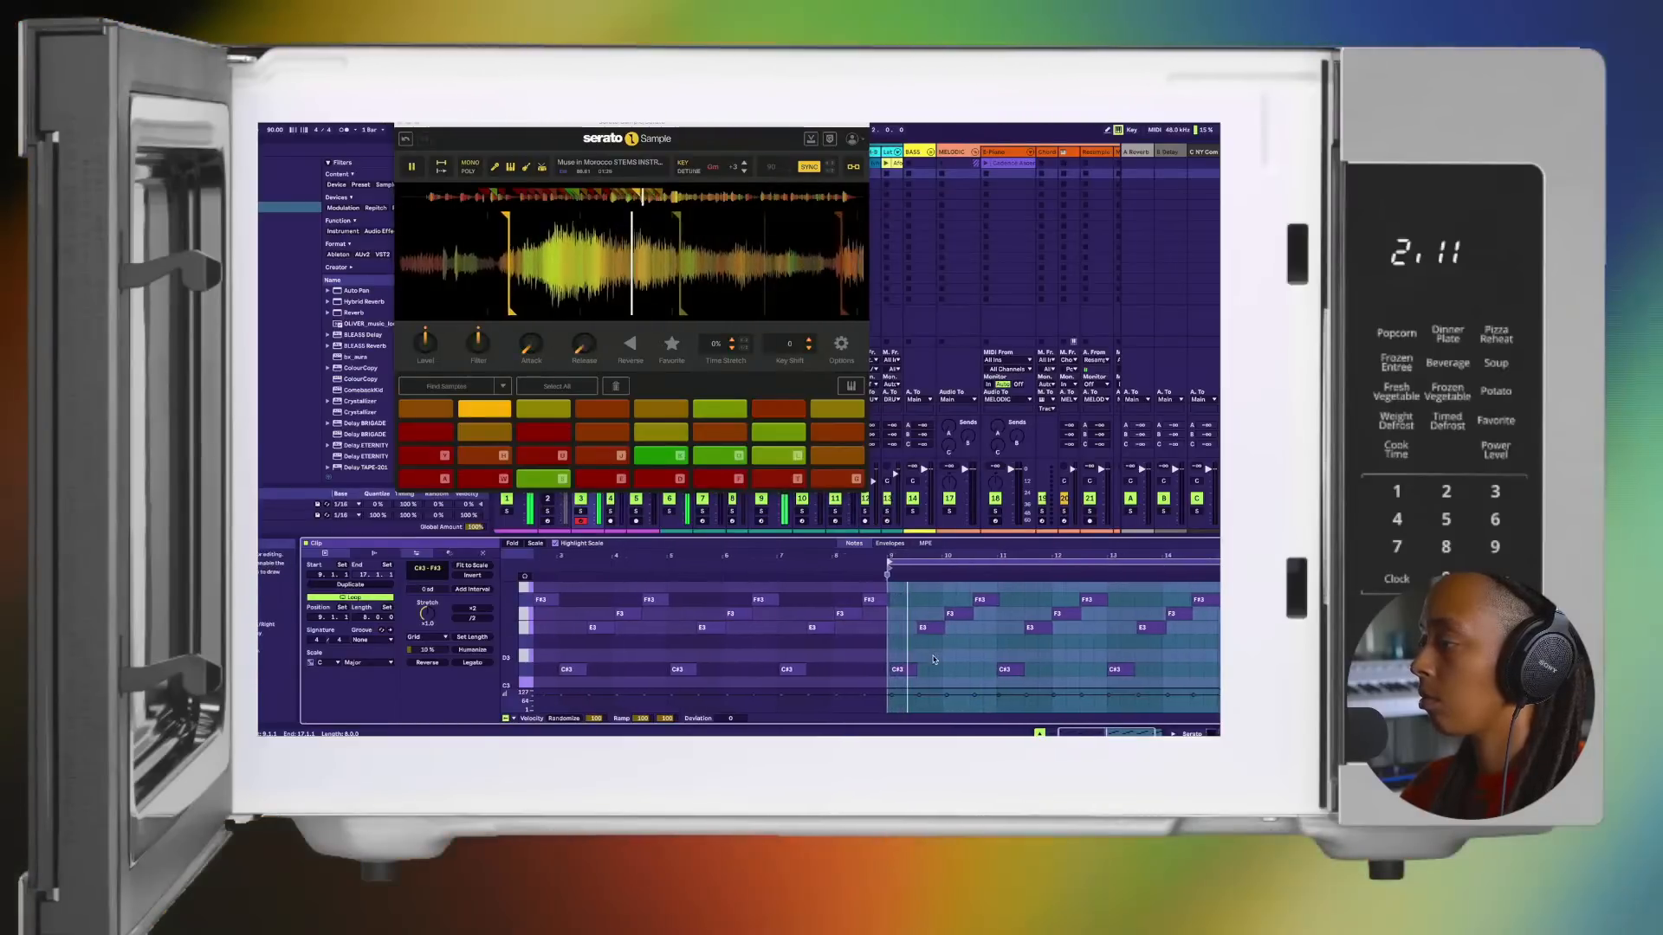
{"action": "key", "text": "space"}
{"action": "key", "text": "space"}
{"action": "left_click", "coordinate": [944, 628]}
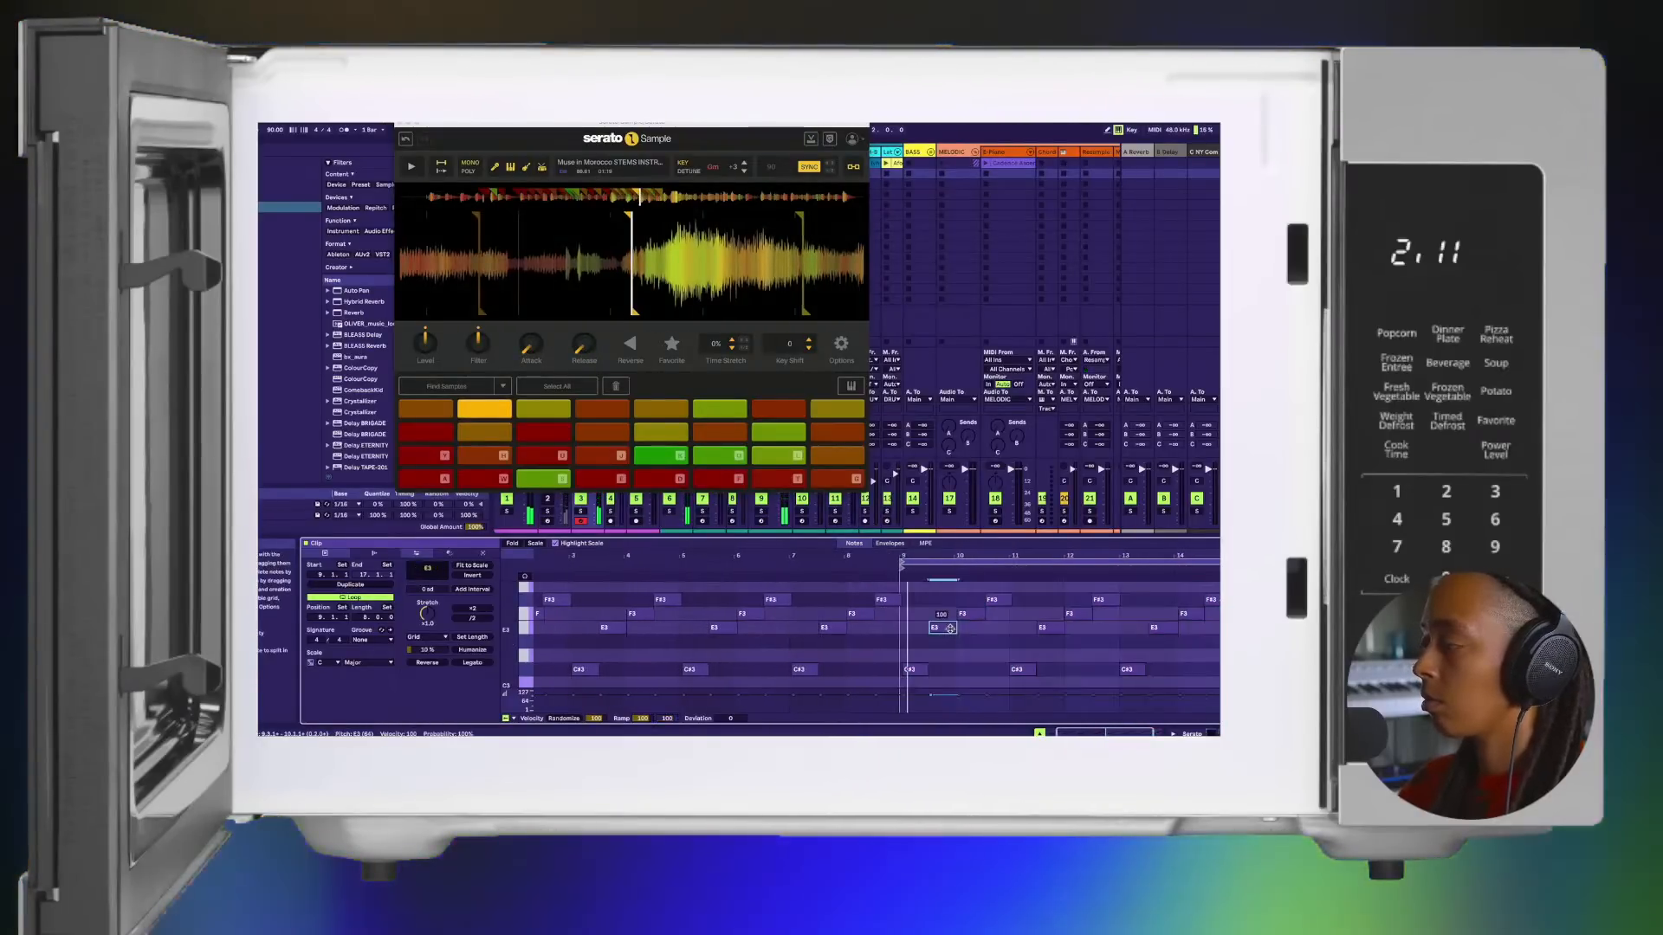
{"action": "key", "text": "space"}
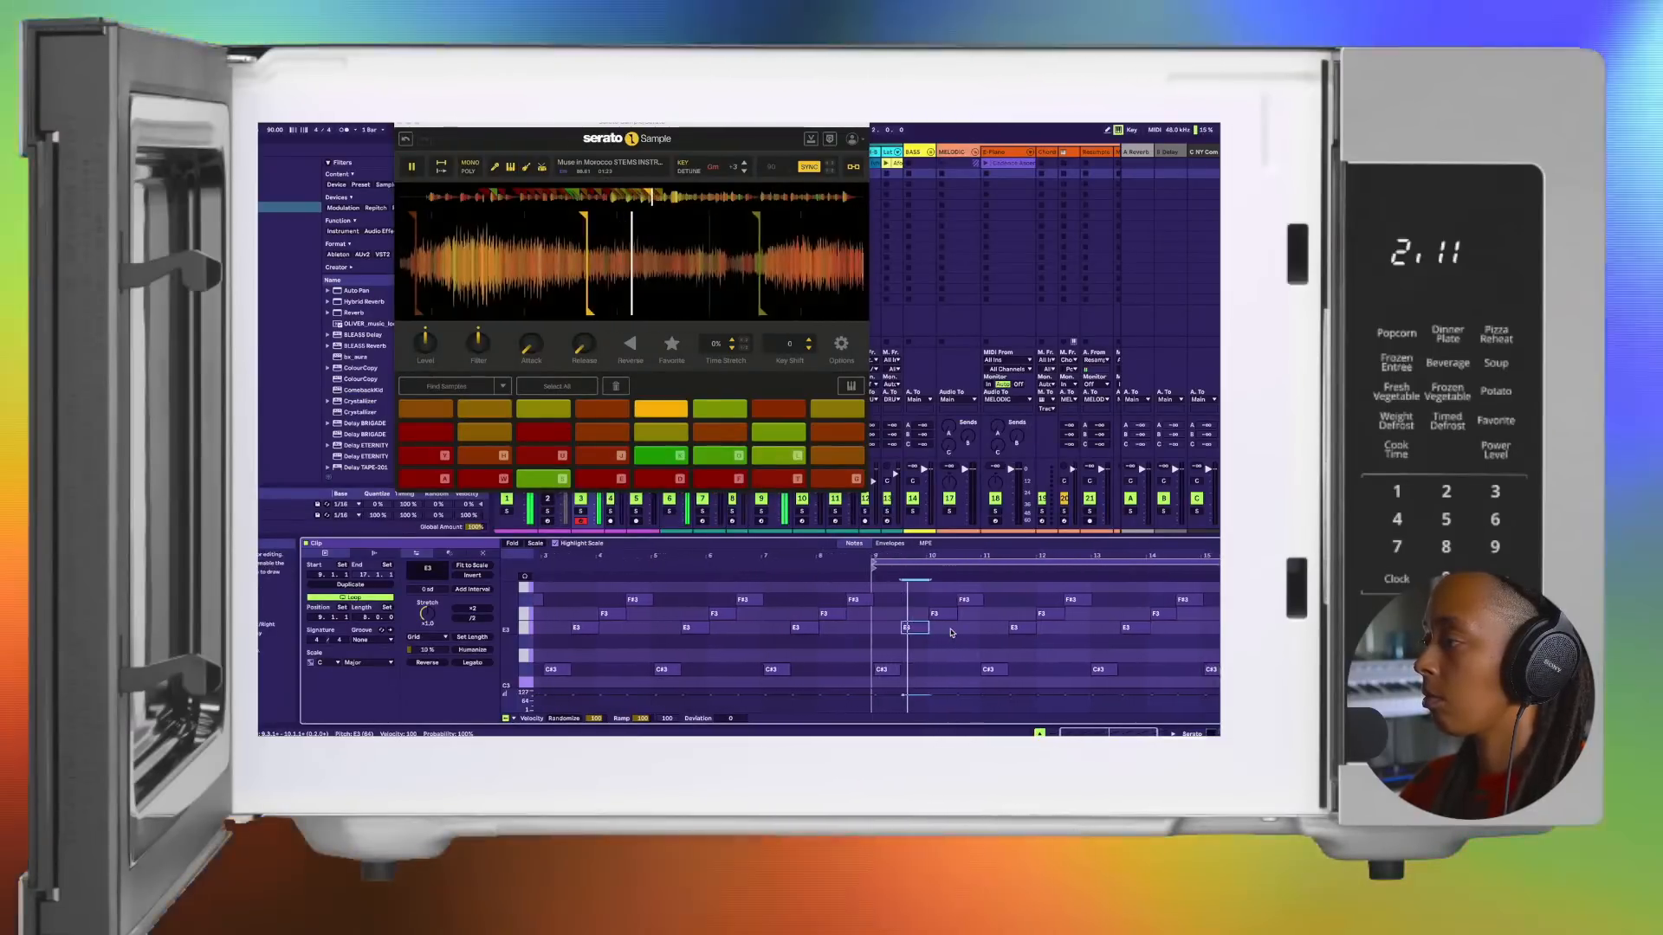
Step: Check the F#3 and F3 notes in bar 10 and end the clip's loop right after the F3 note
{"action": "left_click", "coordinate": [914, 613]}
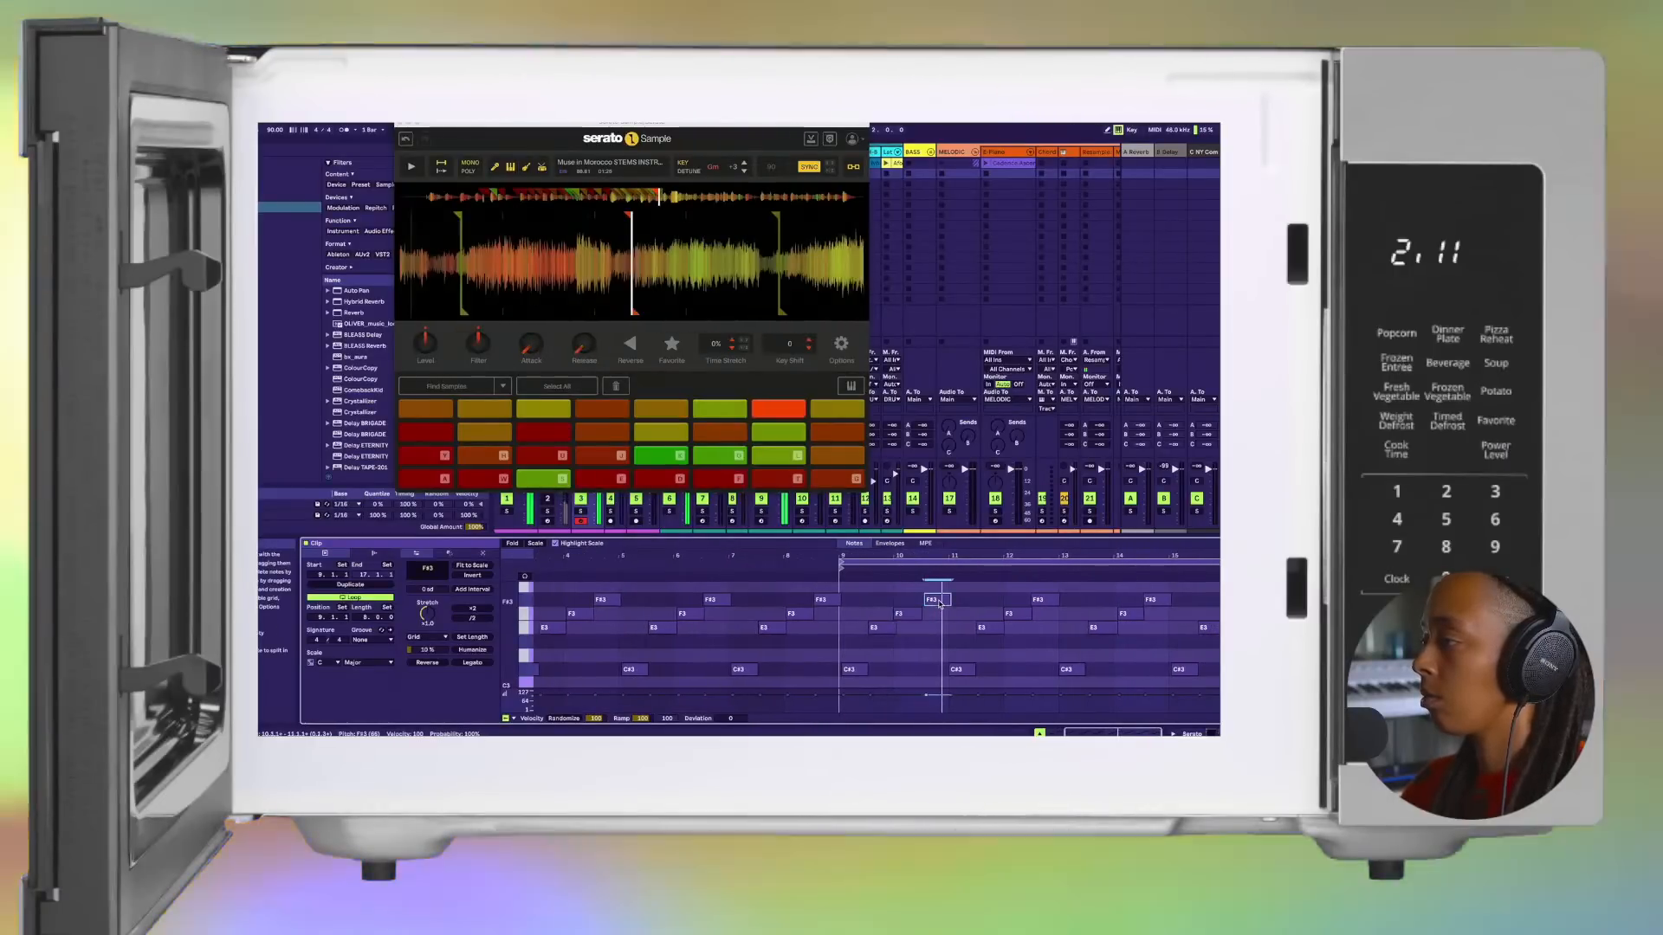
{"action": "left_click", "coordinate": [940, 603]}
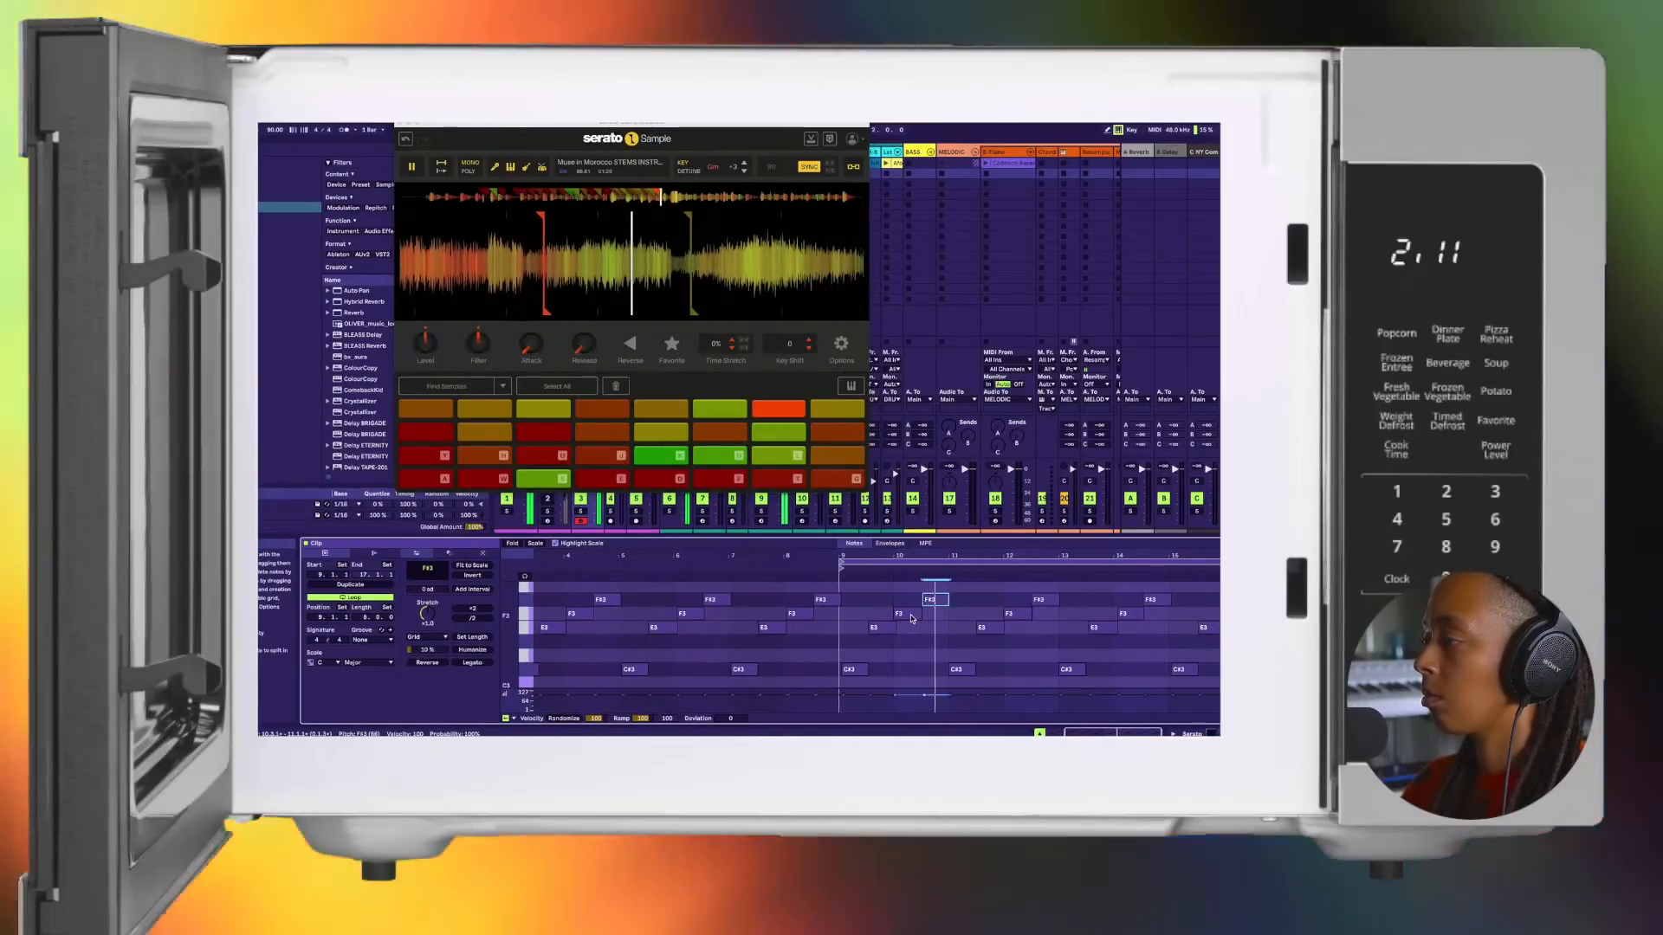
{"action": "left_click", "coordinate": [910, 615]}
{"action": "key", "text": "space"}
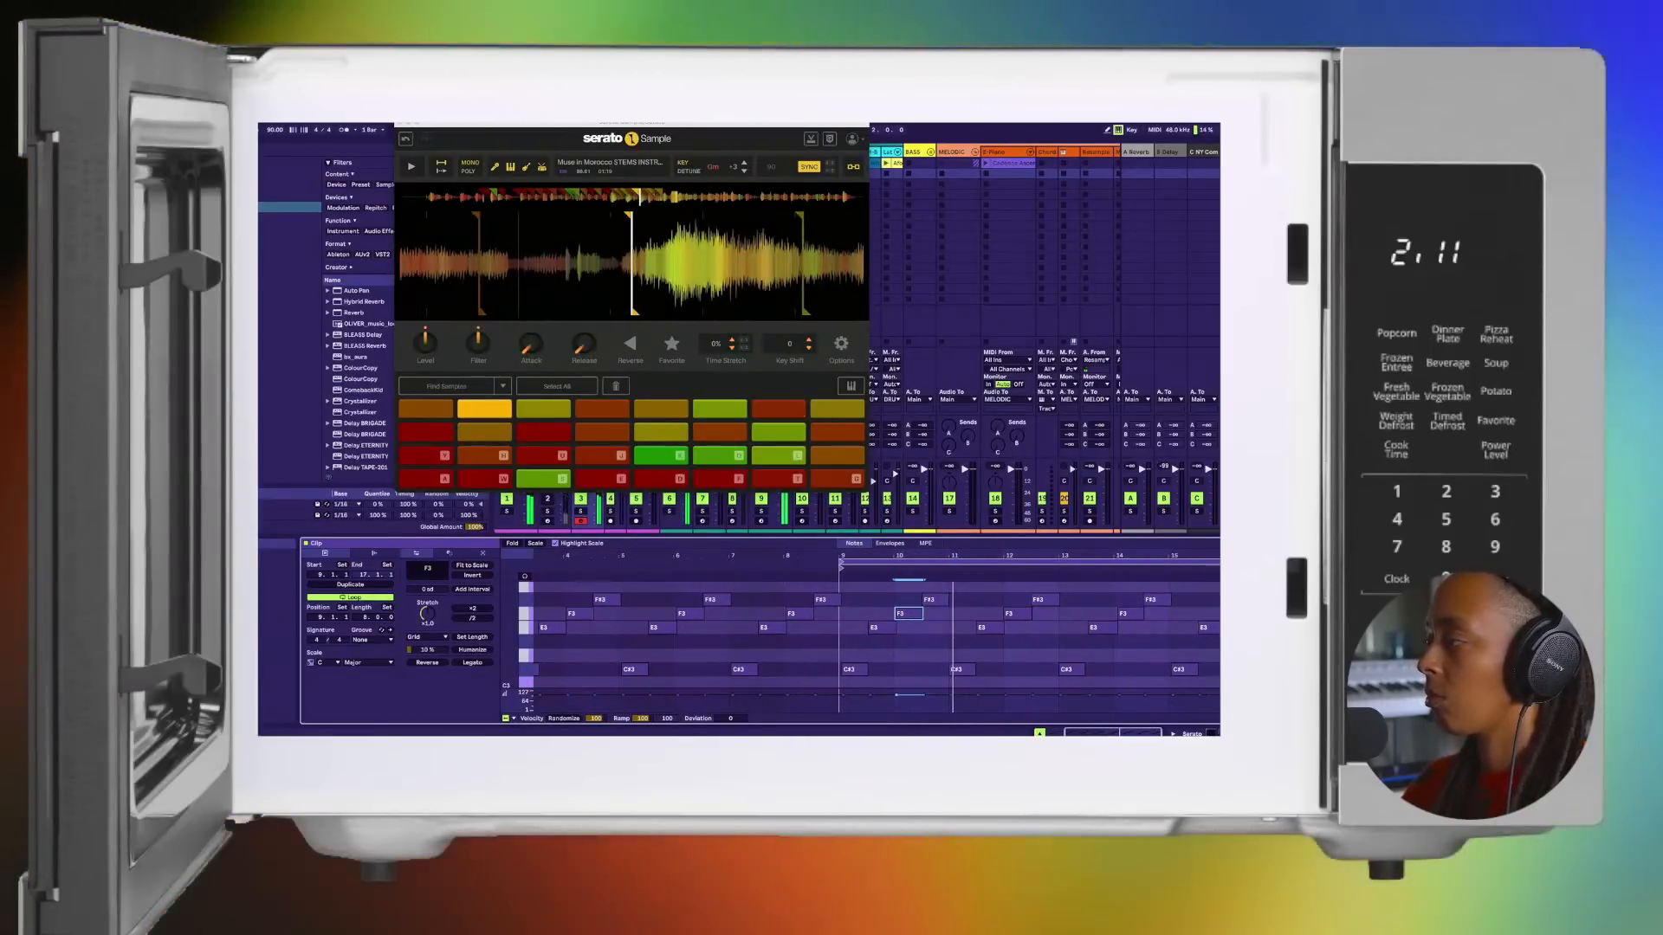
{"action": "left_click_drag", "start_coordinate": [1278, 563], "coordinate": [885, 586]}
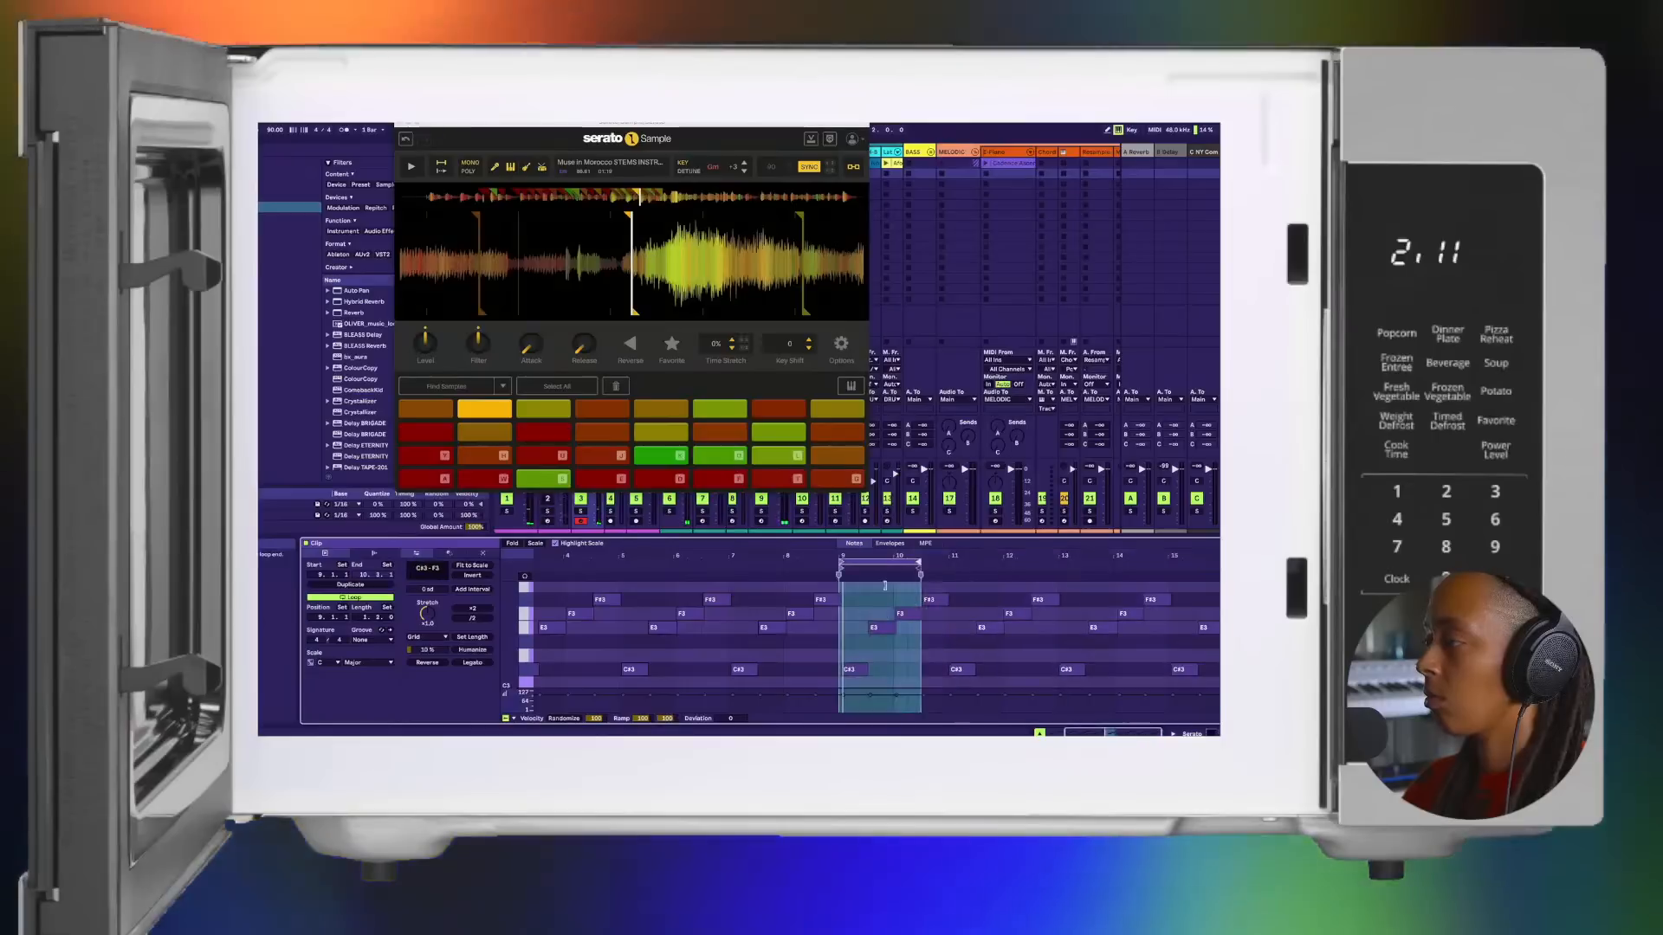
{"action": "key", "text": "space"}
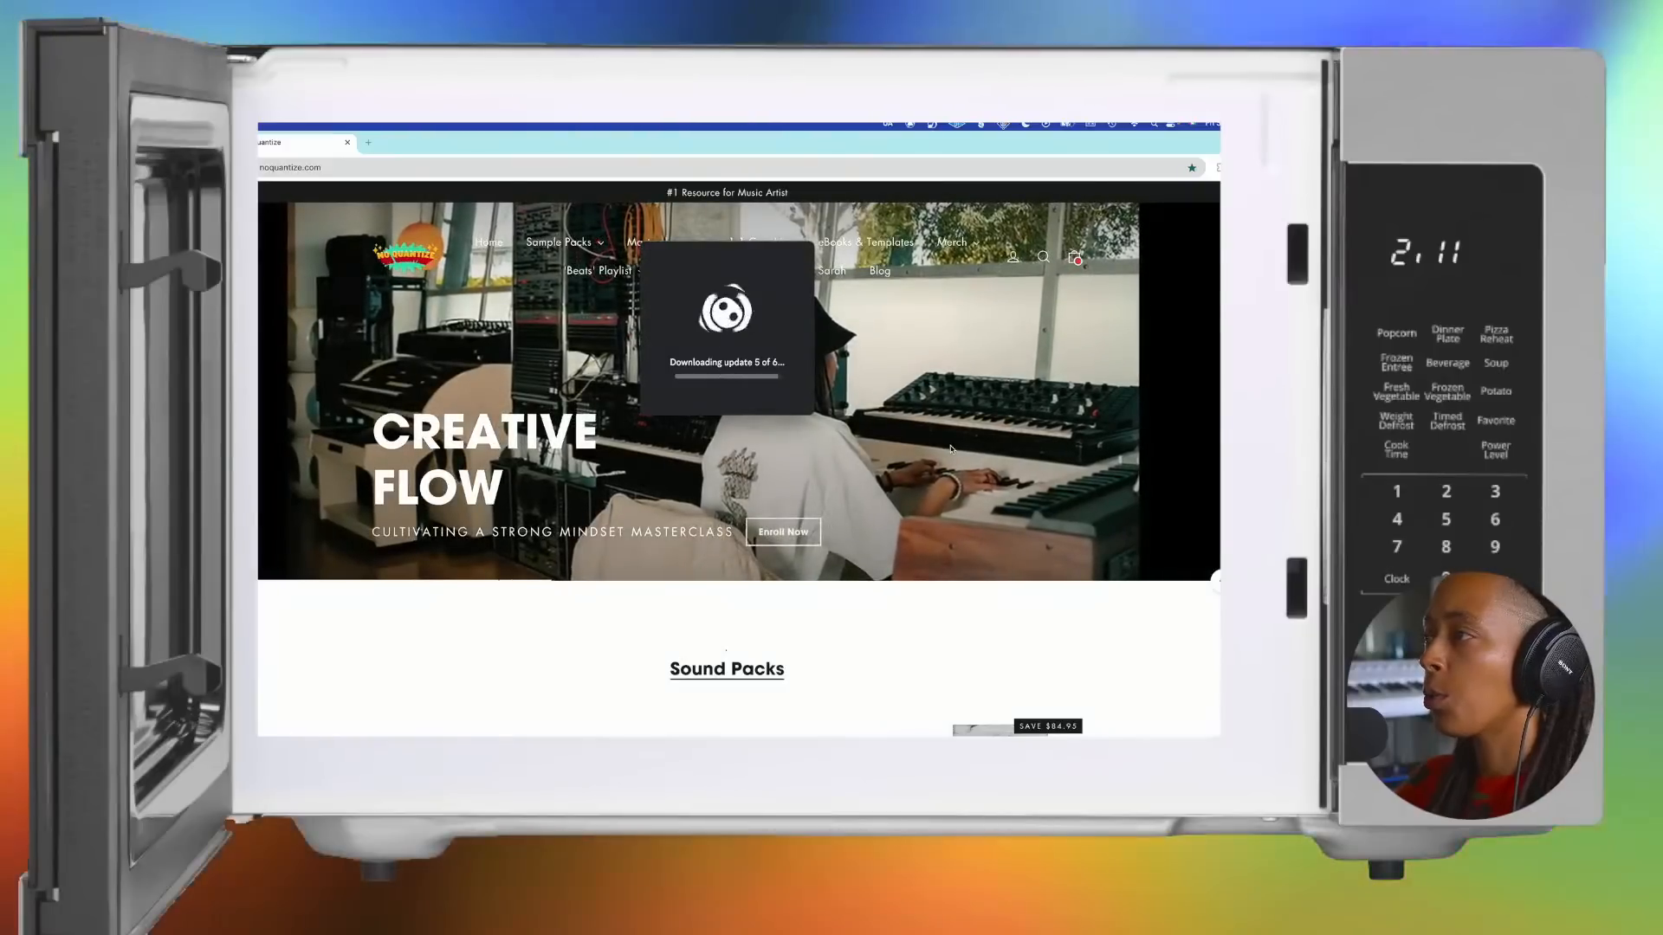
Step: Switch to the web browser and look through the sound packs on noquantize.com
{"action": "left_click", "coordinate": [546, 251]}
{"action": "scroll", "coordinate": [554, 485], "scroll_direction": "down", "scroll_amount": 3}
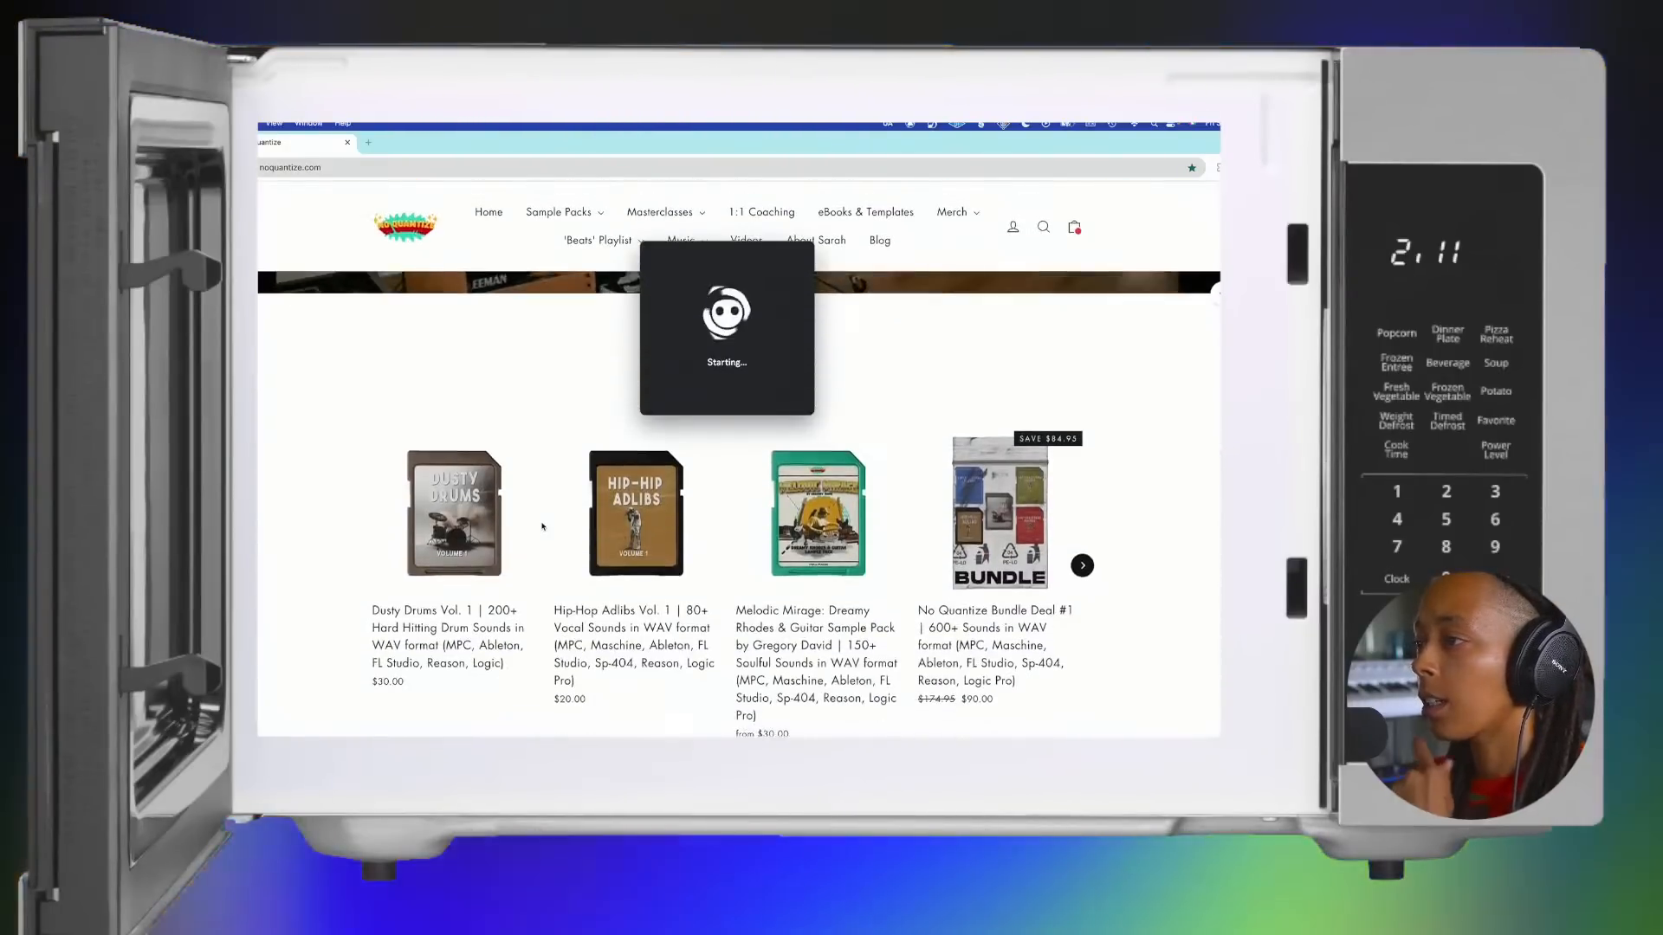
{"action": "scroll", "coordinate": [520, 537], "scroll_direction": "down", "scroll_amount": 2}
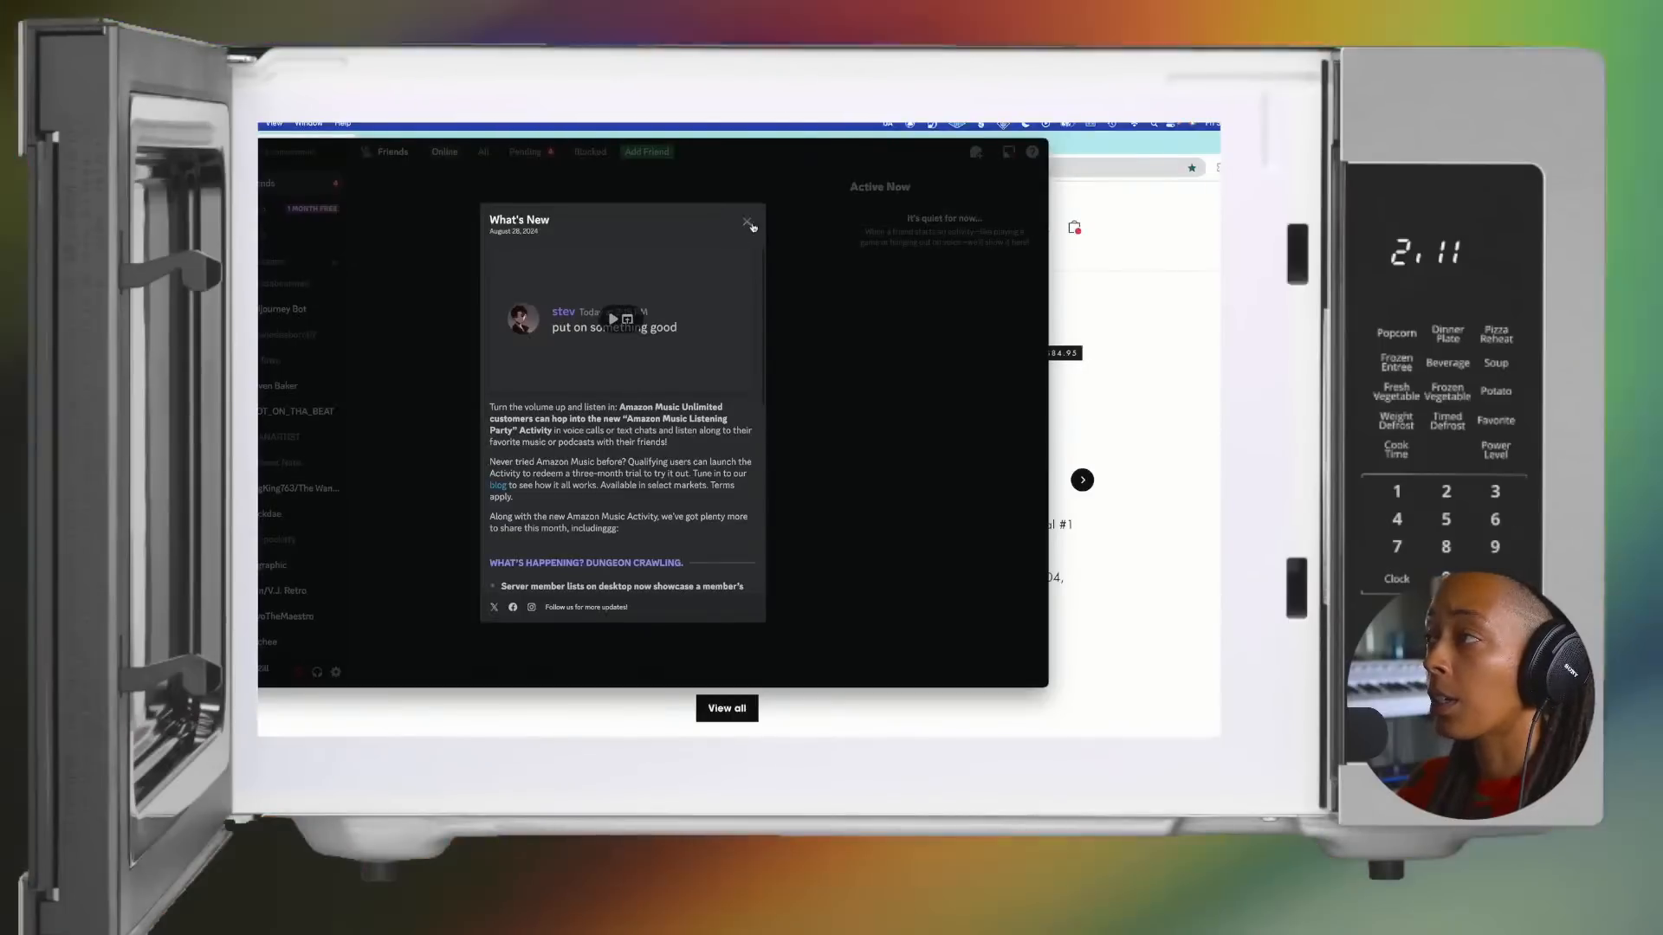
Step: Switch to Discord, dismiss the What's New notice, and open the No Quantize server in full screen
{"action": "left_click", "coordinate": [749, 221]}
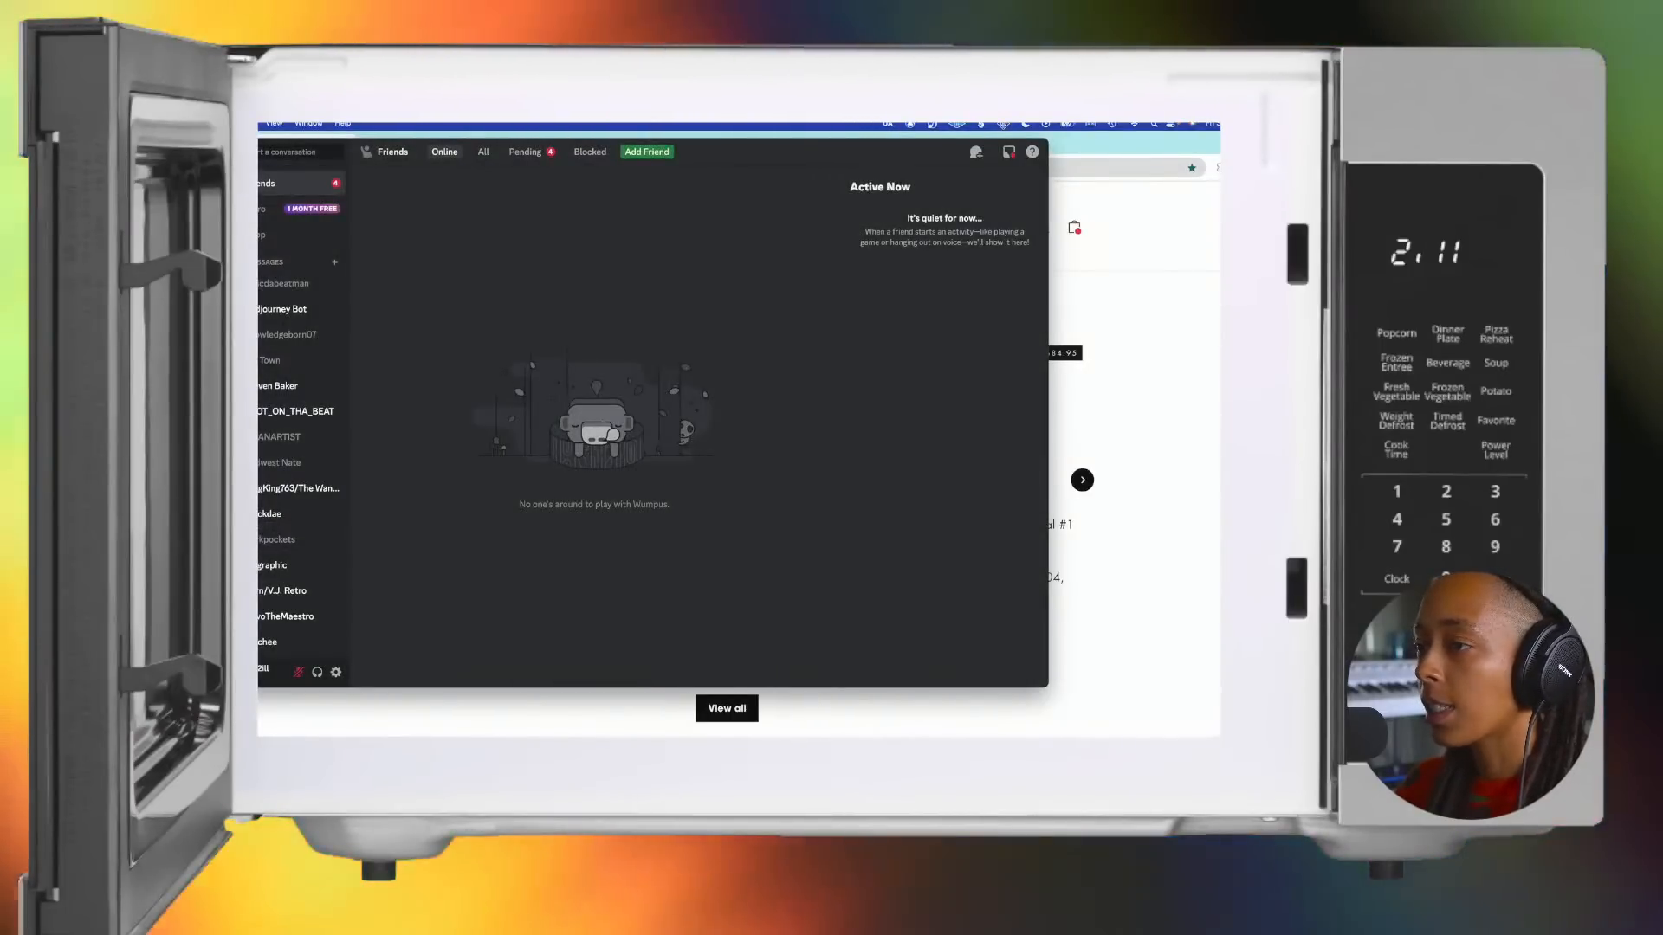
{"action": "left_click", "coordinate": [187, 460]}
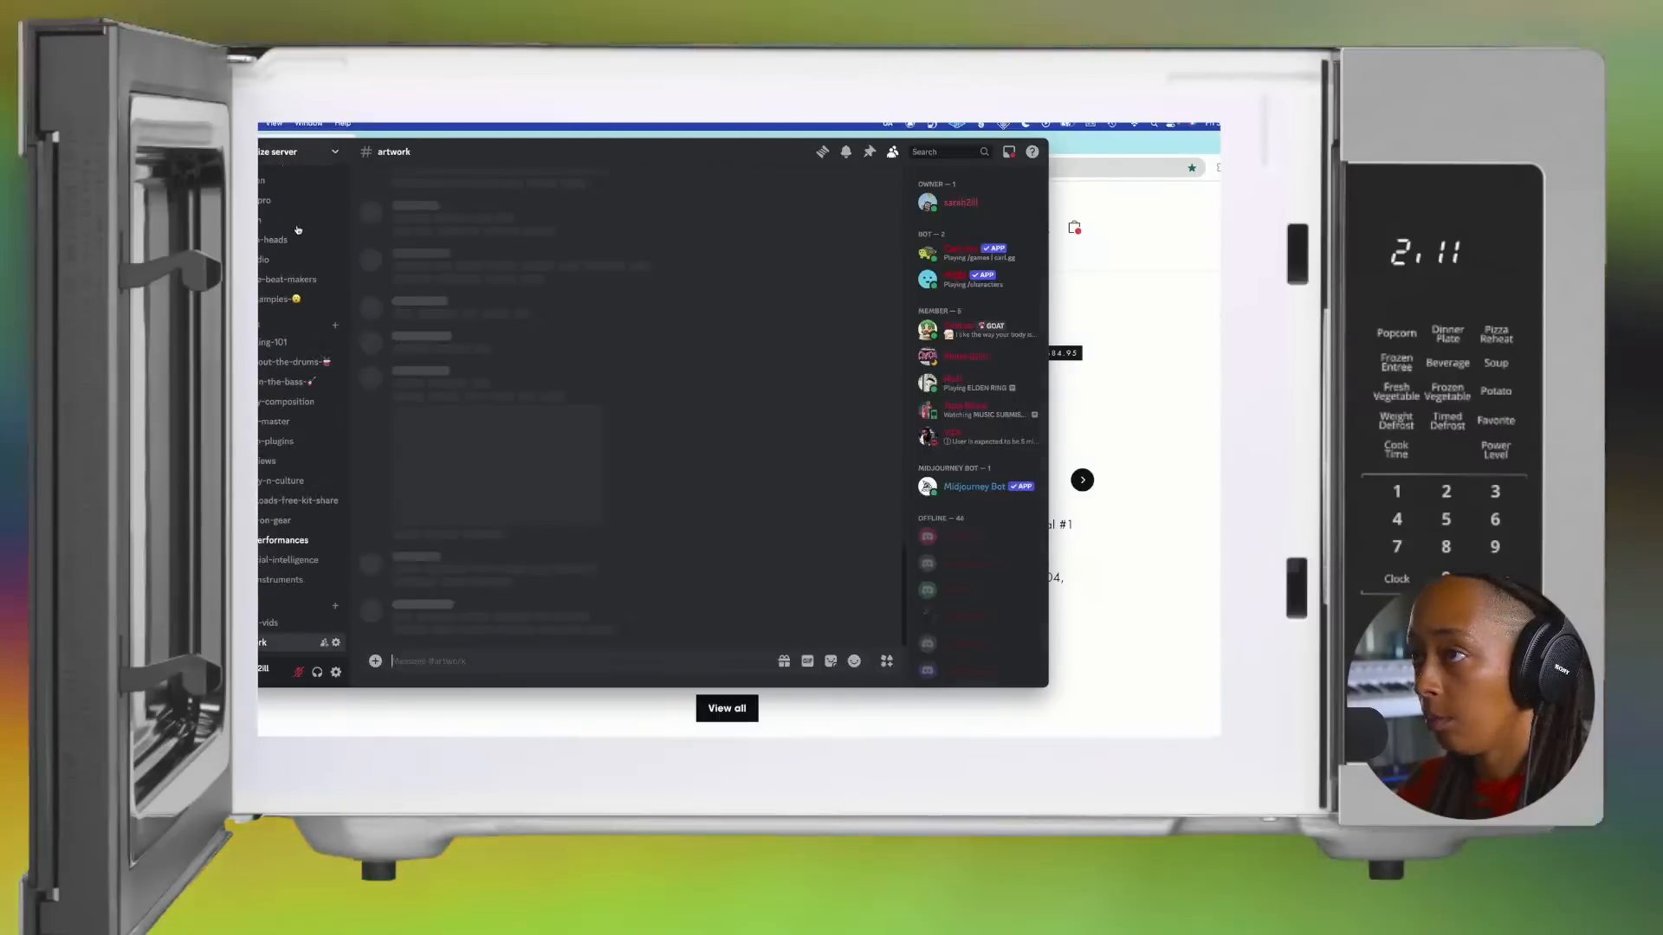
{"action": "scroll", "coordinate": [296, 310], "scroll_direction": "up", "scroll_amount": 4}
{"action": "scroll", "coordinate": [295, 311], "scroll_direction": "up", "scroll_amount": 10}
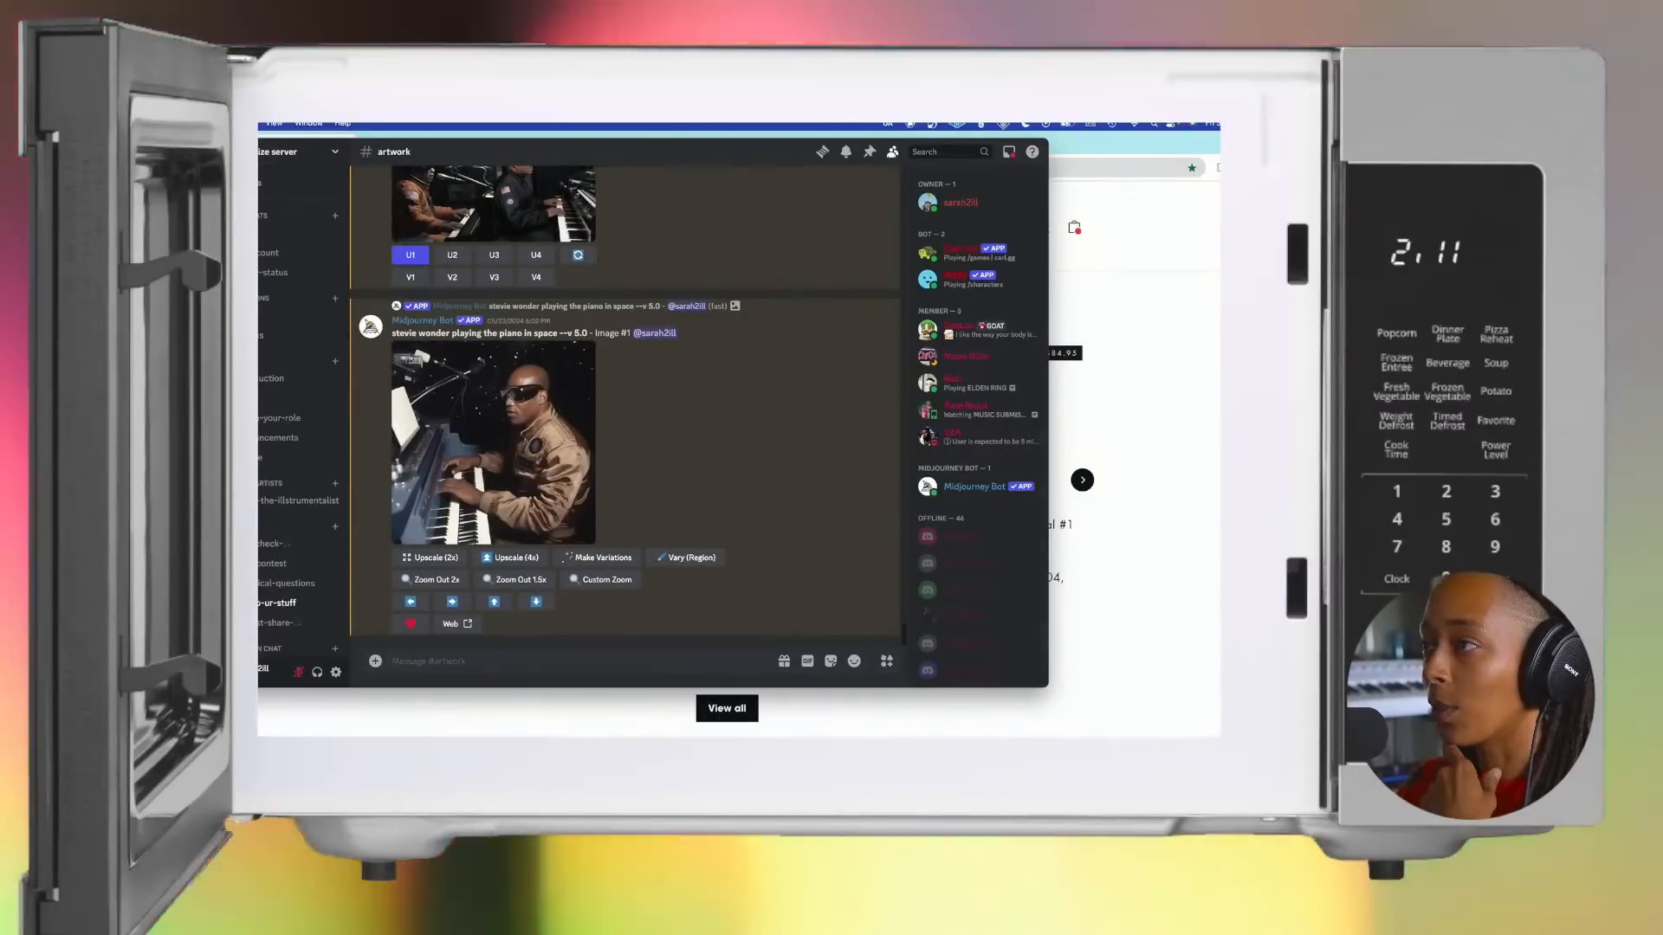
{"action": "key", "text": "ctrl+super+f"}
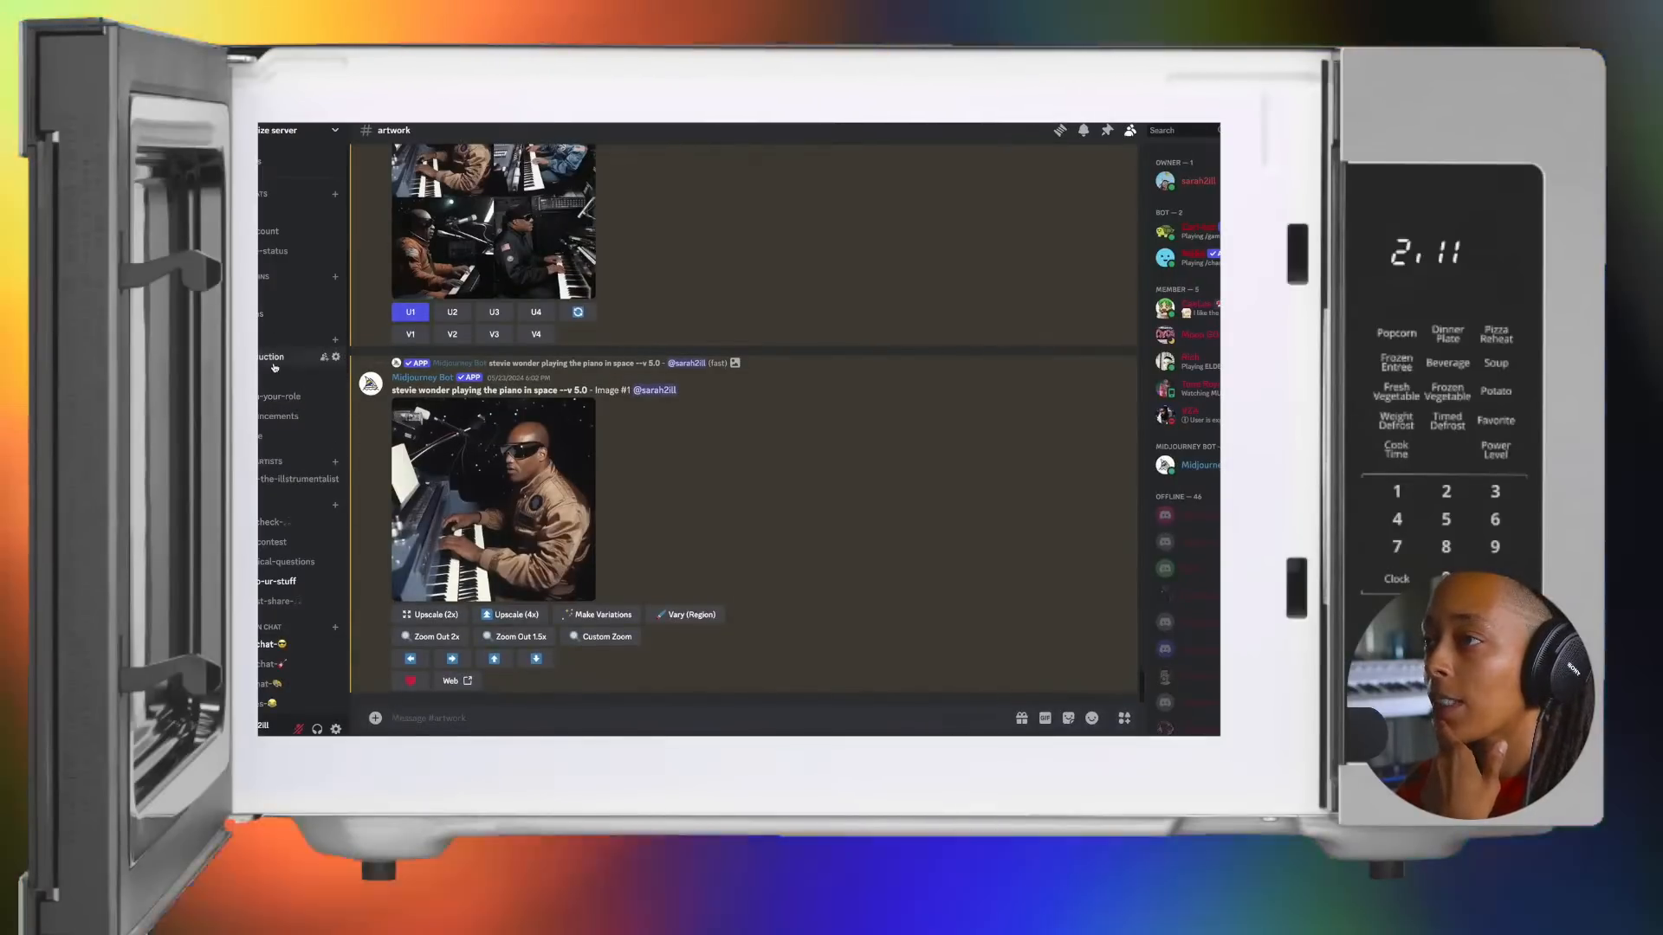
Step: Find the vibe-check channel in the server's channel list and open it
{"action": "scroll", "coordinate": [274, 368], "scroll_direction": "down", "scroll_amount": 3}
{"action": "scroll", "coordinate": [274, 368], "scroll_direction": "down", "scroll_amount": 2}
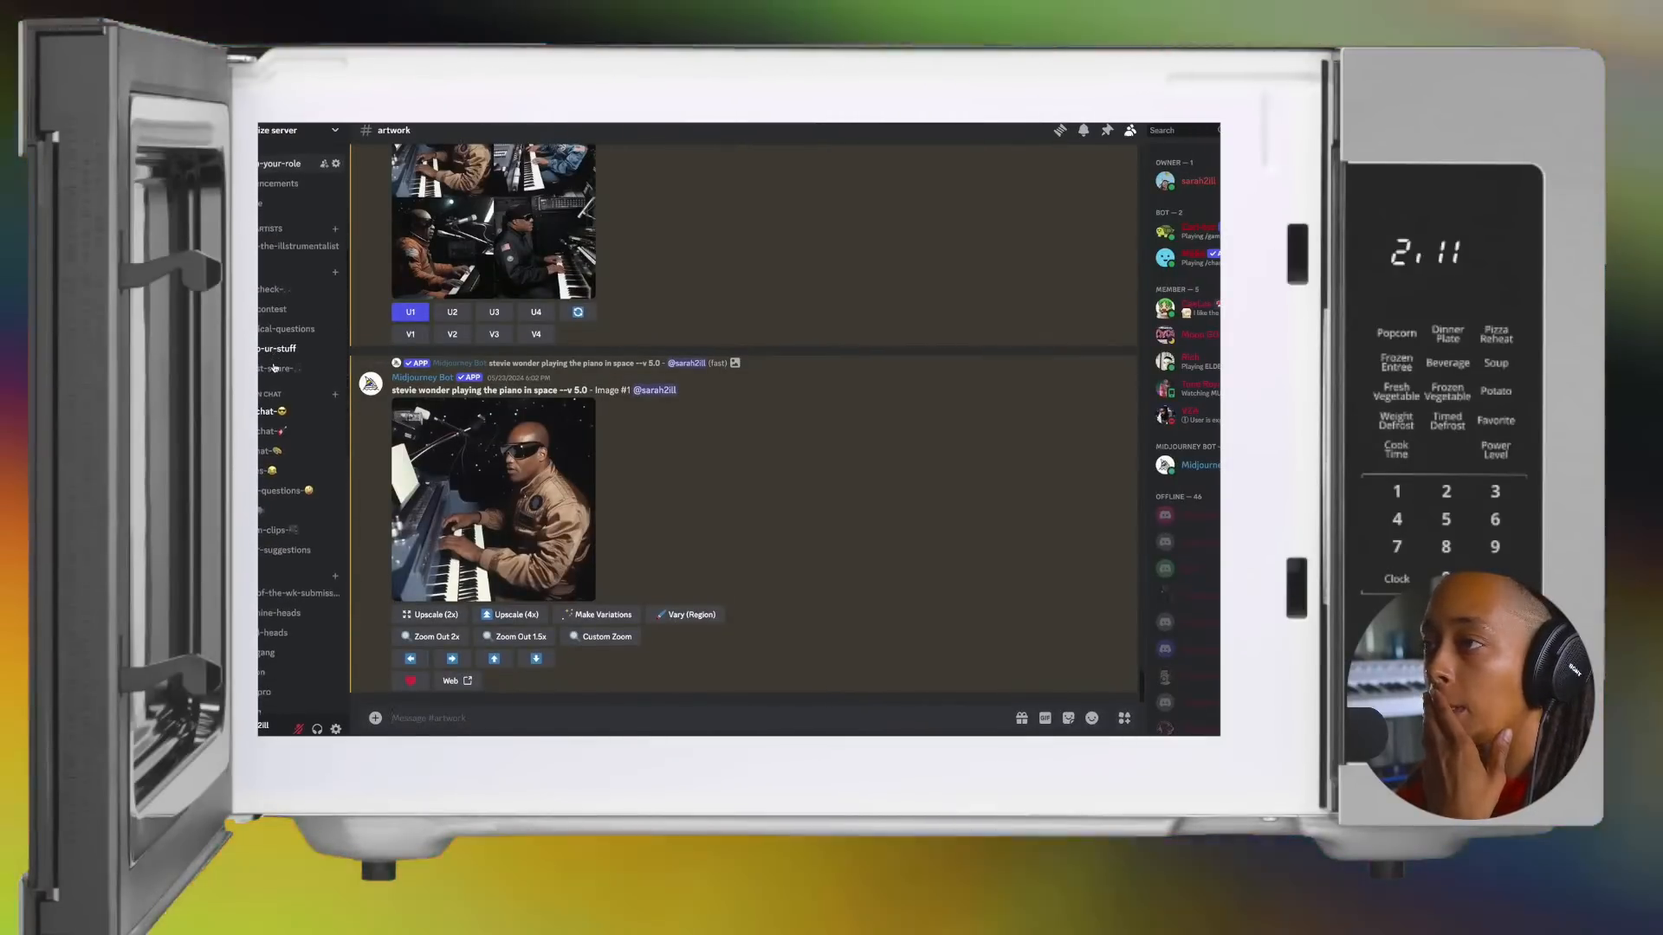
{"action": "left_click", "coordinate": [268, 310]}
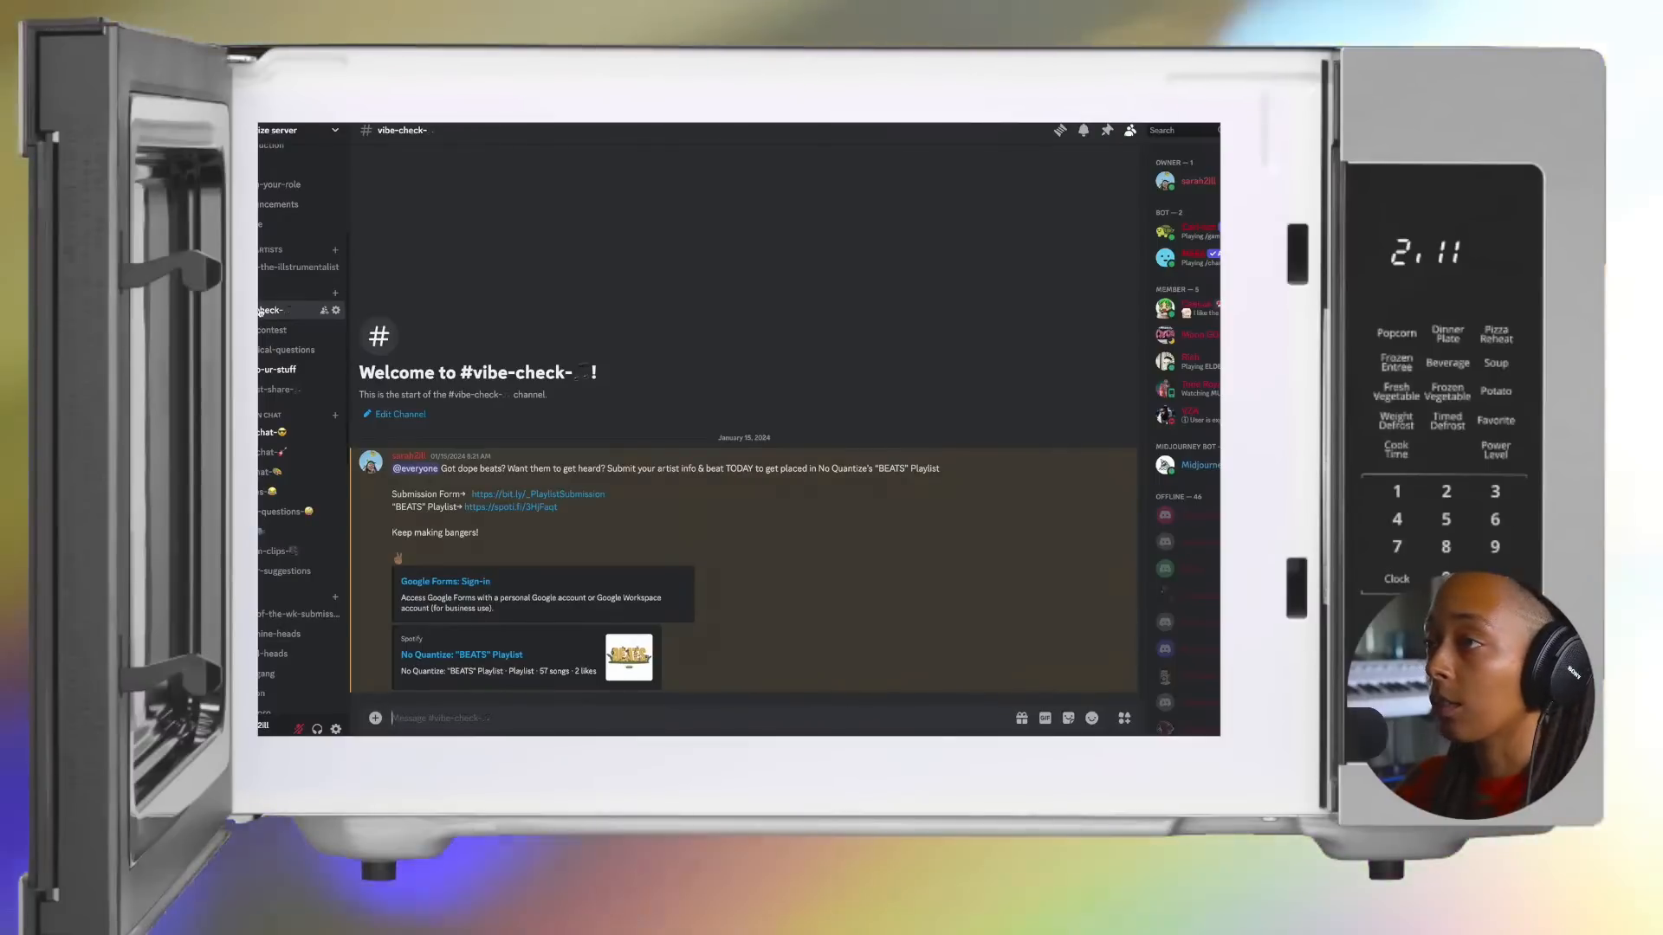
Step: Look through the server's promo-ur-stuff, technical-questions and beat-contest channels
{"action": "left_click", "coordinate": [270, 369]}
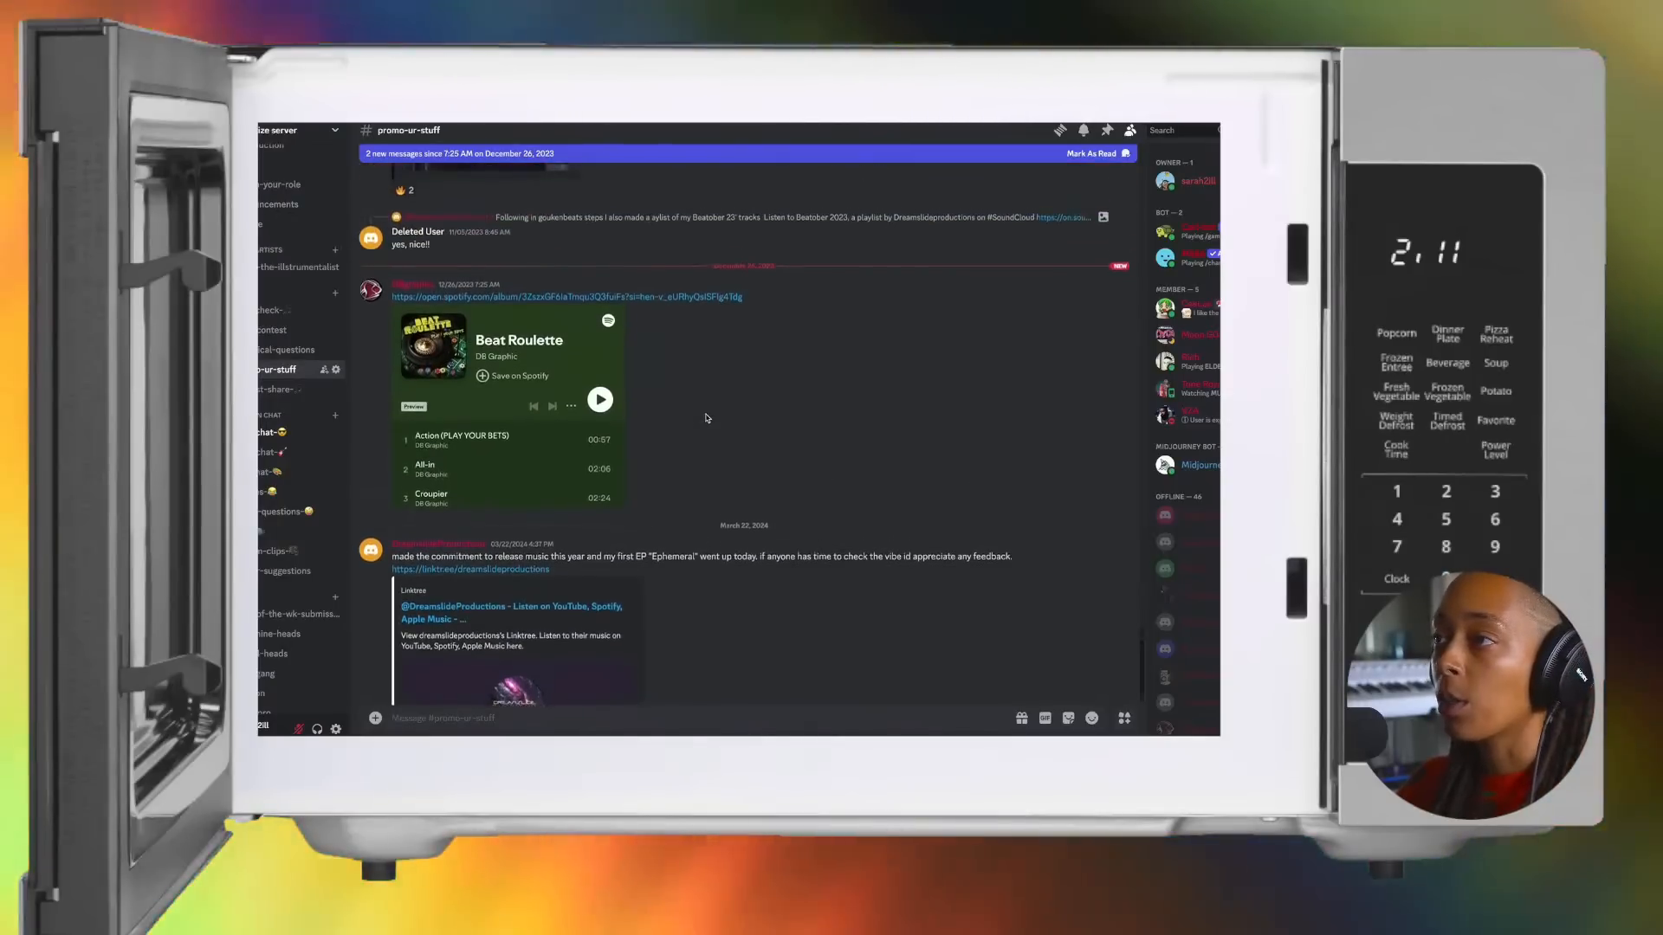
{"action": "left_click", "coordinate": [275, 389]}
{"action": "left_click", "coordinate": [268, 352]}
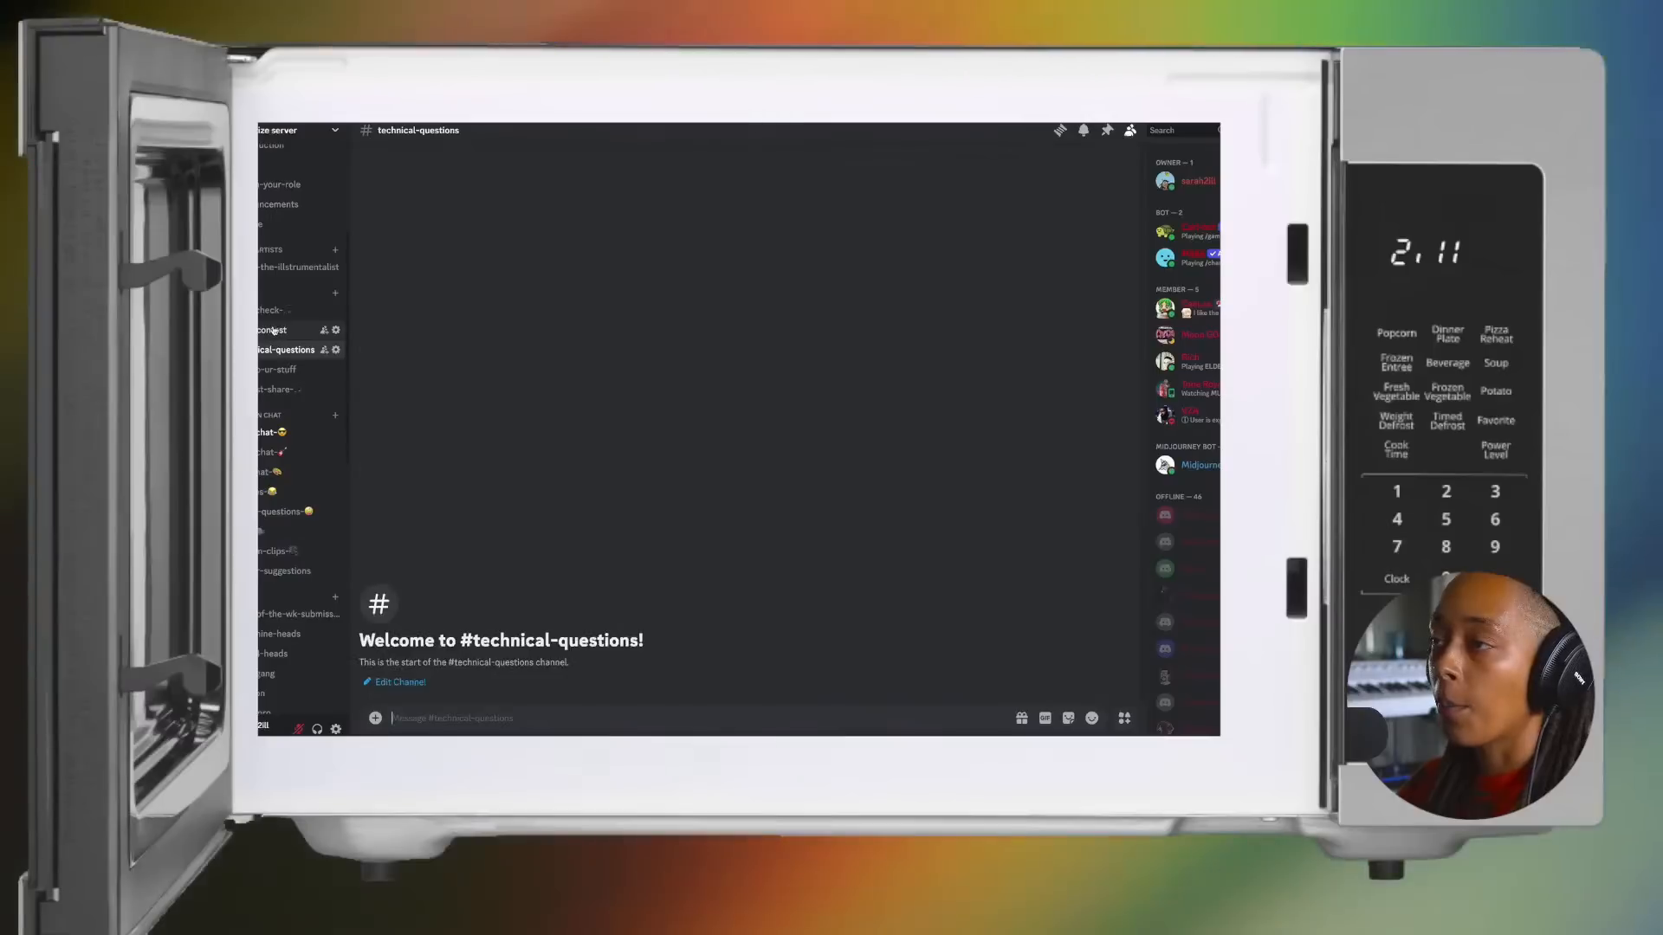
{"action": "left_click", "coordinate": [274, 332]}
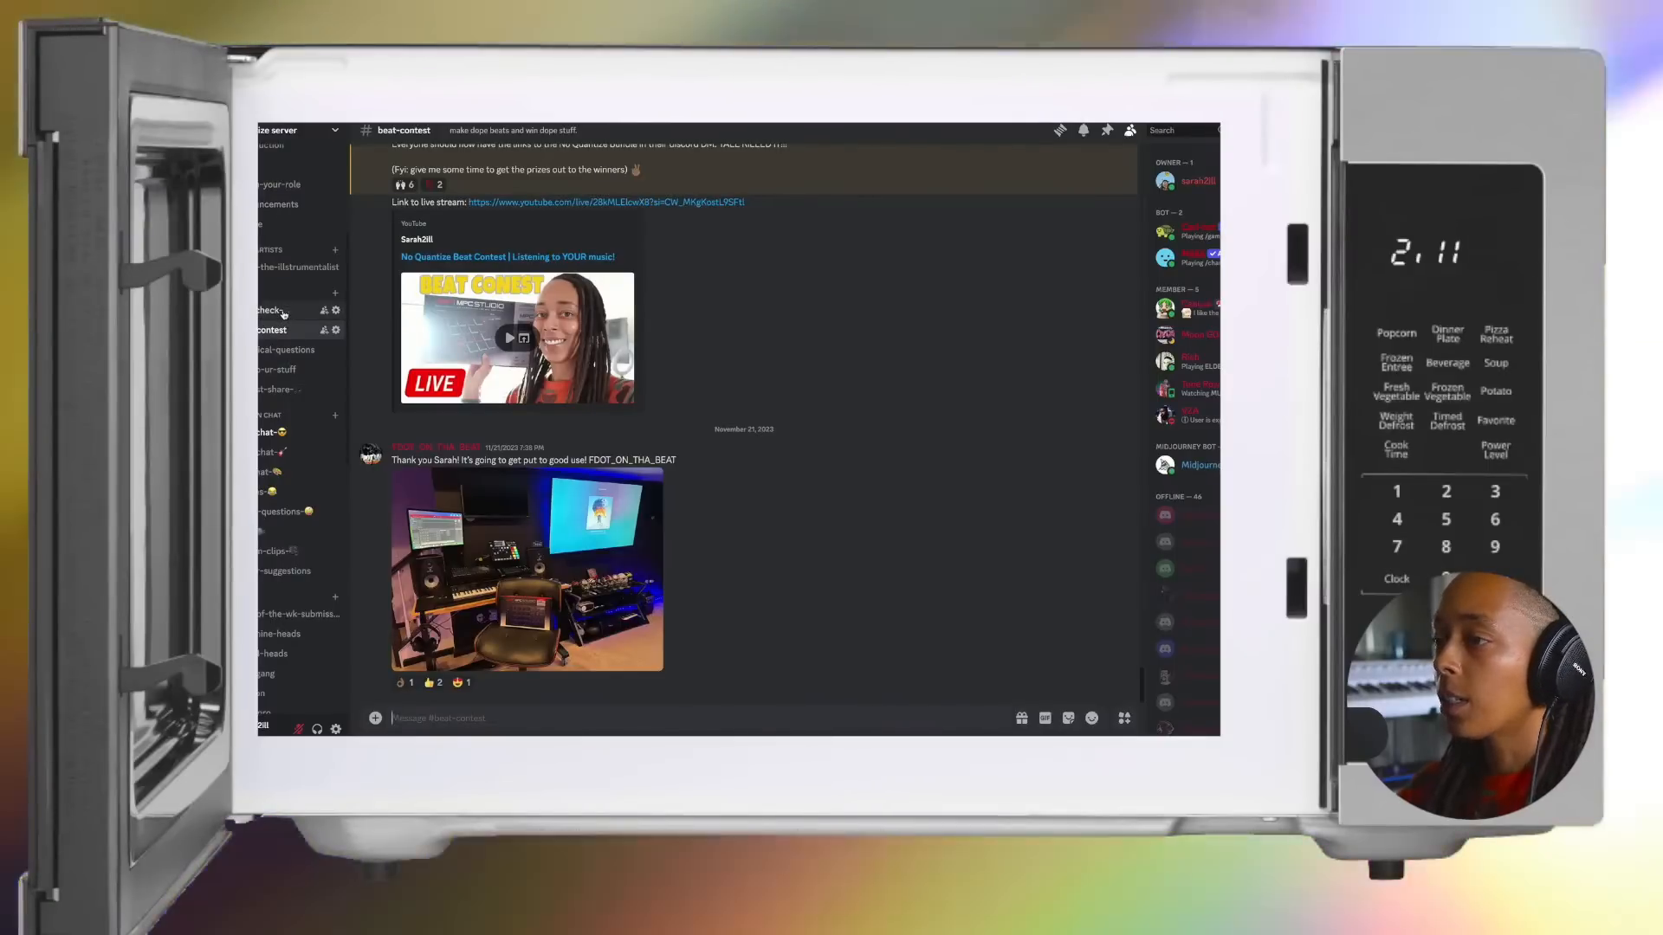
Step: Browse the server's channel list from the beat-contest area down through the genre and music-resource channels
{"action": "scroll", "coordinate": [283, 313], "scroll_direction": "down", "scroll_amount": 2}
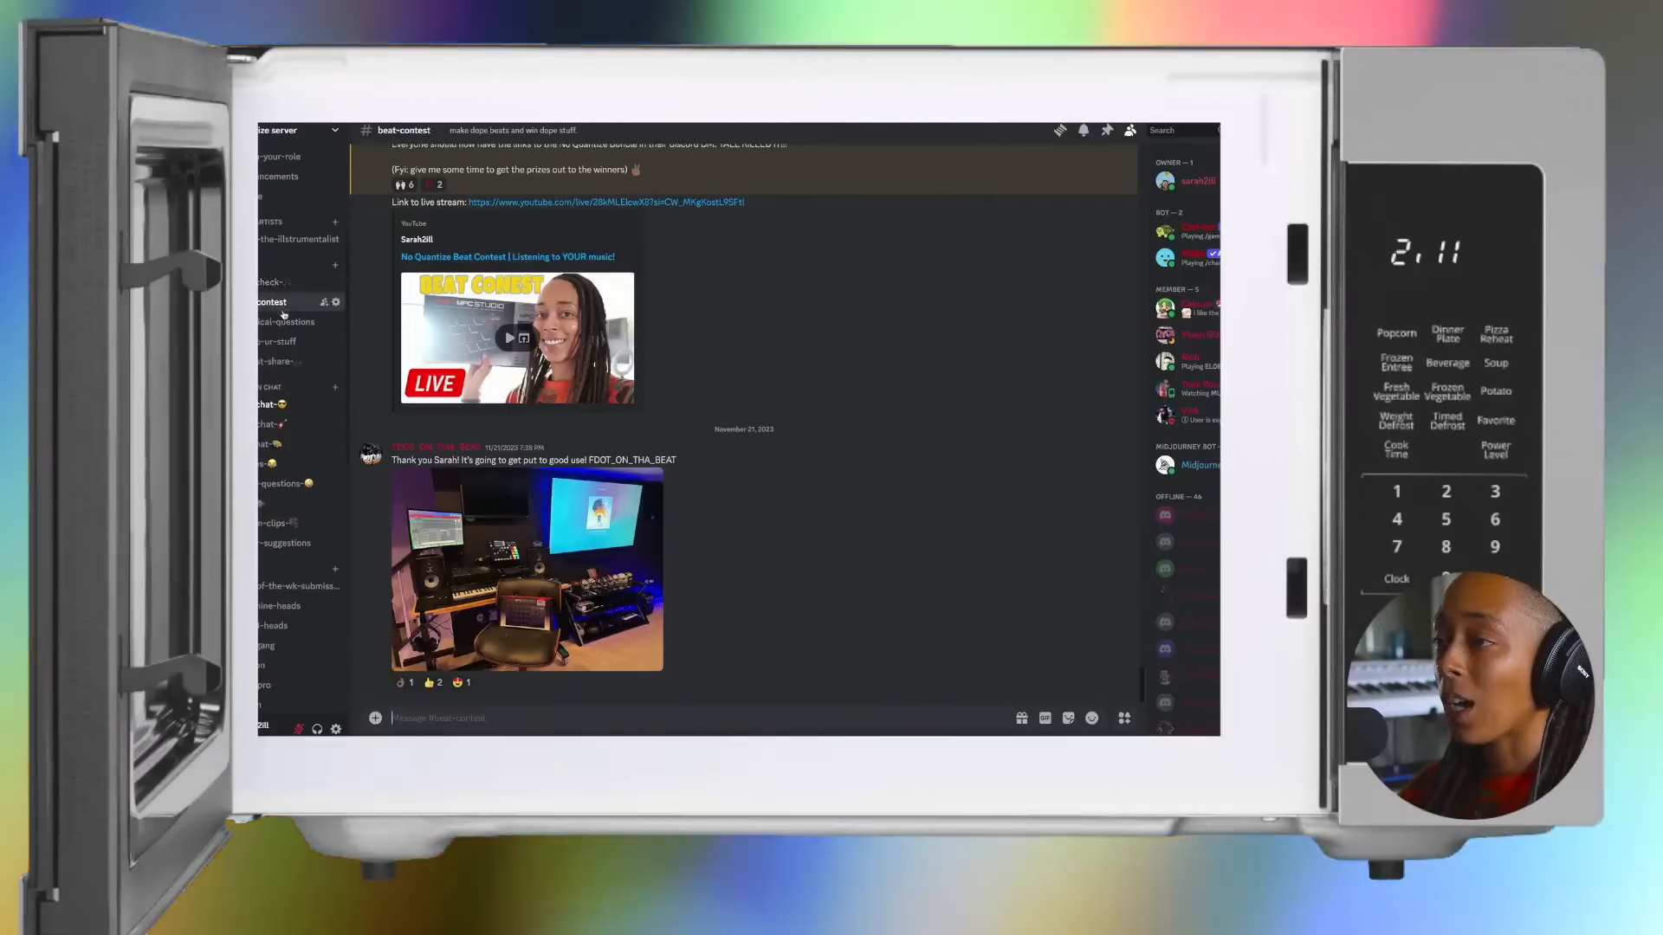
{"action": "scroll", "coordinate": [283, 314], "scroll_direction": "up", "scroll_amount": 2}
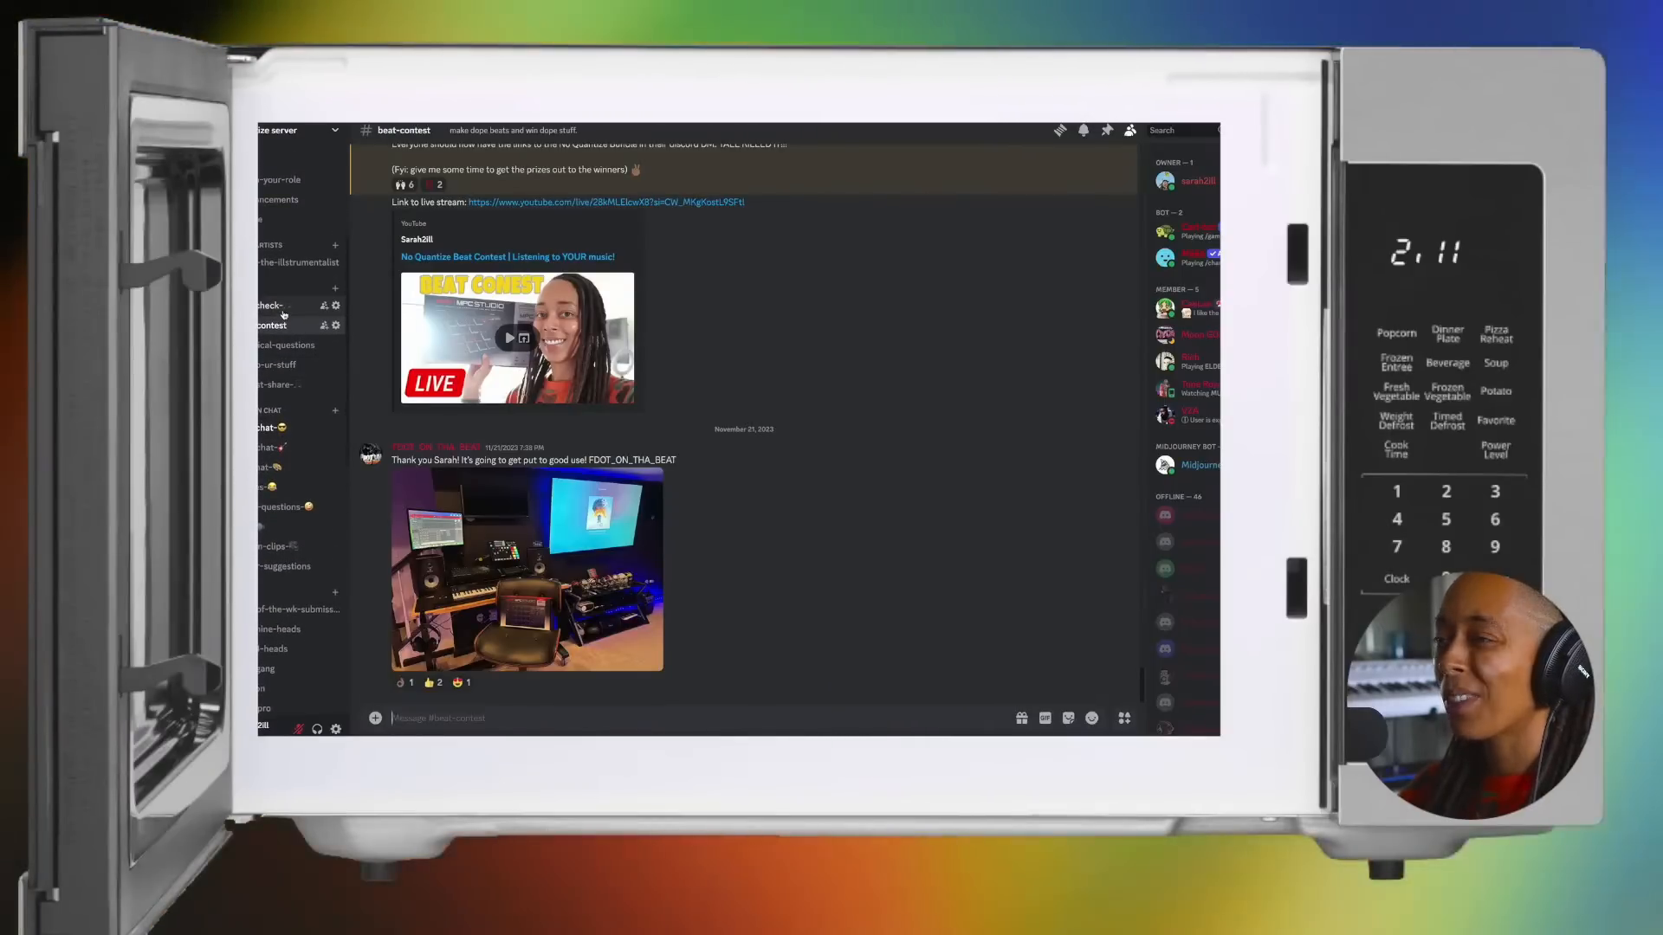
{"action": "scroll", "coordinate": [283, 313], "scroll_direction": "up", "scroll_amount": 1}
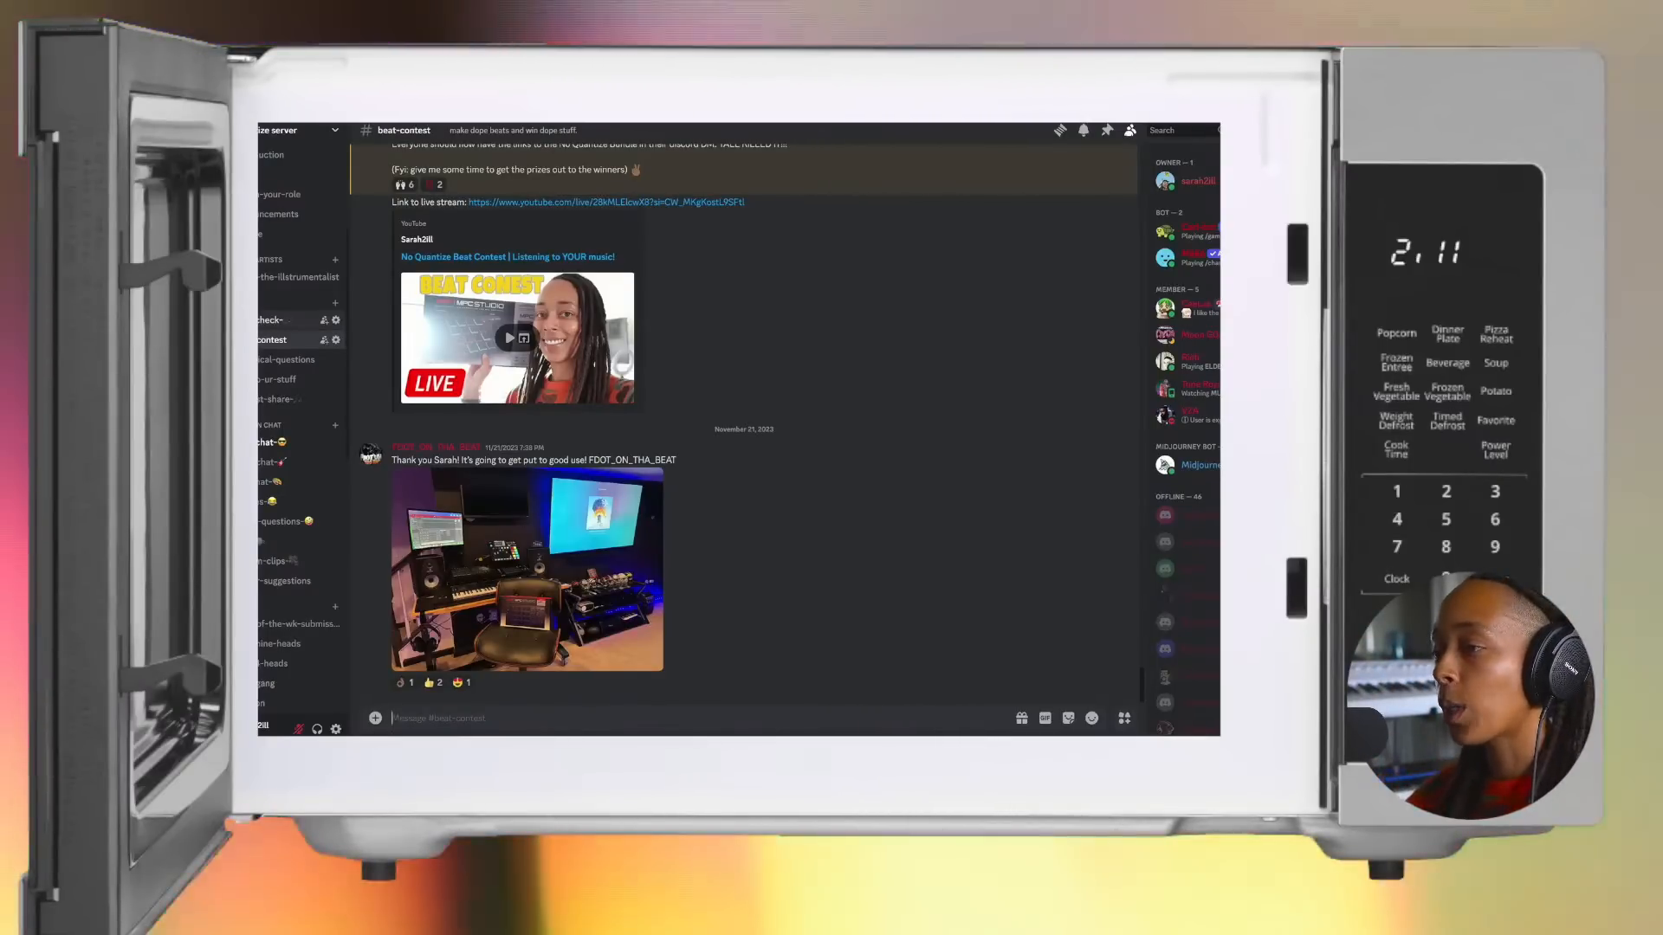
{"action": "scroll", "coordinate": [285, 608], "scroll_direction": "down", "scroll_amount": 3}
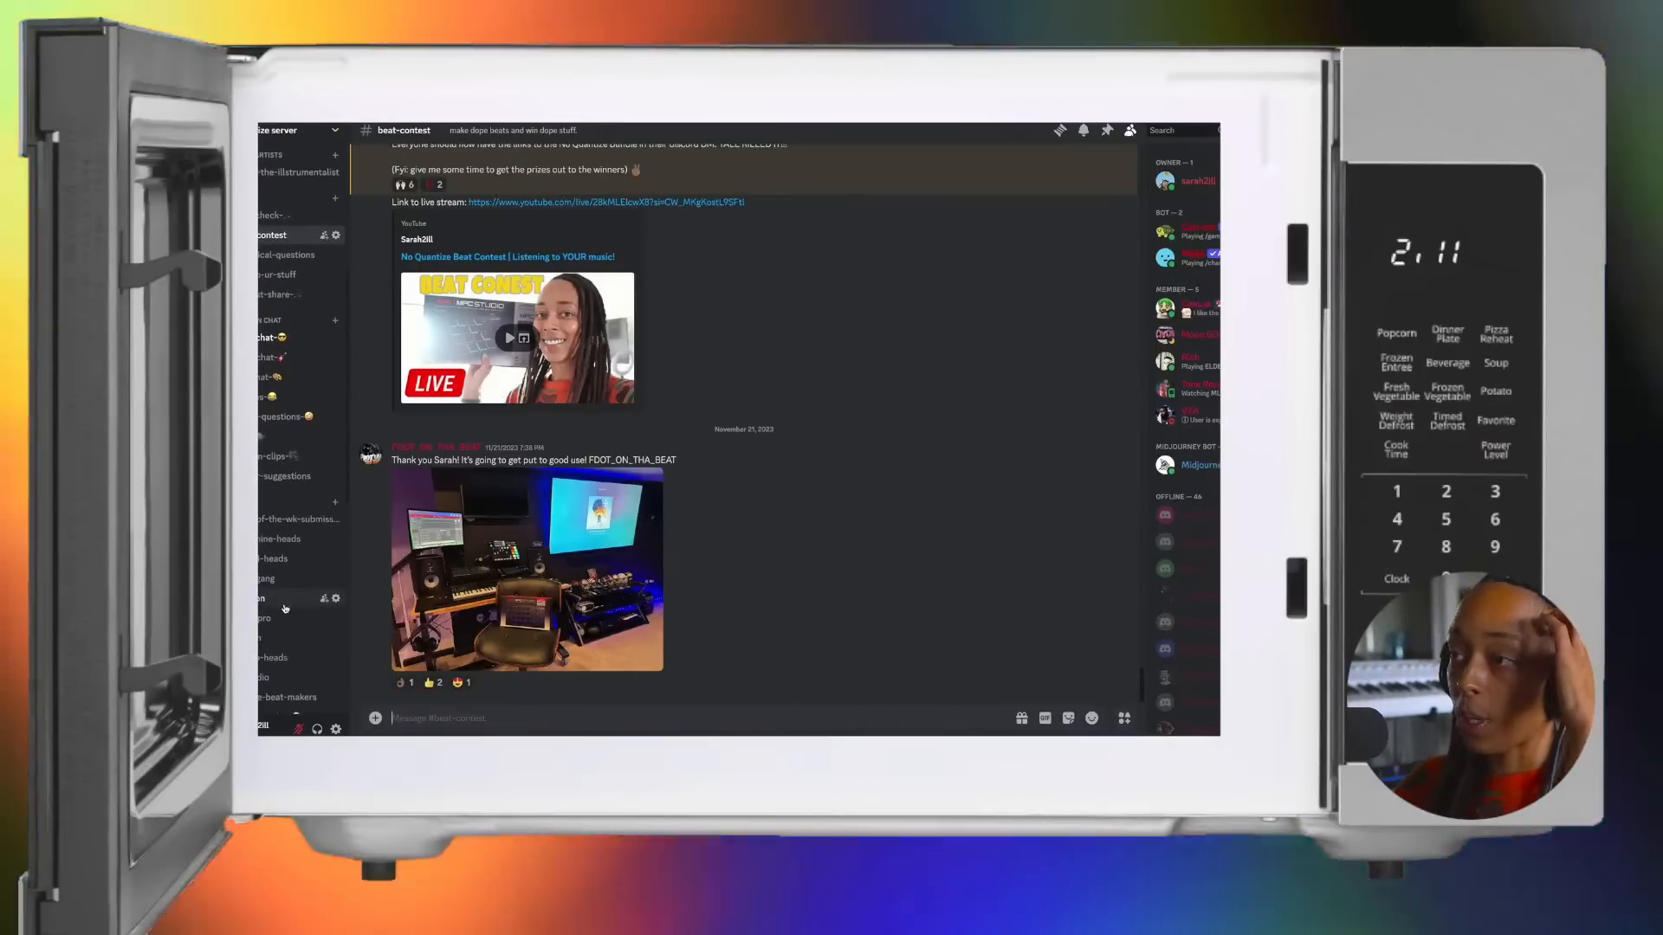
{"action": "scroll", "coordinate": [285, 608], "scroll_direction": "down", "scroll_amount": 1}
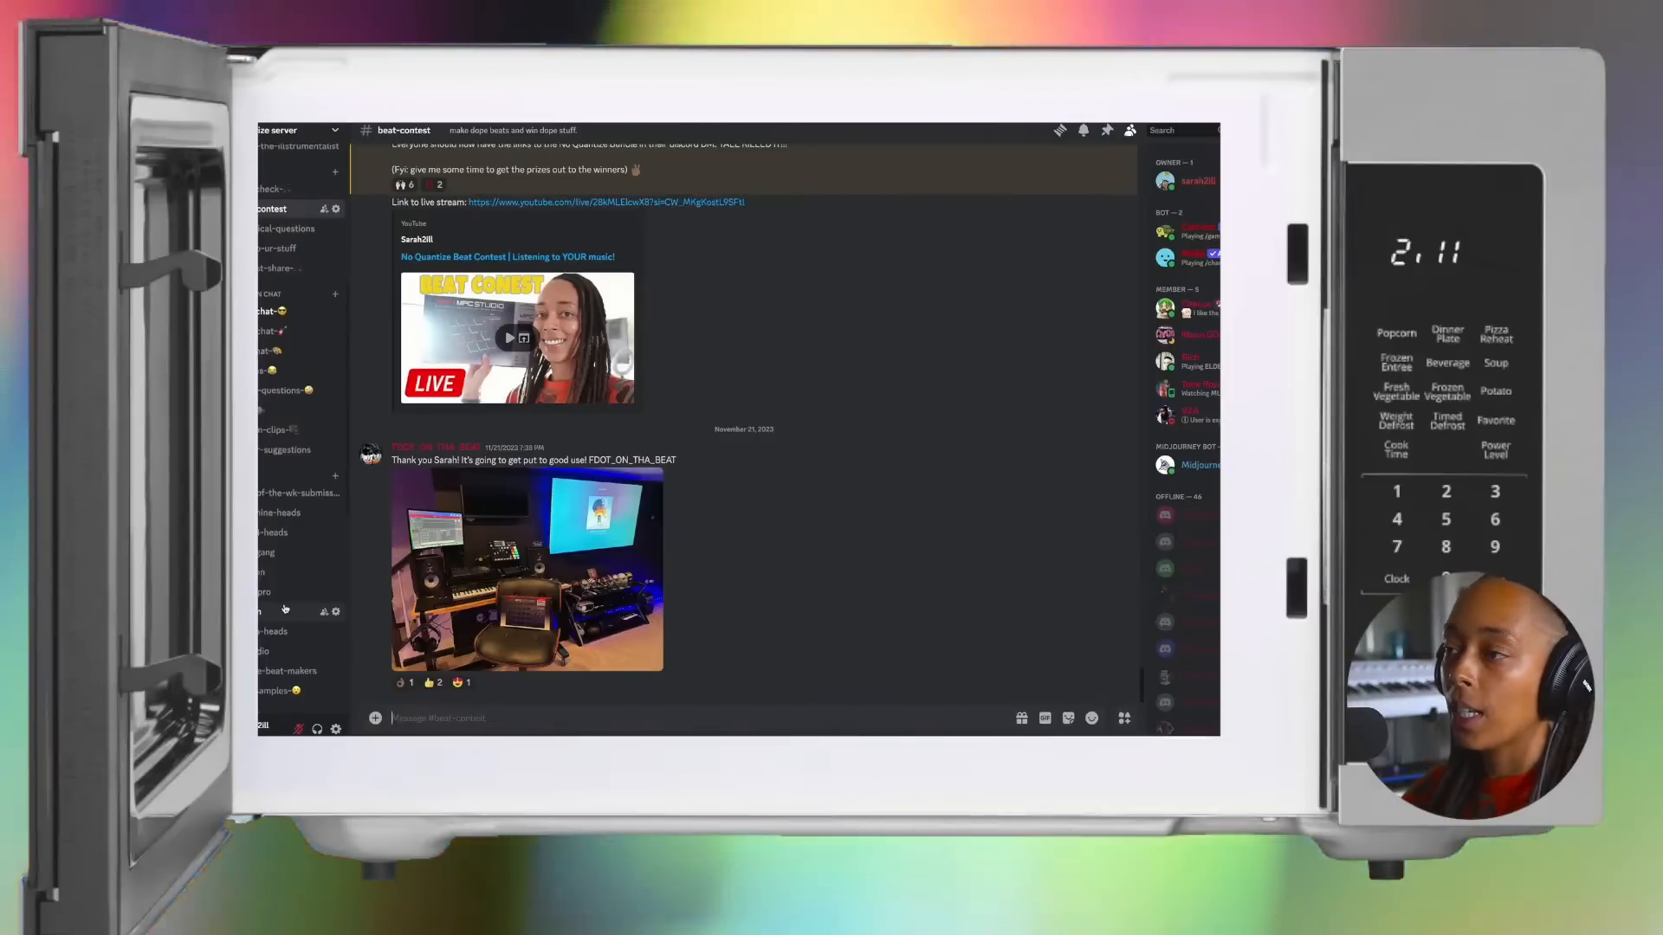
{"action": "scroll", "coordinate": [285, 609], "scroll_direction": "down", "scroll_amount": 3}
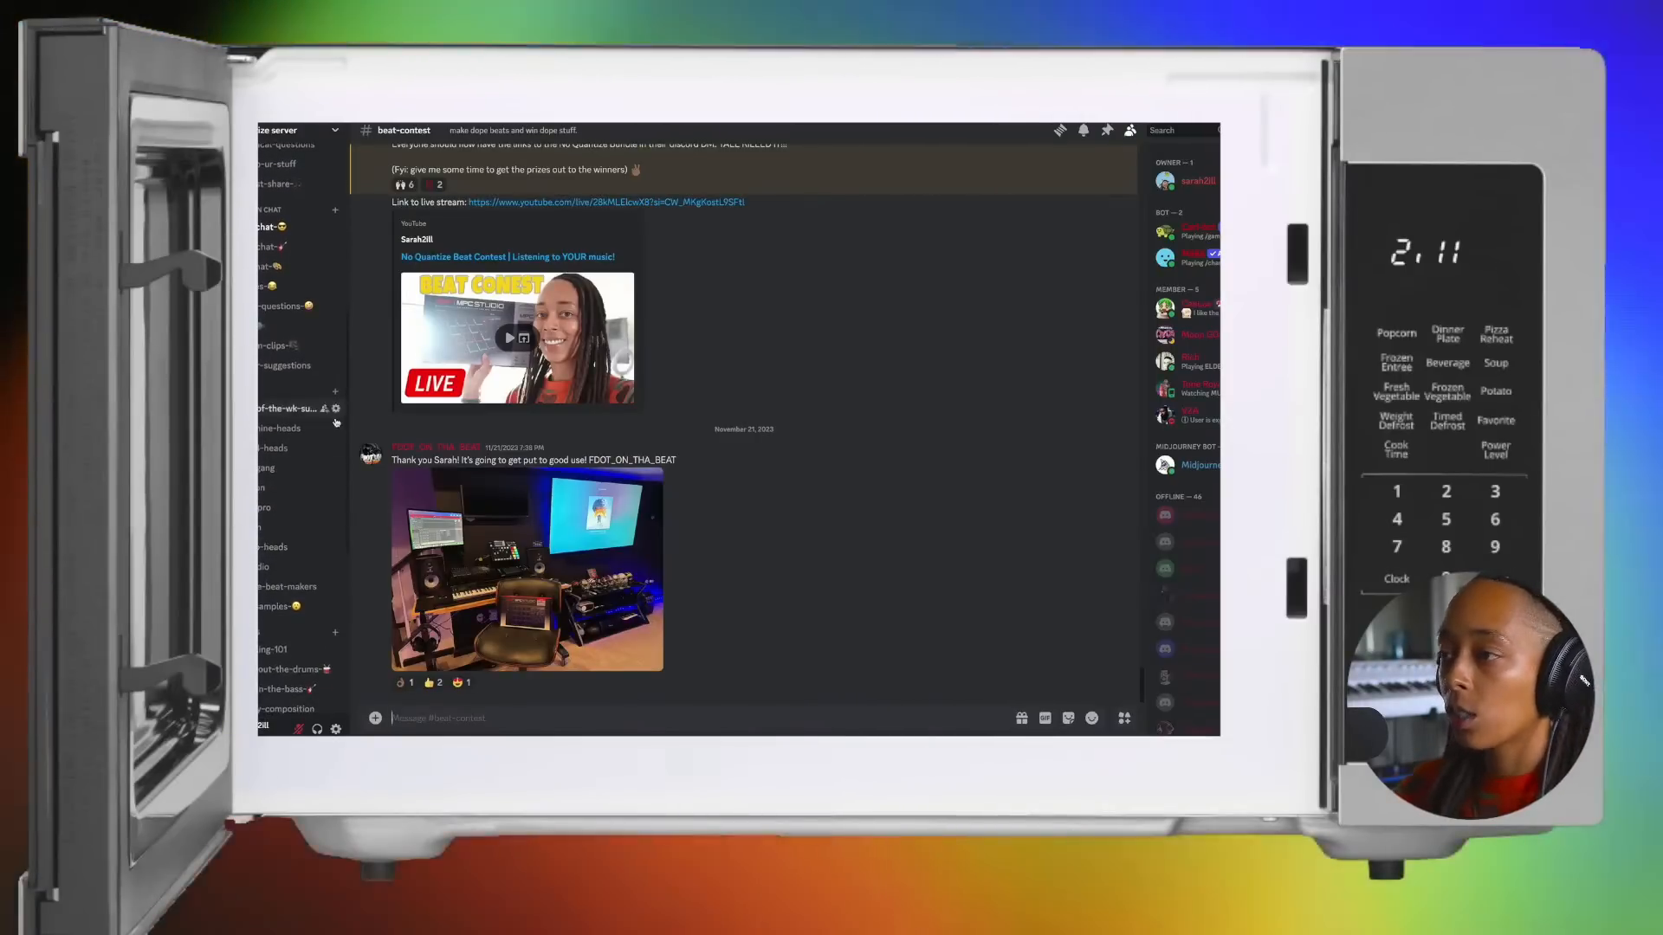
{"action": "scroll", "coordinate": [303, 501], "scroll_direction": "down", "scroll_amount": 4}
{"action": "scroll", "coordinate": [302, 502], "scroll_direction": "down", "scroll_amount": 3}
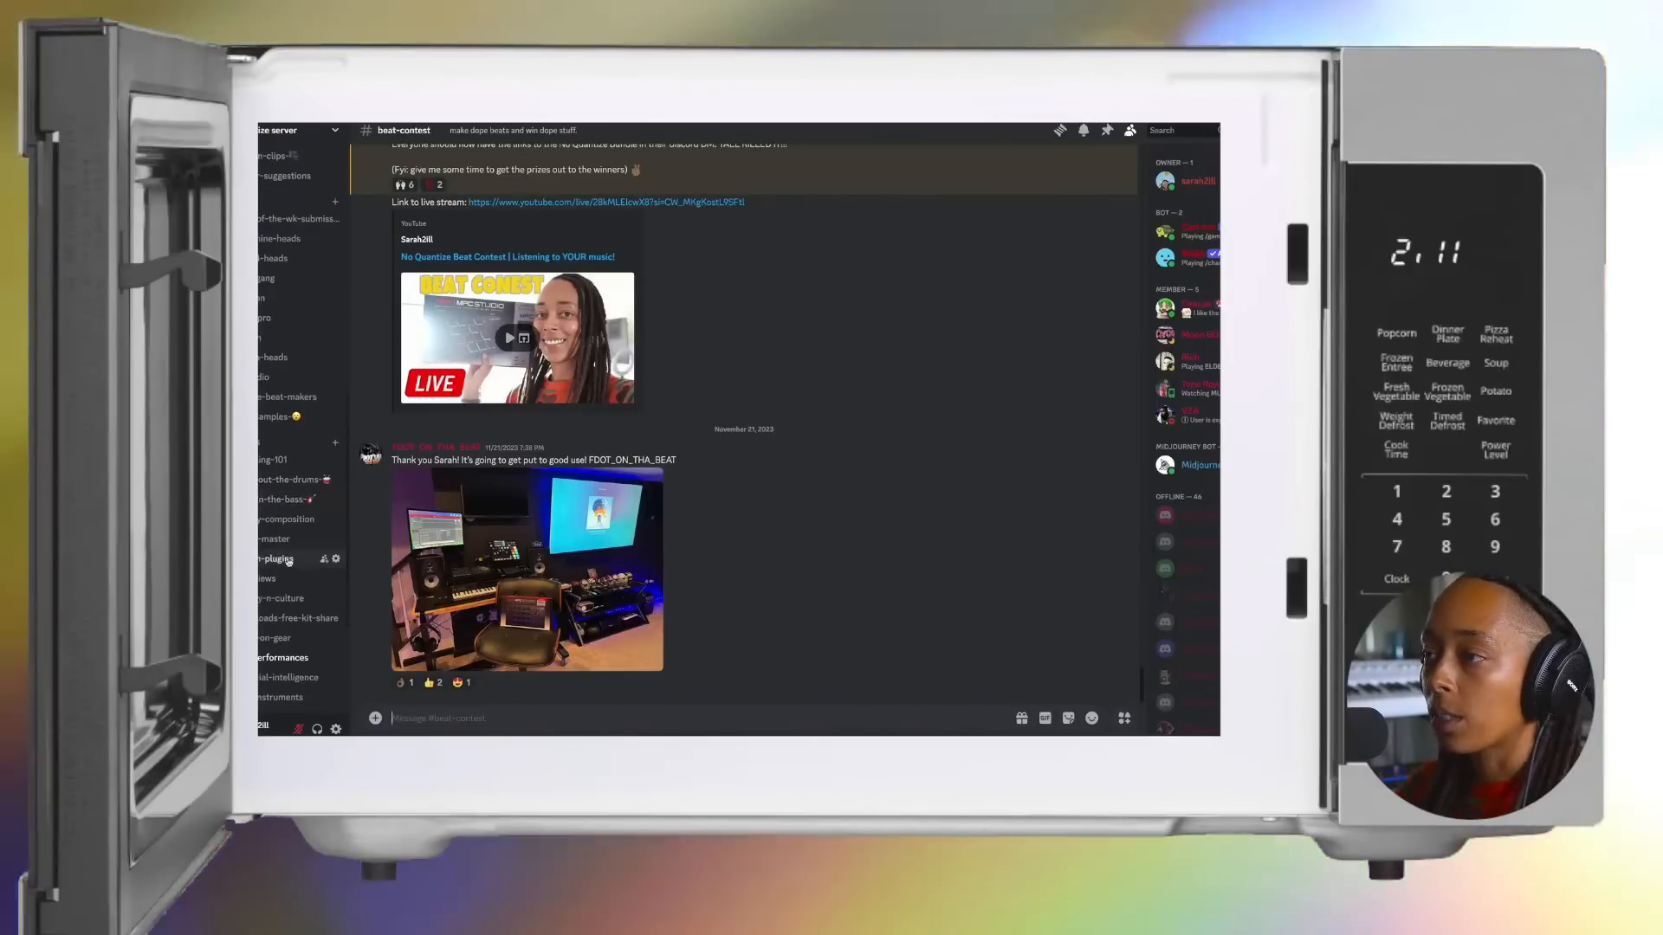
{"action": "scroll", "coordinate": [290, 526], "scroll_direction": "down", "scroll_amount": 1}
{"action": "scroll", "coordinate": [290, 526], "scroll_direction": "down", "scroll_amount": 1}
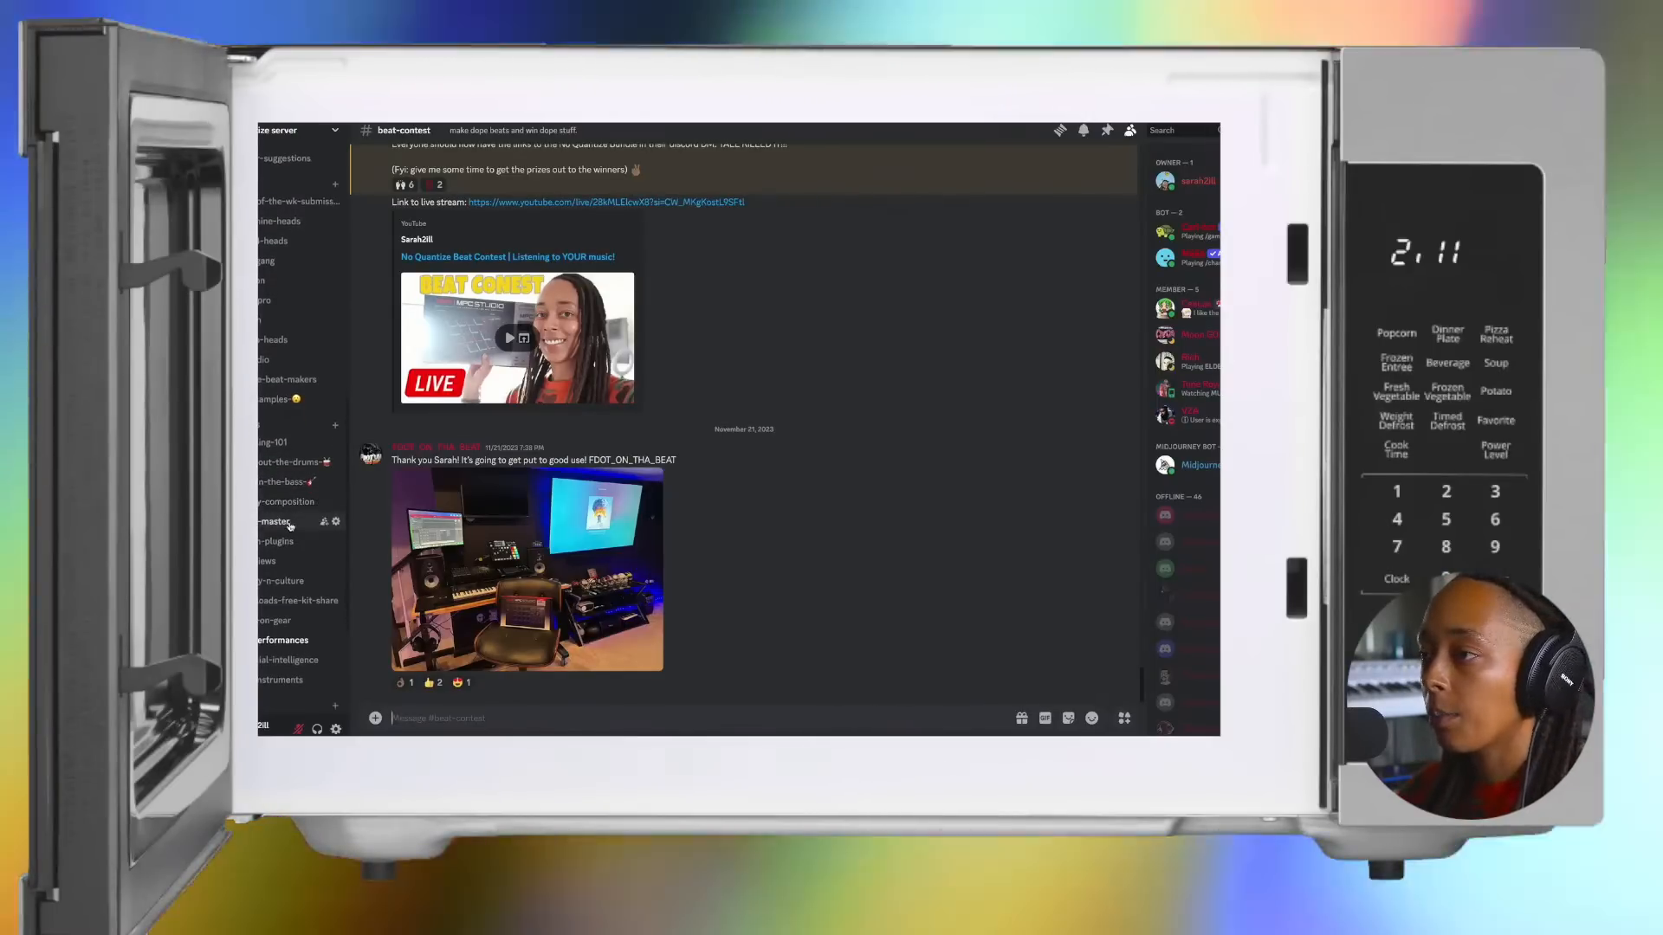
{"action": "scroll", "coordinate": [290, 527], "scroll_direction": "down", "scroll_amount": 1}
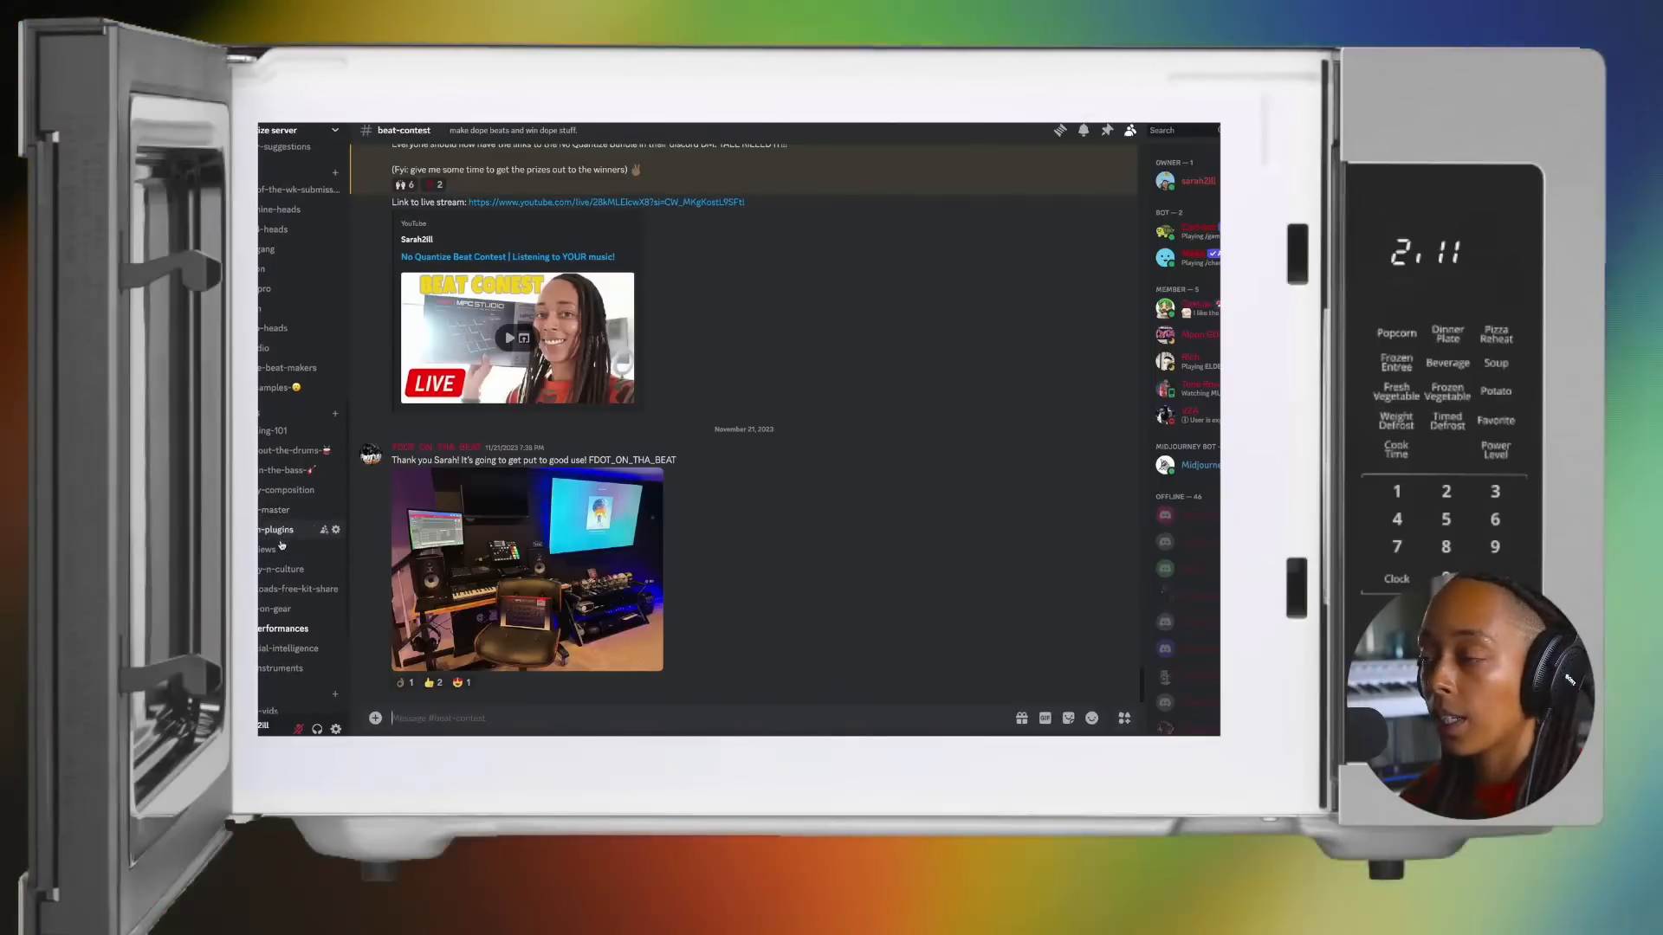
Step: View the gear-n-plugins channel and the mix-n-master channel among the music-resource channels
{"action": "left_click", "coordinate": [279, 530]}
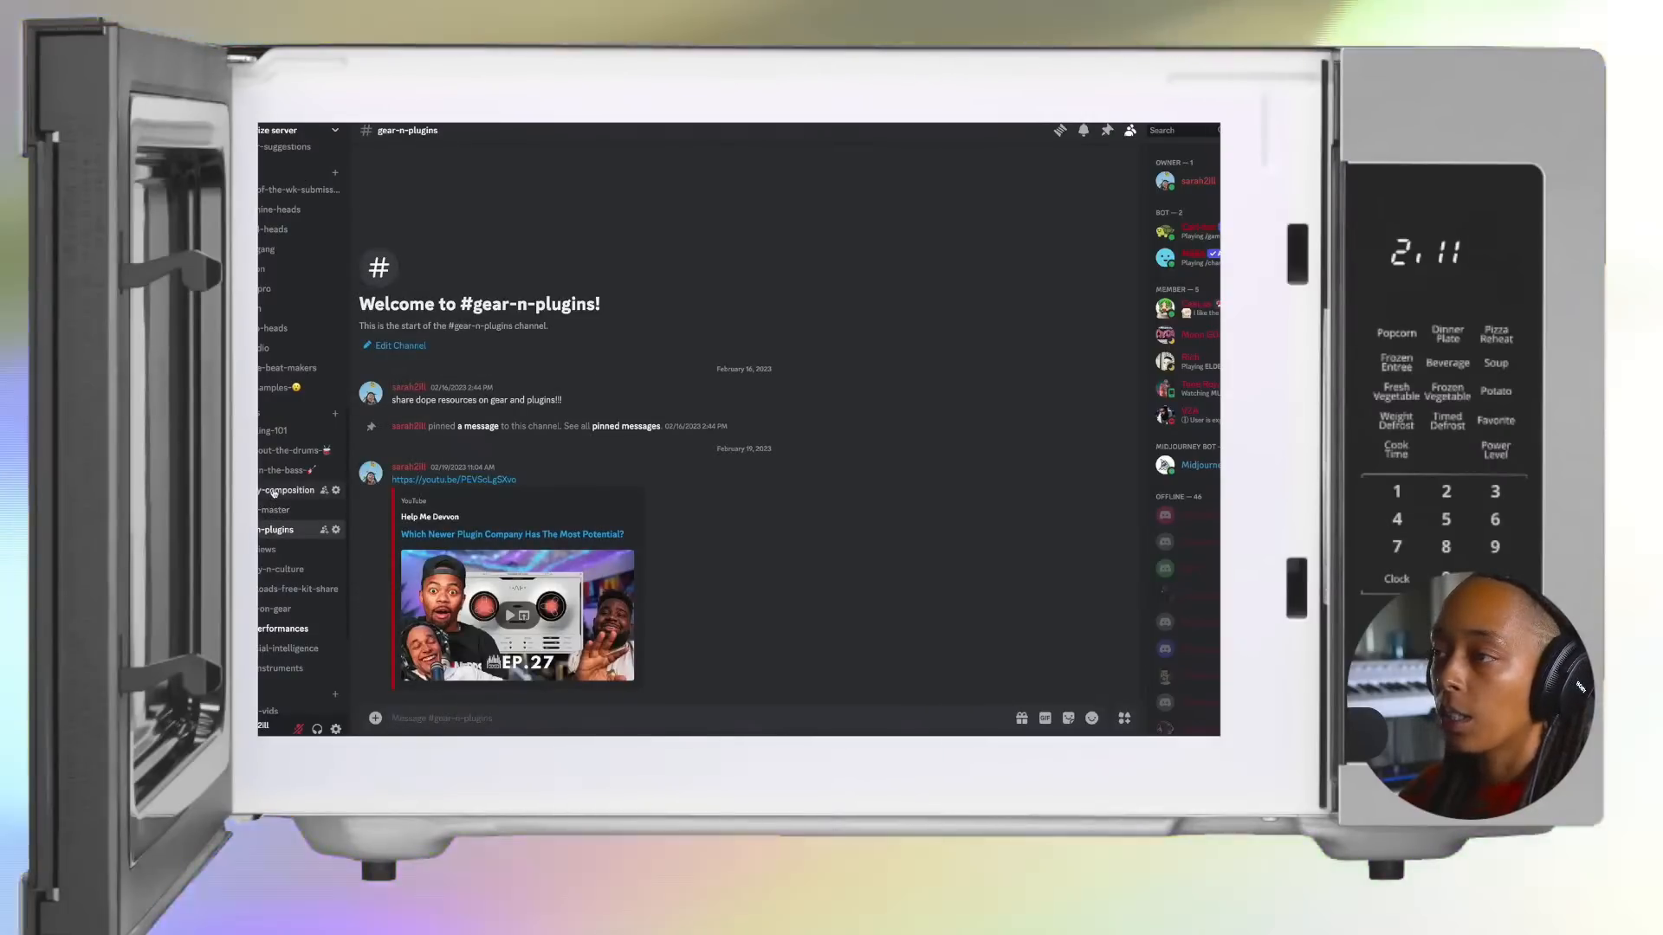
{"action": "scroll", "coordinate": [268, 519], "scroll_direction": "down", "scroll_amount": 2}
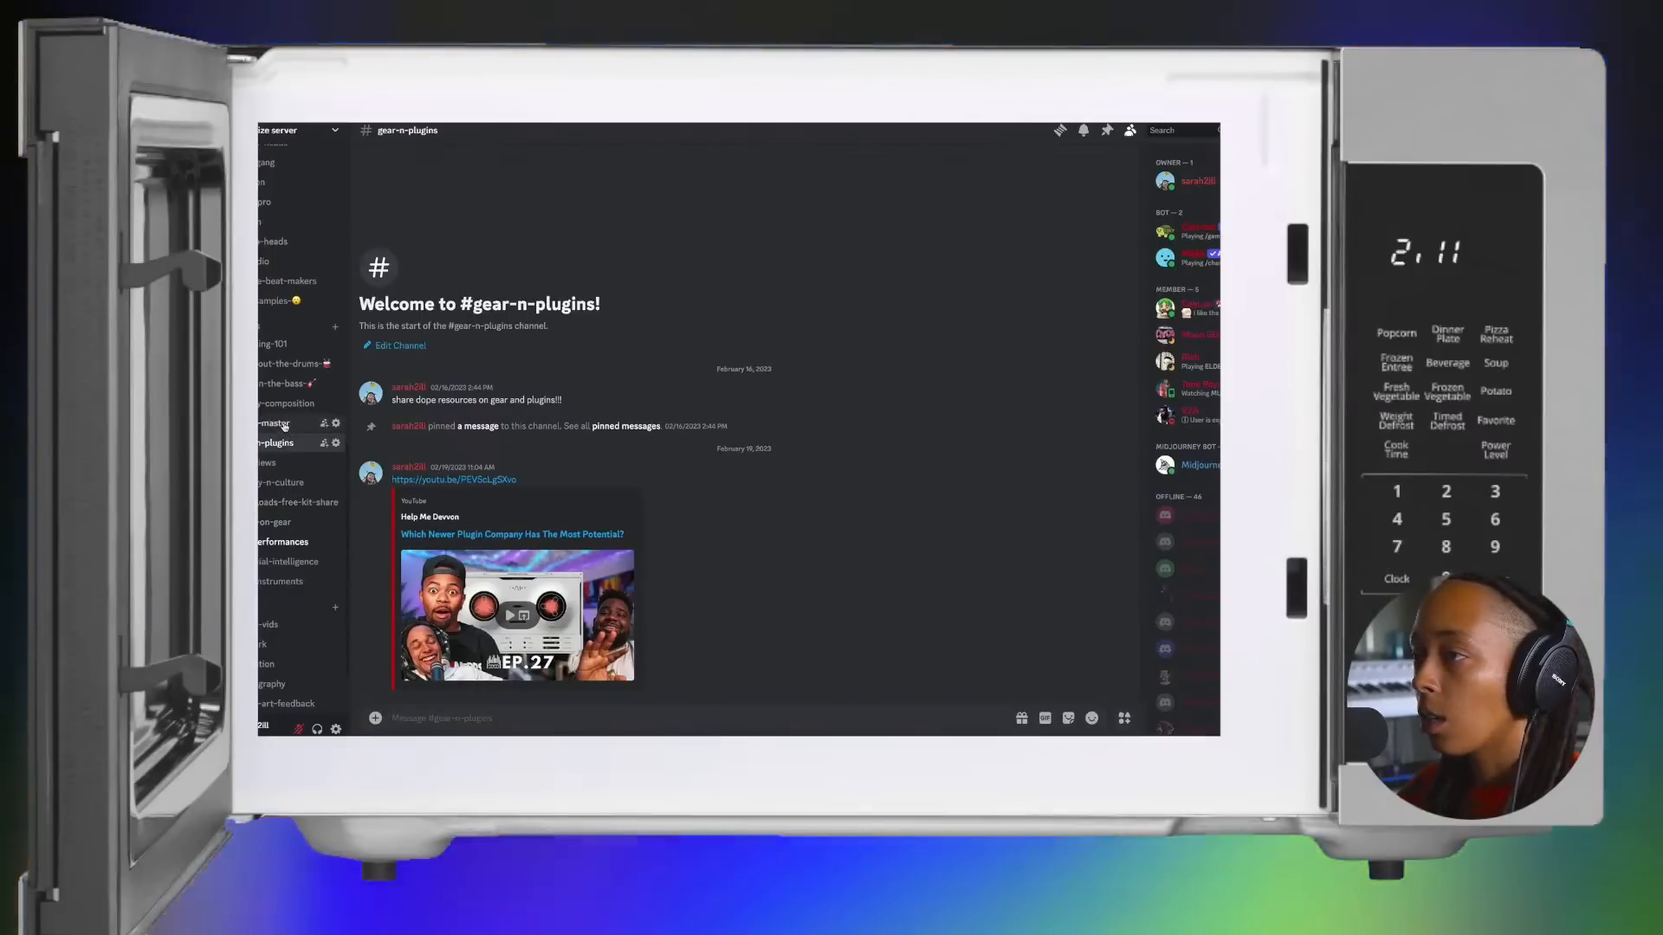
{"action": "left_click", "coordinate": [284, 424]}
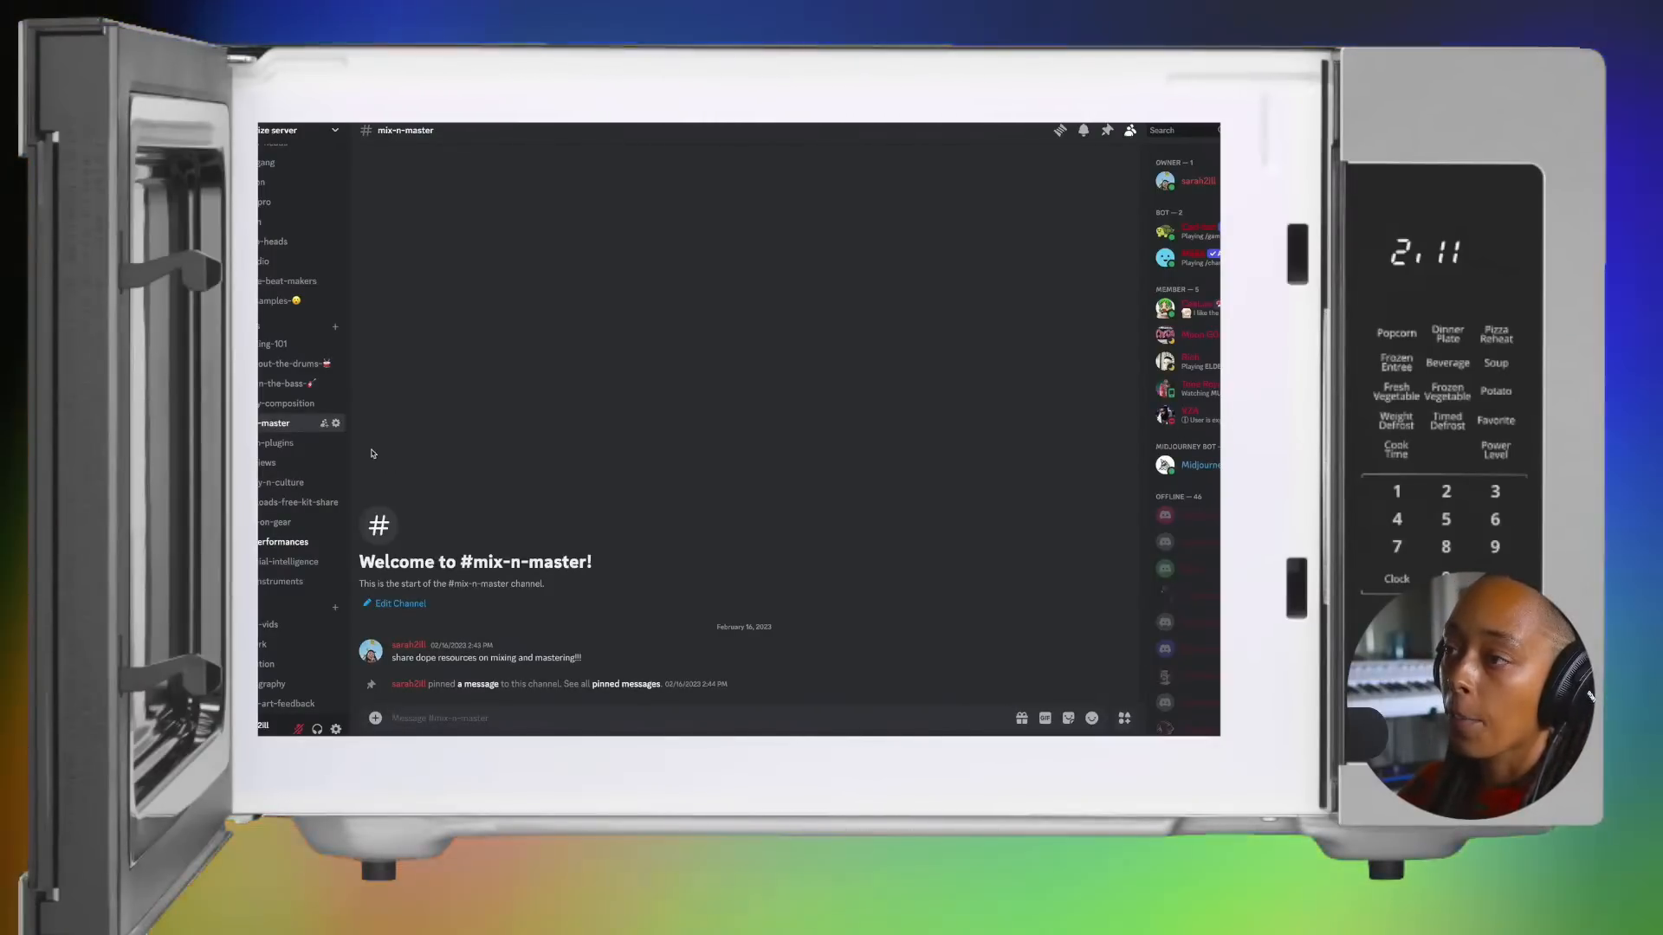
{"action": "scroll", "coordinate": [279, 570], "scroll_direction": "up", "scroll_amount": 3}
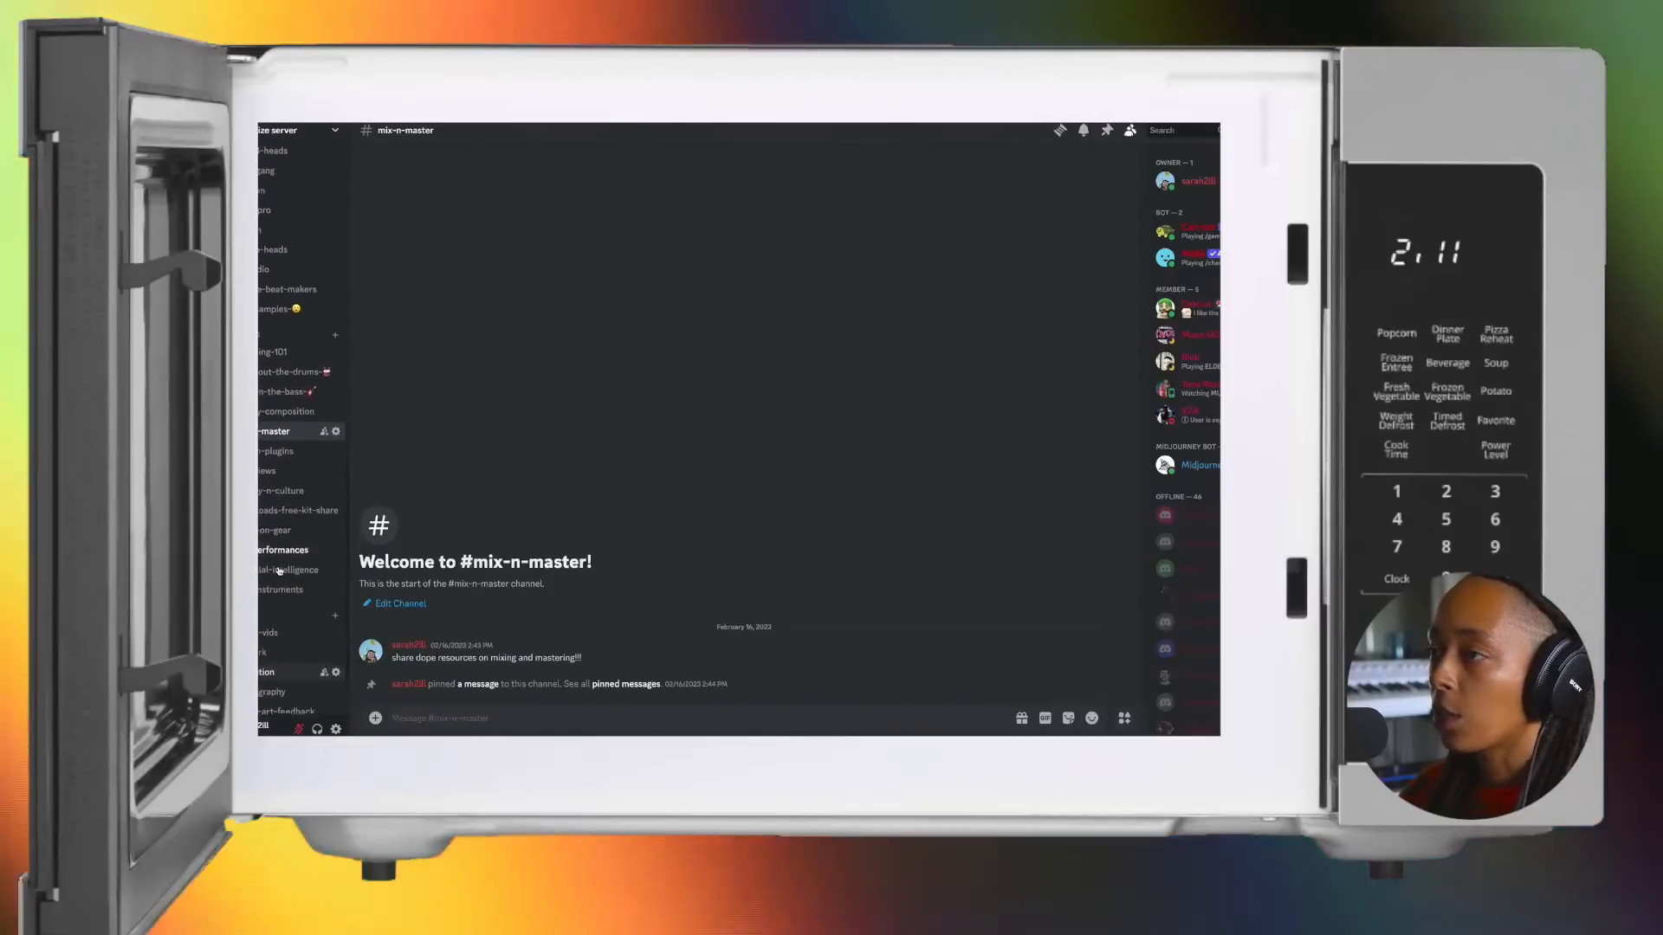
{"action": "scroll", "coordinate": [278, 570], "scroll_direction": "up", "scroll_amount": 5}
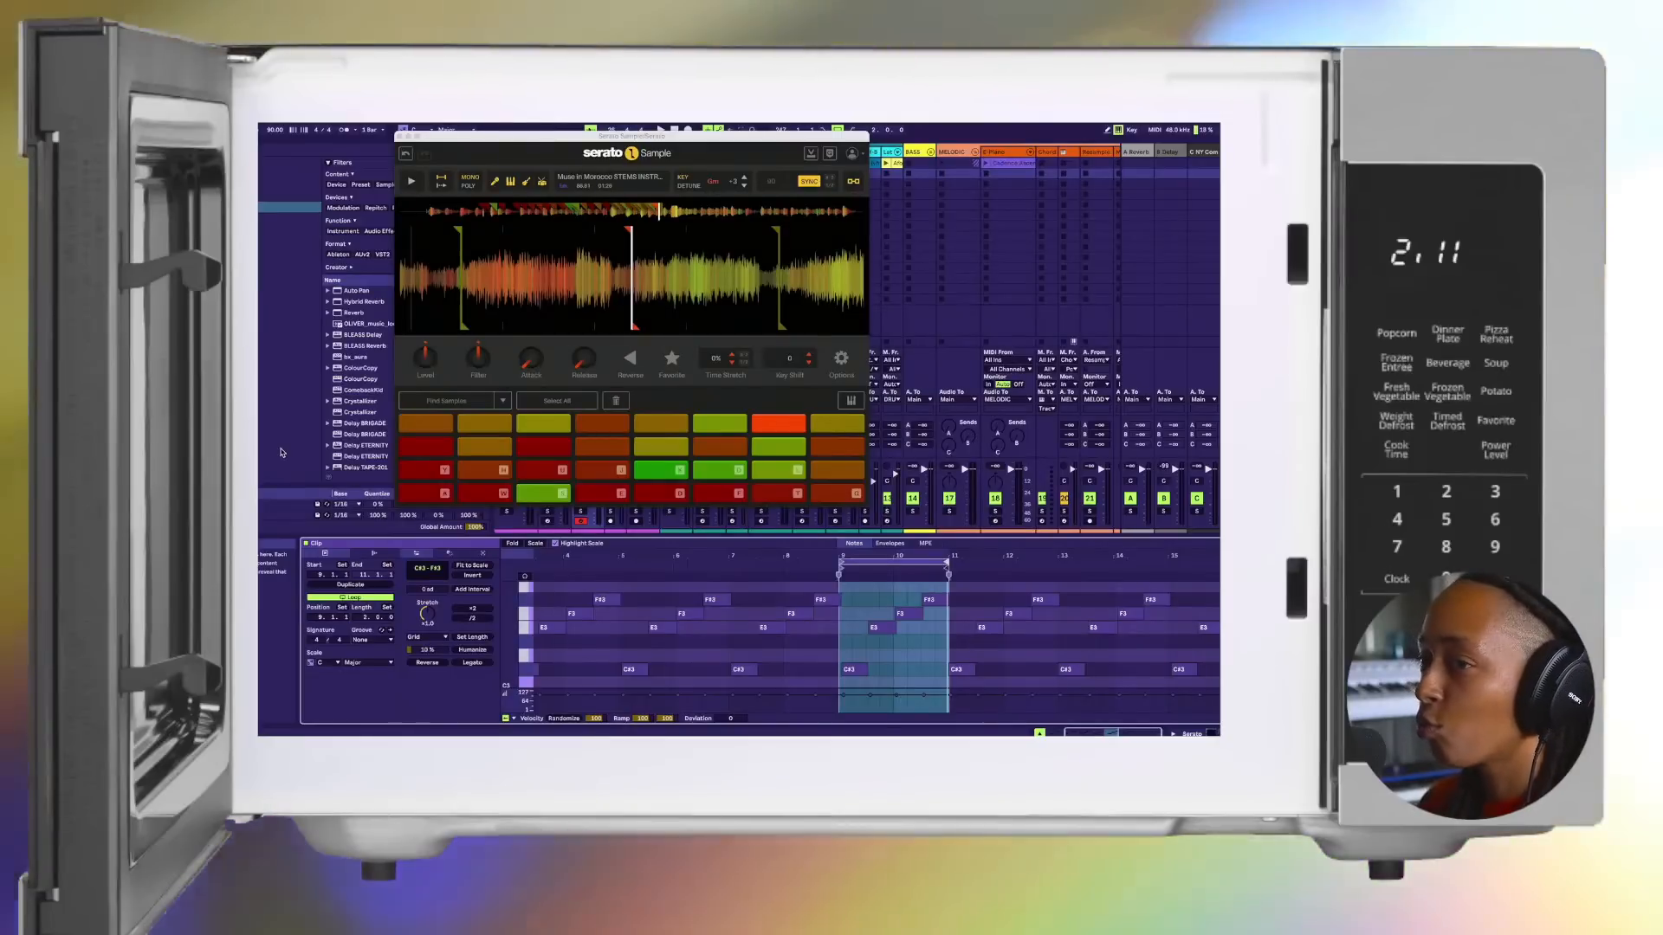
Step: In Ableton Live, play the looped chop clip and replace the clip editor with the device chain, with the Serato Sample window open
{"action": "key", "text": "space"}
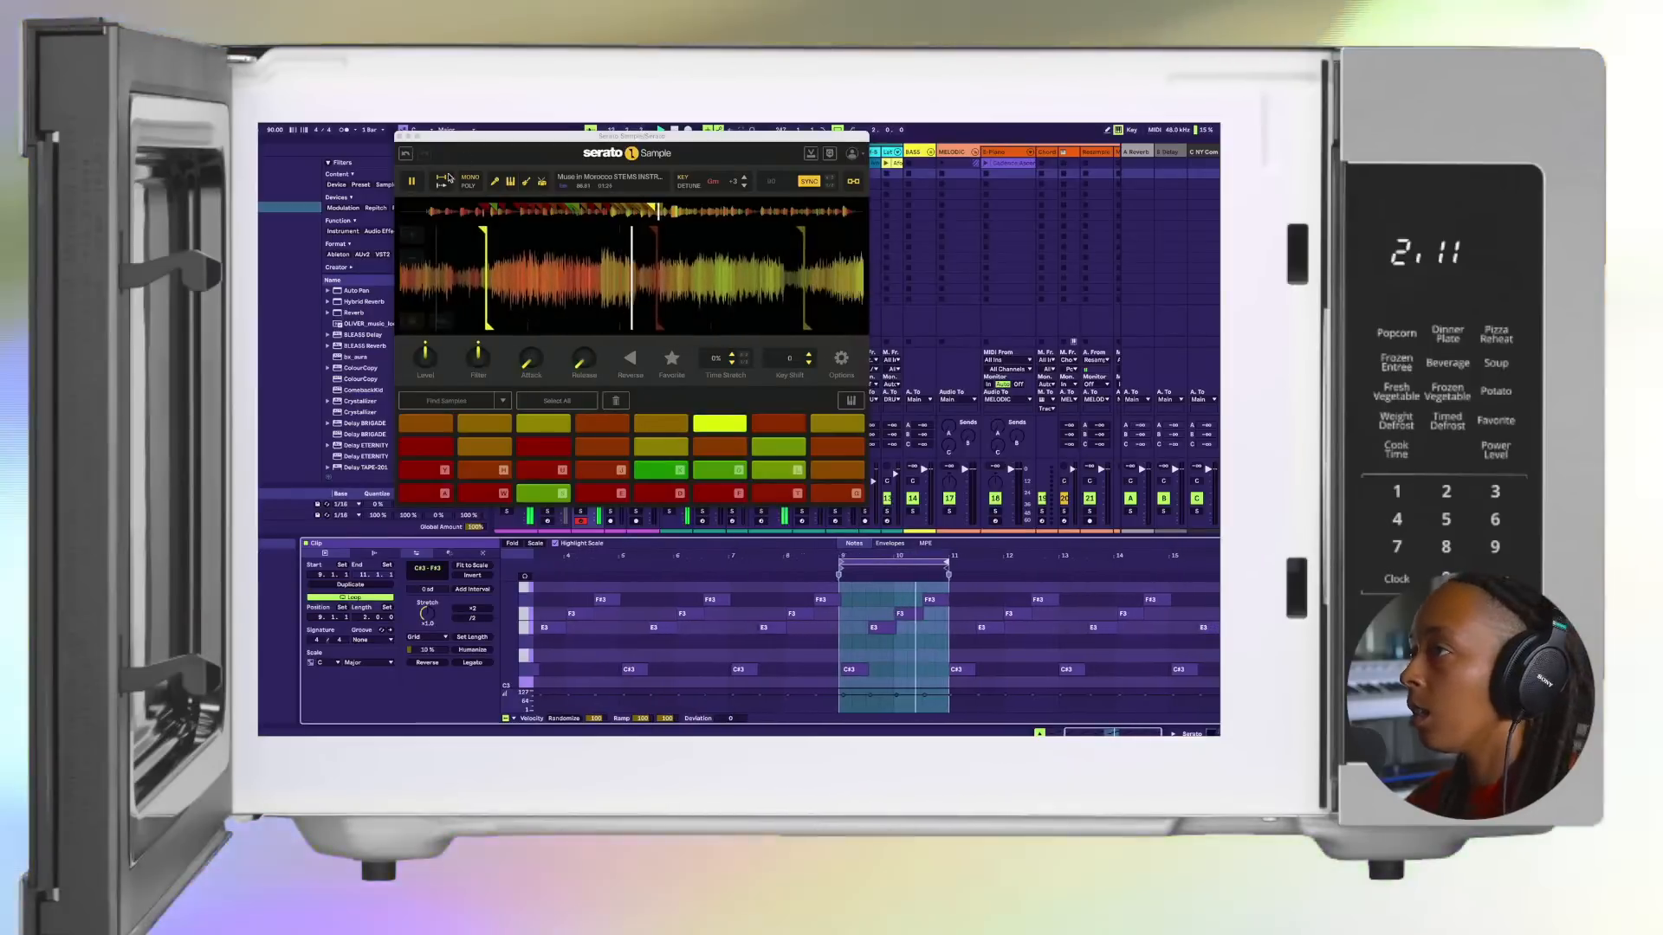
{"action": "left_click", "coordinate": [397, 135]}
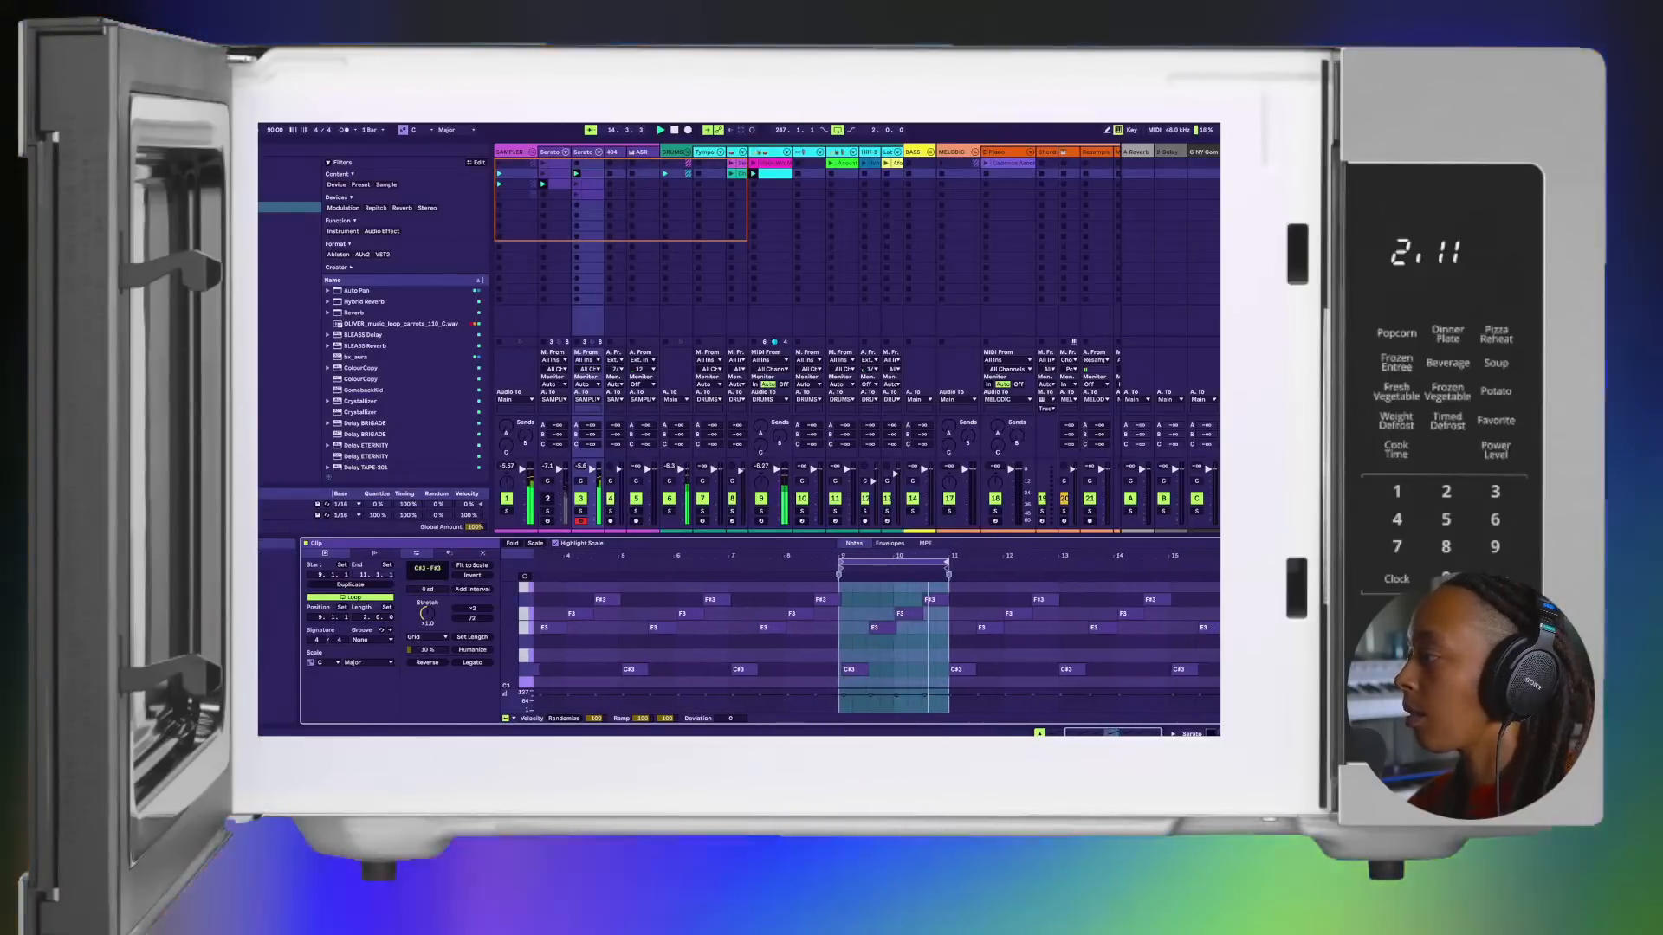
{"action": "left_click", "coordinate": [1195, 733]}
{"action": "left_click", "coordinate": [339, 620]}
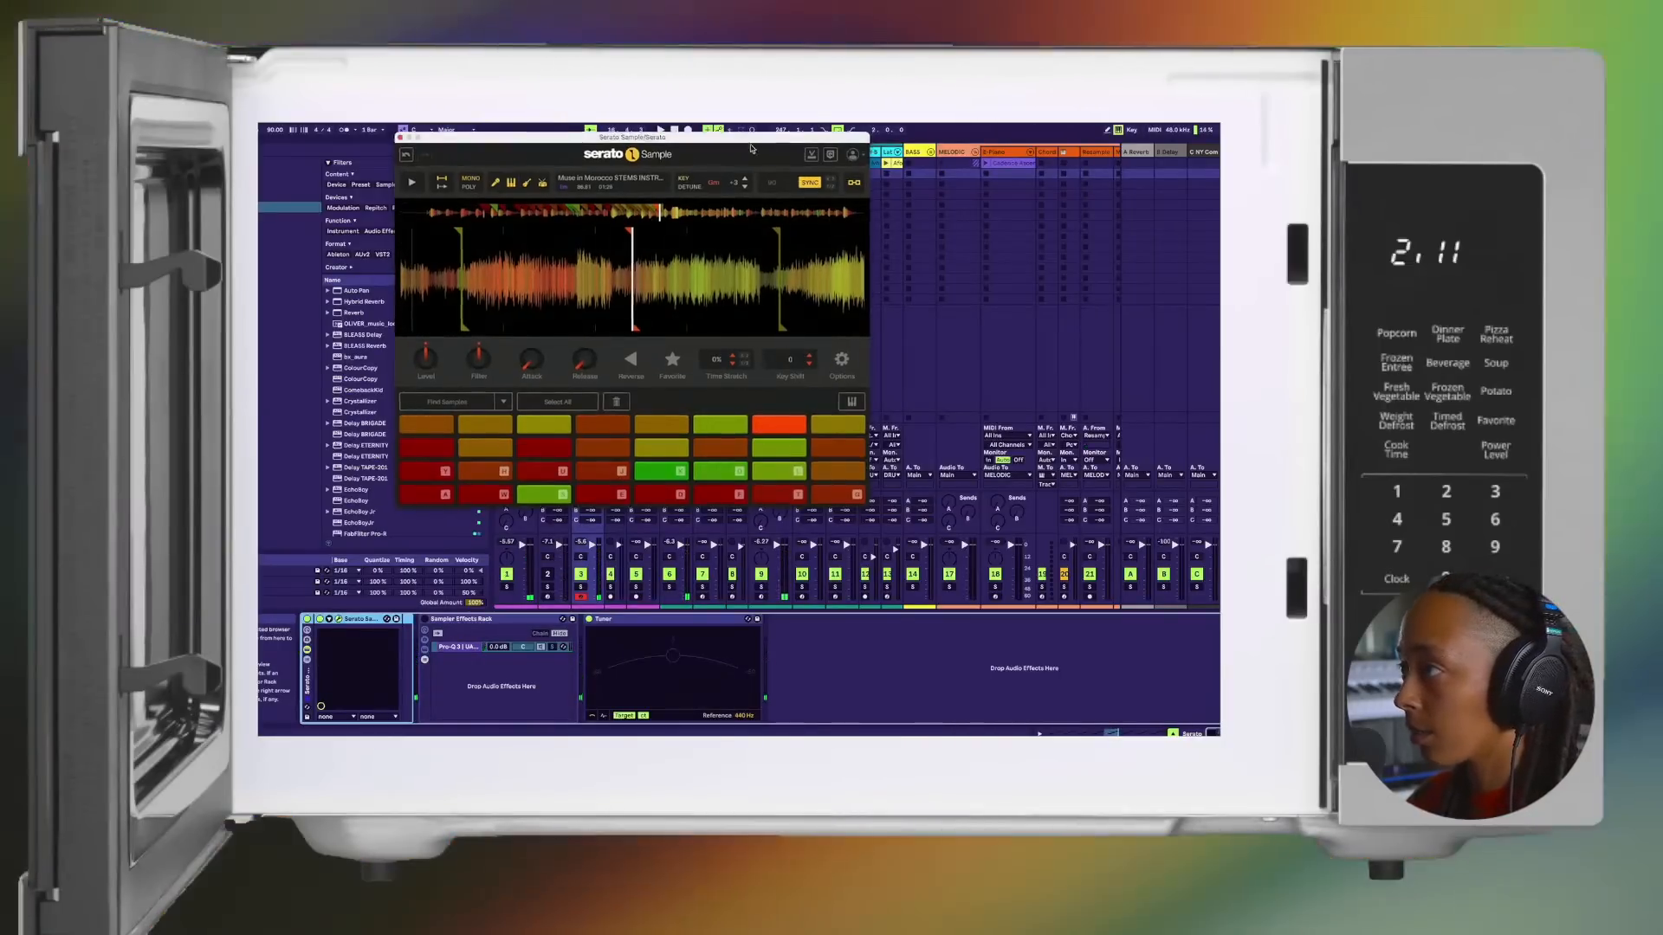
Step: Move the Serato Sample window clear of the two Serato tracks' clip slots and stop playback
{"action": "left_click_drag", "start_coordinate": [745, 140], "coordinate": [880, 202]}
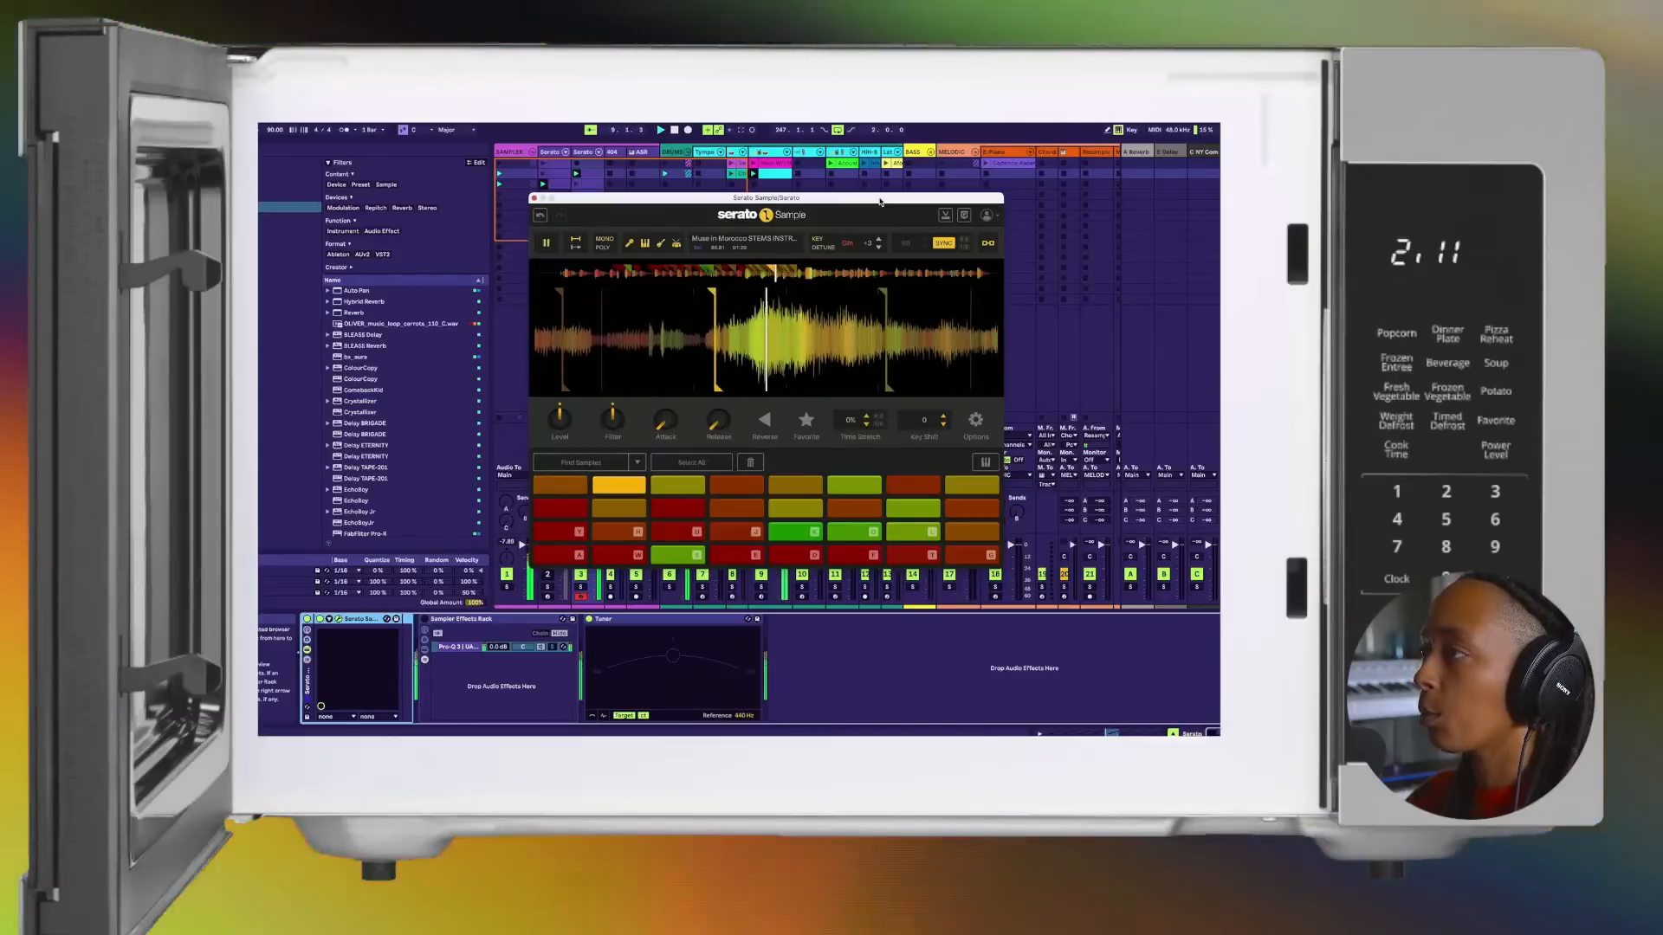
{"action": "key", "text": "space"}
{"action": "left_click_drag", "start_coordinate": [851, 199], "coordinate": [1062, 195]}
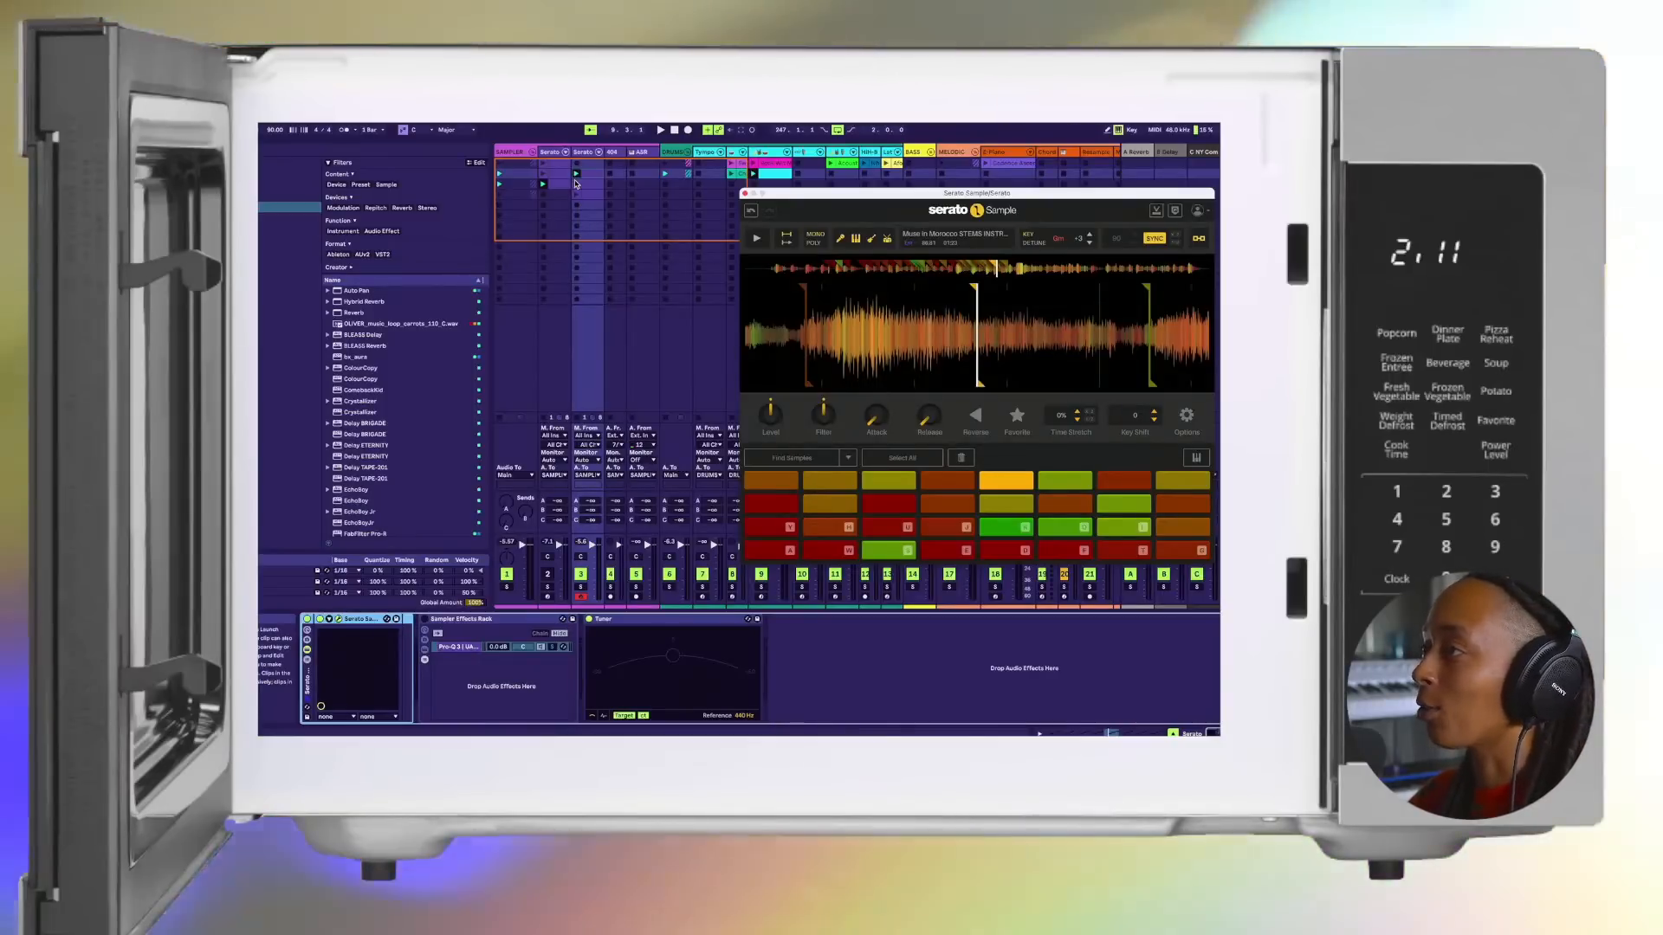
Step: Audition the second Serato track's clips in the third and fourth scene rows
{"action": "left_click", "coordinate": [577, 185]}
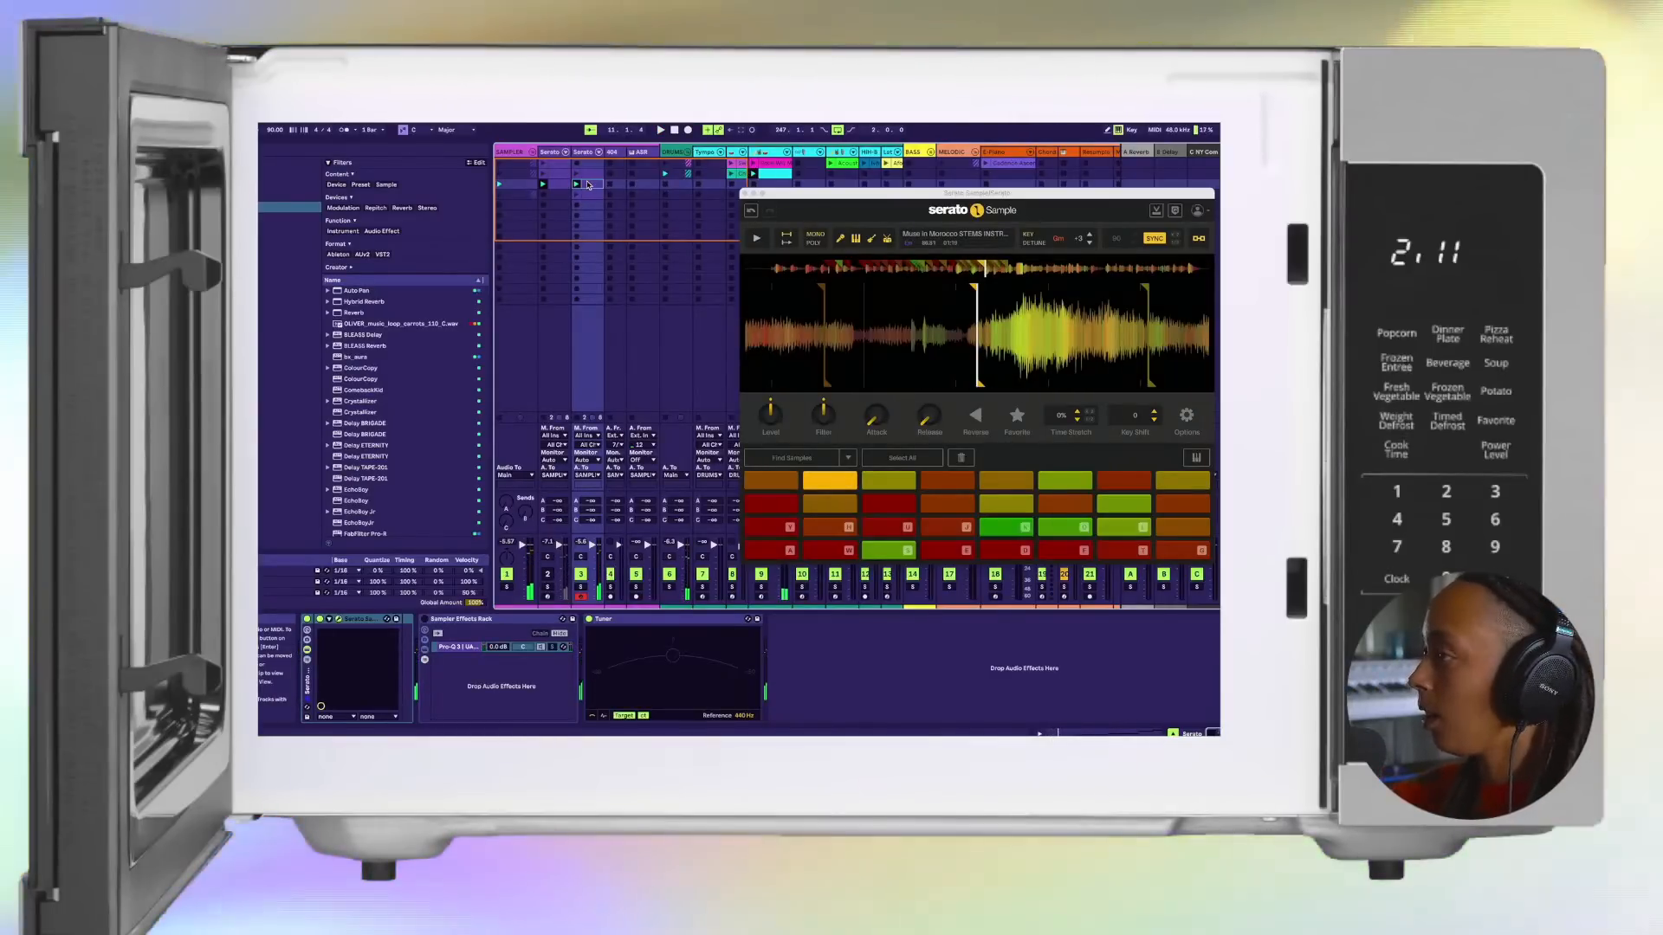
{"action": "left_click", "coordinate": [577, 196]}
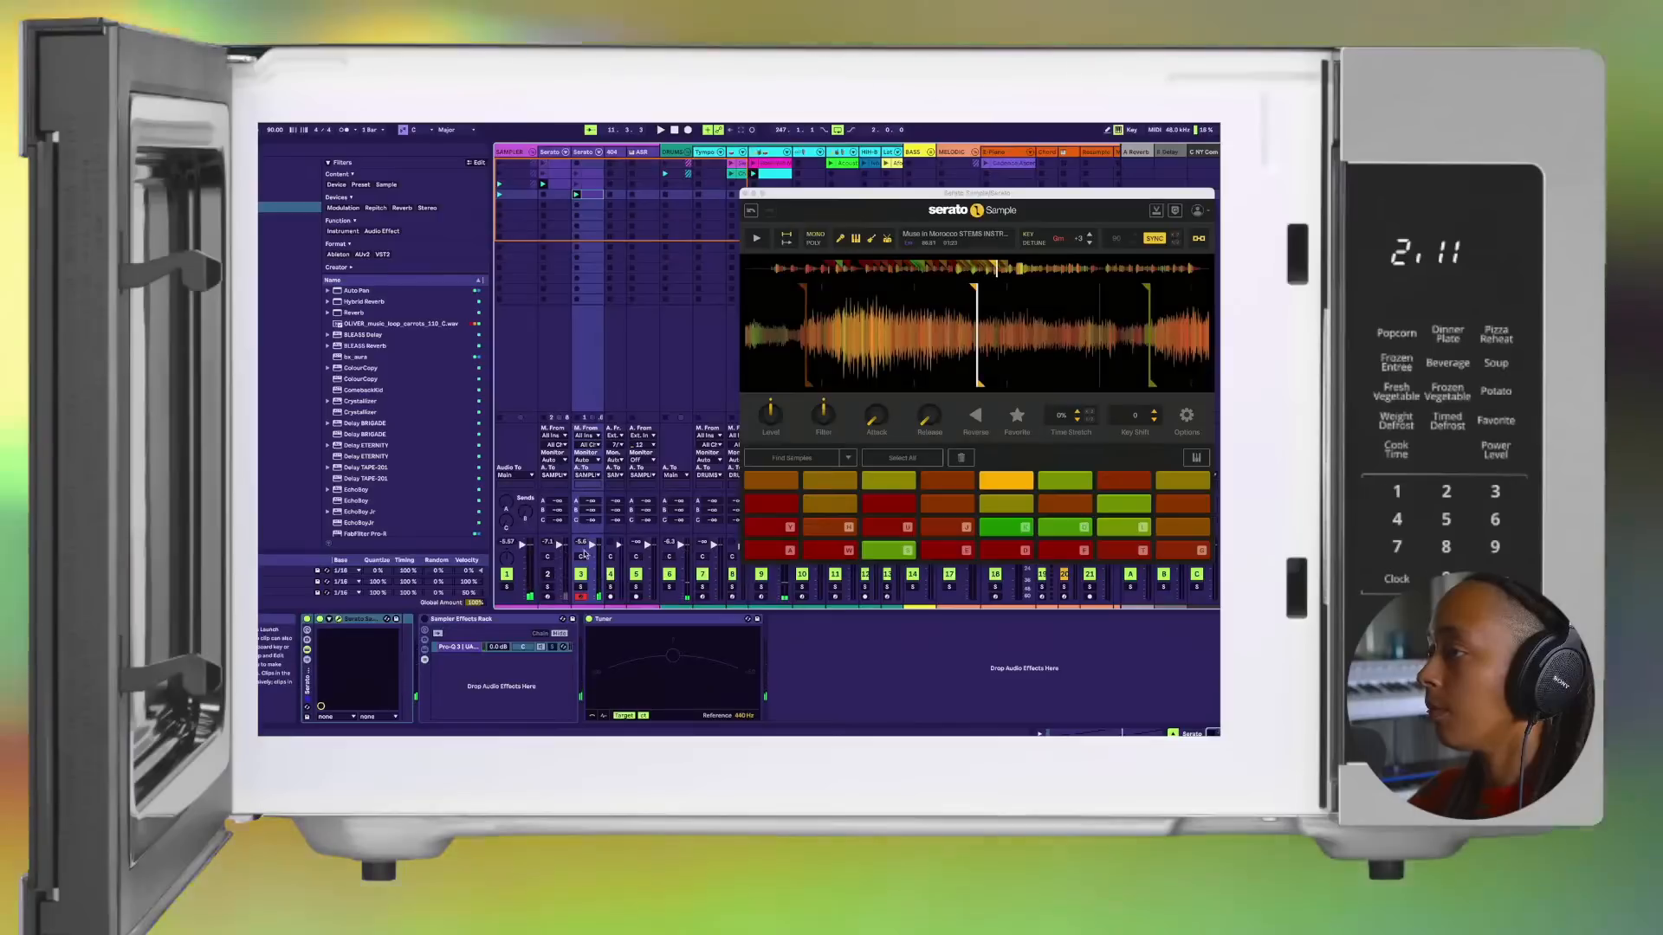
{"action": "left_click", "coordinate": [589, 173]}
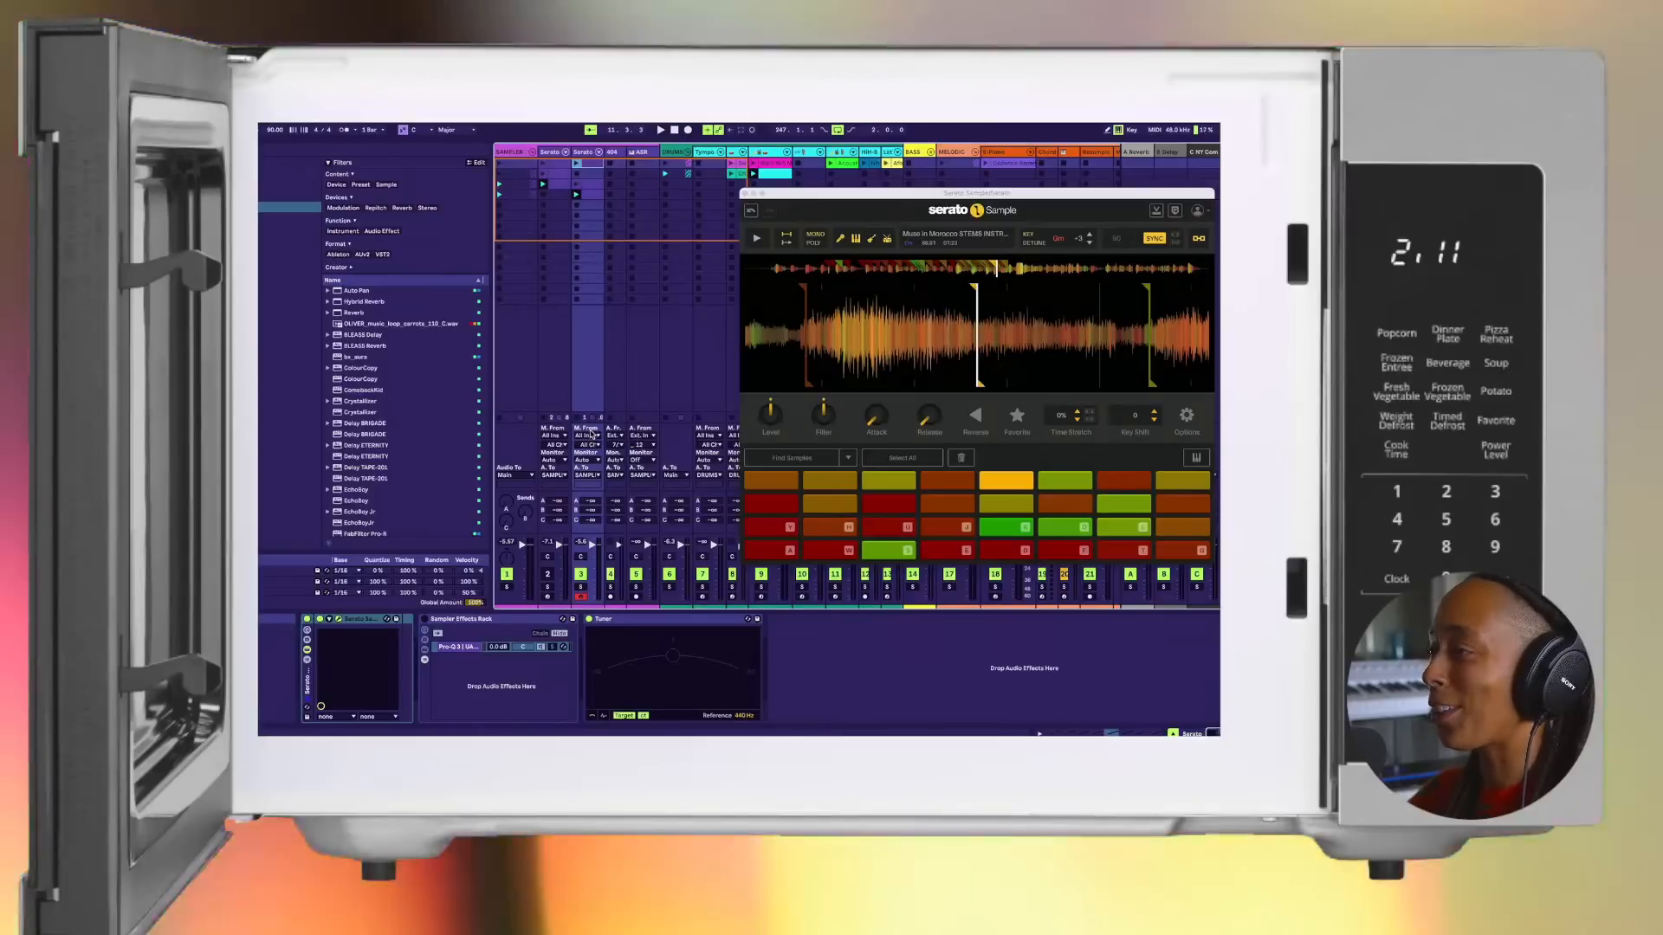
Step: Deactivate track 3, activate track 2 and launch the first clip on track 2
{"action": "left_click", "coordinate": [581, 574]}
{"action": "left_click", "coordinate": [548, 574]}
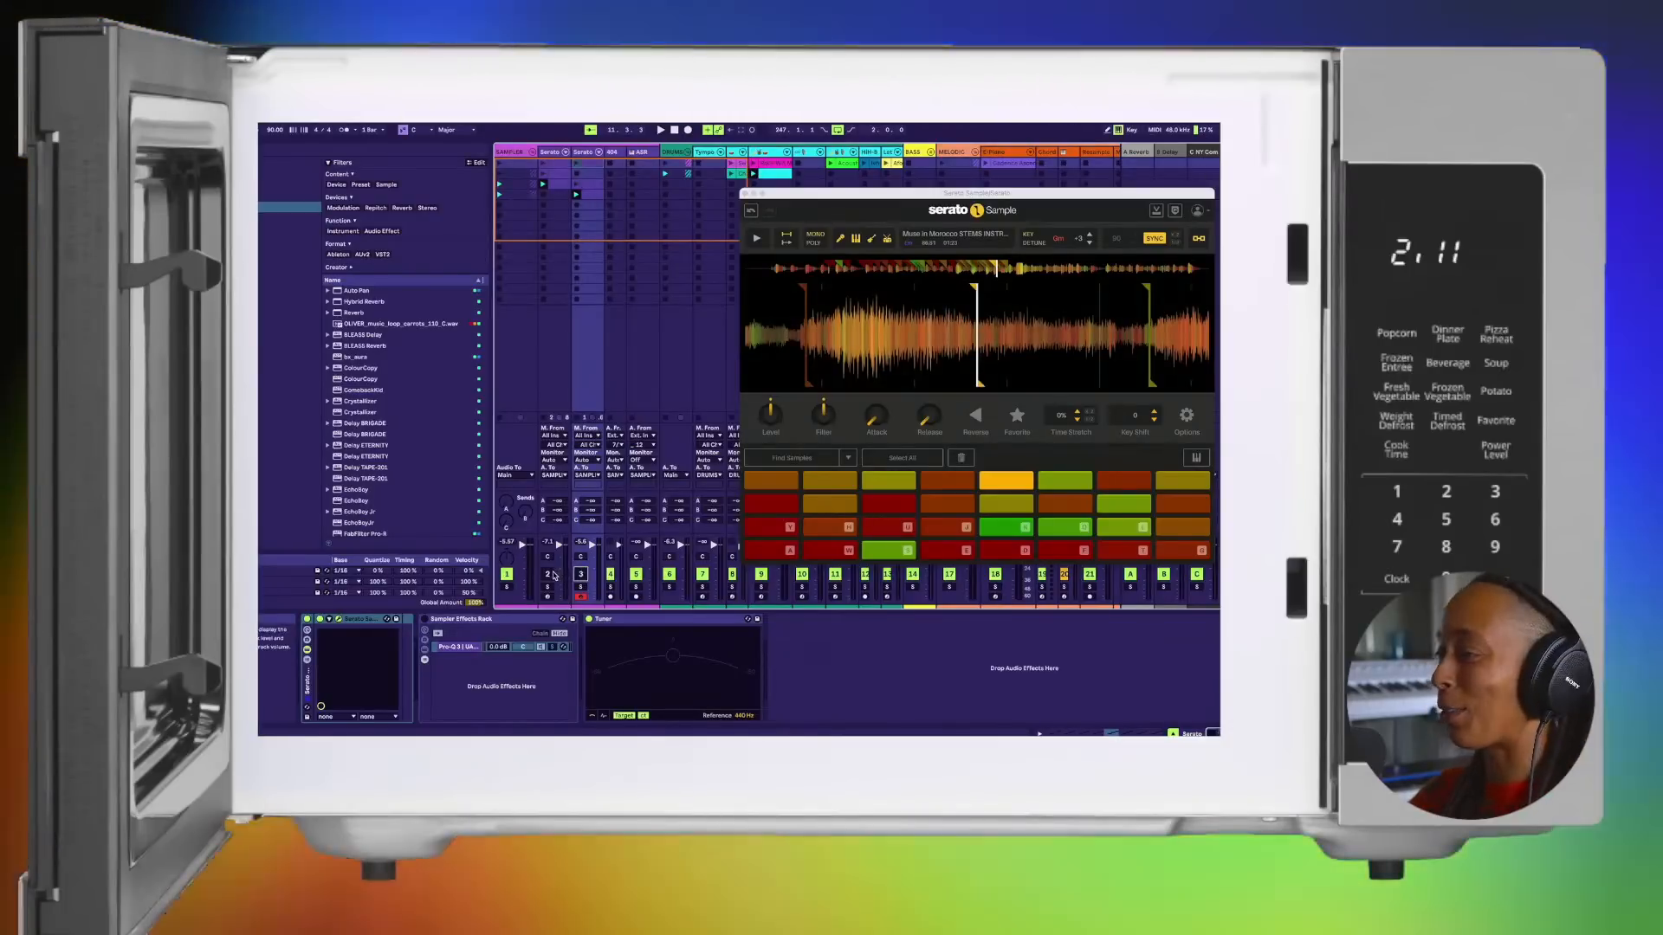
{"action": "left_click", "coordinate": [544, 164]}
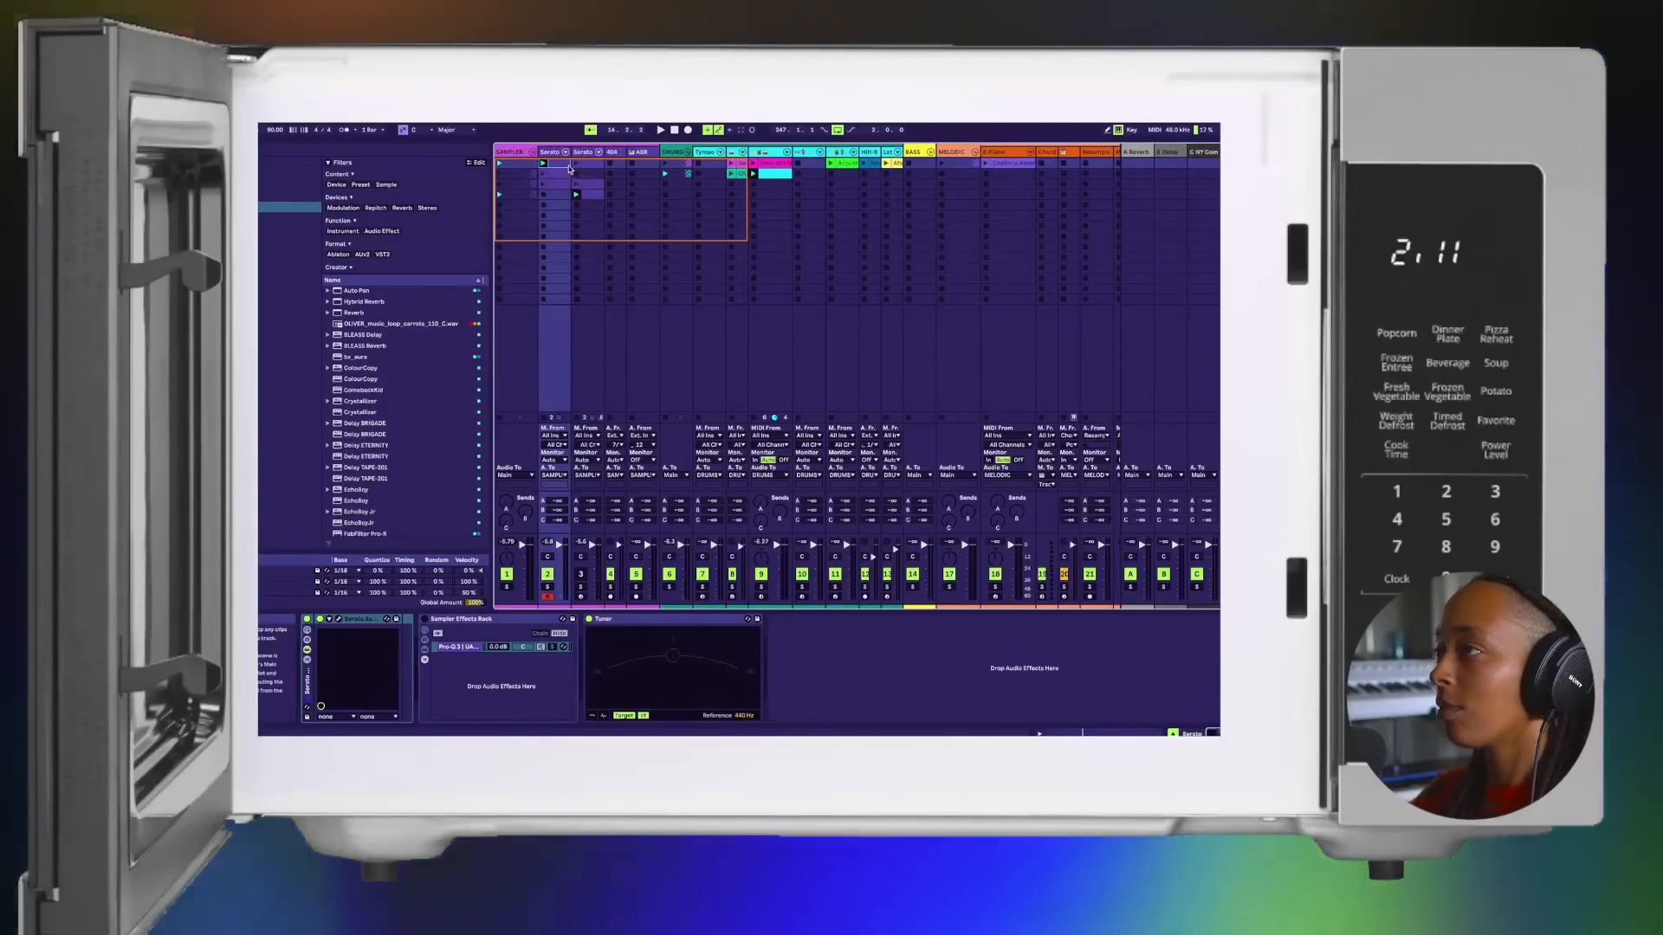
Step: Check the first clip's notes on track 2, show its devices and open its Serato Sample window over the middle tracks
{"action": "left_click", "coordinate": [564, 166]}
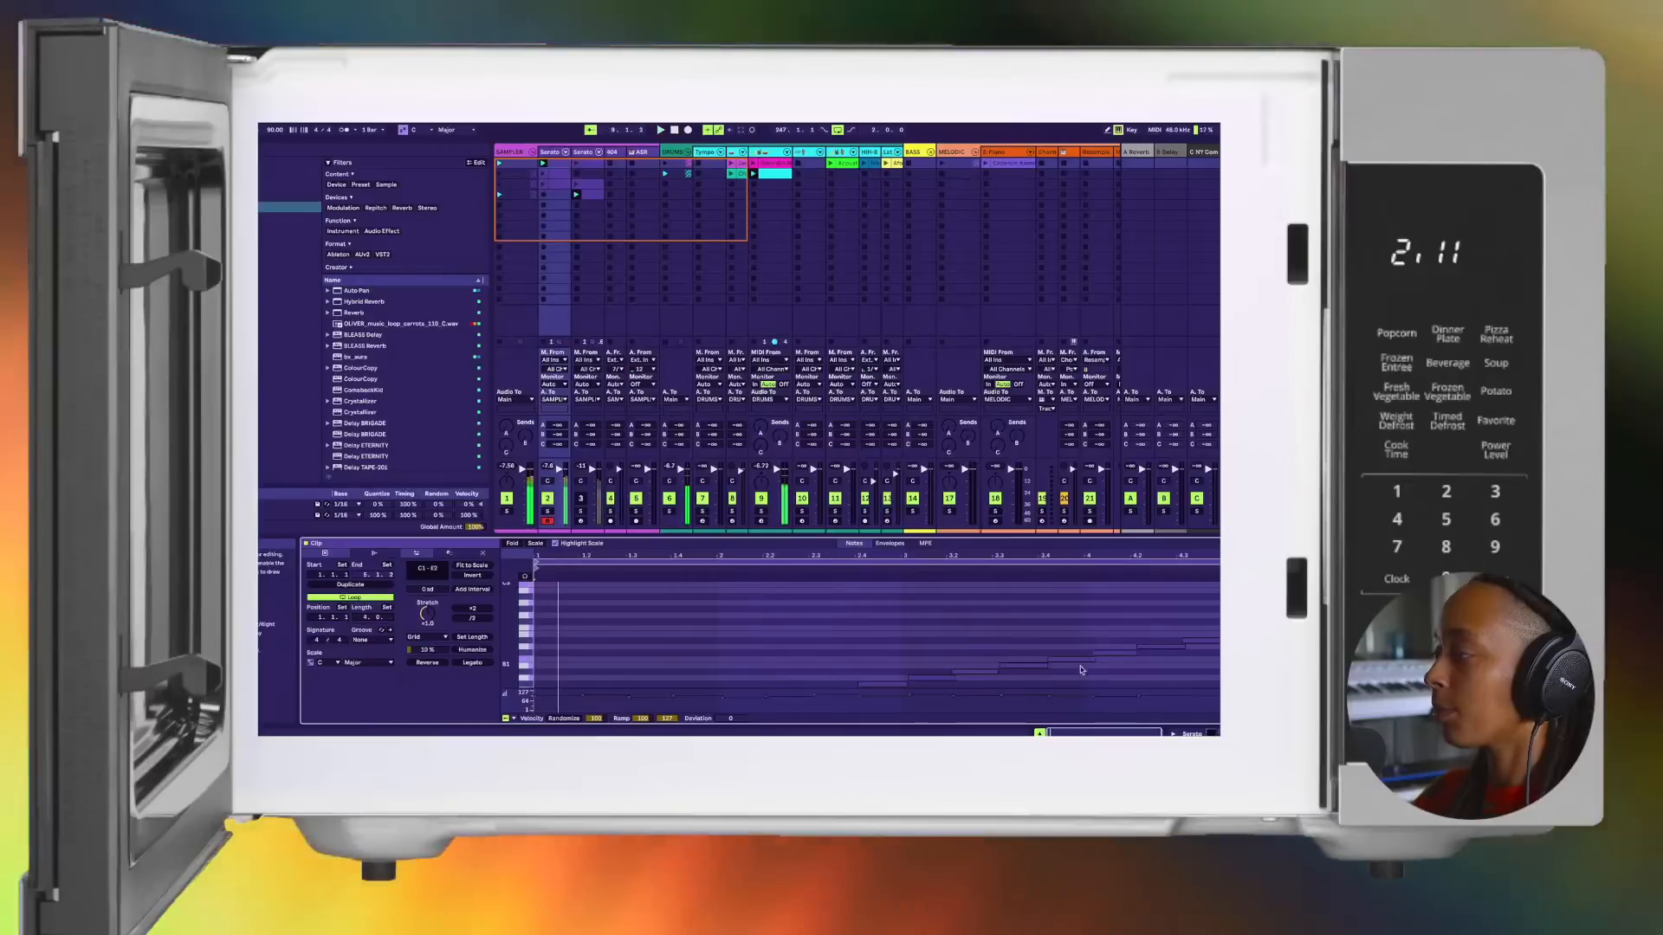
{"action": "left_click", "coordinate": [1213, 732]}
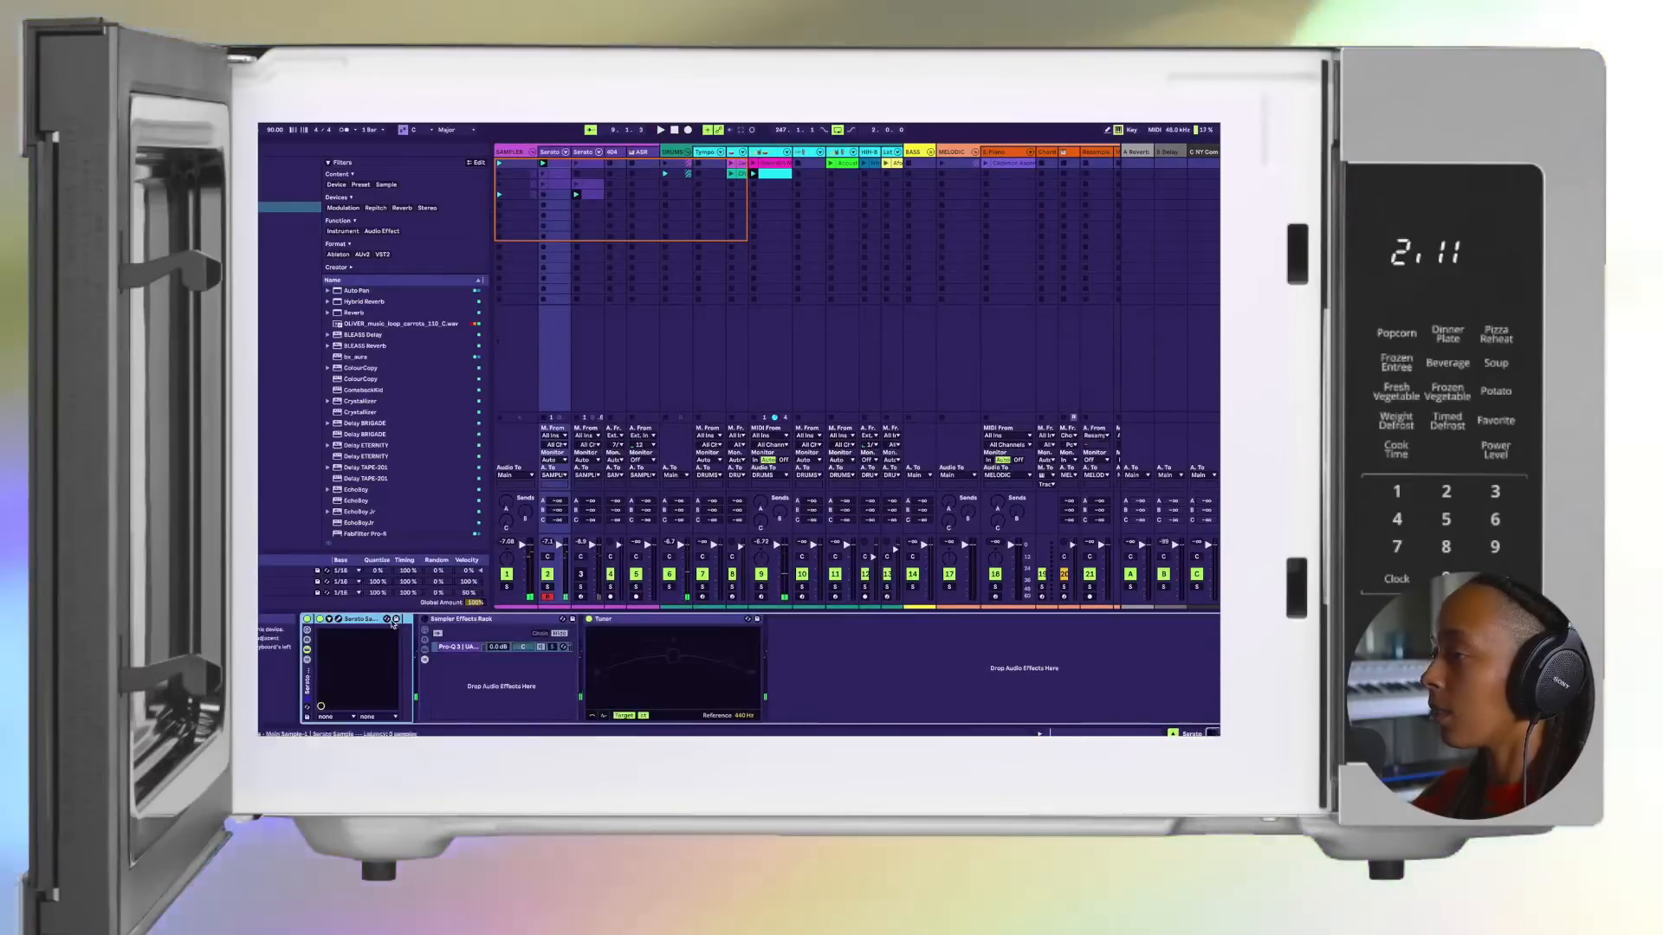
{"action": "left_click", "coordinate": [339, 619]}
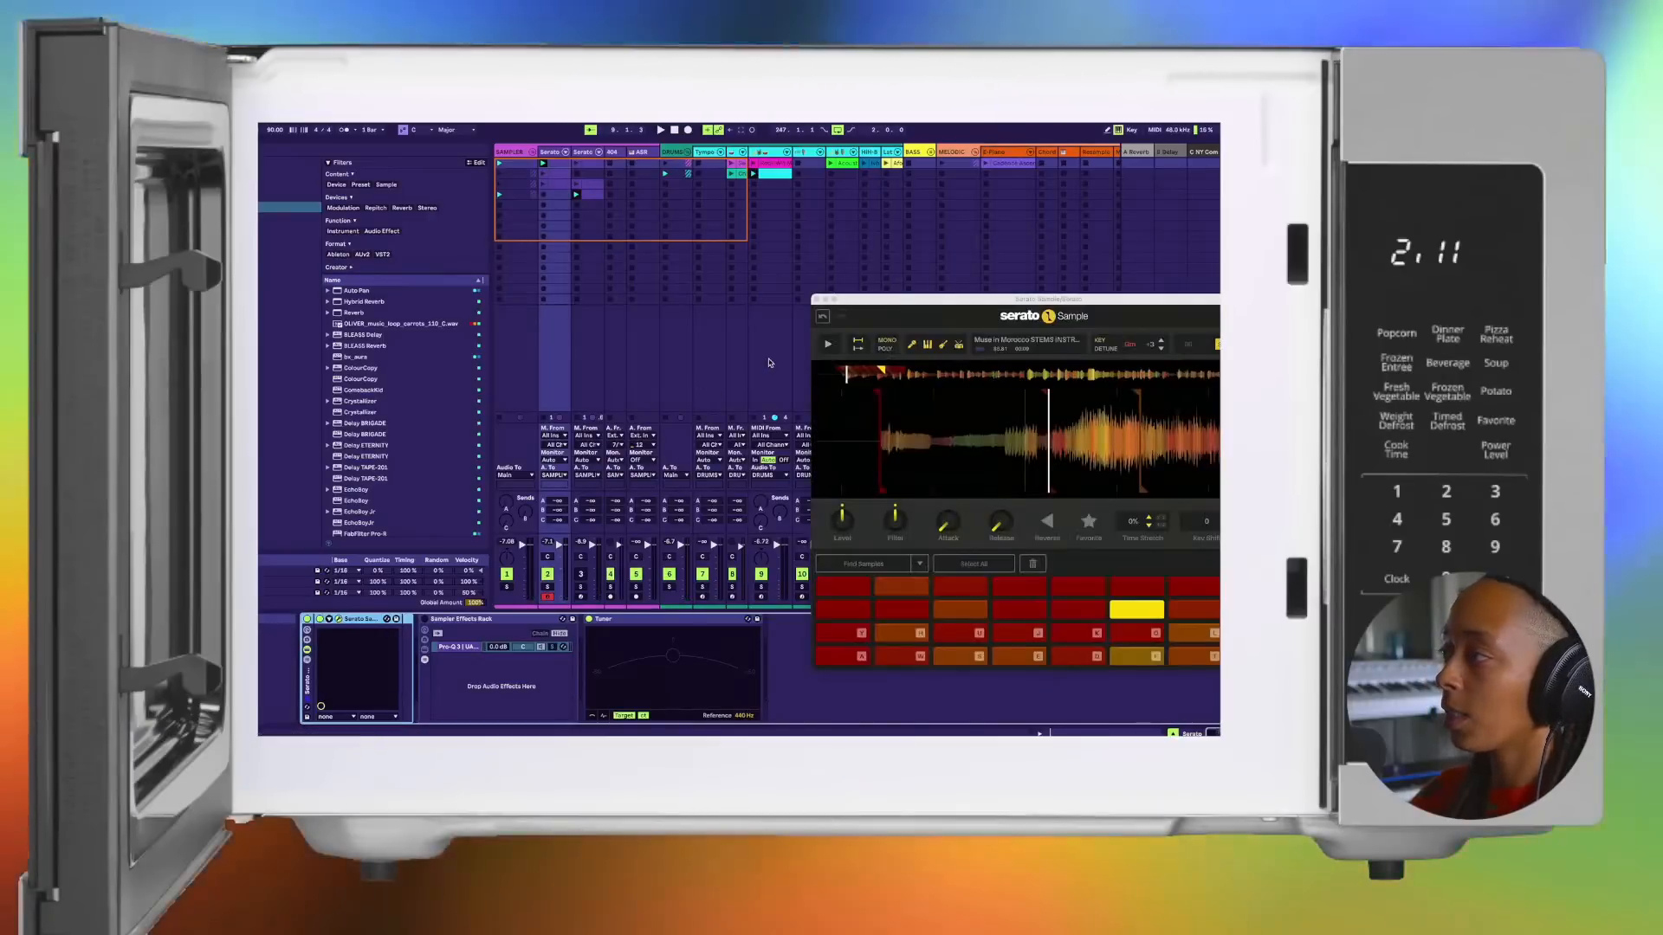
{"action": "left_click_drag", "start_coordinate": [894, 303], "coordinate": [724, 232]}
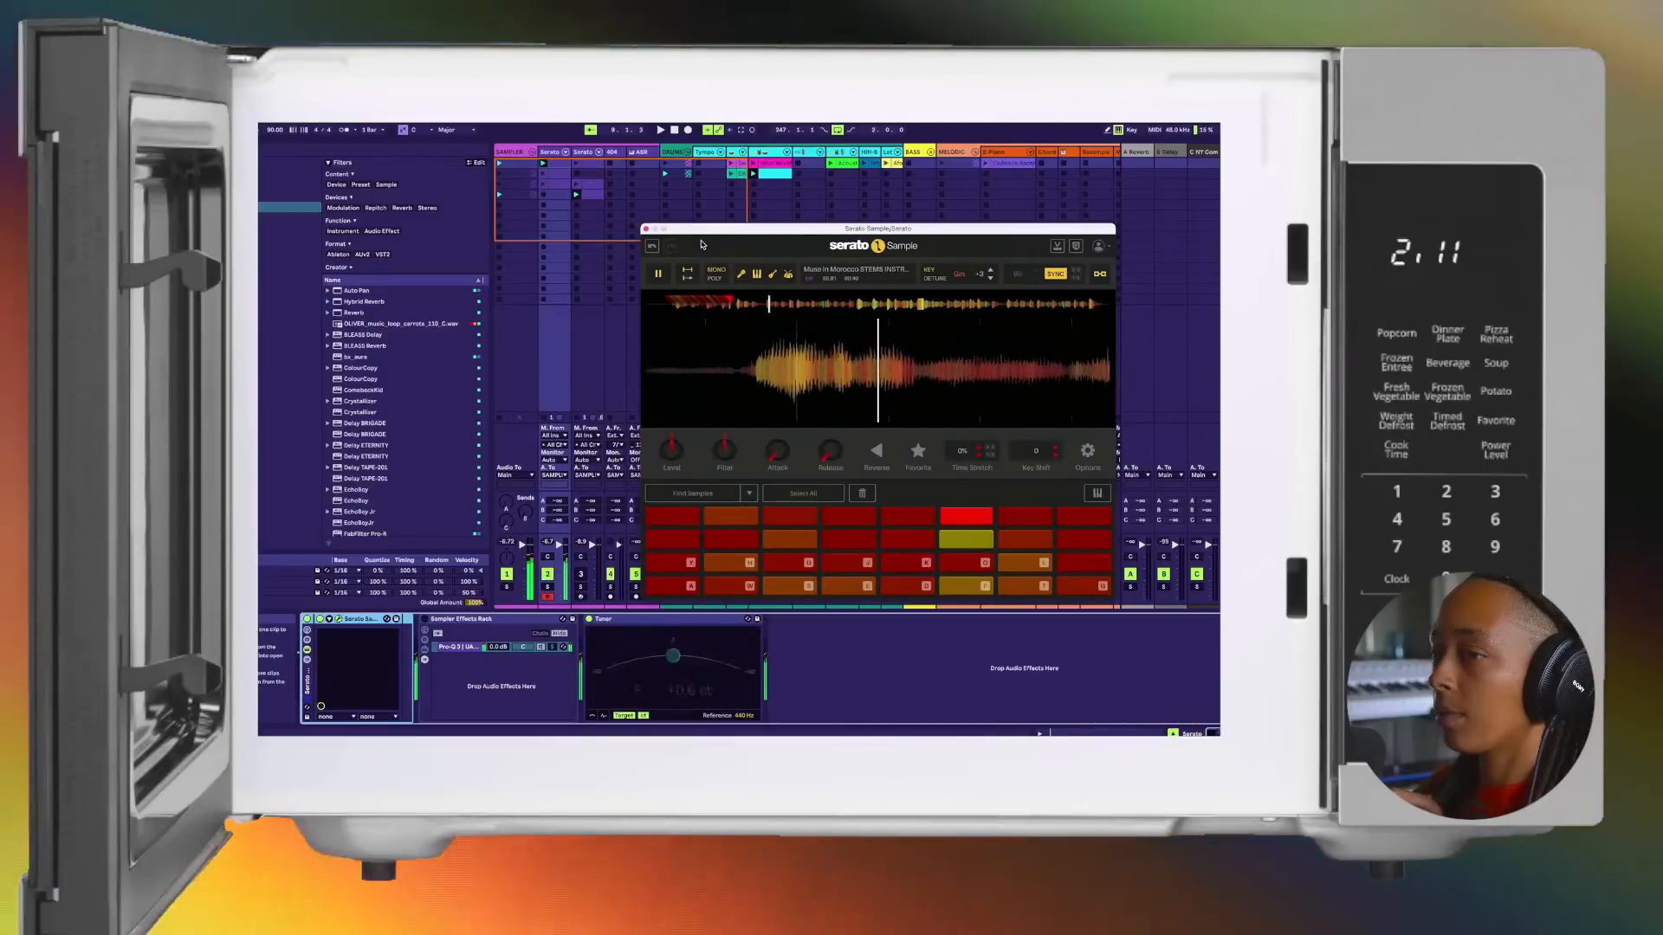
Step: Lower the computer keyboard's octave, play the first Serato Sample chops in sequence, and select the first clip on track 2
{"action": "key", "text": "space"}
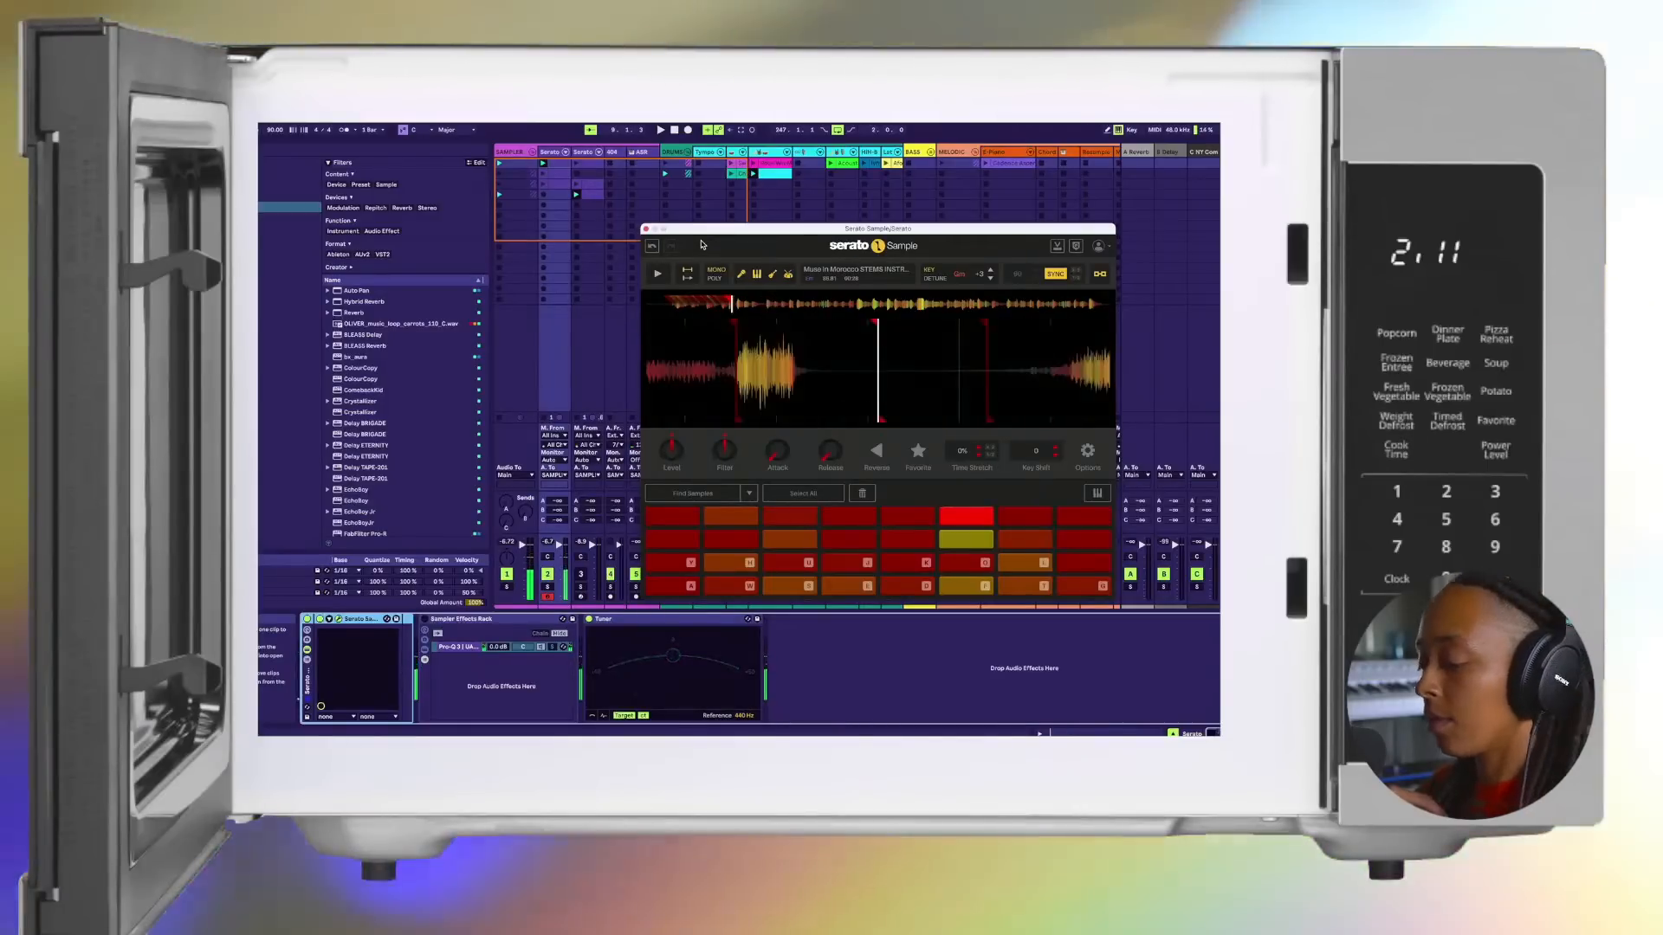
{"action": "key", "text": "z"}
{"action": "key", "text": "a"}
{"action": "key", "text": "z"}
{"action": "key", "text": "a"}
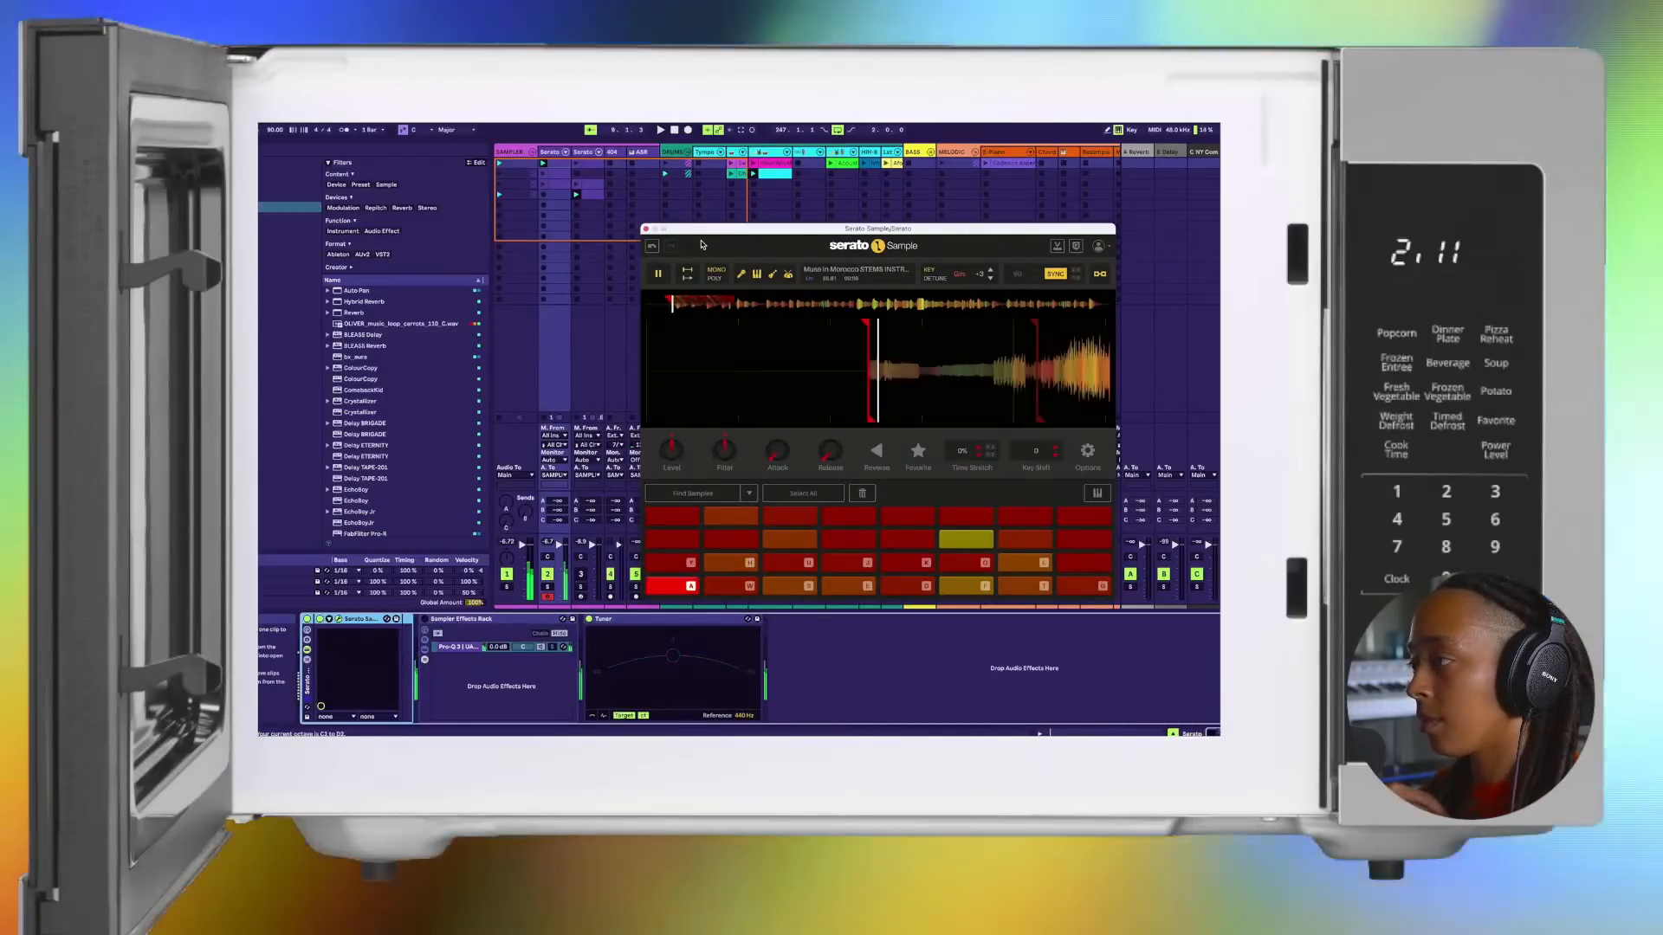
{"action": "key", "text": "w"}
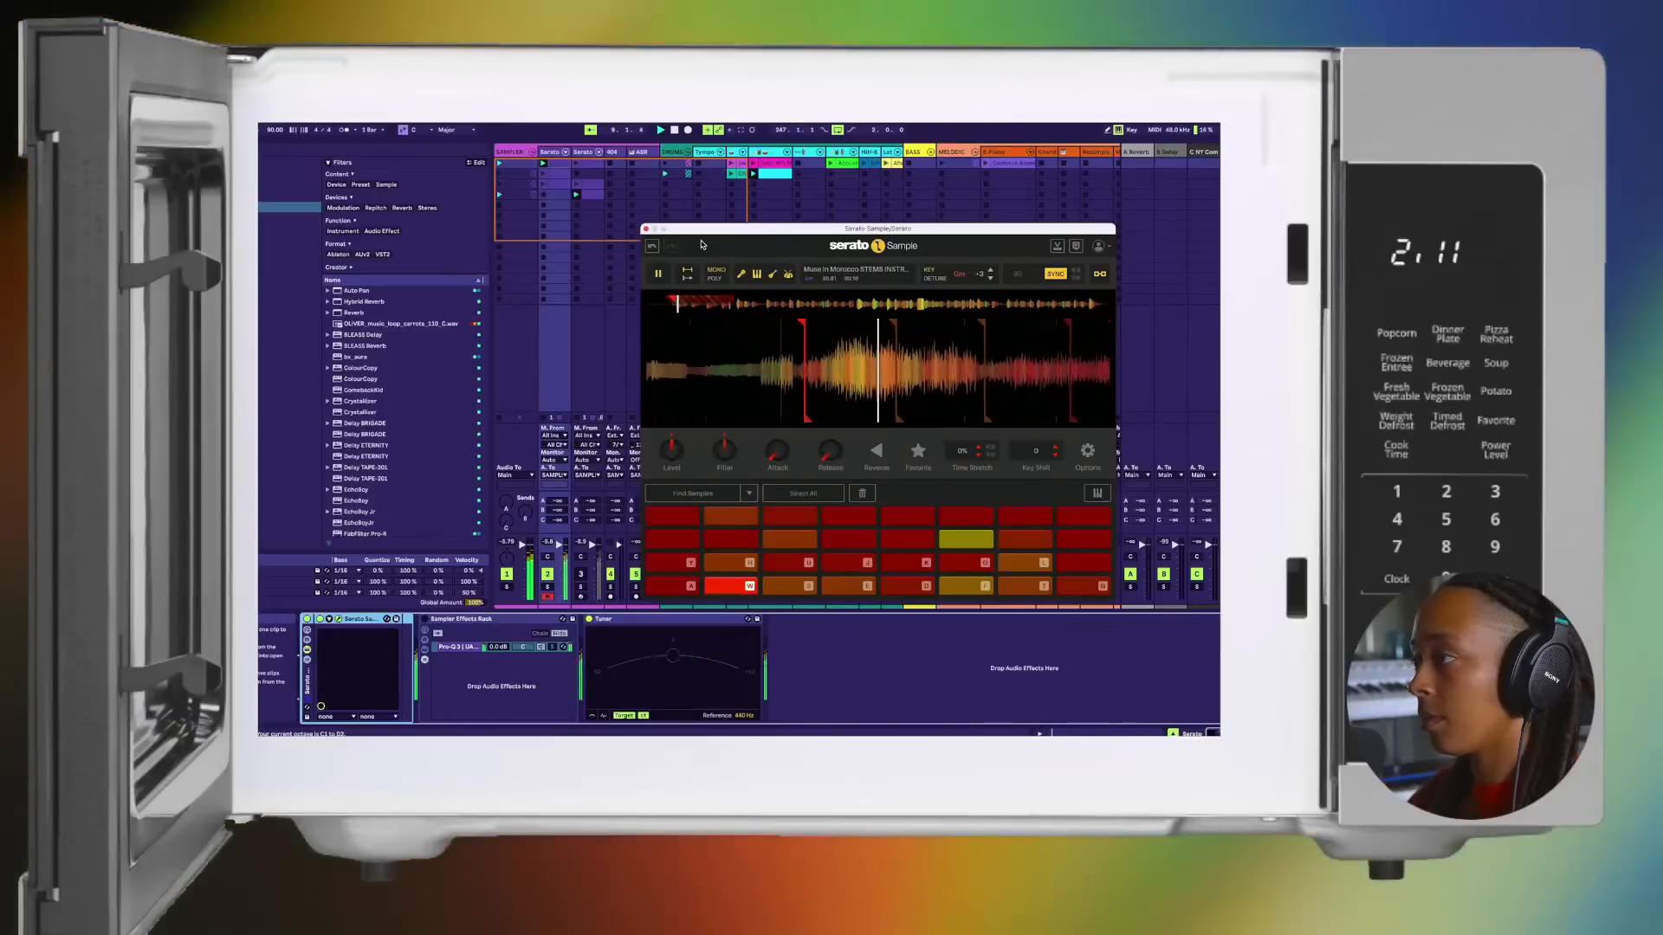
{"action": "key", "text": "s"}
{"action": "key", "text": "e"}
{"action": "key", "text": "d"}
{"action": "left_click", "coordinate": [555, 166]}
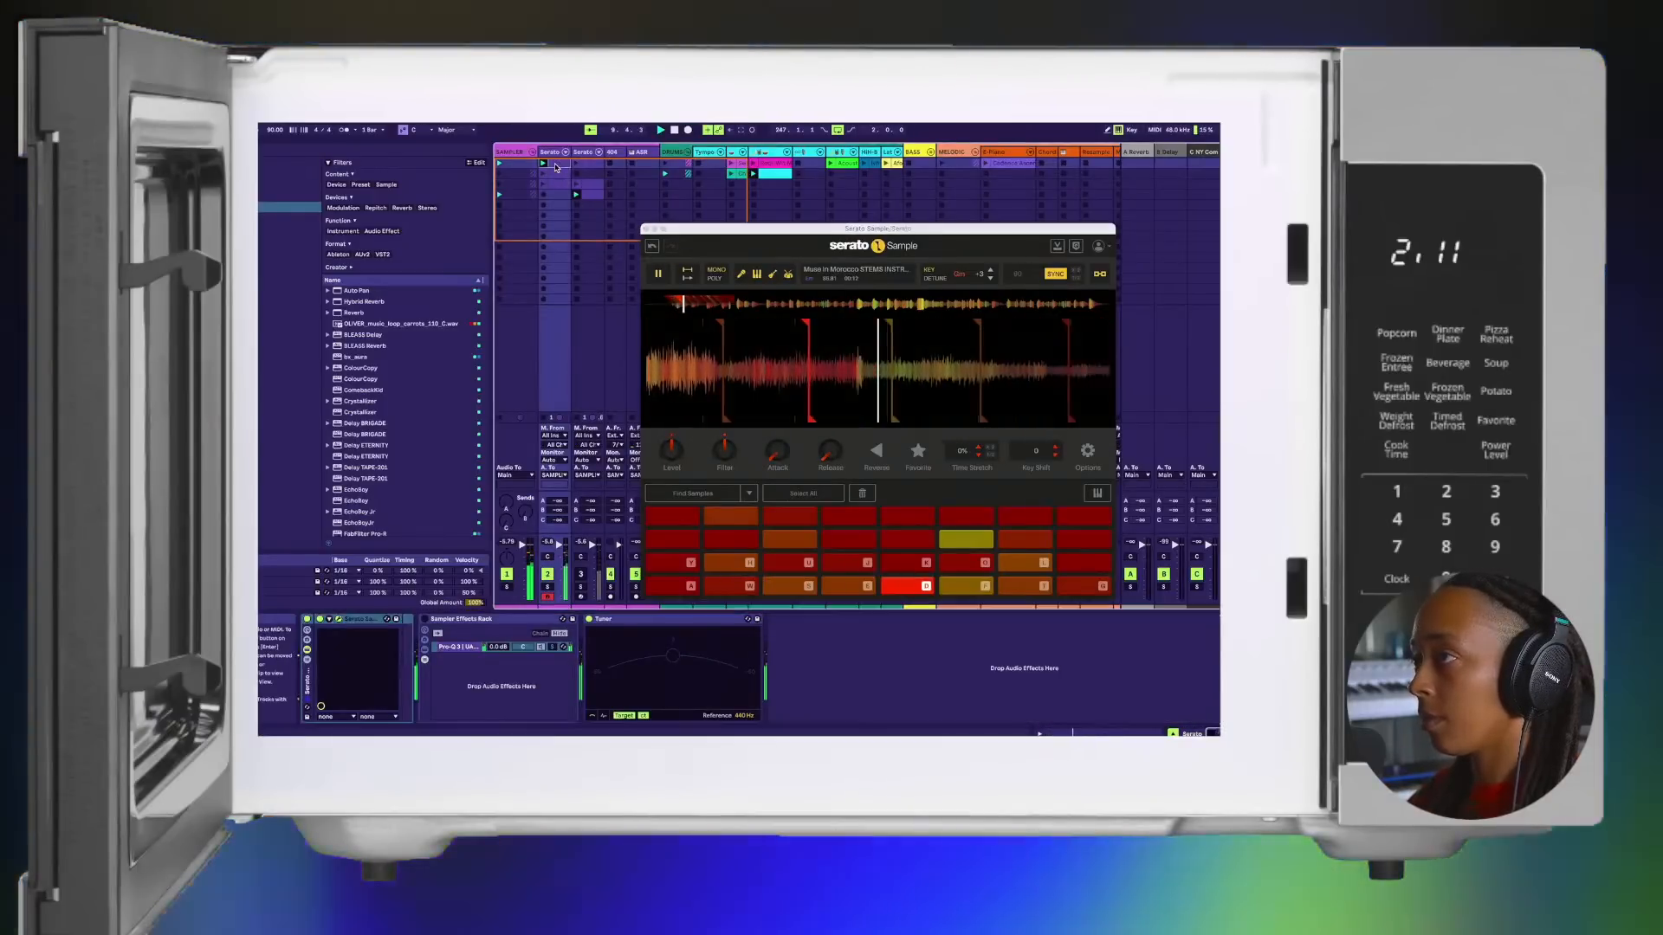
Step: Review the first clip's notes on track 2 and launch the second clip on that track
{"action": "double_click", "coordinate": [555, 166]}
{"action": "scroll", "coordinate": [783, 656], "scroll_direction": "up", "scroll_amount": 2}
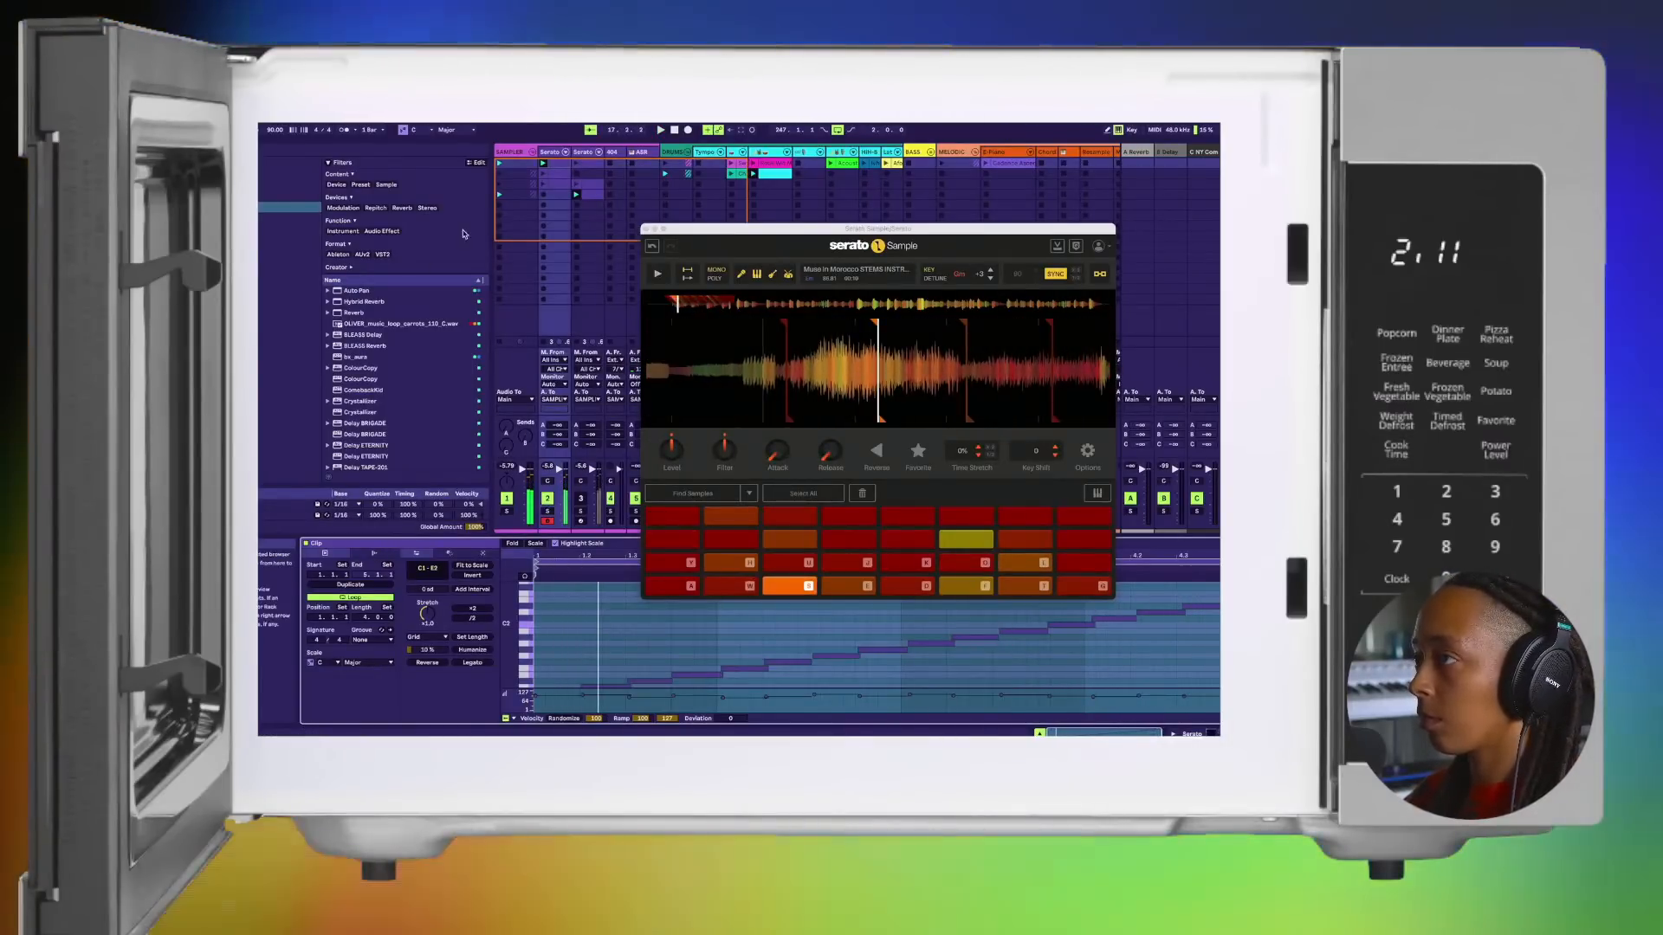
{"action": "left_click", "coordinate": [554, 173]}
{"action": "left_click", "coordinate": [534, 174]}
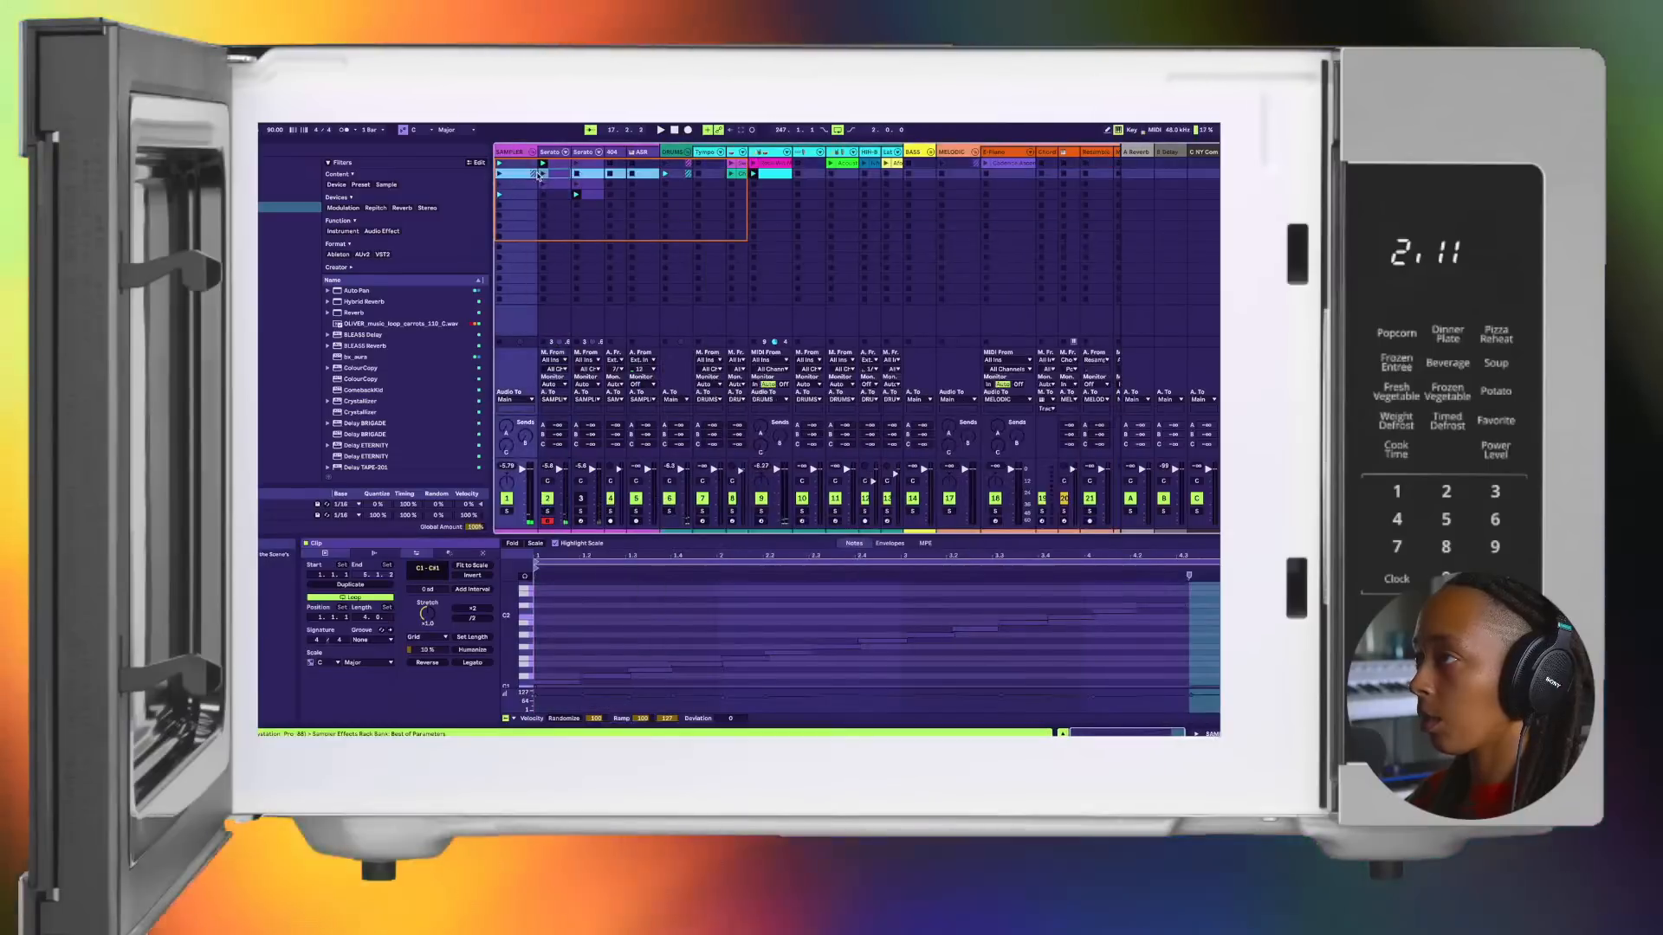
{"action": "left_click", "coordinate": [543, 174]}
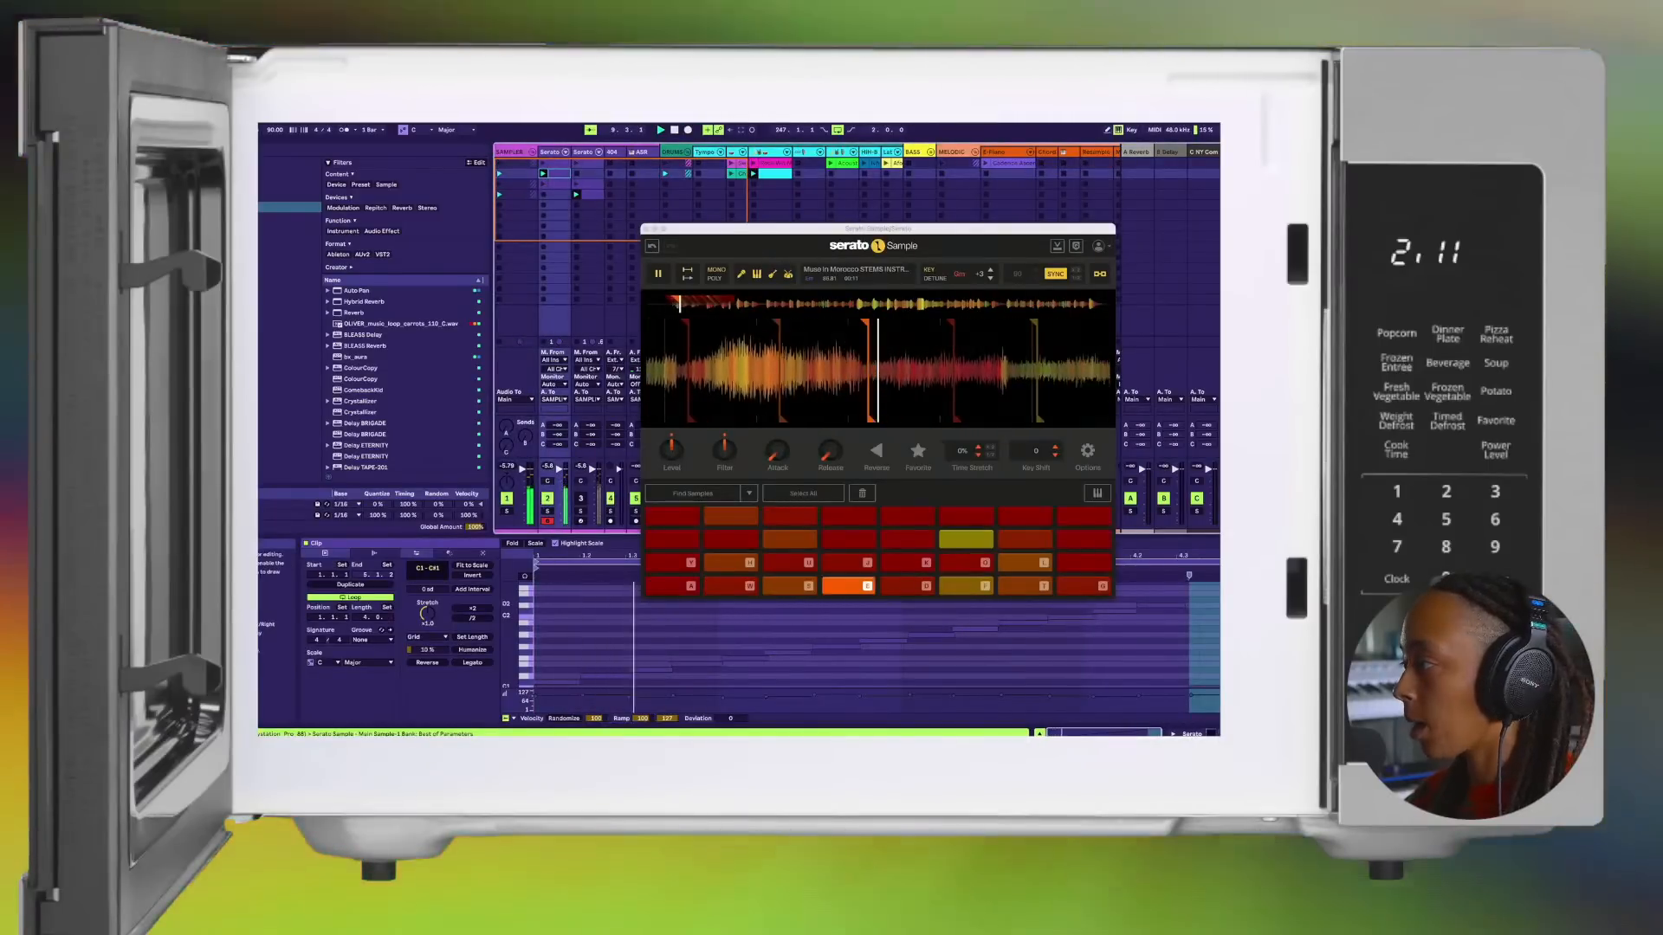
Step: Close the Serato Sample window and bring the second clip's full note pattern into view
{"action": "left_click", "coordinate": [1156, 563]}
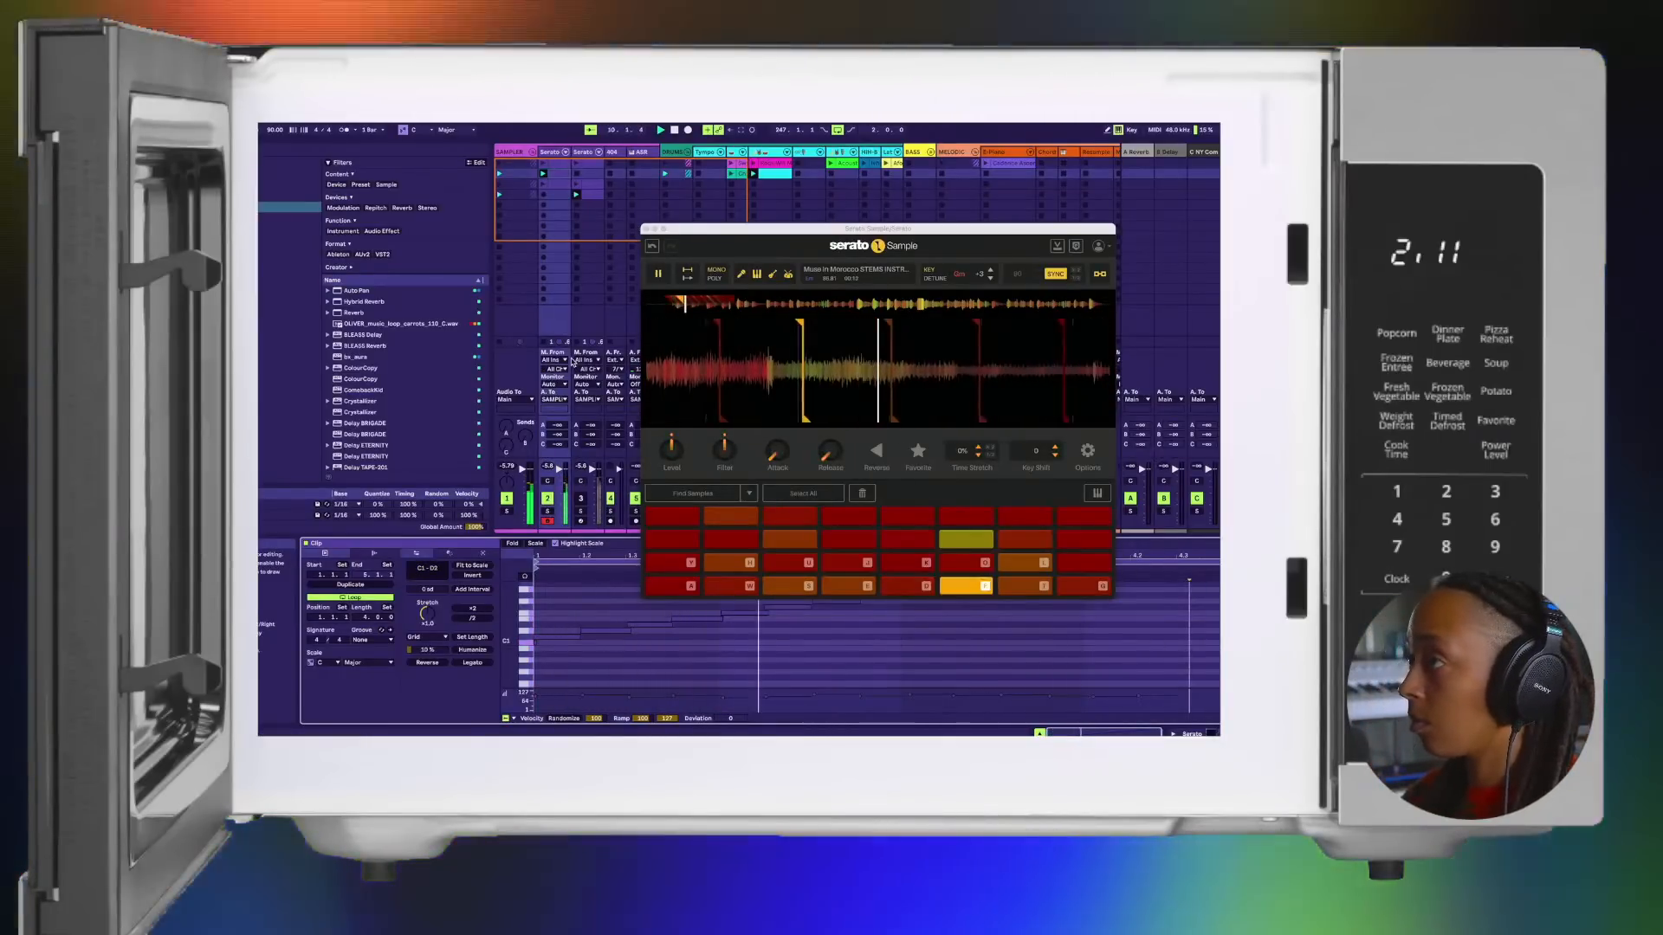
{"action": "left_click", "coordinate": [645, 230]}
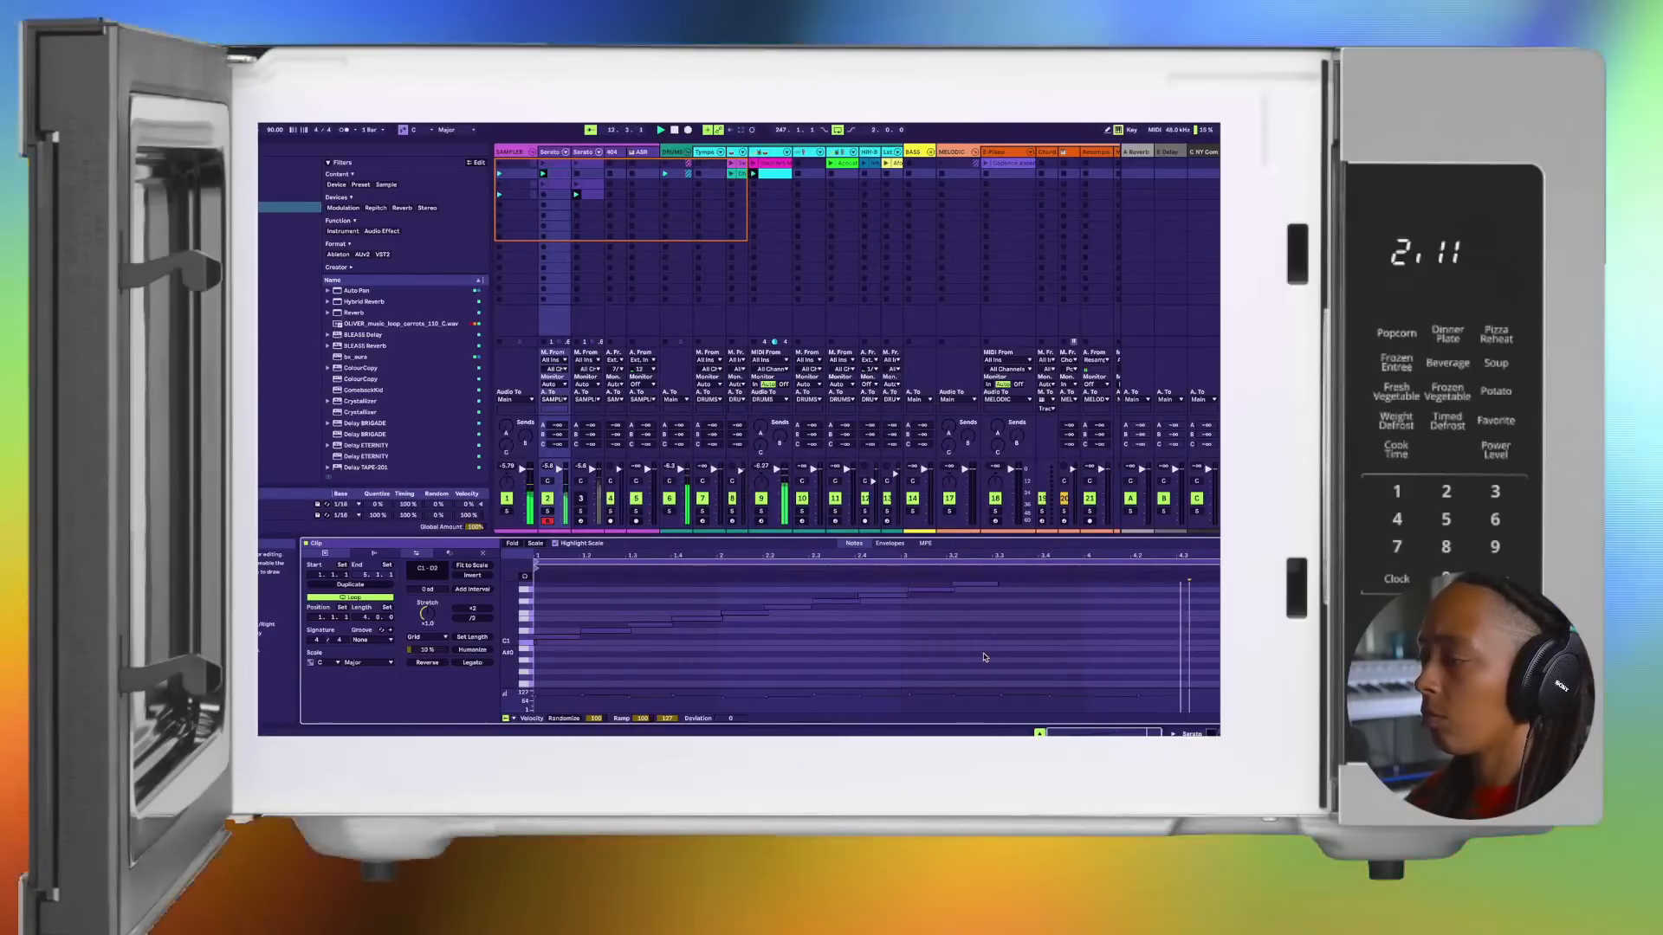
{"action": "scroll", "coordinate": [983, 658], "scroll_direction": "down", "scroll_amount": 2}
{"action": "scroll", "coordinate": [1007, 643], "scroll_direction": "down", "scroll_amount": 2}
{"action": "scroll", "coordinate": [1007, 644], "scroll_direction": "up", "scroll_amount": 3}
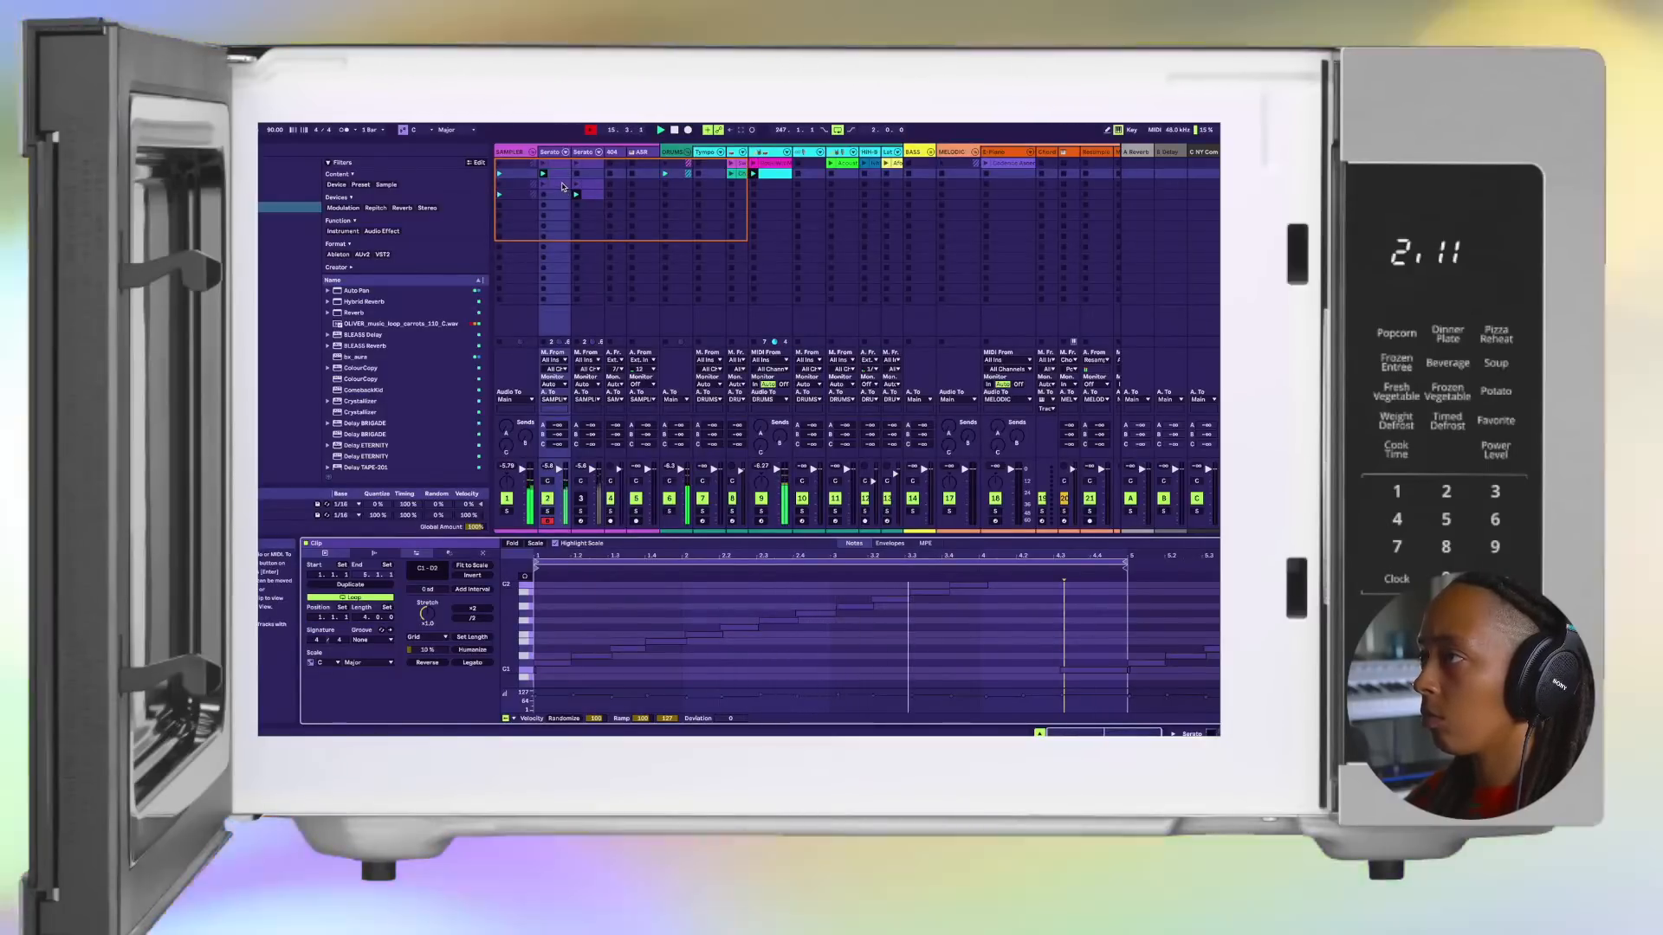
Step: Compare the notes of track 2's third and second clips, then inspect the second clip's loop end at bar 5
{"action": "left_click", "coordinate": [563, 186]}
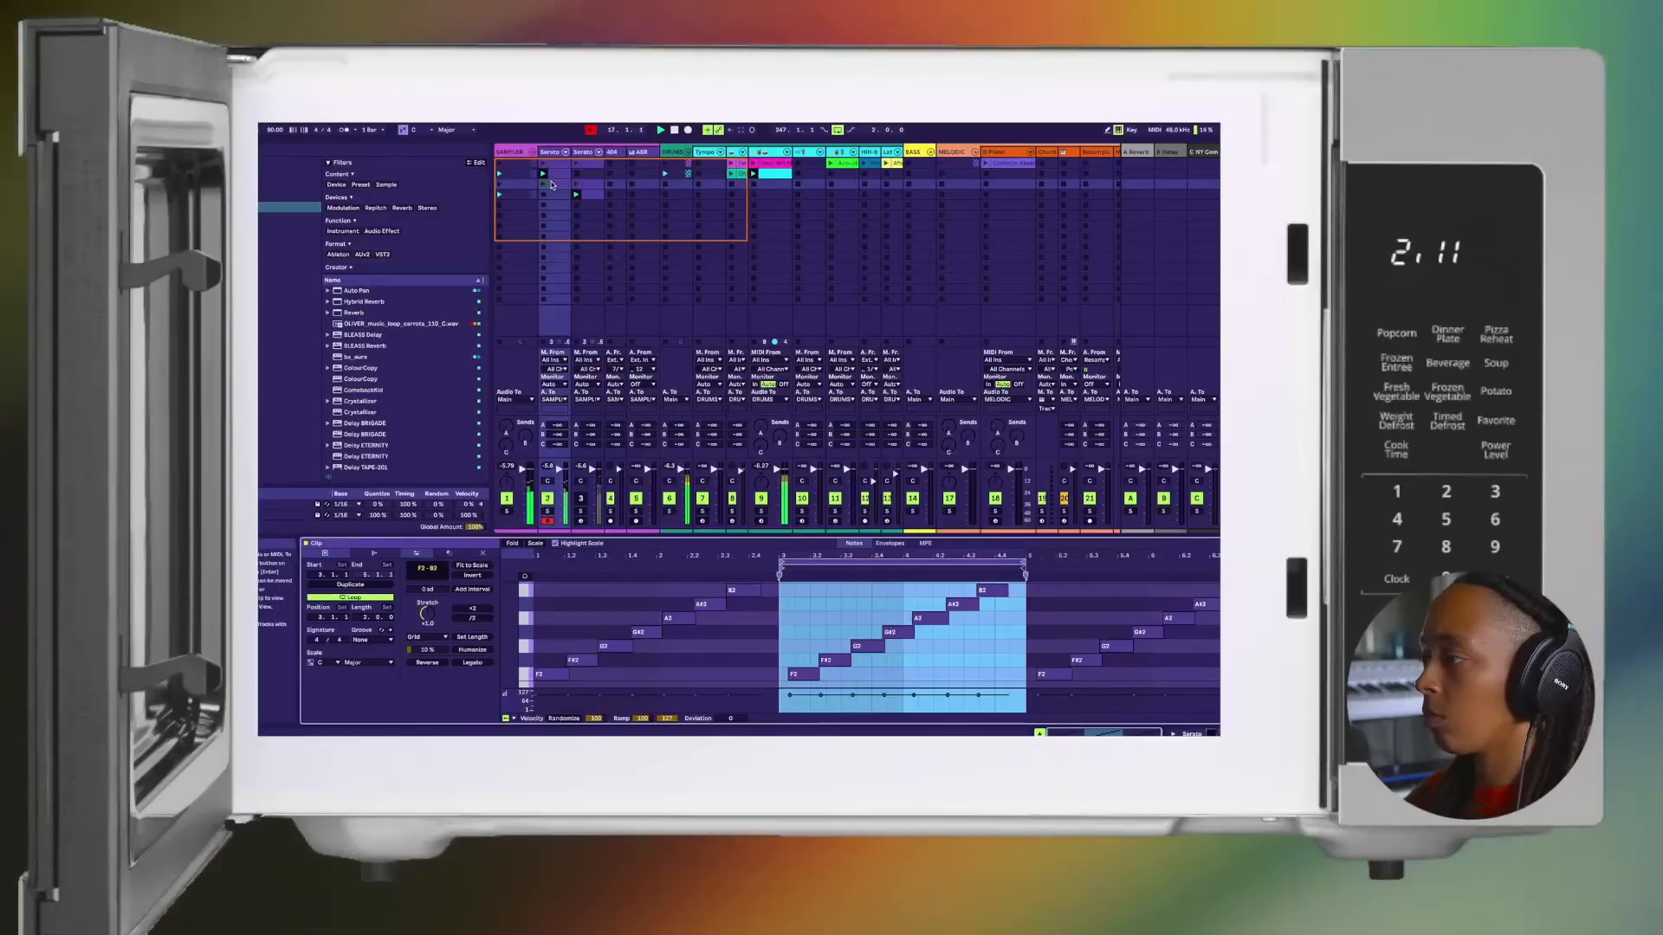
{"action": "left_click", "coordinate": [554, 174]}
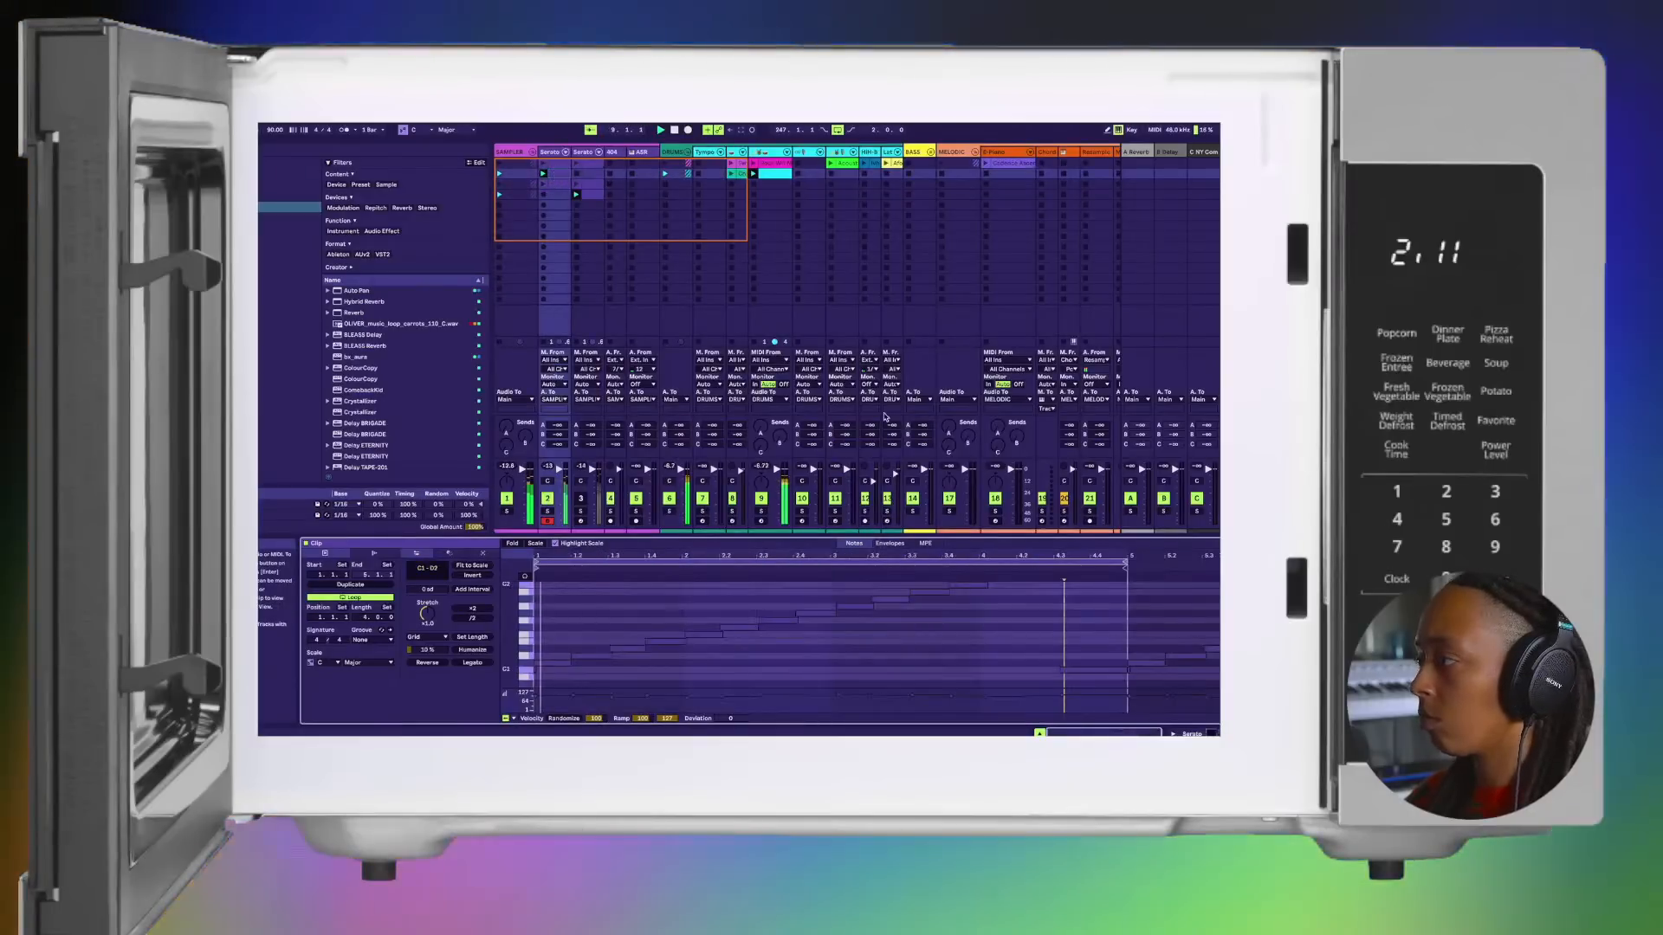
{"action": "left_click", "coordinate": [1128, 666]}
{"action": "scroll", "coordinate": [1130, 673], "scroll_direction": "down", "scroll_amount": 2}
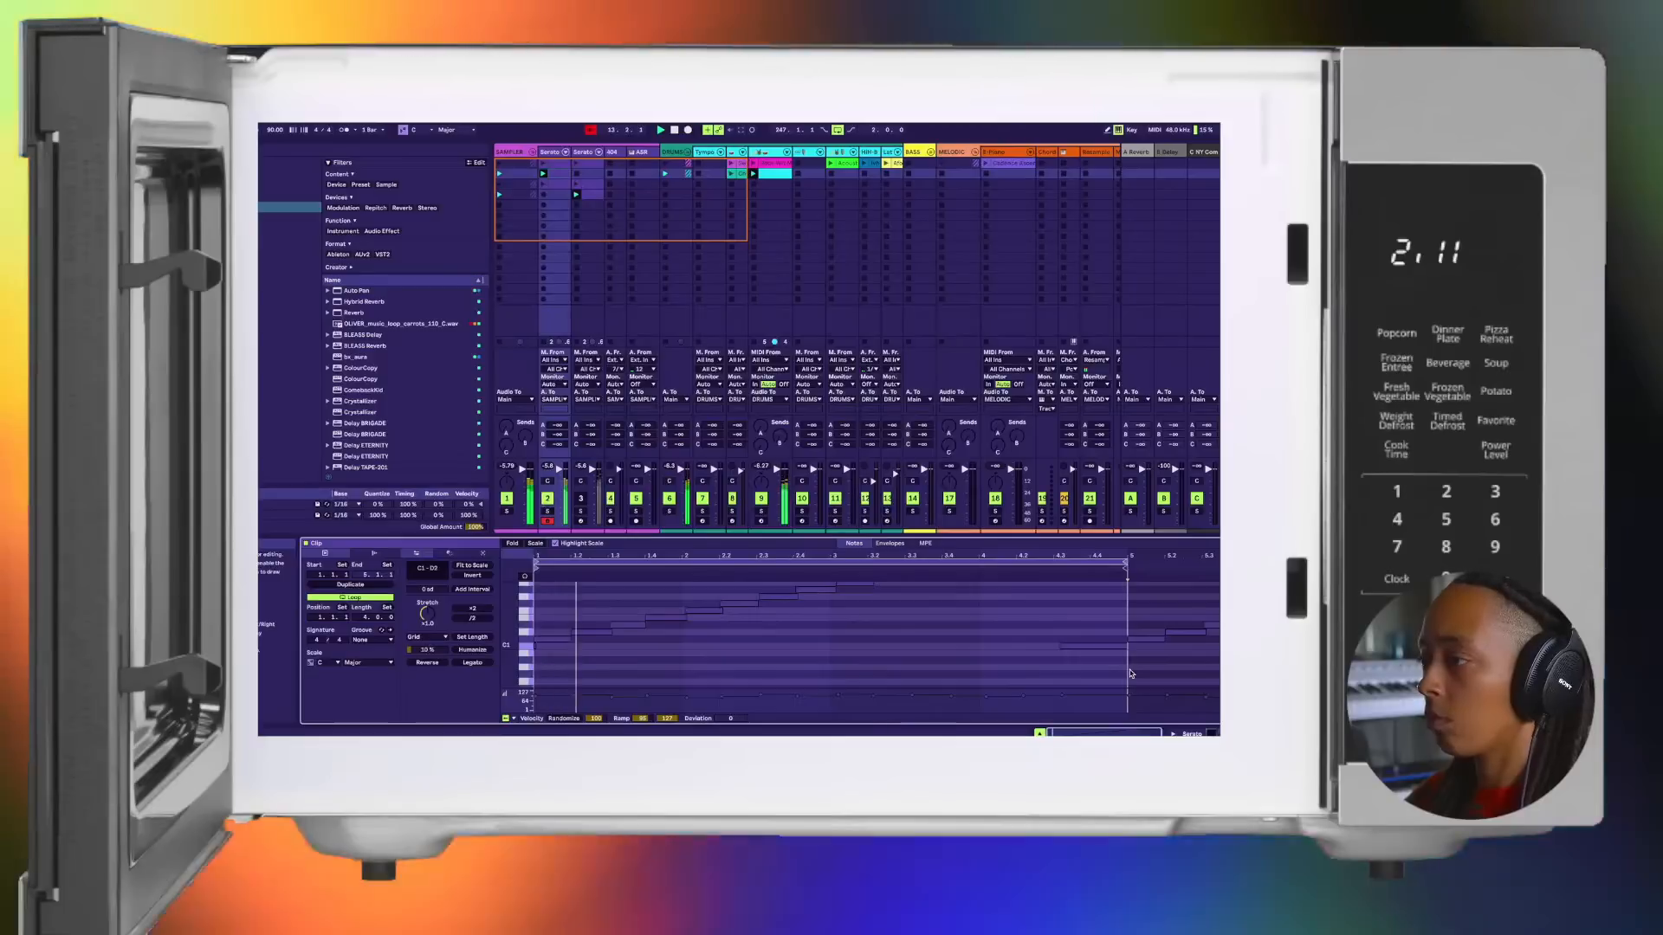
Step: Stop playback and delete the tiny stray note at the very start of track 2's second clip
{"action": "key", "text": "space"}
{"action": "scroll", "coordinate": [616, 650], "scroll_direction": "down", "scroll_amount": 2}
{"action": "scroll", "coordinate": [608, 650], "scroll_direction": "up", "scroll_amount": 5}
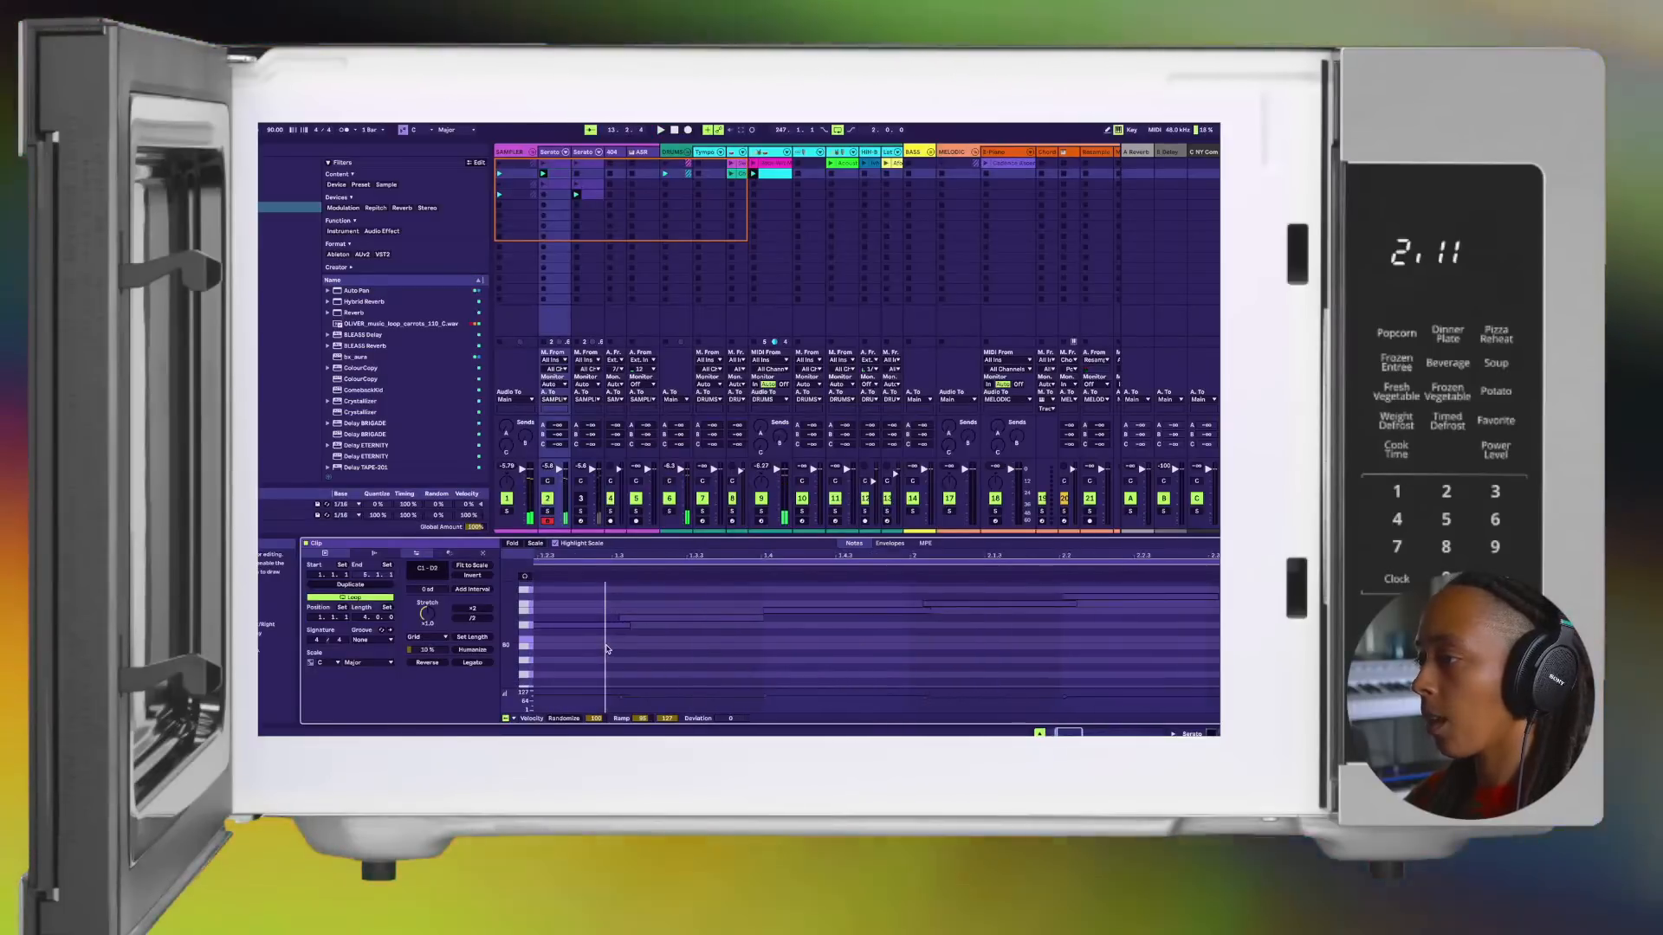
{"action": "scroll", "coordinate": [607, 649], "scroll_direction": "left", "scroll_amount": 3}
{"action": "double_click", "coordinate": [539, 633]}
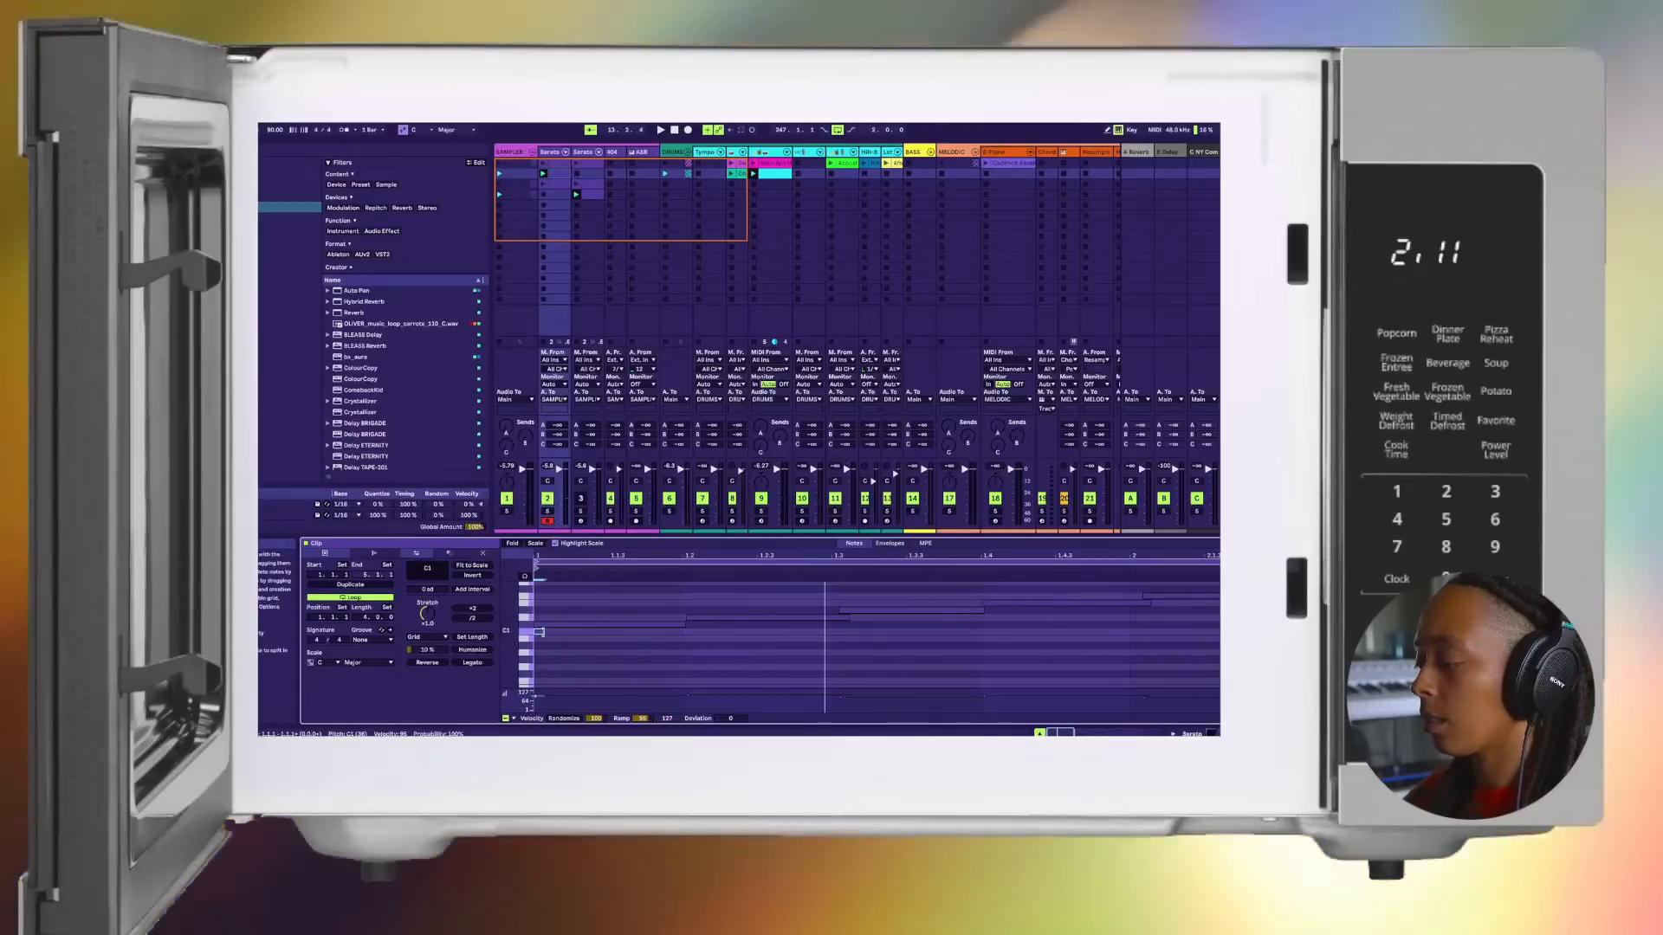
{"action": "key", "text": "Delete"}
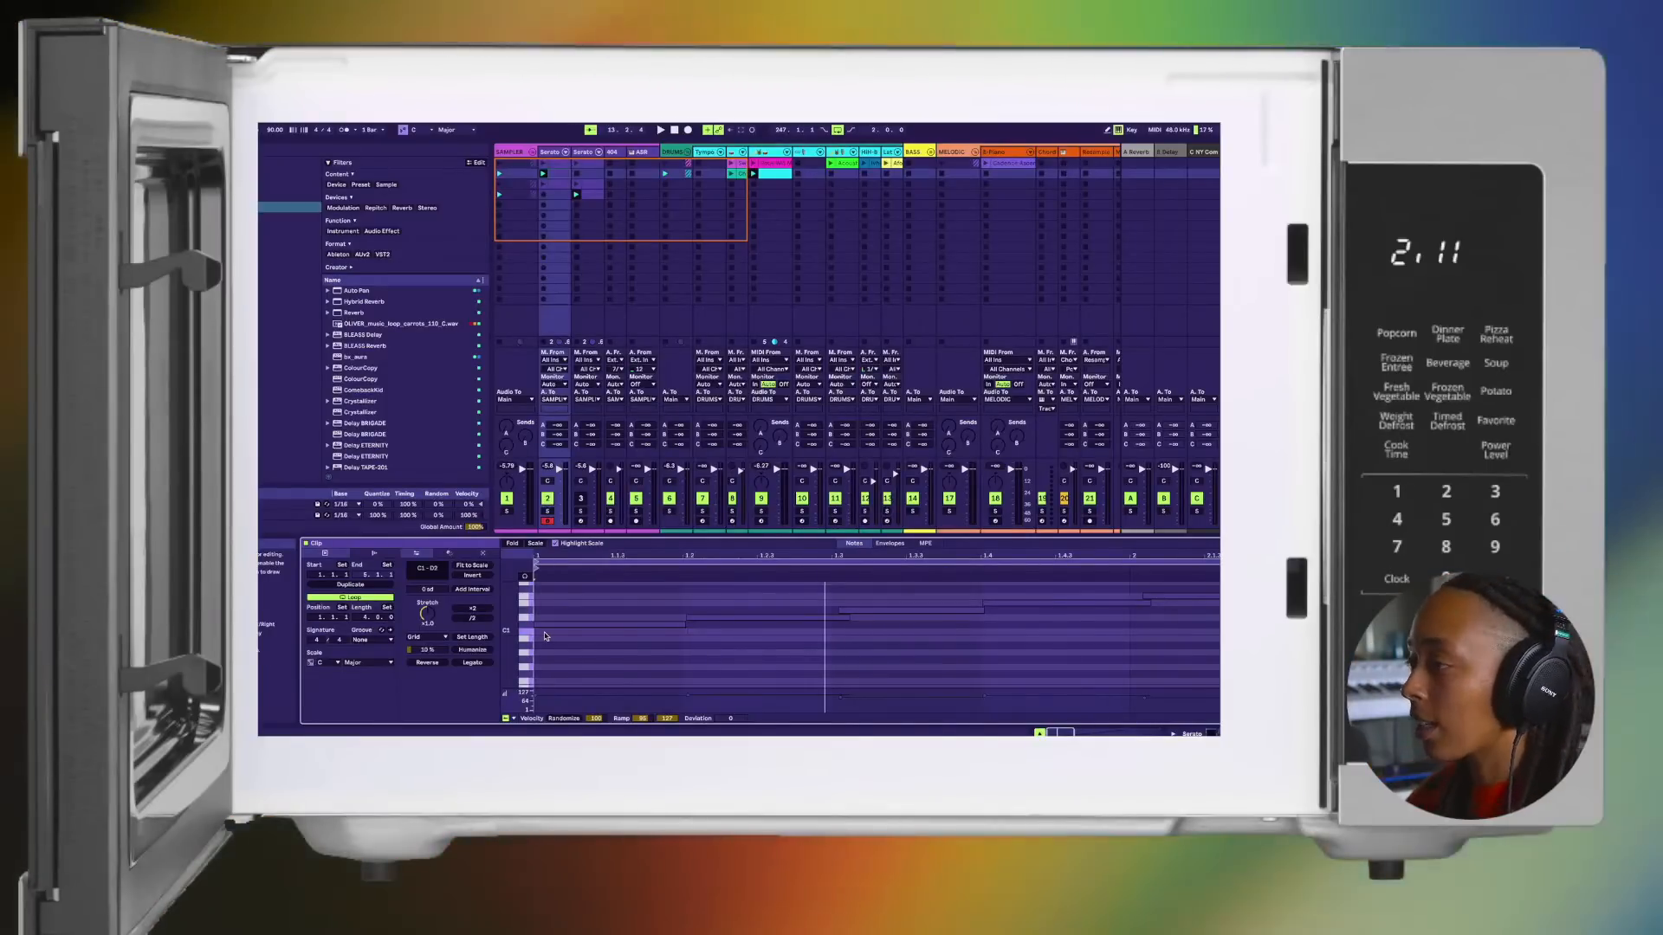
Step: Inspect the start of the second clip's notes up close and play the loop back to check it
{"action": "scroll", "coordinate": [694, 650], "scroll_direction": "up", "scroll_amount": 5}
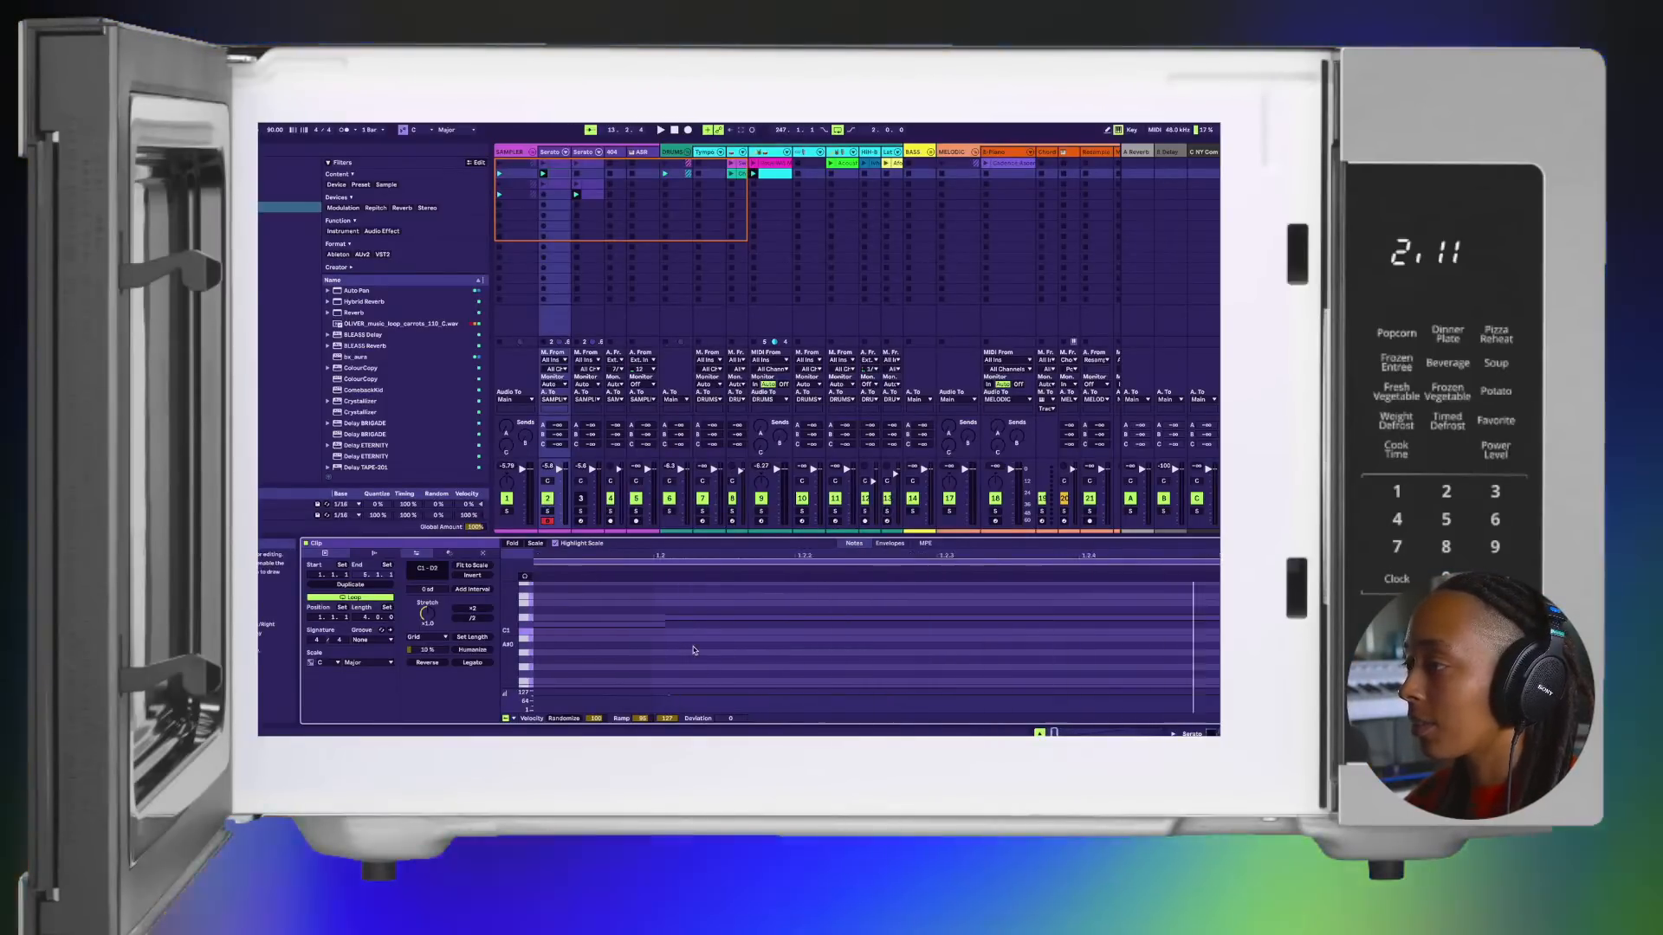
{"action": "scroll", "coordinate": [693, 650], "scroll_direction": "up", "scroll_amount": 5}
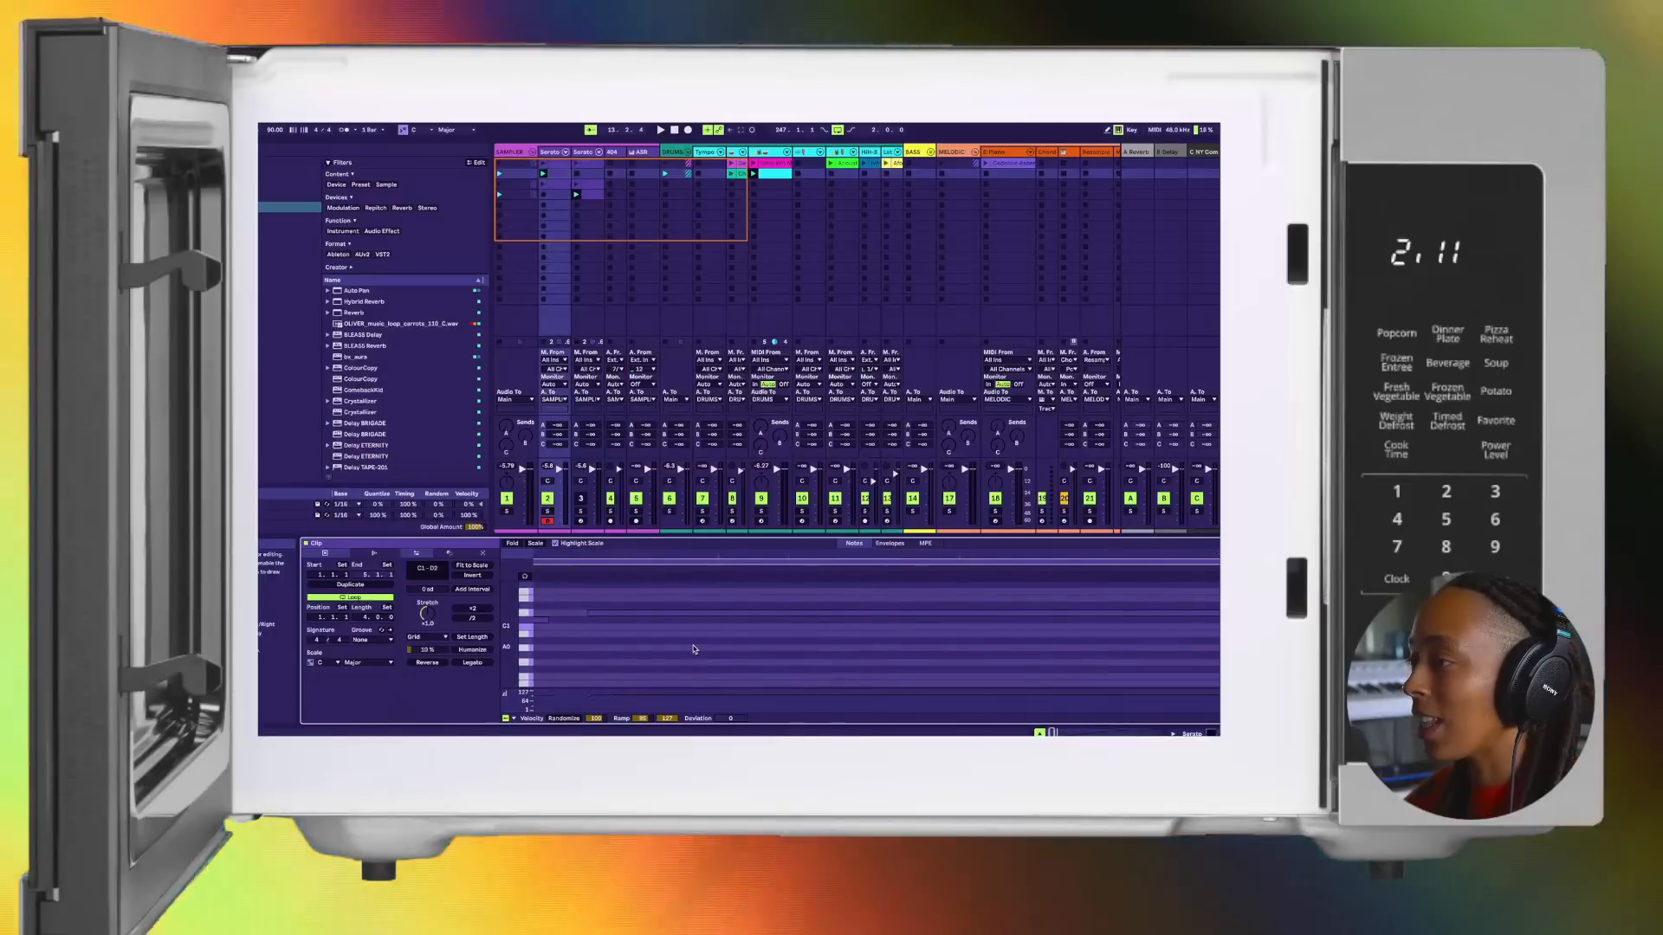
{"action": "scroll", "coordinate": [694, 649], "scroll_direction": "up", "scroll_amount": 3}
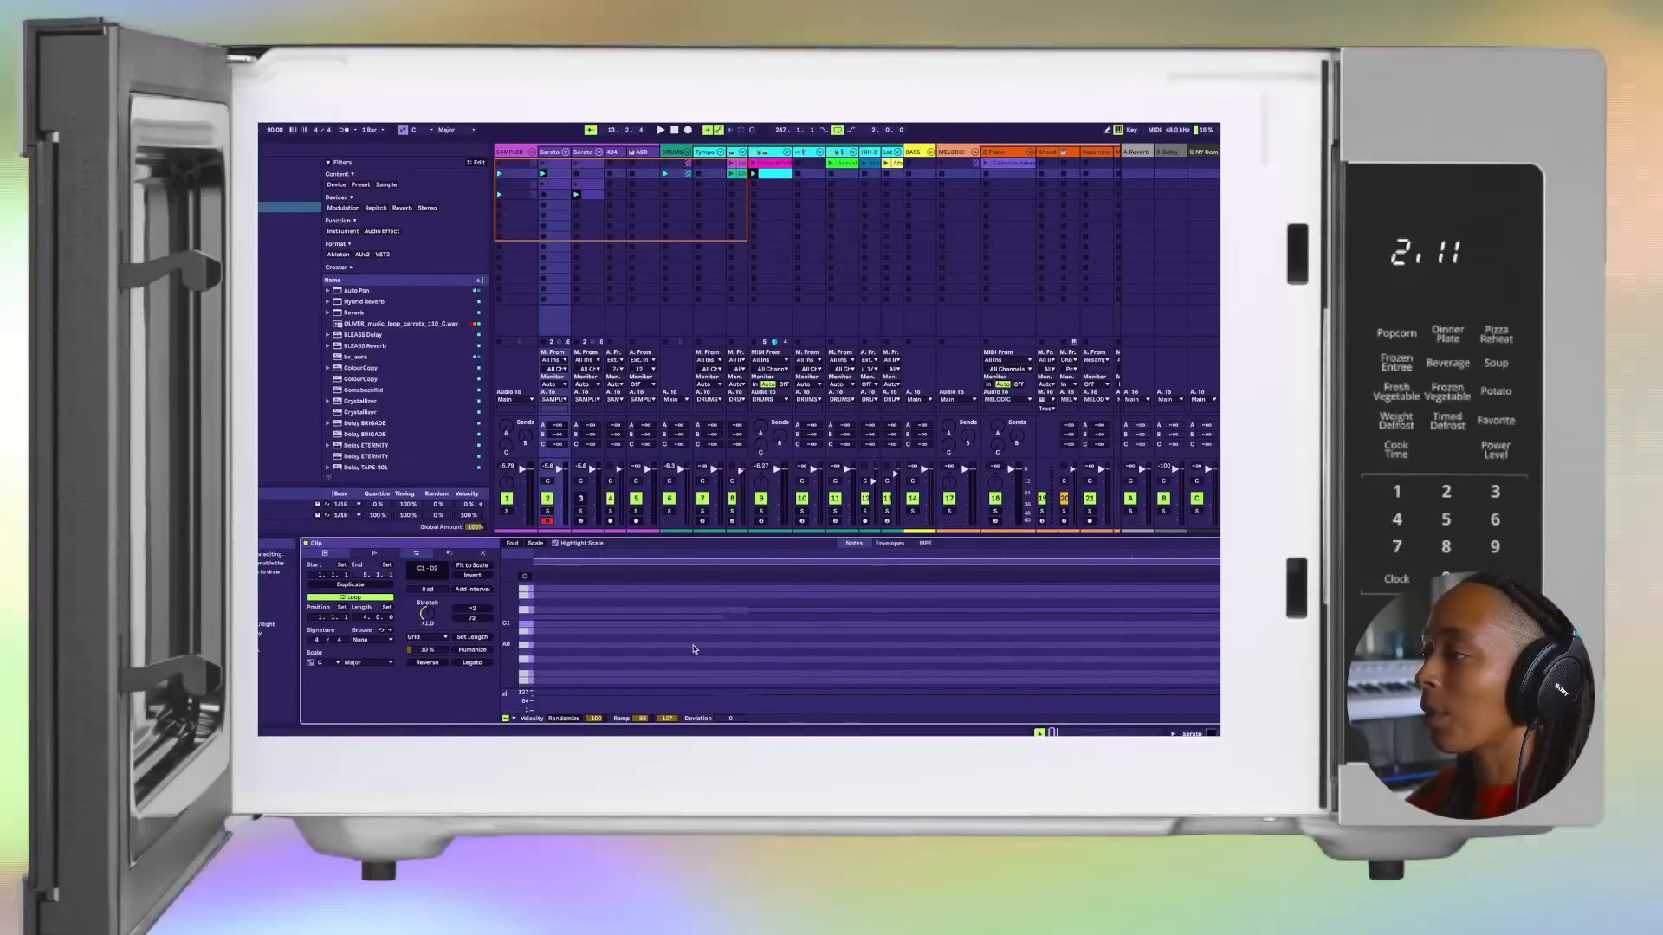
{"action": "scroll", "coordinate": [694, 649], "scroll_direction": "down", "scroll_amount": 10}
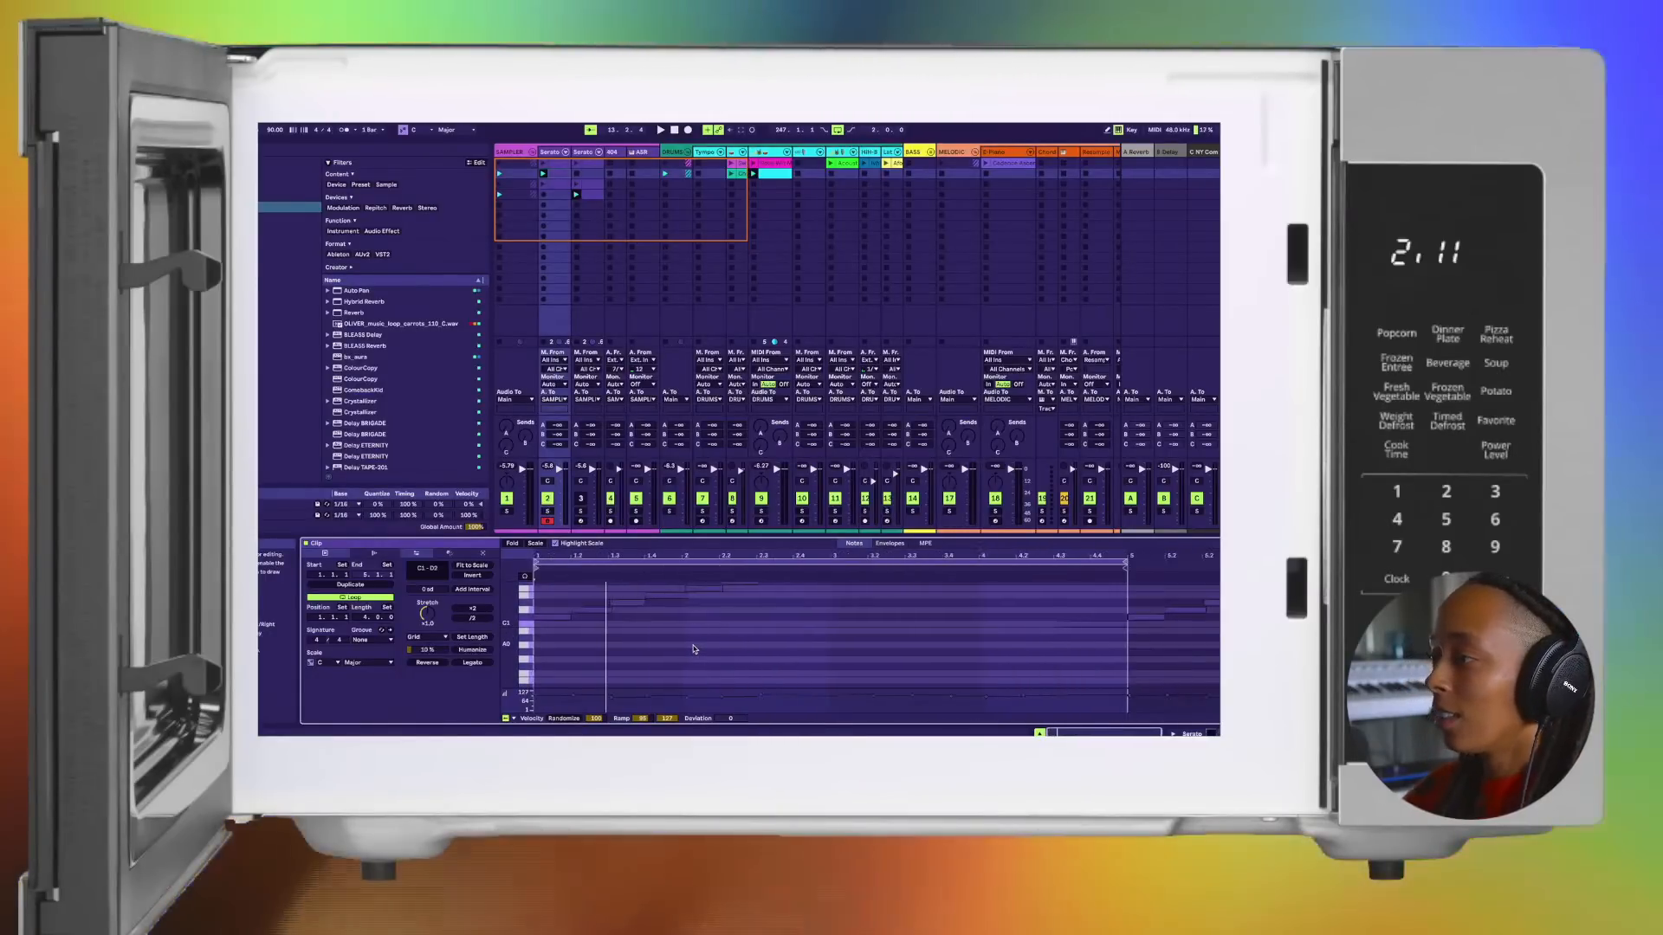
{"action": "key", "text": "space"}
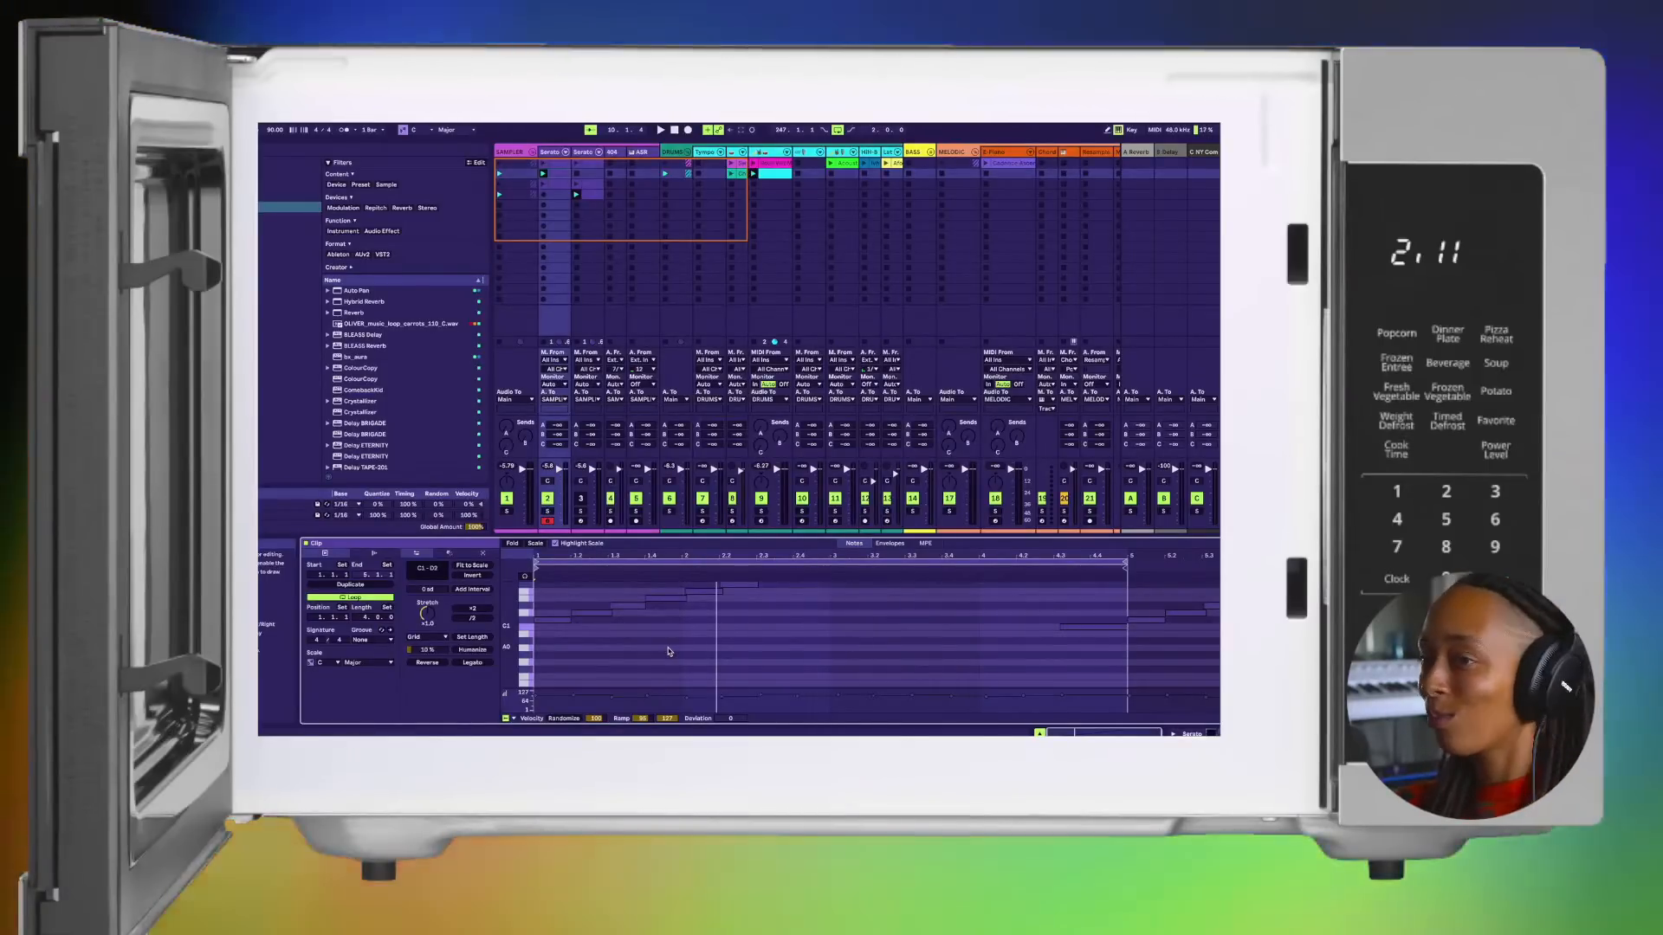
{"action": "key", "text": "space"}
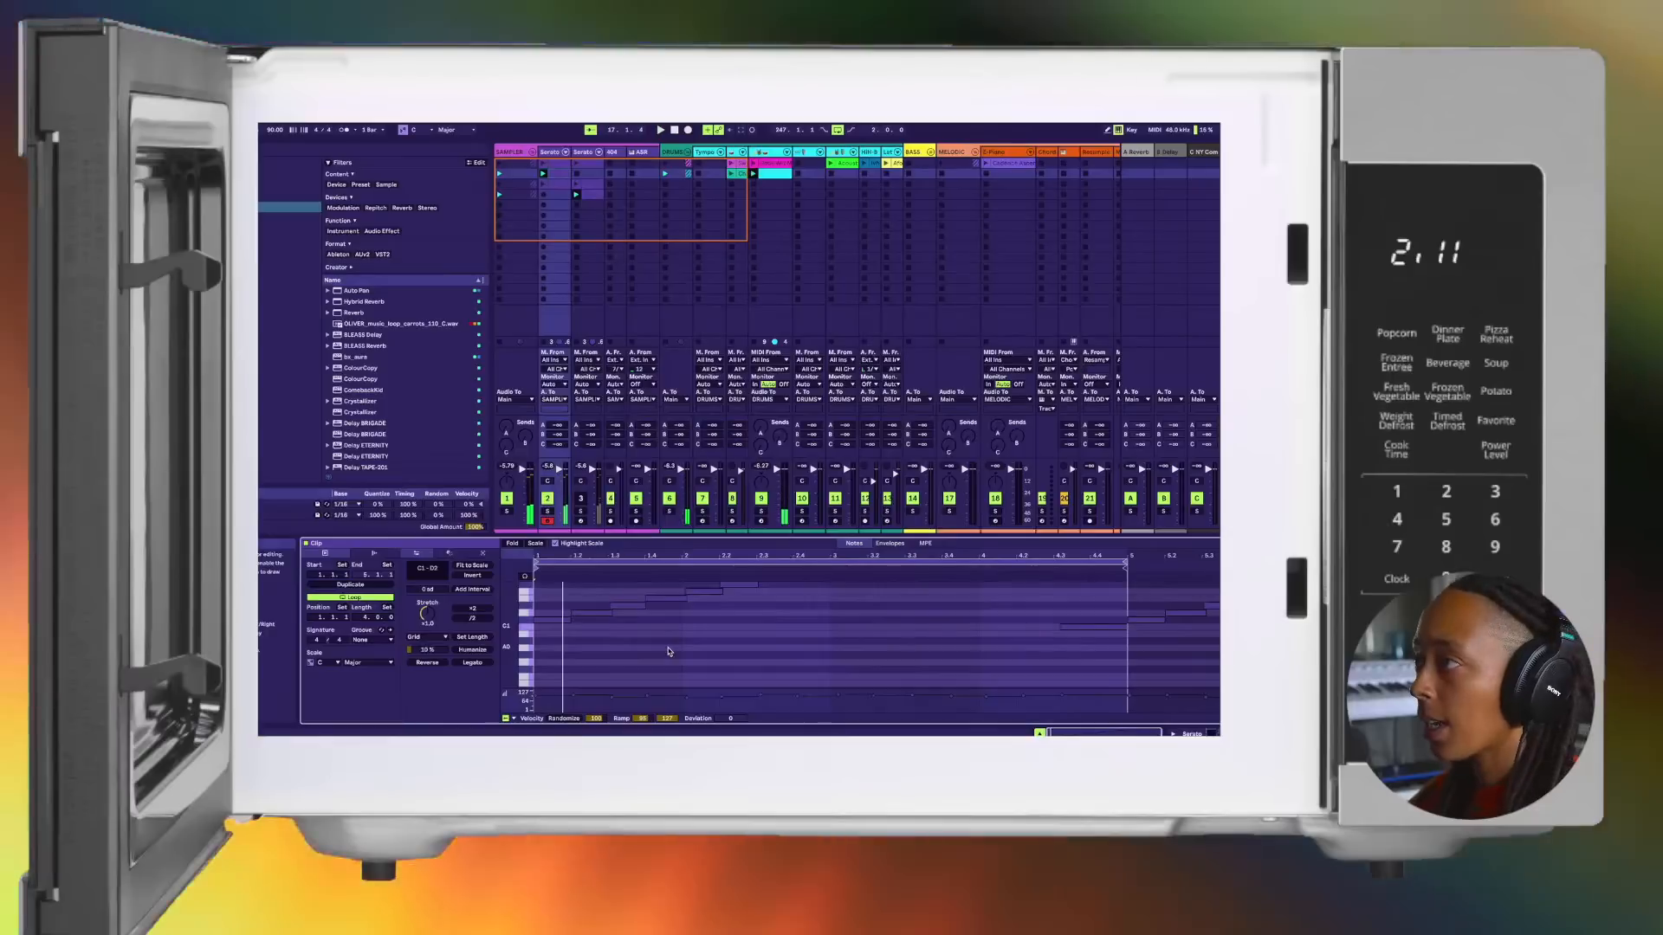
{"action": "key", "text": "space"}
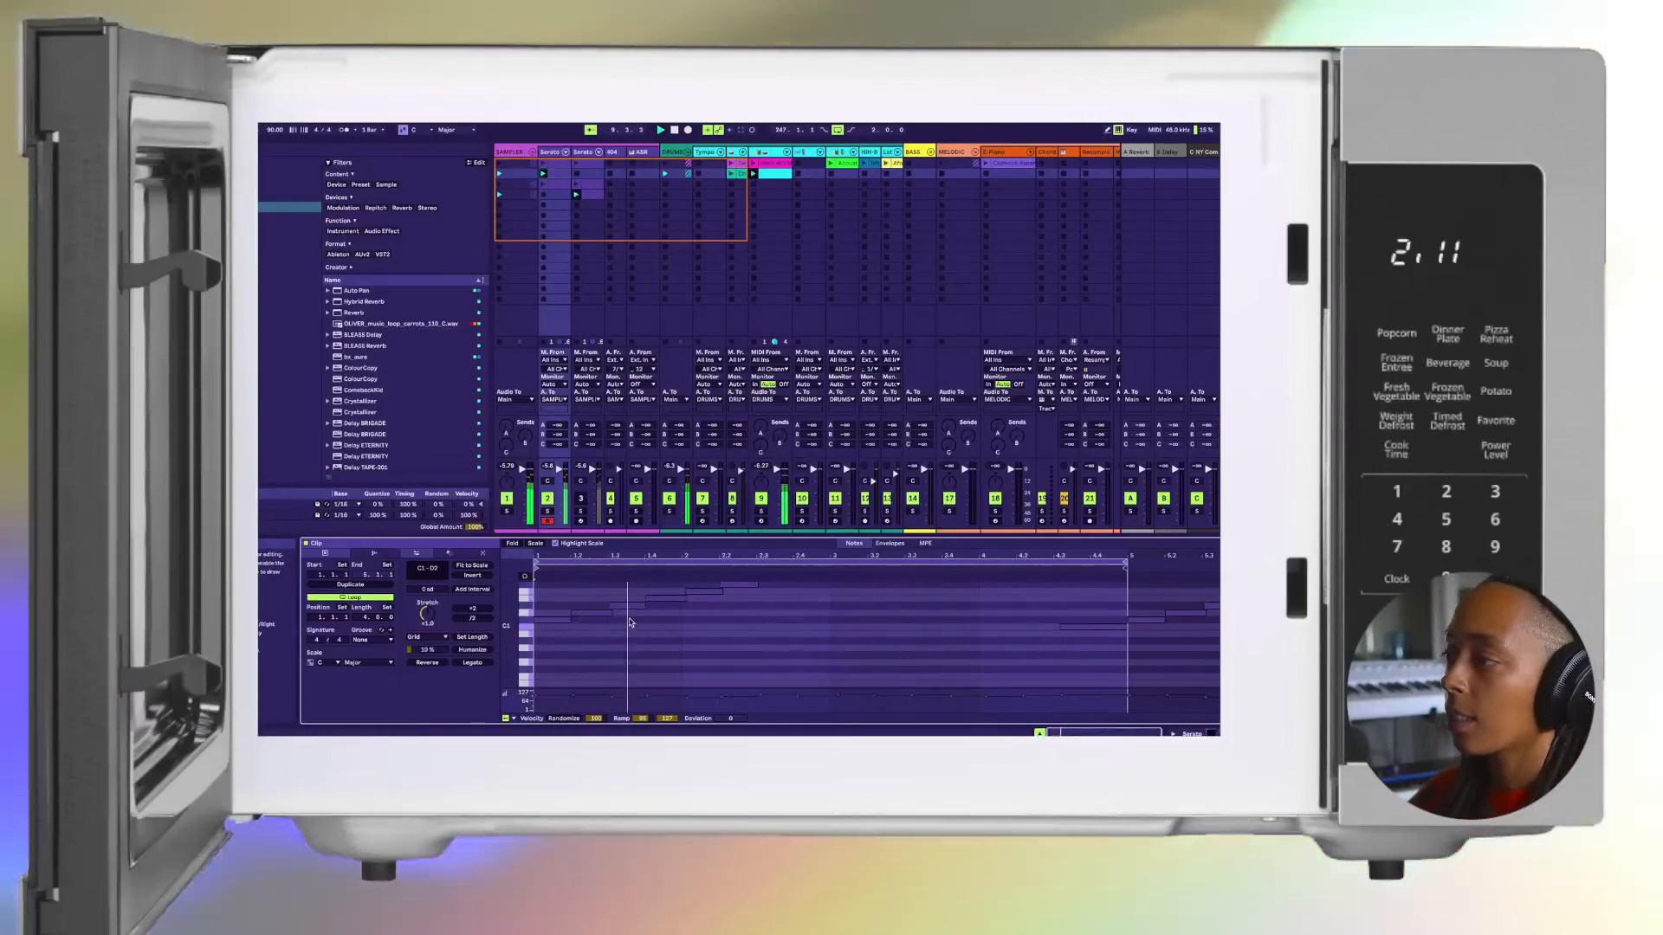
{"action": "scroll", "coordinate": [631, 622], "scroll_direction": "up", "scroll_amount": 3}
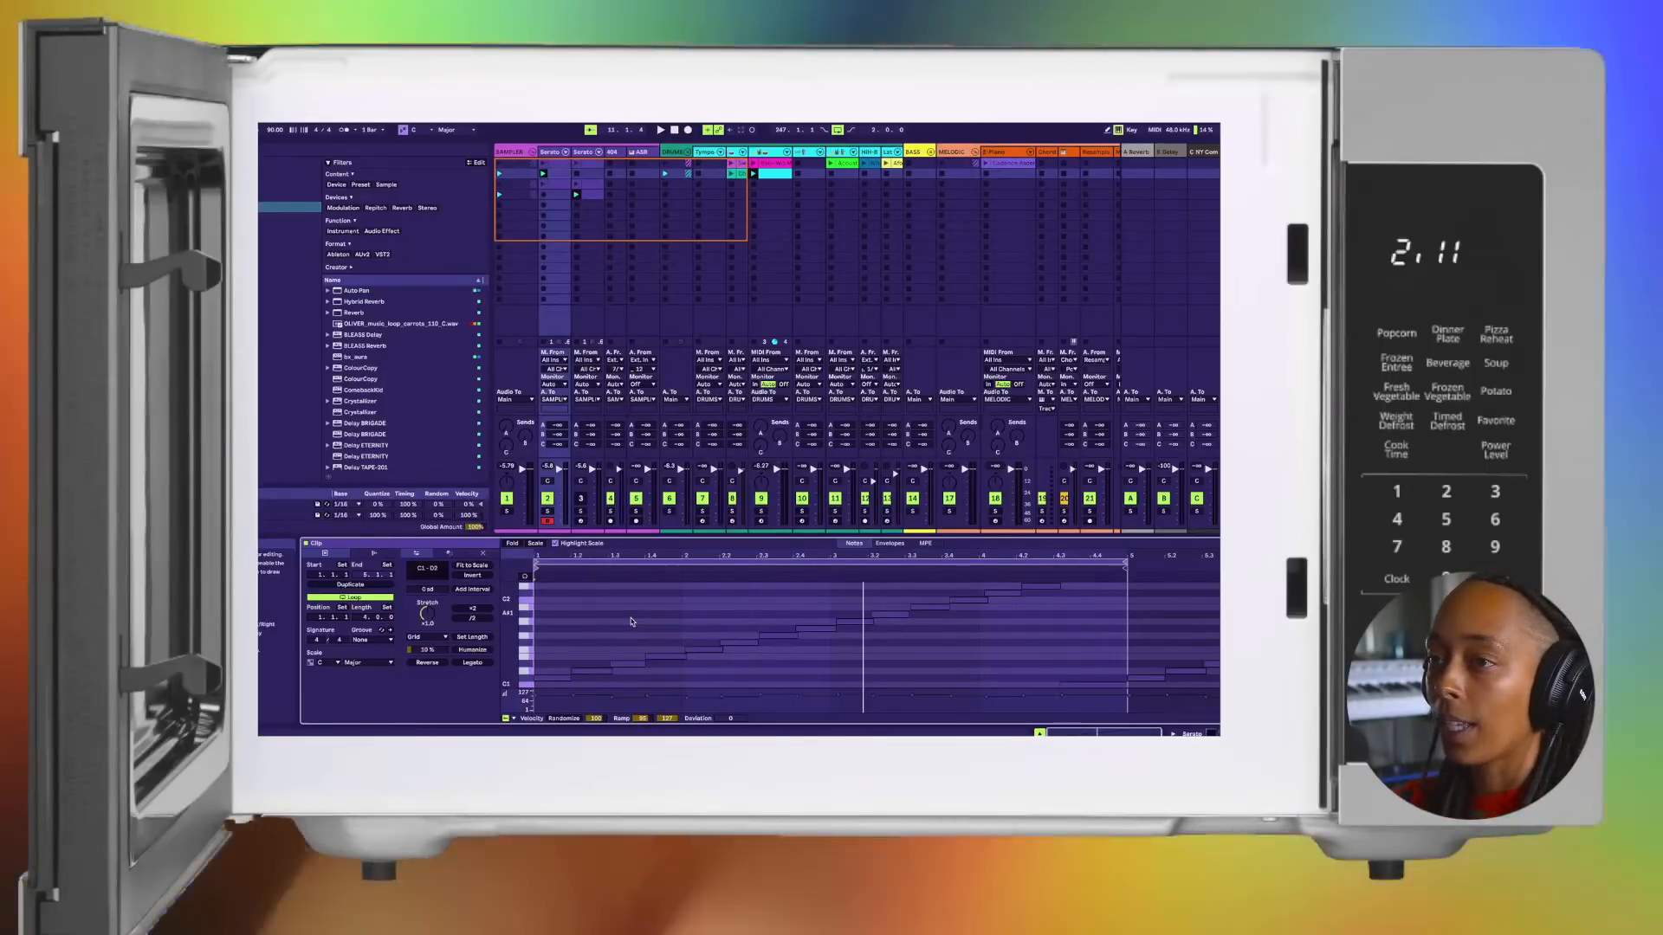
{"action": "key", "text": "space"}
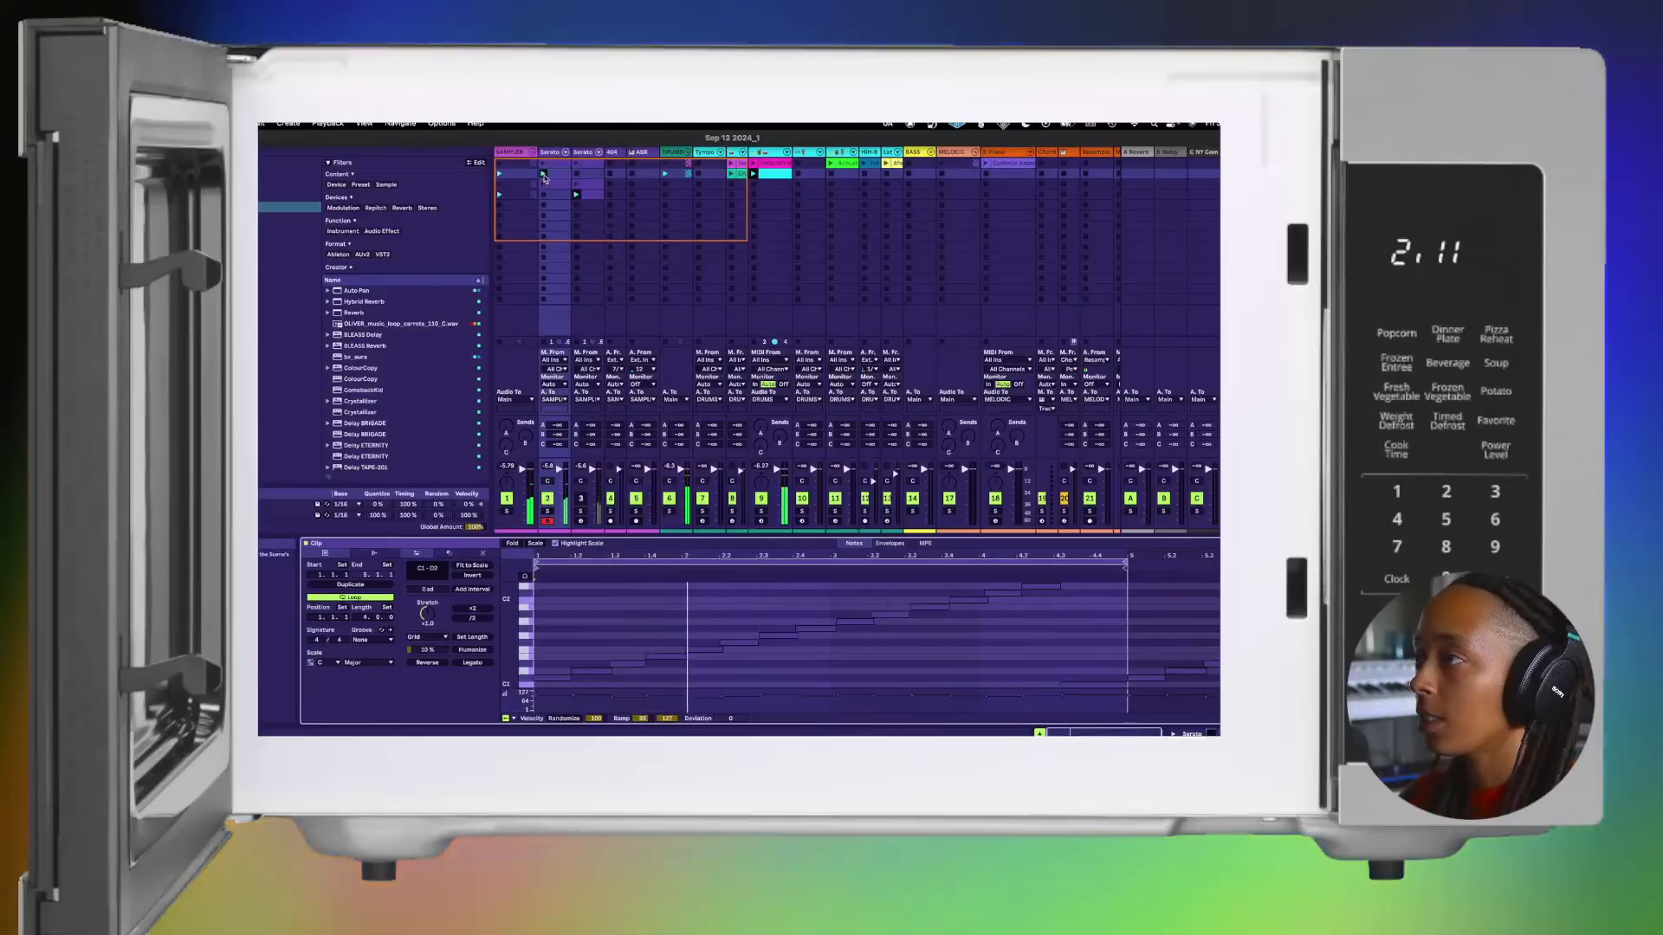
Step: Audition the chop clips on track 2 and move its third-row clip to the fifth scene row
{"action": "left_click", "coordinate": [543, 164]}
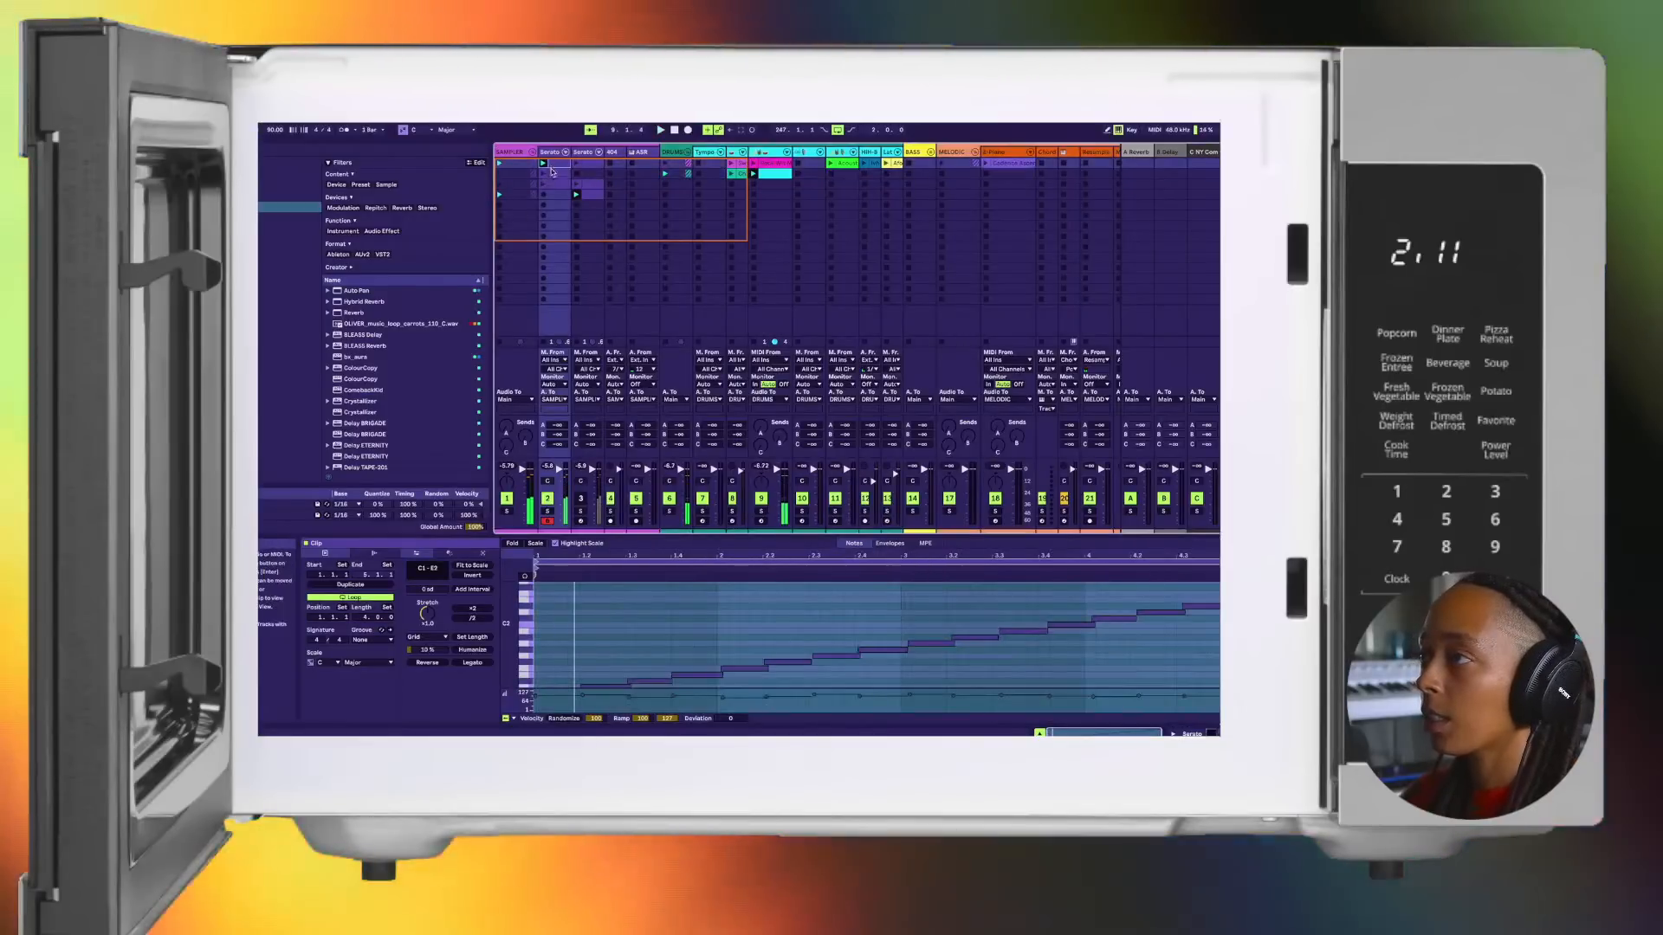
{"action": "left_click", "coordinate": [545, 175]}
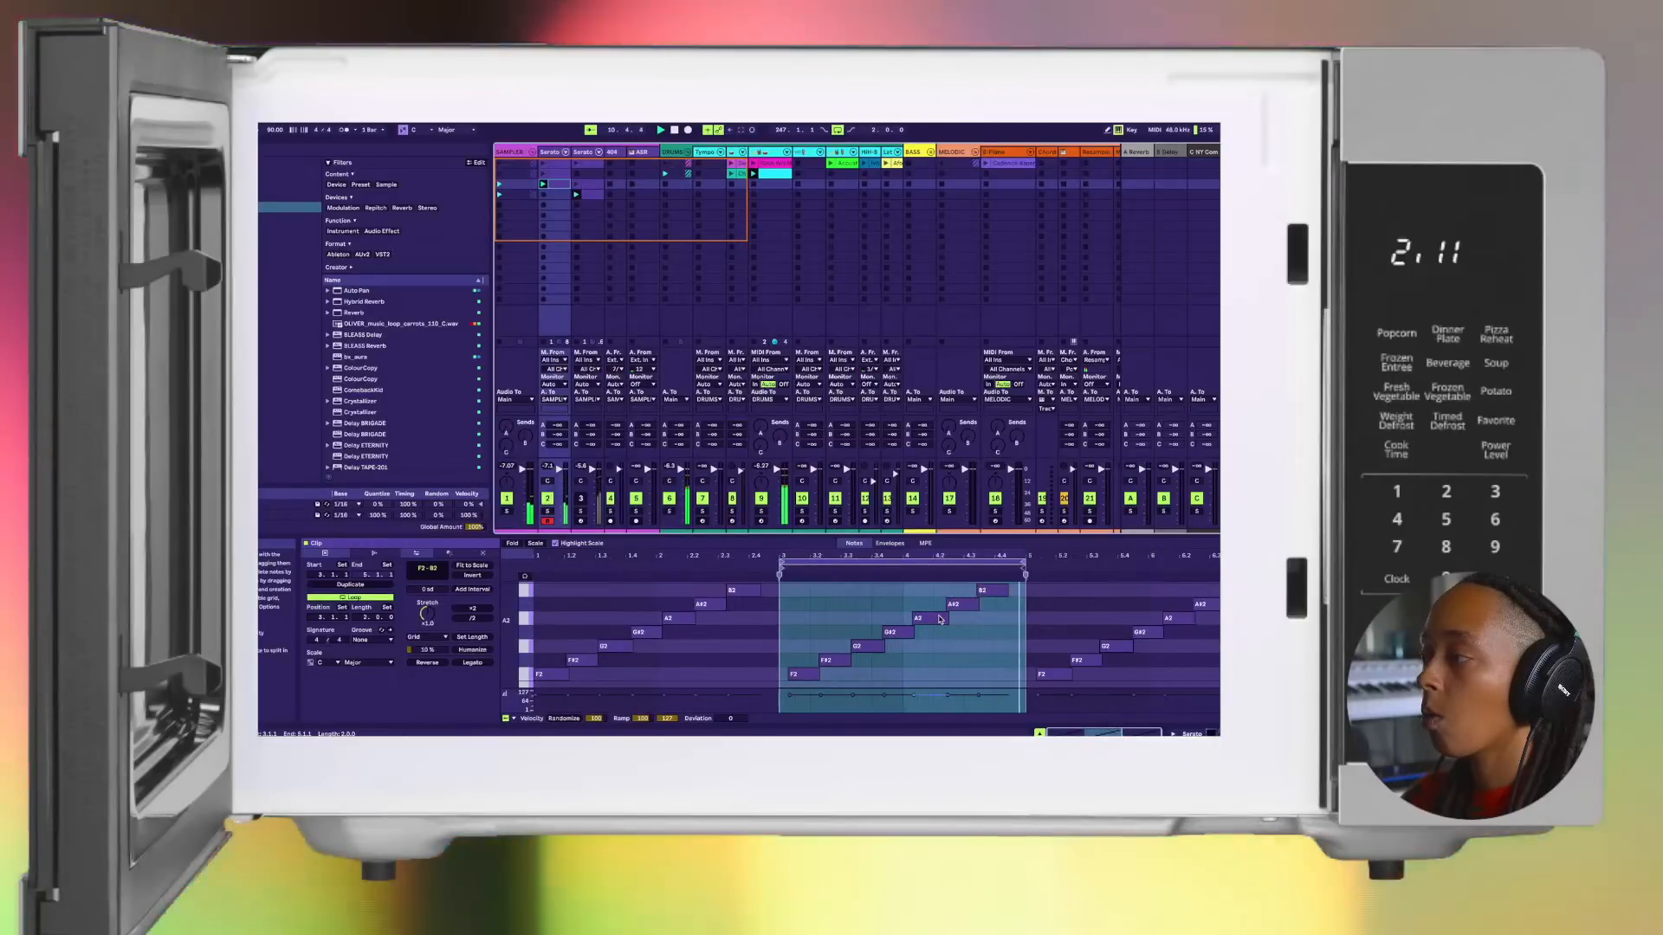
{"action": "left_click", "coordinate": [561, 205]}
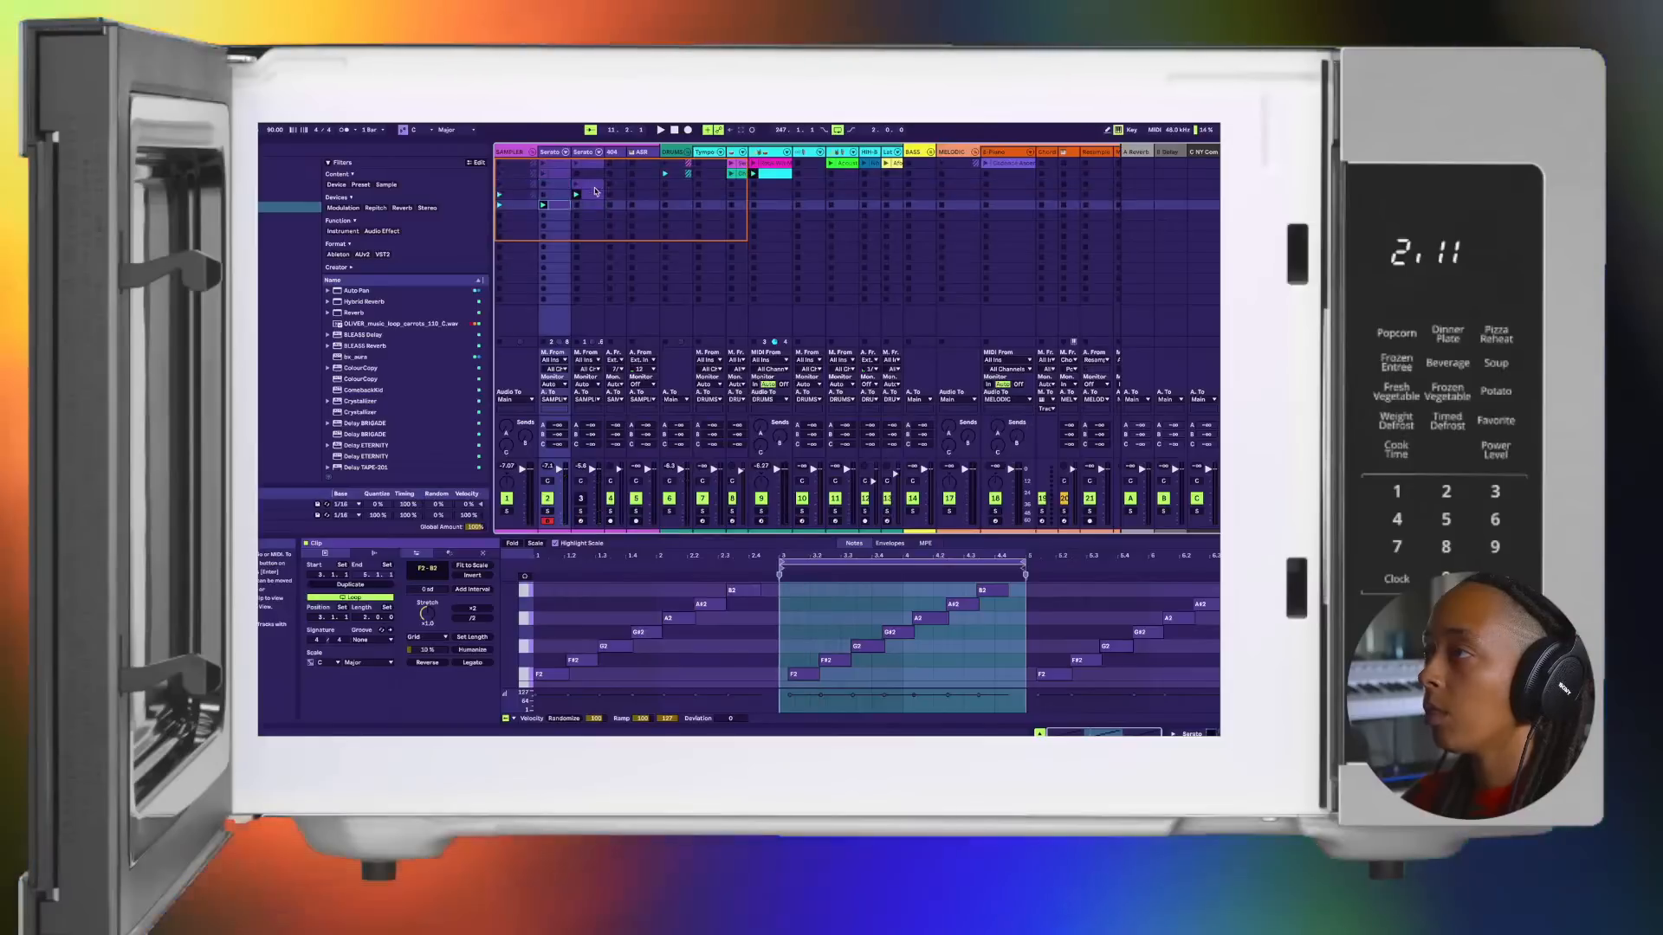
Step: Select the second Serato track, try its chops, and move its third- and fourth-row clips down to rows ten and eleven
{"action": "left_click", "coordinate": [586, 155]}
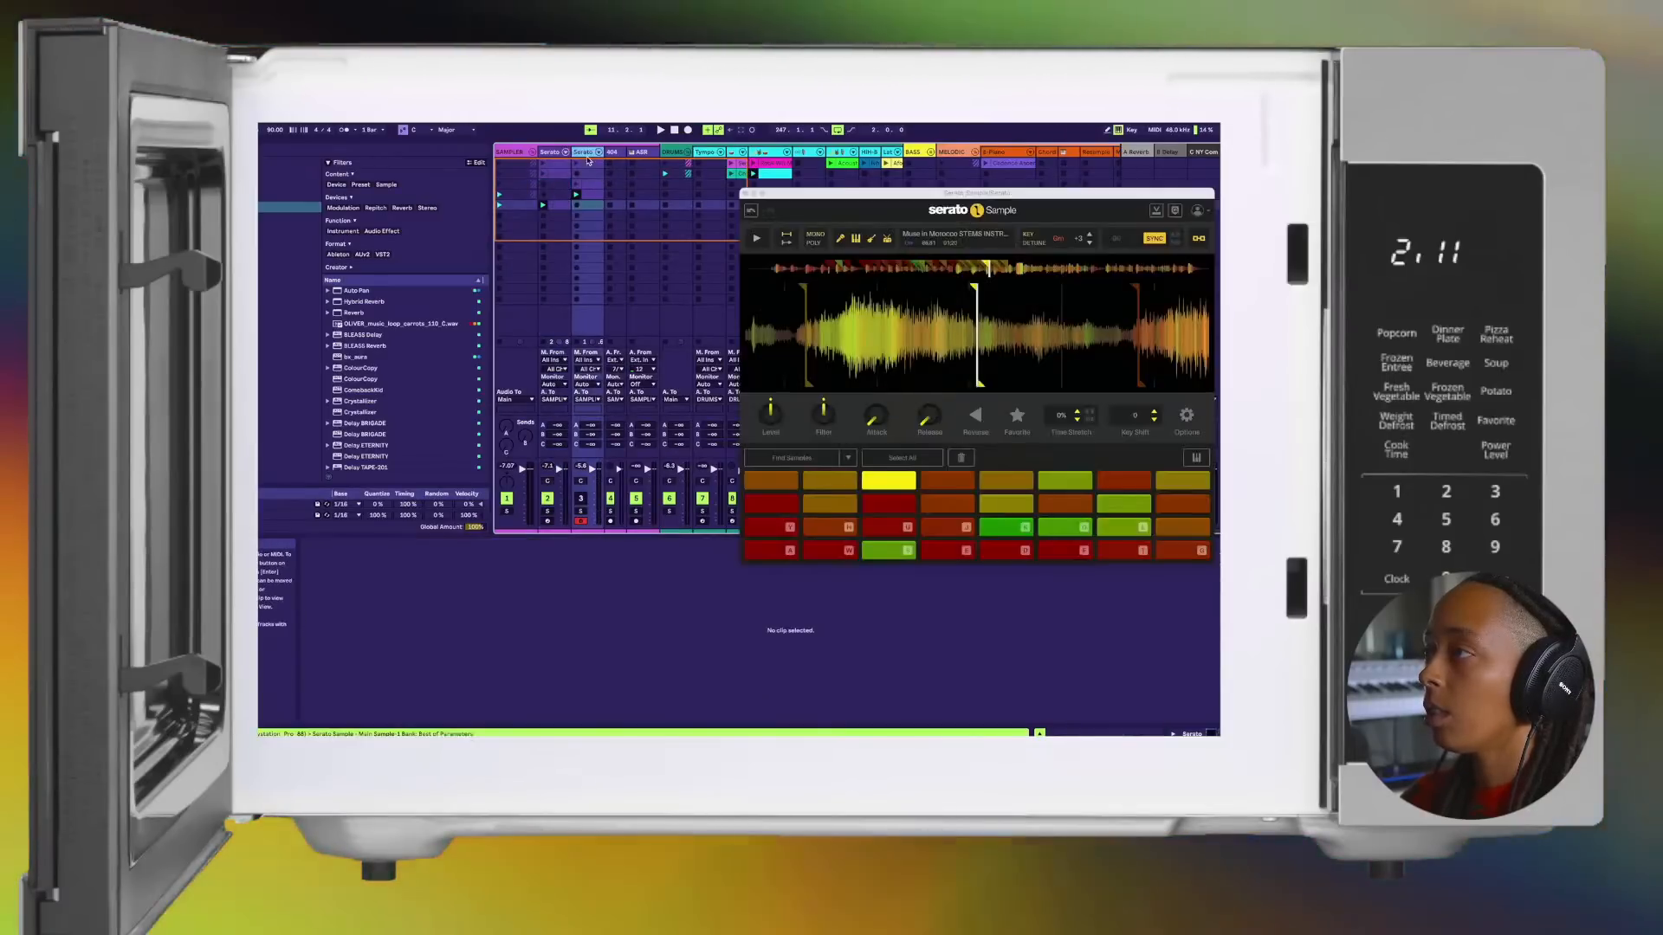
{"action": "key", "text": "a"}
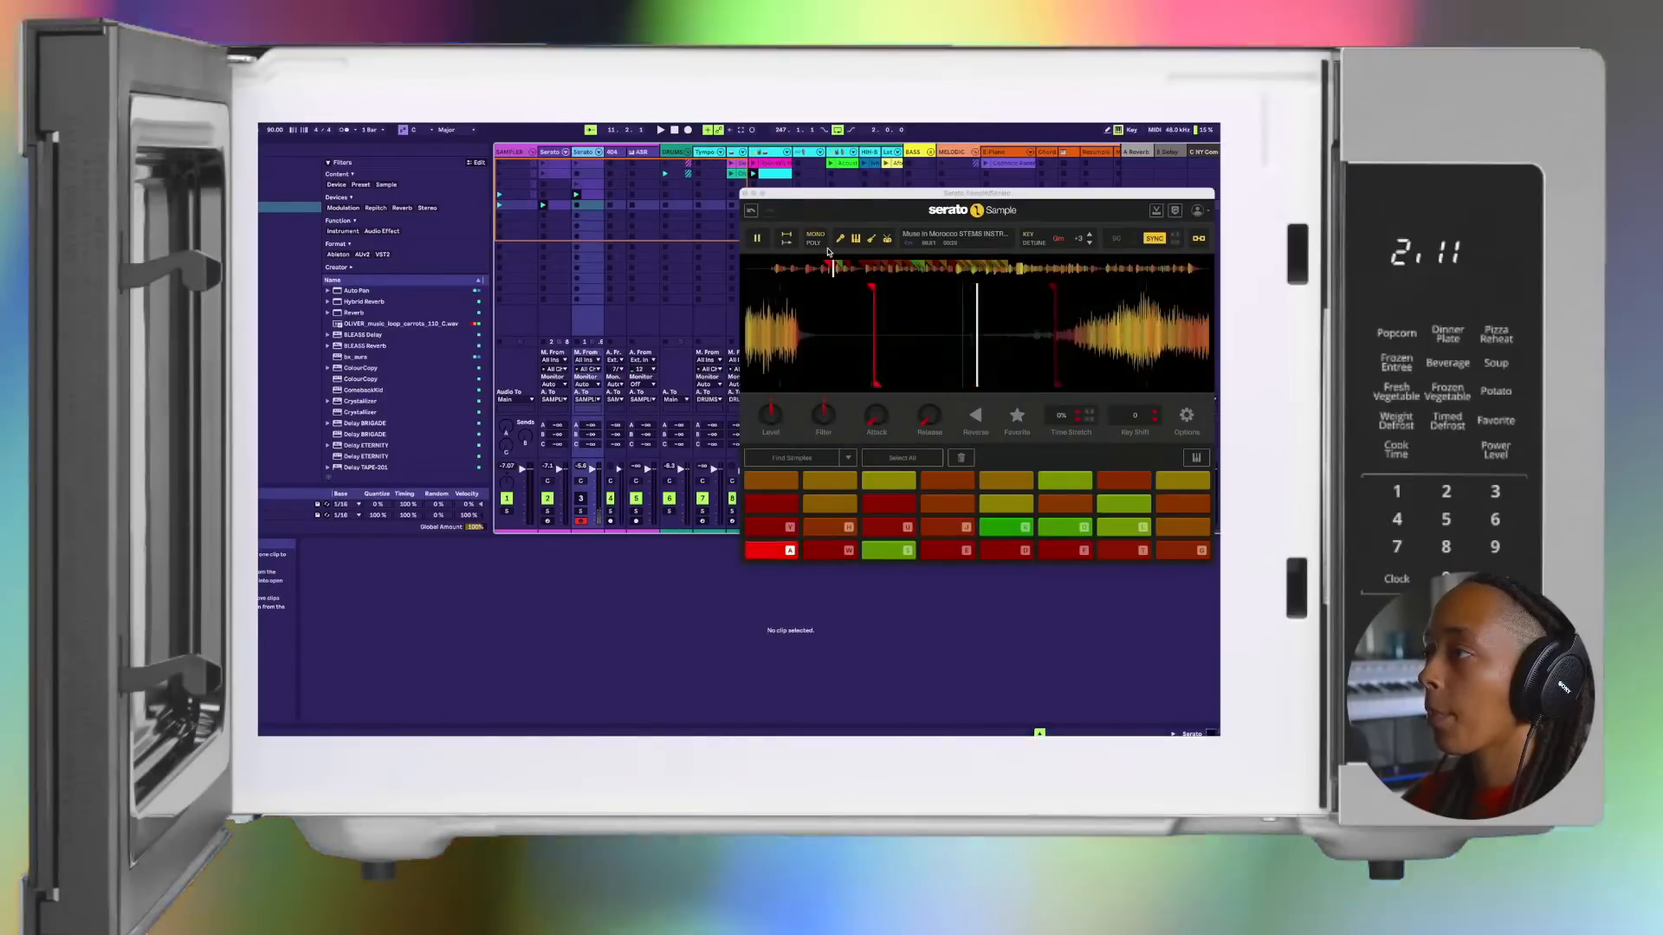
{"action": "left_click", "coordinate": [765, 526]}
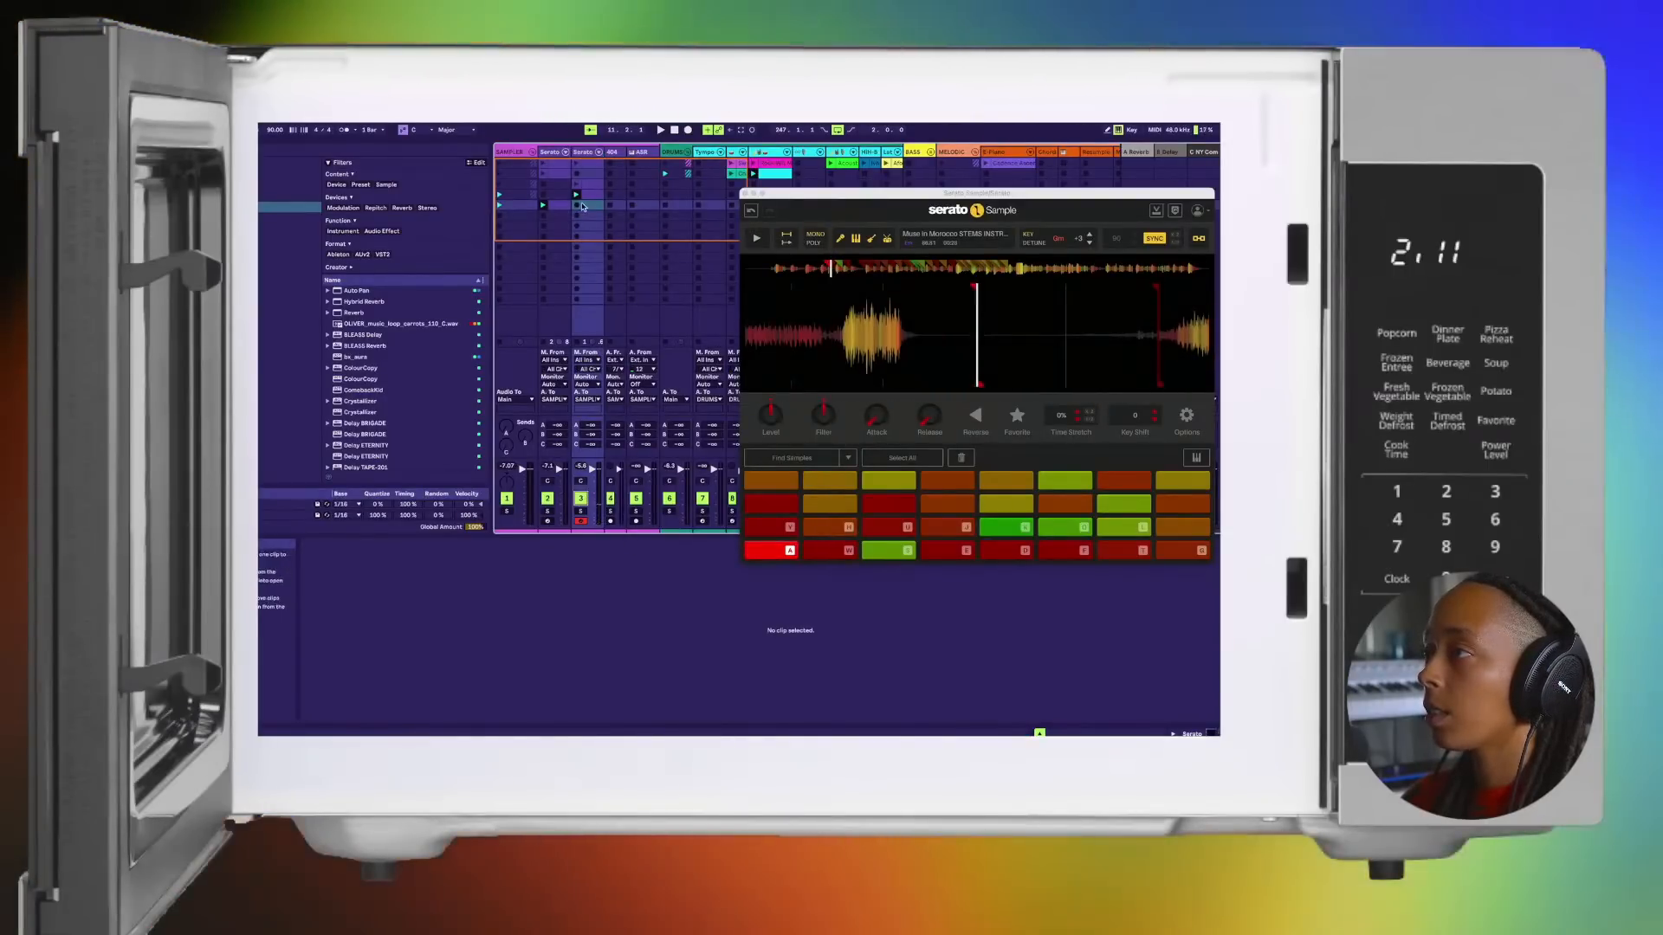
{"action": "left_click", "coordinate": [588, 196]}
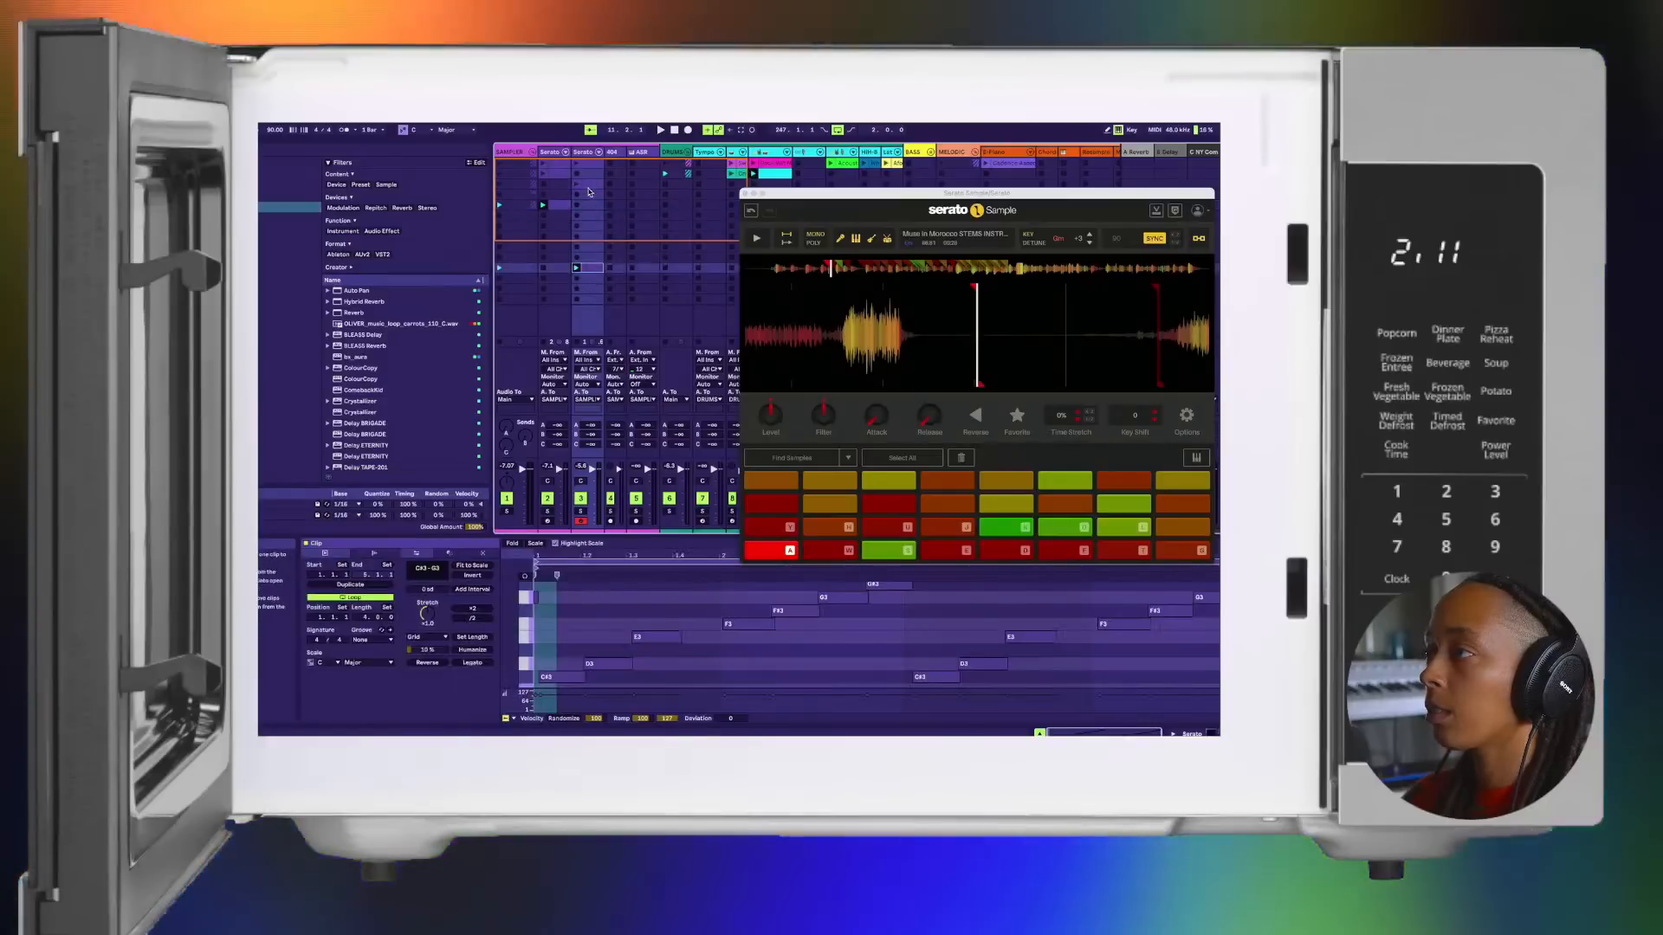
{"action": "left_click", "coordinate": [588, 176]}
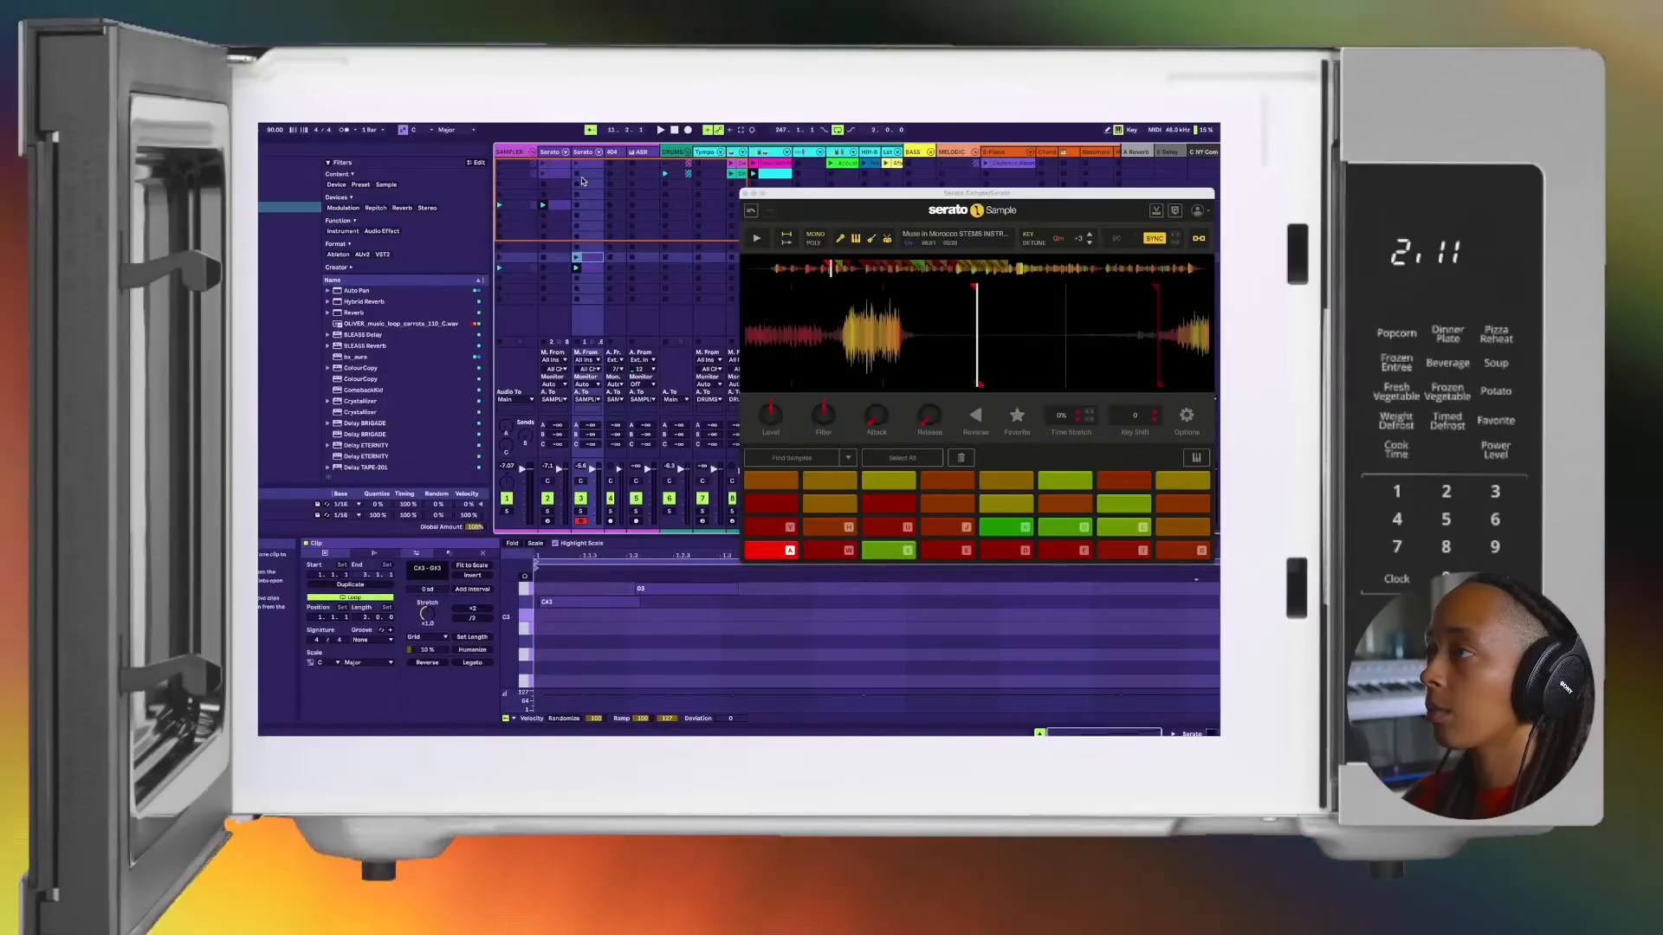
Step: Play the first few Serato Sample chops on track 3 and stop the clips on track 2
{"action": "key", "text": "a"}
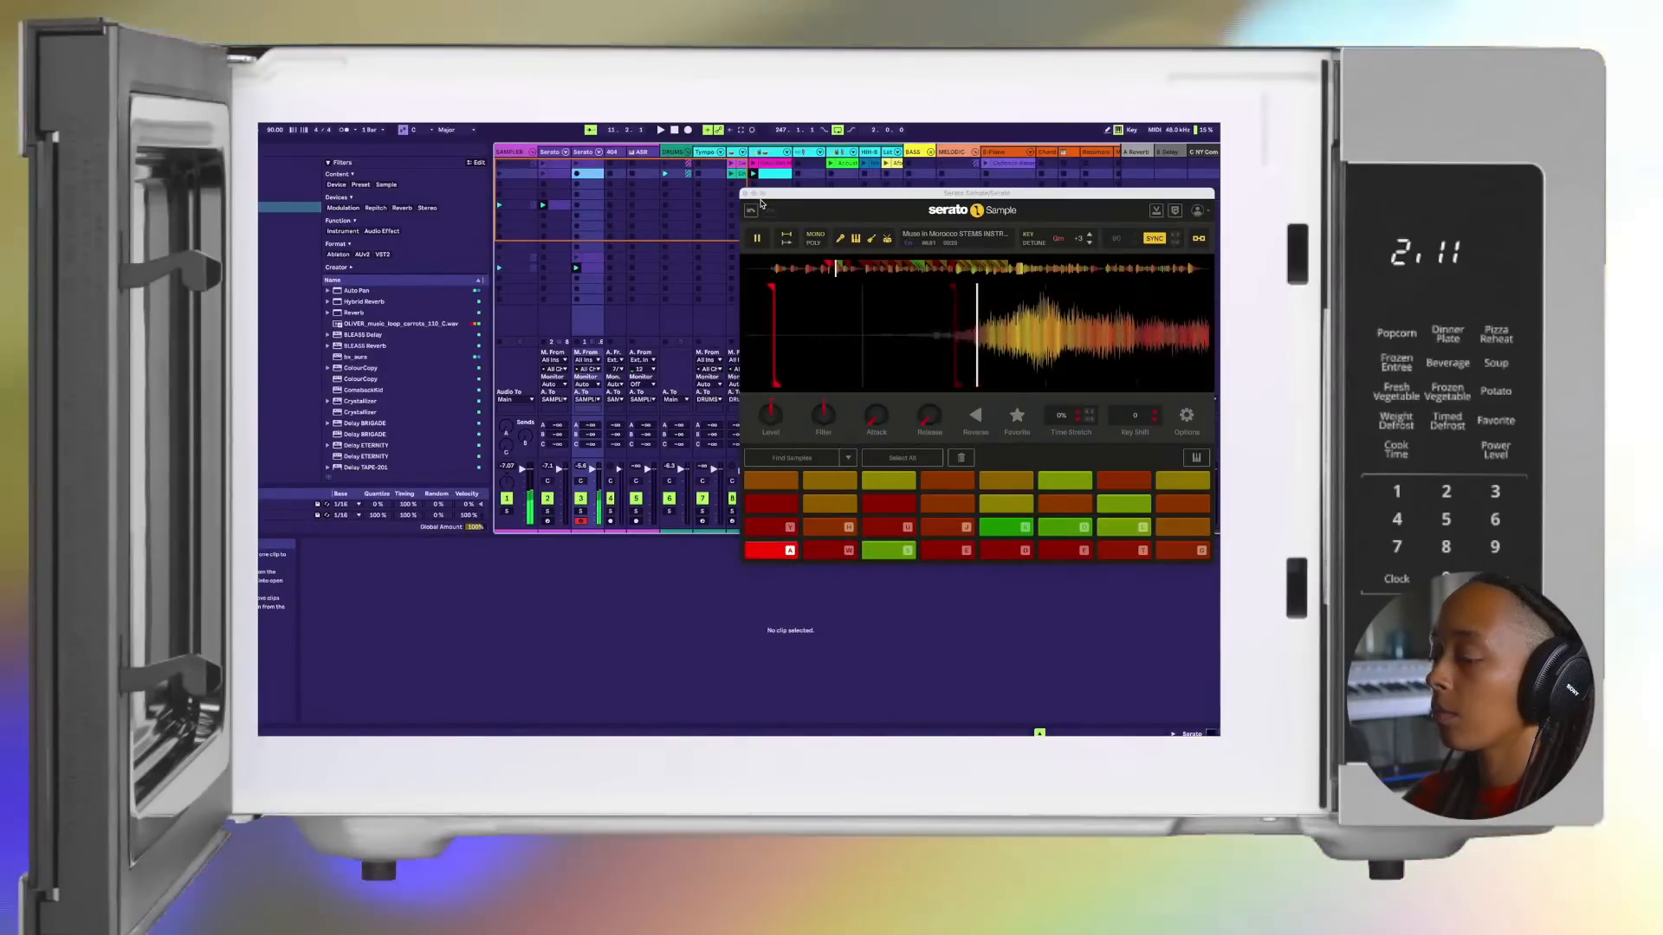
{"action": "key", "text": "w"}
{"action": "key", "text": "s"}
{"action": "key", "text": "w"}
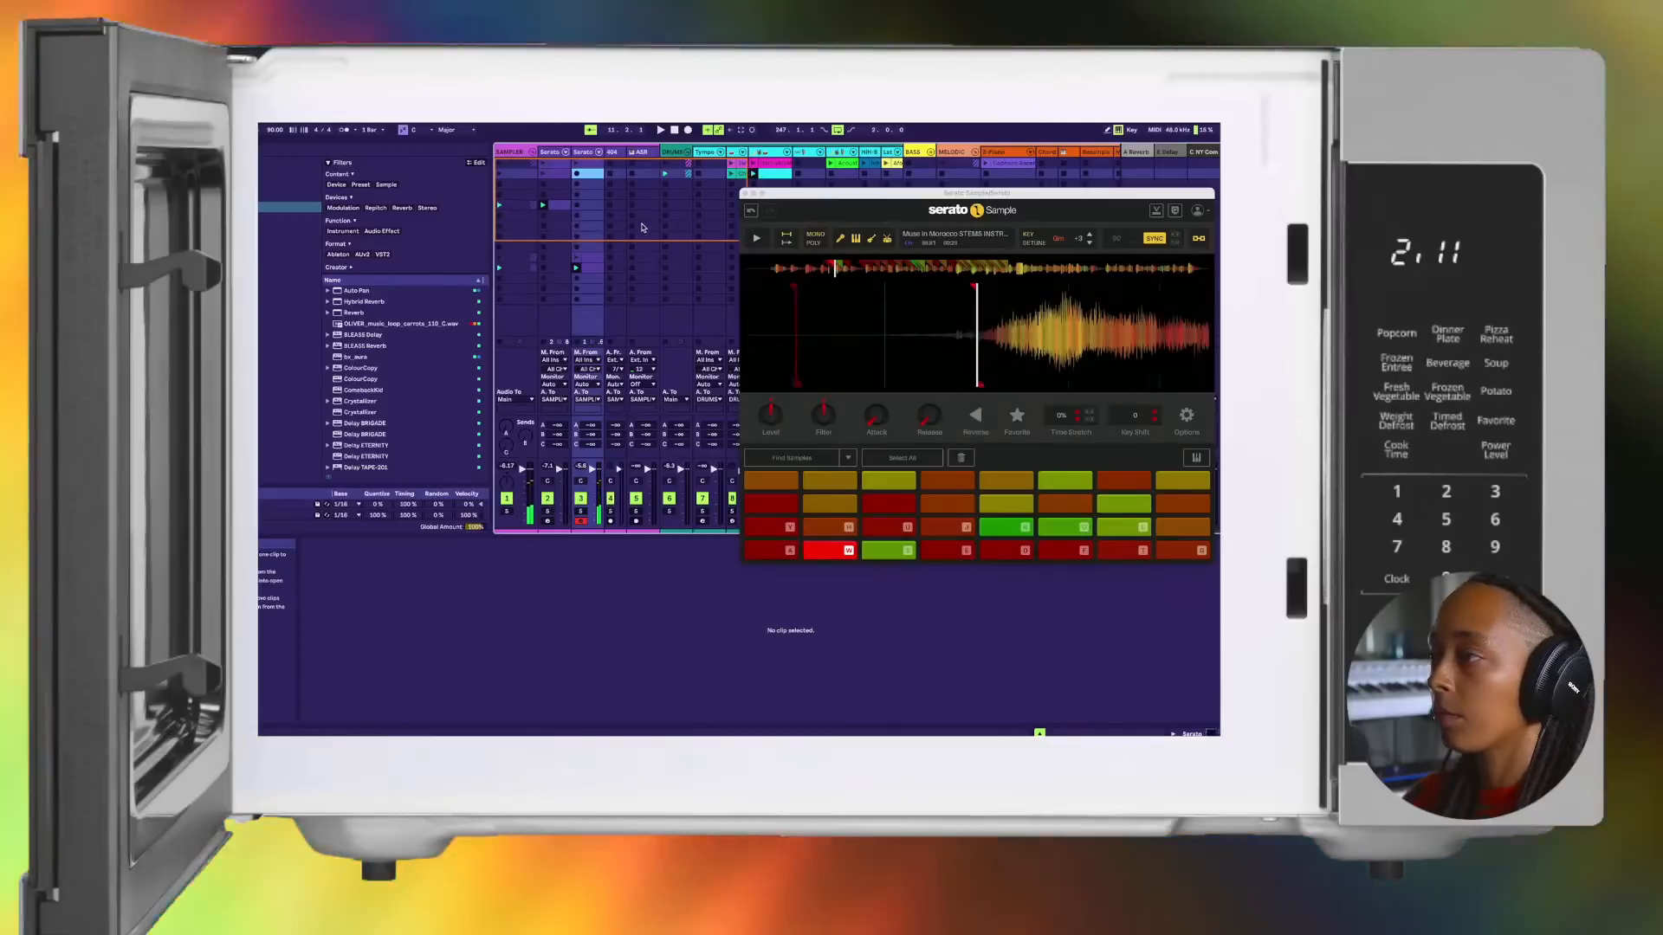
{"action": "left_click", "coordinate": [543, 343]}
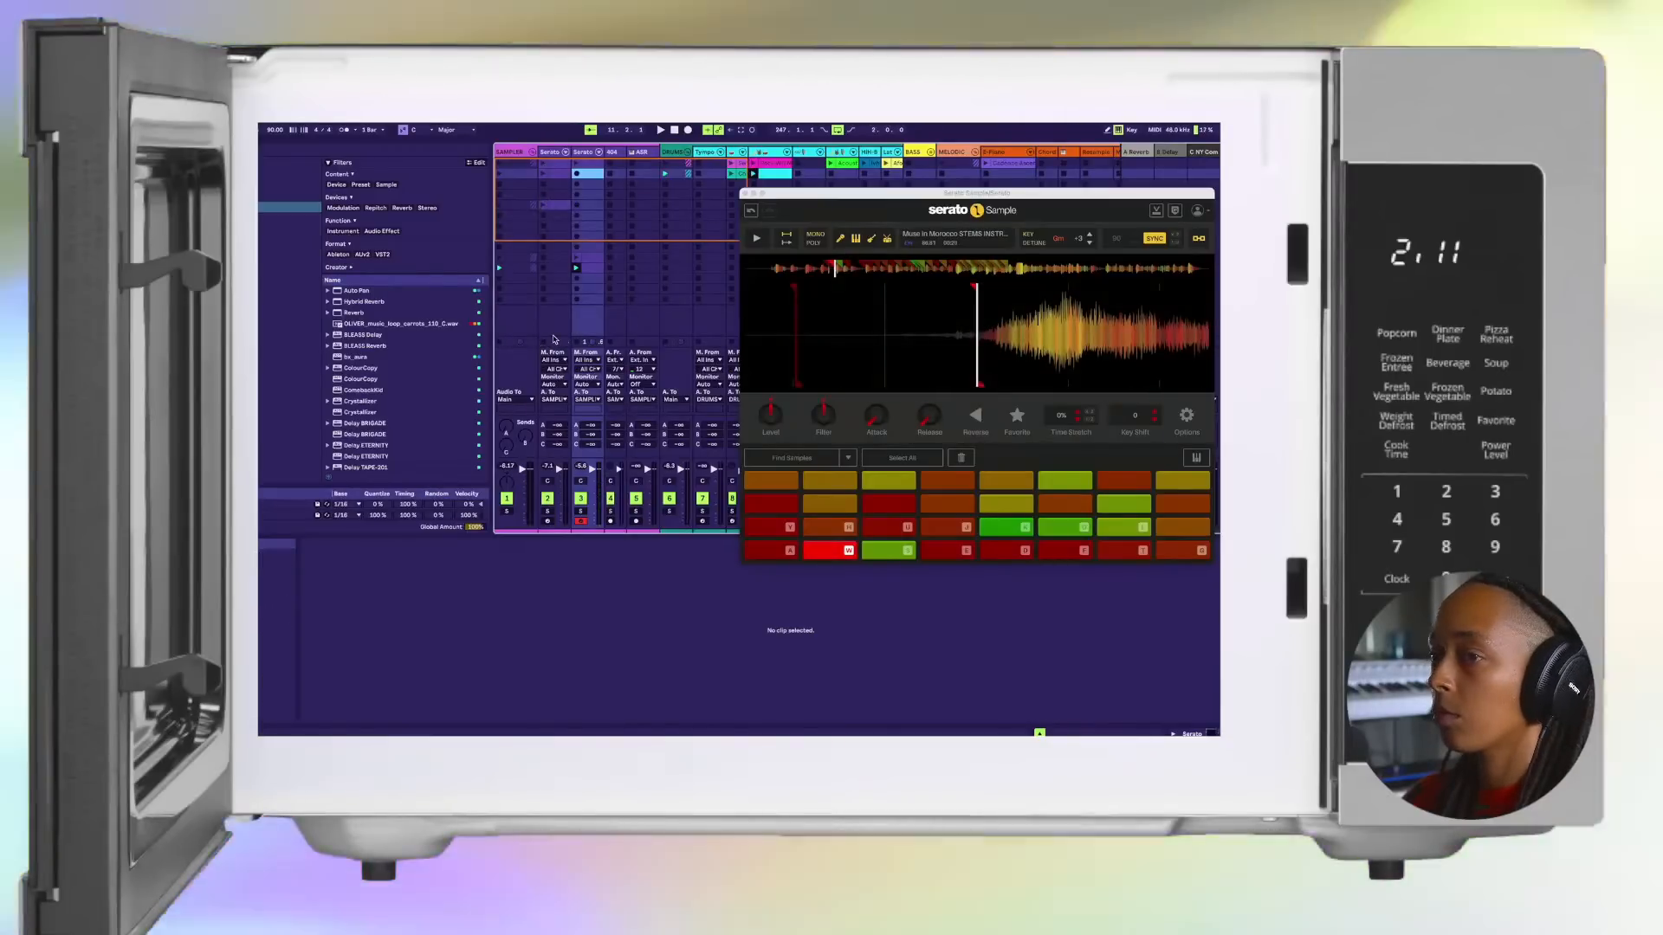
{"action": "key", "text": "w"}
{"action": "key", "text": "s"}
{"action": "key", "text": "w"}
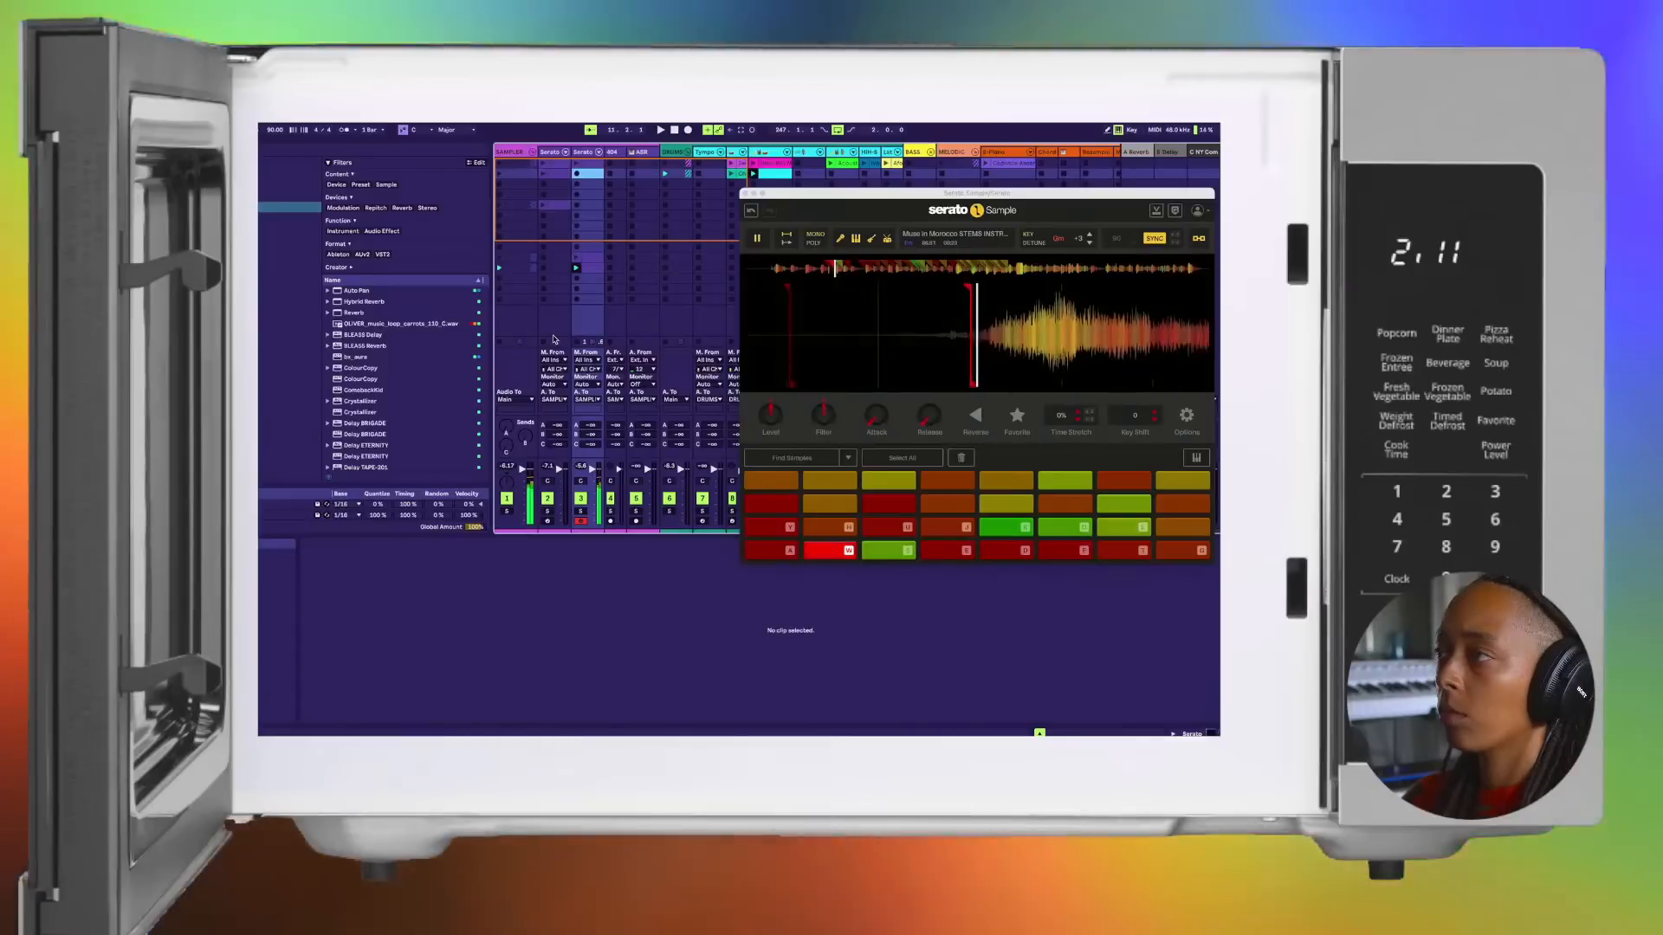
Step: Restart playback, deactivate track 2 and play track 3's Serato Sample chops over the beat
{"action": "key", "text": "space"}
{"action": "key", "text": "space"}
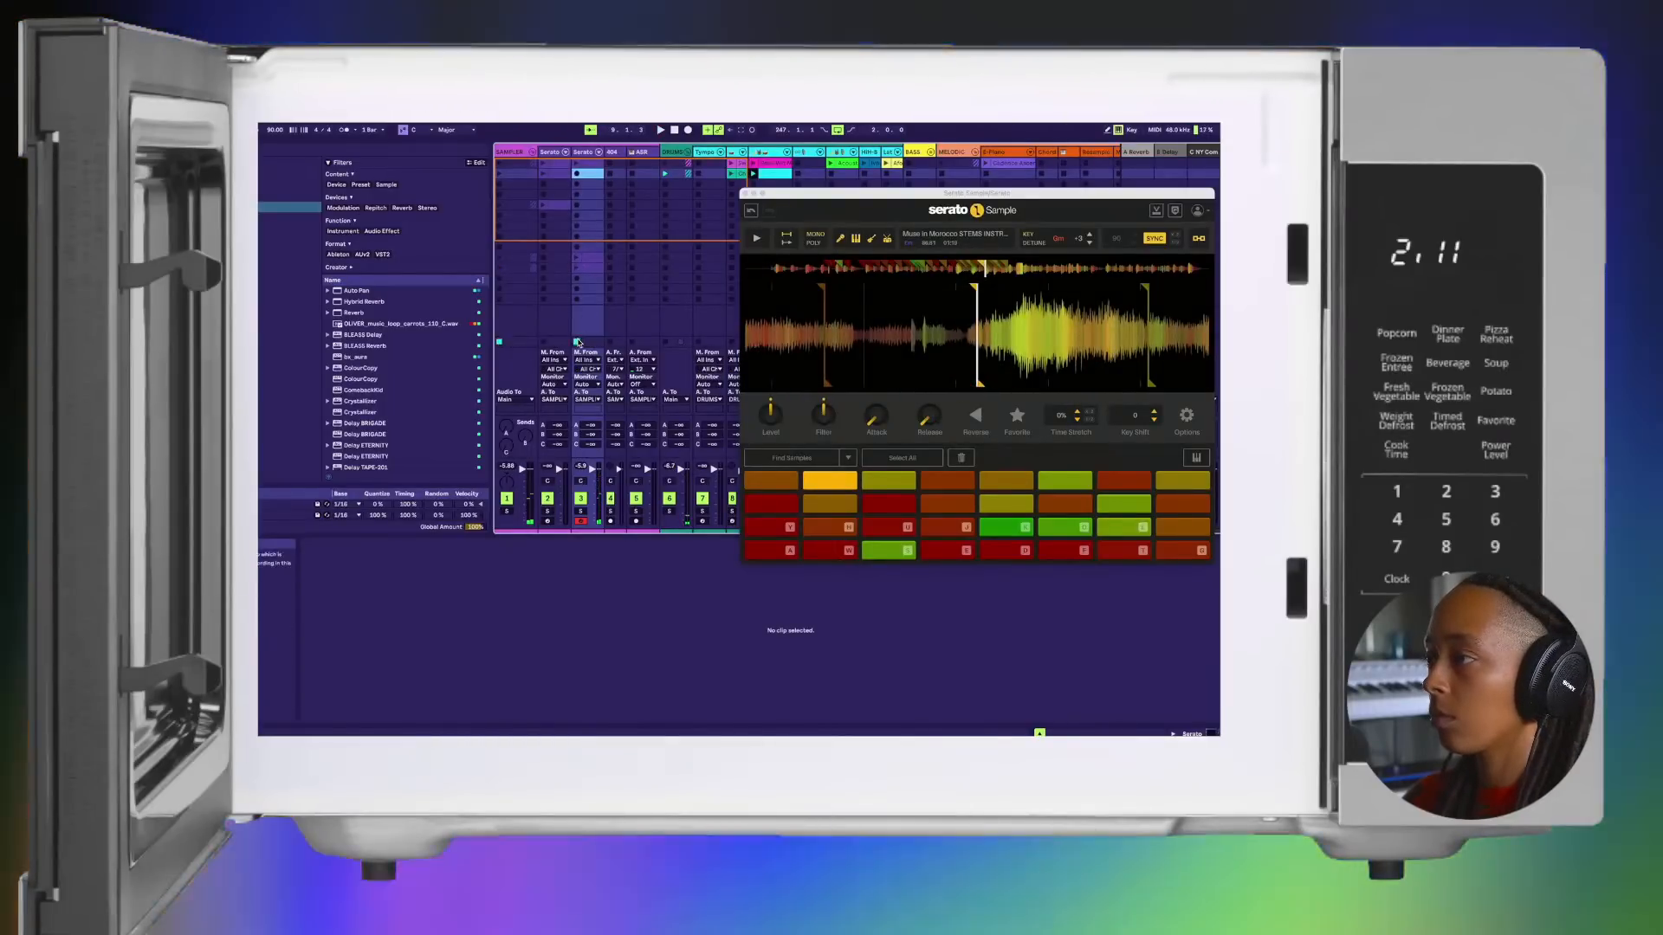
{"action": "left_click", "coordinate": [547, 499]}
{"action": "key", "text": "w"}
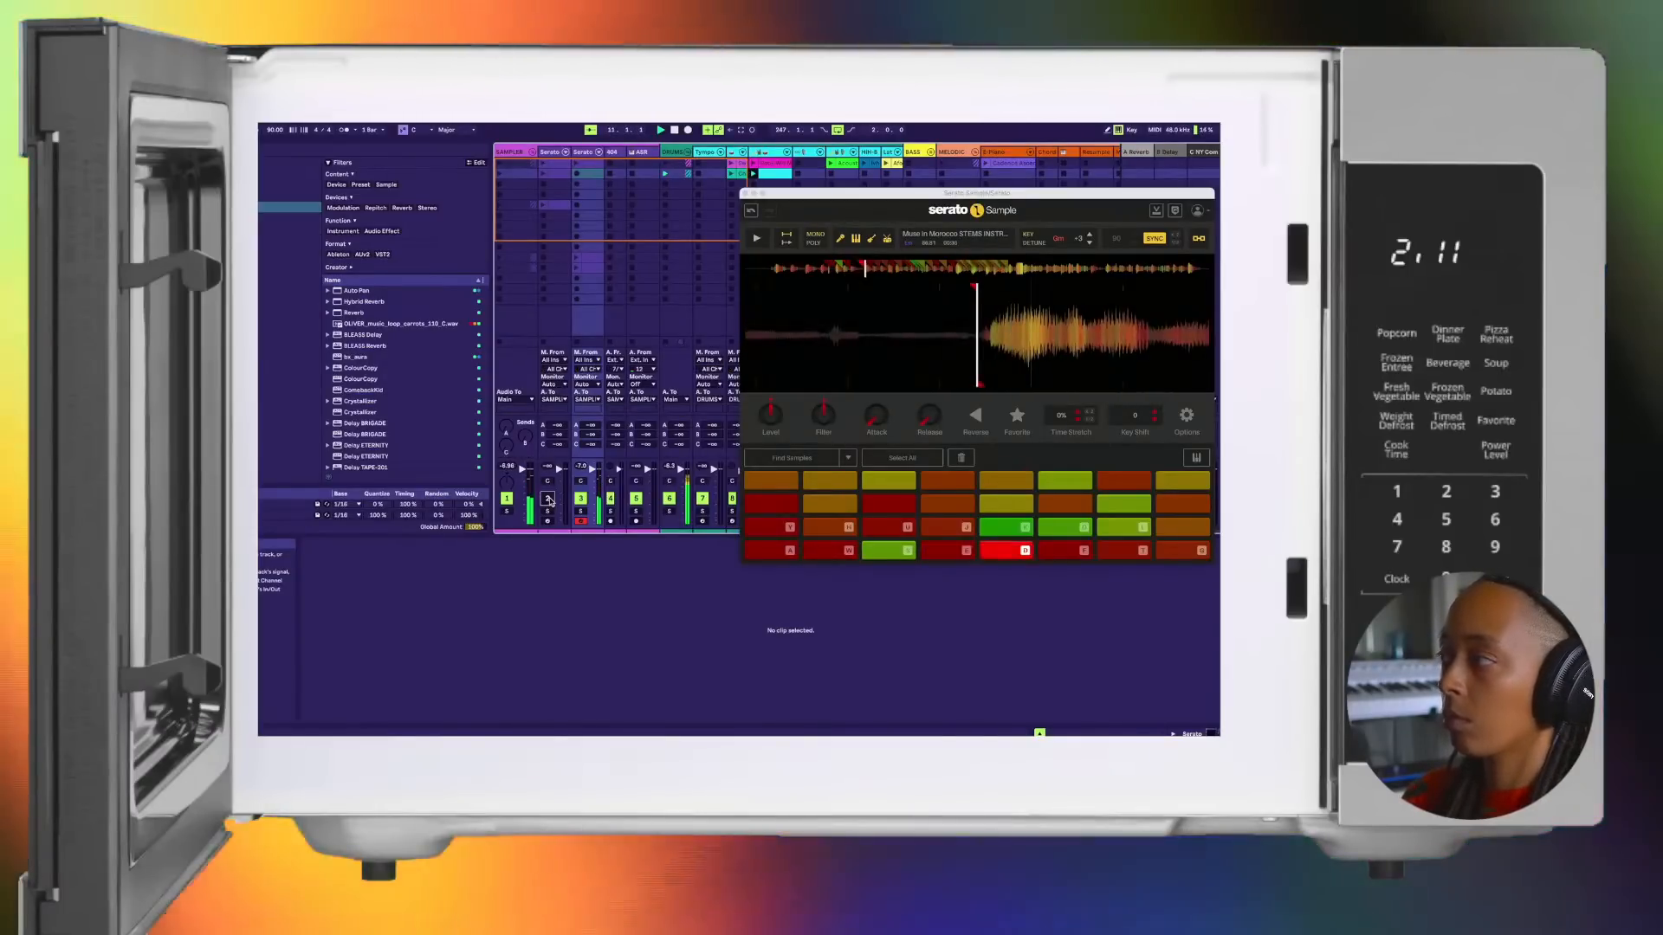
Step: Play a pattern with the second through sixth bottom-row Serato Sample chops over the beat and capture it as a clip on track 3
{"action": "key", "text": "w"}
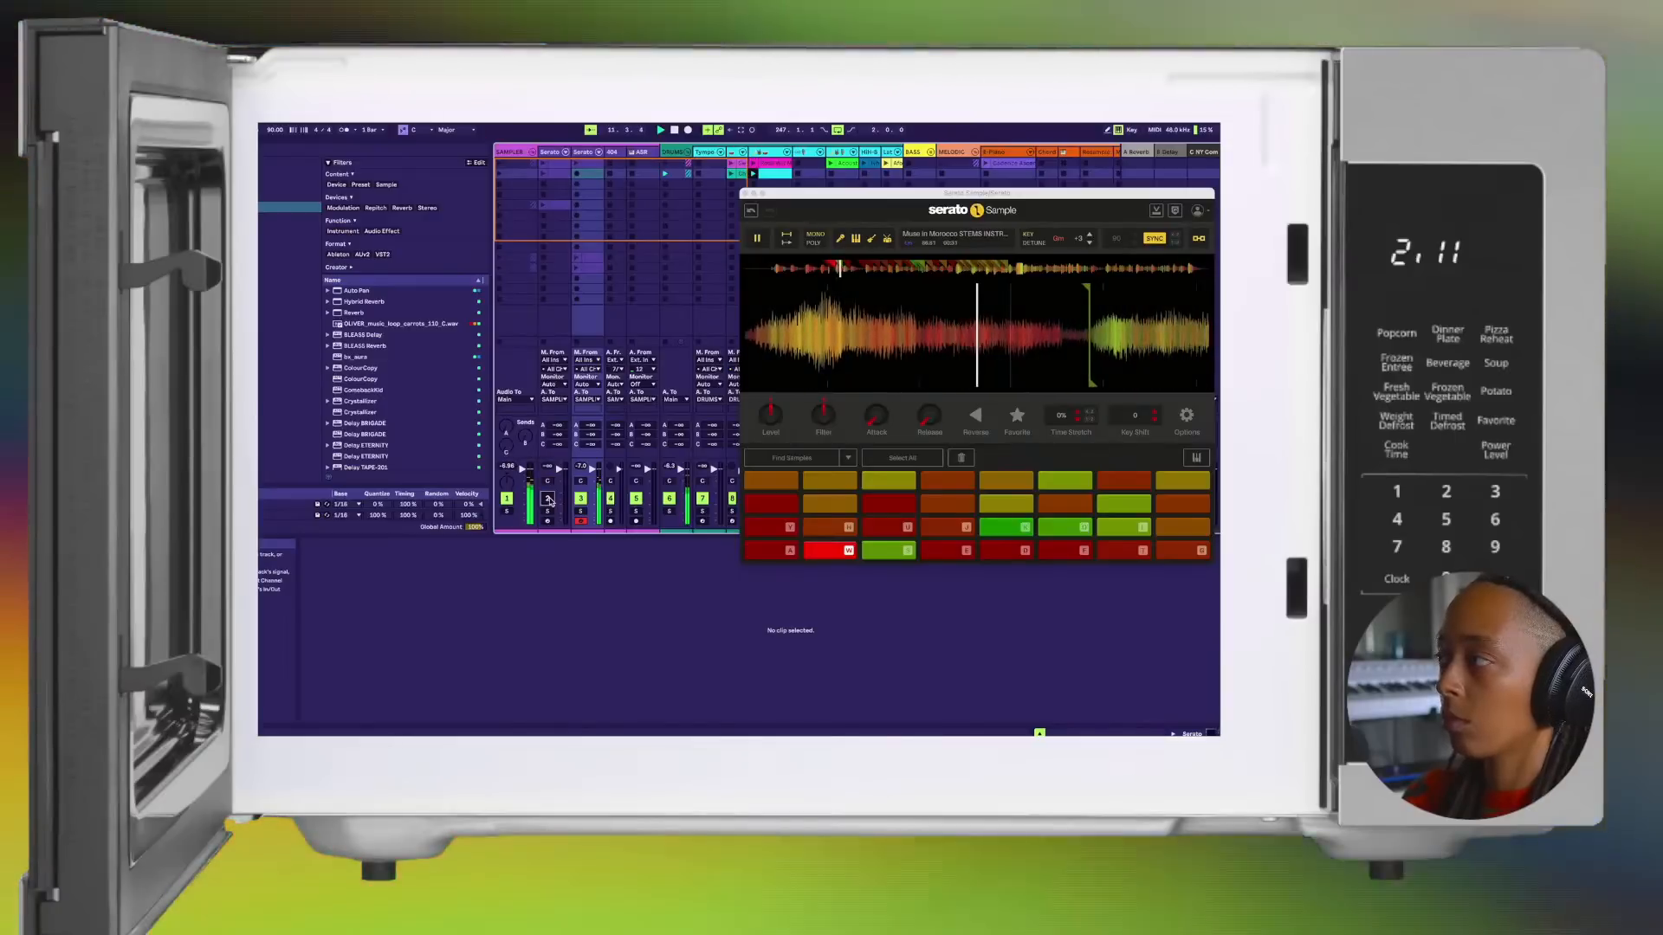
{"action": "key", "text": "s"}
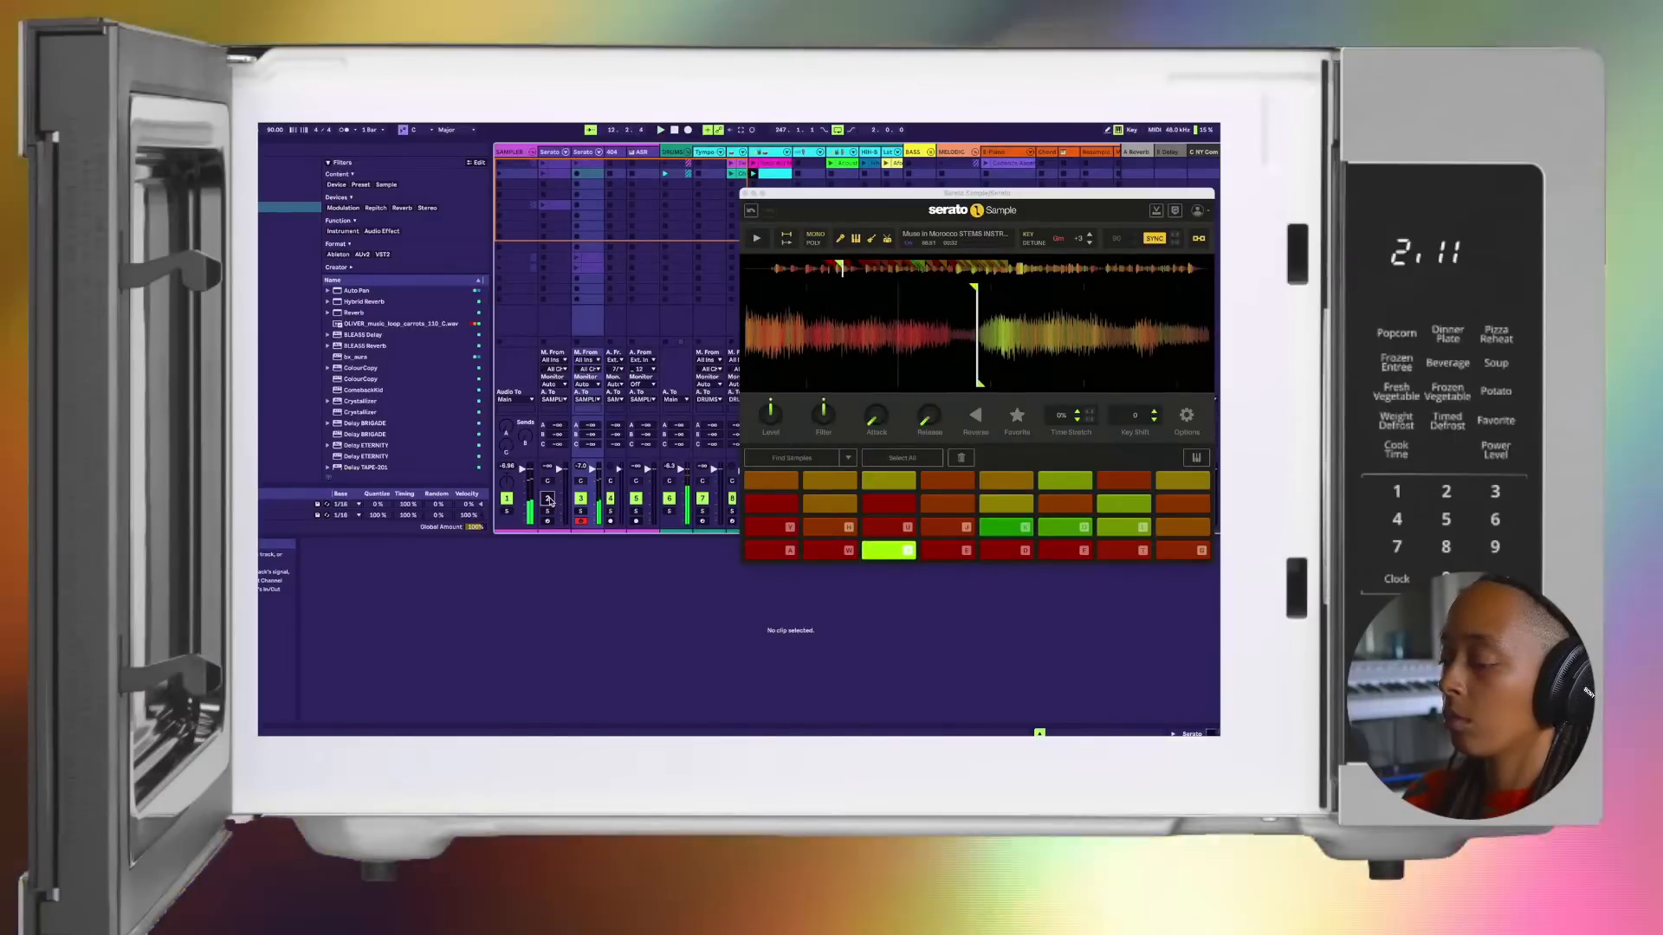
{"action": "key", "text": "w"}
{"action": "key", "text": "s"}
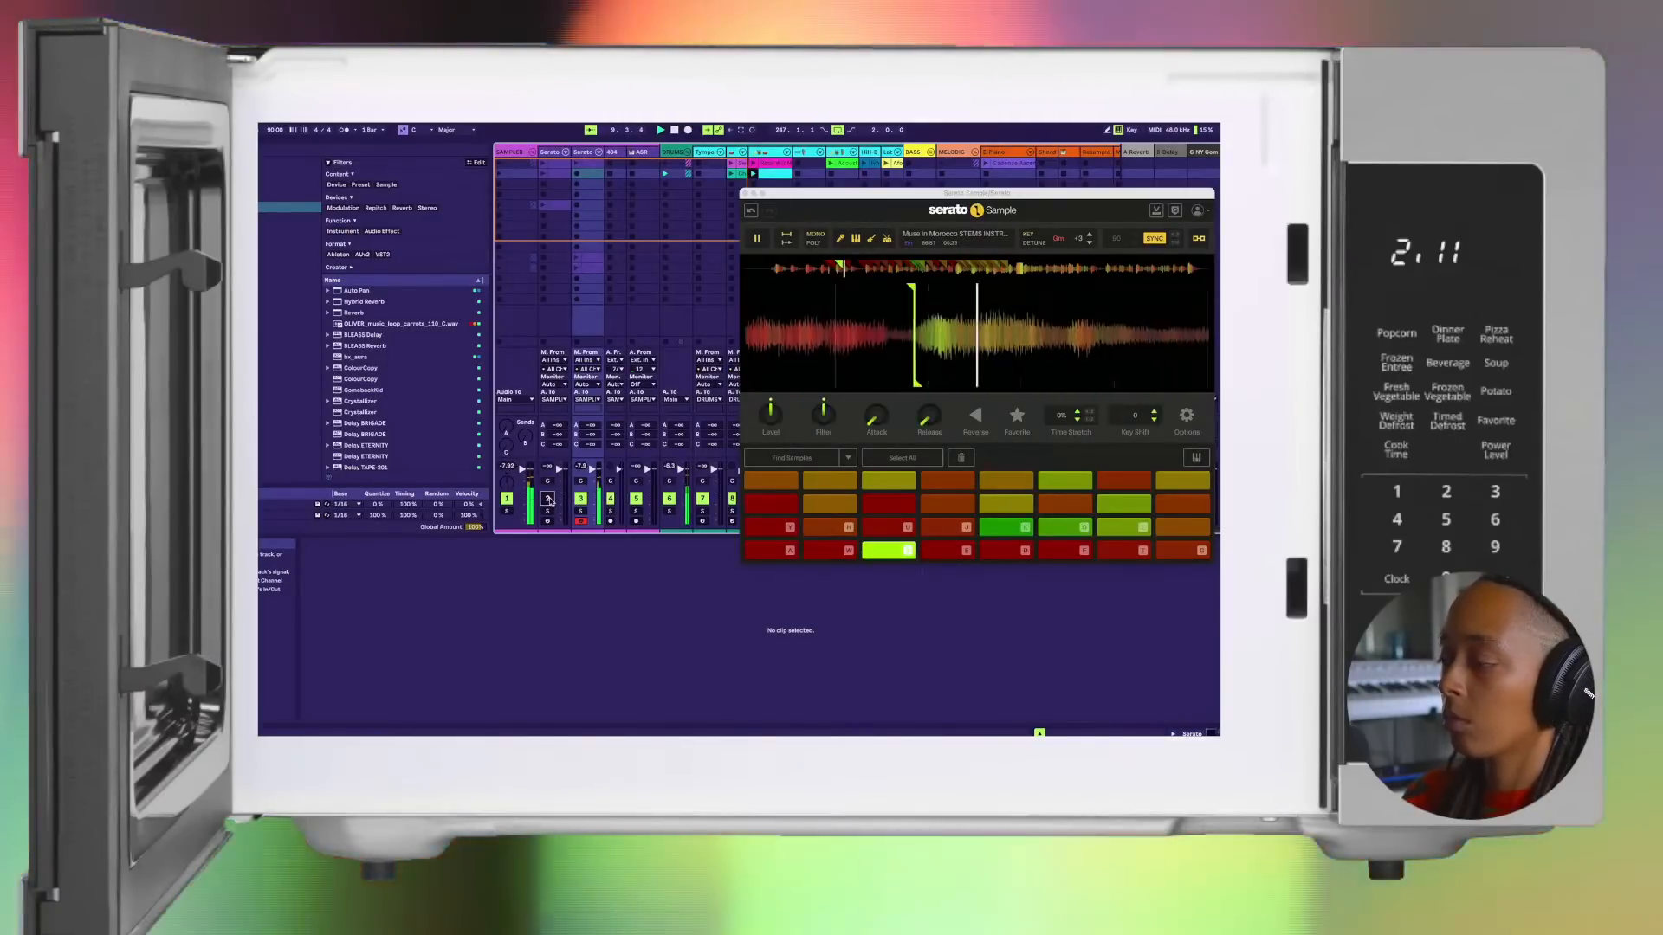
{"action": "key", "text": "e"}
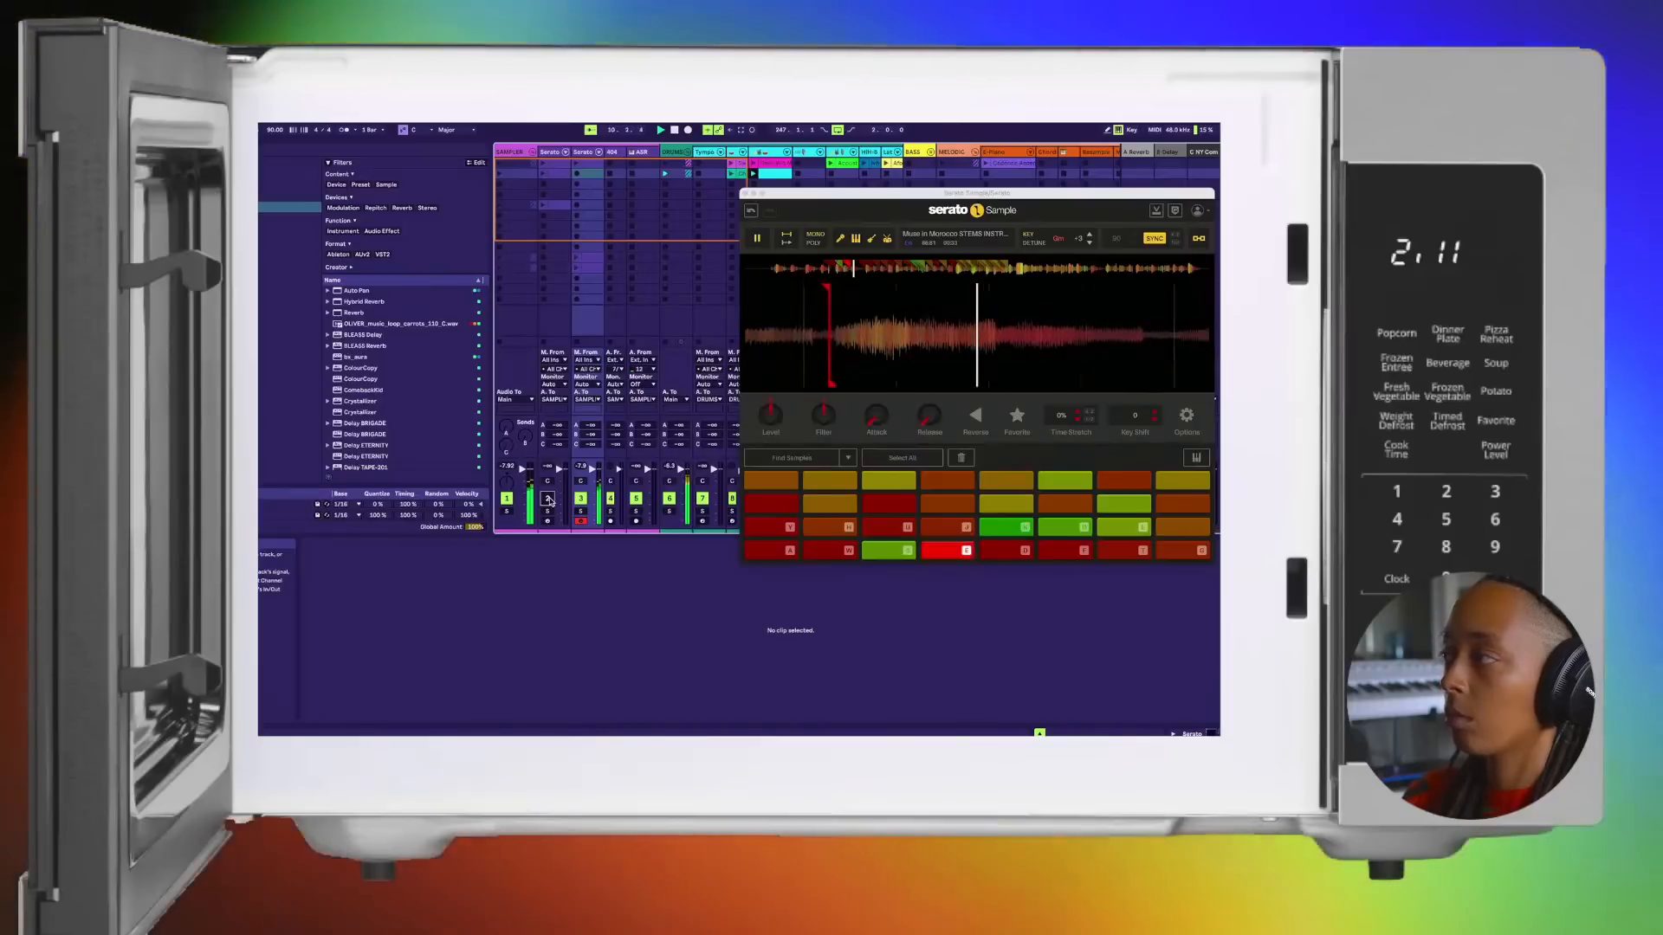
{"action": "key", "text": "d"}
{"action": "key", "text": "w"}
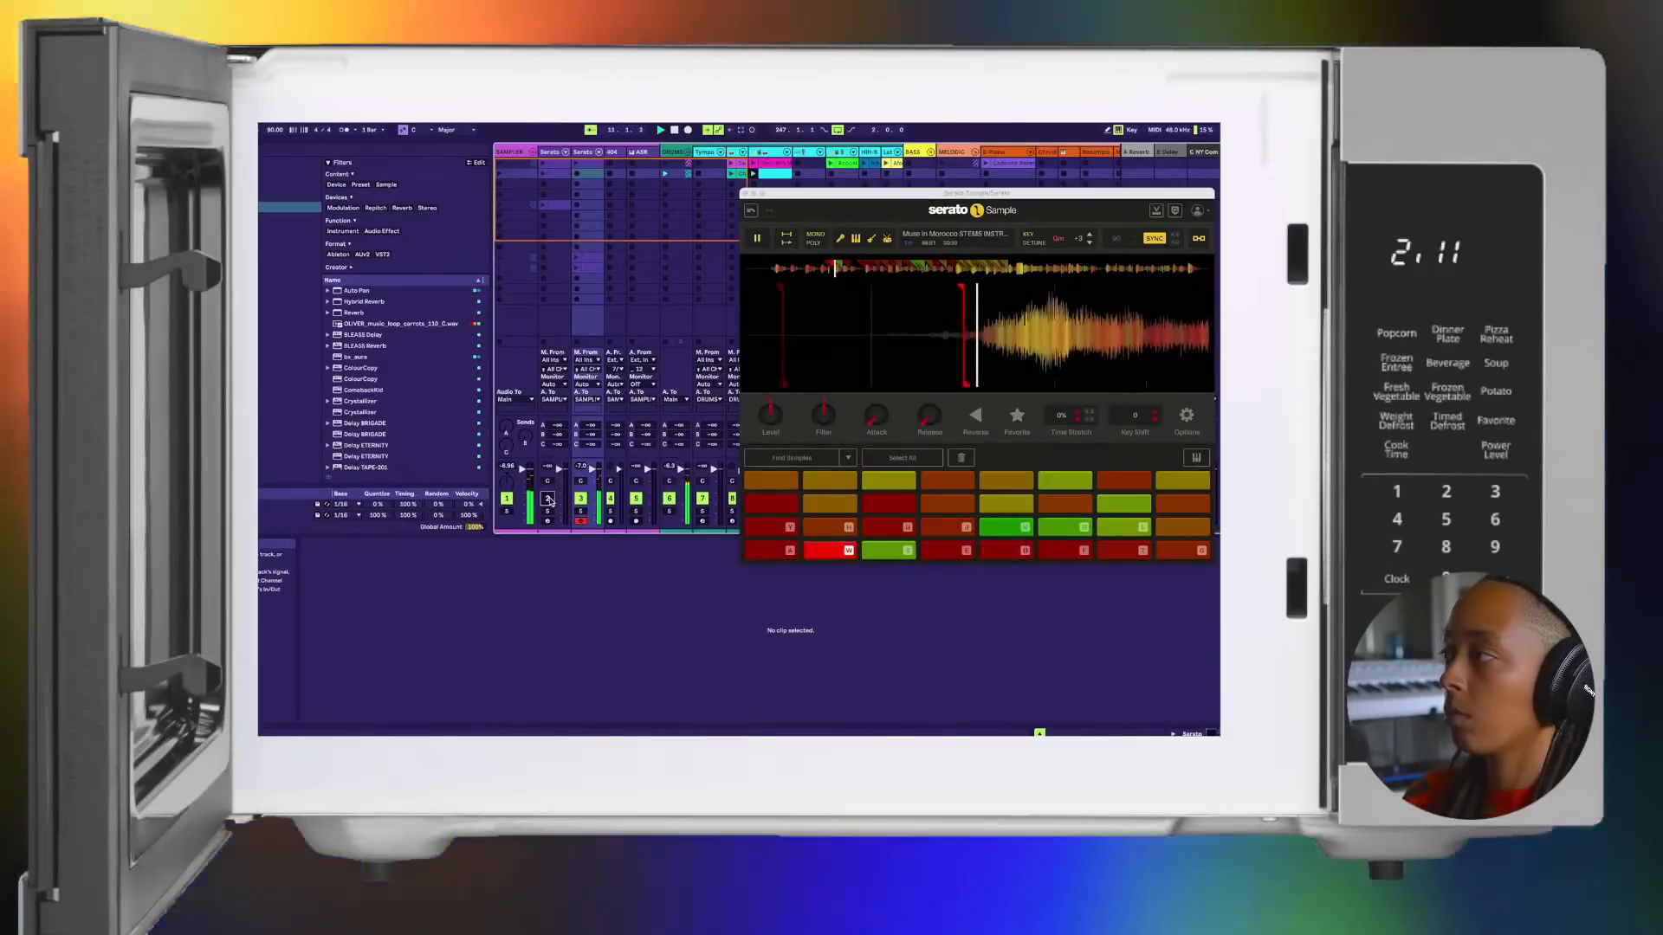
{"action": "key", "text": "s"}
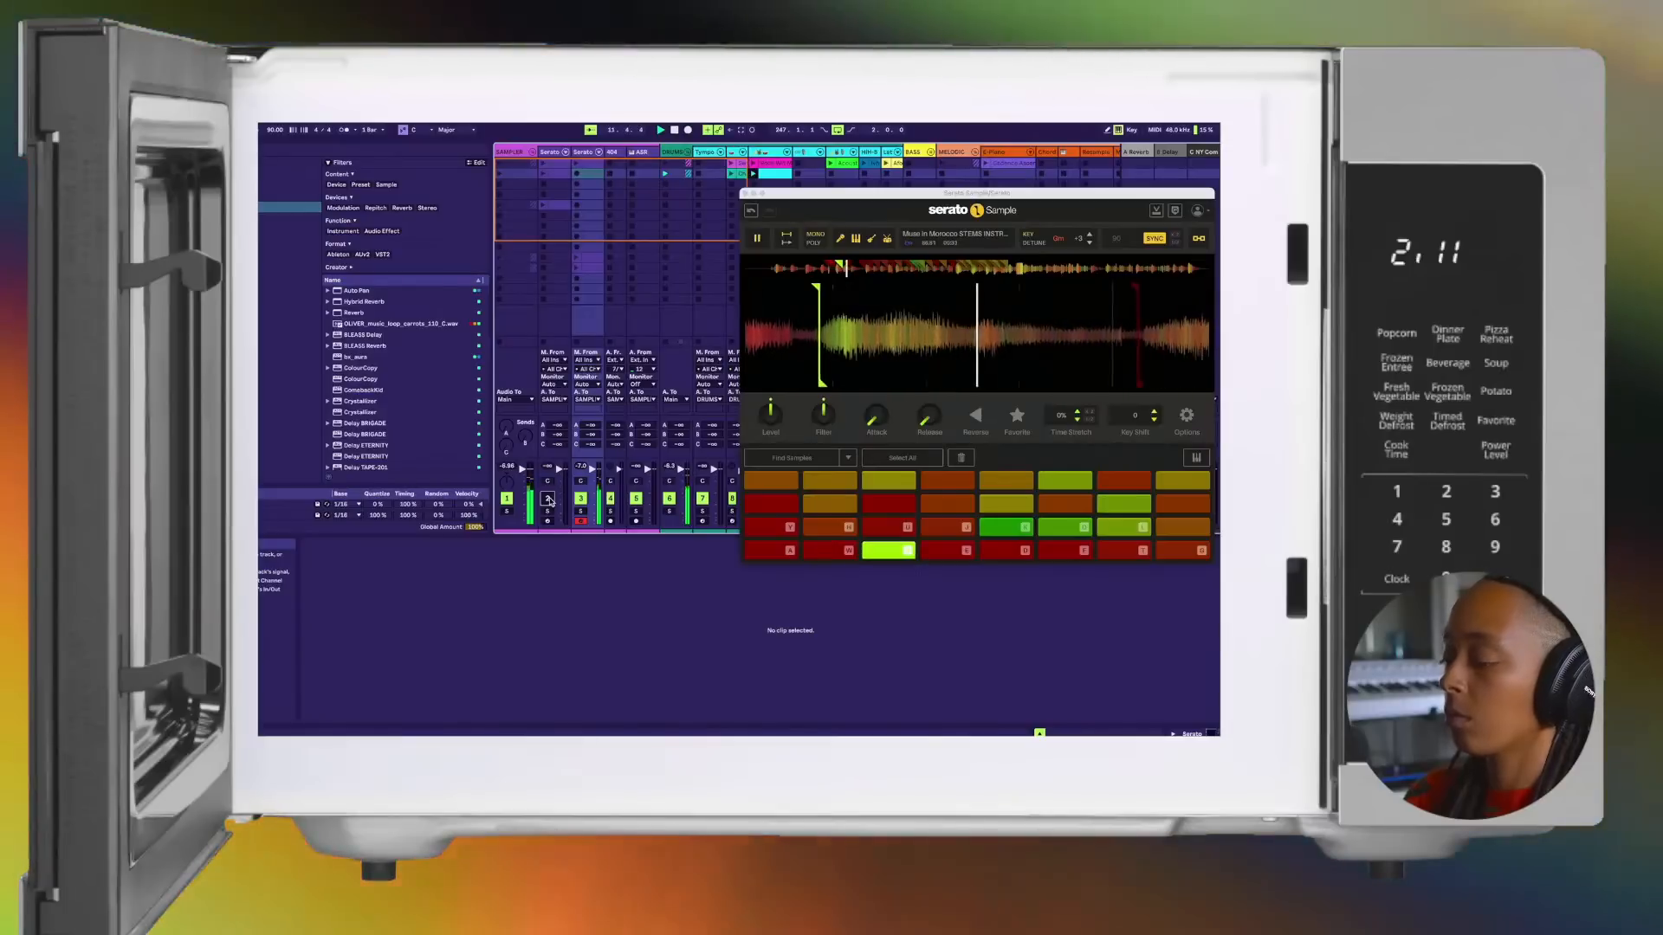
{"action": "key", "text": "e"}
{"action": "key", "text": "d"}
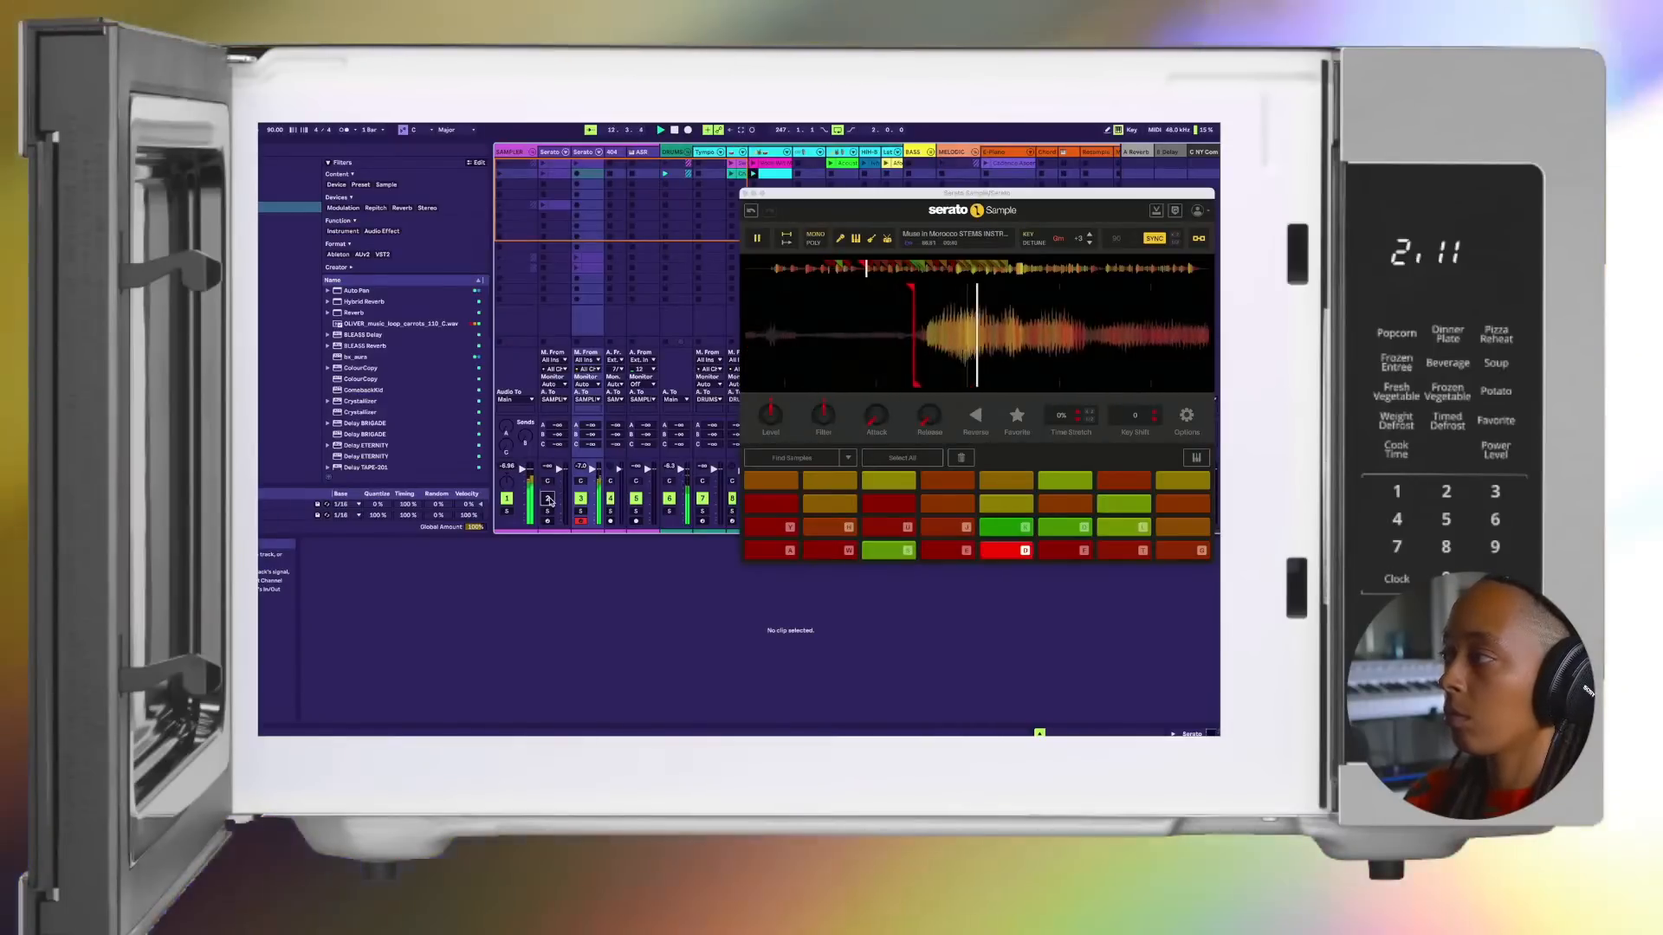
{"action": "key", "text": "f"}
{"action": "key", "text": "w"}
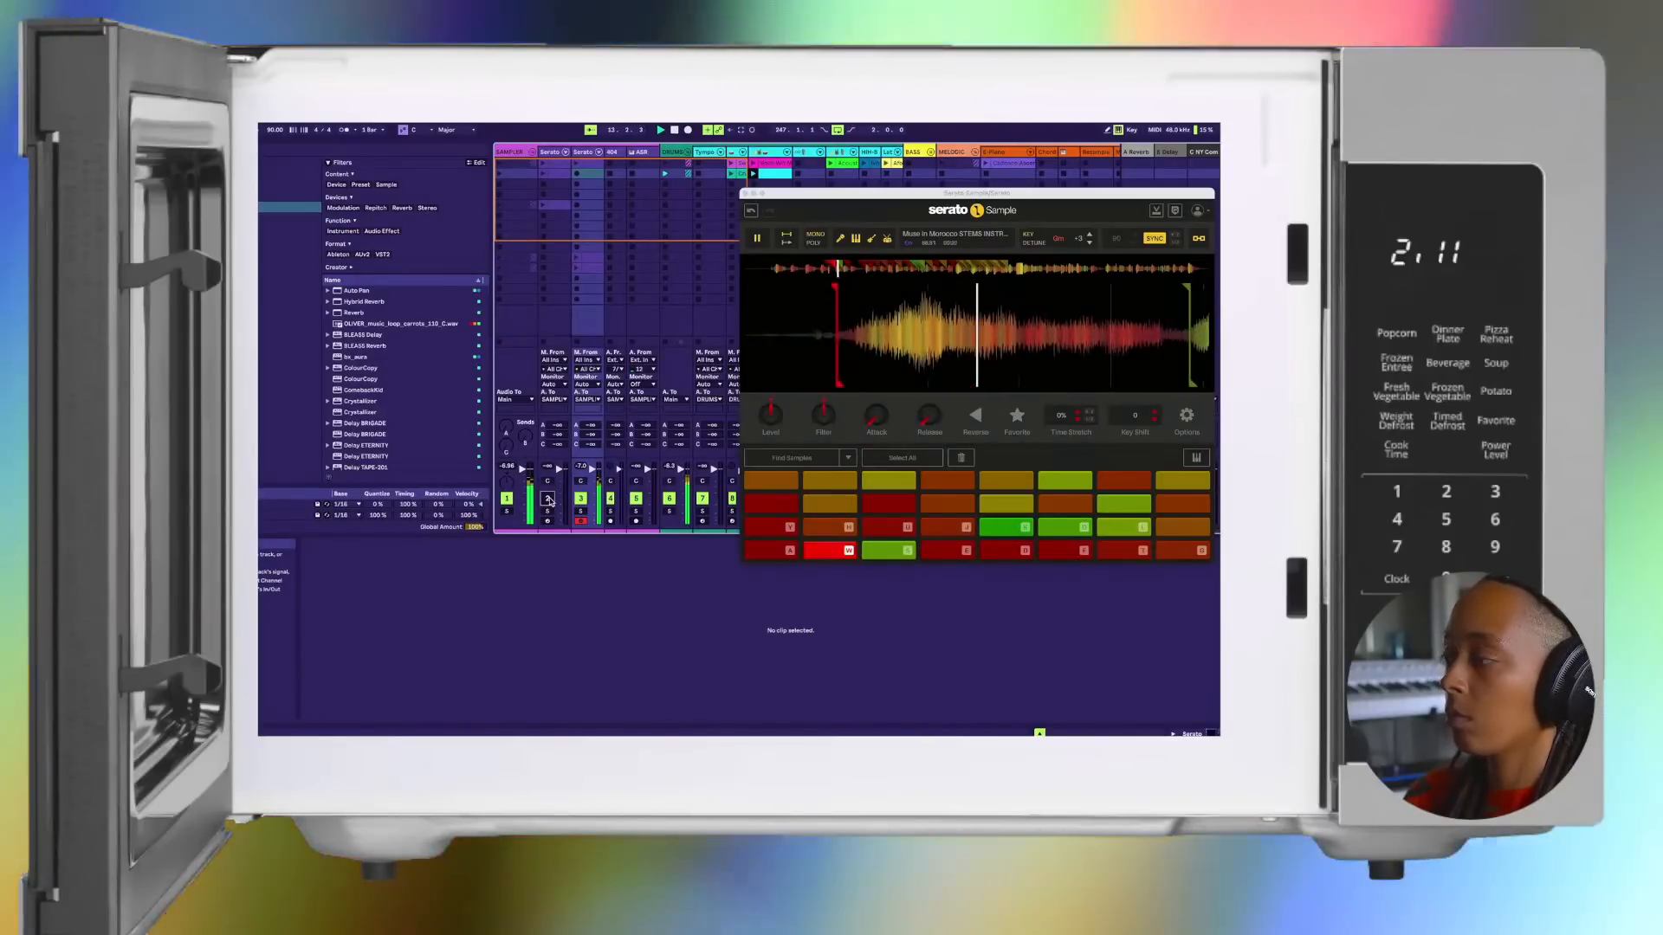
{"action": "key", "text": "s"}
{"action": "key", "text": "d"}
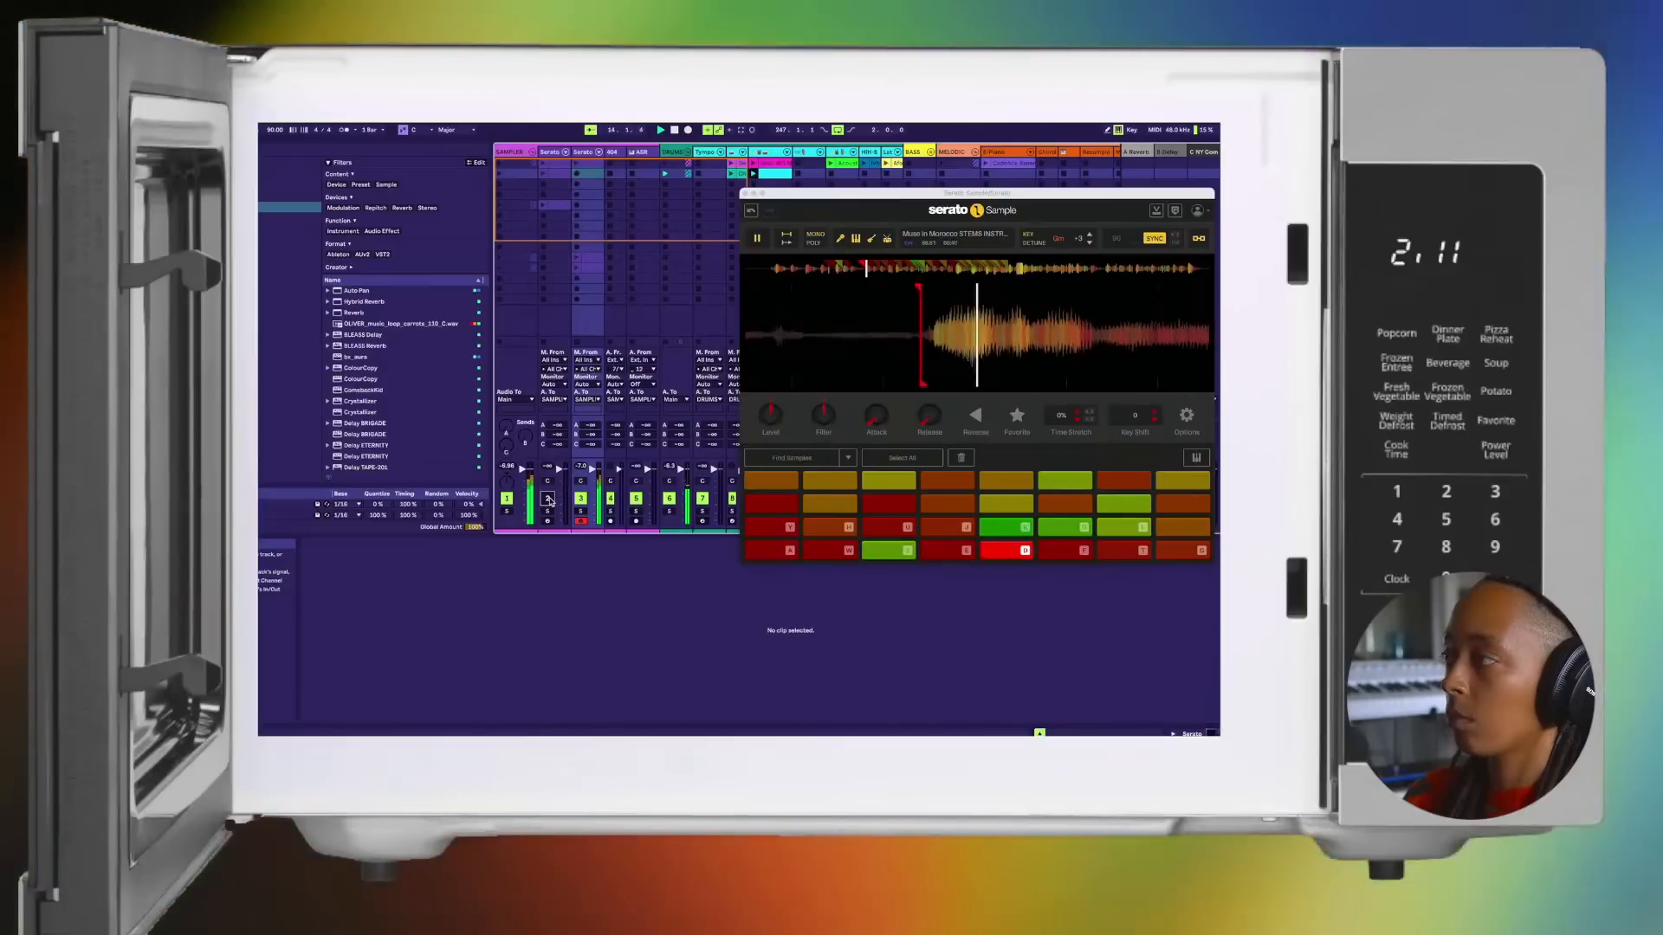
{"action": "left_click", "coordinate": [549, 500]}
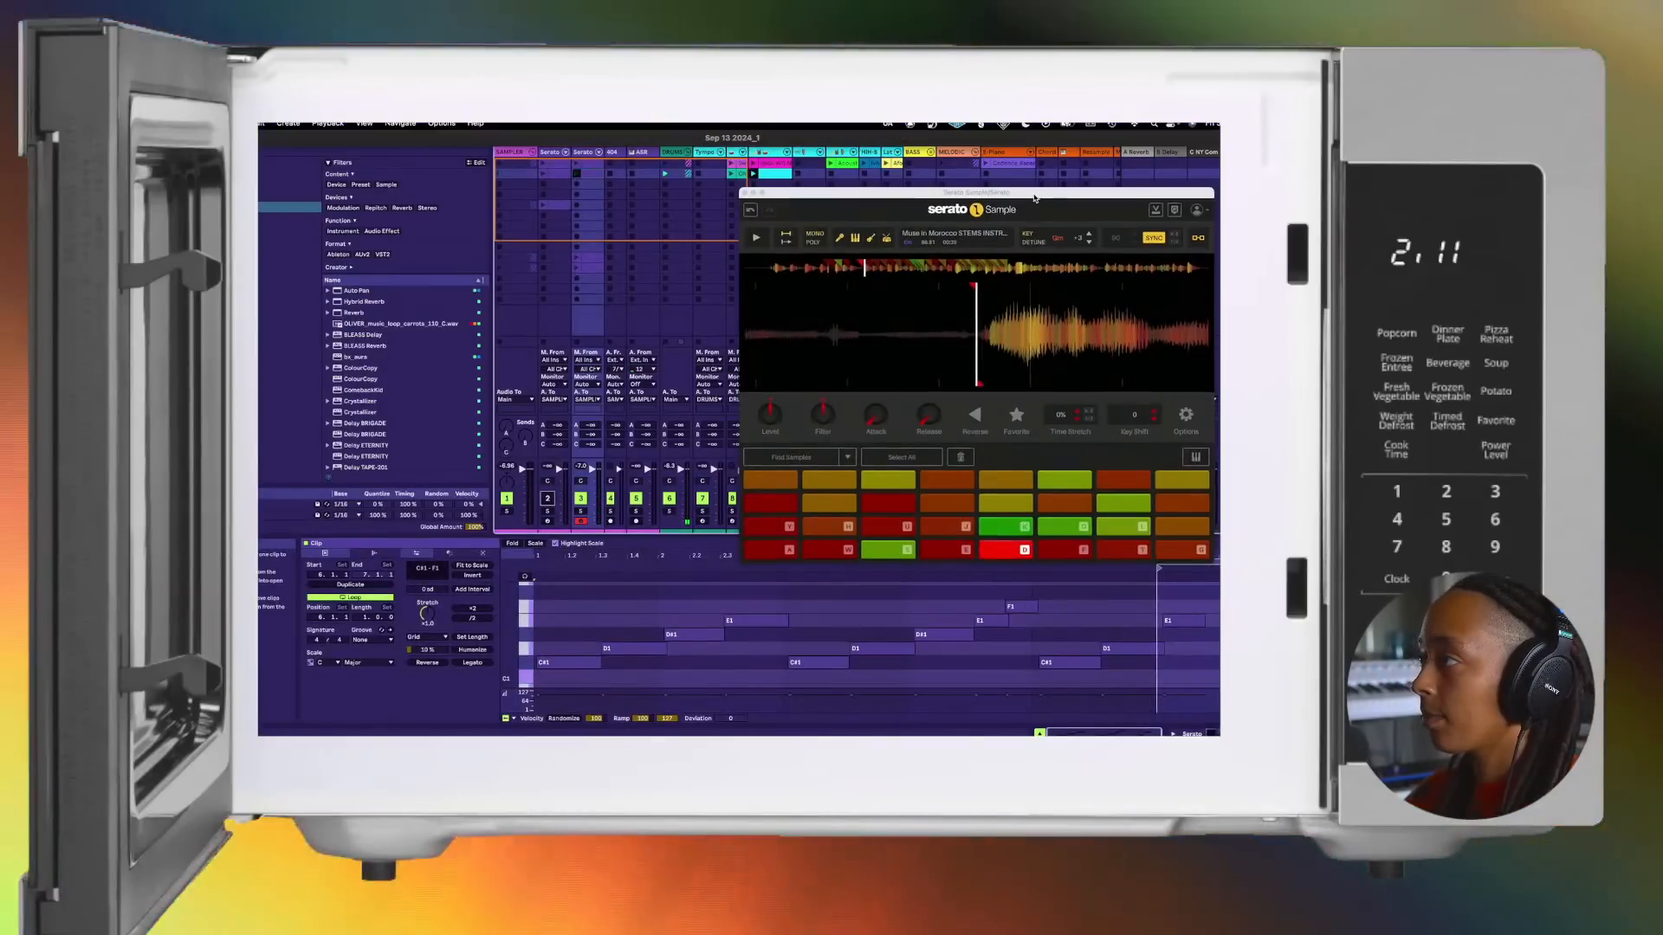
Step: Move the Serato Sample window clear of the notes, set the captured clip's loop to start at 1.1.1 and last 4 bars, and play it
{"action": "left_click_drag", "start_coordinate": [1034, 195], "coordinate": [1017, 132]}
{"action": "left_click_drag", "start_coordinate": [1159, 563], "coordinate": [536, 563]}
{"action": "key", "text": "space"}
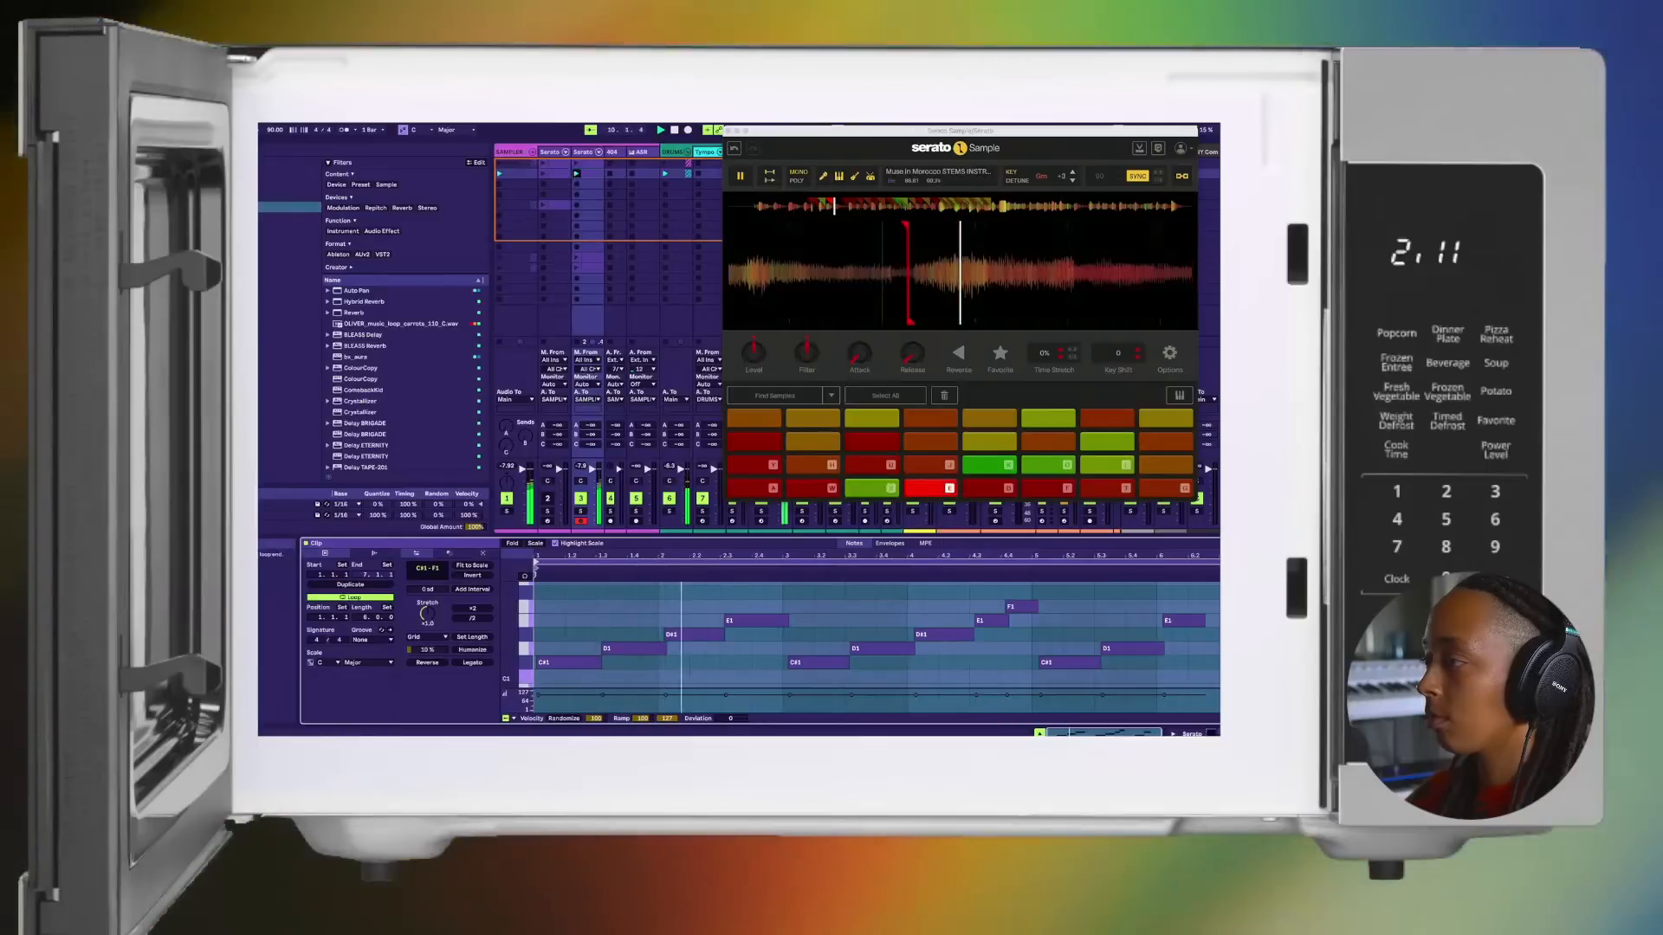
{"action": "left_click_drag", "start_coordinate": [1285, 575], "coordinate": [1028, 654]}
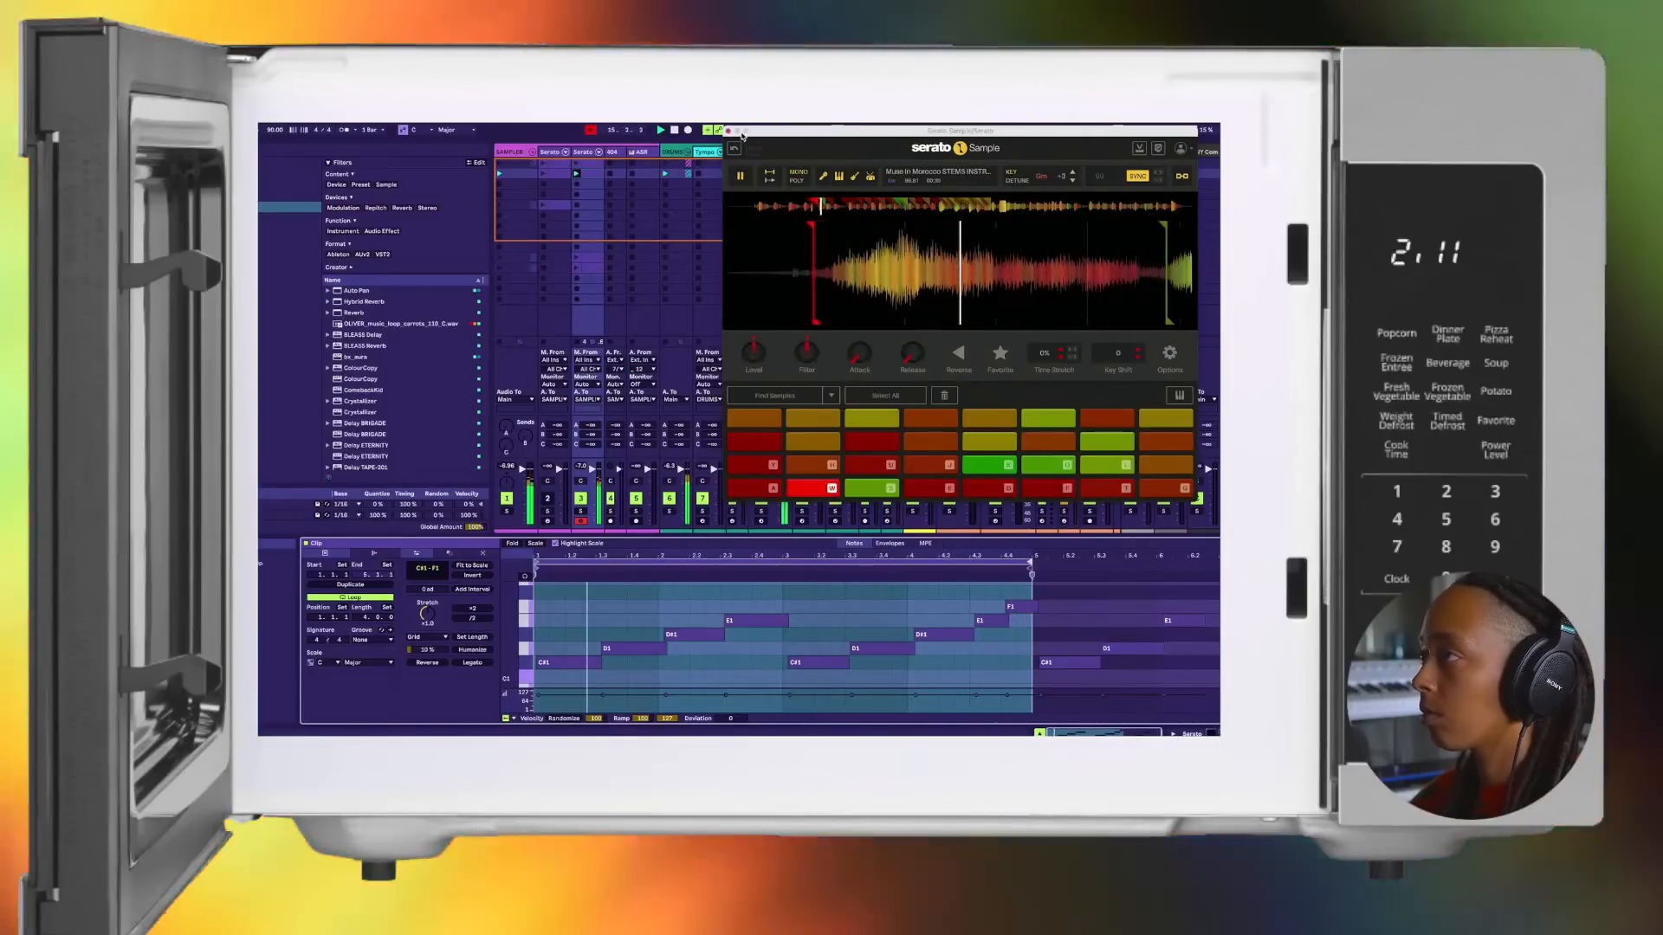
Step: Close the Serato Sample window and select the slot below the captured clip on track 3
{"action": "left_click_drag", "start_coordinate": [839, 135], "coordinate": [769, 235]}
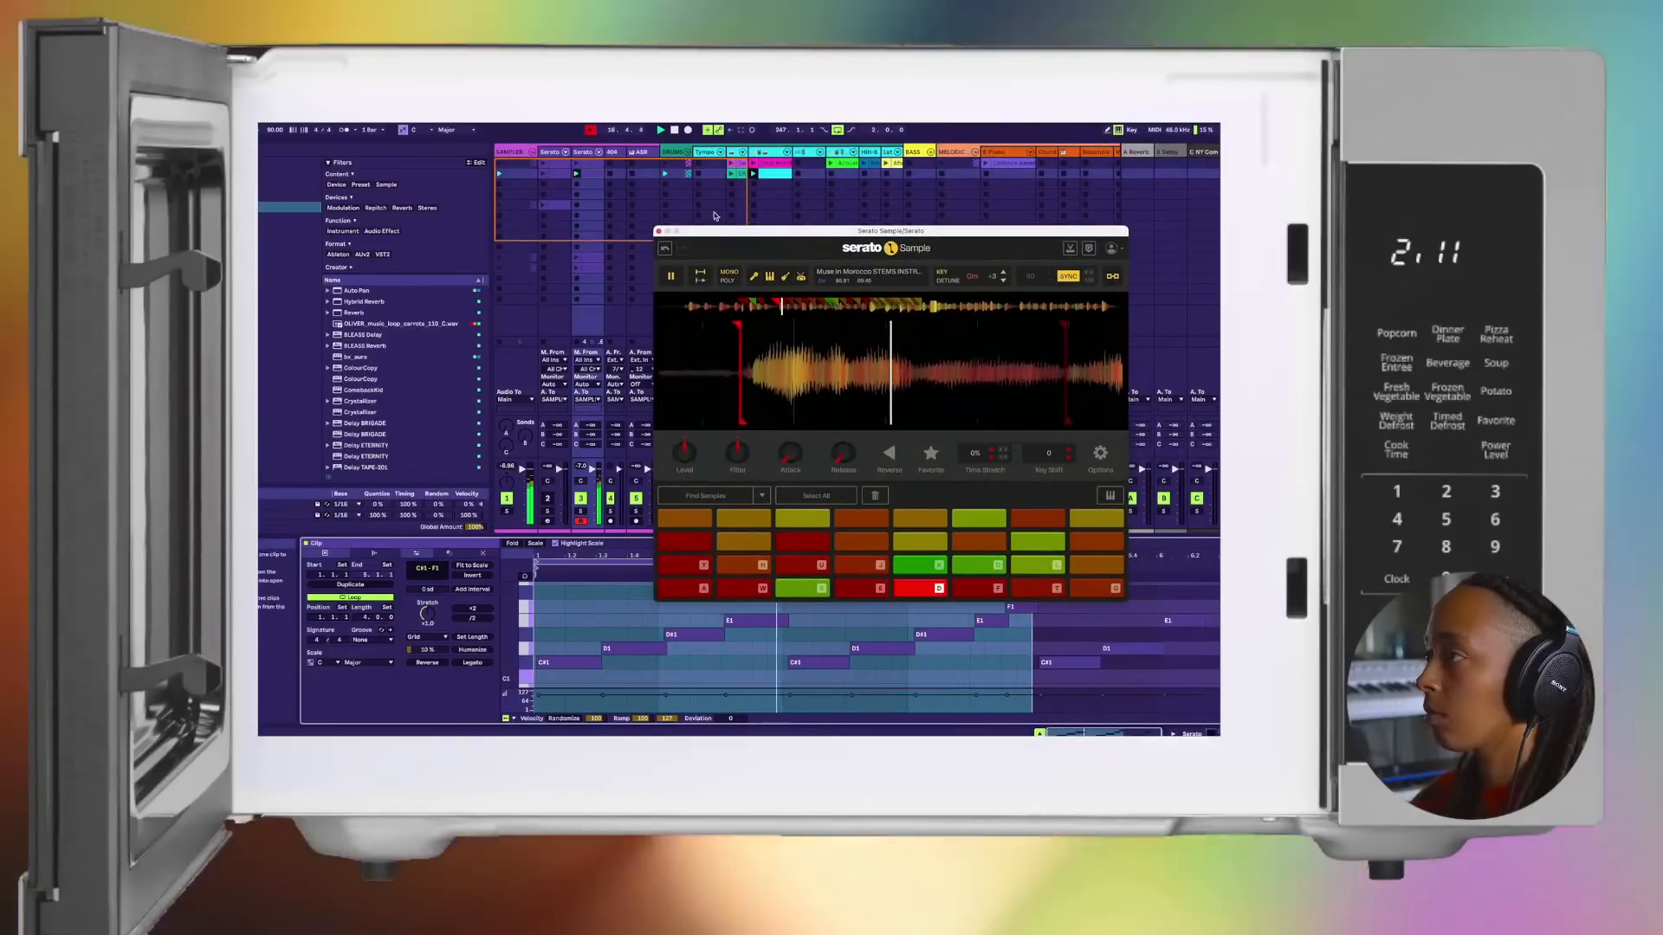
{"action": "left_click", "coordinate": [658, 232]}
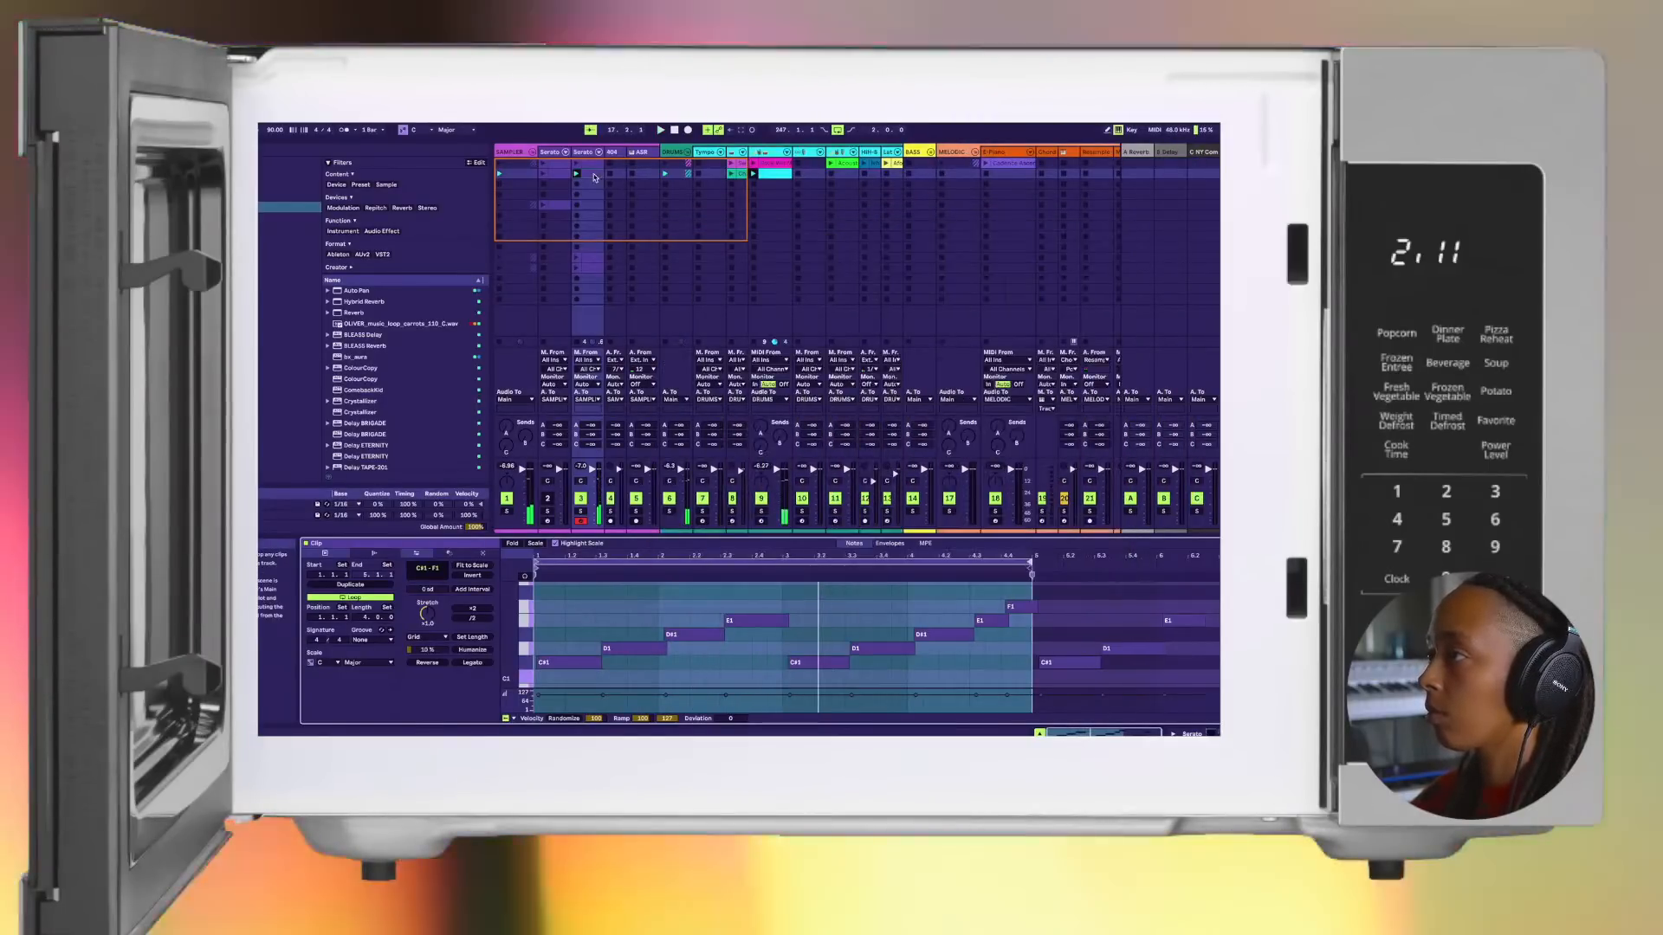
{"action": "left_click", "coordinate": [593, 186]}
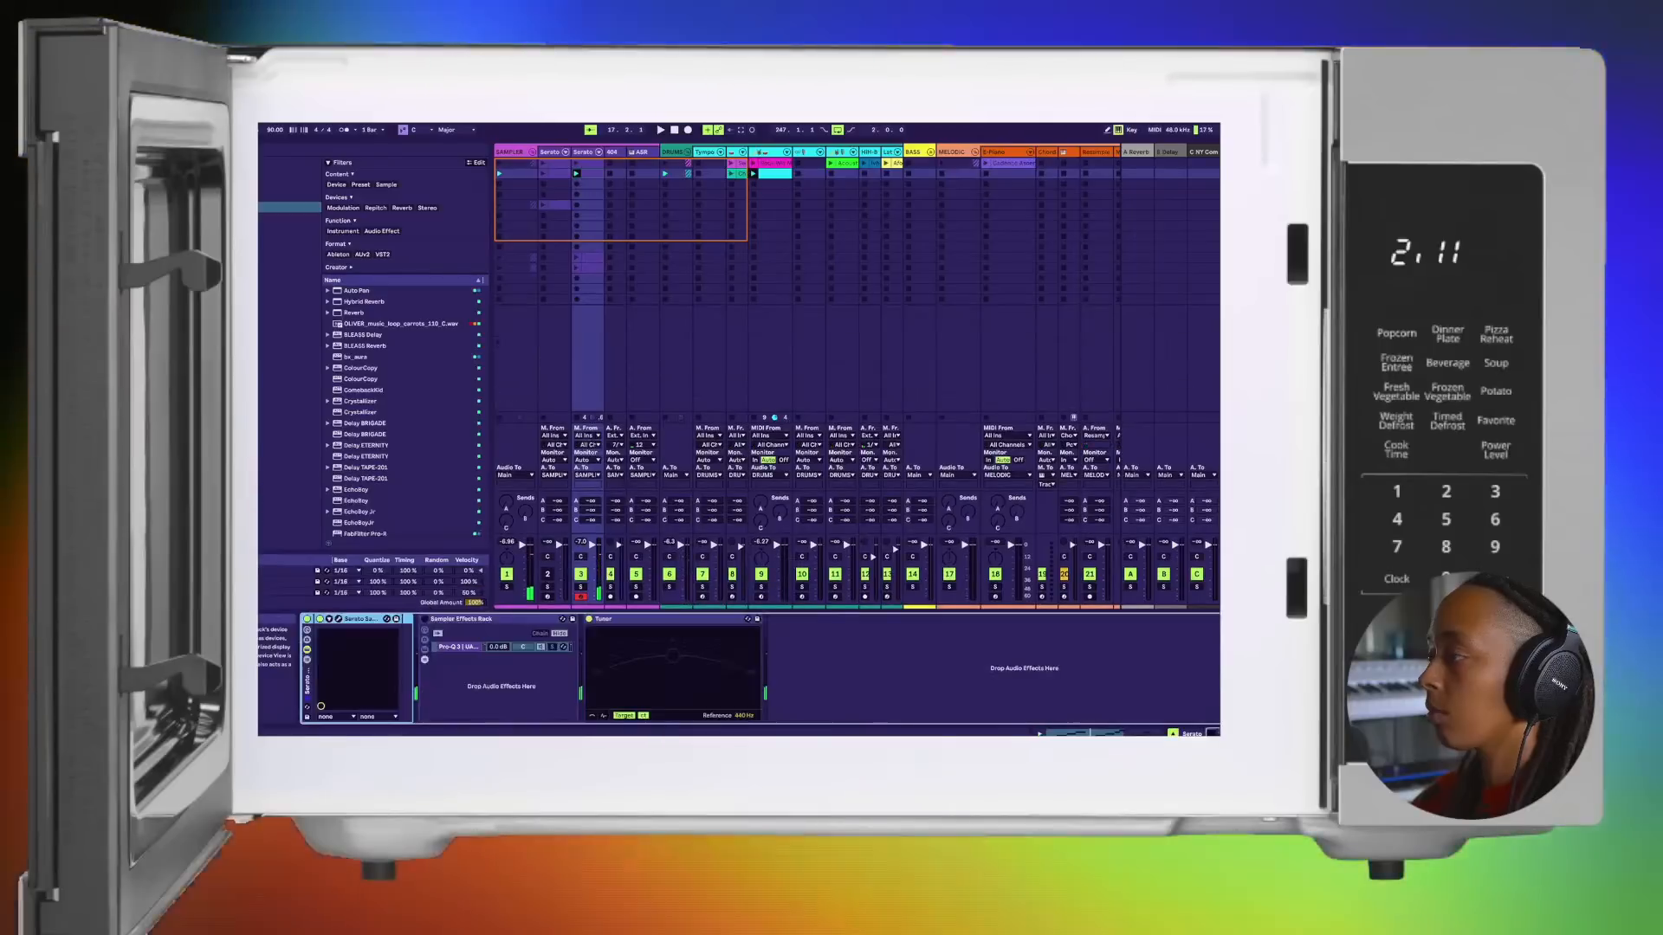
Step: Reopen track 3's Serato Sample and try a variation with the first six bottom-row chops over the drum loop
{"action": "left_click", "coordinate": [338, 619]}
{"action": "key", "text": "s"}
{"action": "key", "text": "e"}
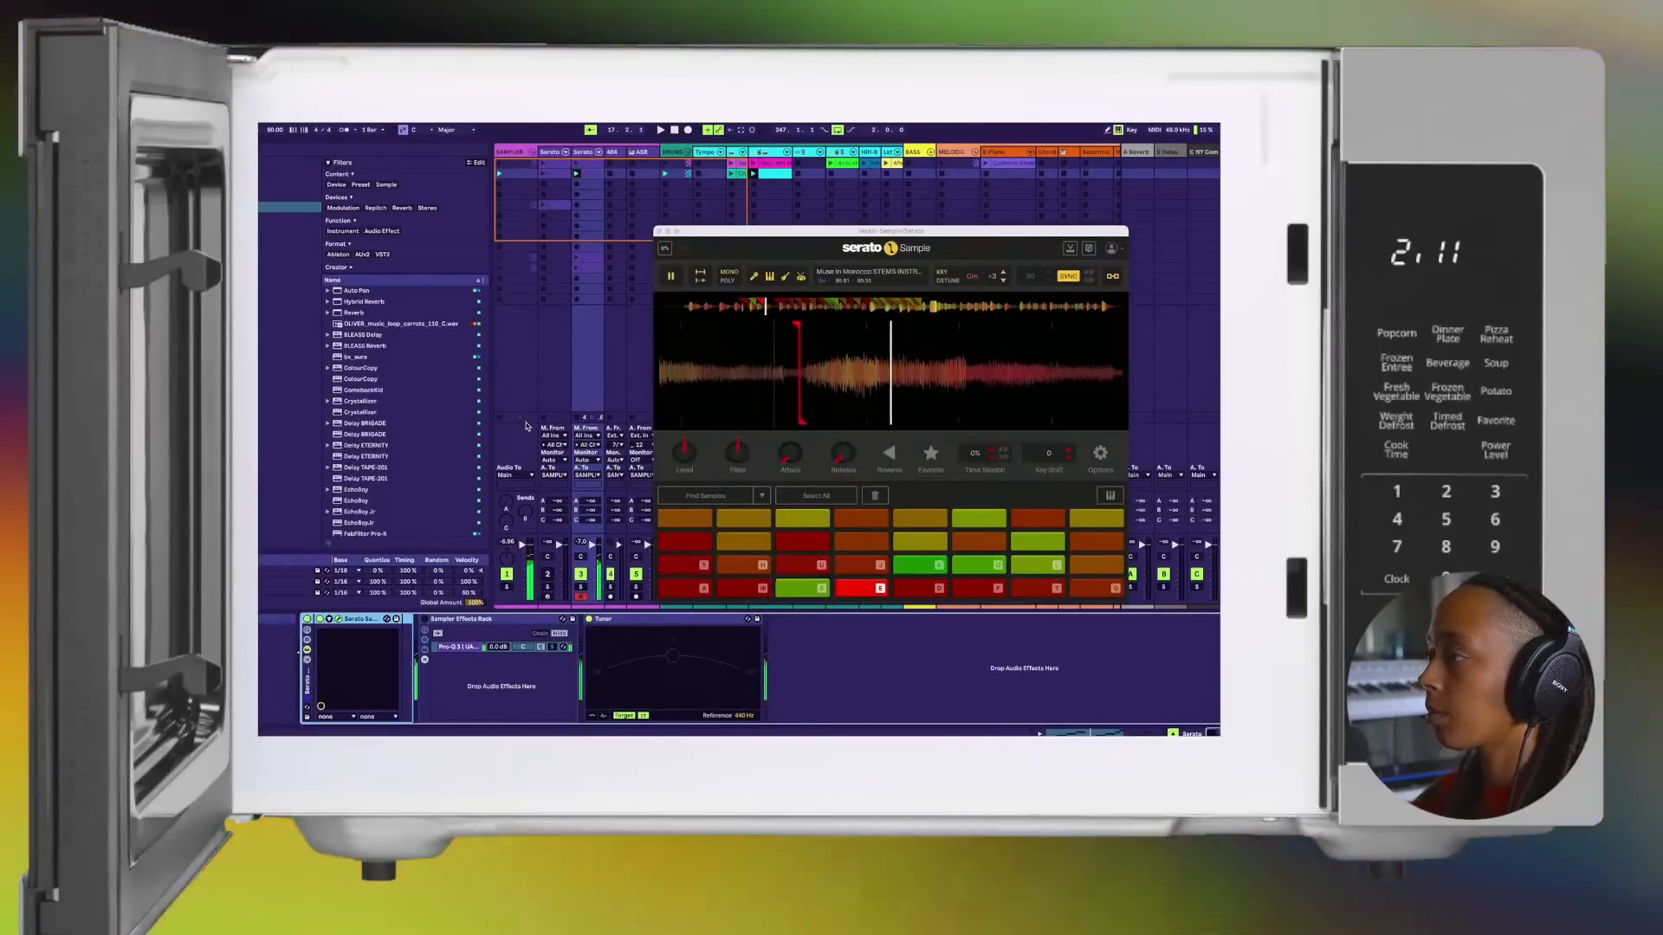
{"action": "key", "text": "a"}
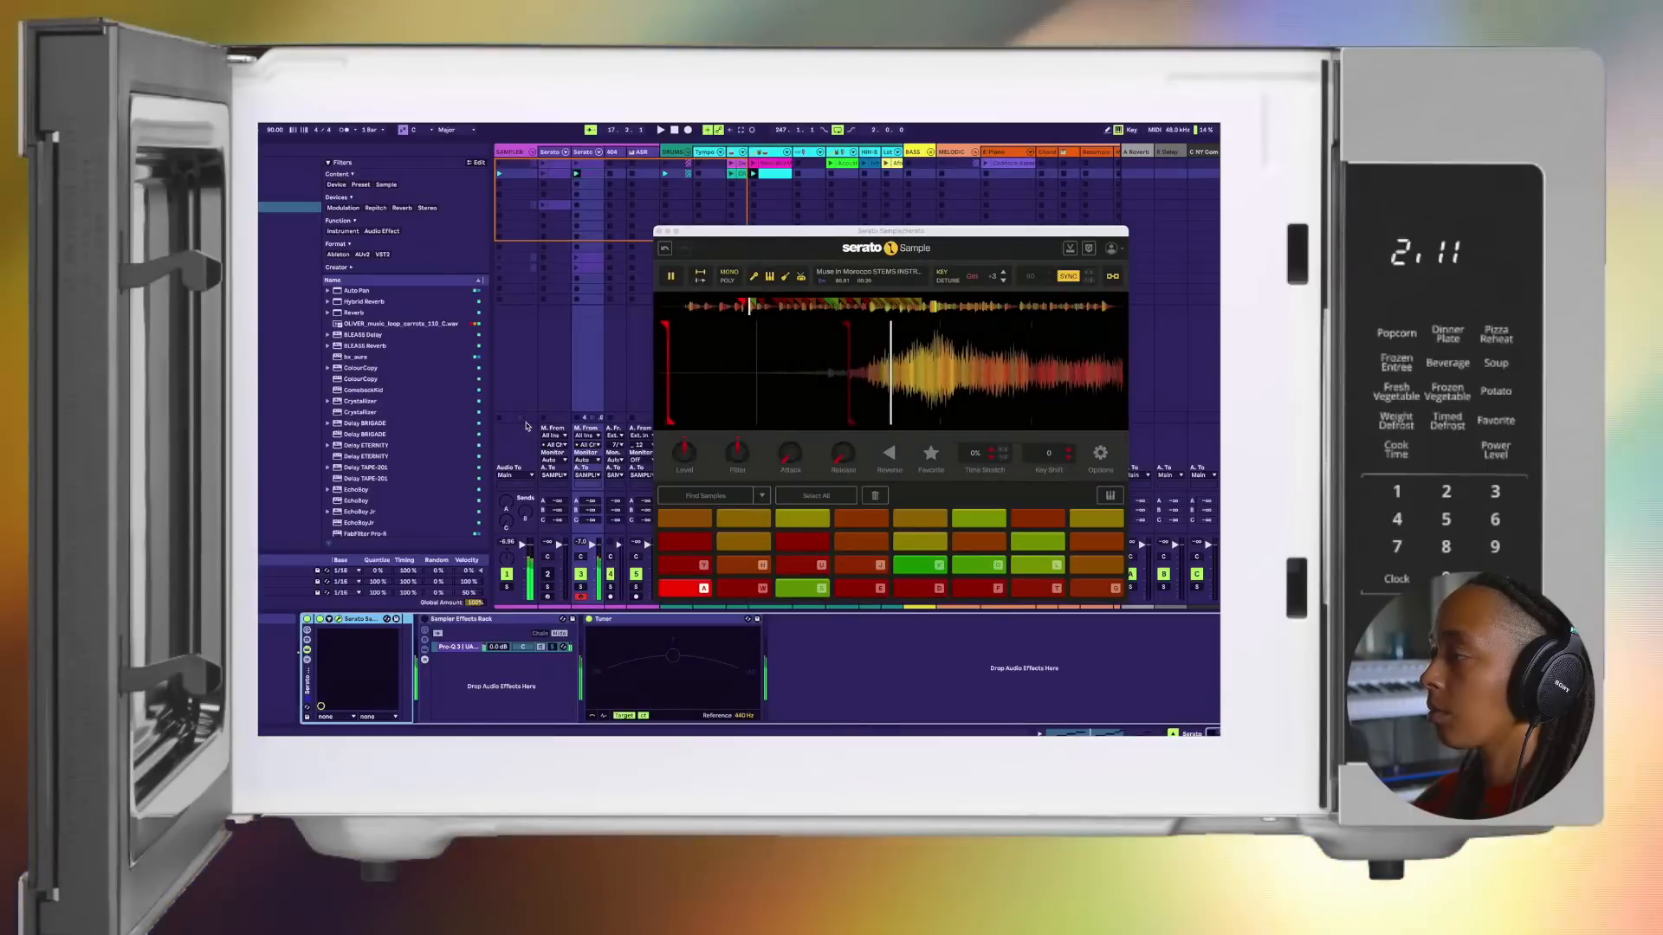
{"action": "key", "text": "a"}
{"action": "key", "text": "w"}
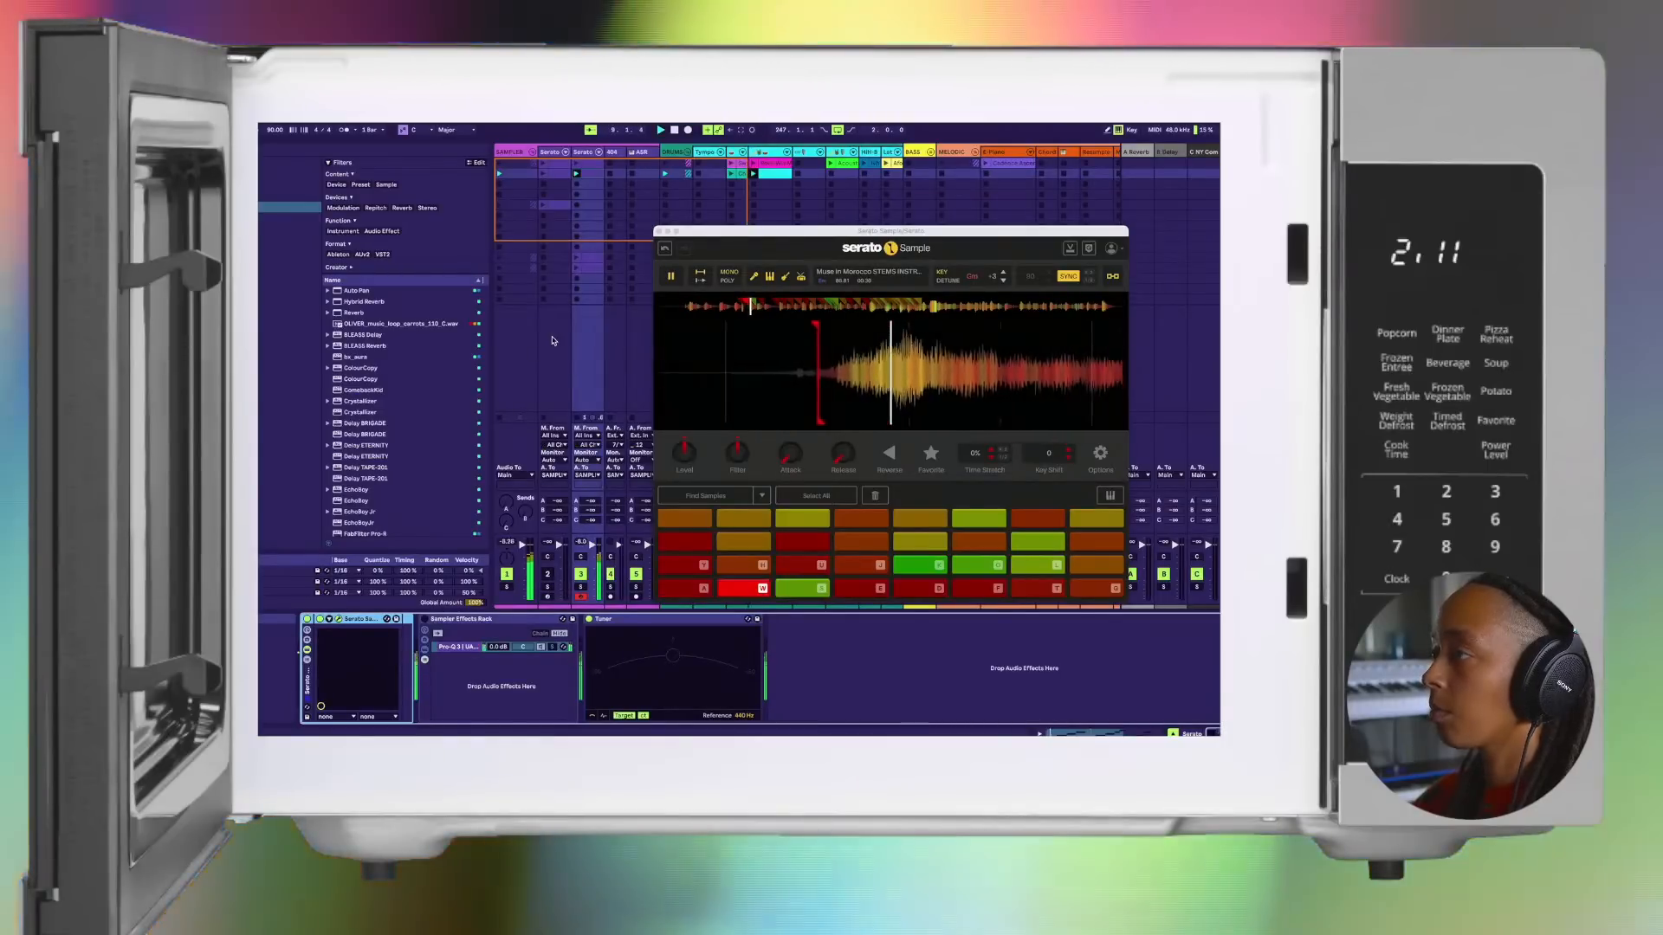
{"action": "key", "text": "s"}
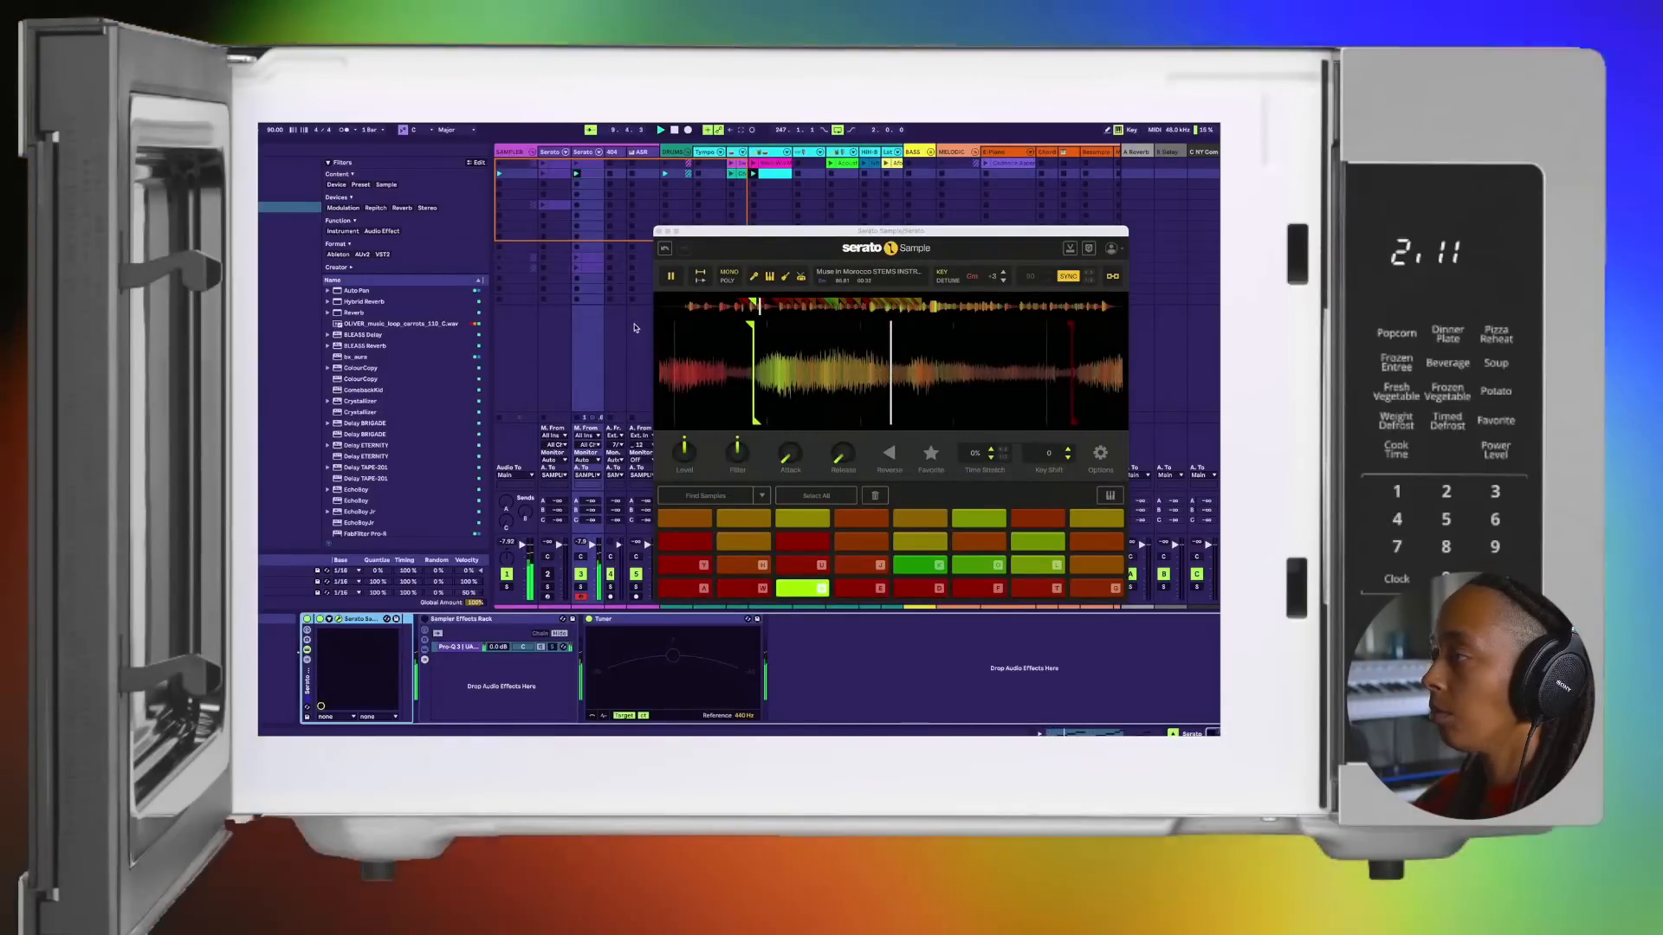
{"action": "key", "text": "e"}
{"action": "key", "text": "d"}
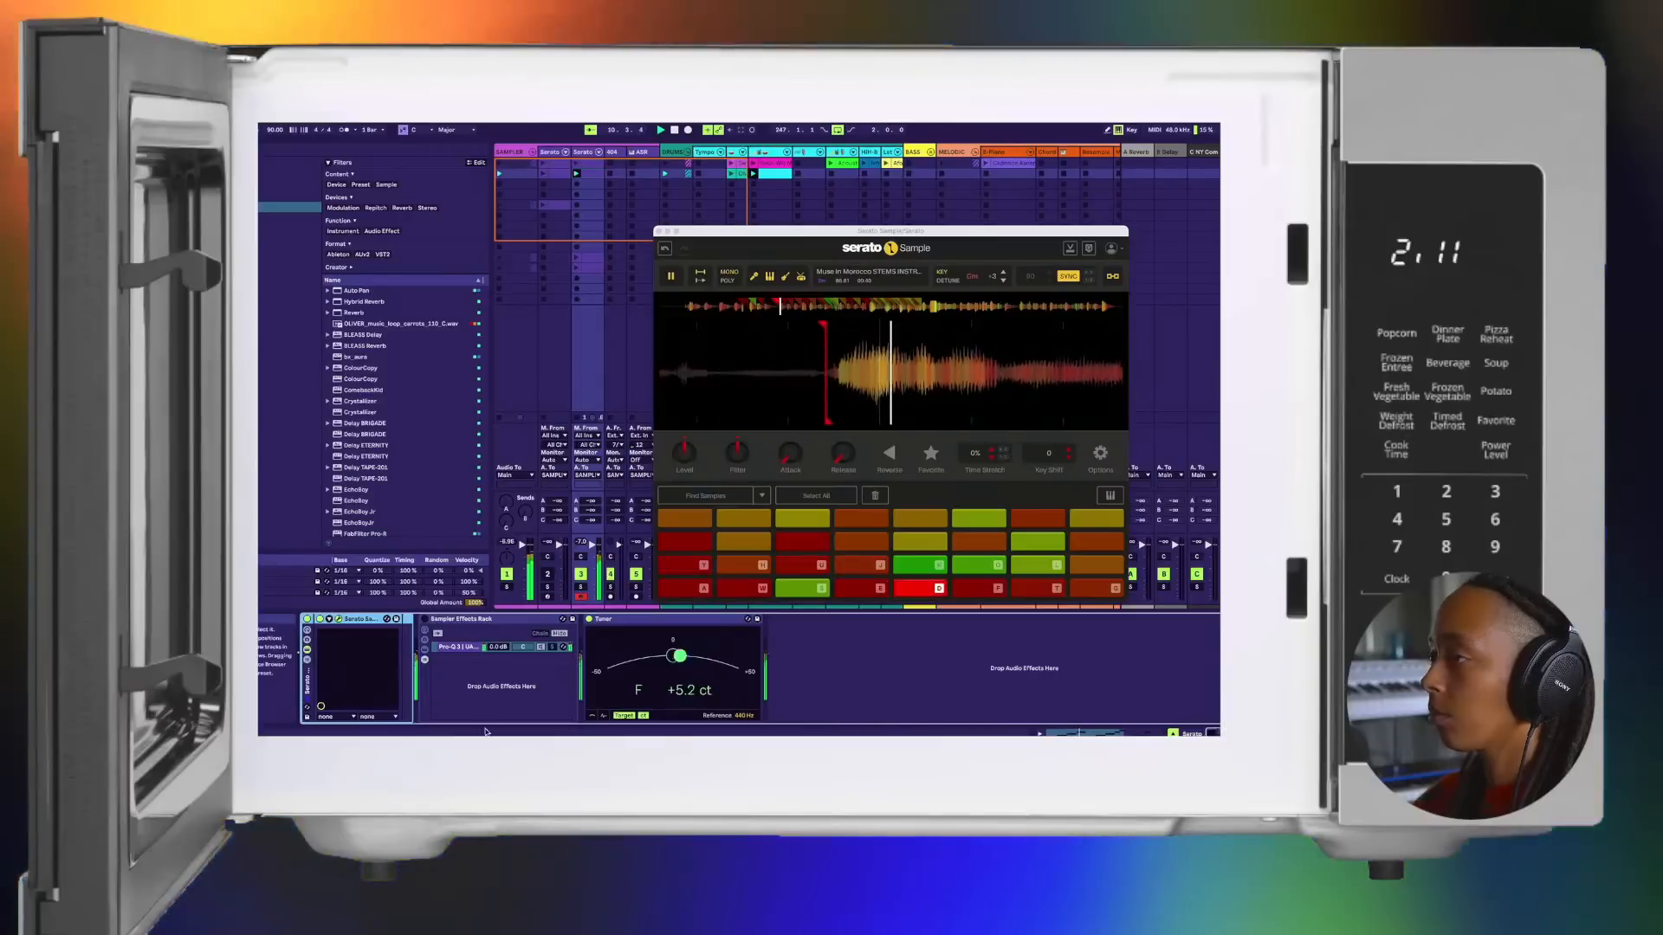
{"action": "key", "text": "w"}
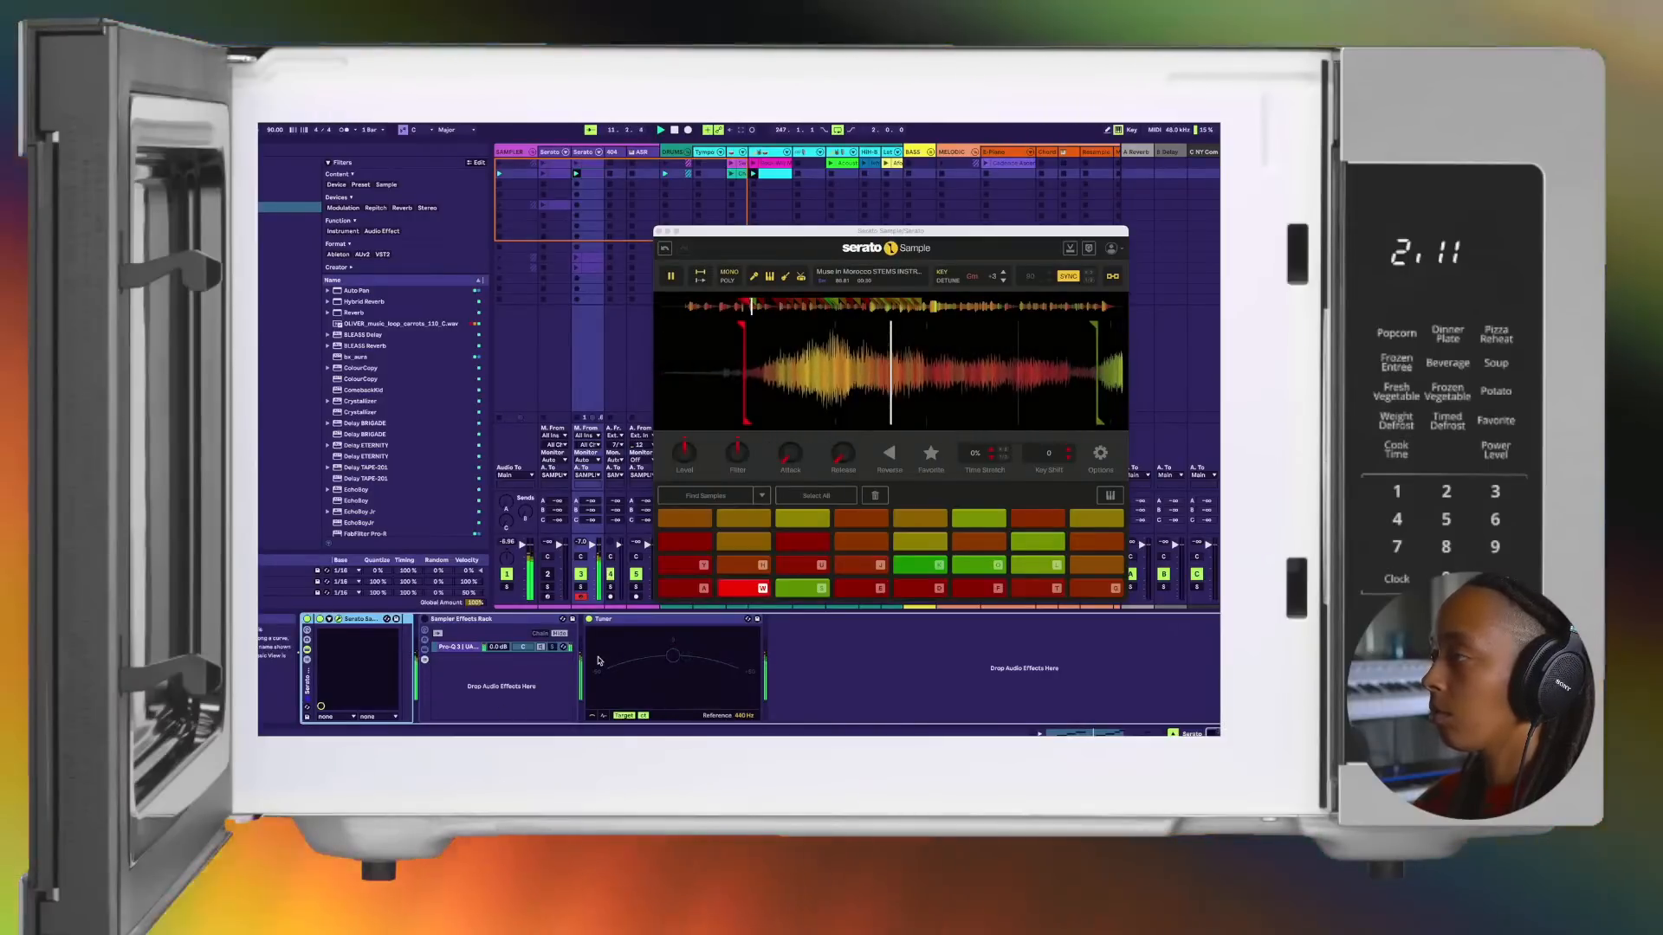
{"action": "key", "text": "s"}
{"action": "key", "text": "e"}
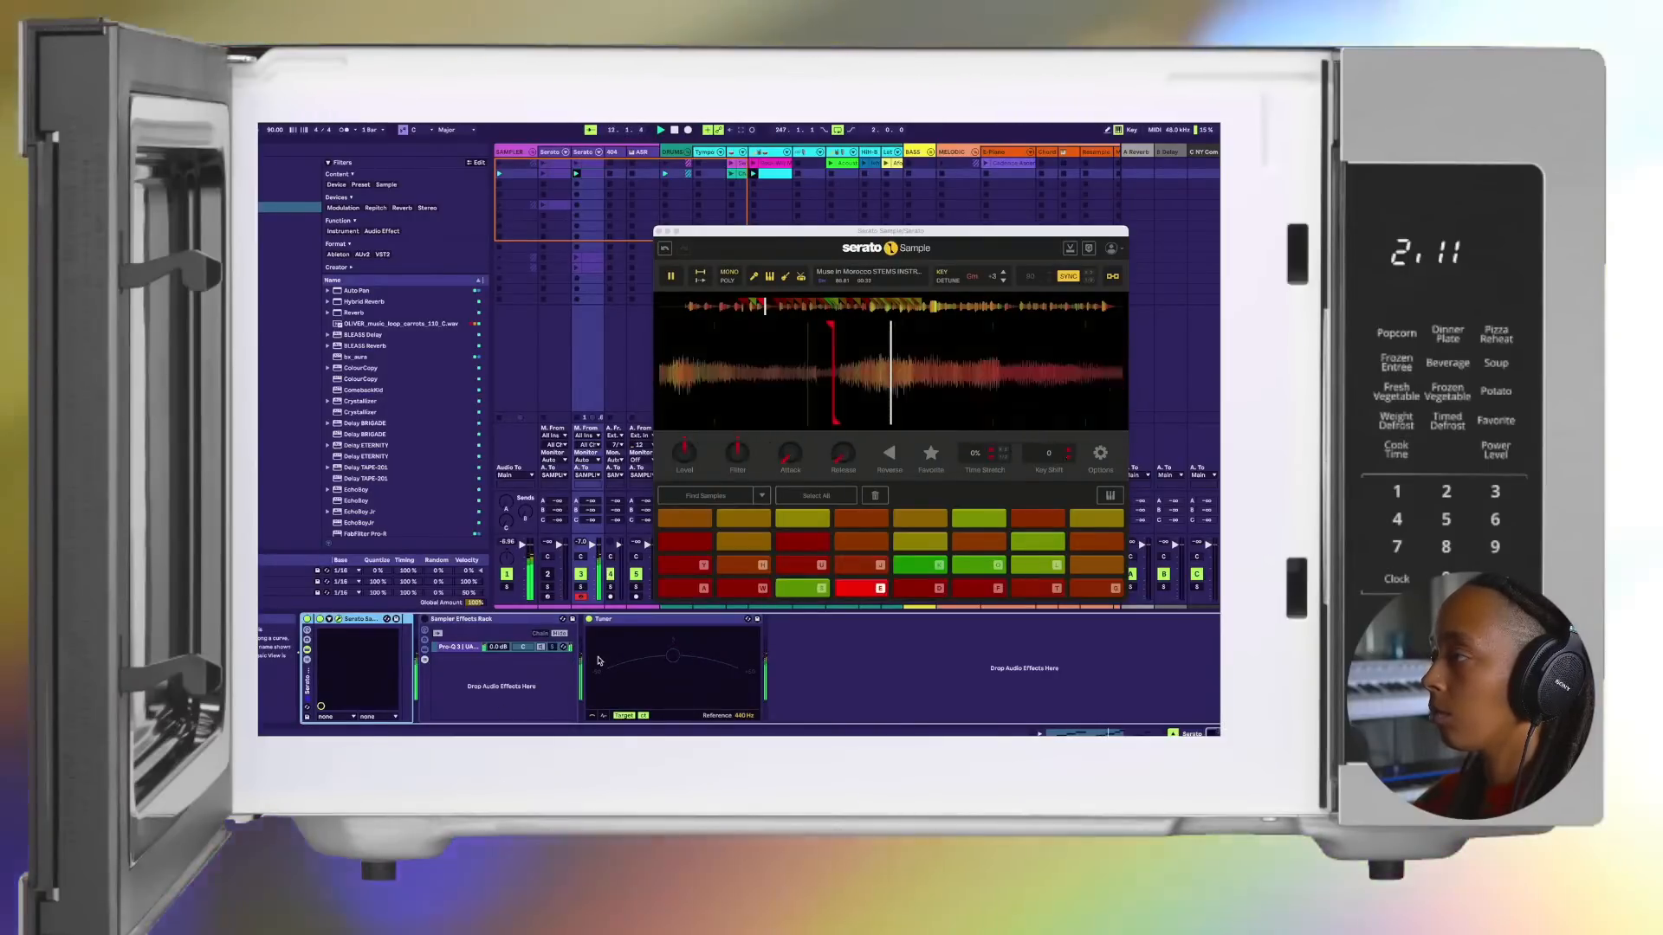
{"action": "key", "text": "a"}
{"action": "key", "text": "f"}
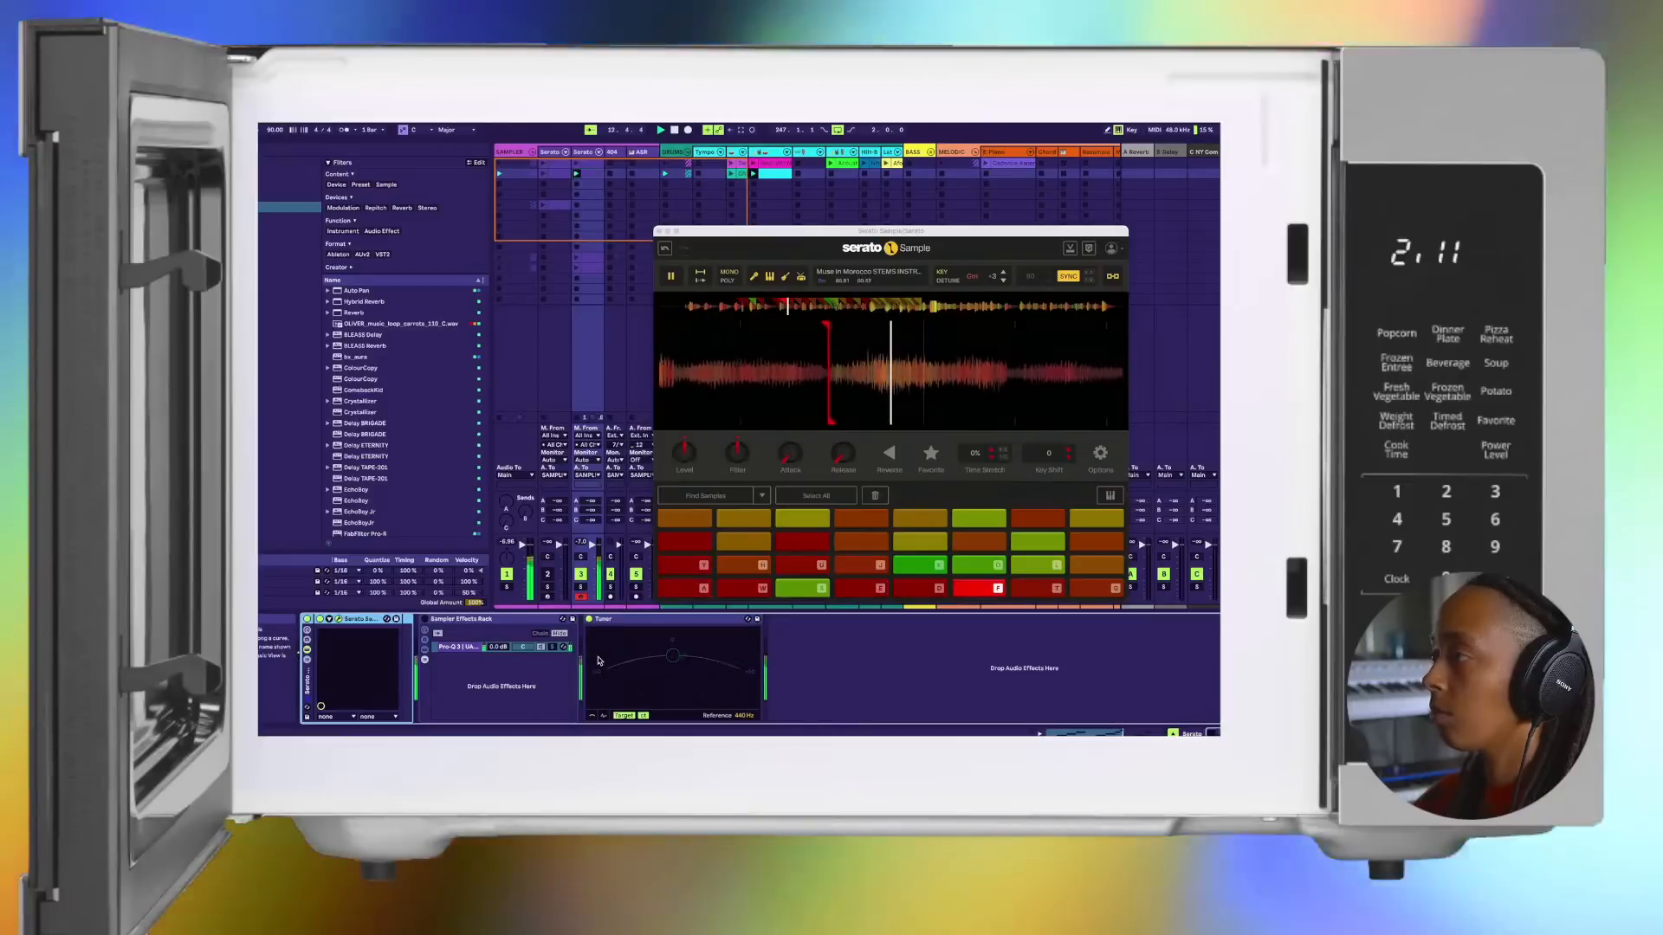
{"action": "key", "text": "w"}
Step: Bring up the captured clip's notes and replay it from the start with the beat
{"action": "left_click", "coordinate": [332, 620]}
{"action": "left_click", "coordinate": [331, 620]}
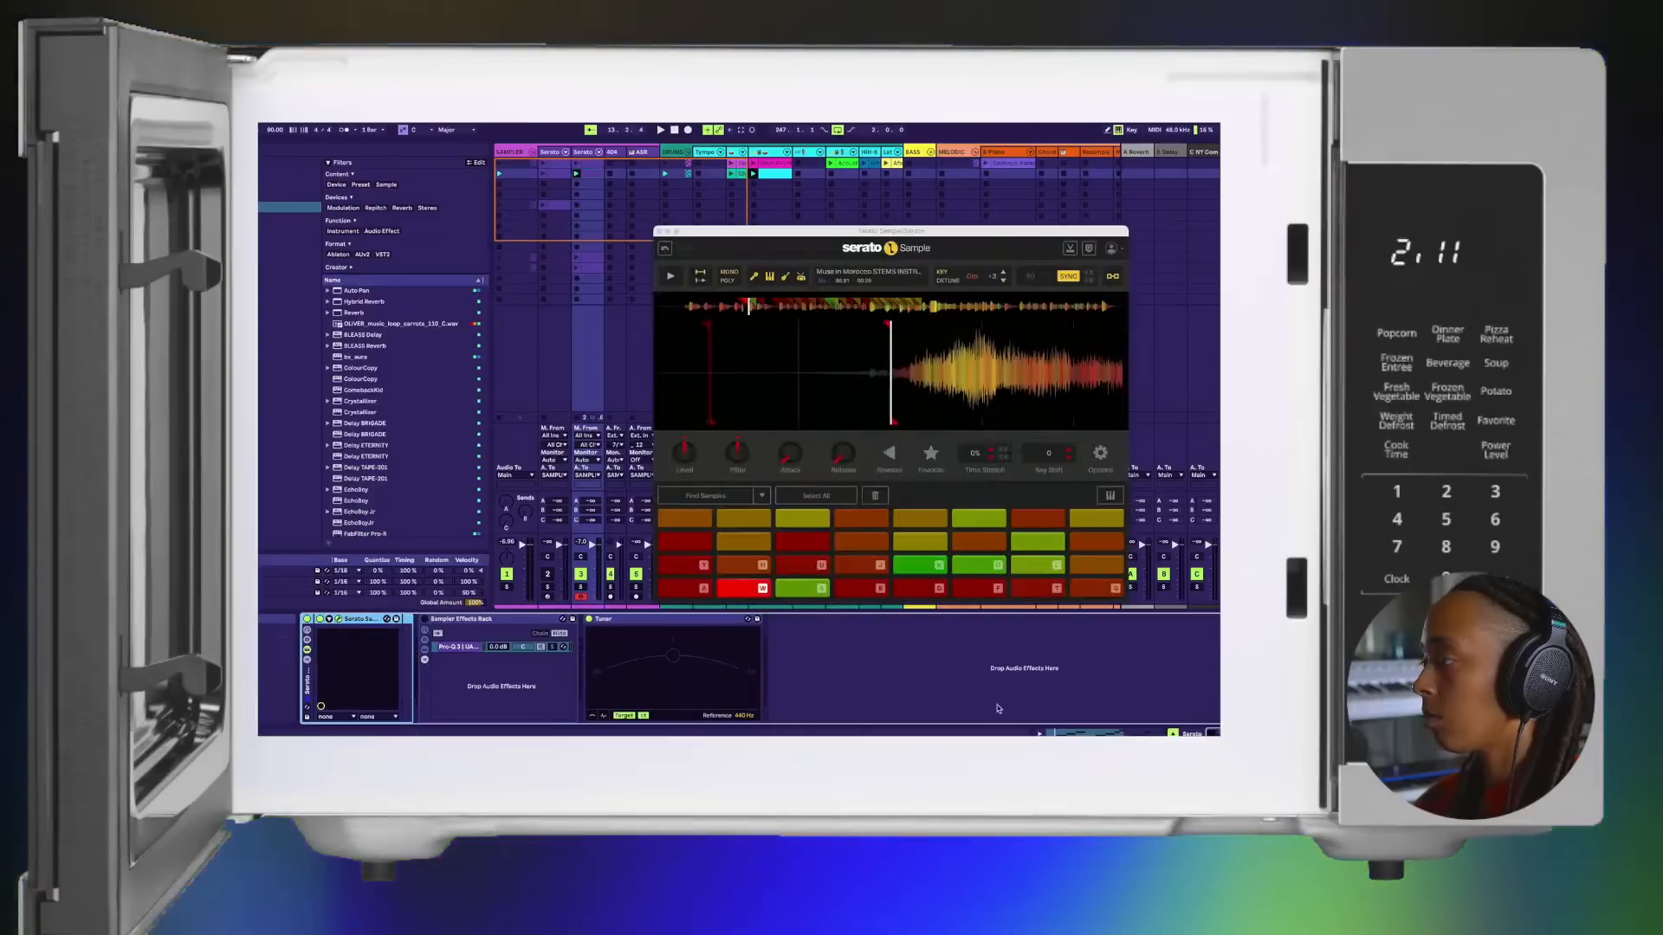
{"action": "key", "text": "shift+Tab"}
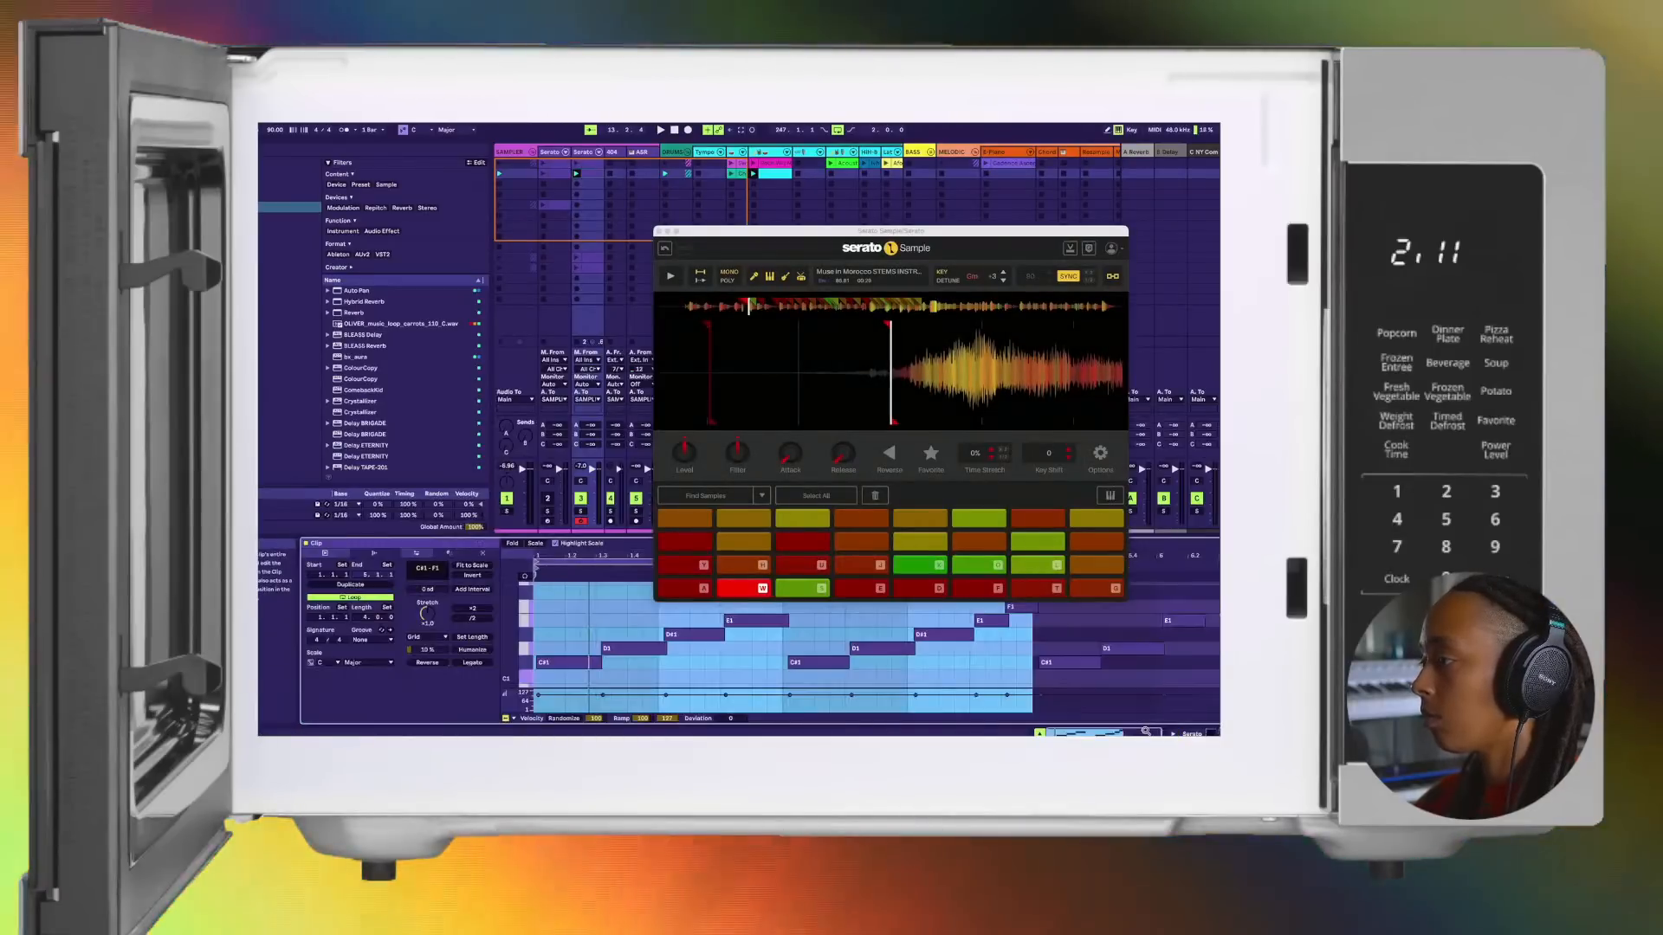
{"action": "key", "text": "a"}
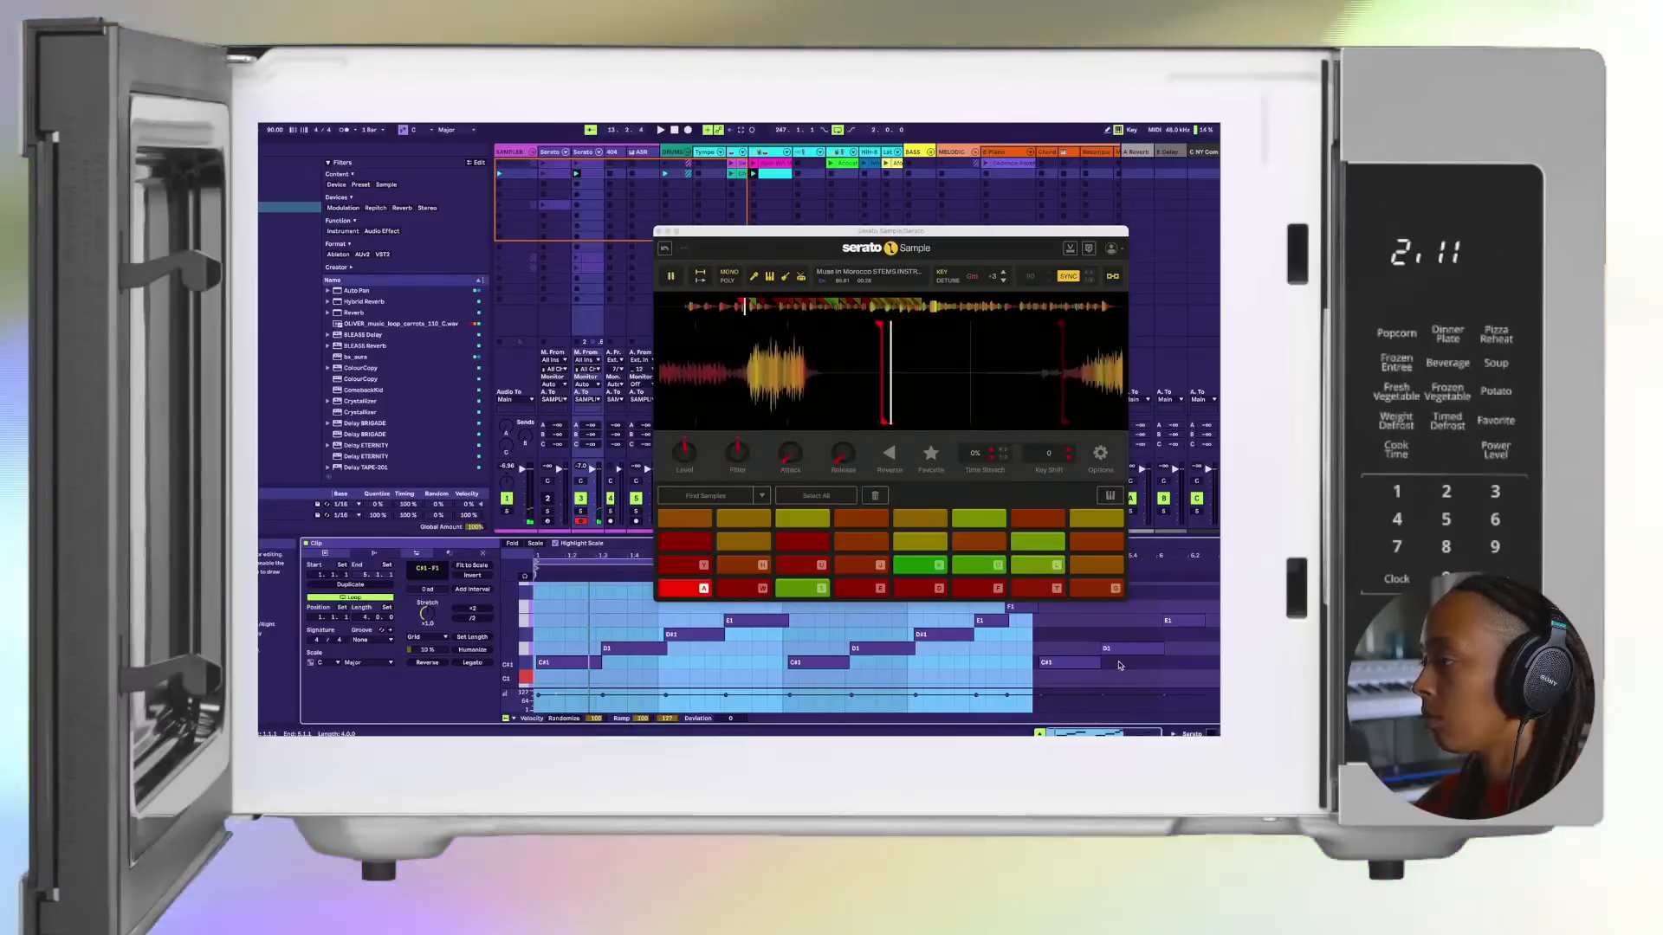
{"action": "key", "text": "space"}
{"action": "key", "text": "space"}
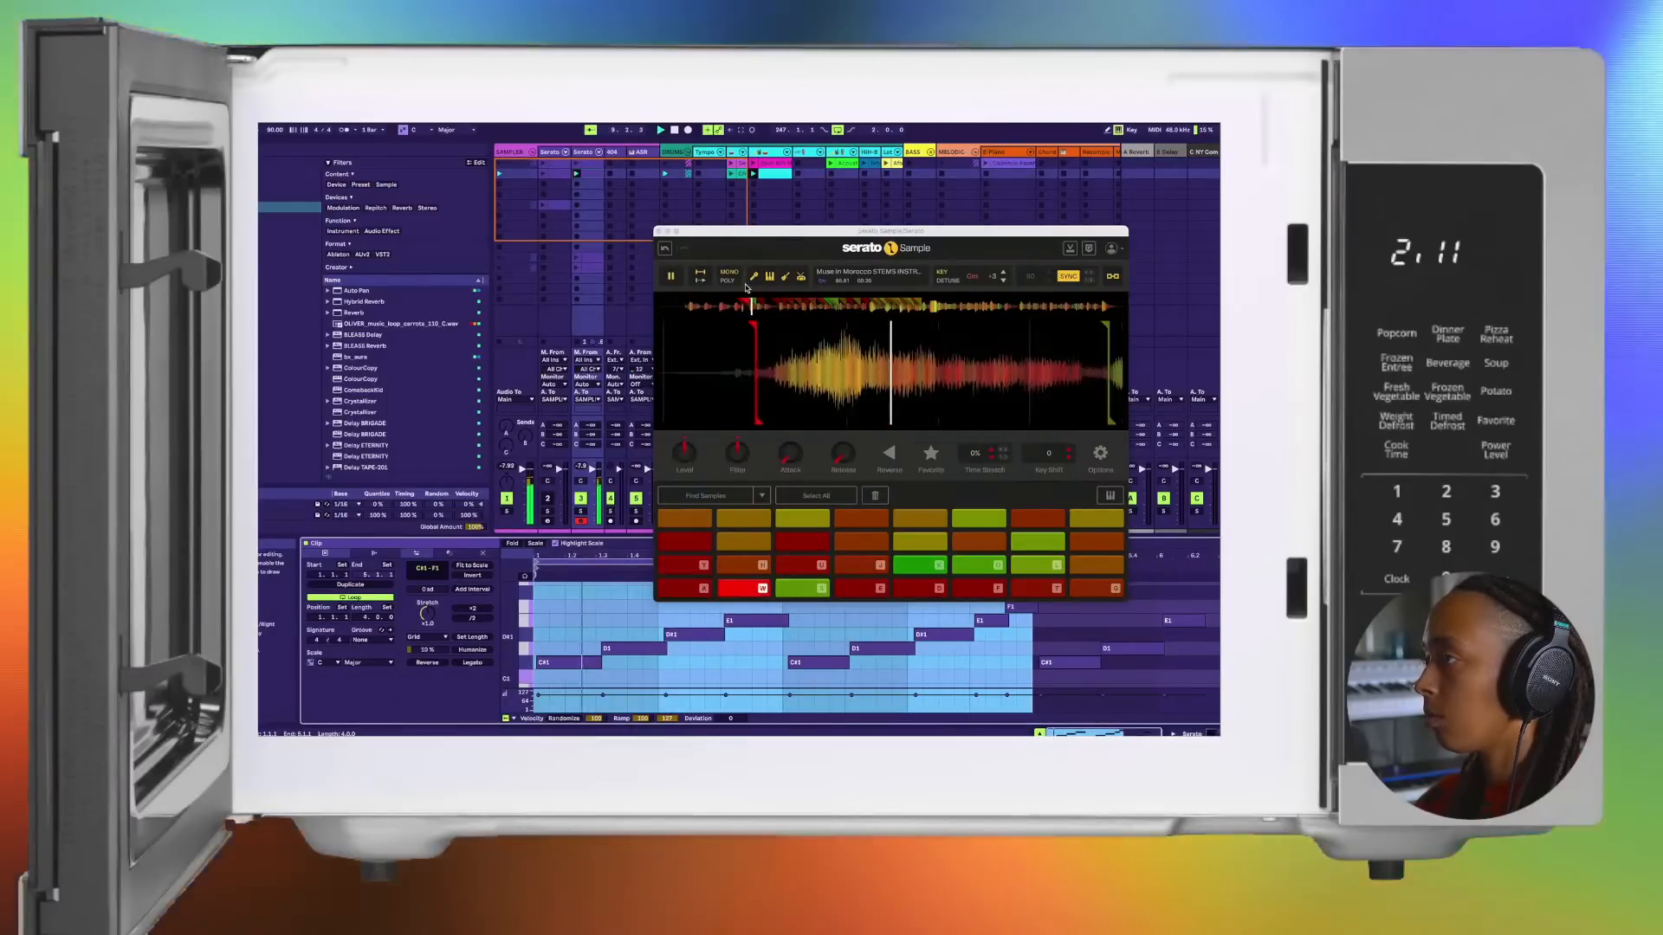
Step: Close the Serato Sample window, place the captured clip in track 3's third-row slot and launch it there
{"action": "left_click", "coordinate": [658, 233]}
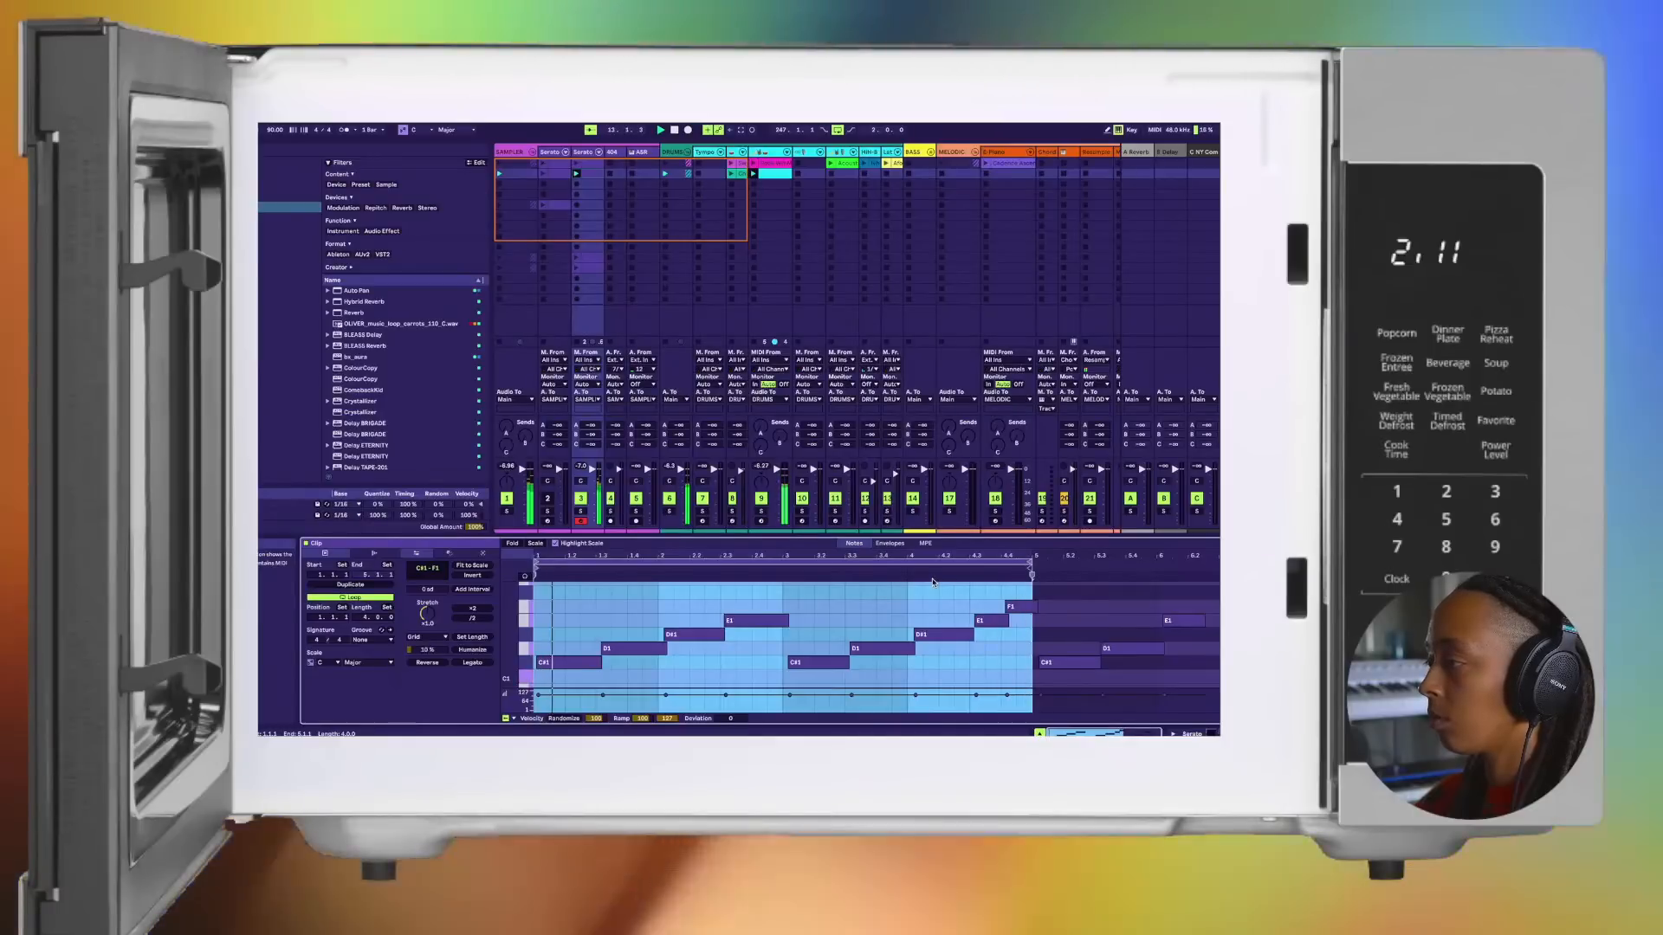
{"action": "left_click", "coordinate": [594, 177]}
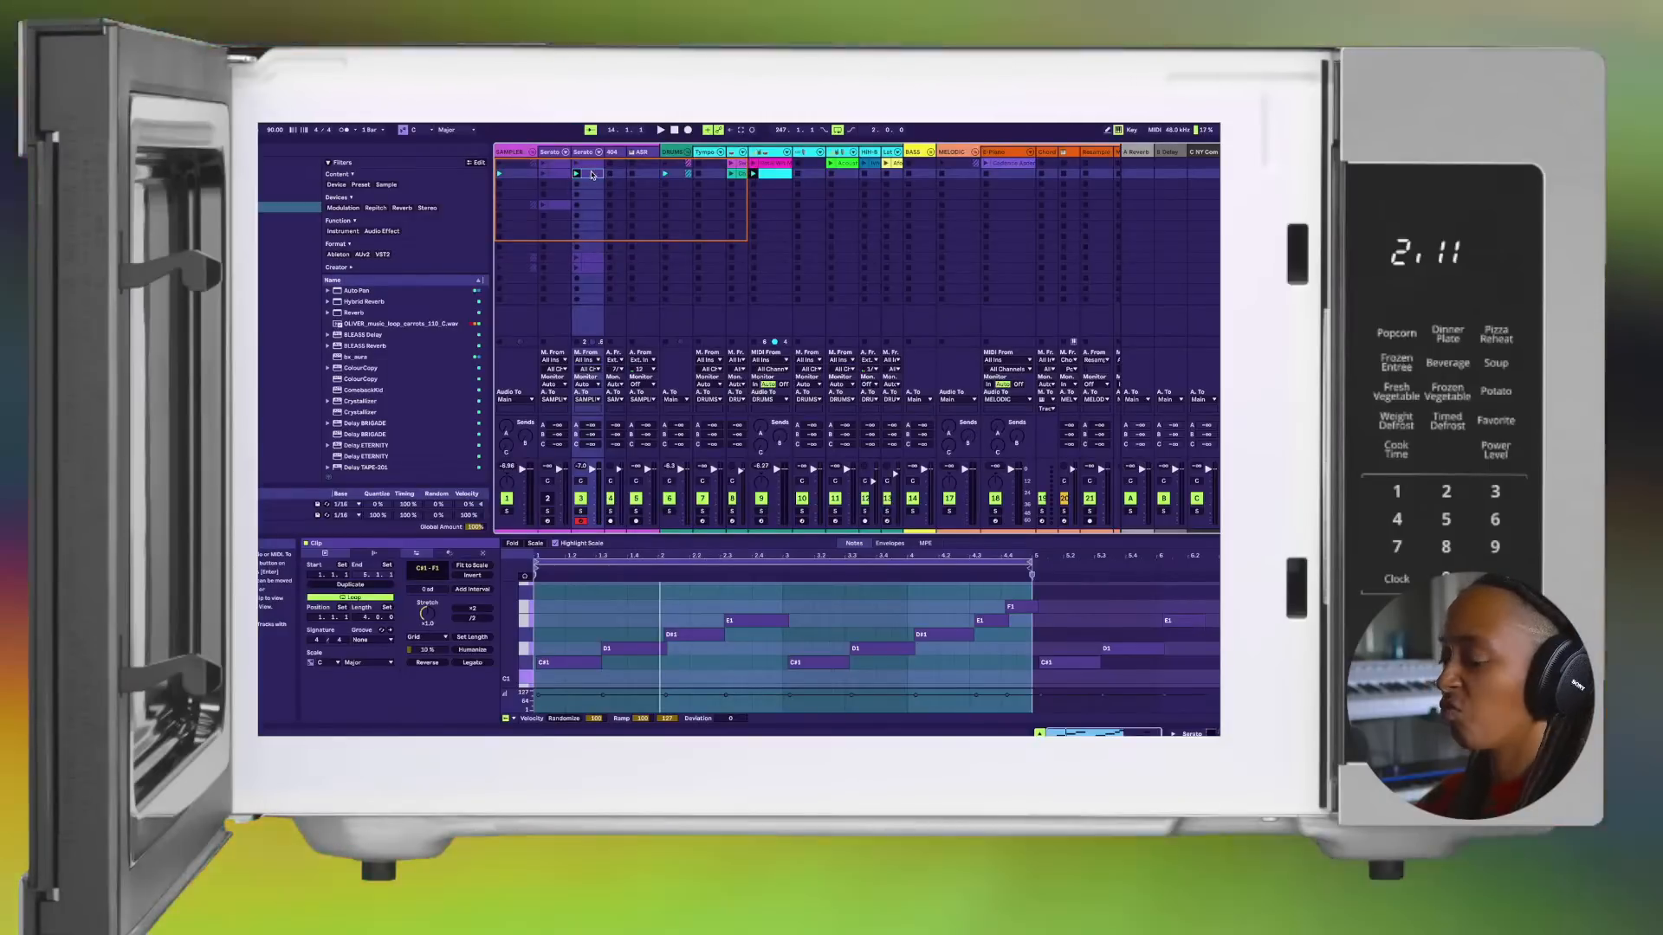
{"action": "left_click", "coordinate": [592, 186]}
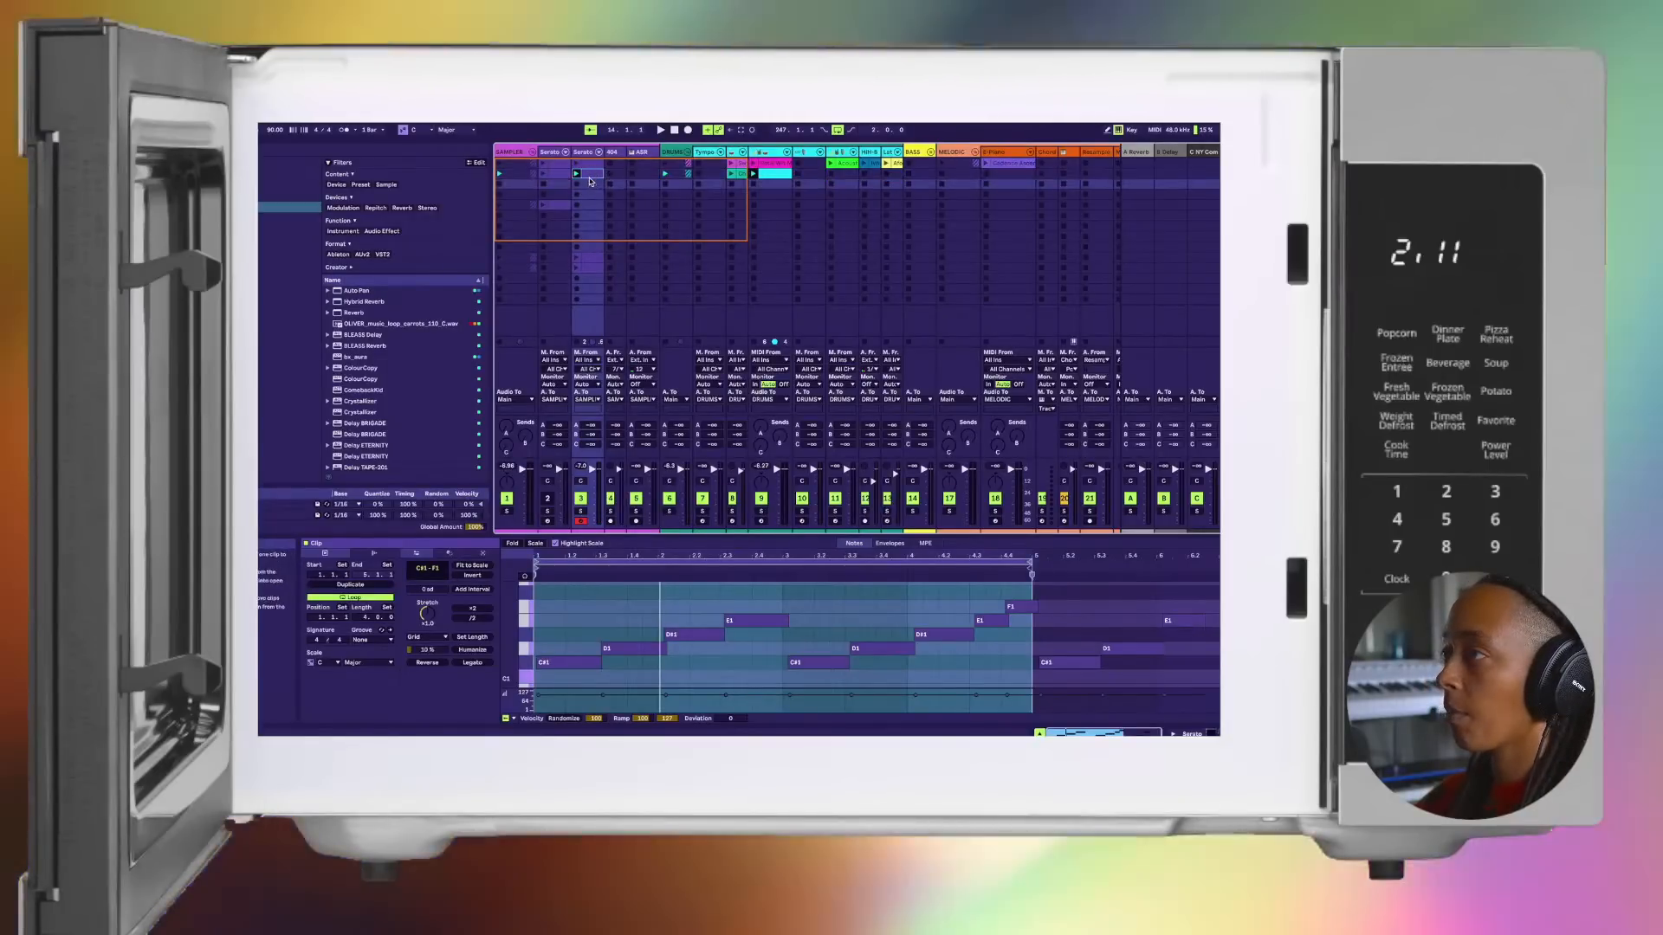
{"action": "left_click", "coordinate": [576, 185]}
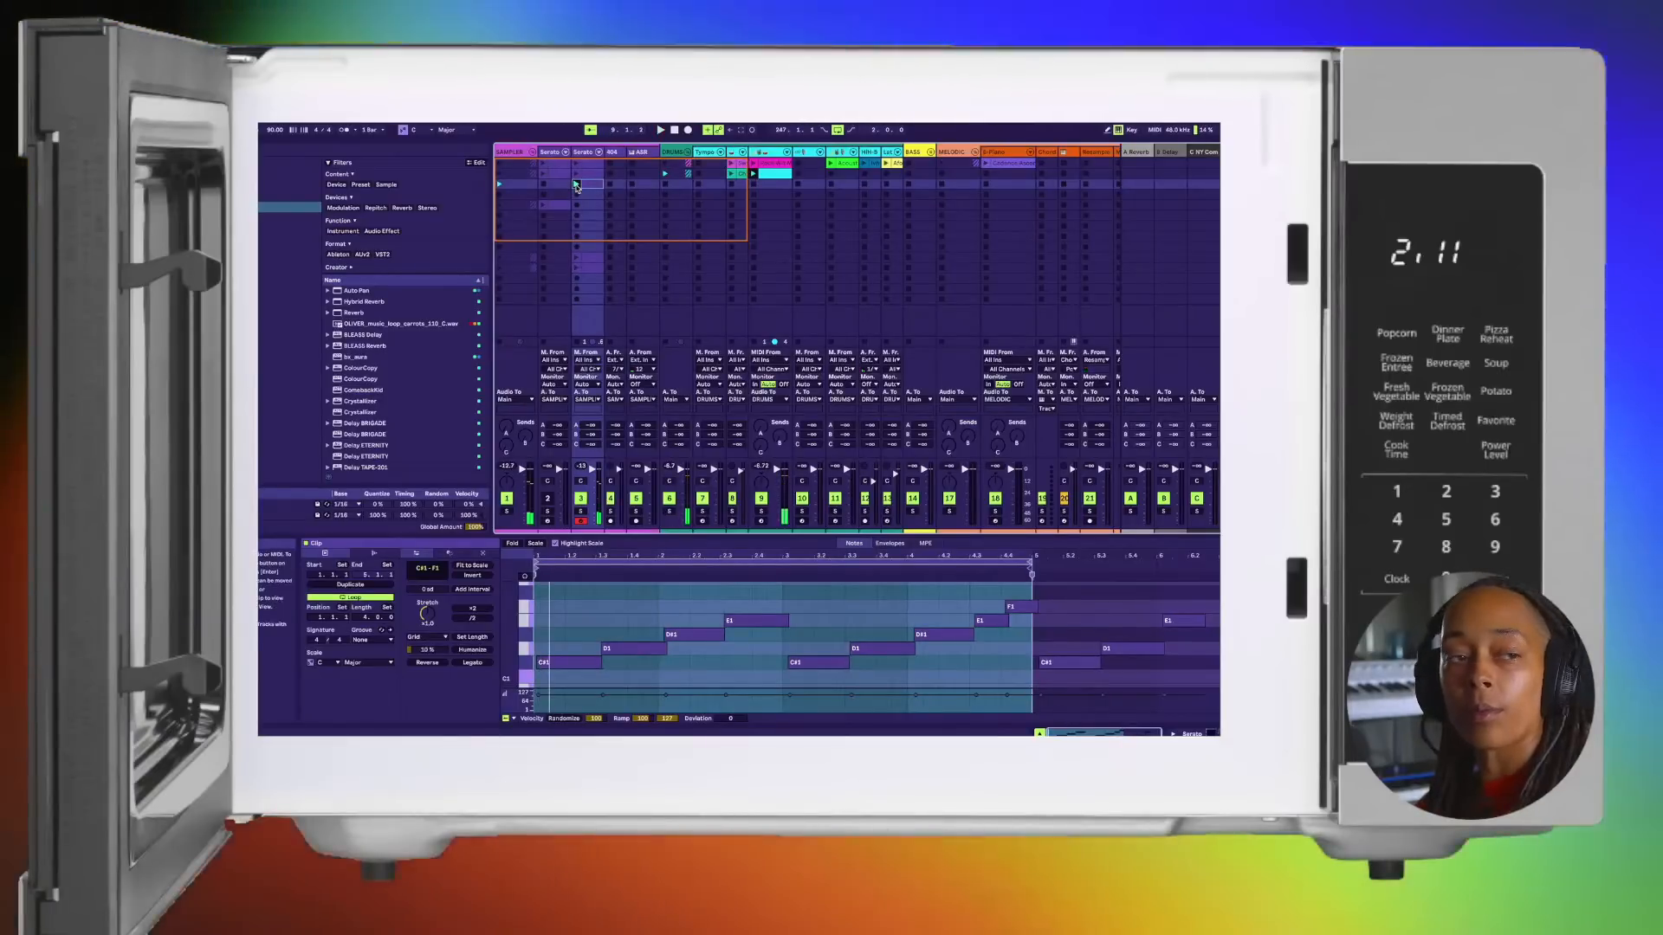
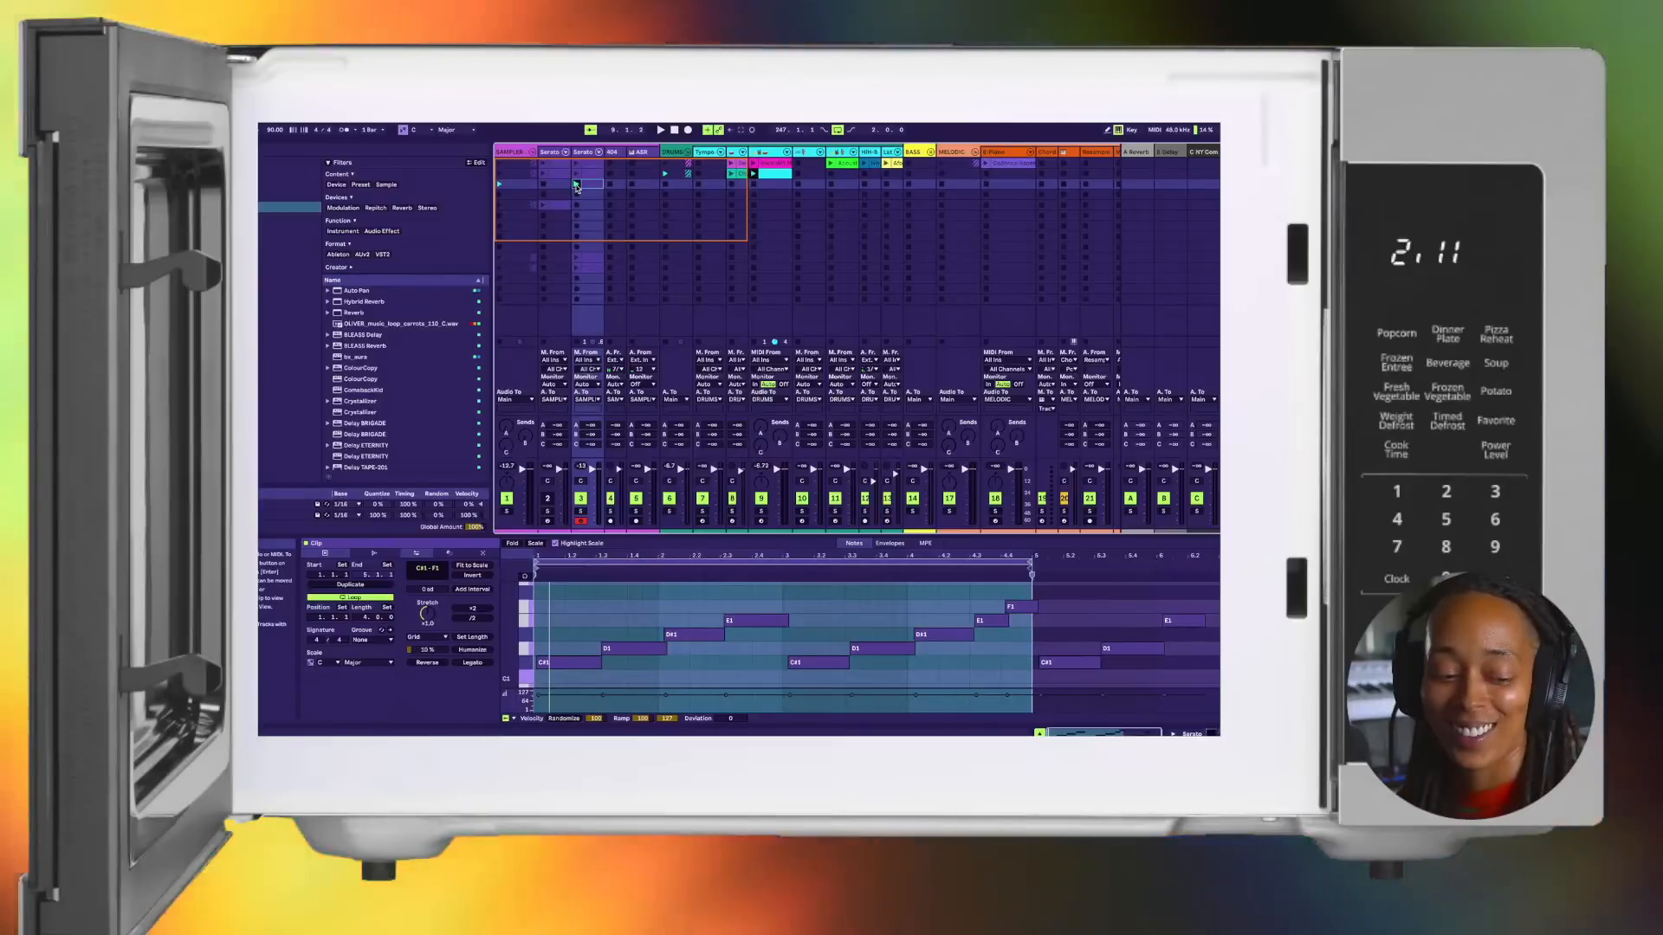
Step: Play track 3's third-row clip and reopen the track's Serato Sample window, stopping playback after the listen
{"action": "left_click", "coordinate": [576, 185]}
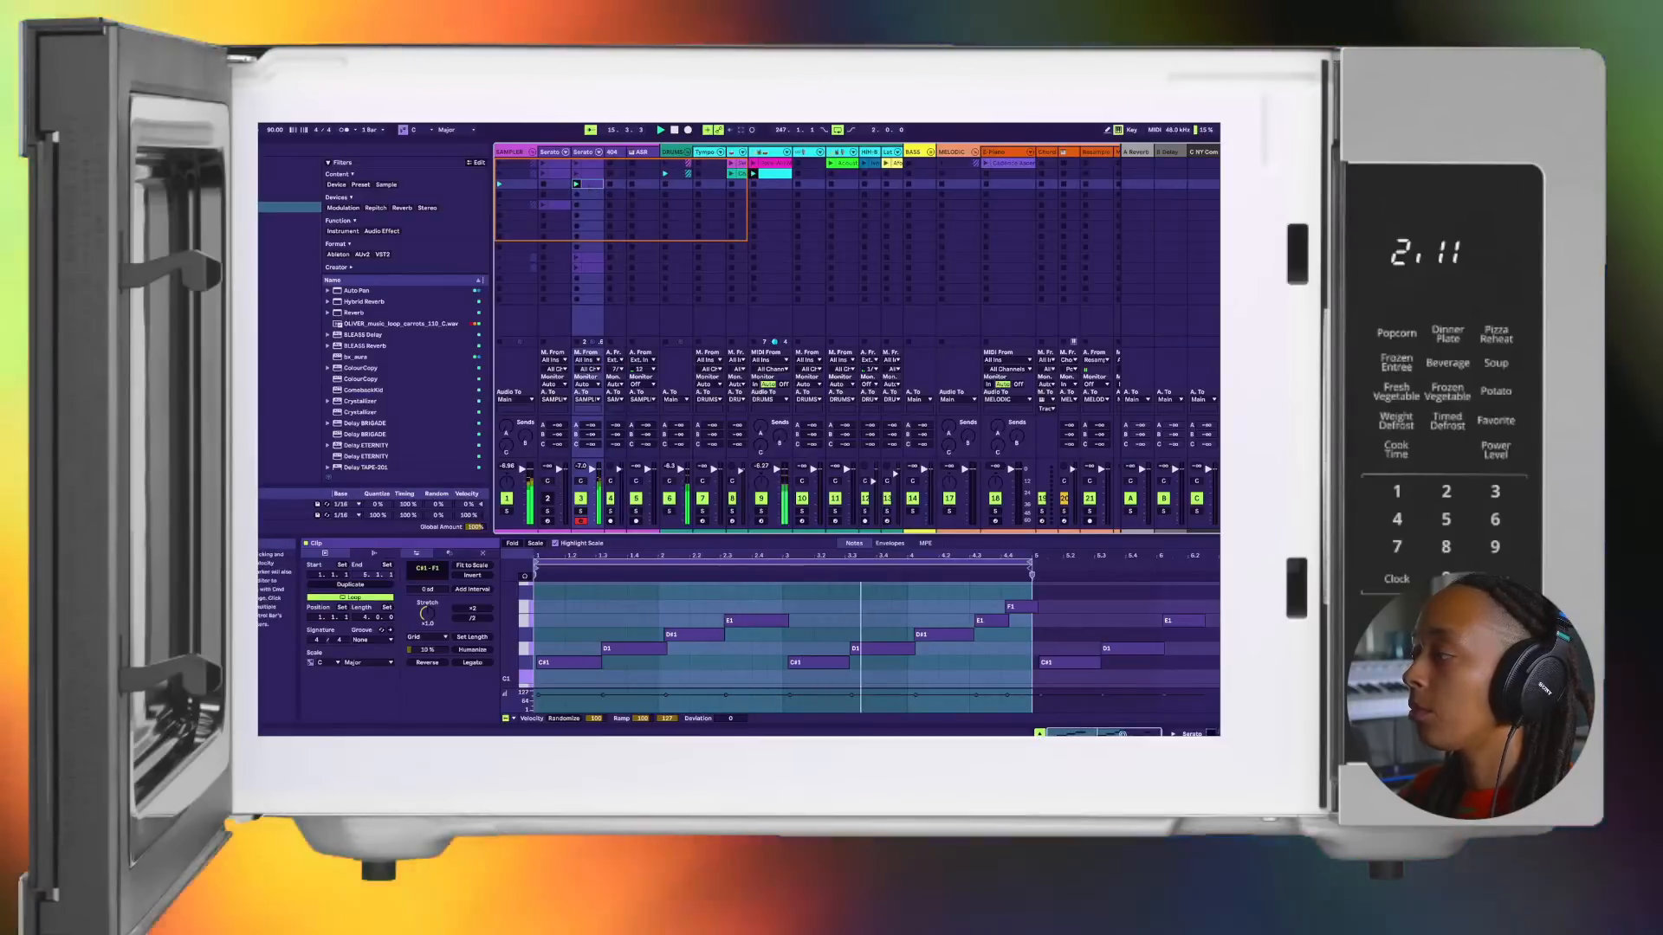
{"action": "key", "text": "shift+Tab"}
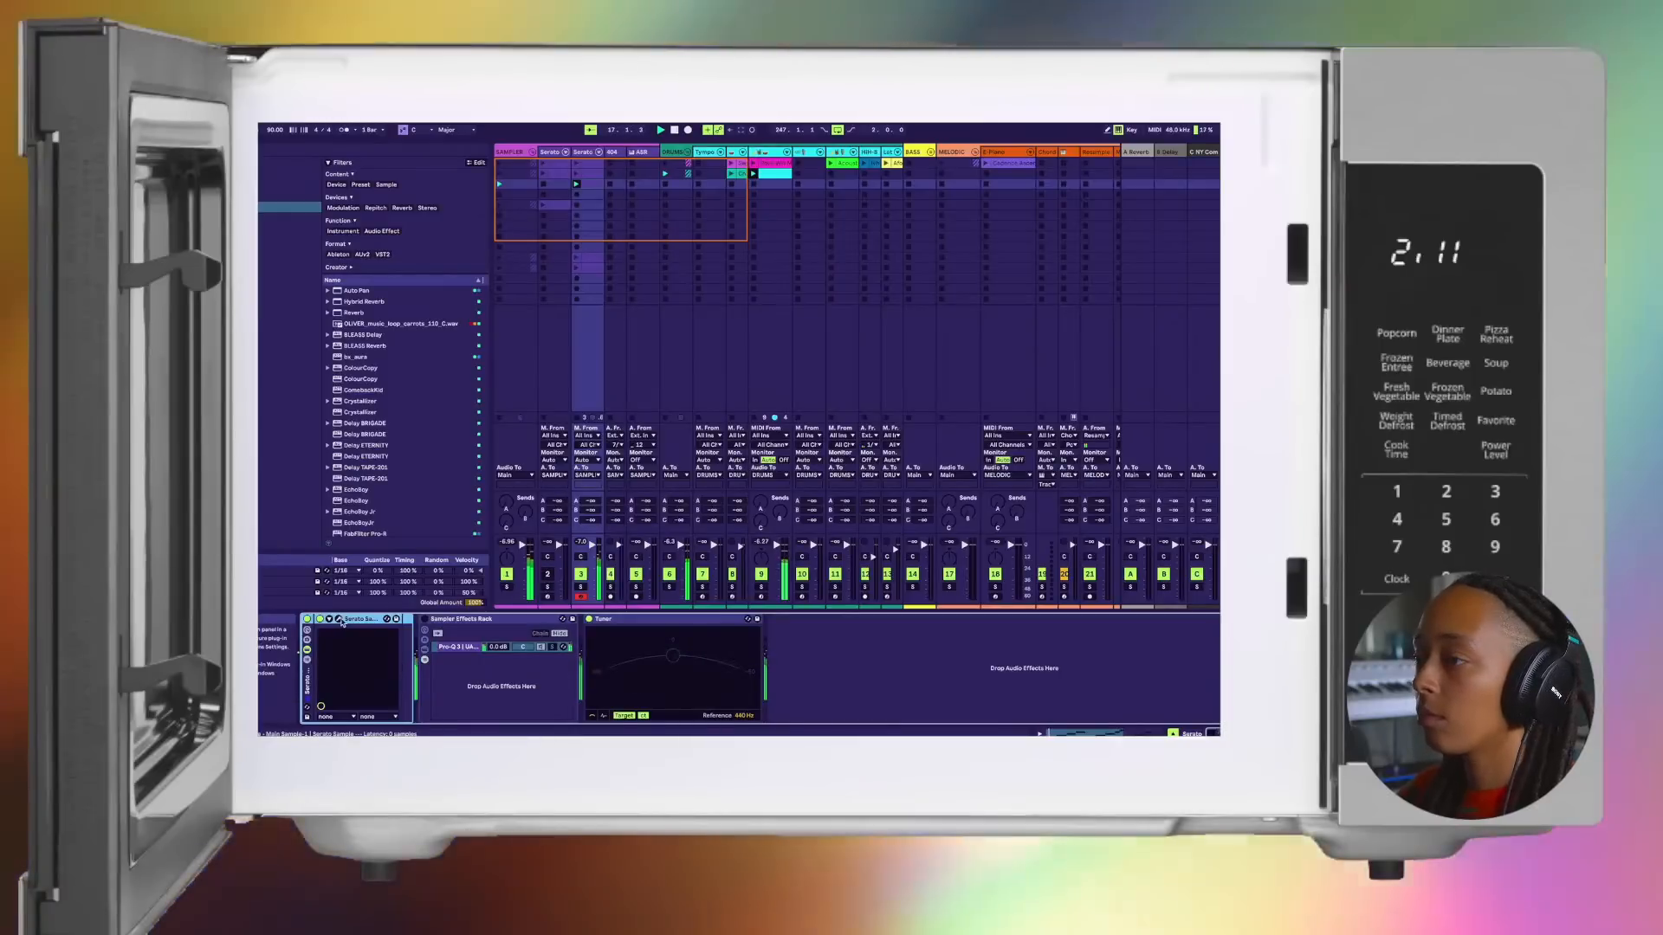
{"action": "left_click", "coordinate": [338, 620]}
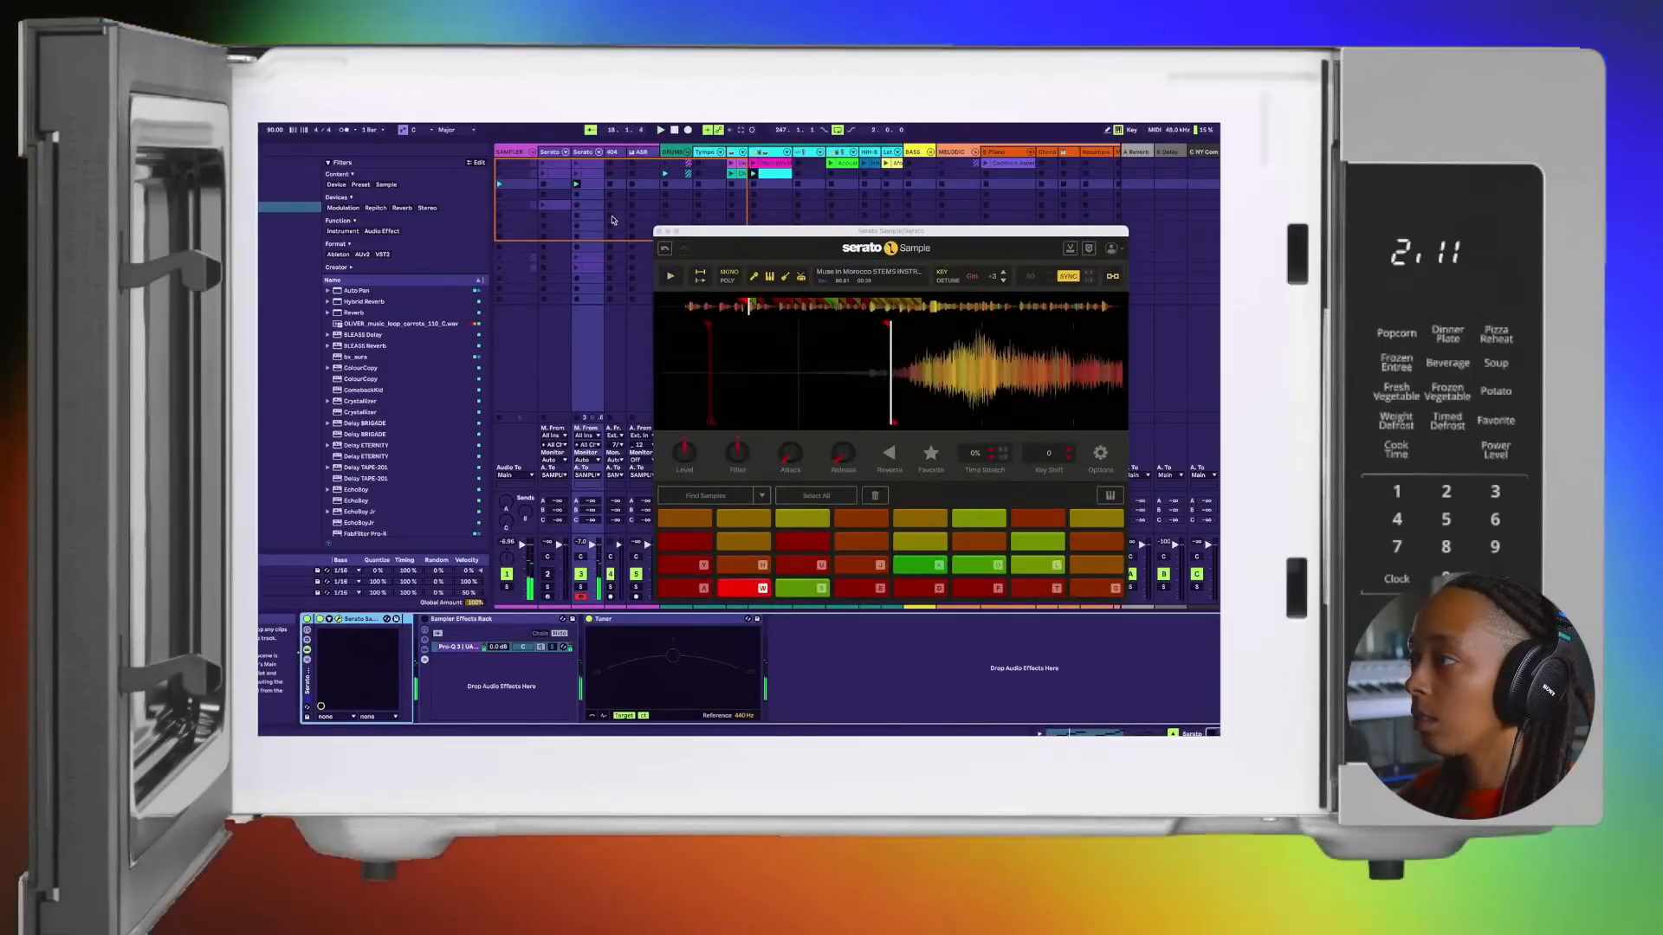
{"action": "key", "text": "space"}
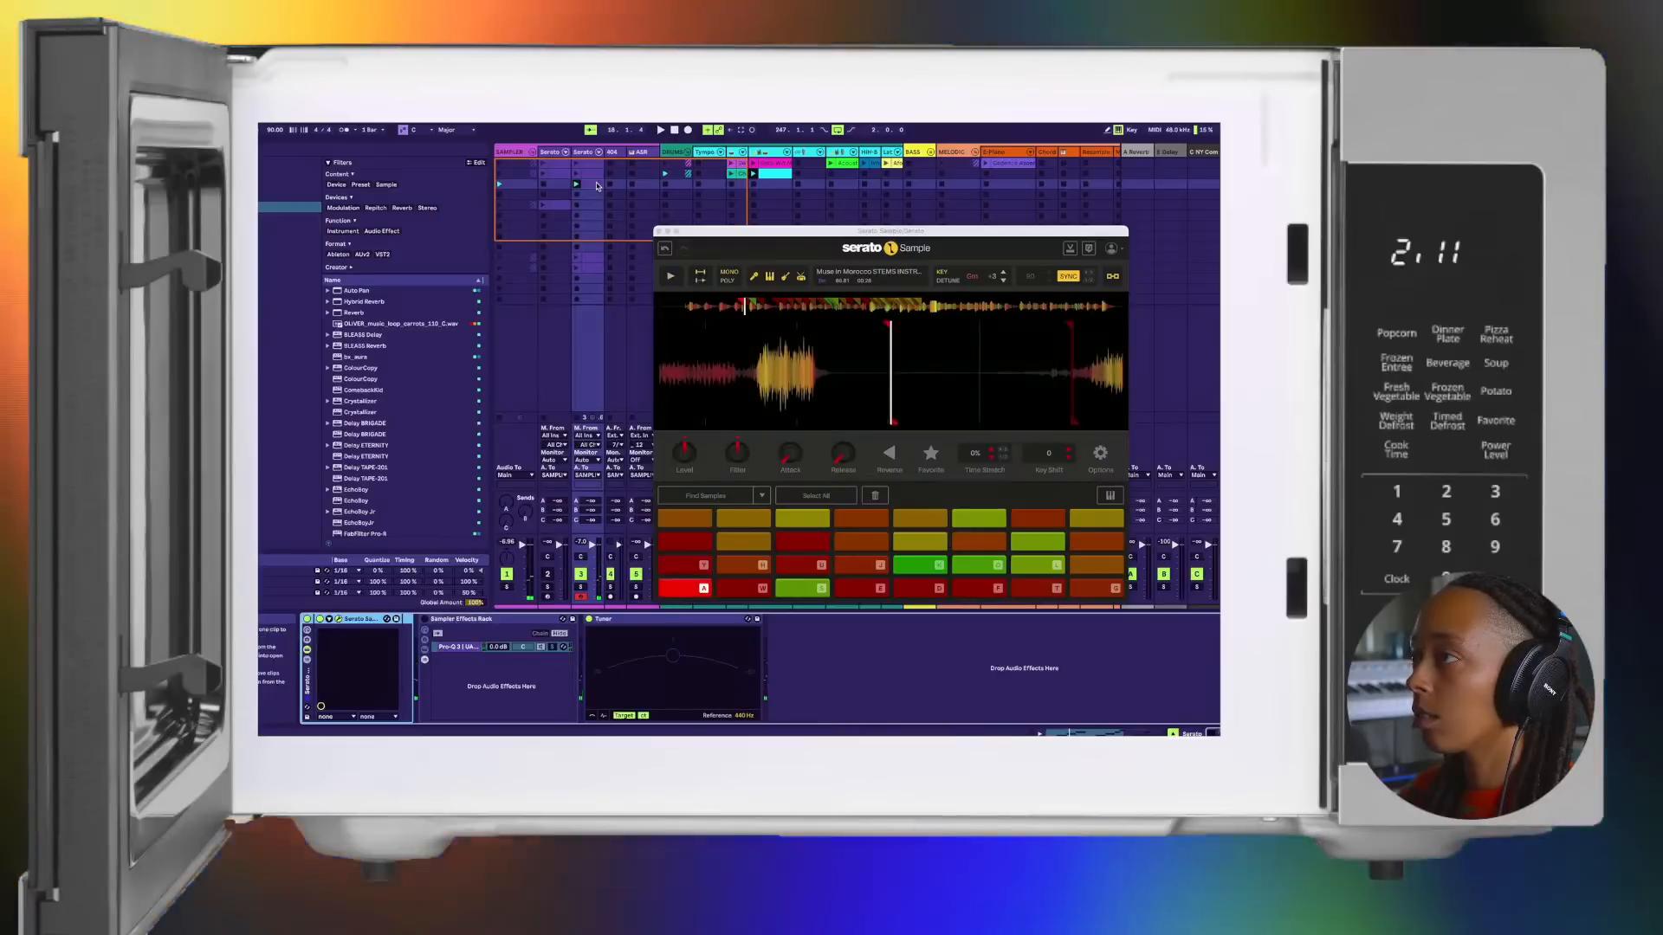
Step: Bring up the third-row clip's notes on track 3 and replay the clip with Serato Sample open
{"action": "left_click", "coordinate": [597, 186]}
{"action": "key", "text": "space"}
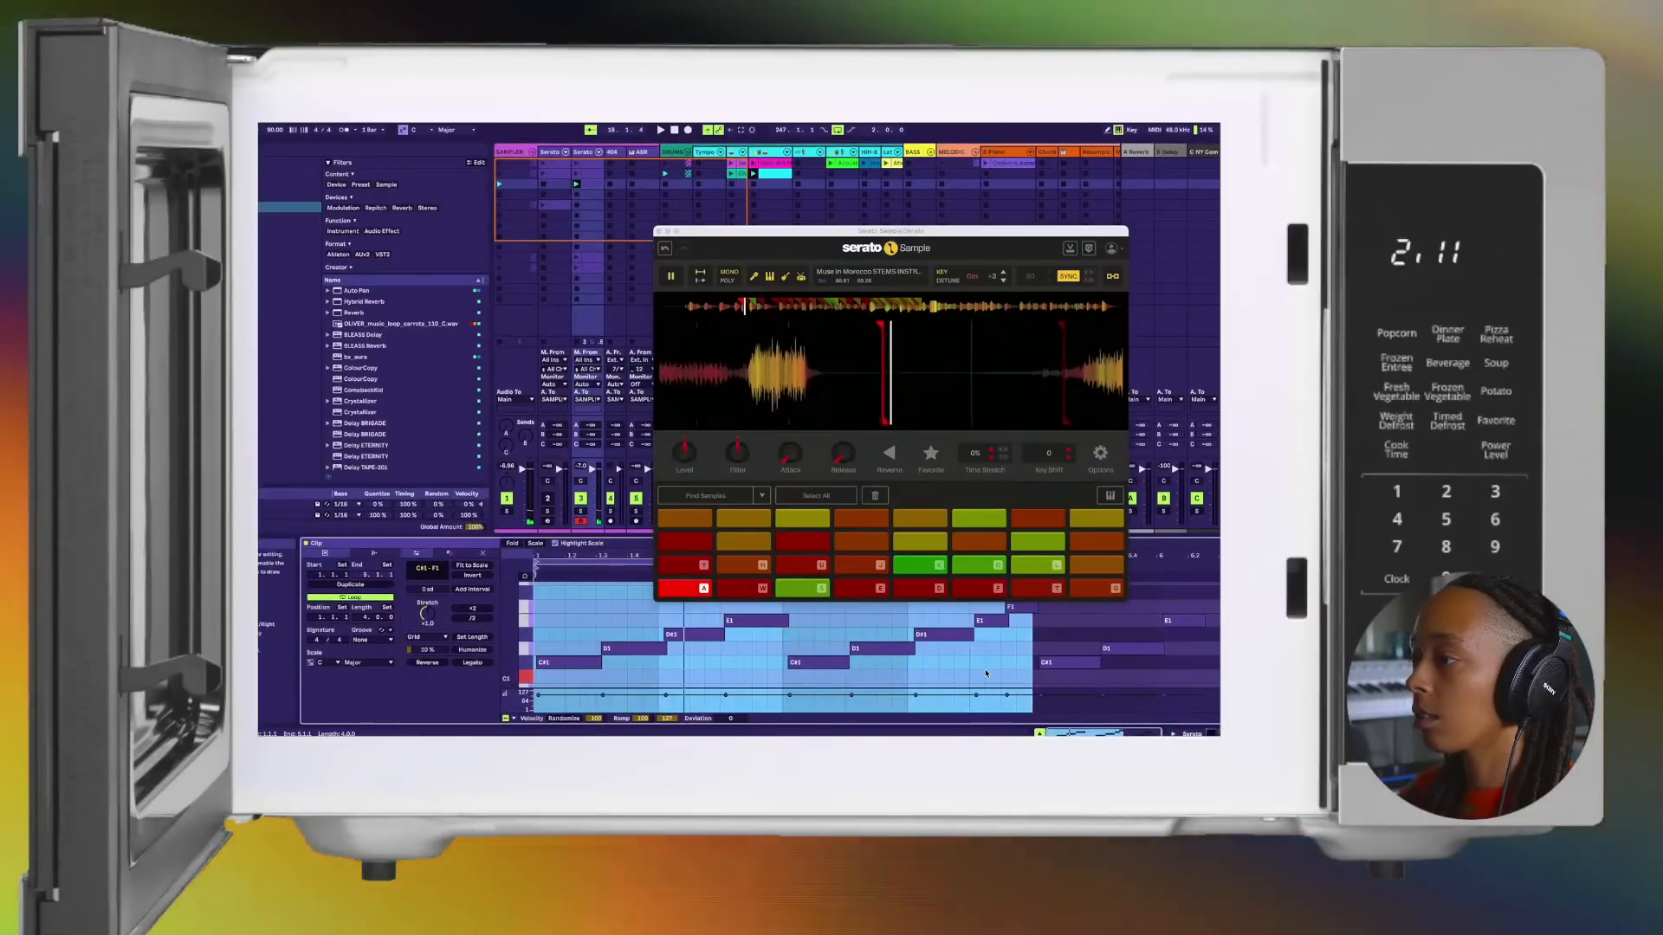
{"action": "key", "text": "space"}
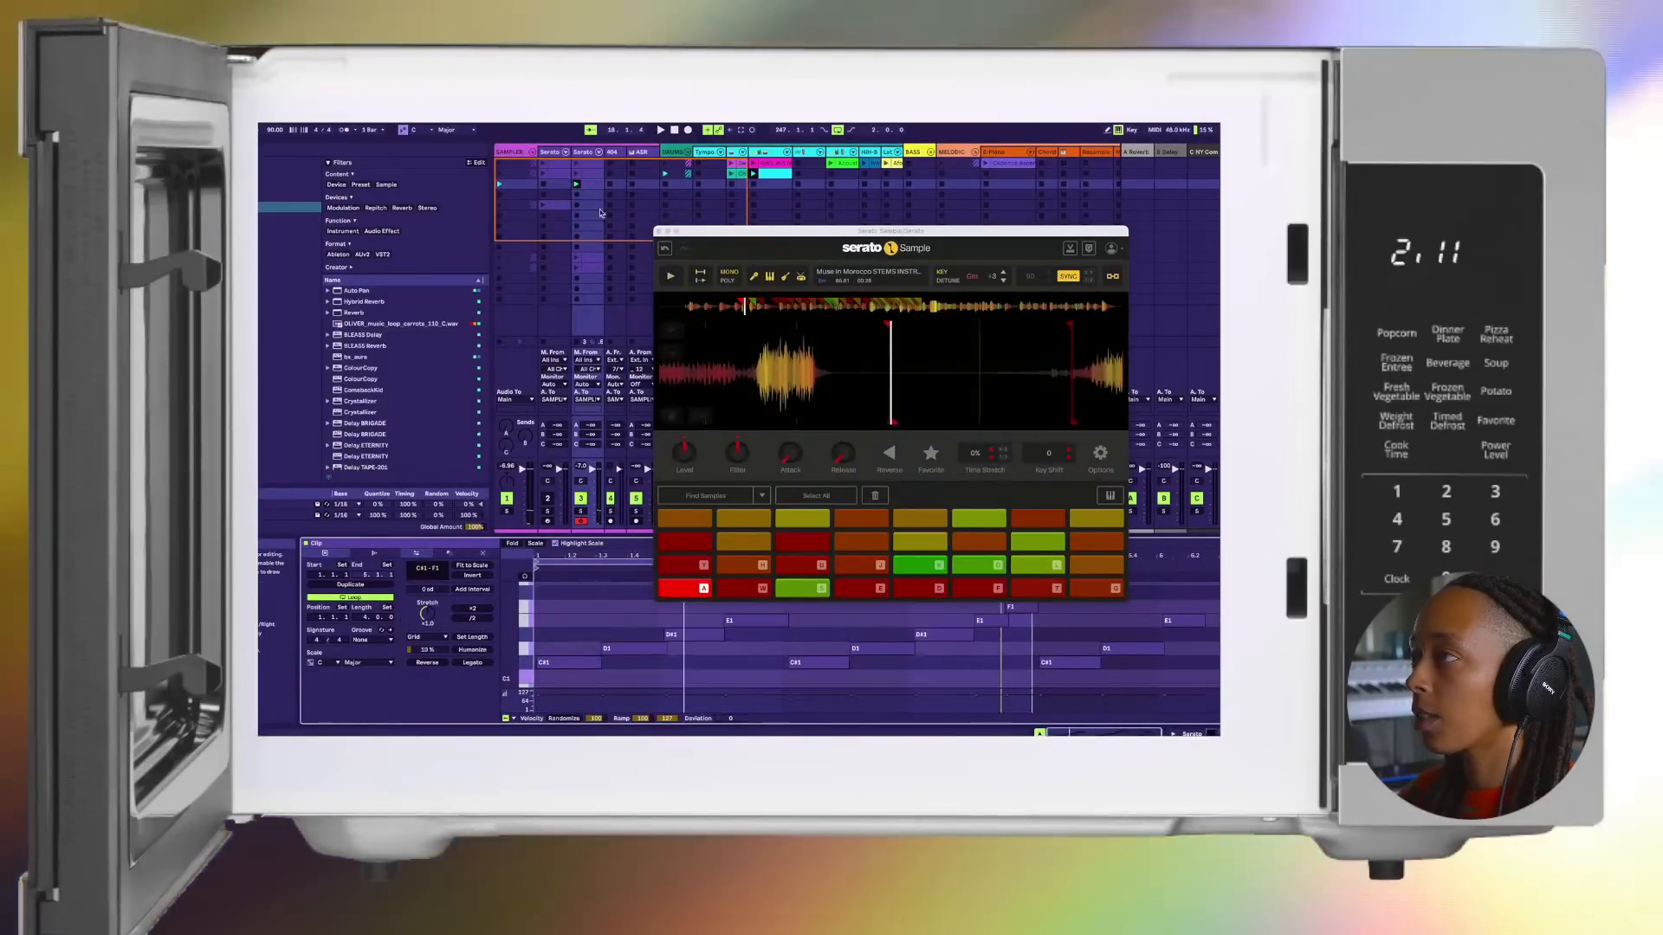
{"action": "left_click", "coordinate": [578, 177]}
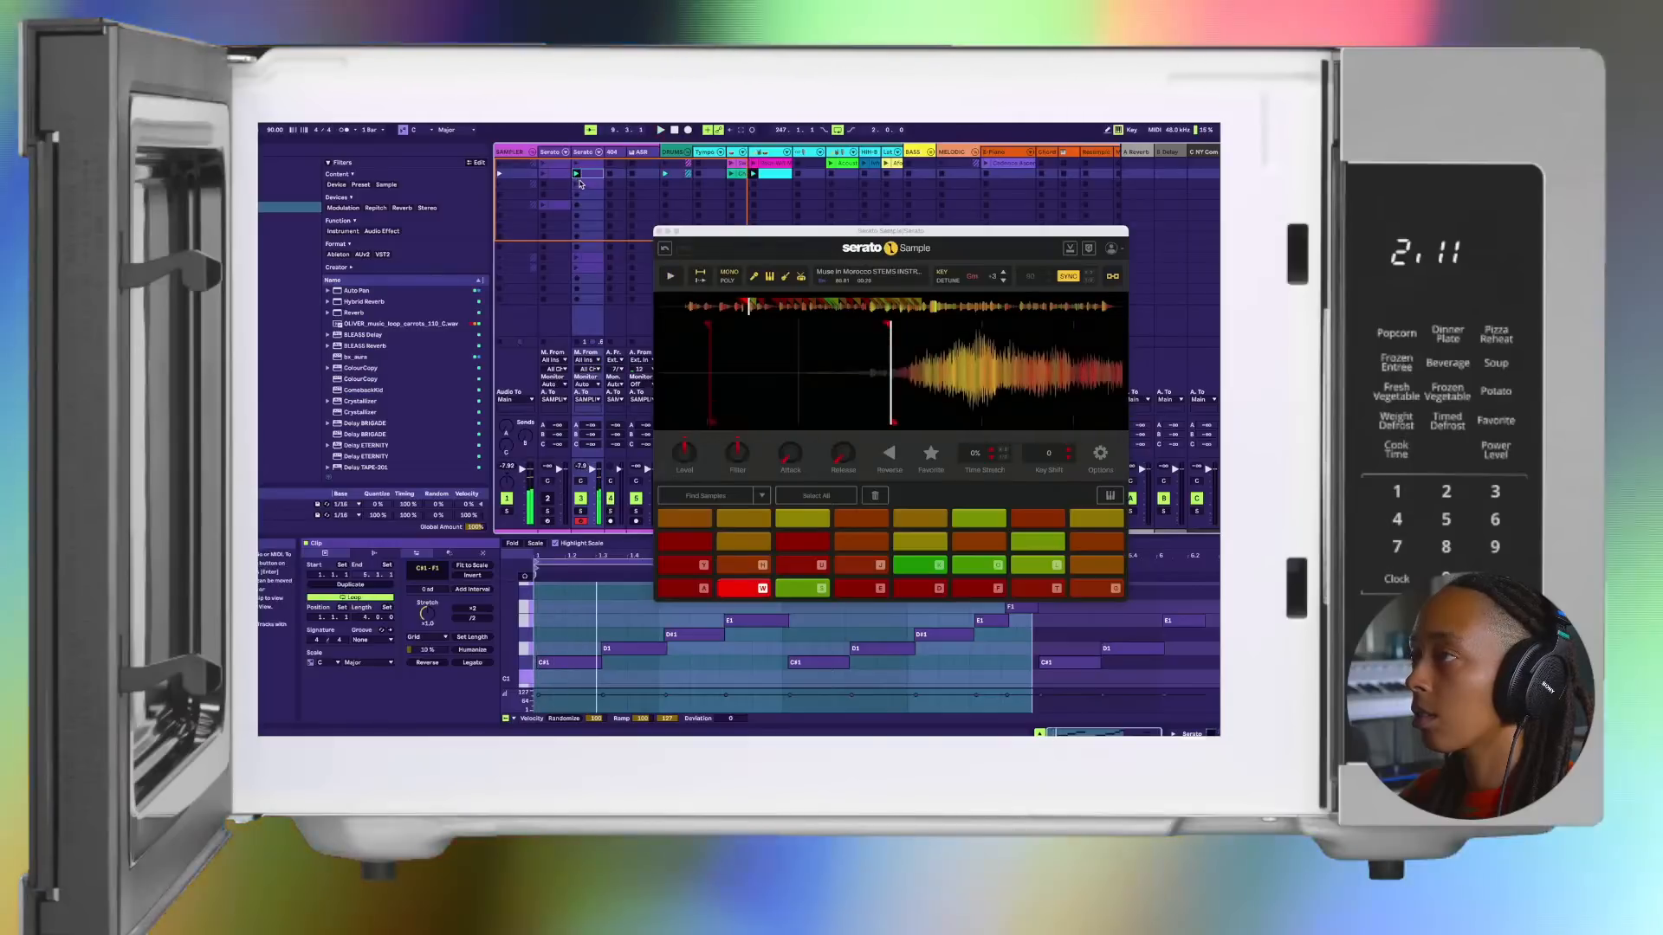
Step: Close Serato Sample, switch back to track 3's devices and reopen the plug-in while the clip plays, then stop playback
{"action": "left_click", "coordinate": [659, 232]}
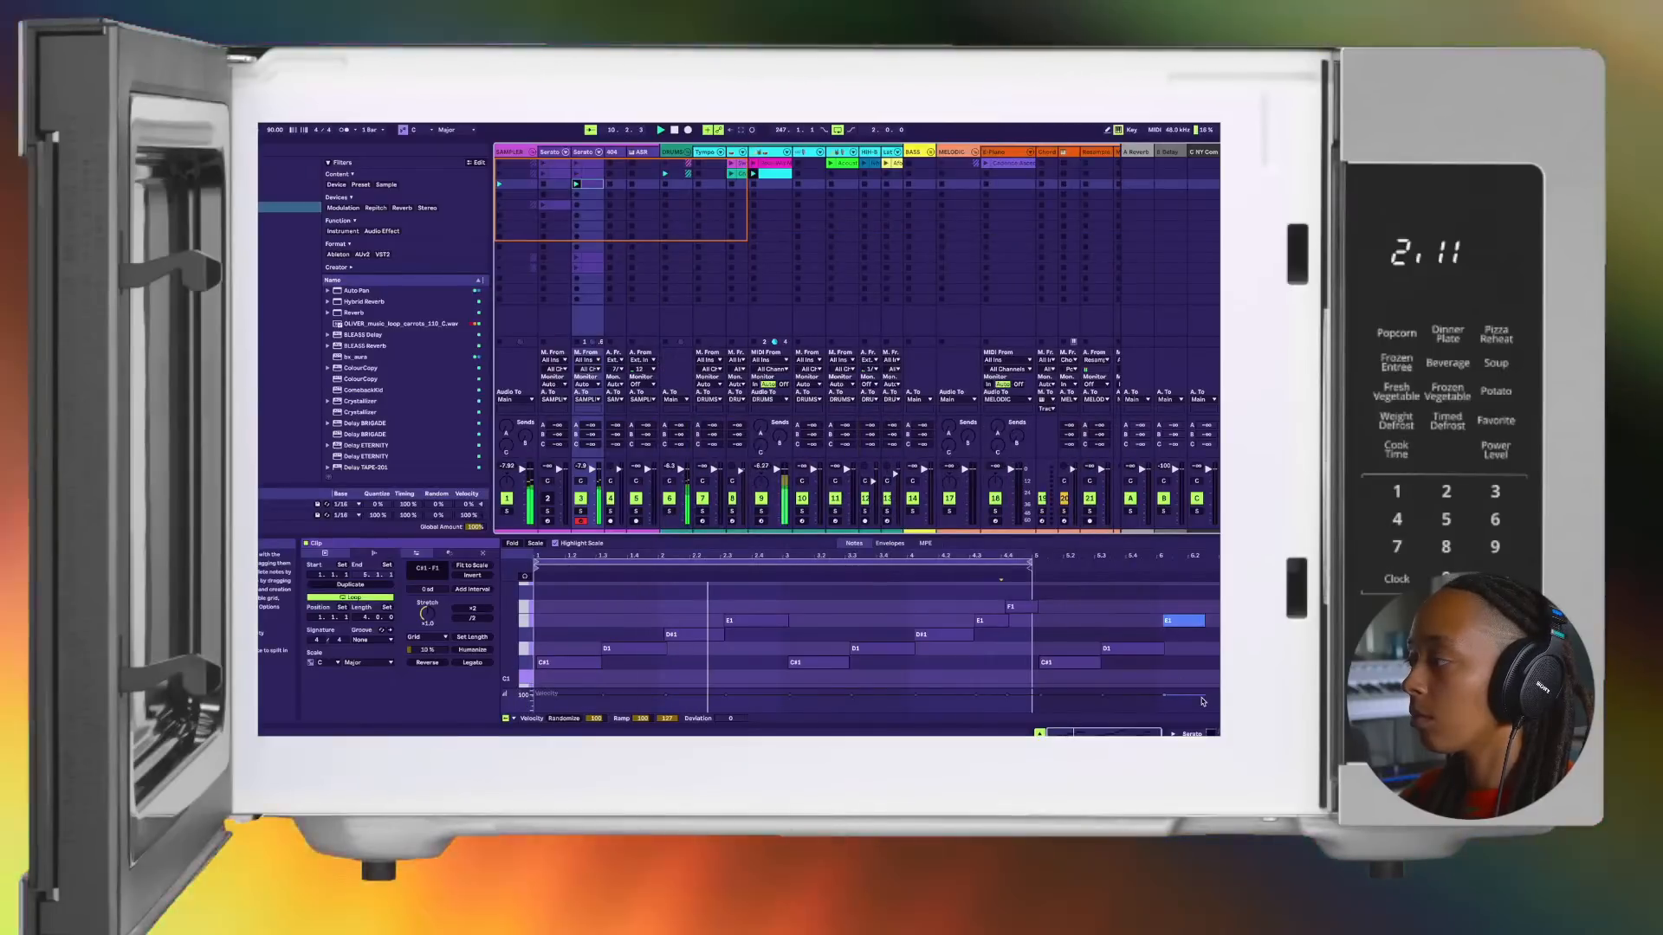
{"action": "left_click", "coordinate": [1198, 733]}
{"action": "left_click", "coordinate": [339, 619]}
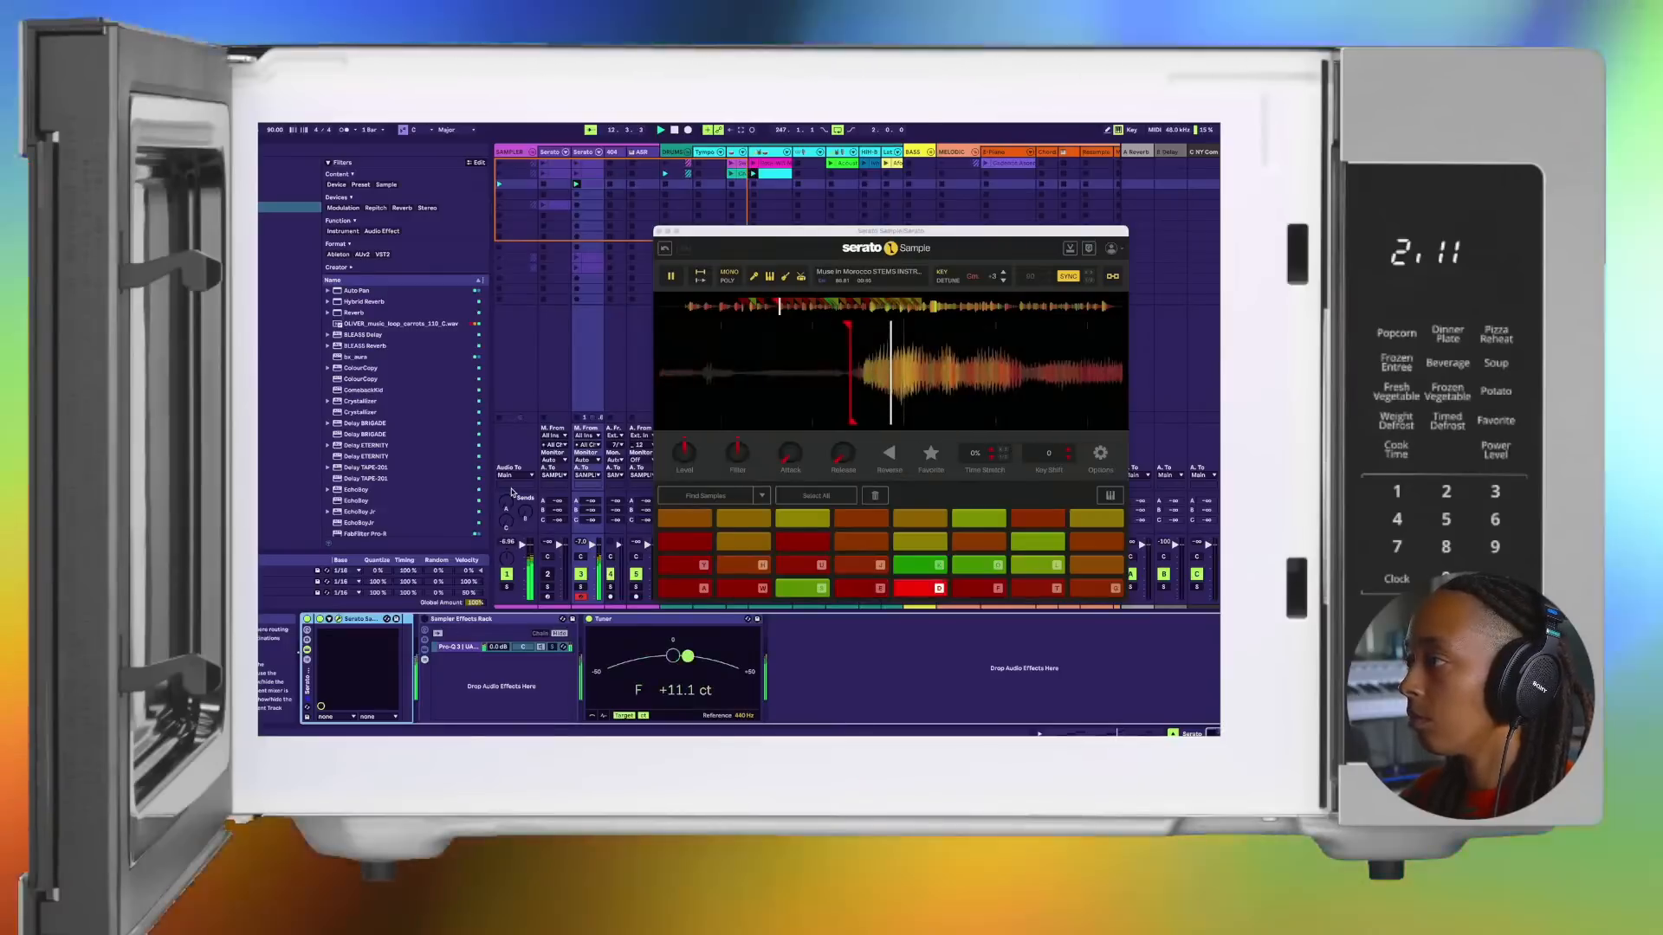
{"action": "key", "text": "space"}
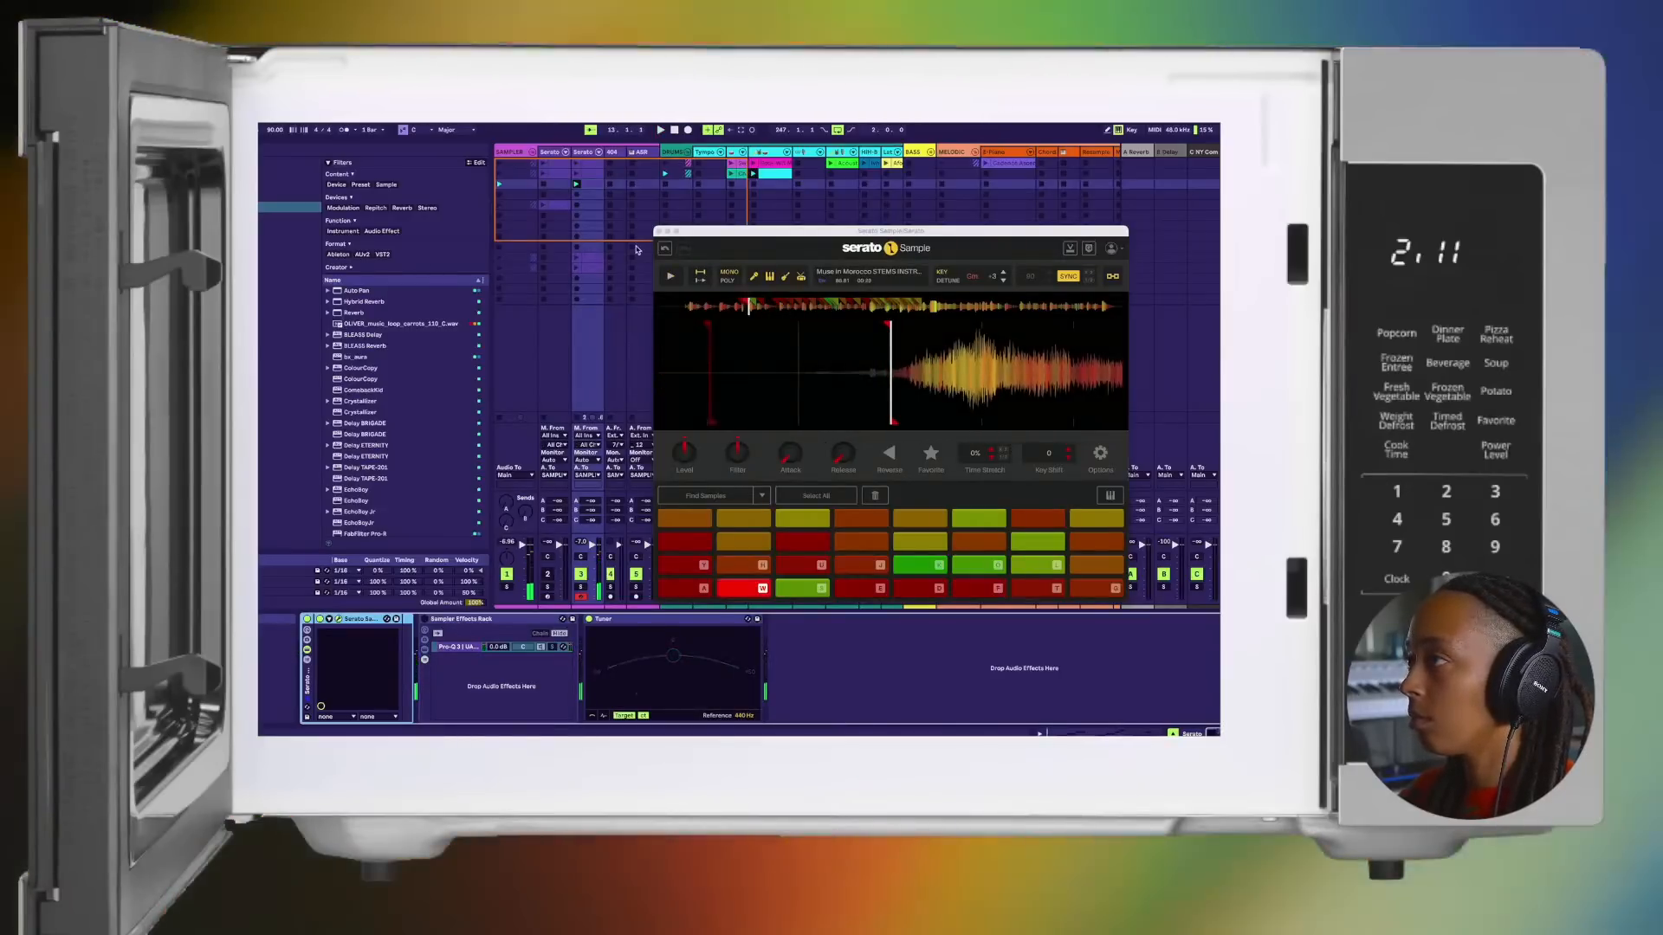
Step: Close Serato Sample, select the final E1 and F1 notes in the third-row clip's loop, and play the clip
{"action": "left_click", "coordinate": [589, 181]}
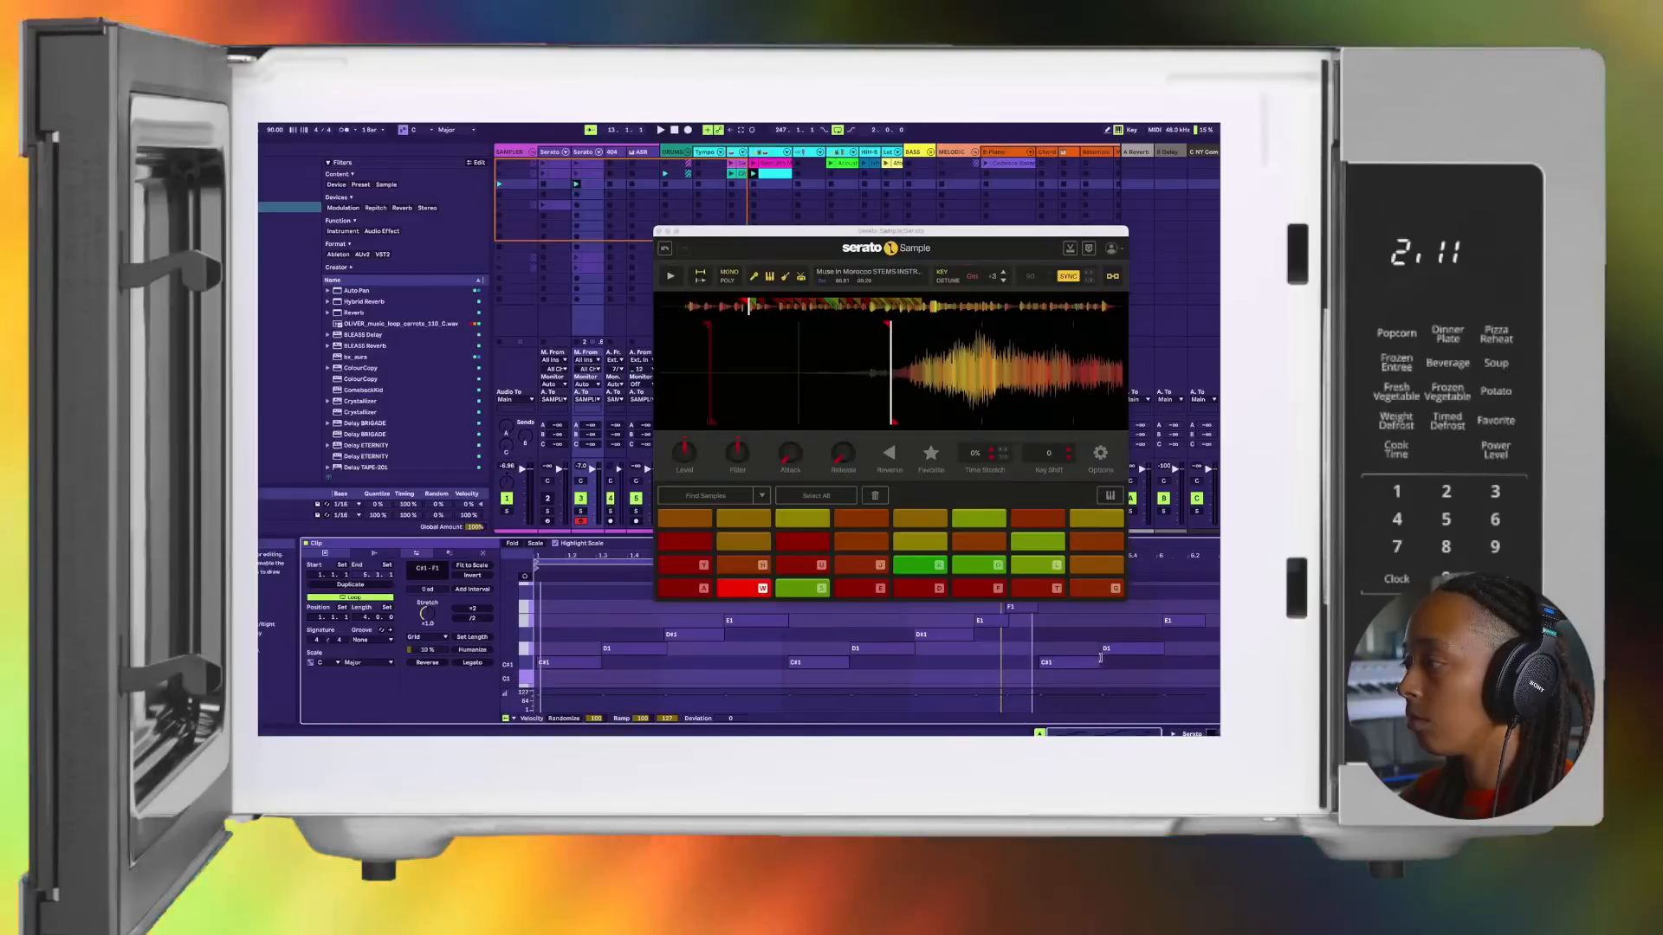
{"action": "scroll", "coordinate": [1092, 648], "scroll_direction": "down", "scroll_amount": 4}
{"action": "key", "text": "space"}
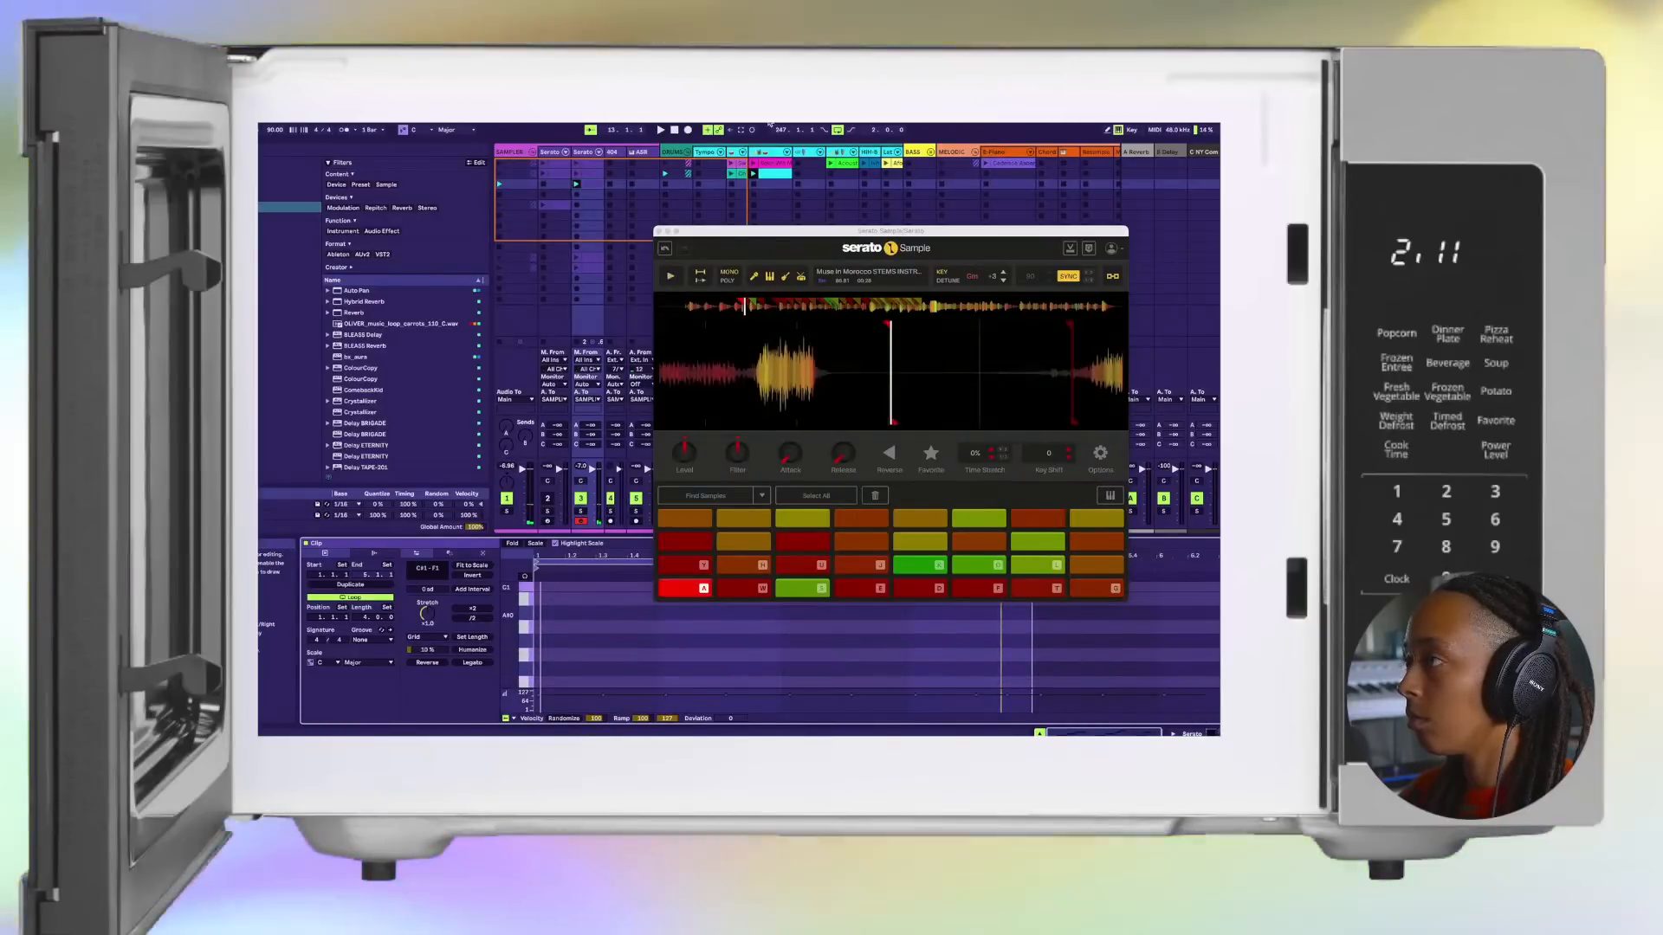
{"action": "left_click", "coordinate": [658, 232]}
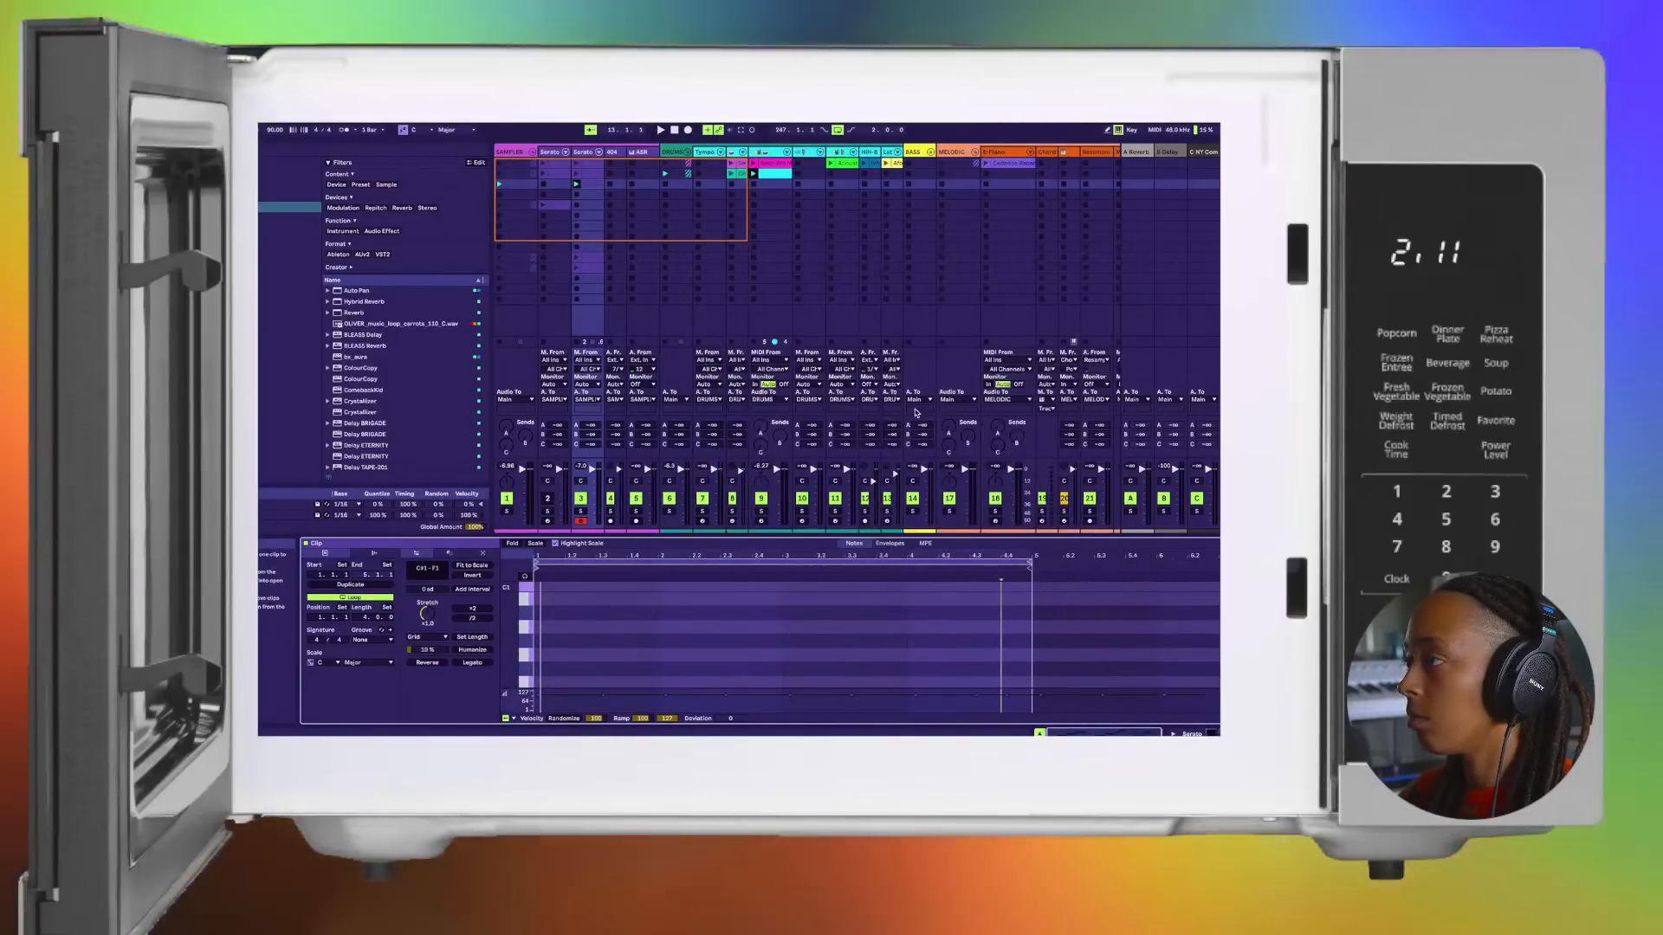
{"action": "scroll", "coordinate": [1048, 640], "scroll_direction": "up", "scroll_amount": 4}
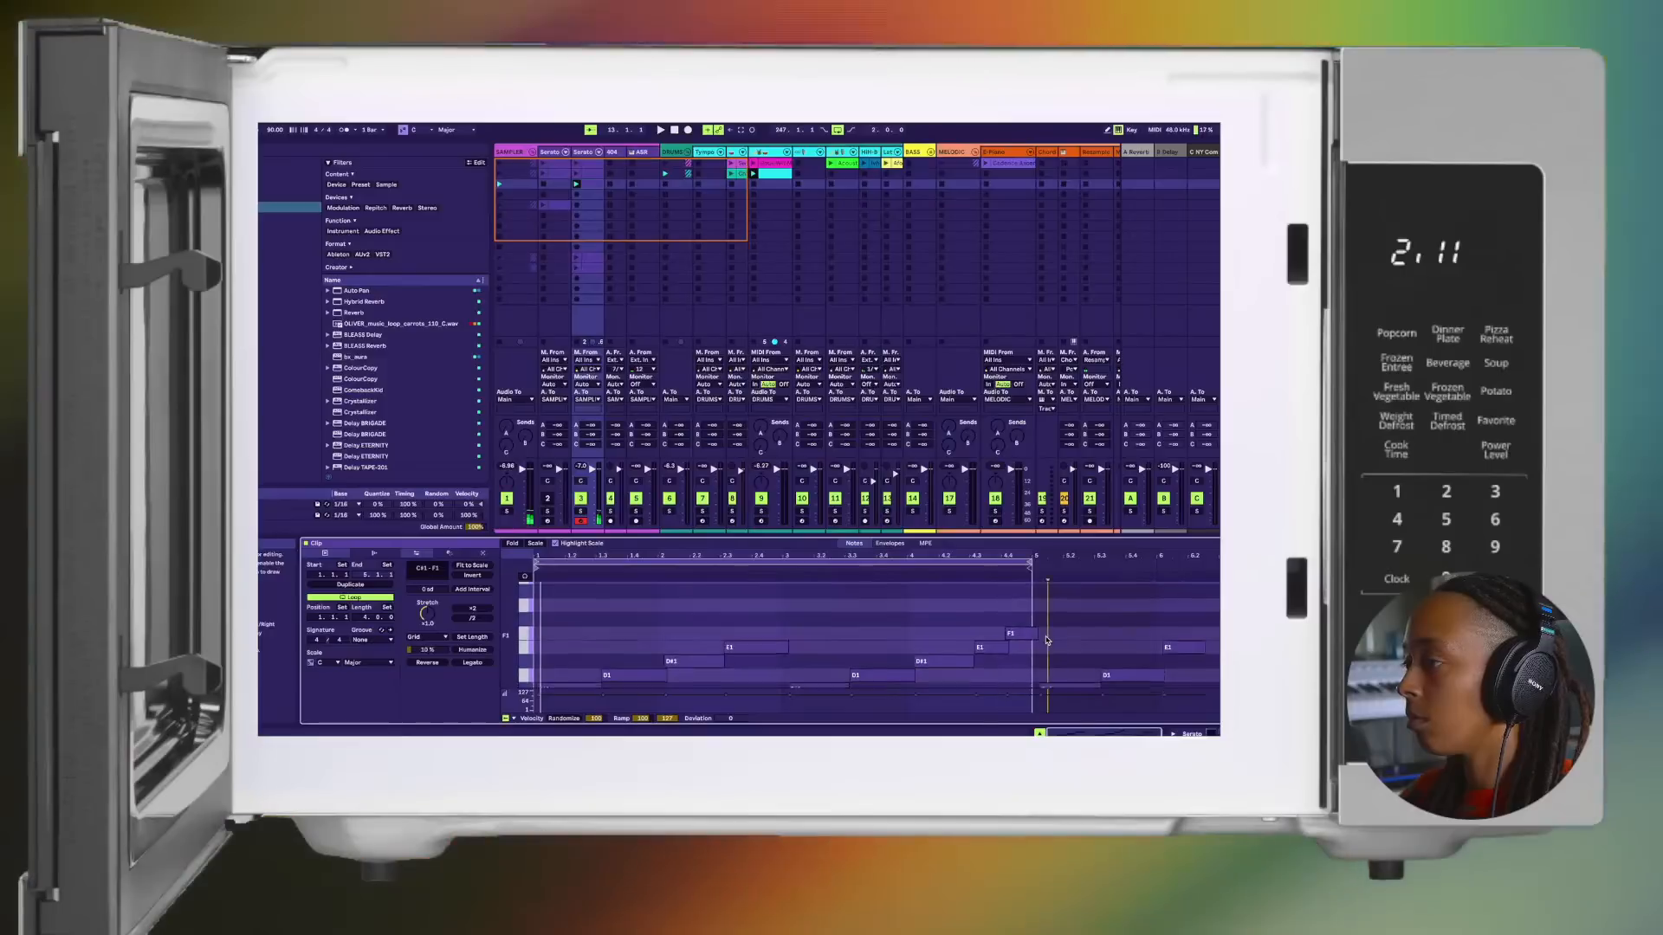
{"action": "scroll", "coordinate": [1043, 632], "scroll_direction": "down", "scroll_amount": 2}
{"action": "left_click_drag", "start_coordinate": [1032, 613], "coordinate": [993, 650]}
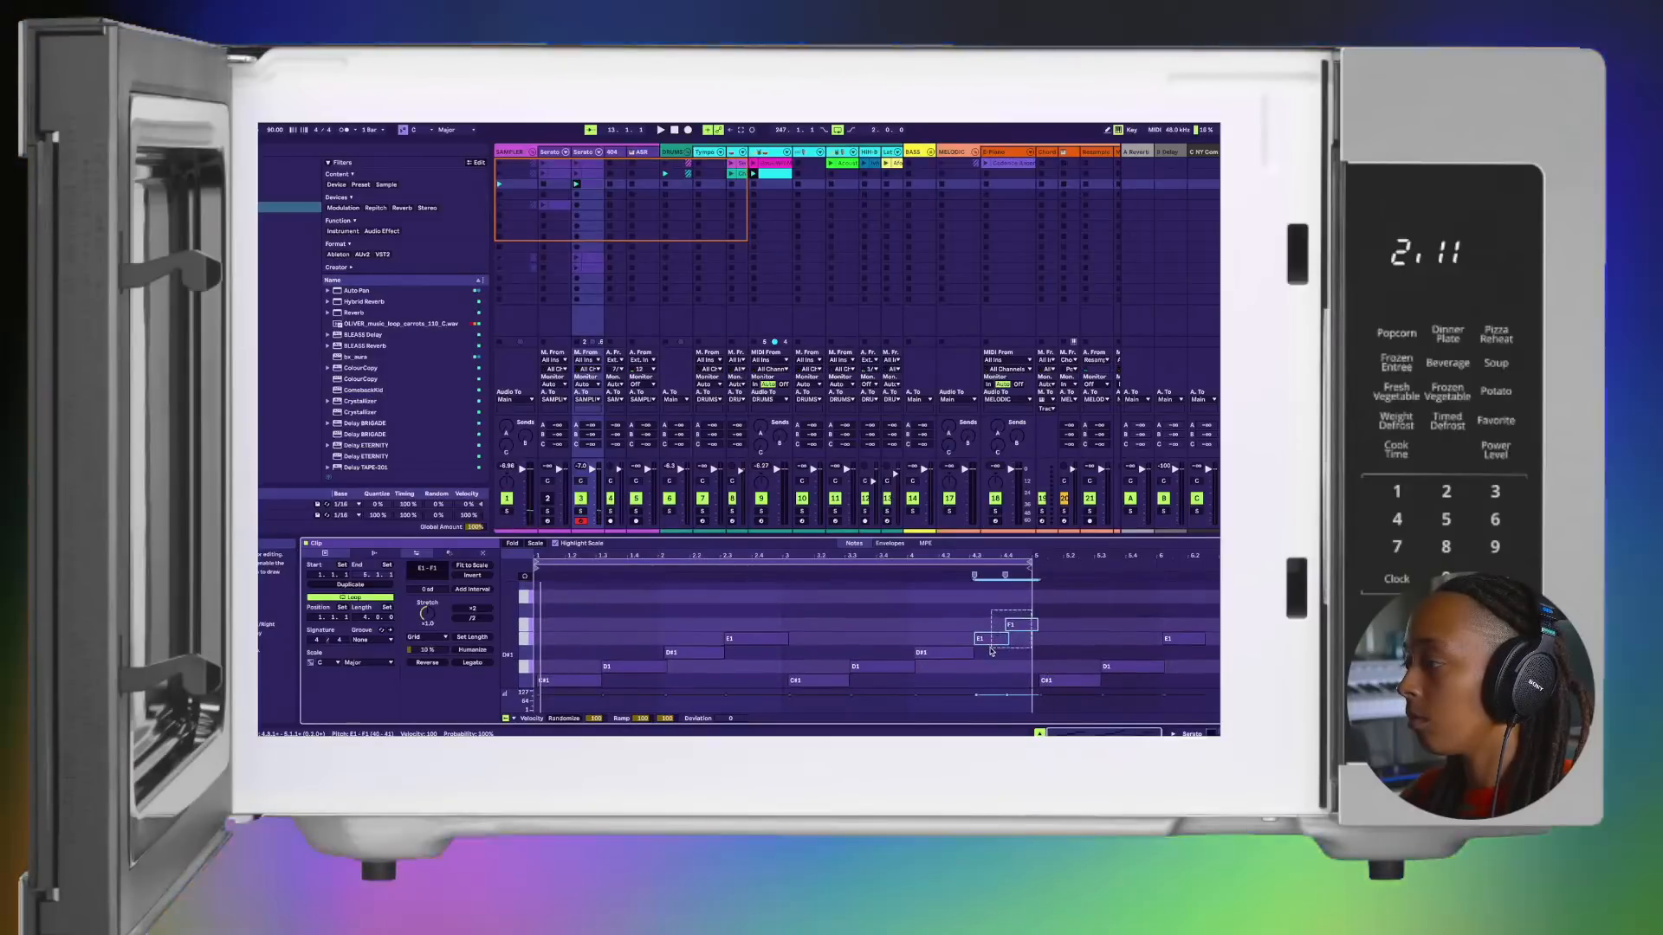
{"action": "key", "text": "space"}
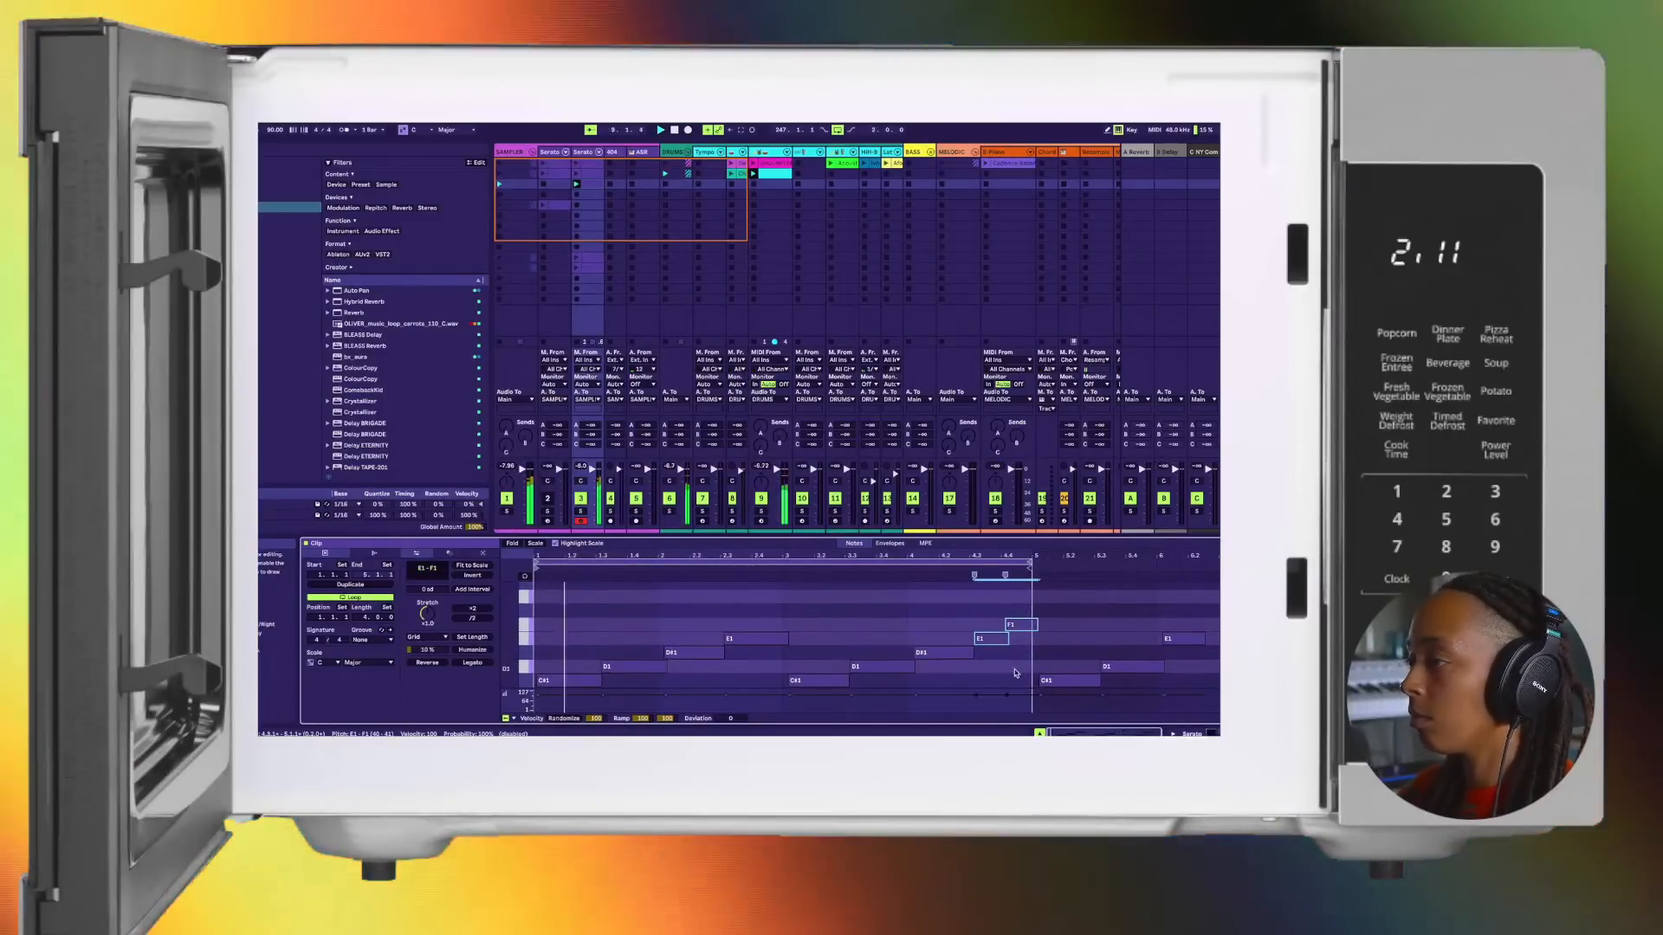
Step: Try to overdub new notes into the looping third-row clip on track 3
{"action": "scroll", "coordinate": [1013, 628], "scroll_direction": "down", "scroll_amount": 3}
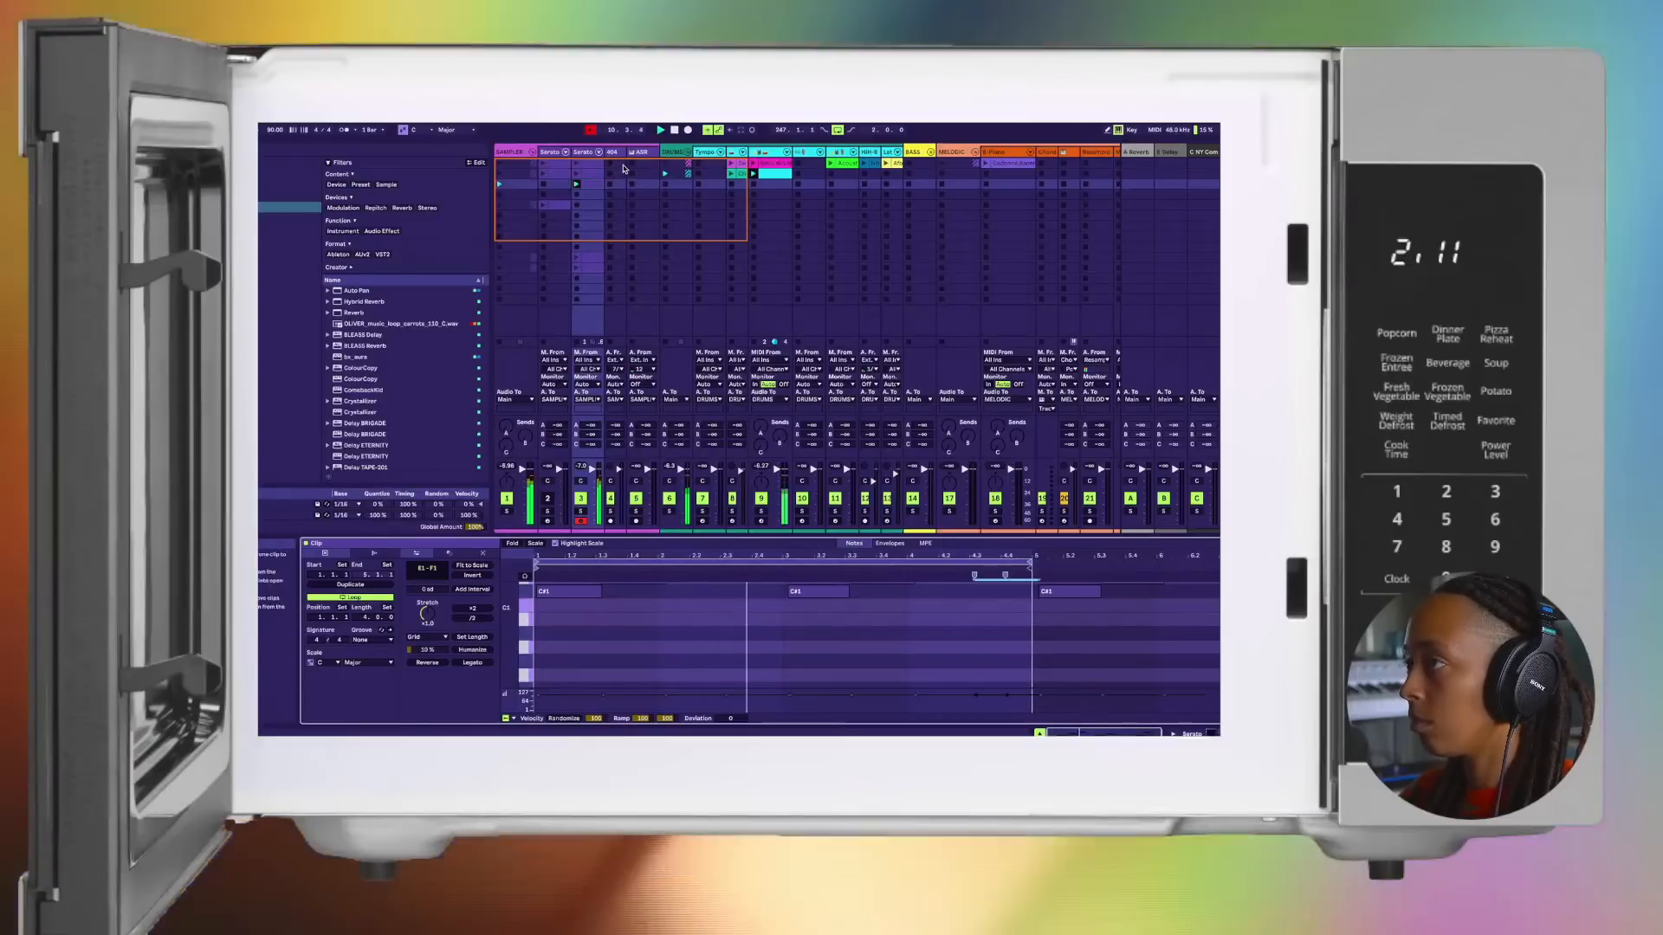
{"action": "left_click", "coordinate": [687, 130]}
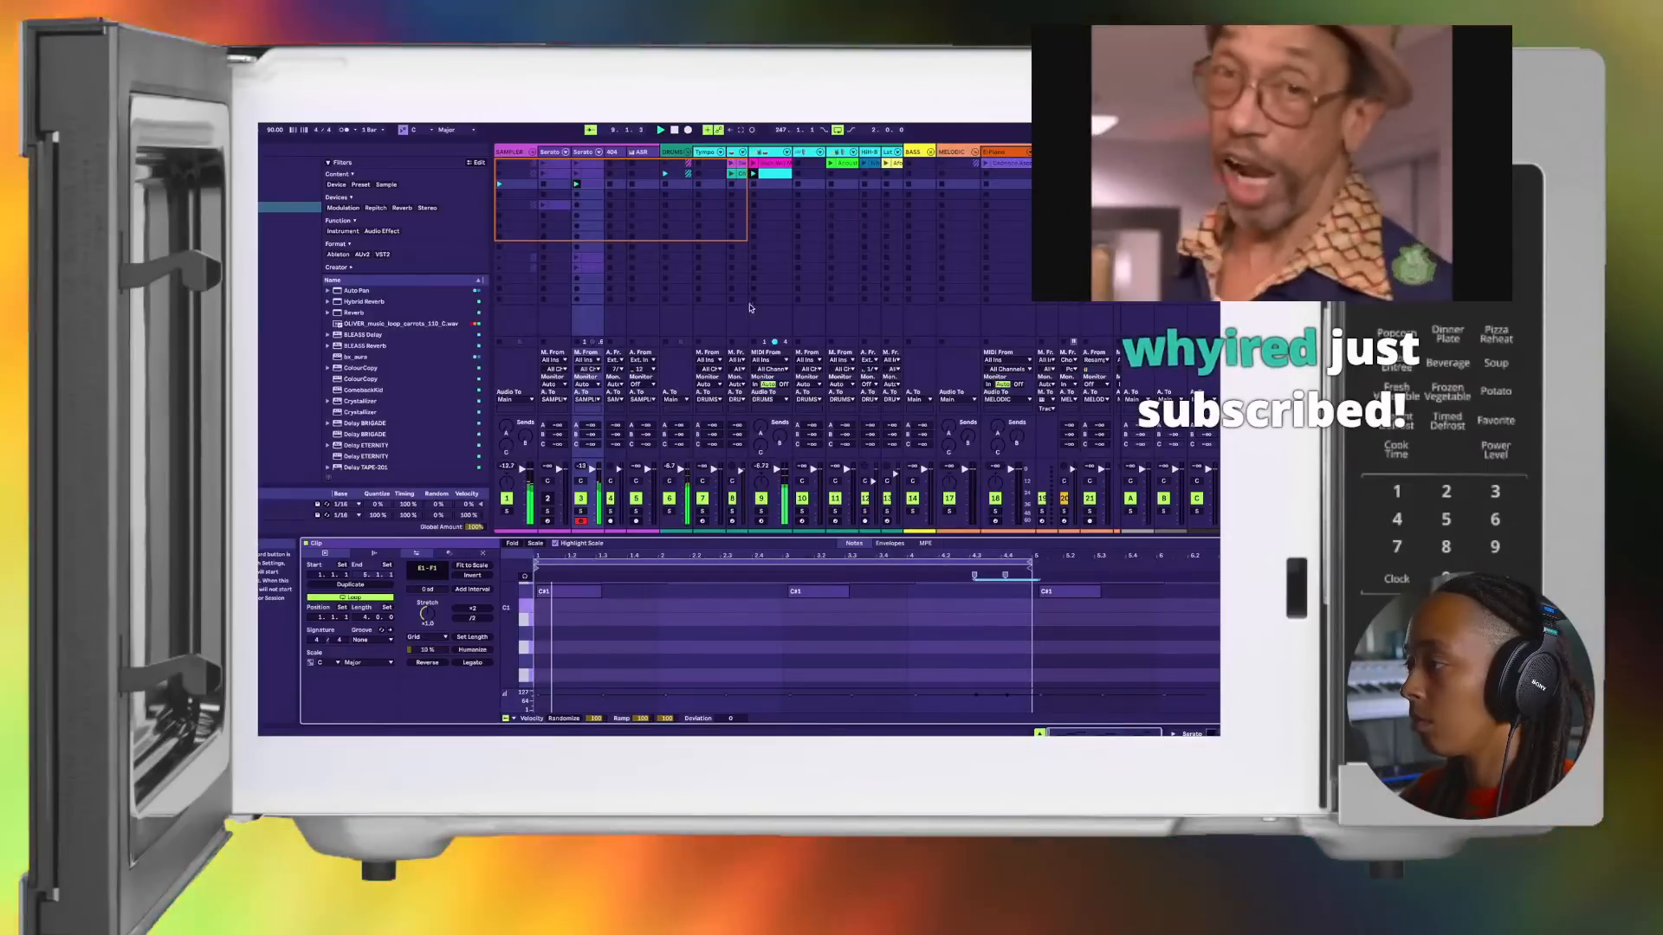
{"action": "scroll", "coordinate": [854, 684], "scroll_direction": "up", "scroll_amount": 4}
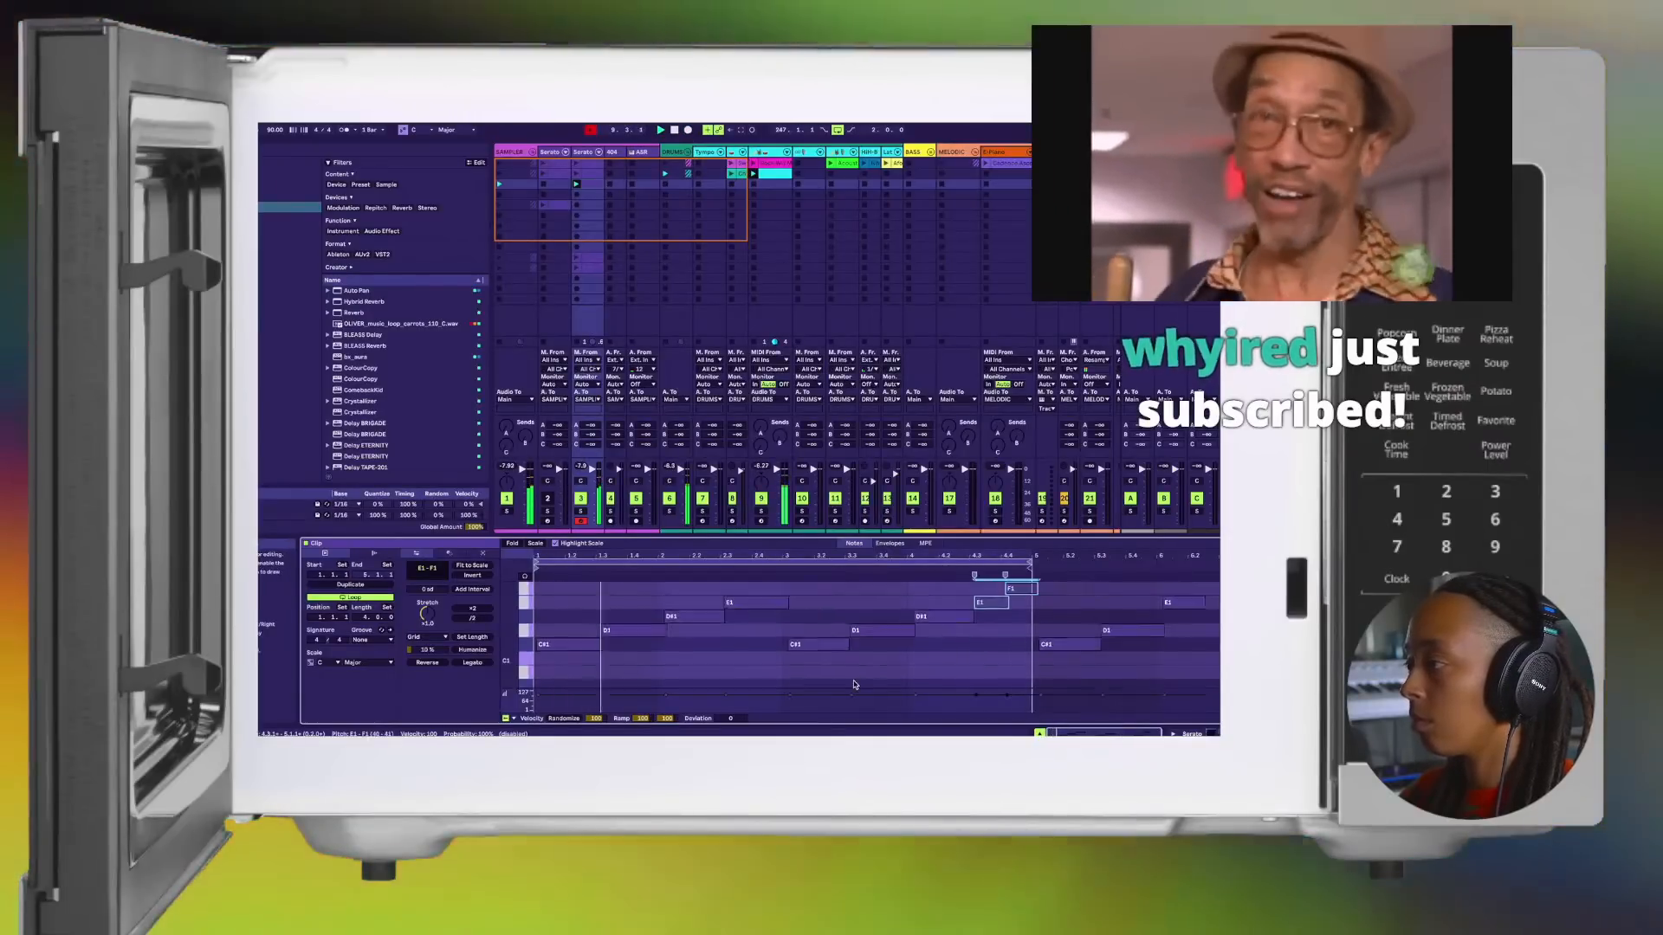
{"action": "scroll", "coordinate": [854, 684], "scroll_direction": "up", "scroll_amount": 5}
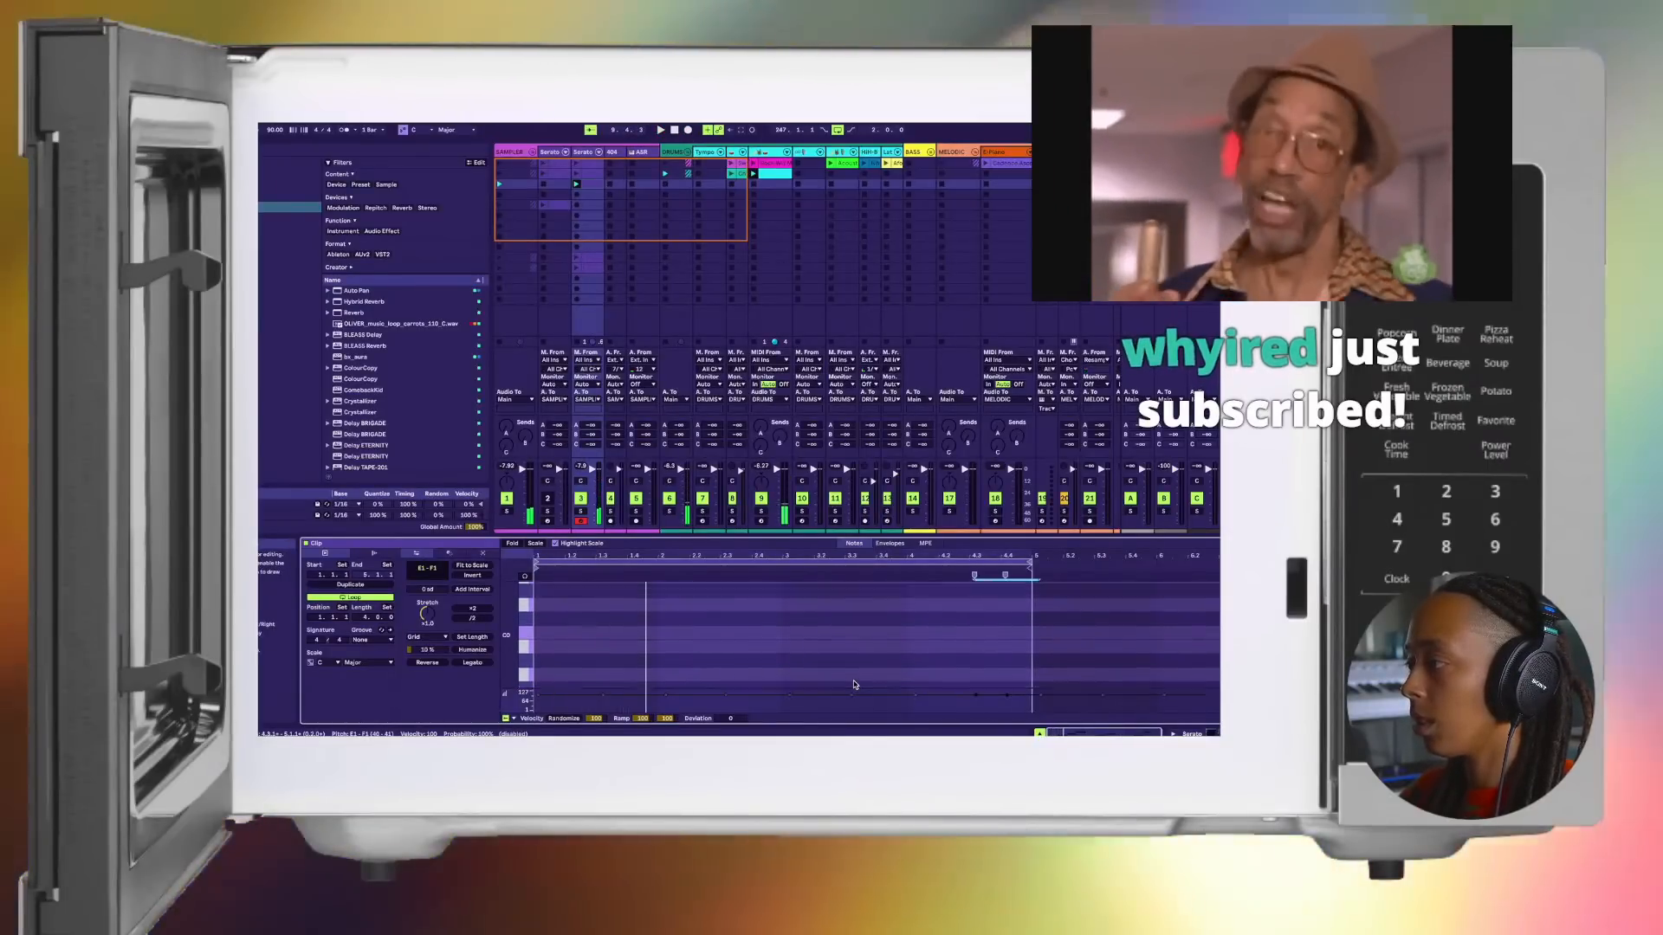
Step: Overdub a C1 note at the end of the third-row clip's loop on track 3
{"action": "scroll", "coordinate": [854, 684], "scroll_direction": "down", "scroll_amount": 5}
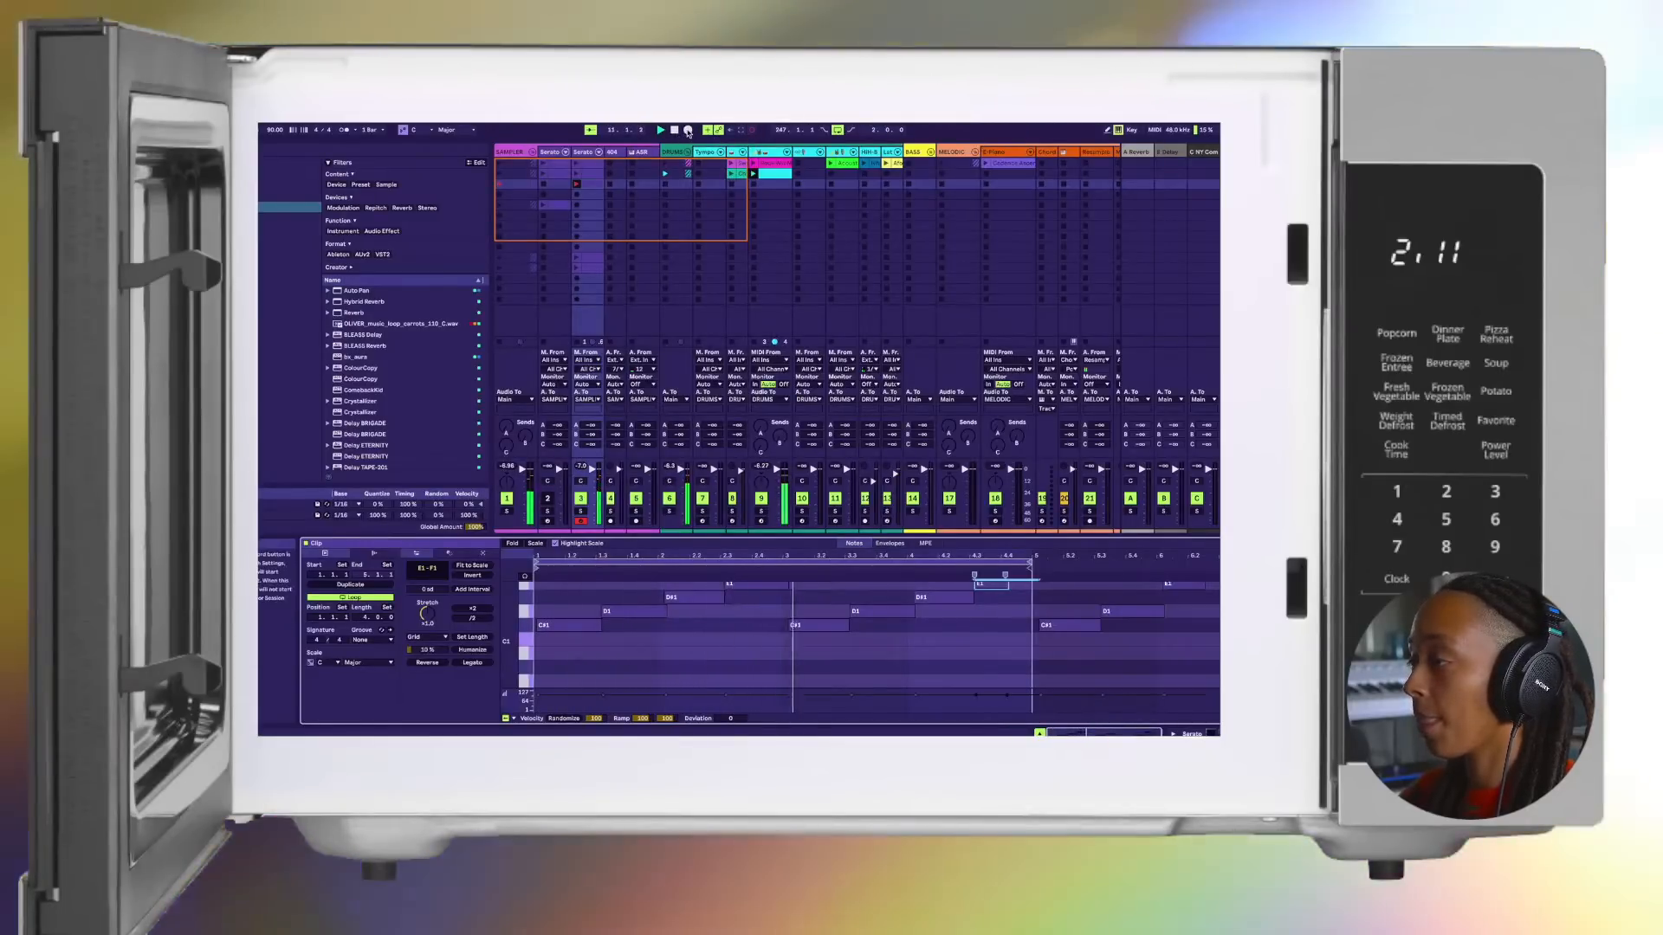
{"action": "left_click", "coordinate": [688, 129]}
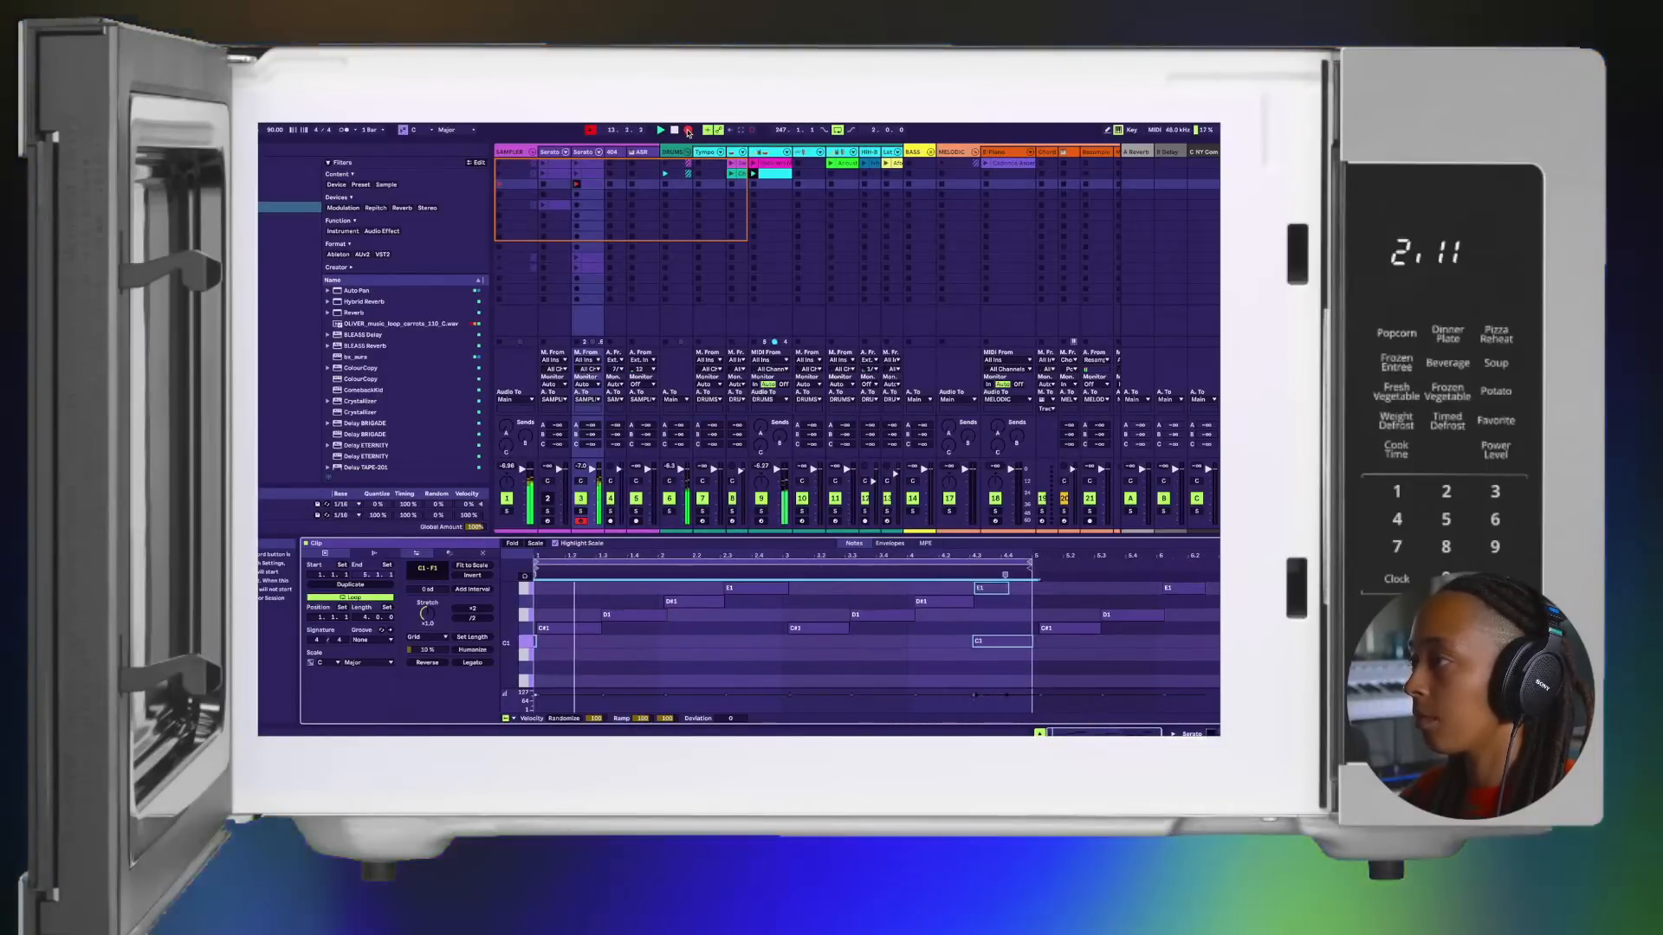
{"action": "left_click", "coordinate": [687, 130]}
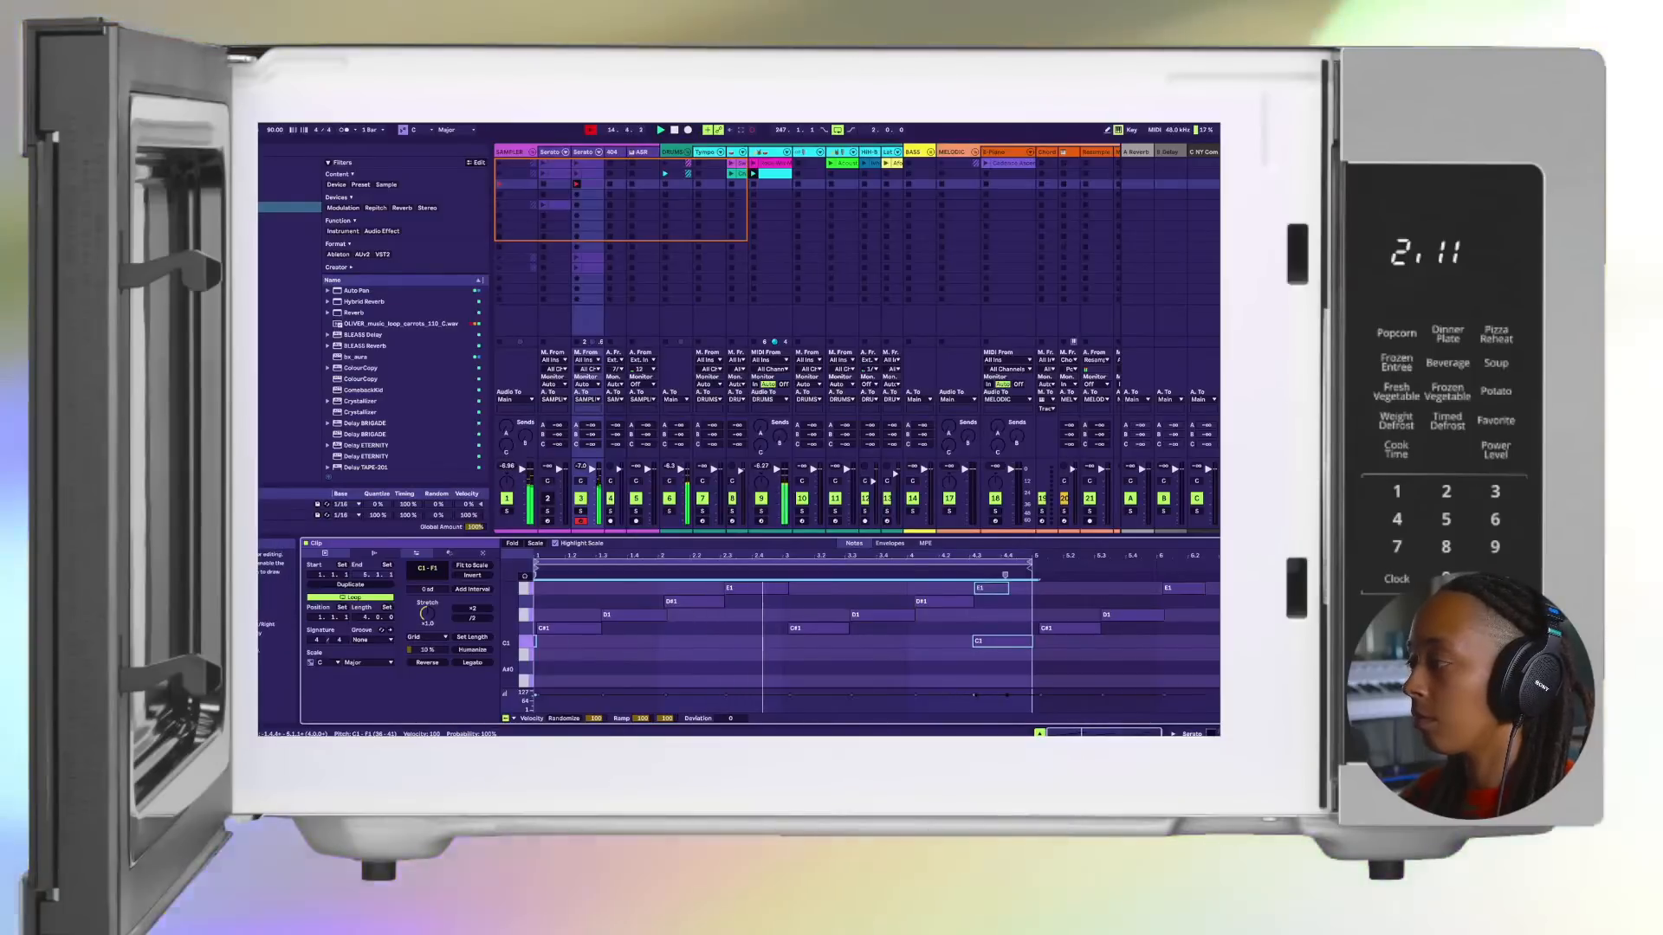
Step: Reopen track 3's Serato Sample window from its devices and stop the chop that is playing
{"action": "key", "text": "shift+Tab"}
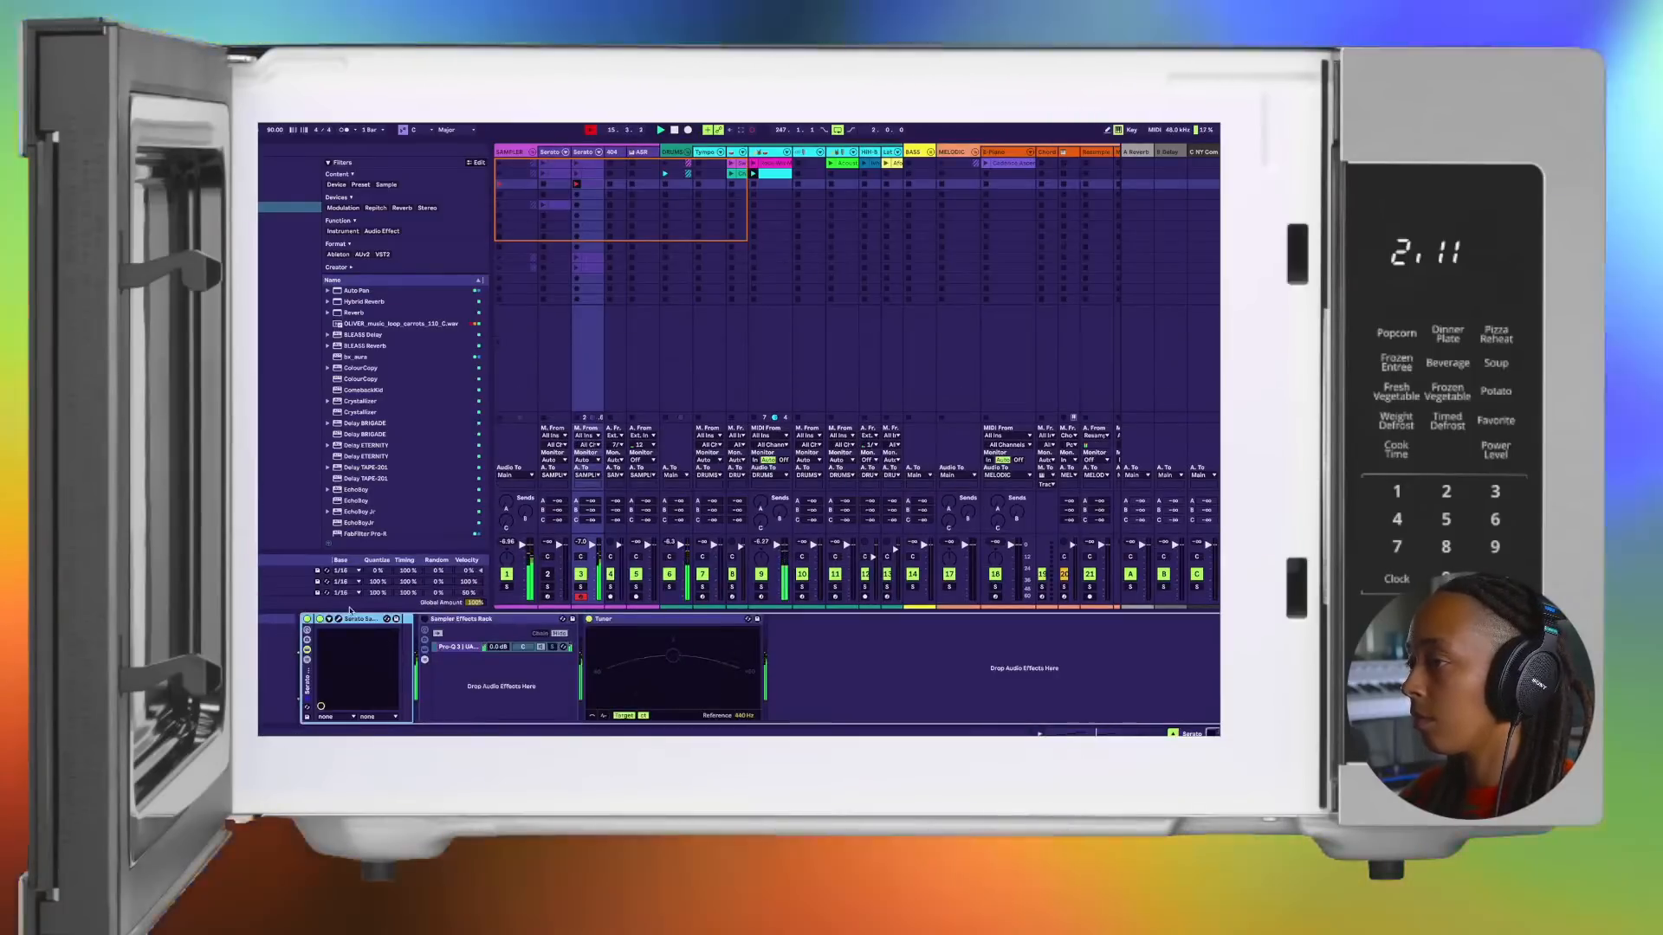
{"action": "left_click", "coordinate": [339, 619]}
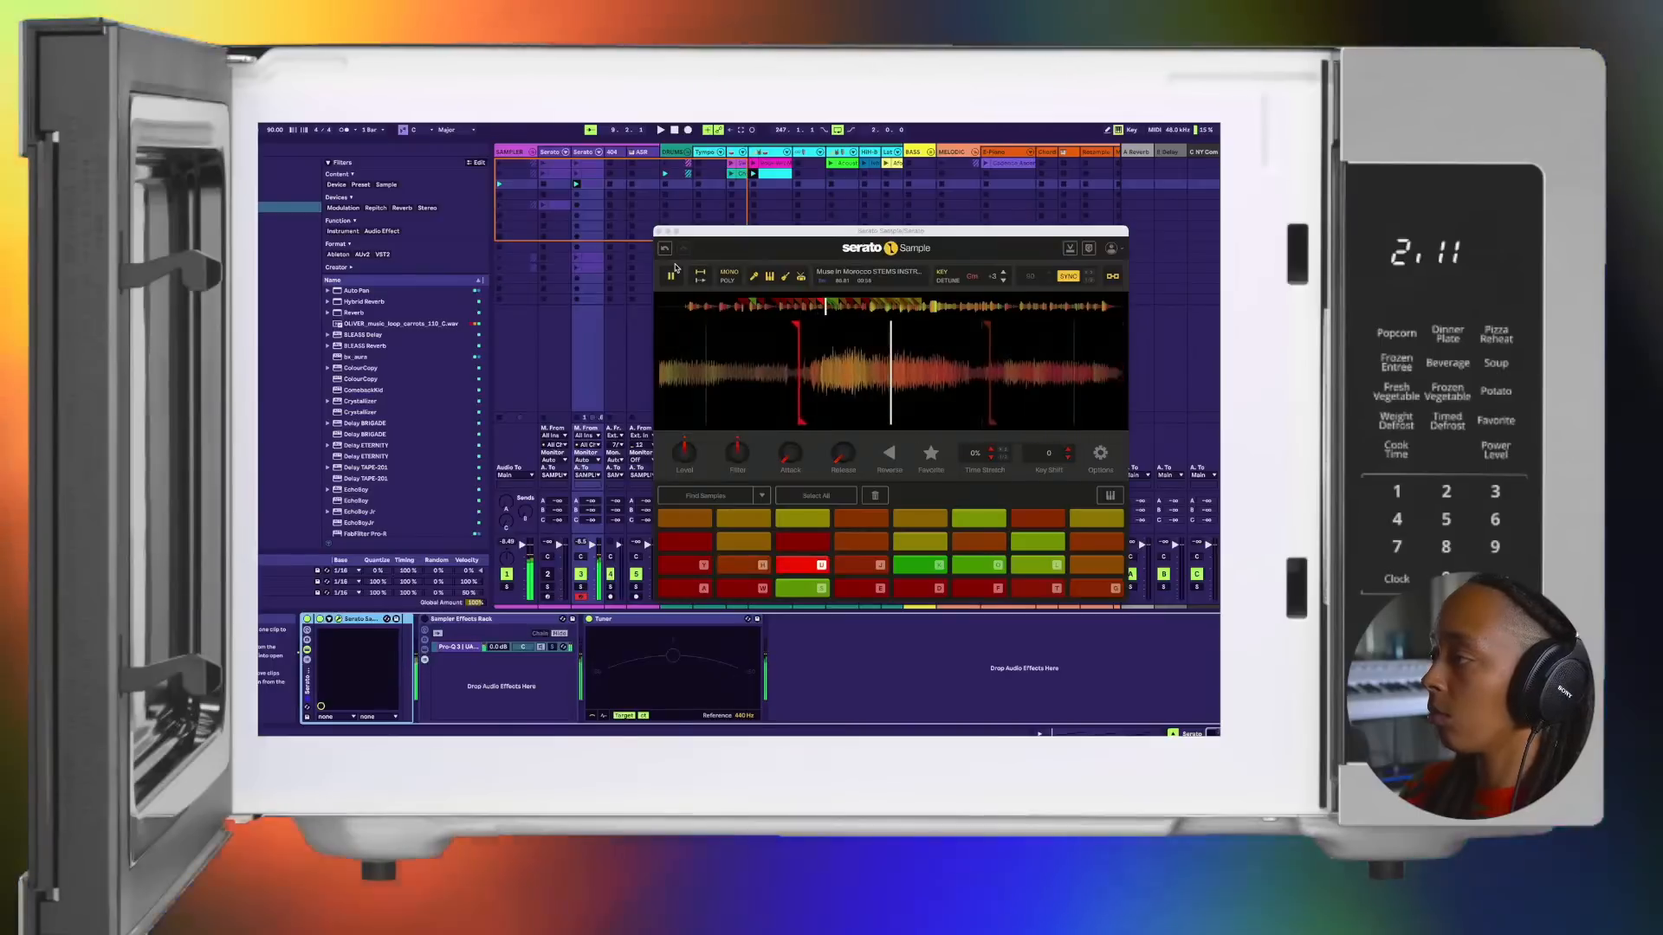
{"action": "left_click", "coordinate": [673, 270]}
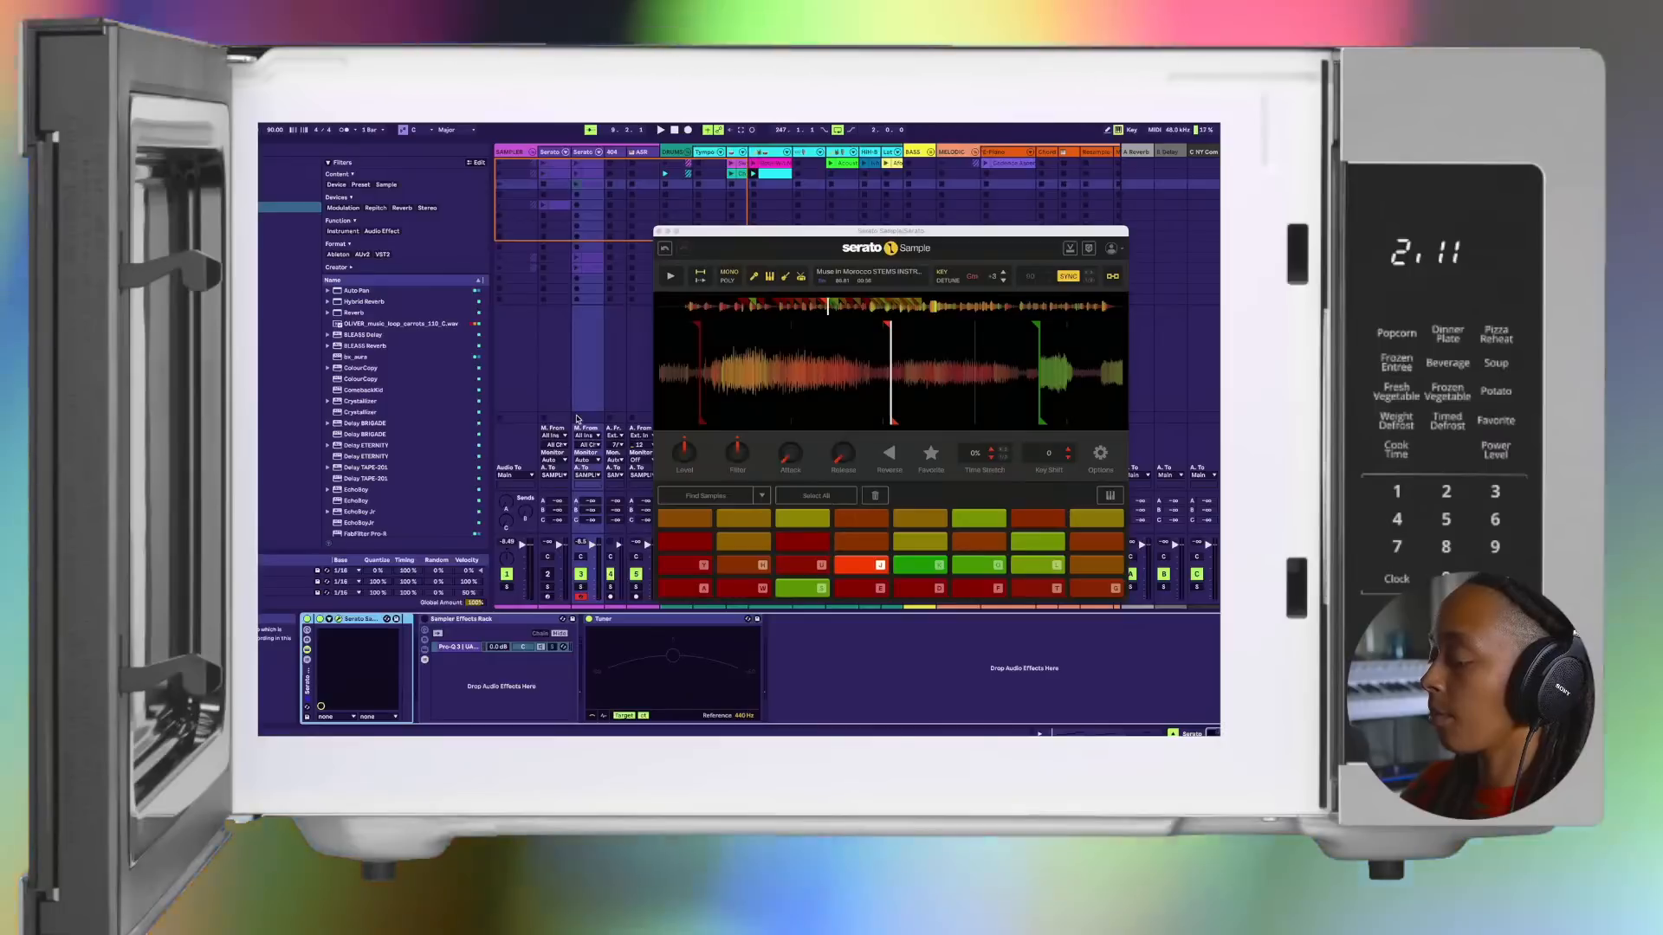
Step: Play the Y, H, U and J chops in a repeating pattern over the drum loop and capture the performance as a new clip on track 3
{"action": "key", "text": "y"}
{"action": "key", "text": "h"}
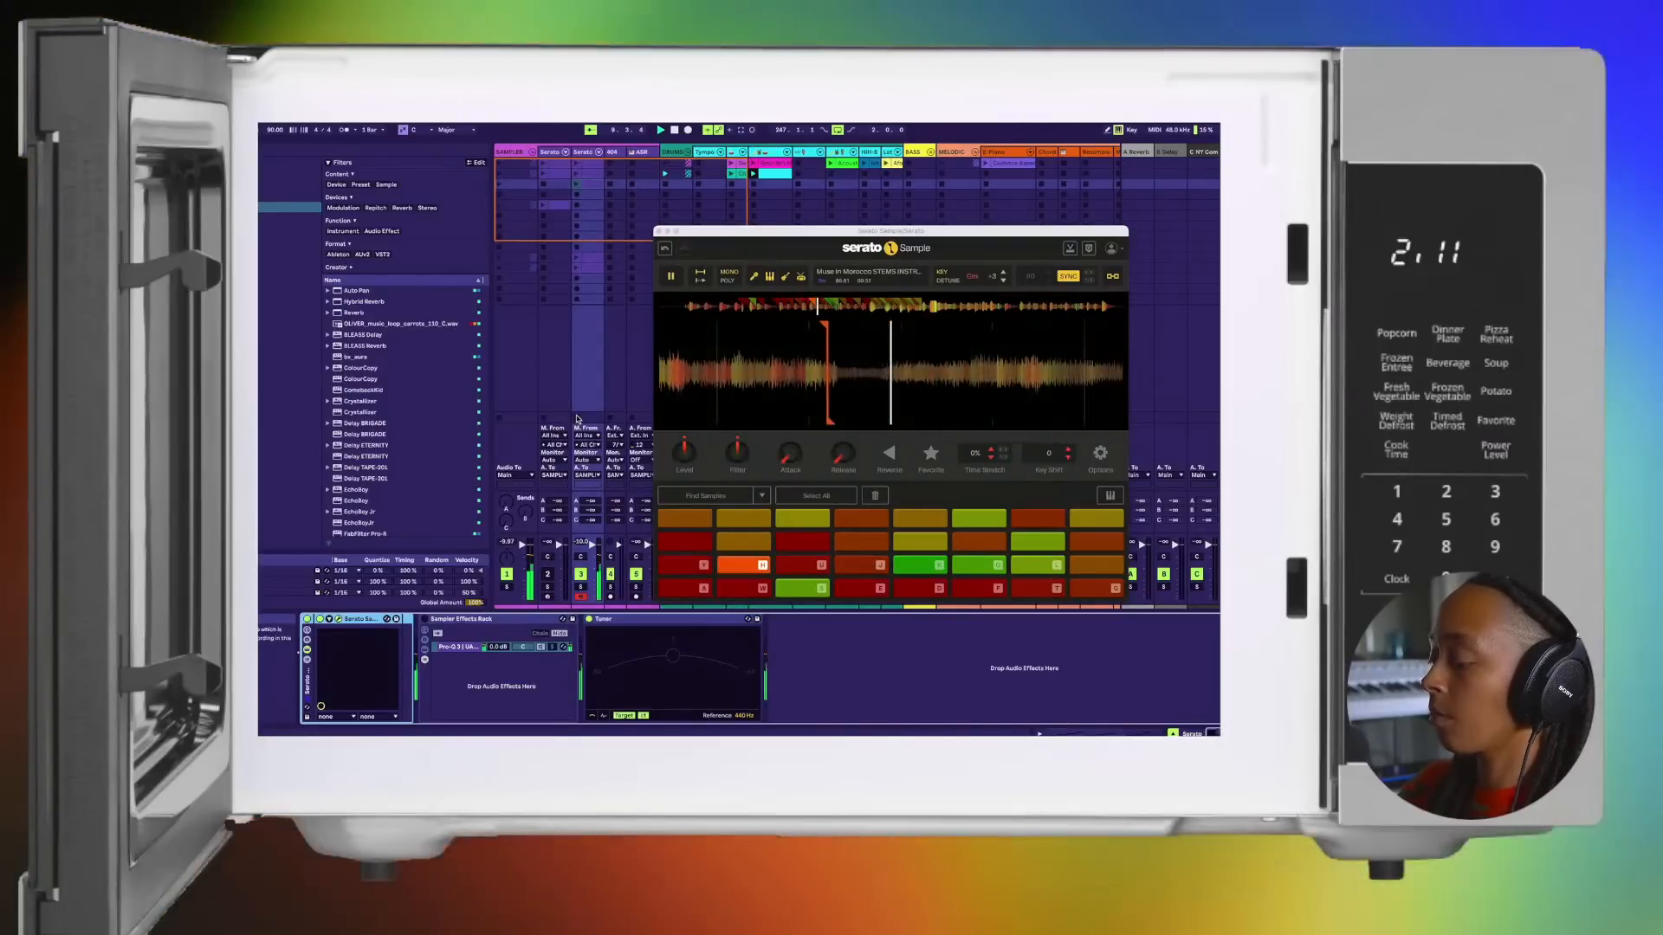
{"action": "key", "text": "u"}
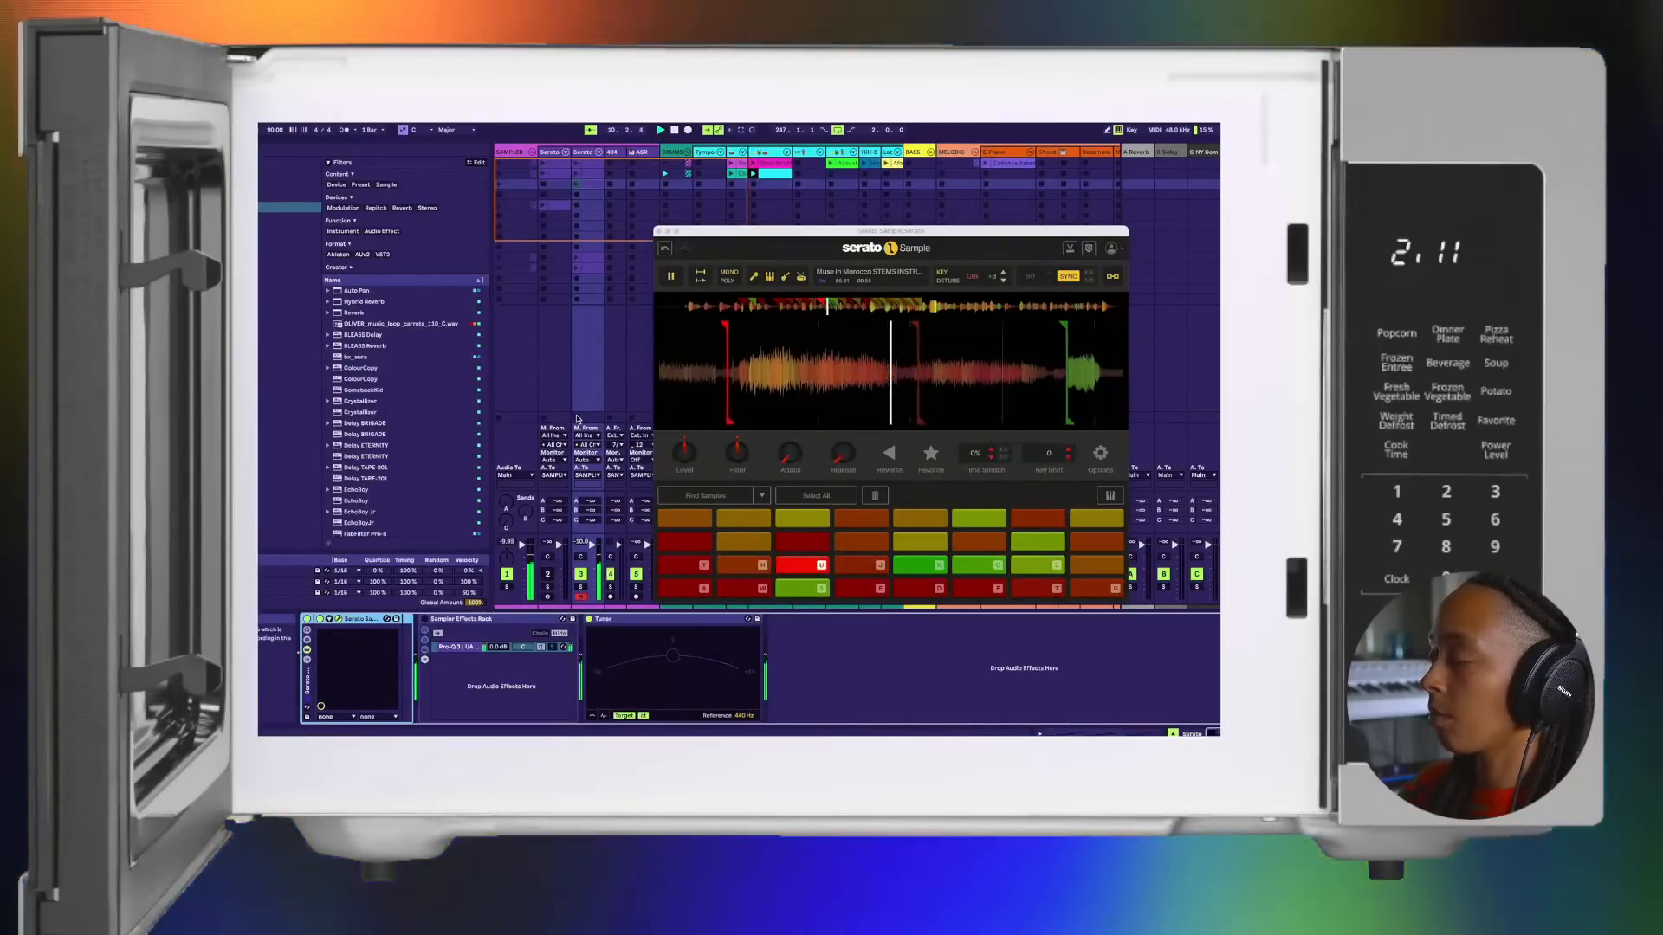
{"action": "key", "text": "y"}
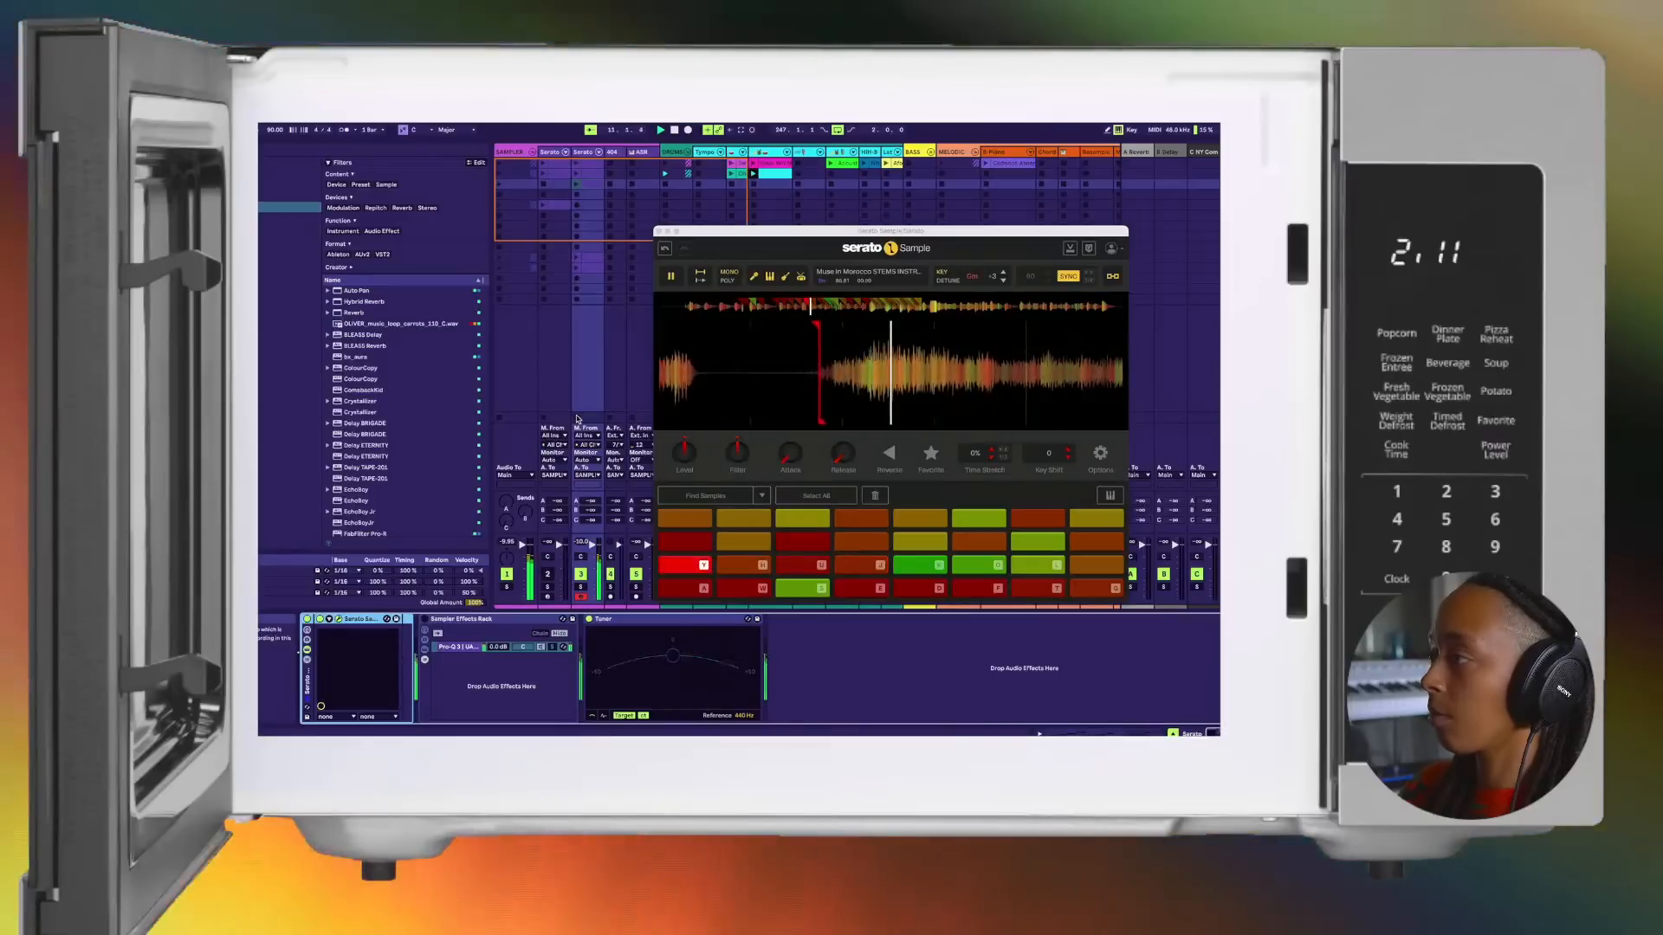
{"action": "key", "text": "h"}
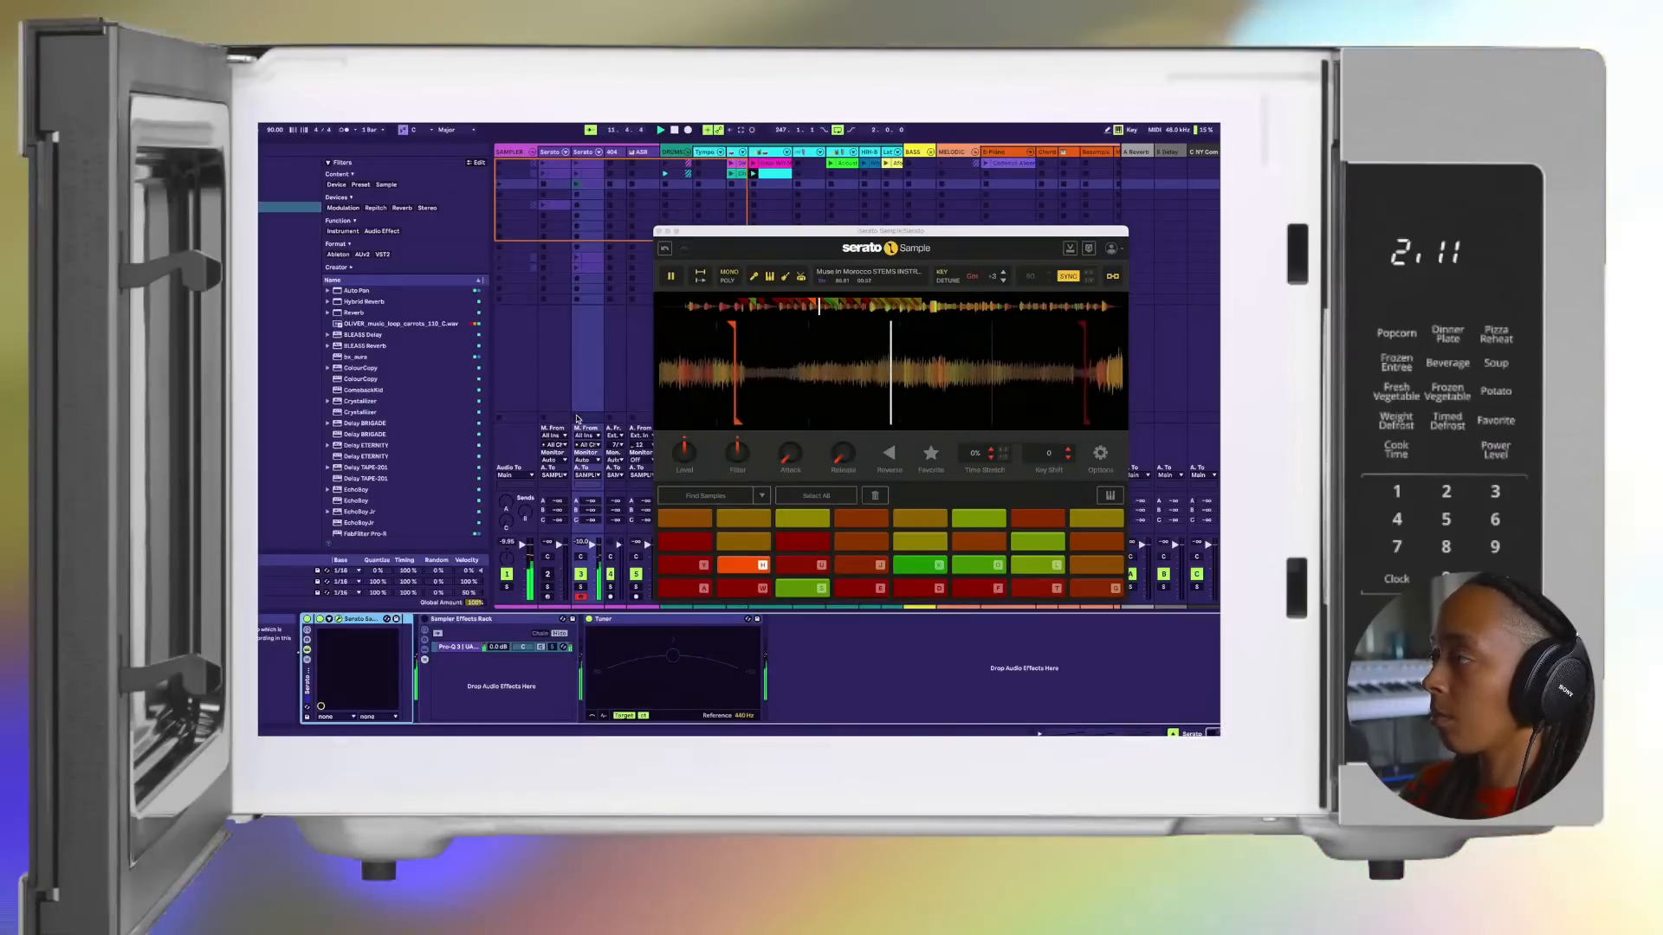
{"action": "key", "text": "u"}
{"action": "key", "text": "j"}
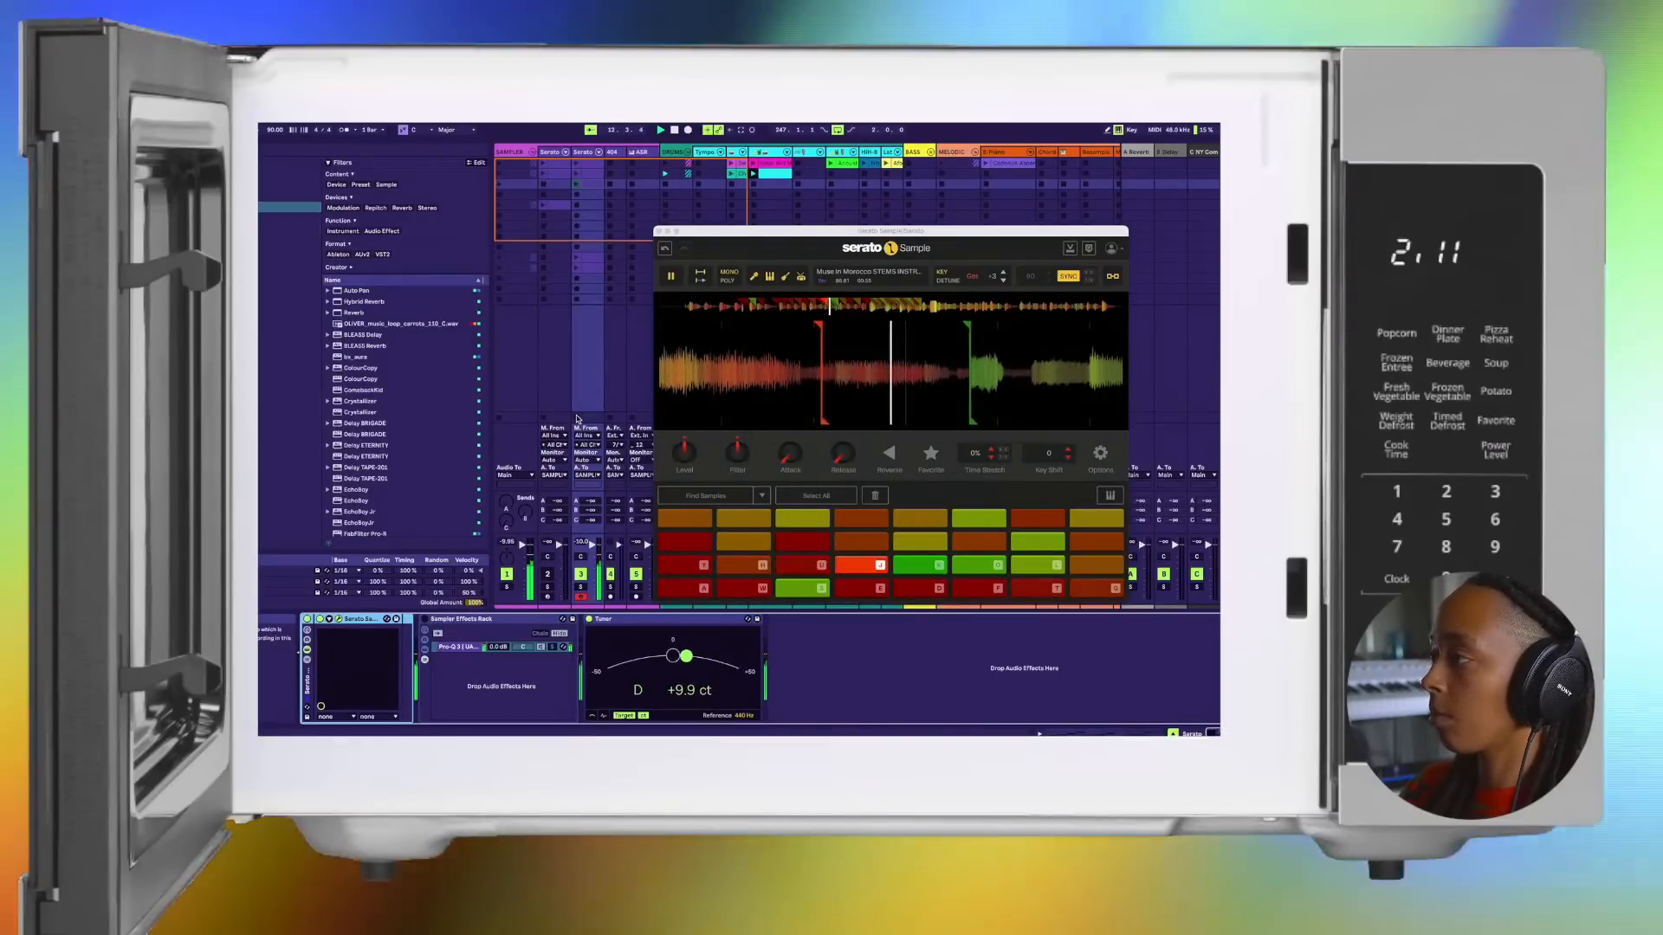
{"action": "key", "text": "y"}
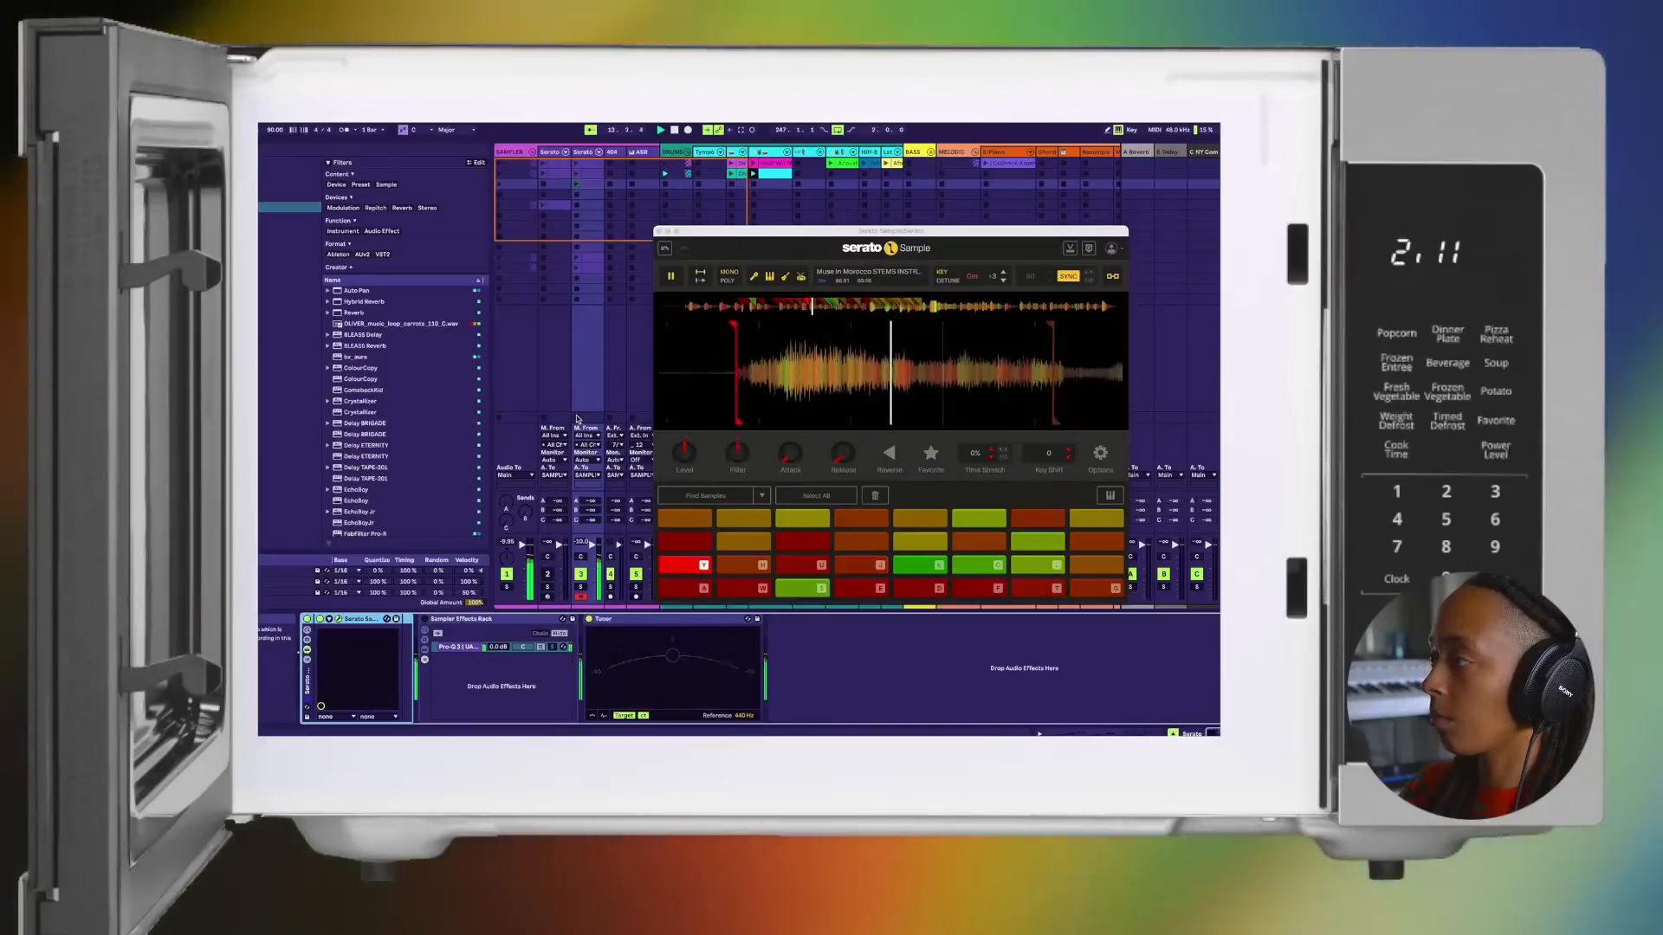
{"action": "key", "text": "h"}
{"action": "key", "text": "u"}
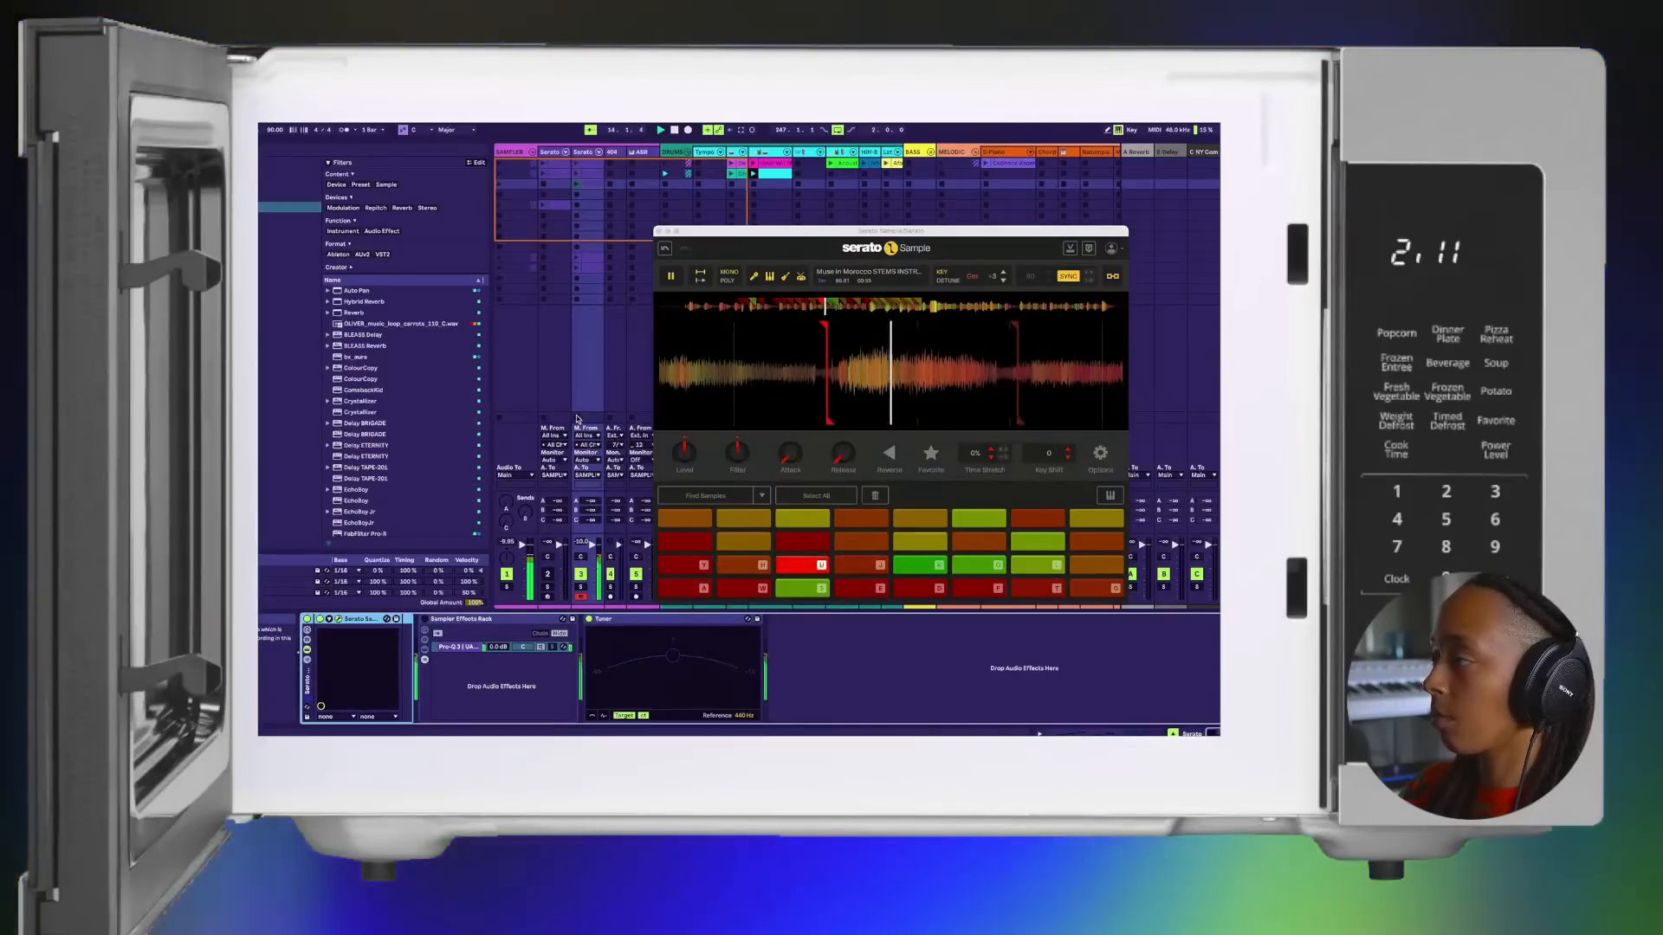
{"action": "key", "text": "j"}
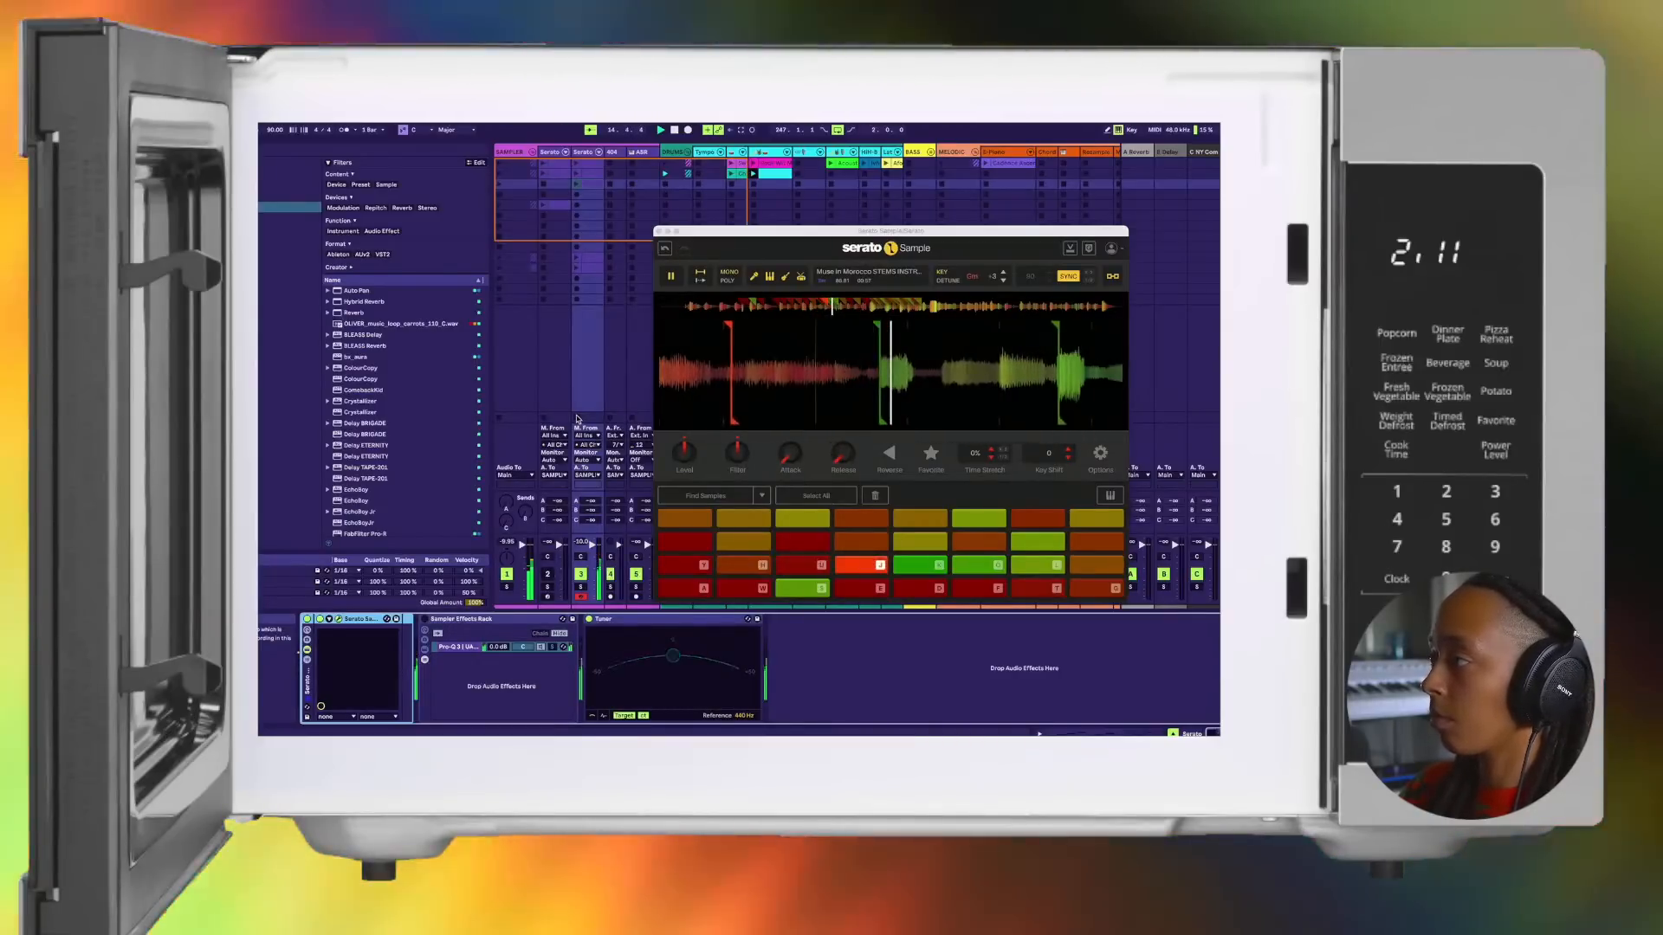
{"action": "key", "text": "y"}
{"action": "key", "text": "h"}
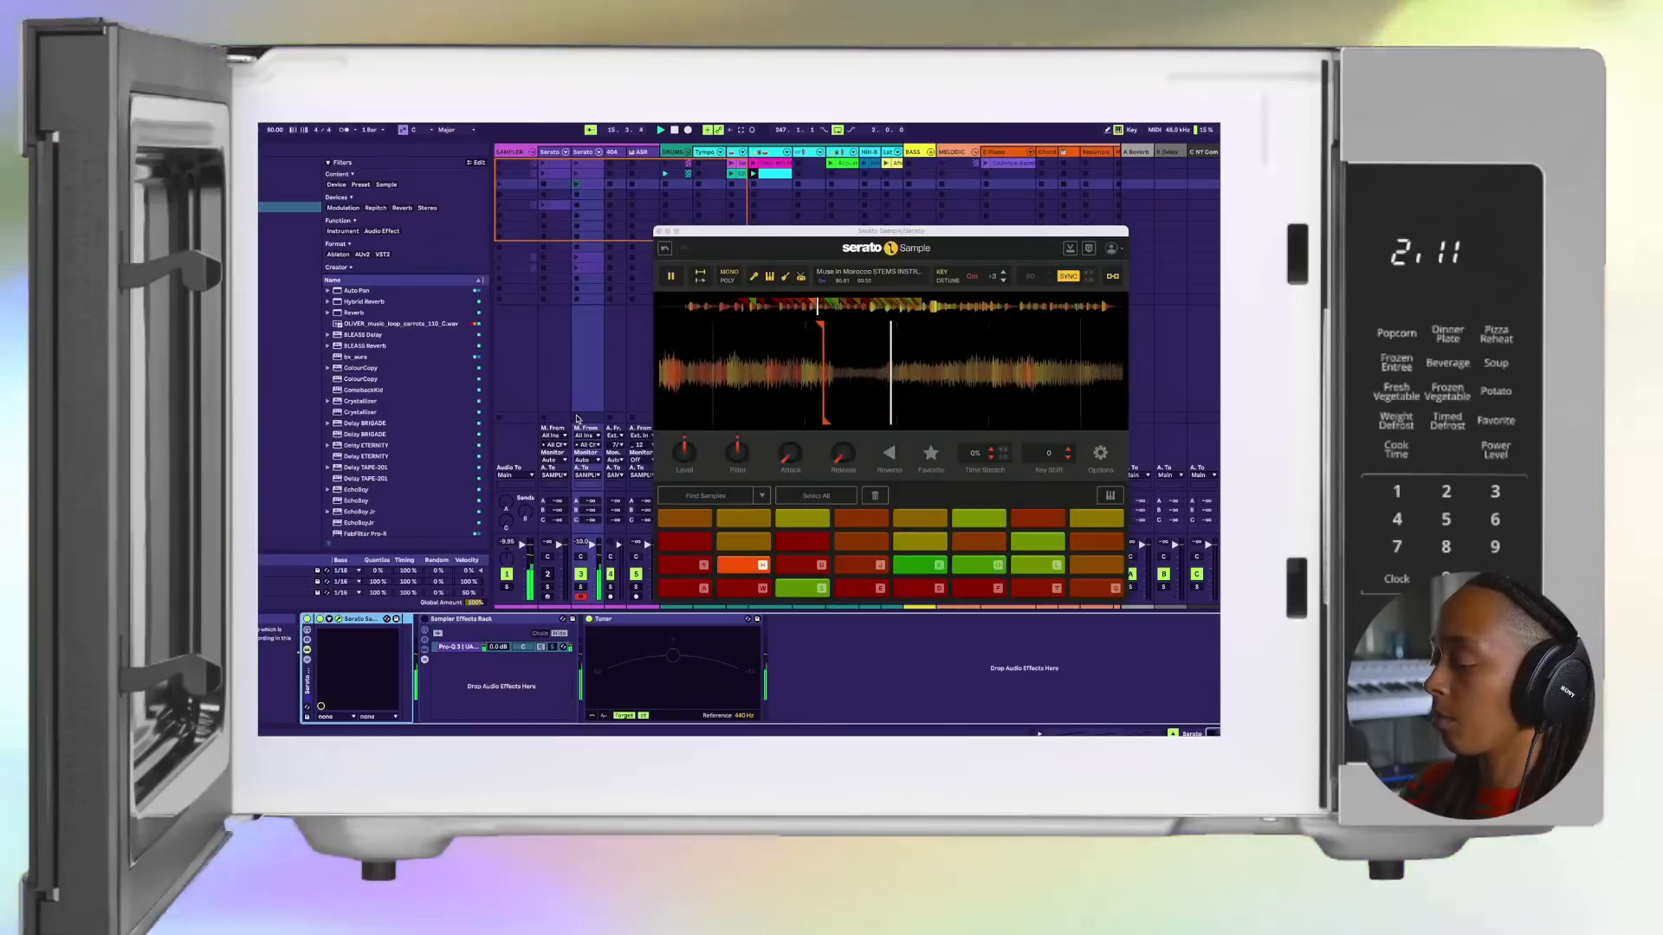
{"action": "key", "text": "u"}
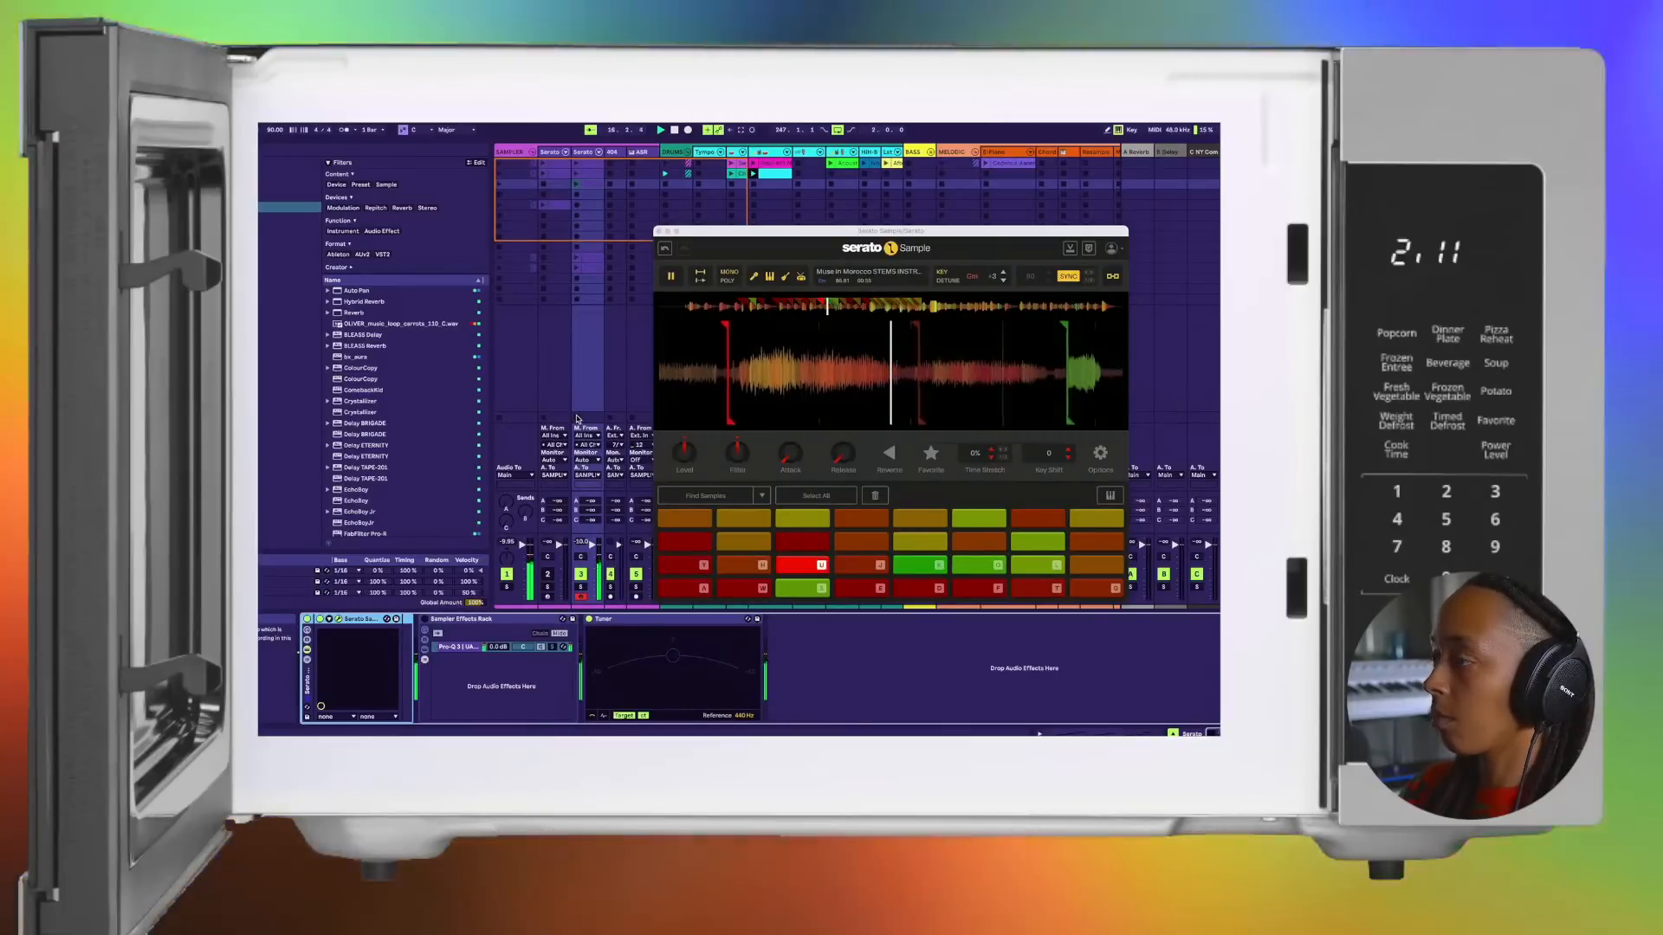
{"action": "key", "text": "j"}
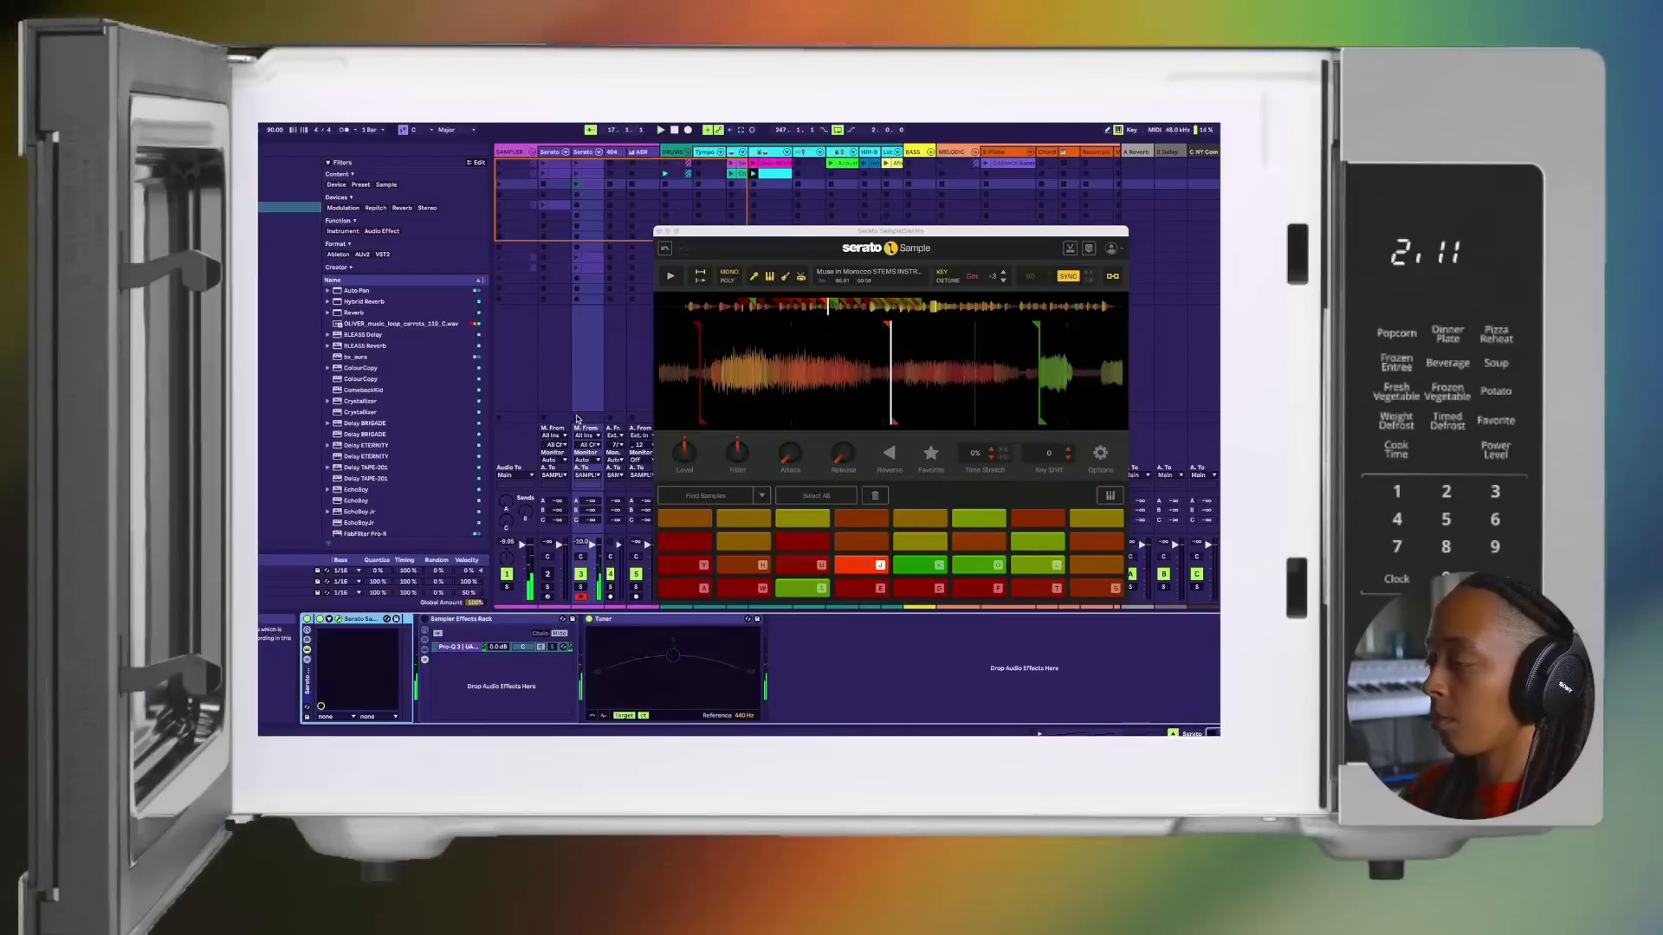
{"action": "key", "text": "u"}
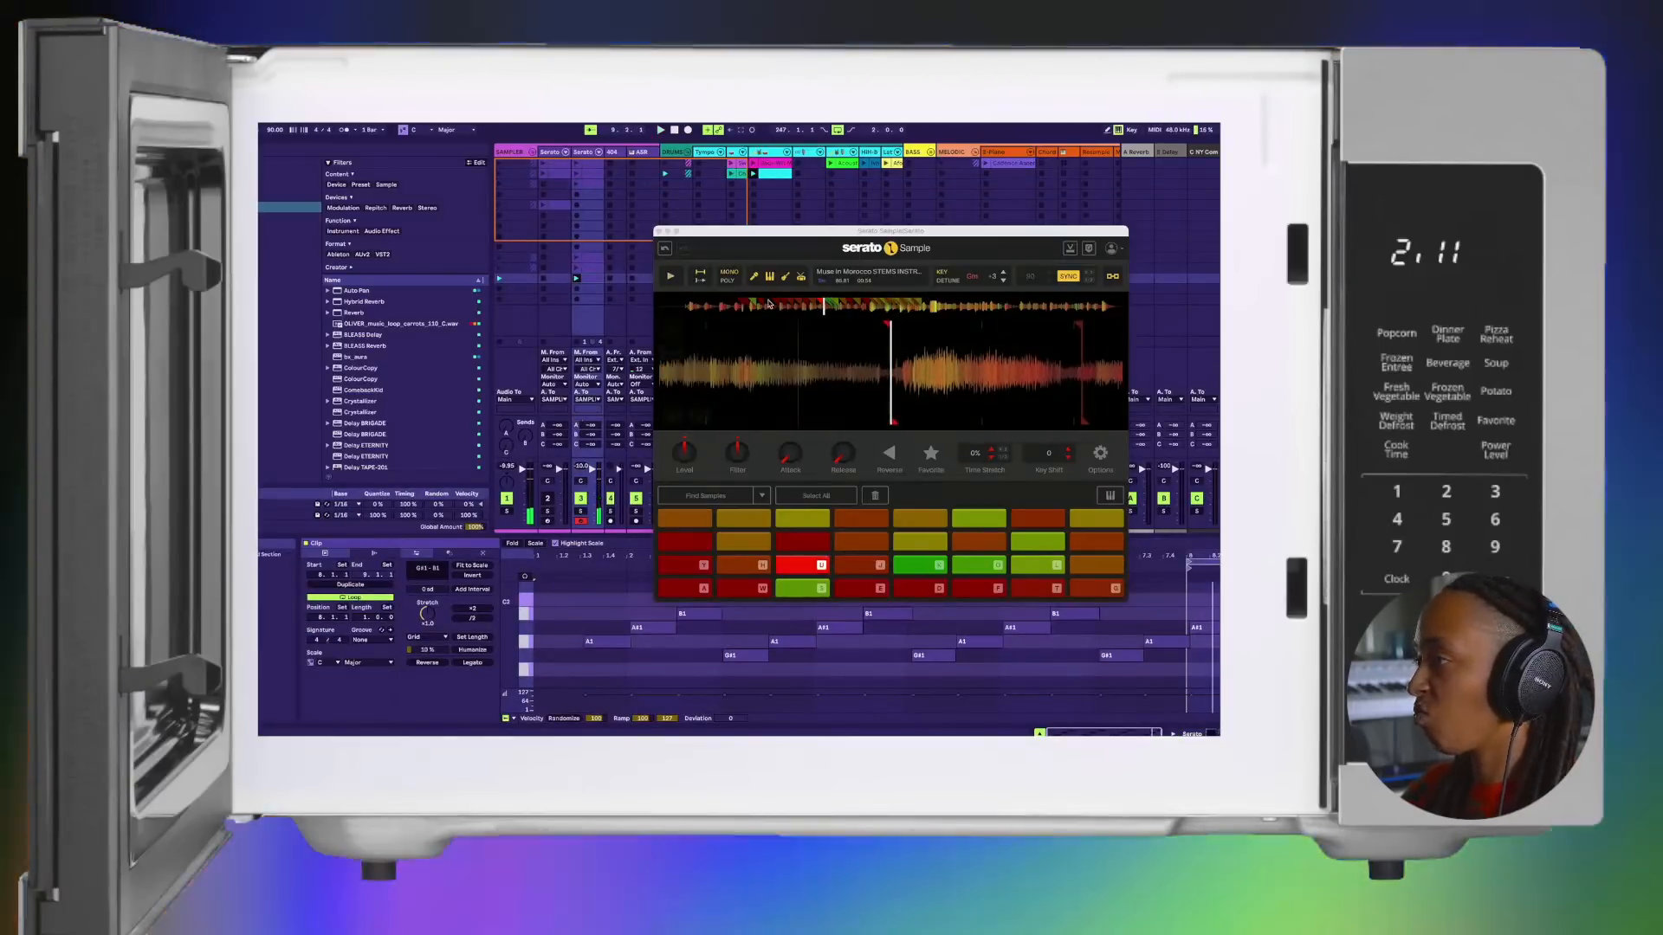
Step: Close Serato Sample, set the captured clip's four-bar loop from 3.1.1 to 7.1.1, and play it
{"action": "left_click", "coordinate": [659, 233]}
{"action": "left_click_drag", "start_coordinate": [1185, 564], "coordinate": [721, 582]}
{"action": "key", "text": "space"}
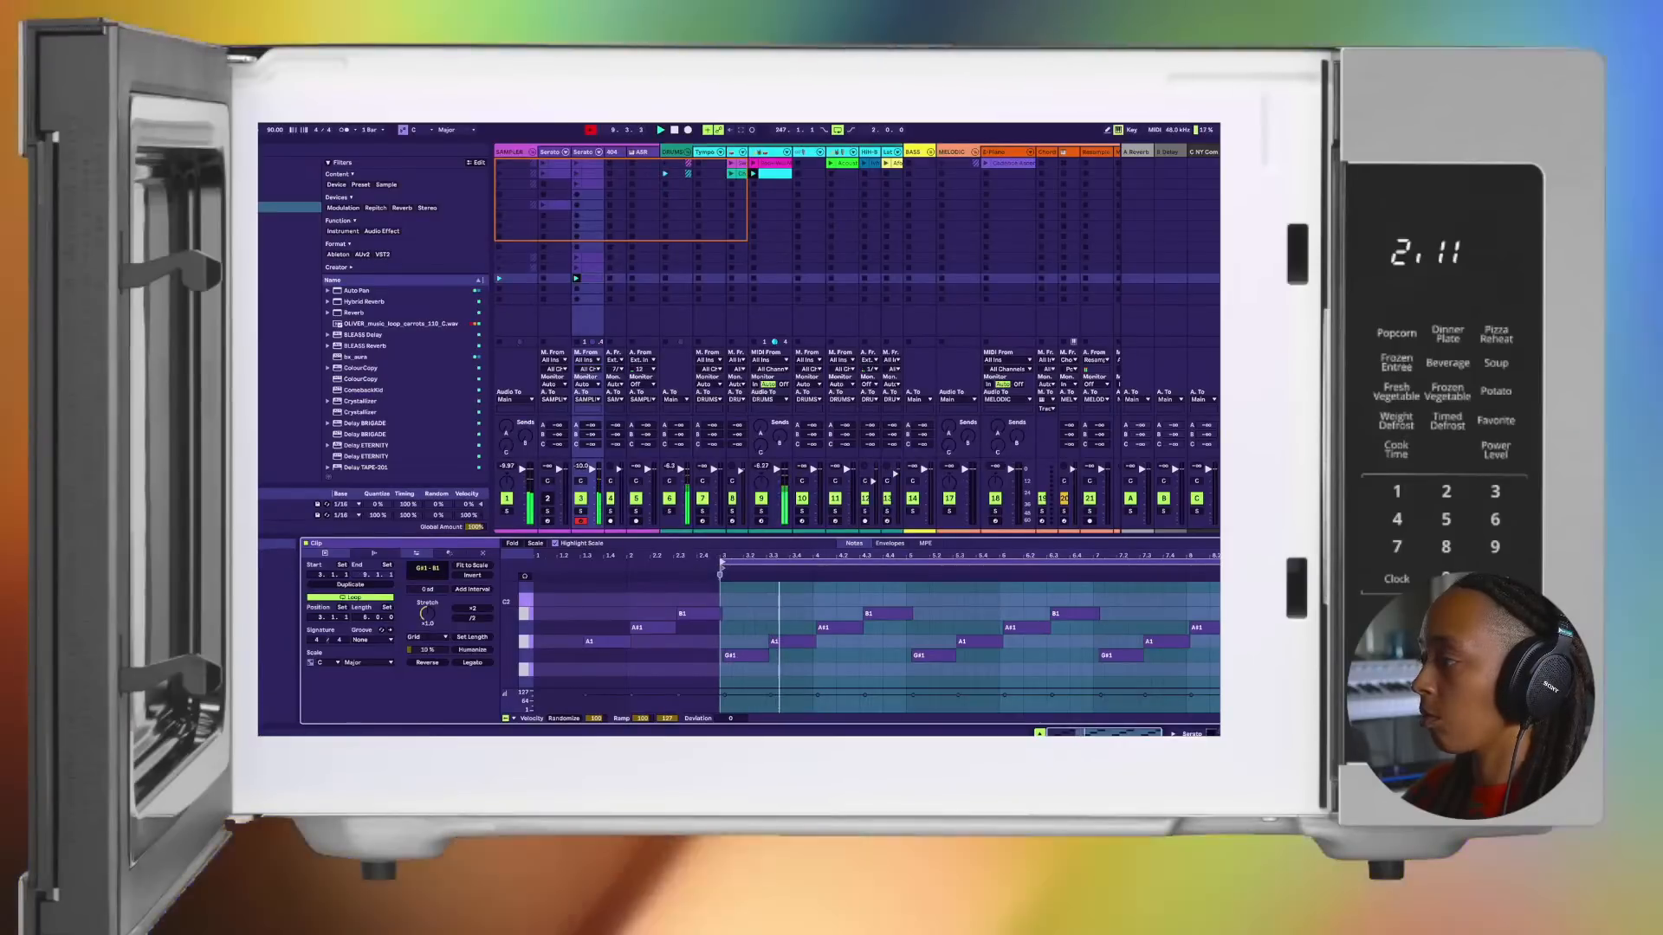
{"action": "left_click_drag", "start_coordinate": [1216, 570], "coordinate": [998, 573]}
{"action": "left_click_drag", "start_coordinate": [1006, 641], "coordinate": [1096, 652]}
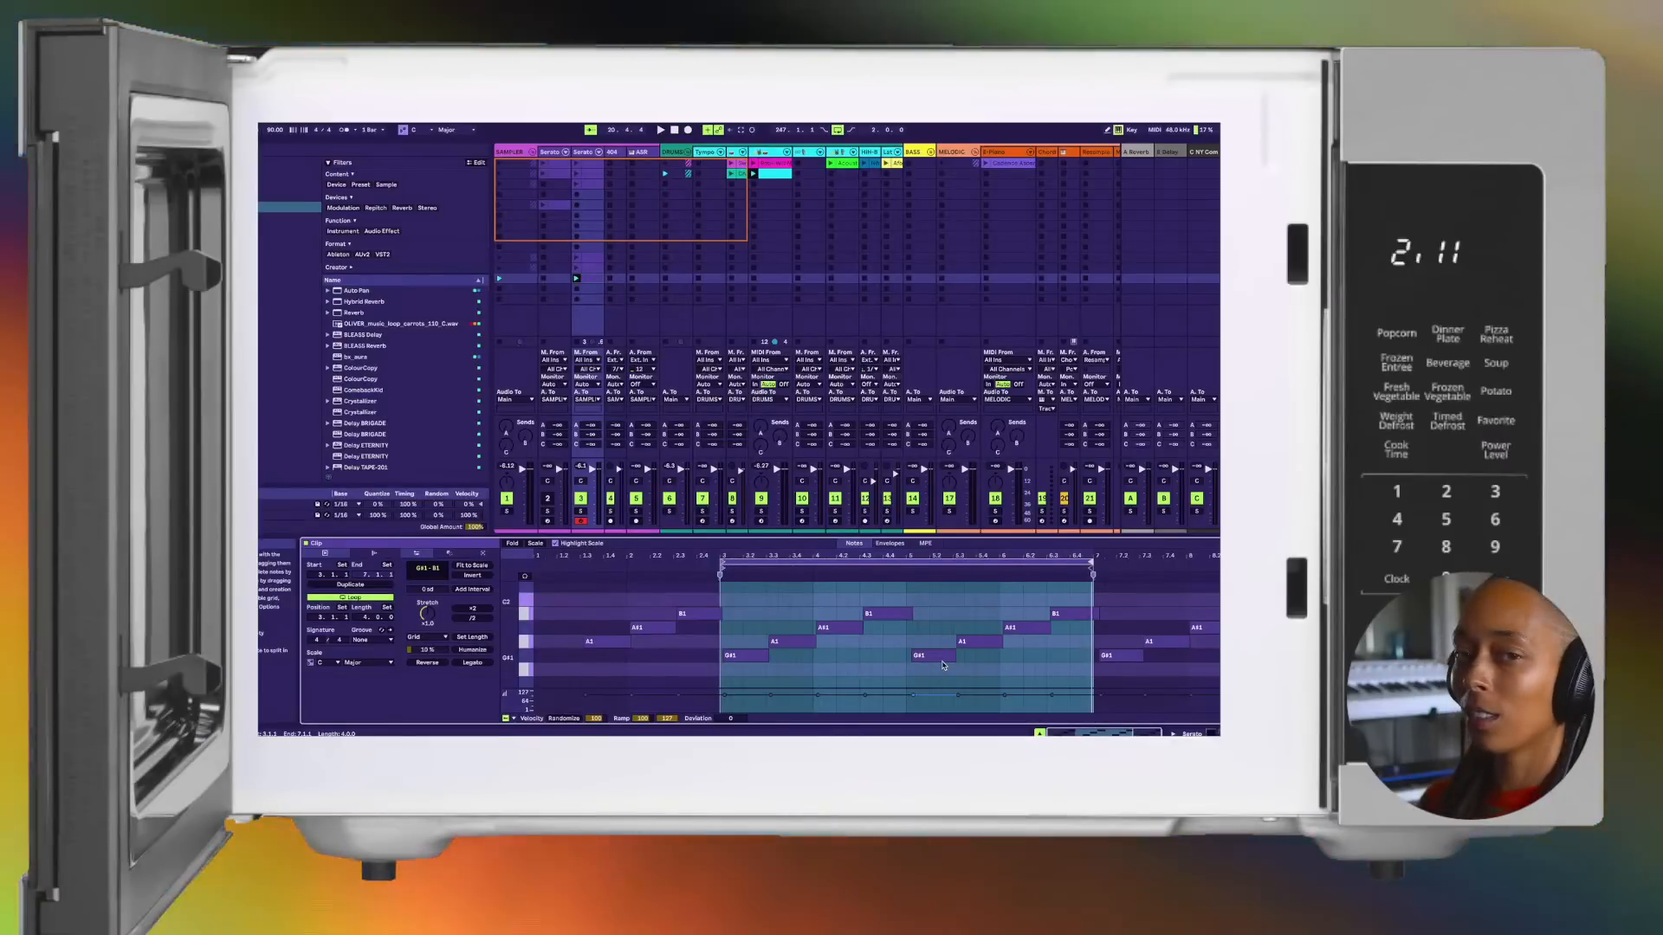
{"action": "key", "text": "space"}
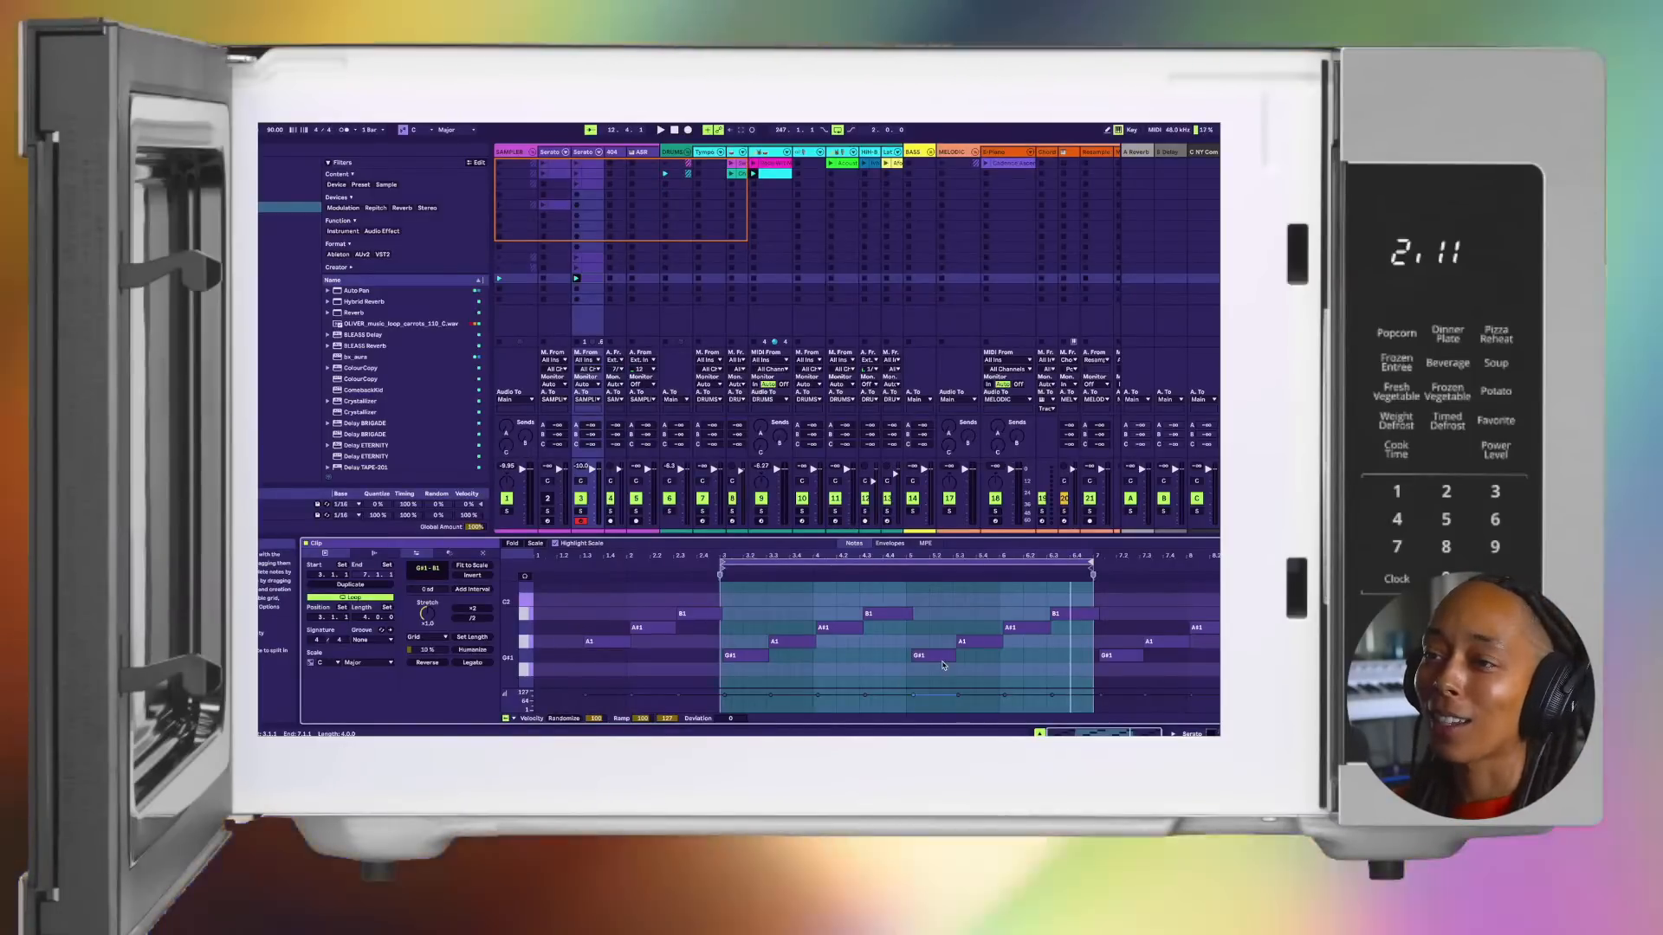
{"action": "key", "text": "space"}
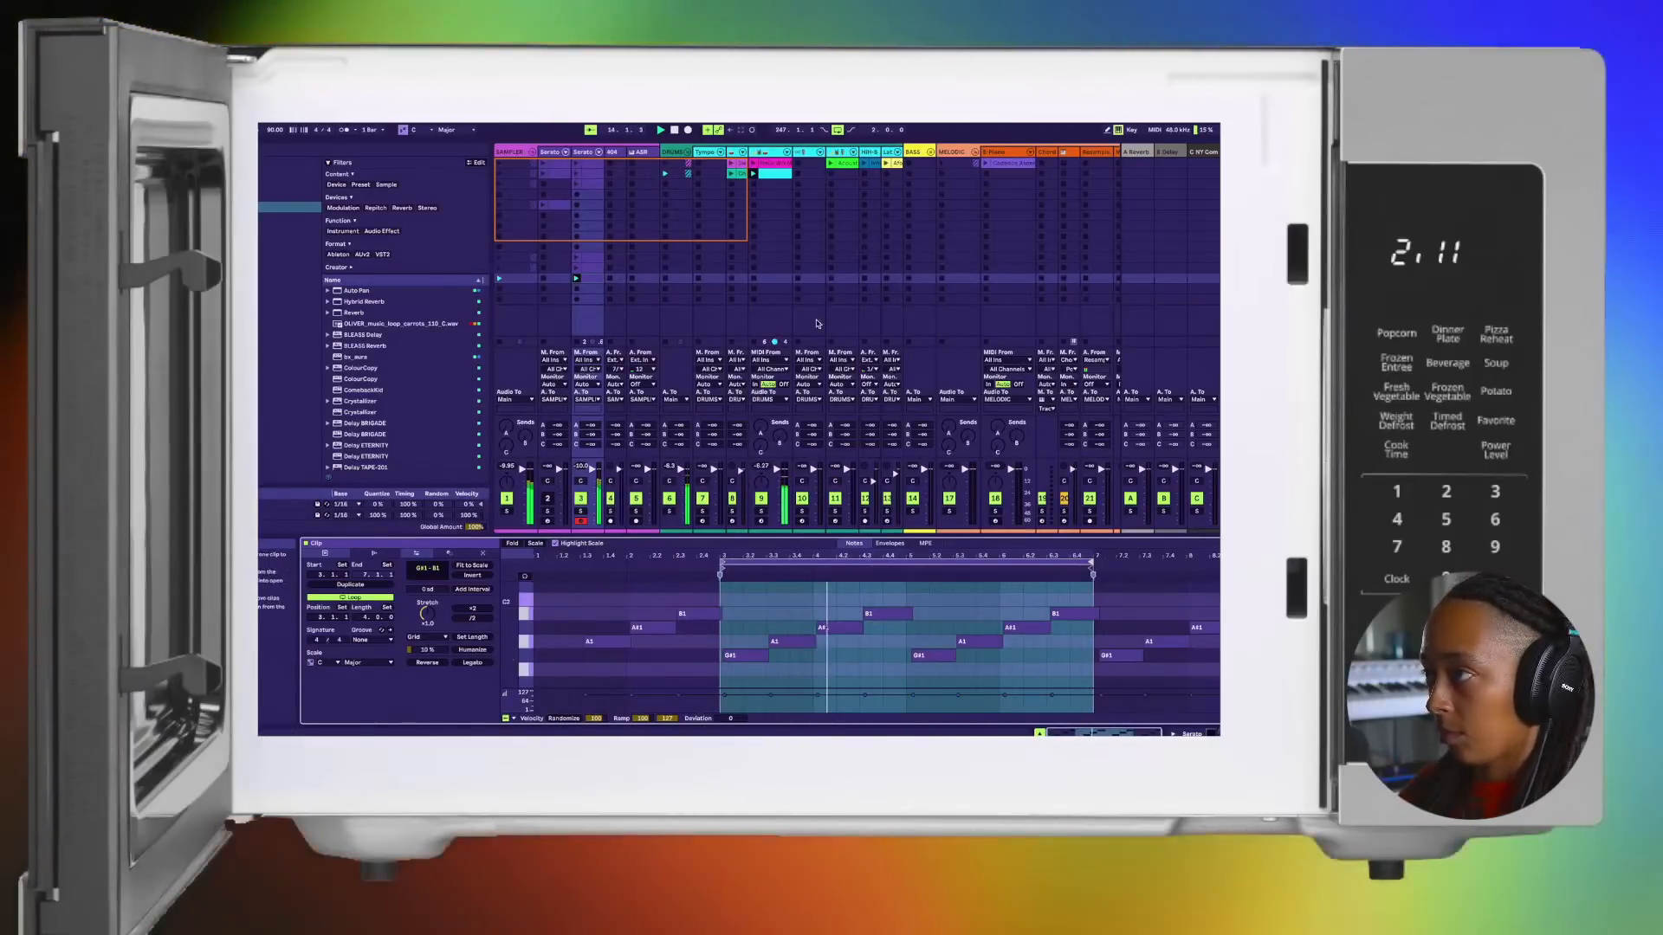
Step: Move the newly captured clip into the fourth row of track 3, beneath the other loops, and launch it
{"action": "left_click", "coordinate": [575, 268]}
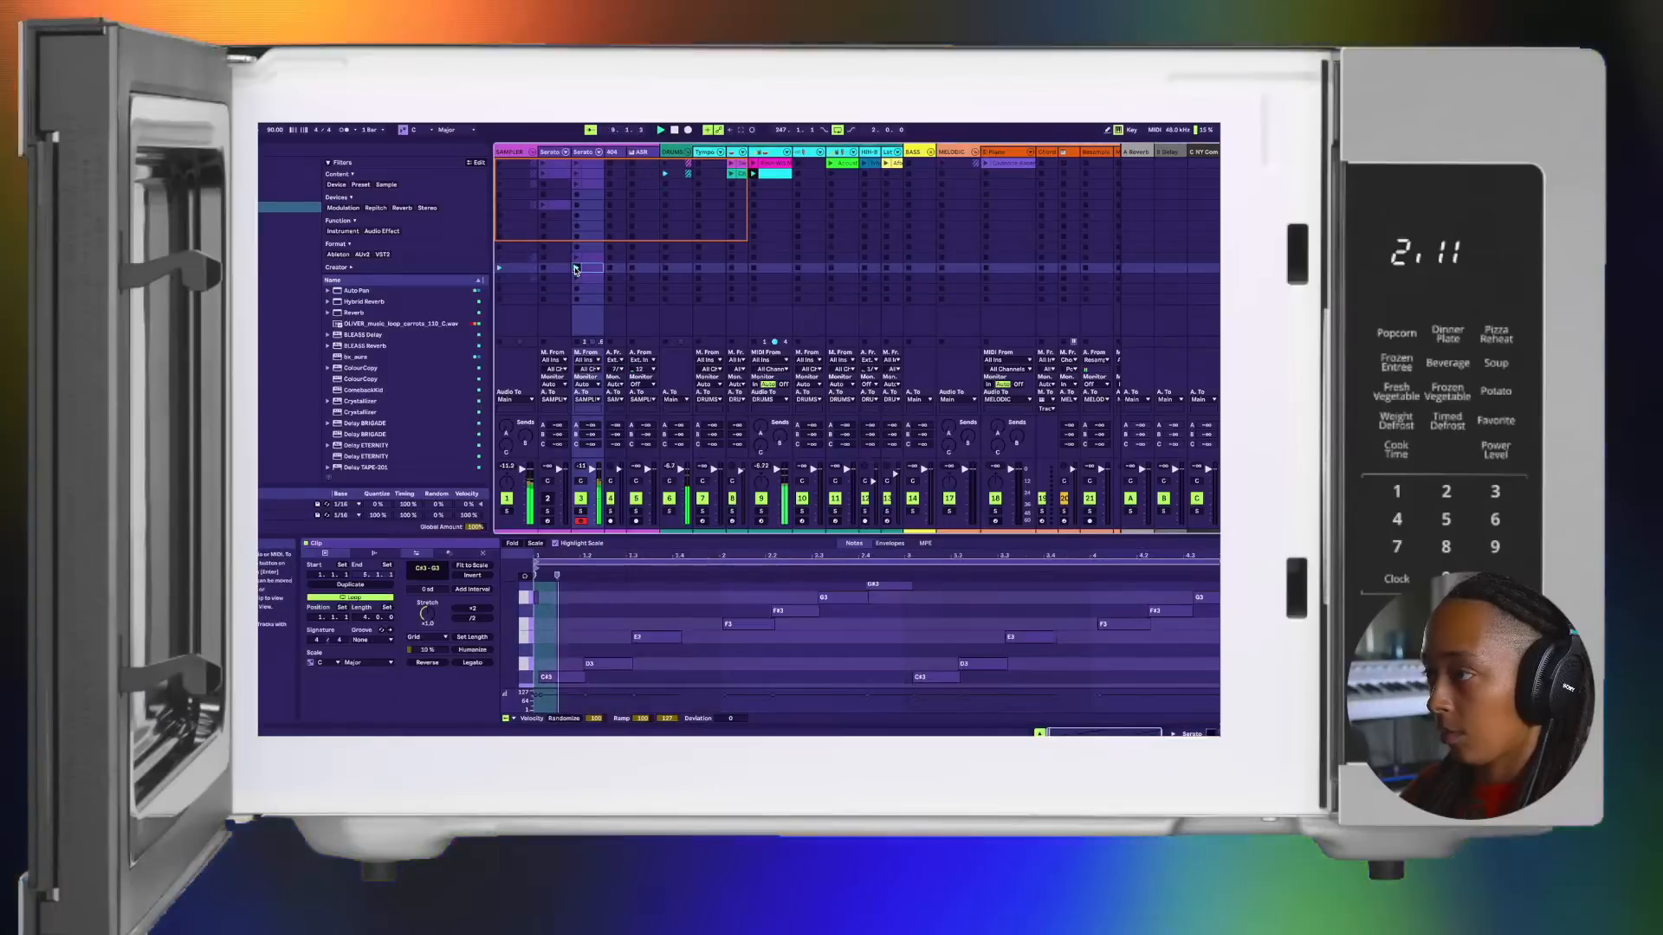
{"action": "left_click", "coordinate": [588, 194]}
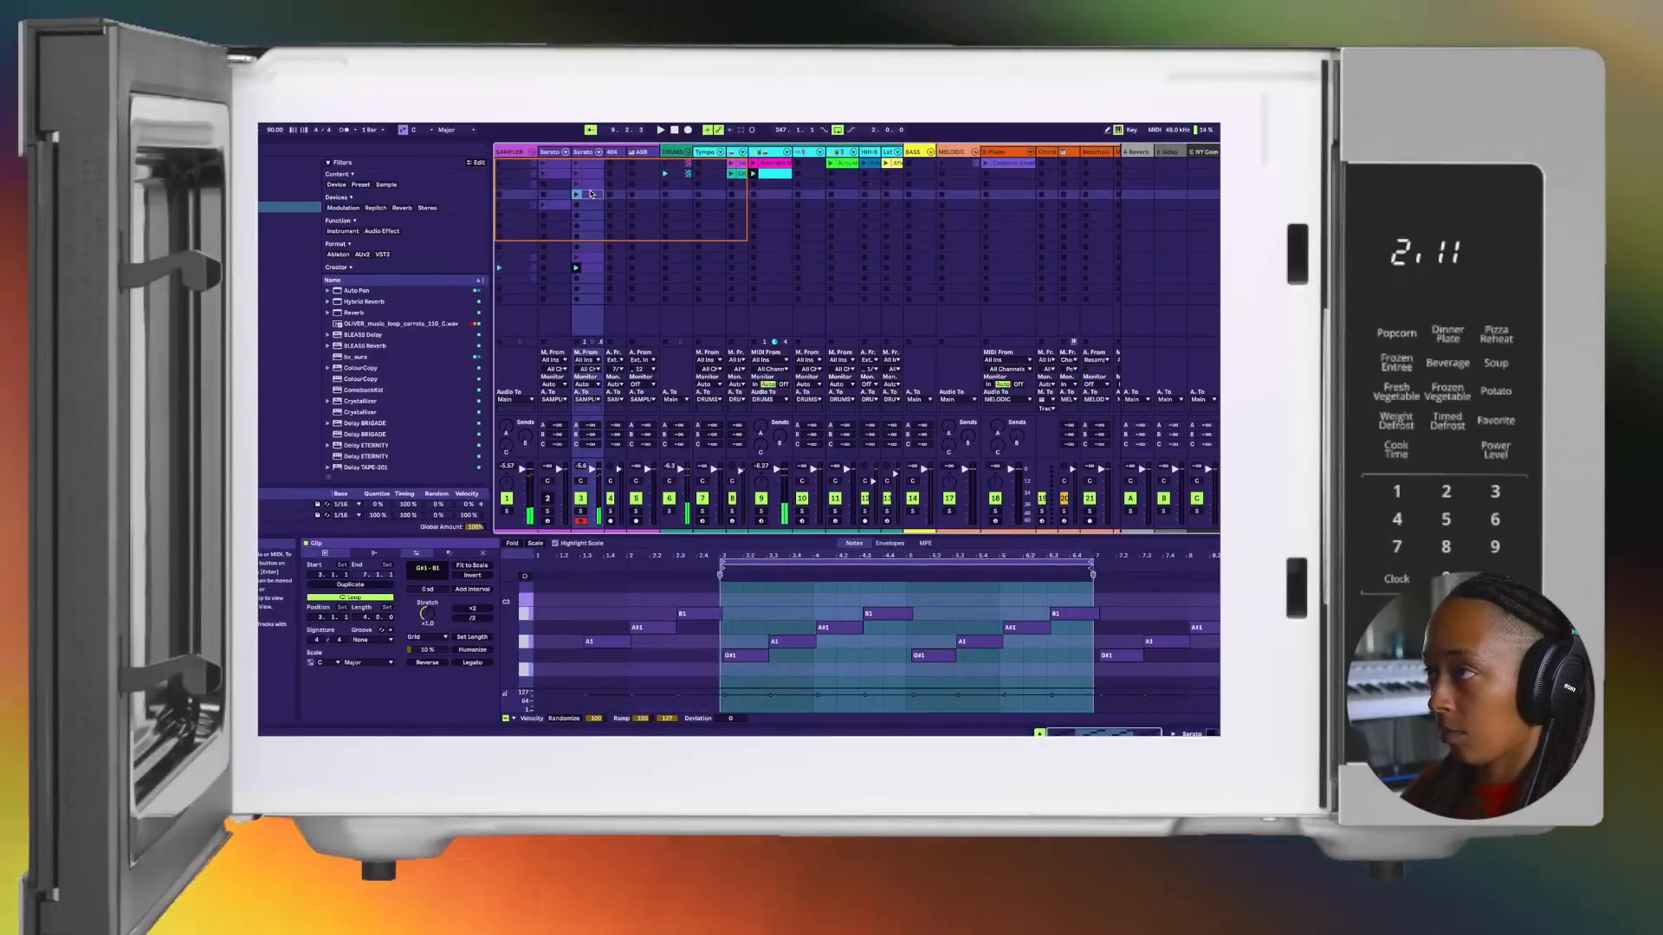
{"action": "left_click", "coordinate": [577, 195]}
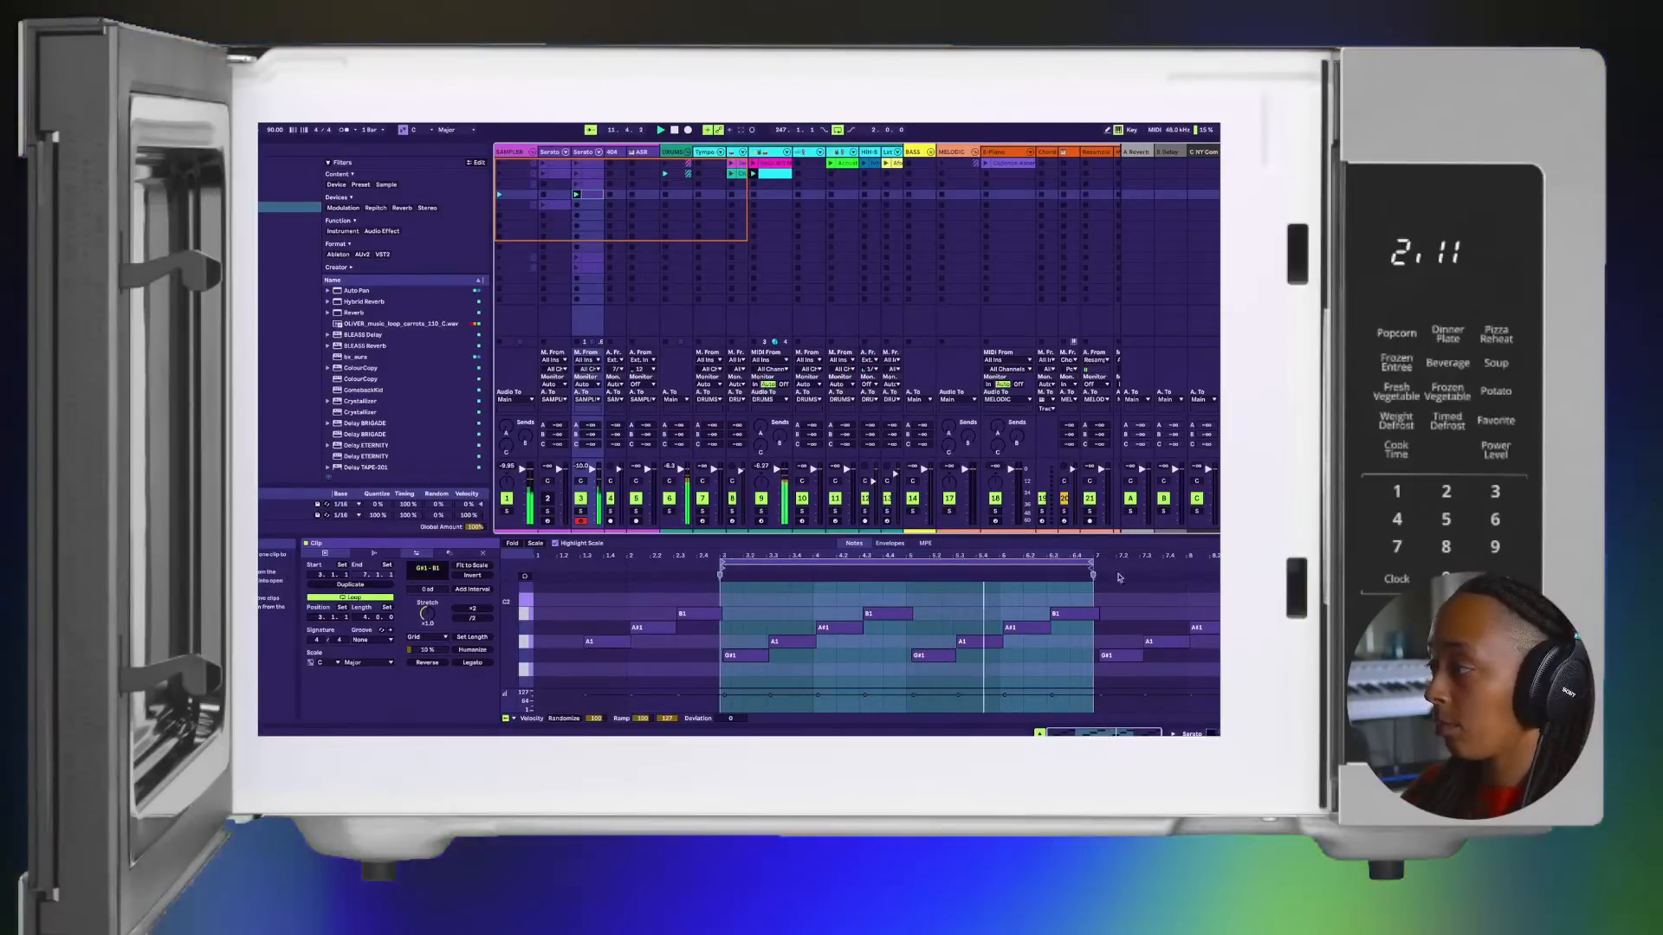
Step: Reopen Serato Sample from track 3's devices and audition the E, F, T and G chops
{"action": "key", "text": "shift+Tab"}
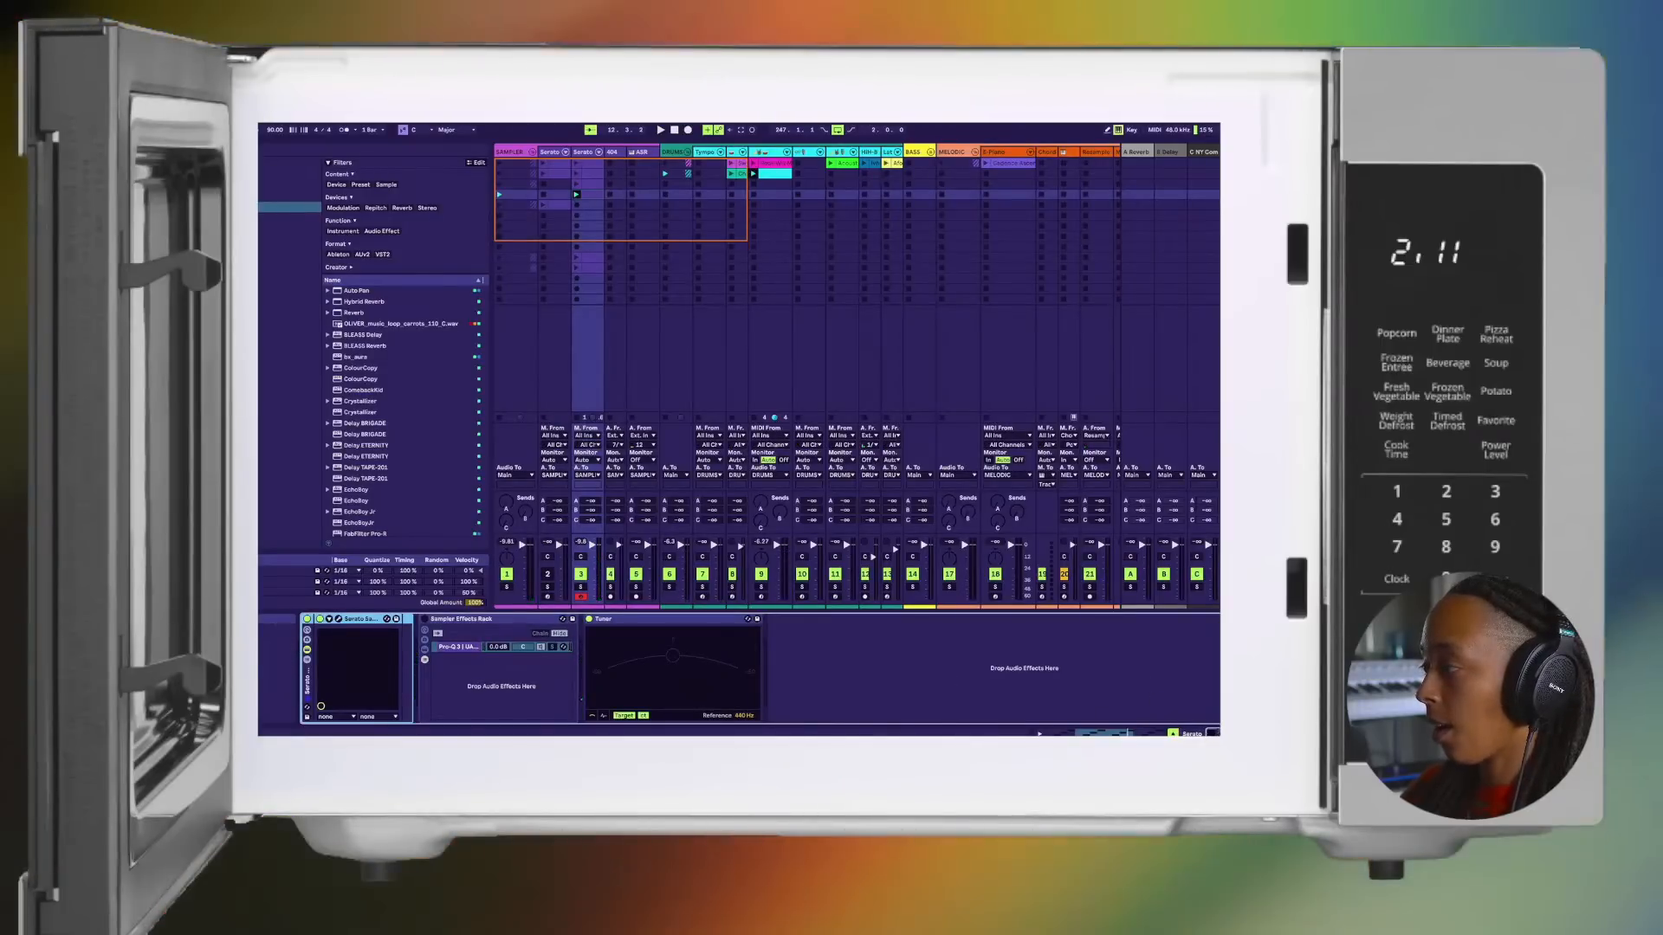
{"action": "left_click", "coordinate": [340, 619]}
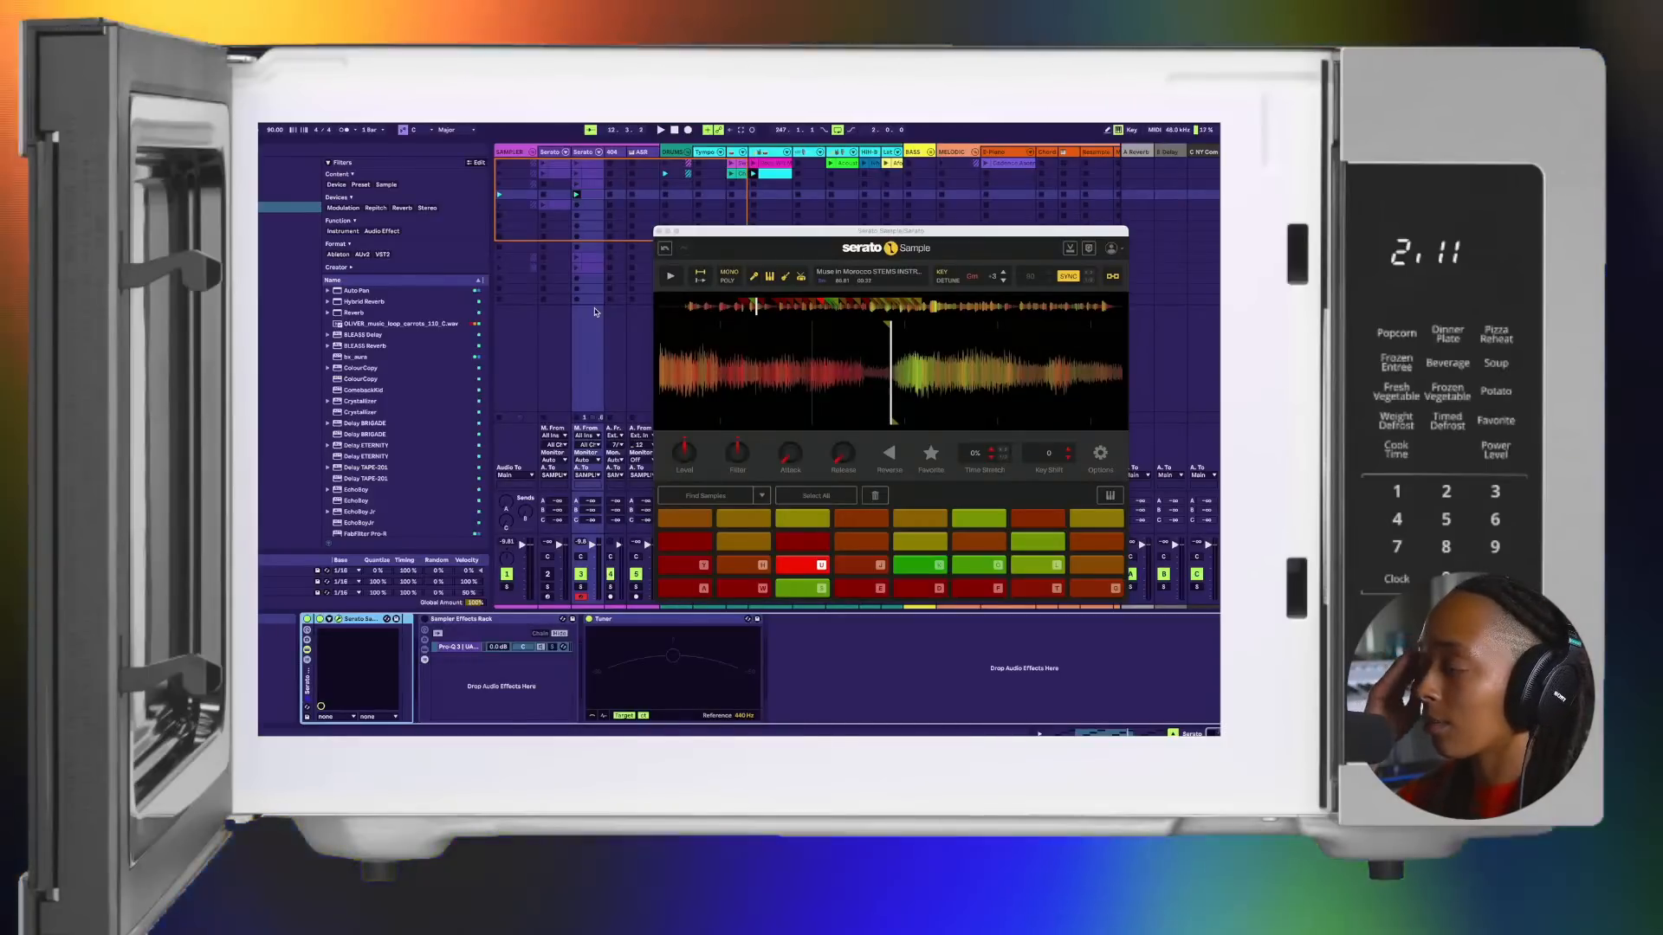
{"action": "key", "text": "e"}
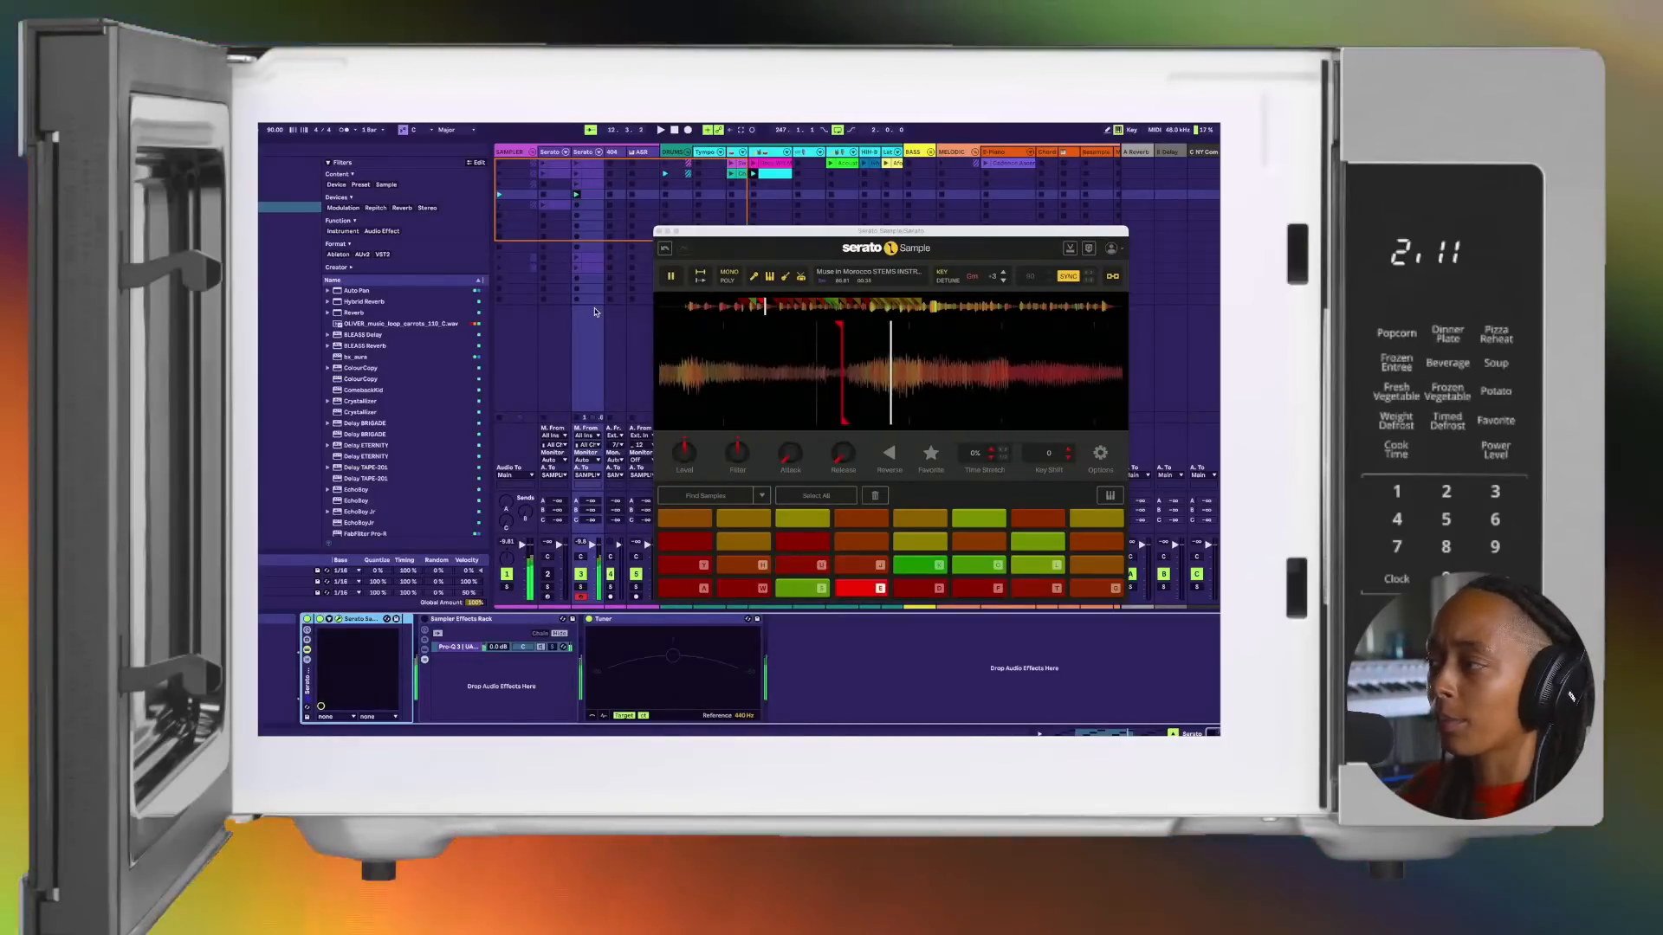
{"action": "key", "text": "f"}
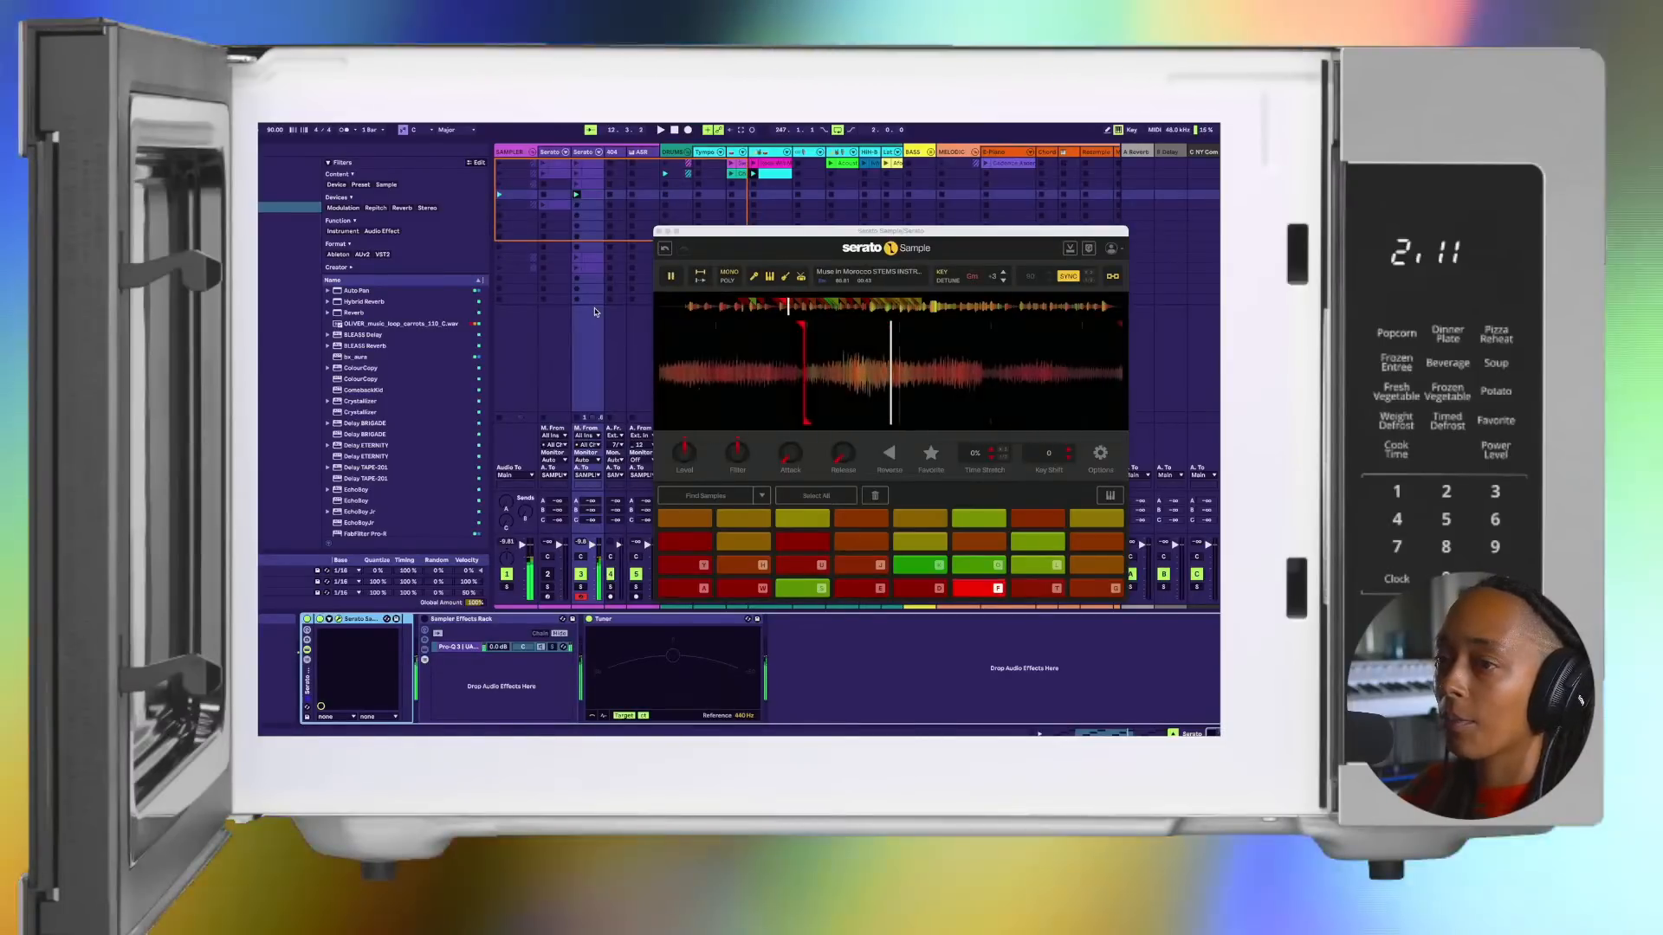
{"action": "key", "text": "t"}
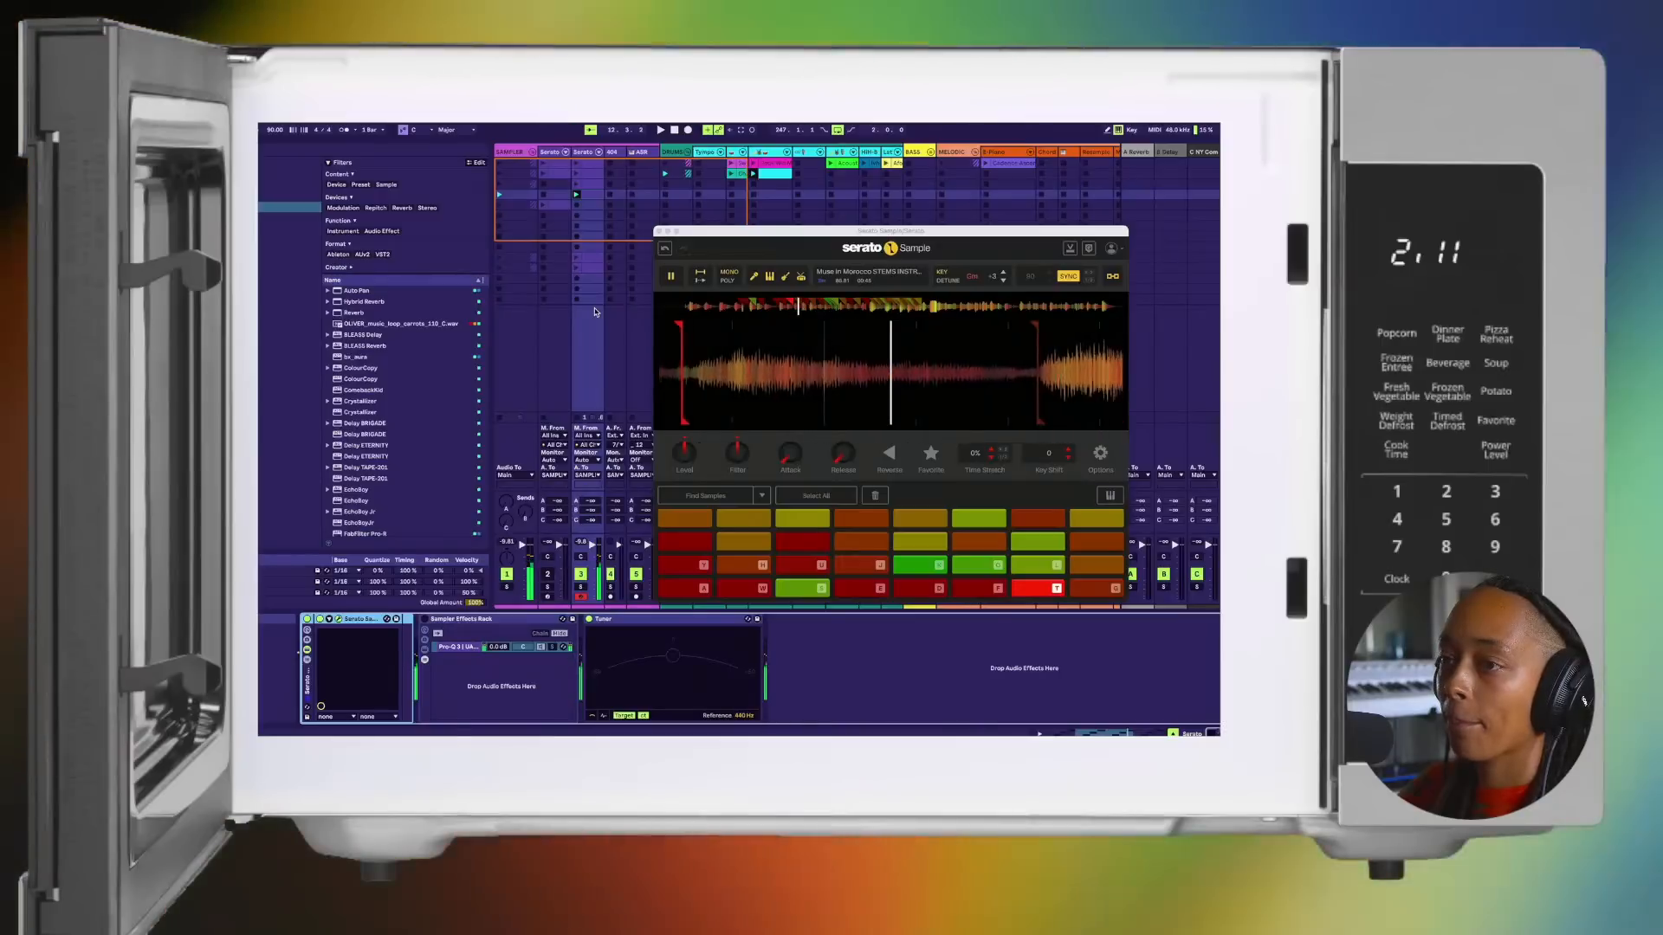
{"action": "key", "text": "g"}
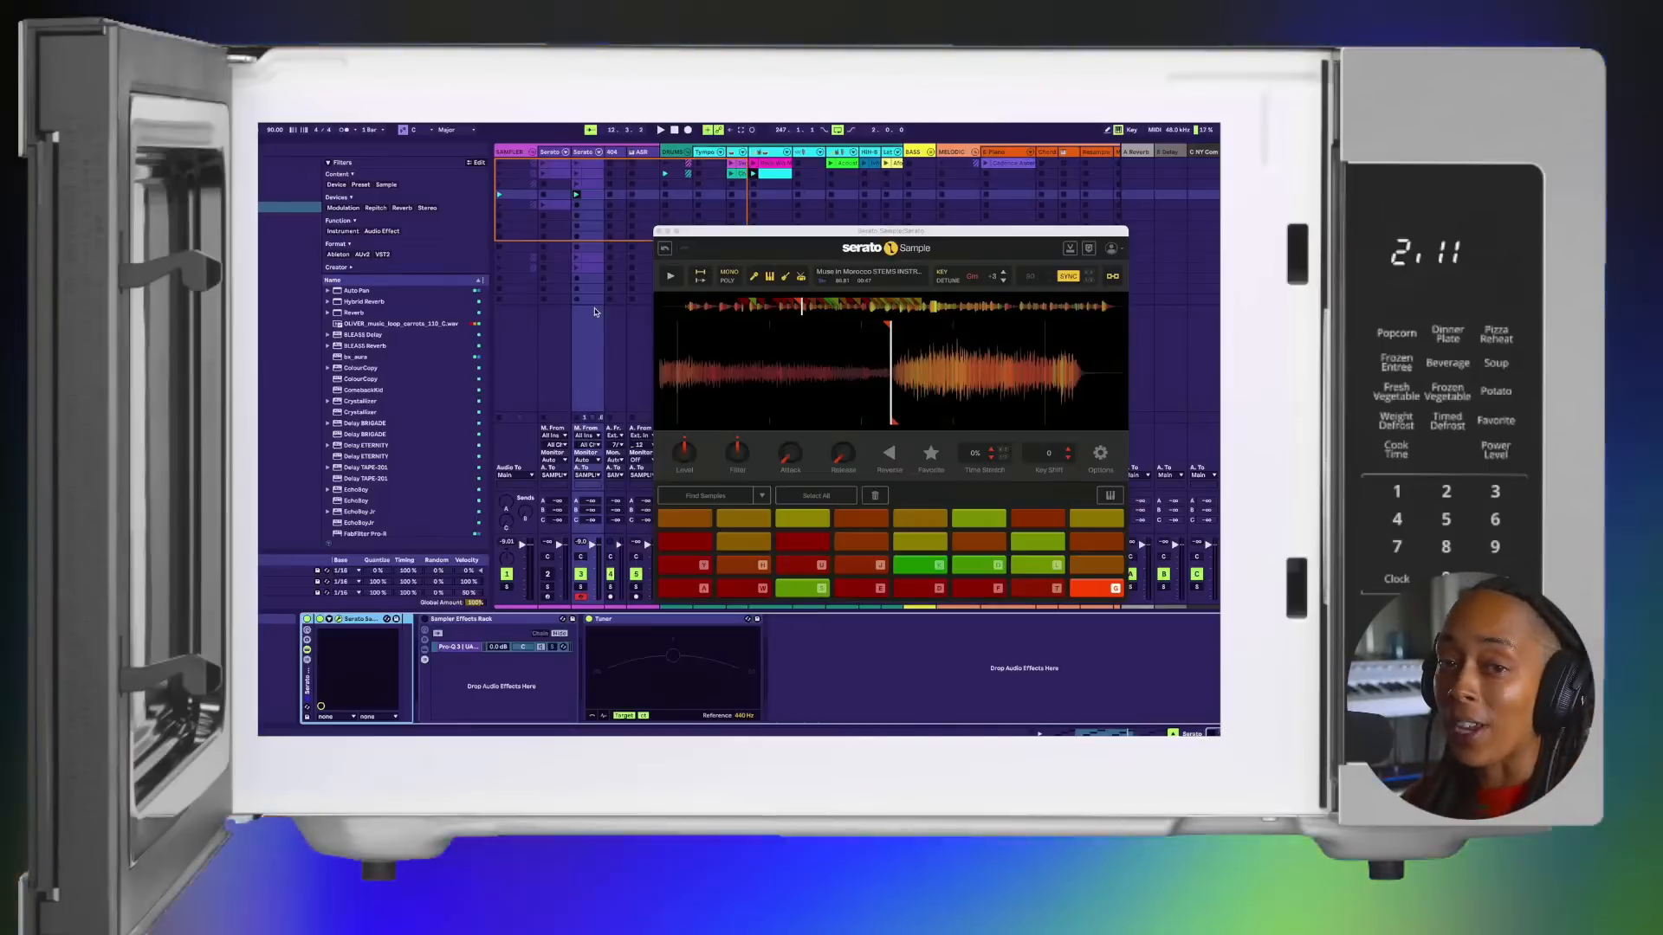
Step: Play through the chops in sequence from the A pad up to the J pad
{"action": "key", "text": "a"}
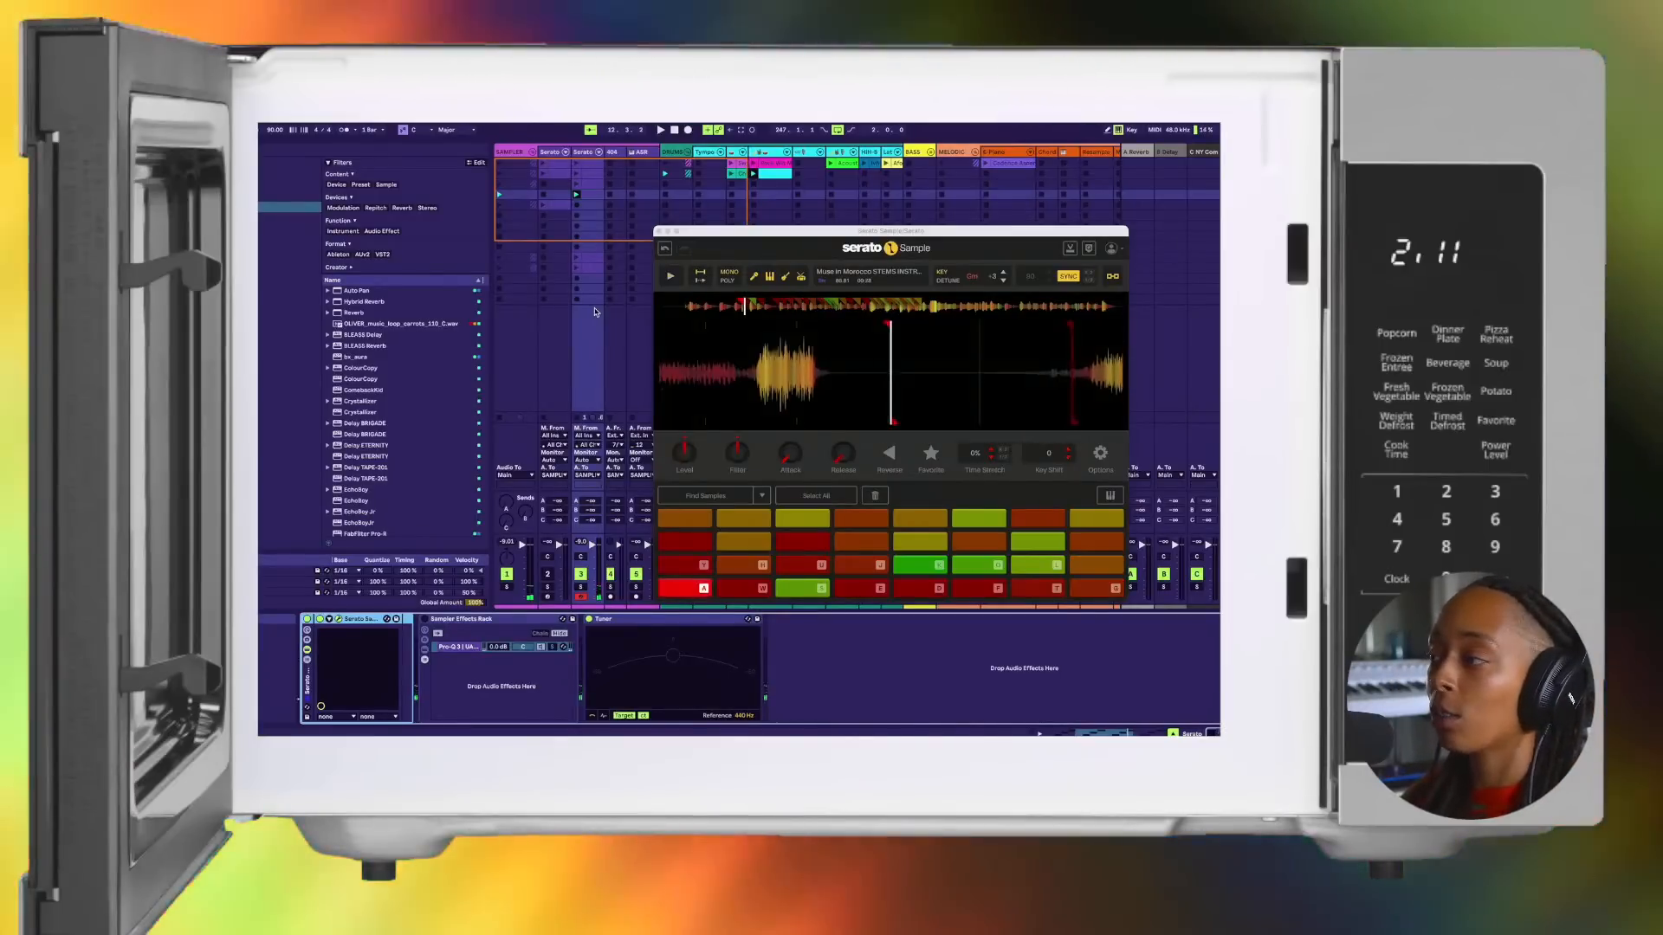
{"action": "key", "text": "w"}
{"action": "key", "text": "s"}
{"action": "key", "text": "e"}
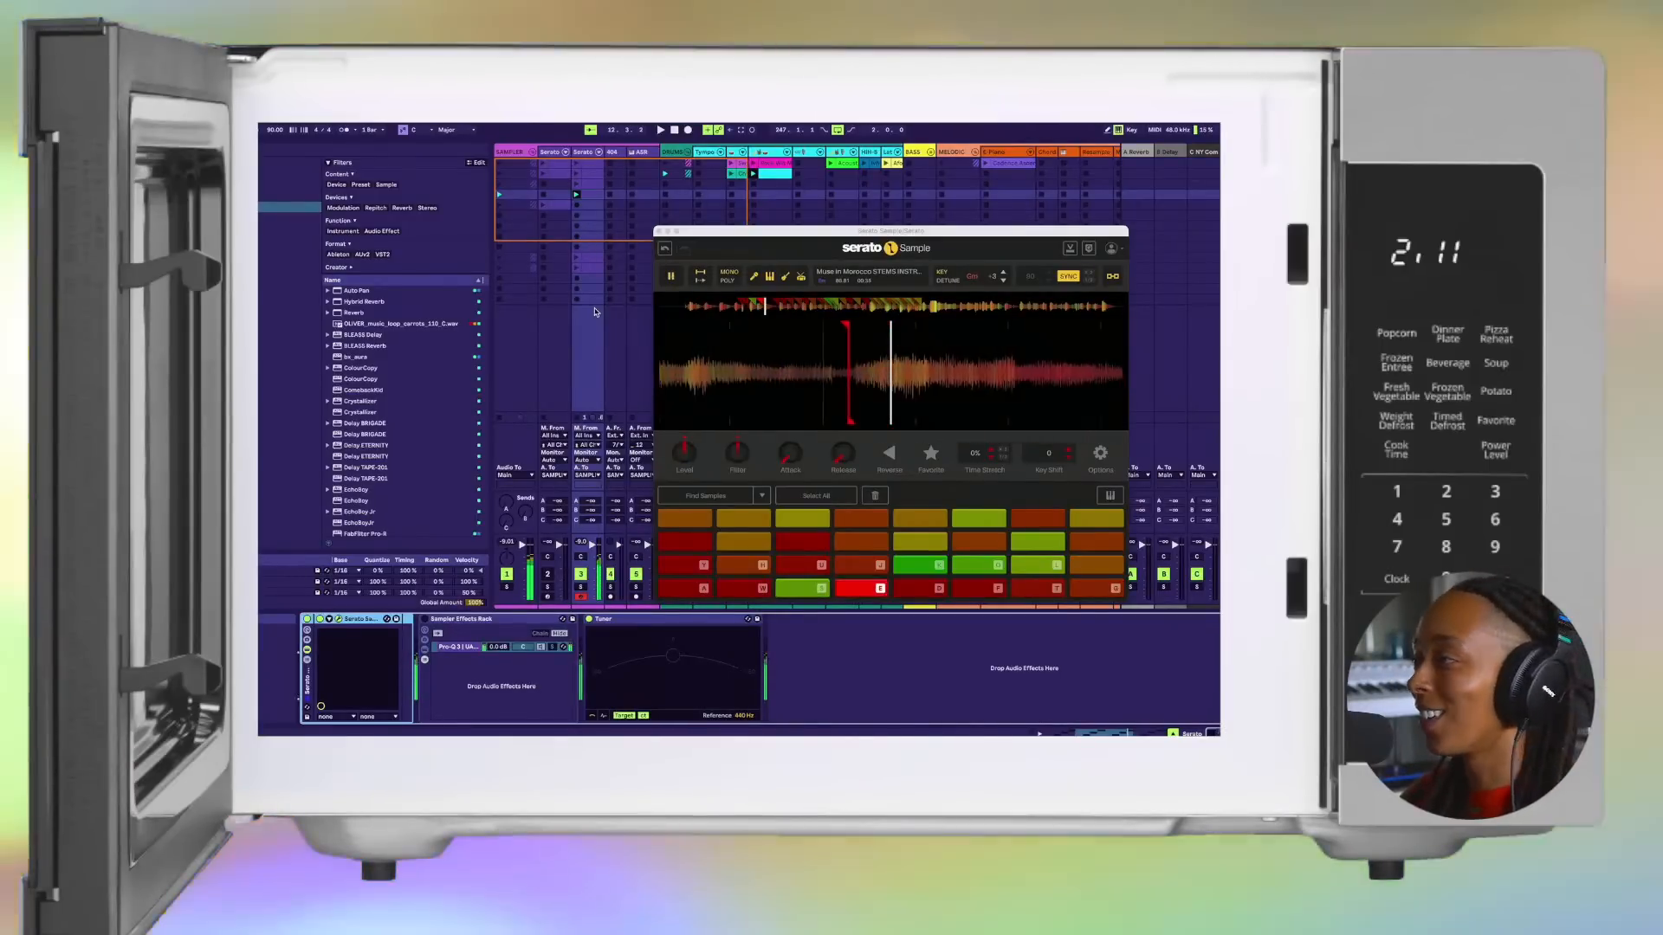
{"action": "key", "text": "d"}
{"action": "key", "text": "t"}
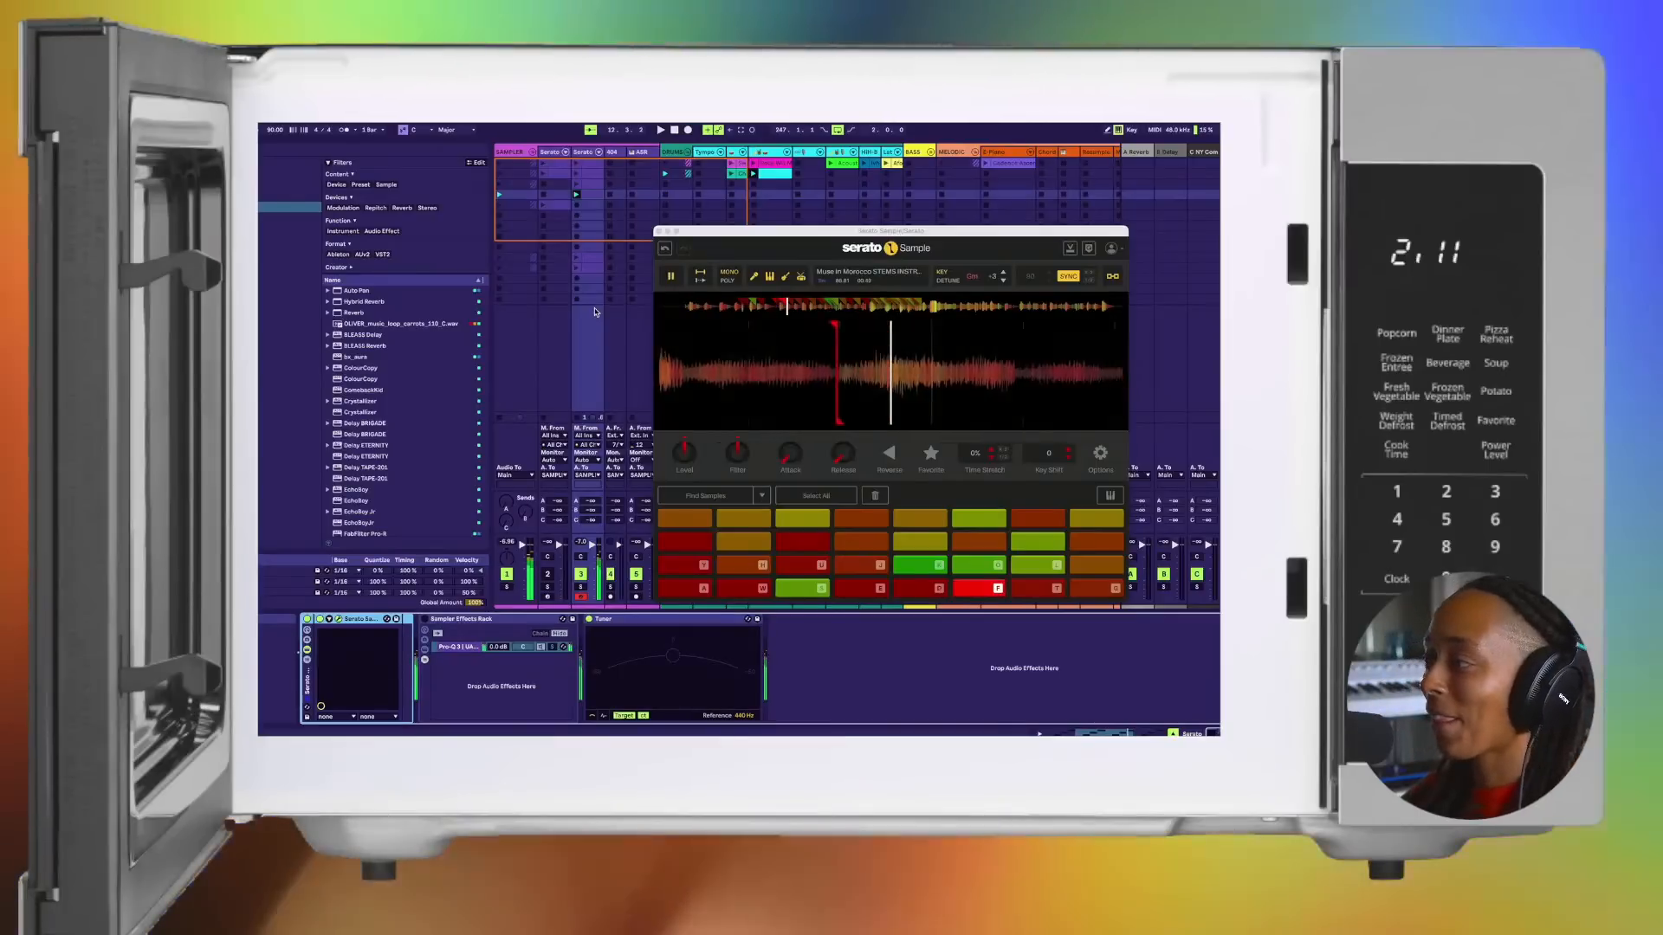
{"action": "key", "text": "g"}
{"action": "key", "text": "y"}
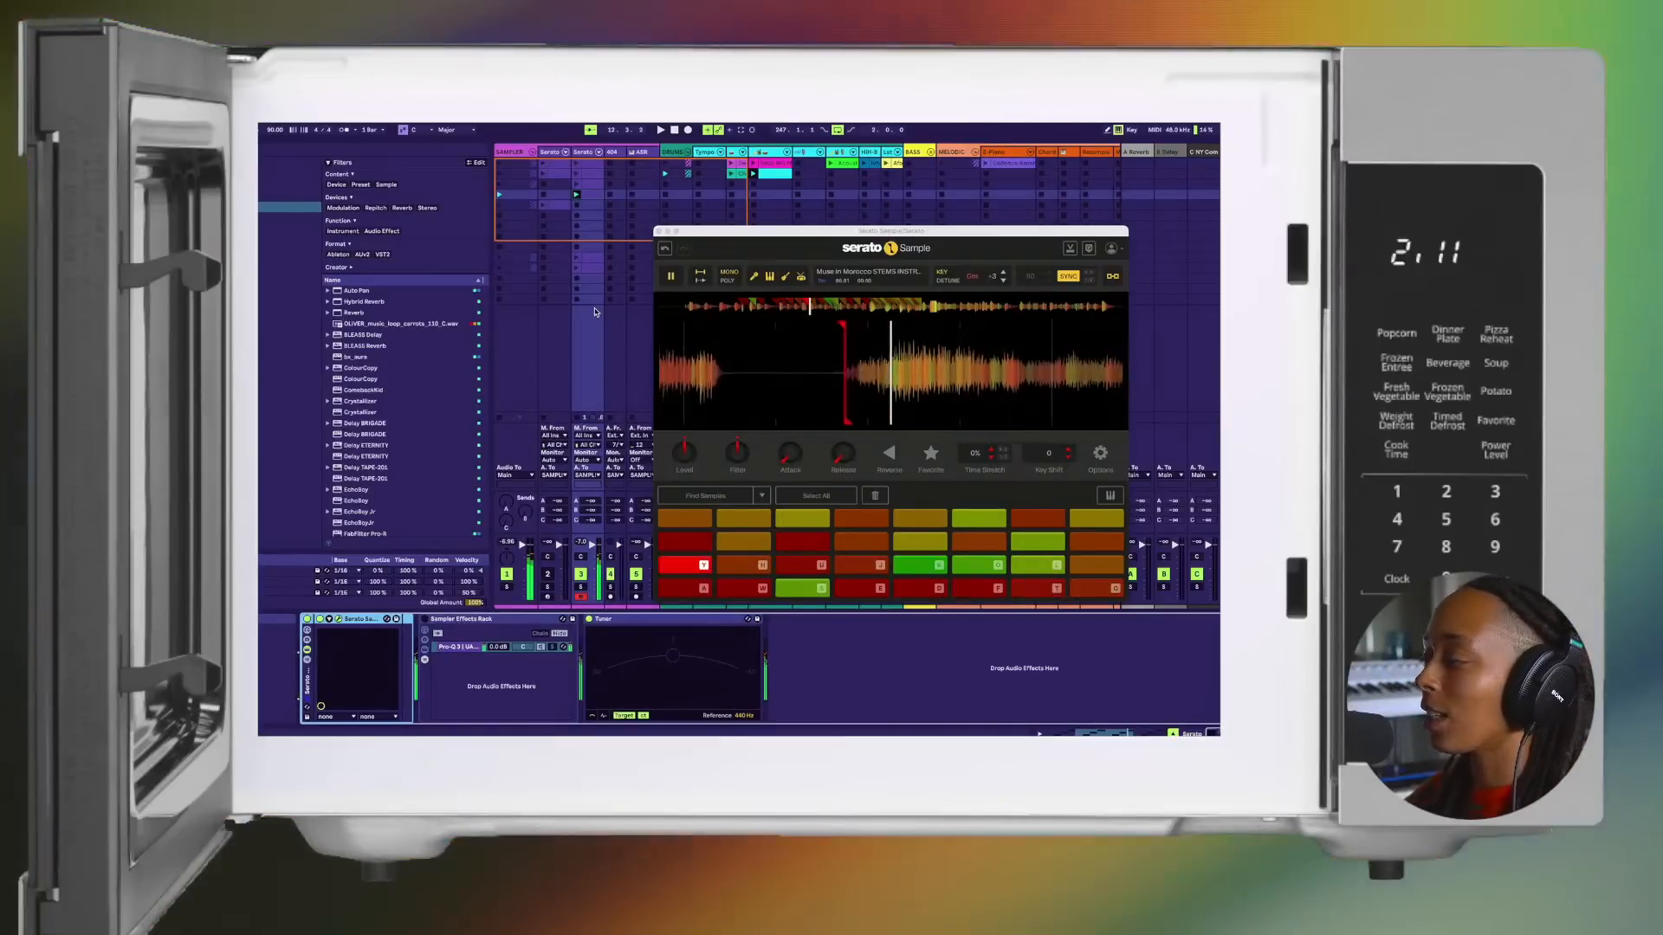
{"action": "key", "text": "h"}
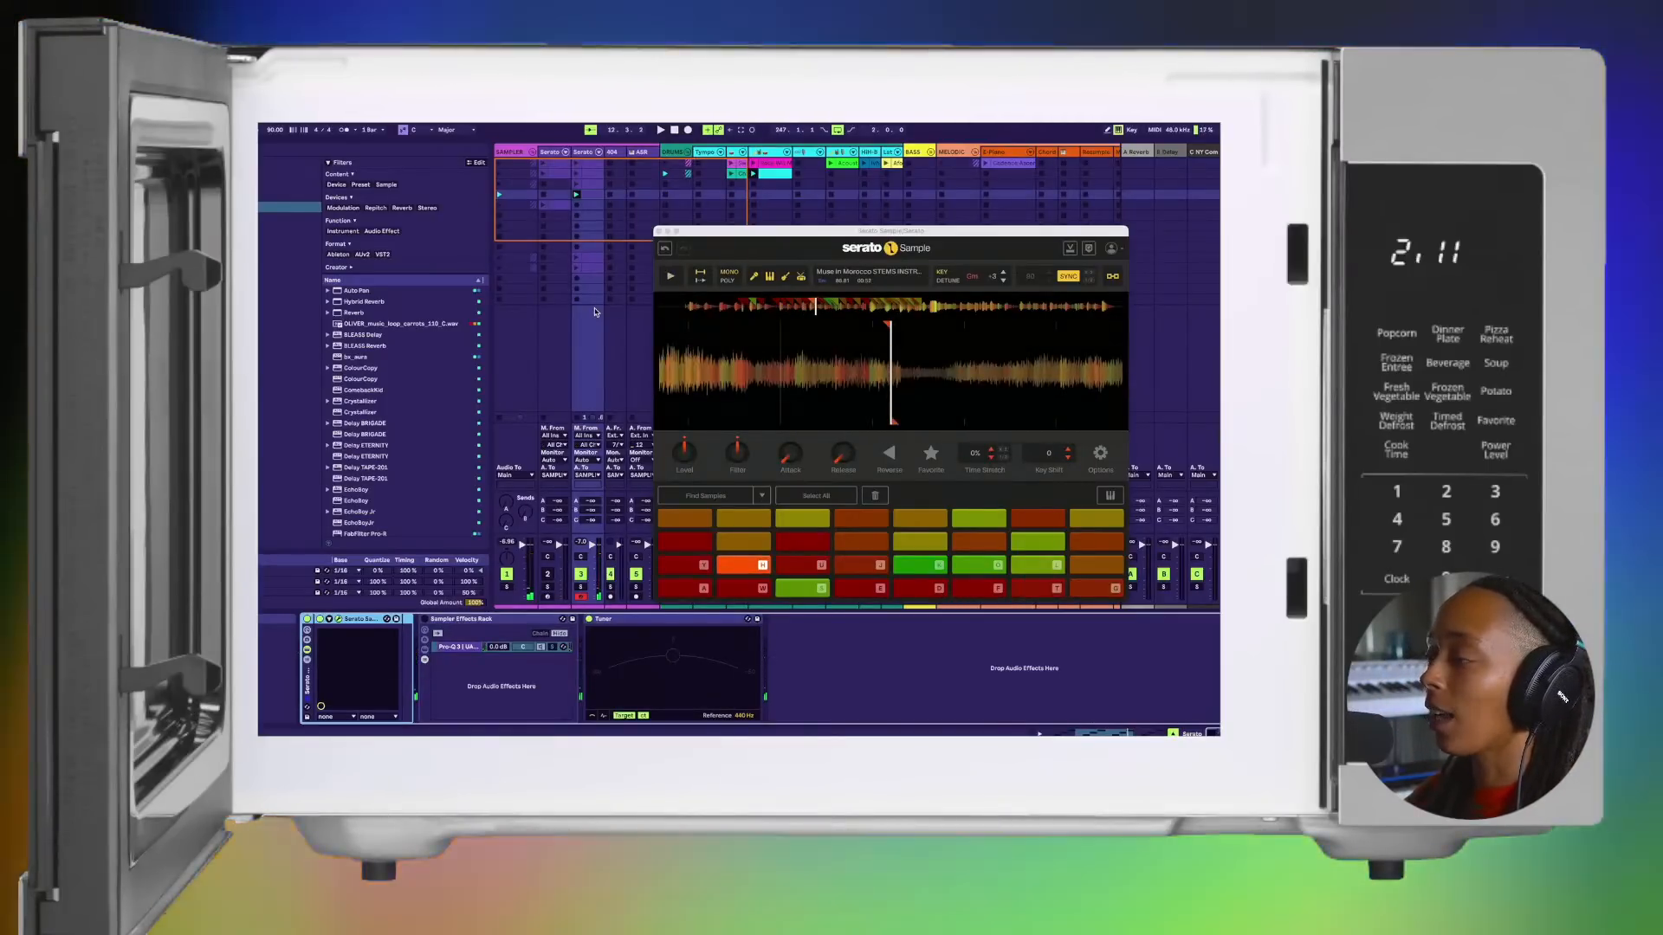
{"action": "key", "text": "j"}
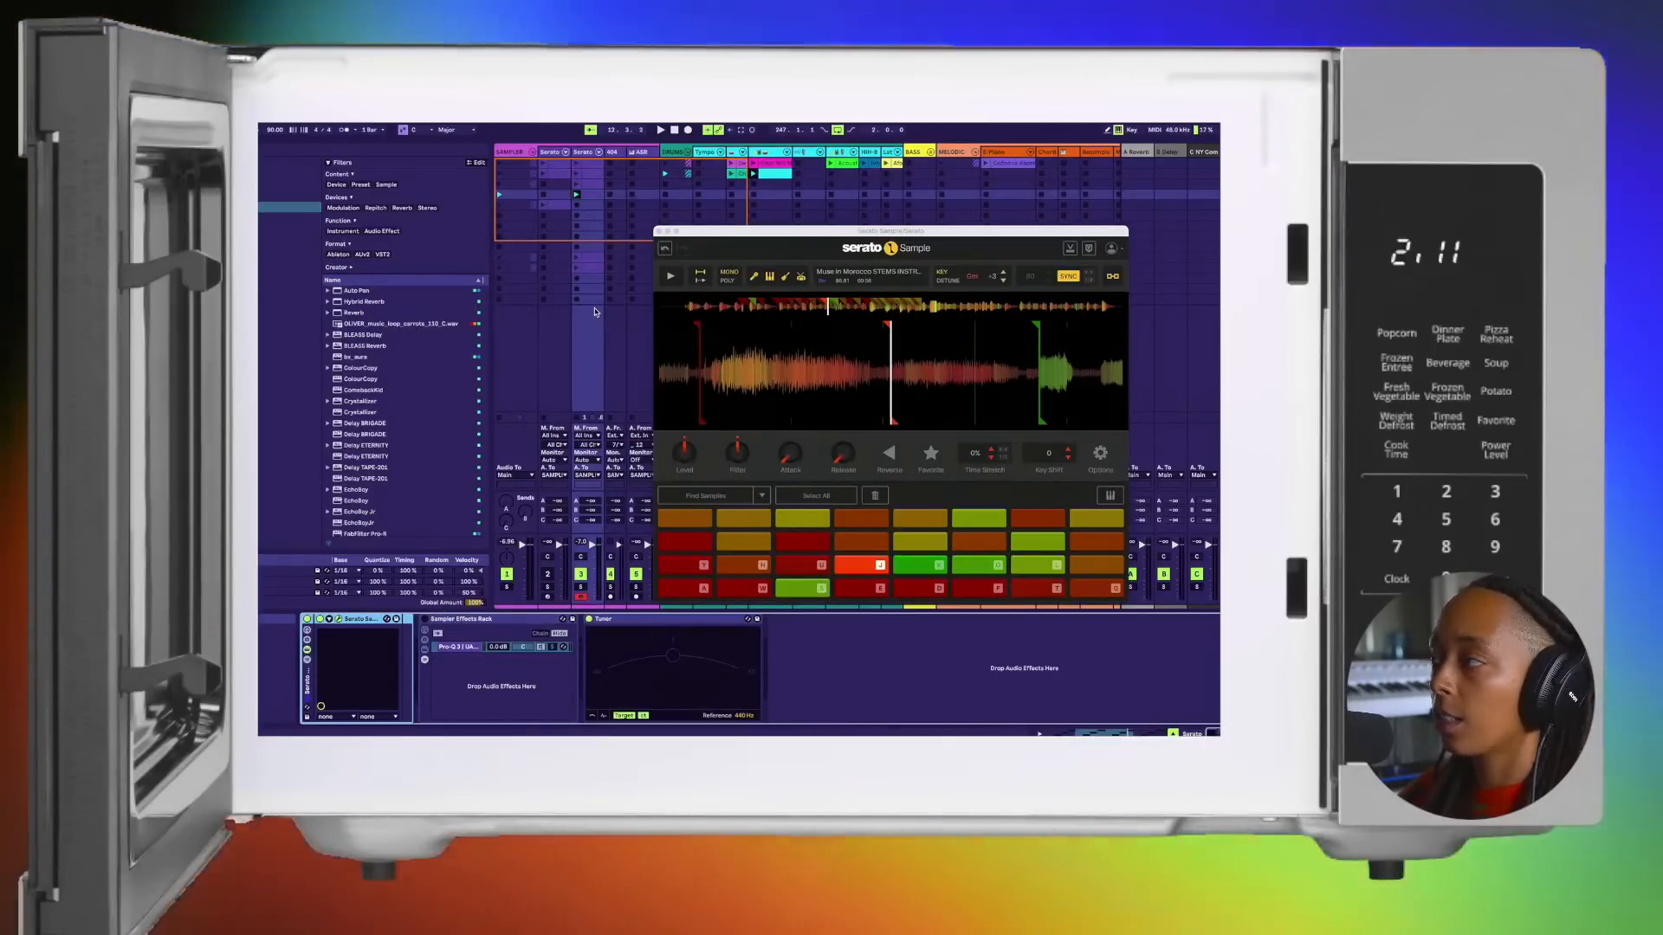
Step: Audition the D, S and E chops, letting the E chop run on through the sample, and stop playback
{"action": "key", "text": "d"}
{"action": "key", "text": "s"}
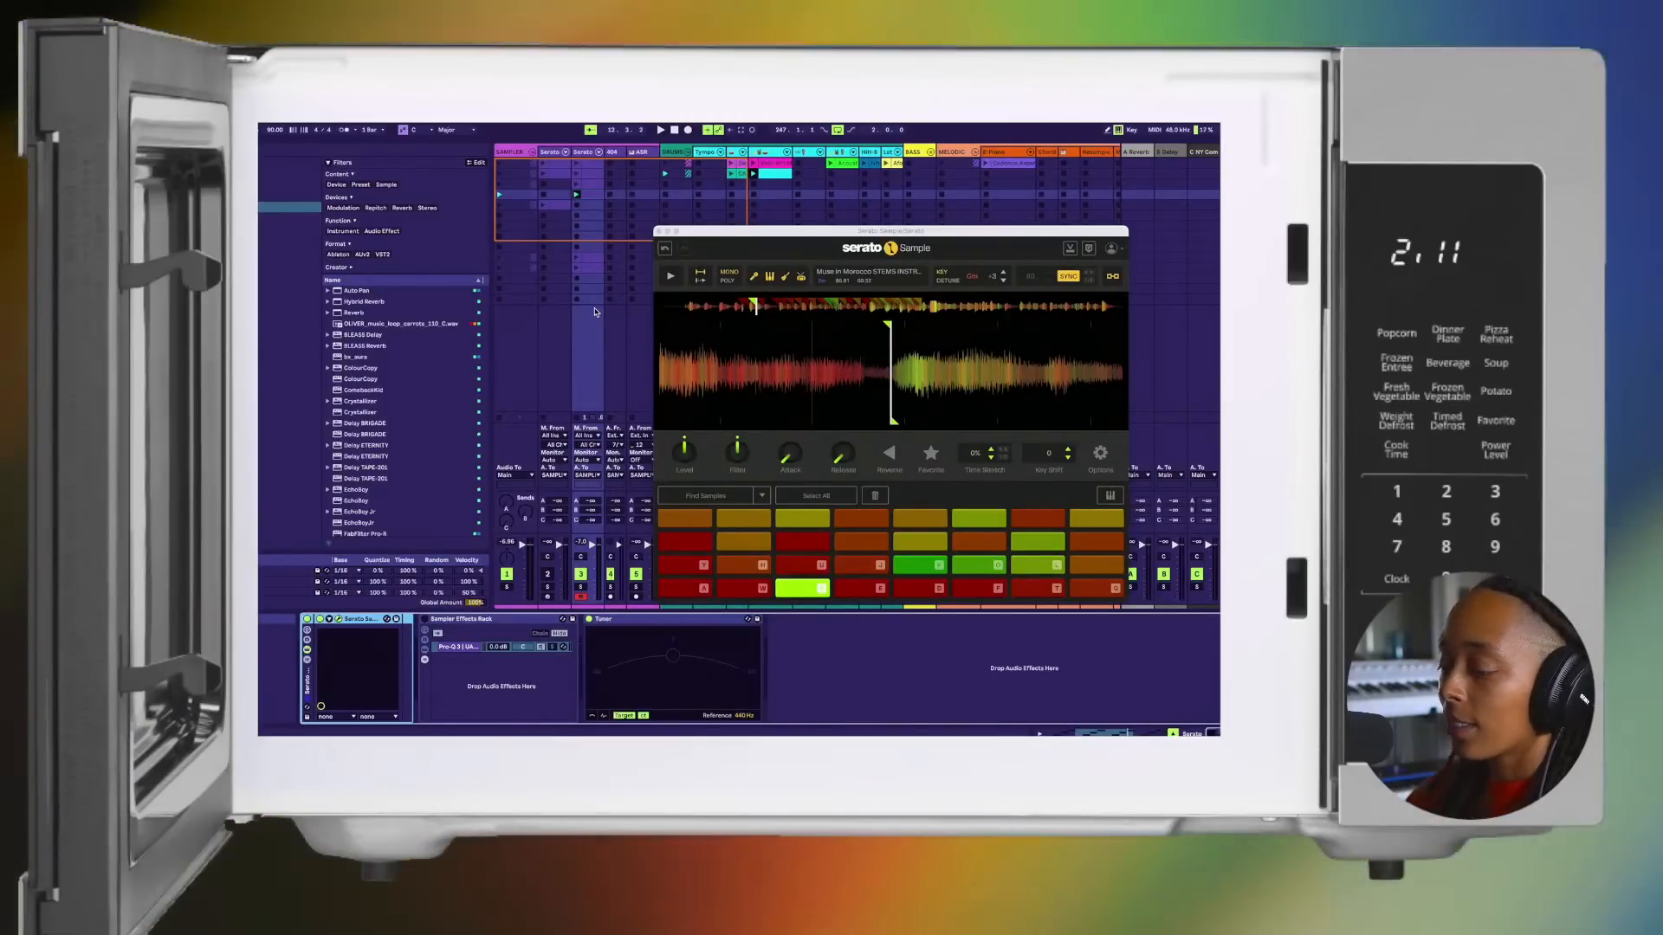
{"action": "key", "text": "e"}
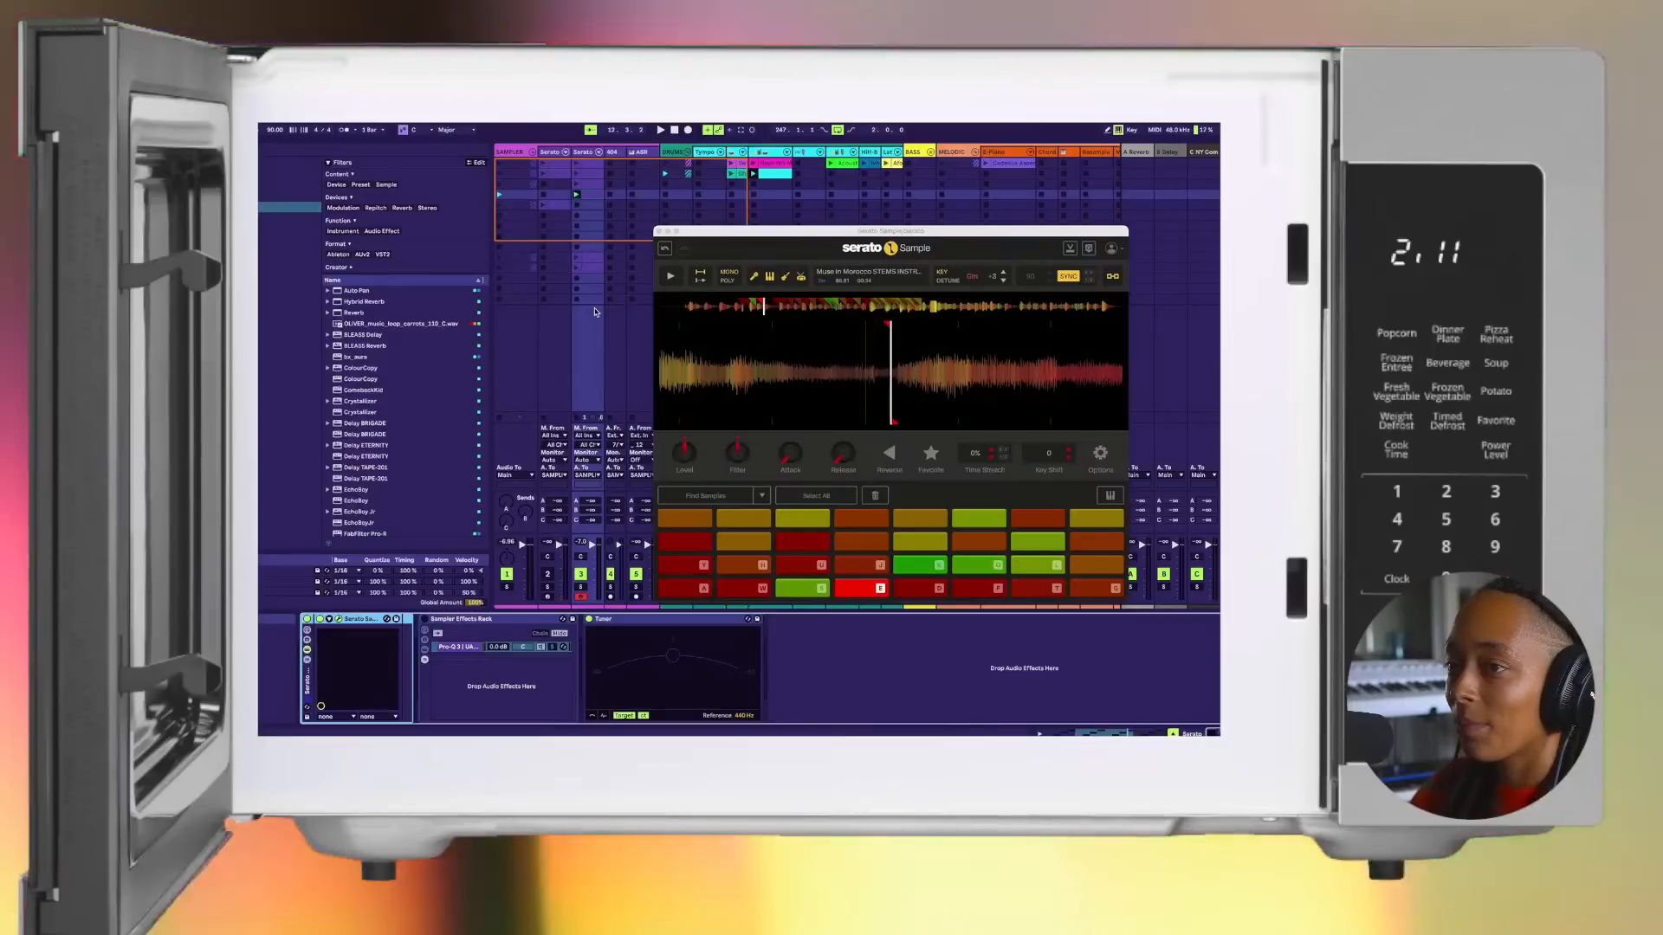
{"action": "key", "text": "space"}
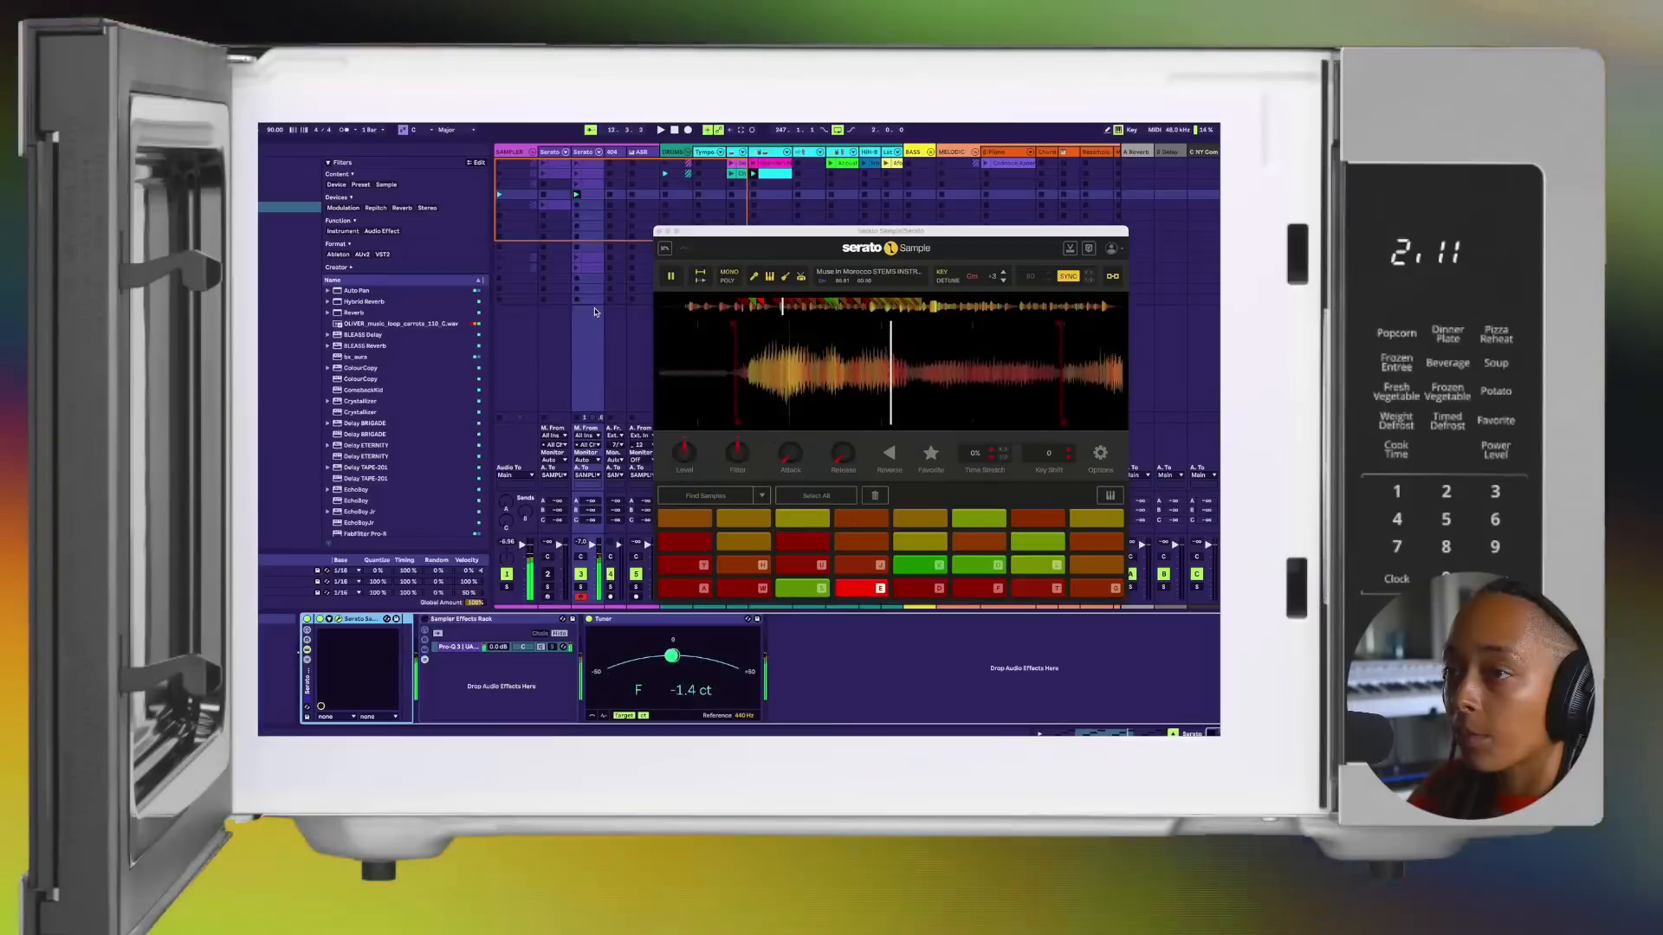
{"action": "key", "text": "space"}
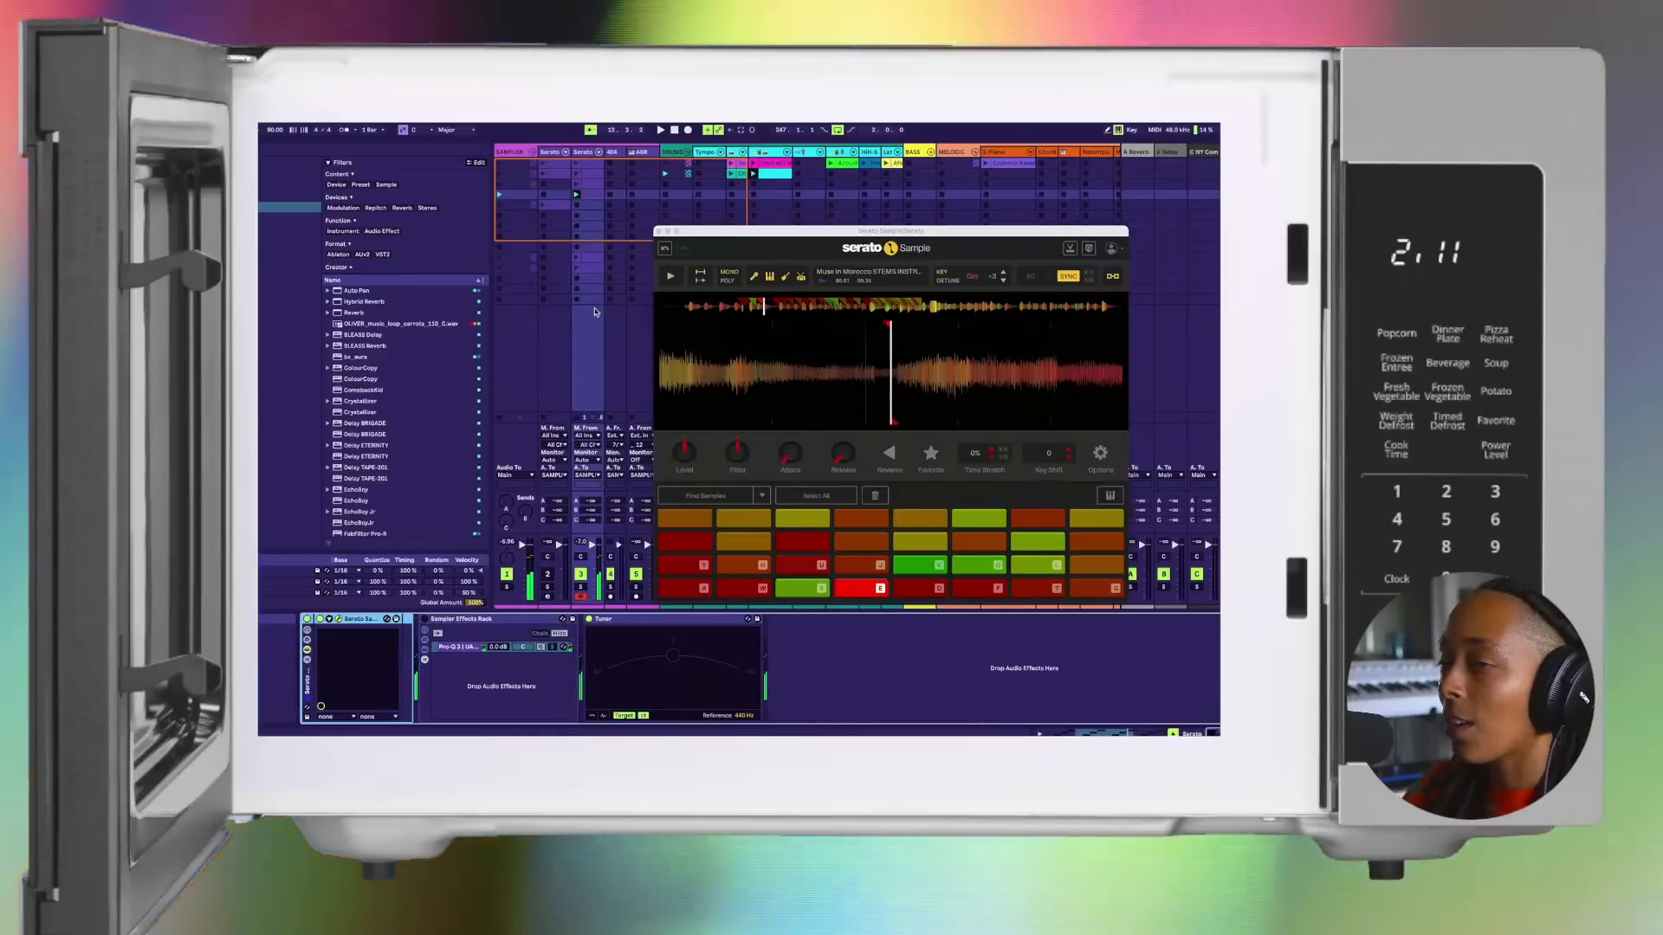
Step: Audition the F and G chops in Serato Sample
{"action": "key", "text": "f"}
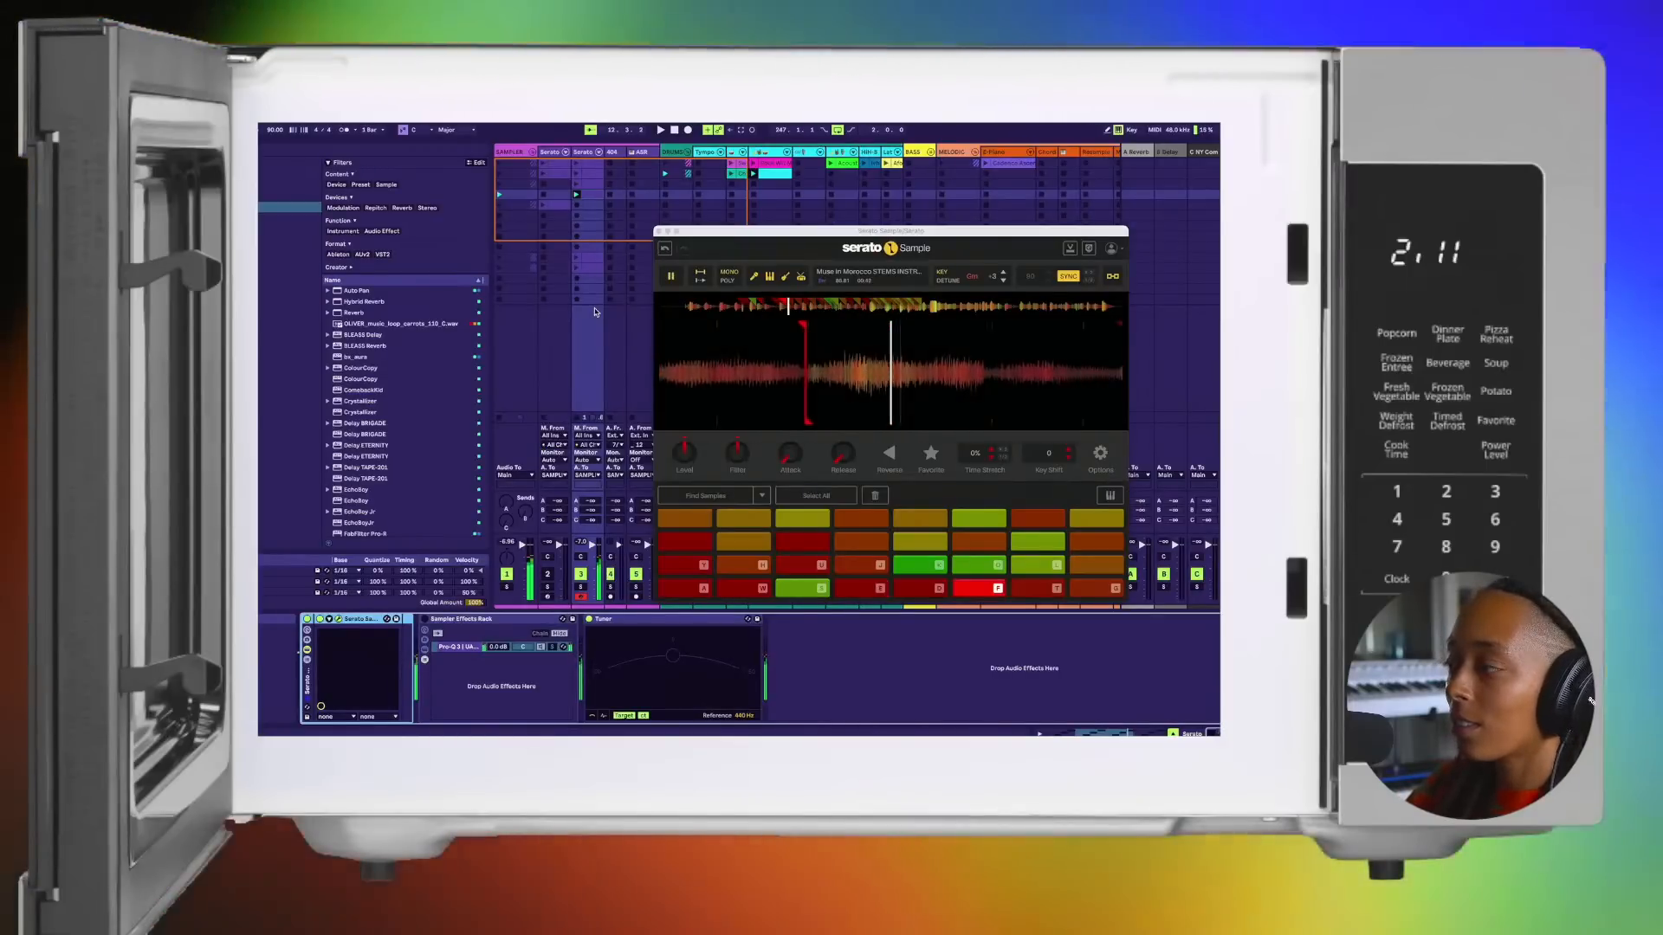
{"action": "key", "text": "g"}
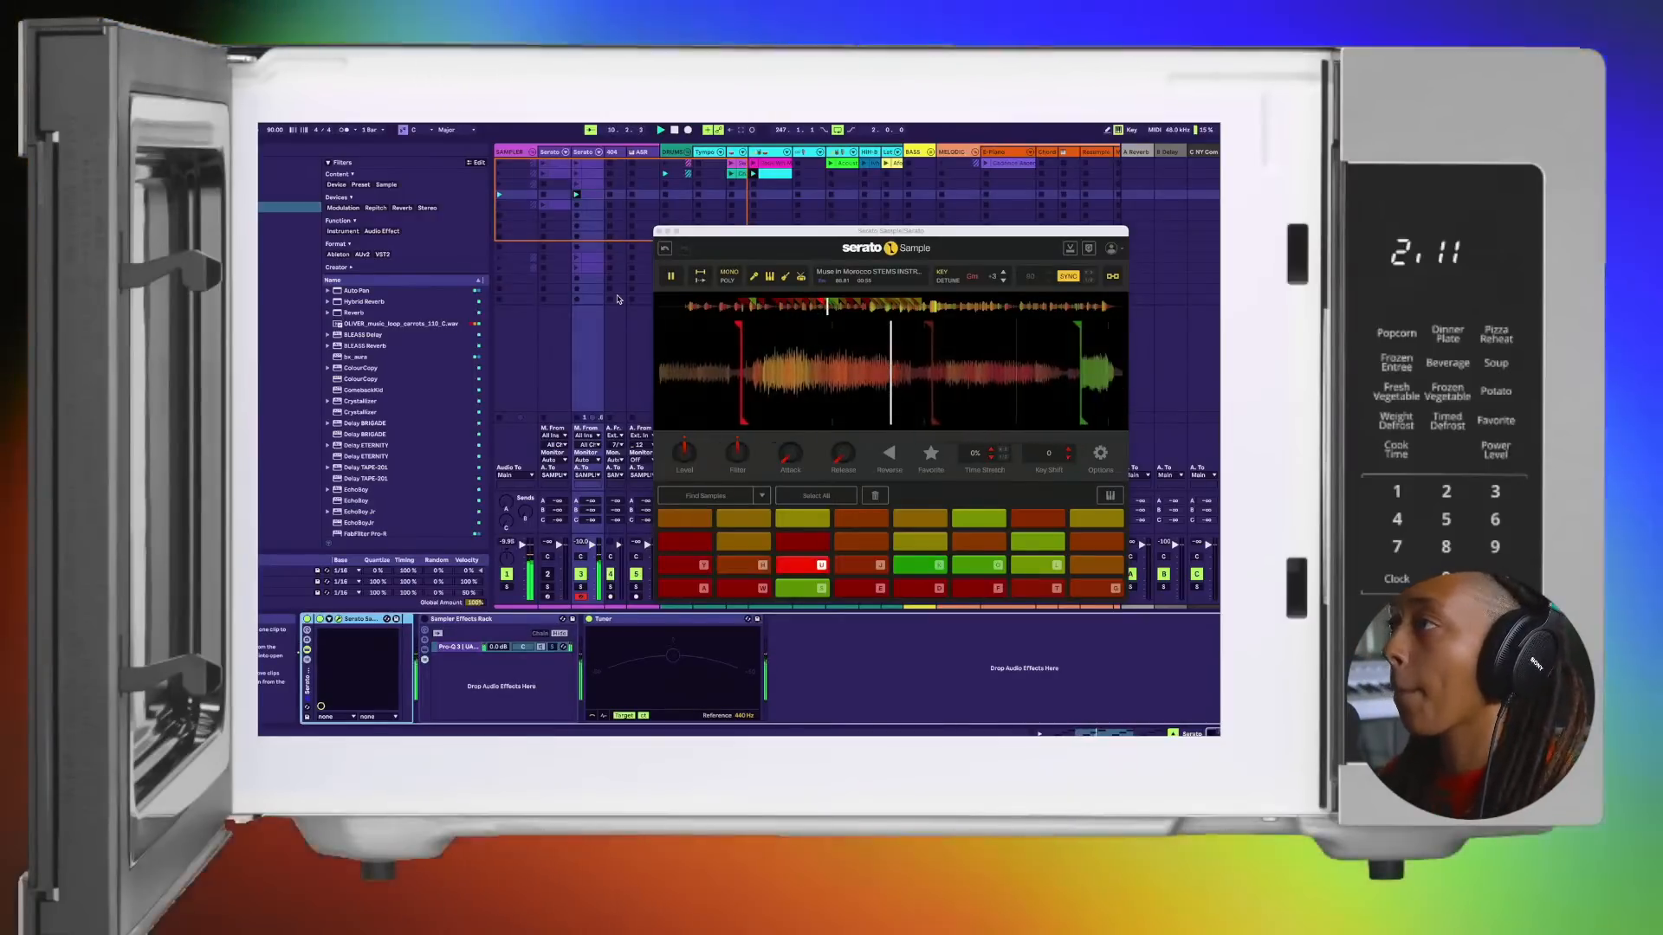
Step: Color track 3's fourth-row clip green, launch the third-row clip and color it the same green
{"action": "right_click", "coordinate": [589, 197]}
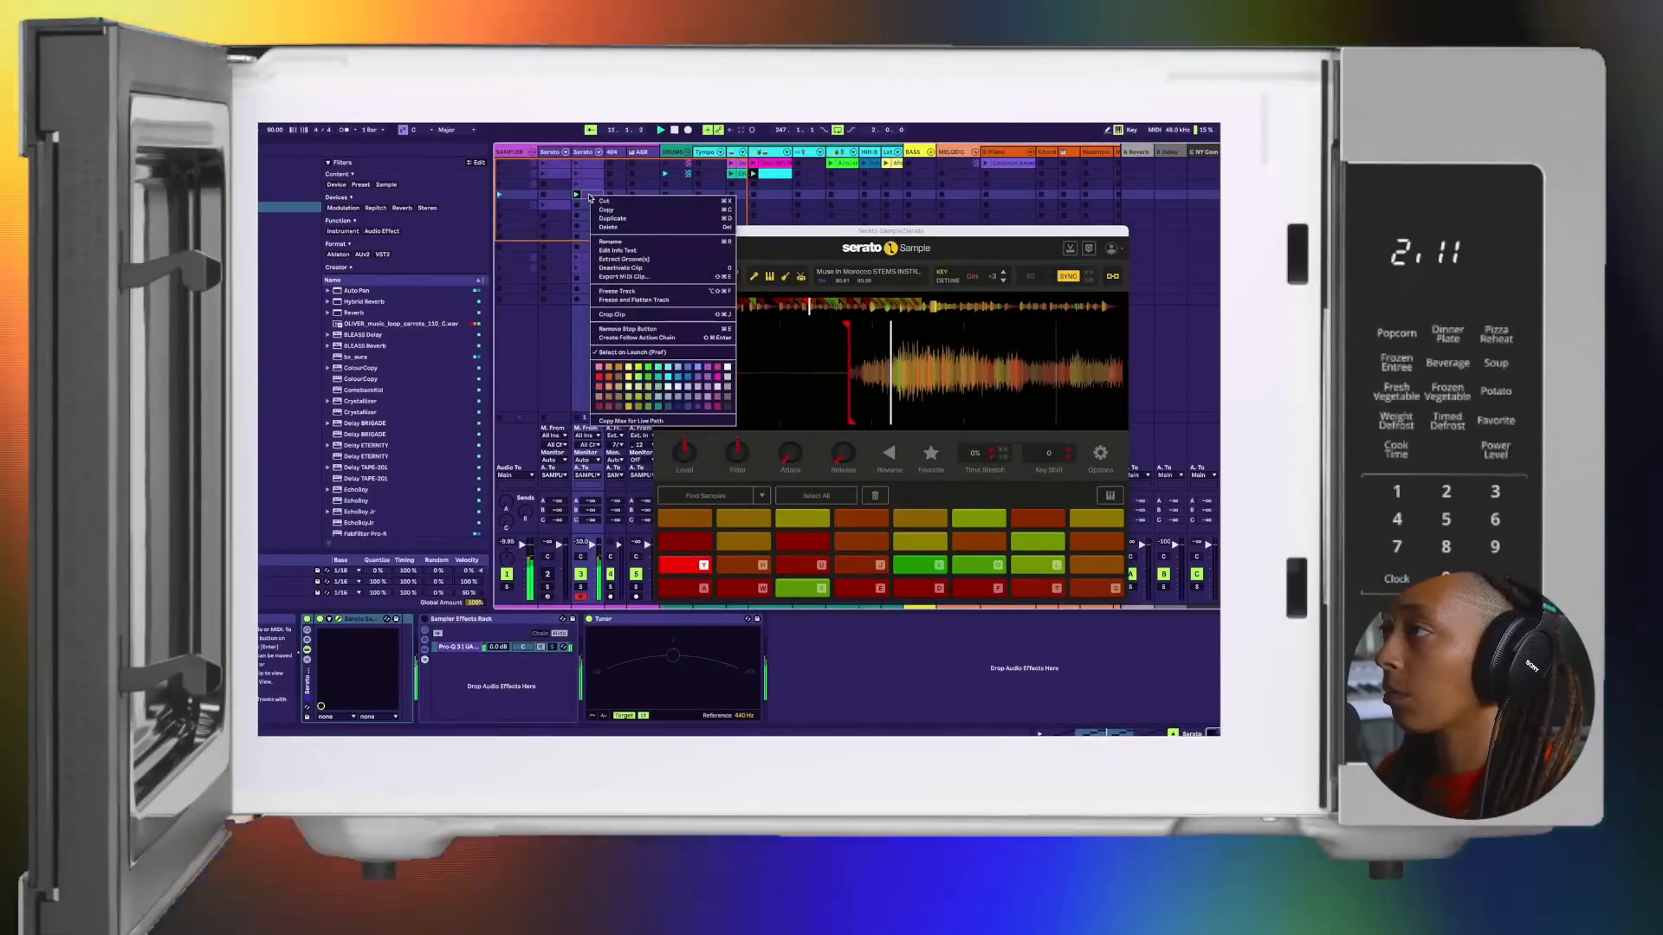
{"action": "left_click", "coordinate": [650, 396]}
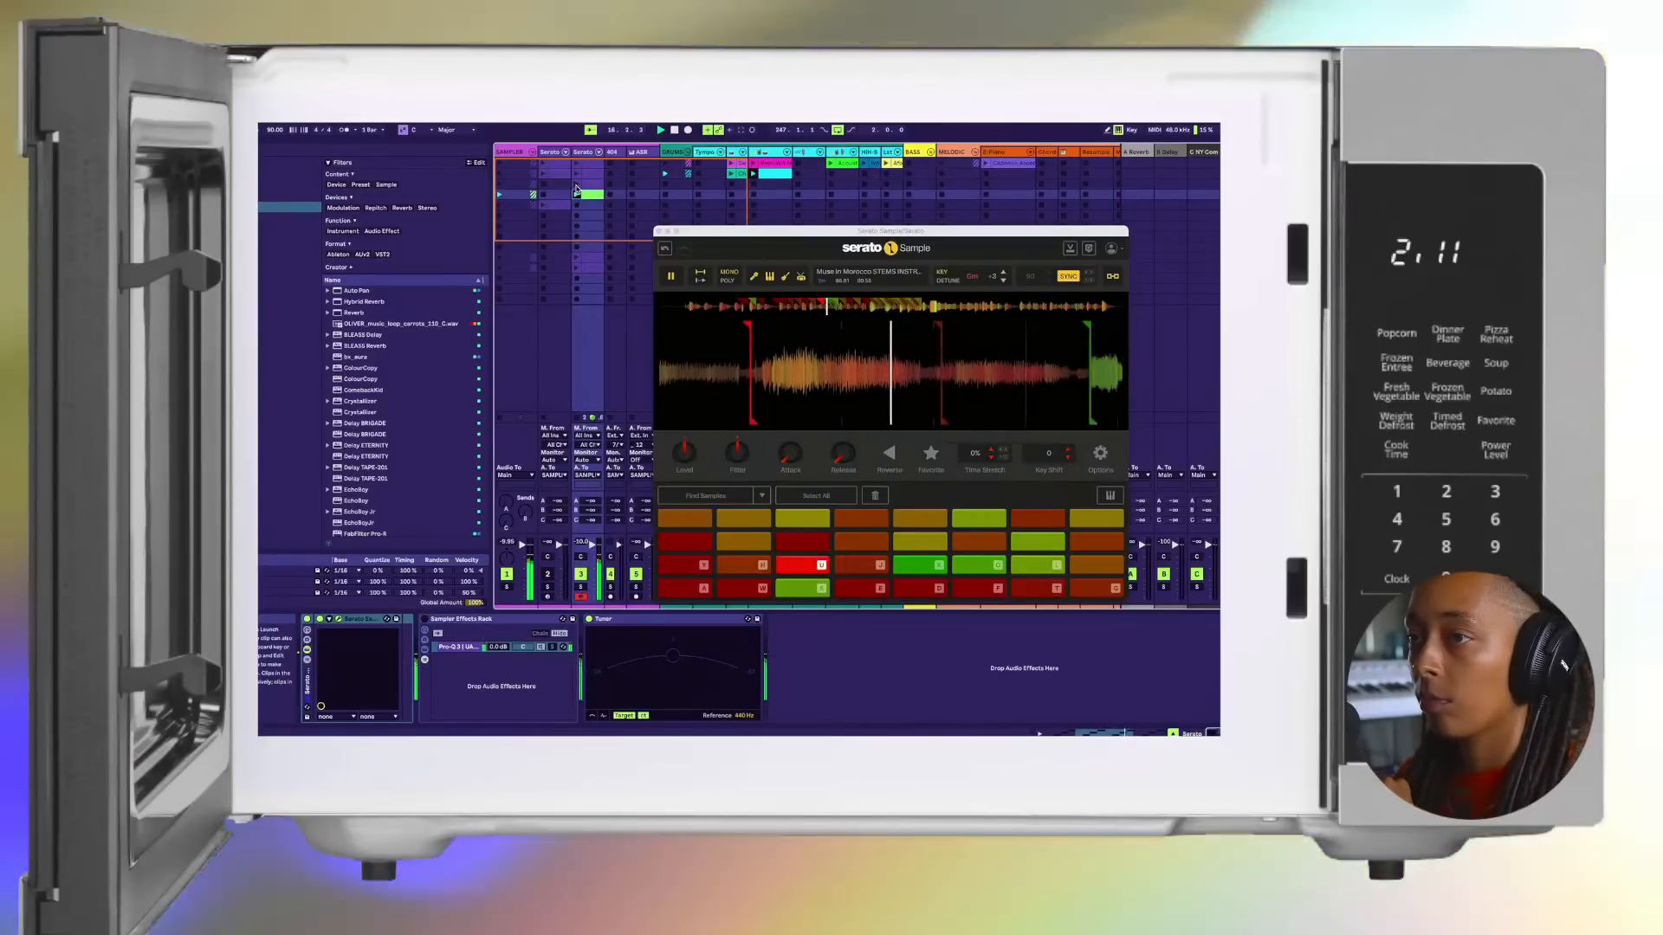
{"action": "left_click", "coordinate": [577, 184]}
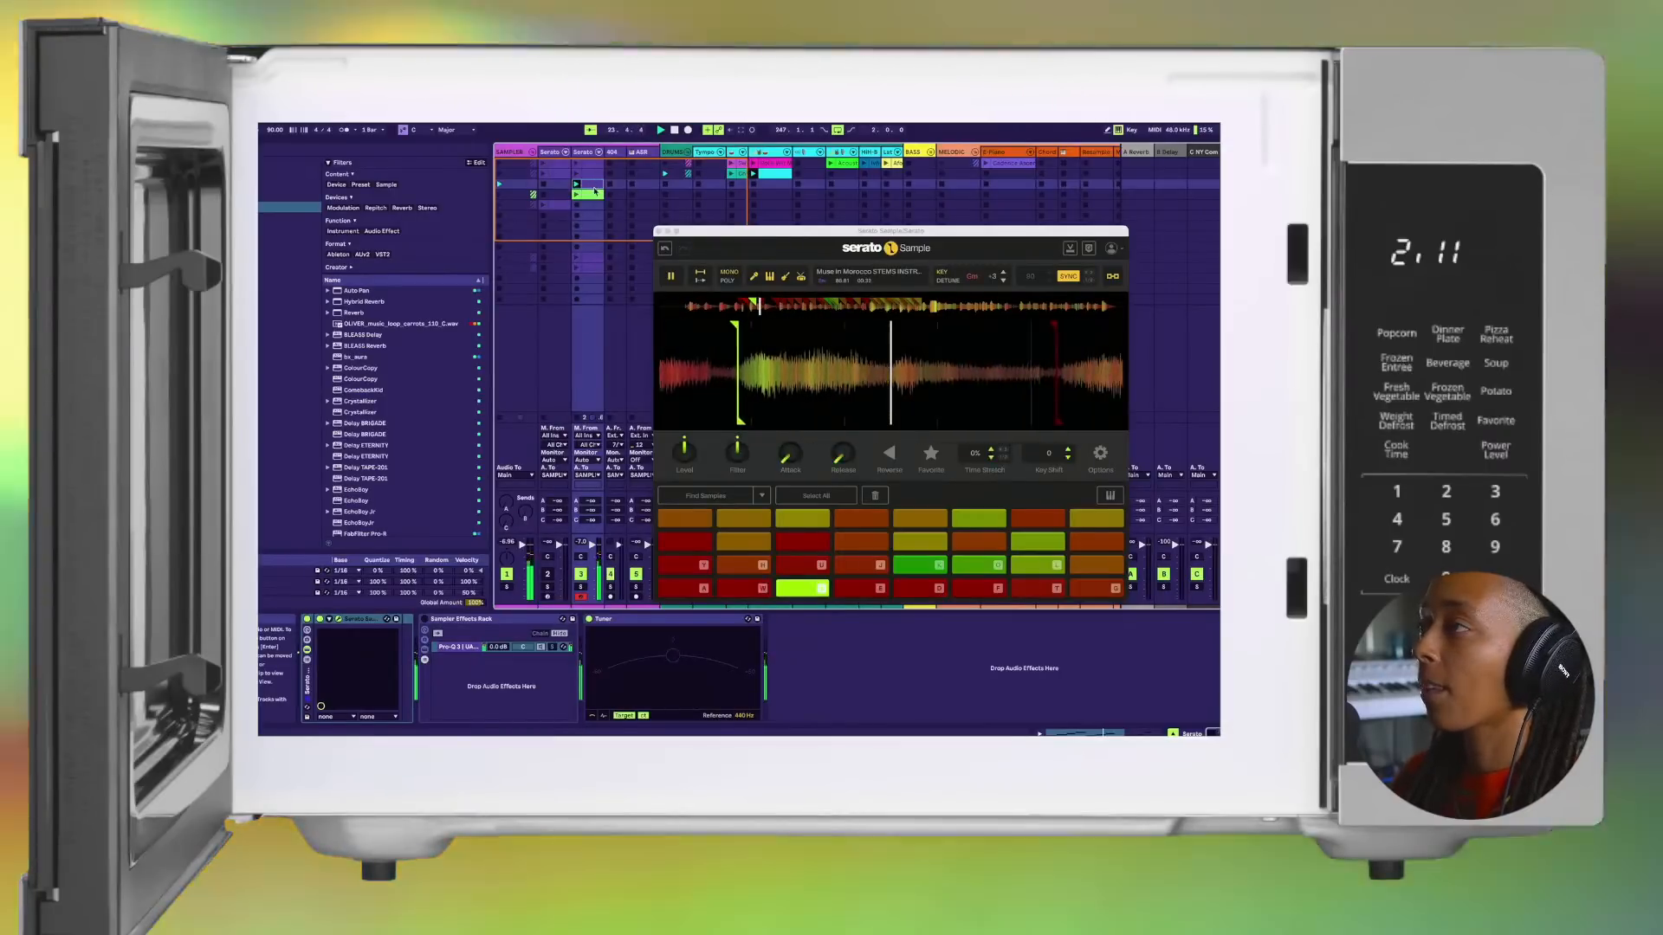
{"action": "right_click", "coordinate": [594, 189]}
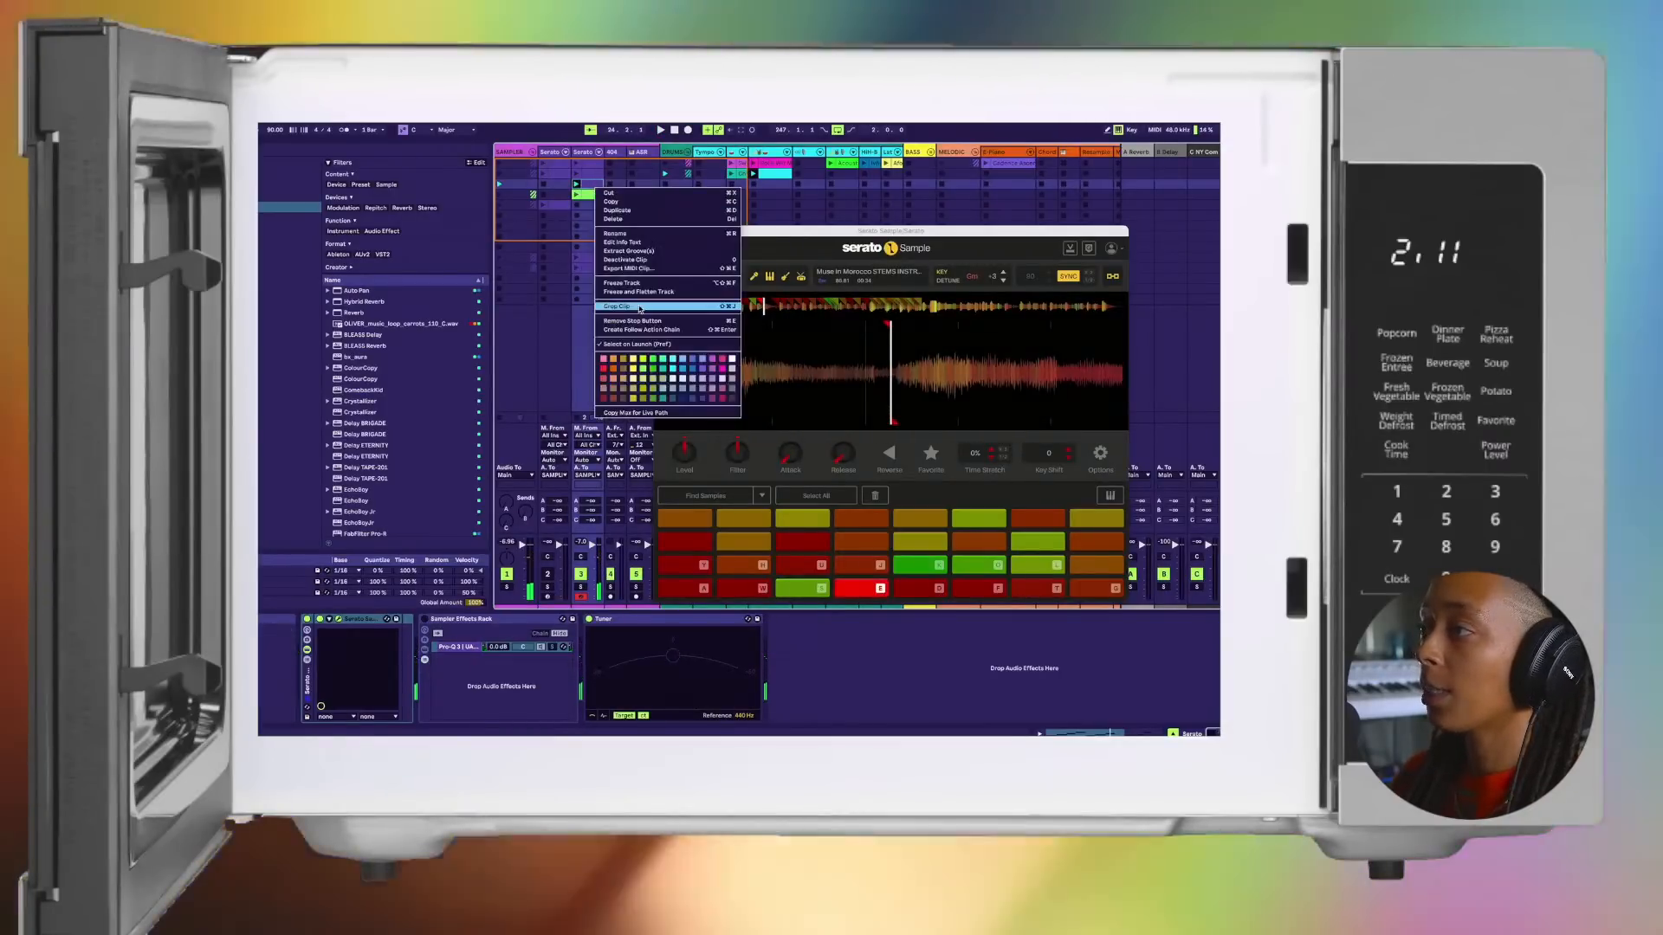
{"action": "left_click", "coordinate": [645, 370]}
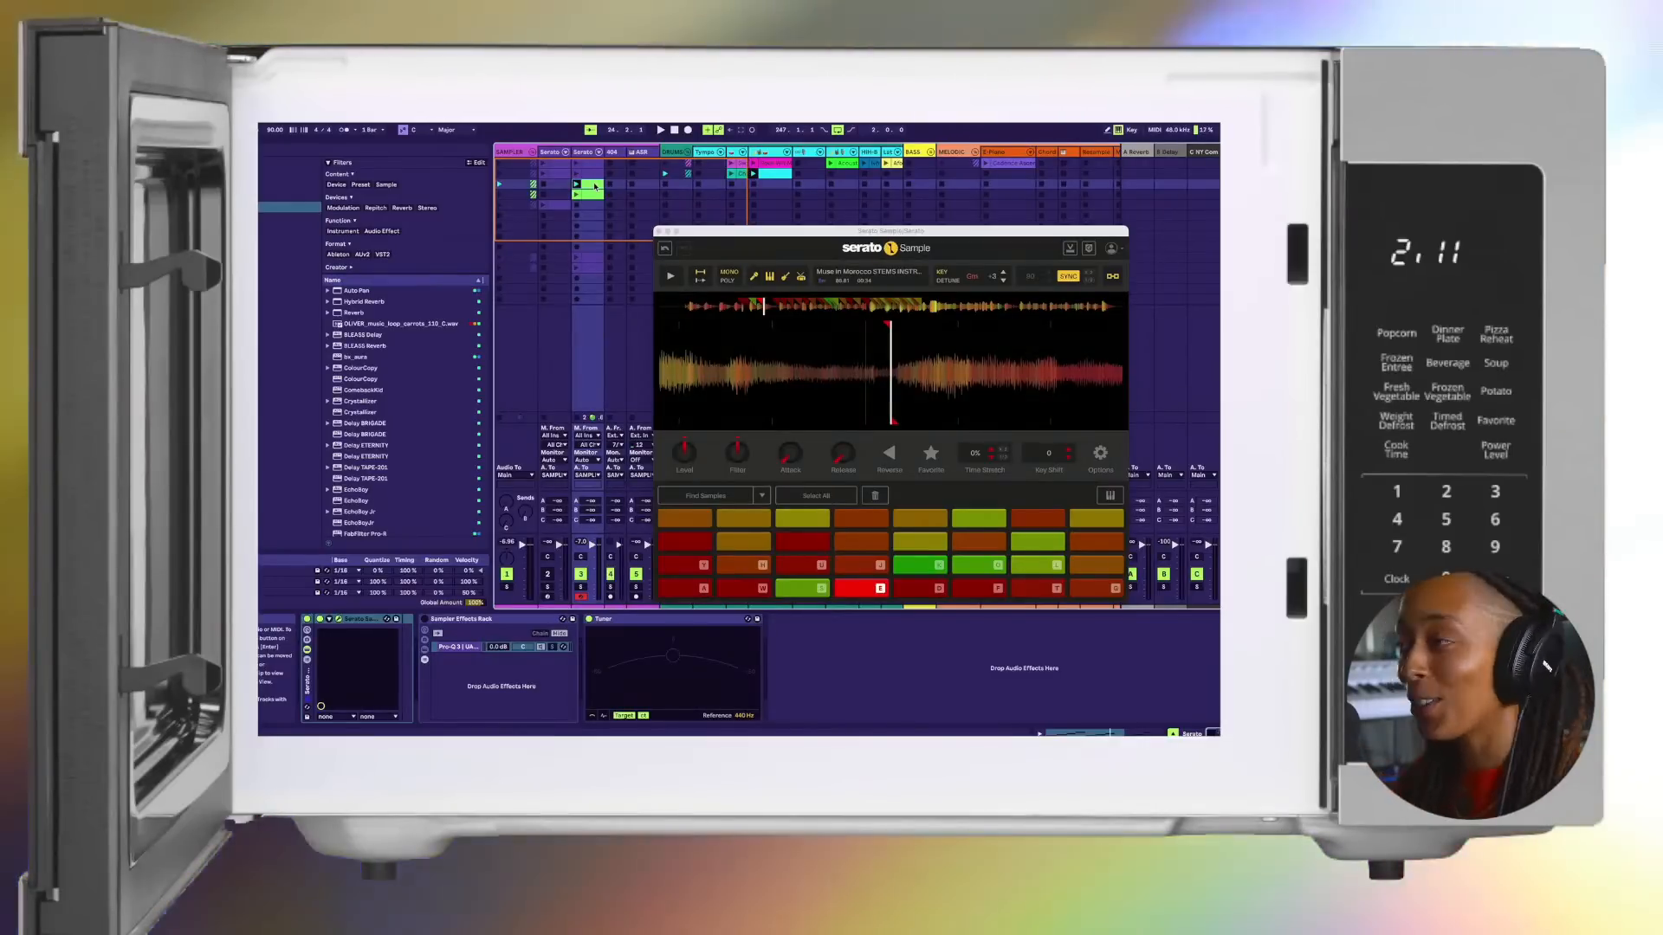
Step: Audition the W chop, restart playback, and color the second-row clip on track 3 green
{"action": "key", "text": "w"}
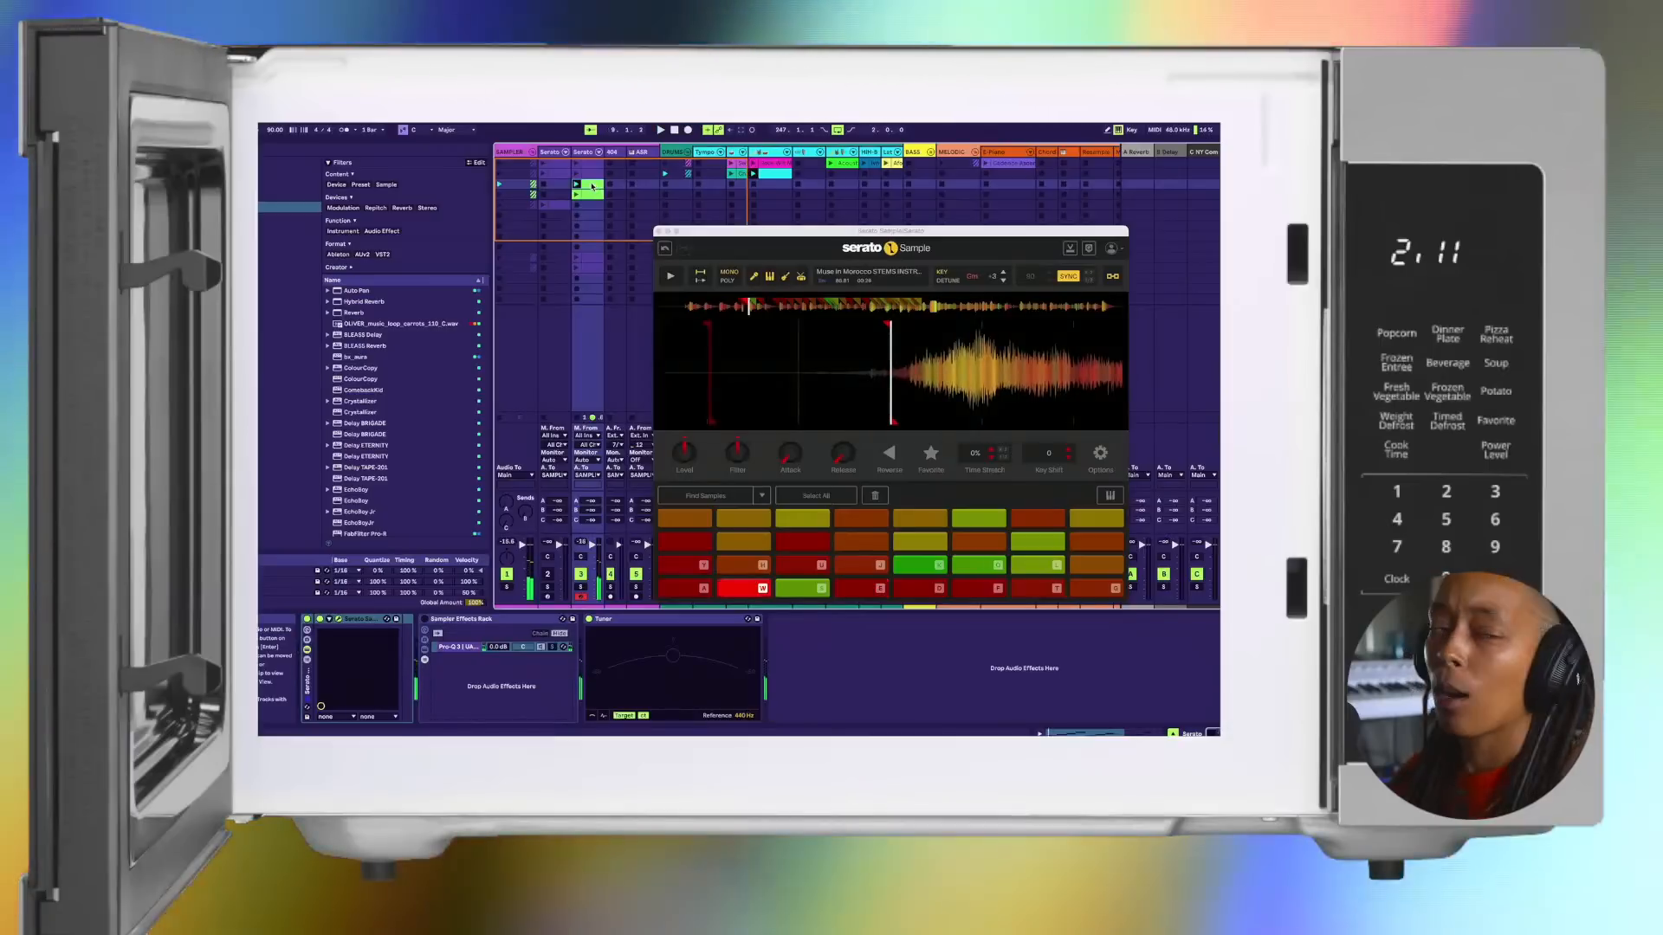
{"action": "key", "text": "space"}
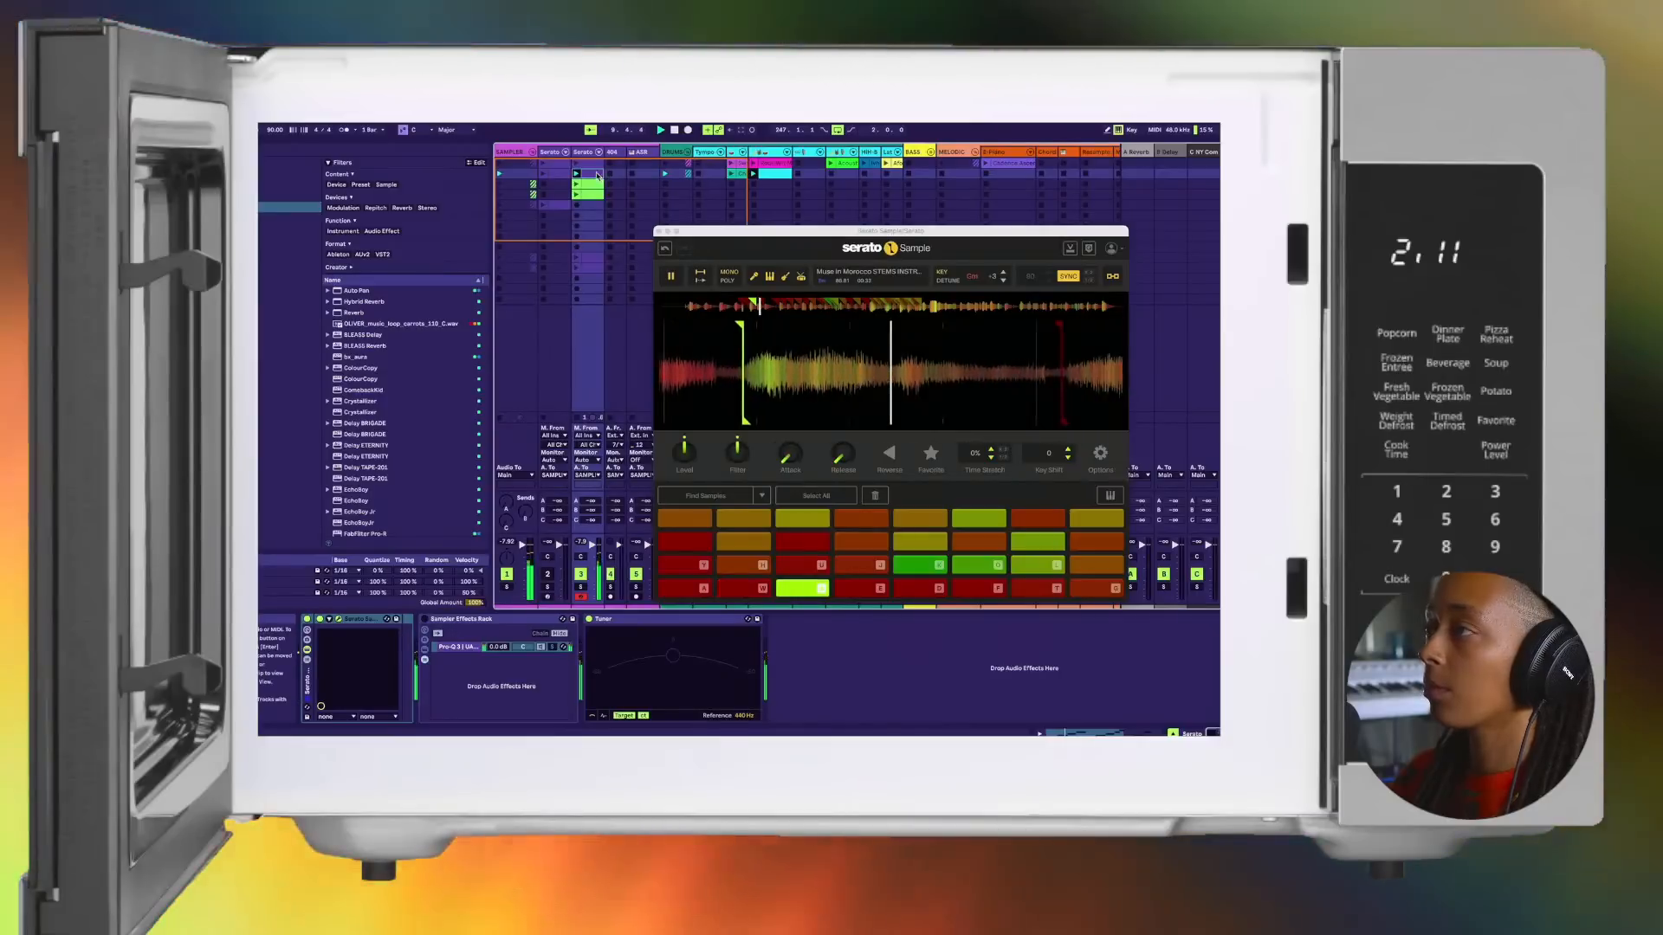
{"action": "right_click", "coordinate": [593, 175]}
{"action": "left_click", "coordinate": [641, 355]}
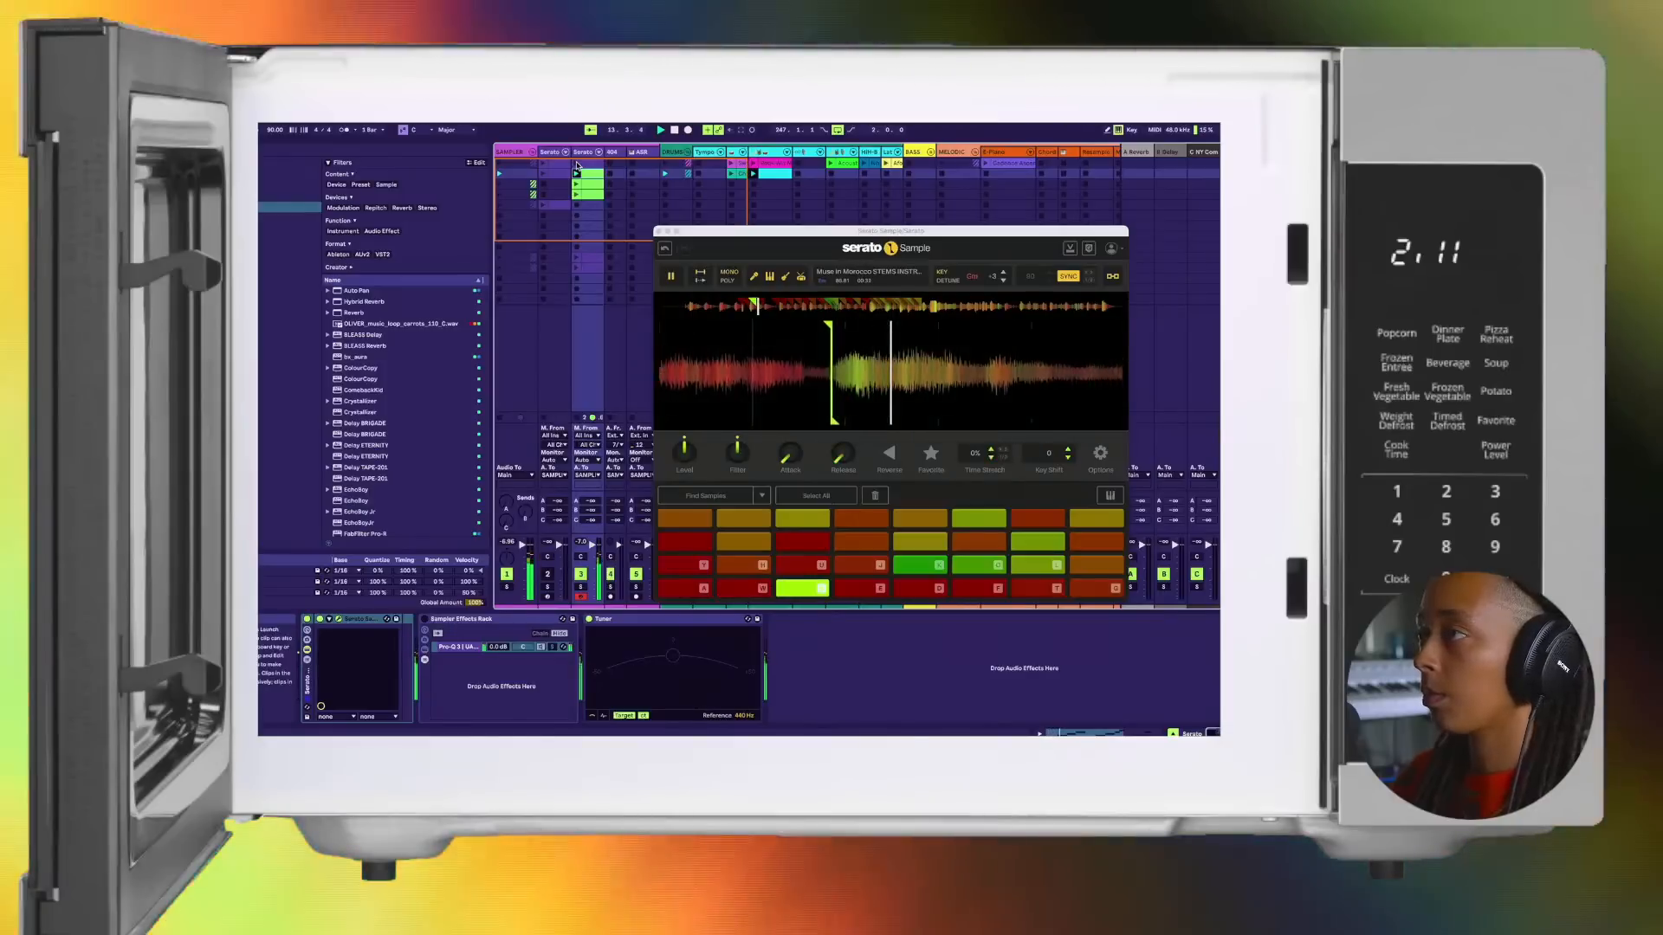
Step: Launch the first-row clip on track 3 and color it yellow to set it apart from the green ones
{"action": "left_click", "coordinate": [578, 165]}
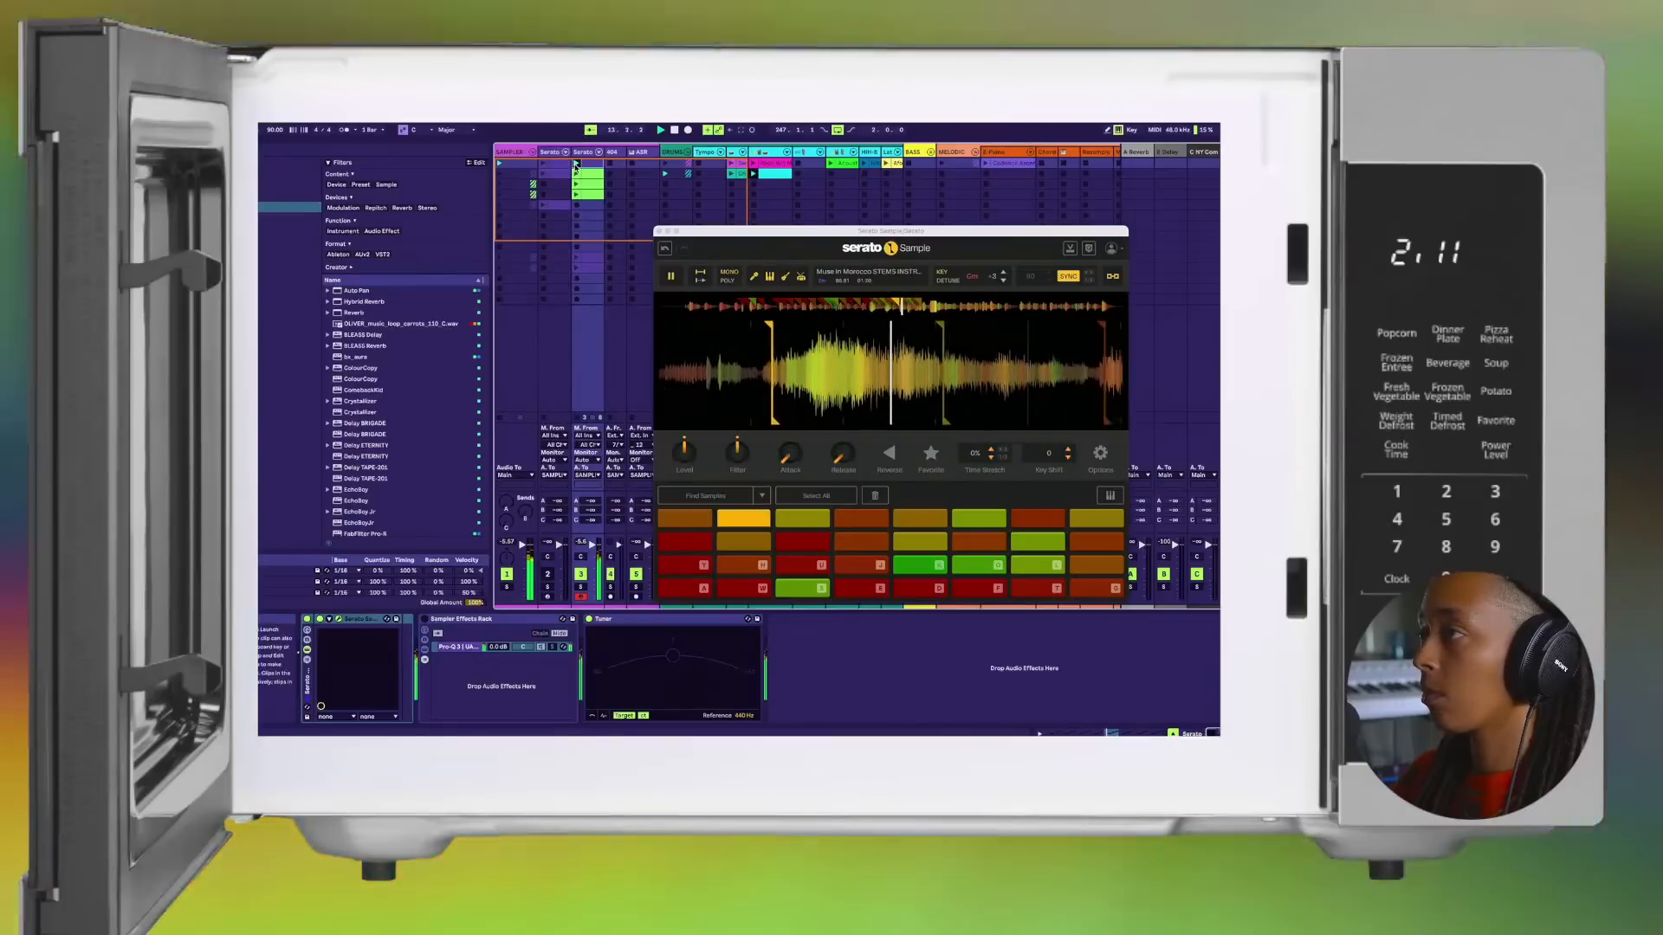
{"action": "right_click", "coordinate": [576, 165]}
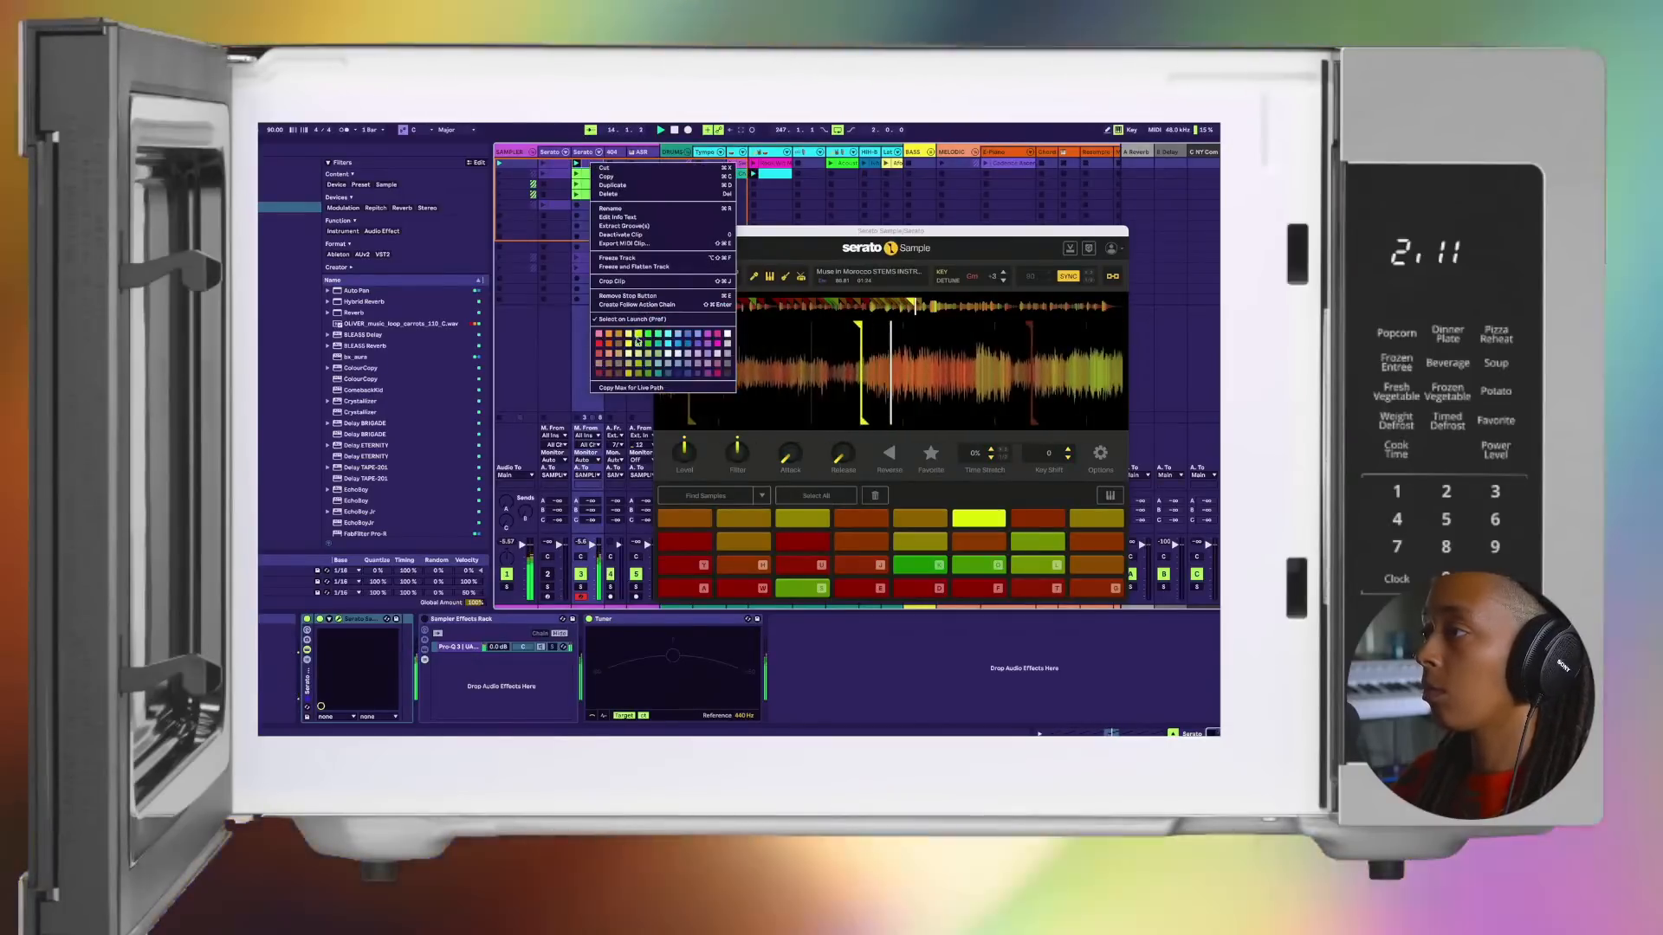
{"action": "left_click", "coordinate": [639, 339]}
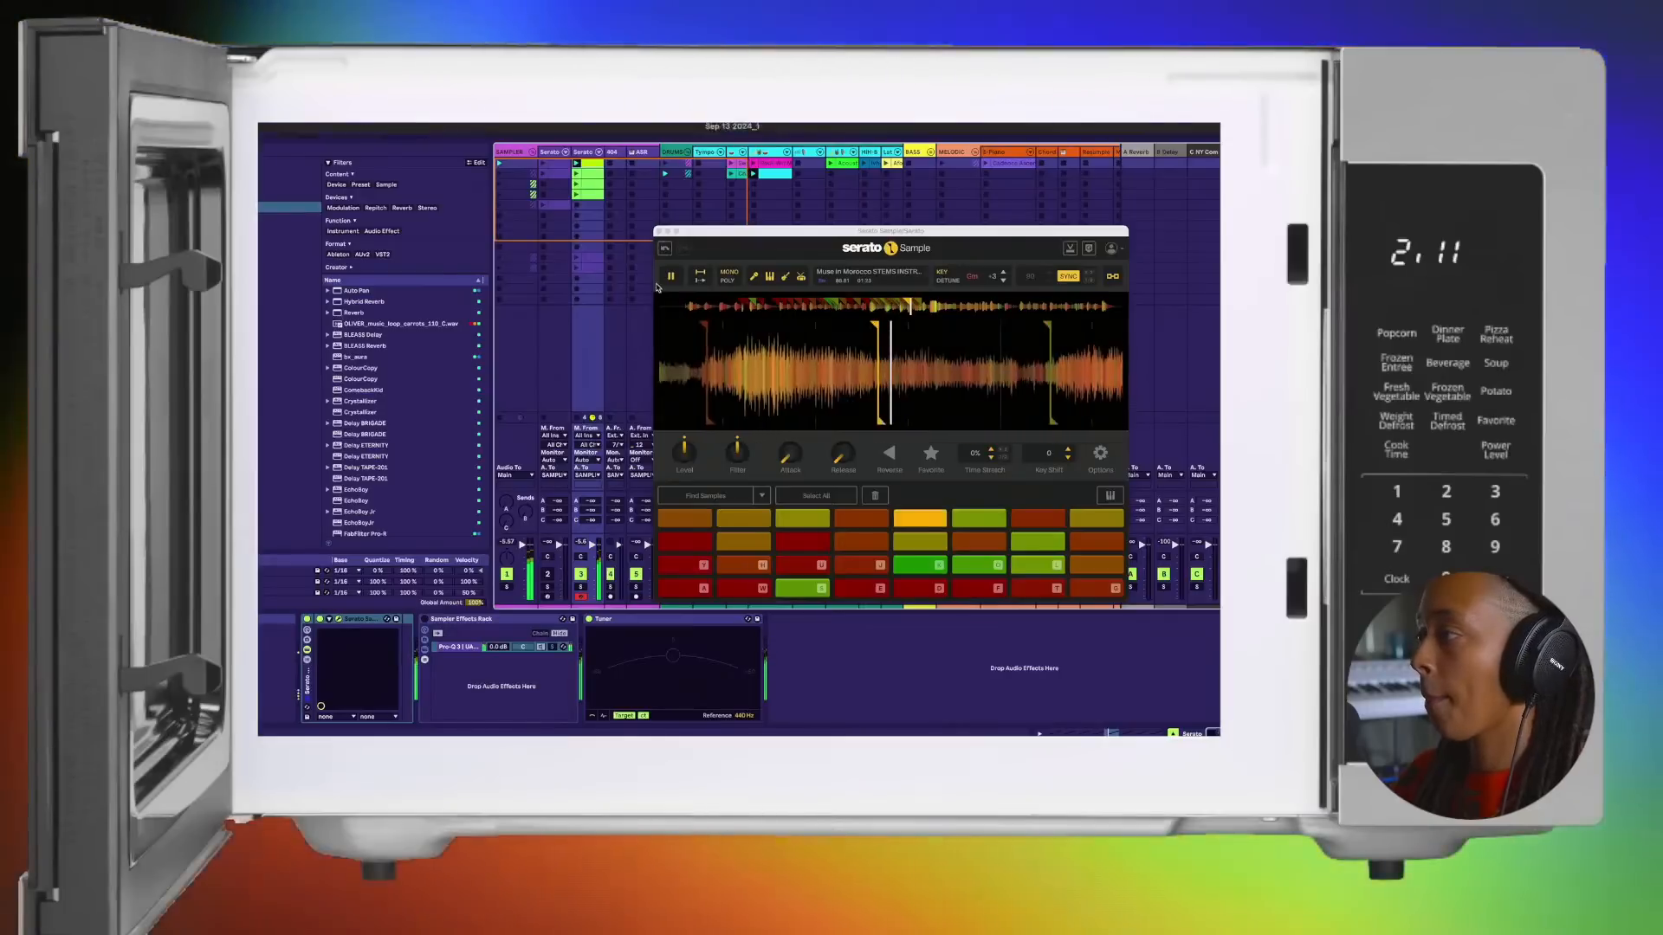
Step: Audition the first pad in the second pad row, restart playback, and launch track 3's second-row and fourth-row clips in turn
{"action": "left_click", "coordinate": [698, 544]}
{"action": "left_click", "coordinate": [698, 546]}
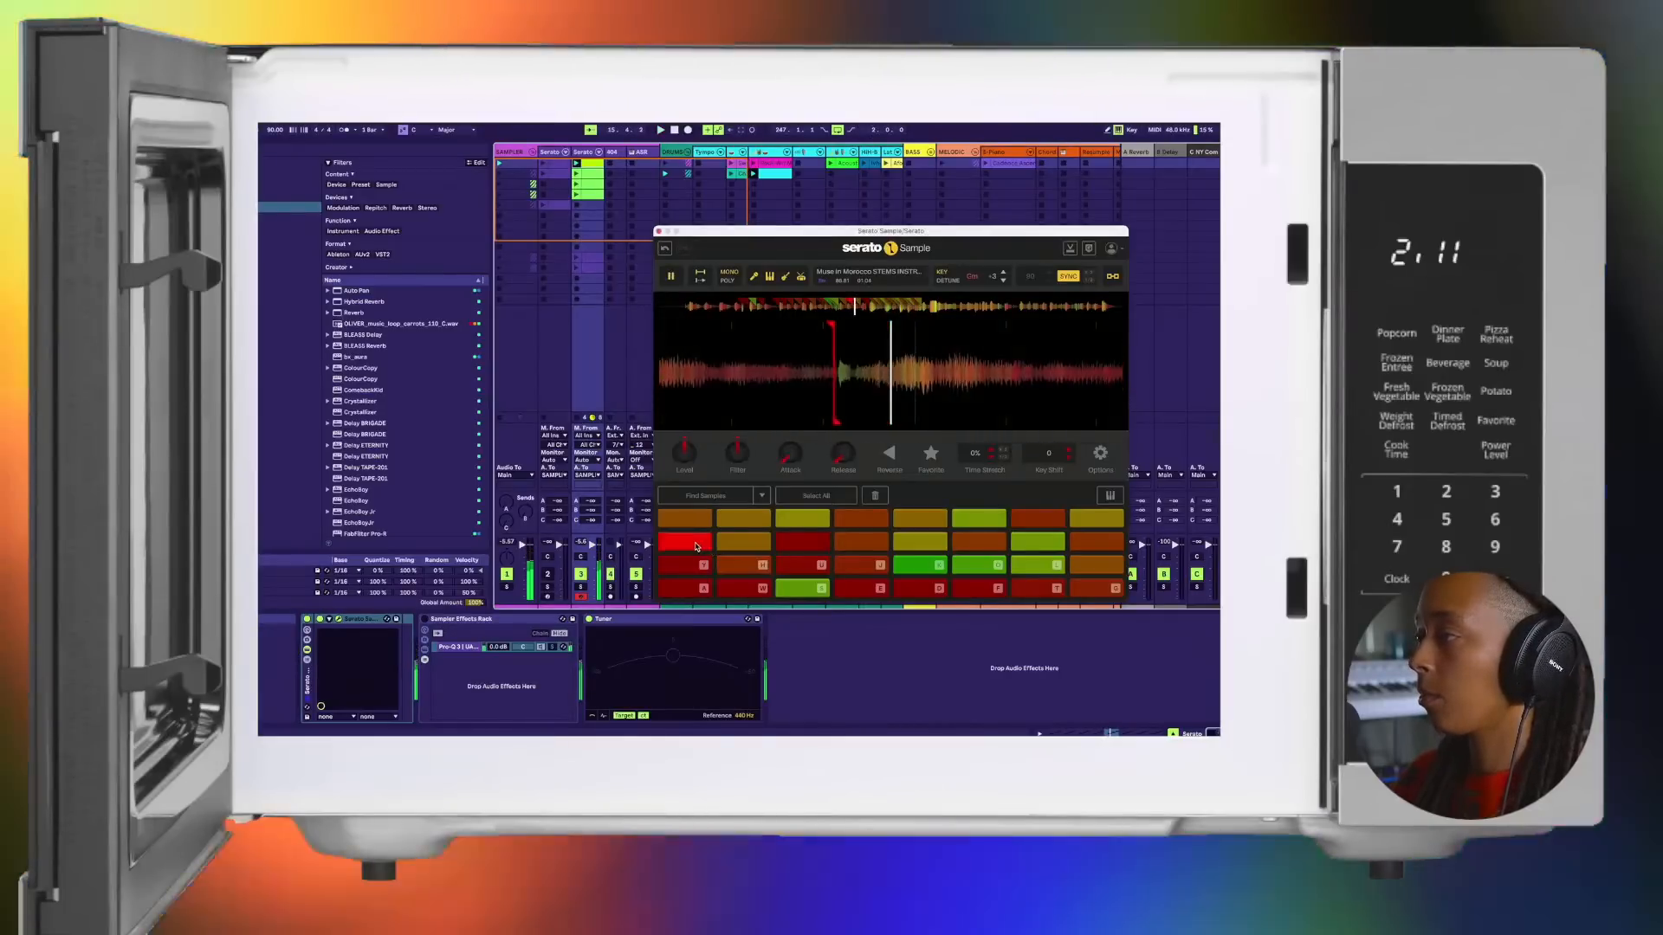
{"action": "key", "text": "space"}
{"action": "left_click", "coordinate": [576, 174]}
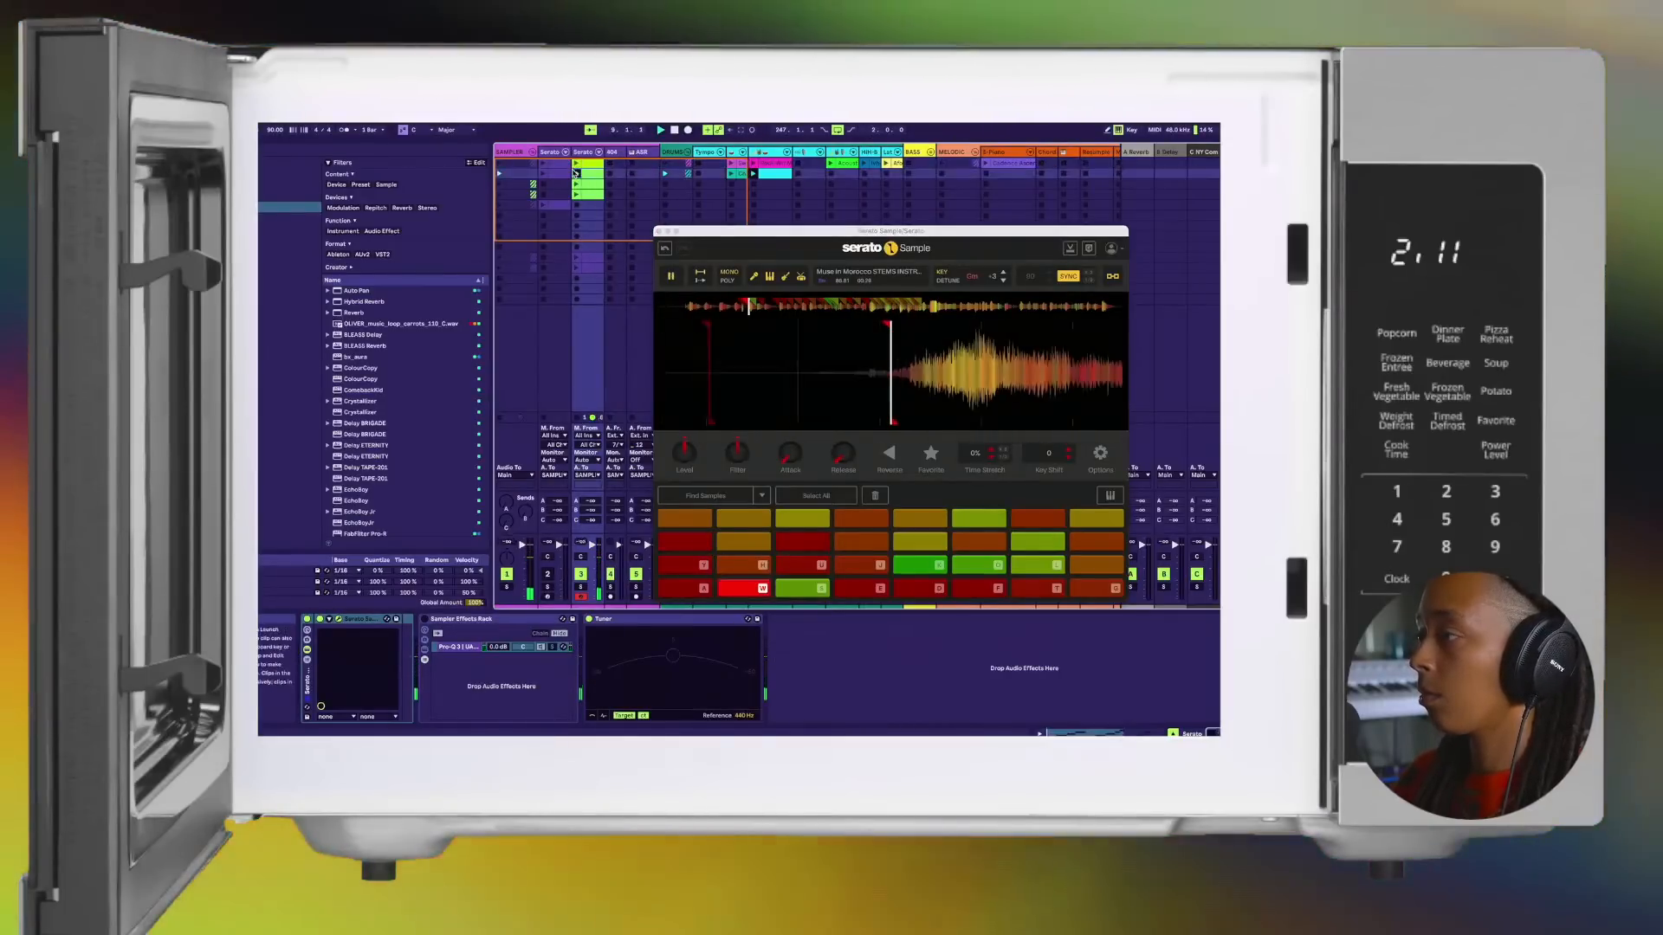
{"action": "left_click", "coordinate": [576, 192]}
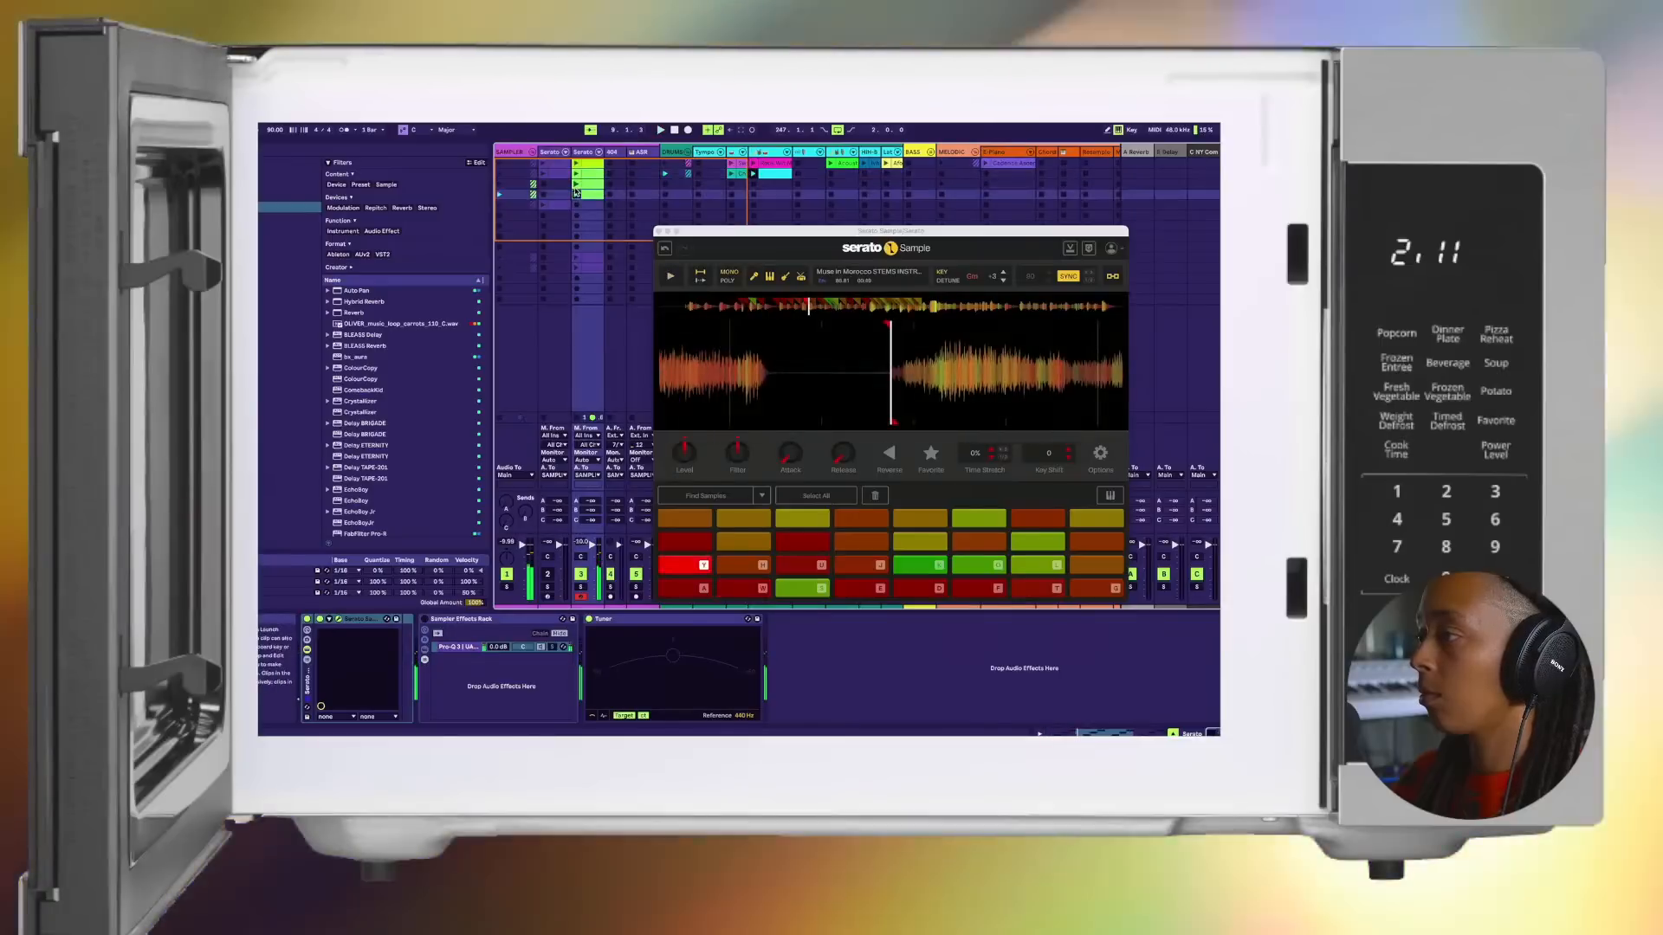
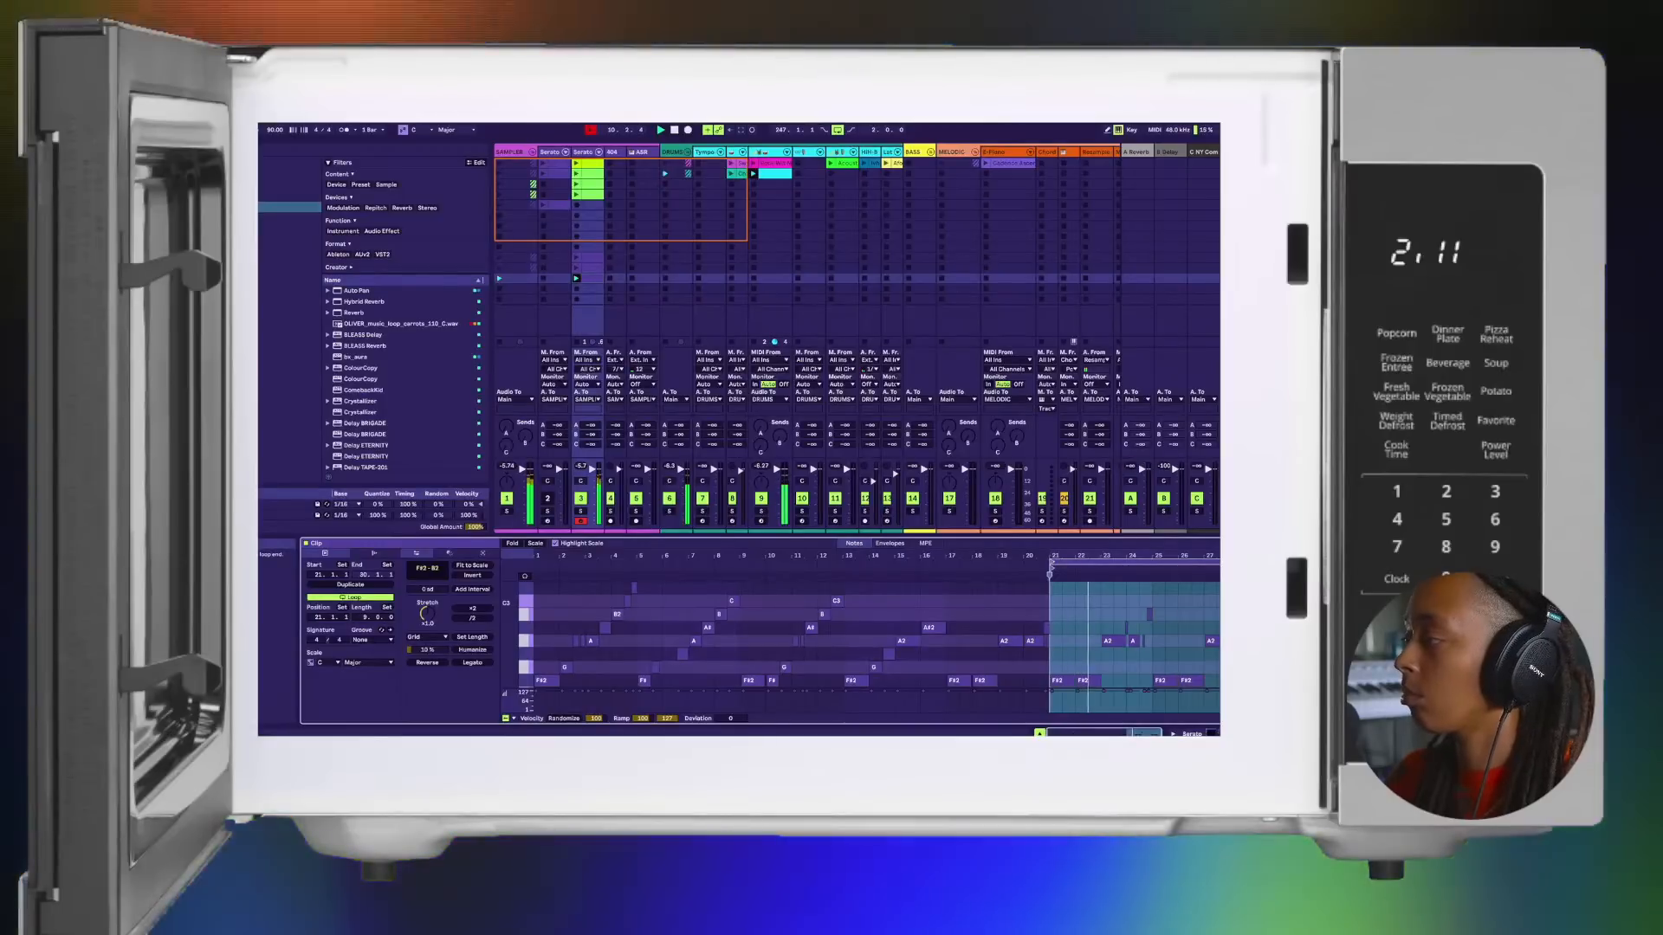
Step: Shorten the clip's loop to four bars, running from bar 25 to bar 29
{"action": "left_click_drag", "start_coordinate": [1282, 563], "coordinate": [1256, 563]}
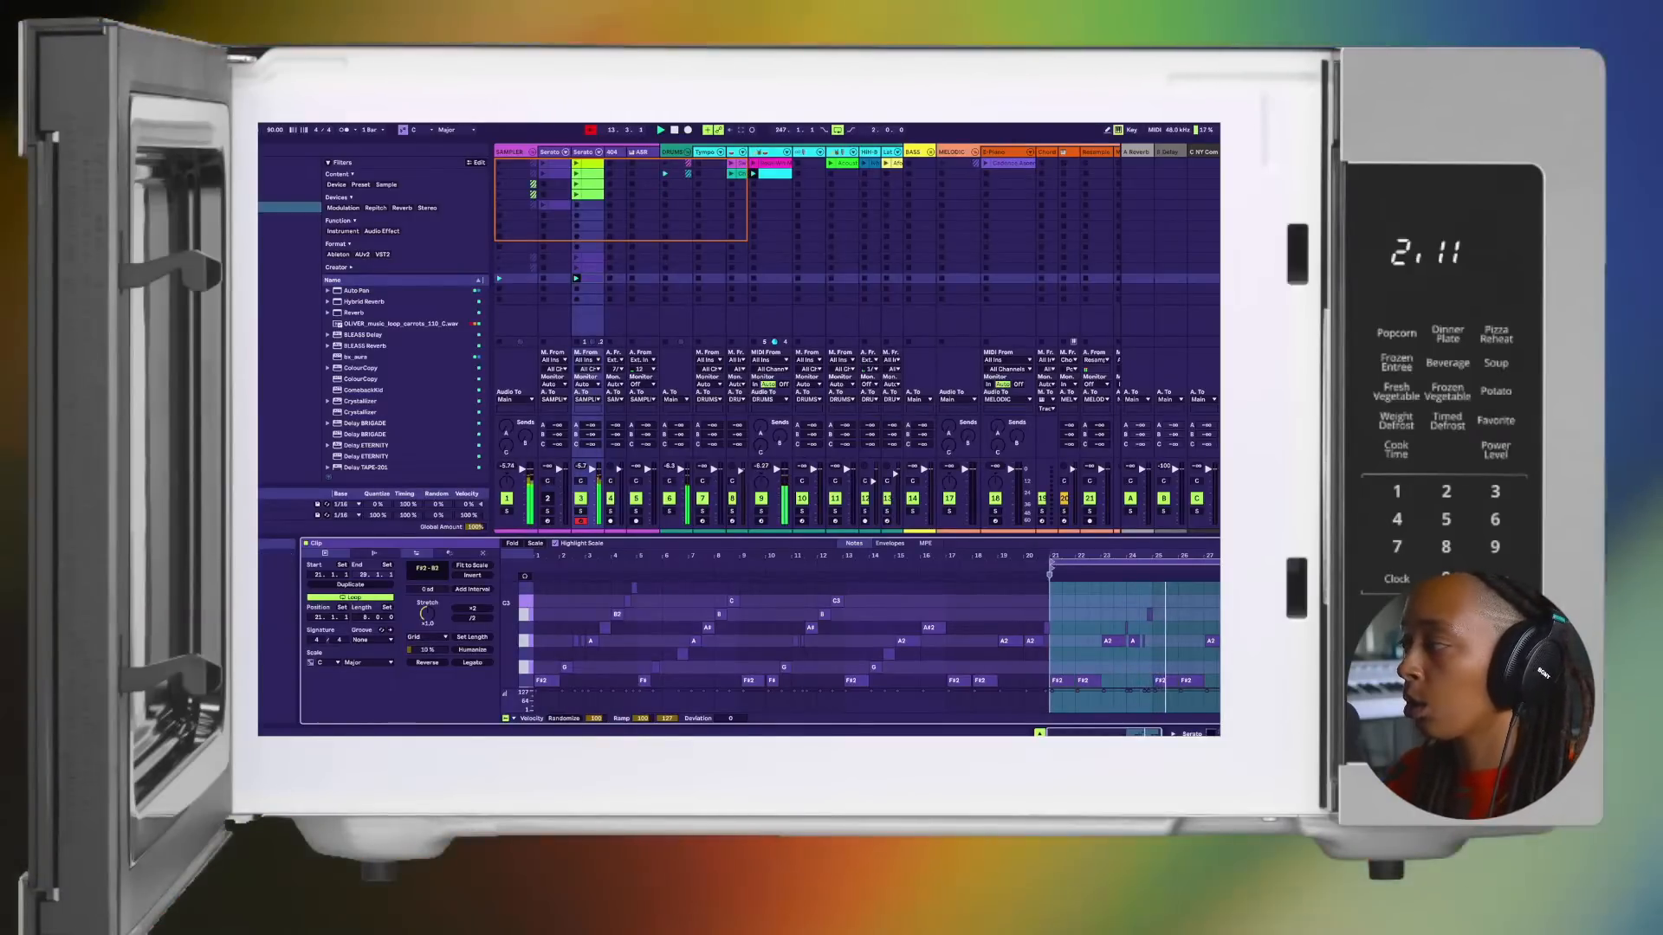
{"action": "left_click_drag", "start_coordinate": [1051, 563], "coordinate": [1154, 561]}
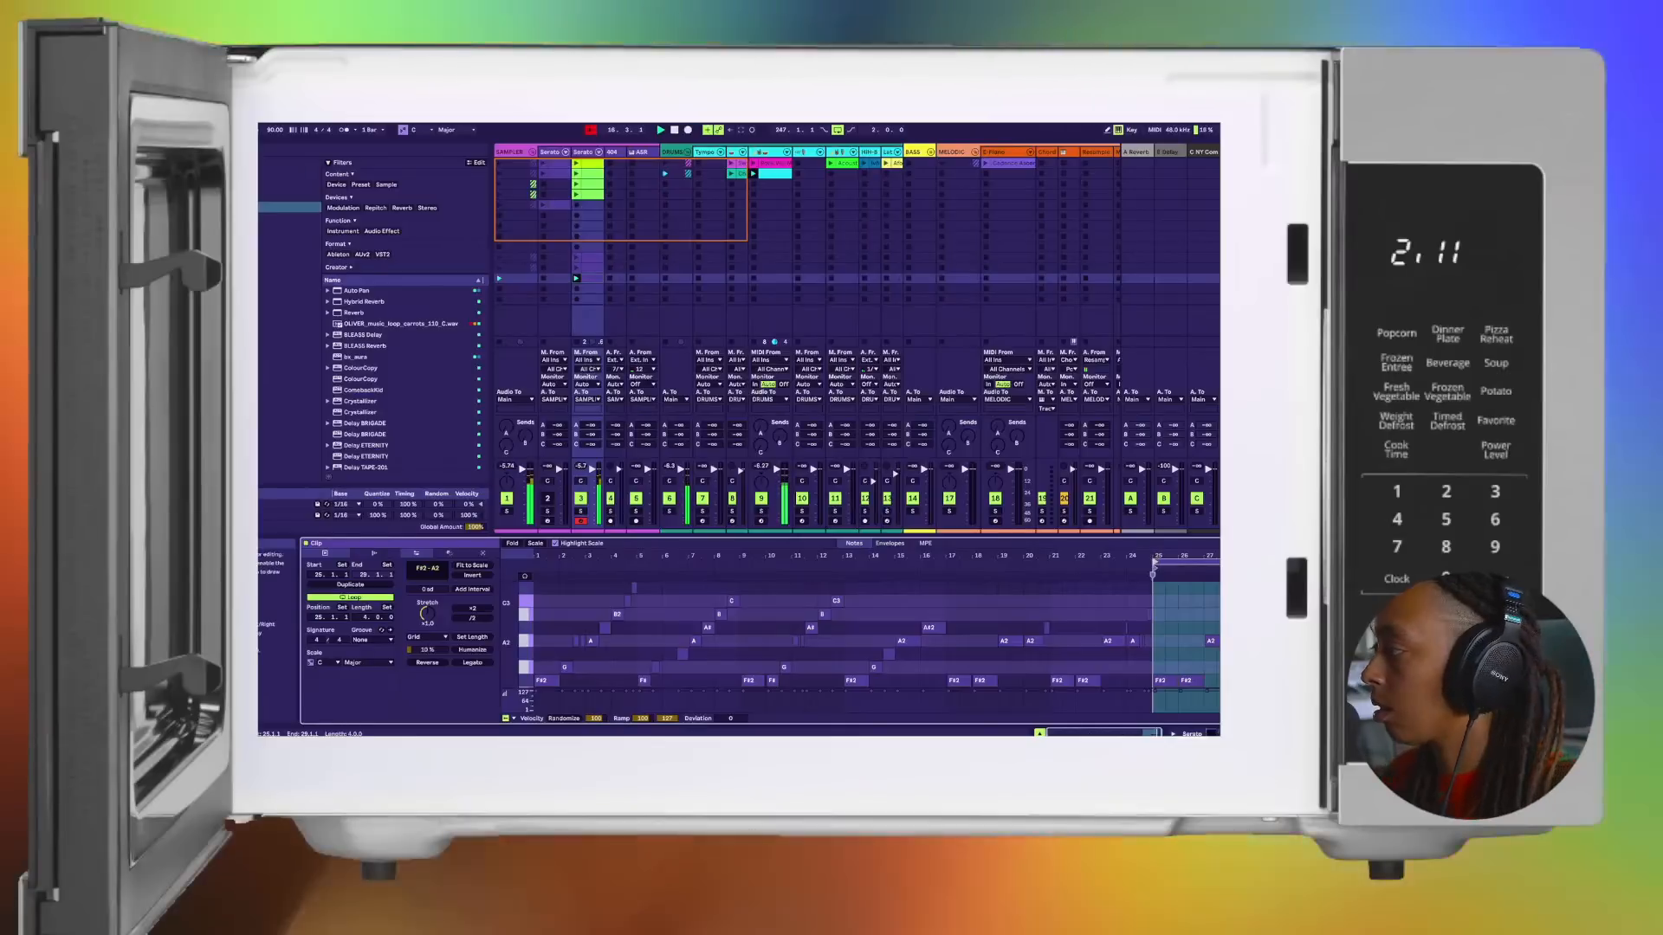
Step: Extend the long A2 note in bar 27 to the short A2 note, and extend that short note to the next A2
{"action": "scroll", "coordinate": [1153, 642], "scroll_direction": "up", "scroll_amount": 5}
{"action": "scroll", "coordinate": [1212, 660], "scroll_direction": "up", "scroll_amount": 5}
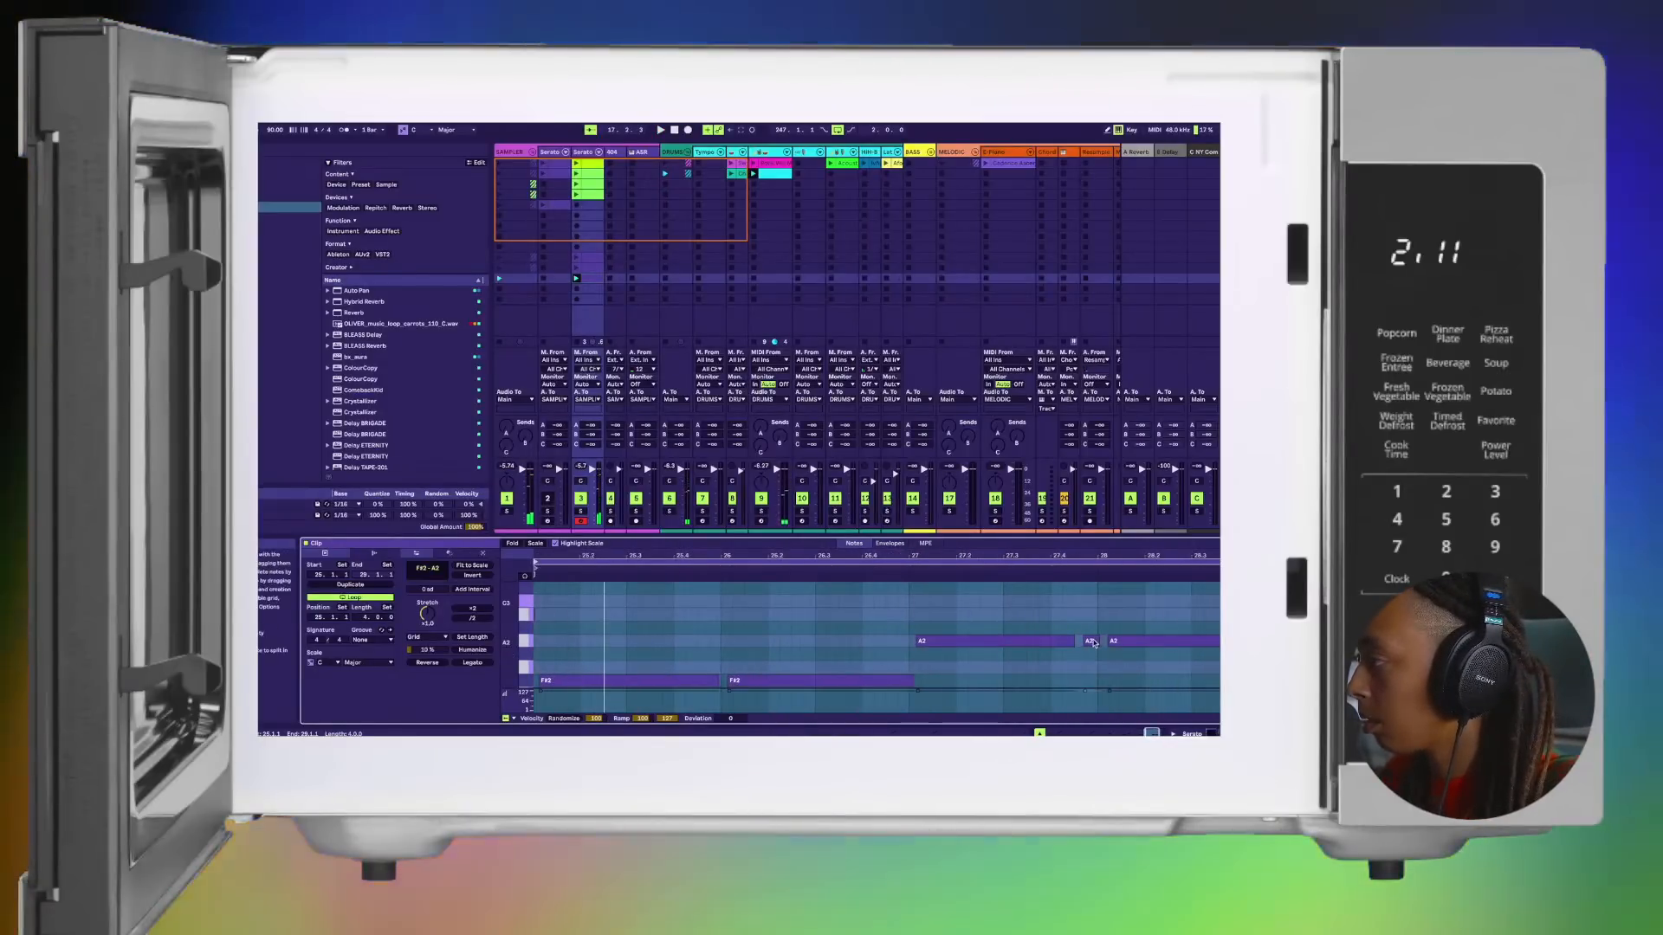
{"action": "left_click_drag", "start_coordinate": [1095, 639], "coordinate": [1081, 641]}
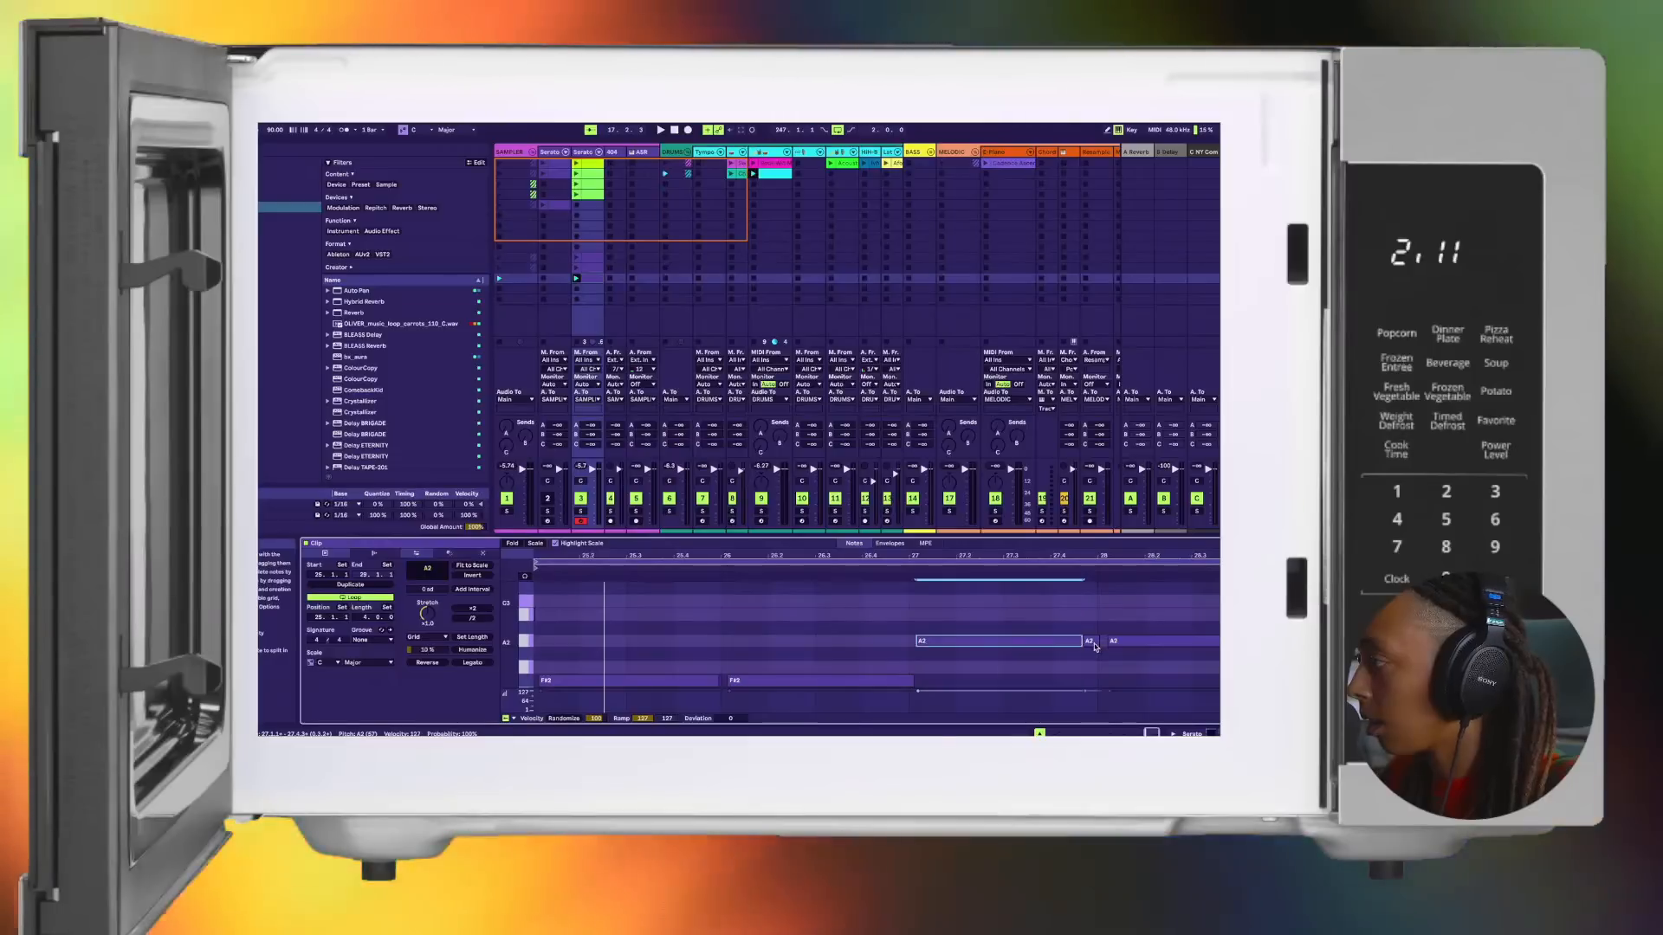
{"action": "left_click", "coordinate": [1093, 641]}
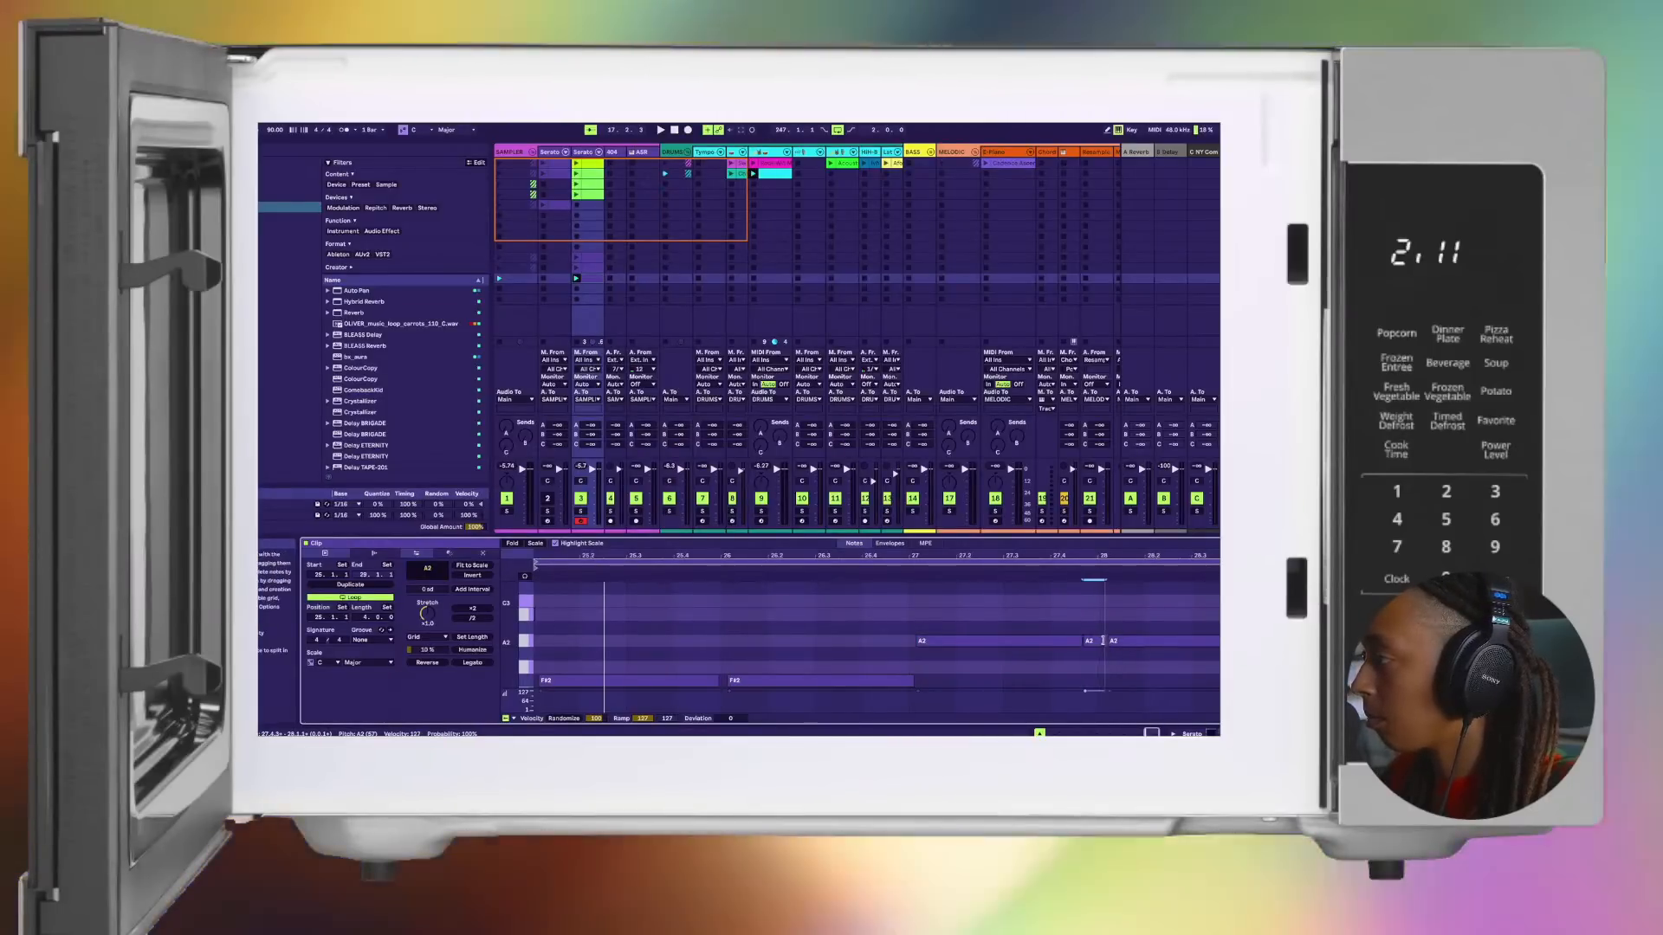
Step: Play back the loop and examine the spacing of its notes, especially the A2 notes around bar 28
{"action": "key", "text": "space"}
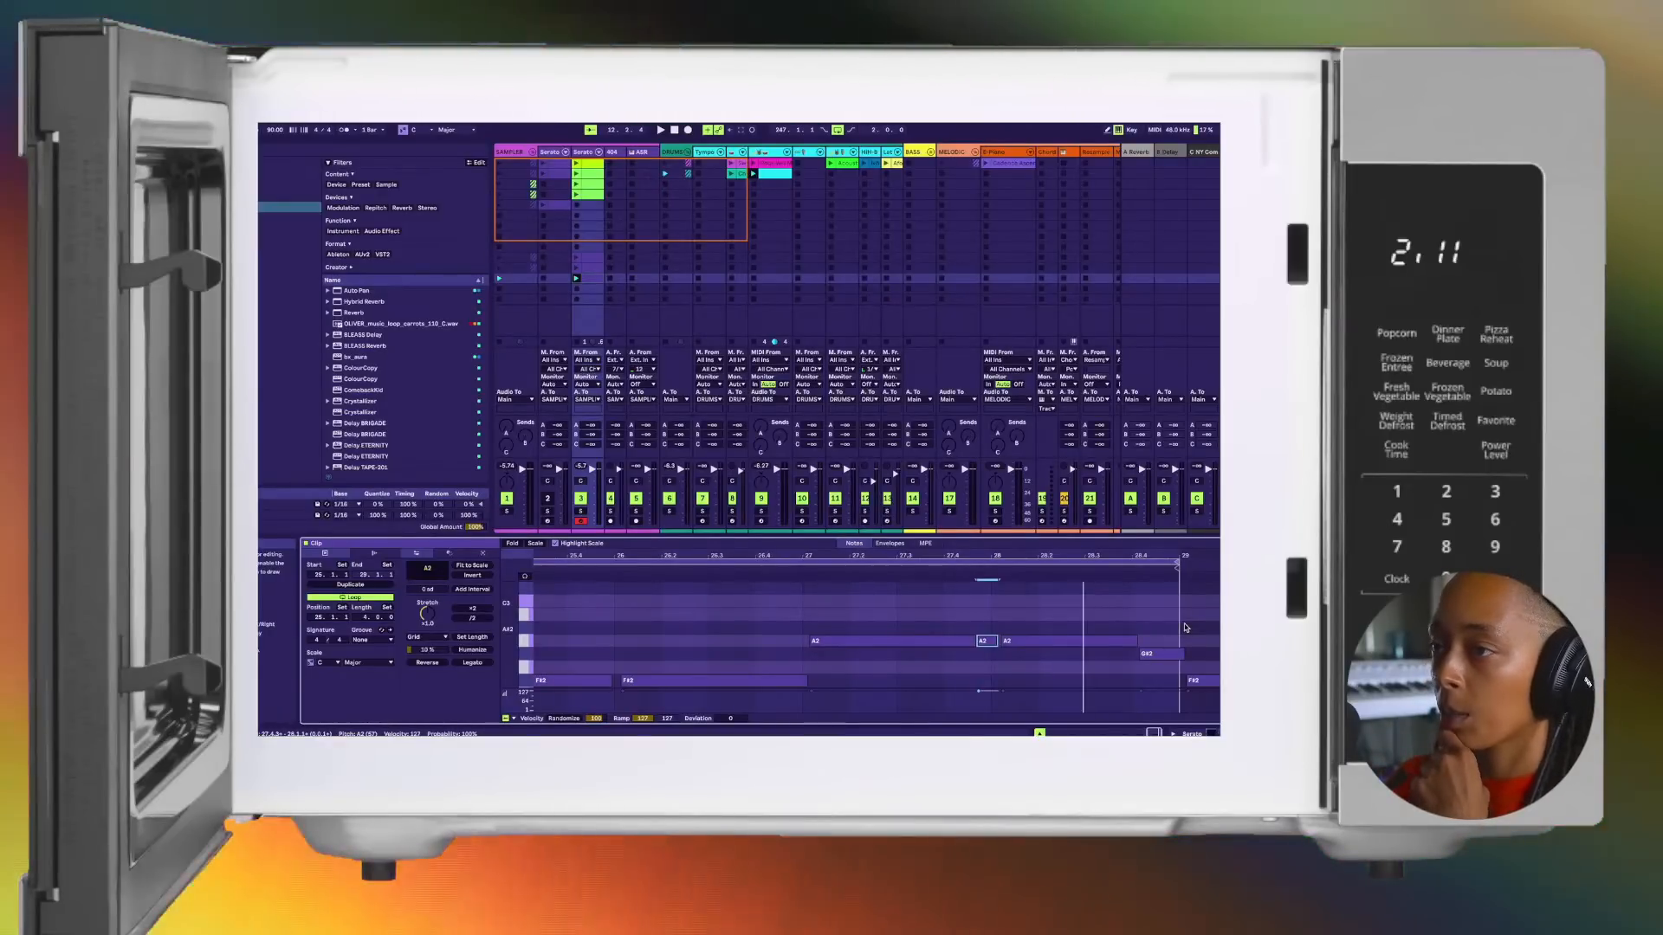
{"action": "scroll", "coordinate": [1136, 624], "scroll_direction": "down", "scroll_amount": 4}
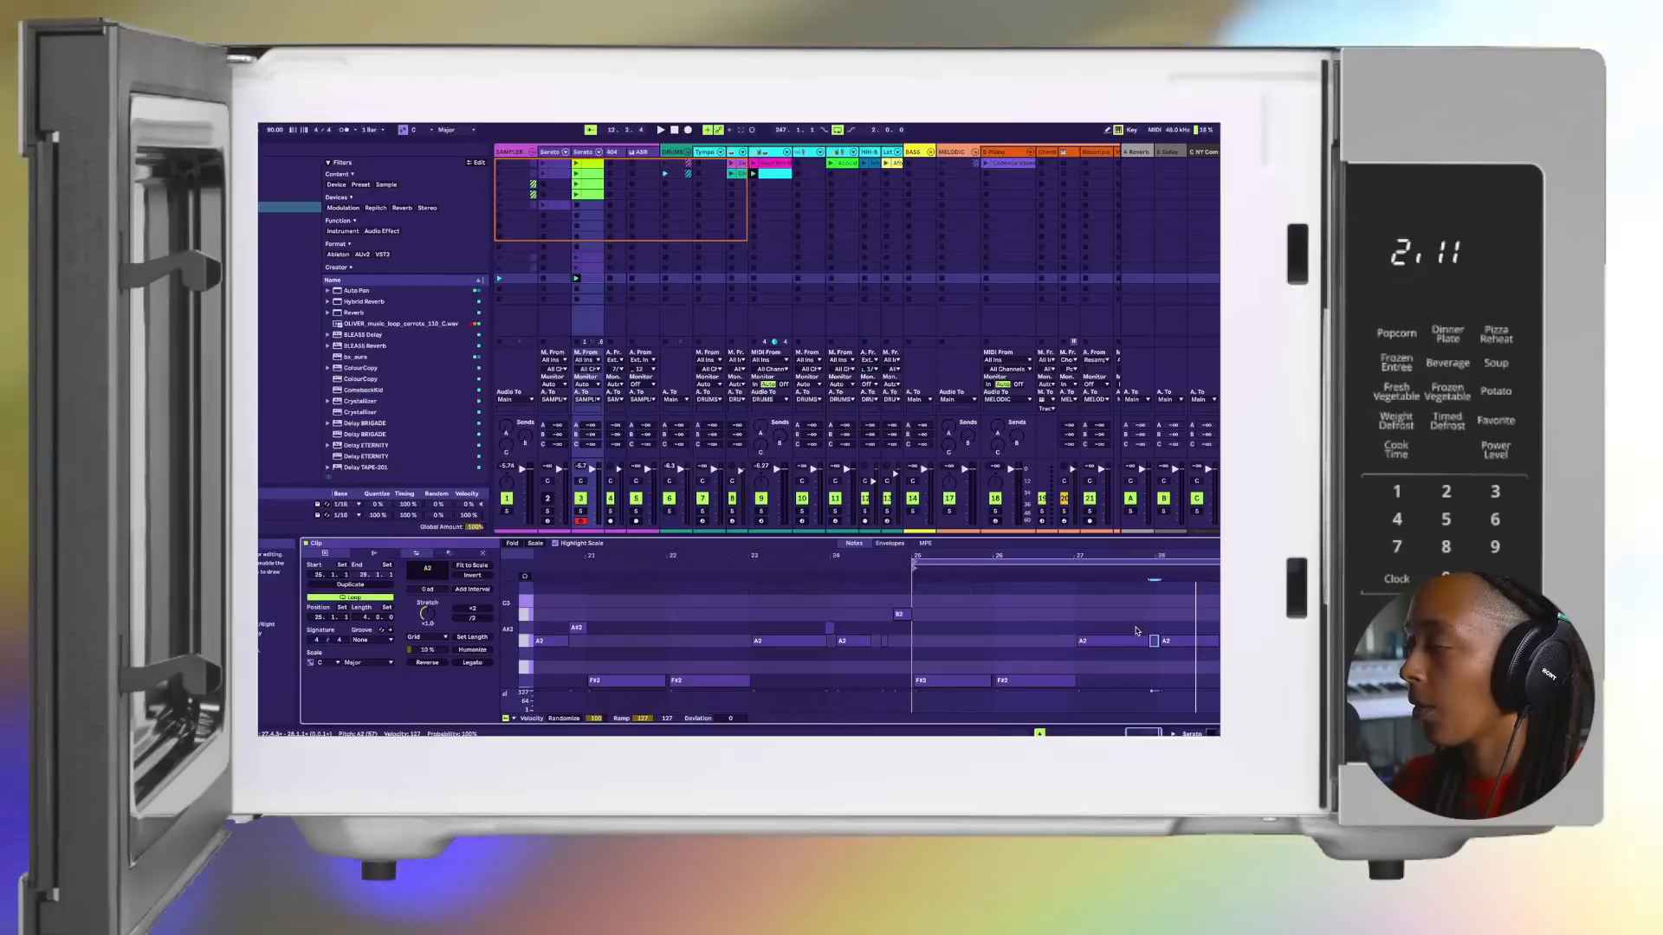
{"action": "scroll", "coordinate": [1137, 631], "scroll_direction": "up", "scroll_amount": 8}
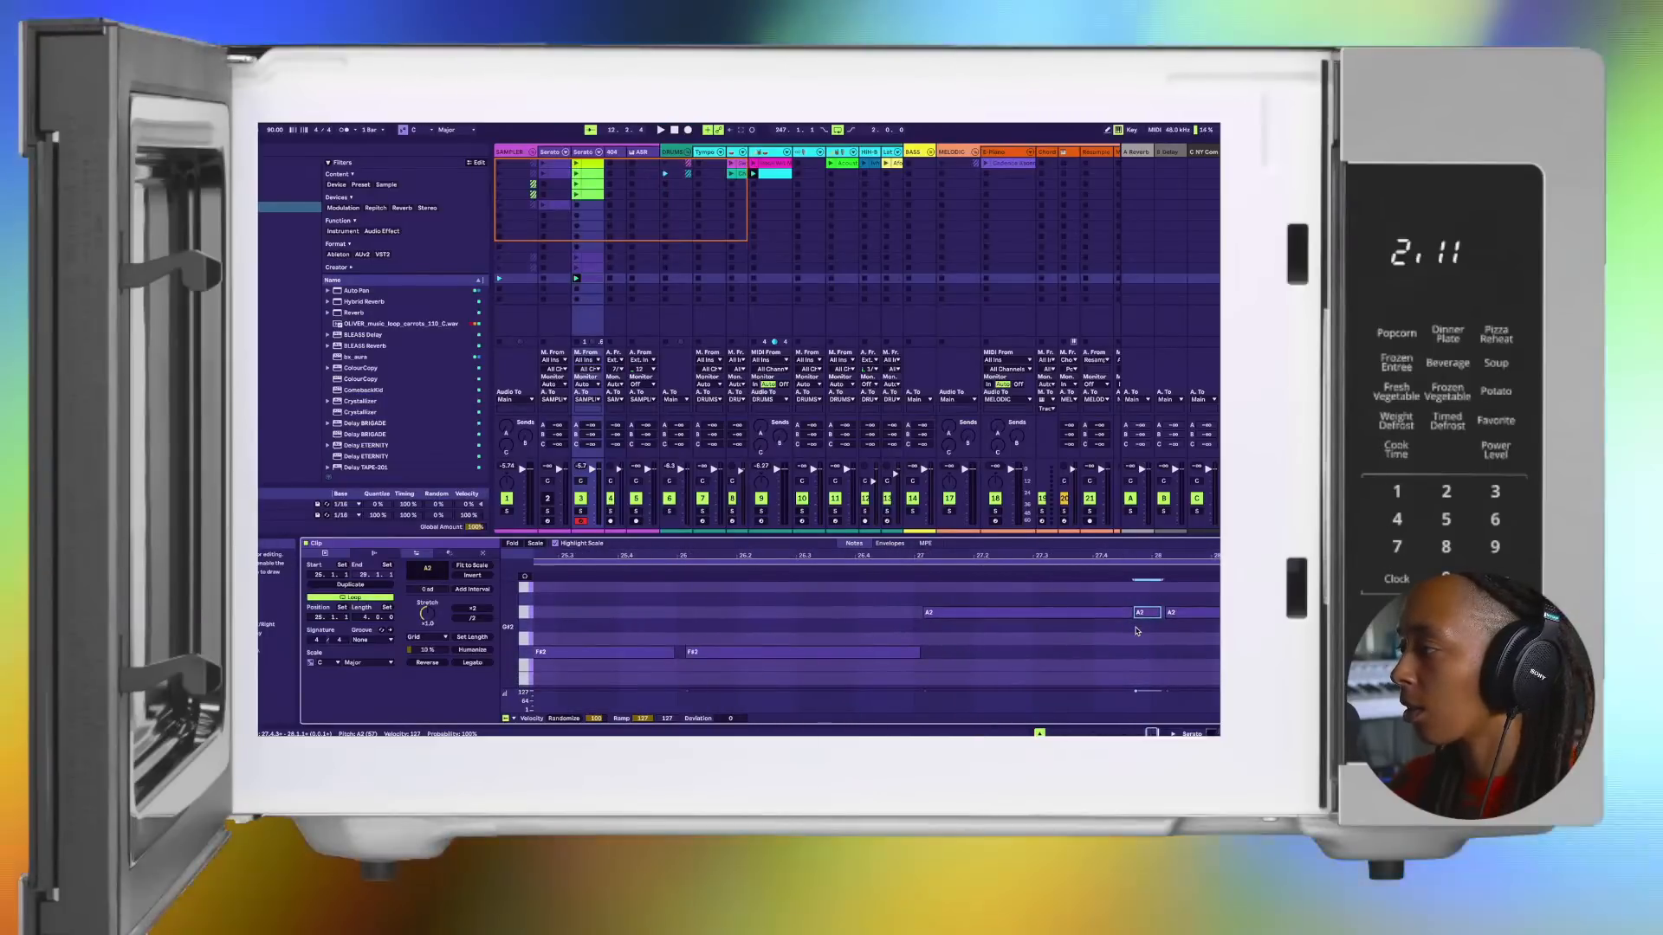
{"action": "scroll", "coordinate": [1137, 631], "scroll_direction": "right", "scroll_amount": 1}
{"action": "scroll", "coordinate": [1137, 631], "scroll_direction": "left", "scroll_amount": 2}
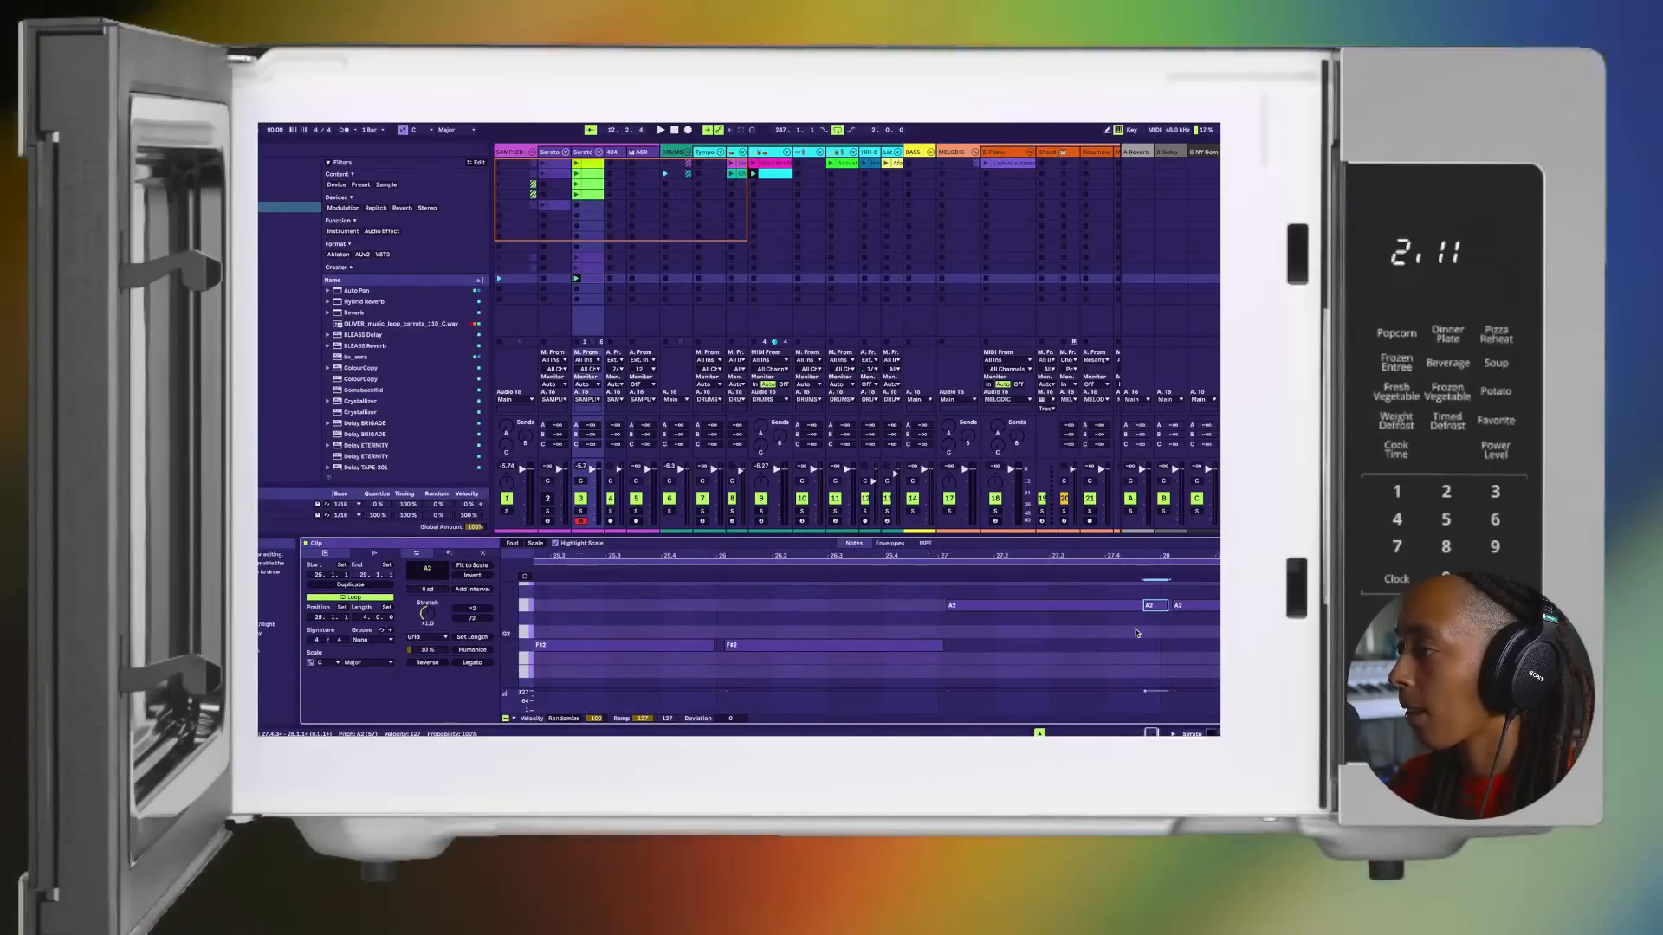
{"action": "scroll", "coordinate": [1137, 632], "scroll_direction": "down", "scroll_amount": 3}
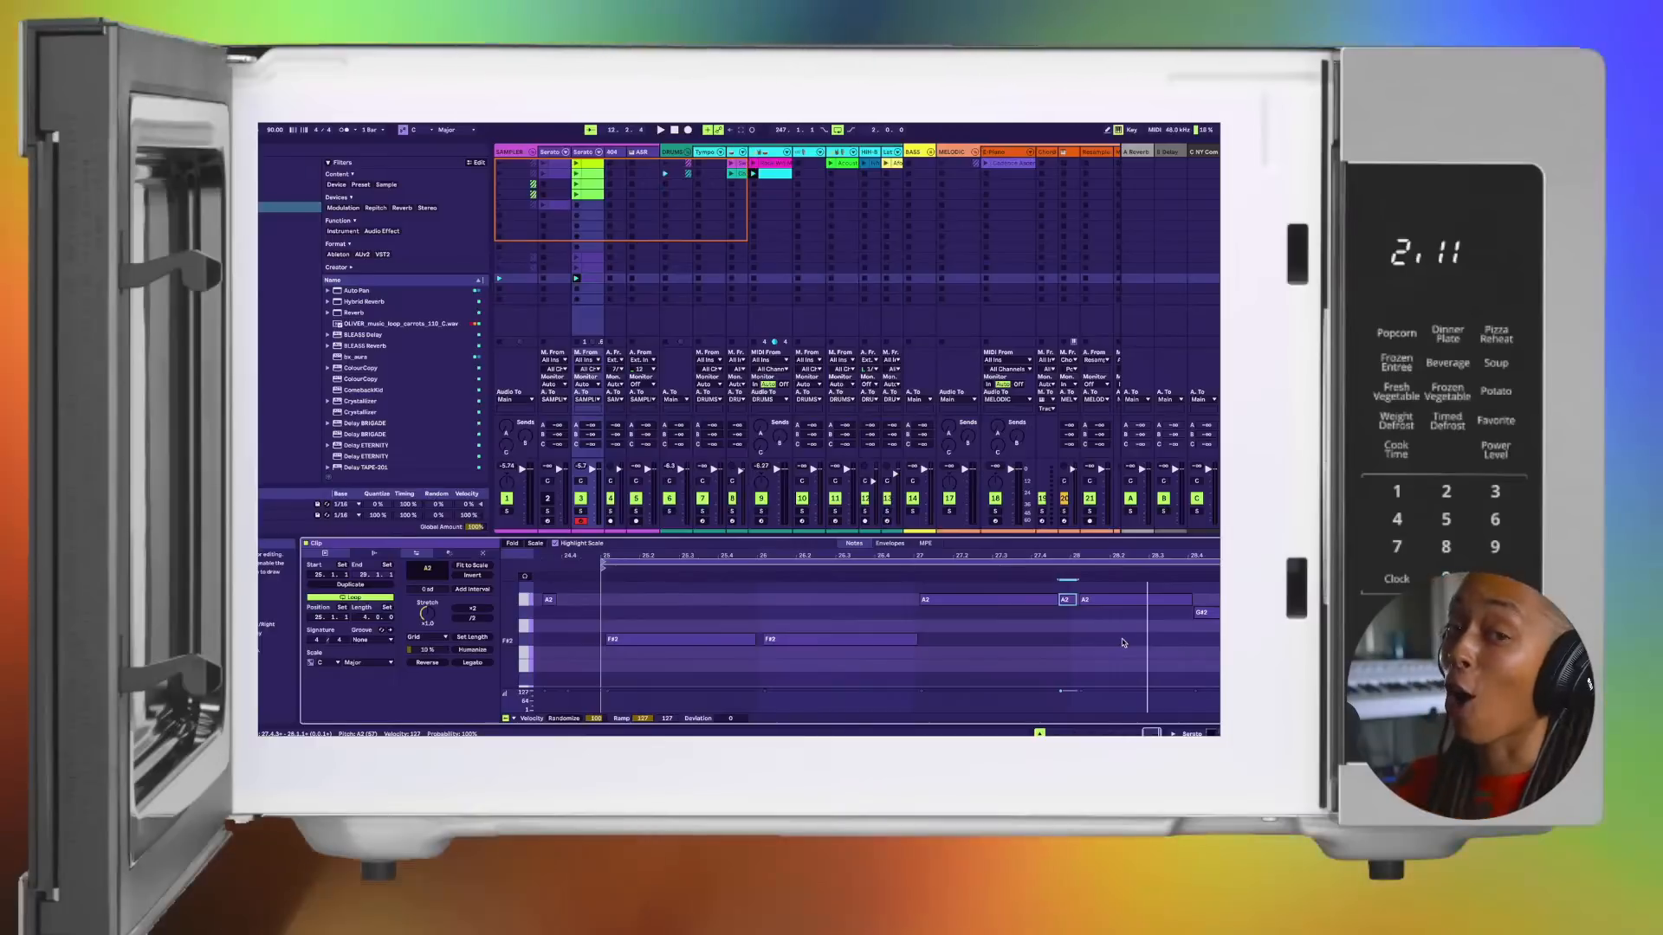
{"action": "scroll", "coordinate": [1123, 641], "scroll_direction": "up", "scroll_amount": 1}
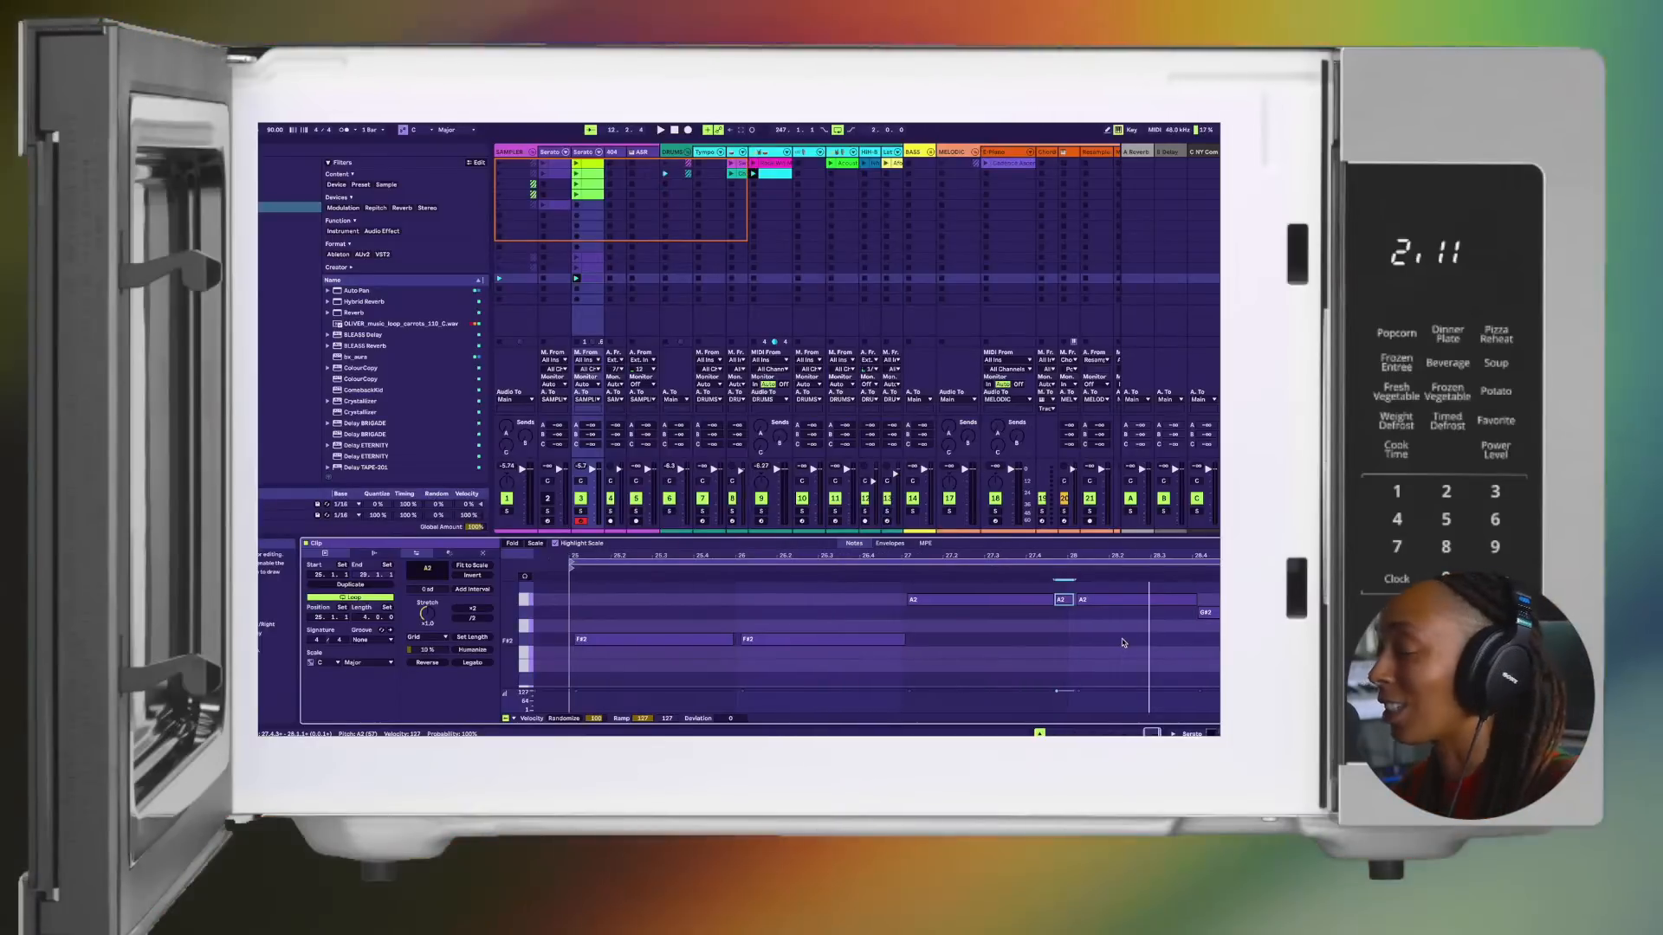
{"action": "key", "text": "space"}
{"action": "key", "text": "space"}
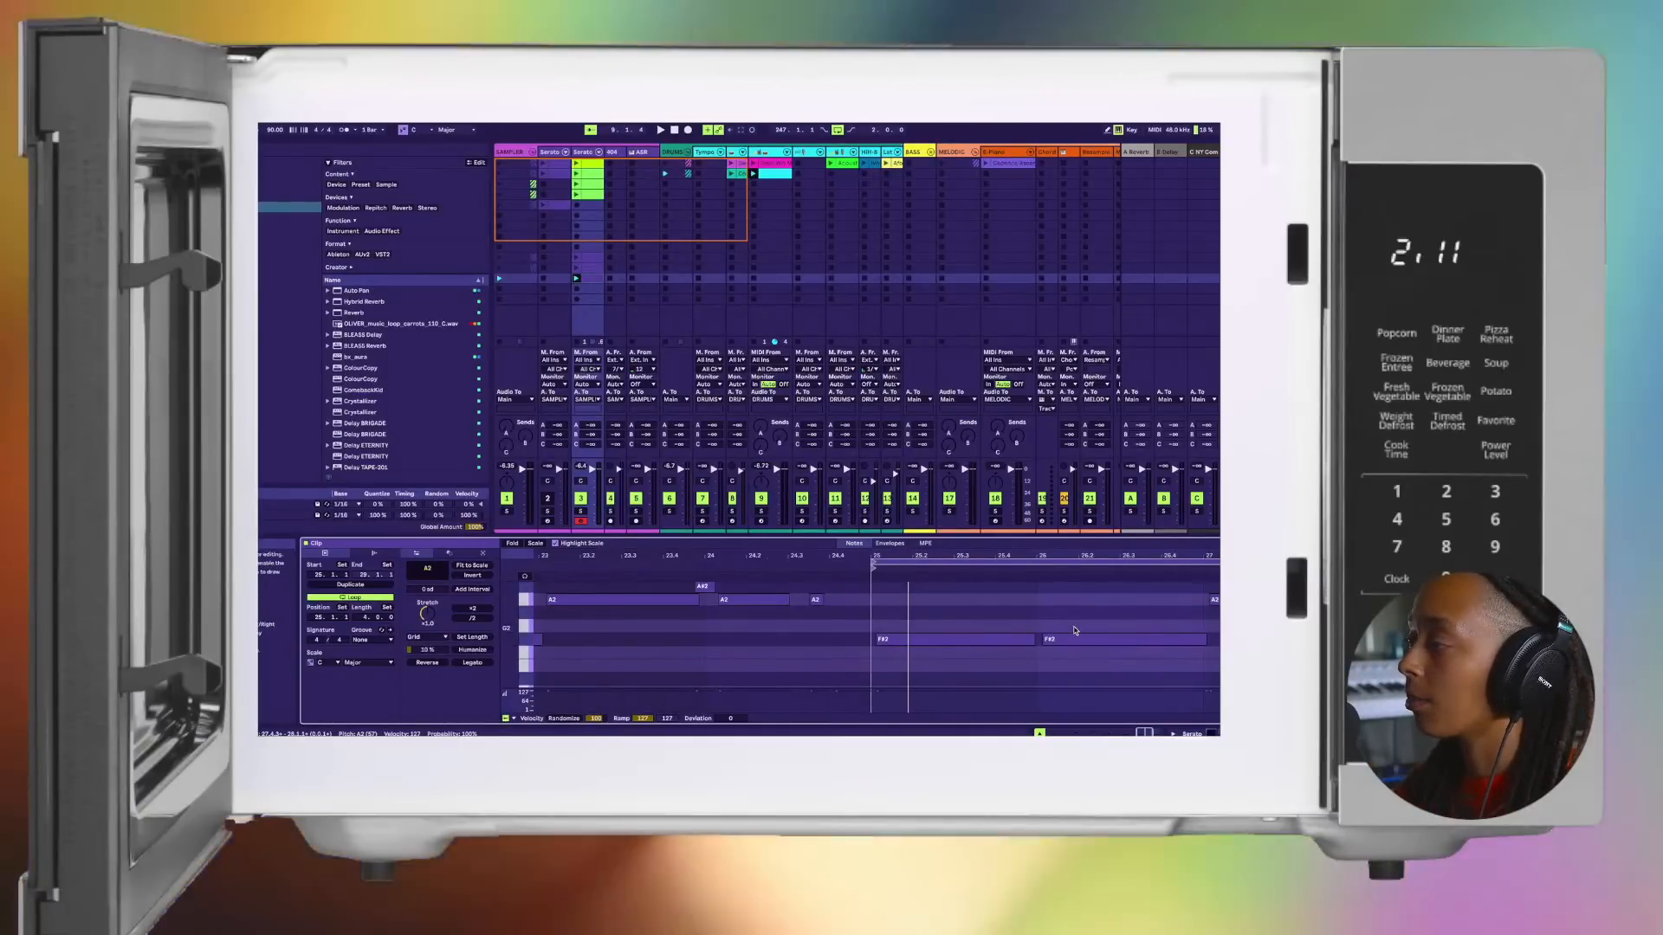
{"action": "scroll", "coordinate": [1077, 632], "scroll_direction": "right", "scroll_amount": 4}
{"action": "scroll", "coordinate": [1076, 633], "scroll_direction": "down", "scroll_amount": 1}
{"action": "scroll", "coordinate": [1063, 668], "scroll_direction": "up", "scroll_amount": 1}
{"action": "scroll", "coordinate": [1063, 668], "scroll_direction": "up", "scroll_amount": 5}
{"action": "scroll", "coordinate": [1064, 667], "scroll_direction": "right", "scroll_amount": 1}
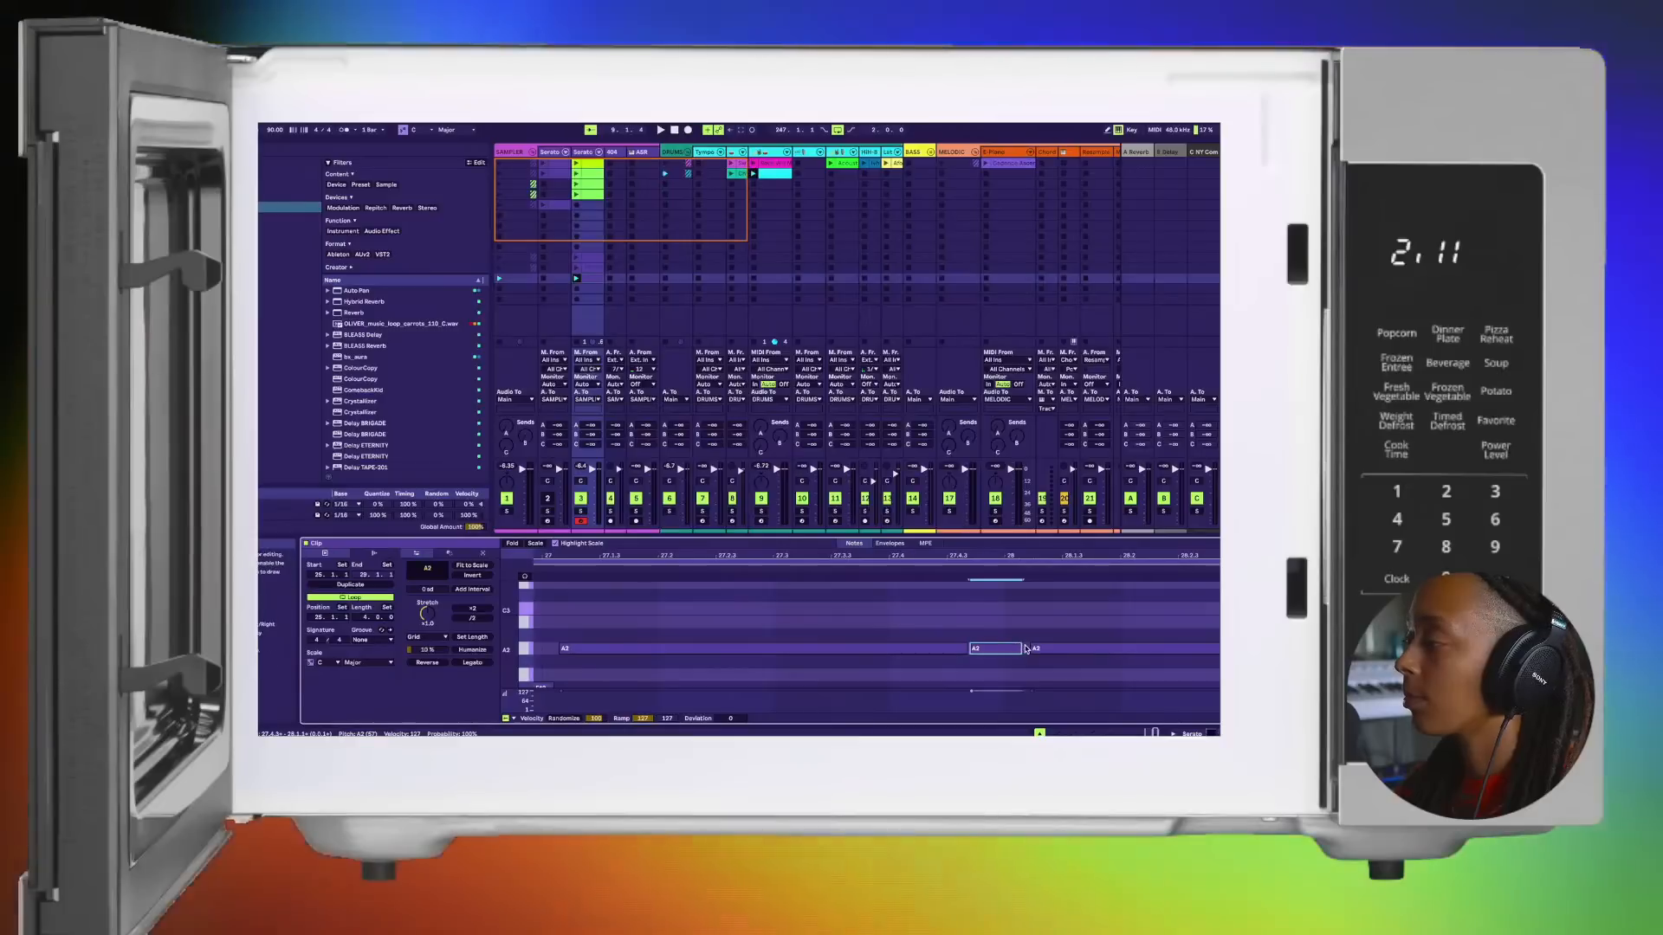
{"action": "scroll", "coordinate": [1027, 648], "scroll_direction": "down", "scroll_amount": 5}
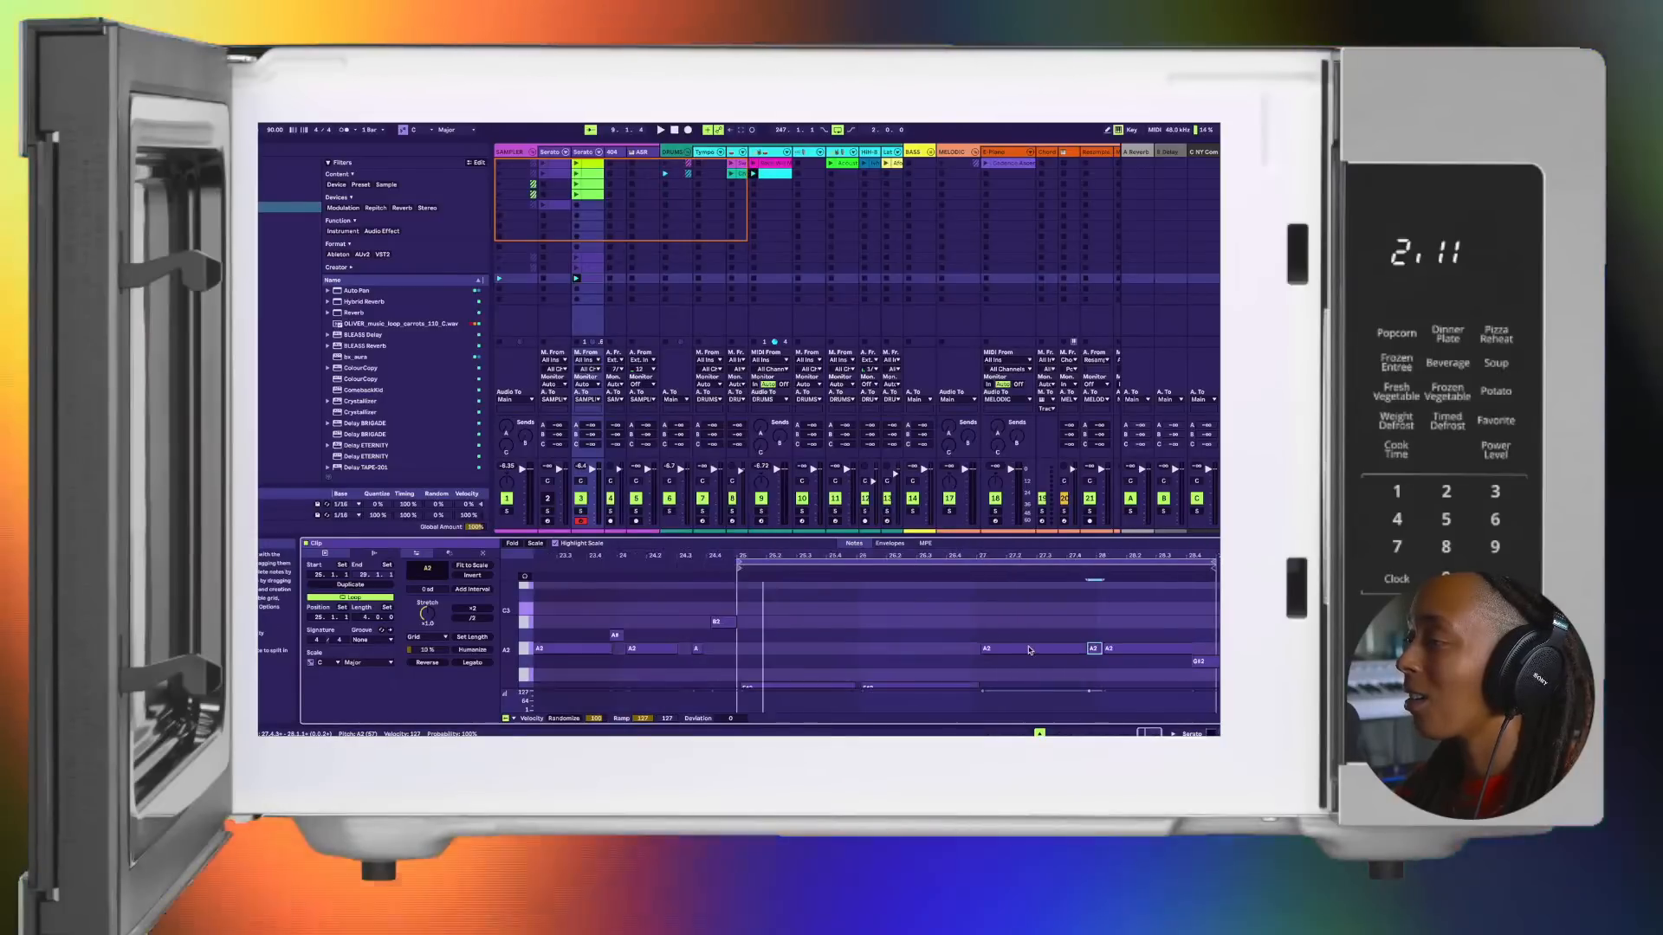
{"action": "scroll", "coordinate": [1029, 650], "scroll_direction": "left", "scroll_amount": 2}
{"action": "scroll", "coordinate": [1029, 649], "scroll_direction": "down", "scroll_amount": 4}
{"action": "scroll", "coordinate": [1030, 649], "scroll_direction": "up", "scroll_amount": 3}
{"action": "scroll", "coordinate": [1030, 650], "scroll_direction": "up", "scroll_amount": 1}
{"action": "scroll", "coordinate": [1030, 649], "scroll_direction": "left", "scroll_amount": 1}
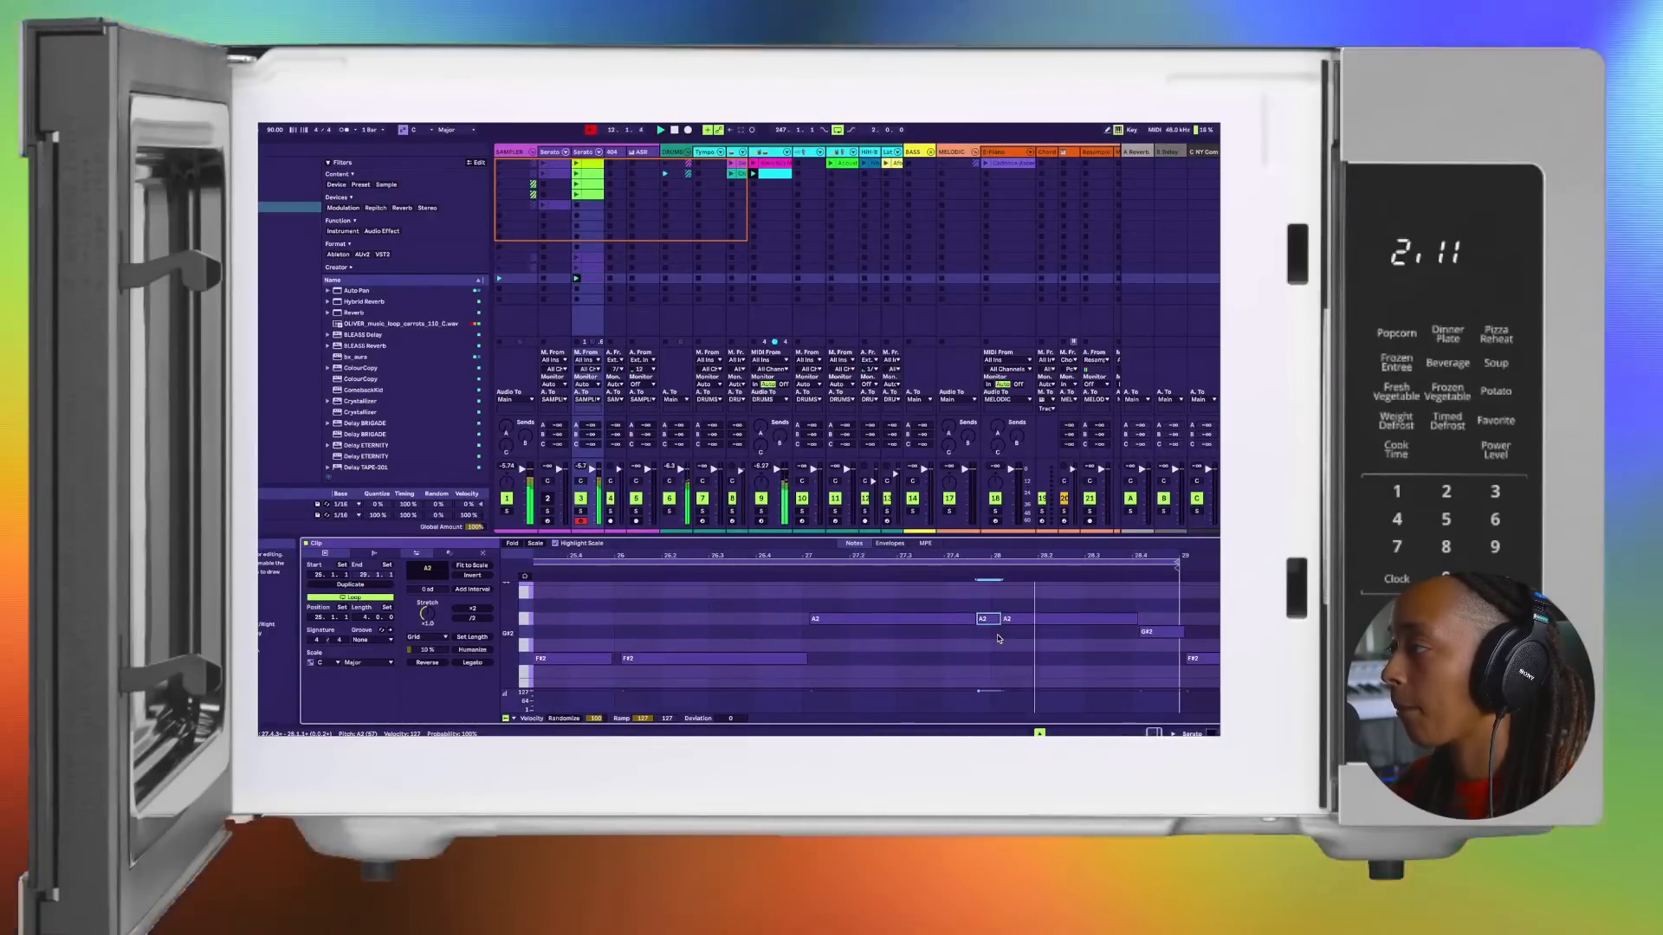
Step: Extend the A2 note starting at bar 28 to the start of the G#2 note, and replay the loop
{"action": "scroll", "coordinate": [1004, 627], "scroll_direction": "up", "scroll_amount": 5}
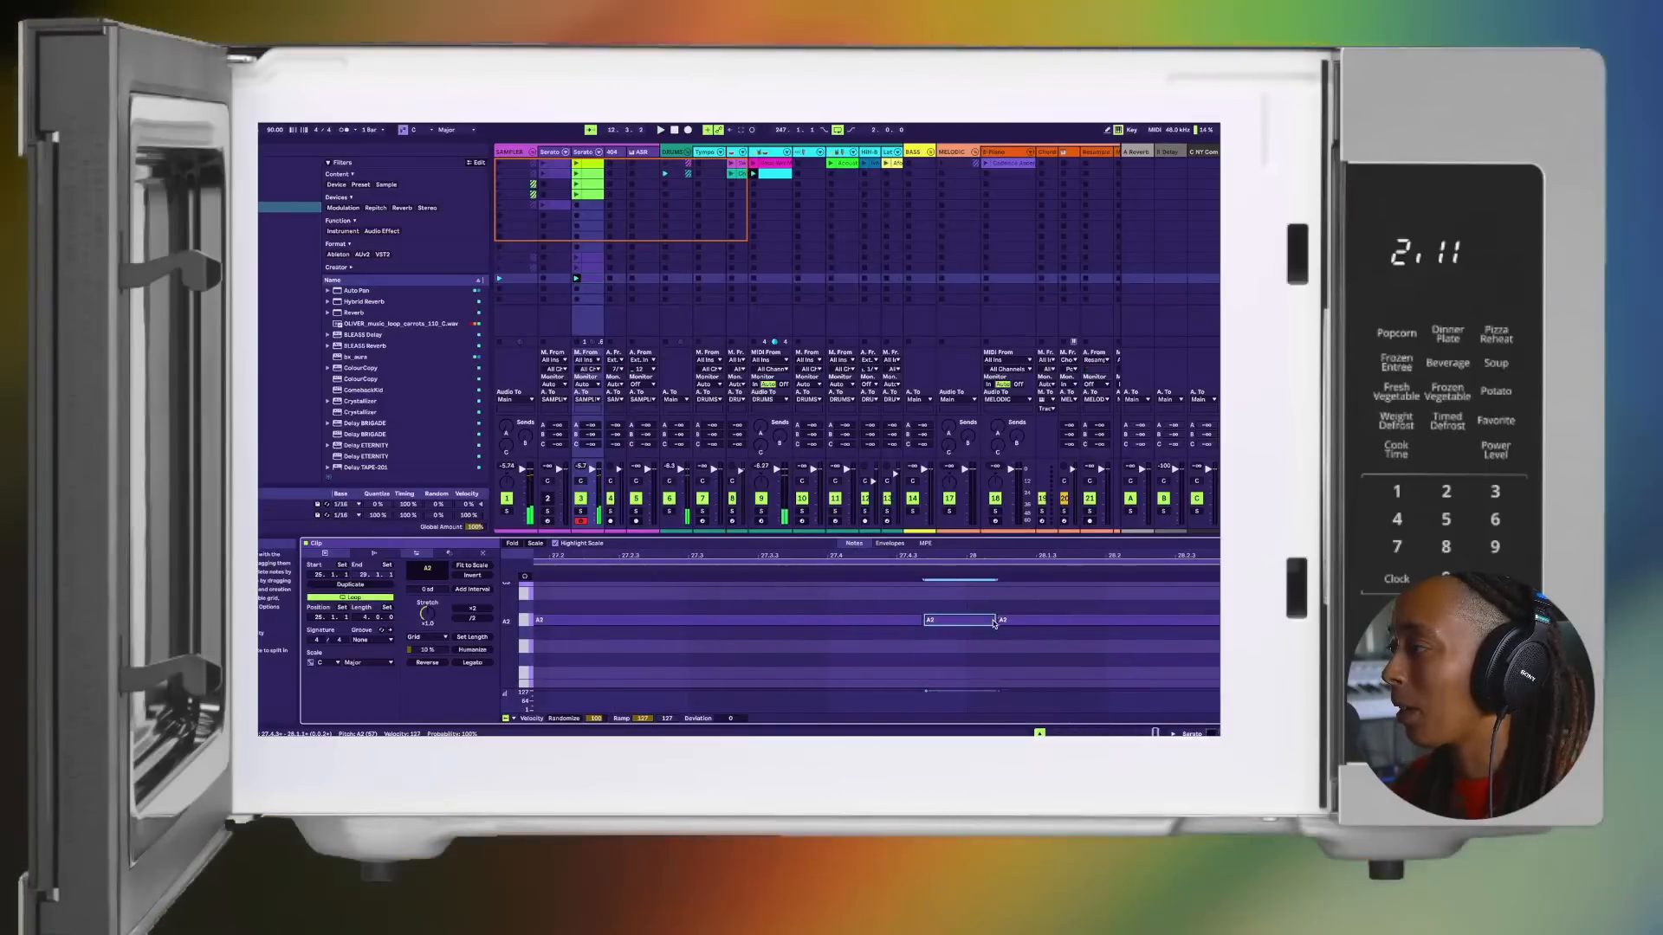
{"action": "left_click", "coordinate": [1009, 621]}
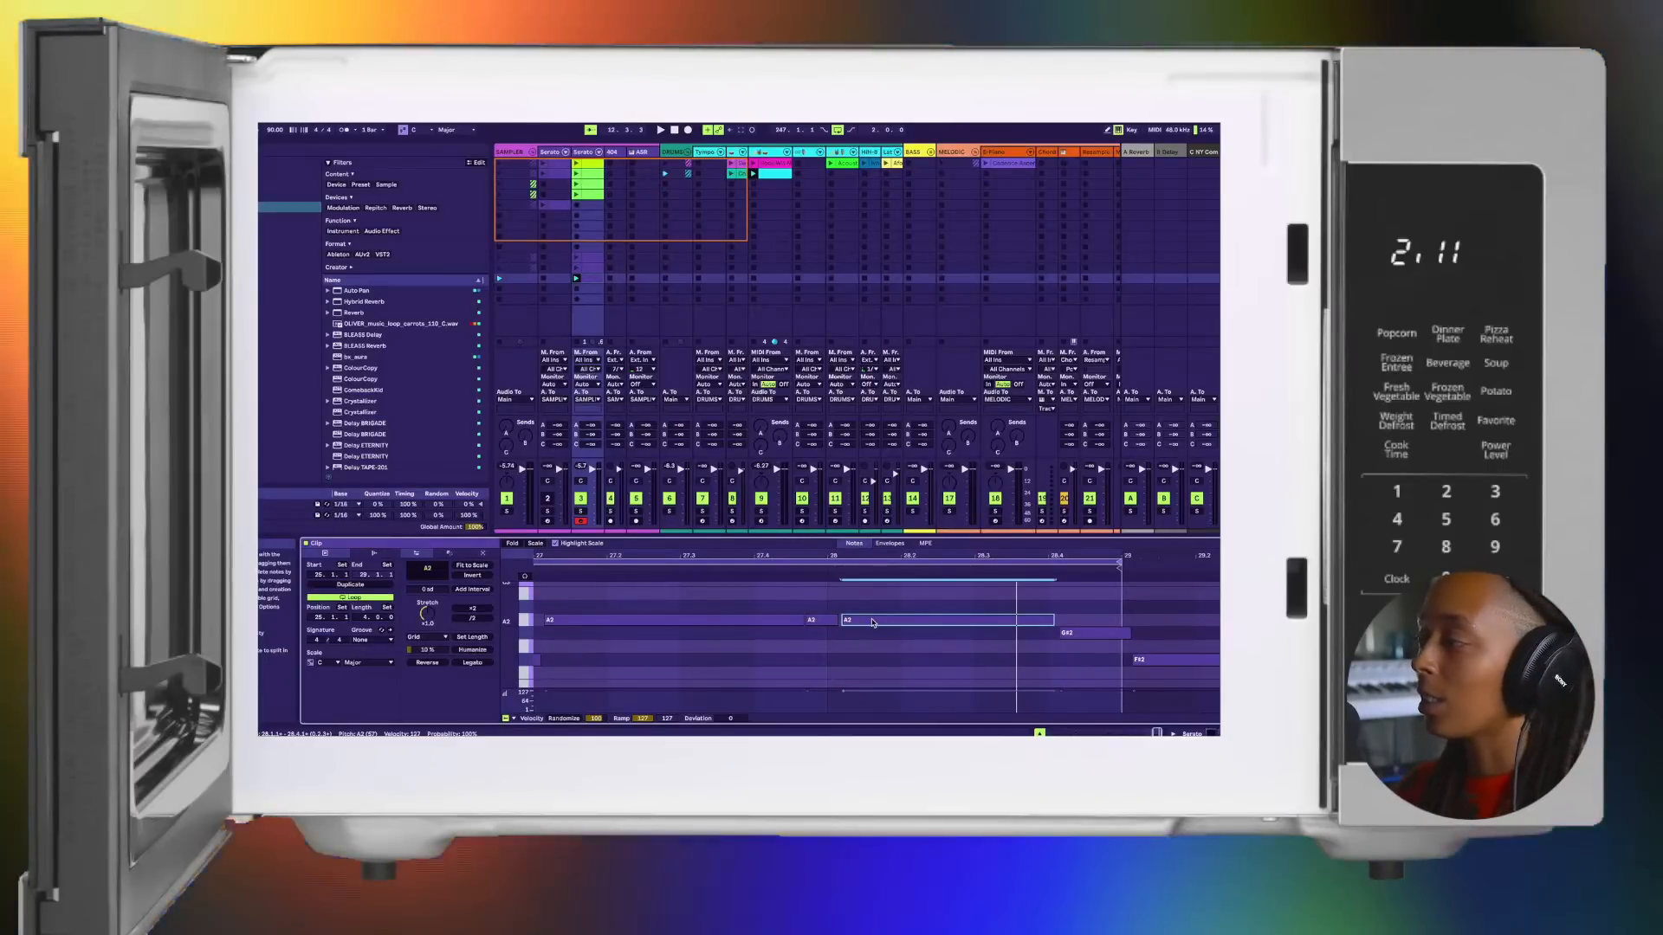
{"action": "left_click_drag", "start_coordinate": [1055, 620], "coordinate": [1061, 620]}
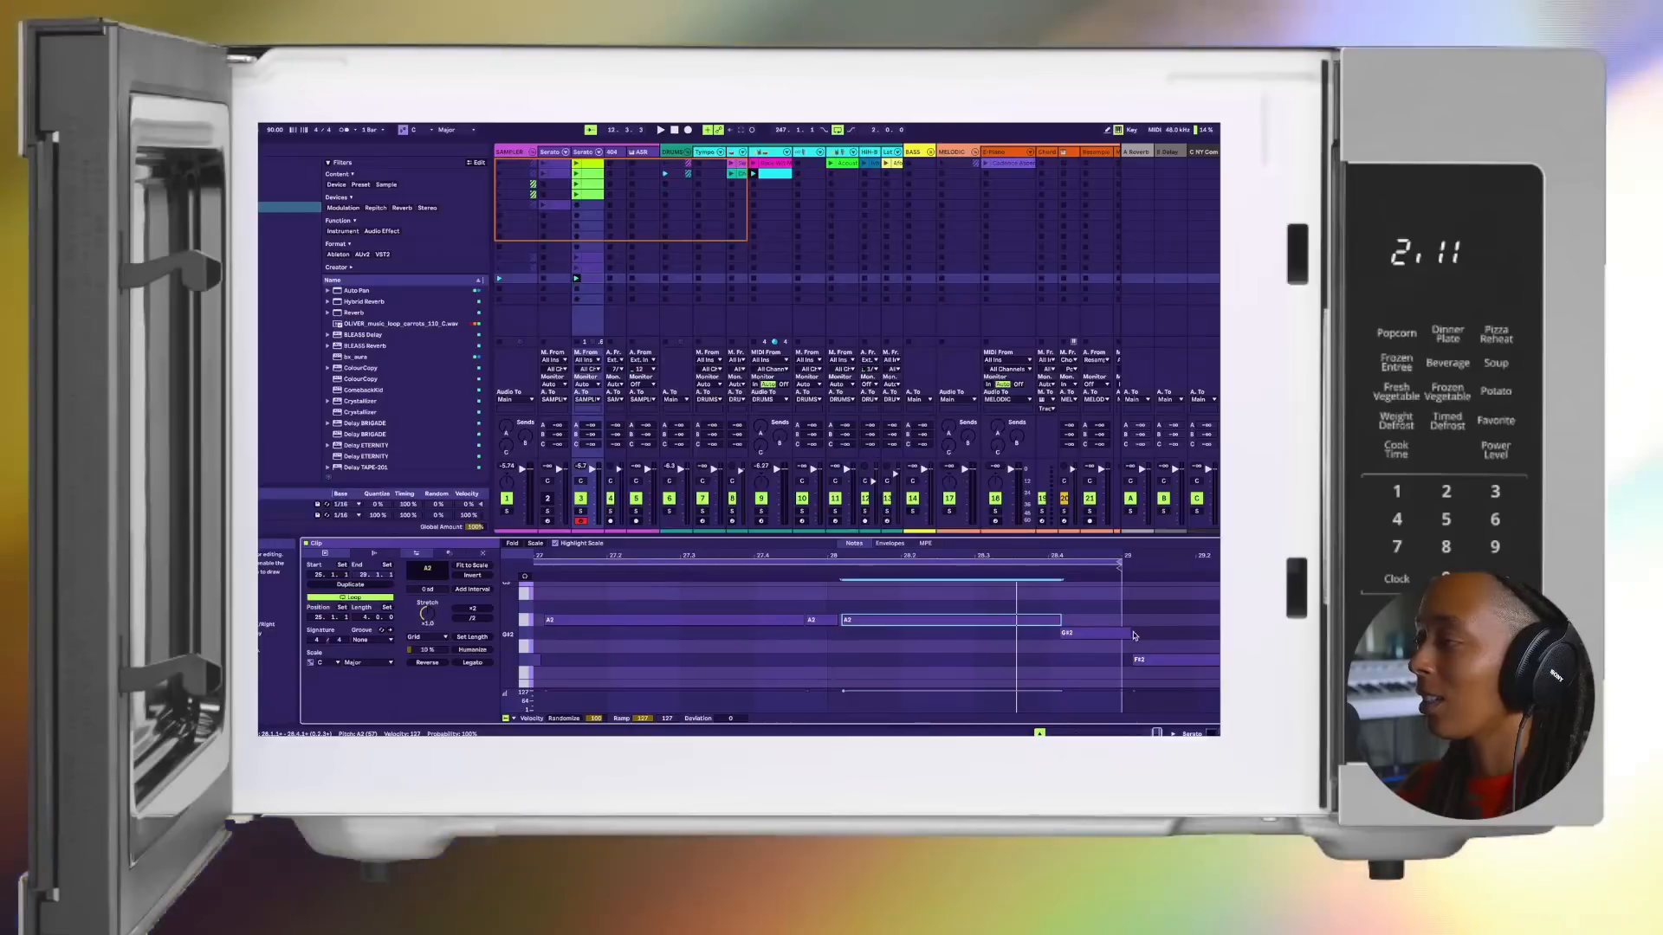
{"action": "scroll", "coordinate": [1131, 631], "scroll_direction": "left", "scroll_amount": 3}
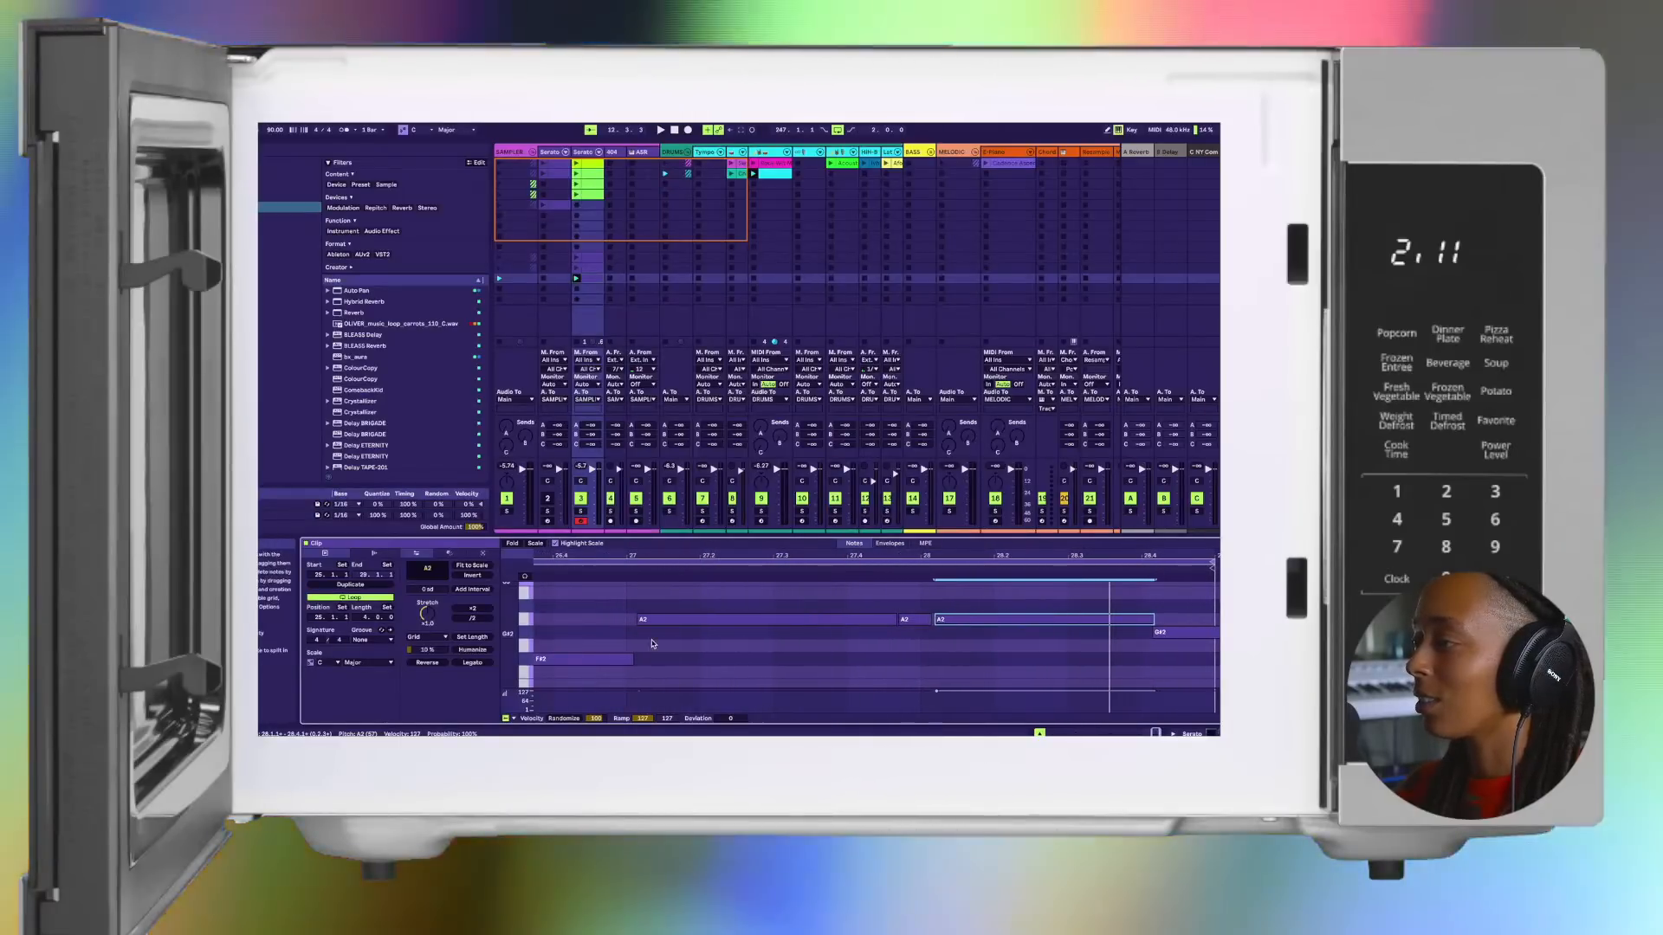
{"action": "scroll", "coordinate": [638, 638], "scroll_direction": "left", "scroll_amount": 9}
{"action": "scroll", "coordinate": [639, 638], "scroll_direction": "left", "scroll_amount": 1}
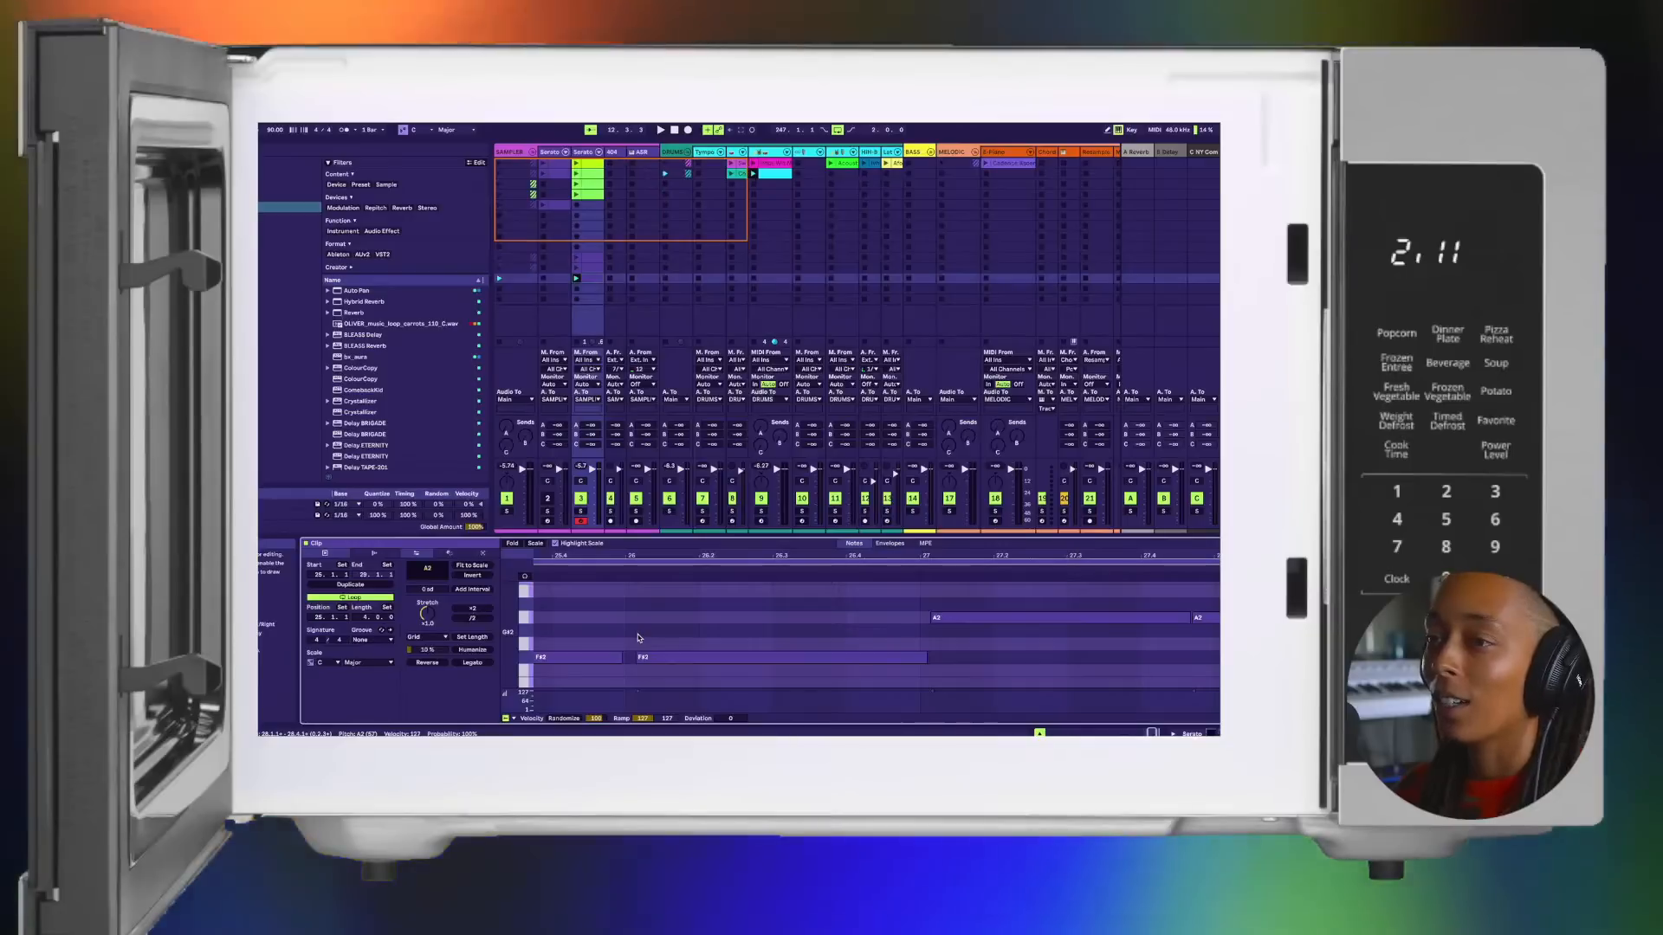
{"action": "key", "text": "space"}
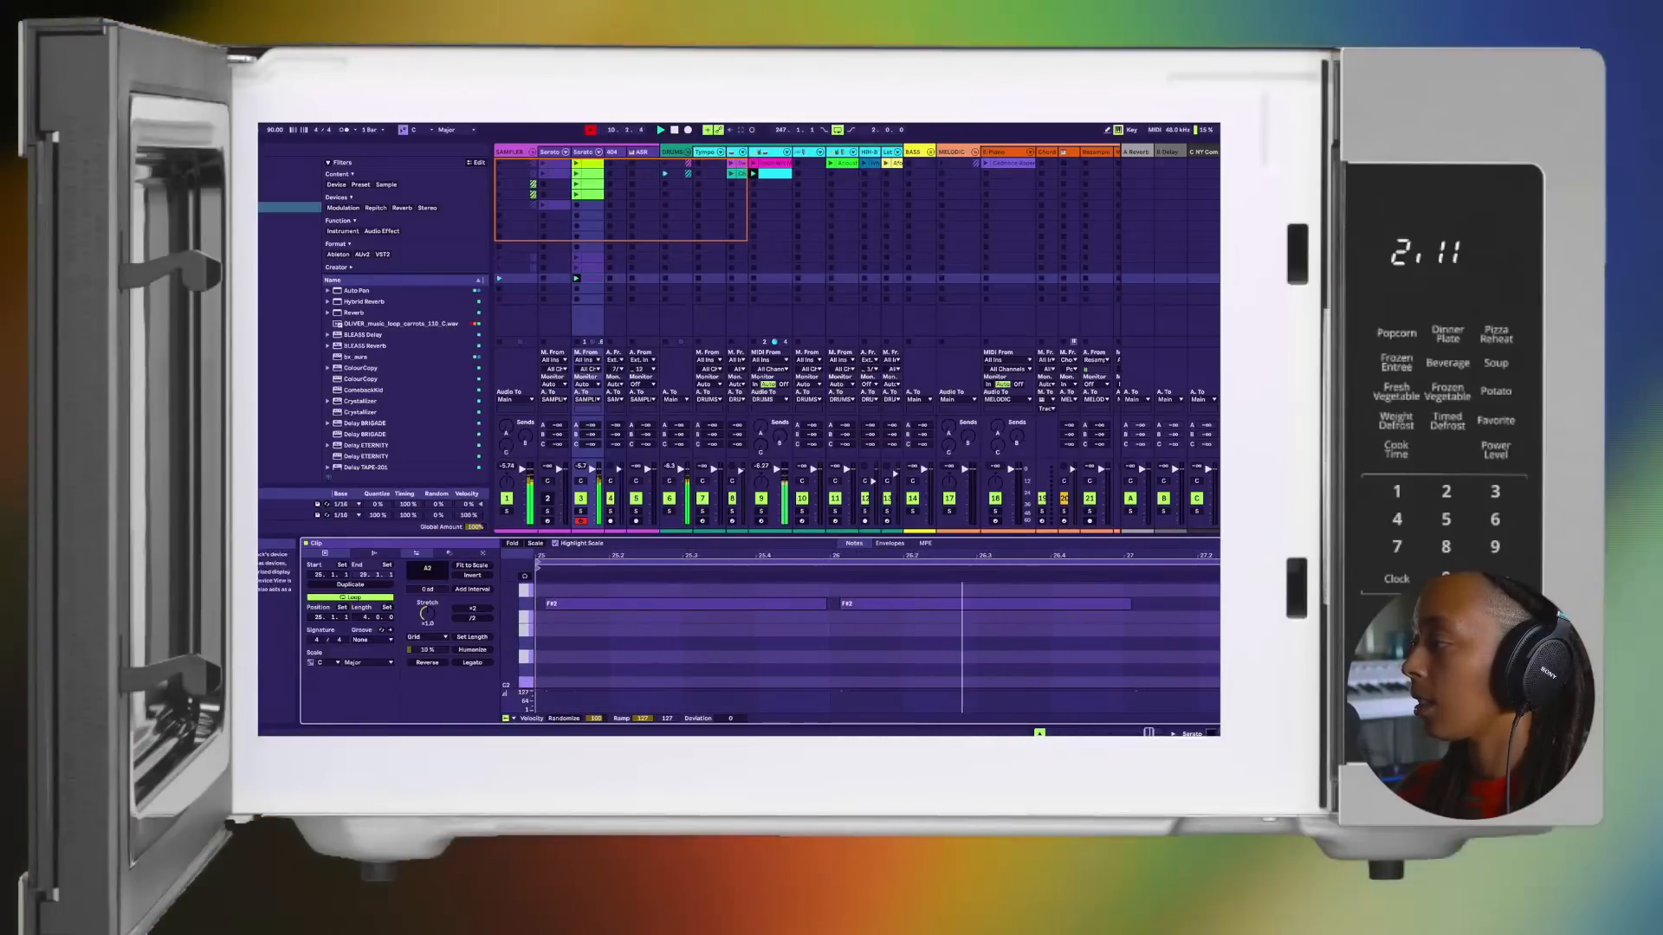
Step: Open track 3's Serato Sample window and place it below the upper clip slots
{"action": "key", "text": "shift+Tab"}
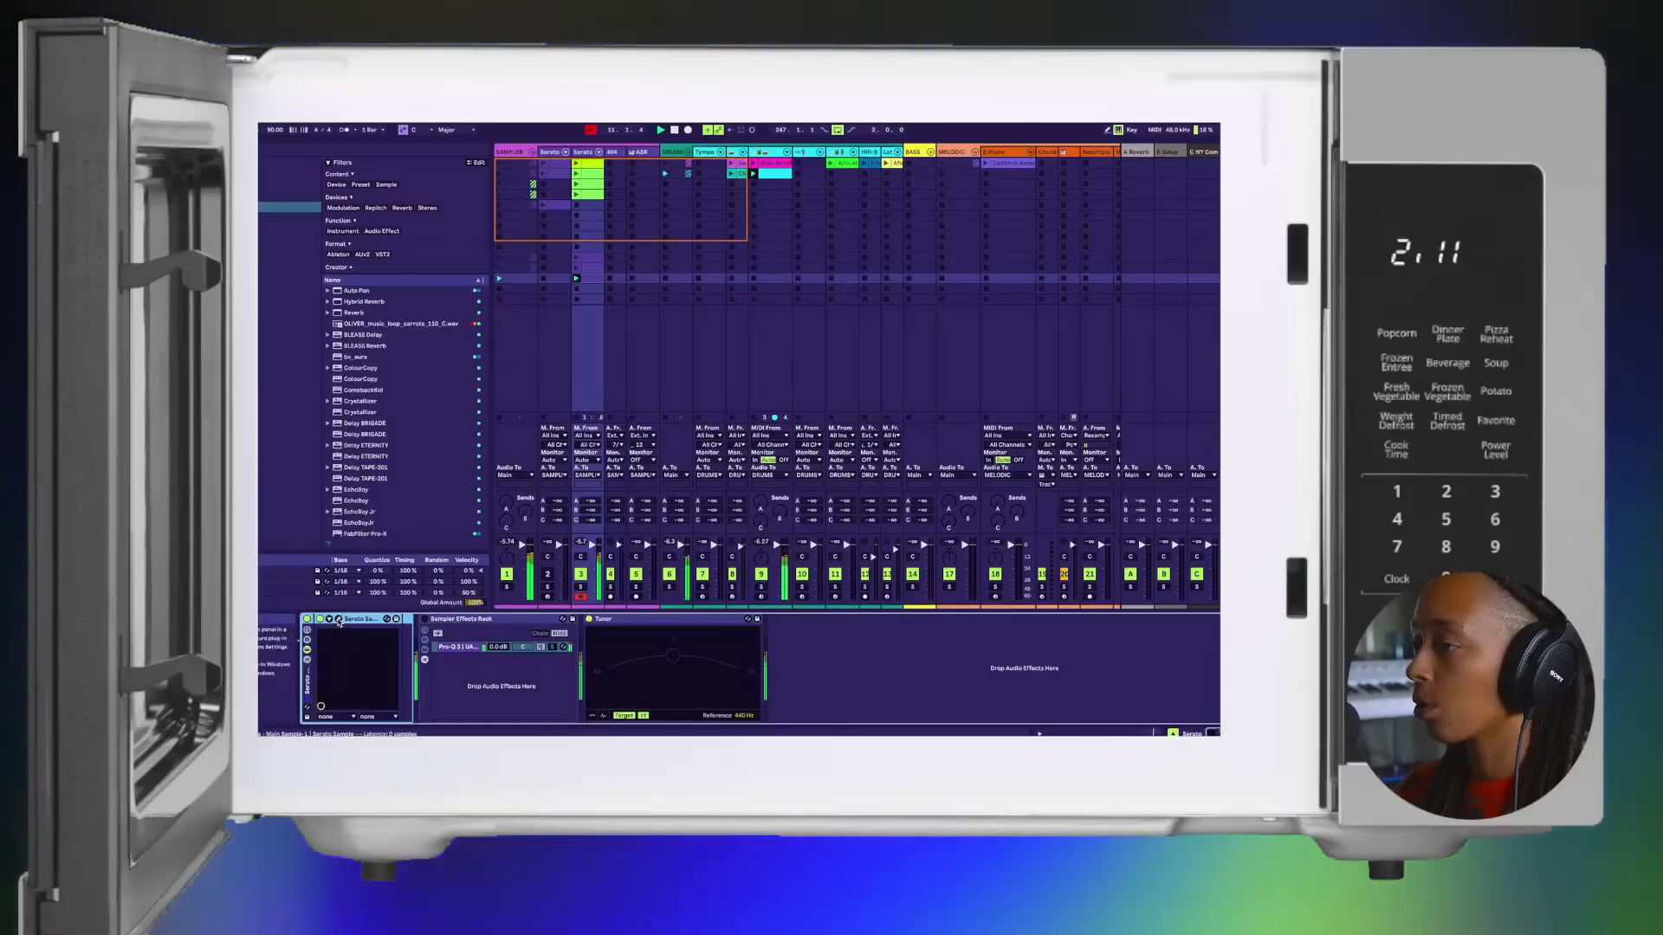
{"action": "left_click", "coordinate": [340, 619]}
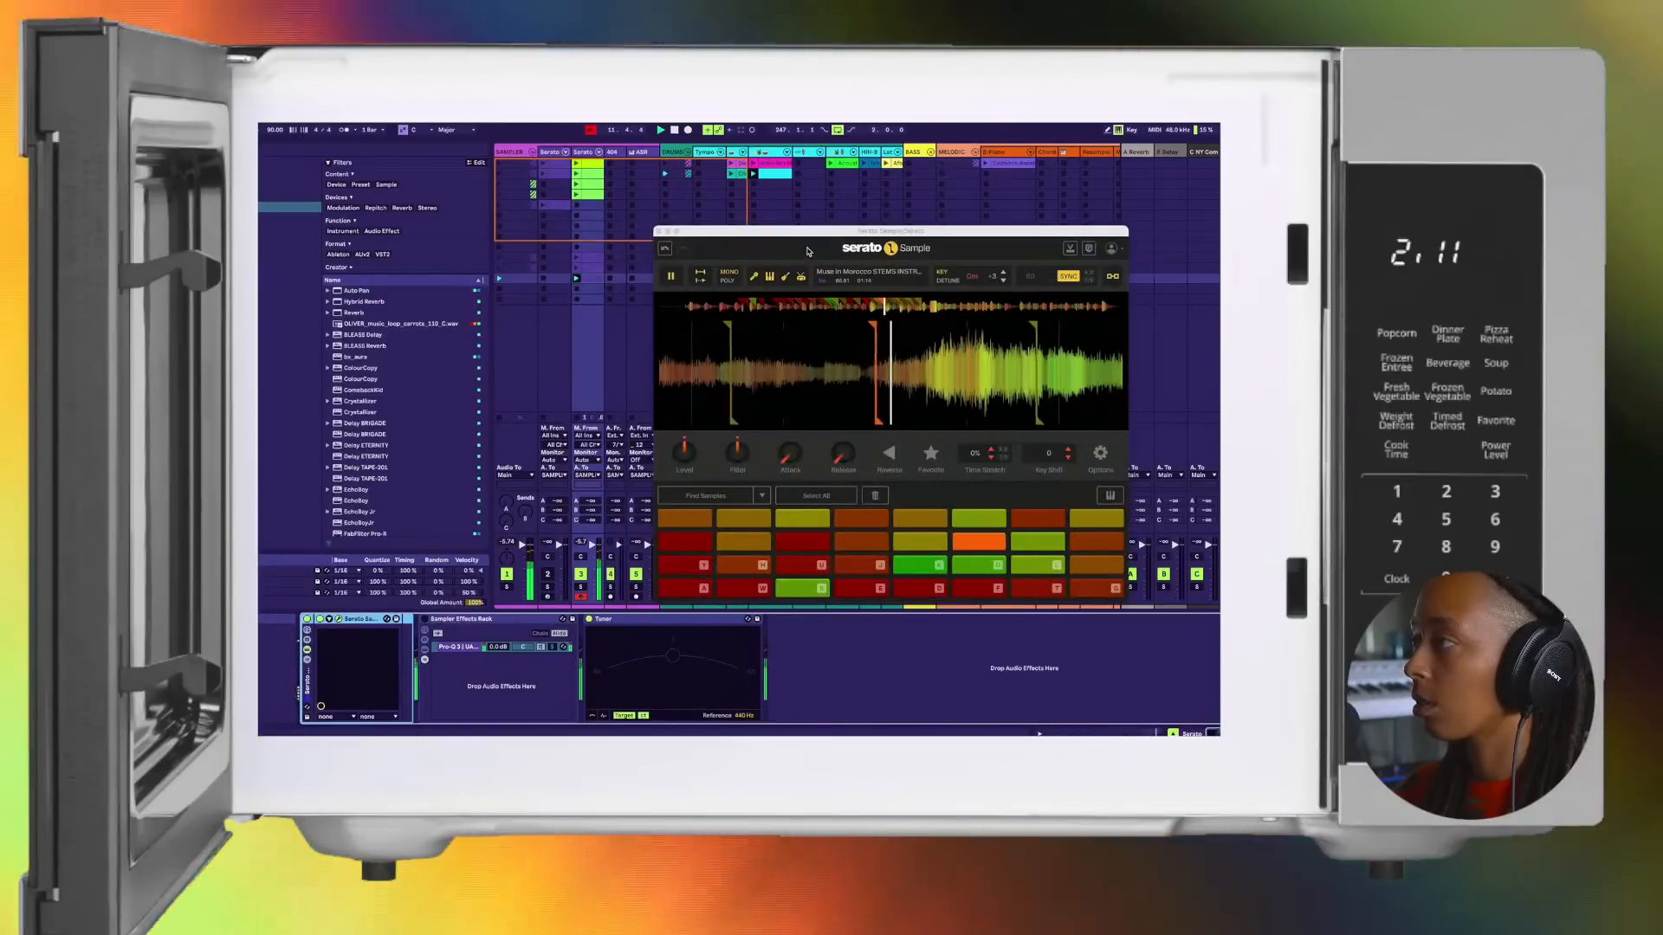
{"action": "left_click_drag", "start_coordinate": [796, 231], "coordinate": [702, 315]}
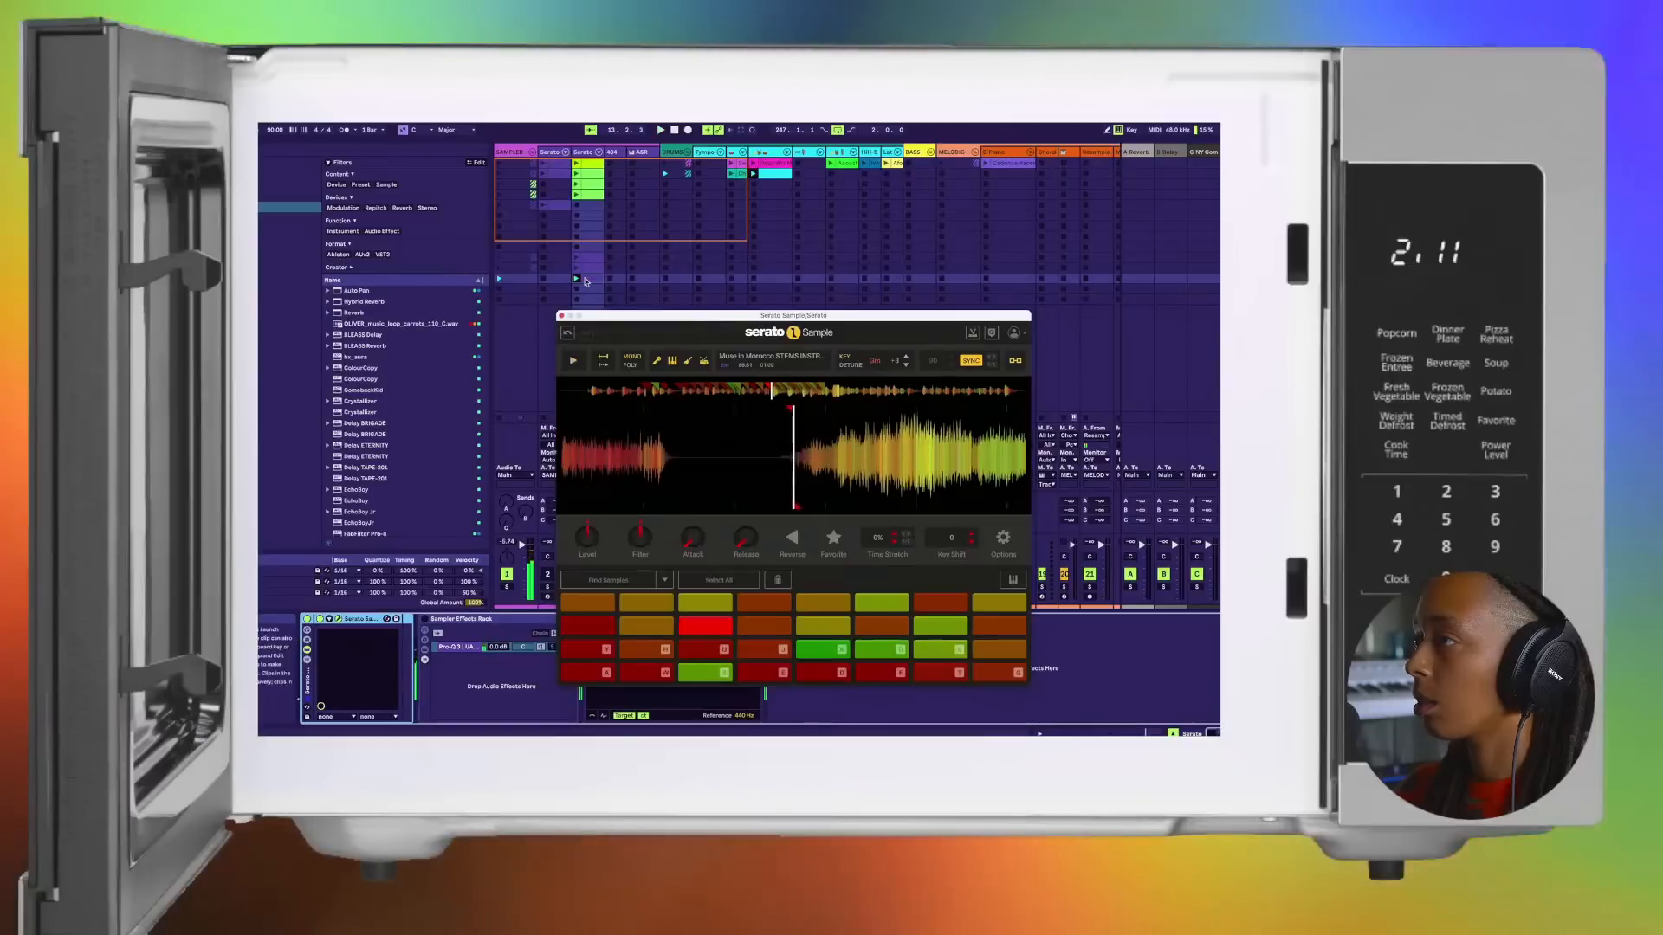
Step: Move the edited clip on track 3 up to the fifth row, directly below the colored clips, and launch it
{"action": "left_click", "coordinate": [587, 279]}
{"action": "left_click", "coordinate": [589, 207]}
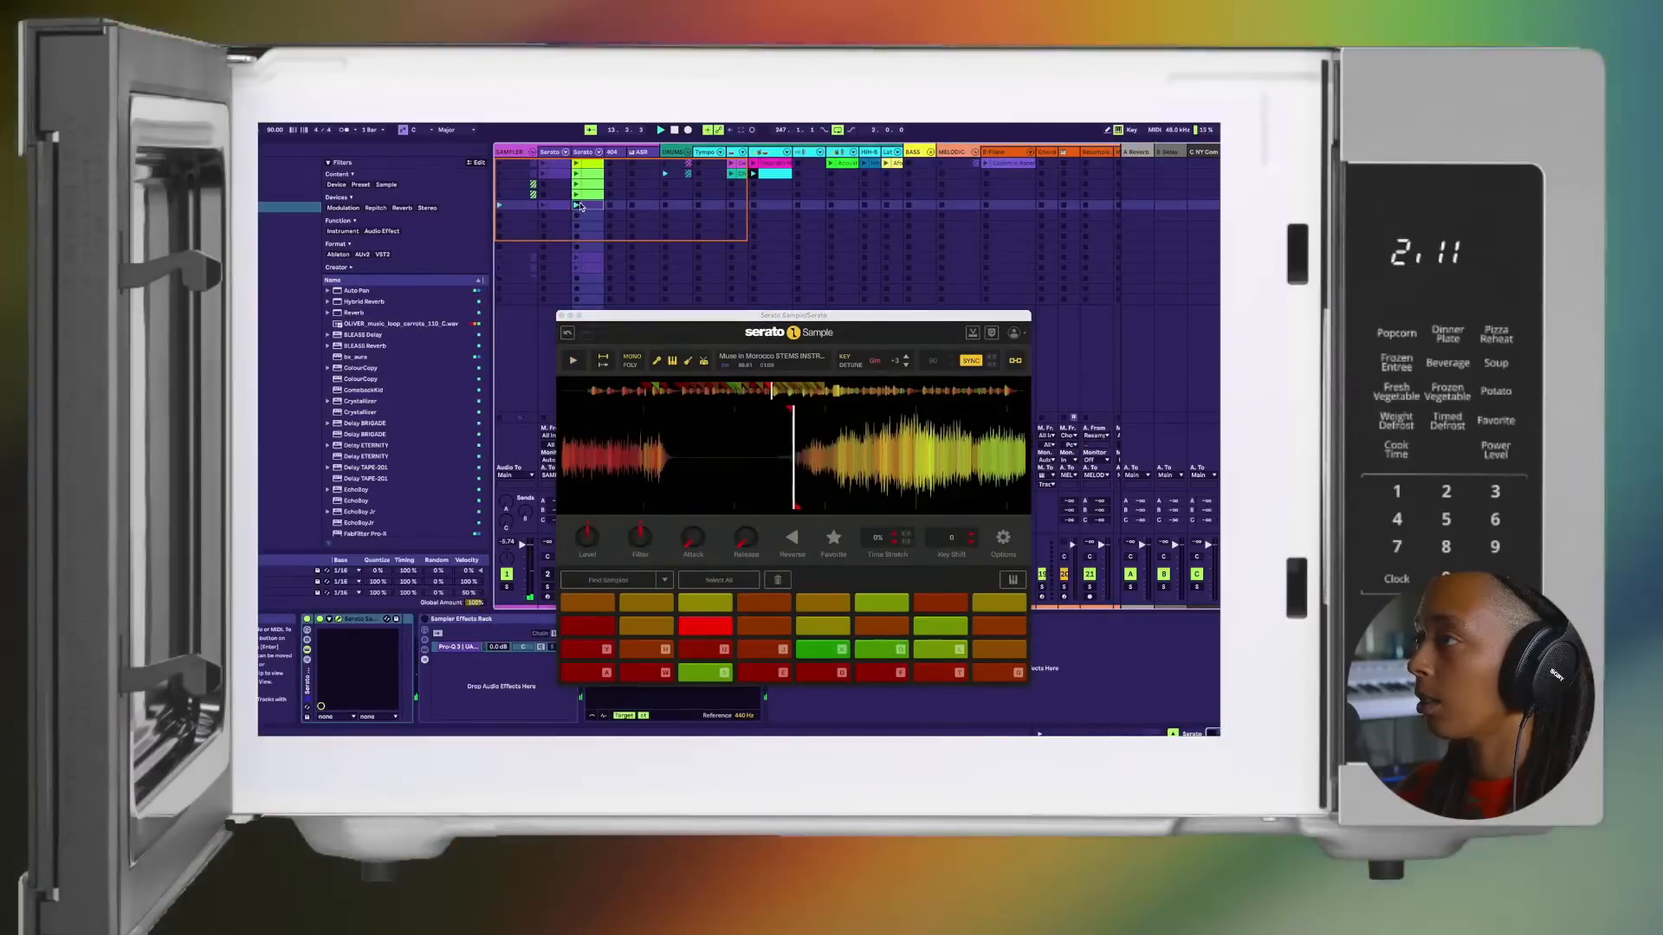
{"action": "left_click", "coordinate": [579, 205]}
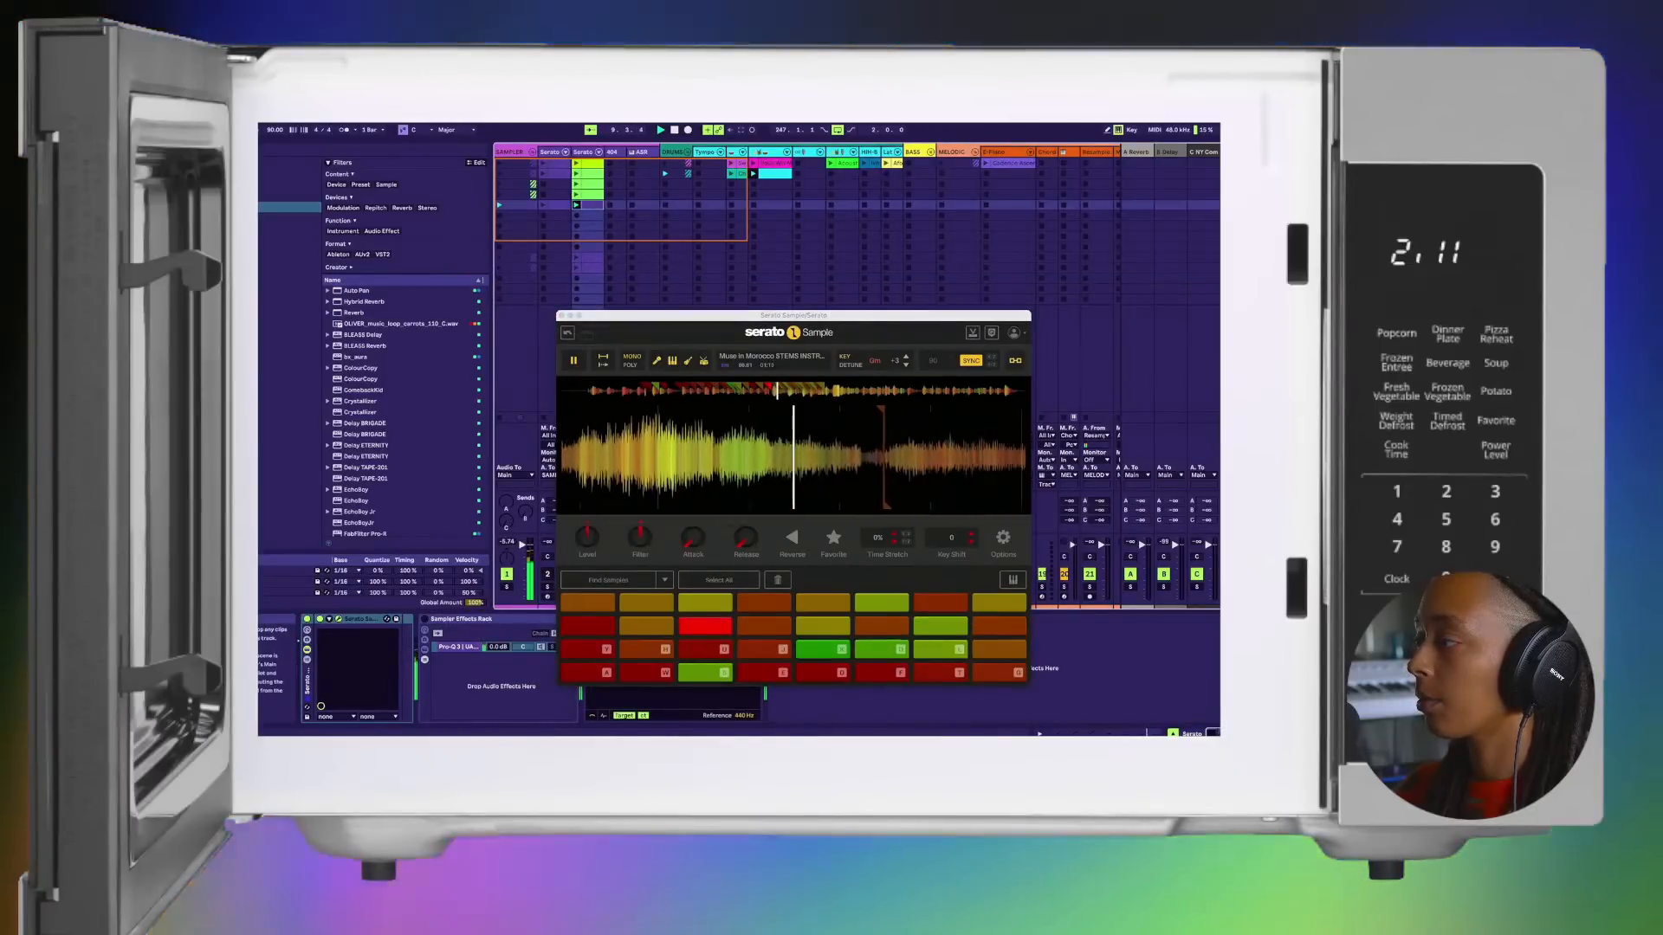
Step: Bring back the clip's note editor, move the Serato Sample window above it, and restart playback
{"action": "left_click", "coordinate": [1091, 733]}
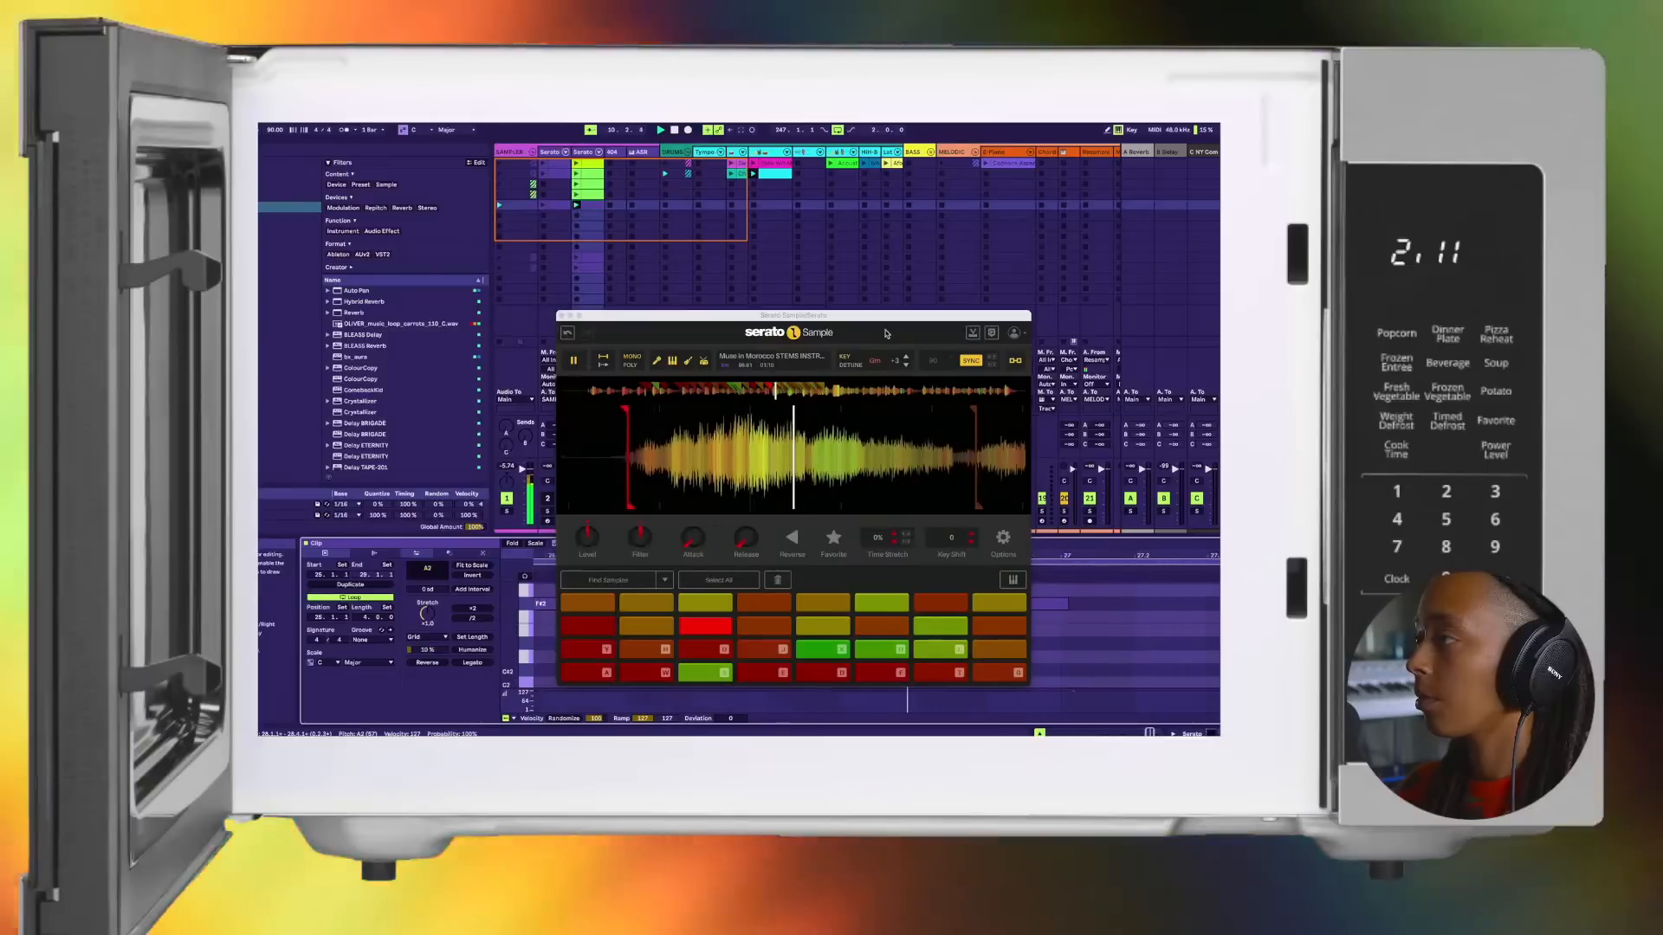
{"action": "left_click_drag", "start_coordinate": [881, 317], "coordinate": [855, 148]}
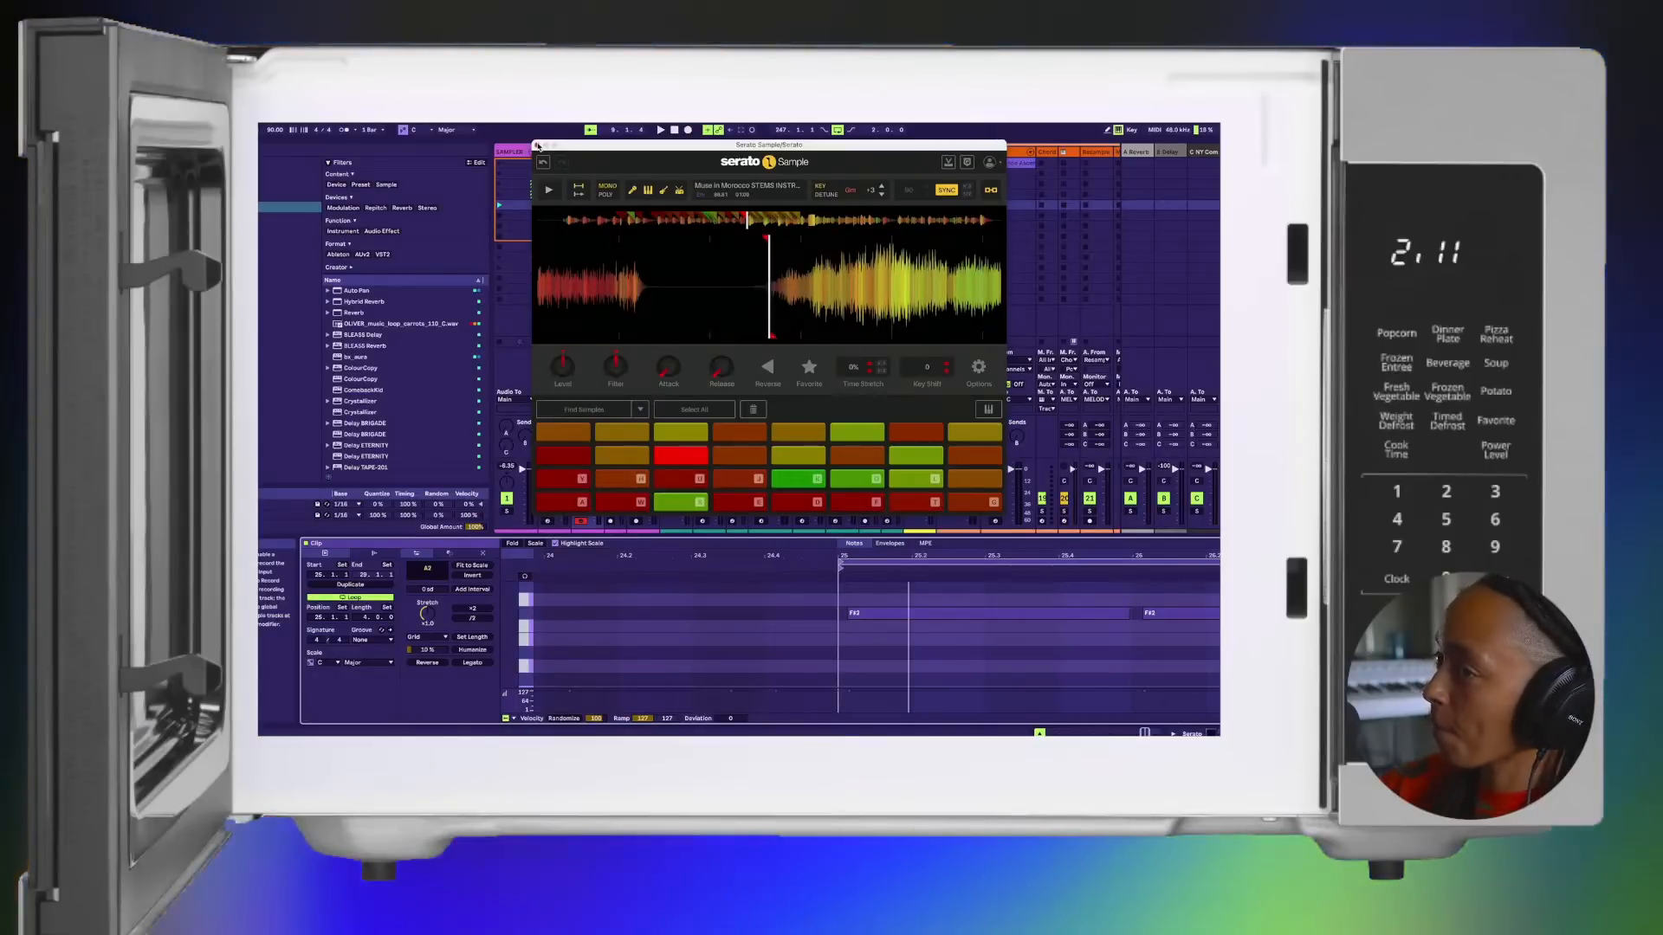
{"action": "key", "text": "space"}
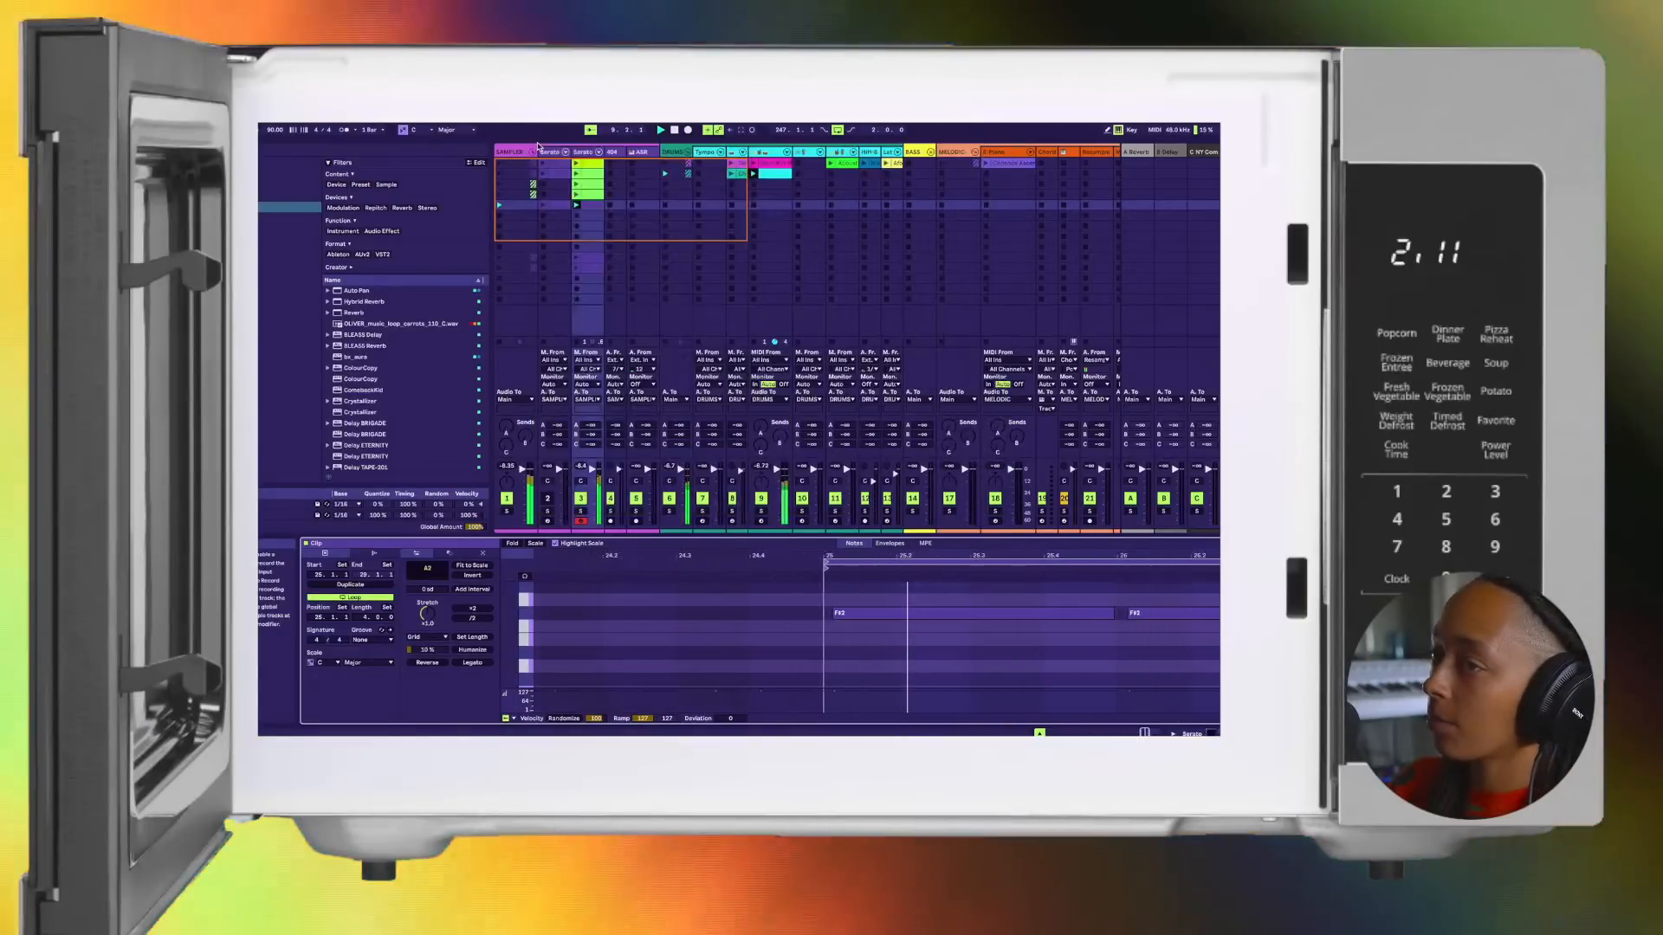
Step: Close the Serato Sample window and color the fifth-row clip on track 3 green
{"action": "left_click", "coordinate": [538, 146]}
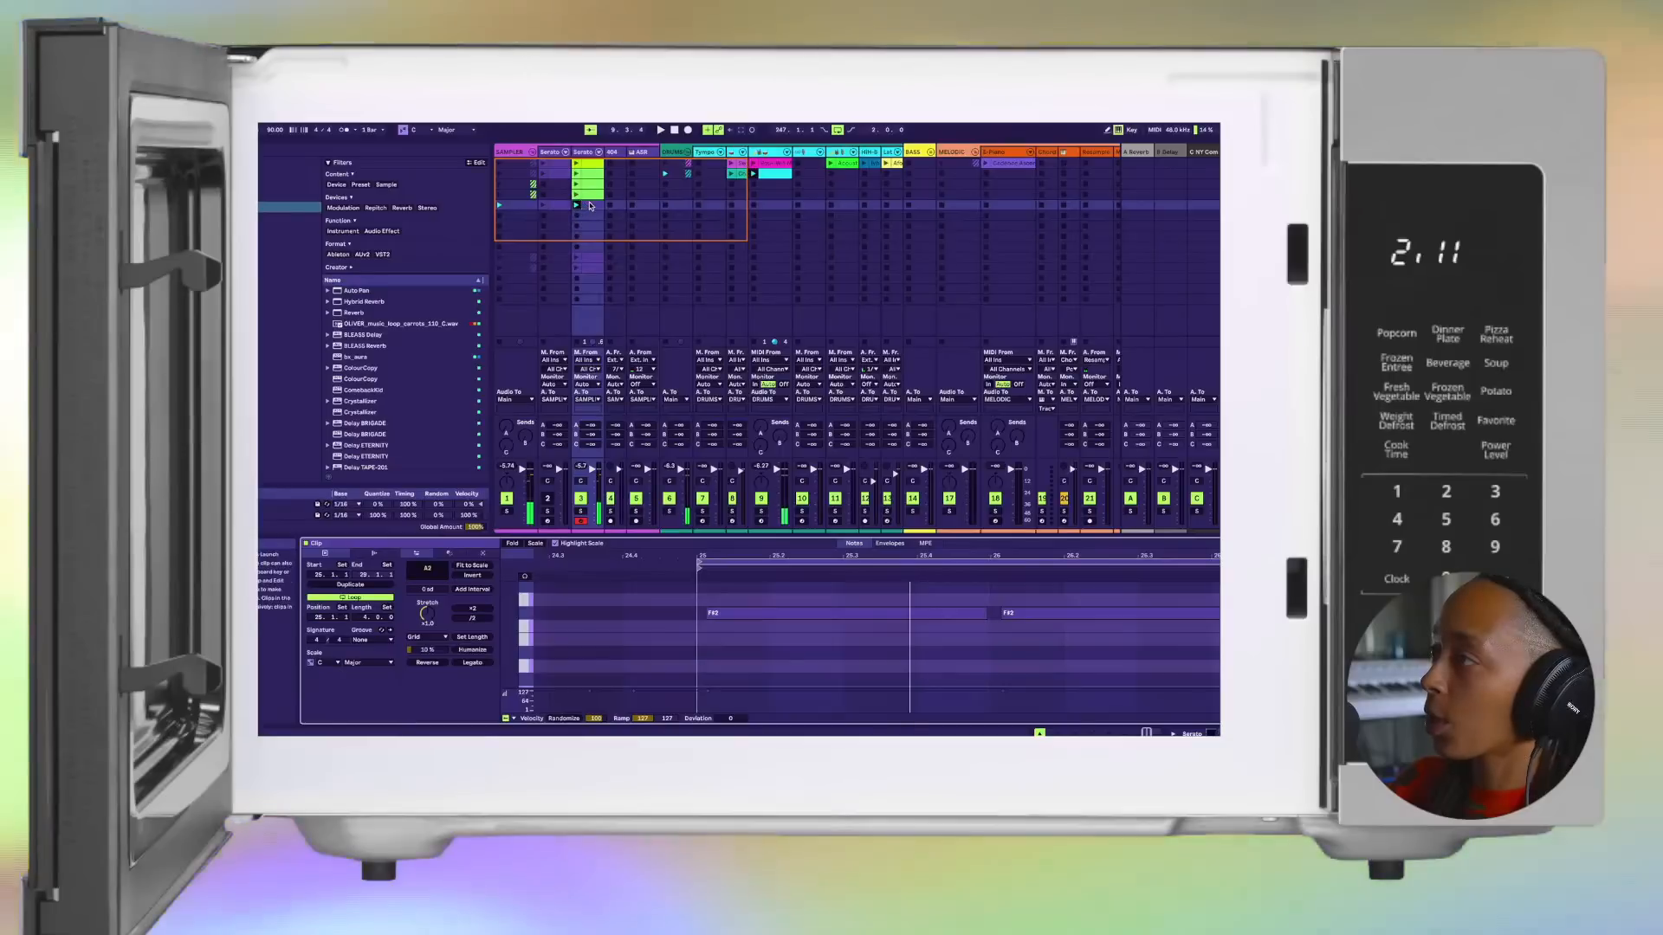
{"action": "right_click", "coordinate": [592, 205]}
{"action": "left_click", "coordinate": [641, 407]}
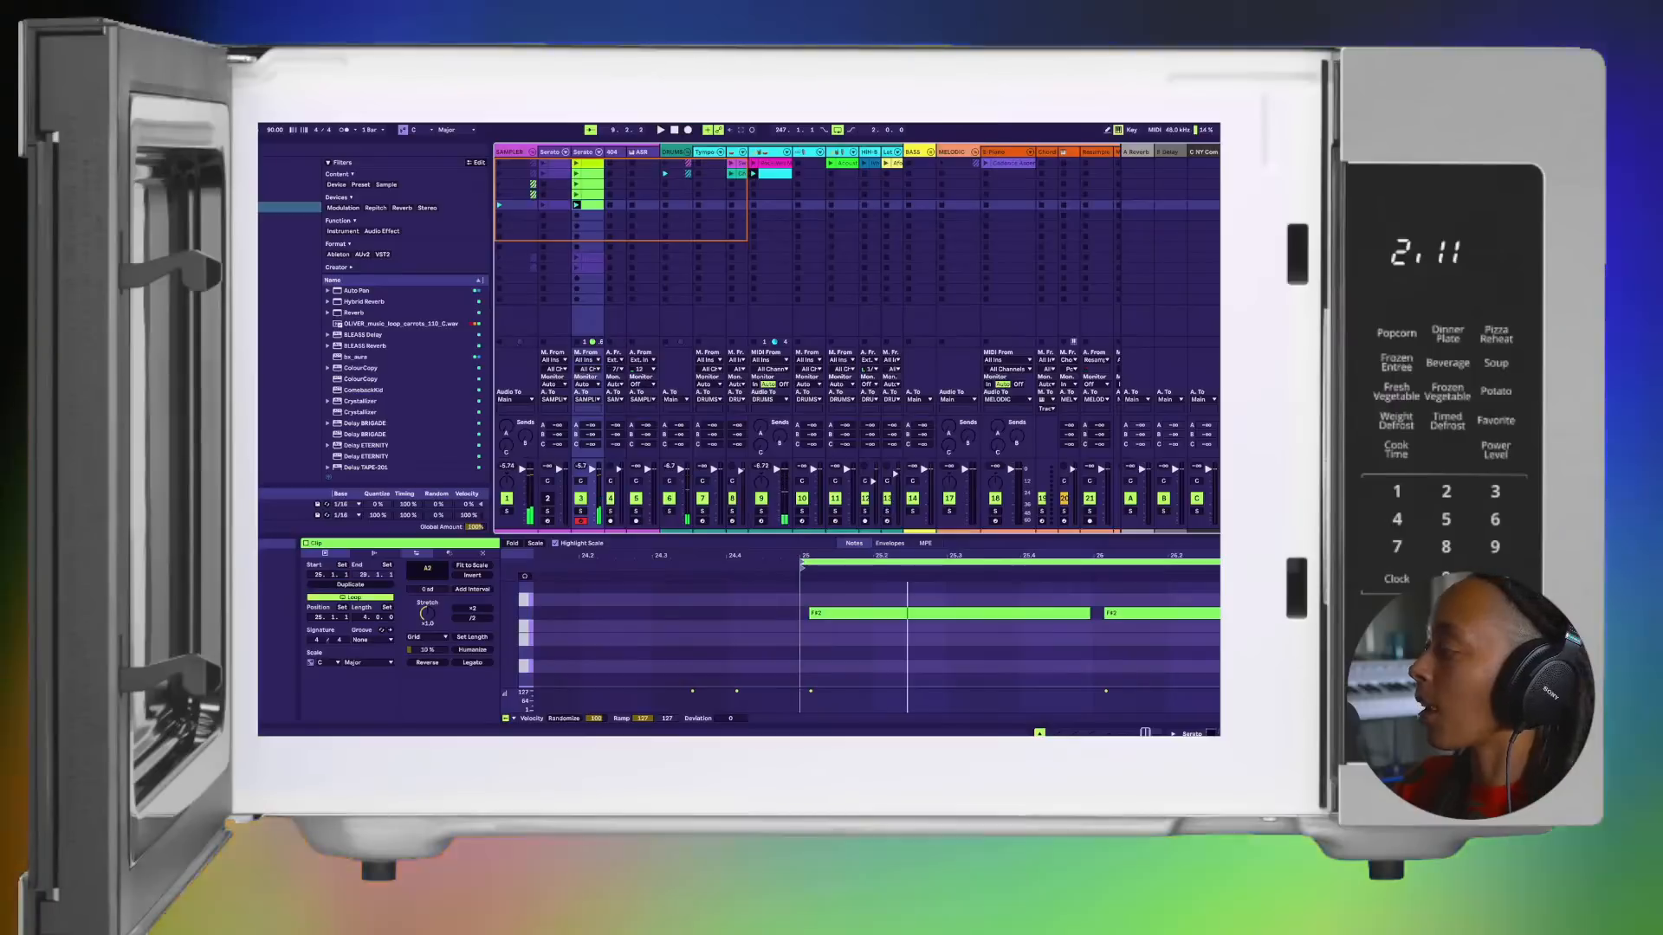
Step: Reopen track 3's Serato Sample window, move it clear of the track 3 clips, and stop playback
{"action": "key", "text": "shift+Tab"}
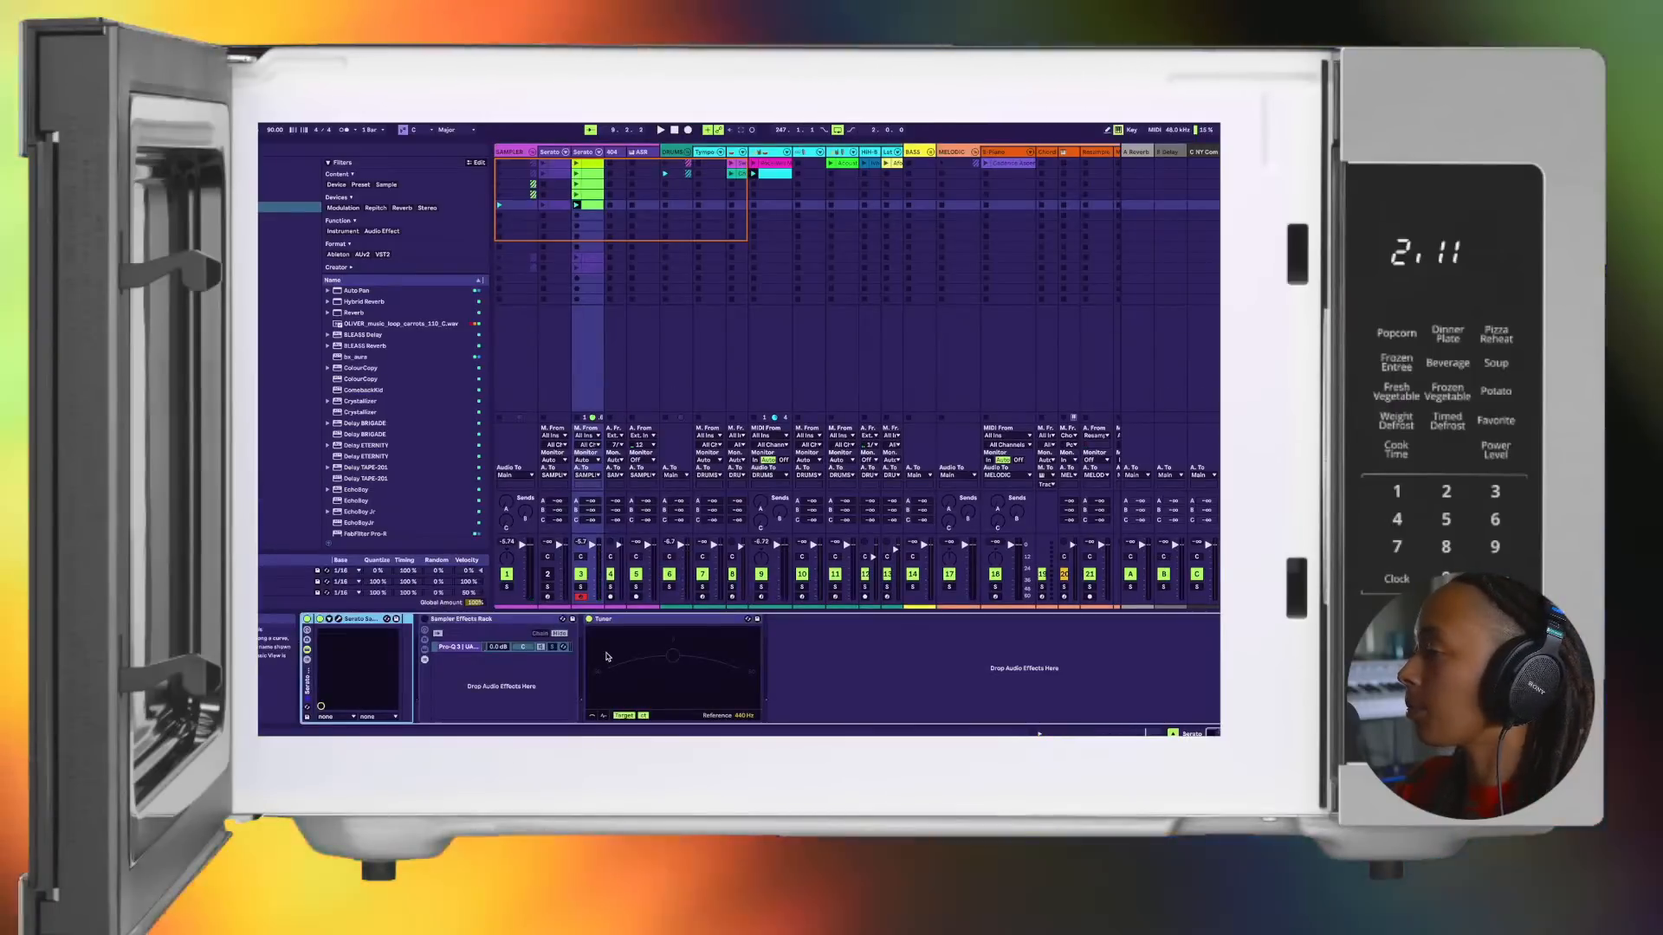
{"action": "left_click", "coordinate": [338, 619]}
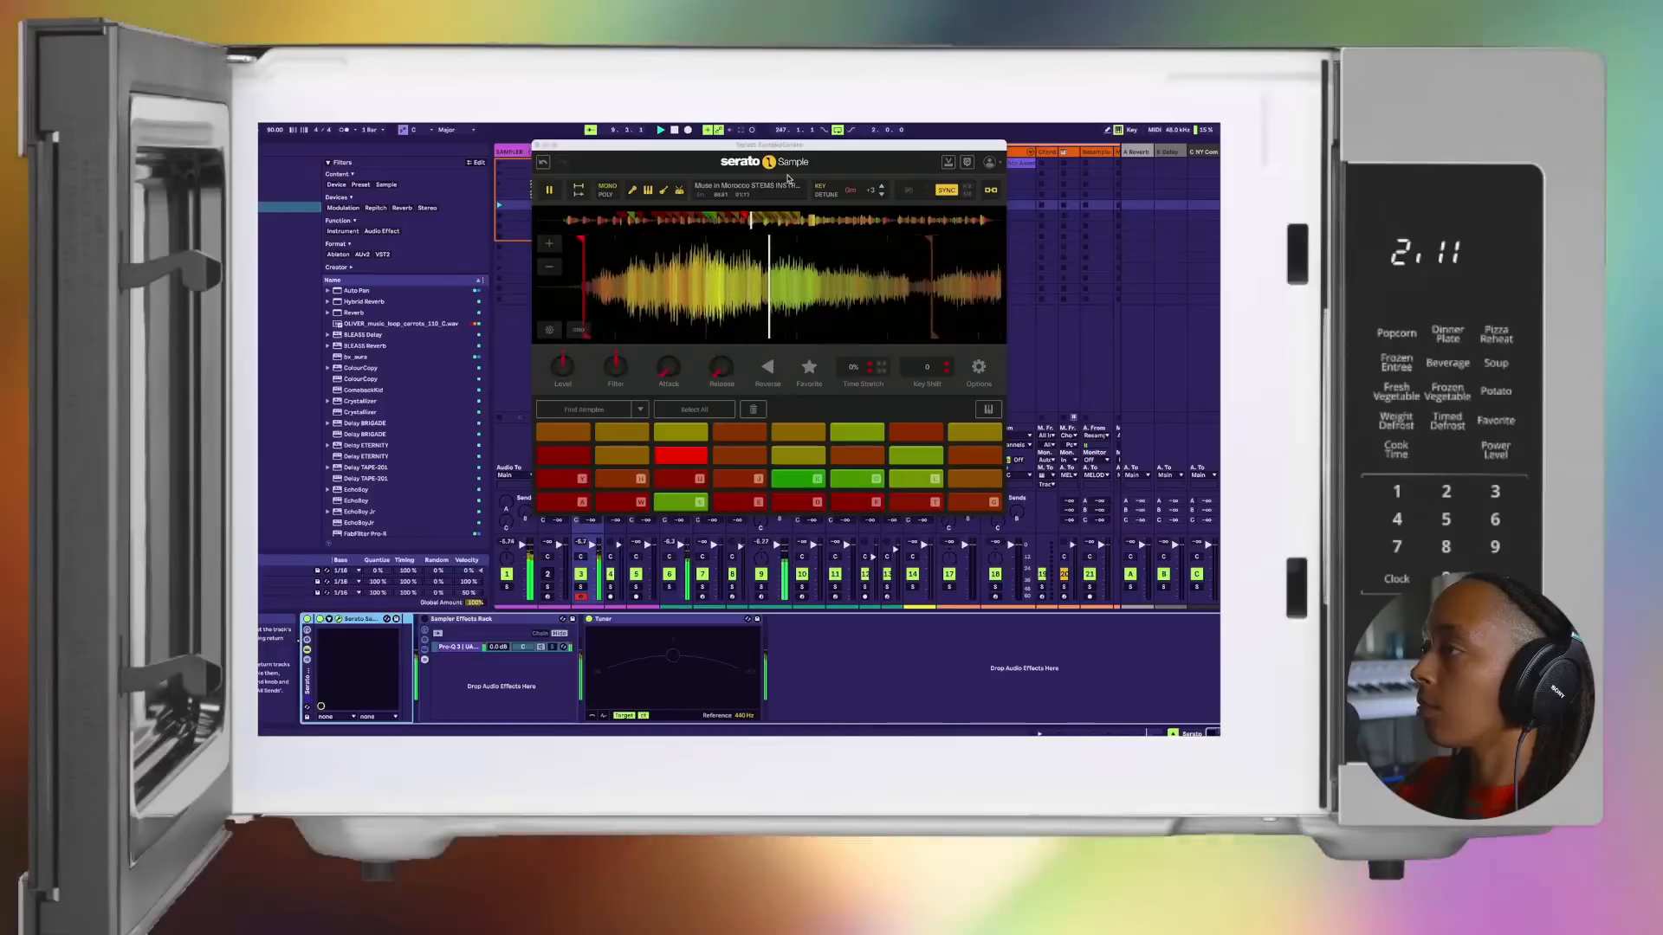
{"action": "left_click_drag", "start_coordinate": [773, 147], "coordinate": [943, 137]}
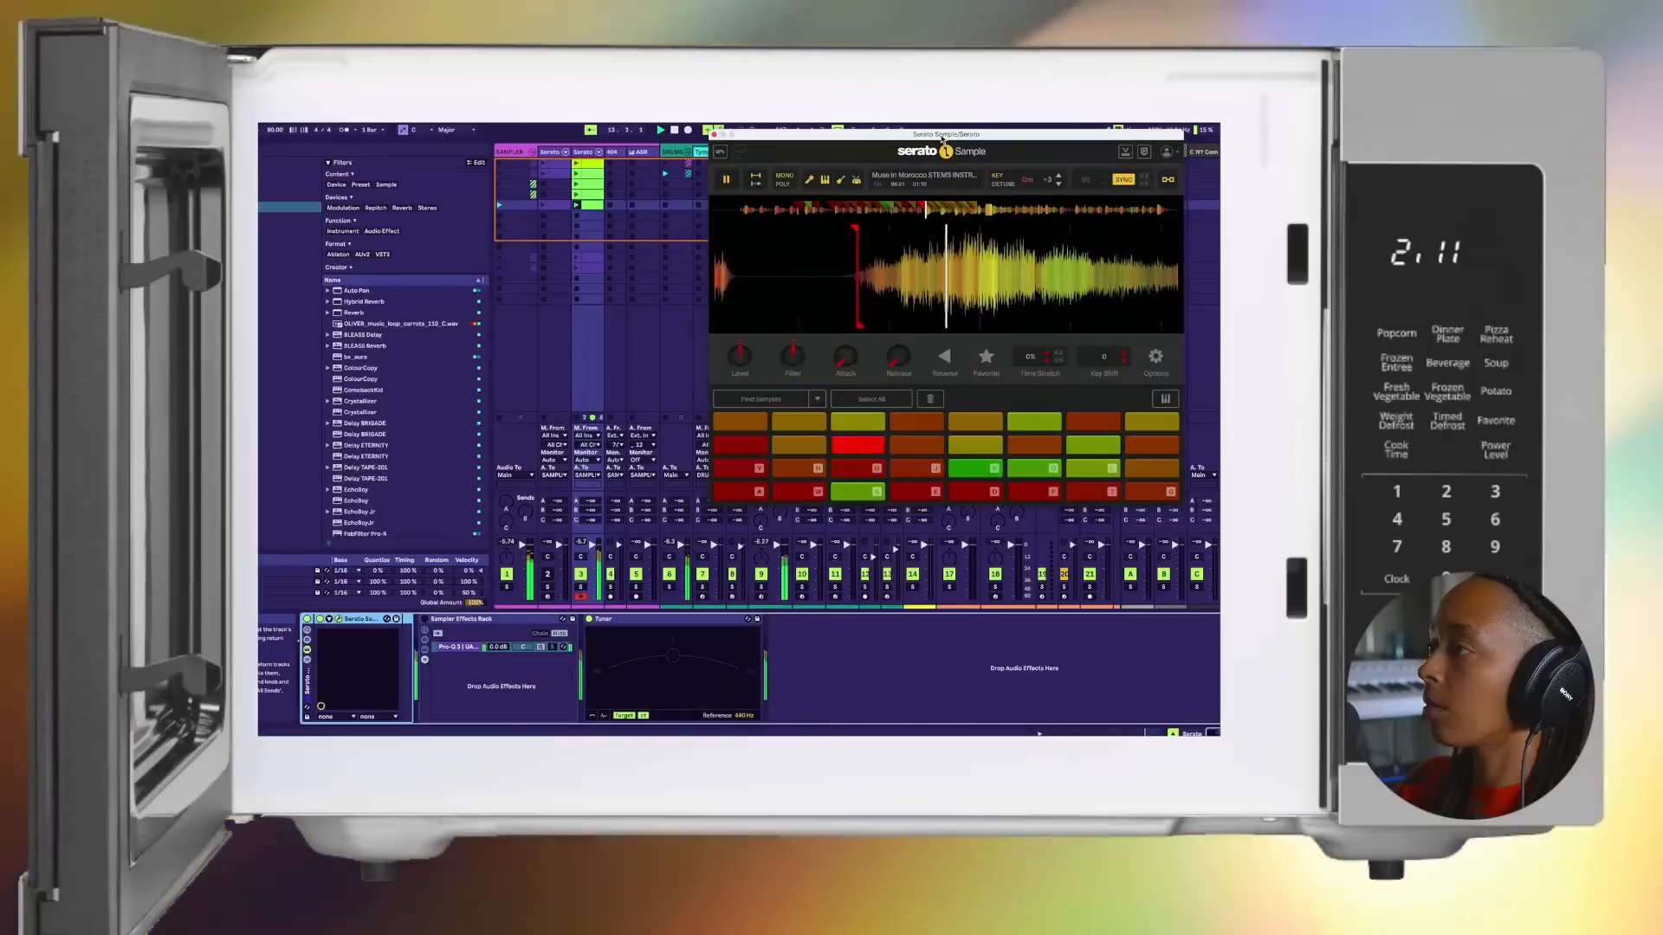
{"action": "key", "text": "space"}
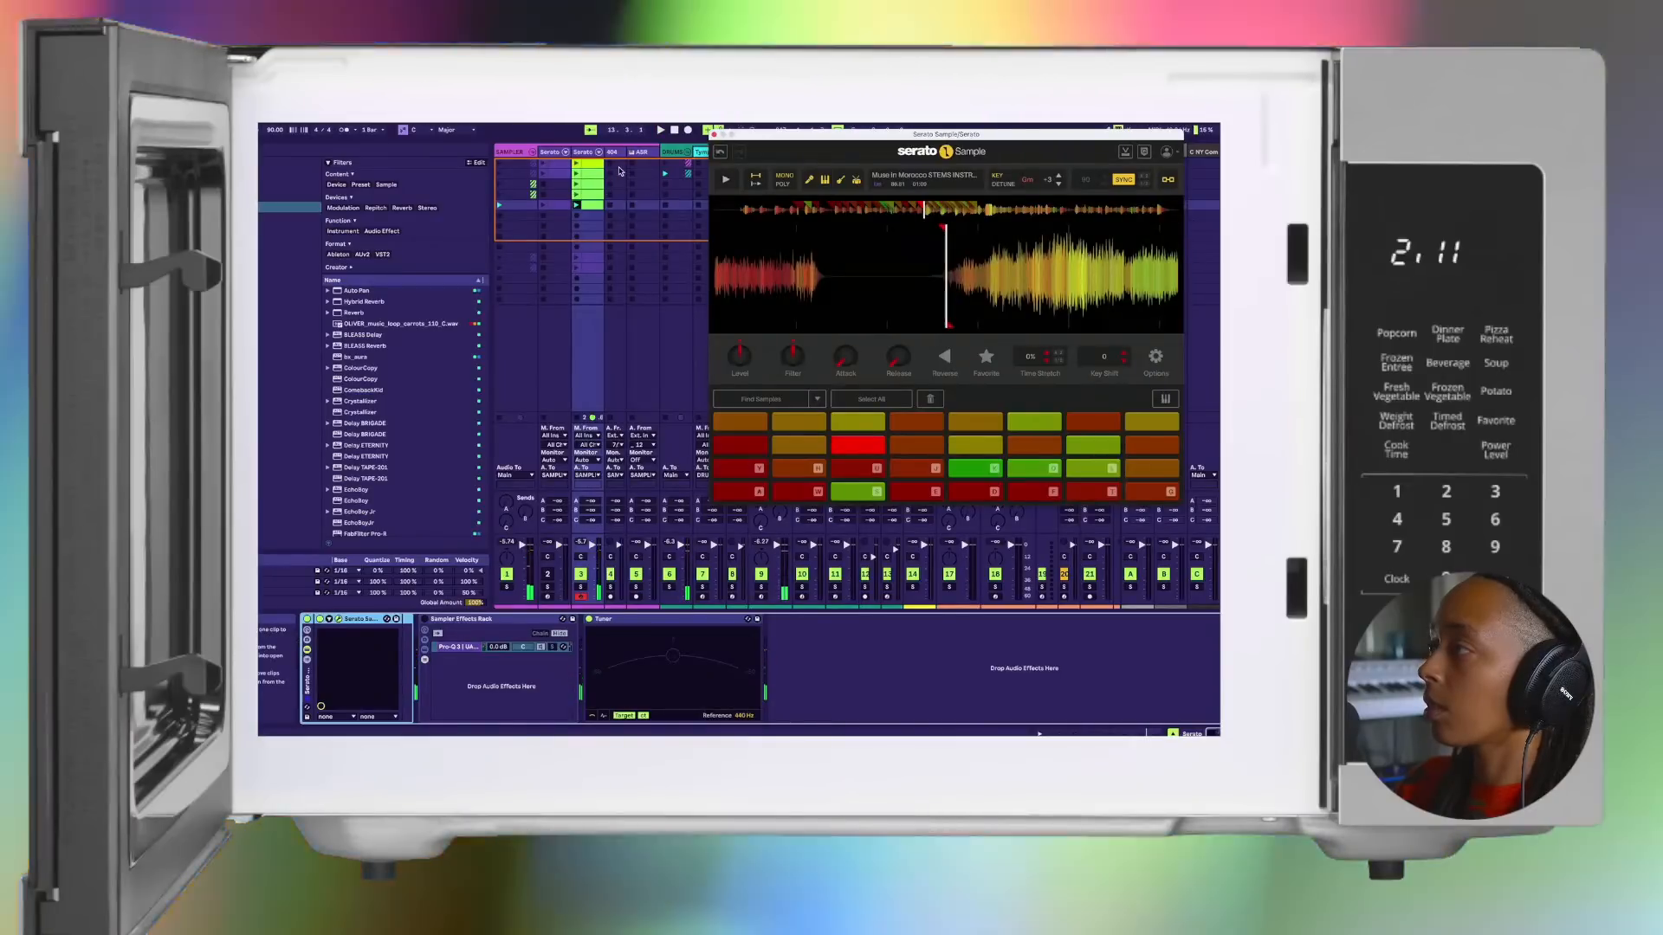
Step: Duplicate the Serato Sample track that holds the color-coded clips
{"action": "right_click", "coordinate": [597, 149]}
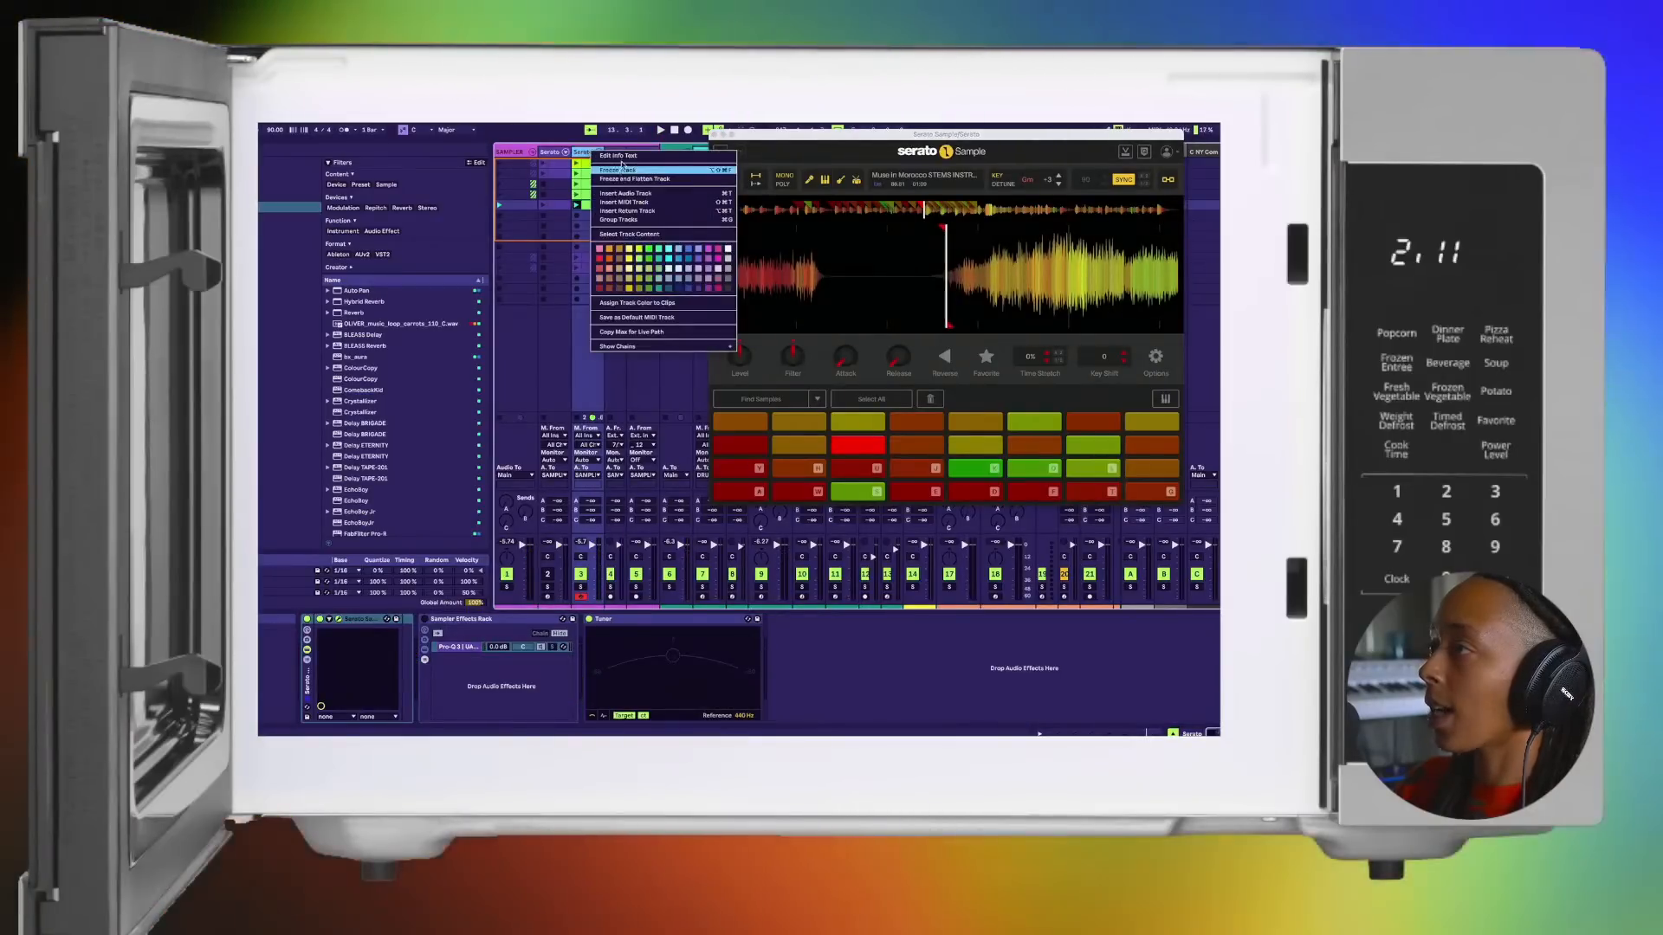
{"action": "left_click", "coordinate": [589, 151]}
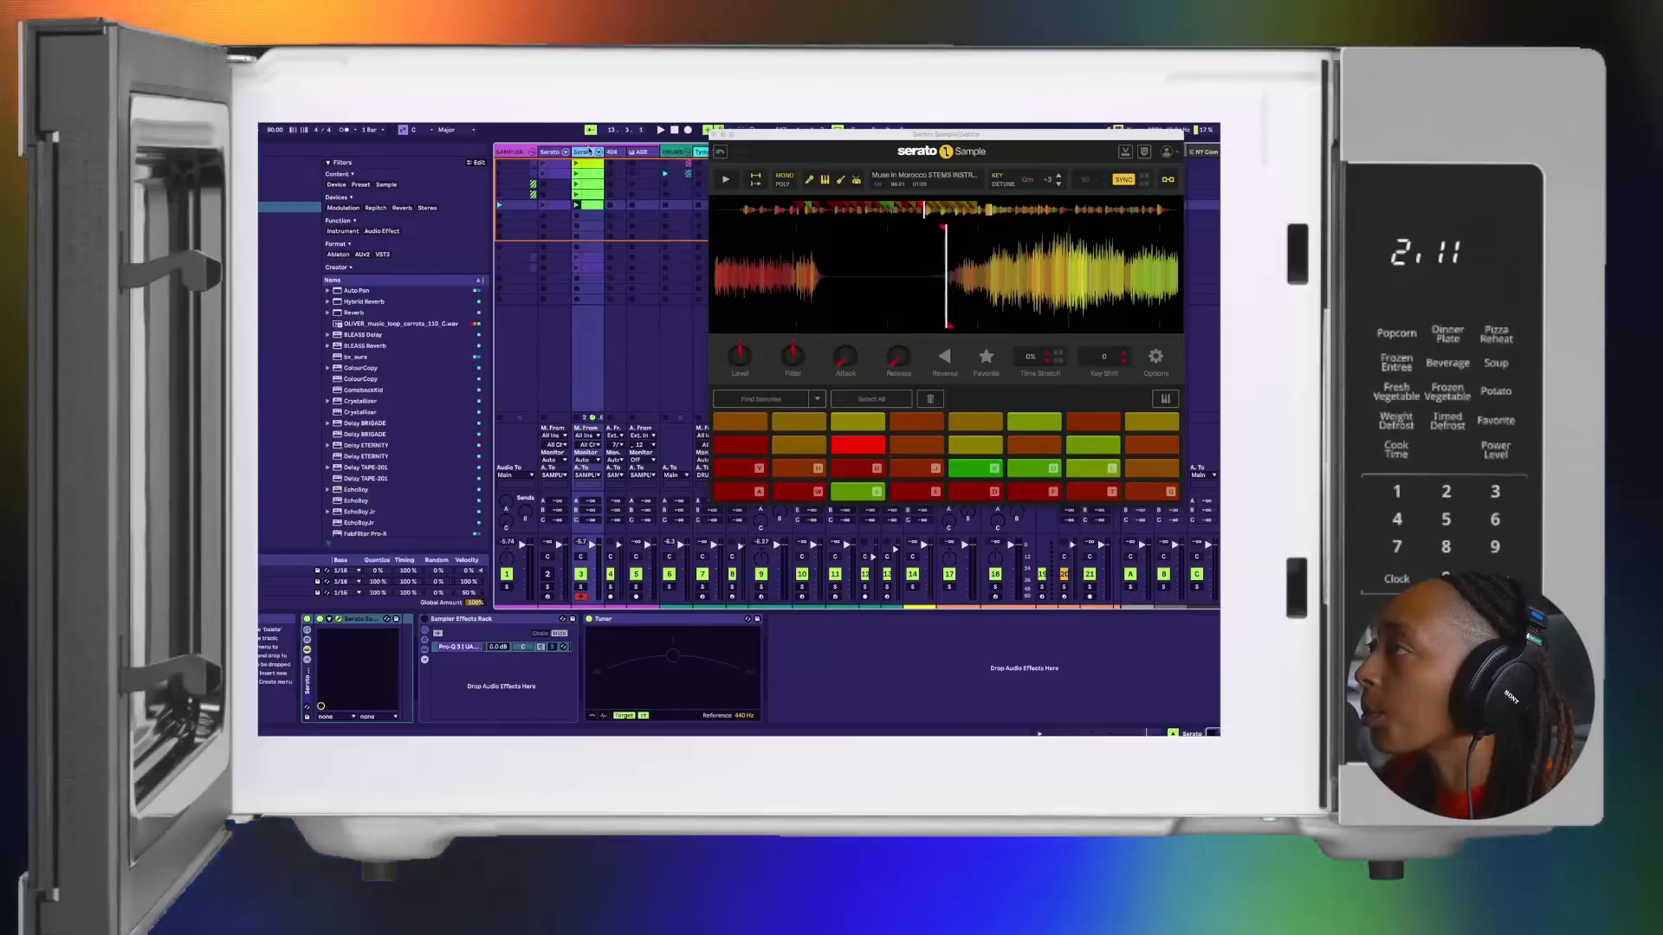
{"action": "right_click", "coordinate": [589, 151]}
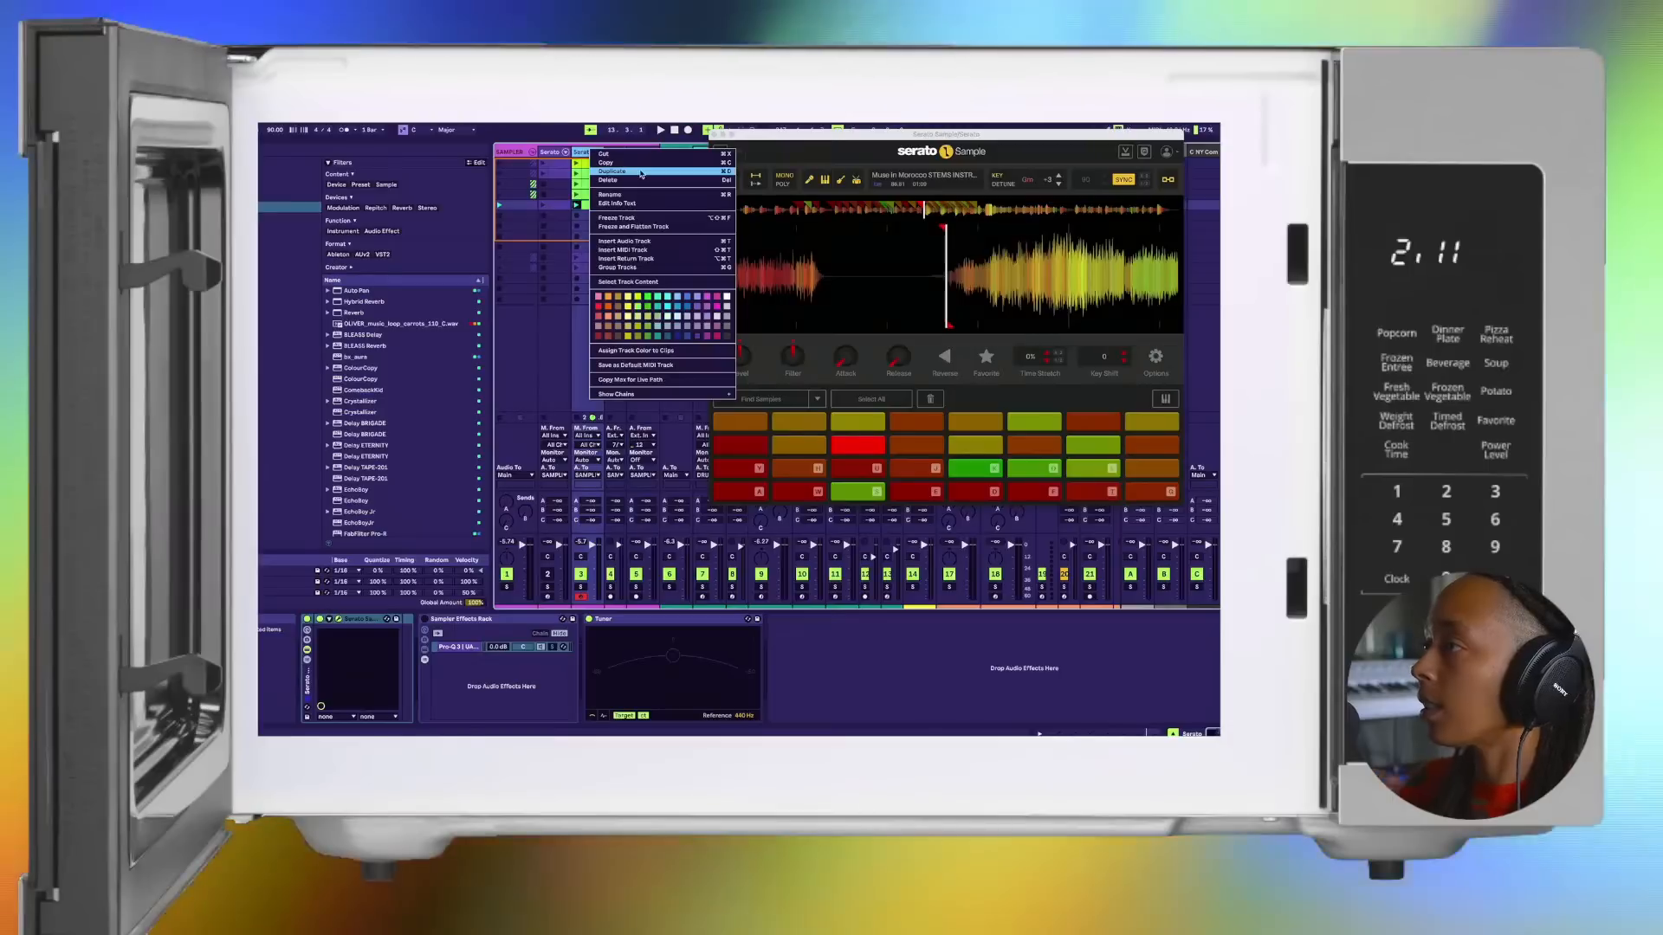
{"action": "left_click", "coordinate": [641, 171]}
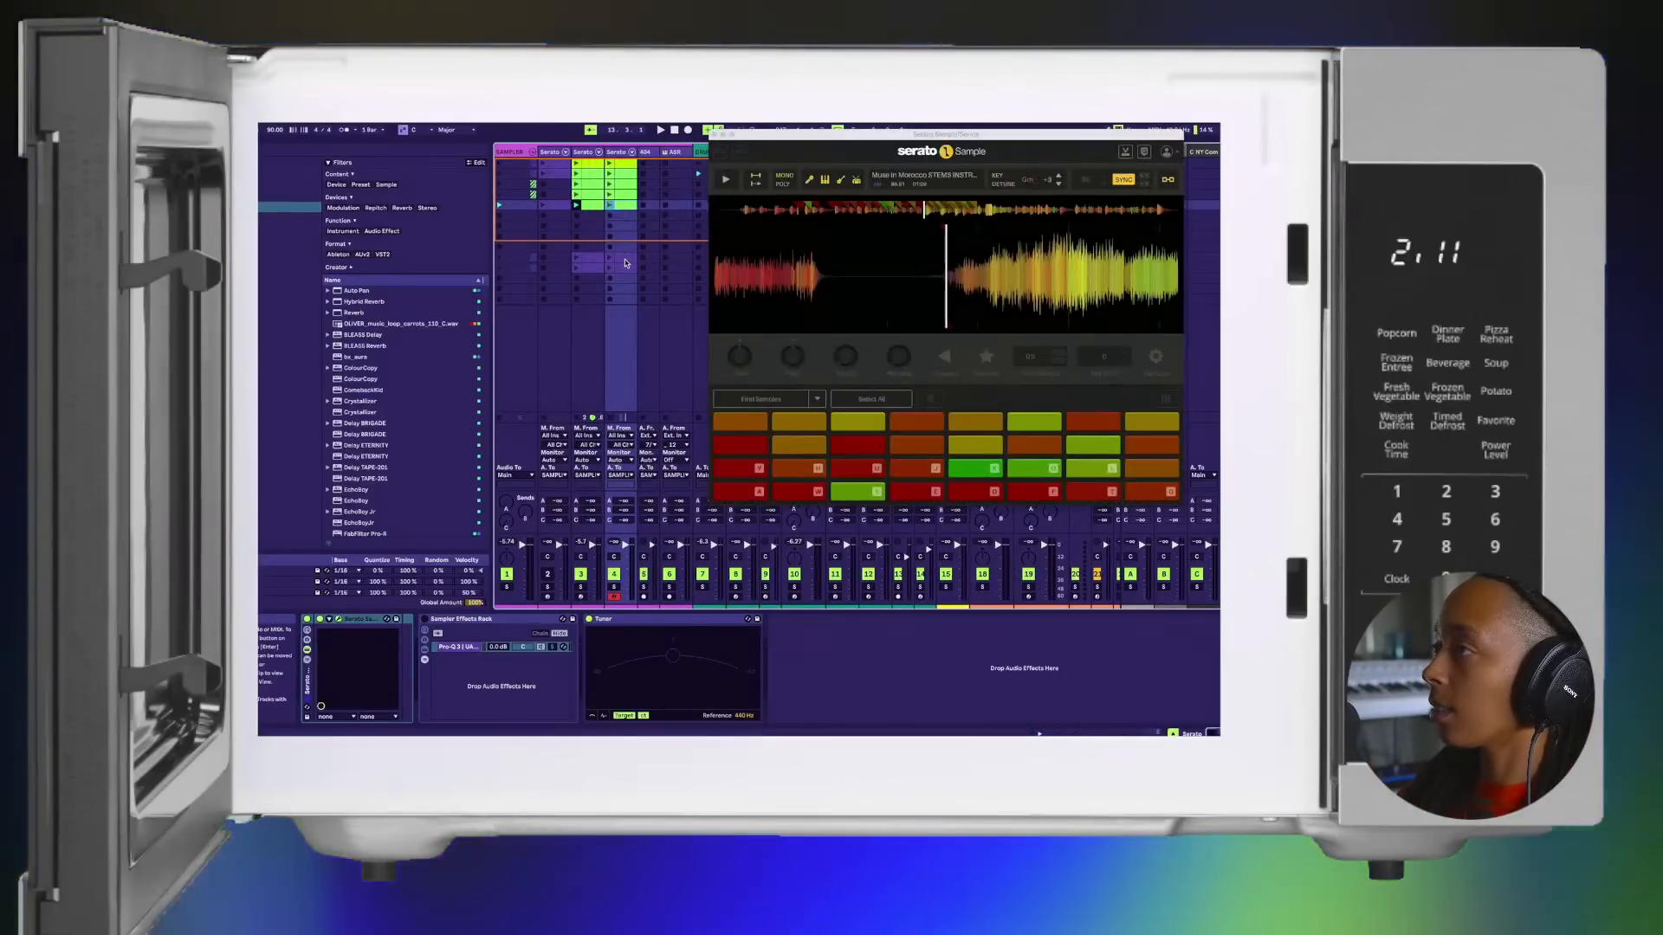
Step: Delete all the copied clips from the duplicated Serato Sample track
{"action": "left_click", "coordinate": [623, 258]}
{"action": "left_click", "coordinate": [623, 268]}
{"action": "left_click", "coordinate": [619, 169], "text": "shift"}
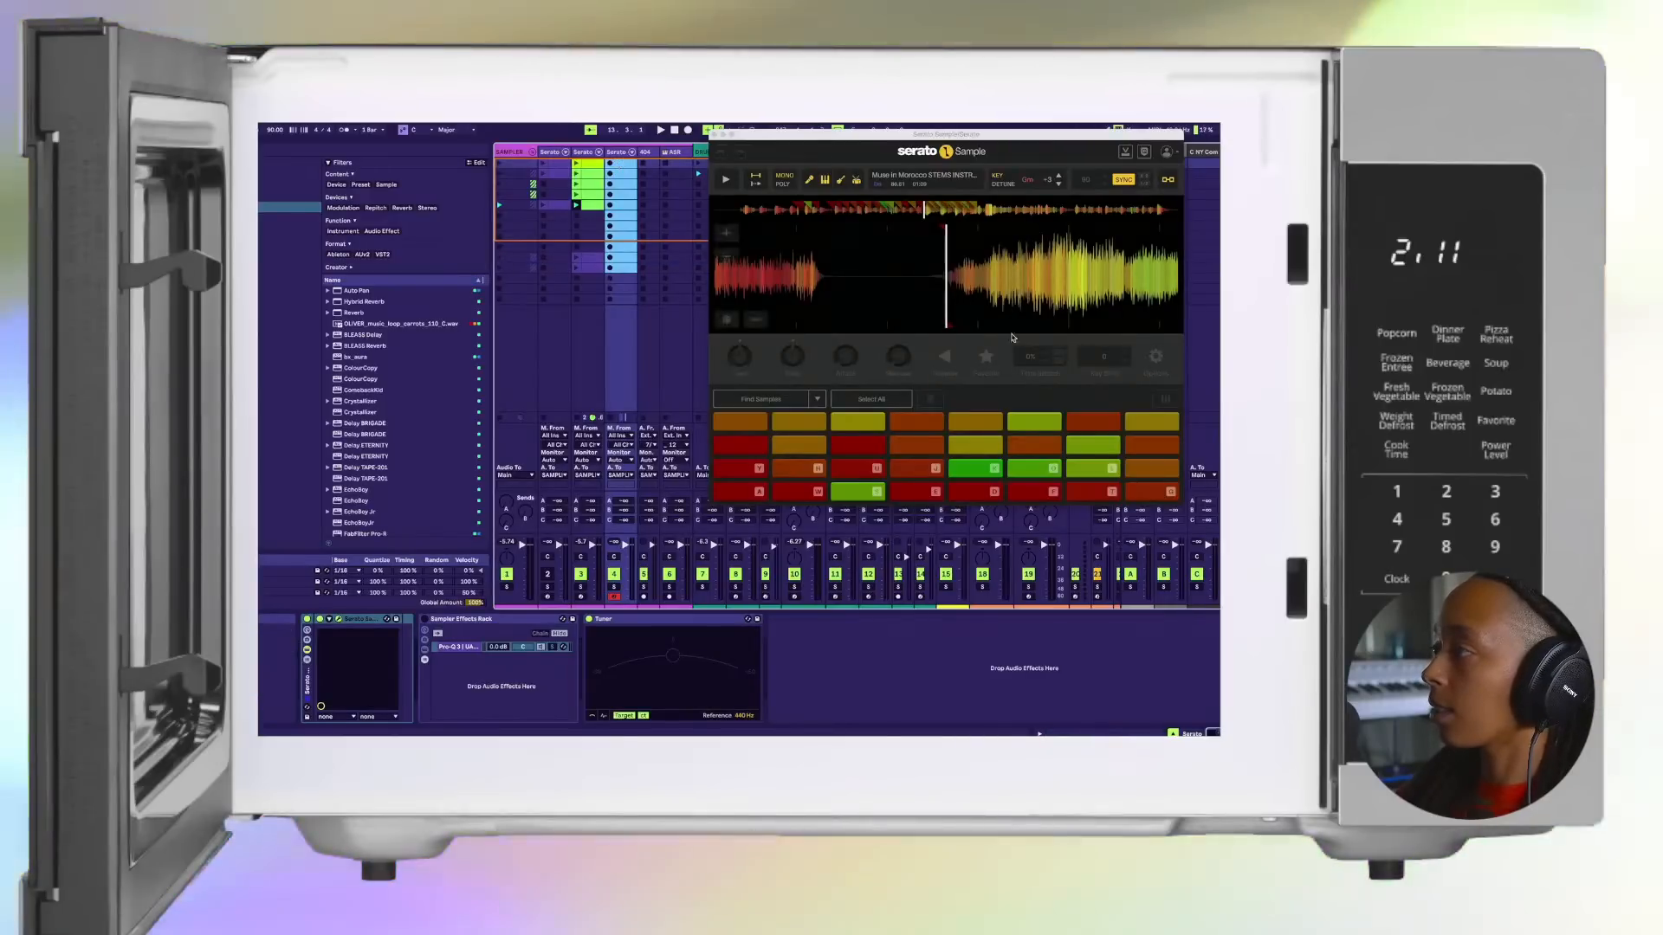
Step: Audition the sixth pad of the top row, then clear all pads in the duplicated Serato Sample
{"action": "left_click", "coordinate": [1031, 423]}
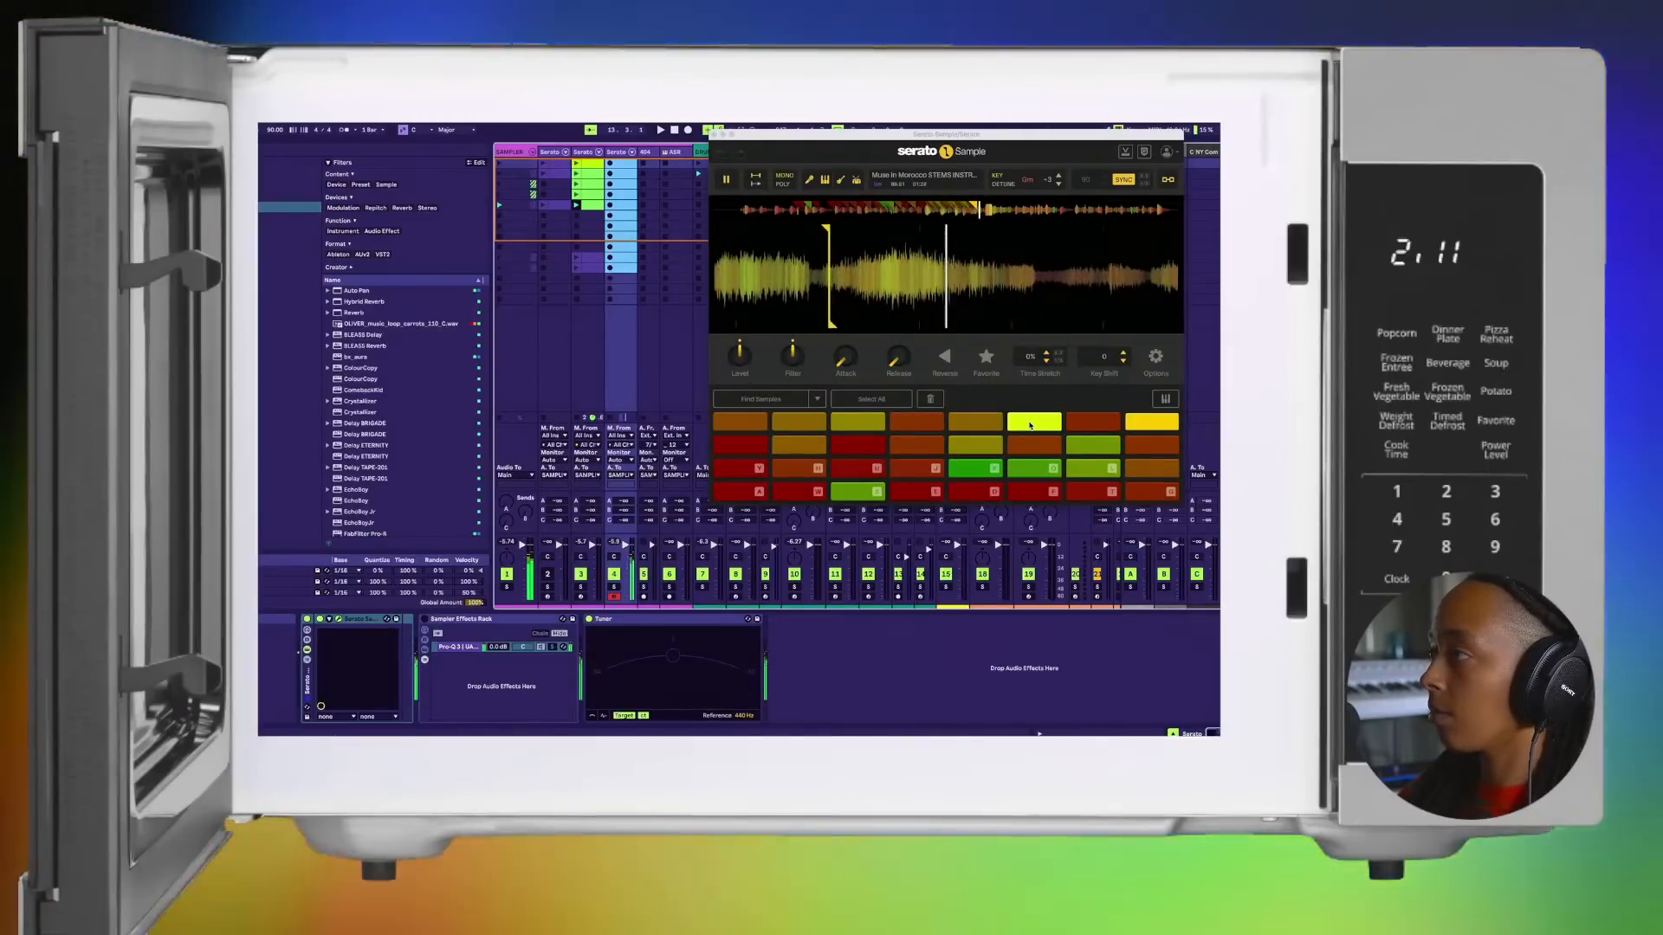
{"action": "left_click", "coordinate": [1030, 423]}
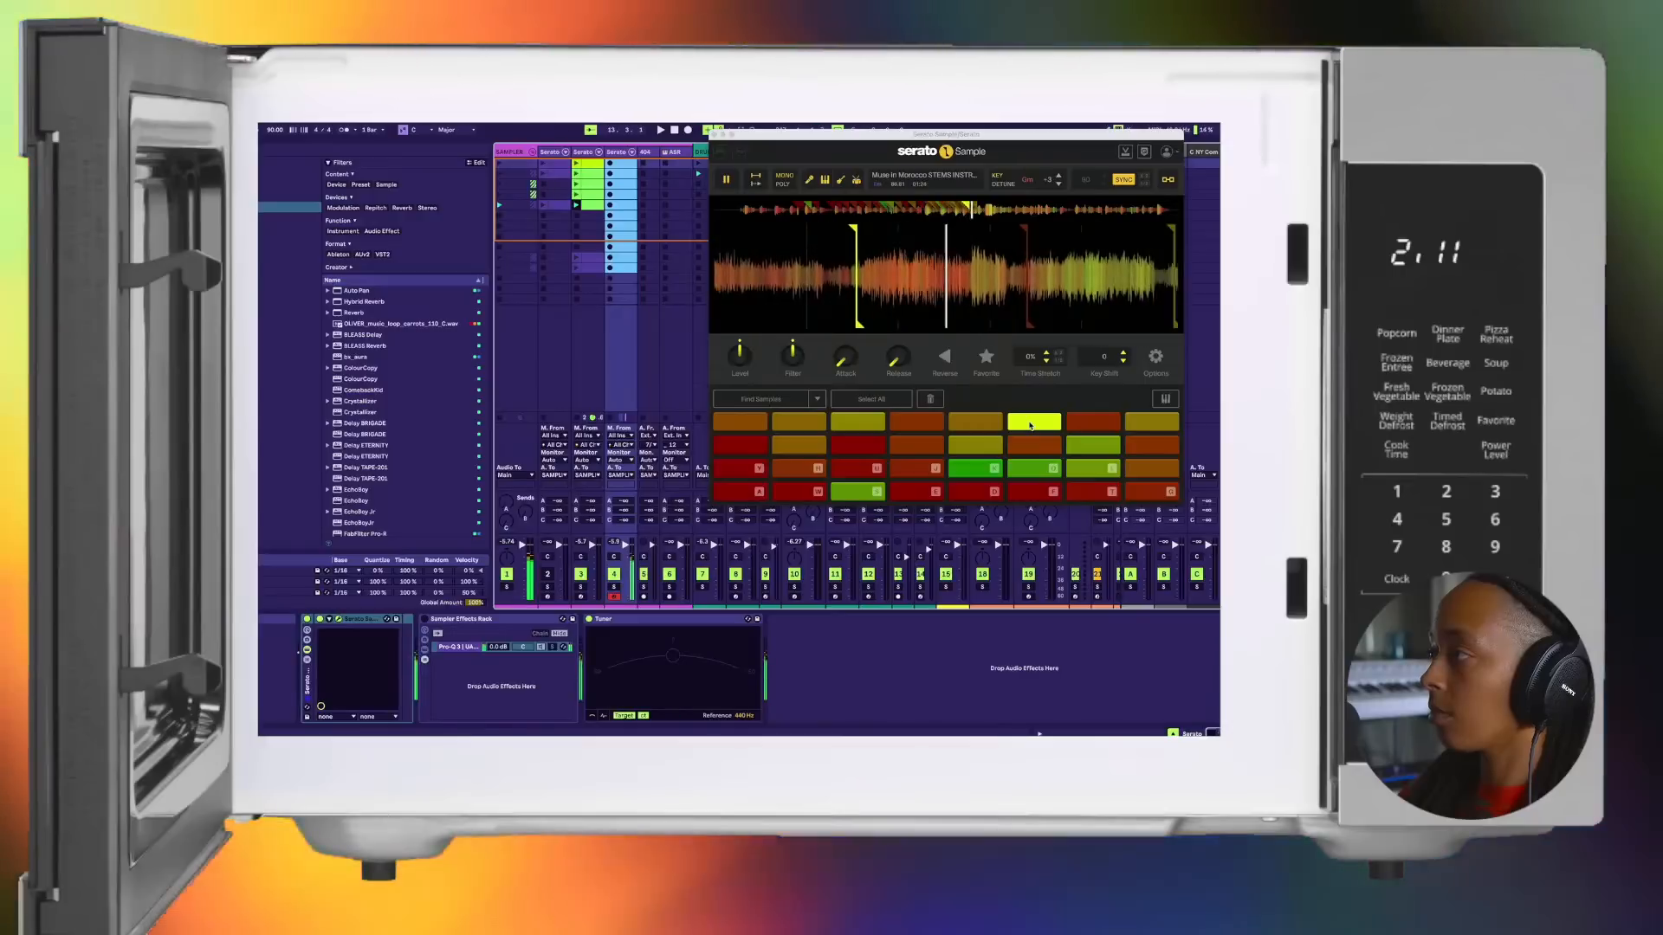
{"action": "left_click", "coordinate": [1029, 425]}
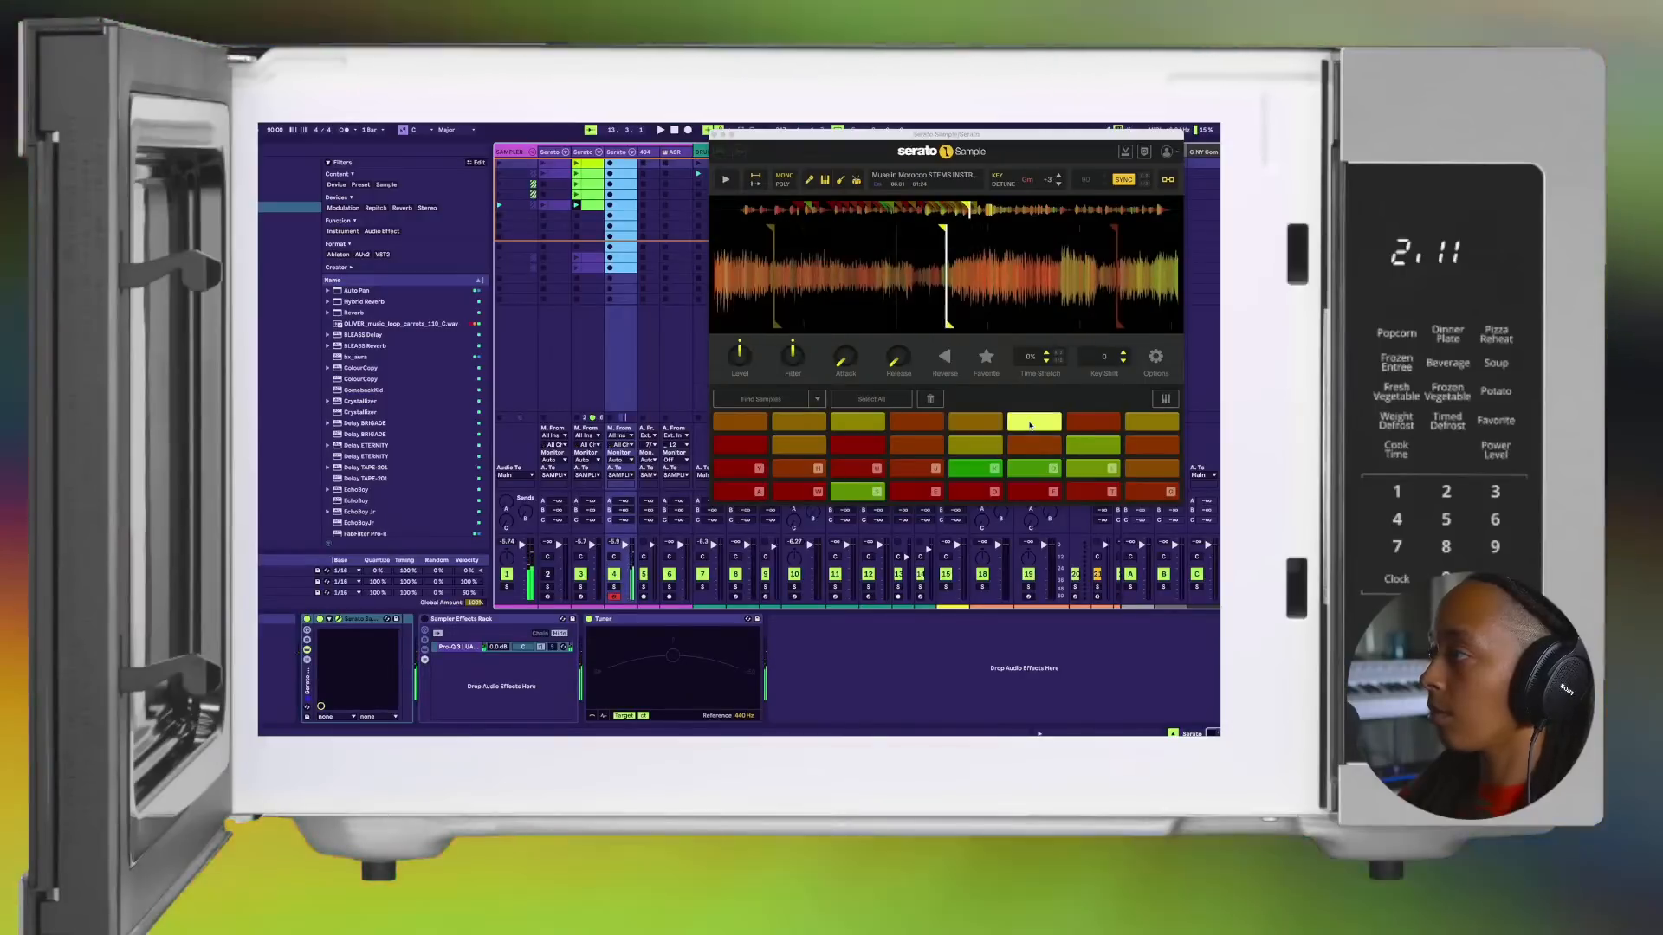
{"action": "left_click", "coordinate": [910, 400]}
{"action": "left_click", "coordinate": [928, 401]}
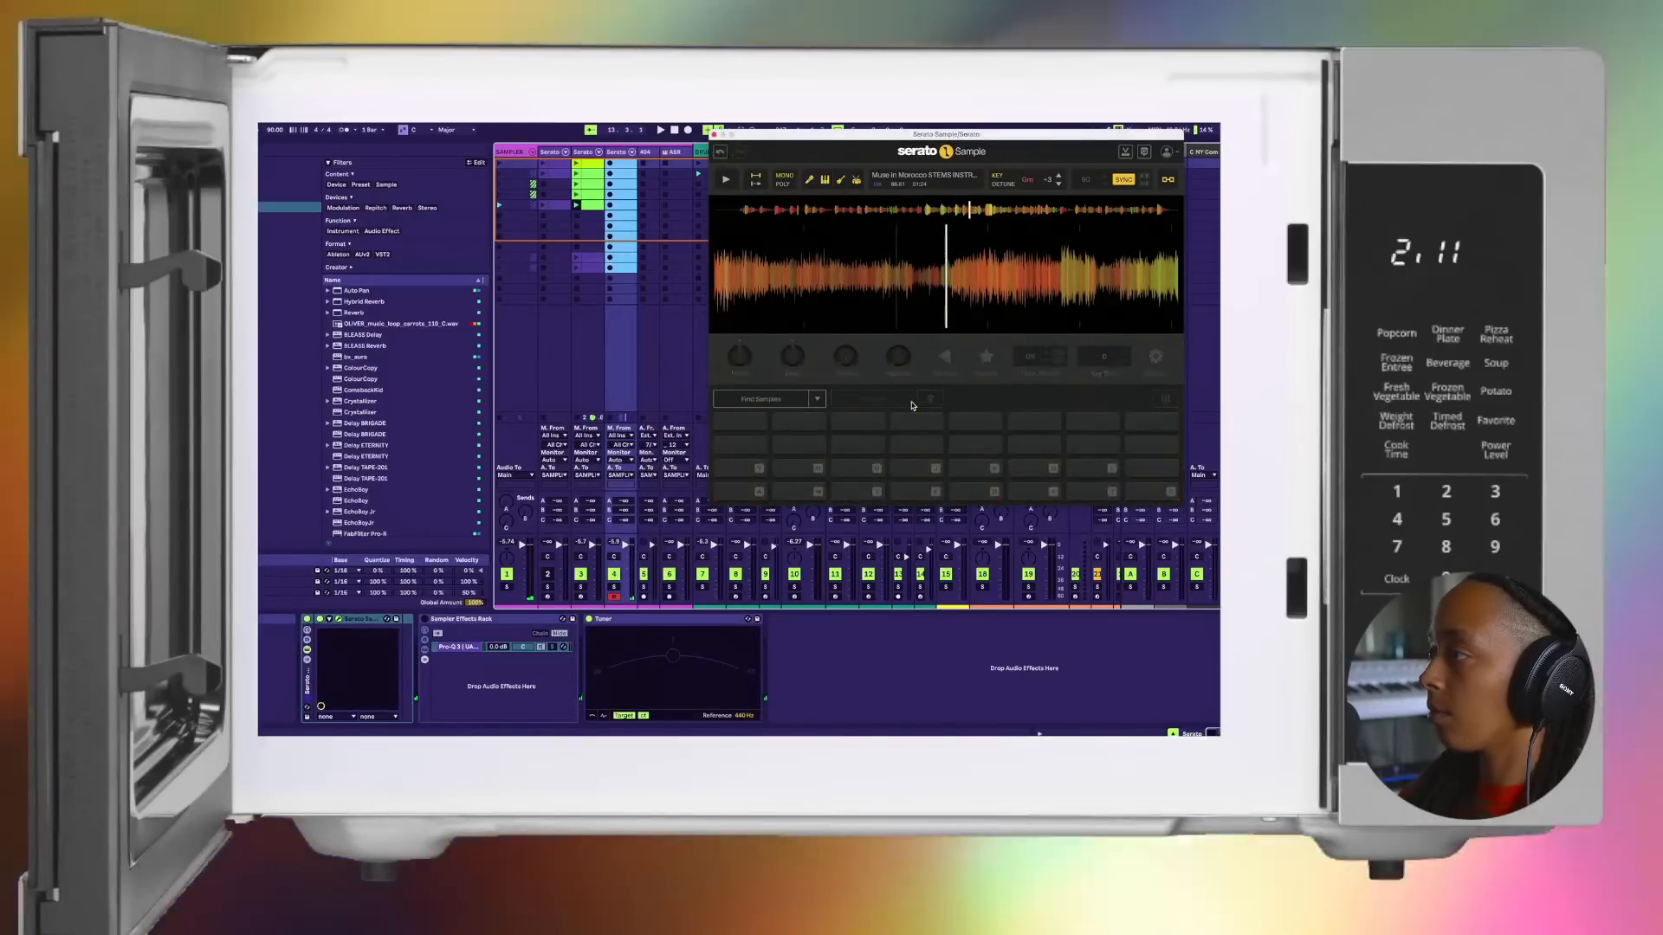
Step: Shift the computer MIDI keyboard down and set new cue points on the first five pads while the sample plays
{"action": "key", "text": "z"}
{"action": "key", "text": "a"}
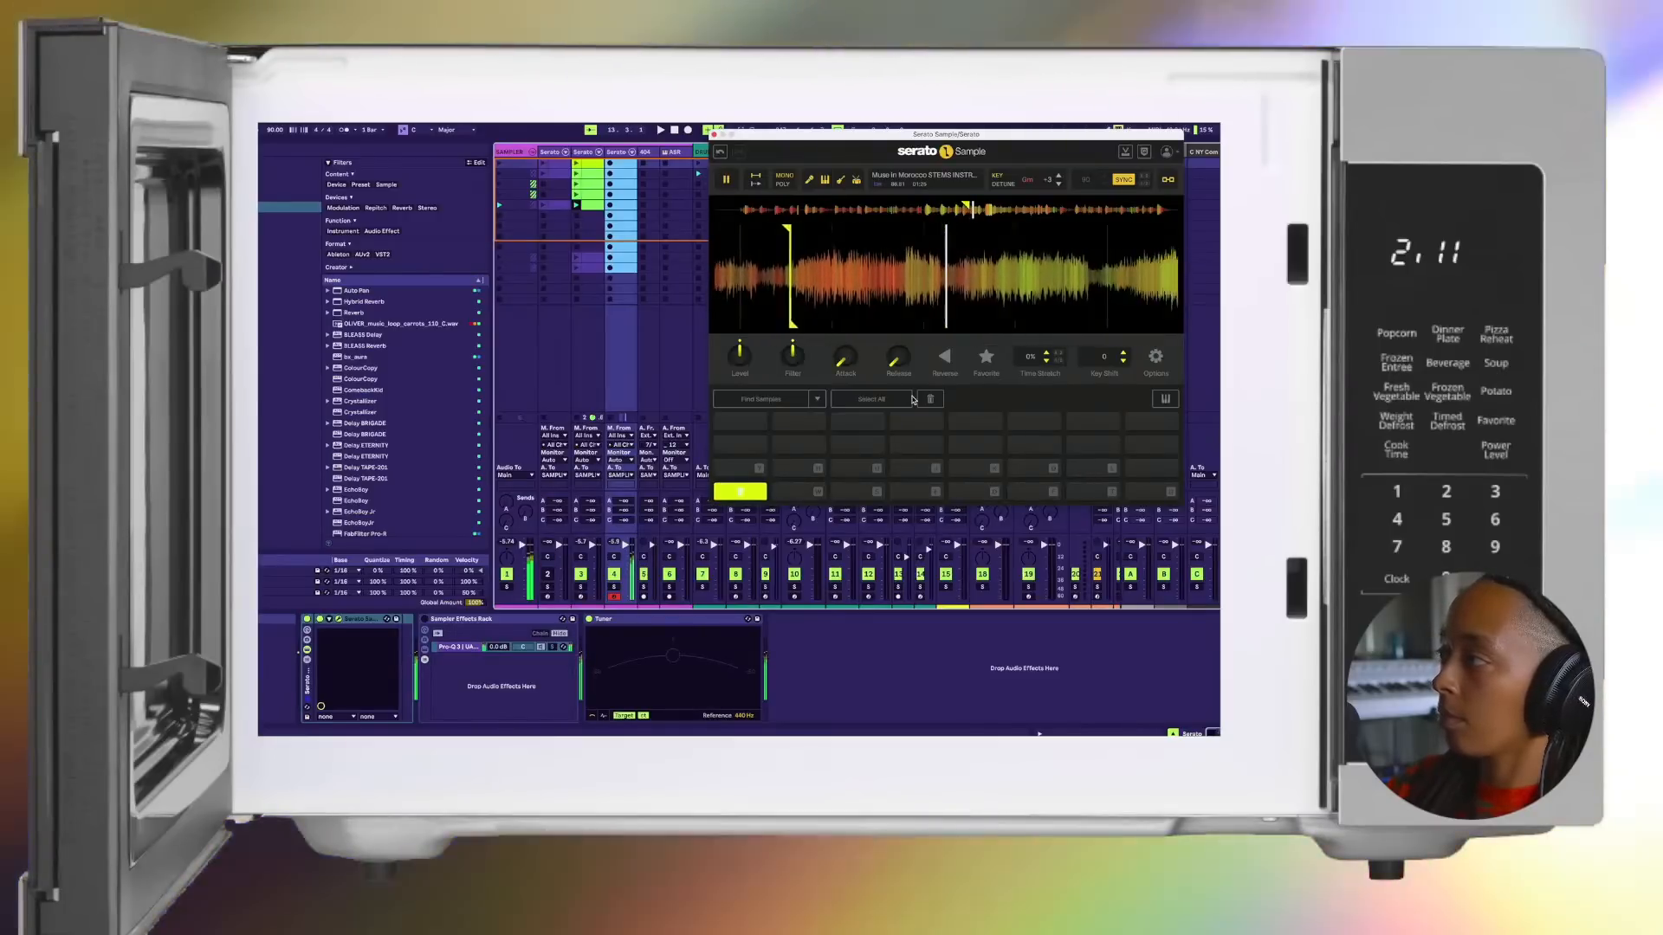
{"action": "key", "text": "w"}
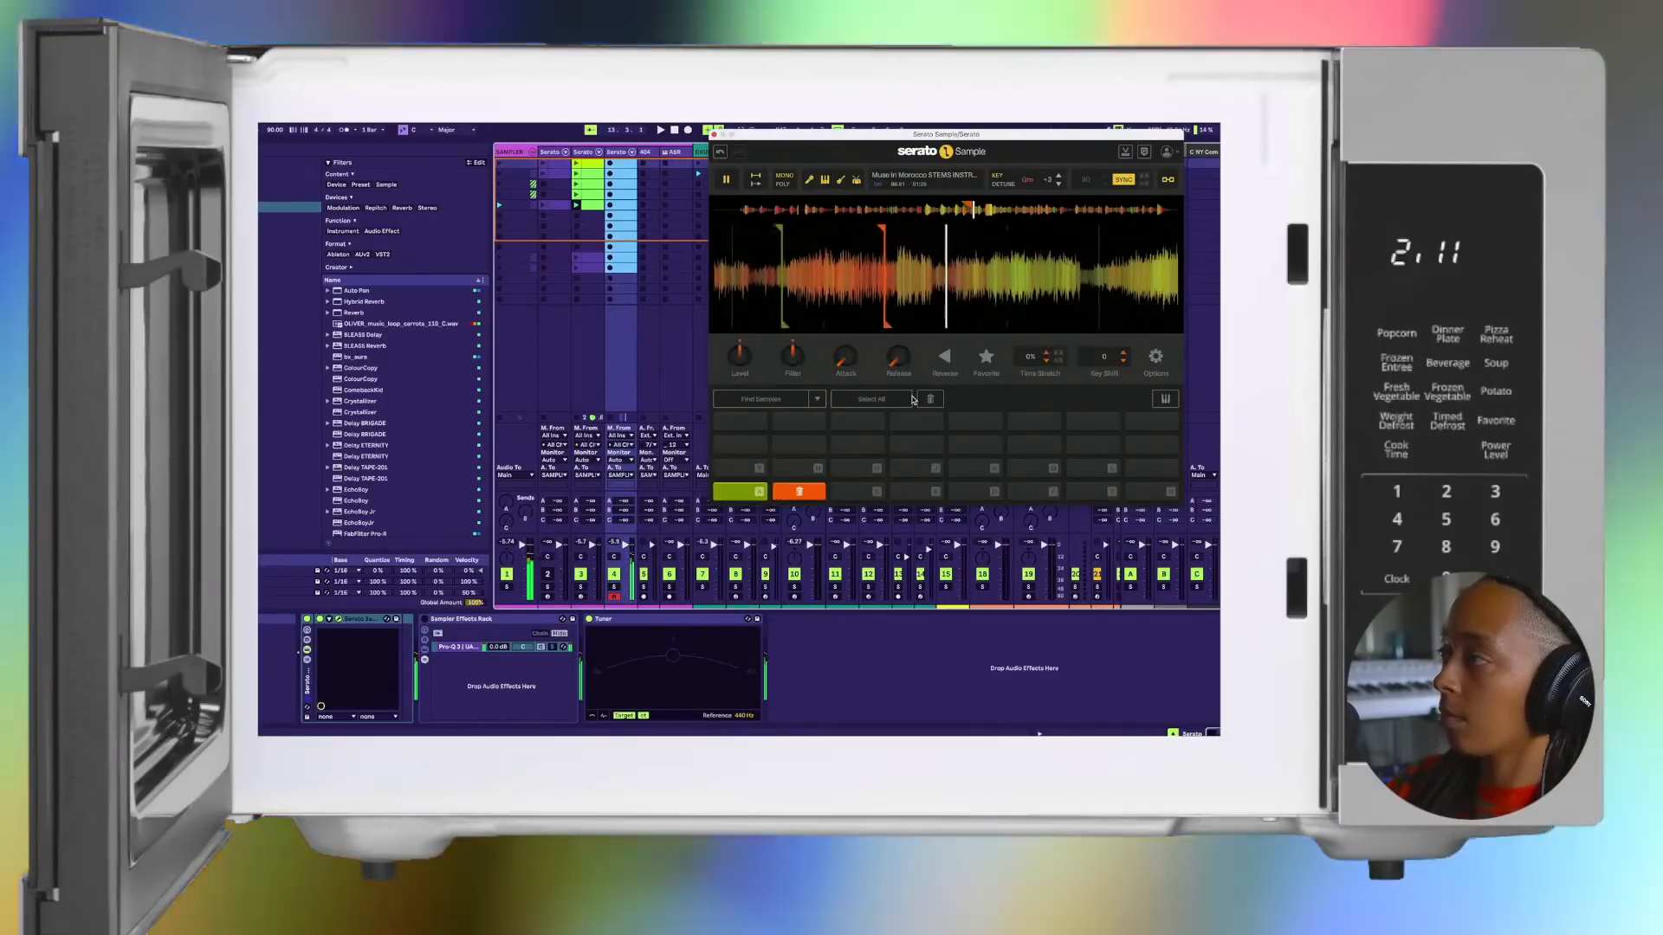
{"action": "key", "text": "s"}
{"action": "key", "text": "e"}
{"action": "key", "text": "d"}
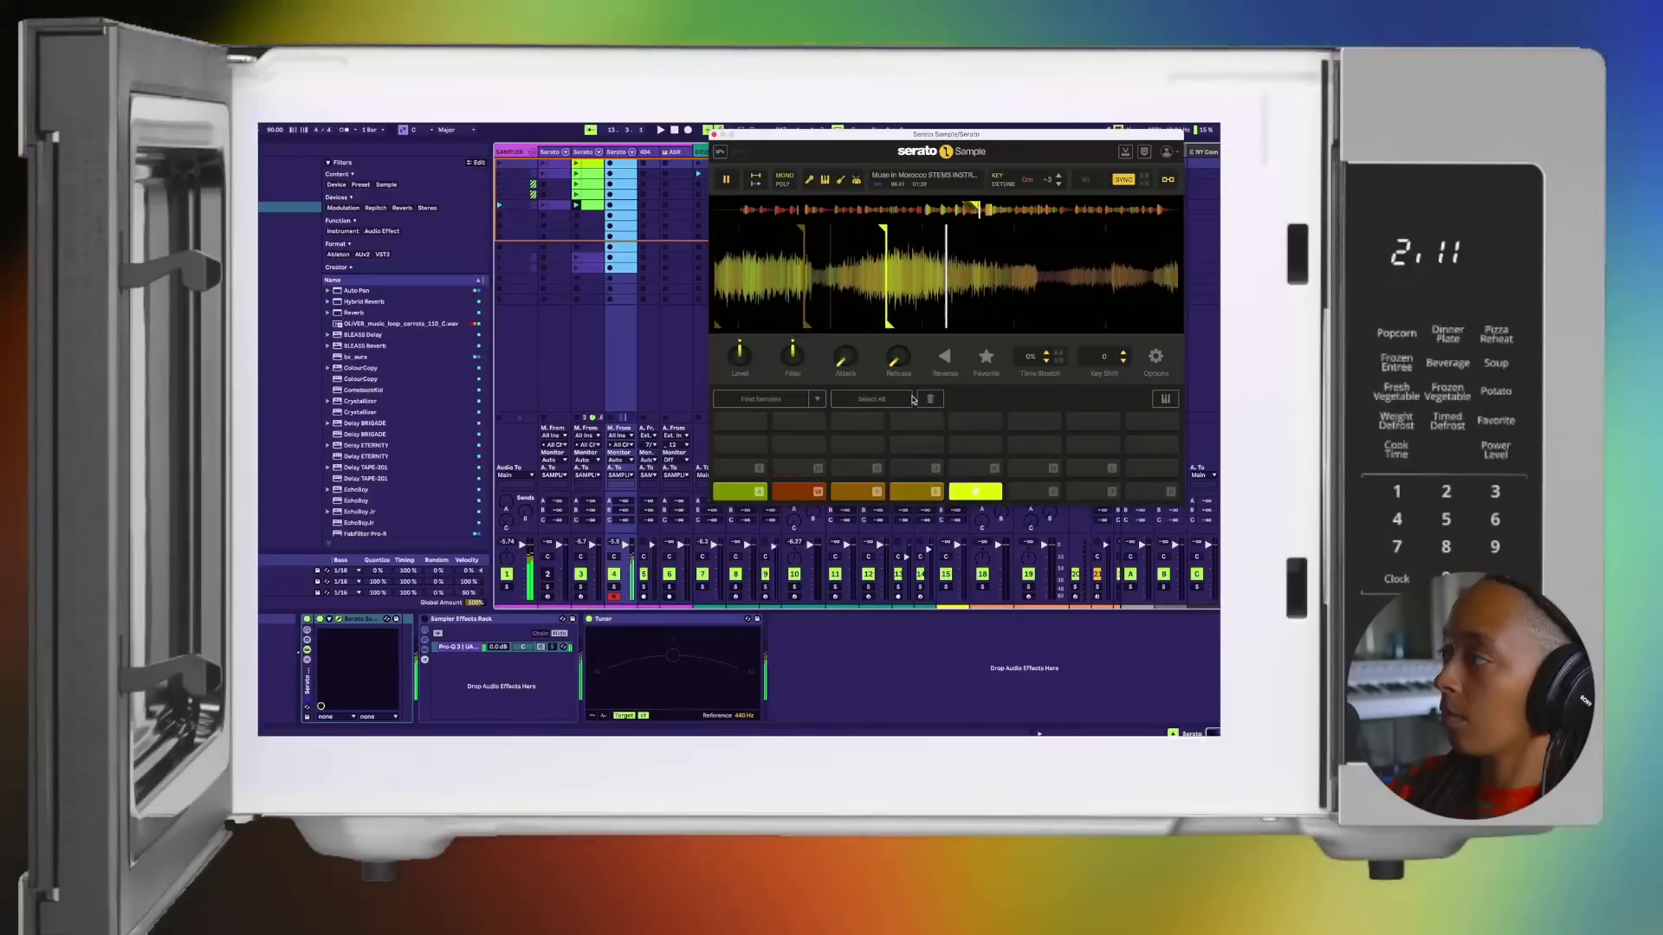
Step: Audition the five new chops by triggering their pads in order
{"action": "key", "text": "a"}
{"action": "key", "text": "w"}
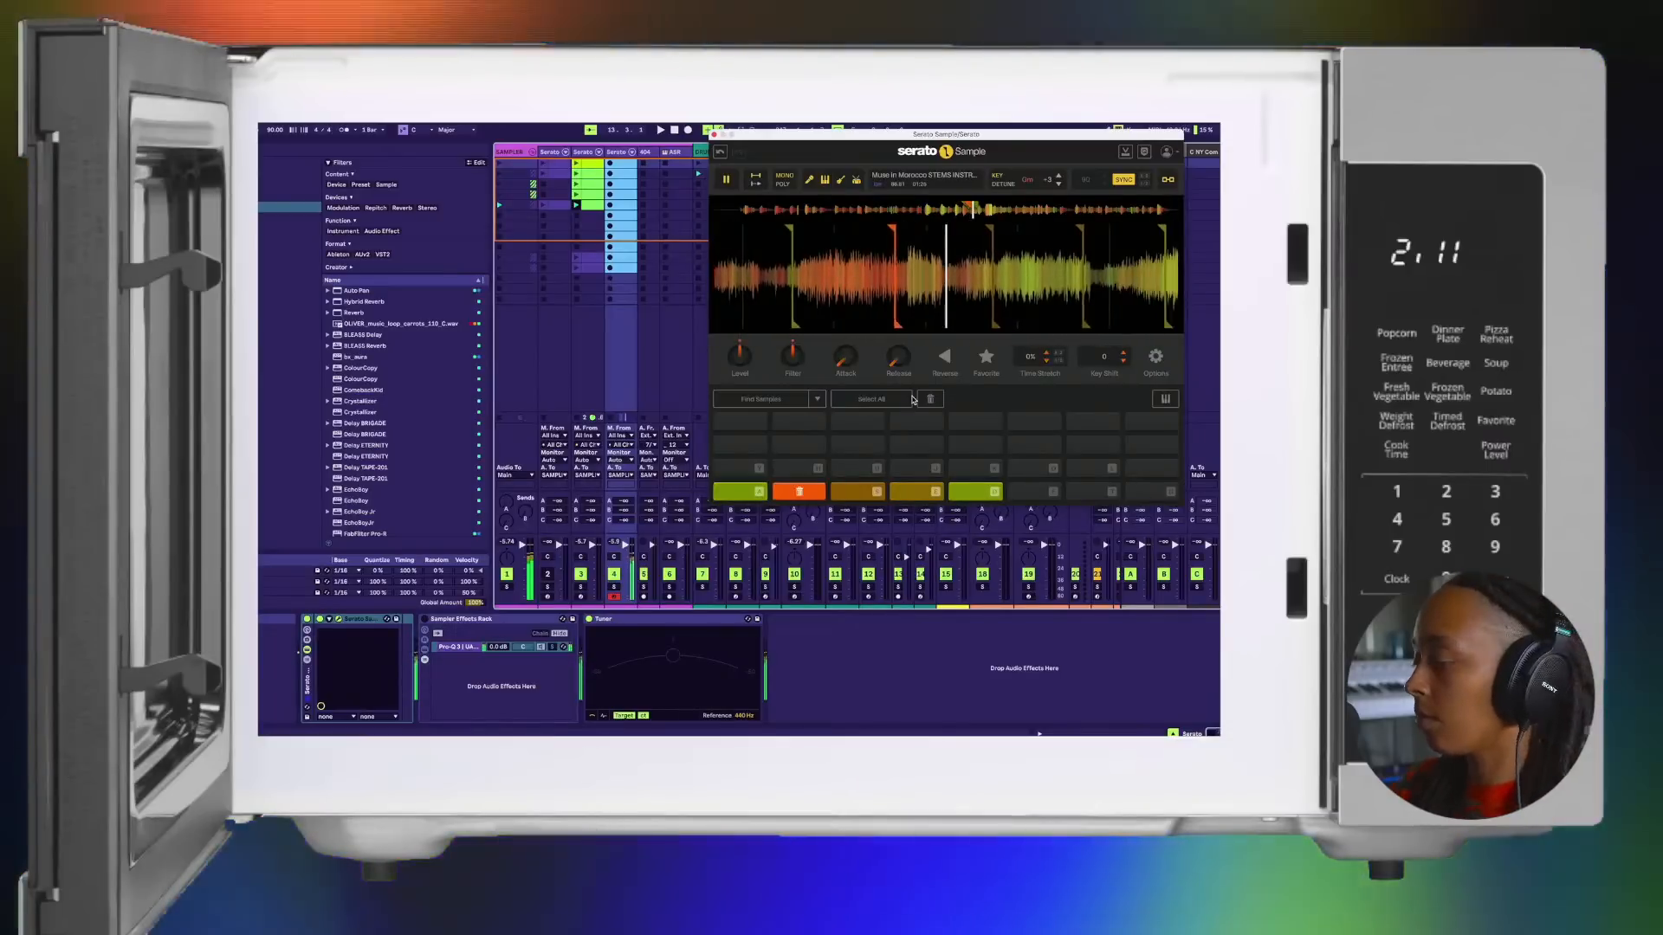
{"action": "key", "text": "s"}
{"action": "key", "text": "e"}
{"action": "key", "text": "d"}
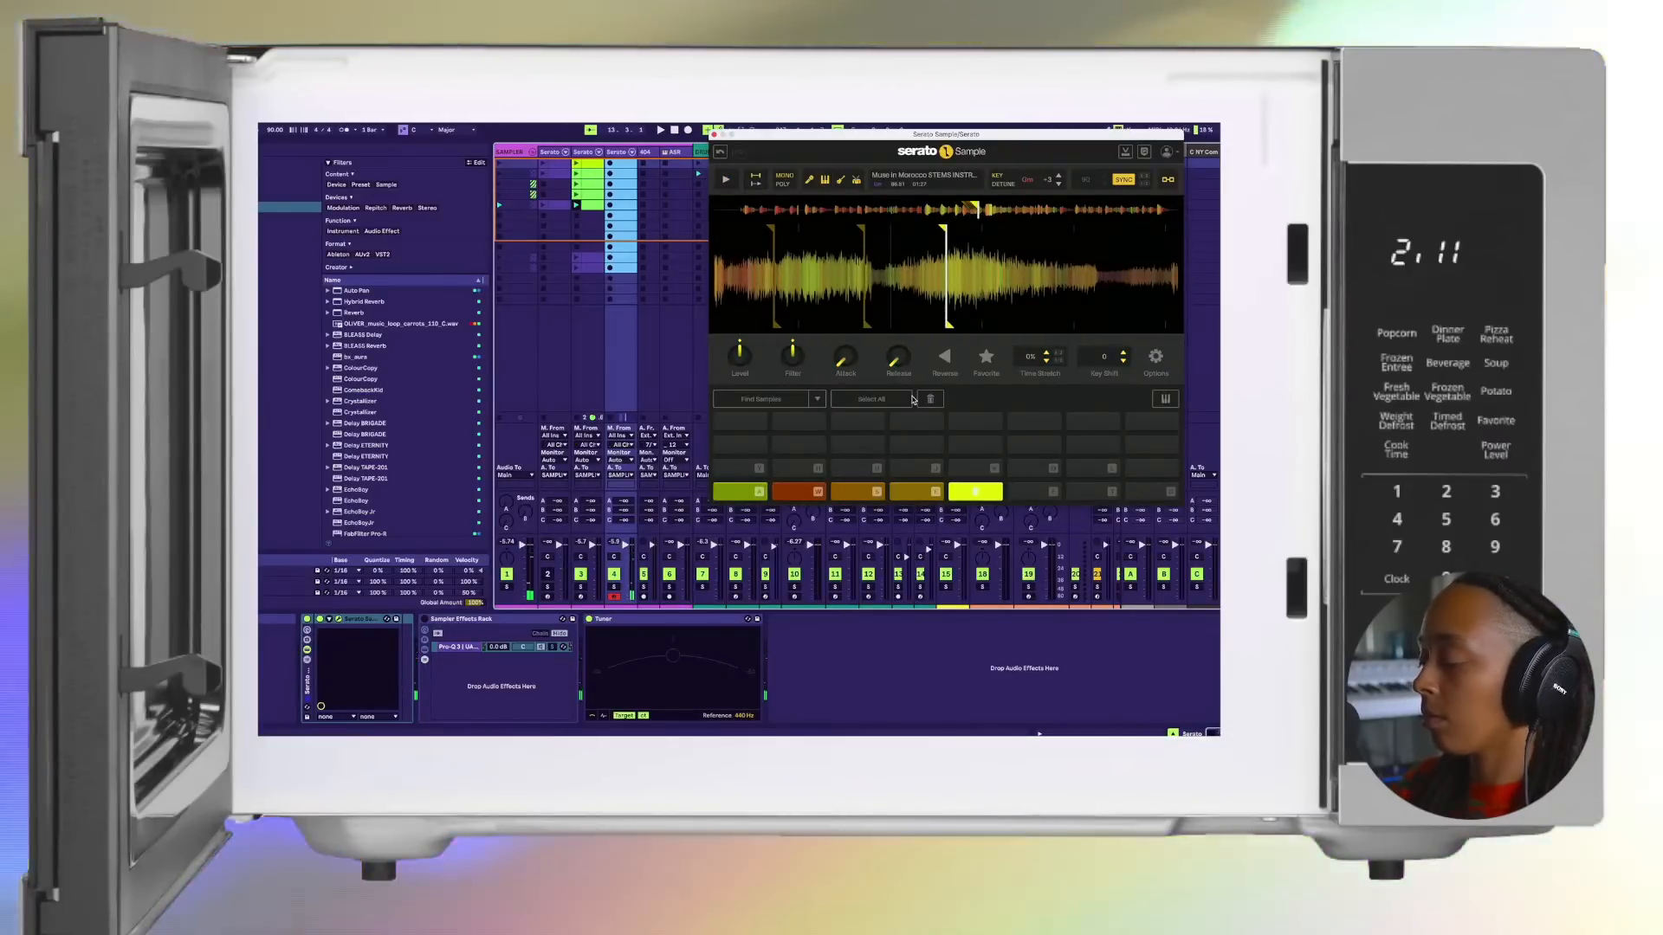
Step: Set cue points on the sixth and seventh pads and audition both chops
{"action": "key", "text": "f"}
{"action": "key", "text": "f"}
{"action": "key", "text": "f"}
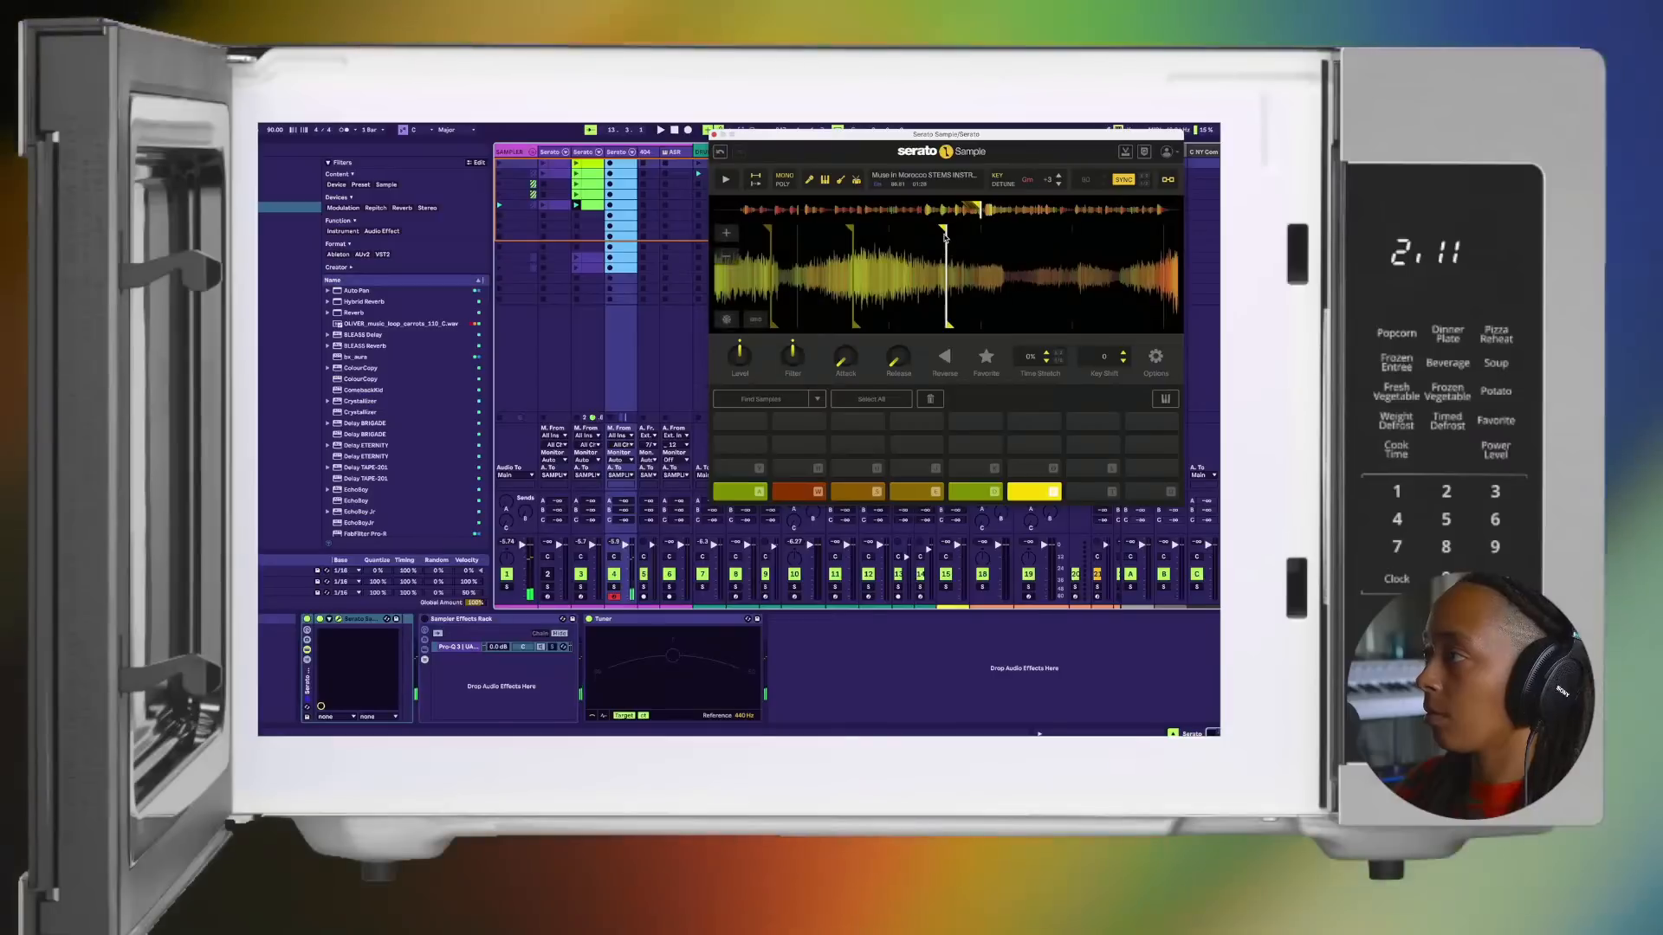
{"action": "key", "text": "f"}
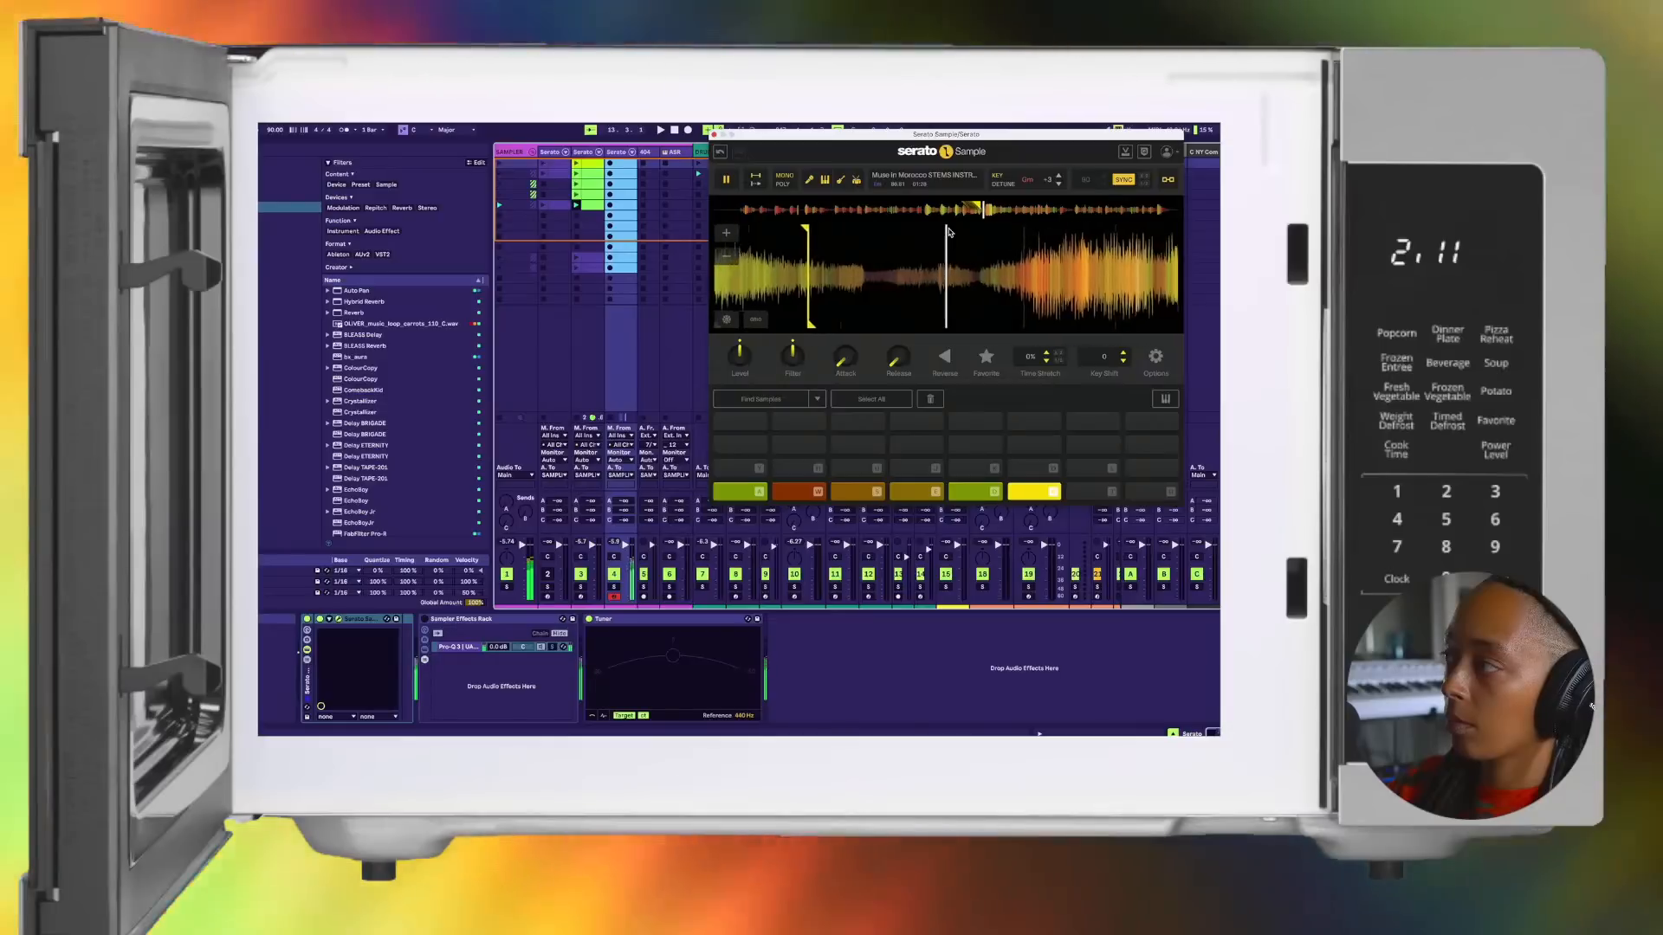
{"action": "key", "text": "t"}
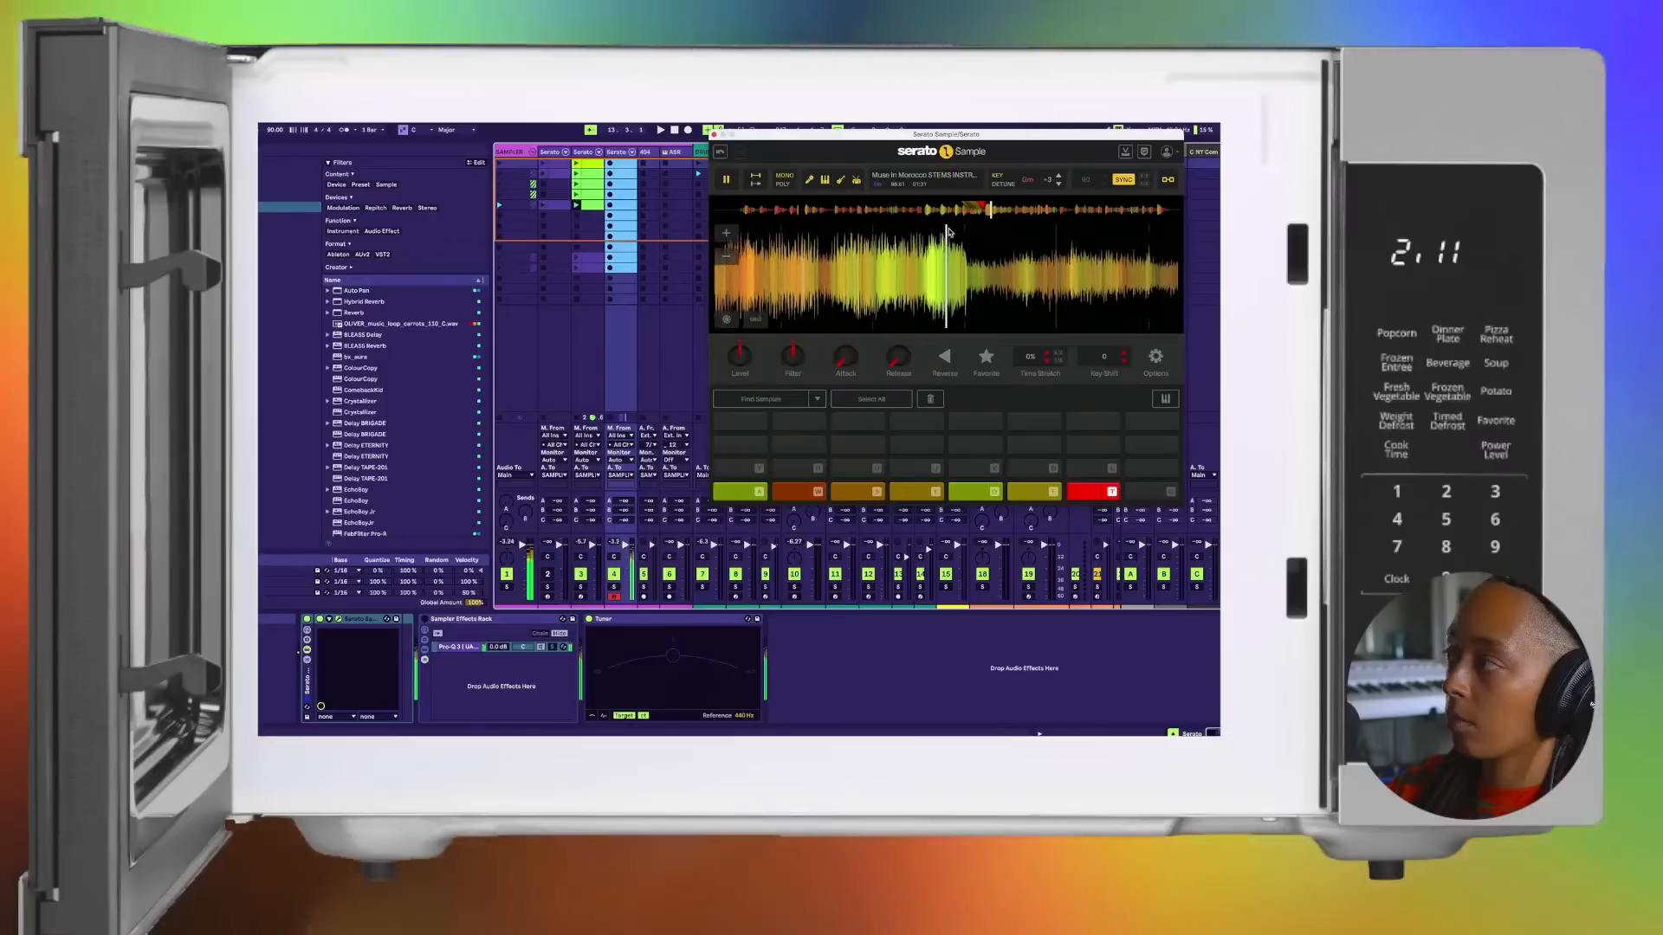
{"action": "key", "text": "space"}
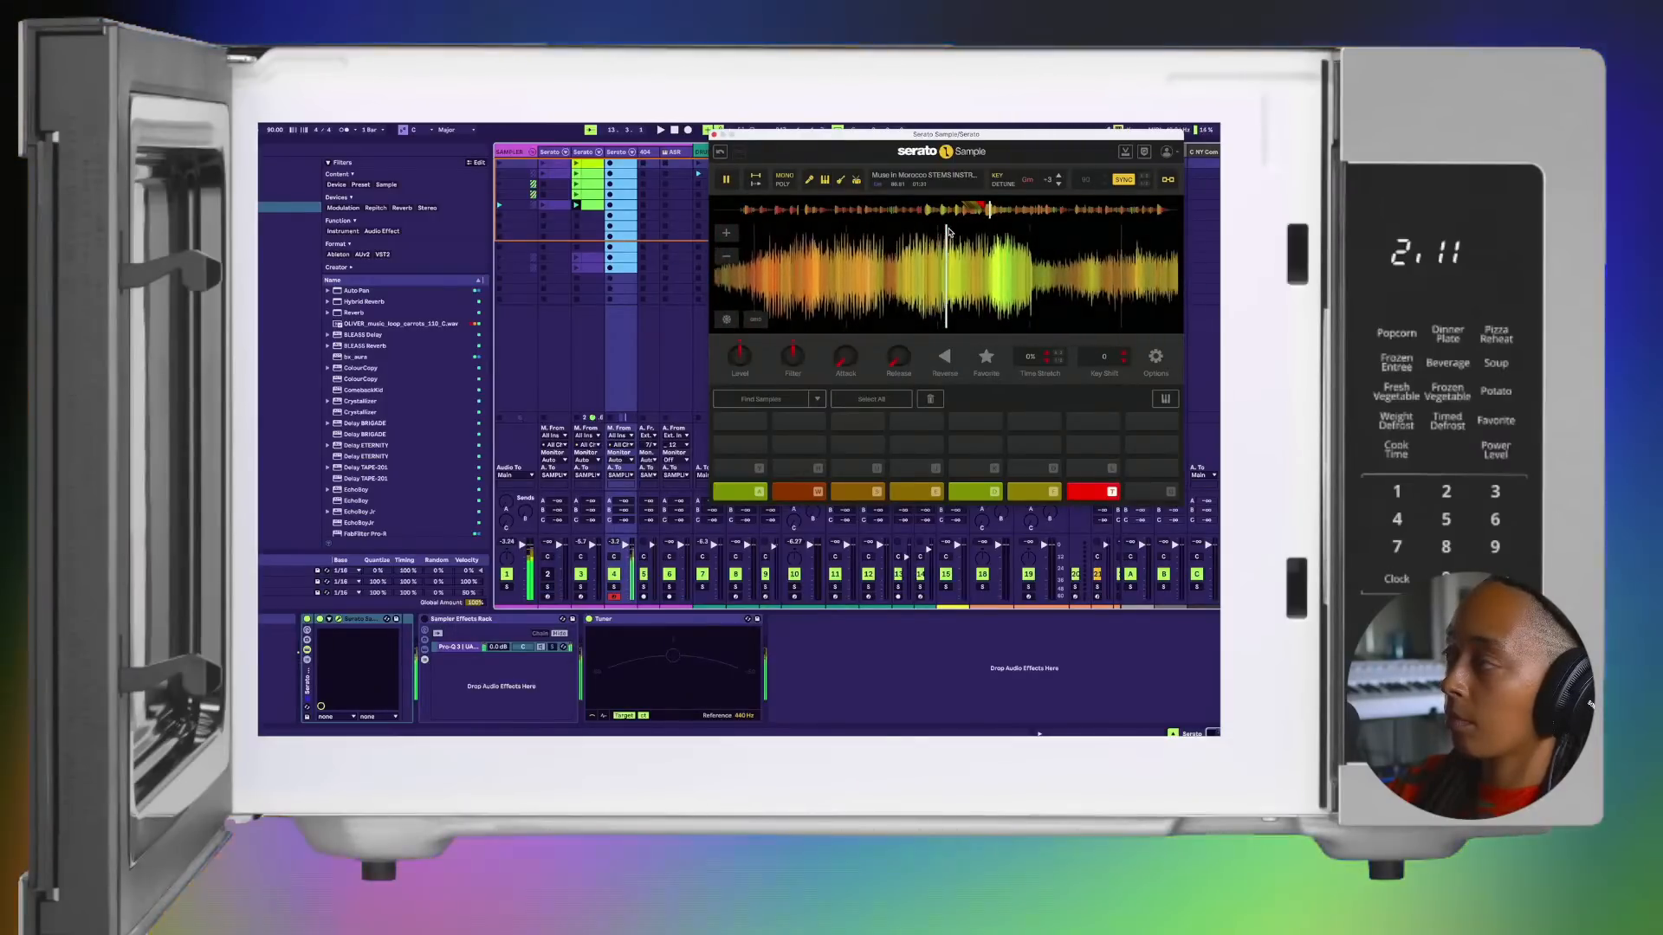
{"action": "key", "text": "space"}
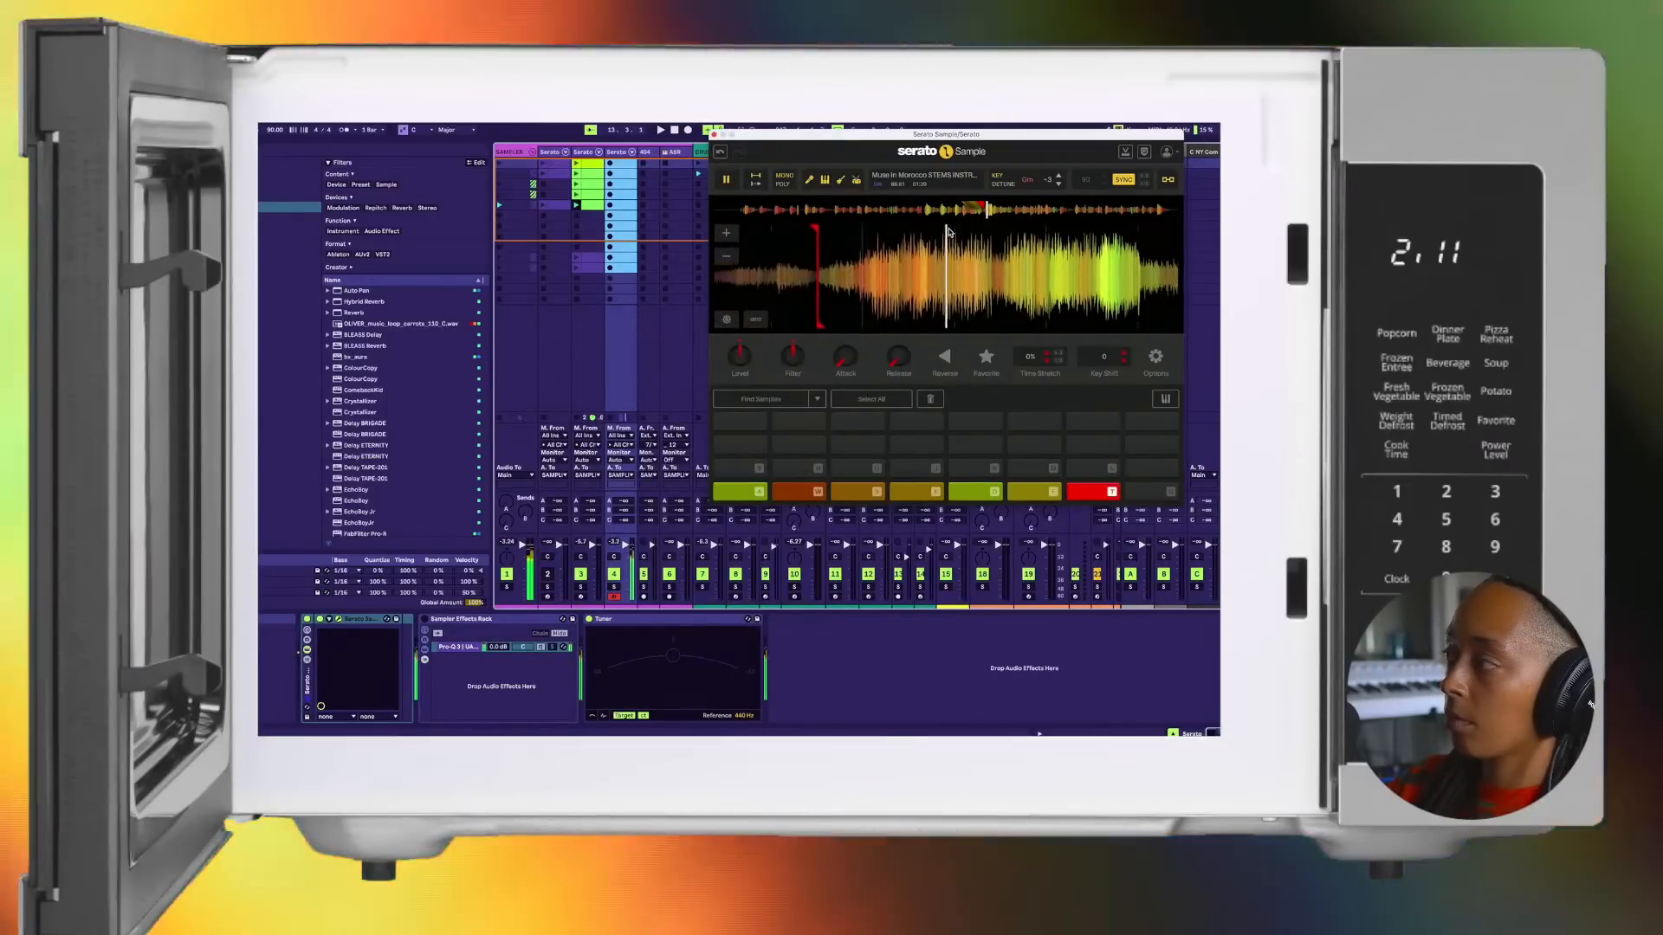
Step: Assign cue points to the eighth, ninth and tenth pads, then adjust the tenth pad's marker while retriggering it
{"action": "key", "text": "g"}
{"action": "key", "text": "y"}
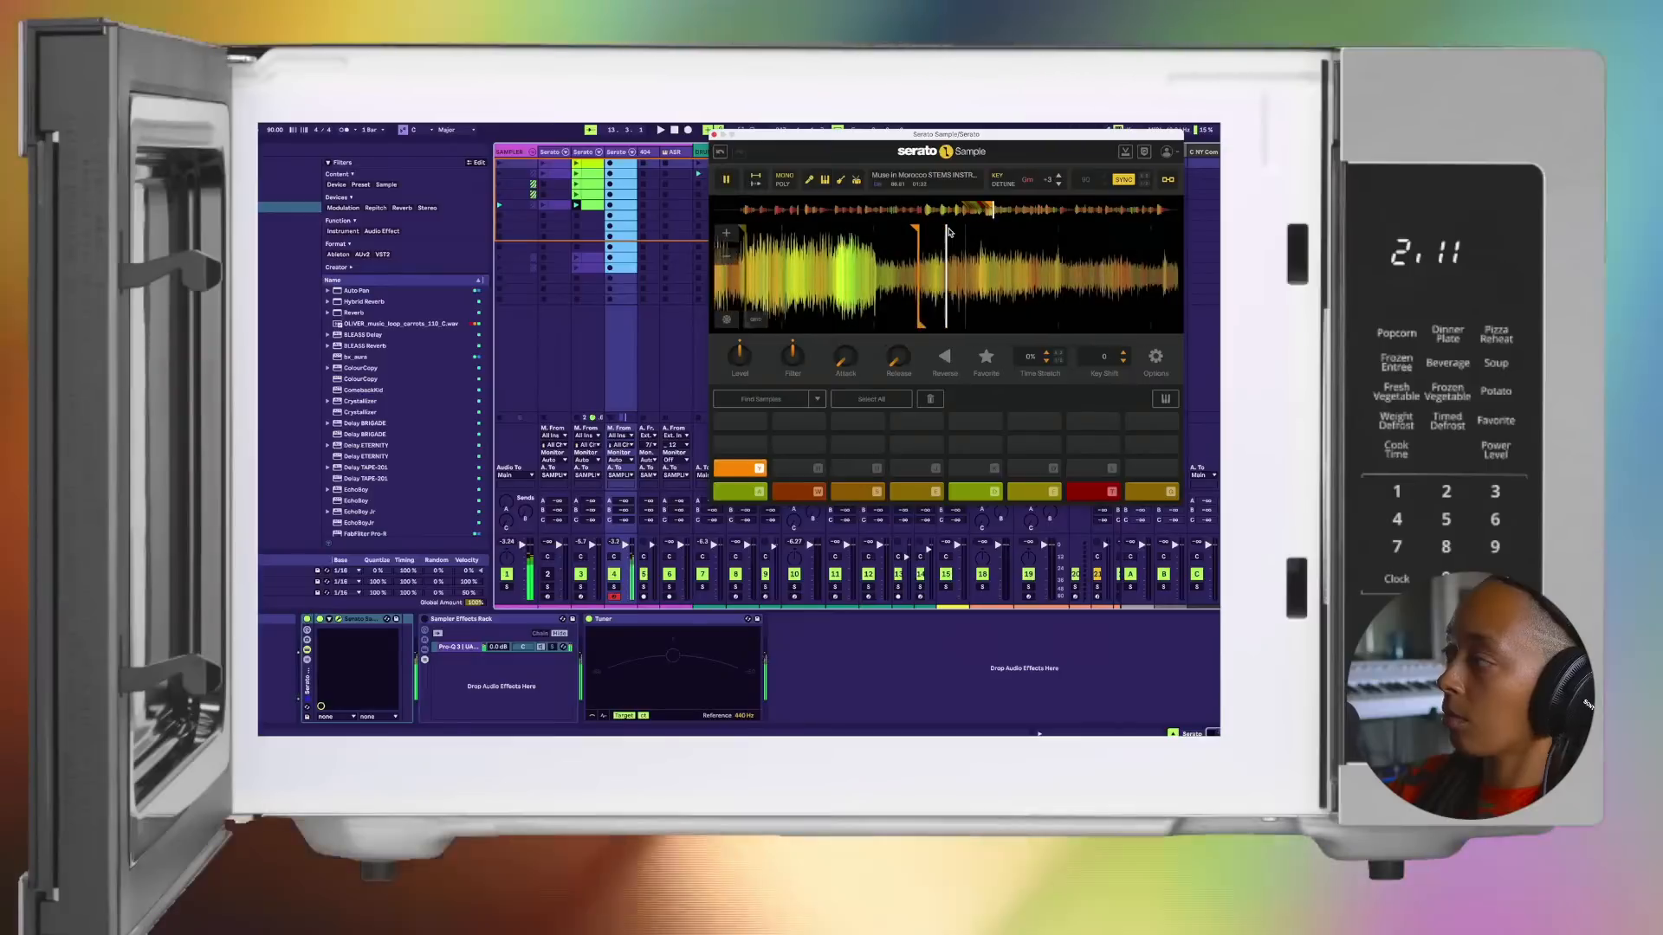
{"action": "key", "text": "h"}
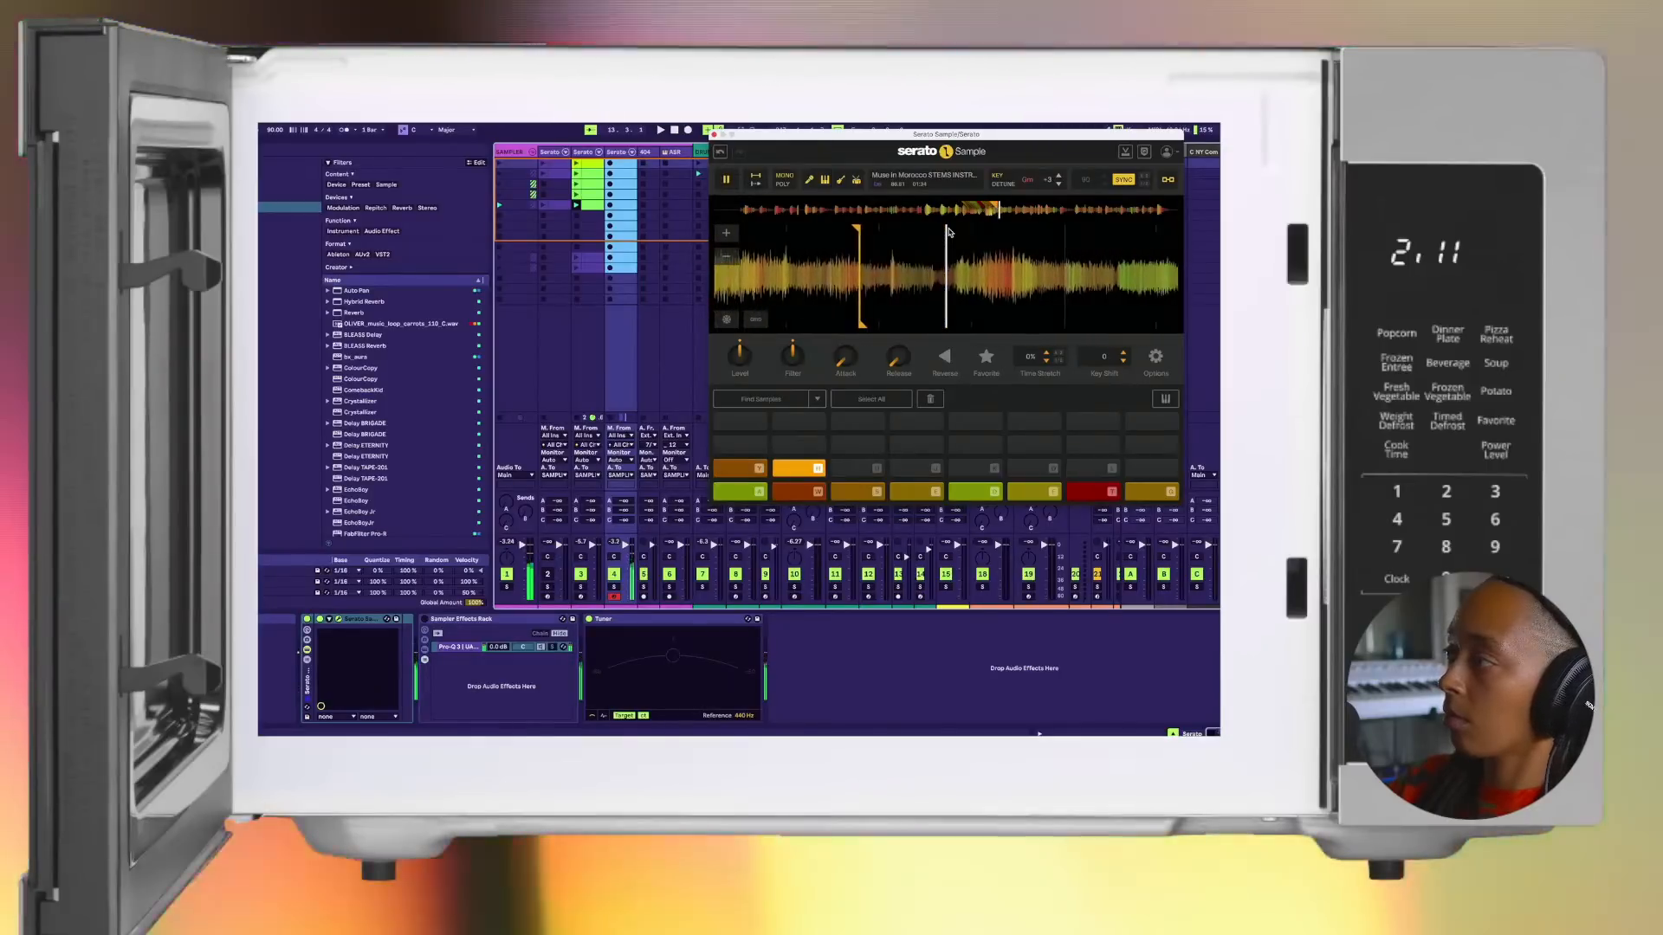
{"action": "key", "text": "h"}
{"action": "key", "text": "h"}
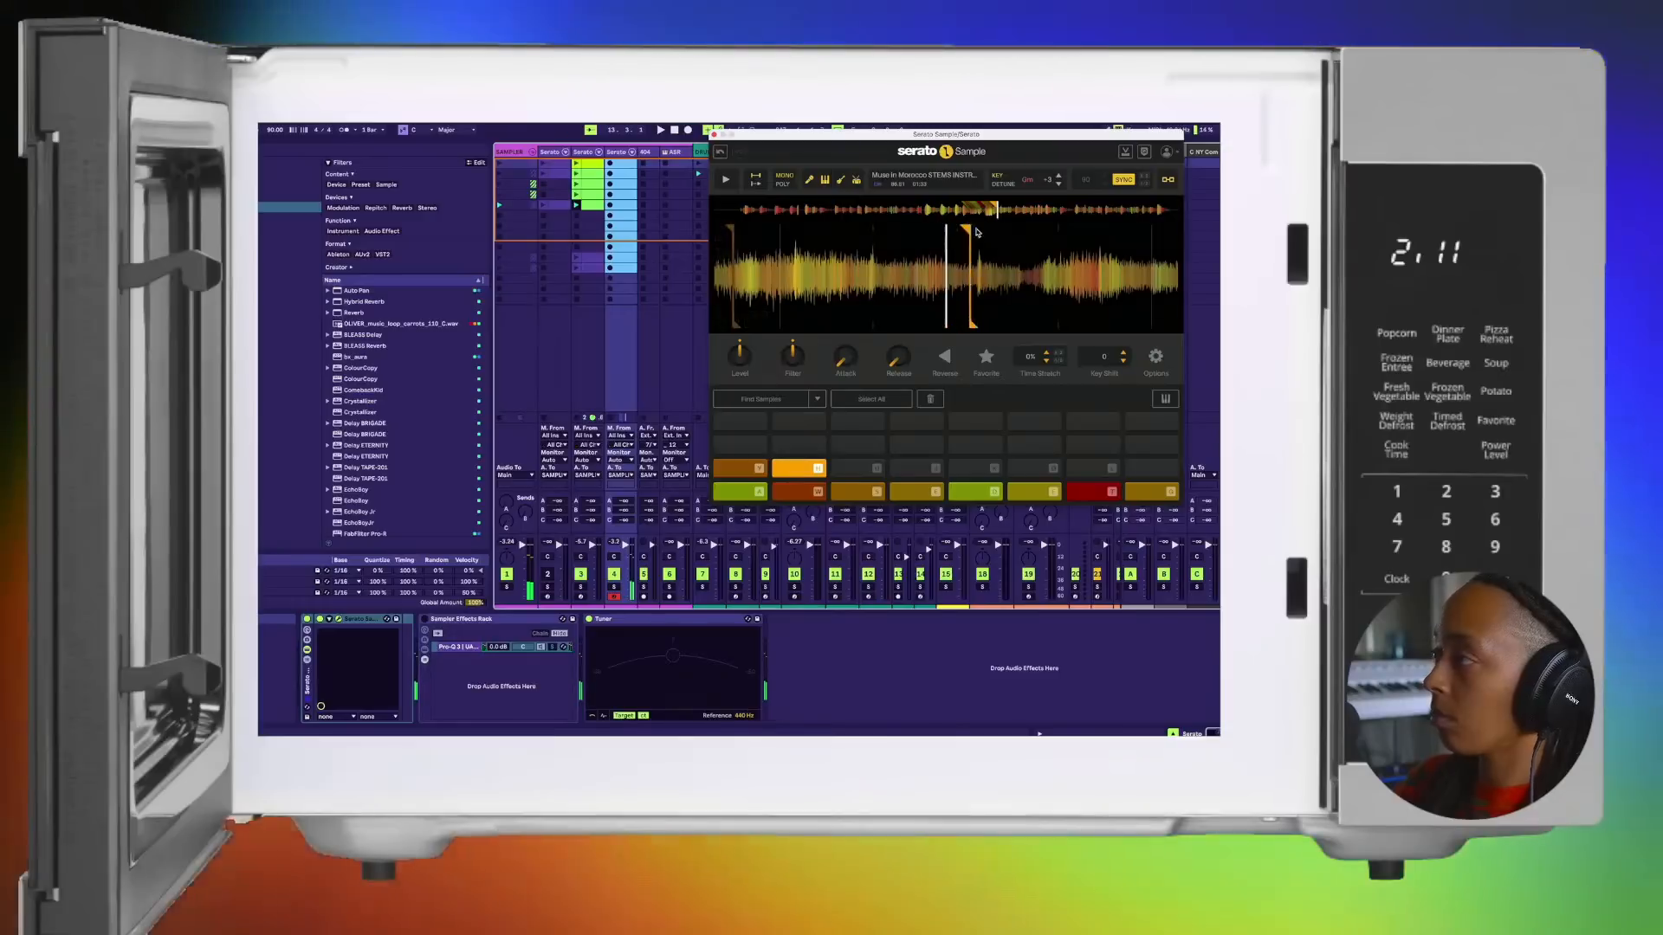
{"action": "key", "text": "h"}
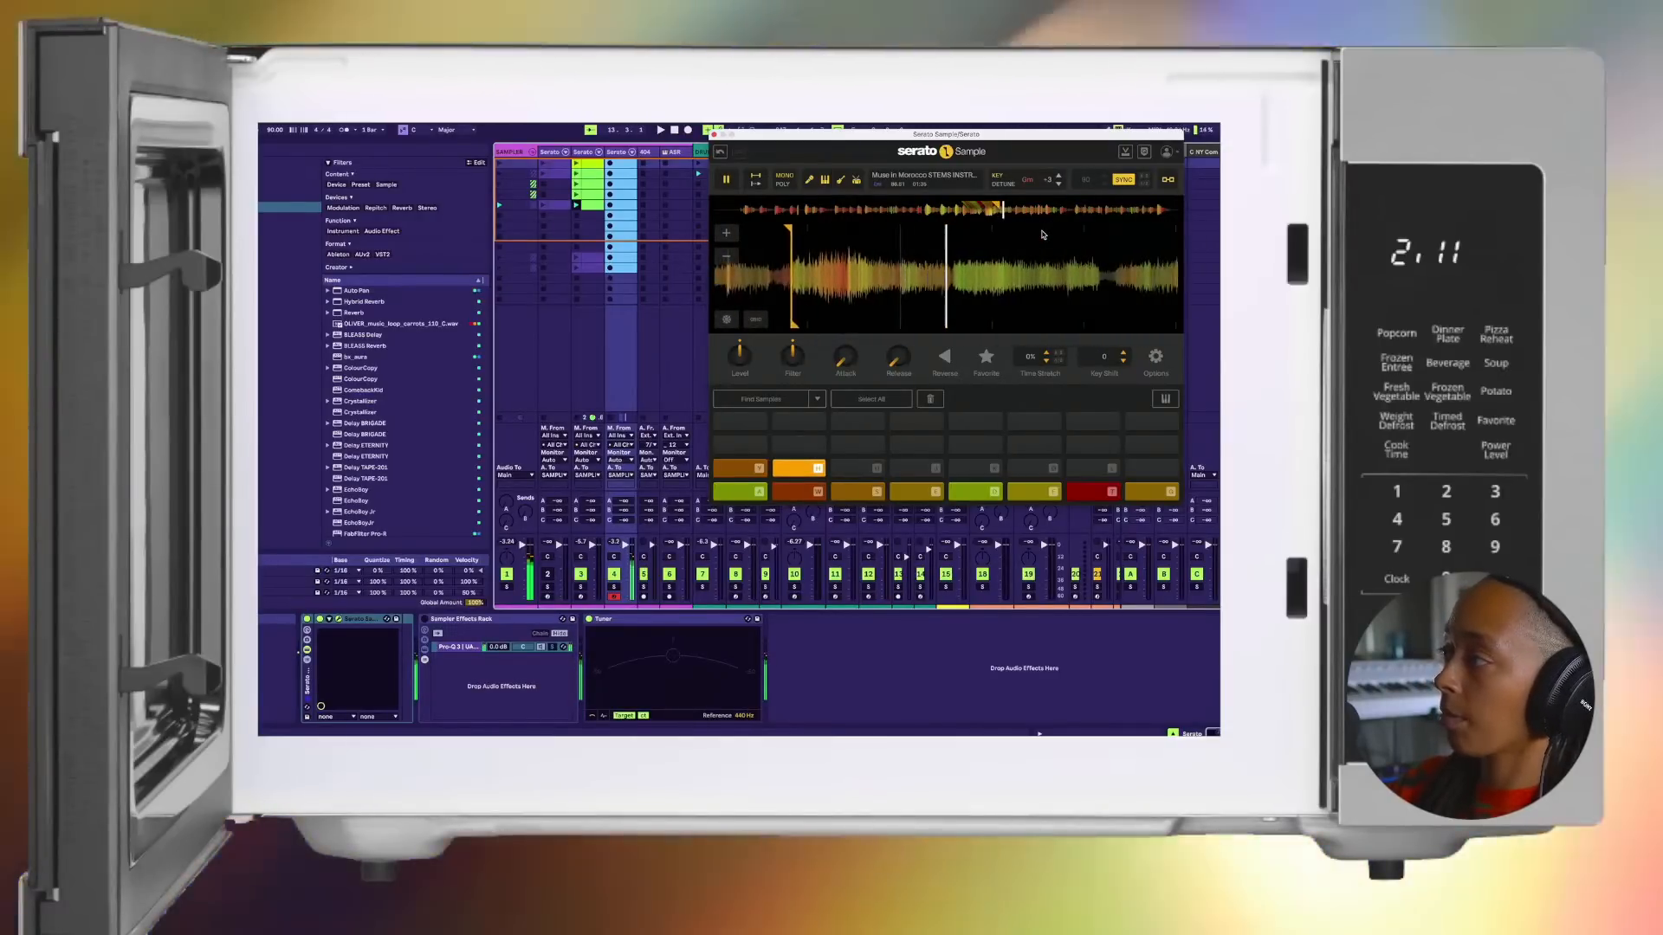
Step: Set cue points on the eleventh and twelfth pads and retrigger the twelfth to check its start
{"action": "key", "text": "u"}
{"action": "key", "text": "j"}
{"action": "key", "text": "j"}
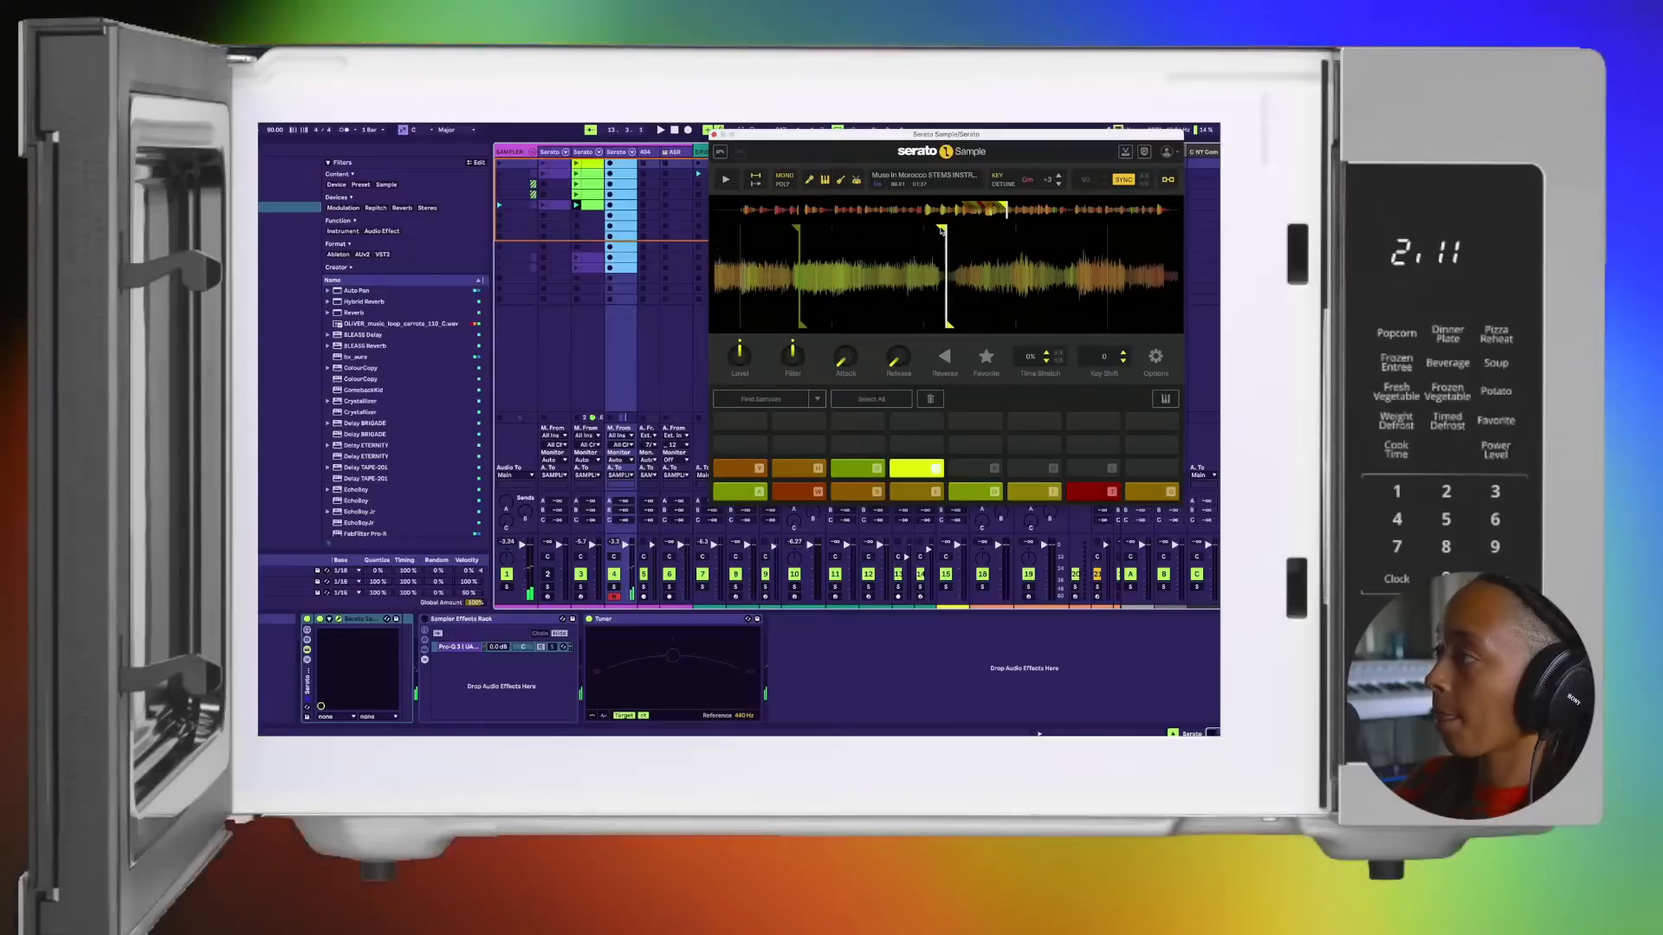
{"action": "key", "text": "j"}
{"action": "key", "text": "j"}
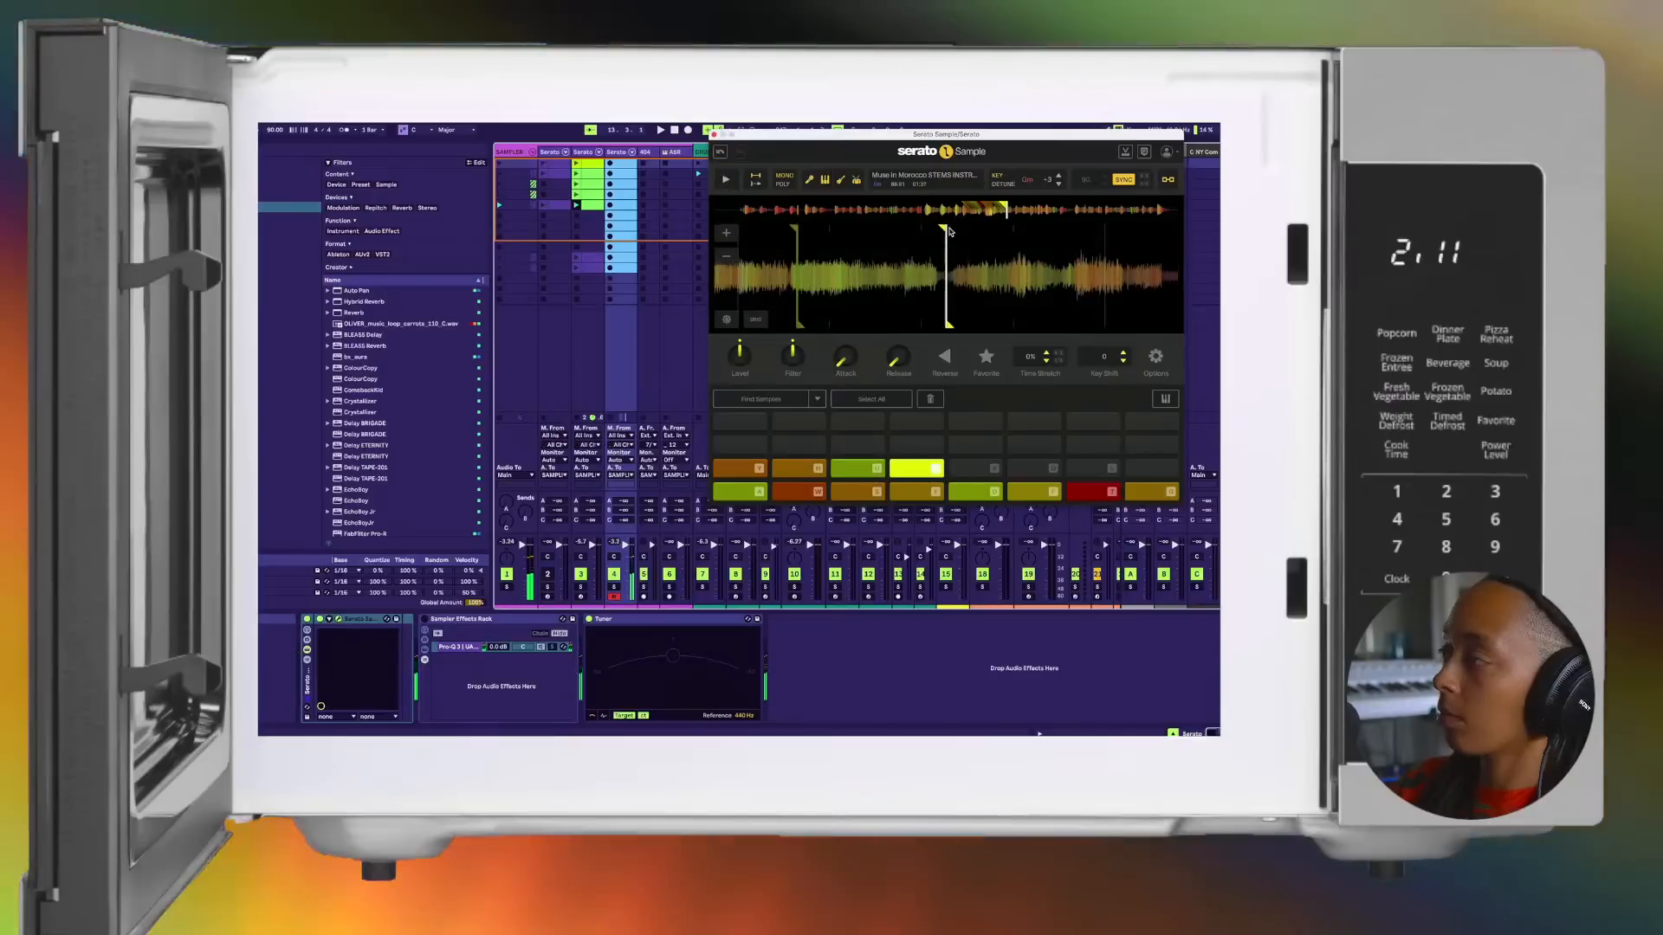
Step: Set a cue point on the thirteenth pad and fine-tune its start position
{"action": "key", "text": "k"}
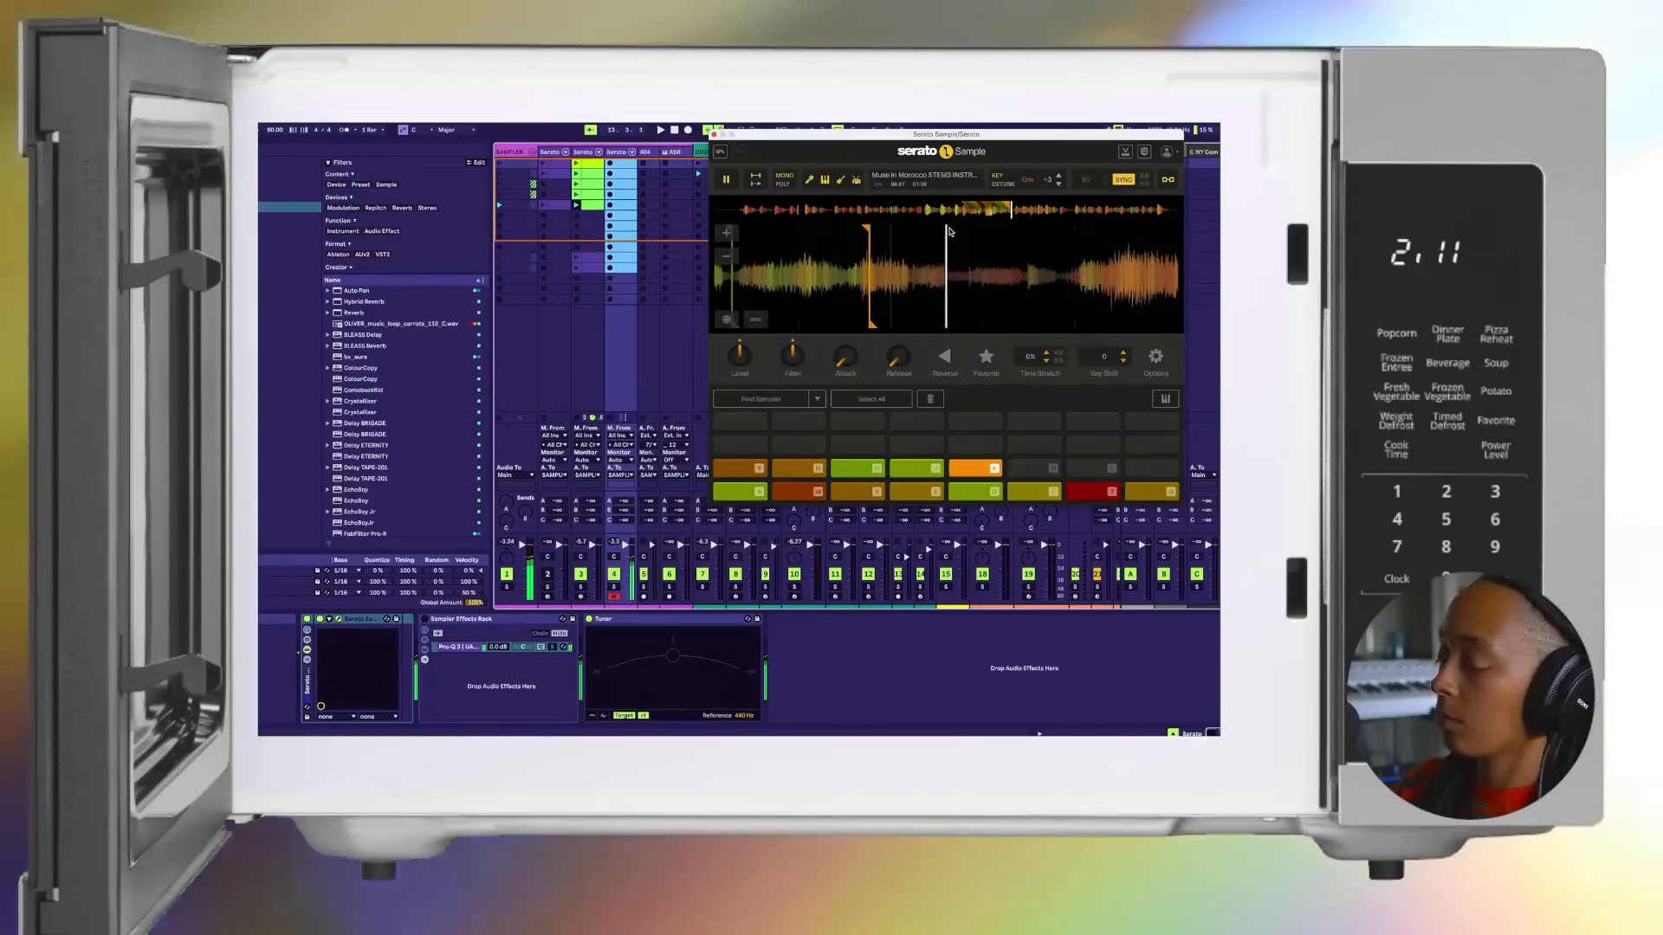
{"action": "key", "text": "space"}
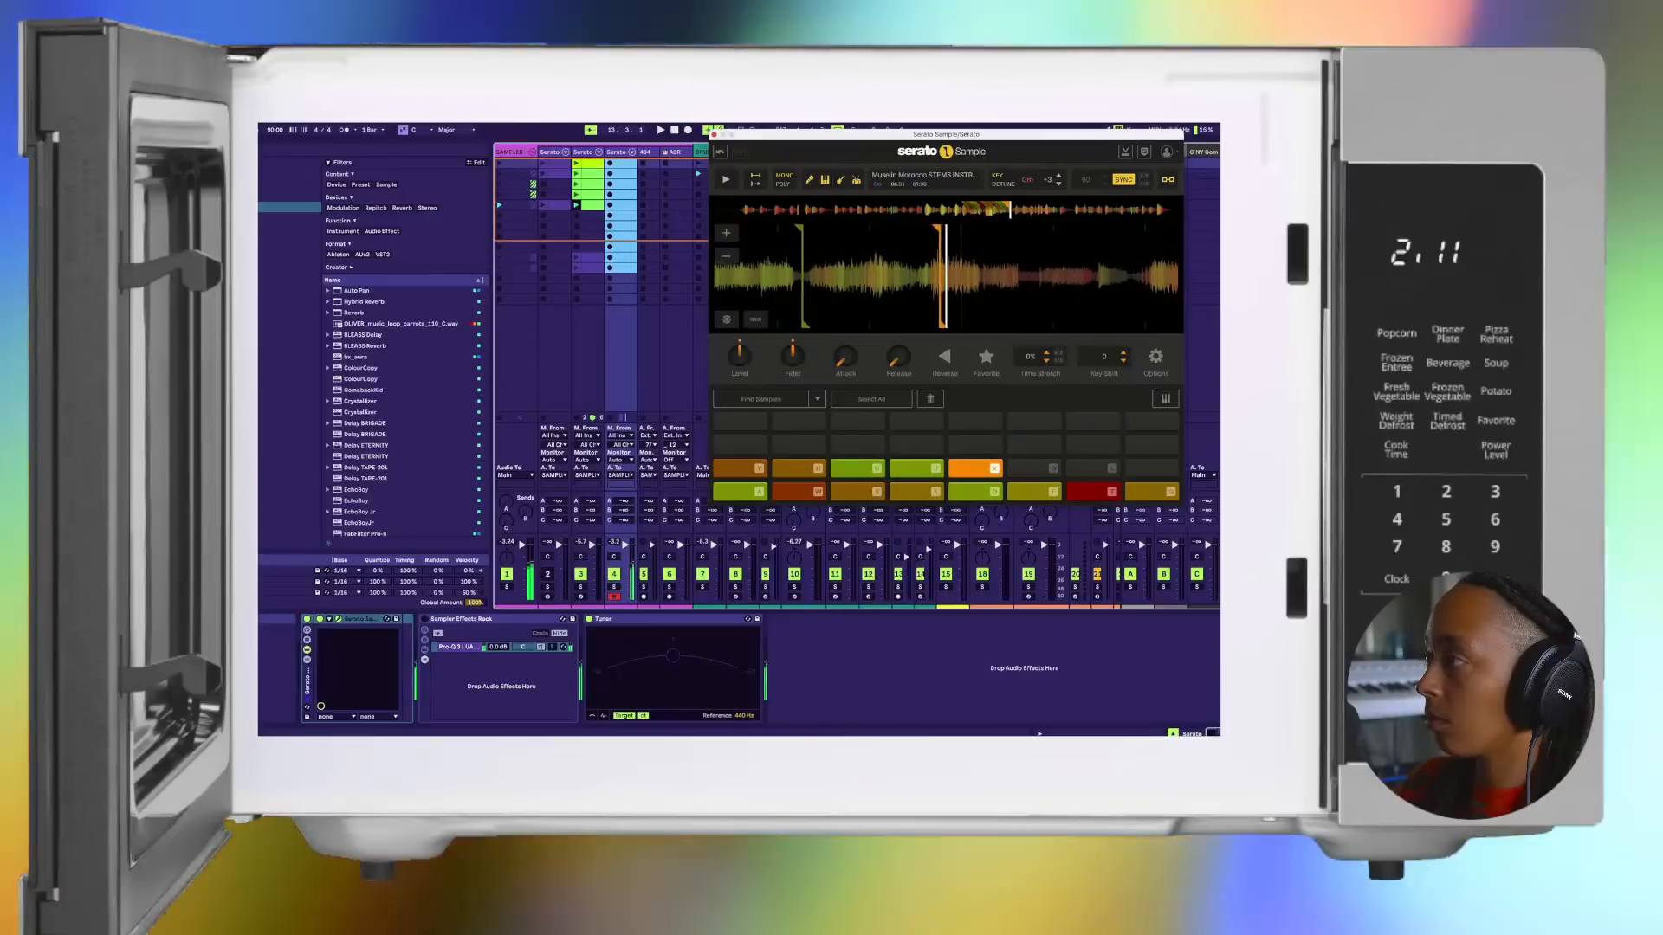
{"action": "key", "text": "space"}
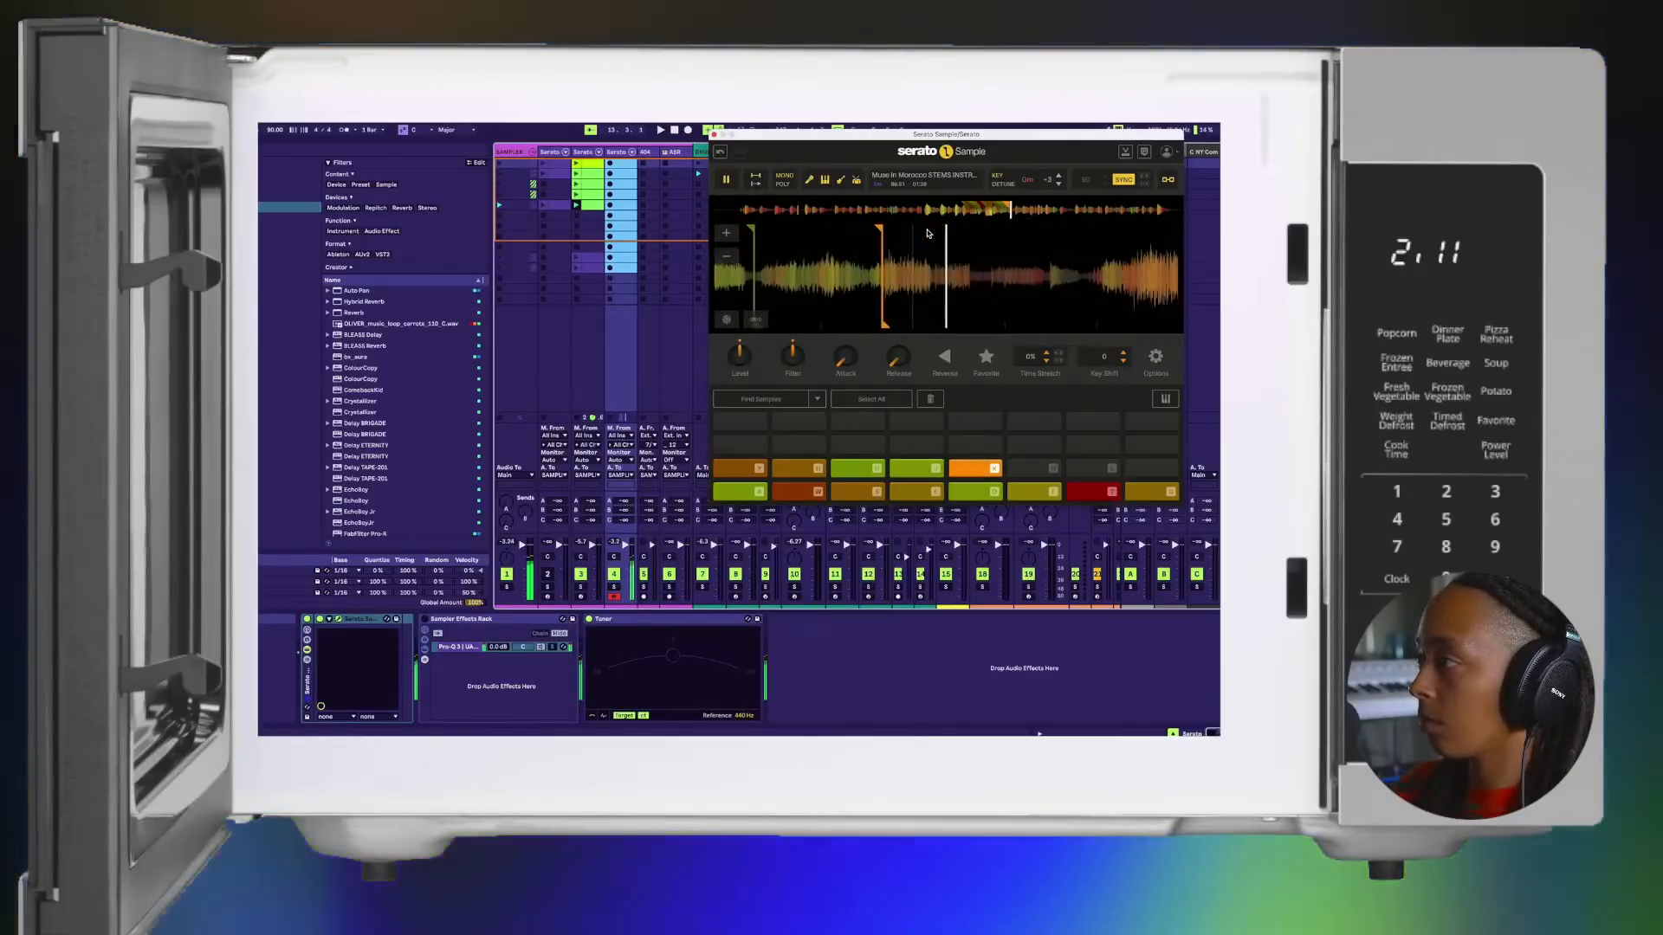
Step: Add cue points on the fourteenth and fifteenth pads, adjusting each marker and retriggering the chops
{"action": "key", "text": "l"}
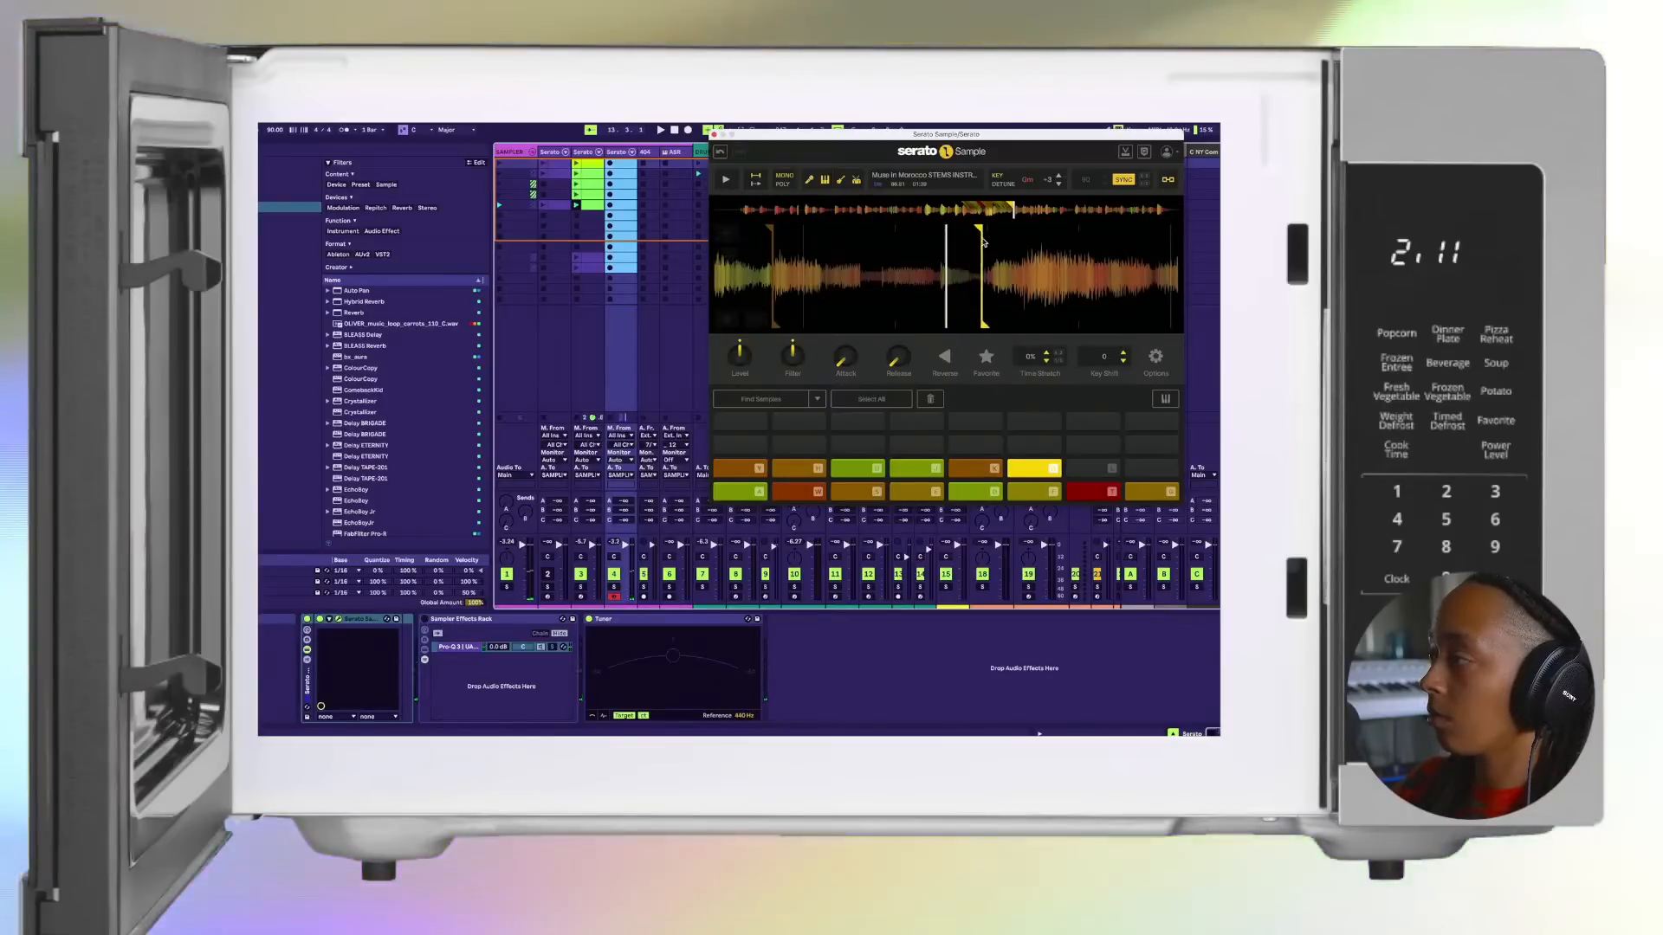
{"action": "key", "text": "l"}
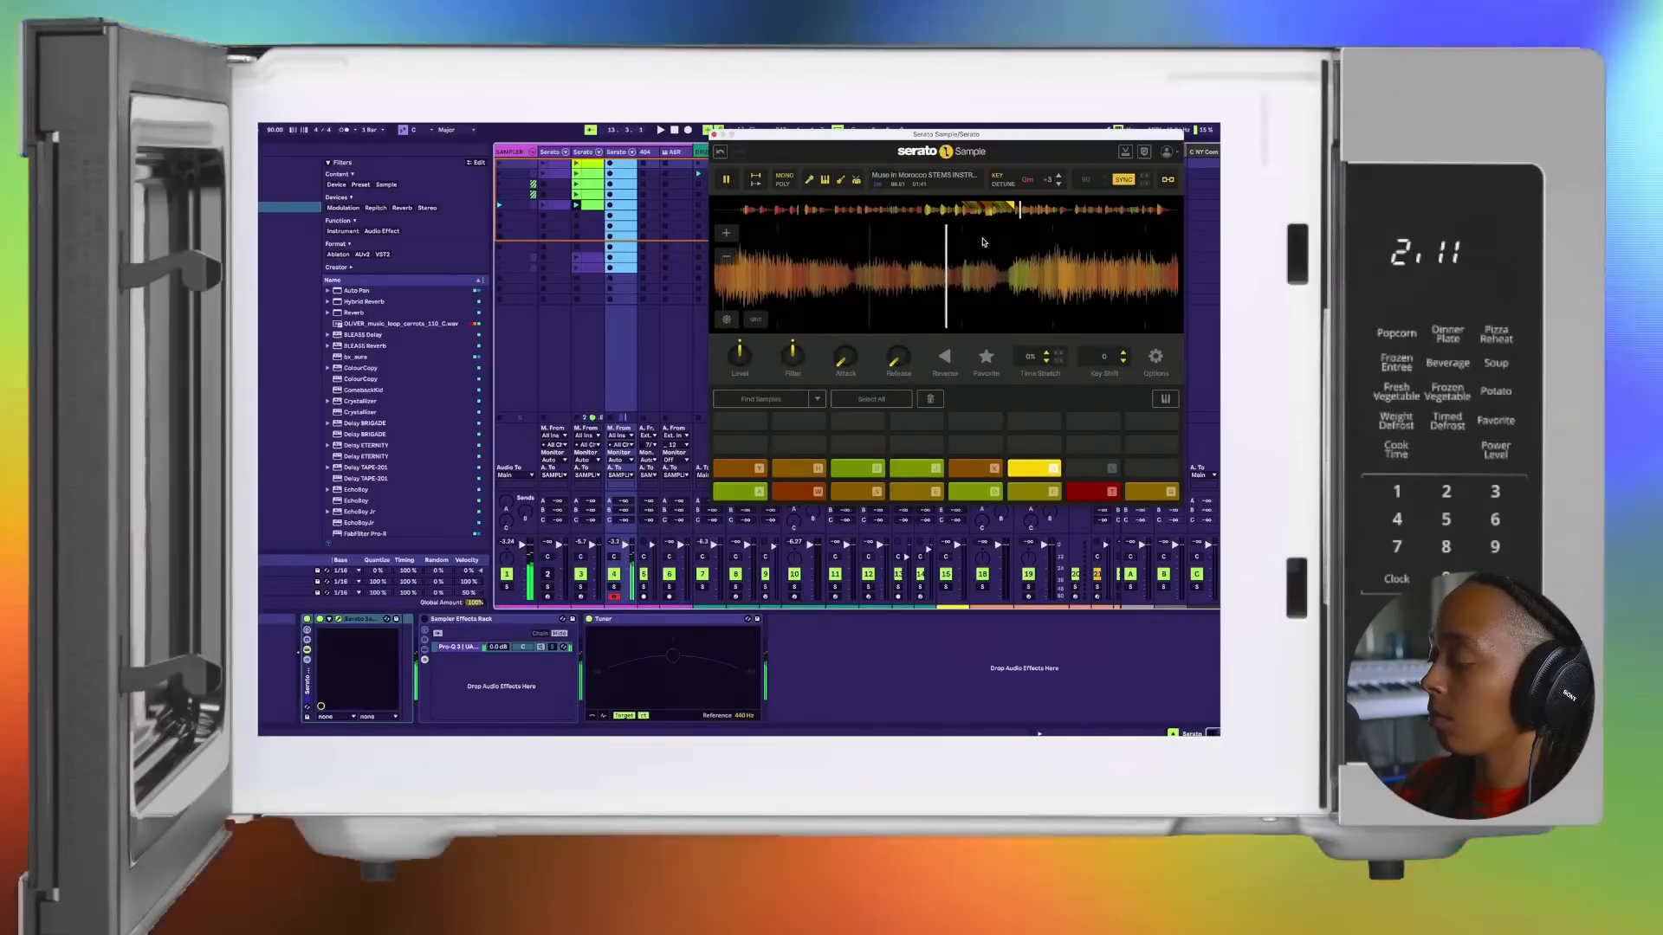
{"action": "key", "text": "l"}
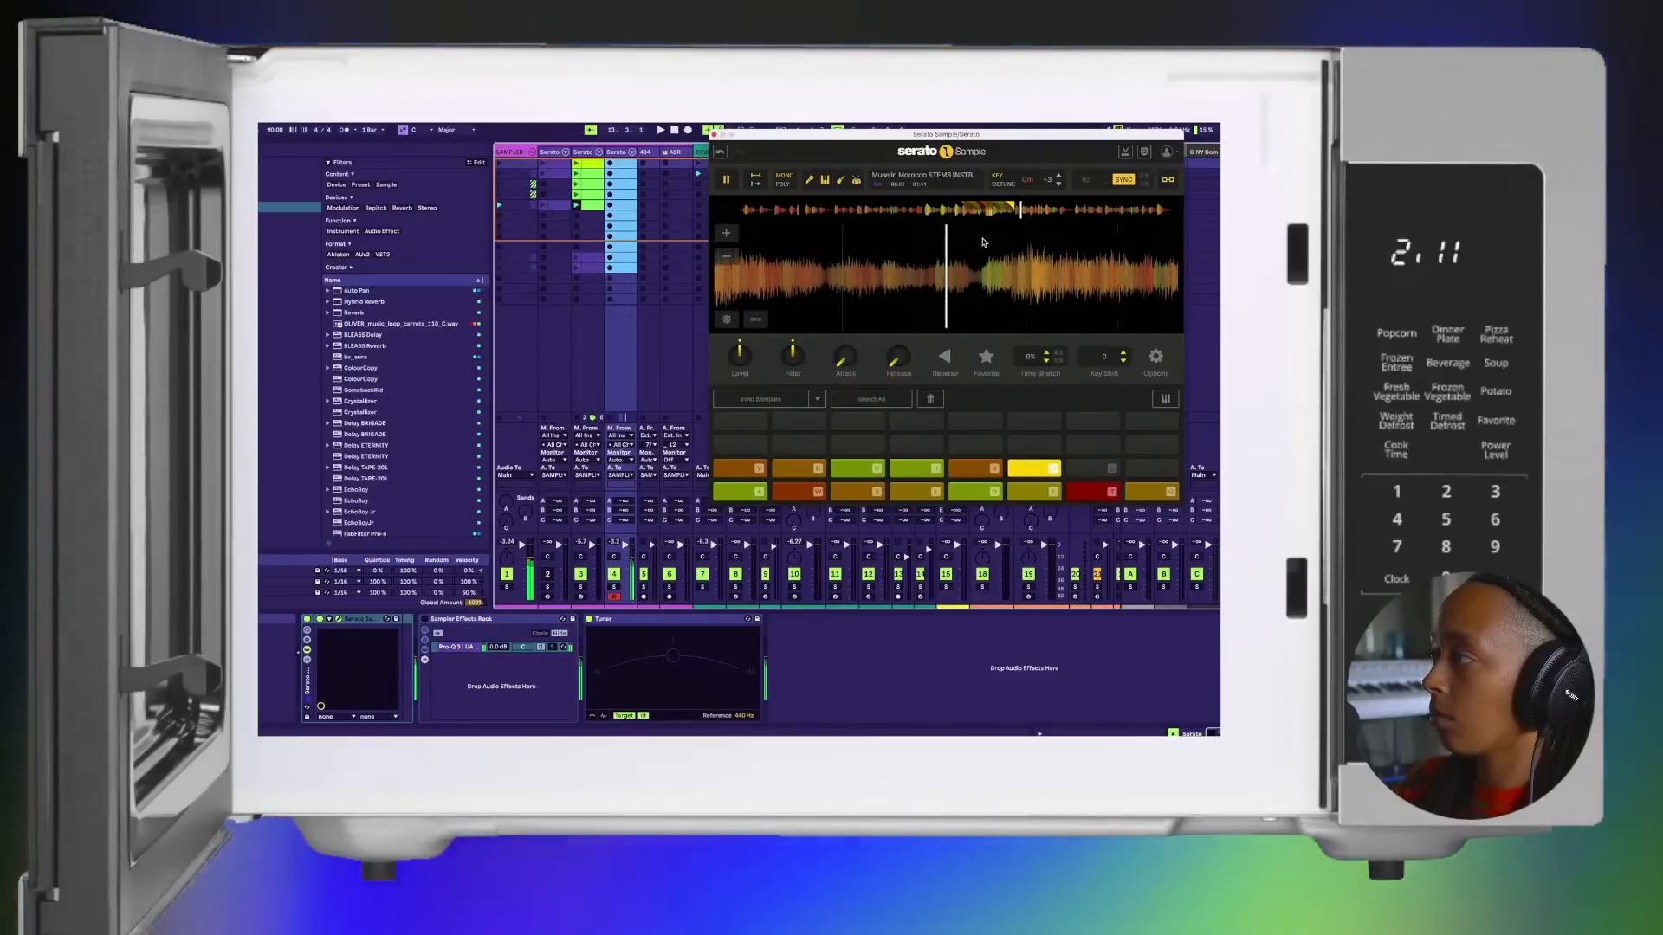
{"action": "key", "text": "l"}
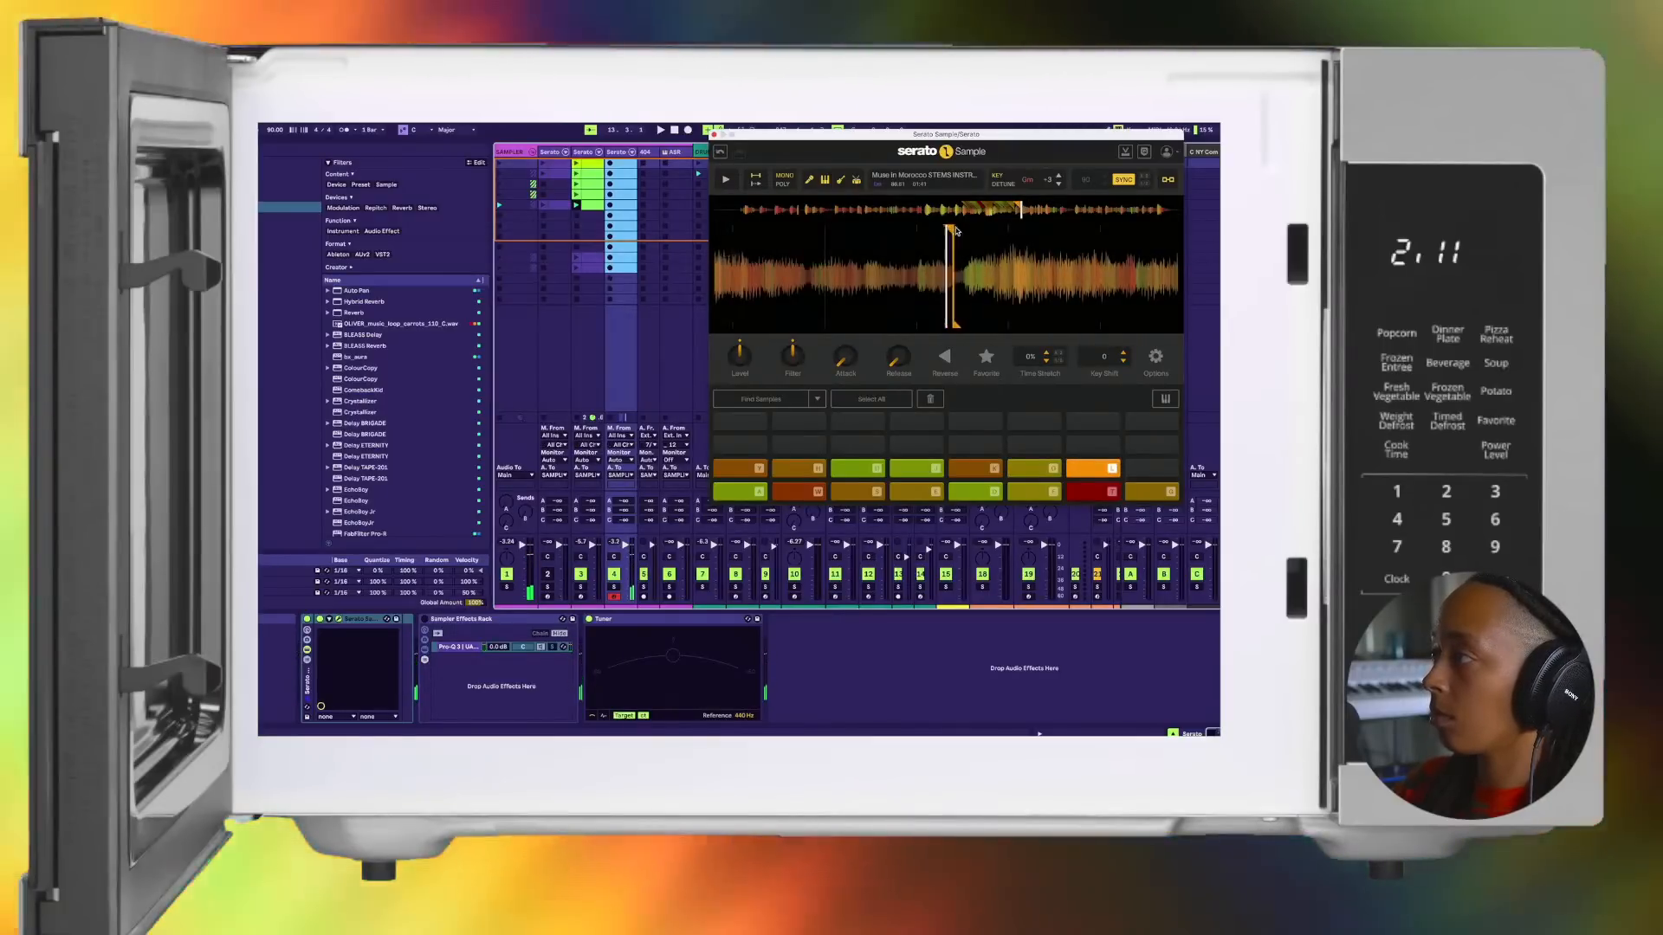
{"action": "key", "text": "l"}
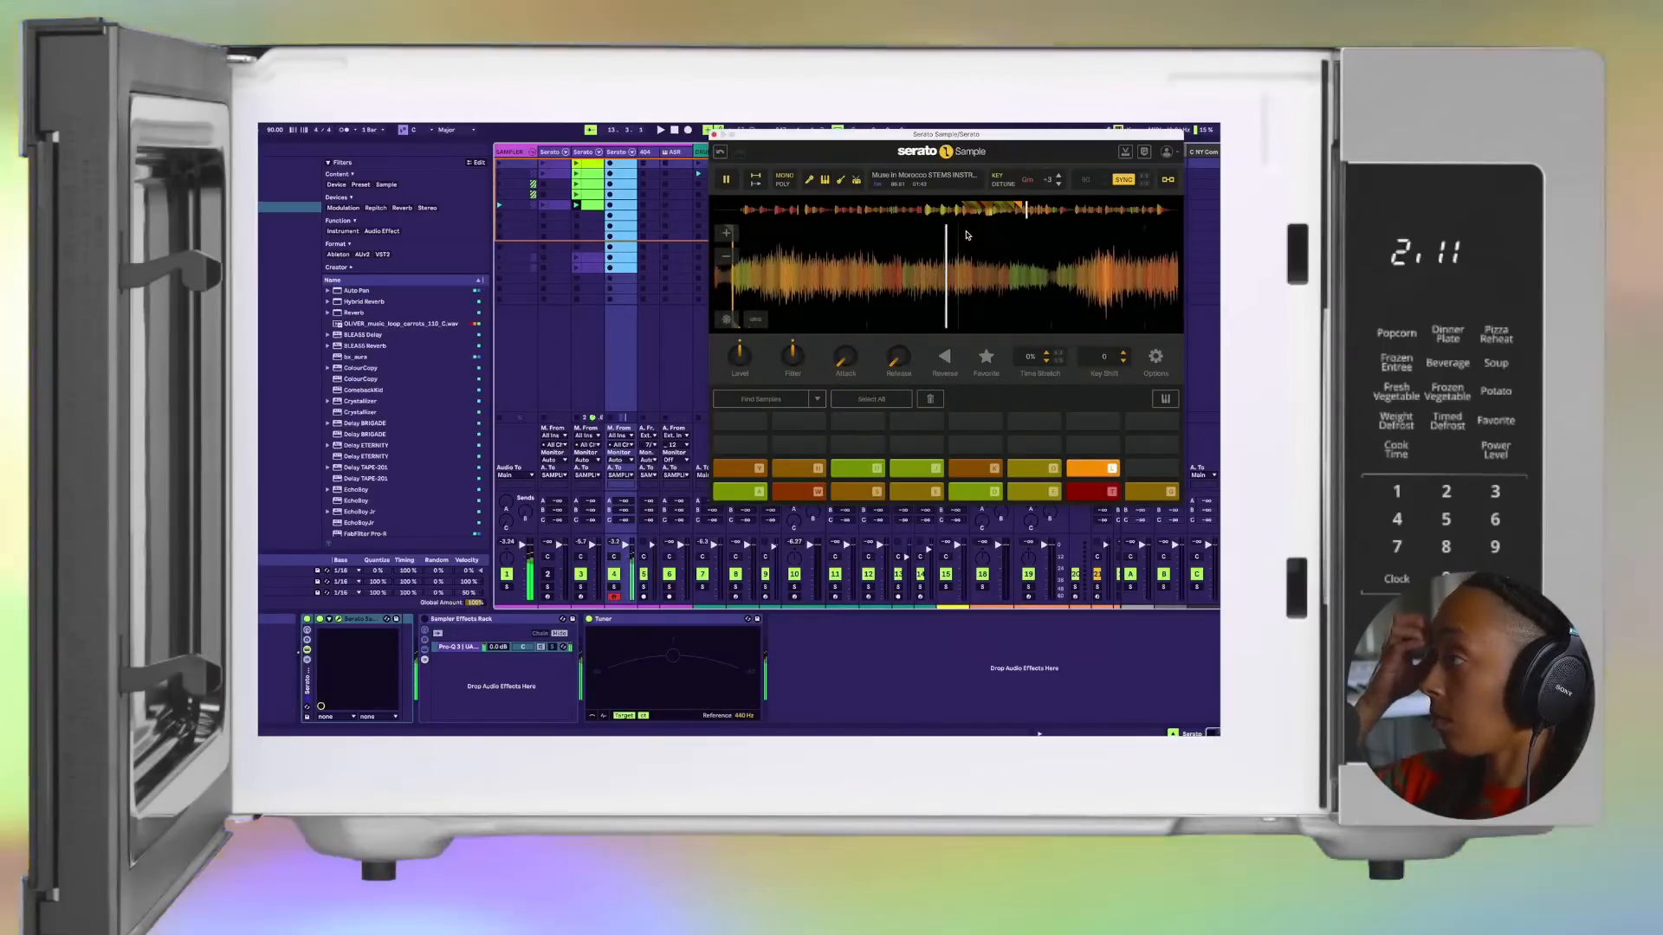
{"action": "key", "text": "l"}
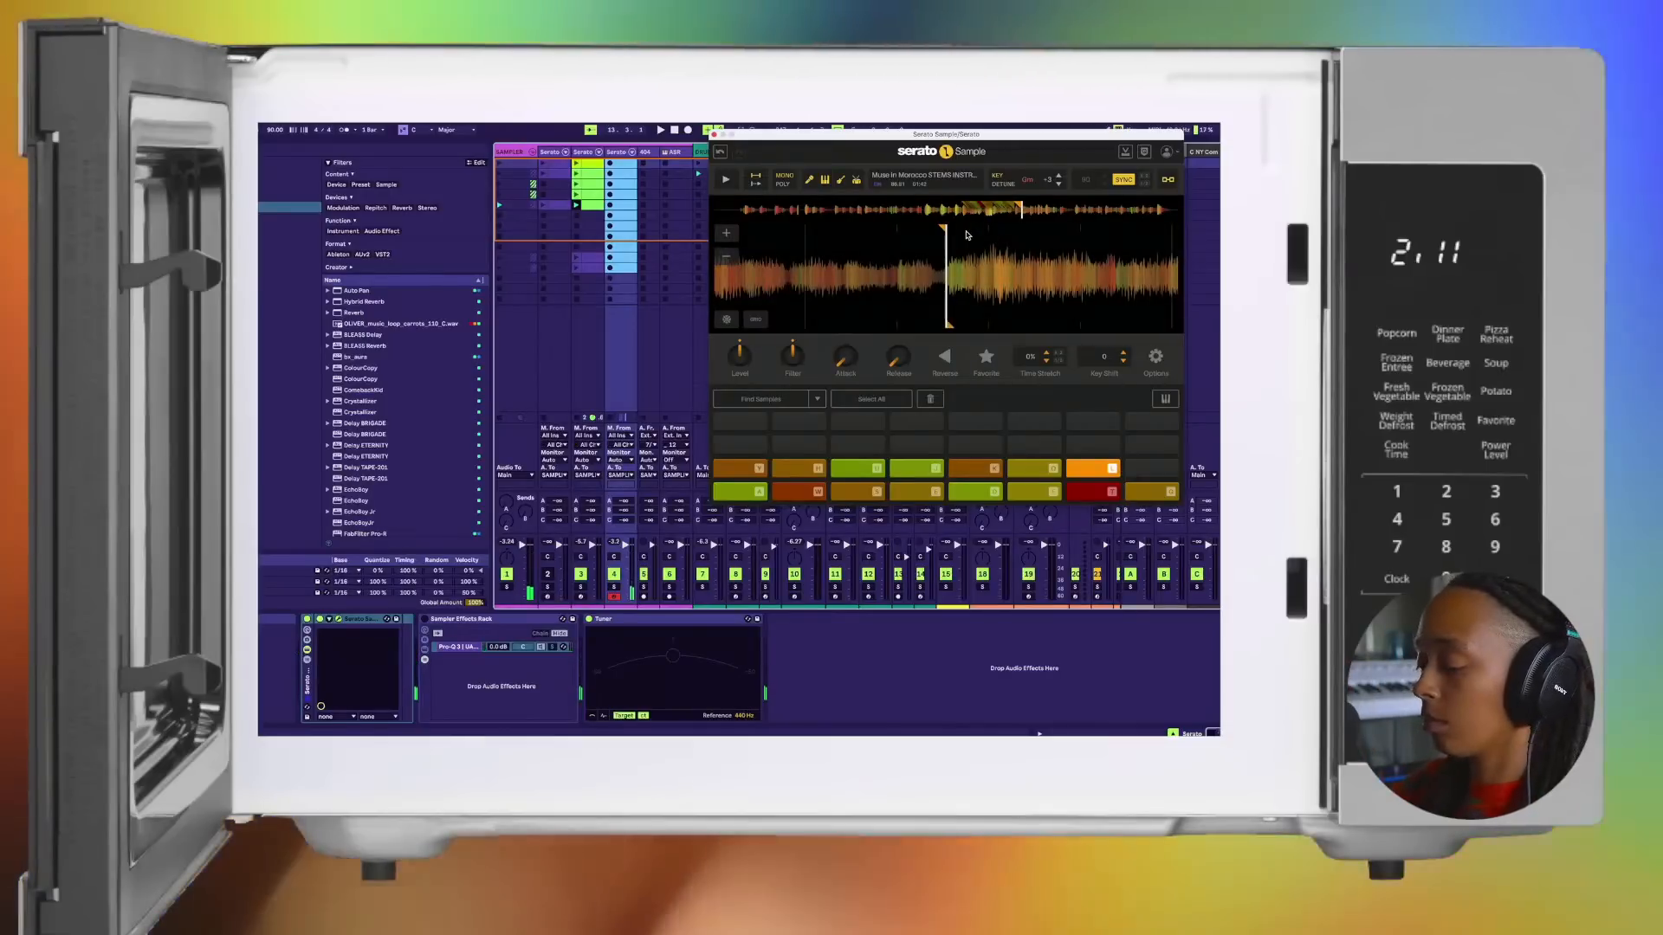
Step: Replay the fourteenth and fifteenth chops, then set a cue point on the sixteenth pad and retrigger it
{"action": "key", "text": "x"}
{"action": "key", "text": "o"}
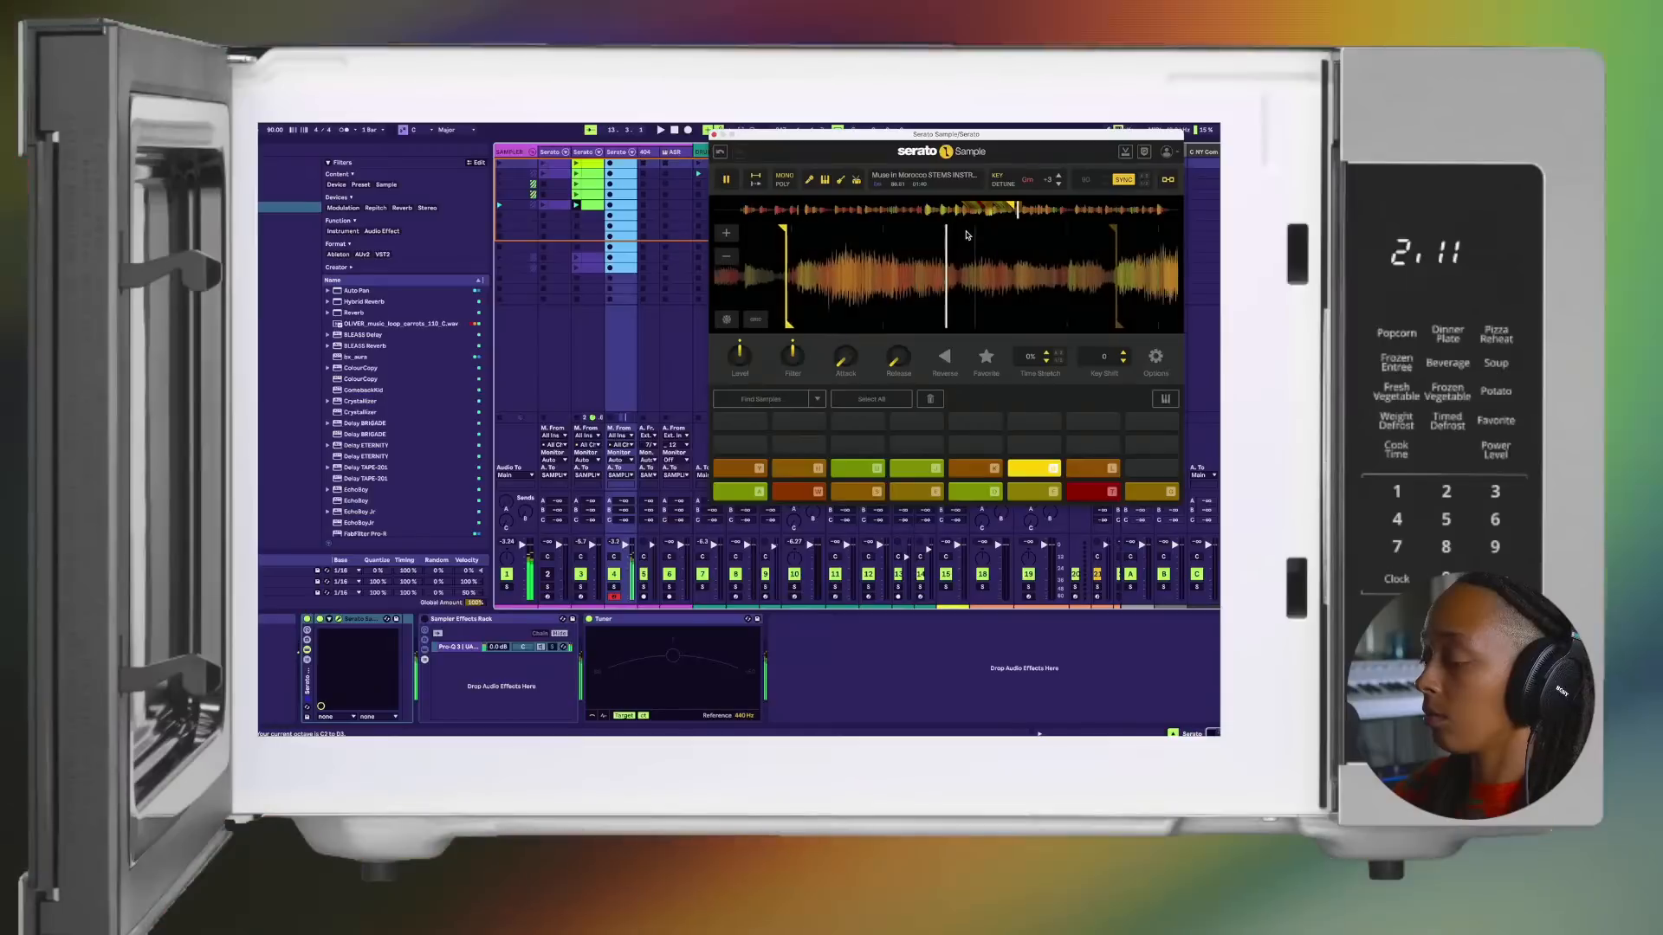
{"action": "key", "text": "l"}
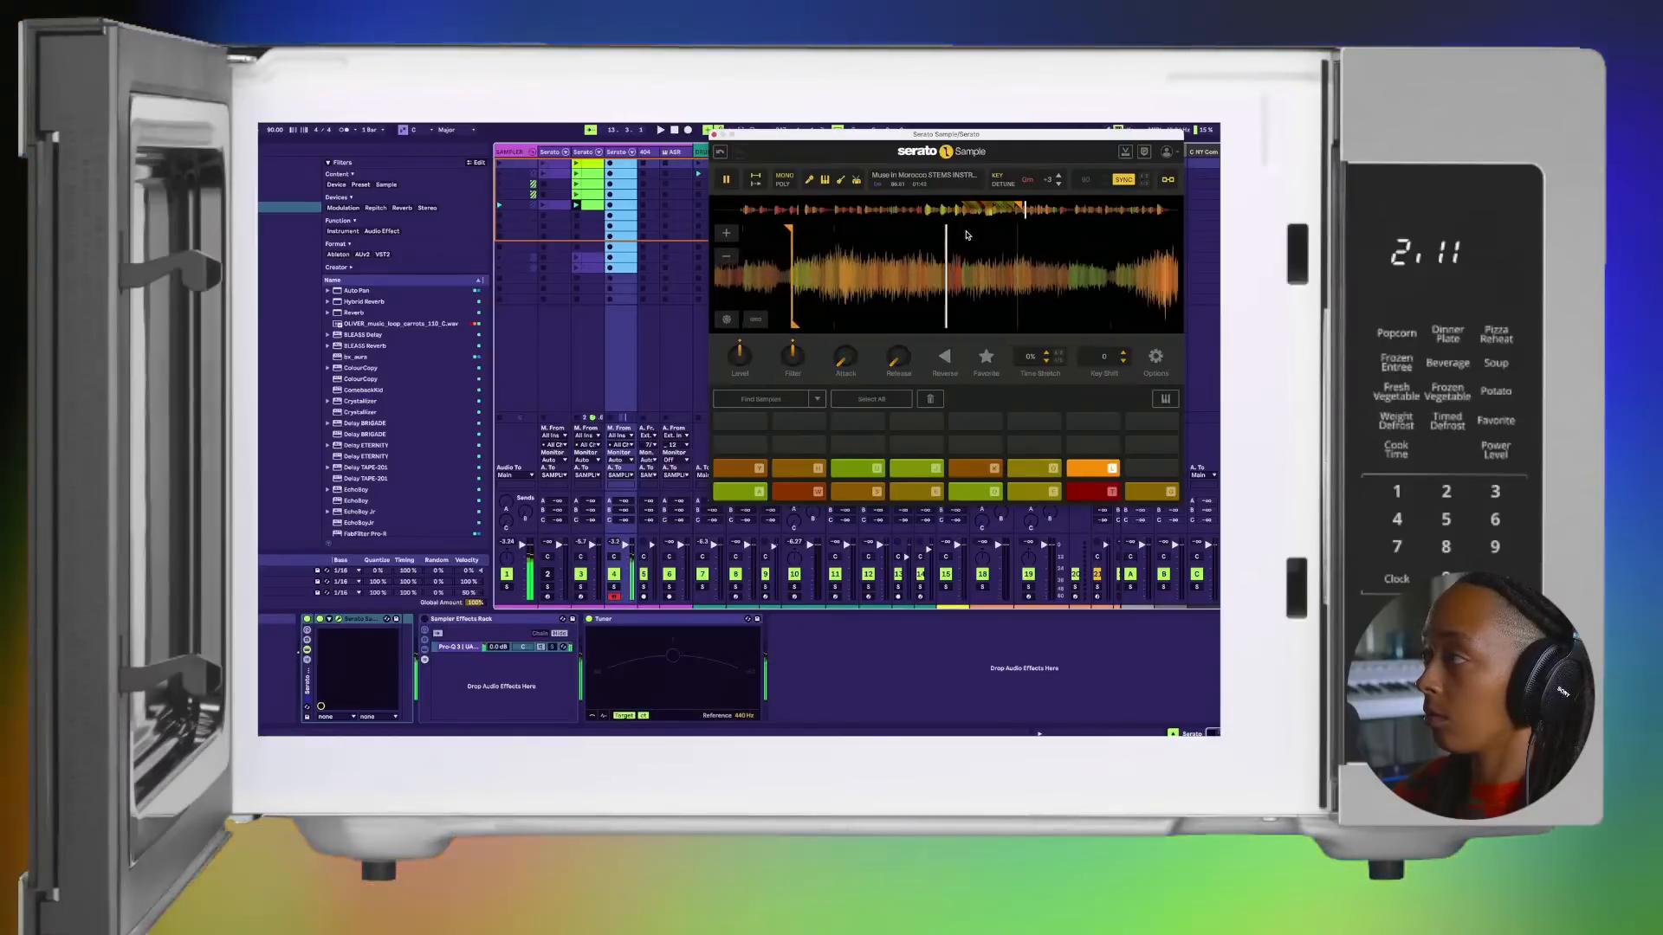
{"action": "key", "text": "p"}
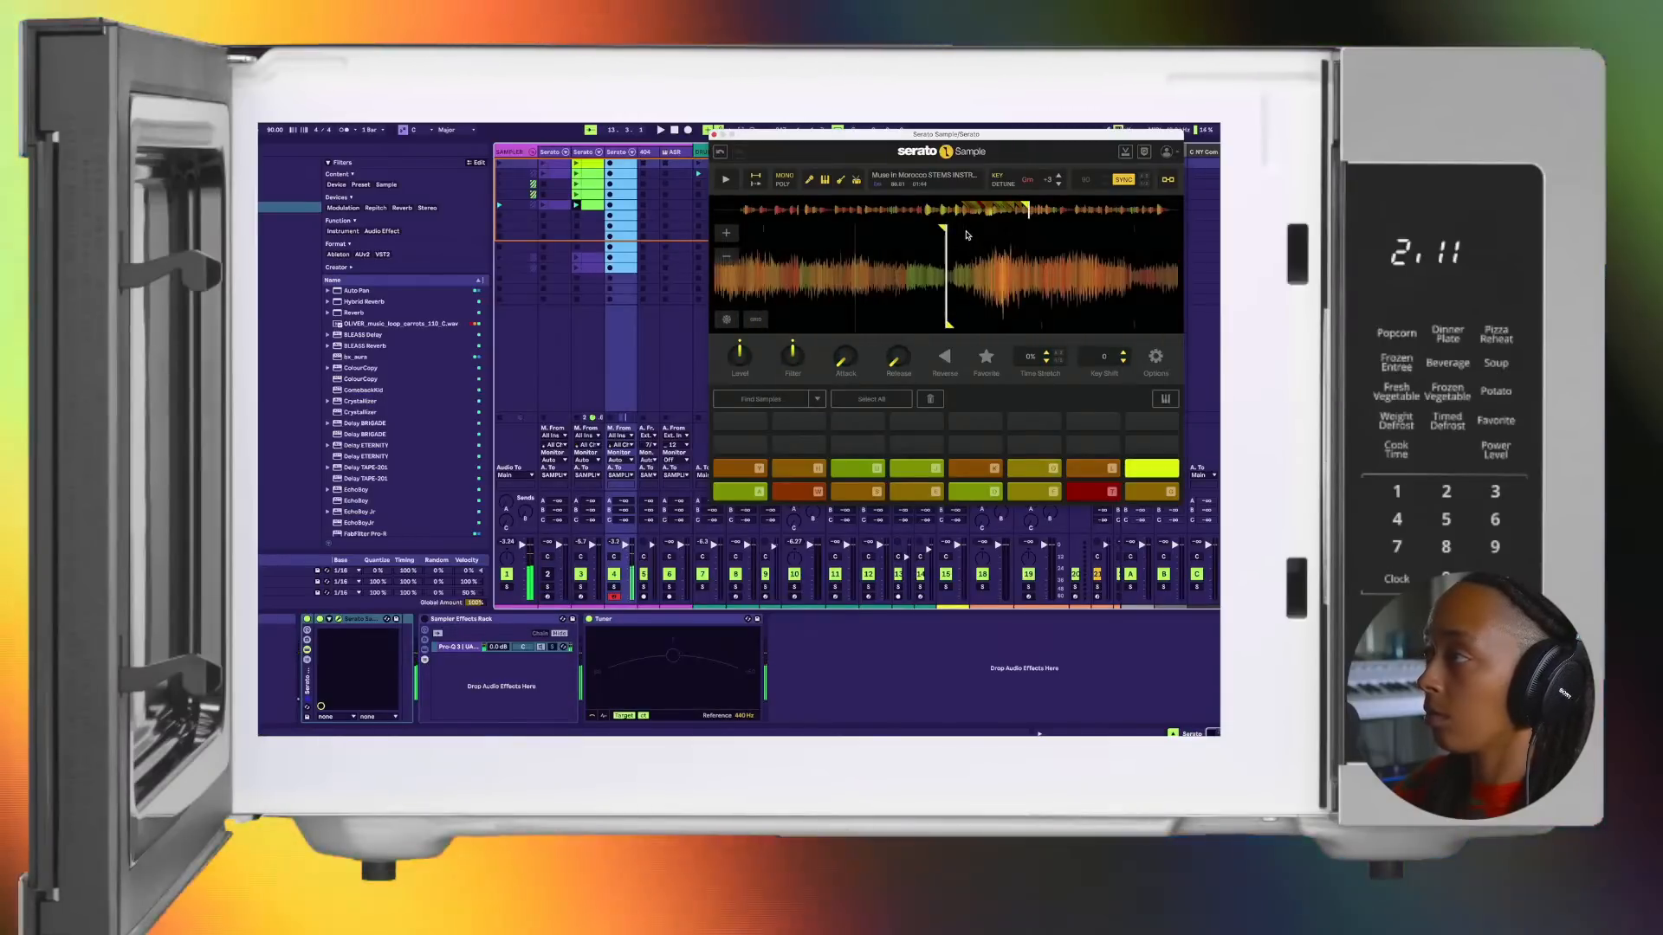
{"action": "key", "text": "p"}
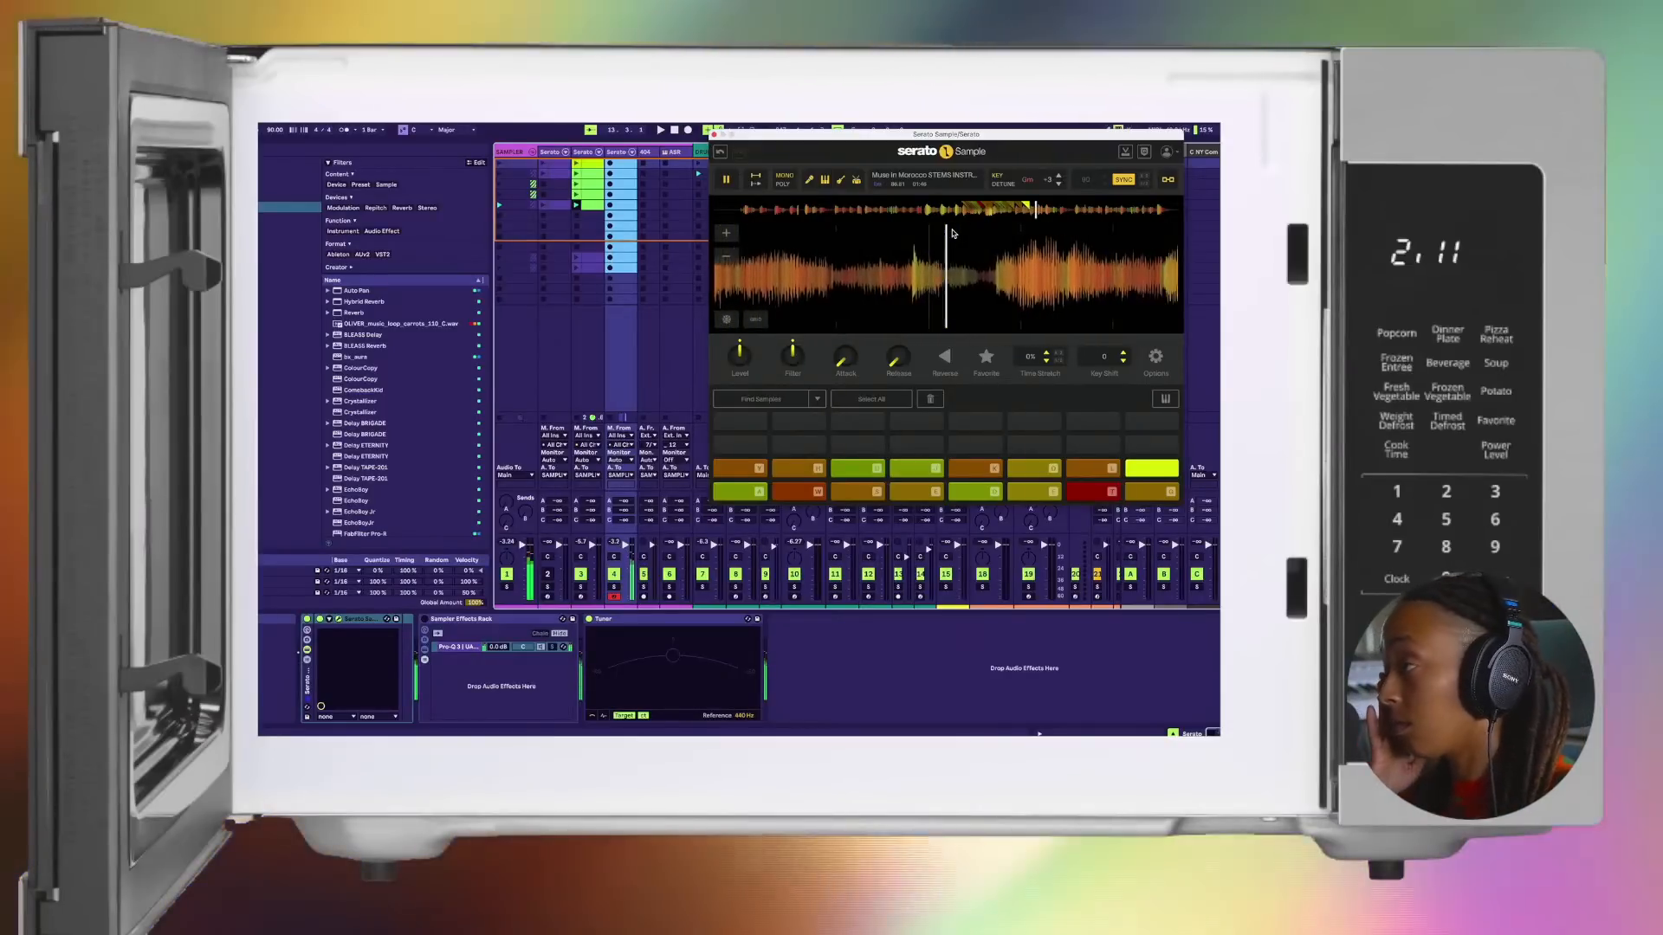
Step: Set cue points on the seventeenth through twenty-third pads at successive note onsets as the sample plays
{"action": "key", "text": "semicolon"}
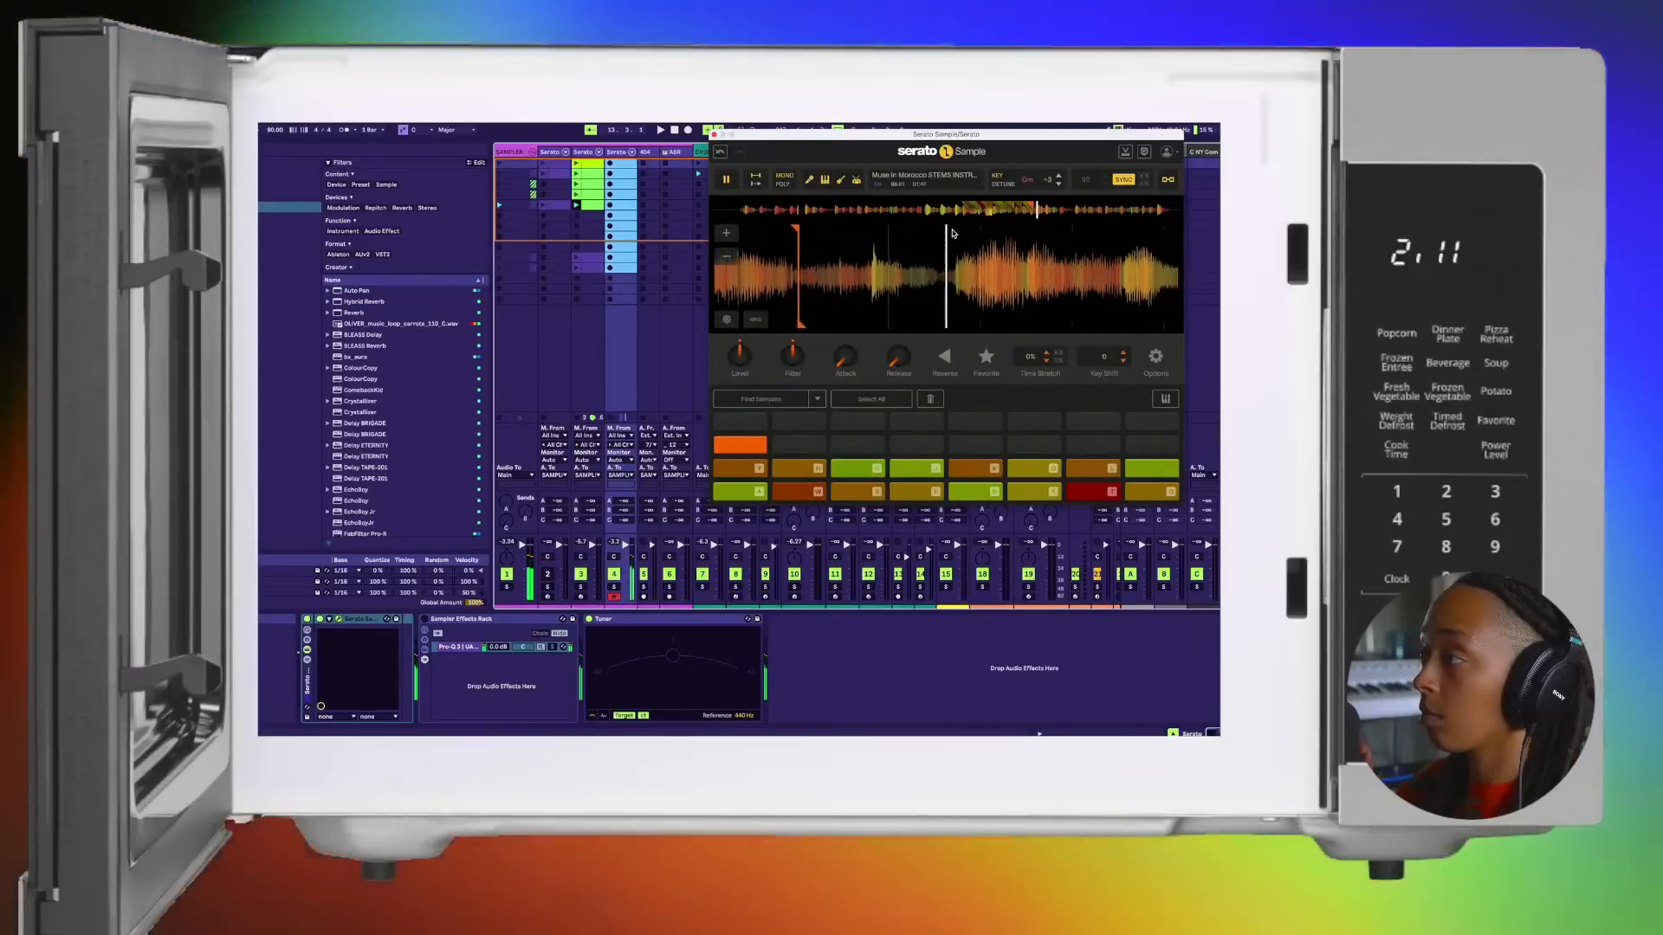
{"action": "key", "text": "semicolon"}
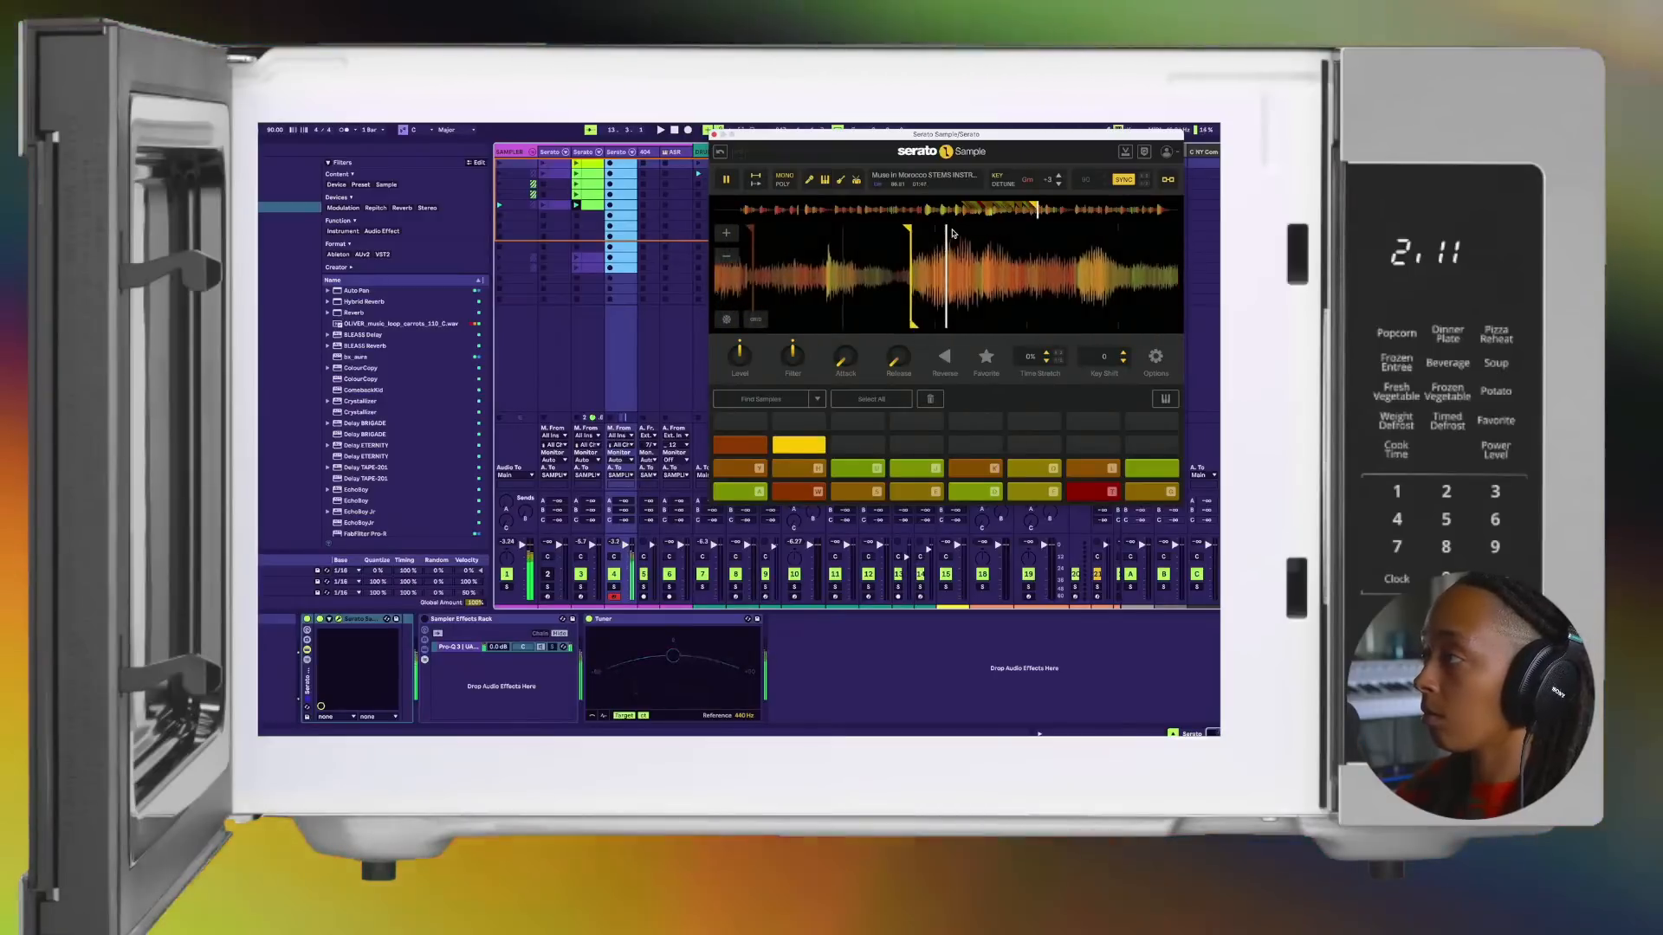
{"action": "key", "text": "semicolon"}
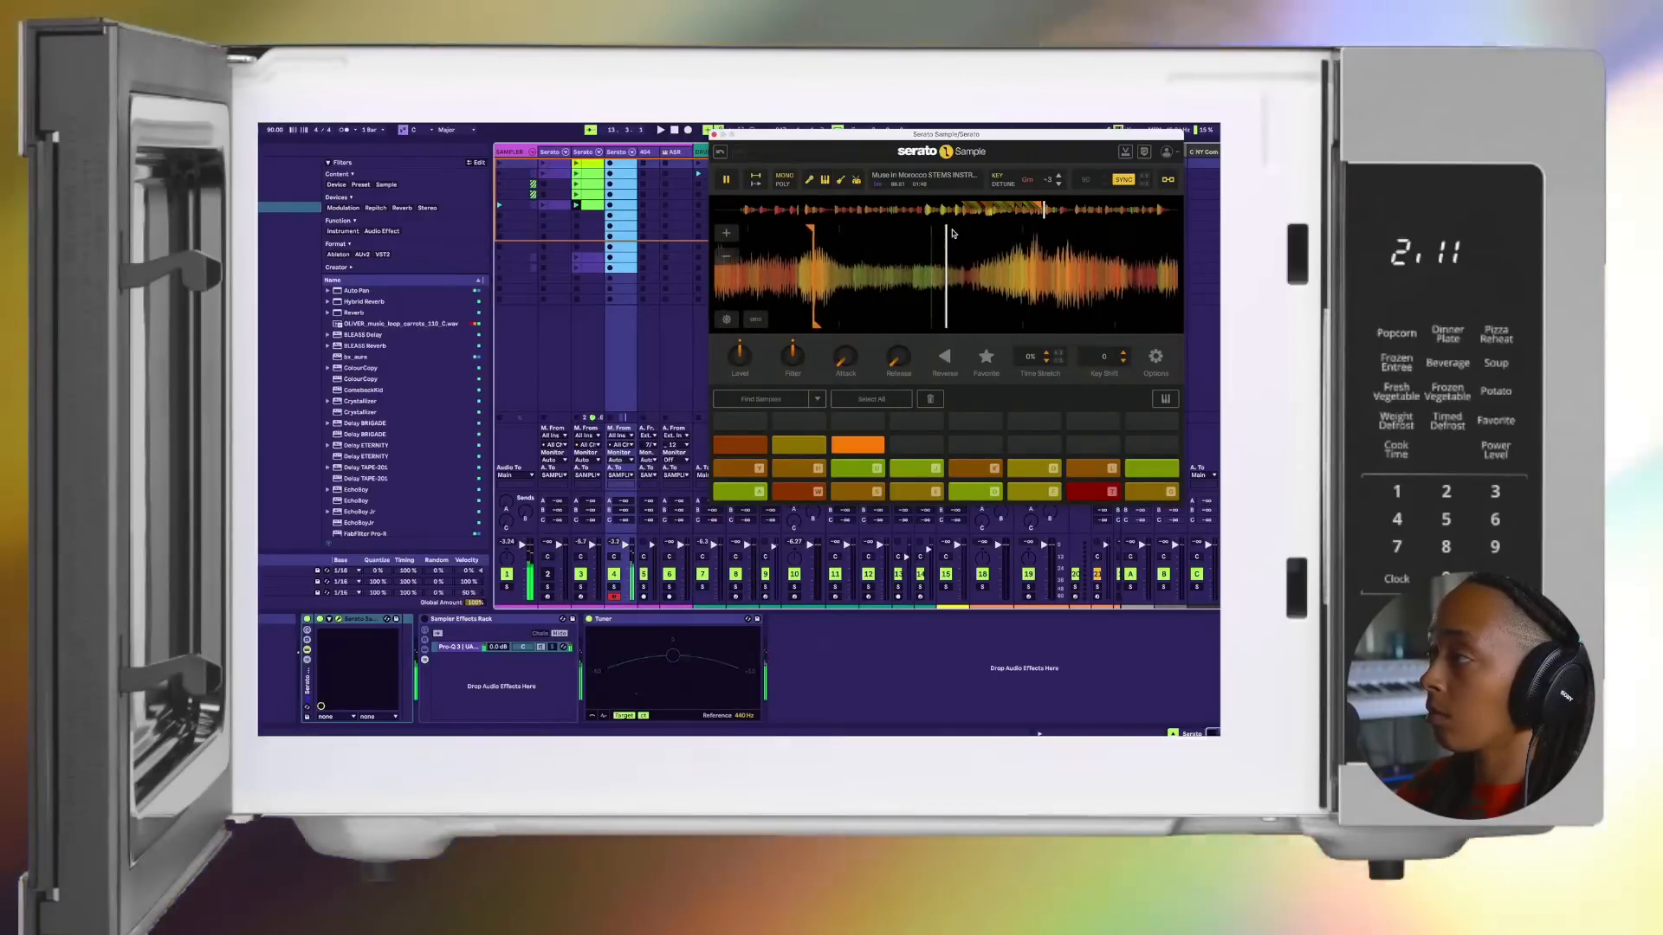
{"action": "key", "text": "semicolon"}
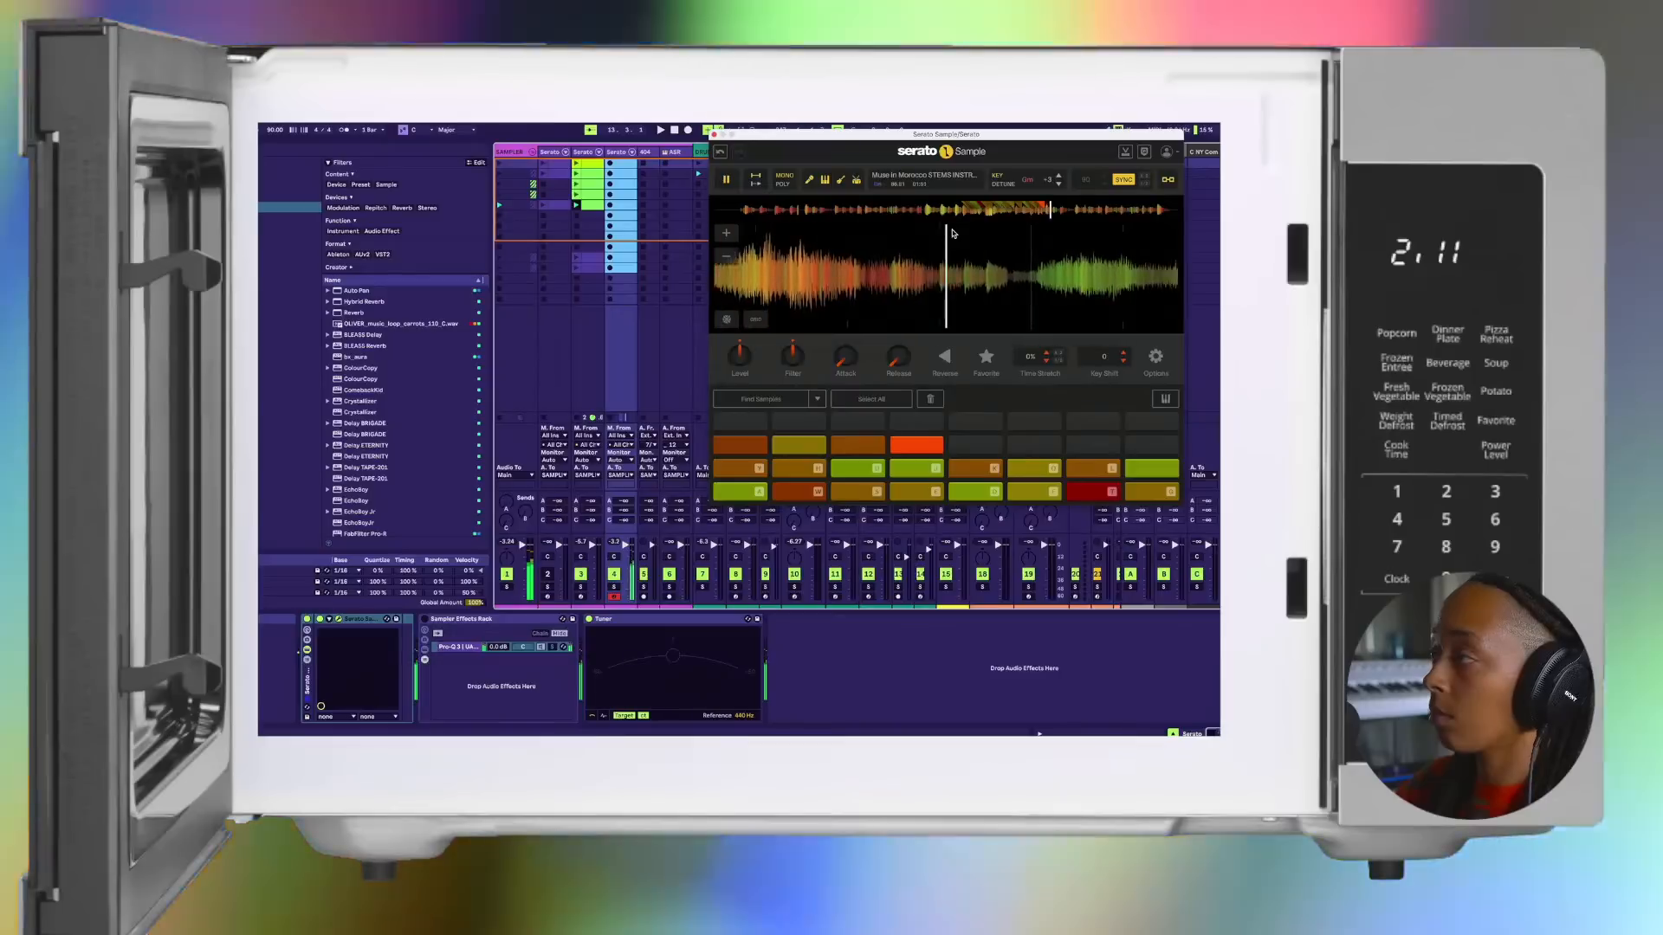
{"action": "key", "text": "semicolon"}
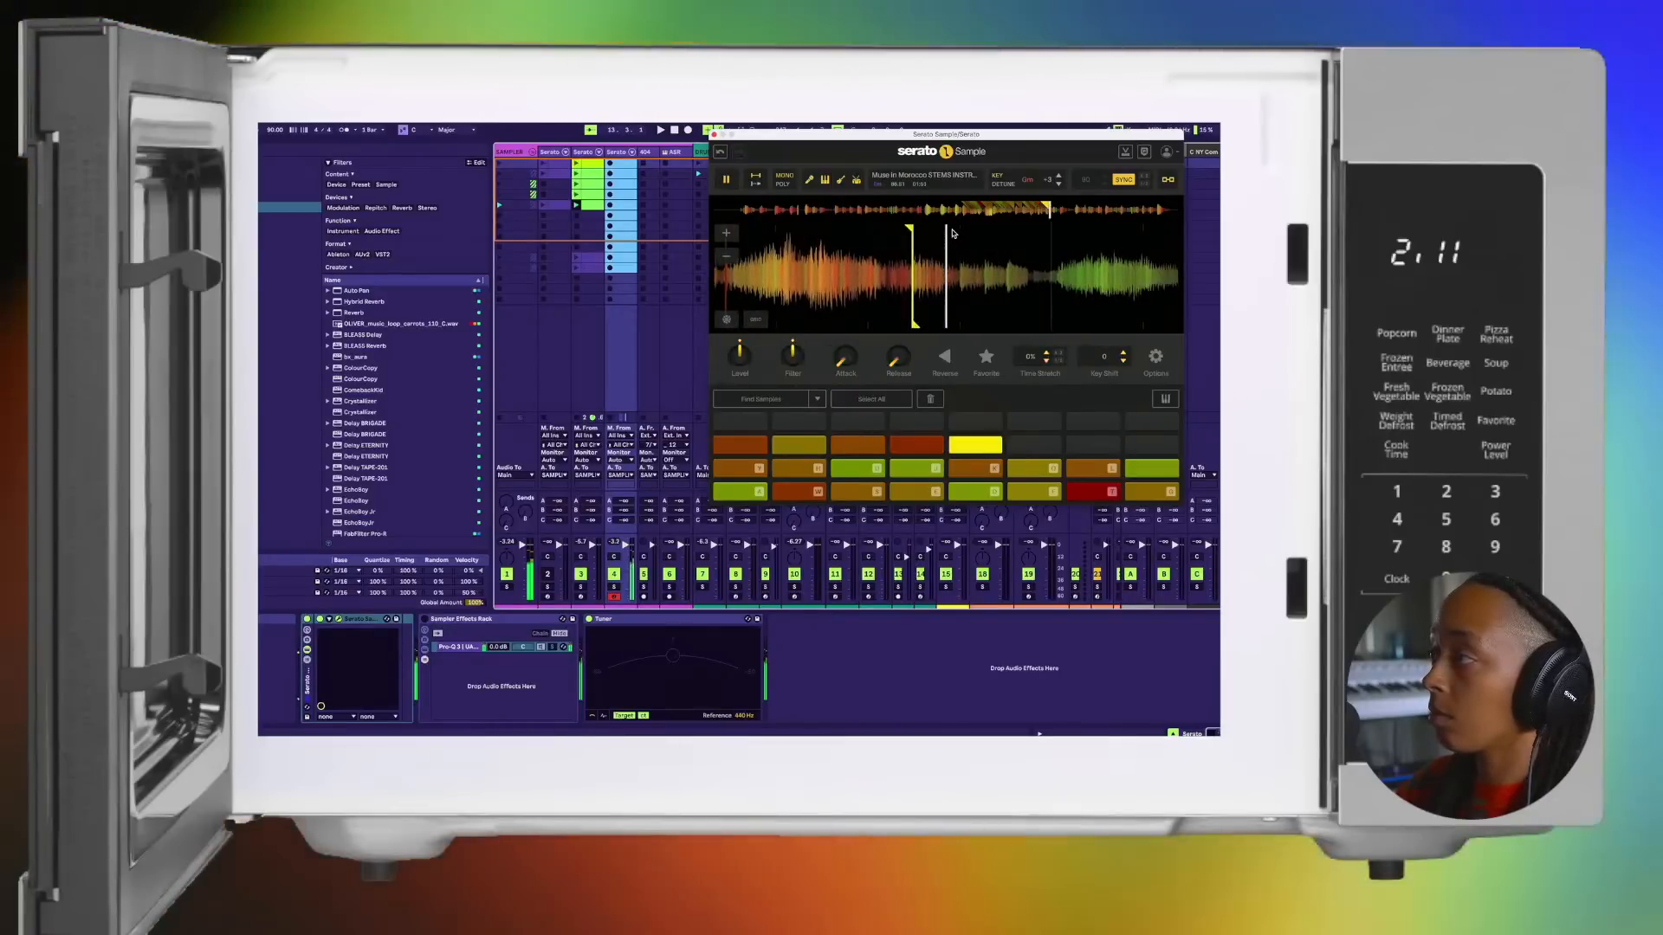
{"action": "key", "text": "semicolon"}
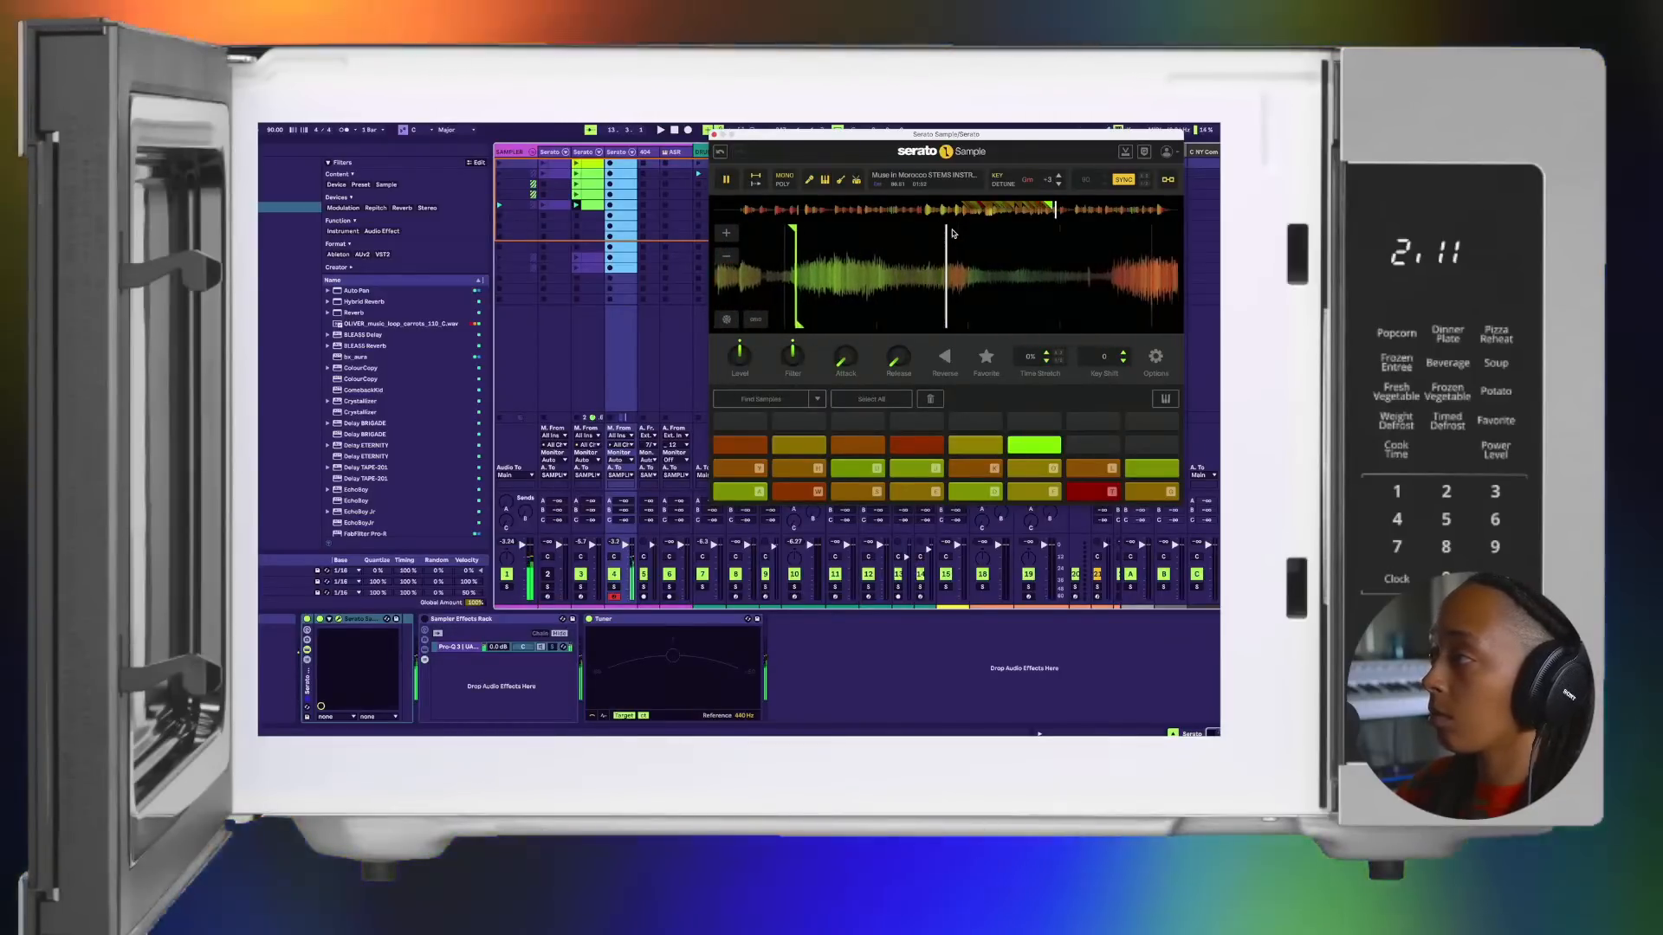
{"action": "key", "text": "semicolon"}
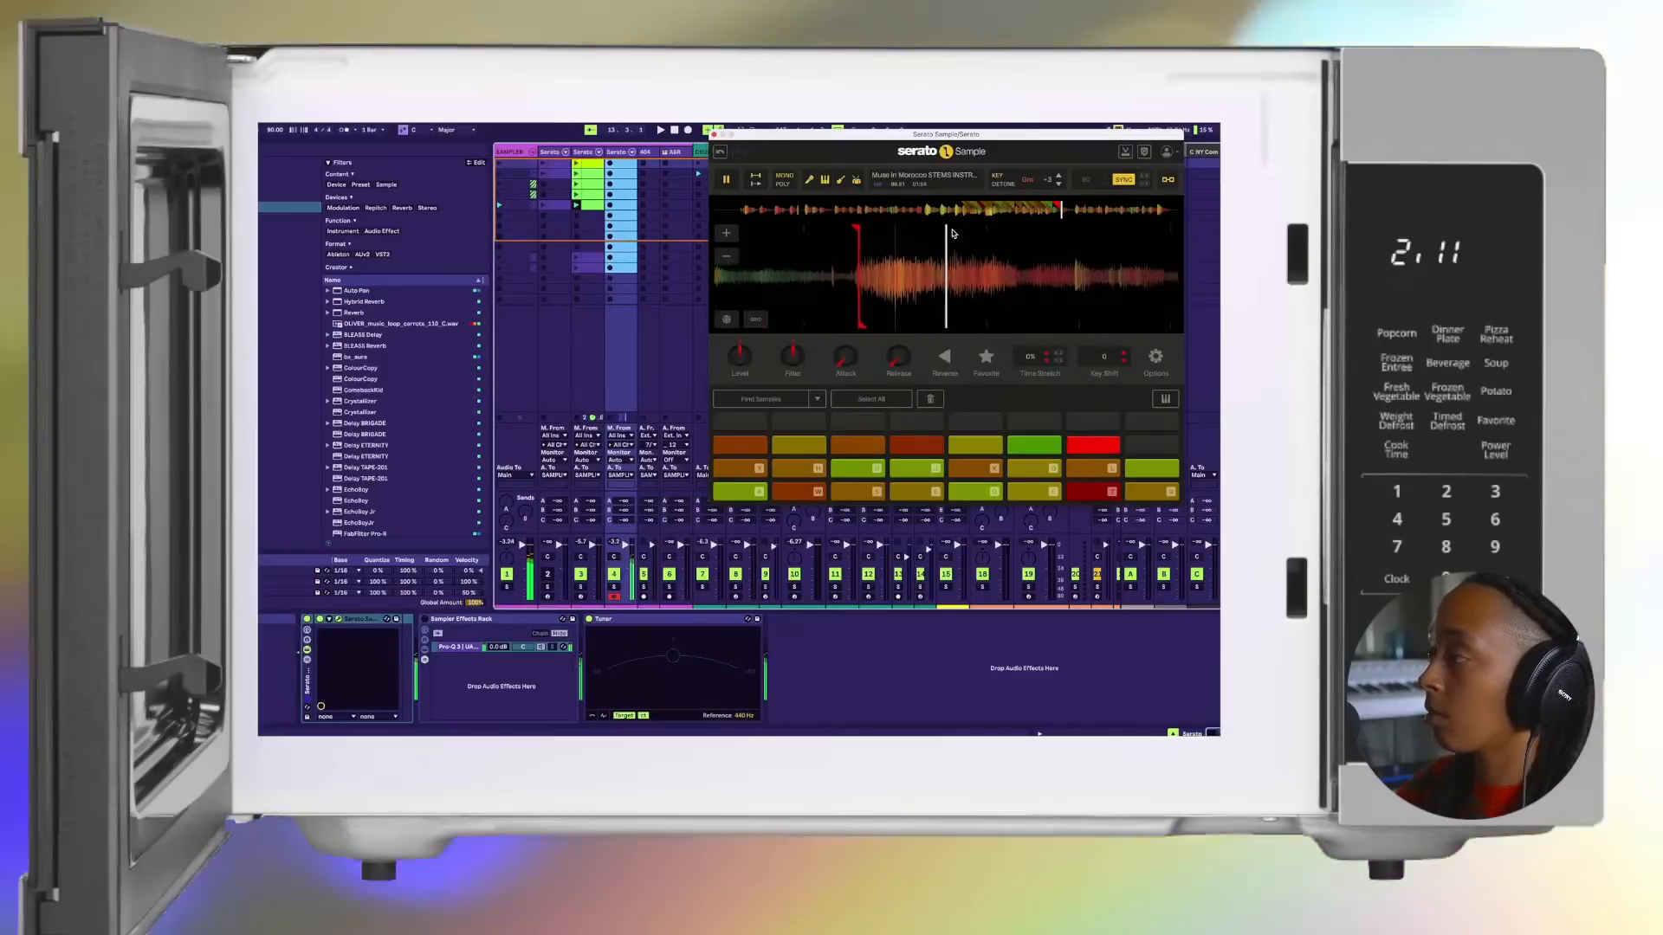
Step: Set a cue point on the twenty-fourth pad, fine-tune its marker and retrigger the chop to check it
{"action": "key", "text": "semicolon"}
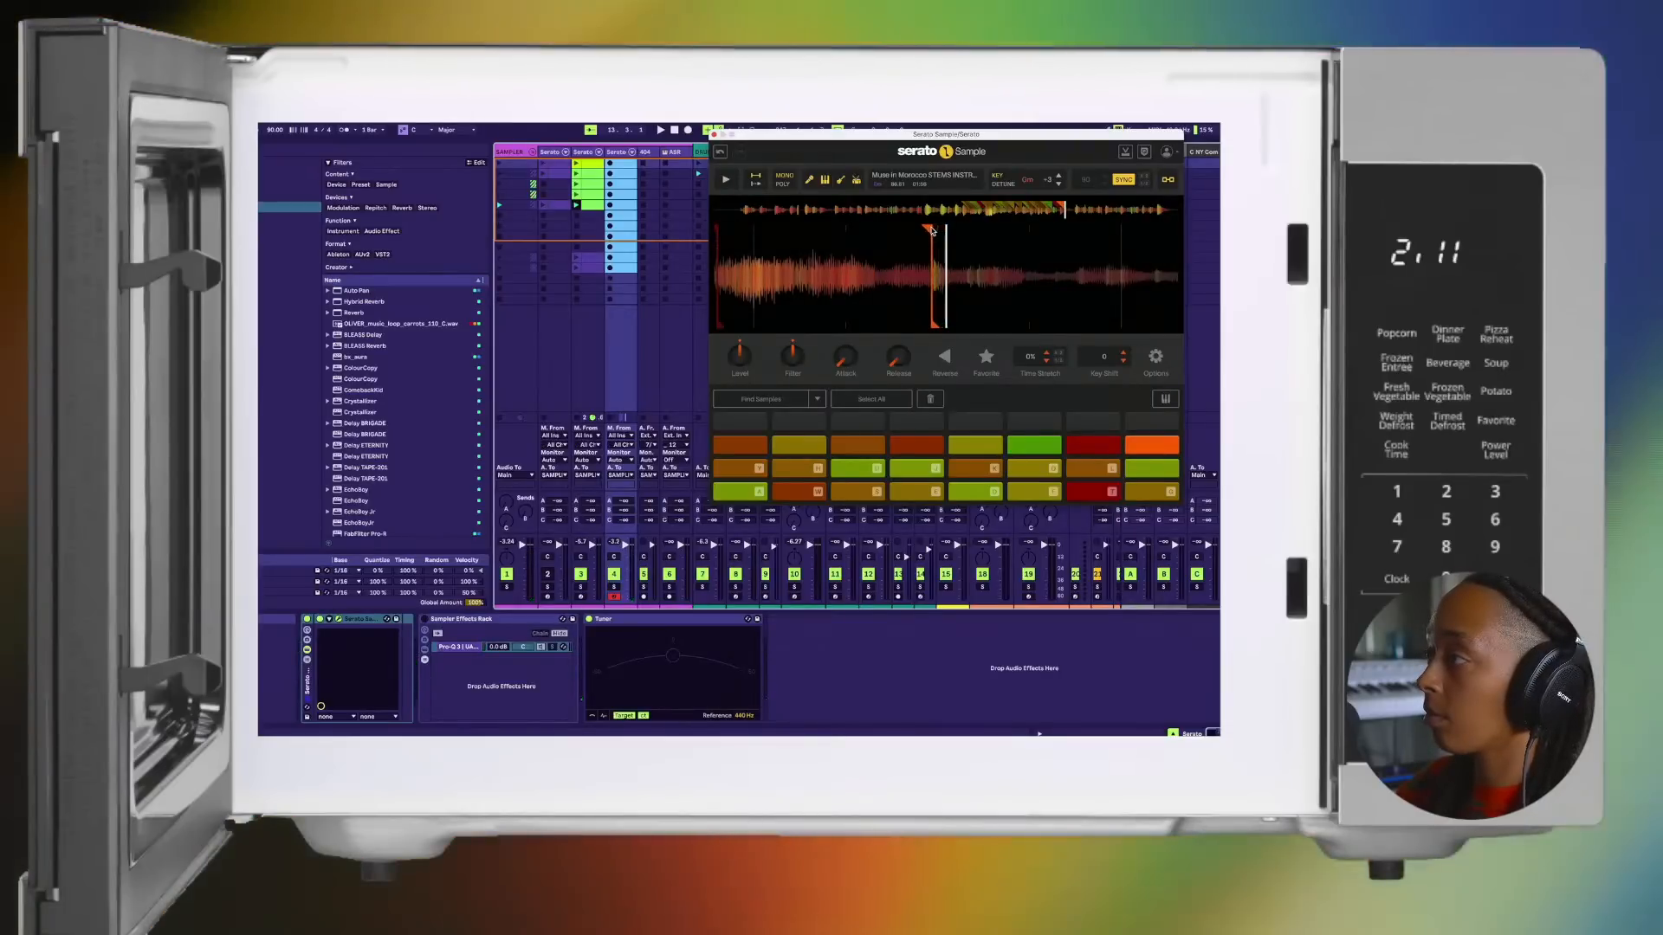
{"action": "key", "text": "space"}
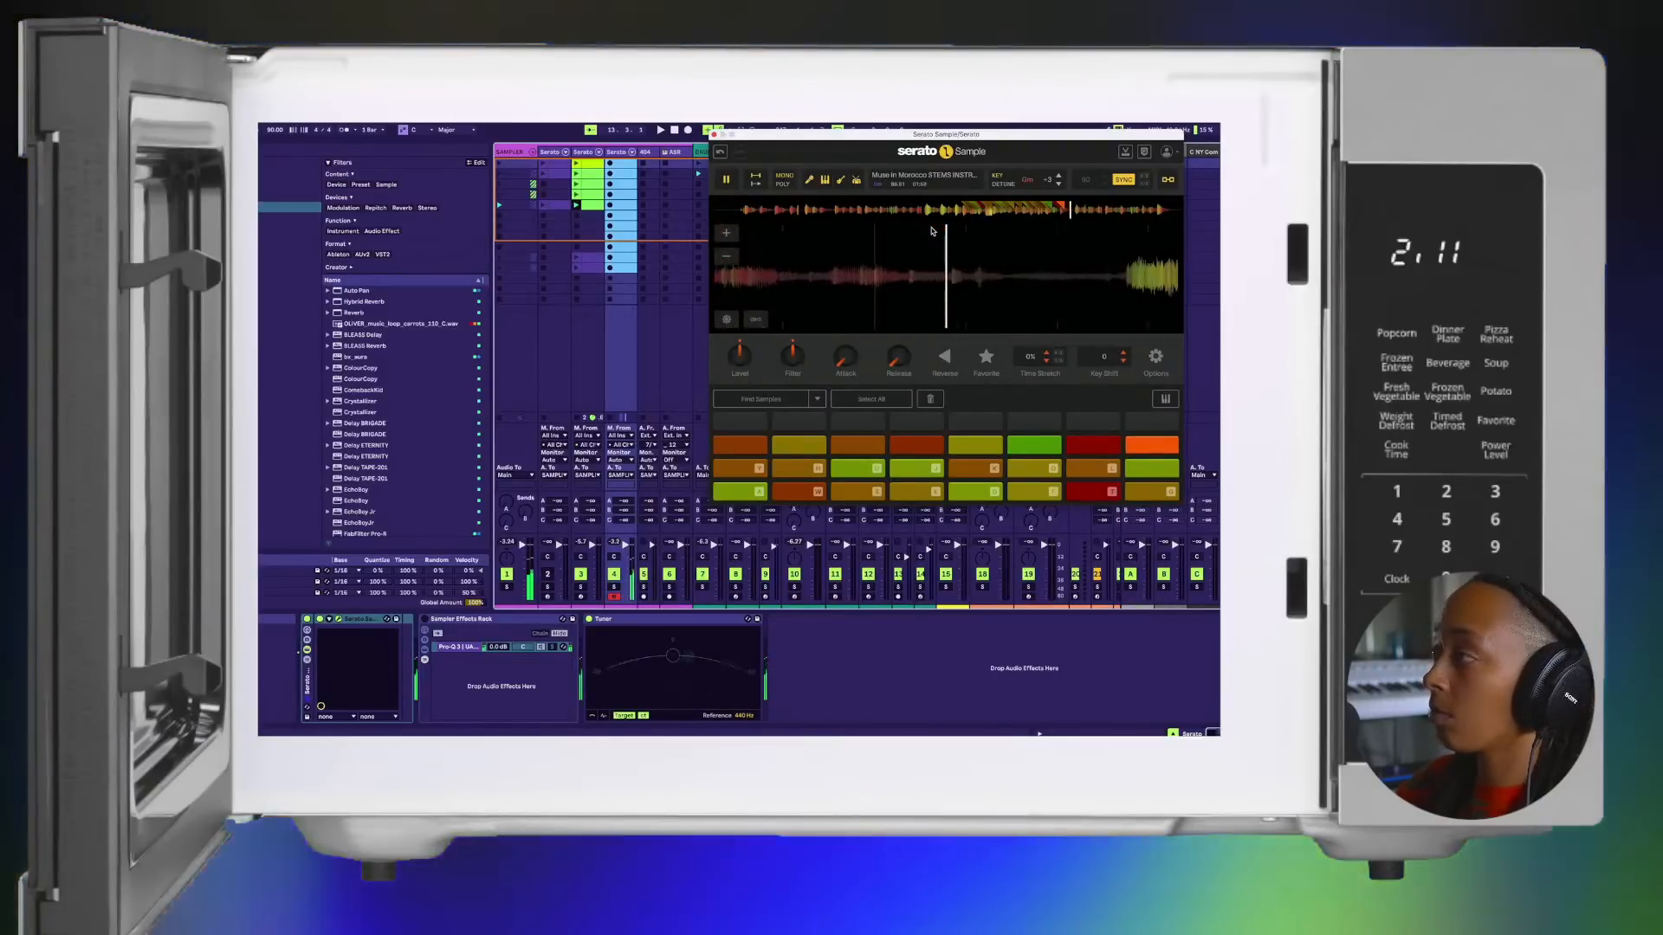
{"action": "key", "text": "space"}
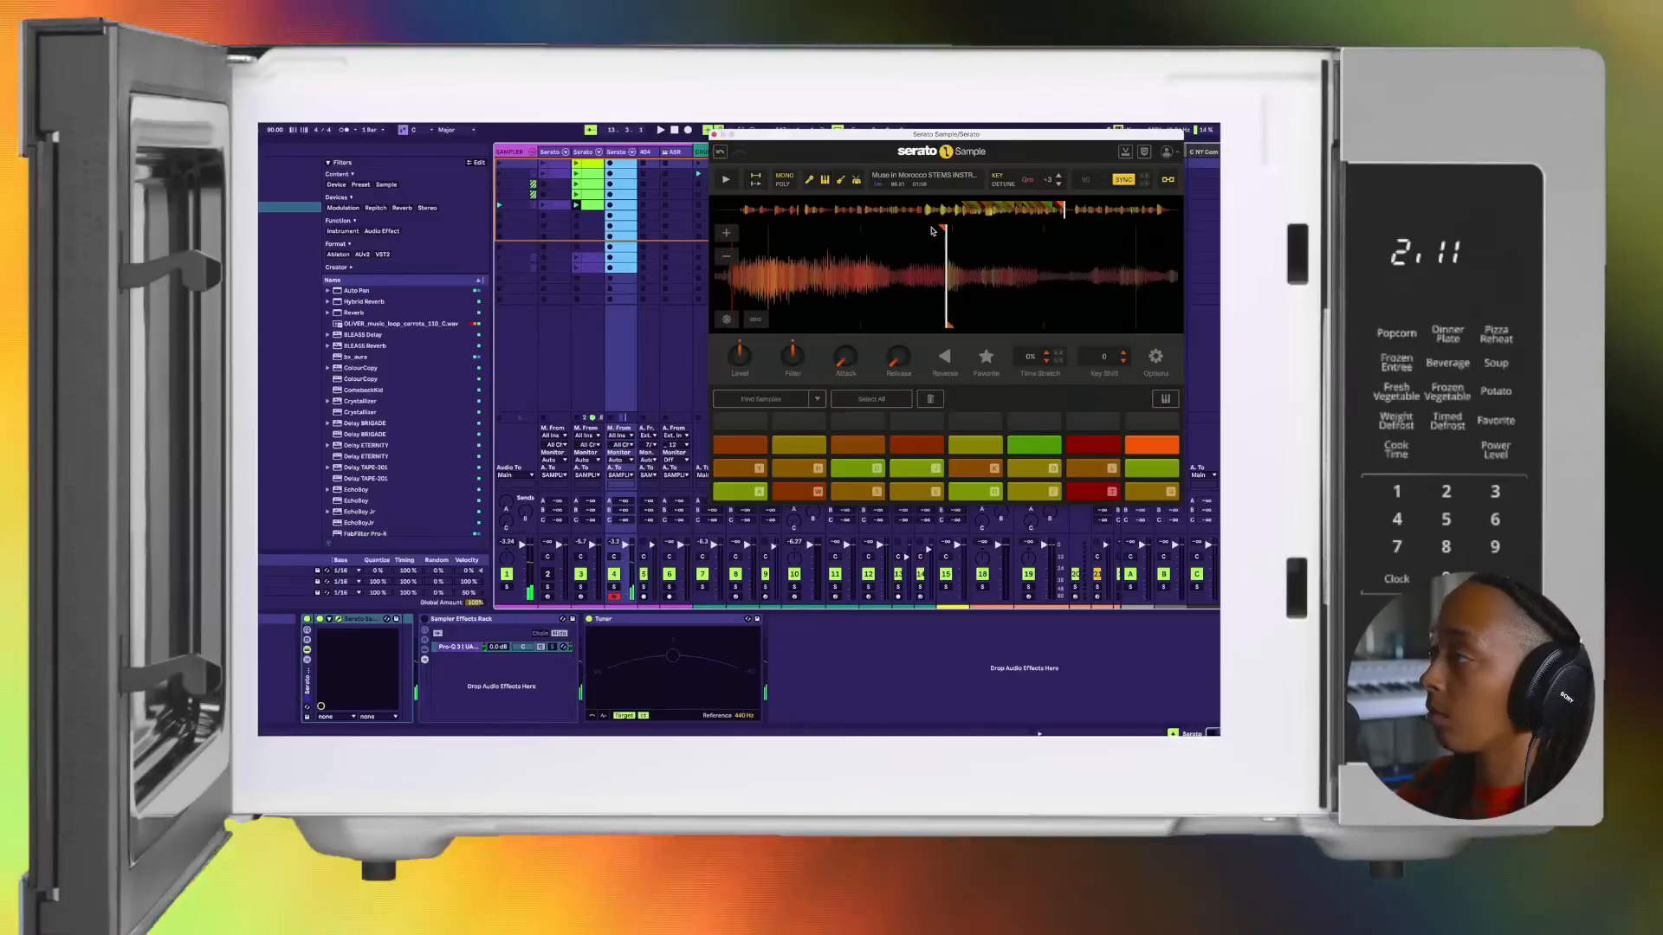
{"action": "key", "text": "space"}
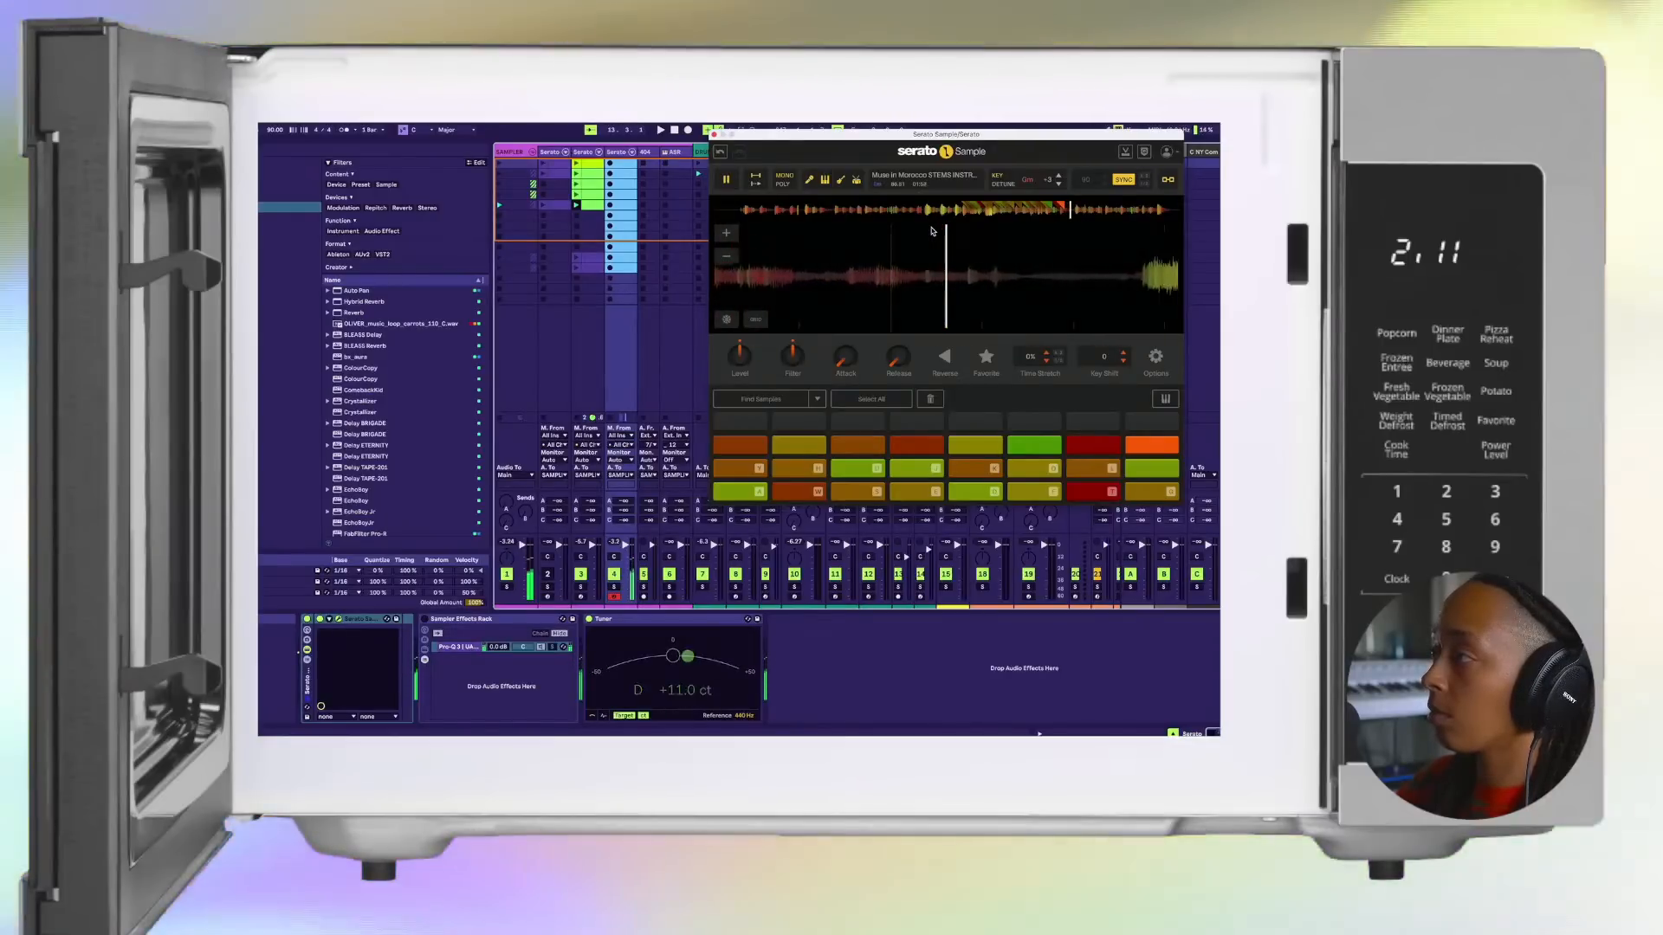
Step: Add cue points on the twenty-fifth and twenty-sixth pads and adjust the start marker of the twenty-sixth
{"action": "key", "text": "Return"}
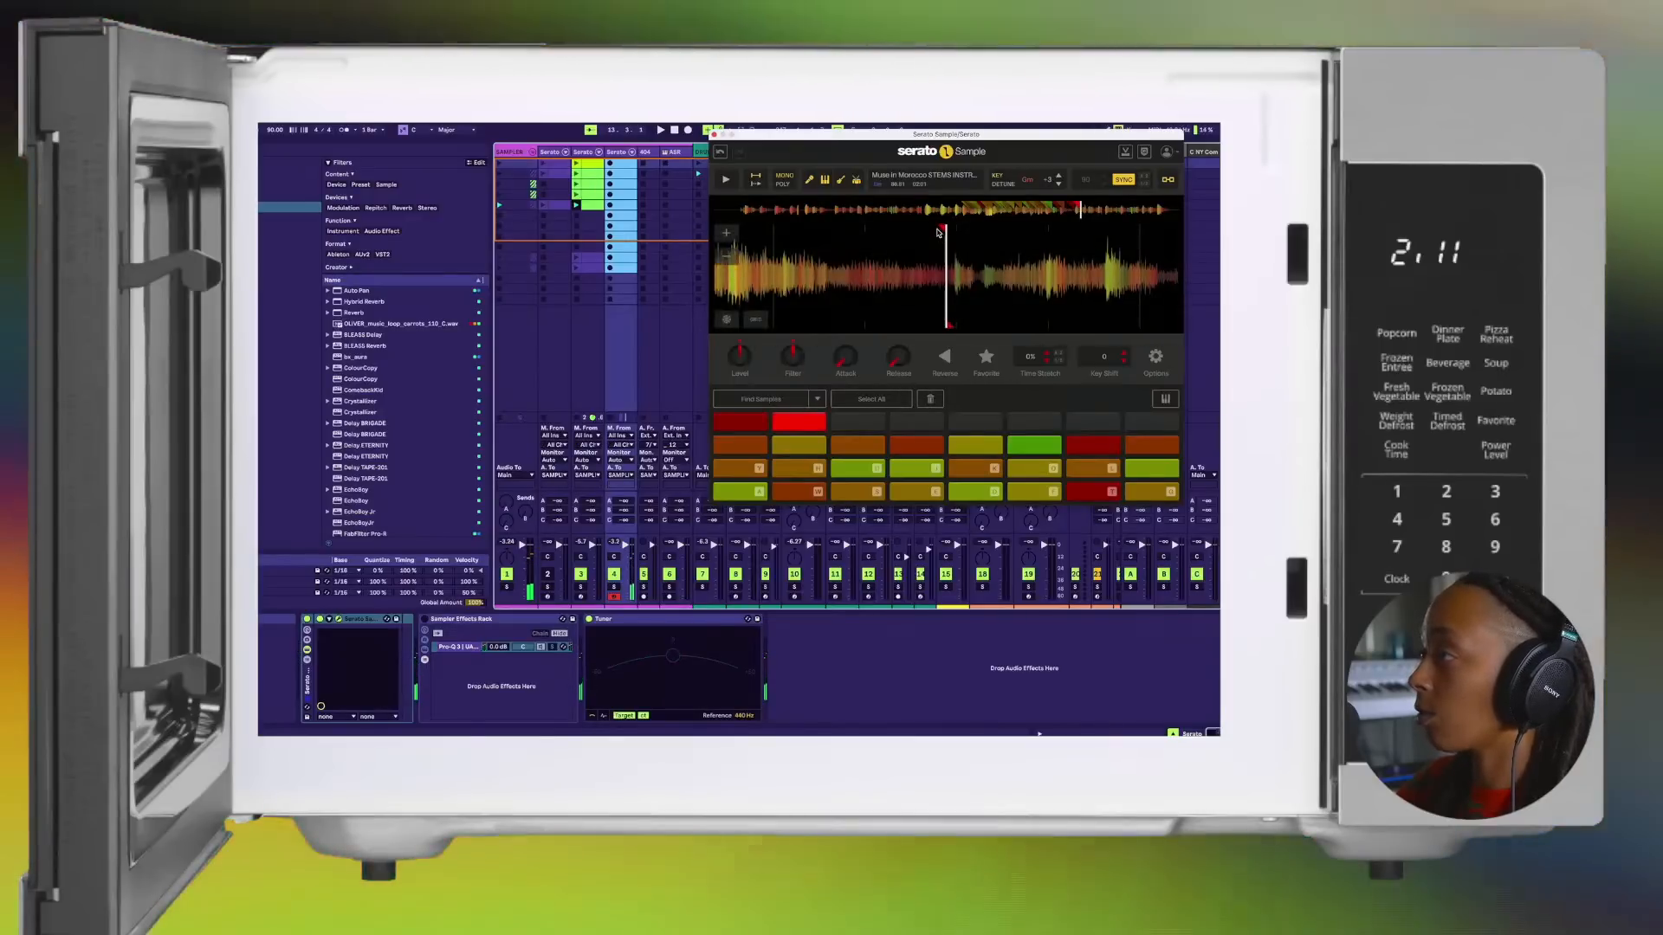
{"action": "left_click_drag", "start_coordinate": [963, 232], "coordinate": [946, 233]}
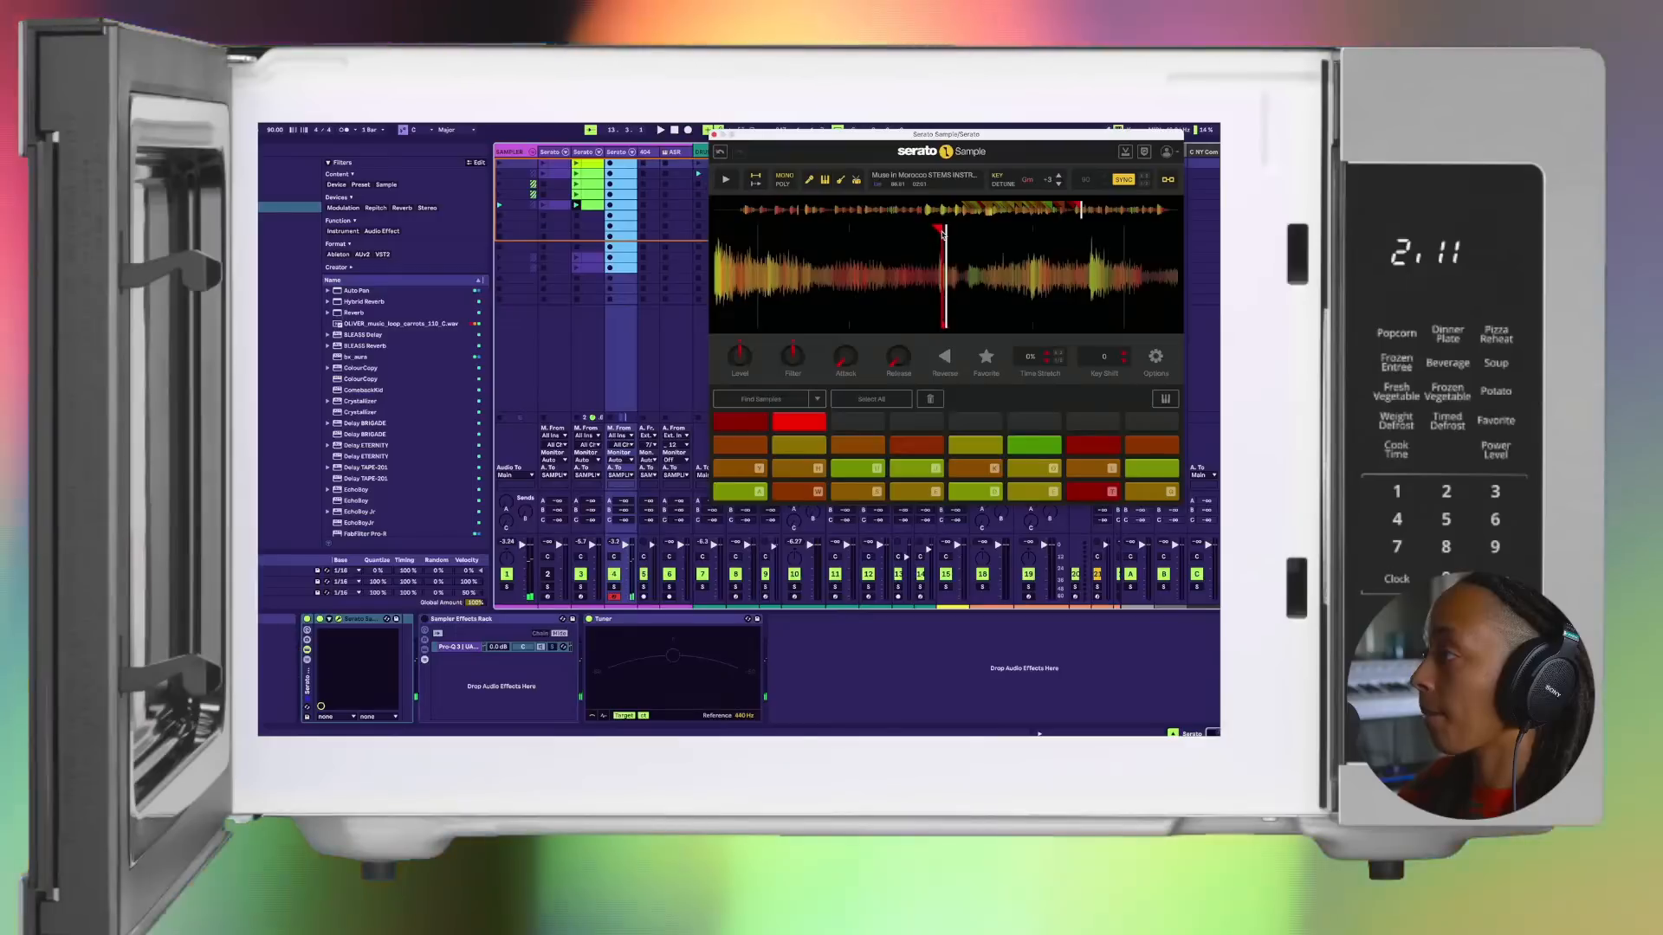
{"action": "left_click_drag", "start_coordinate": [935, 234], "coordinate": [971, 234]}
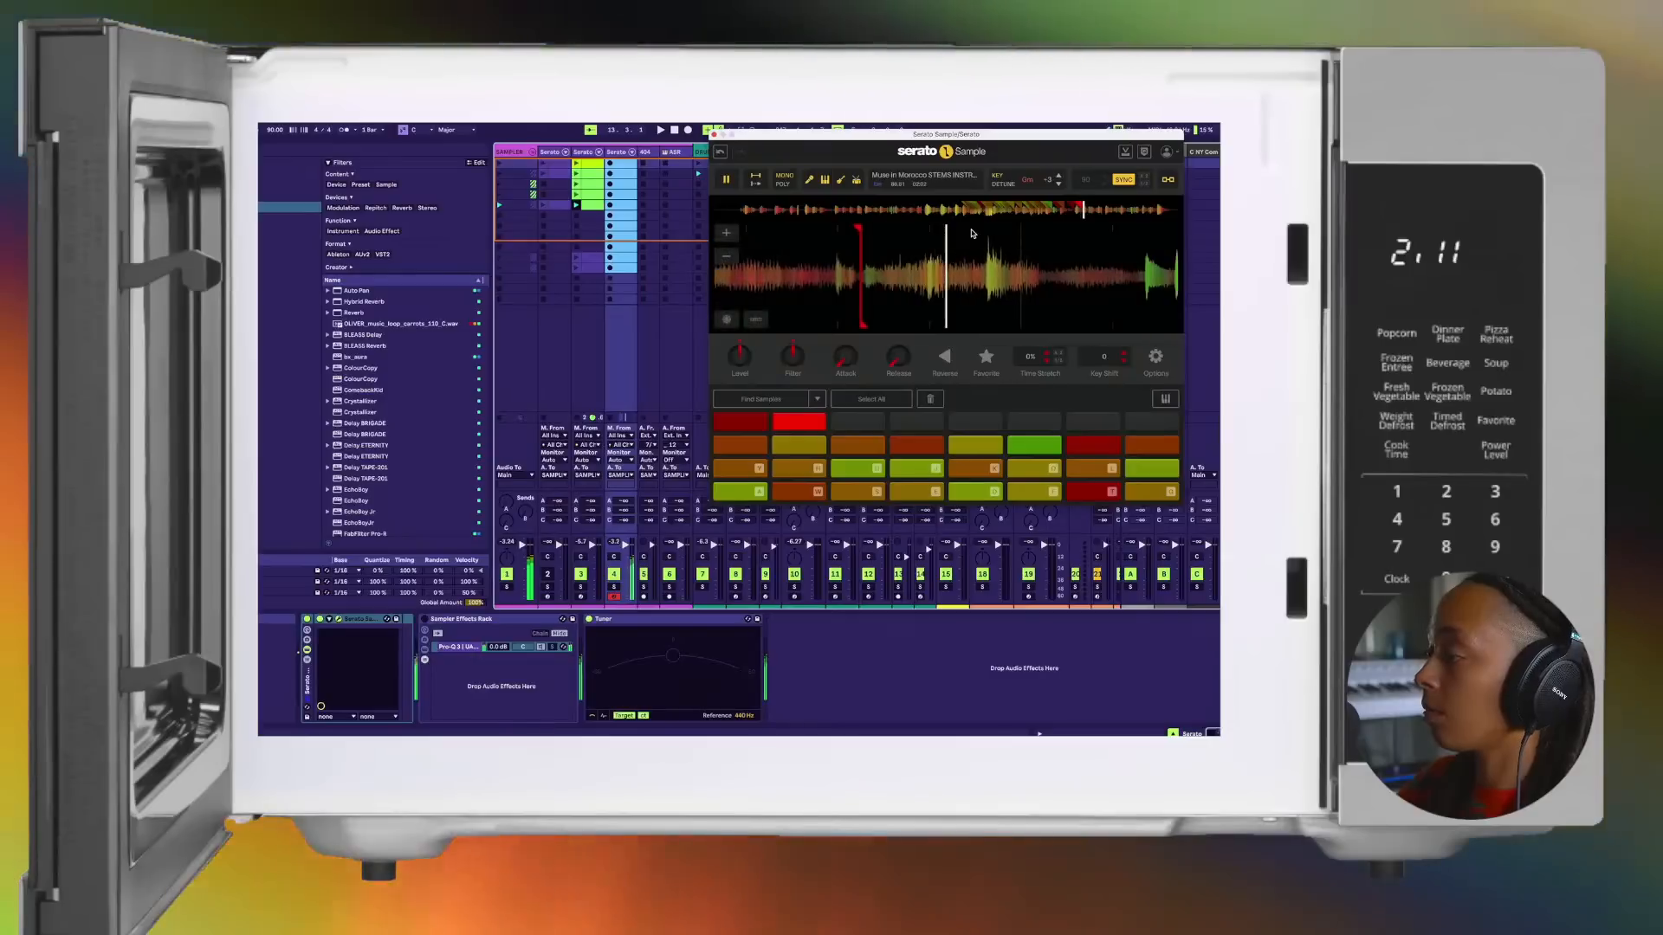
Step: Set a cue point on the twenty-seventh pad and nudge its marker while retriggering, raising the computer keyboard's note range by an octave
{"action": "key", "text": "s"}
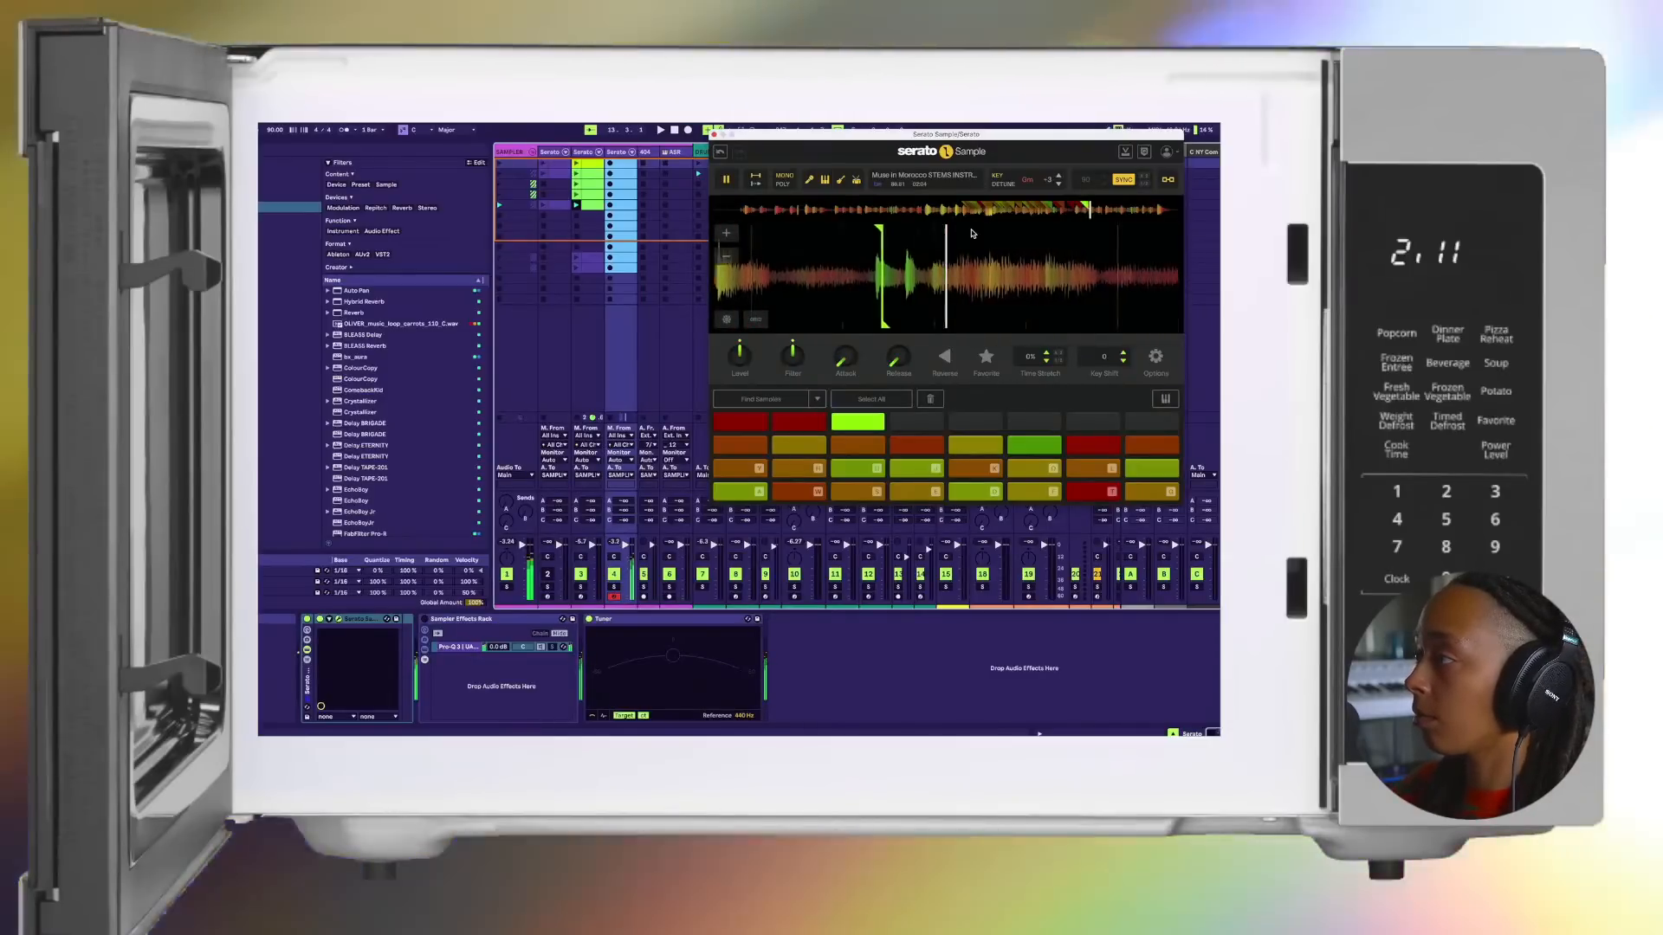
{"action": "key", "text": "space"}
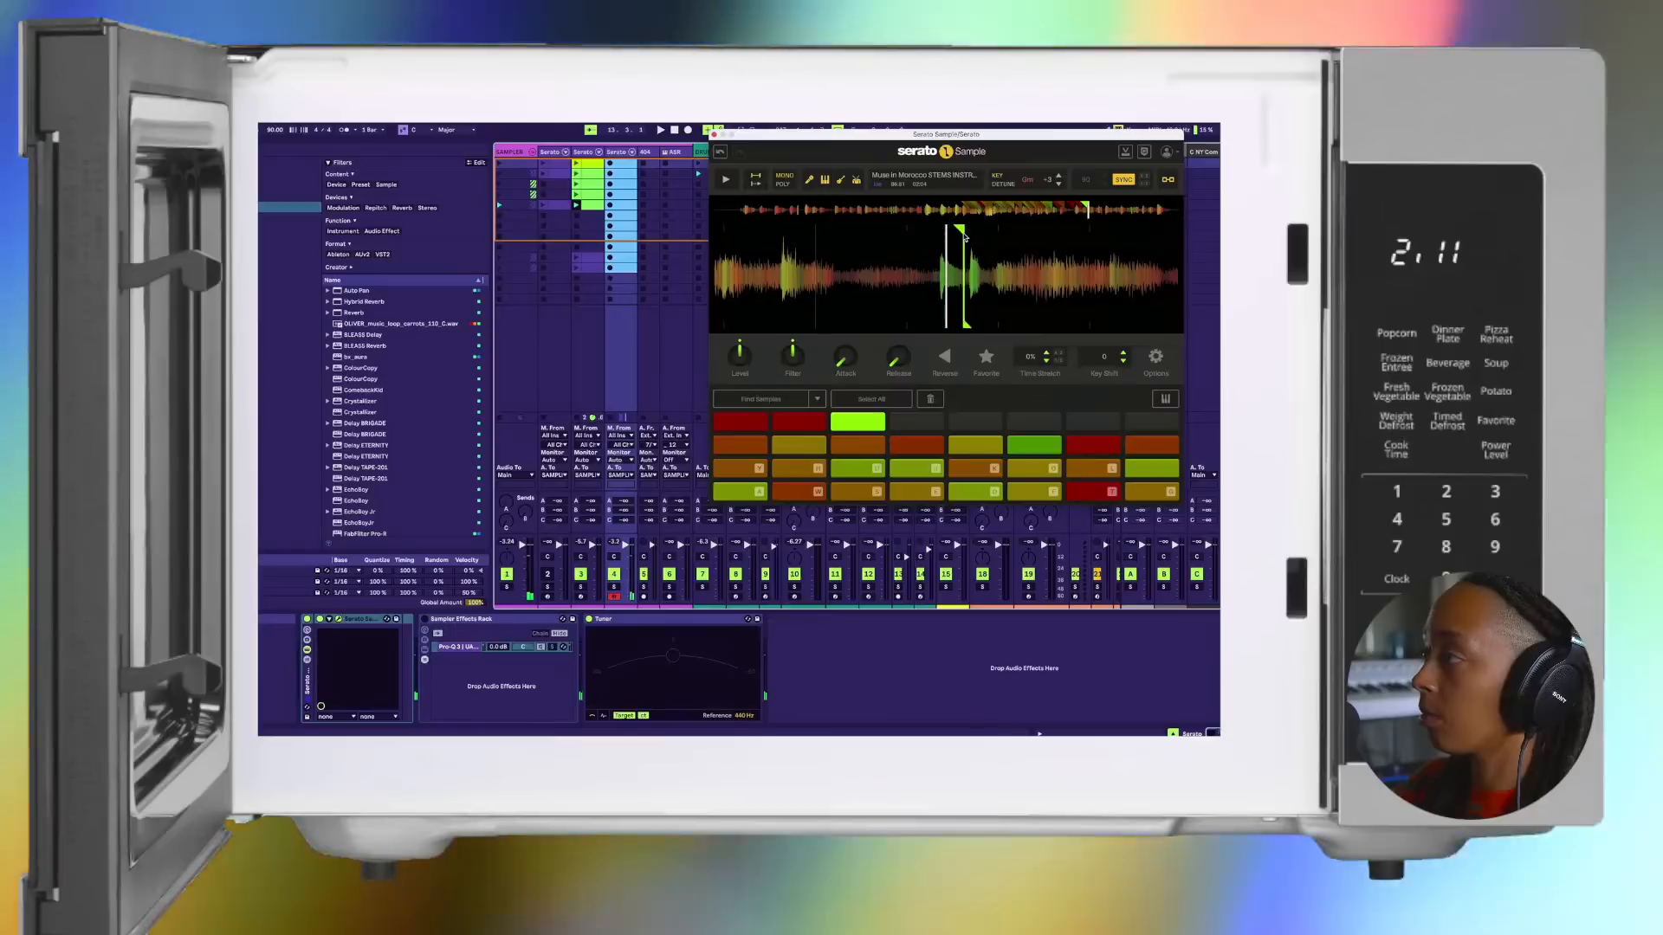
{"action": "key", "text": "space"}
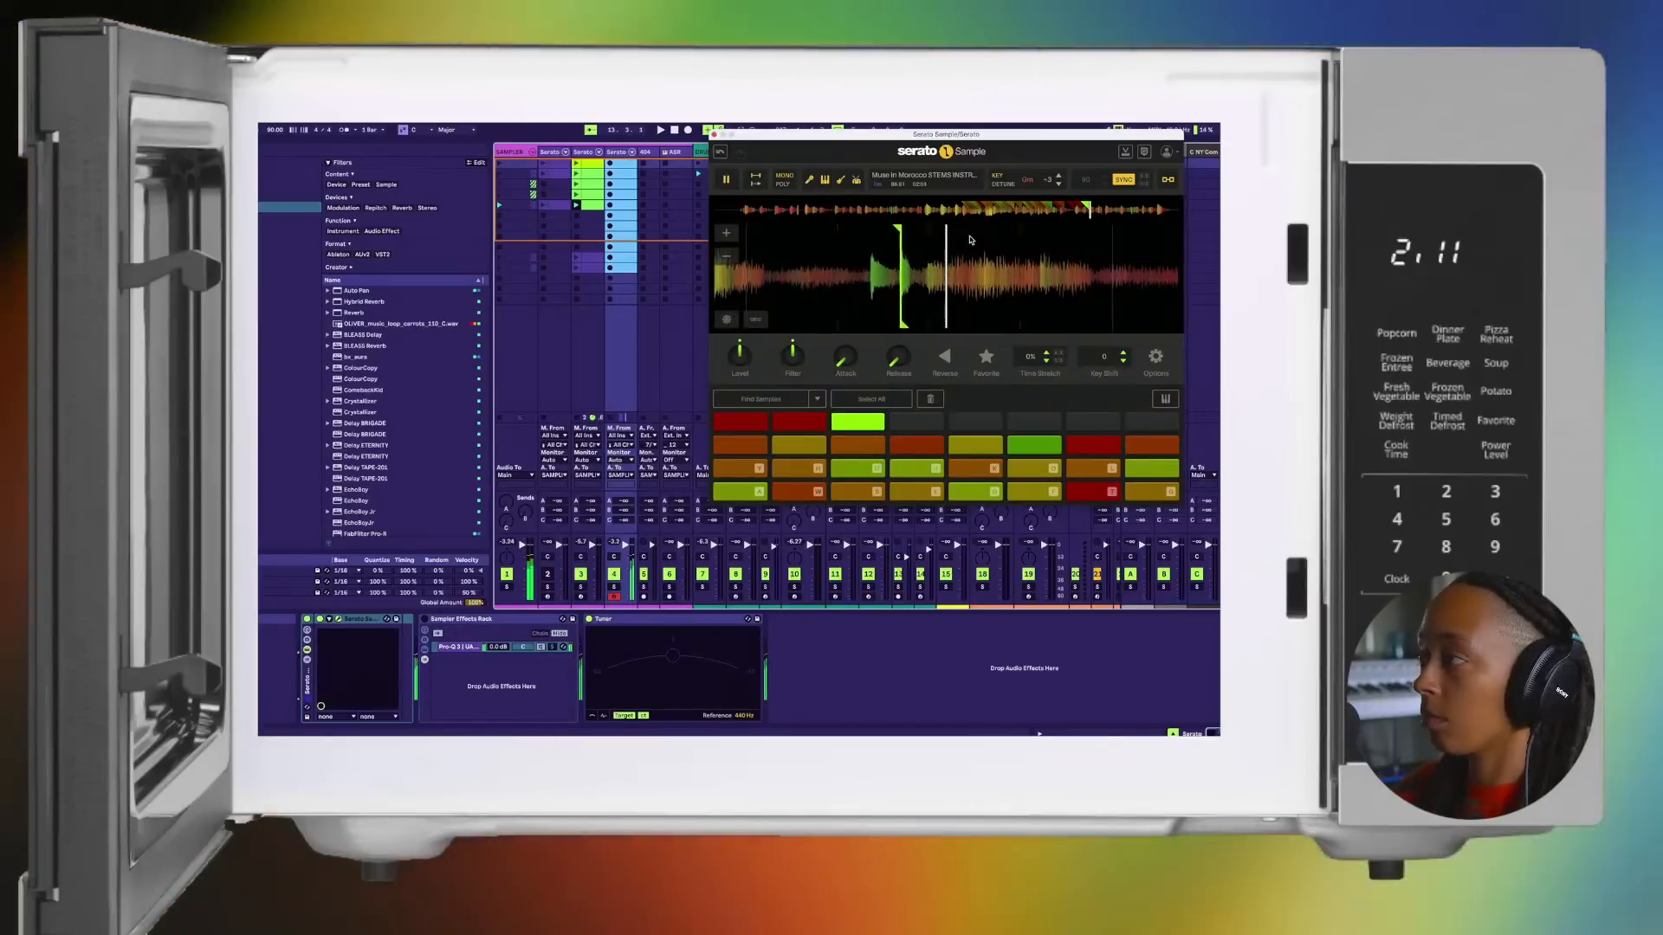
{"action": "key", "text": "space"}
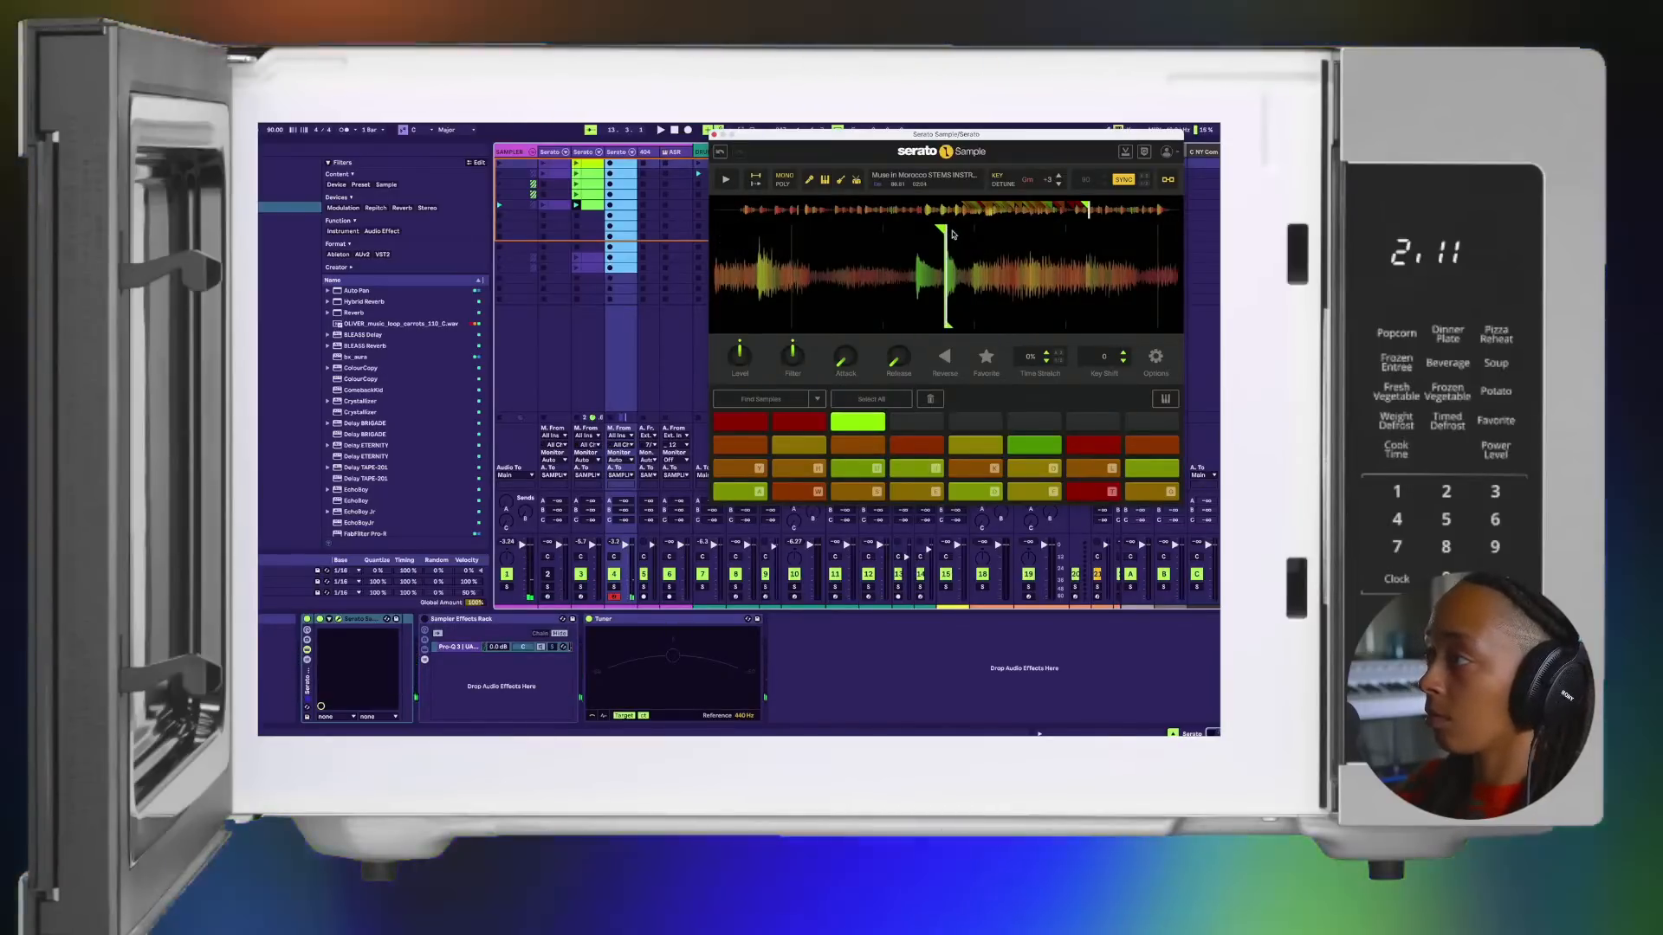
{"action": "key", "text": "space"}
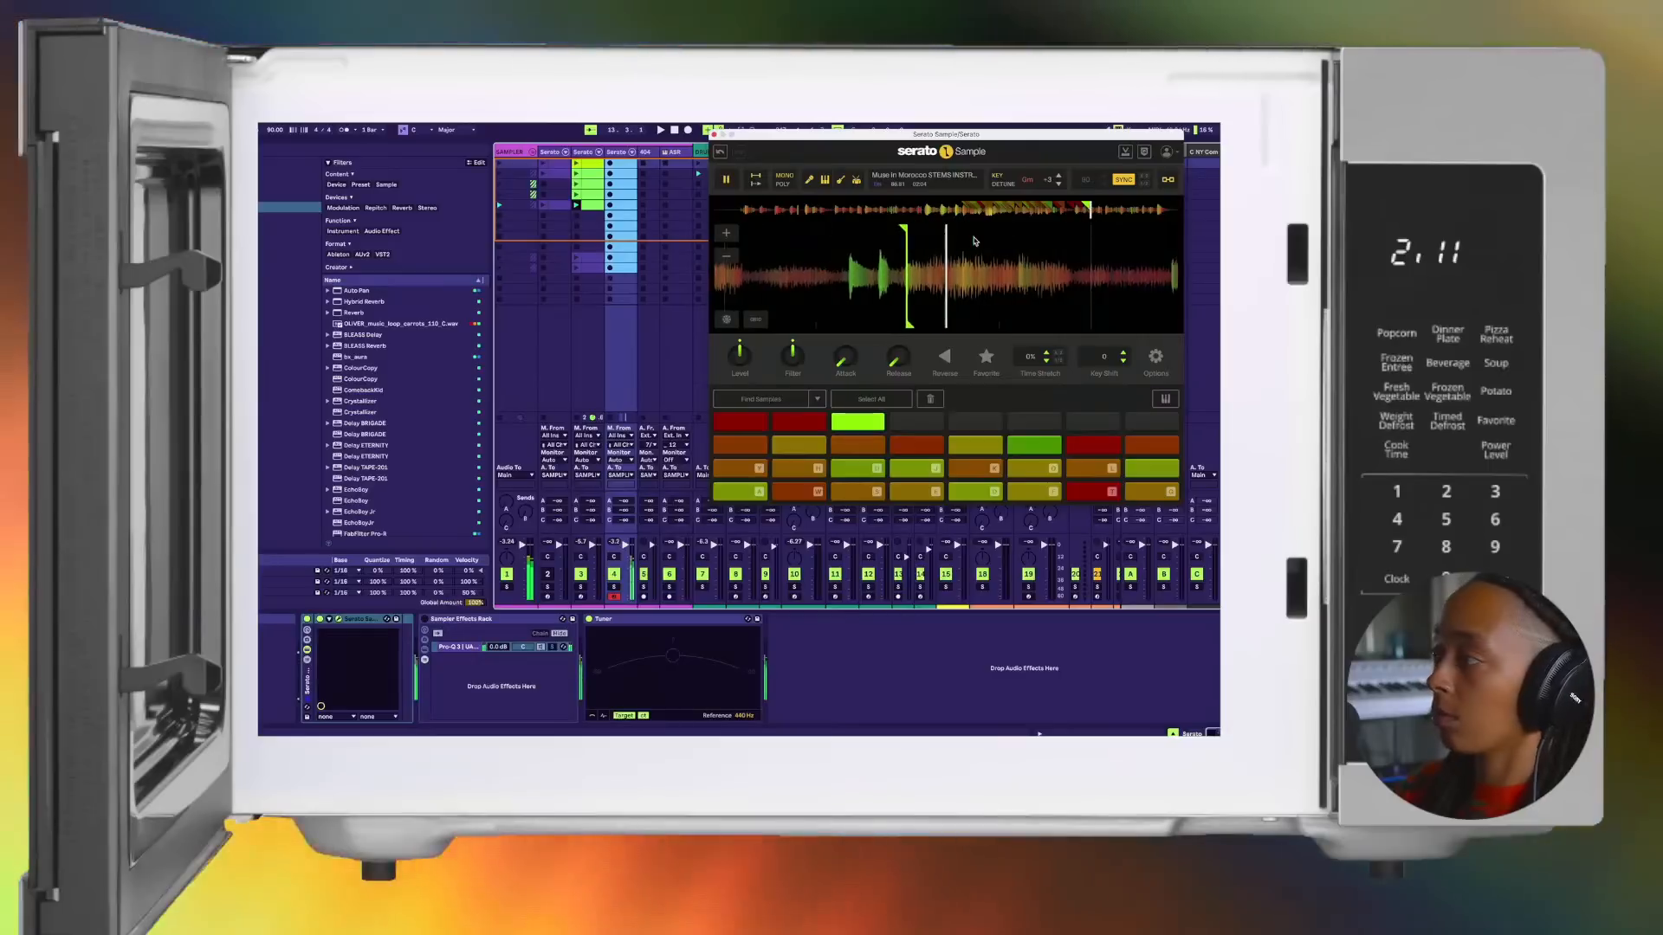
{"action": "key", "text": "space"}
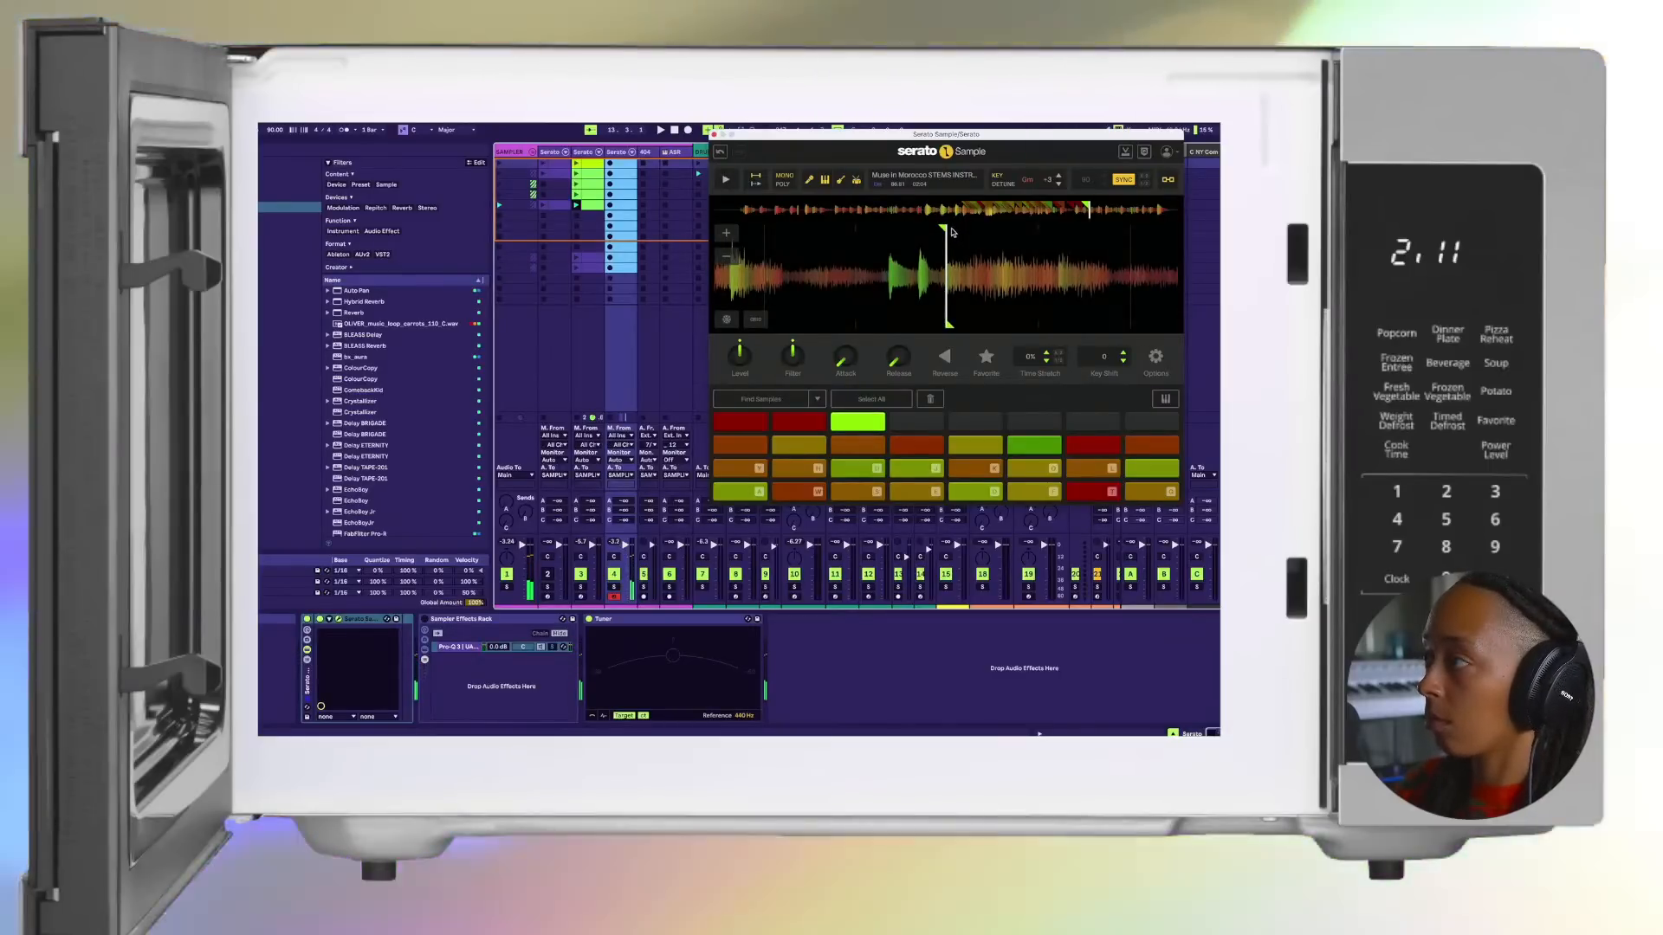
{"action": "key", "text": "l"}
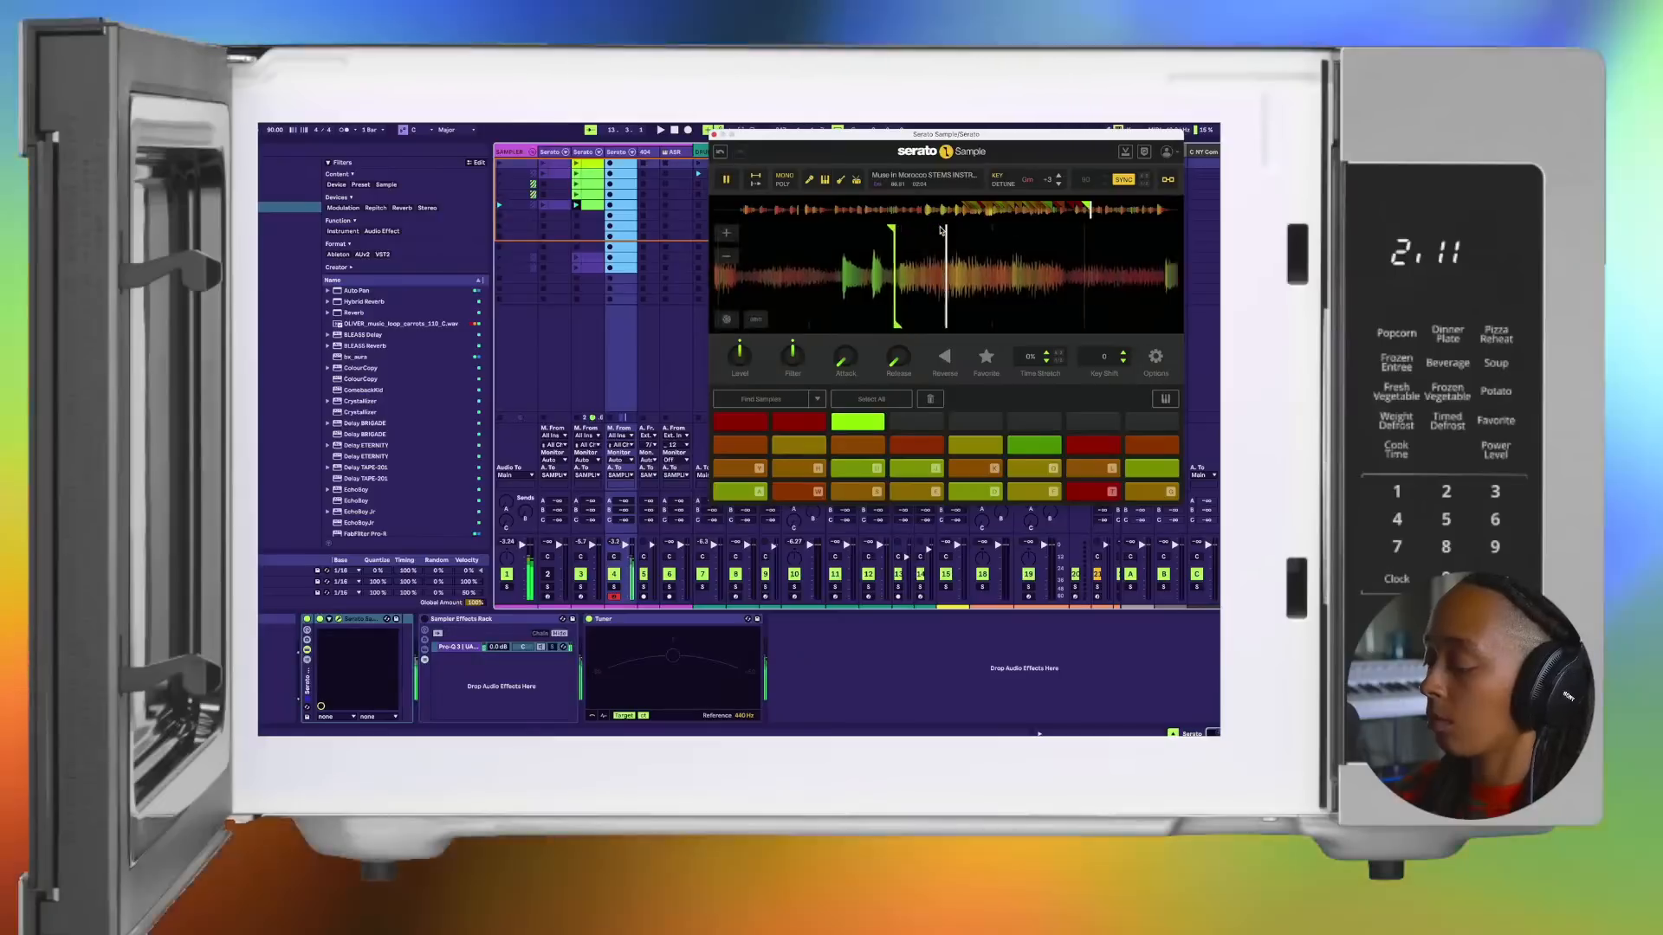
{"action": "key", "text": "x"}
{"action": "key", "text": "w"}
{"action": "key", "text": "s"}
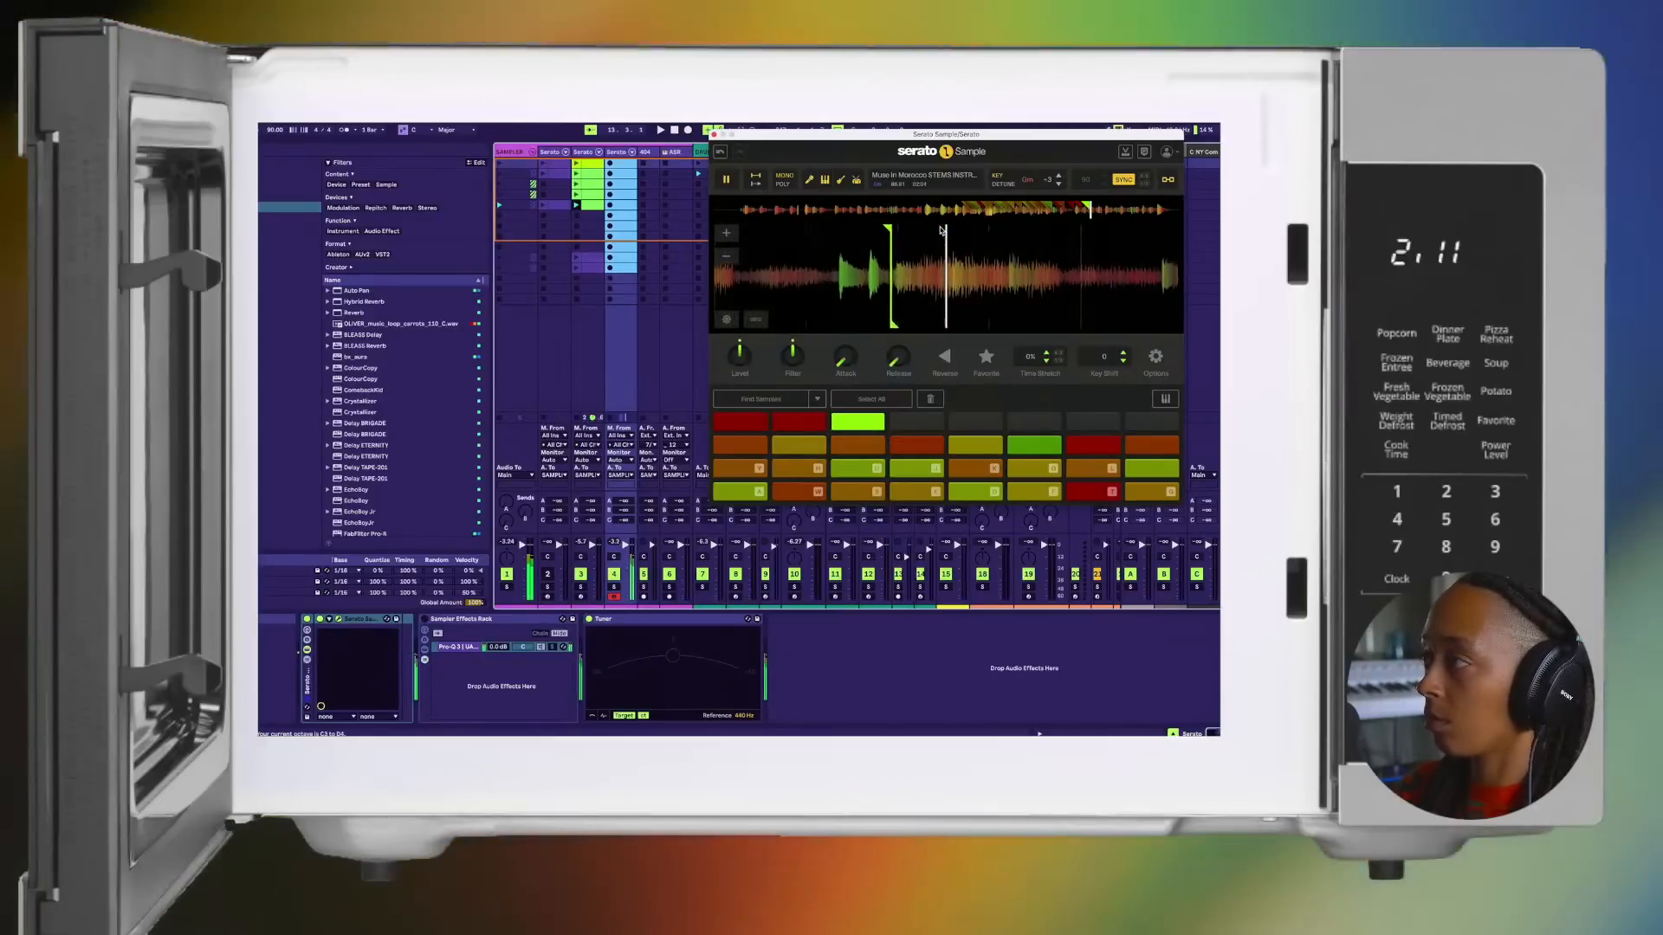
Step: Set a cue point on the twenty-eighth pad, adjust its start slightly and retrigger the chop
{"action": "key", "text": "e"}
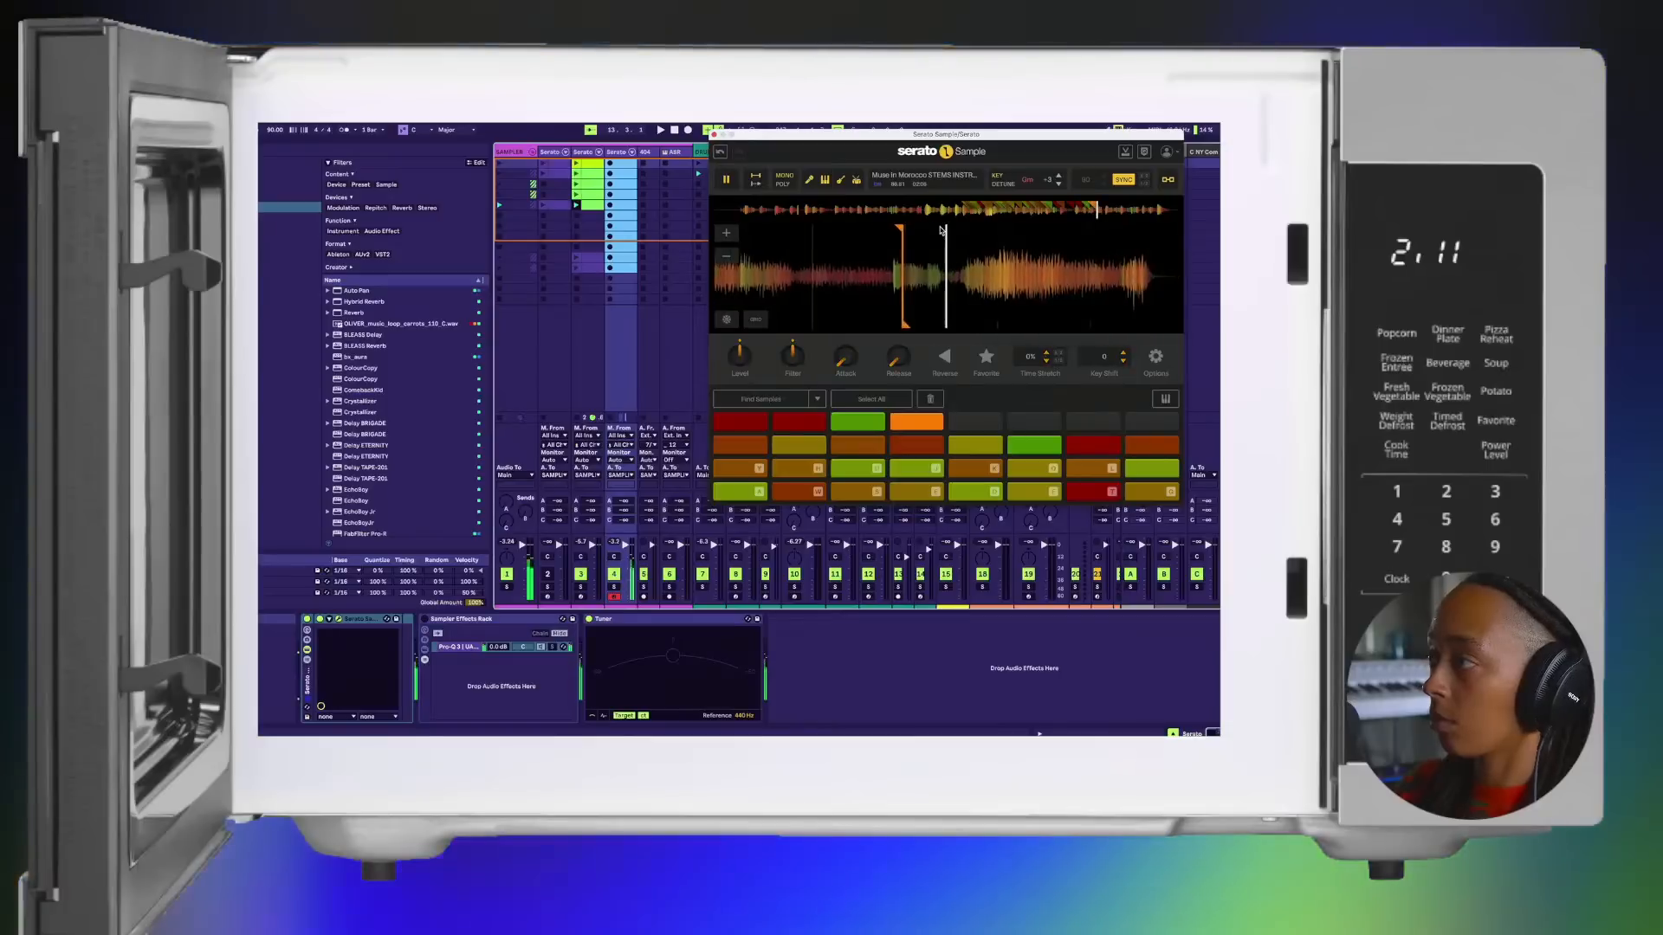
{"action": "key", "text": "e"}
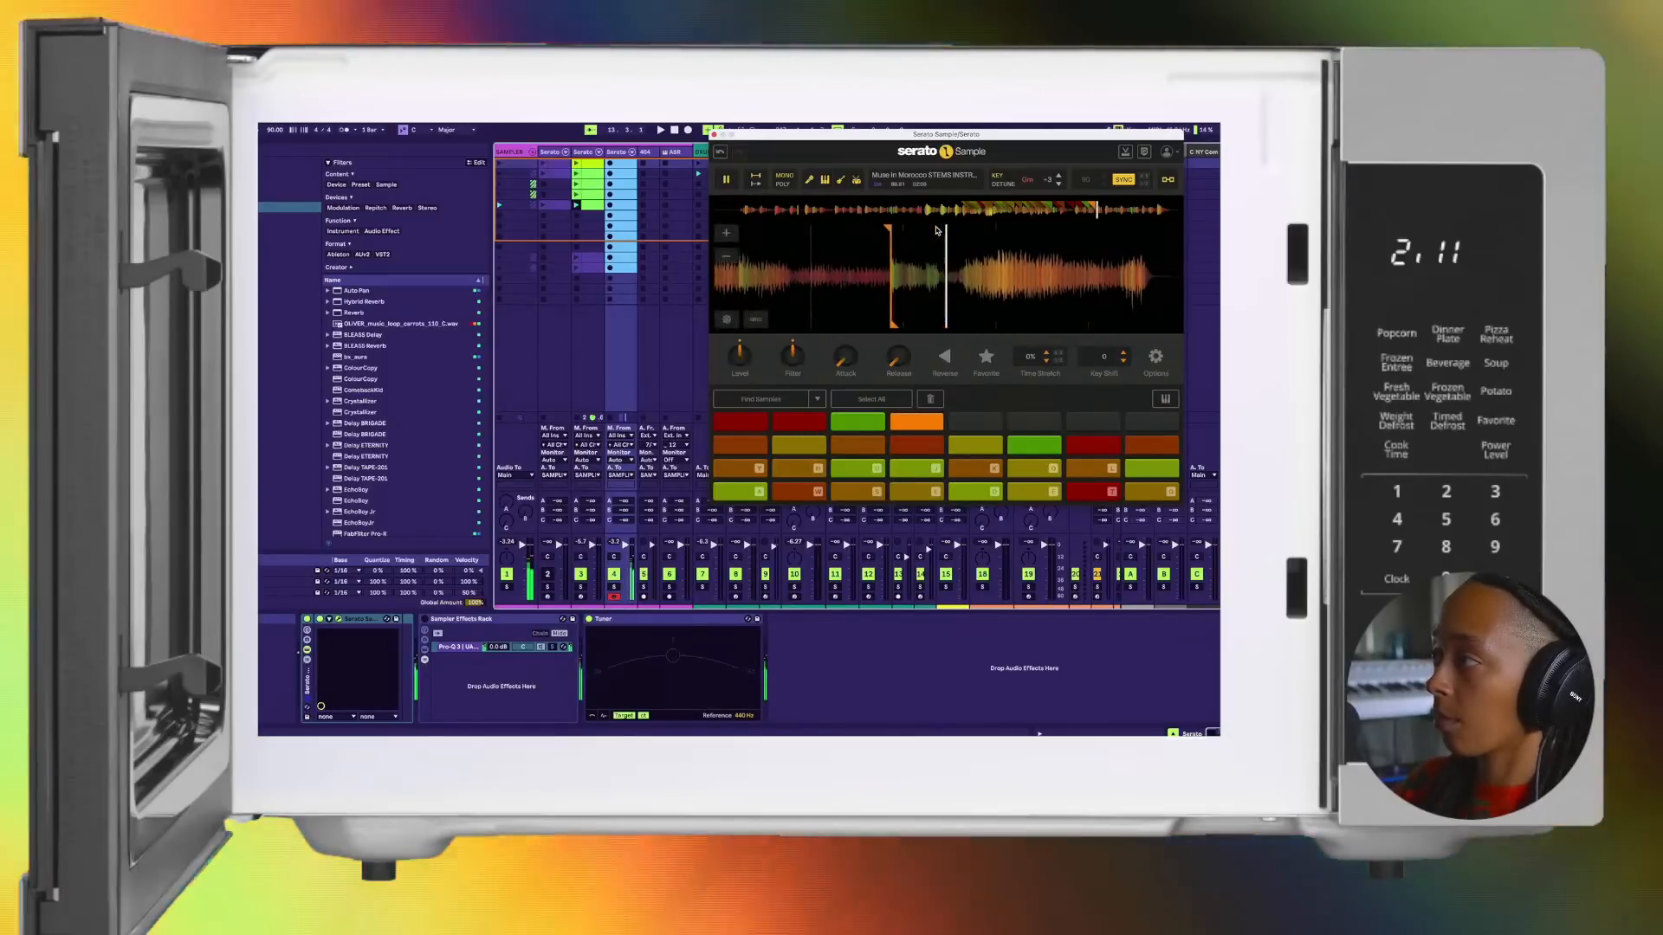
{"action": "key", "text": "e"}
{"action": "key", "text": "e"}
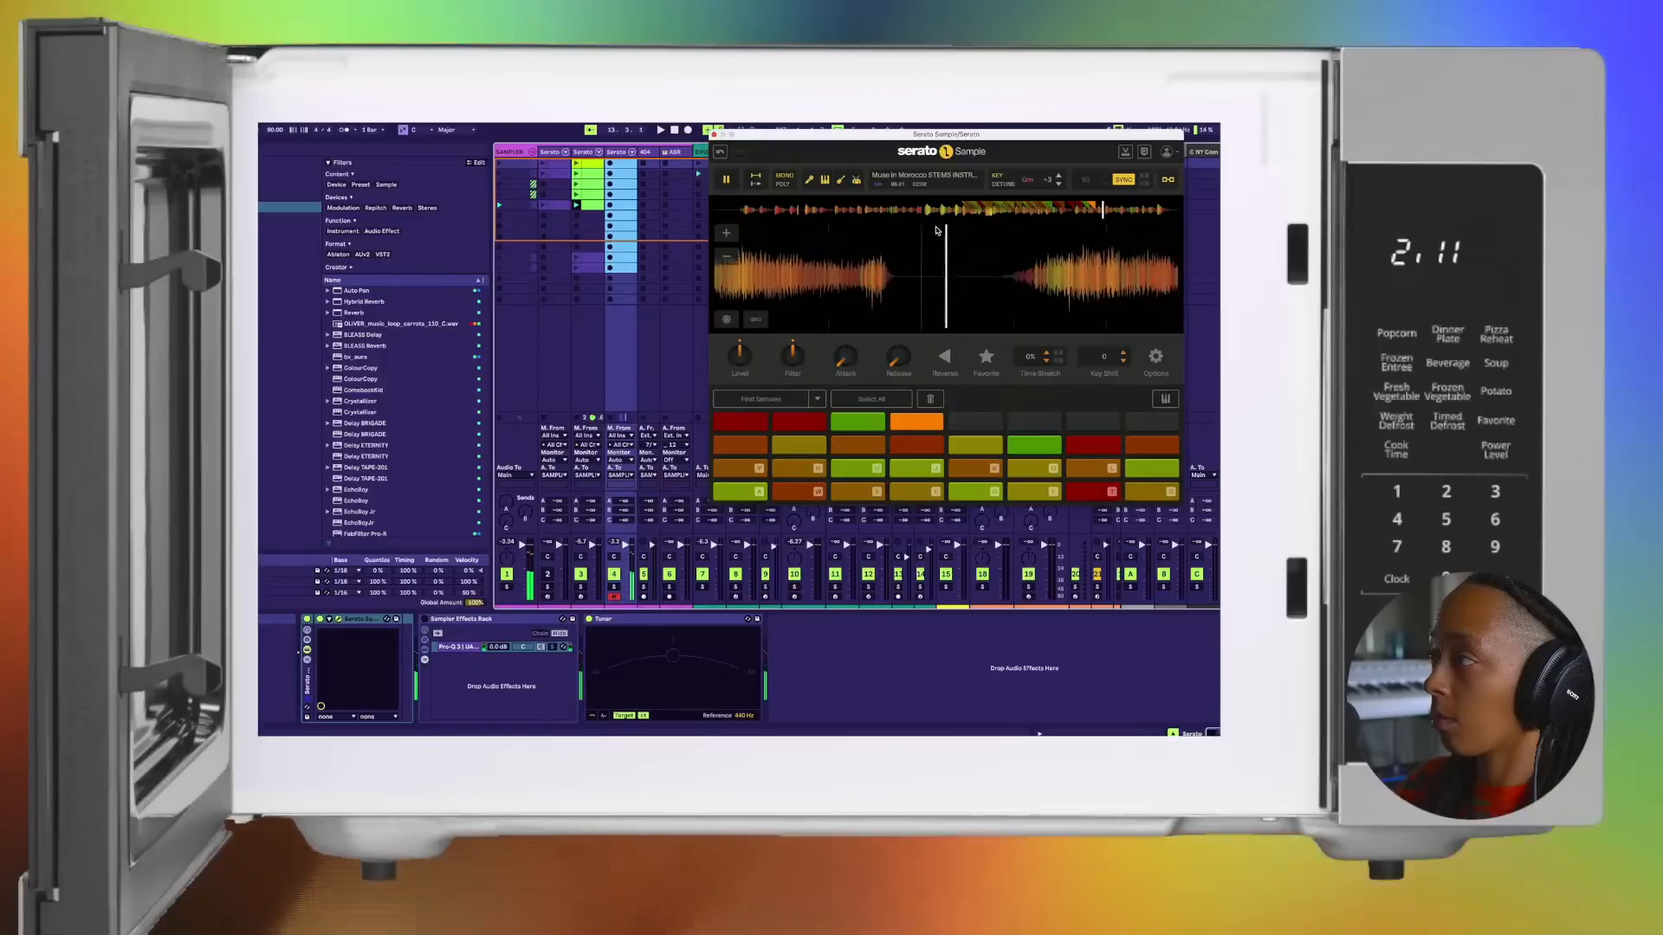
Step: Set a cue point on the twenty-ninth pad and shift its marker earlier while retriggering it
{"action": "key", "text": "d"}
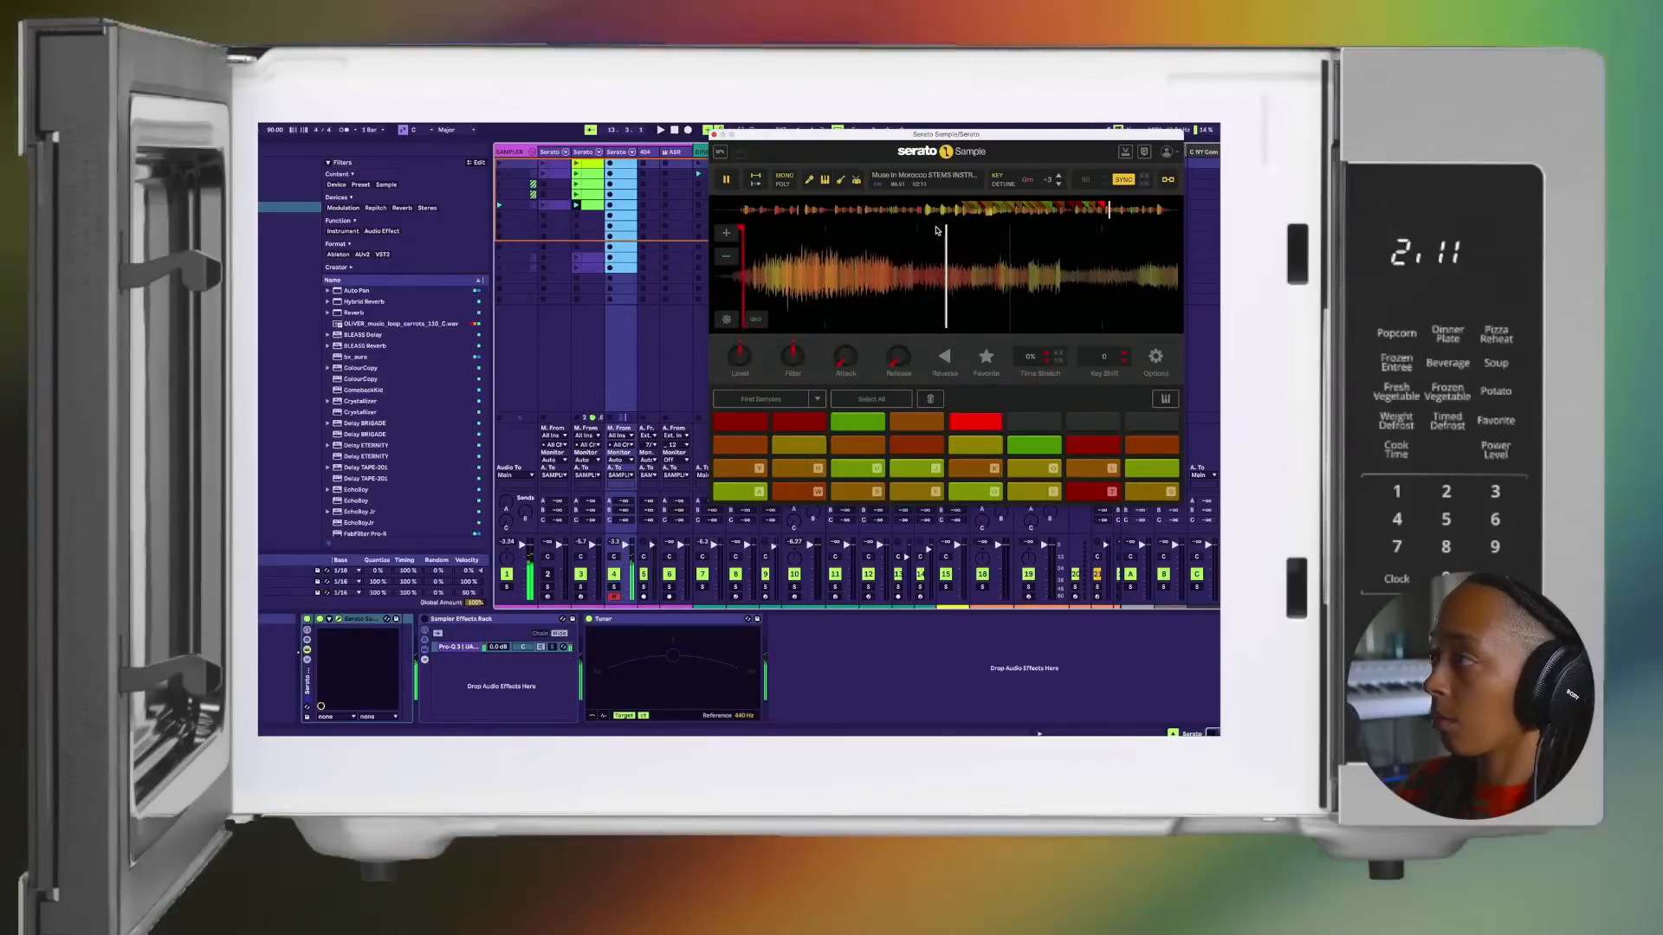
{"action": "key", "text": "d"}
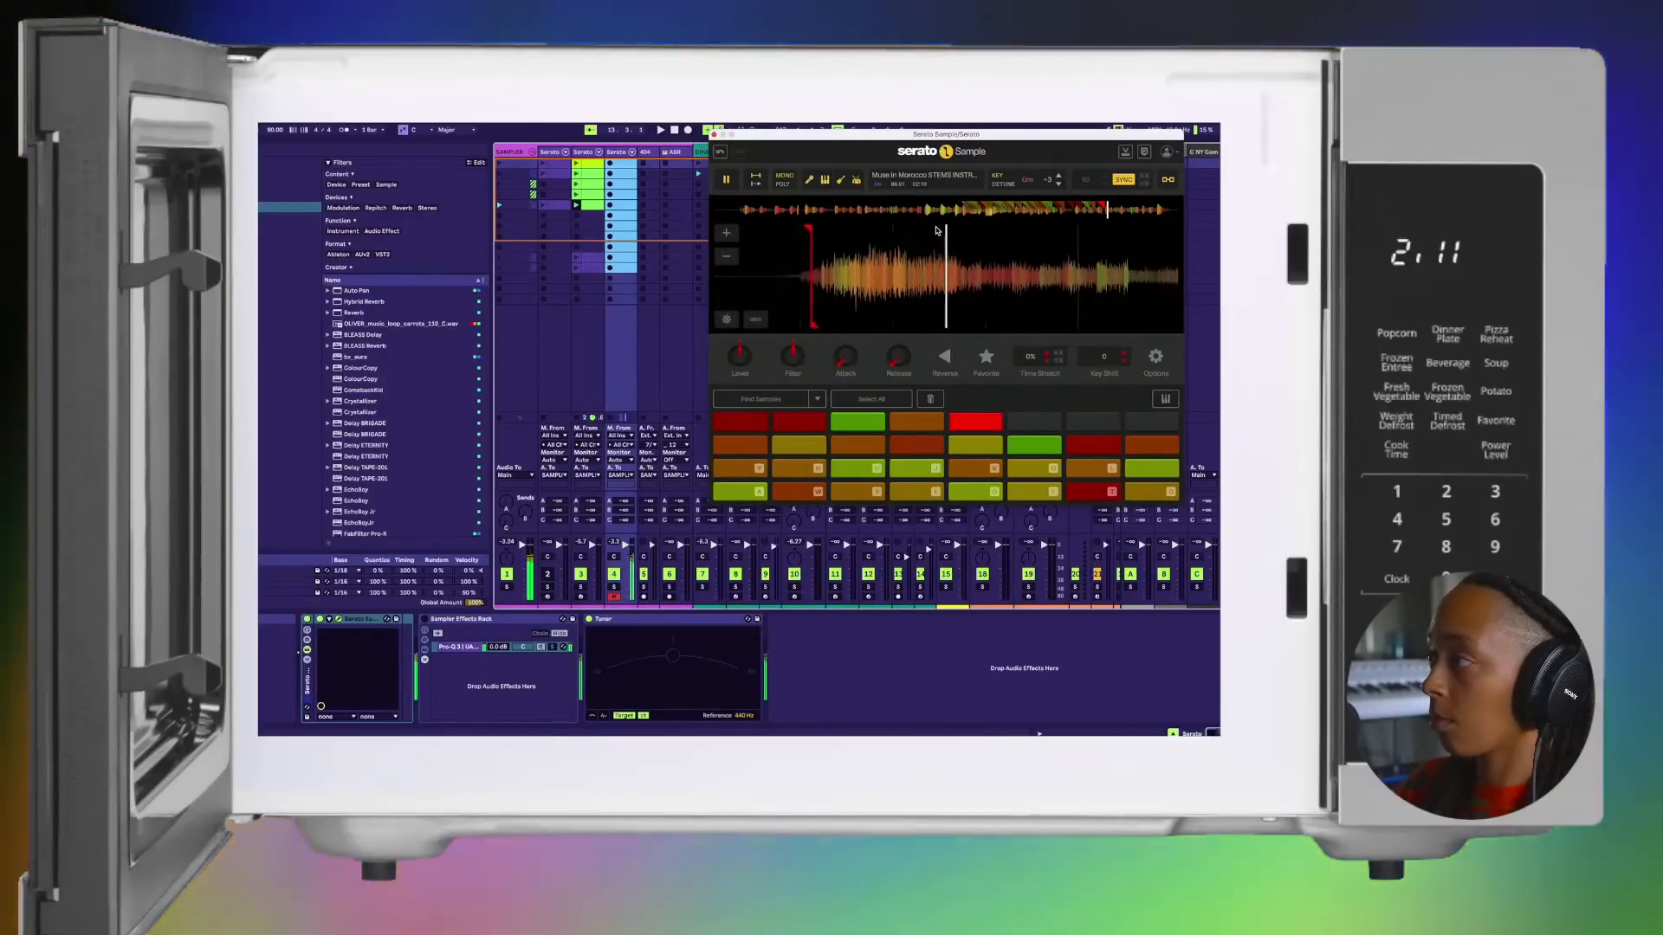
{"action": "key", "text": "d"}
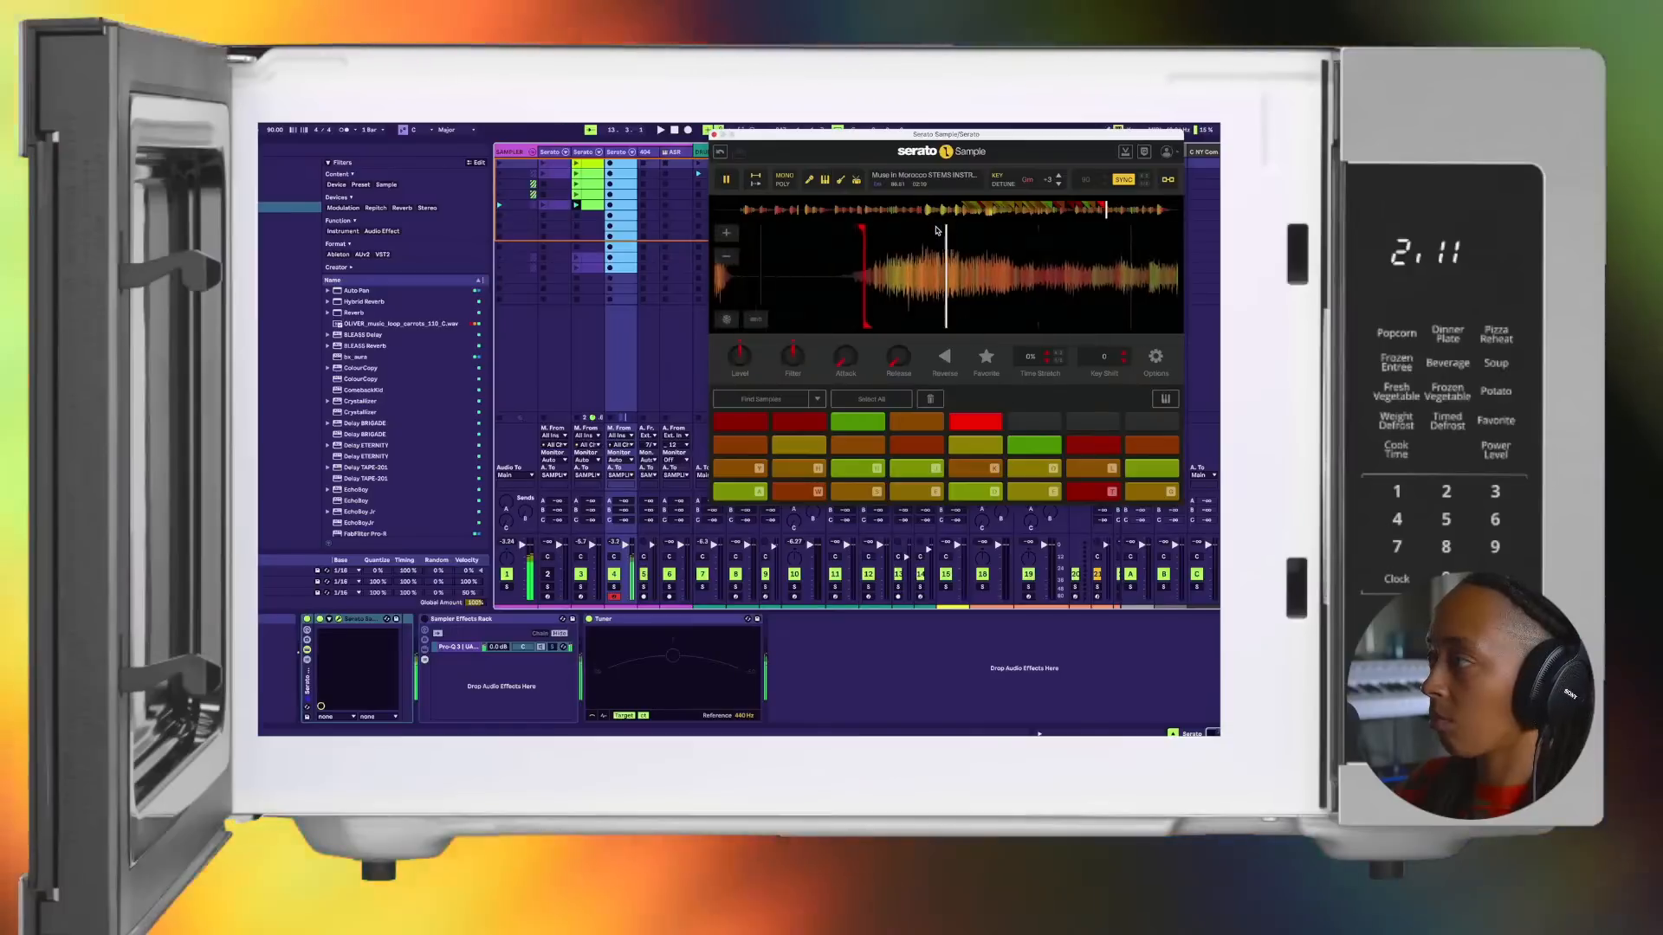
Step: Set cue points on the thirtieth, thirty-first and thirty-second pads, then move the last pad's marker earlier and retrigger it
{"action": "key", "text": "f"}
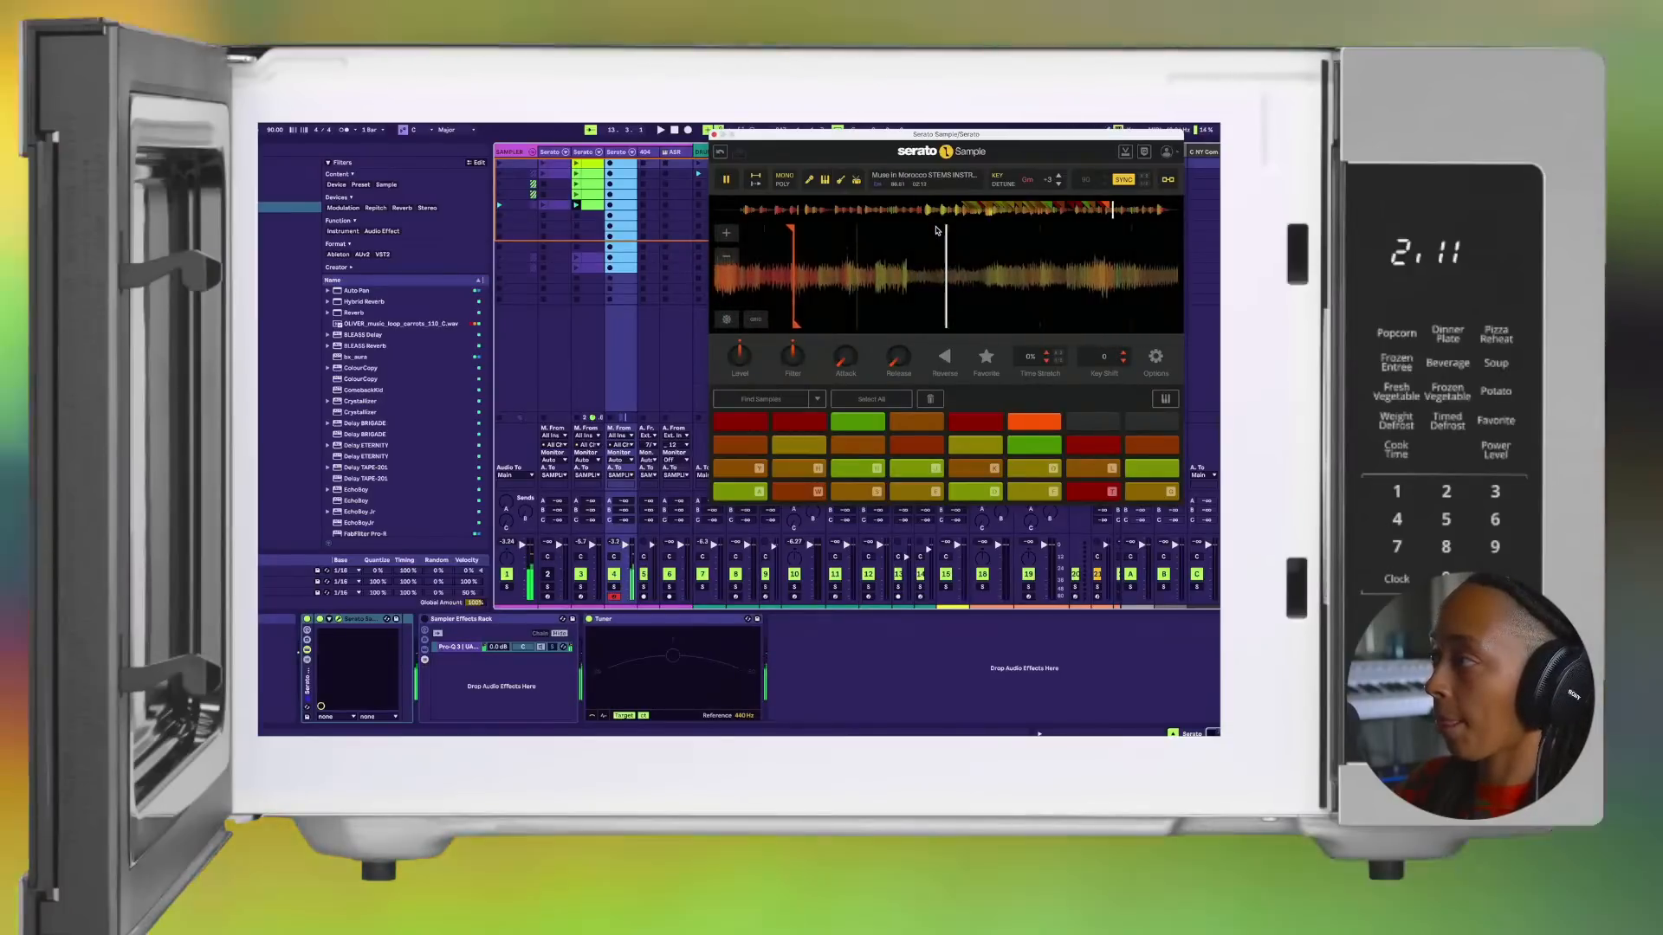
{"action": "key", "text": "g"}
{"action": "key", "text": "h"}
{"action": "key", "text": "space"}
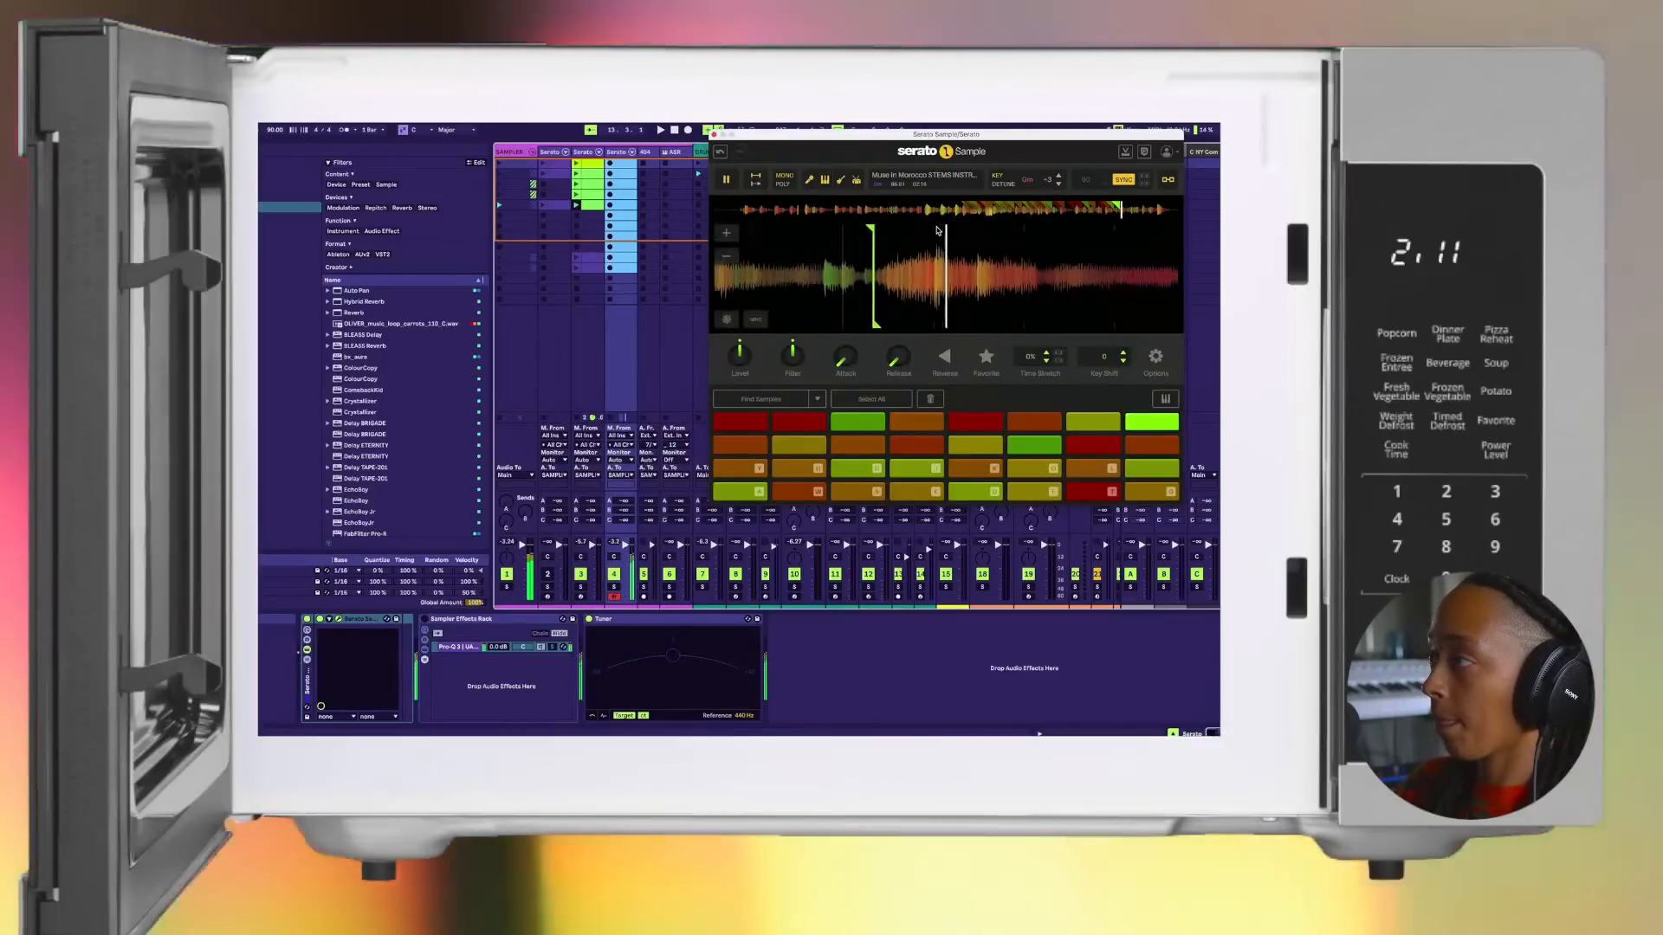
{"action": "left_click_drag", "start_coordinate": [893, 235], "coordinate": [840, 235]}
{"action": "key", "text": "h"}
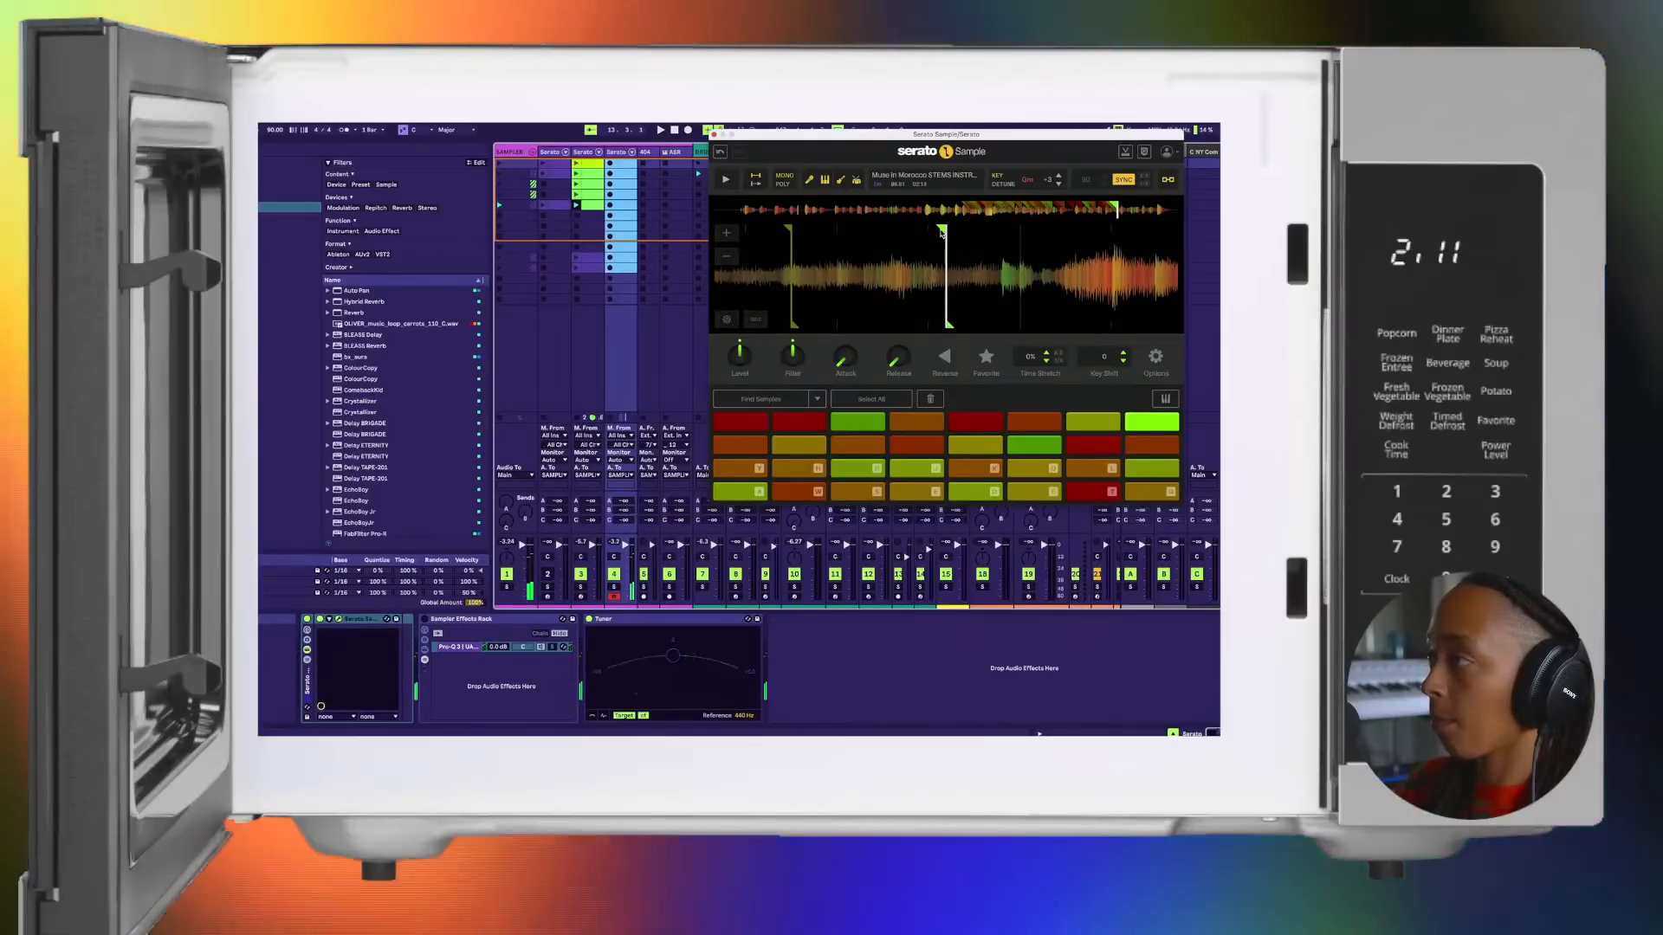
Step: Shift the last pad's cue marker slightly earlier, then lower the computer keyboard's note range and trigger chops to locate the lower pads
{"action": "left_click_drag", "start_coordinate": [1007, 229], "coordinate": [997, 232]}
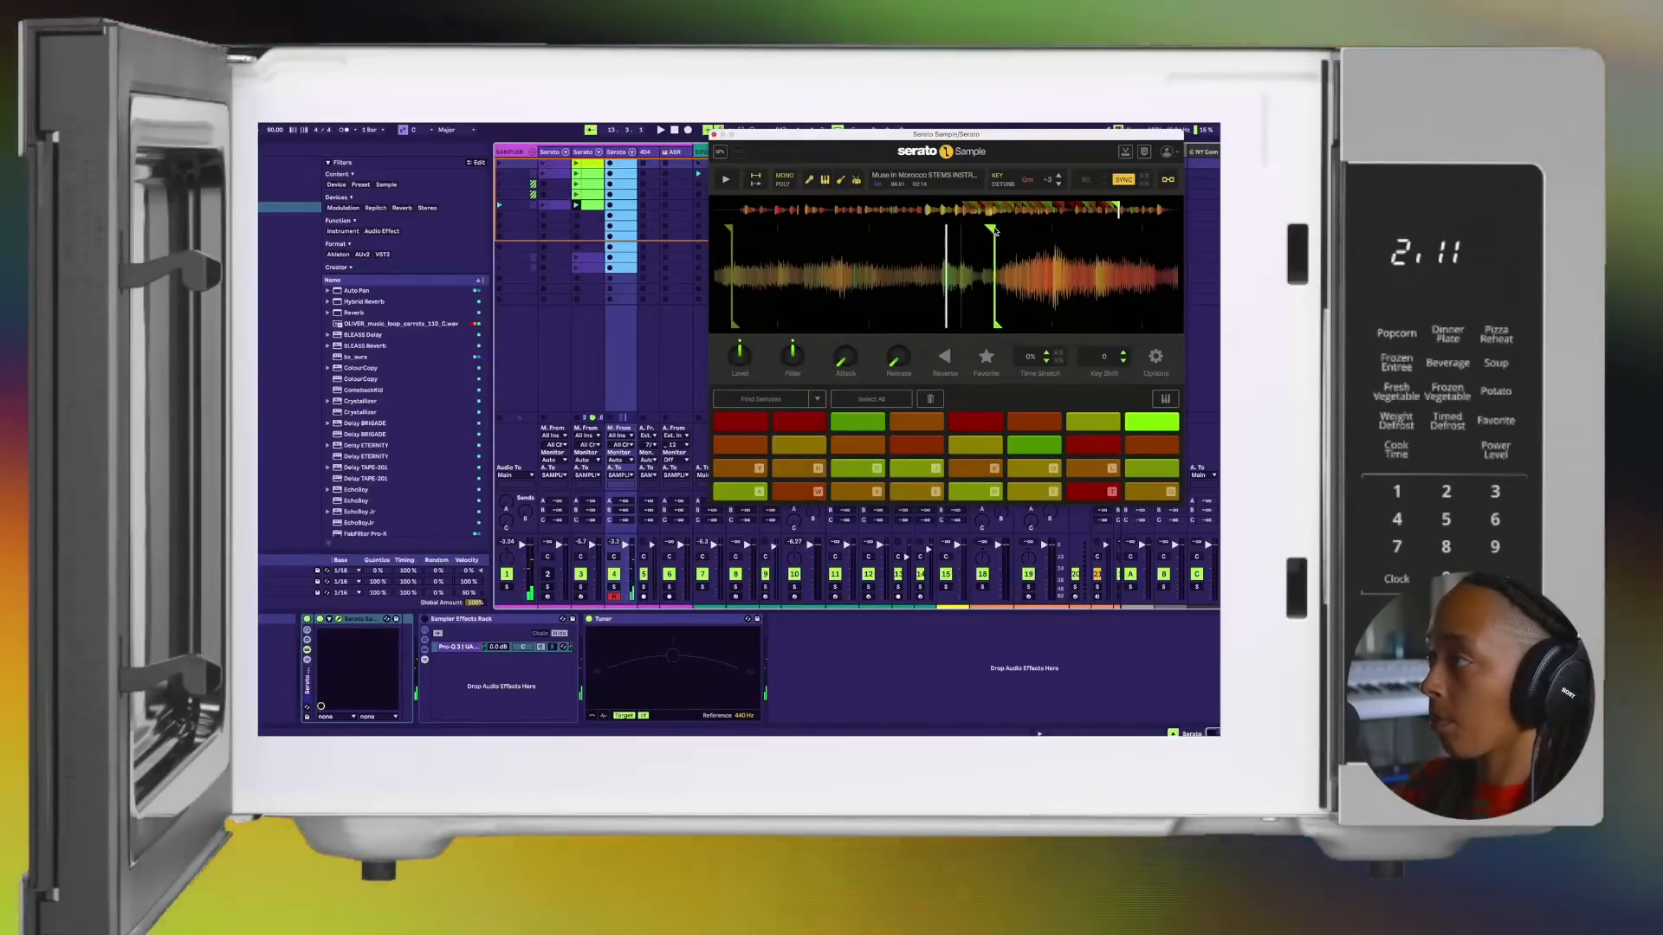
{"action": "key", "text": "space"}
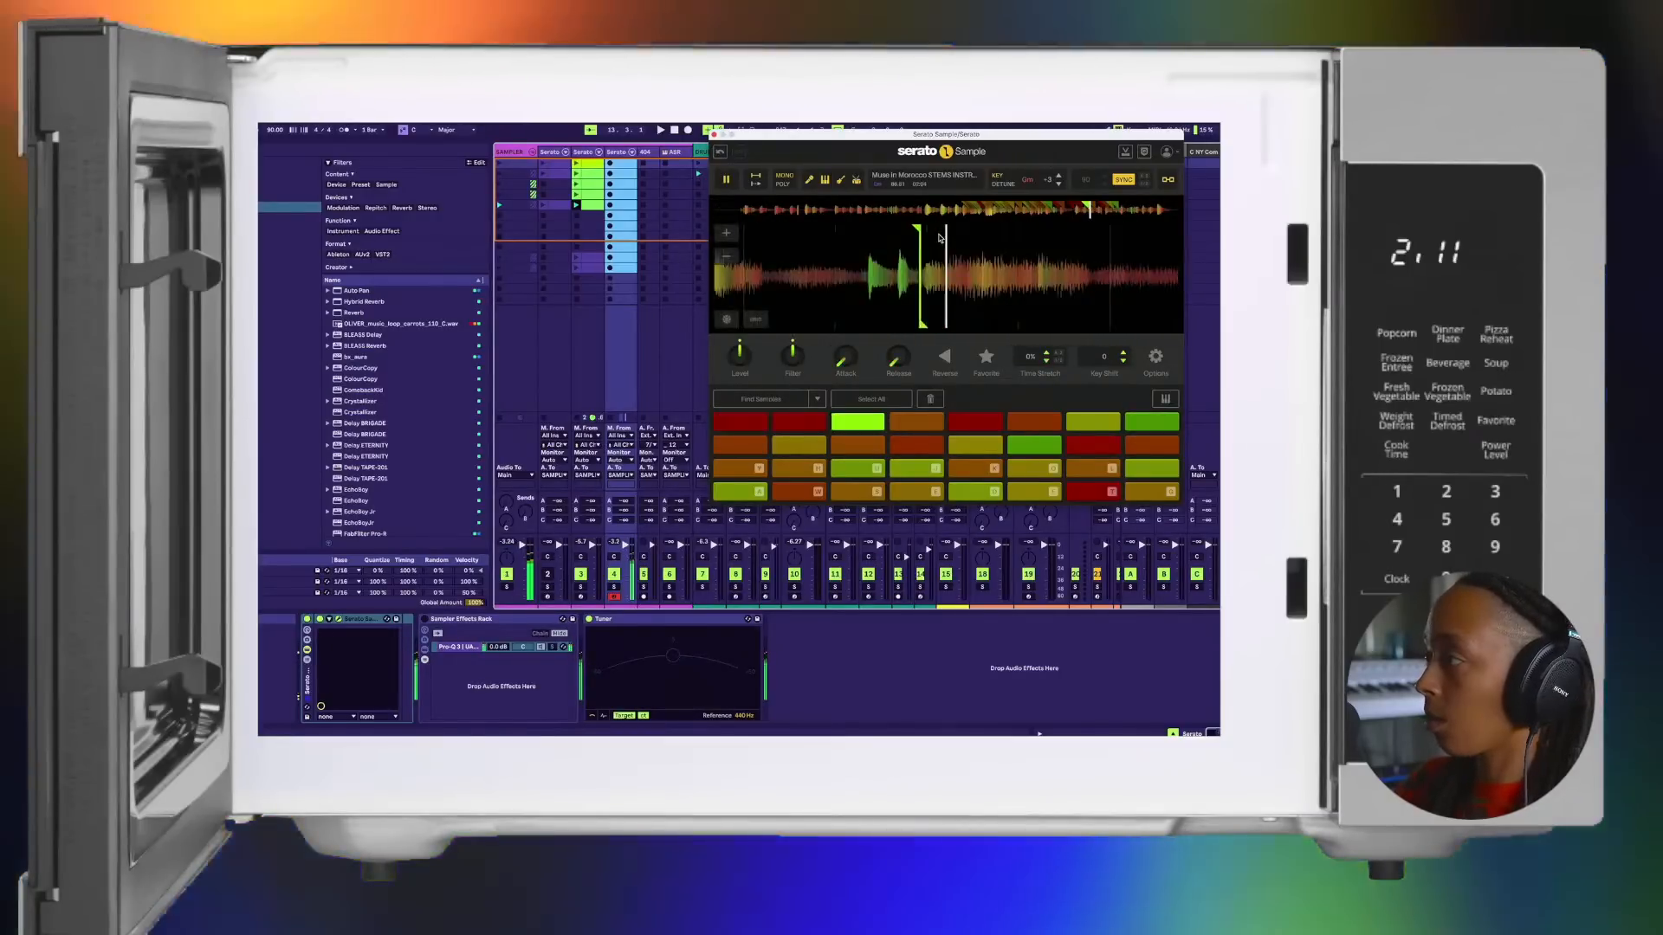
{"action": "key", "text": "k"}
{"action": "key", "text": "z"}
{"action": "key", "text": "k"}
{"action": "key", "text": "o"}
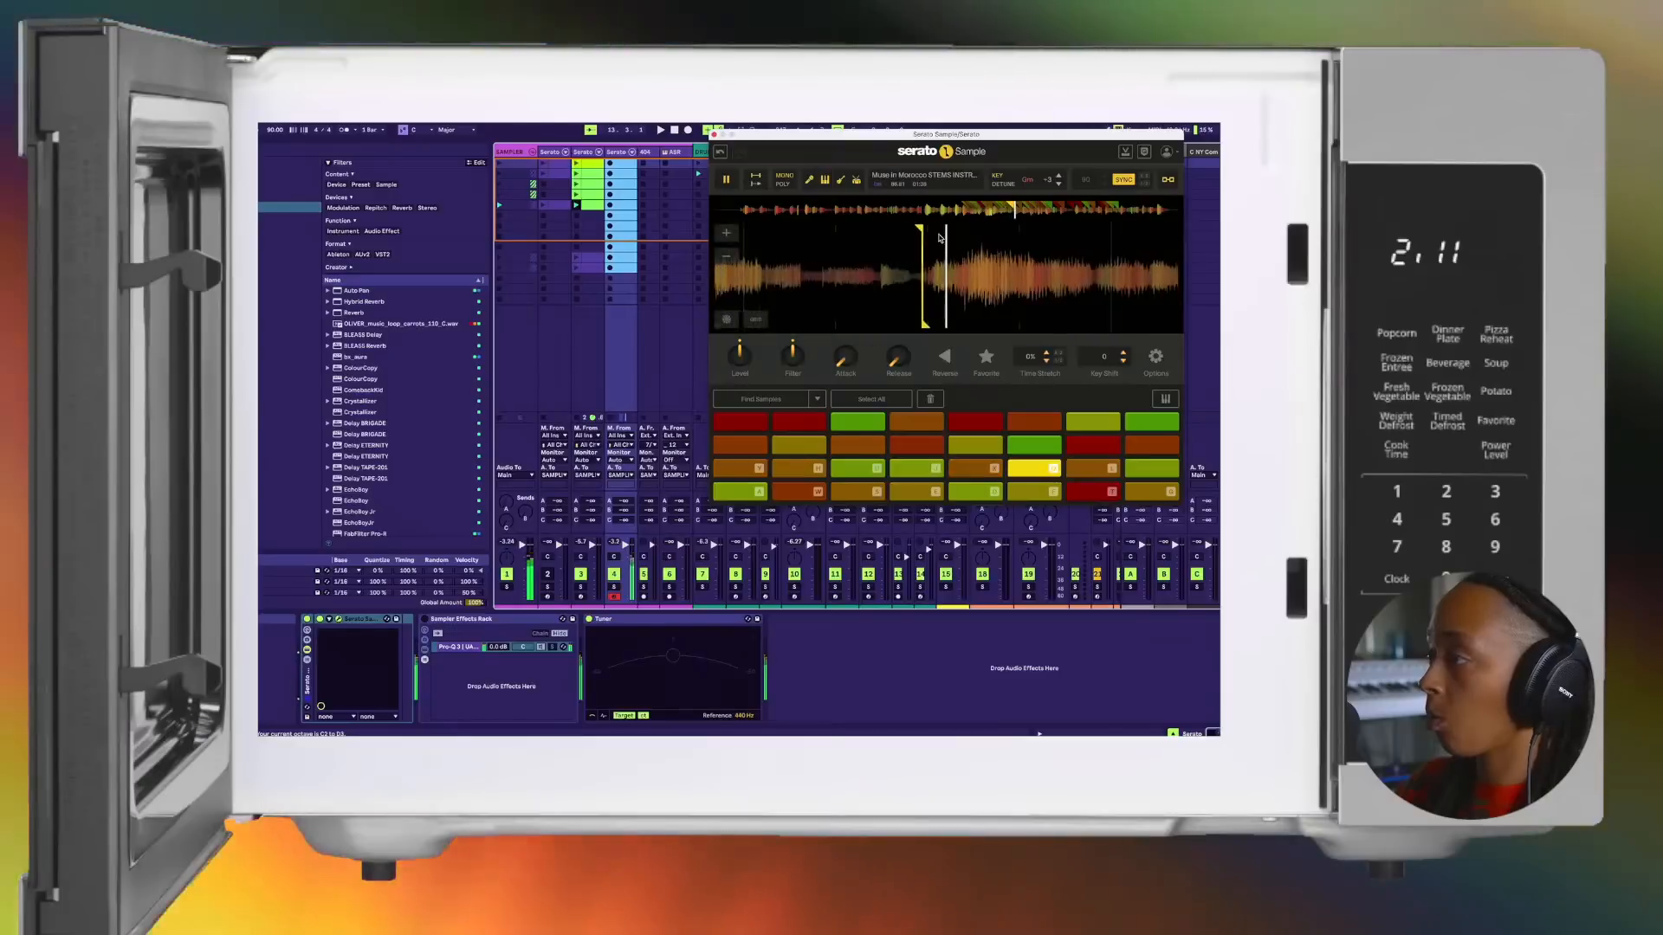
Step: Audition the bottom-row chops from the first pad through the eighth, plus the ninth, without the beat
{"action": "key", "text": "k"}
{"action": "key", "text": "a"}
{"action": "key", "text": "w"}
{"action": "key", "text": "s"}
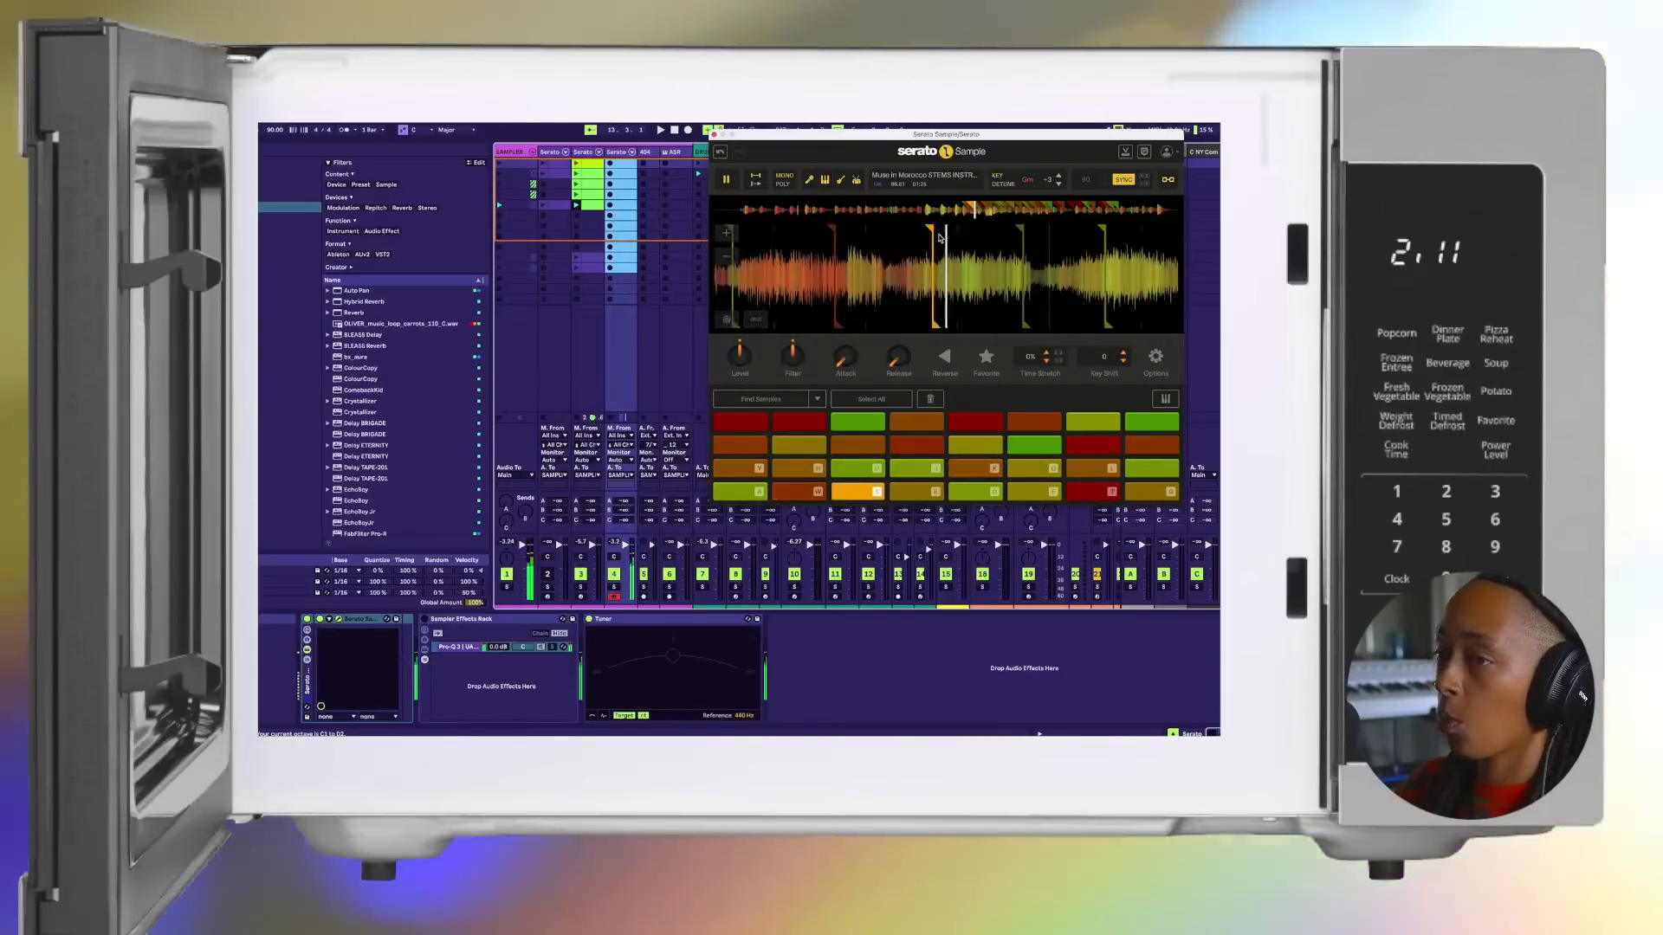
{"action": "key", "text": "e"}
{"action": "key", "text": "d"}
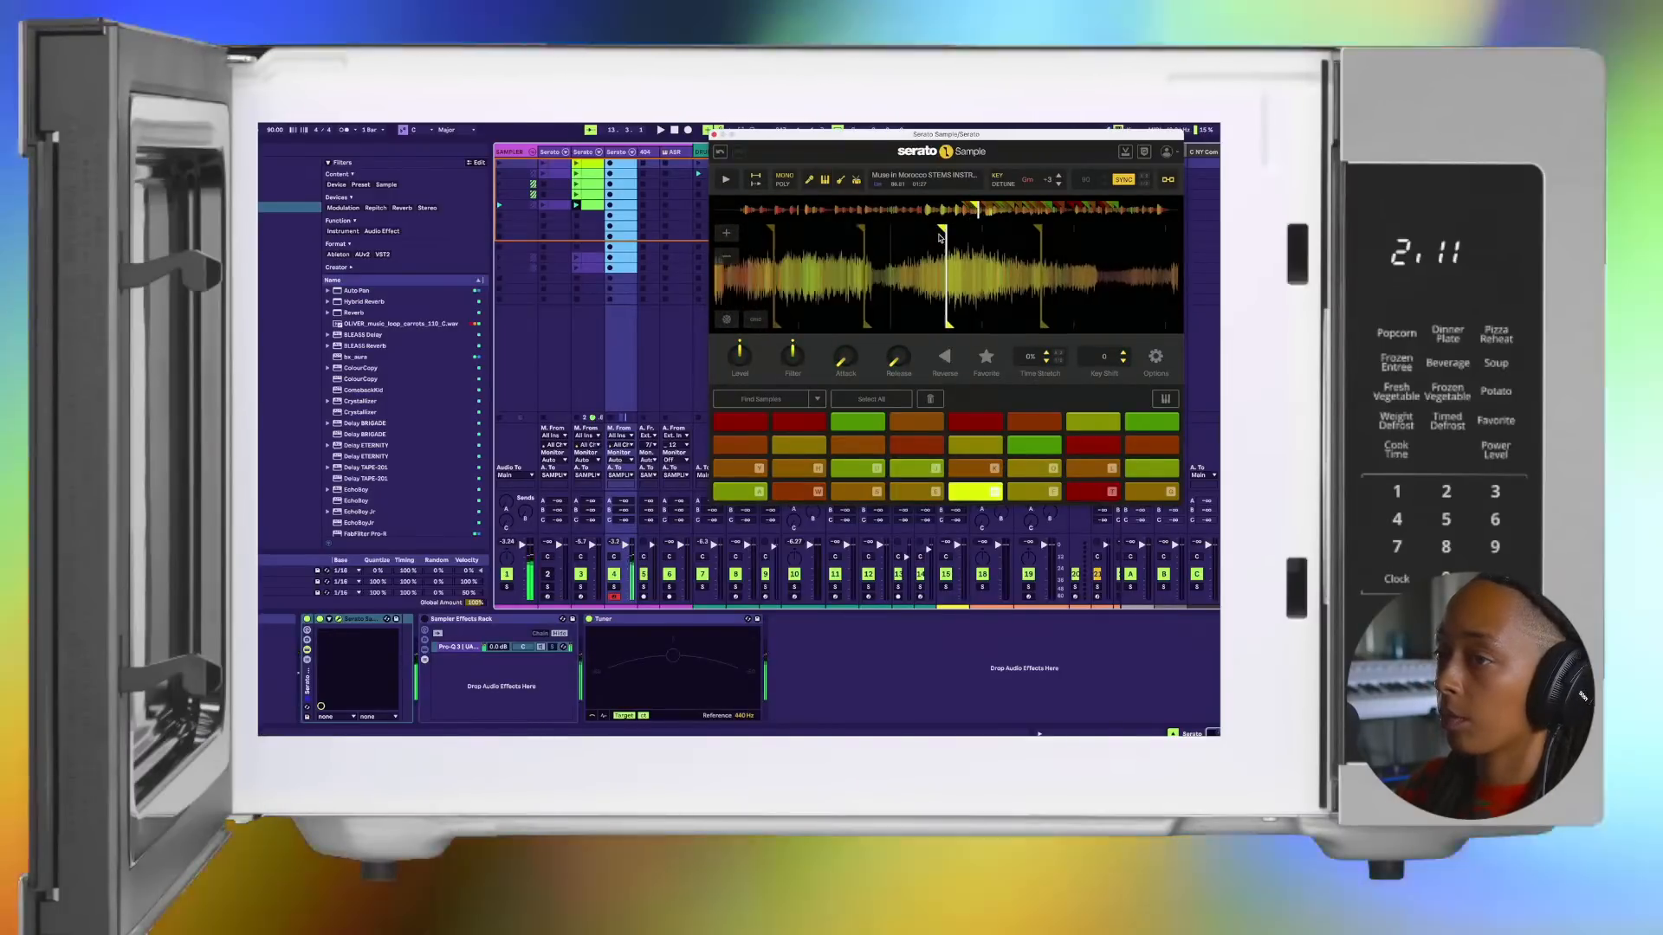
{"action": "key", "text": "f"}
{"action": "key", "text": "d"}
{"action": "key", "text": "g"}
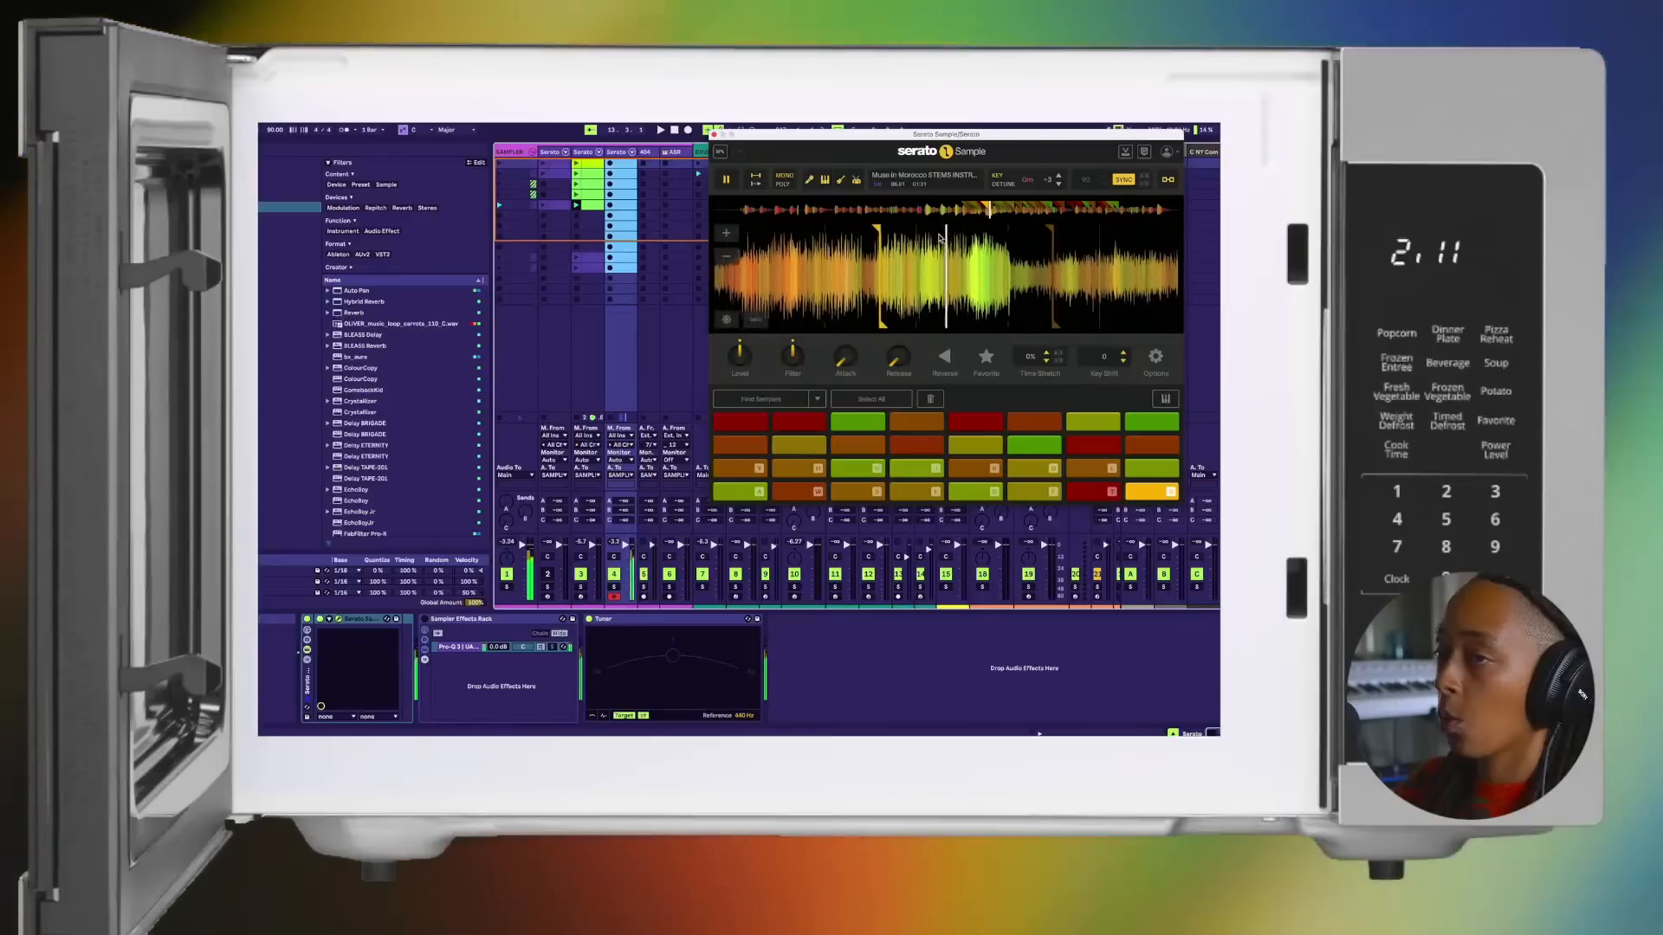
{"action": "key", "text": "y"}
{"action": "key", "text": "a"}
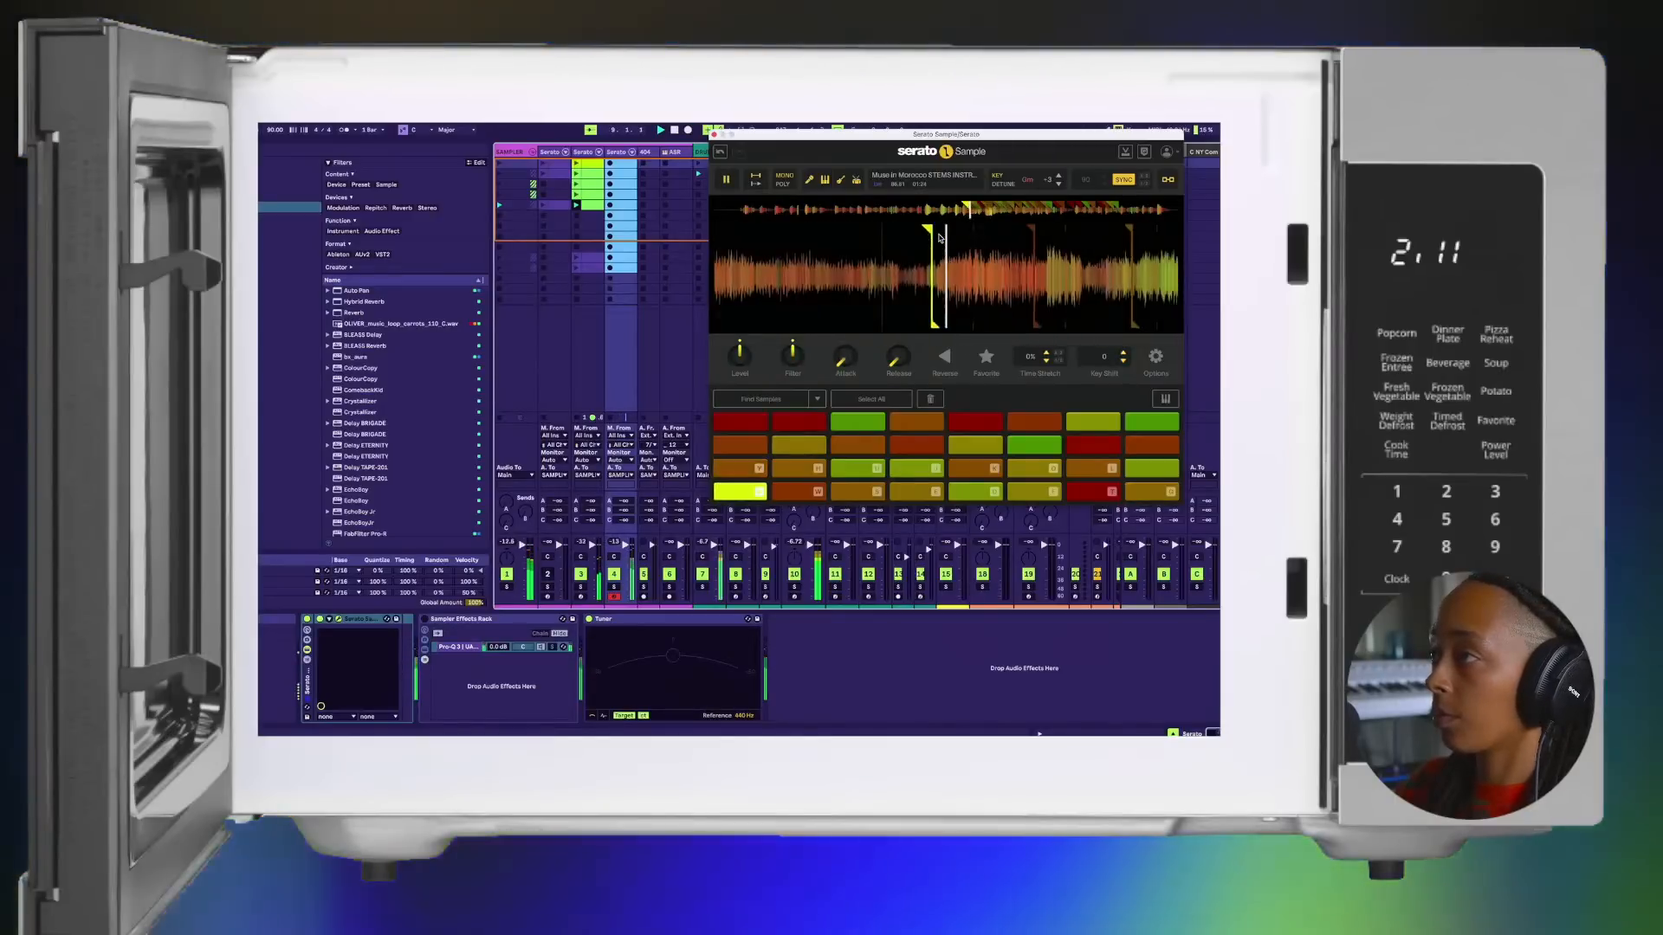
Step: Stop the clip on track 3 and restart playback so only the beat accompanies the new chops
{"action": "key", "text": "space"}
{"action": "left_click", "coordinate": [577, 417]}
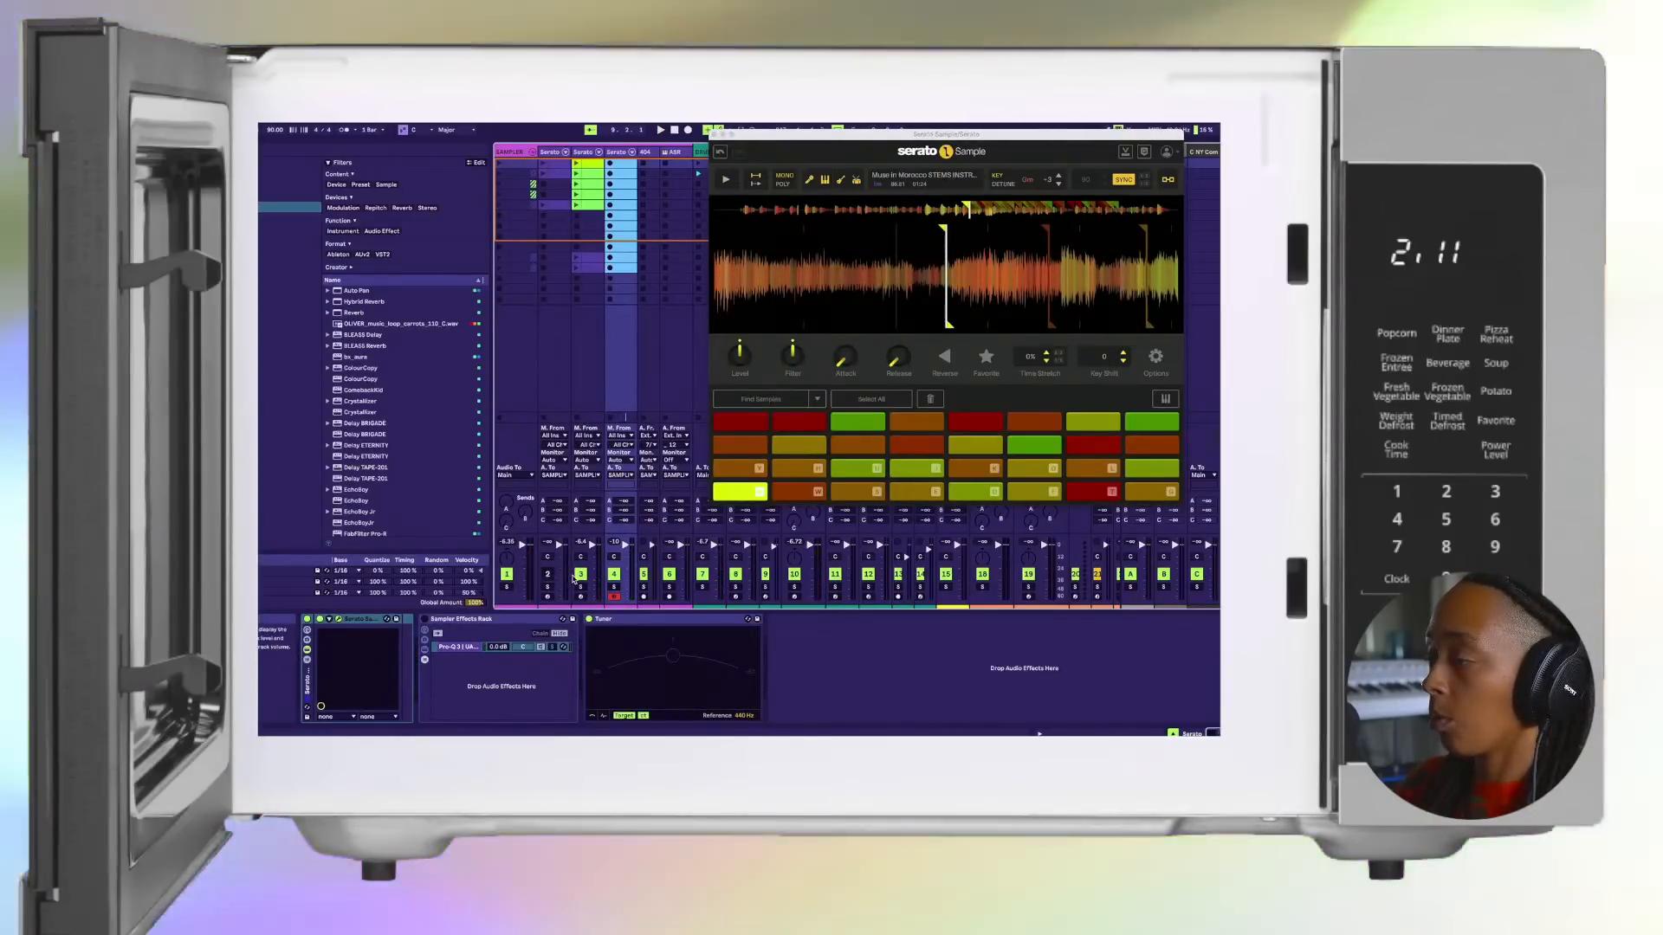
{"action": "key", "text": "space"}
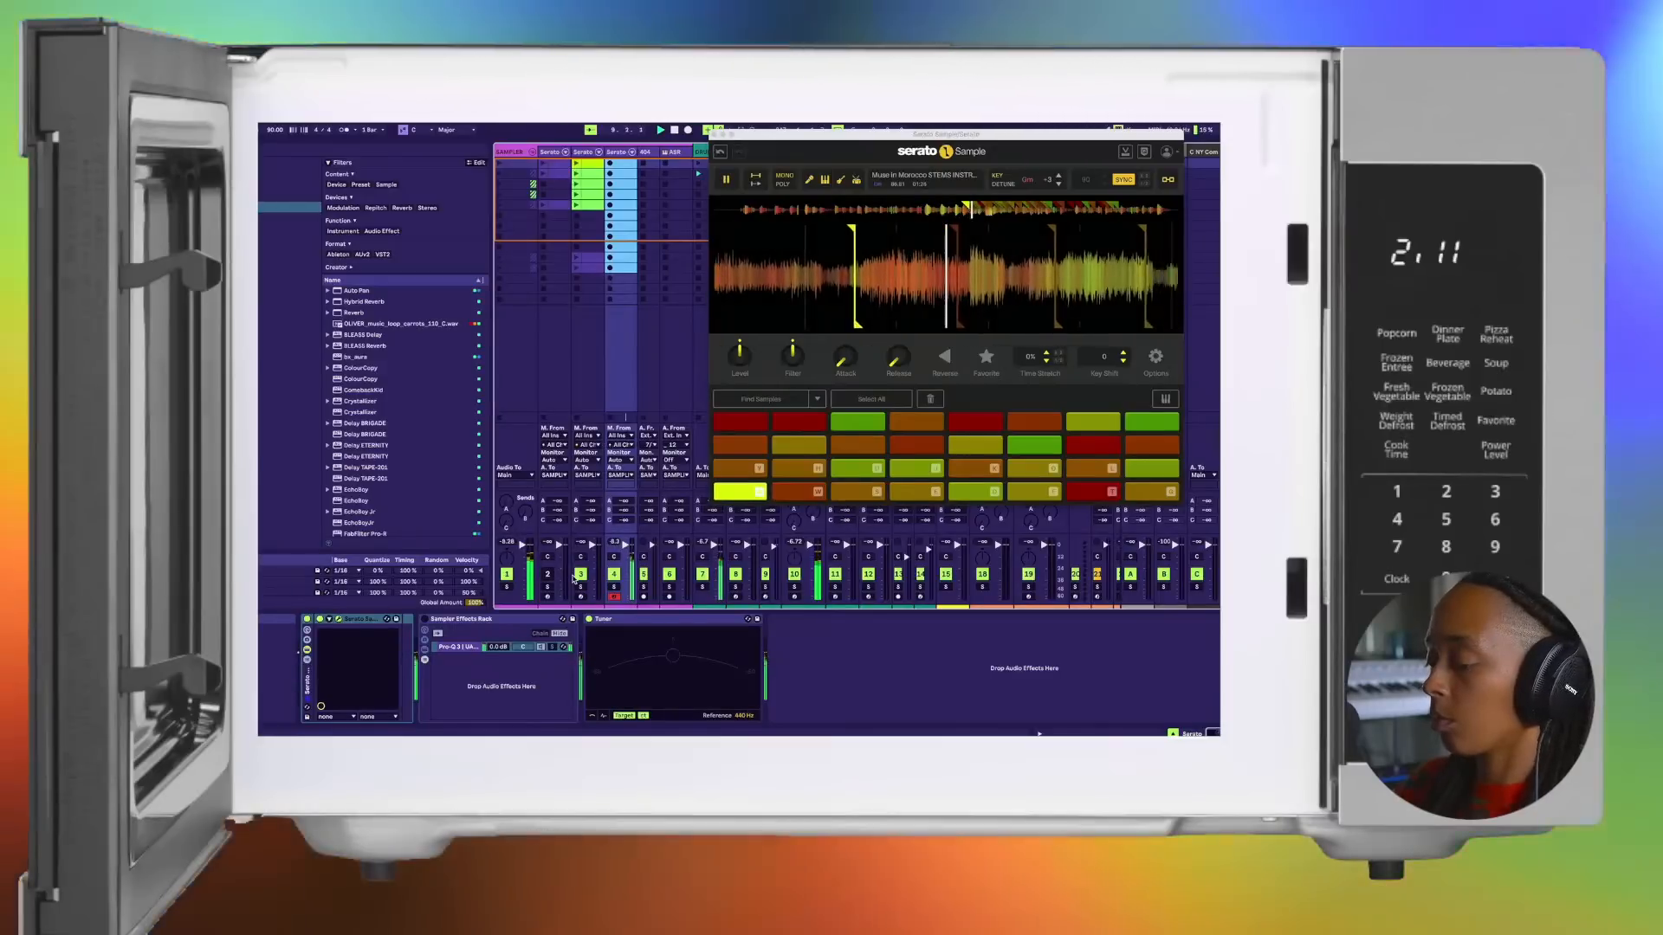
Step: Improvise with the chops over the beat, trying the computer keyboard's note range one octave higher
{"action": "key", "text": "w"}
{"action": "key", "text": "s"}
{"action": "key", "text": "x"}
{"action": "key", "text": "e"}
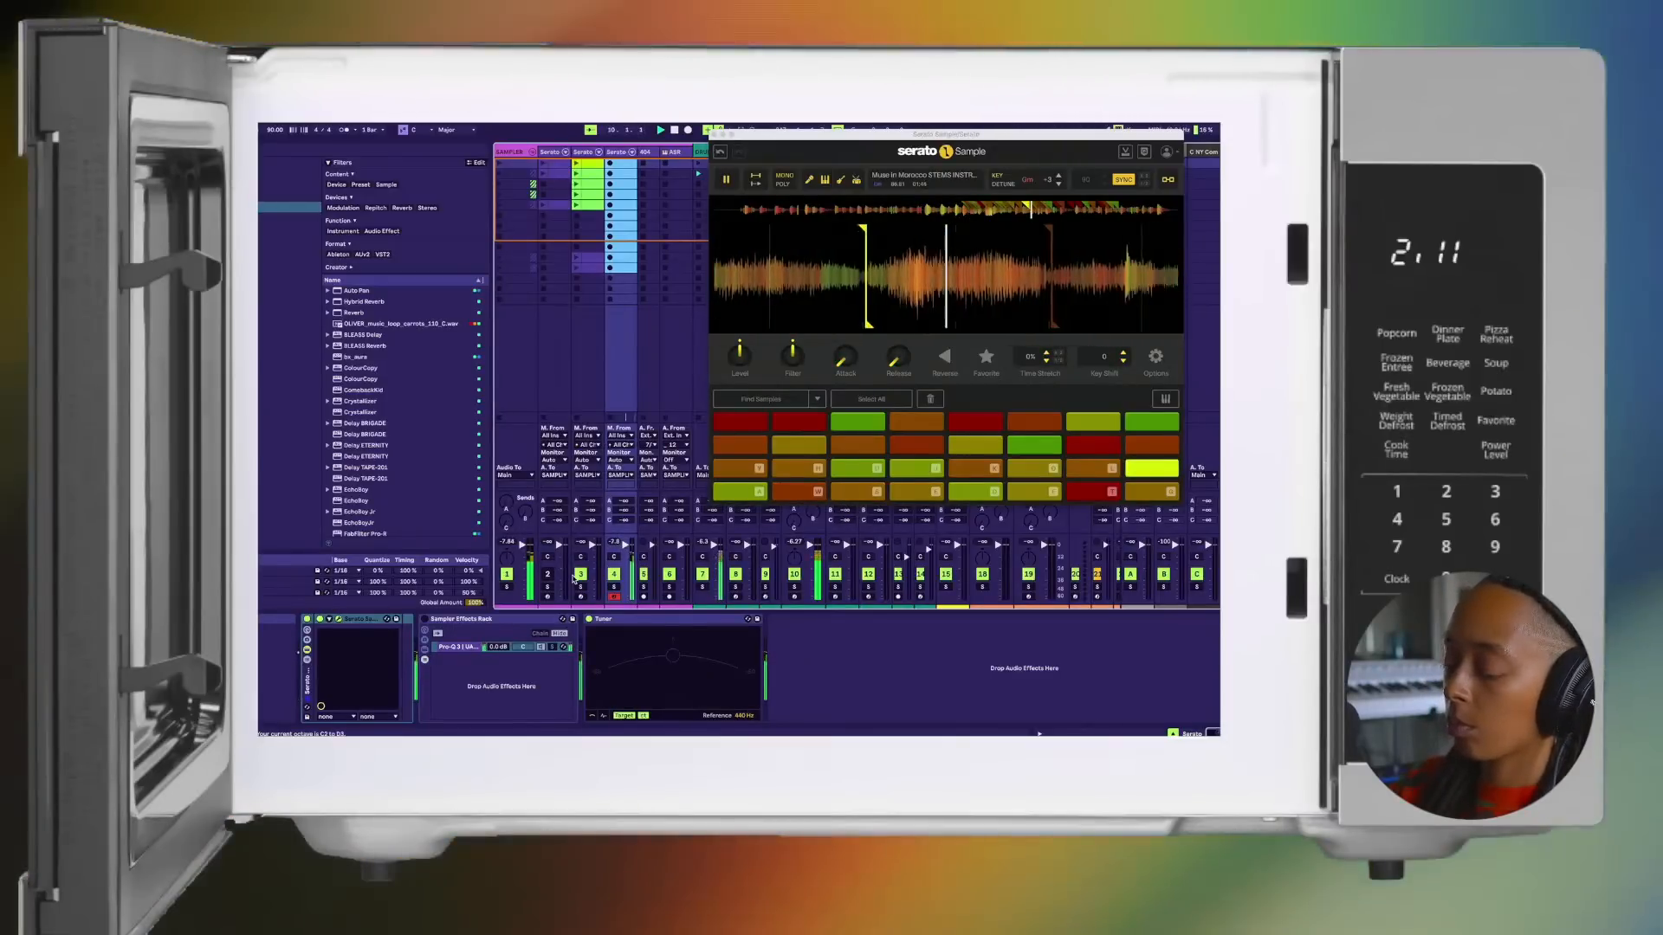
{"action": "key", "text": "d"}
{"action": "key", "text": "d"}
{"action": "key", "text": "f"}
{"action": "key", "text": "t"}
{"action": "key", "text": "a"}
{"action": "key", "text": "w"}
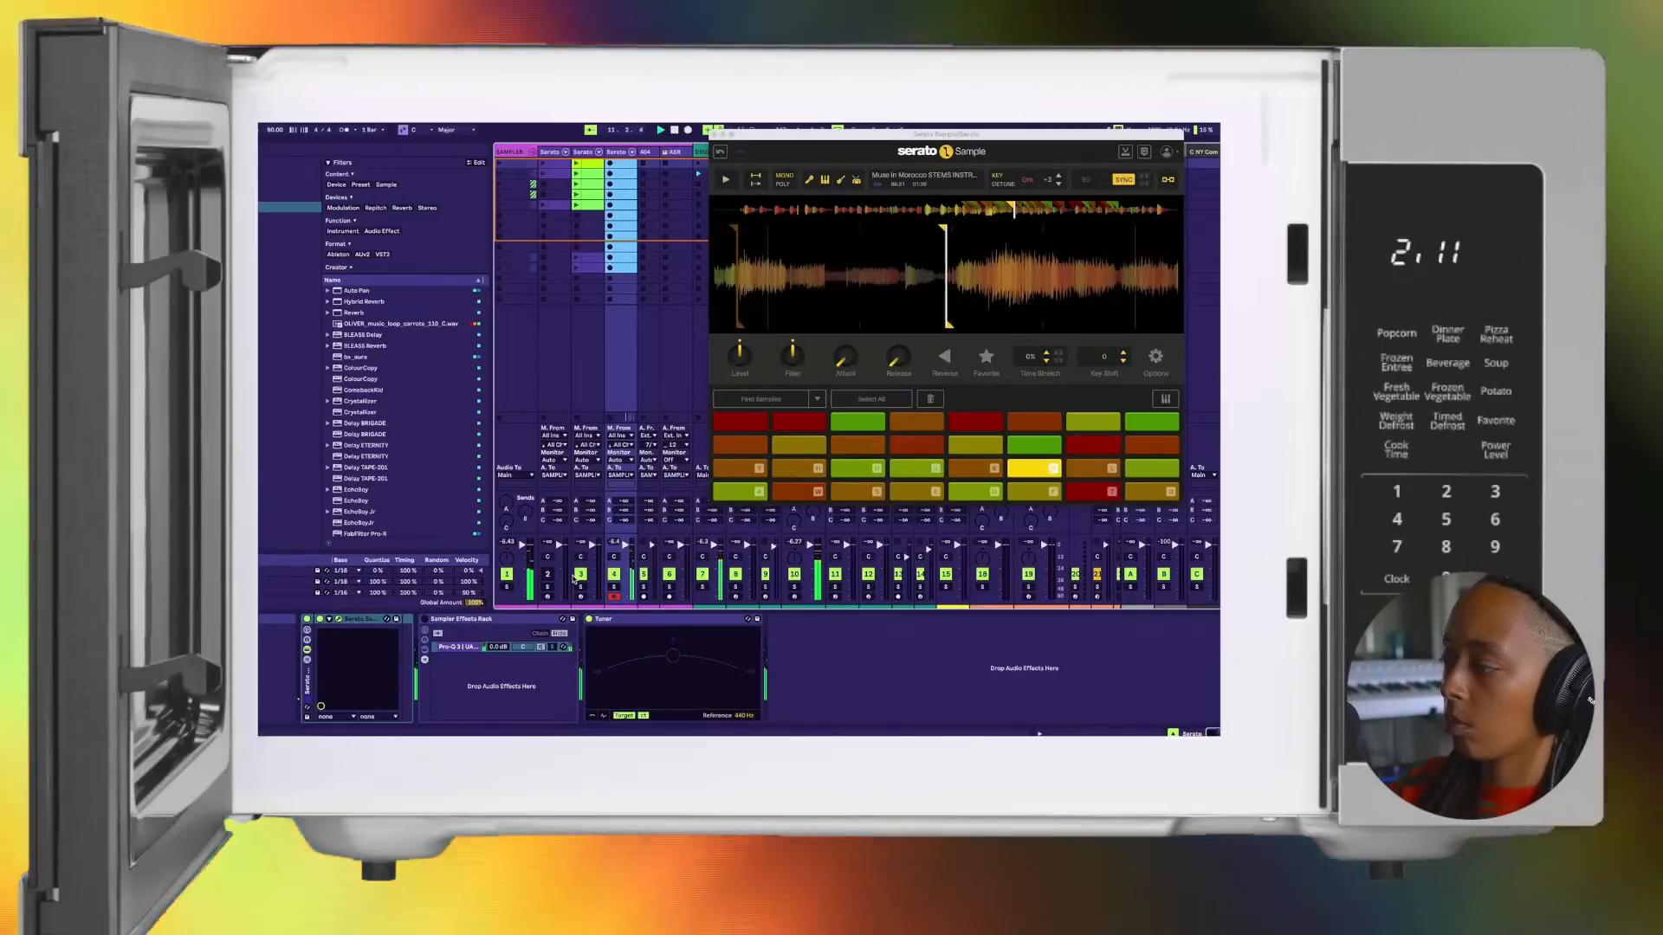
Step: Lower the computer keyboard's note range by an octave and try a pattern on the first seven pads over the beat
{"action": "key", "text": "z"}
{"action": "key", "text": "a"}
{"action": "key", "text": "e"}
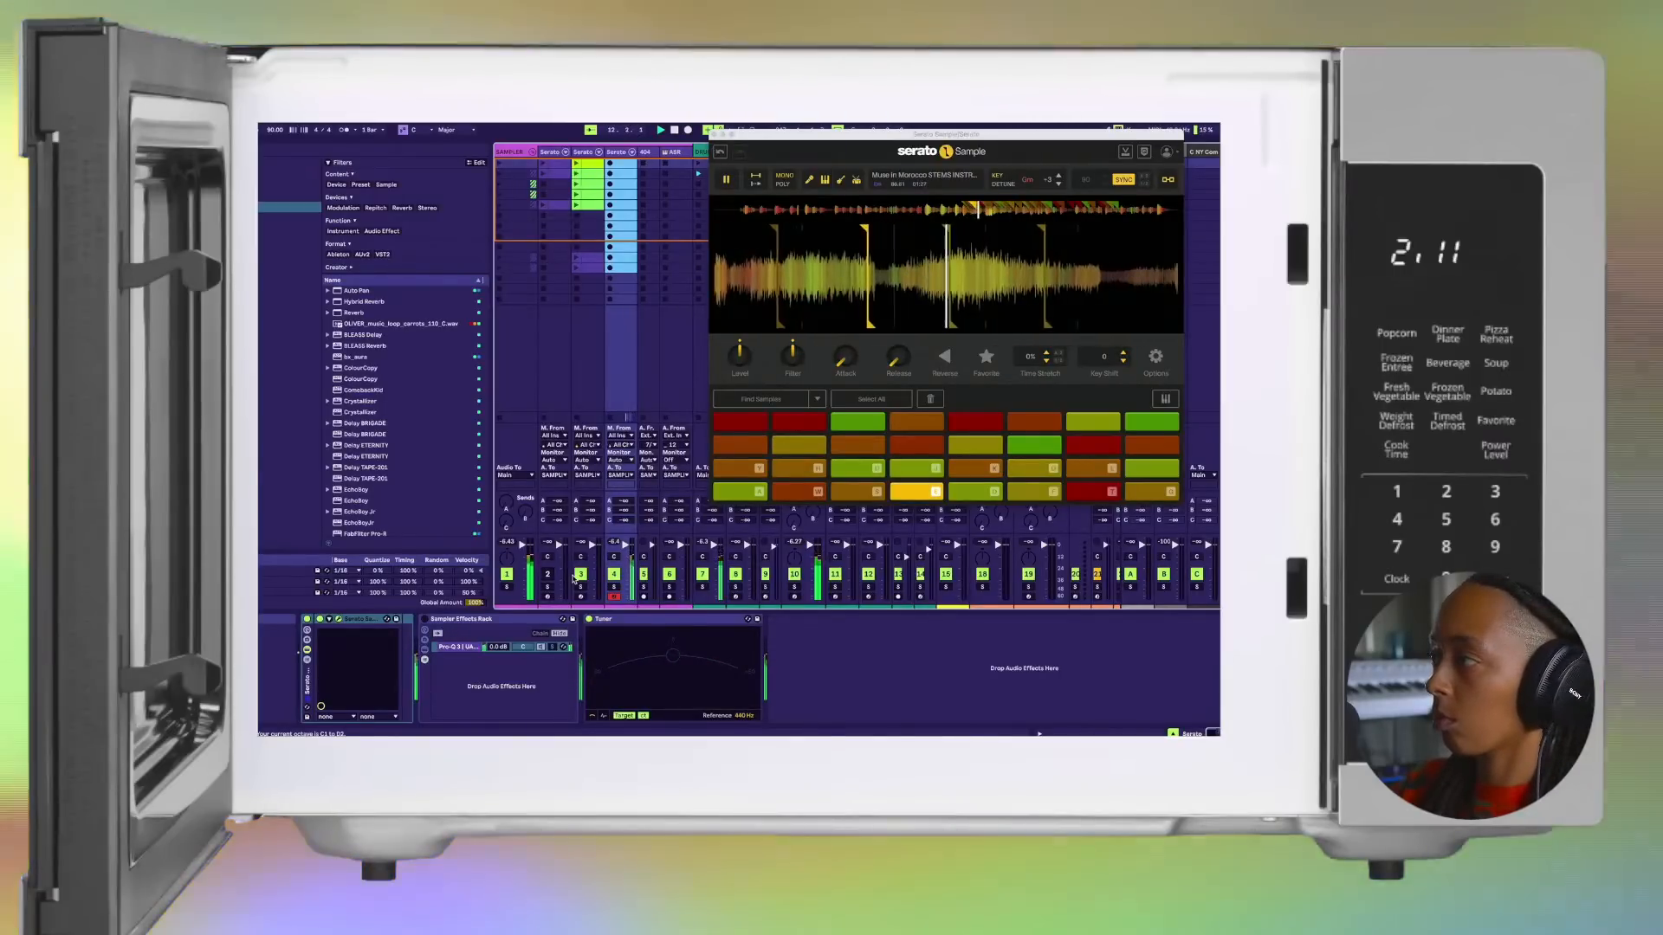
{"action": "key", "text": "e"}
{"action": "key", "text": "a"}
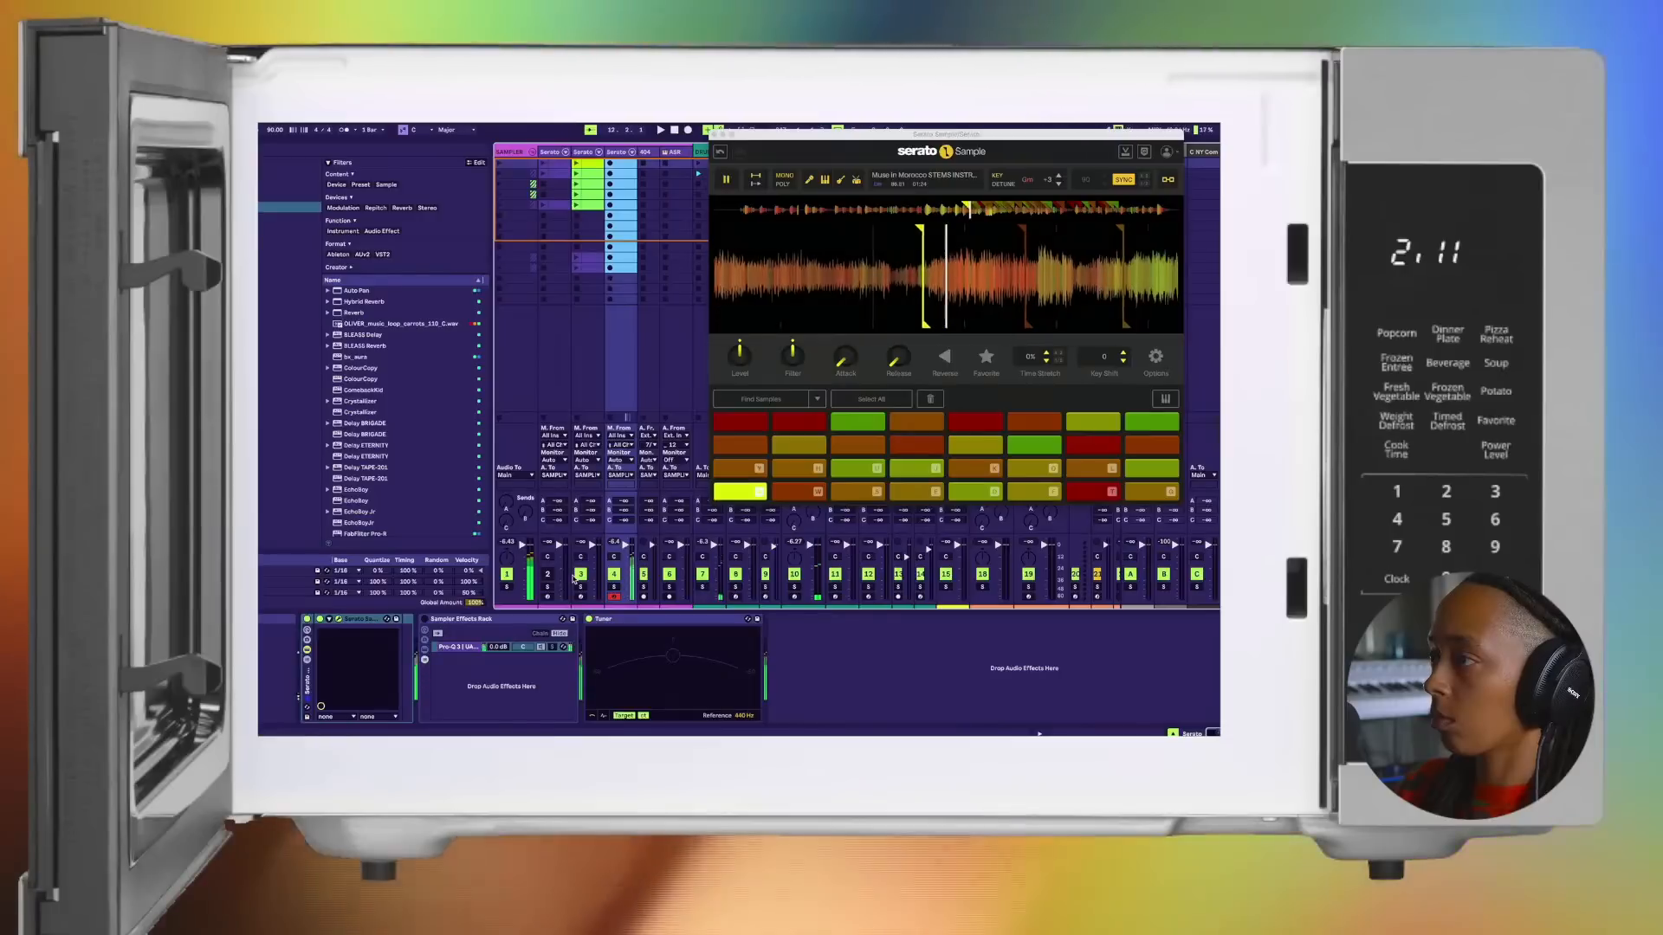
{"action": "key", "text": "w"}
{"action": "key", "text": "s"}
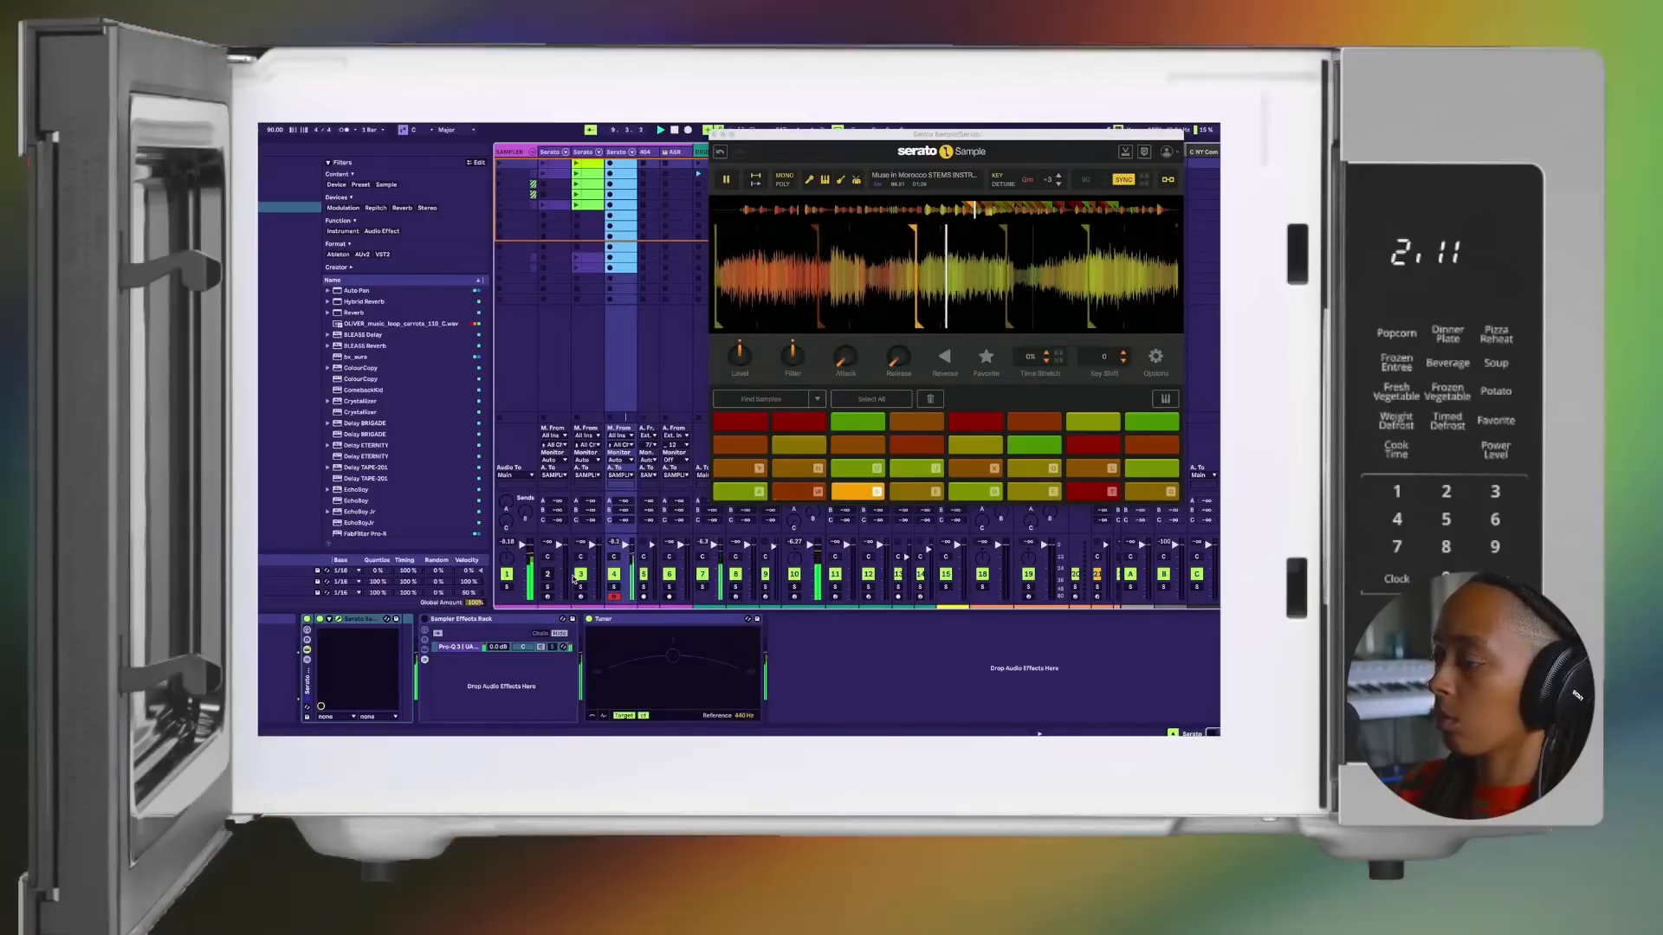
{"action": "key", "text": "e"}
{"action": "key", "text": "d"}
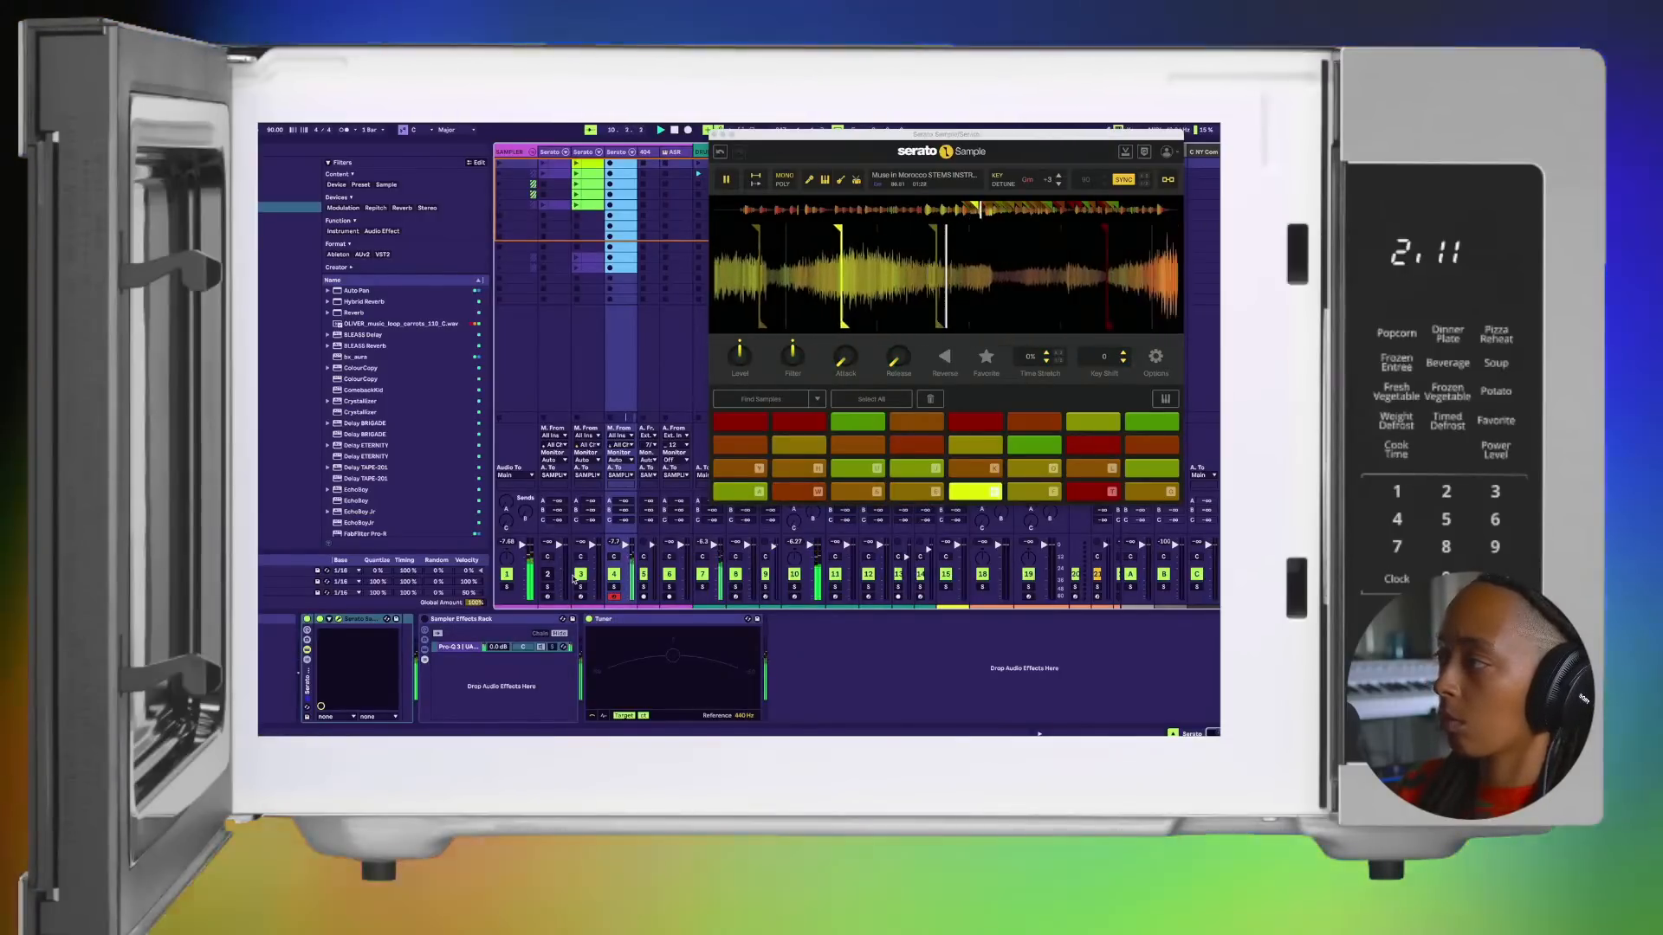
{"action": "key", "text": "f"}
{"action": "key", "text": "t"}
Step: Try variations of the chop pattern over the beat, repeatedly returning from the seventh pad to the first
{"action": "key", "text": "a"}
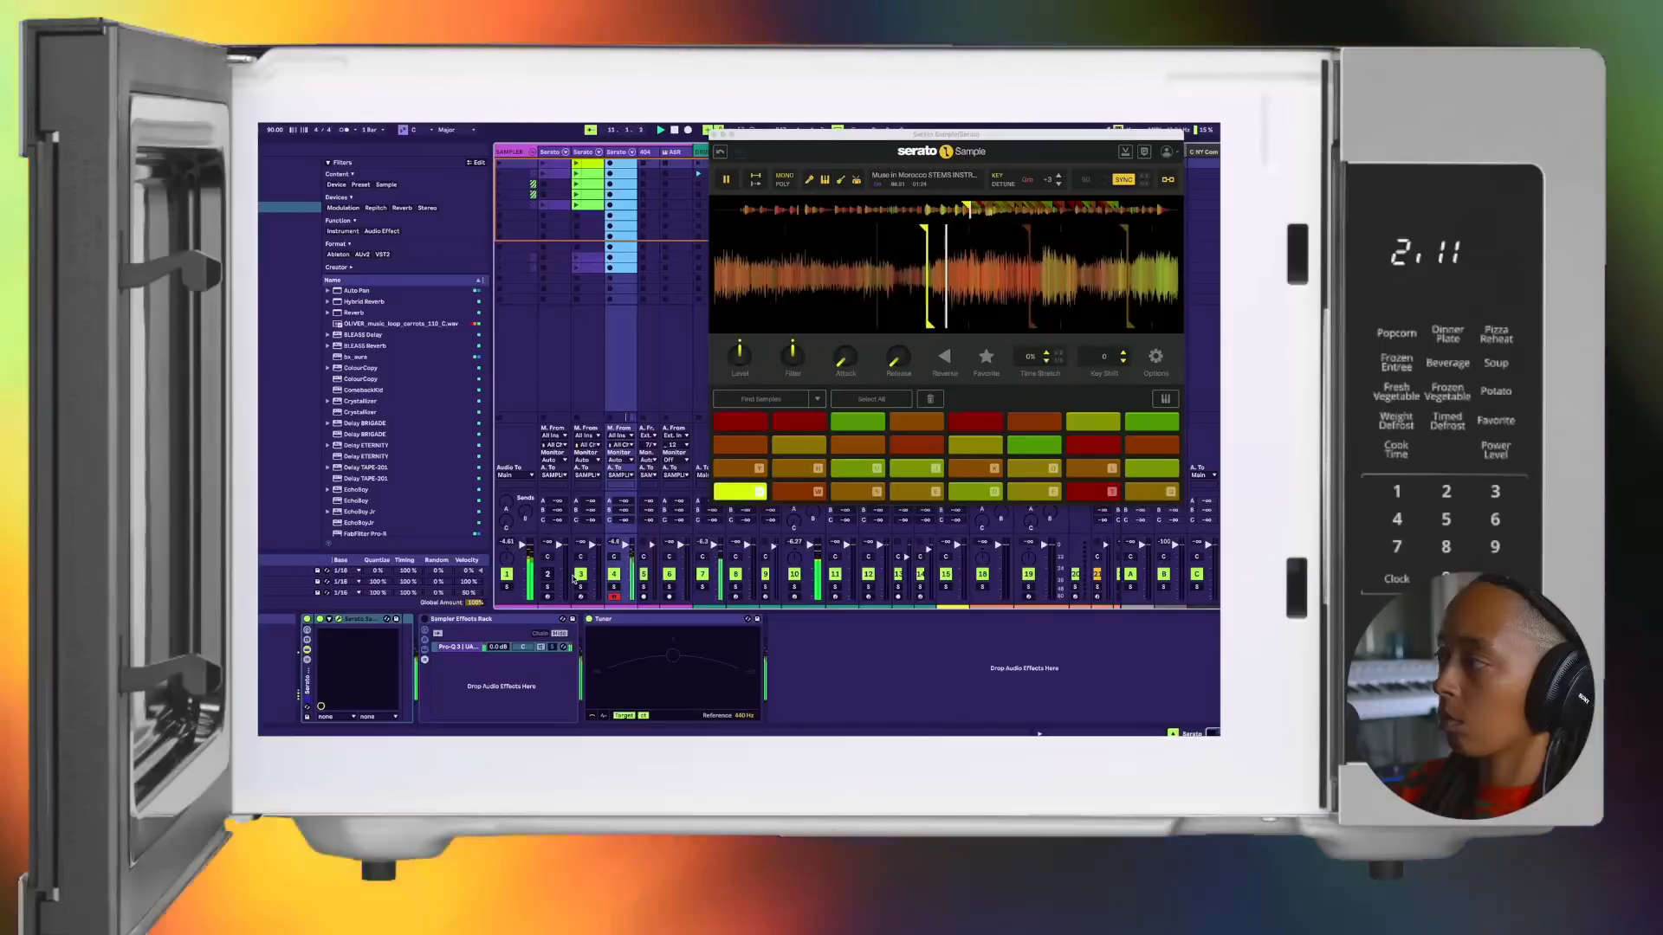
{"action": "key", "text": "w"}
{"action": "key", "text": "s"}
{"action": "key", "text": "e"}
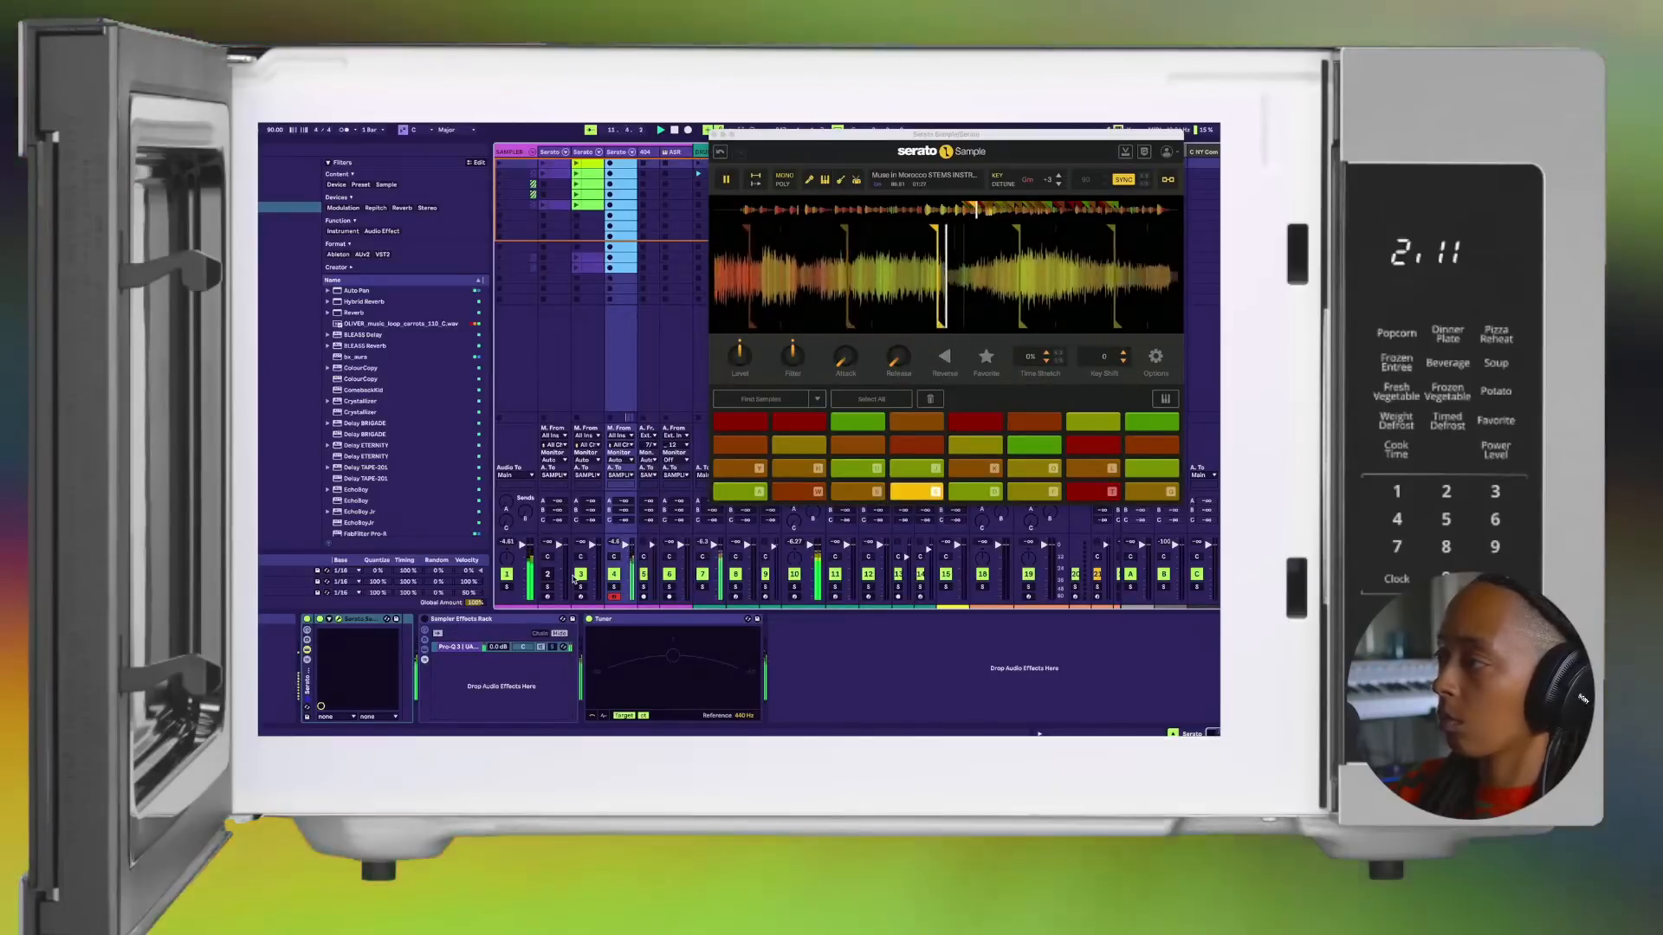
{"action": "key", "text": "a"}
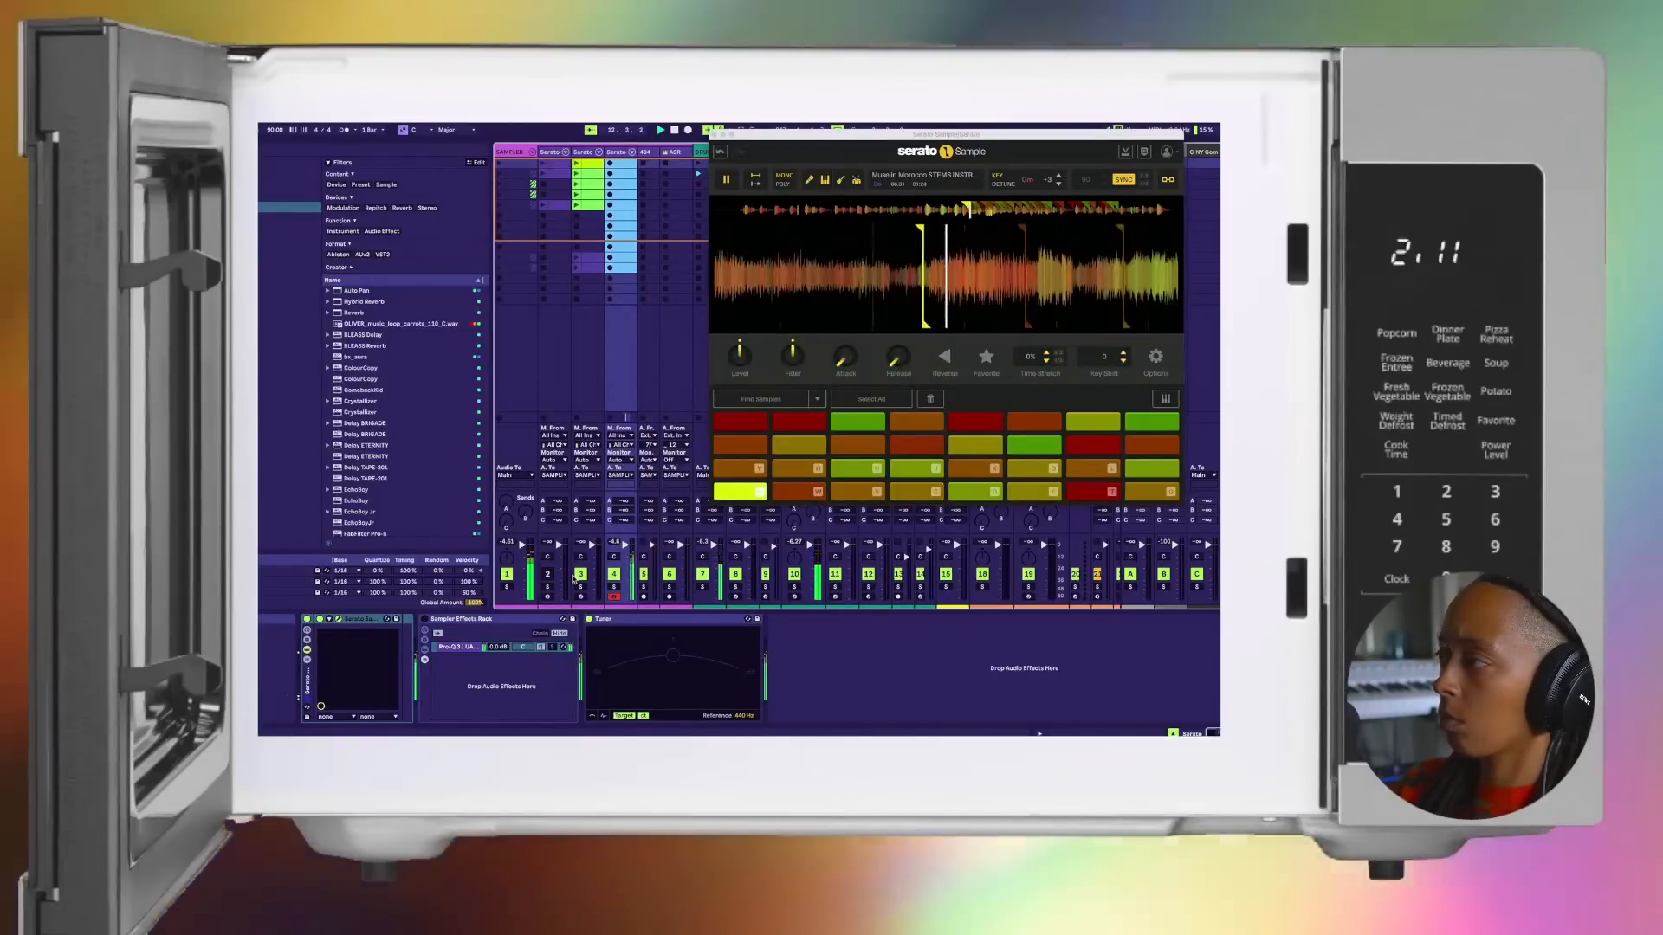
{"action": "key", "text": "t"}
{"action": "key", "text": "a"}
{"action": "key", "text": "w"}
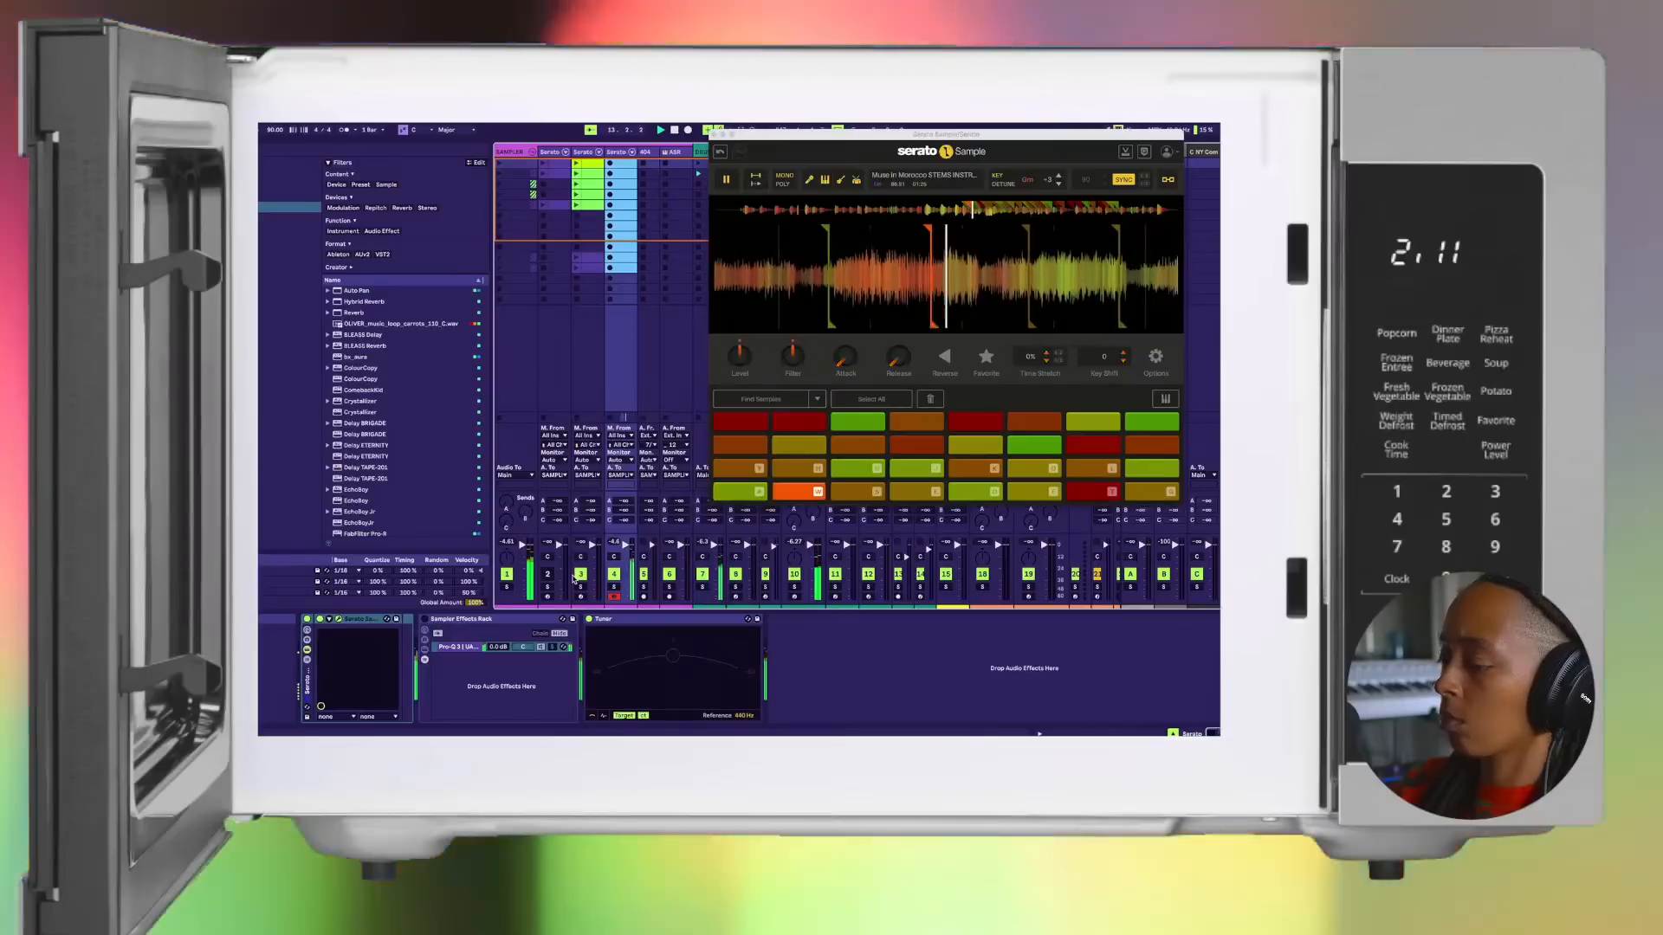
{"action": "key", "text": "s"}
{"action": "key", "text": "f"}
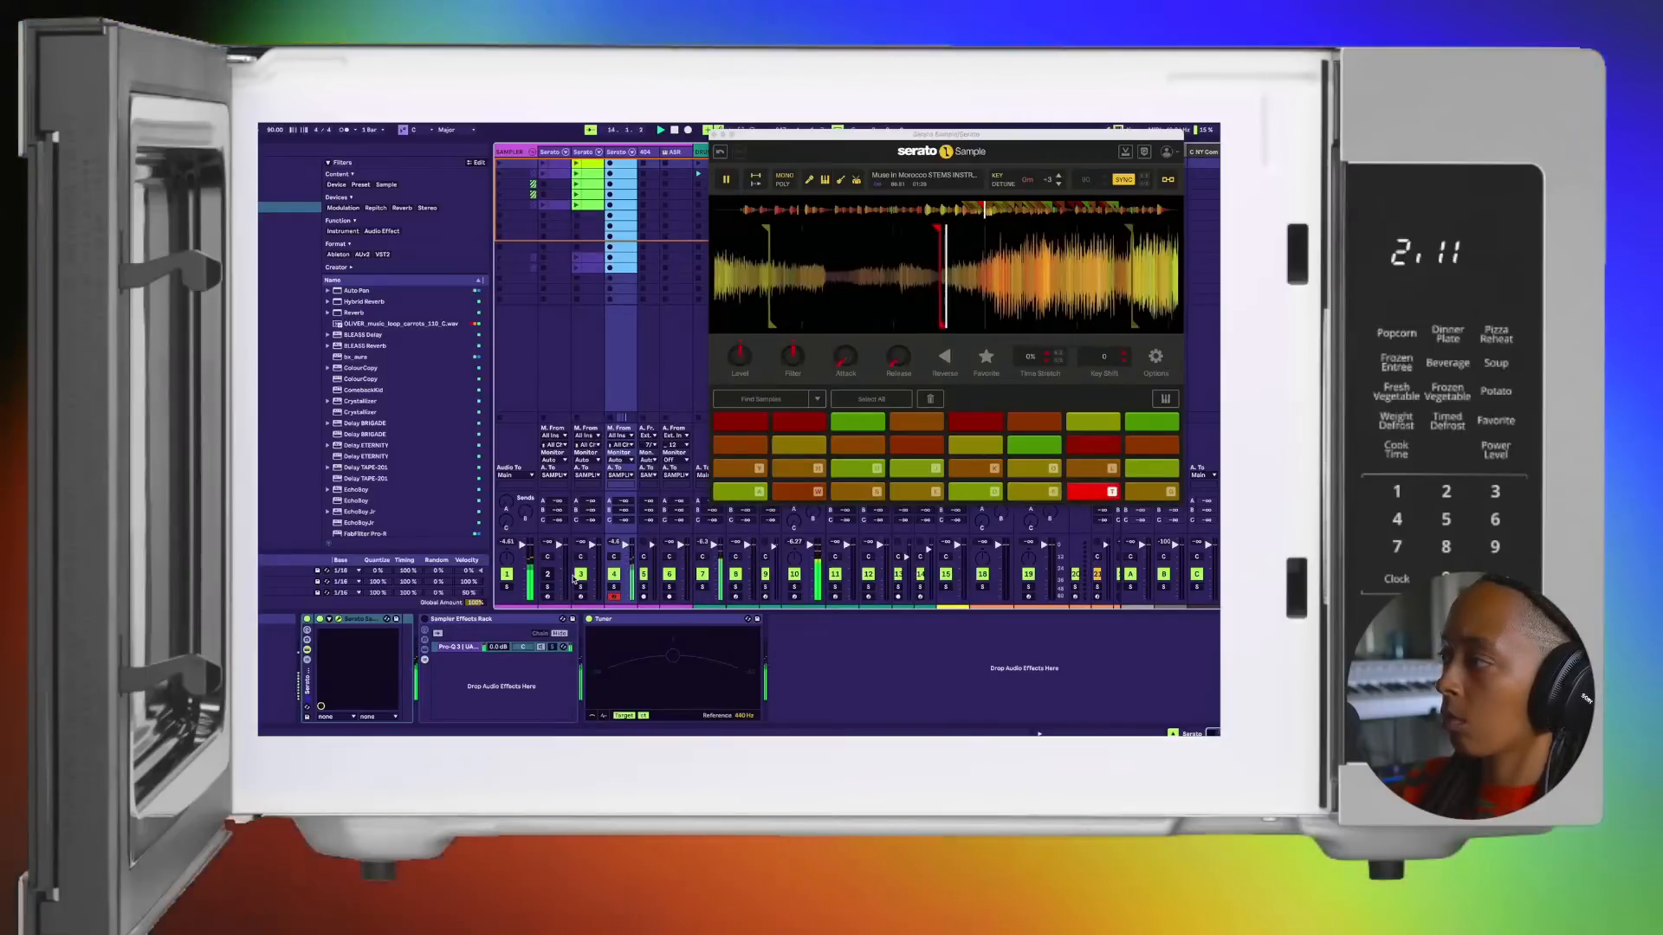
{"action": "key", "text": "t"}
{"action": "key", "text": "a"}
{"action": "key", "text": "w"}
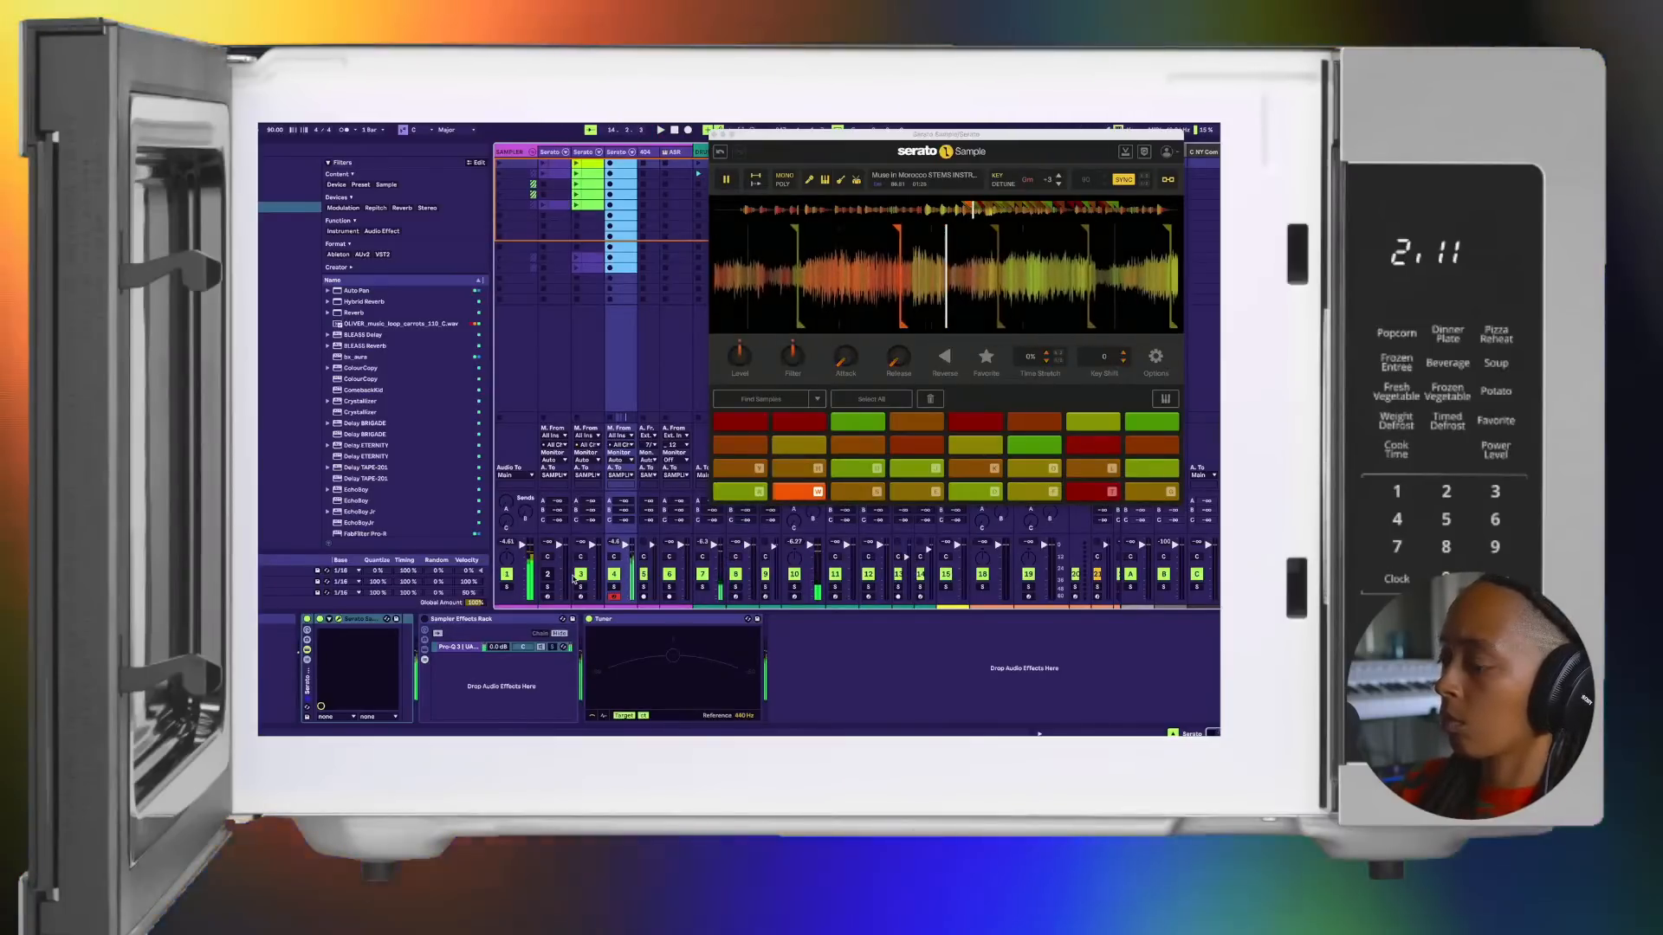
Step: Rehearse the chop sequence on the bottom-row pads with the beat stopped, running up to the ninth pad and back to the seventh
{"action": "key", "text": "s"}
{"action": "key", "text": "d"}
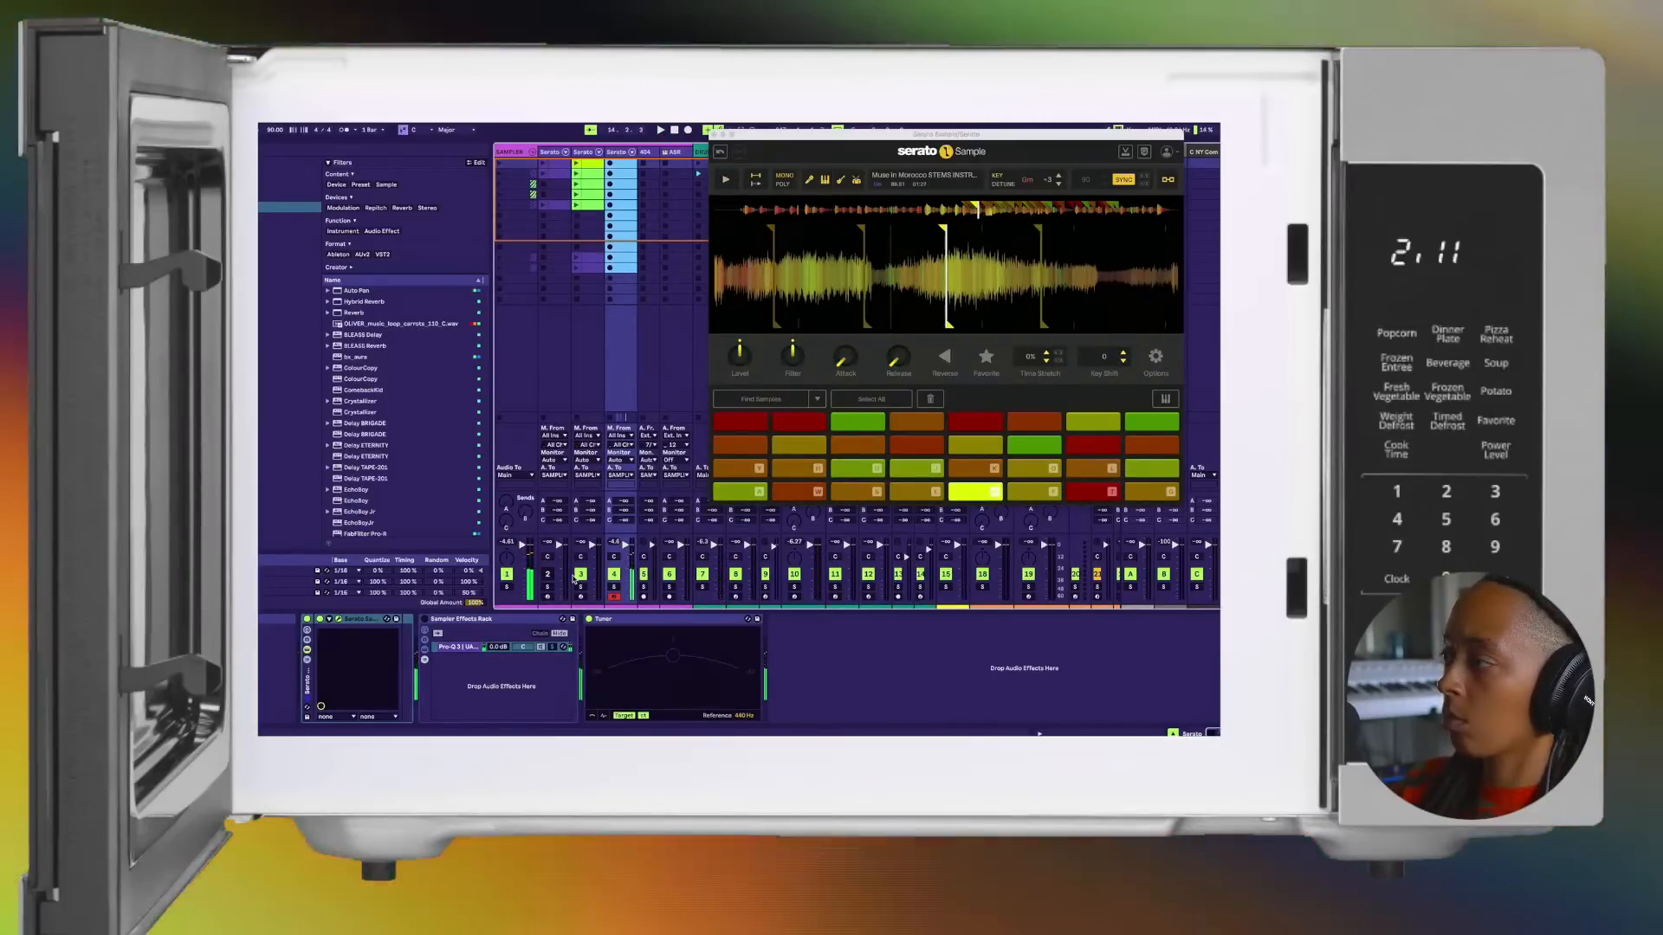
{"action": "key", "text": "a"}
{"action": "key", "text": "w"}
{"action": "key", "text": "s"}
{"action": "key", "text": "e"}
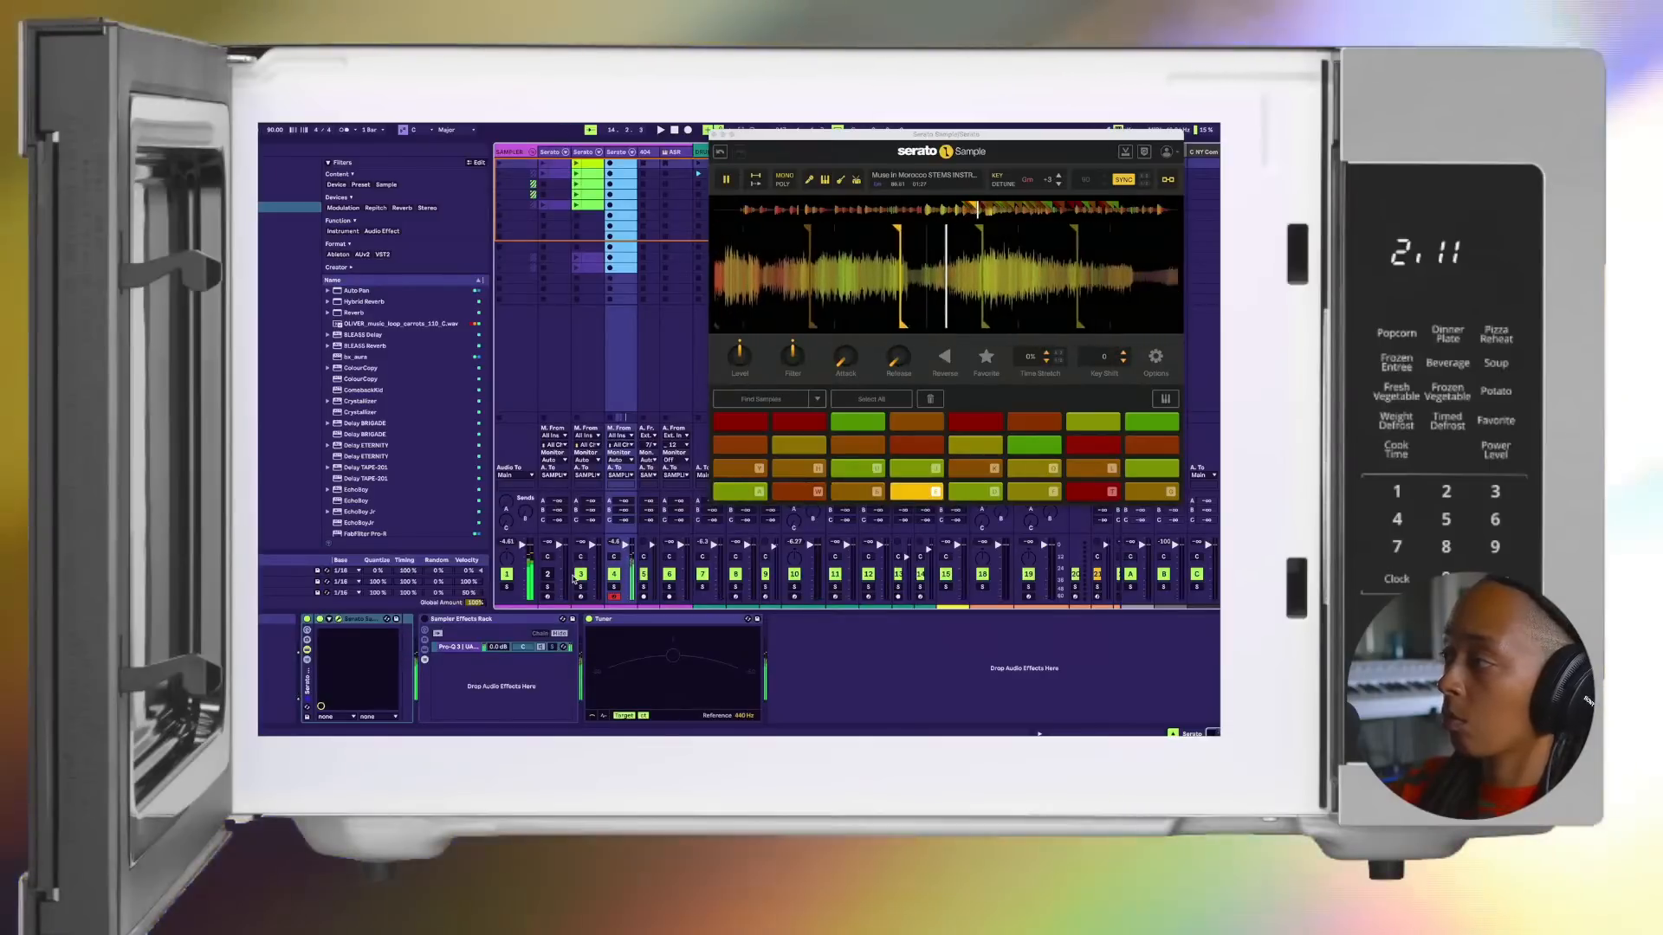
{"action": "key", "text": "d"}
{"action": "key", "text": "a"}
{"action": "key", "text": "w"}
{"action": "key", "text": "s"}
{"action": "key", "text": "e"}
{"action": "key", "text": "d"}
{"action": "key", "text": "f"}
{"action": "key", "text": "t"}
{"action": "key", "text": "g"}
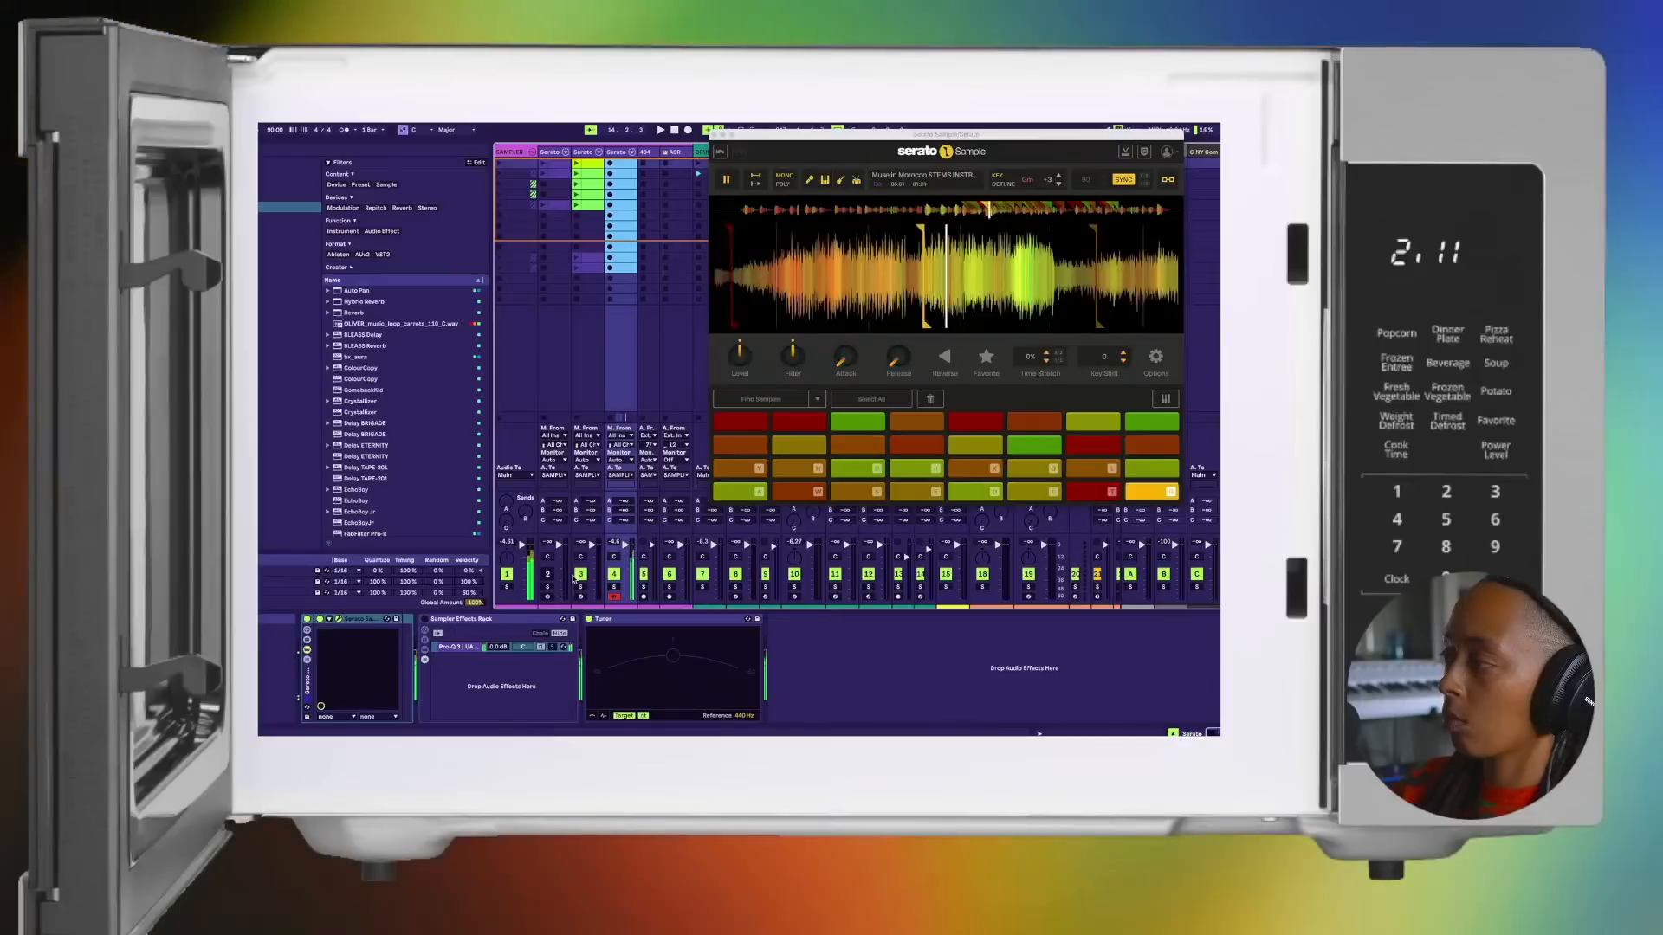
{"action": "key", "text": "y"}
{"action": "key", "text": "g"}
{"action": "key", "text": "f"}
{"action": "key", "text": "t"}
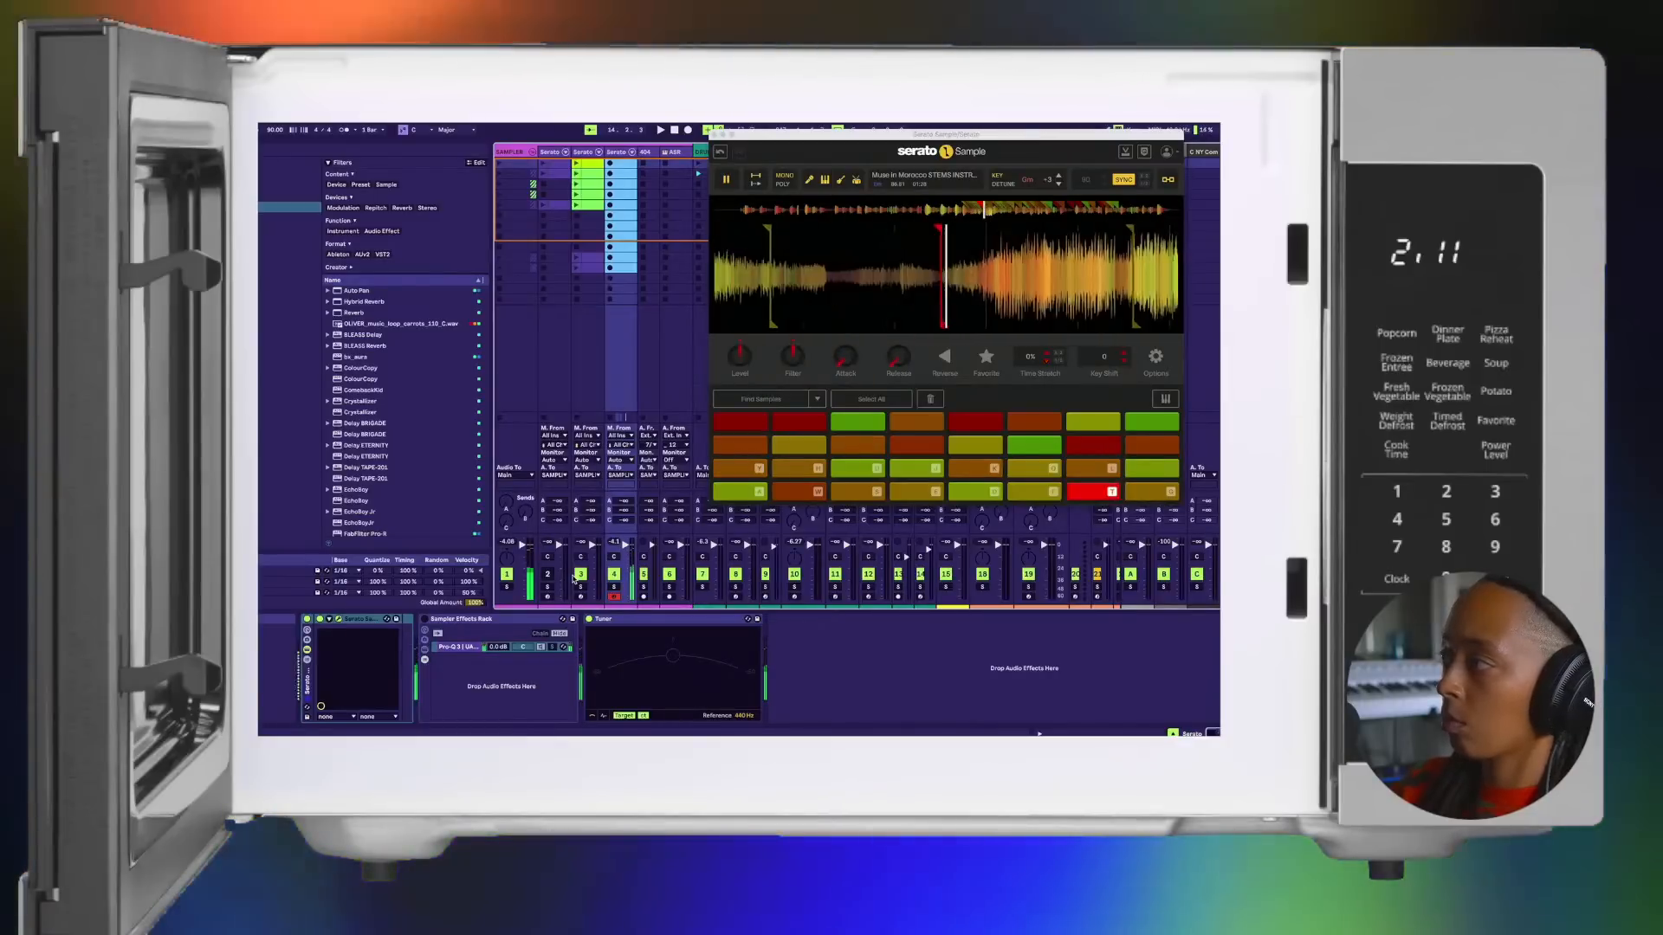
Step: Restart the beat and play pads 1, 2, 3, 5, 6 and 7 in order, varying the order on the repeat
{"action": "key", "text": "a"}
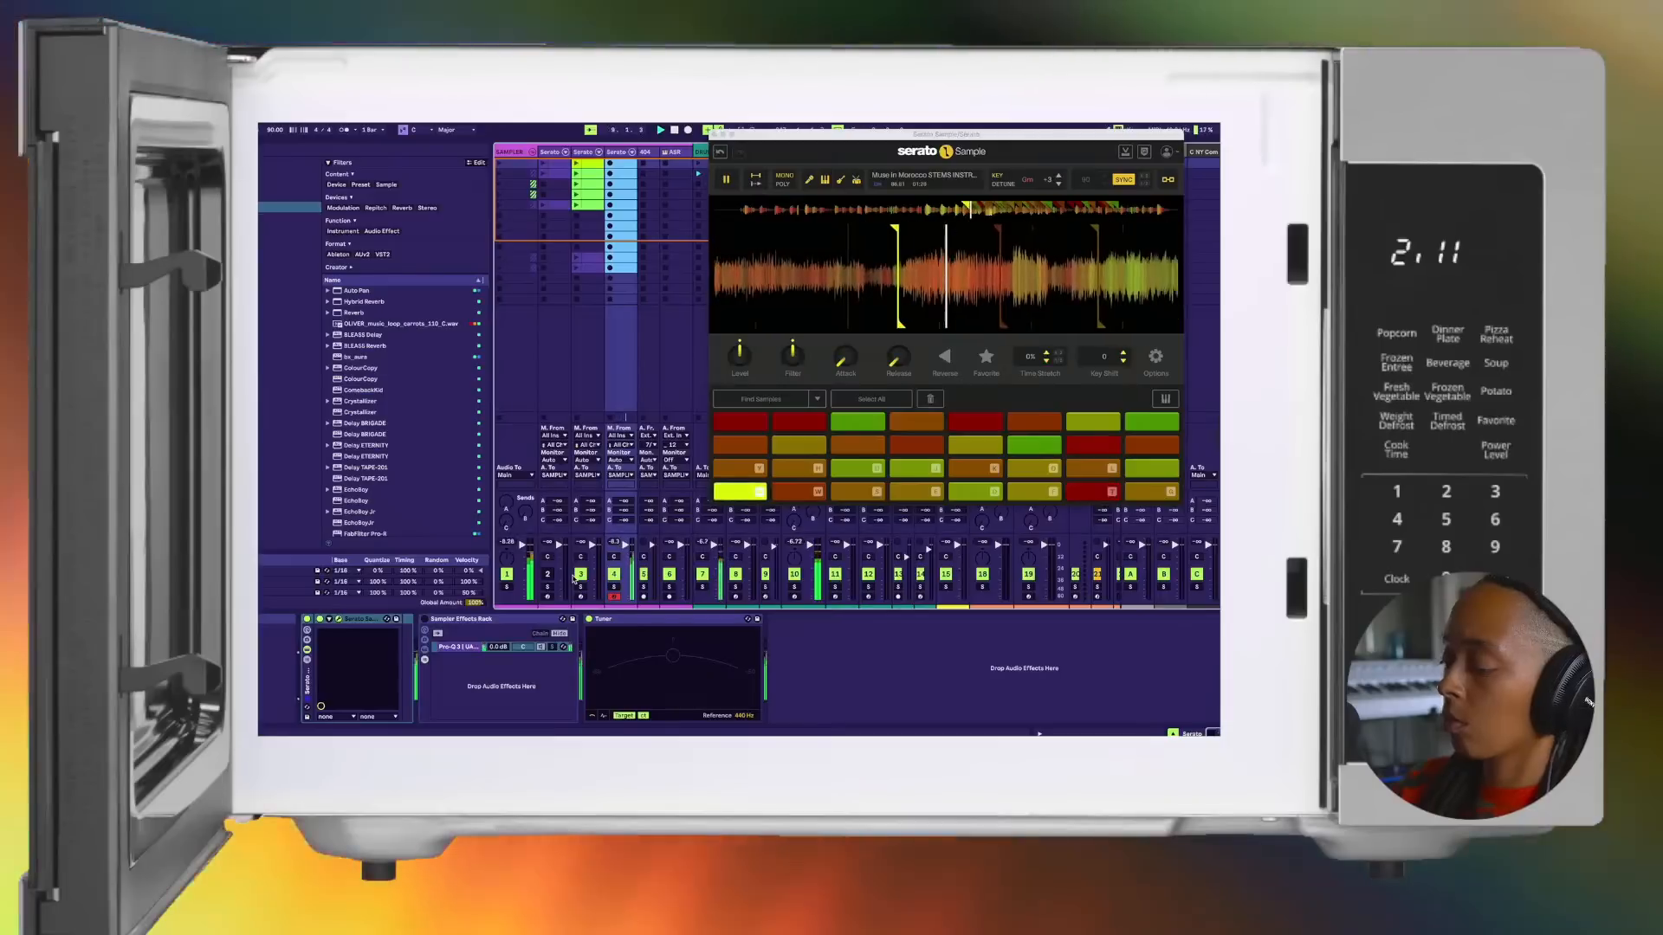
{"action": "key", "text": "w"}
{"action": "key", "text": "s"}
{"action": "key", "text": "d"}
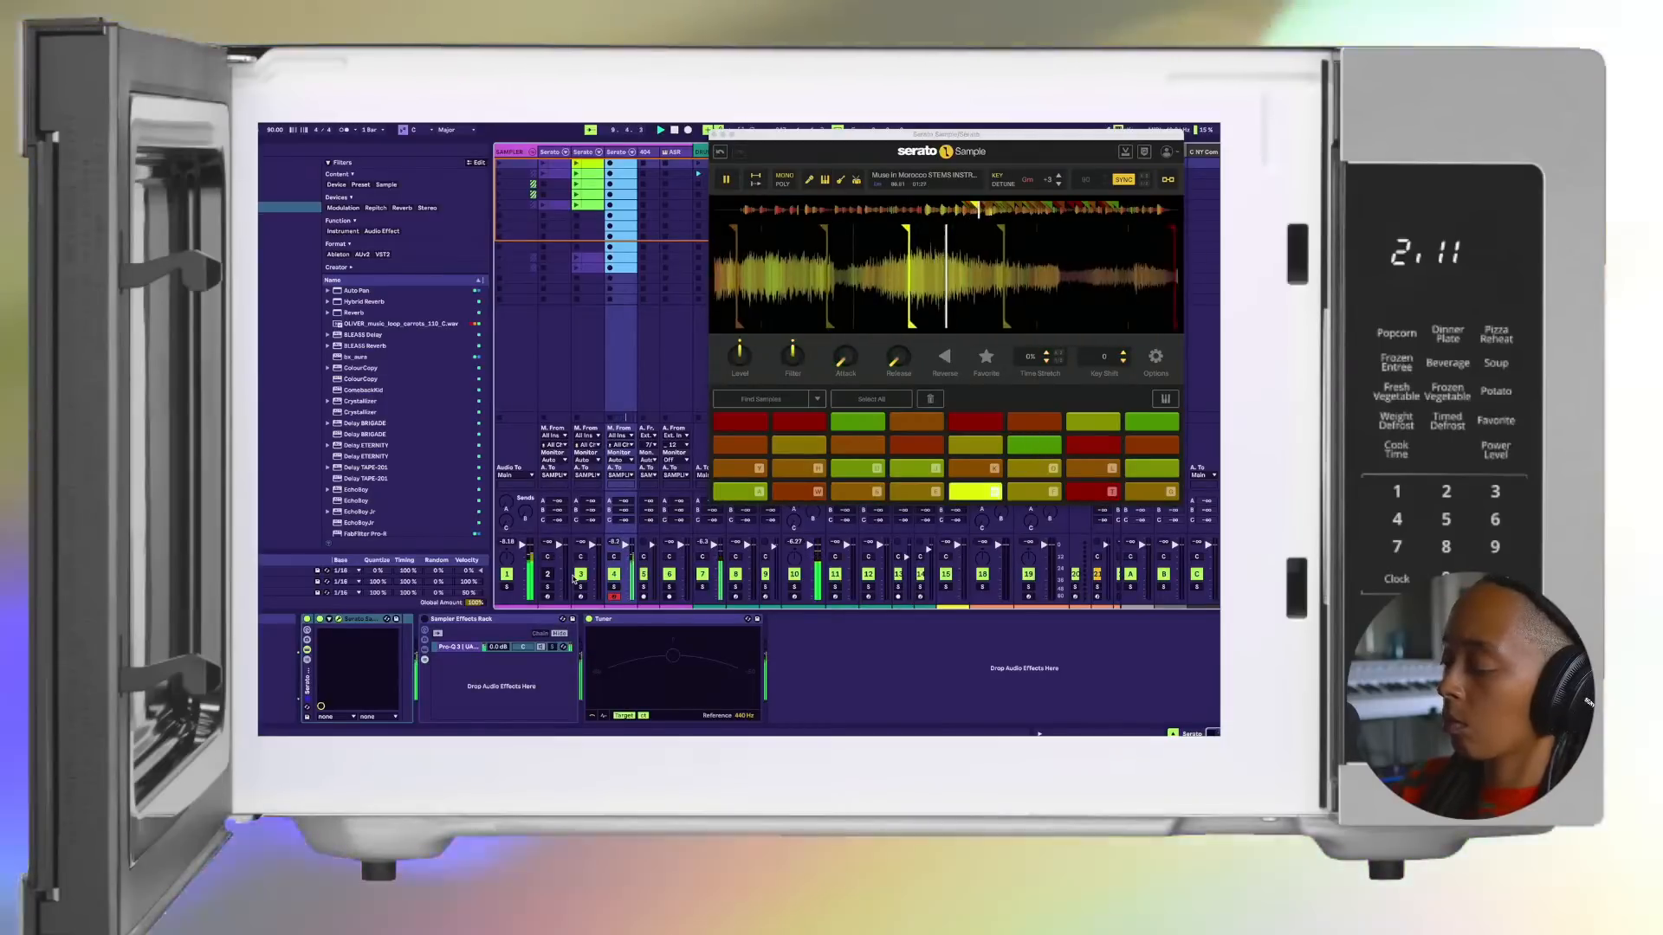
{"action": "key", "text": "f"}
{"action": "key", "text": "t"}
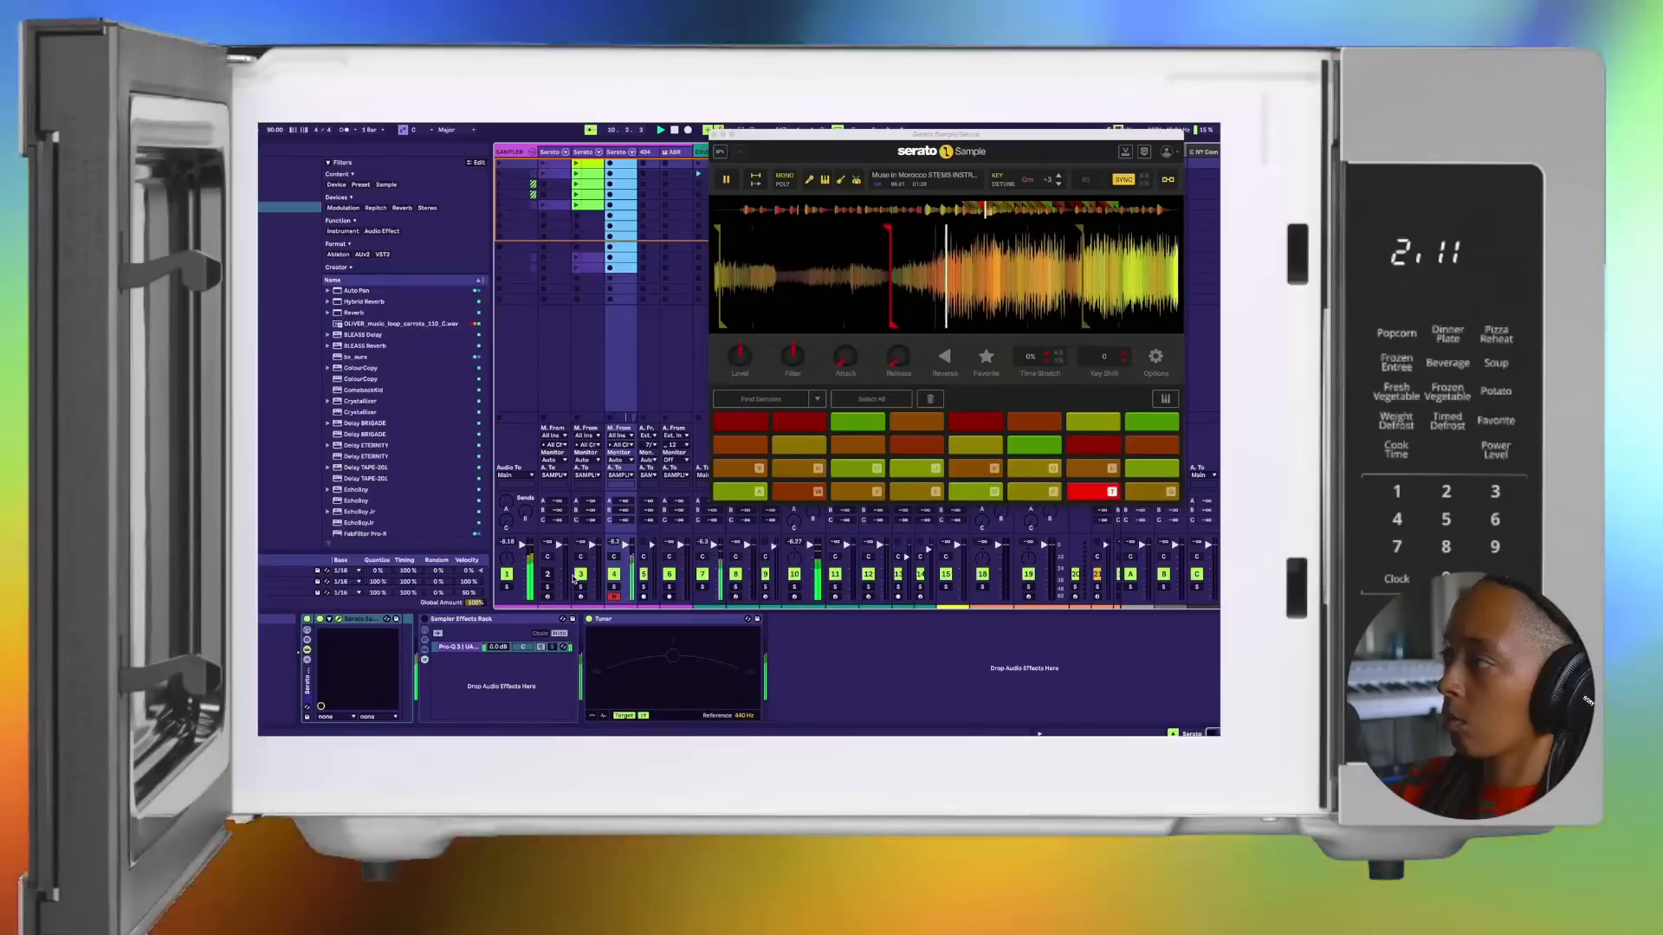
{"action": "key", "text": "a"}
{"action": "key", "text": "w"}
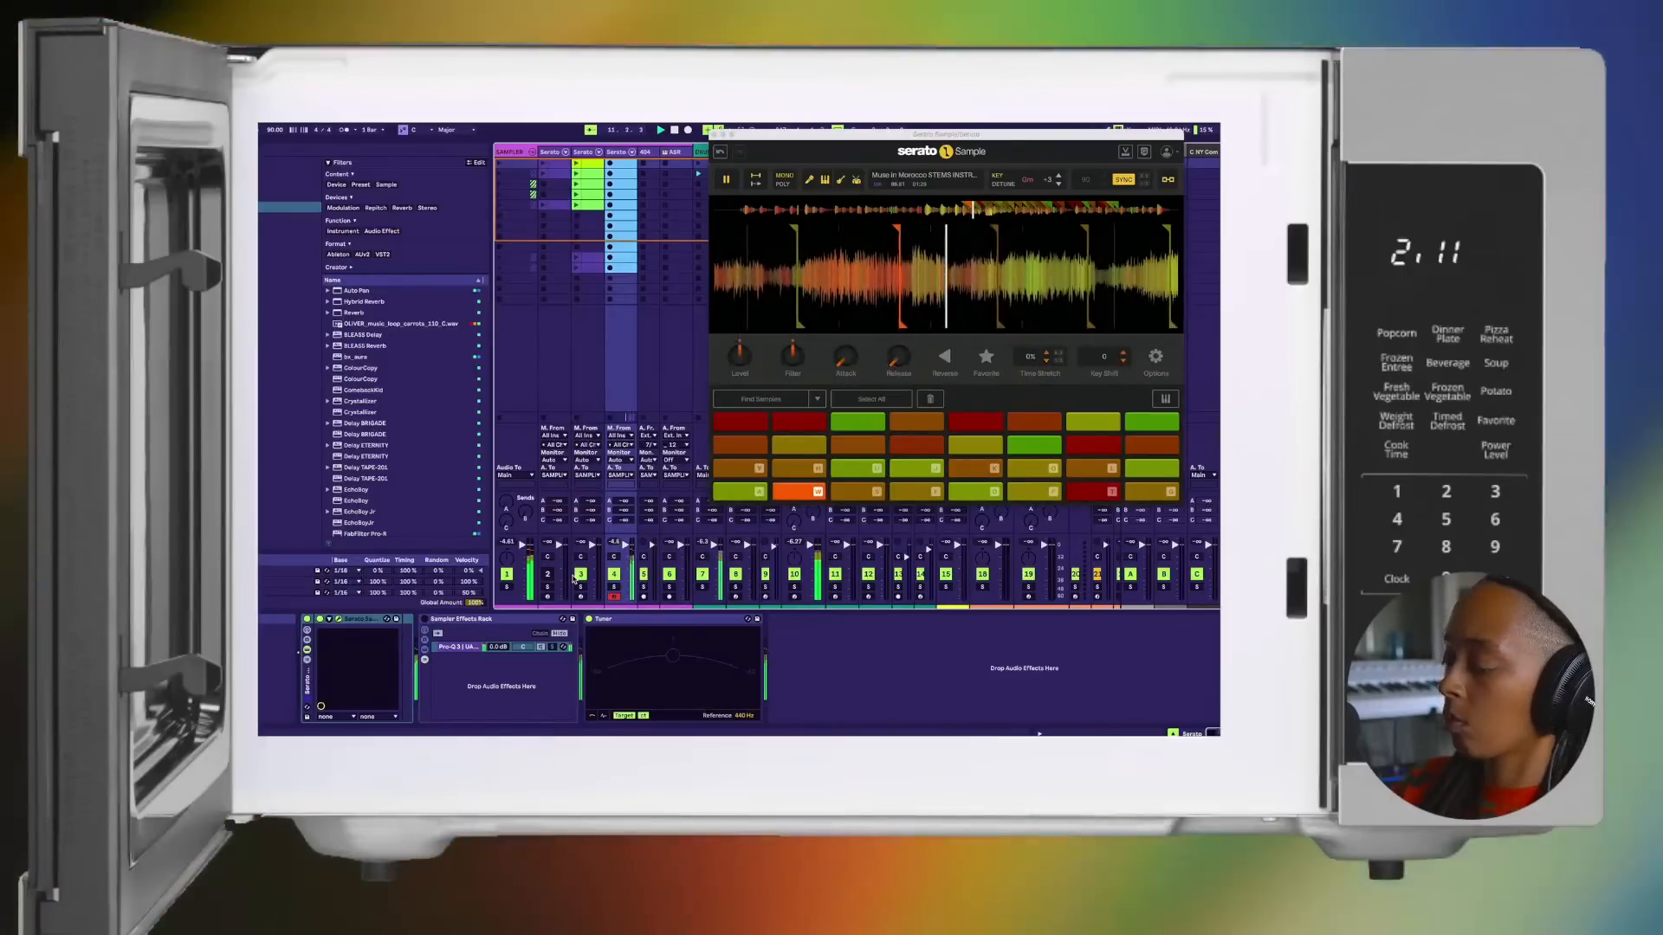
{"action": "key", "text": "s"}
{"action": "key", "text": "e"}
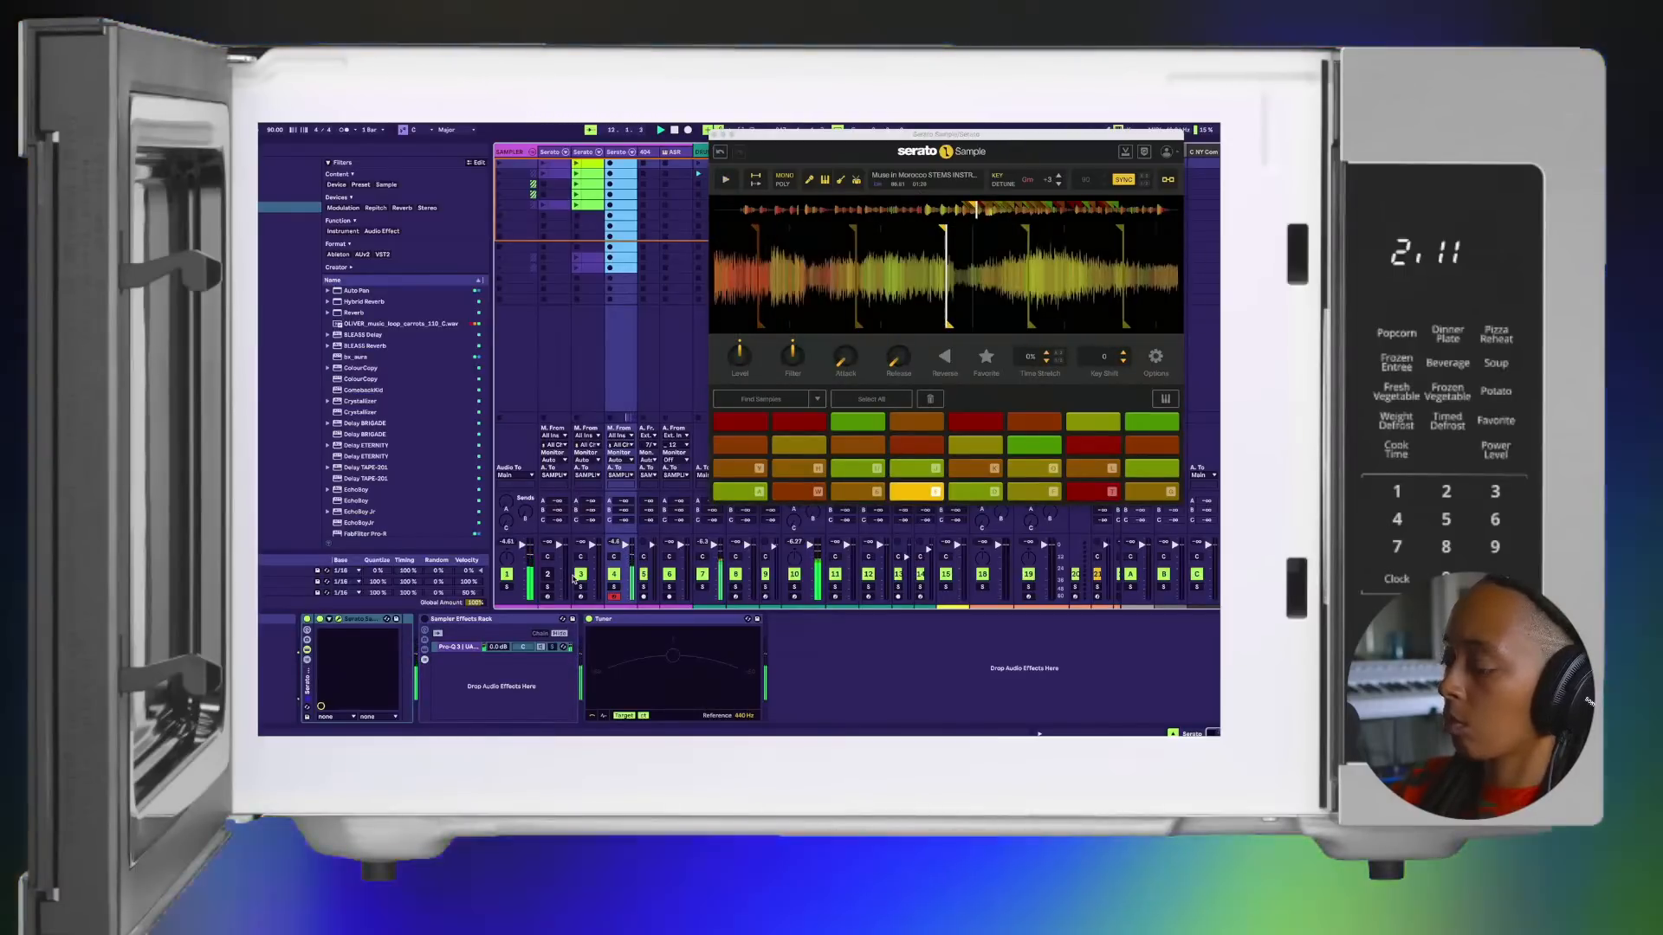
{"action": "key", "text": "a"}
{"action": "key", "text": "t"}
{"action": "key", "text": "d"}
{"action": "key", "text": "w"}
Step: Restart the beat and play pads 1 to 7 in order over it
{"action": "key", "text": "a"}
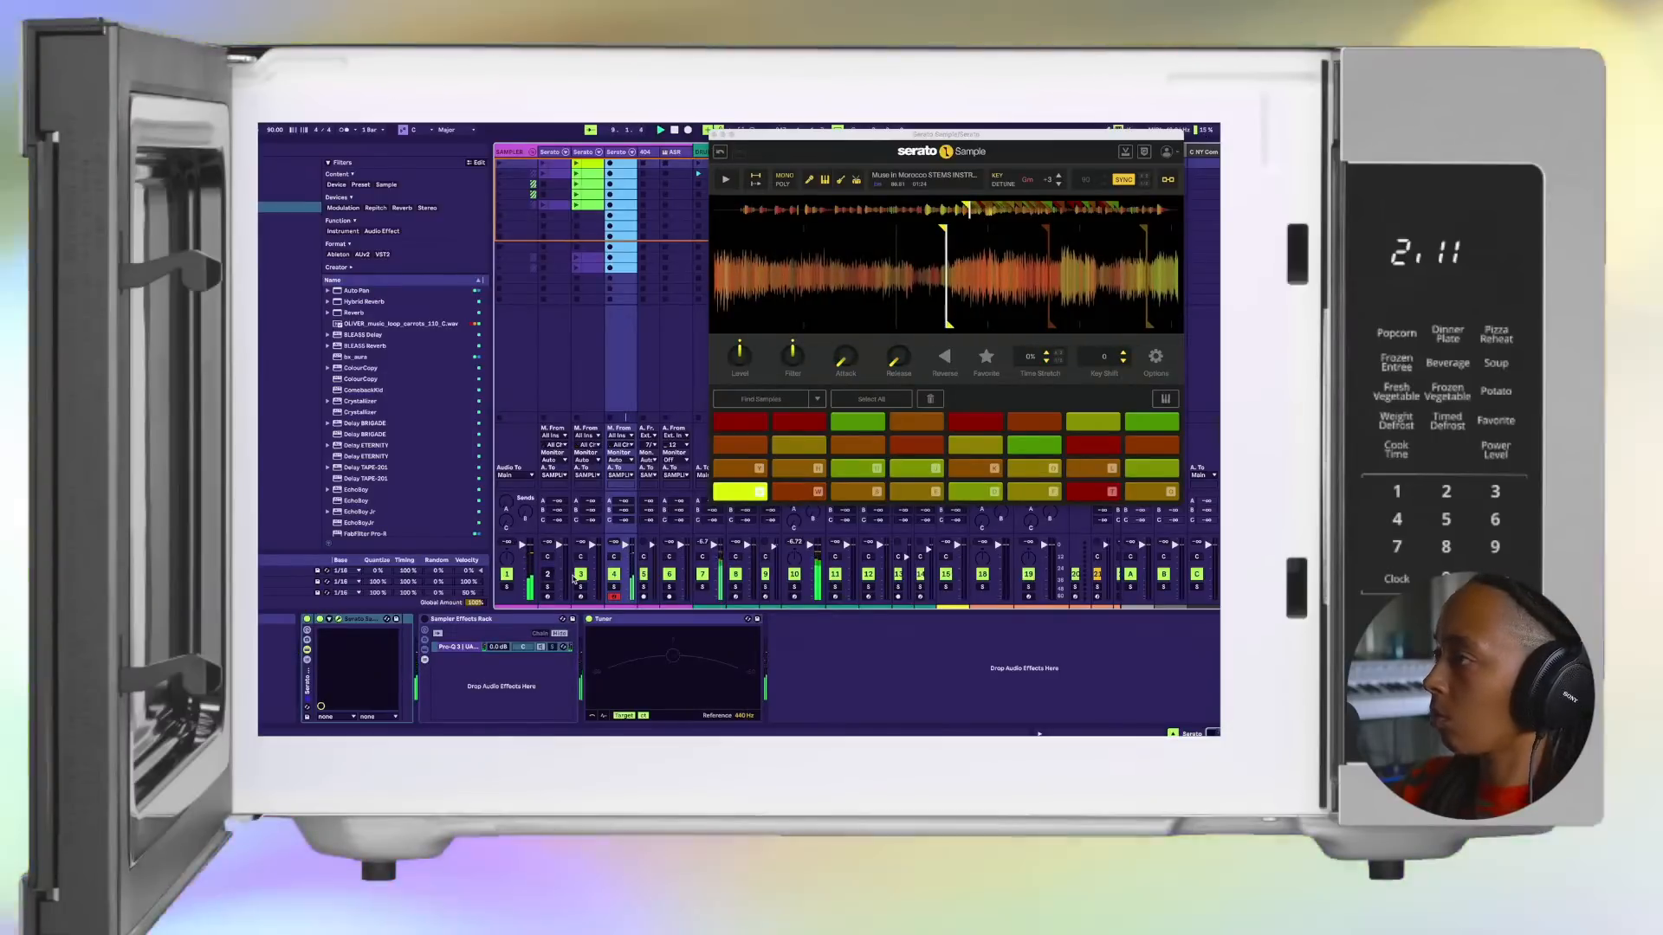
{"action": "key", "text": "w"}
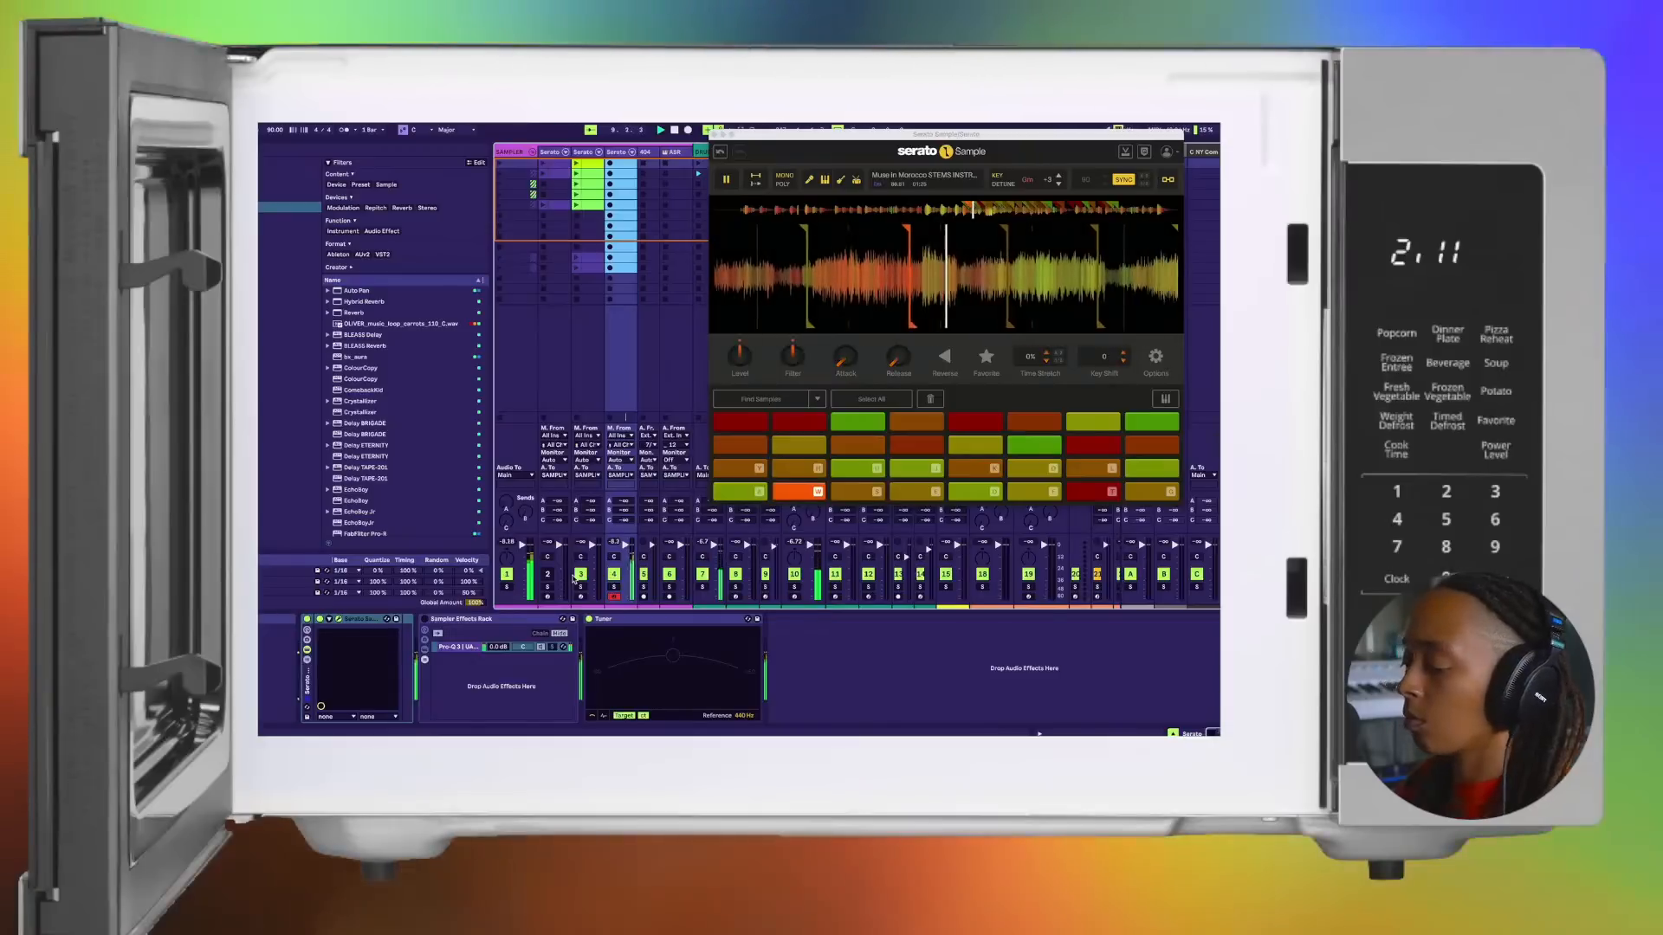
{"action": "key", "text": "s"}
{"action": "key", "text": "e"}
{"action": "key", "text": "d"}
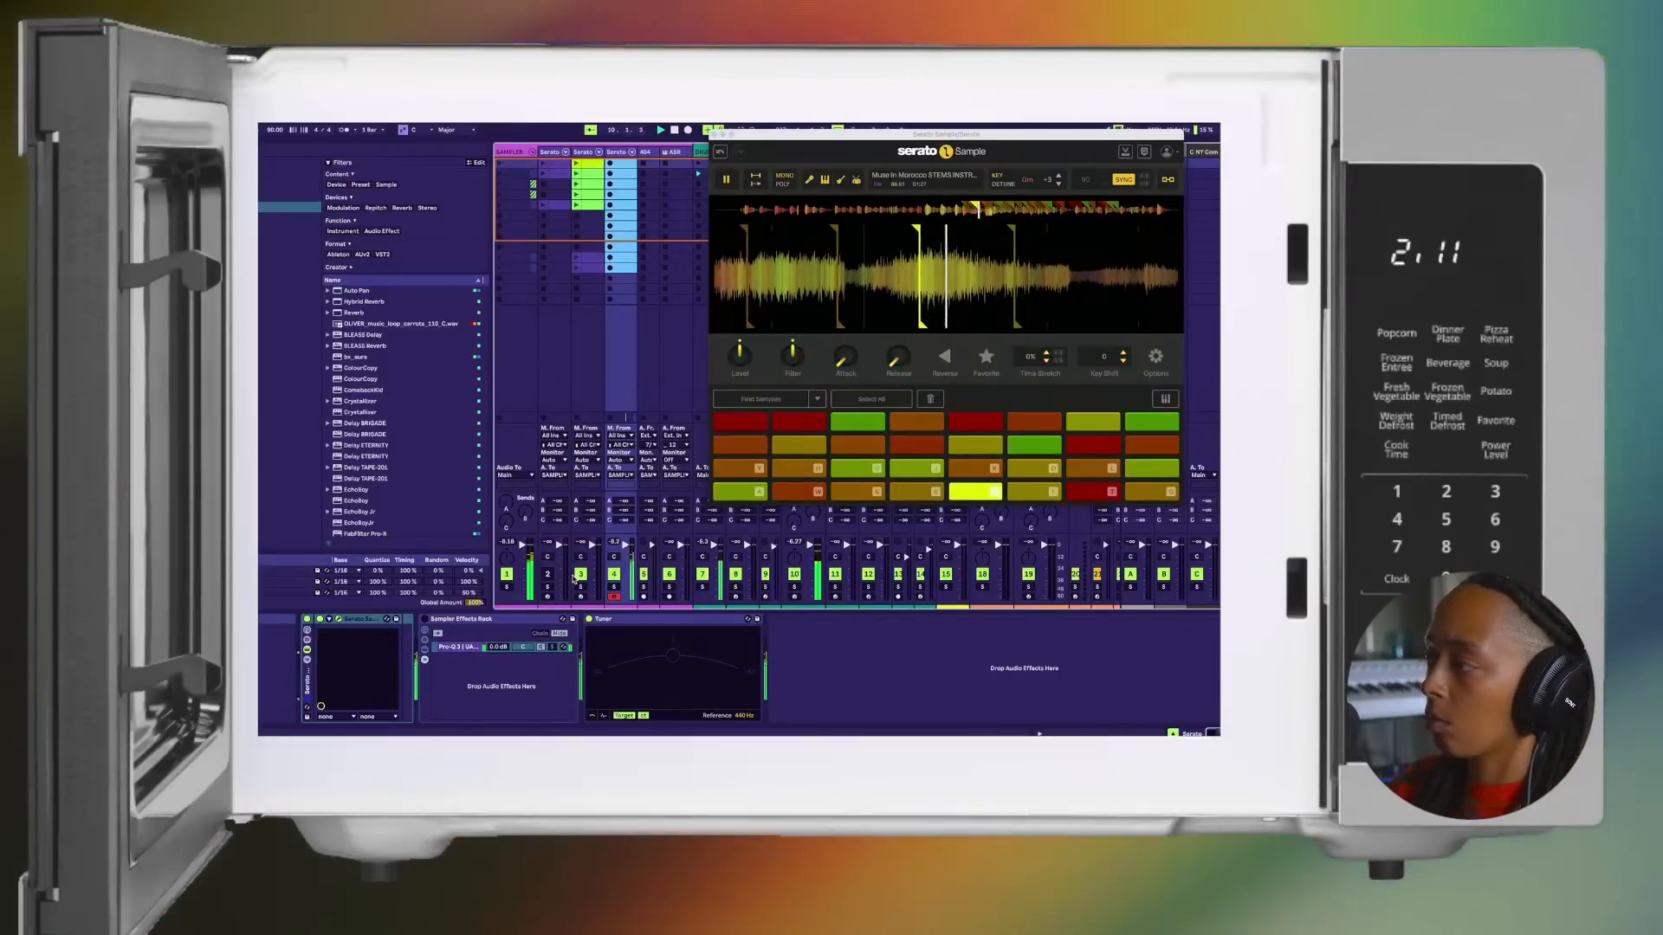
{"action": "key", "text": "f"}
{"action": "key", "text": "t"}
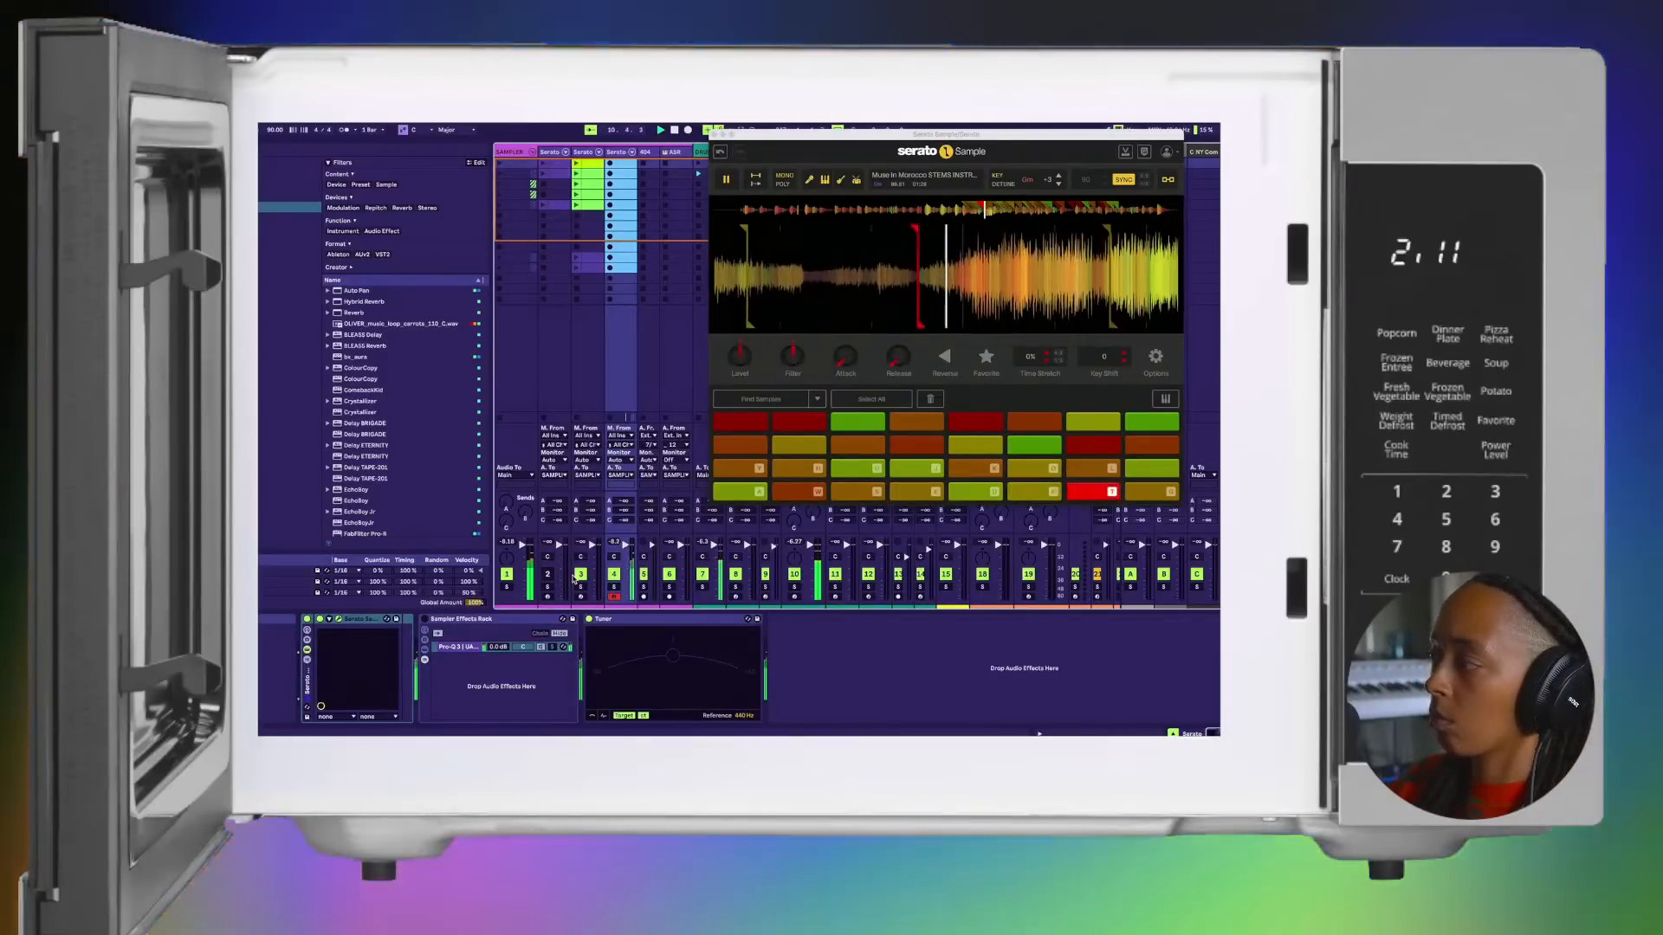
Step: Repeat the run from pad 1 over the beat, extending it through to pad 8
{"action": "key", "text": "a"}
{"action": "key", "text": "w"}
{"action": "key", "text": "s"}
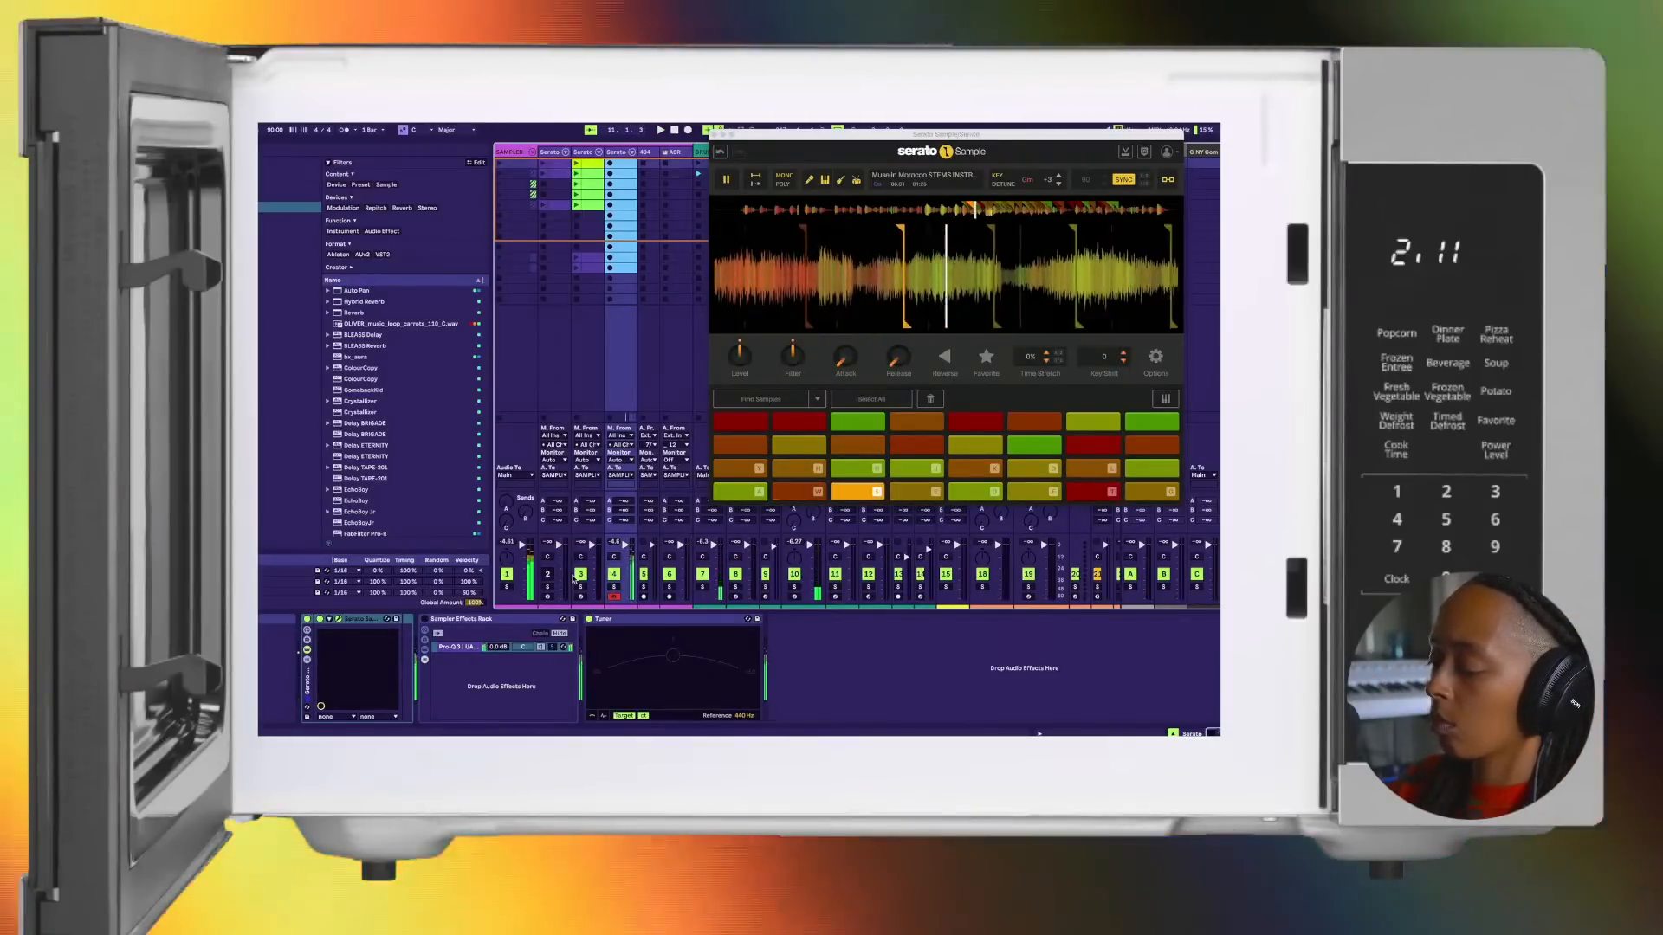
{"action": "key", "text": "e"}
{"action": "key", "text": "d"}
{"action": "key", "text": "f"}
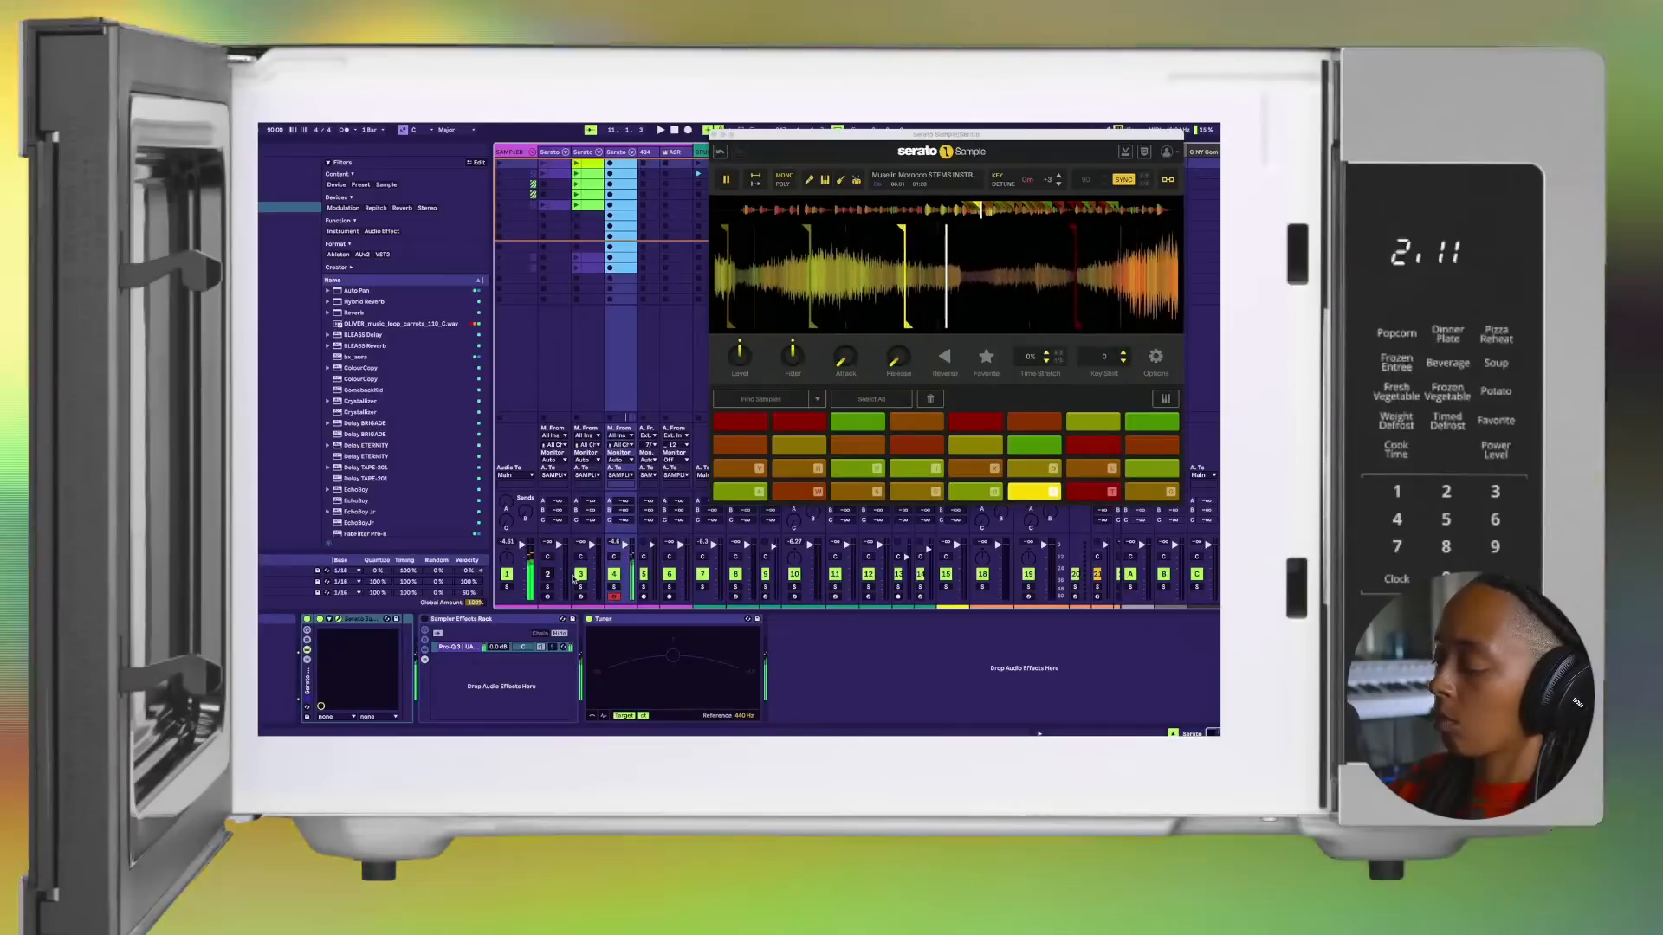
{"action": "key", "text": "t"}
{"action": "key", "text": "g"}
Step: Restart the beat and play only pads 1 to 4 in order
{"action": "key", "text": "a"}
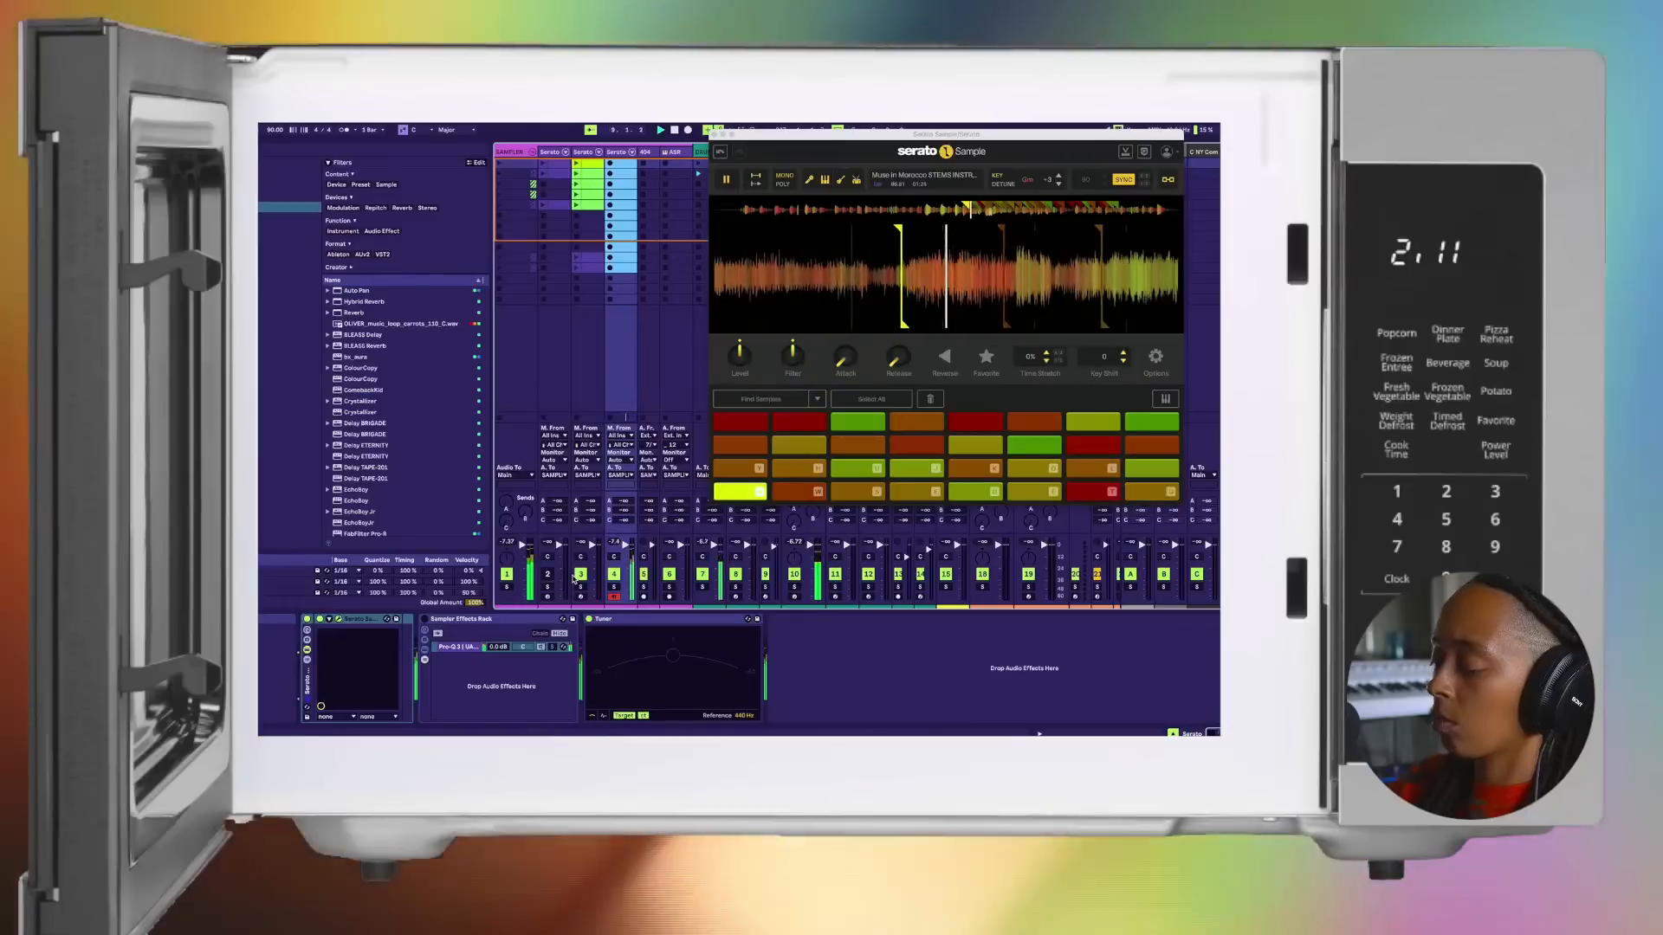
{"action": "key", "text": "w"}
{"action": "key", "text": "s"}
{"action": "key", "text": "e"}
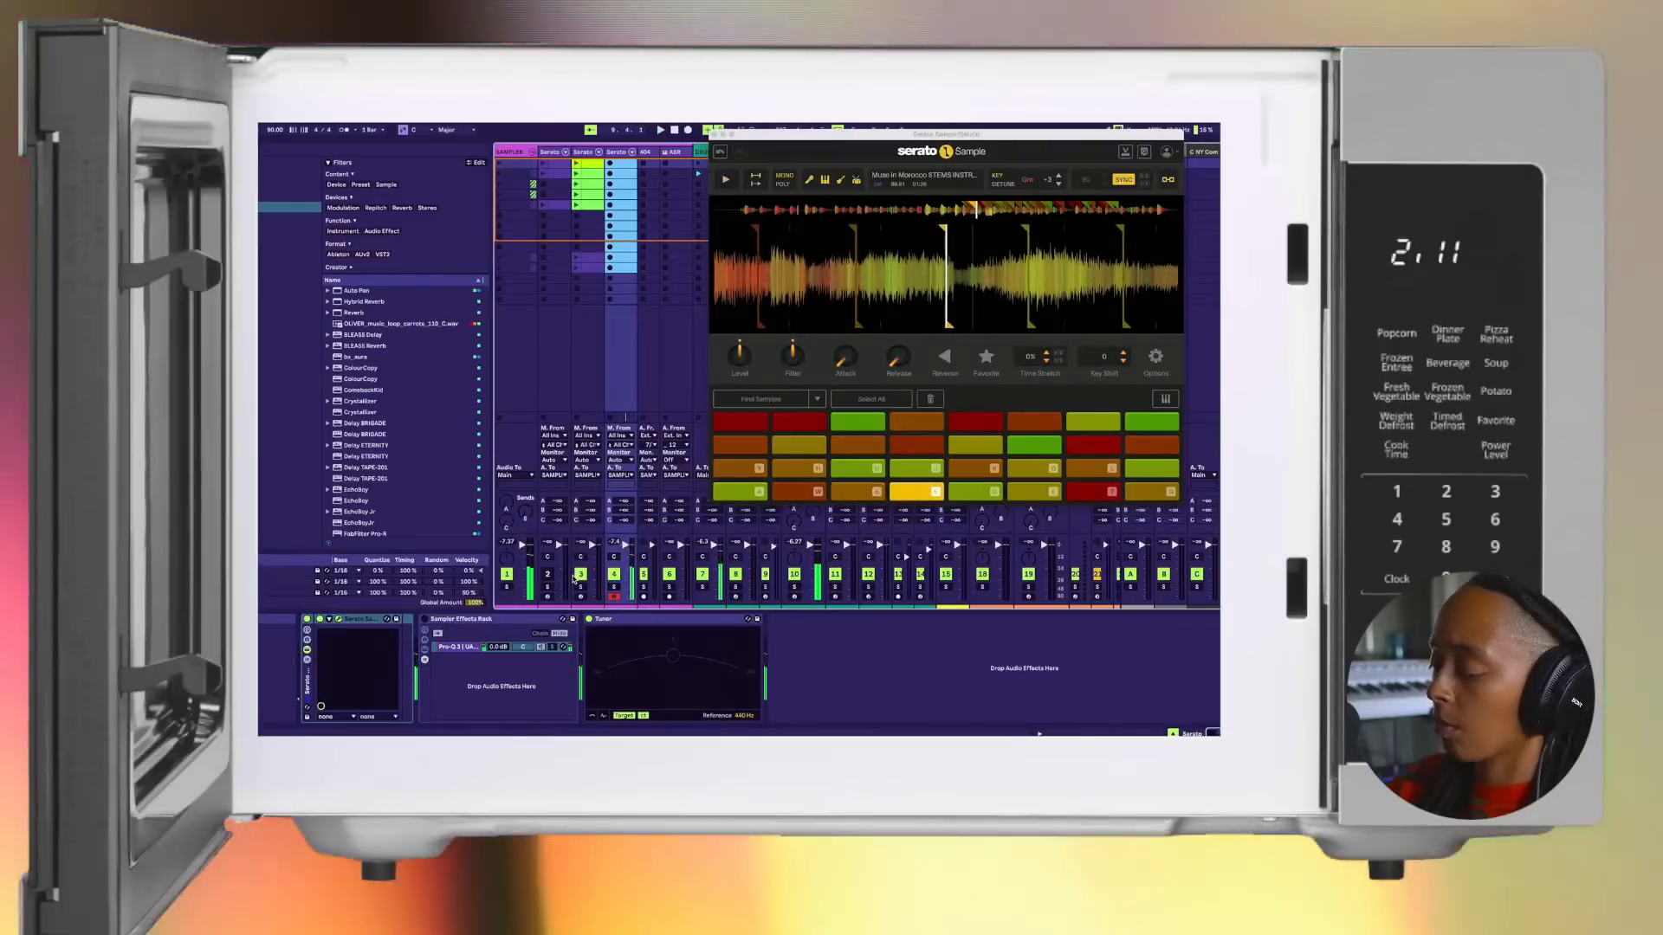
Step: Vary the run over the beat by skipping pads, playing 1, 3, 4, 5, 6, 7 and 2, 4, 5, 6
{"action": "key", "text": "a"}
{"action": "key", "text": "s"}
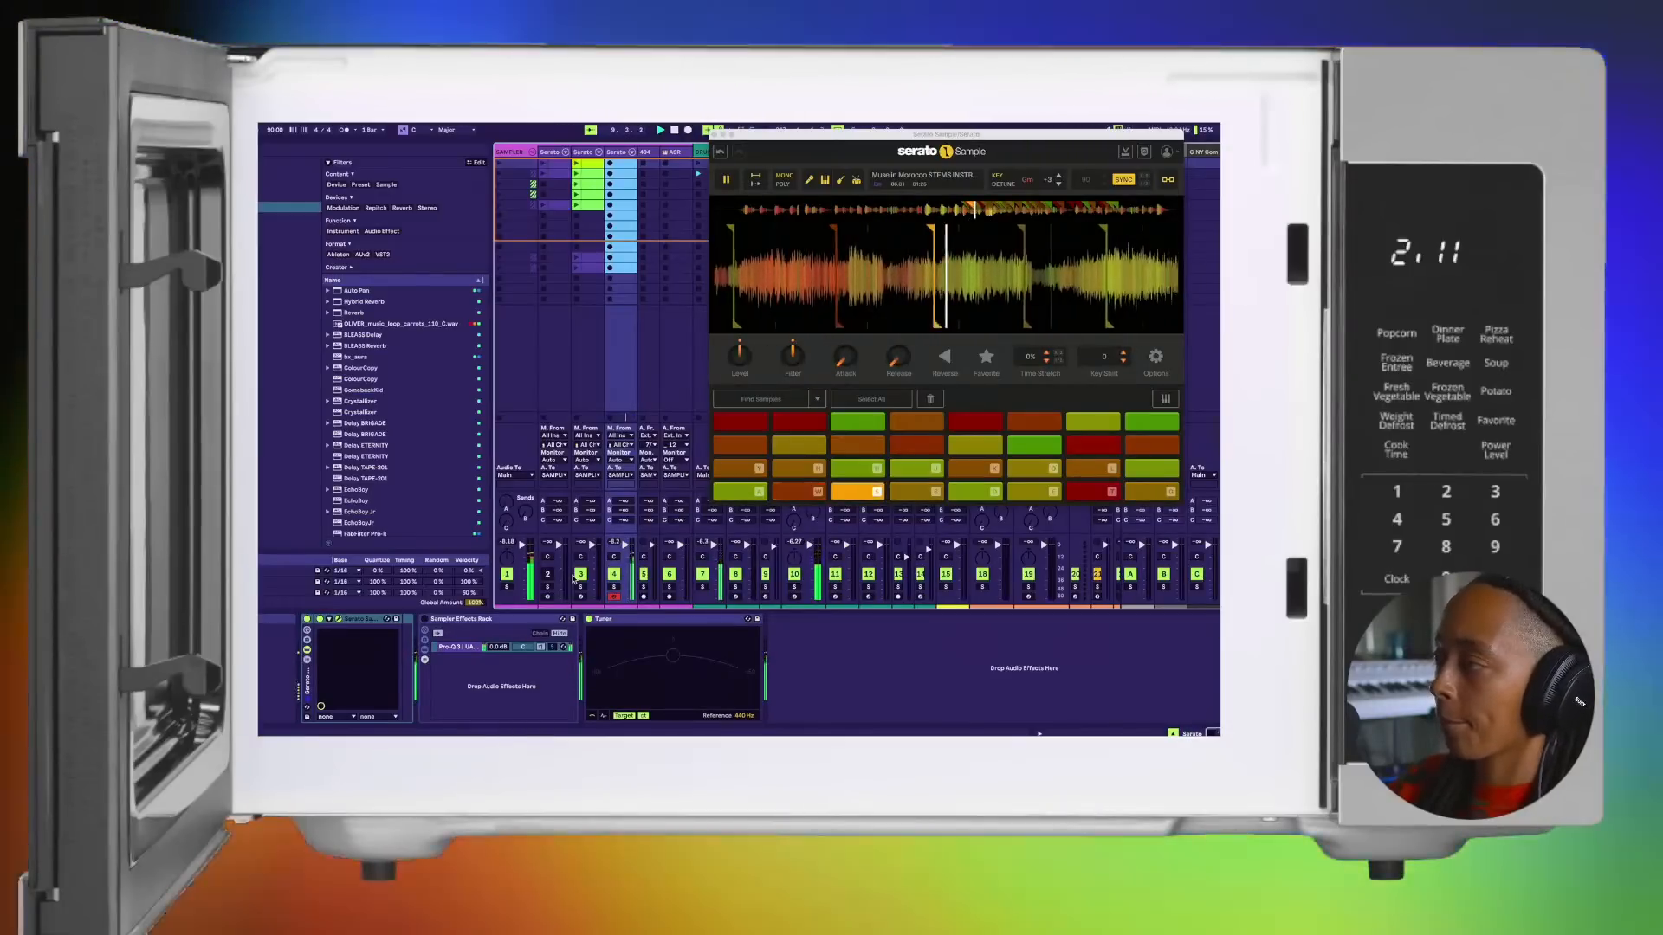
{"action": "key", "text": "e"}
{"action": "key", "text": "d"}
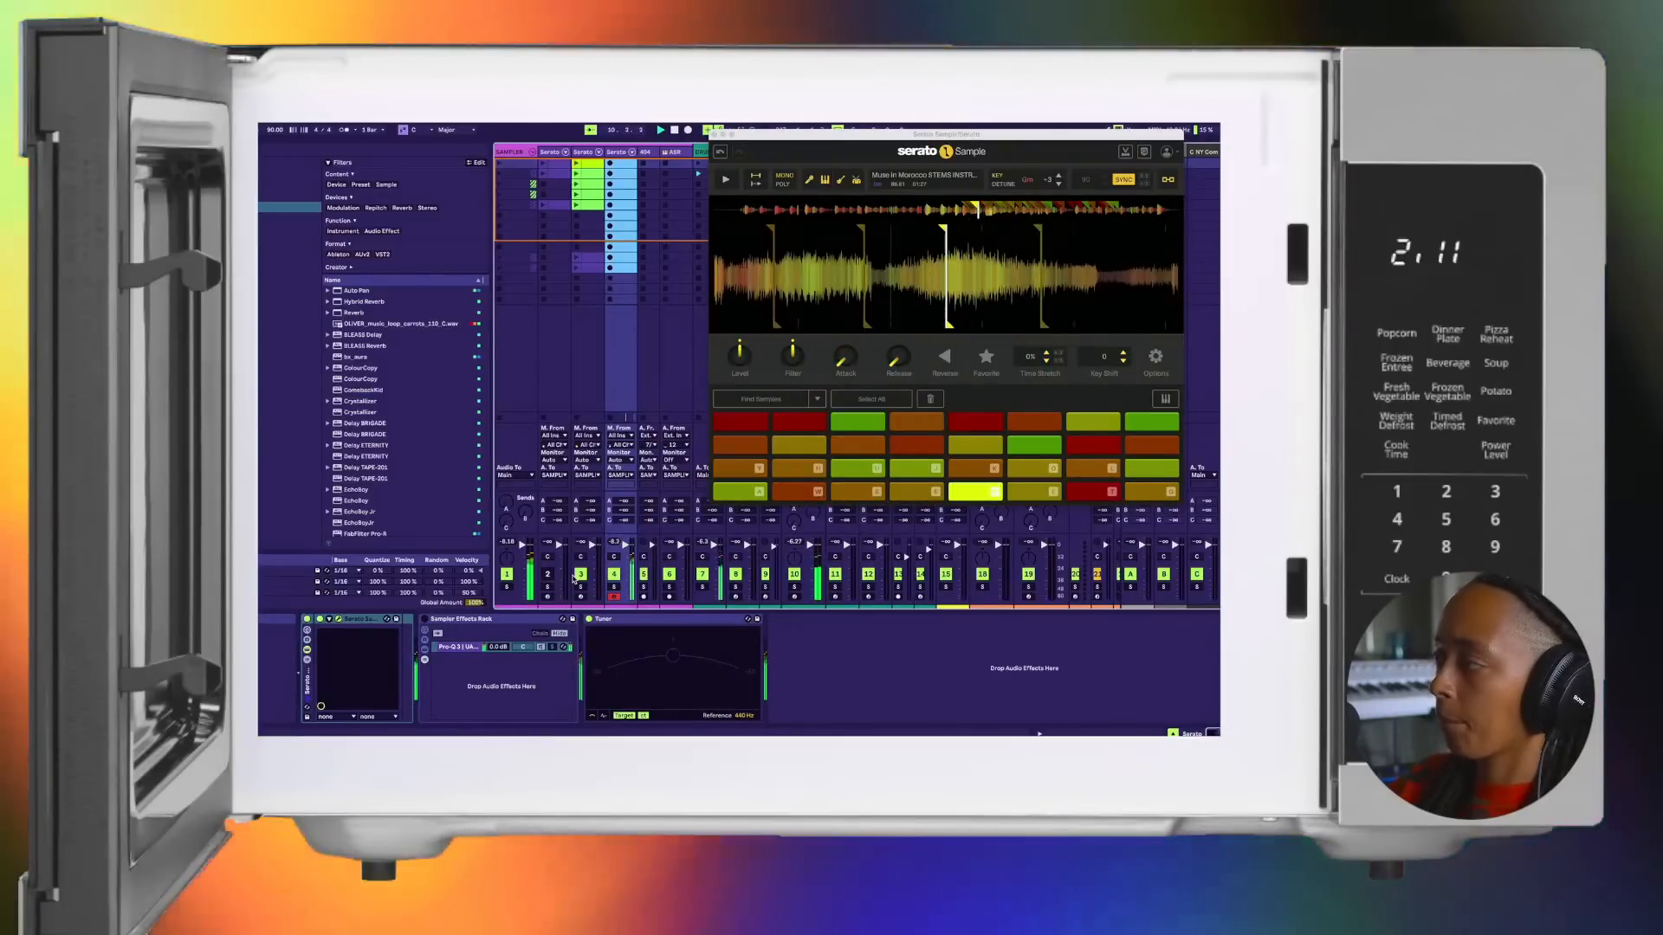
{"action": "key", "text": "f"}
{"action": "key", "text": "t"}
{"action": "key", "text": "w"}
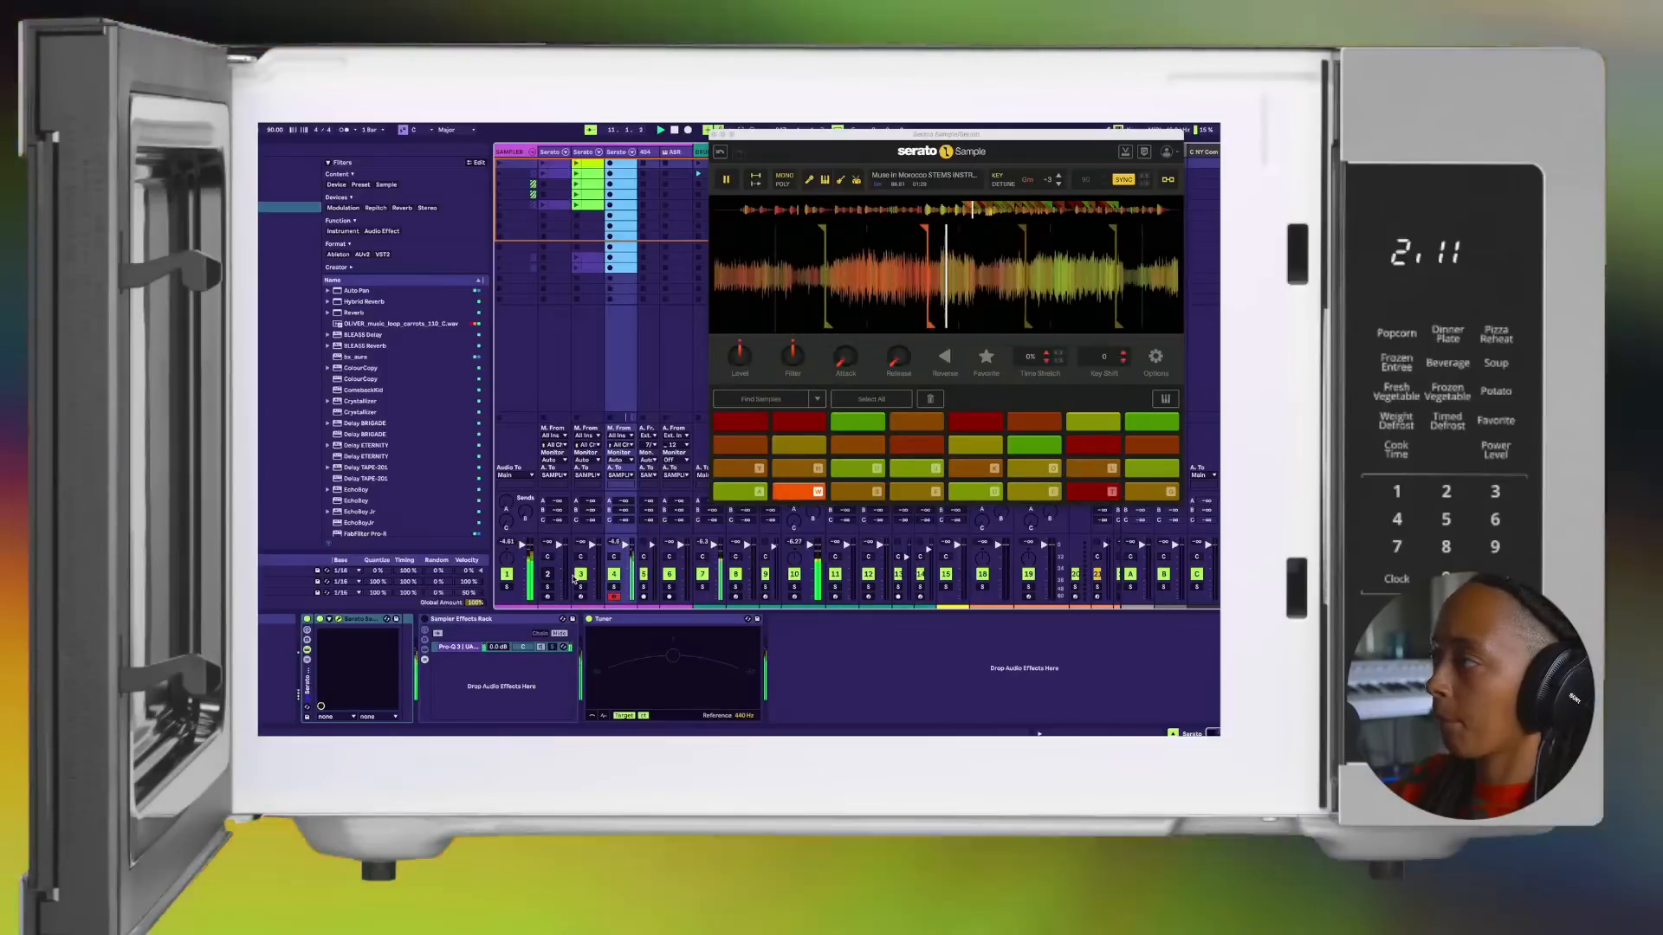
{"action": "key", "text": "e"}
{"action": "key", "text": "d"}
{"action": "key", "text": "f"}
Step: Play pads 1 to 4 over the beat and move pad 4's start marker slightly later in the waveform
{"action": "key", "text": "a"}
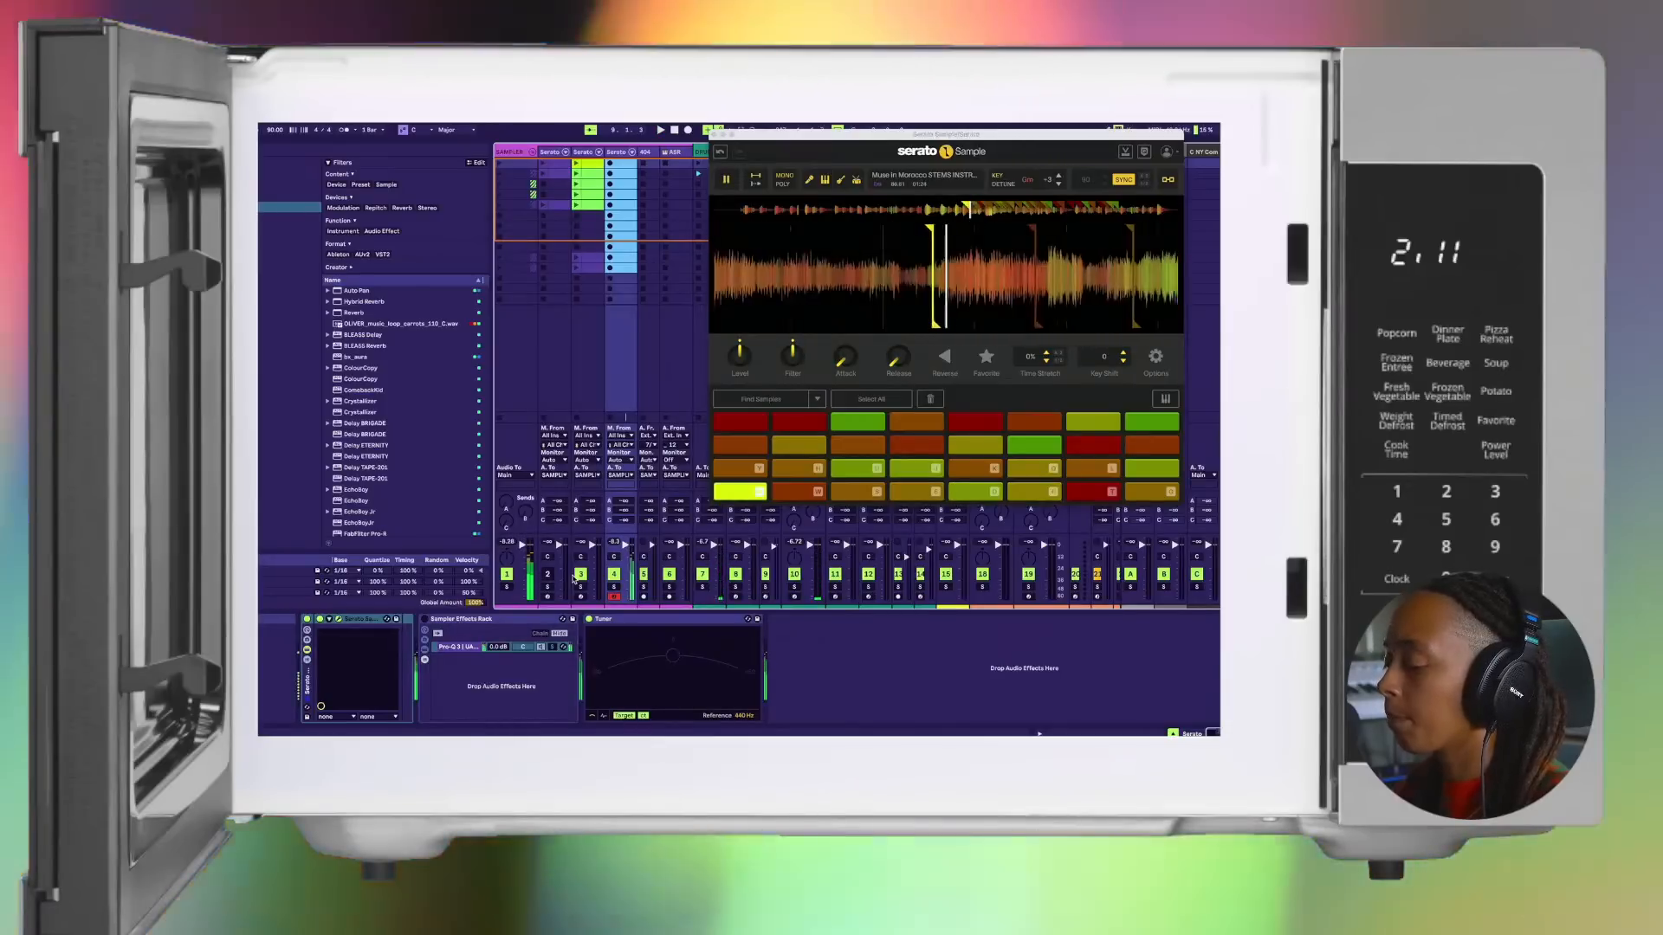
{"action": "key", "text": "w"}
{"action": "key", "text": "s"}
{"action": "key", "text": "e"}
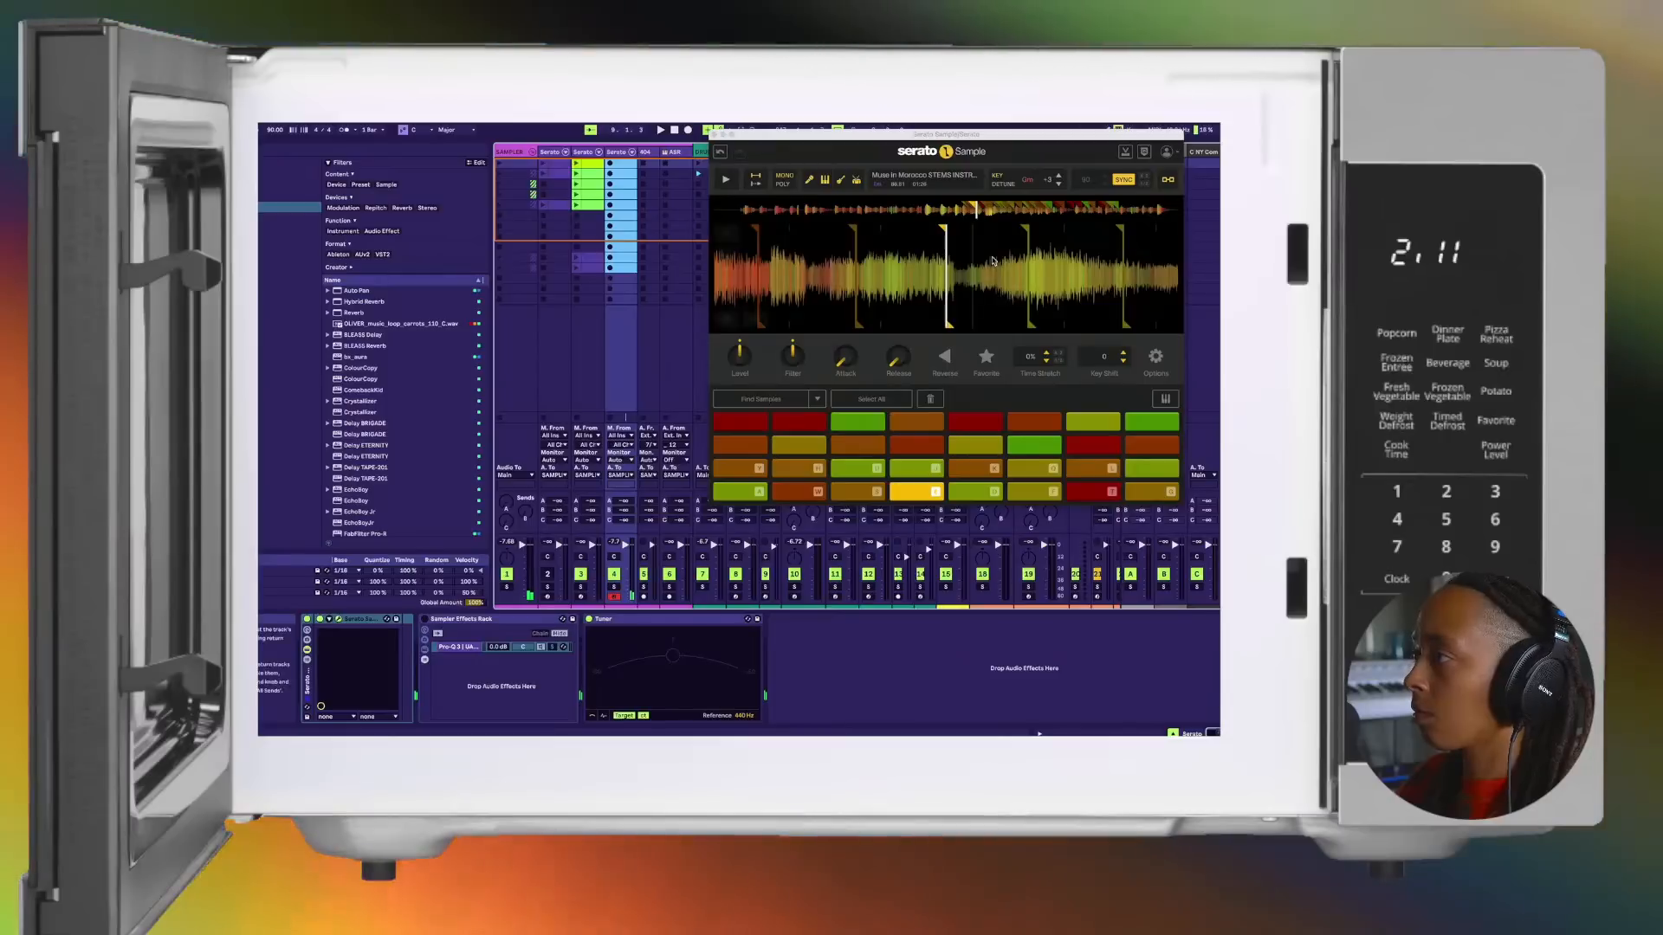
{"action": "left_click", "coordinate": [943, 232]}
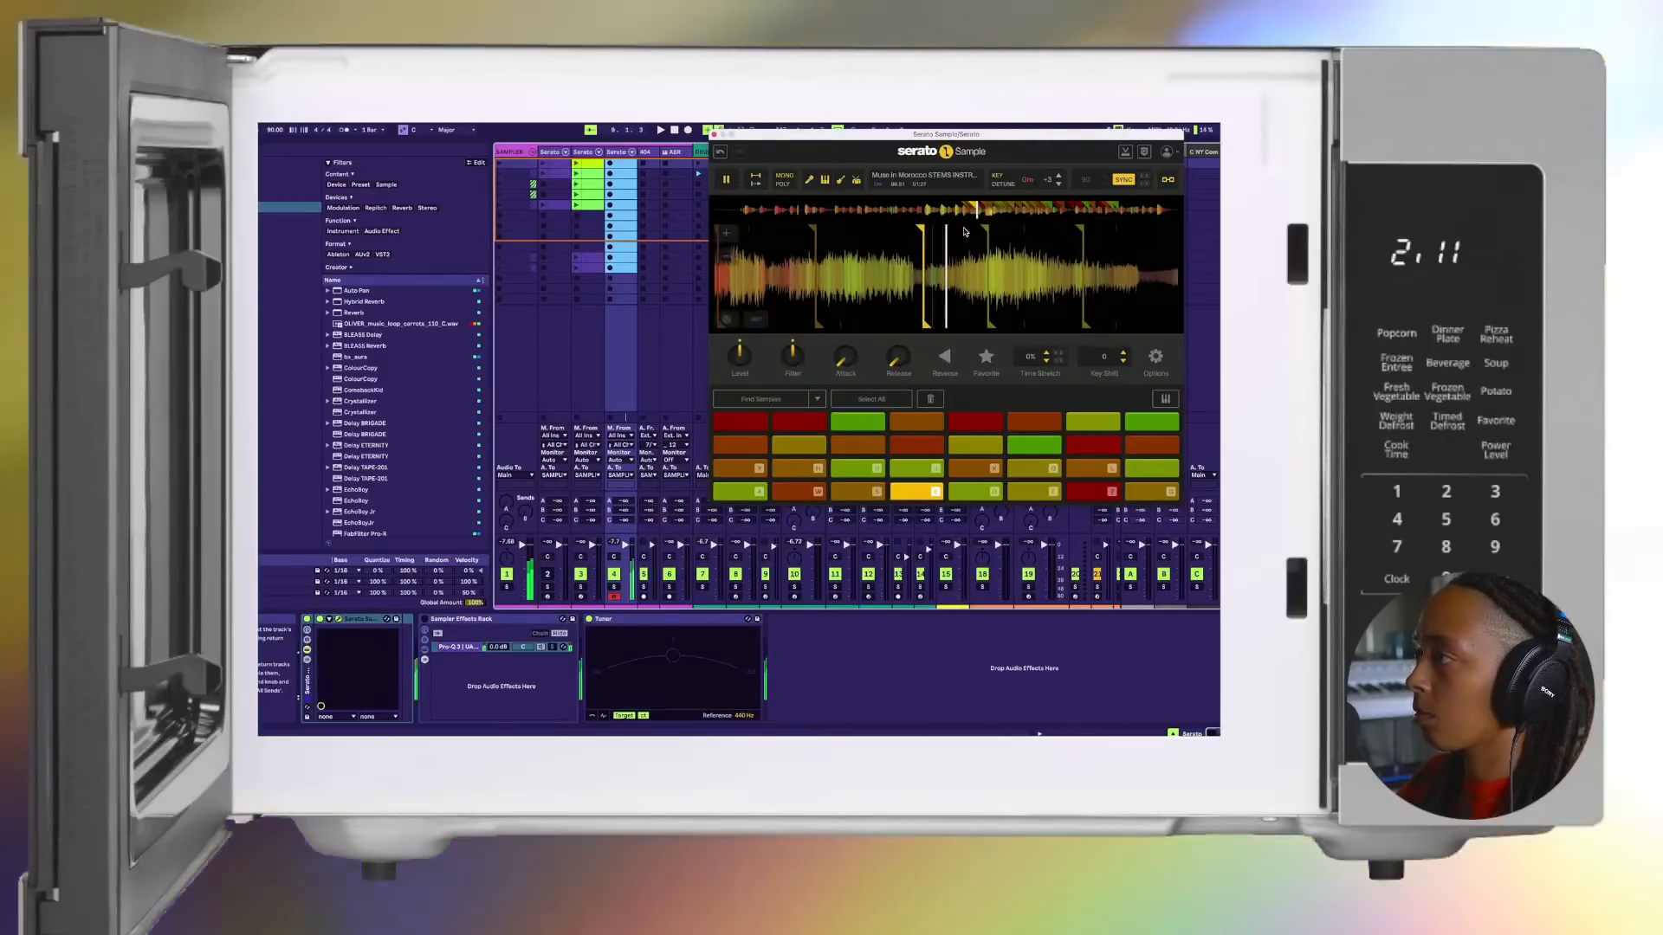
Step: Test the adjusted pad 4 by playing pads 1 to 7 in order over the beat
{"action": "key", "text": "a"}
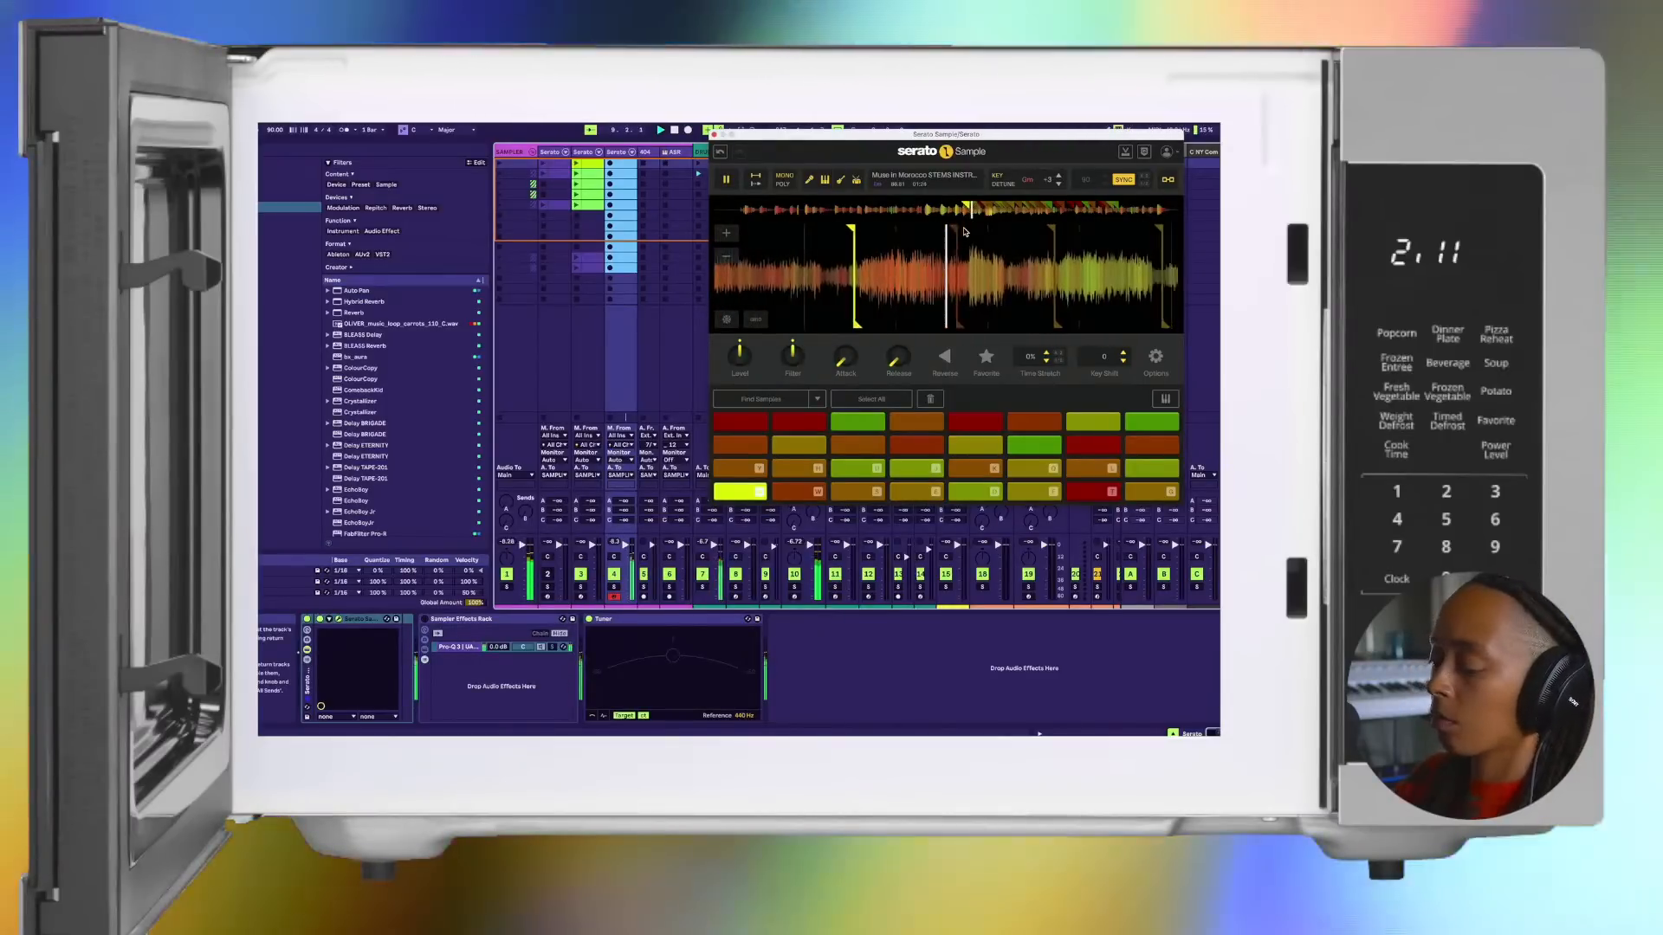
{"action": "key", "text": "w"}
{"action": "key", "text": "s"}
{"action": "key", "text": "e"}
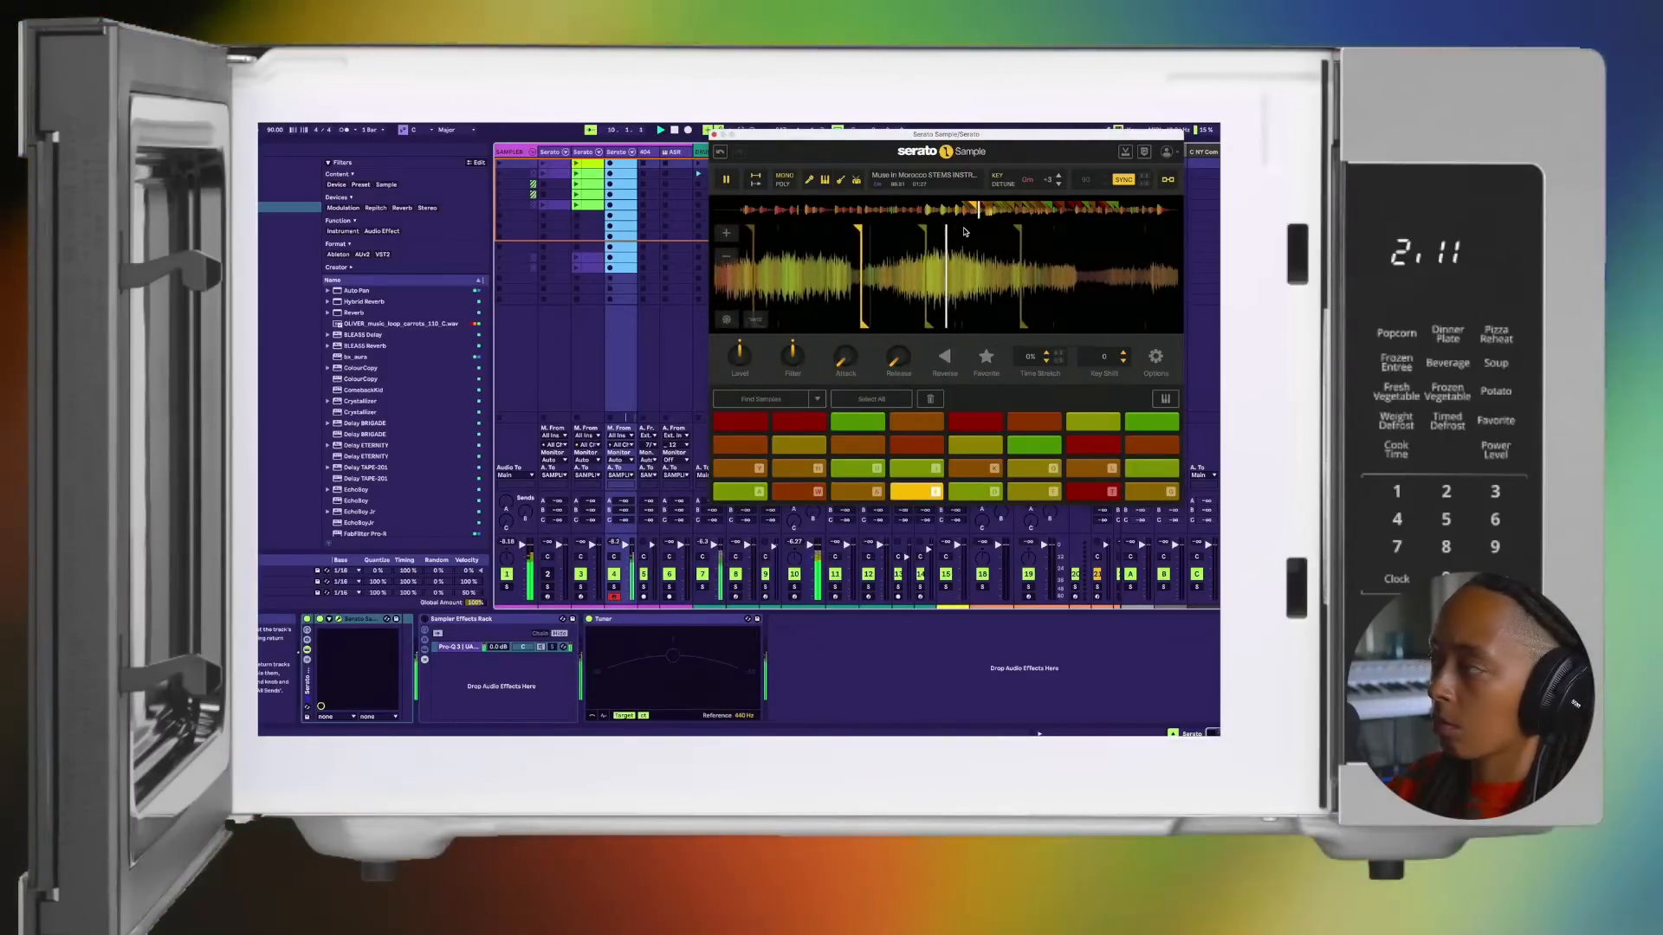
{"action": "key", "text": "d"}
{"action": "key", "text": "f"}
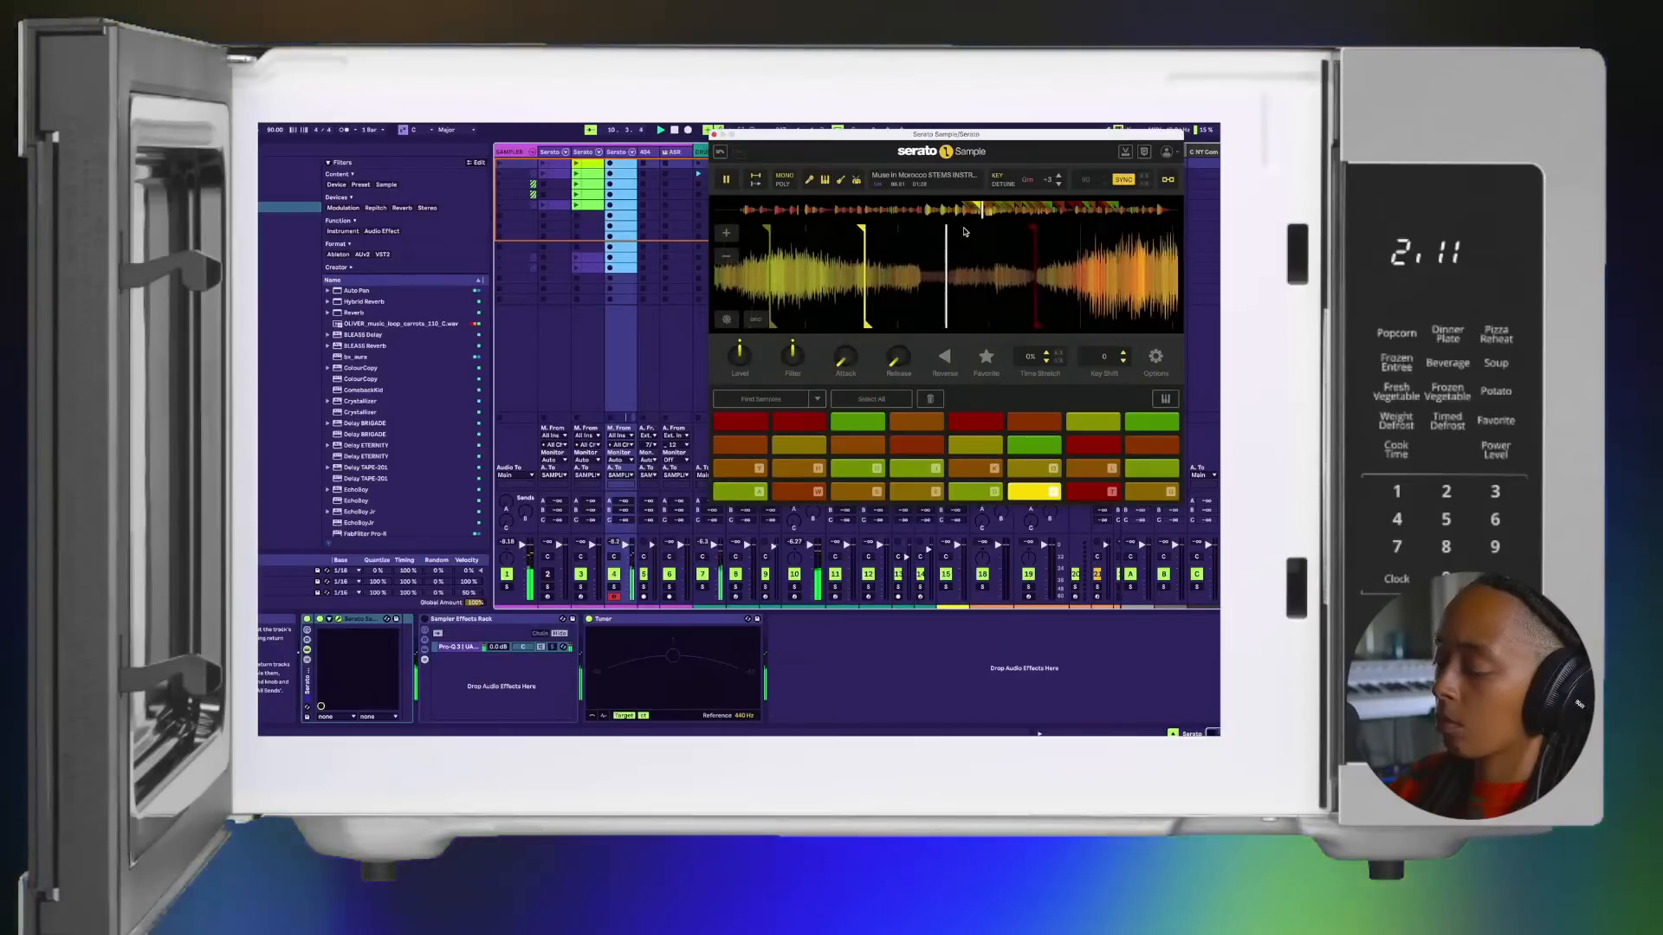
{"action": "key", "text": "t"}
Step: Play pads 1 to 4 and improvise with pads 6, 7 and 5, returning to pad 1 between them
{"action": "key", "text": "a"}
{"action": "key", "text": "w"}
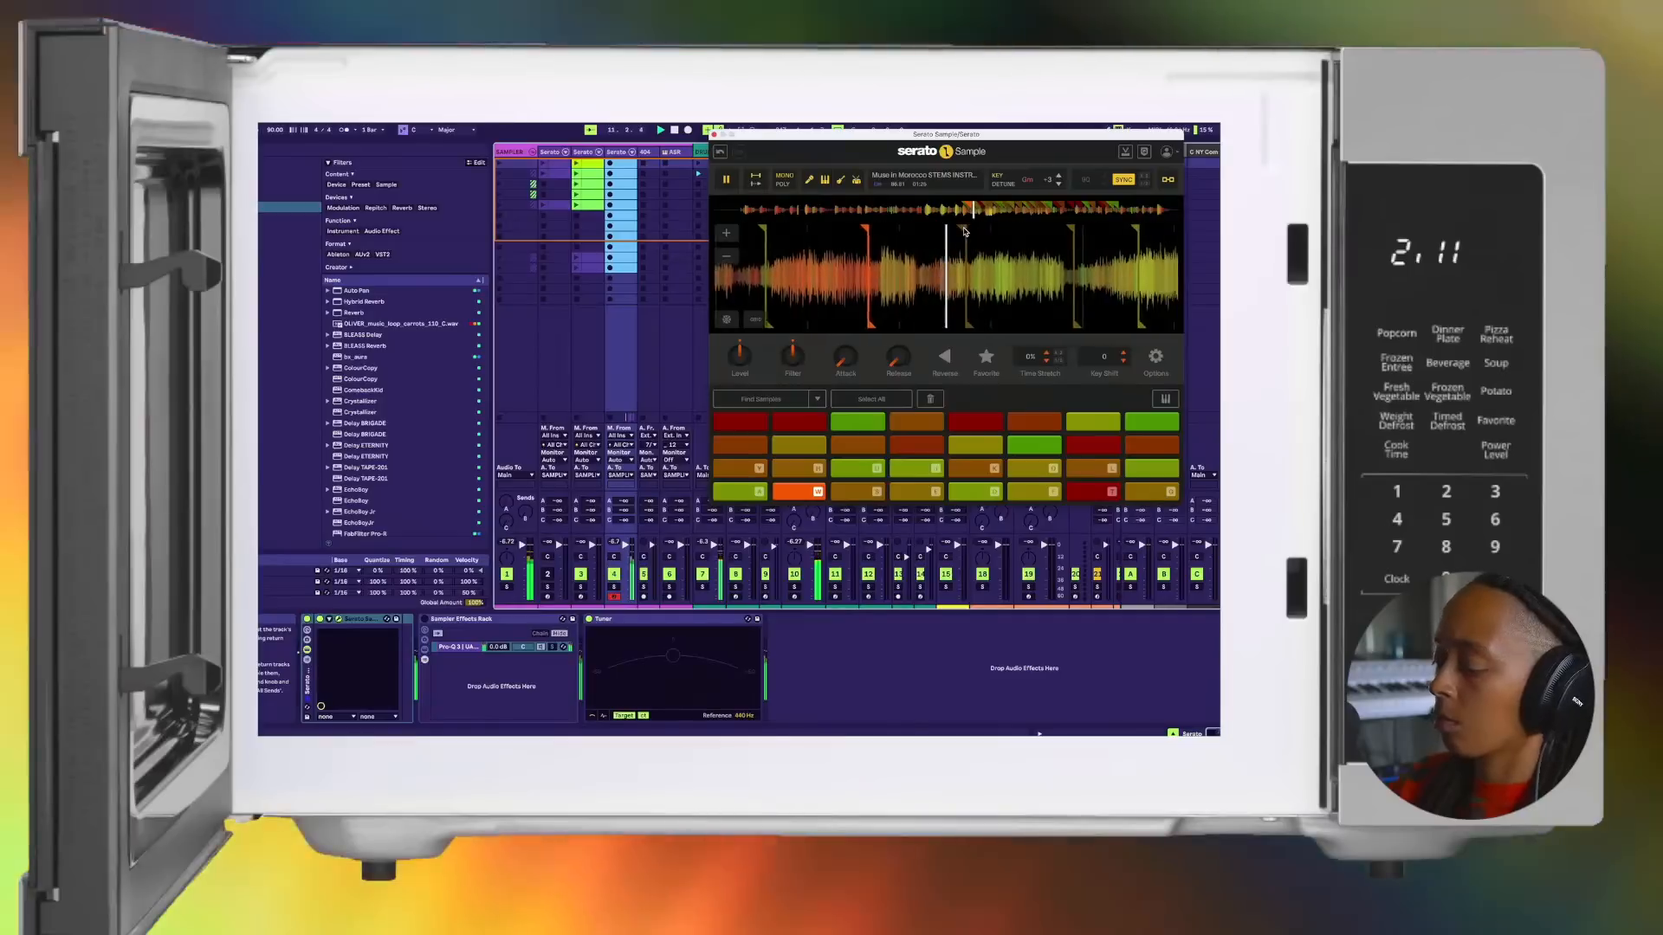
{"action": "key", "text": "s"}
{"action": "key", "text": "e"}
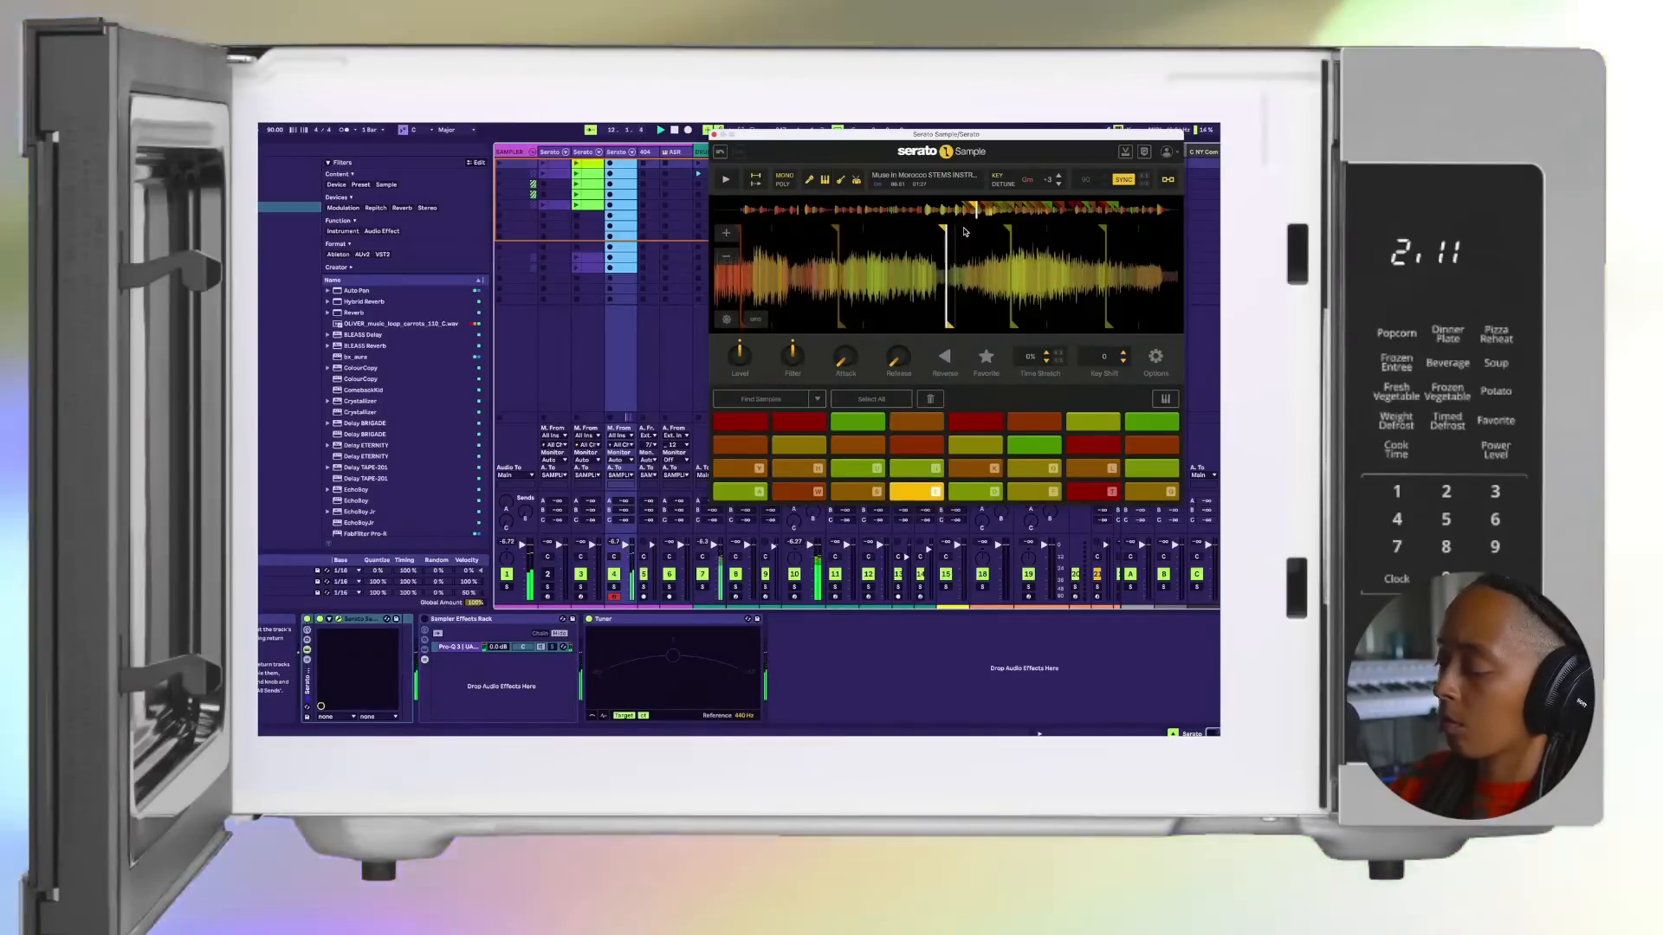
{"action": "key", "text": "f"}
{"action": "key", "text": "a"}
{"action": "key", "text": "t"}
{"action": "key", "text": "d"}
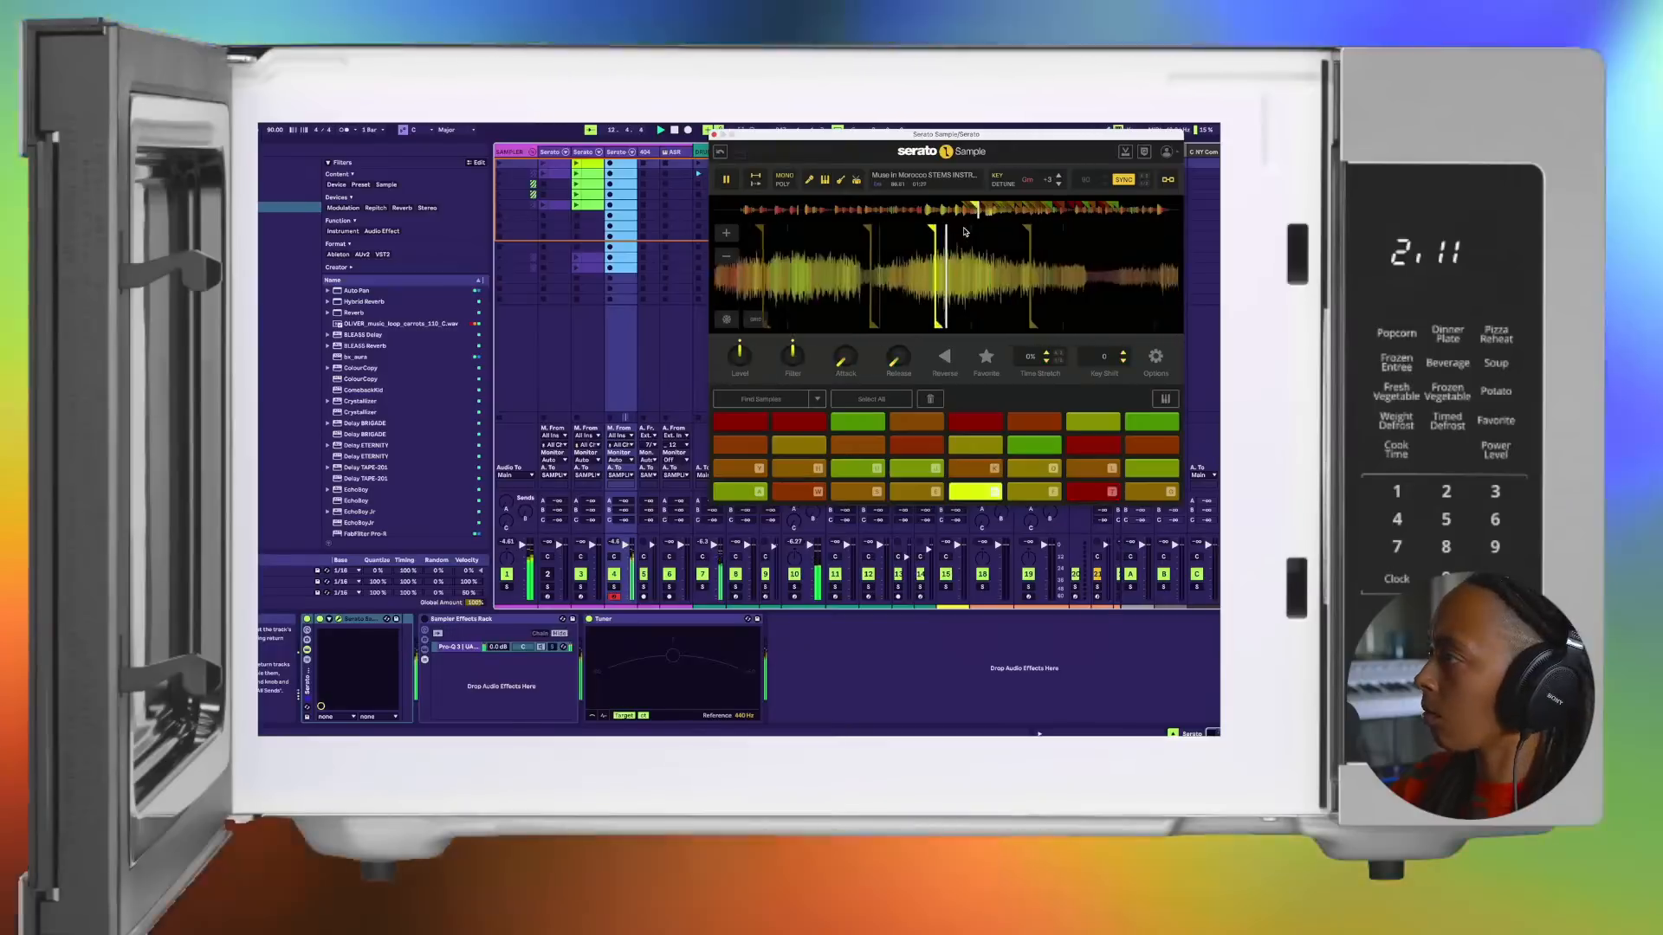
{"action": "key", "text": "a"}
{"action": "key", "text": "d"}
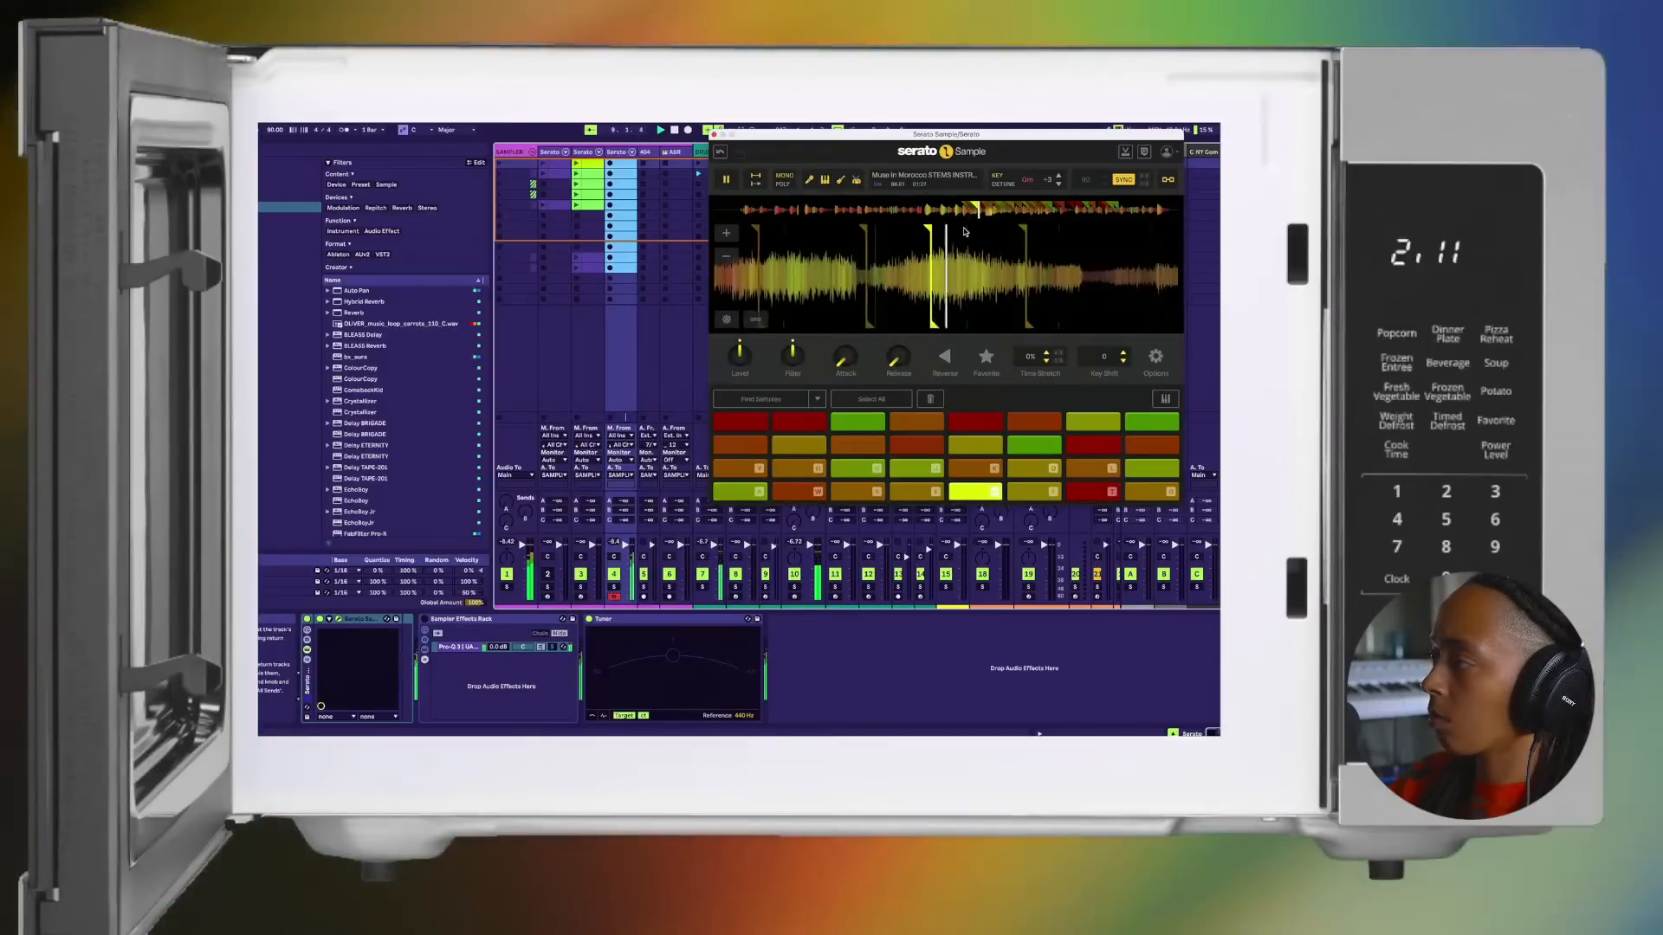
Step: Restart the beat and play the full run of pads 1 to 8 twice in a row
{"action": "key", "text": "a"}
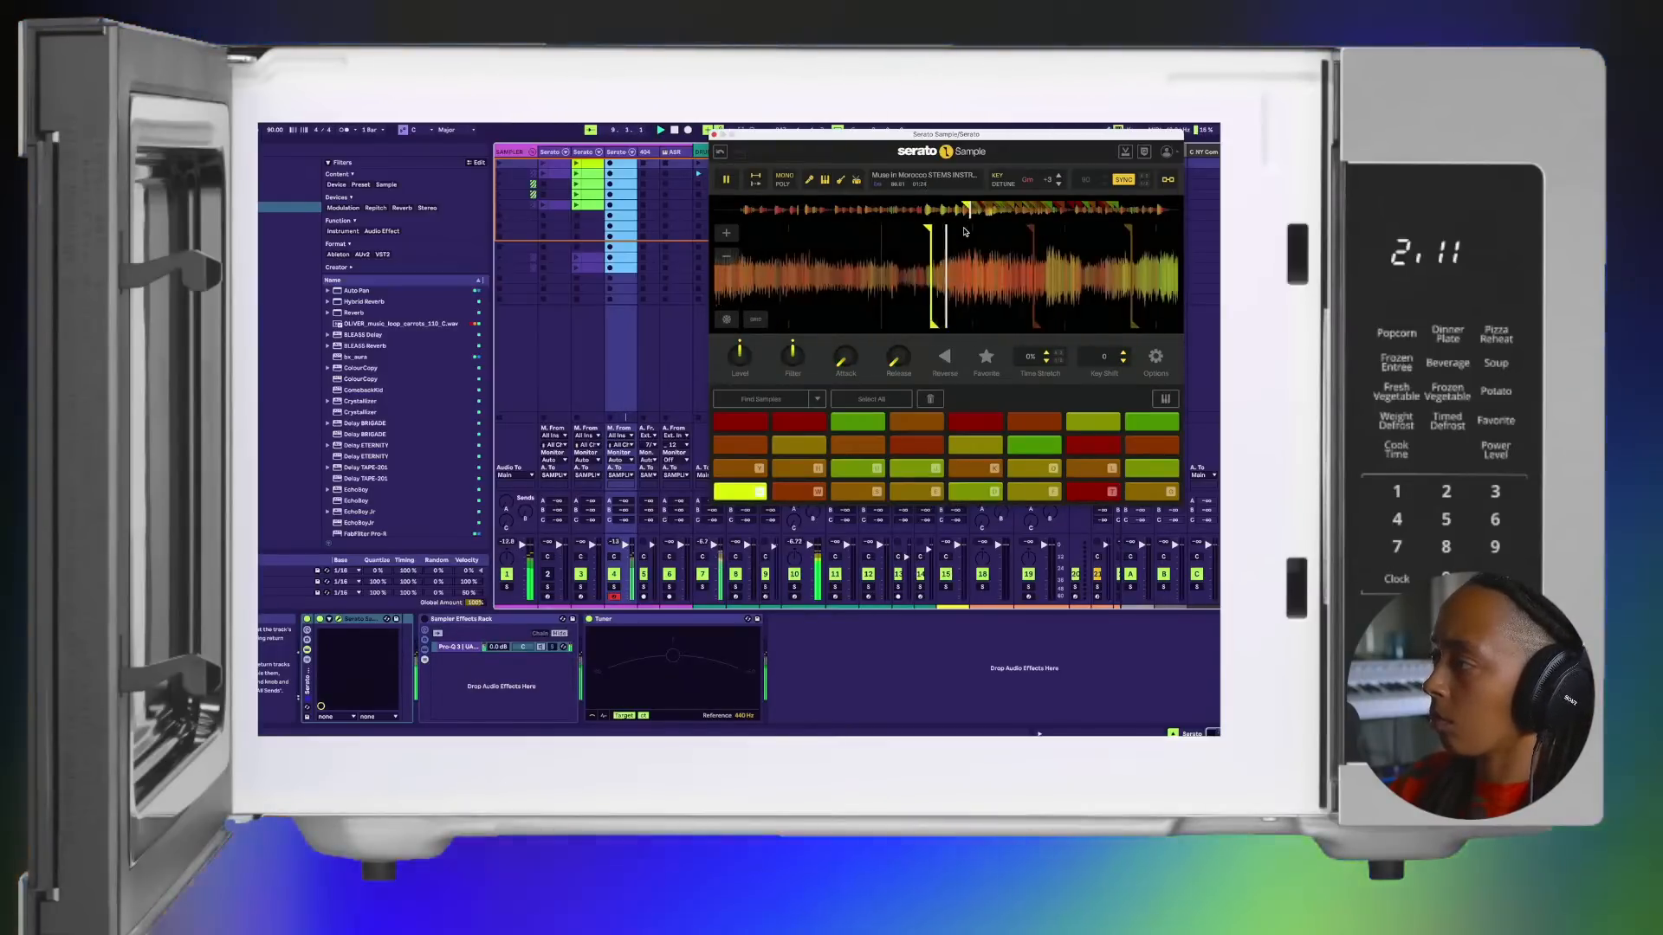
{"action": "key", "text": "w"}
{"action": "key", "text": "s"}
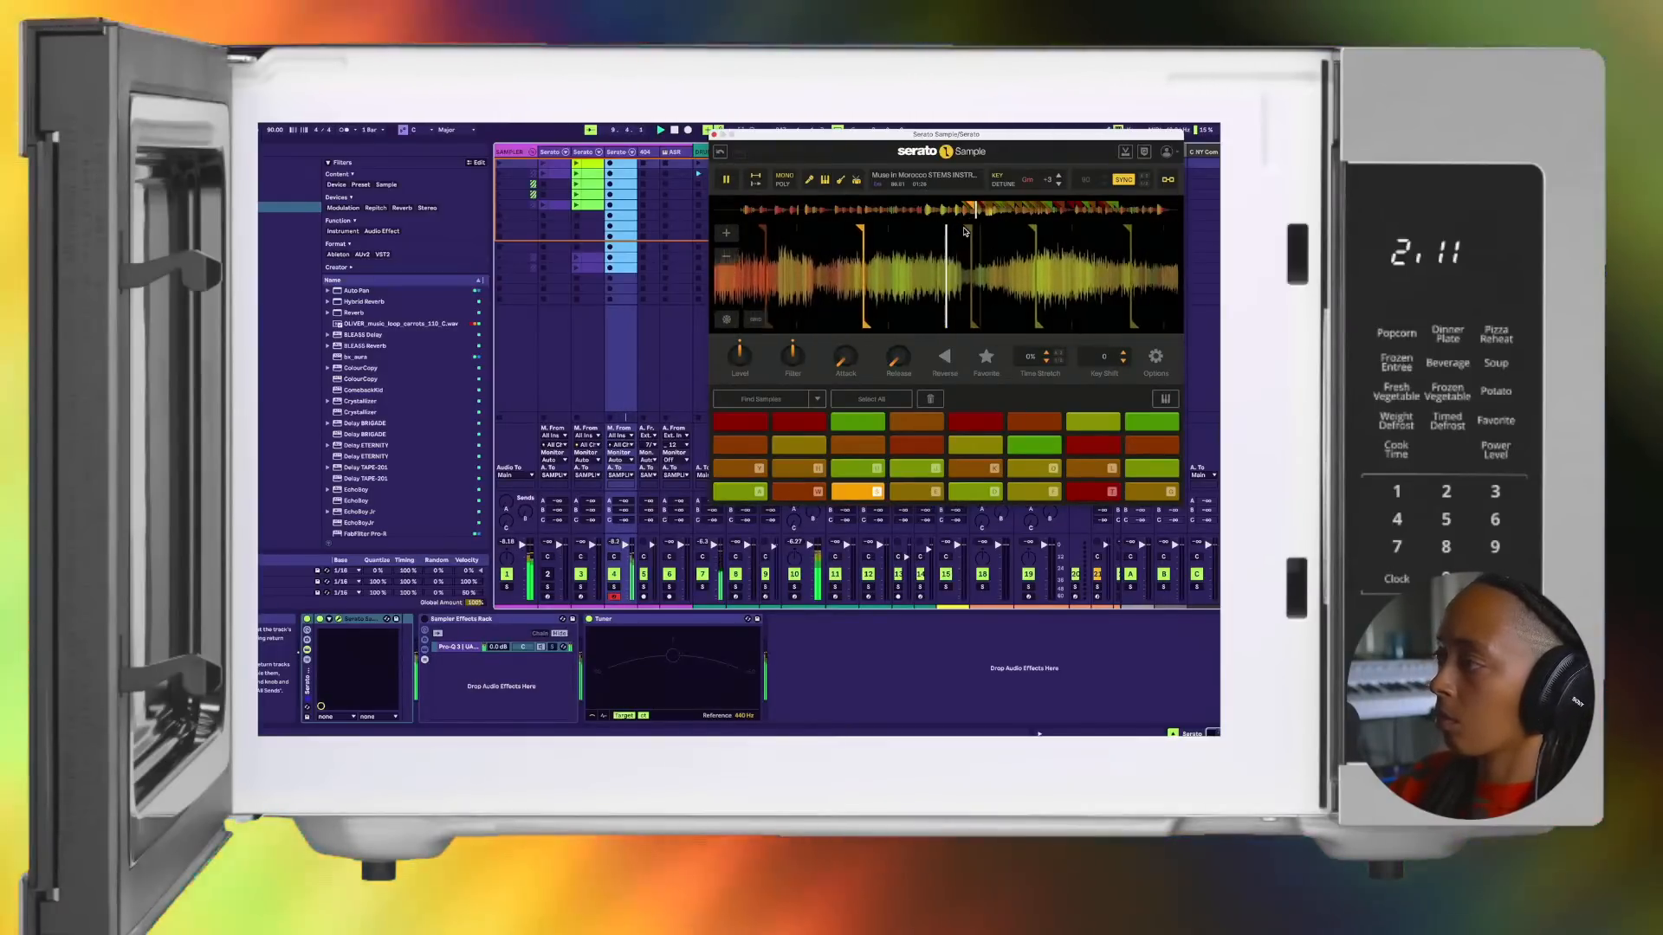
{"action": "key", "text": "e"}
{"action": "key", "text": "d"}
{"action": "key", "text": "f"}
{"action": "key", "text": "t"}
{"action": "key", "text": "g"}
{"action": "key", "text": "a"}
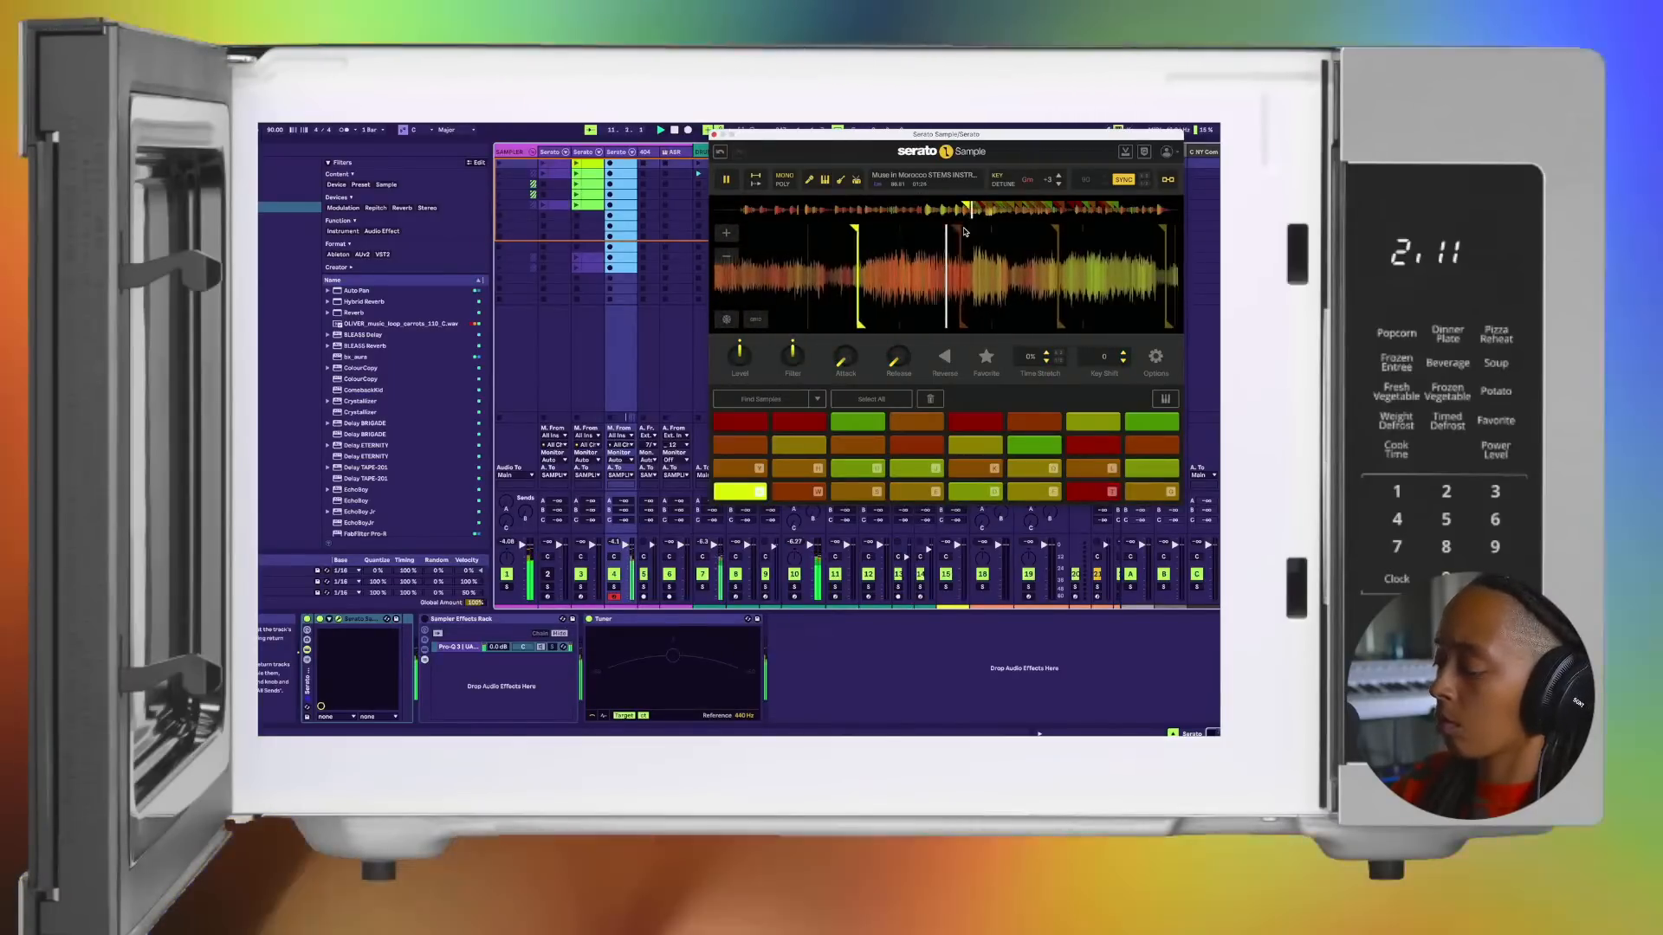
{"action": "key", "text": "w"}
{"action": "key", "text": "s"}
{"action": "key", "text": "e"}
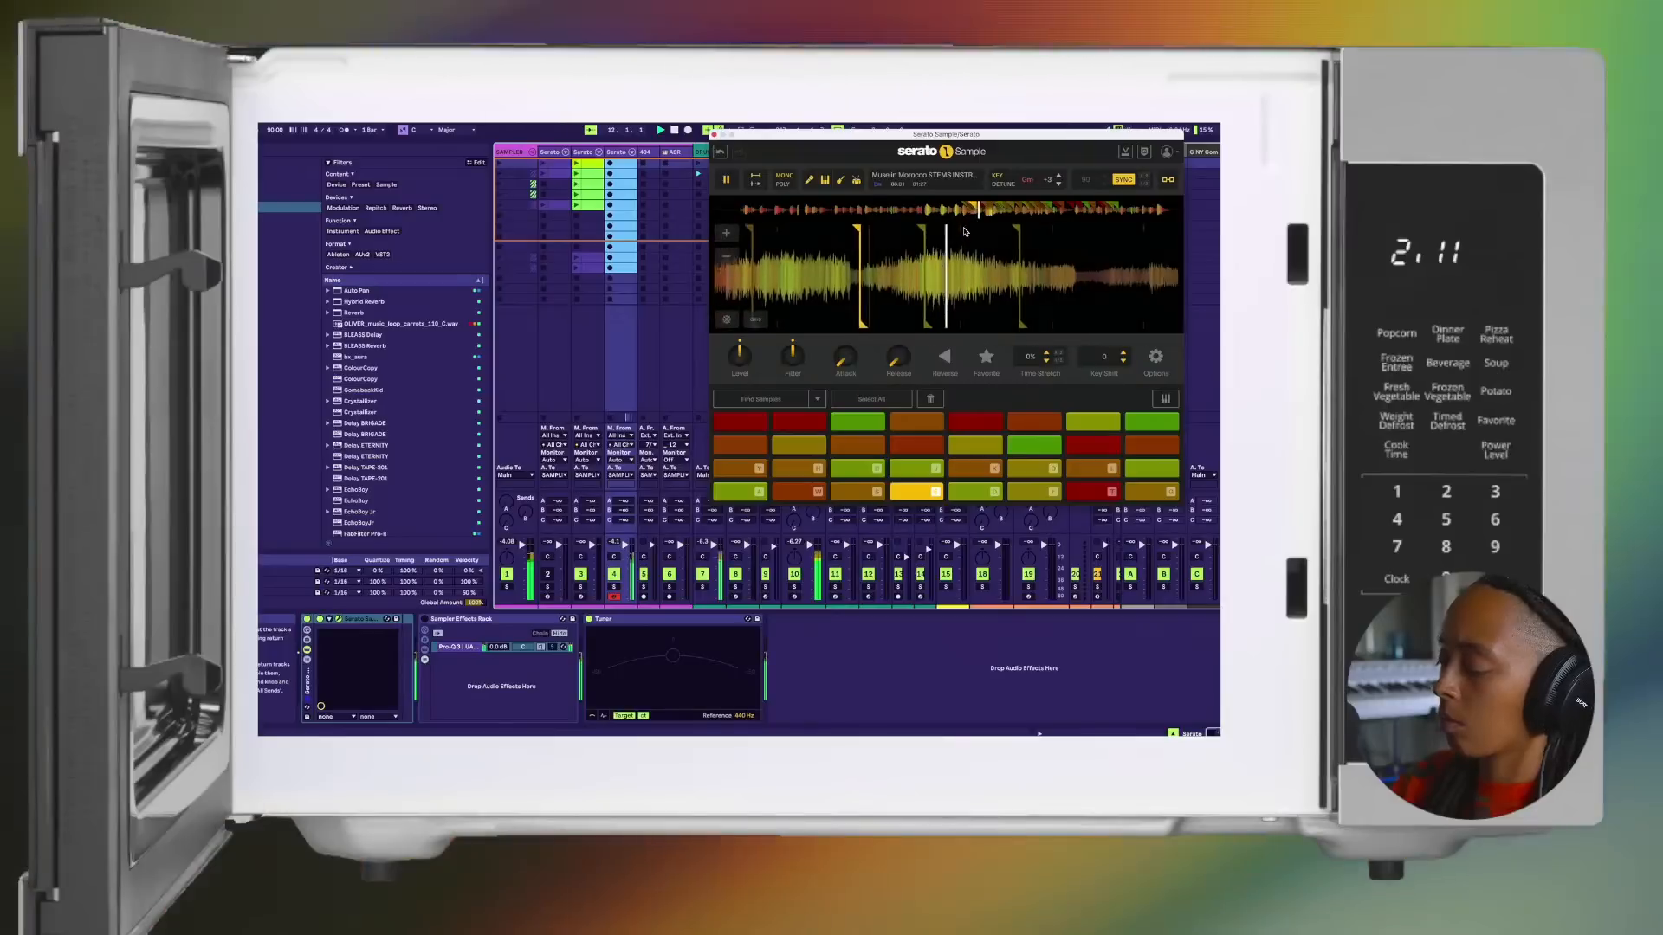
{"action": "key", "text": "d"}
{"action": "key", "text": "f"}
{"action": "key", "text": "t"}
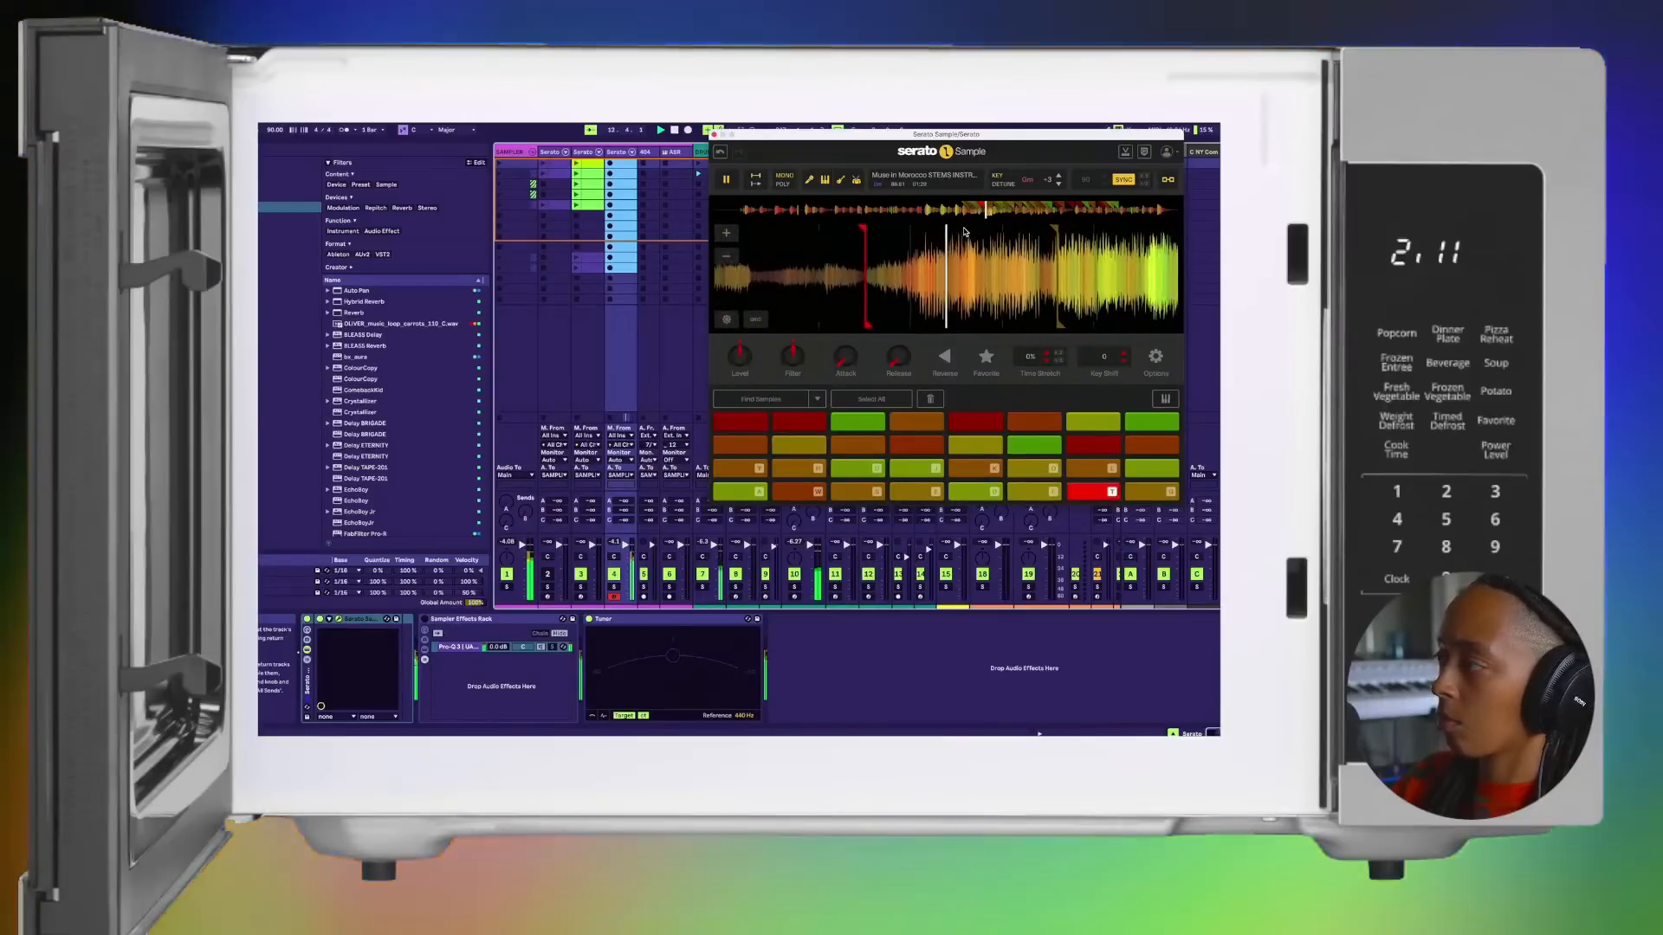
{"action": "key", "text": "g"}
Step: Play pads 1, 2, 3, 5, 6 and 7 over the beat and stop playback
{"action": "key", "text": "a"}
{"action": "key", "text": "w"}
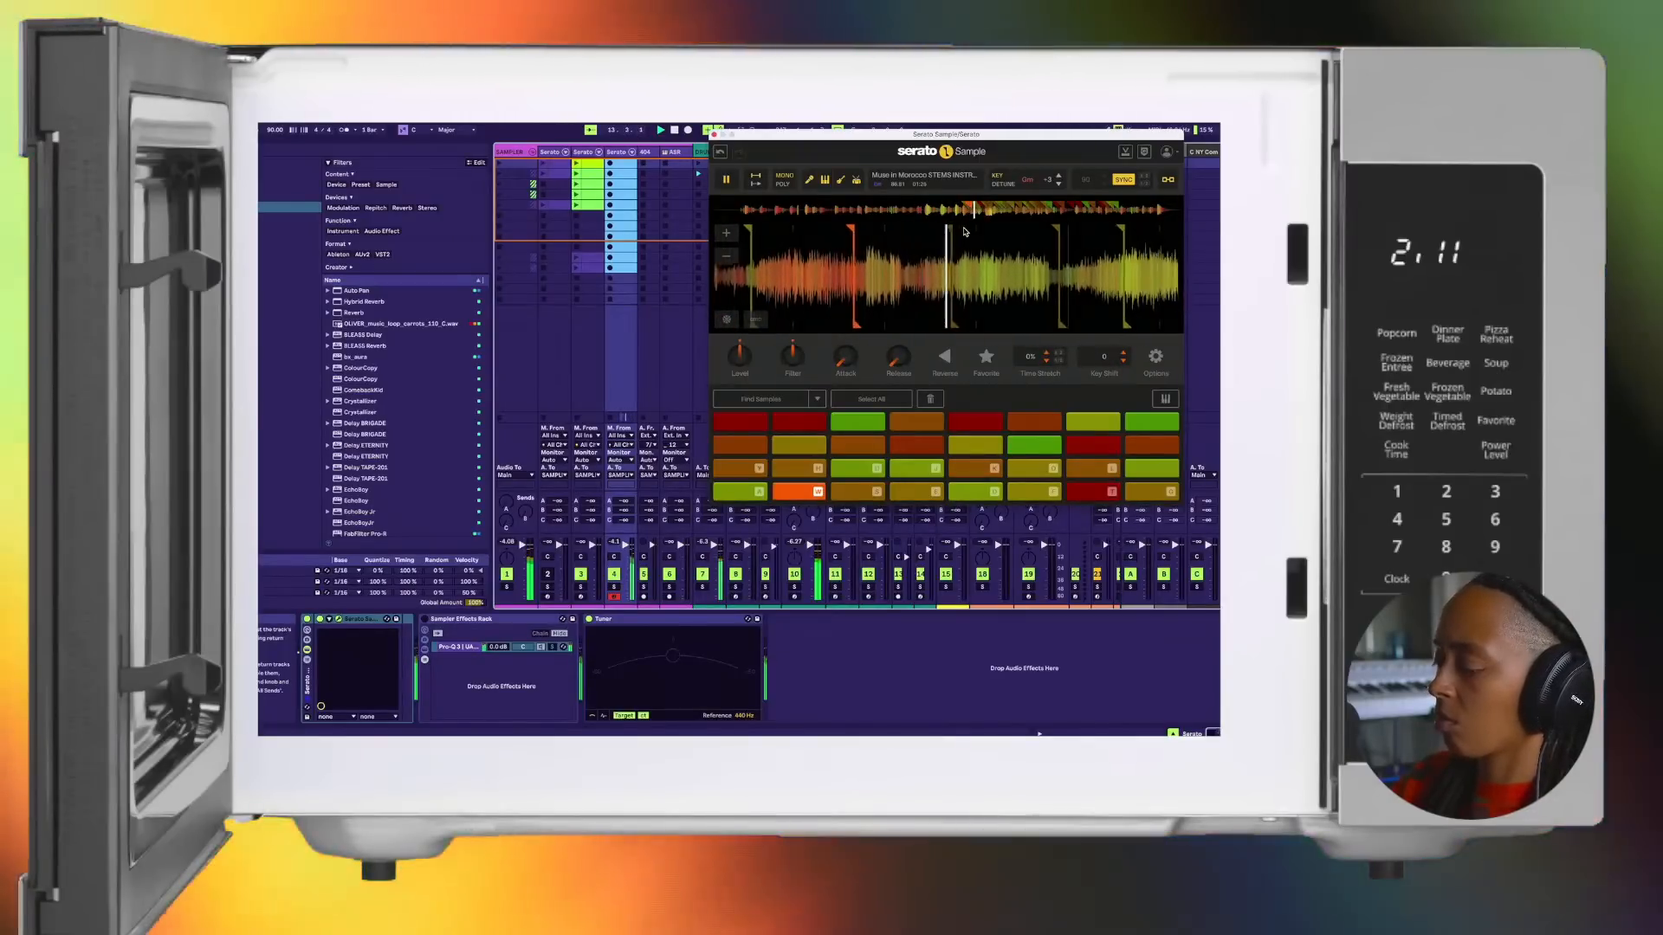
{"action": "key", "text": "s"}
{"action": "key", "text": "d"}
{"action": "key", "text": "f"}
{"action": "key", "text": "t"}
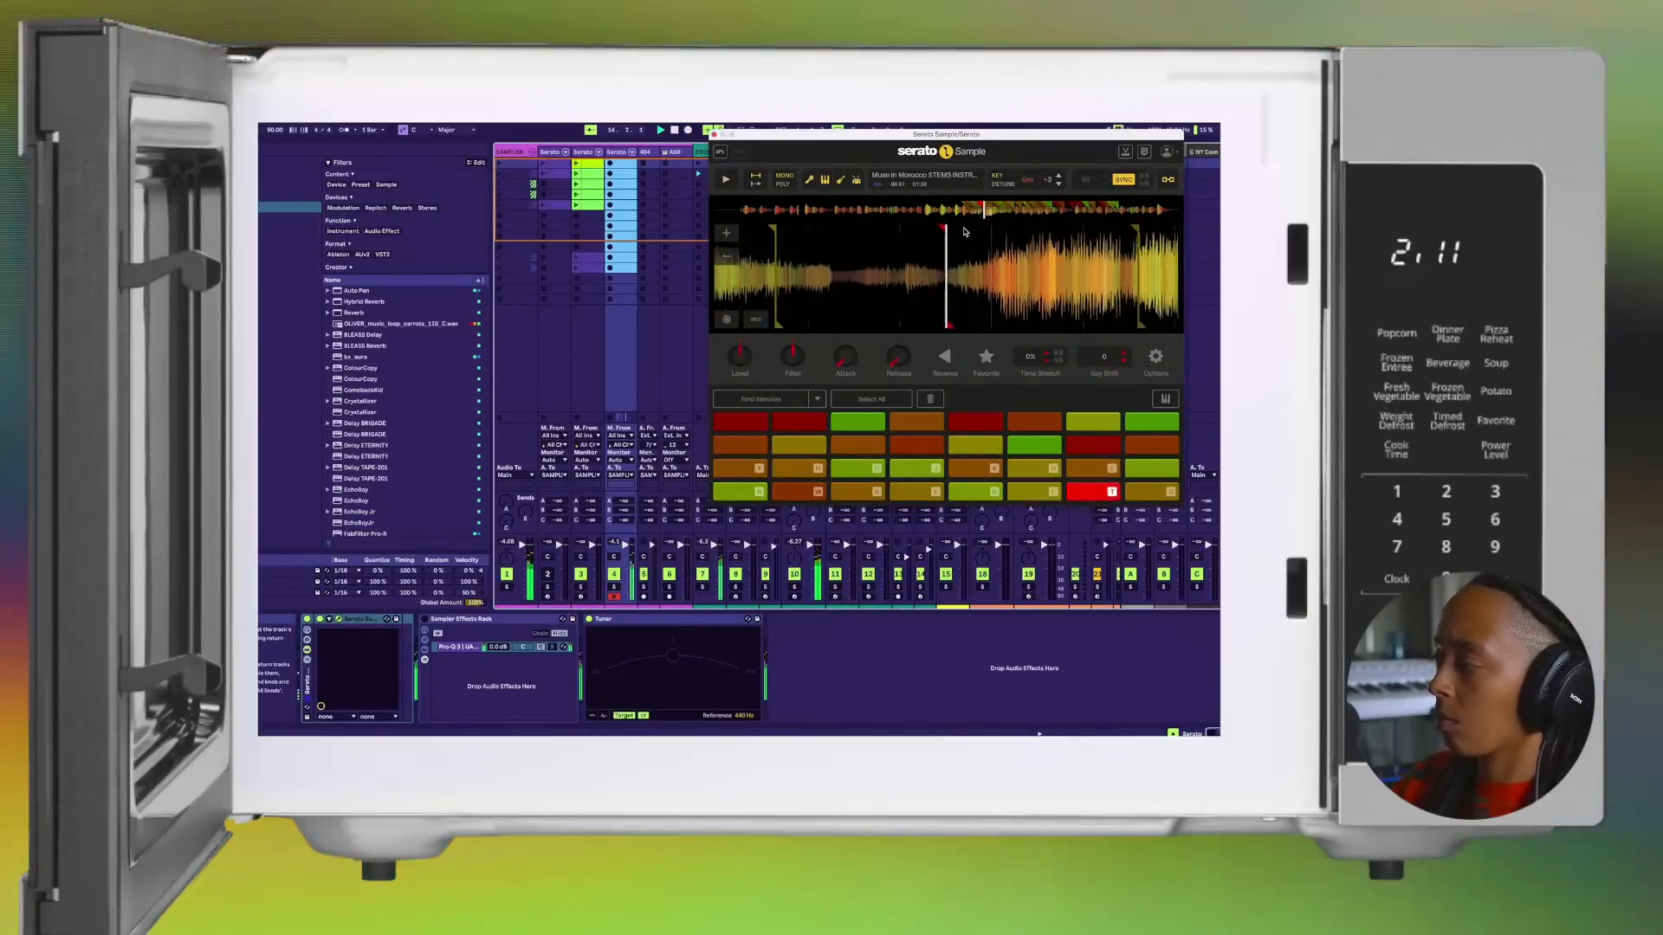
{"action": "key", "text": "f"}
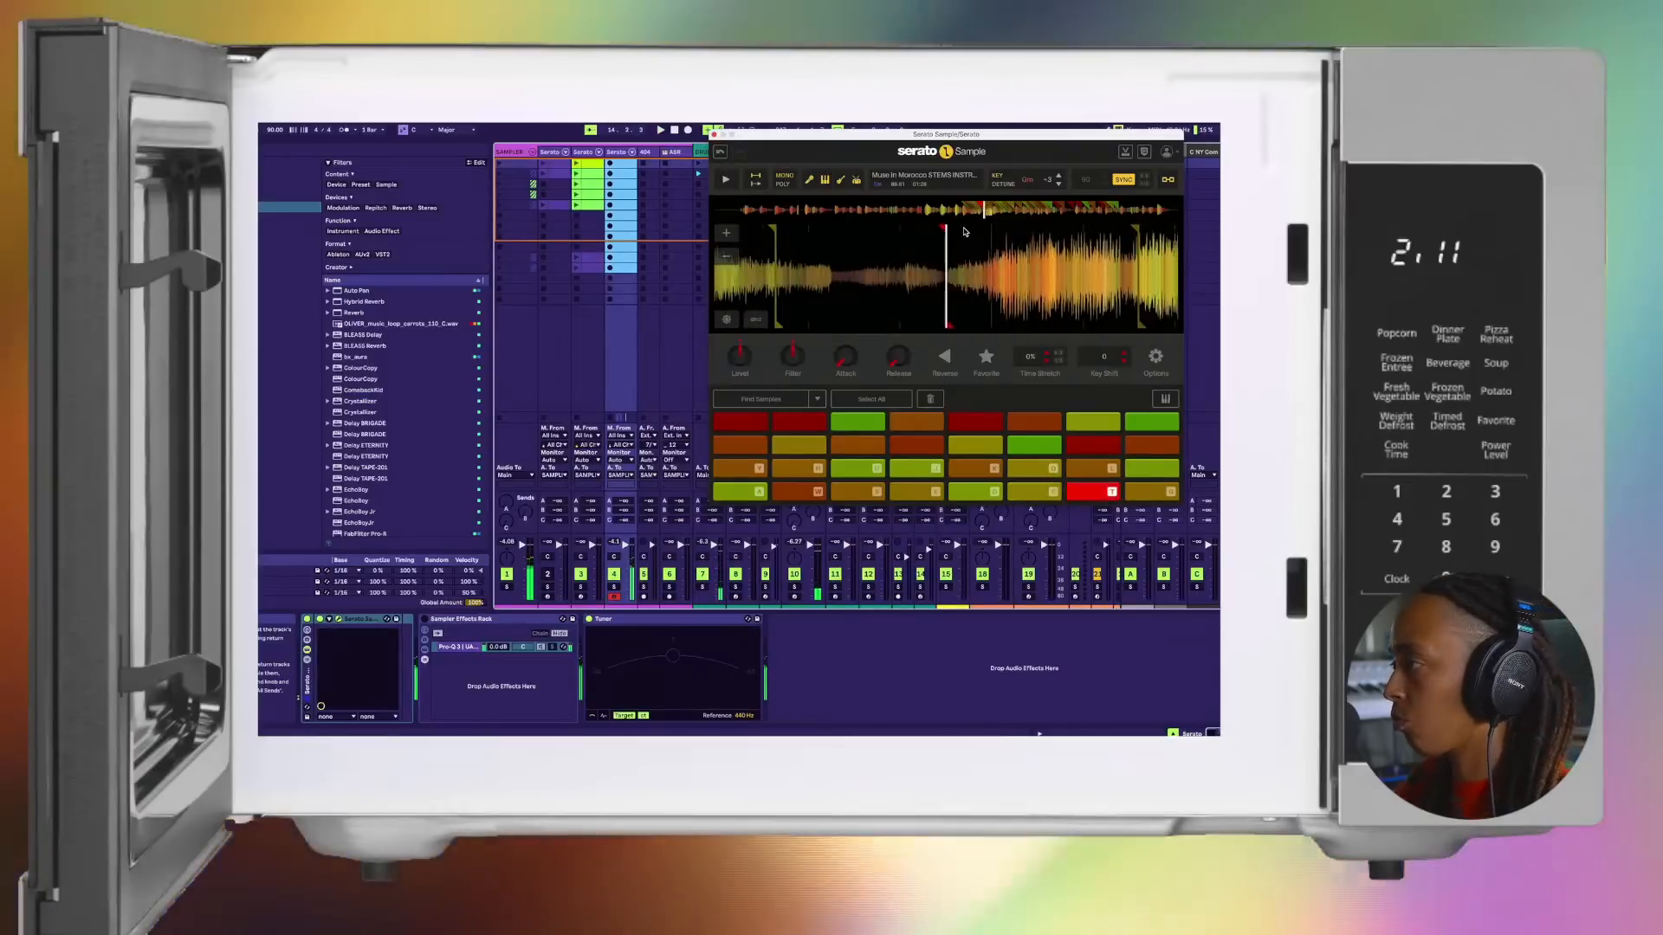
Step: Audition the second-row chops on pads 9 to 13 with the beat stopped, repeatedly returning to pad 10
{"action": "key", "text": "h"}
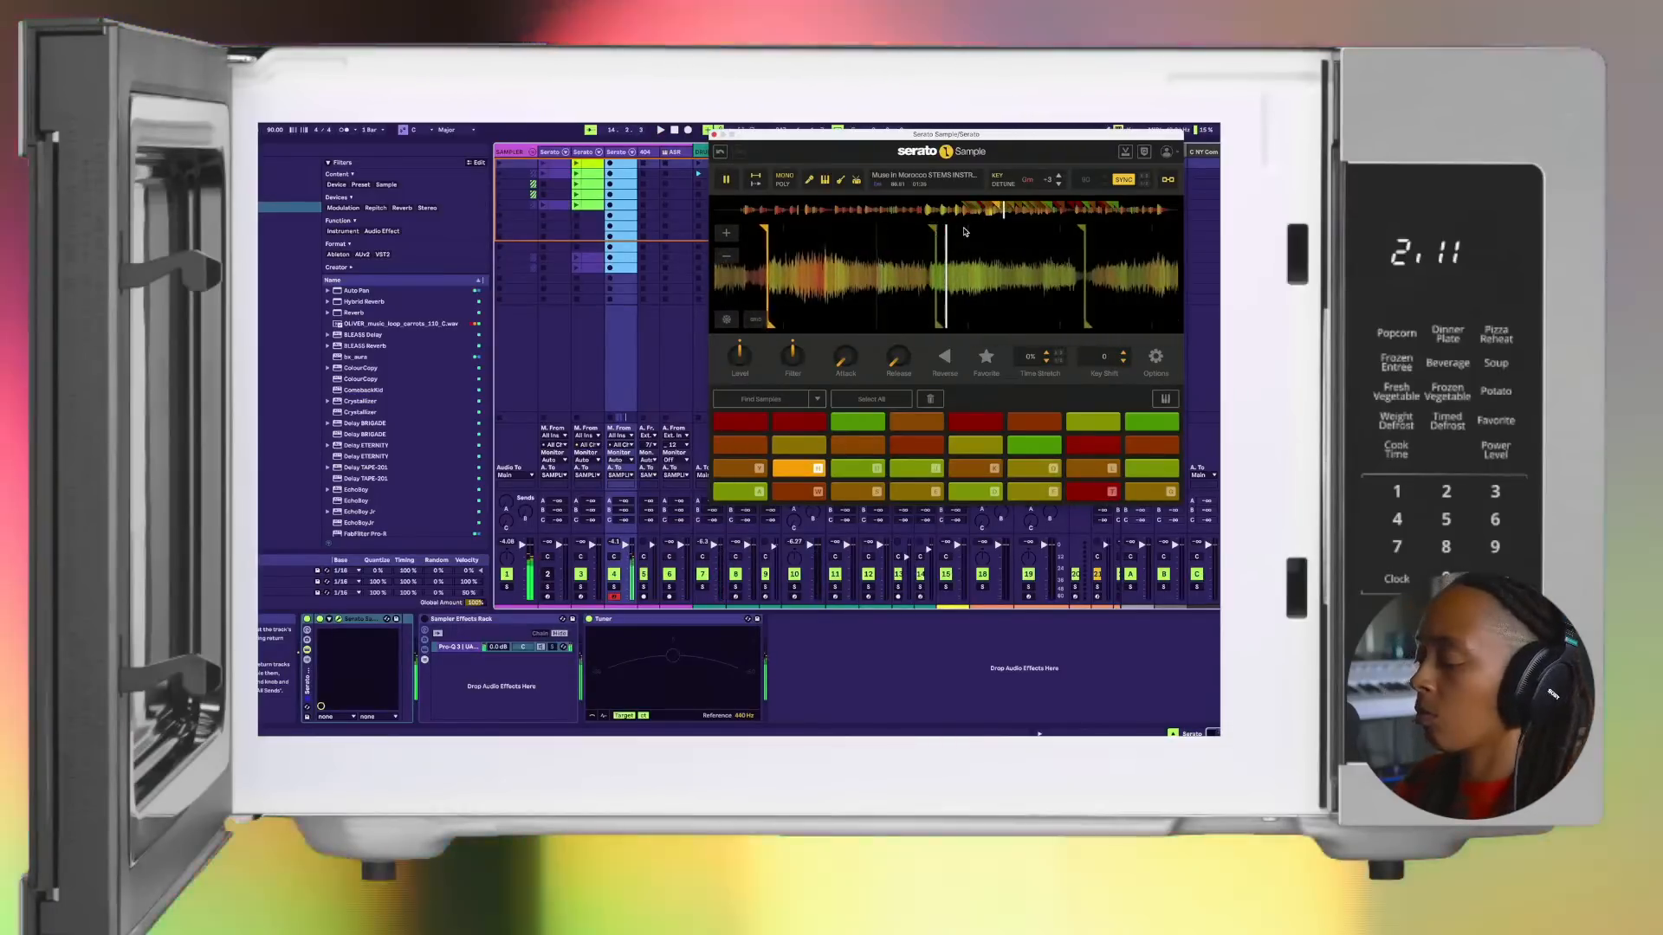
{"action": "key", "text": "y"}
{"action": "key", "text": "h"}
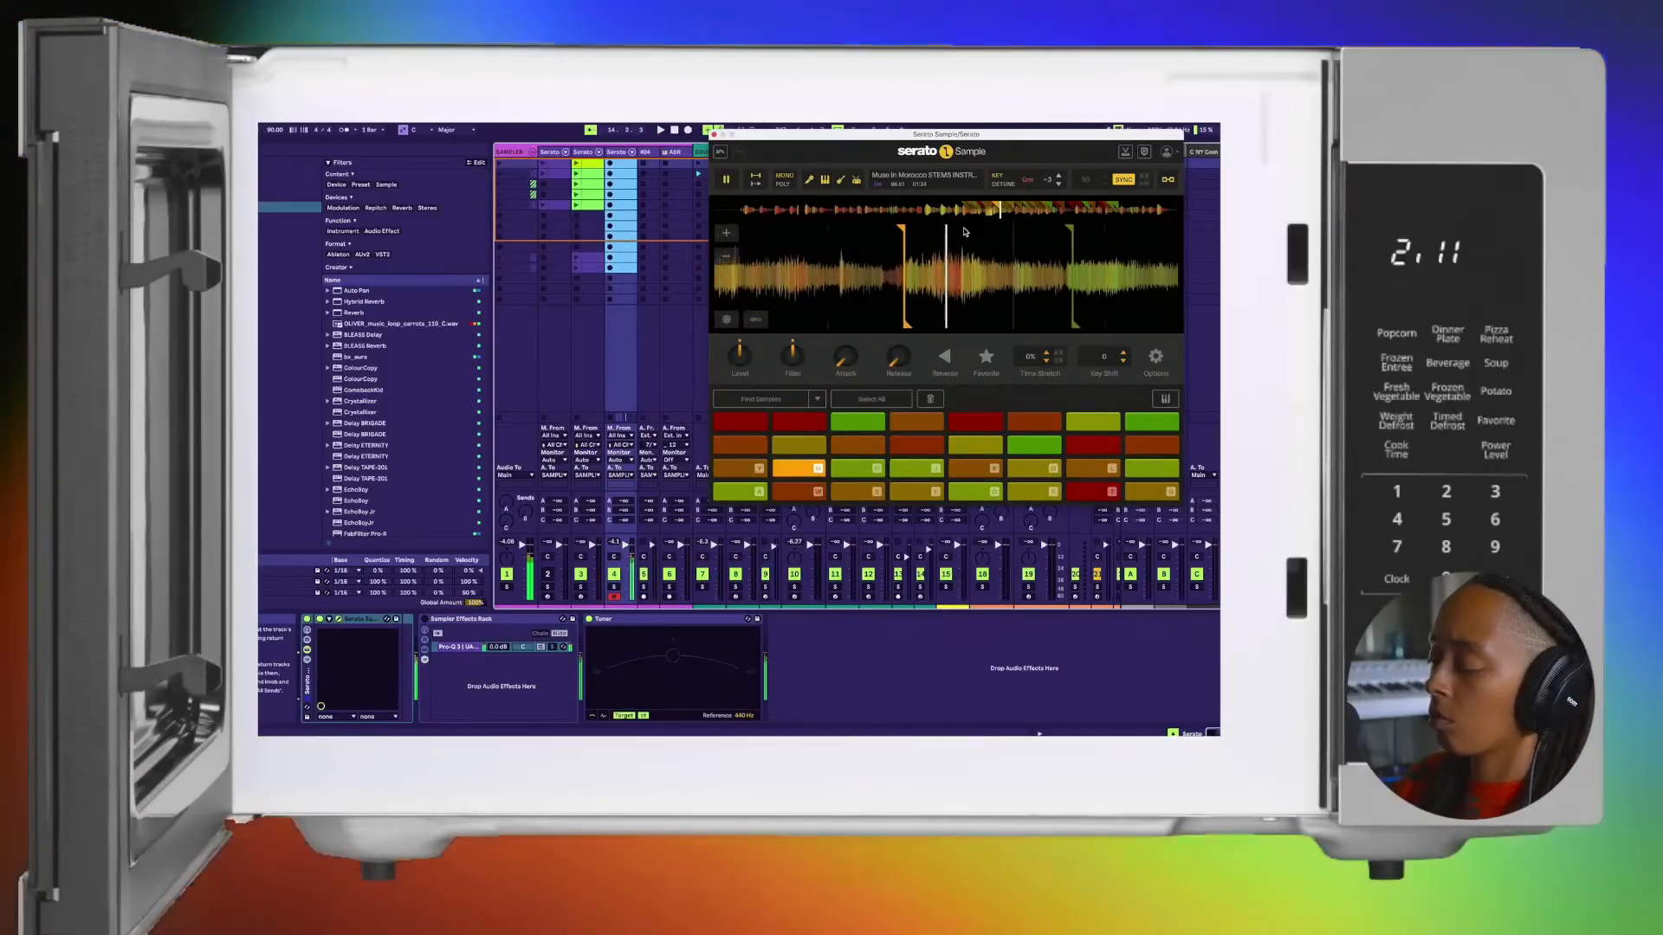
{"action": "key", "text": "u"}
{"action": "key", "text": "j"}
{"action": "key", "text": "h"}
{"action": "key", "text": "u"}
{"action": "key", "text": "h"}
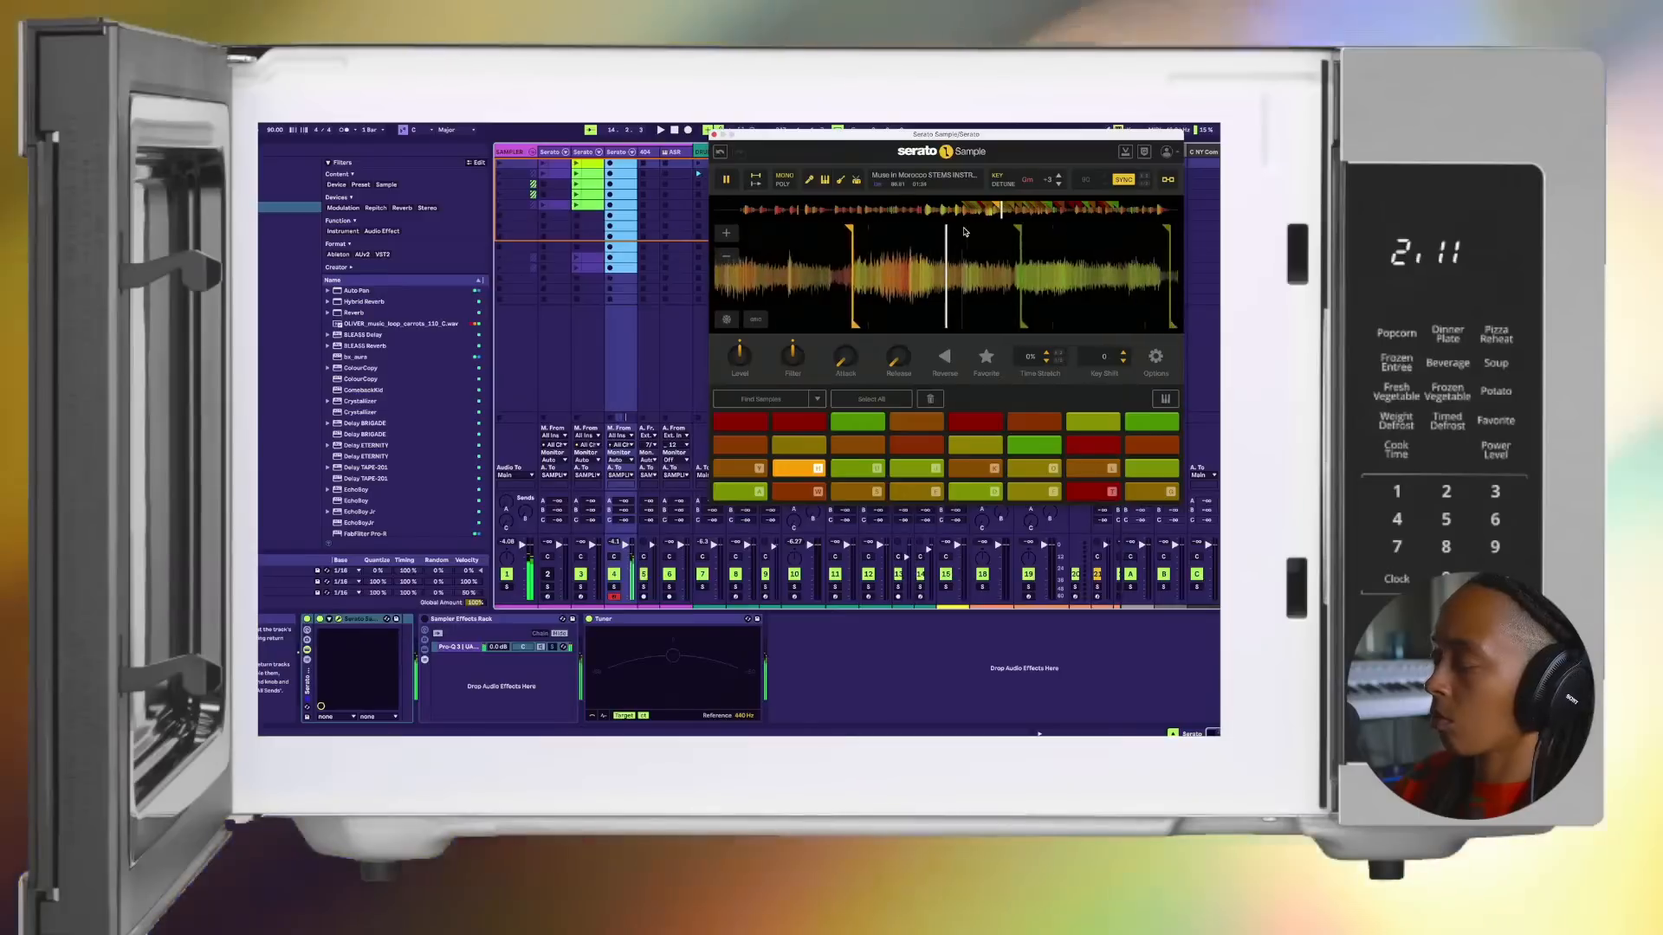
{"action": "key", "text": "u"}
{"action": "key", "text": "j"}
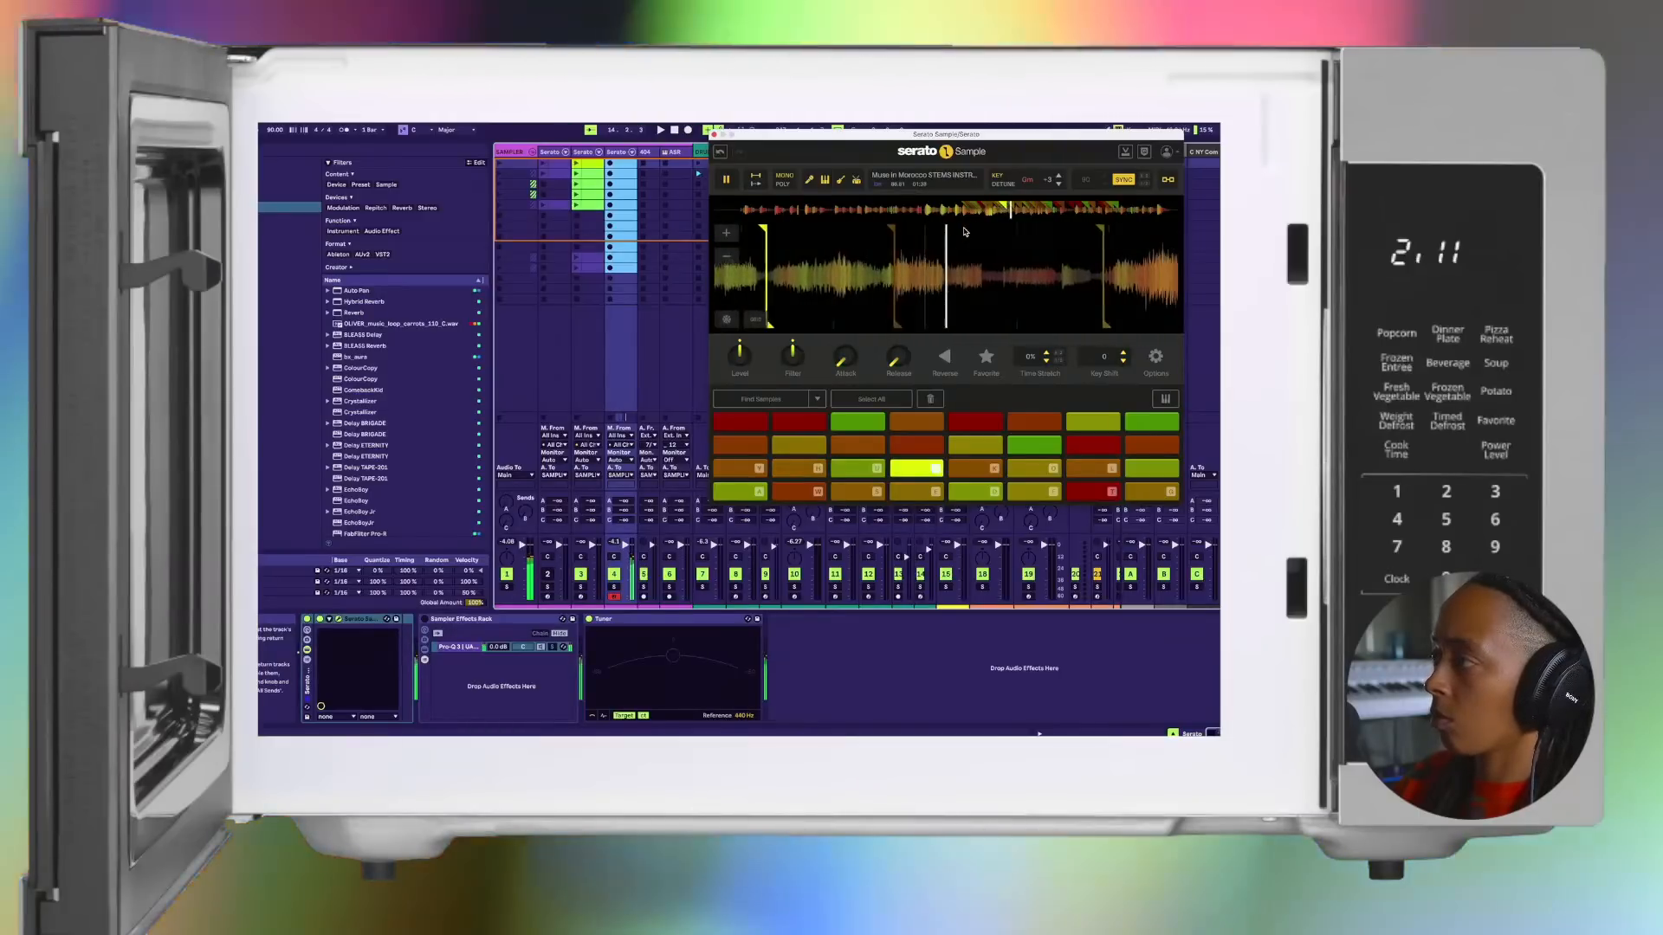
{"action": "key", "text": "k"}
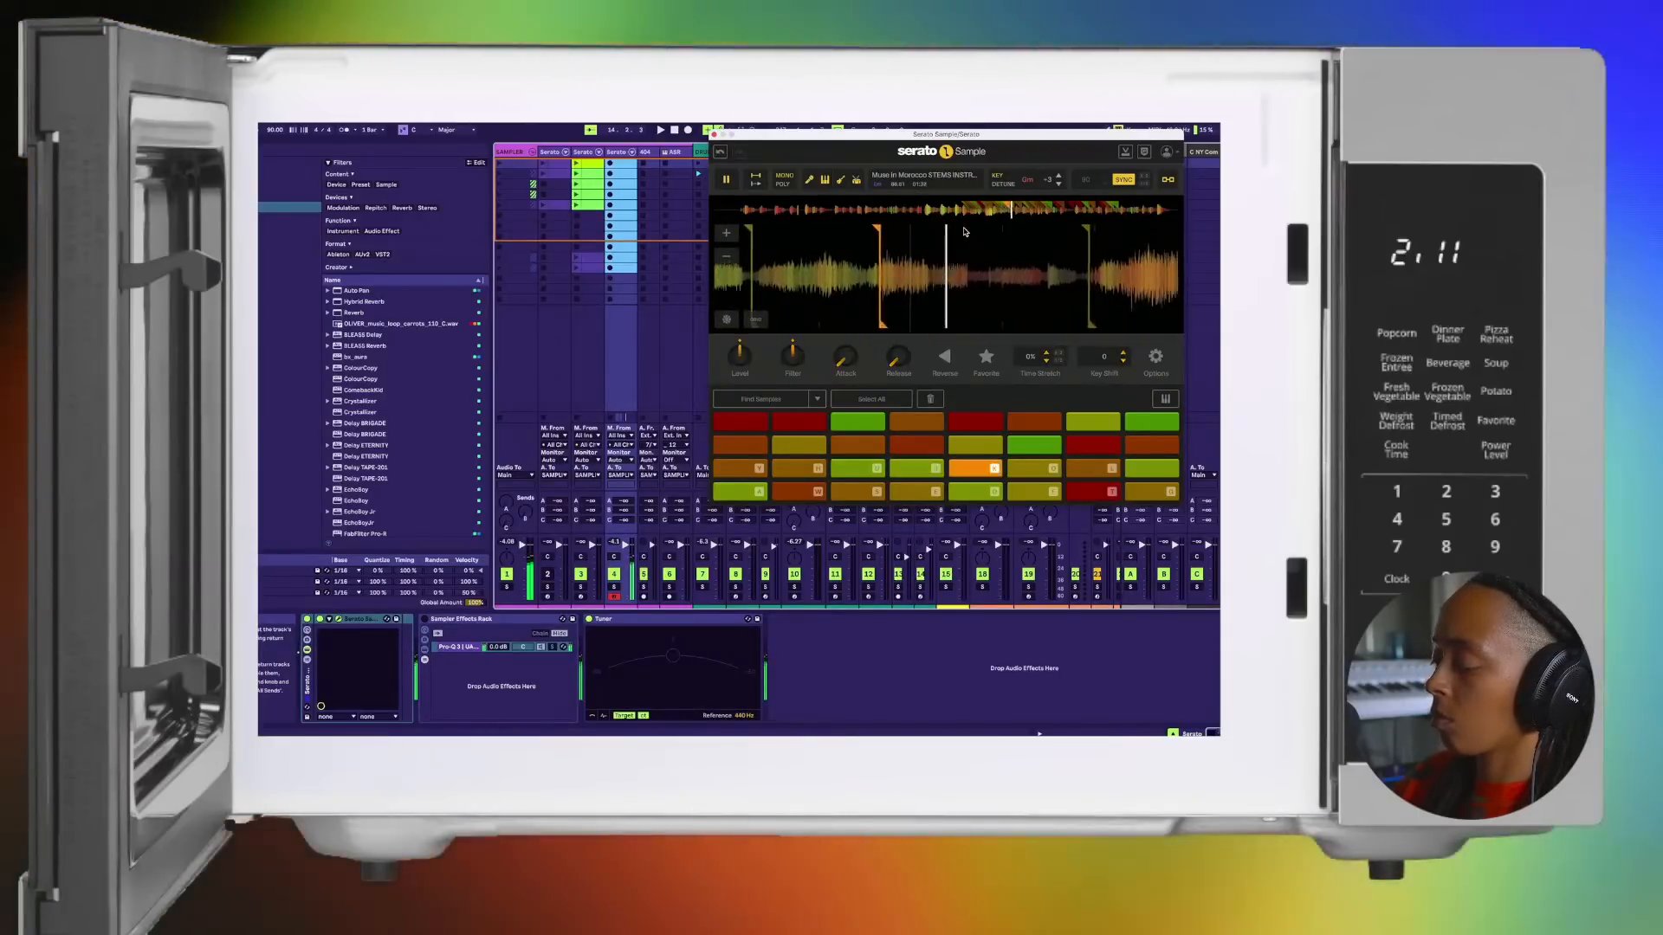
Step: Try pads 1 to 4 followed by pads 9 and 10 with the beat stopped
{"action": "key", "text": "a"}
{"action": "key", "text": "w"}
{"action": "key", "text": "s"}
{"action": "key", "text": "e"}
{"action": "key", "text": "y"}
{"action": "key", "text": "h"}
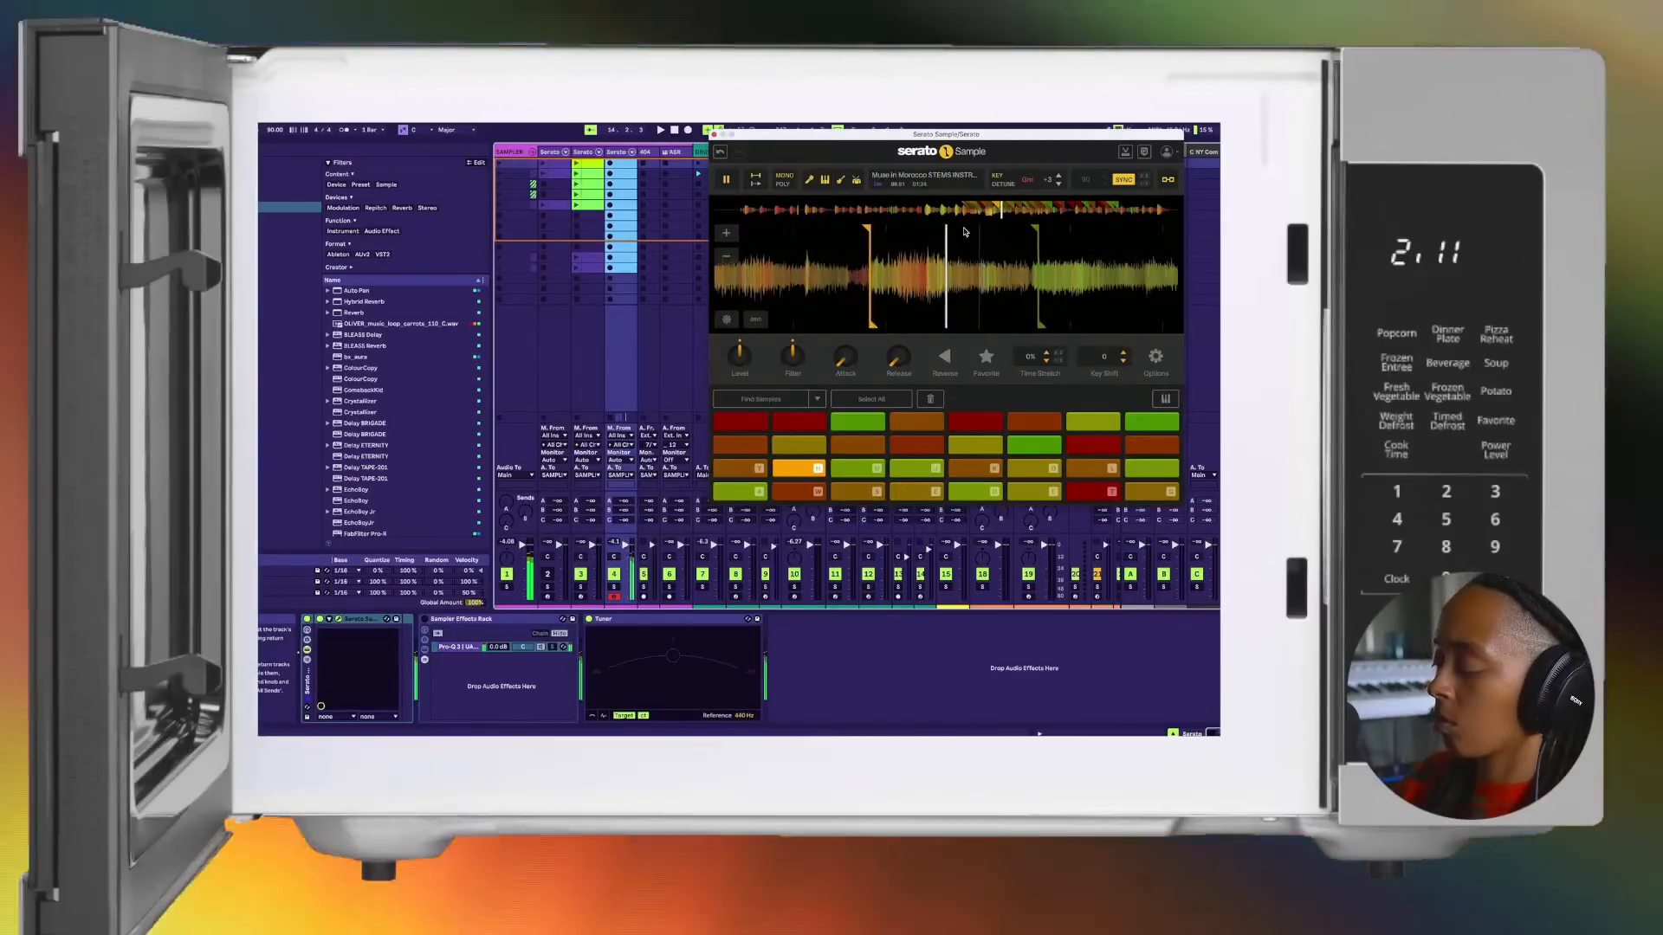
Step: Audition the second-row chops on pads 11, 12 and 13, repeating pad 13, and finish on pad 1
{"action": "key", "text": "u"}
{"action": "key", "text": "j"}
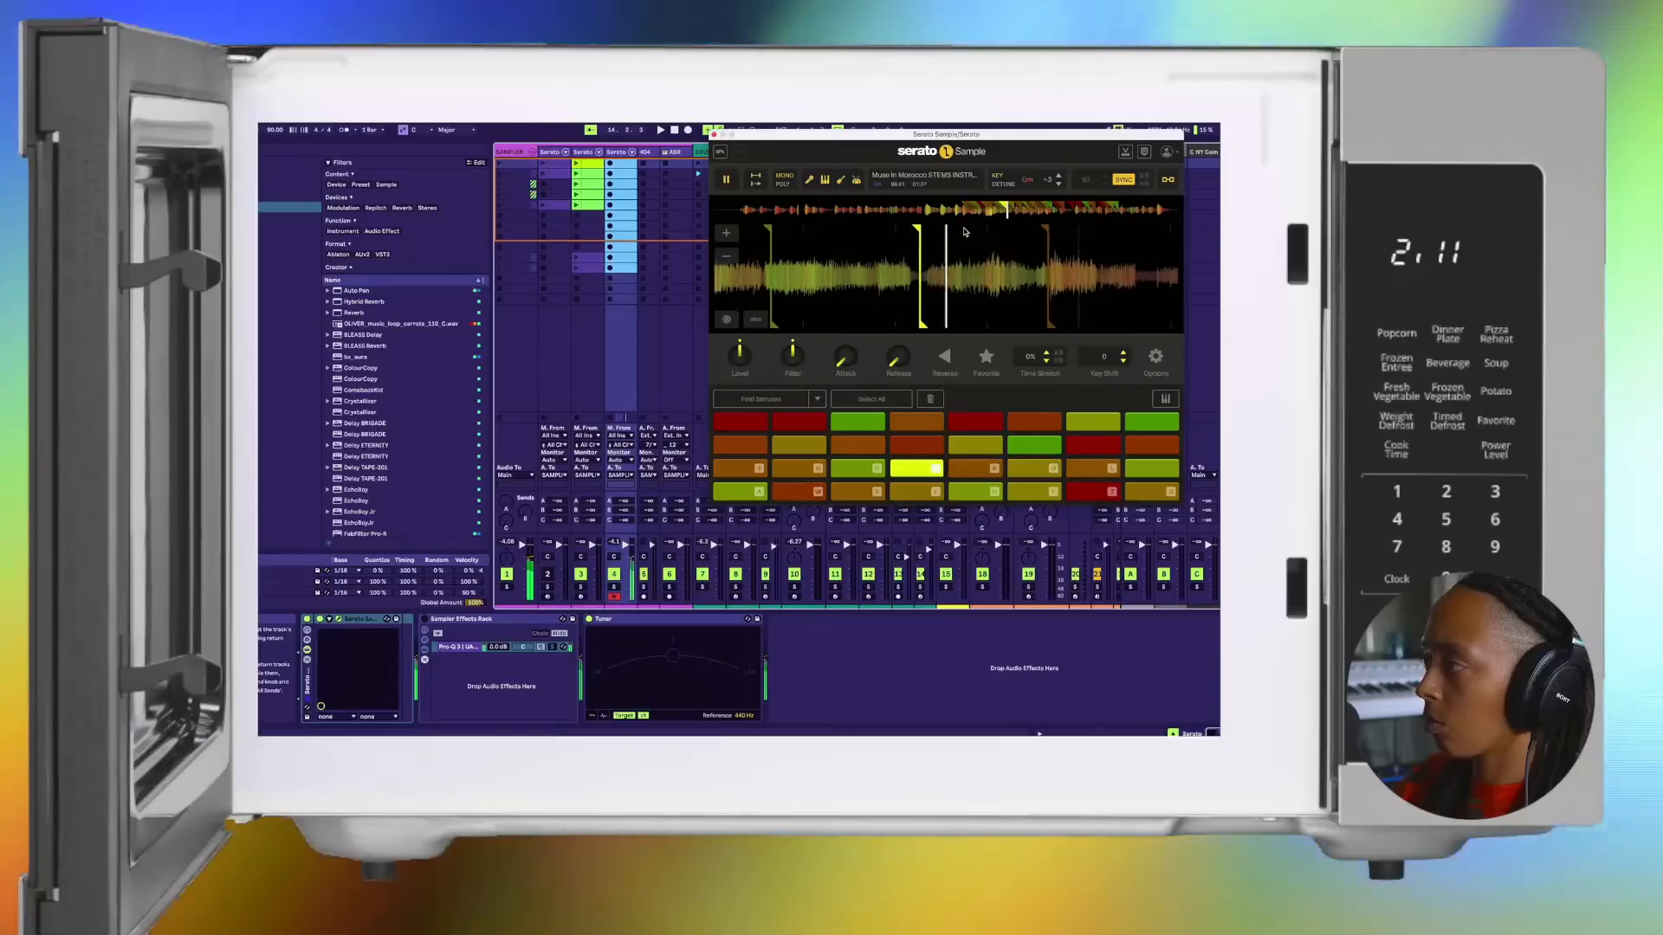
{"action": "key", "text": "k"}
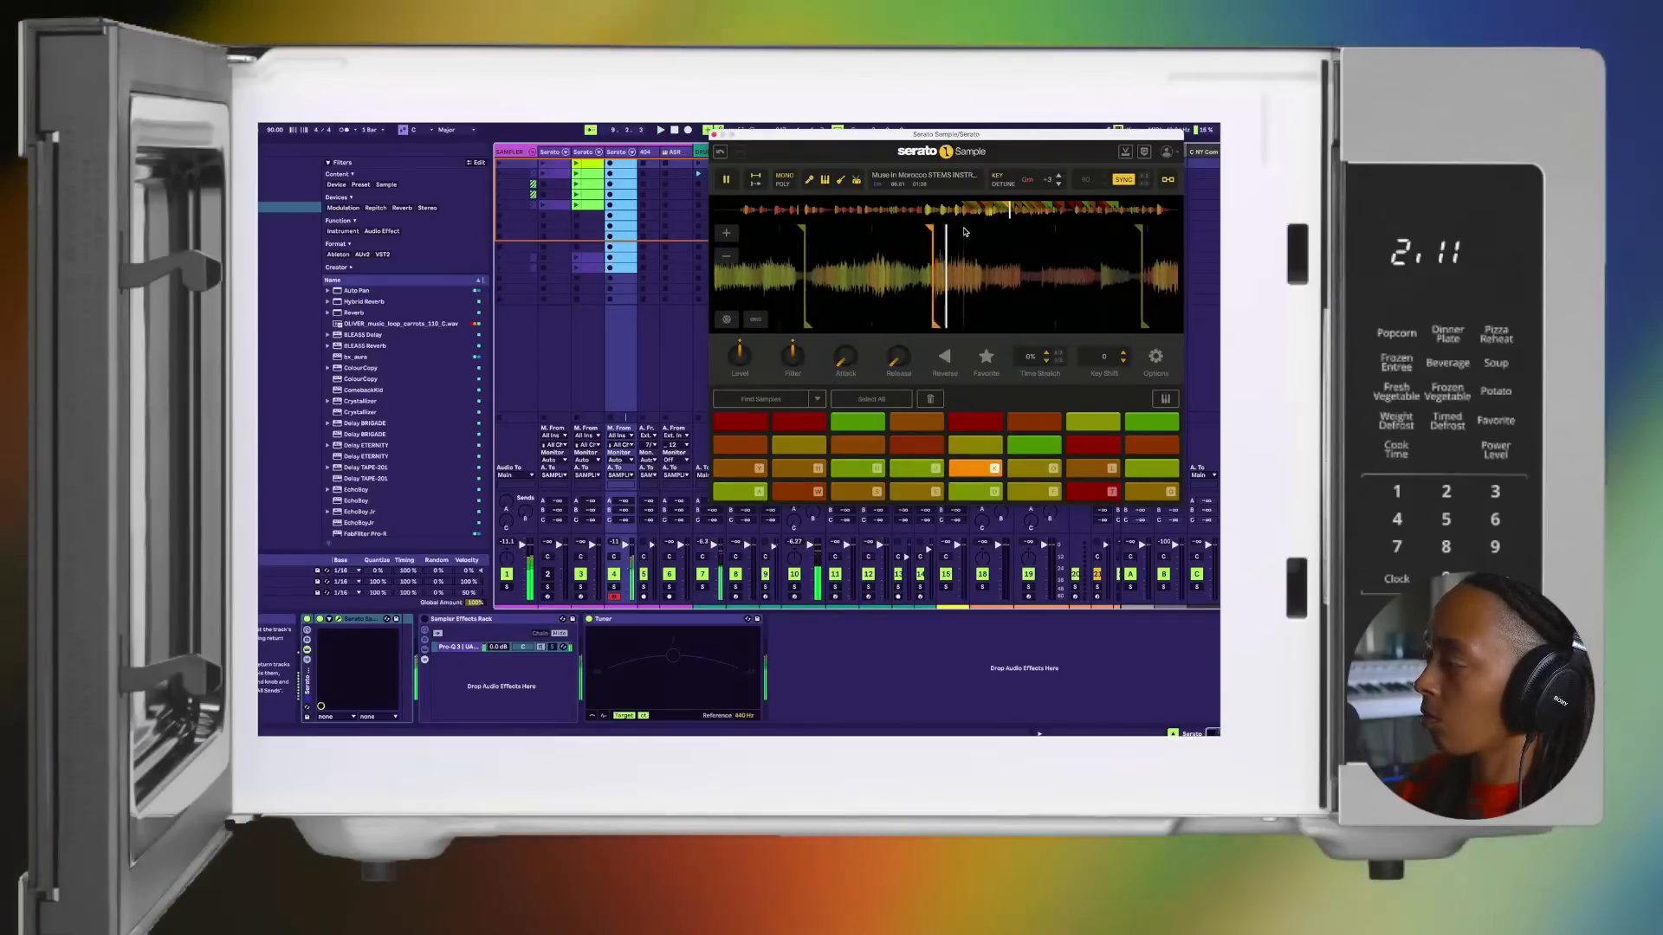
{"action": "key", "text": "k"}
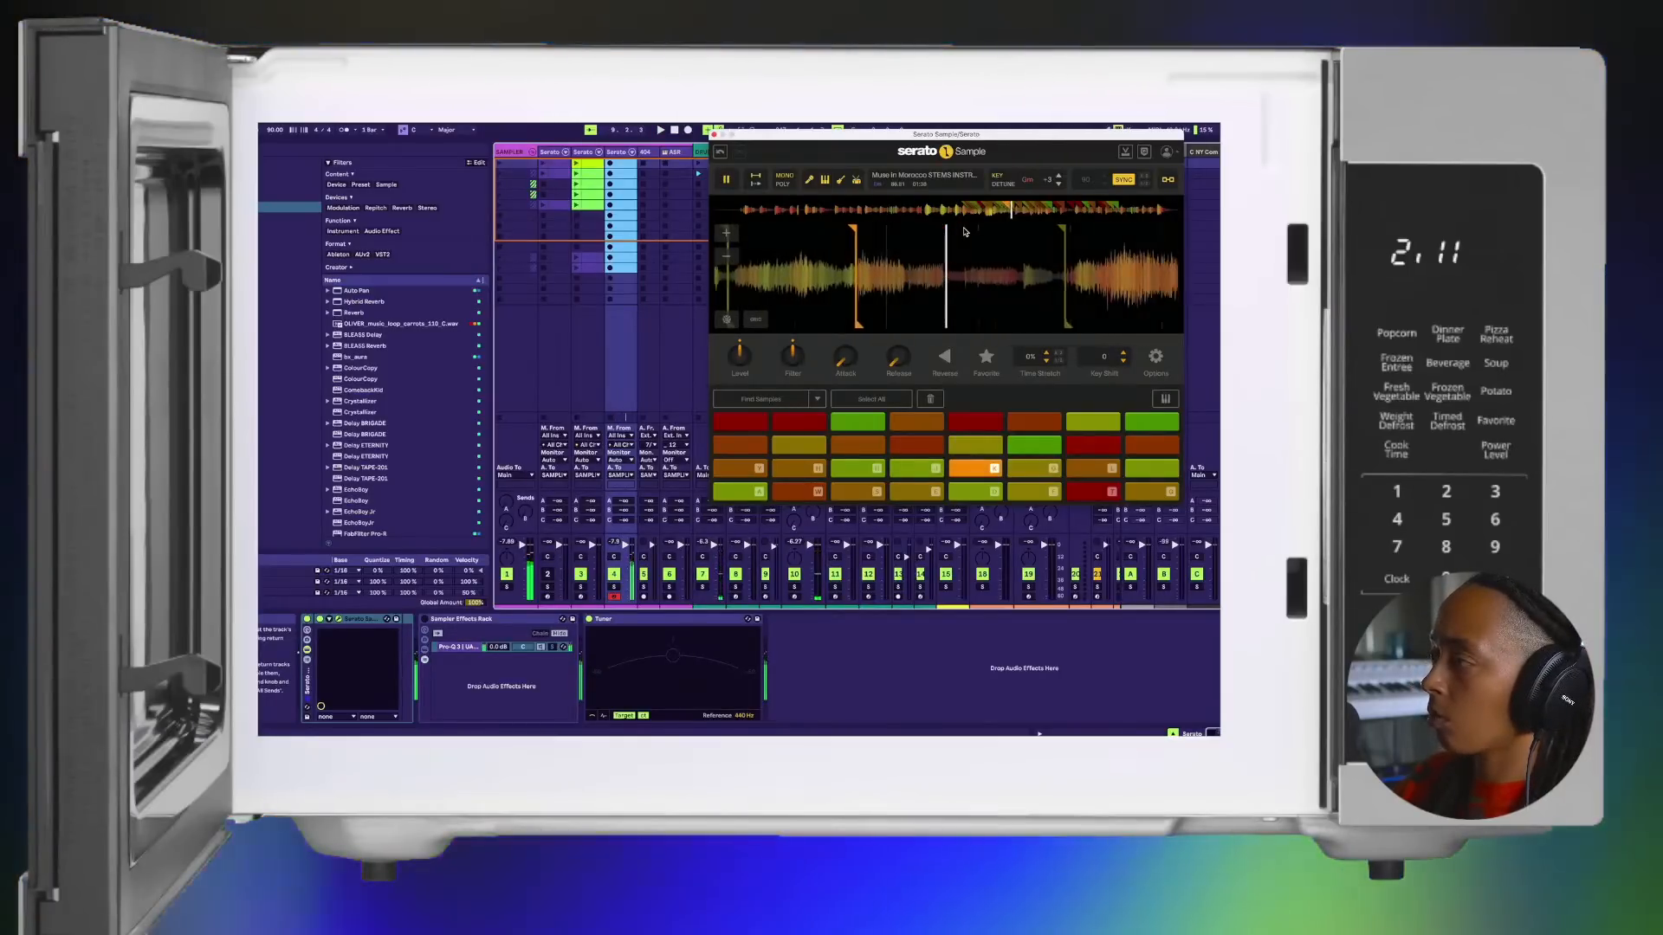
{"action": "key", "text": "a"}
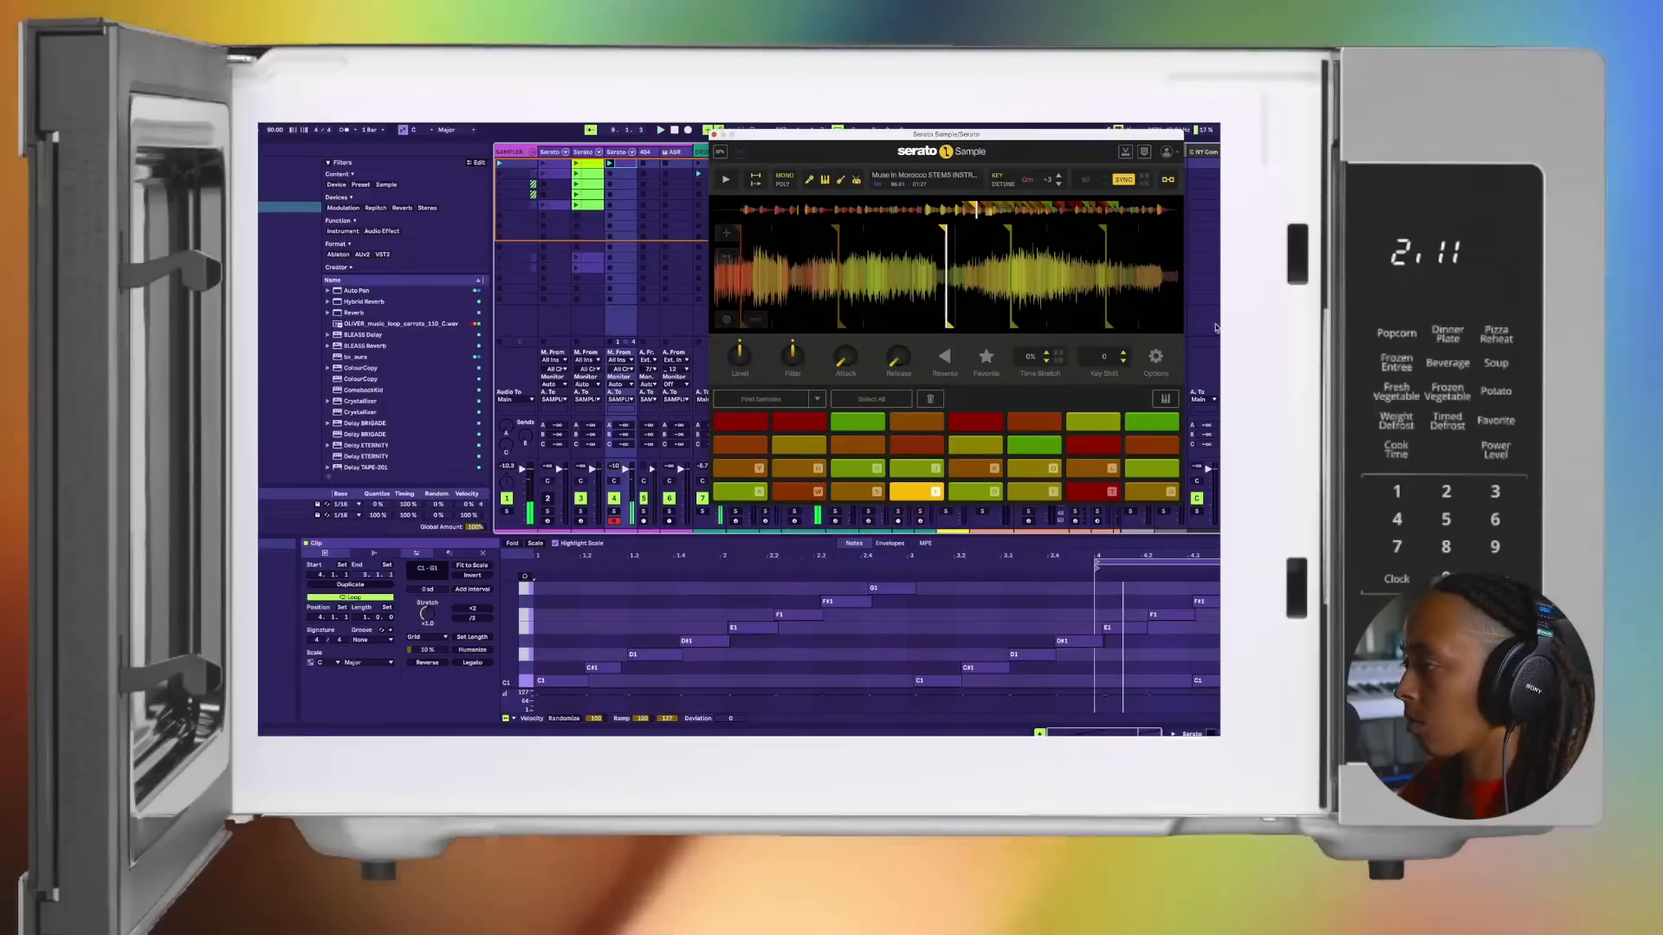
Step: Stretch the clip's loop to cover four bars from 1.1.1 and select the first C#1 note
{"action": "left_click_drag", "start_coordinate": [1097, 562], "coordinate": [536, 562]}
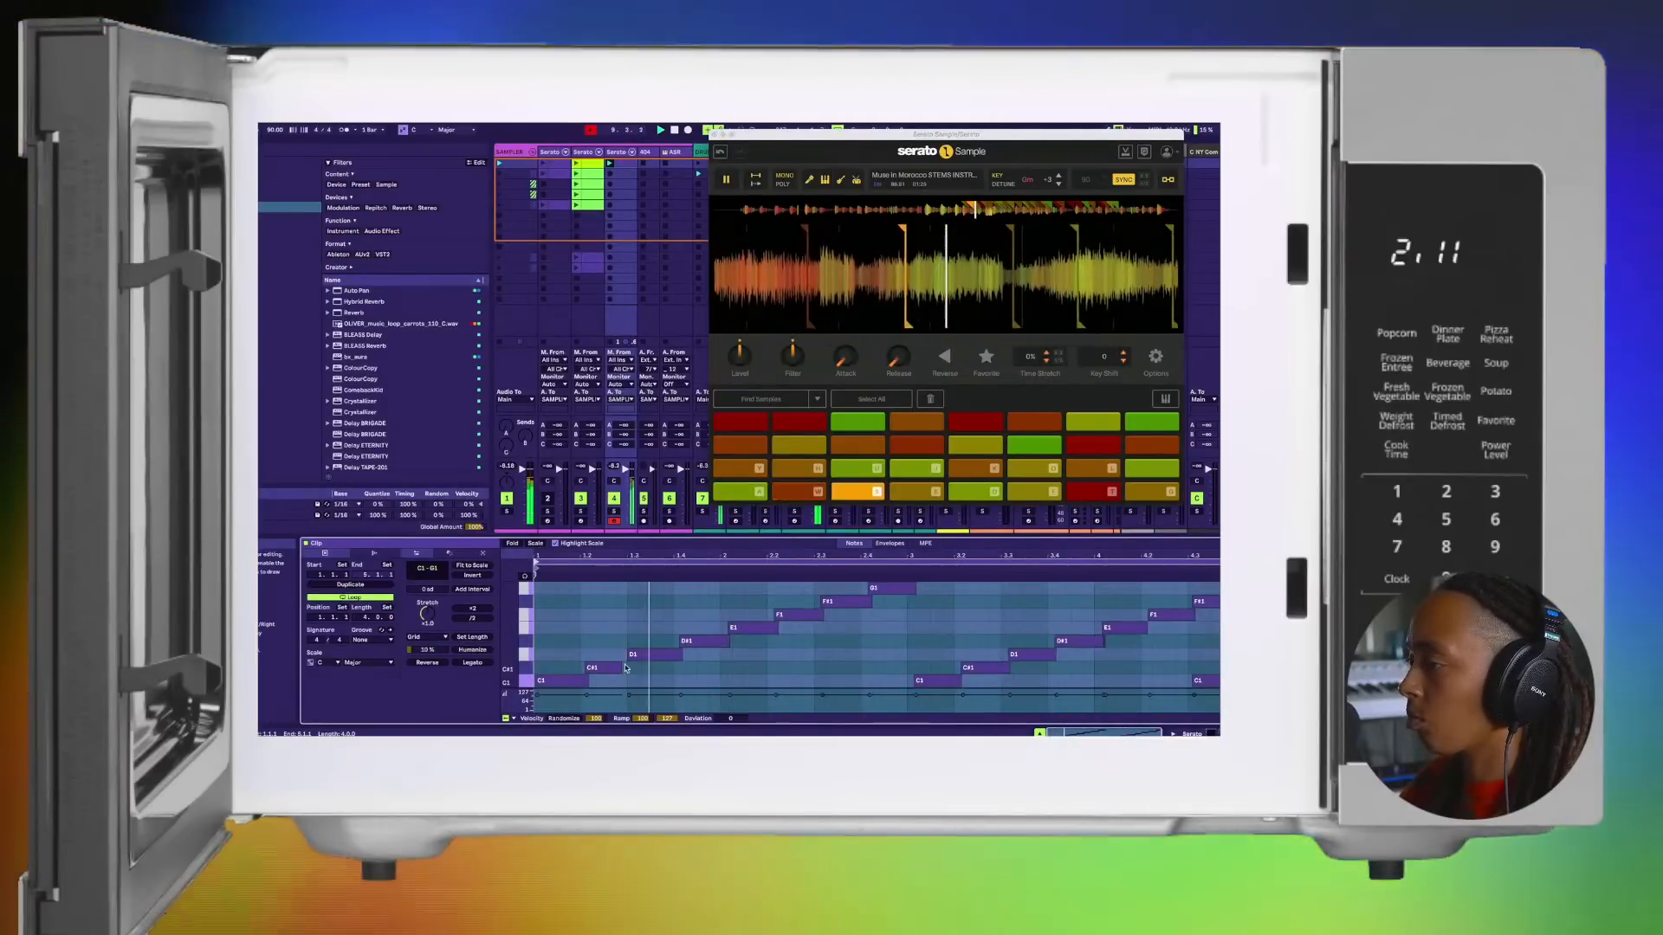
{"action": "left_click", "coordinate": [622, 668]}
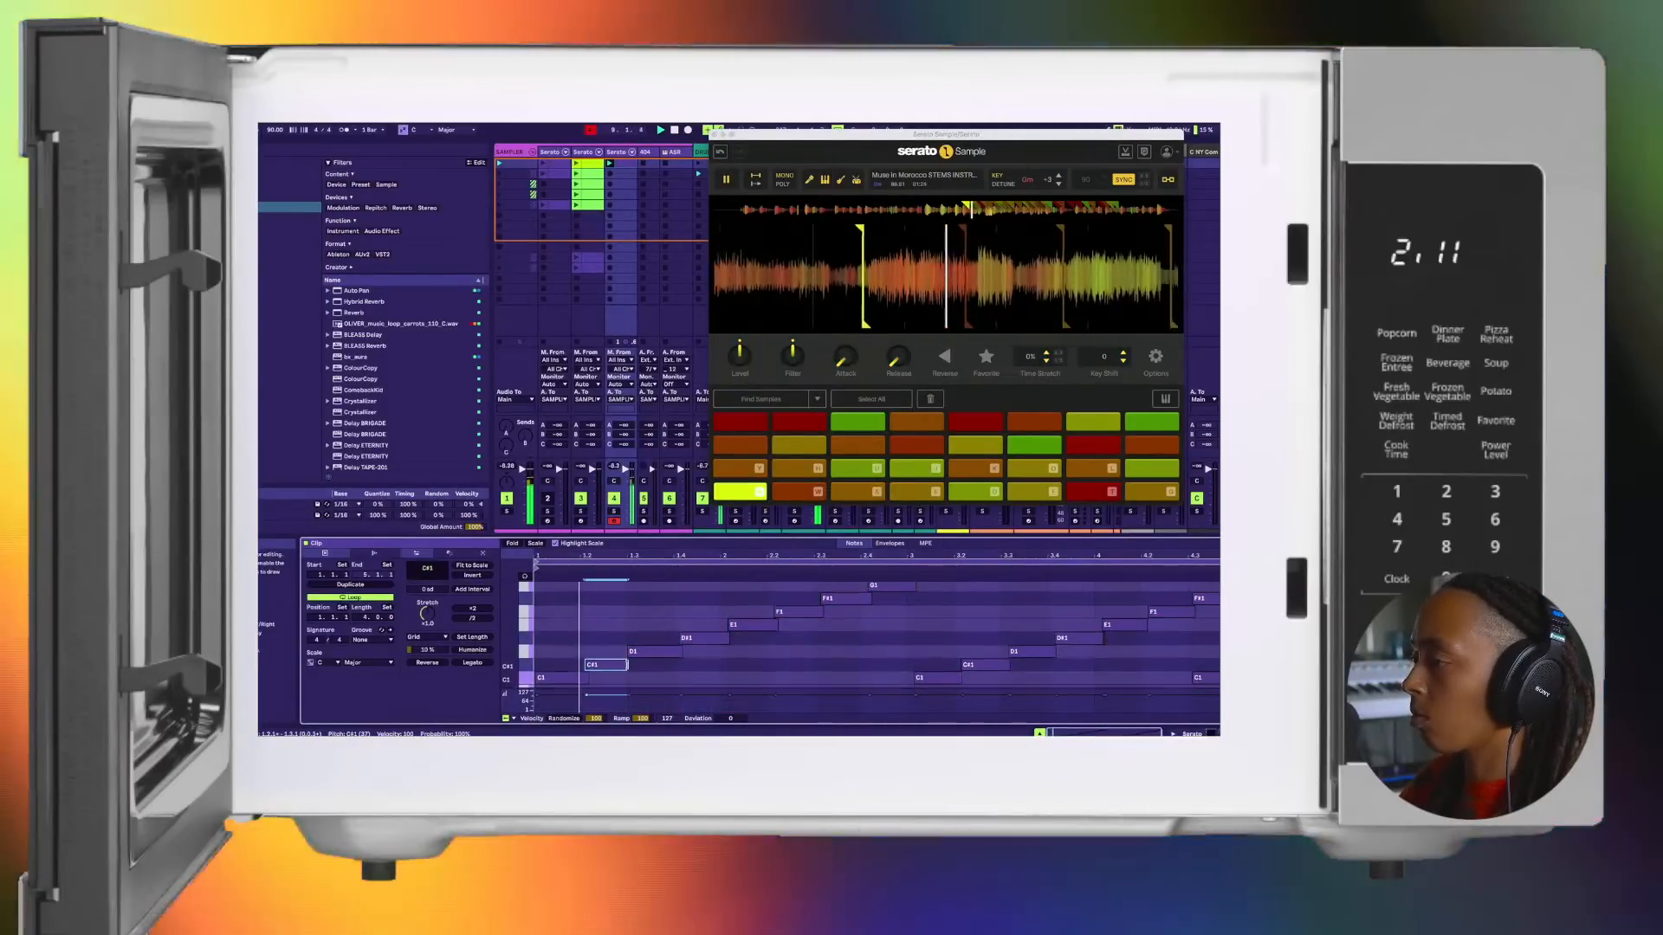
{"action": "scroll", "coordinate": [641, 662], "scroll_direction": "down", "scroll_amount": 1}
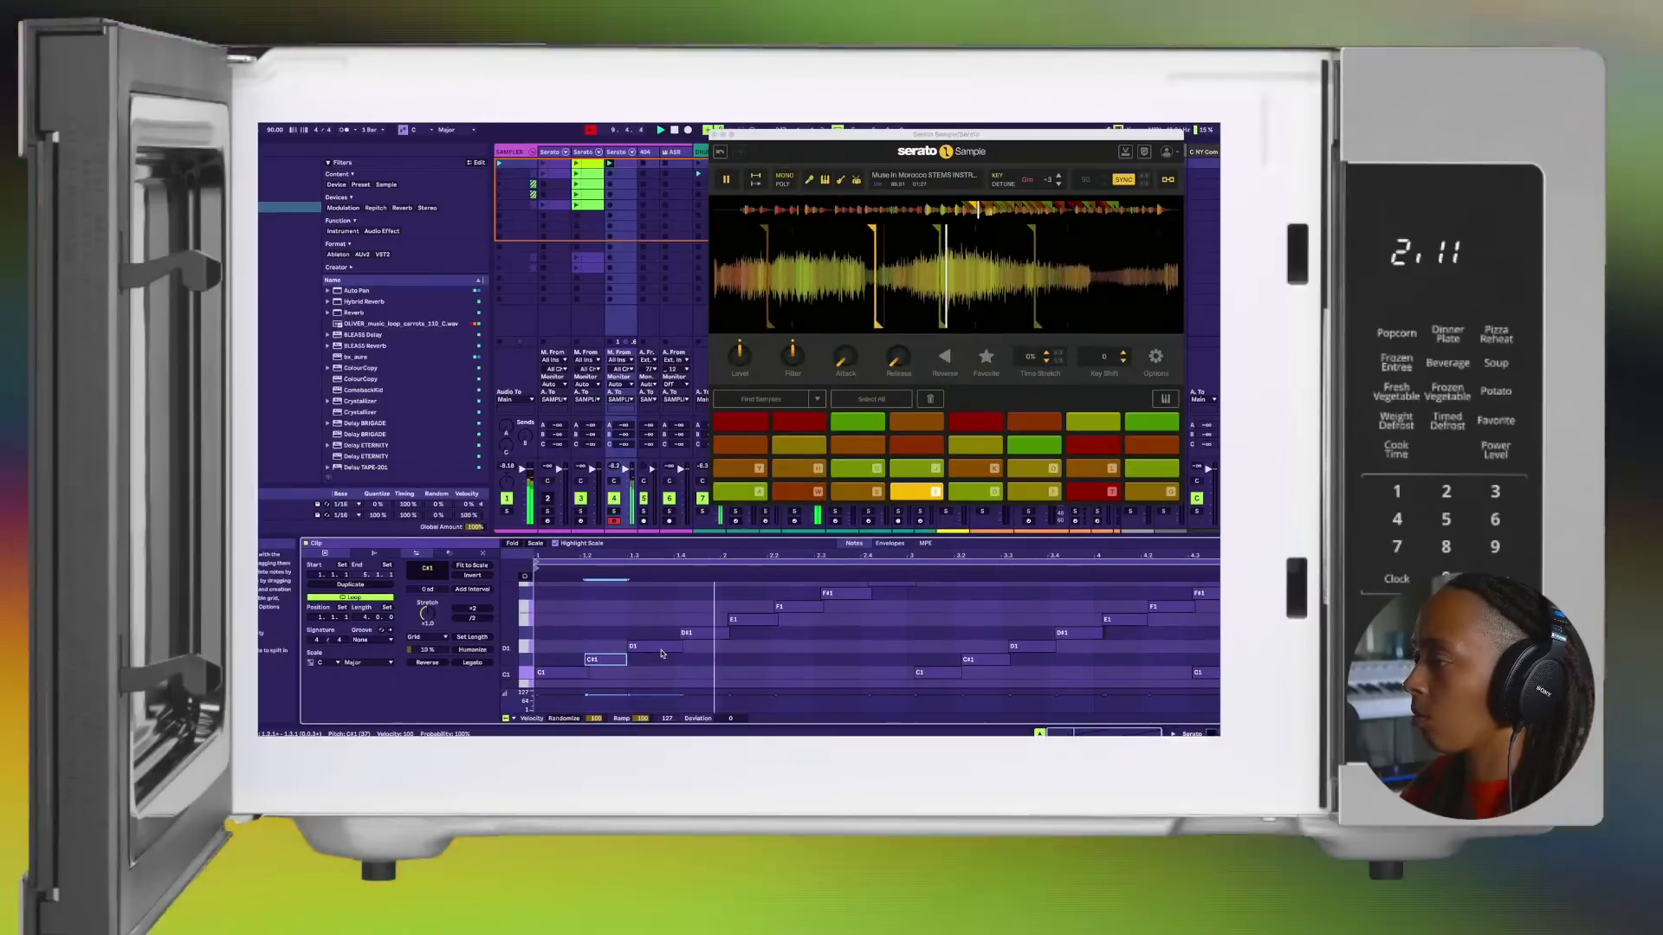
Step: Nudge the E1 note at the start of bar 2 slightly earlier and restart playback
{"action": "left_click", "coordinate": [746, 622]}
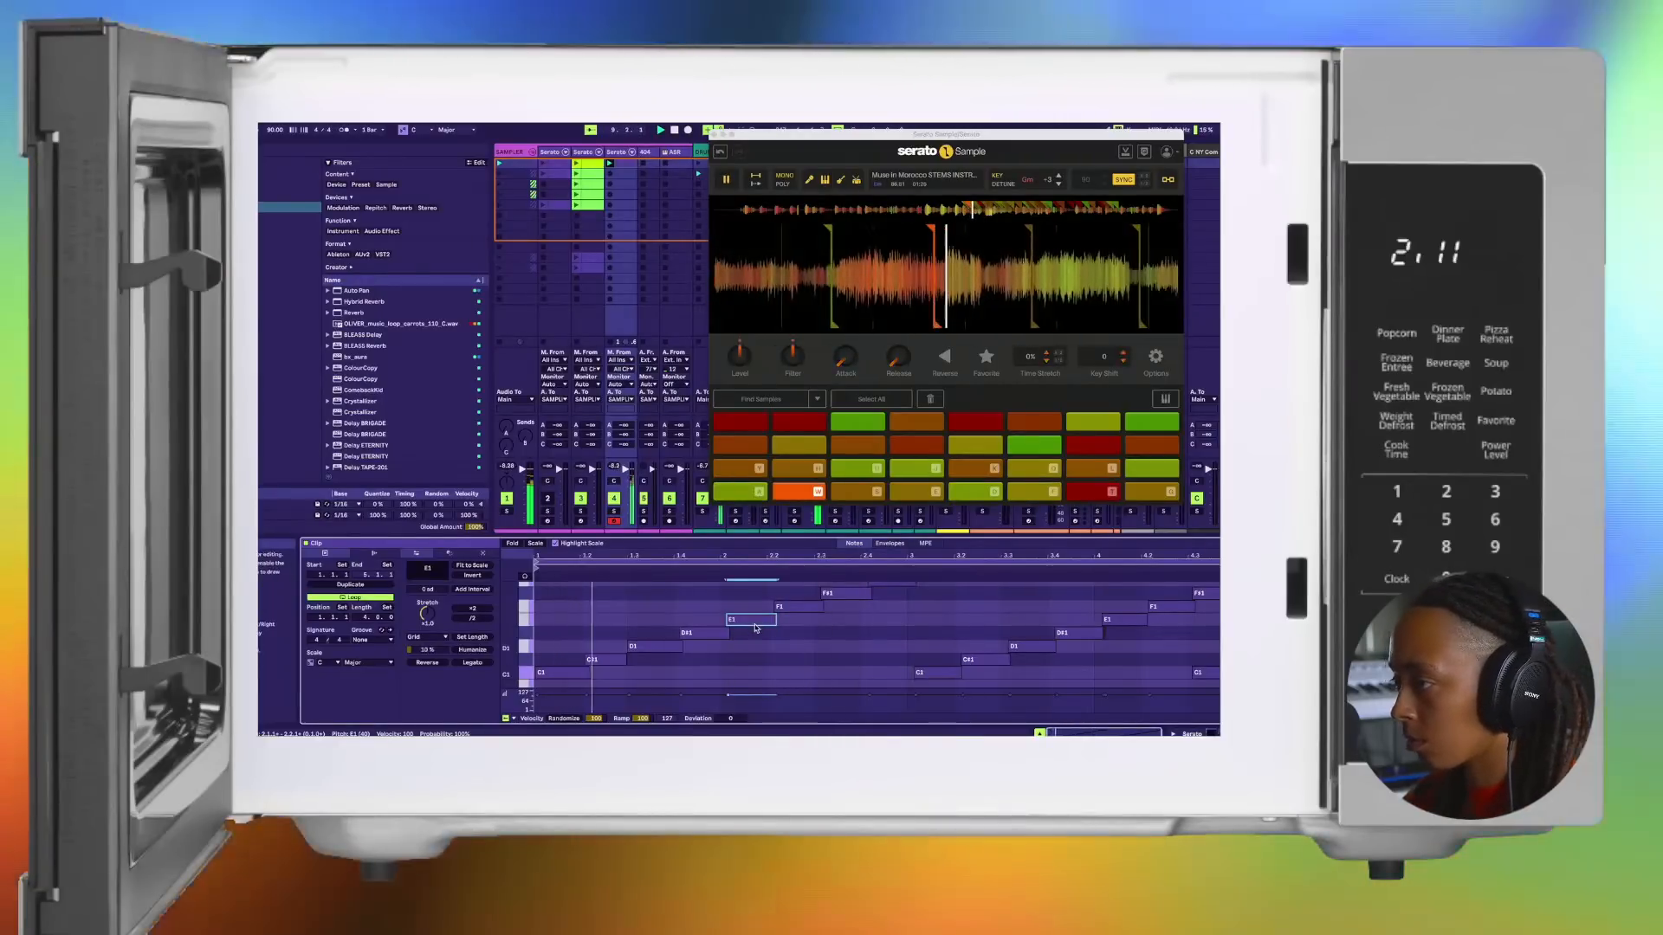
{"action": "scroll", "coordinate": [758, 627], "scroll_direction": "up", "scroll_amount": 3}
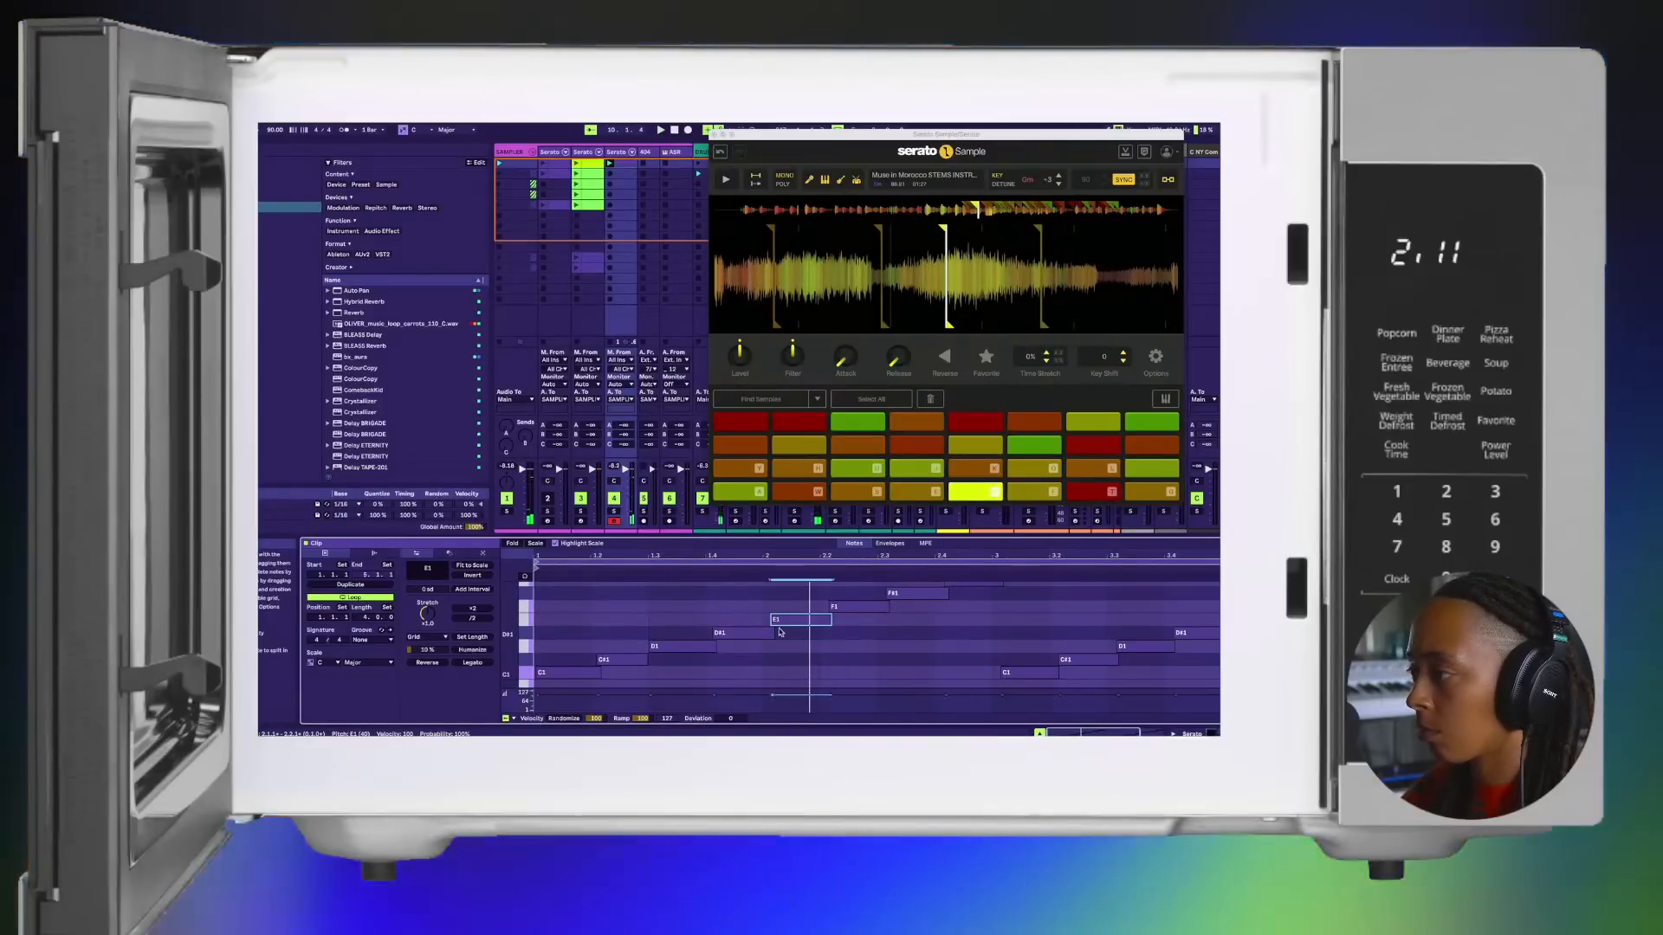
{"action": "left_click", "coordinate": [770, 633]}
{"action": "left_click", "coordinate": [780, 620]}
{"action": "key", "text": "space"}
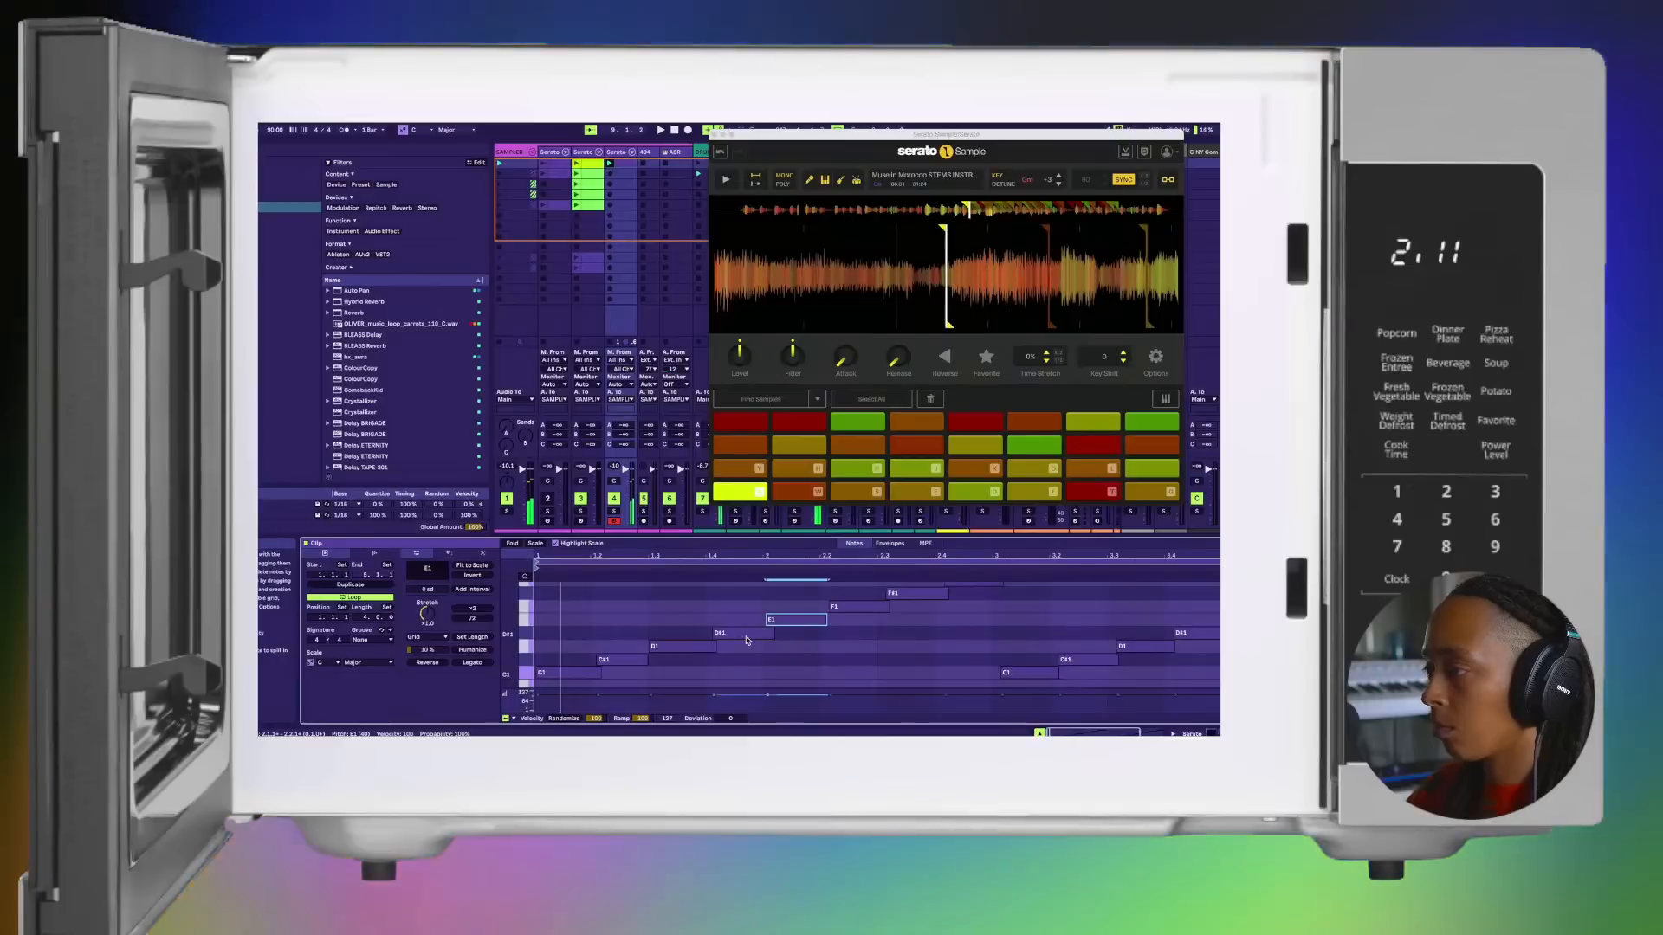
Step: Replay the four-bar clip and examine the note timing and overlaps from the first D#1 to the E1 in bar 4
{"action": "left_click", "coordinate": [745, 633]}
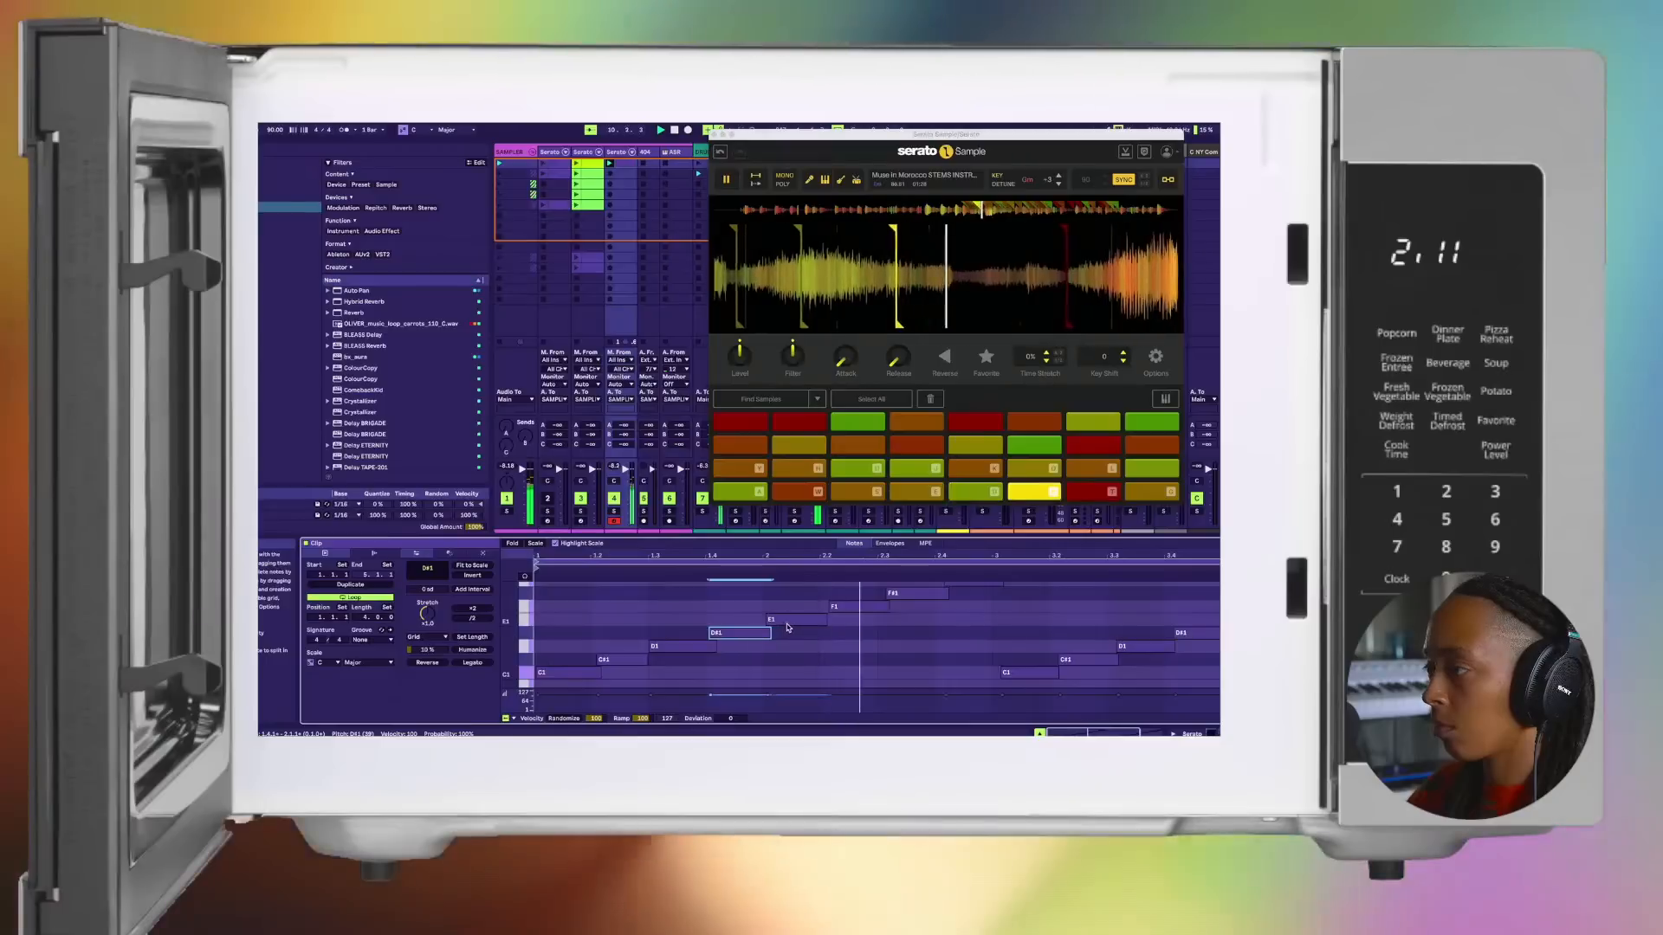
{"action": "scroll", "coordinate": [805, 627], "scroll_direction": "up", "scroll_amount": 2}
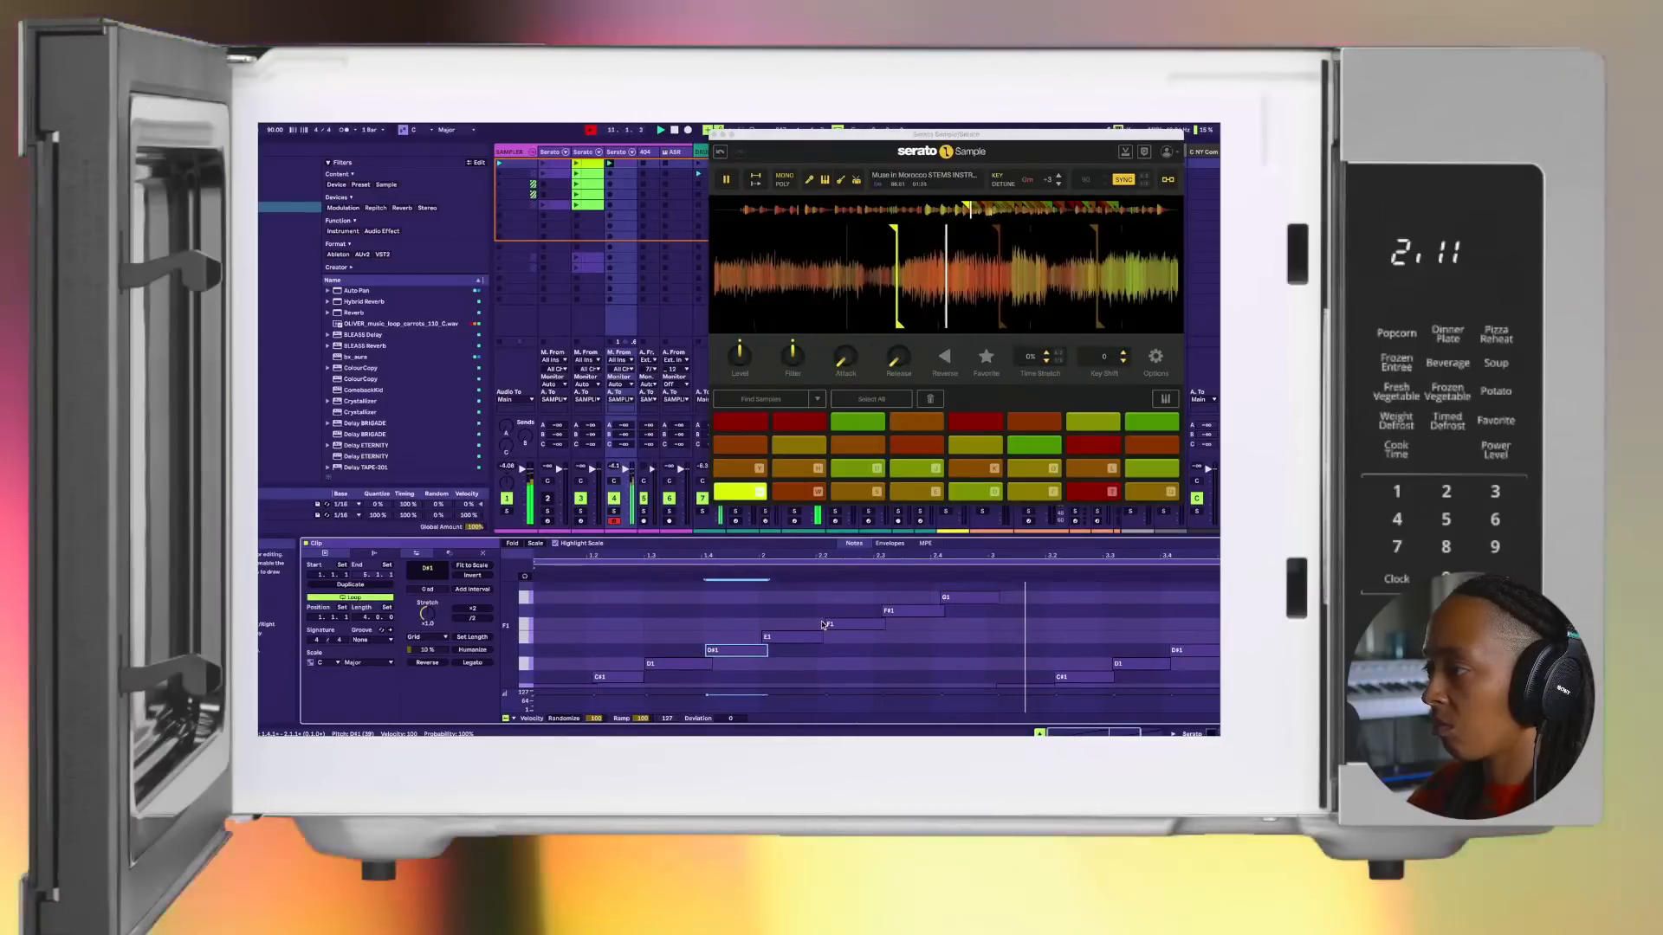
{"action": "key", "text": "space"}
{"action": "key", "text": "space"}
{"action": "scroll", "coordinate": [822, 626], "scroll_direction": "down", "scroll_amount": 1}
{"action": "scroll", "coordinate": [821, 628], "scroll_direction": "down", "scroll_amount": 1}
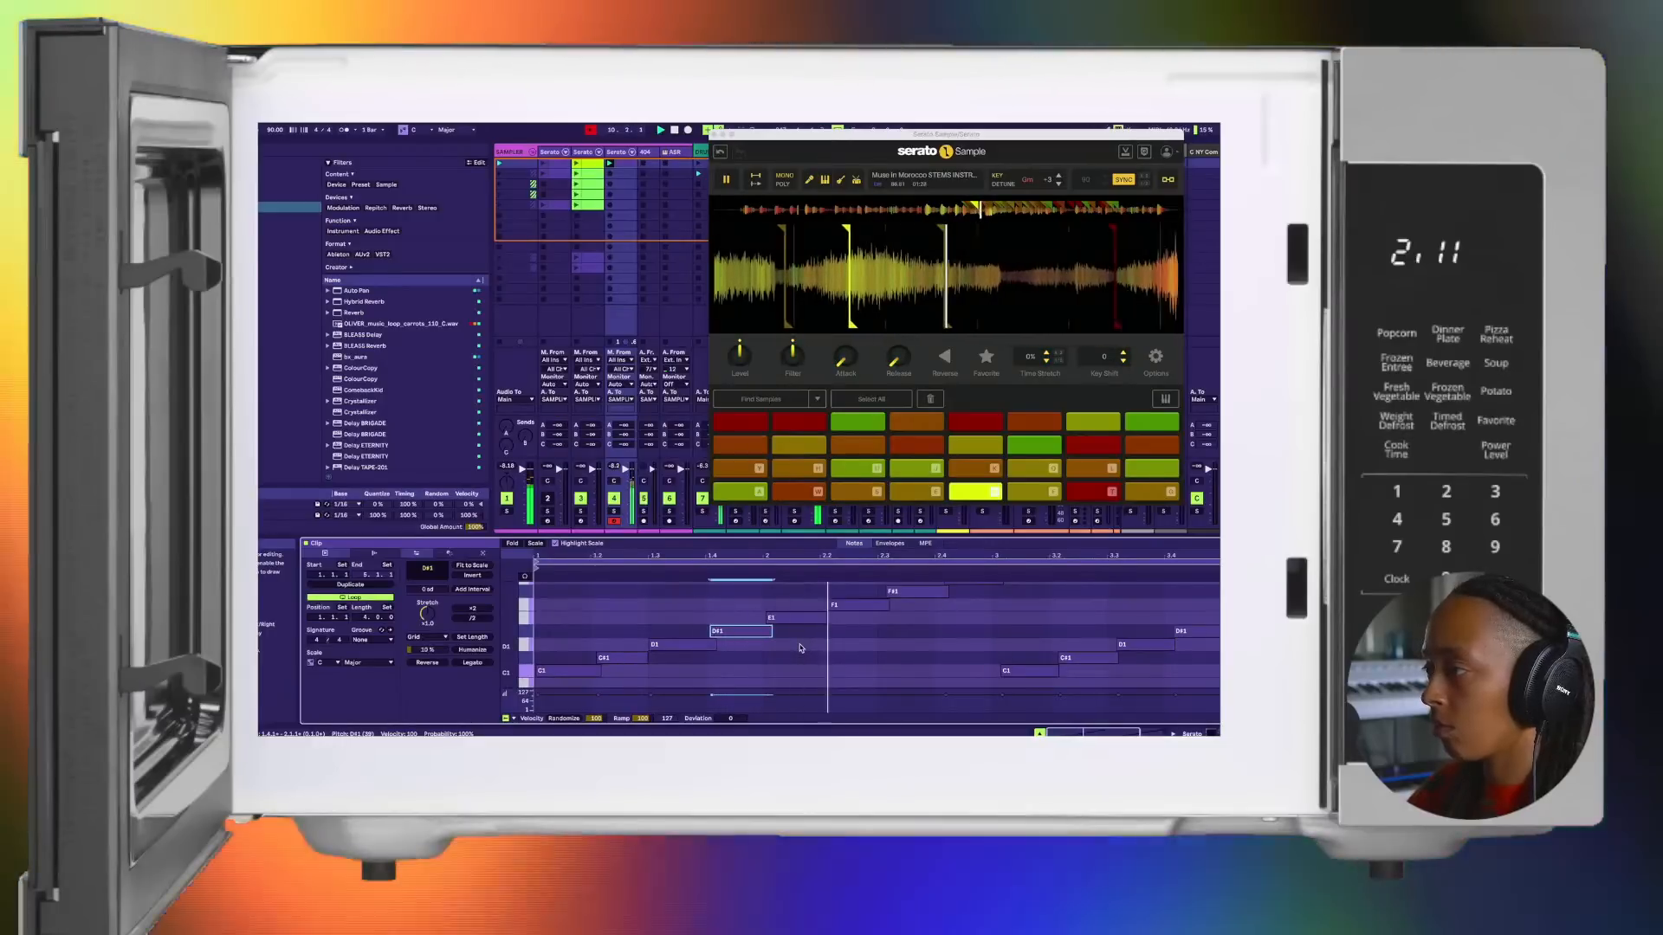
{"action": "scroll", "coordinate": [801, 648], "scroll_direction": "up", "scroll_amount": 1}
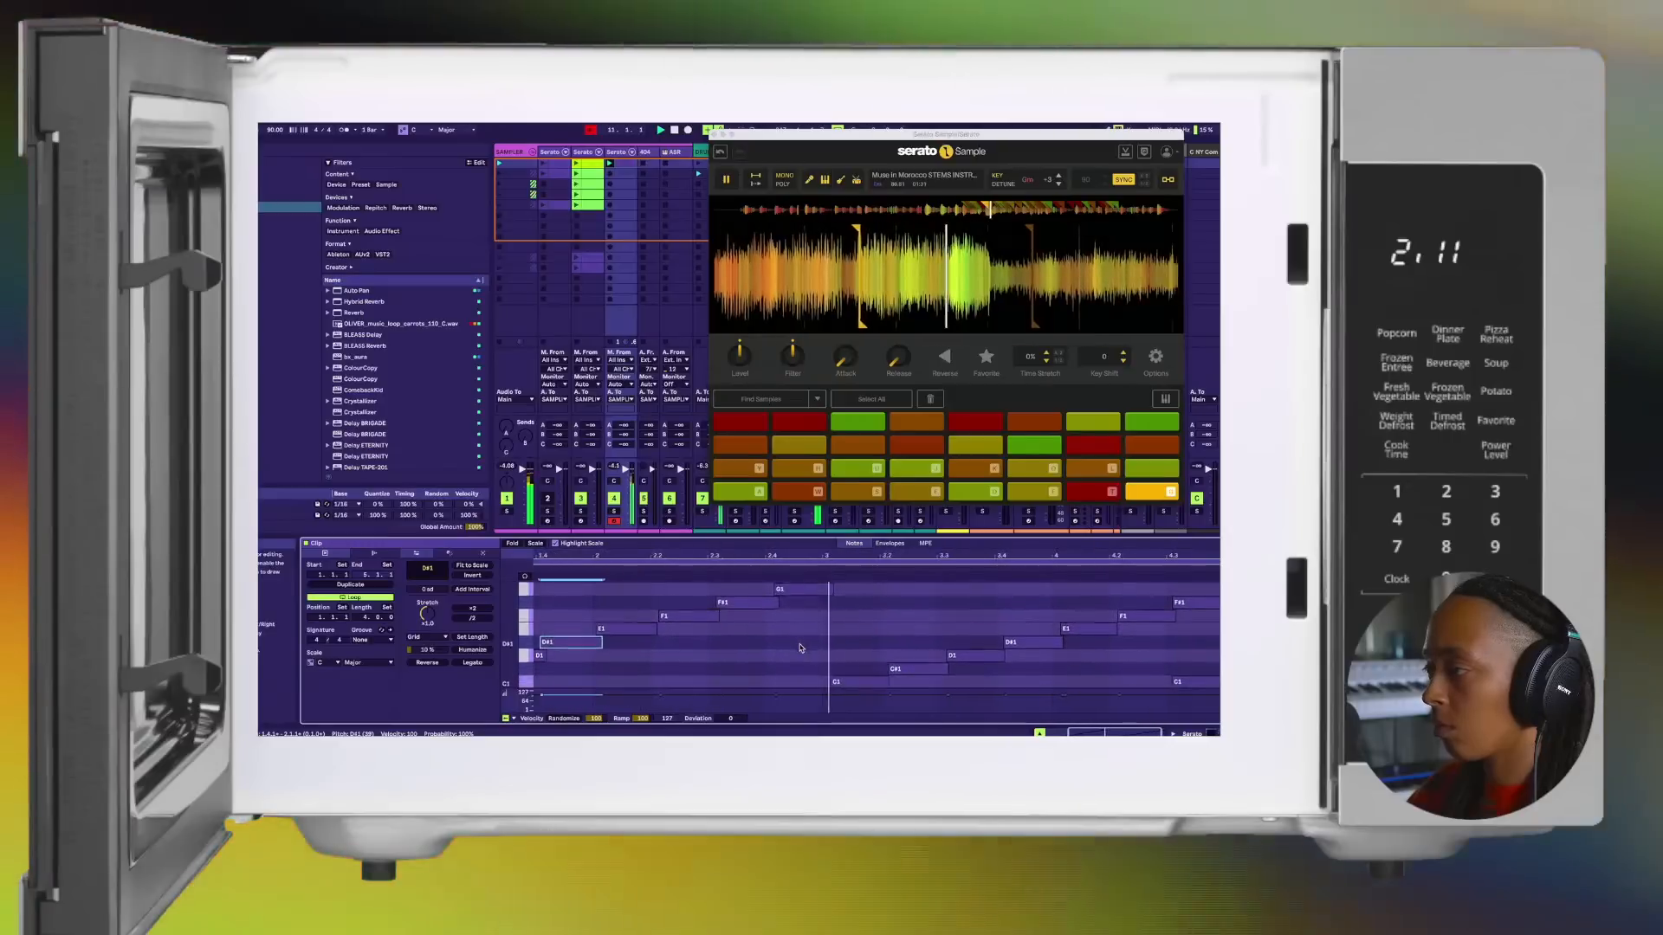
{"action": "scroll", "coordinate": [801, 648], "scroll_direction": "down", "scroll_amount": 1}
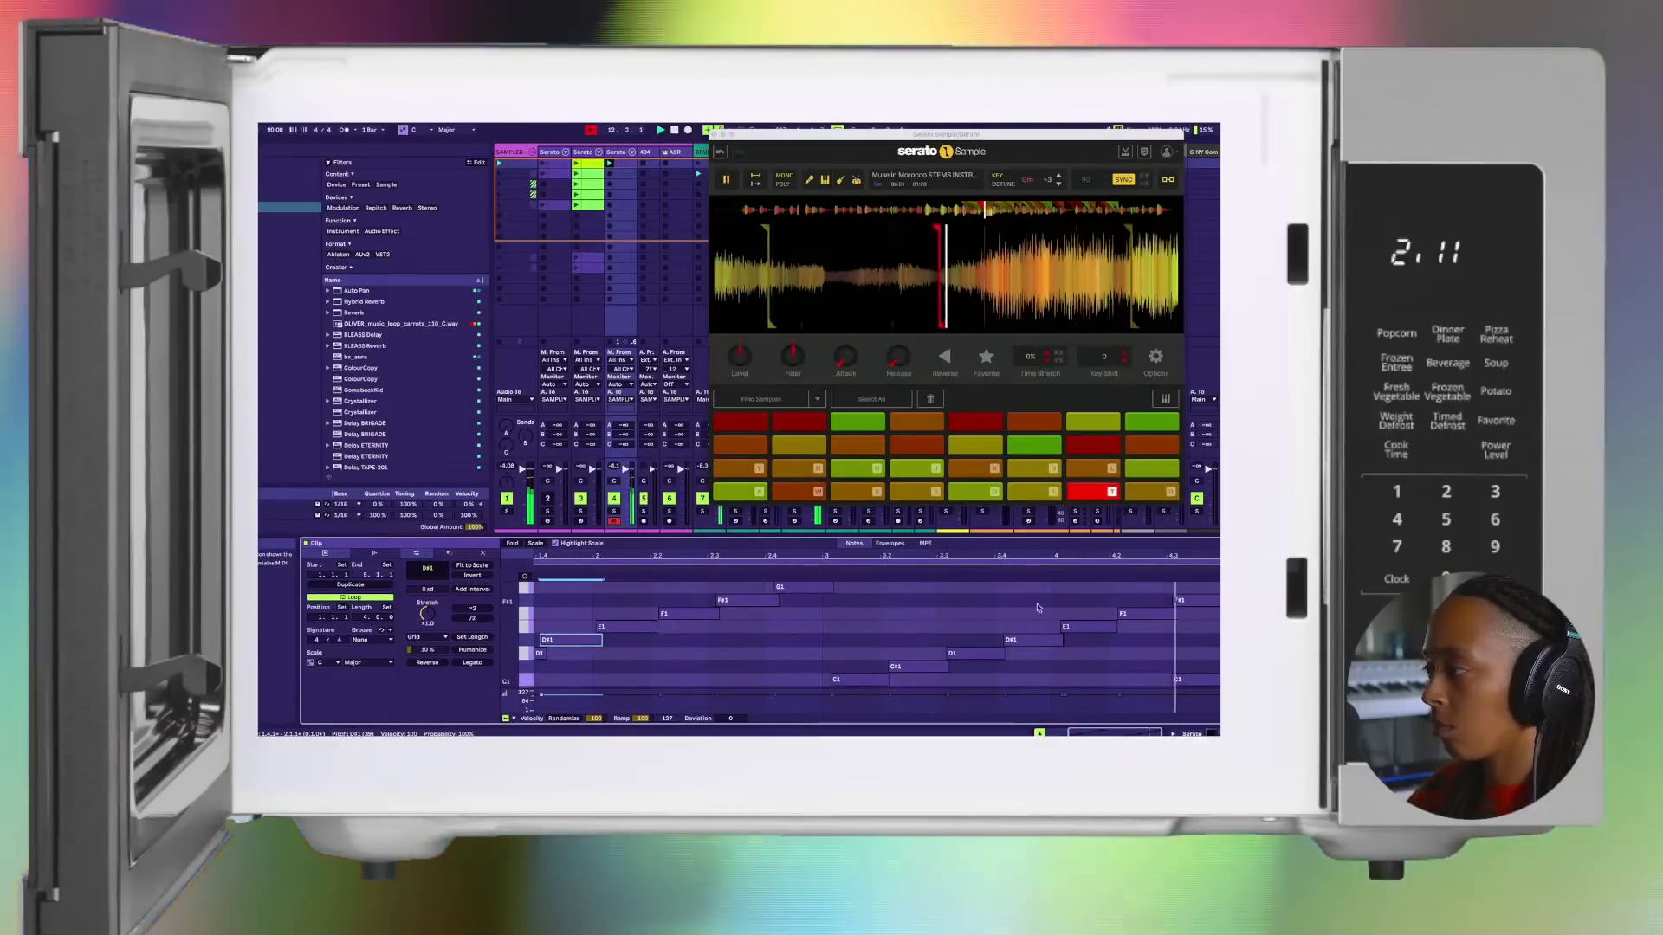
{"action": "scroll", "coordinate": [1062, 629], "scroll_direction": "up", "scroll_amount": 3}
{"action": "left_click", "coordinate": [1071, 639]}
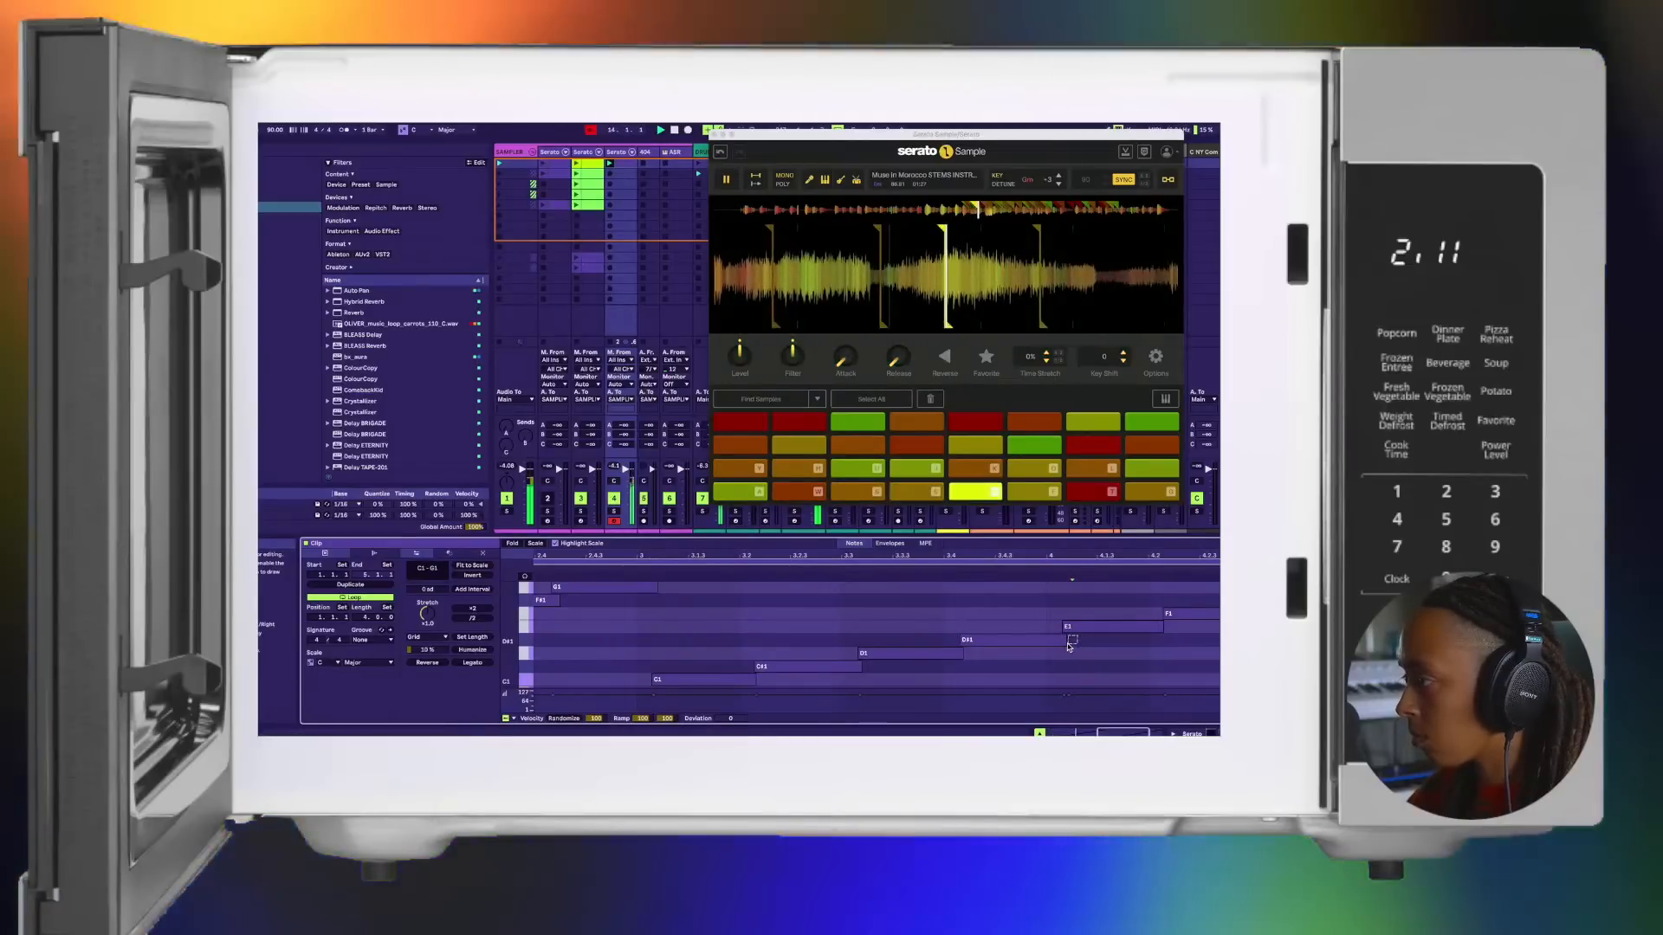
{"action": "scroll", "coordinate": [1034, 600], "scroll_direction": "down", "scroll_amount": 3}
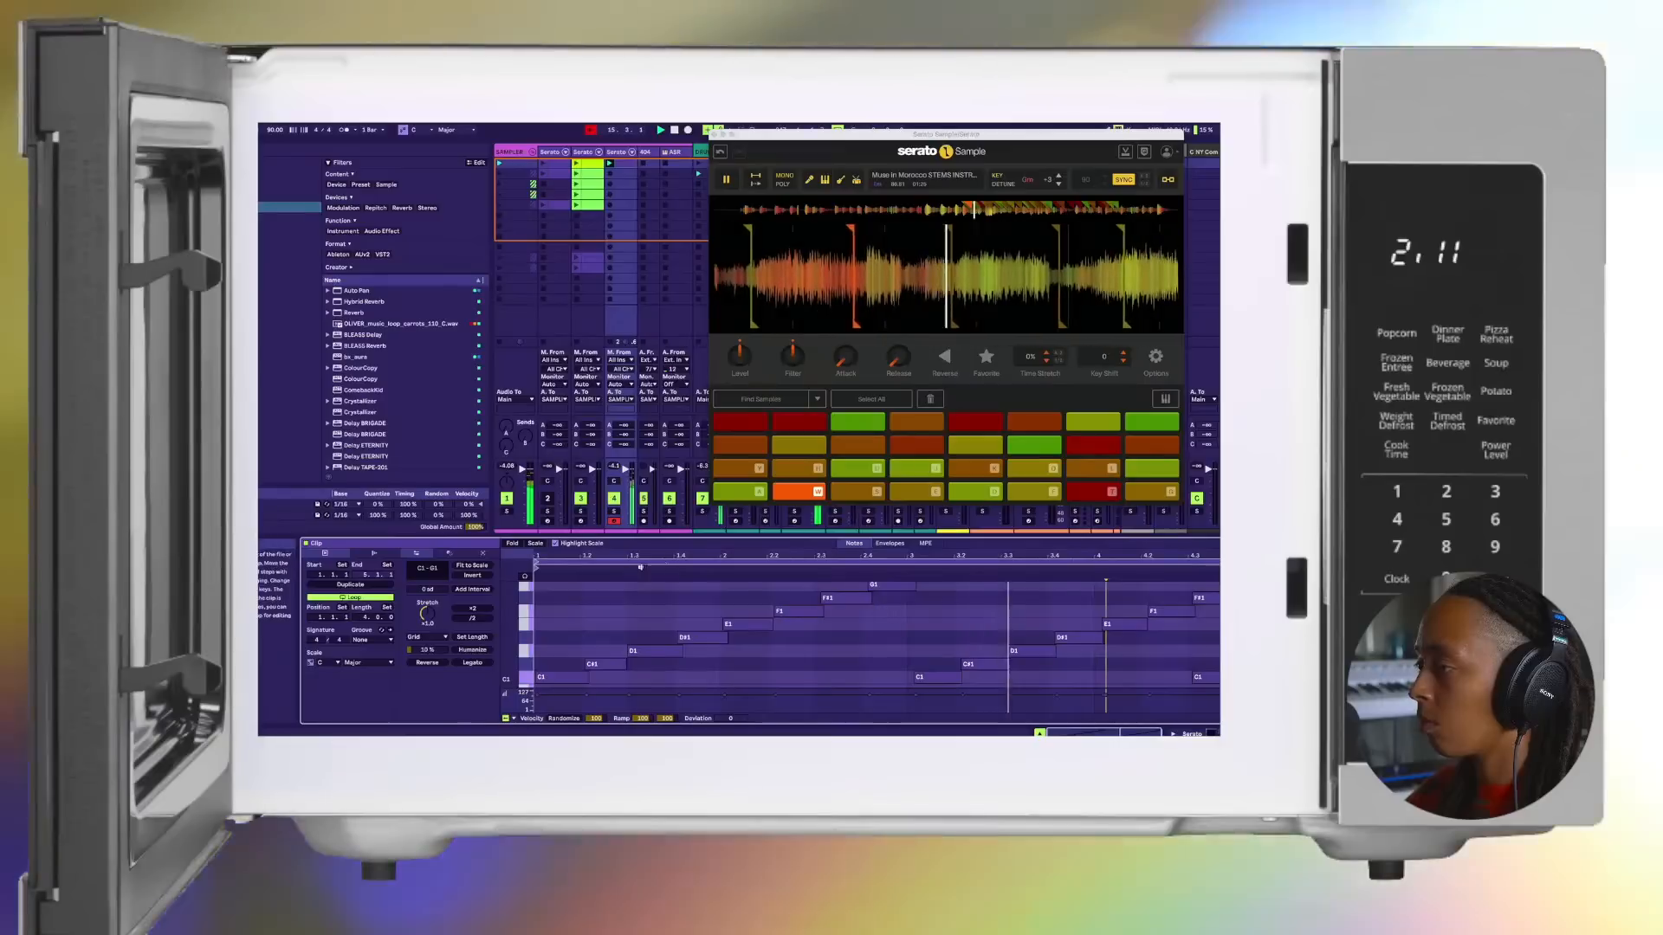
Step: Move the clip's loop start to 3.1.1 so only the last two bars loop, and stop playback
{"action": "left_click_drag", "start_coordinate": [537, 562], "coordinate": [908, 571]}
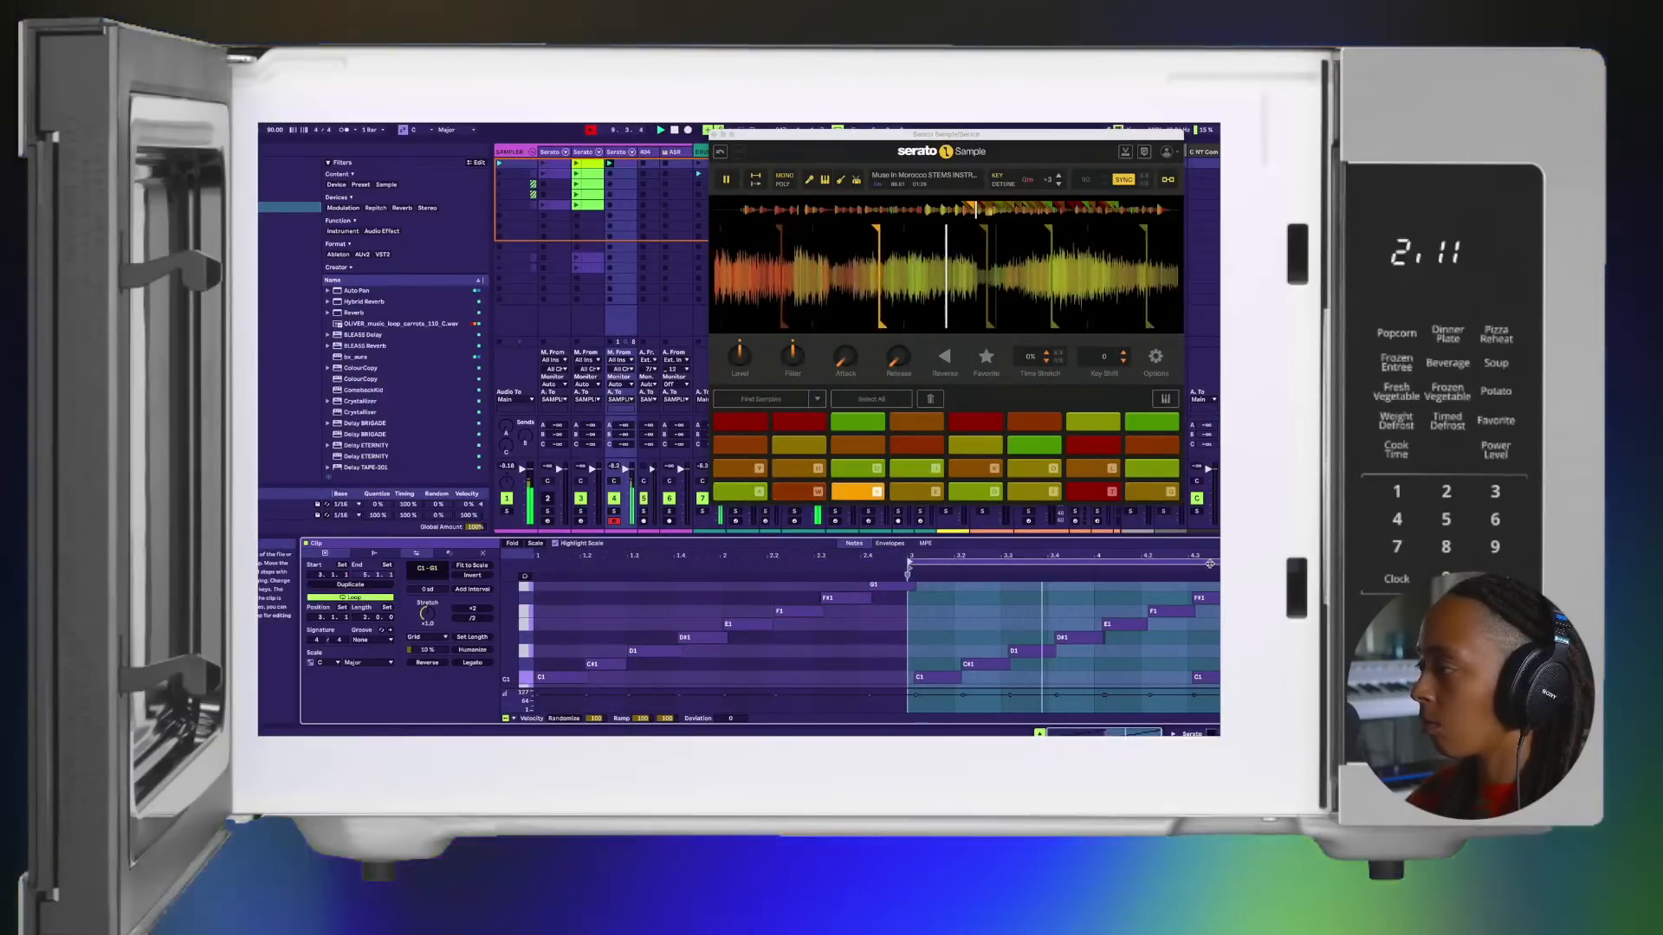
{"action": "scroll", "coordinate": [1109, 668], "scroll_direction": "up", "scroll_amount": 3}
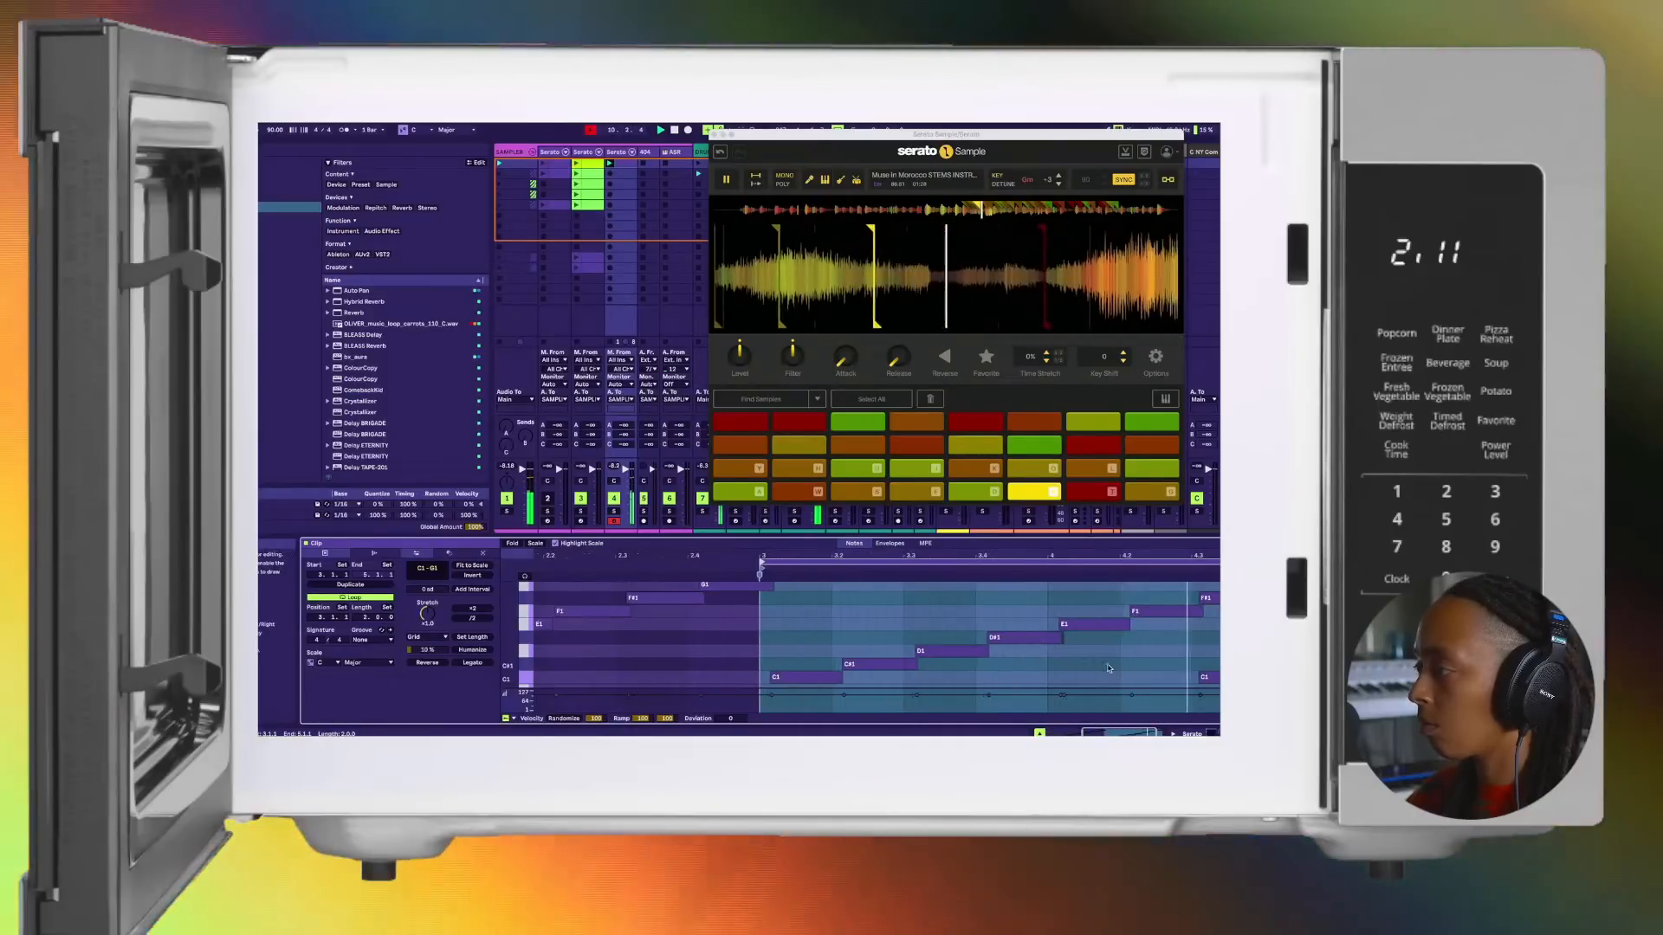
{"action": "key", "text": "space"}
Step: Trim the end of the D#1 note before bar 4 to where the E1 note starts, and resume playback
{"action": "scroll", "coordinate": [1108, 667], "scroll_direction": "up", "scroll_amount": 5}
{"action": "left_click", "coordinate": [829, 639]}
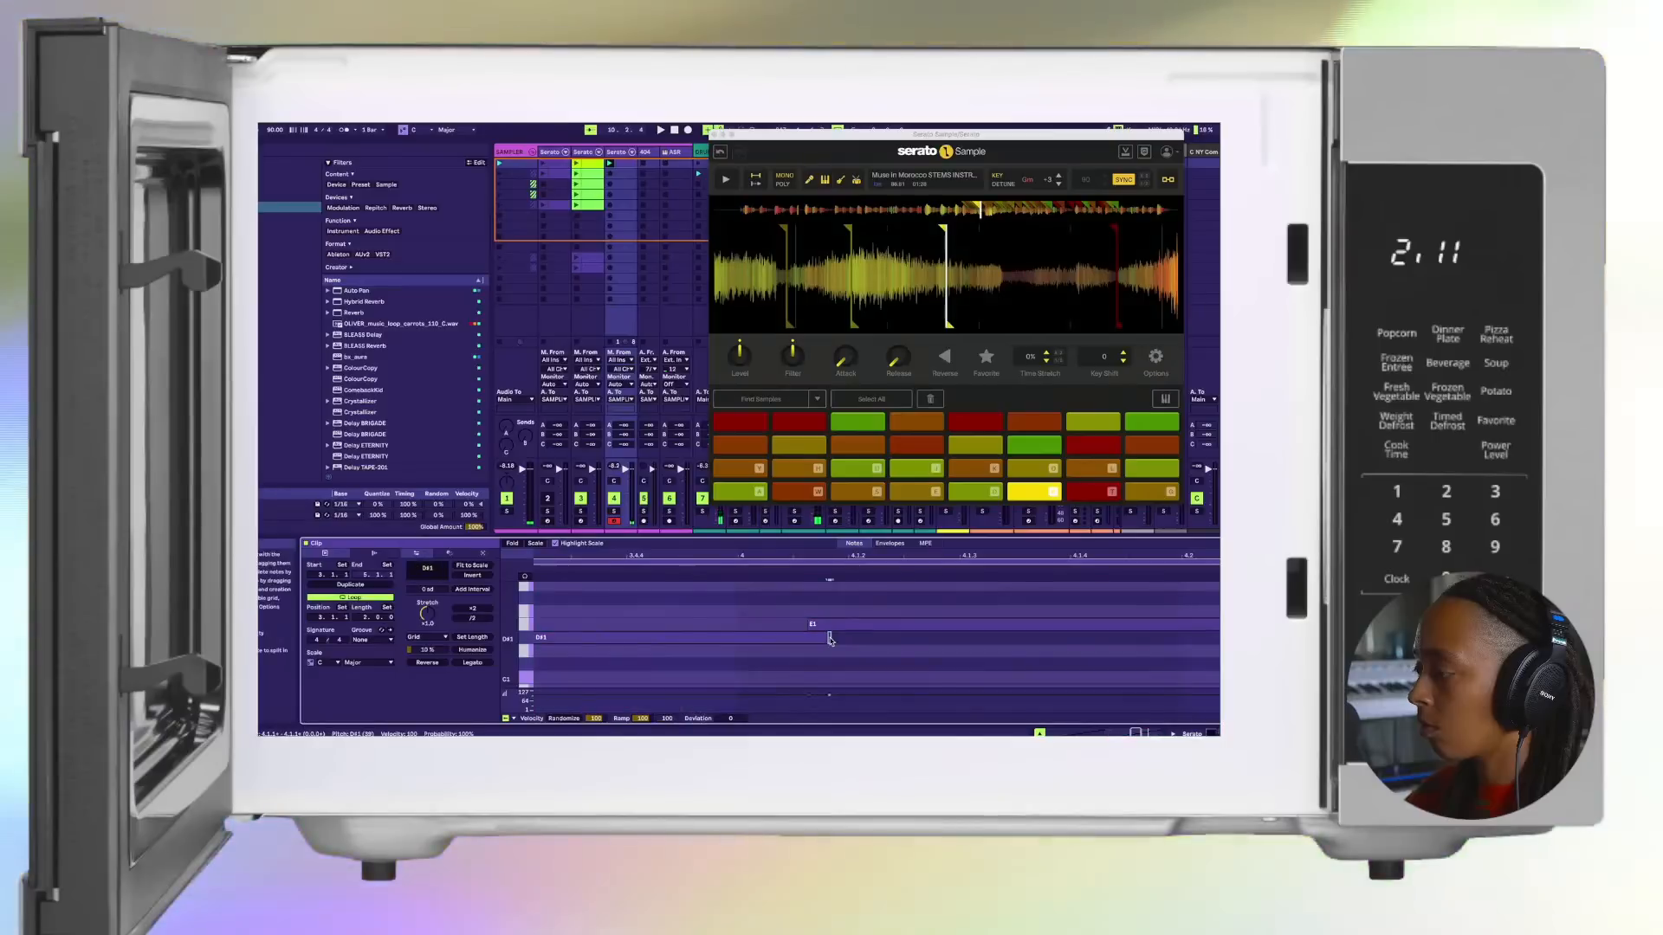
{"action": "left_click", "coordinate": [830, 641]}
{"action": "left_click_drag", "start_coordinate": [826, 639], "coordinate": [806, 640]}
{"action": "key", "text": "space"}
{"action": "scroll", "coordinate": [806, 644], "scroll_direction": "down", "scroll_amount": 5}
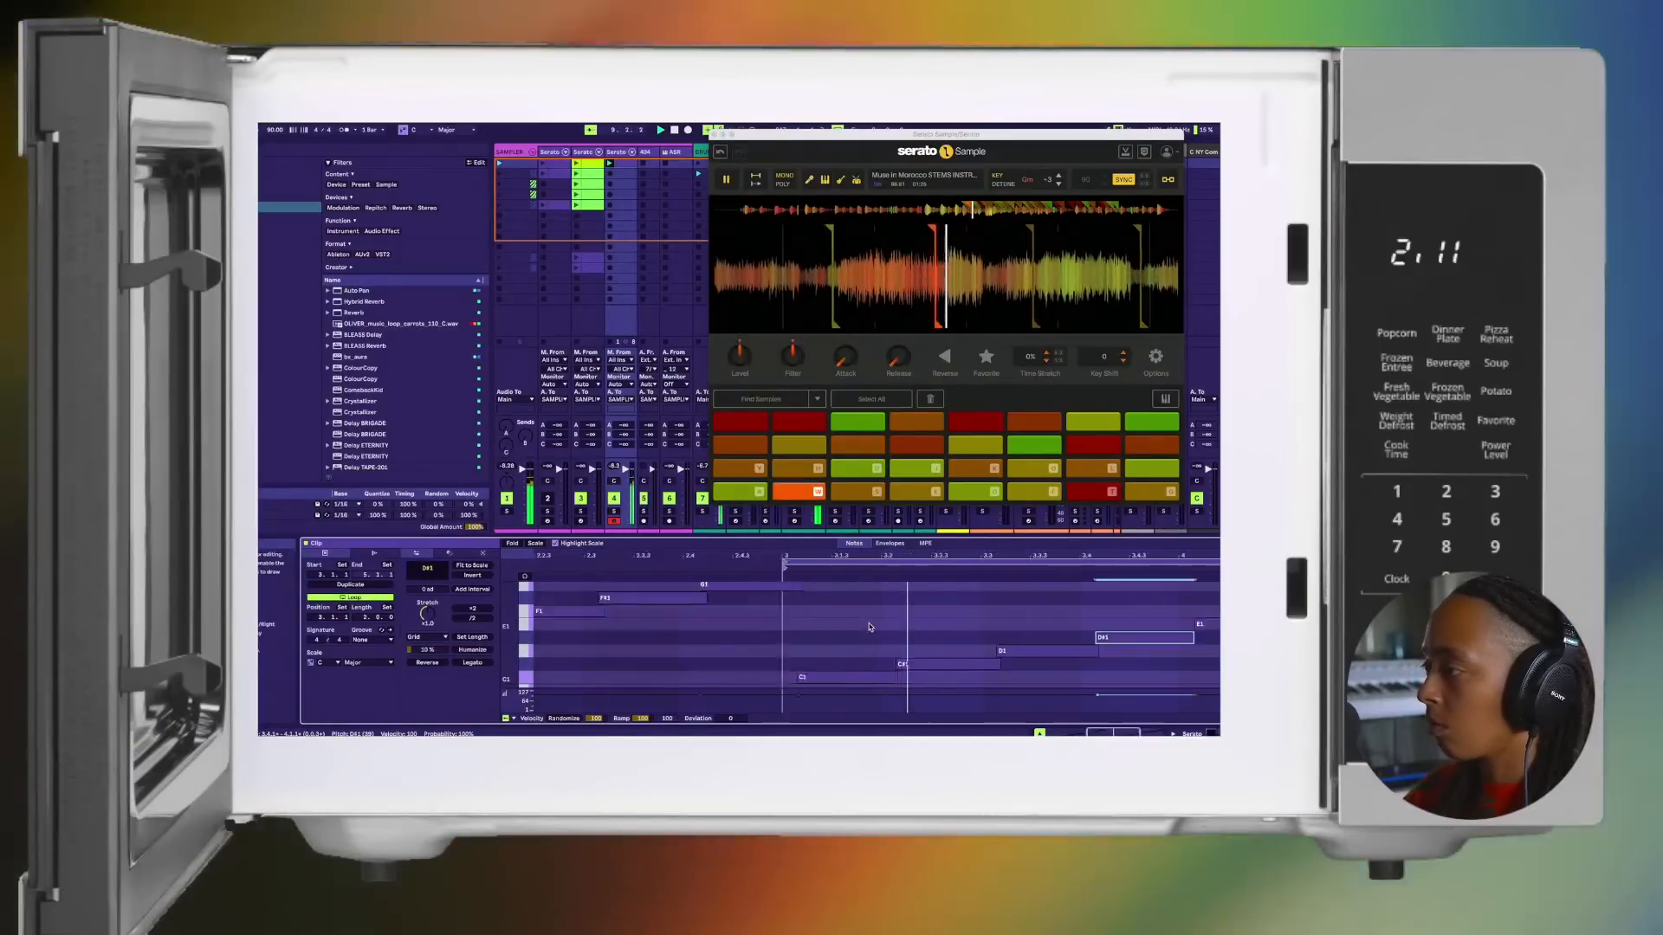
Step: Play the two-bar loop, checking the E1, F1 and F#1 notes in bar 4 one by one, and stop playback
{"action": "scroll", "coordinate": [869, 627], "scroll_direction": "up", "scroll_amount": 1}
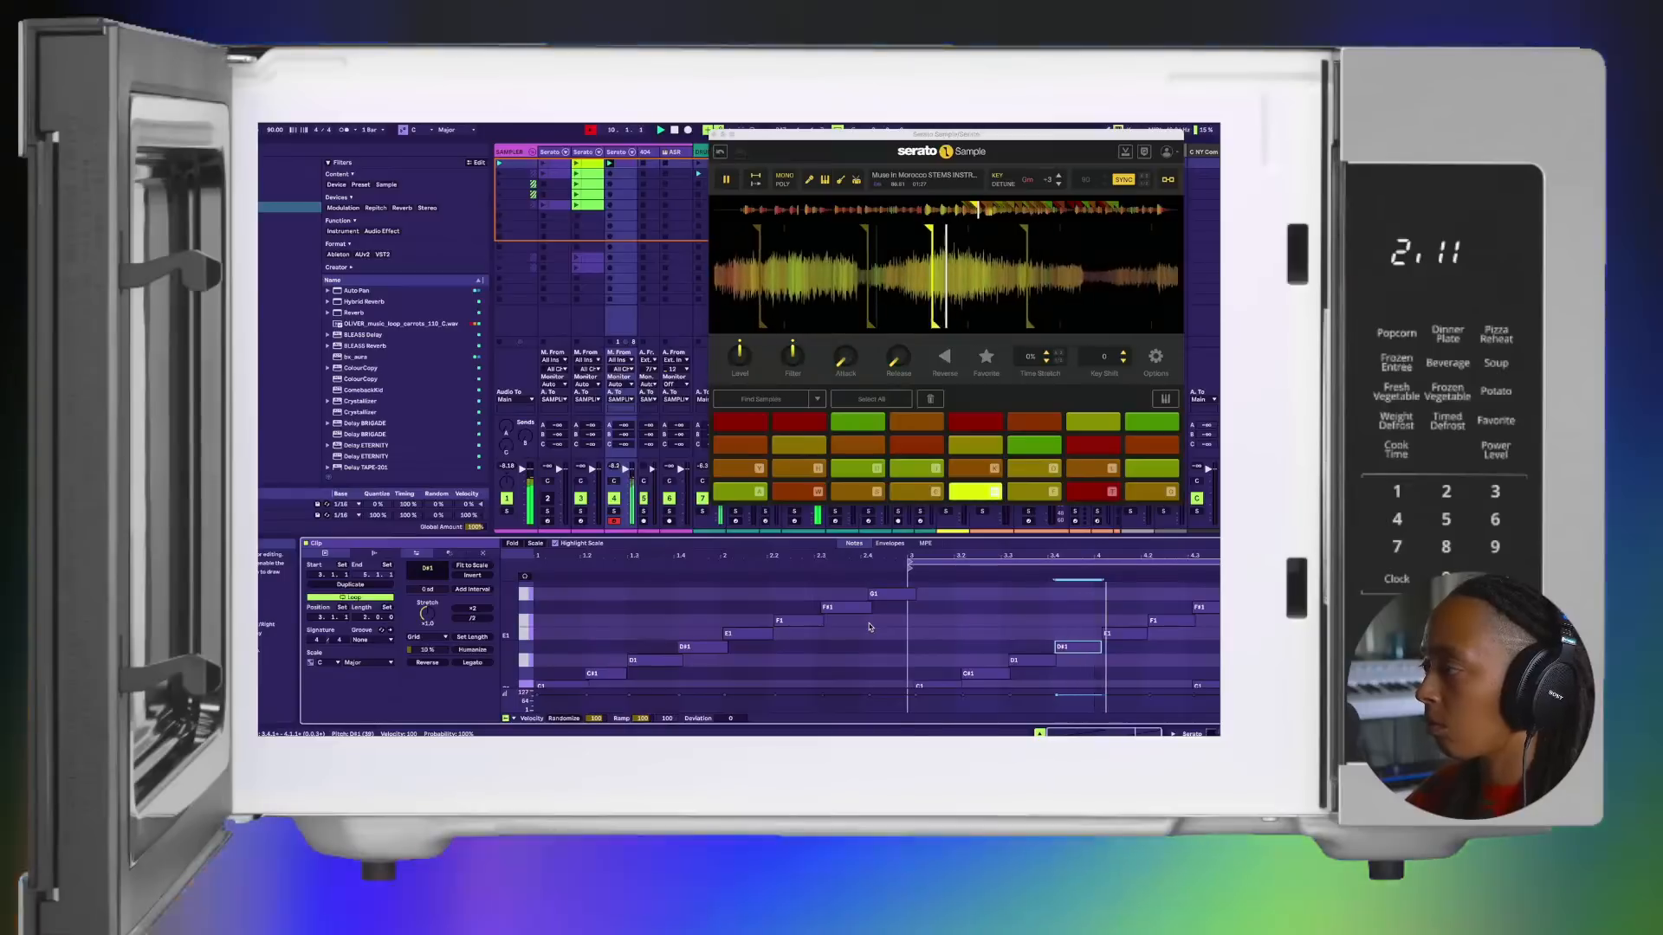
{"action": "left_click", "coordinate": [1131, 632]}
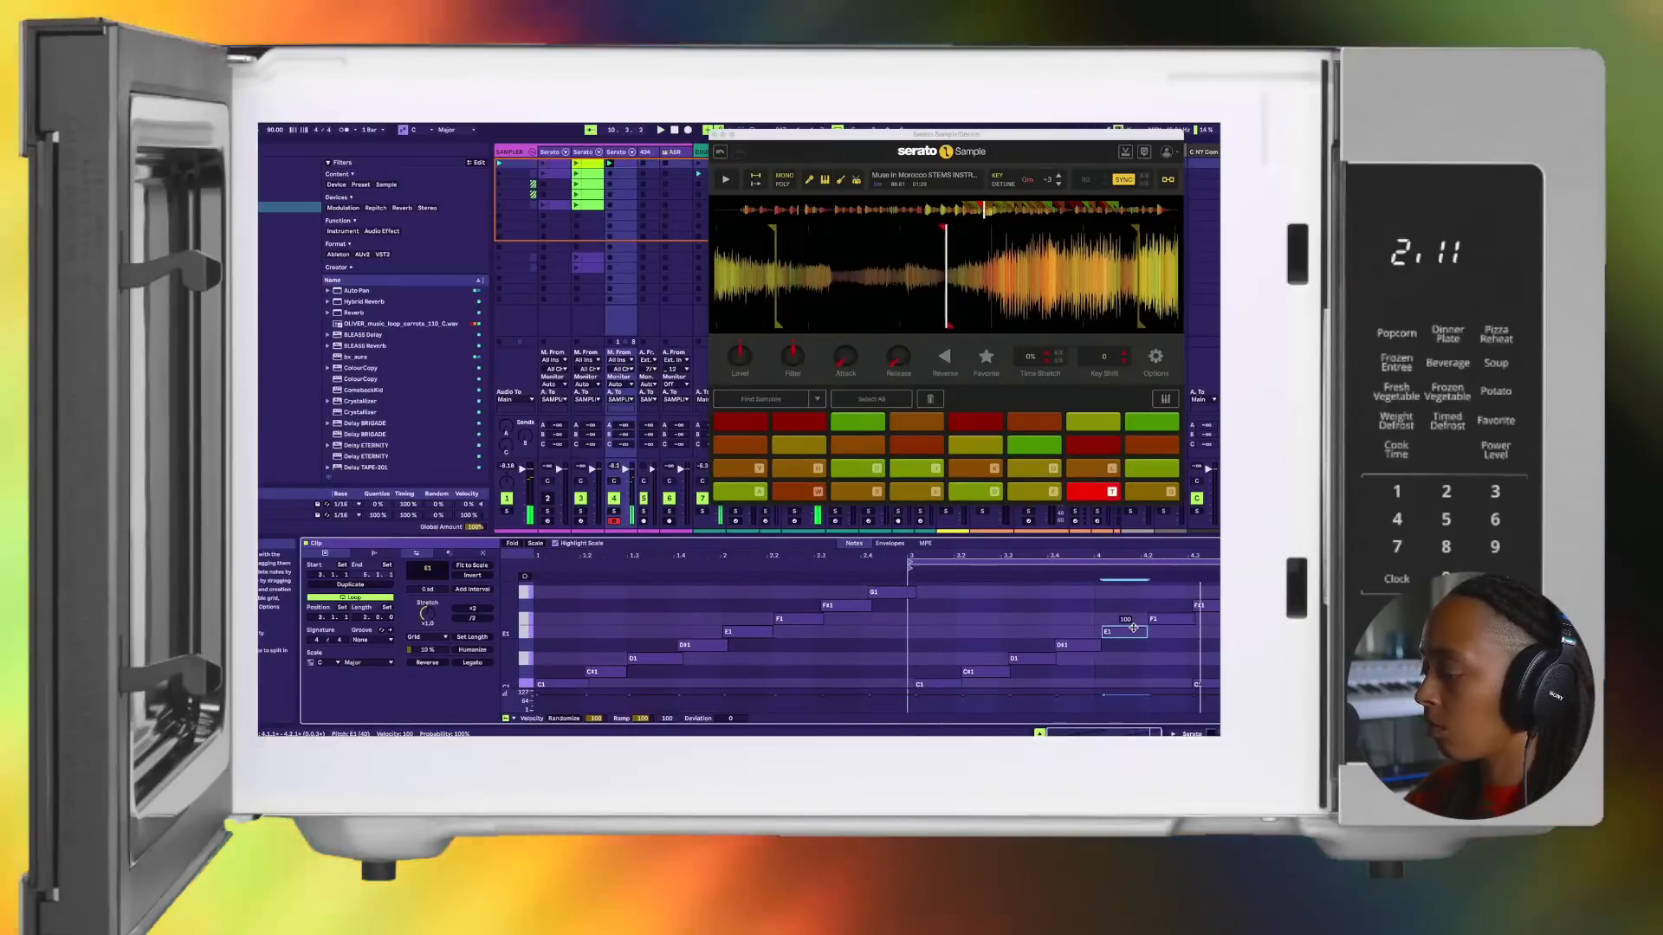
{"action": "key", "text": "space"}
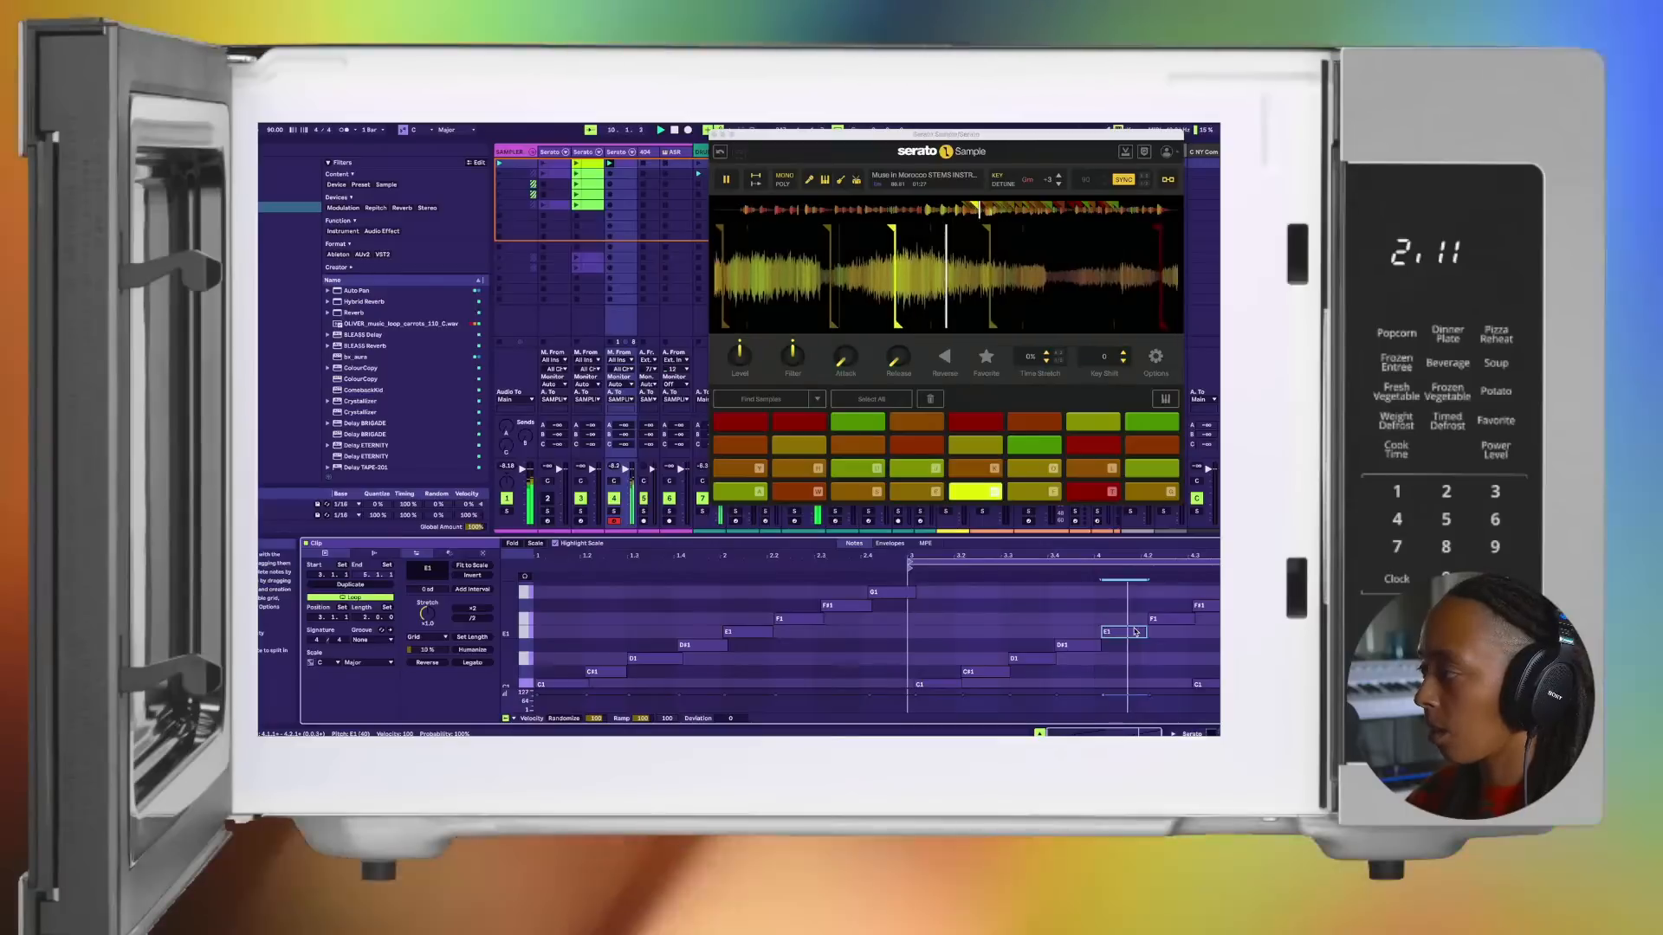
{"action": "left_click", "coordinate": [1158, 620]}
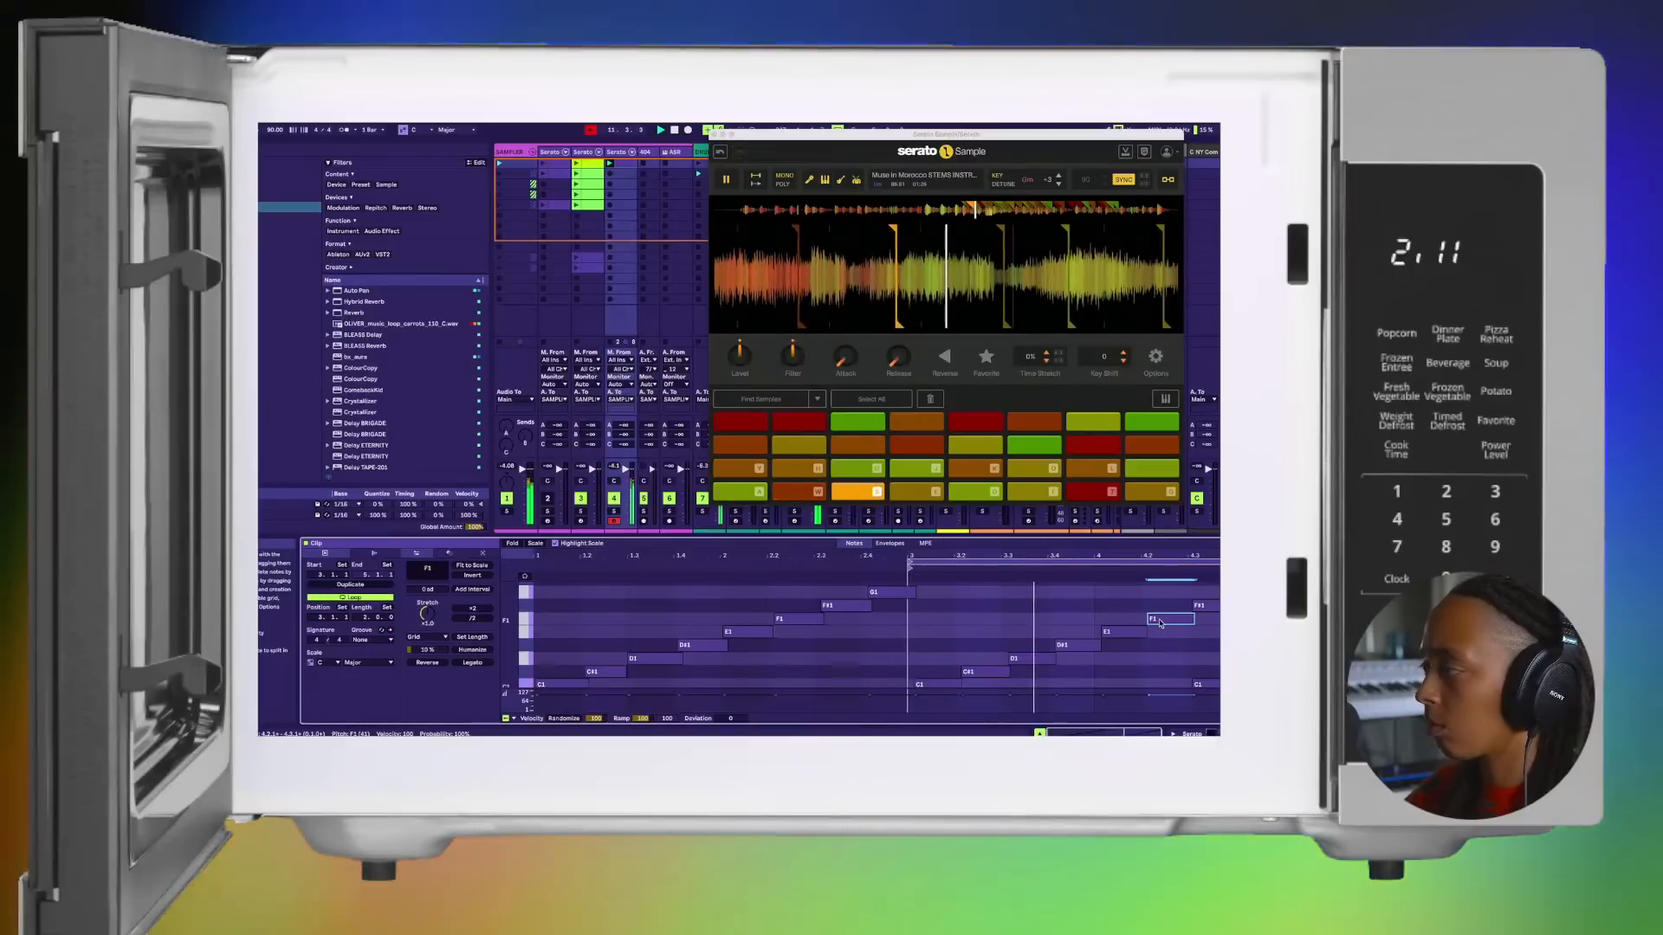
{"action": "left_click", "coordinate": [1217, 609]}
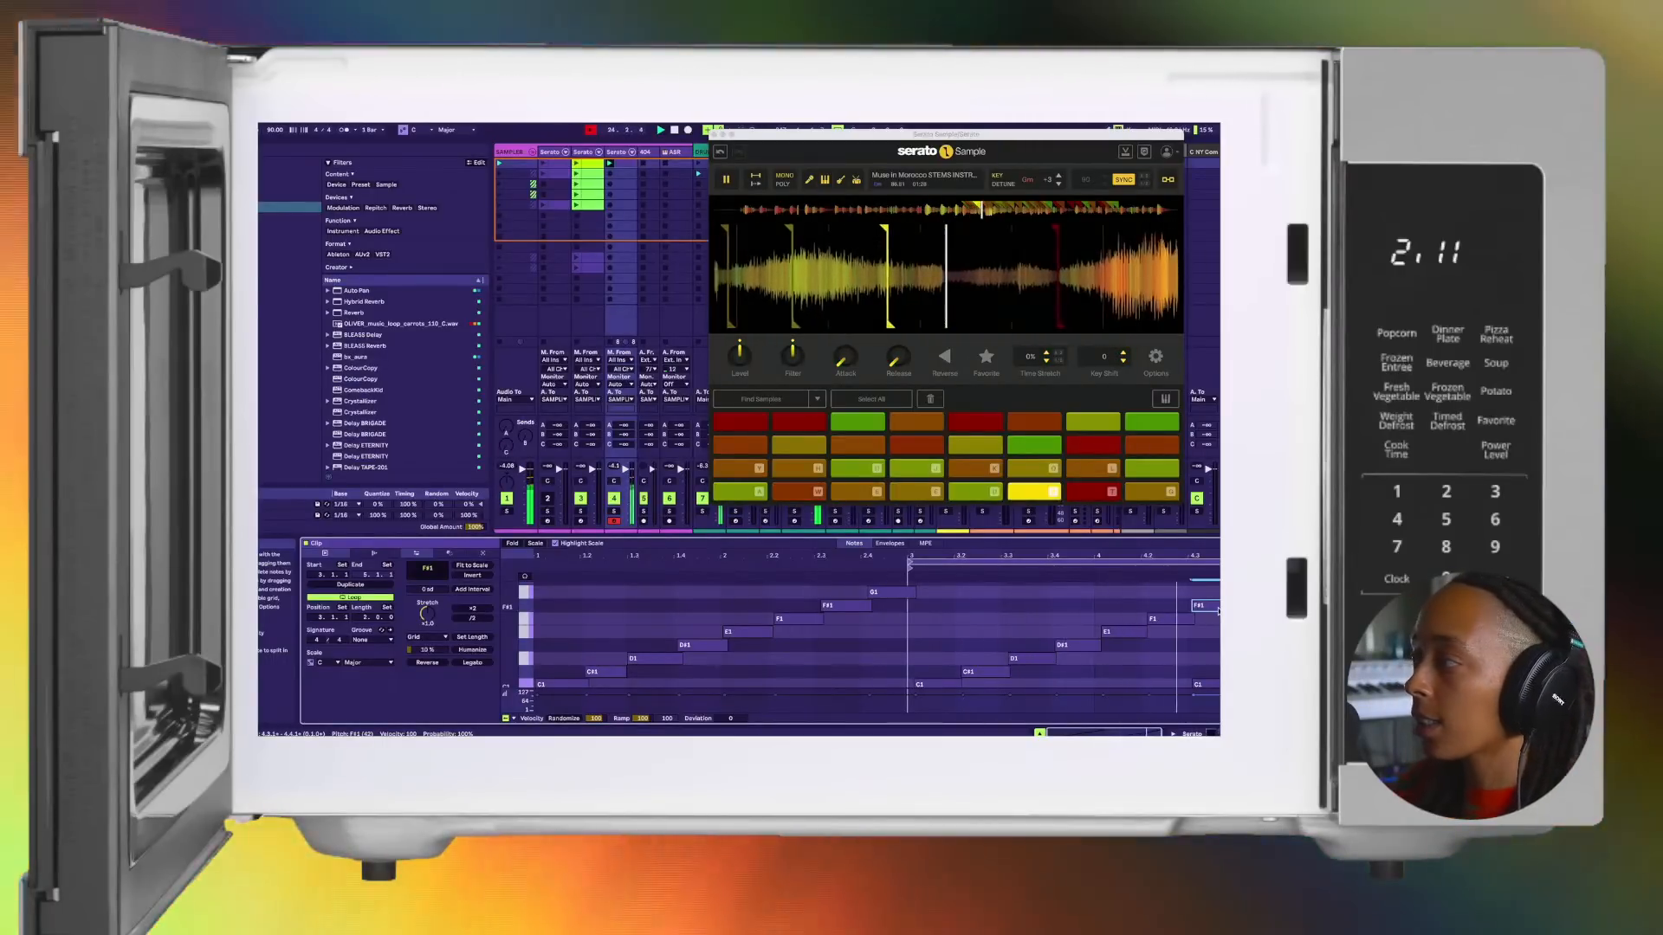
{"action": "key", "text": "space"}
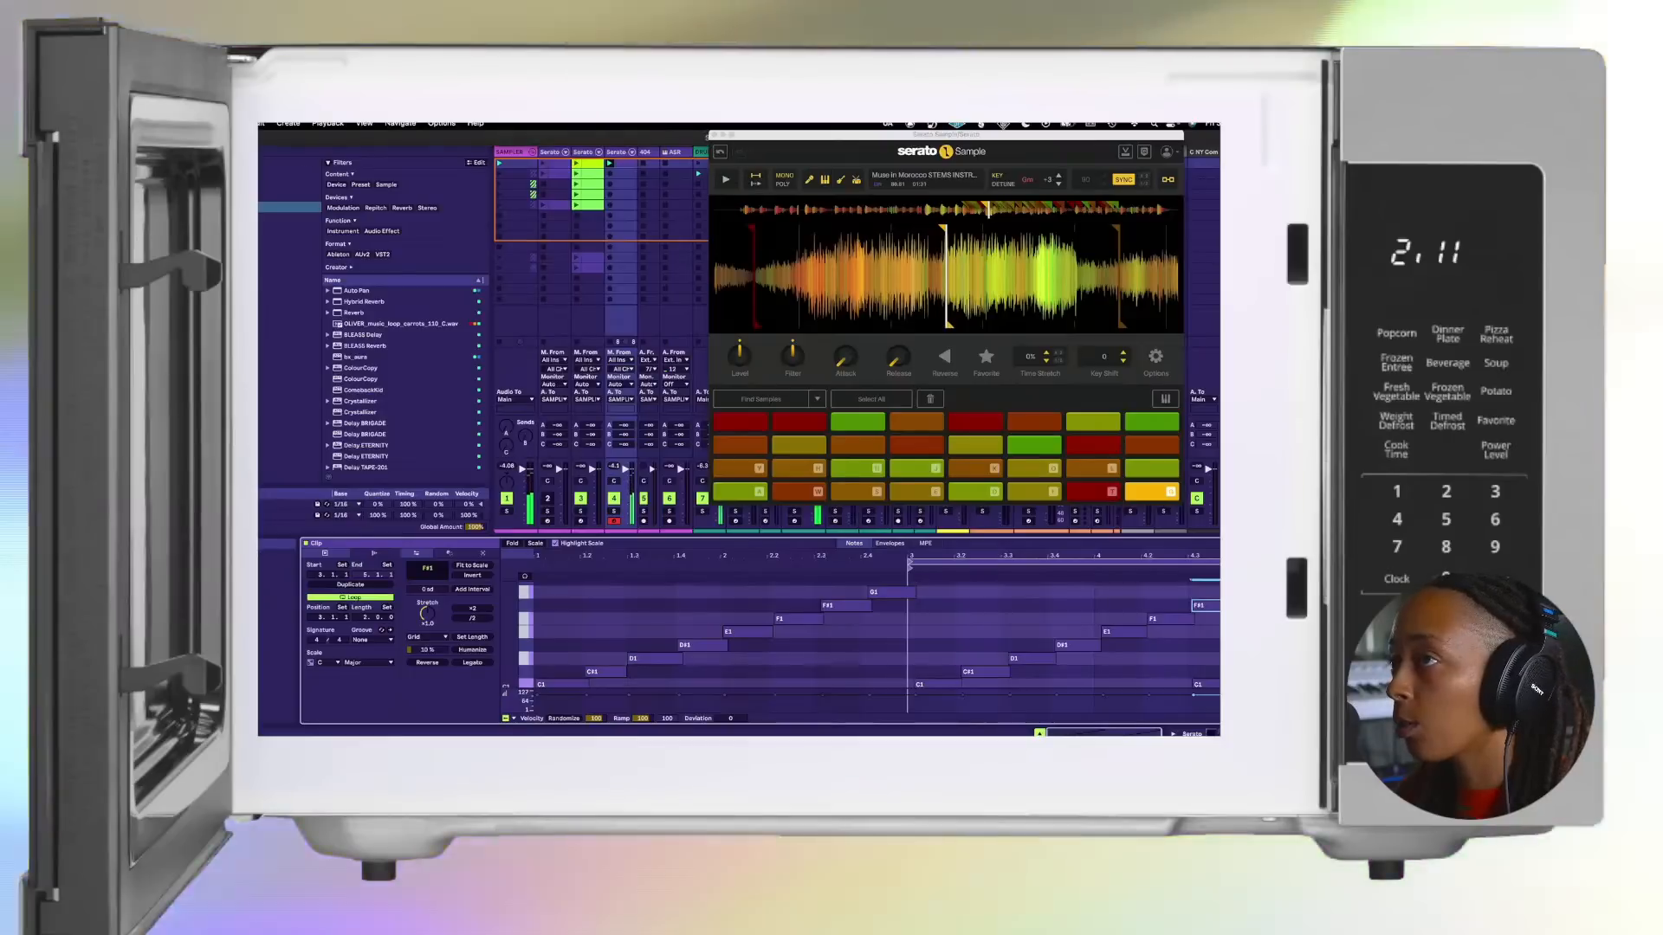
Step: Open the program settings and show the Theme & Colors options
{"action": "left_click", "coordinate": [207, 124]}
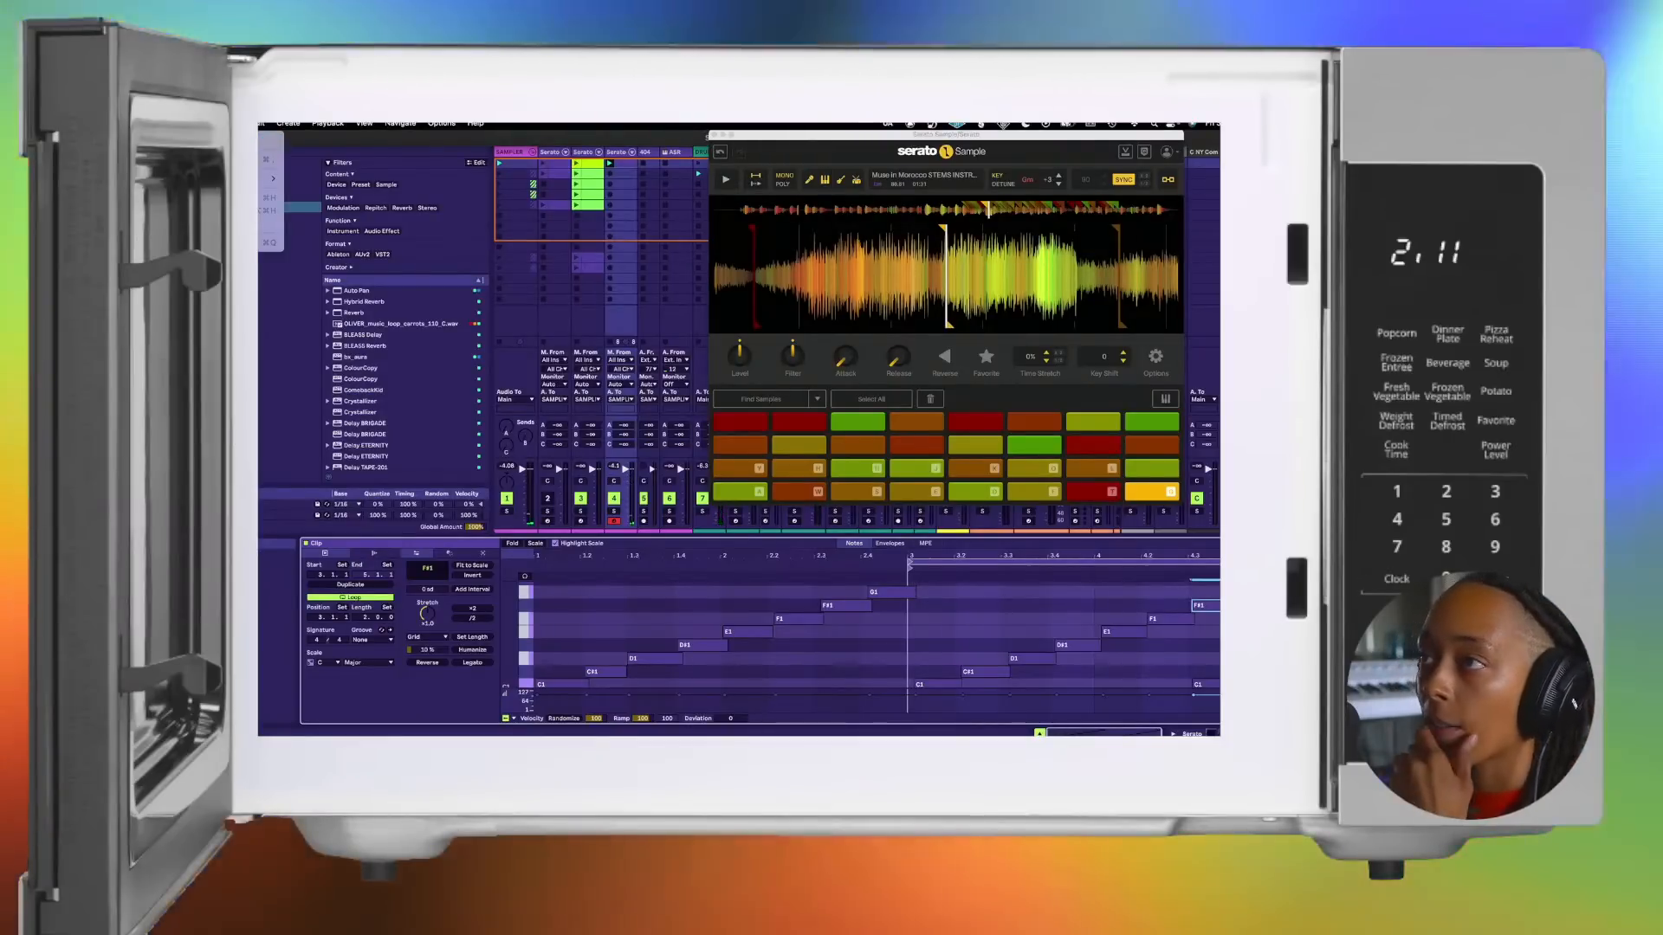
{"action": "left_click", "coordinate": [268, 159]}
{"action": "left_click_drag", "start_coordinate": [668, 259], "coordinate": [457, 241]}
{"action": "left_click", "coordinate": [403, 268]}
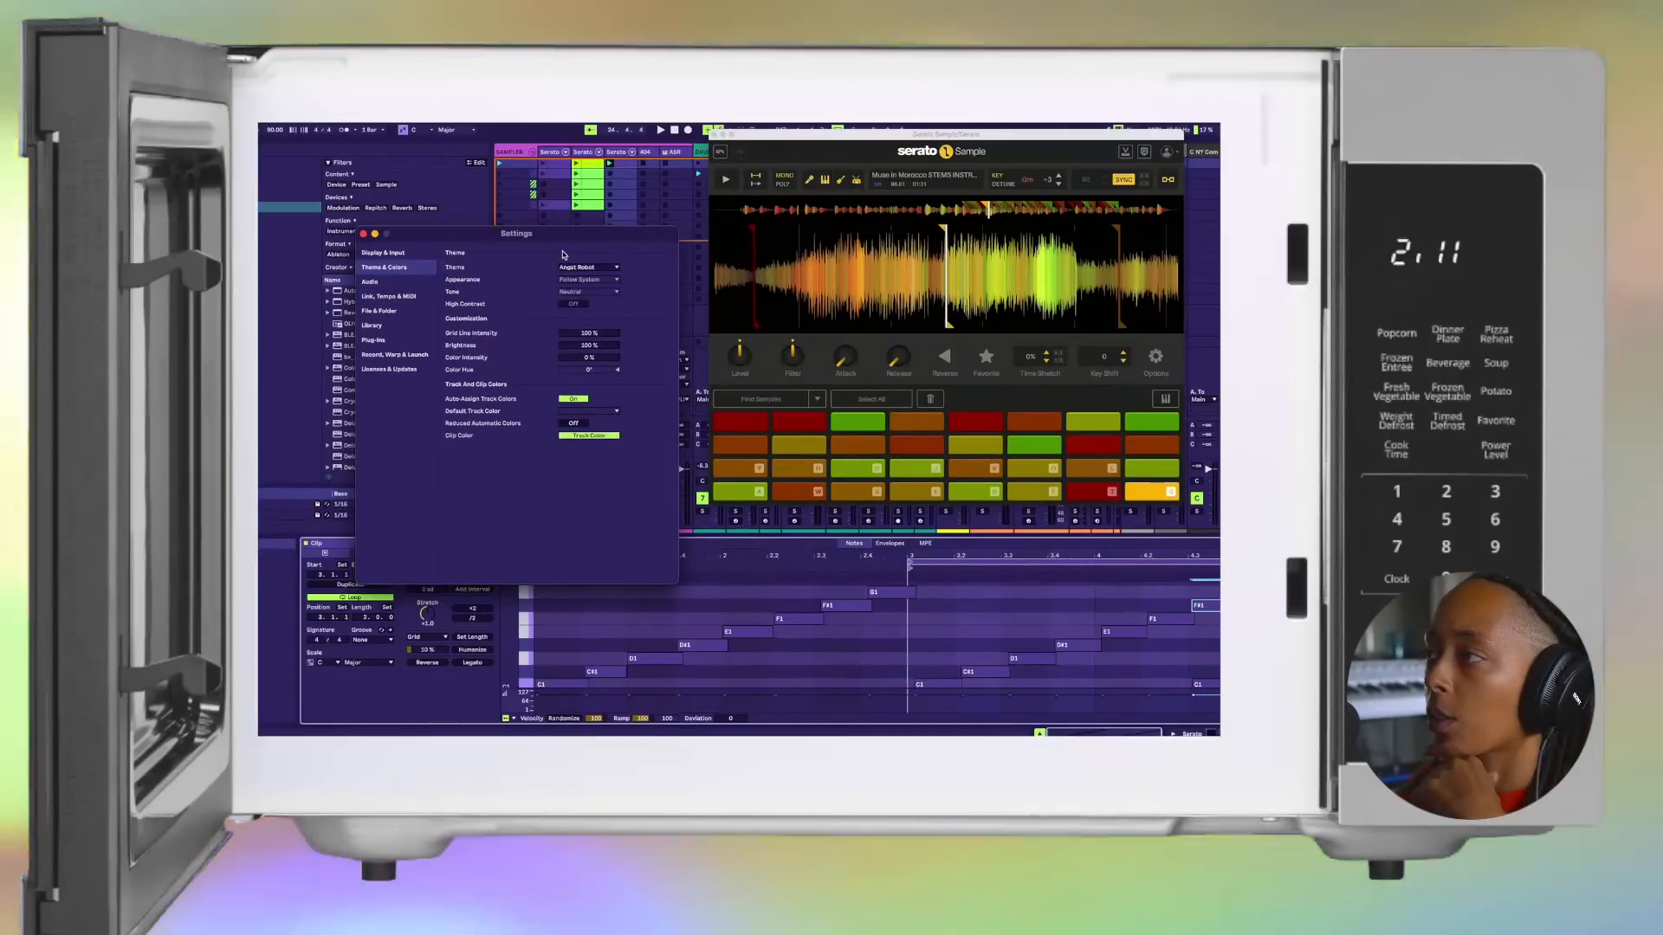
Step: Try the Default theme and switch back to Angst Robot
{"action": "left_click", "coordinate": [612, 268]}
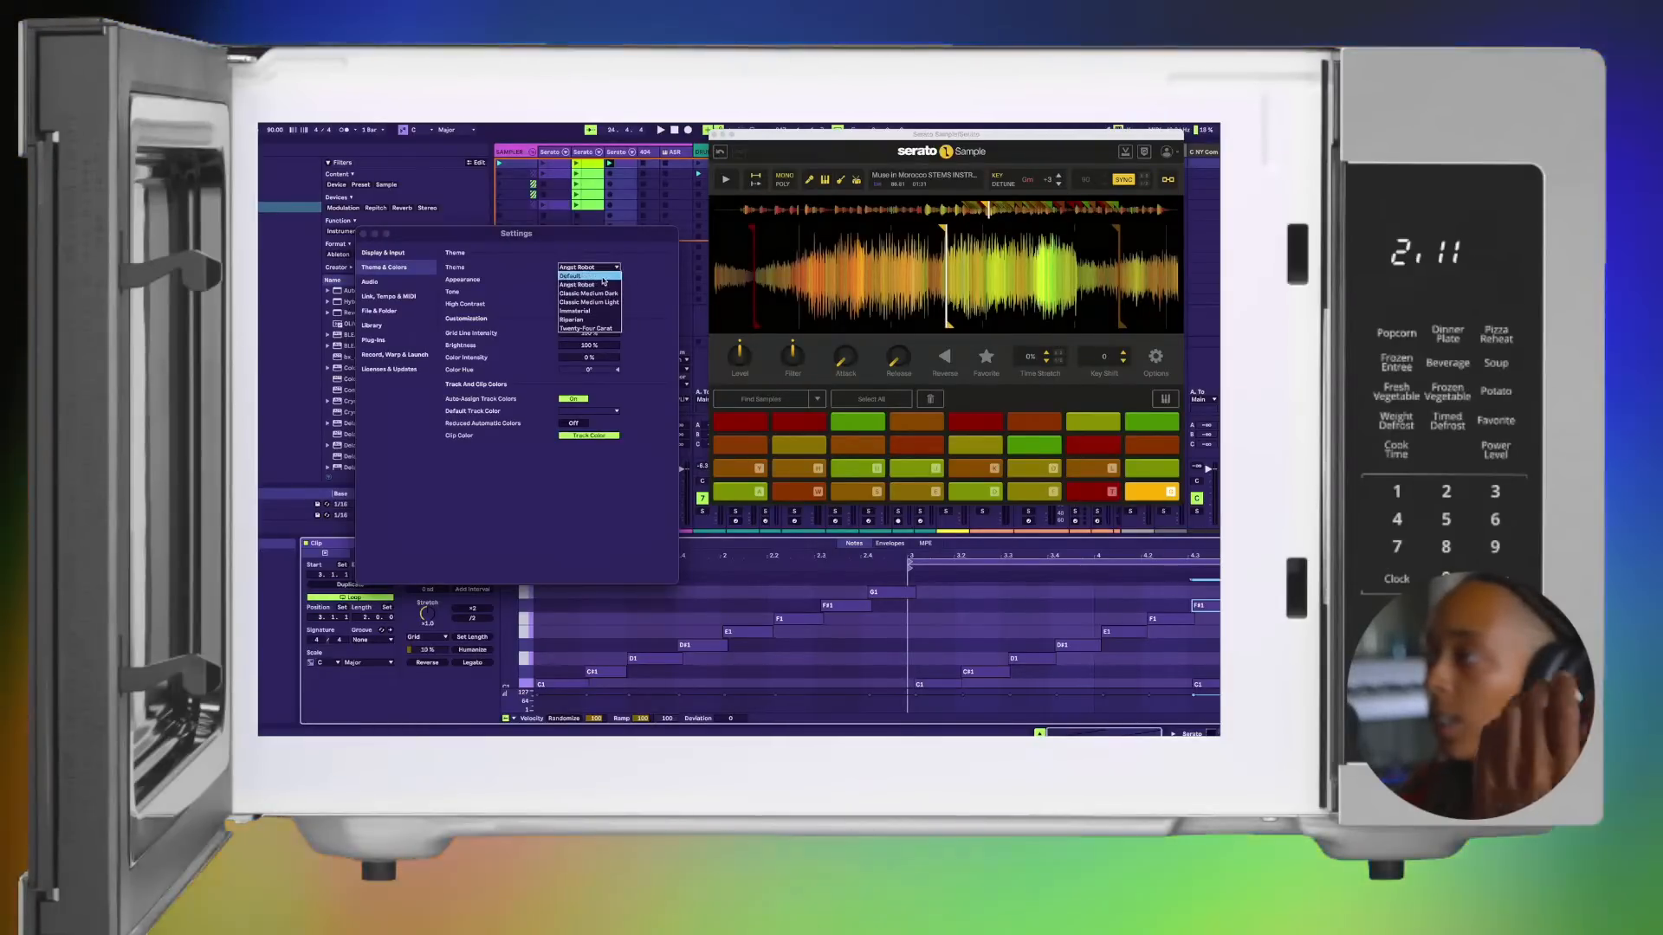
{"action": "left_click", "coordinate": [605, 276]}
{"action": "left_click", "coordinate": [605, 282]}
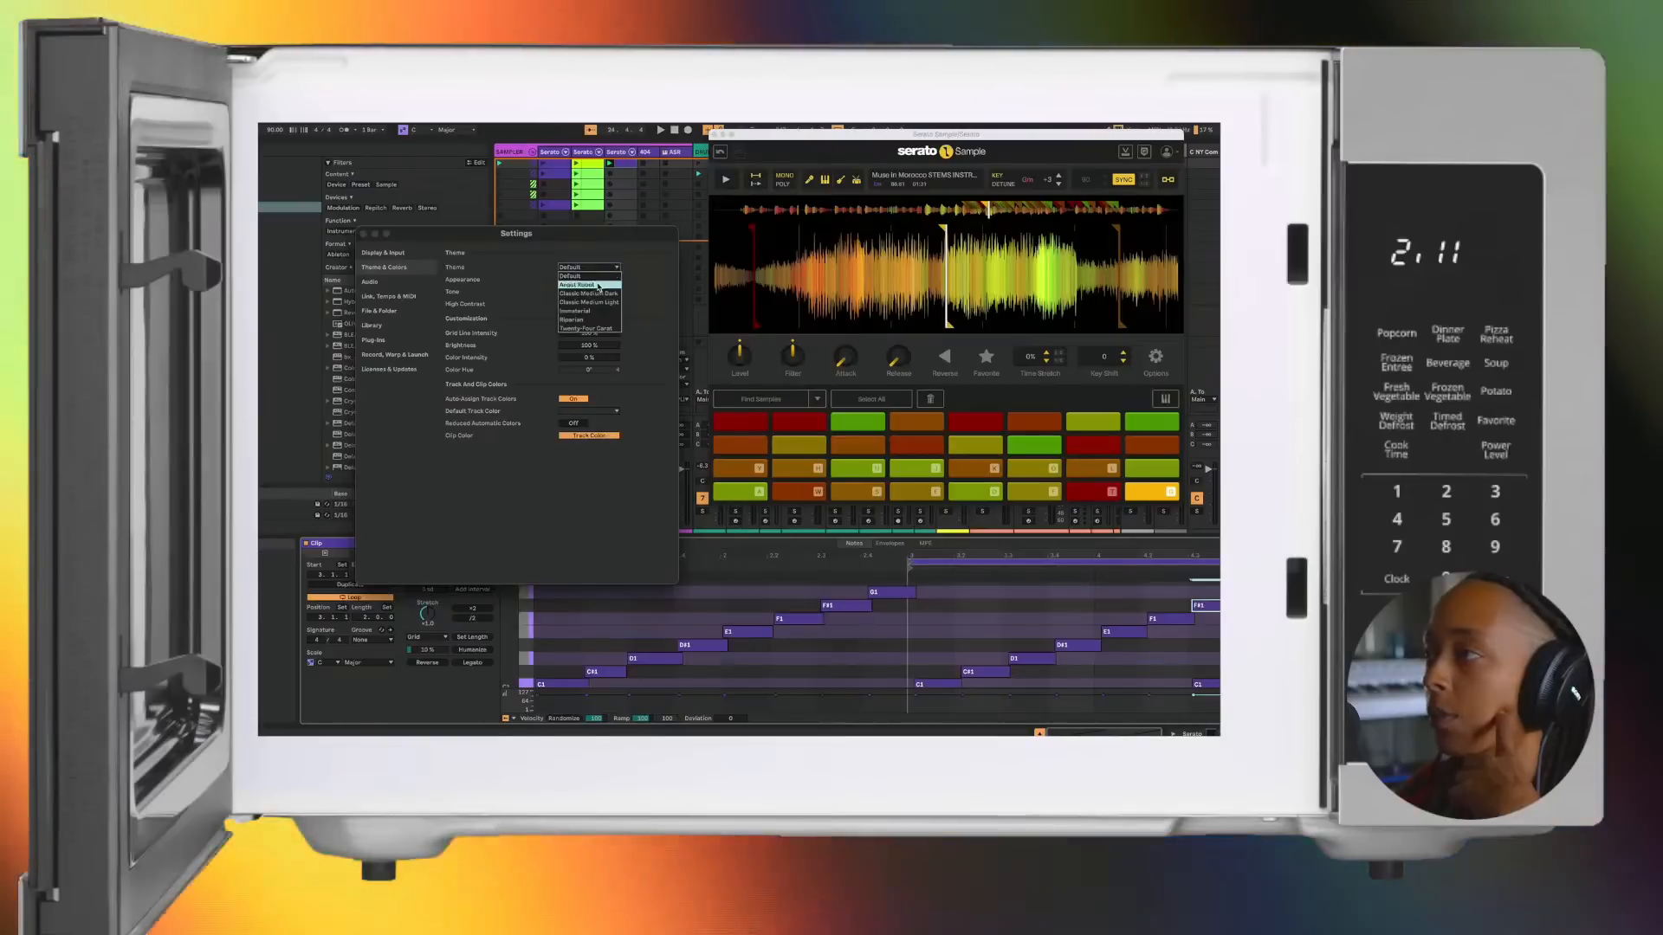
{"action": "left_click", "coordinate": [598, 285]}
{"action": "left_click", "coordinate": [597, 274]}
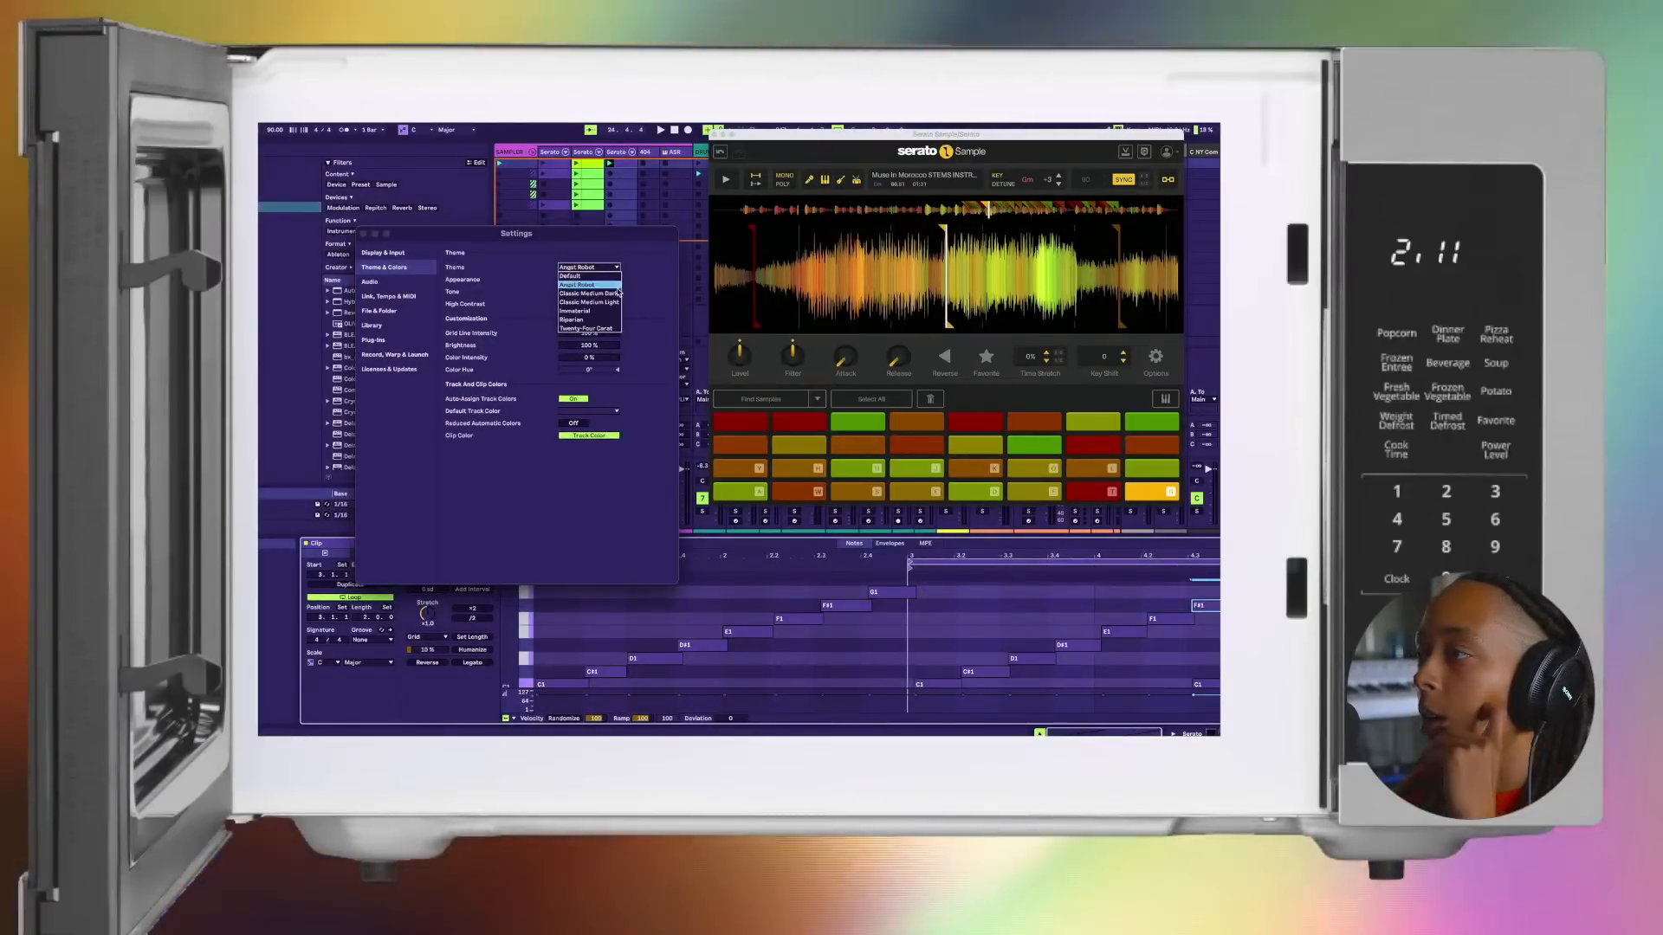
Step: Try the Classic Medium Dark and Classic Medium Light themes, and move the settings window aside
{"action": "left_click", "coordinate": [619, 292]}
{"action": "left_click", "coordinate": [598, 267]}
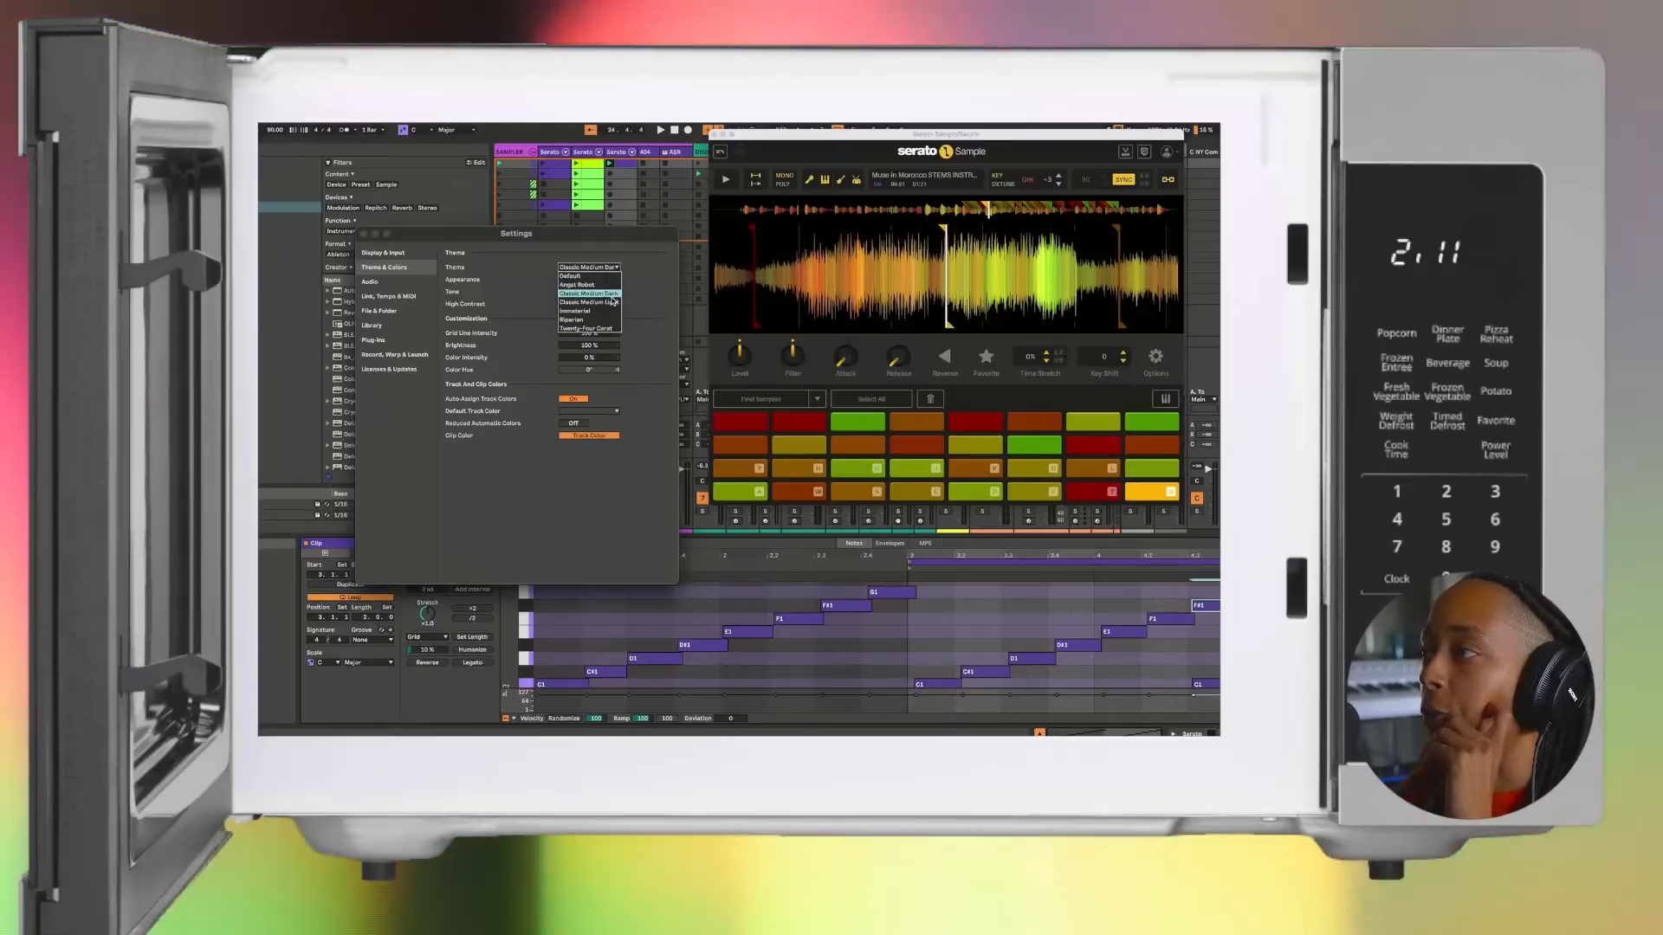
{"action": "left_click", "coordinate": [613, 301]}
{"action": "left_click", "coordinate": [606, 268]}
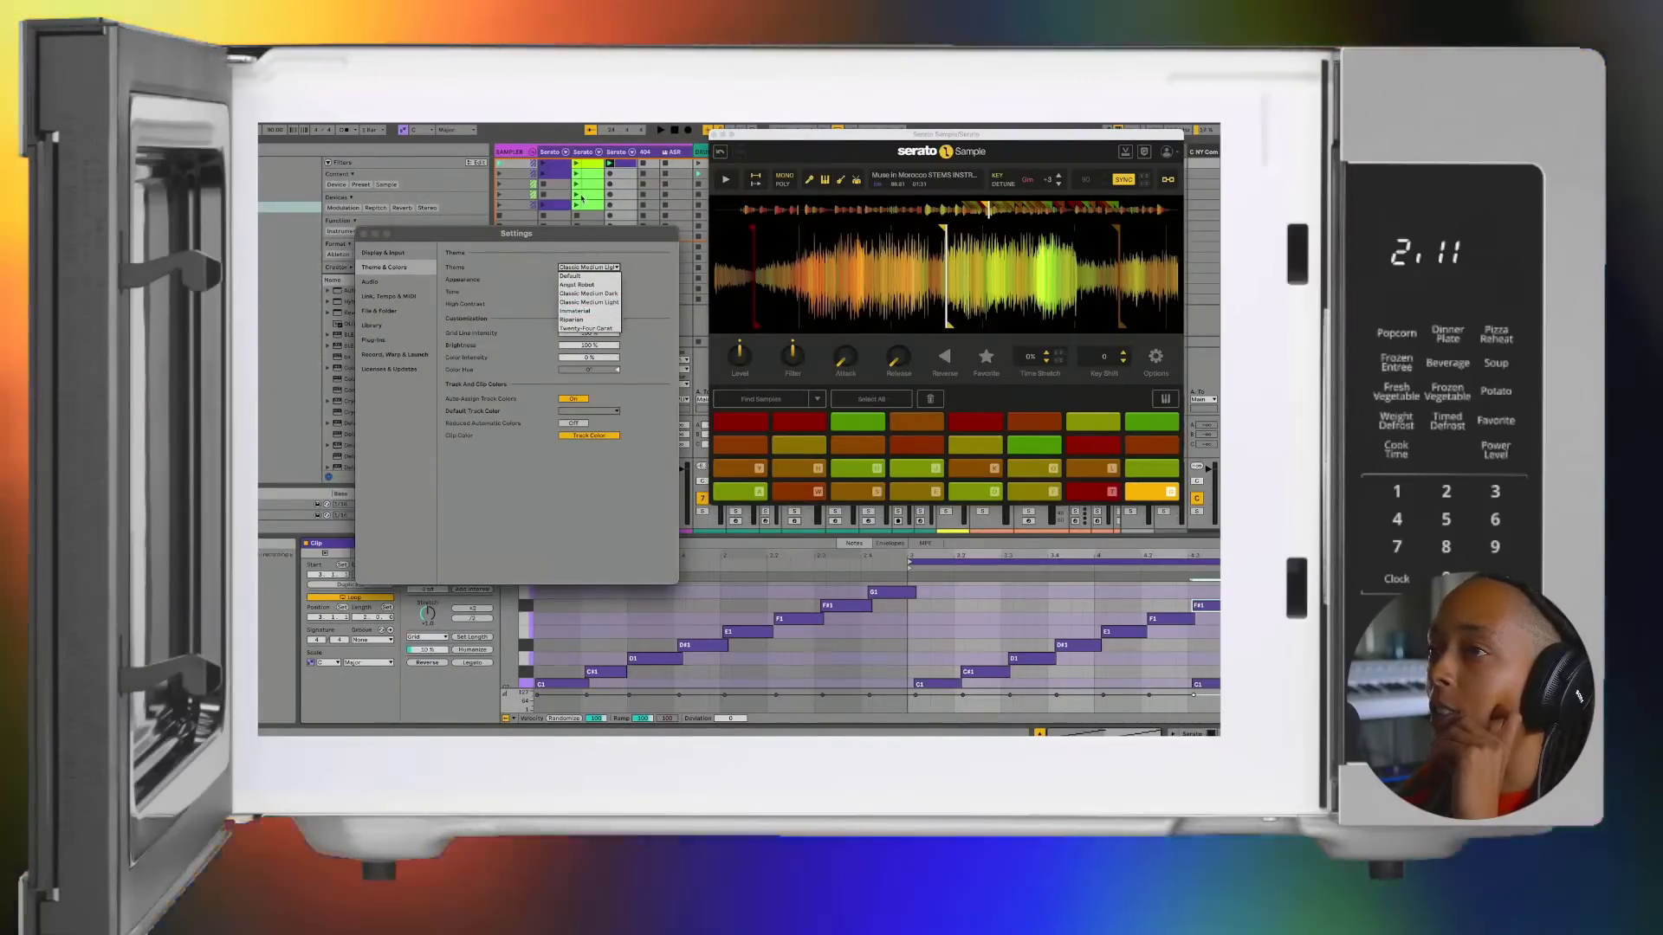
{"action": "left_click_drag", "start_coordinate": [587, 230], "coordinate": [636, 240]}
Step: Try the Immaterial, Riparian and Twenty-Four Carat themes and return to Angst Robot
{"action": "left_click", "coordinate": [636, 240]}
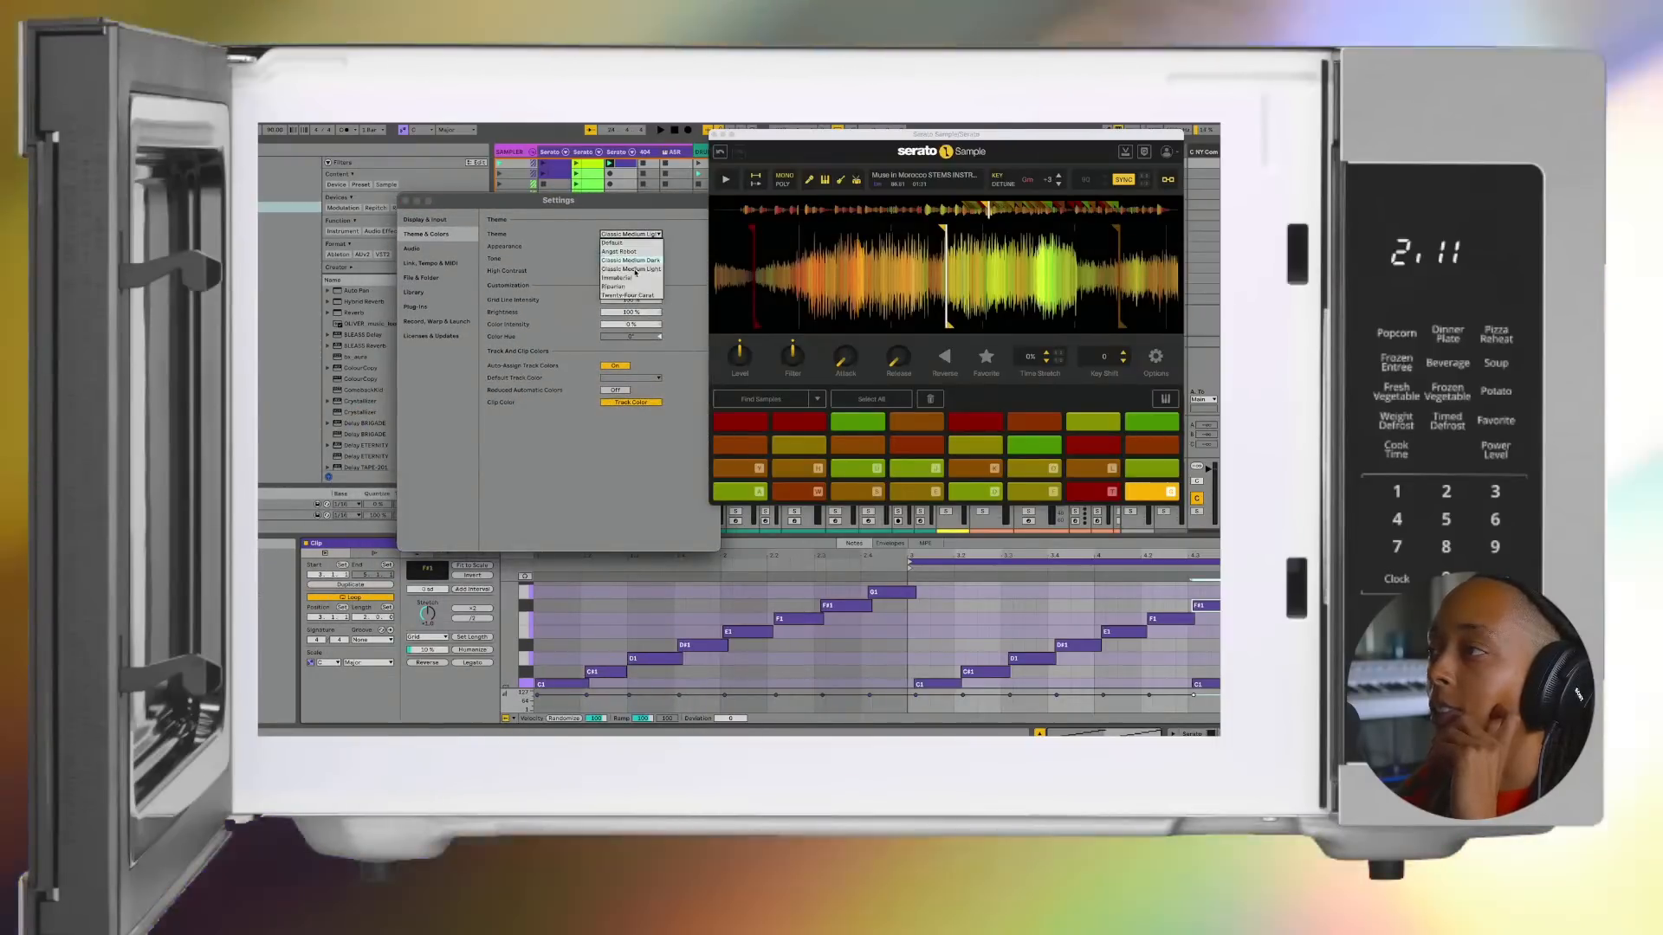
{"action": "left_click", "coordinate": [634, 277]}
{"action": "left_click", "coordinate": [632, 235]}
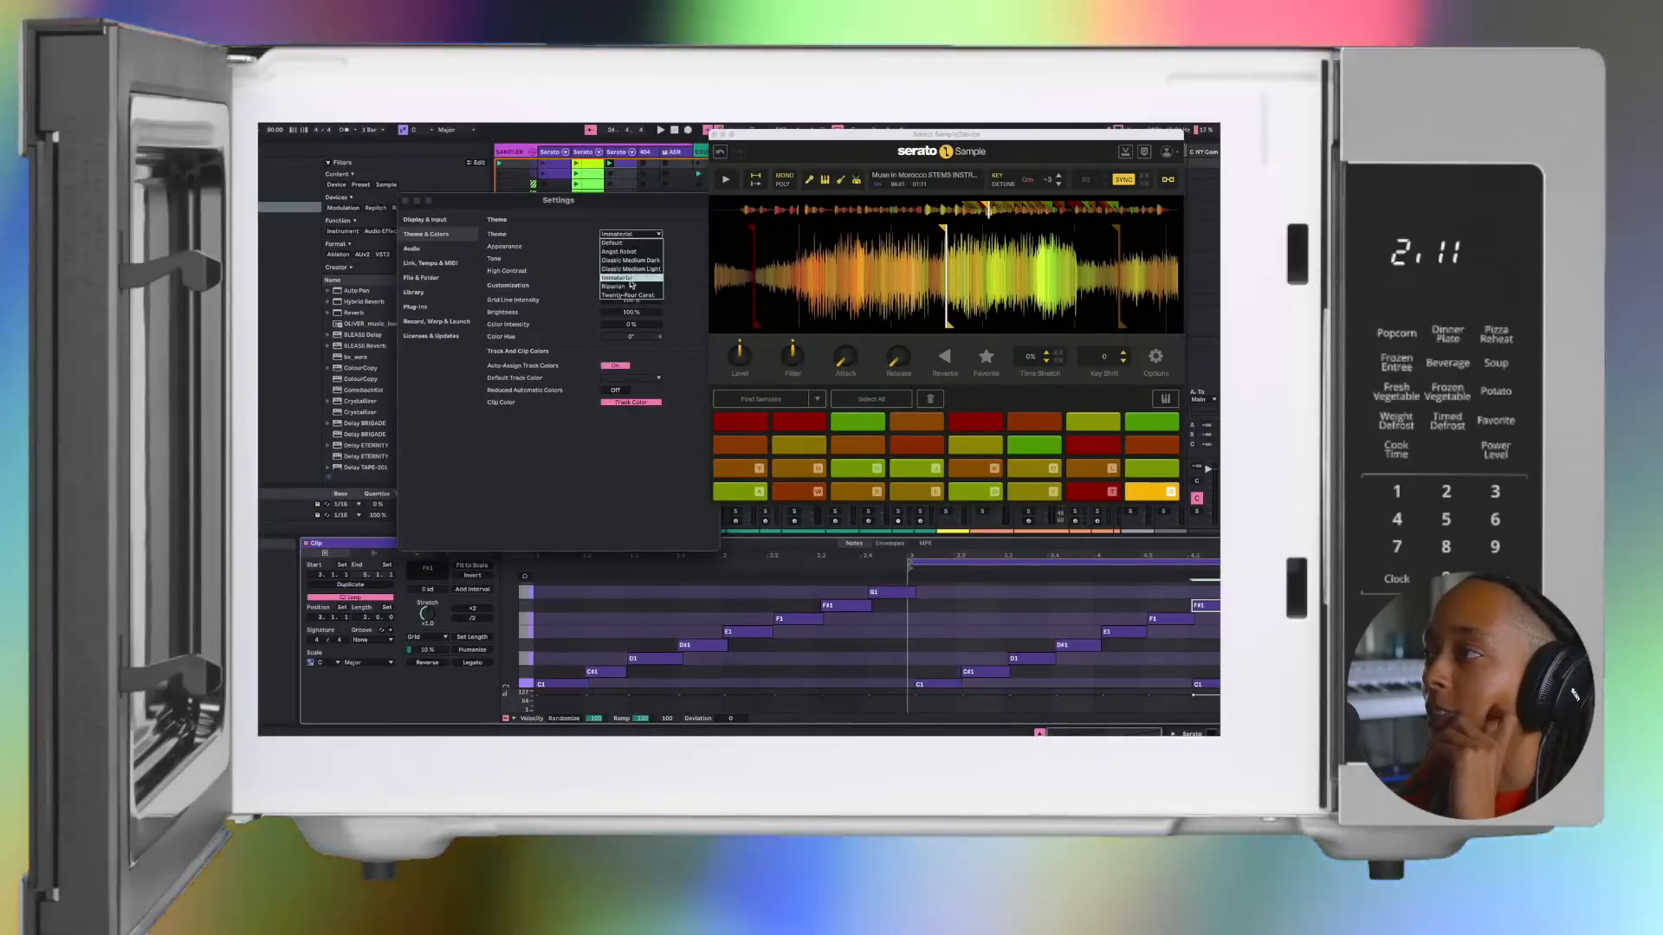
{"action": "left_click", "coordinate": [616, 286]}
{"action": "left_click", "coordinate": [625, 236]}
{"action": "left_click", "coordinate": [628, 295]}
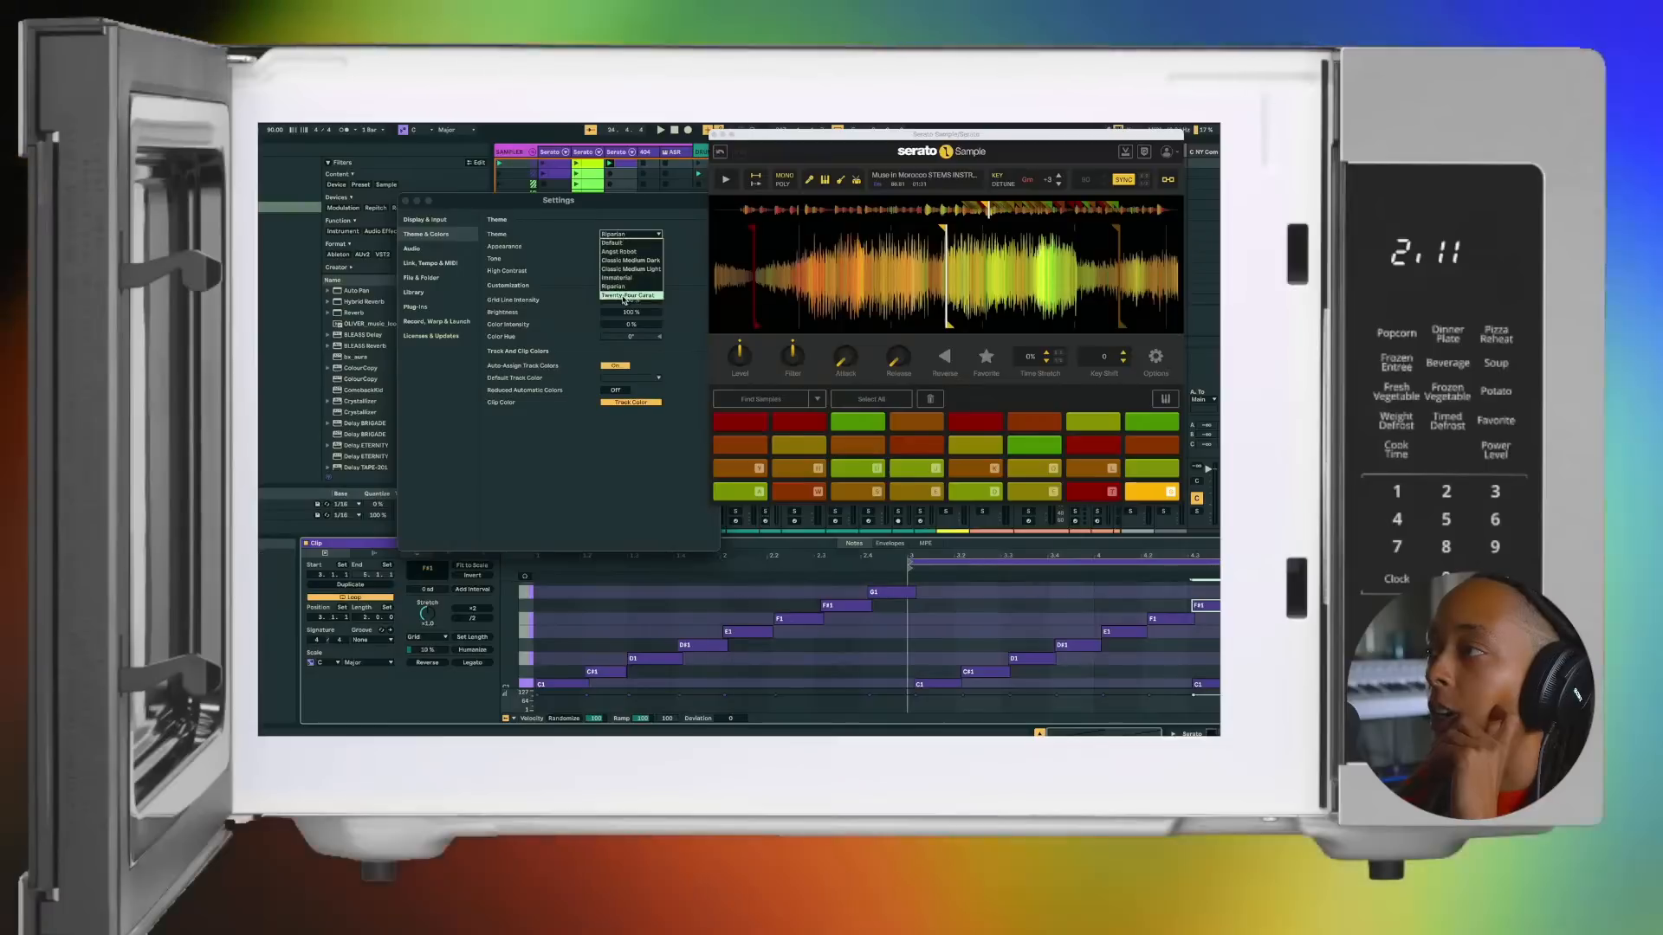
{"action": "left_click", "coordinate": [627, 235]}
{"action": "left_click", "coordinate": [619, 252]}
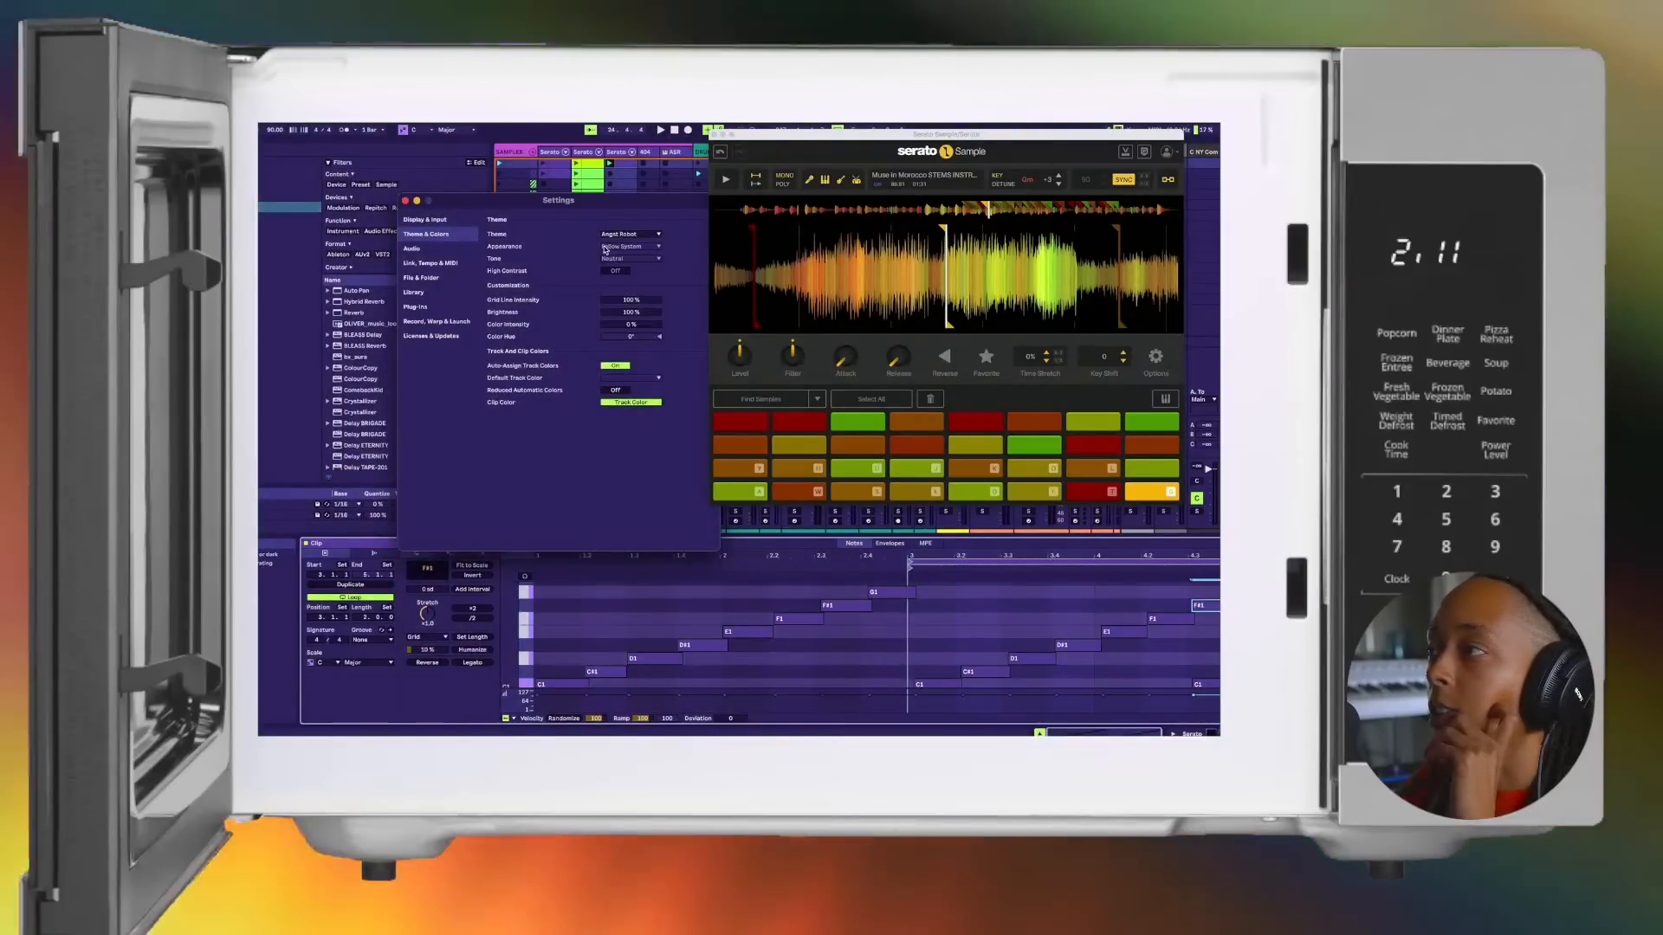
Step: Try changing the theme's Grid Line Intensity, Brightness and Color Intensity, resetting them to 100%, 100% and 0%
{"action": "left_click", "coordinate": [621, 301]}
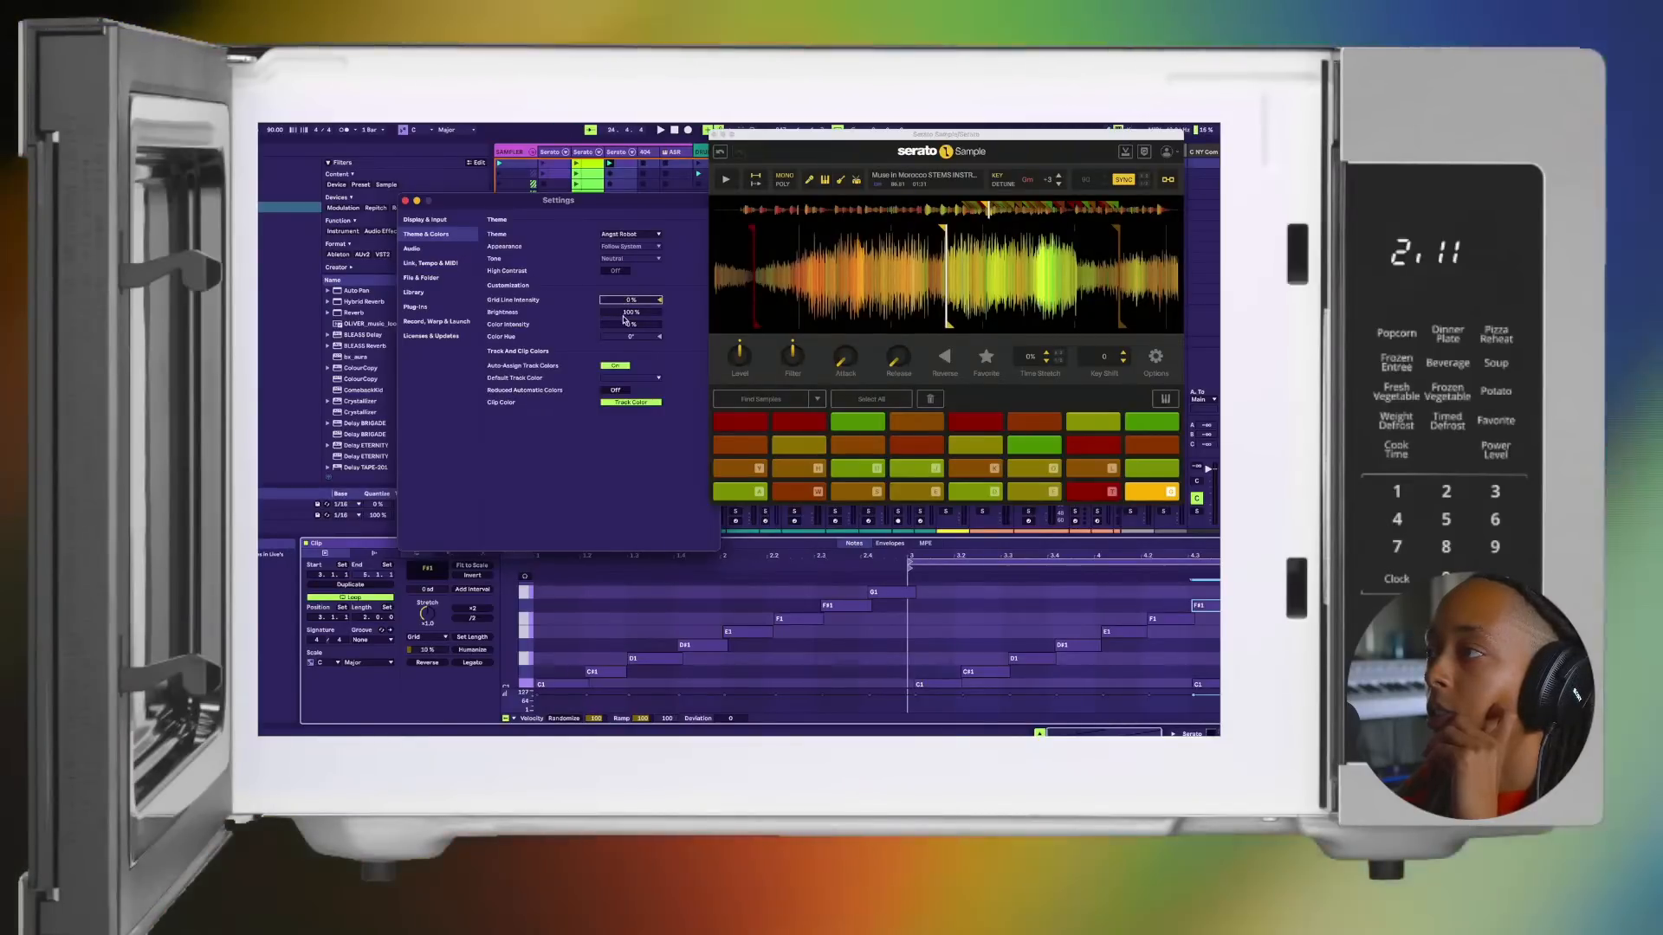
{"action": "left_click_drag", "start_coordinate": [621, 314], "coordinate": [621, 243]}
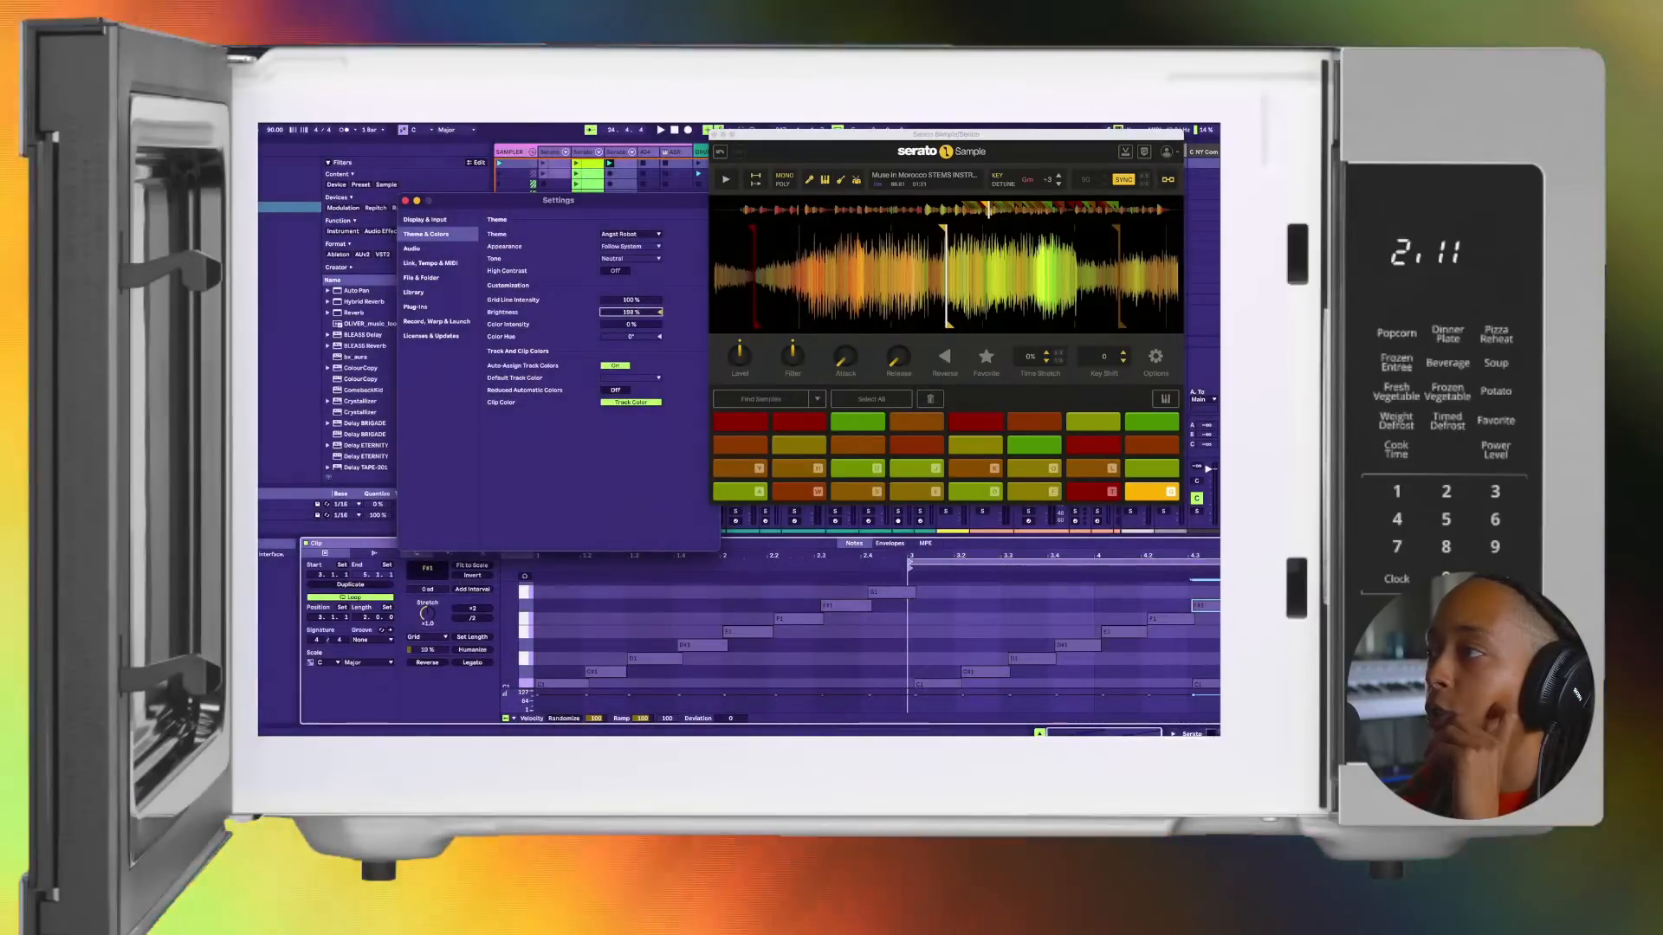
{"action": "double_click", "coordinate": [621, 314]}
{"action": "left_click", "coordinate": [623, 324]}
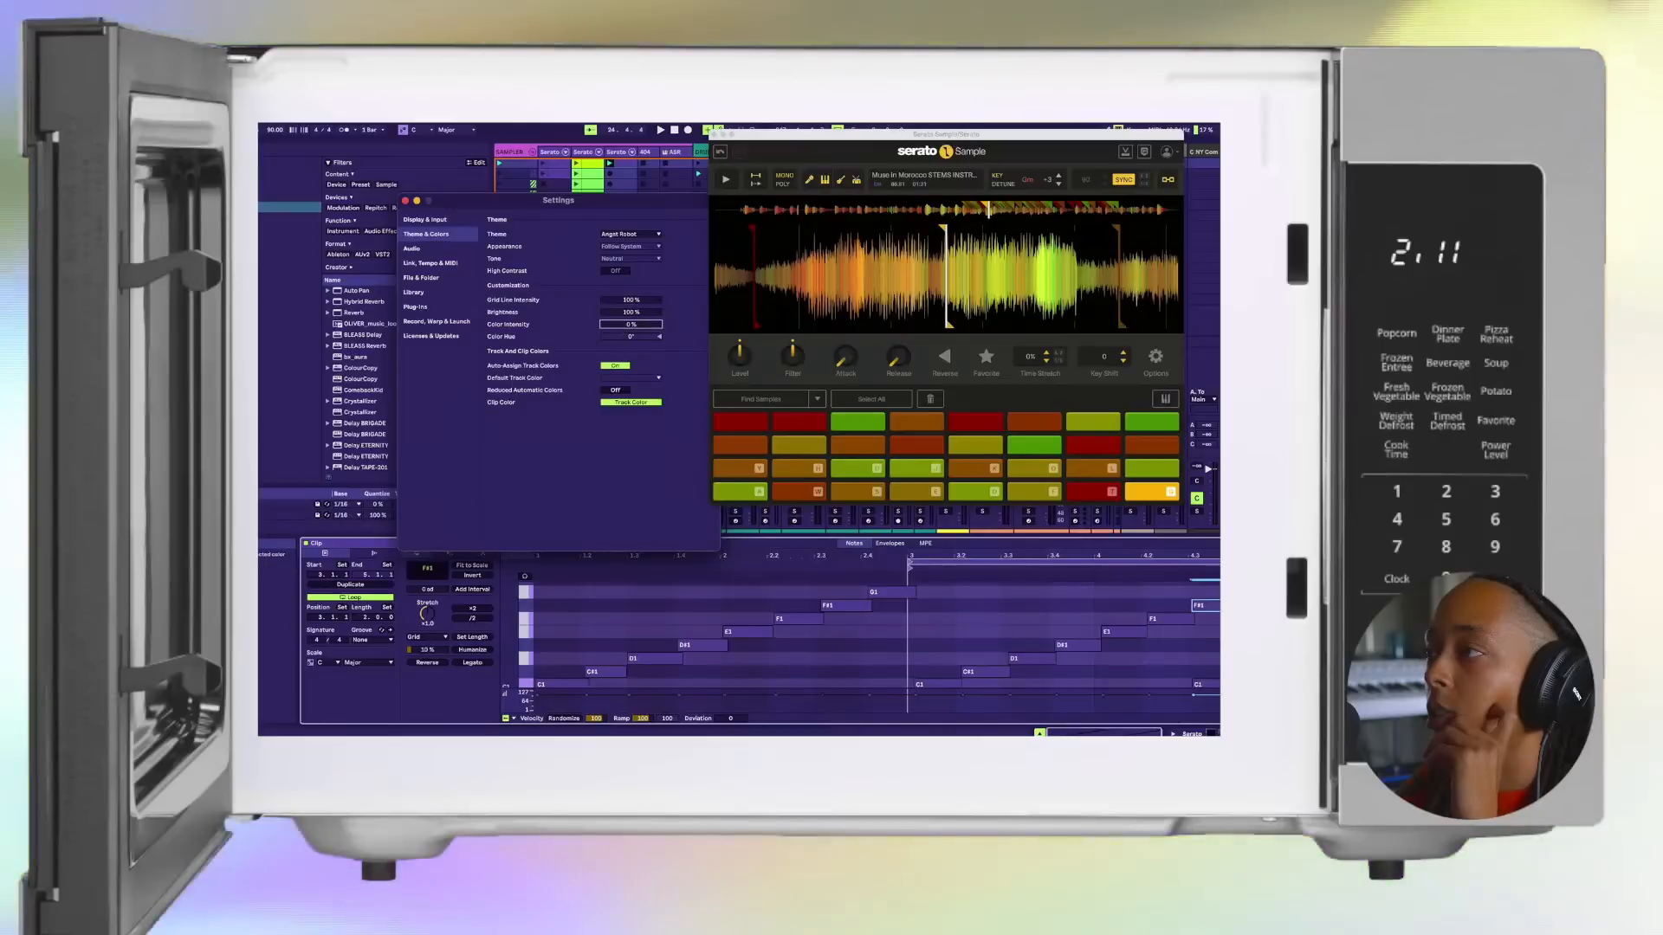
{"action": "left_click_drag", "start_coordinate": [624, 324], "coordinate": [624, 264]}
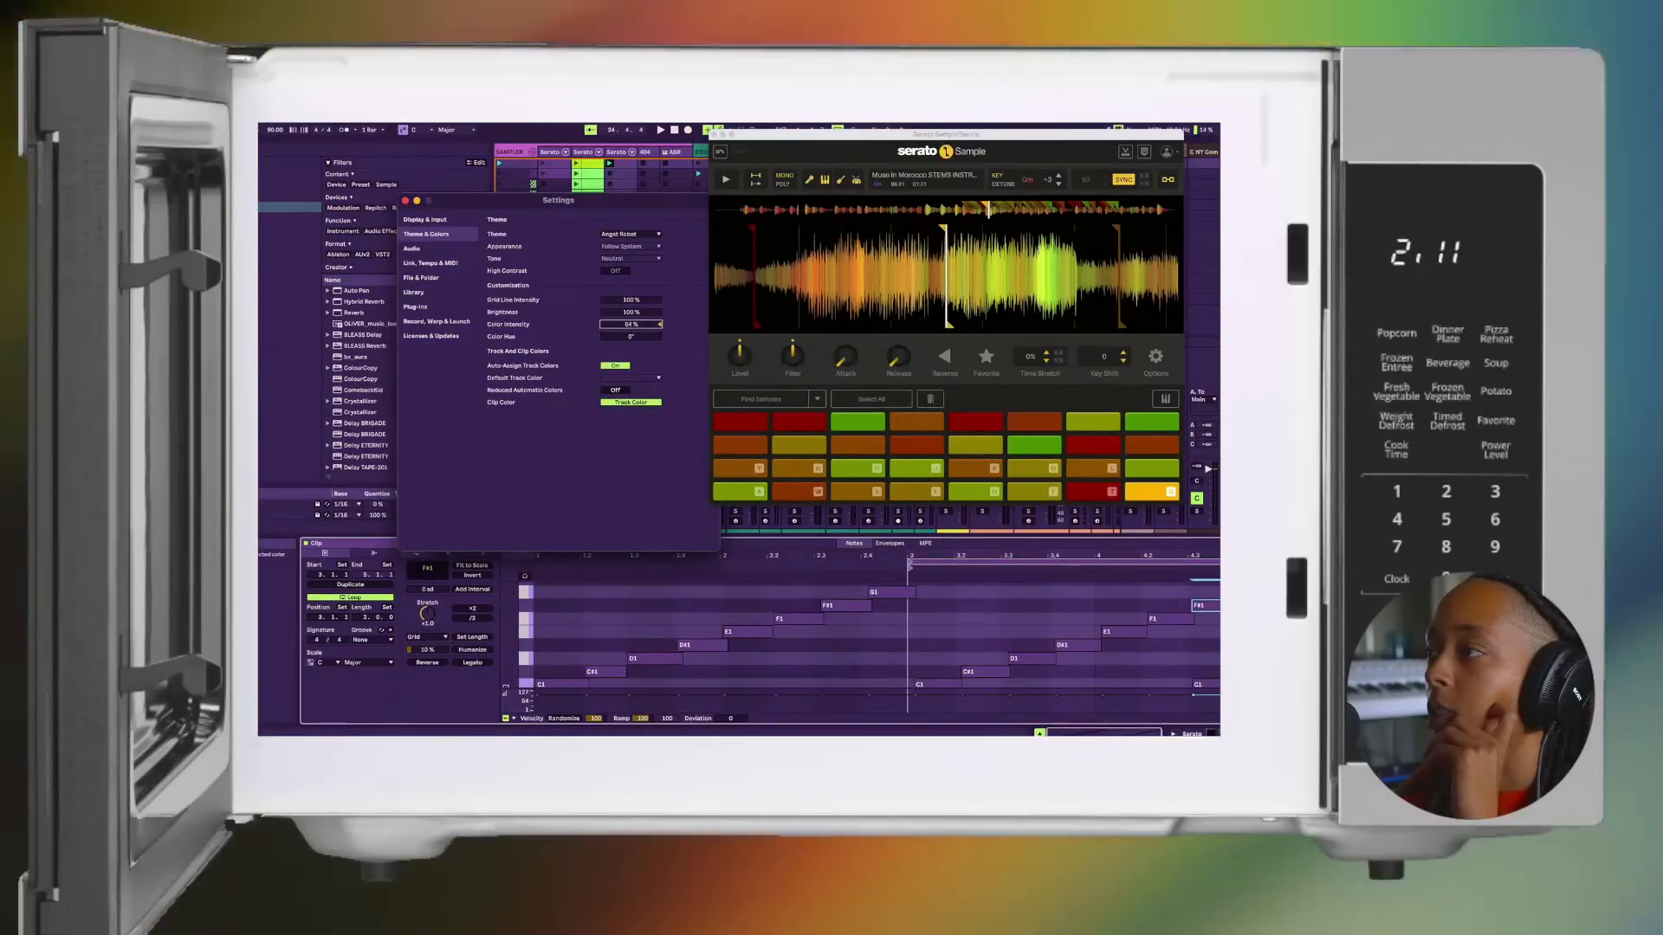
{"action": "double_click", "coordinate": [623, 324]}
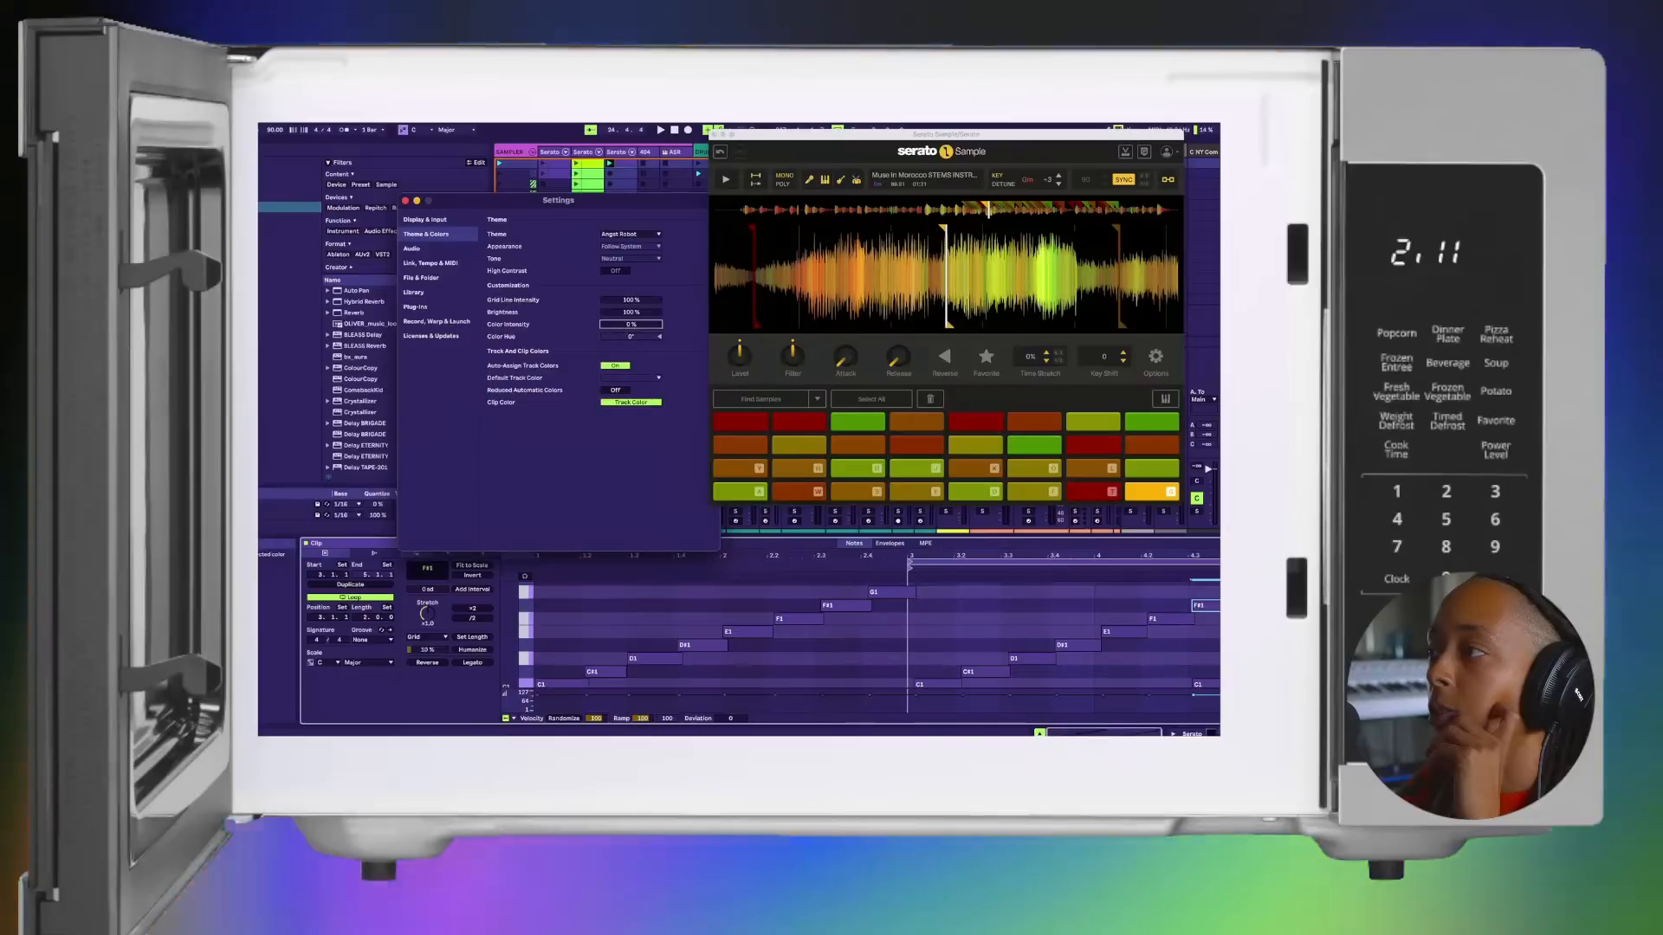
{"action": "mouse_move", "coordinate": [631, 327]}
{"action": "left_mouse_down"}
{"action": "mouse_move", "coordinate": [631, 265]}
{"action": "mouse_move", "coordinate": [631, 331]}
{"action": "left_mouse_up"}
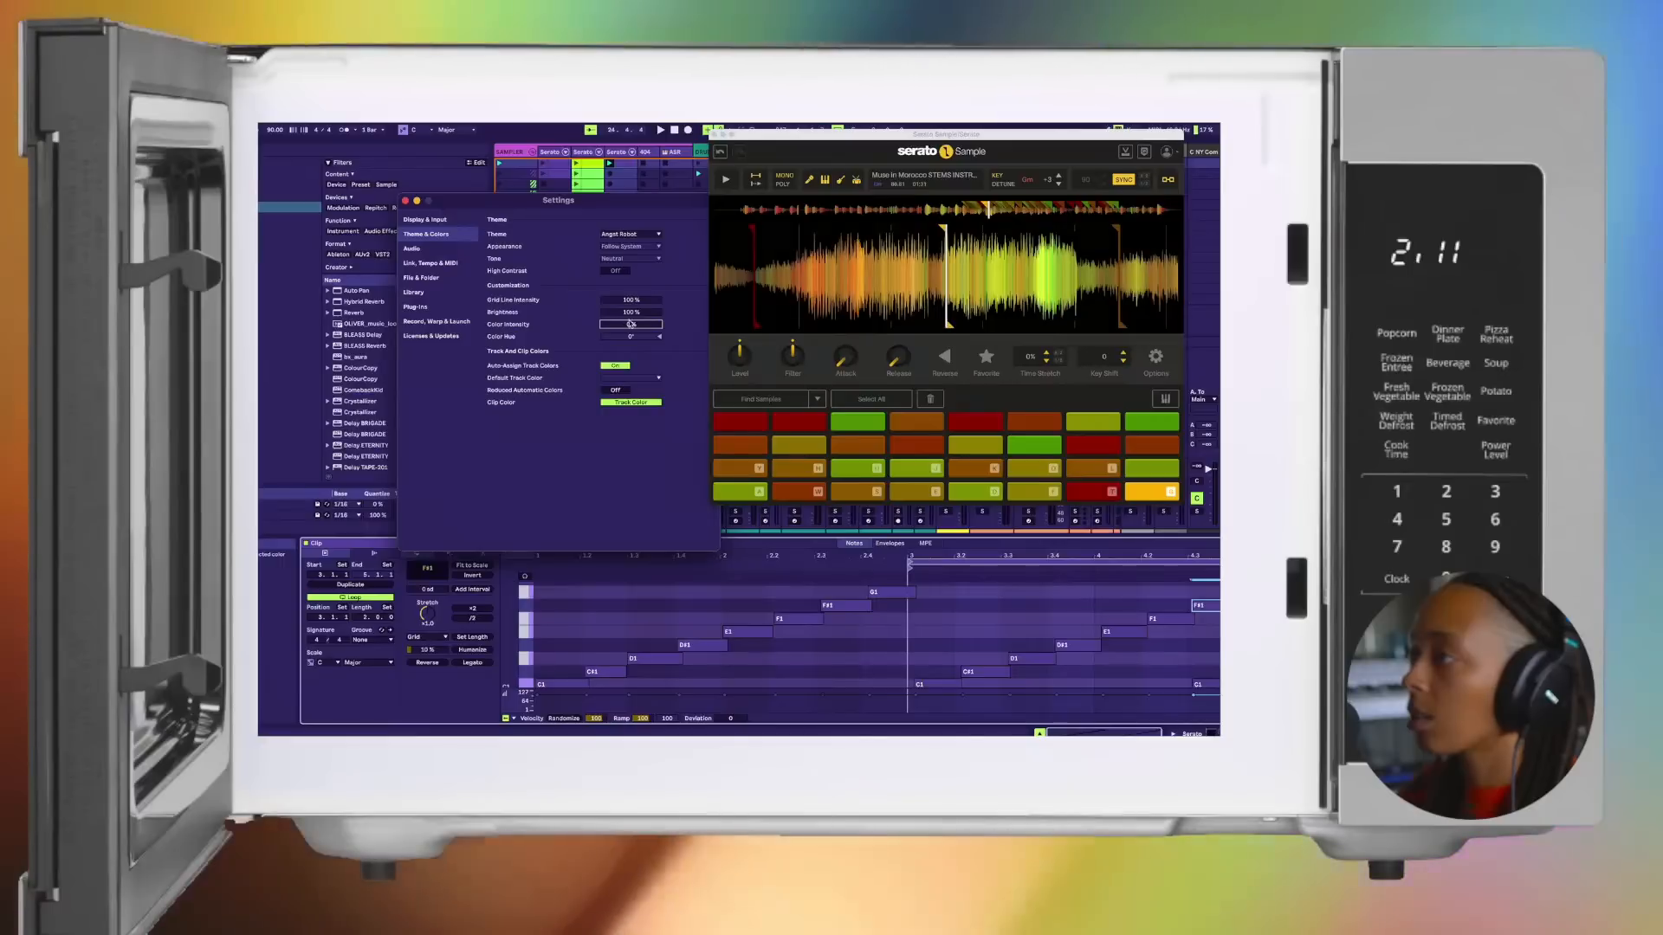
Step: Check the Color Hue setting and the Default Track Color choices without changing them
{"action": "left_click", "coordinate": [630, 336]}
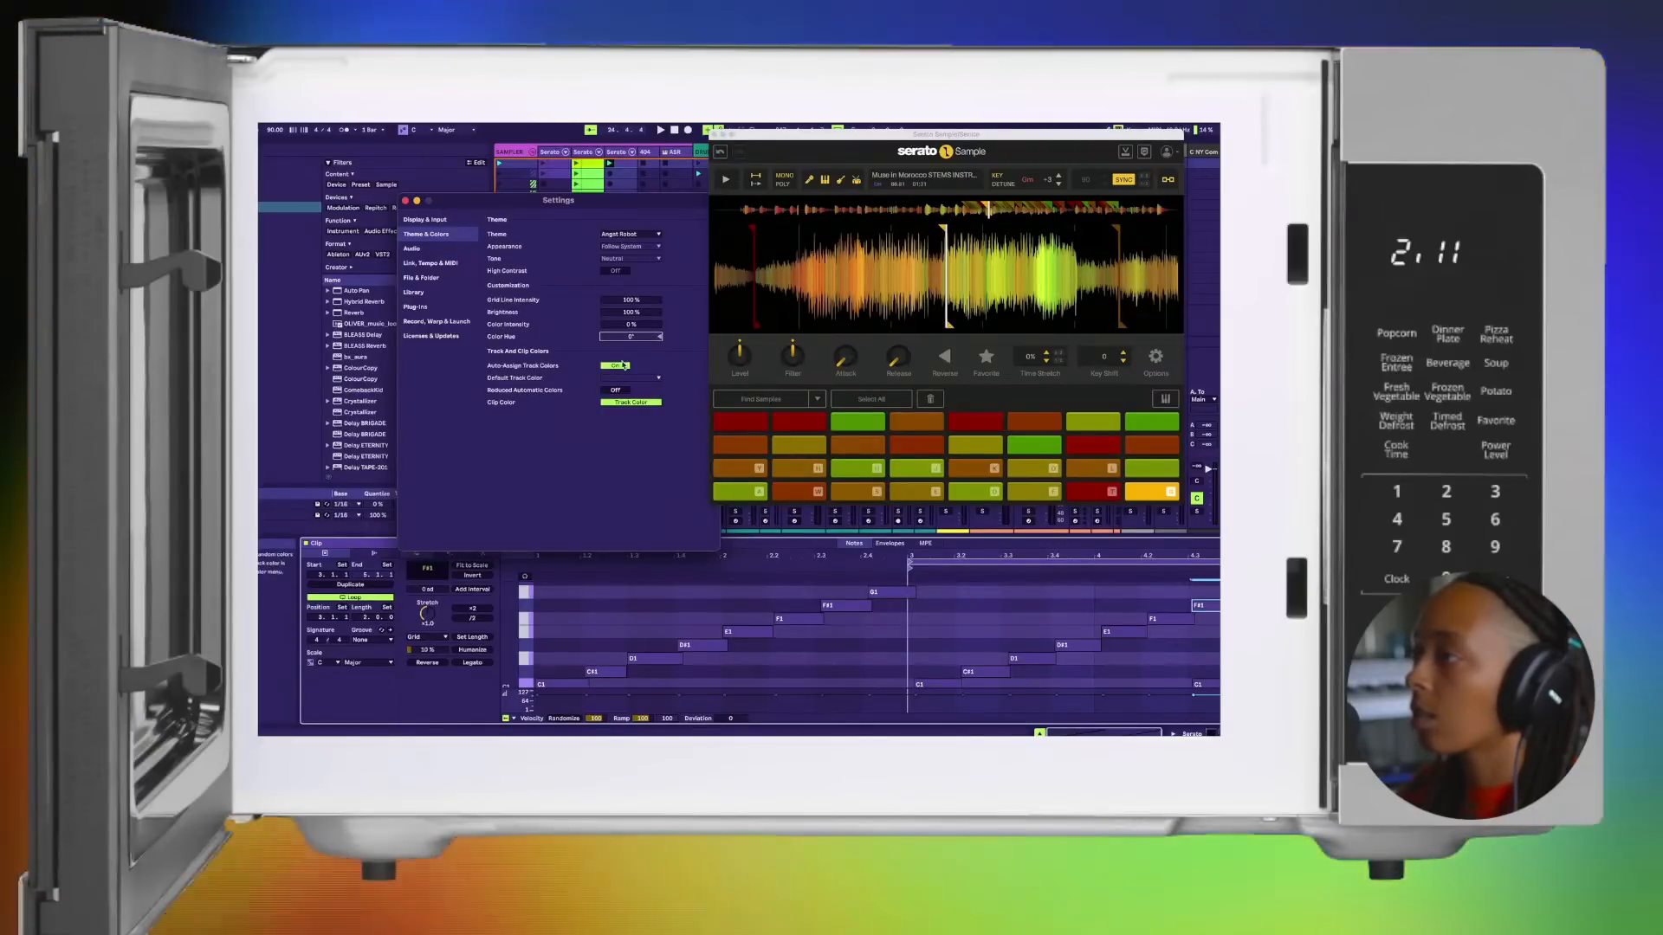
{"action": "left_click", "coordinate": [629, 378]}
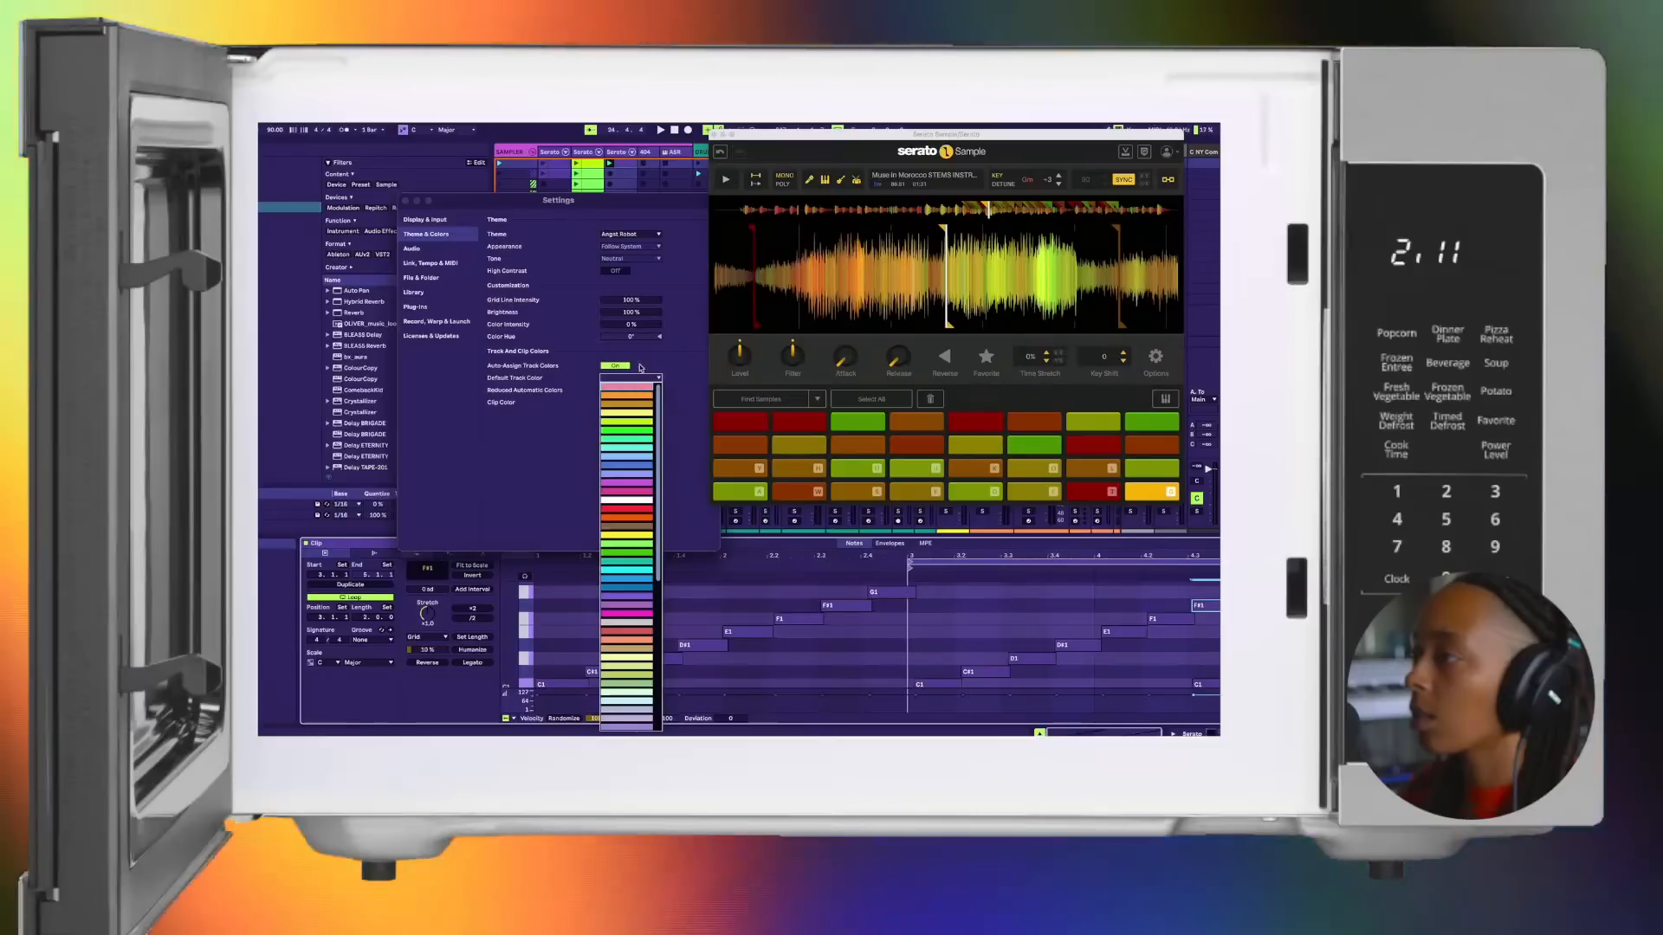
{"action": "left_click", "coordinate": [670, 356]}
Step: Try the Default theme with Color Intensity at 100% and different Color Hue values, then reset the hue
{"action": "left_click", "coordinate": [630, 234]}
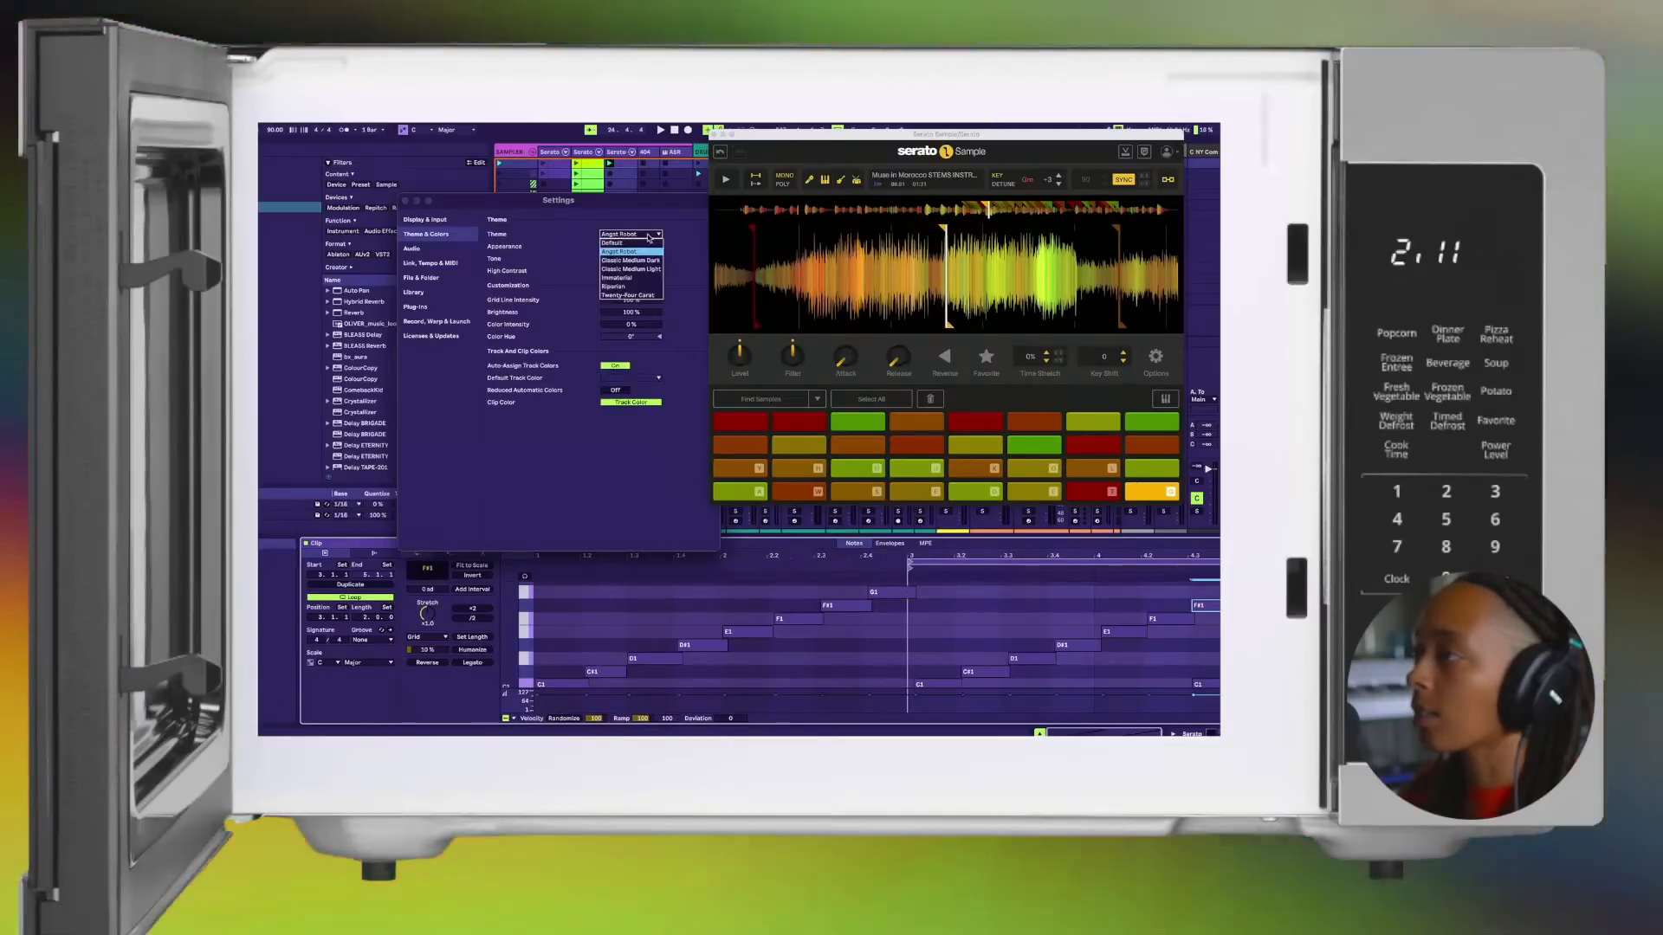
{"action": "left_click", "coordinate": [644, 245]}
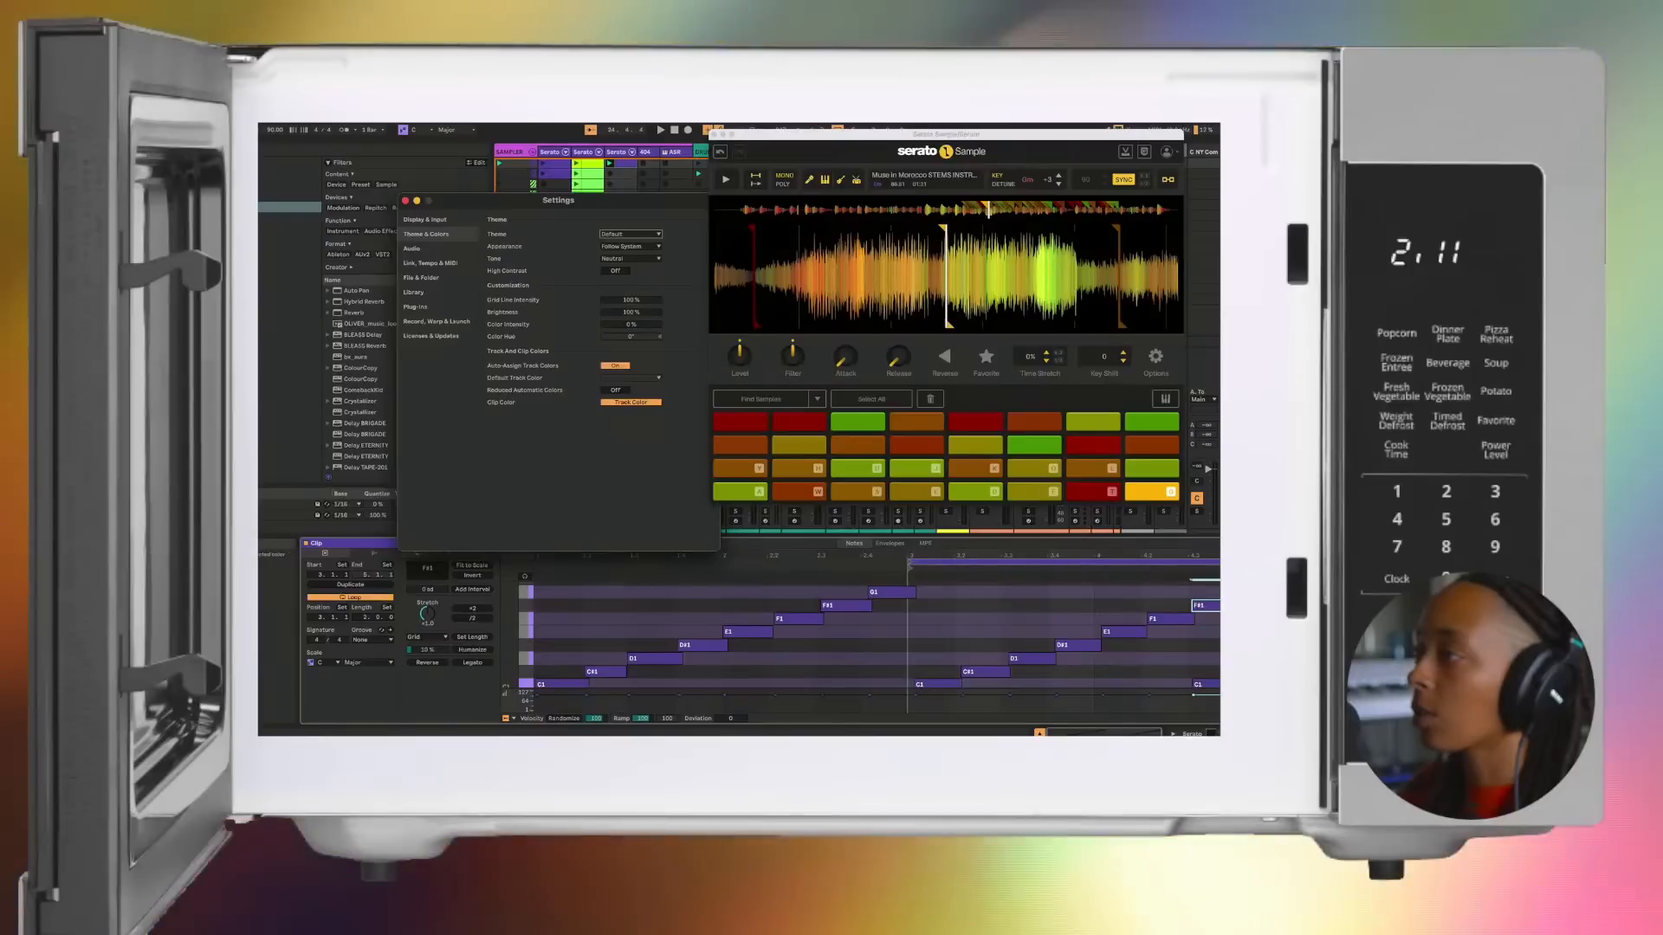
{"action": "left_click_drag", "start_coordinate": [630, 325], "coordinate": [630, 260]}
{"action": "left_click_drag", "start_coordinate": [630, 325], "coordinate": [631, 390]}
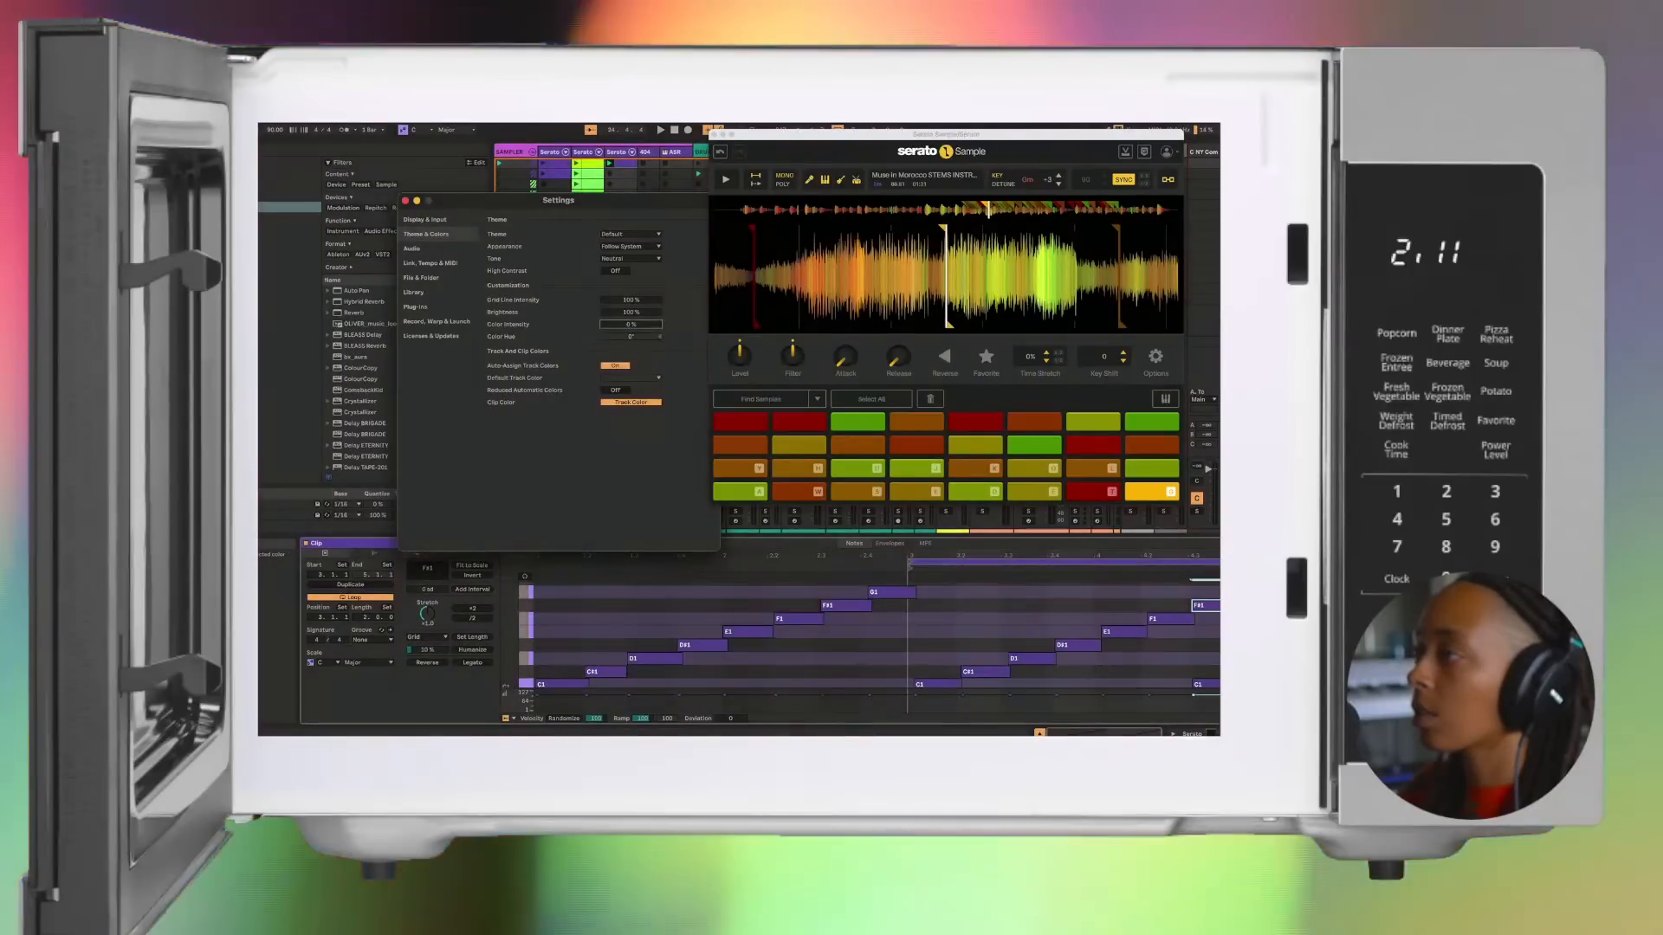
{"action": "left_click_drag", "start_coordinate": [630, 325], "coordinate": [630, 260]}
{"action": "left_click_drag", "start_coordinate": [630, 336], "coordinate": [631, 390]}
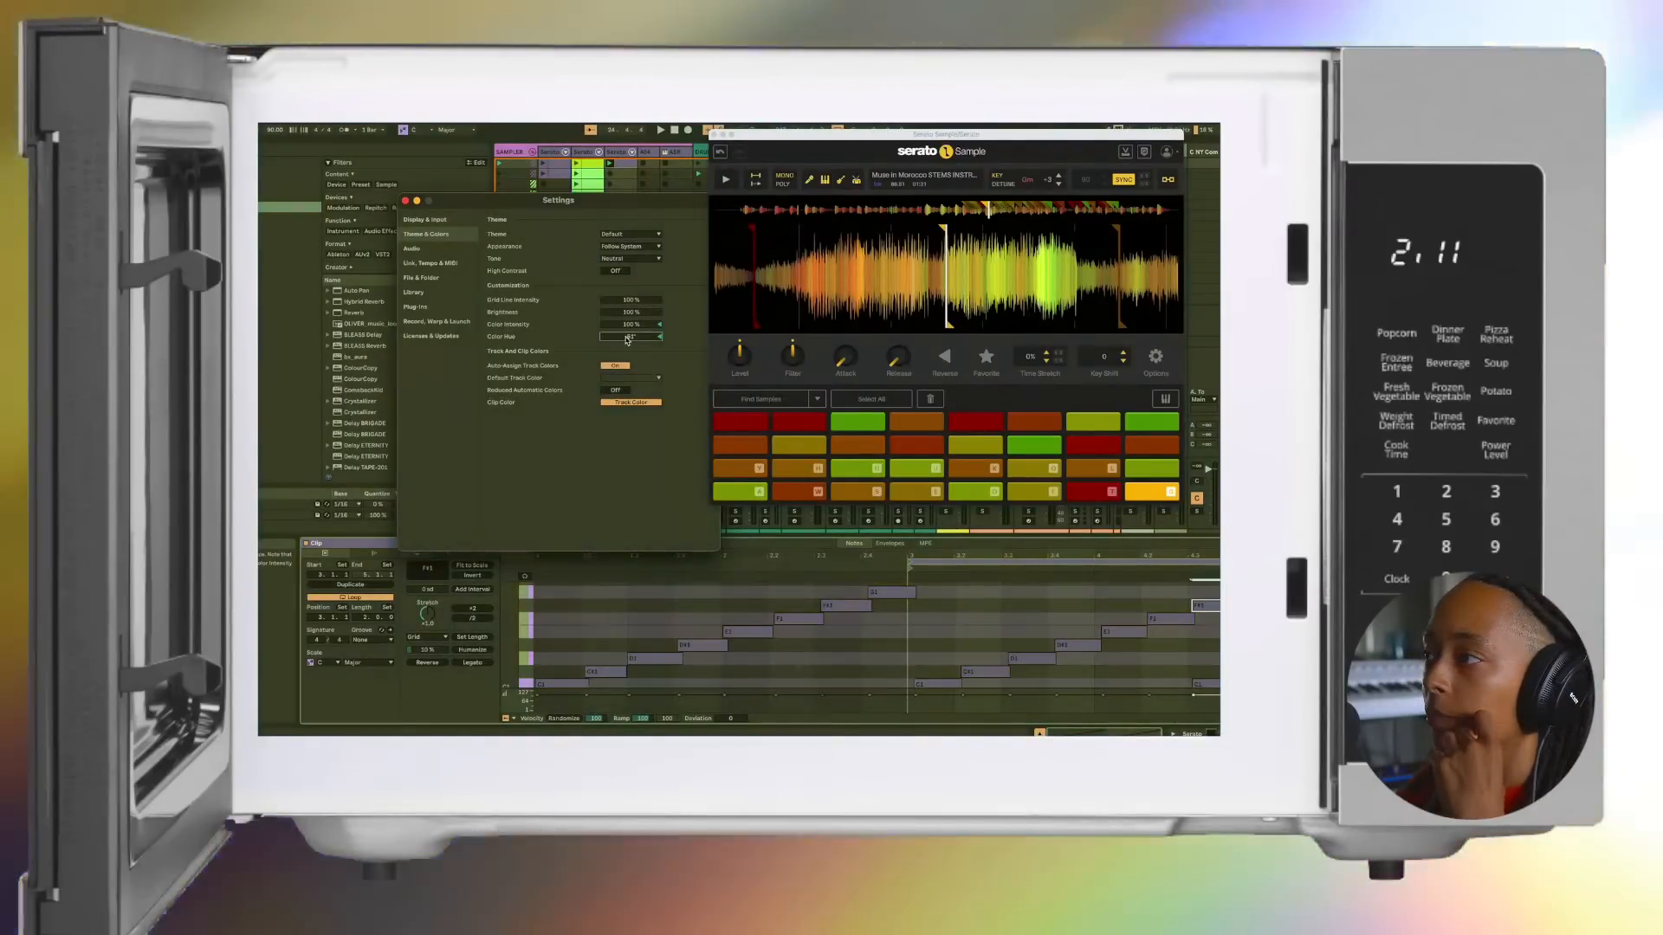
{"action": "left_click_drag", "start_coordinate": [630, 337], "coordinate": [630, 372]}
{"action": "left_click", "coordinate": [631, 324]}
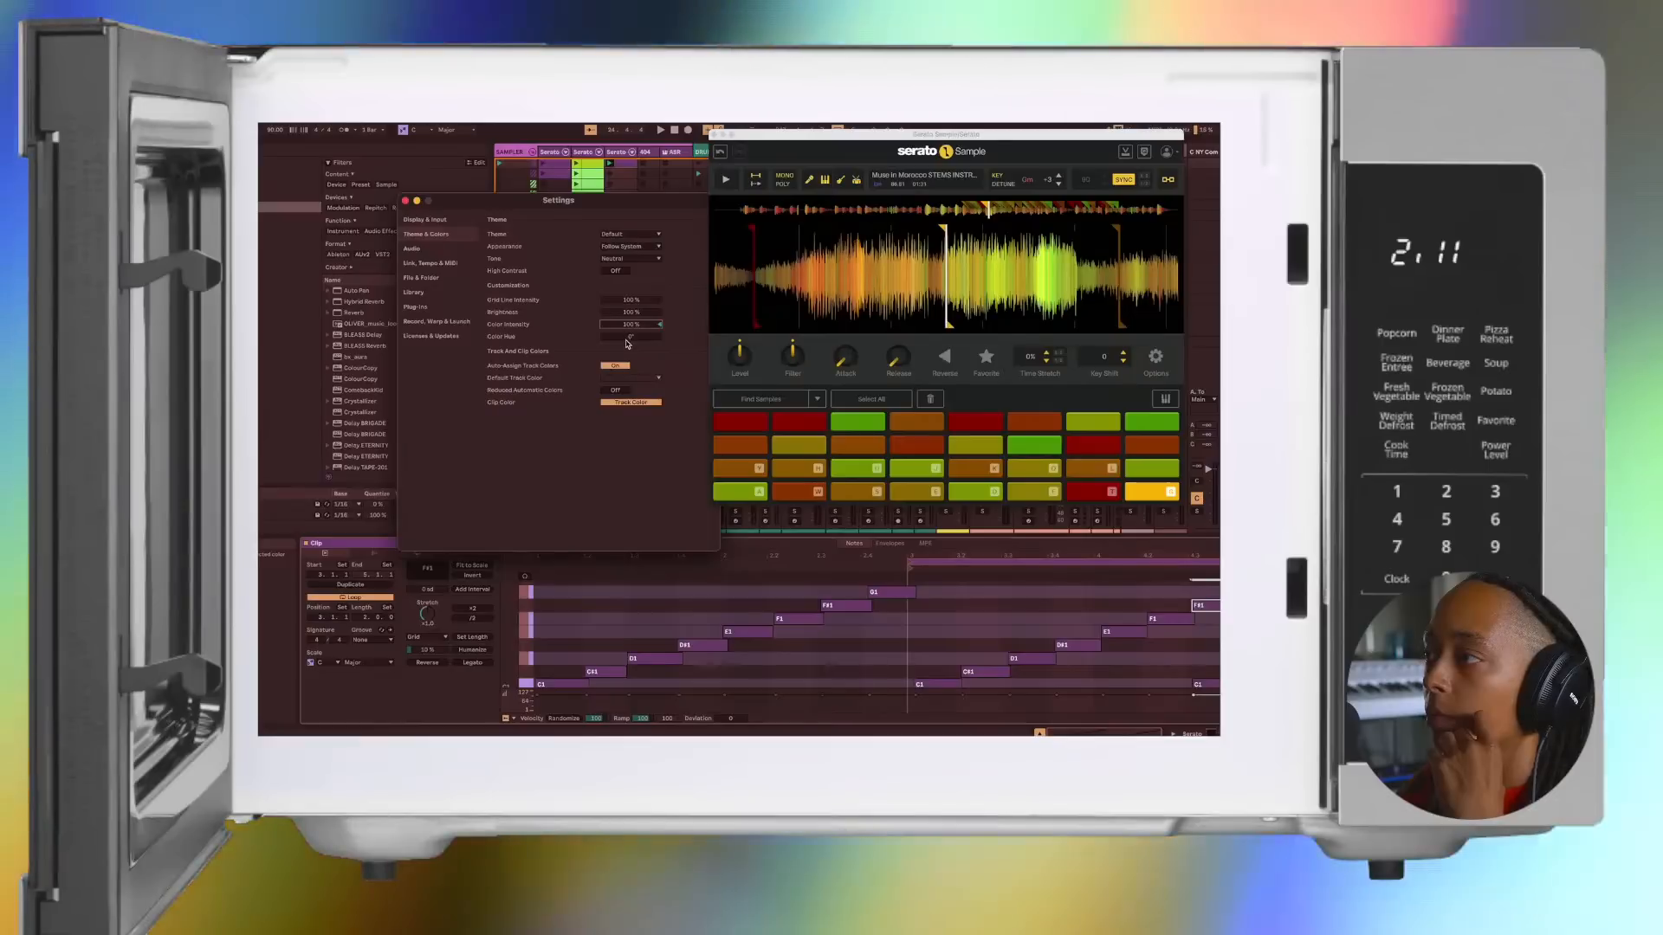
{"action": "left_click", "coordinate": [627, 340]}
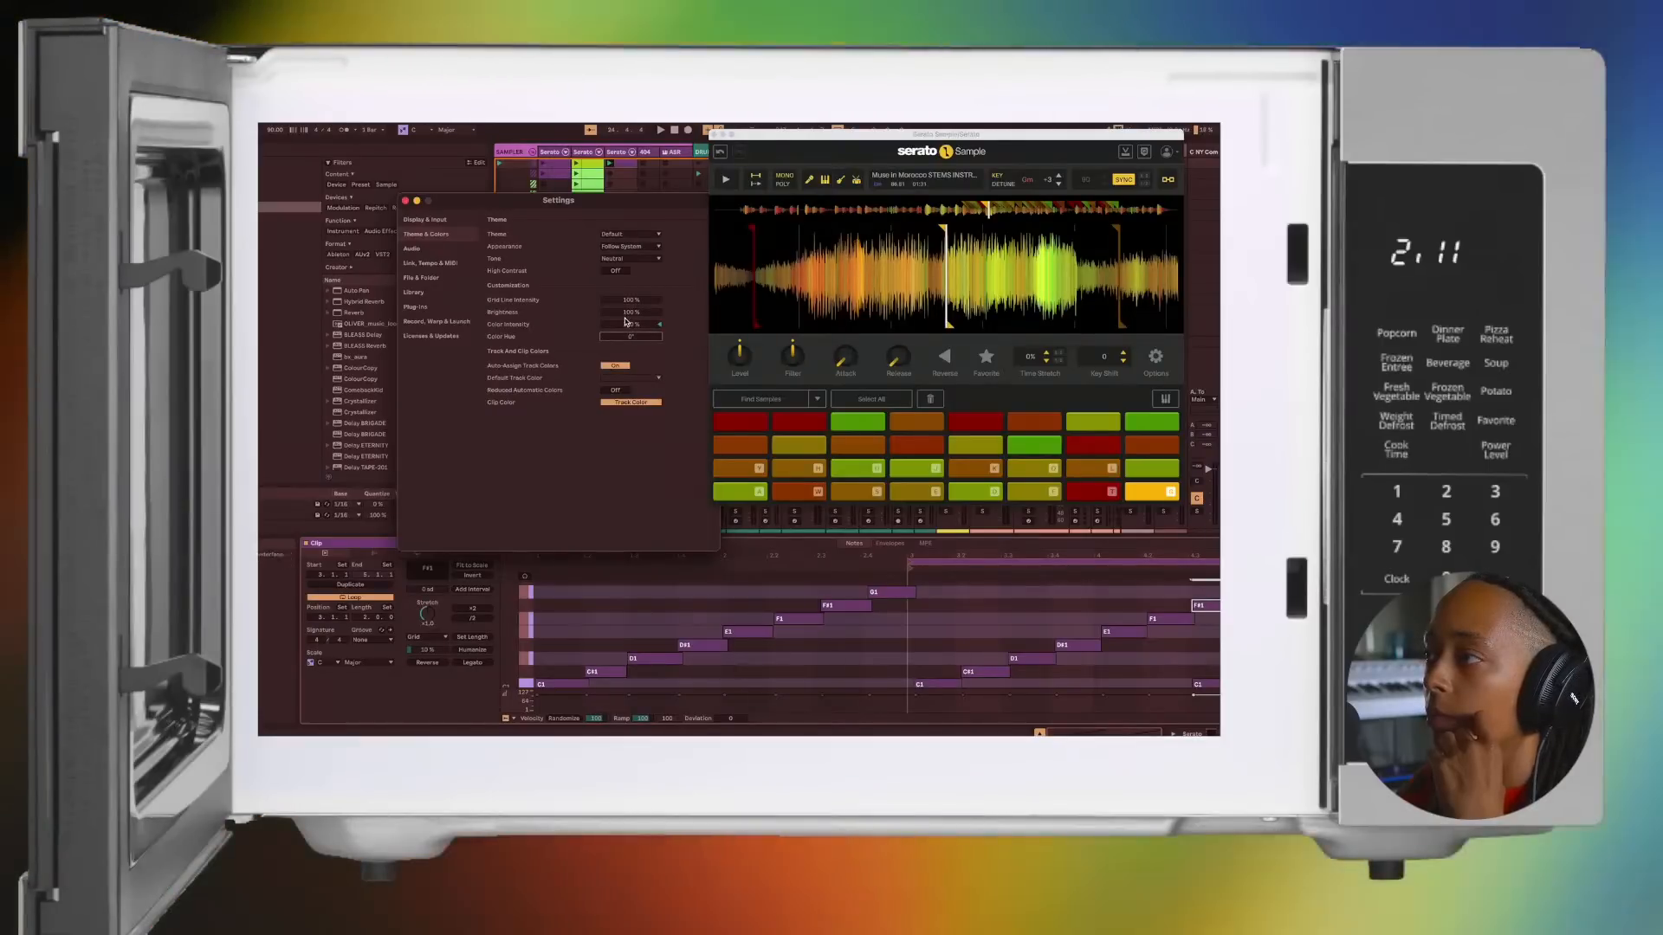
Step: Return to the Angst Robot theme with Color Intensity at 0% and close the settings
{"action": "left_click", "coordinate": [627, 234]}
{"action": "left_click", "coordinate": [625, 247]}
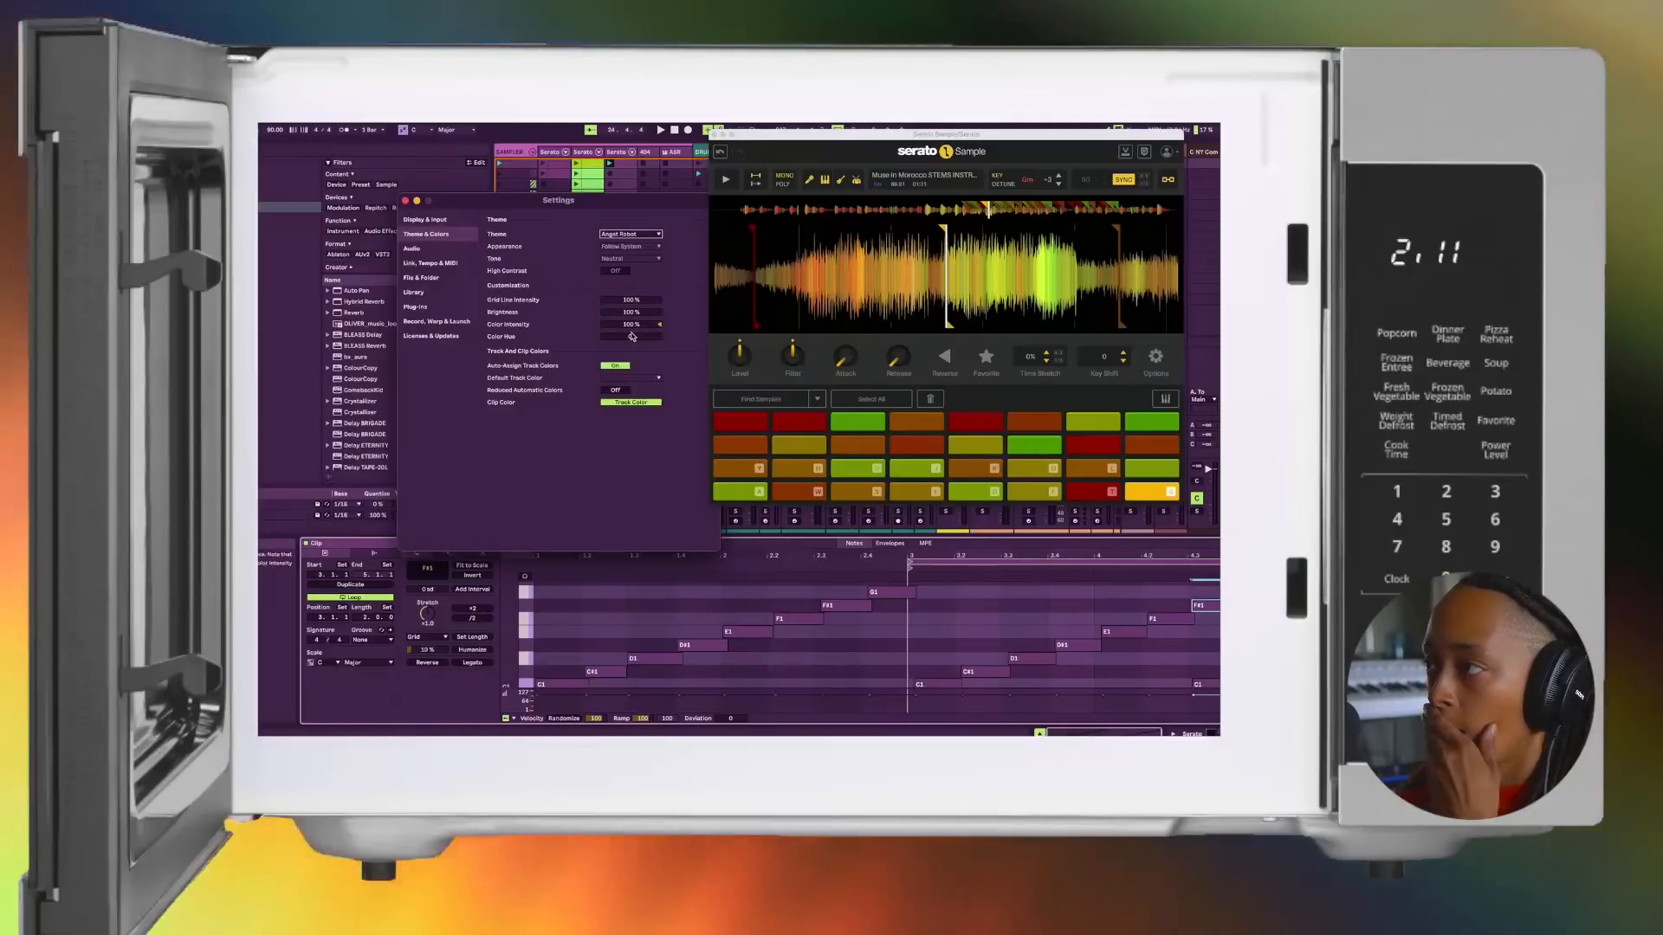
{"action": "double_click", "coordinate": [630, 324]}
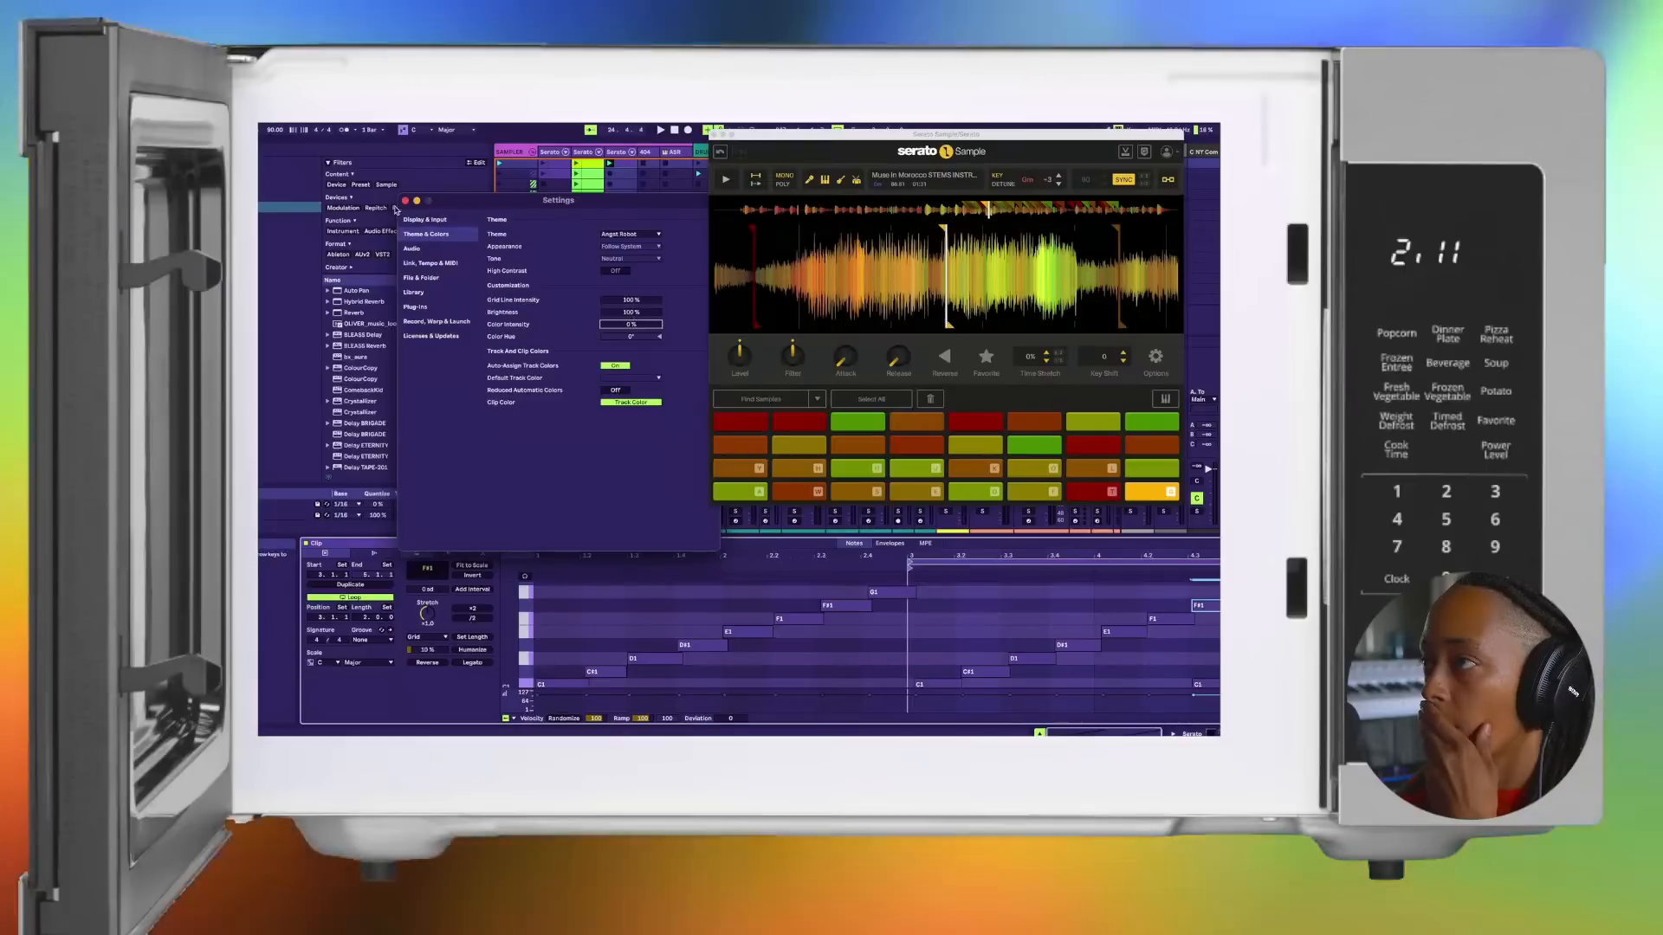
{"action": "left_click", "coordinate": [405, 201]}
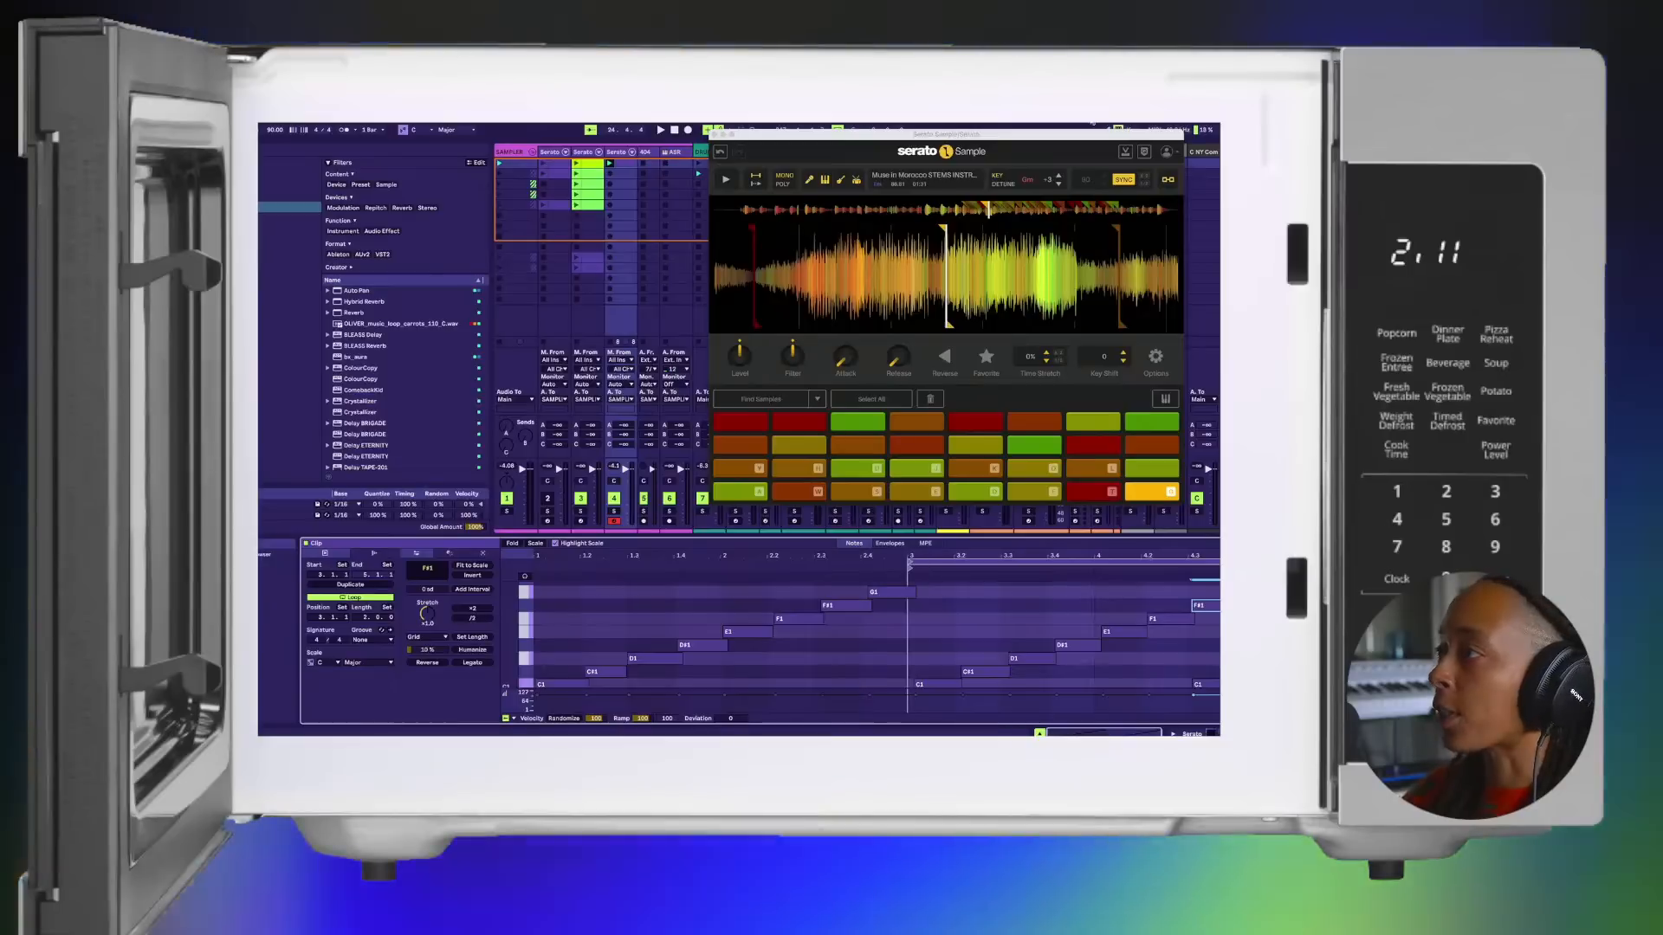
Step: Play the chop pattern loop from bar 3, stopping and restarting it to listen again
{"action": "key", "text": "space"}
{"action": "key", "text": "space"}
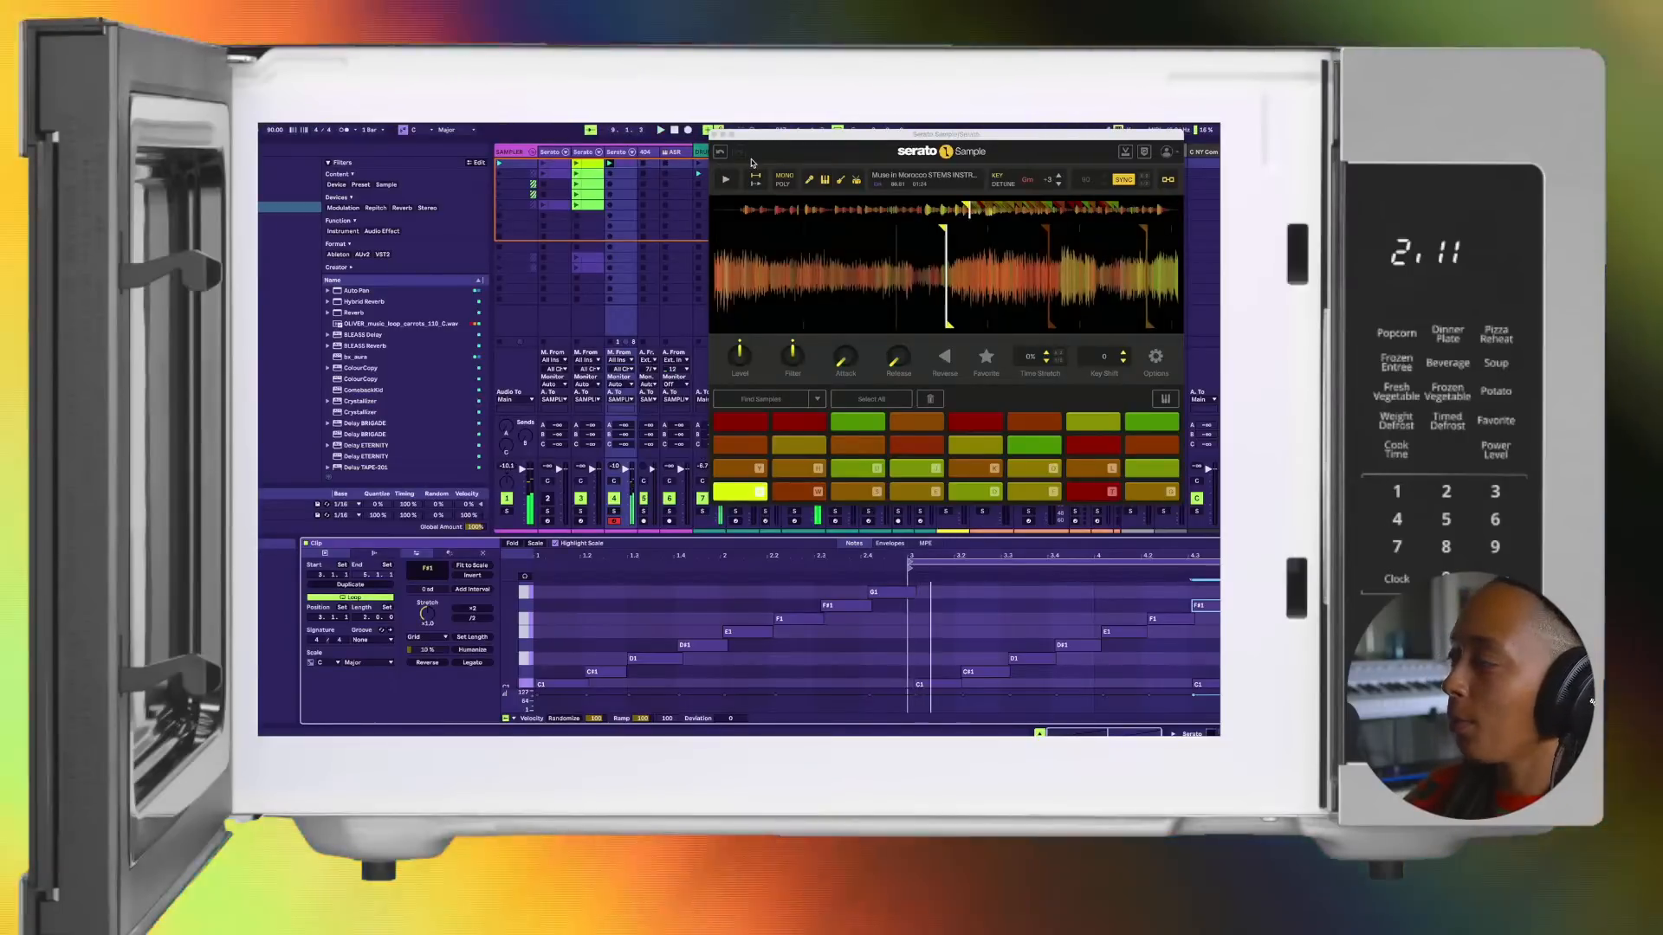
{"action": "key", "text": "space"}
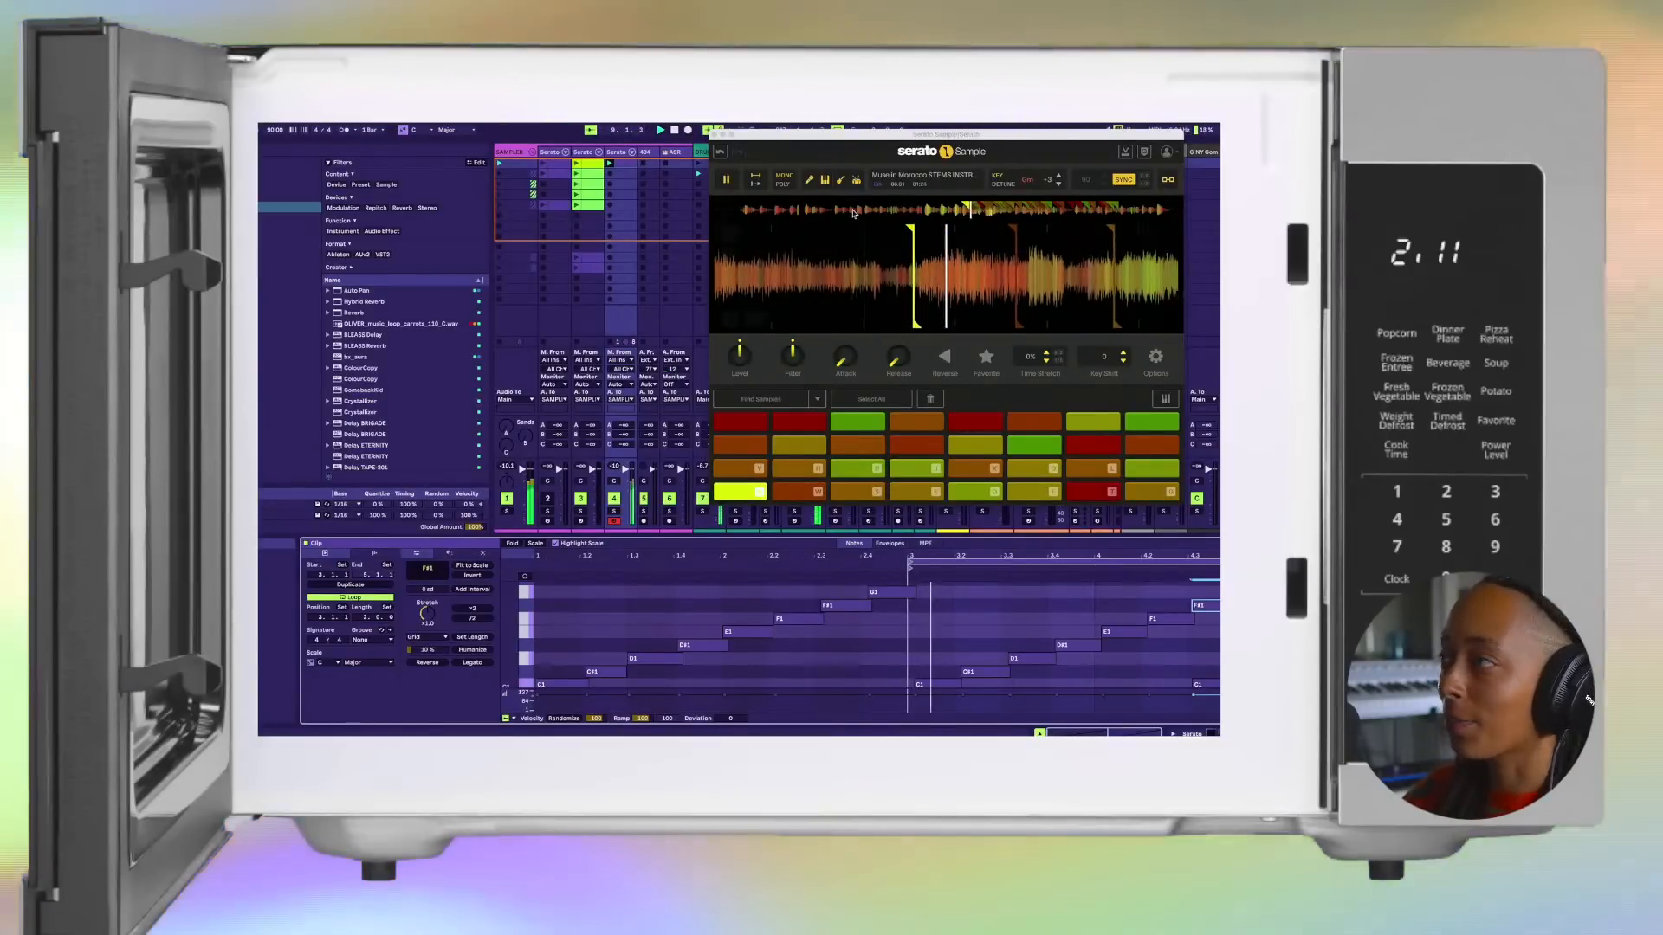
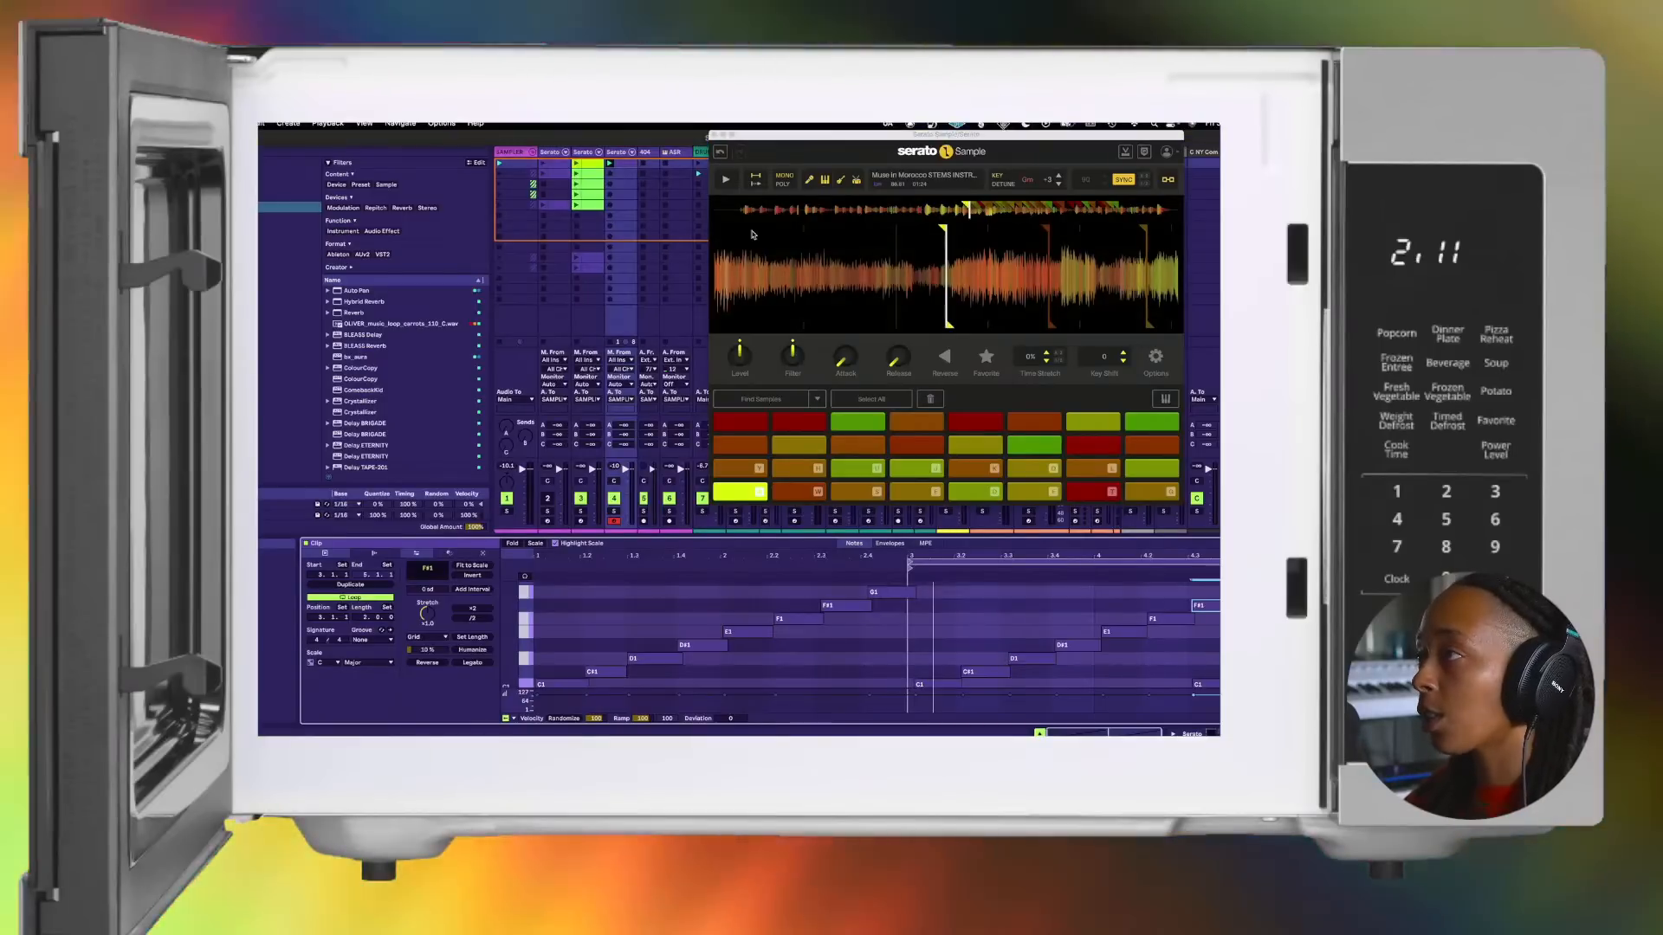
Step: Close the Serato Sample window and recolor the chop pattern clip on the duplicated Serato track bright green
{"action": "left_click", "coordinate": [713, 134]}
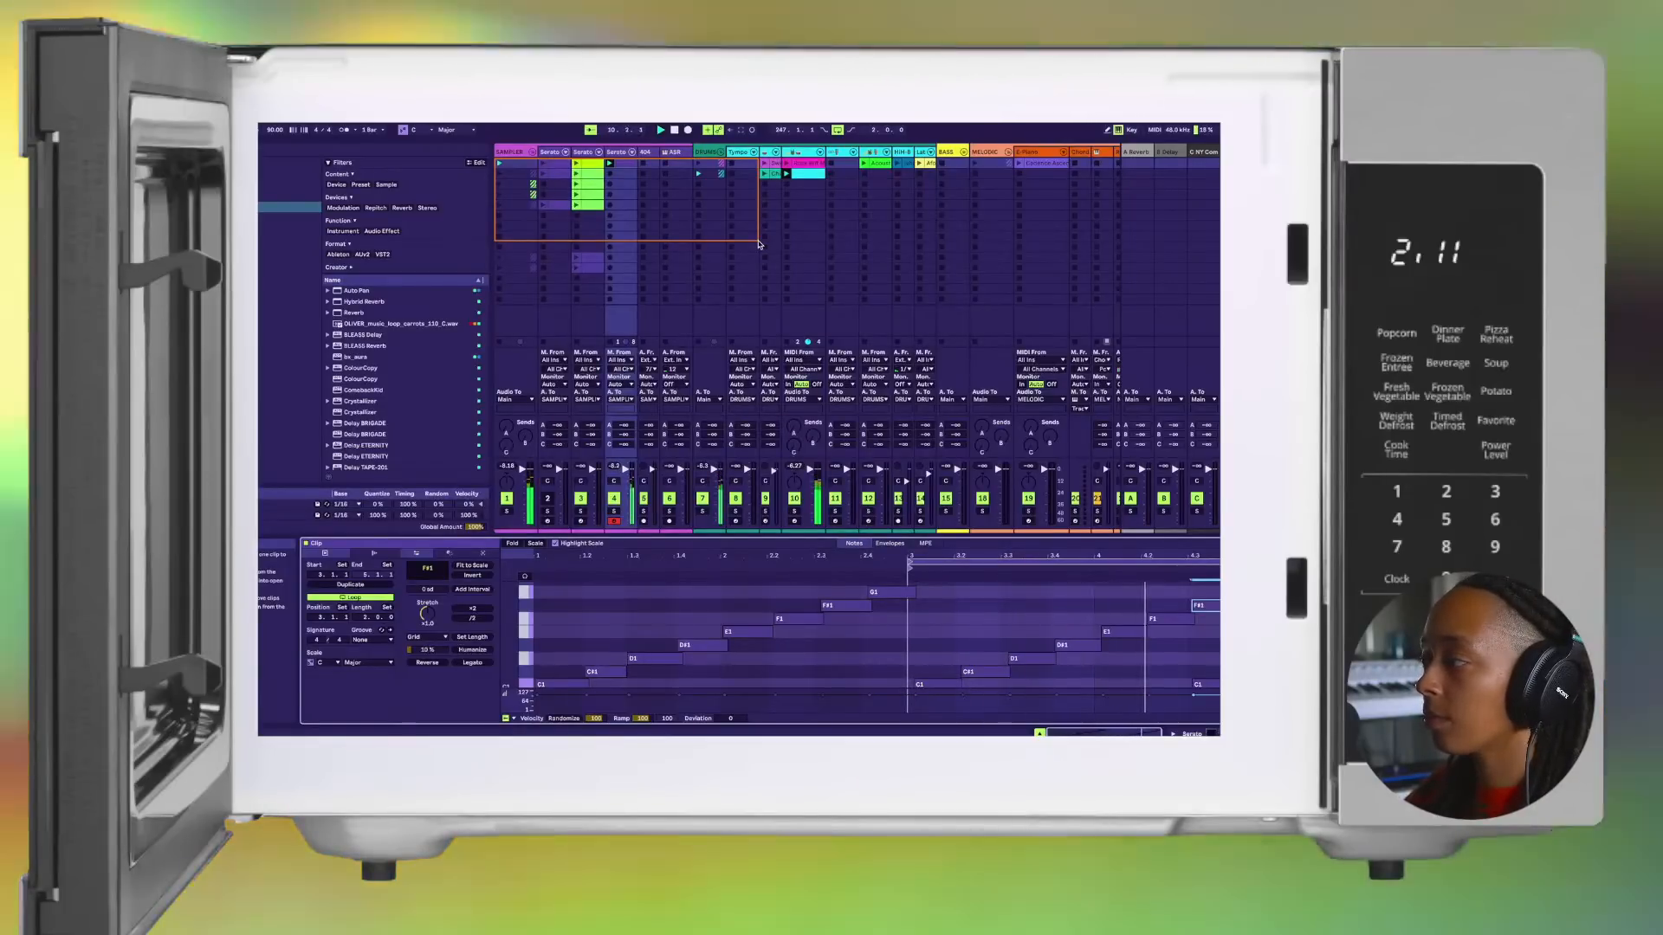
{"action": "right_click", "coordinate": [620, 166]}
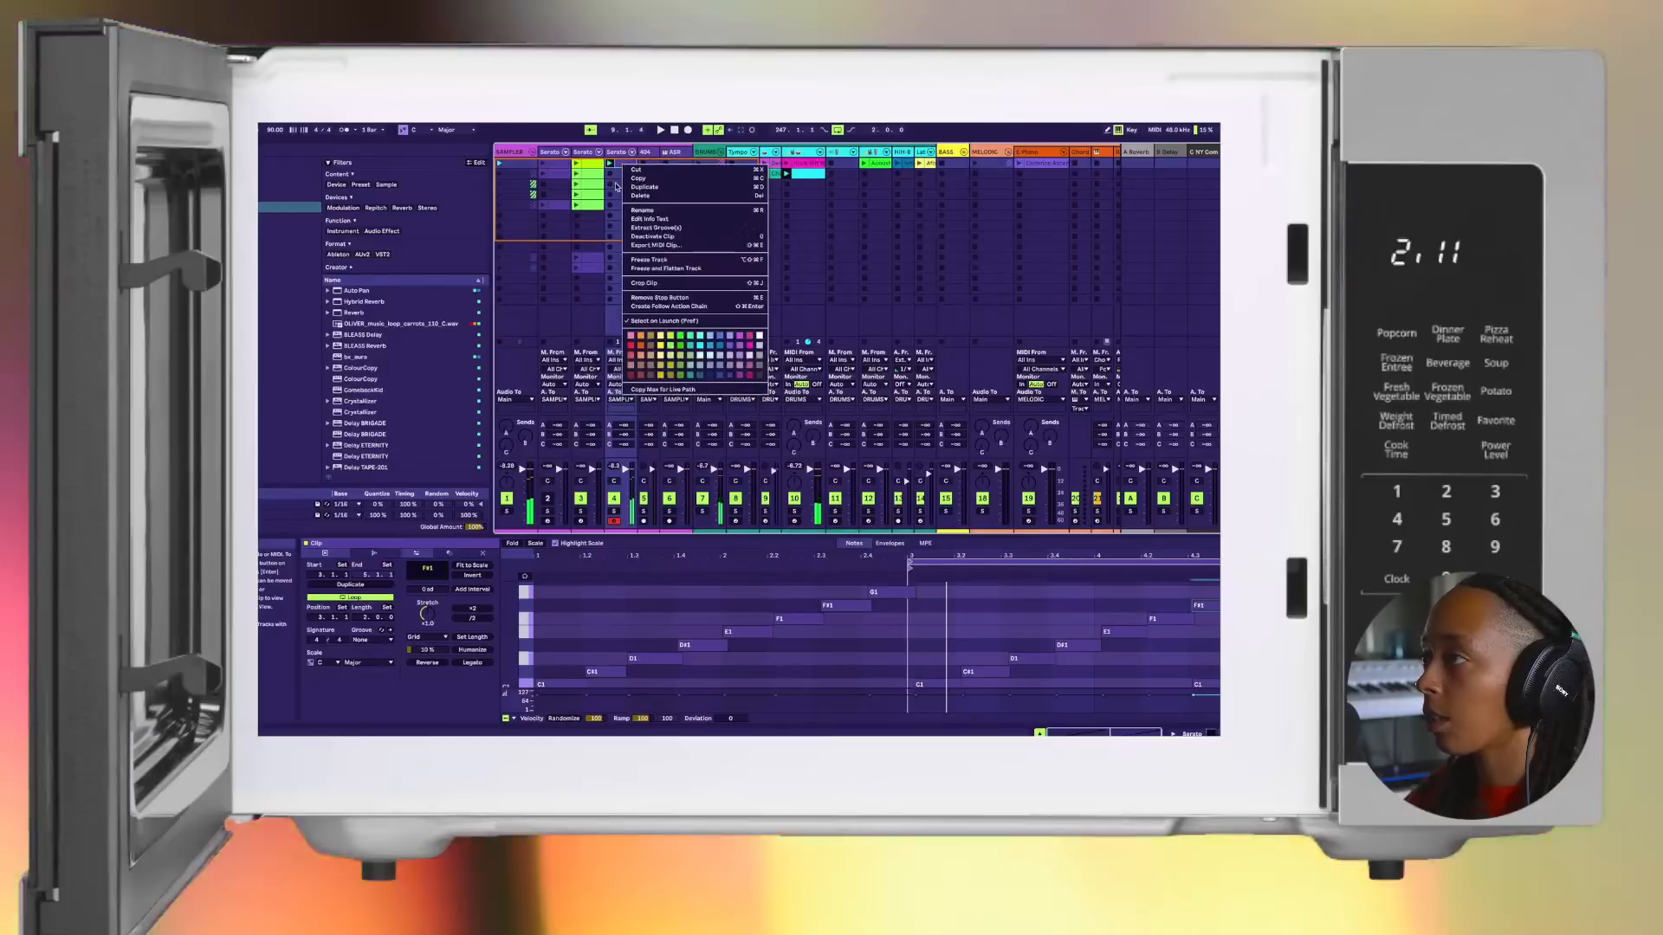
{"action": "left_click", "coordinate": [672, 345]}
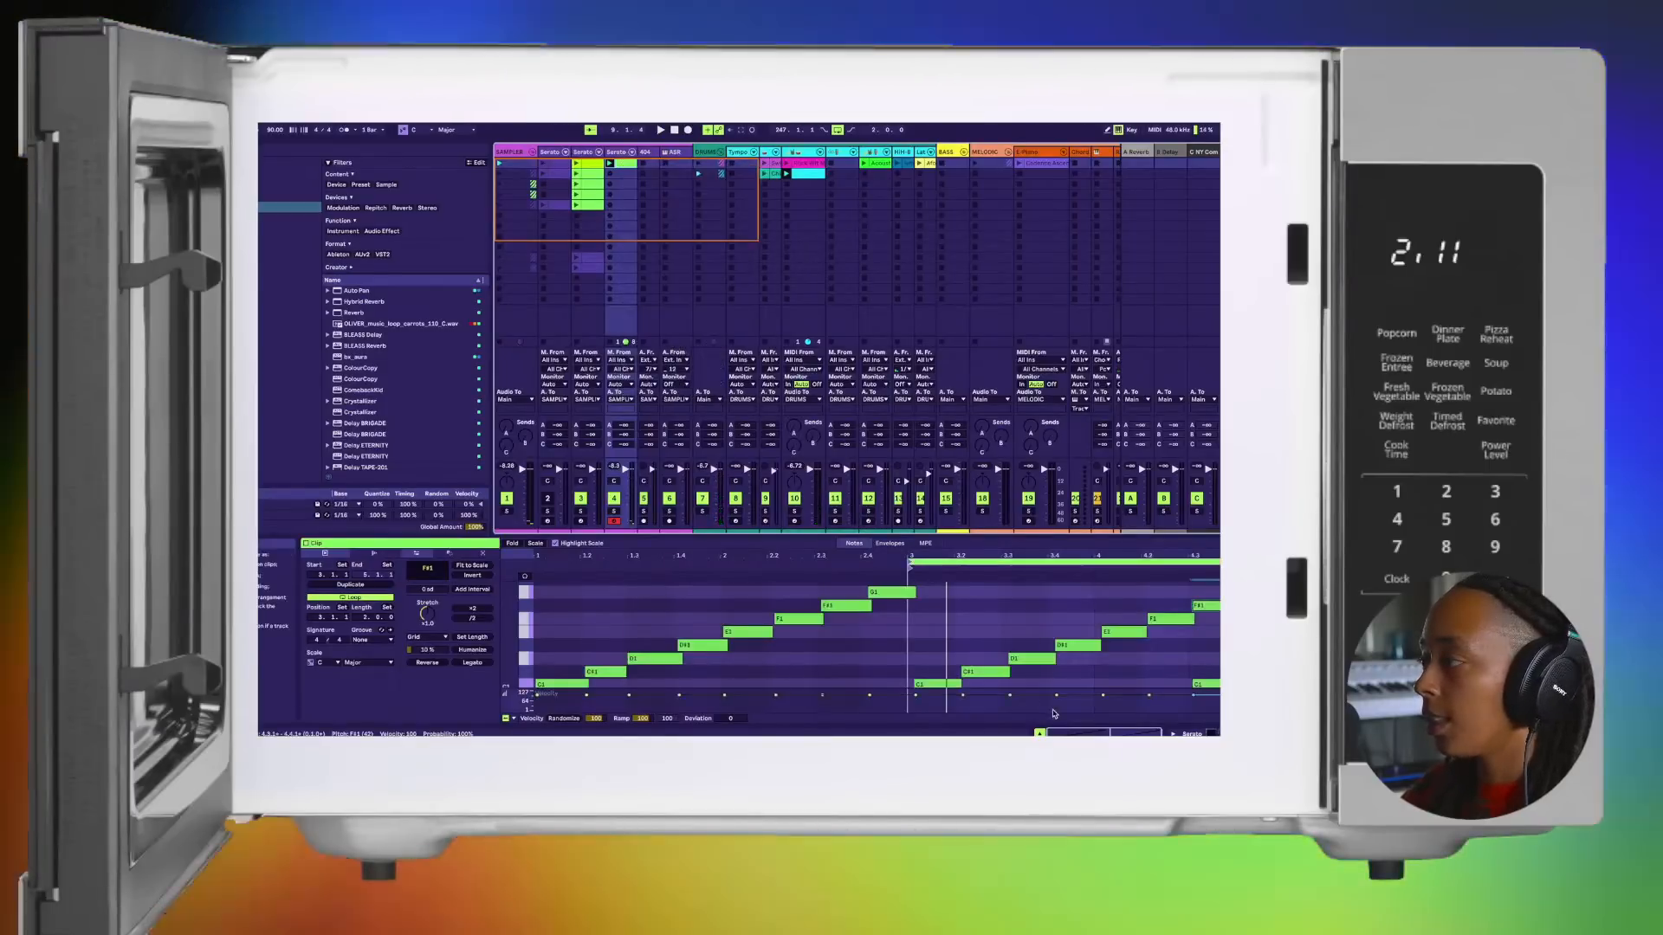
Step: Reopen the duplicated track's Serato Sample window and trigger a few of the first chops, finishing on pad 1
{"action": "left_click", "coordinate": [1190, 733]}
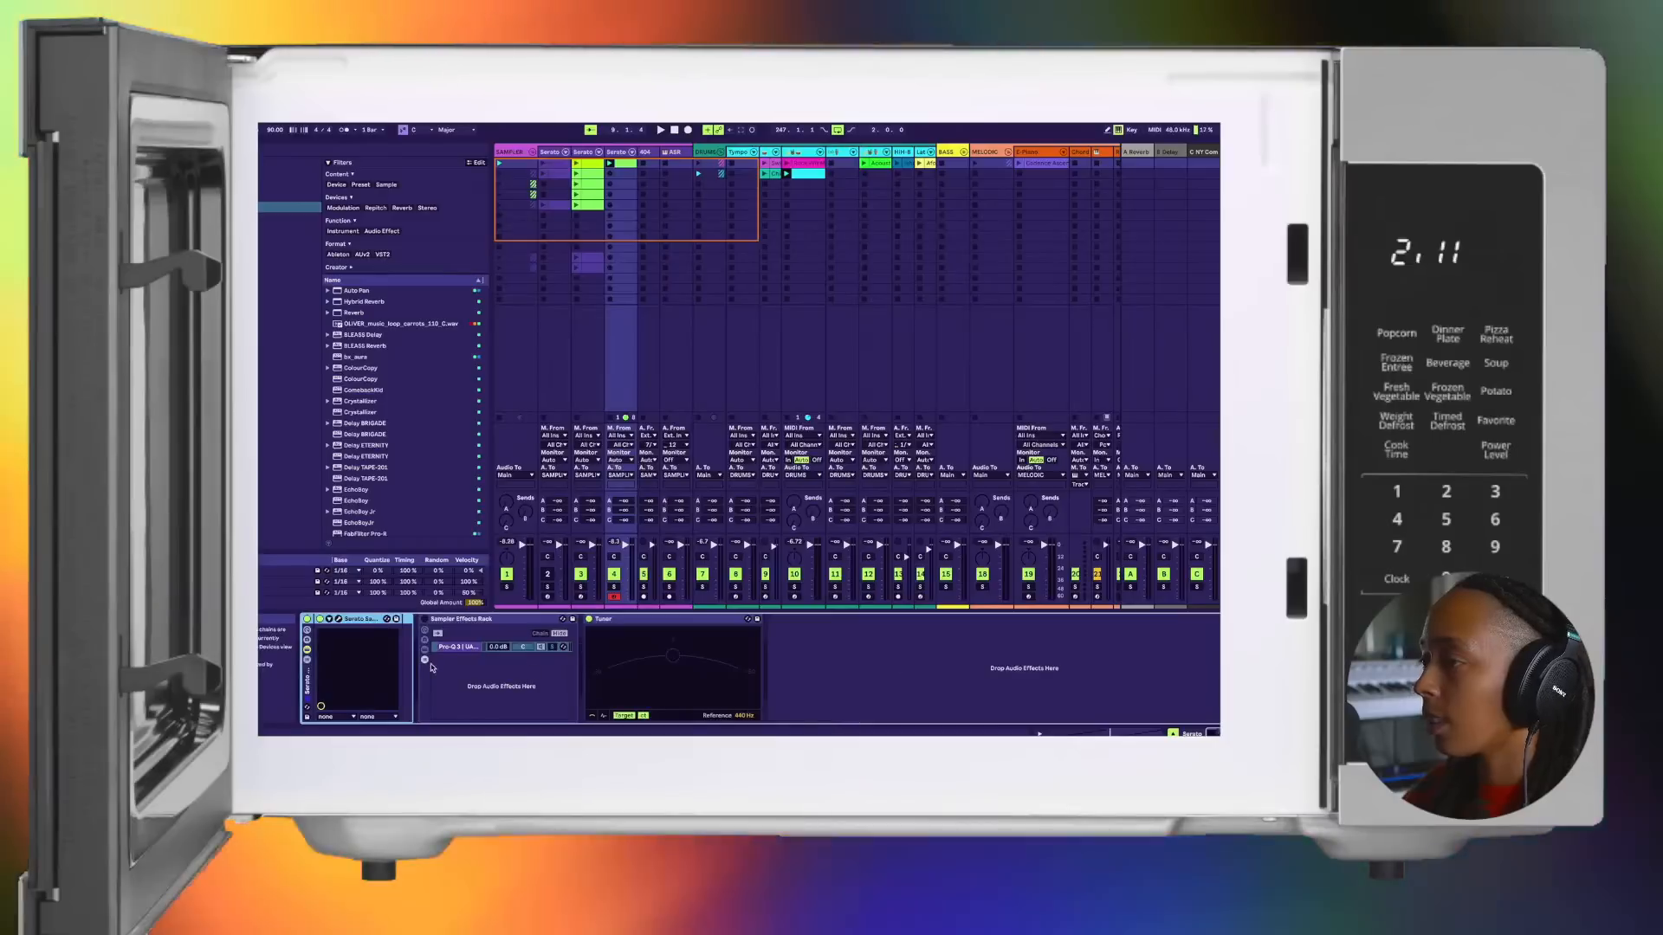
{"action": "left_click", "coordinate": [338, 620]}
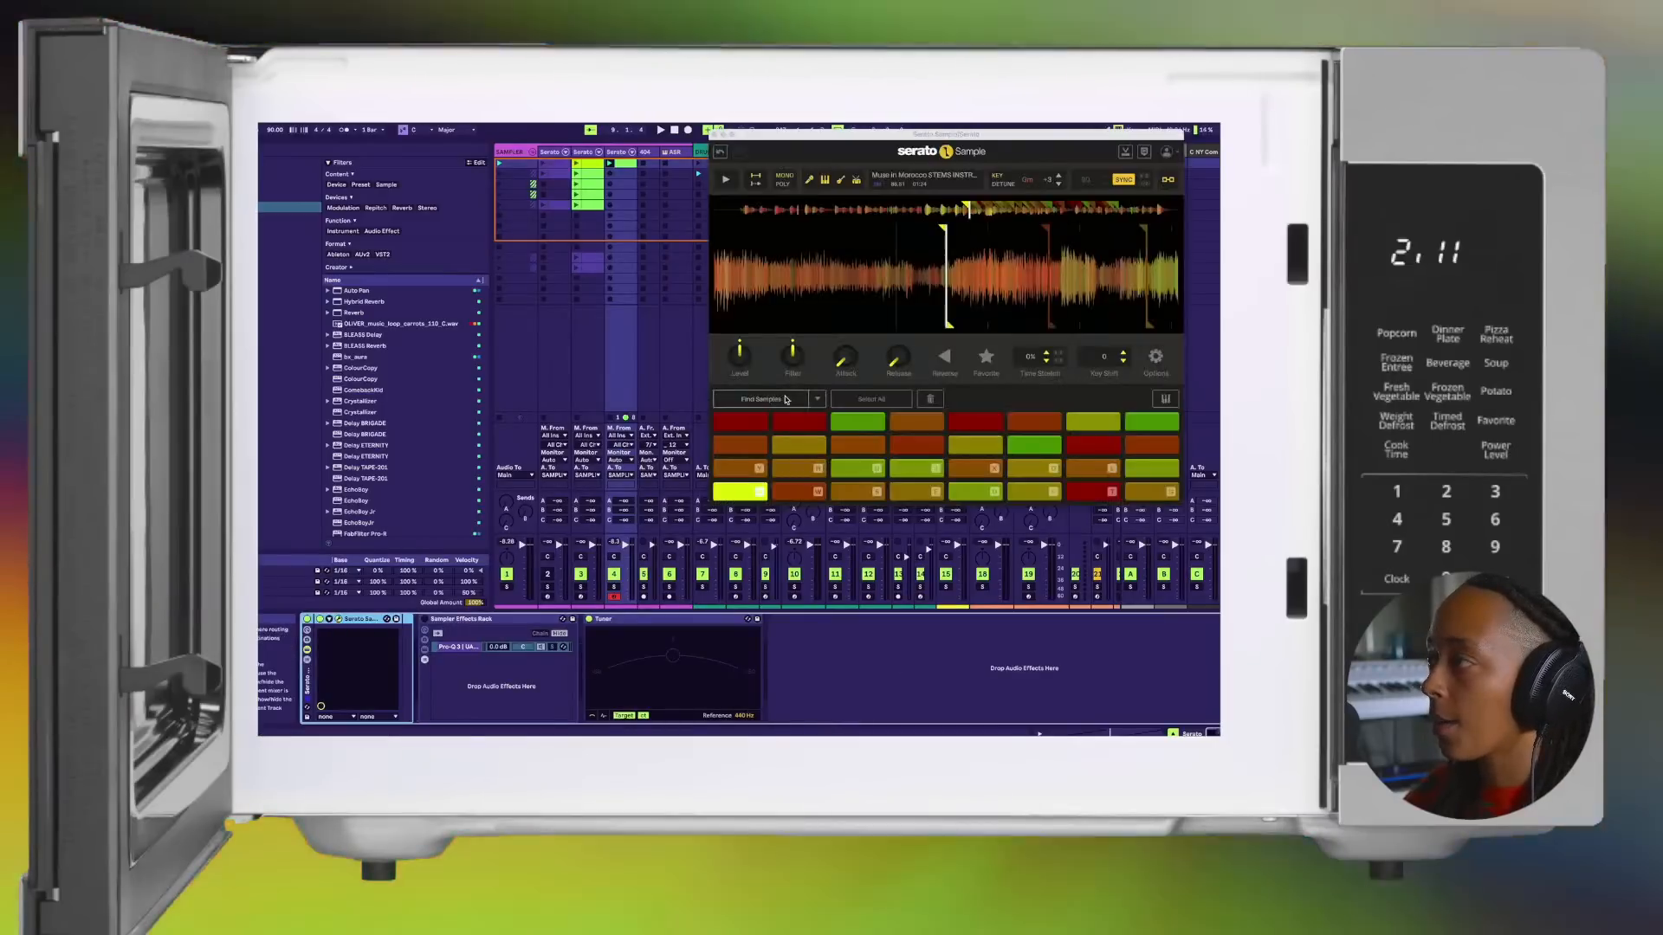
{"action": "key", "text": "d"}
{"action": "key", "text": "a"}
{"action": "key", "text": "s"}
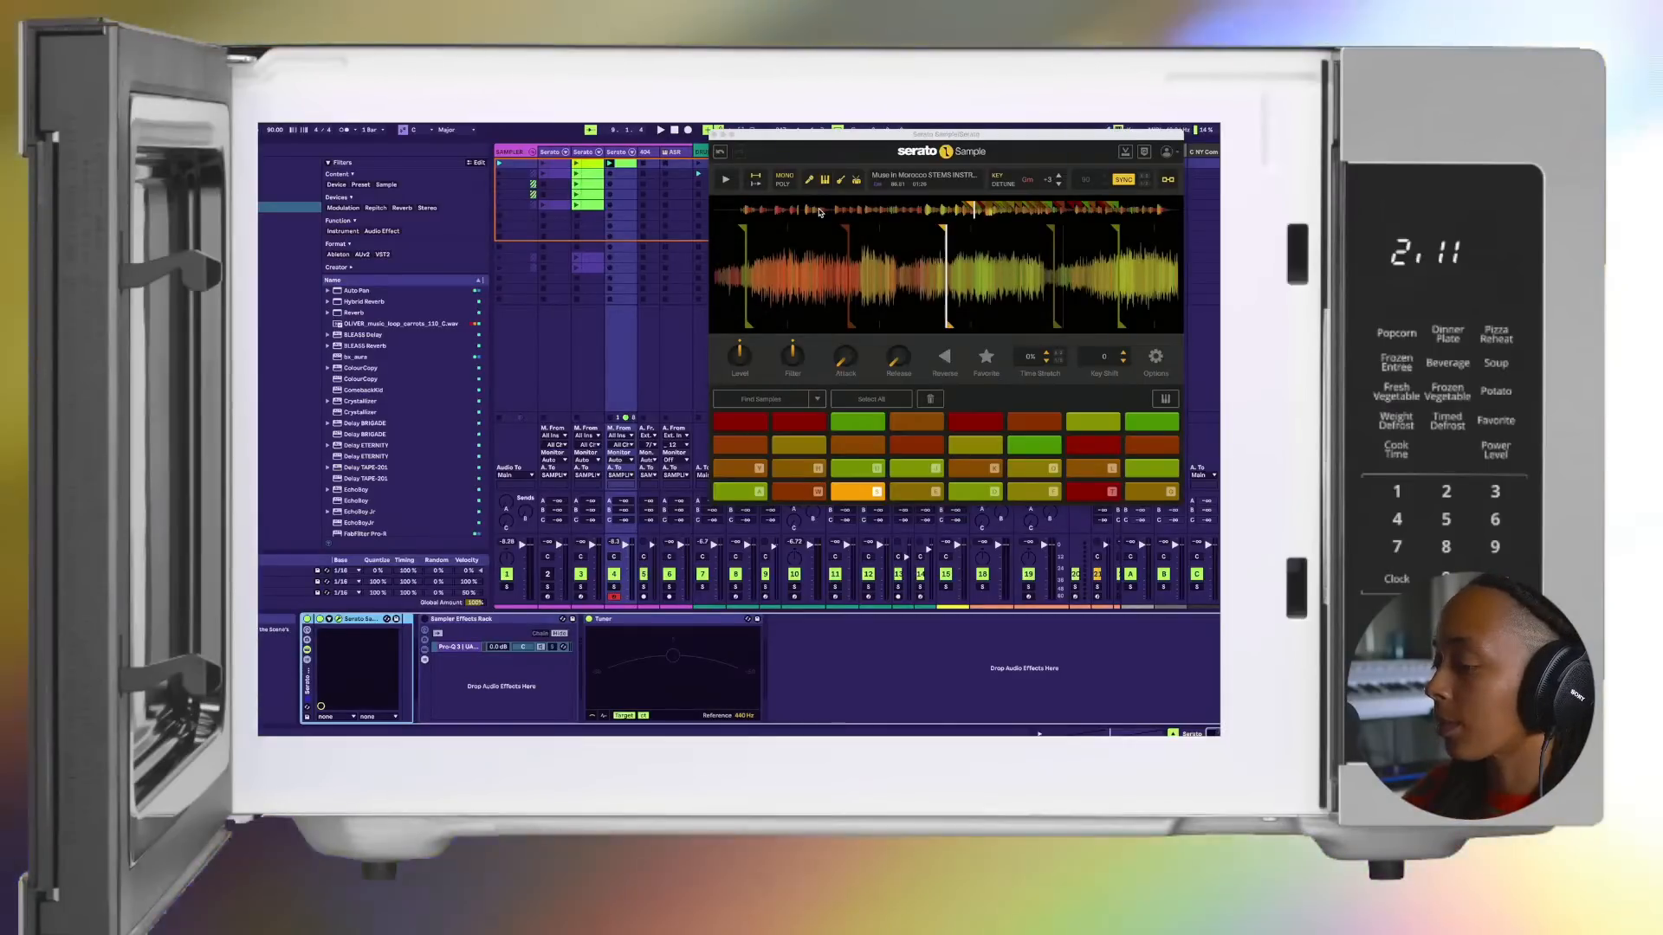
{"action": "key", "text": "a"}
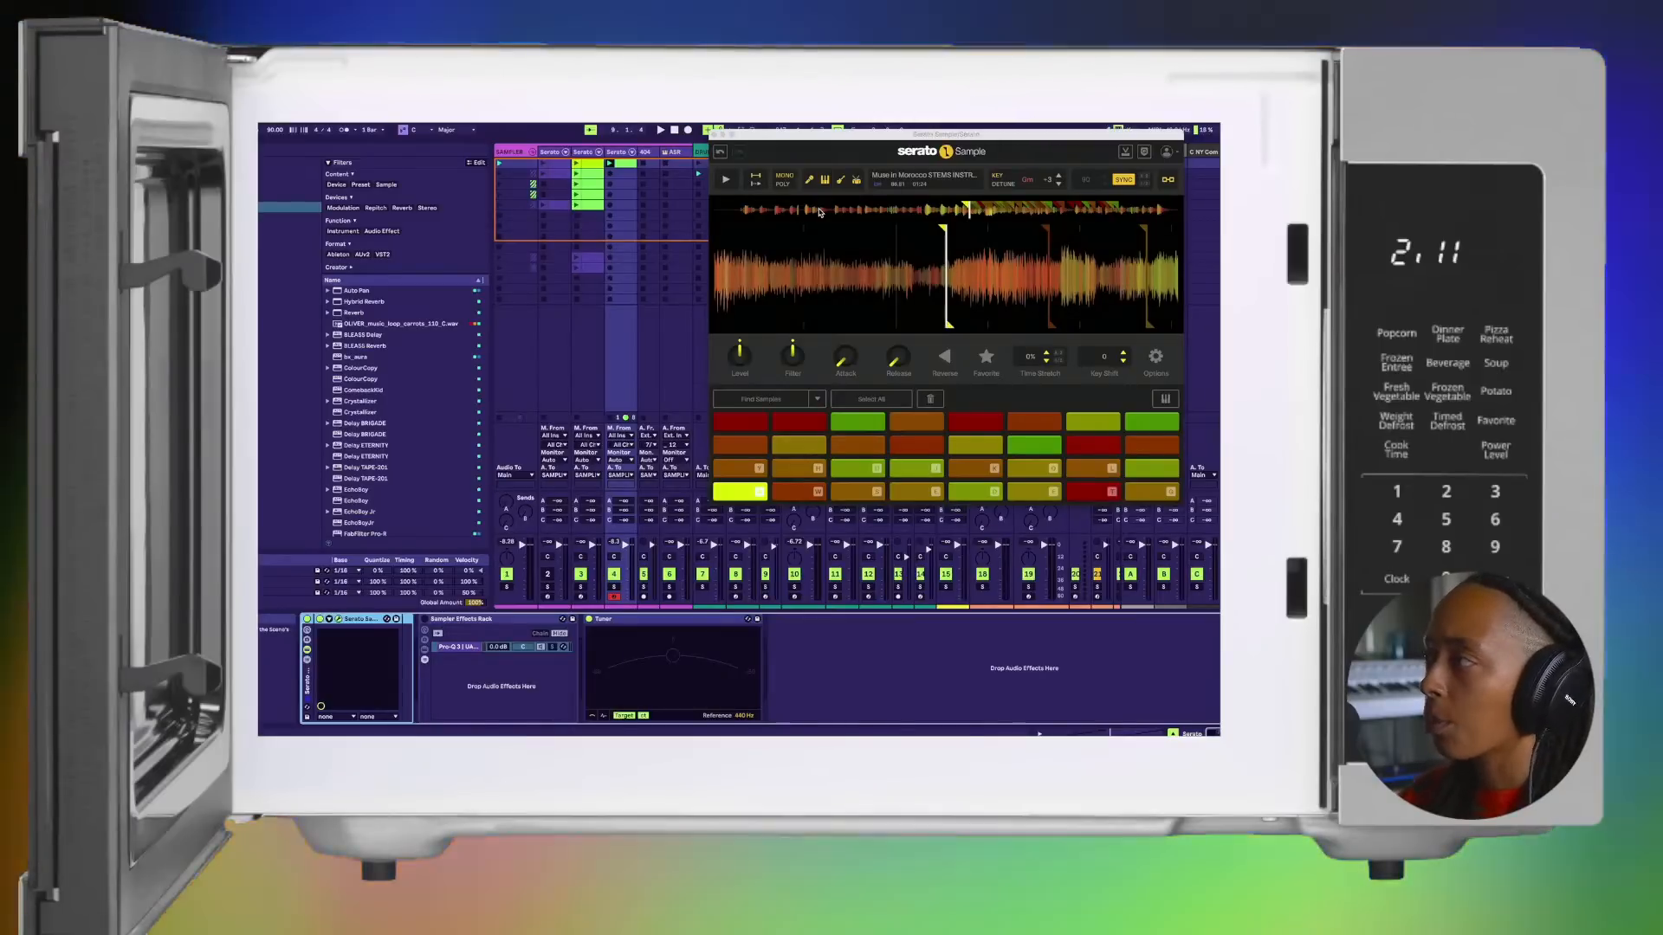
Step: Audition the chops on pads 1 to 6 in Serato Sample, working up to pad 6
{"action": "key", "text": "d"}
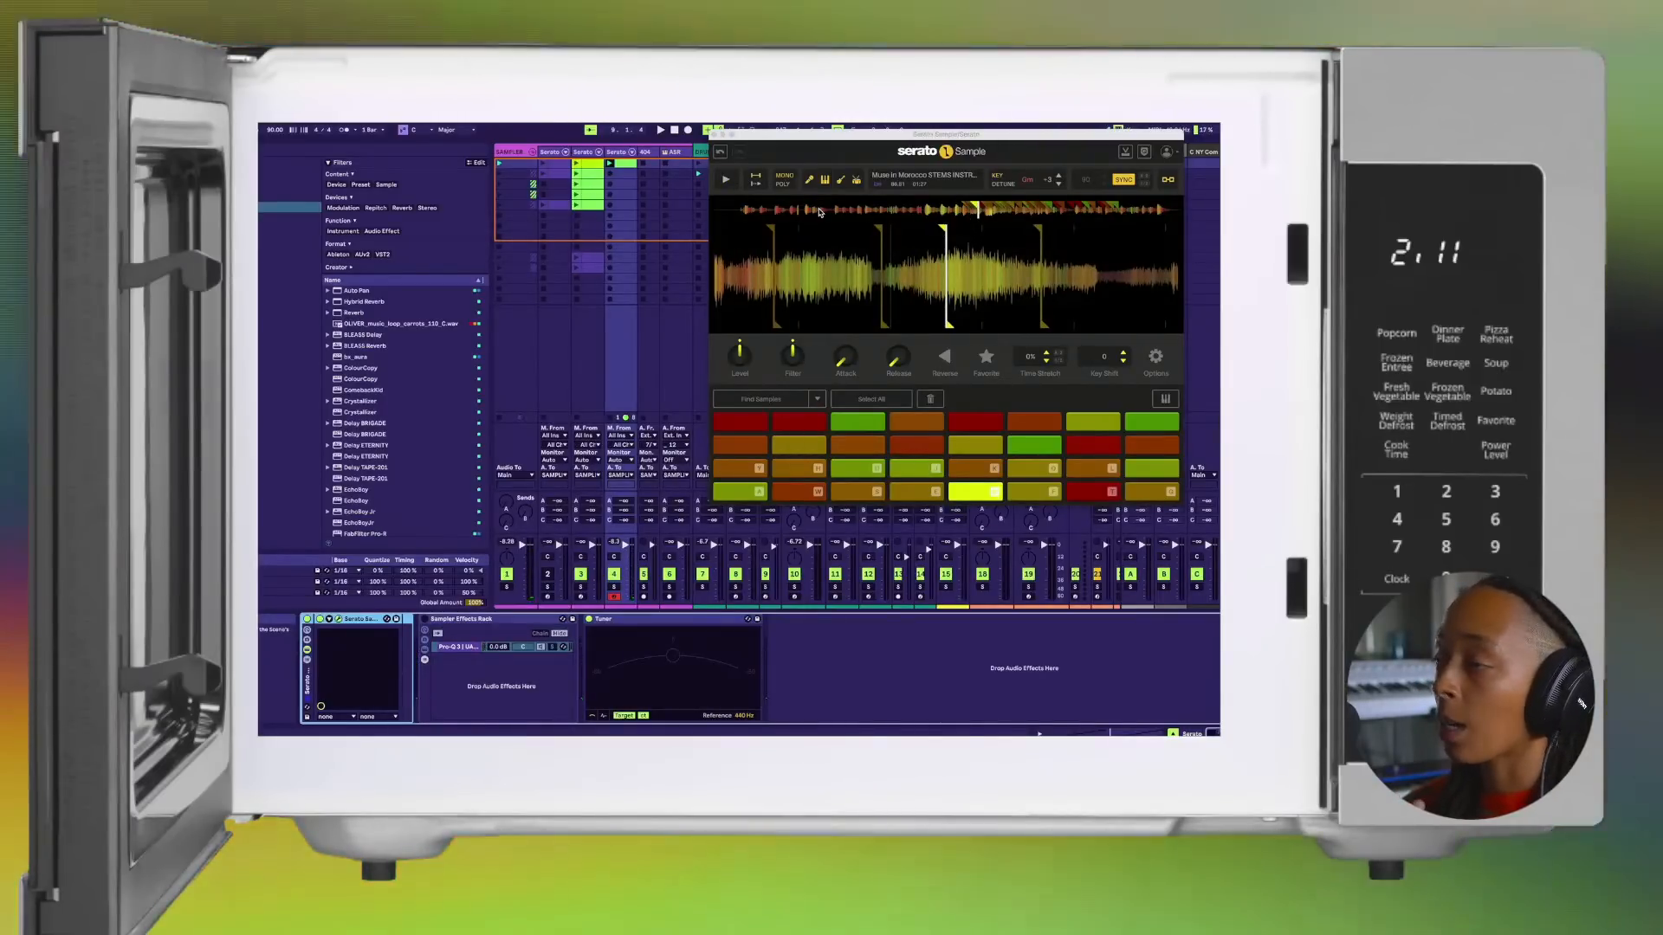
{"action": "key", "text": "d"}
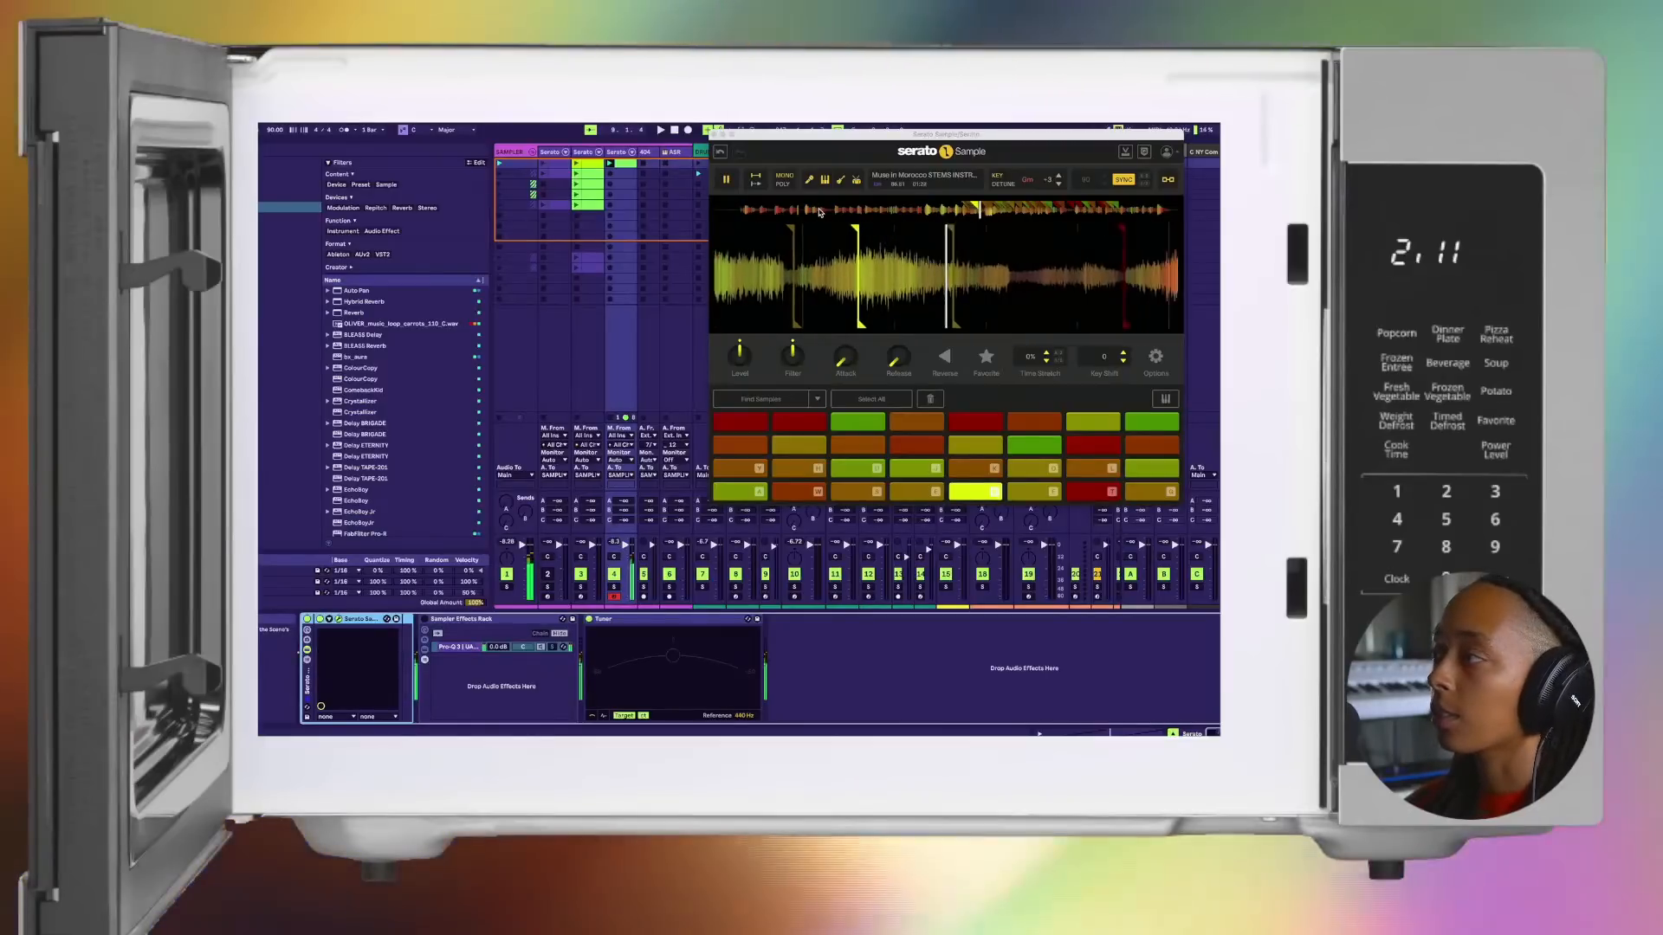
{"action": "key", "text": "s"}
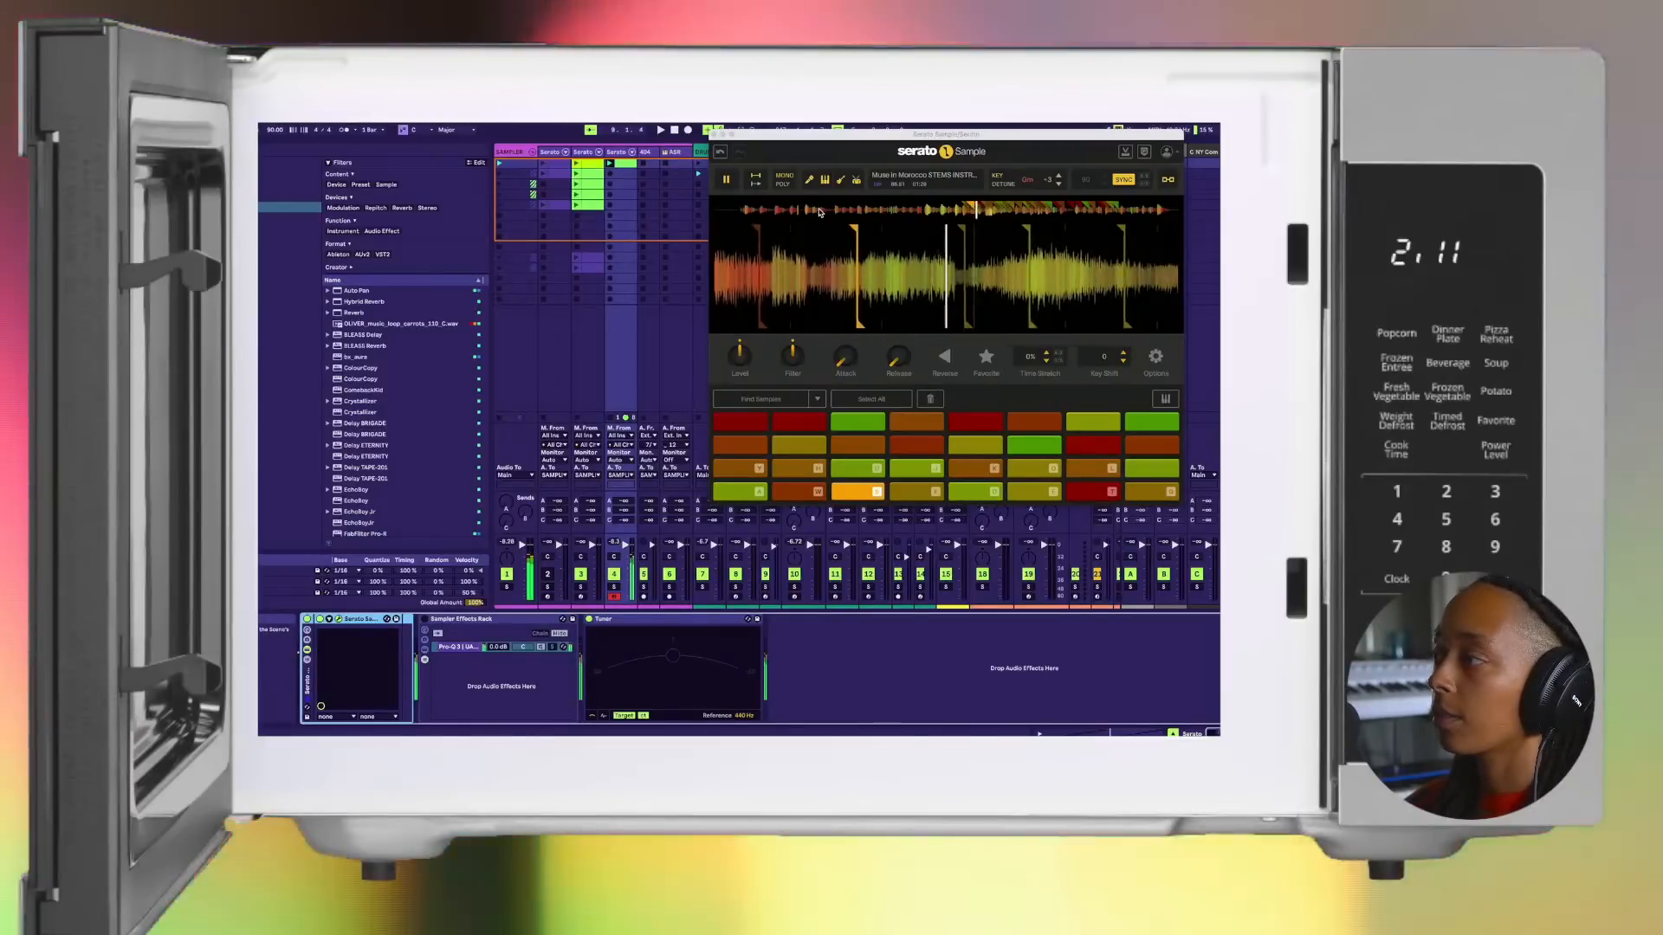
{"action": "key", "text": "a"}
{"action": "key", "text": "w"}
{"action": "key", "text": "s"}
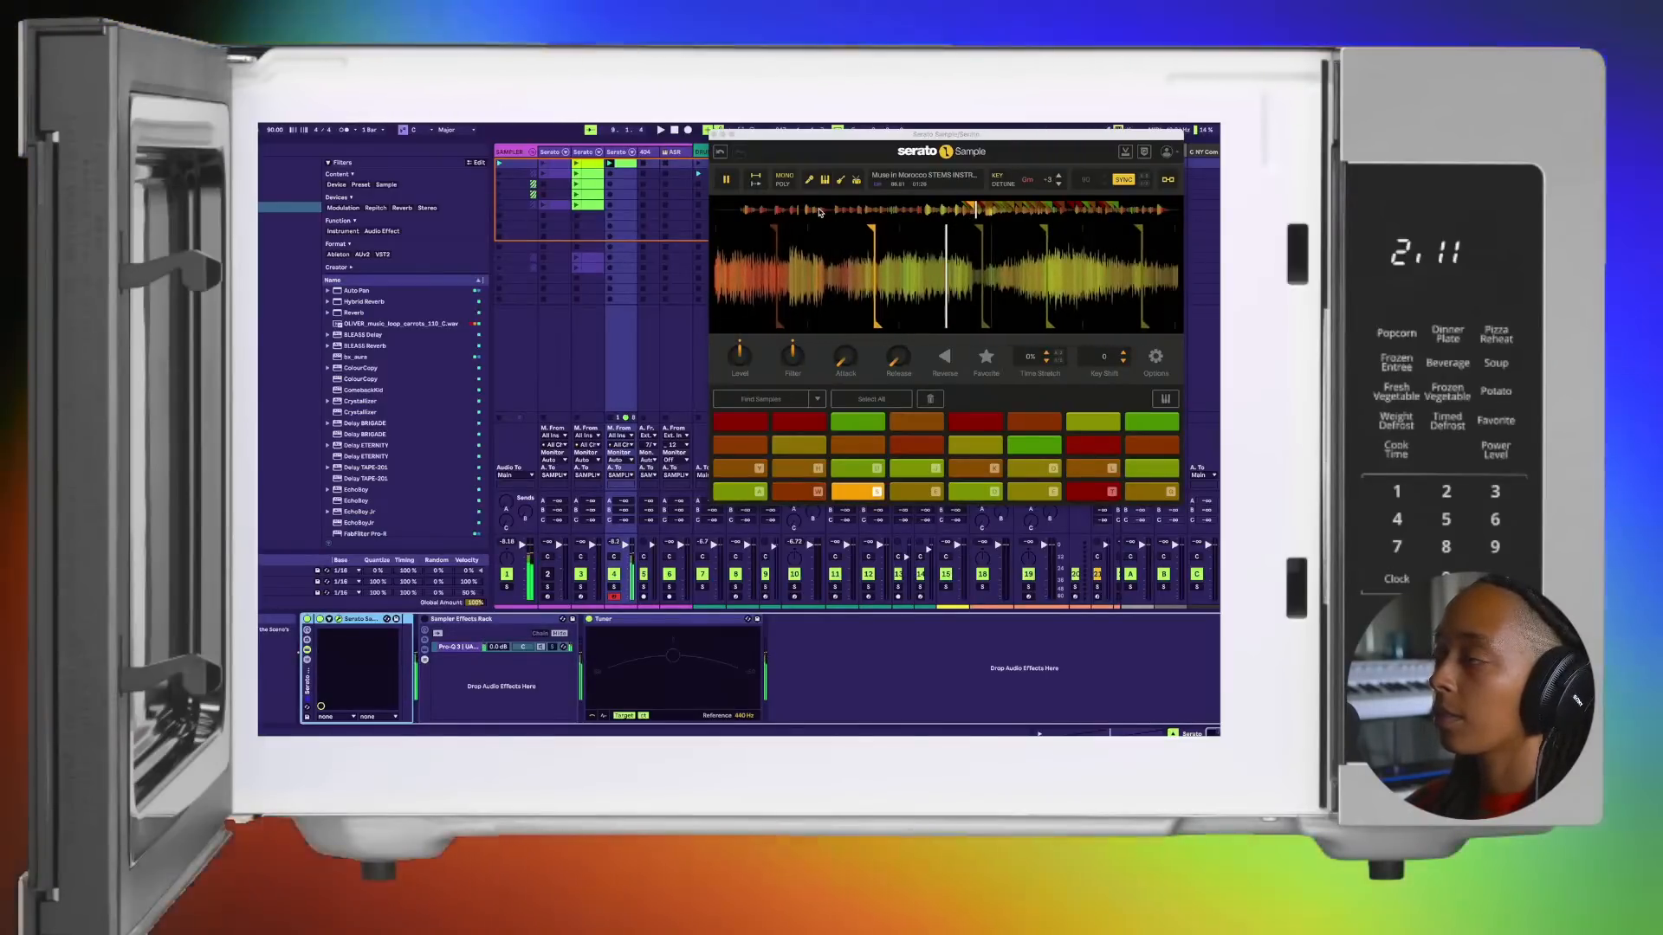
{"action": "key", "text": "e"}
{"action": "key", "text": "d"}
{"action": "key", "text": "f"}
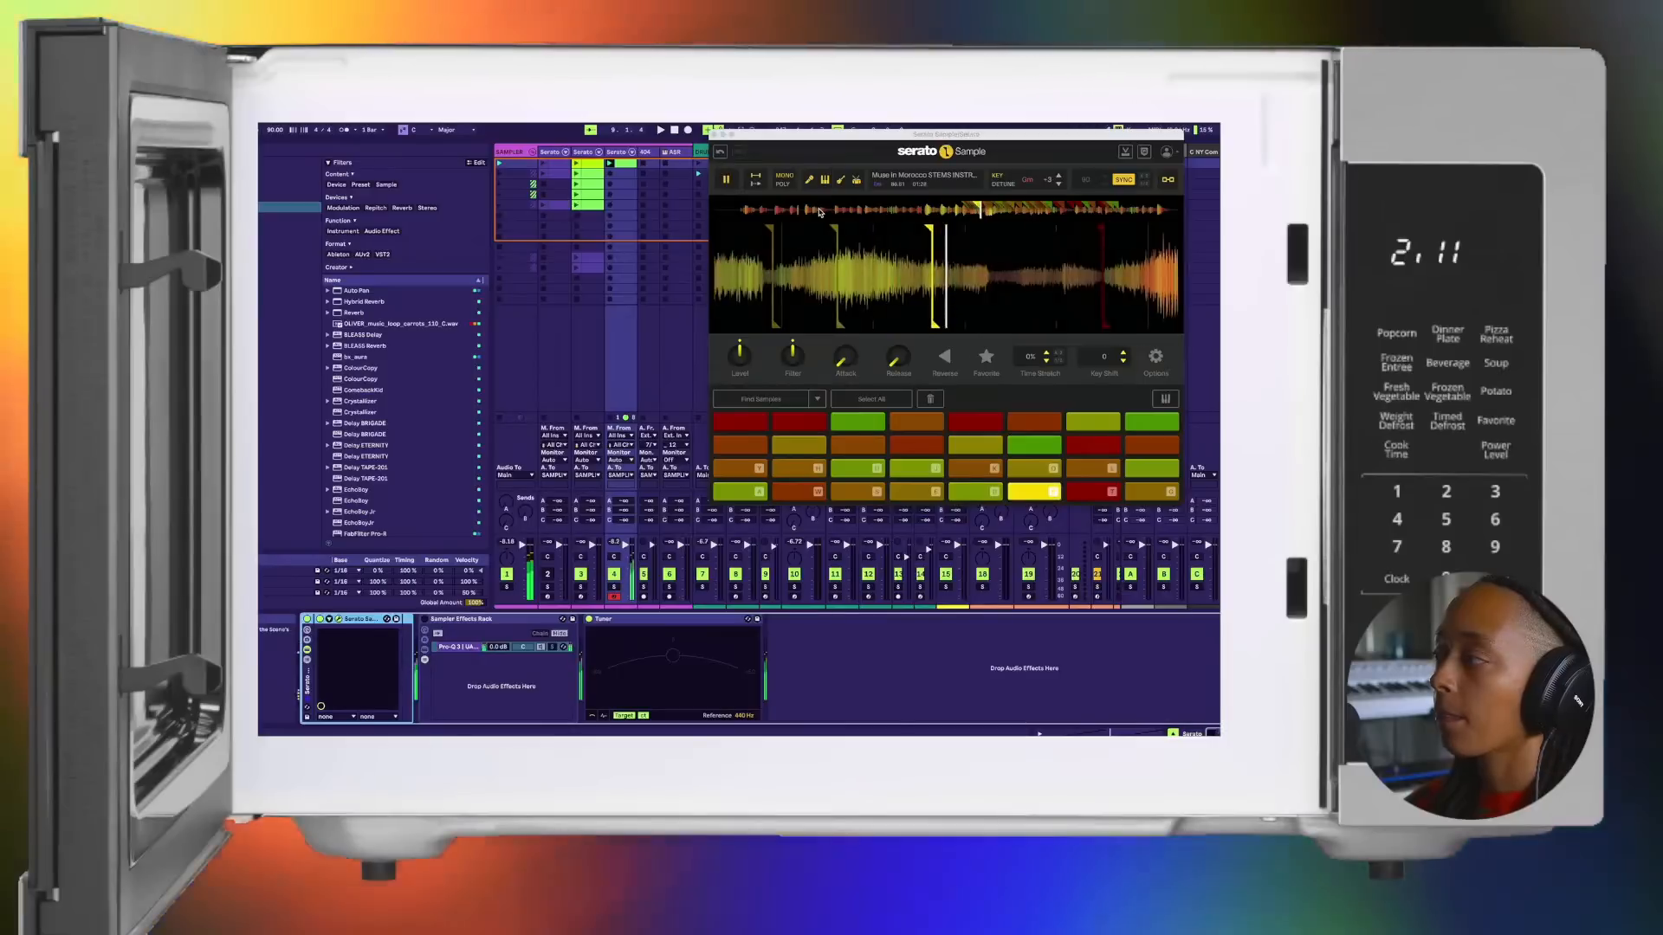
Step: Audition the chops on pads 7 to 12 in Serato Sample, repeating pads 9 and 10
{"action": "key", "text": "t"}
{"action": "key", "text": "g"}
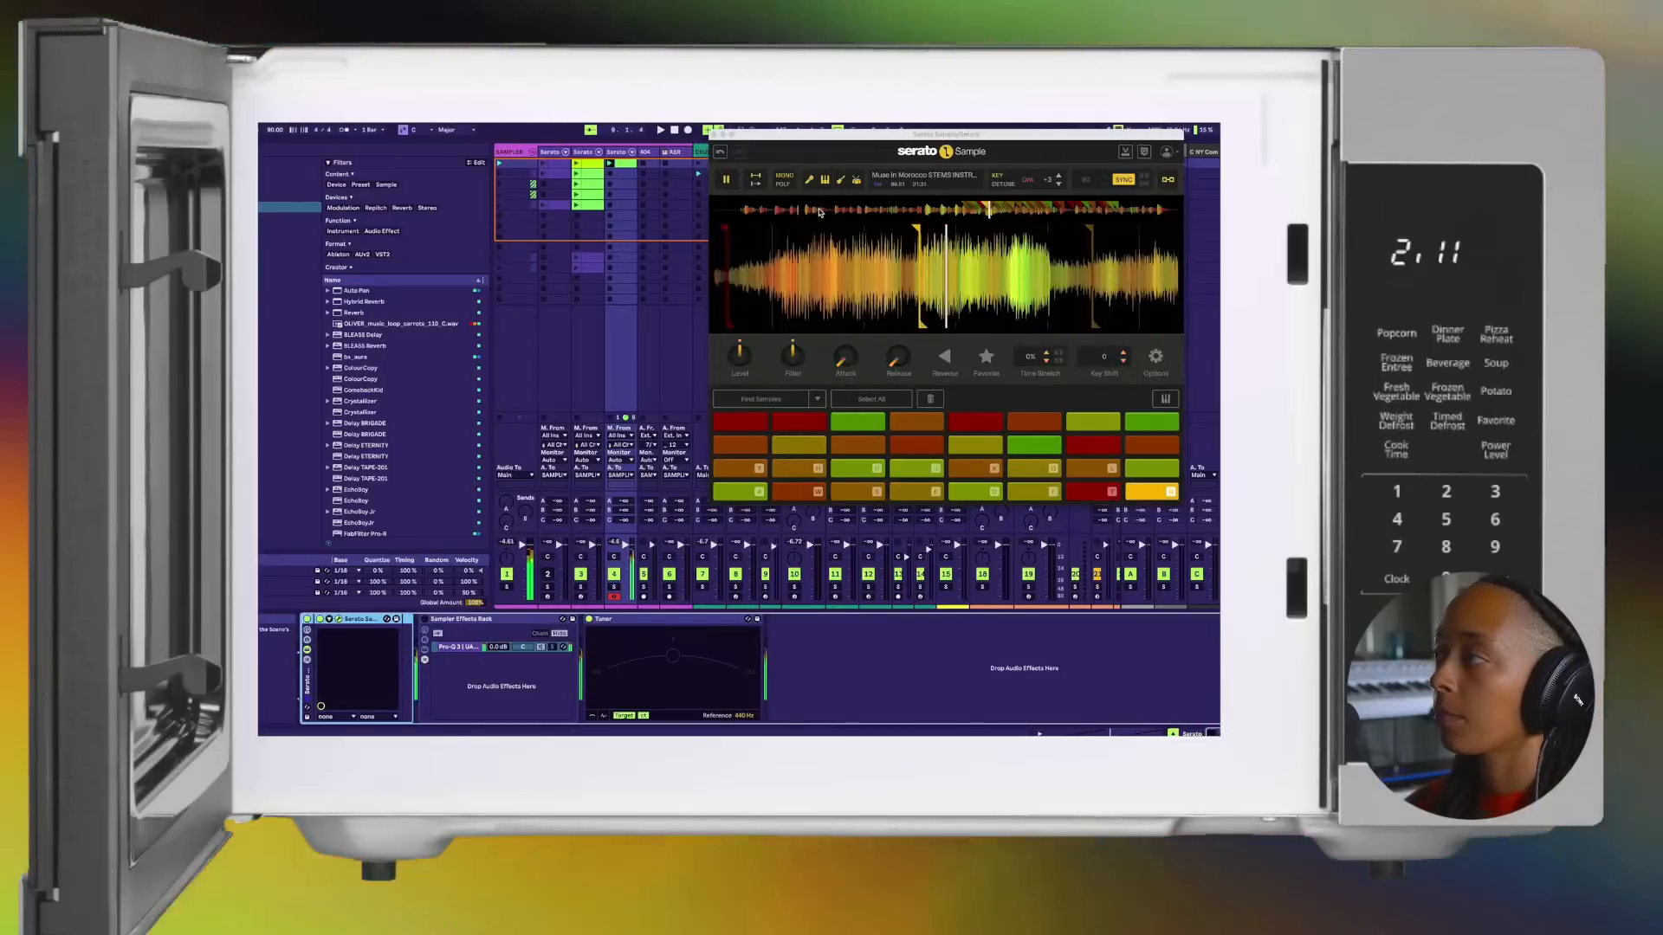
{"action": "key", "text": "y"}
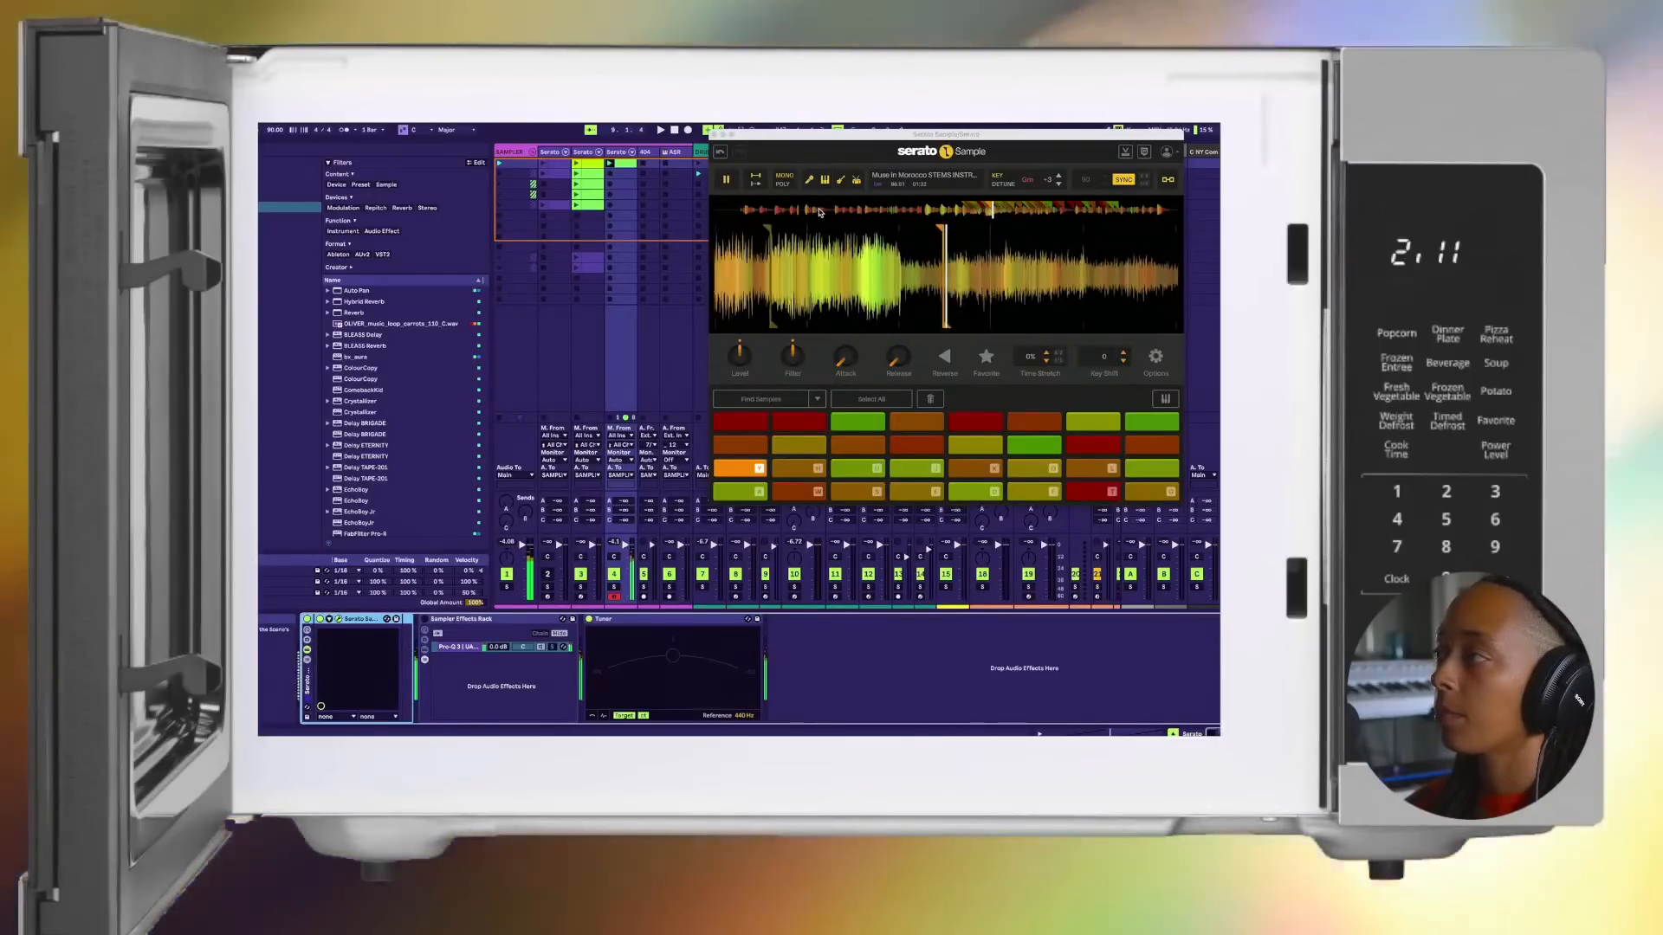
{"action": "key", "text": "h"}
{"action": "key", "text": "y"}
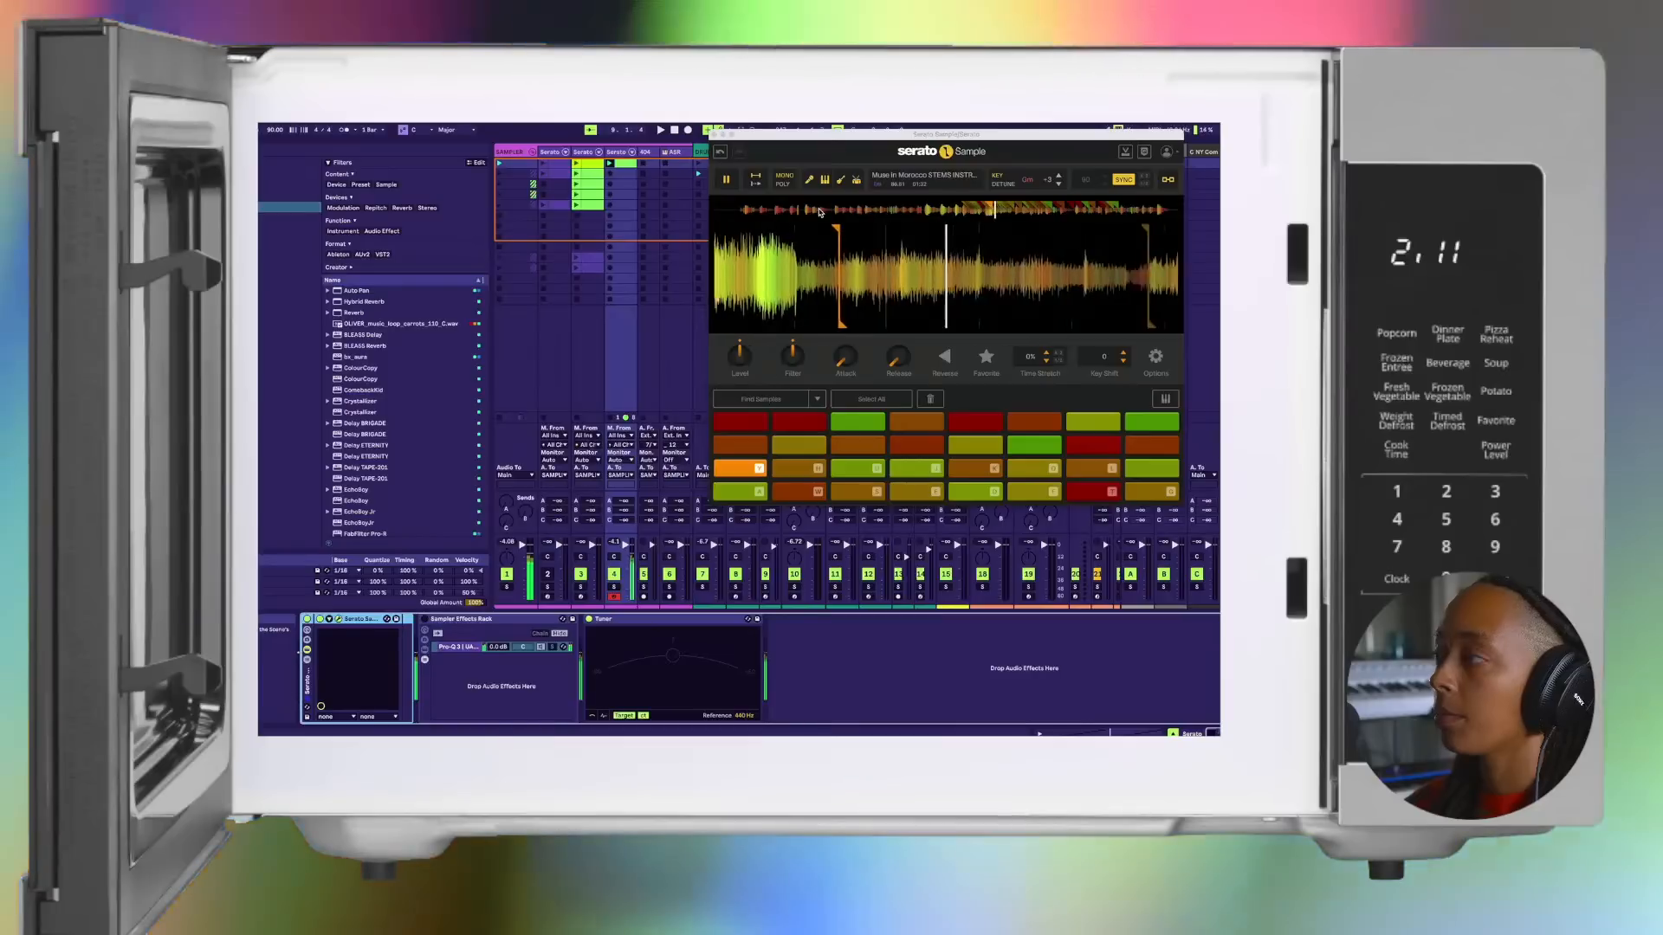
{"action": "key", "text": "h"}
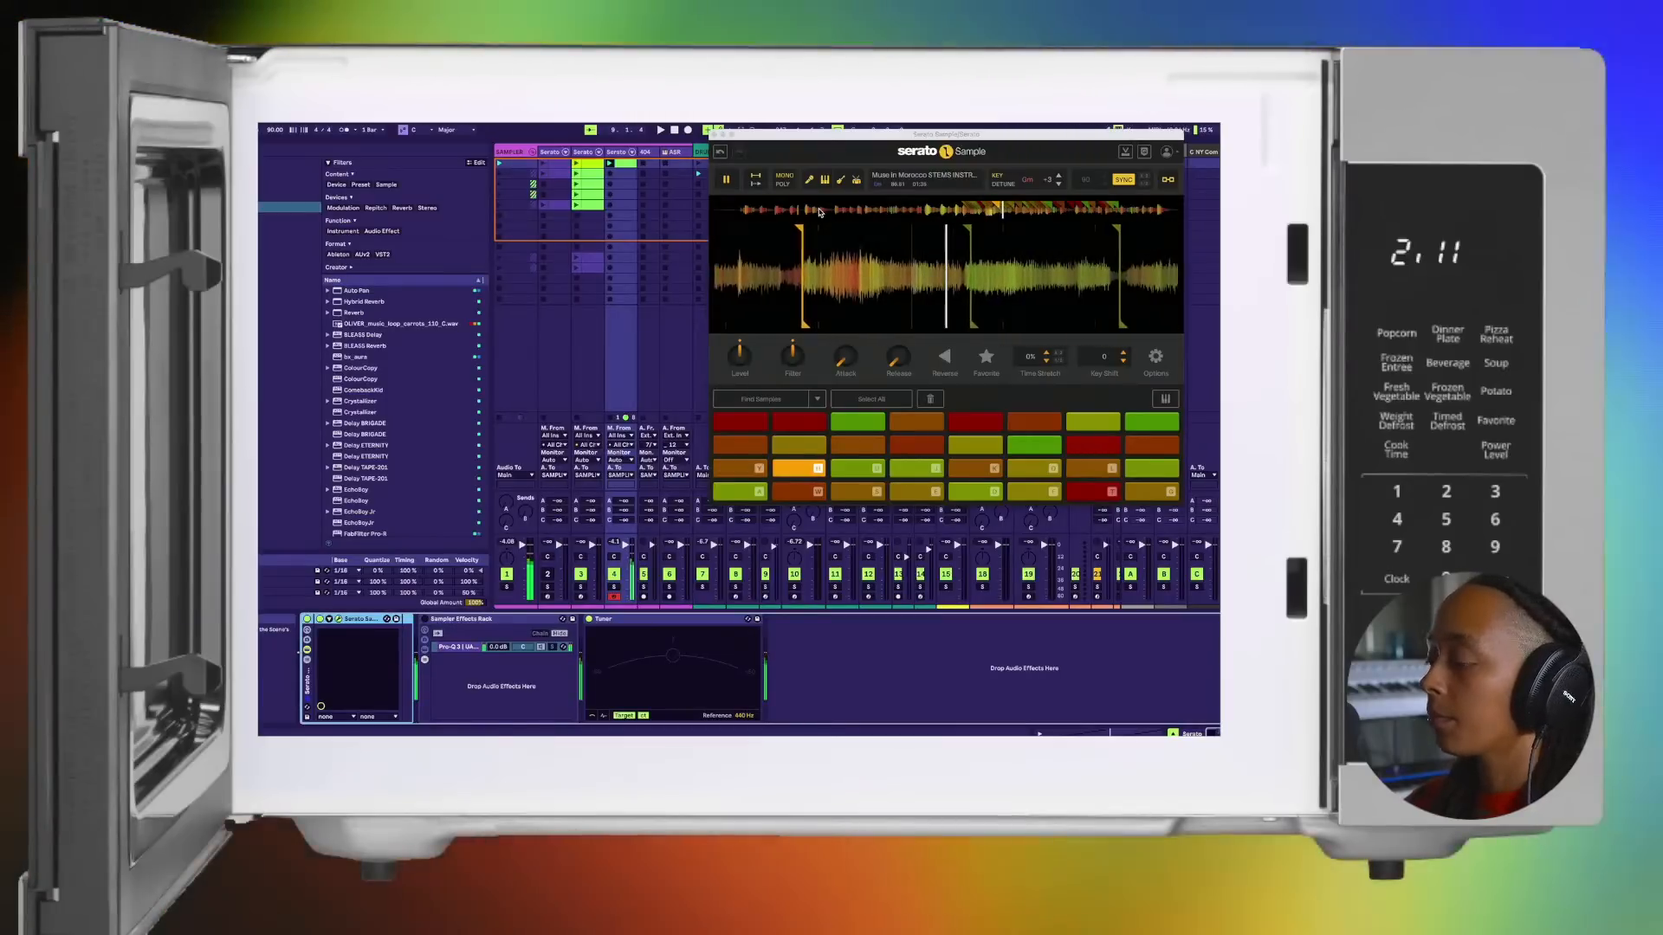
{"action": "key", "text": "u"}
{"action": "key", "text": "j"}
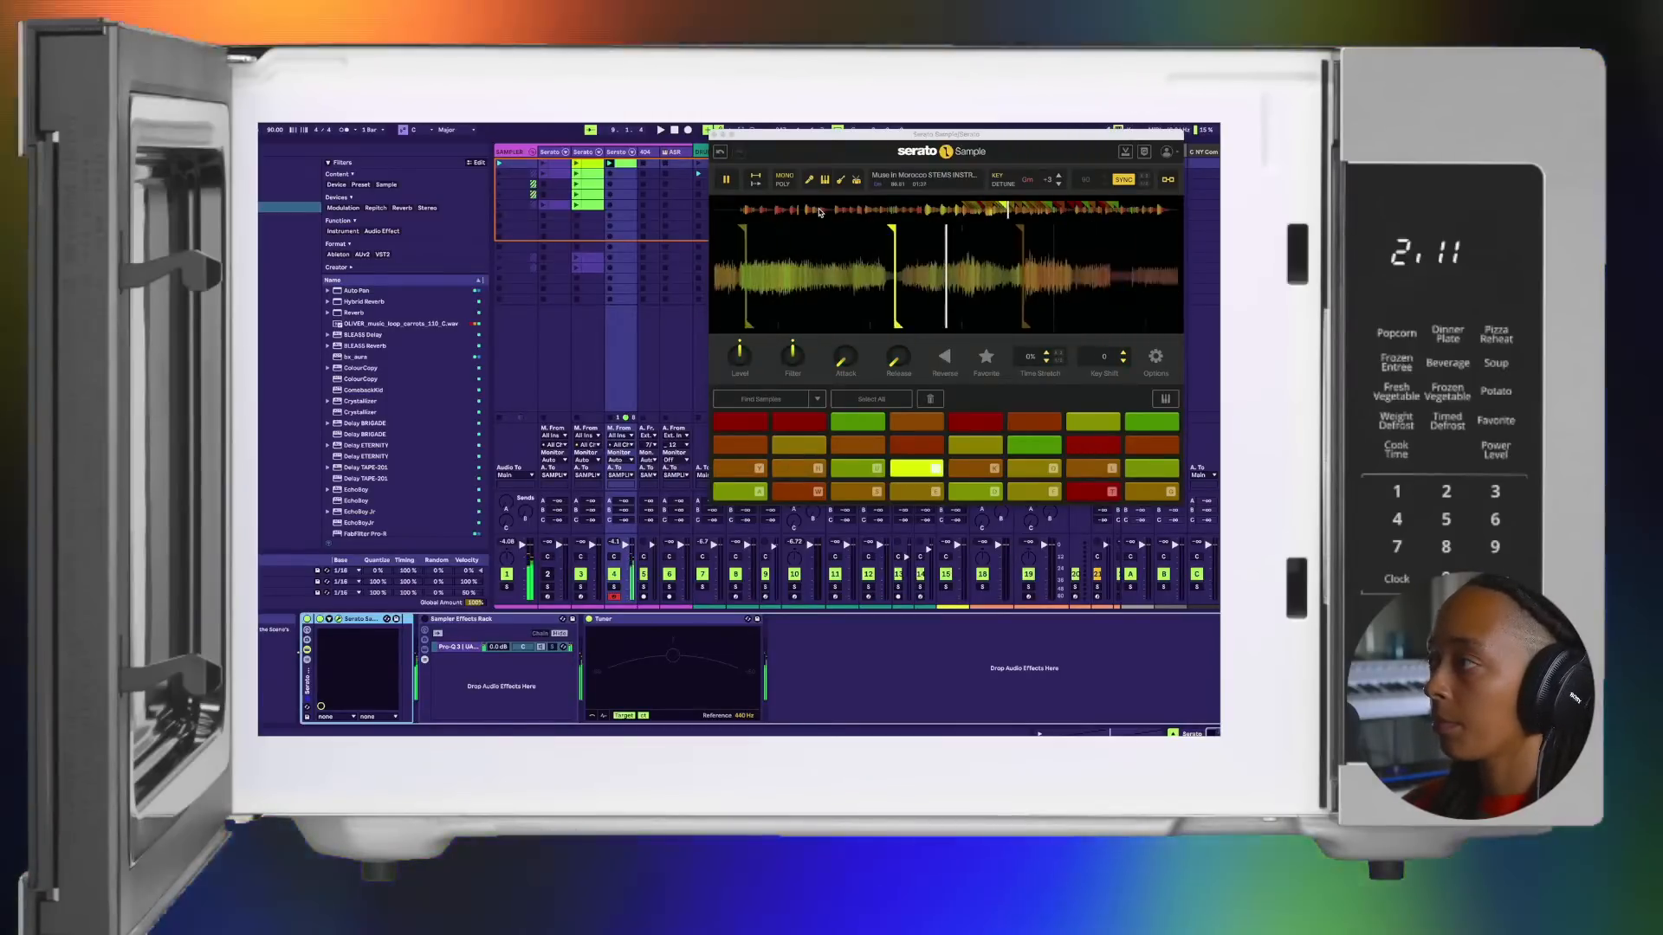
Step: Try a short phrase that alternates the chops on pads 9 and 10 and adds pad 8
{"action": "key", "text": "h"}
{"action": "key", "text": "y"}
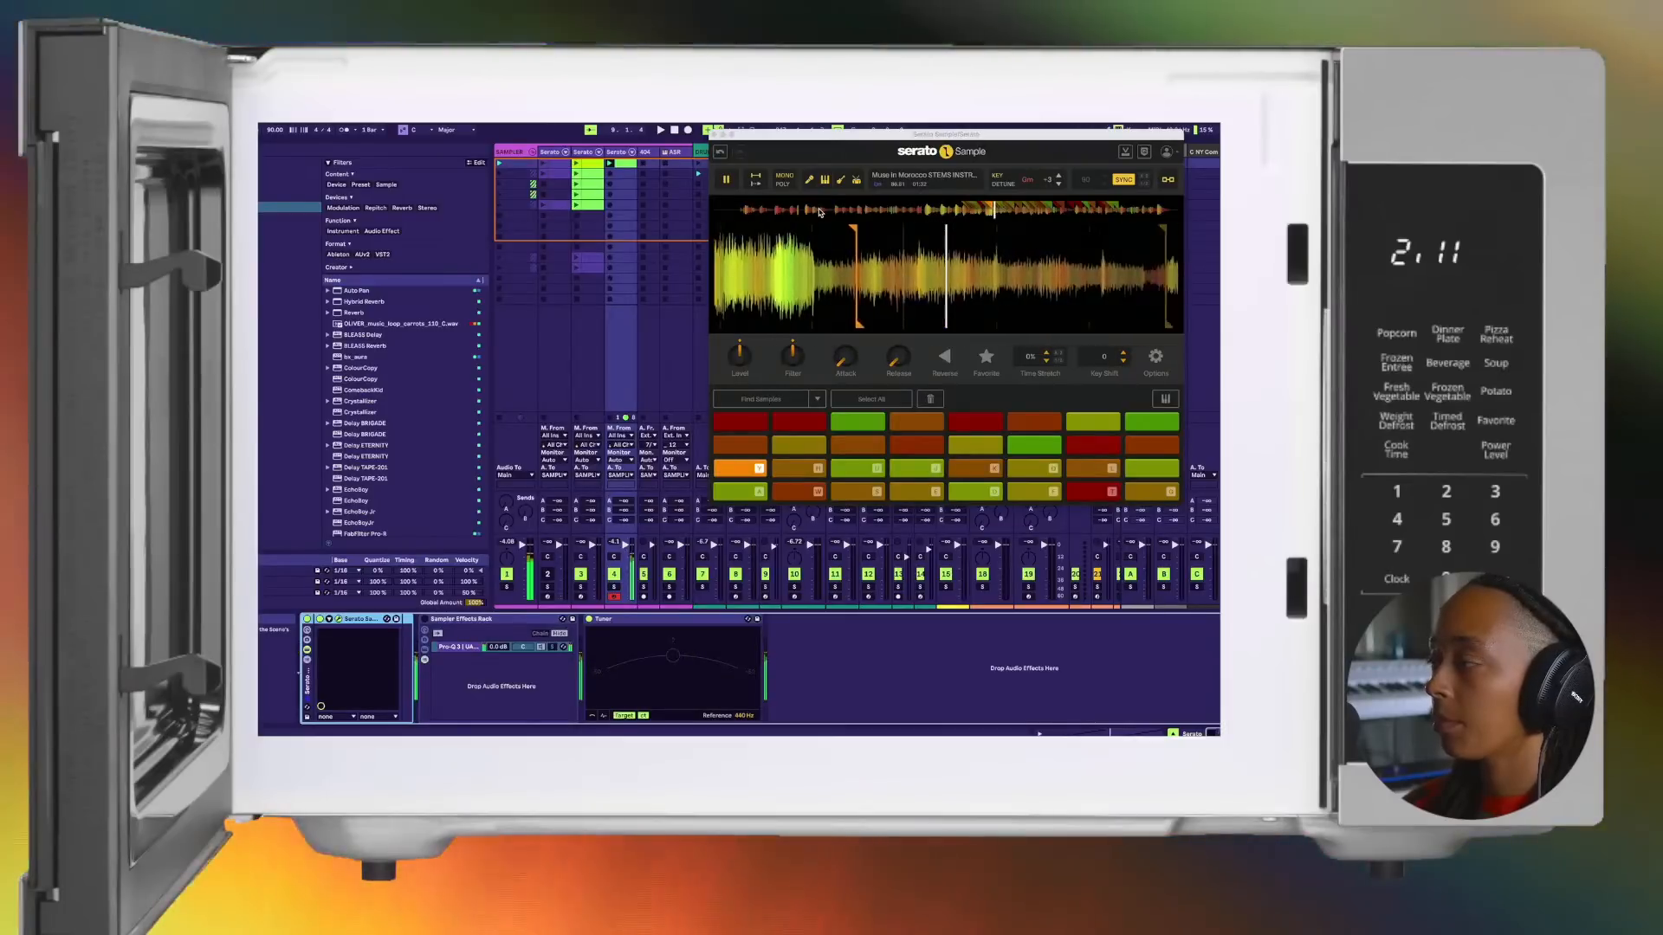
{"action": "key", "text": "h"}
{"action": "key", "text": "y"}
{"action": "key", "text": "g"}
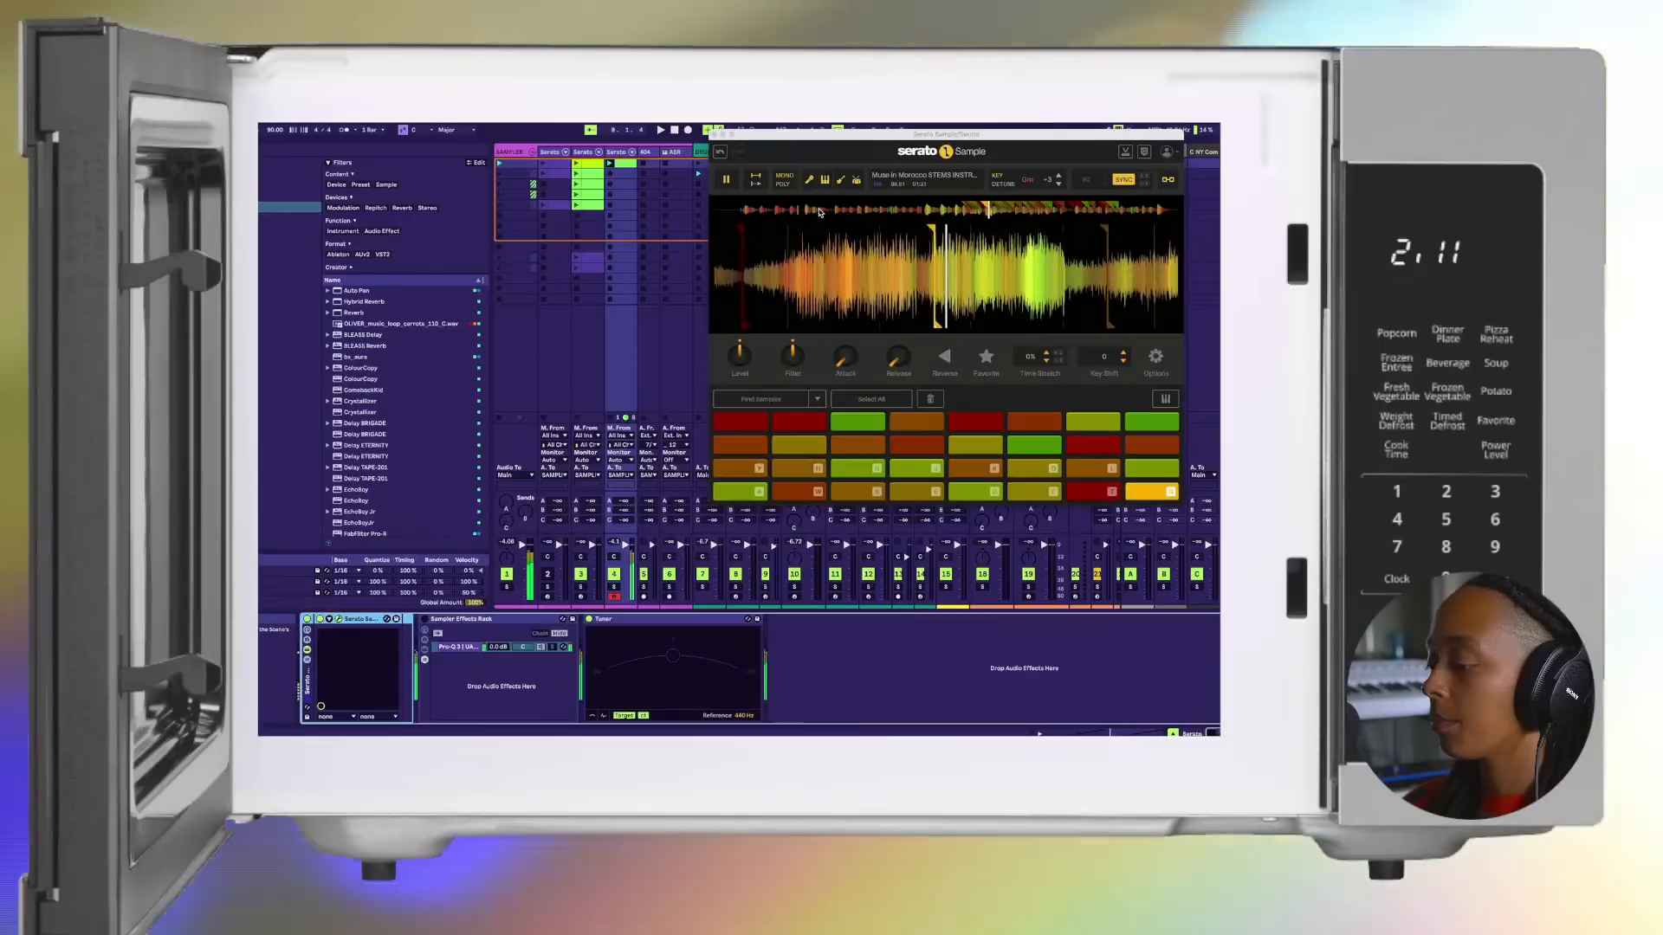
{"action": "key", "text": "y"}
{"action": "key", "text": "h"}
{"action": "key", "text": "a"}
{"action": "key", "text": "space"}
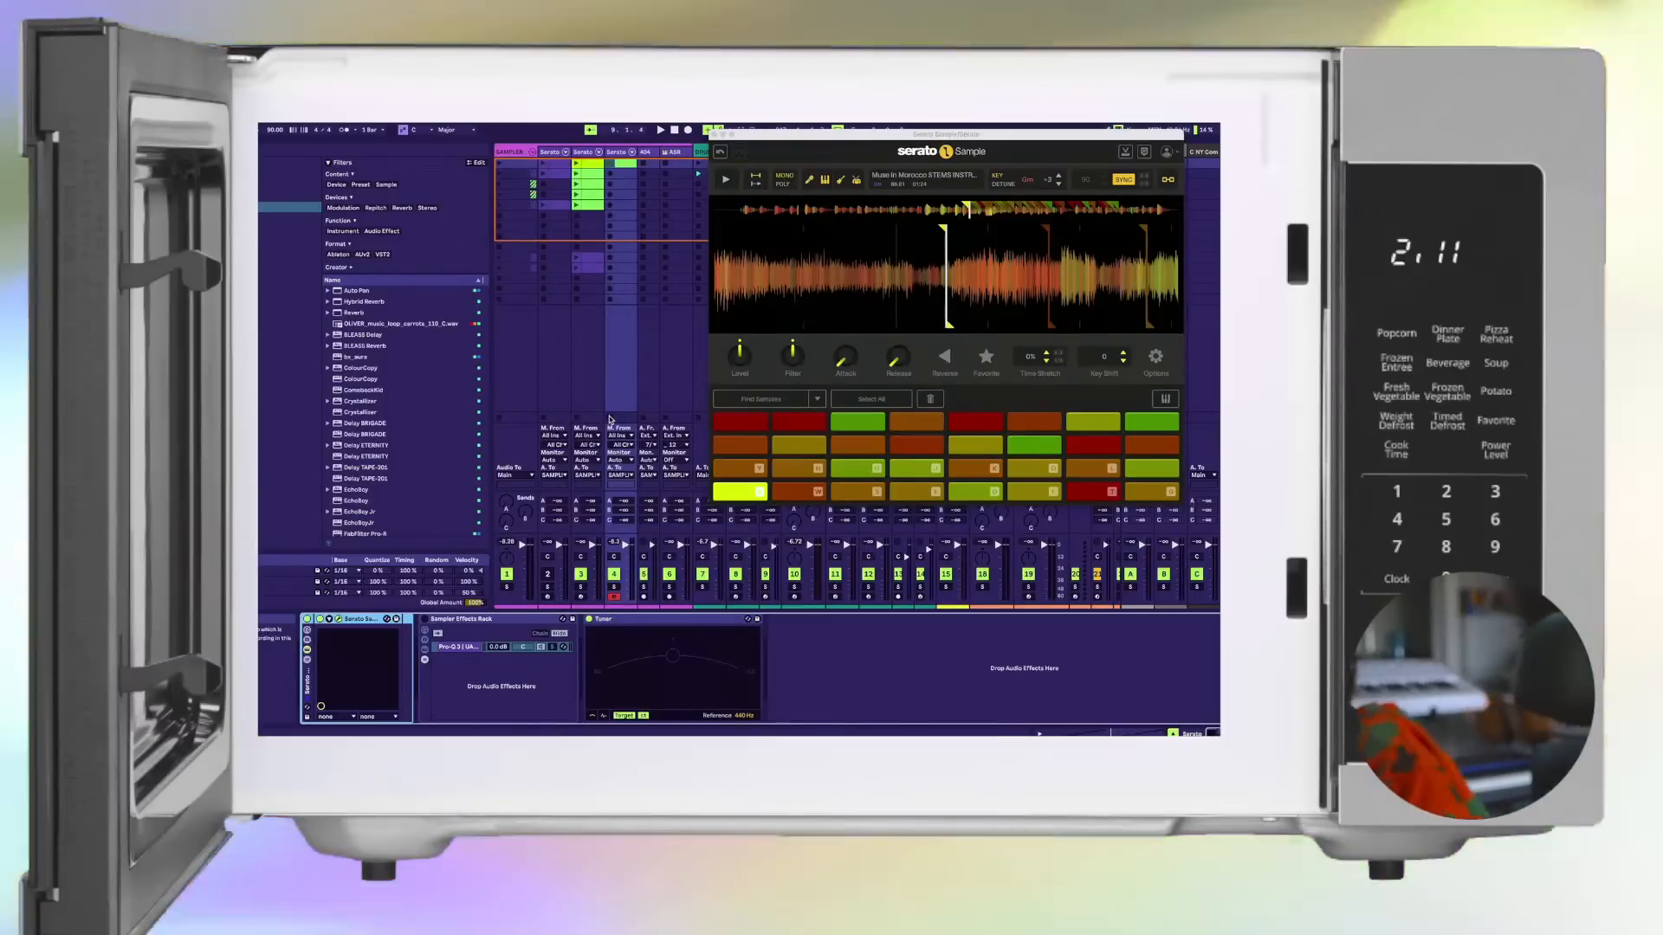
Step: Rehearse the phrase on pads 9 and 10, then start playback and improvise over the beat, adding pads 12 and 13
{"action": "key", "text": "h"}
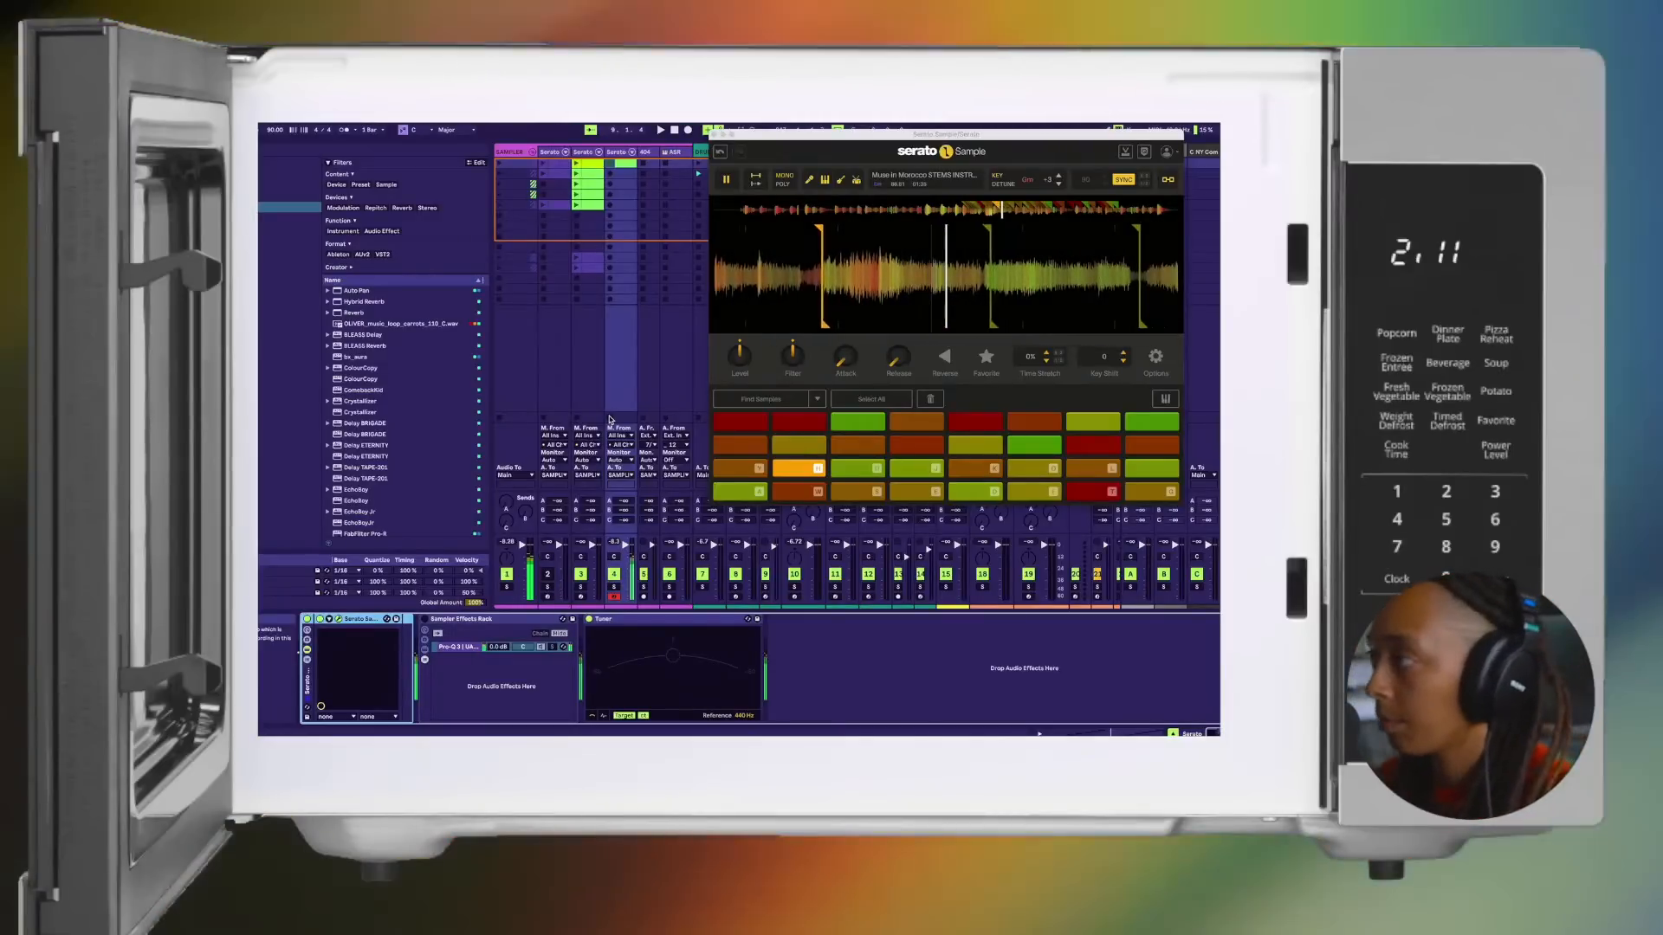
{"action": "key", "text": "y"}
{"action": "key", "text": "h"}
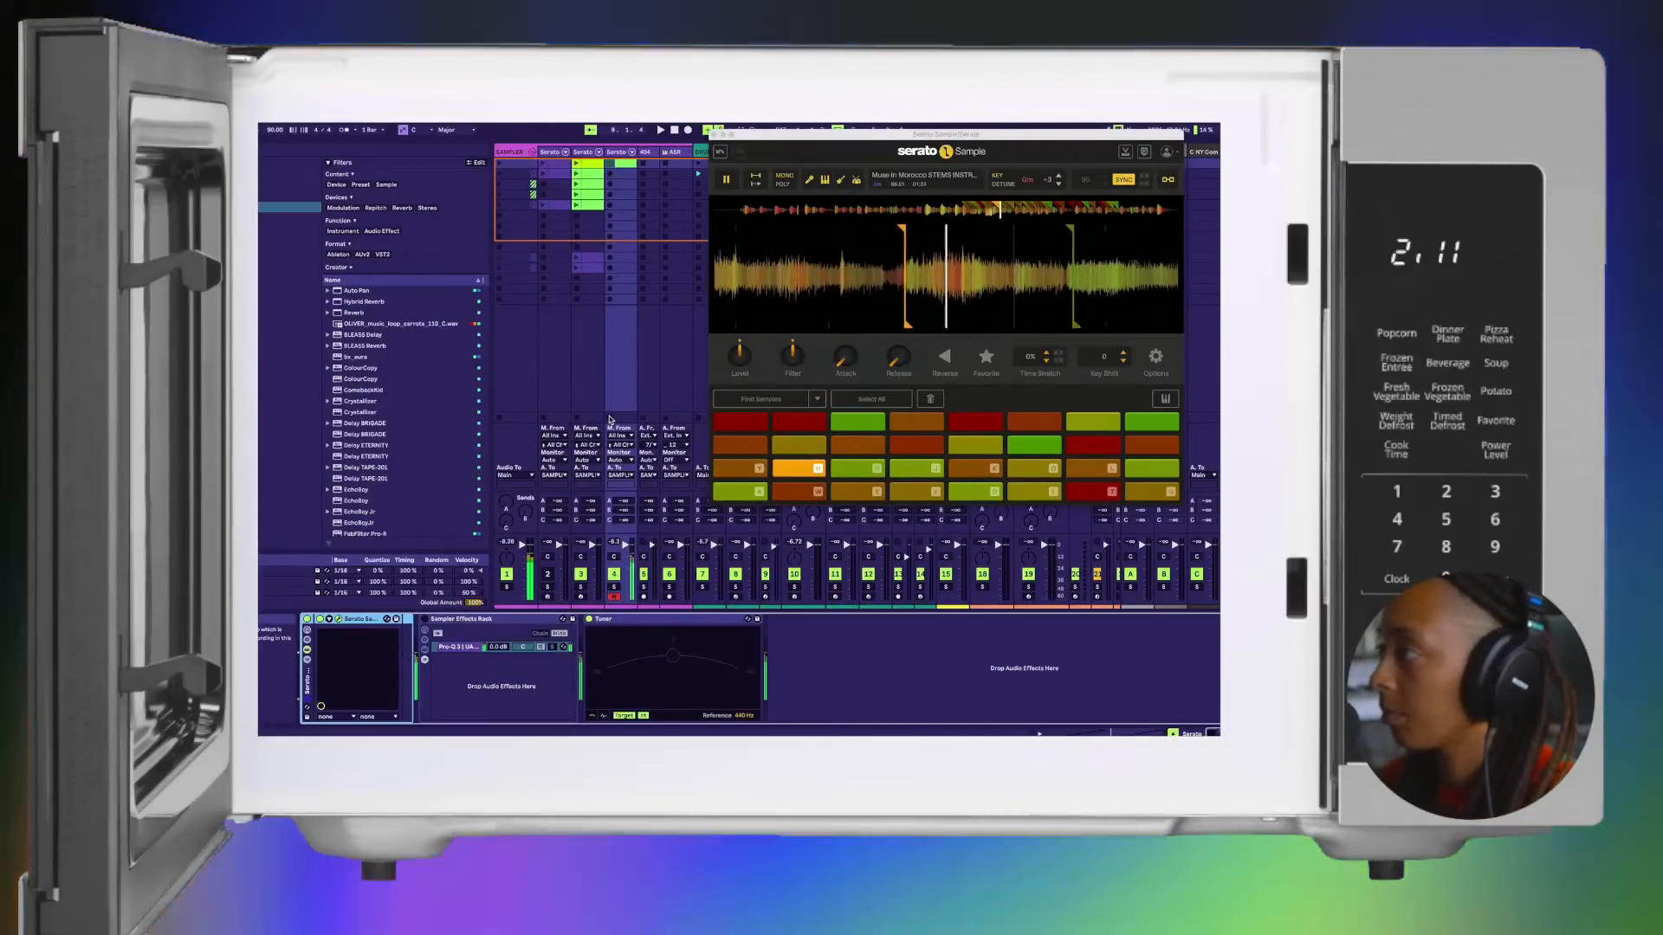
{"action": "key", "text": "space"}
{"action": "key", "text": "h"}
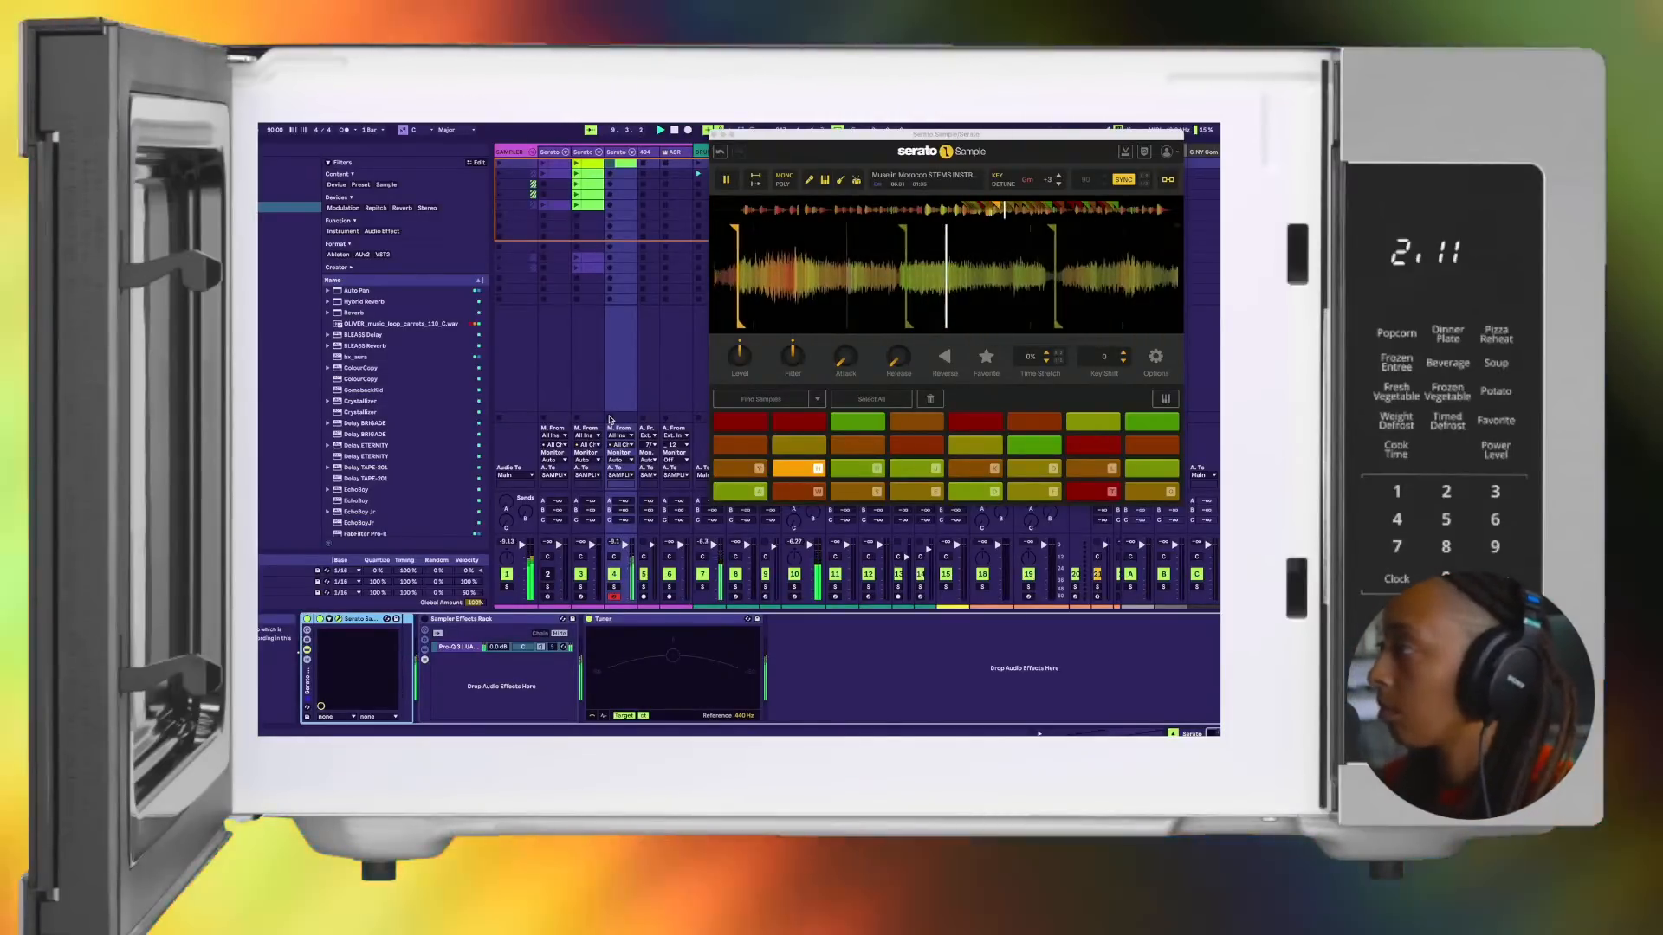
{"action": "key", "text": "y"}
{"action": "key", "text": "h"}
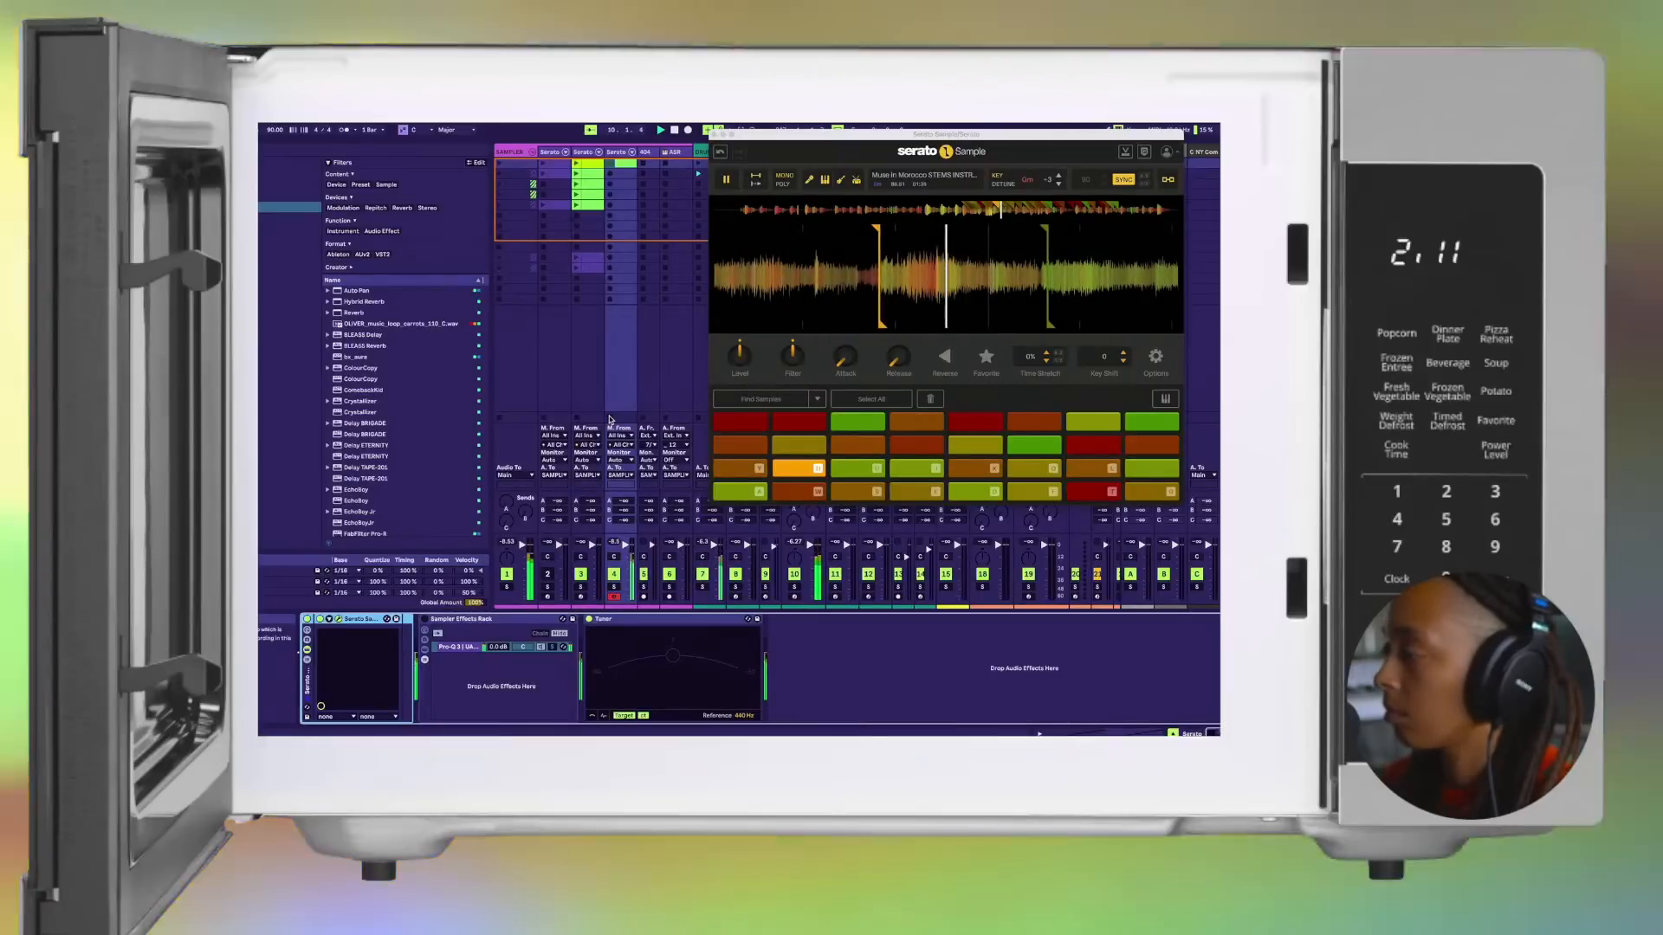
{"action": "key", "text": "j"}
{"action": "key", "text": "h"}
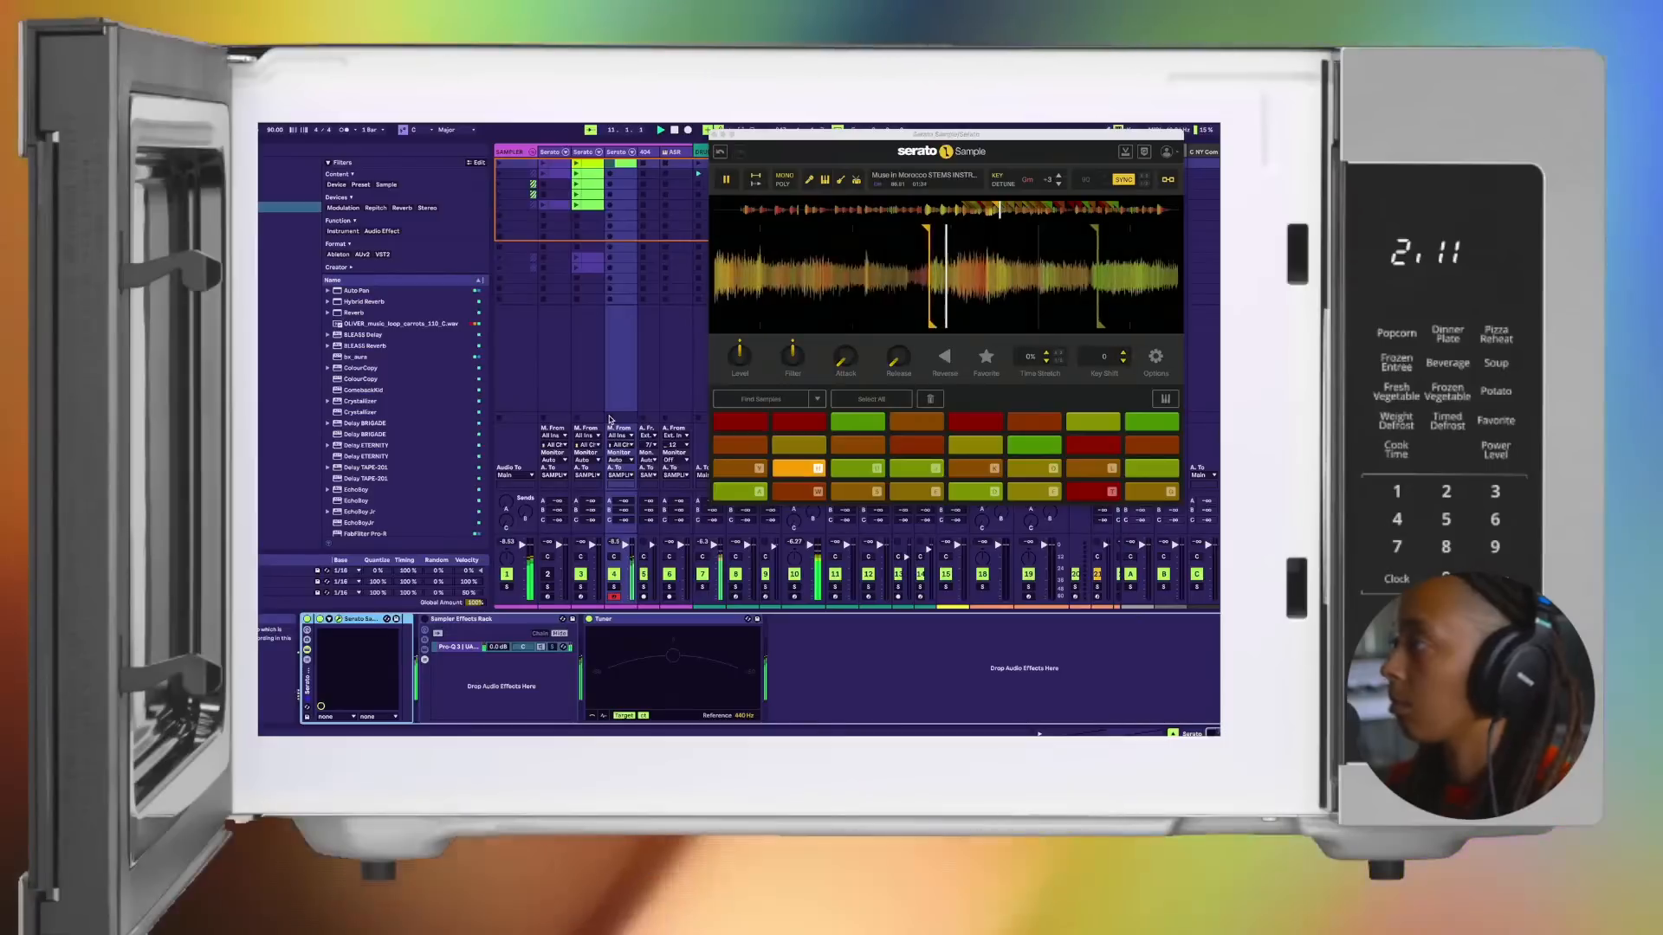
{"action": "key", "text": "y"}
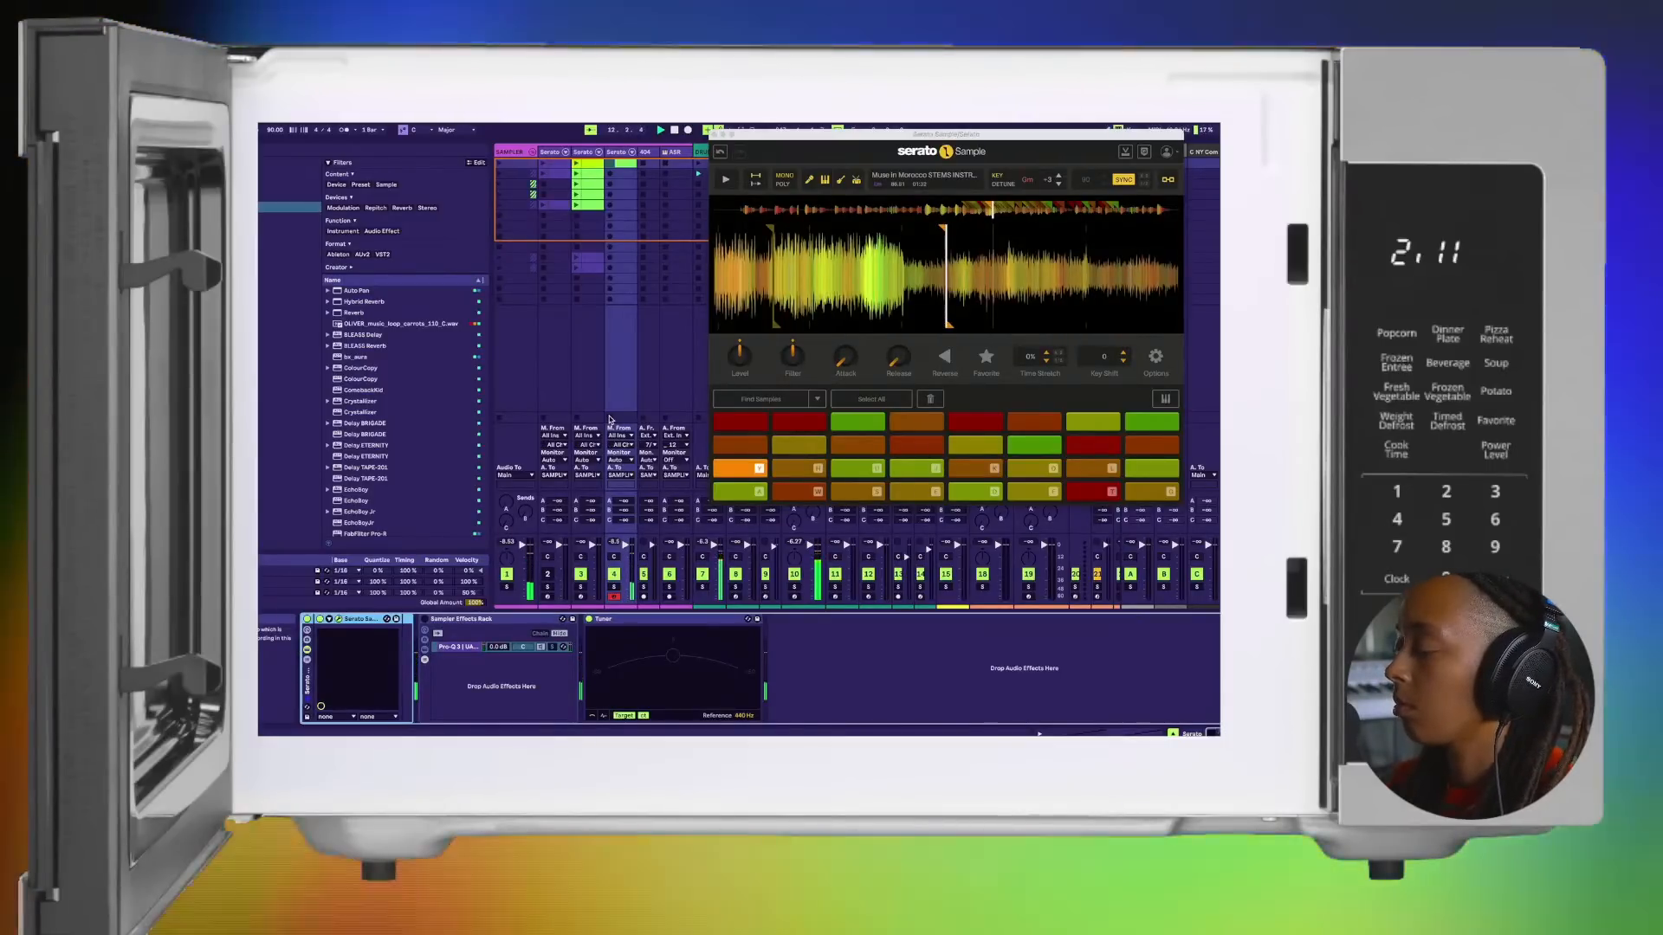
{"action": "key", "text": "k"}
{"action": "key", "text": "h"}
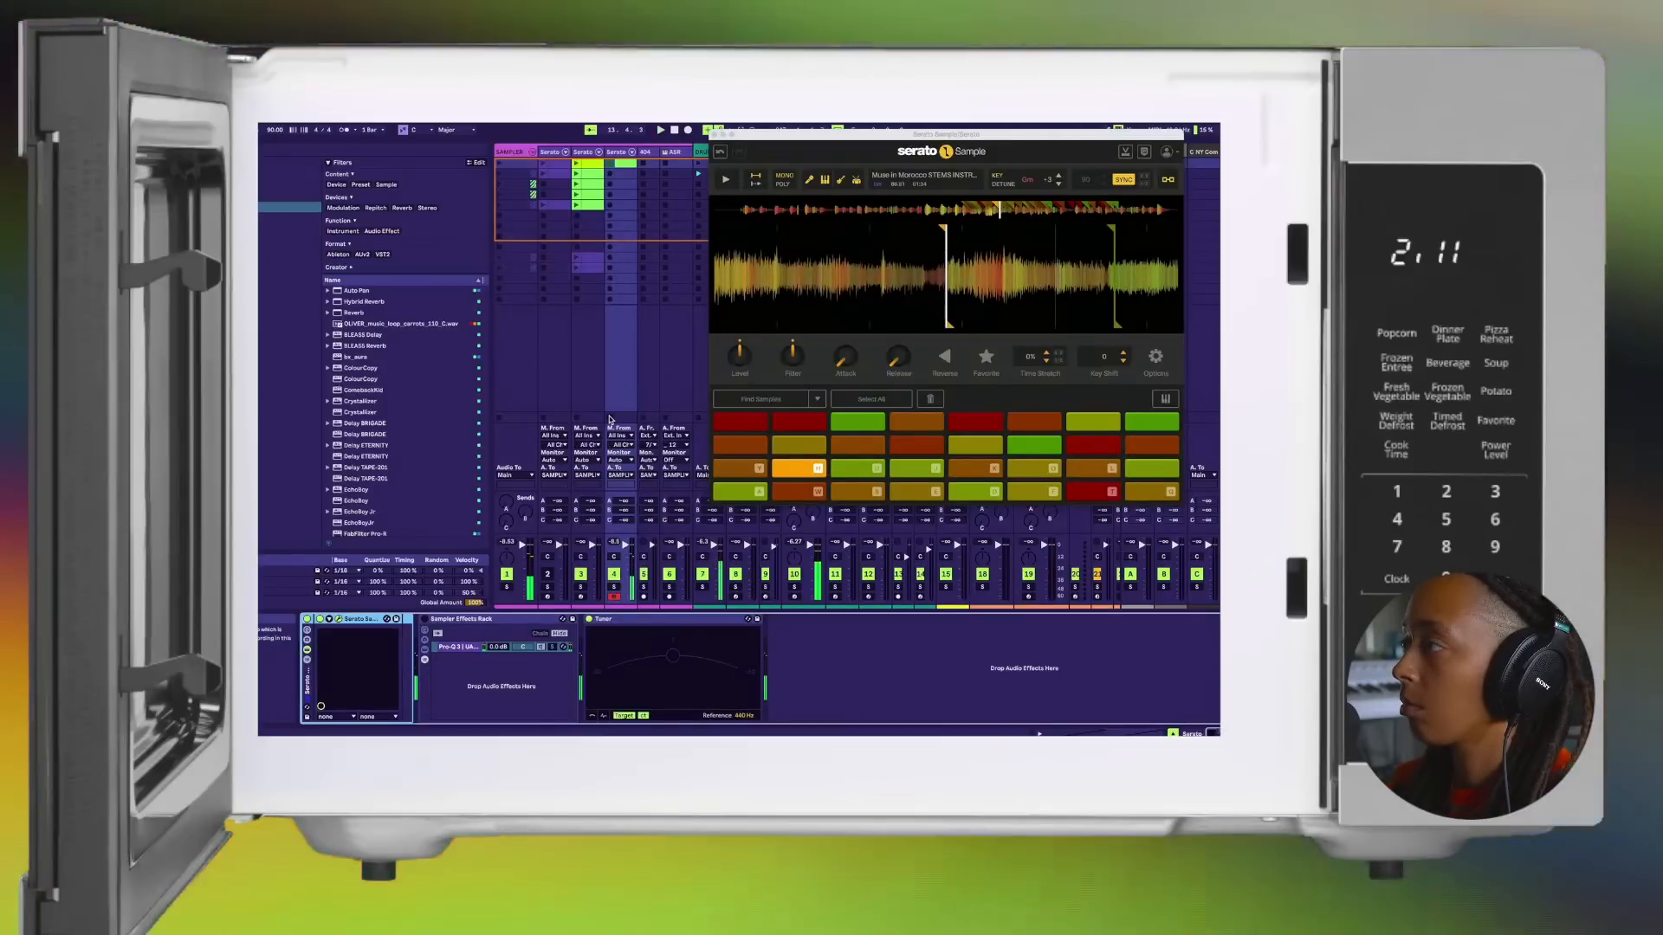
Step: Repeat the phrase on pads 9 and 10 against the beat and end it on pad 8
{"action": "key", "text": "y"}
{"action": "key", "text": "h"}
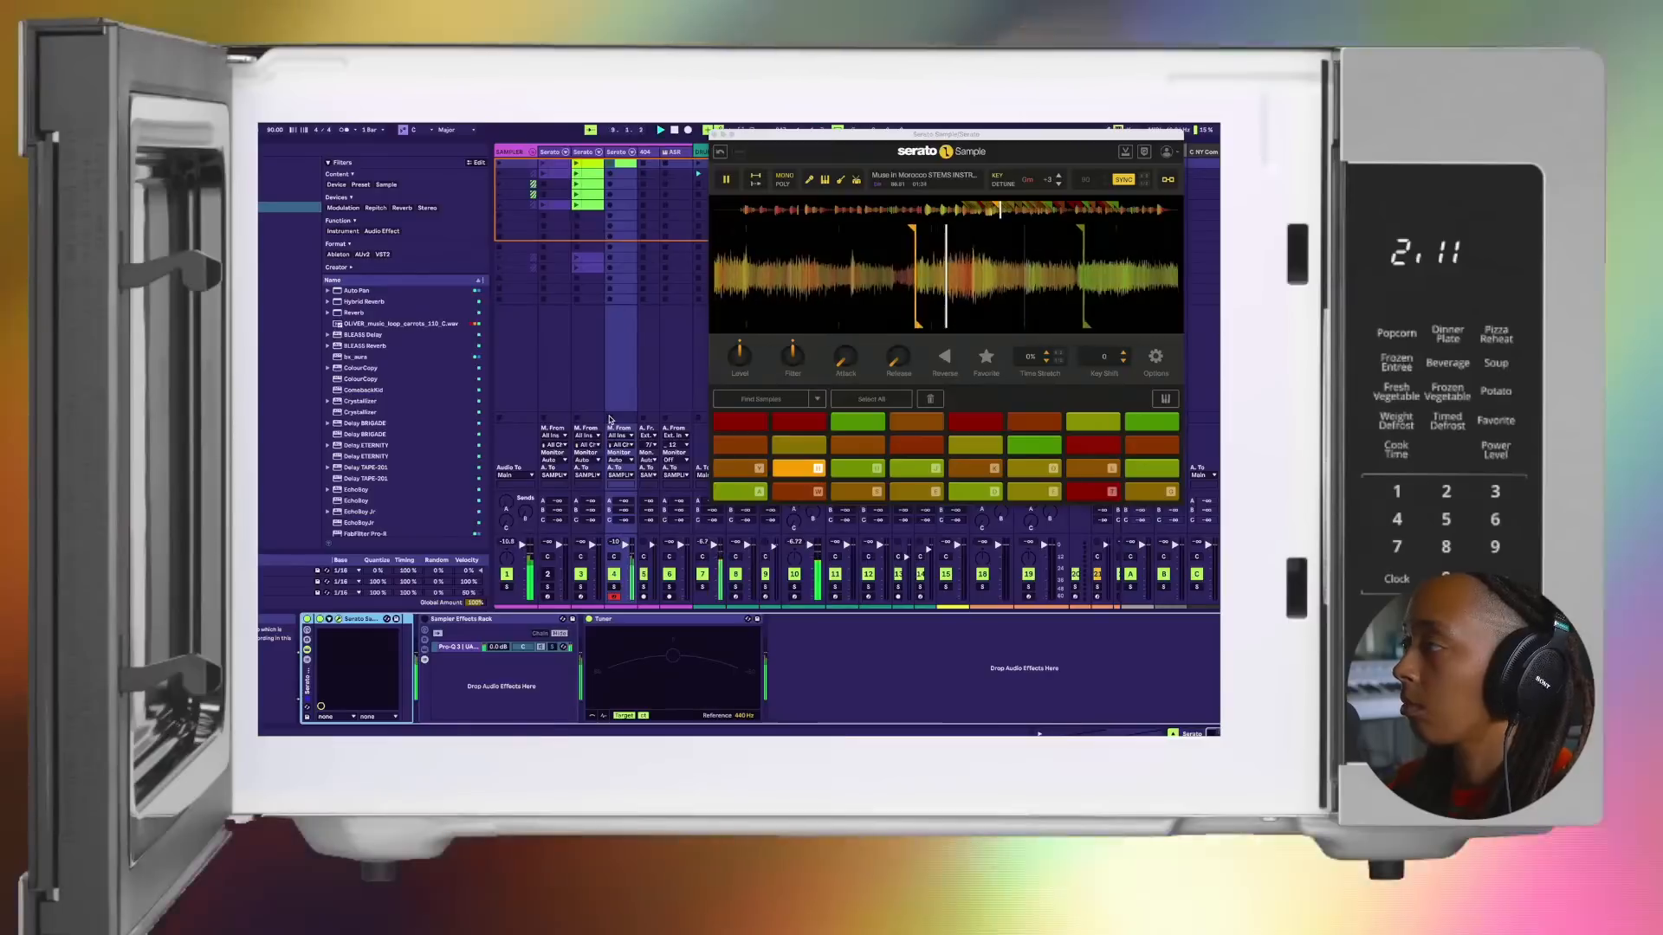
{"action": "key", "text": "y"}
{"action": "key", "text": "h"}
{"action": "key", "text": "y"}
{"action": "key", "text": "g"}
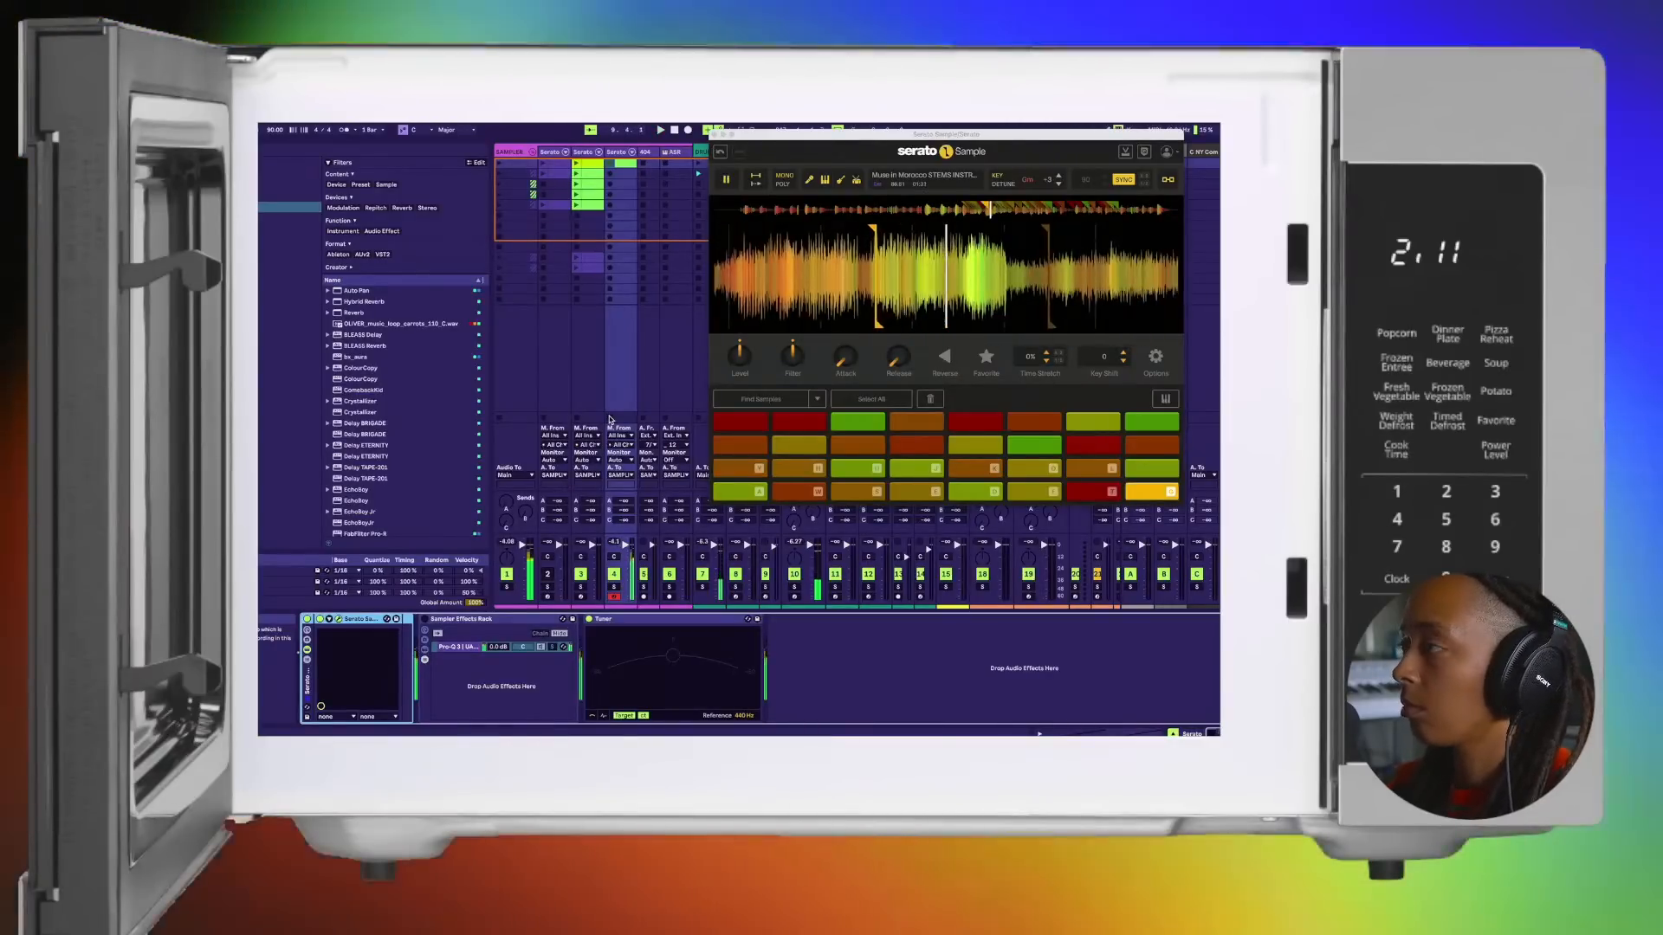
Step: Rehearse the chops on pads 7 and 8, then start playback and improvise over the beat, adding pads 9 and 11
{"action": "key", "text": "t"}
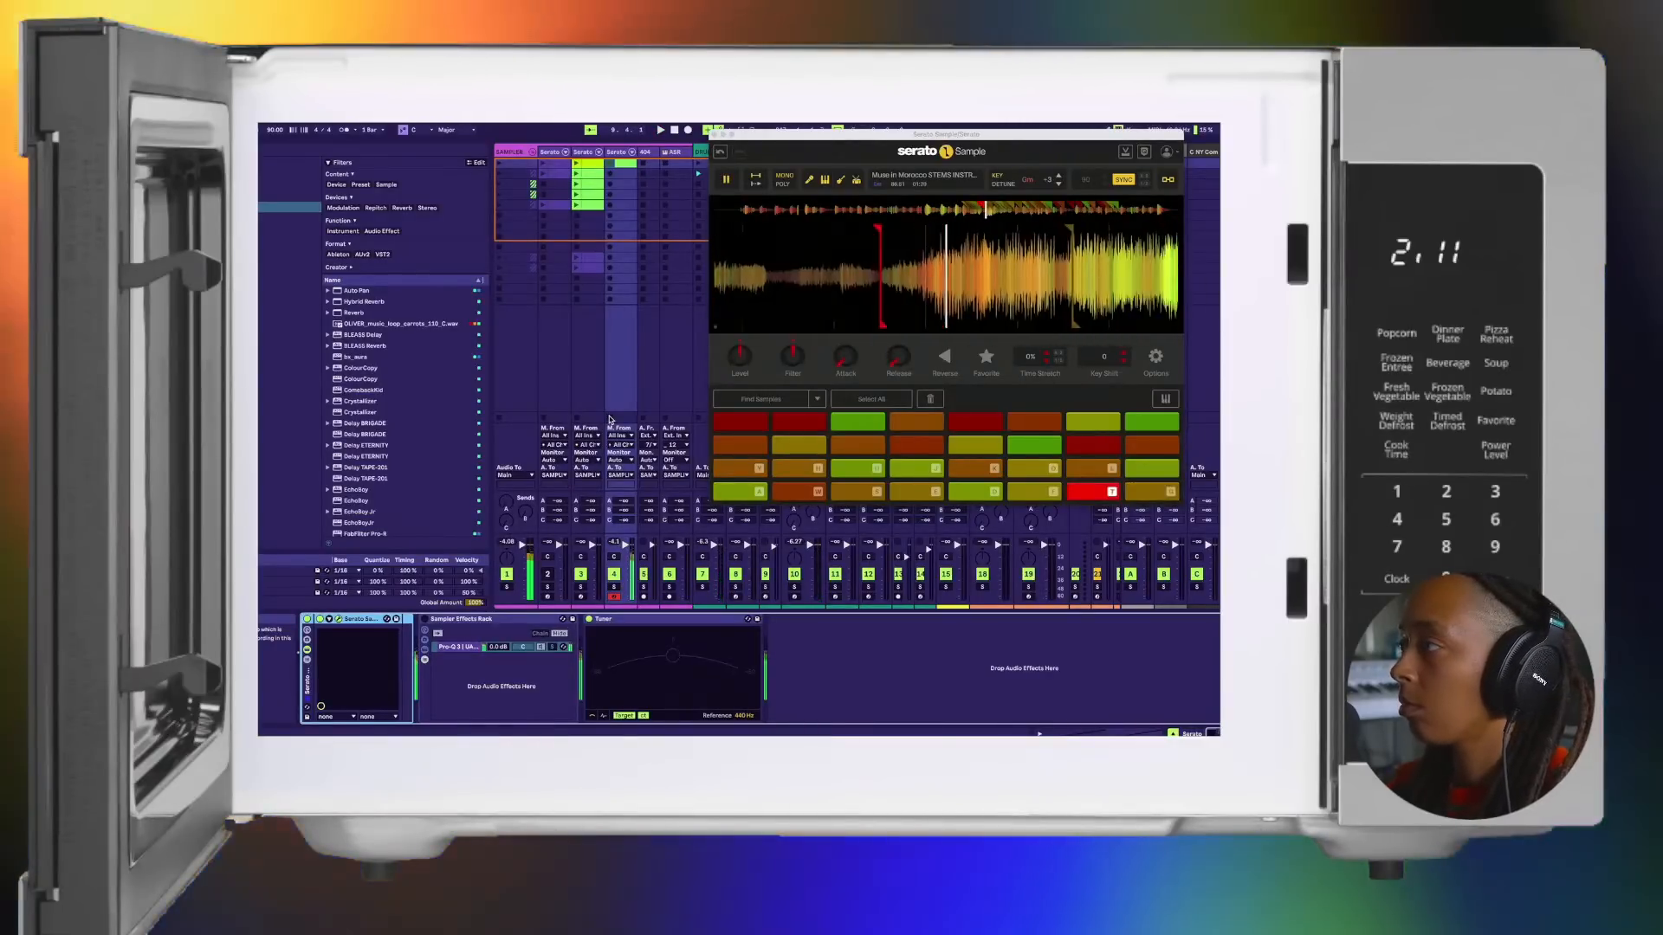
{"action": "key", "text": "g"}
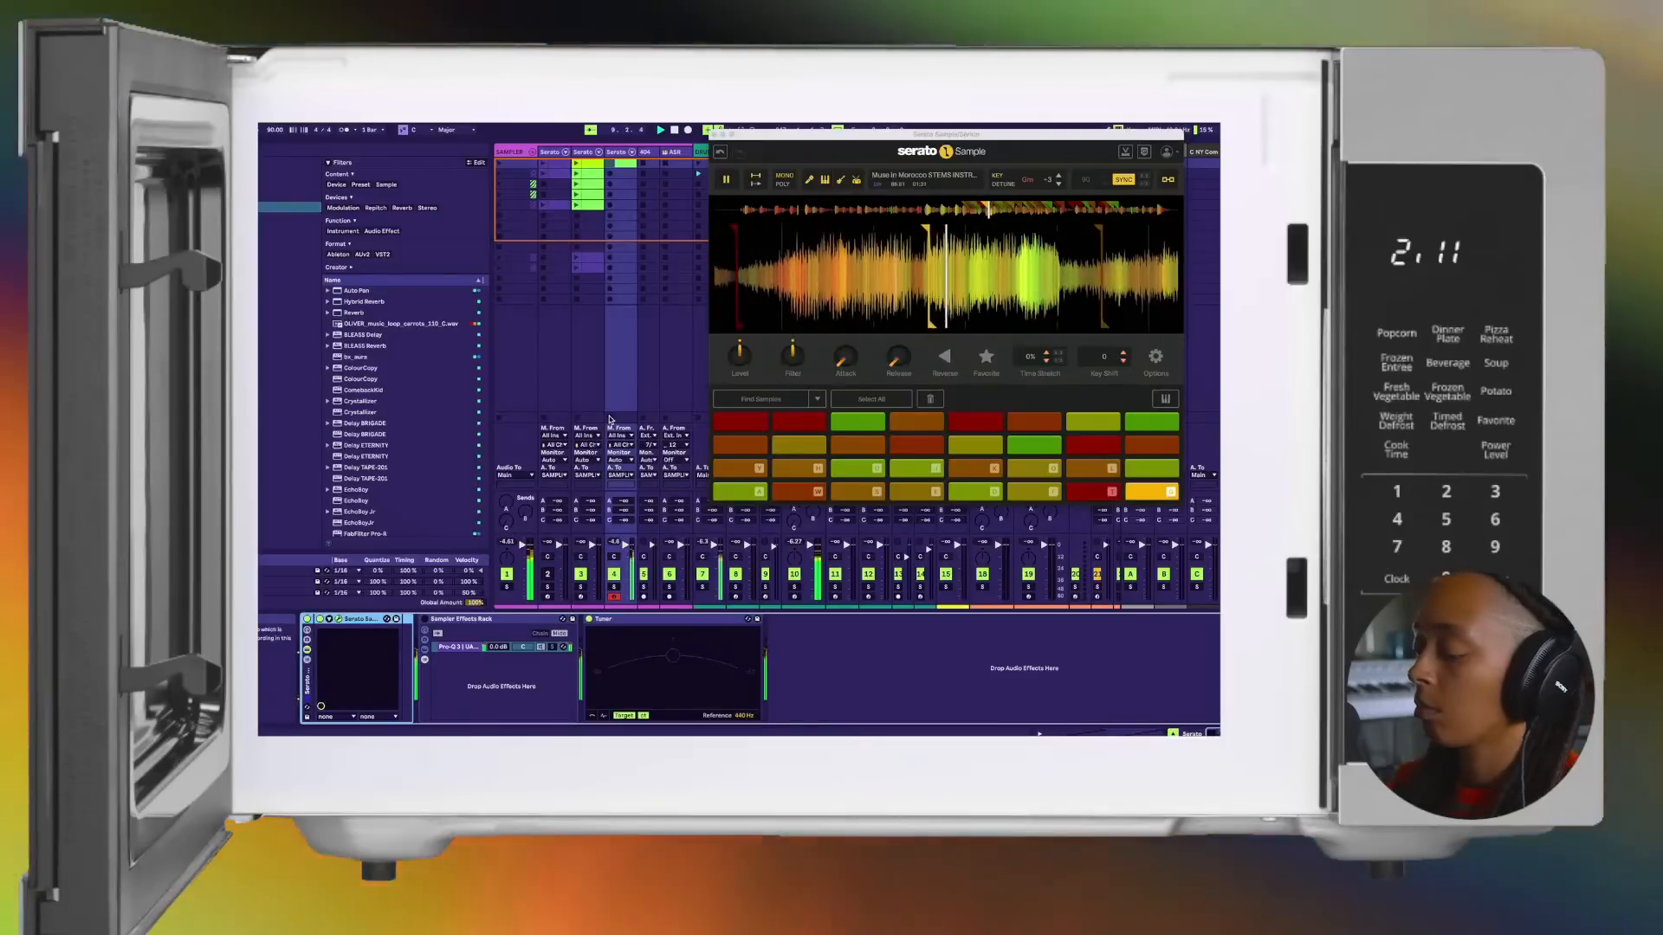
{"action": "key", "text": "y"}
{"action": "key", "text": "t"}
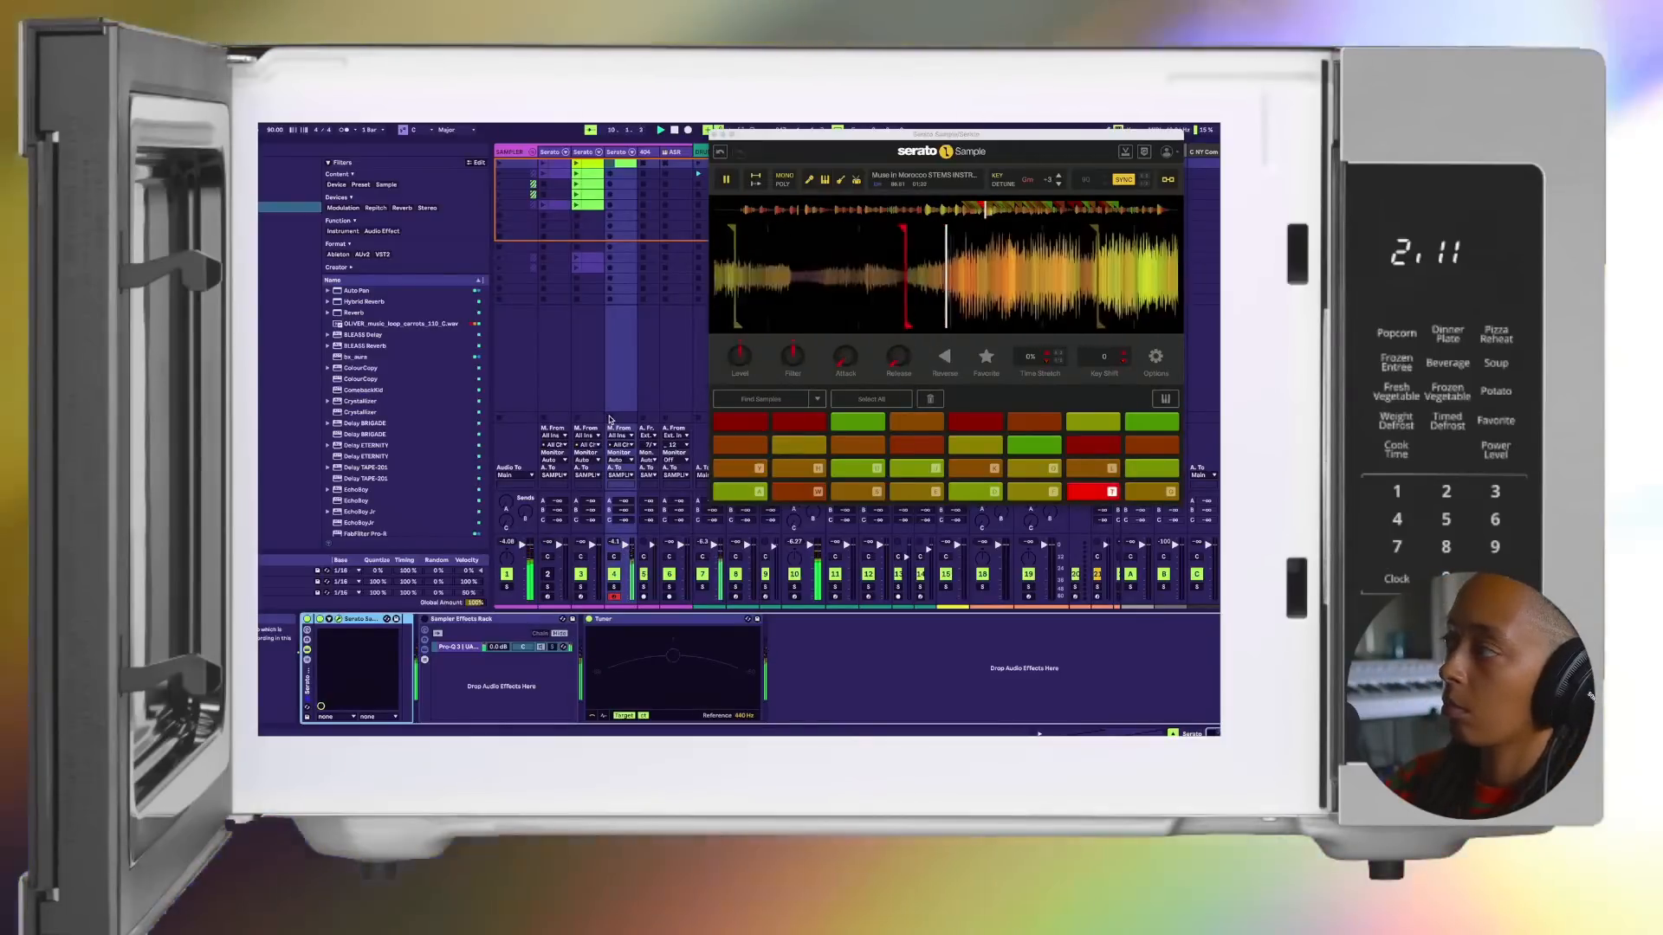
{"action": "key", "text": "g"}
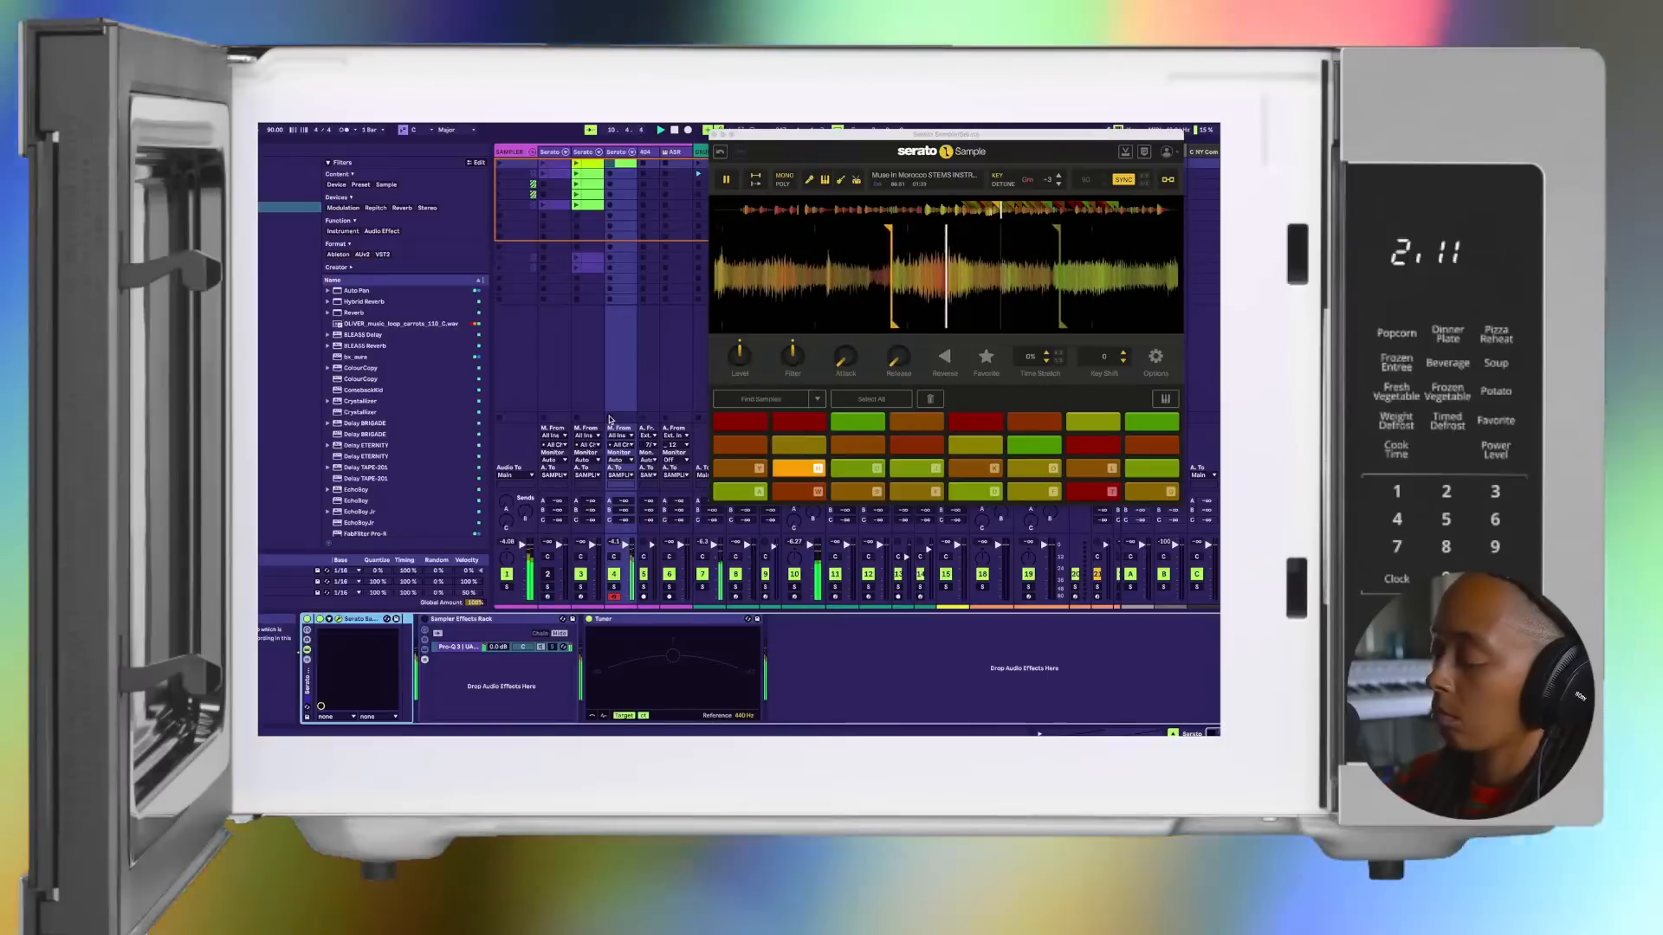
{"action": "key", "text": "t"}
{"action": "key", "text": "u"}
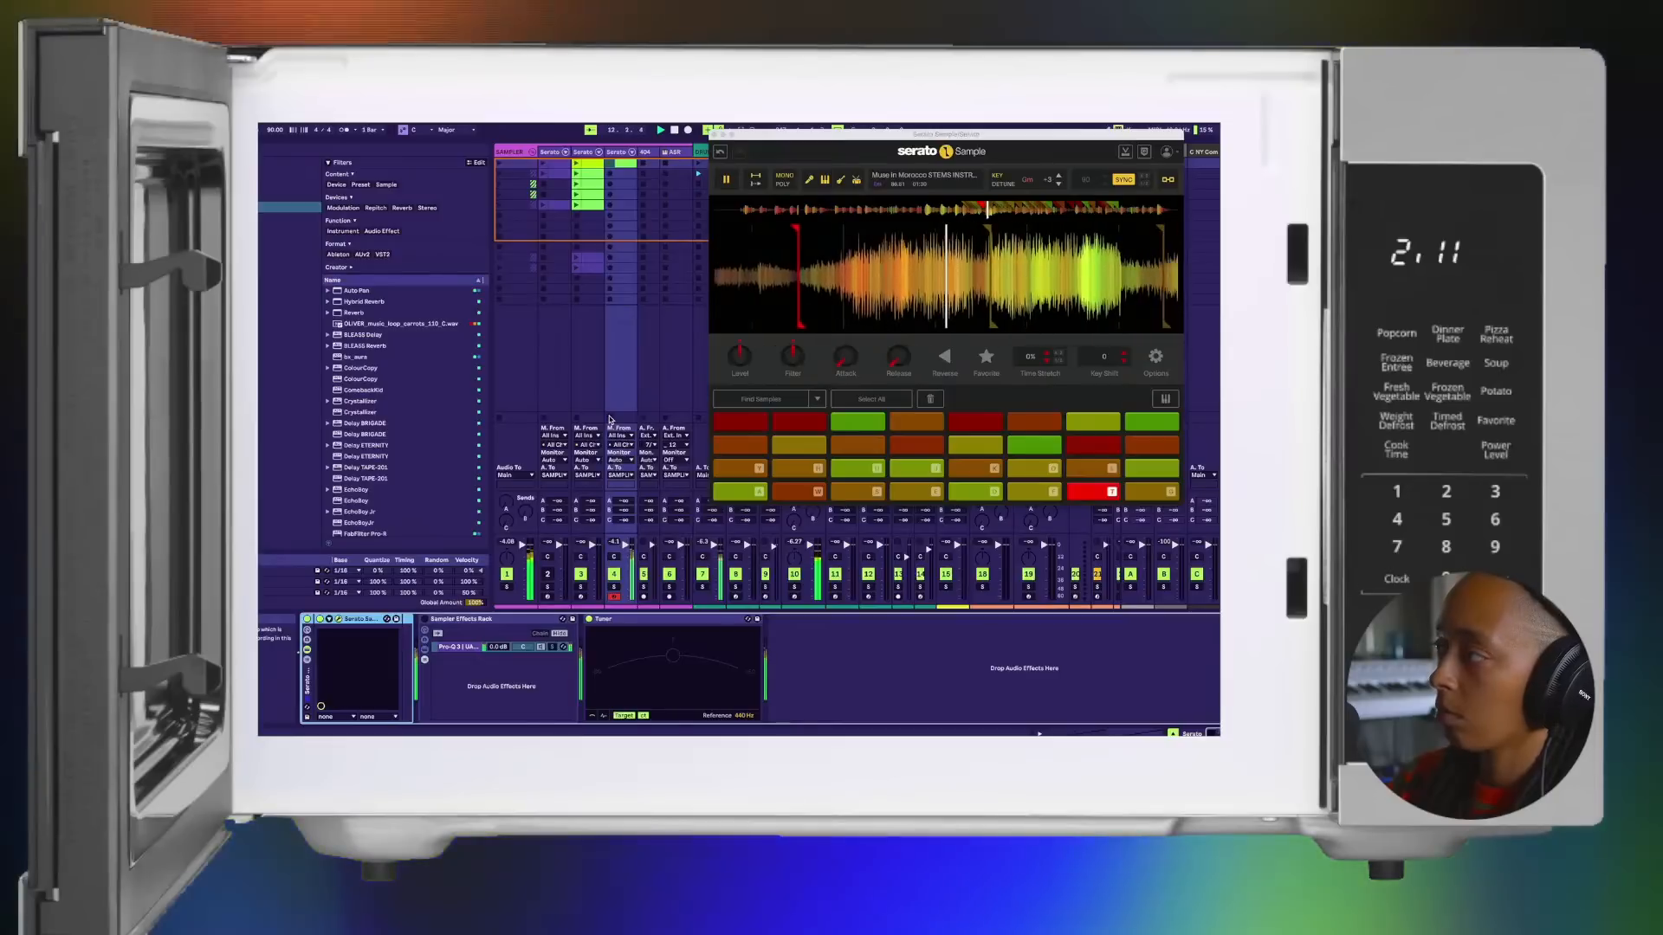
Step: Keep returning to the chop on pad 7 over the beat, answering it with pads 8, 10 and 12
{"action": "key", "text": "j"}
{"action": "key", "text": "t"}
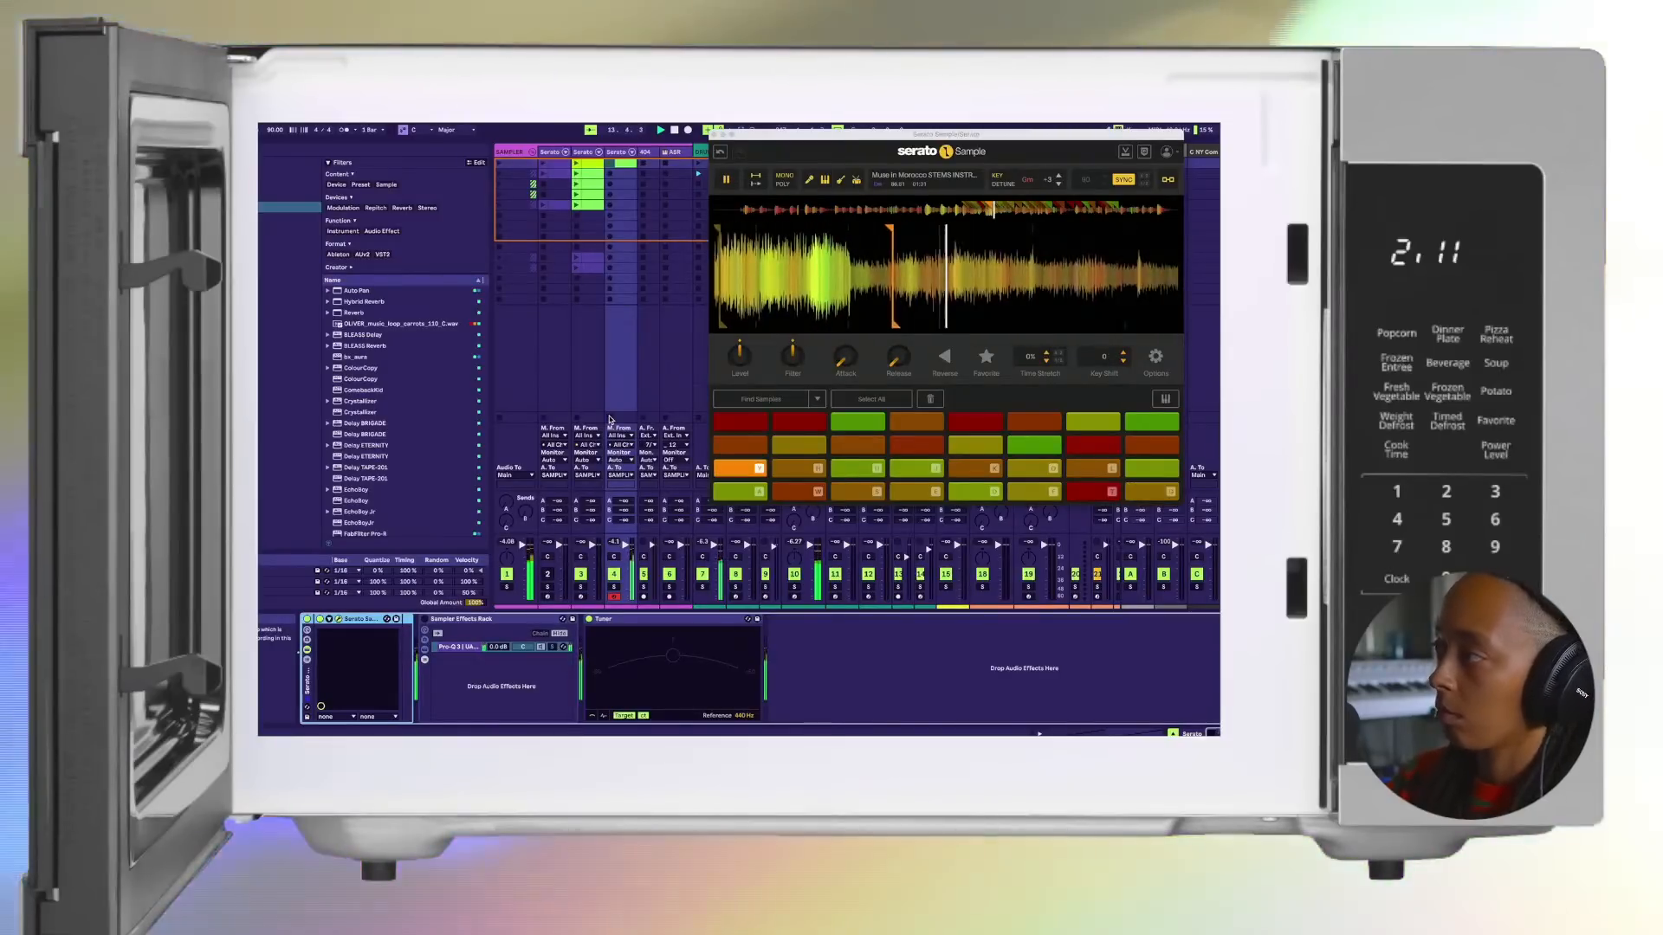
{"action": "key", "text": "t"}
{"action": "key", "text": "g"}
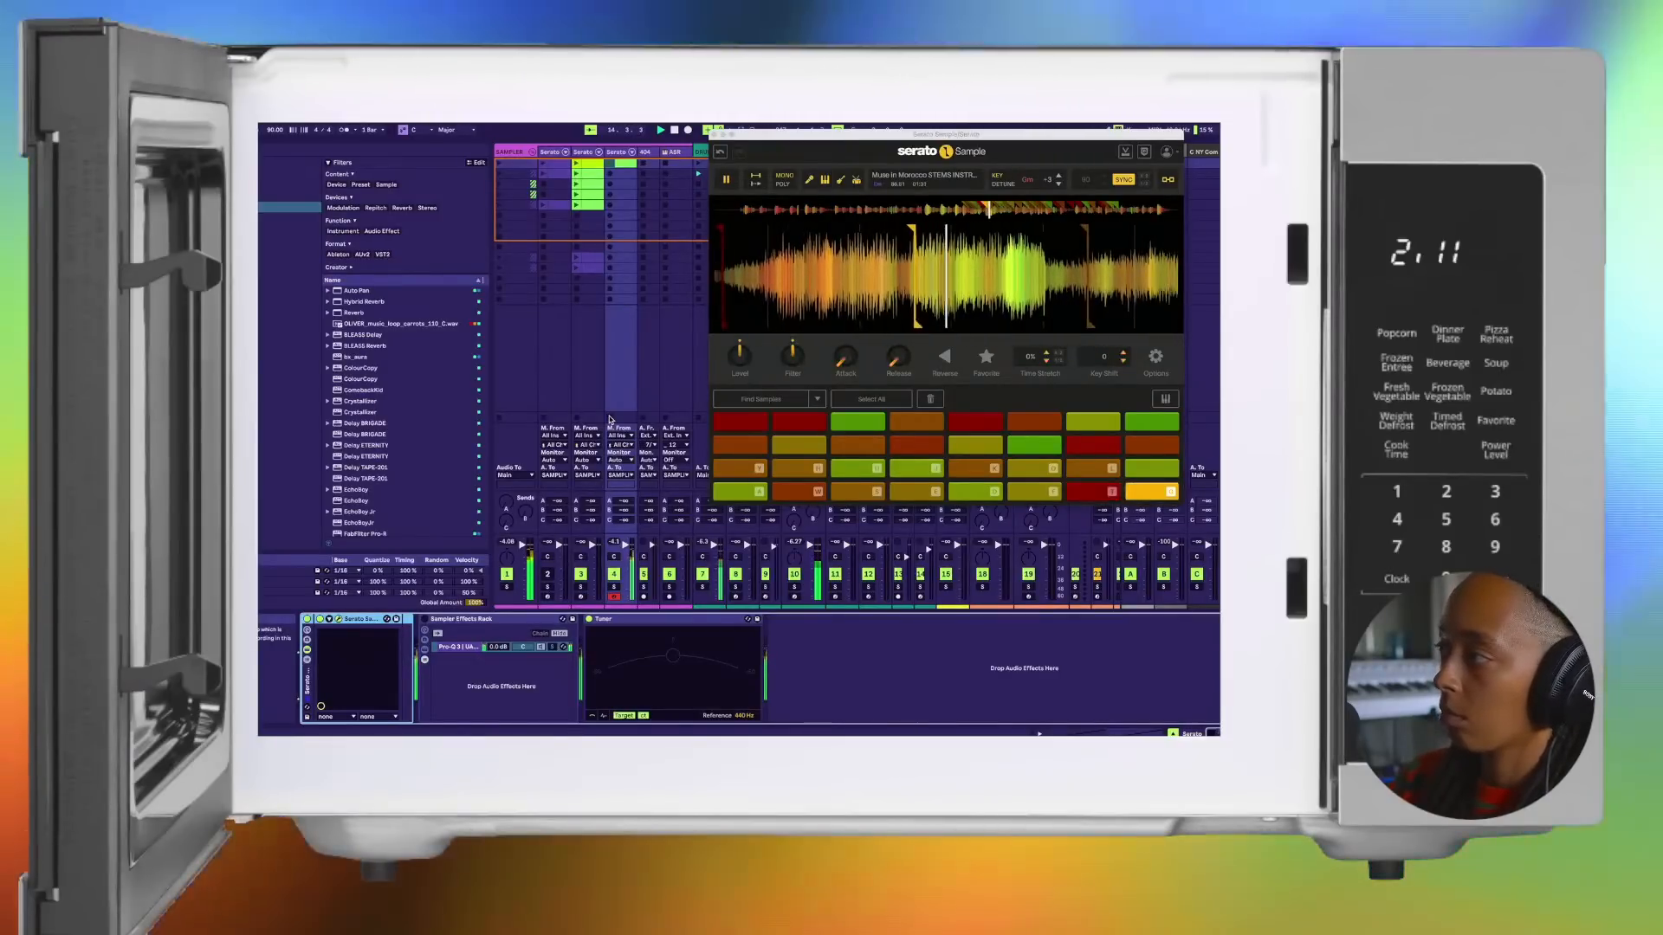
{"action": "key", "text": "h"}
{"action": "key", "text": "t"}
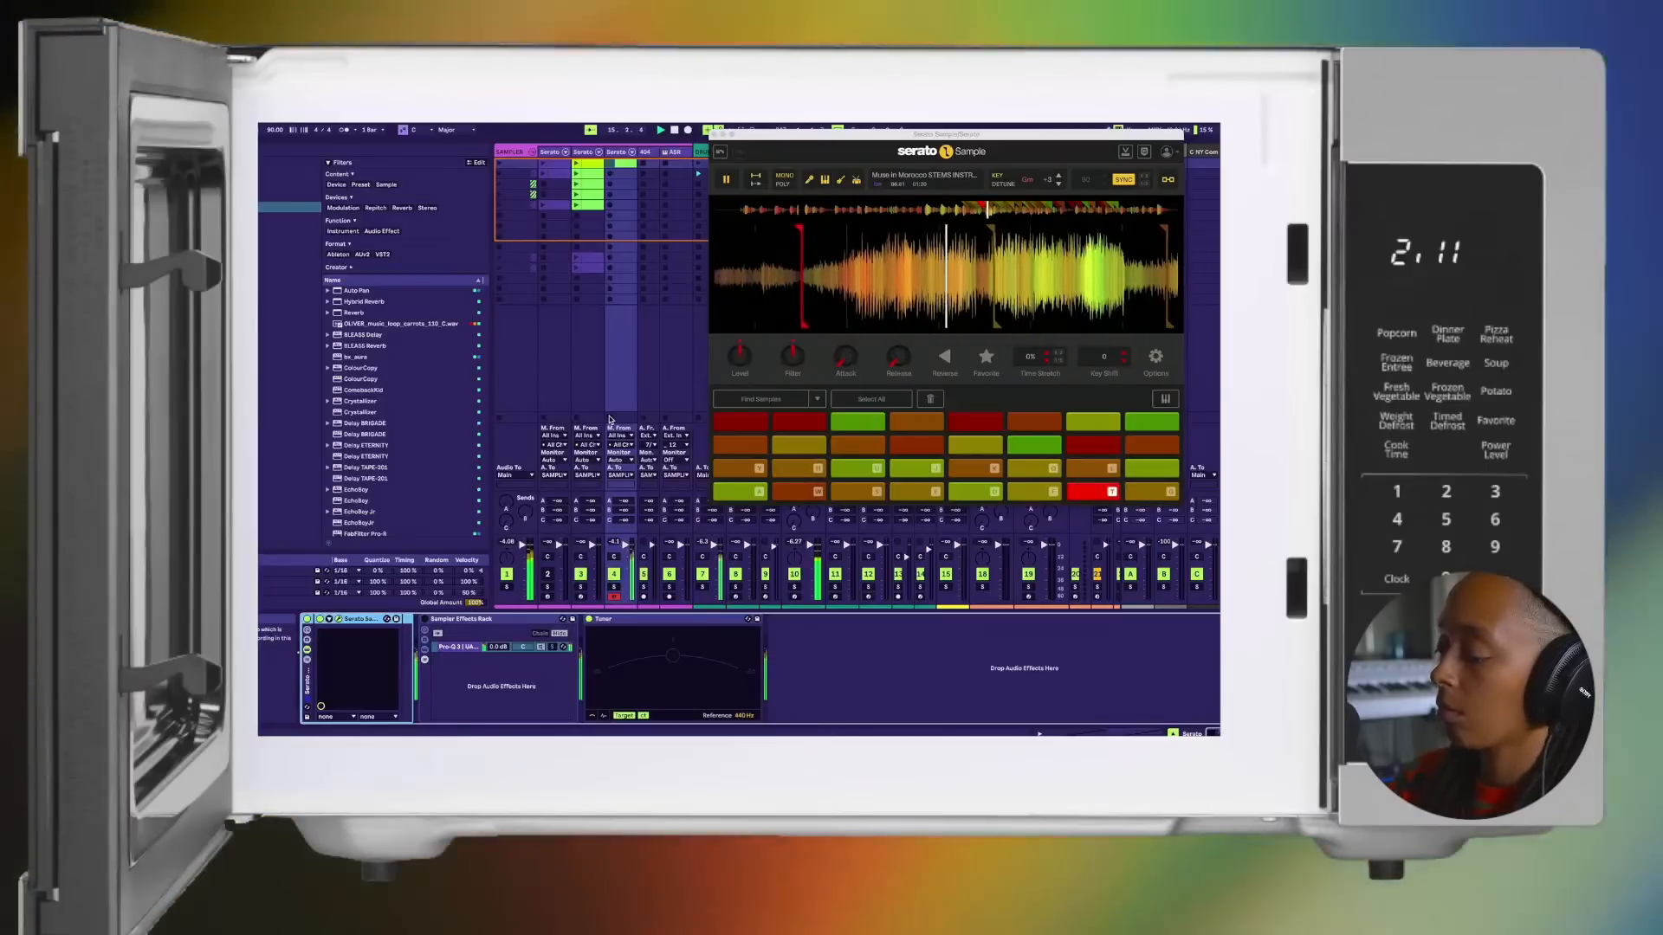
{"action": "key", "text": "g"}
{"action": "key", "text": "j"}
{"action": "key", "text": "t"}
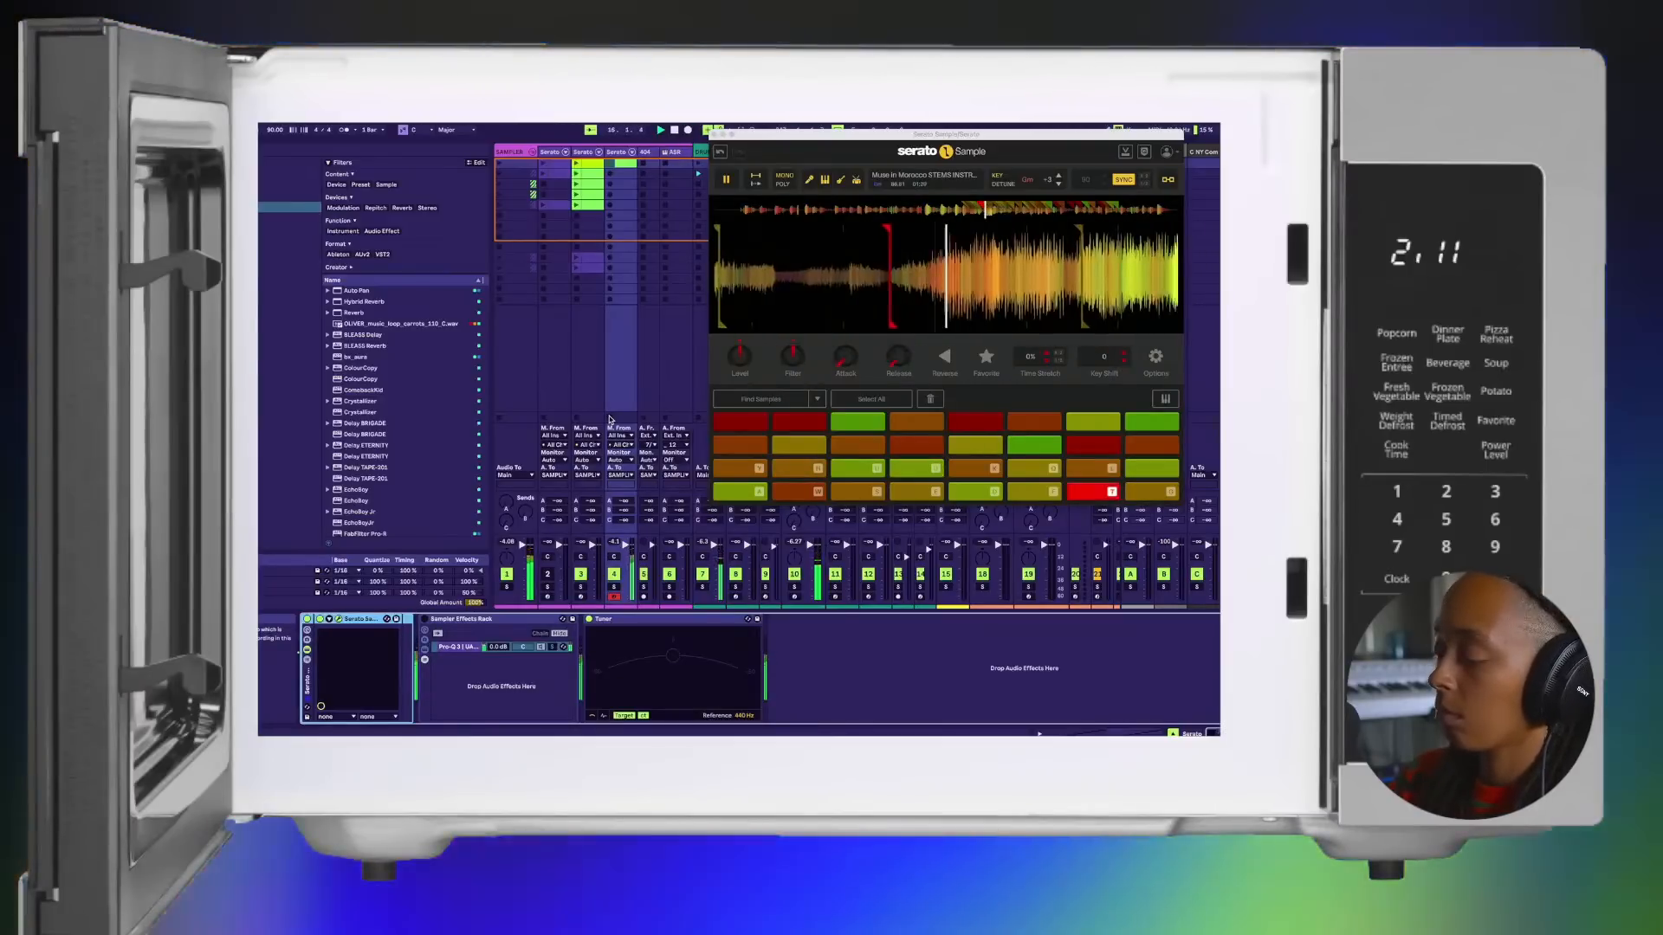
Step: Vary the chop phrase over the beat, weaving pads 8 to 12 between repeats of pad 7
{"action": "key", "text": "h"}
{"action": "key", "text": "u"}
{"action": "key", "text": "t"}
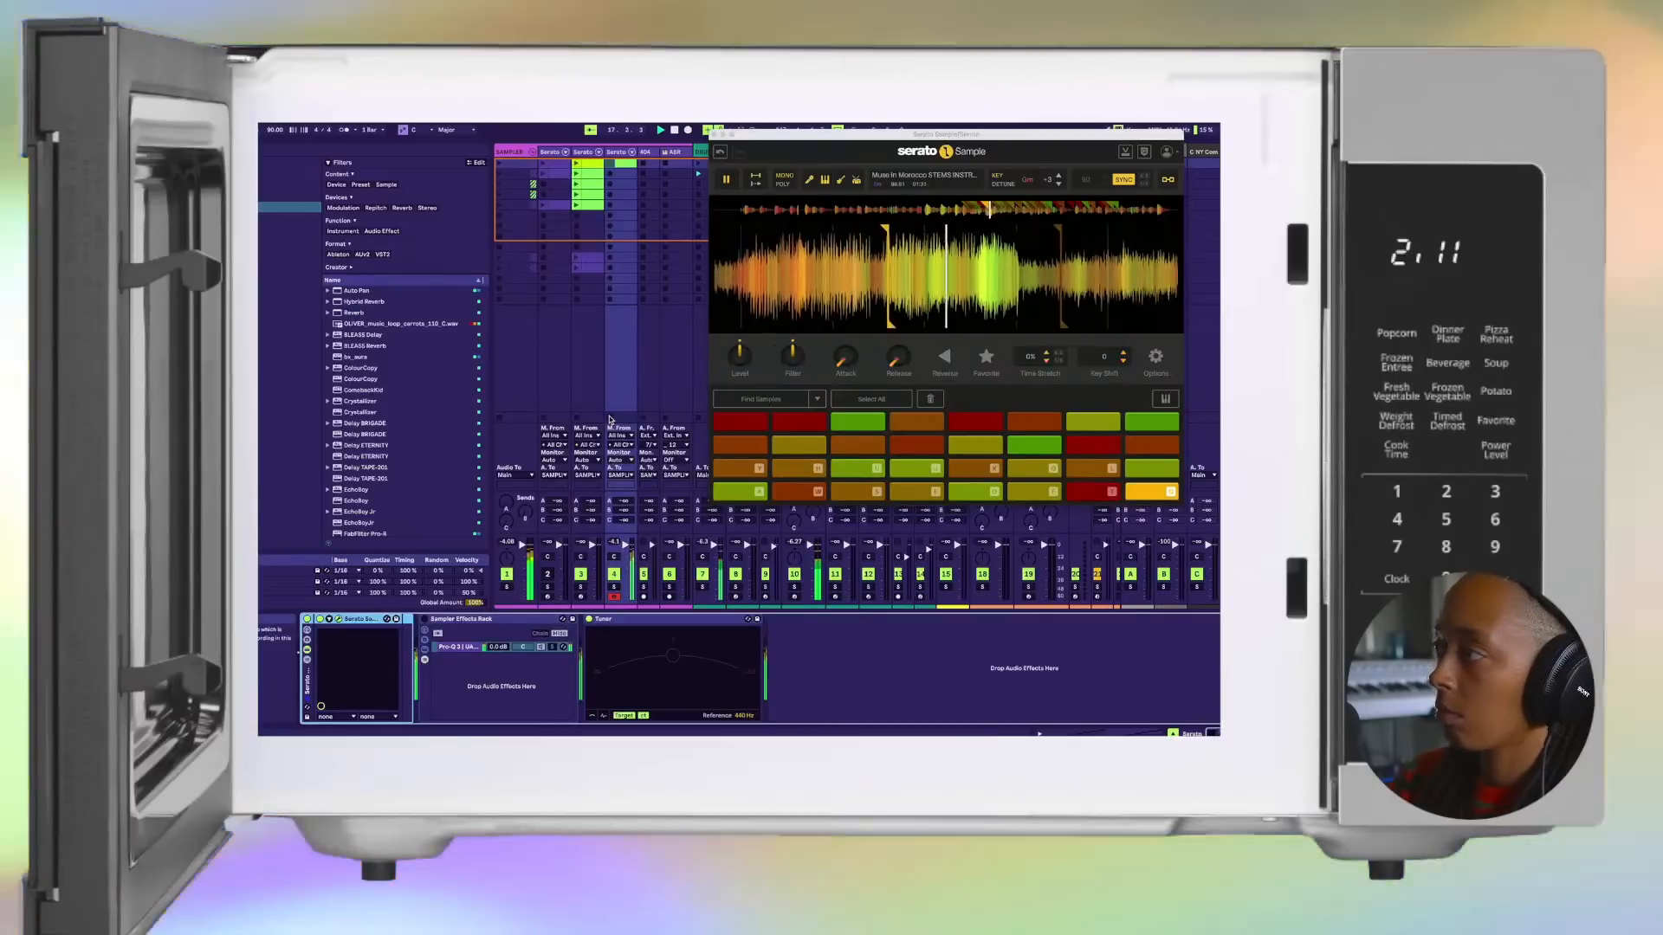
{"action": "key", "text": "h"}
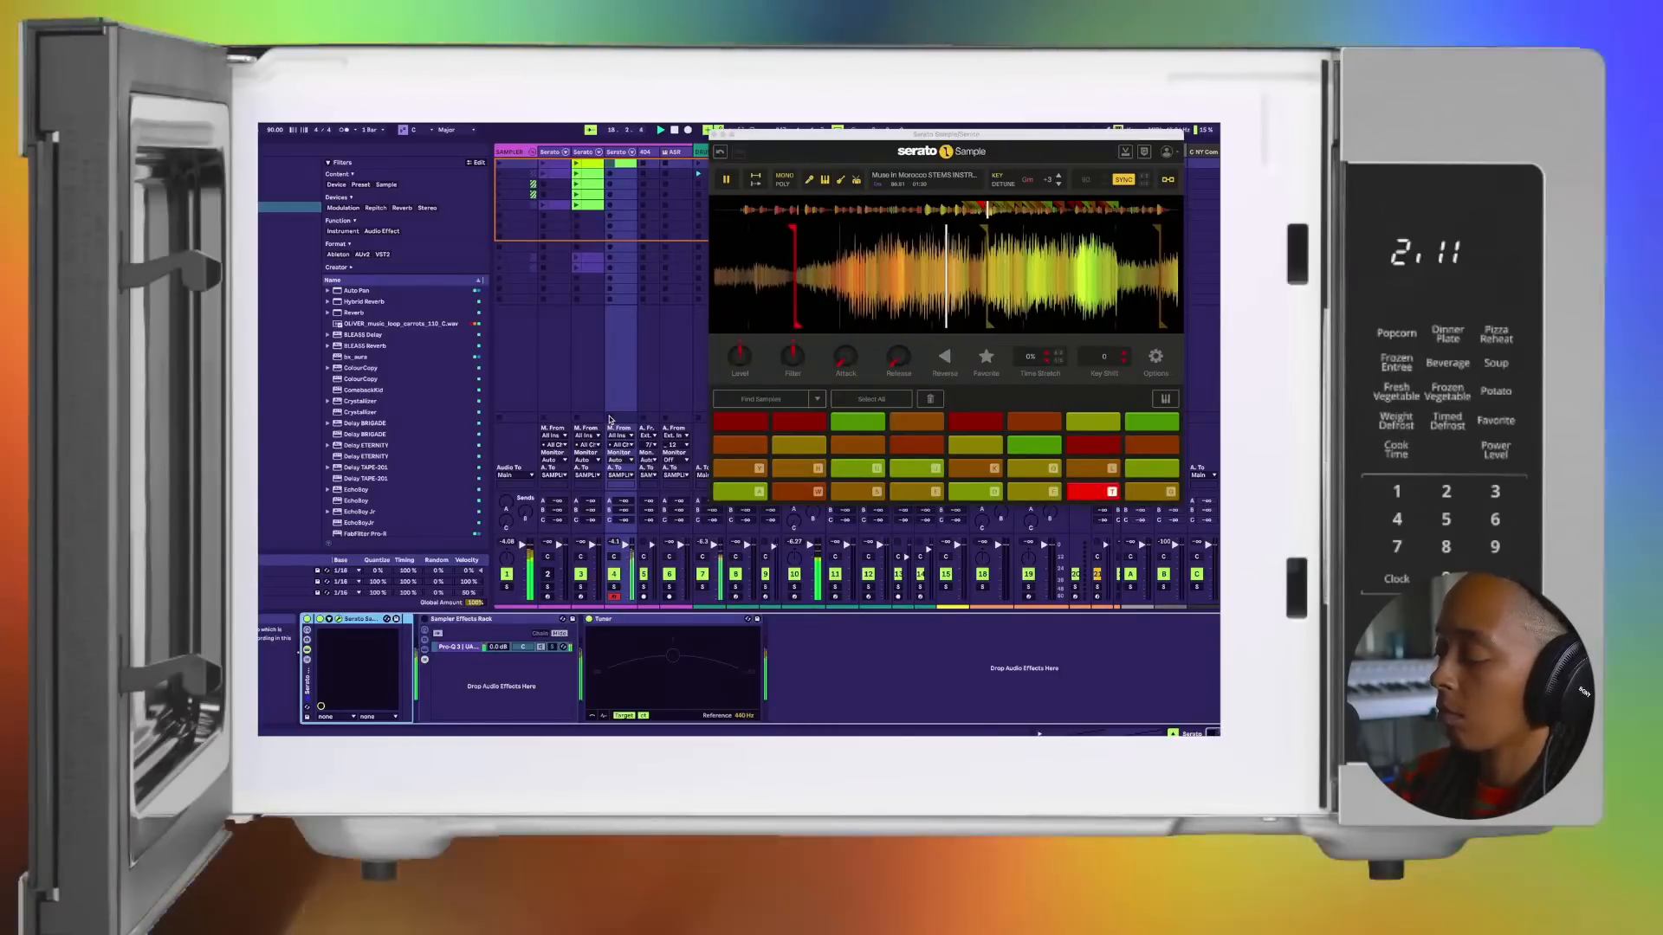
{"action": "key", "text": "y"}
{"action": "key", "text": "t"}
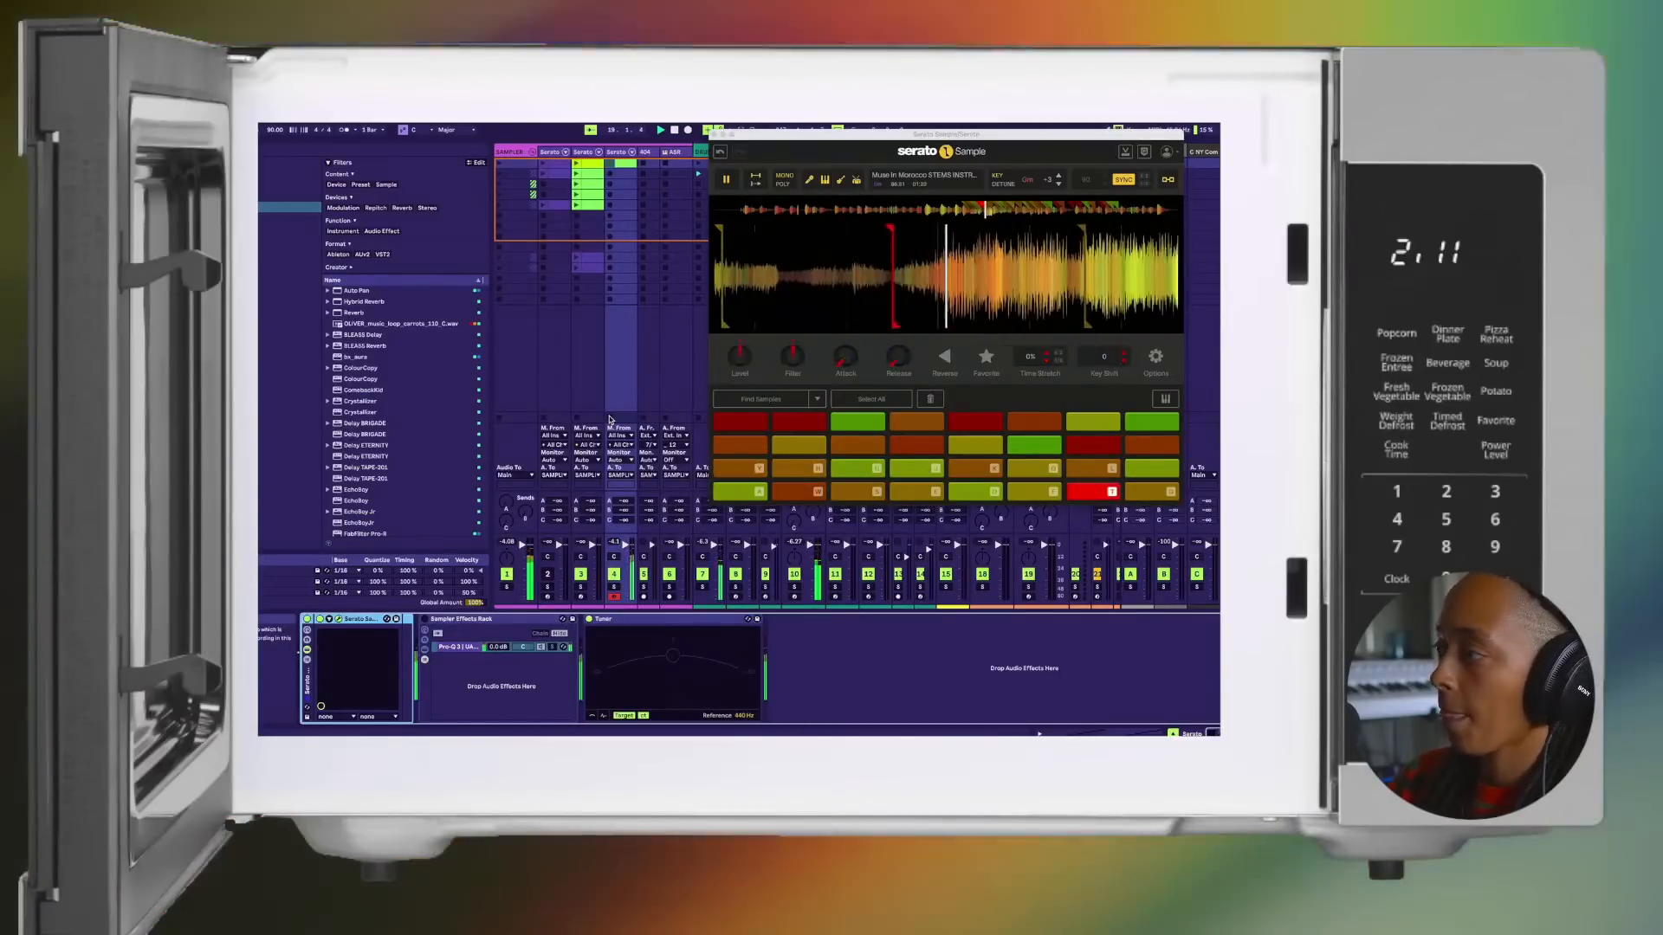
{"action": "key", "text": "g"}
{"action": "key", "text": "u"}
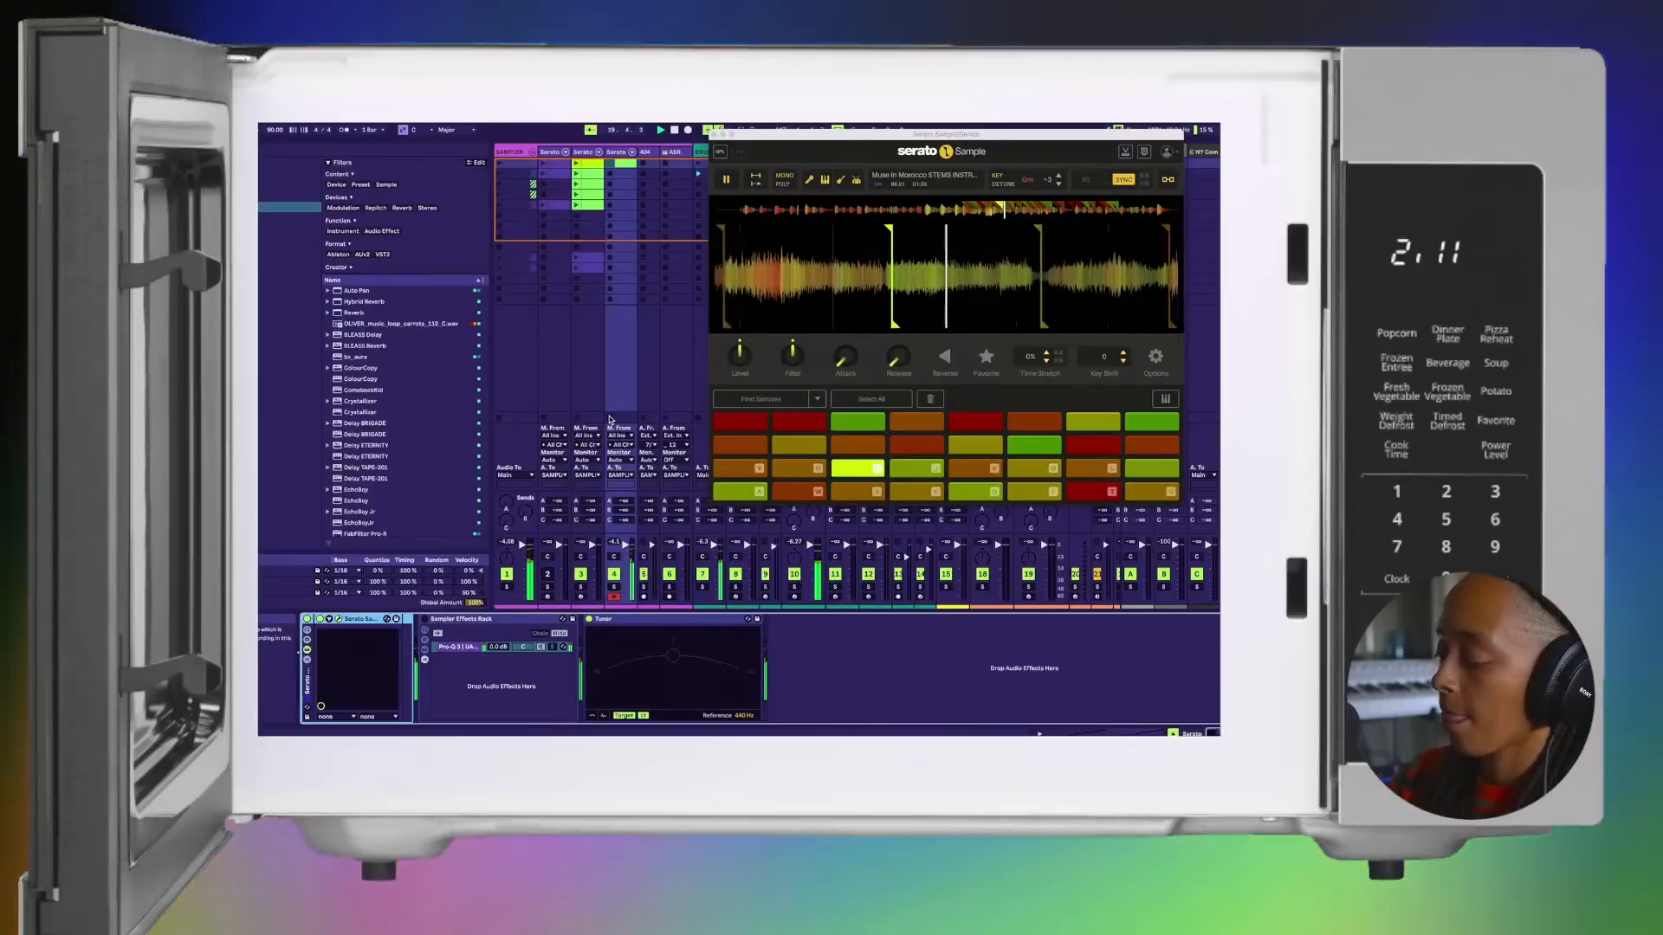
{"action": "key", "text": "t"}
{"action": "key", "text": "j"}
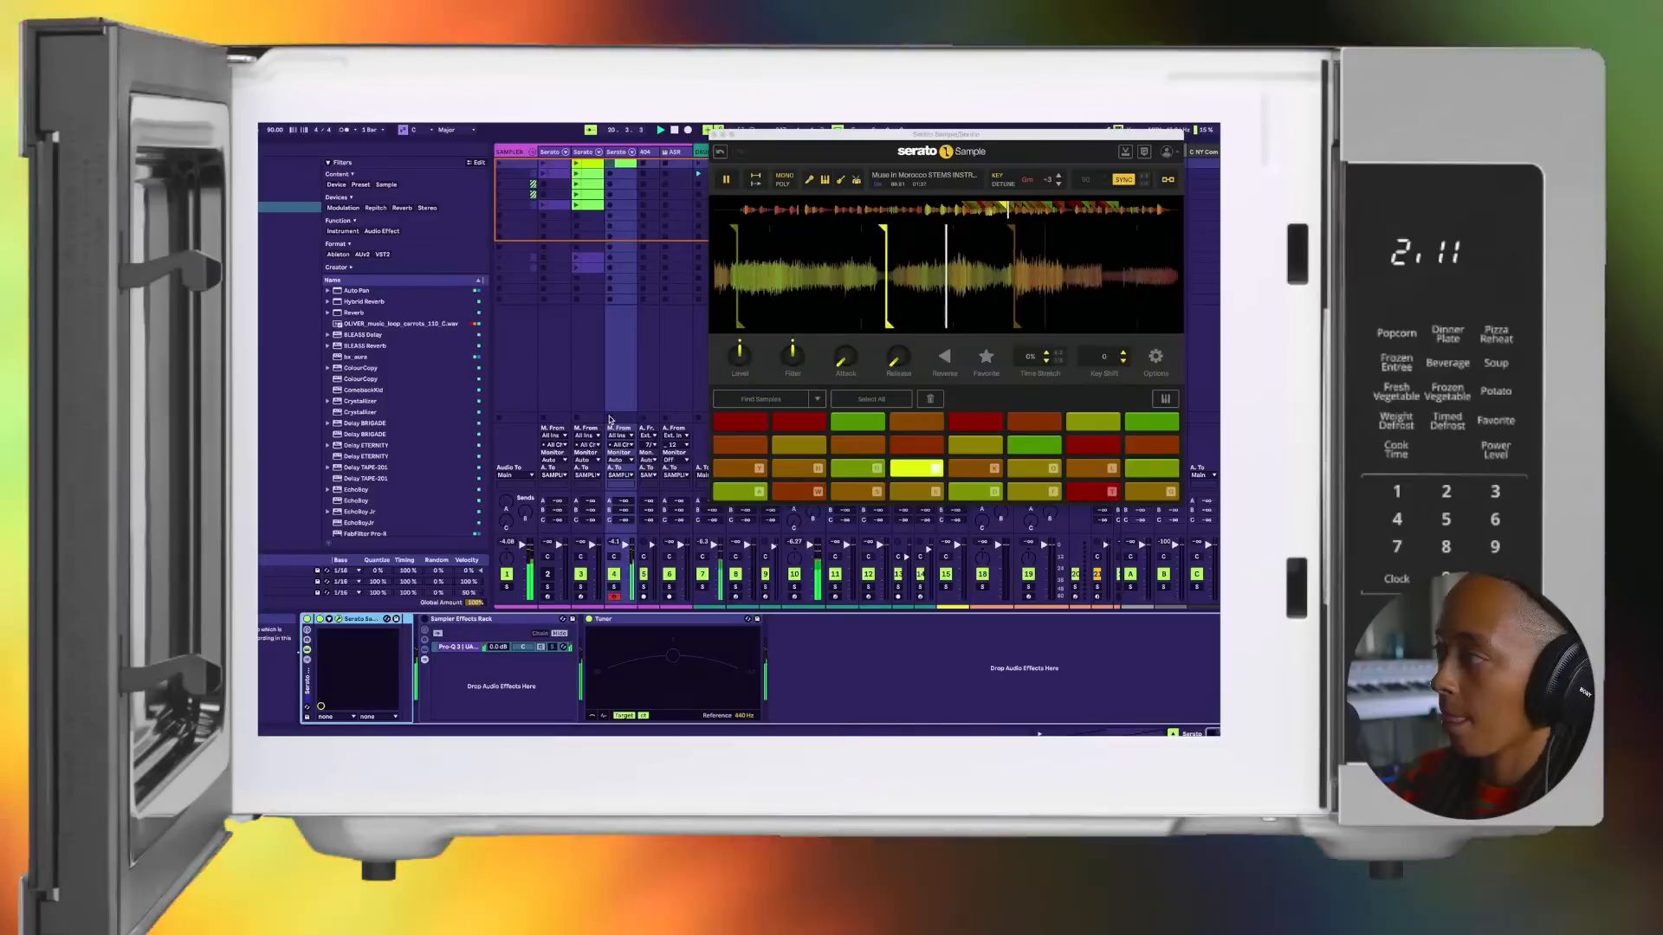
Step: Finish the take by alternating pad 7 with pads 8 and 10, end it on pad 11, and stop playback
{"action": "key", "text": "g"}
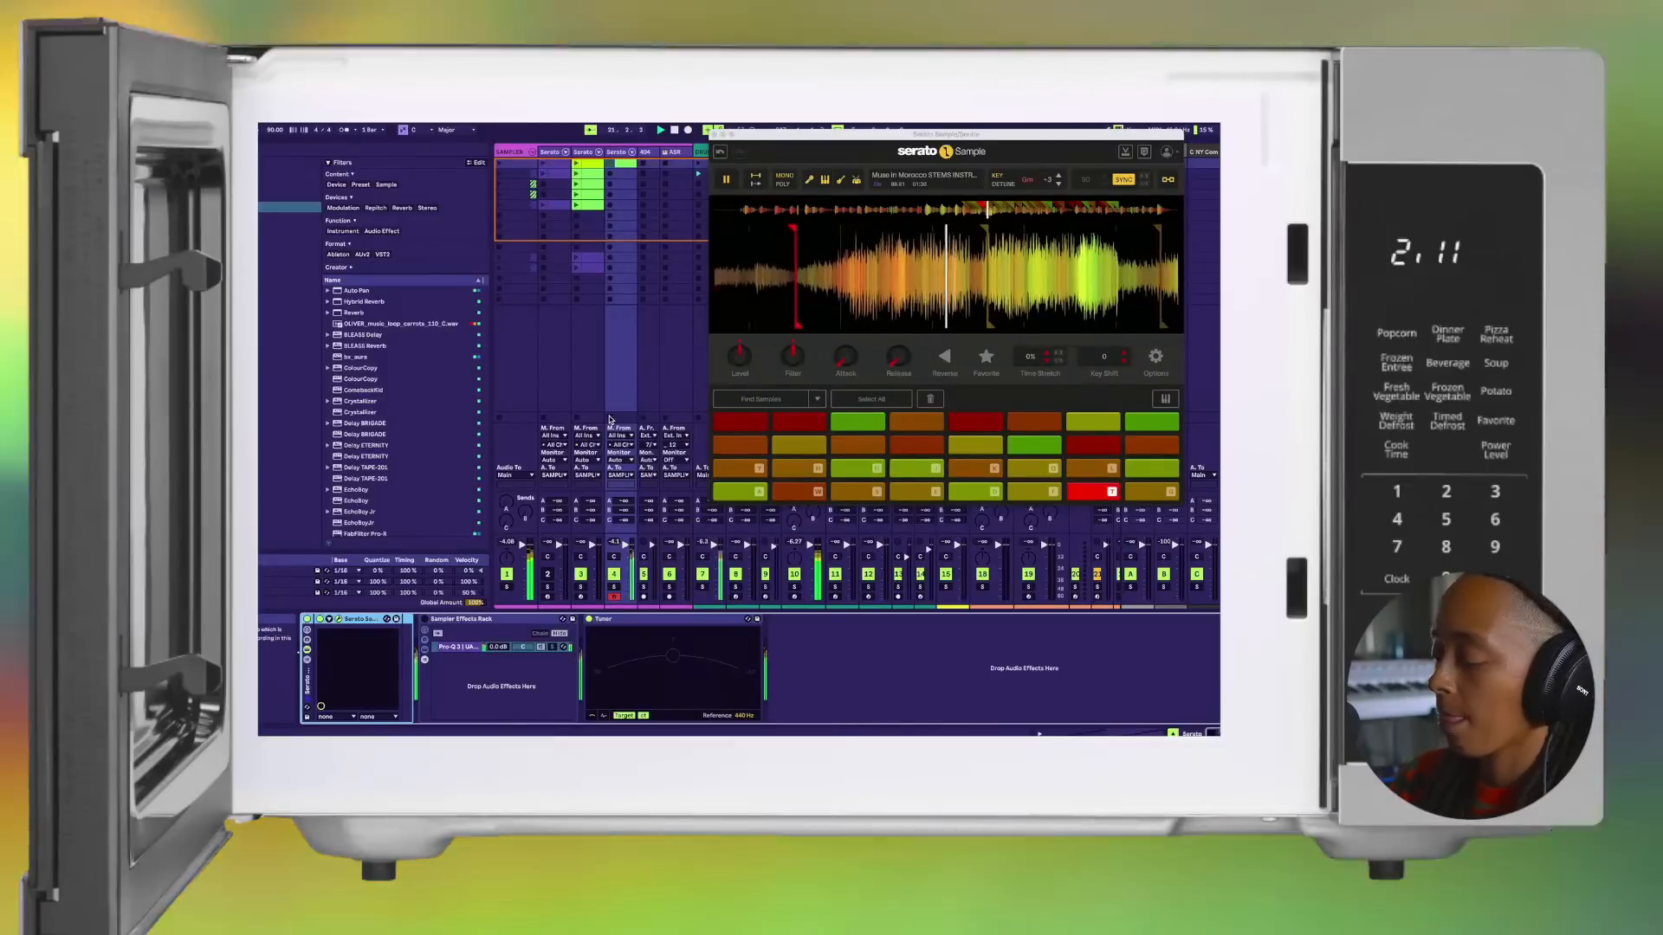
{"action": "key", "text": "t"}
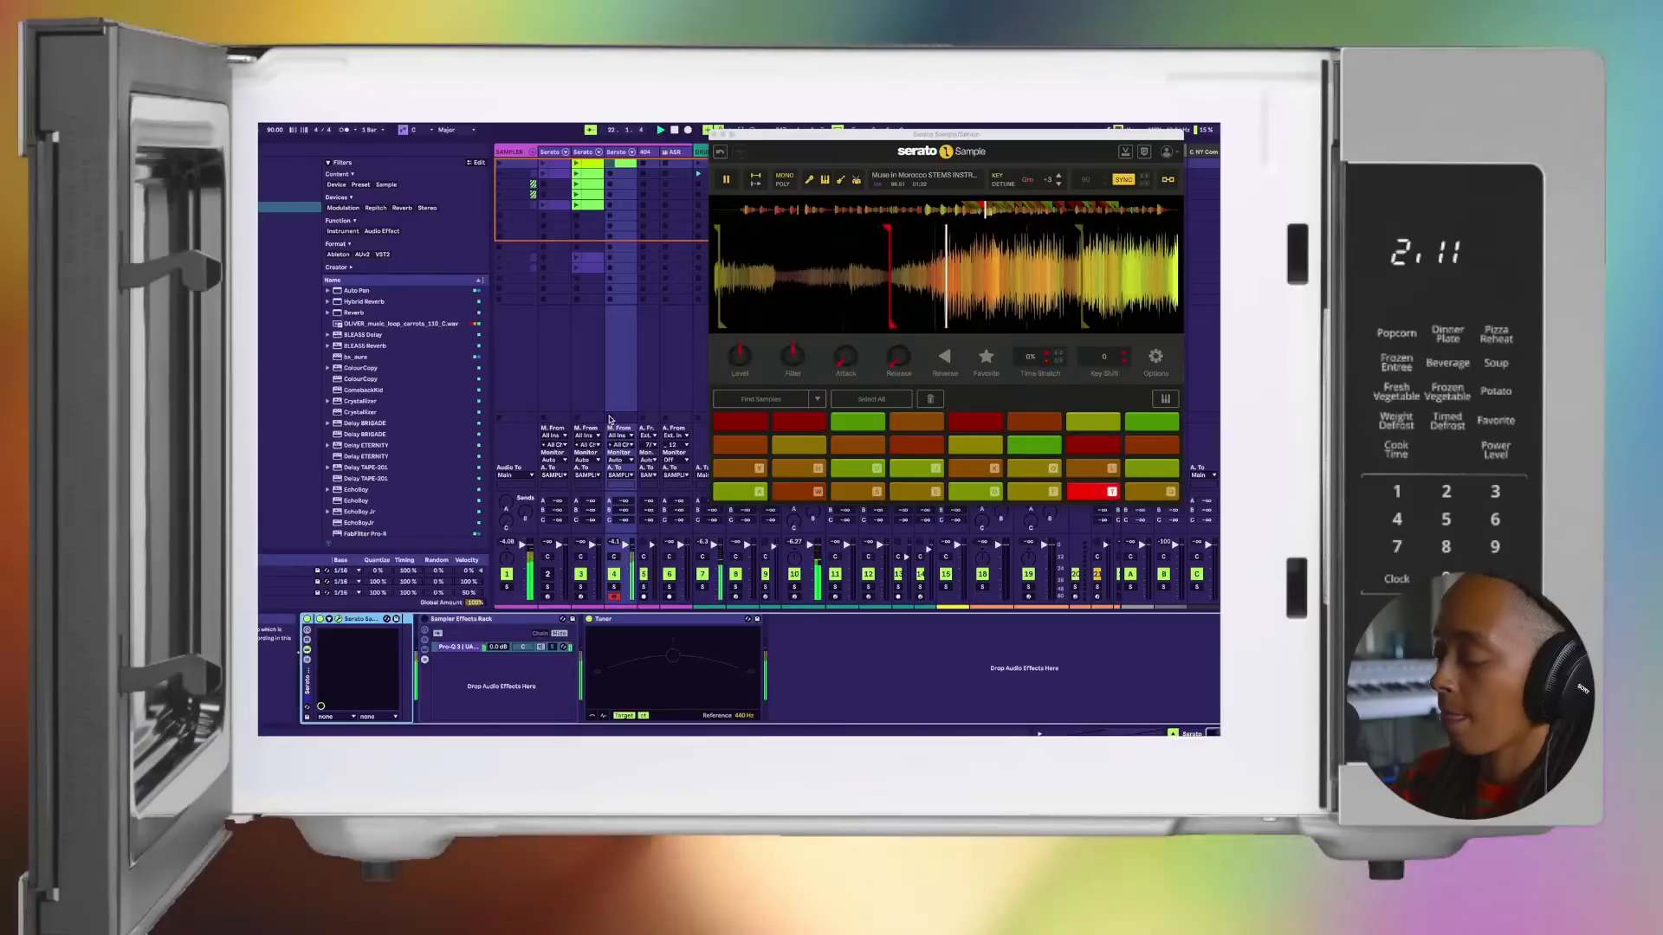
{"action": "key", "text": "h"}
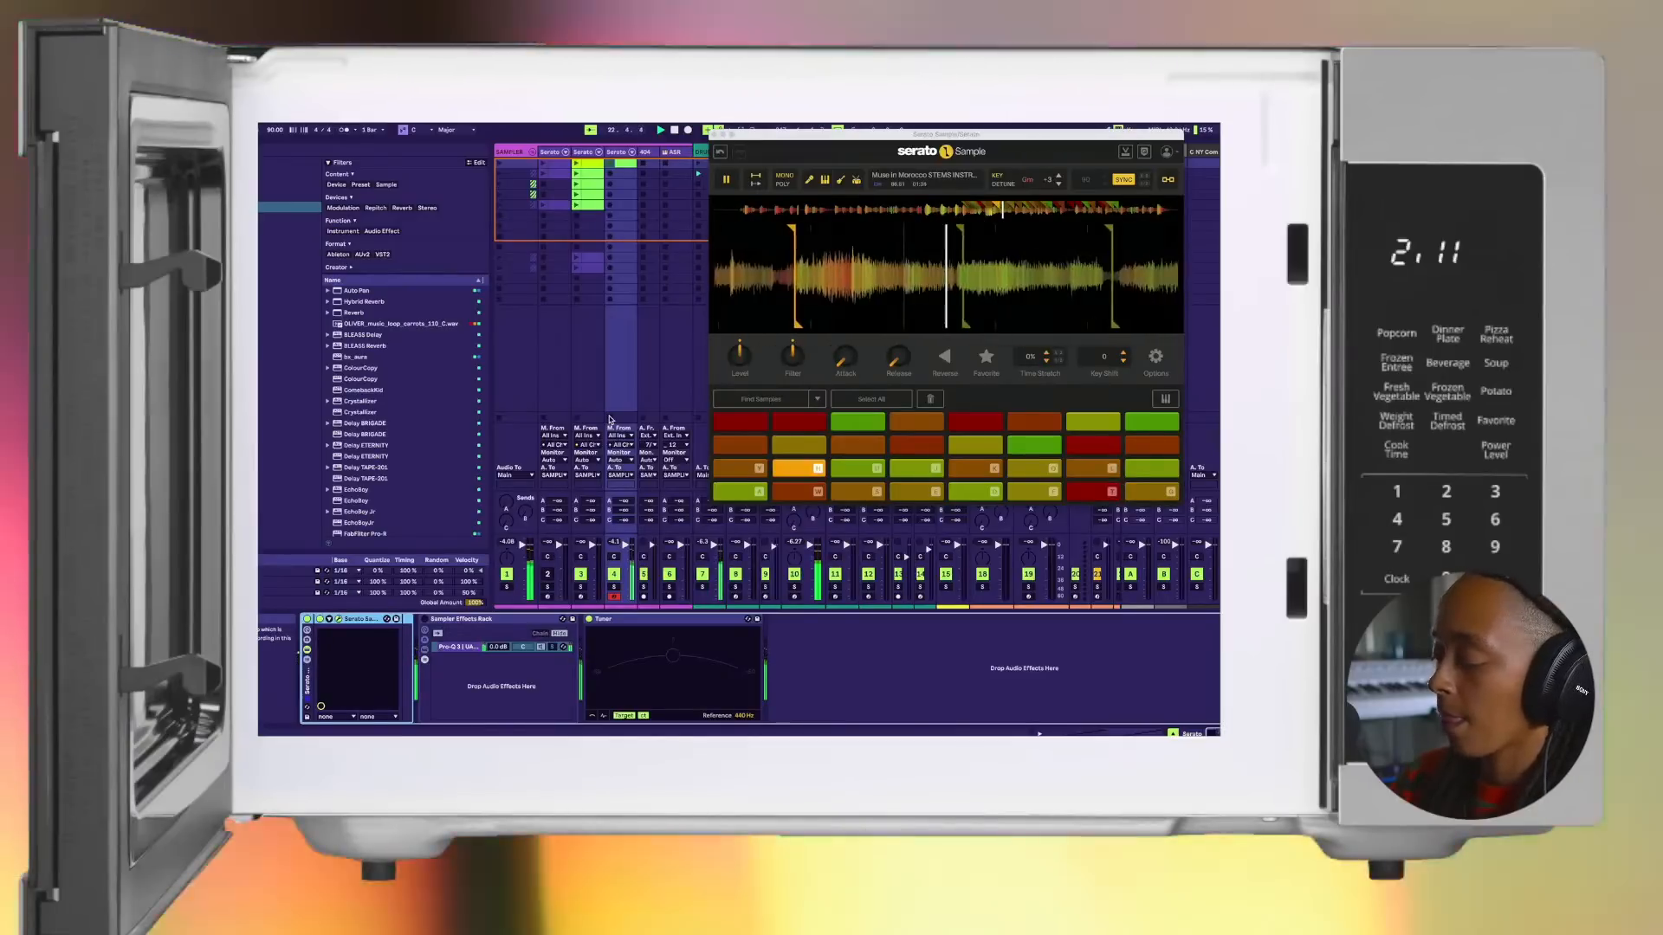
{"action": "key", "text": "t"}
{"action": "key", "text": "g"}
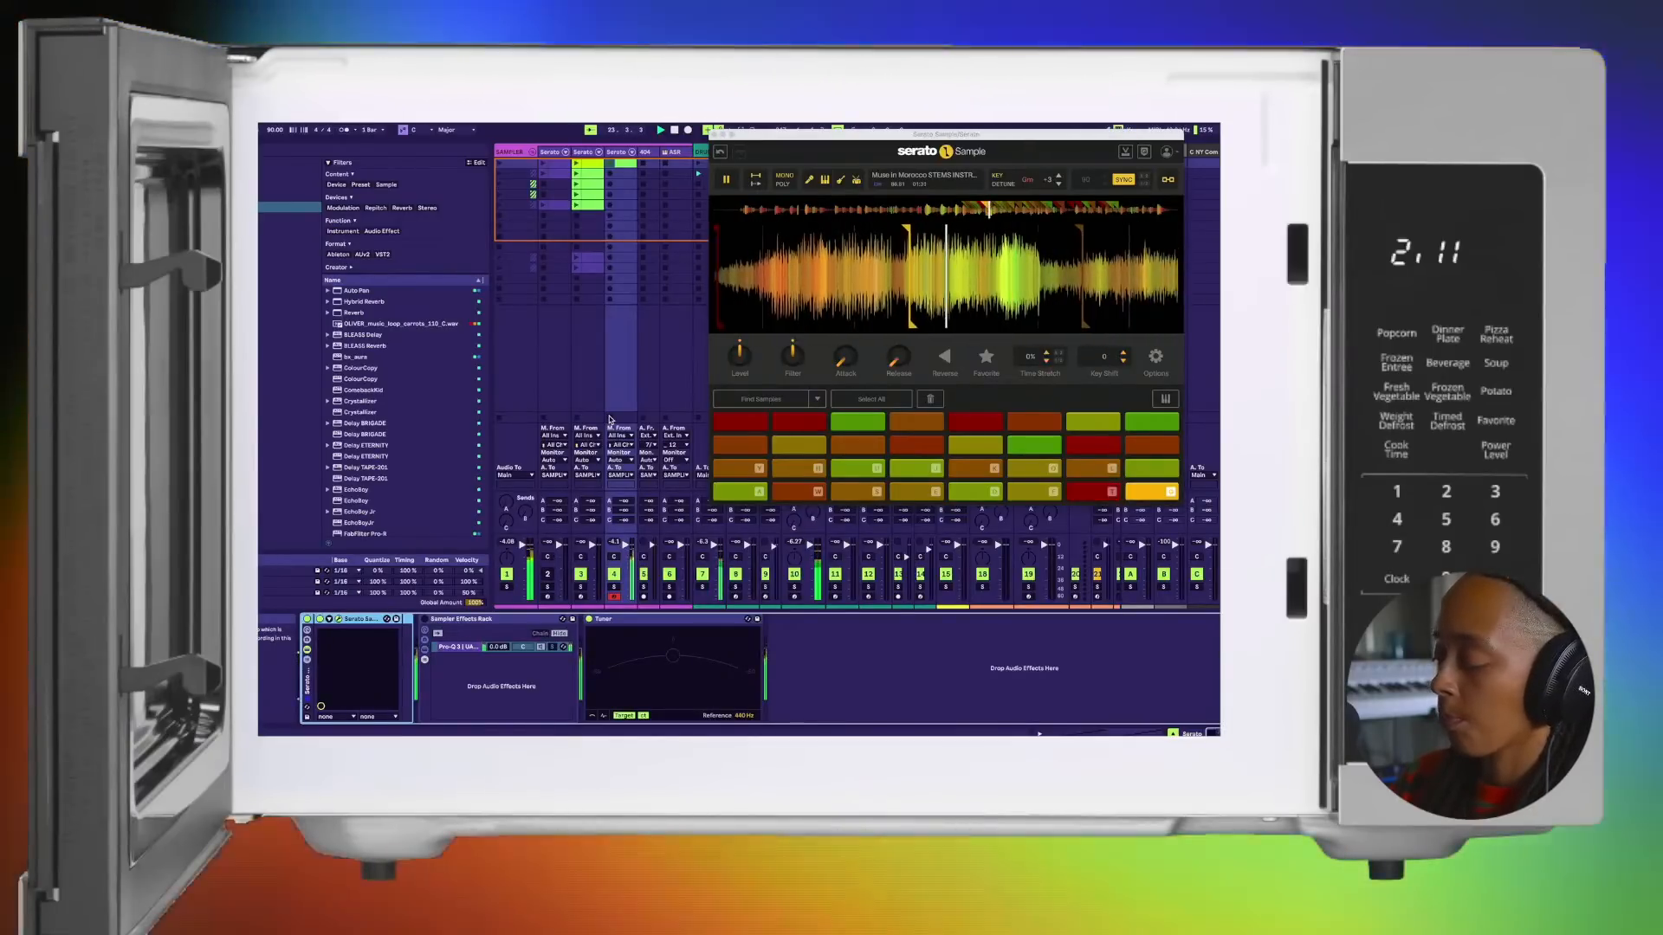
{"action": "key", "text": "t"}
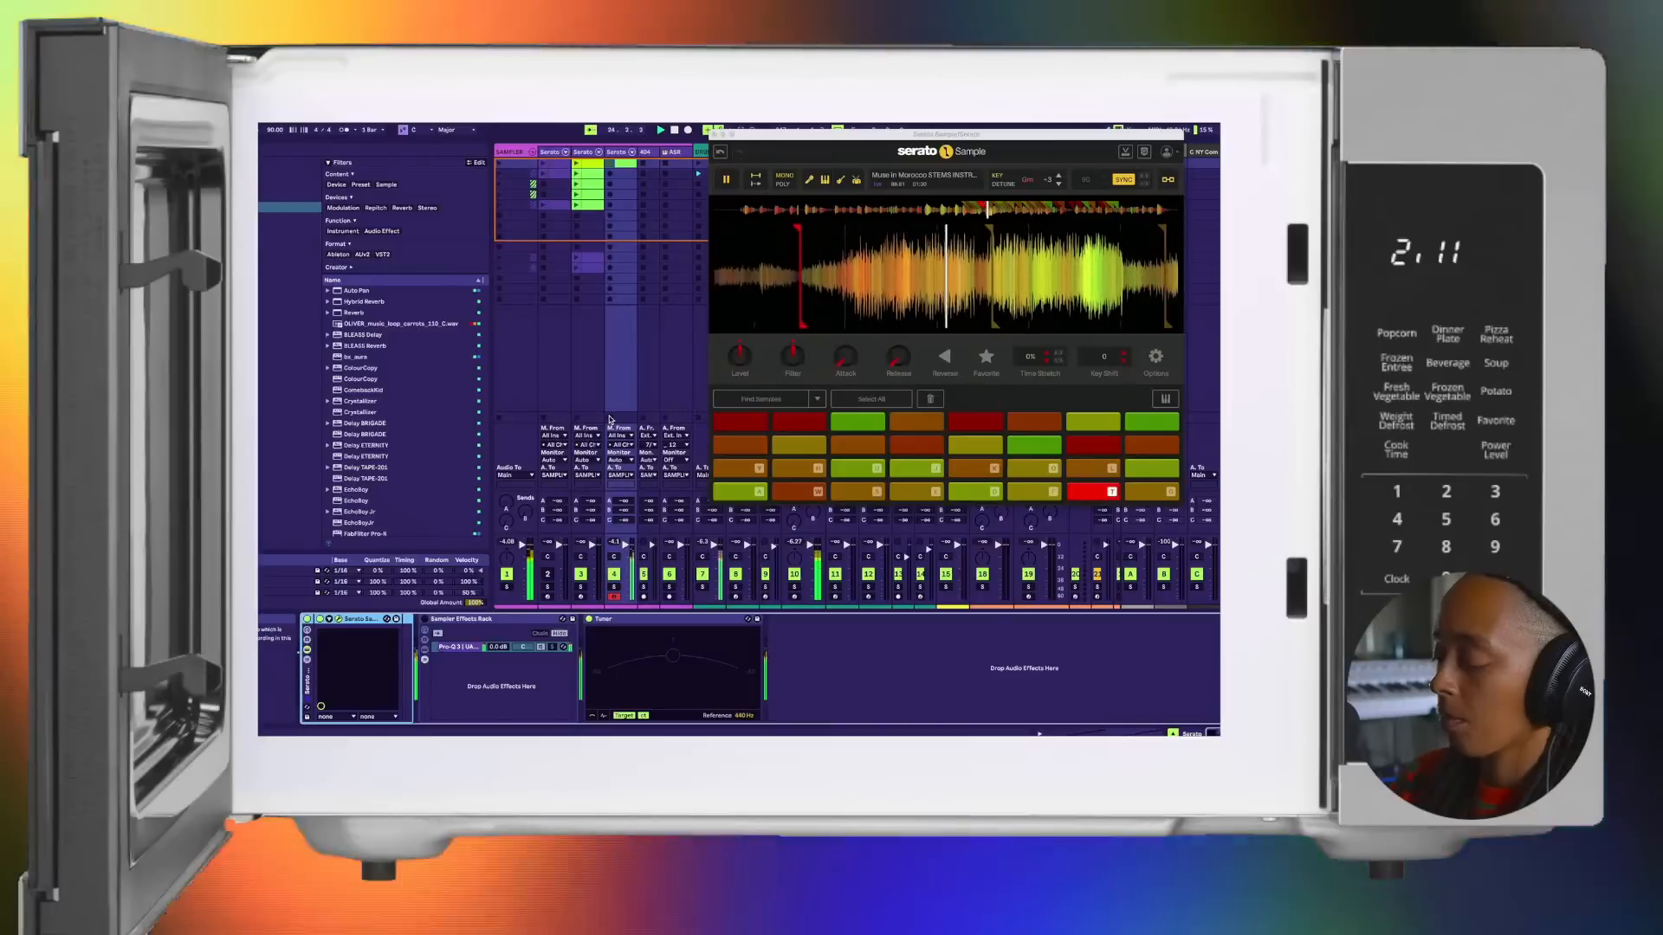
{"action": "key", "text": "u"}
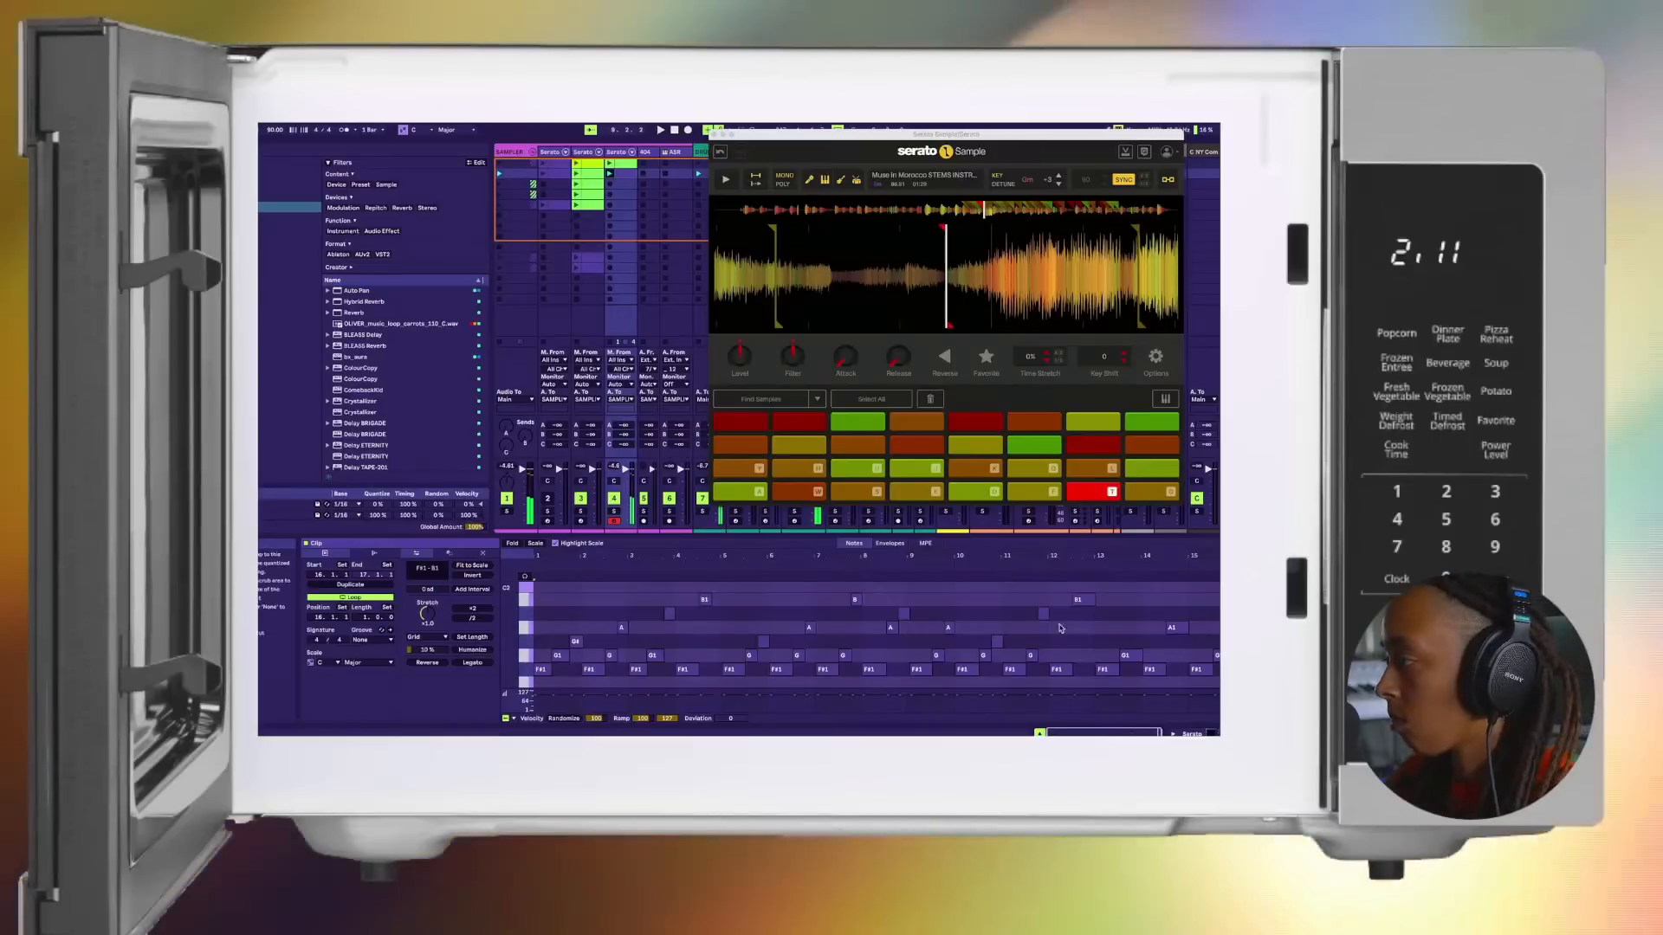
Step: Loop the clip's last four bars from bar 13, play them back, and select the A#1 note near the end
{"action": "left_click_drag", "start_coordinate": [1240, 565], "coordinate": [1096, 591]}
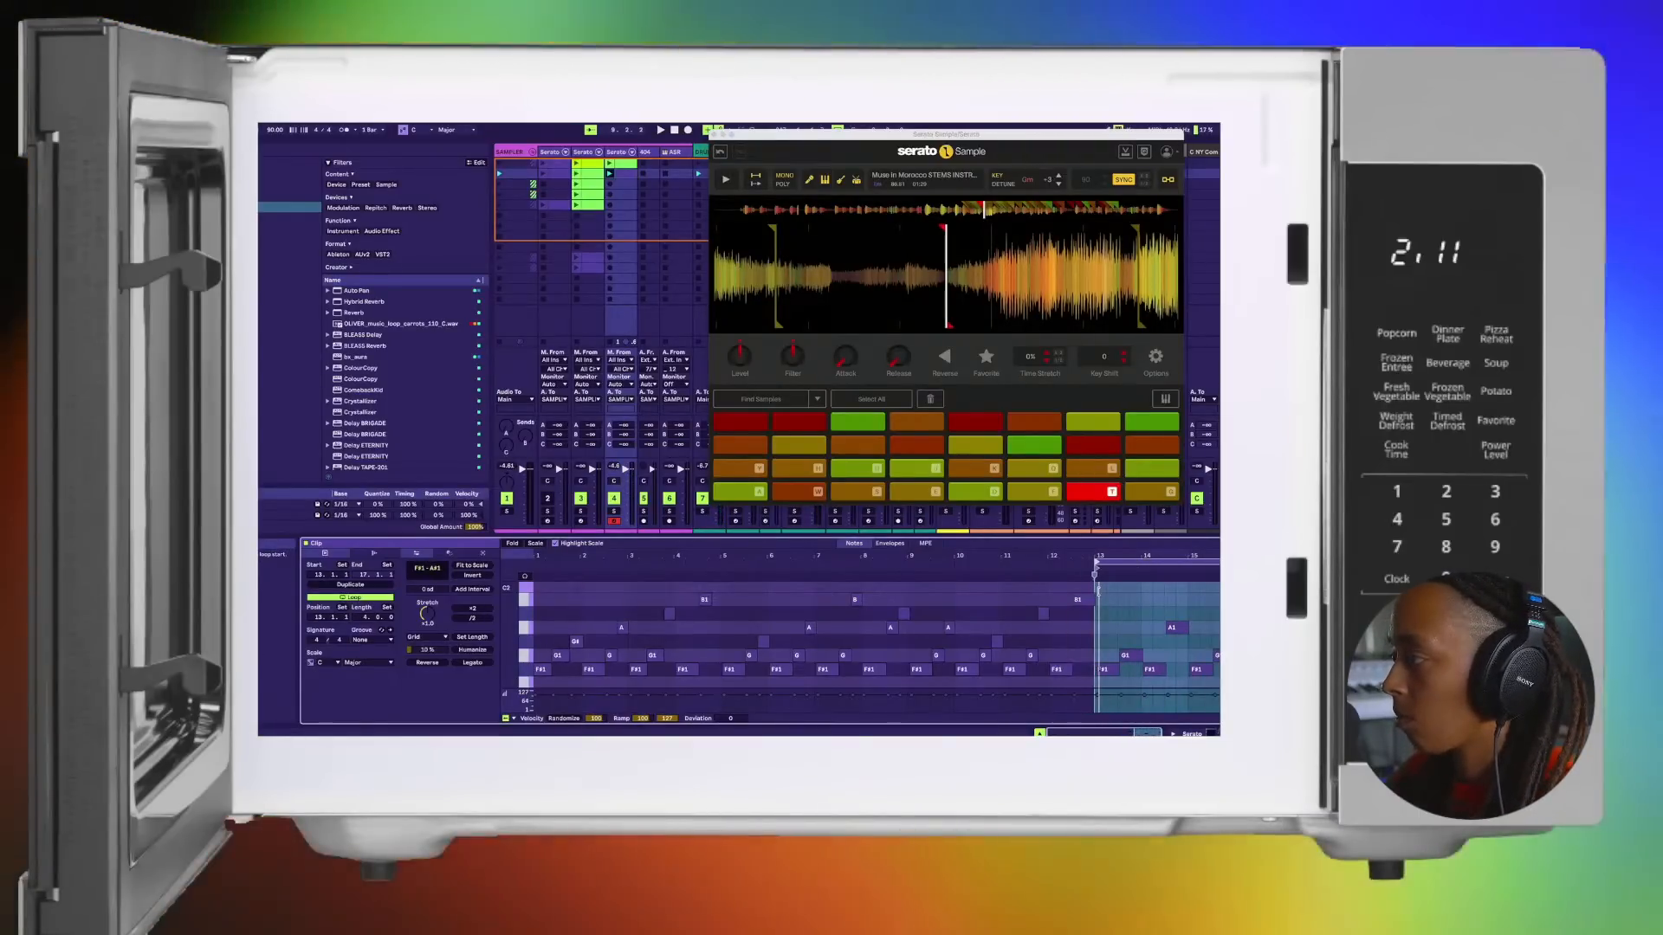
{"action": "key", "text": "space"}
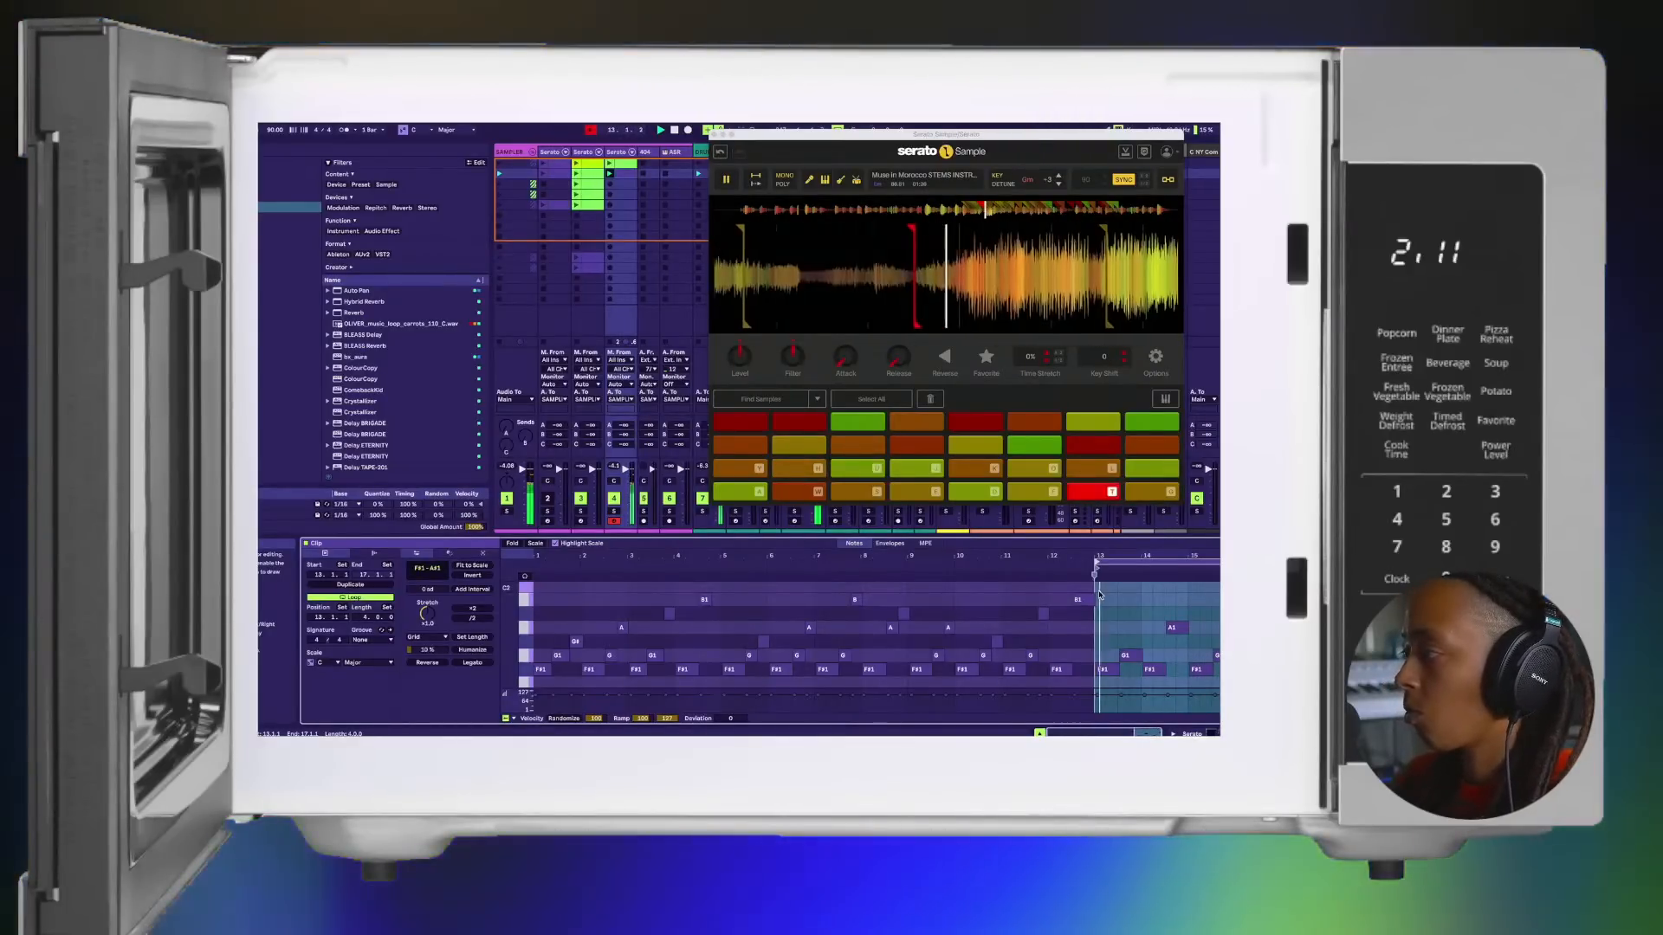
{"action": "scroll", "coordinate": [1143, 620], "scroll_direction": "up", "scroll_amount": 5}
{"action": "scroll", "coordinate": [1144, 620], "scroll_direction": "right", "scroll_amount": 5}
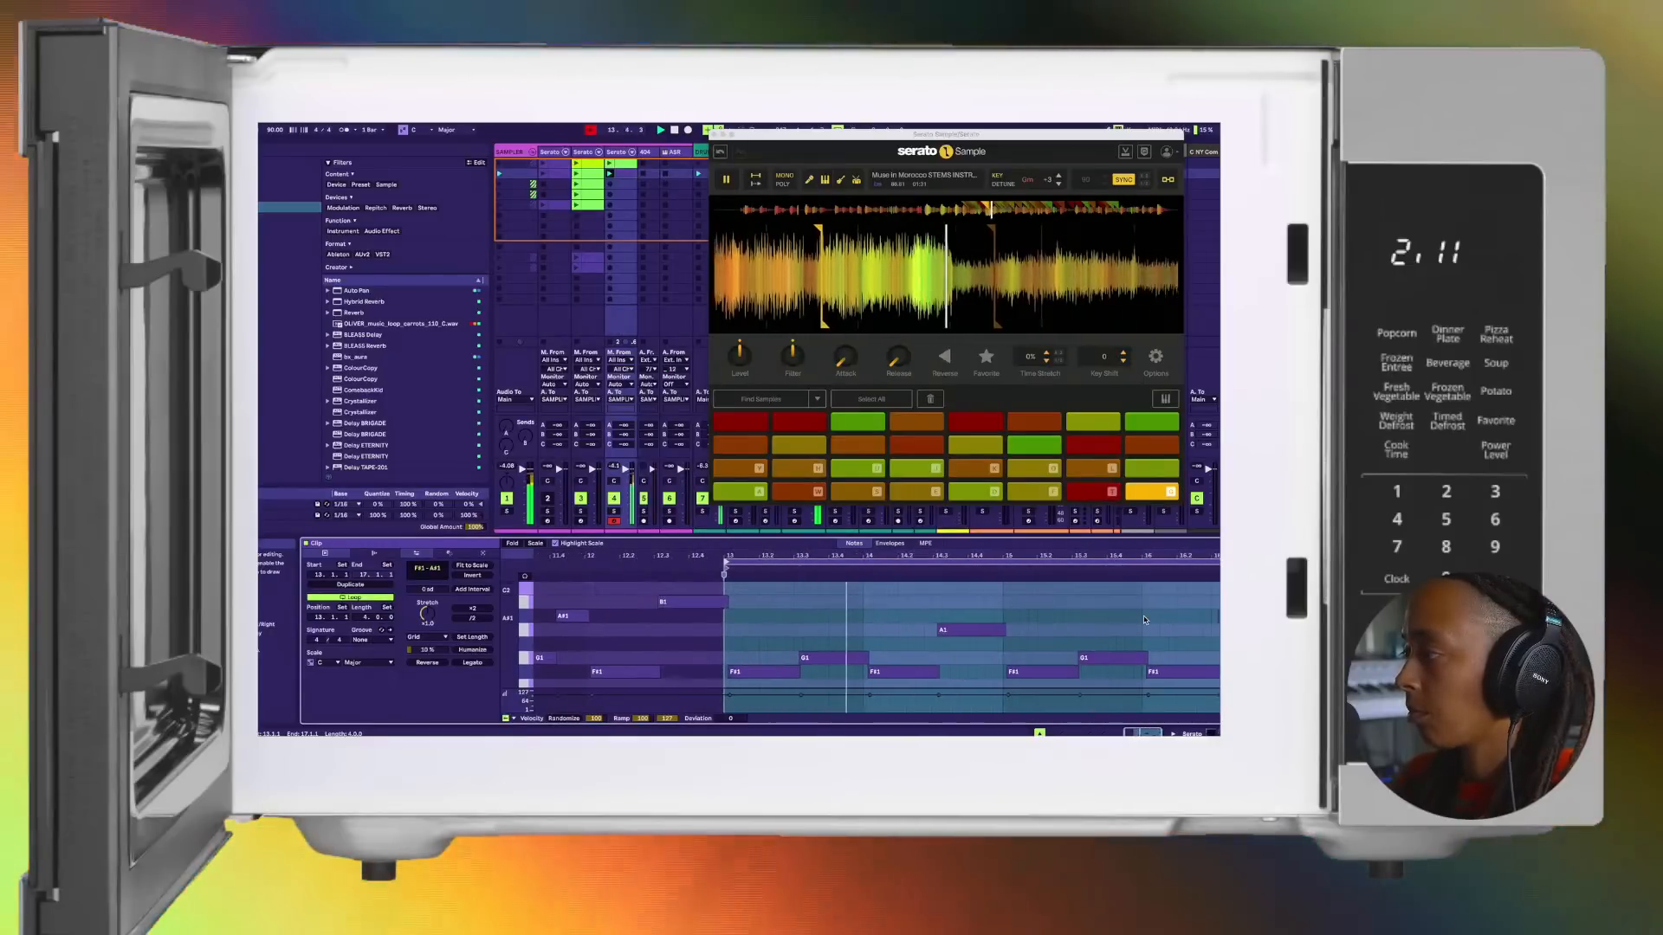
{"action": "left_click", "coordinate": [1220, 615]}
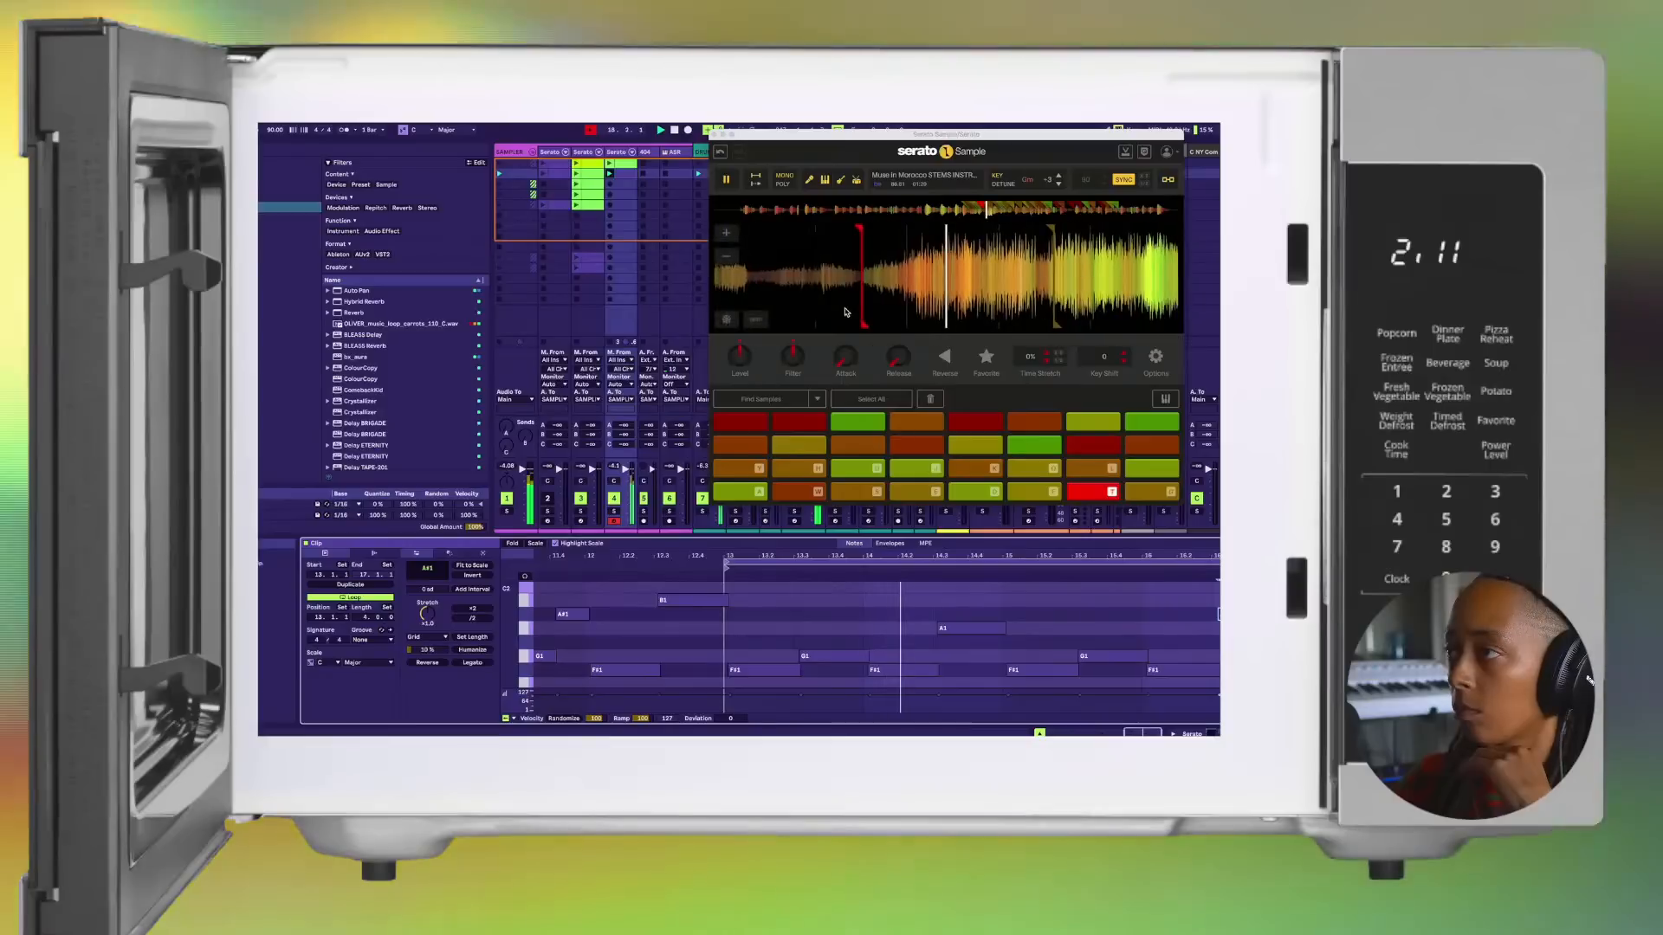
Step: Turn on the Sampler Effects Rack on the SAMPLER group track and reveal the effects inside its chain
{"action": "left_click", "coordinate": [530, 154]}
{"action": "left_click", "coordinate": [532, 154]}
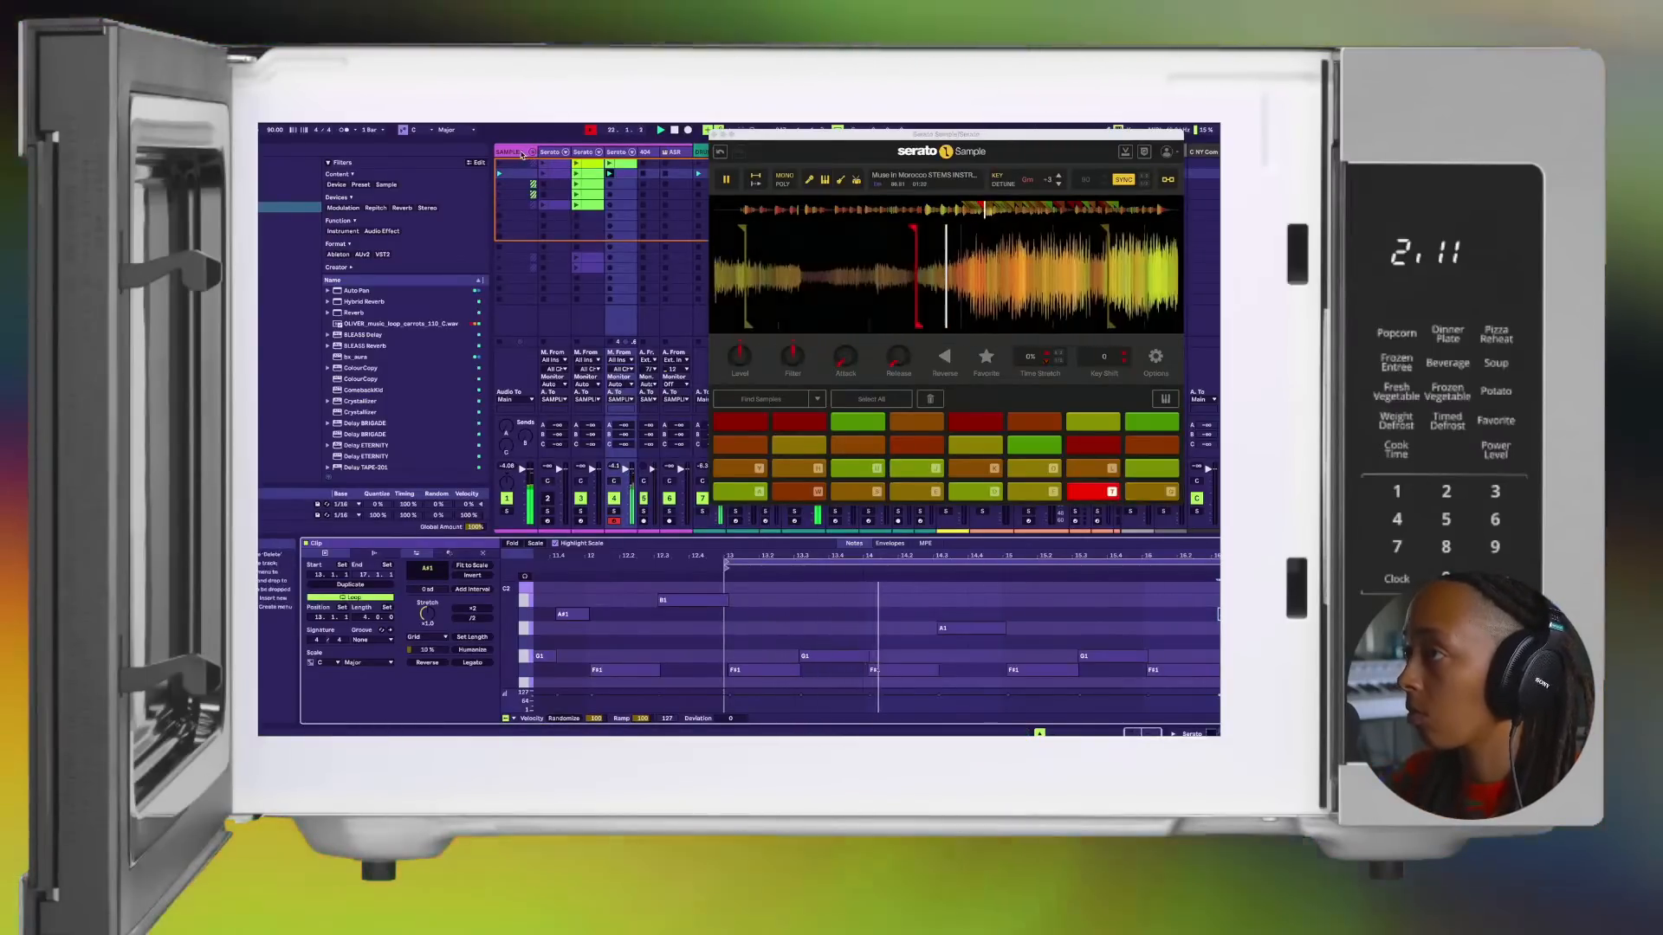
{"action": "left_click", "coordinate": [515, 153]}
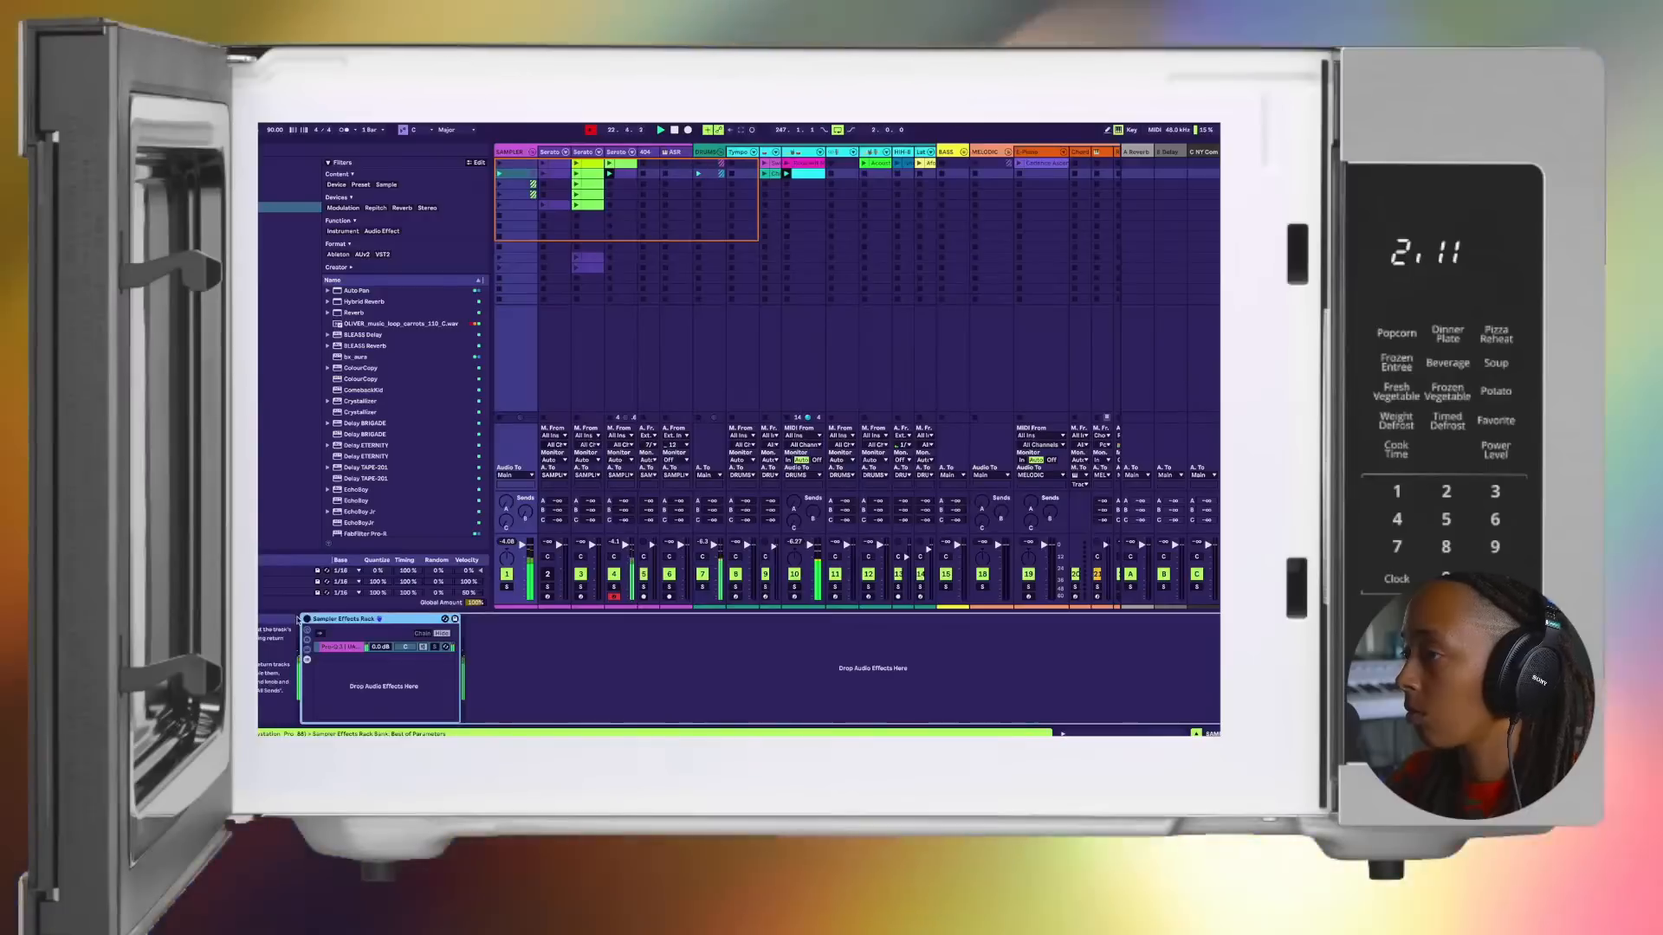
{"action": "left_click", "coordinate": [306, 619]}
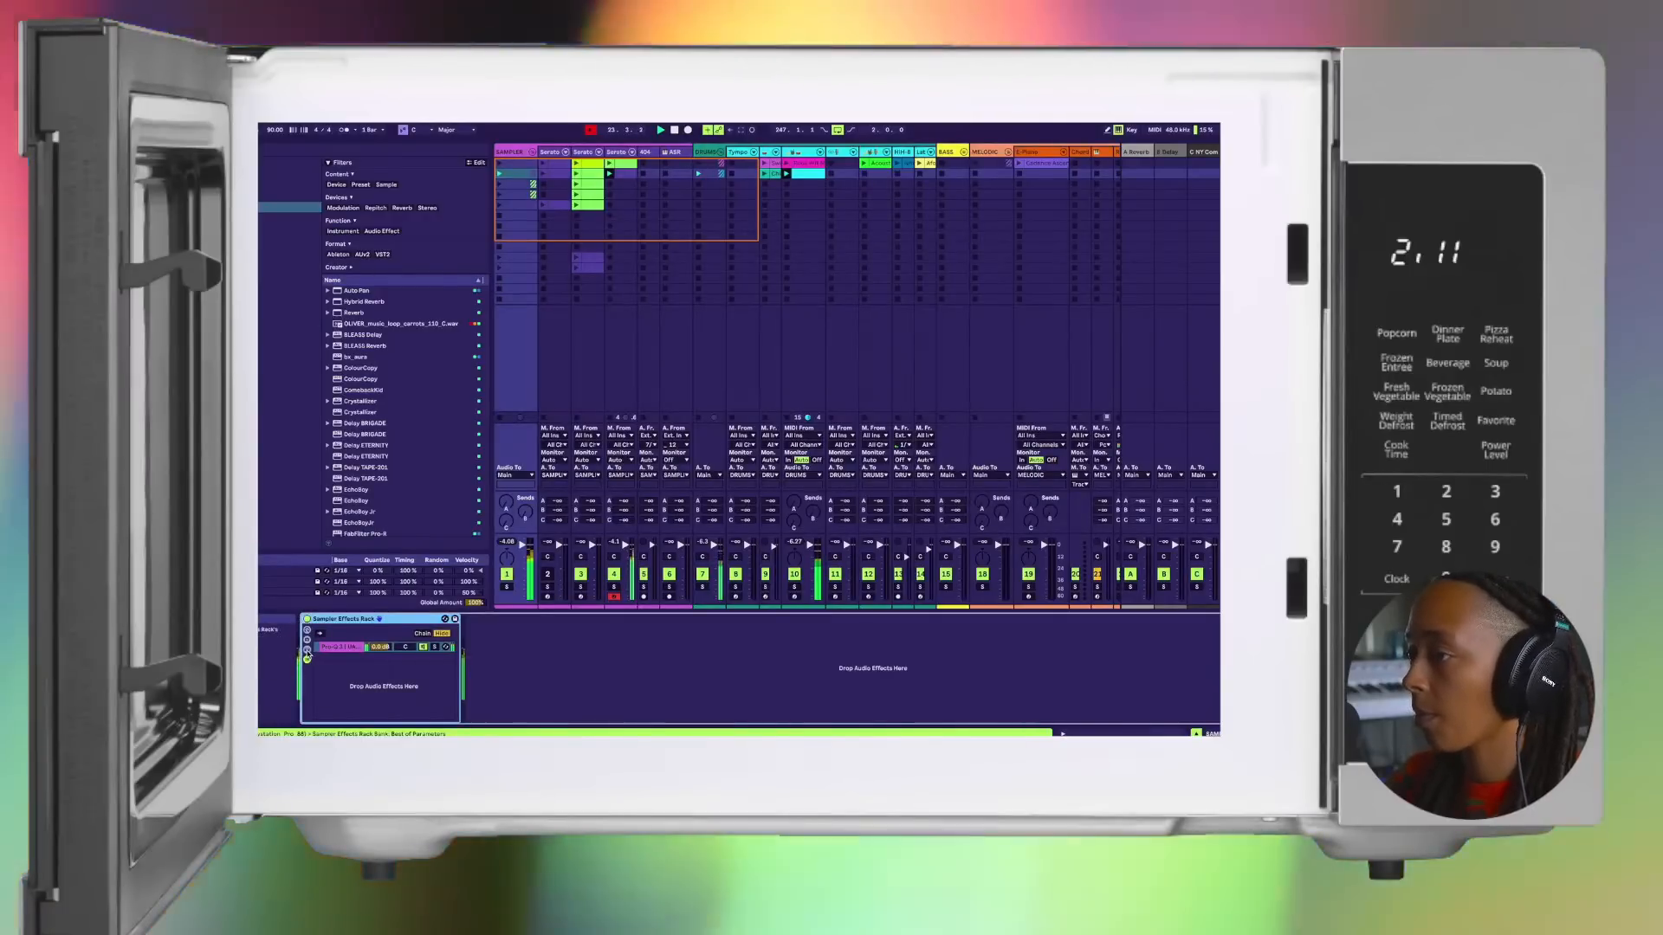
{"action": "left_click", "coordinate": [307, 660]}
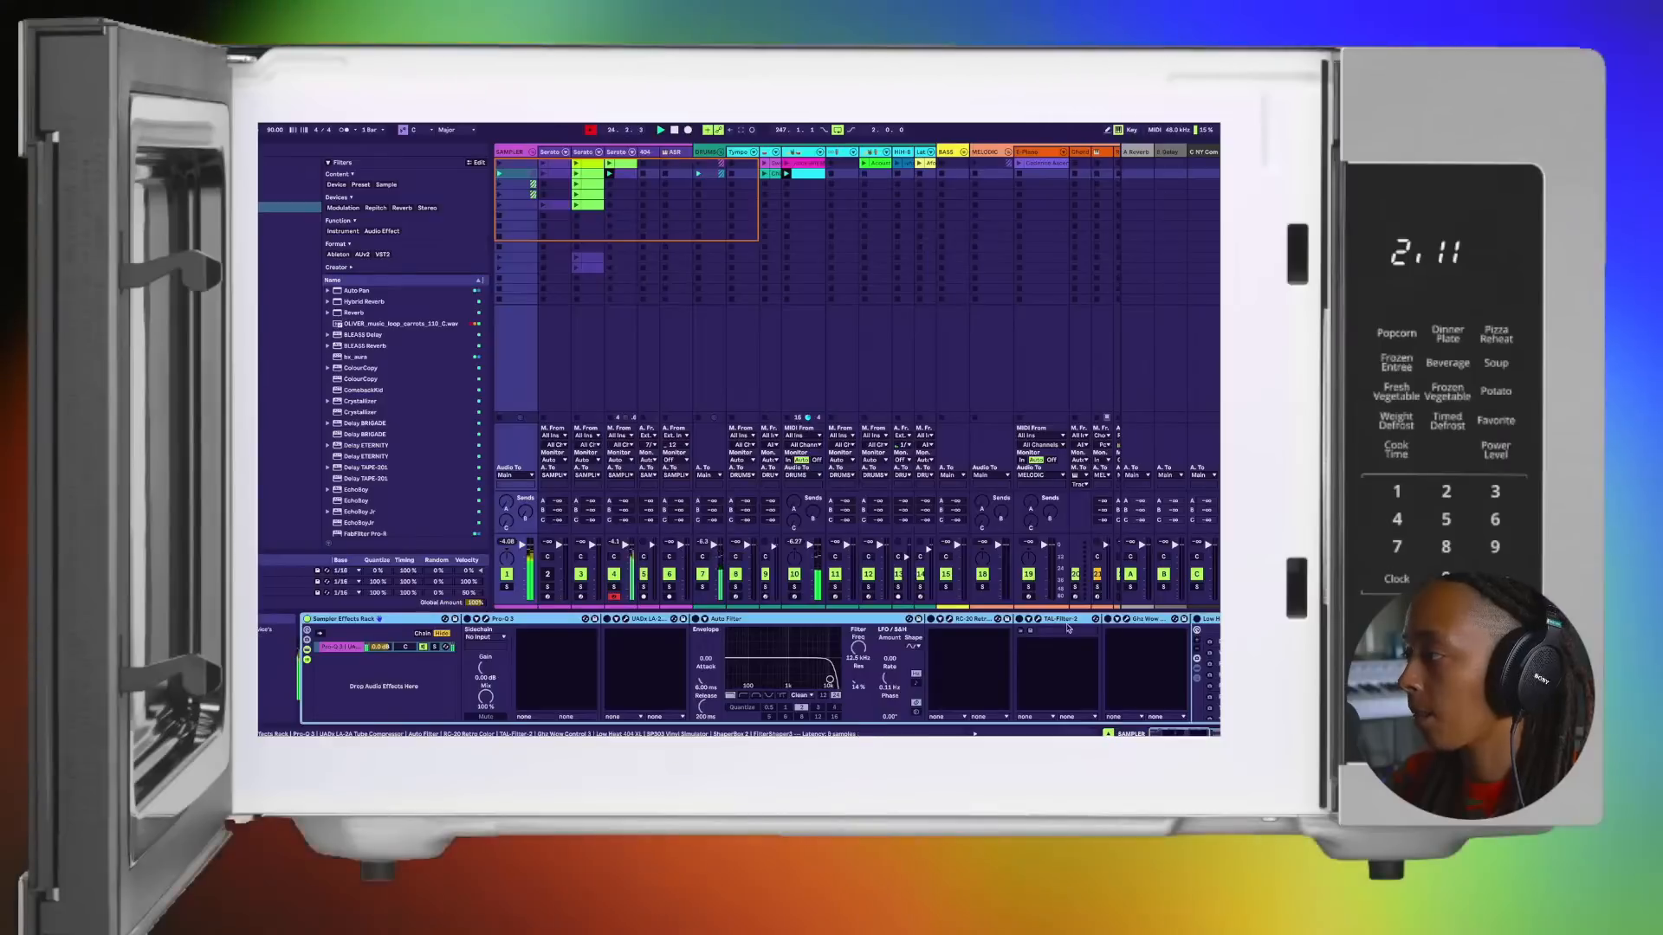
Step: Open TAL-Filter-2 in the sampler rack, load its Waves preset, and lower the filter cutoff
{"action": "left_click", "coordinate": [1037, 620]}
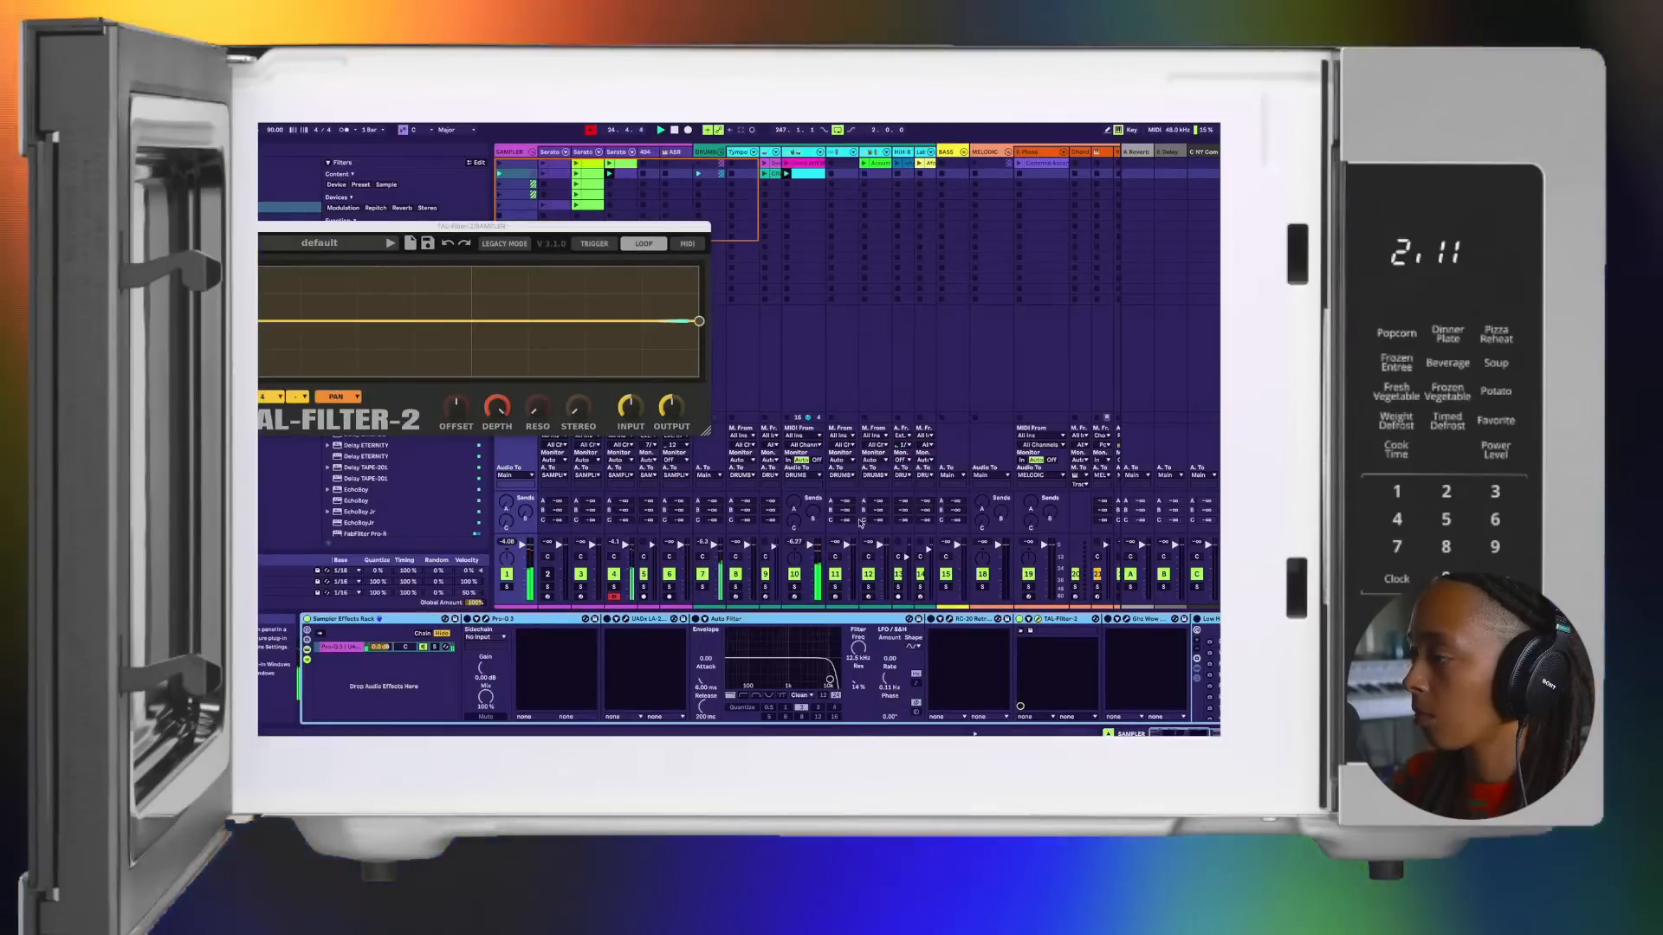
{"action": "left_click", "coordinate": [362, 243]}
{"action": "left_click", "coordinate": [351, 301]}
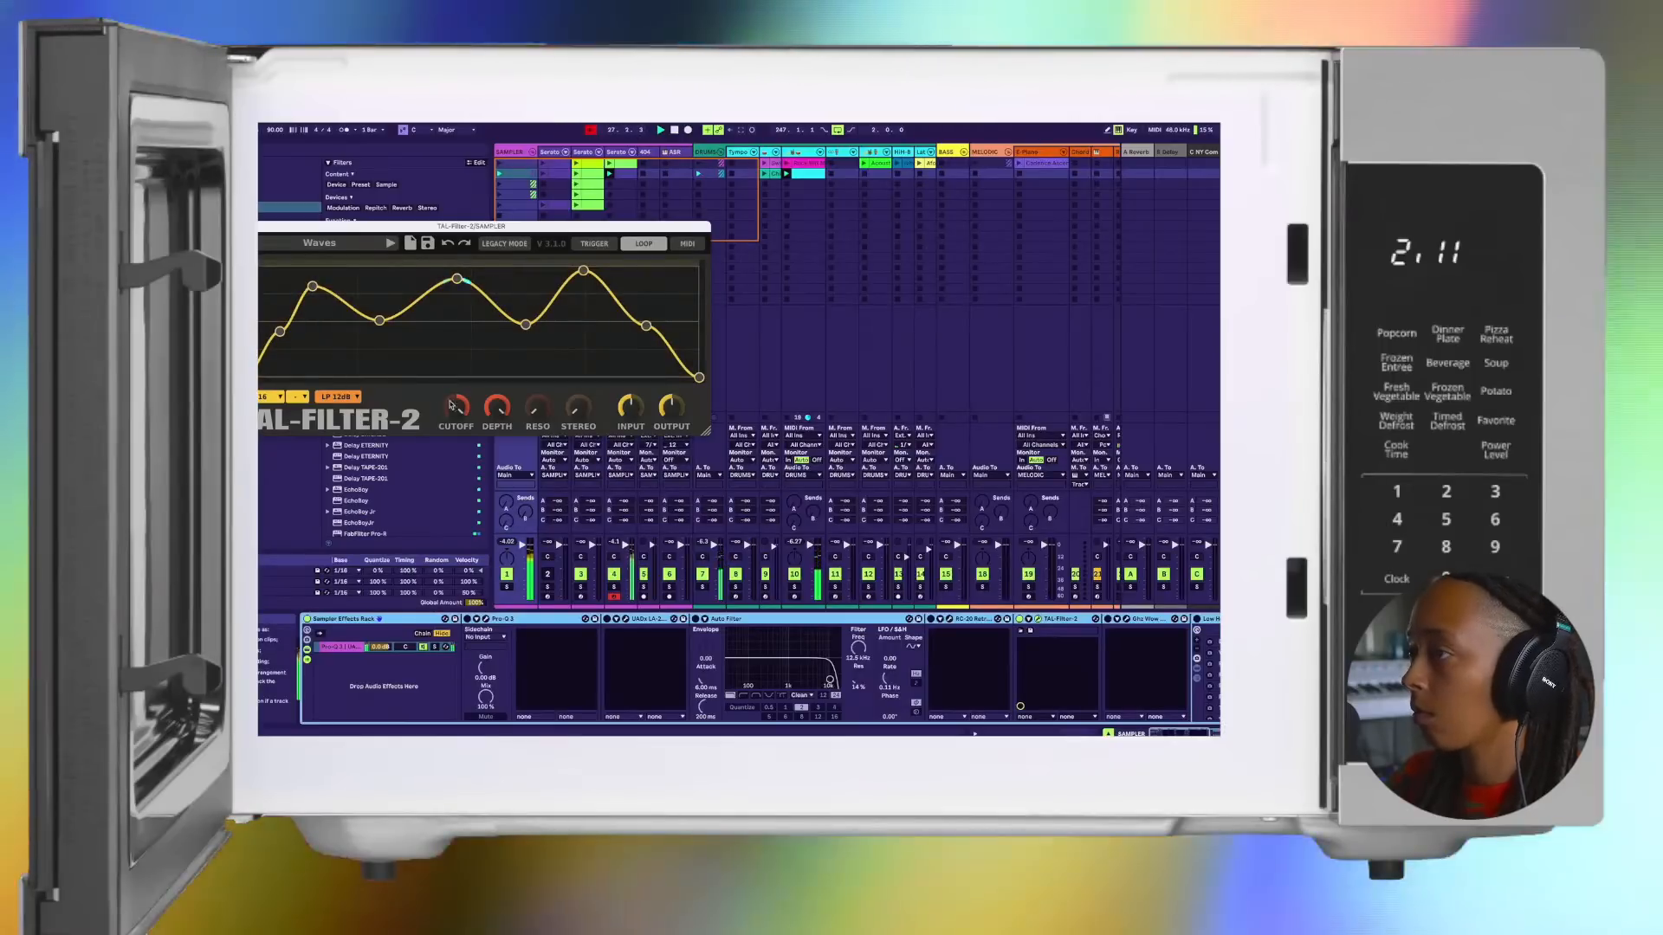
{"action": "left_click_drag", "start_coordinate": [456, 406], "coordinate": [451, 418]}
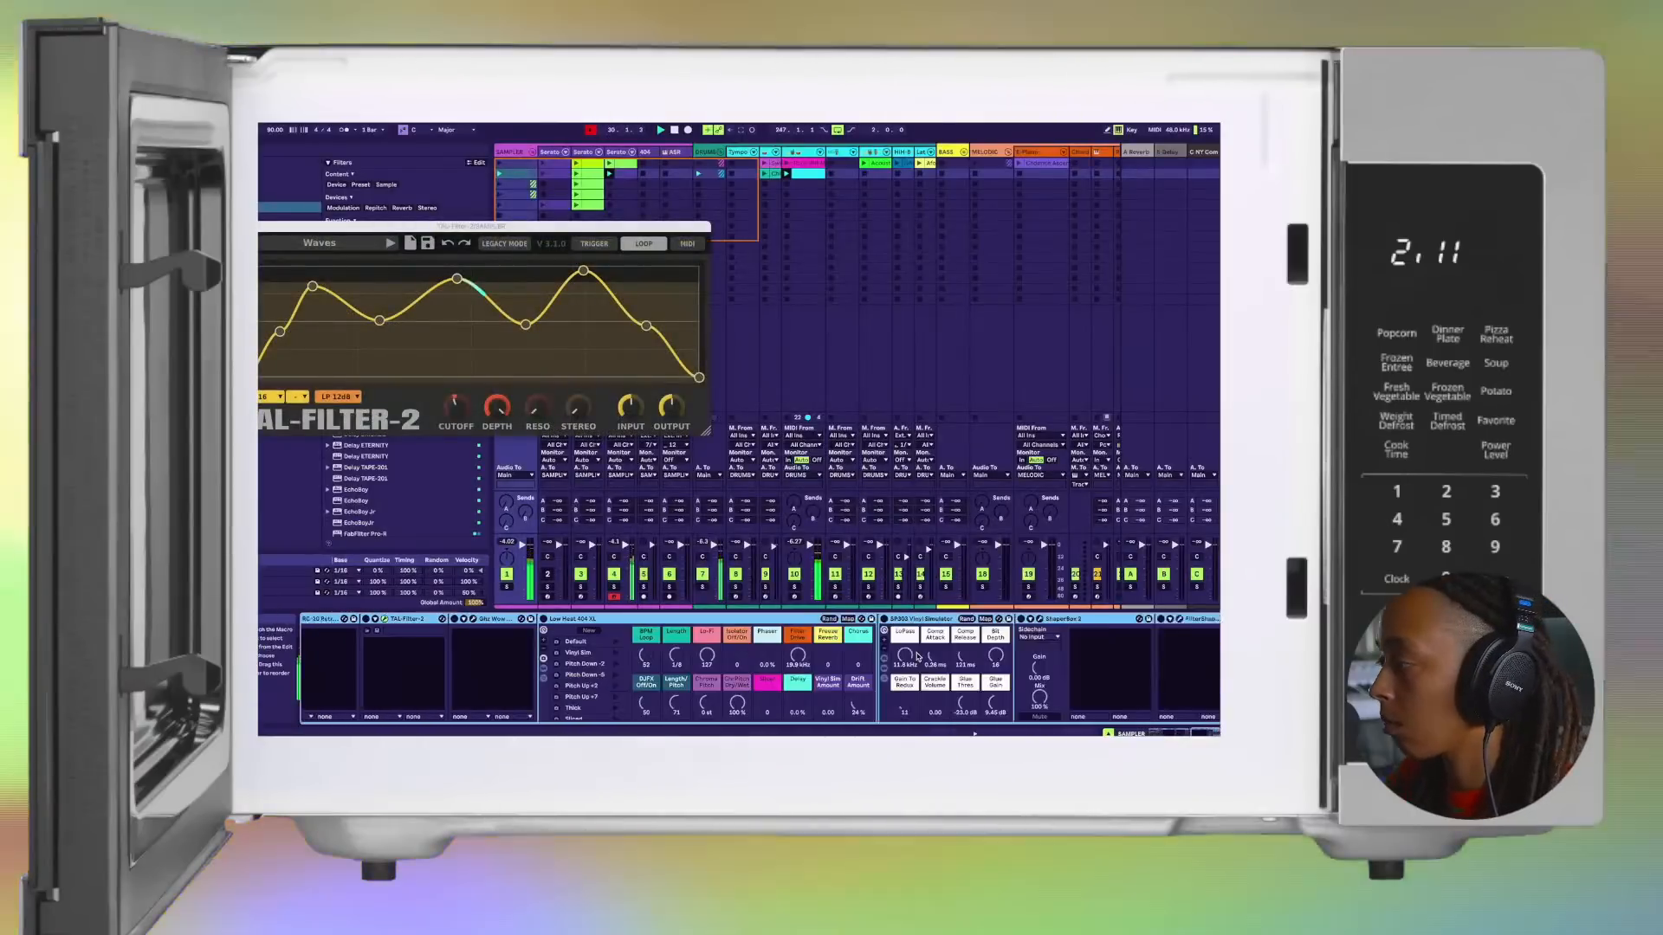
Step: Try the ShaperBox 3 effect in the sampler rack and close the TAL-Filter-2 window
{"action": "scroll", "coordinate": [917, 657], "scroll_direction": "right", "scroll_amount": 1}
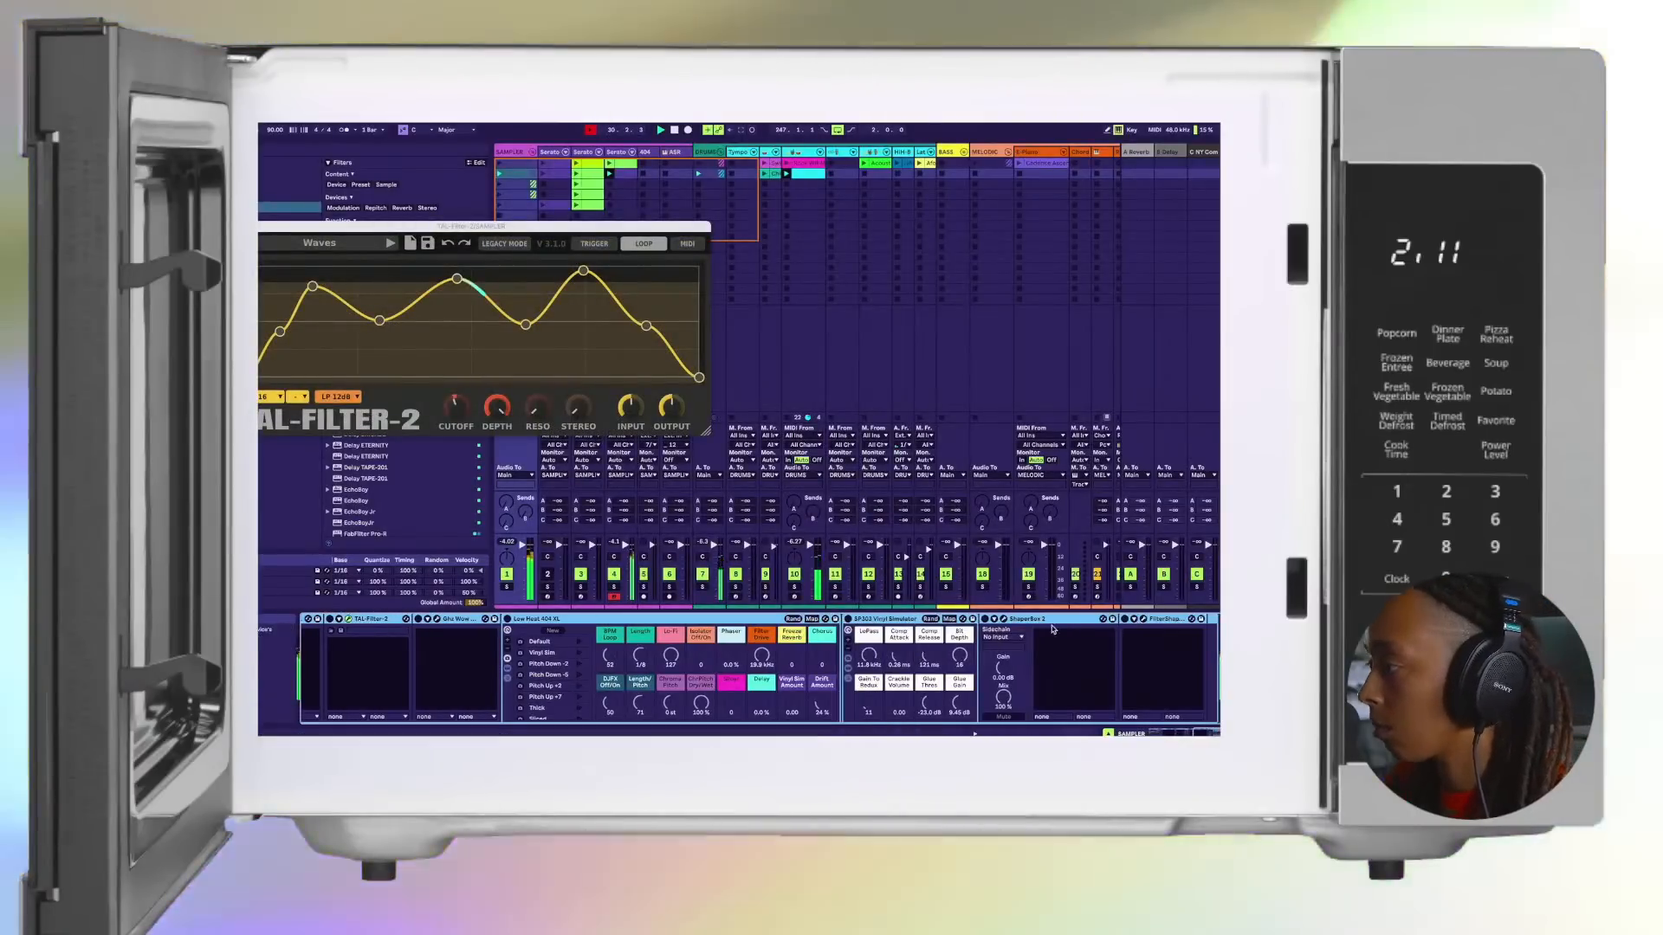
{"action": "left_click", "coordinate": [983, 620]}
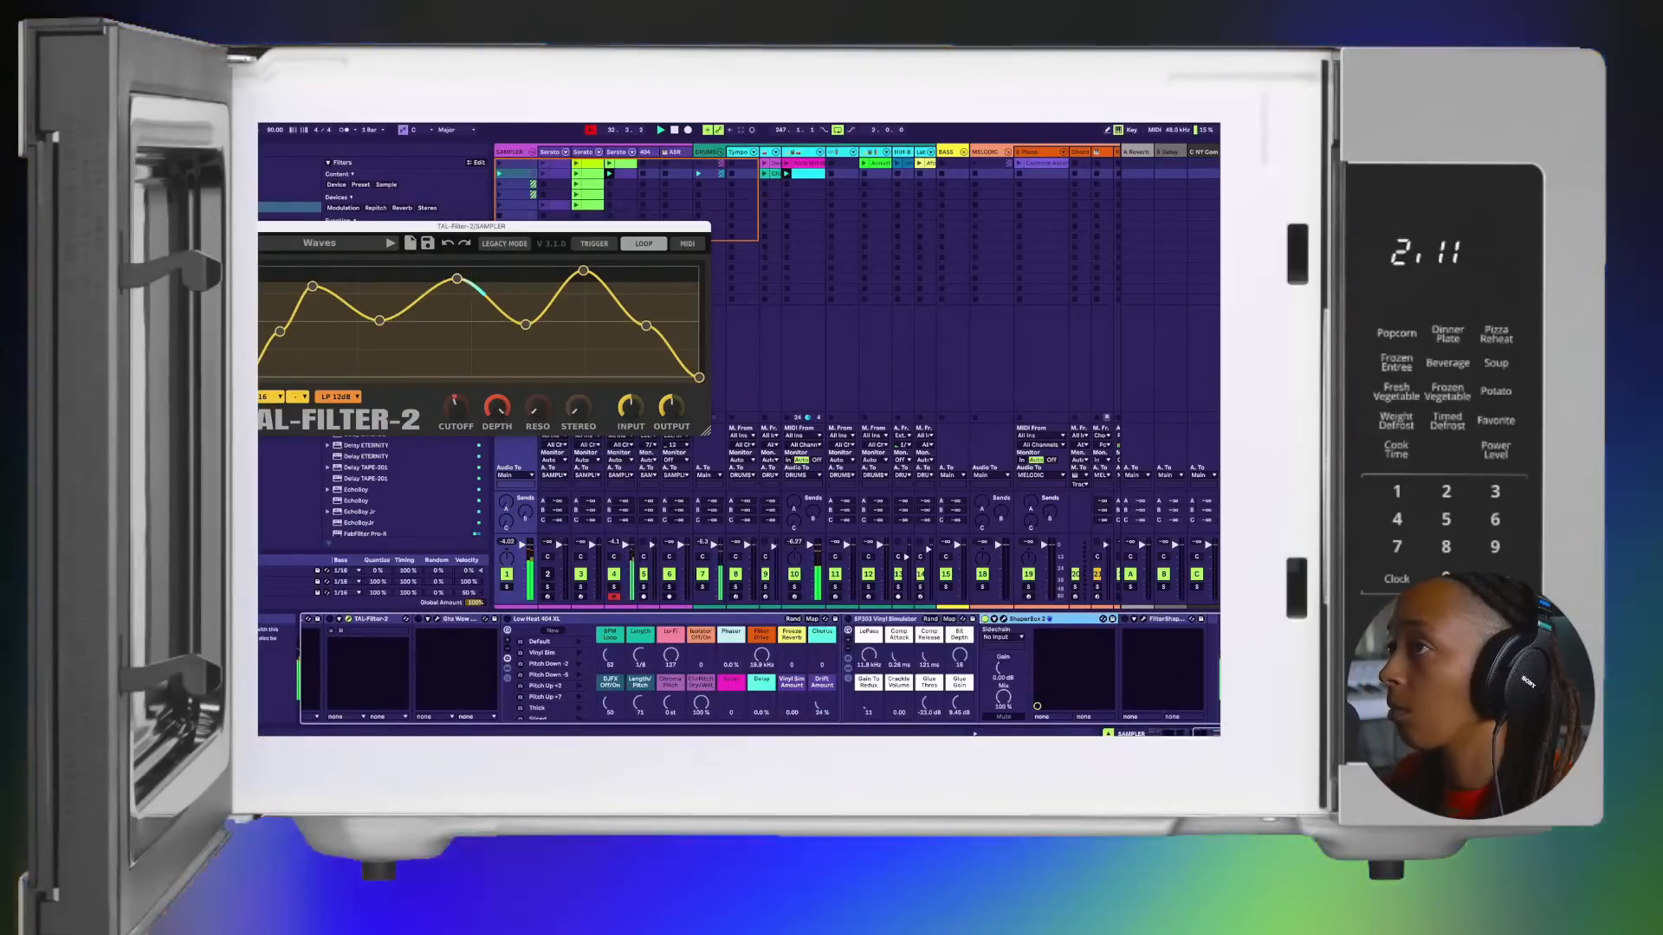
{"action": "left_click", "coordinate": [238, 226]}
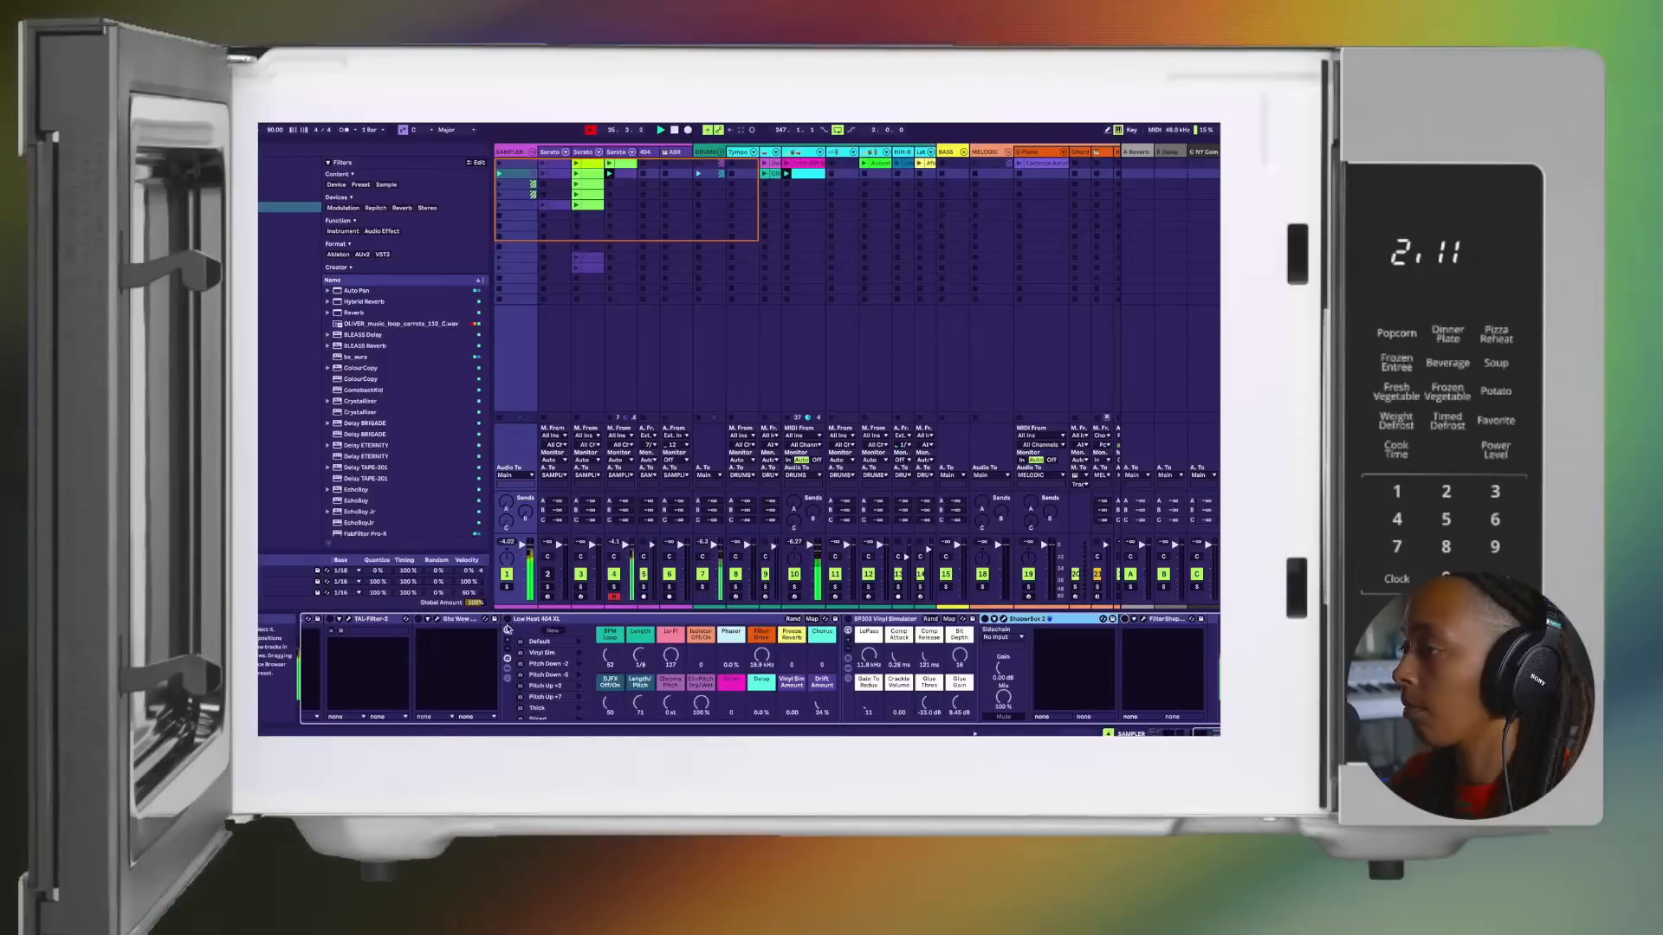
Step: Set the BPM Loop macro of the Low-Heat 404 XL rack to 0 and adjust its Length macro
{"action": "left_click_drag", "start_coordinate": [605, 645], "coordinate": [610, 746]}
{"action": "left_click", "coordinate": [640, 656]}
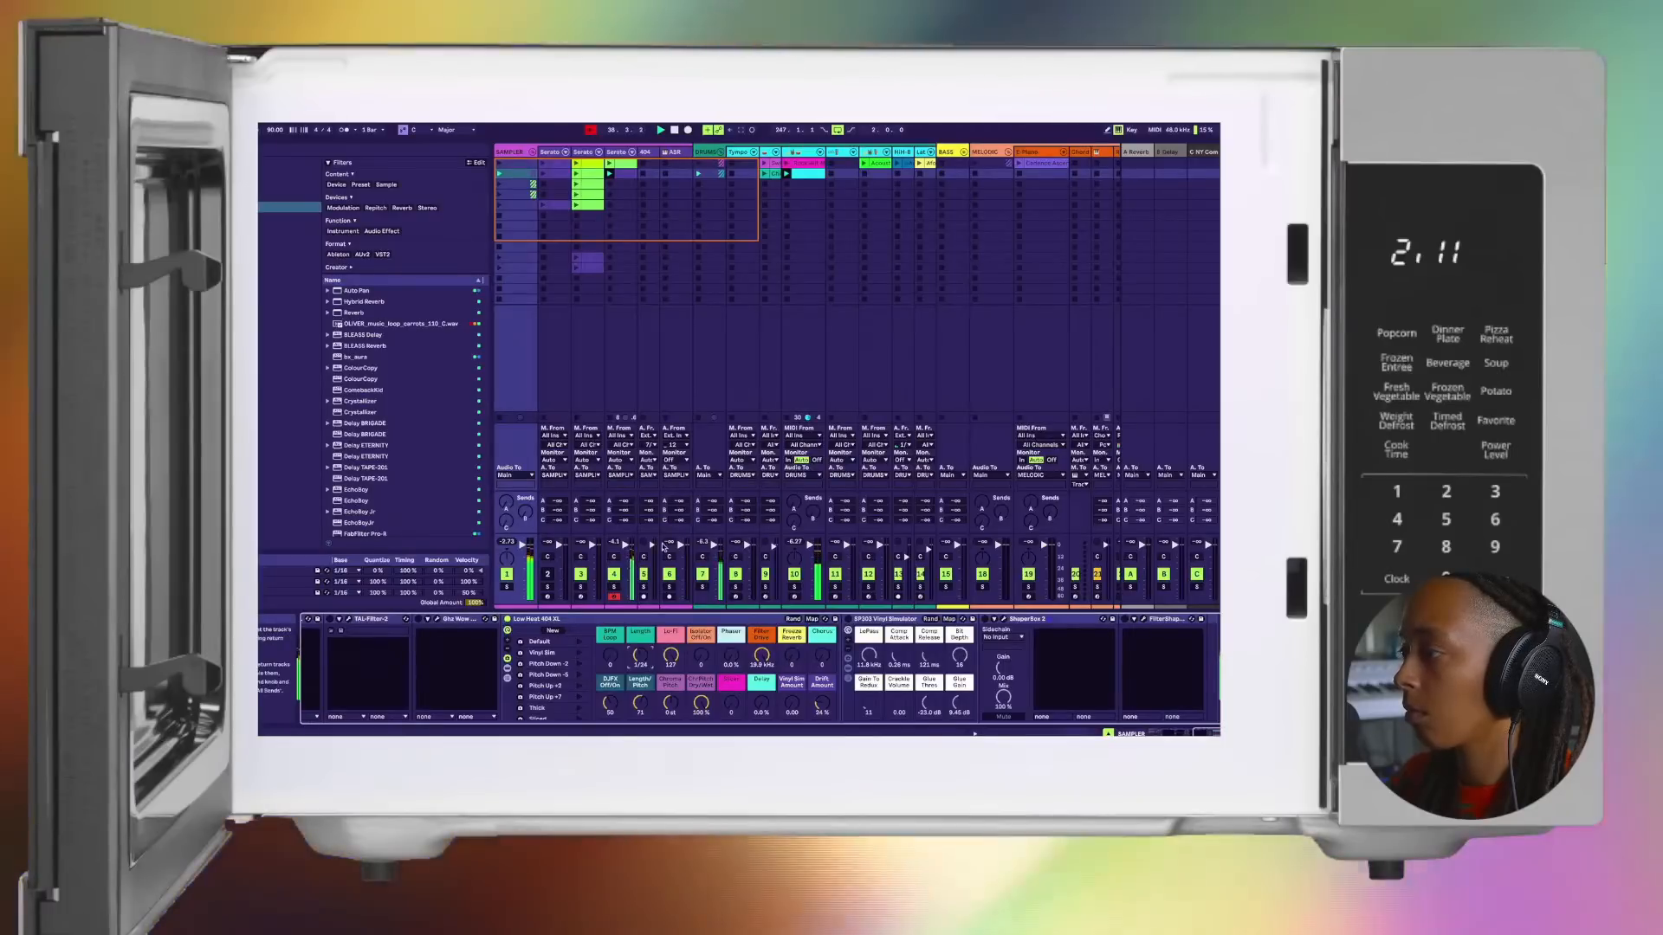
{"action": "left_click_drag", "start_coordinate": [707, 658], "coordinate": [730, 693]}
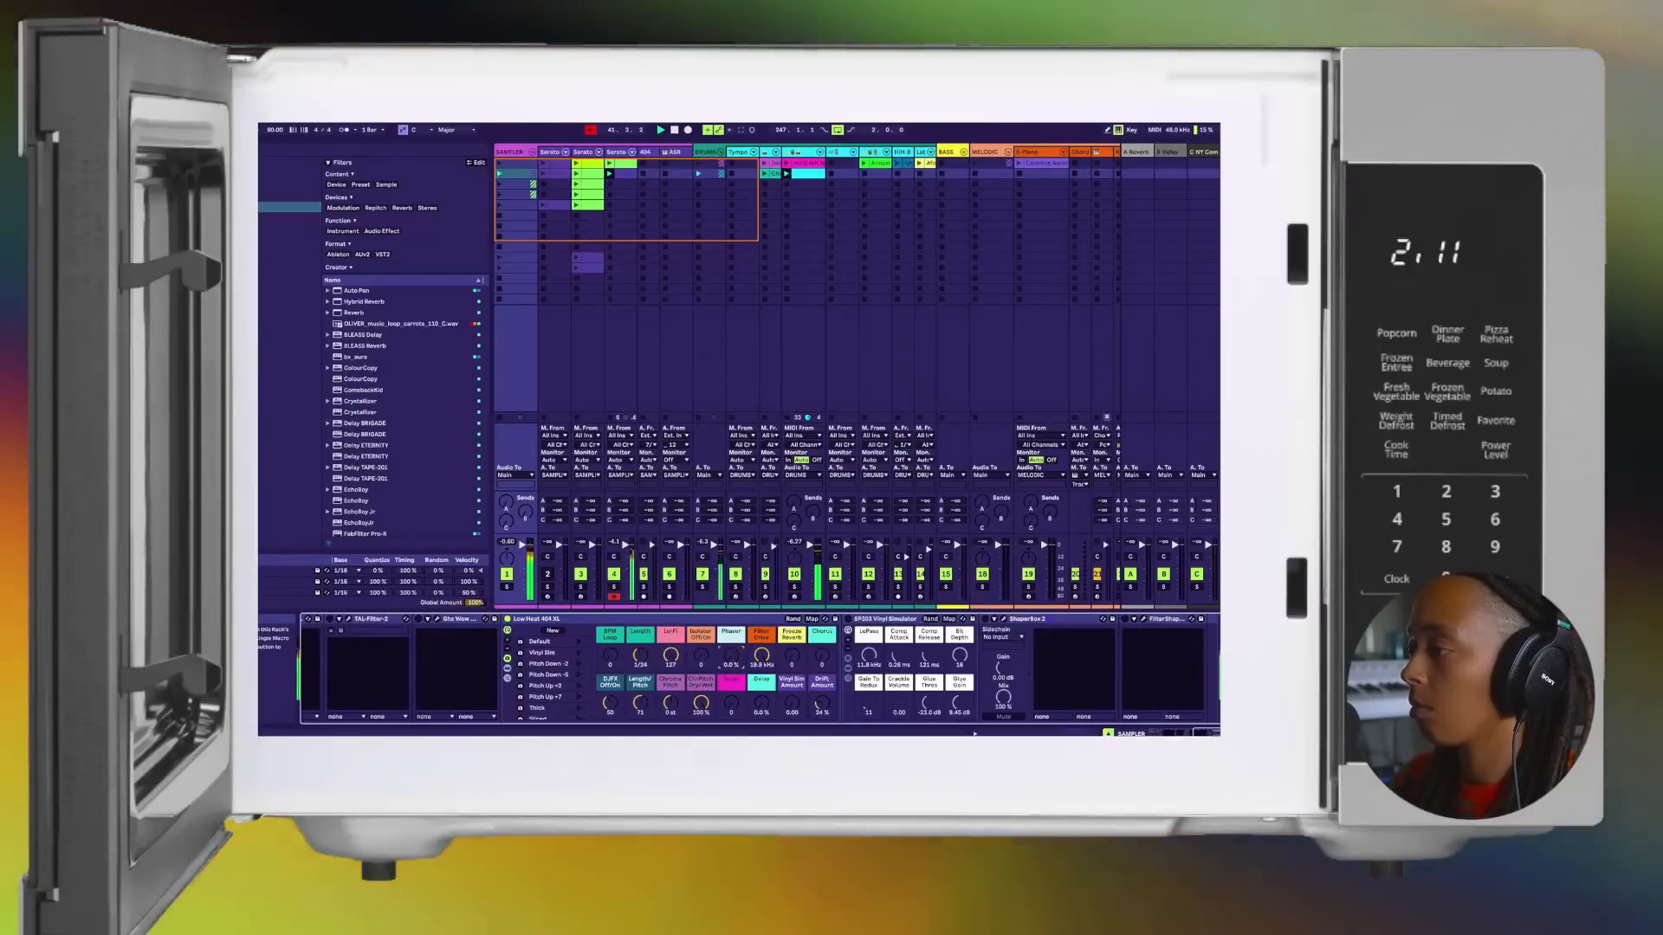
Step: Recolour the second clip on the duplicated Serato Sample track lime green
{"action": "right_click", "coordinate": [621, 180]}
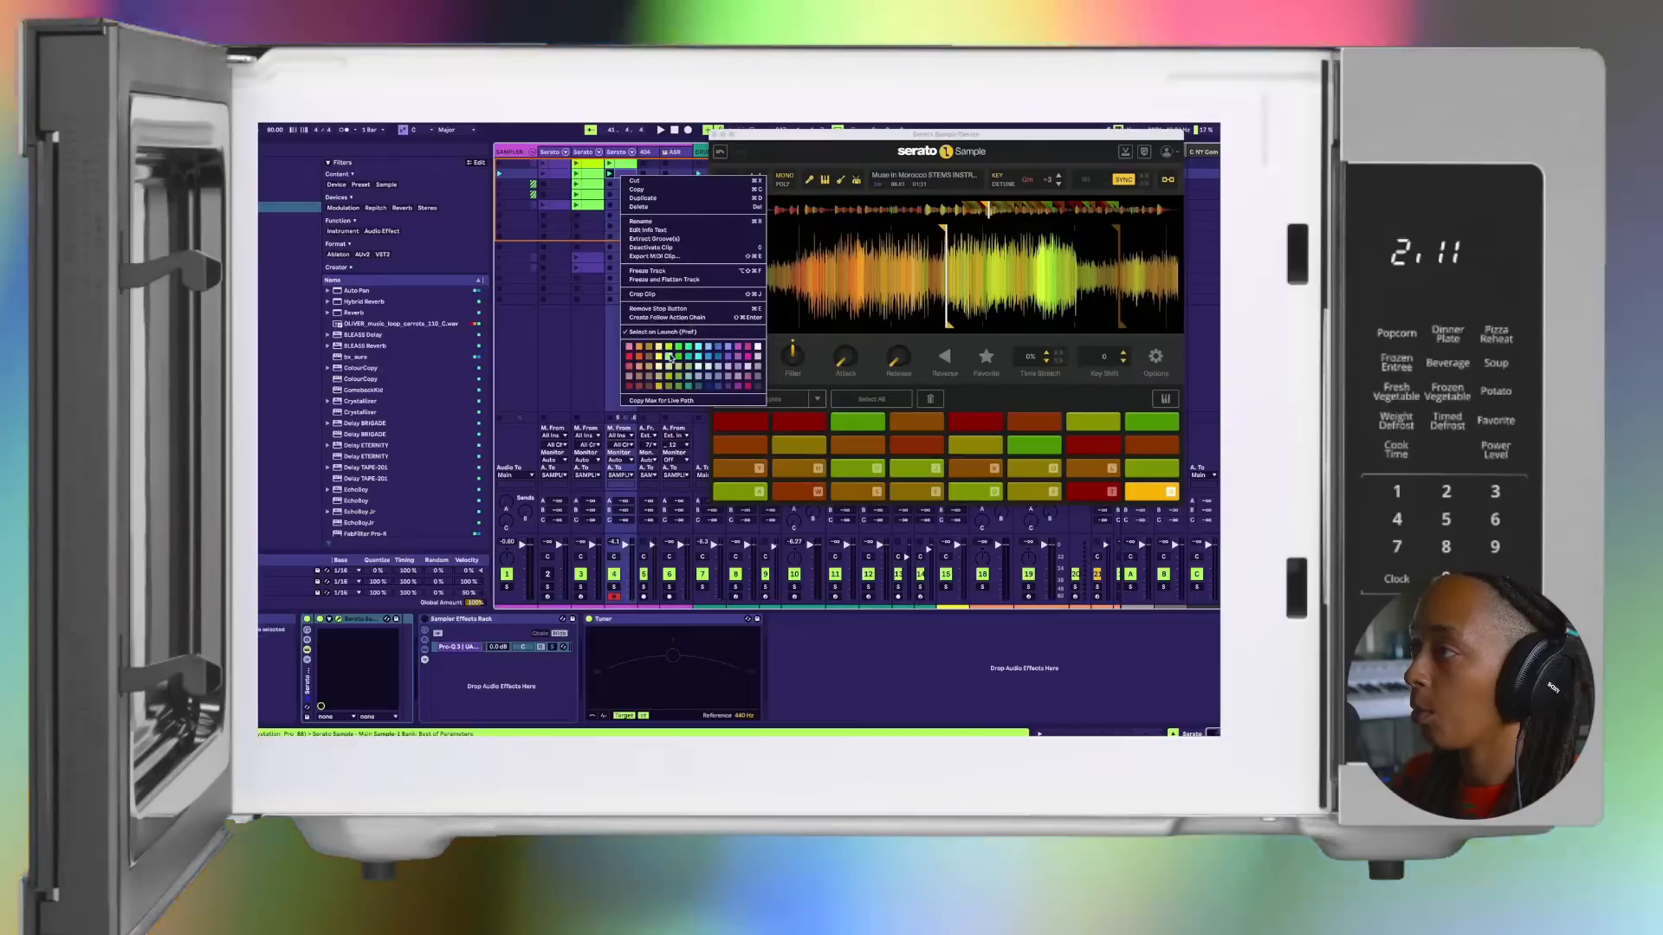
{"action": "left_click", "coordinate": [669, 358]}
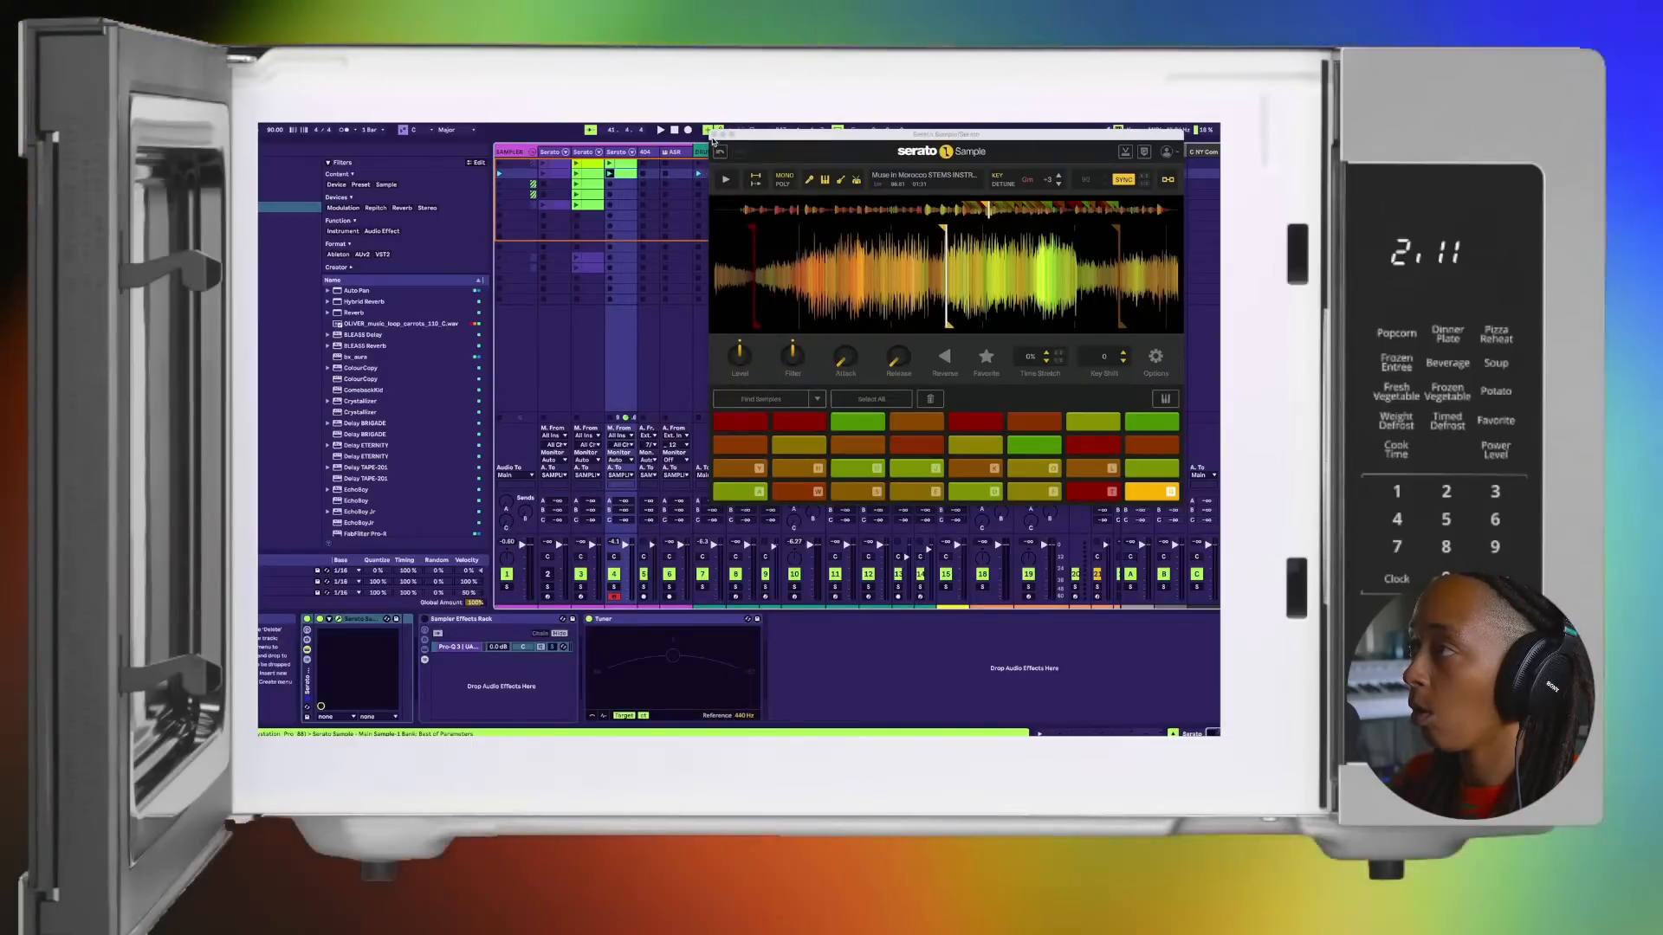
Step: Shift the keyboard octave up and audition Serato Sample chops, first alone and also over the beat, to find a new phrase
{"action": "key", "text": "a"}
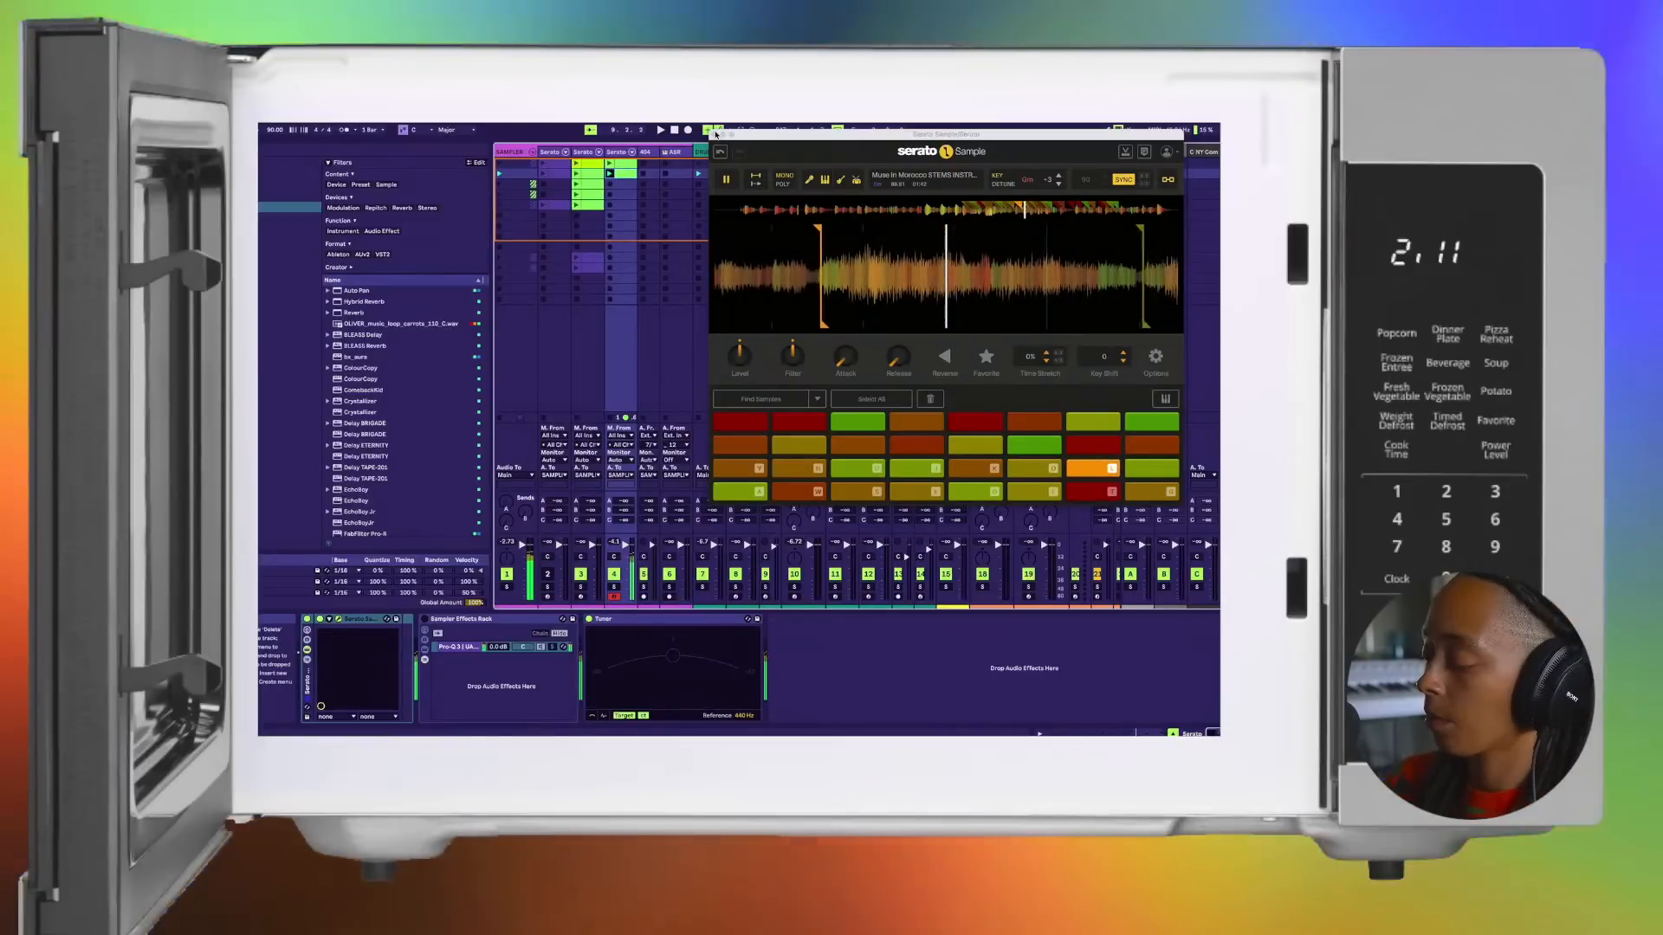
{"action": "key", "text": "x"}
{"action": "key", "text": "a"}
{"action": "key", "text": "e"}
{"action": "key", "text": "w"}
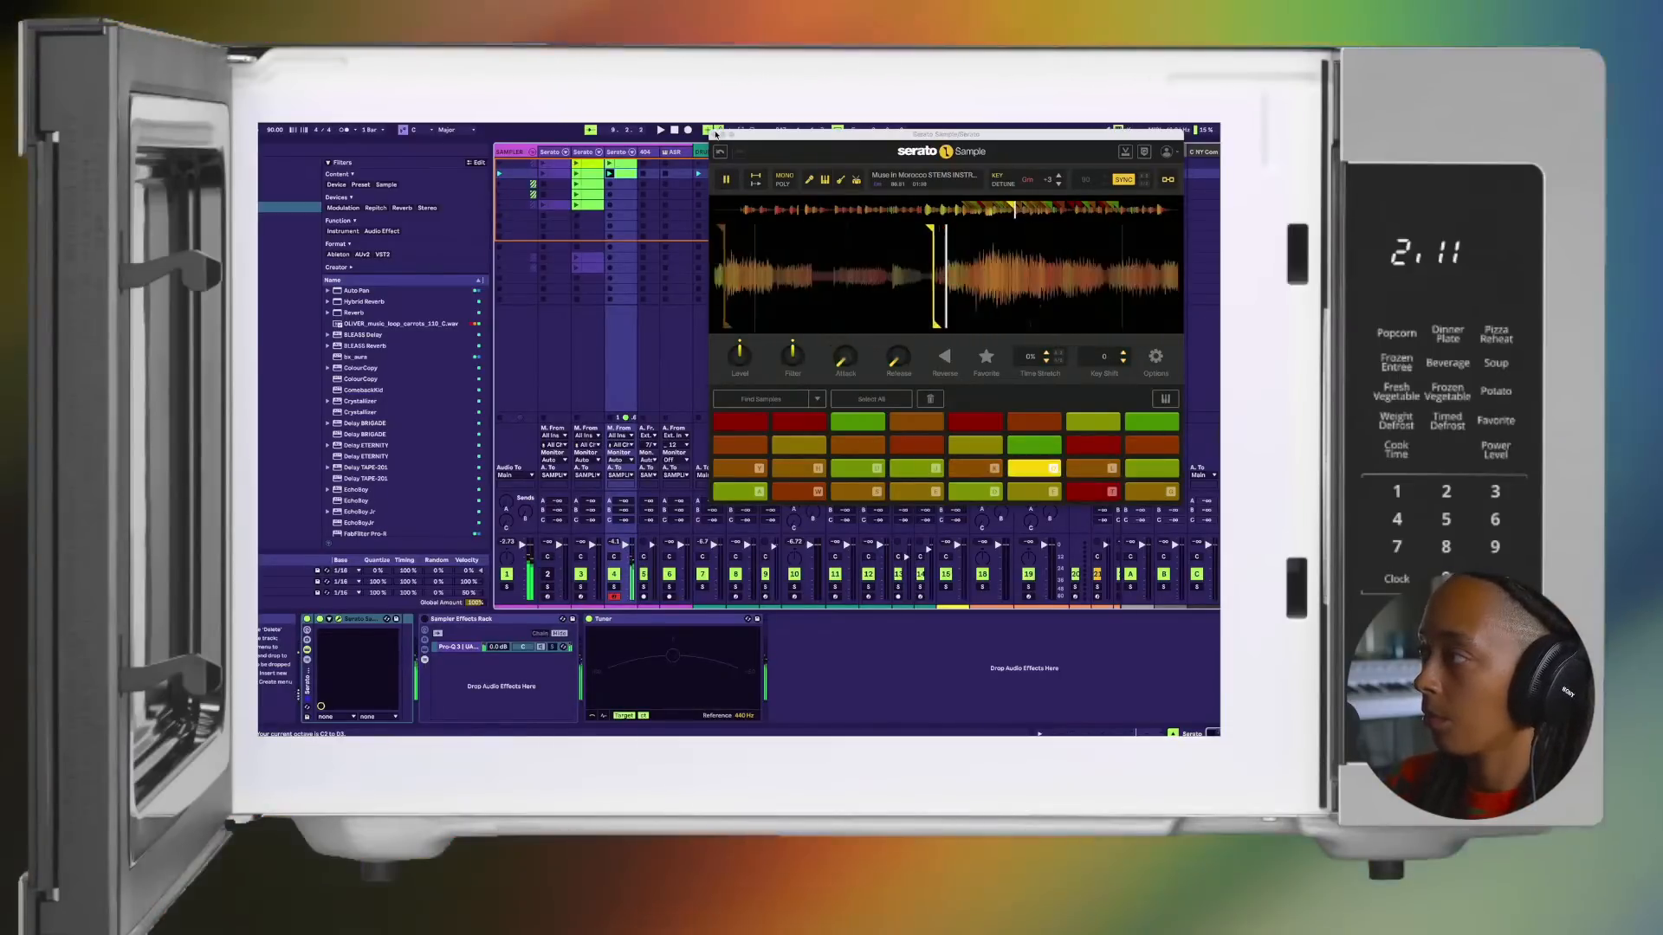
{"action": "key", "text": "l"}
{"action": "key", "text": "o"}
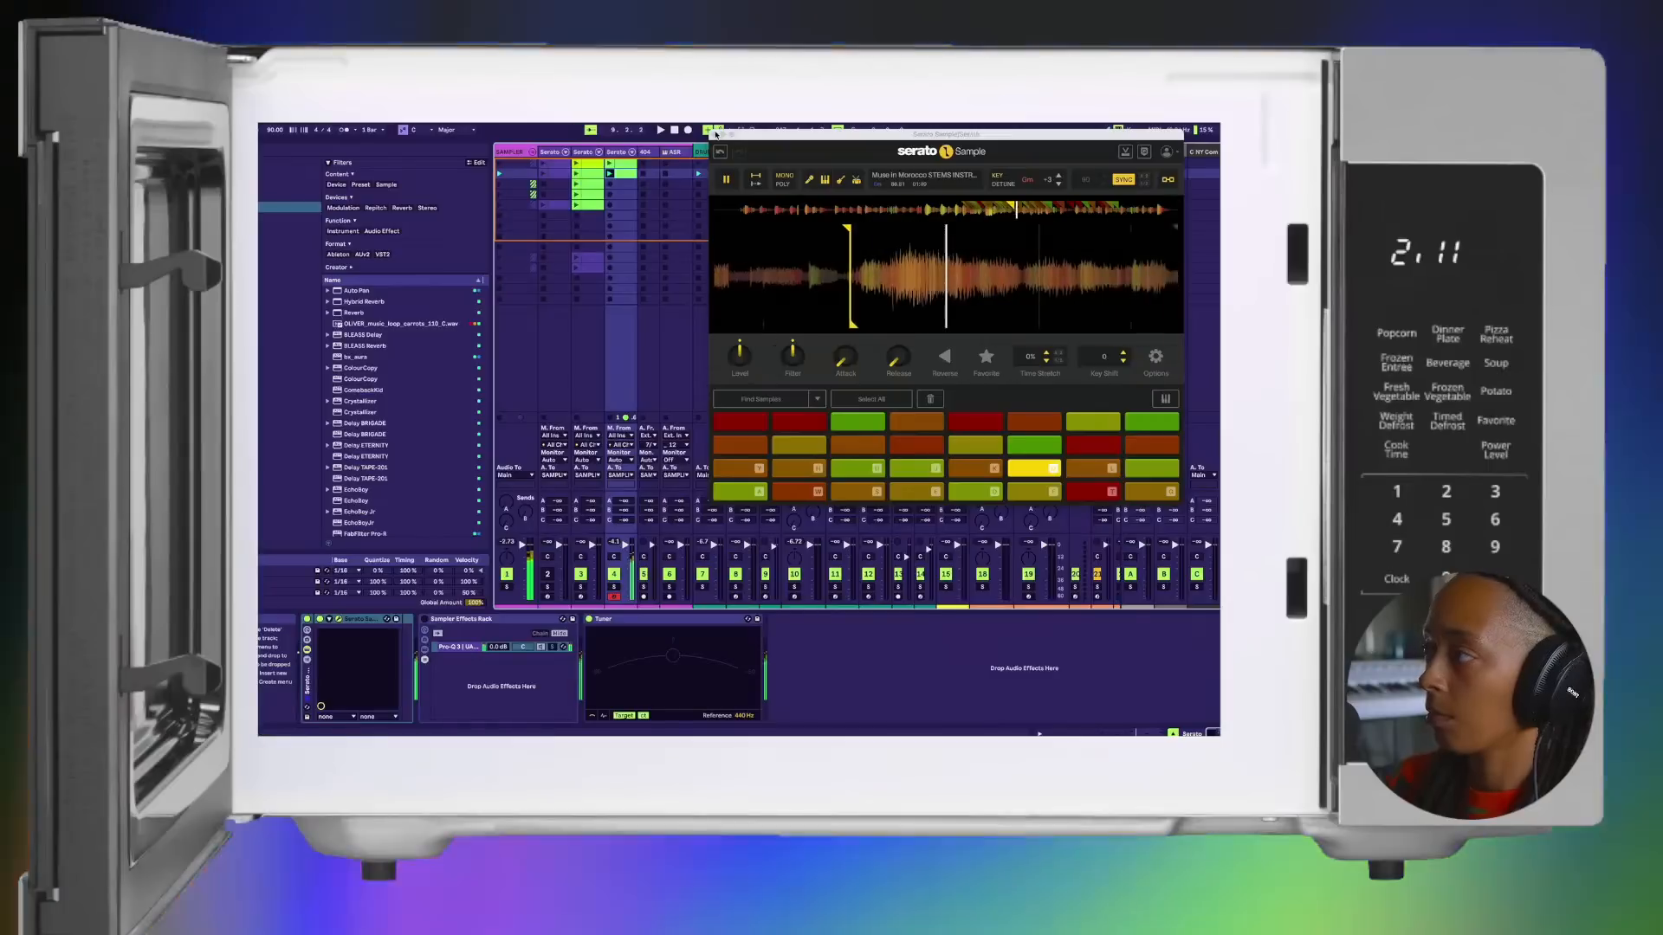
{"action": "key", "text": "l"}
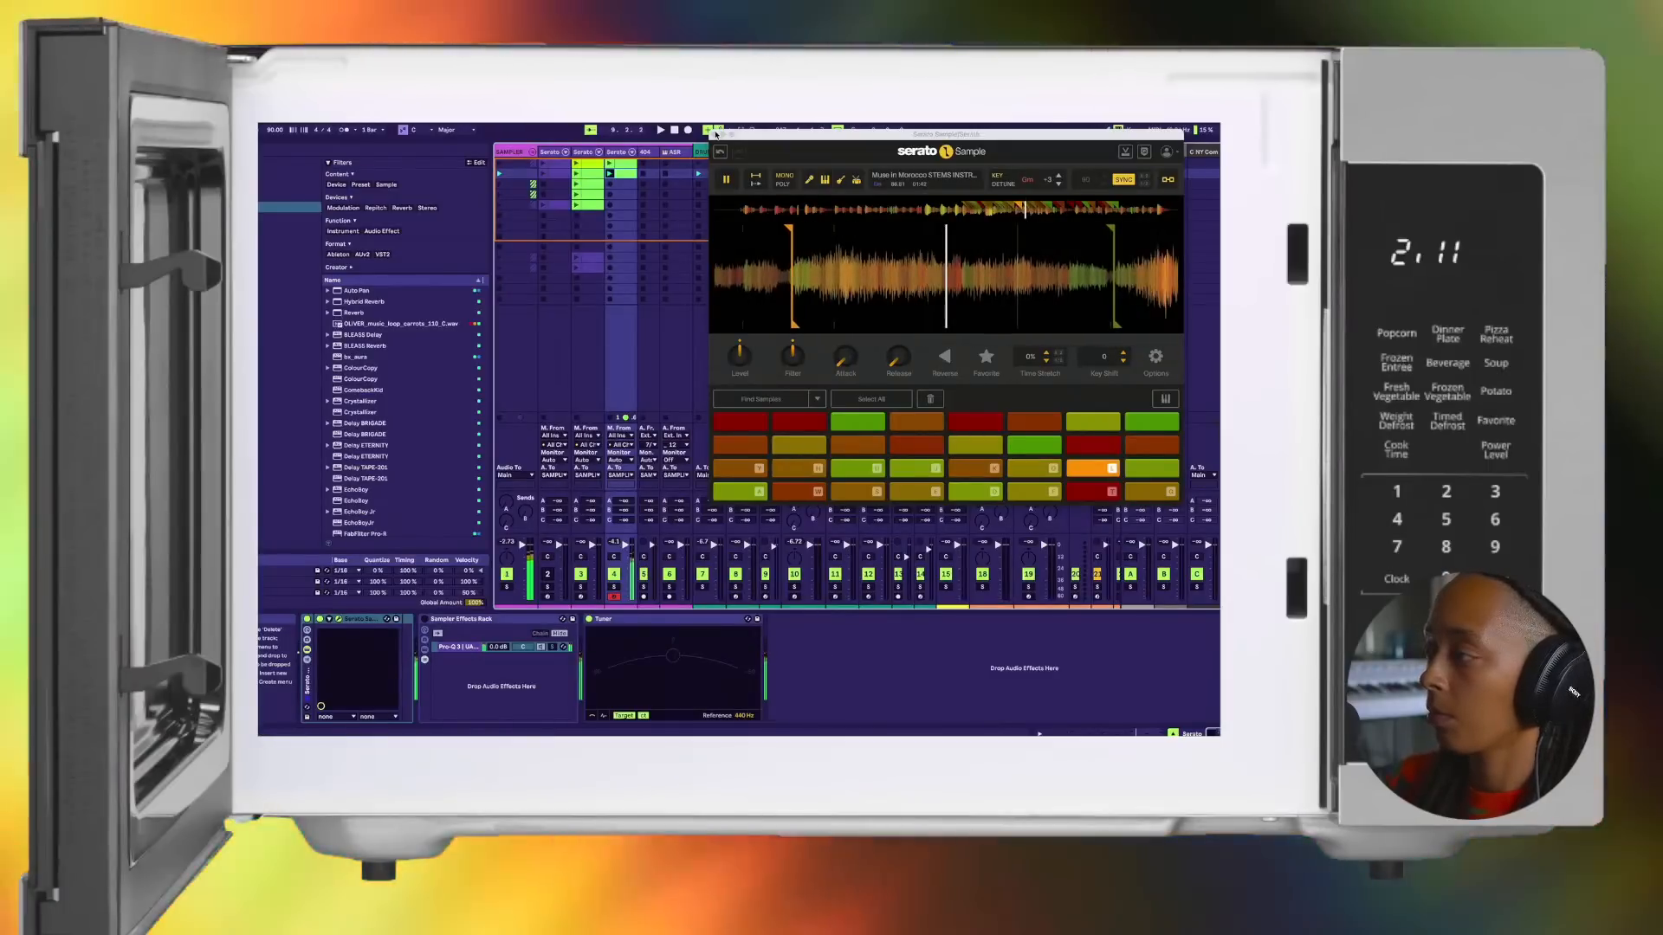
{"action": "key", "text": "p"}
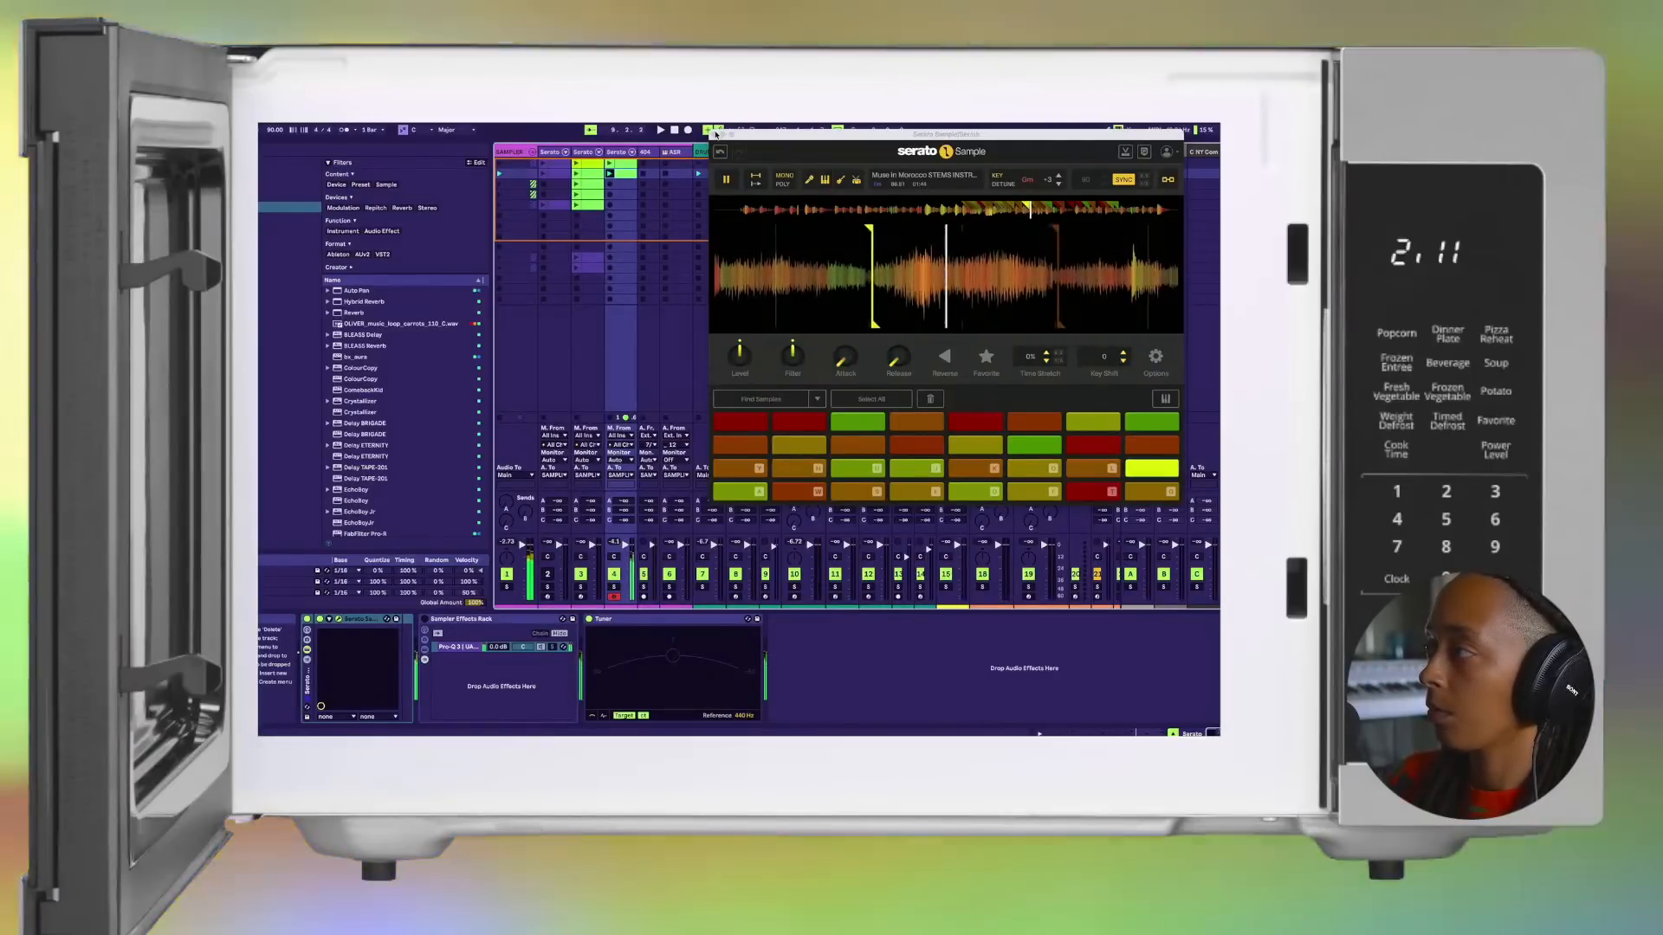
{"action": "key", "text": "o"}
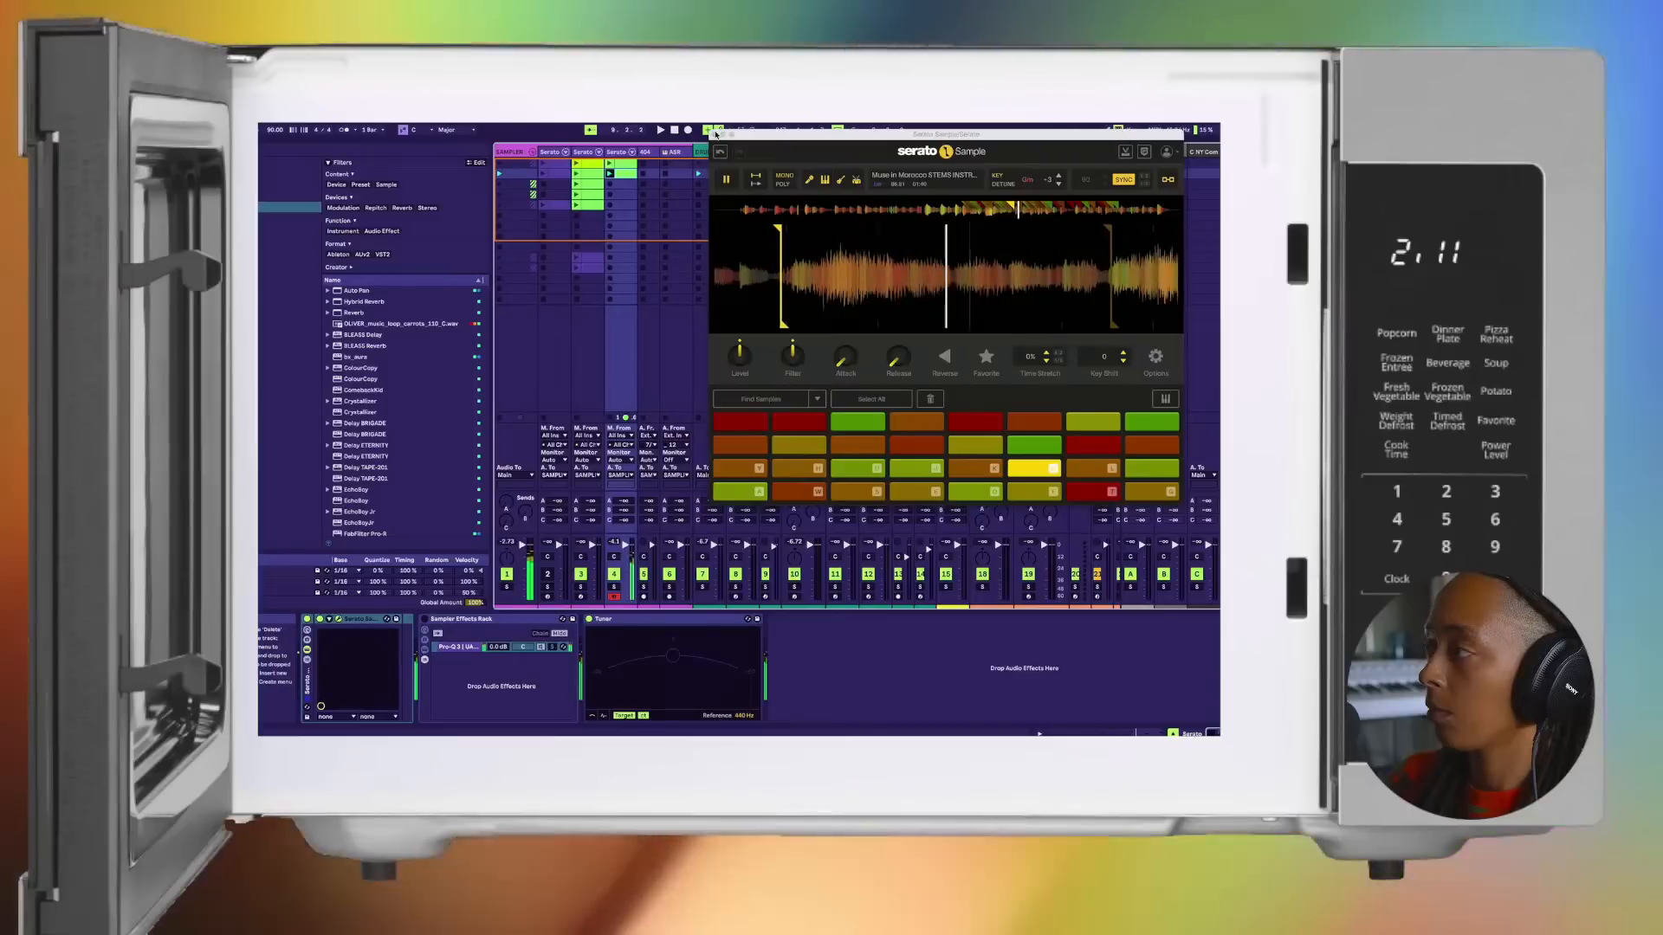
{"action": "key", "text": "l"}
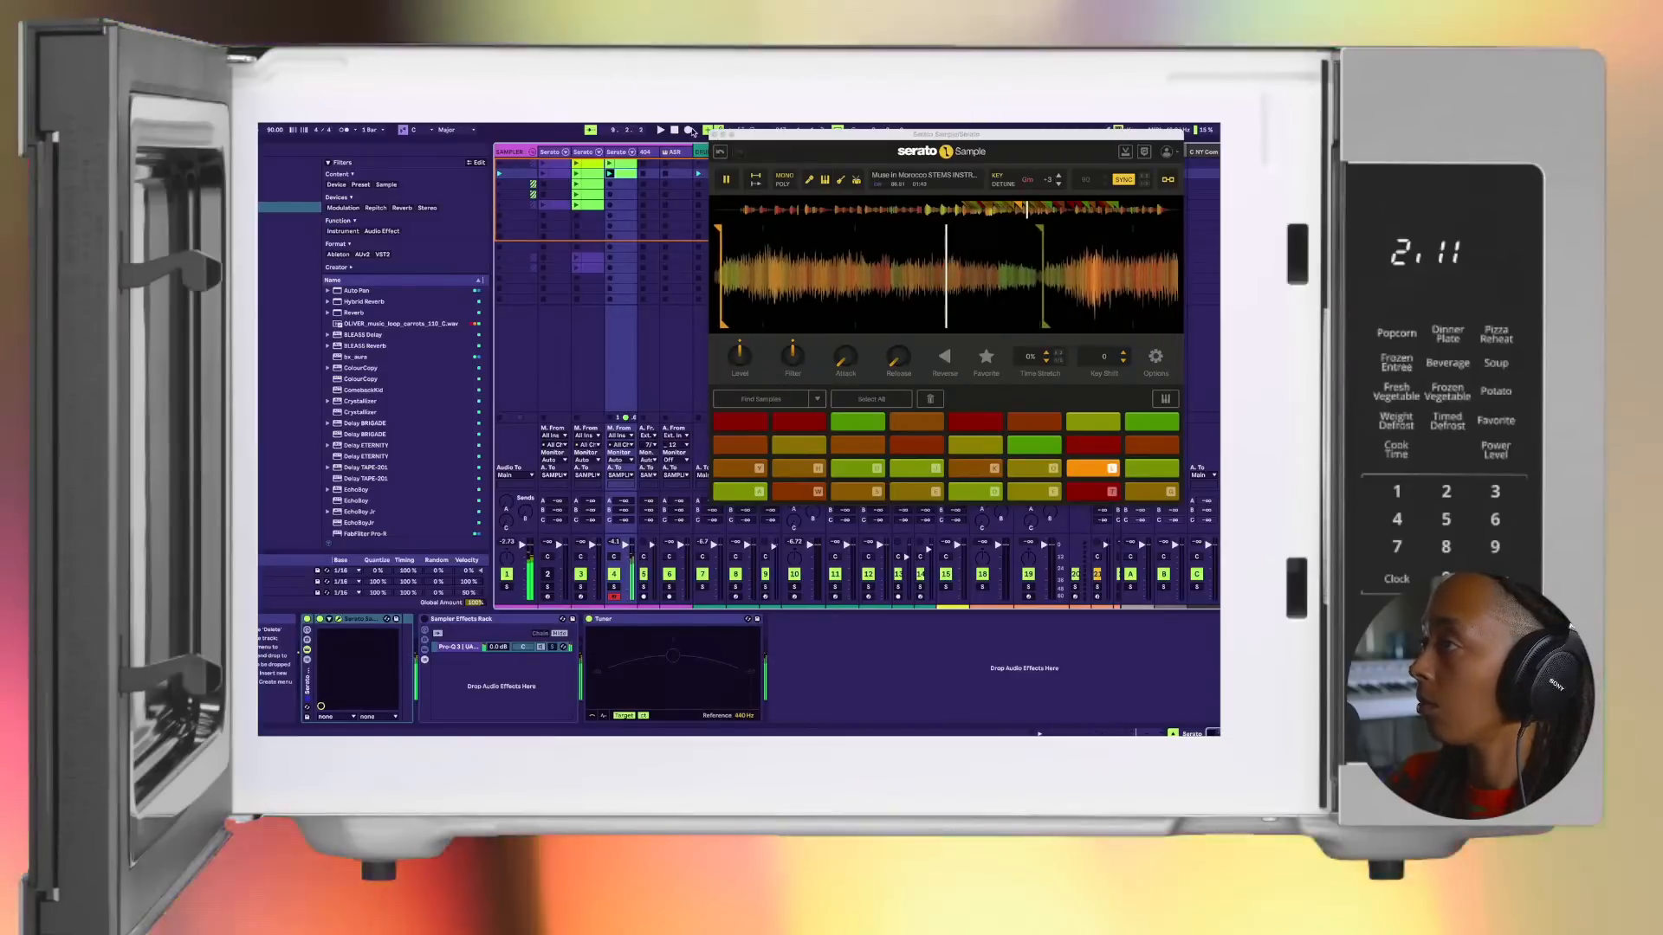
{"action": "key", "text": "p"}
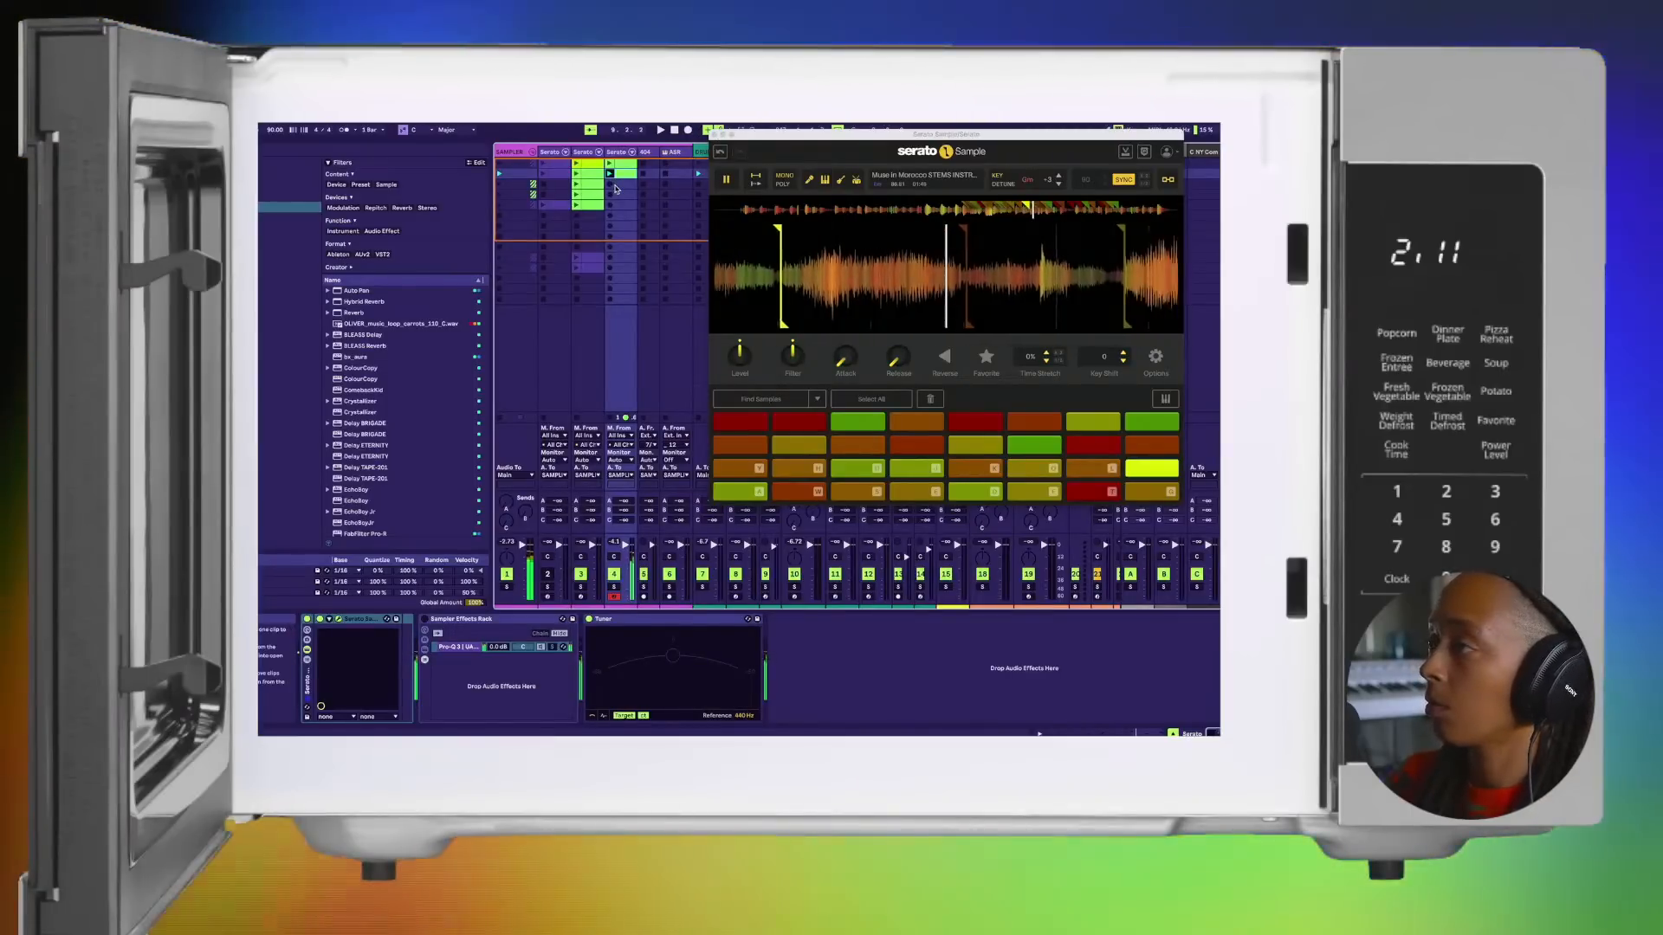
{"action": "key", "text": "o"}
{"action": "key", "text": "t"}
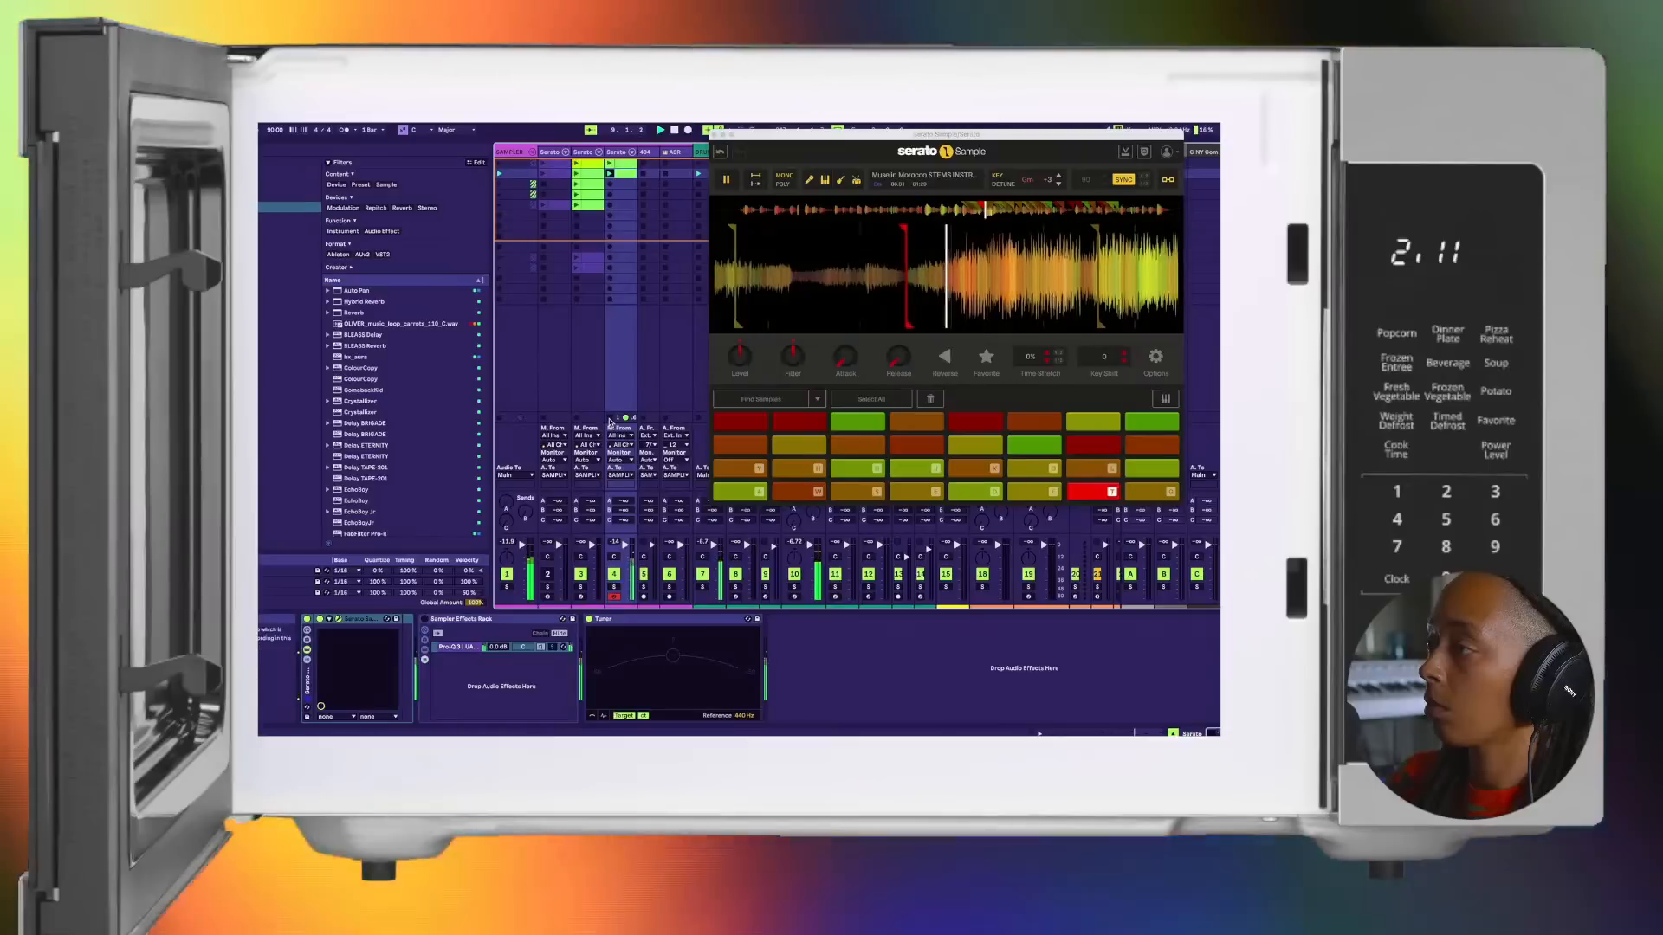
{"action": "key", "text": "l"}
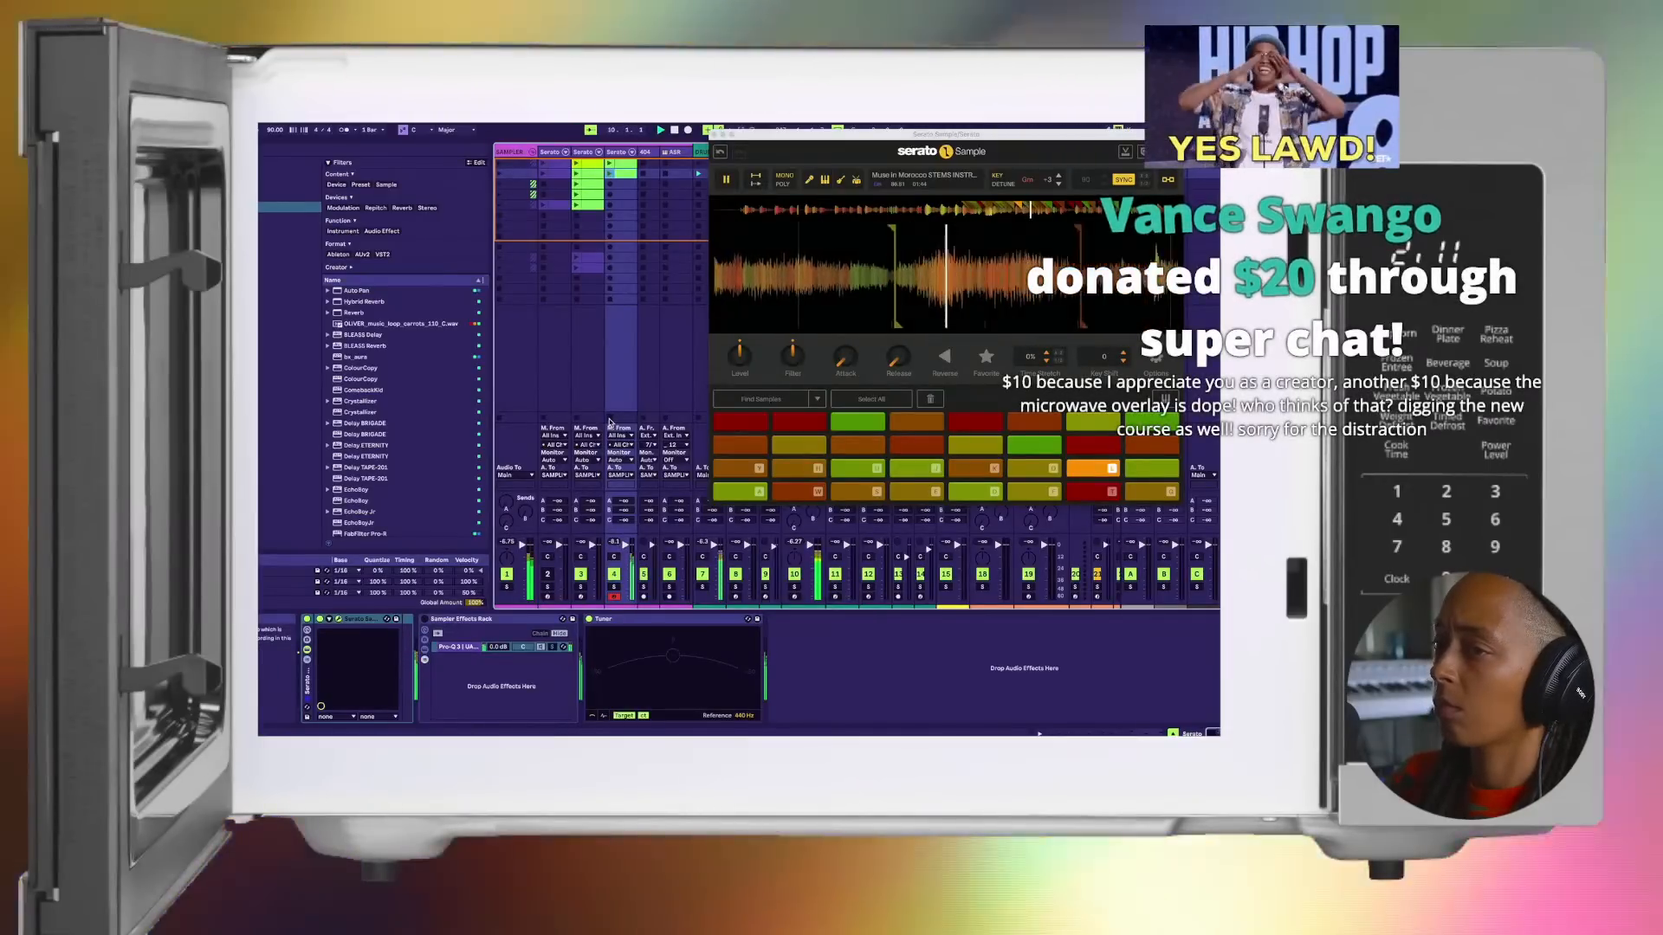
{"action": "key", "text": "p"}
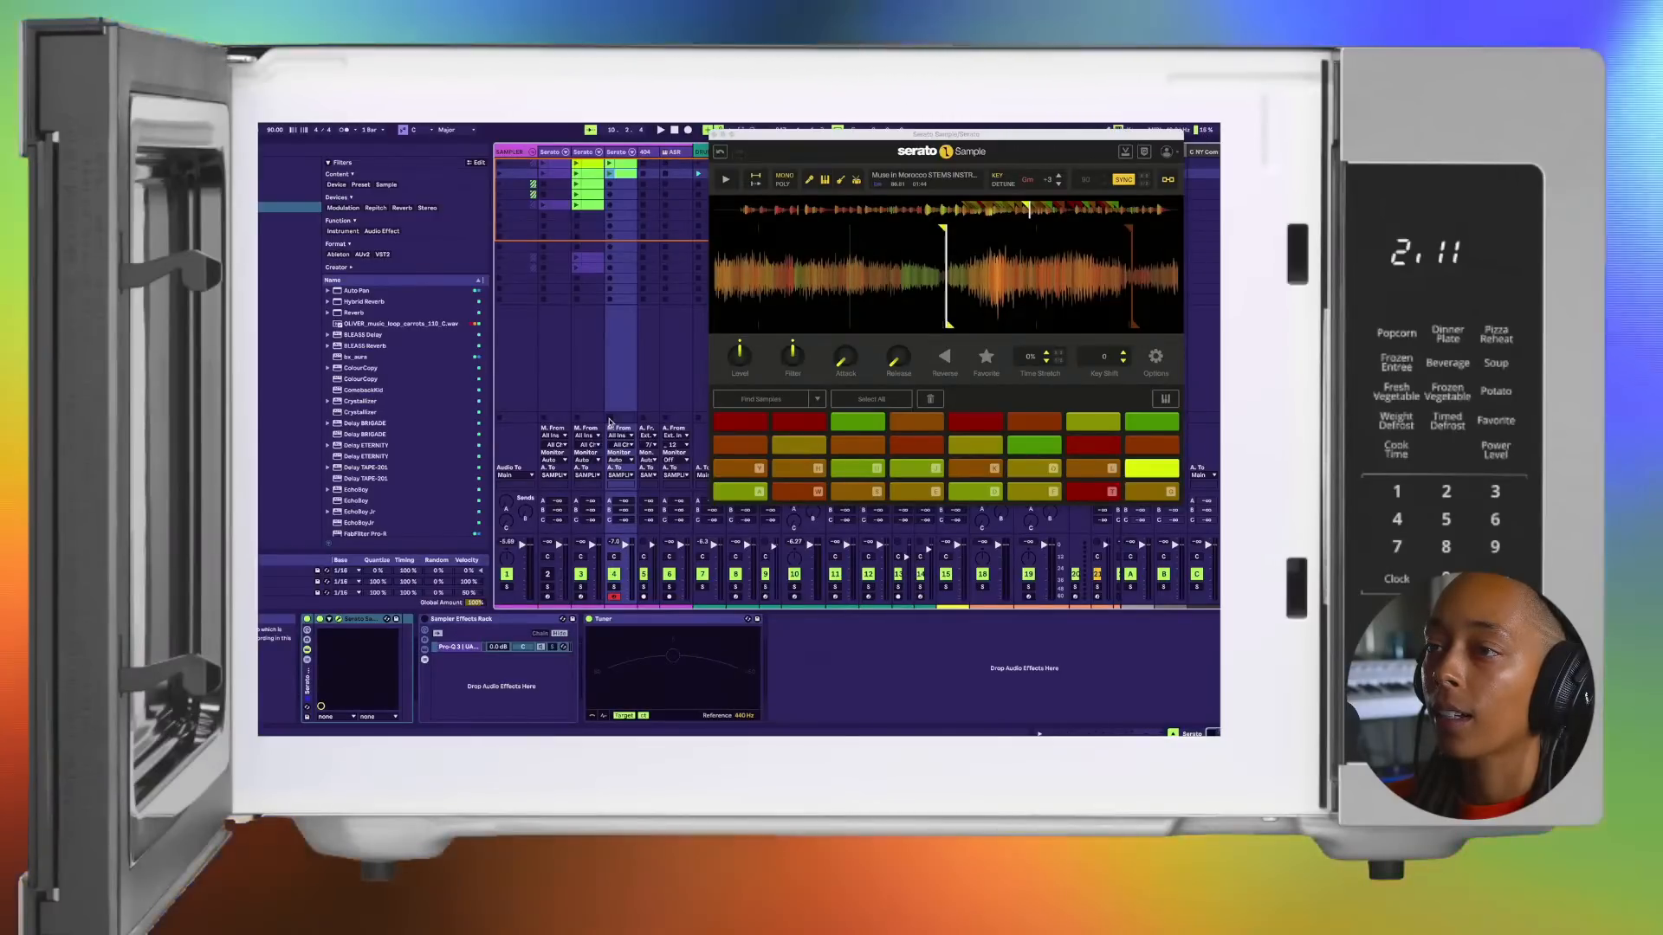
Step: Move the new chop clip's loop to start at bar 1 with a length of four bars
{"action": "key", "text": "space"}
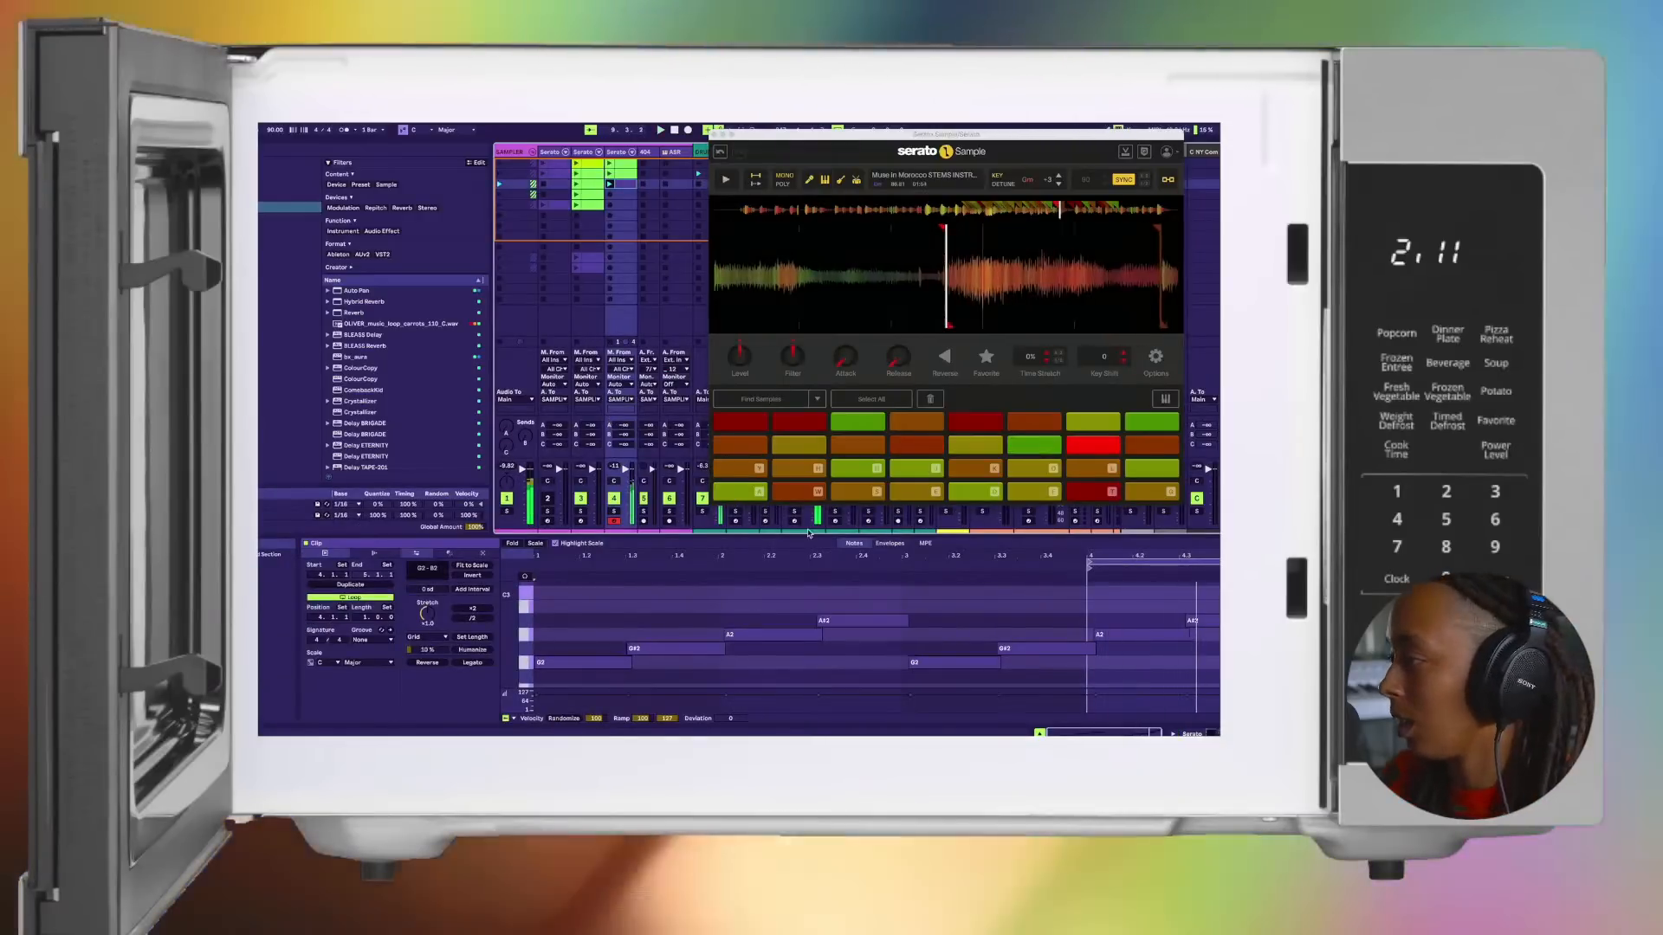
{"action": "left_click_drag", "start_coordinate": [1089, 561], "coordinate": [534, 561]}
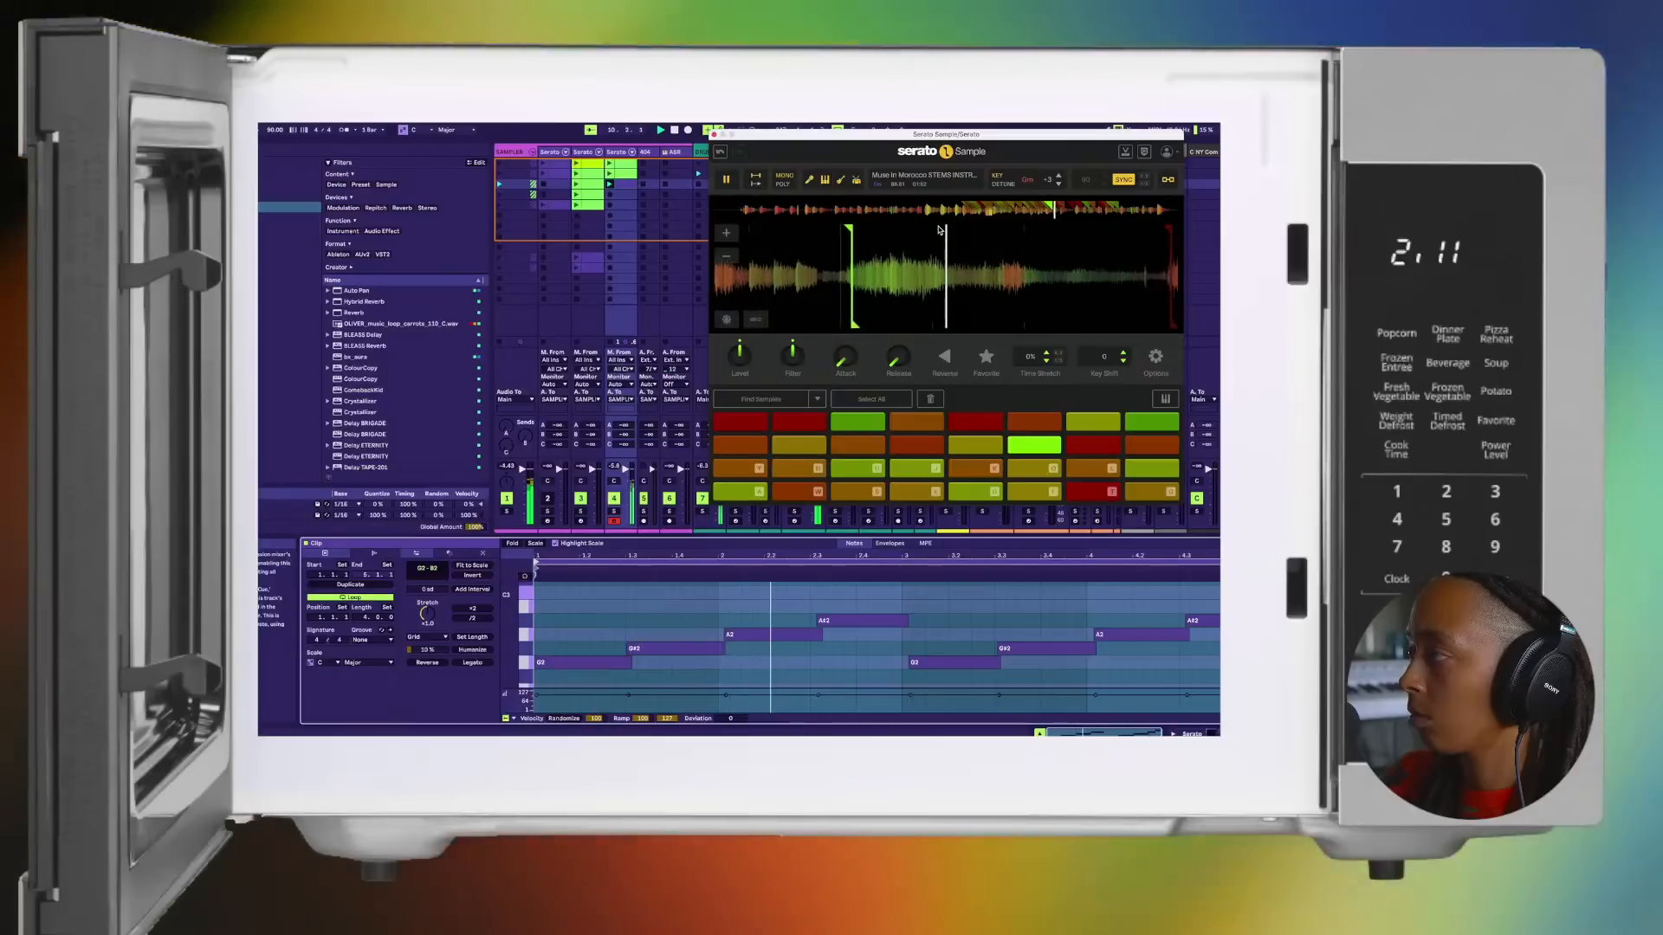
Step: Nudge the A2 note in bar 2 slightly earlier and play the loop back to check its timing
{"action": "left_click", "coordinate": [751, 641]}
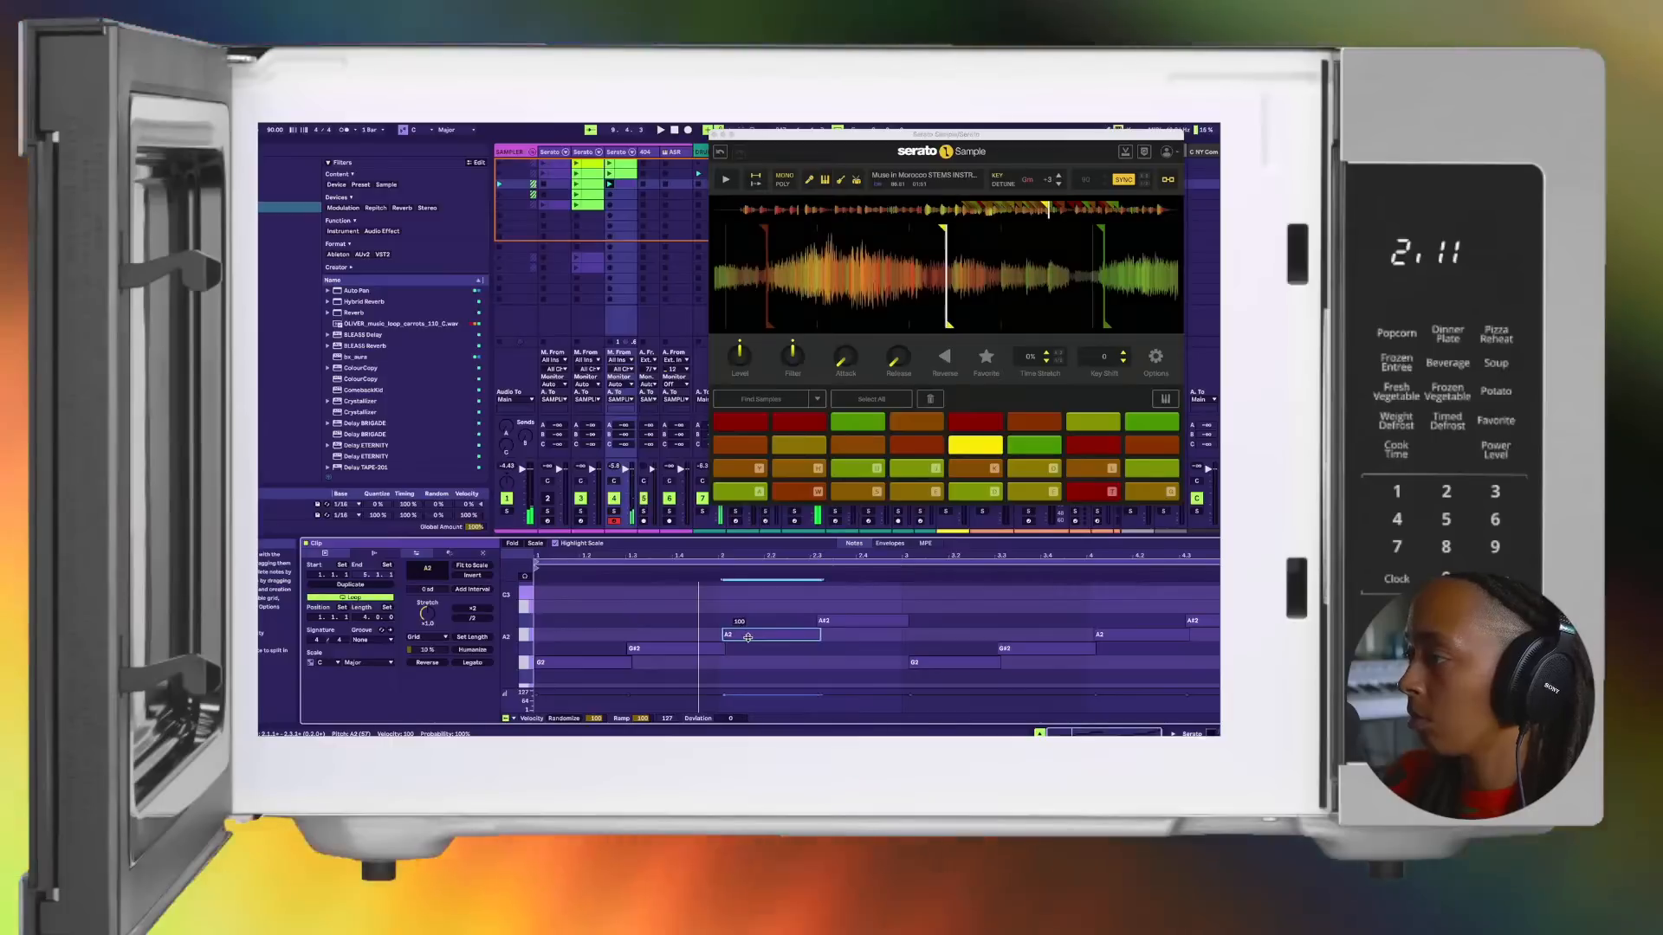
{"action": "key", "text": "space"}
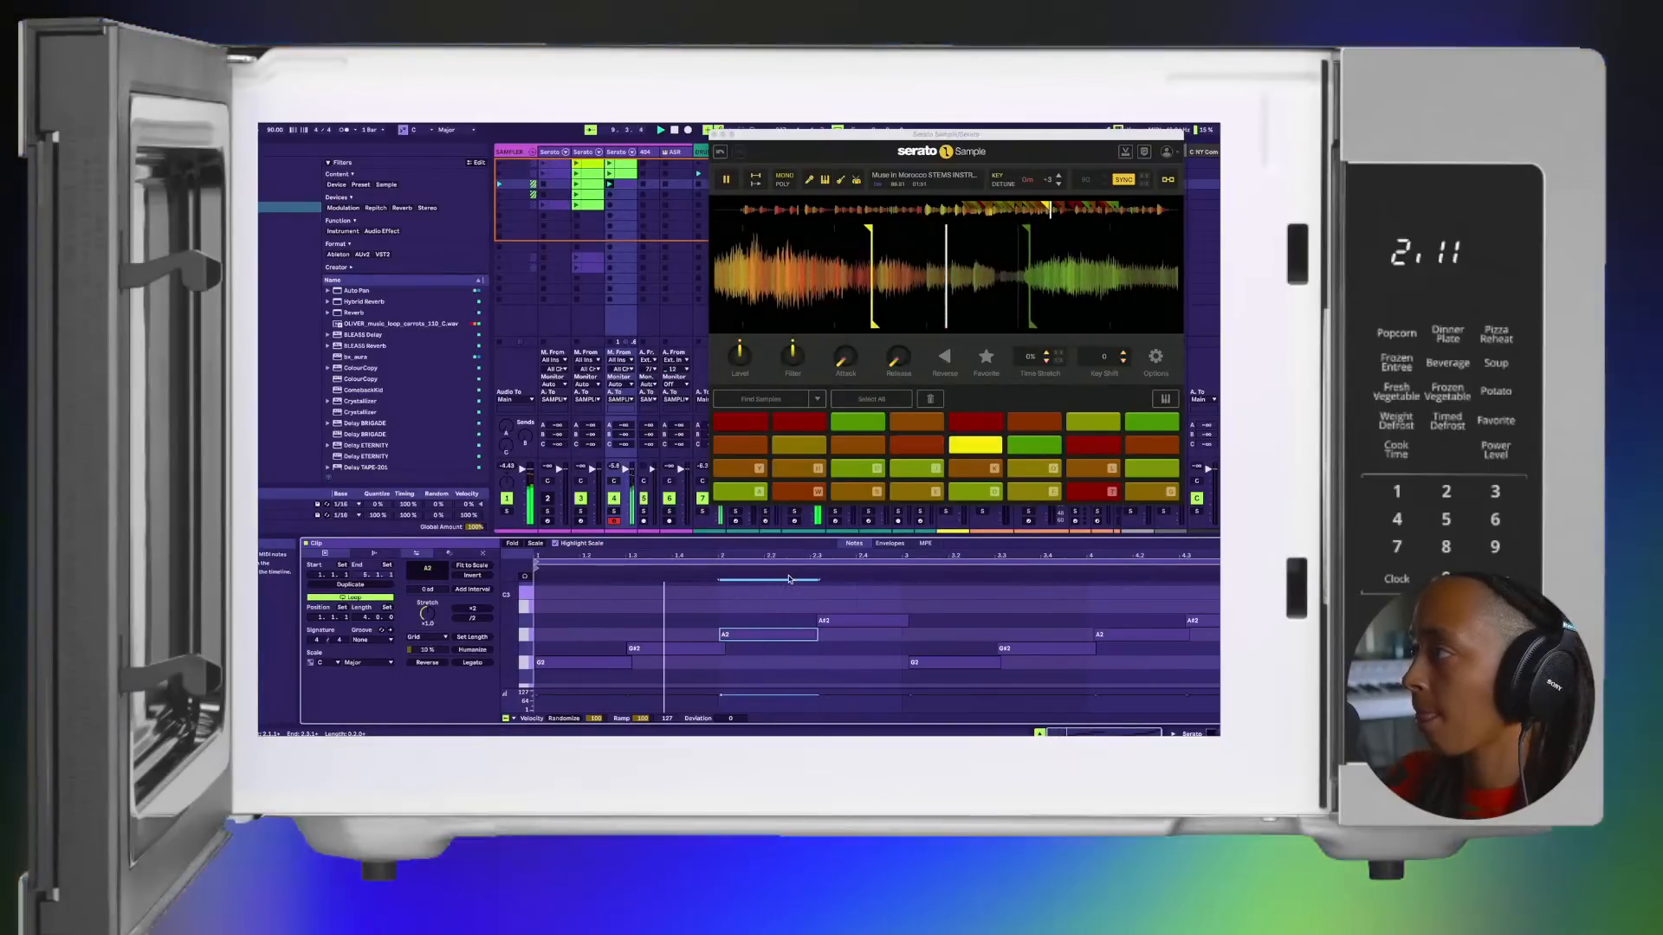
{"action": "key", "text": "space"}
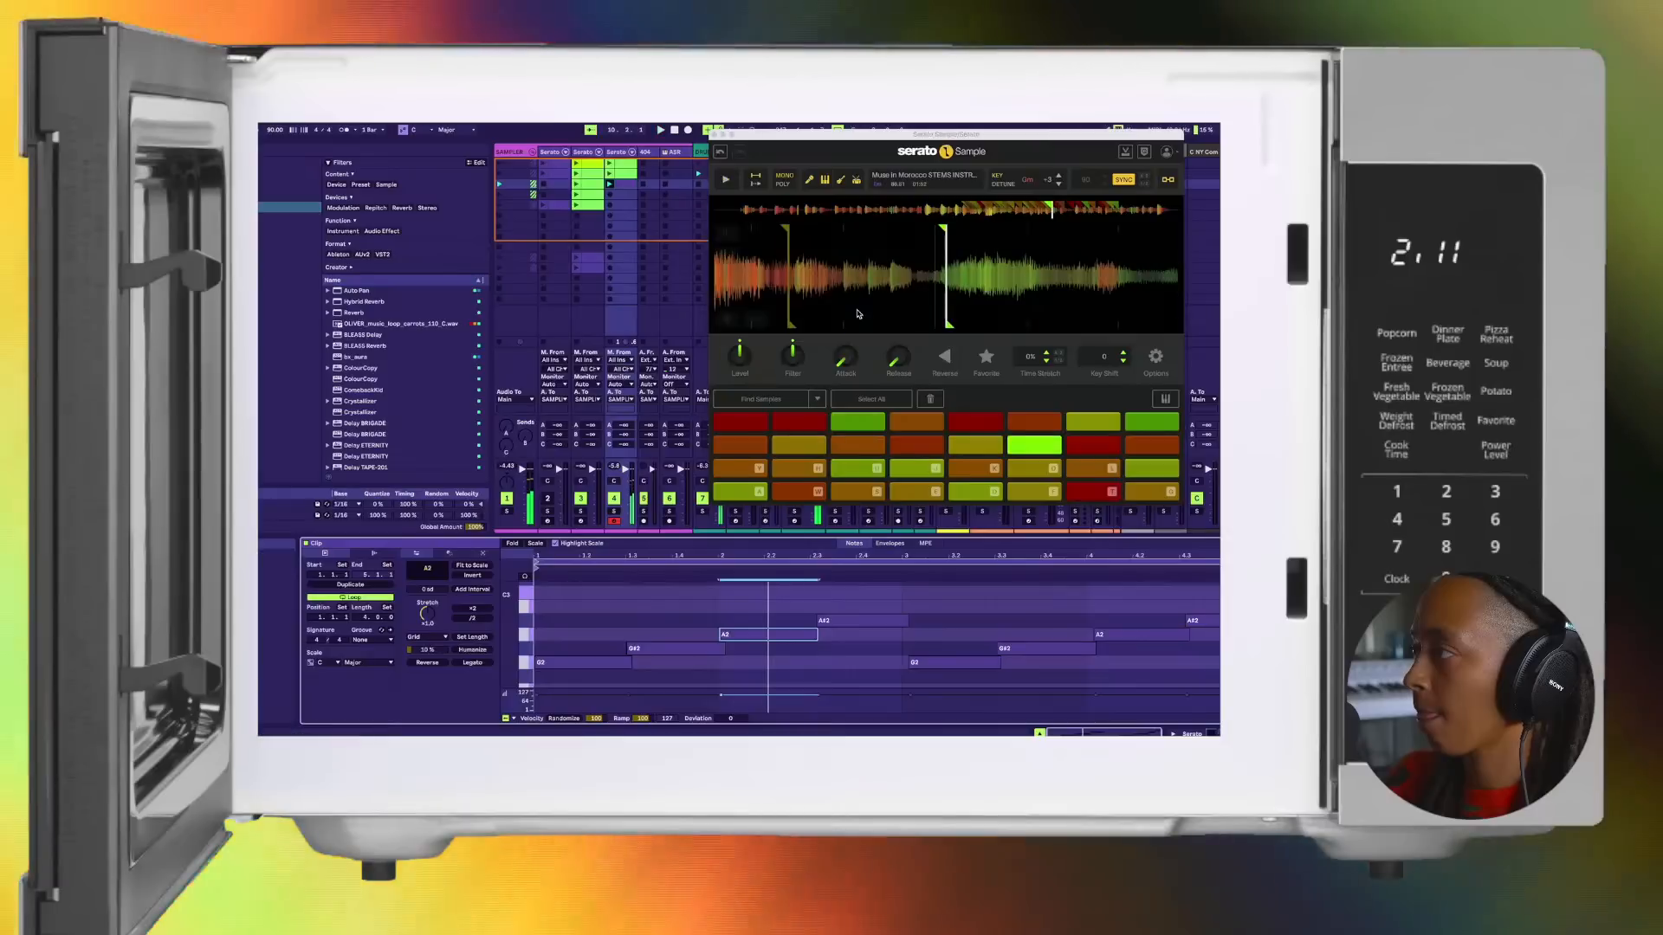
{"action": "key", "text": "space"}
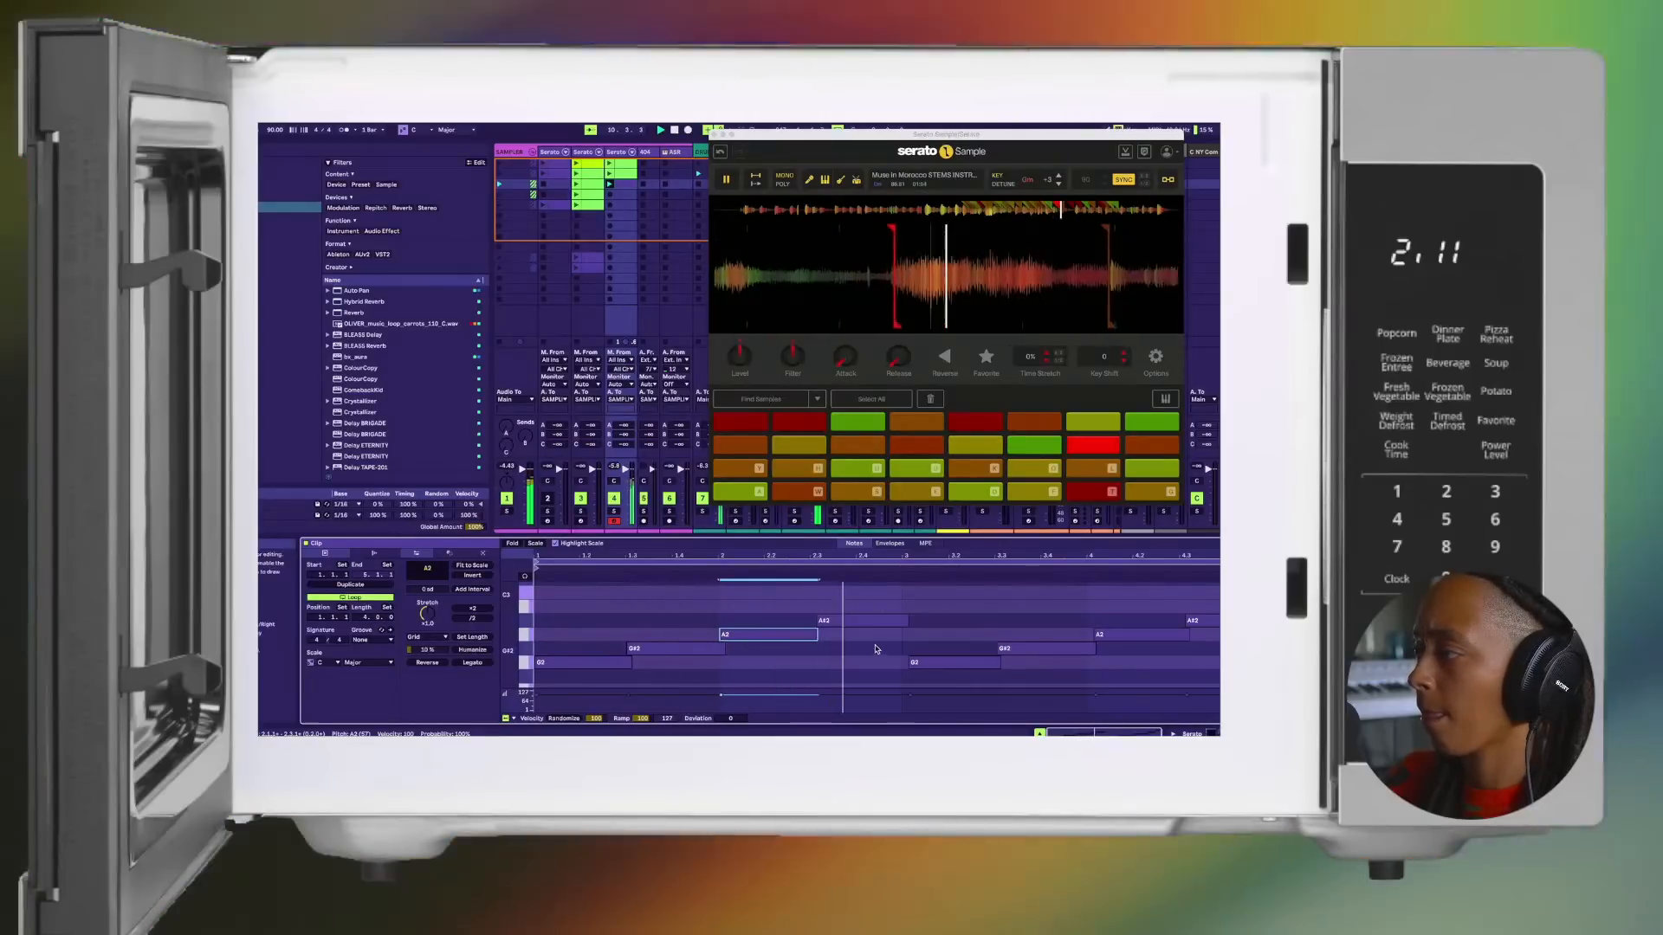
Step: Nudge the A#2 note in bar 2 slightly earlier, checking it against the neighbouring G#2 and A2 notes during playback
{"action": "left_click", "coordinate": [852, 620]}
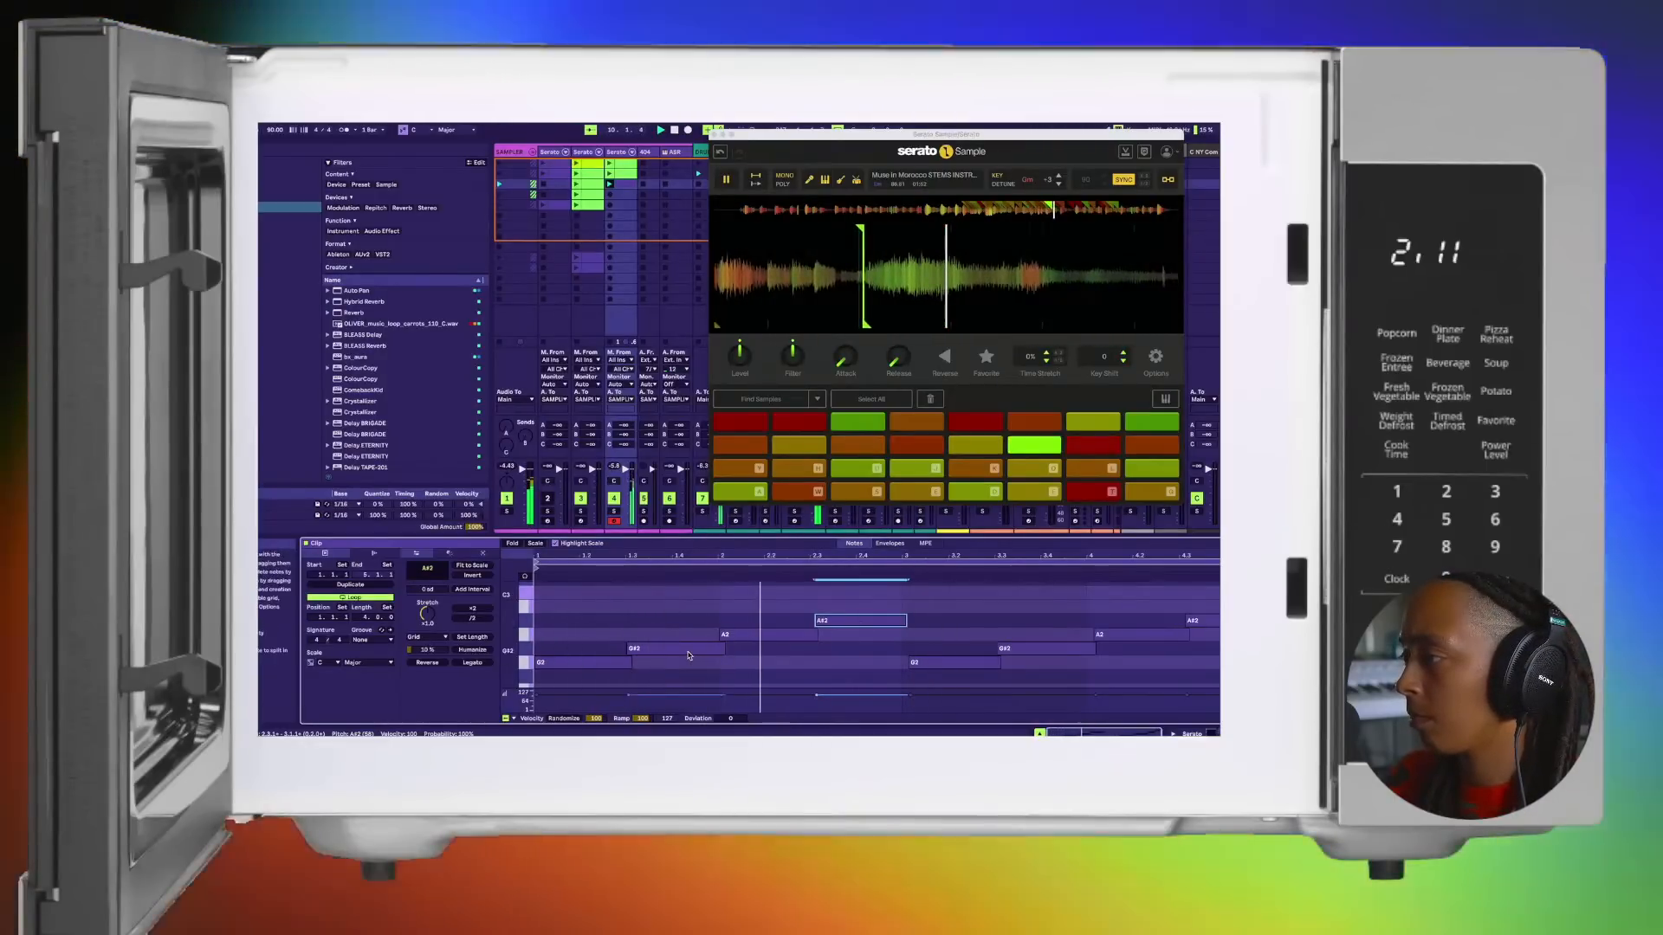
{"action": "left_click", "coordinate": [717, 651]}
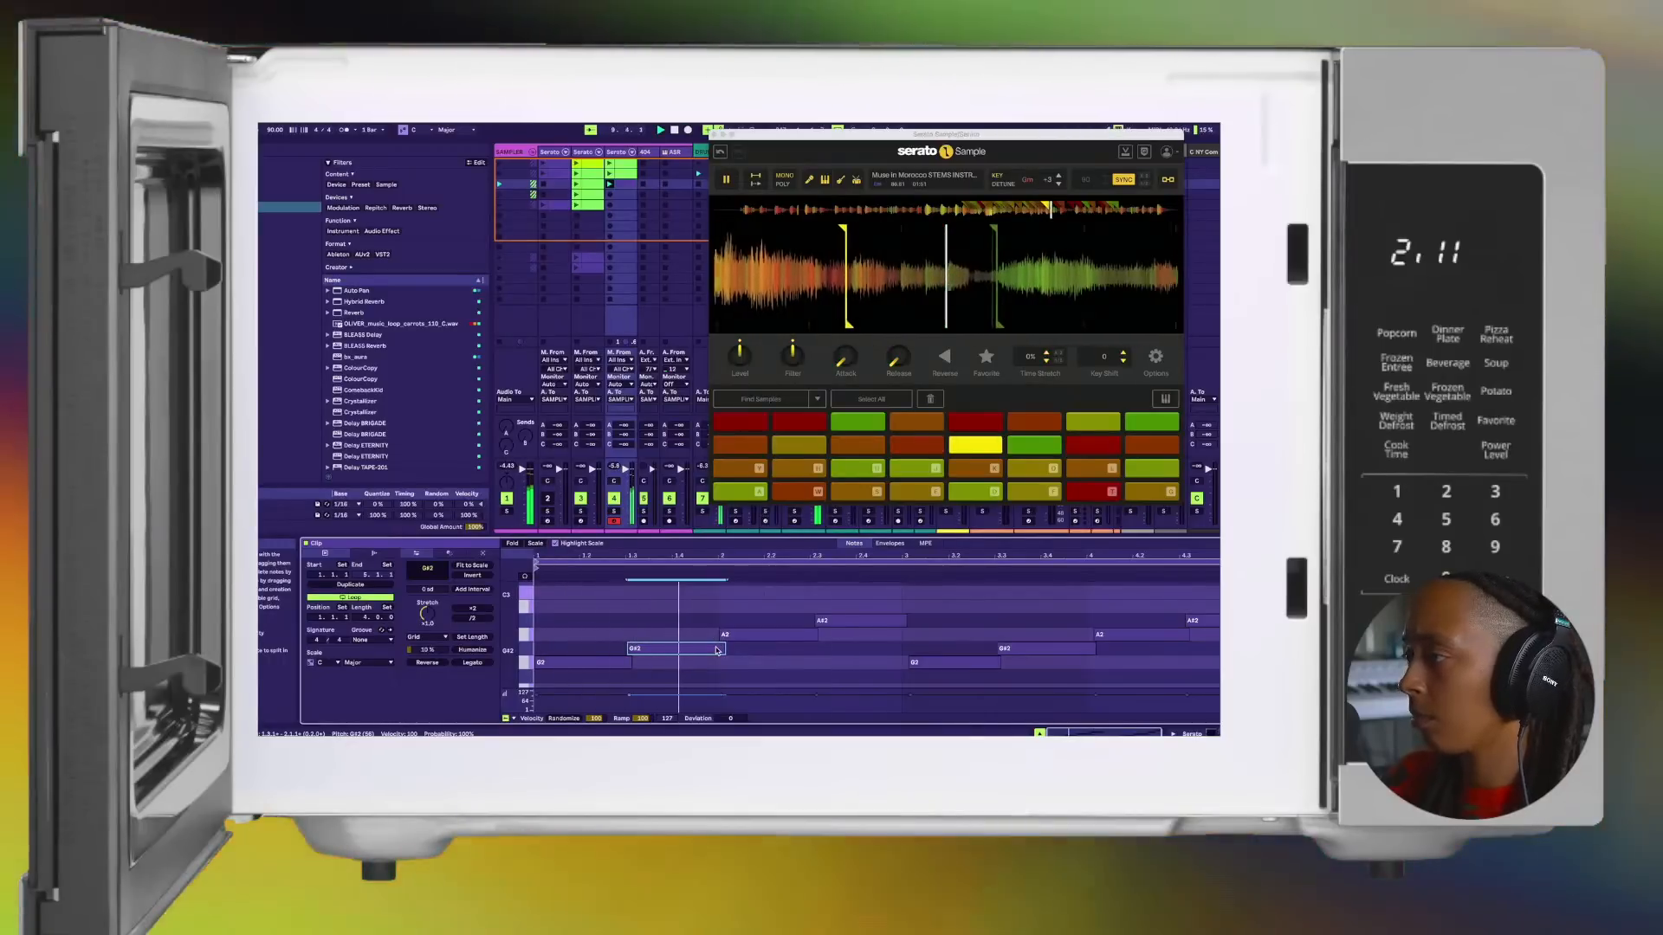
{"action": "left_click", "coordinate": [734, 637]}
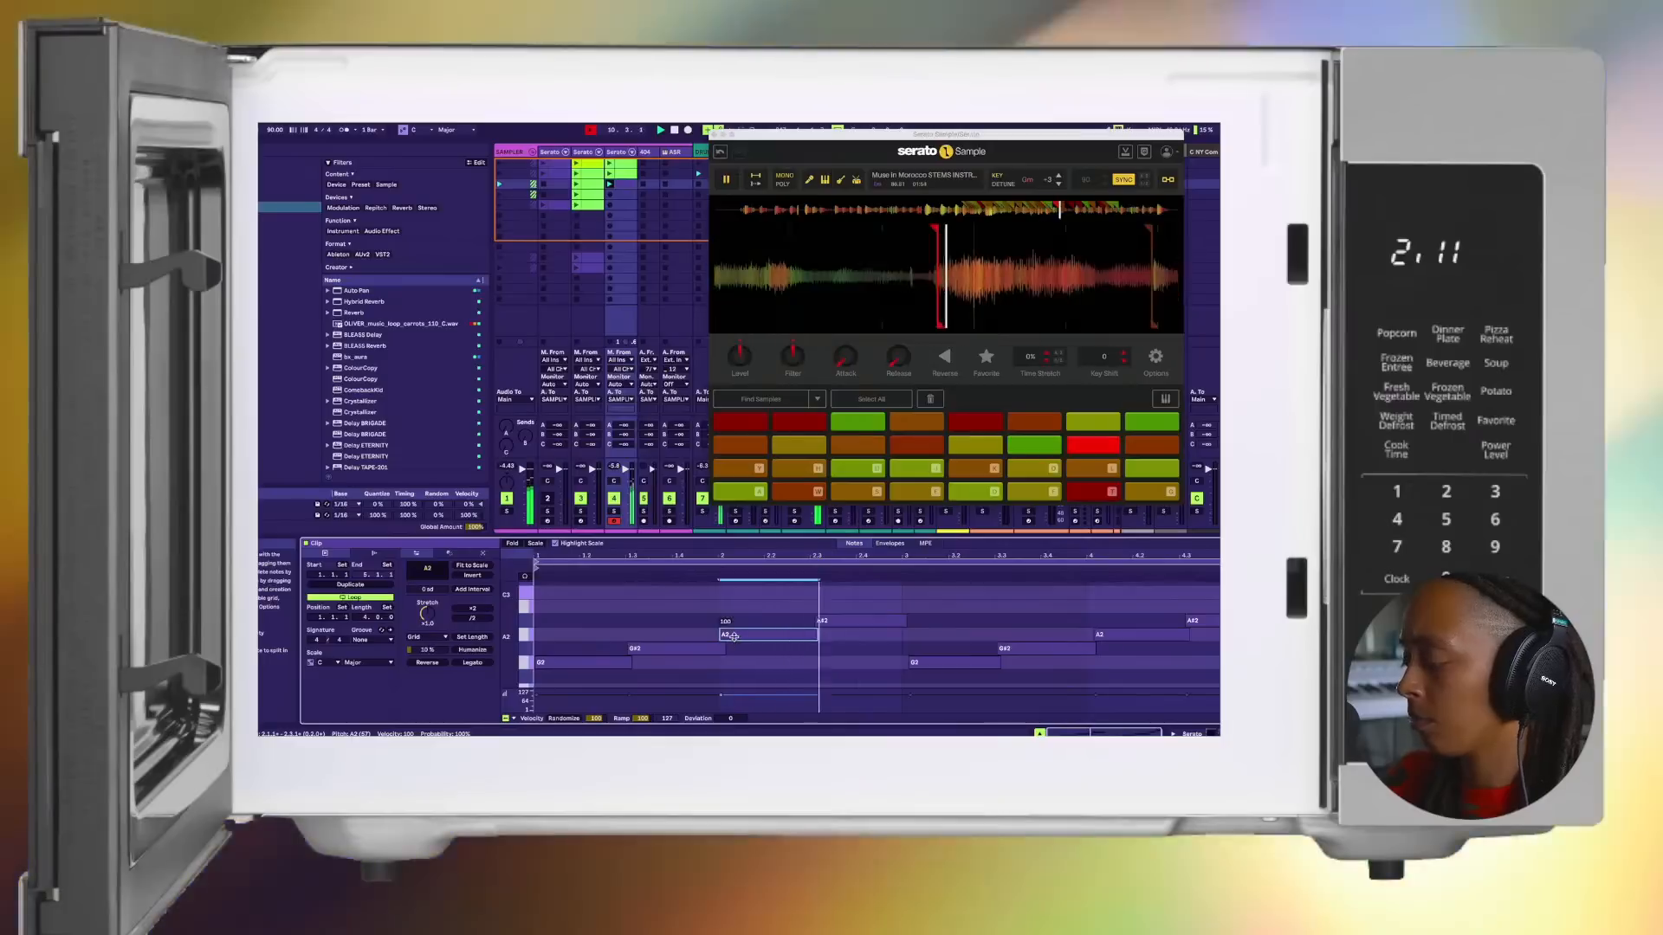
{"action": "left_click", "coordinate": [836, 618]}
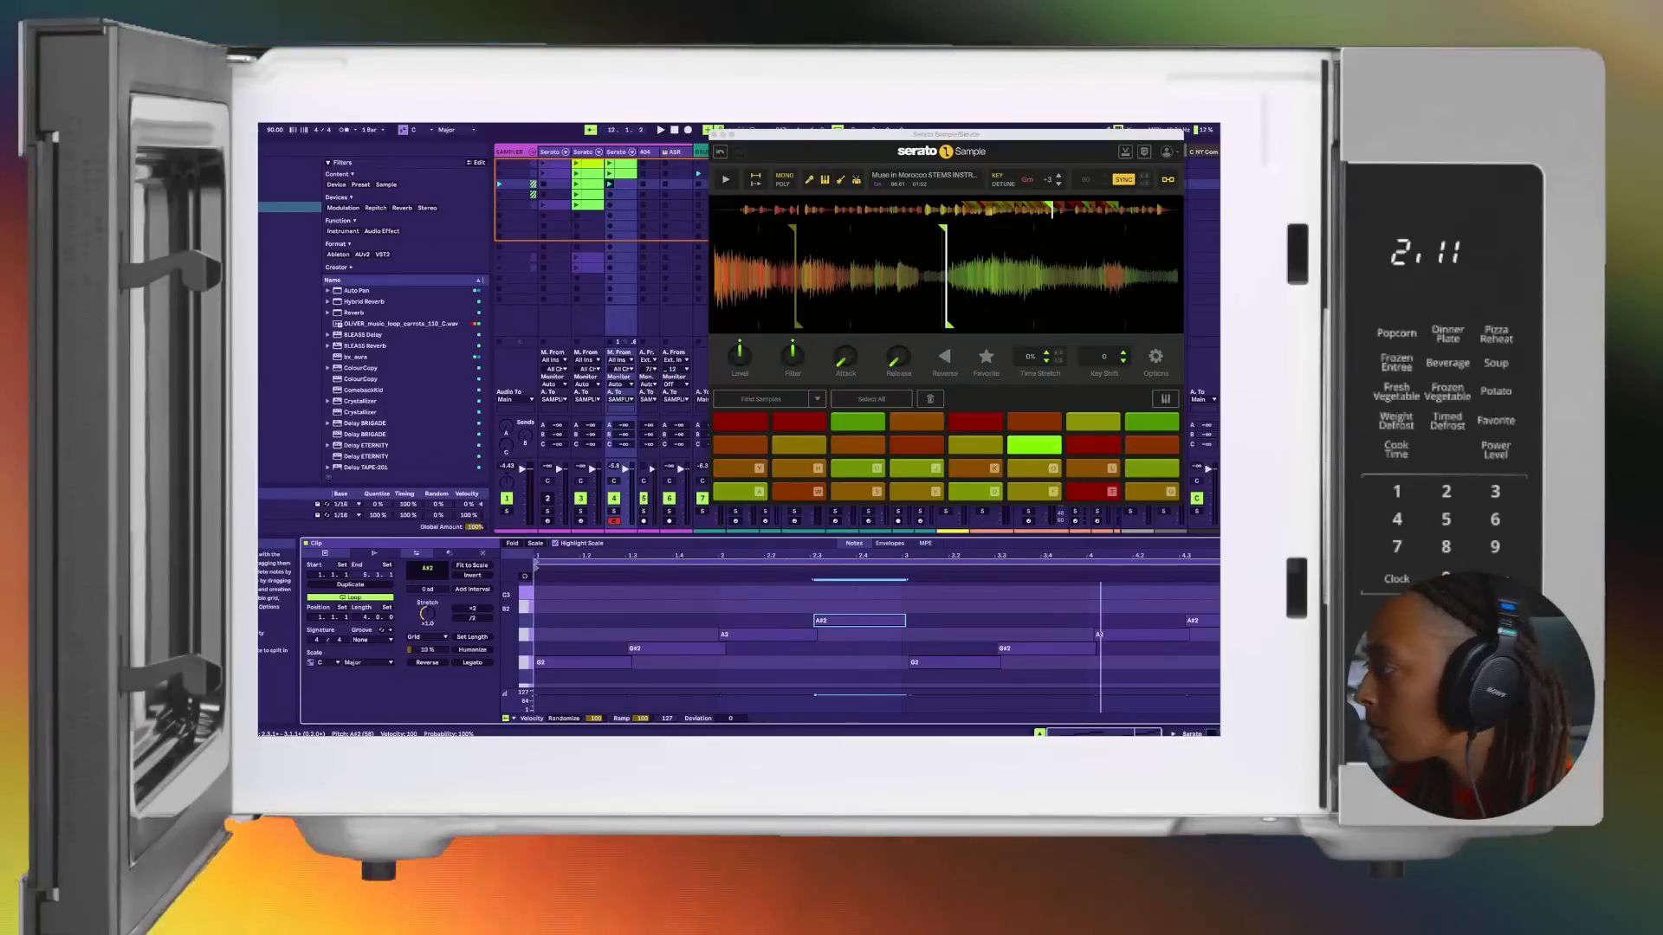
{"action": "key", "text": "space"}
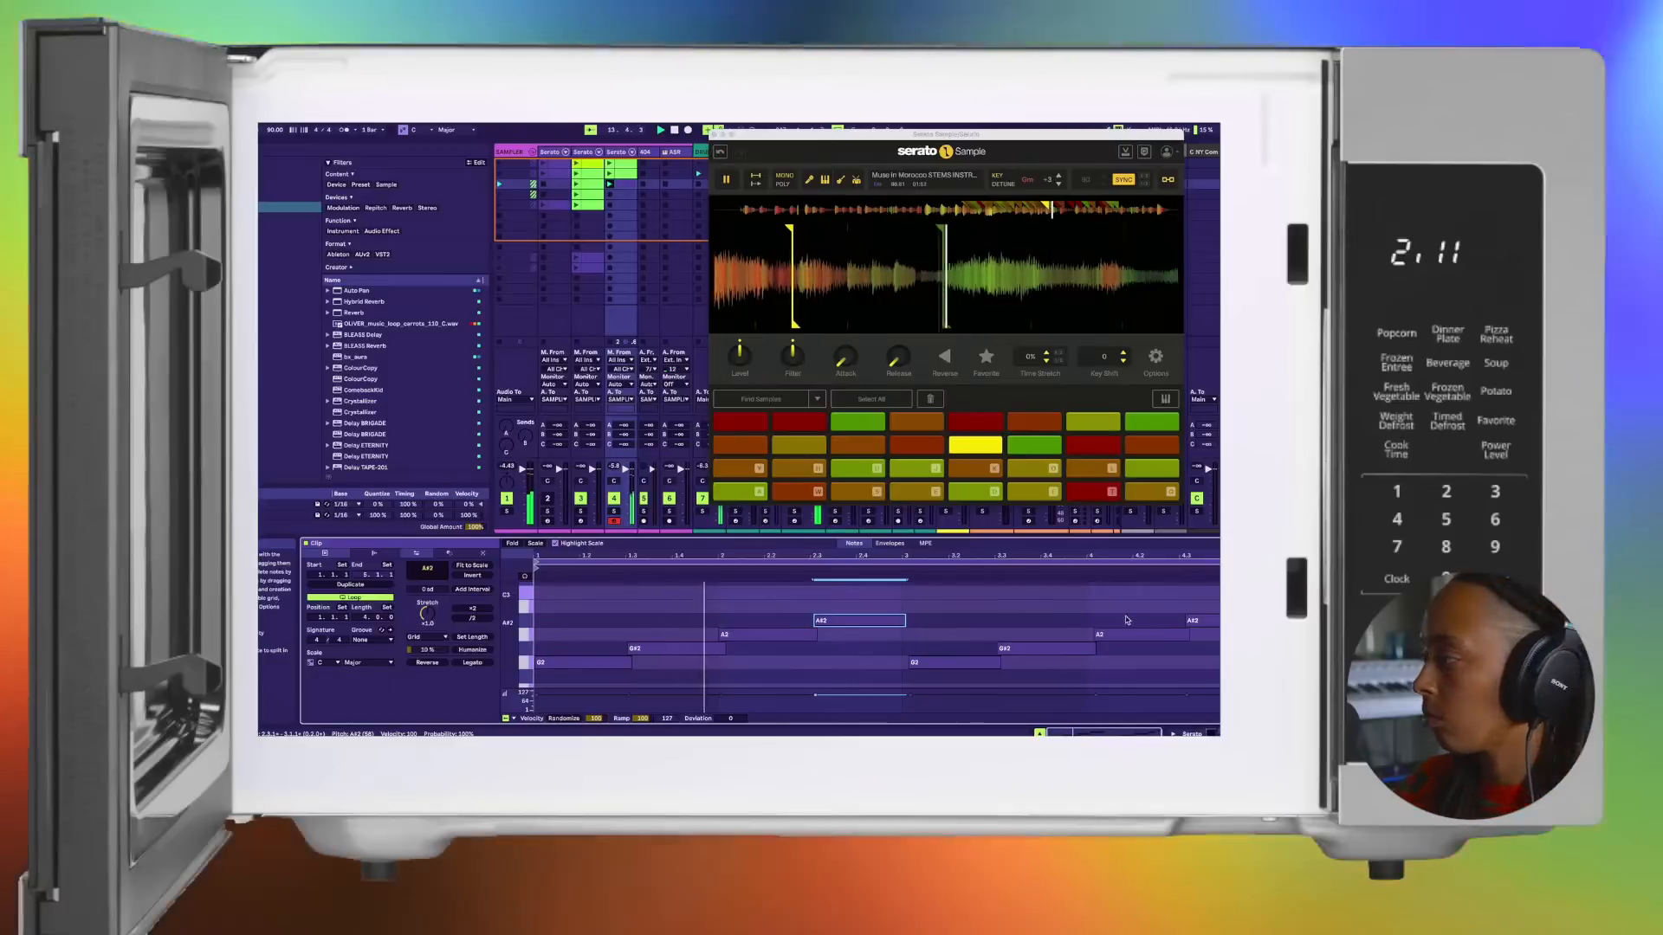
Step: Replace the notes from bar 3 onward with a copy of the opening G2, G#2 and A2 notes, and play the clip
{"action": "left_click_drag", "start_coordinate": [1219, 611], "coordinate": [918, 676]}
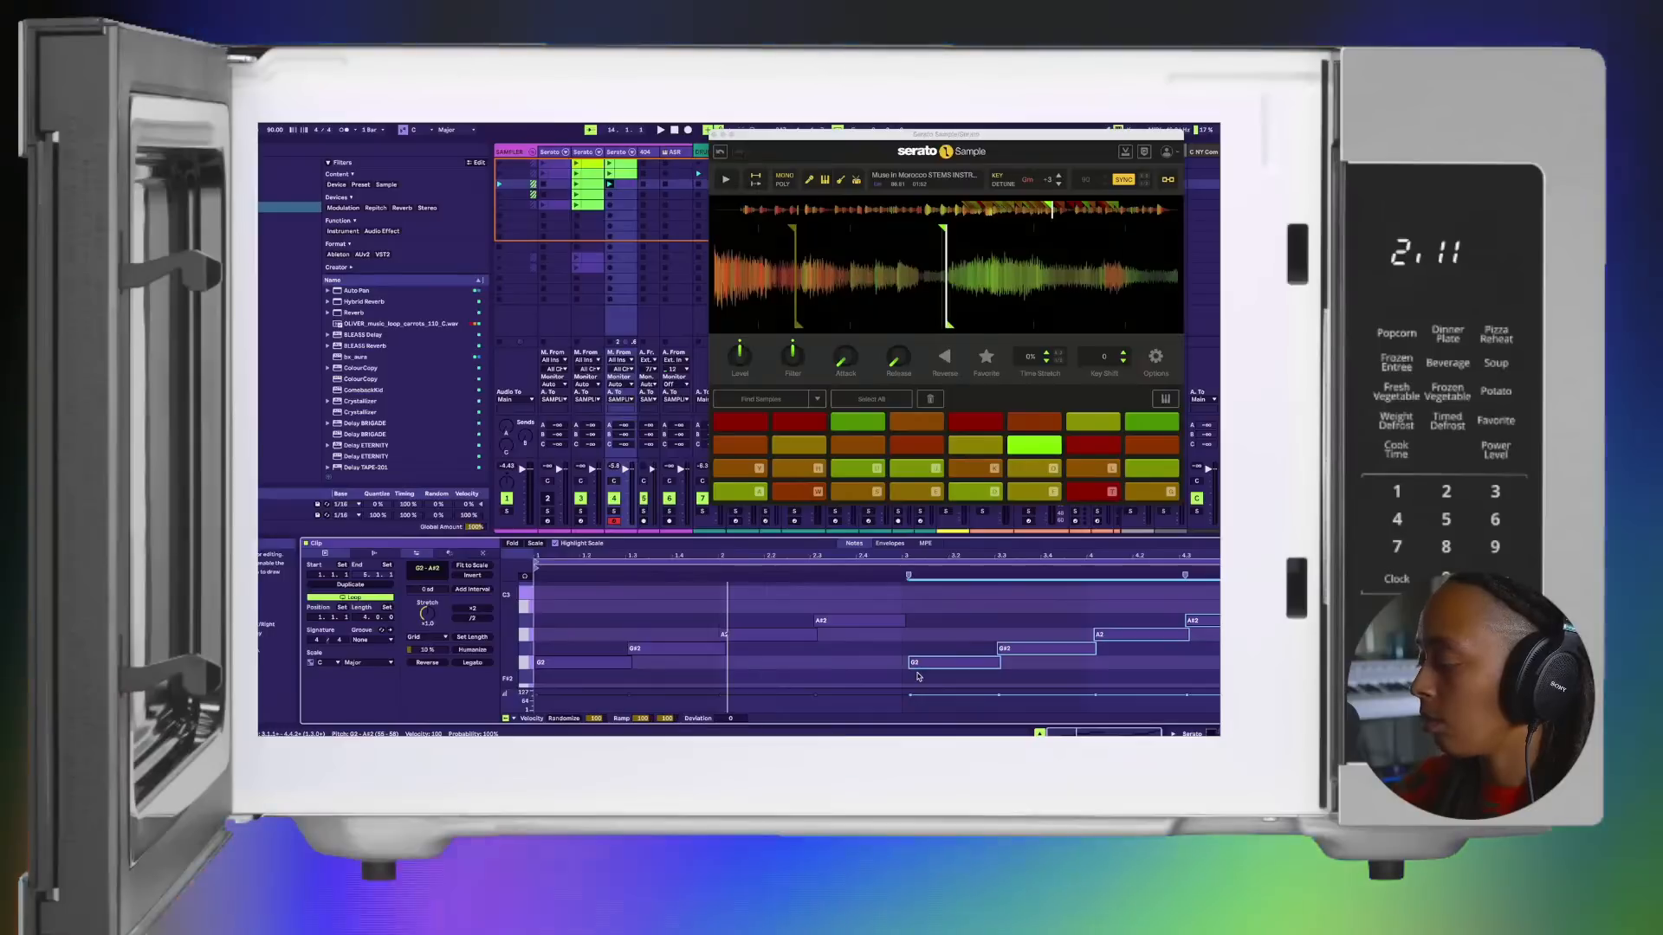
{"action": "key", "text": "Delete"}
{"action": "left_click_drag", "start_coordinate": [784, 665], "coordinate": [537, 628]}
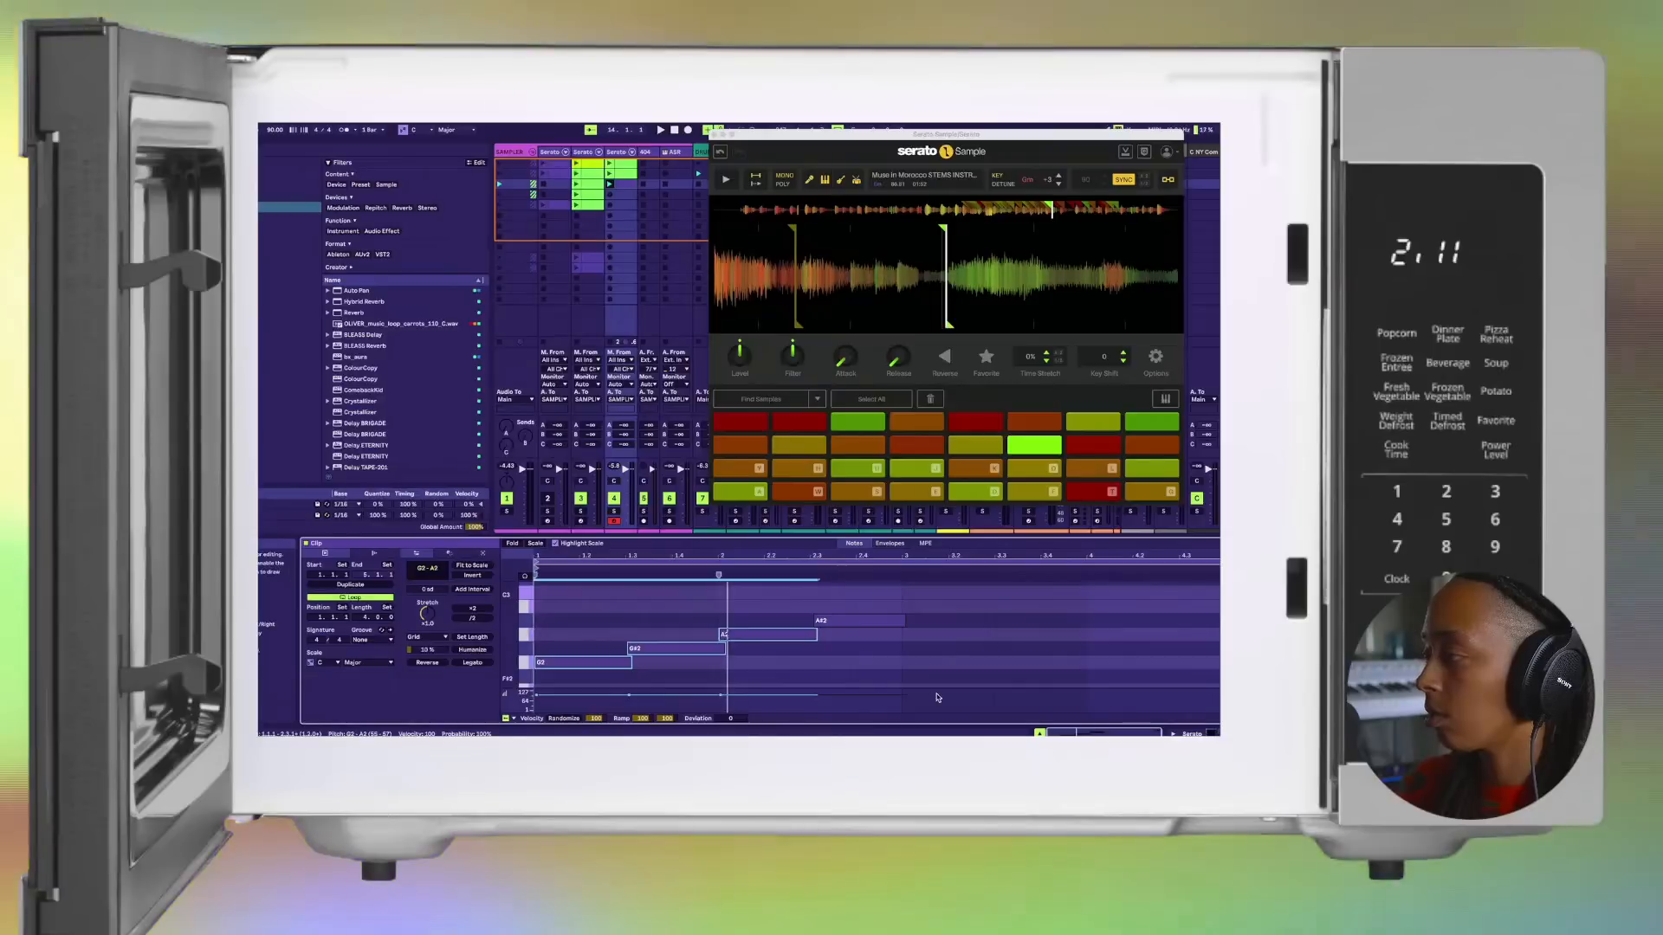
{"action": "left_click", "coordinate": [902, 667]}
{"action": "key", "text": "ctrl+v"}
{"action": "key", "text": "space"}
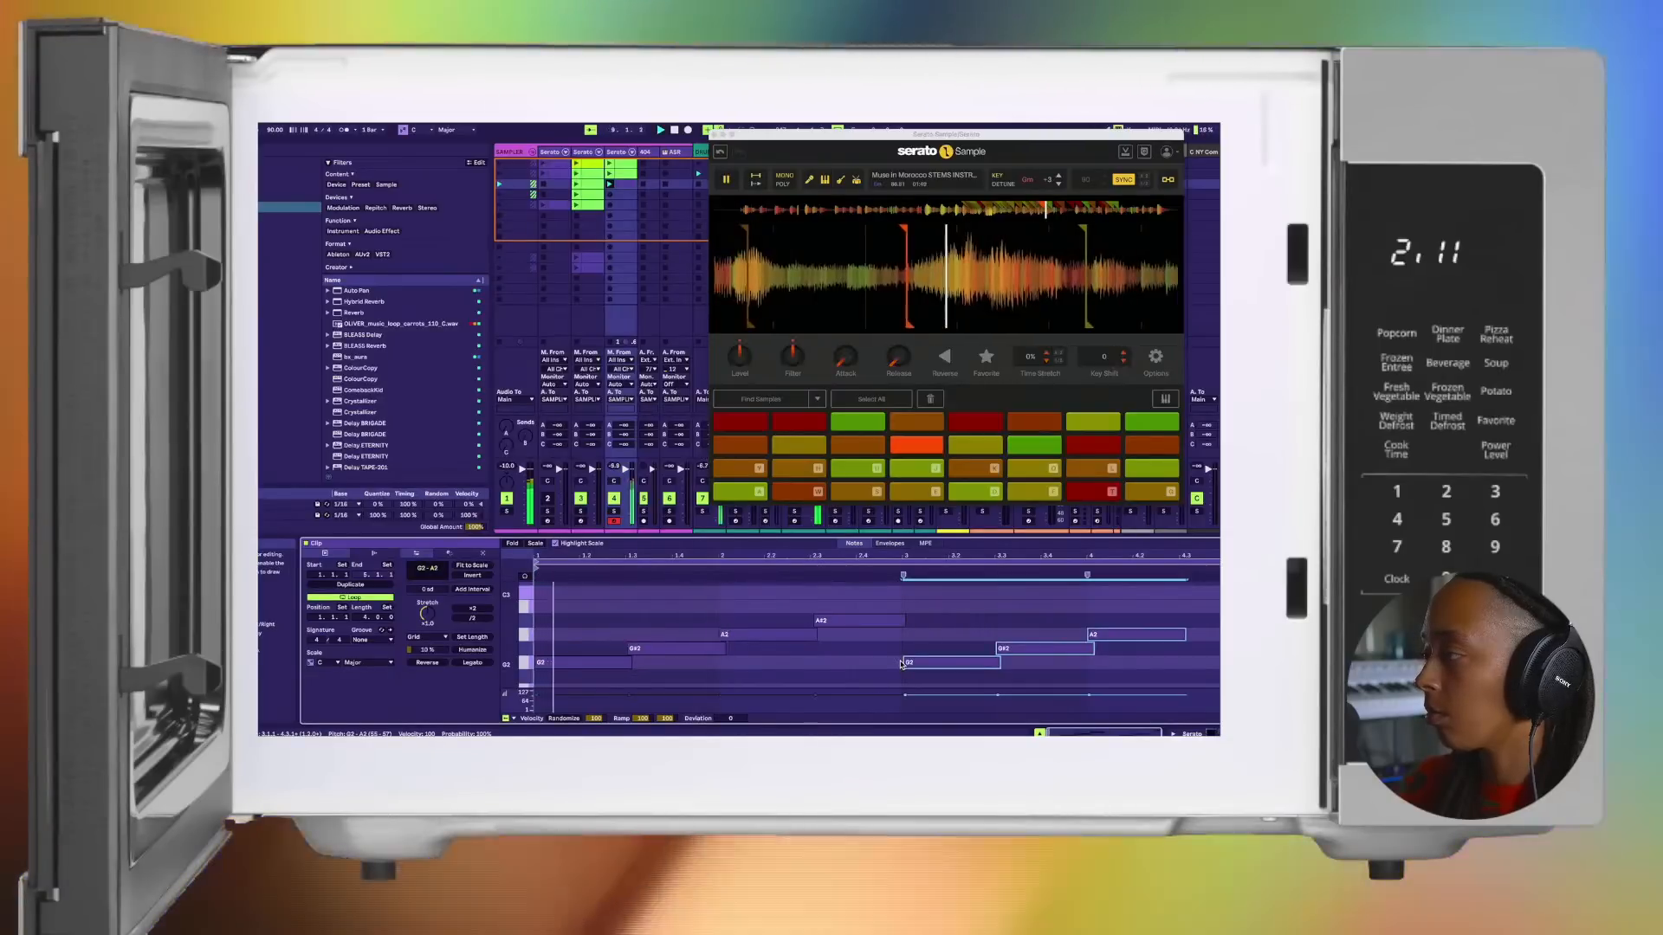
Step: Add a closing A#2 note at 4.3 after the copied notes
{"action": "double_click", "coordinate": [1185, 606]}
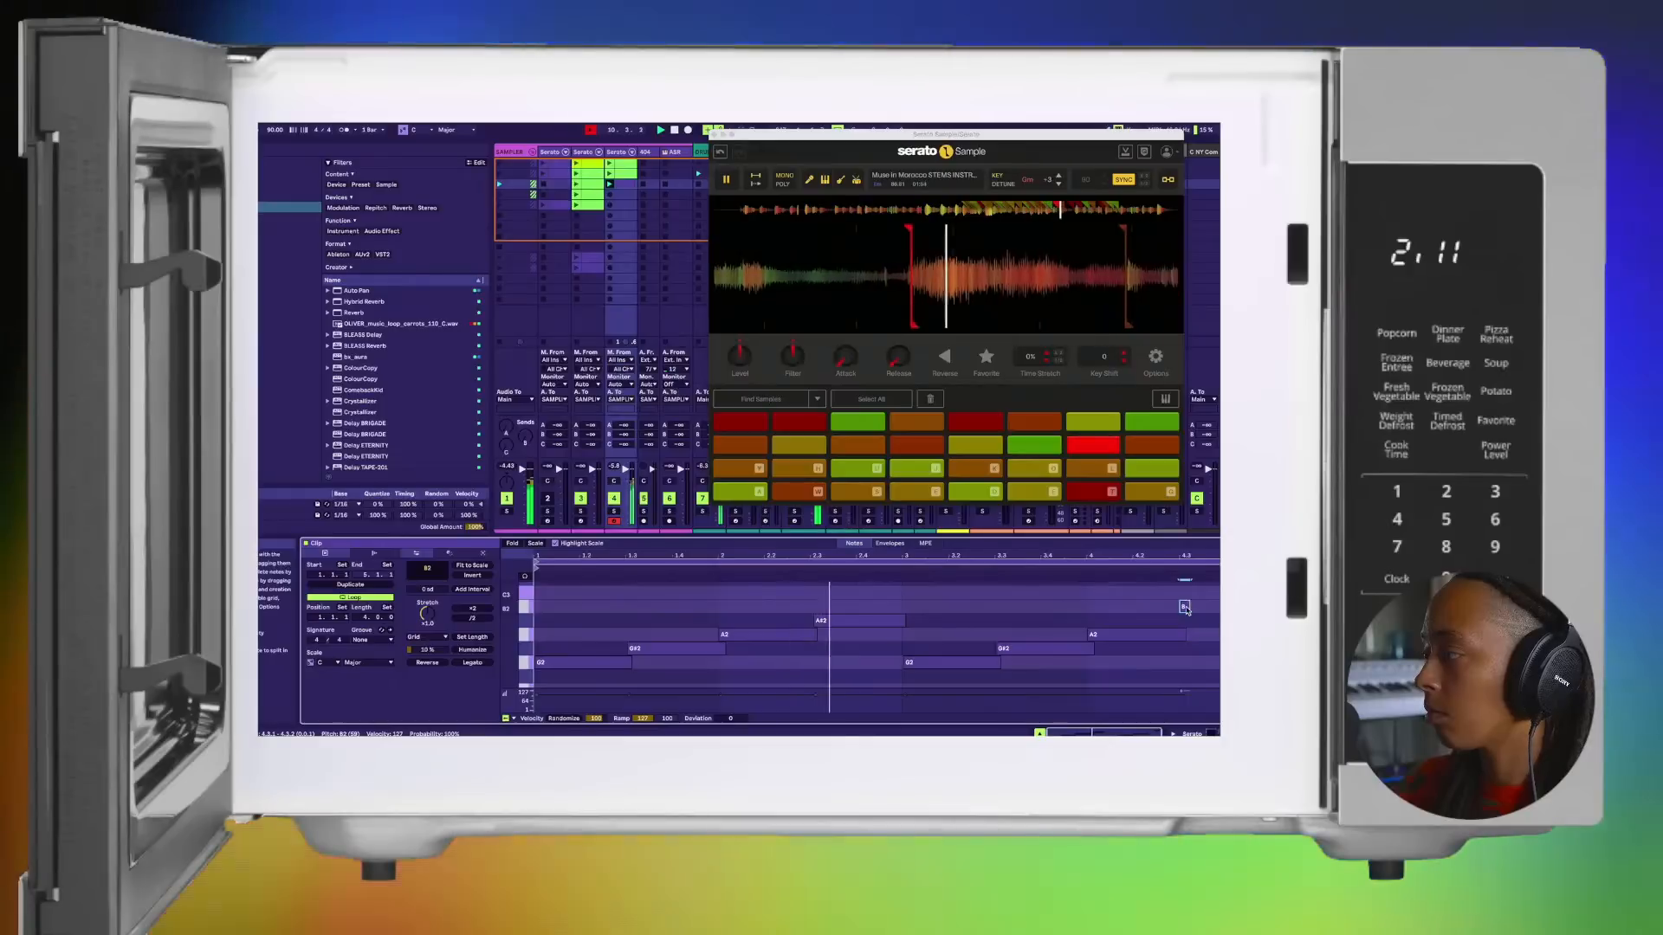
{"action": "left_click_drag", "start_coordinate": [1185, 608], "coordinate": [1185, 620]}
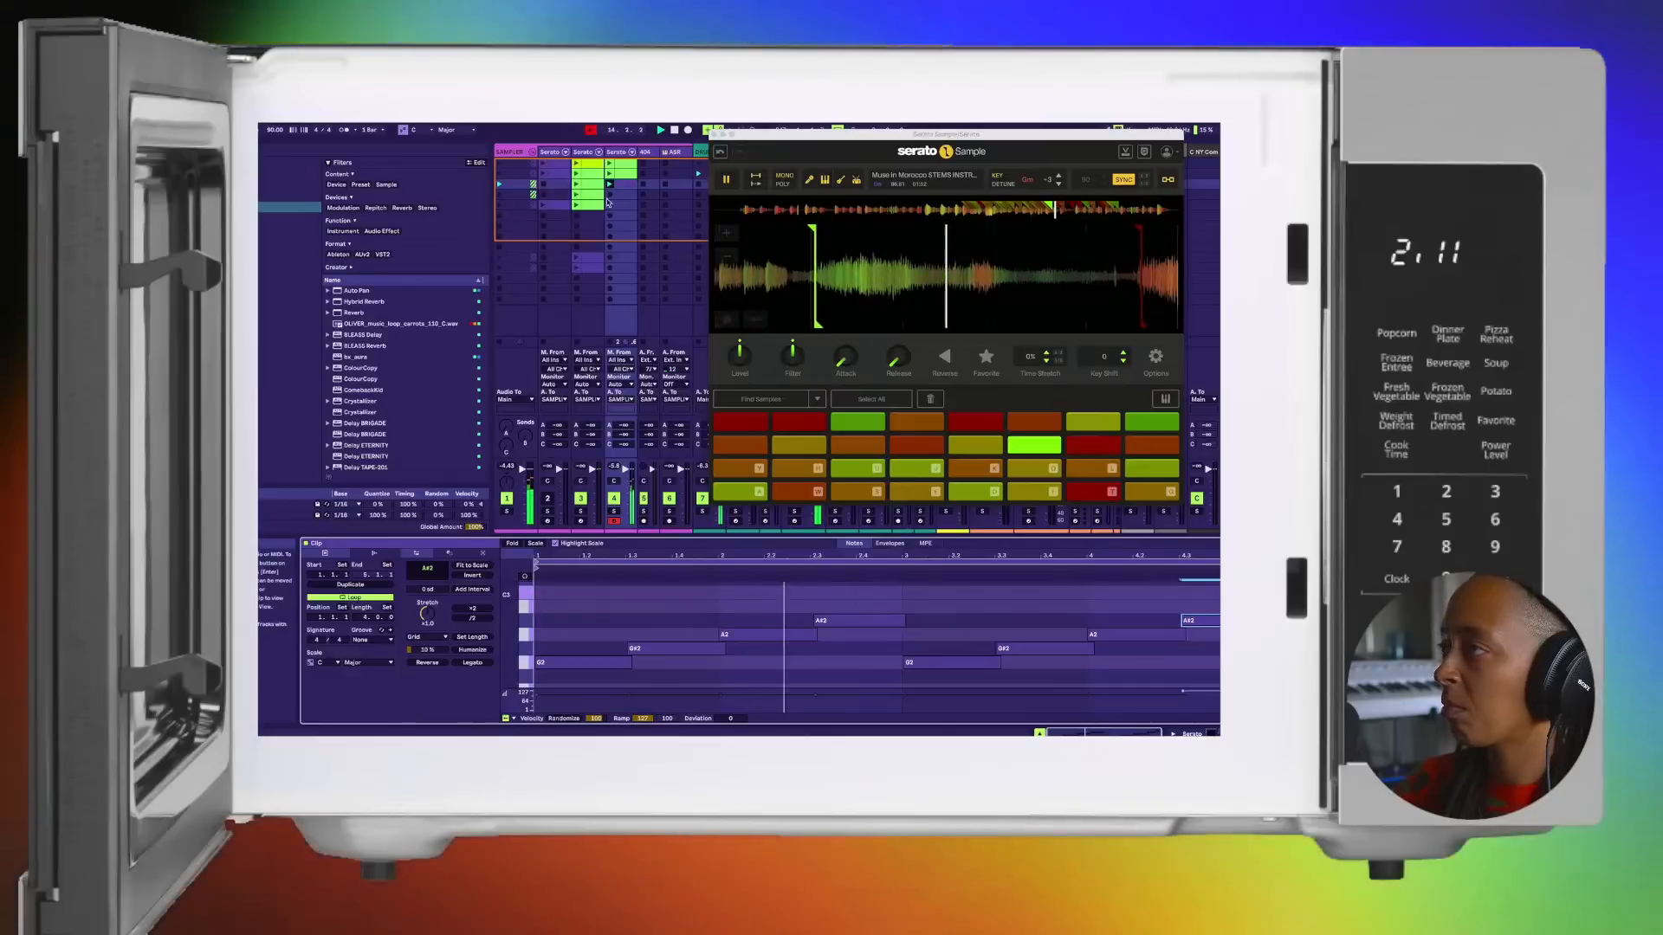
Step: Recolour the third clip on the duplicated Serato Sample track lime green
{"action": "right_click", "coordinate": [626, 185]}
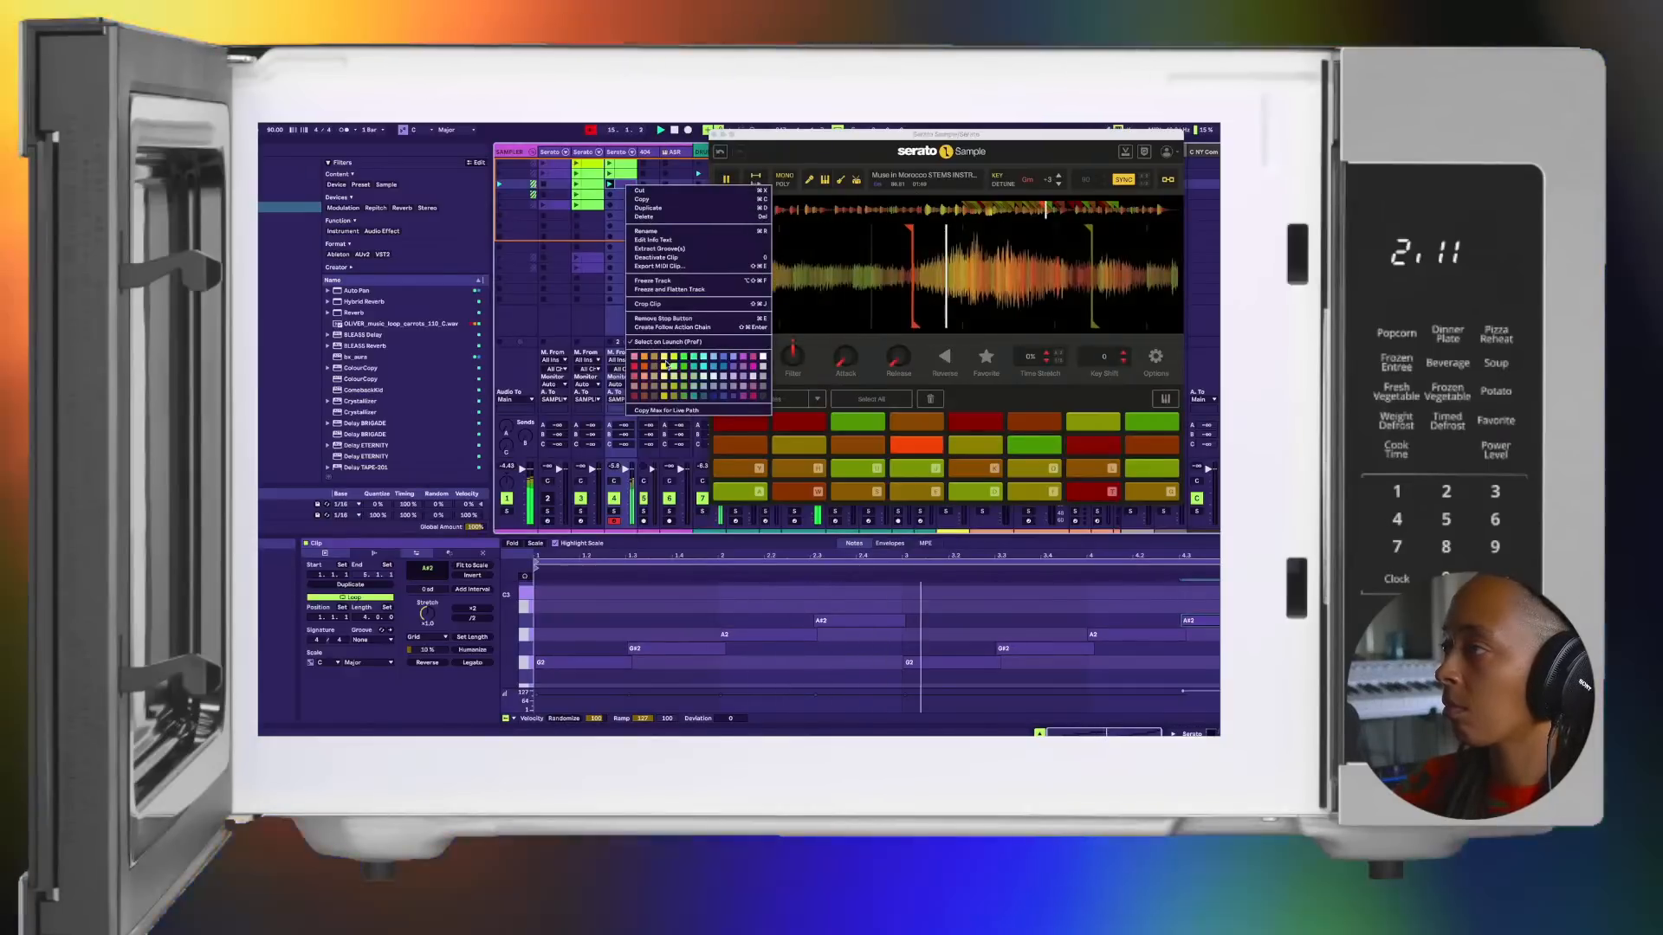
{"action": "left_click", "coordinate": [677, 367]}
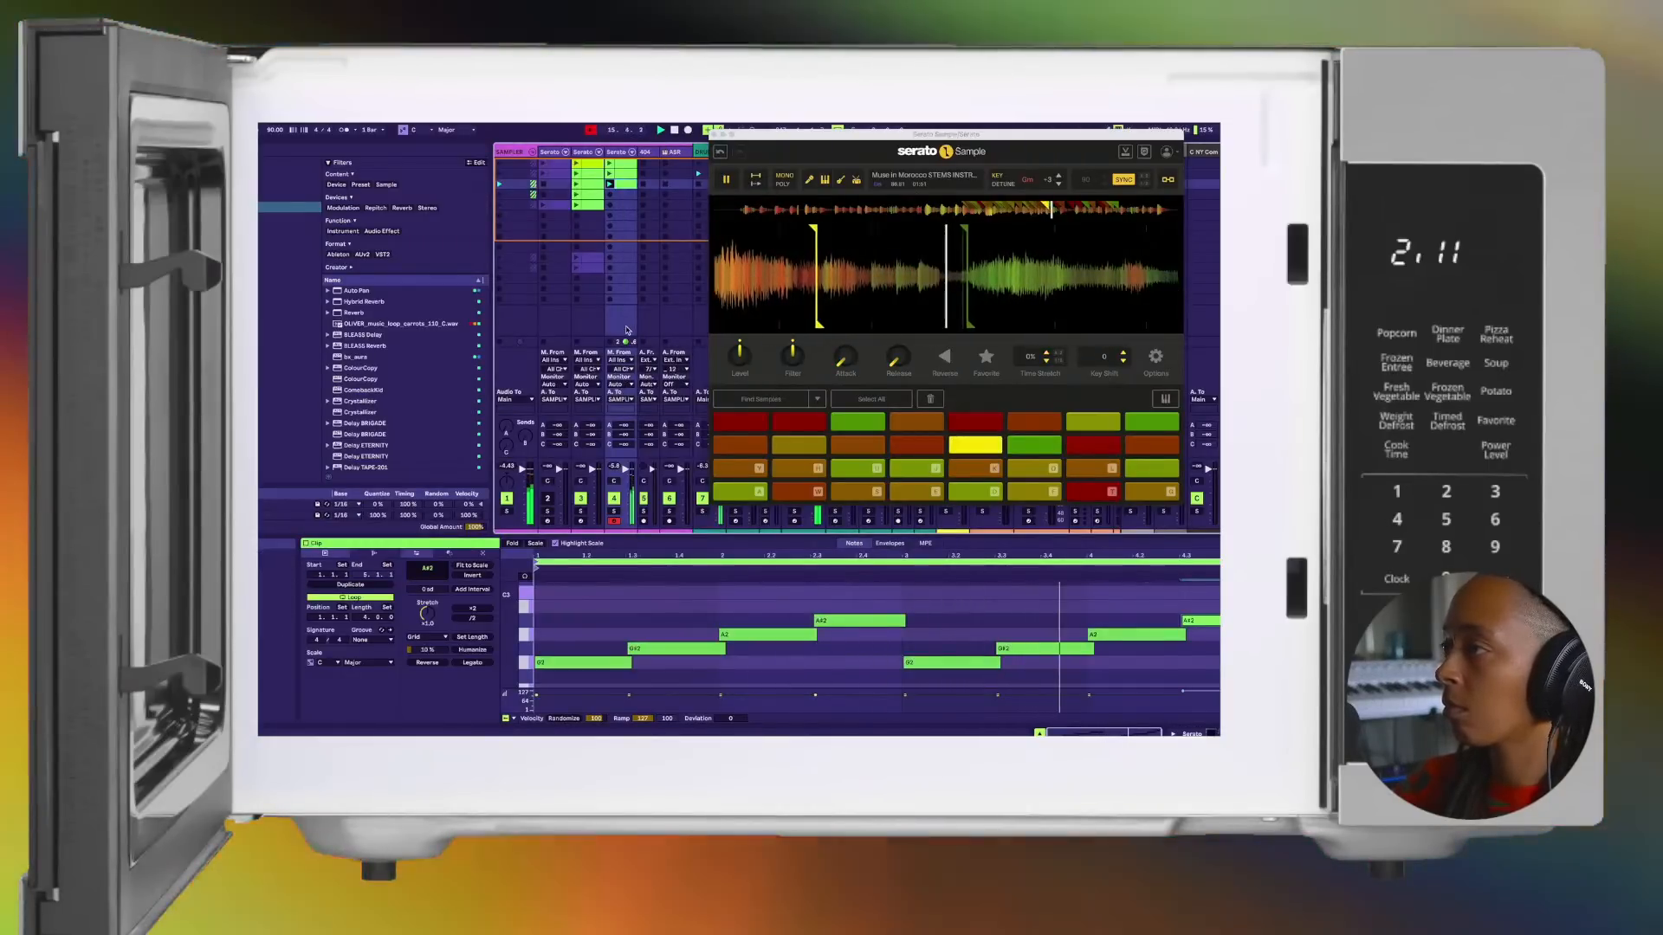
Step: Launch the first and second clips of the duplicated Serato Sample track in turn to compare the chop phrases over the beat
{"action": "left_click", "coordinate": [609, 164]}
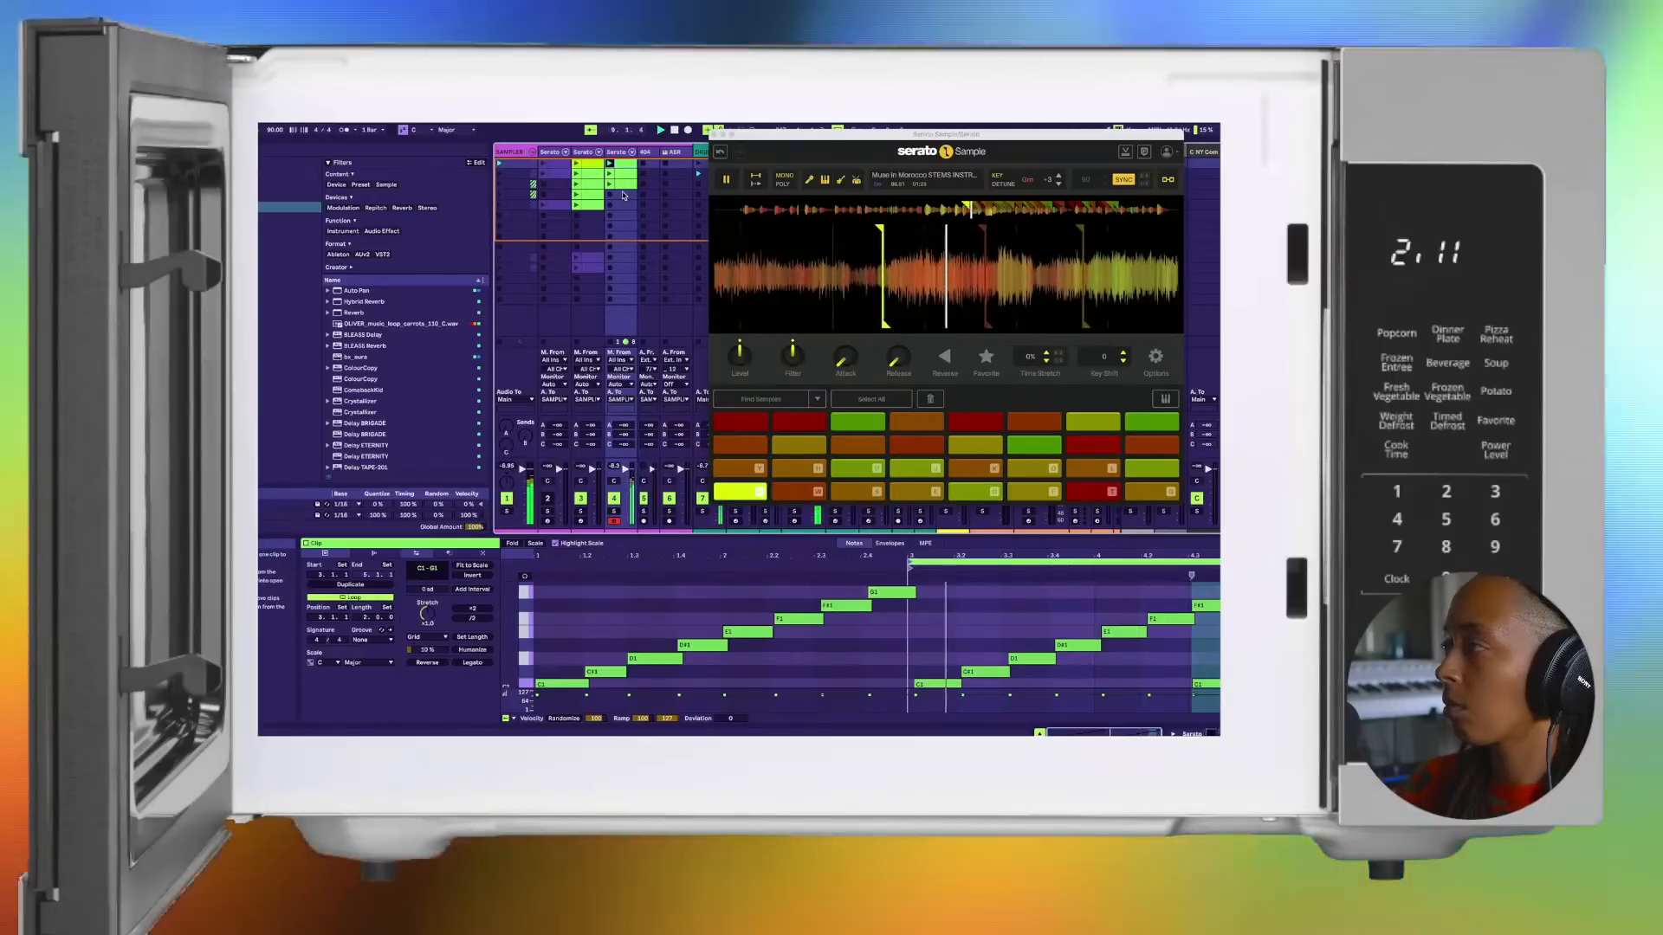
{"action": "left_click", "coordinate": [608, 173]}
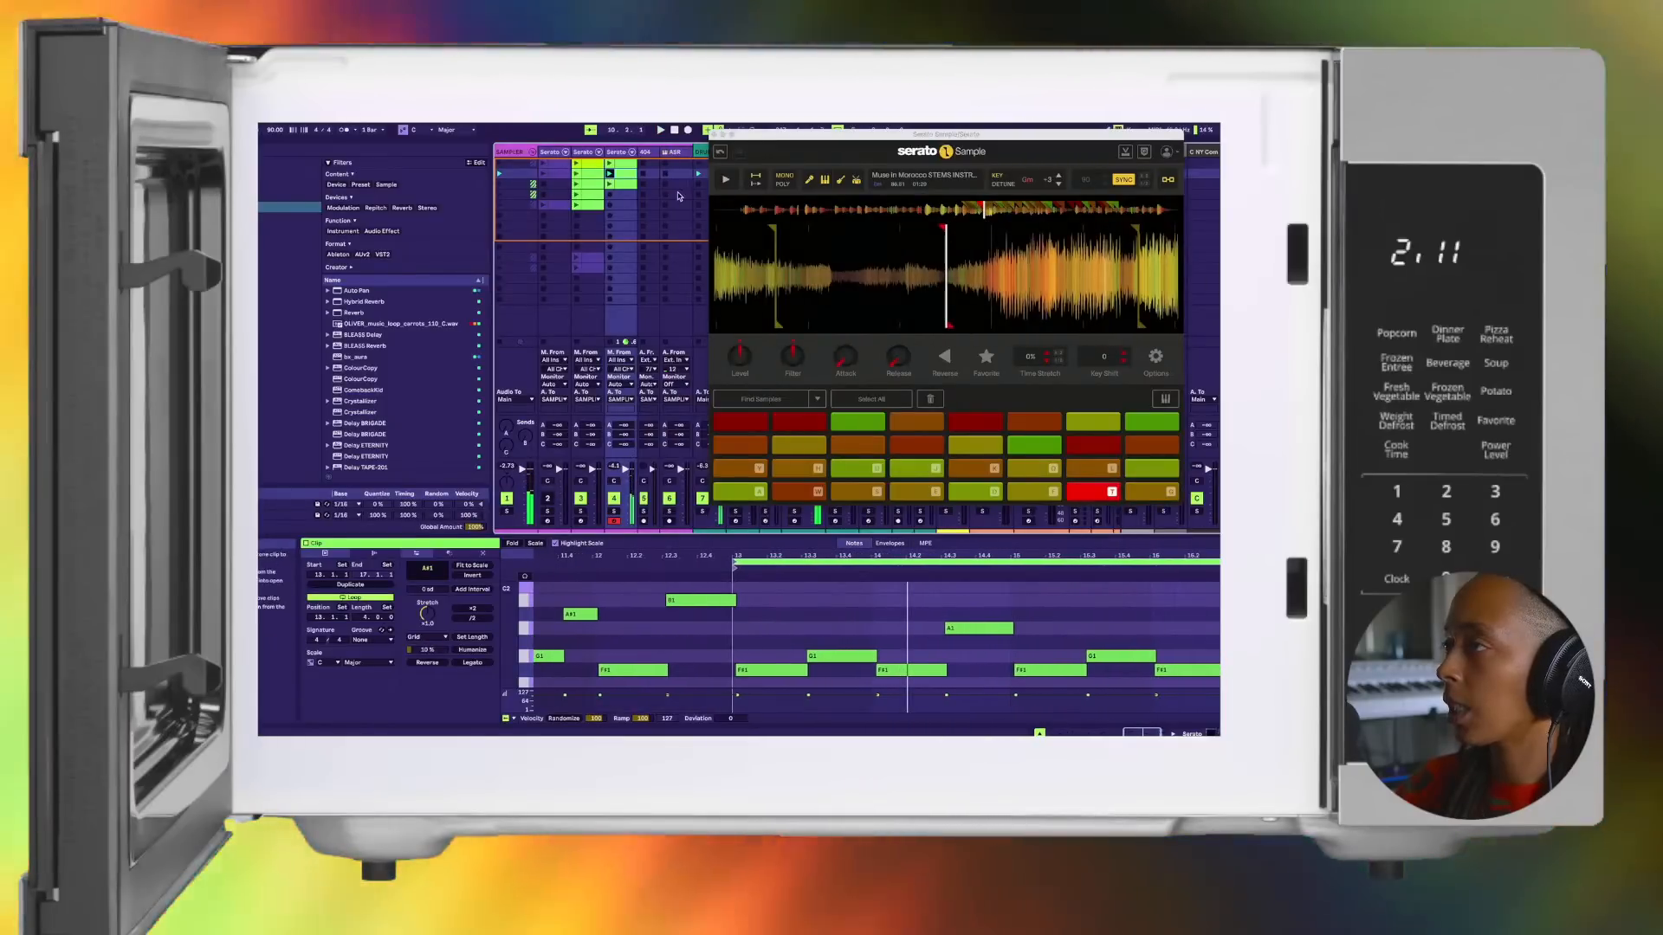
{"action": "key", "text": "space"}
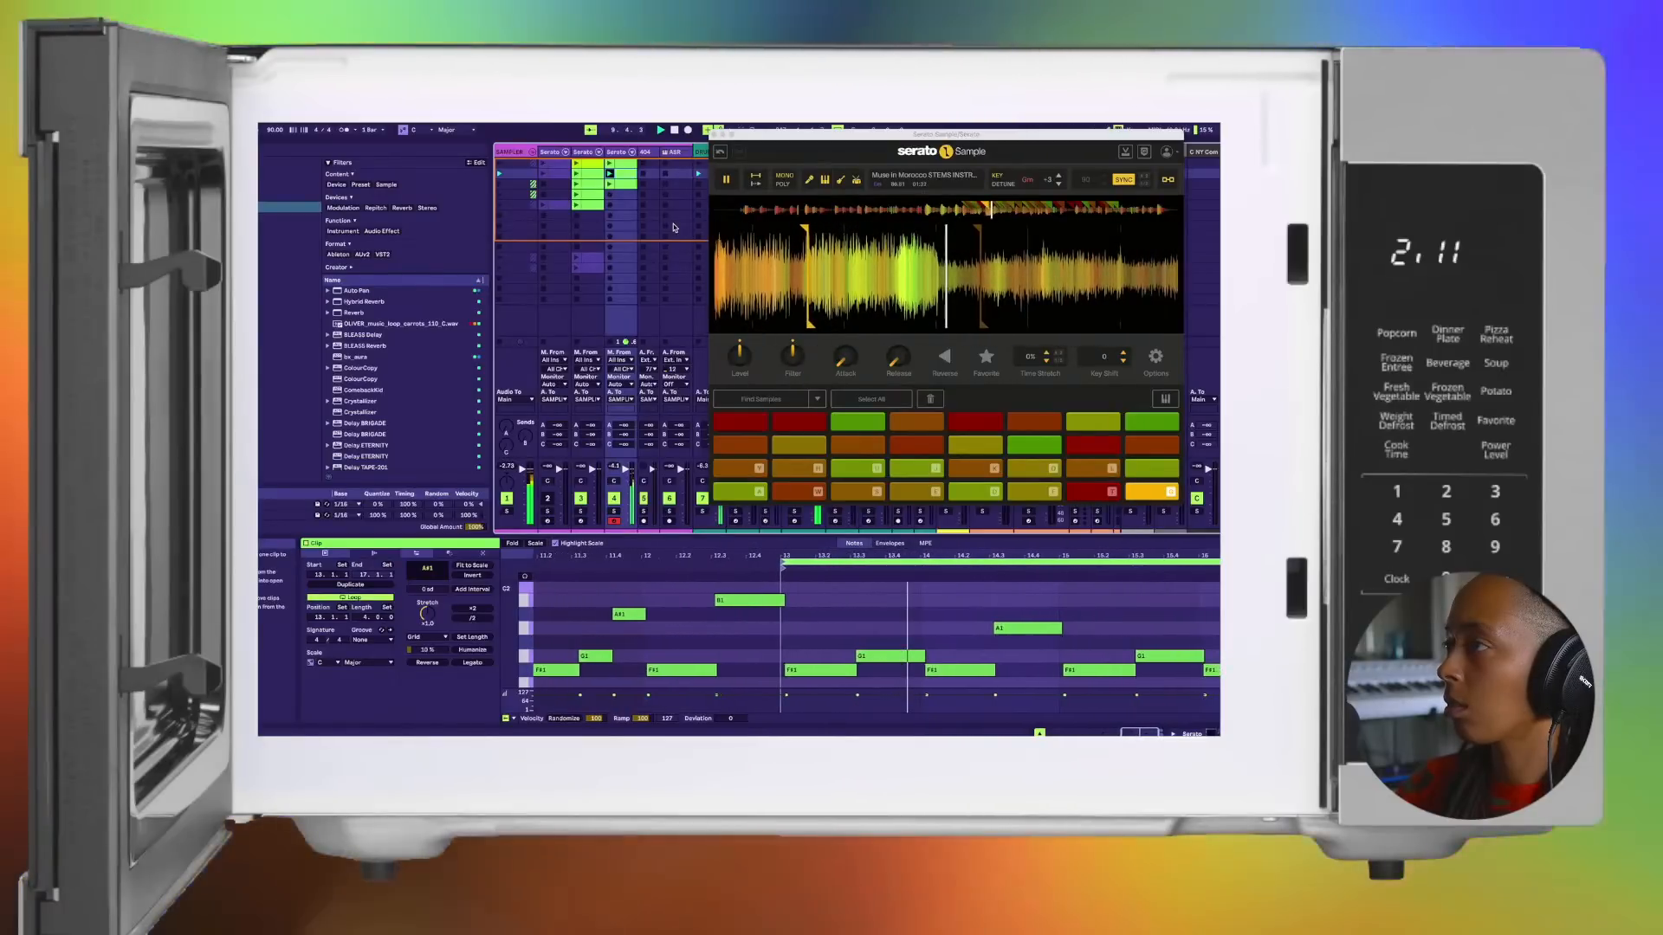
Step: Launch the first clip of the first Serato track, review its notes, and recolour the clip lime green
{"action": "key", "text": "space"}
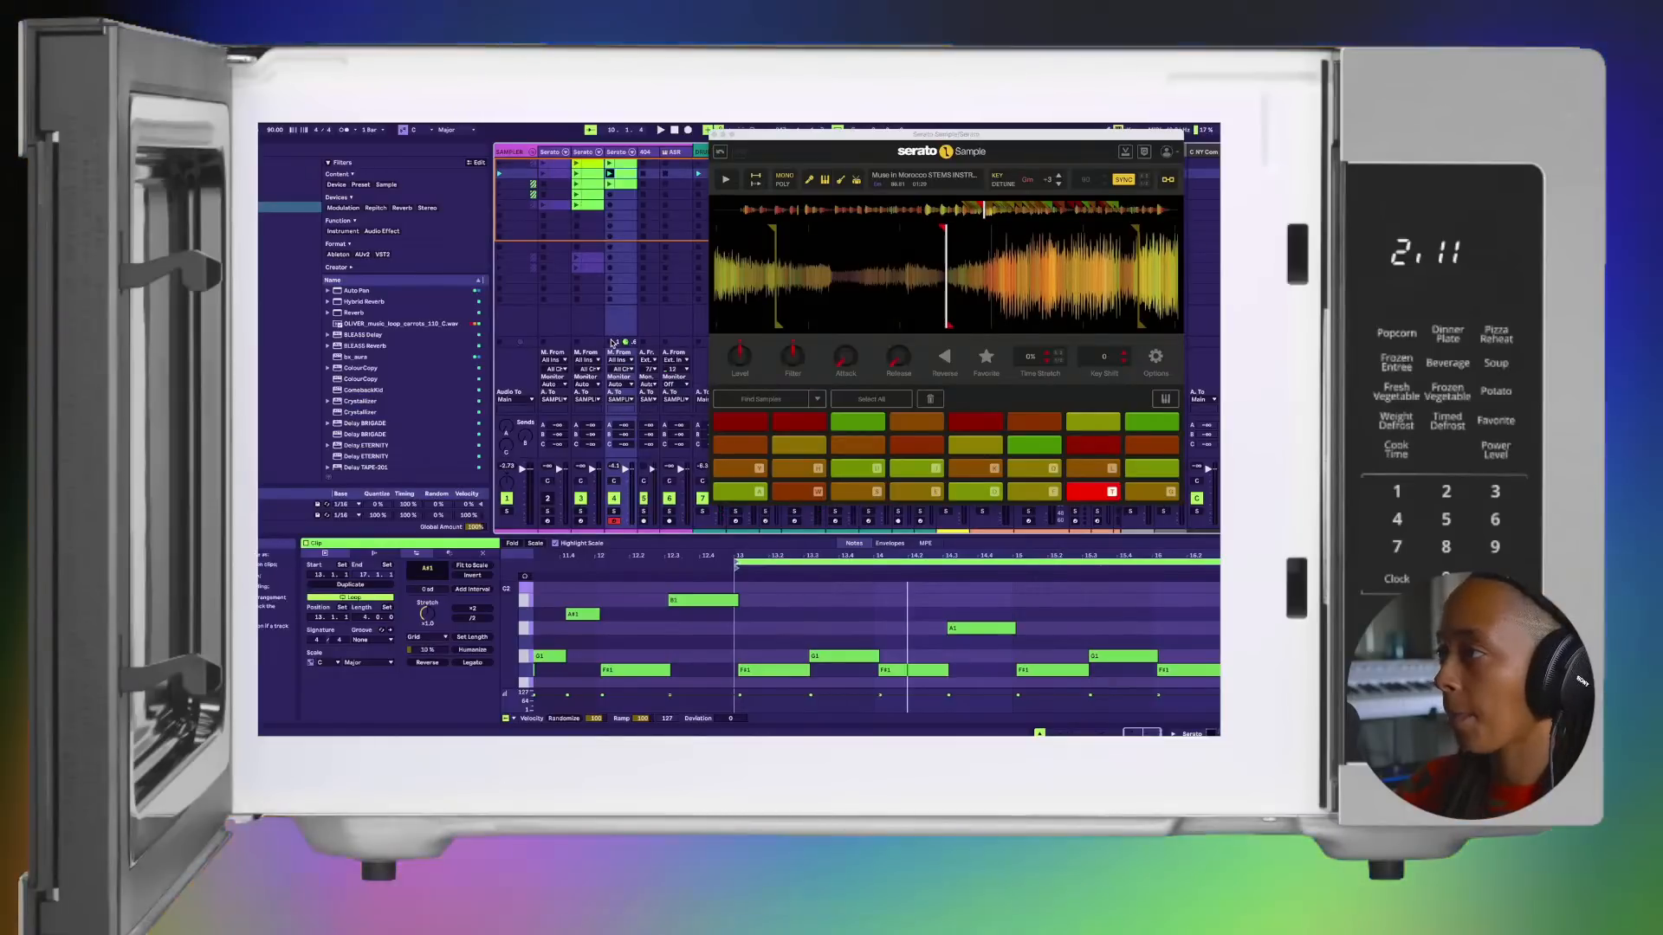
{"action": "left_click", "coordinate": [543, 165]}
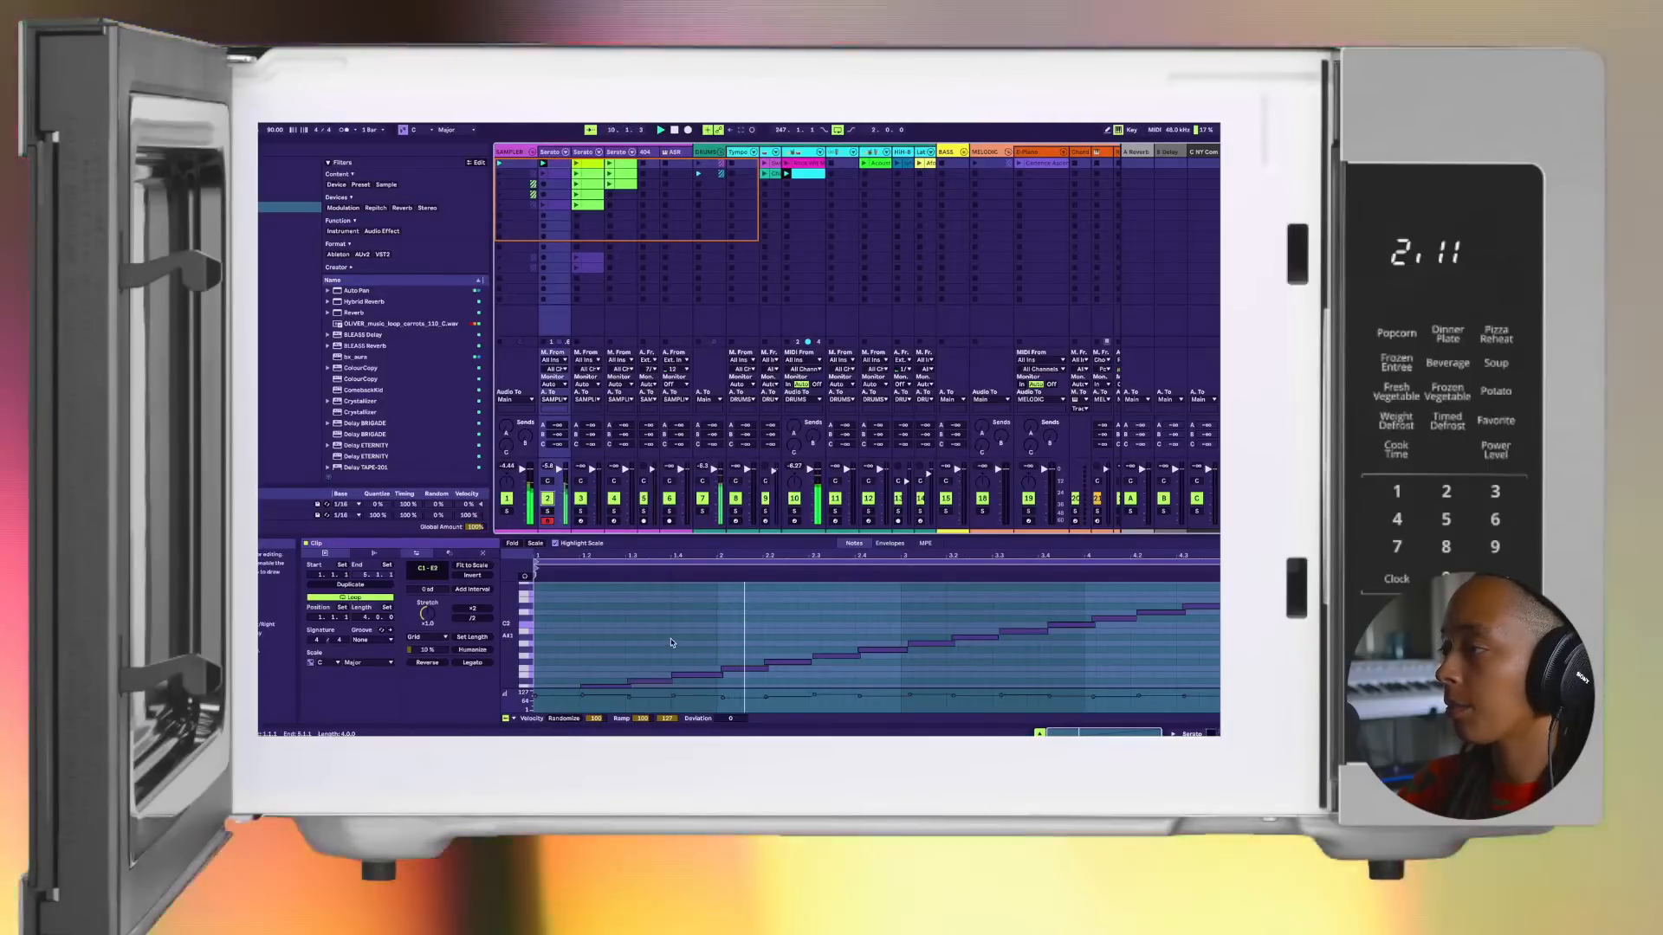
{"action": "scroll", "coordinate": [672, 643], "scroll_direction": "down", "scroll_amount": 2}
{"action": "scroll", "coordinate": [672, 642], "scroll_direction": "down", "scroll_amount": 2}
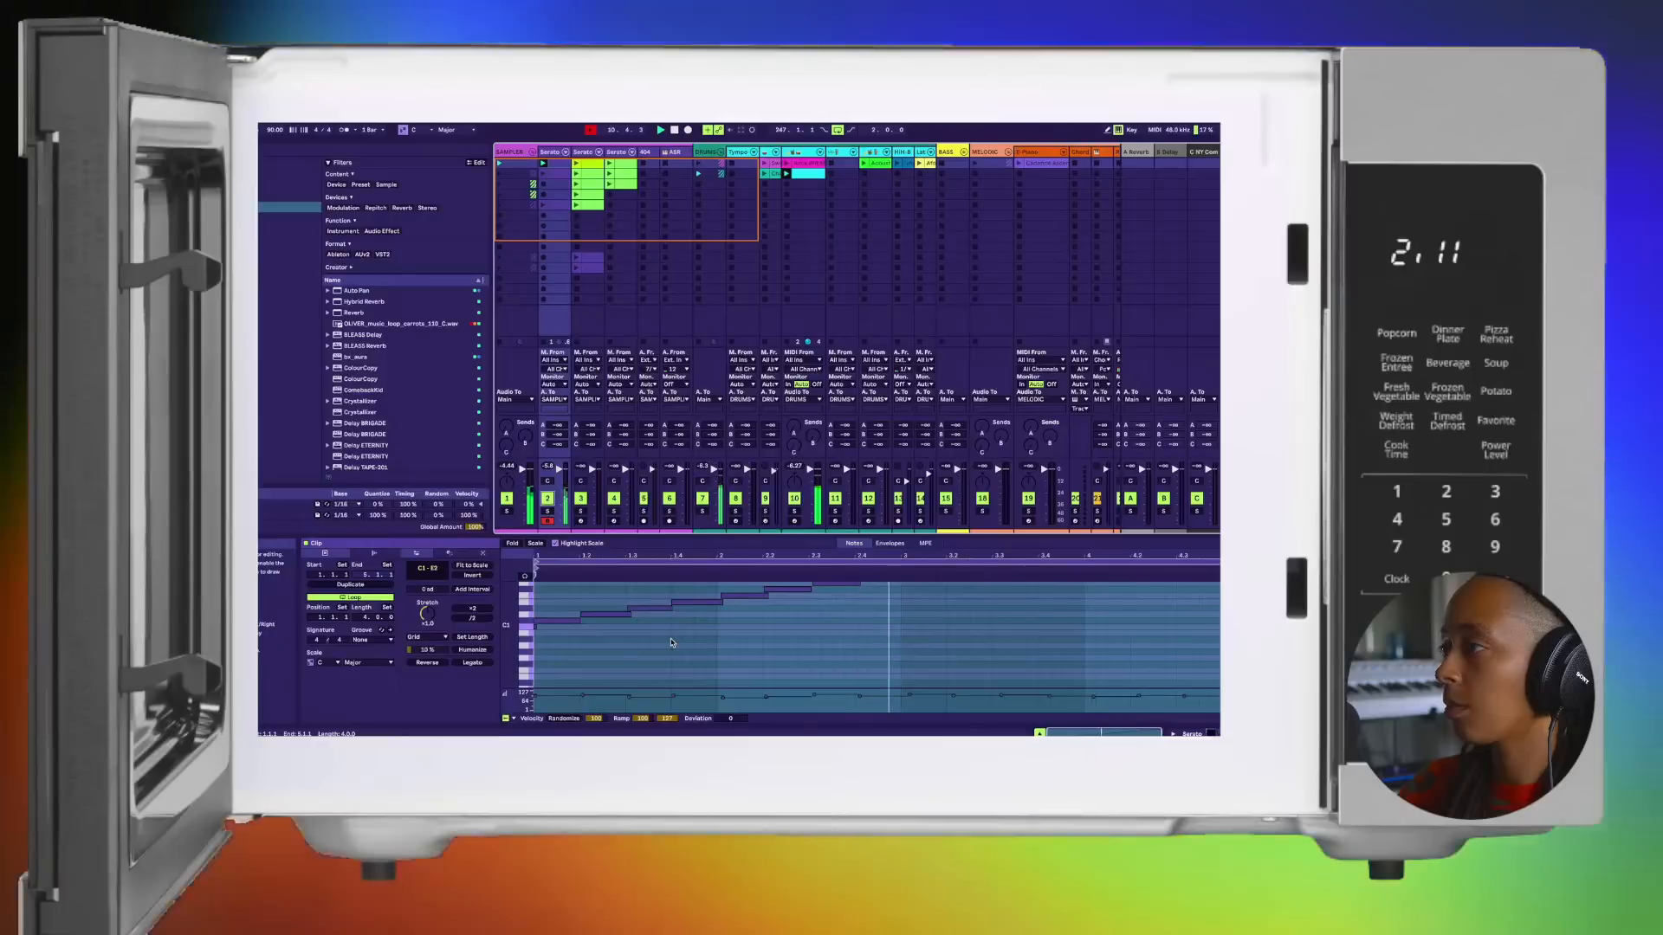
{"action": "left_click", "coordinate": [699, 673]}
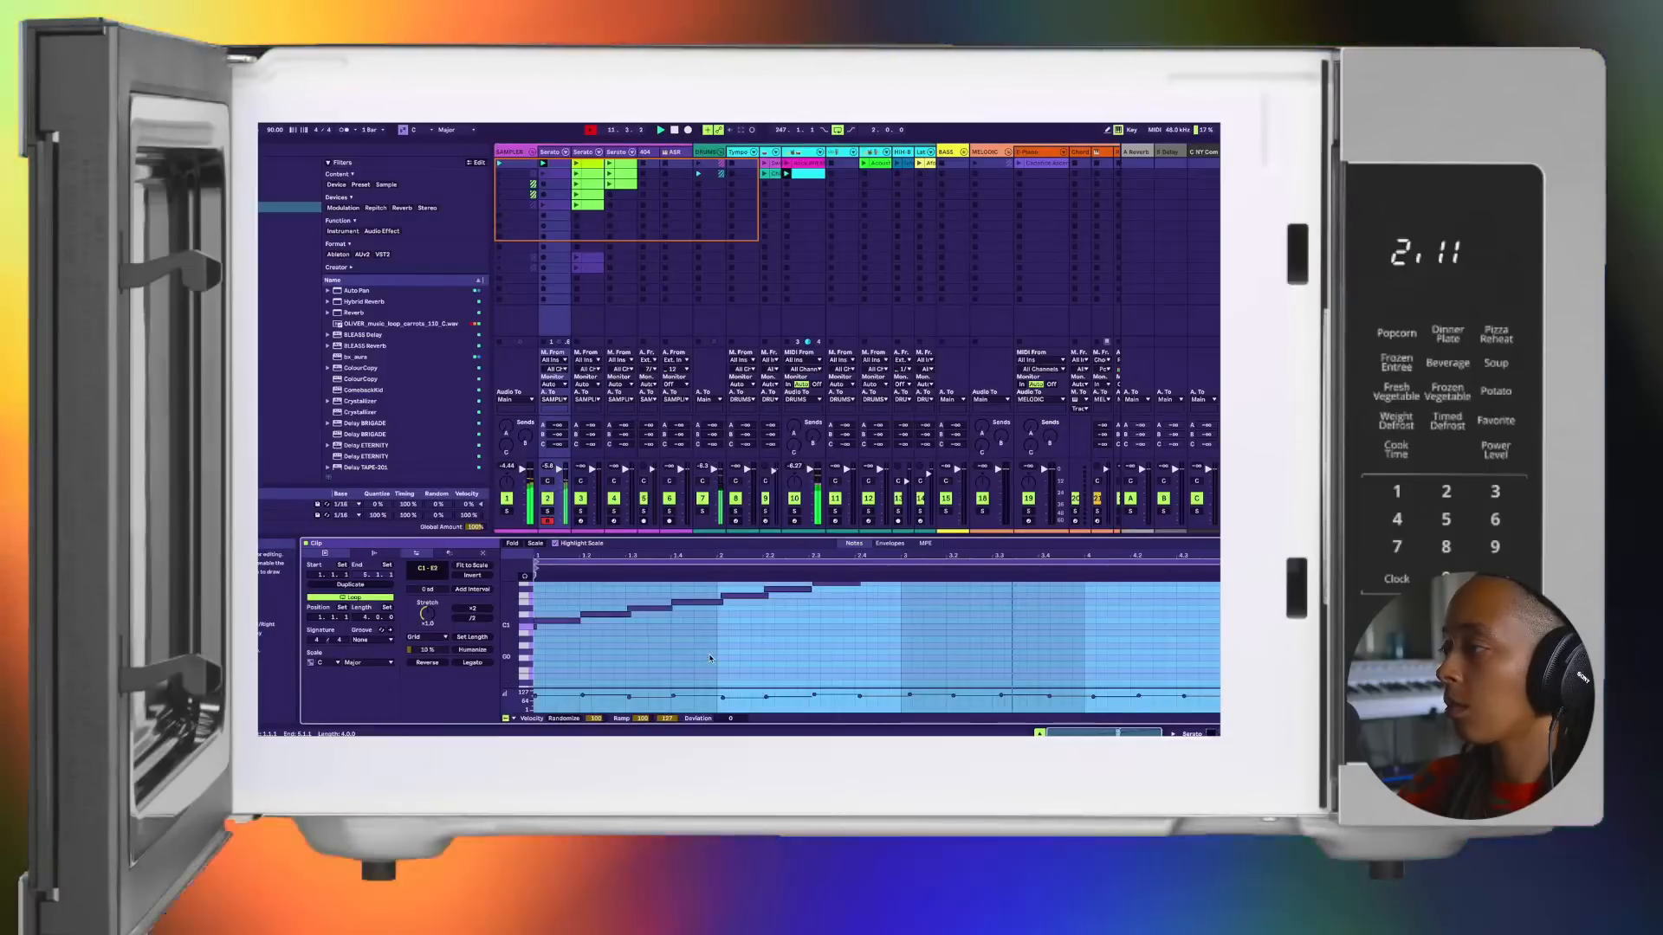
{"action": "scroll", "coordinate": [709, 658], "scroll_direction": "up", "scroll_amount": 4}
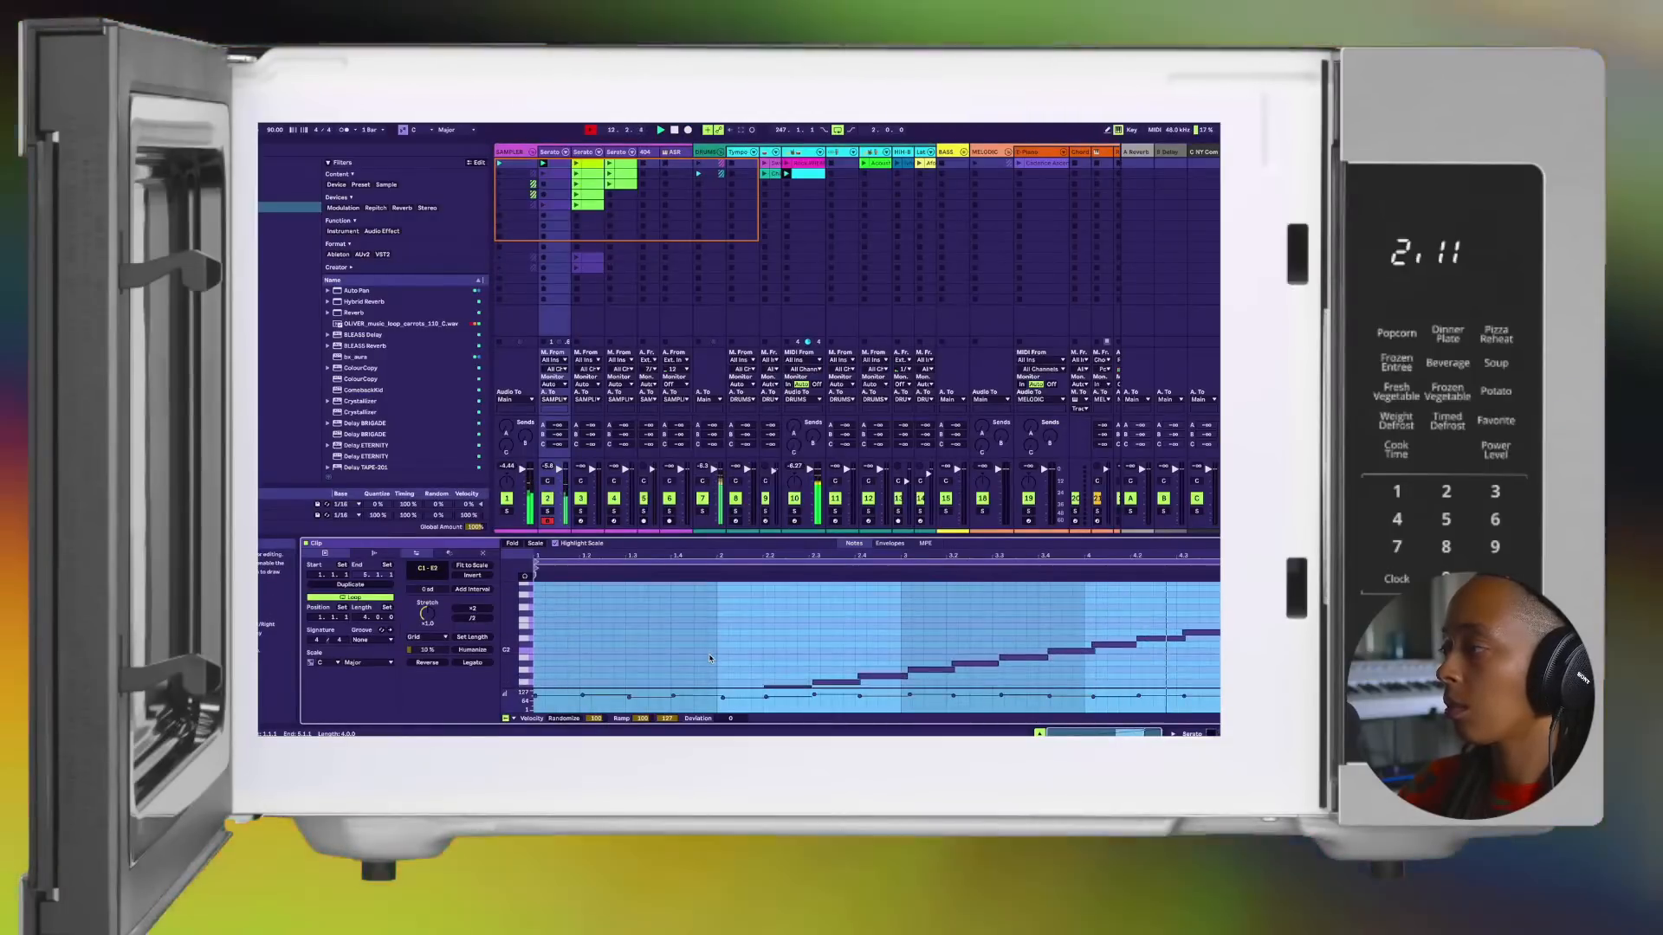
{"action": "scroll", "coordinate": [709, 658], "scroll_direction": "down", "scroll_amount": 1}
{"action": "scroll", "coordinate": [709, 658], "scroll_direction": "down", "scroll_amount": 2}
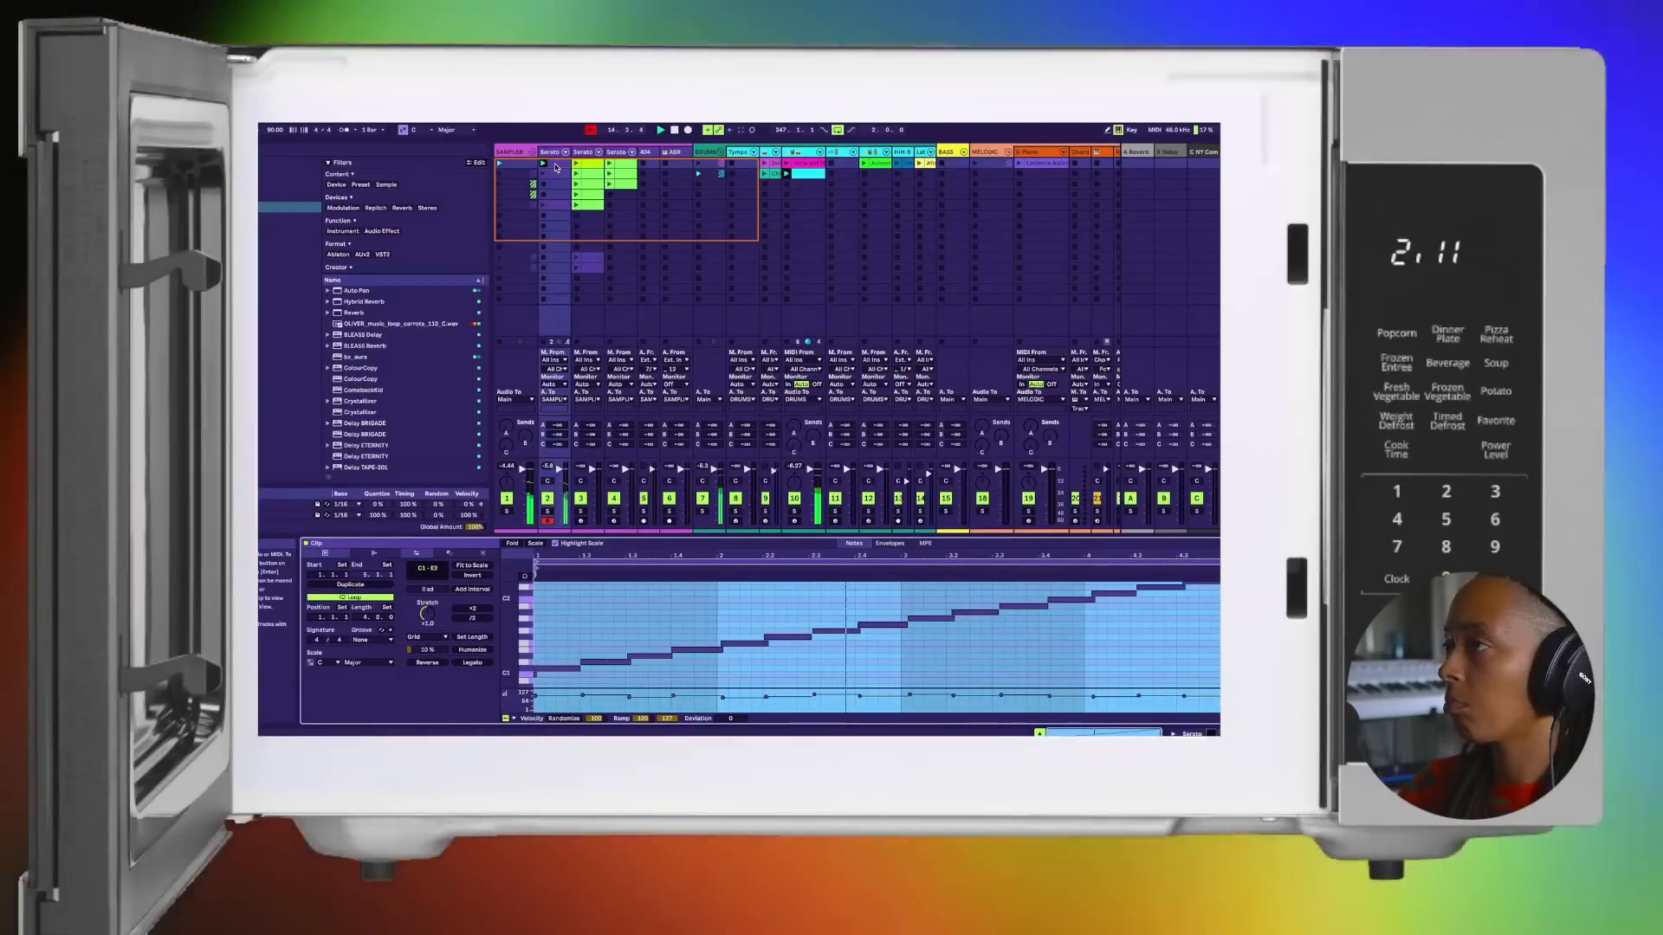
{"action": "right_click", "coordinate": [557, 167]}
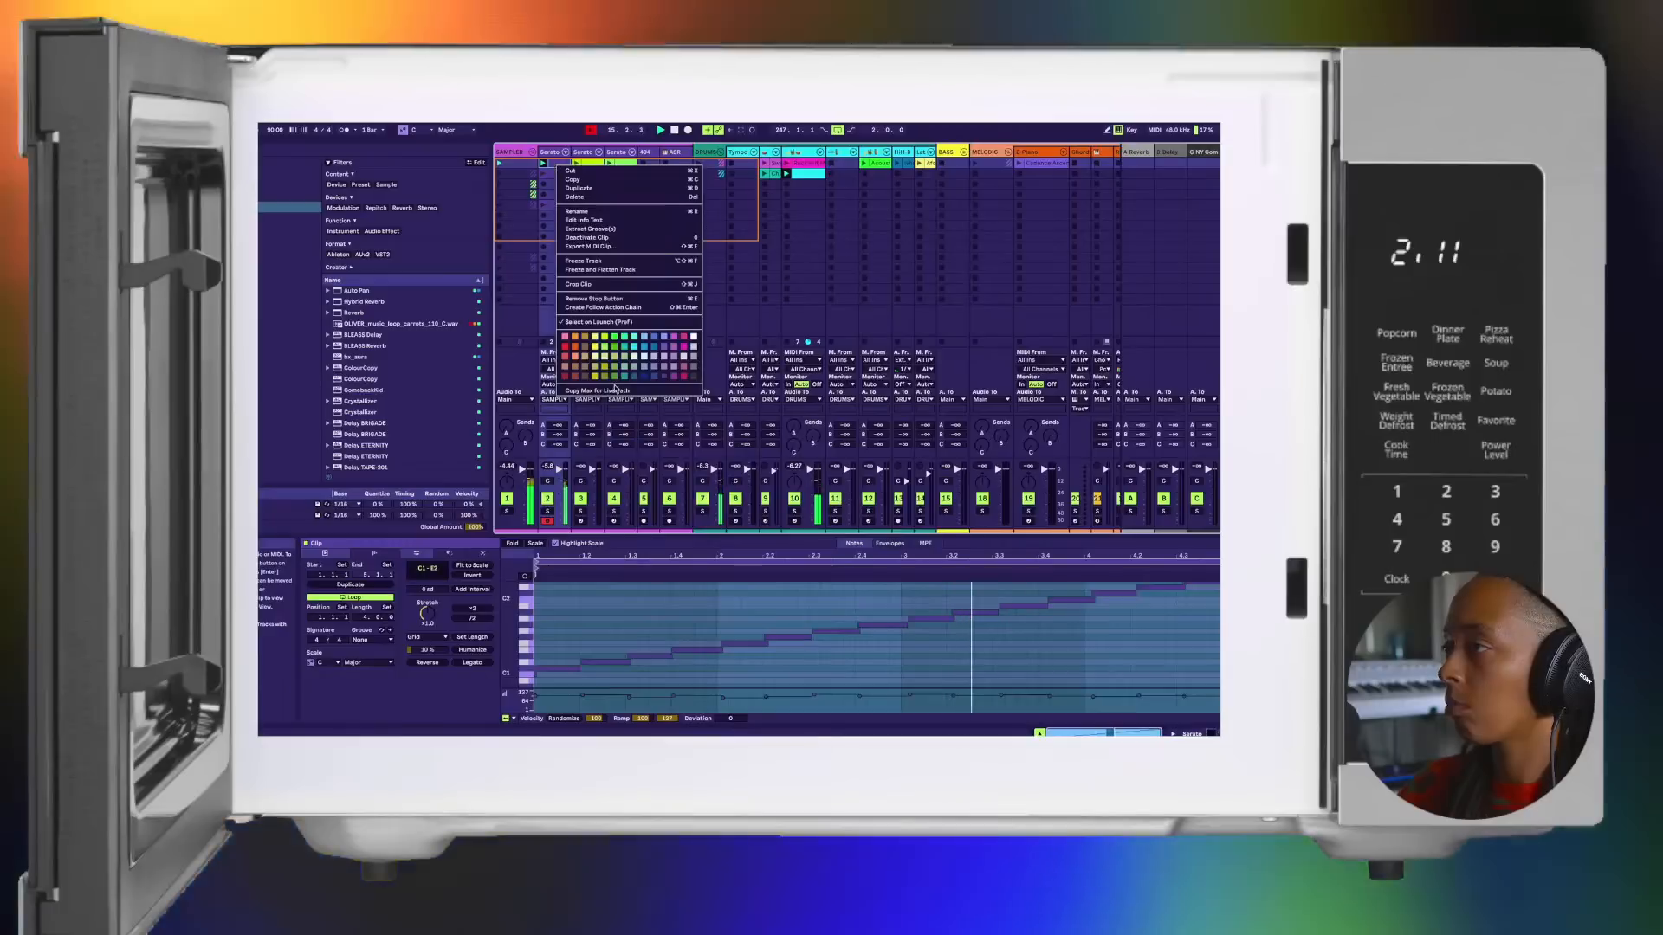
{"action": "left_click", "coordinate": [606, 351]}
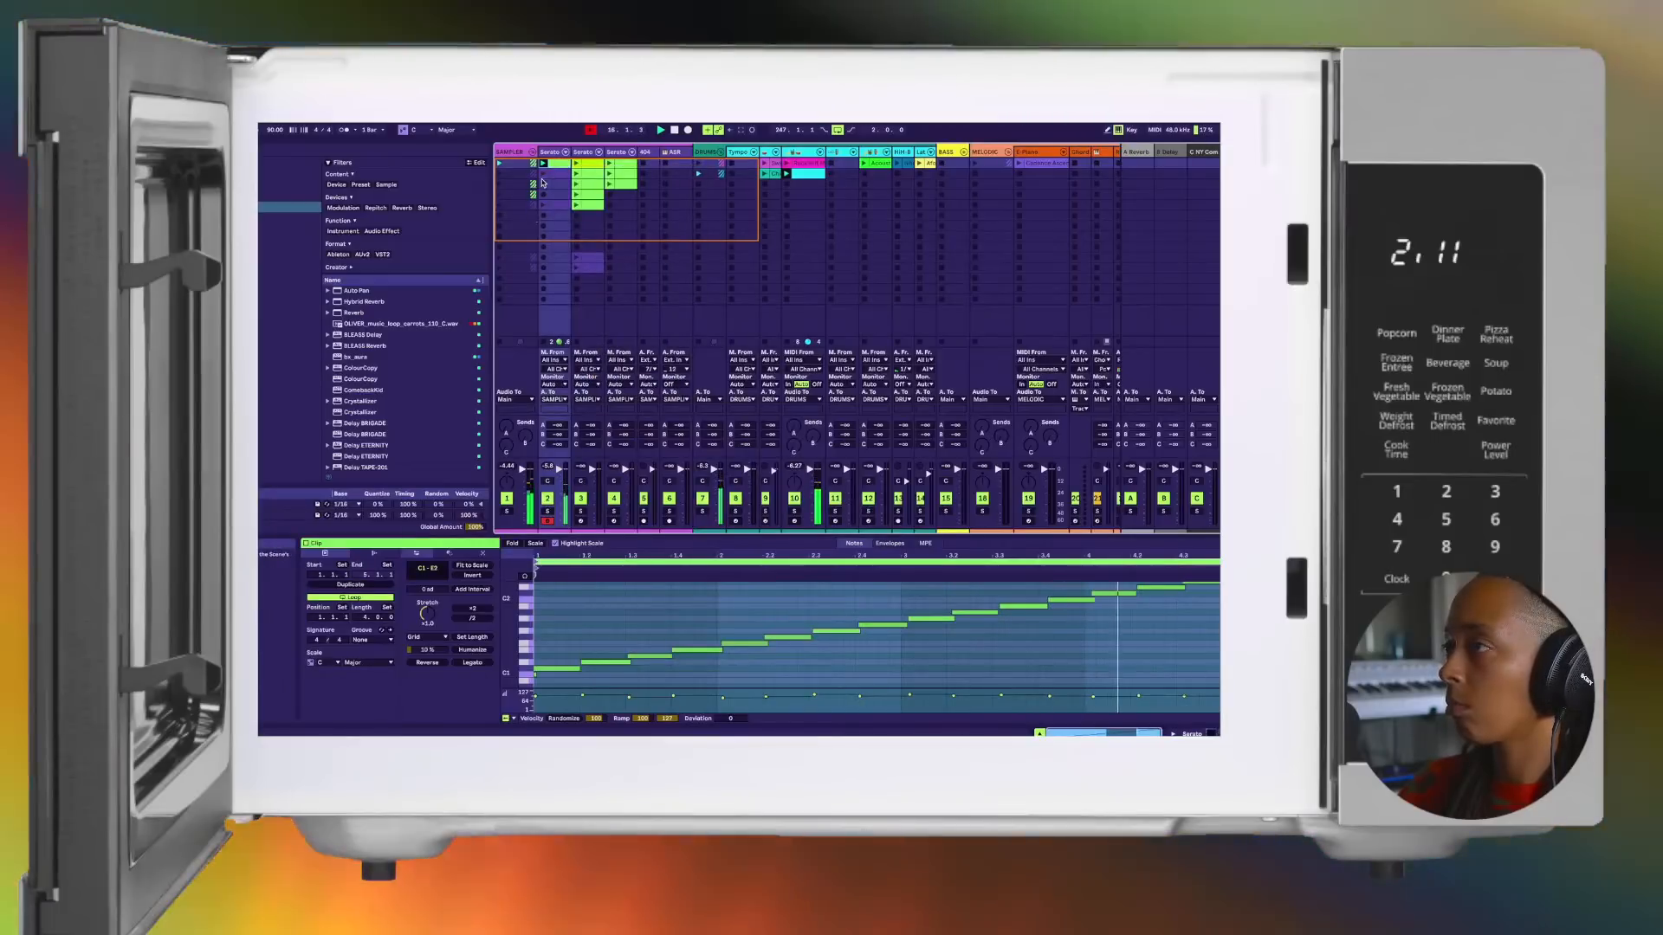
Step: Launch the second clip of the first Serato track and recolour it lime green
{"action": "left_click", "coordinate": [544, 176]}
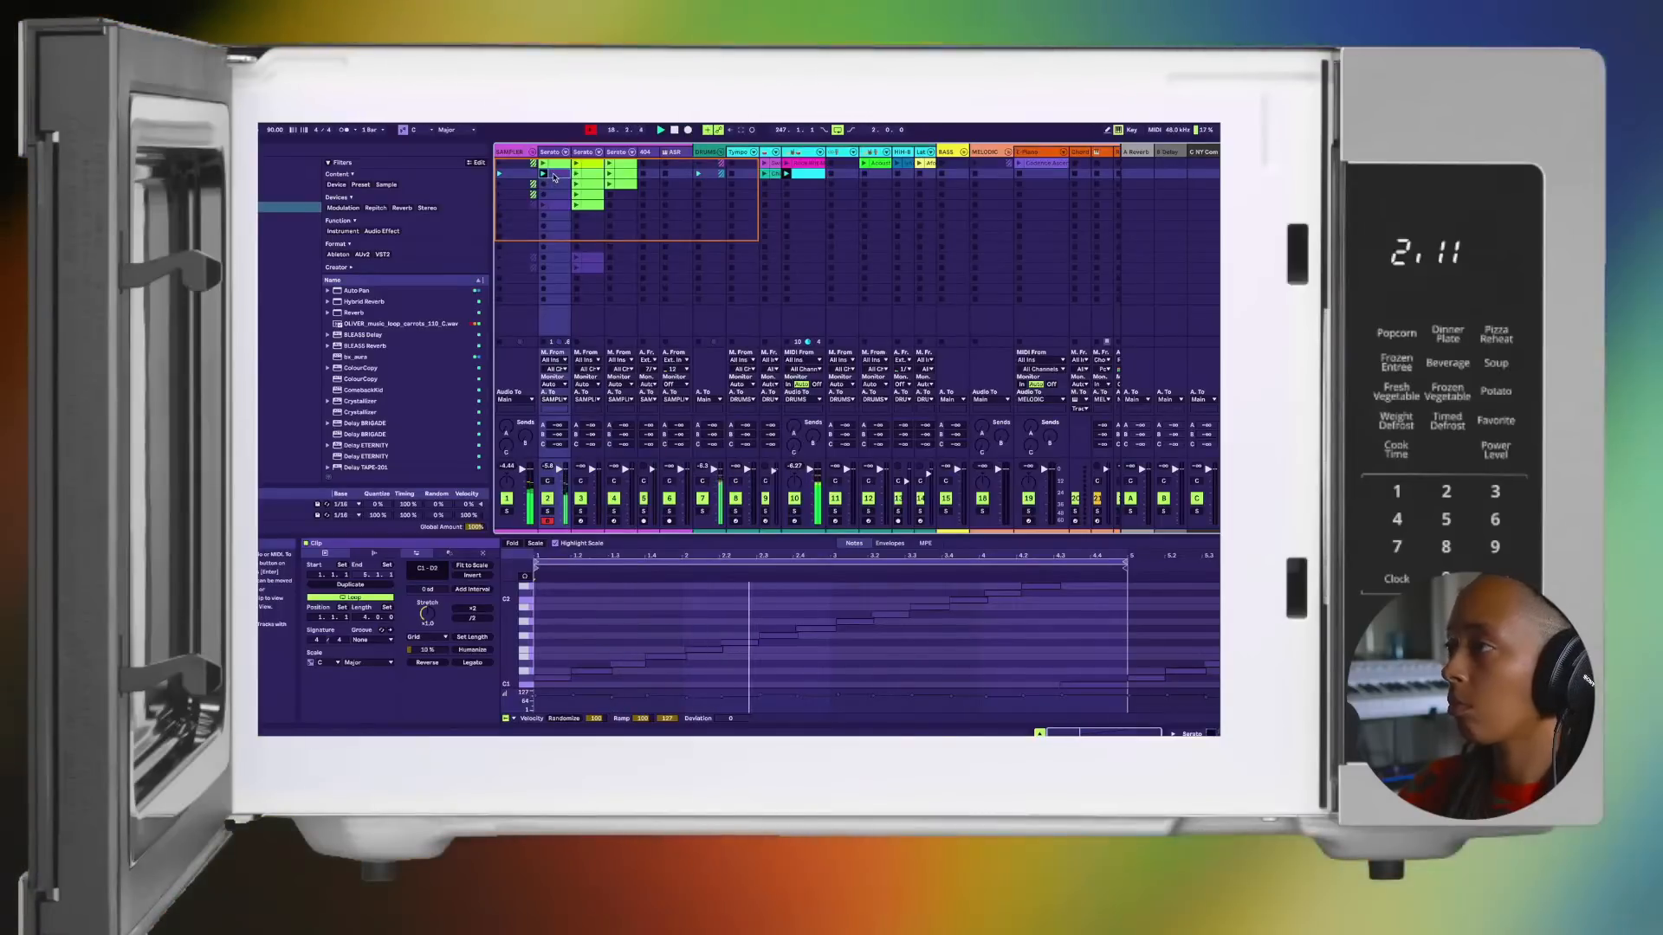
{"action": "right_click", "coordinate": [554, 177]}
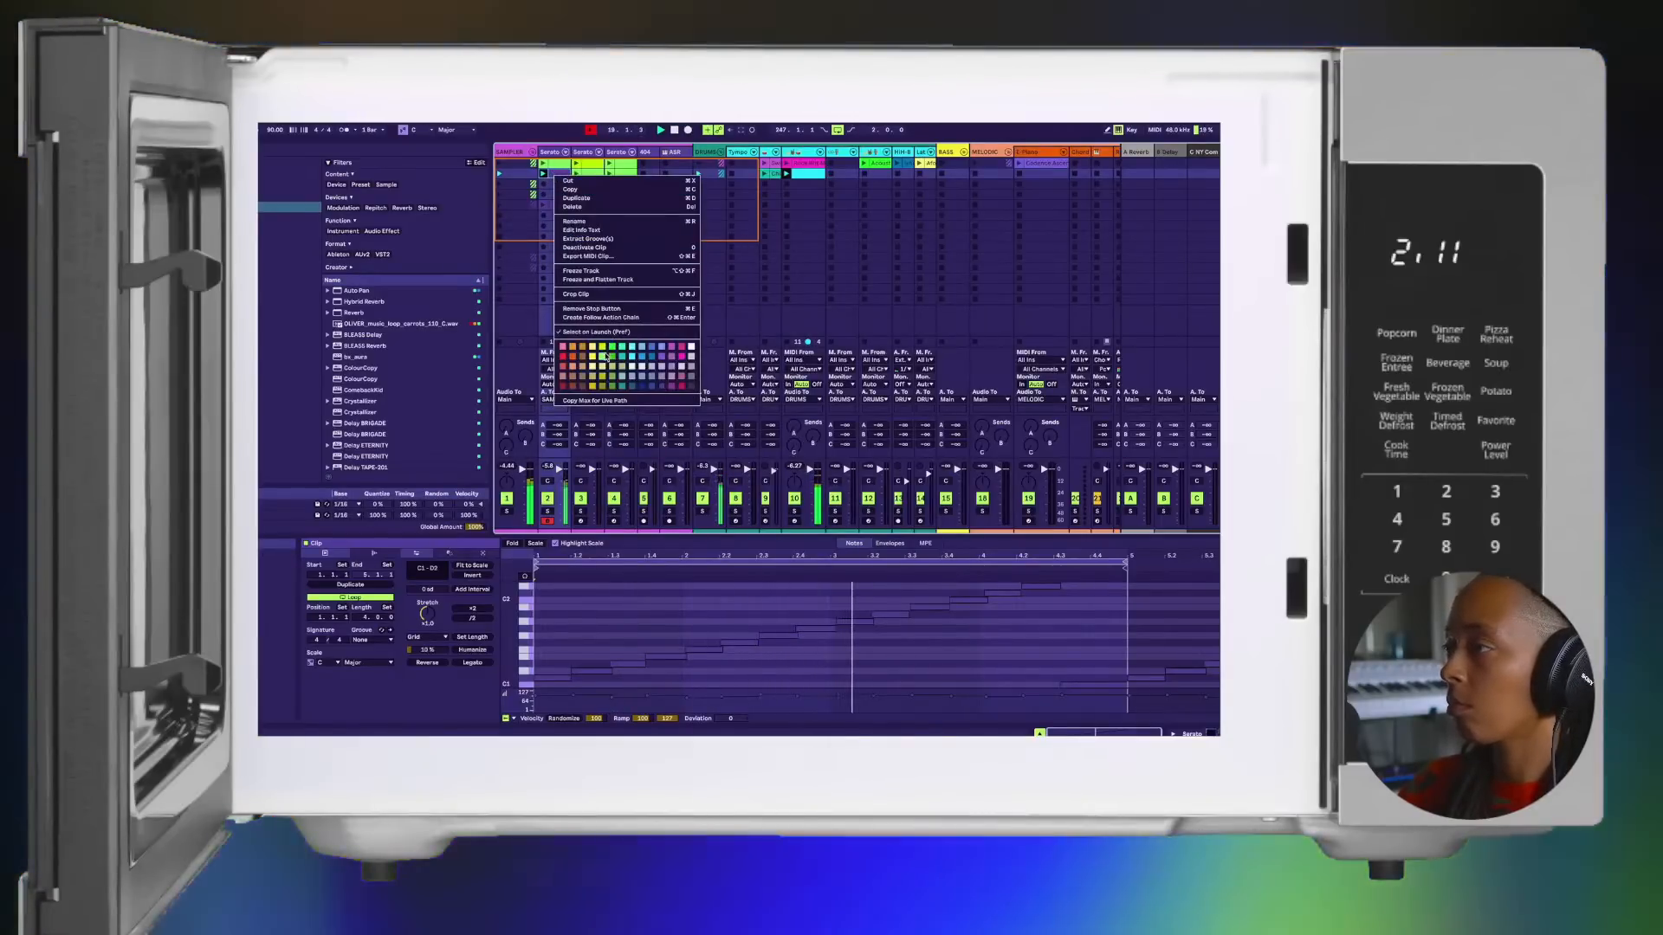
{"action": "left_click", "coordinate": [603, 358]}
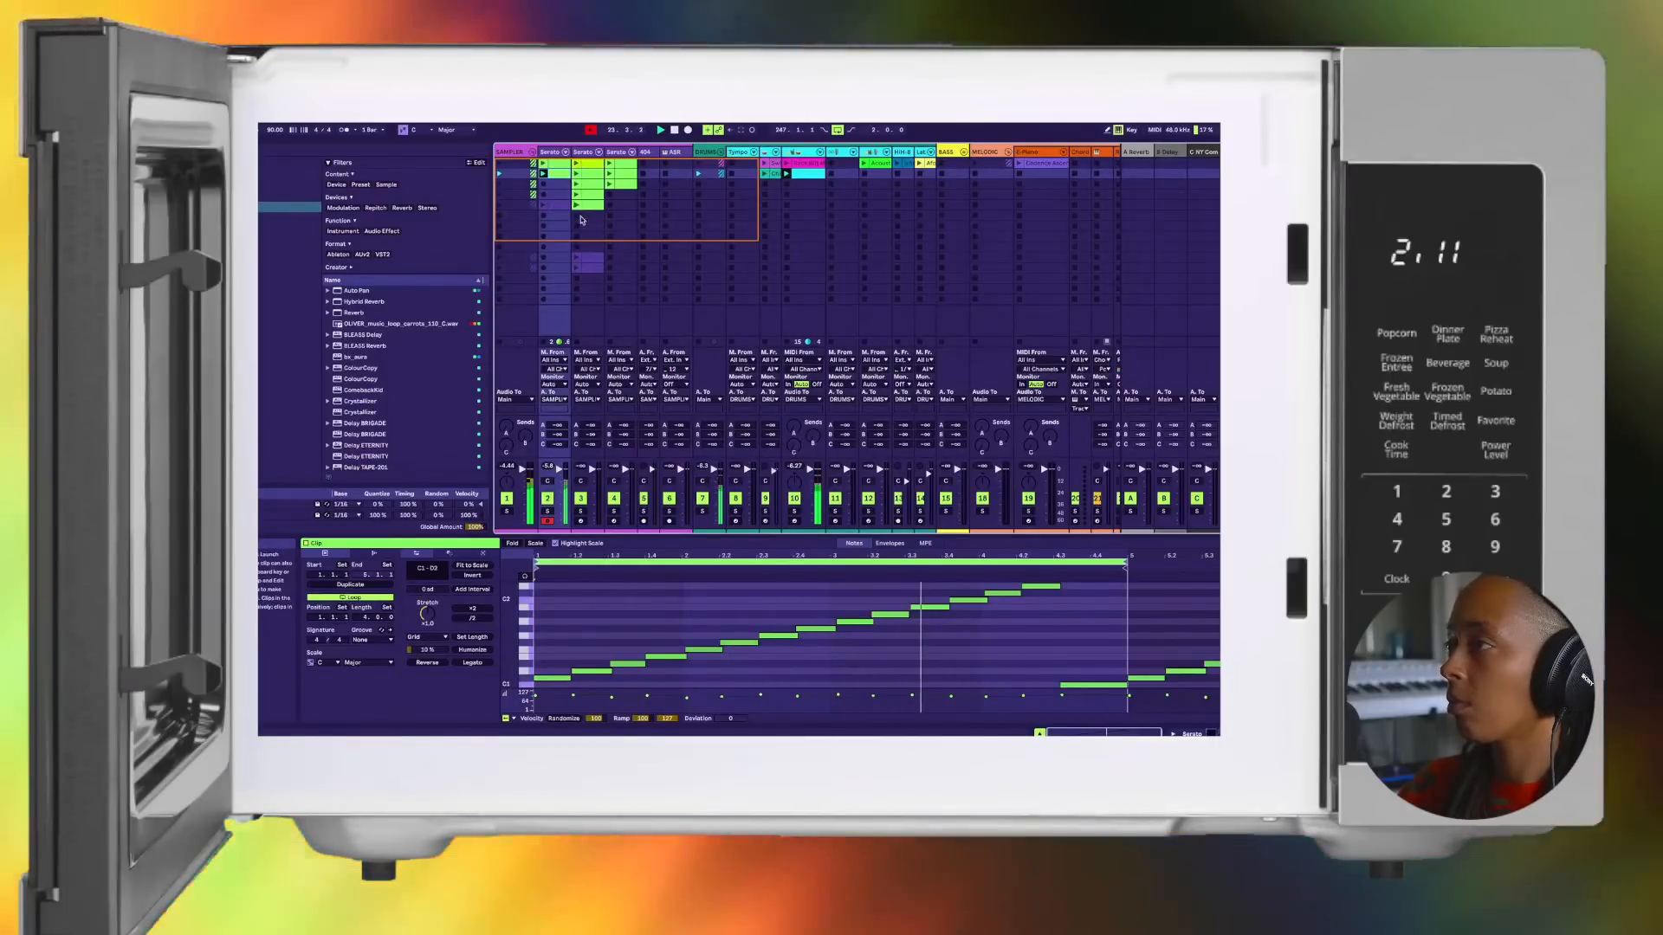
Step: Play the first clip of the second Serato track over the beat and select its looped E3 note near bar 9
{"action": "left_click", "coordinate": [575, 168]}
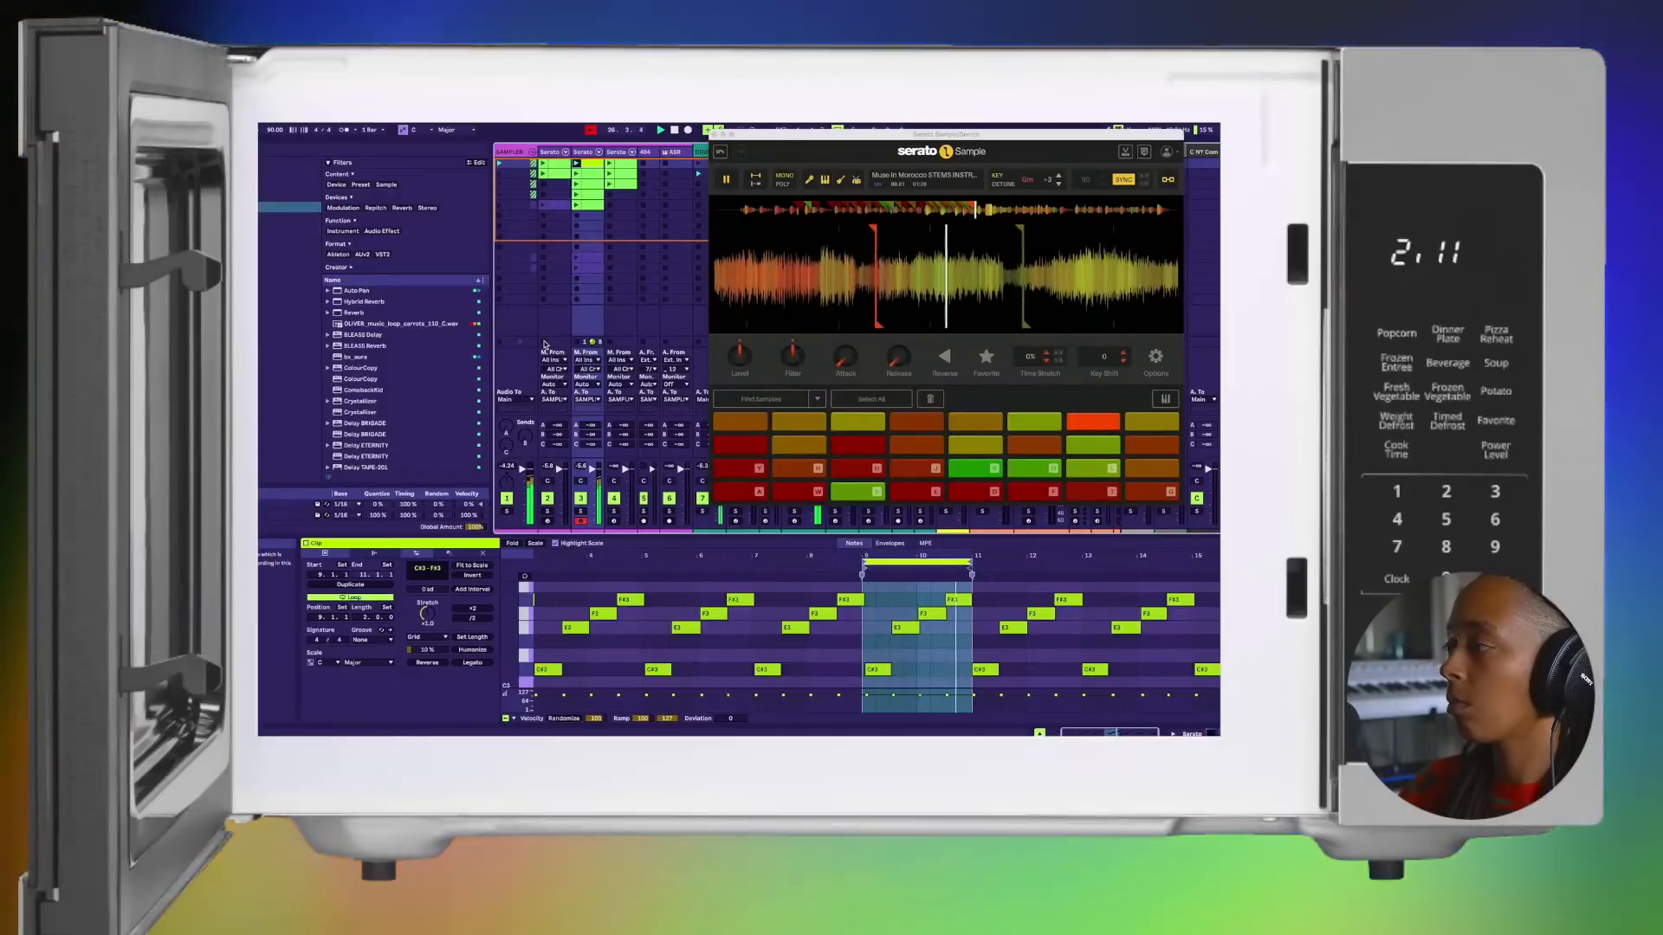
{"action": "scroll", "coordinate": [902, 686], "scroll_direction": "up", "scroll_amount": 5}
{"action": "scroll", "coordinate": [904, 684], "scroll_direction": "down", "scroll_amount": 5}
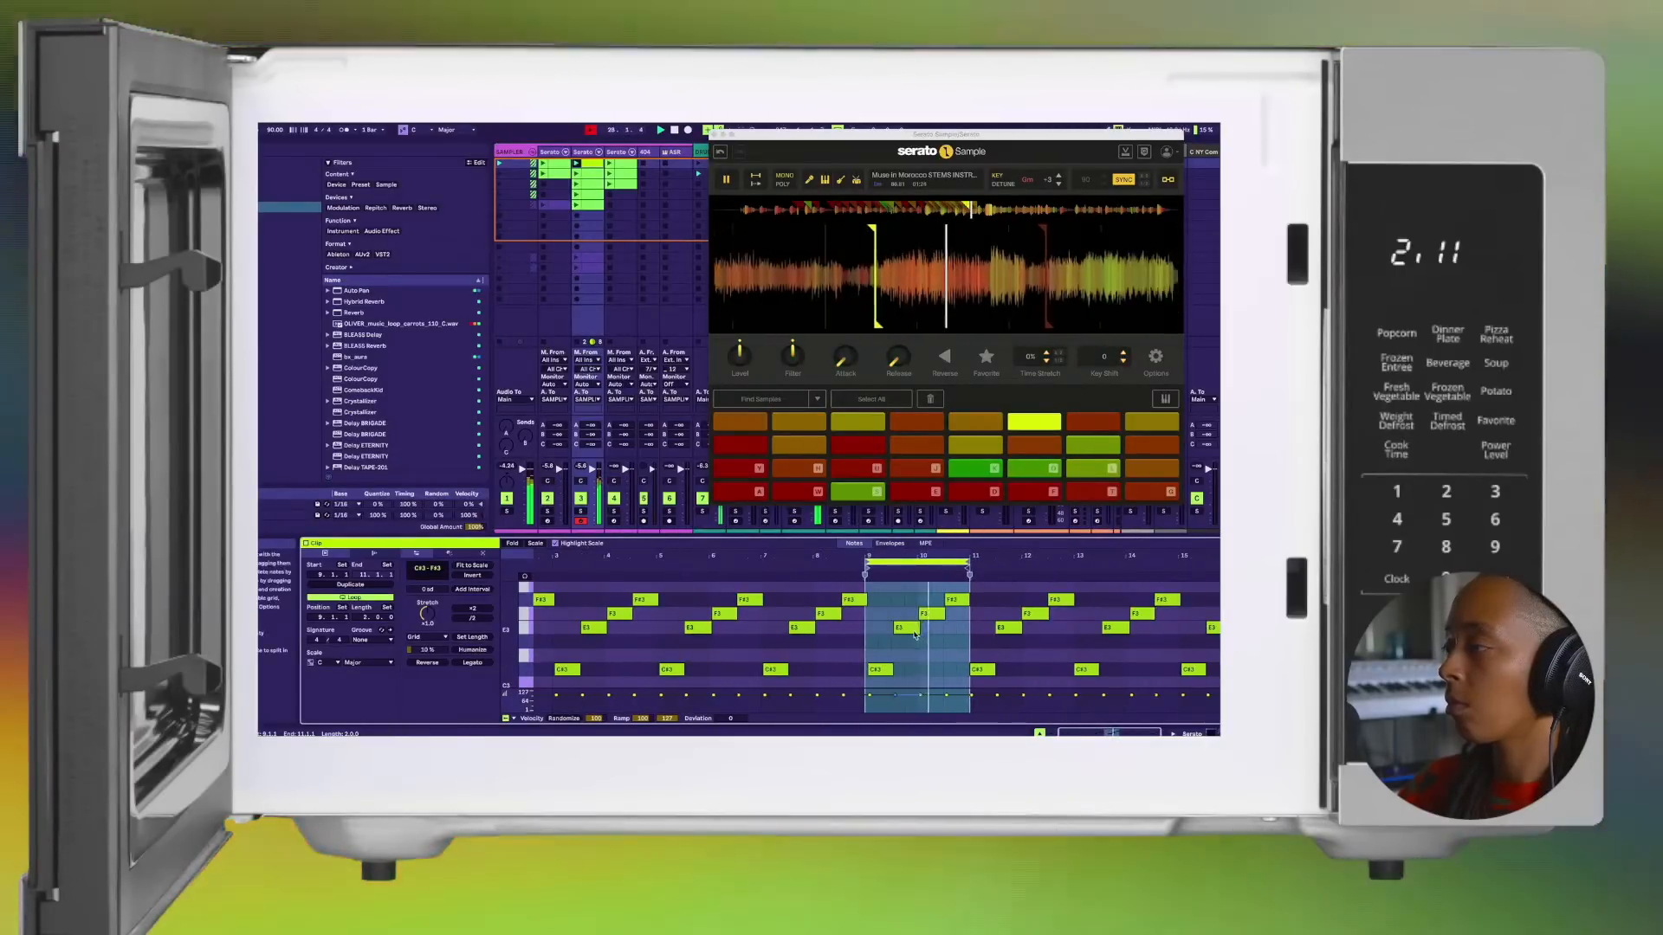
{"action": "left_click", "coordinate": [911, 628]}
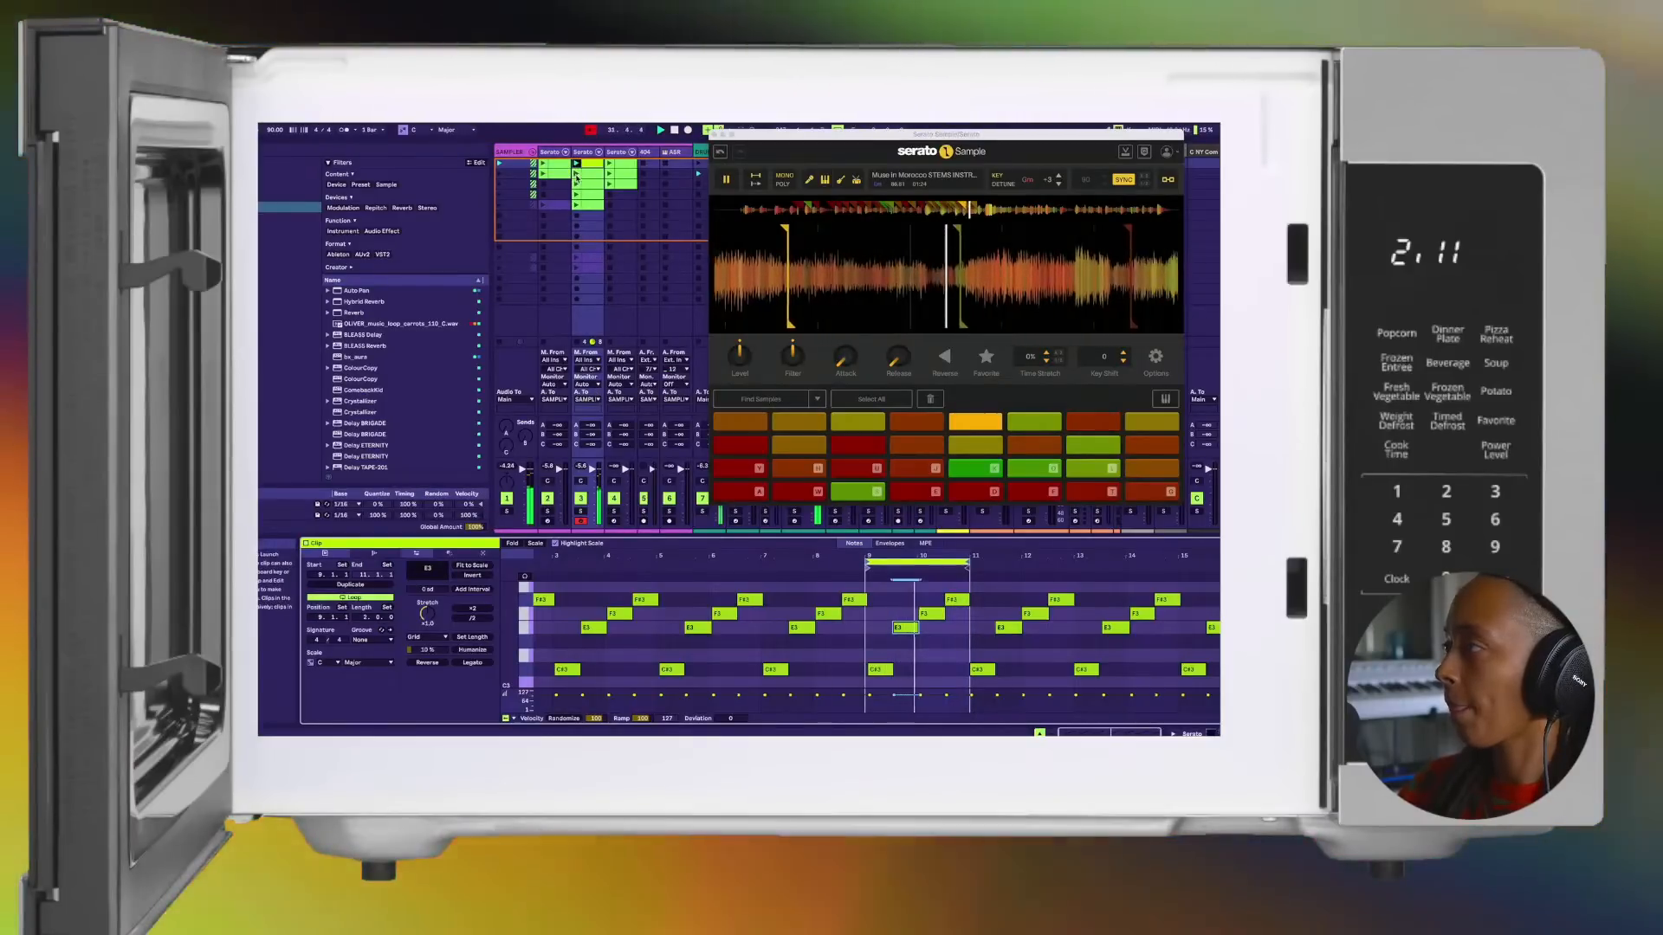
Step: Launch the second clip of the second Serato track and recolour it orange
{"action": "left_click", "coordinate": [576, 176]}
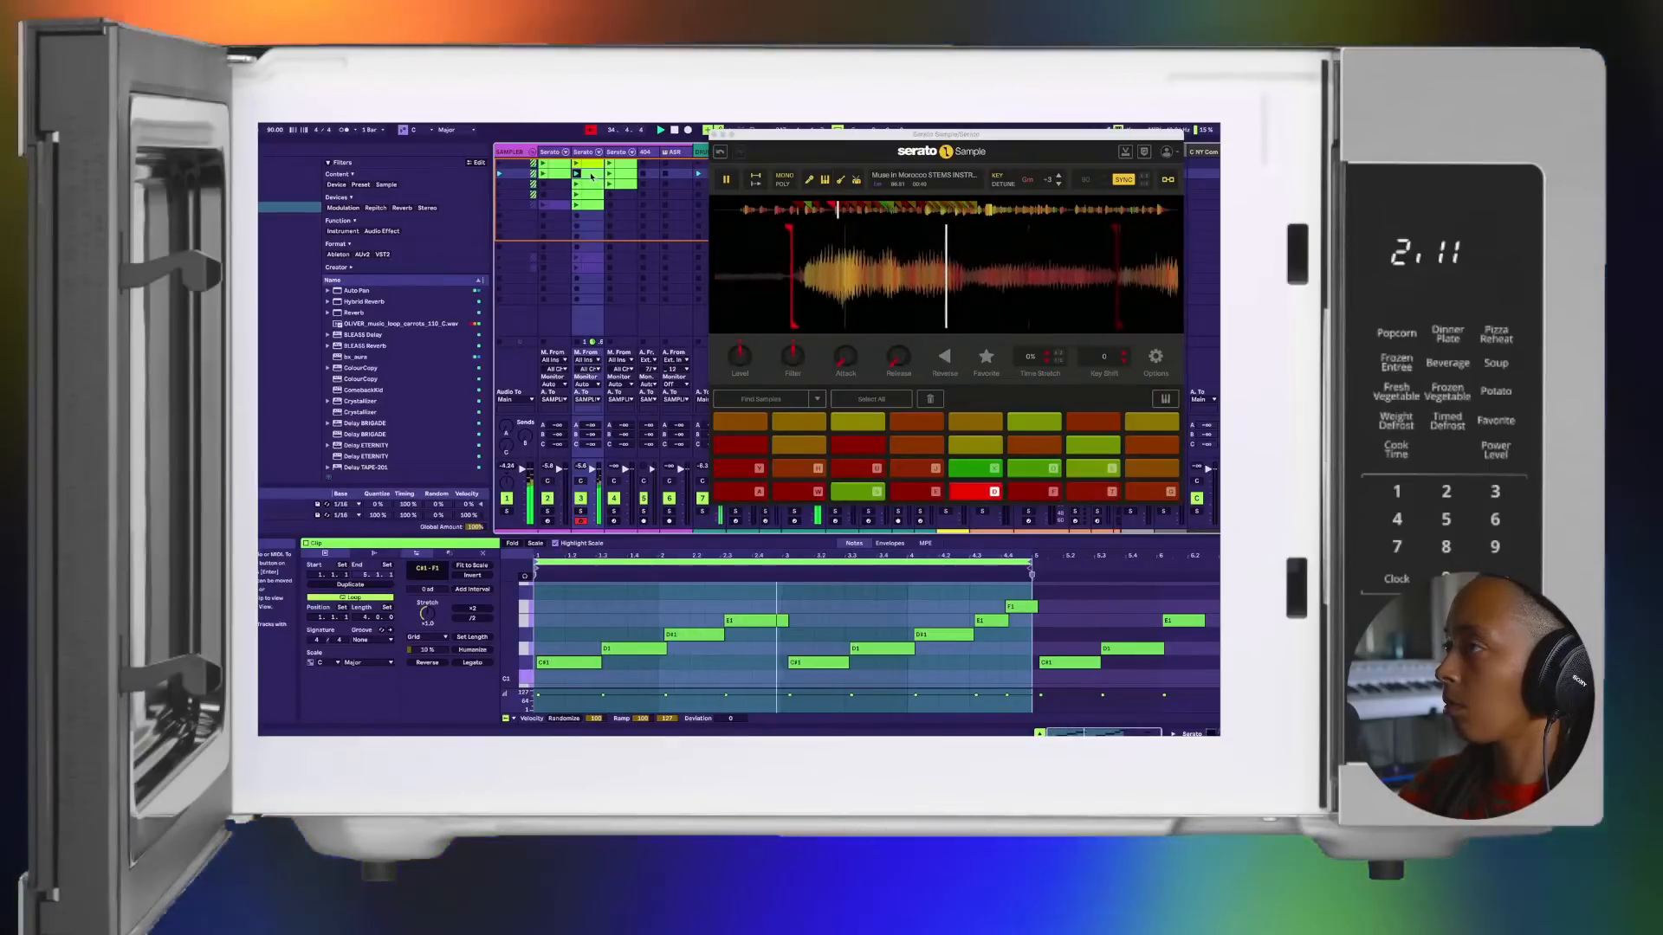
{"action": "right_click", "coordinate": [592, 176]}
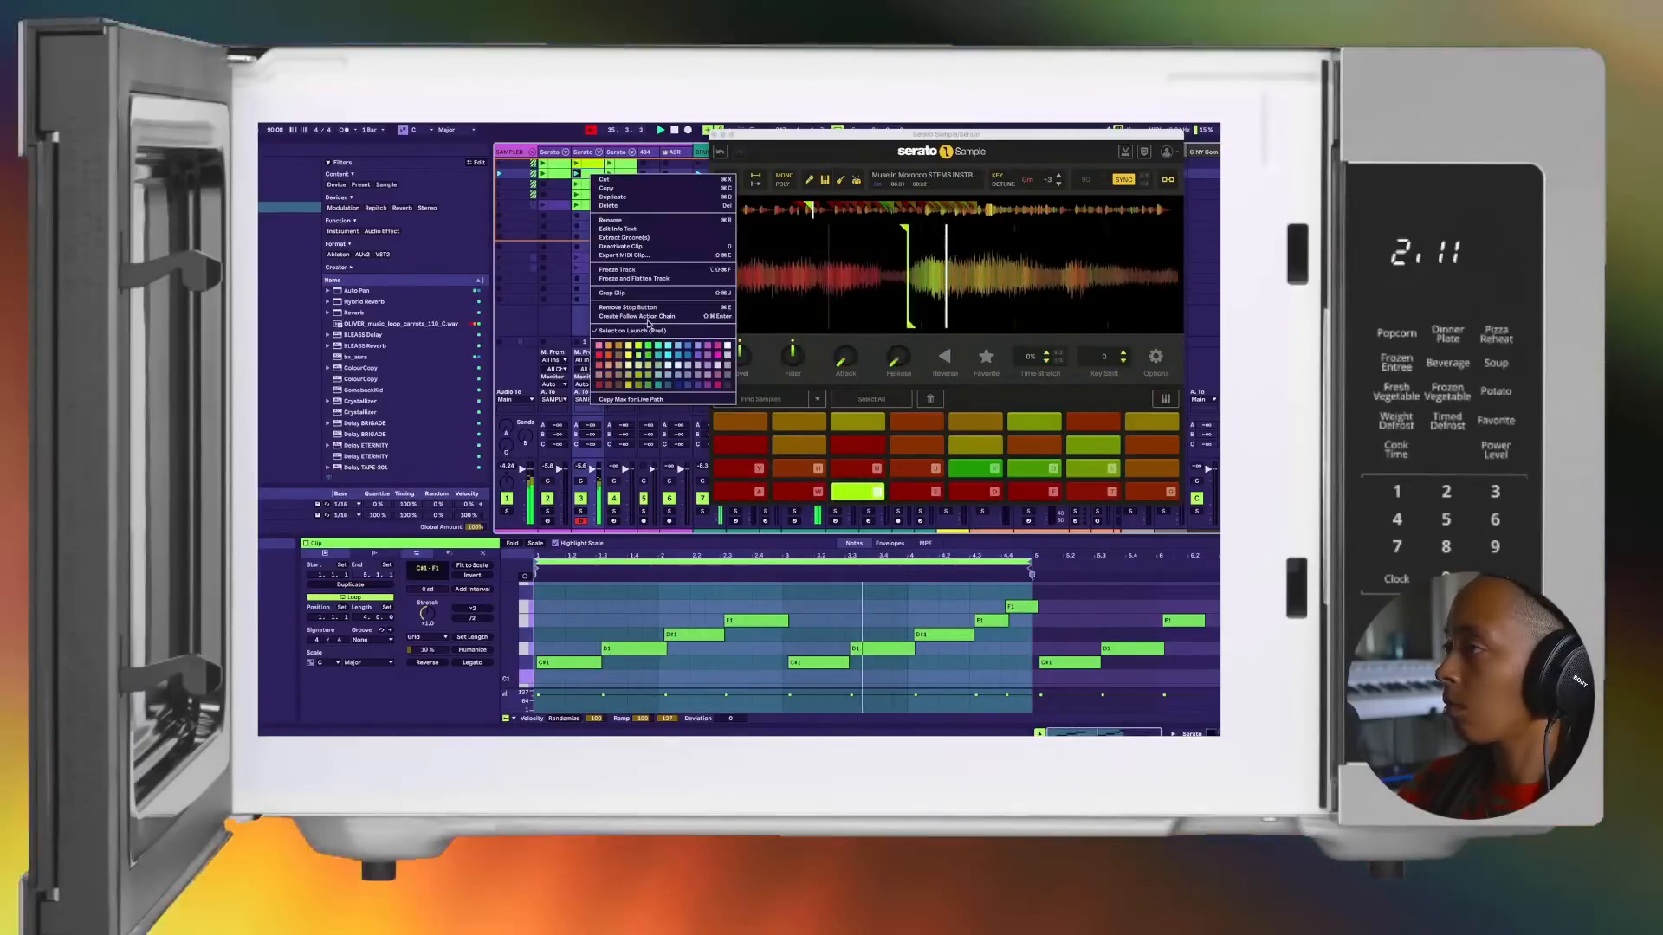
{"action": "left_click", "coordinate": [612, 356]}
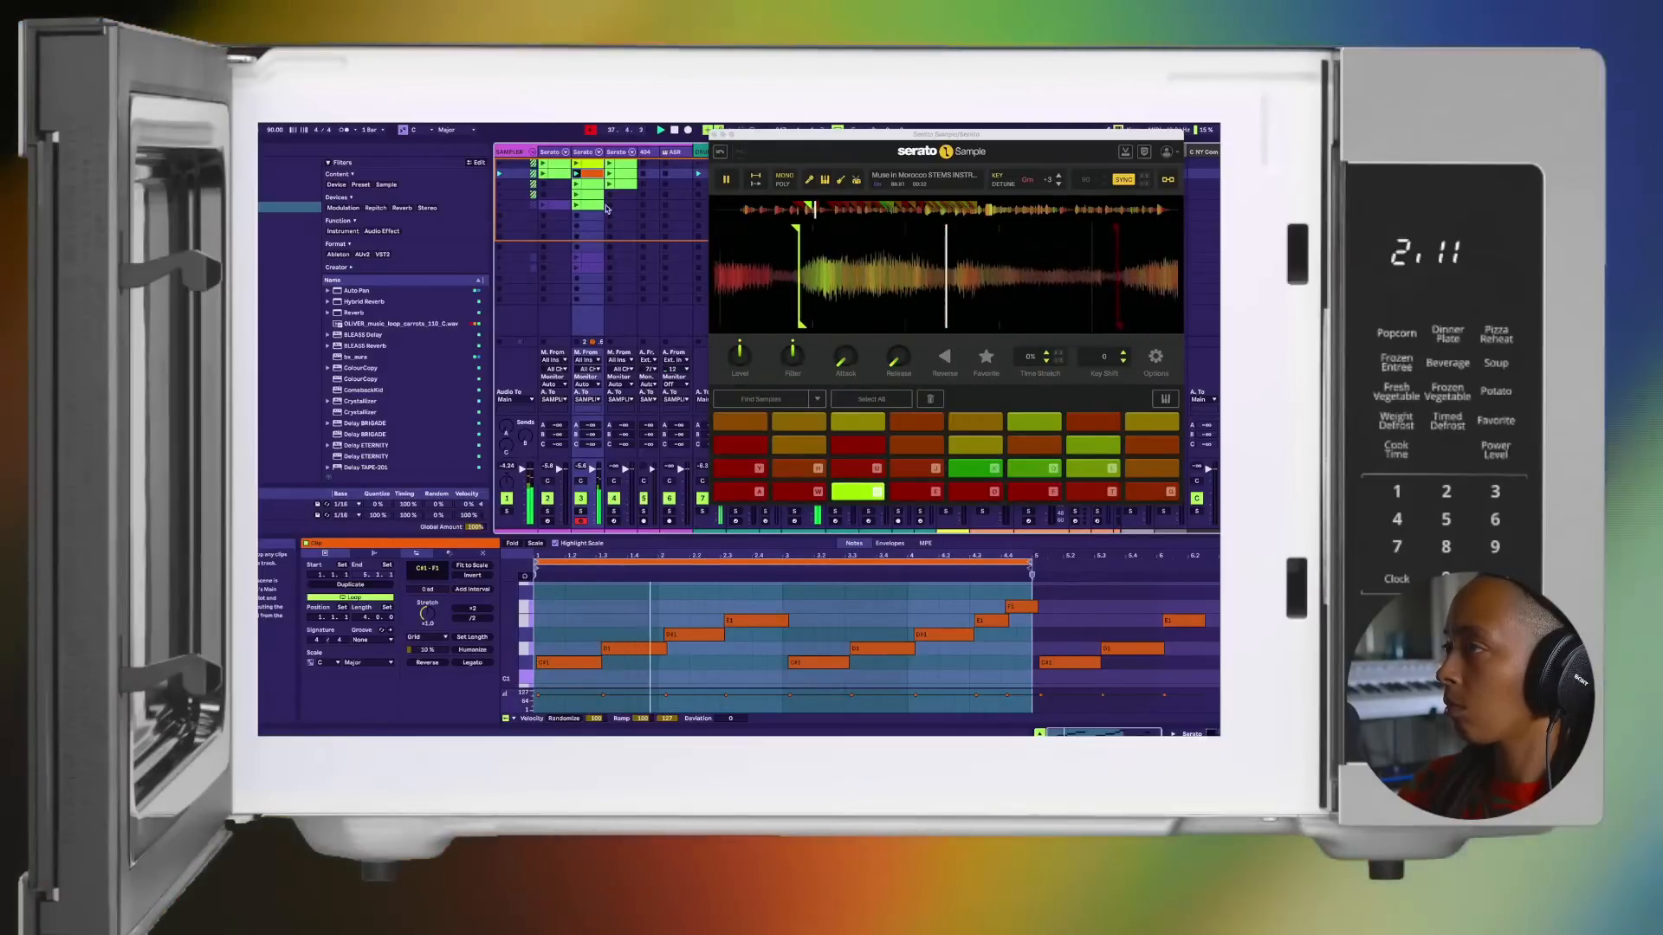
Step: Audition the third and fourth clips of the second Serato track and recolour the fourth one orange
{"action": "left_click", "coordinate": [577, 184]}
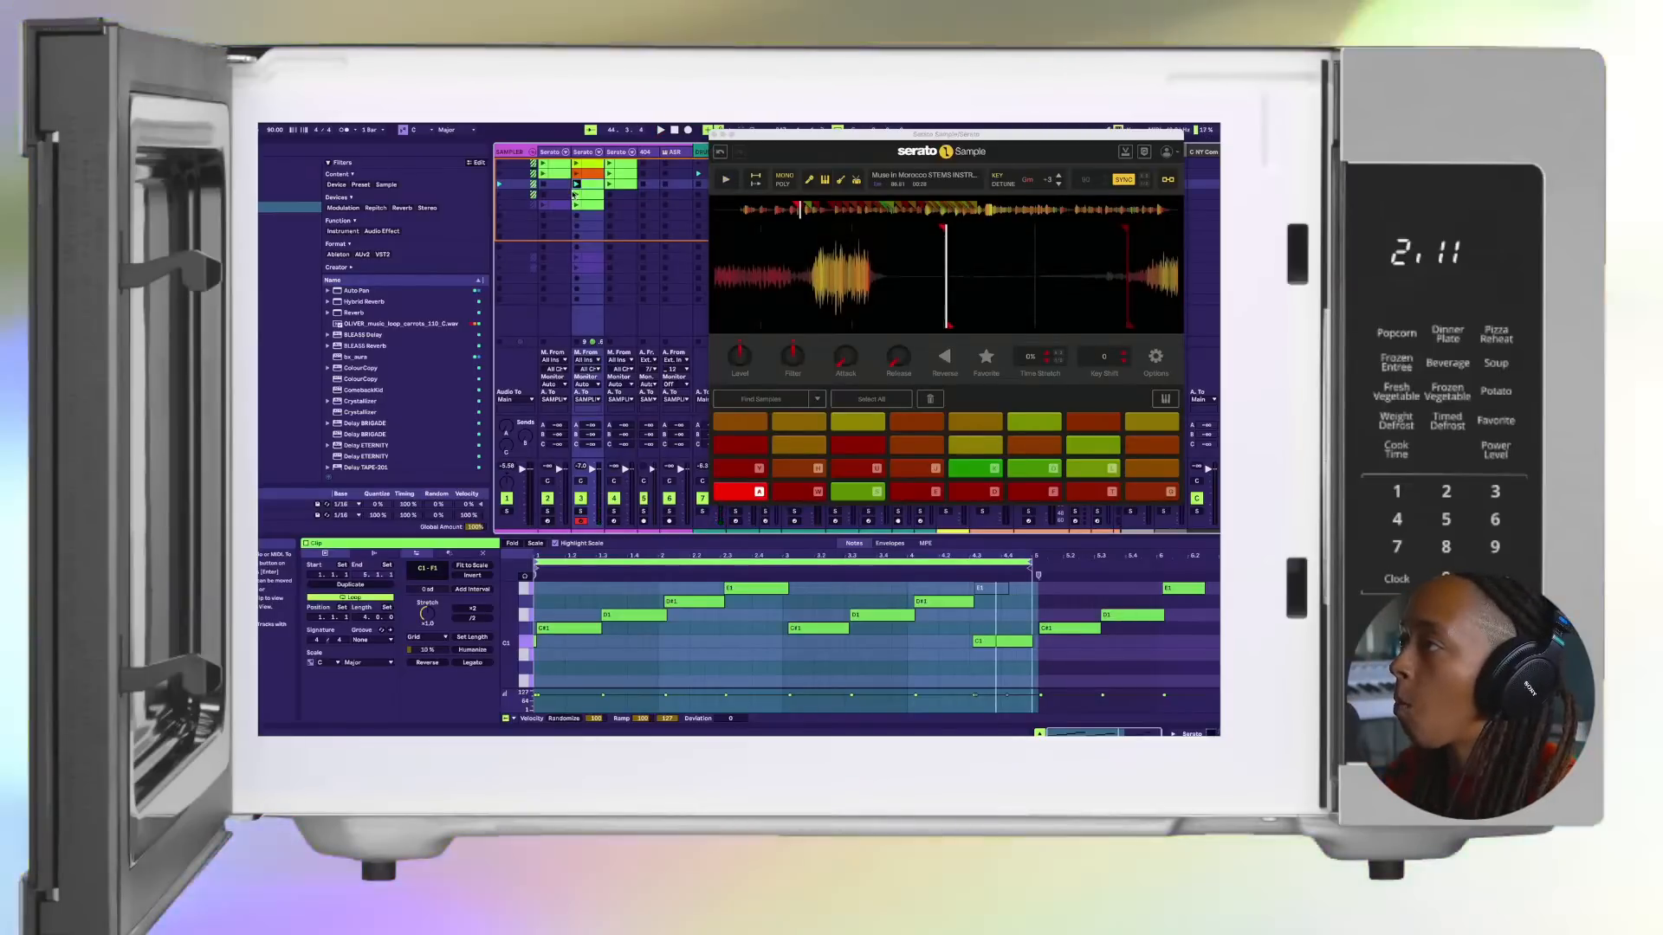
{"action": "left_click", "coordinate": [574, 194]}
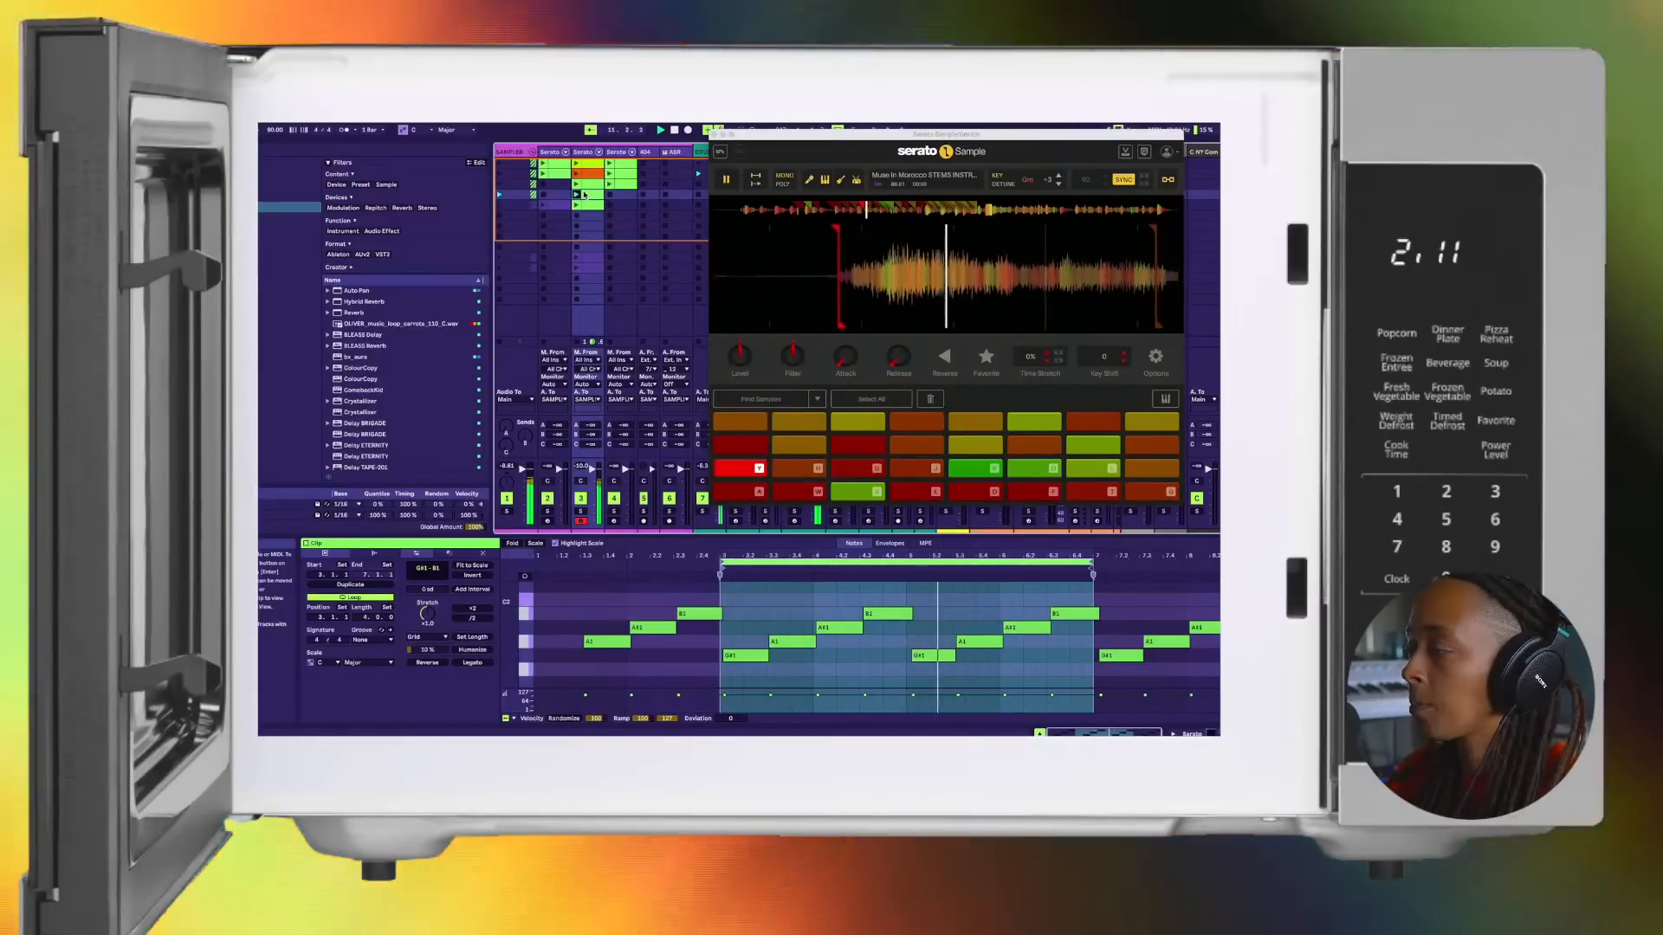
{"action": "right_click", "coordinate": [583, 195]}
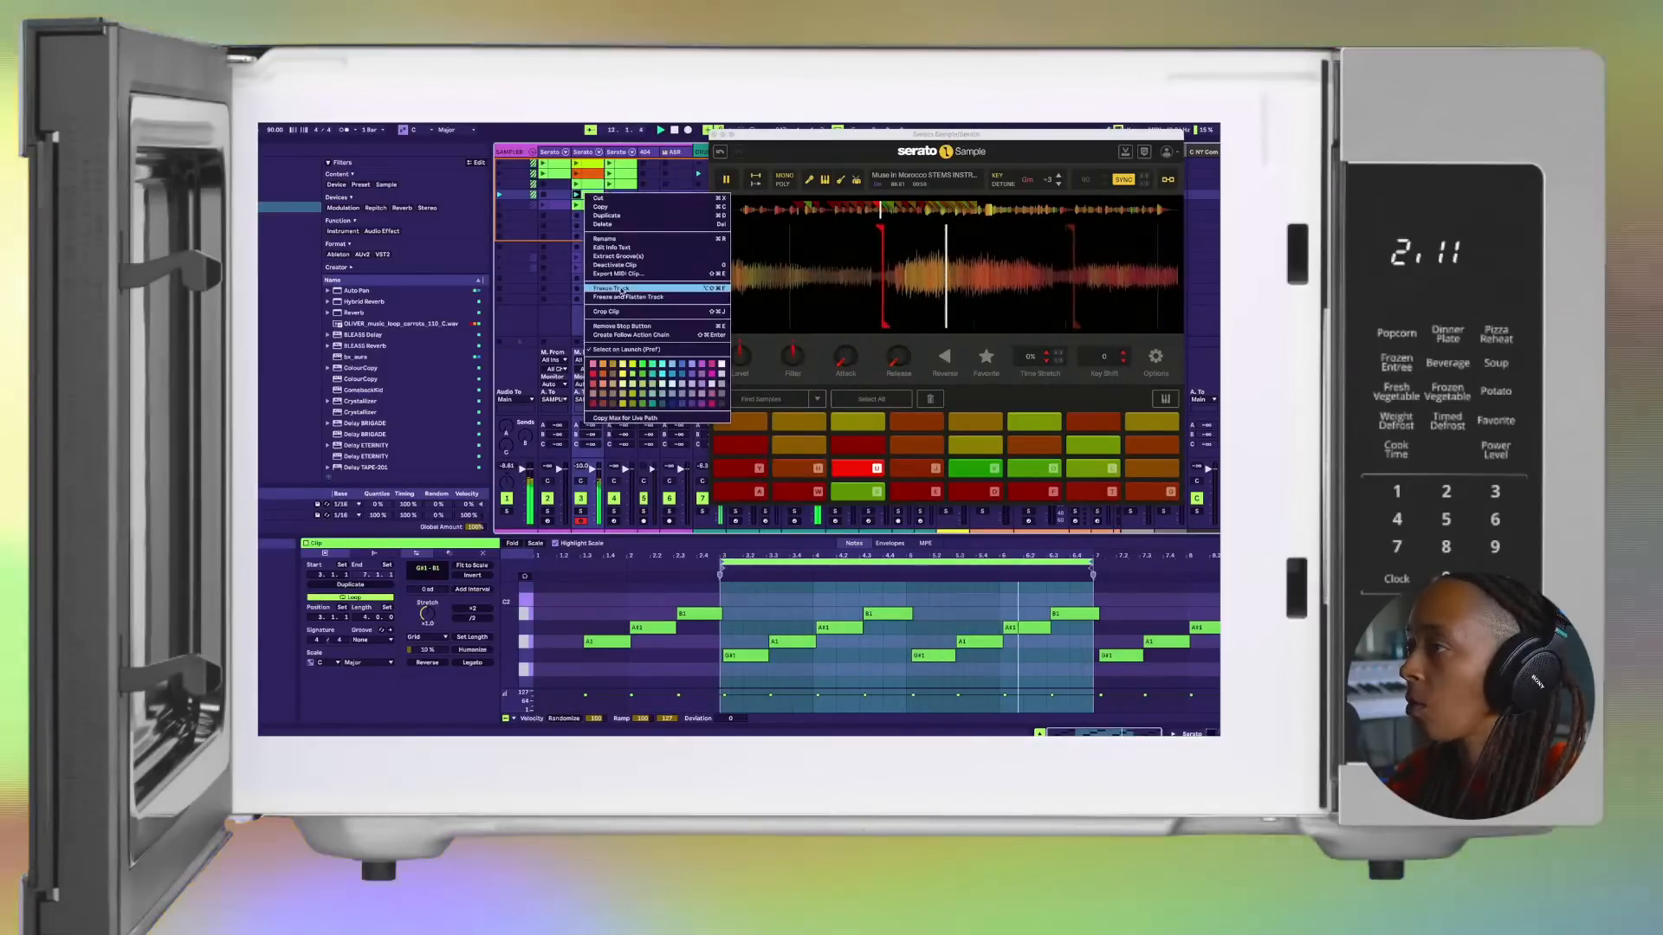
{"action": "left_click", "coordinate": [605, 379]}
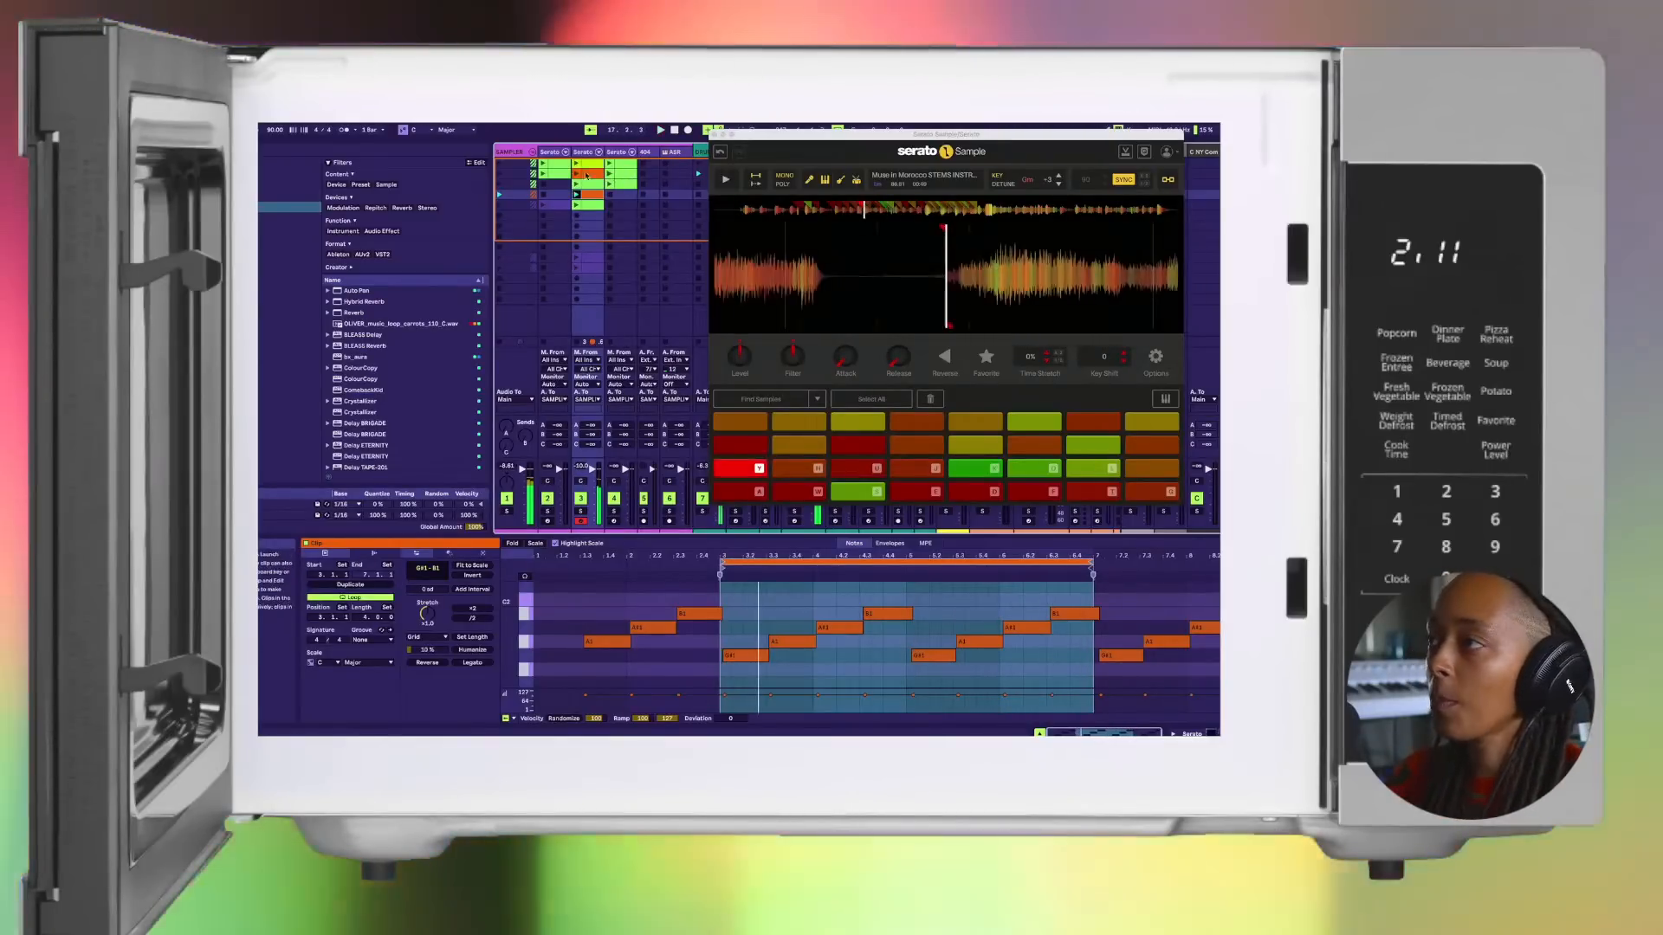
Step: Launch the first clip of the first Serato track and recolour it orange
{"action": "left_click", "coordinate": [541, 167]}
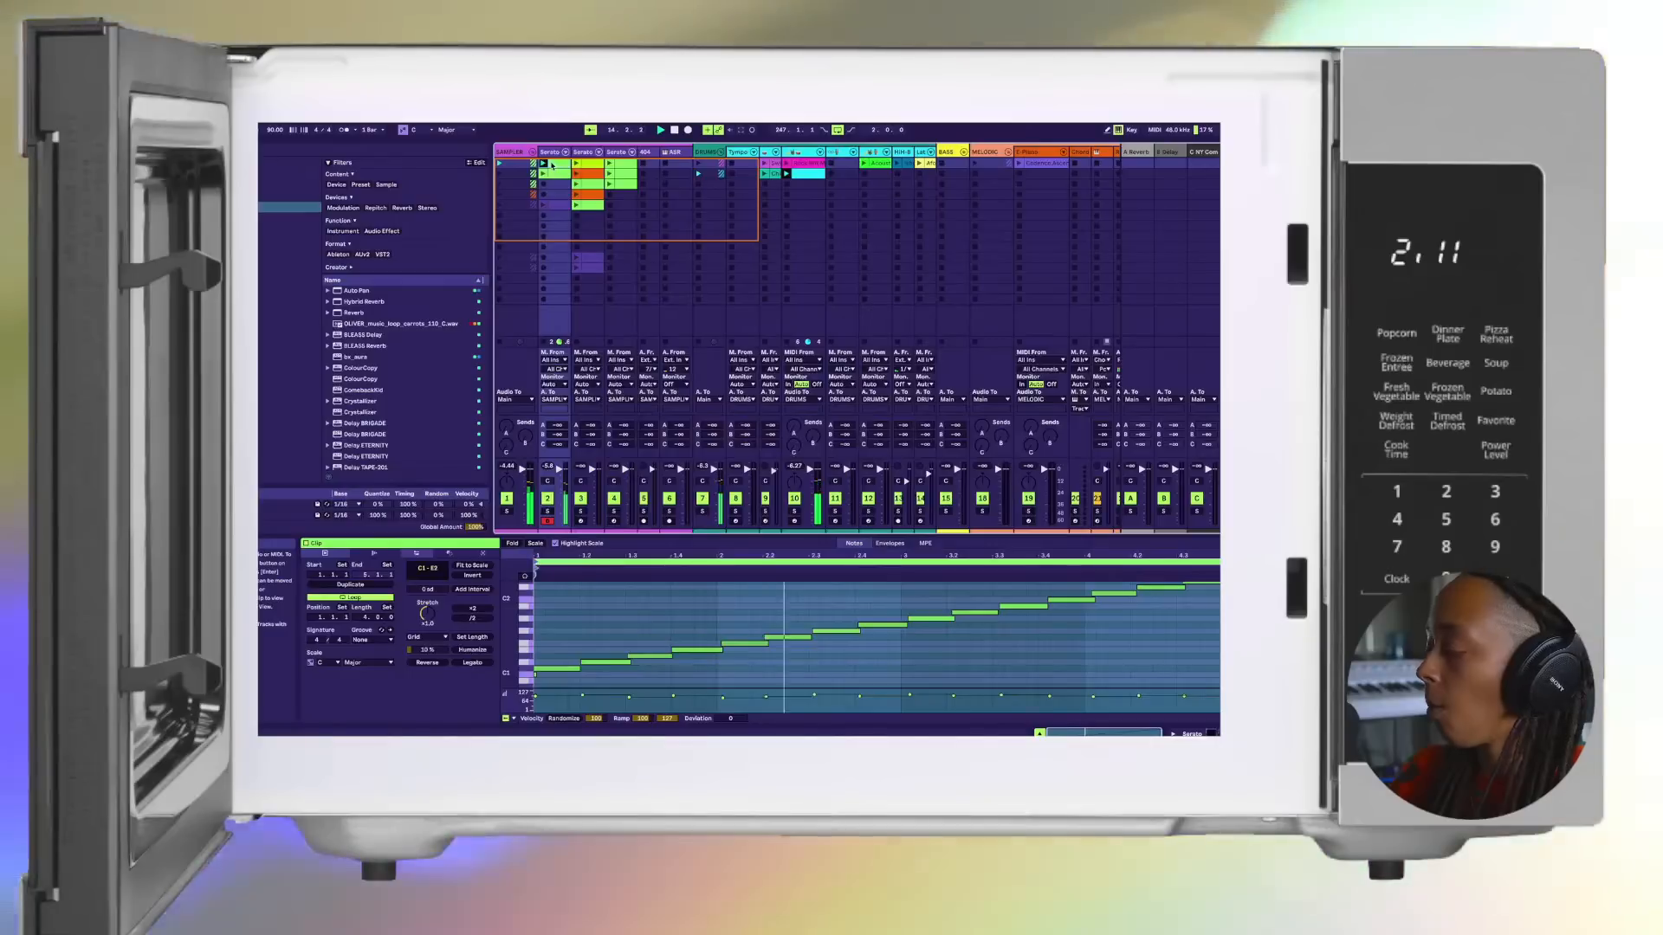
{"action": "right_click", "coordinate": [551, 163]}
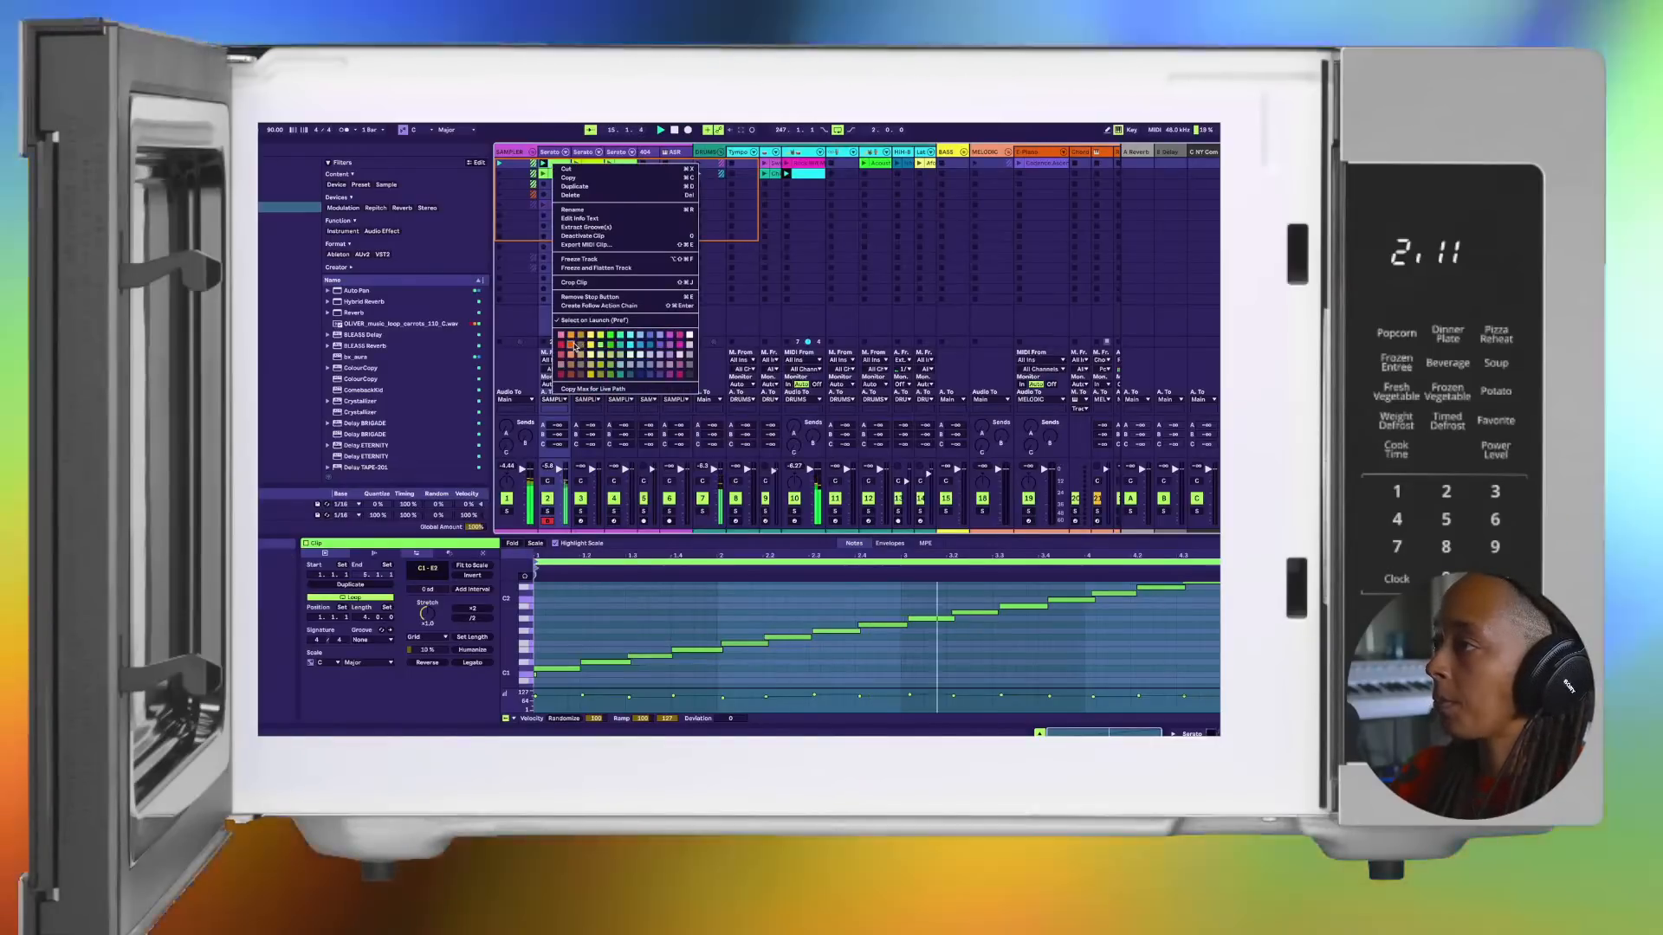
{"action": "left_click", "coordinate": [574, 346]}
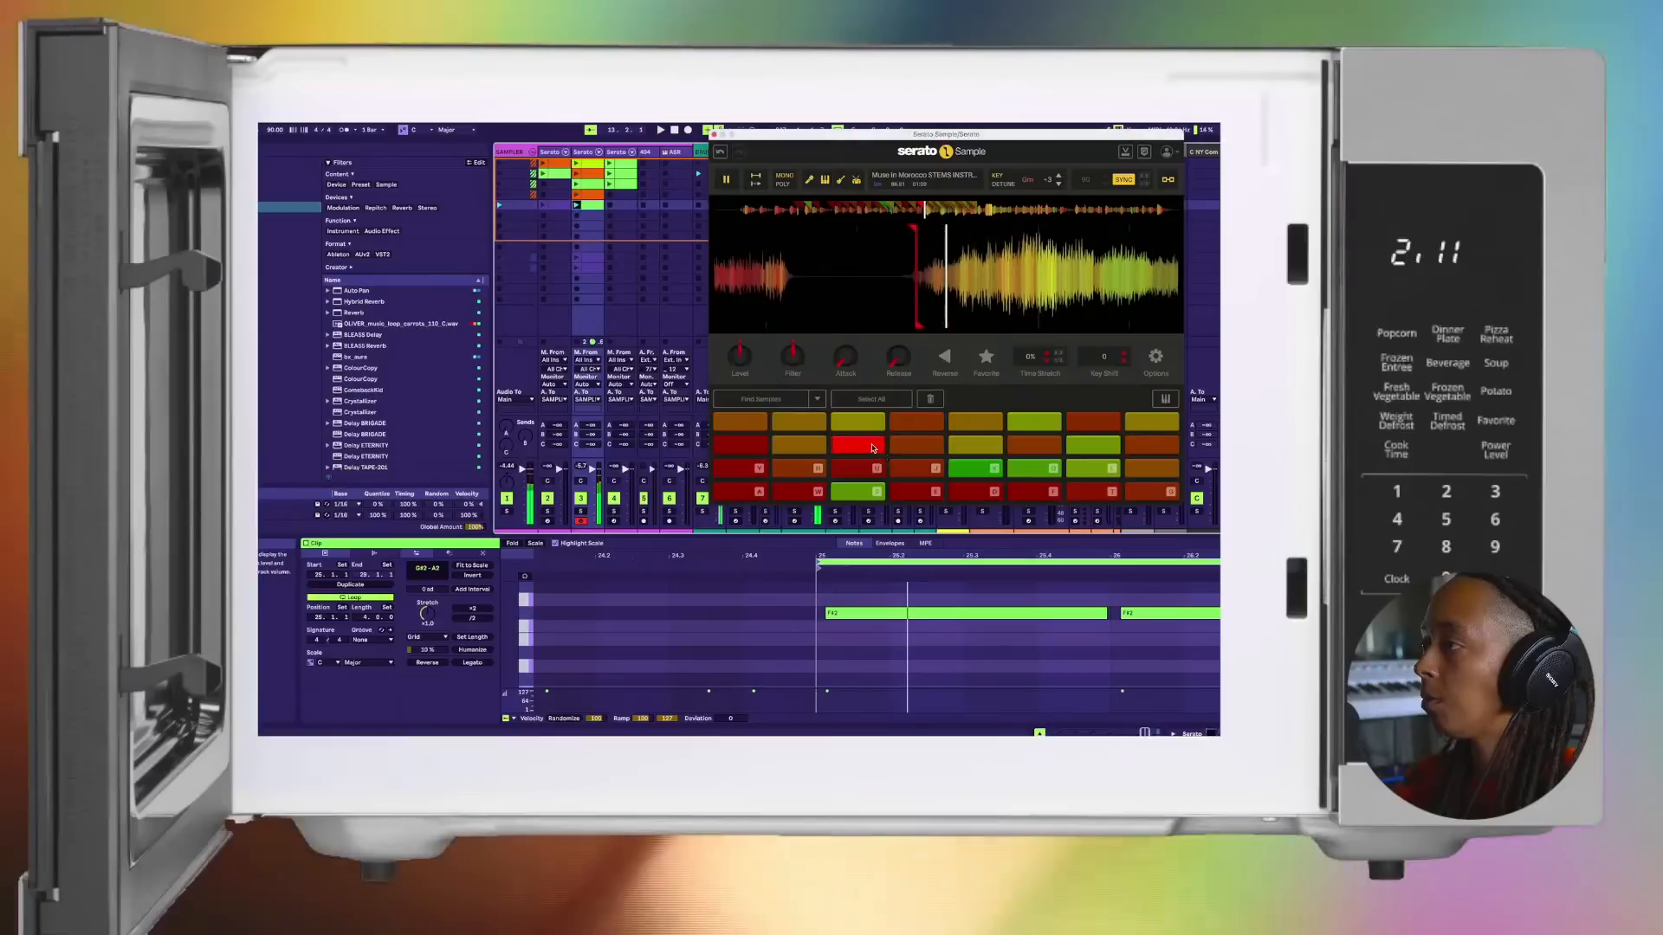
Step: Stop playback and raise the attack of the second-row pads used by the second Serato track's fifth clip, setting the sixth pad to 100 ms
{"action": "key", "text": "space"}
{"action": "mouse_move", "coordinate": [858, 351]}
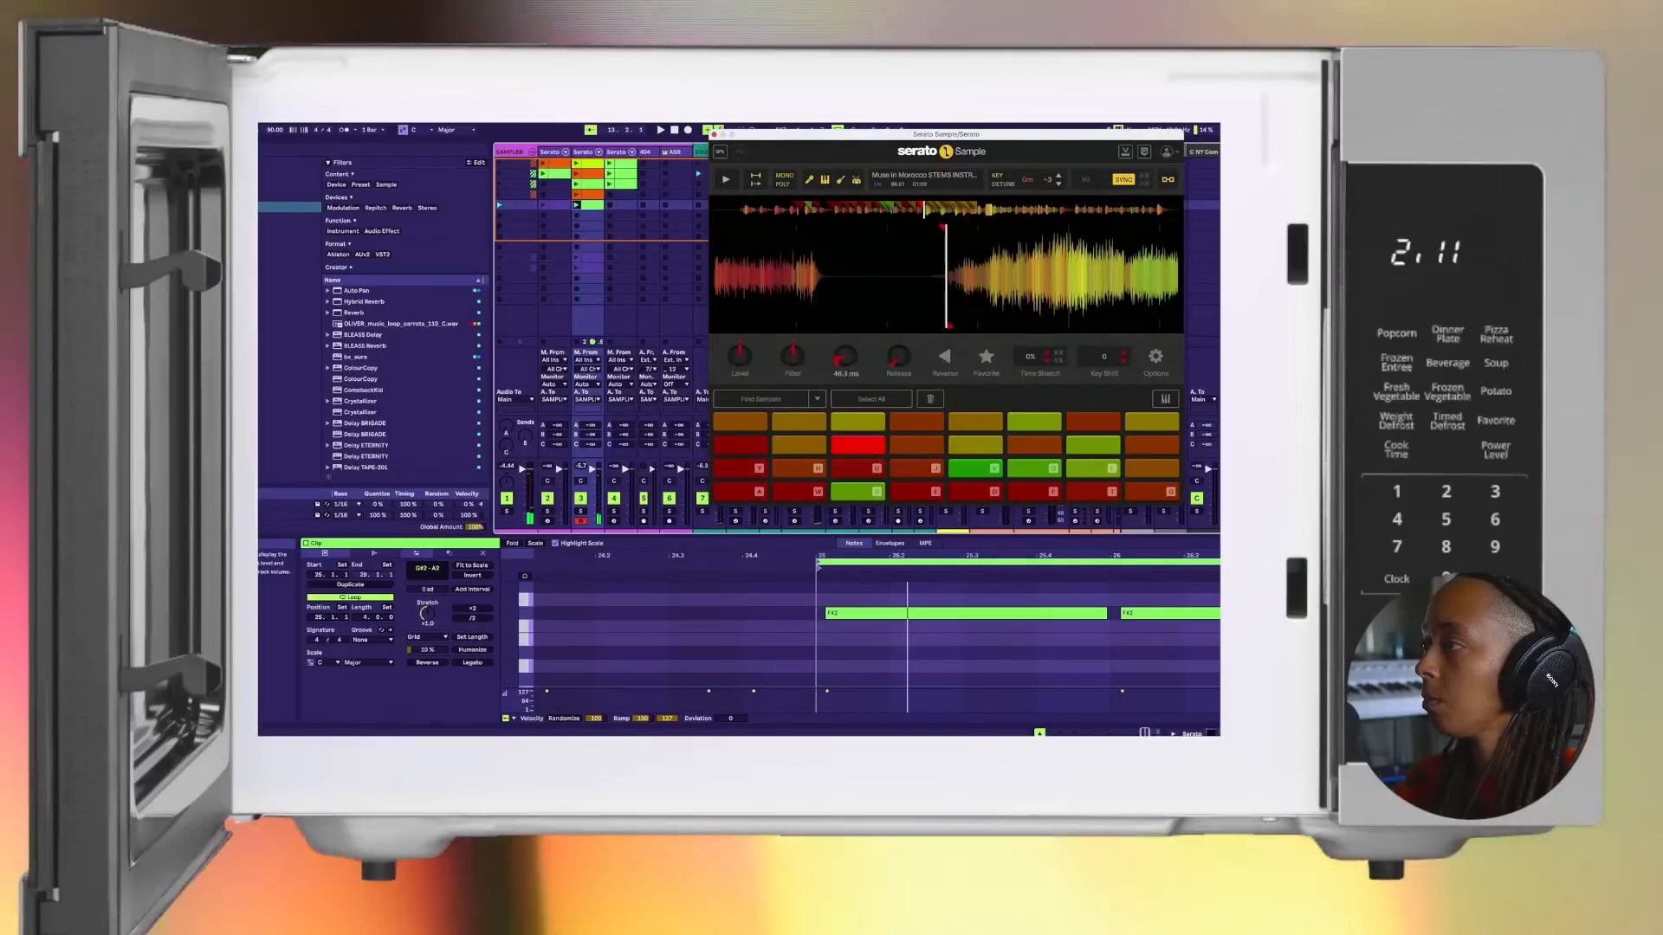
{"action": "left_click_drag", "start_coordinate": [845, 357], "coordinate": [853, 358]}
{"action": "key", "text": "space"}
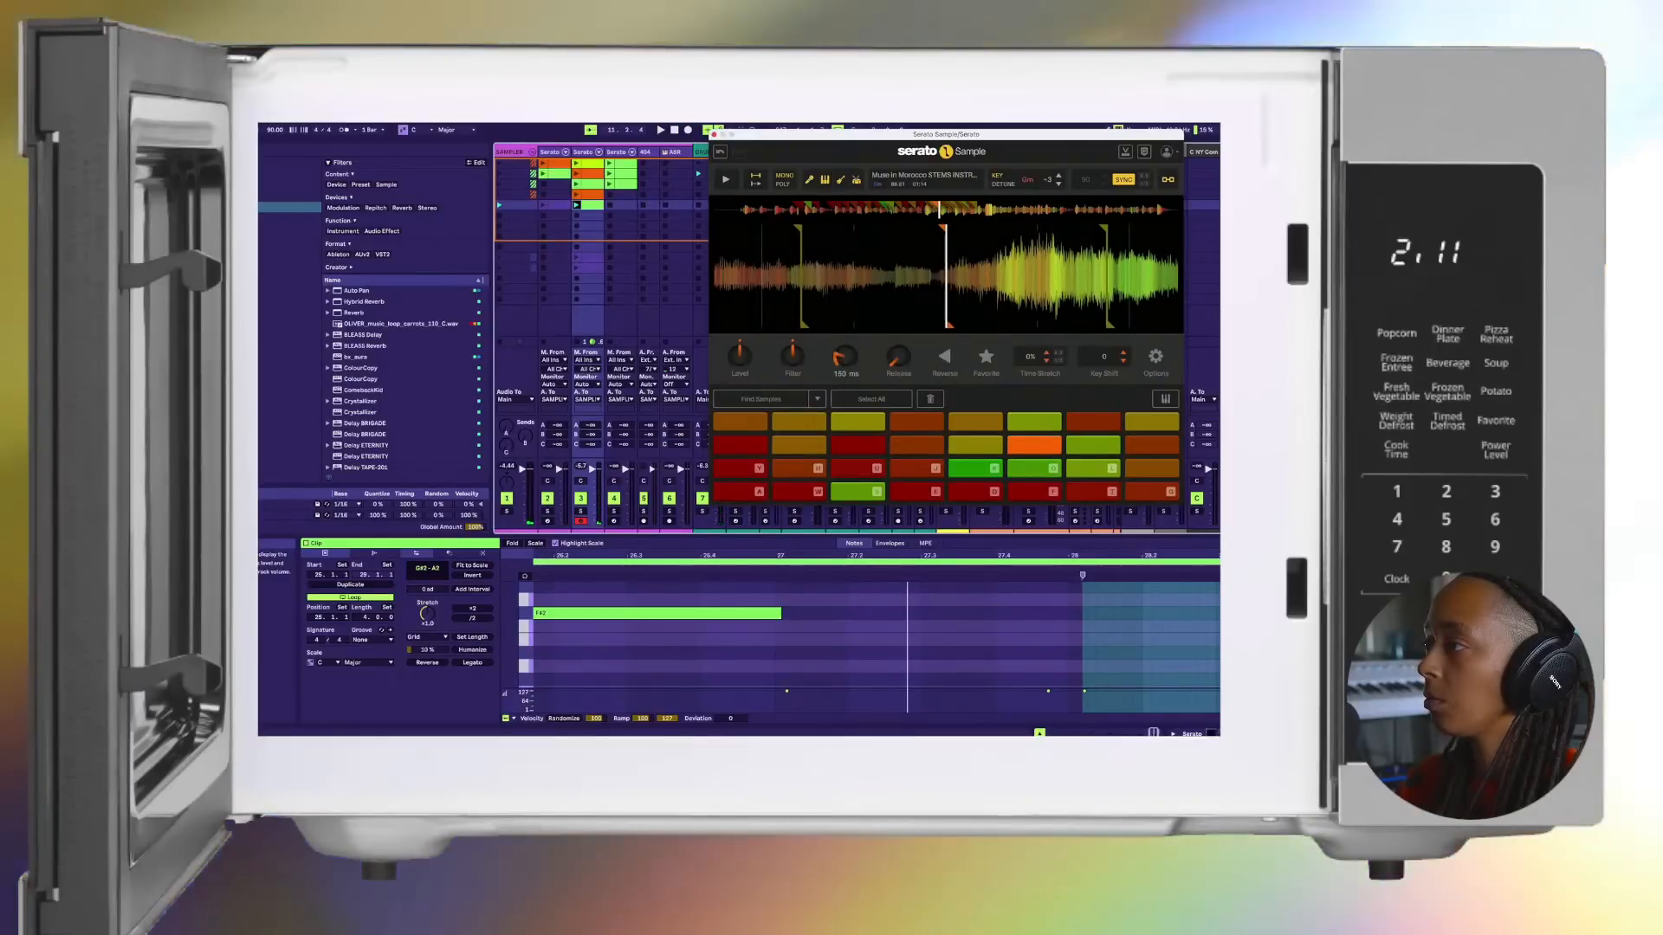
Step: Play the fifth clip and select the seventh and sixth pads of the second row to check their attack settings
{"action": "key", "text": "space"}
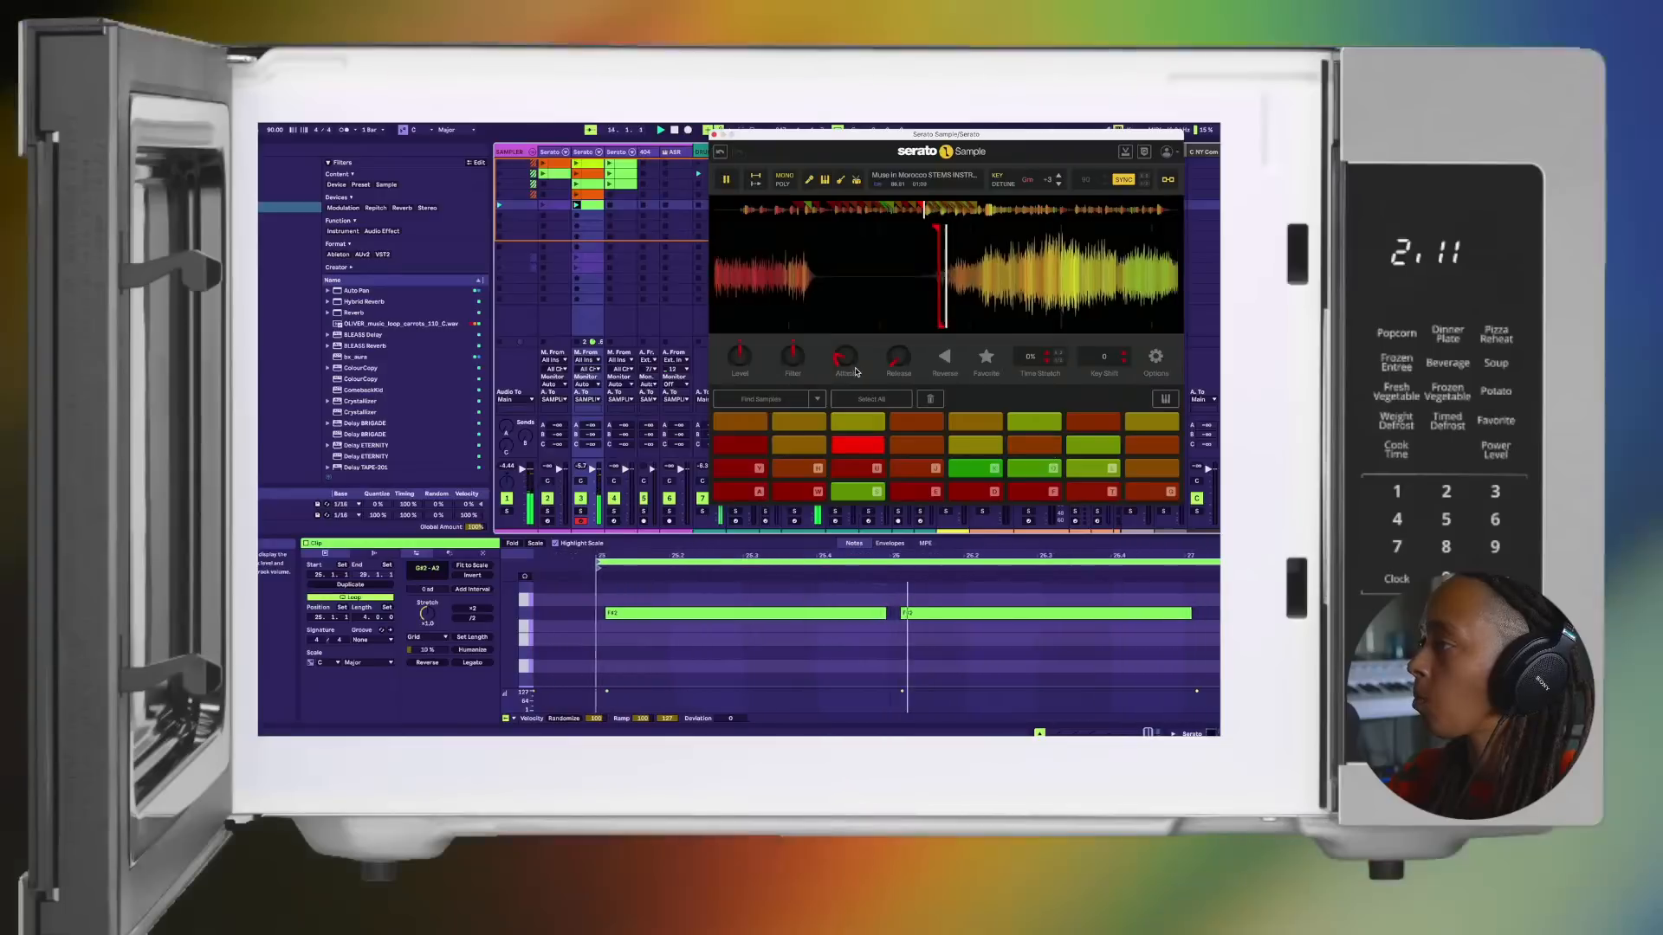
{"action": "left_click", "coordinate": [1099, 447]}
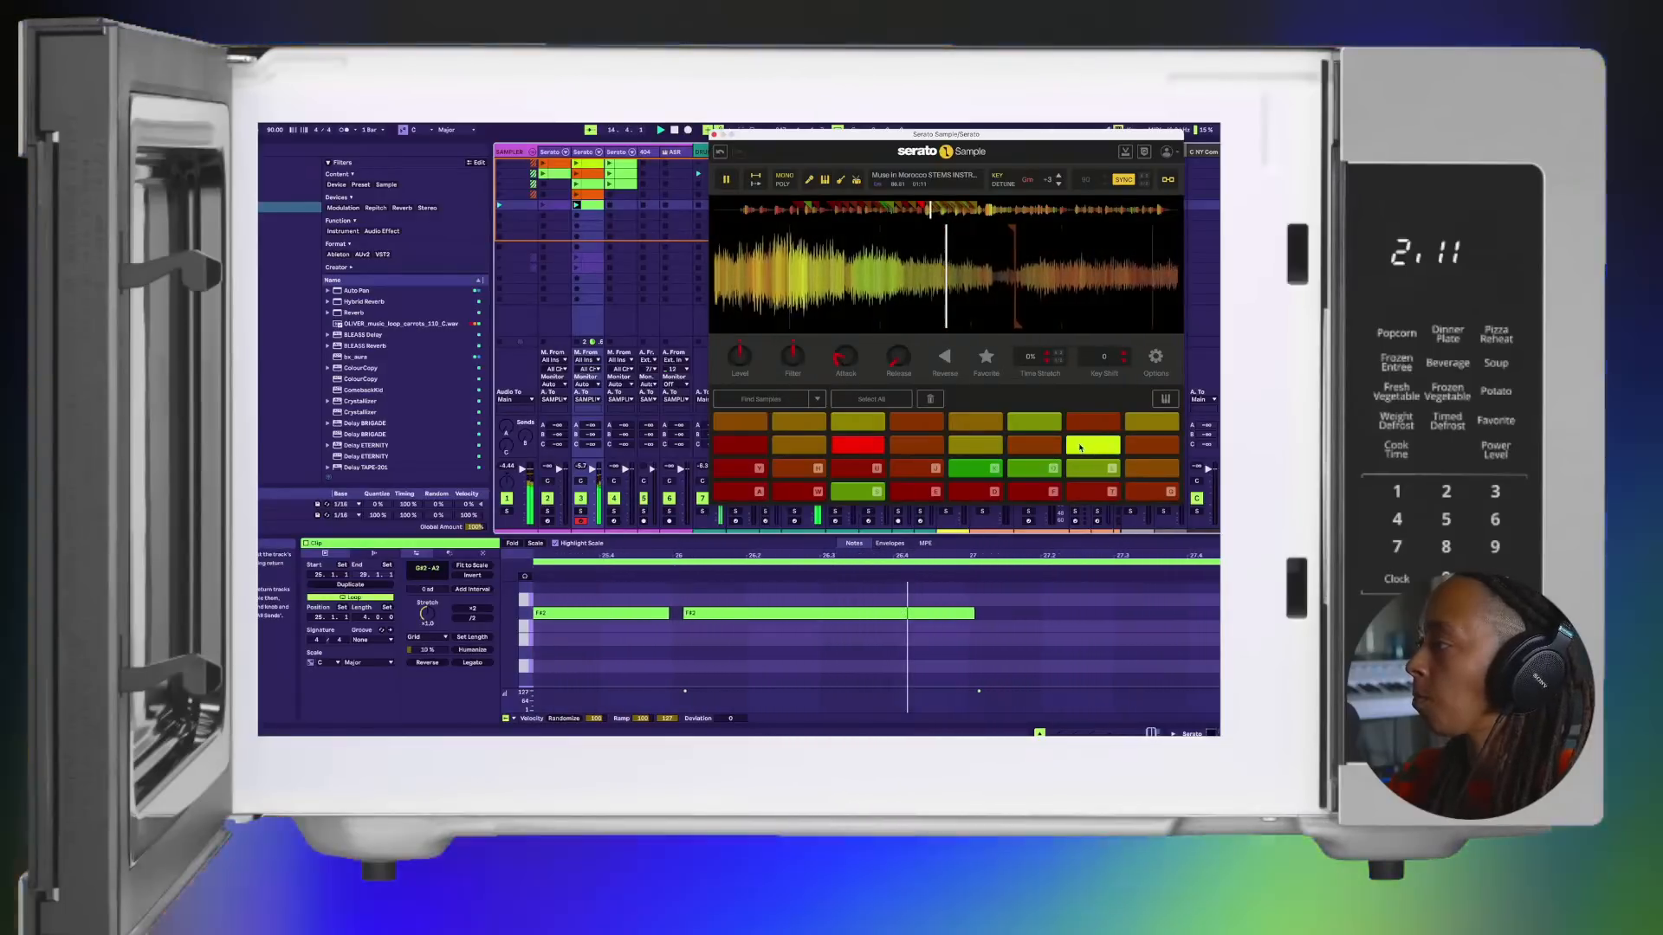
{"action": "left_click", "coordinate": [1039, 446]}
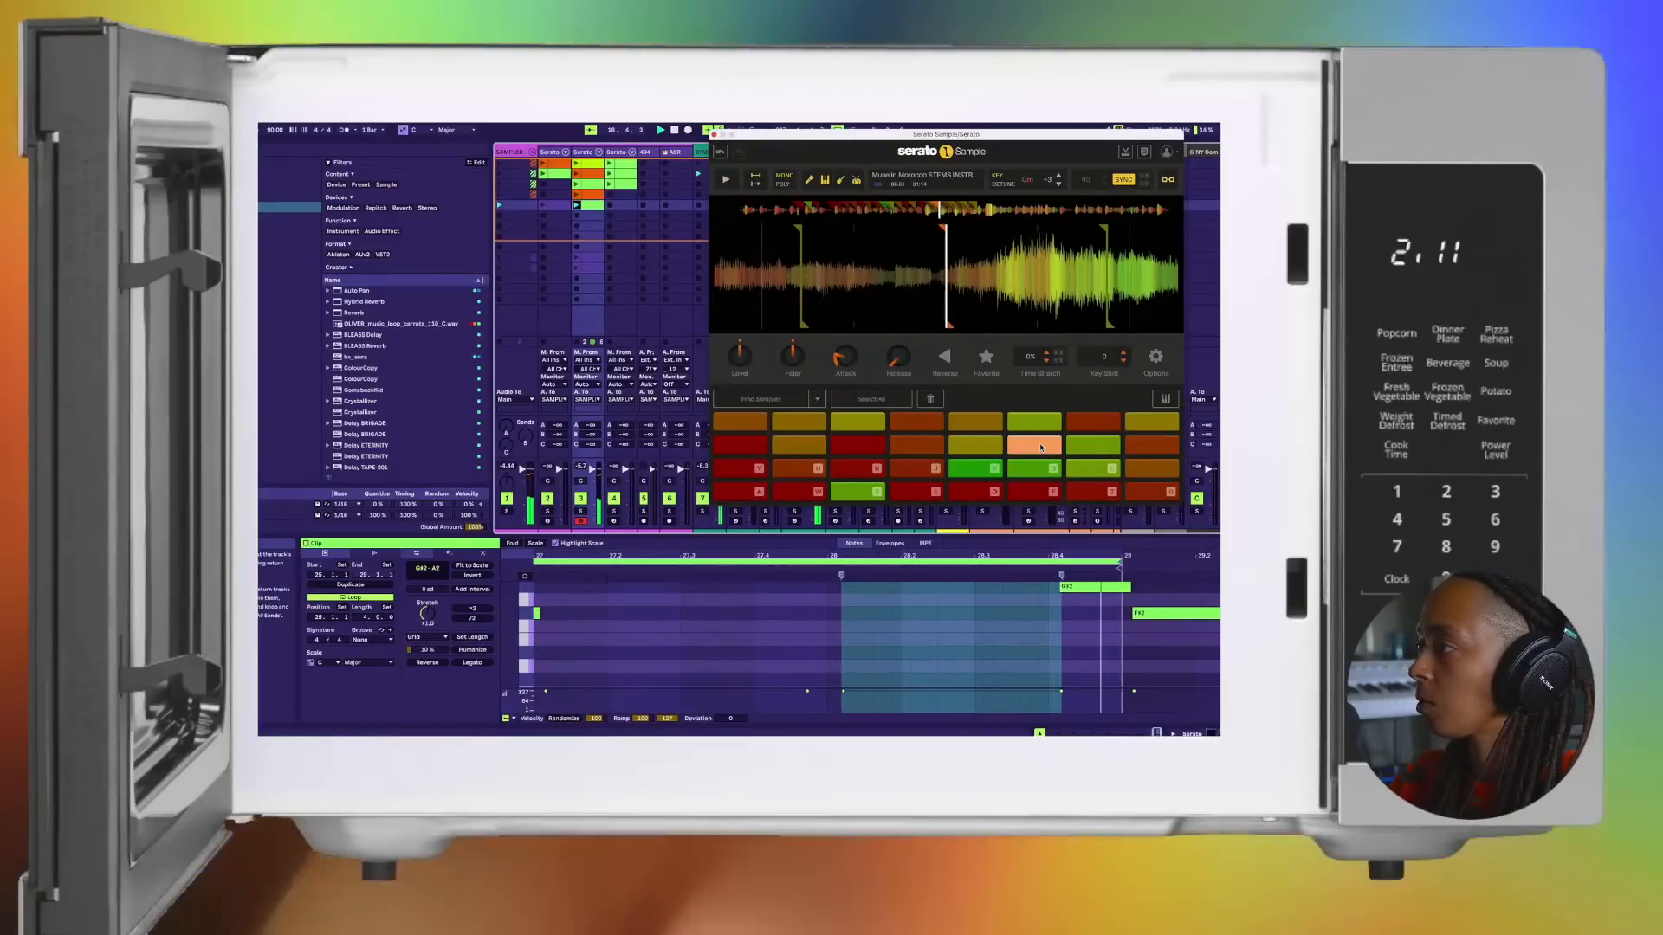
{"action": "left_click", "coordinate": [1041, 447]}
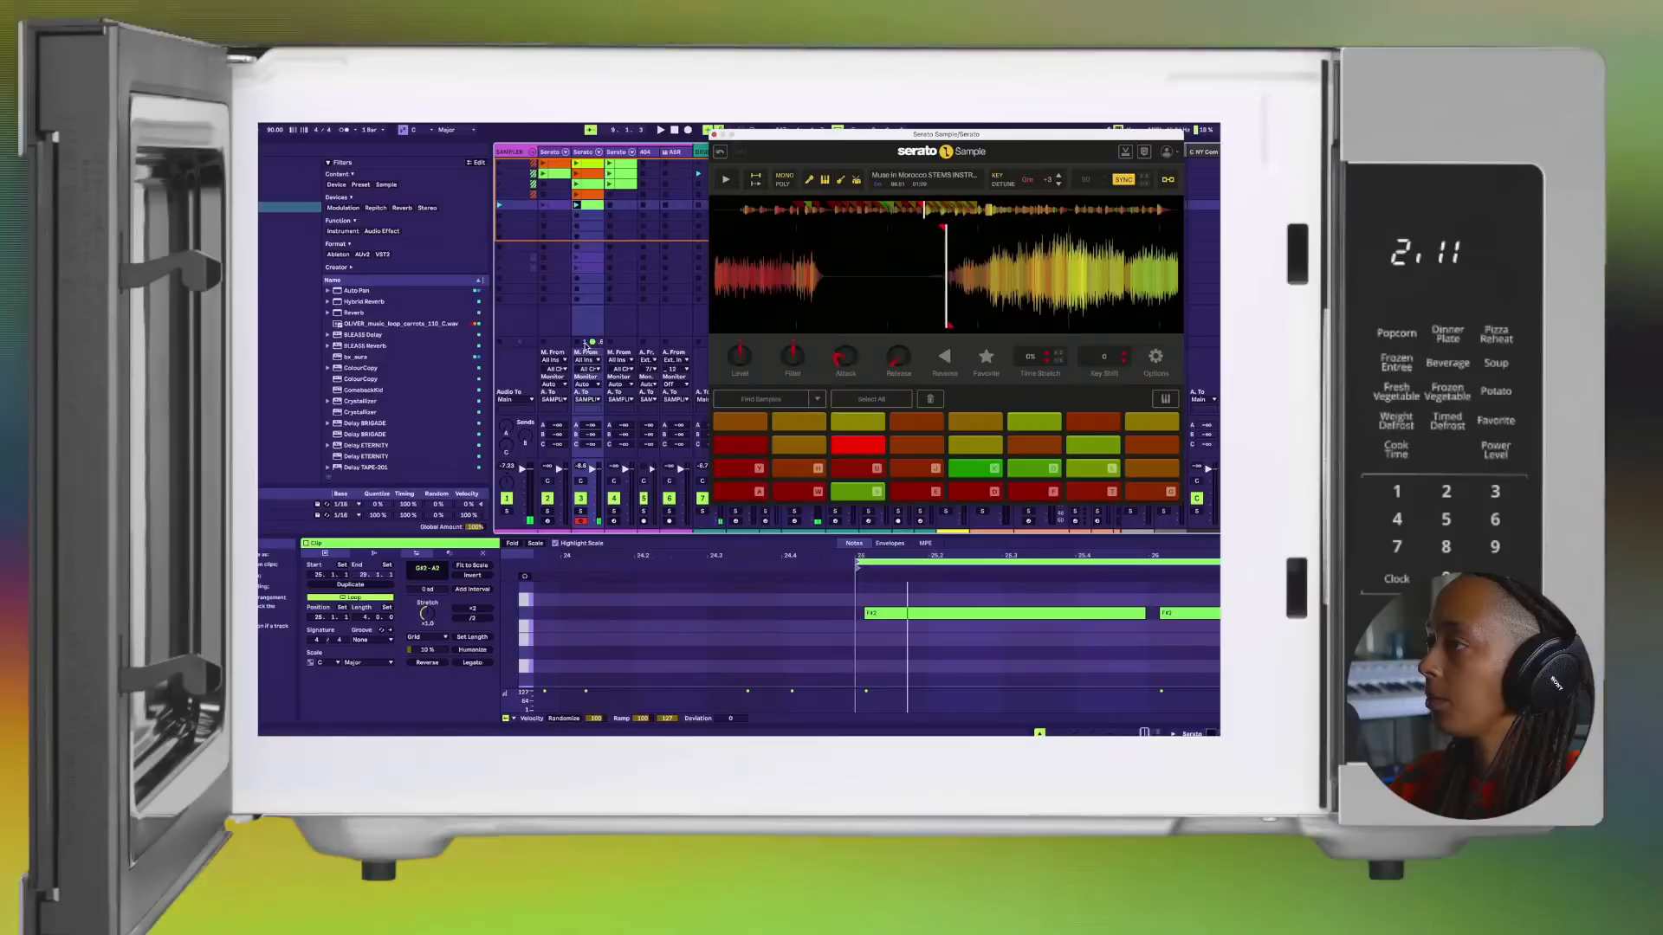
Step: Compare the duplicated Serato track's first clip with the second Serato track's orange second clip, and select the last bottom-row pad
{"action": "left_click", "coordinate": [617, 174]}
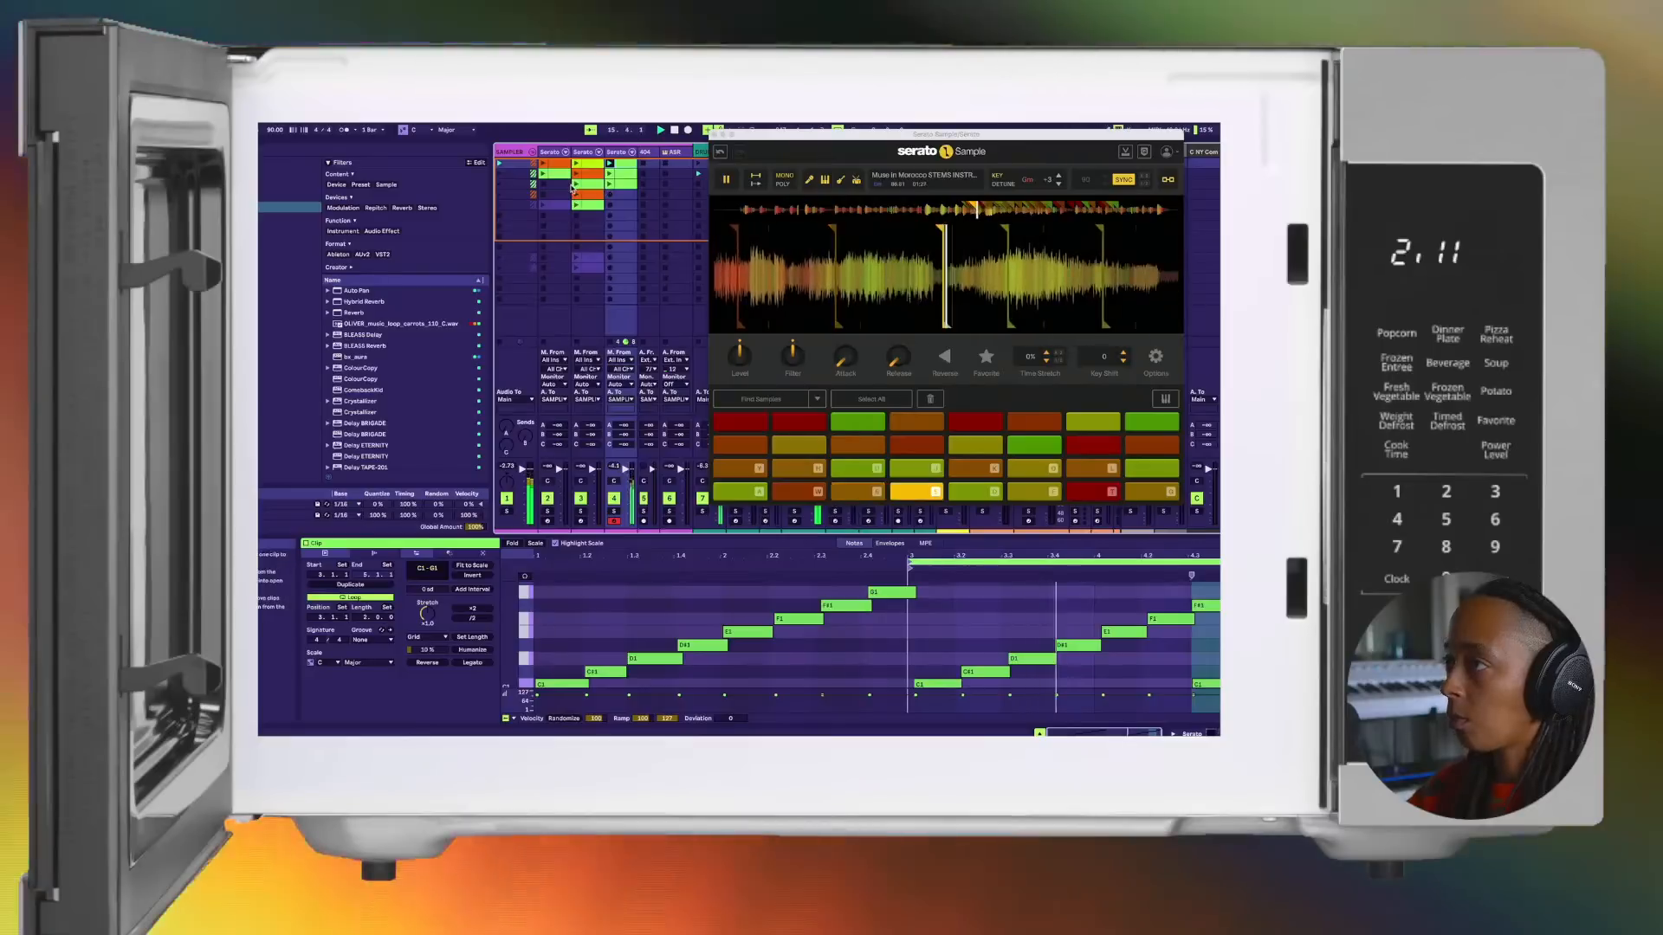
{"action": "left_click", "coordinate": [576, 174]}
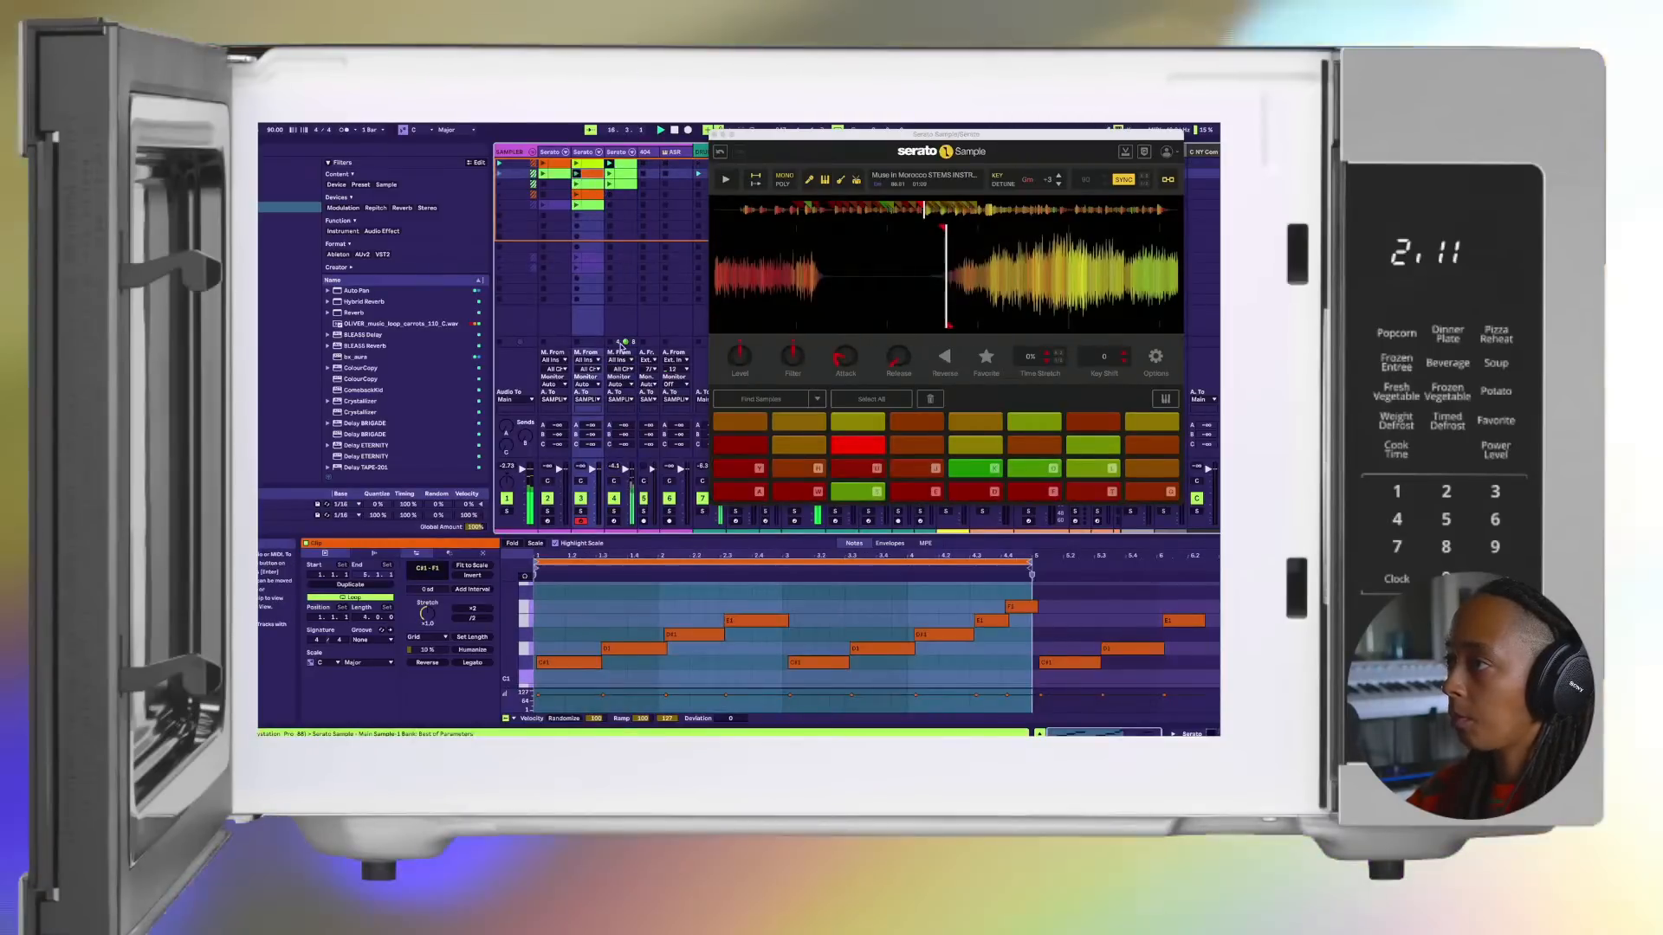
{"action": "left_click", "coordinate": [615, 346]}
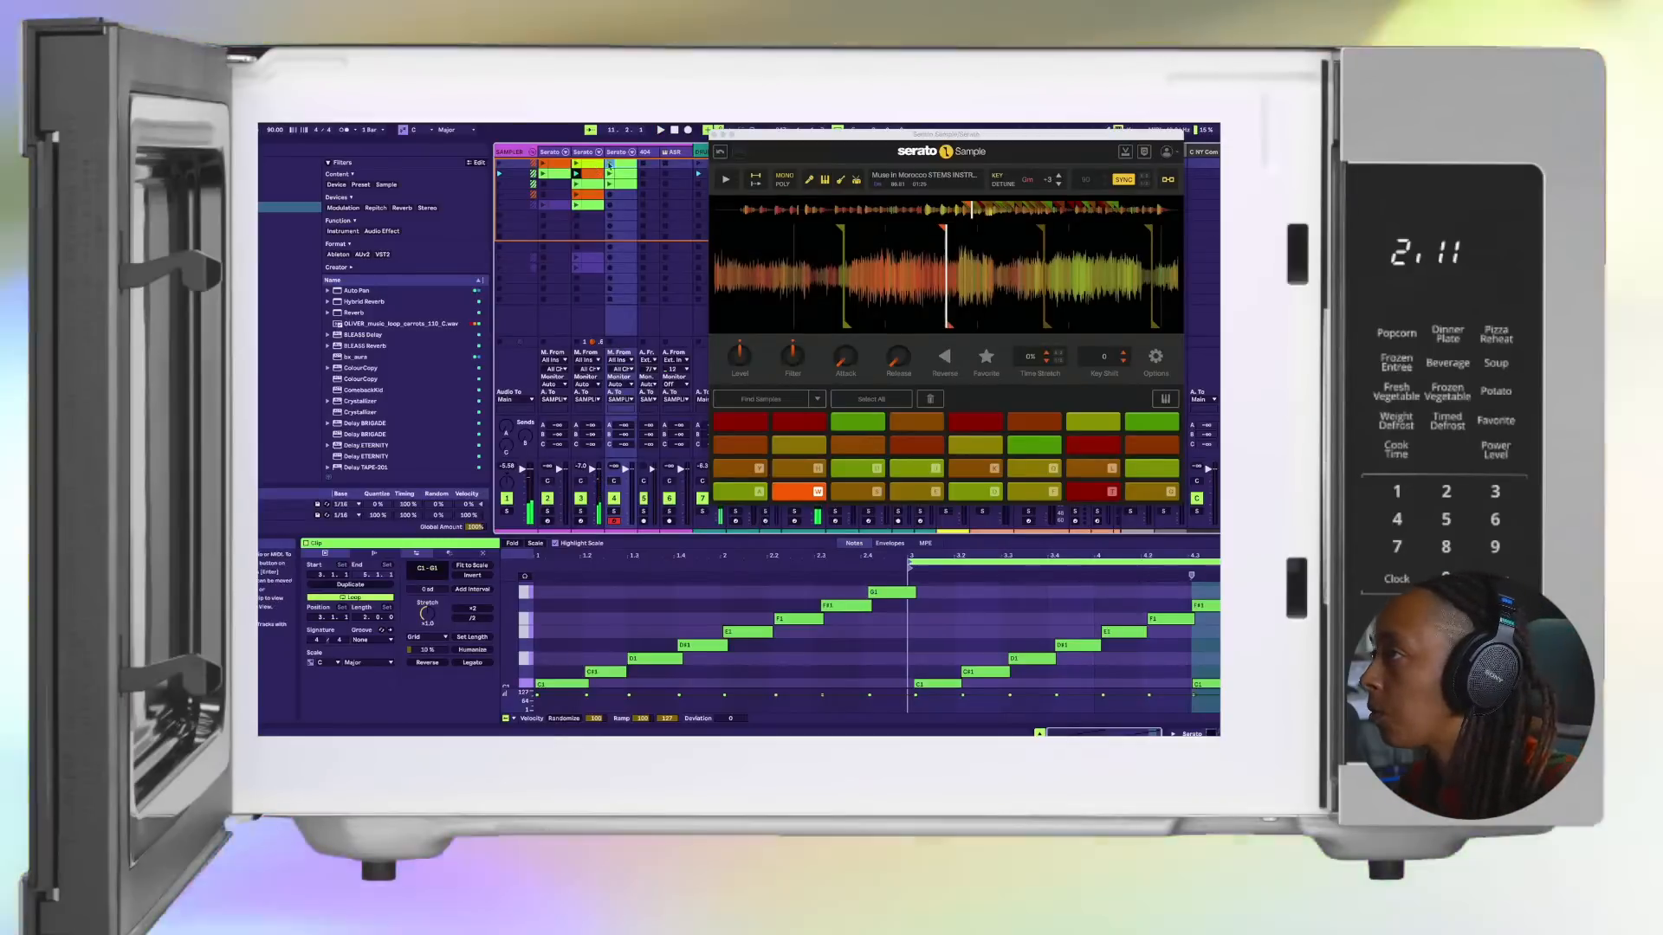
{"action": "left_click", "coordinate": [617, 165]}
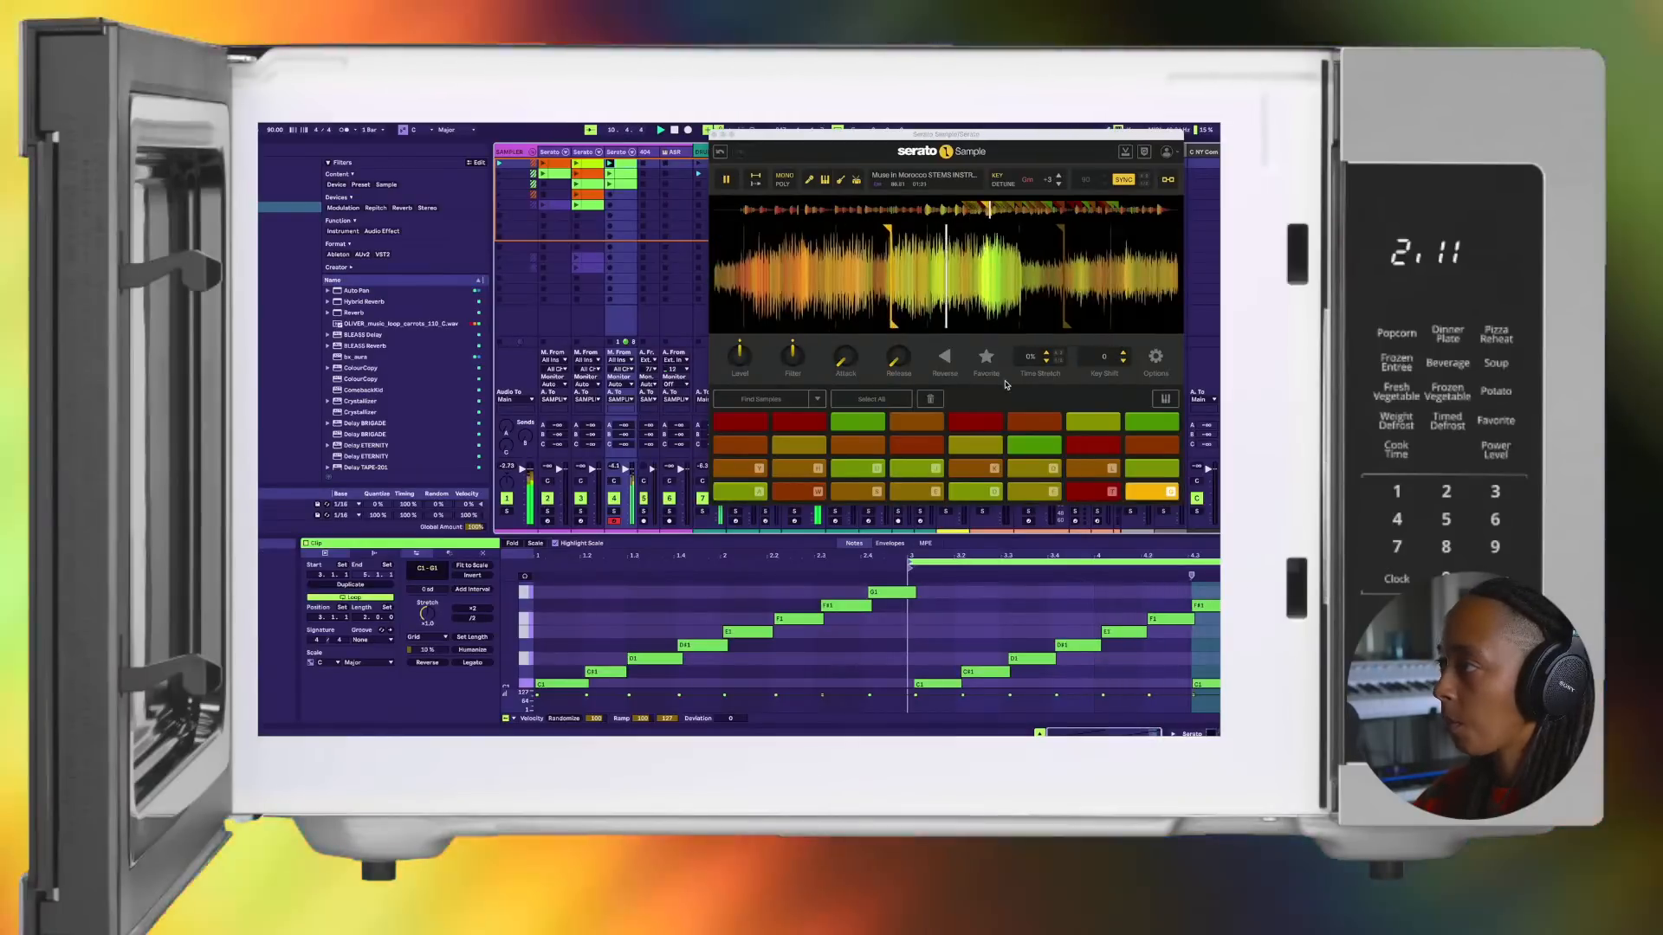
{"action": "left_click", "coordinate": [1163, 491]}
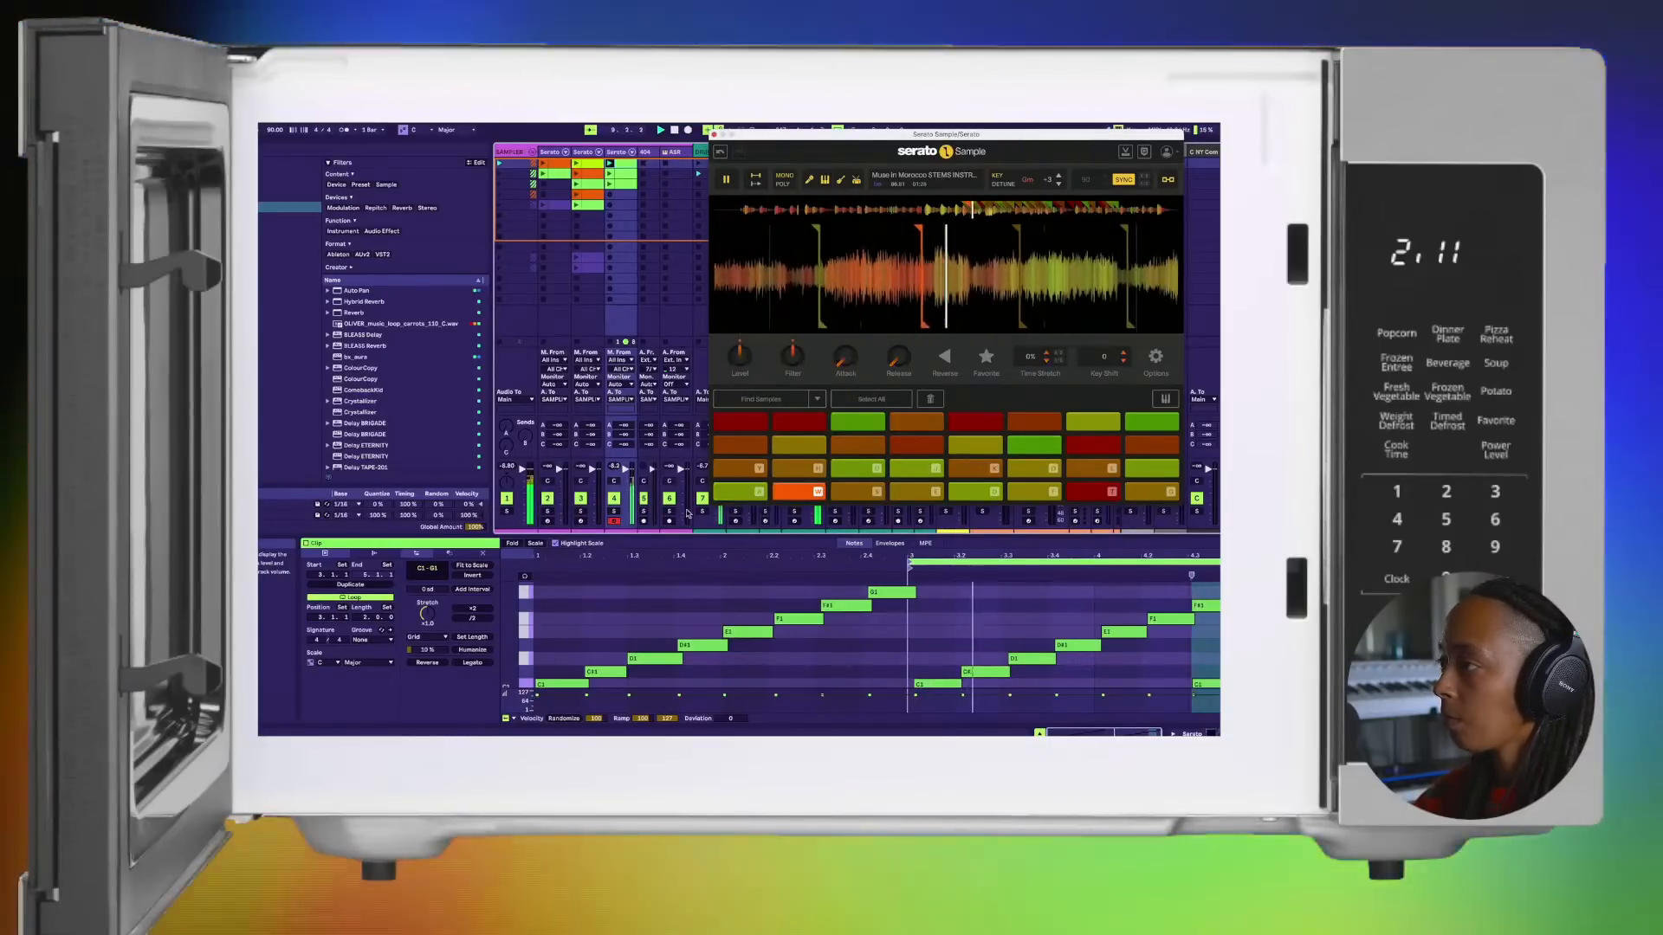
Step: Select all pads in the third Serato track's sampler and set their attack to 7.02 ms, restarting playback
{"action": "left_click", "coordinate": [848, 472]}
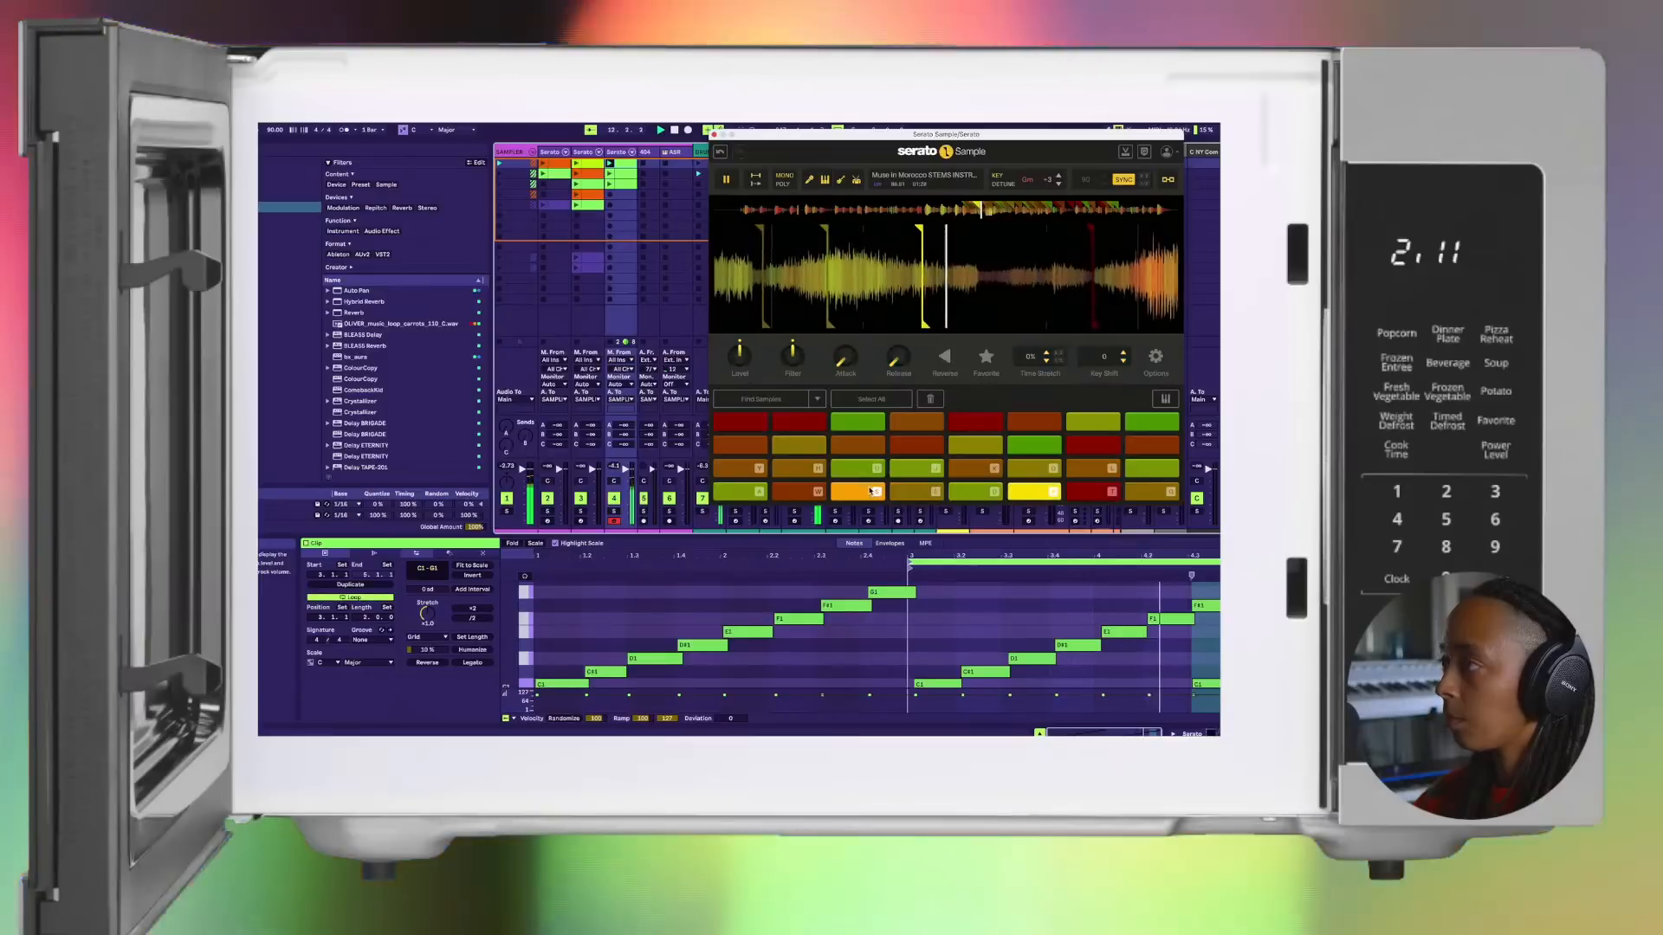
{"action": "key", "text": "space"}
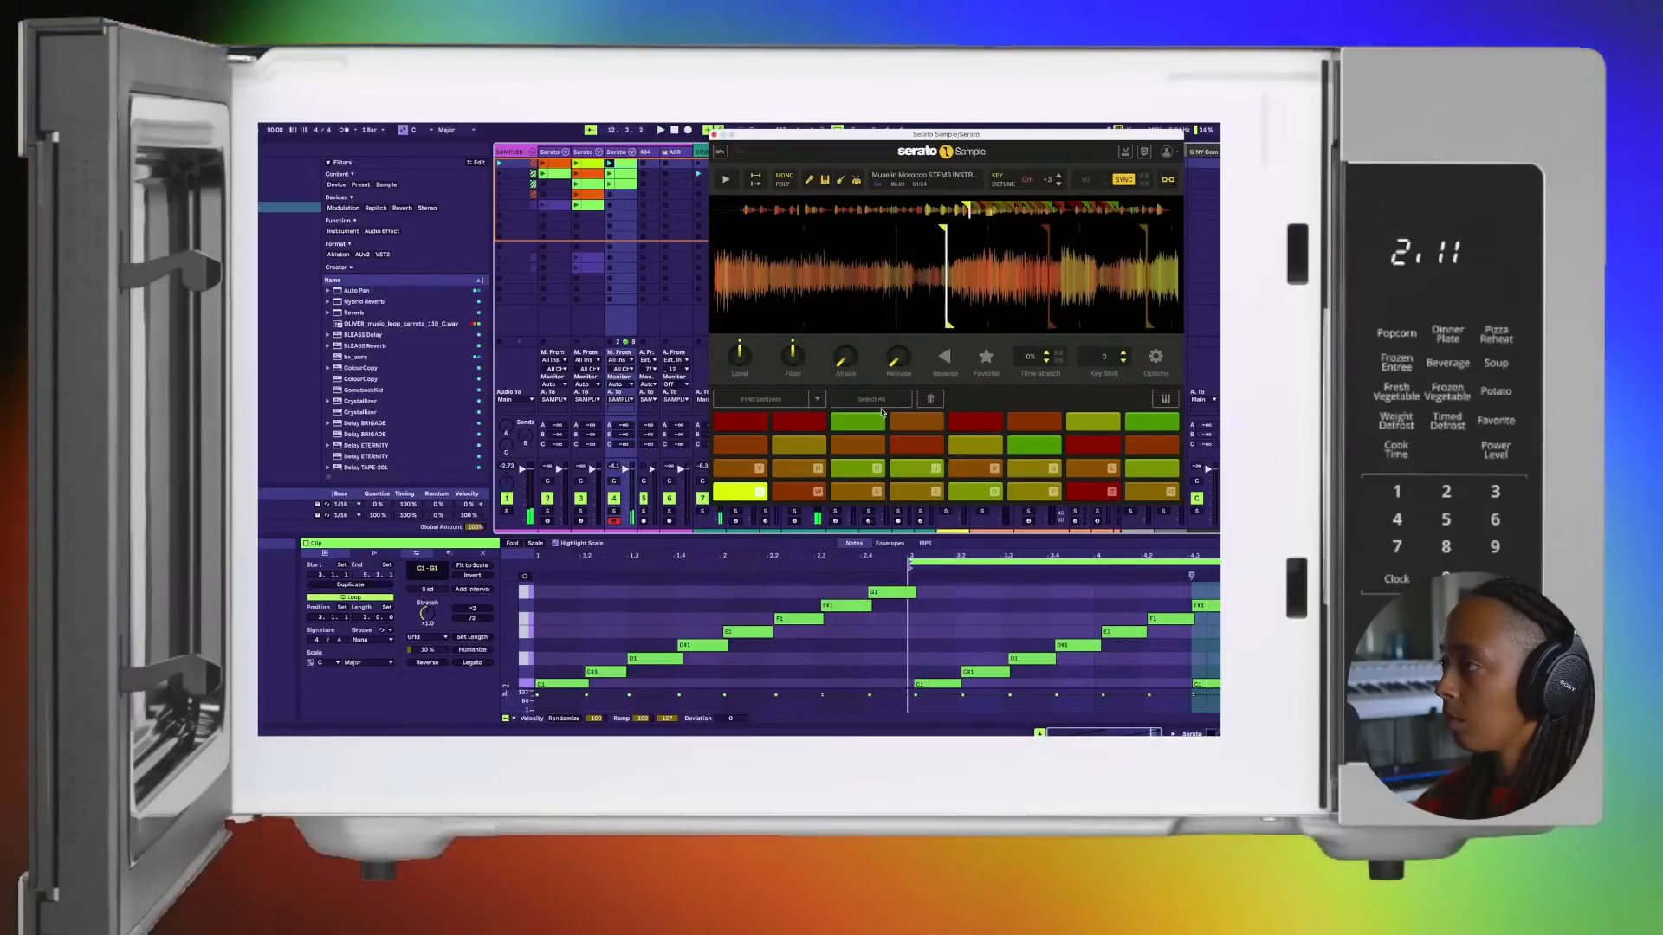
{"action": "left_click", "coordinate": [864, 400]}
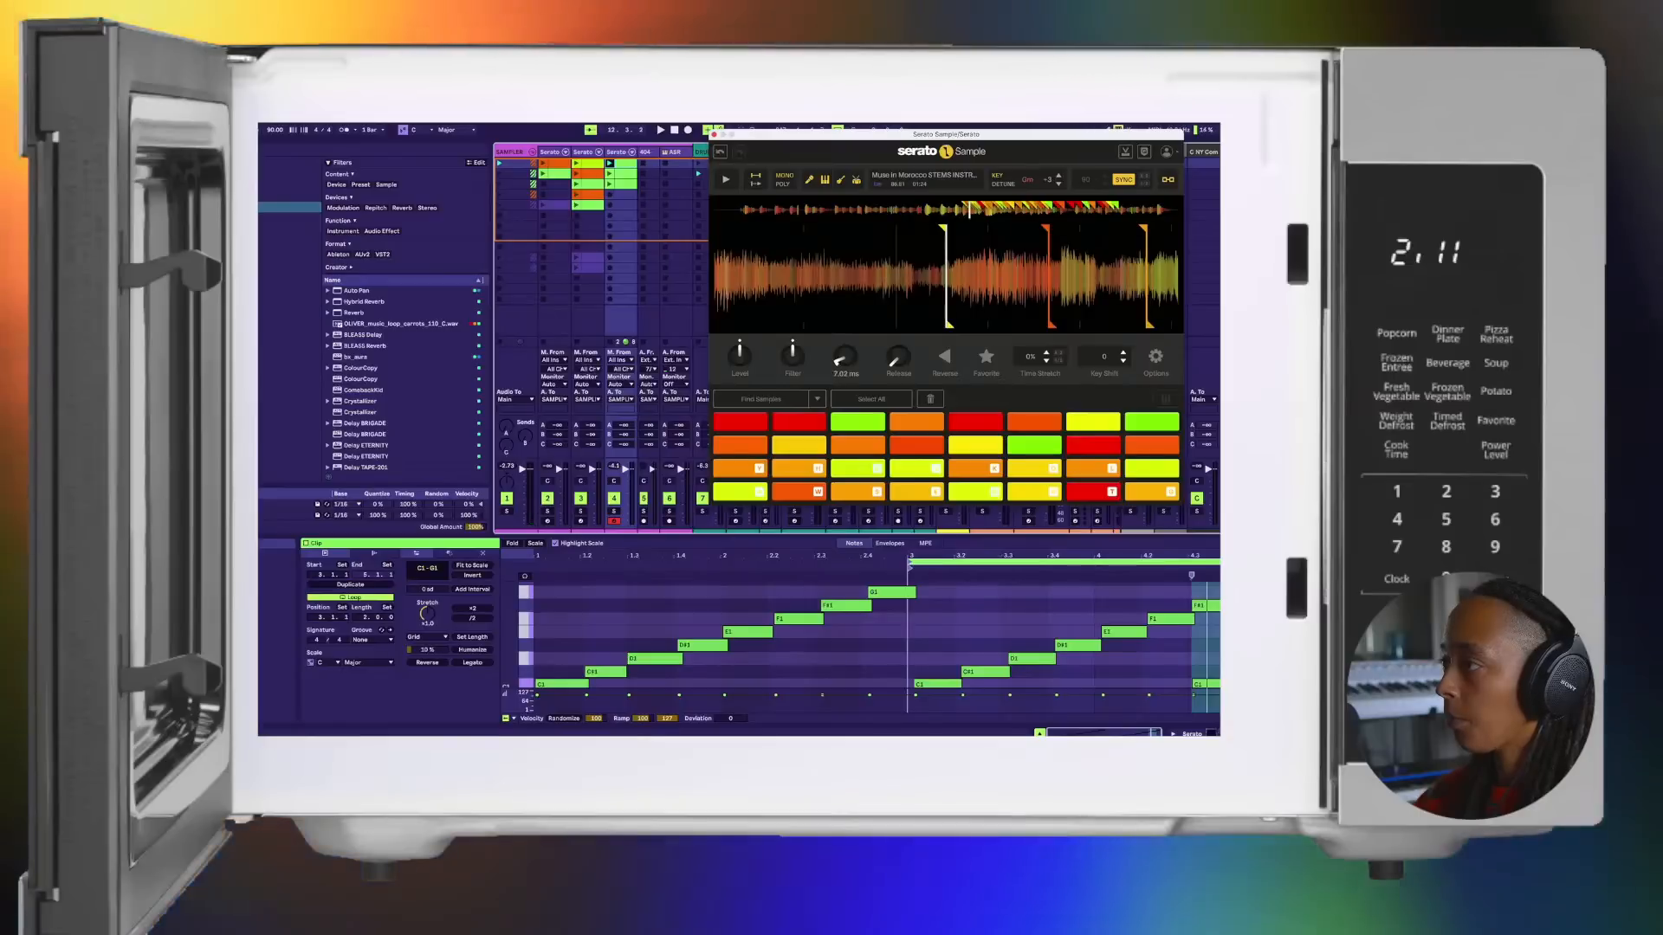
{"action": "left_click_drag", "start_coordinate": [845, 362], "coordinate": [846, 359]}
{"action": "key", "text": "space"}
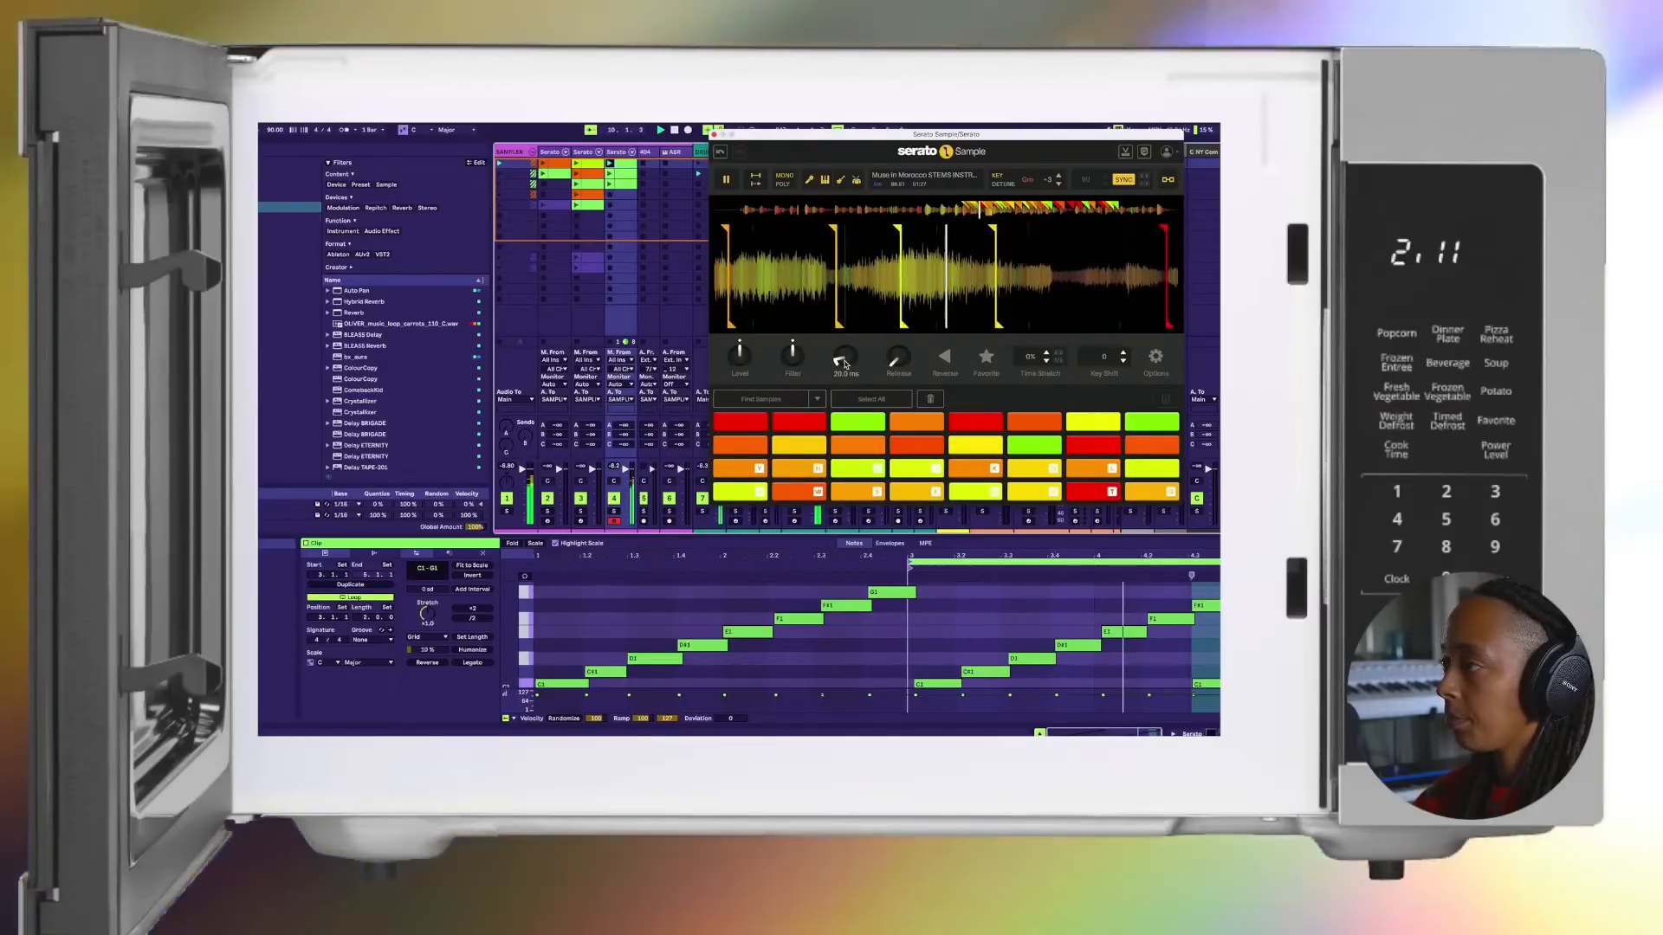
Step: Close the sampler window and audition the second Serato track's second and fourth clips and the third Serato track's first two clips
{"action": "left_click", "coordinate": [714, 135]}
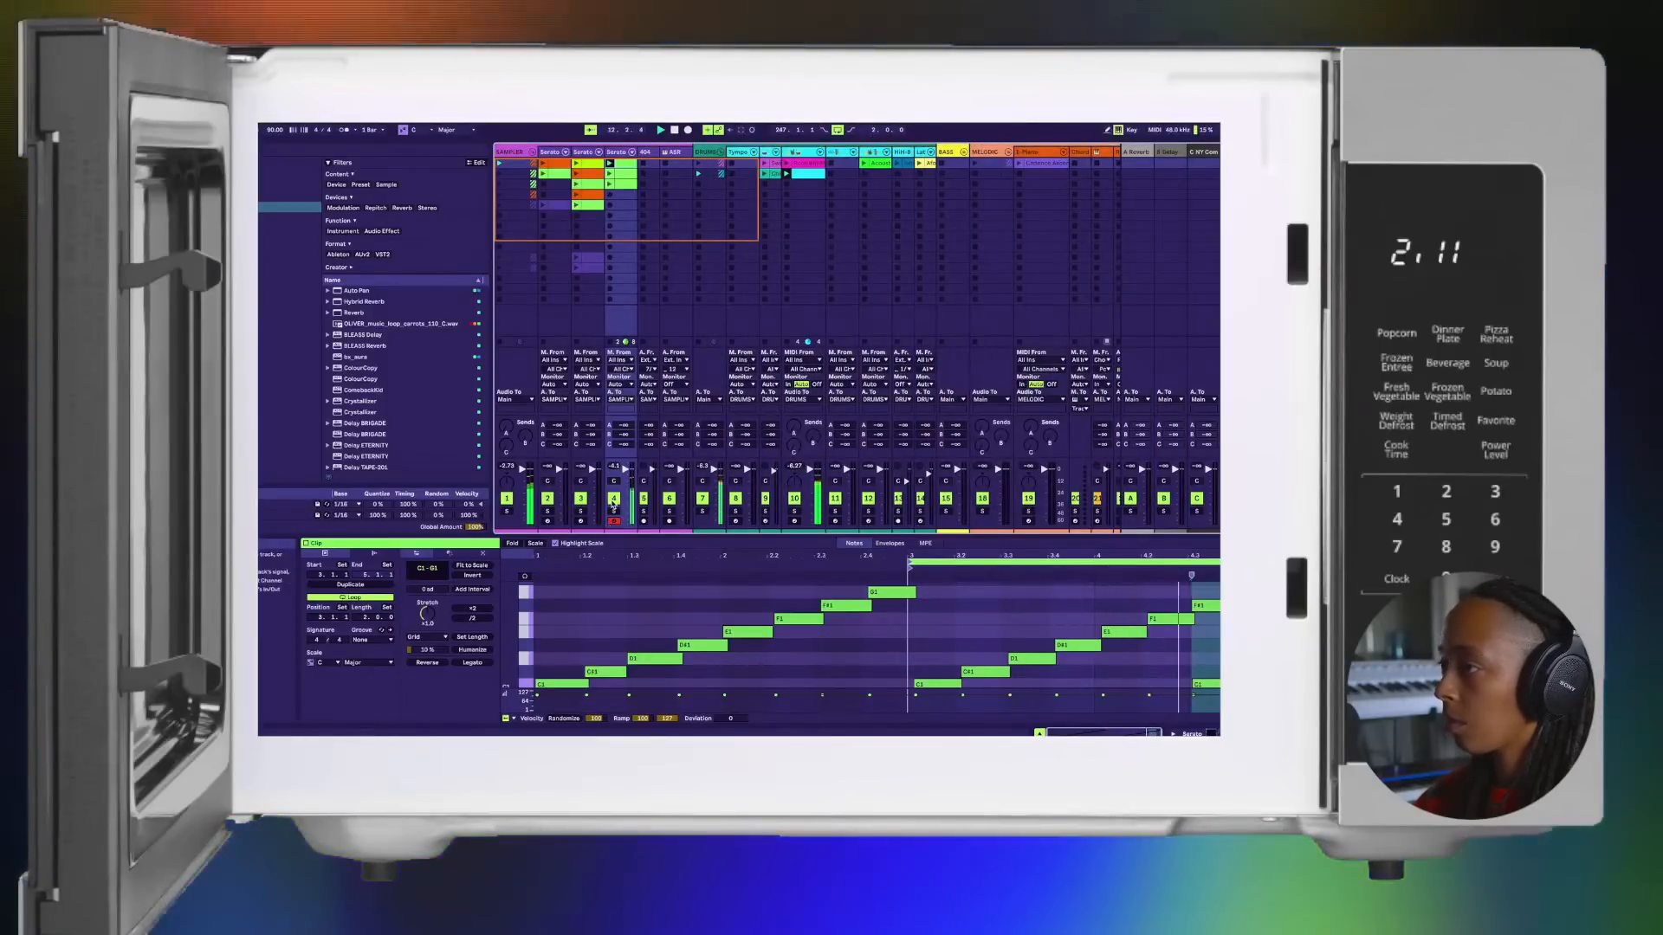
{"action": "left_click", "coordinate": [614, 506]}
{"action": "left_click", "coordinate": [616, 511]}
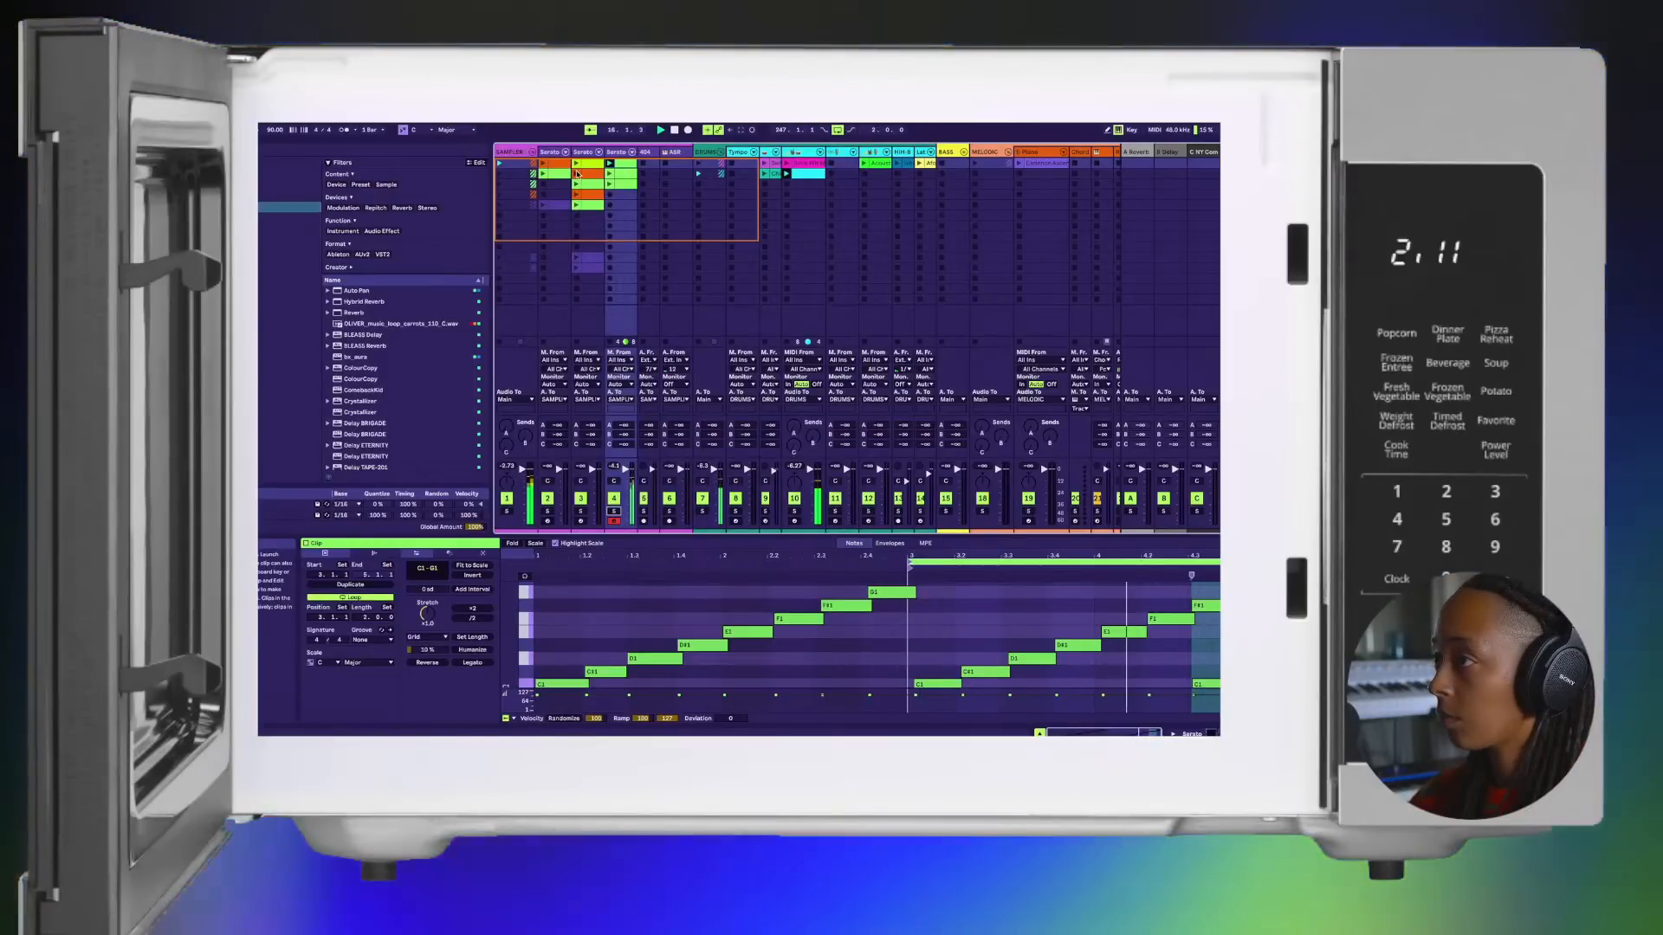
{"action": "left_click", "coordinate": [577, 174]}
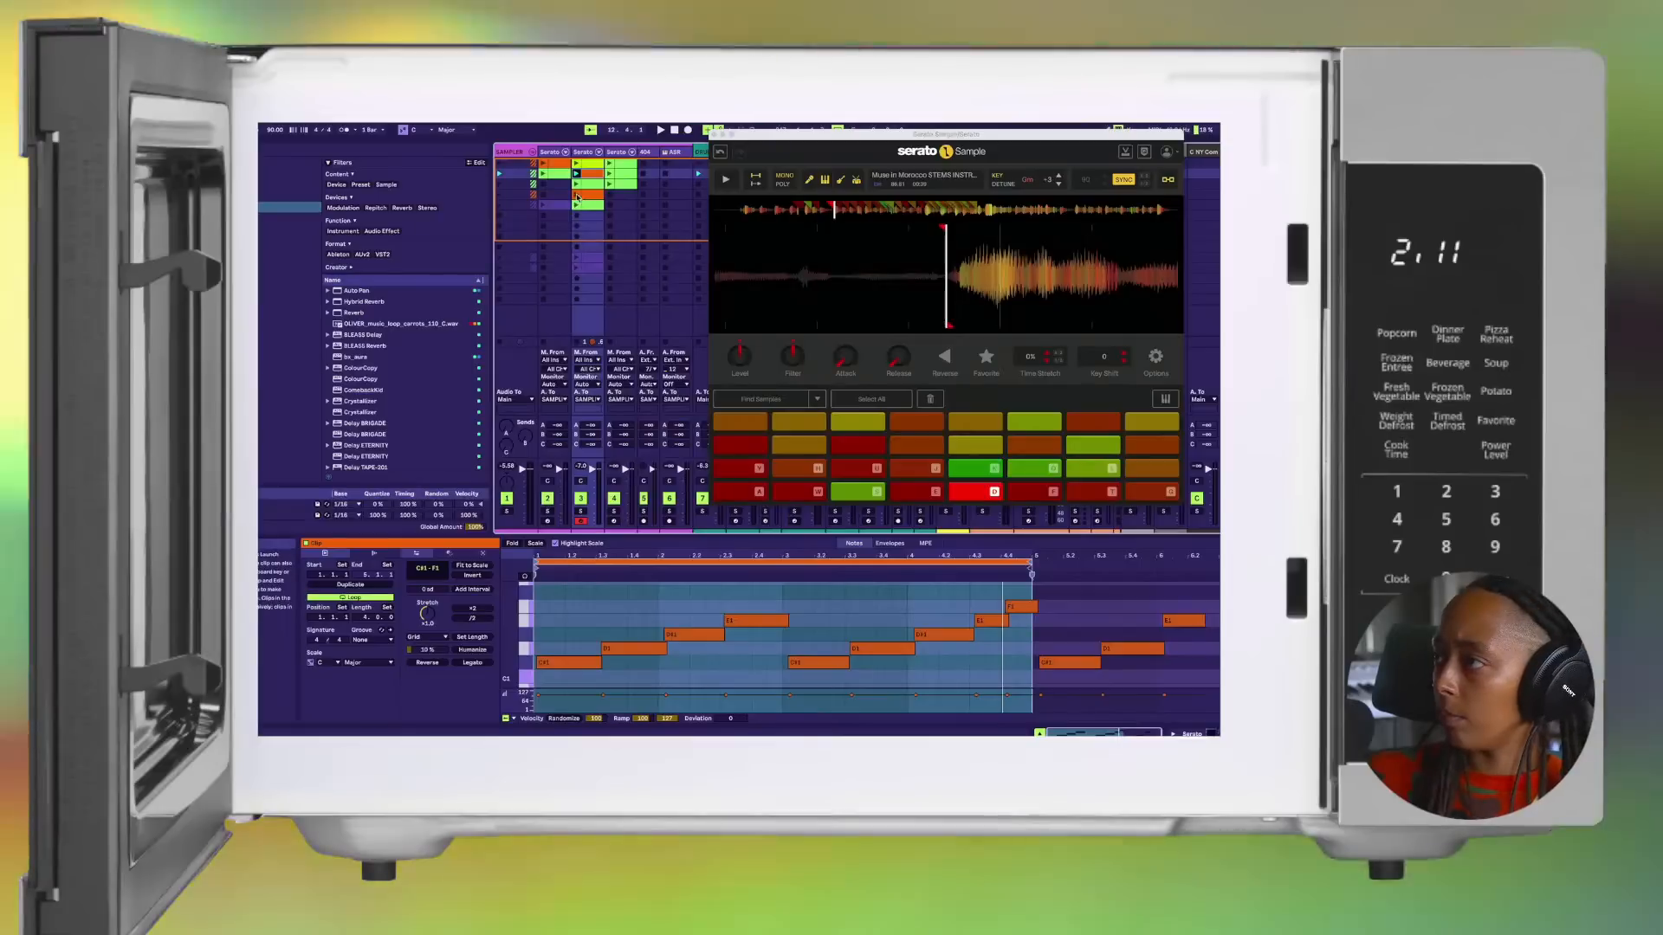
{"action": "left_click", "coordinate": [576, 196]}
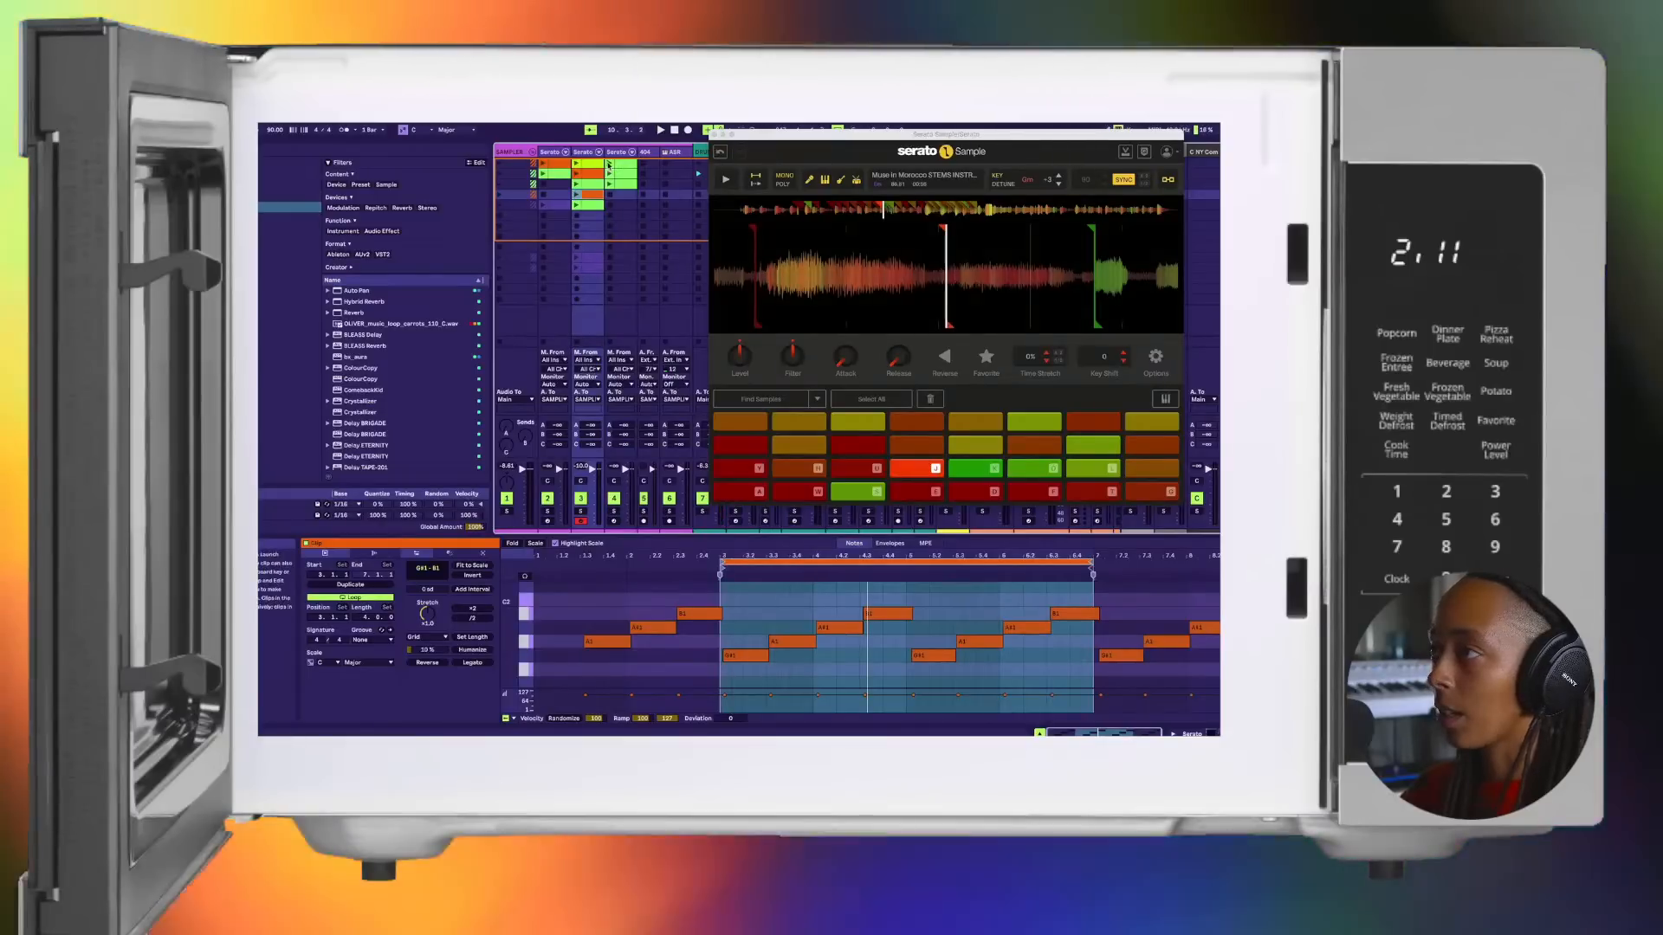
{"action": "left_click", "coordinate": [612, 164]}
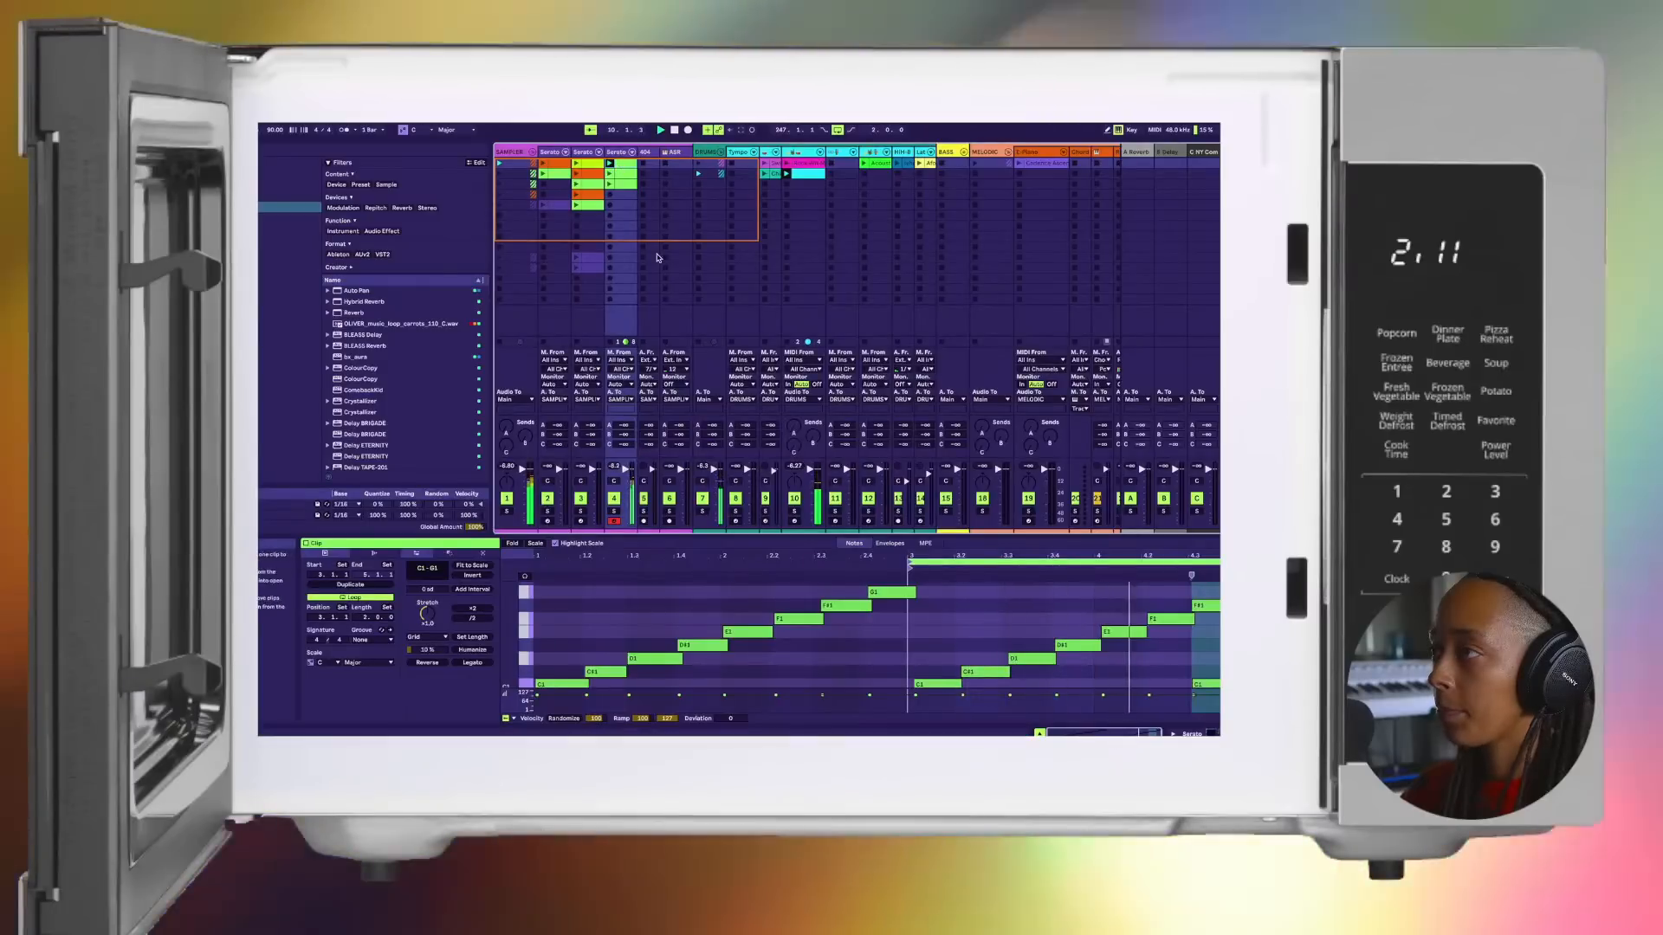
{"action": "left_click", "coordinate": [609, 173]}
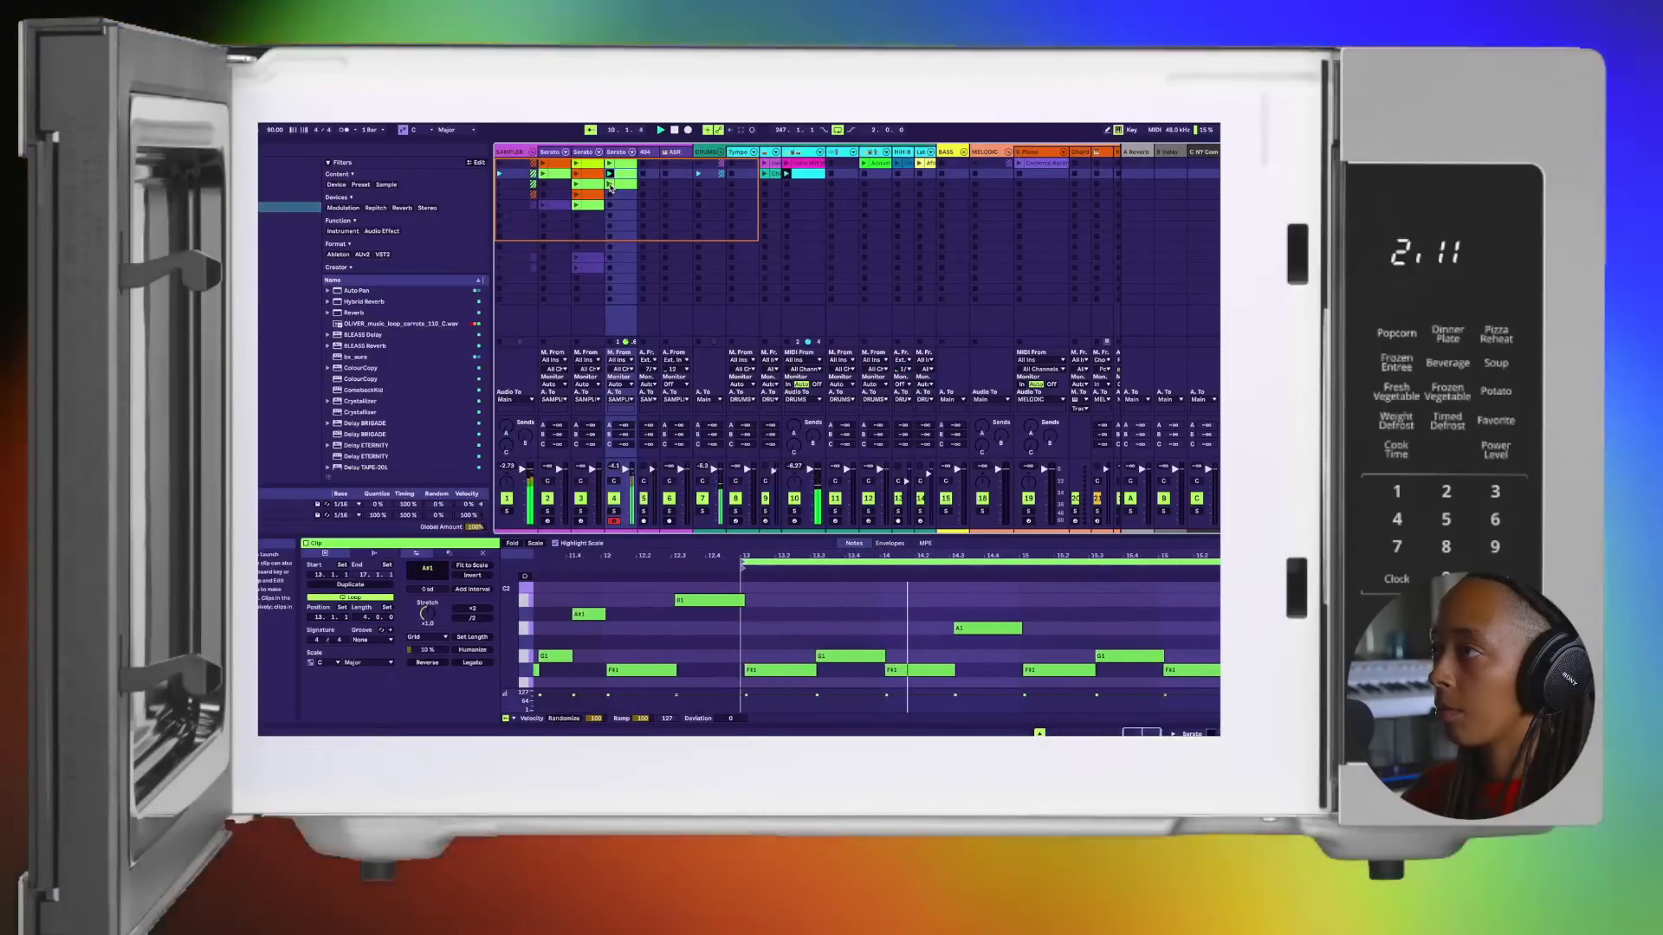
Step: Launch the third clip of the third Serato track and recolour it orange
{"action": "left_click", "coordinate": [609, 184]}
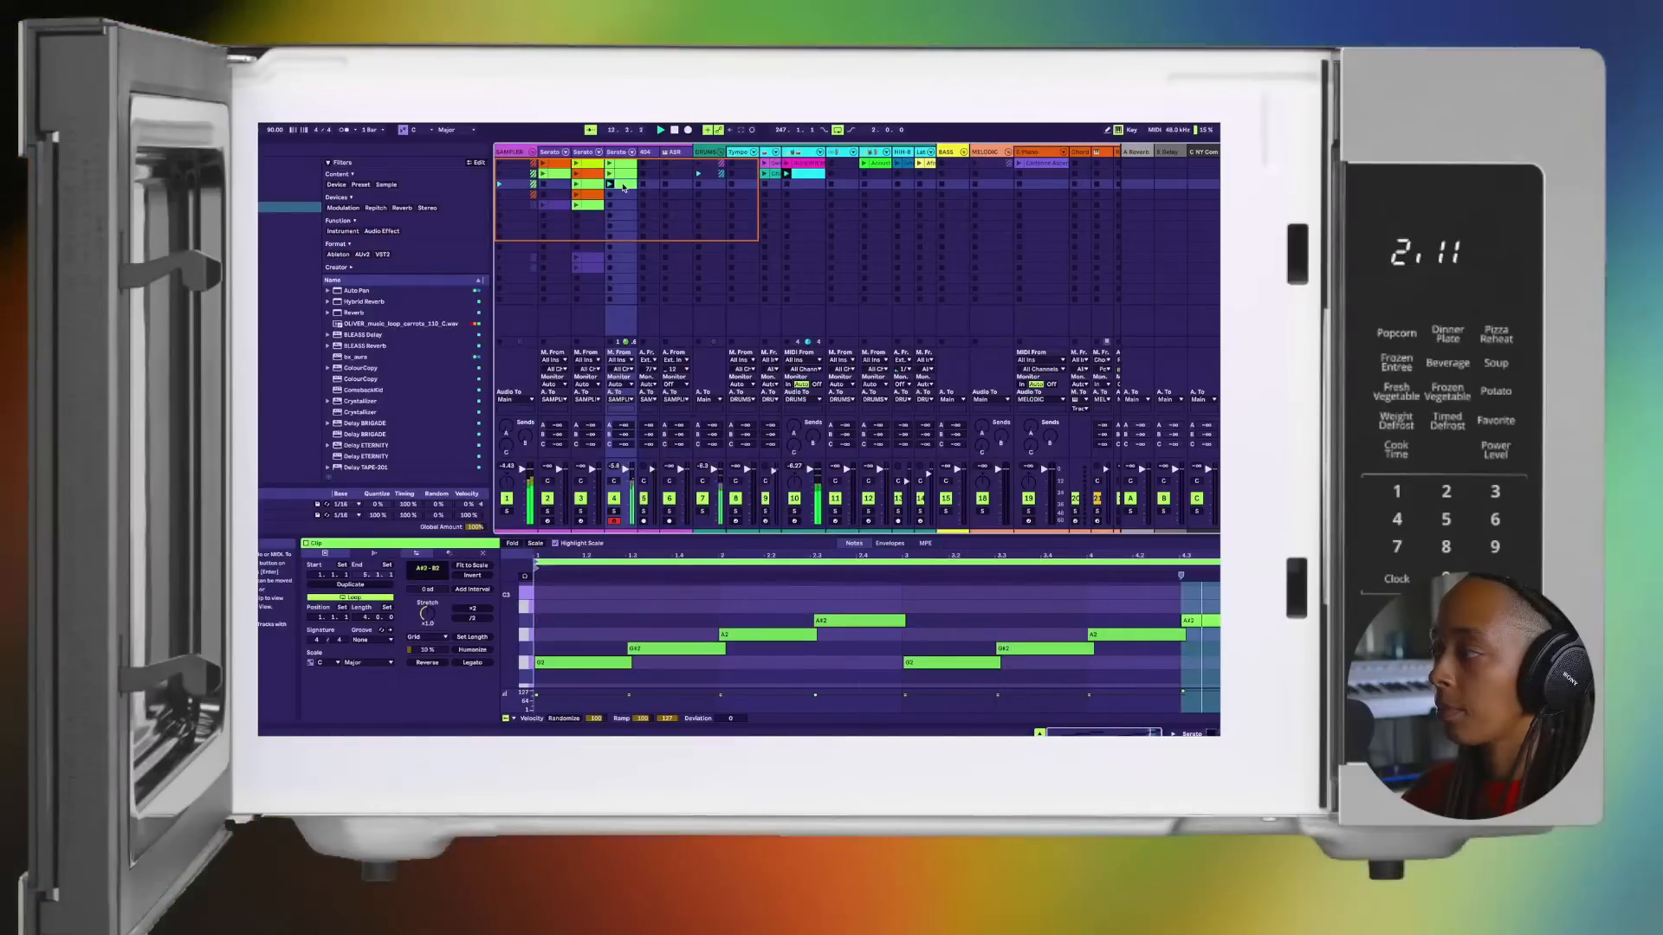
{"action": "right_click", "coordinate": [623, 187]}
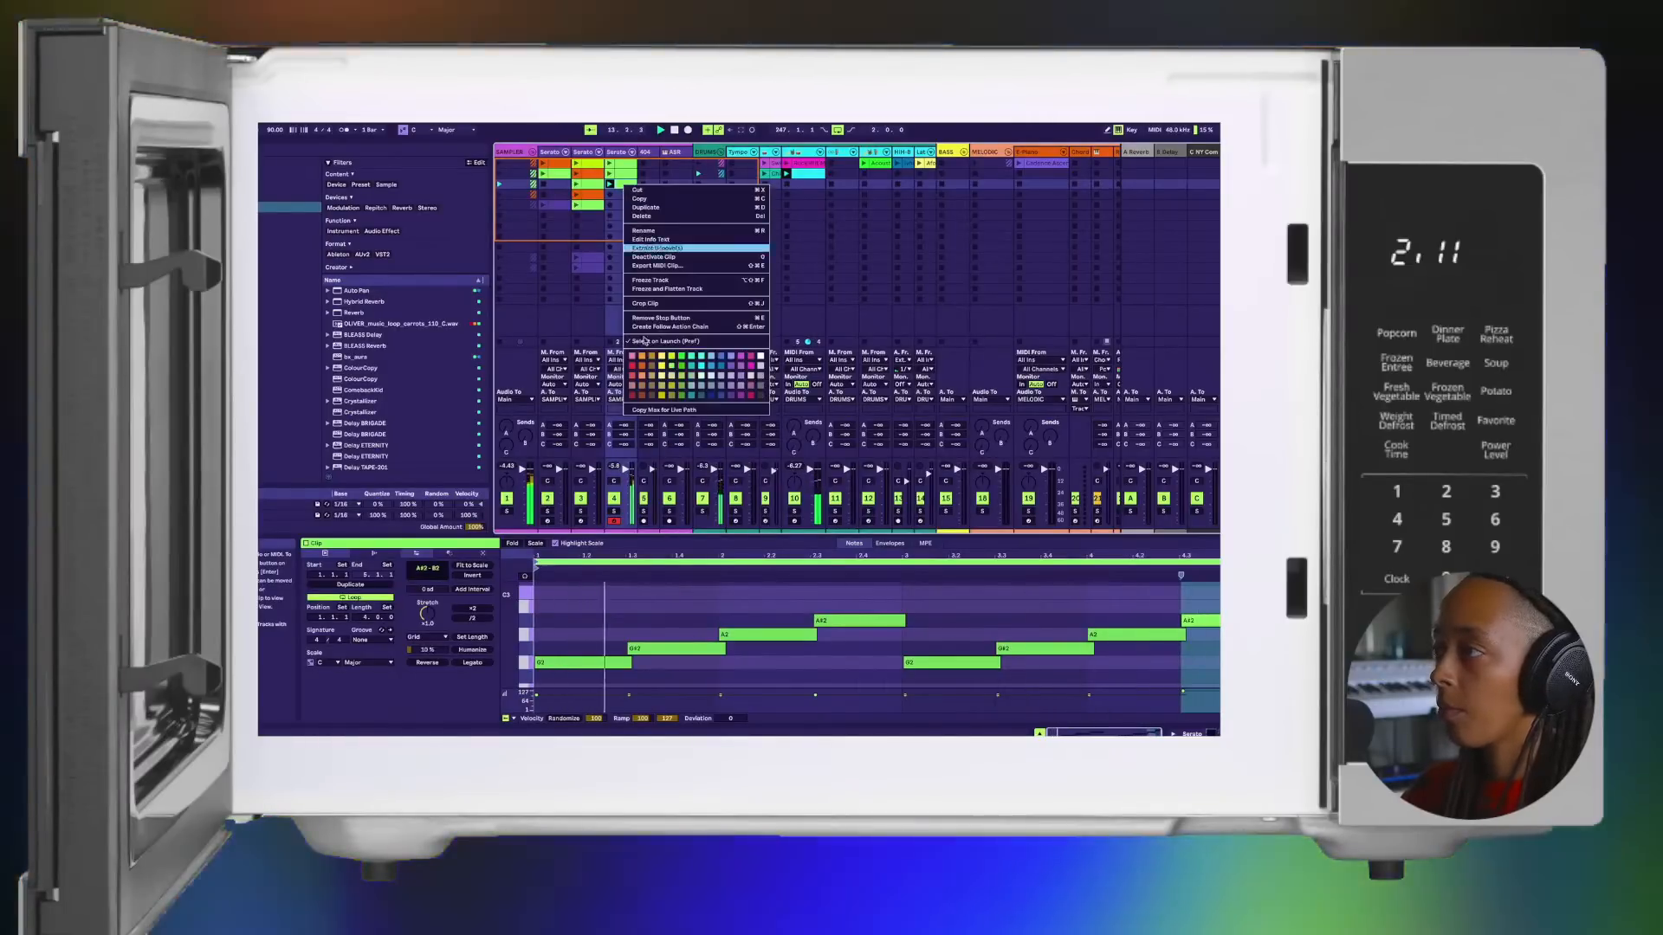
{"action": "left_click", "coordinate": [642, 368]}
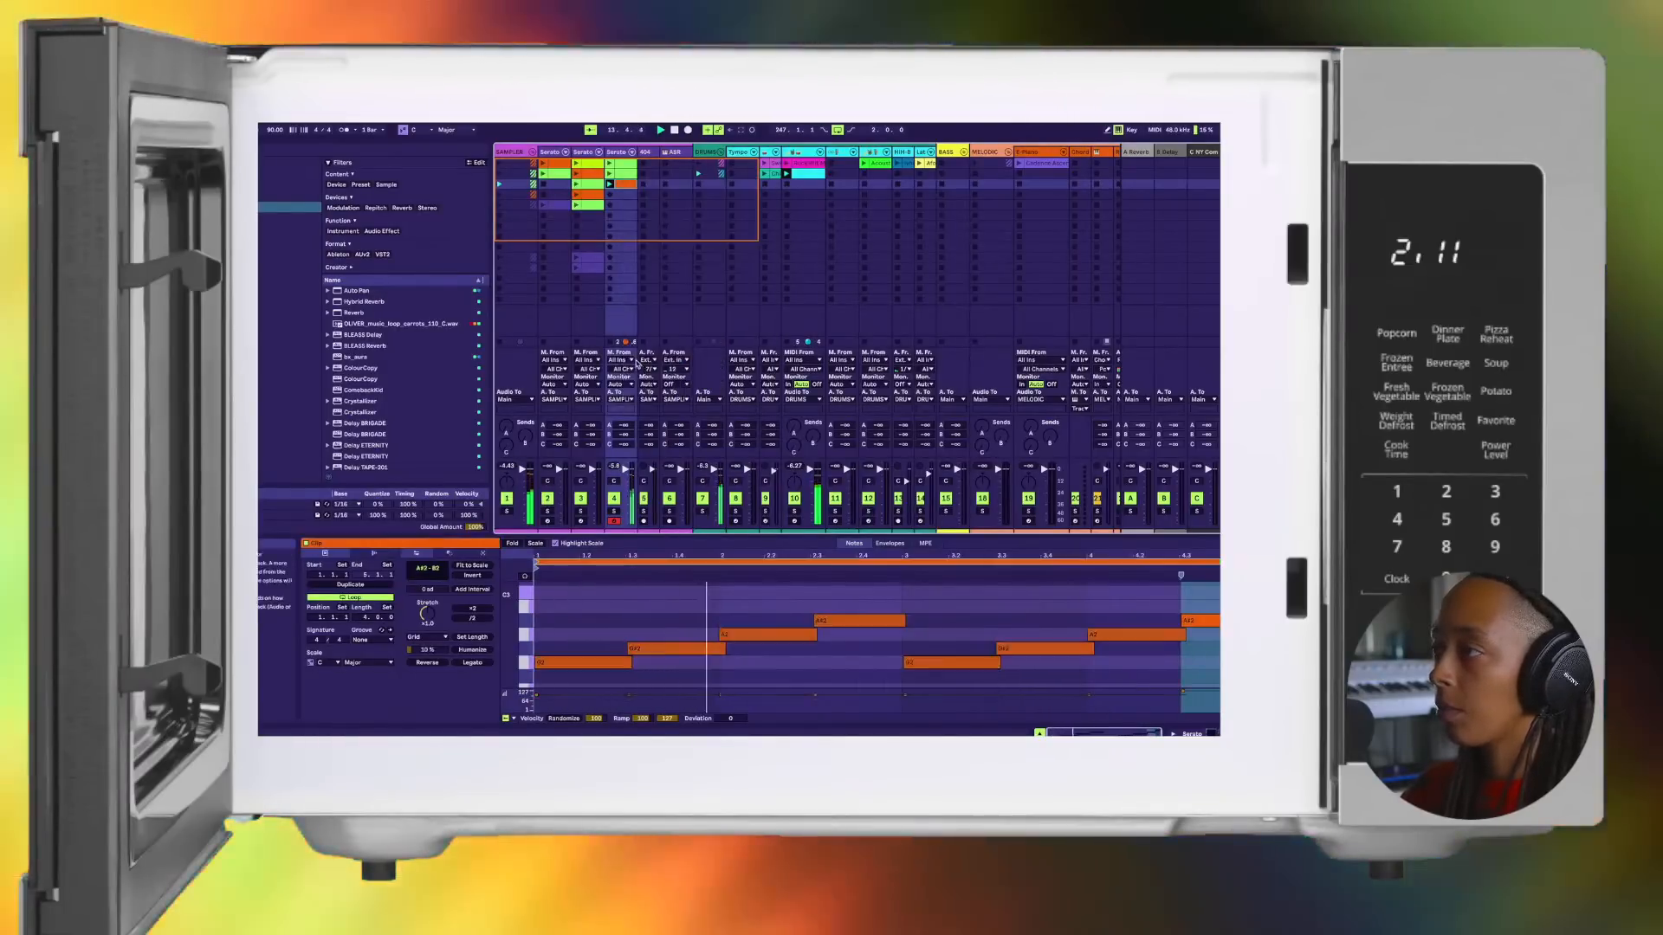
Step: Compare clips across the three Serato tracks, finishing on the second Serato track's orange second clip with the sampler window closed
{"action": "left_click", "coordinate": [609, 166]}
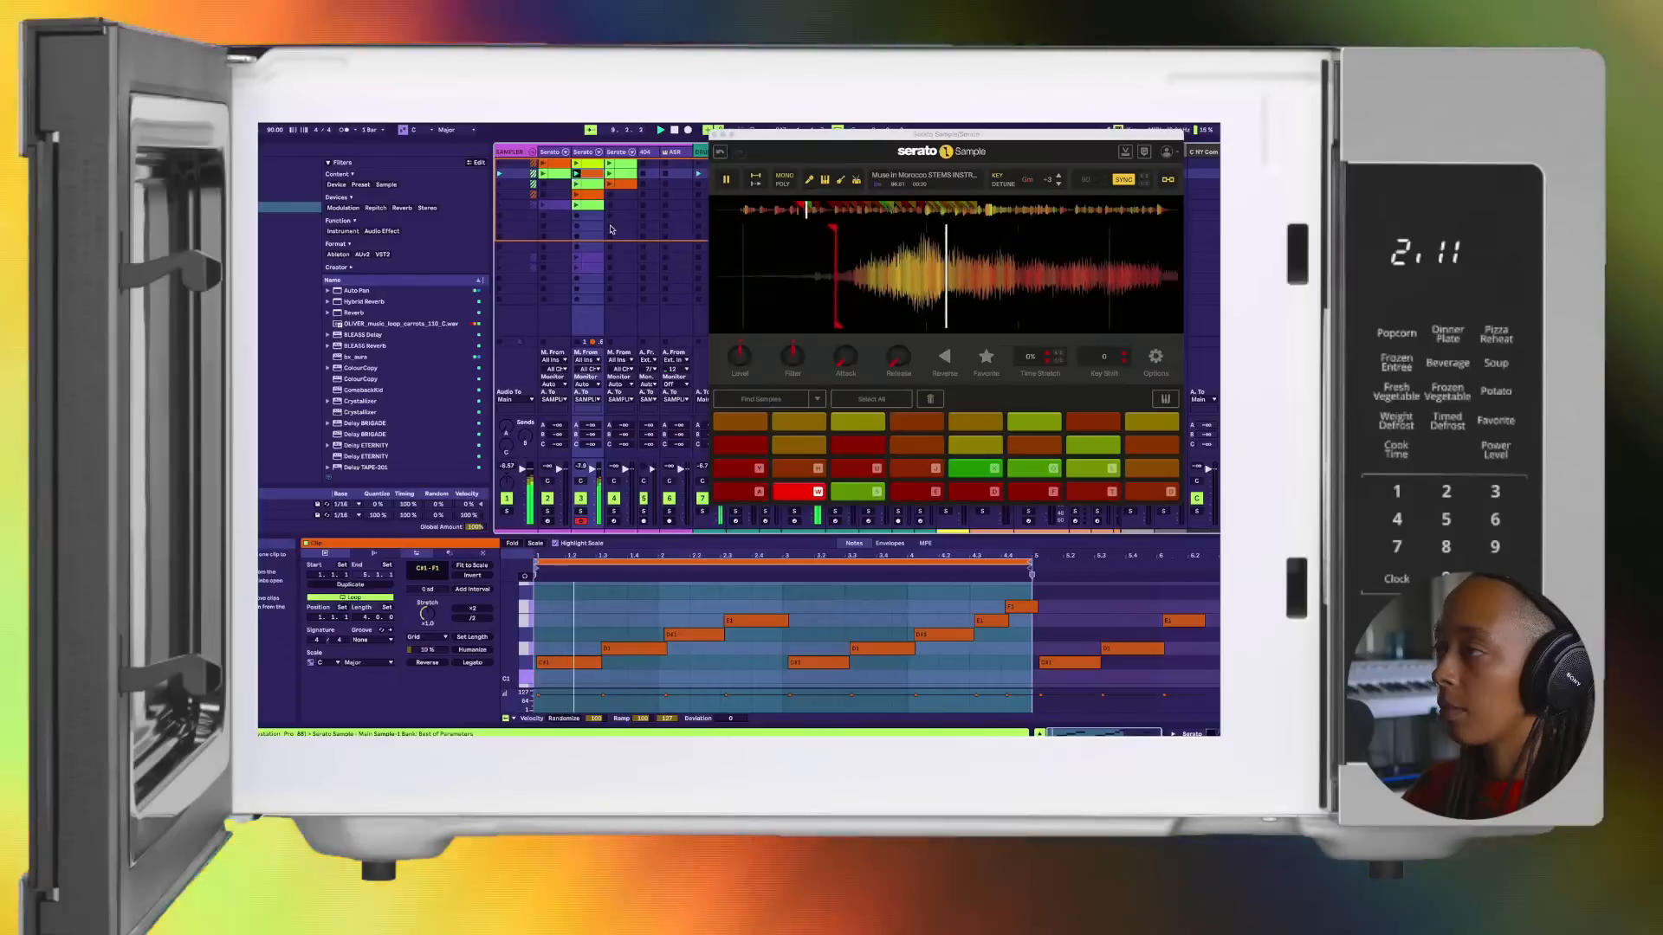
{"action": "key", "text": "s"}
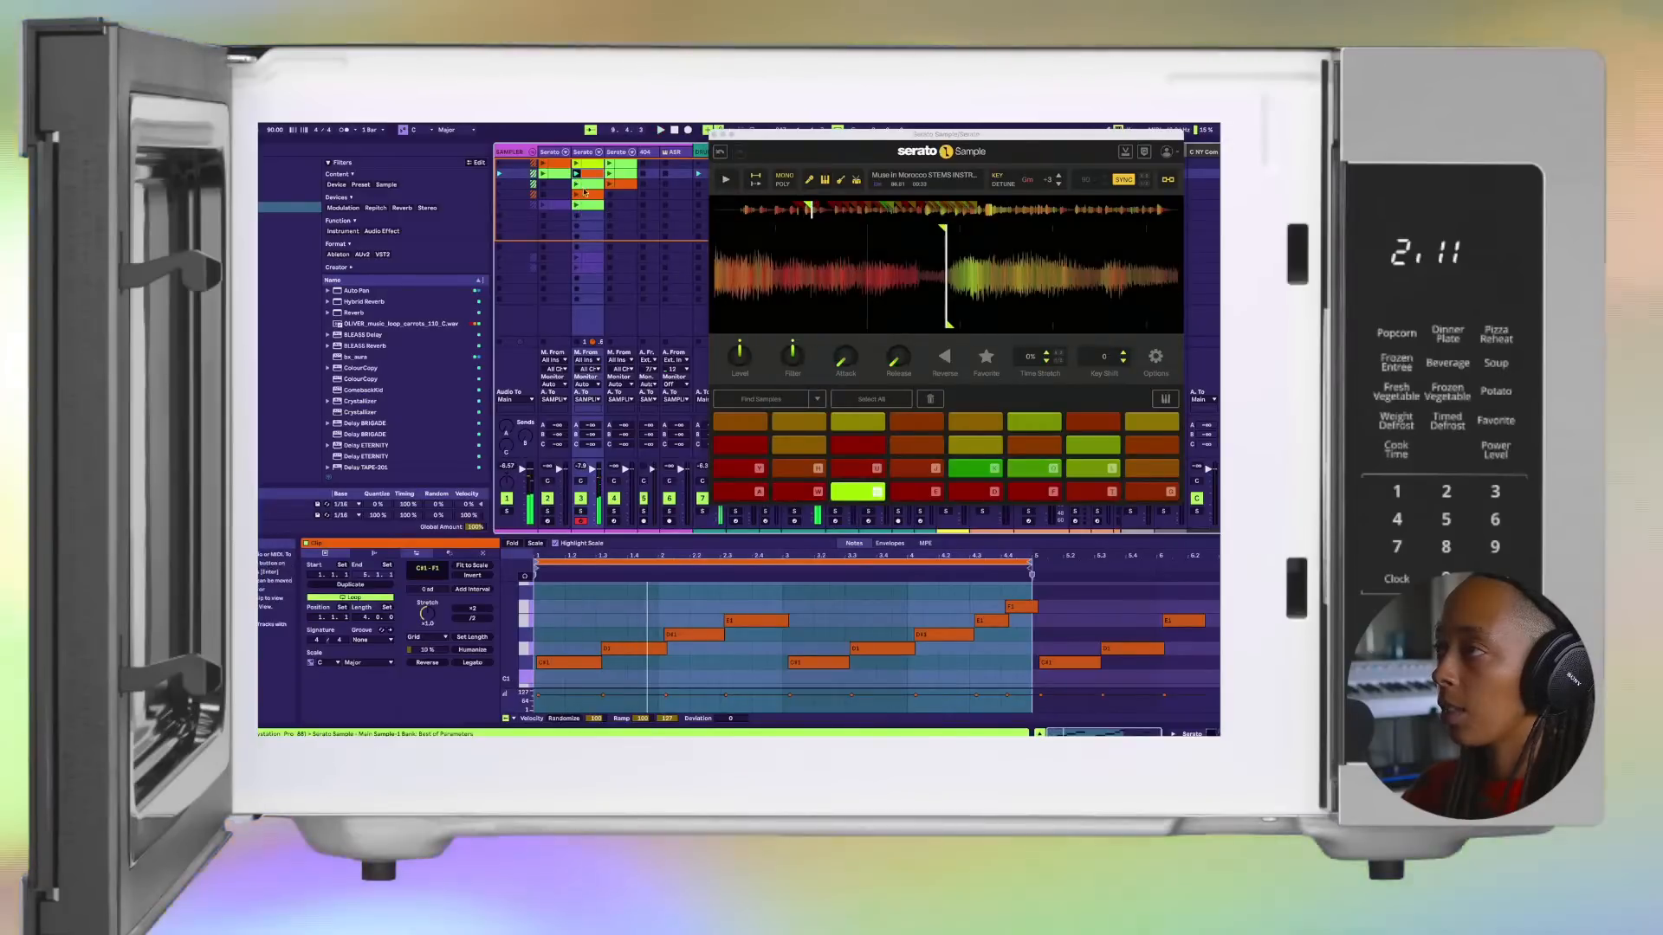
{"action": "left_click", "coordinate": [544, 172]}
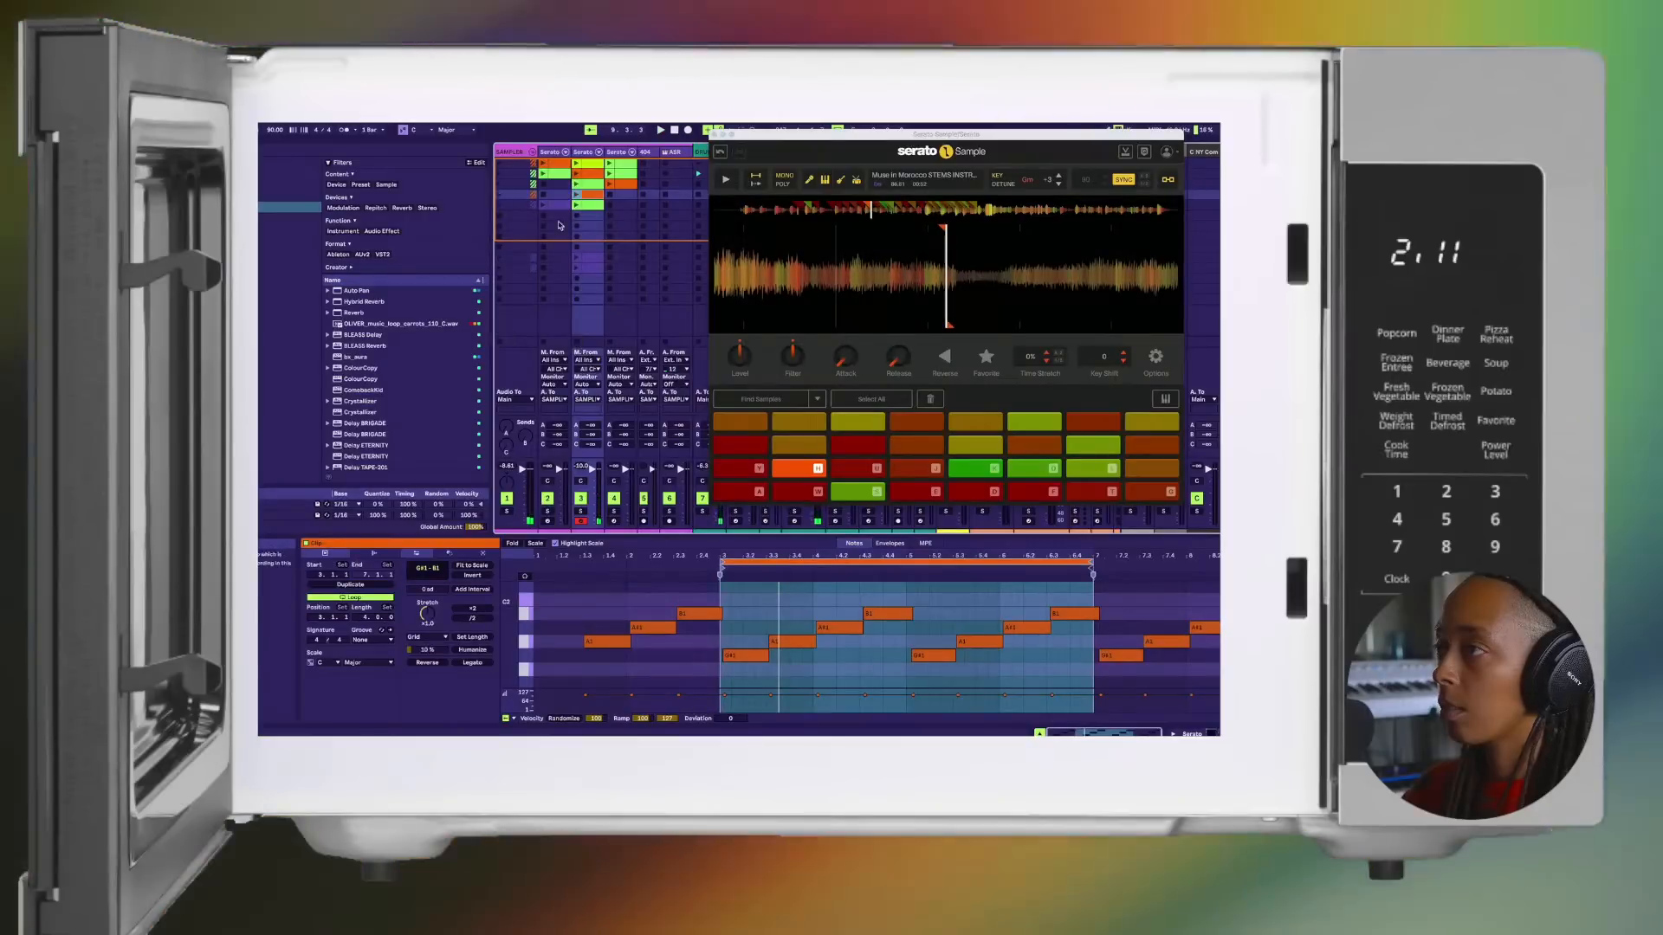
{"action": "left_click", "coordinate": [542, 164]}
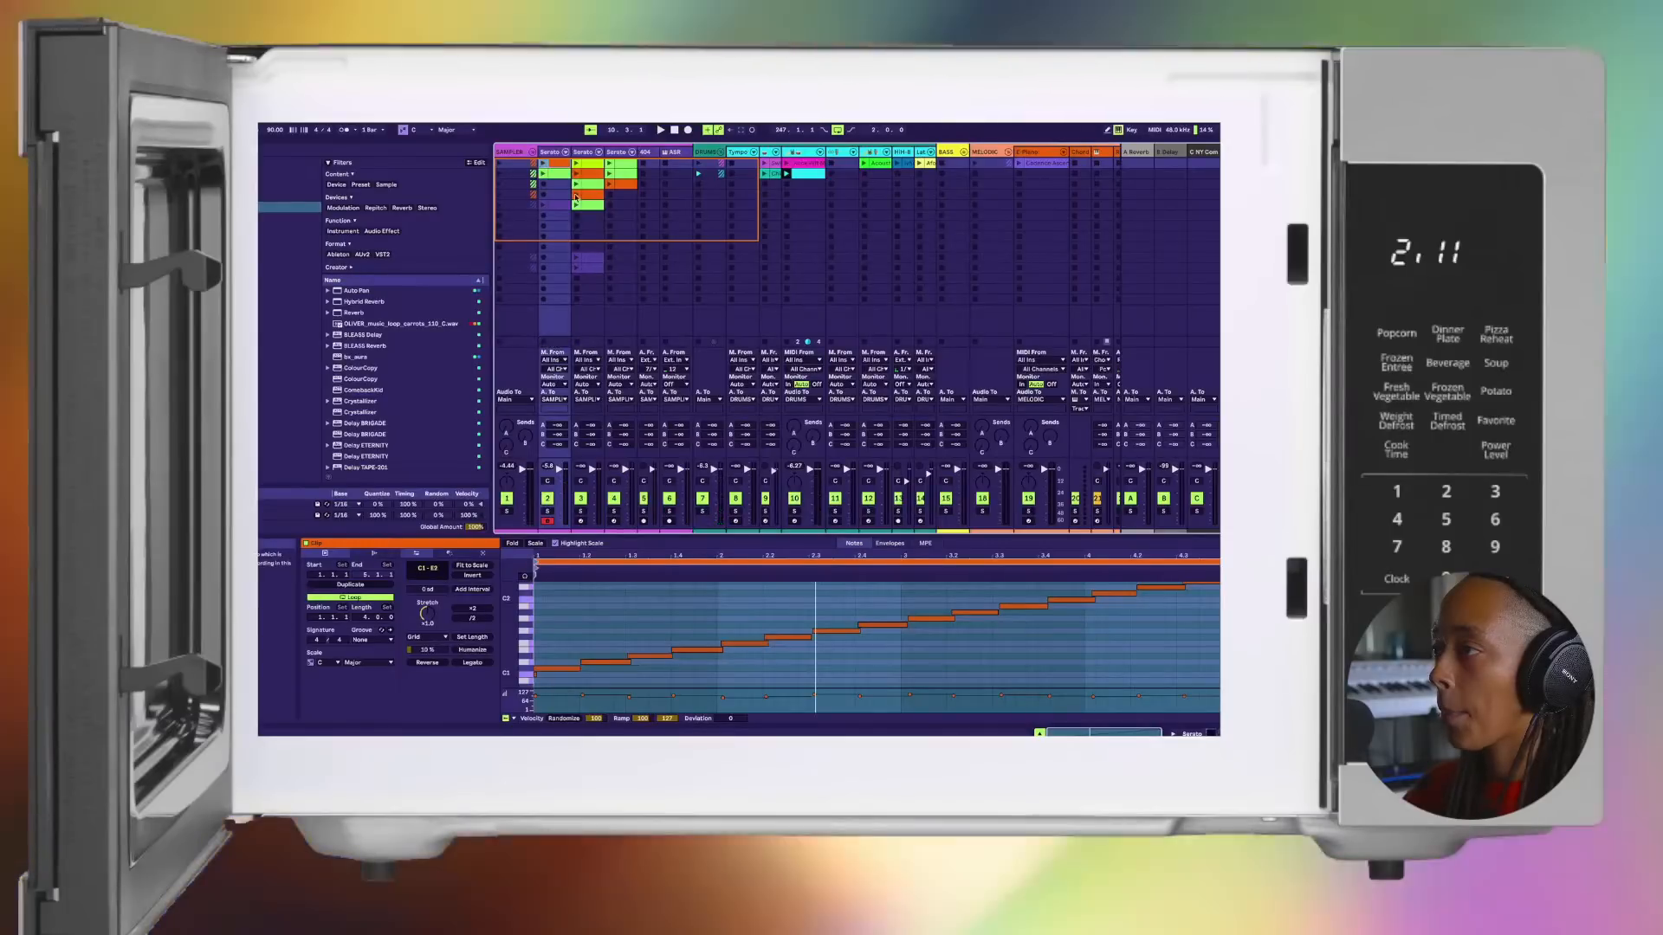
{"action": "left_click", "coordinate": [576, 175]}
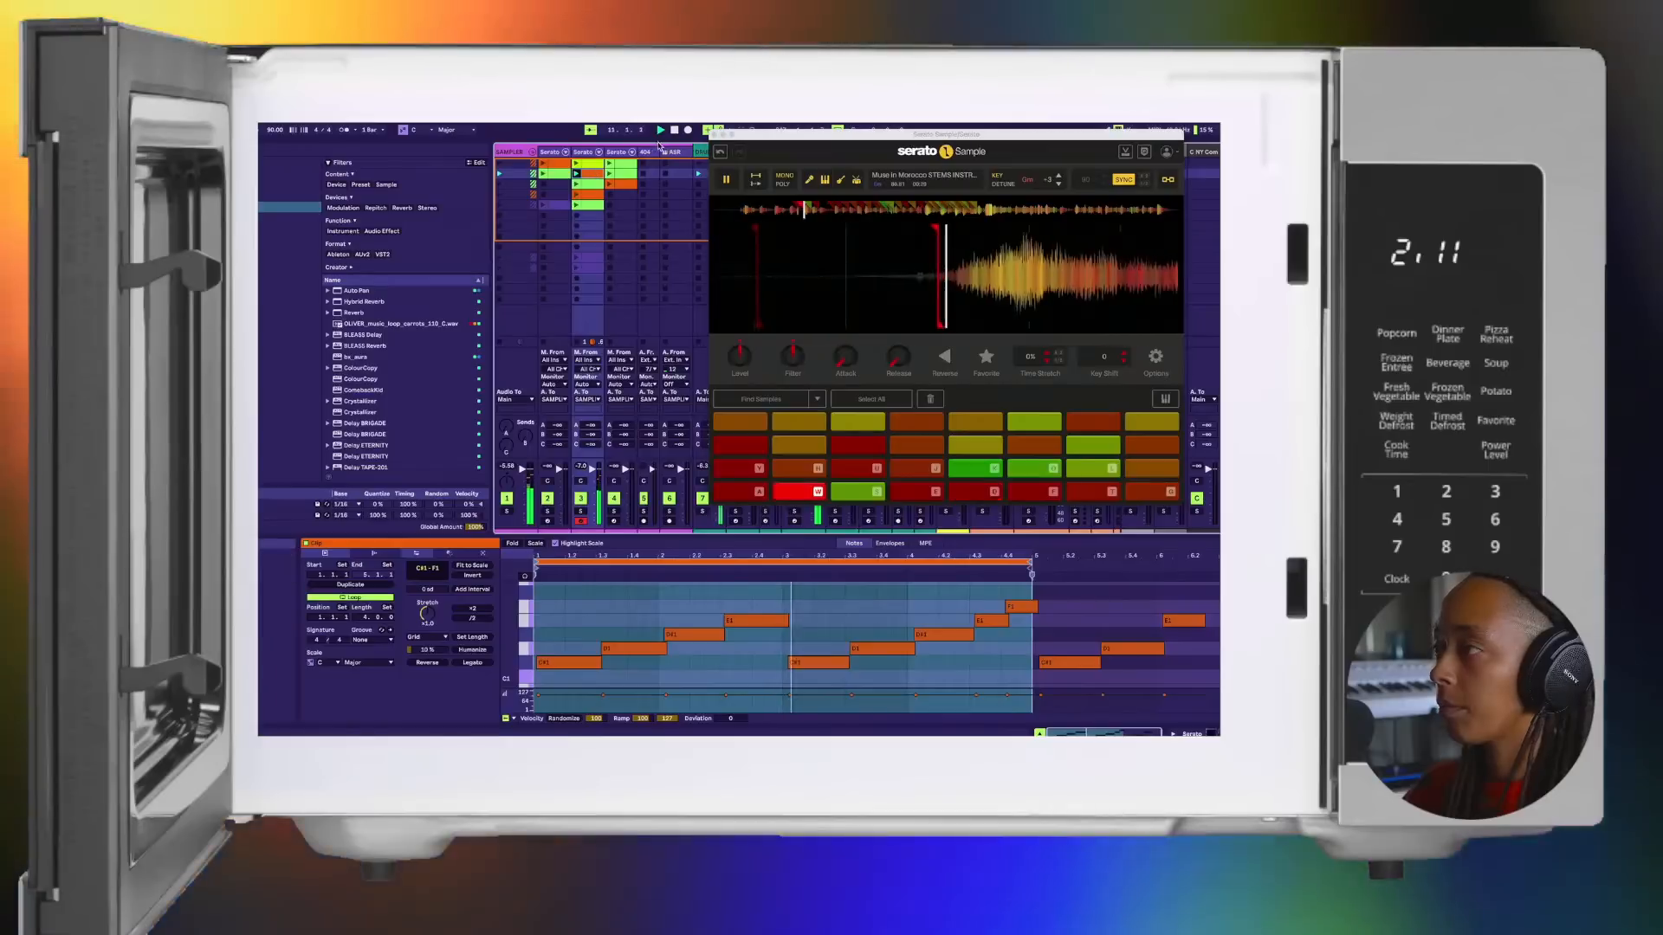
{"action": "left_click", "coordinate": [716, 135]}
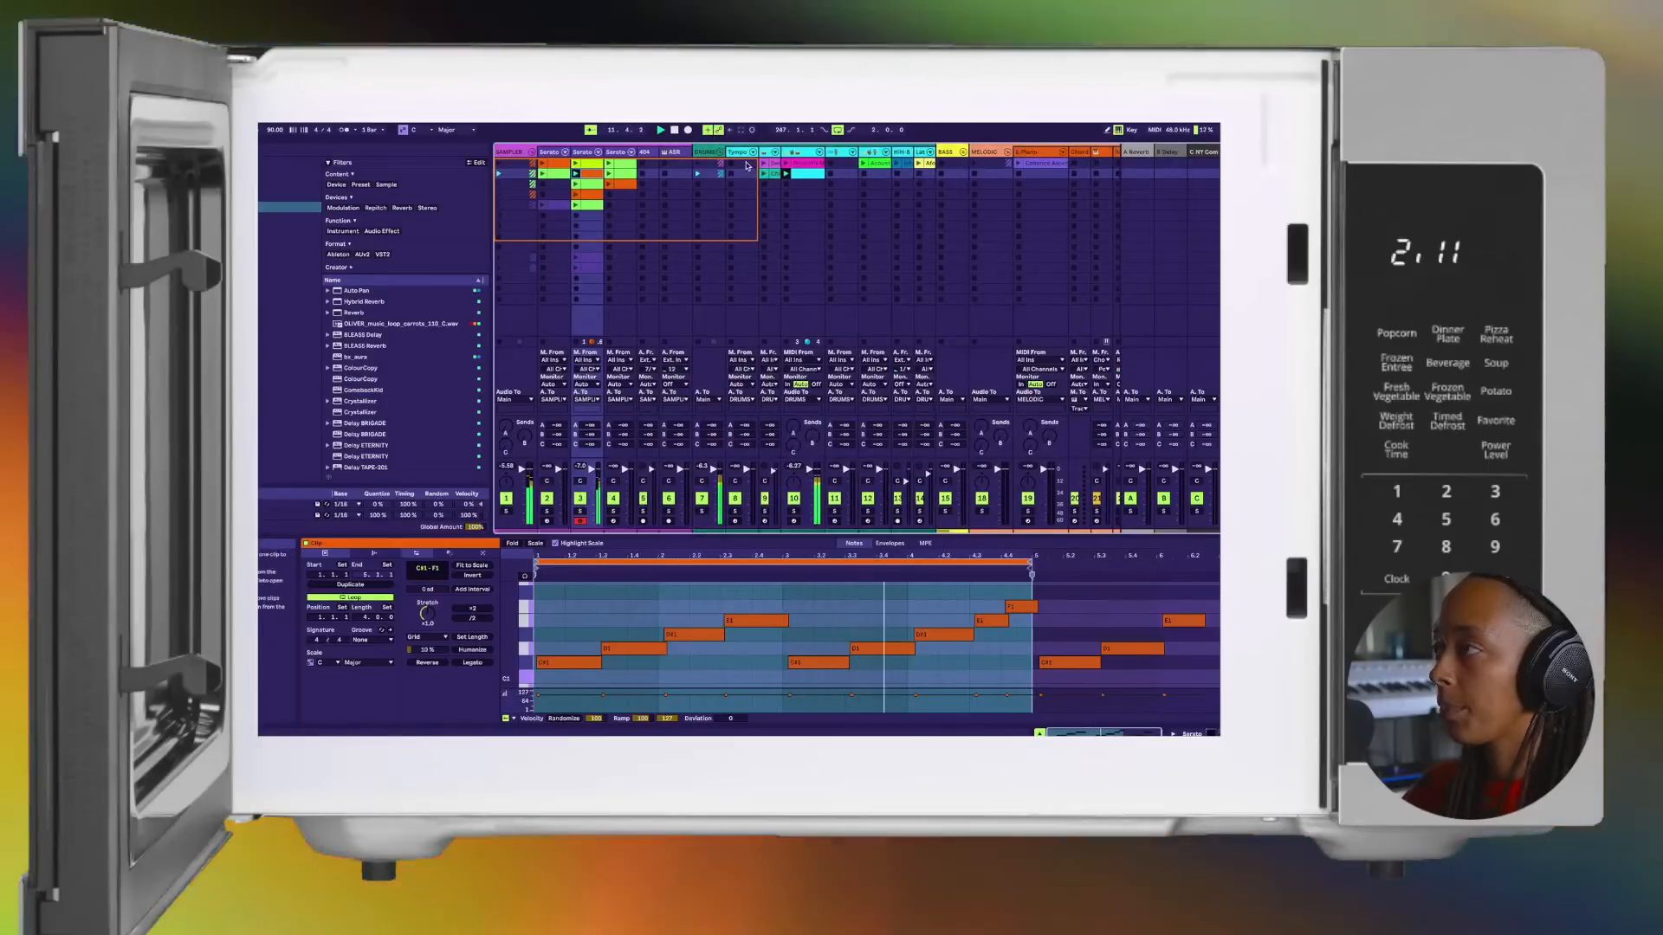
Step: Place the second Serato track's orange second clip and the cyan drum clip together in the Arrangement at bar 21
{"action": "scroll", "coordinate": [720, 213], "scroll_direction": "right", "scroll_amount": 2}
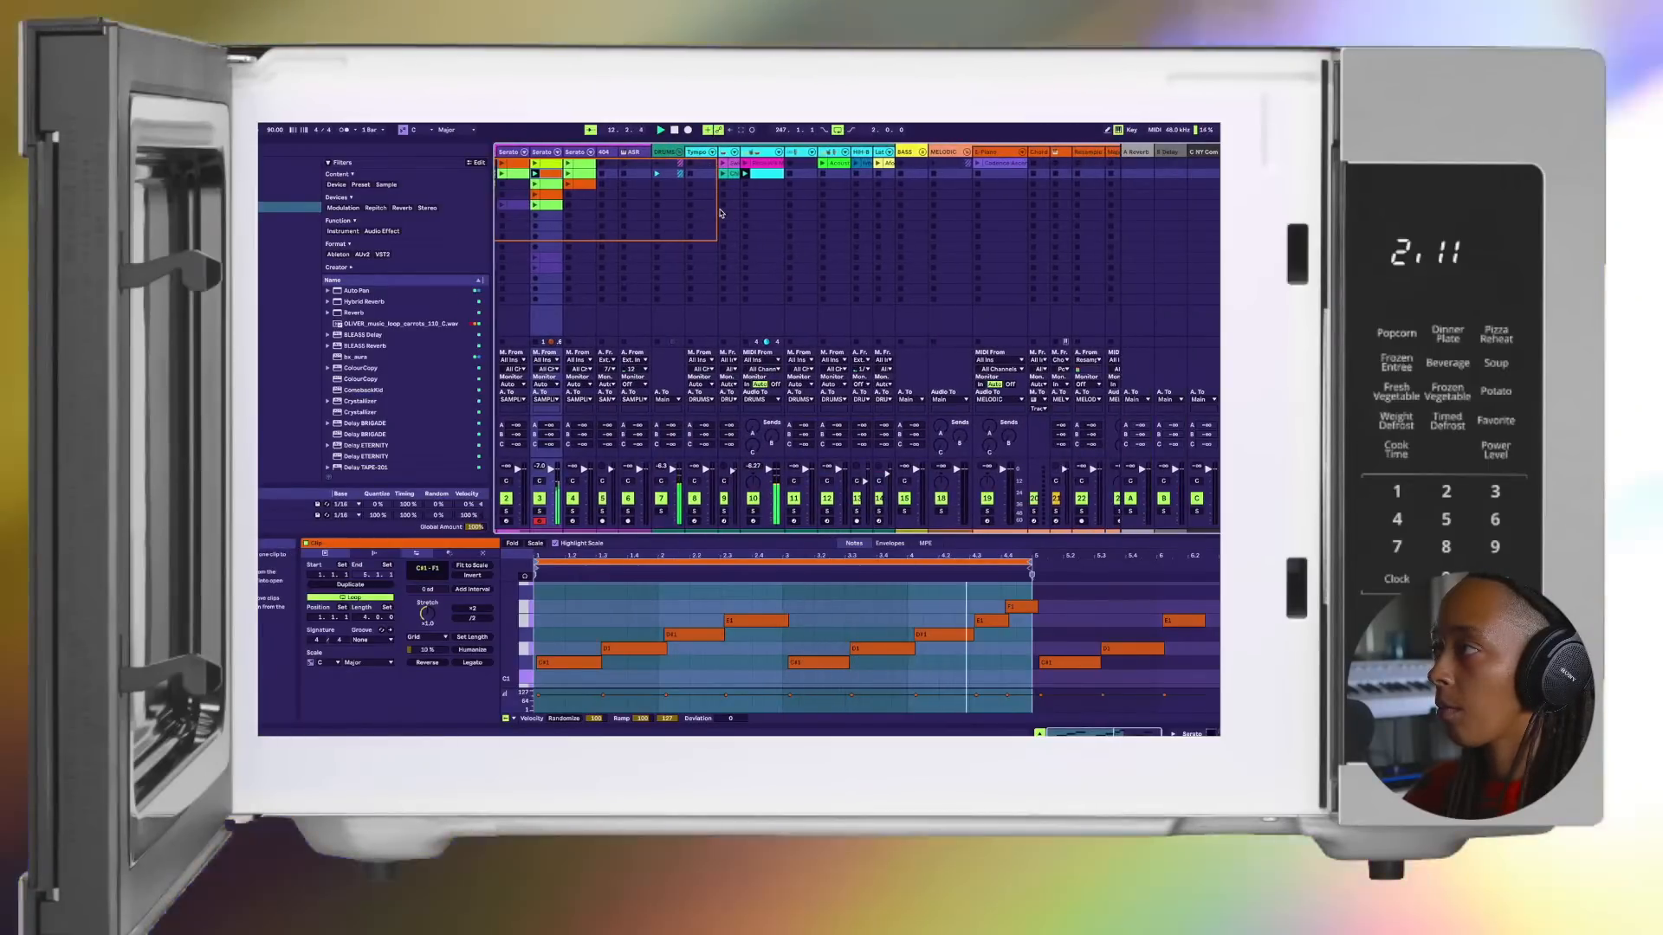
{"action": "scroll", "coordinate": [719, 213], "scroll_direction": "left", "scroll_amount": 1}
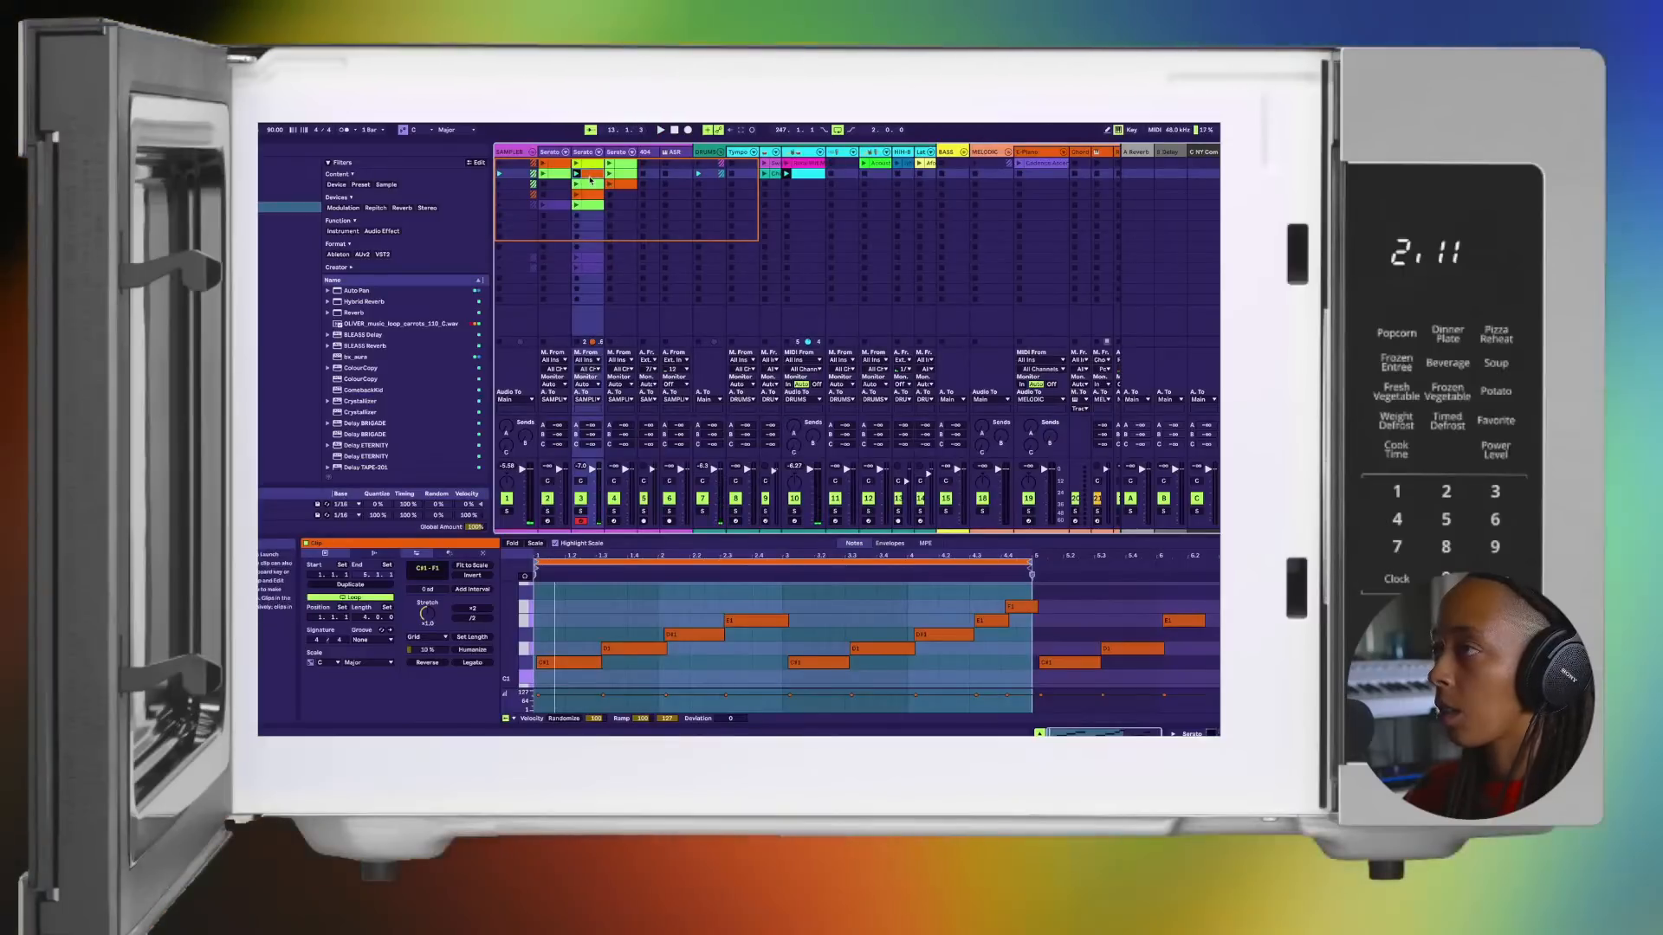
{"action": "left_click", "coordinate": [807, 171]}
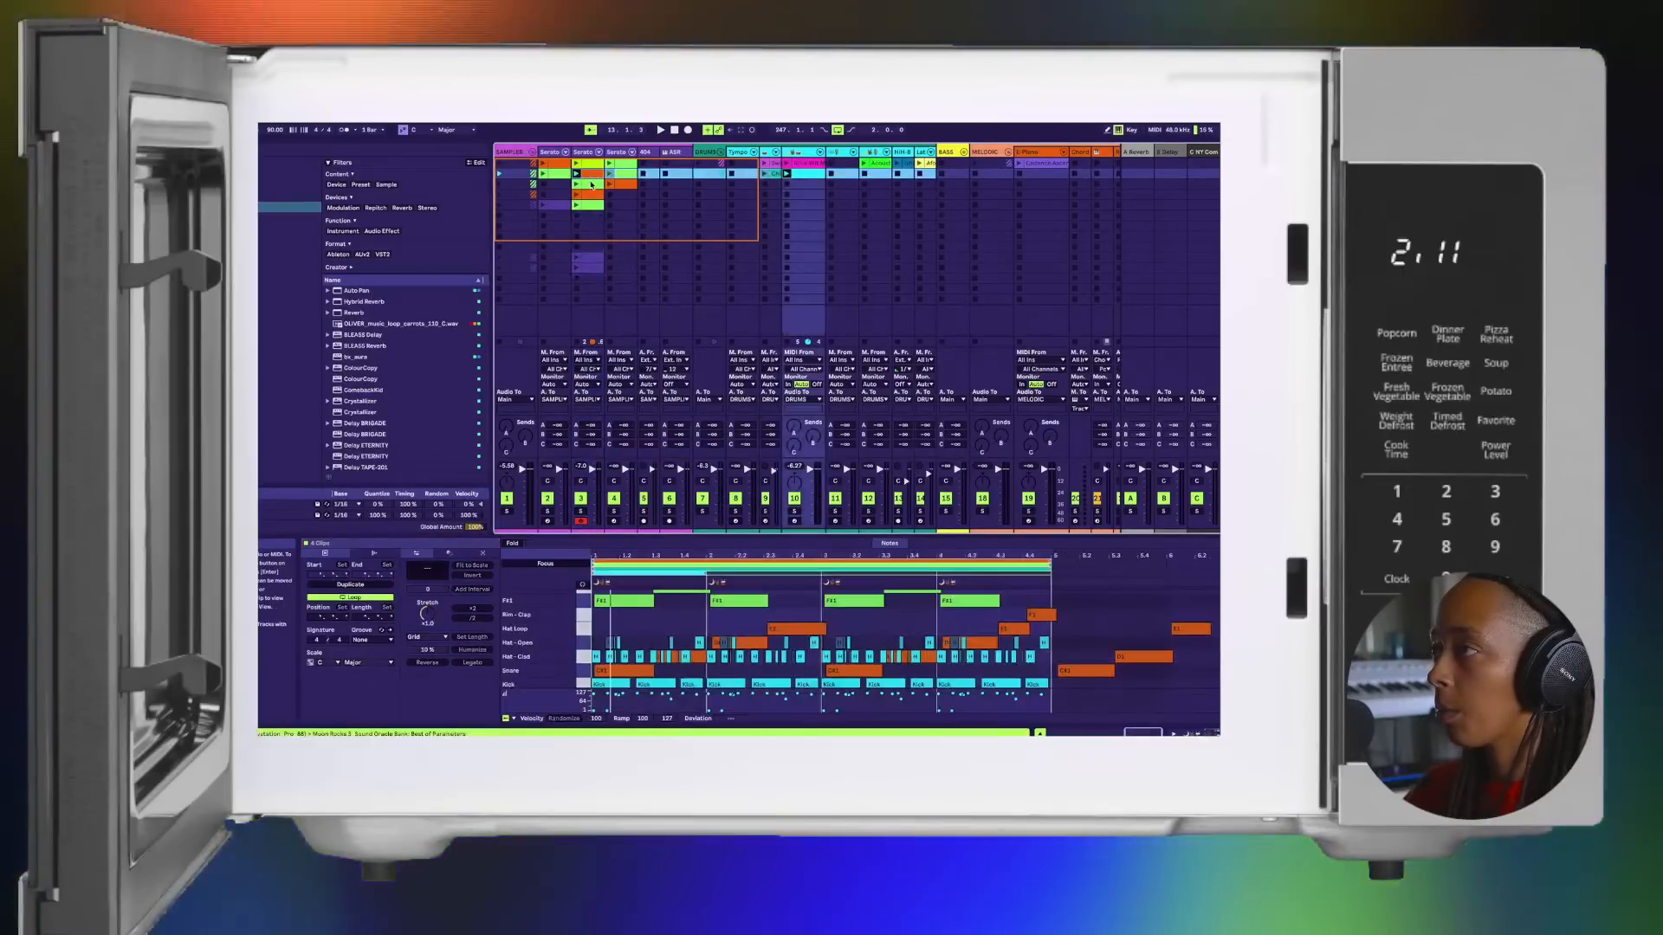
{"action": "left_click", "coordinate": [589, 173]}
{"action": "left_click", "coordinate": [814, 173]}
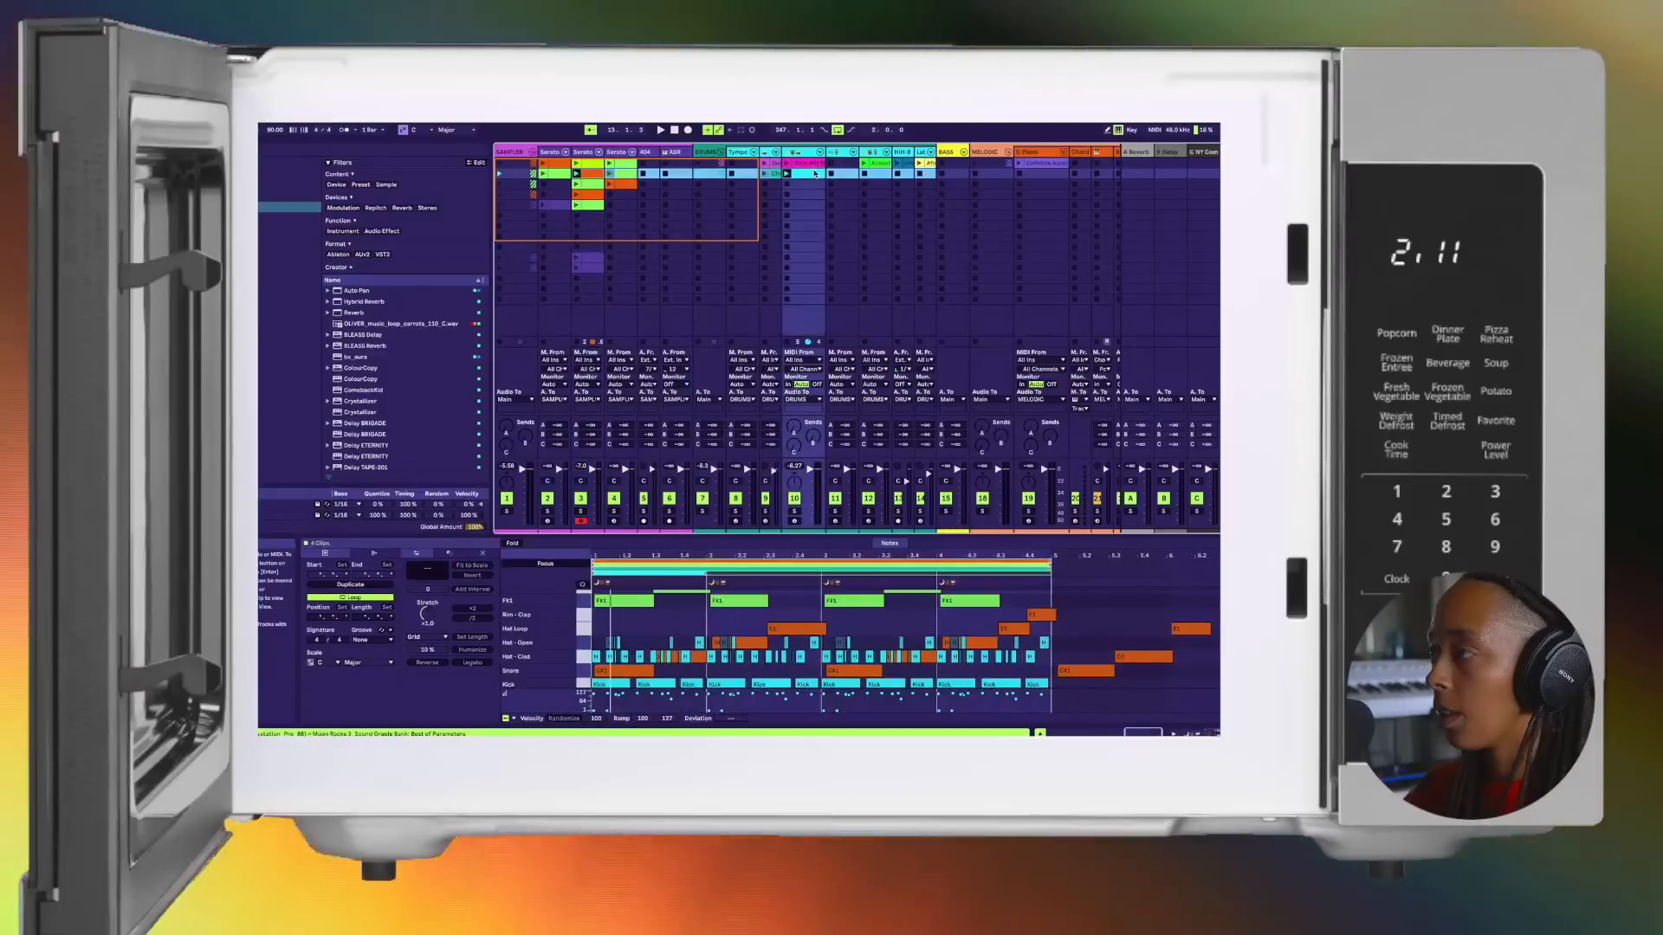
{"action": "left_click", "coordinate": [585, 174]}
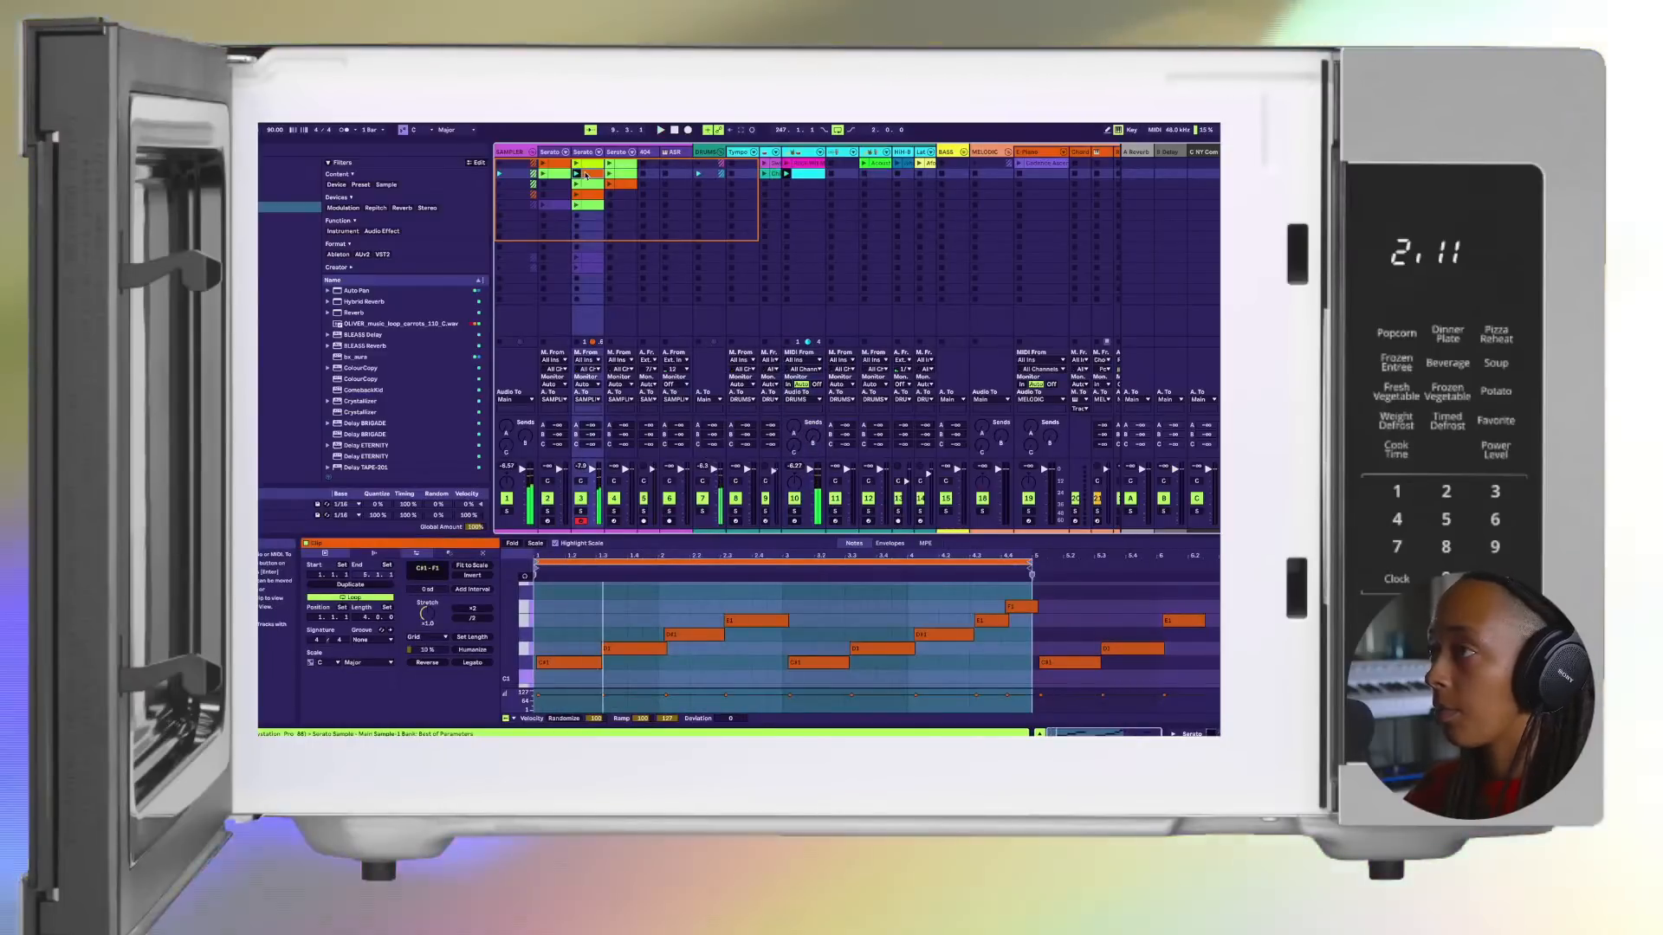
{"action": "left_click", "coordinate": [806, 173]}
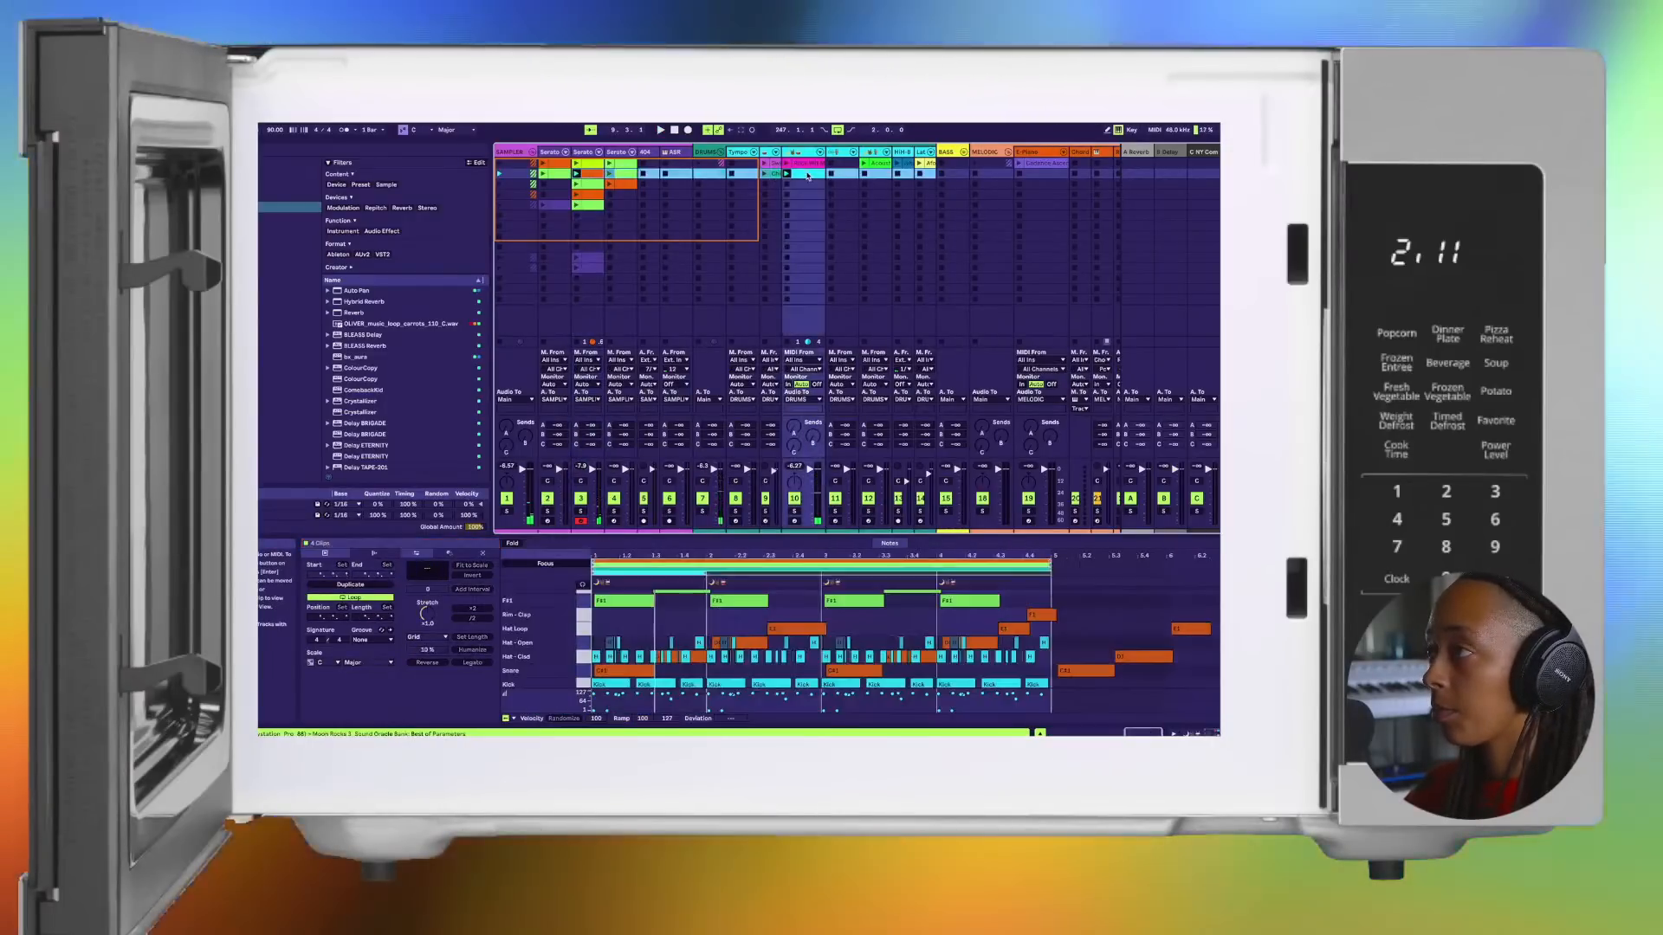
{"action": "left_click", "coordinate": [590, 197]}
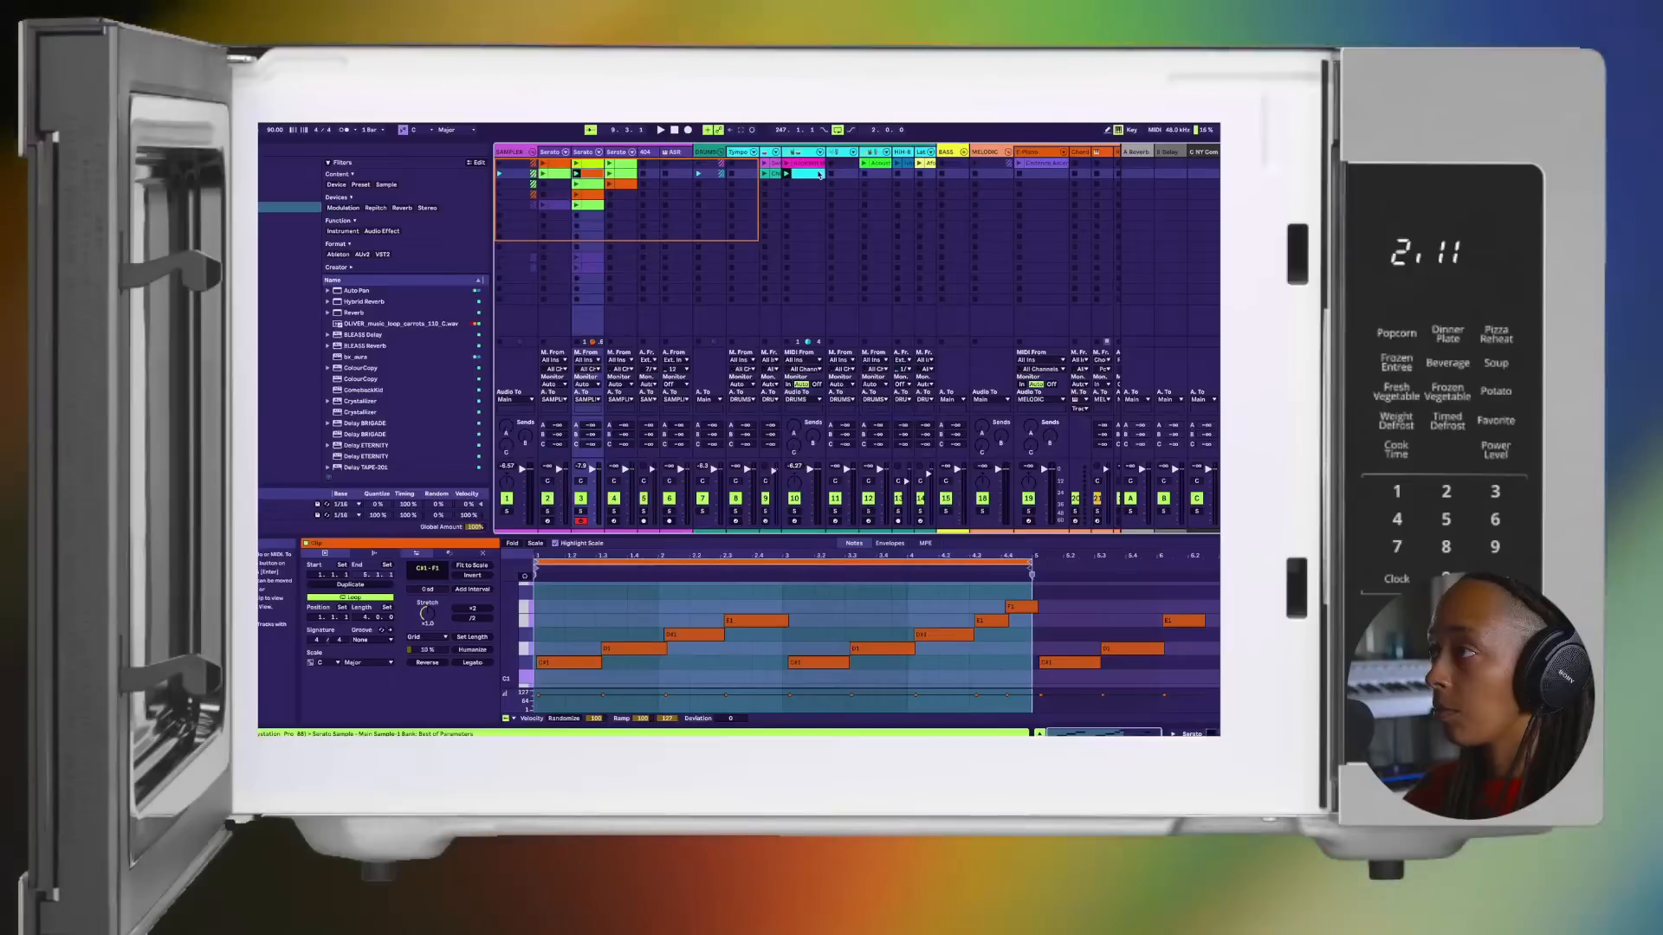
{"action": "left_click", "coordinate": [820, 174], "text": "super"}
{"action": "left_click_drag", "start_coordinate": [820, 174], "coordinate": [649, 416]}
{"action": "key", "text": "Tab"}
{"action": "key", "text": "space"}
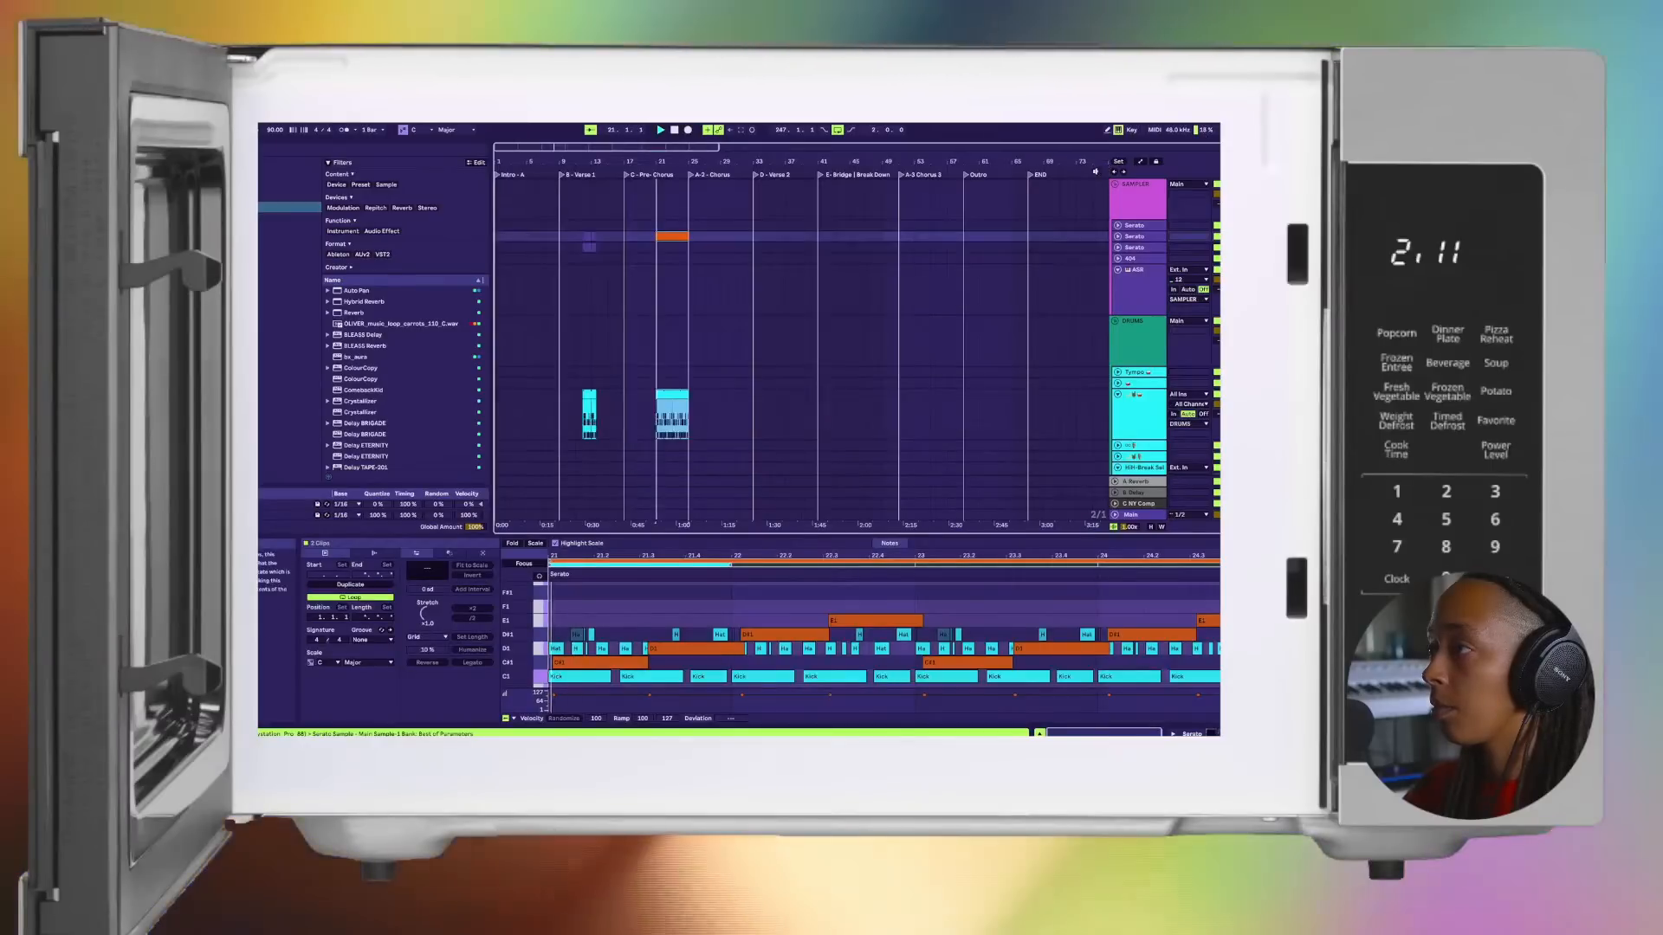
Step: Delete the older clips in Verse 1 and move the orange Serato clip and the drum clip together to the start of the Intro
{"action": "left_click_drag", "start_coordinate": [601, 394], "coordinate": [534, 170]}
{"action": "left_click", "coordinate": [534, 169]}
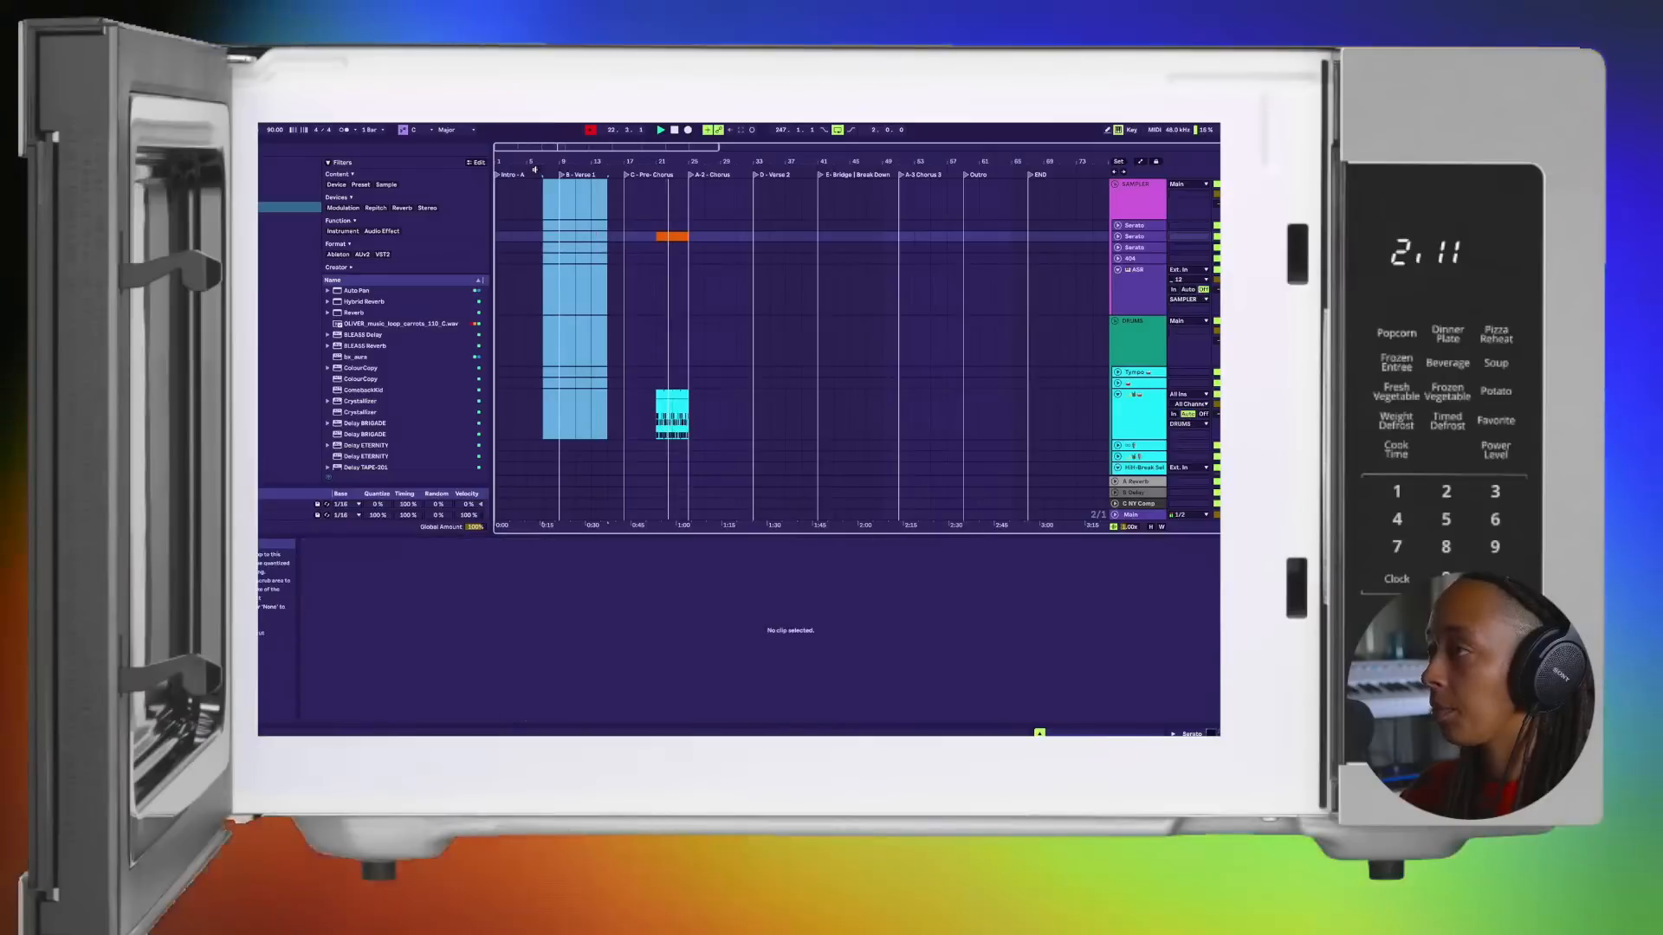
{"action": "left_click", "coordinate": [687, 403]}
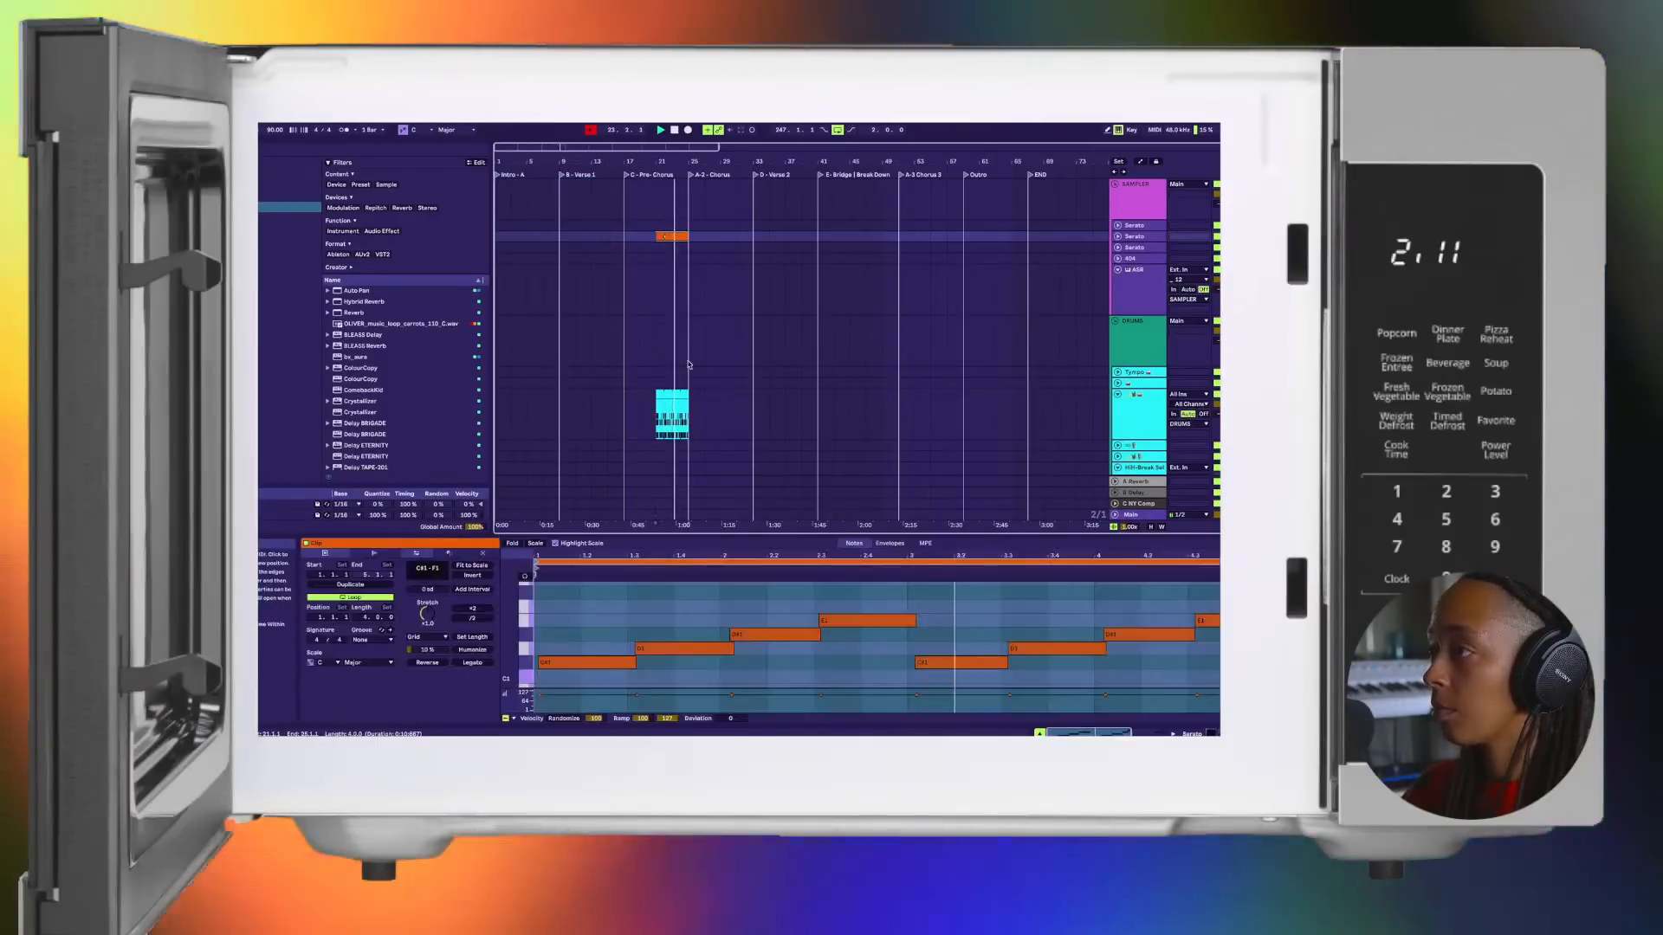
{"action": "left_click", "coordinate": [682, 402], "text": "shift"}
{"action": "key", "text": "Left"}
{"action": "key", "text": "Left"}
{"action": "key", "text": "Left"}
{"action": "key", "text": "Left"}
{"action": "key", "text": "Left"}
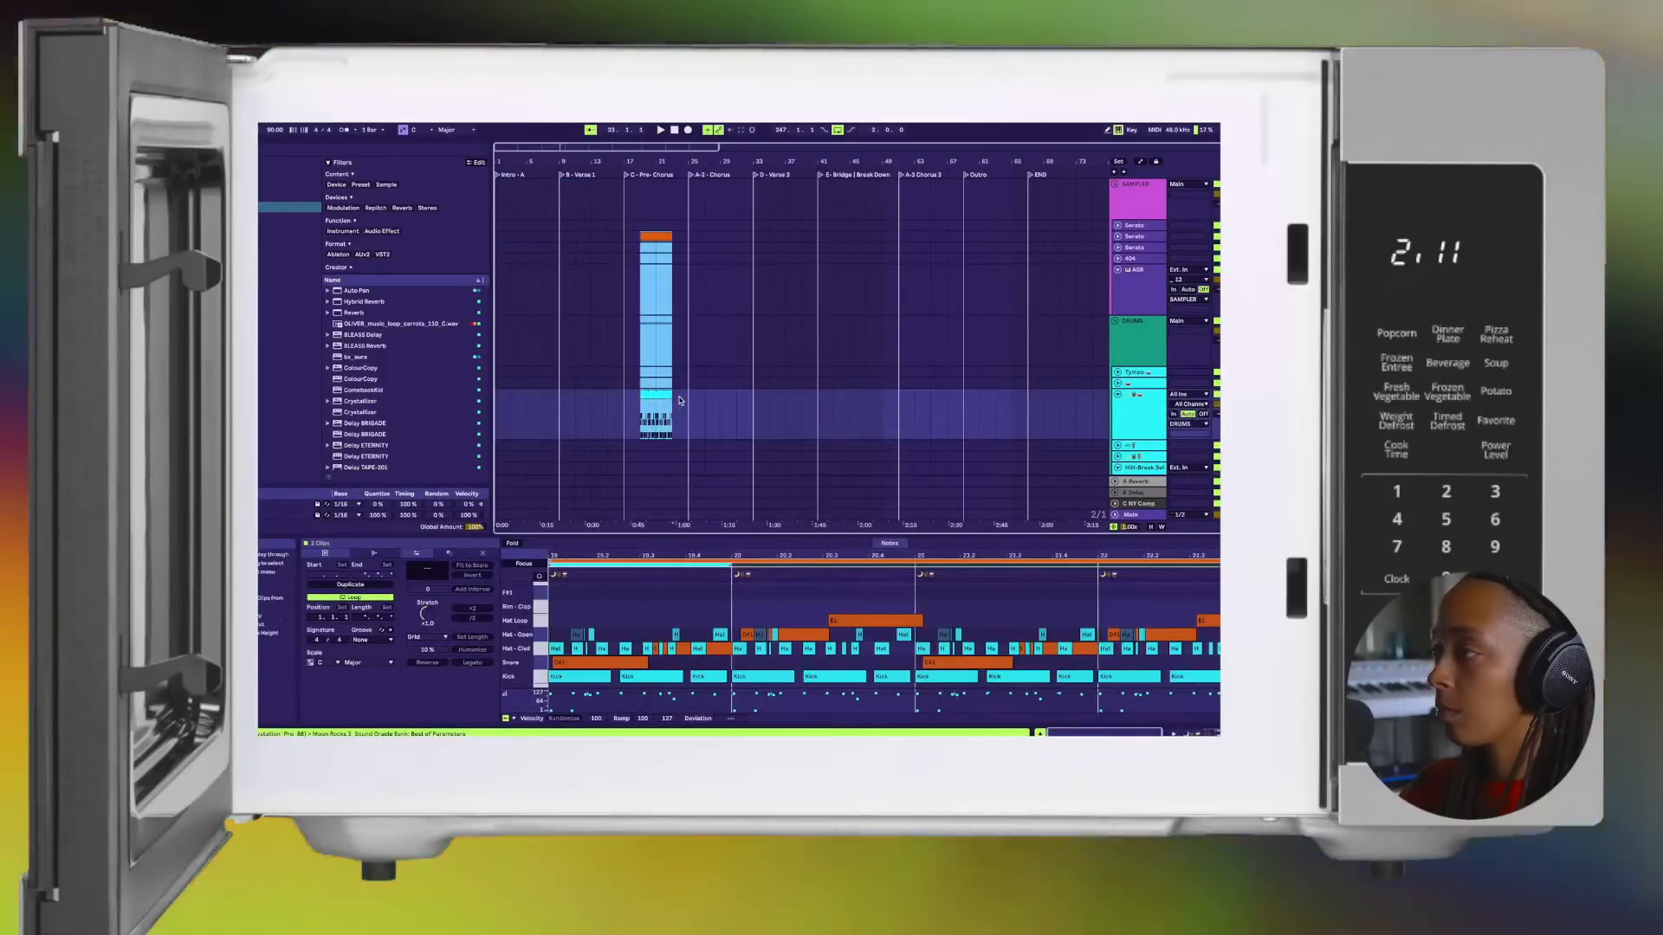
{"action": "key", "text": "Left"}
{"action": "key", "text": "Left"}
{"action": "key", "text": "Left"}
{"action": "key", "text": "Left"}
{"action": "key", "text": "Left"}
{"action": "key", "text": "space"}
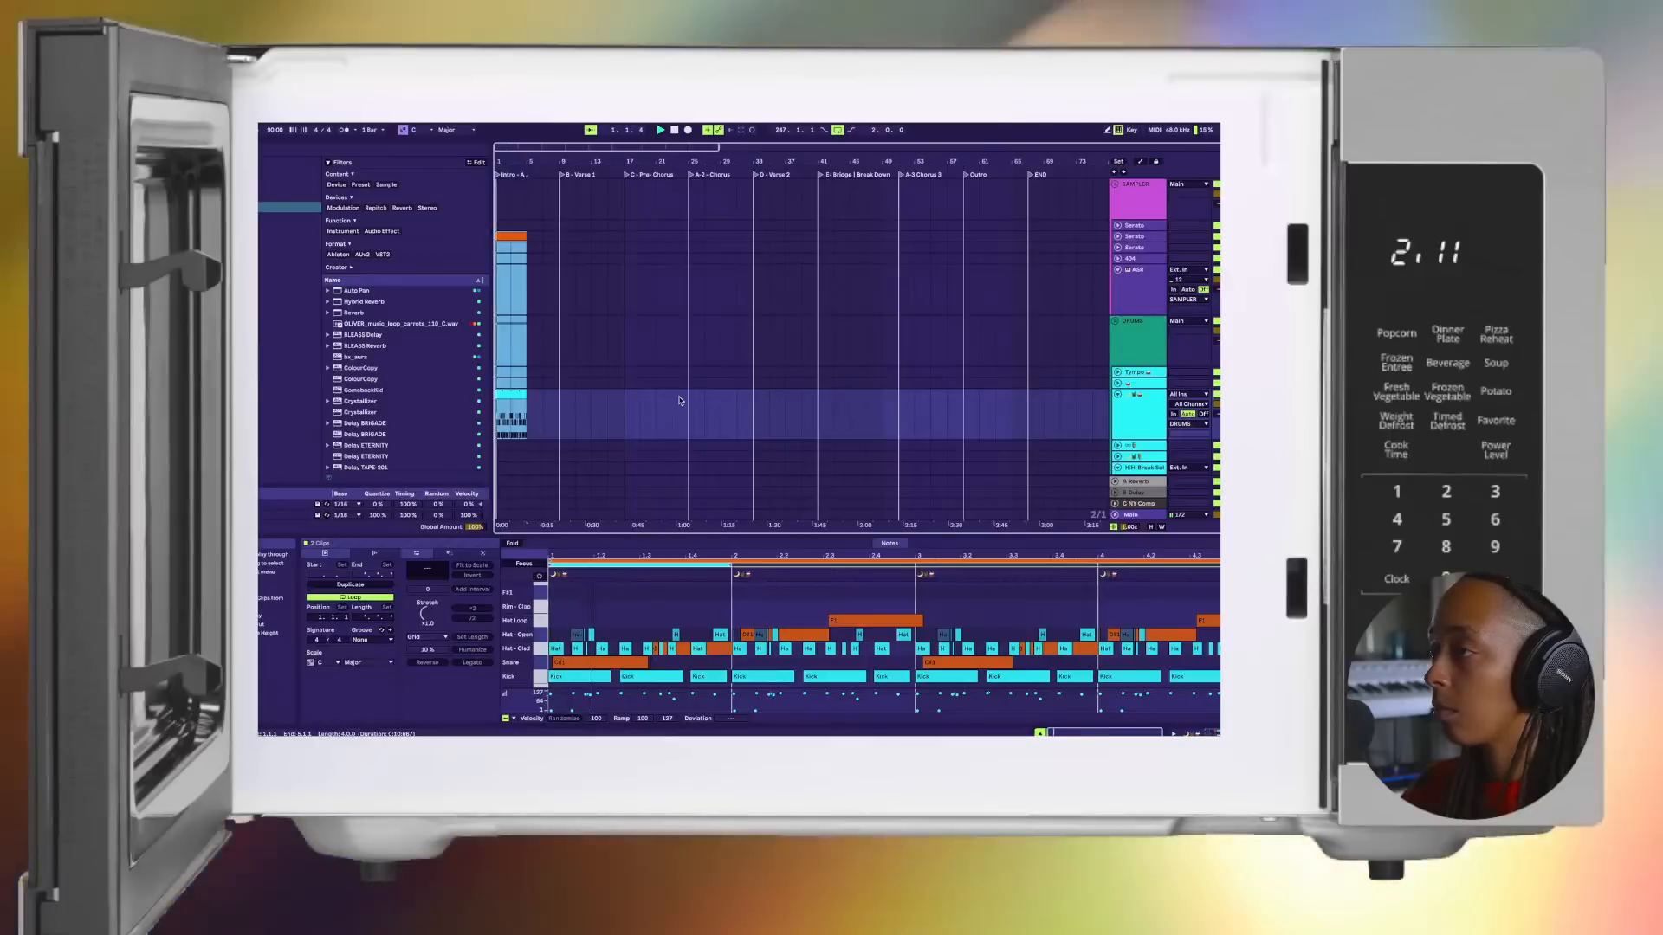
Step: Play the Intro section to check the Serato and drum clips together, and return to Session View
{"action": "key", "text": "space"}
{"action": "key", "text": "space"}
{"action": "left_click", "coordinate": [1217, 395]}
{"action": "key", "text": "space"}
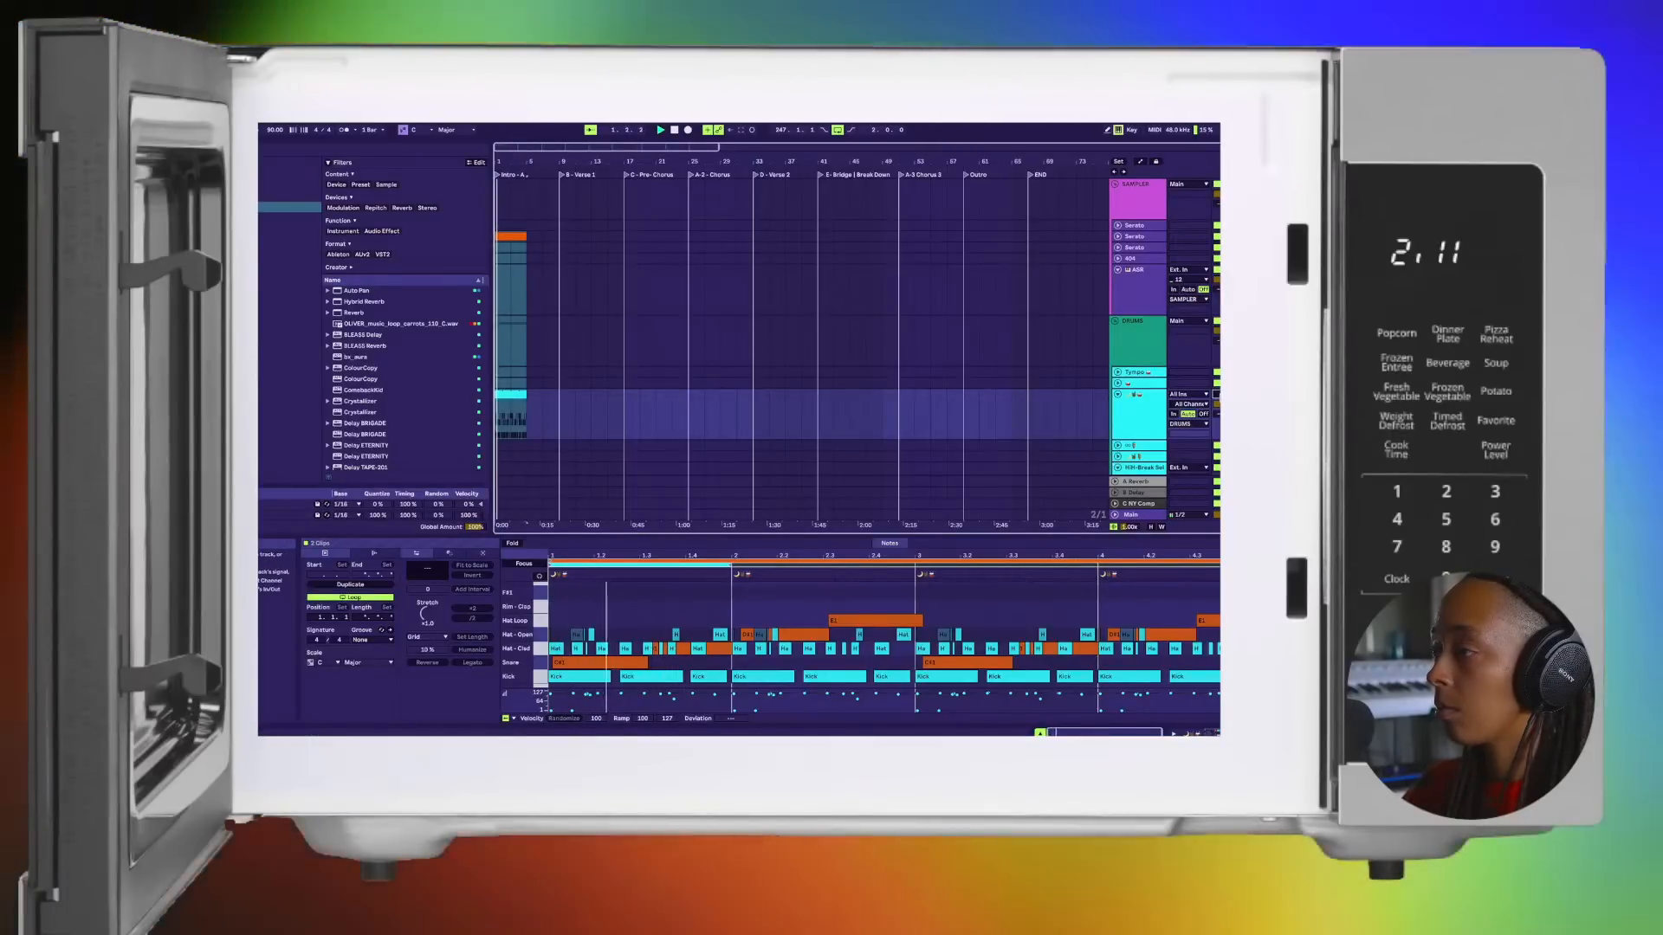
{"action": "left_click", "coordinate": [519, 400]}
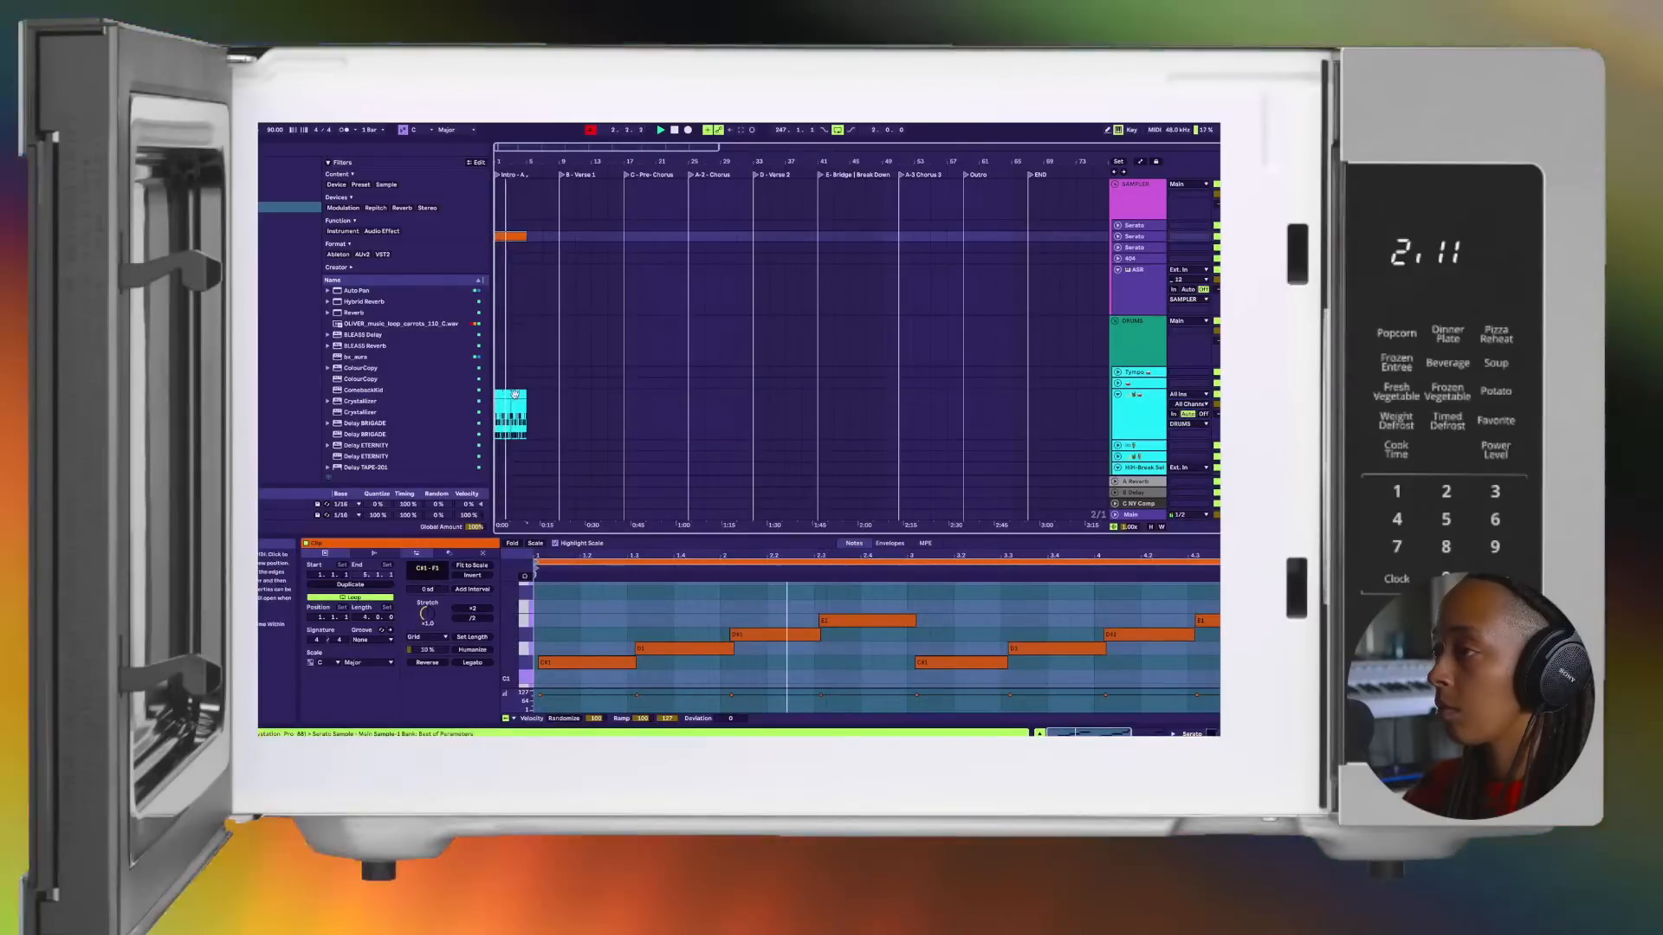
{"action": "left_click", "coordinate": [515, 394], "text": "shift"}
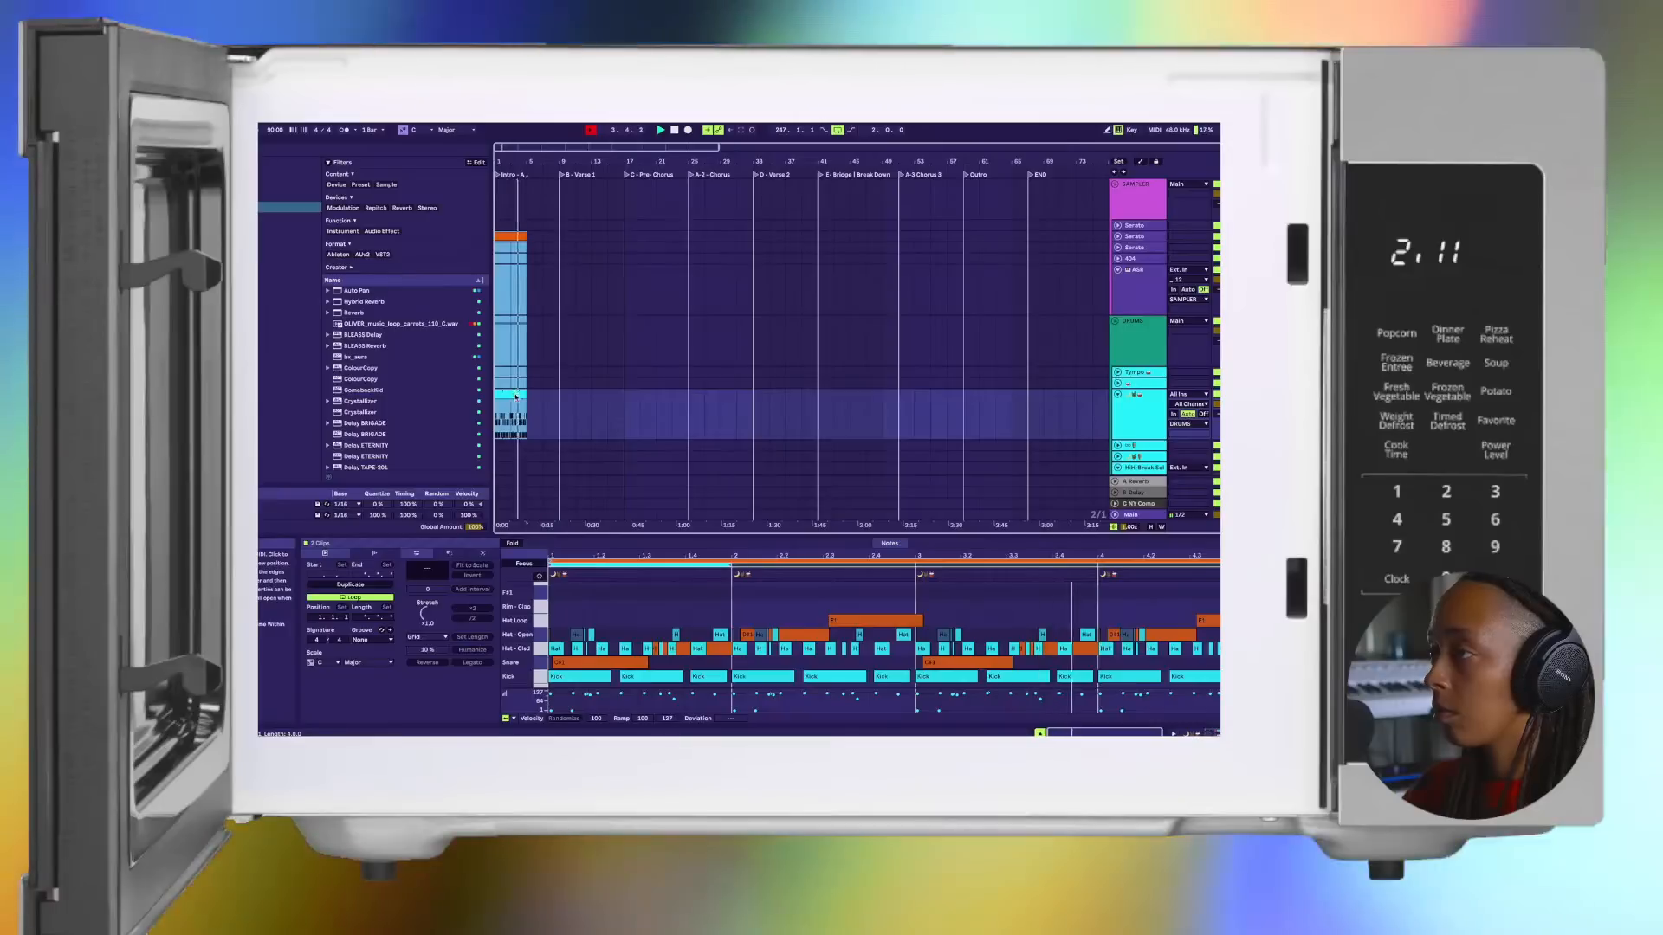
{"action": "key", "text": "Tab"}
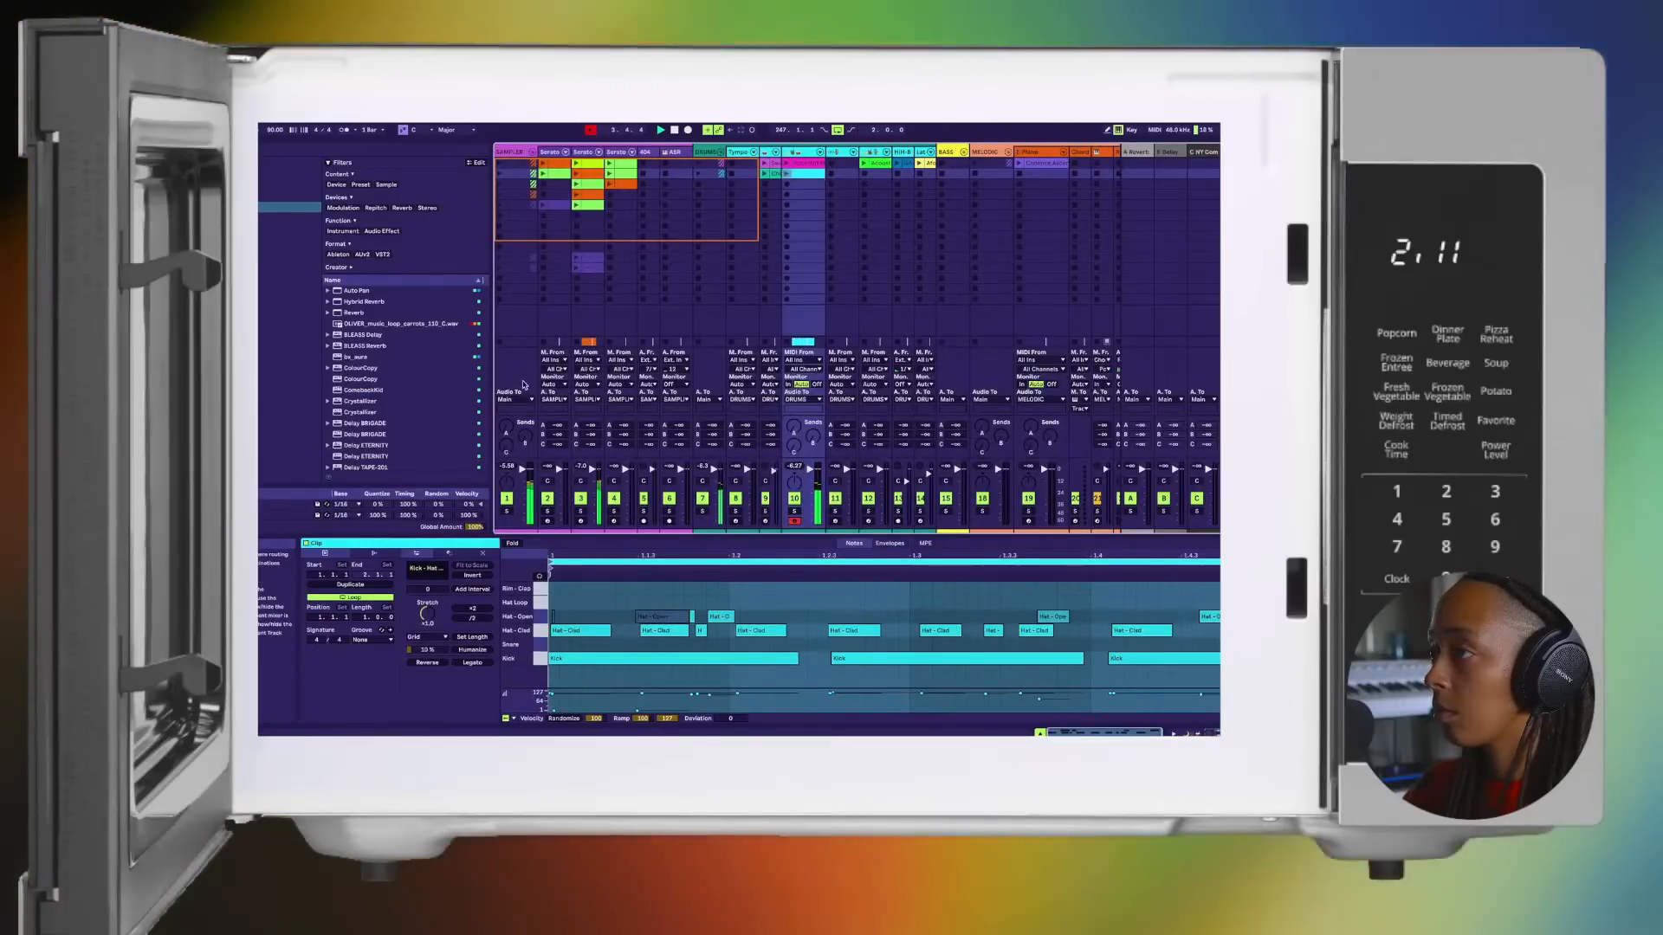
Step: Duplicate the Intro's Serato and drum clips together to fill the rest of the Intro, and start playback
{"action": "key", "text": "Tab"}
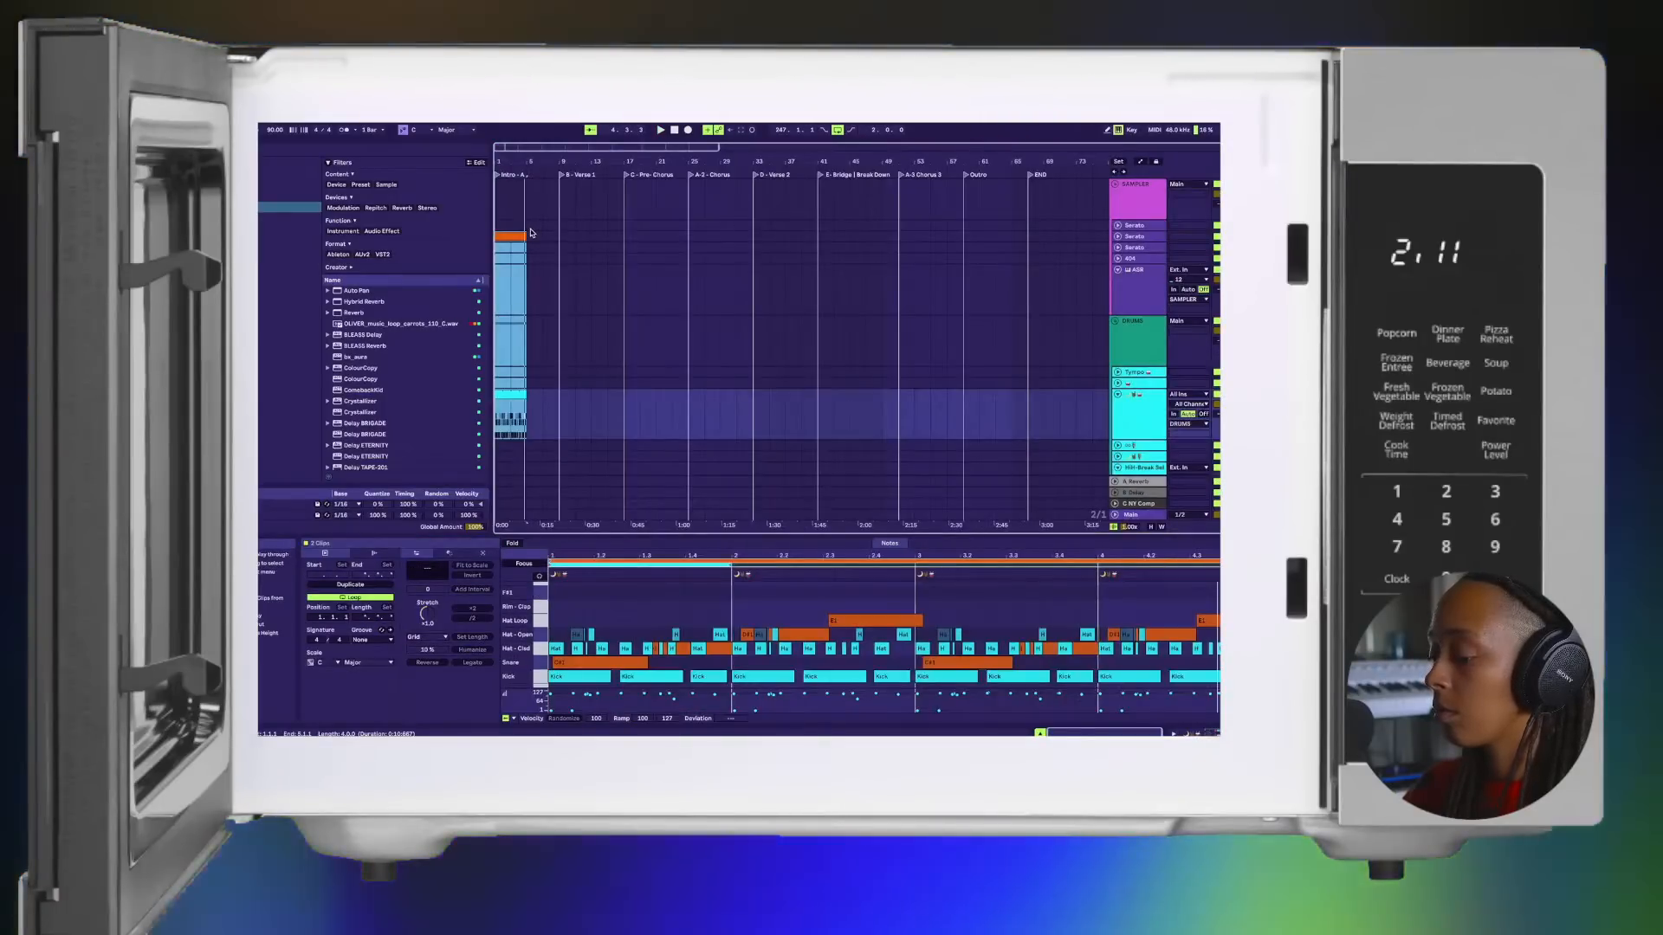
{"action": "key", "text": "ctrl+d"}
{"action": "key", "text": "Tab"}
Step: Place the second Serato track's orange fourth clip at the start of Verse 1 and duplicate the drum clip beneath it
{"action": "key", "text": "Tab"}
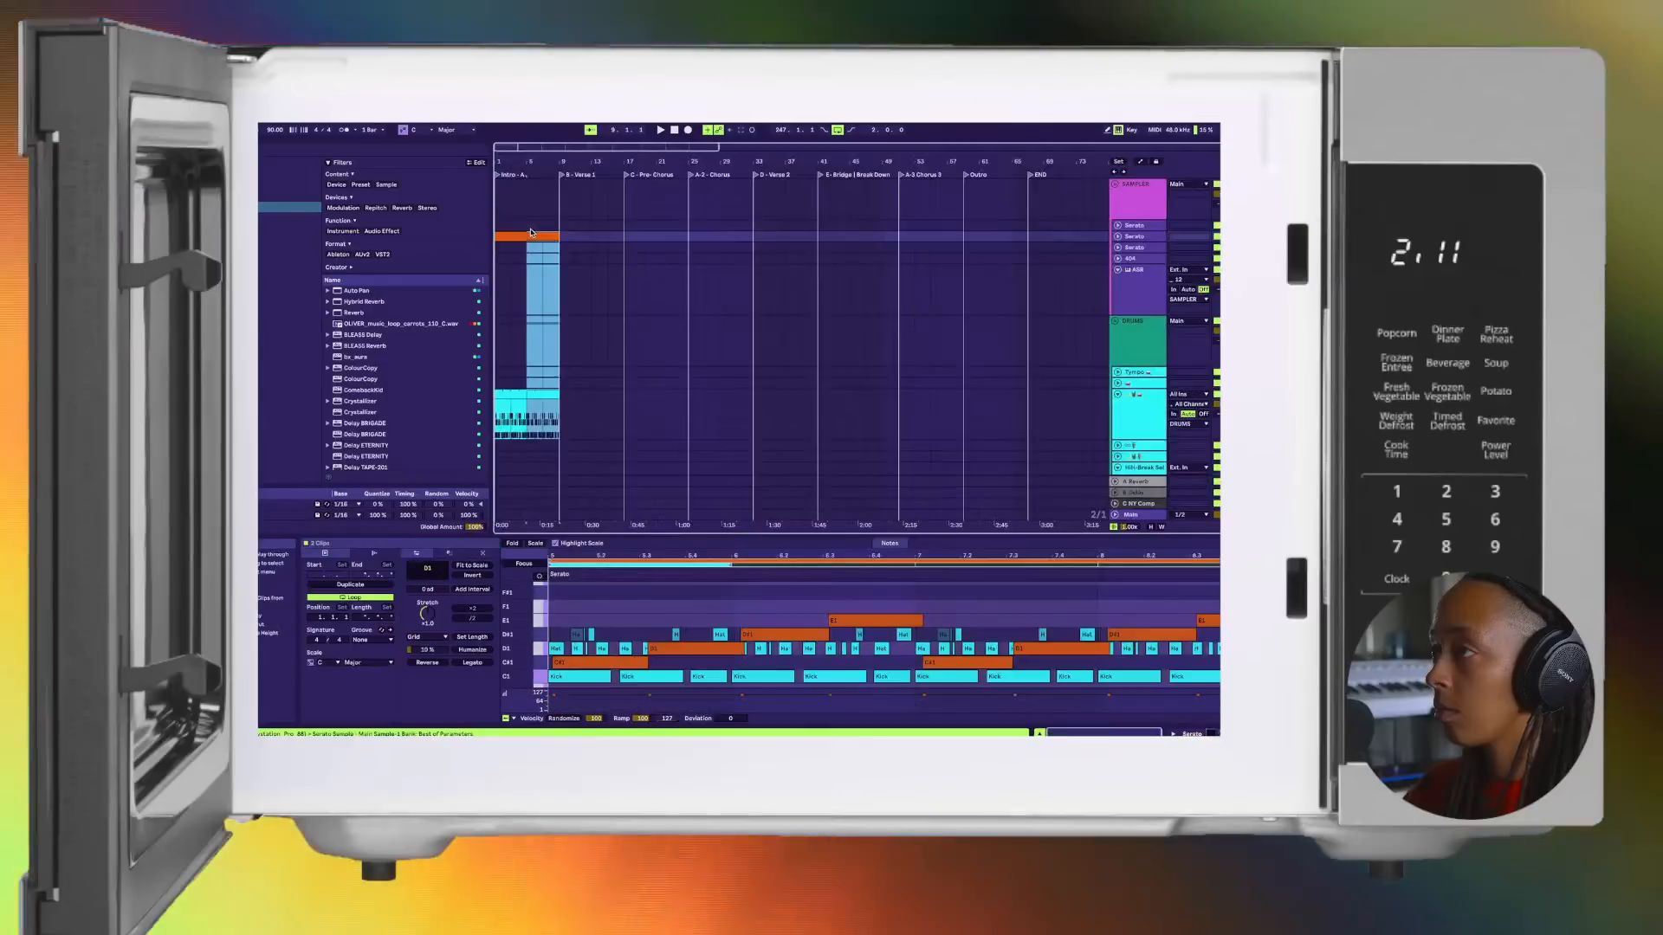
{"action": "key", "text": "space"}
{"action": "key", "text": "Tab"}
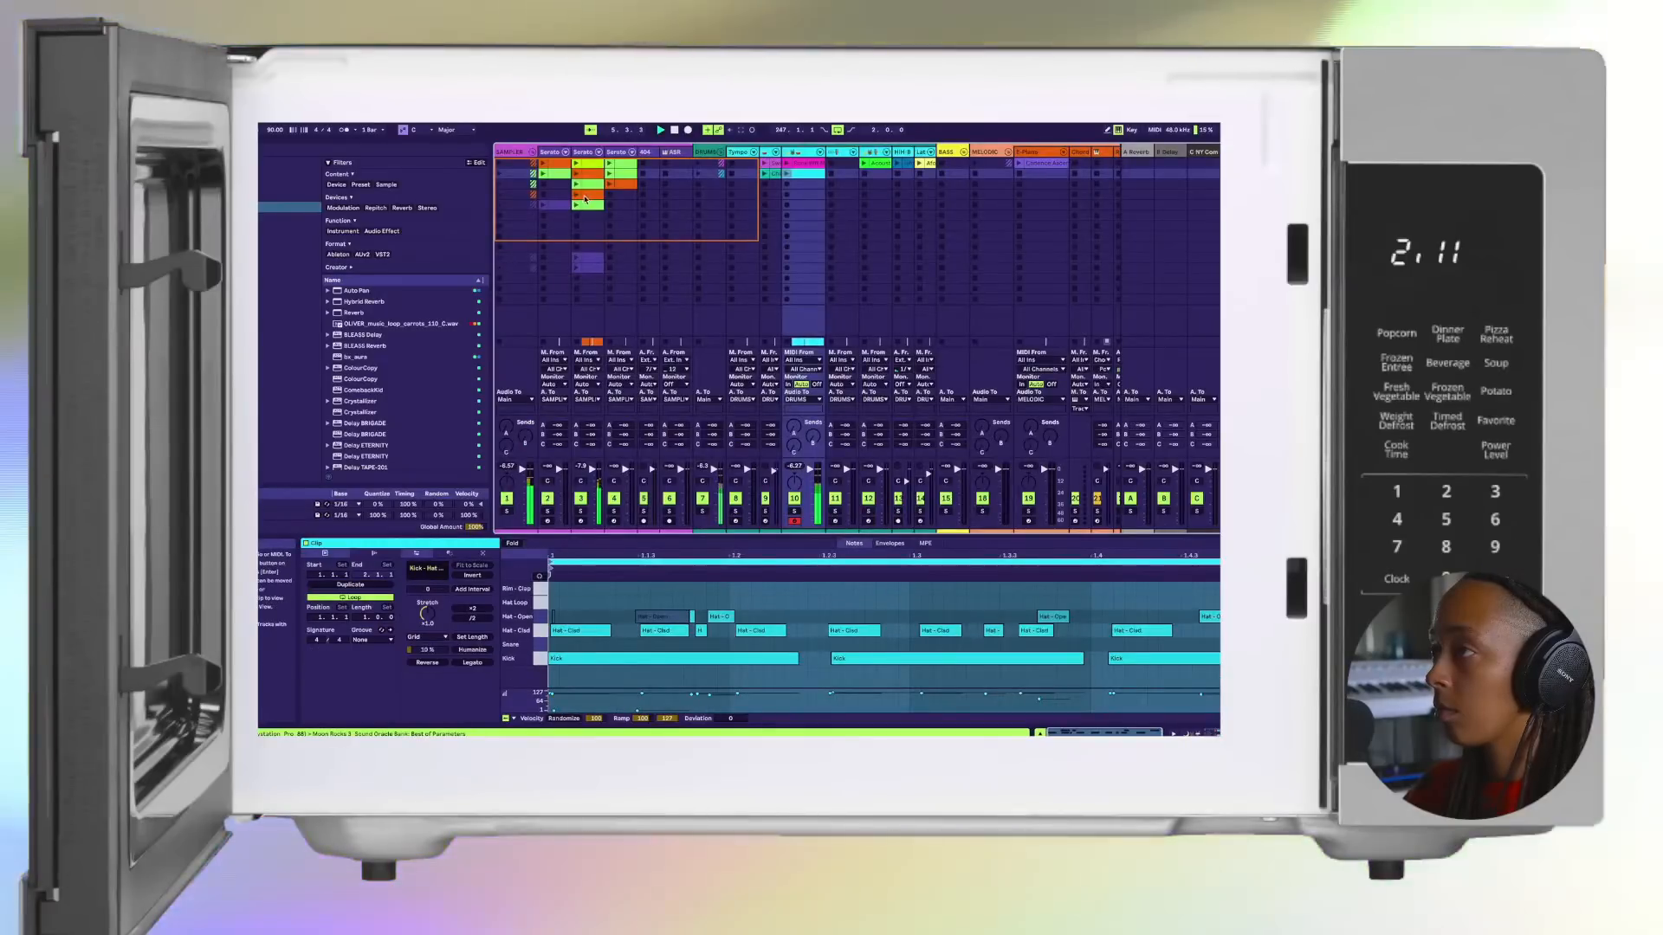
{"action": "left_click", "coordinate": [584, 199]}
{"action": "key", "text": "Tab"}
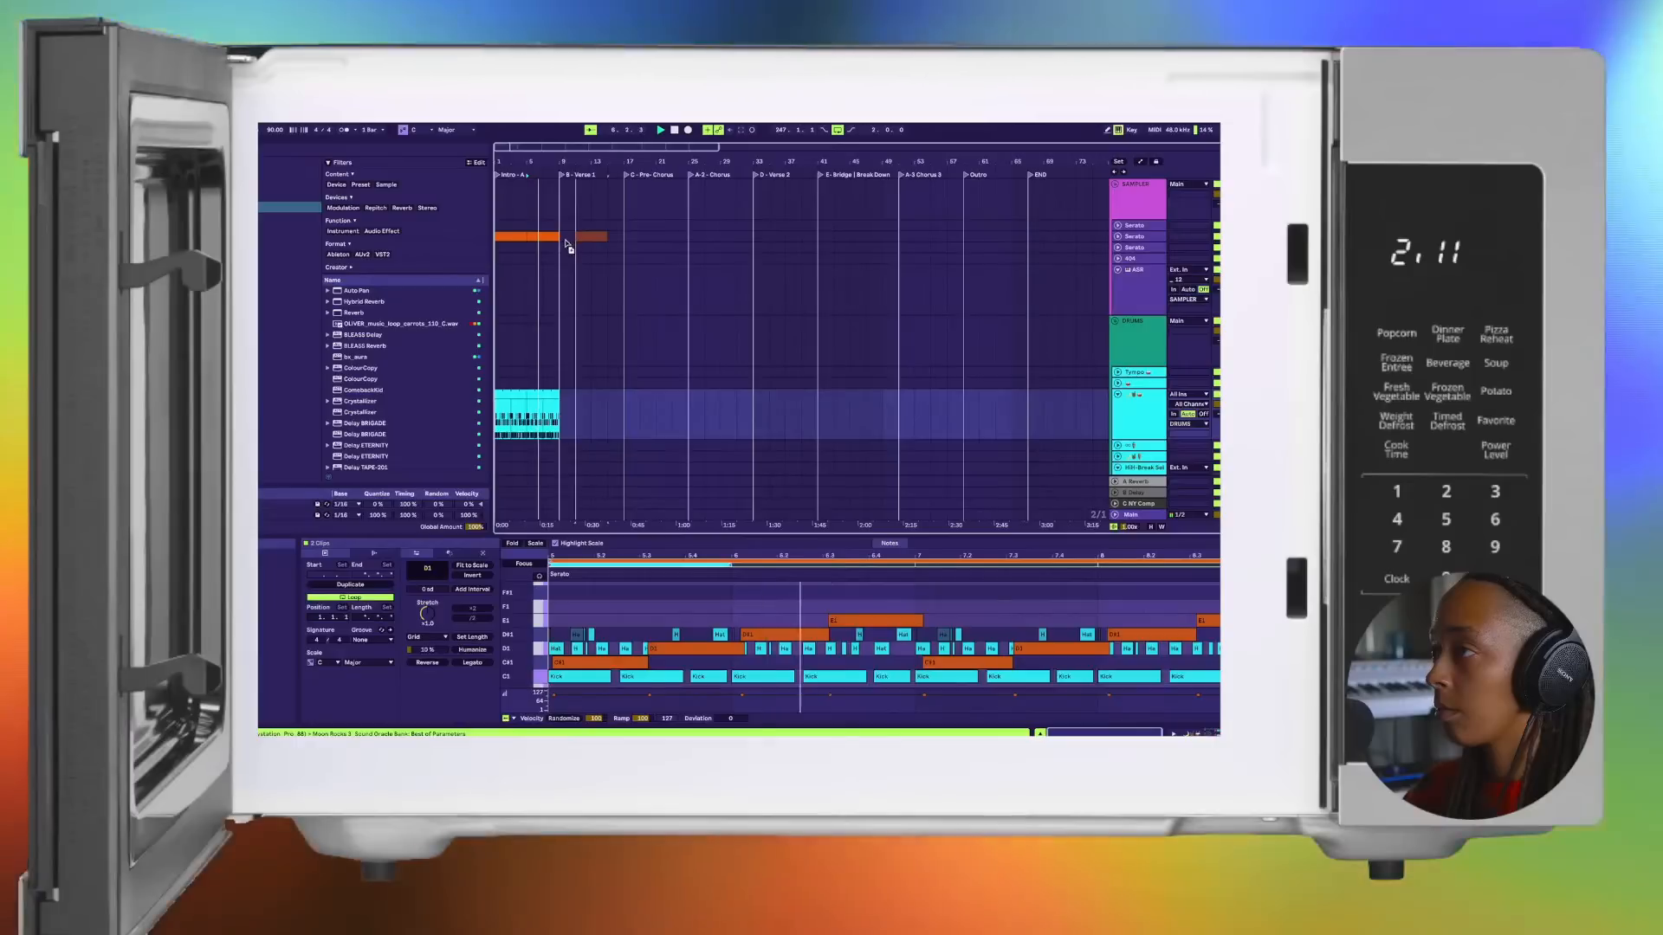
{"action": "left_click", "coordinate": [540, 392]}
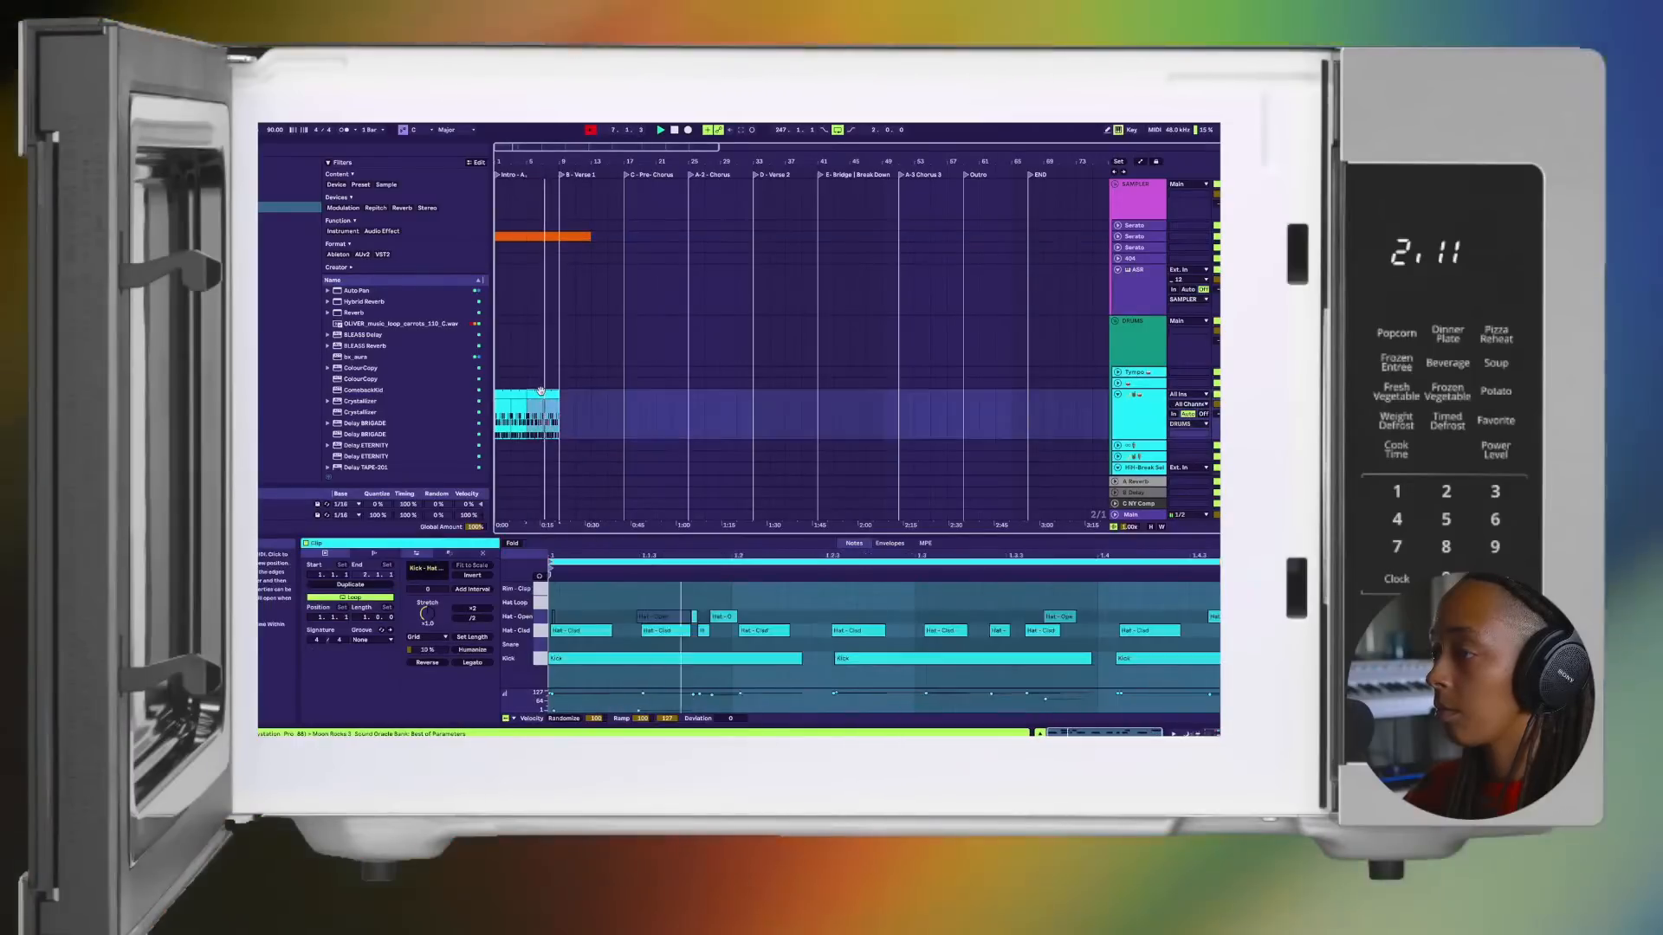
{"action": "key", "text": "super+d"}
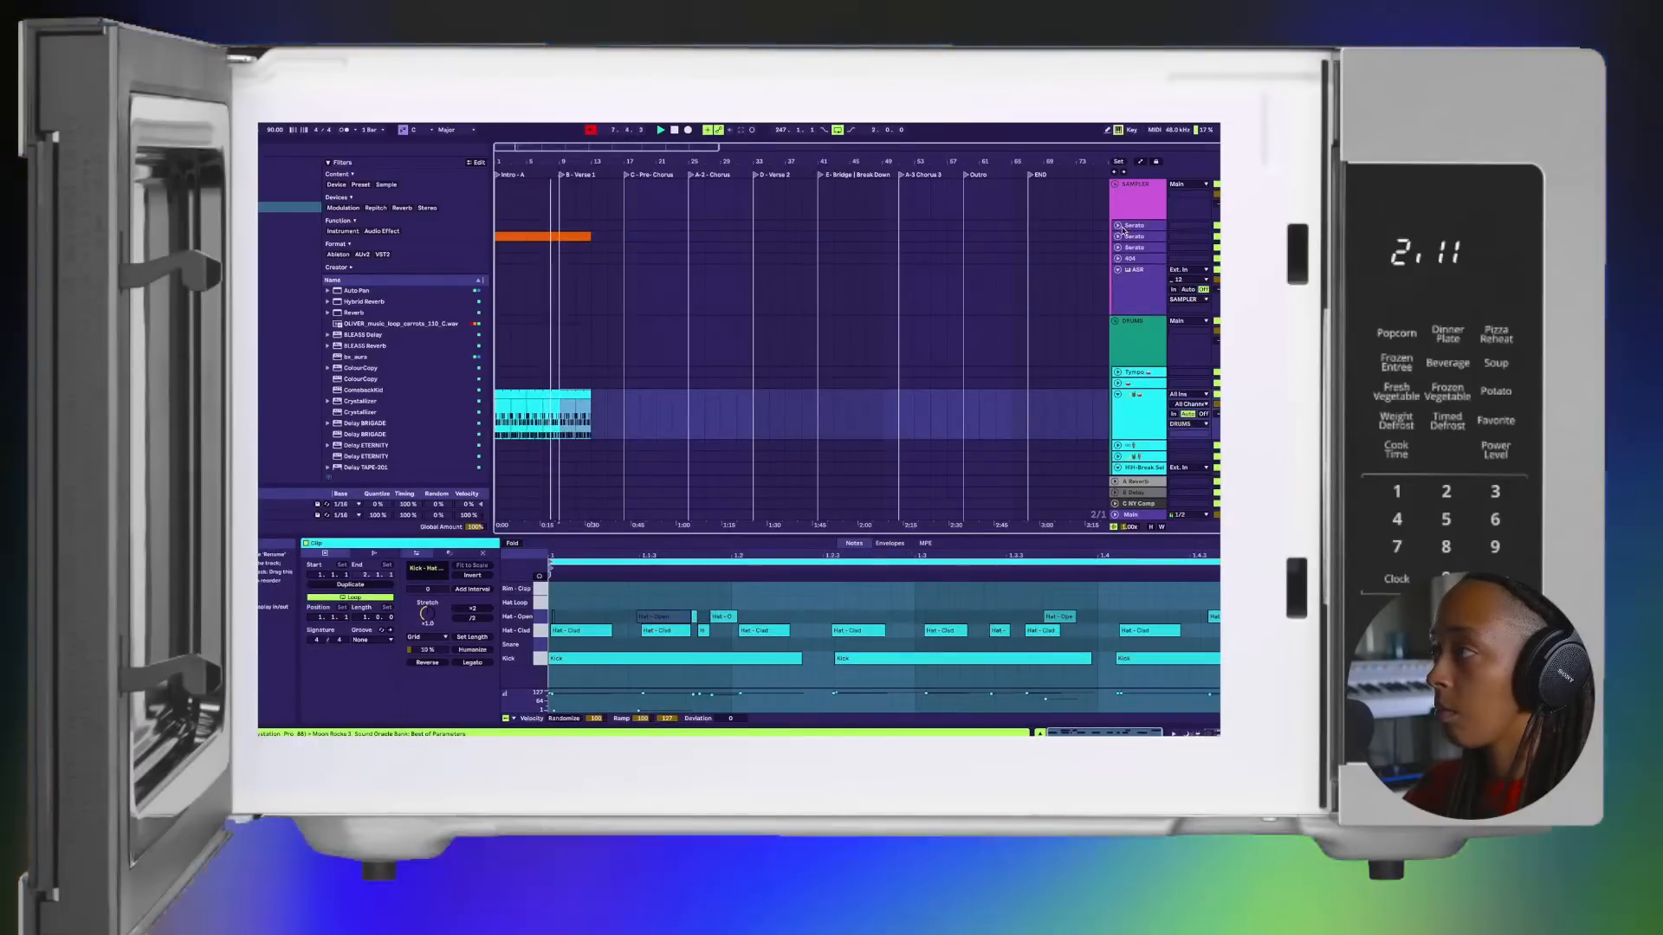
Step: Unfold the second Serato track, and duplicate its Verse 1 clip and the drum clip to fill the rest of Verse 1
{"action": "left_click", "coordinate": [1117, 226]}
{"action": "left_click", "coordinate": [1118, 273]}
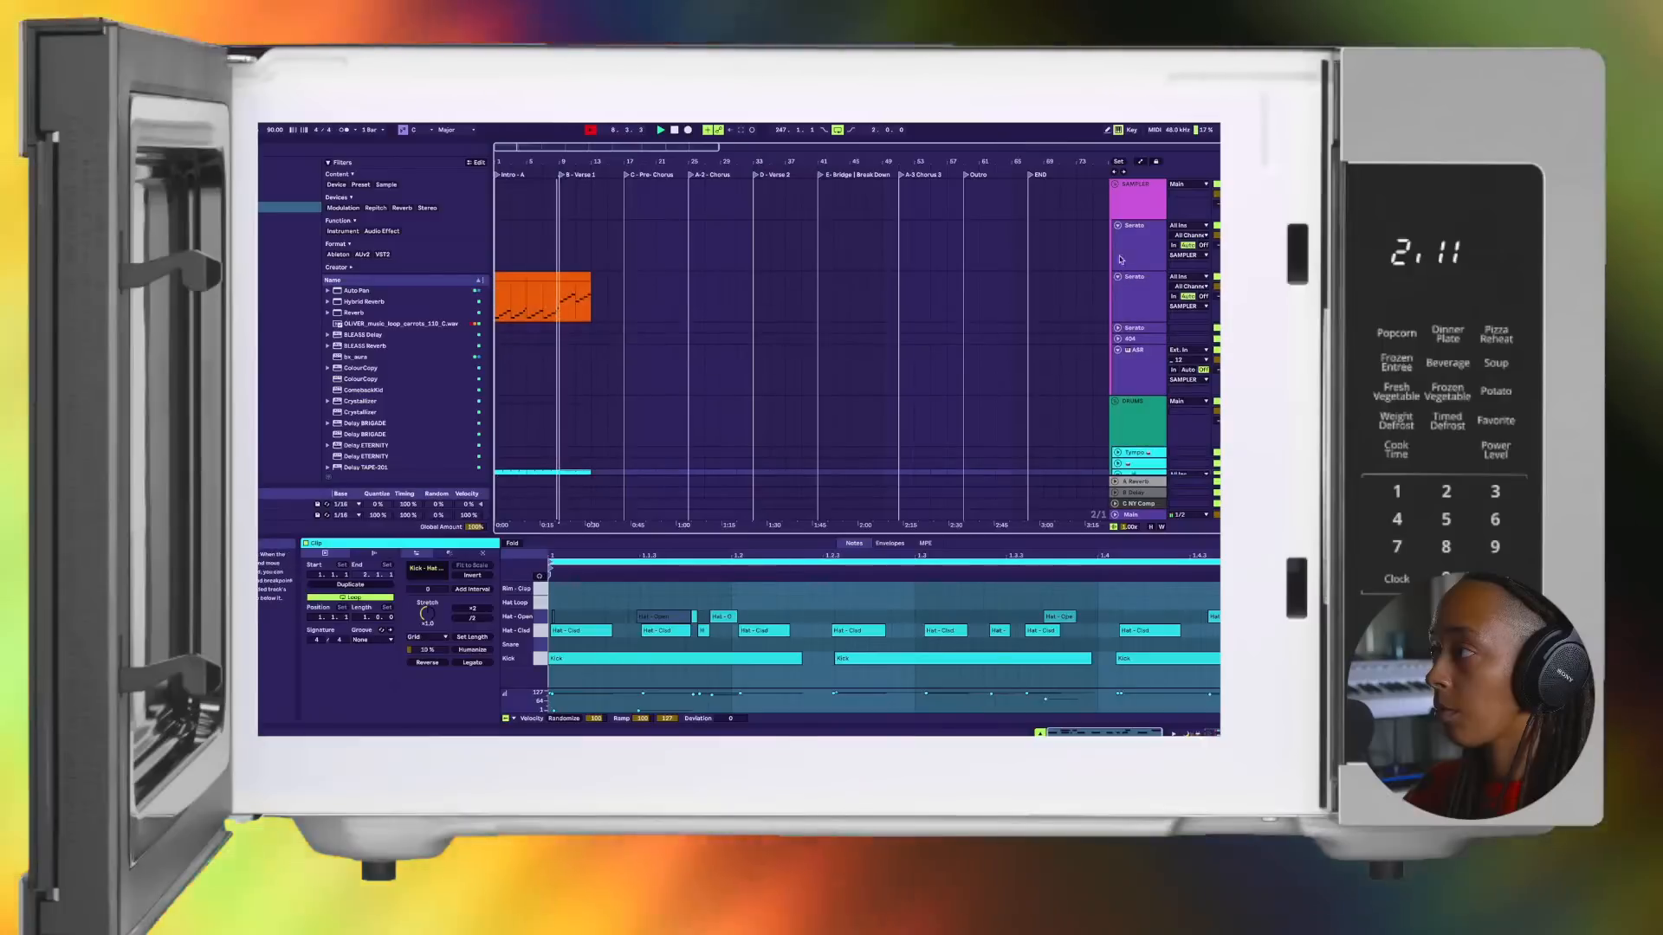
{"action": "left_click", "coordinate": [1117, 225]}
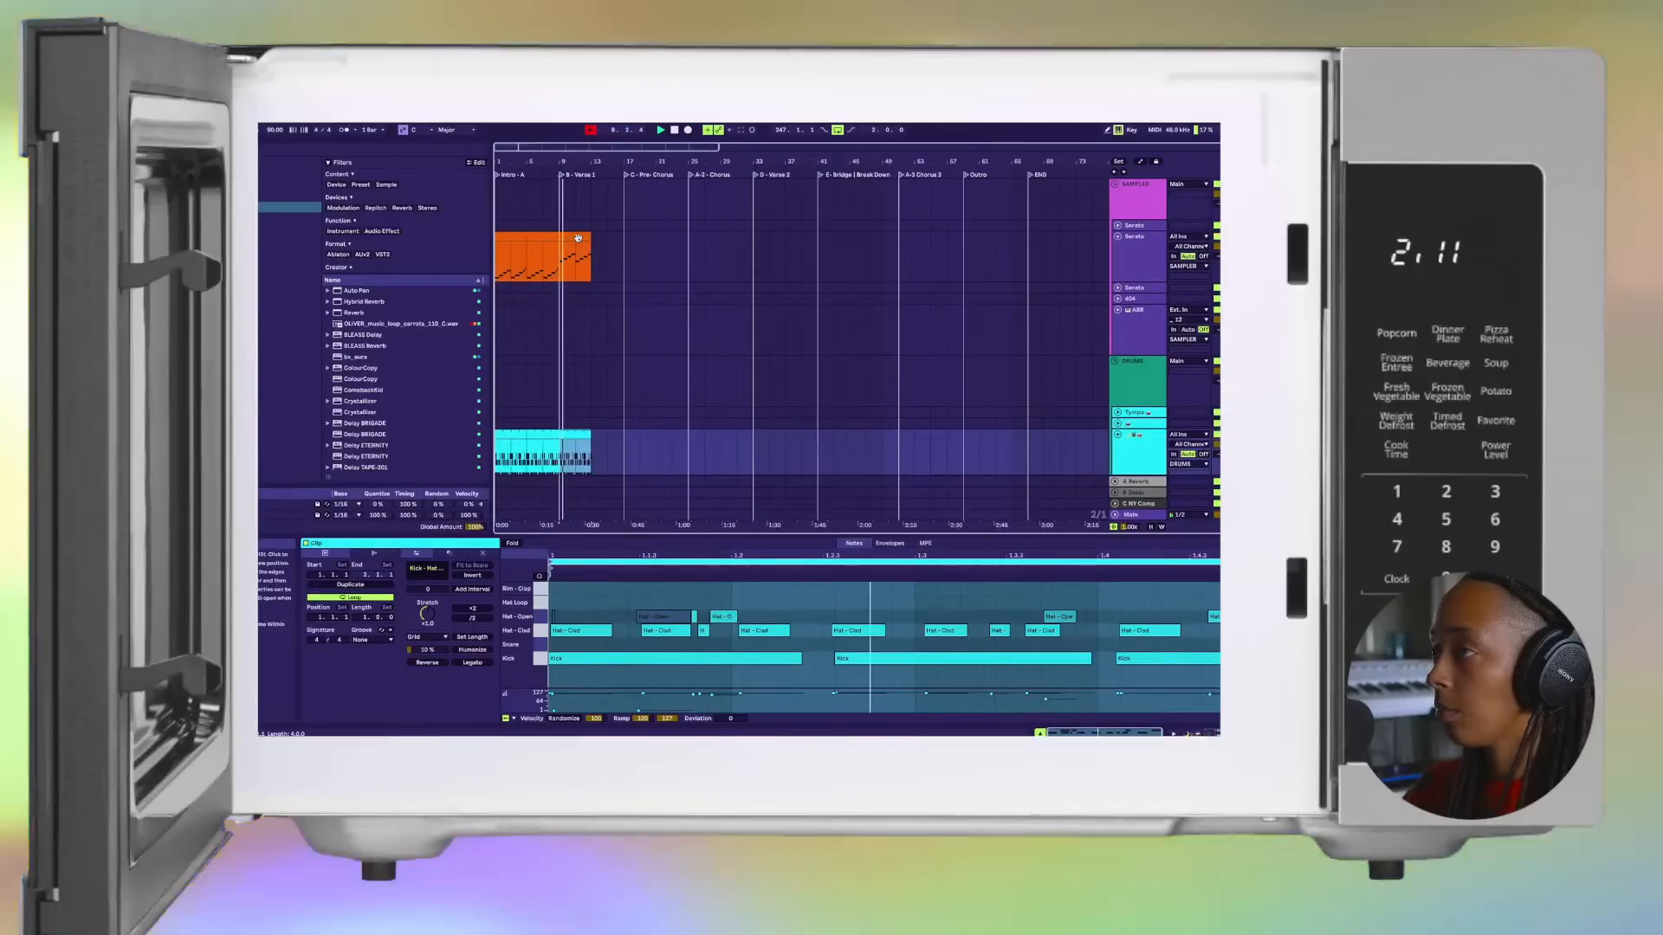
{"action": "left_click", "coordinate": [578, 237]}
{"action": "key", "text": "super+d"}
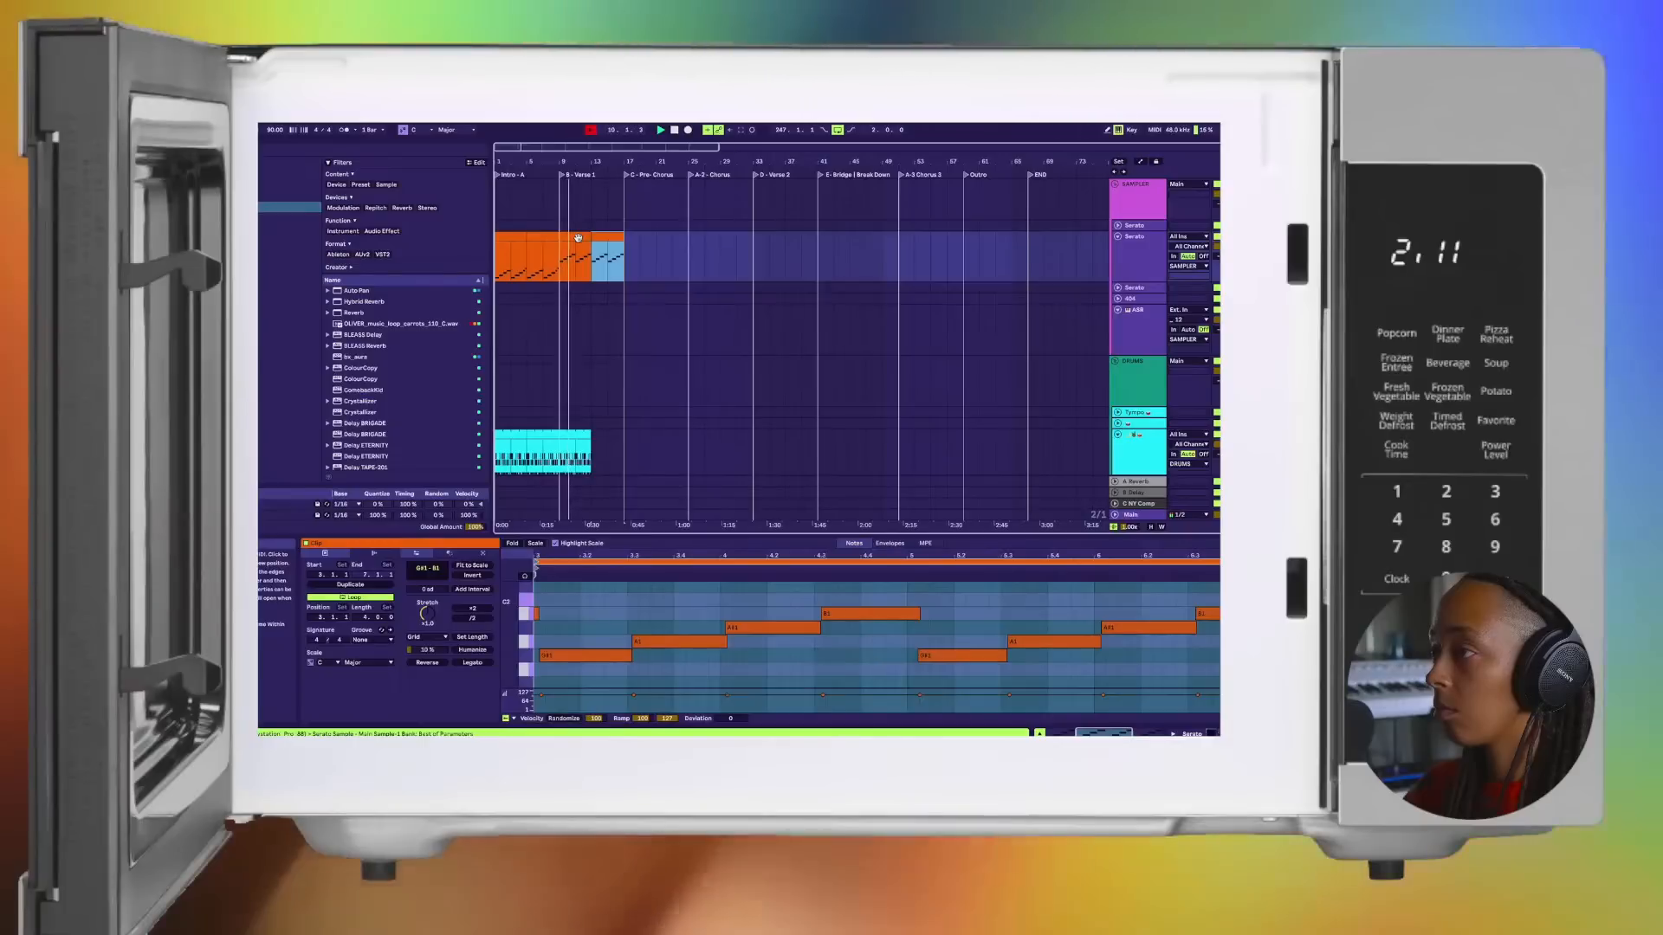
{"action": "left_click", "coordinate": [572, 439]}
{"action": "key", "text": "super+d"}
{"action": "scroll", "coordinate": [574, 437], "scroll_direction": "down", "scroll_amount": 3}
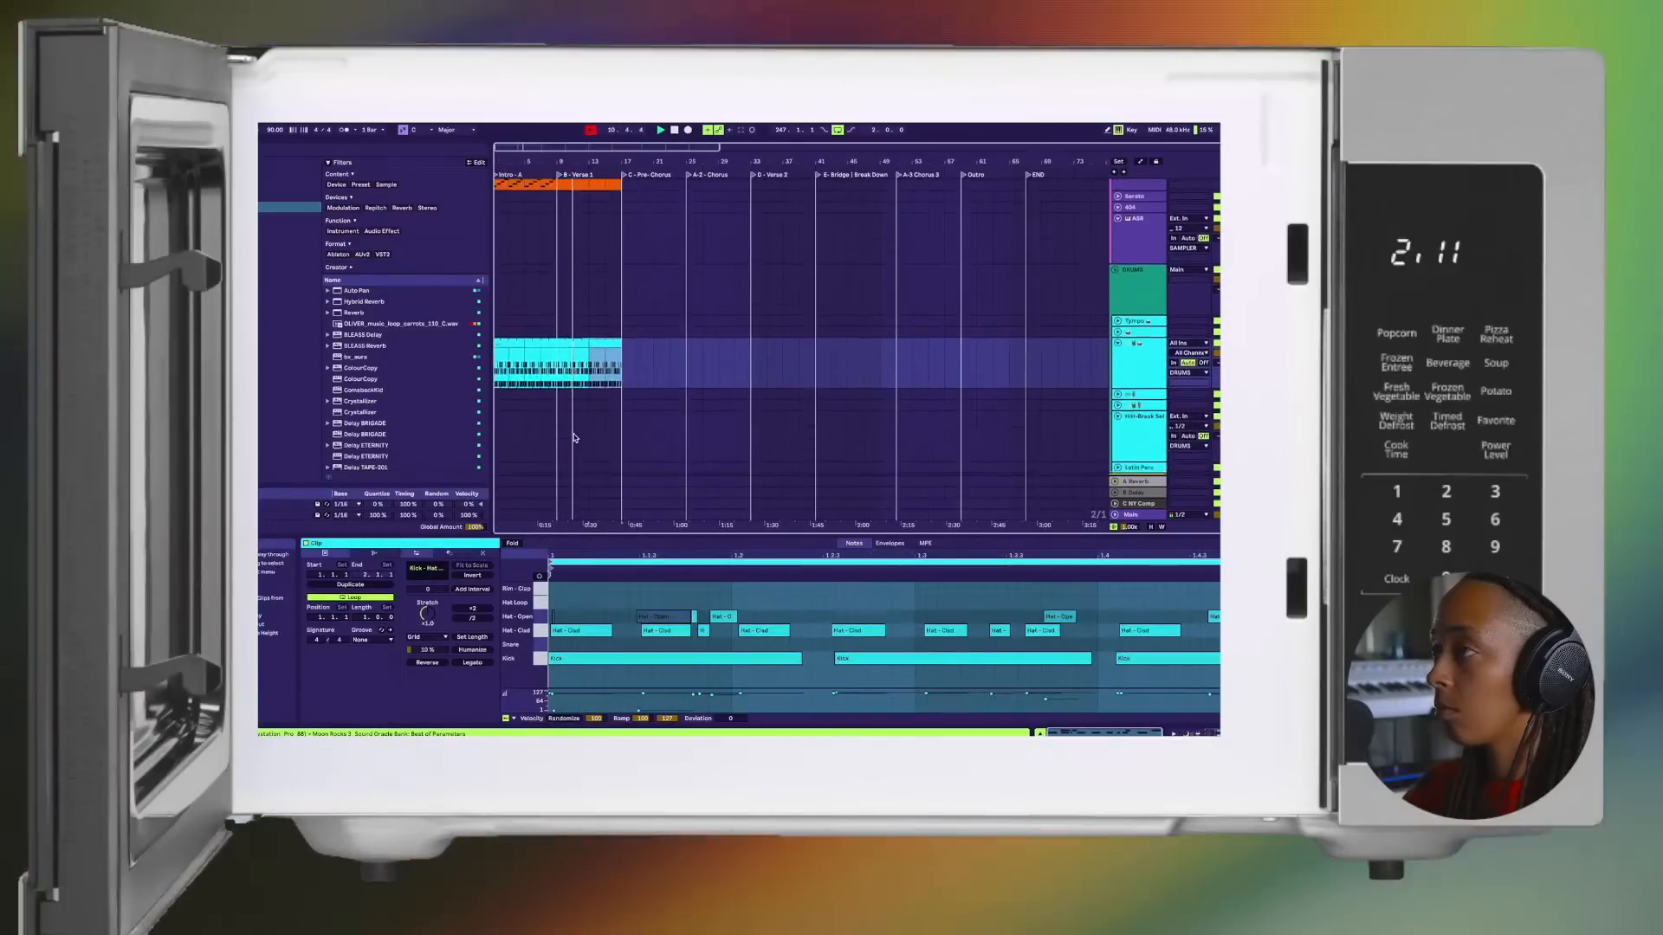
{"action": "scroll", "coordinate": [574, 437], "scroll_direction": "up", "scroll_amount": 3}
Step: Place the first Serato track's orange first clip at the start of the Pre-Chorus and extend the drum clips beneath it
{"action": "key", "text": "Tab"}
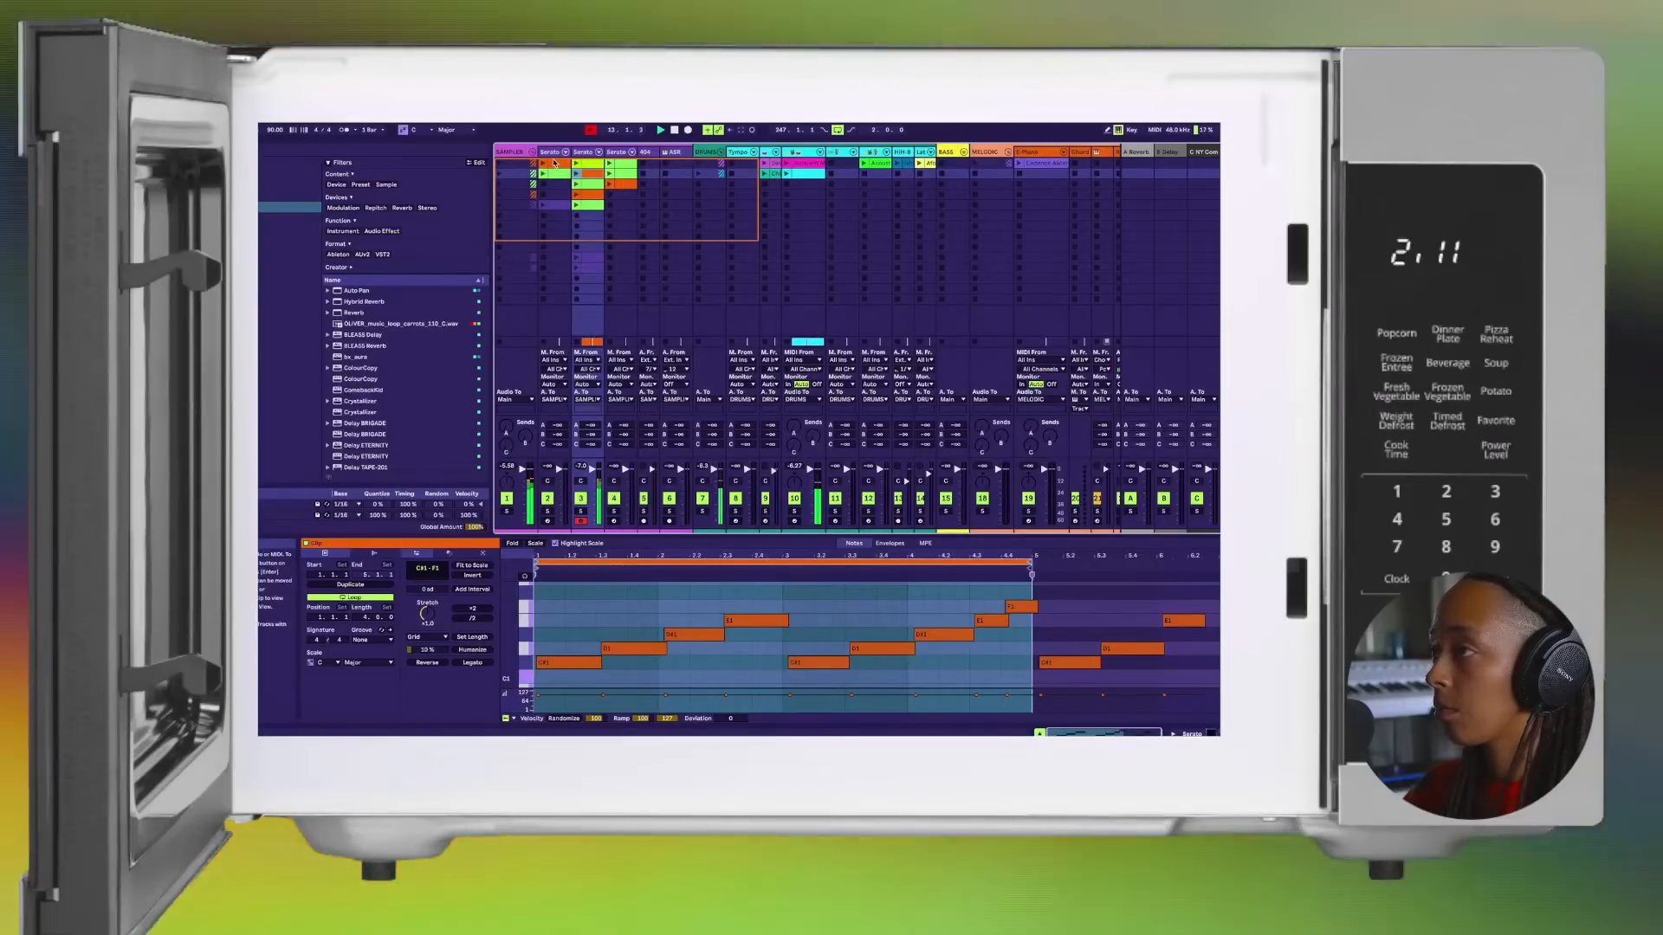
{"action": "left_click_drag", "start_coordinate": [554, 167], "coordinate": [610, 227]}
{"action": "key", "text": "Tab"}
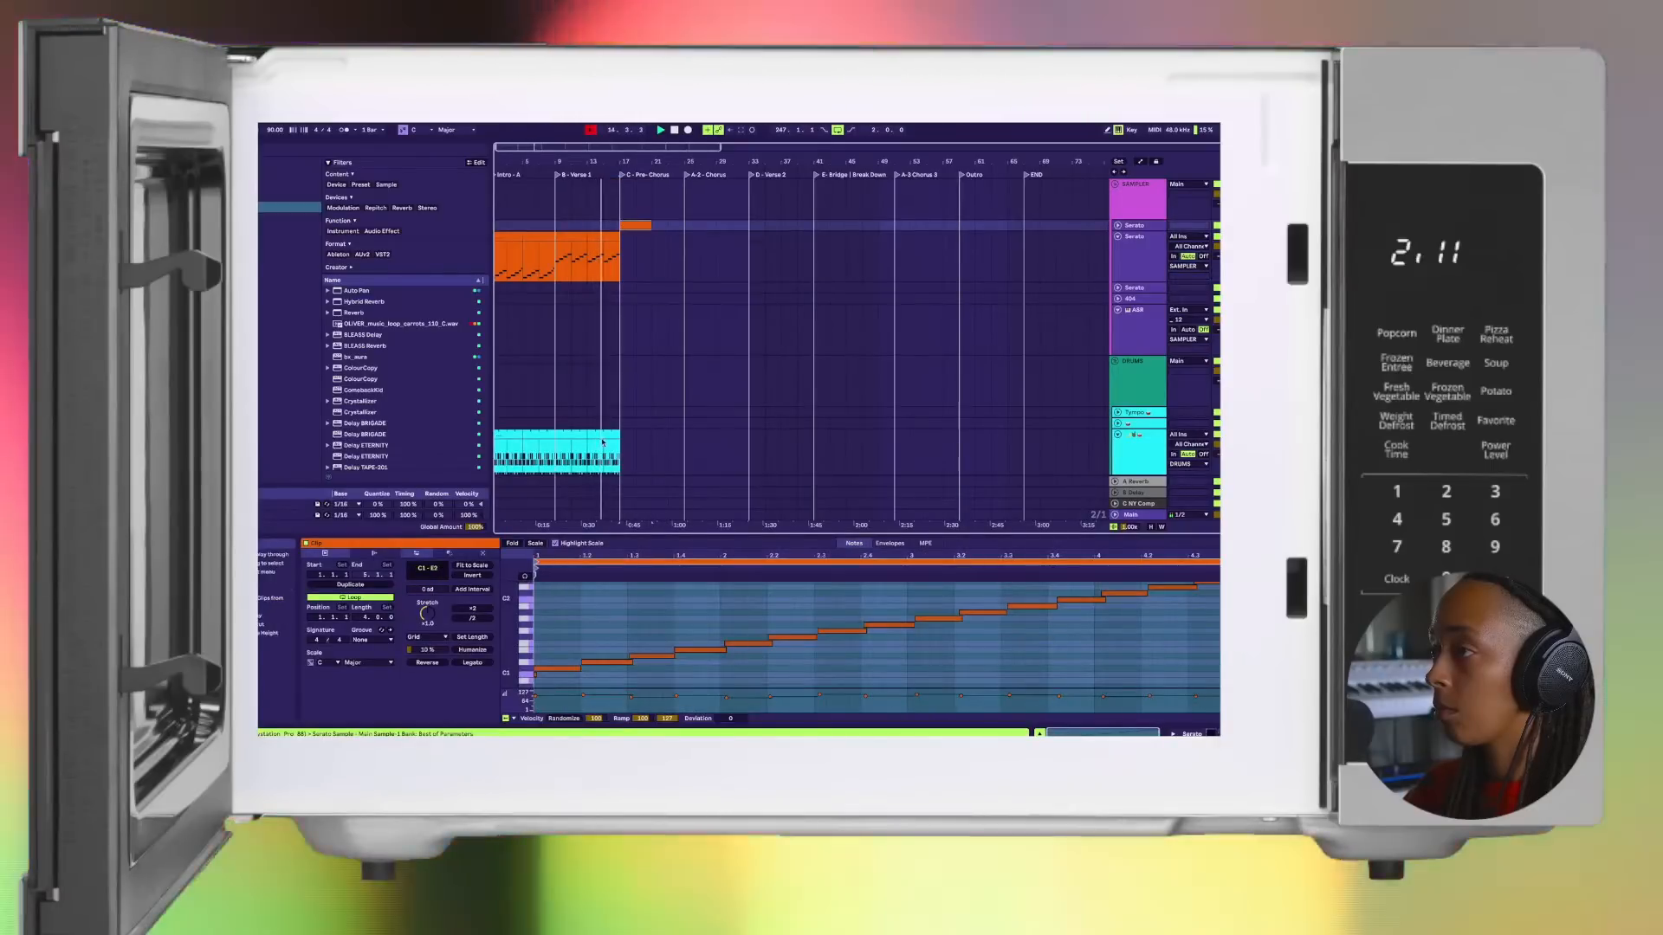
{"action": "left_click", "coordinate": [606, 436]}
{"action": "left_click_drag", "start_coordinate": [606, 436], "coordinate": [652, 435]}
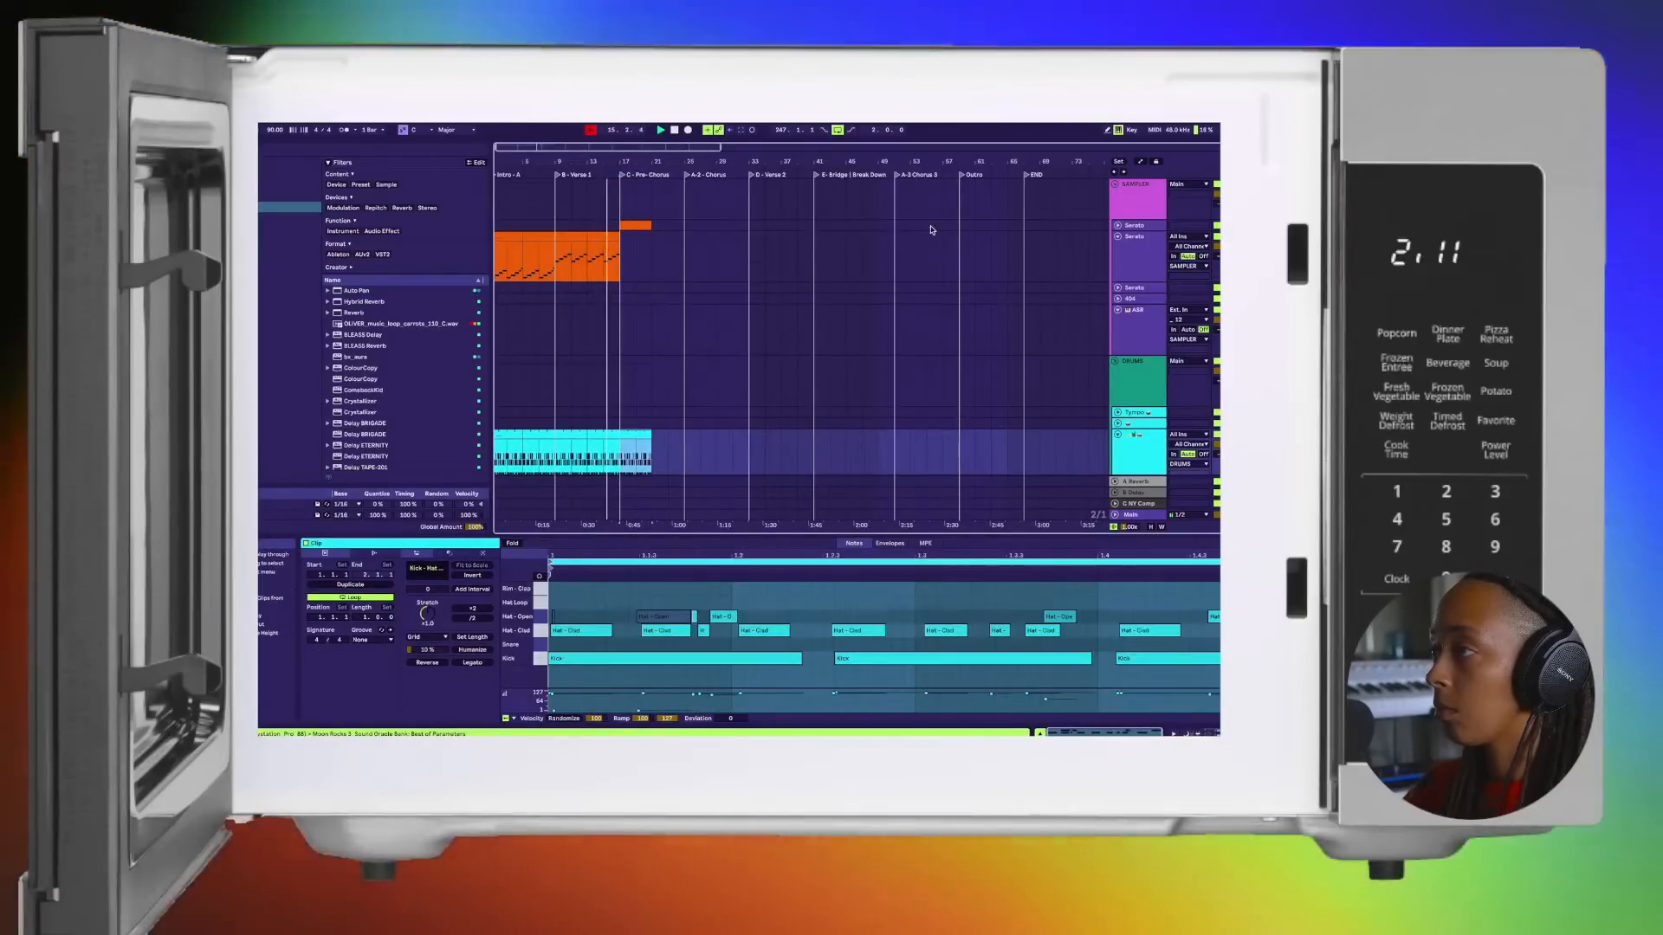
Step: Duplicate the first Serato track's clip to fill the Pre-Chorus and unfold that track
{"action": "left_click", "coordinate": [632, 226]}
{"action": "key", "text": "super+d"}
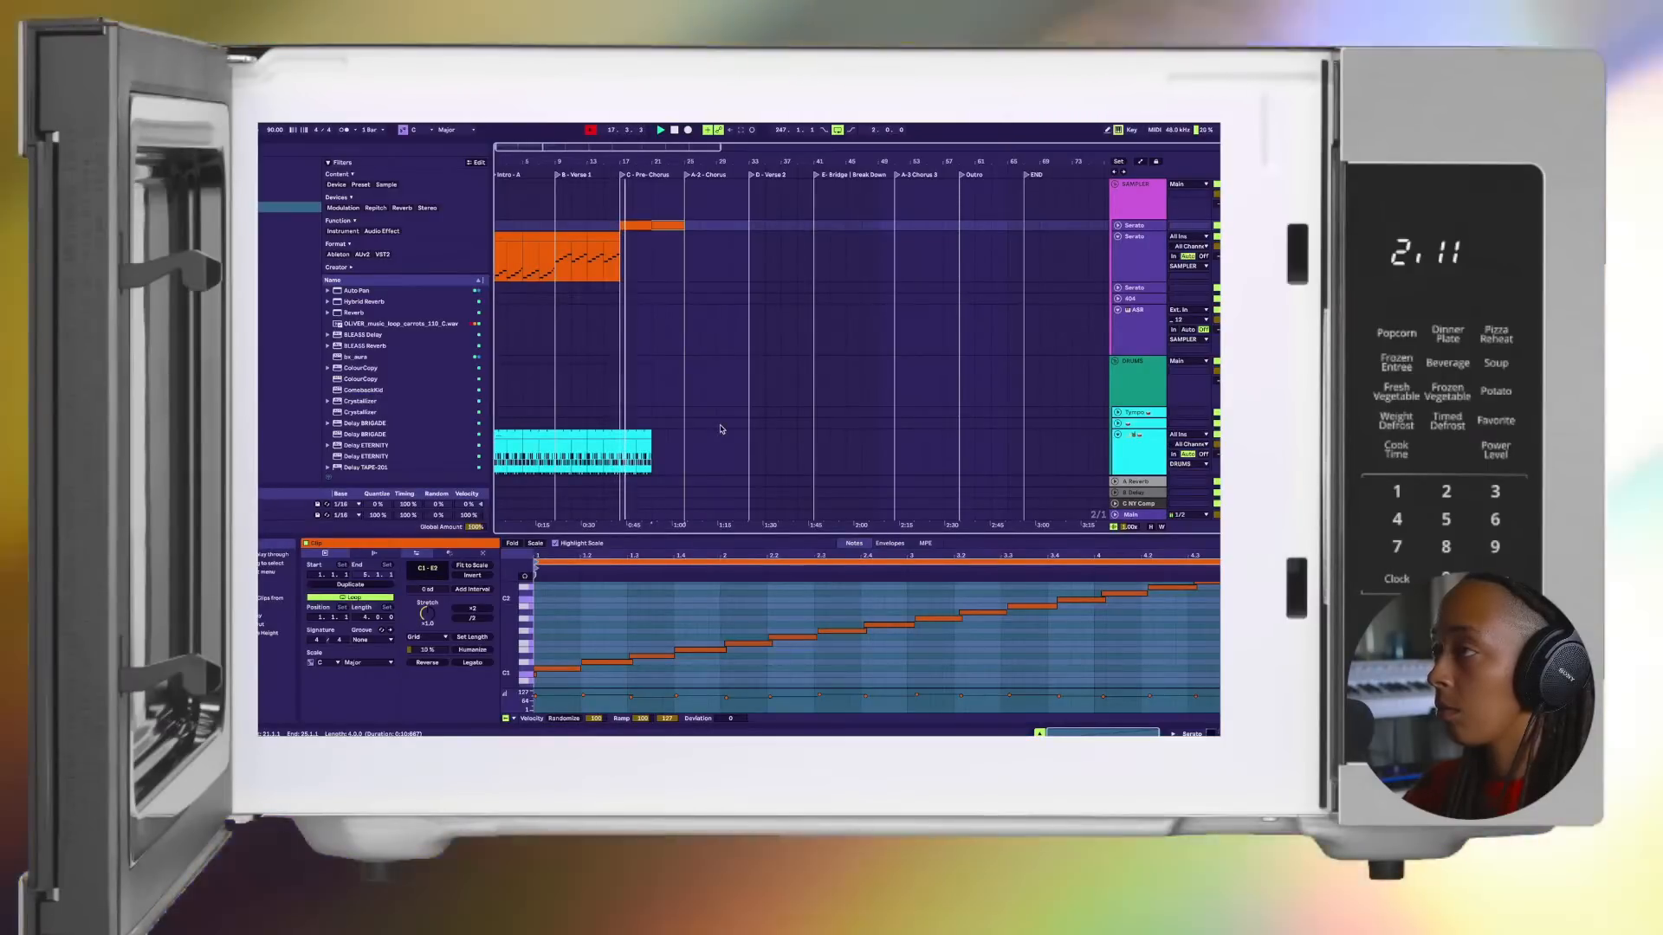
{"action": "scroll", "coordinate": [702, 421], "scroll_direction": "down", "scroll_amount": 1}
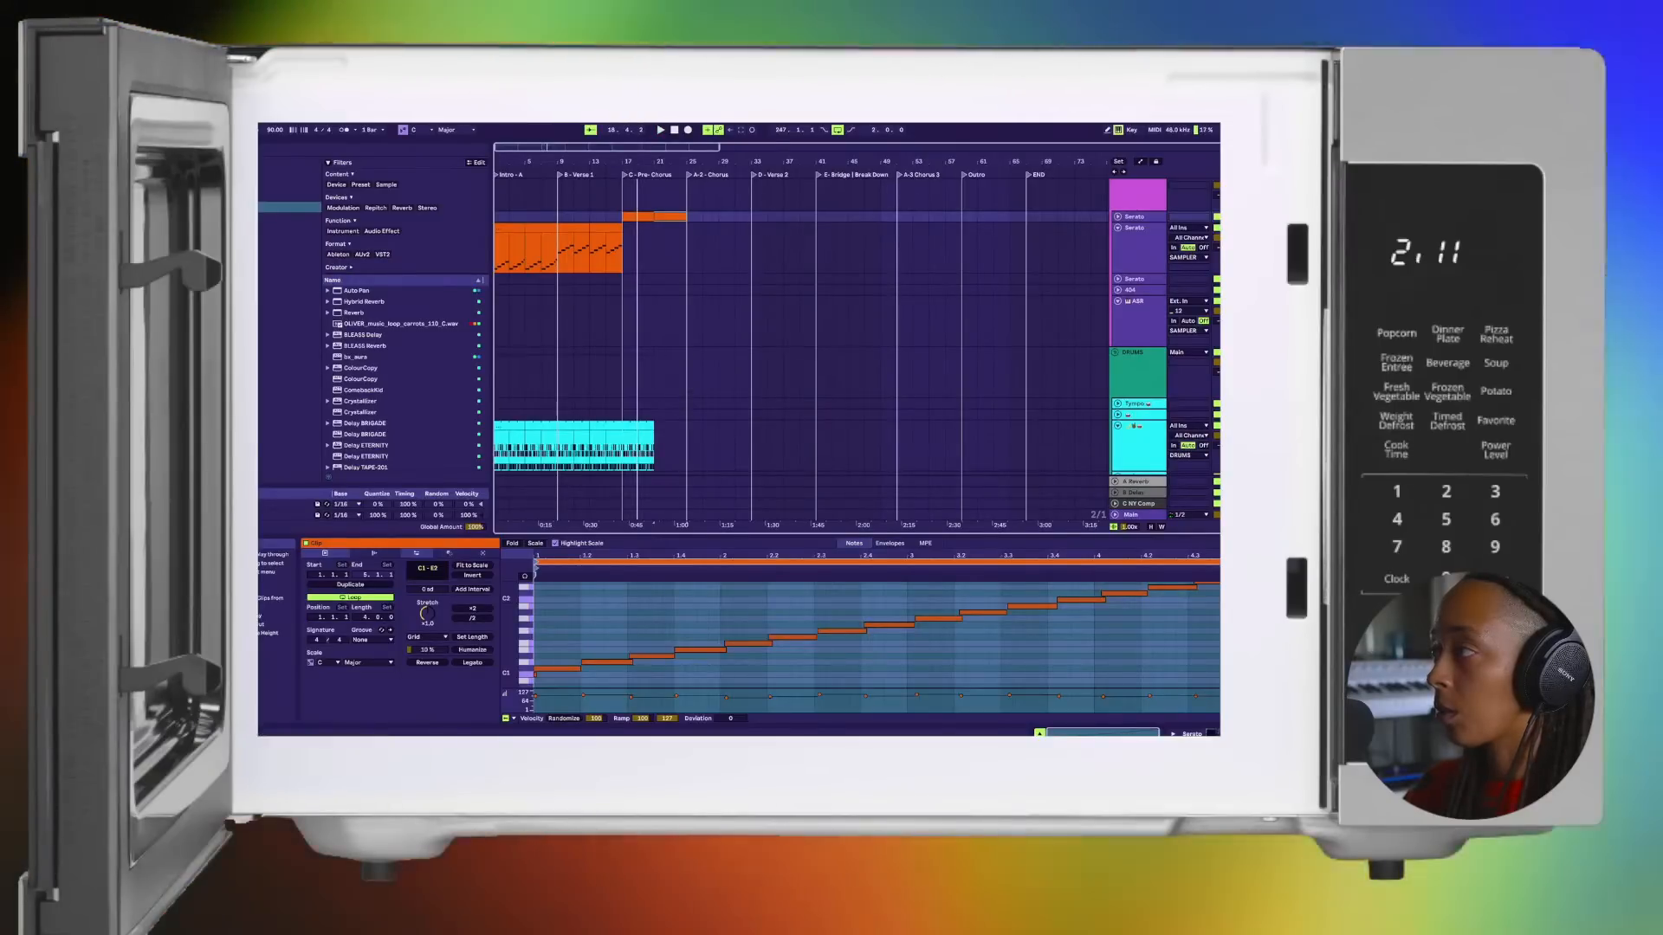
{"action": "left_click", "coordinate": [1117, 217]}
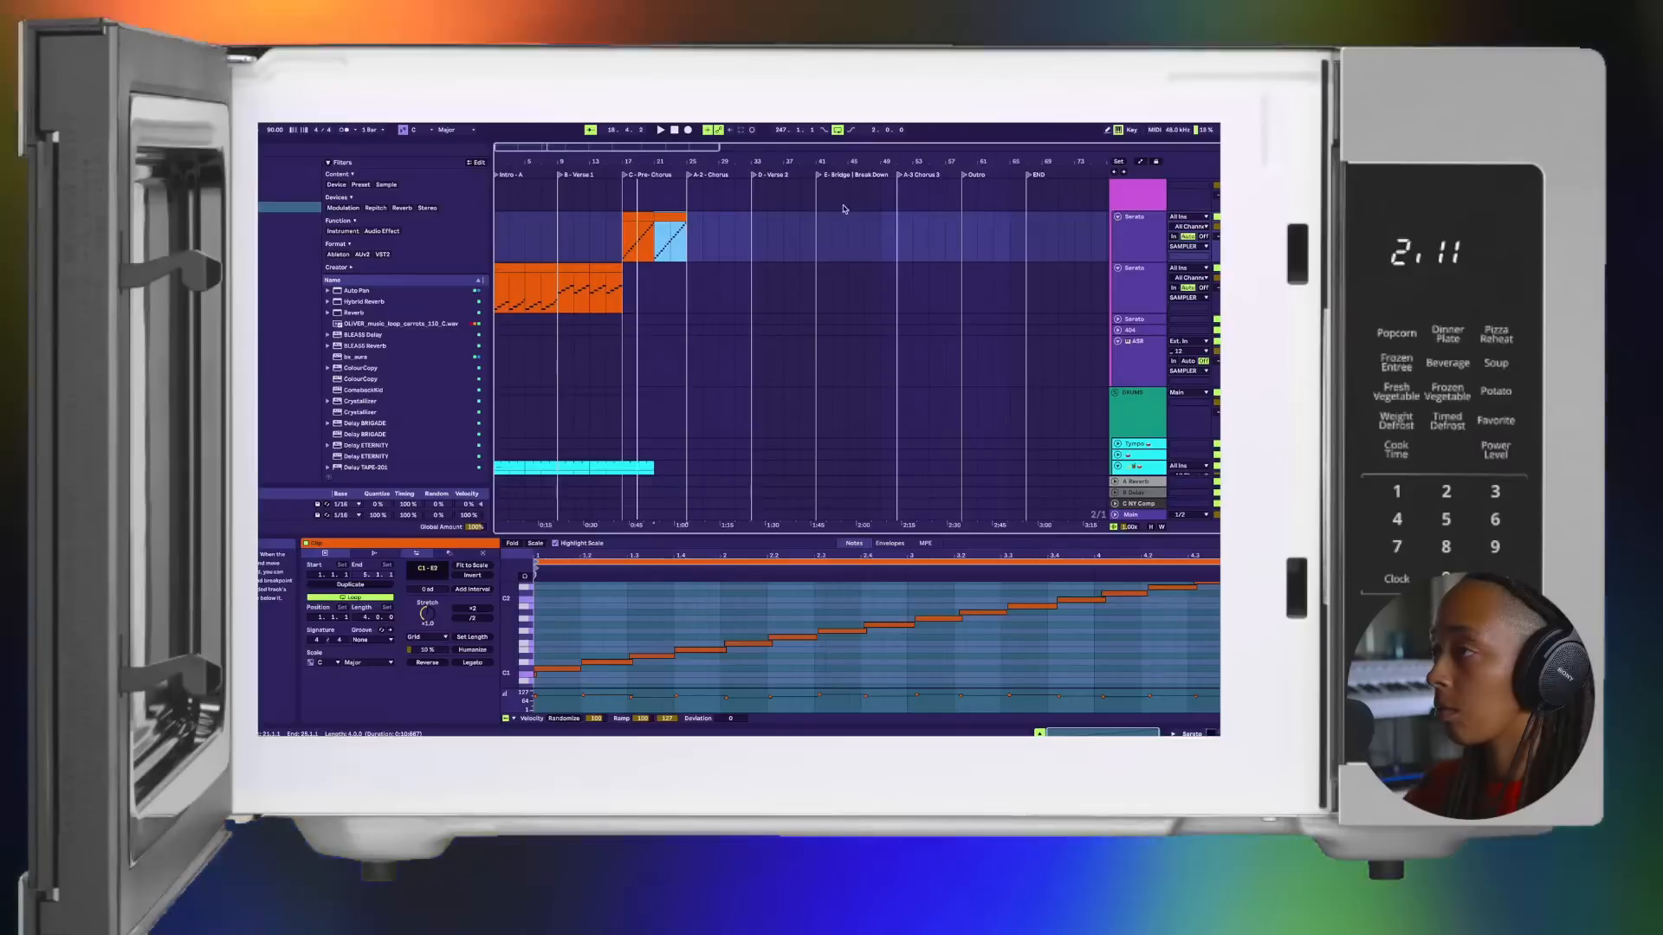
Step: In Session View, select the first Serato track's orange first clip and open that track's Serato Sample window
{"action": "key", "text": "Tab"}
{"action": "left_click", "coordinate": [555, 166]}
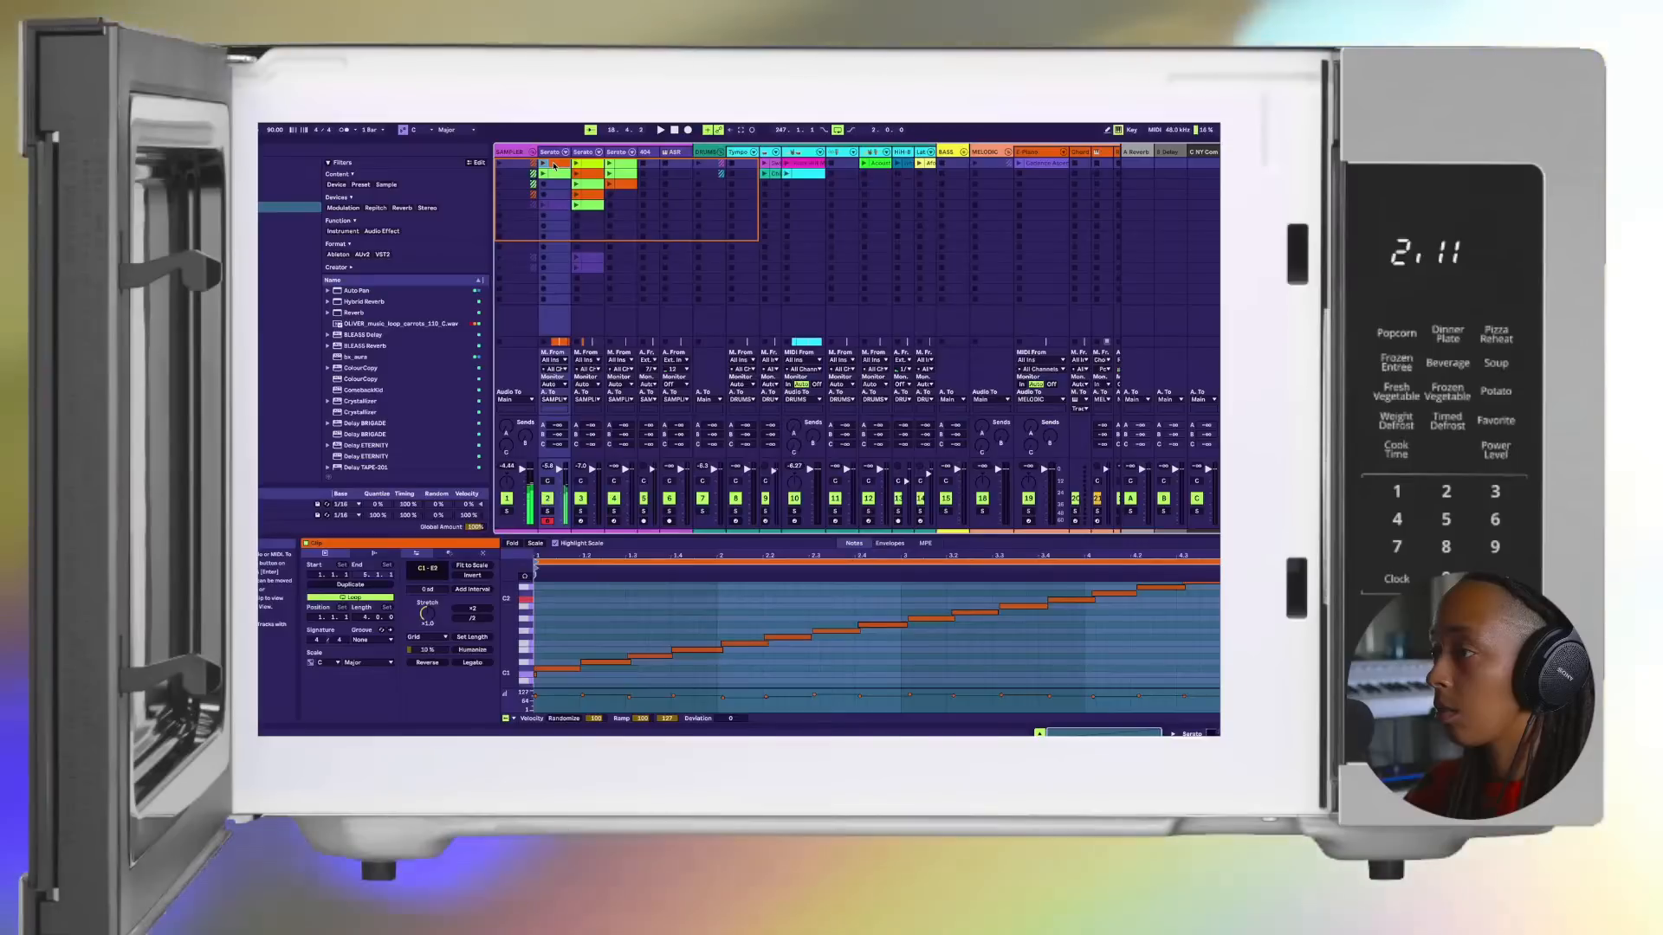
{"action": "key", "text": "shift+Tab"}
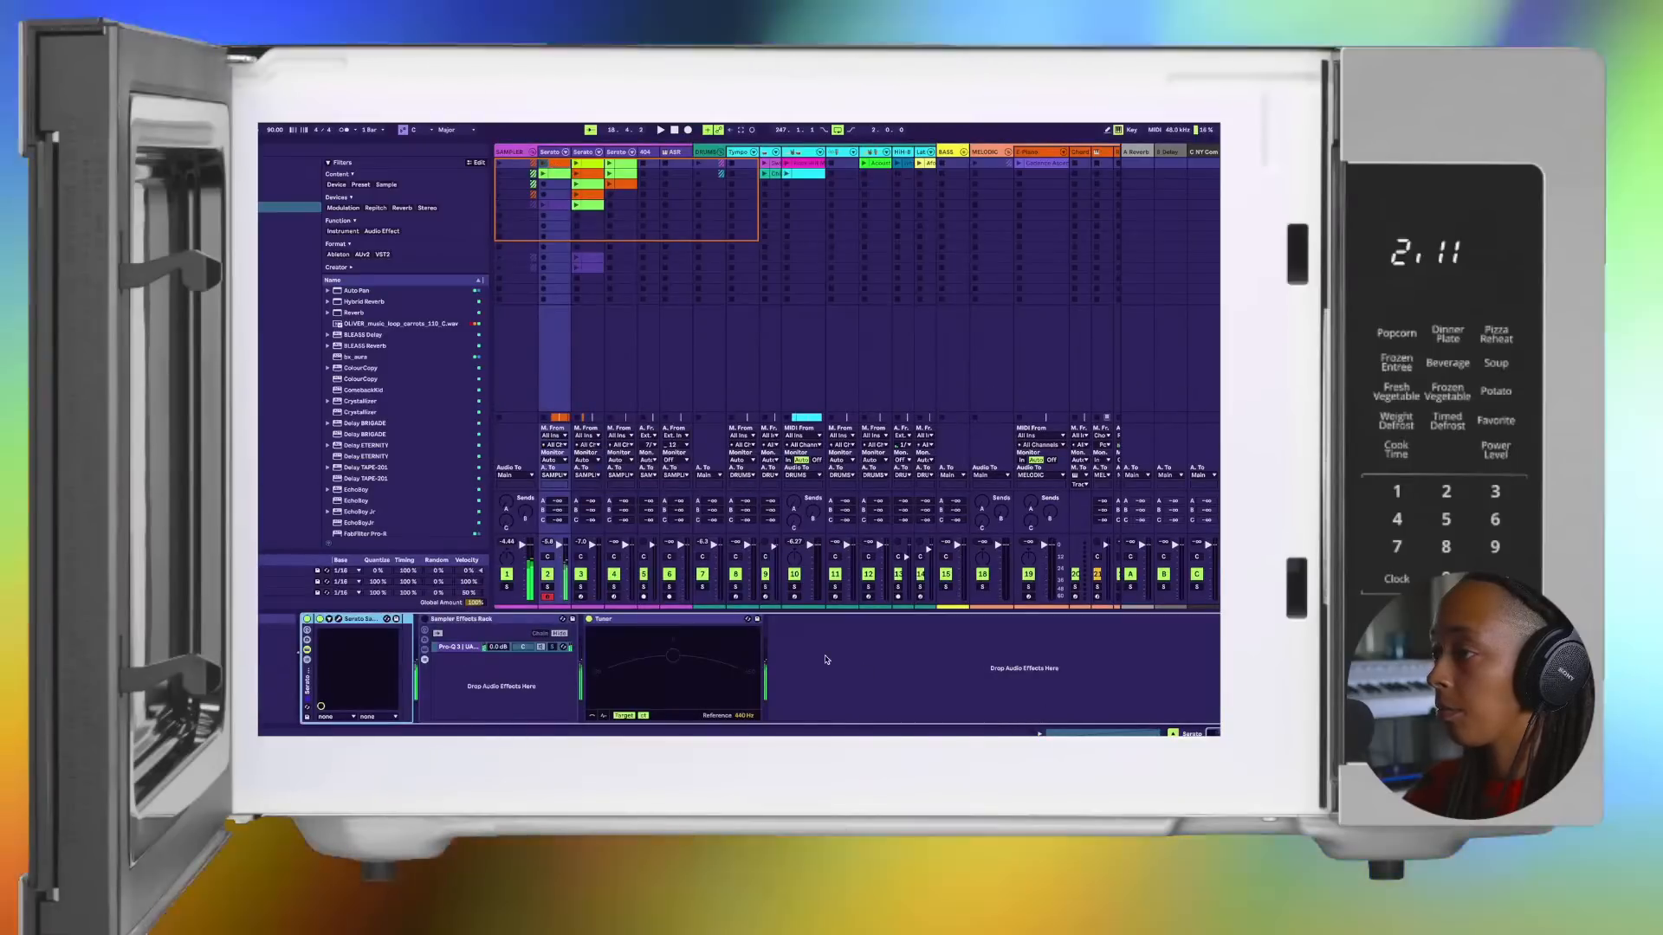
{"action": "left_click", "coordinate": [338, 619]}
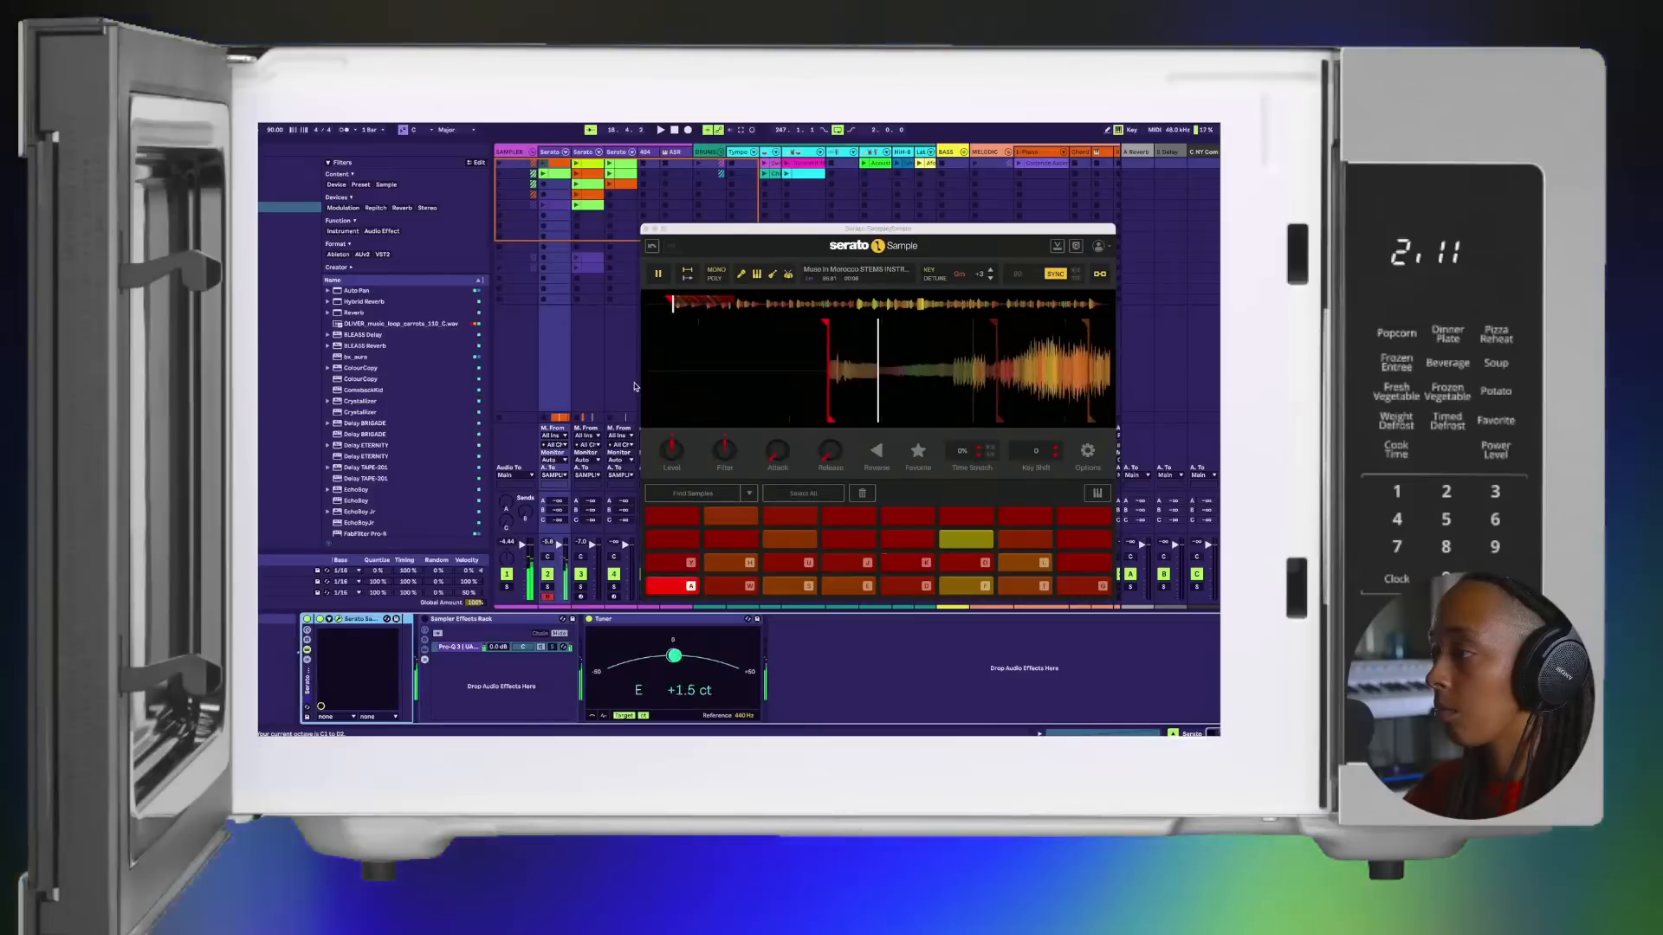
Step: Audition chop pads in Serato Sample and move its window clear of the Serato clips
{"action": "key", "text": "w"}
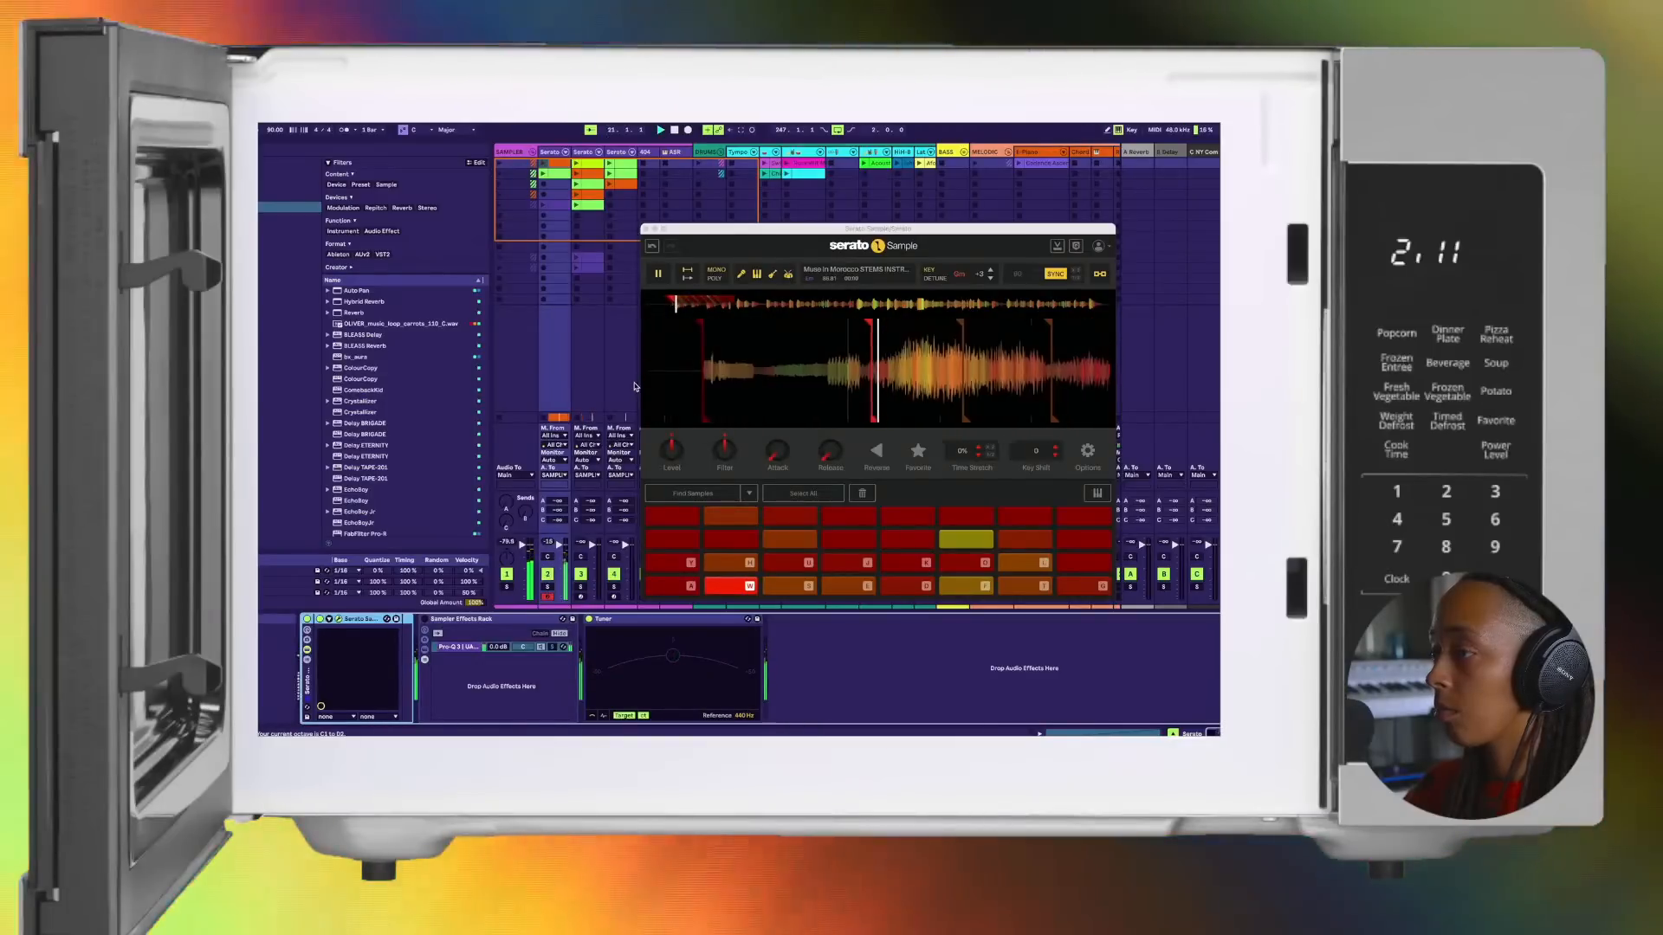
{"action": "key", "text": "s"}
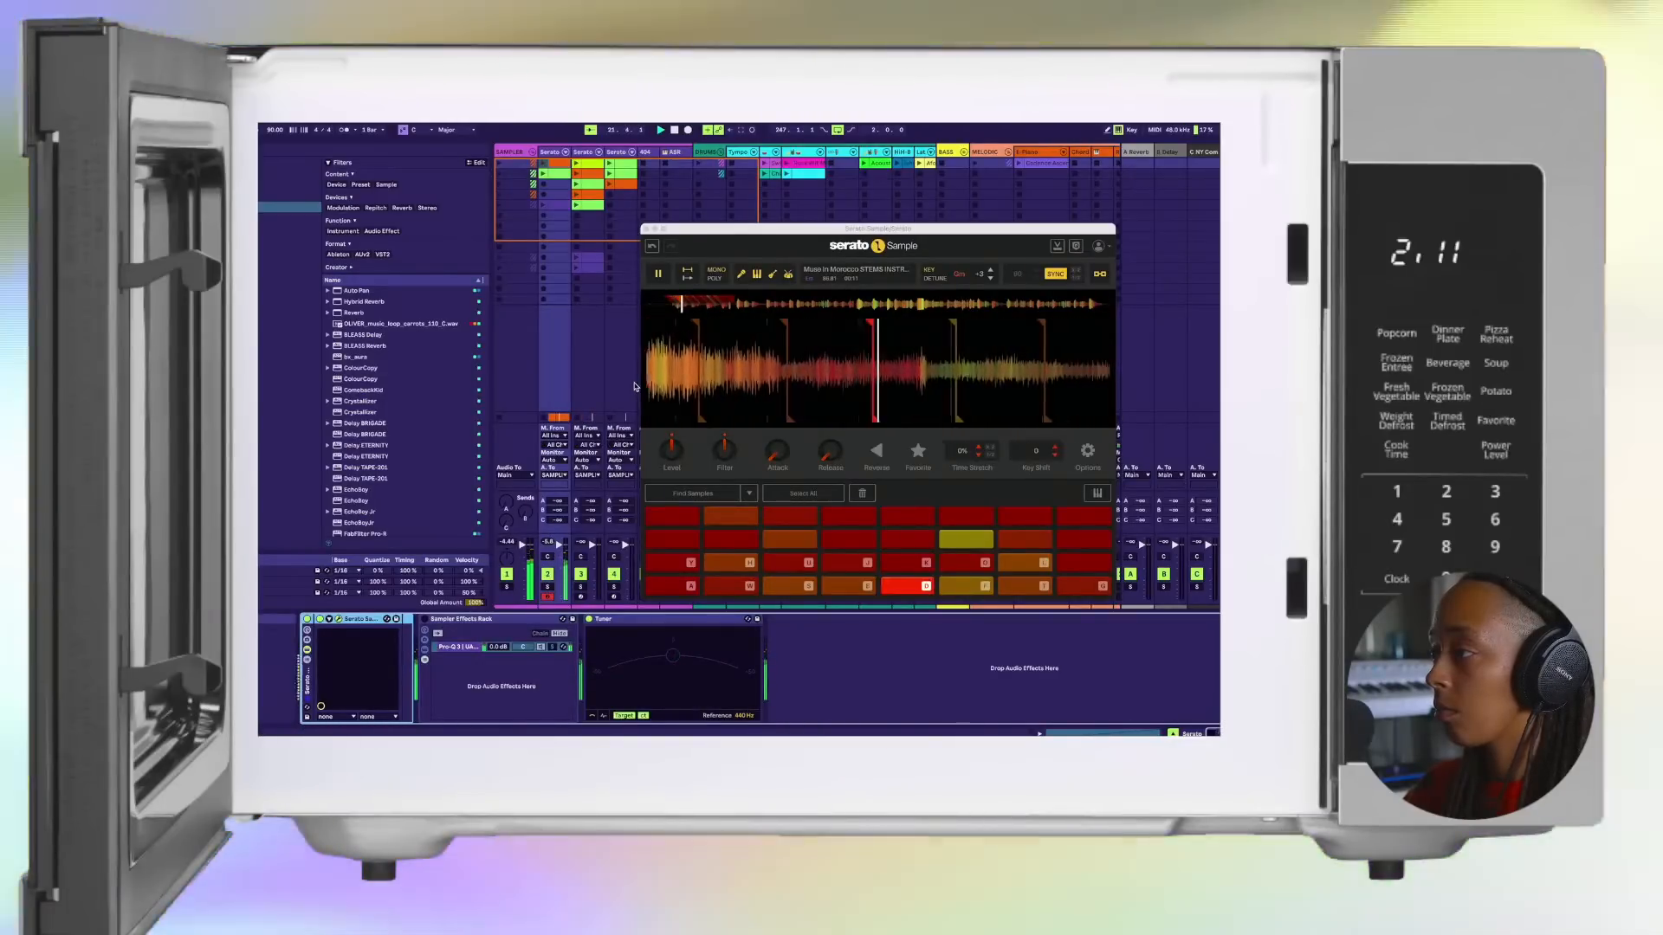
{"action": "key", "text": "w"}
{"action": "key", "text": "w"}
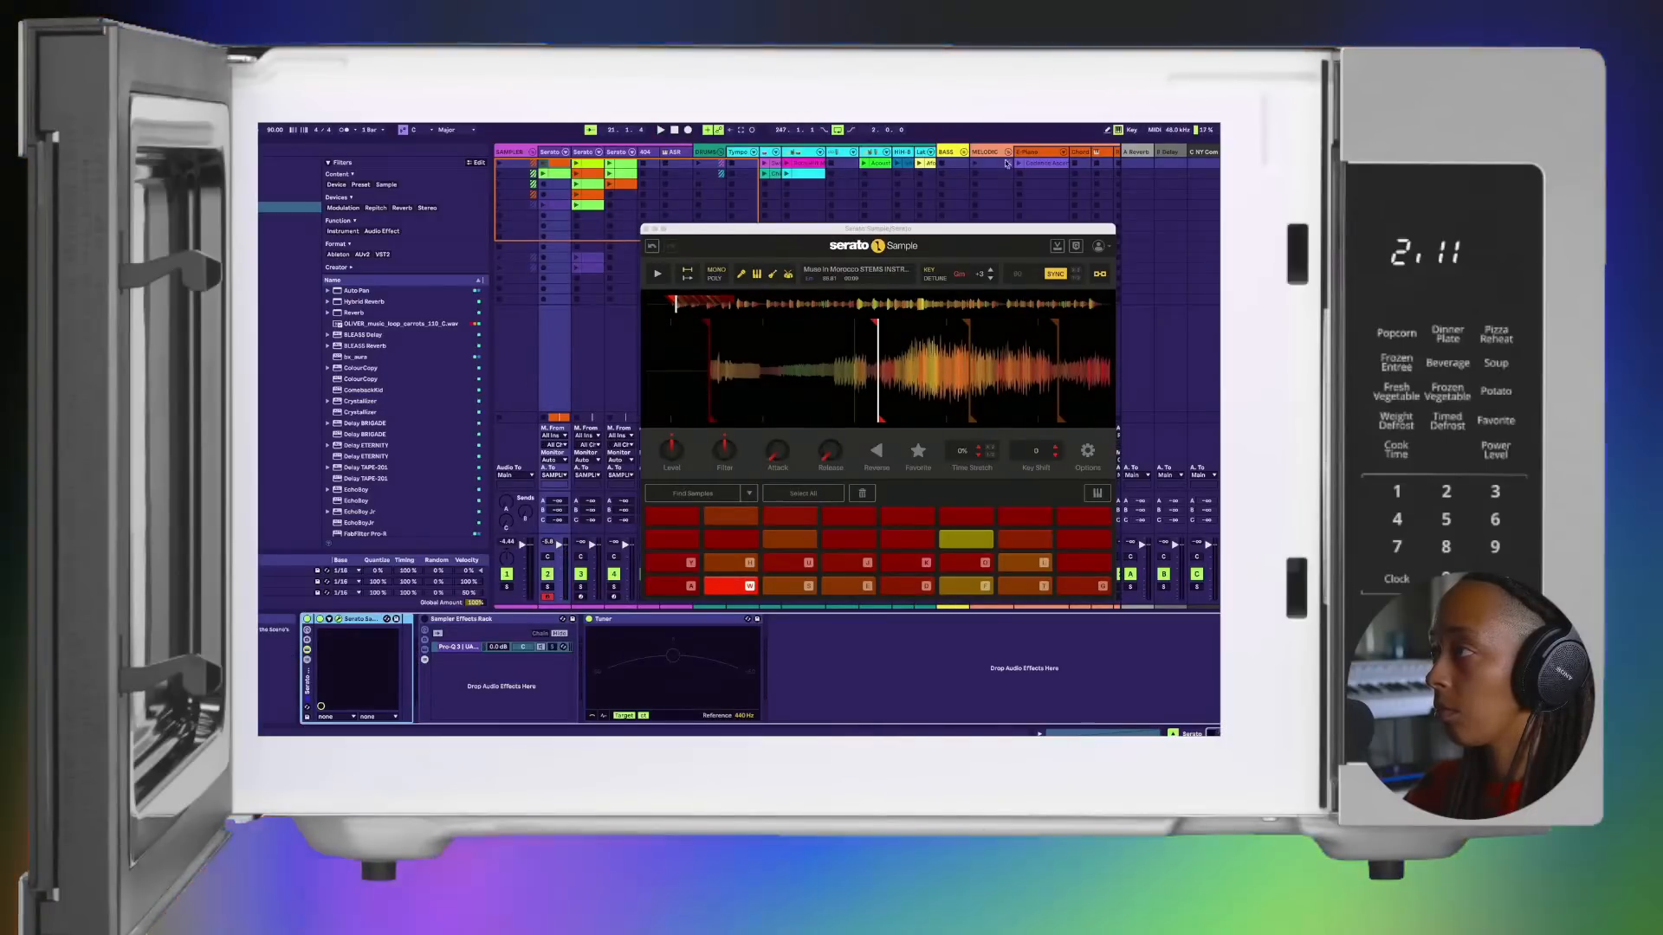
{"action": "left_click_drag", "start_coordinate": [749, 230], "coordinate": [824, 251]}
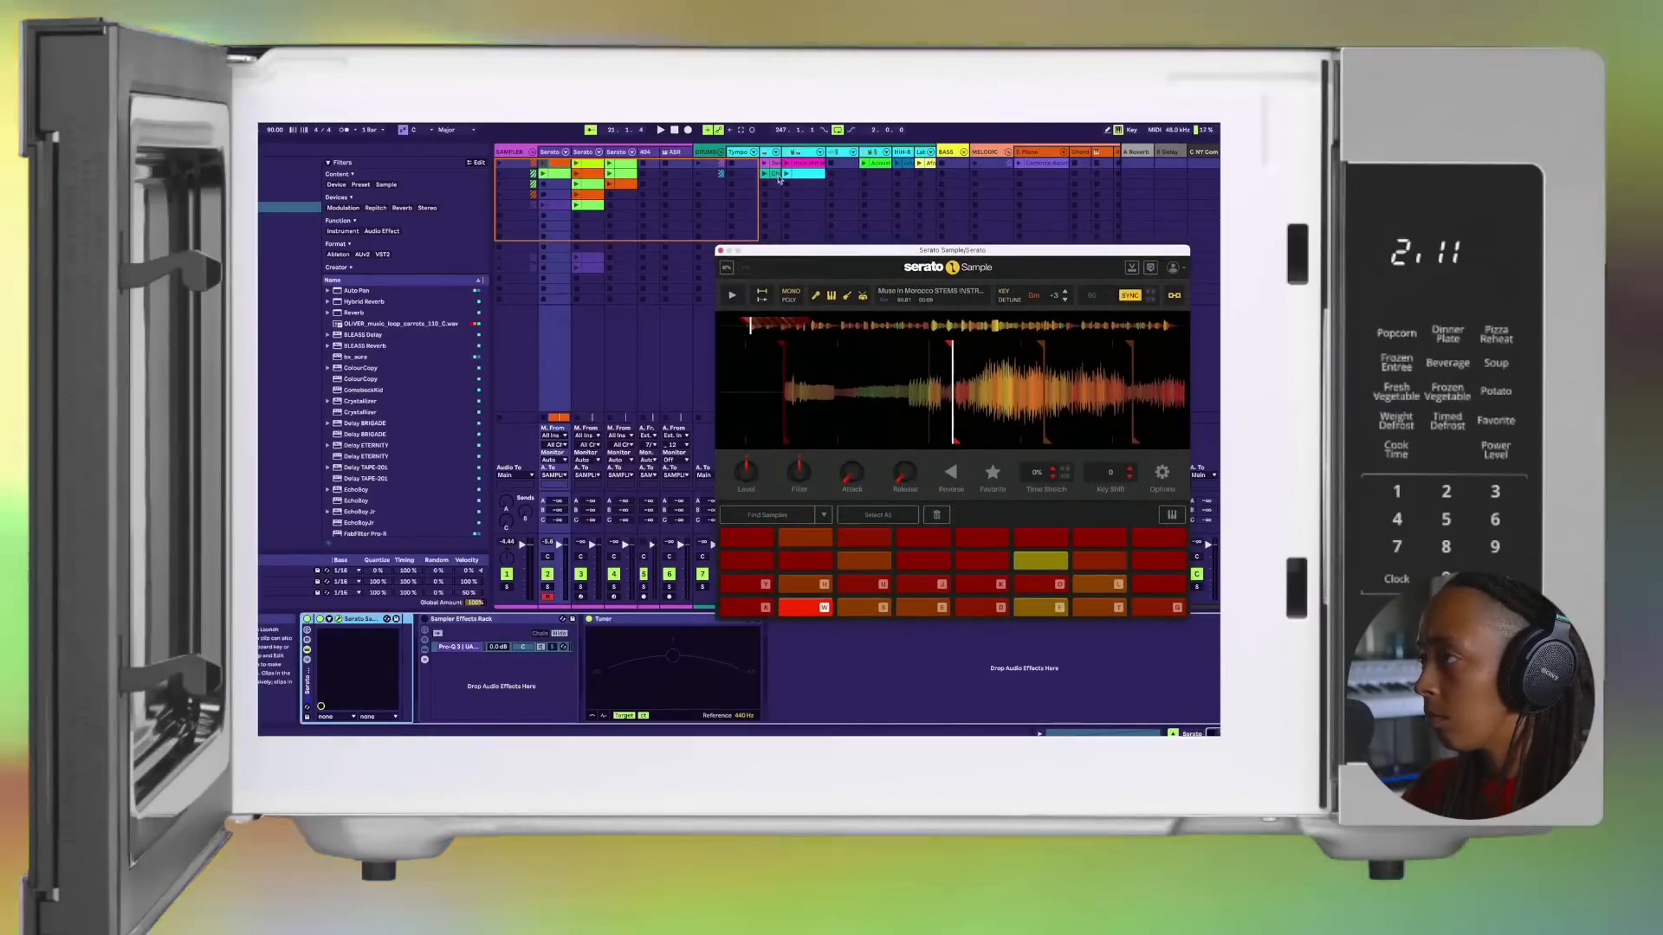
Step: Play the cyan drum clip, audition the third scene, then play the drums with the first Serato track's orange first clip
{"action": "left_click", "coordinate": [786, 176]}
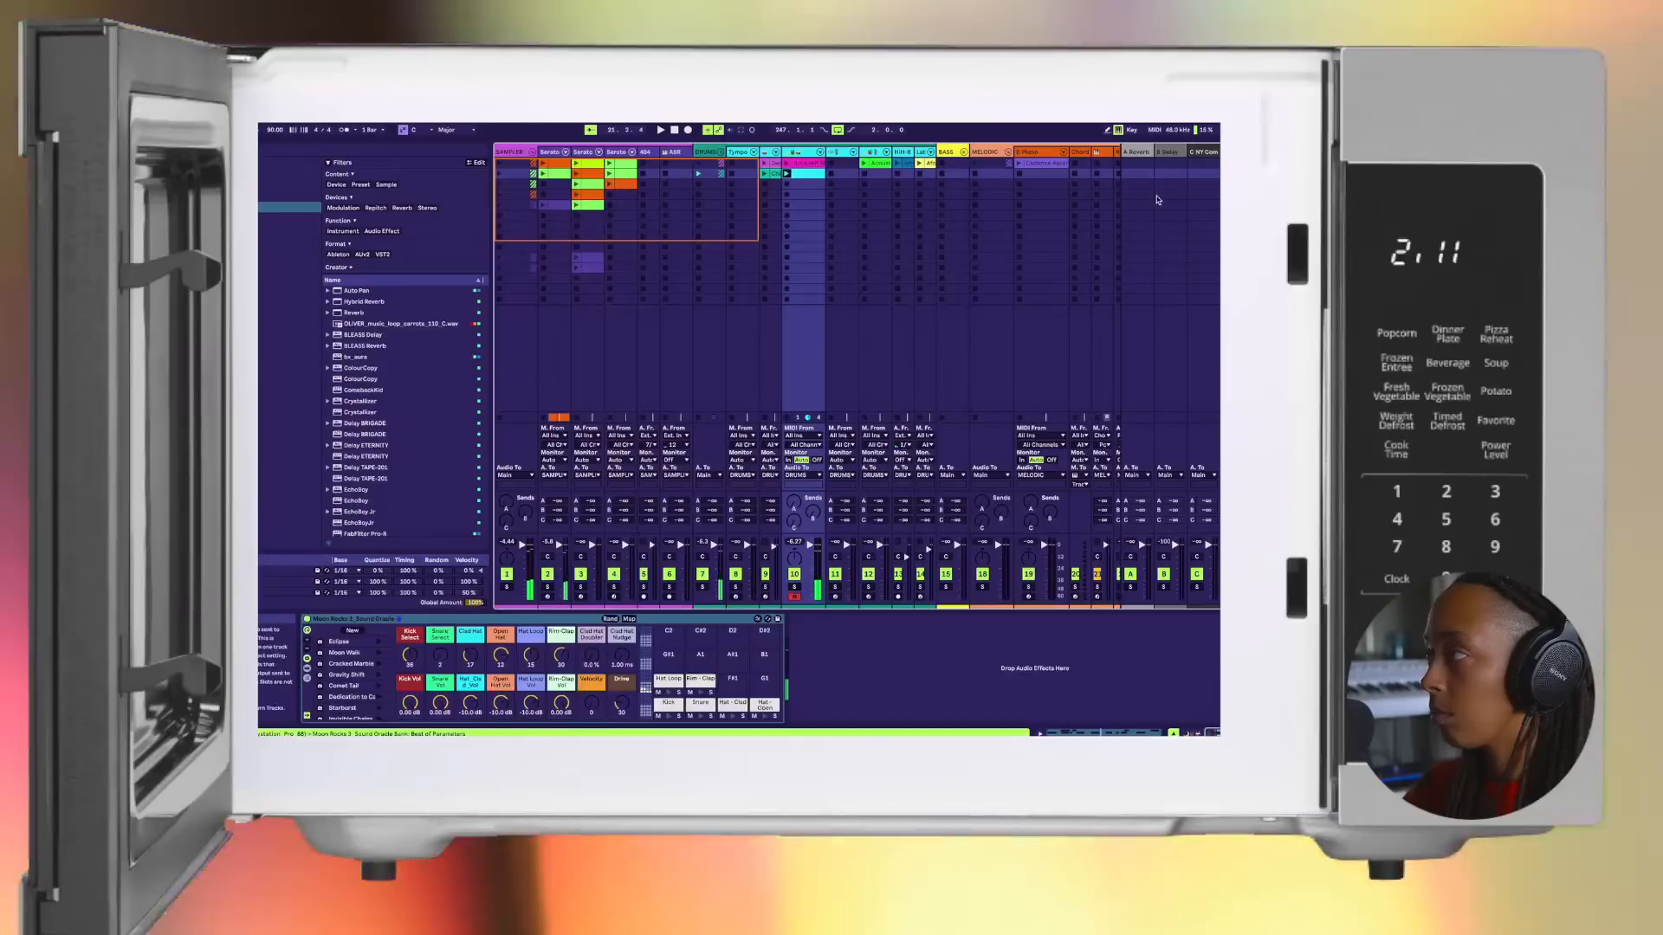
{"action": "left_click", "coordinate": [1209, 182]}
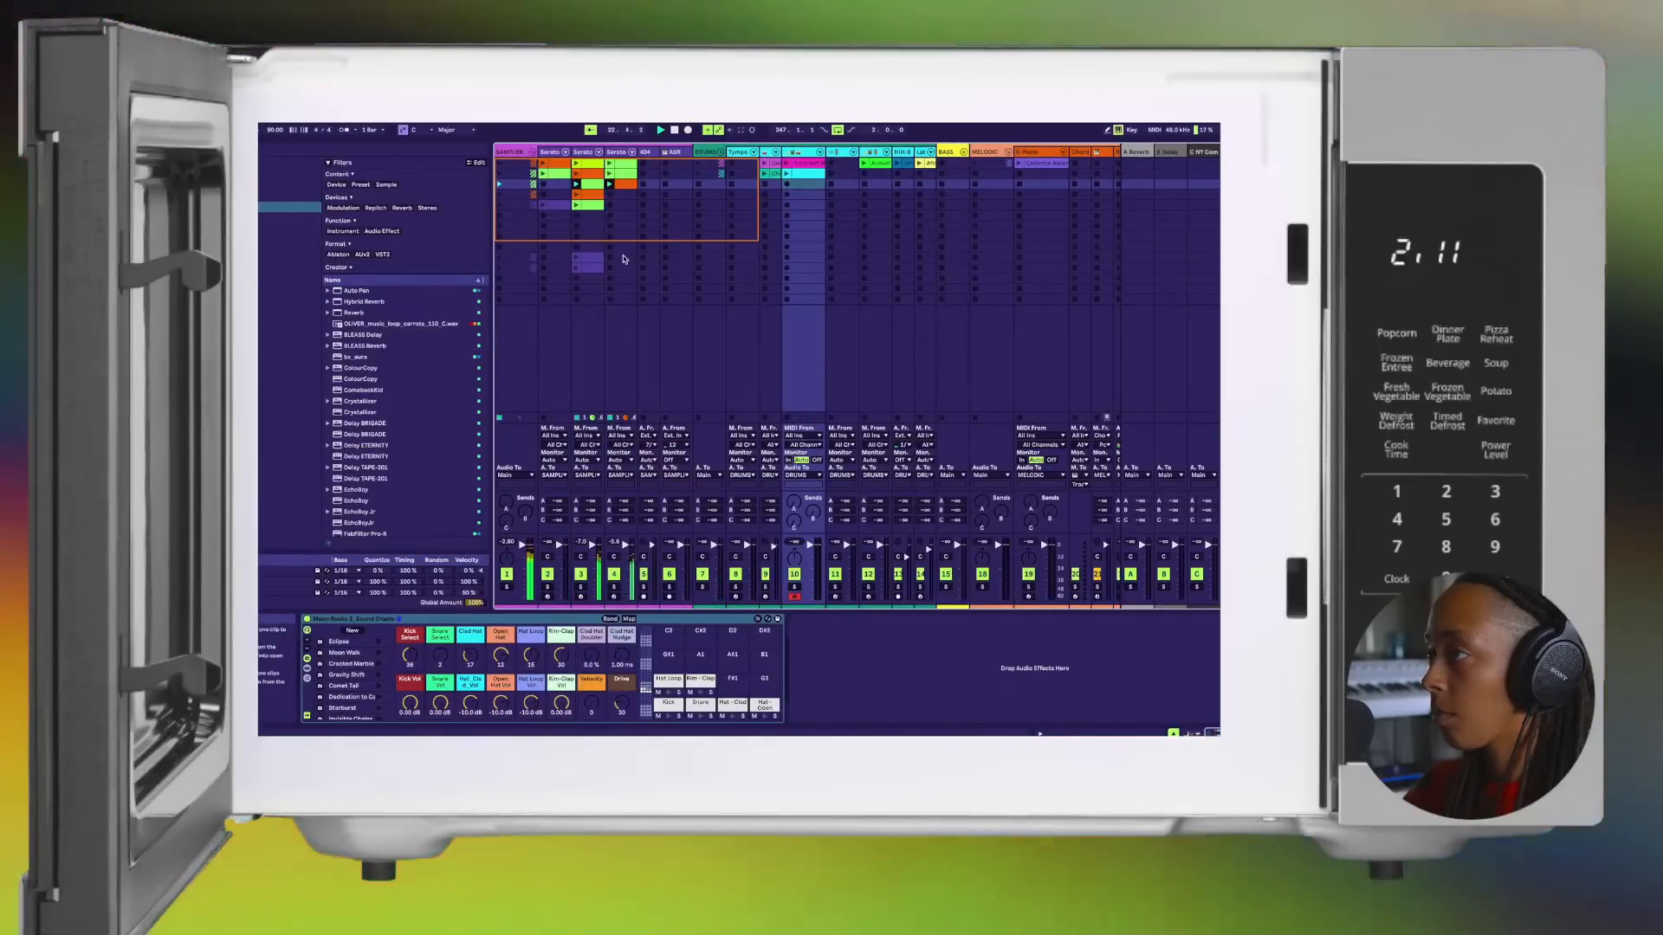
{"action": "left_click", "coordinate": [786, 174]}
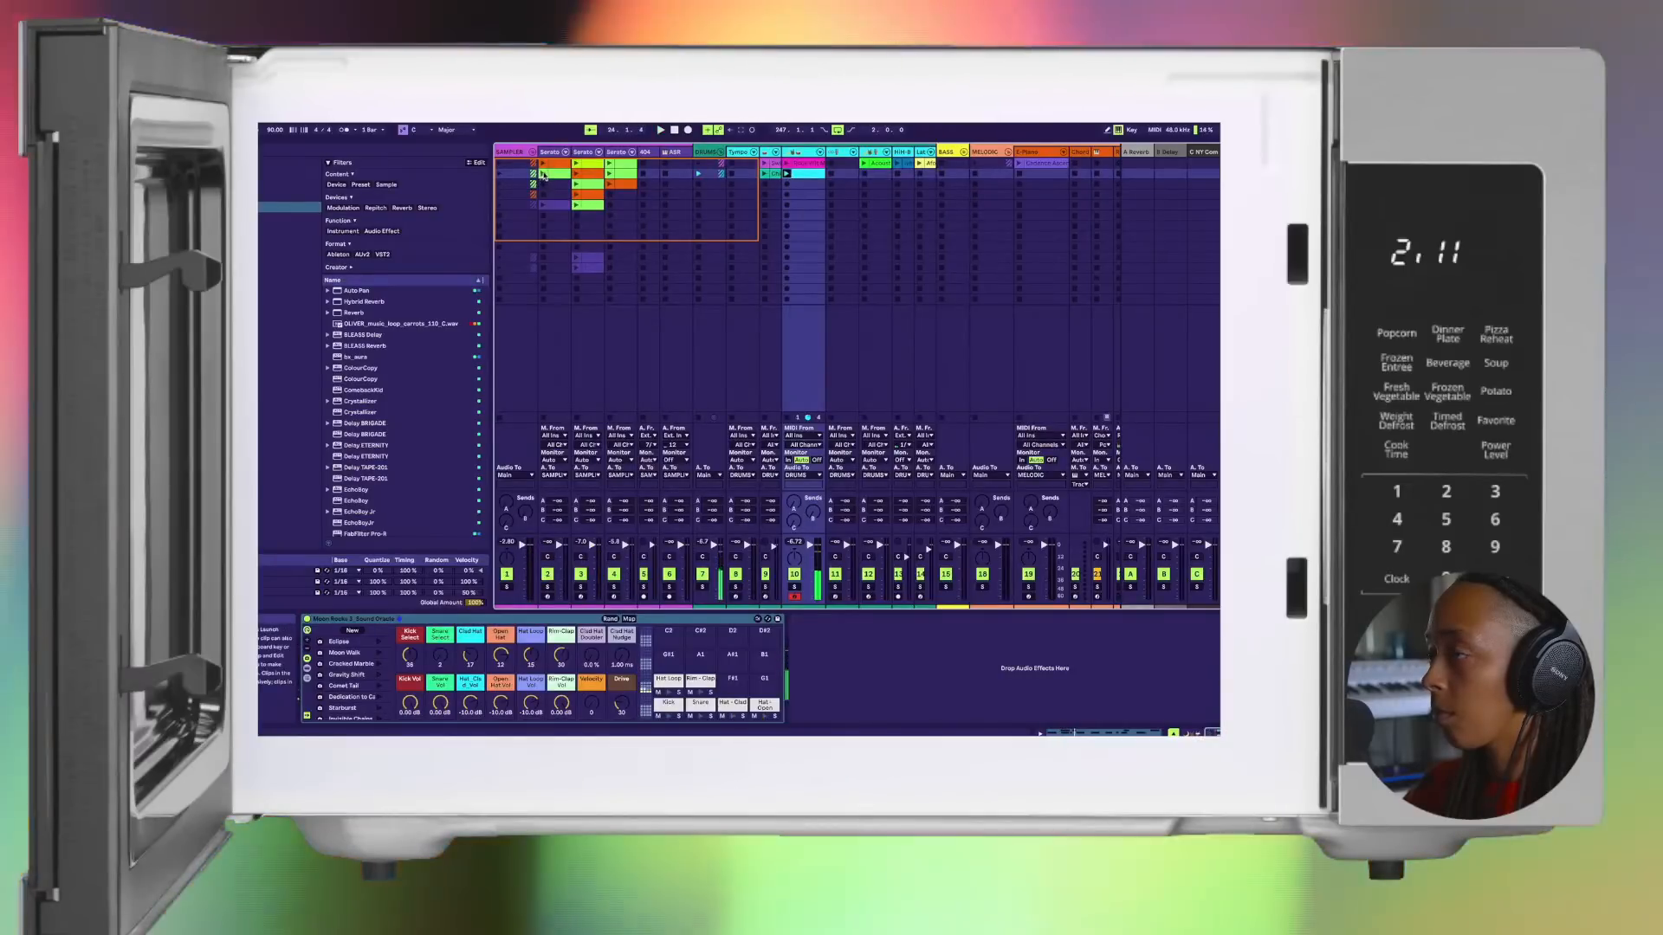
{"action": "left_click", "coordinate": [548, 154]}
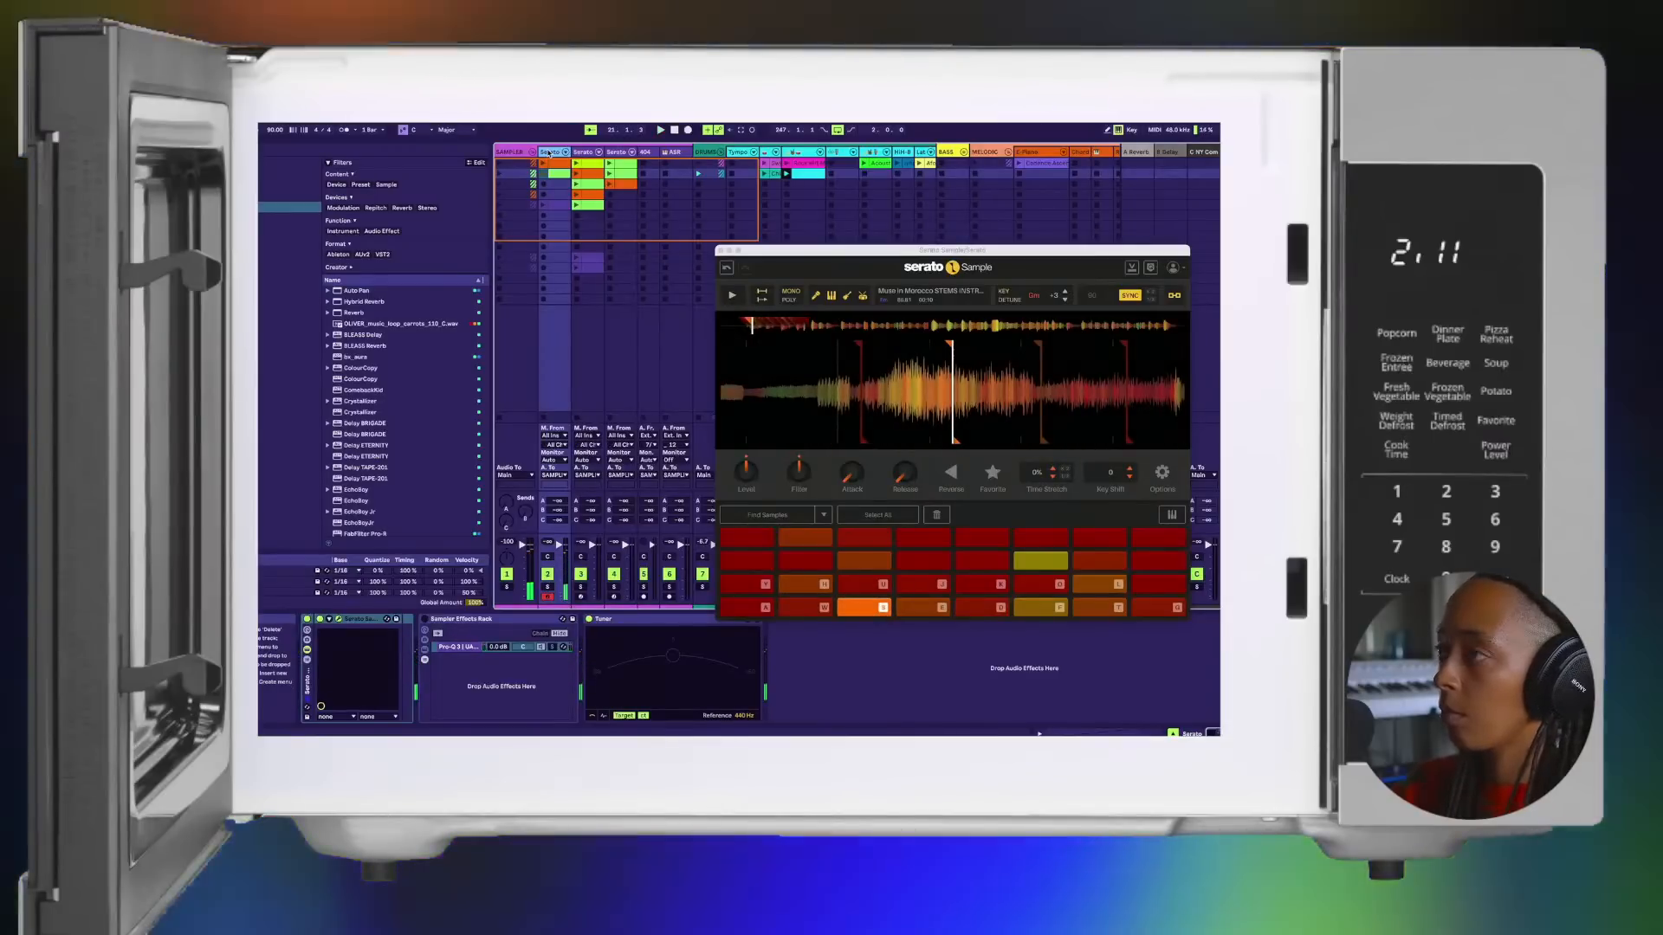
{"action": "left_click", "coordinate": [542, 163]}
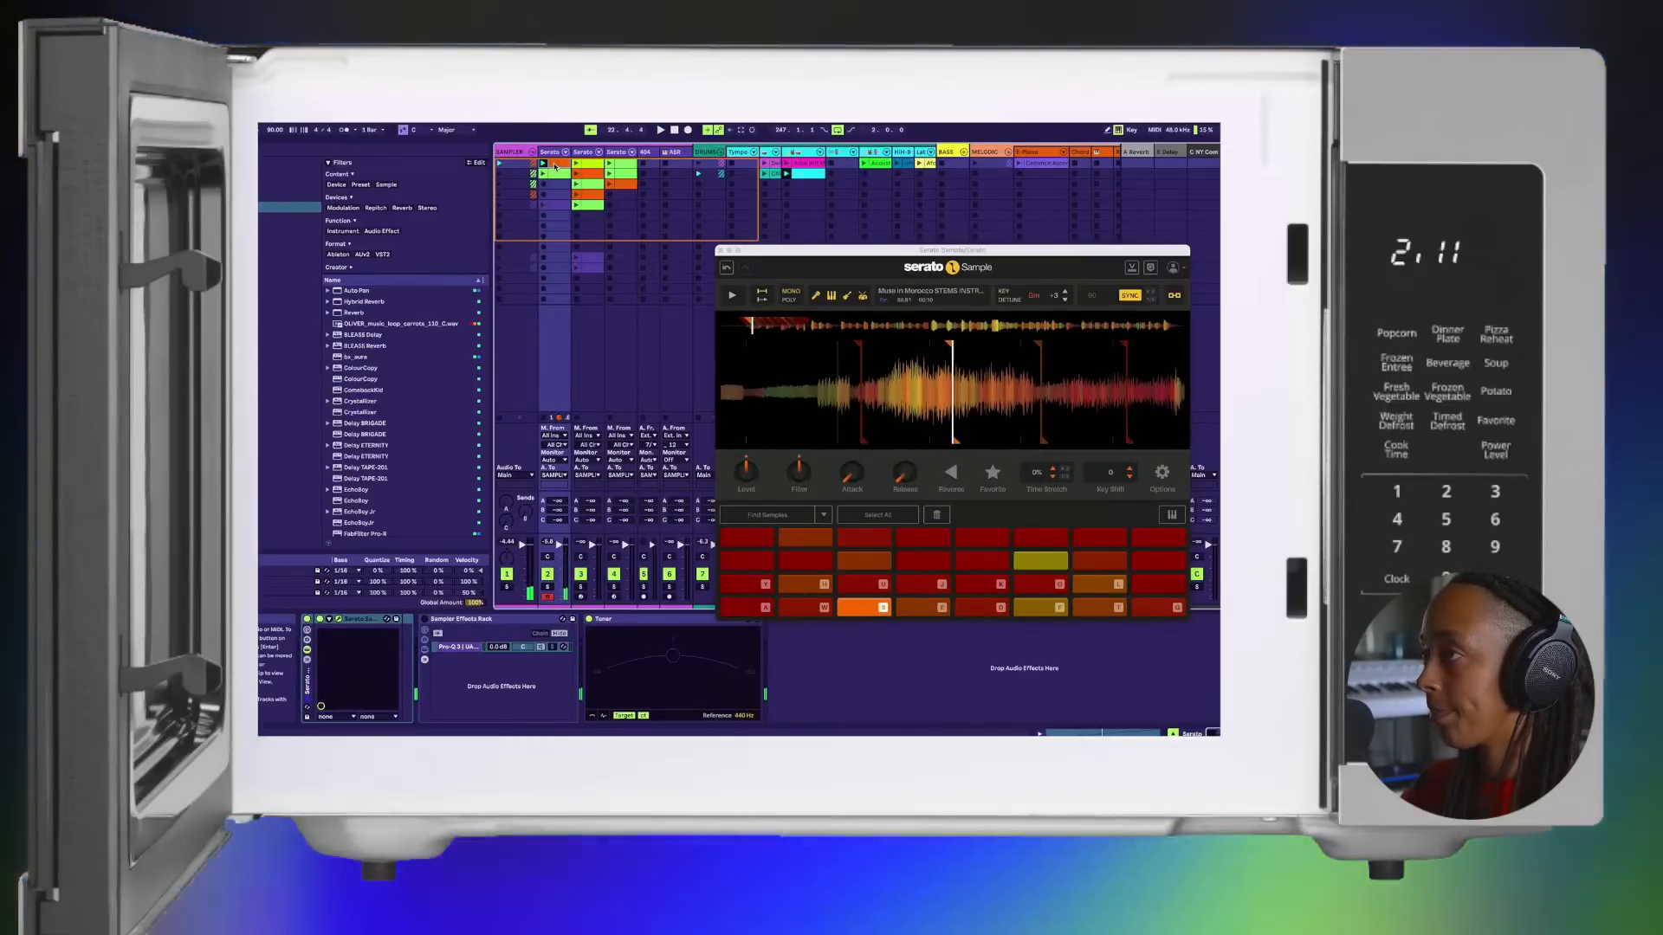
Step: Copy the first Serato track's orange first clip to its third slot, open the copy's notes and close the sampler window
{"action": "left_click_drag", "start_coordinate": [555, 180], "coordinate": [557, 189]}
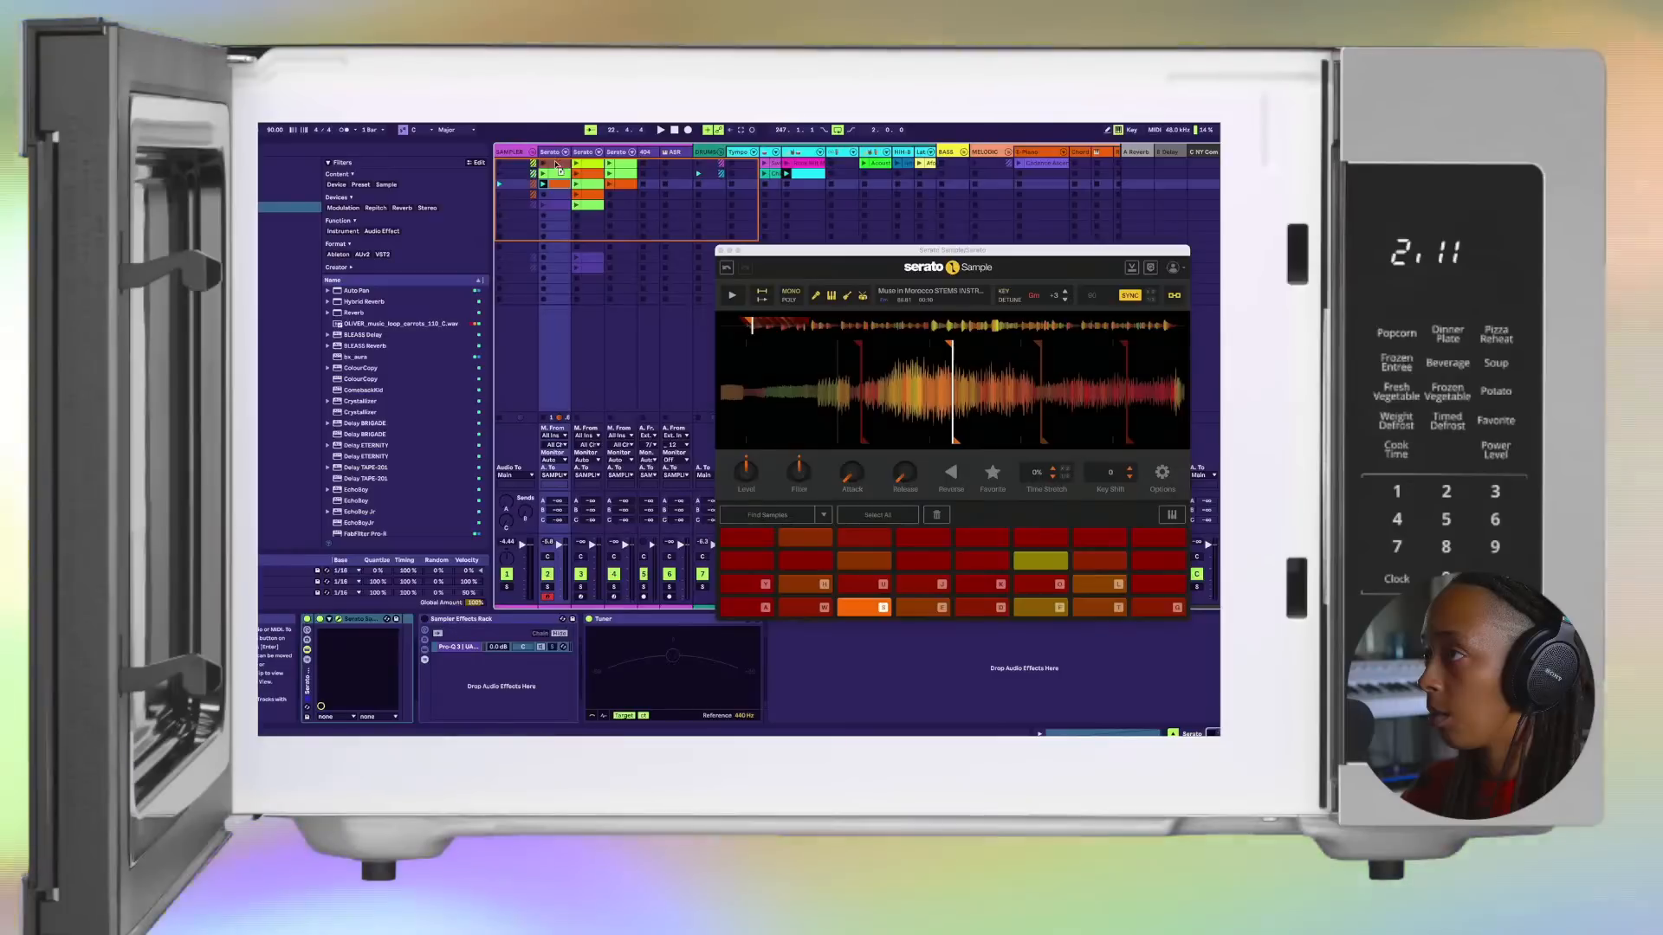
{"action": "left_click", "coordinate": [556, 164]}
{"action": "left_click", "coordinate": [554, 188]}
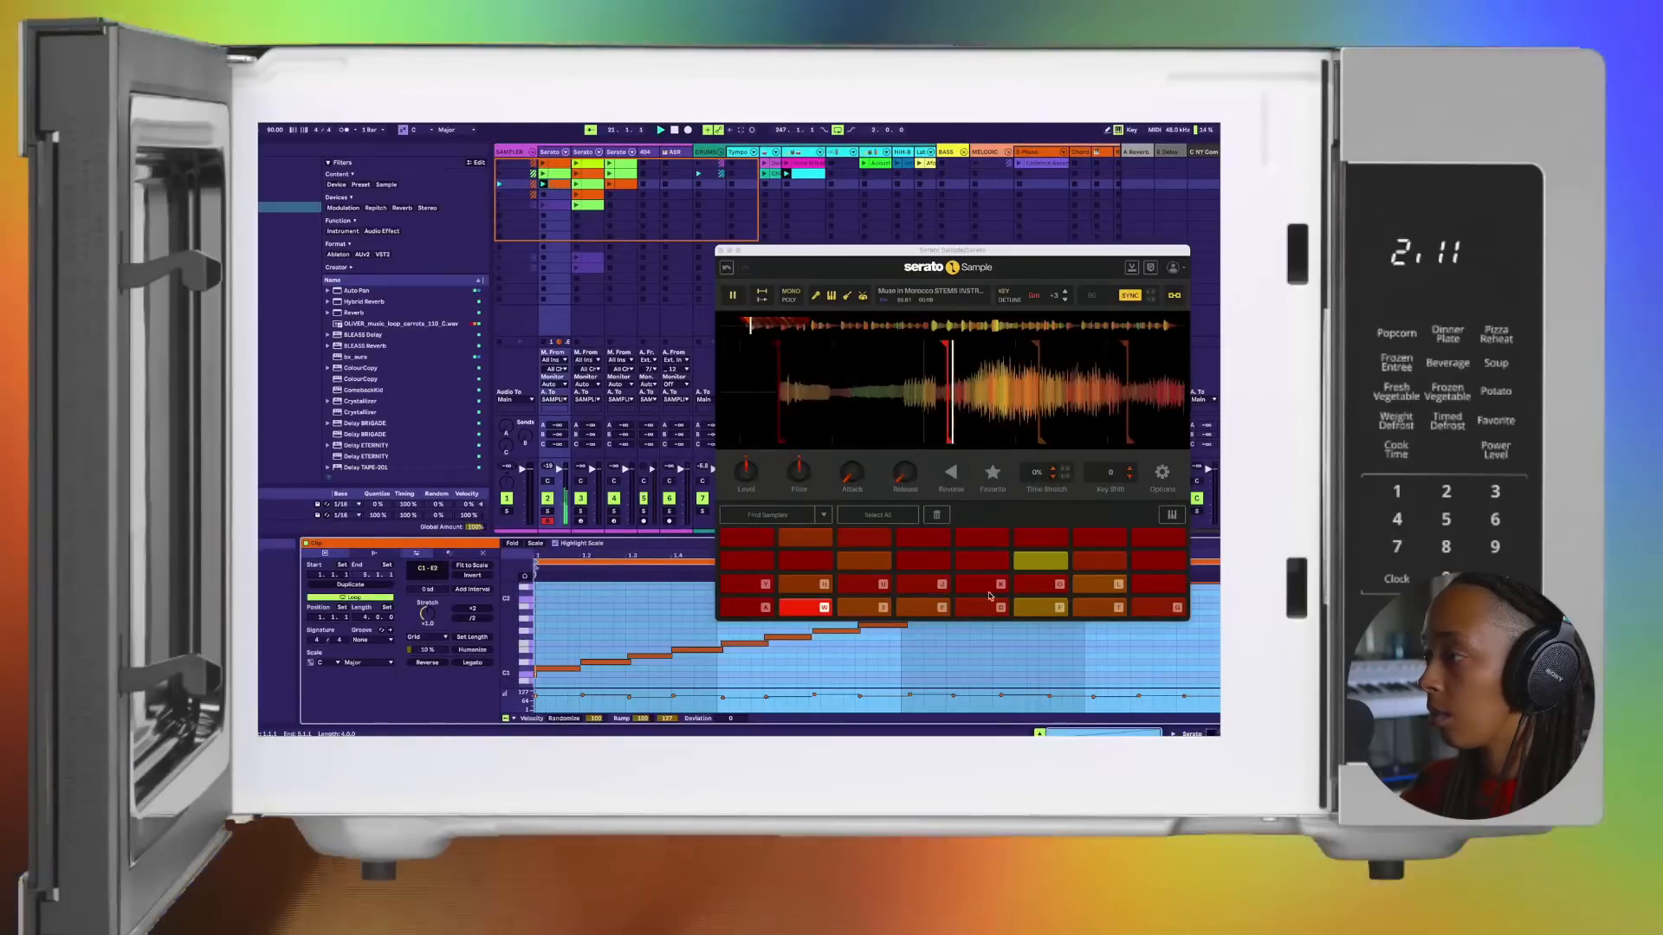
{"action": "left_click", "coordinate": [720, 250]}
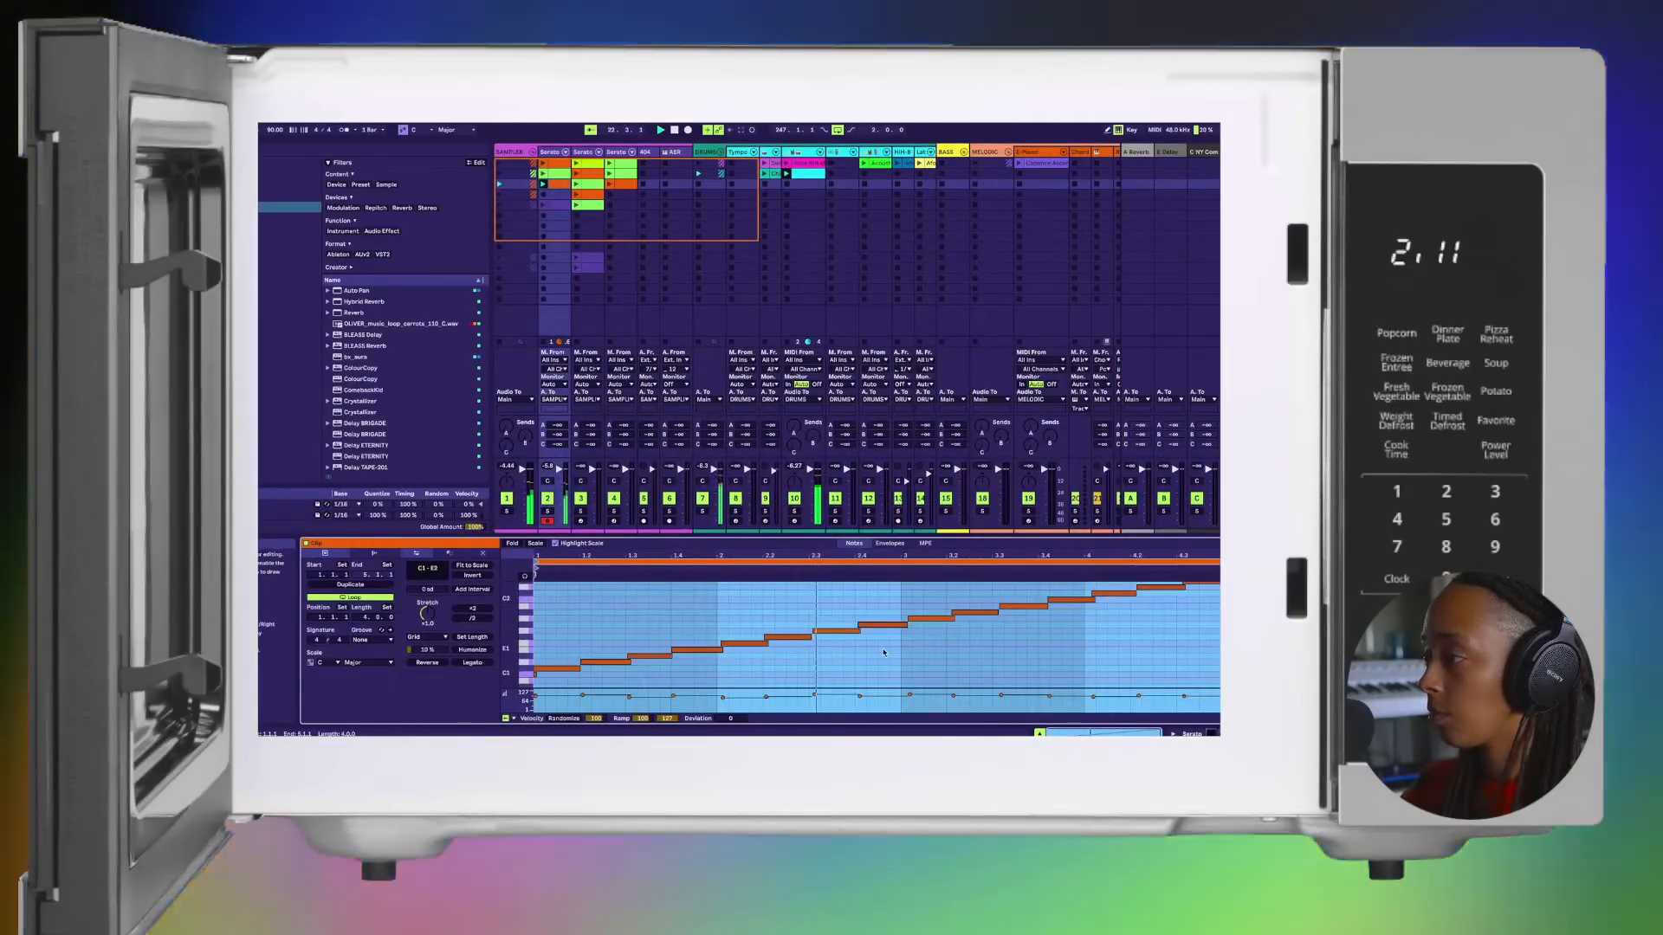
Step: Stop playback and delete all notes in bars 3 and 4 of the copied clip, keeping the first eight notes
{"action": "key", "text": "space"}
{"action": "left_click_drag", "start_coordinate": [926, 588], "coordinate": [1220, 629]}
{"action": "key", "text": "Delete"}
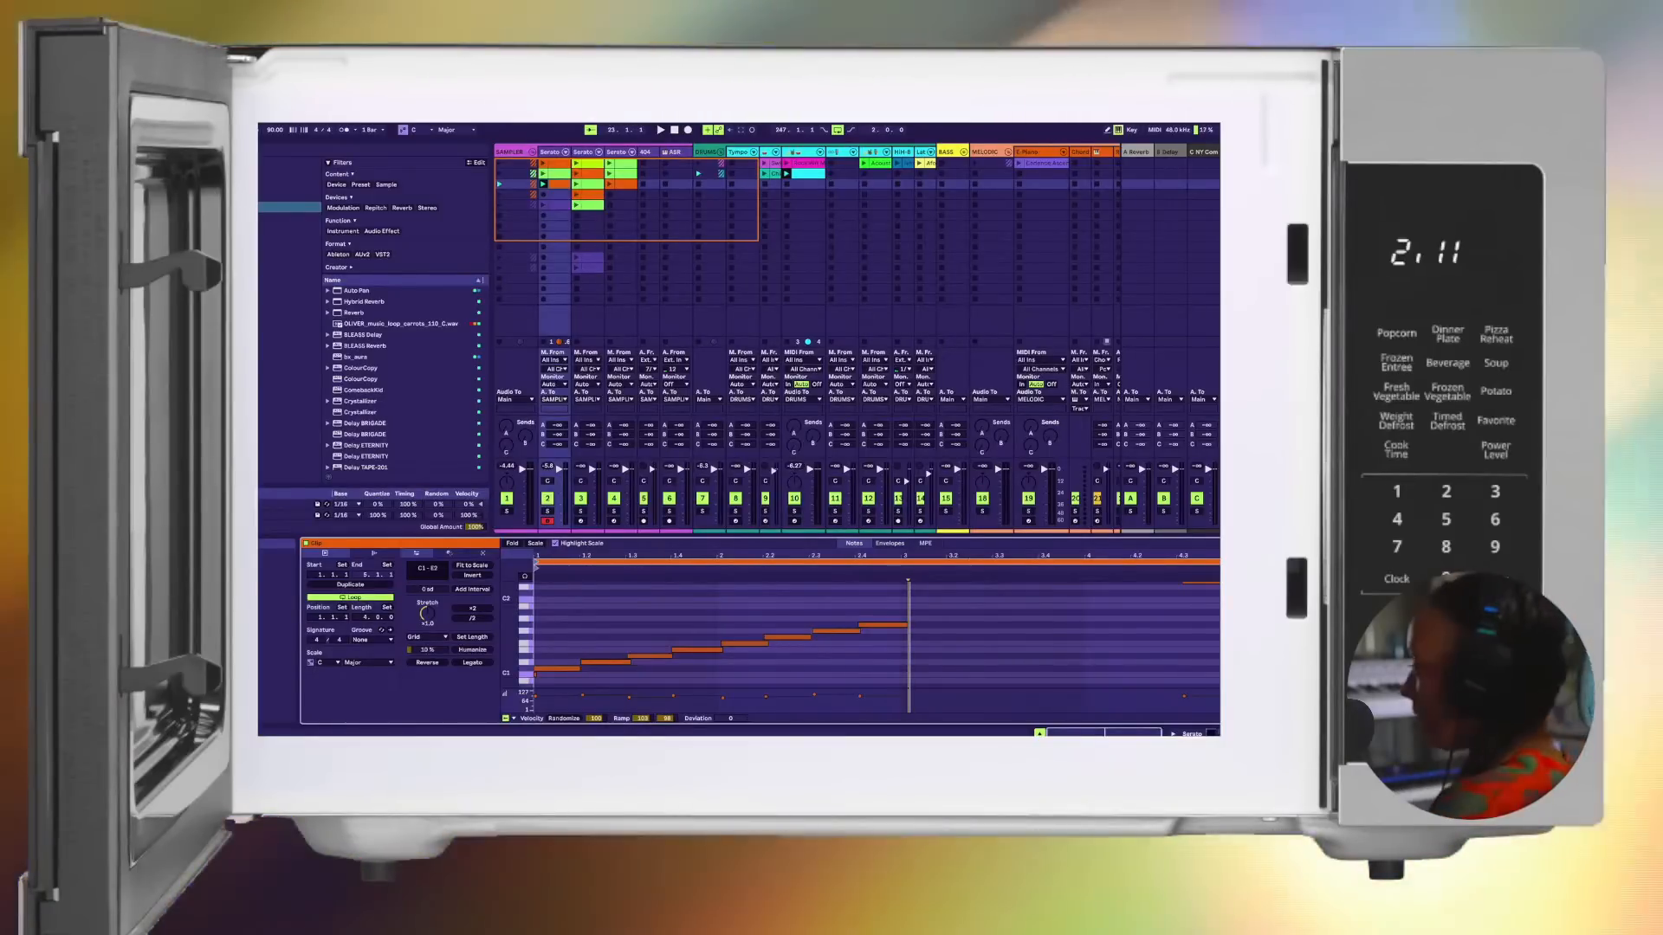
{"action": "scroll", "coordinate": [1188, 606], "scroll_direction": "up", "scroll_amount": 3}
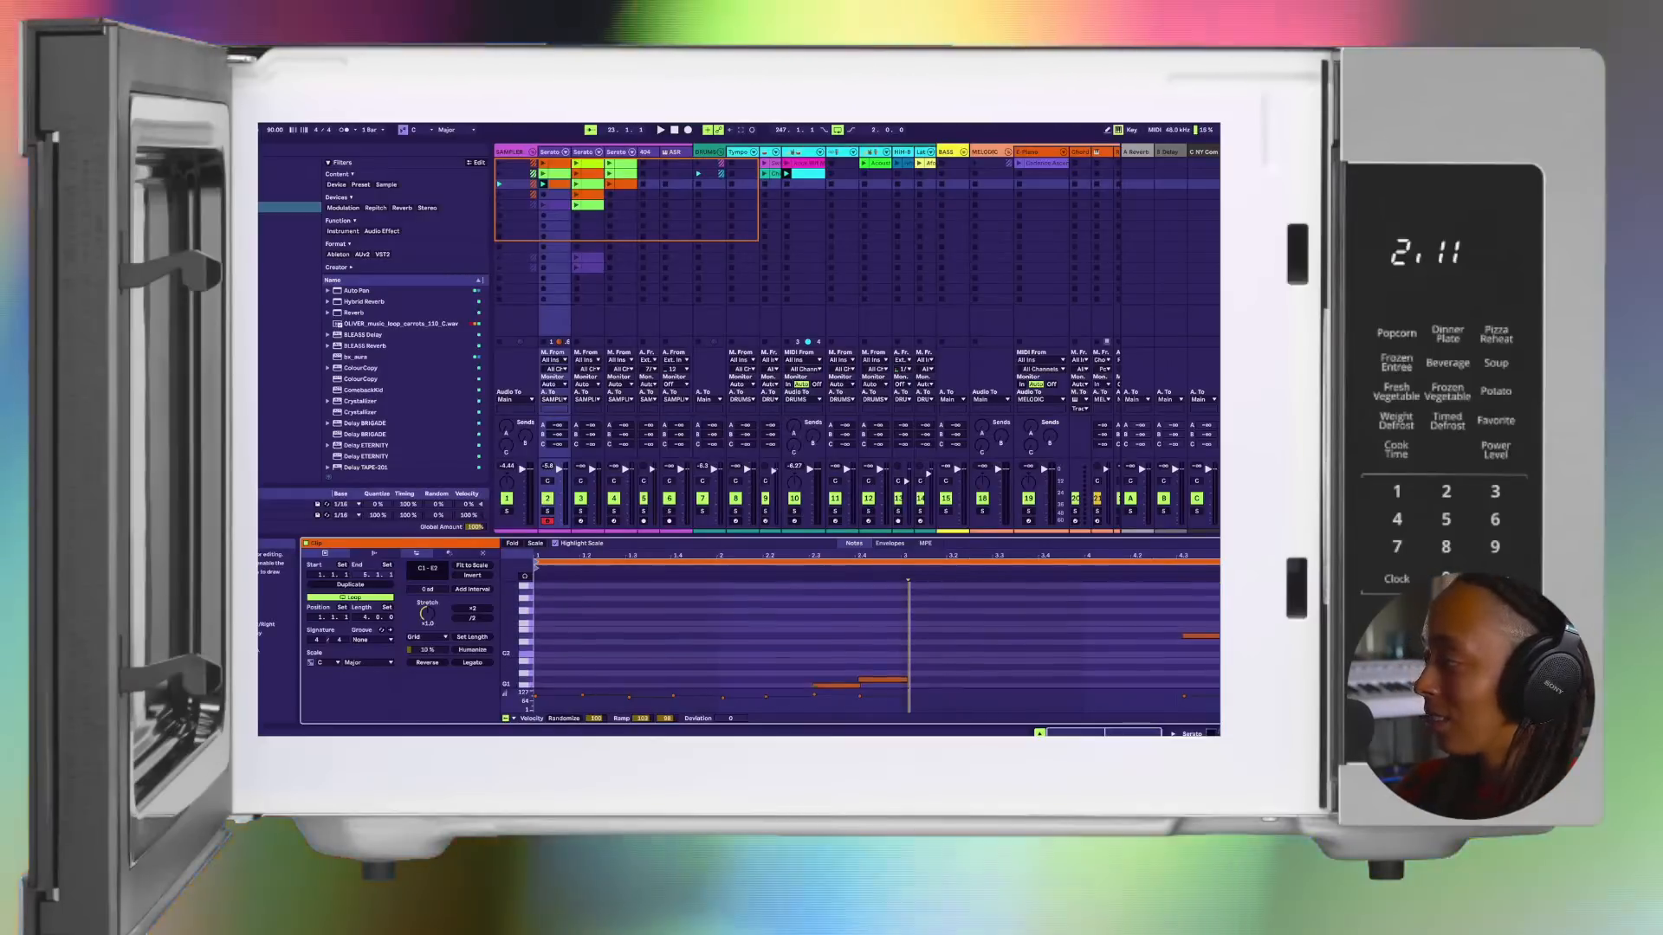
{"action": "left_click_drag", "start_coordinate": [1185, 597], "coordinate": [1218, 675]}
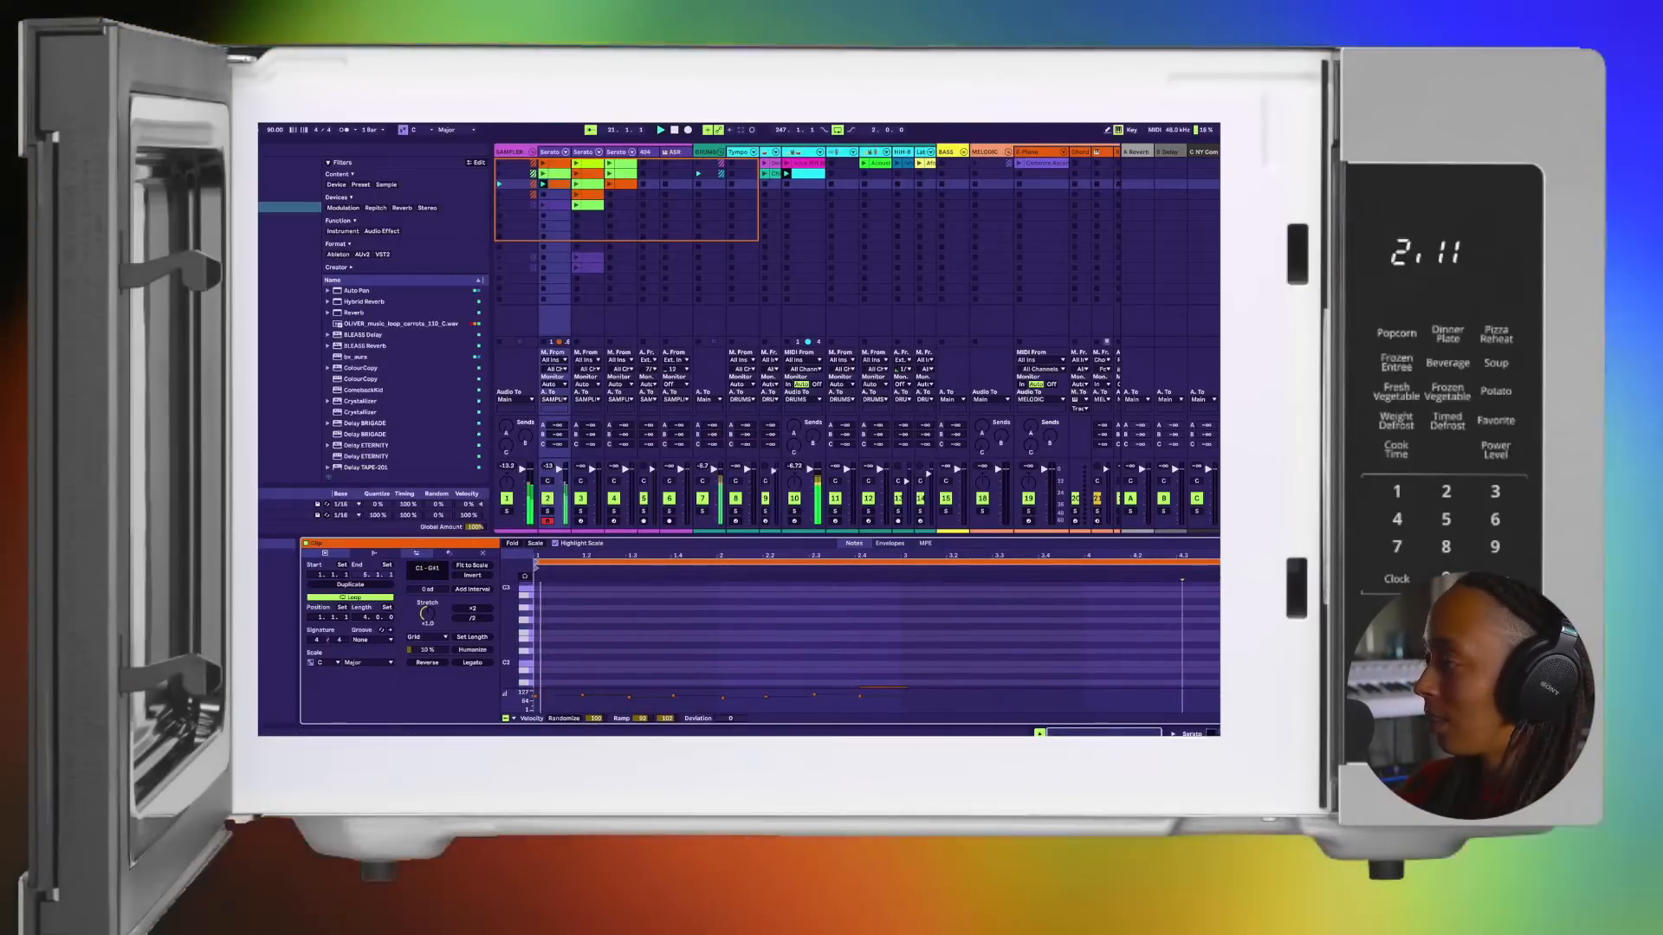
{"action": "scroll", "coordinate": [924, 608], "scroll_direction": "down", "scroll_amount": 3}
{"action": "left_click_drag", "start_coordinate": [900, 610], "coordinate": [530, 689]}
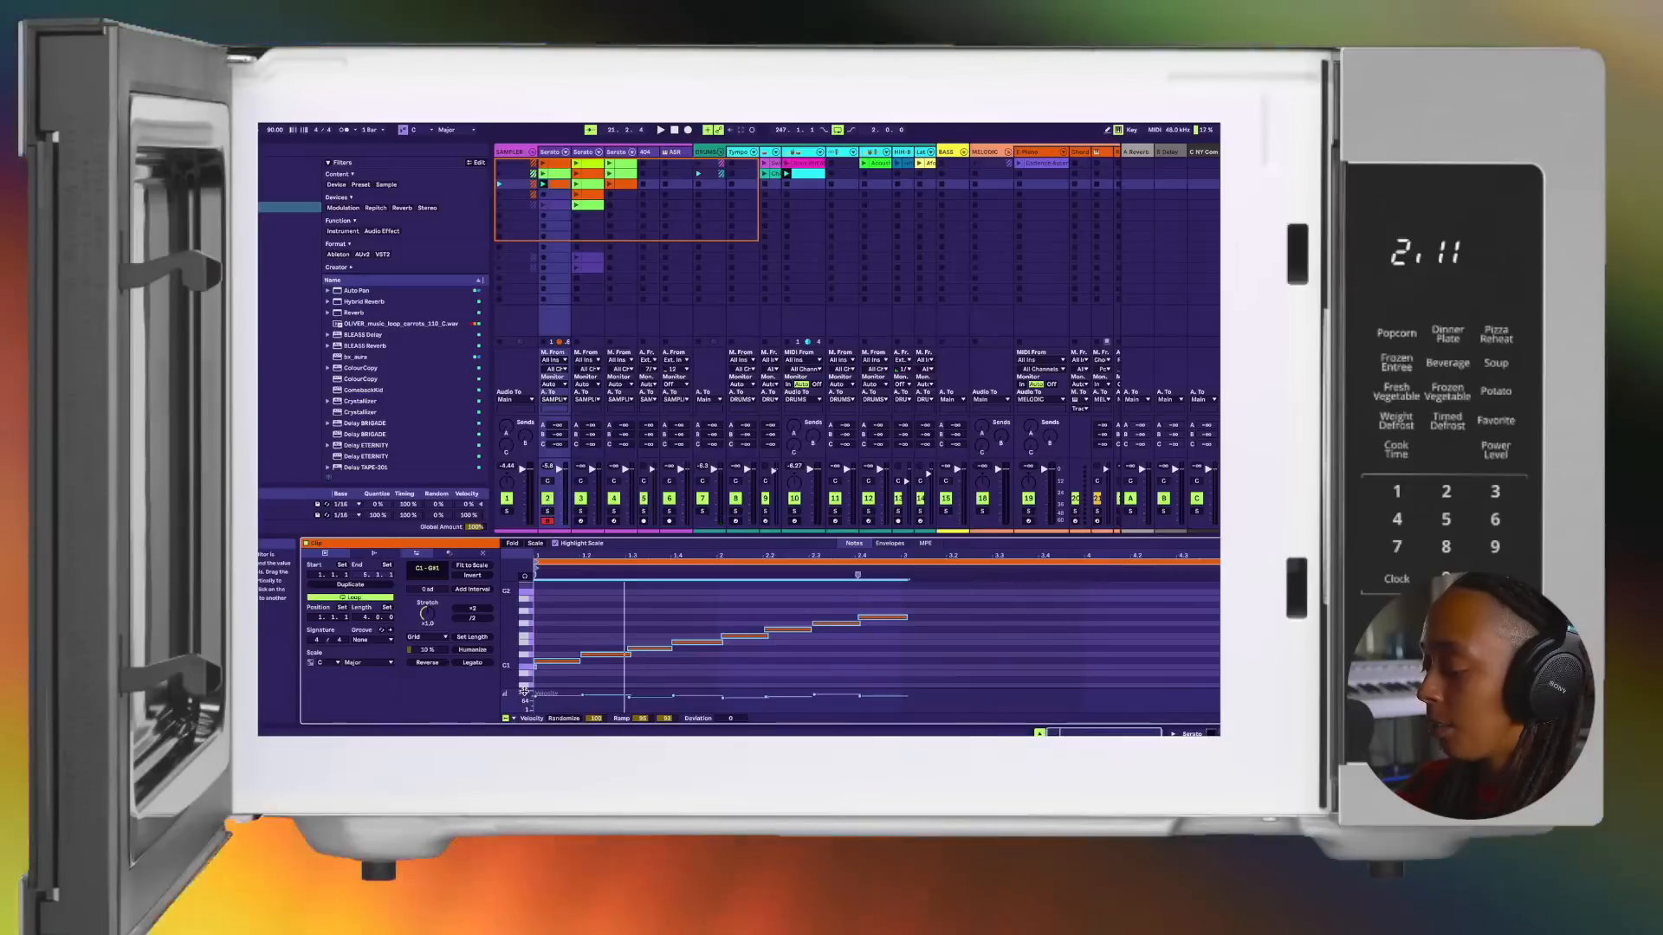
{"action": "key", "text": "ctrl+d"}
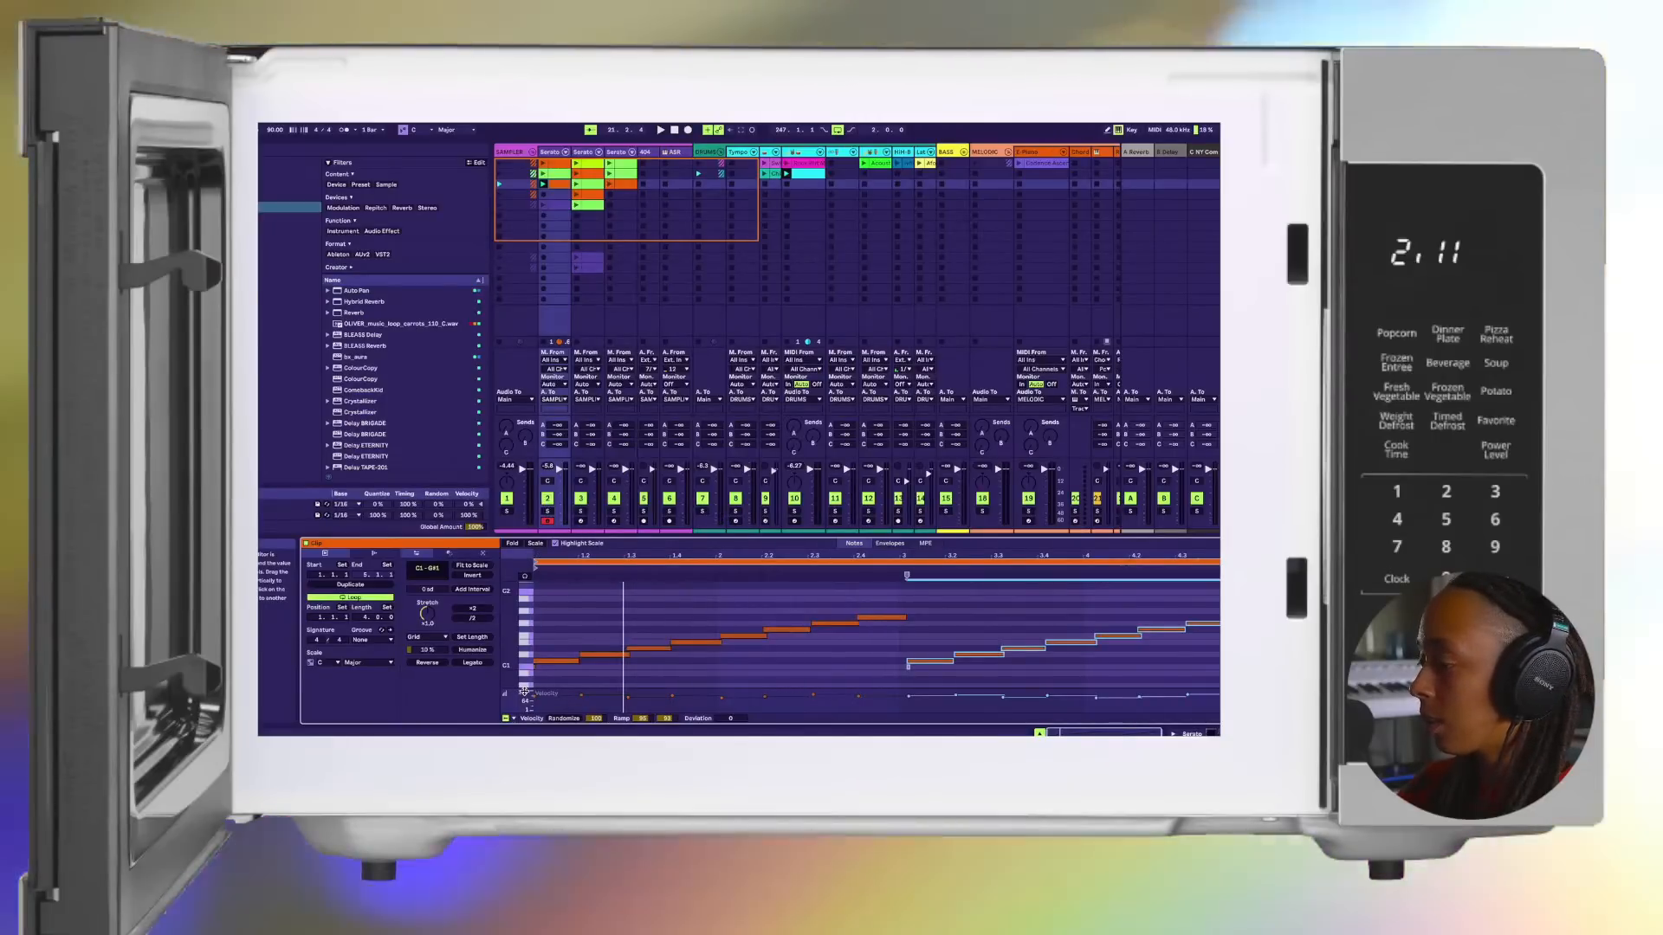
{"action": "key", "text": "ctrl+z"}
Step: Duplicate the copied clip's eight-note phrase so the repeat starts slightly before bar 3, and play the clip
{"action": "left_click", "coordinate": [904, 596]}
{"action": "left_click_drag", "start_coordinate": [900, 604], "coordinate": [468, 733]}
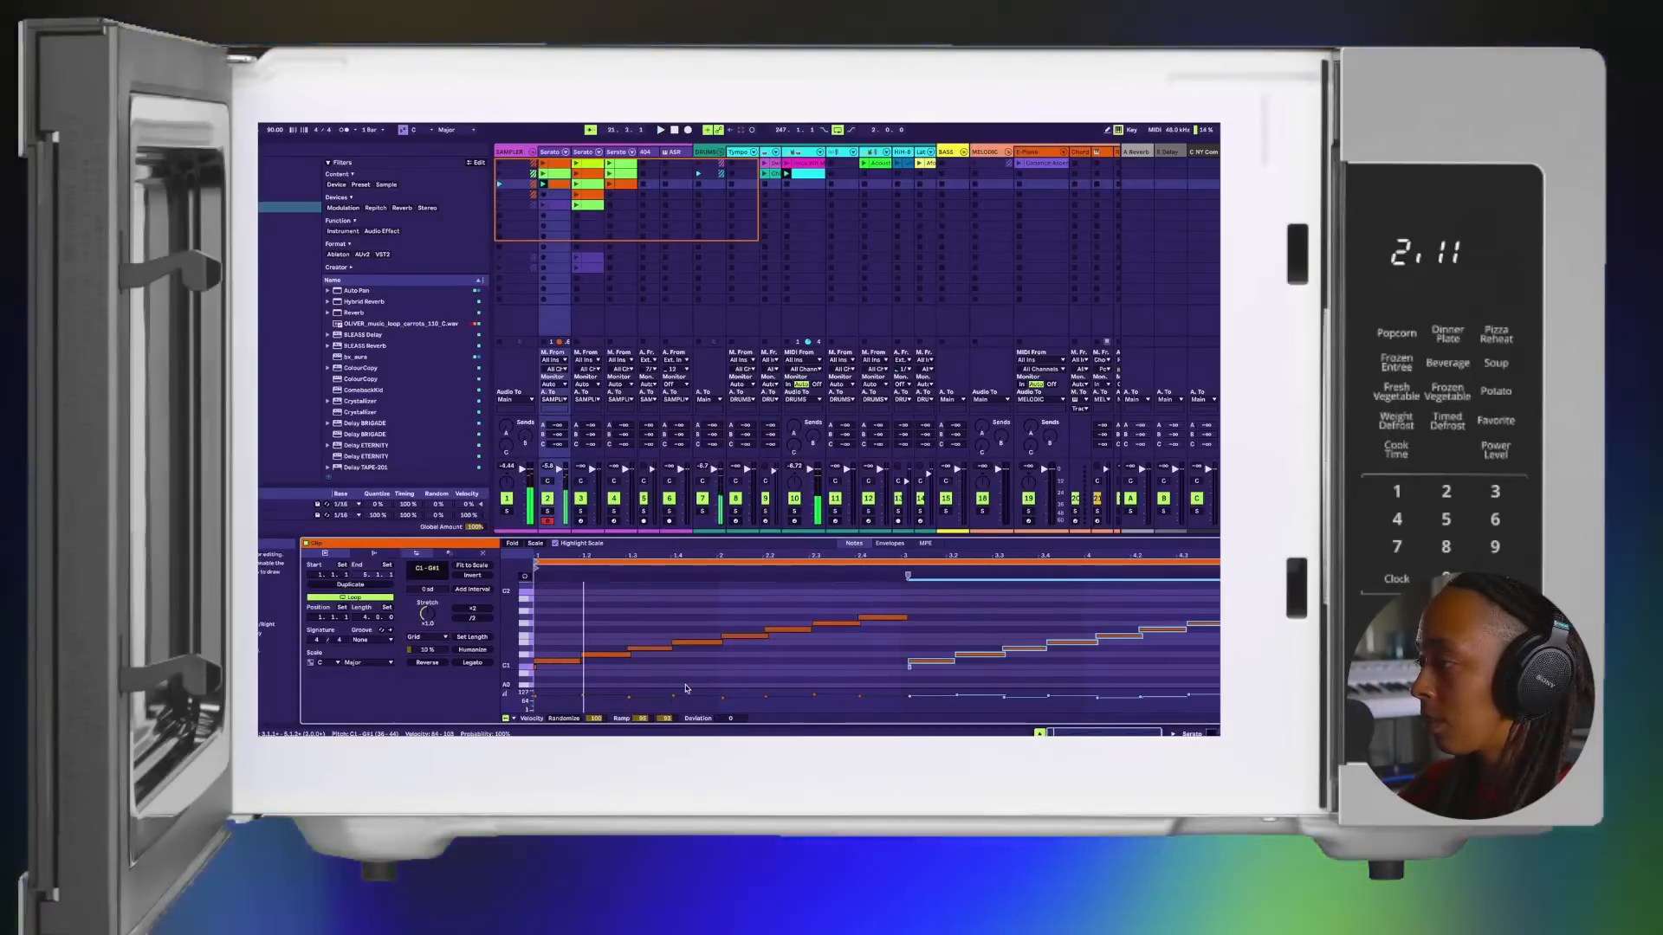
{"action": "left_click", "coordinate": [891, 581]}
{"action": "left_click_drag", "start_coordinate": [899, 585], "coordinate": [451, 661]}
{"action": "key", "text": "ctrl+d"}
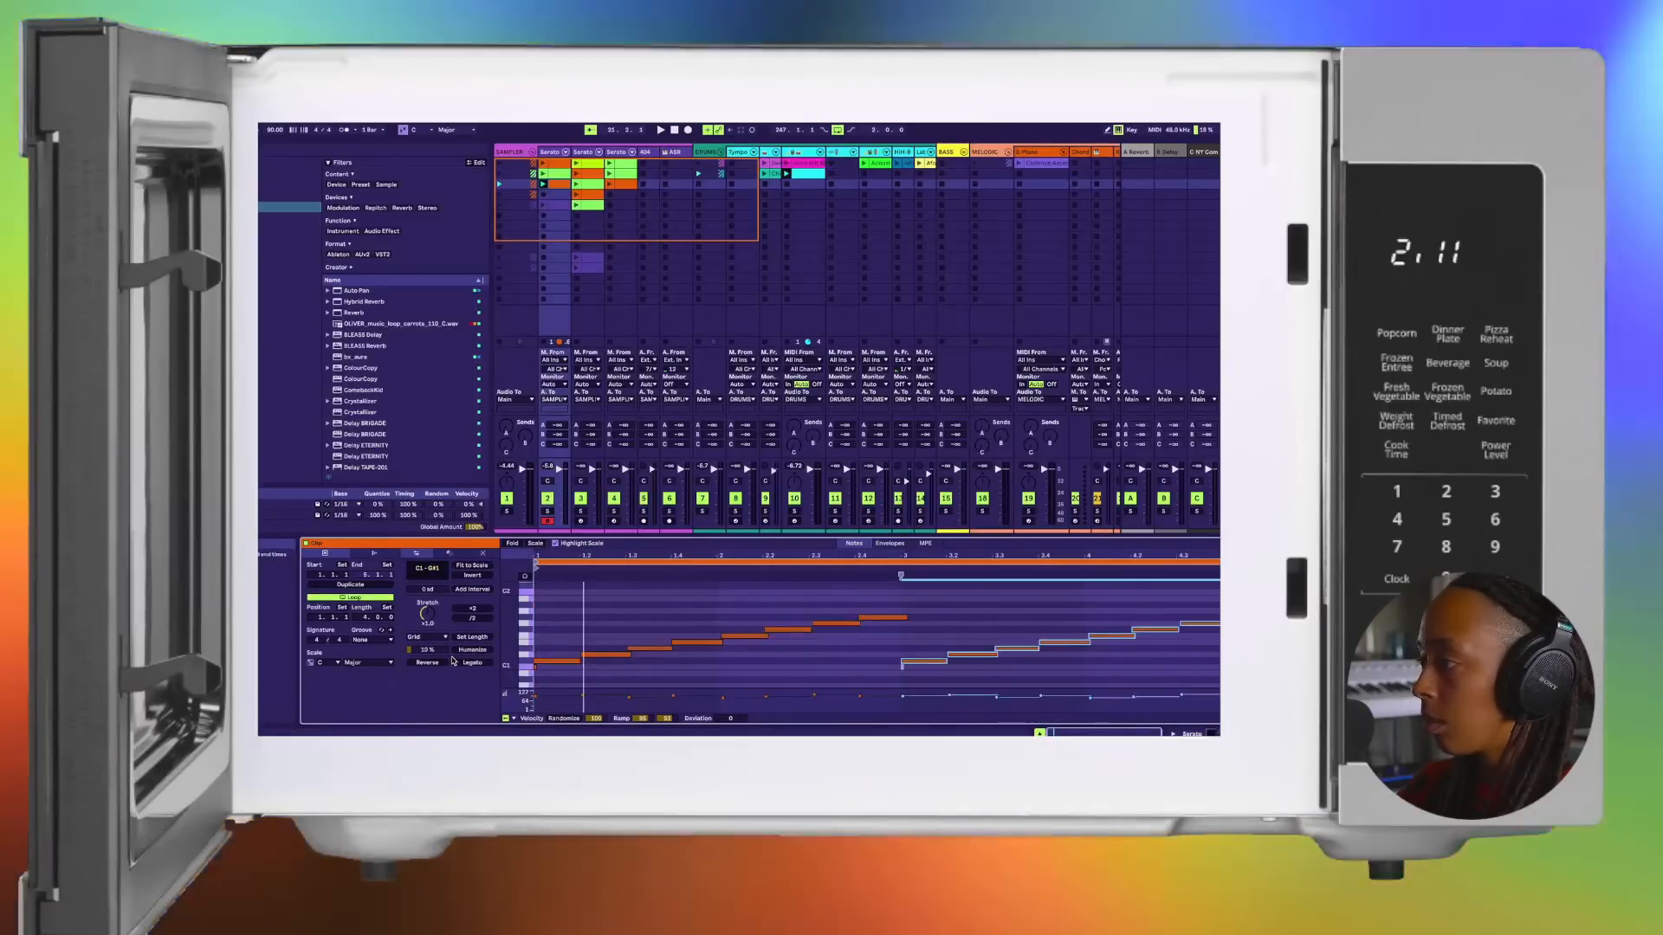
{"action": "key", "text": "space"}
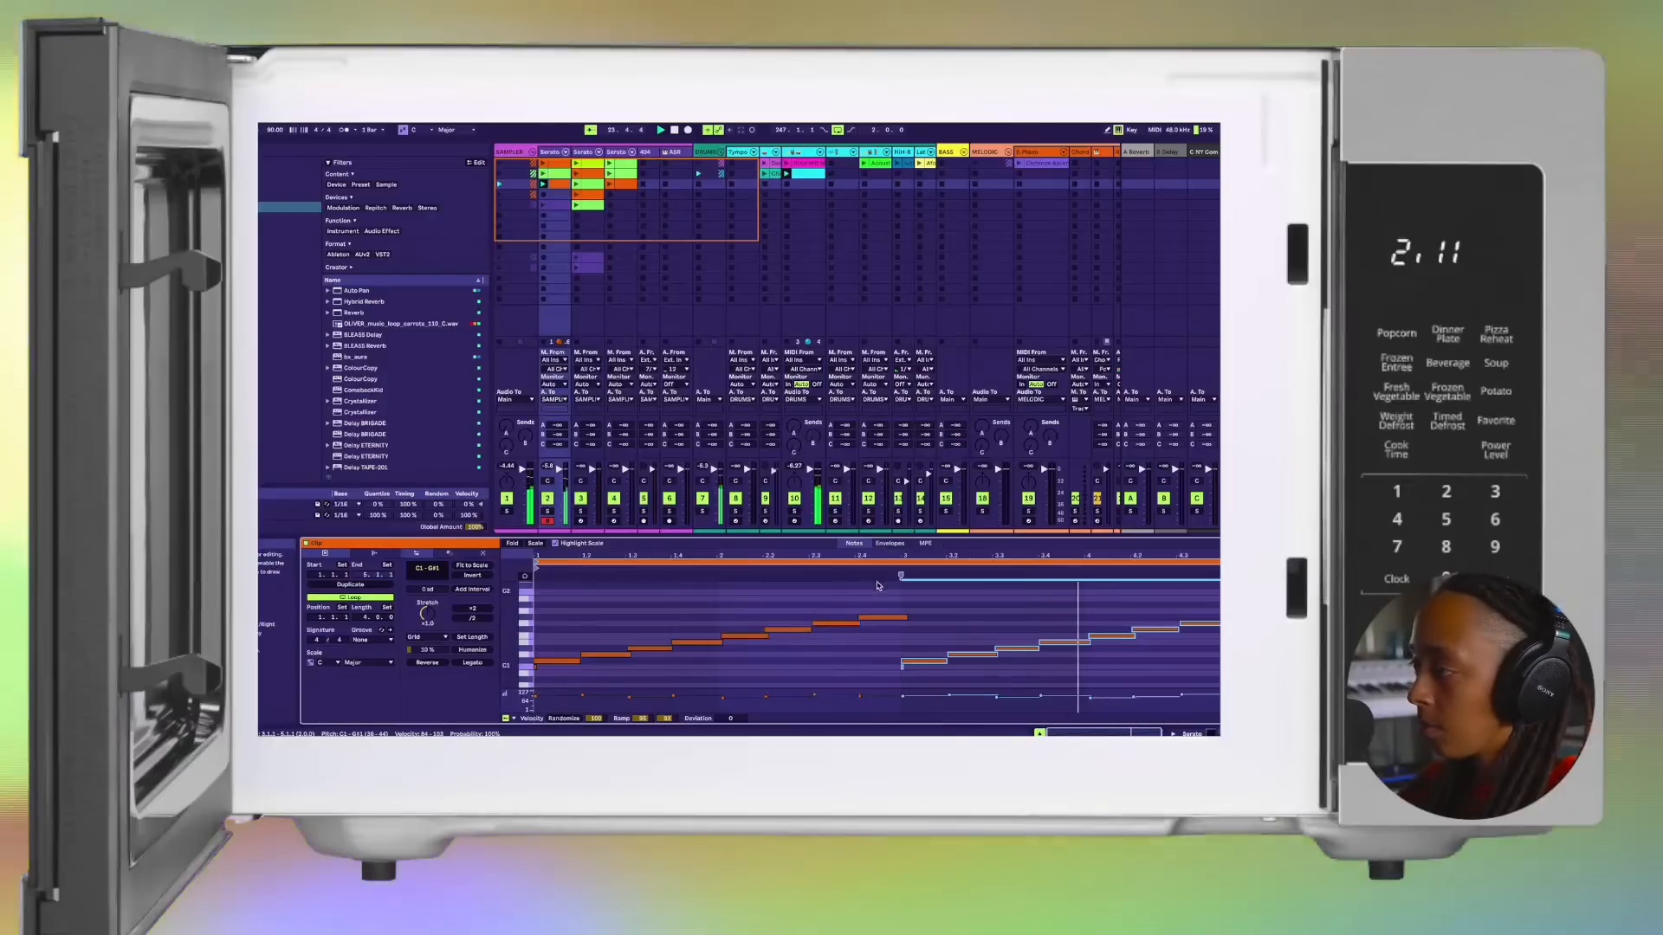
Step: Trim the end of the eighth note to meet the start of the repeated phrase, and stop playback
{"action": "left_click", "coordinate": [901, 617]}
{"action": "left_click_drag", "start_coordinate": [906, 615], "coordinate": [895, 671]}
{"action": "key", "text": "Delete"}
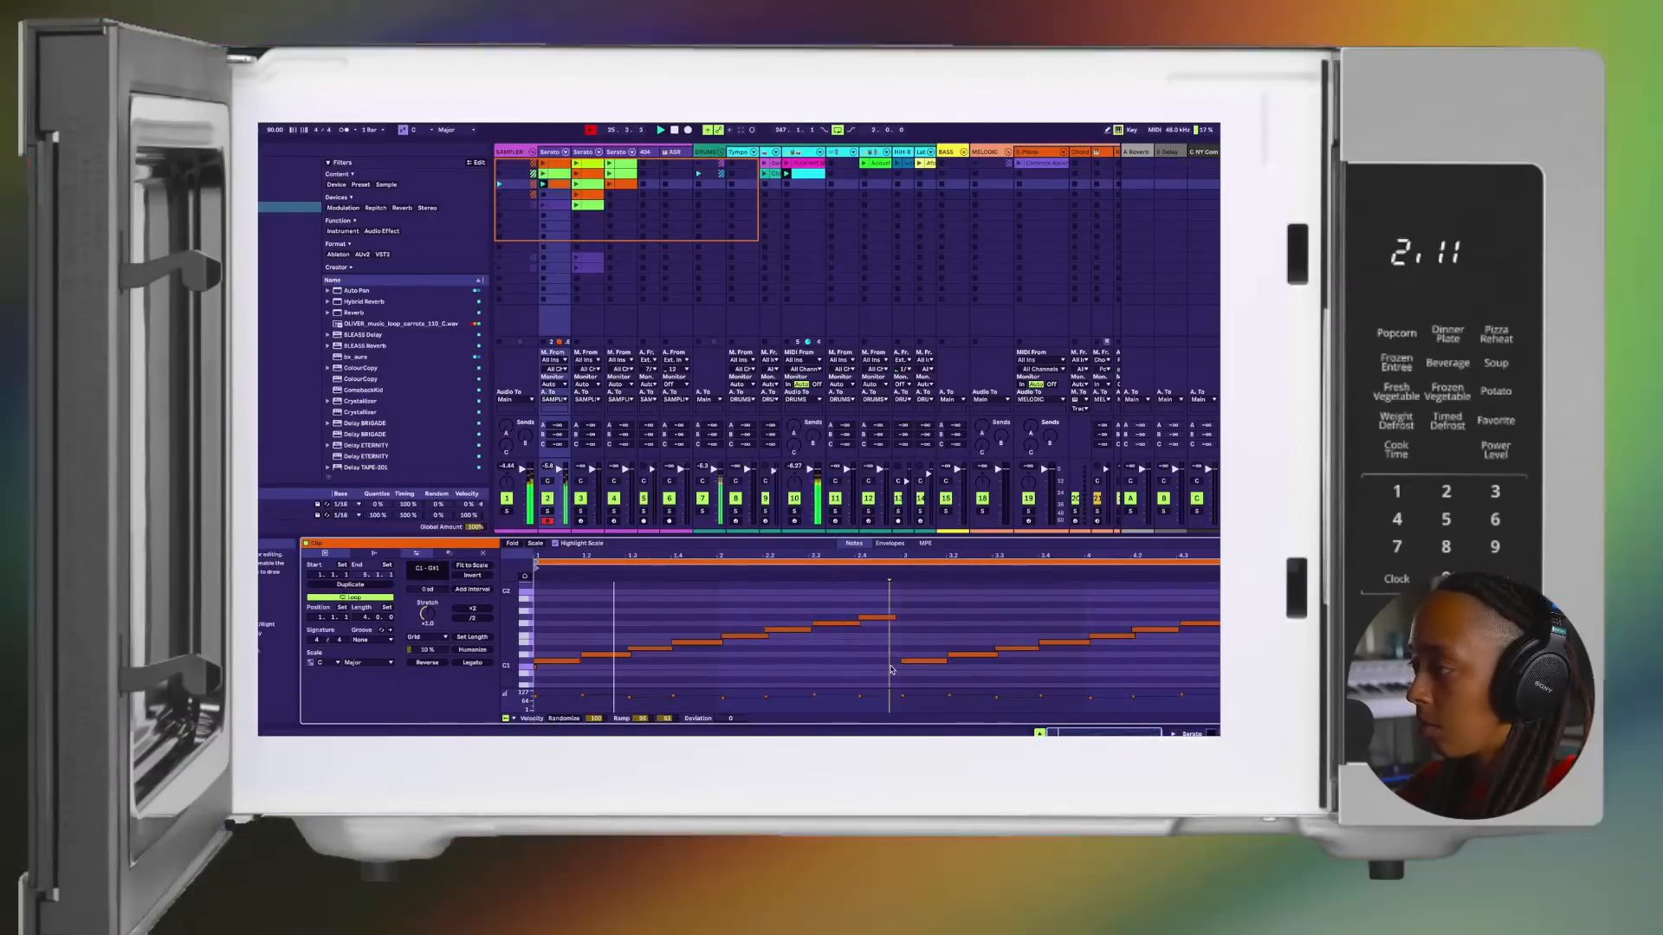
{"action": "left_click_drag", "start_coordinate": [895, 617], "coordinate": [901, 616]}
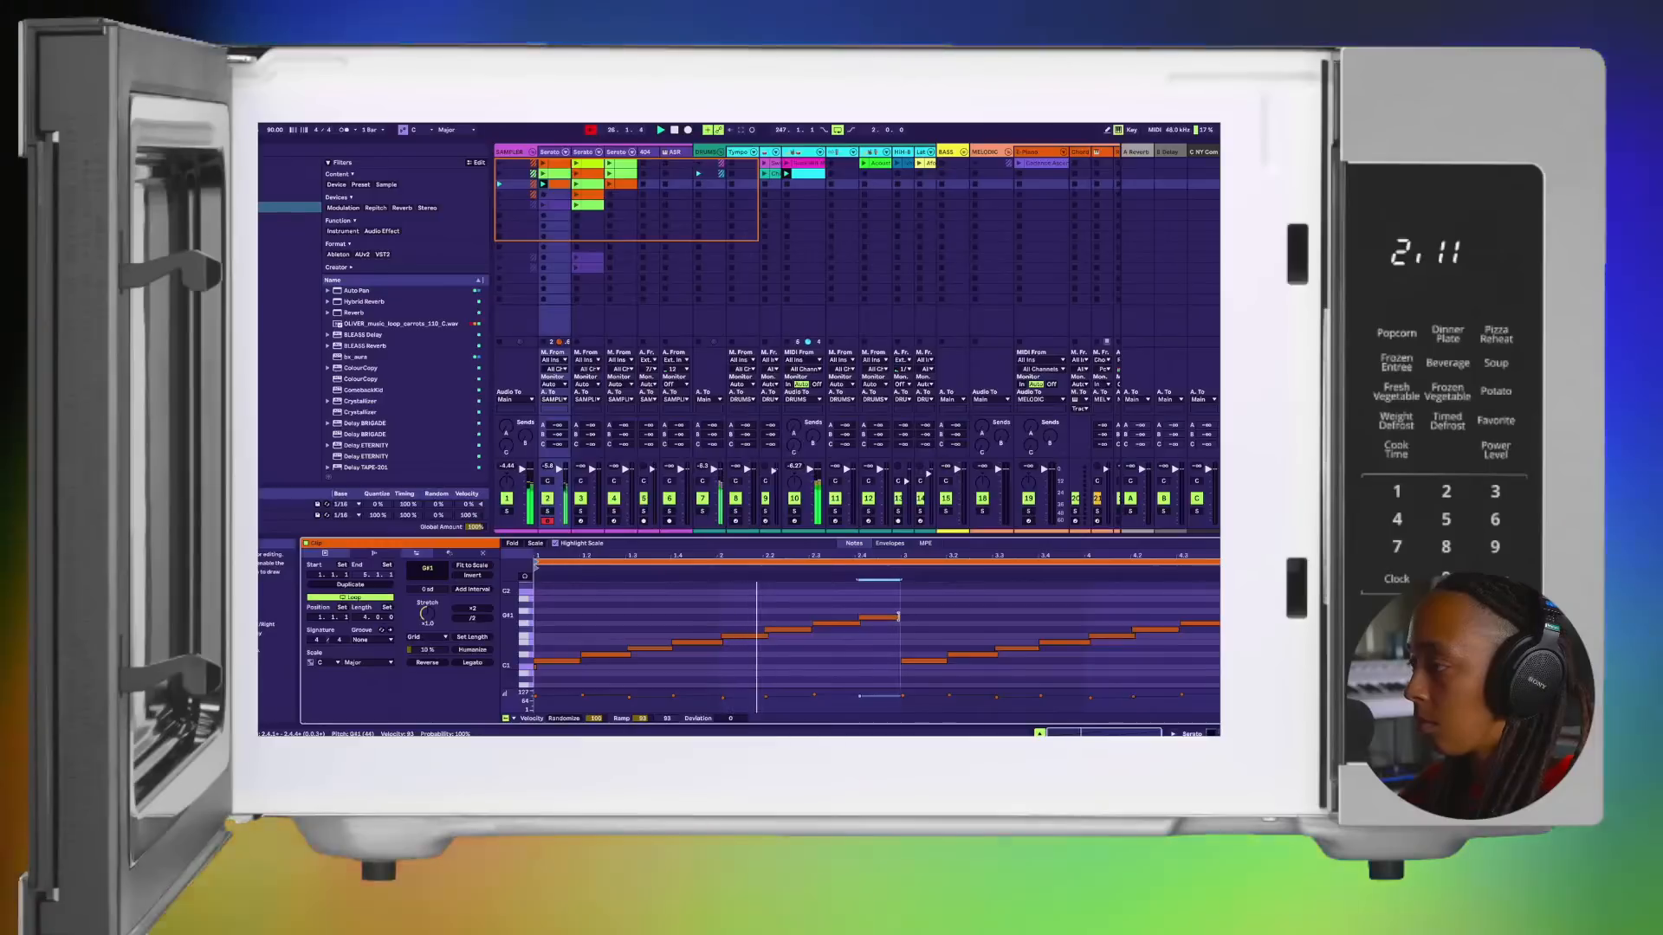
{"action": "key", "text": "space"}
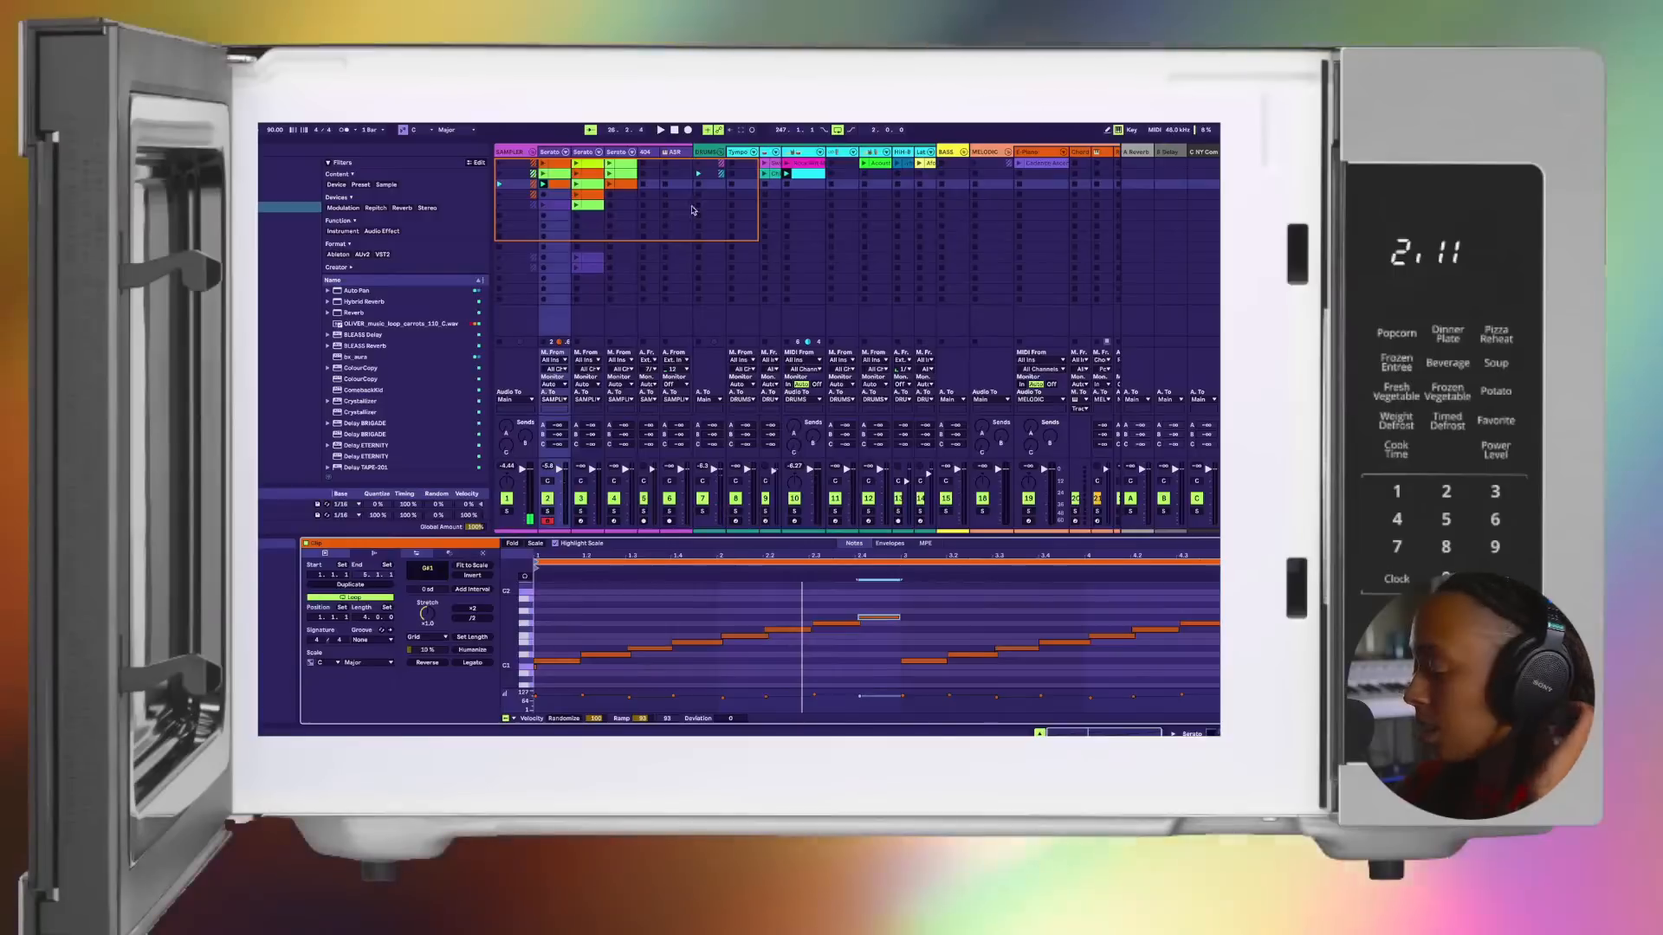
Step: Place the edited third-slot clip on the first Serato track in the arrangement at the start of the Pre-Chorus, bar 17
{"action": "left_click", "coordinate": [563, 192]}
{"action": "key", "text": "Tab"}
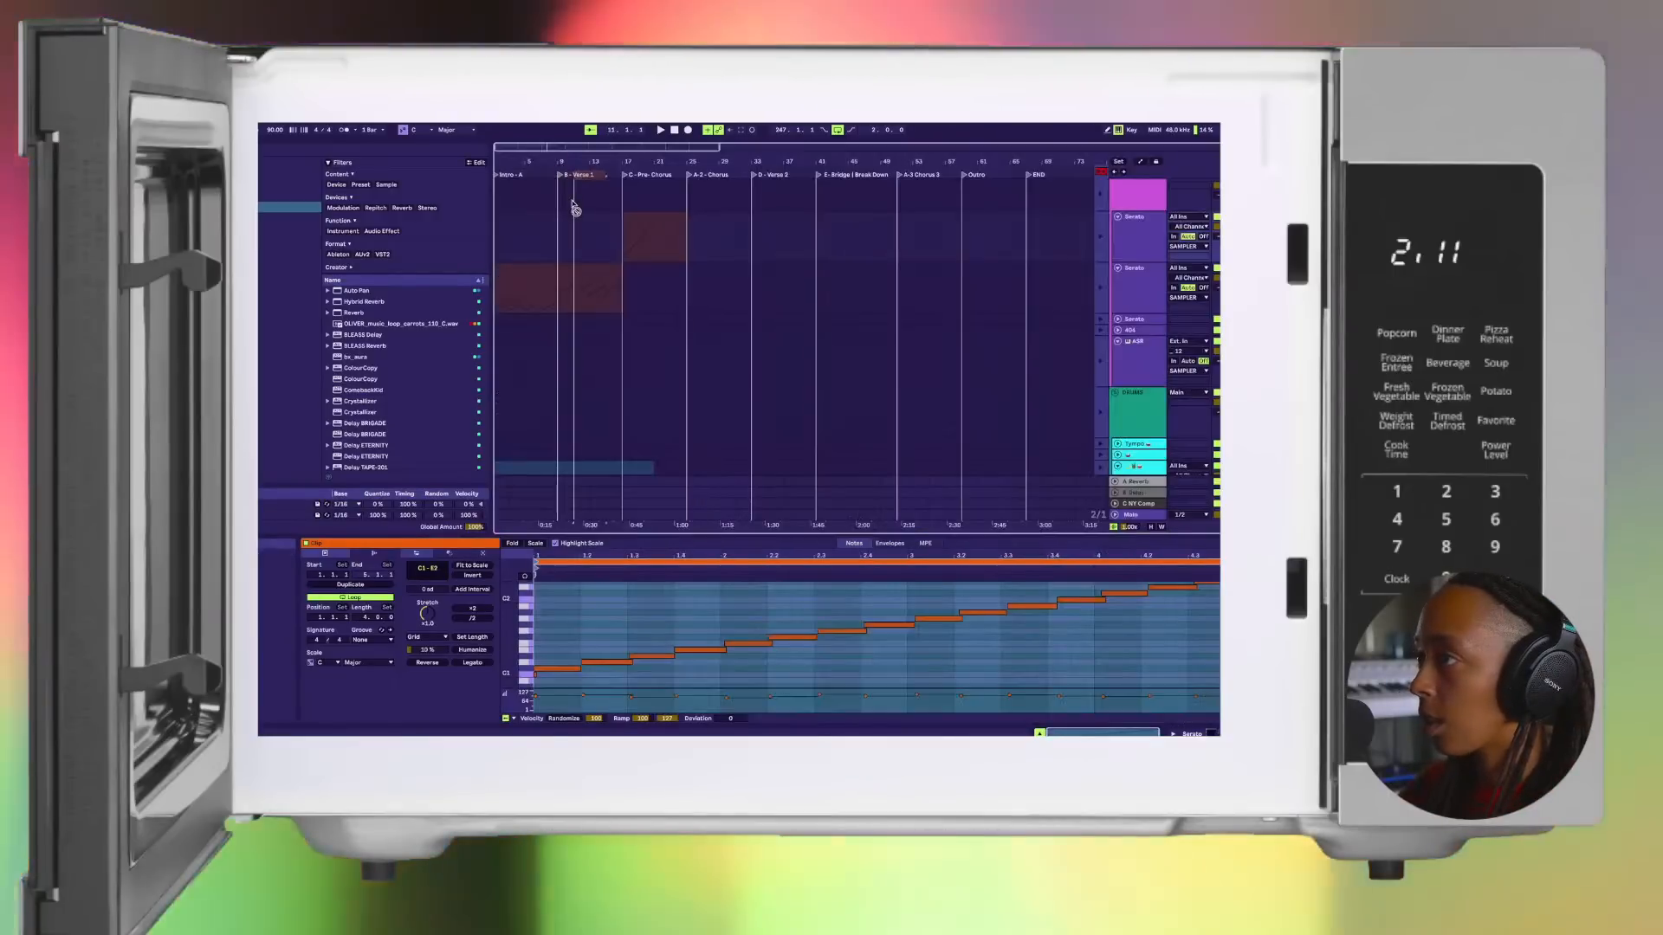
{"action": "left_click", "coordinate": [624, 235]}
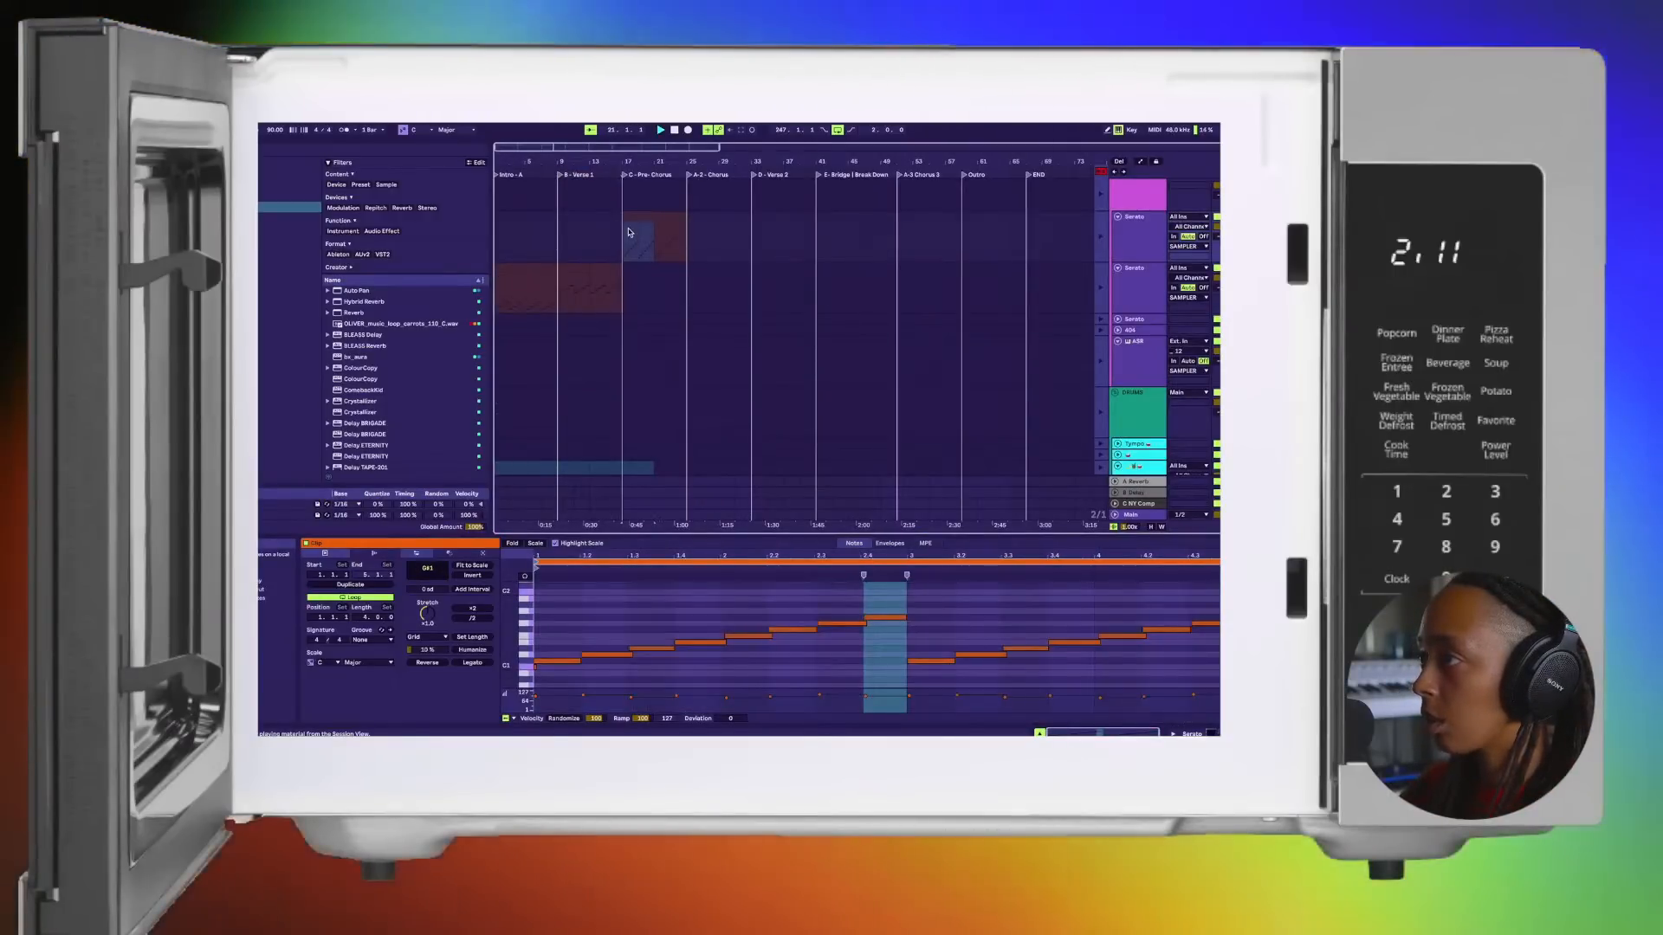
{"action": "key", "text": "space"}
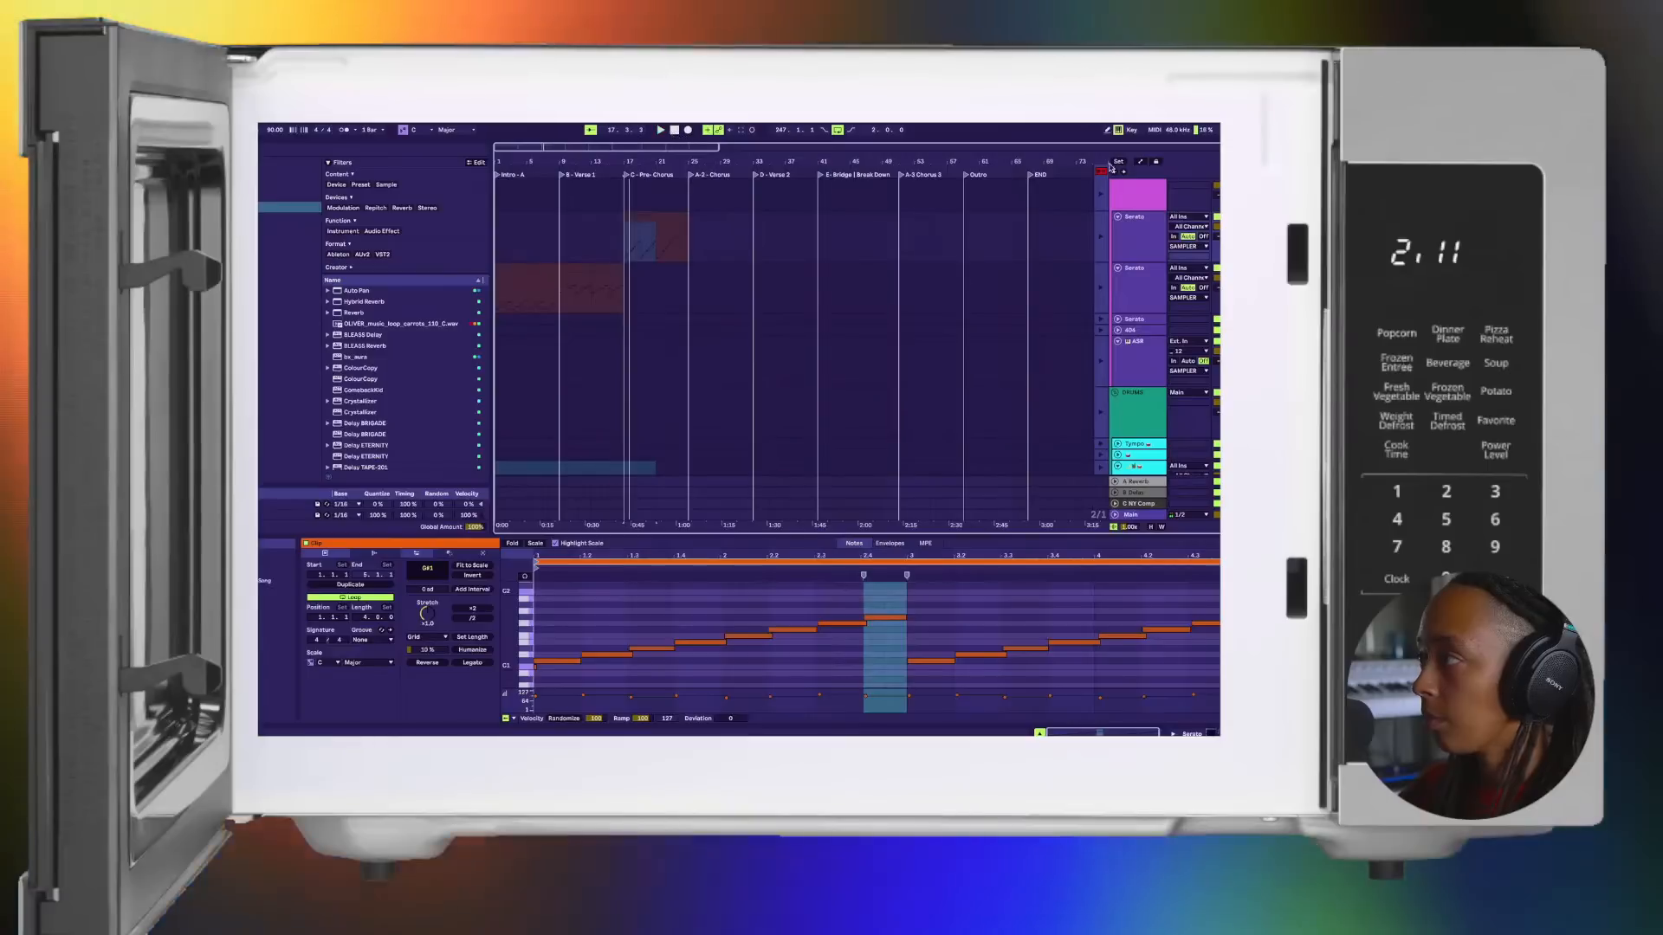
Step: Return playback to the arrangement from the song's start and select the Tempo drum rack track in the DRUMS group
{"action": "left_click", "coordinate": [1101, 171]}
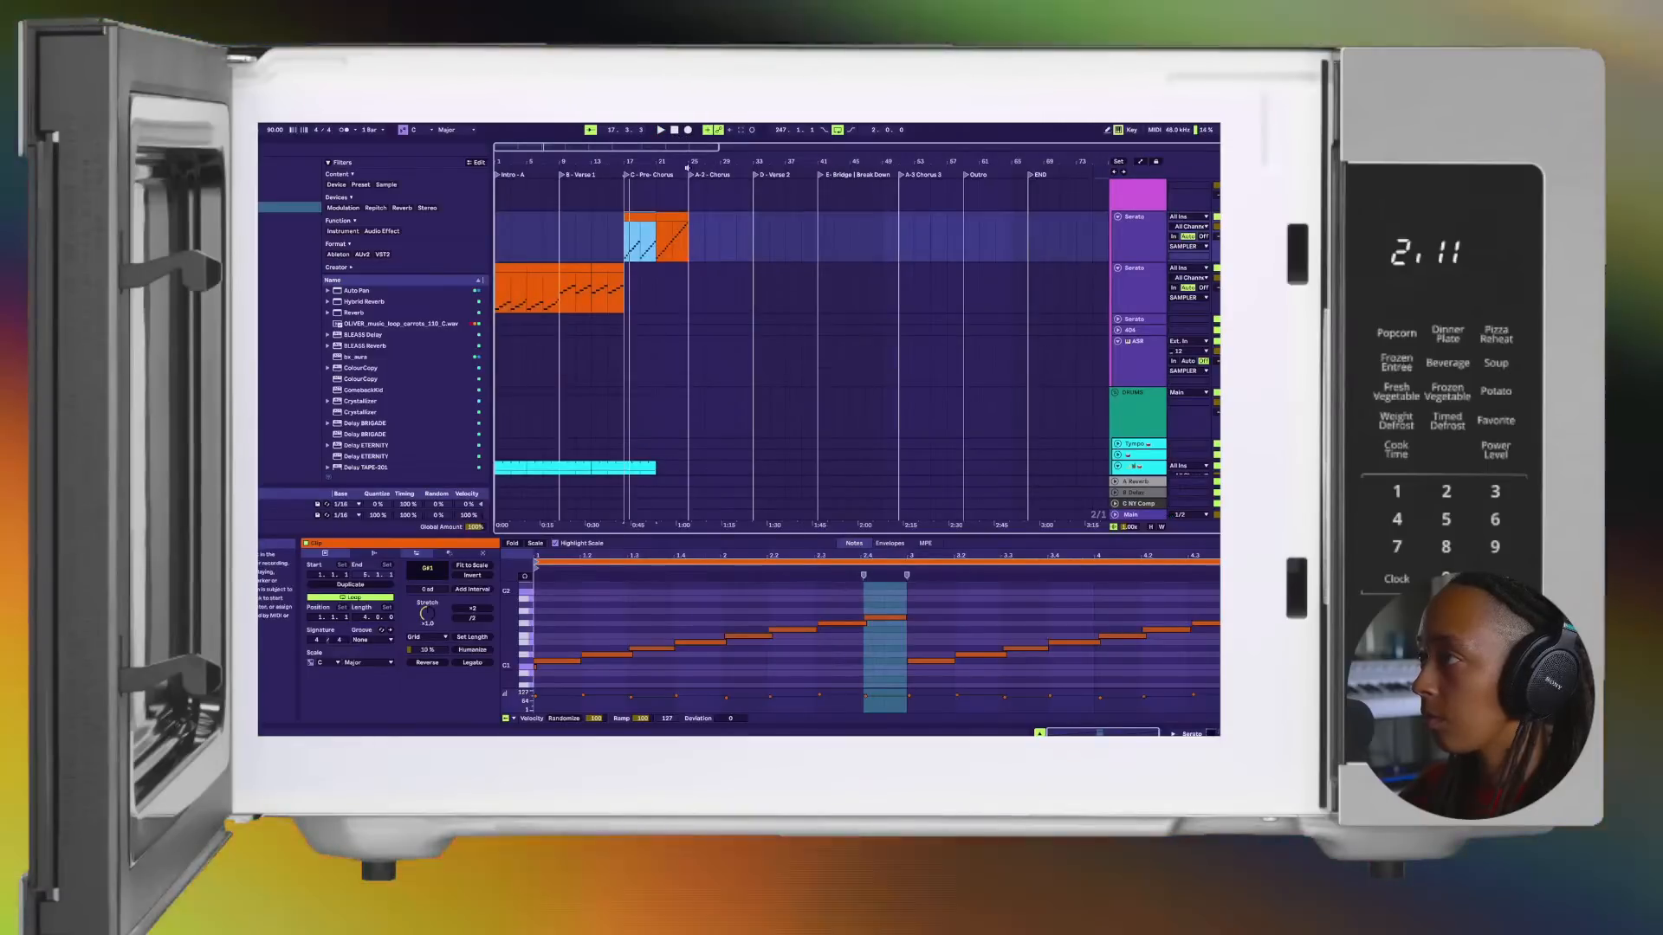
{"action": "left_click", "coordinate": [675, 131]}
{"action": "key", "text": "space"}
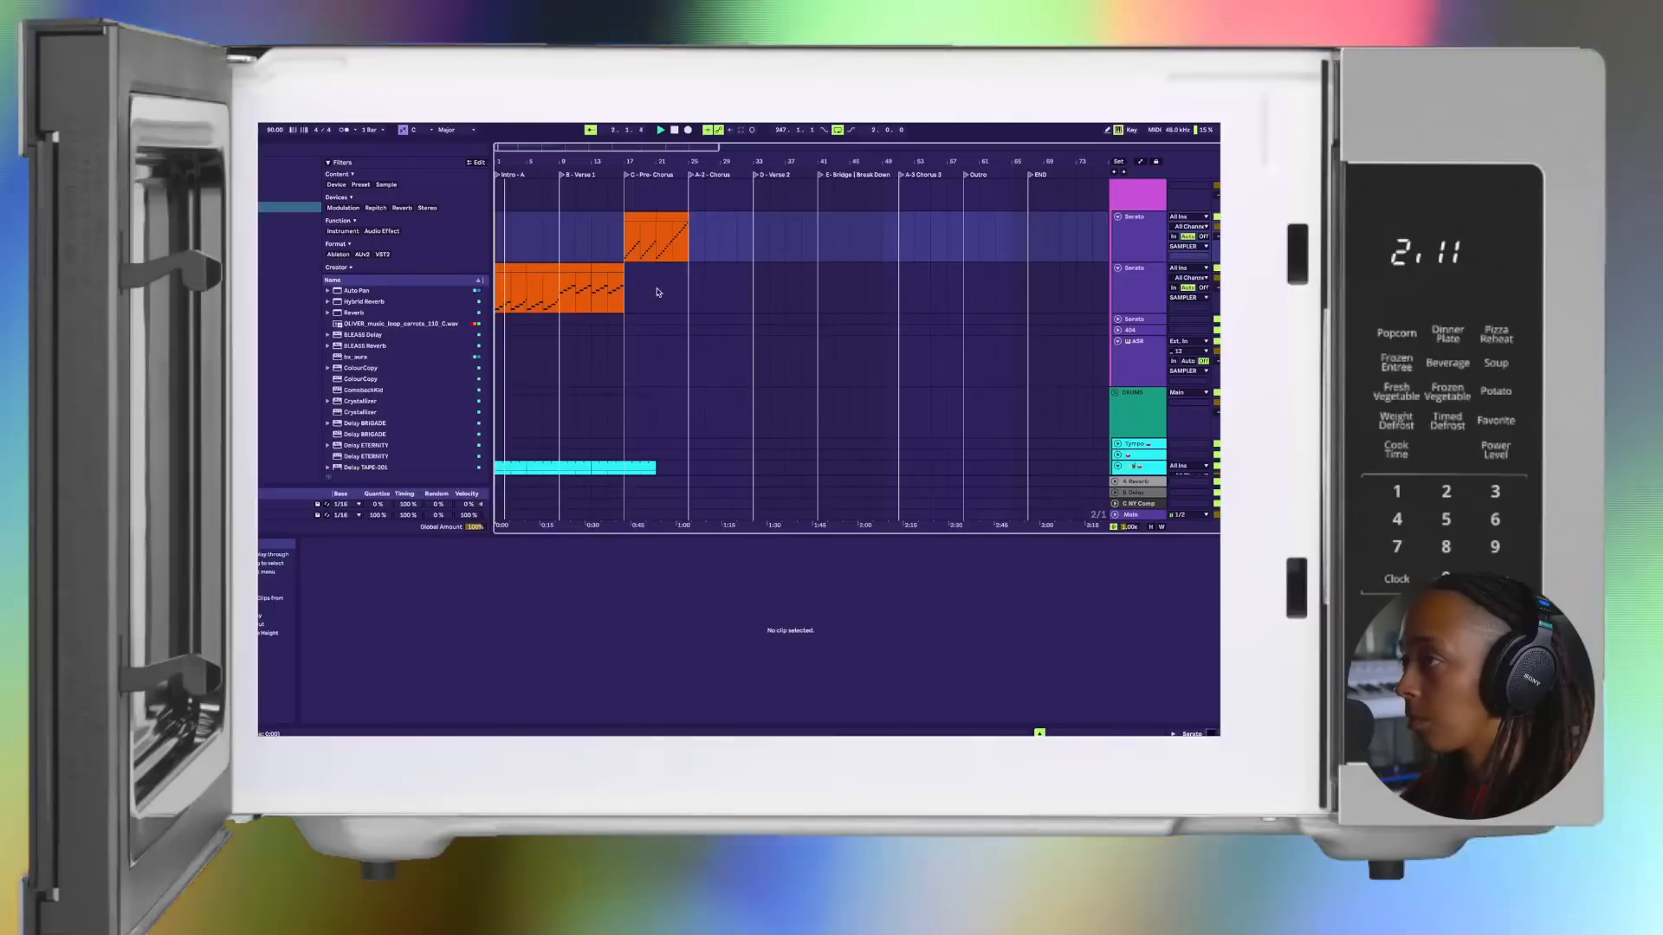
{"action": "scroll", "coordinate": [1176, 384], "scroll_direction": "down", "scroll_amount": 2}
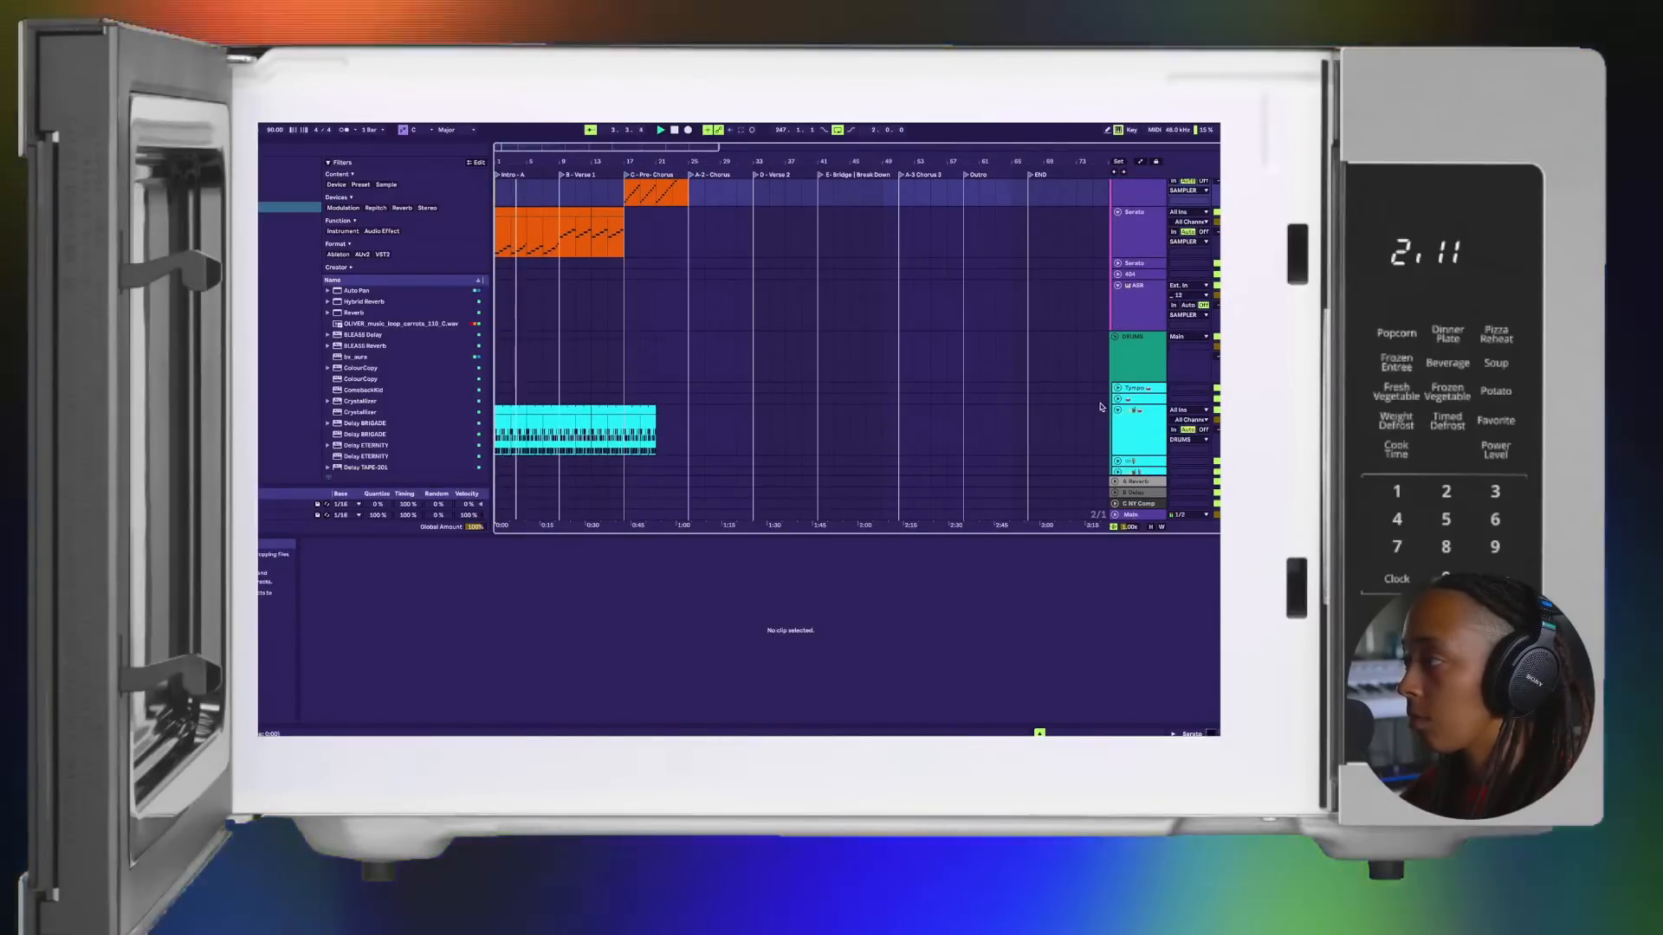
{"action": "left_click", "coordinate": [1142, 390]}
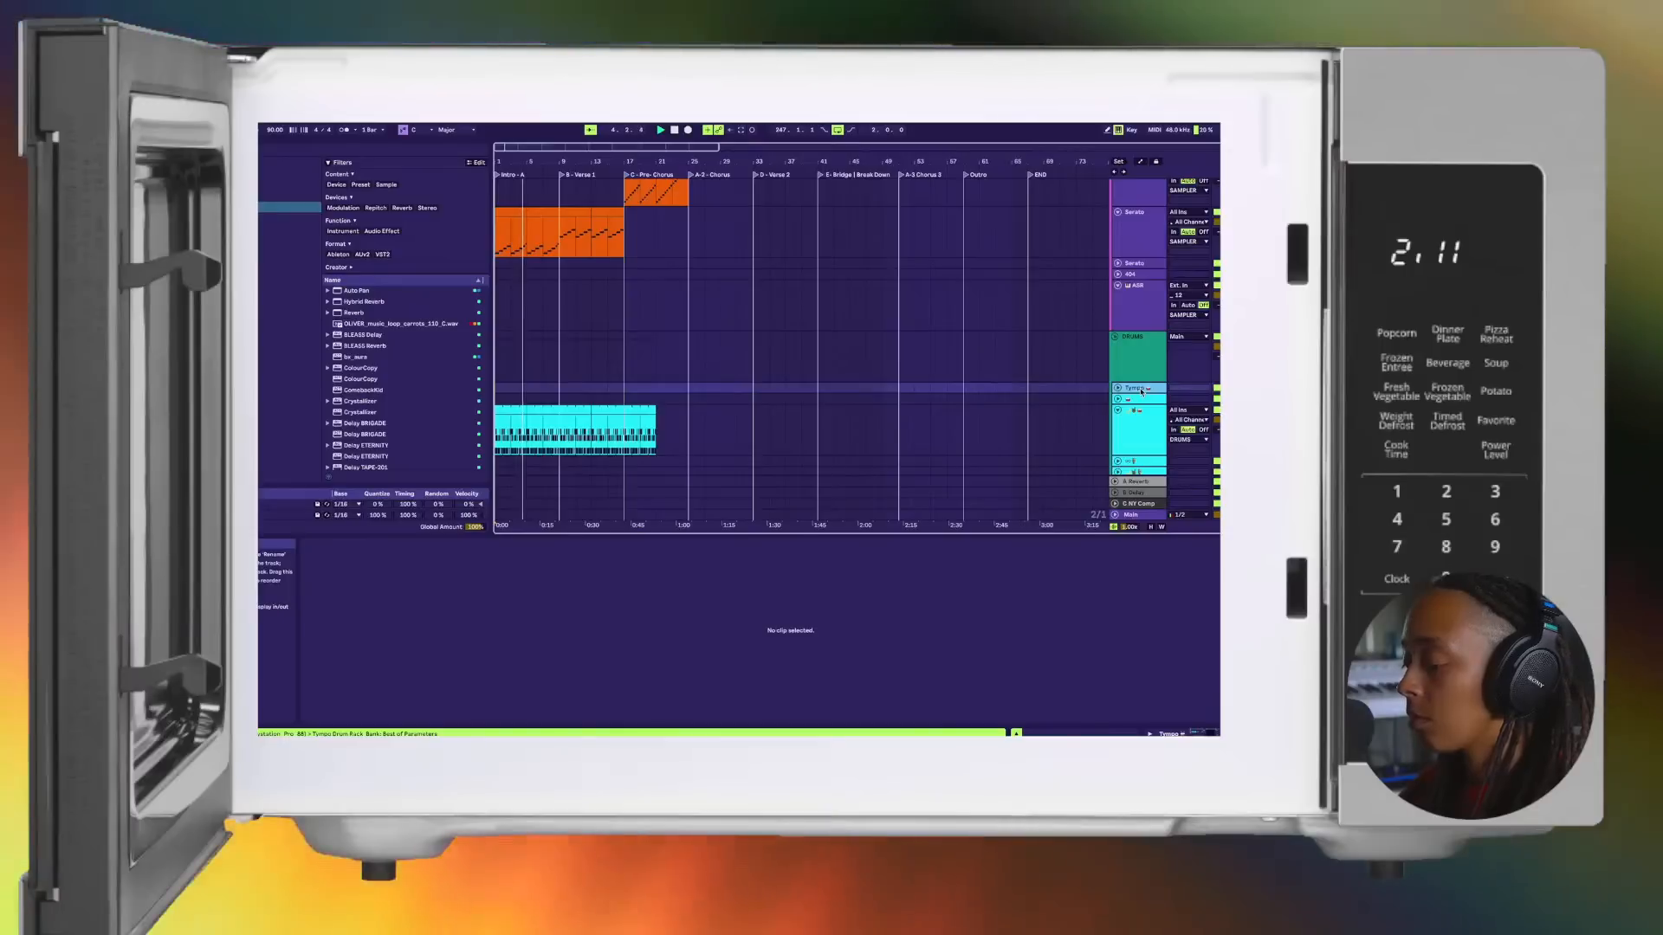
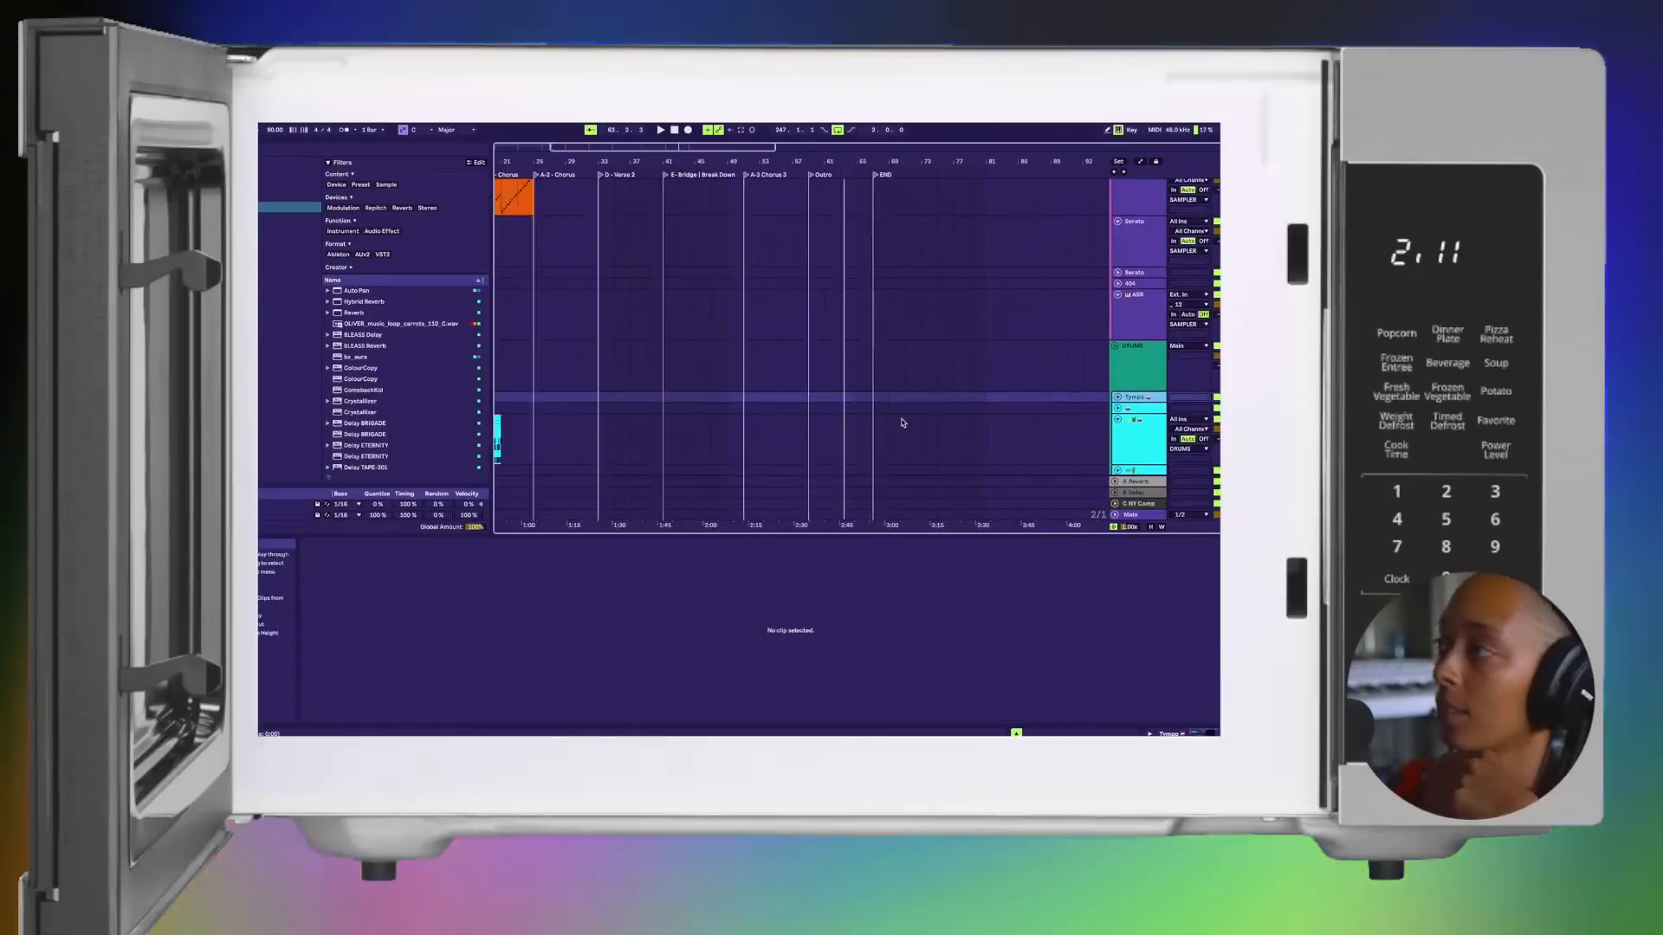
Step: Stop playback and play the arrangement from its beginning, focusing on the intro and first verse
{"action": "scroll", "coordinate": [901, 419], "scroll_direction": "left", "scroll_amount": 5}
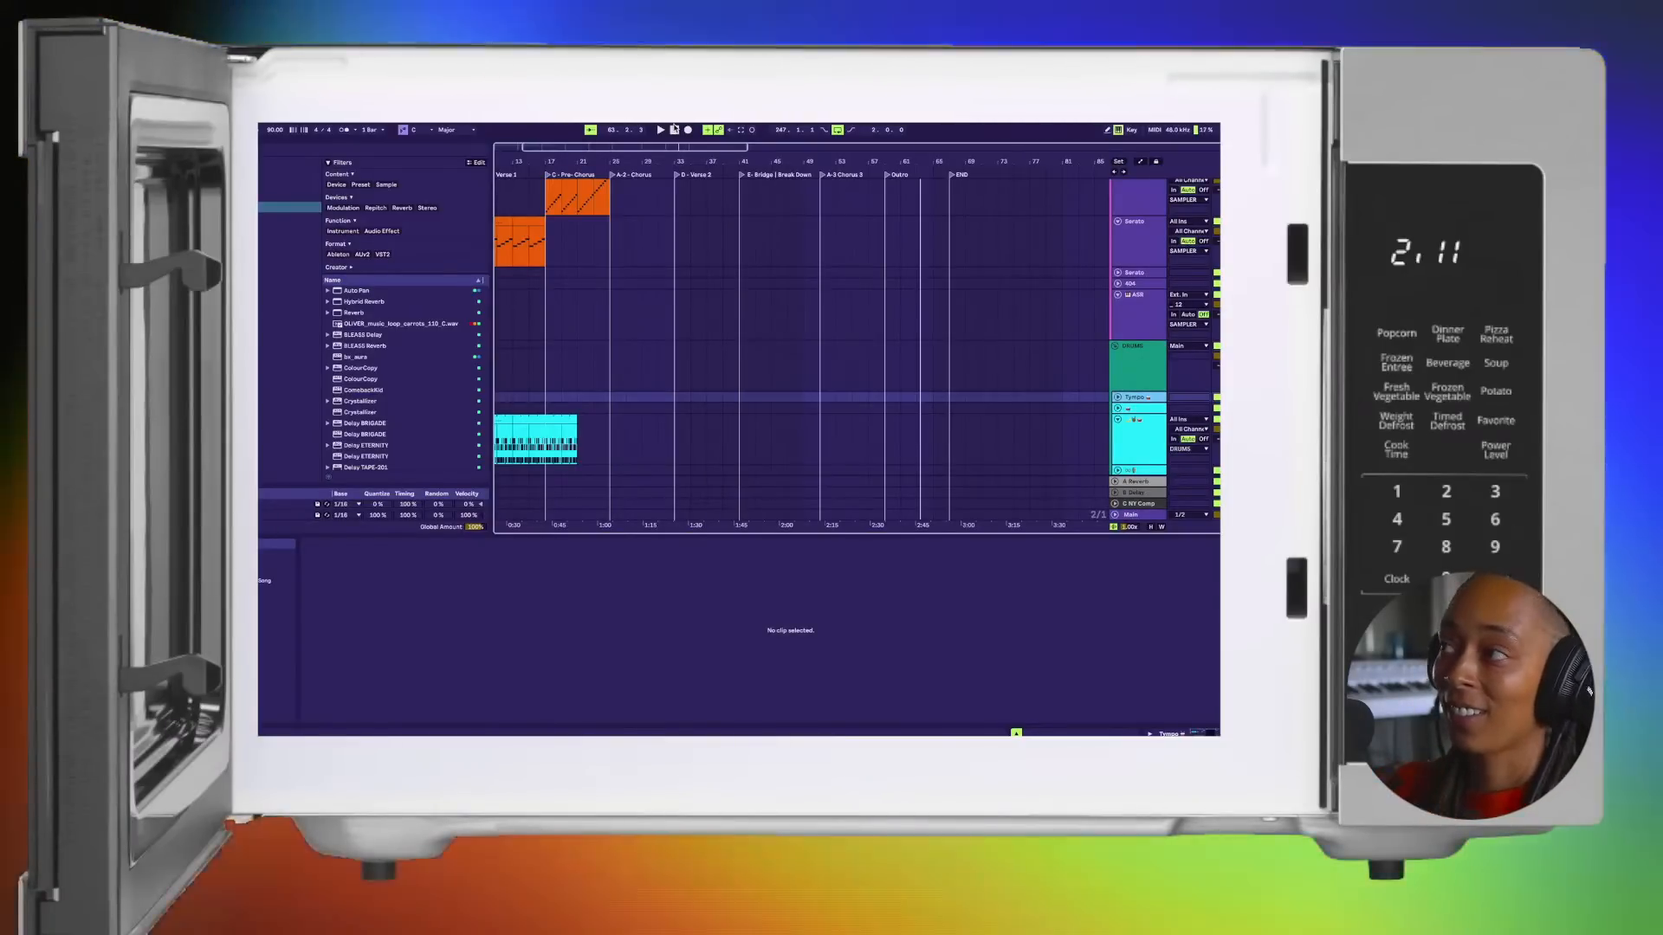
{"action": "key", "text": "space"}
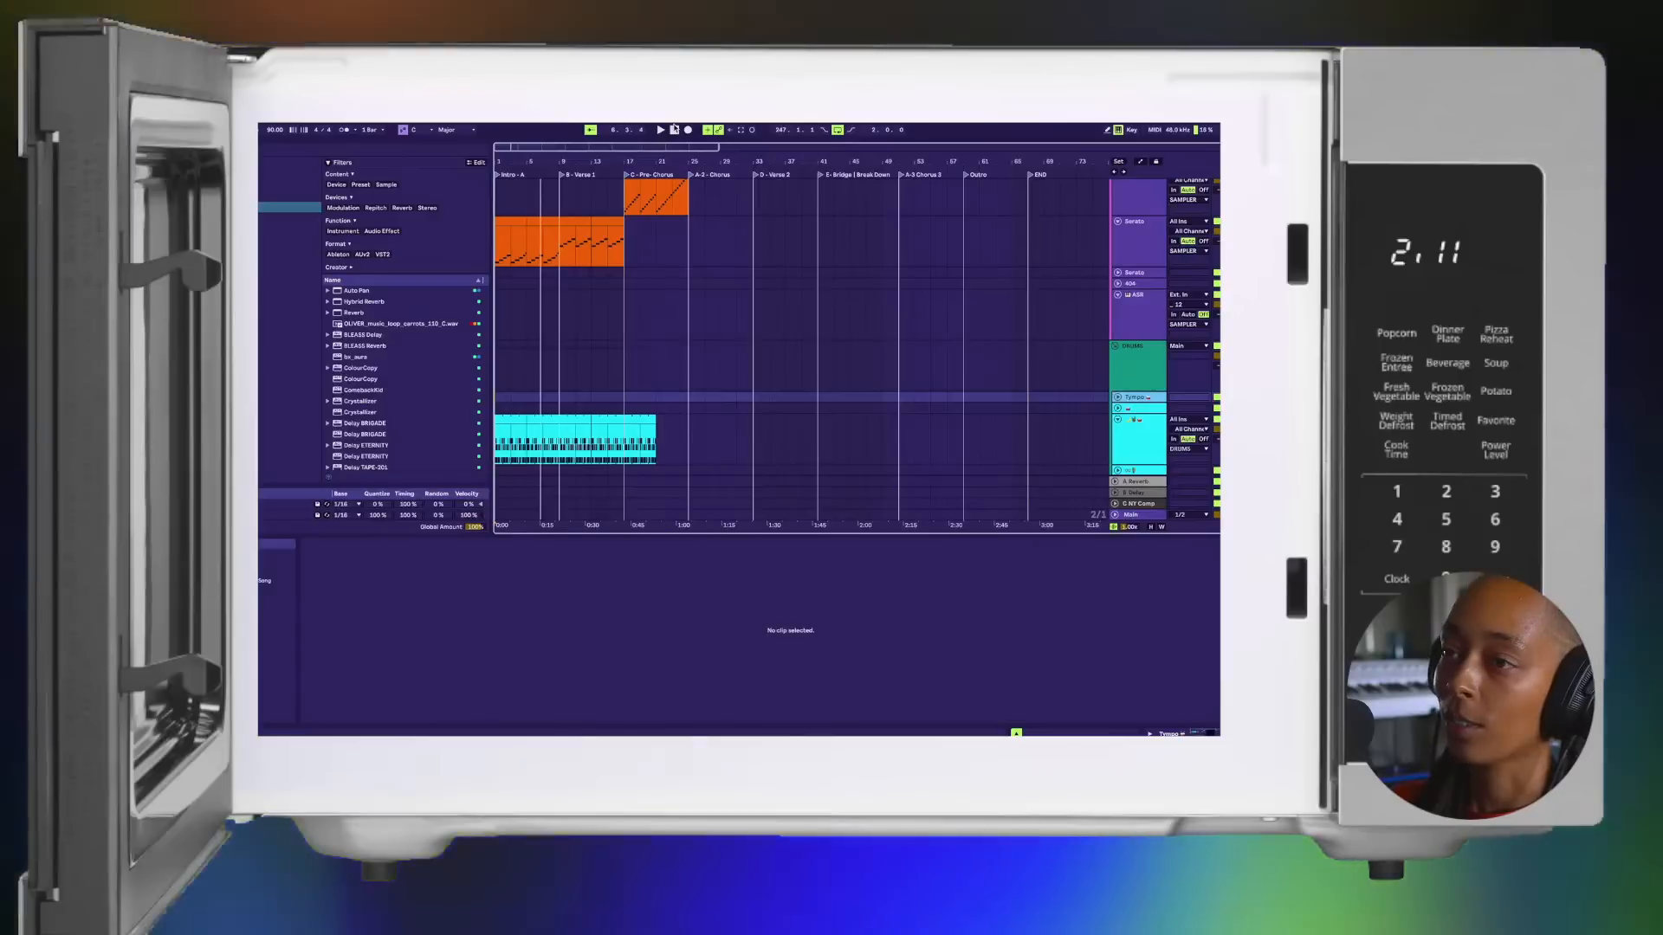
{"action": "left_click", "coordinate": [674, 129]}
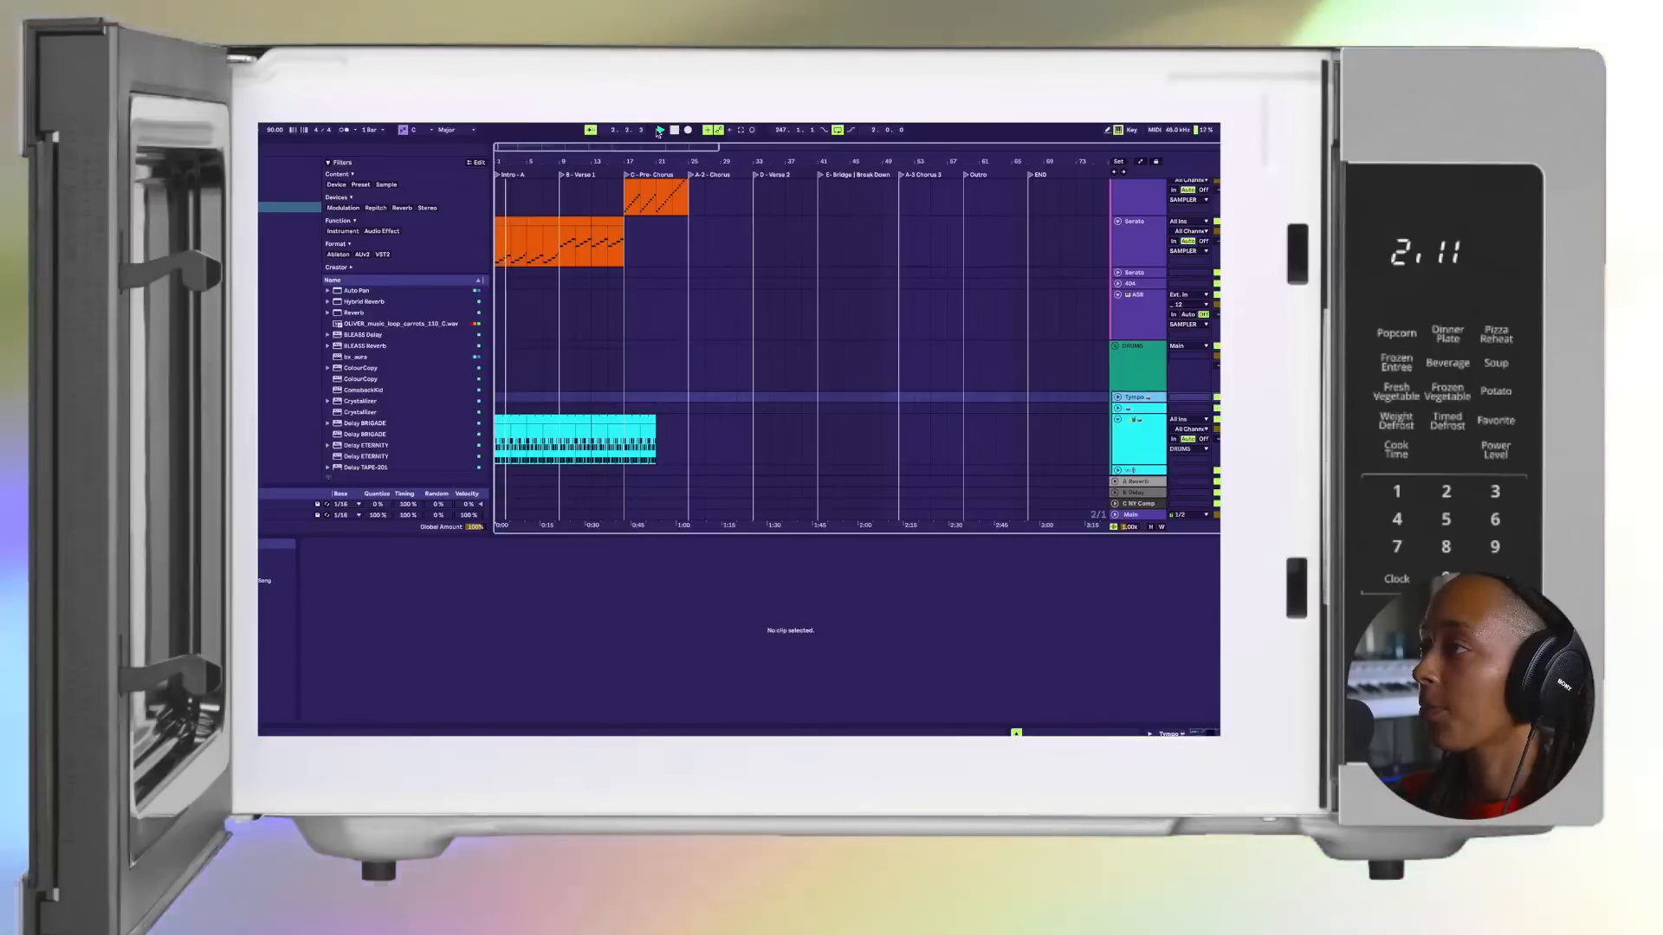
{"action": "key", "text": "plus"}
{"action": "key", "text": "plus"}
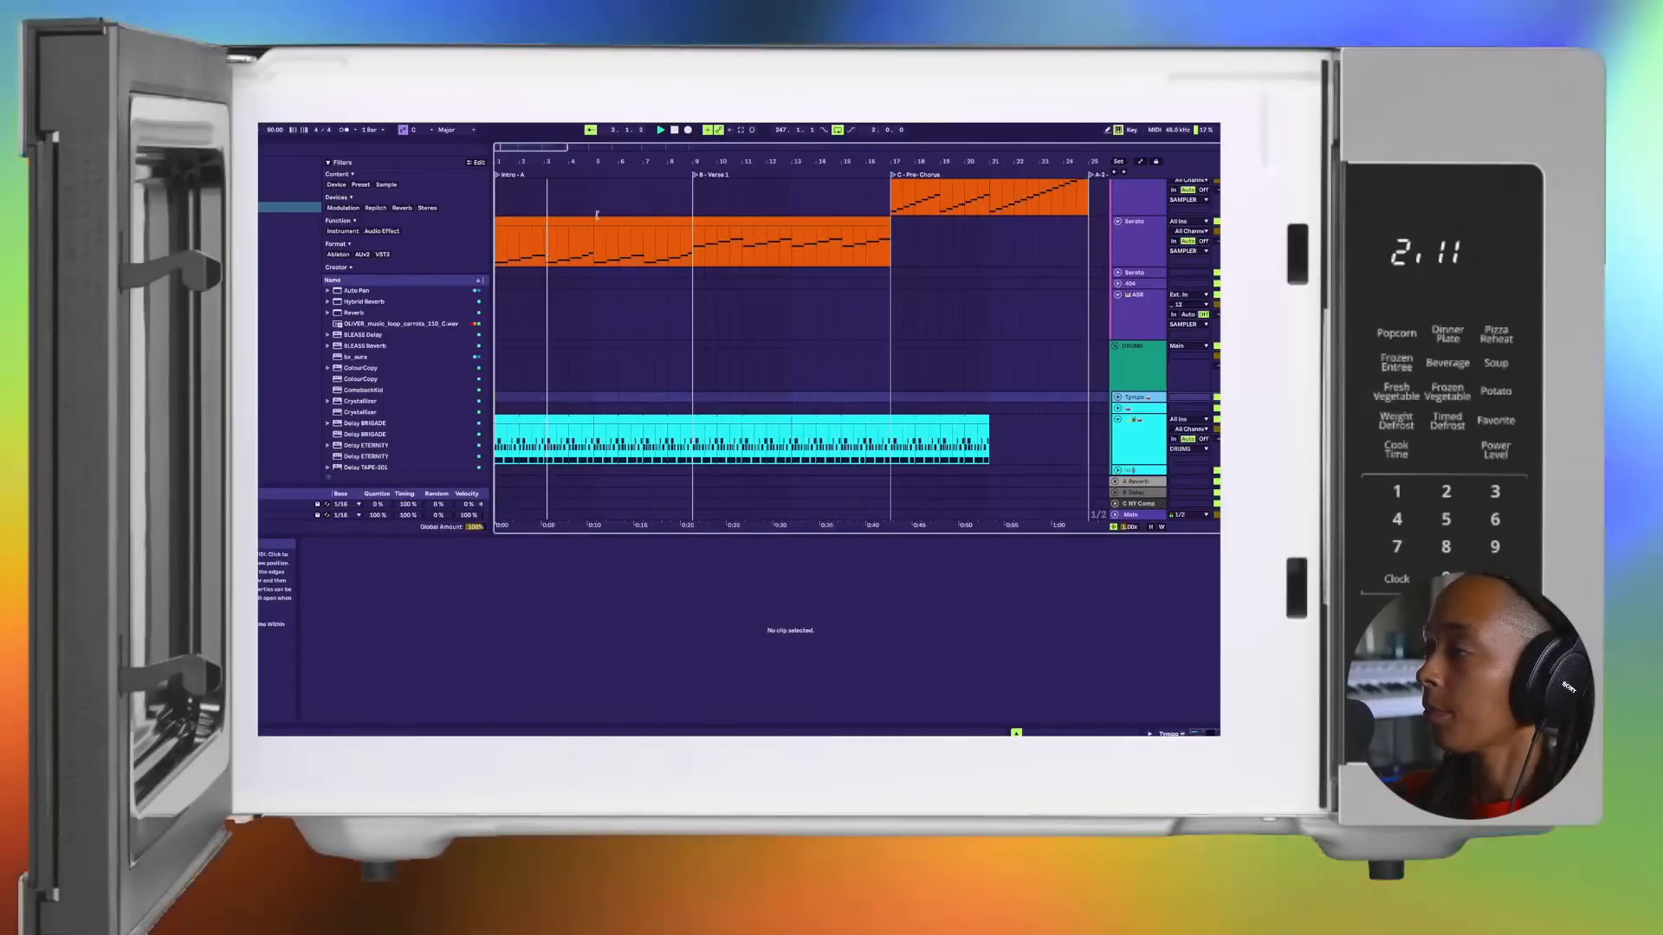
Step: Audition the second Serato track from its second intro clip, and from the end of Verse 1 into the Pre-Chorus
{"action": "scroll", "coordinate": [604, 223], "scroll_direction": "up", "scroll_amount": 1}
{"action": "left_click", "coordinate": [656, 266]}
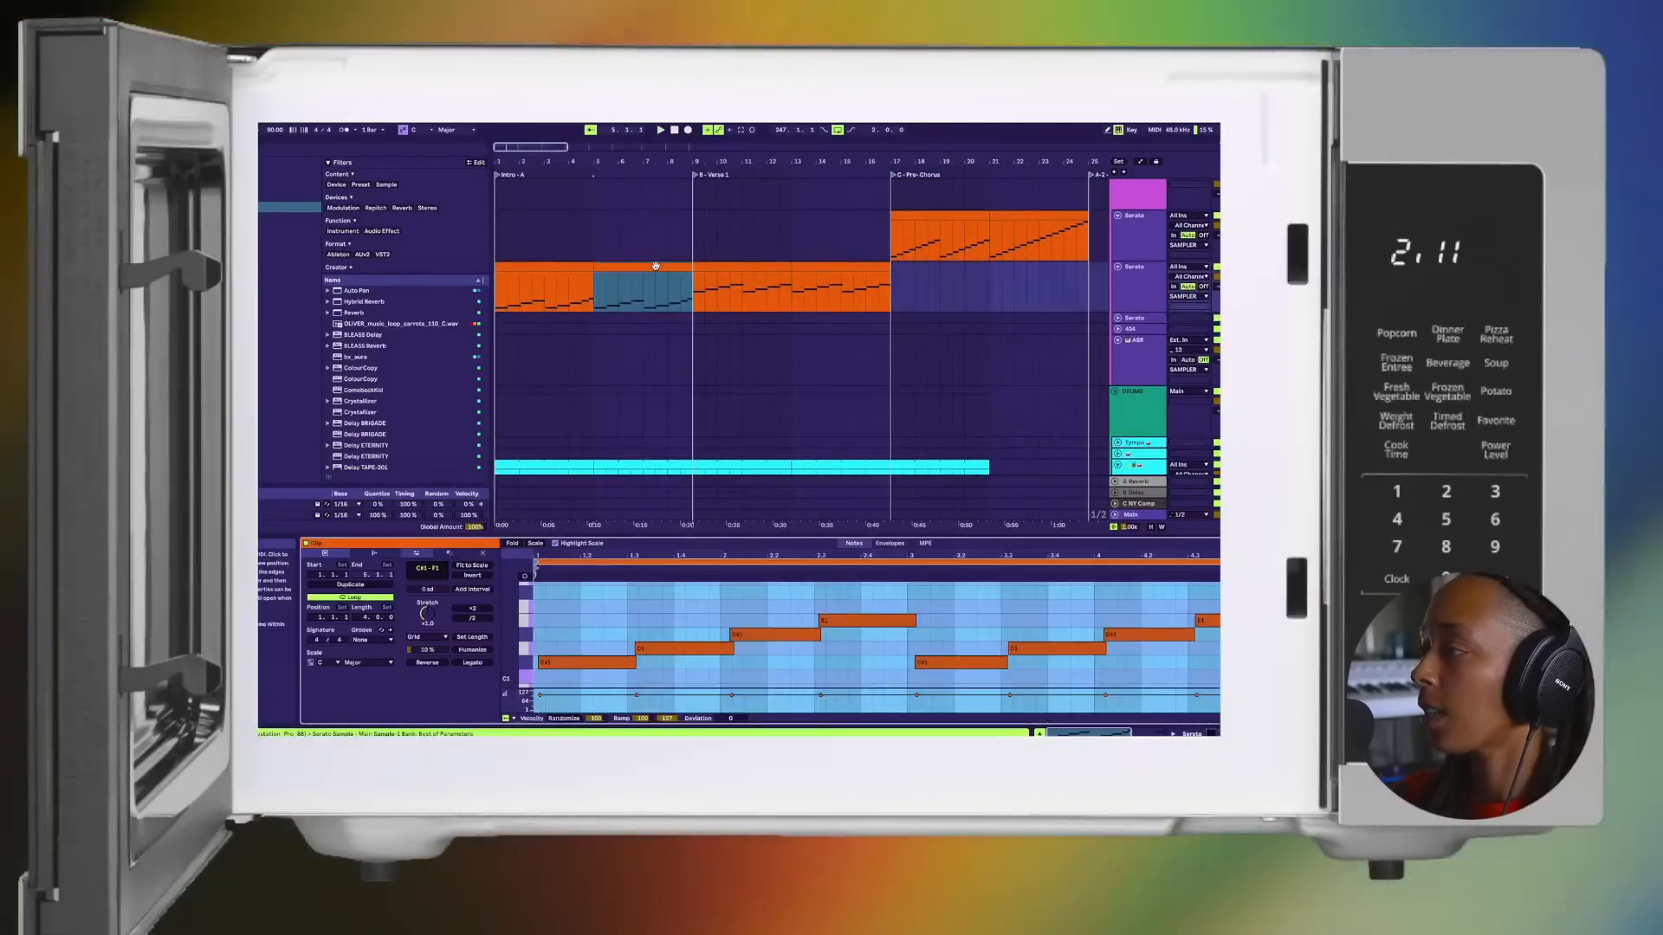
{"action": "key", "text": "minus"}
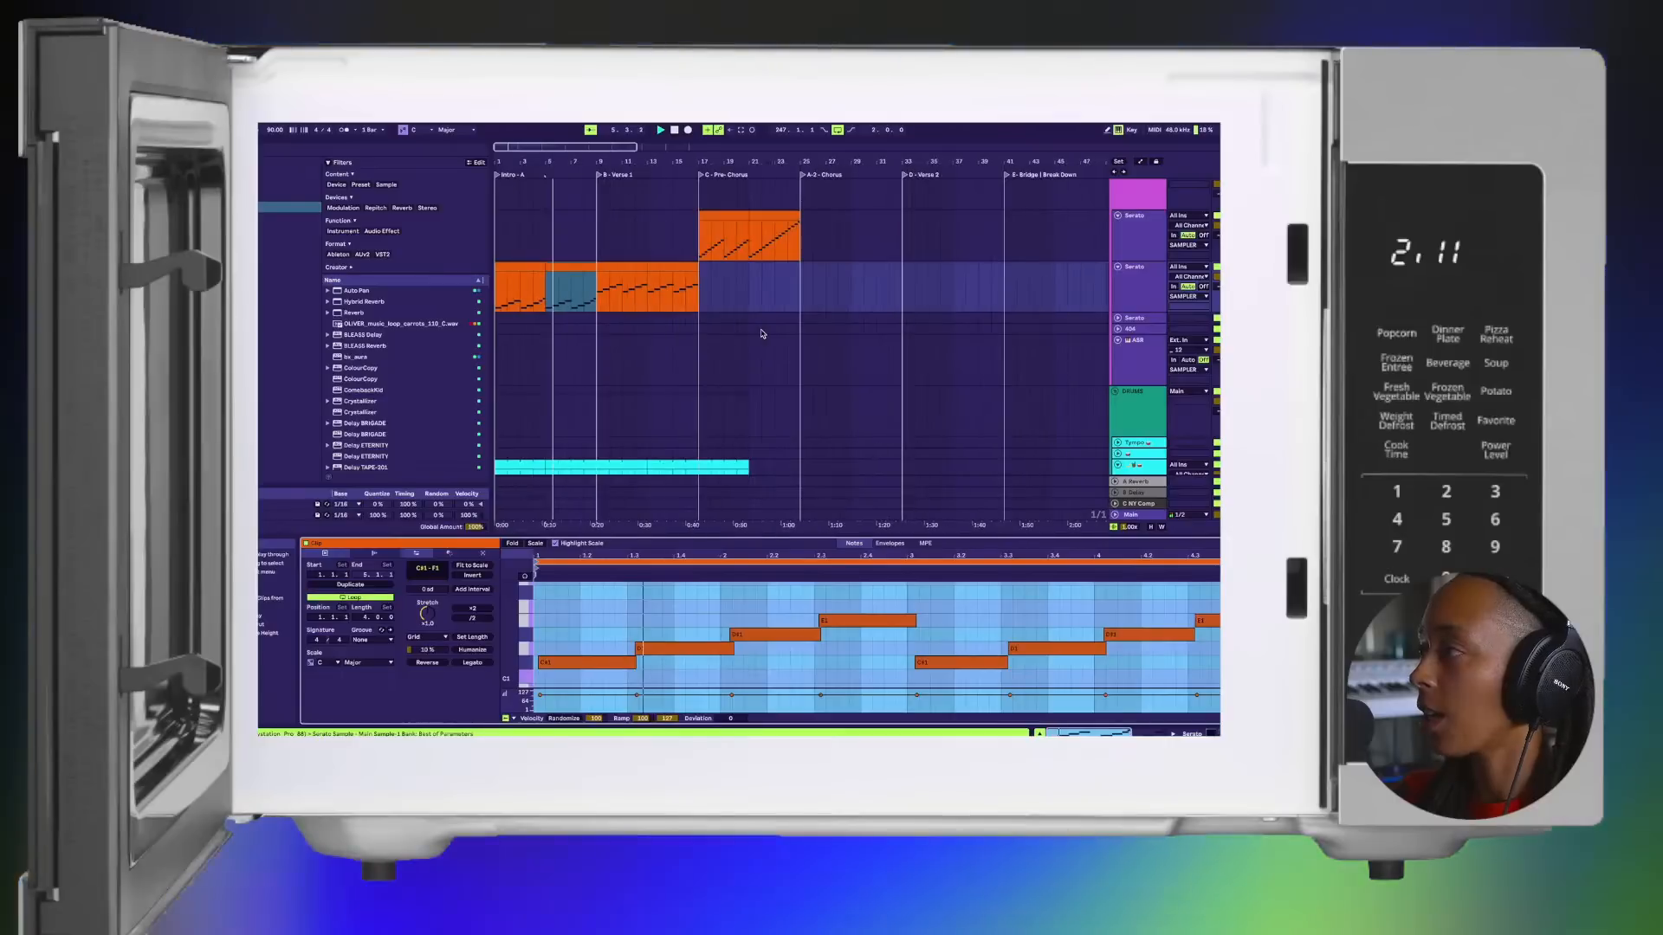
{"action": "left_click", "coordinate": [707, 300]}
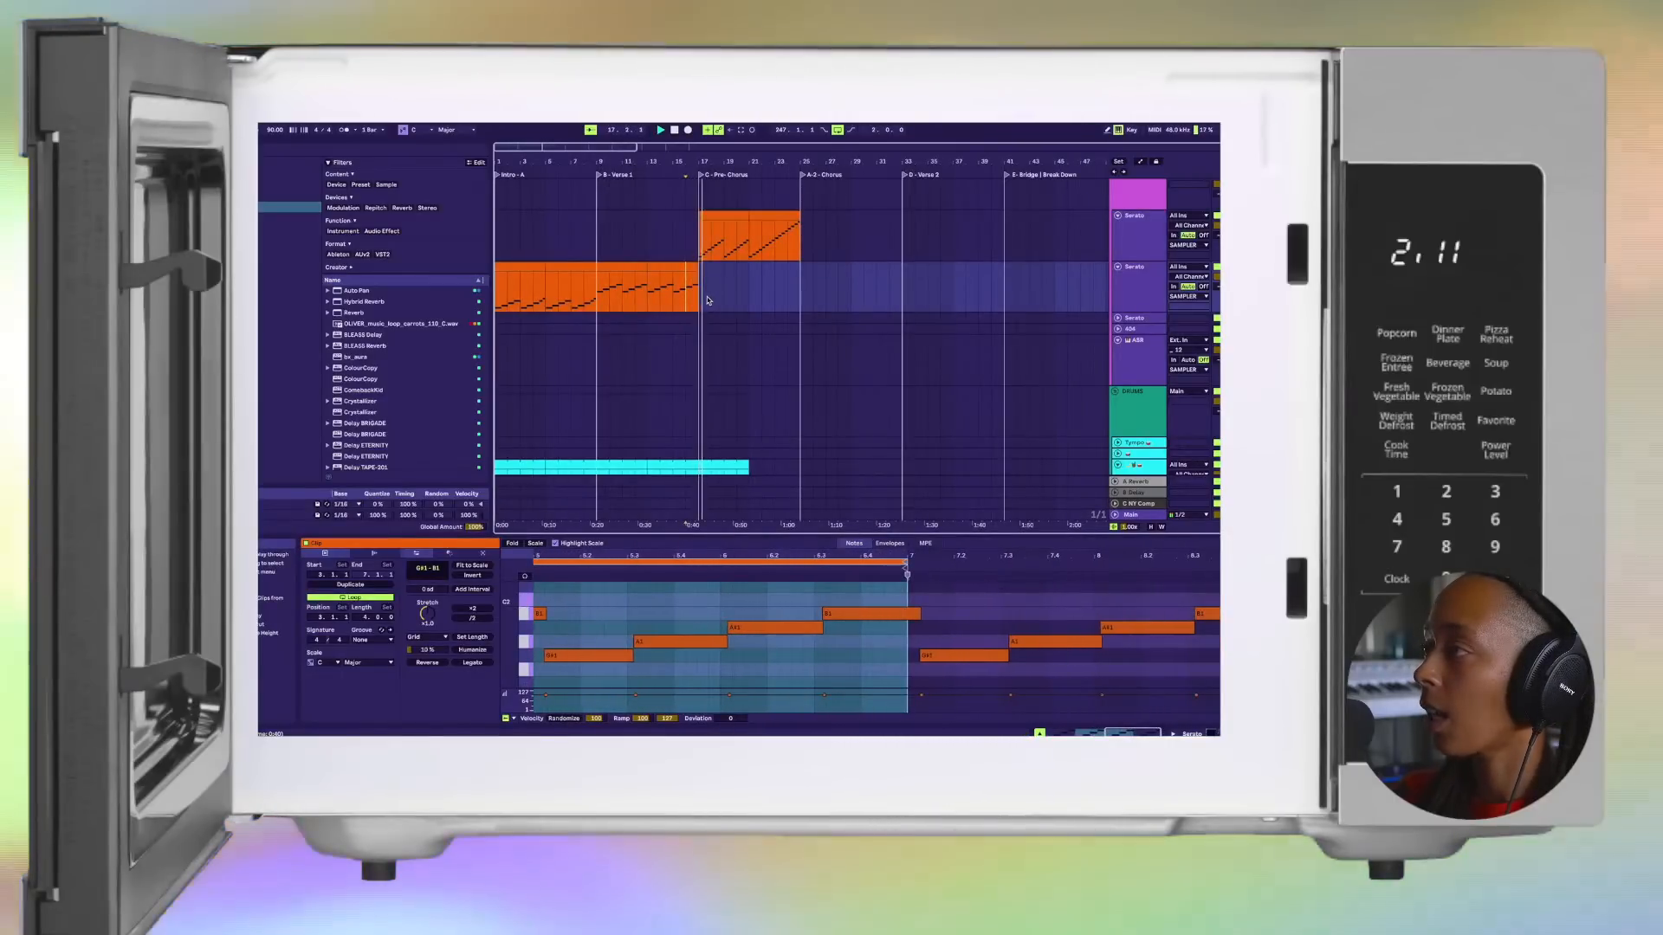
{"action": "scroll", "coordinate": [707, 300], "scroll_direction": "up", "scroll_amount": 1}
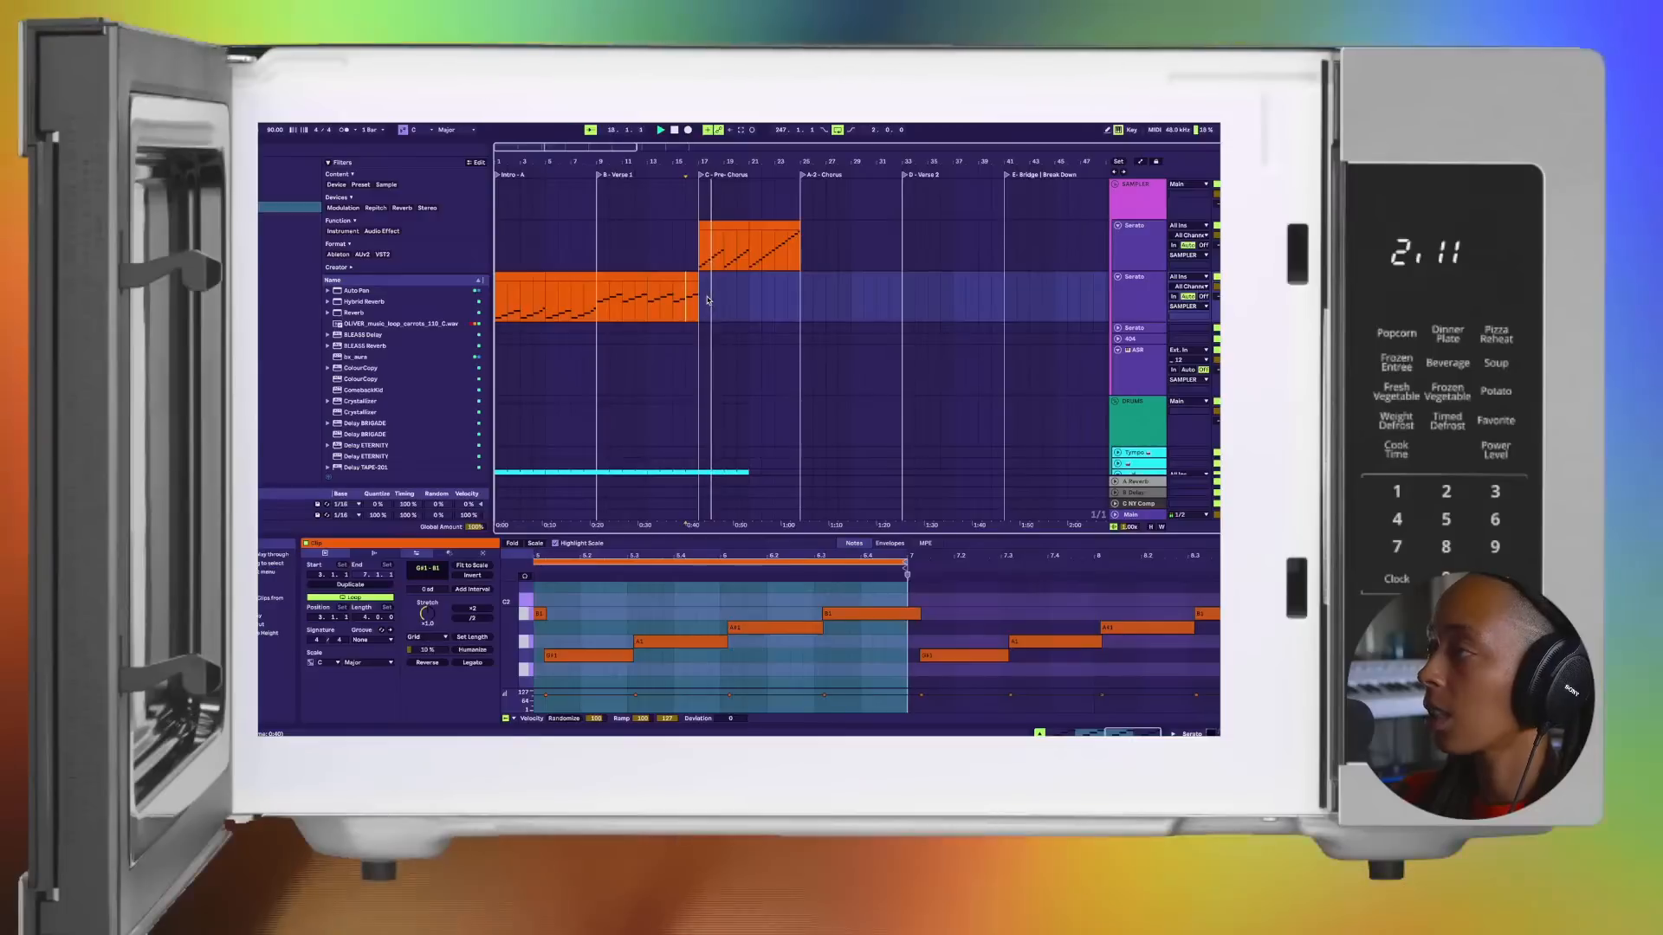
{"action": "key", "text": "plus"}
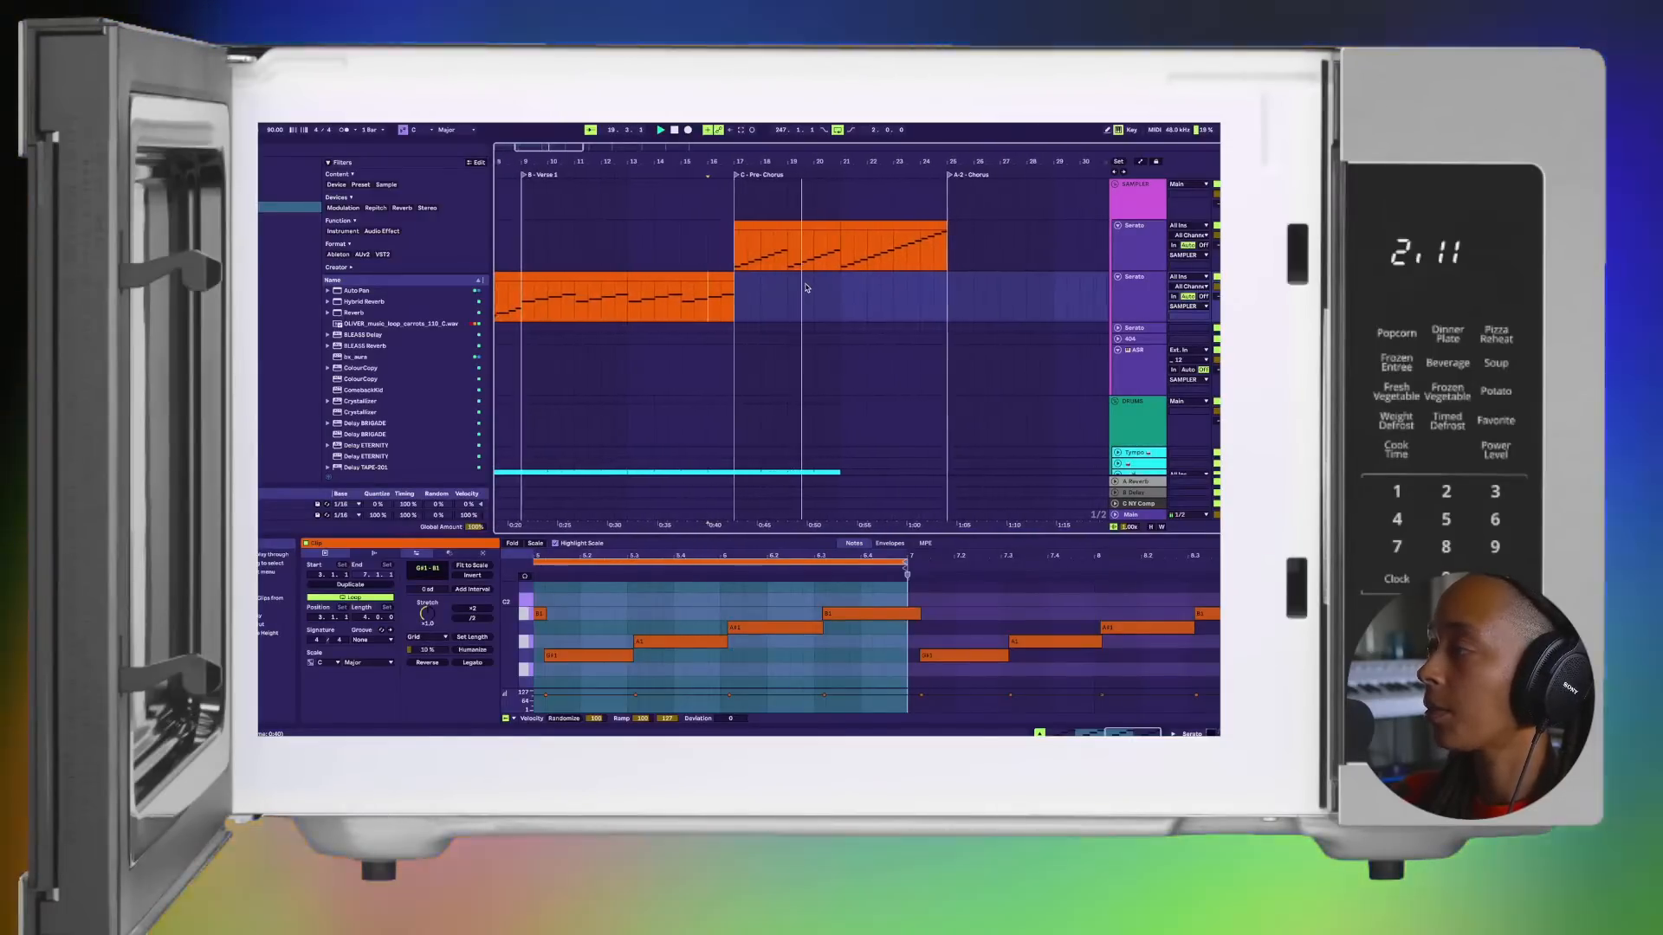
{"action": "key", "text": "minus"}
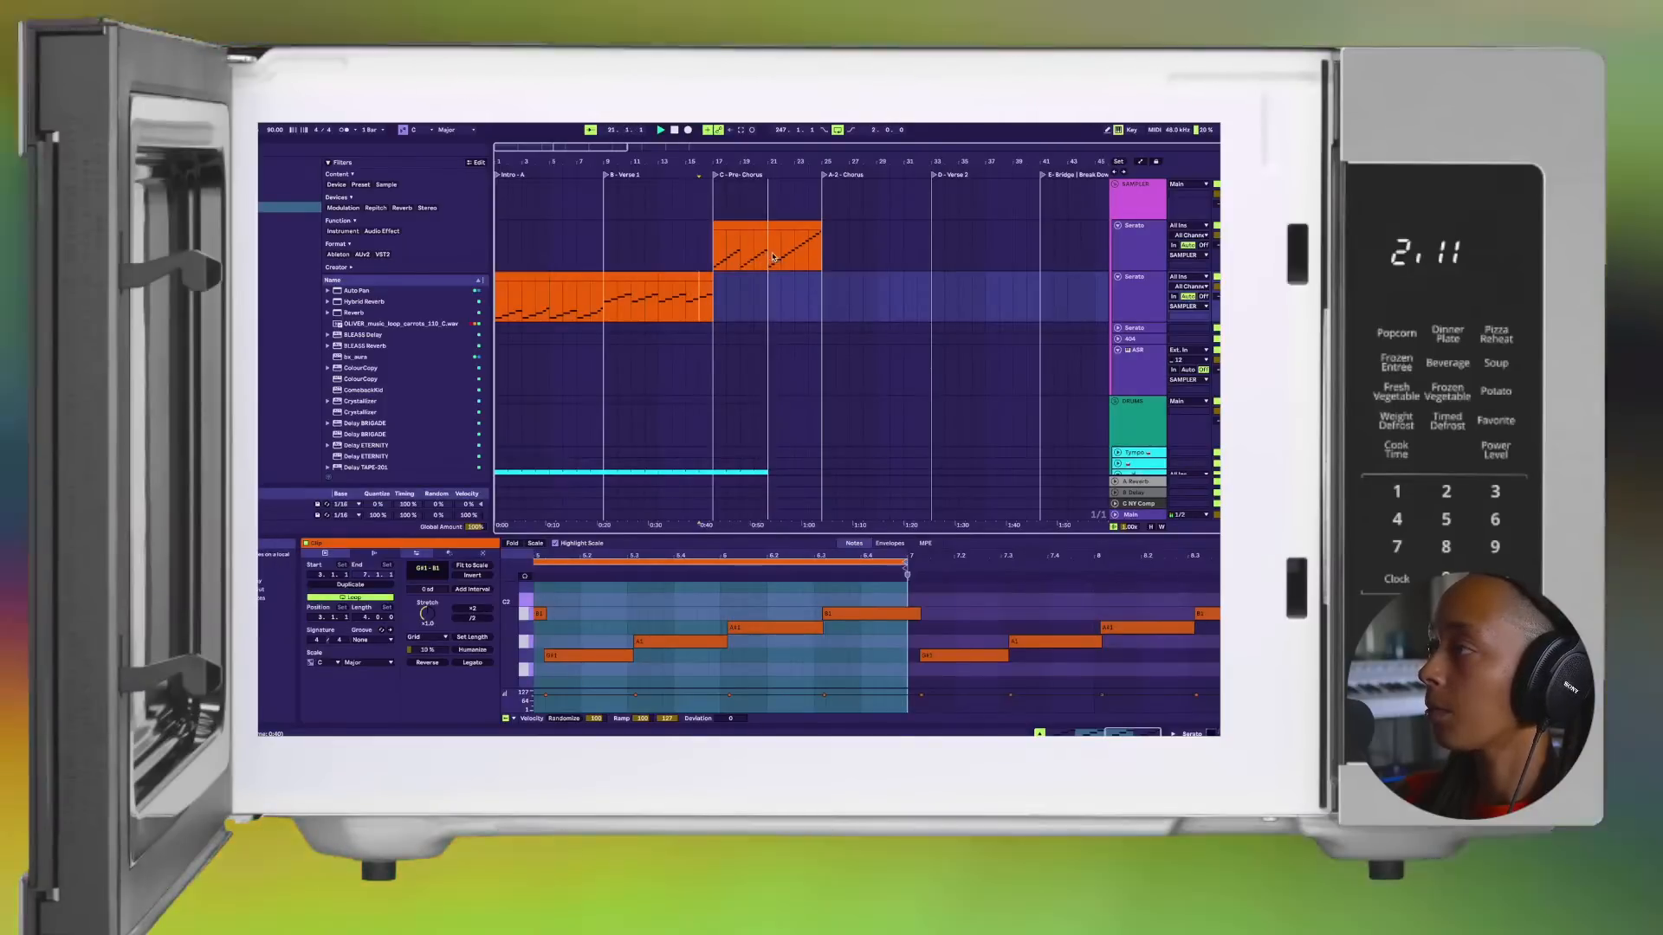
Step: Duplicate the last four-bar drum clip to extend the drum part to bar 29, four bars into the A-2 Chorus
{"action": "scroll", "coordinate": [780, 263], "scroll_direction": "up", "scroll_amount": 5}
{"action": "scroll", "coordinate": [773, 258], "scroll_direction": "down", "scroll_amount": 5}
{"action": "scroll", "coordinate": [773, 294], "scroll_direction": "down", "scroll_amount": 3}
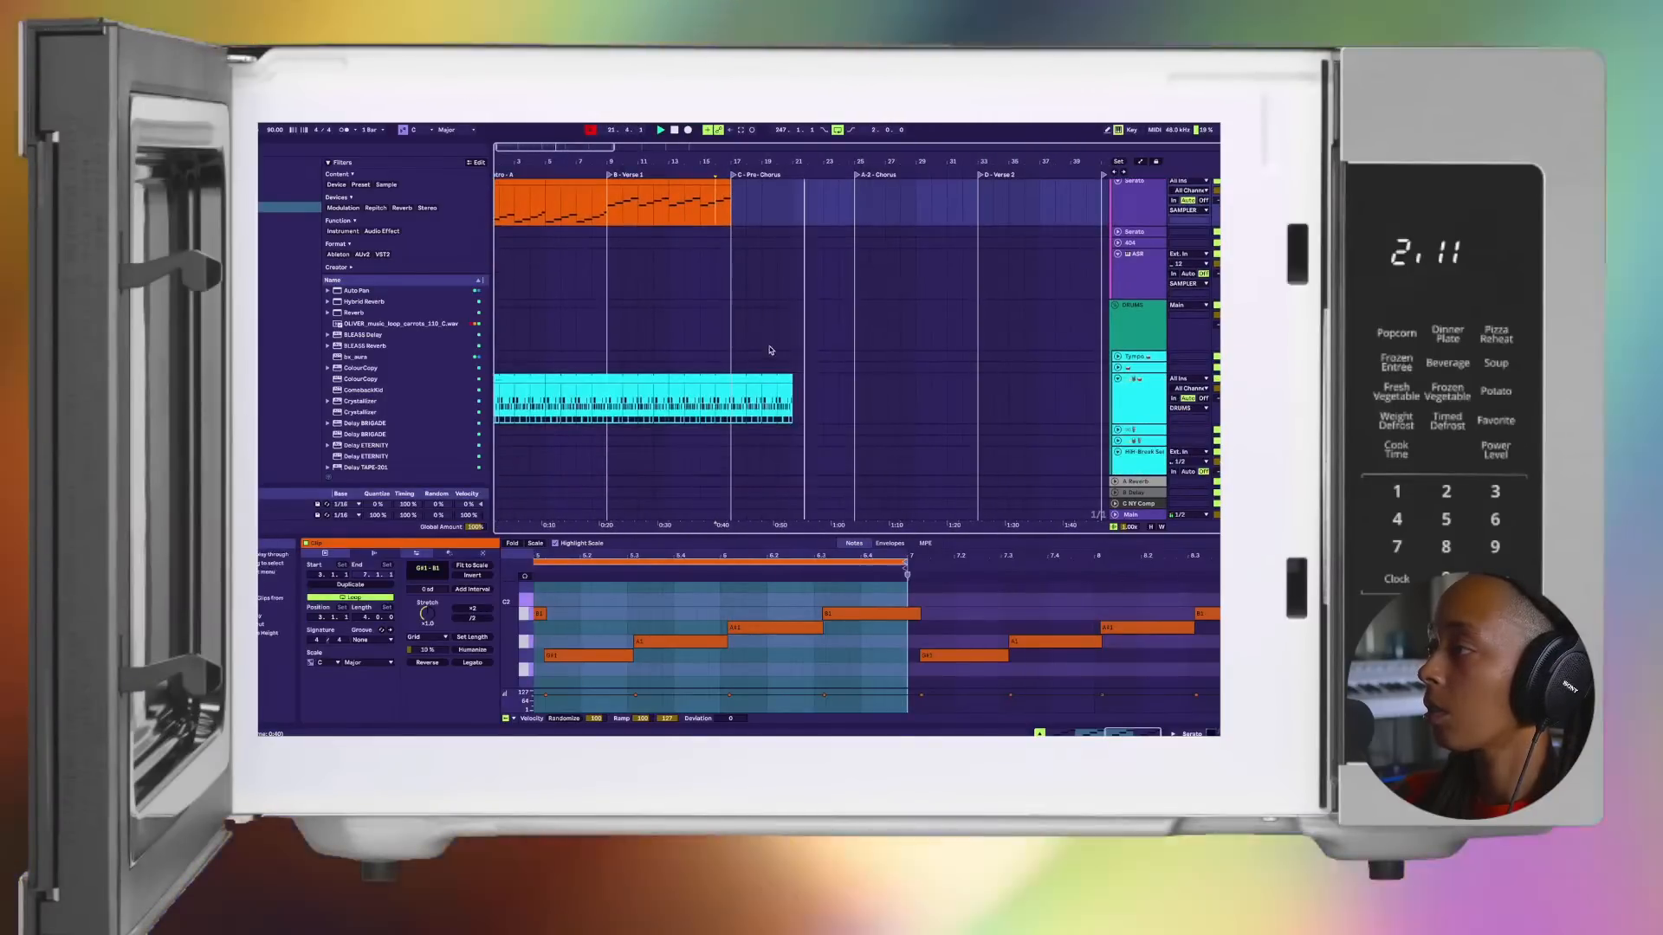
{"action": "left_click", "coordinate": [770, 376]}
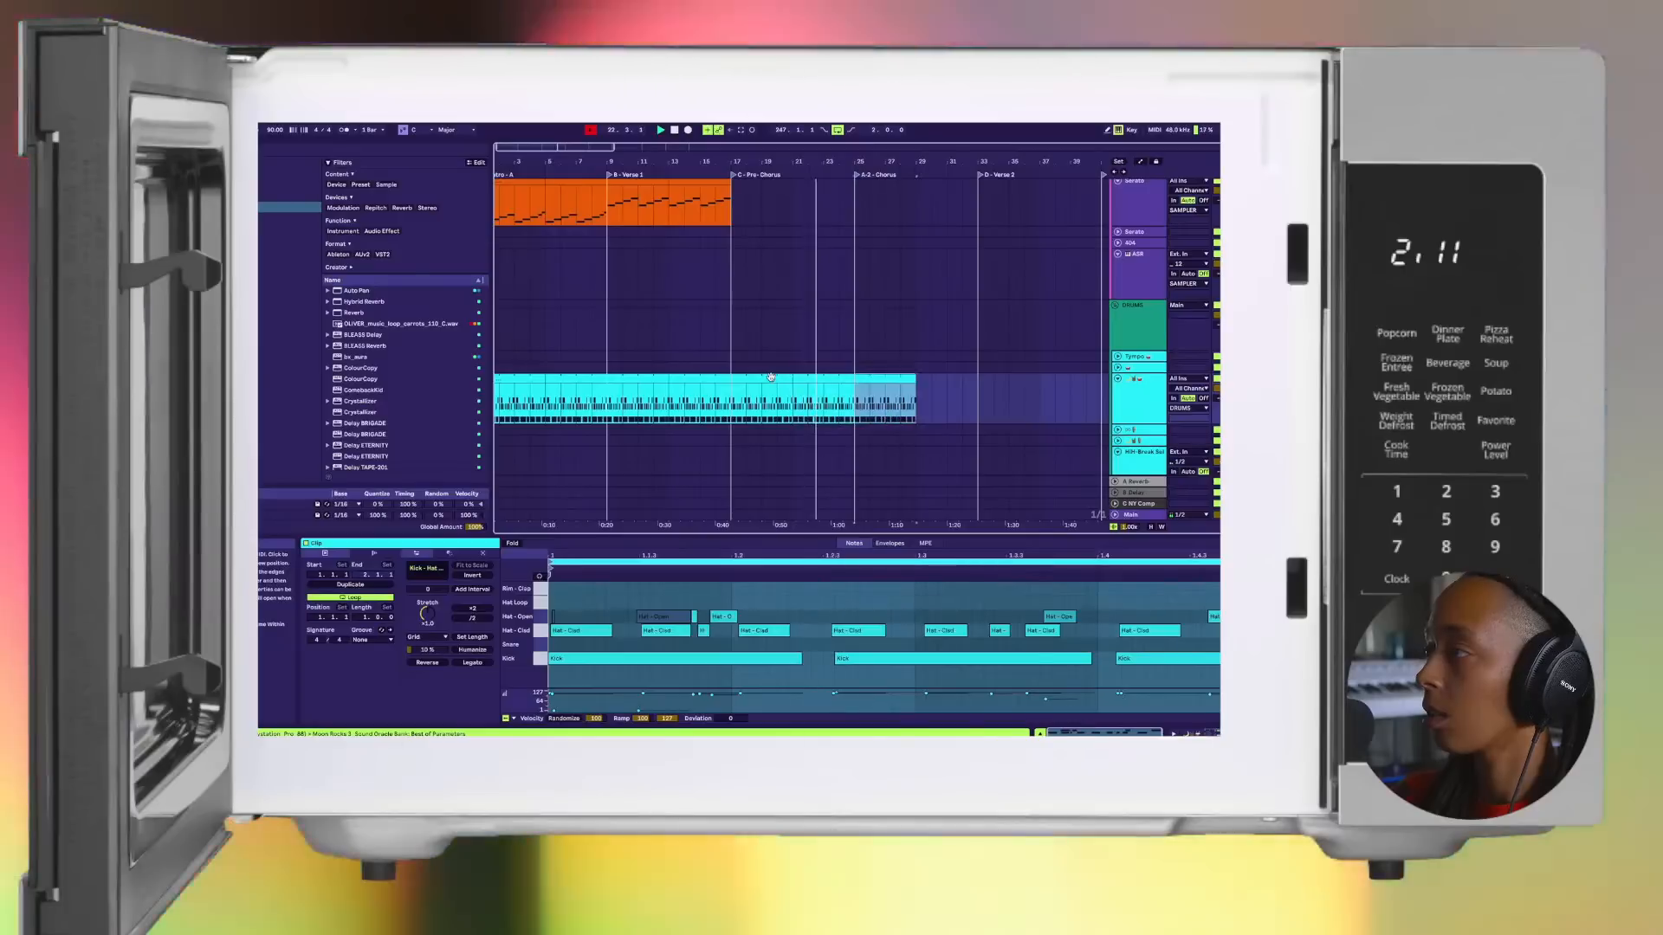
{"action": "scroll", "coordinate": [783, 378], "scroll_direction": "up", "scroll_amount": 2}
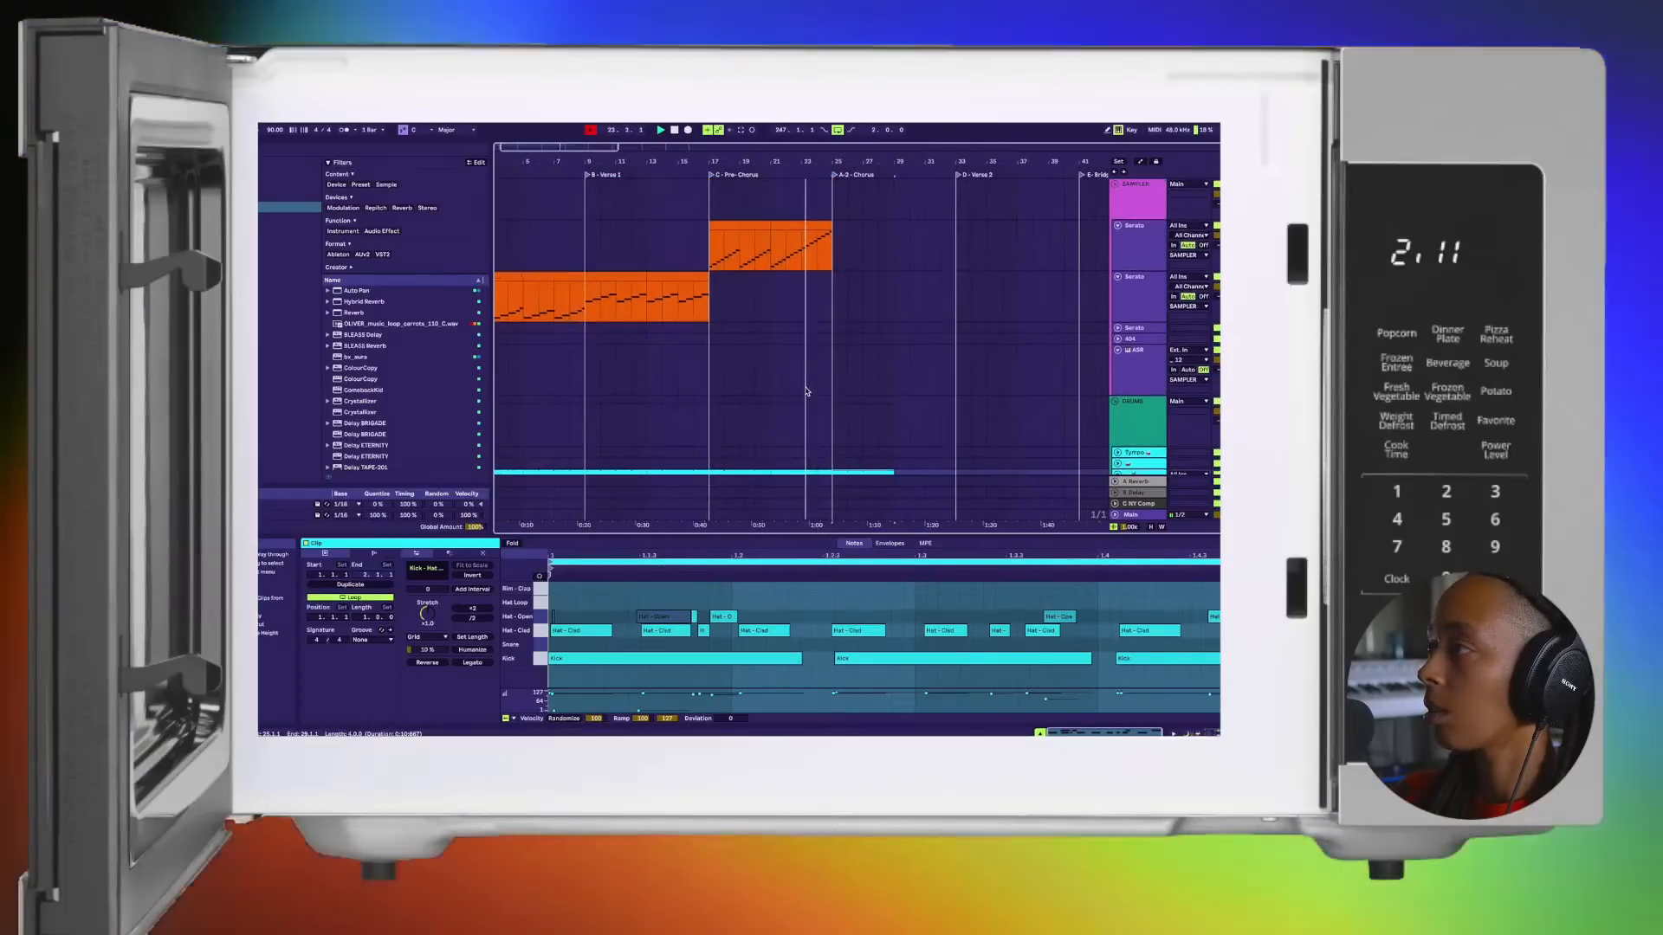
Step: Audition the Serato clips in Session View, launching the second and third clips on the first Serato track
{"action": "key", "text": "Tab"}
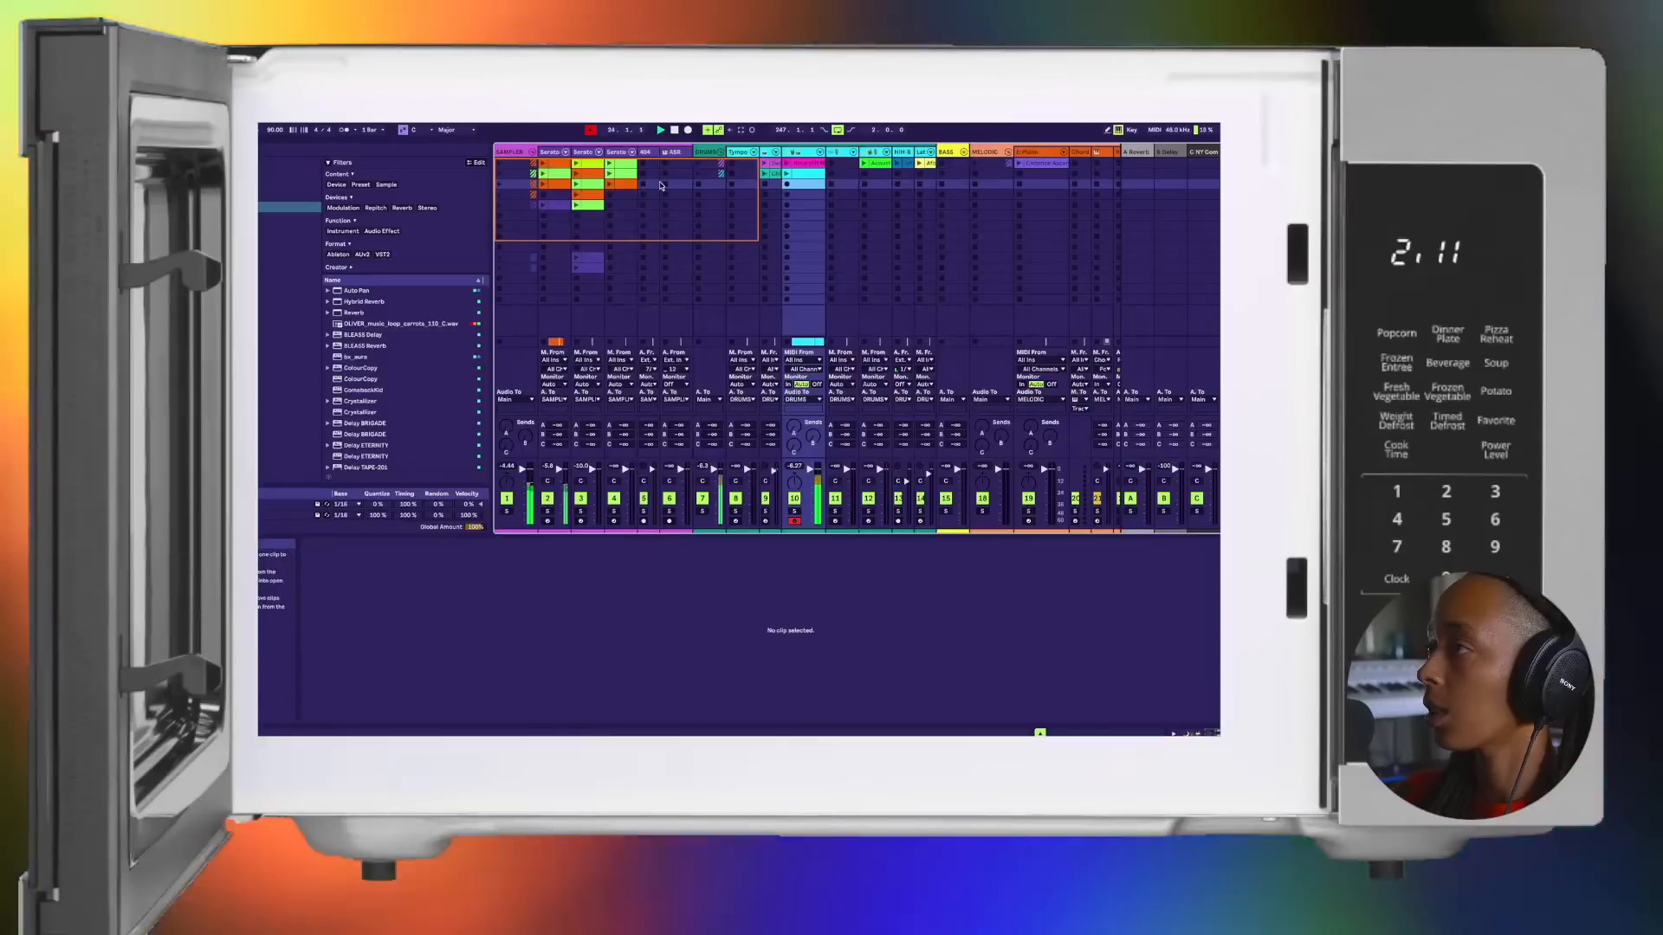
{"action": "left_click", "coordinate": [593, 192]}
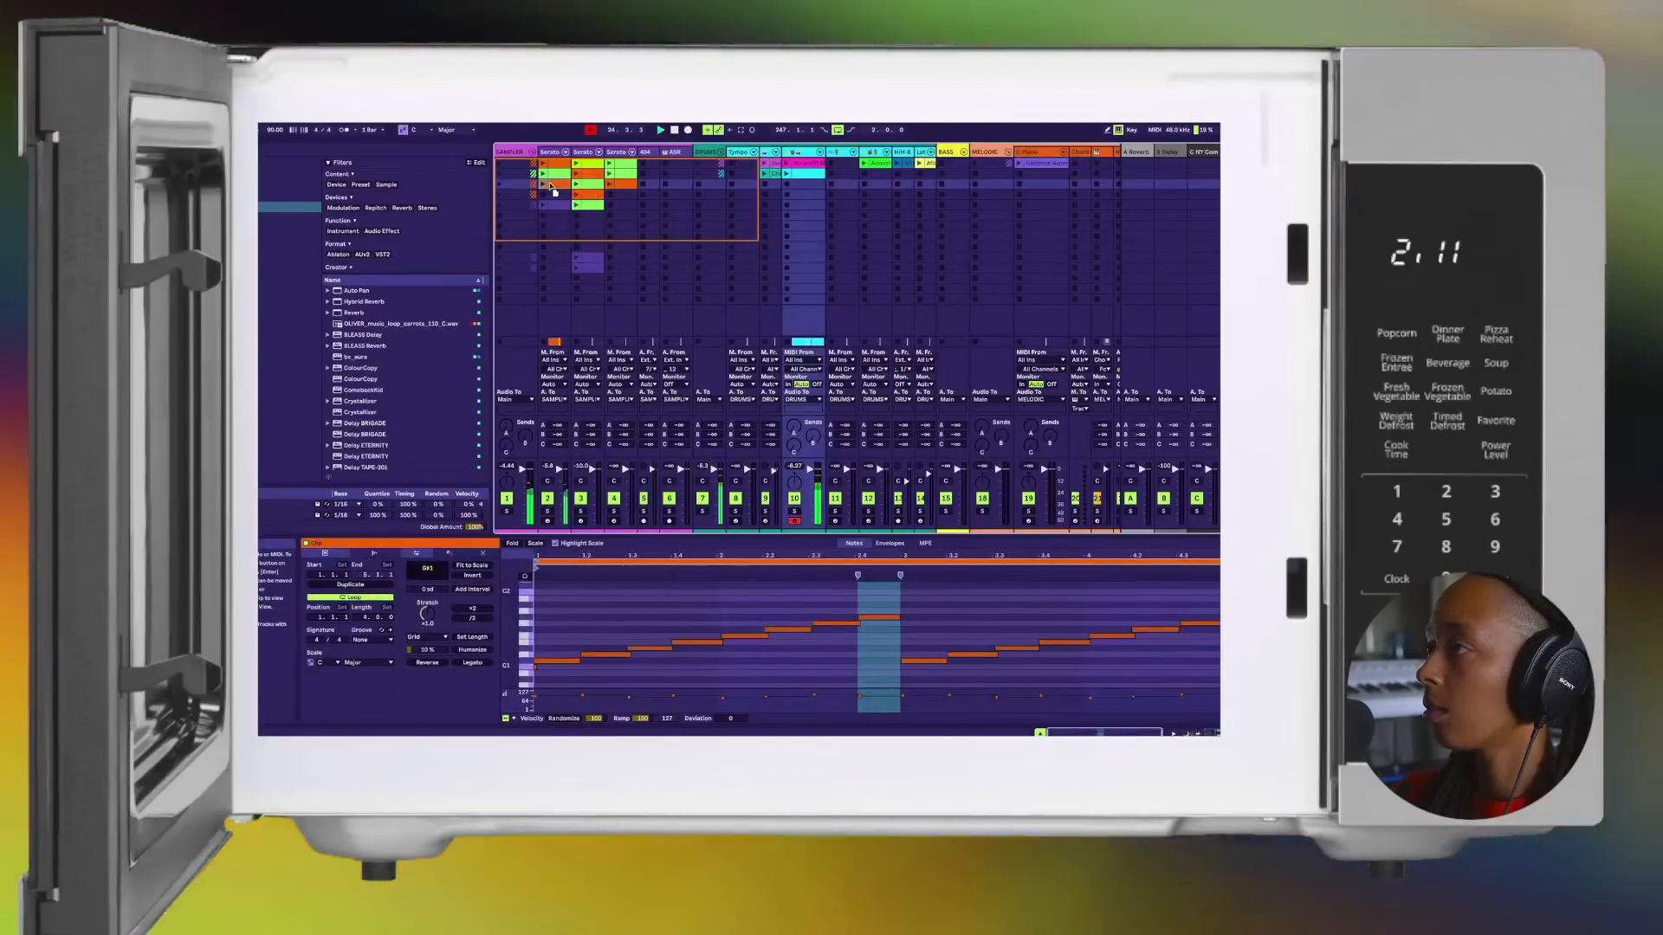
{"action": "left_click", "coordinate": [549, 179]}
{"action": "left_click", "coordinate": [551, 185]}
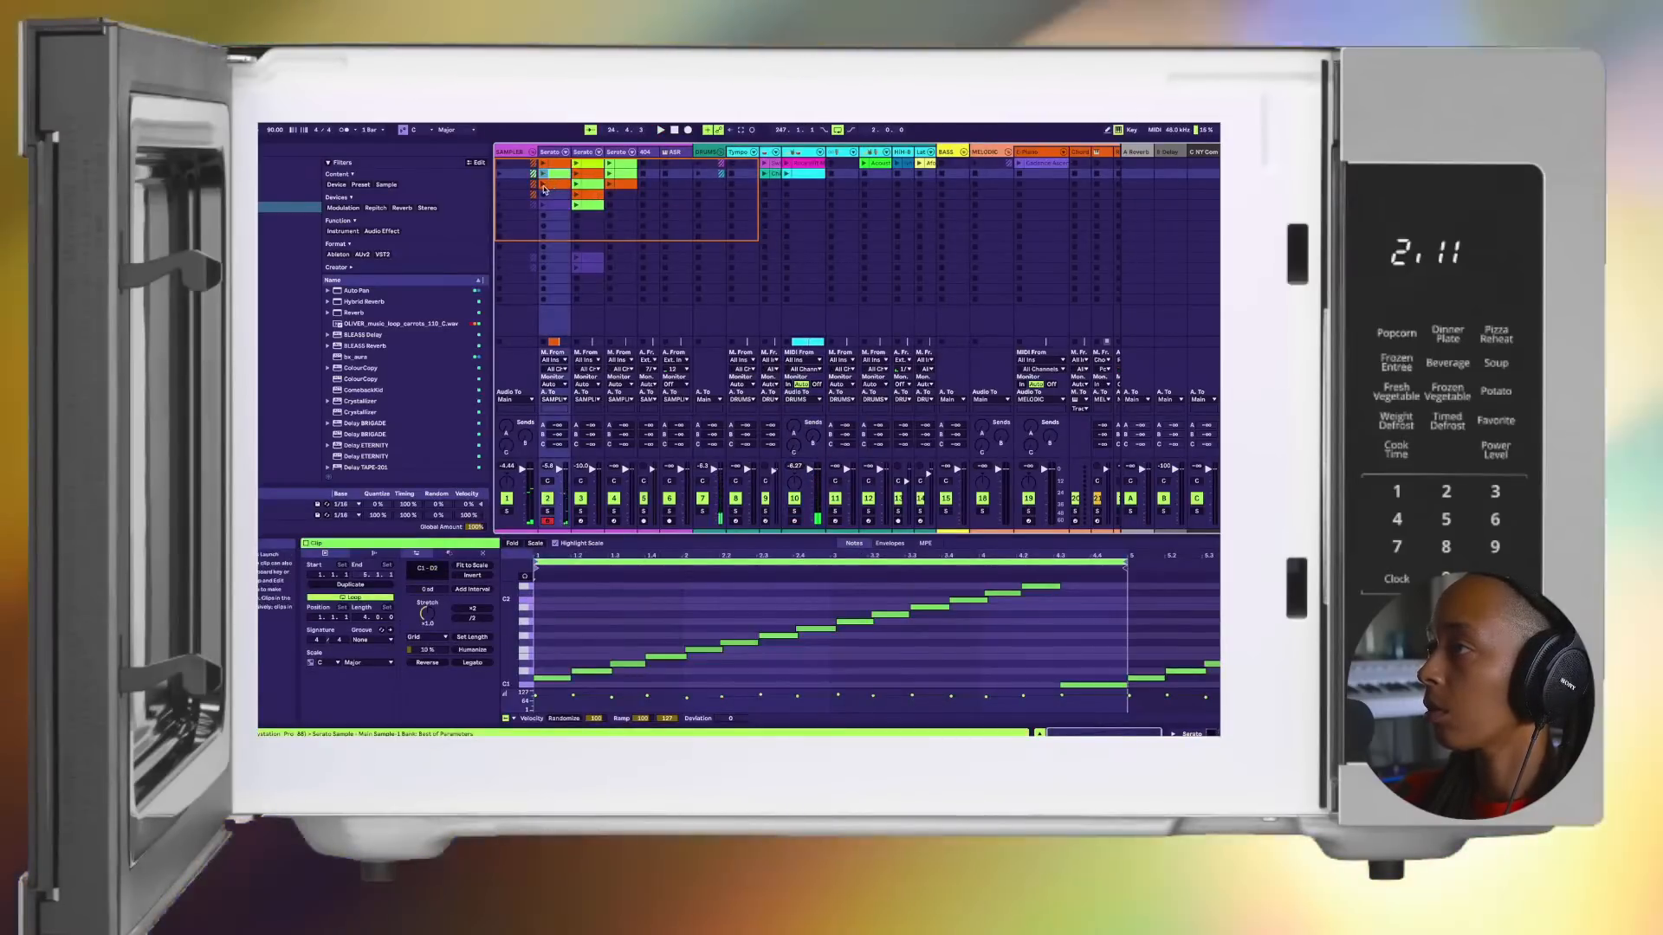
{"action": "left_click", "coordinate": [545, 185]}
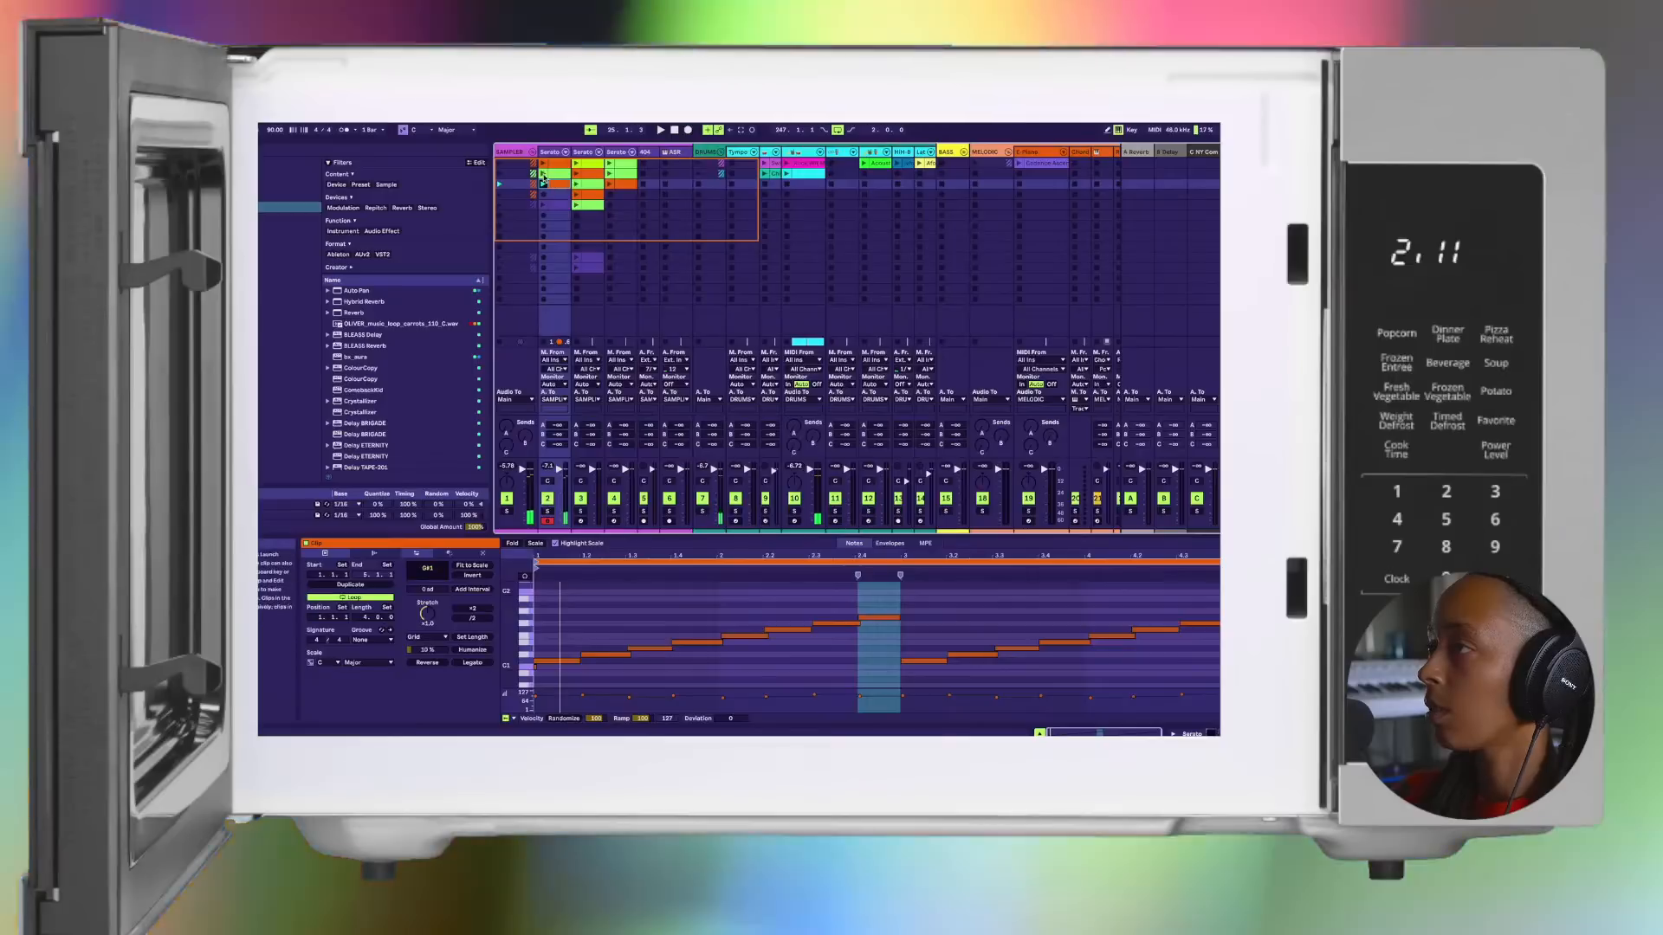
{"action": "left_click", "coordinate": [543, 174]}
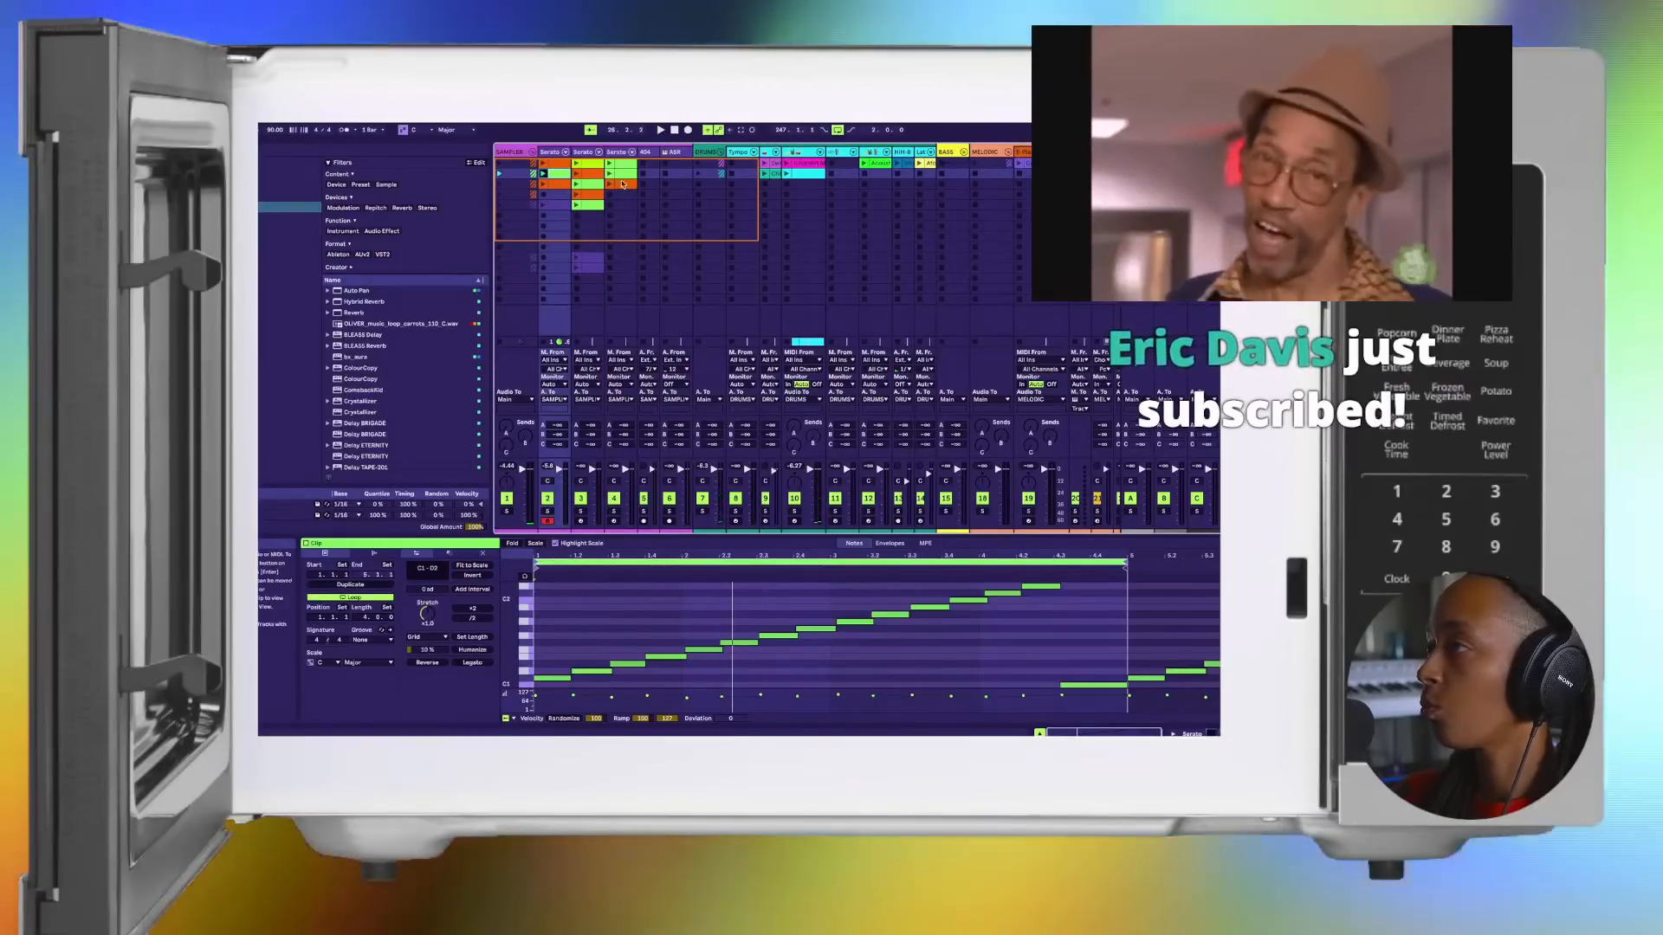
Step: Place the third clip of the third Serato track at the start of the A-2 Chorus, and return to arrangement playback
{"action": "left_click", "coordinate": [610, 185]}
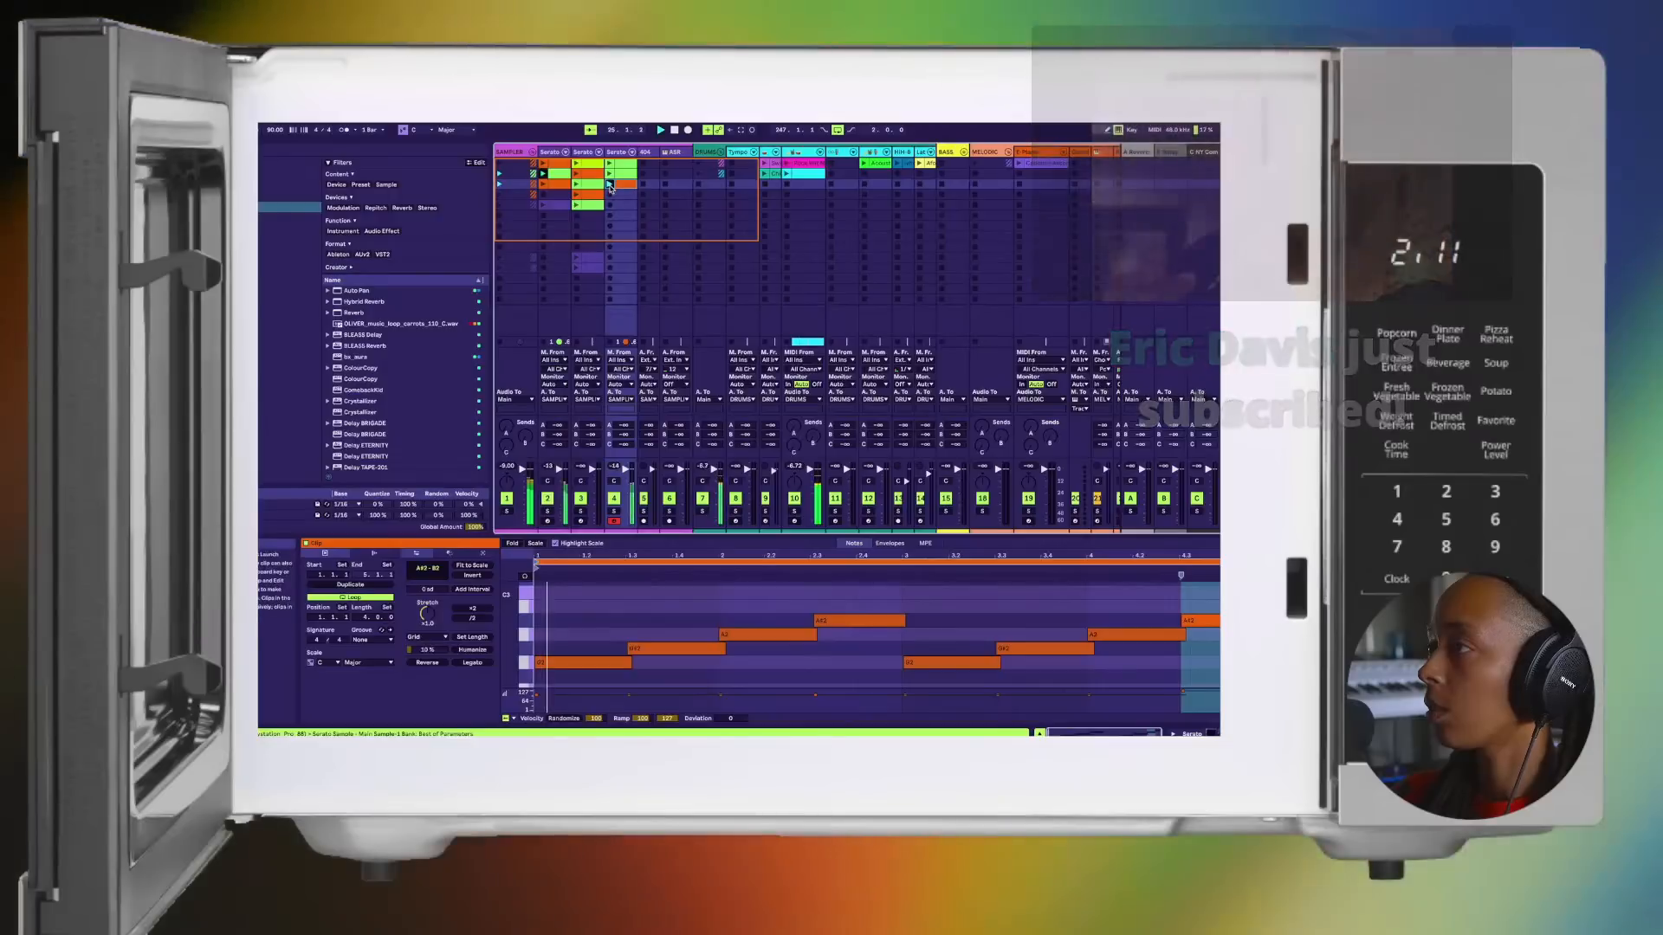
{"action": "key", "text": "Tab"}
{"action": "left_click_drag", "start_coordinate": [721, 290], "coordinate": [842, 290]}
{"action": "left_click", "coordinate": [836, 294]}
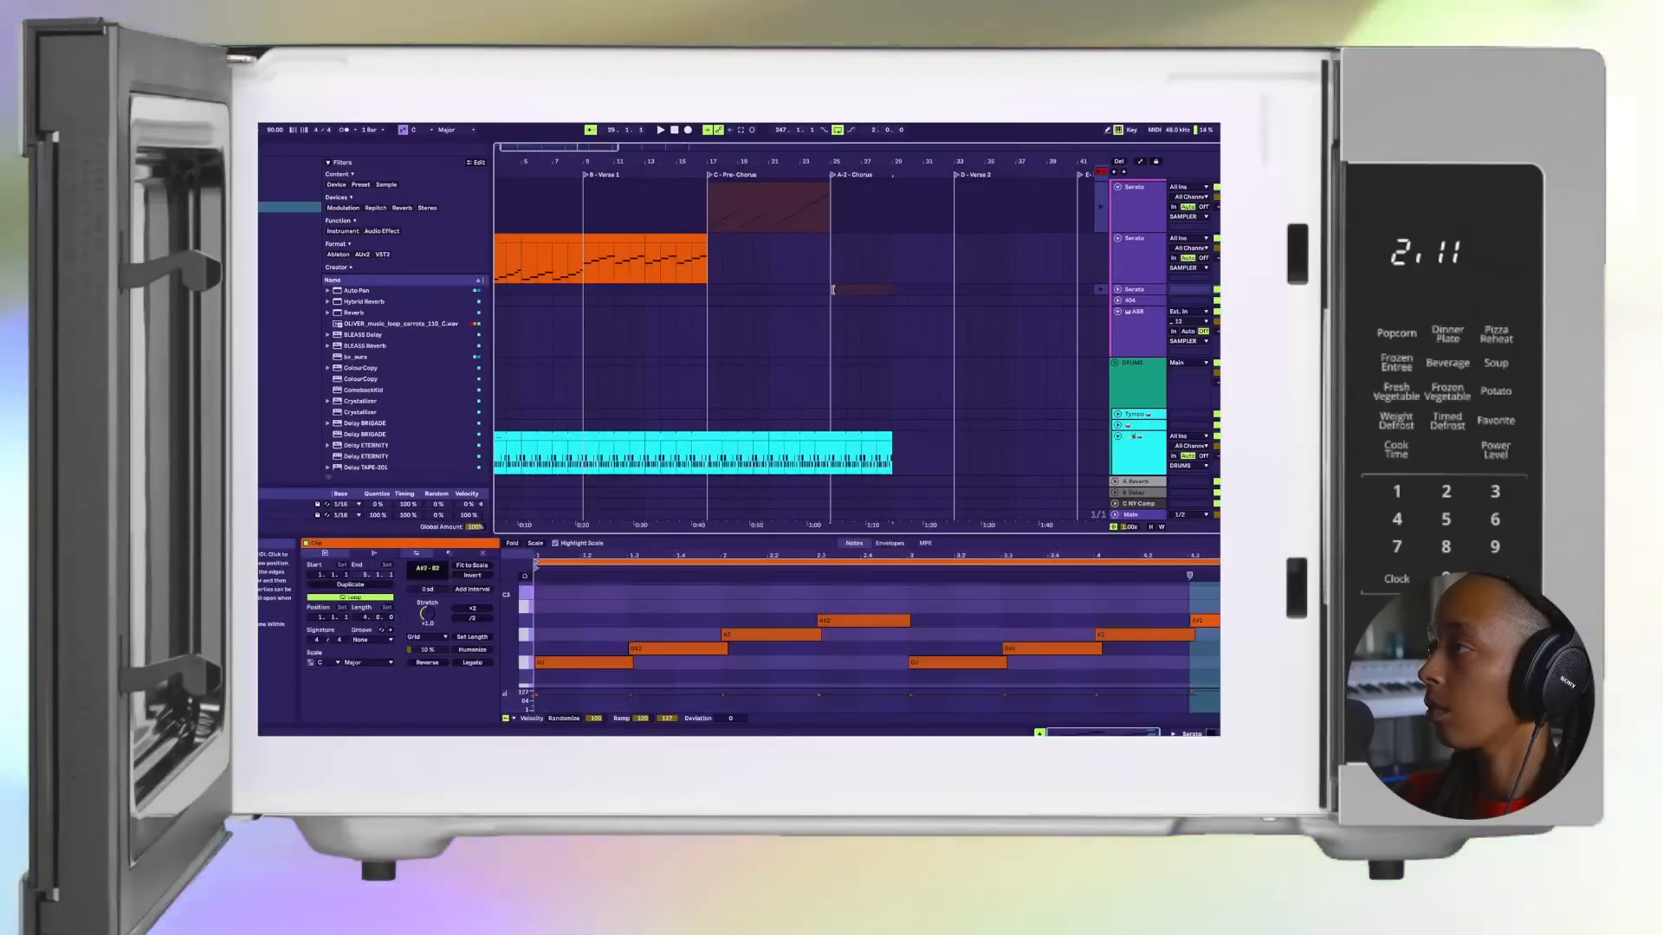
{"action": "left_click", "coordinate": [1099, 173]}
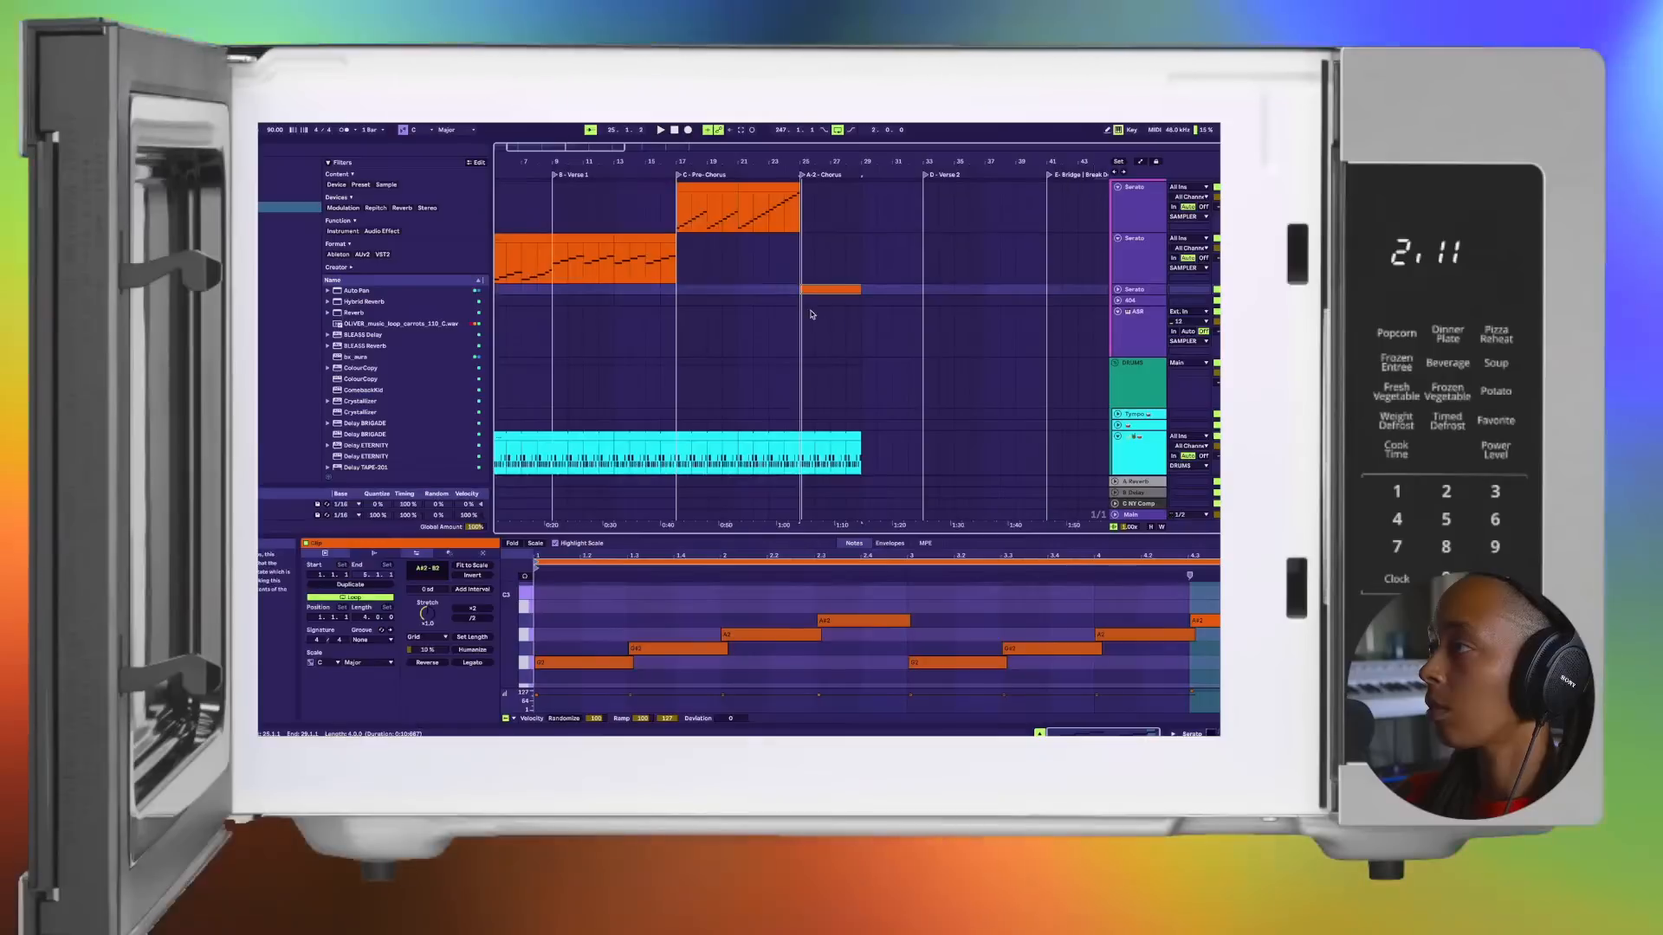
Step: Play from the A-2 Chorus, unfold the third Serato track, and duplicate its chorus clip to fill the section
{"action": "key", "text": "space"}
{"action": "left_click", "coordinate": [1118, 290]}
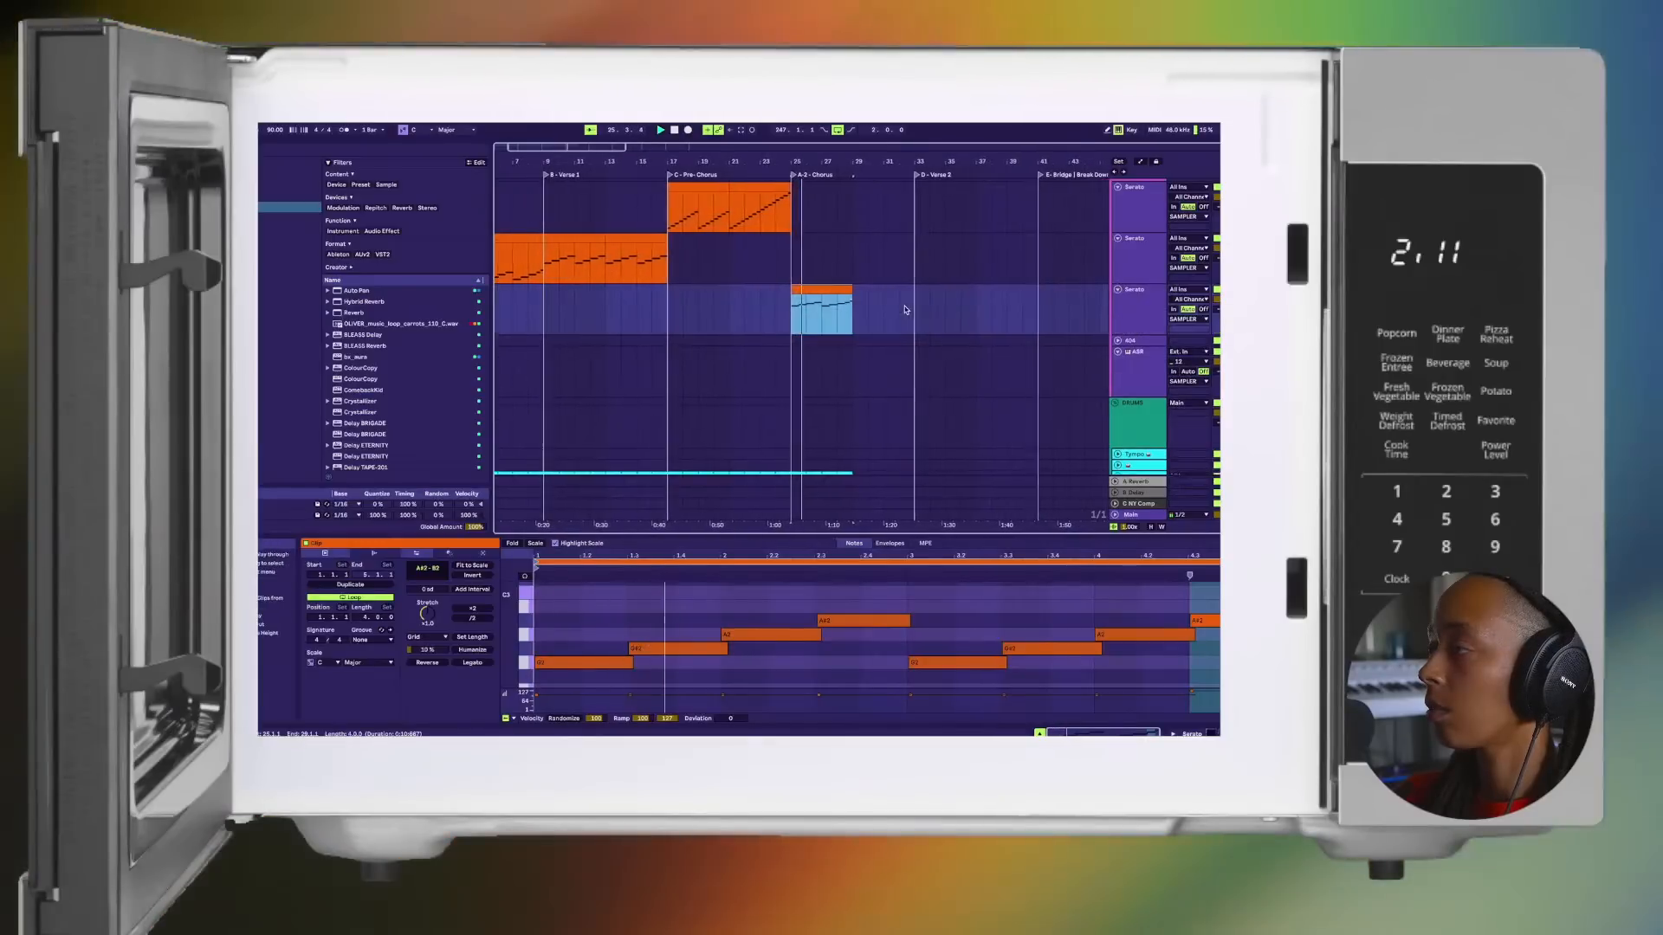
{"action": "scroll", "coordinate": [824, 303], "scroll_direction": "down", "scroll_amount": 3}
{"action": "scroll", "coordinate": [827, 294], "scroll_direction": "up", "scroll_amount": 3}
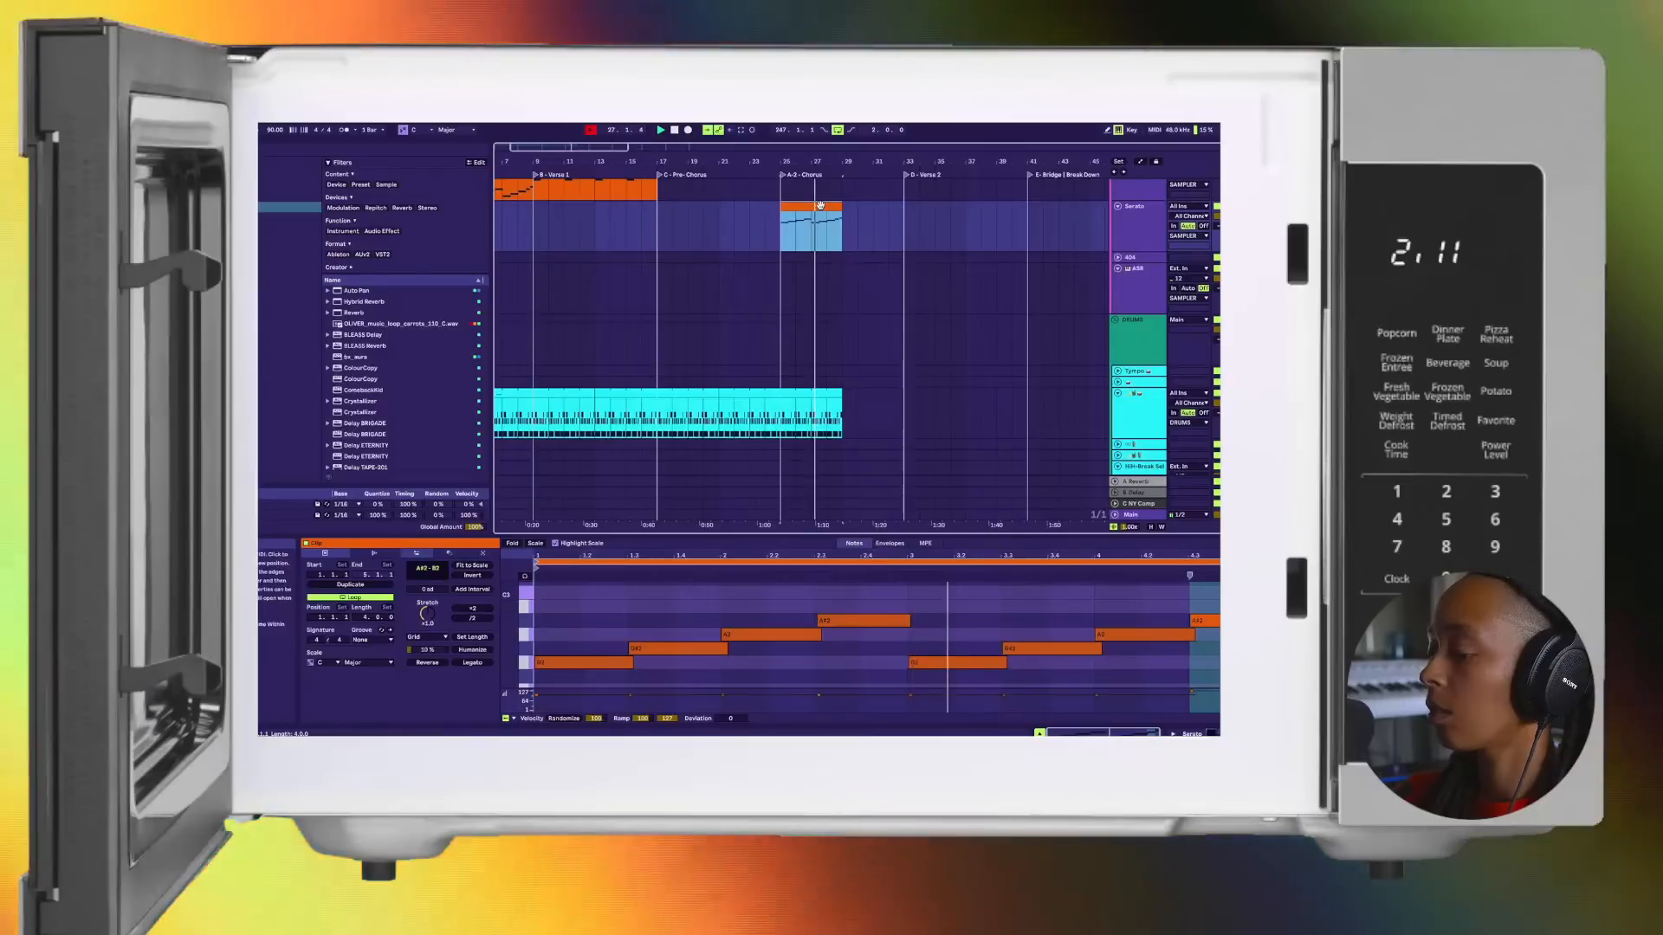
{"action": "key", "text": "super+d"}
Step: Duplicate the last four-bar drum clip to the end of the A-2 Chorus at bar 33
{"action": "left_click", "coordinate": [827, 393]}
{"action": "key", "text": "super+d"}
{"action": "scroll", "coordinate": [827, 398], "scroll_direction": "up", "scroll_amount": 1}
{"action": "scroll", "coordinate": [827, 400], "scroll_direction": "up", "scroll_amount": 3}
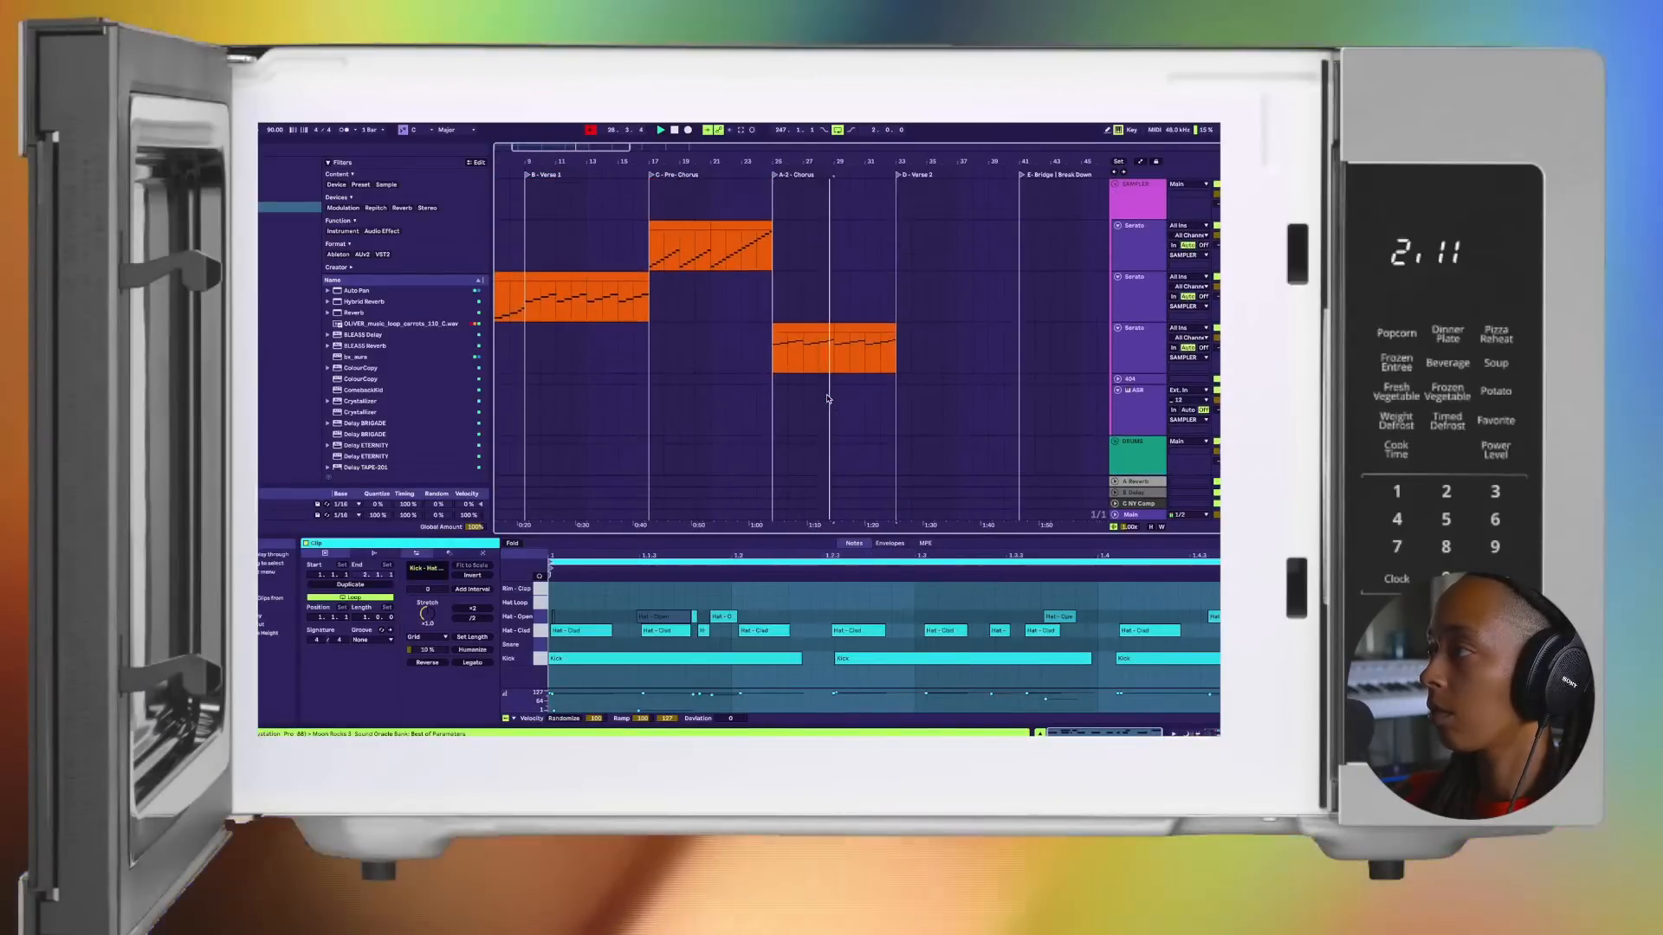
{"action": "scroll", "coordinate": [851, 353], "scroll_direction": "up", "scroll_amount": 3}
{"action": "scroll", "coordinate": [850, 353], "scroll_direction": "down", "scroll_amount": 5}
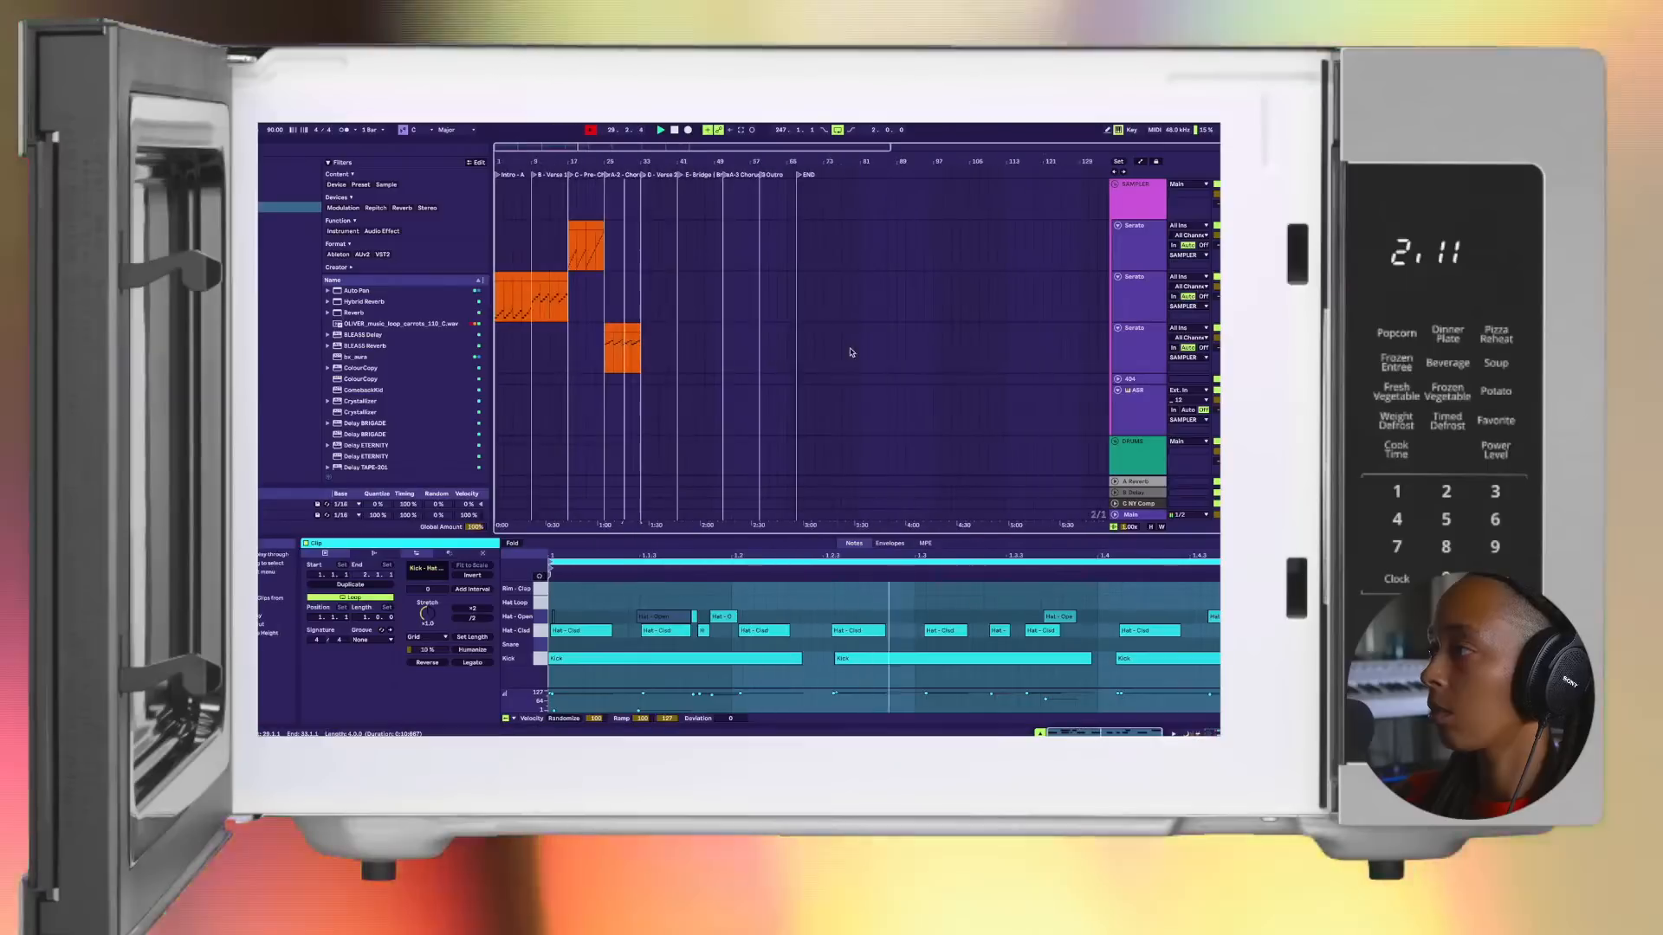
Step: Move both intro clips on the second Serato track to the start of D - Verse 2
{"action": "left_click", "coordinate": [508, 278]}
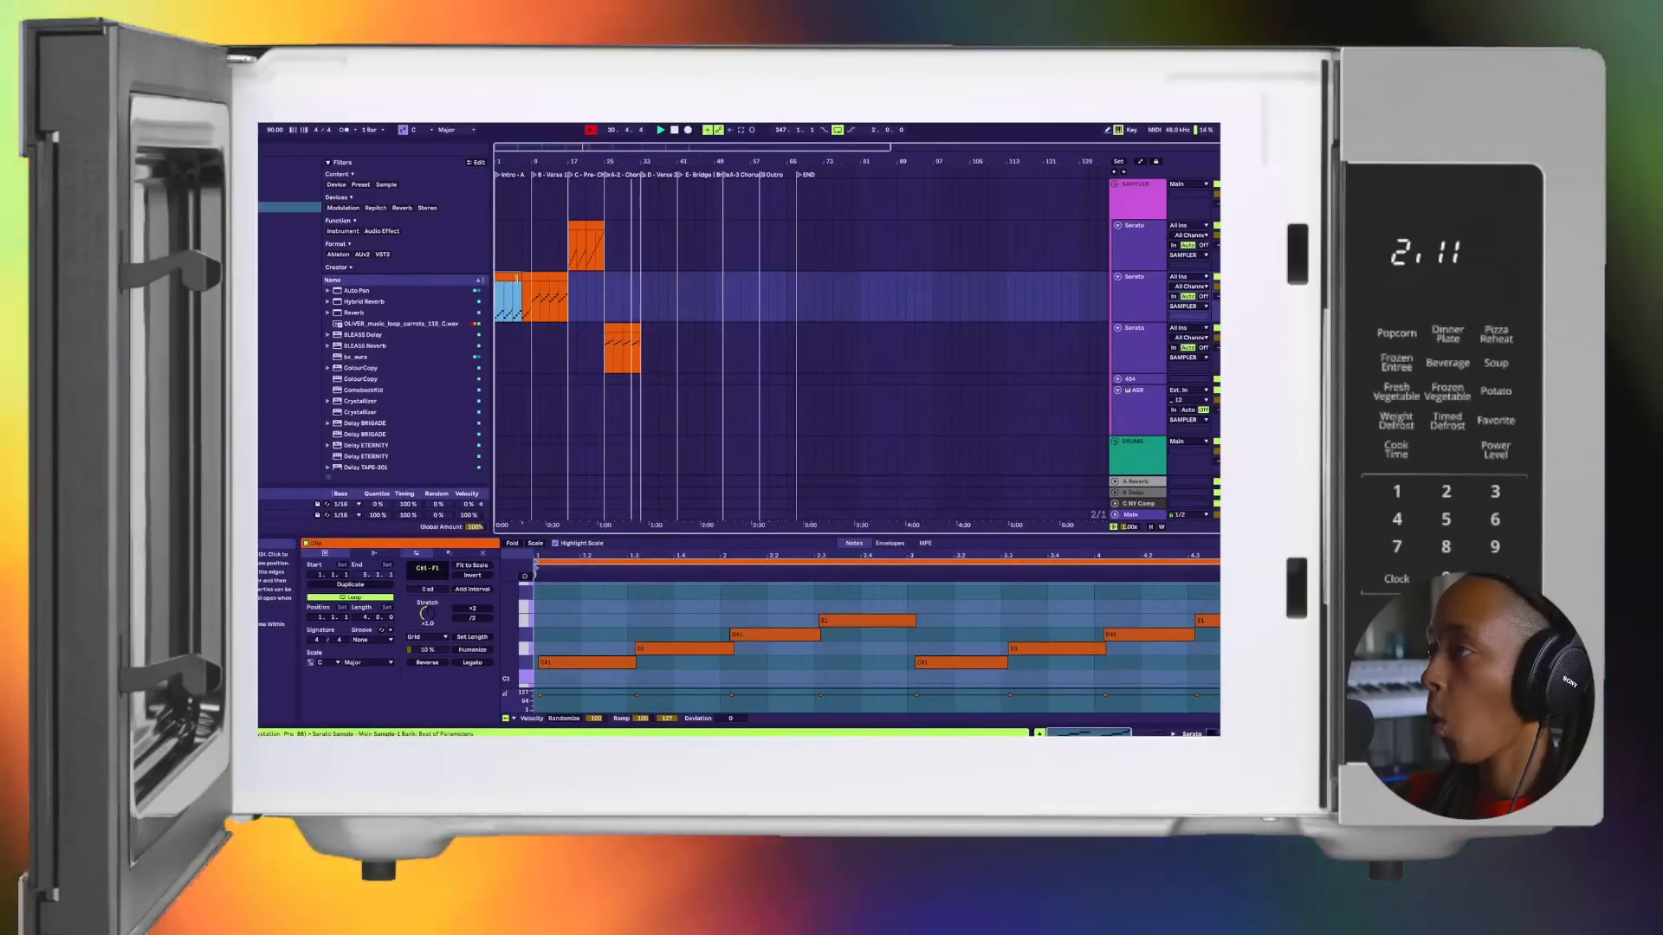
{"action": "left_click", "coordinate": [517, 280], "text": "shift"}
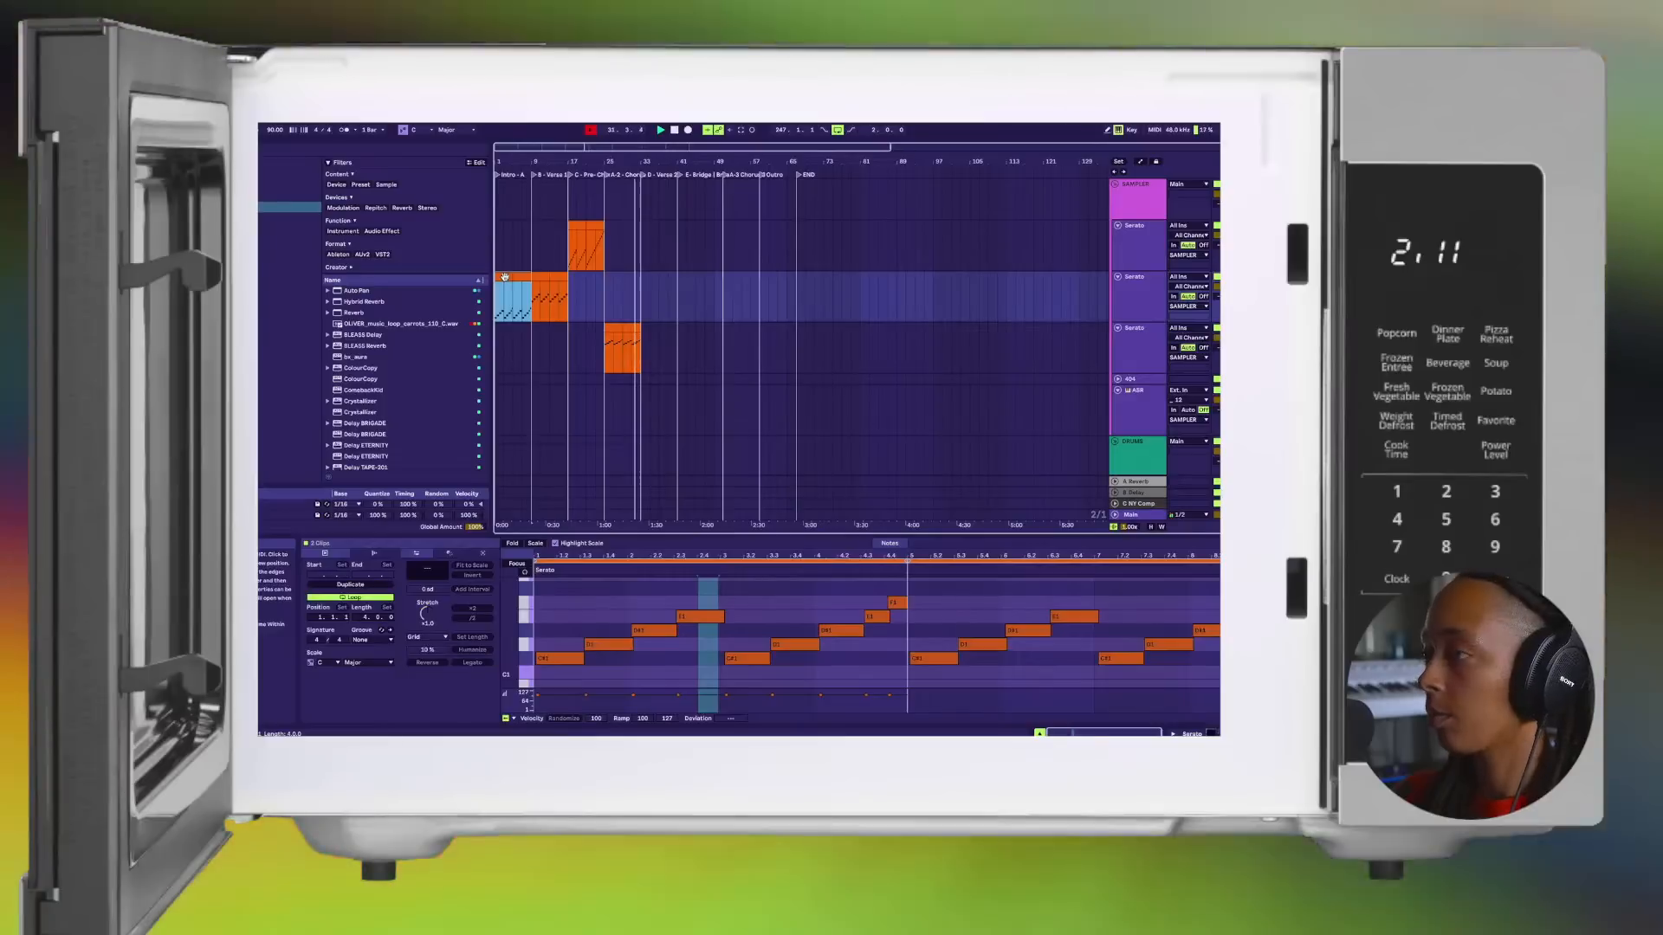
{"action": "scroll", "coordinate": [506, 277], "scroll_direction": "down", "scroll_amount": 3}
{"action": "left_click_drag", "start_coordinate": [510, 198], "coordinate": [650, 202]}
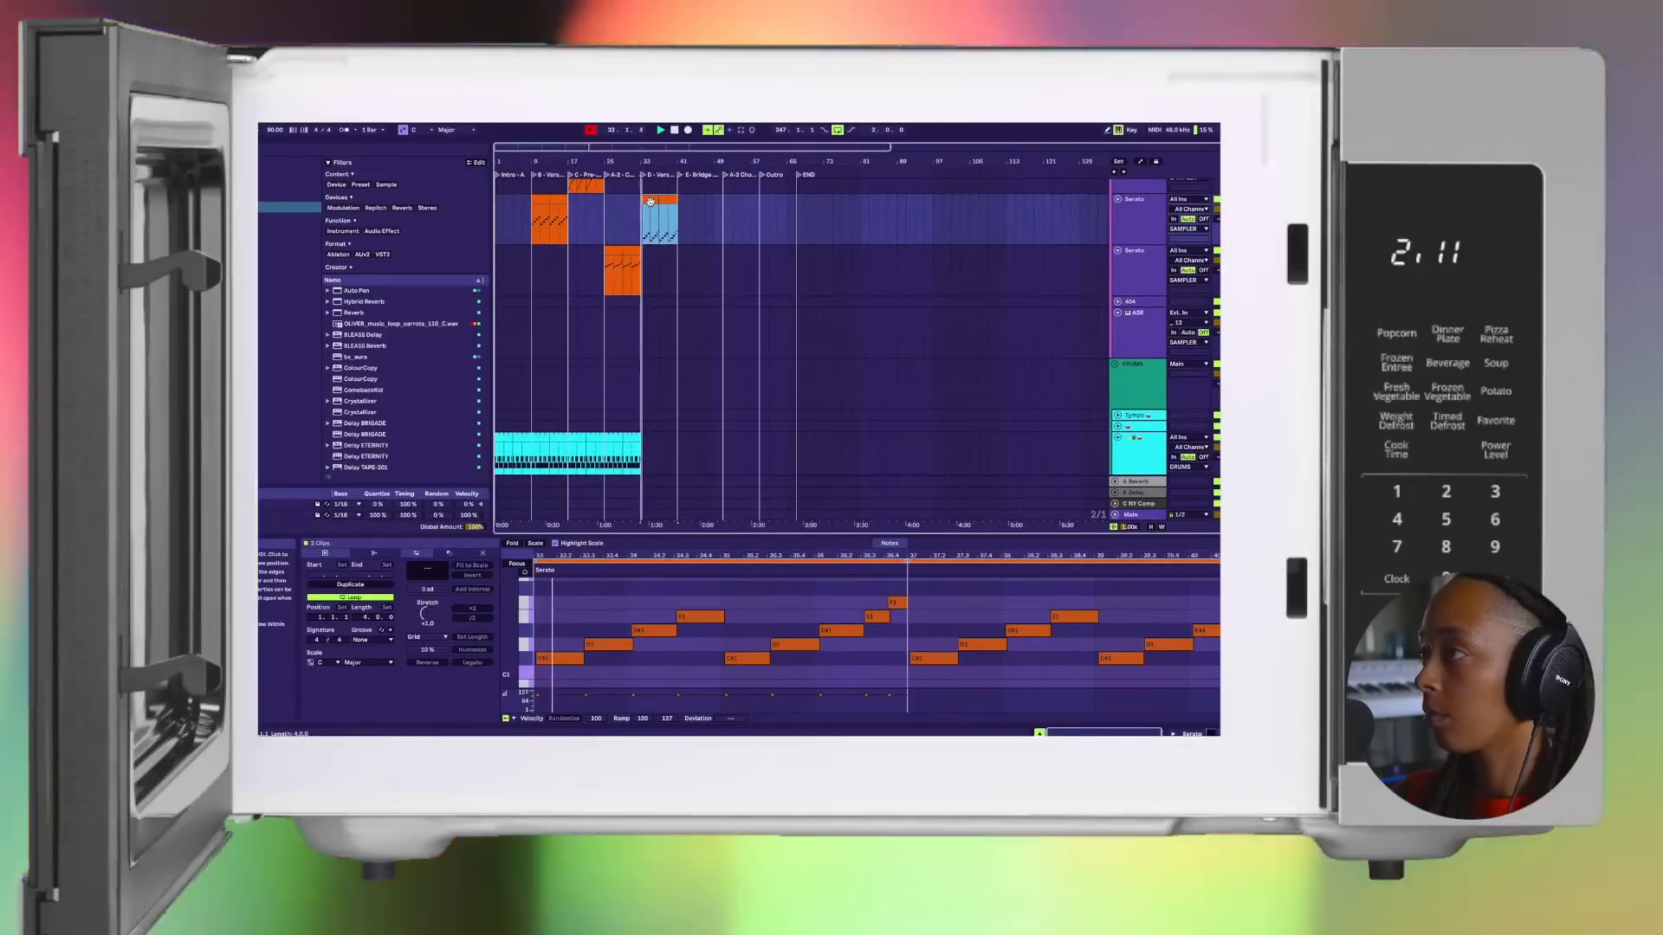
Step: Duplicate the last four-bar drum clip to carry the drum part through Verse 2
{"action": "scroll", "coordinate": [641, 346], "scroll_direction": "down", "scroll_amount": 1}
{"action": "left_click", "coordinate": [629, 424]}
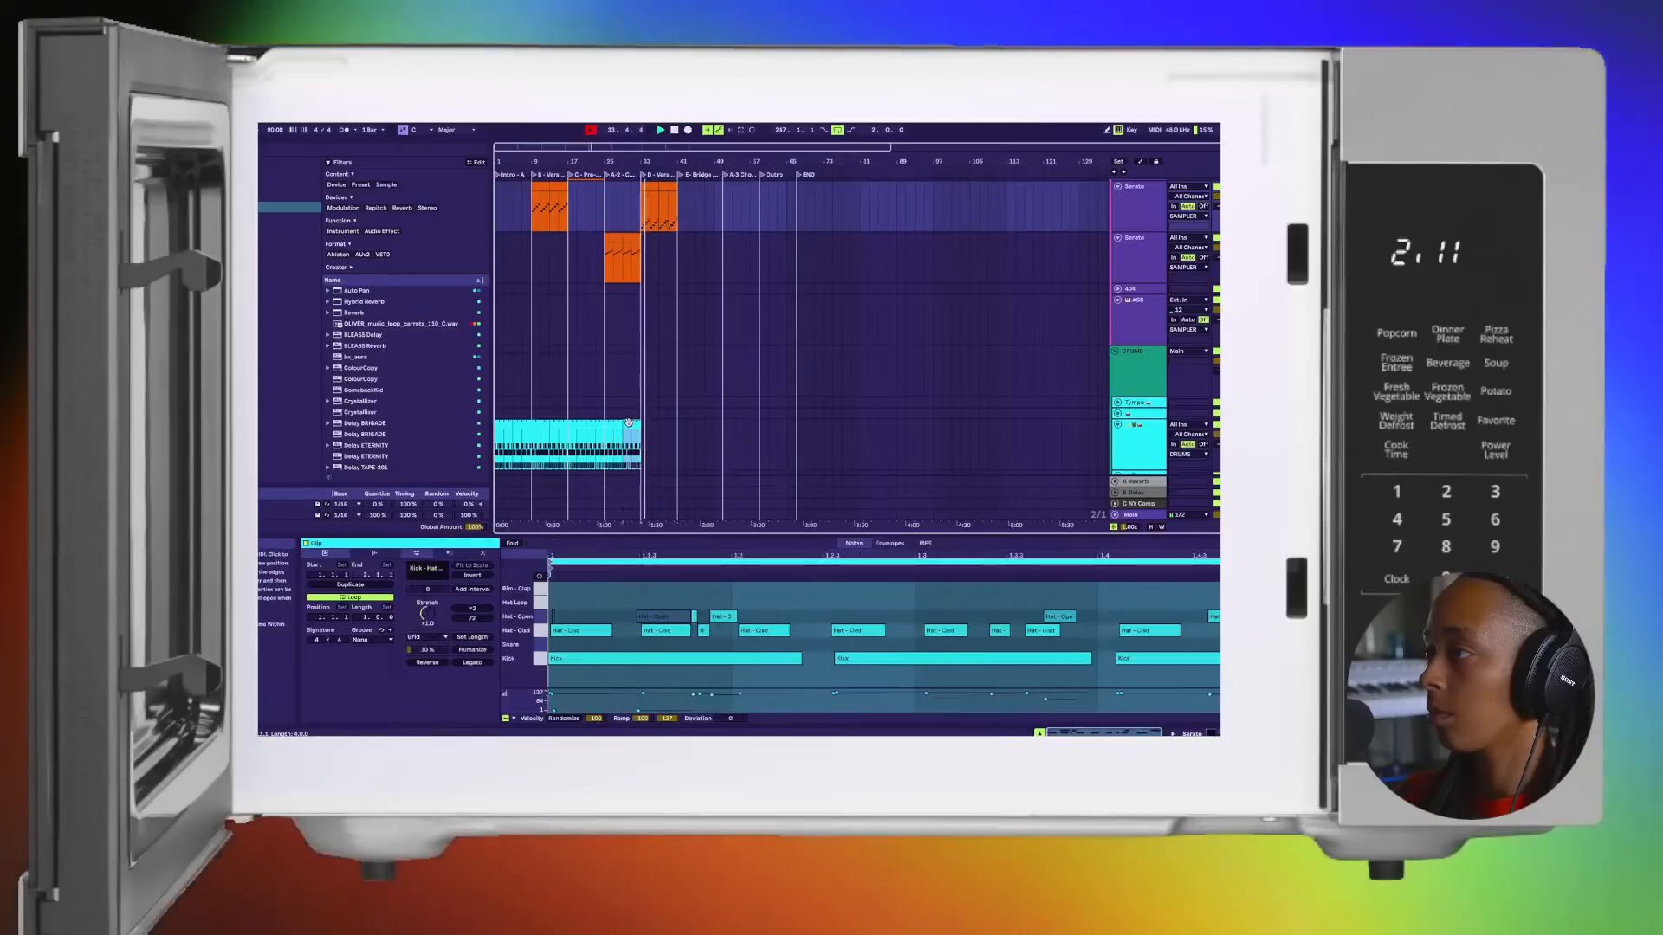
{"action": "scroll", "coordinate": [668, 252], "scroll_direction": "up", "scroll_amount": 4}
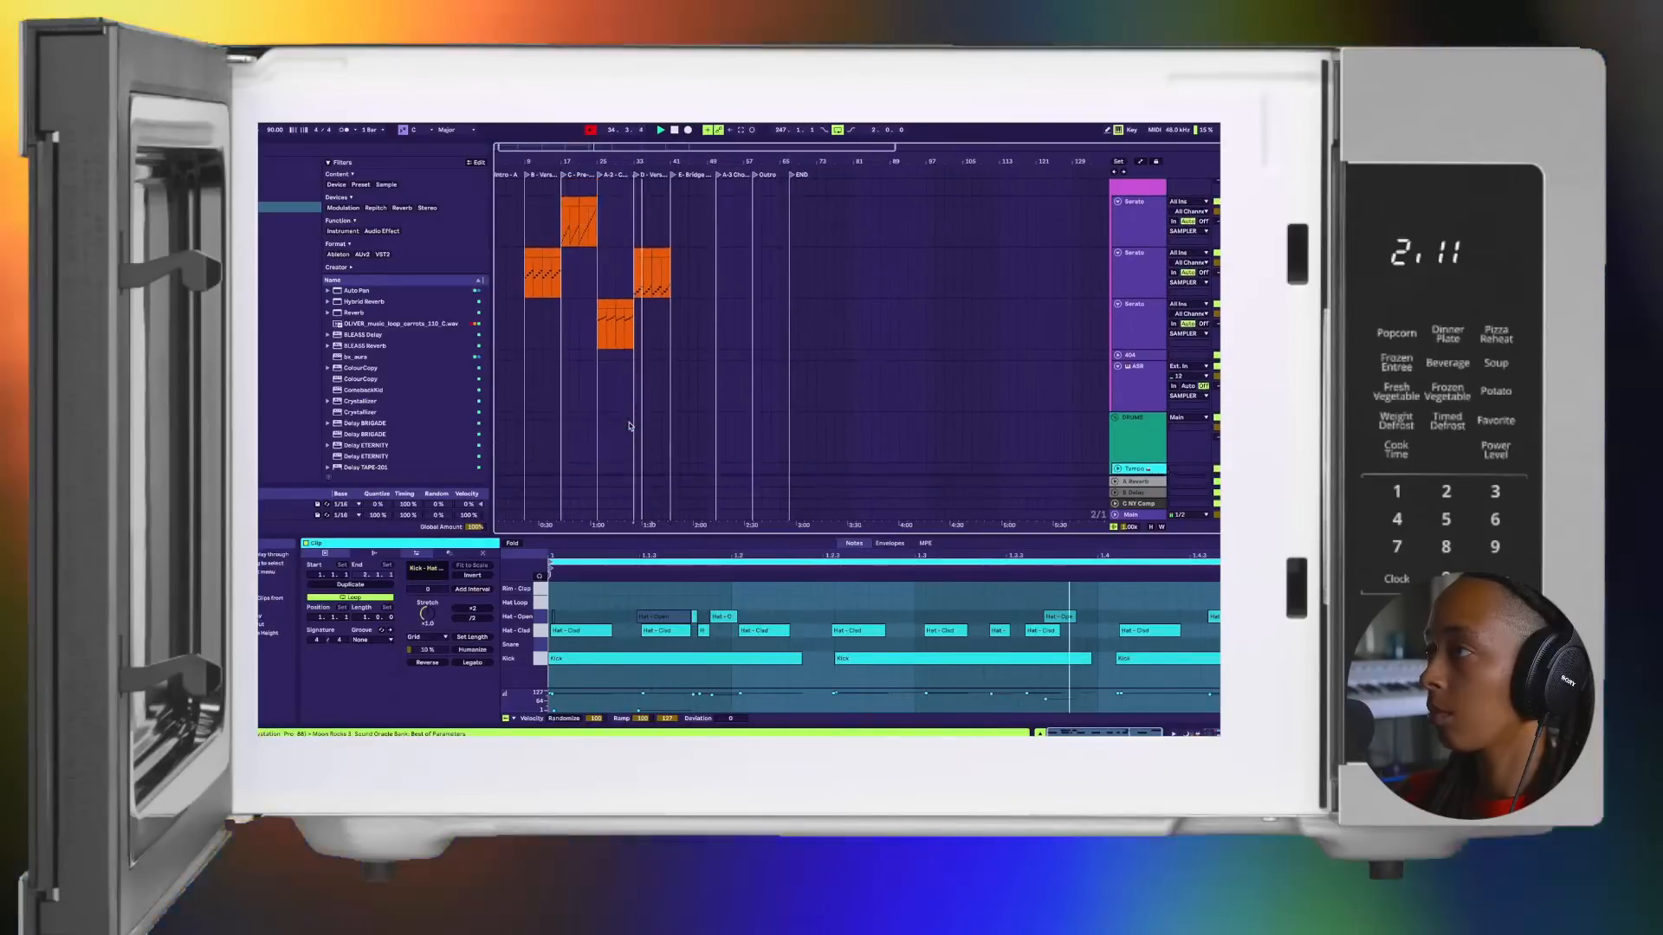
{"action": "scroll", "coordinate": [664, 363], "scroll_direction": "down", "scroll_amount": 10}
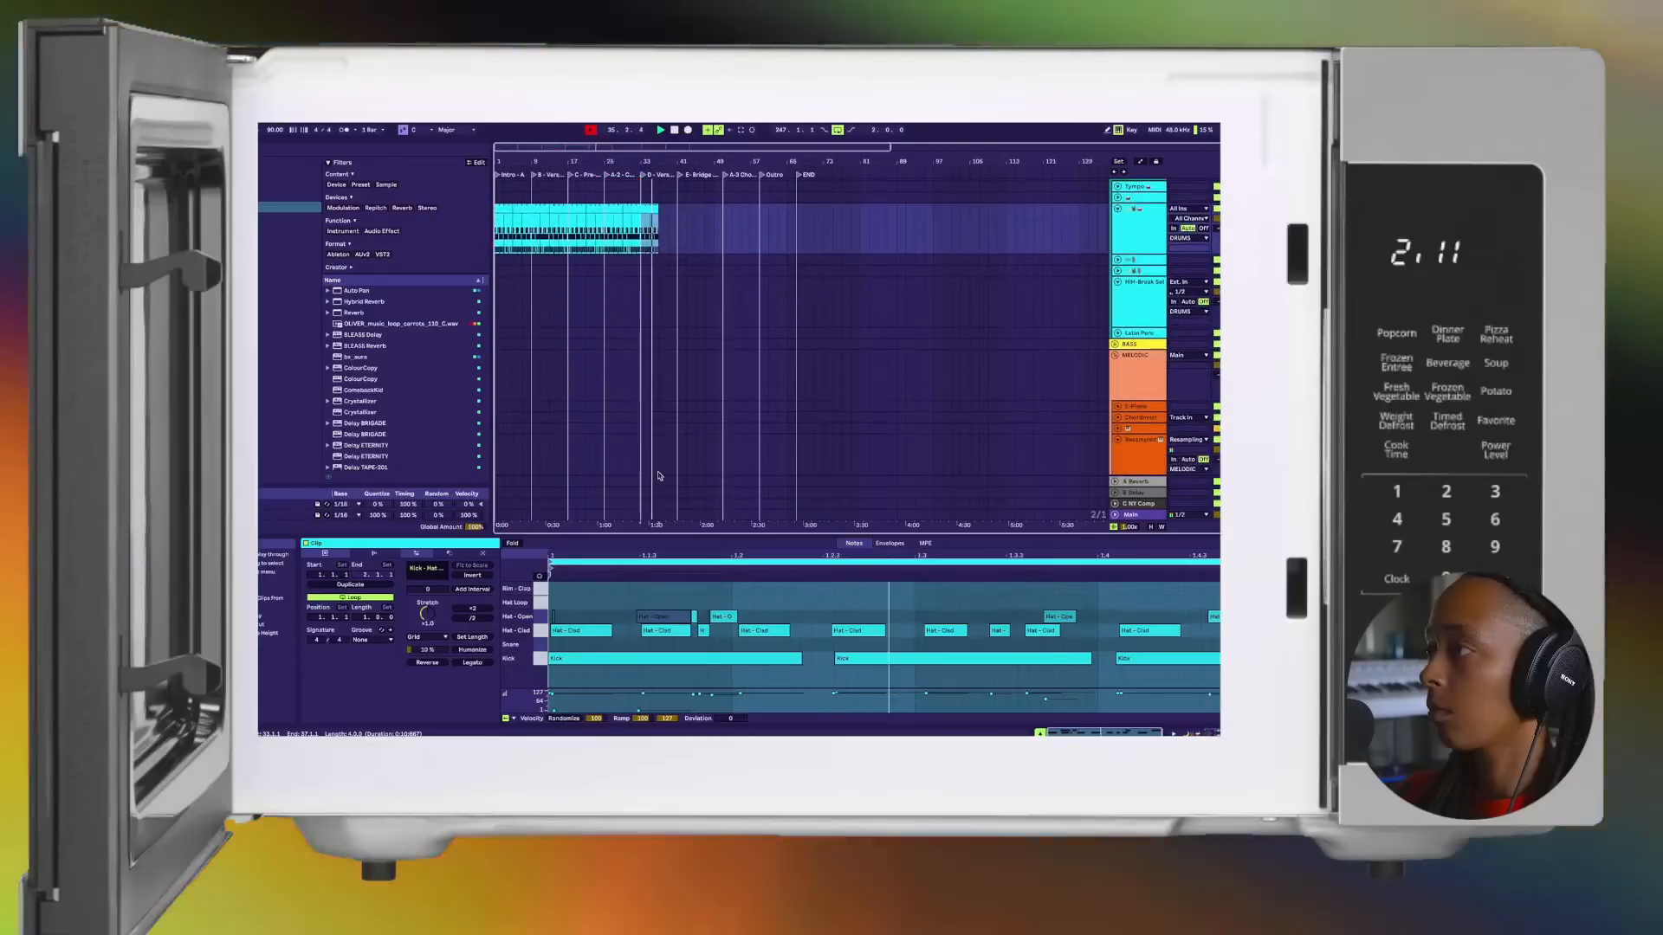
{"action": "scroll", "coordinate": [680, 373], "scroll_direction": "up", "scroll_amount": 8}
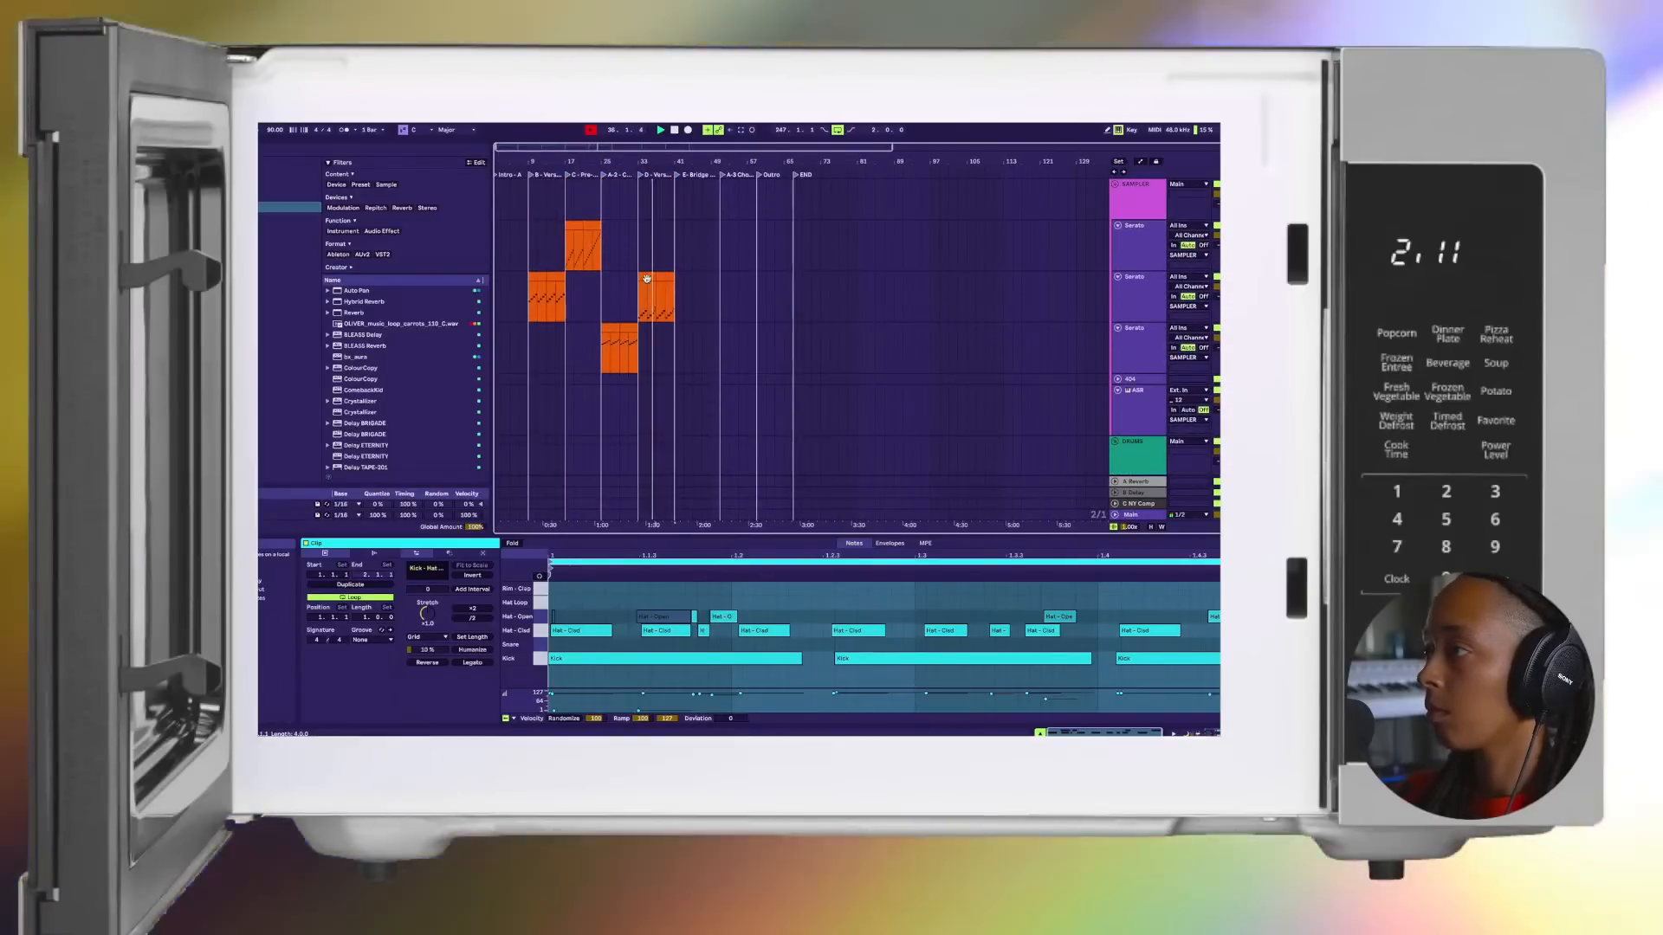
Step: Copy a four-bar Verse 2 clip back to the intro on the second Serato track and duplicate it to fill the intro
{"action": "left_click", "coordinate": [646, 278]}
{"action": "left_click_drag", "start_coordinate": [498, 285], "coordinate": [518, 279]}
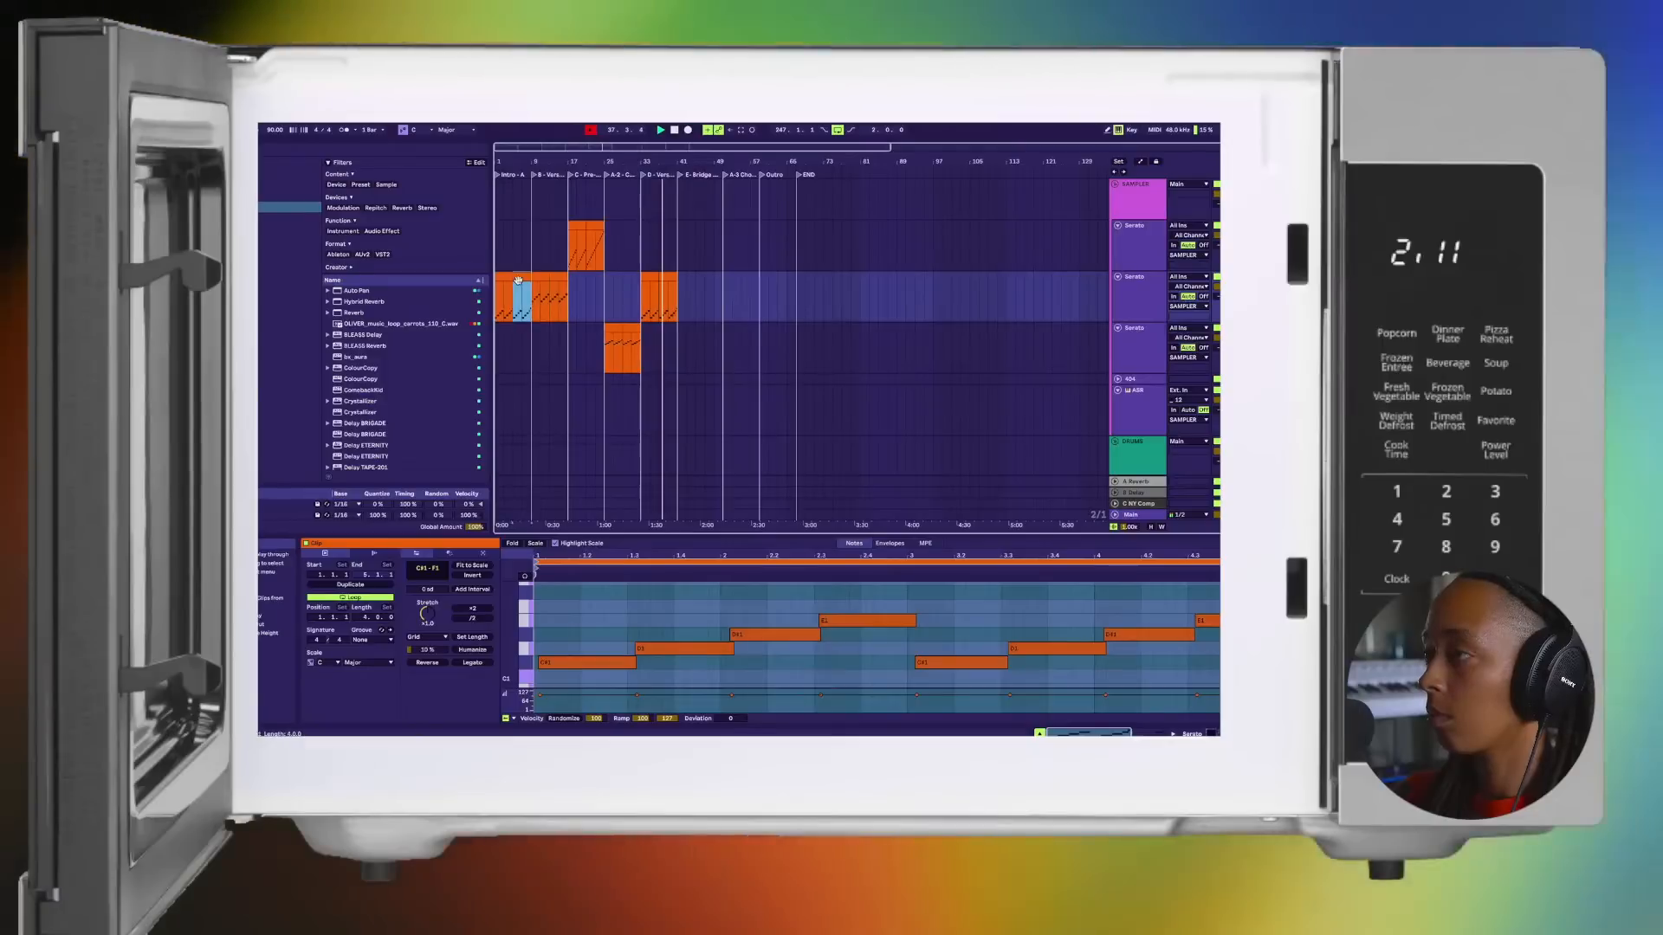
{"action": "scroll", "coordinate": [710, 283], "scroll_direction": "down", "scroll_amount": 4}
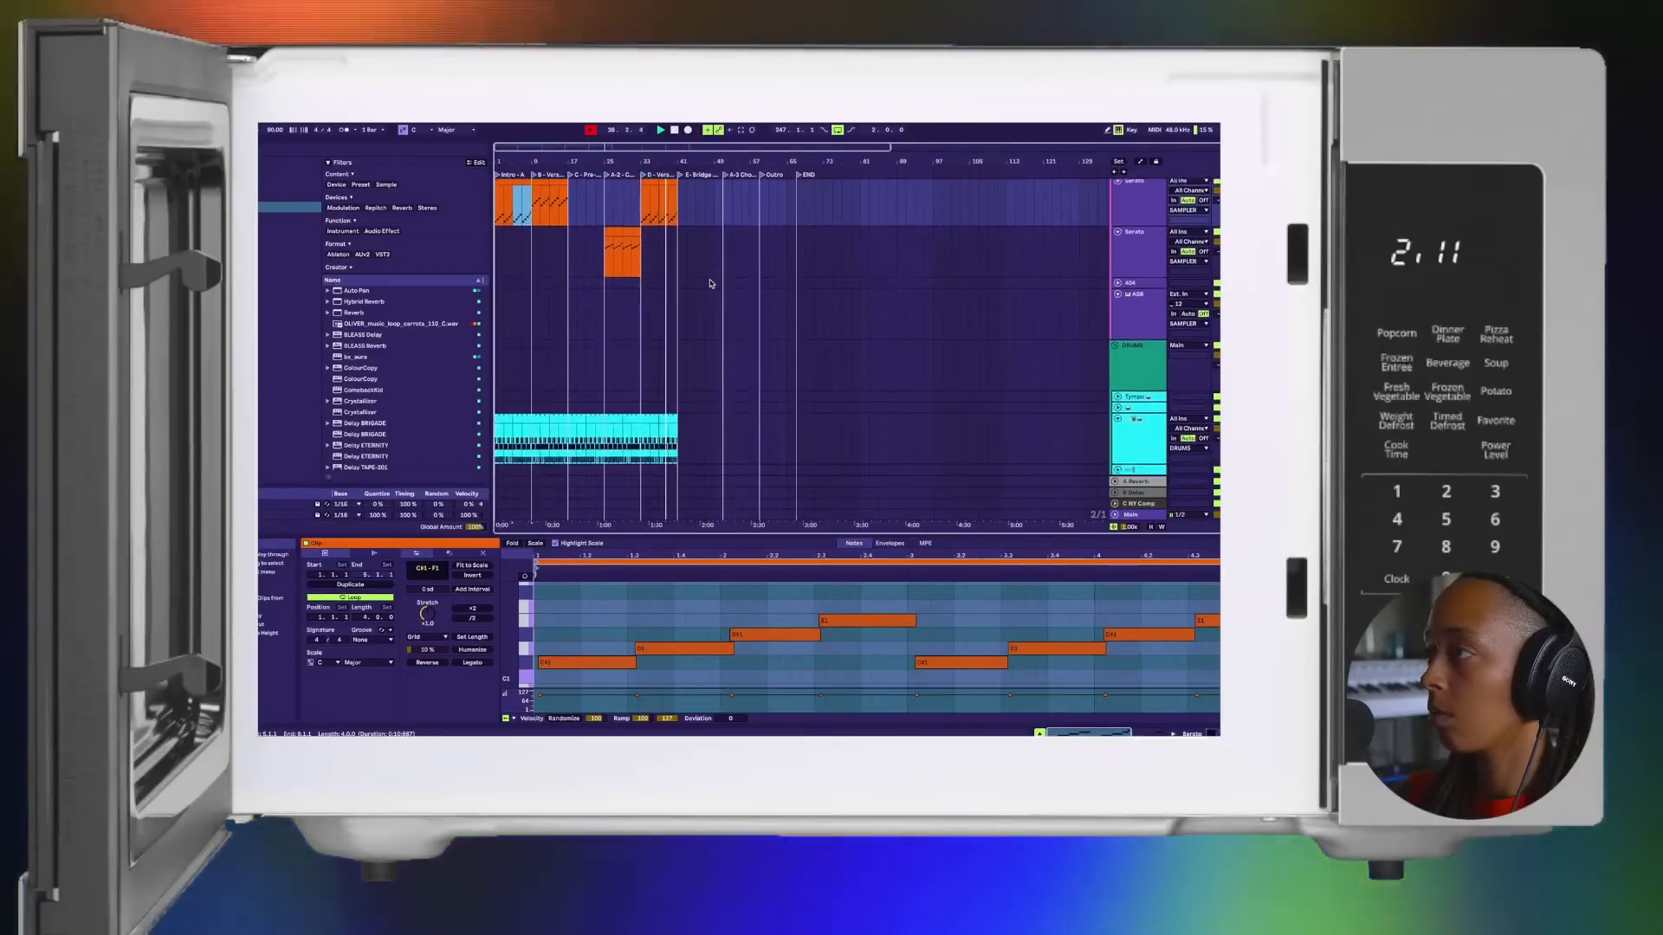
{"action": "scroll", "coordinate": [582, 256], "scroll_direction": "up", "scroll_amount": 2}
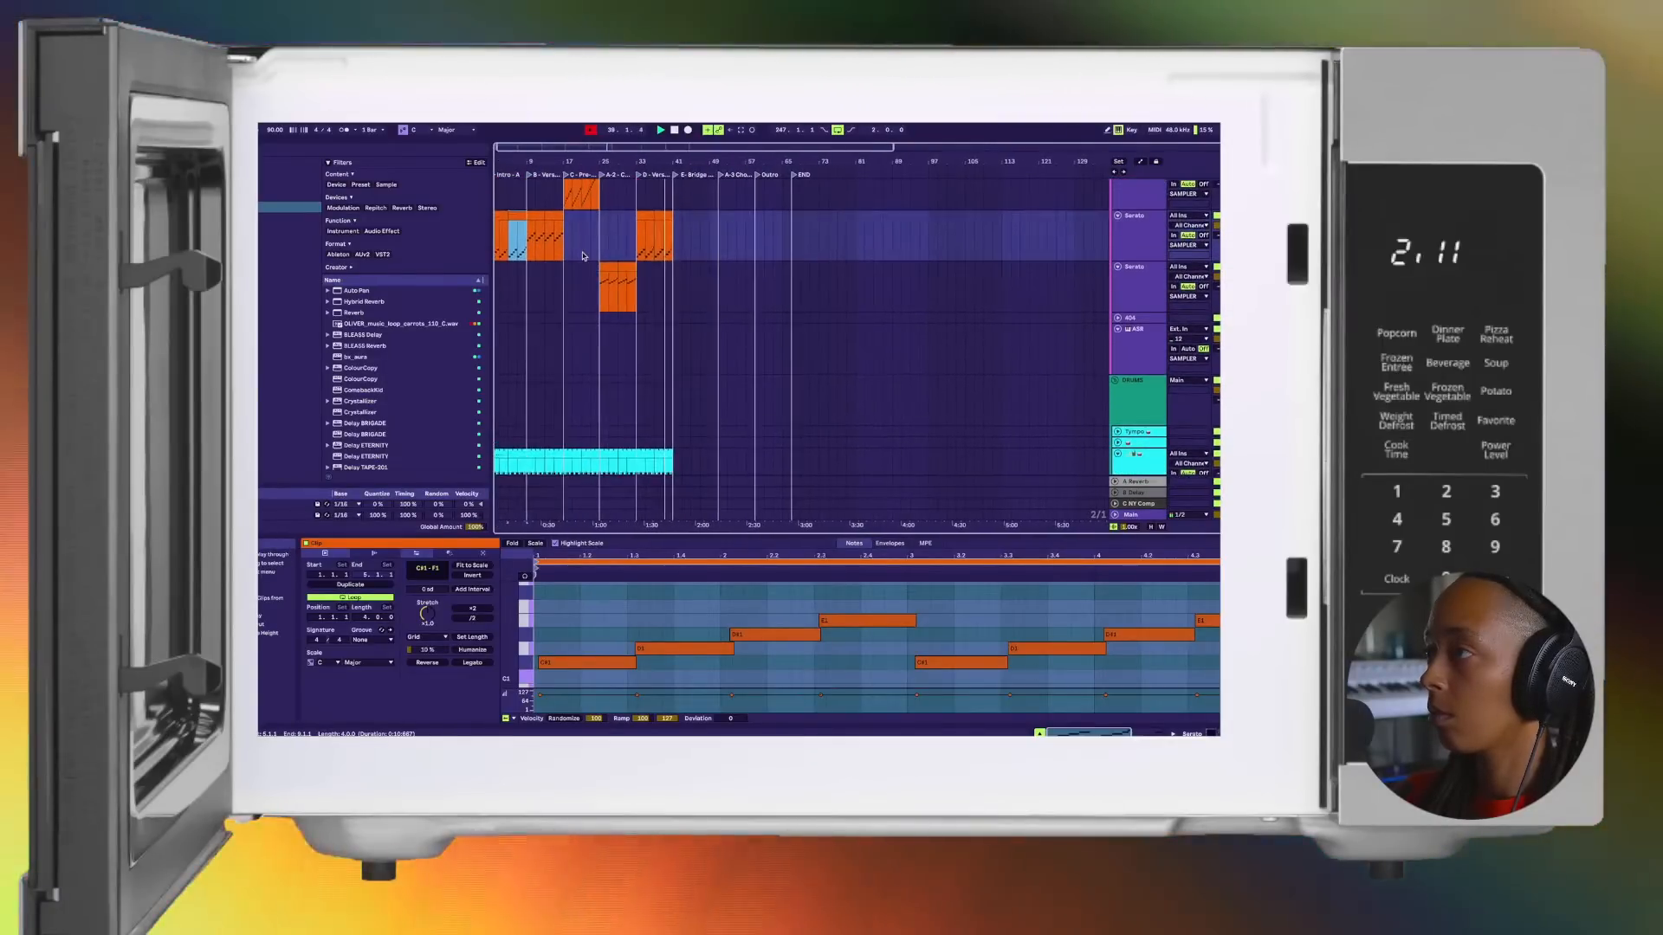
Step: Copy the four-bar Verse 1 clip on the second Serato track to the start of the Bridge at bar 41
{"action": "left_click_drag", "start_coordinate": [536, 218], "coordinate": [681, 225]}
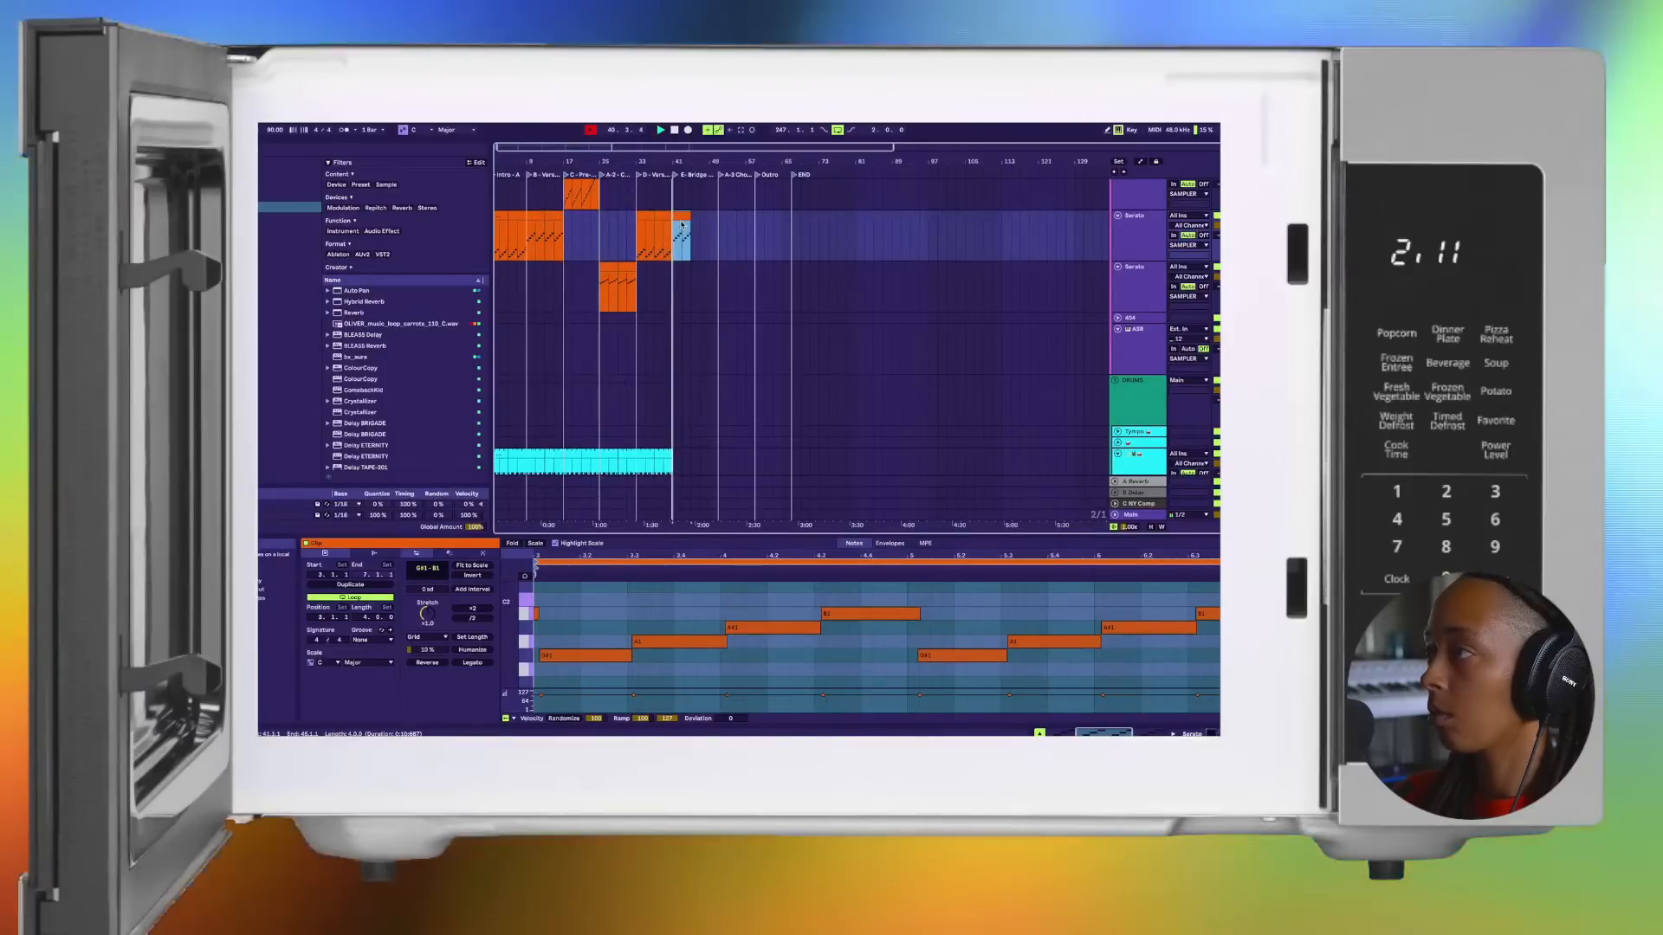
{"action": "scroll", "coordinate": [681, 226], "scroll_direction": "up", "scroll_amount": 5}
{"action": "scroll", "coordinate": [681, 226], "scroll_direction": "down", "scroll_amount": 5}
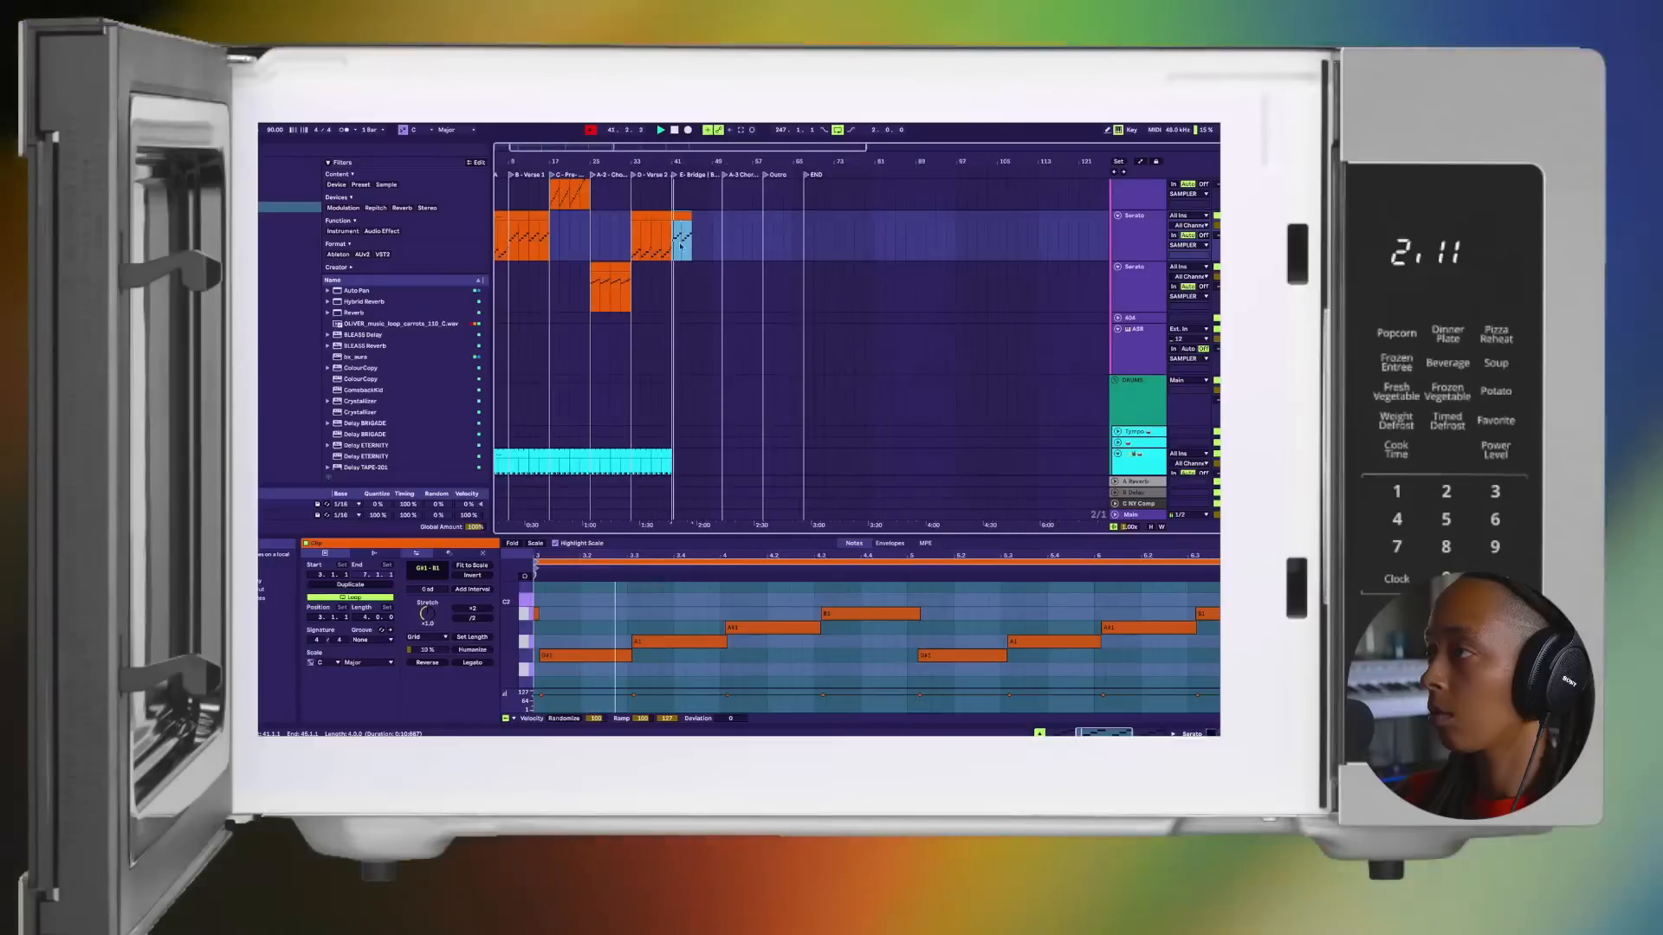
Step: Duplicate the last four-bar drum clip and the Bridge clip on the second Serato track so both reach bar 49
{"action": "scroll", "coordinate": [675, 304], "scroll_direction": "down", "scroll_amount": 2}
{"action": "left_click", "coordinate": [658, 400]}
{"action": "key", "text": "super+d"}
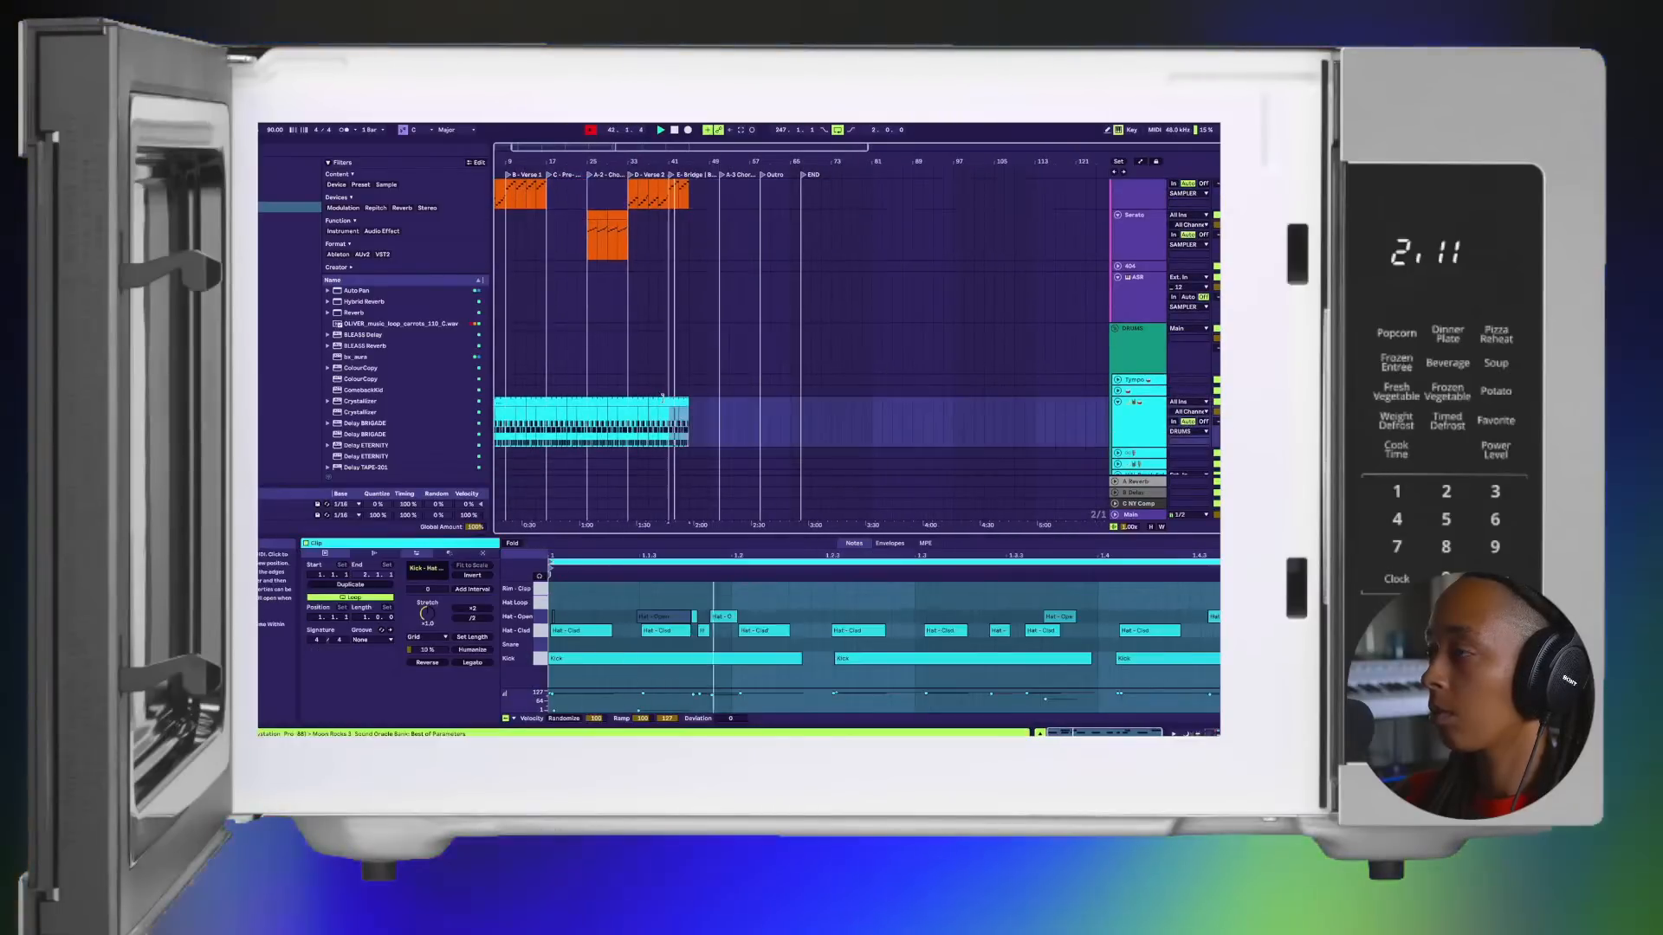
{"action": "scroll", "coordinate": [674, 399], "scroll_direction": "up", "scroll_amount": 2}
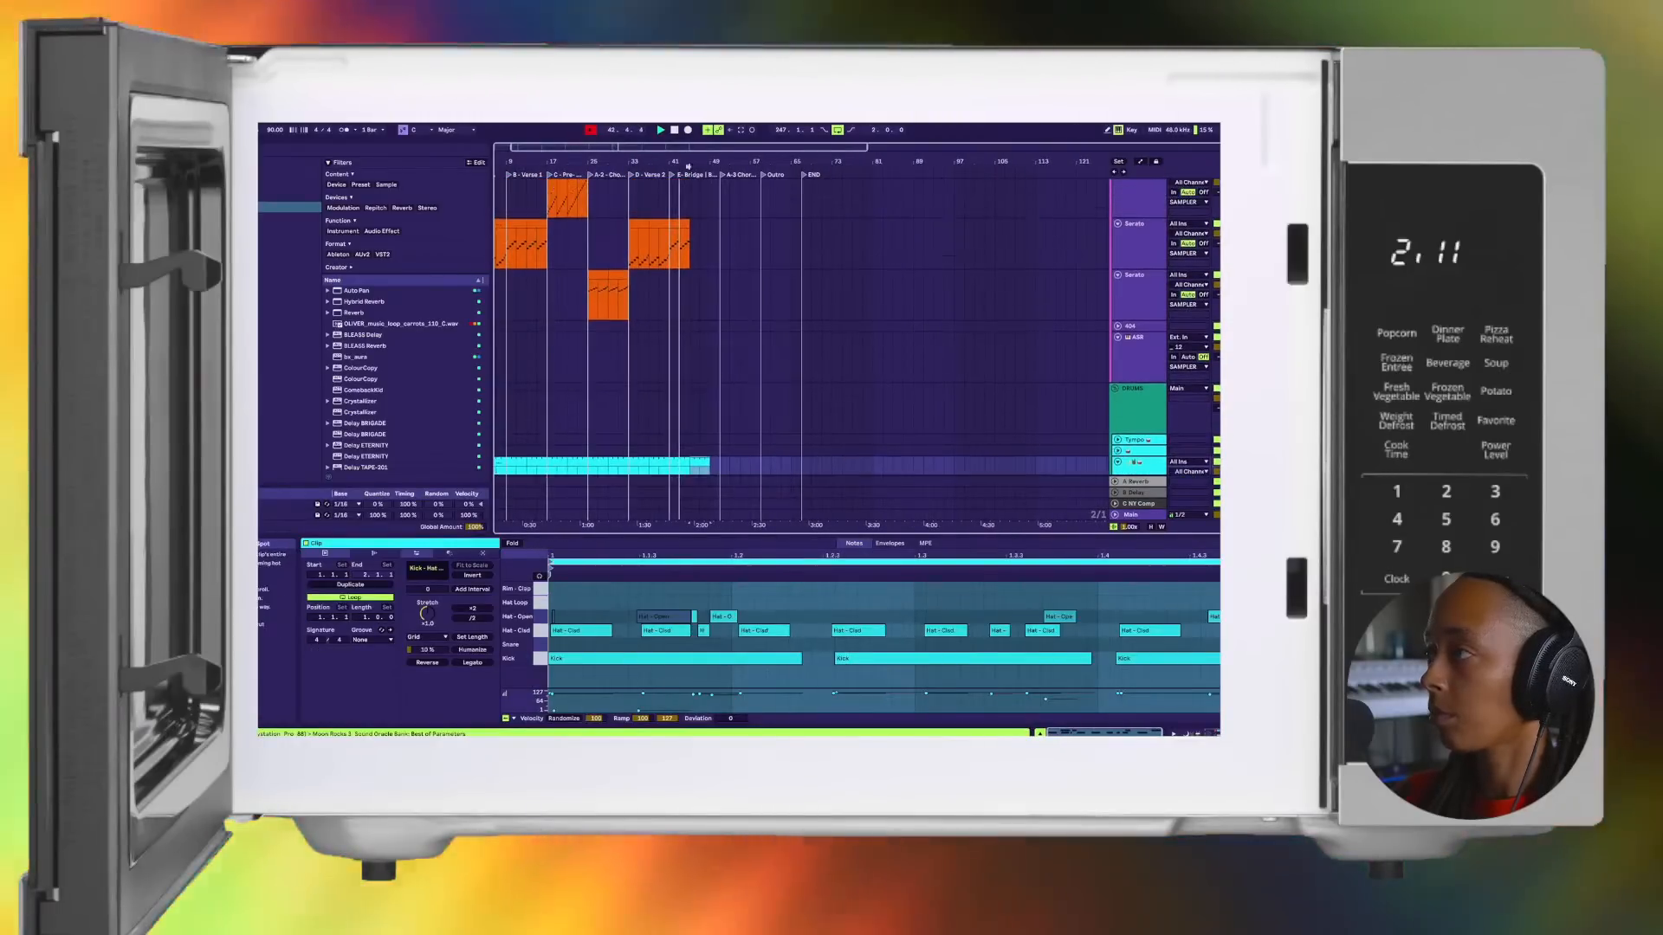
{"action": "left_click", "coordinate": [682, 224]}
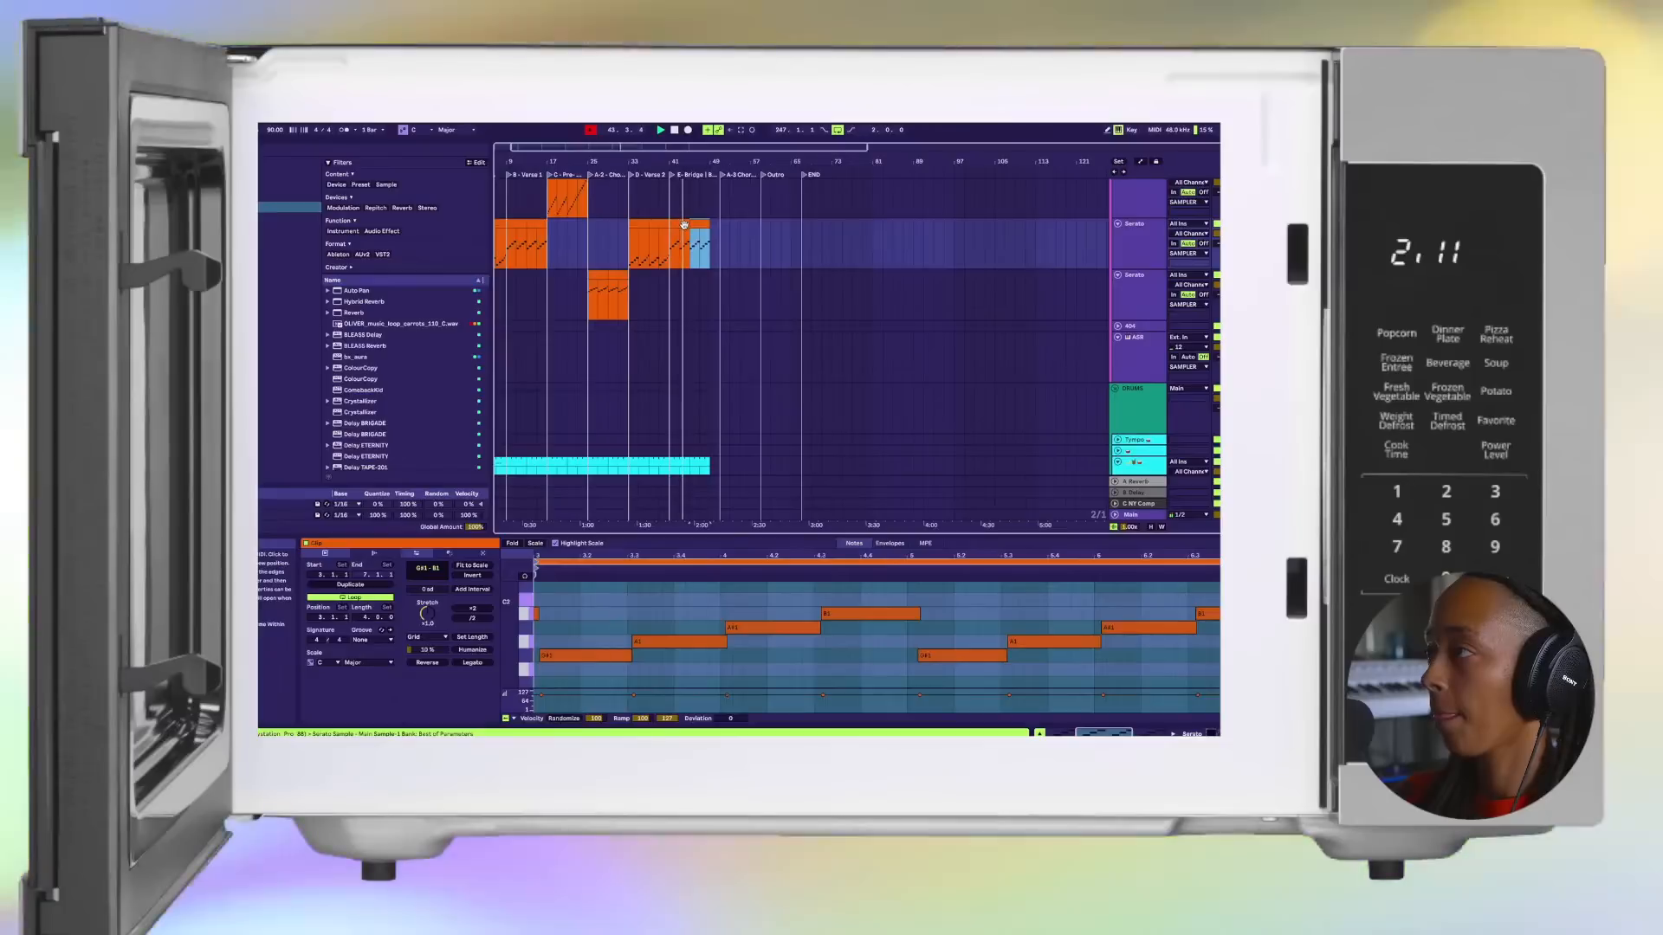
Step: Bring the green Serato clip from the Session view into the arrangement at bar 49 on the third Serato track
{"action": "key", "text": "Tab"}
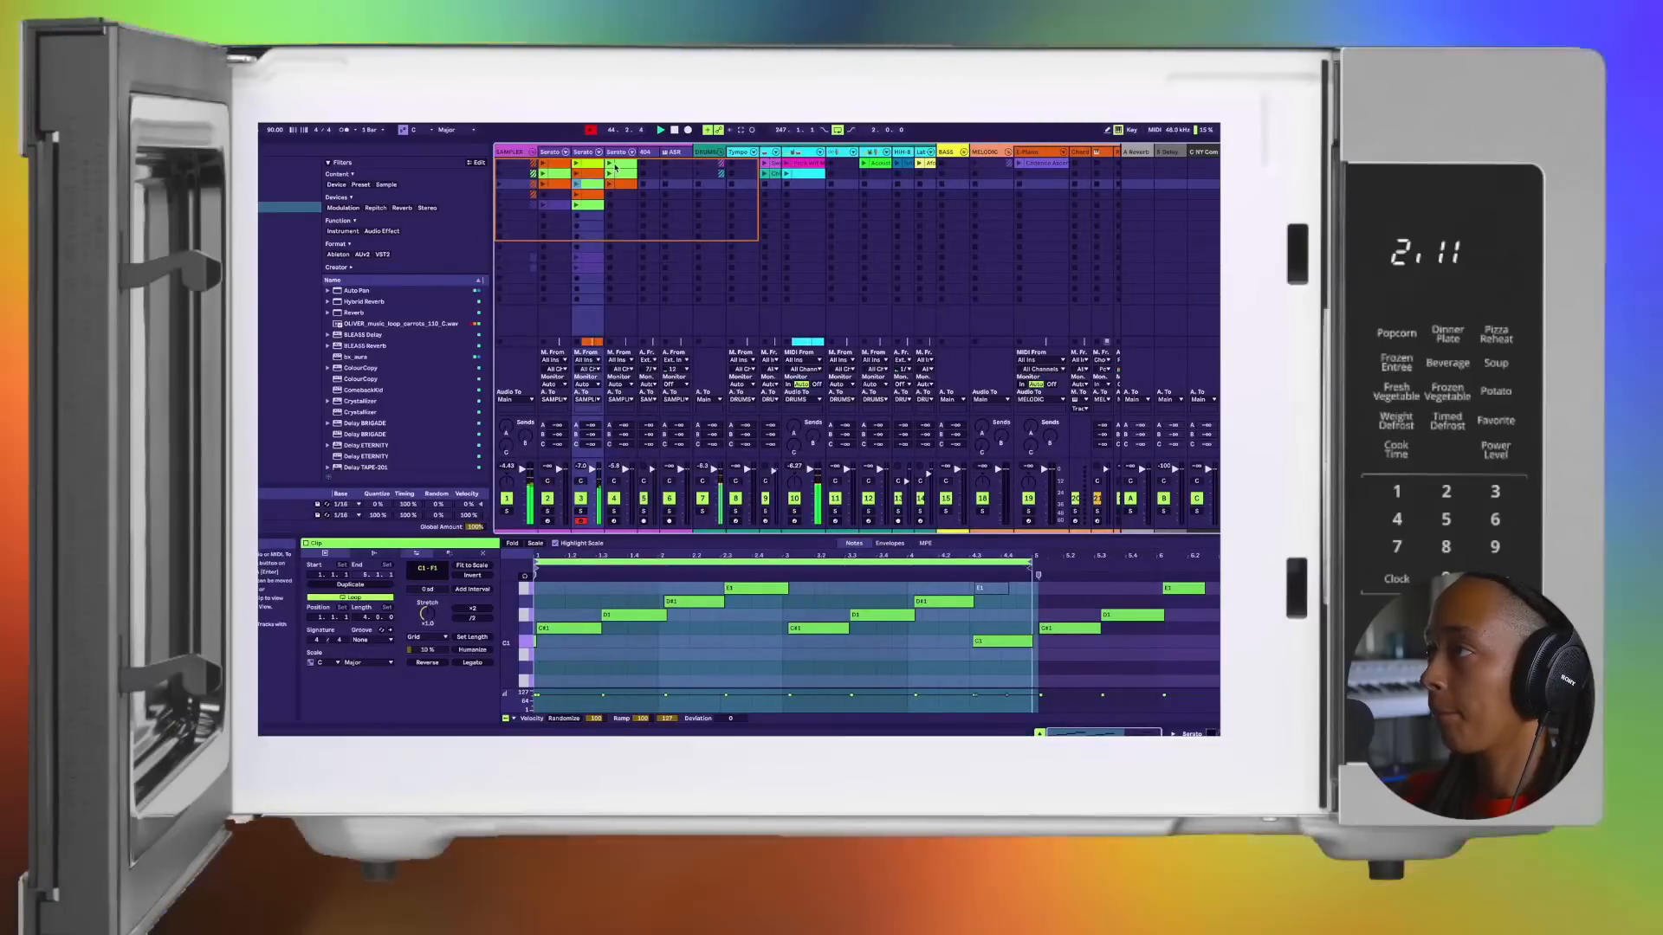
{"action": "key", "text": "Tab"}
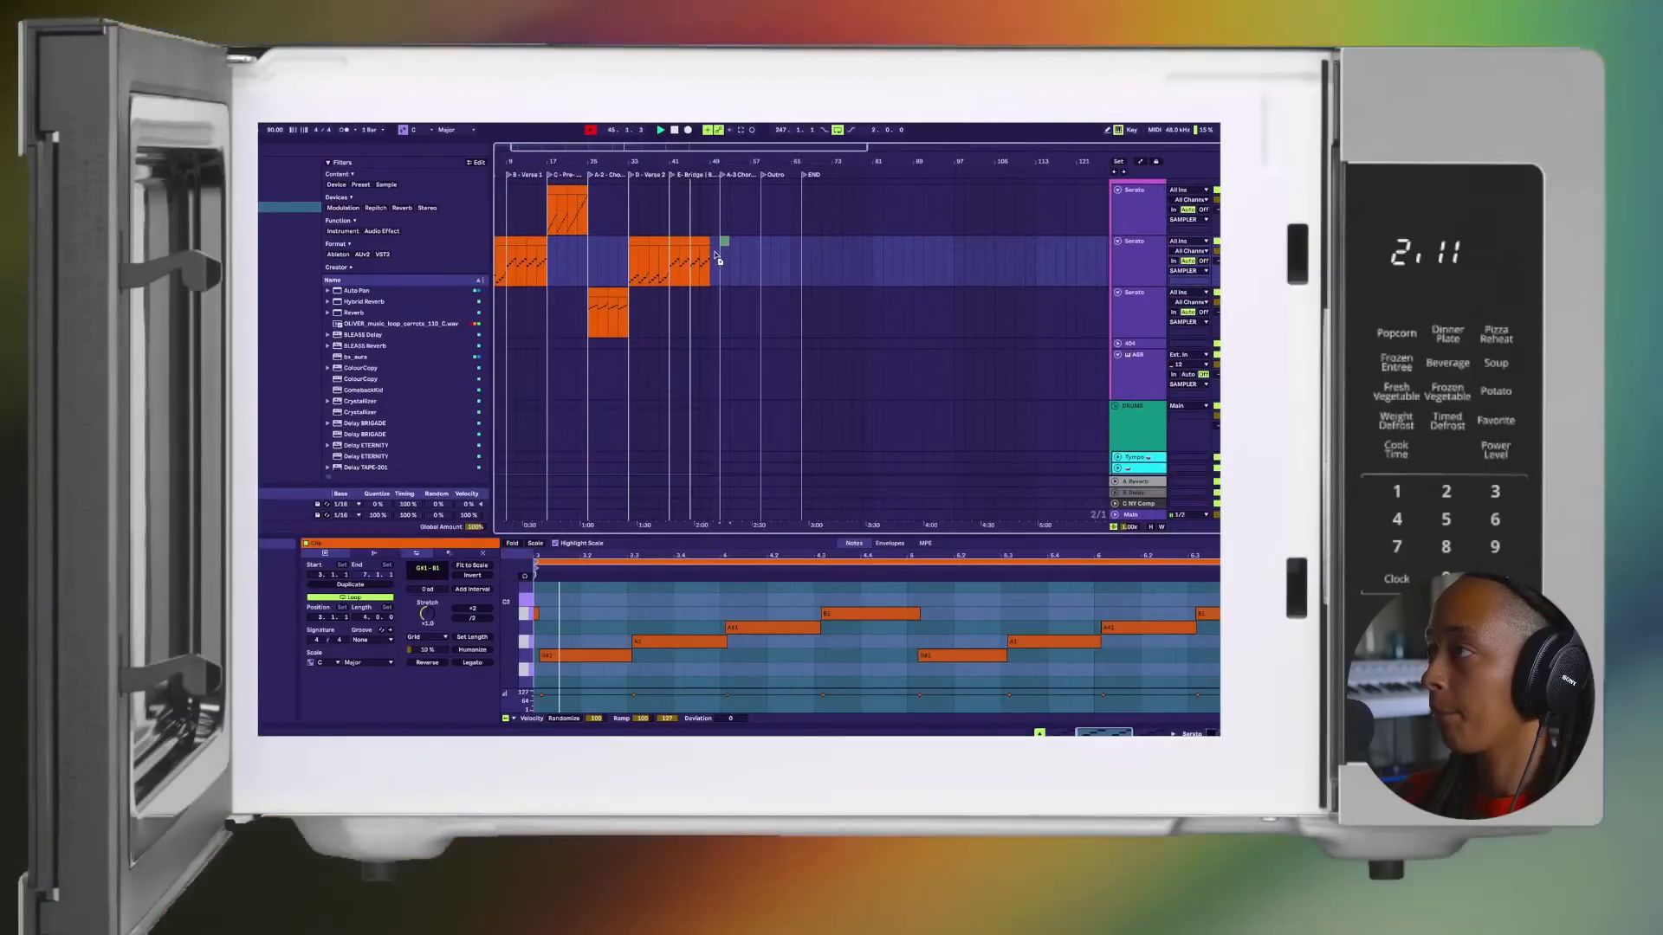
{"action": "key", "text": "Tab"}
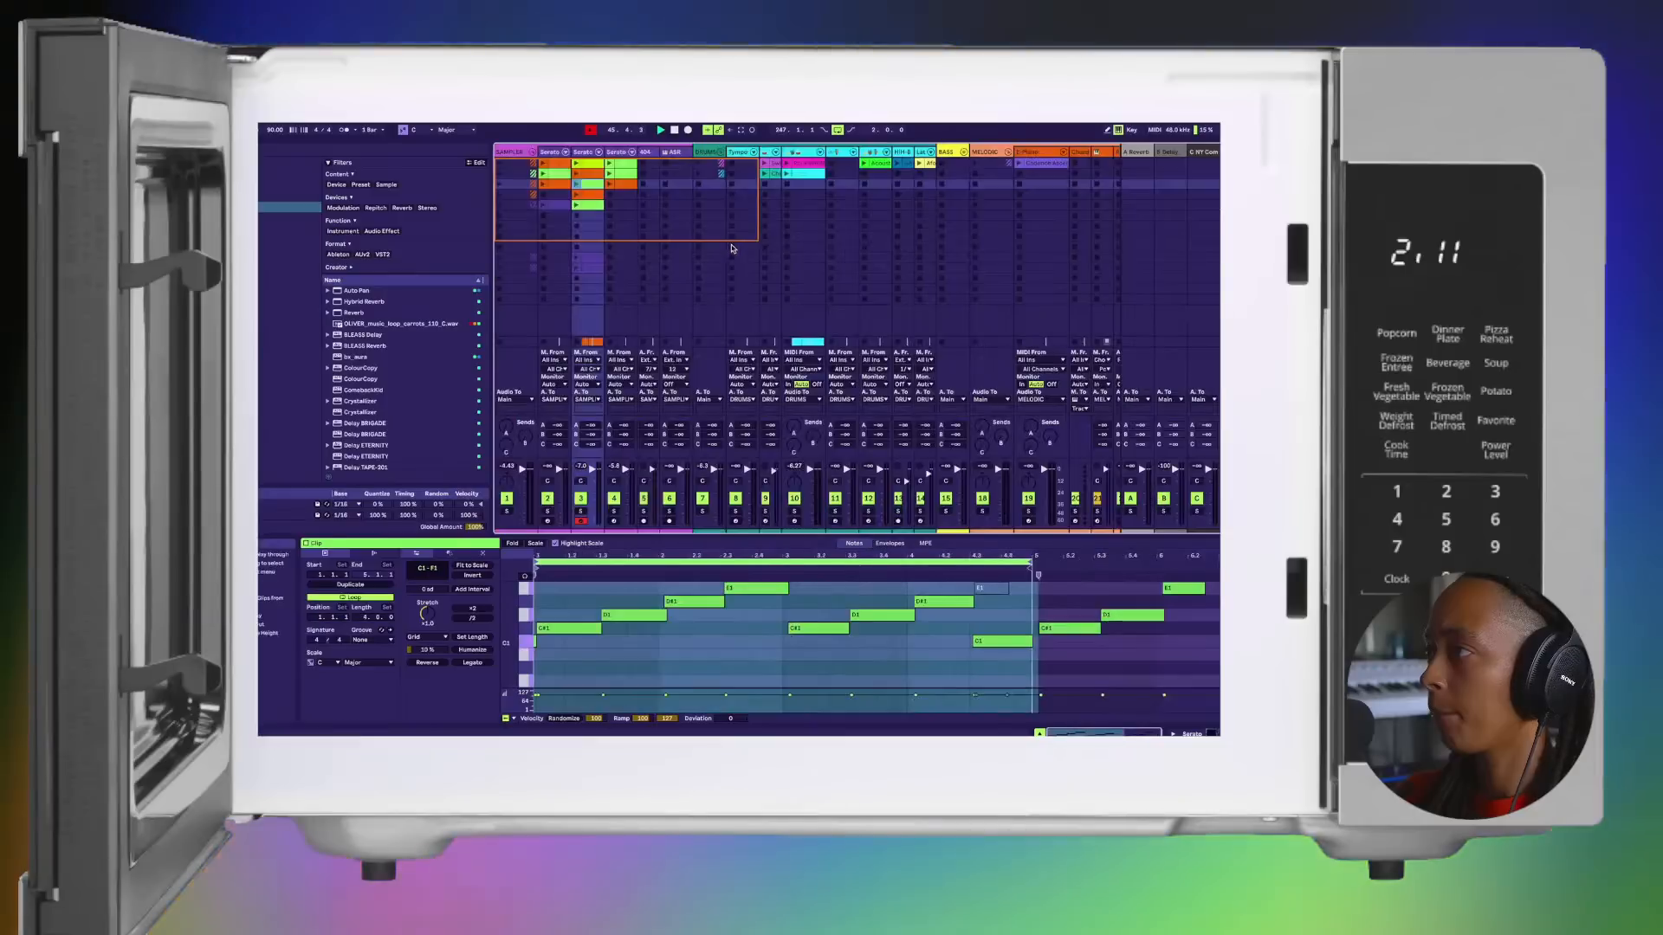
{"action": "key", "text": "Tab"}
{"action": "key", "text": "Tab"}
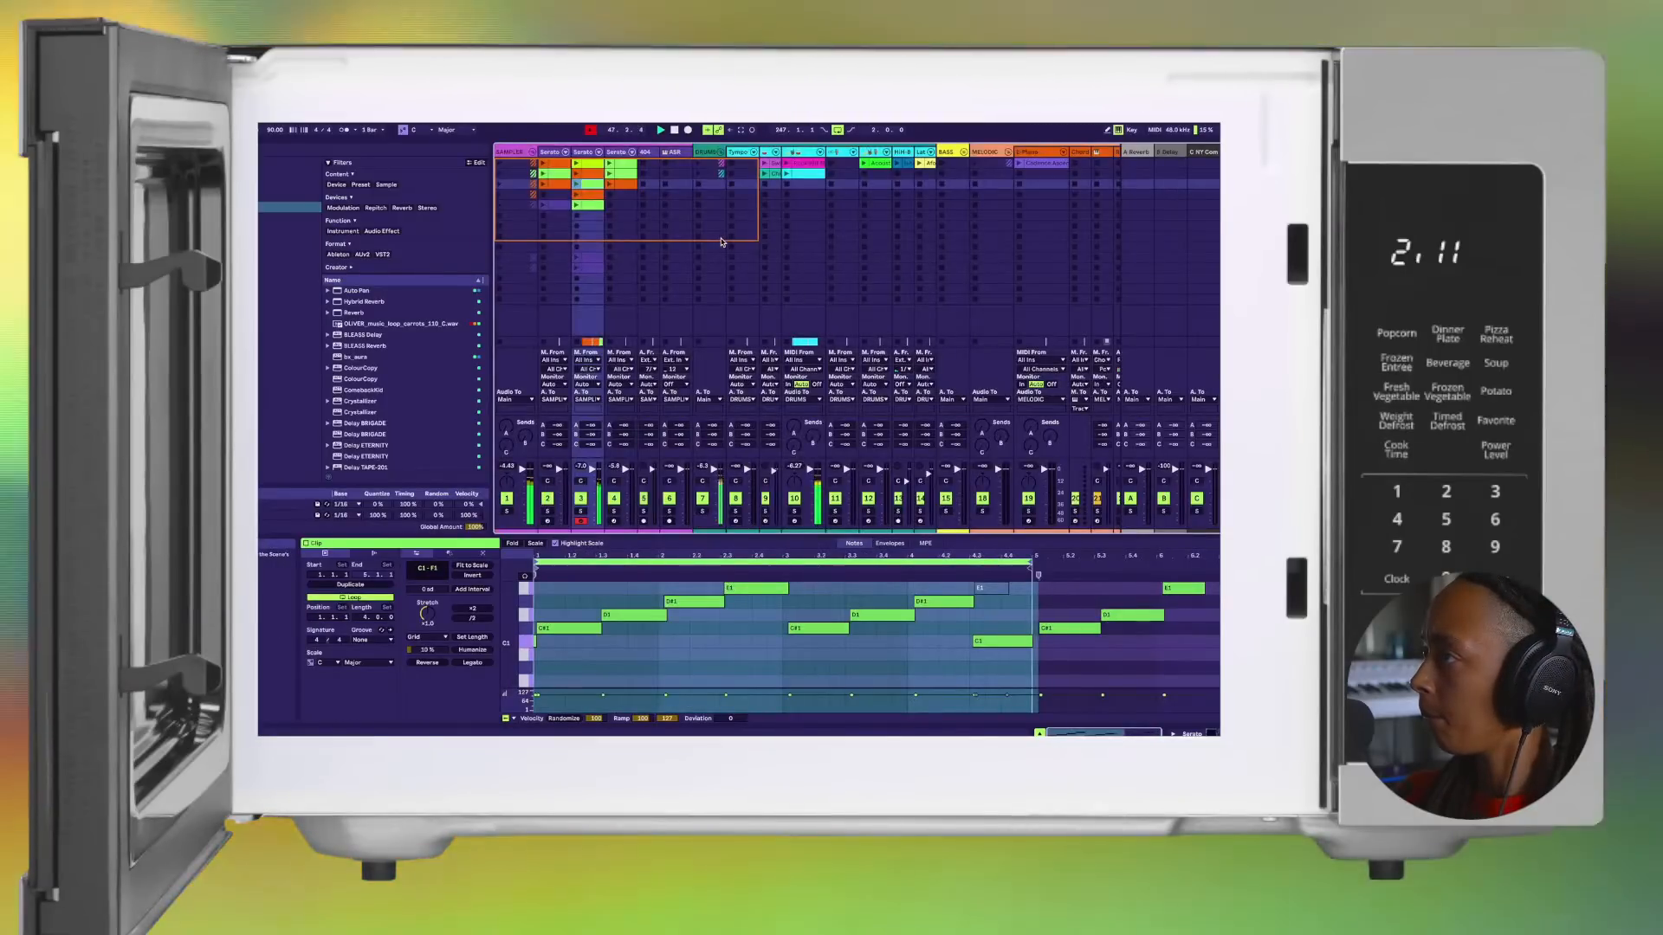
{"action": "key", "text": "Tab"}
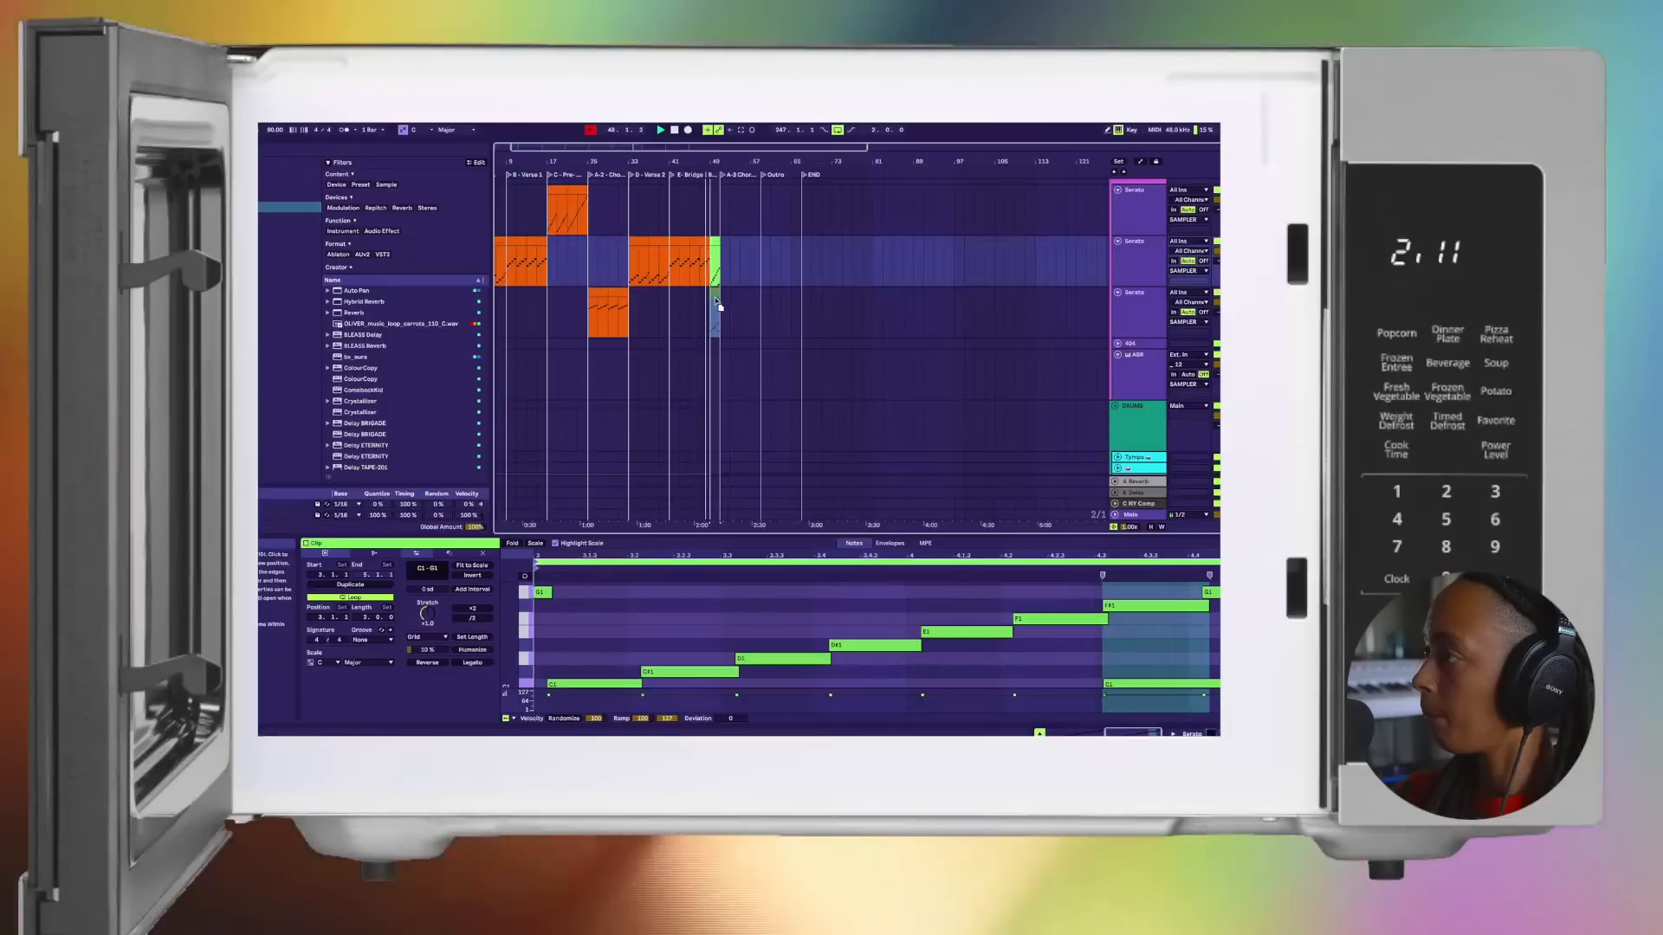
{"action": "key", "text": "Tab"}
{"action": "key", "text": "Tab"}
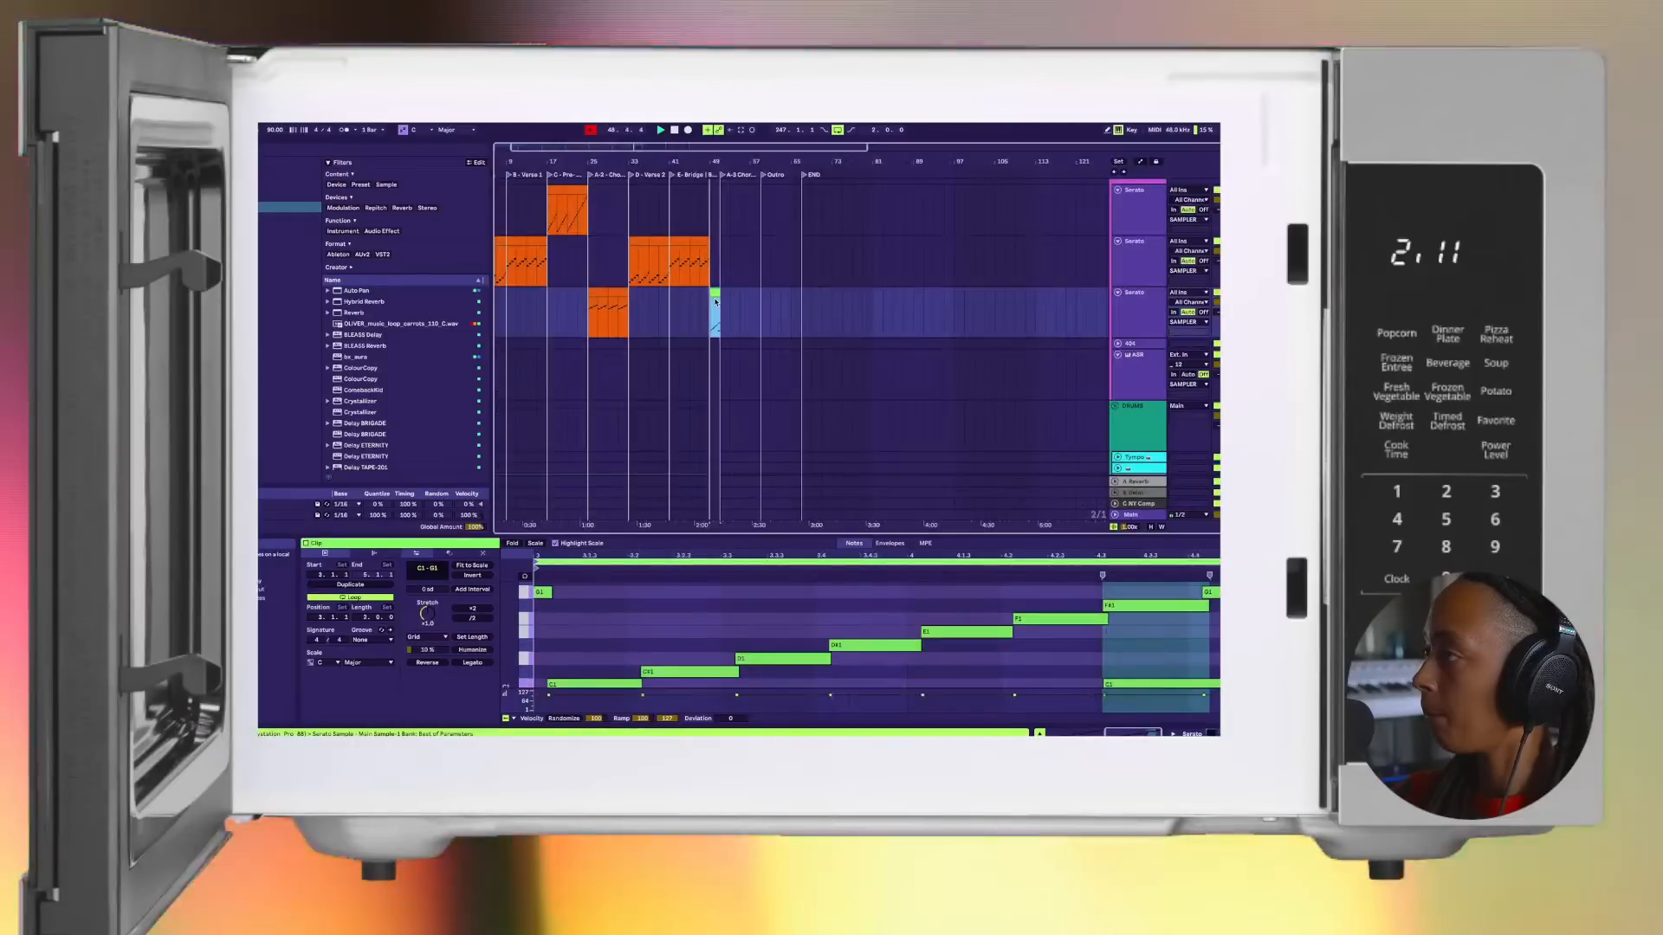
Step: Duplicate the last four-bar drum clip to extend the drums to bar 53
{"action": "left_click", "coordinate": [698, 399]}
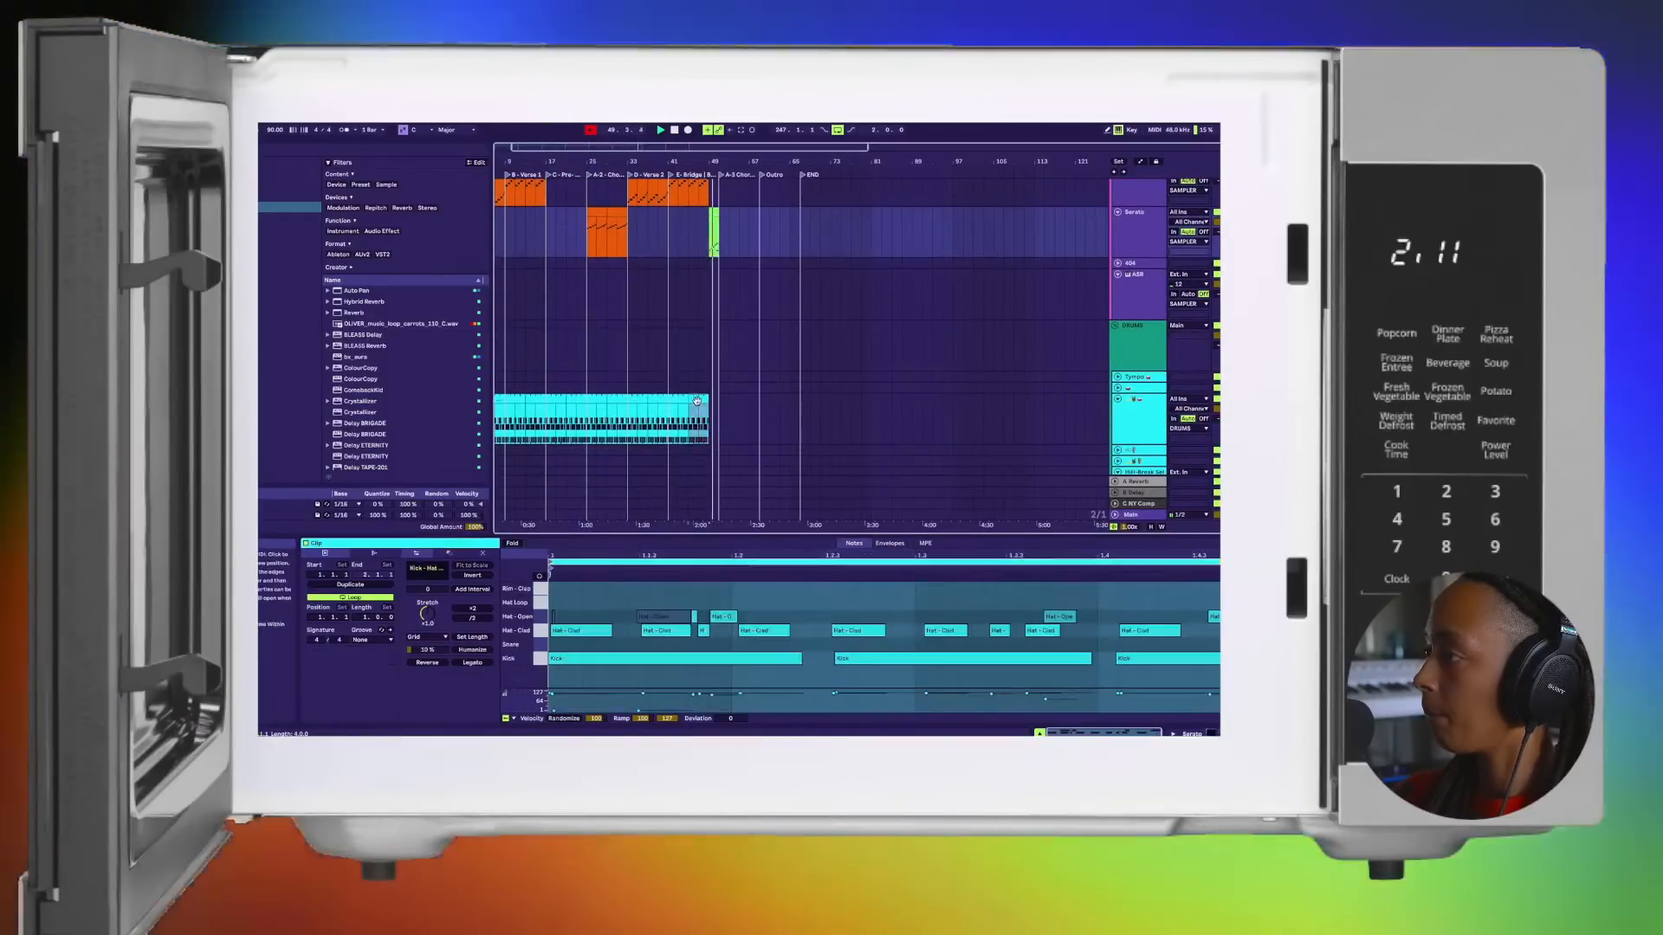
{"action": "left_click", "coordinate": [691, 417]}
{"action": "scroll", "coordinate": [698, 411], "scroll_direction": "up", "scroll_amount": 5}
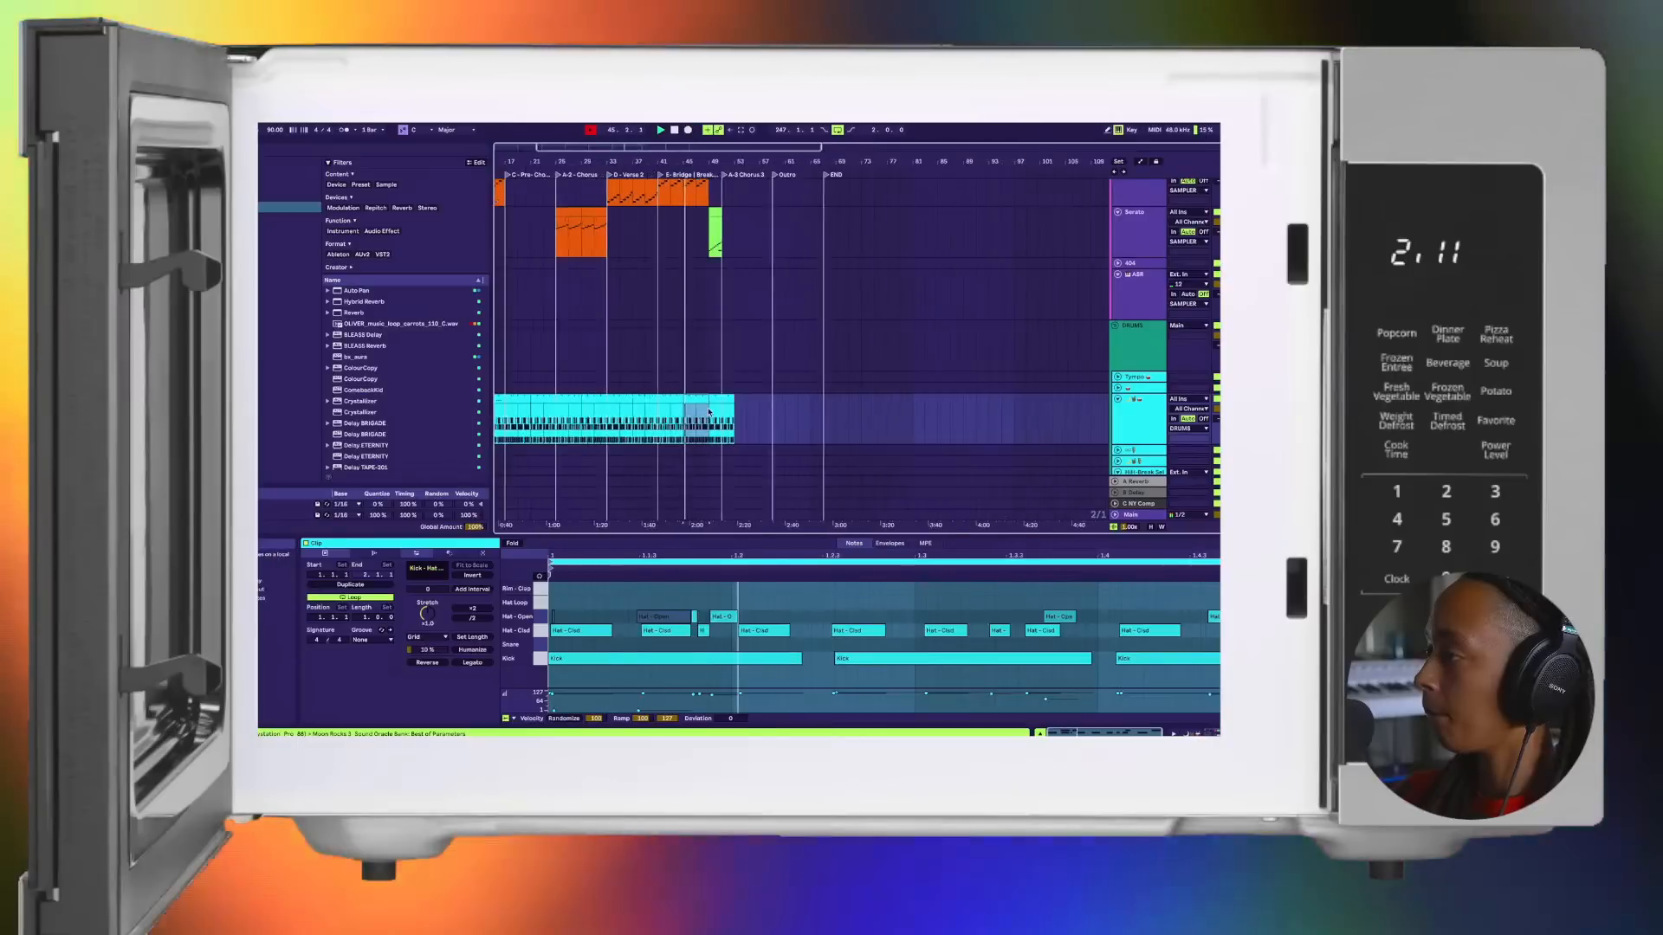
Step: Trim the end of the drum clip before bar 49 by one beat to leave a short drum gap
{"action": "scroll", "coordinate": [838, 386], "scroll_direction": "up", "scroll_amount": 5}
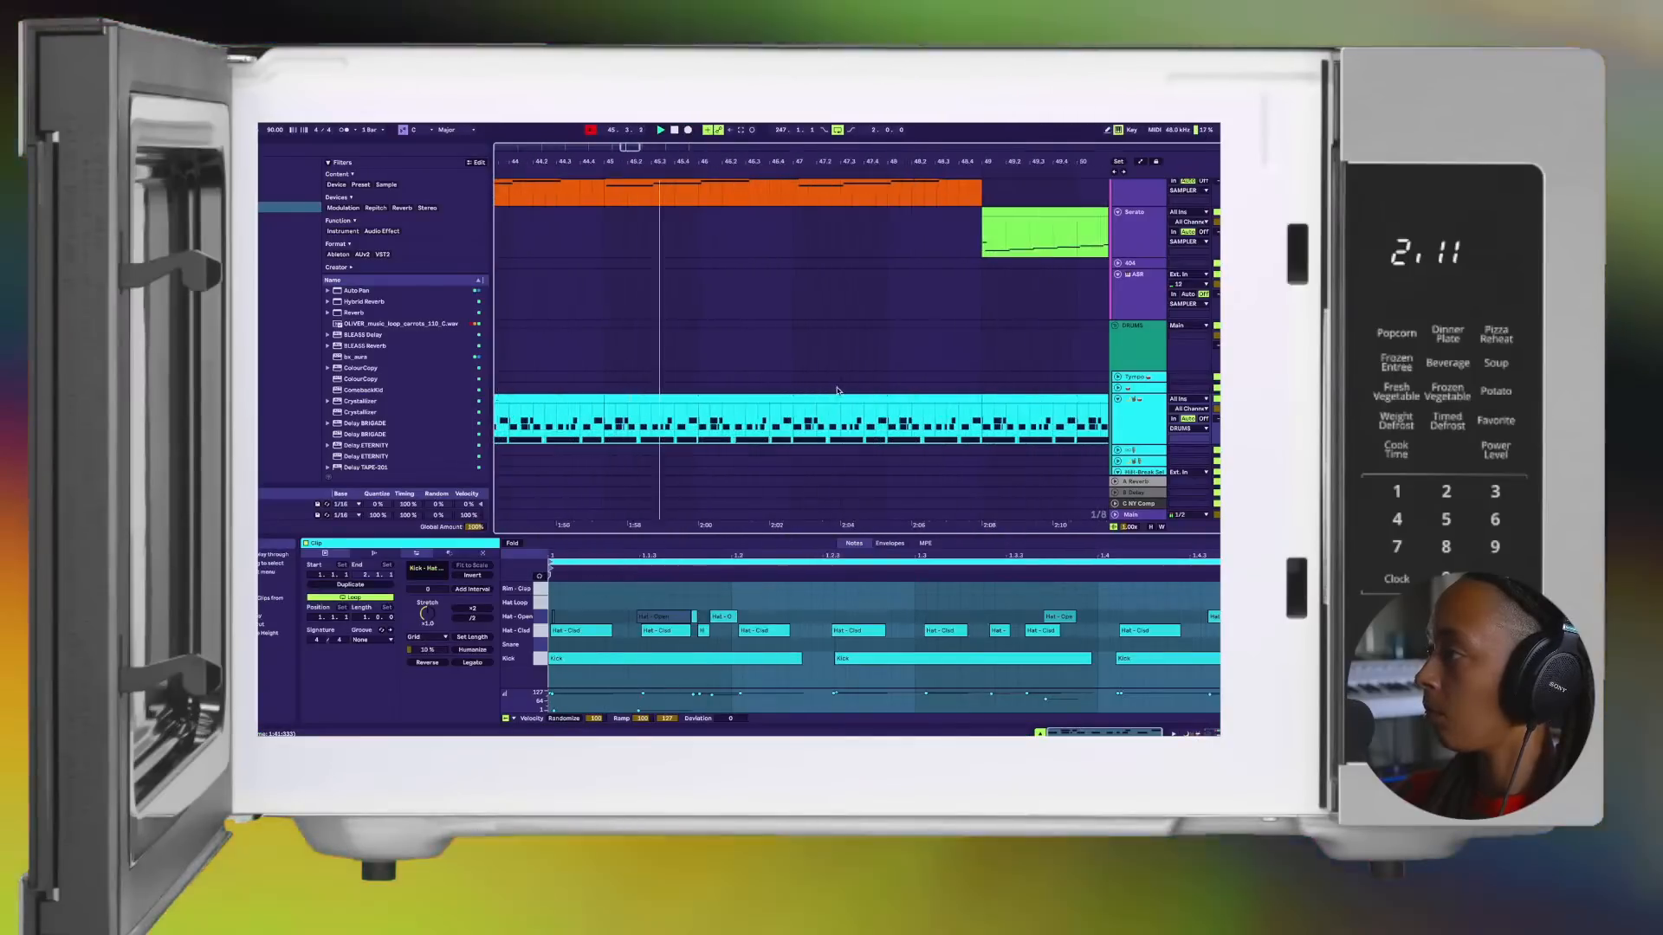
{"action": "left_click", "coordinate": [974, 400]}
{"action": "left_click_drag", "start_coordinate": [975, 401], "coordinate": [961, 409]}
{"action": "scroll", "coordinate": [962, 408], "scroll_direction": "up", "scroll_amount": 3}
{"action": "scroll", "coordinate": [962, 411], "scroll_direction": "down", "scroll_amount": 2}
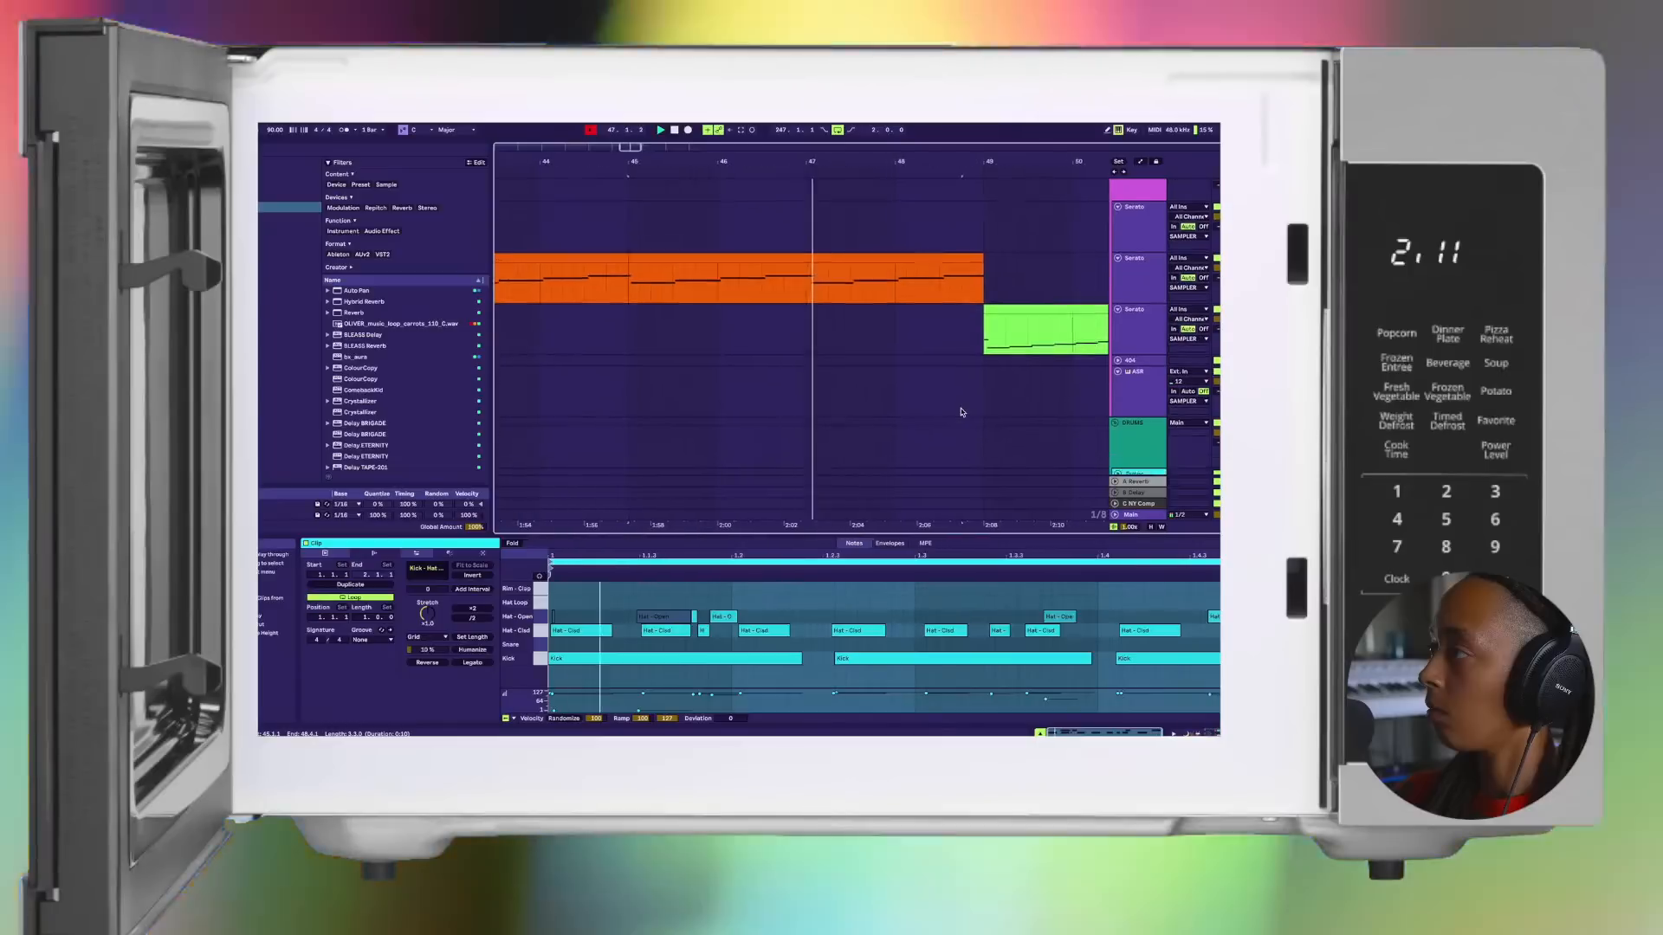
Step: Trim the end of the last Bridge clip on the second Serato track so it stops just before bar 49
{"action": "left_click", "coordinate": [993, 204]}
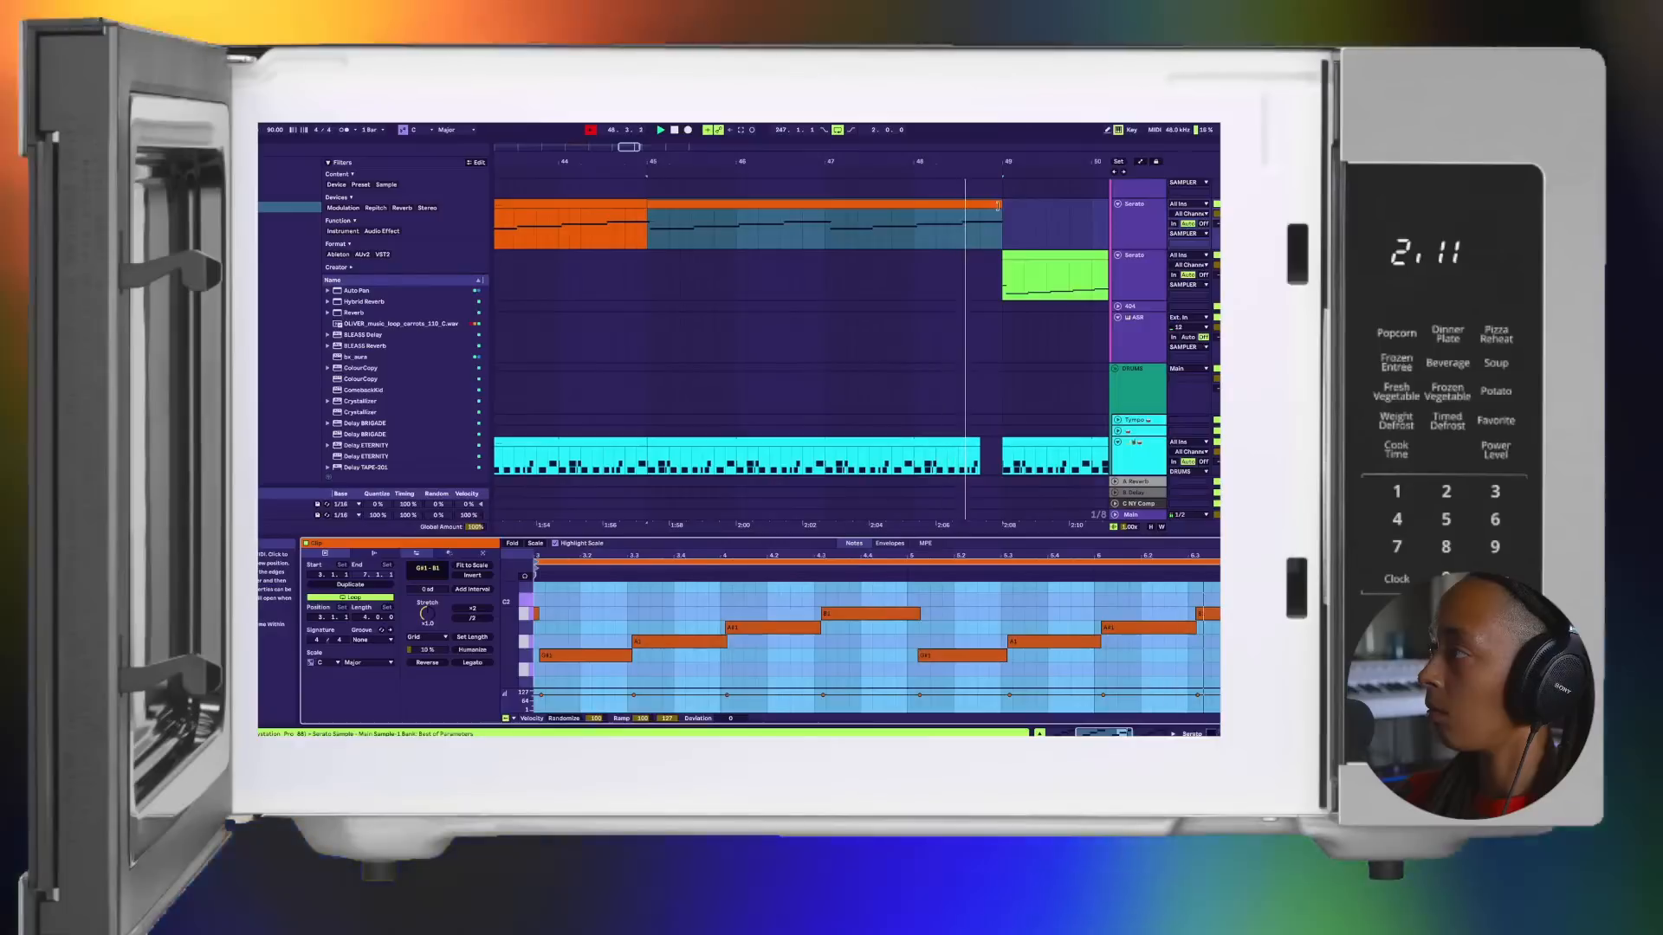
{"action": "left_click_drag", "start_coordinate": [990, 204], "coordinate": [986, 210]}
{"action": "scroll", "coordinate": [994, 223], "scroll_direction": "down", "scroll_amount": 5}
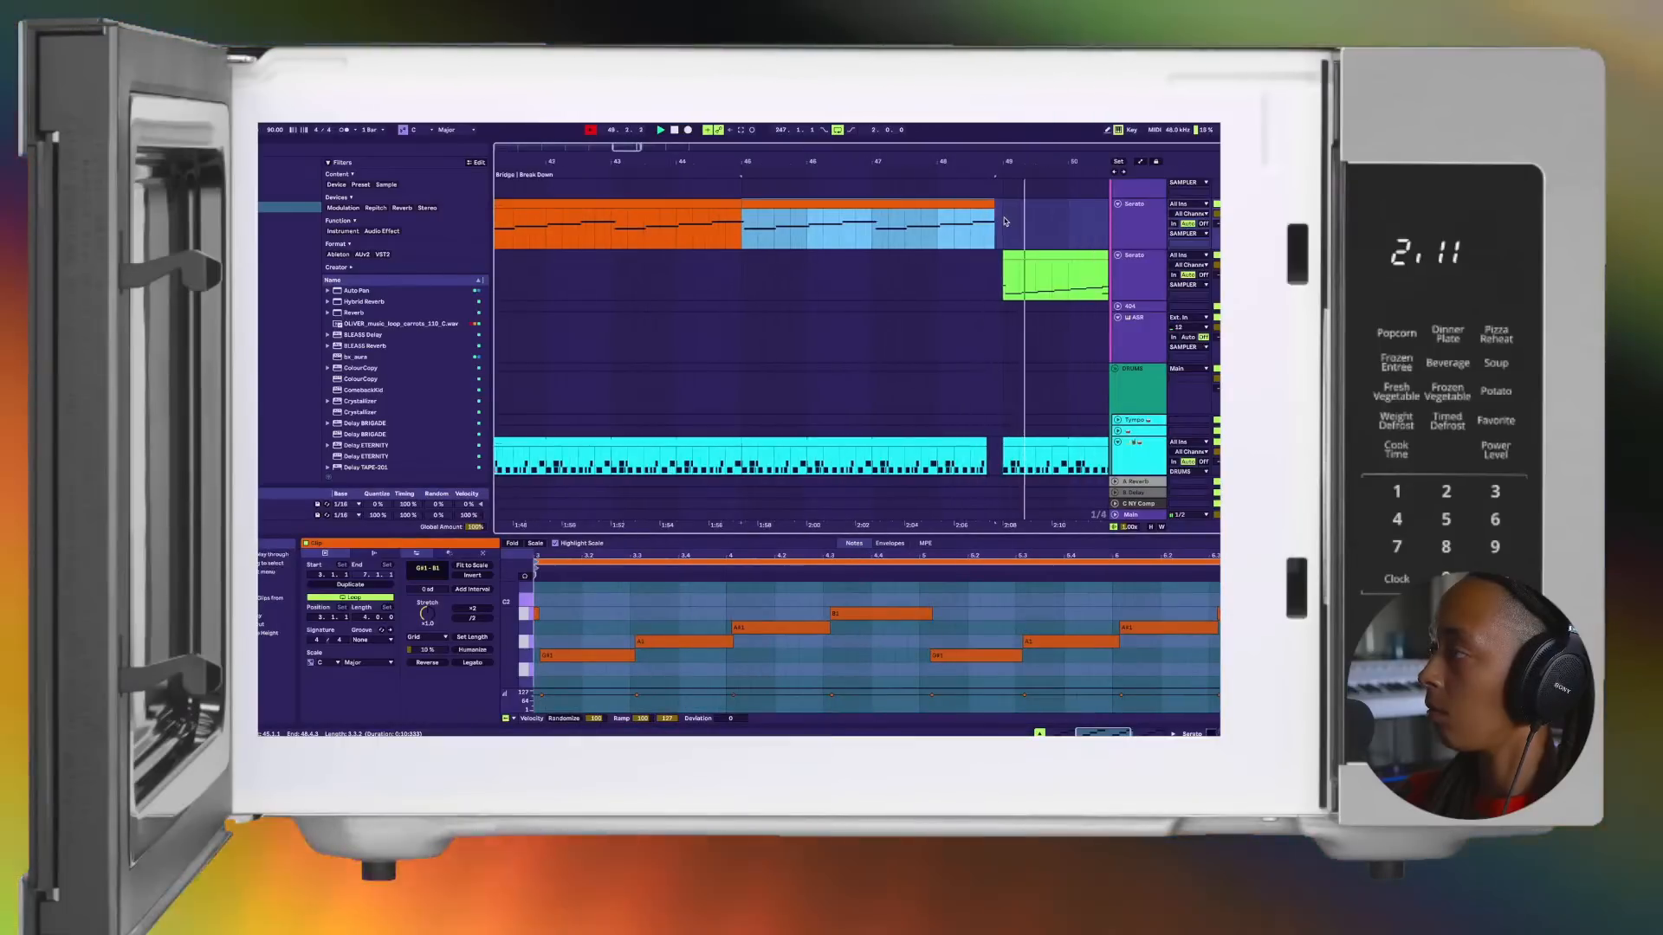
Step: Duplicate the two-bar green clip to bar 53 and the last four-bar drum clip to bar 57
{"action": "scroll", "coordinate": [992, 227], "scroll_direction": "right", "scroll_amount": 3}
{"action": "scroll", "coordinate": [991, 227], "scroll_direction": "up", "scroll_amount": 1}
{"action": "scroll", "coordinate": [944, 270], "scroll_direction": "down", "scroll_amount": 3}
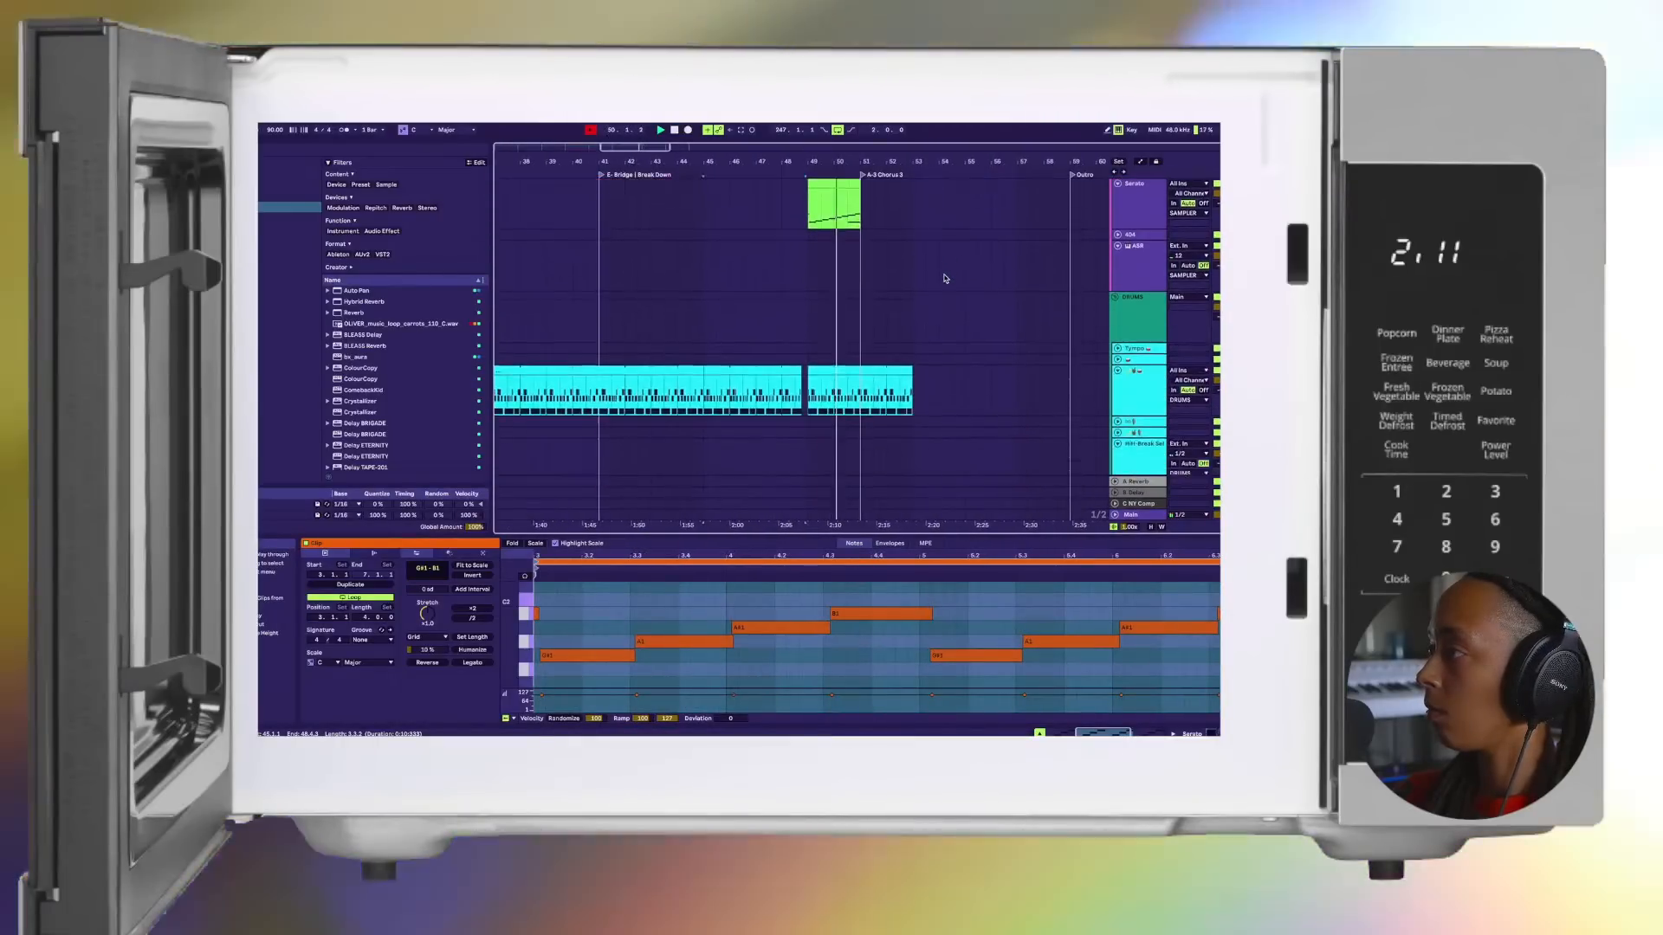
{"action": "scroll", "coordinate": [900, 277], "scroll_direction": "up", "scroll_amount": 1}
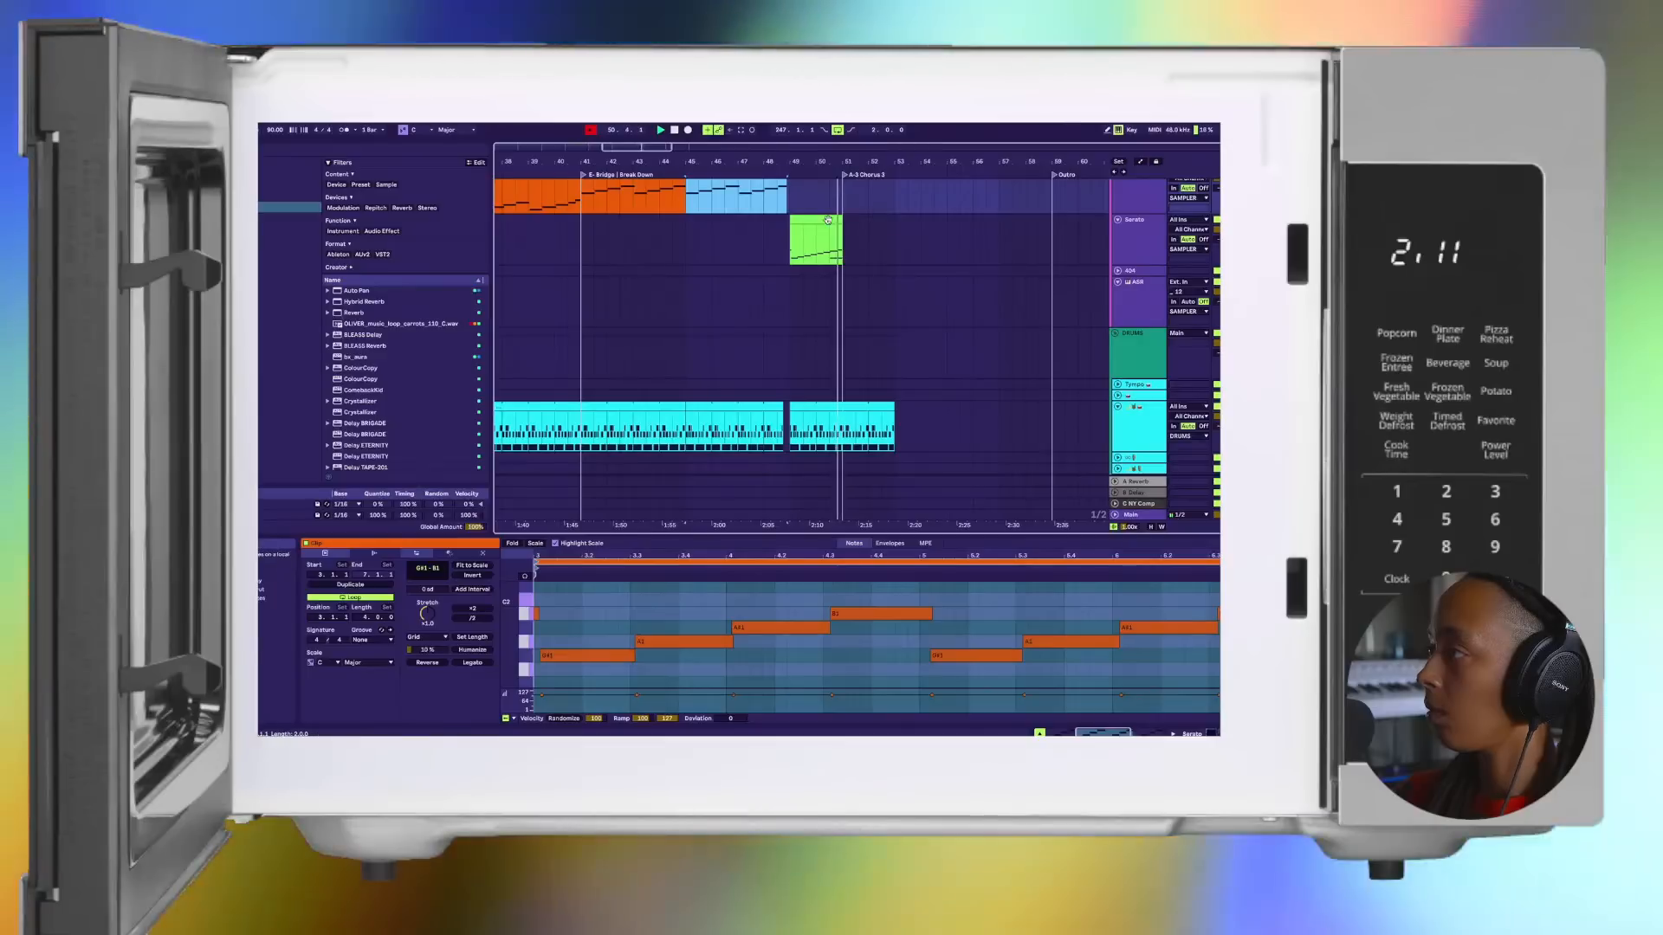
{"action": "left_click", "coordinate": [830, 220]}
{"action": "key", "text": "super+d"}
{"action": "left_click", "coordinate": [857, 424]}
{"action": "key", "text": "super+d"}
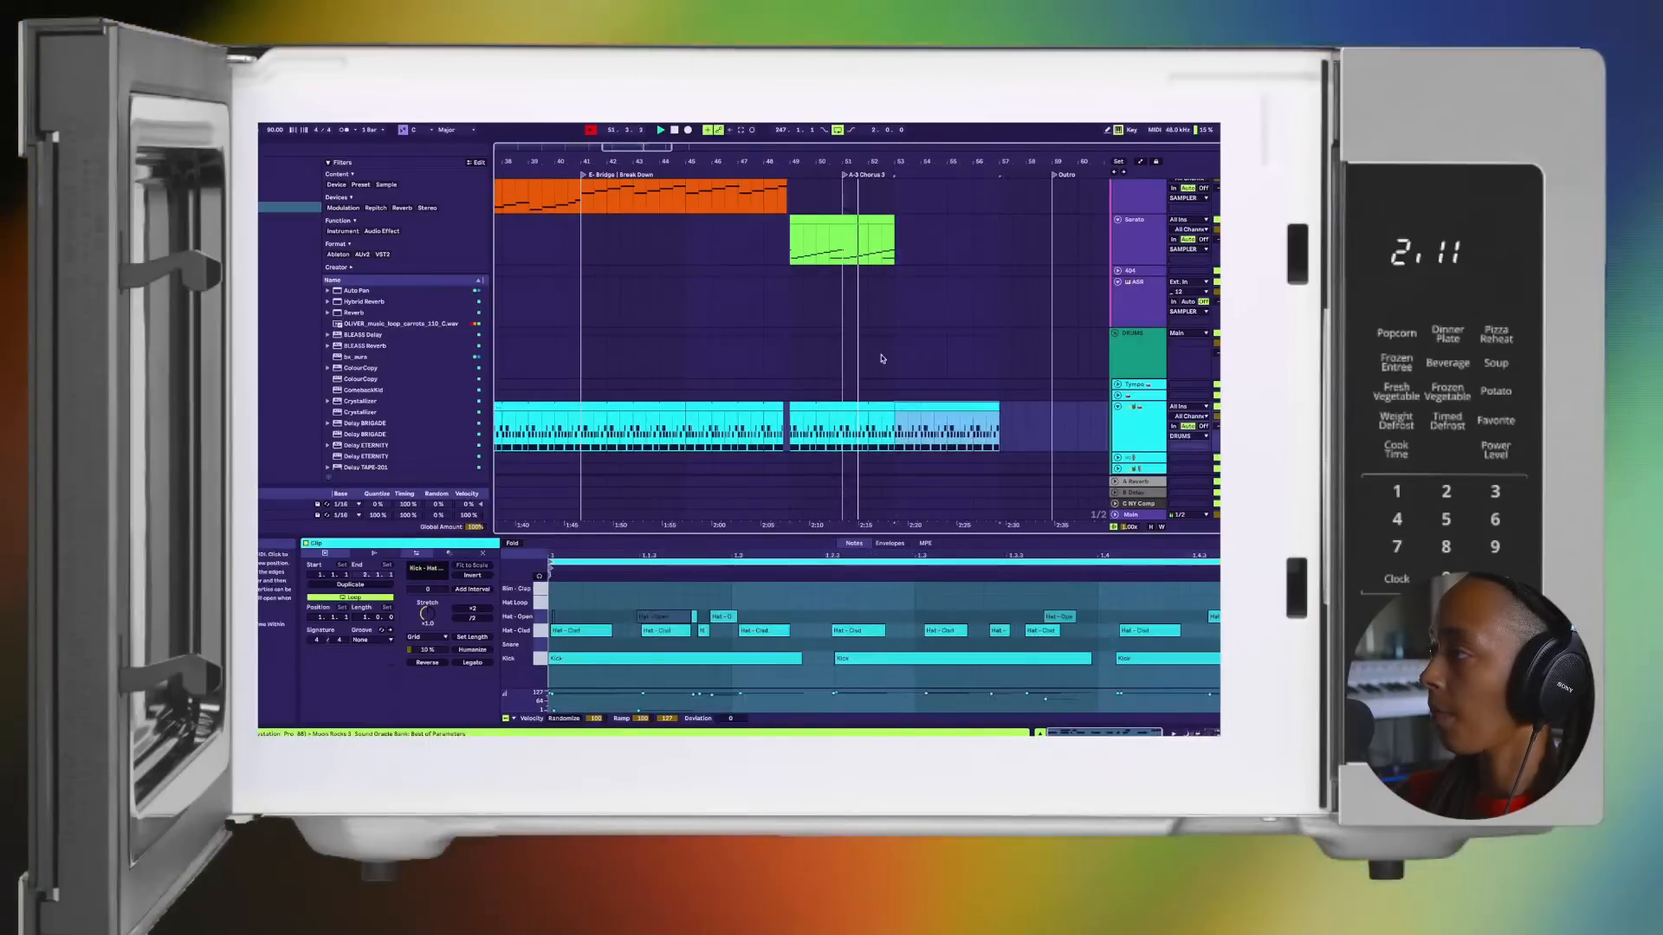
Step: Duplicate the last two-bar green clip twice to fill the third Serato track up to bar 57
{"action": "scroll", "coordinate": [866, 286], "scroll_direction": "up", "scroll_amount": 1}
{"action": "left_click", "coordinate": [870, 257]}
{"action": "key", "text": "super+d"}
{"action": "scroll", "coordinate": [892, 290], "scroll_direction": "up", "scroll_amount": 1}
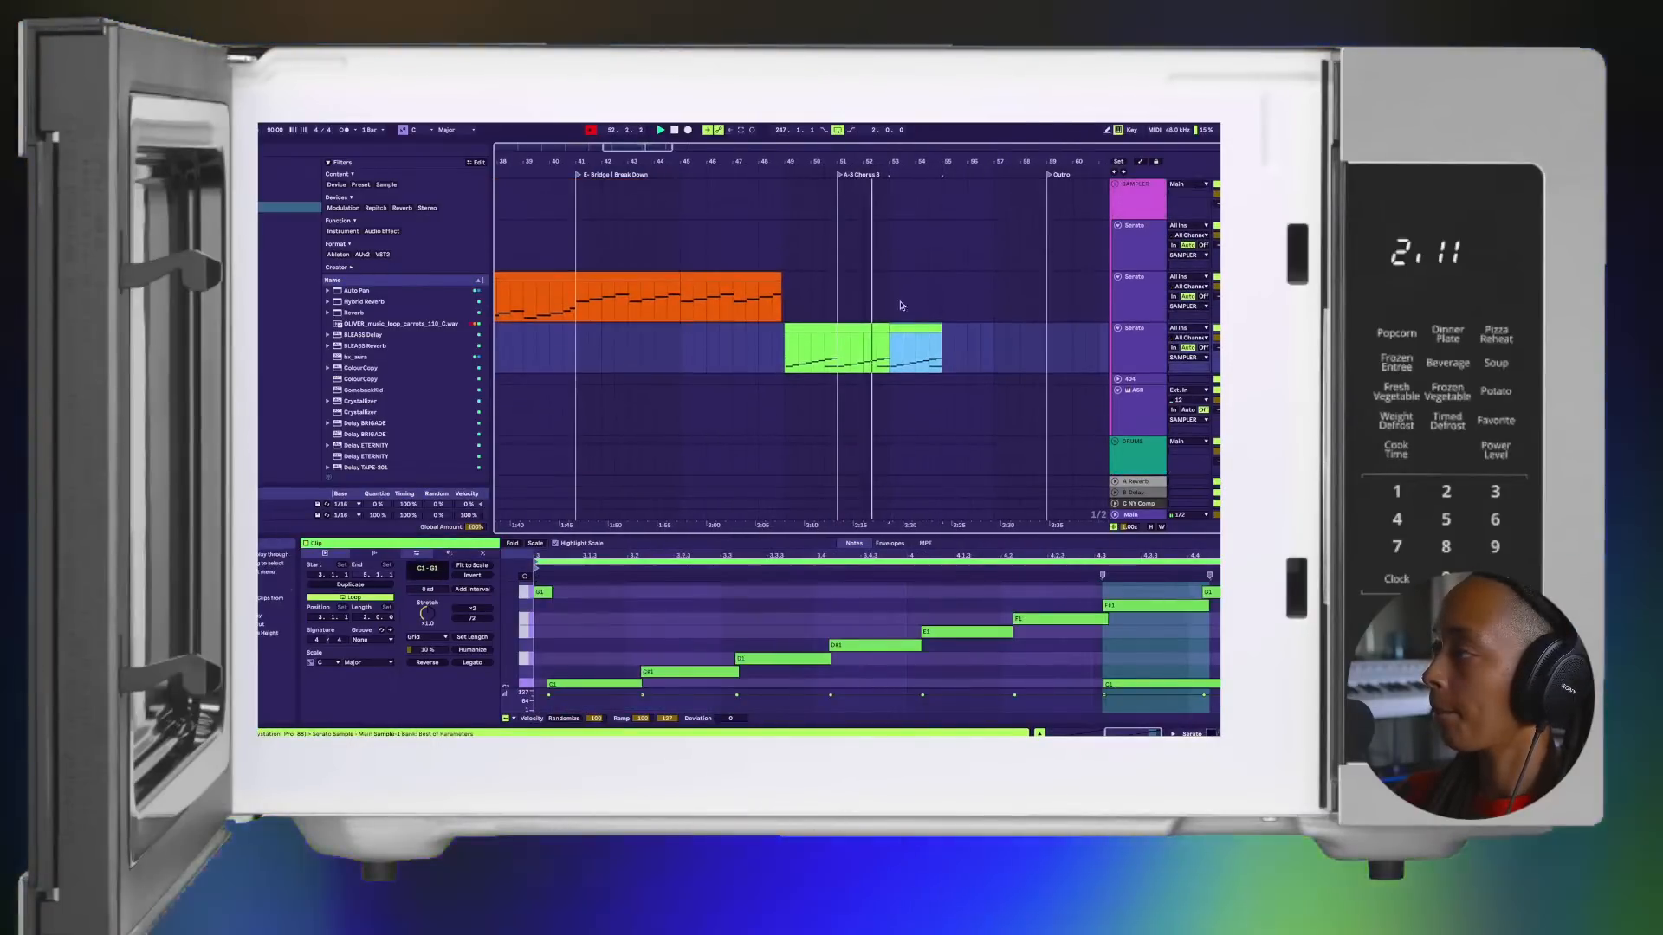
{"action": "scroll", "coordinate": [900, 325], "scroll_direction": "down", "scroll_amount": 2}
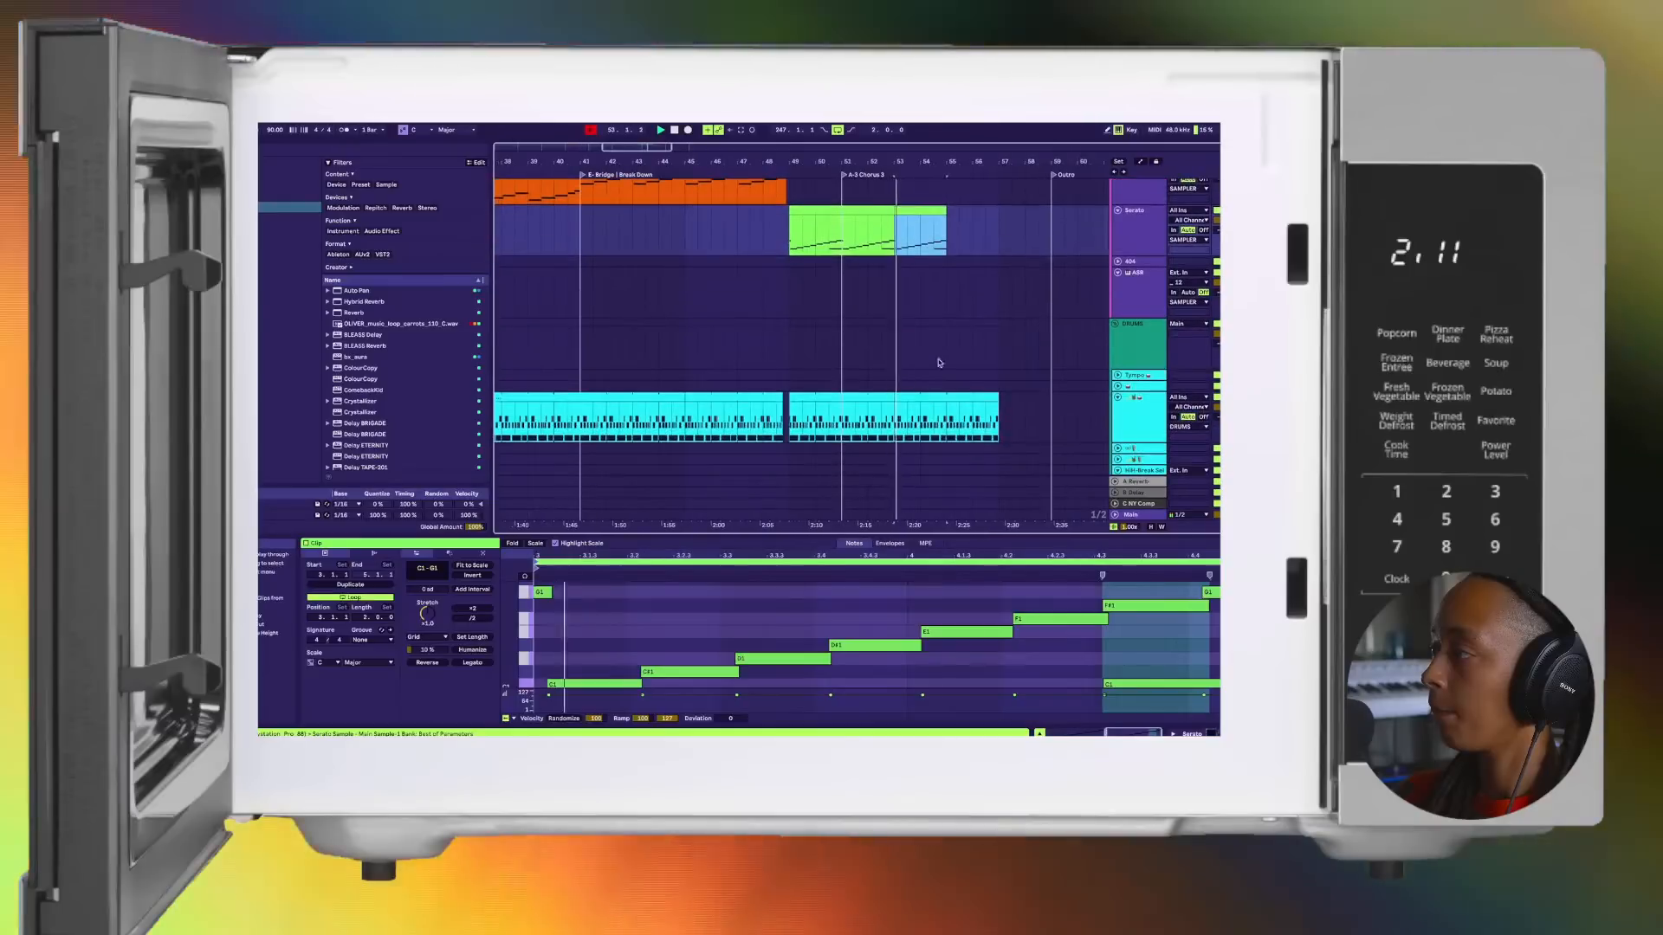
{"action": "left_click", "coordinate": [1217, 398]}
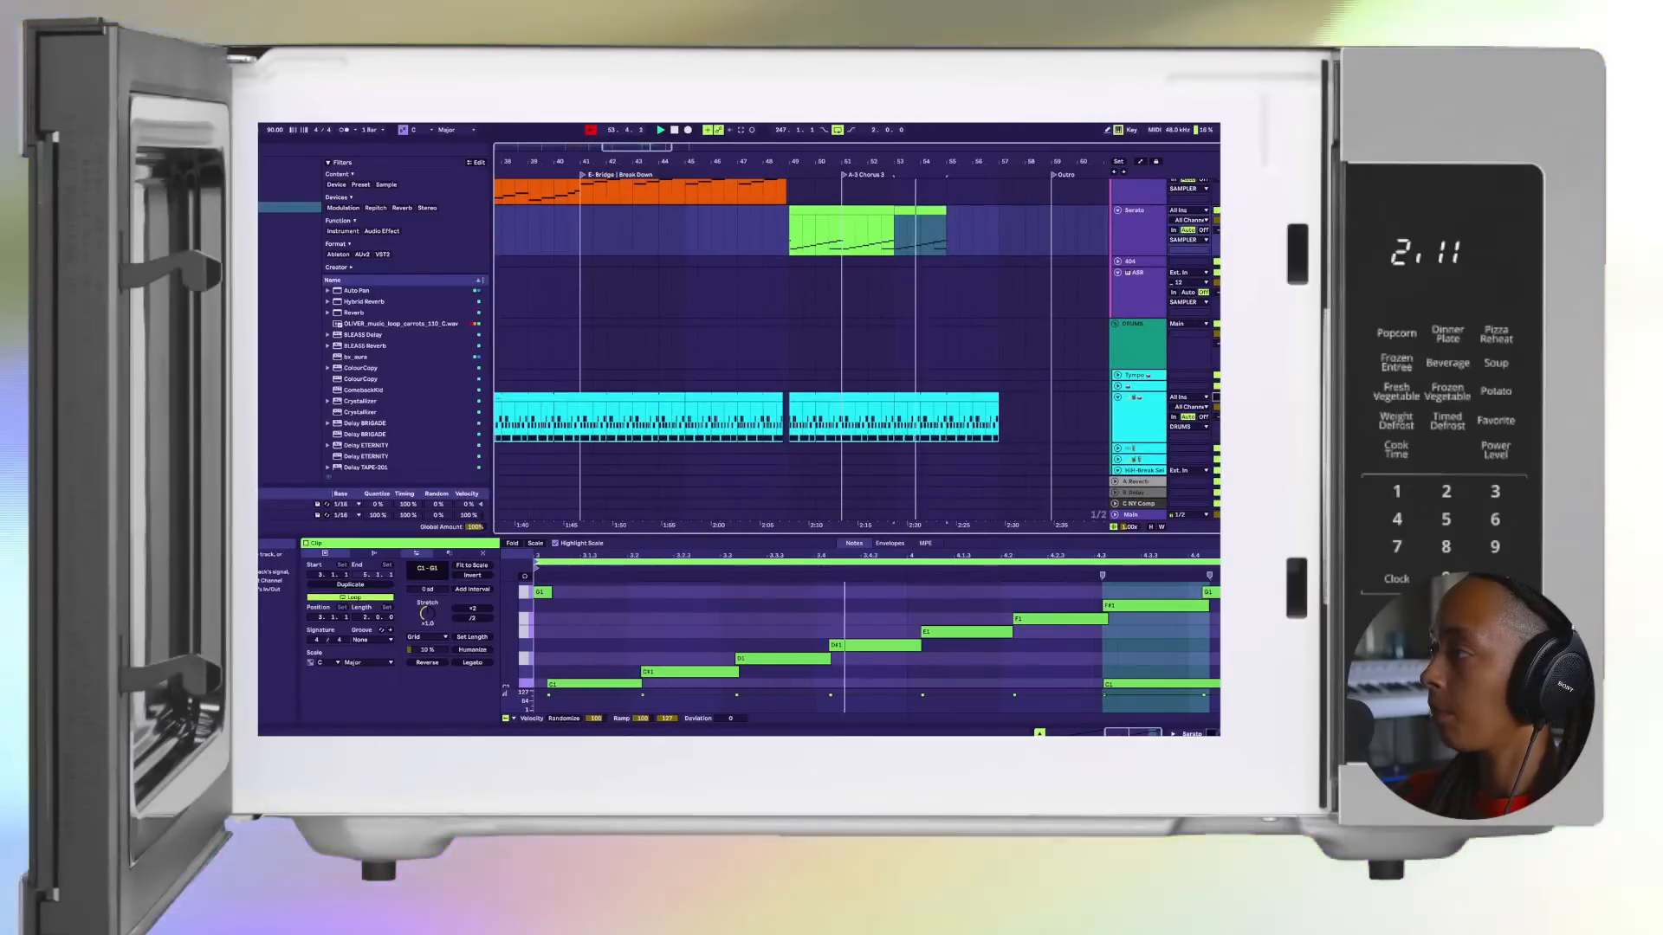
{"action": "left_click", "coordinate": [1217, 397]}
{"action": "left_click", "coordinate": [924, 210]}
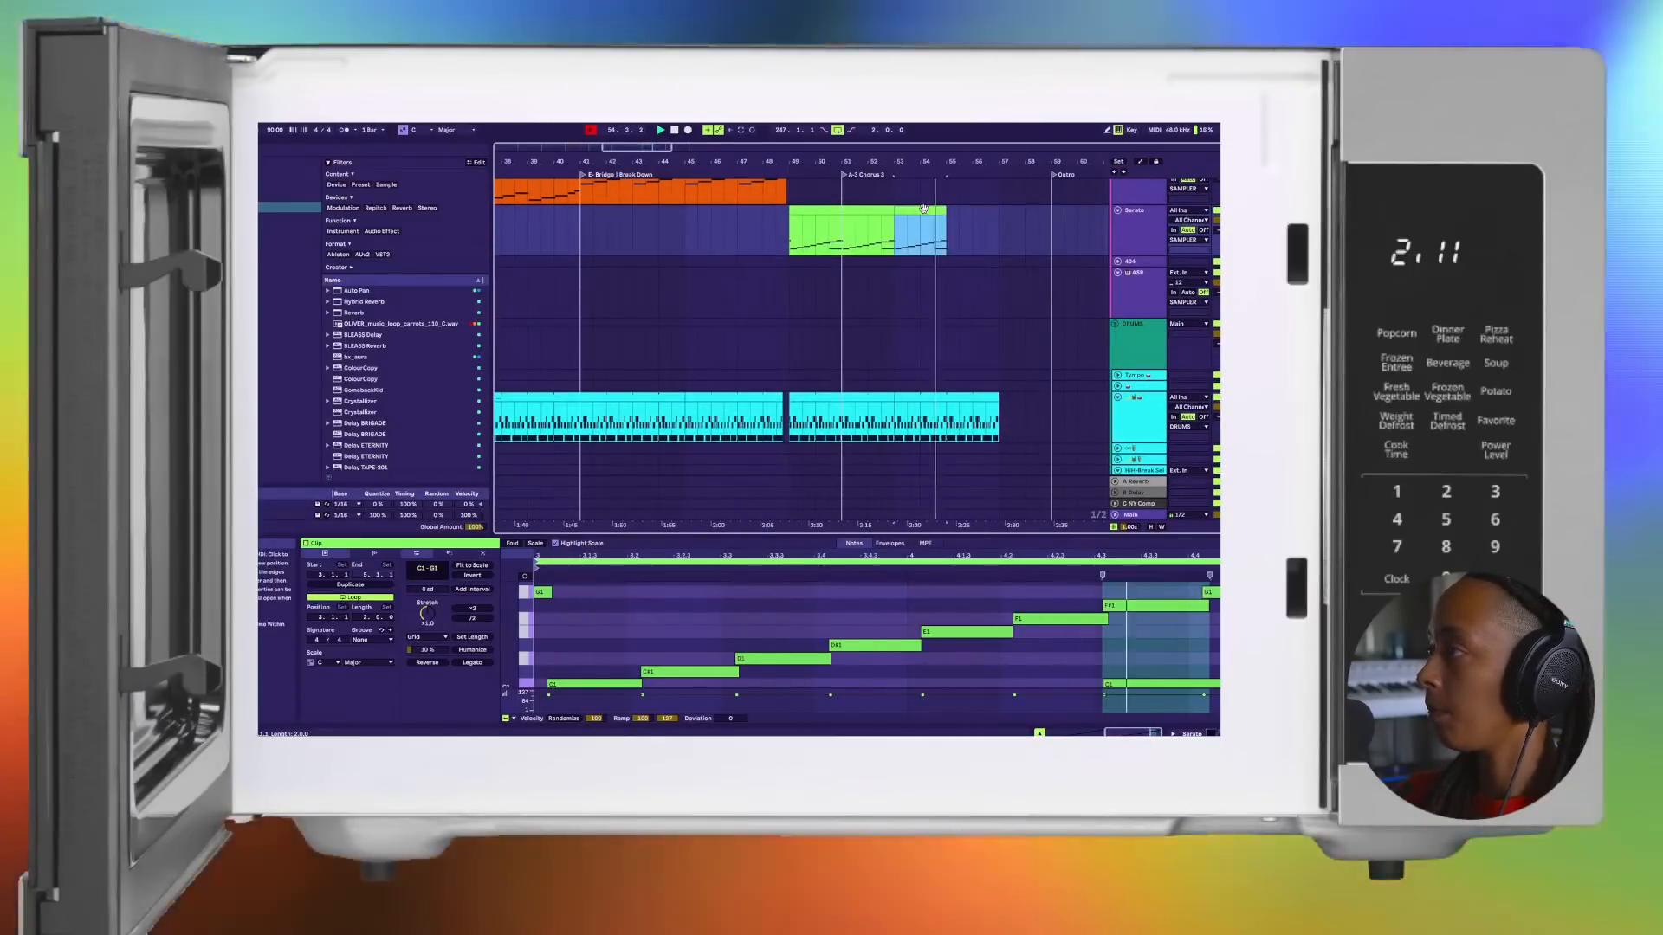
{"action": "key", "text": "super+d"}
{"action": "scroll", "coordinate": [968, 289], "scroll_direction": "up", "scroll_amount": 2}
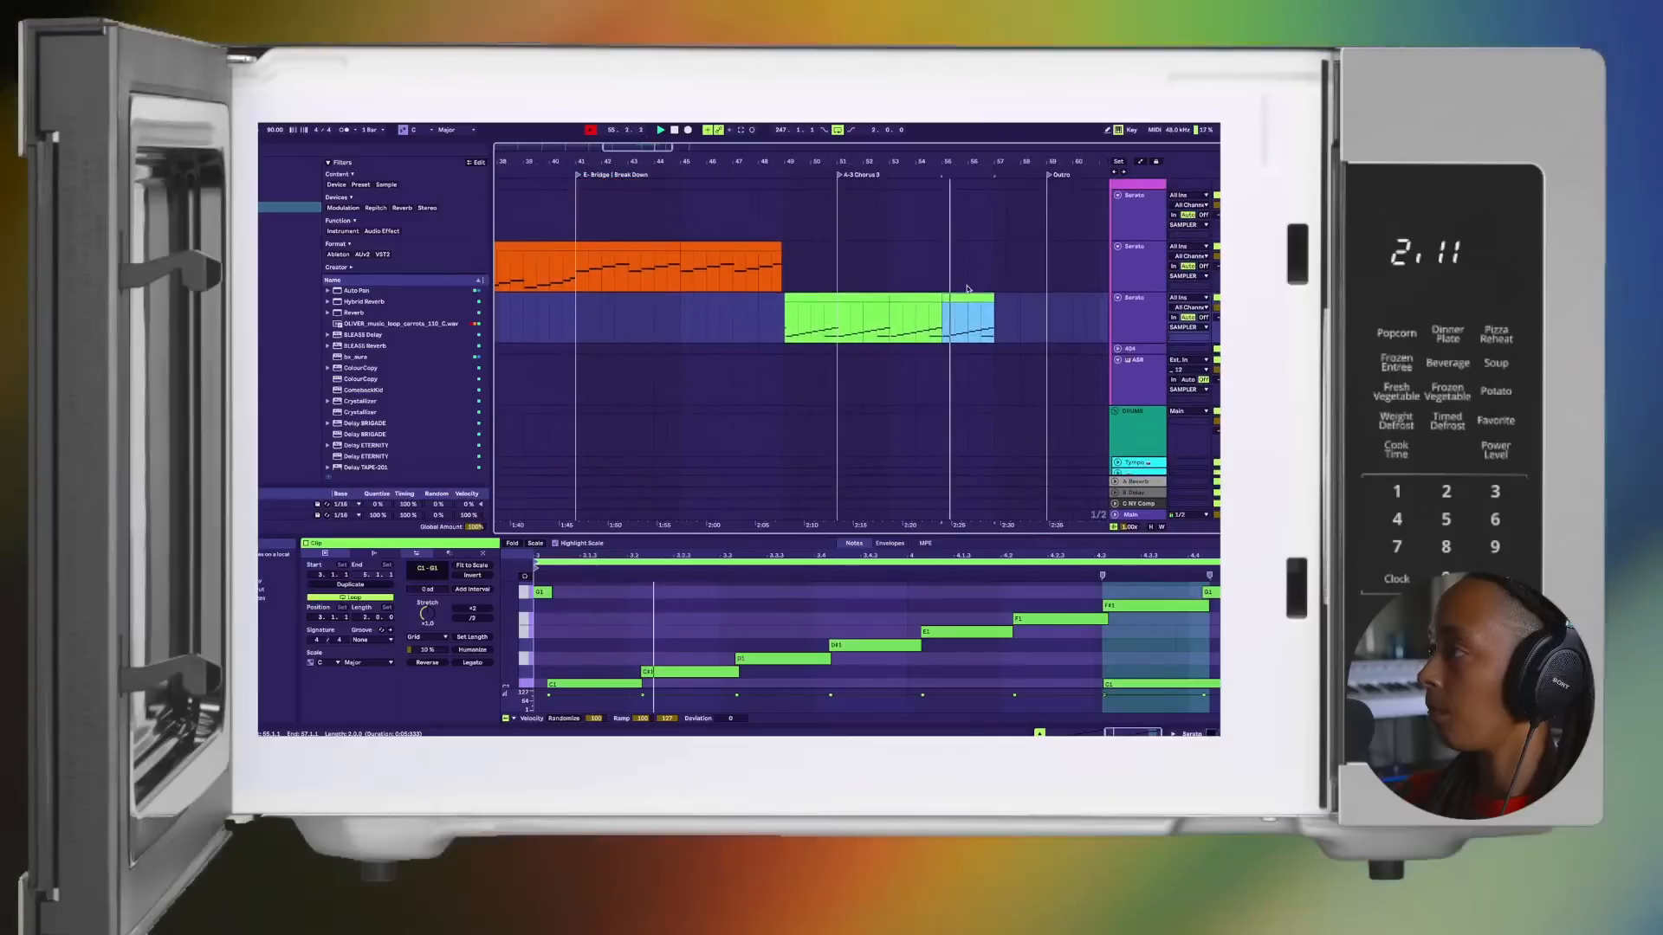
Step: Copy the first four-bar Verse 2 clip to bar 57 on the second Serato track and duplicate it to reach bar 65
{"action": "scroll", "coordinate": [968, 290], "scroll_direction": "down", "scroll_amount": 5}
{"action": "left_click", "coordinate": [762, 269]}
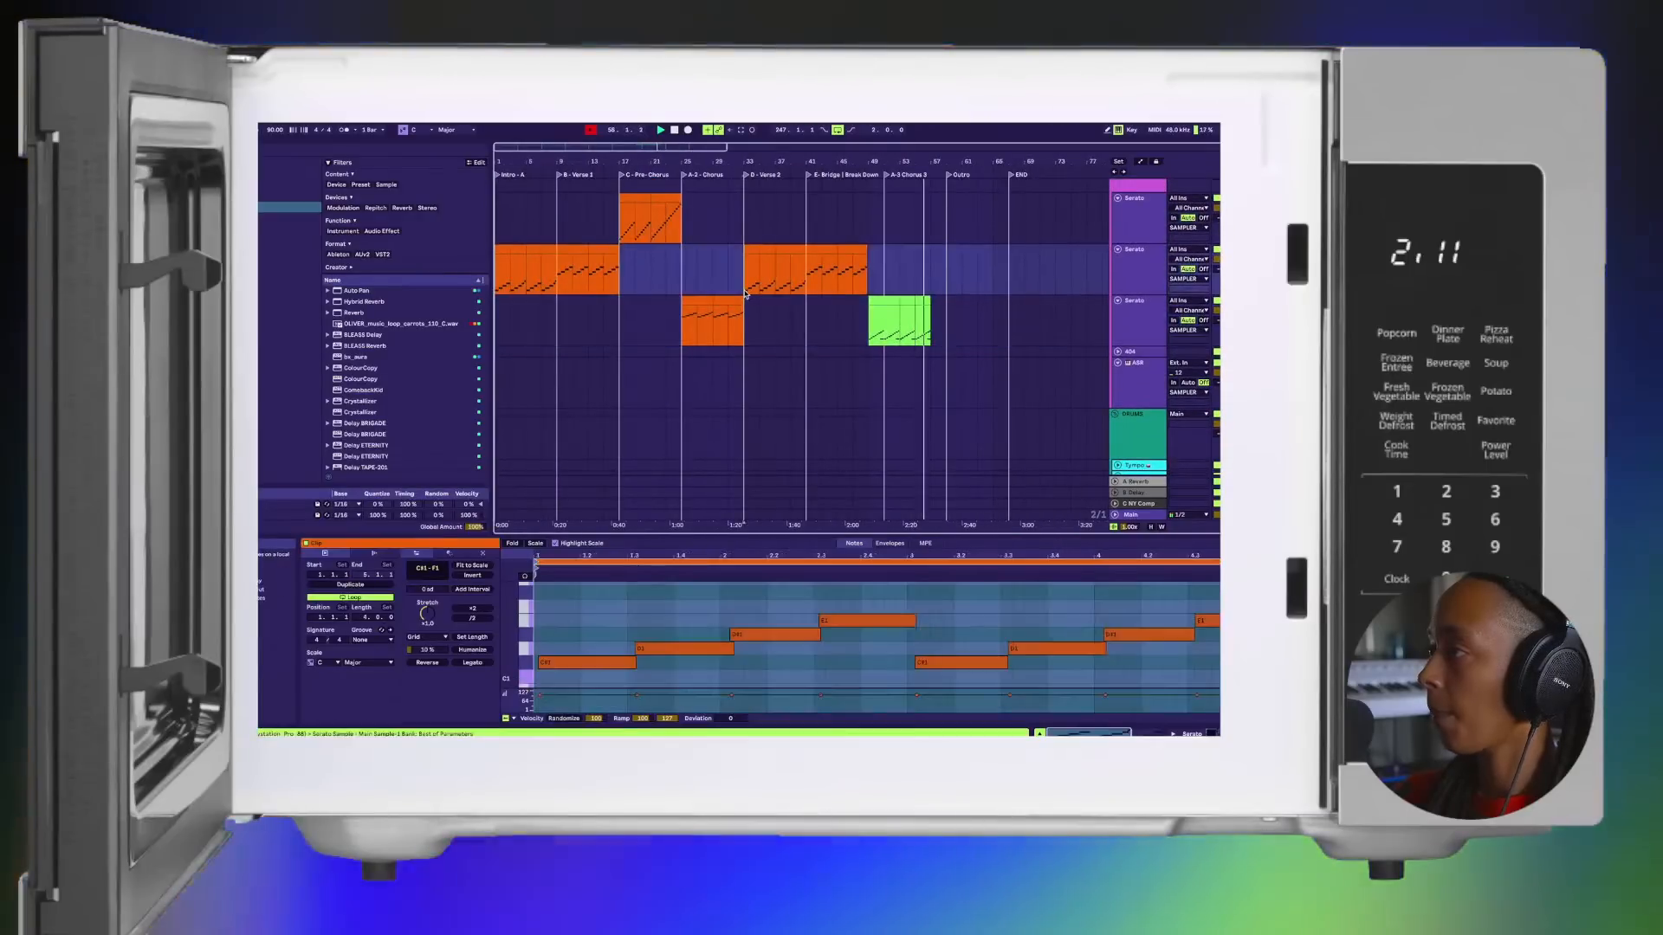
{"action": "scroll", "coordinate": [762, 267], "scroll_direction": "down", "scroll_amount": 1}
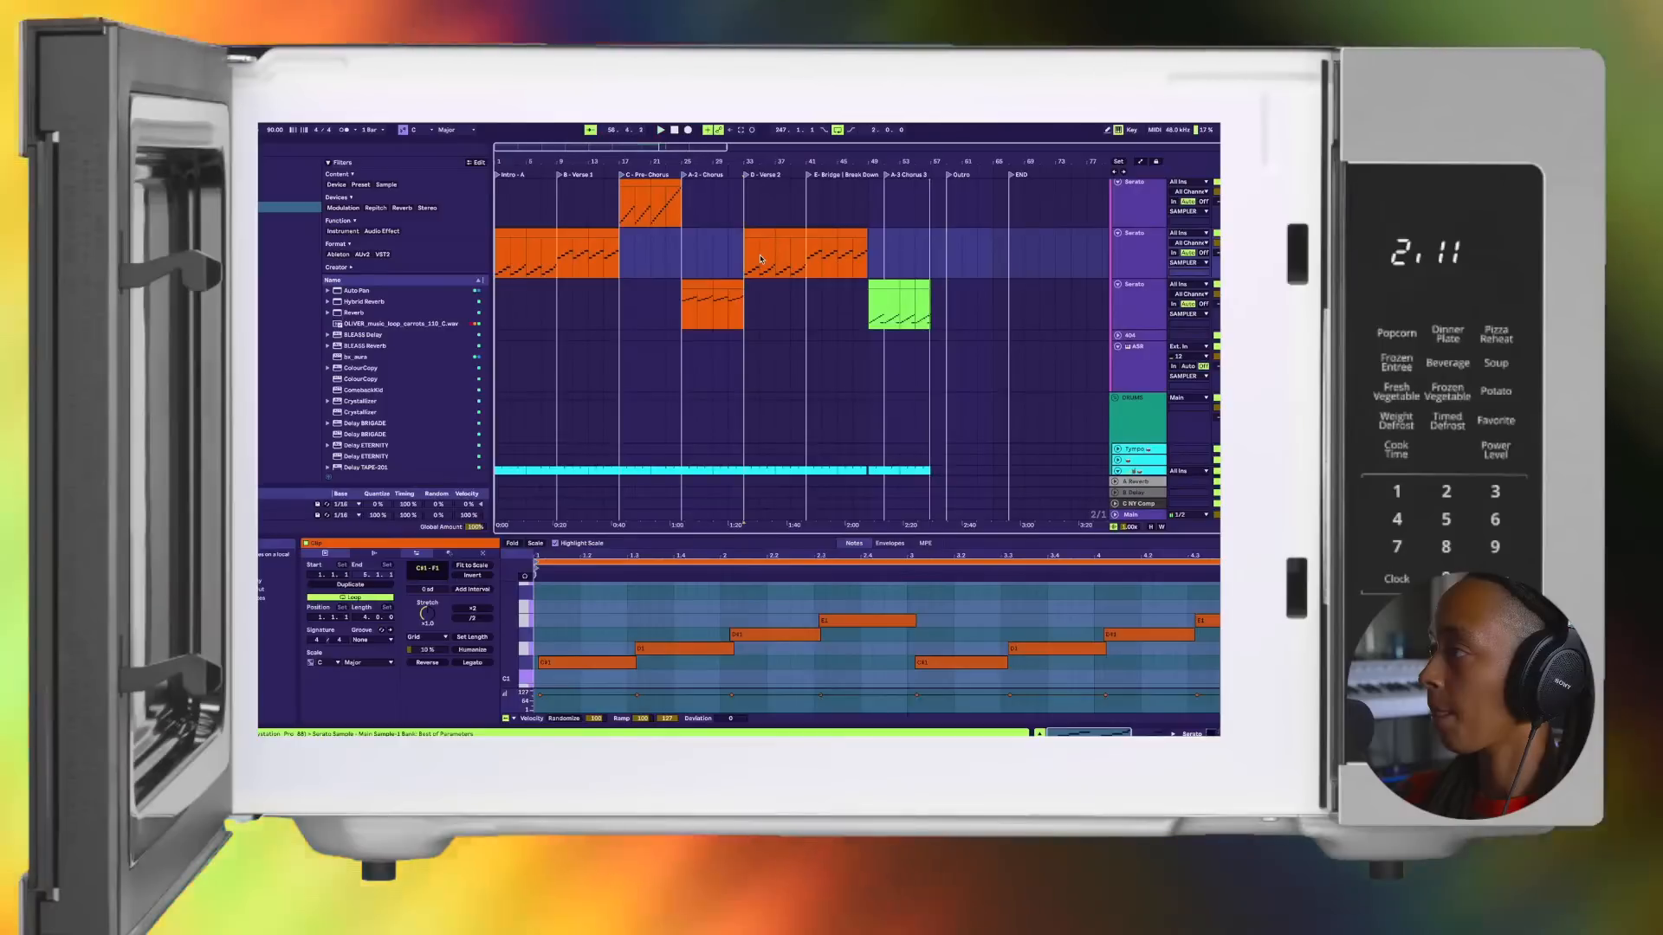
{"action": "key", "text": "space"}
{"action": "left_click_drag", "start_coordinate": [758, 232], "coordinate": [946, 235]}
{"action": "left_click_drag", "start_coordinate": [936, 238], "coordinate": [751, 246]}
{"action": "left_click", "coordinate": [947, 234]}
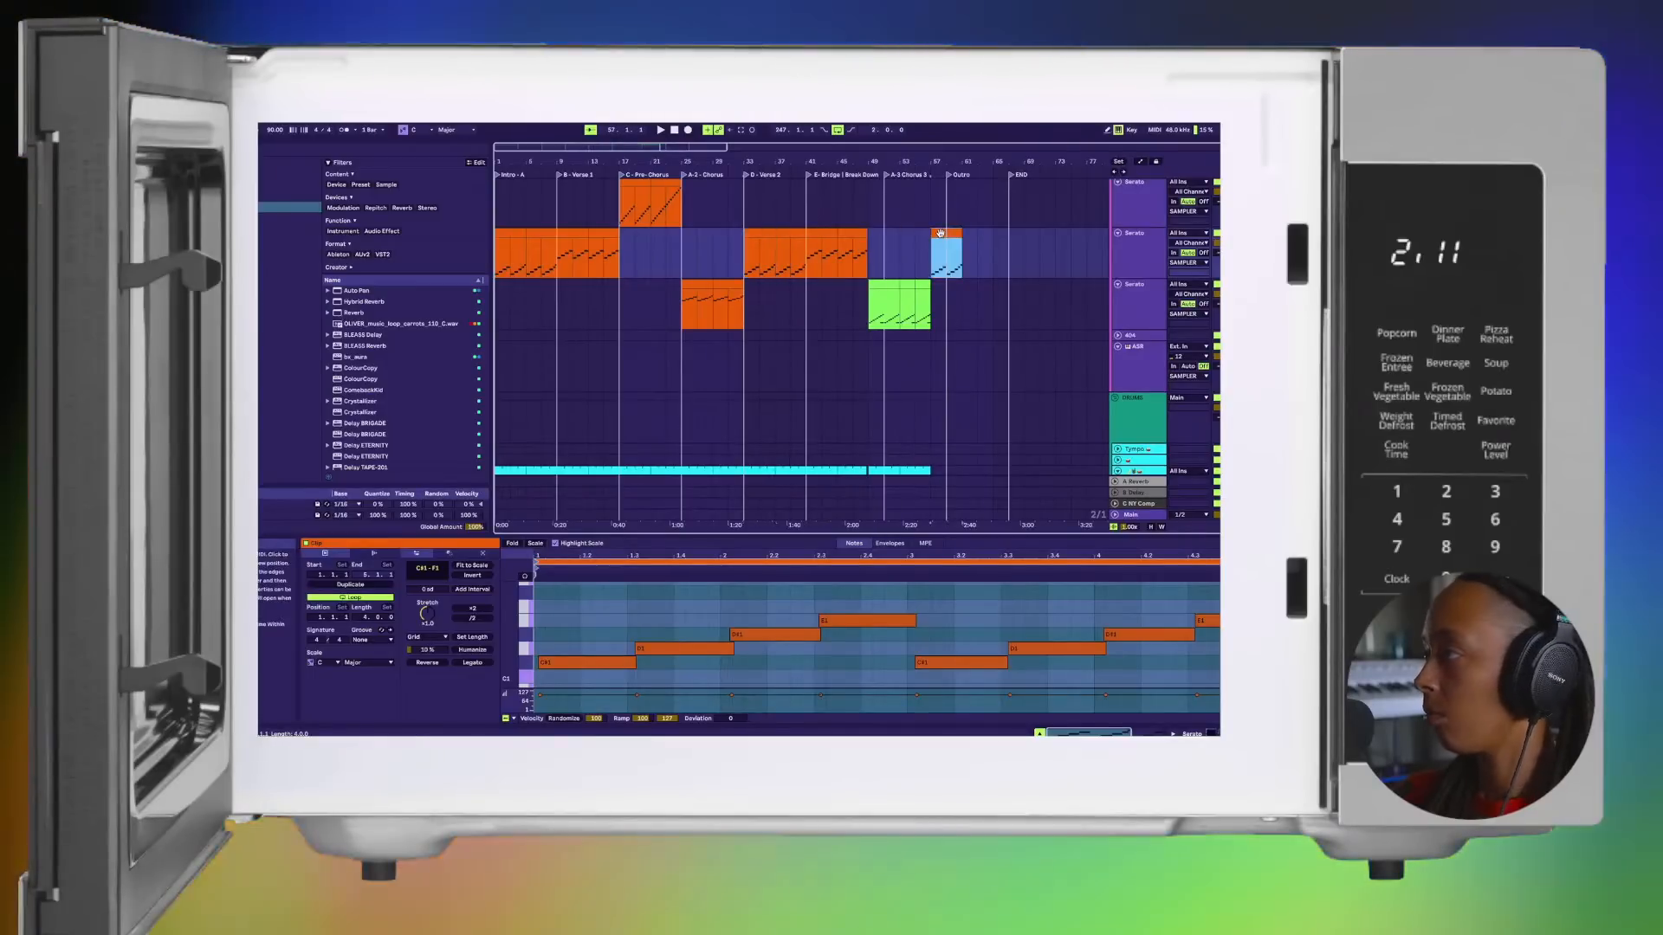
{"action": "key", "text": "ctrl+d"}
{"action": "scroll", "coordinate": [813, 277], "scroll_direction": "right", "scroll_amount": 5}
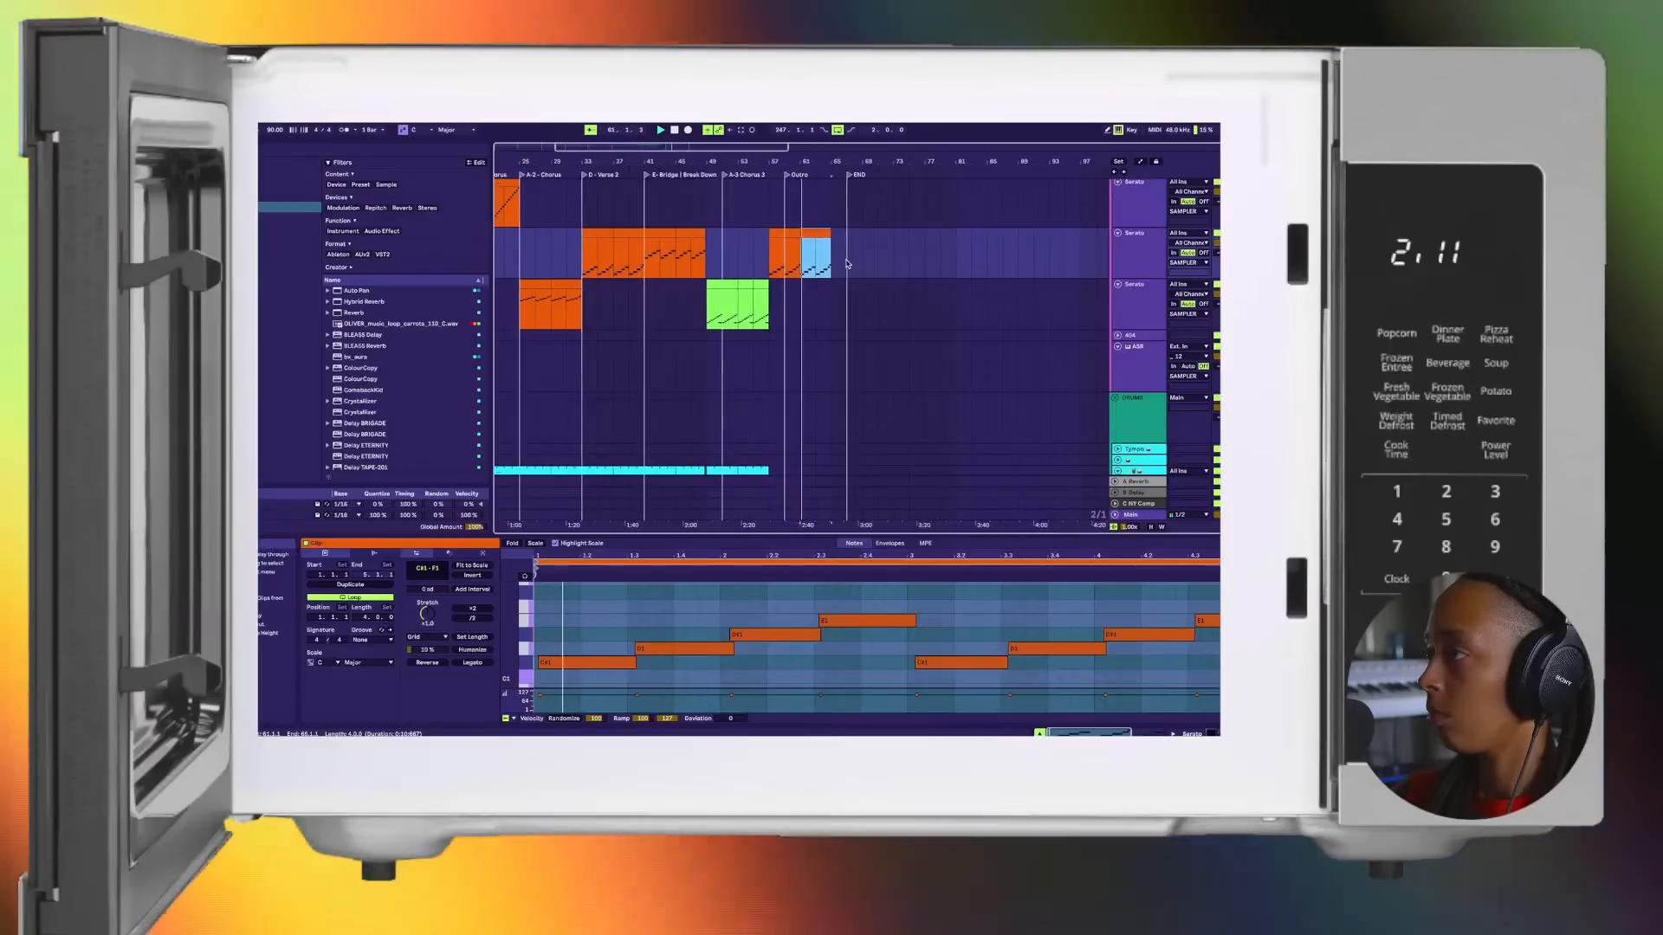
Step: Duplicate the last drum clip twice to bar 65 and trim the first copy to start at the Outro marker
{"action": "scroll", "coordinate": [780, 381], "scroll_direction": "down", "scroll_amount": 2}
{"action": "left_click", "coordinate": [762, 438]}
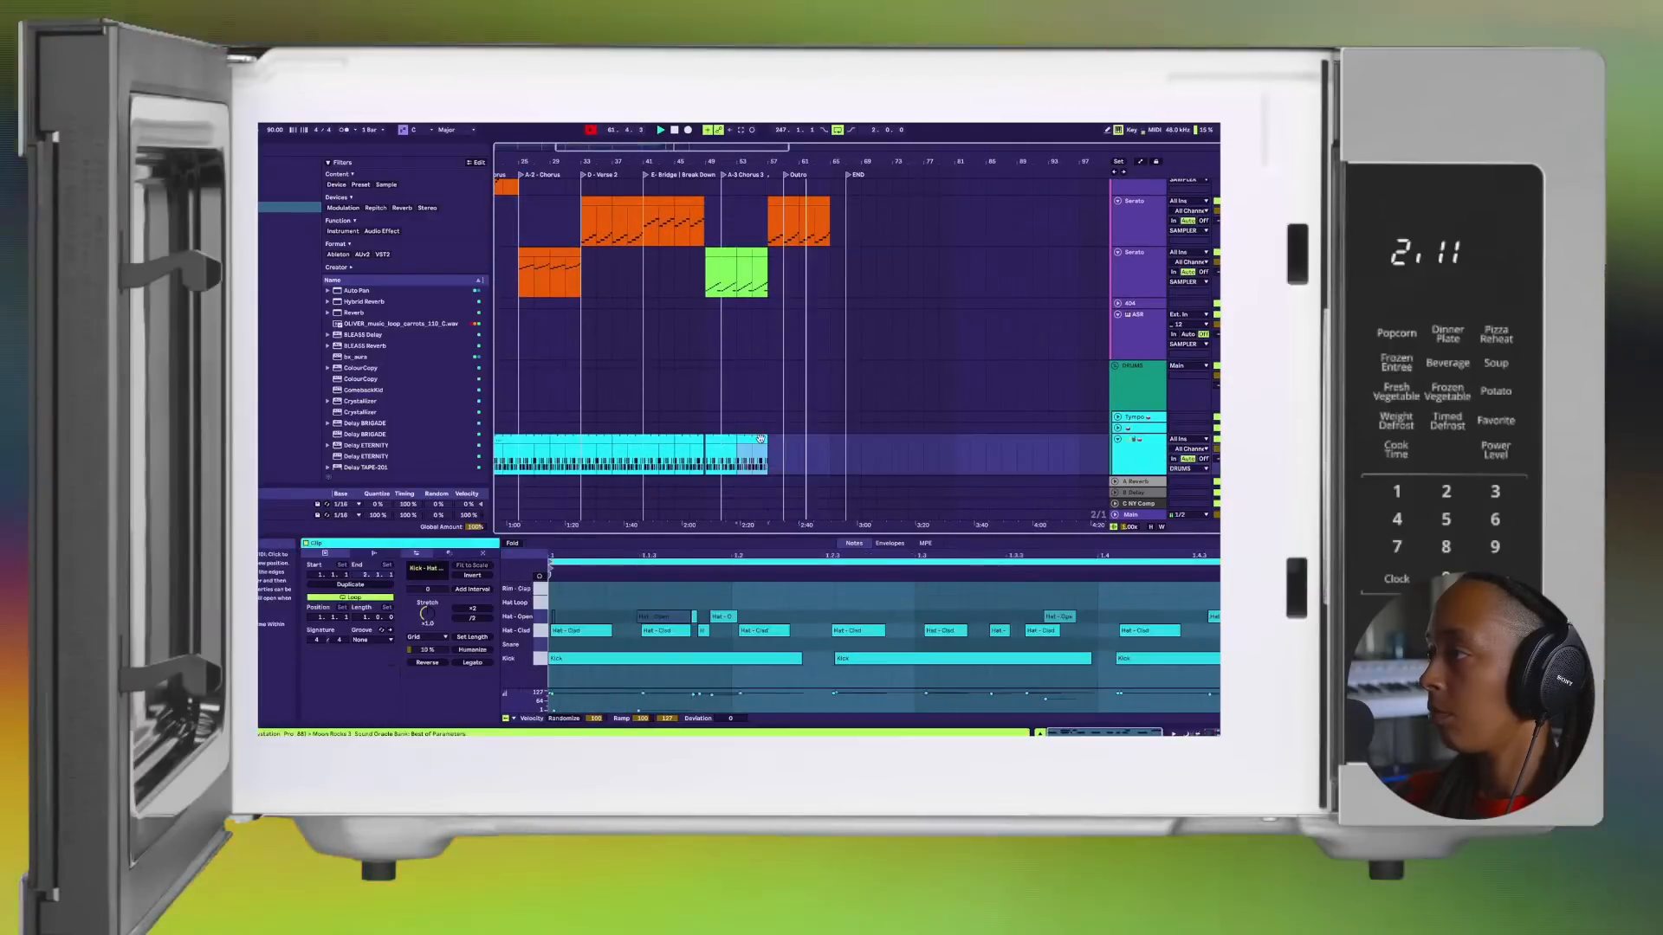
{"action": "key", "text": "super+d"}
{"action": "key", "text": "space"}
{"action": "key", "text": "super+d"}
{"action": "left_click", "coordinate": [776, 441]}
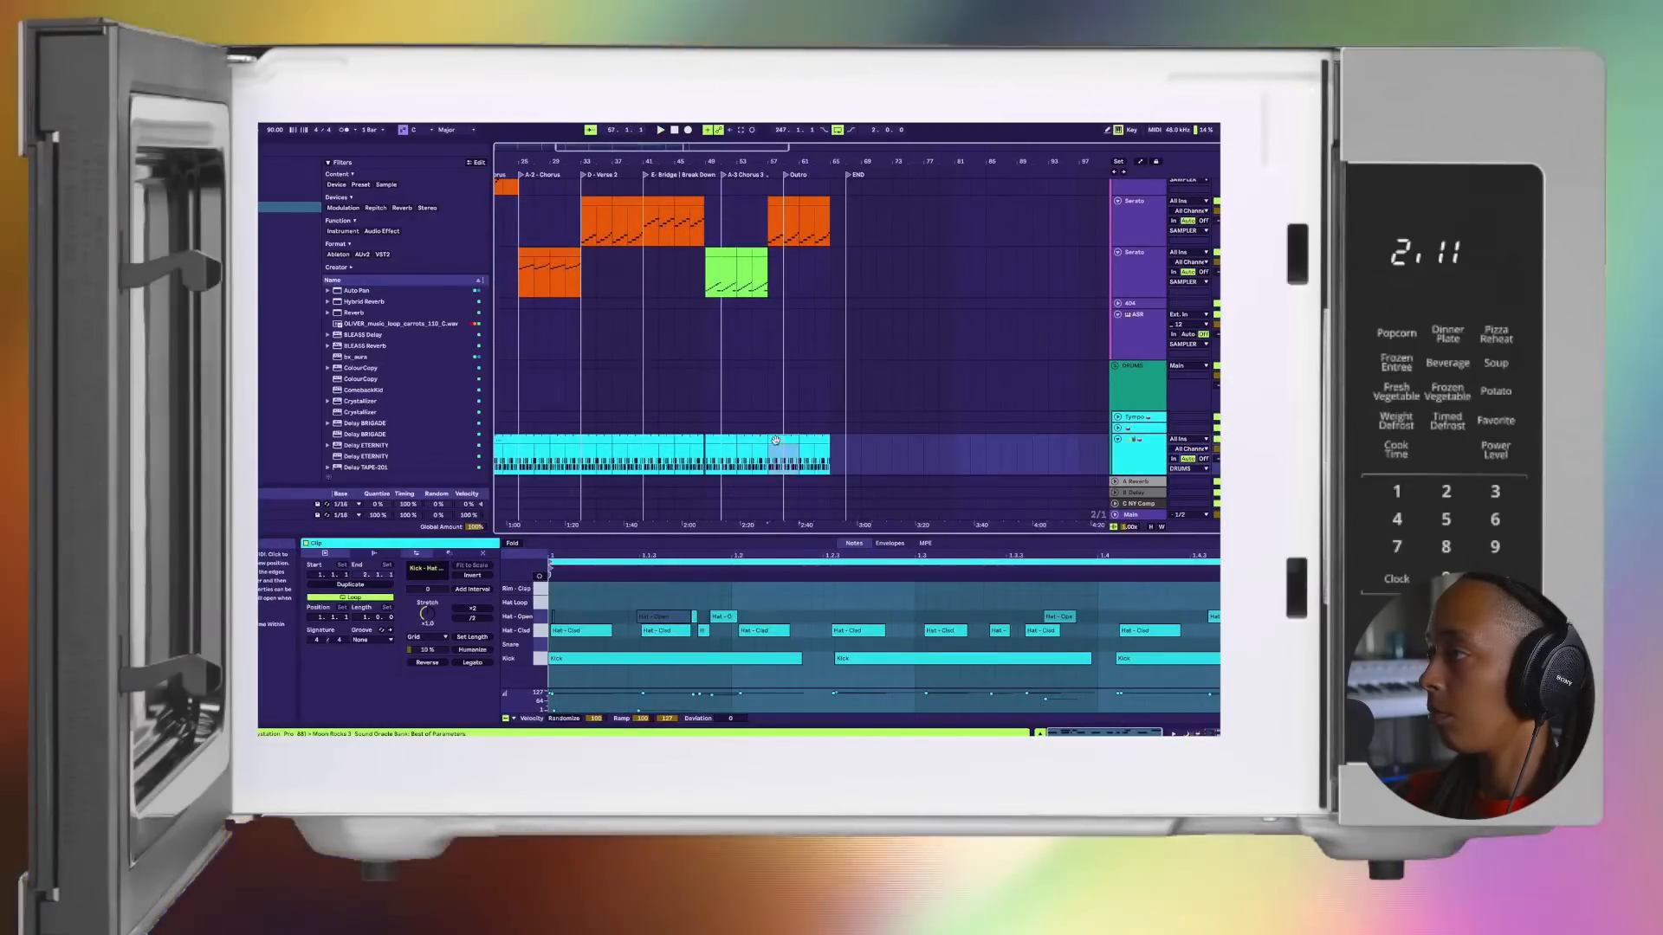
{"action": "left_click_drag", "start_coordinate": [770, 439], "coordinate": [783, 439]}
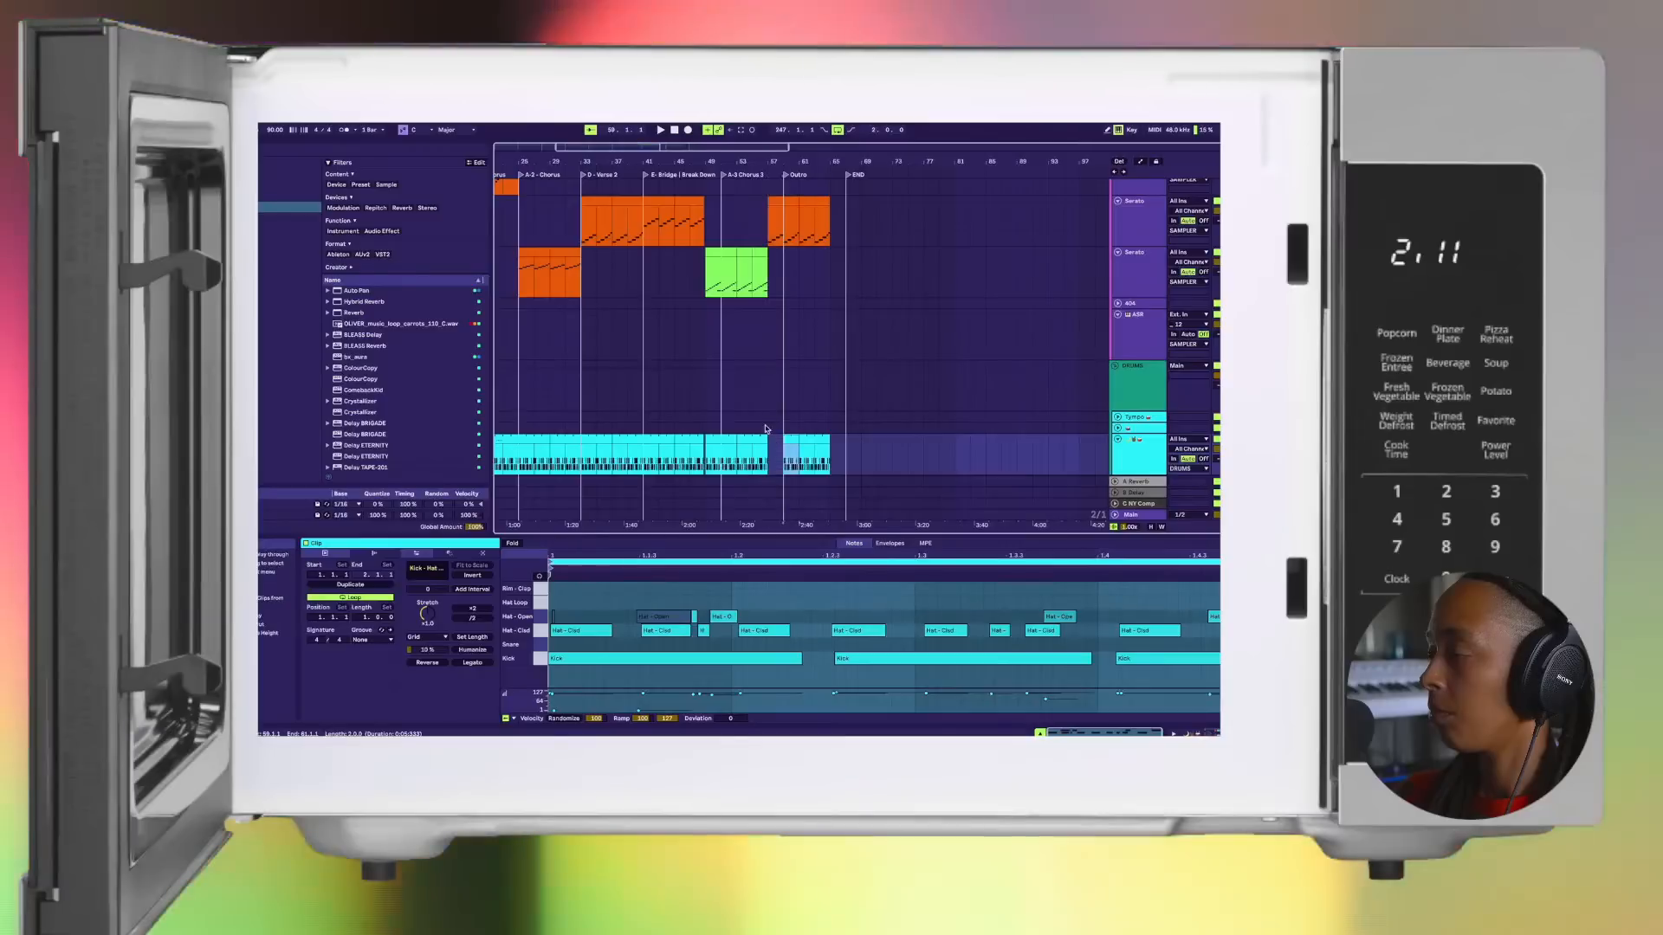
Step: Deactivate the lowest note at the end of the last green clip on the third Serato track, just before bar 57
{"action": "key", "text": "space"}
{"action": "key", "text": "plus"}
{"action": "key", "text": "plus"}
{"action": "scroll", "coordinate": [744, 445], "scroll_direction": "left", "scroll_amount": 3}
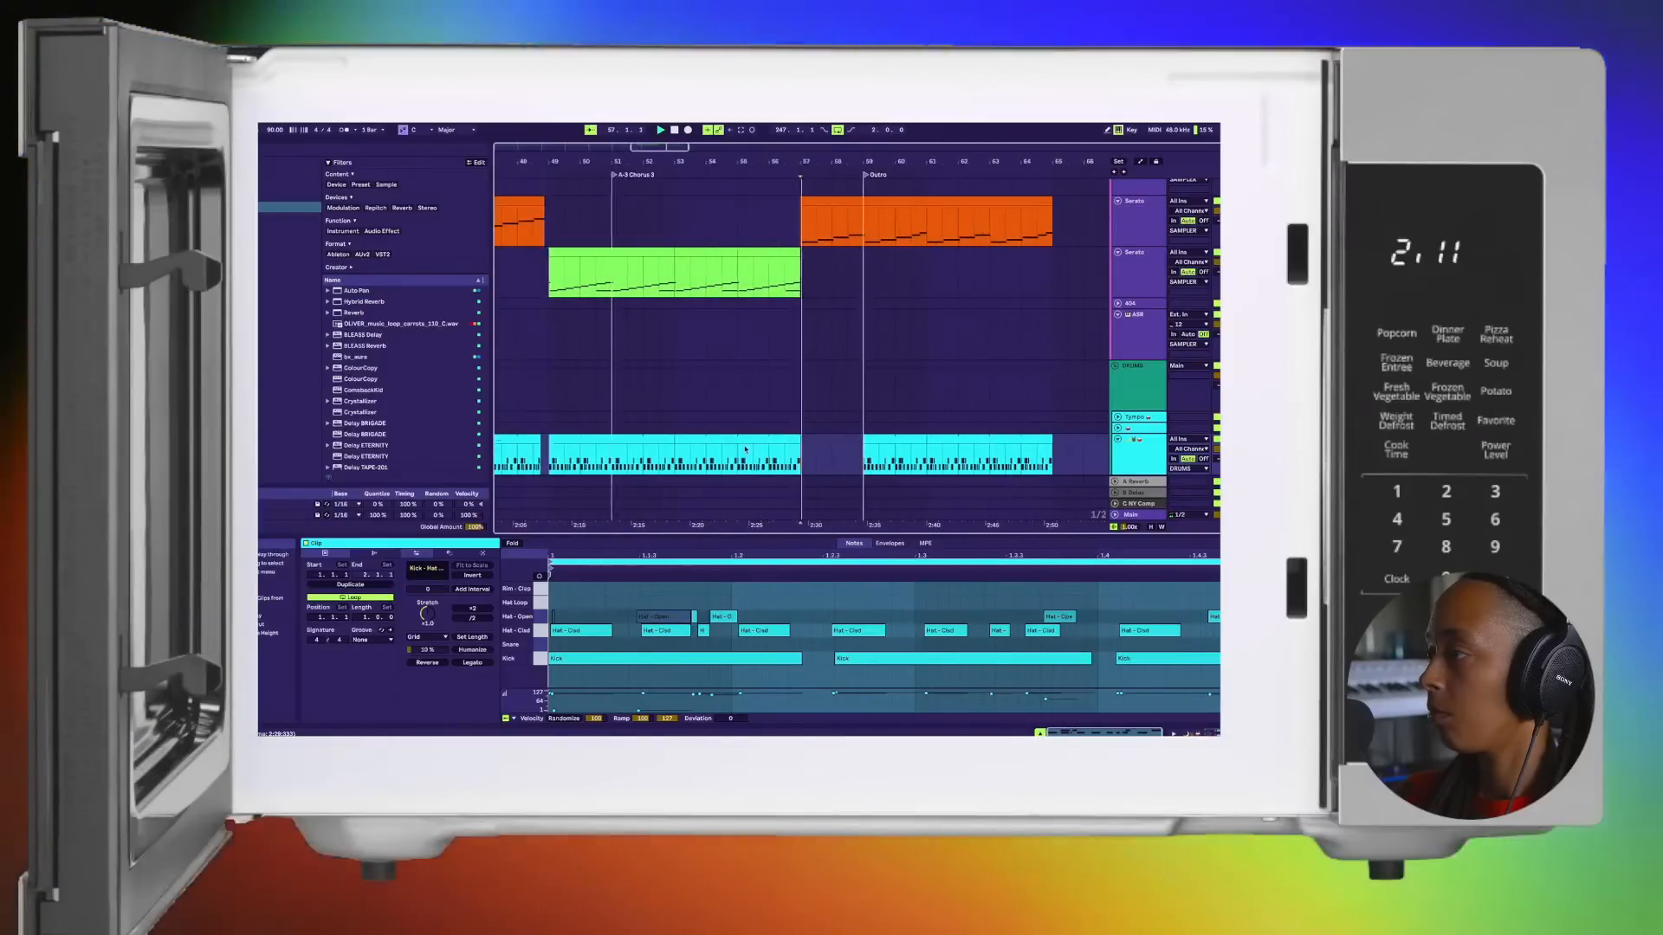
{"action": "key", "text": "plus"}
{"action": "key", "text": "plus"}
{"action": "key", "text": "plus"}
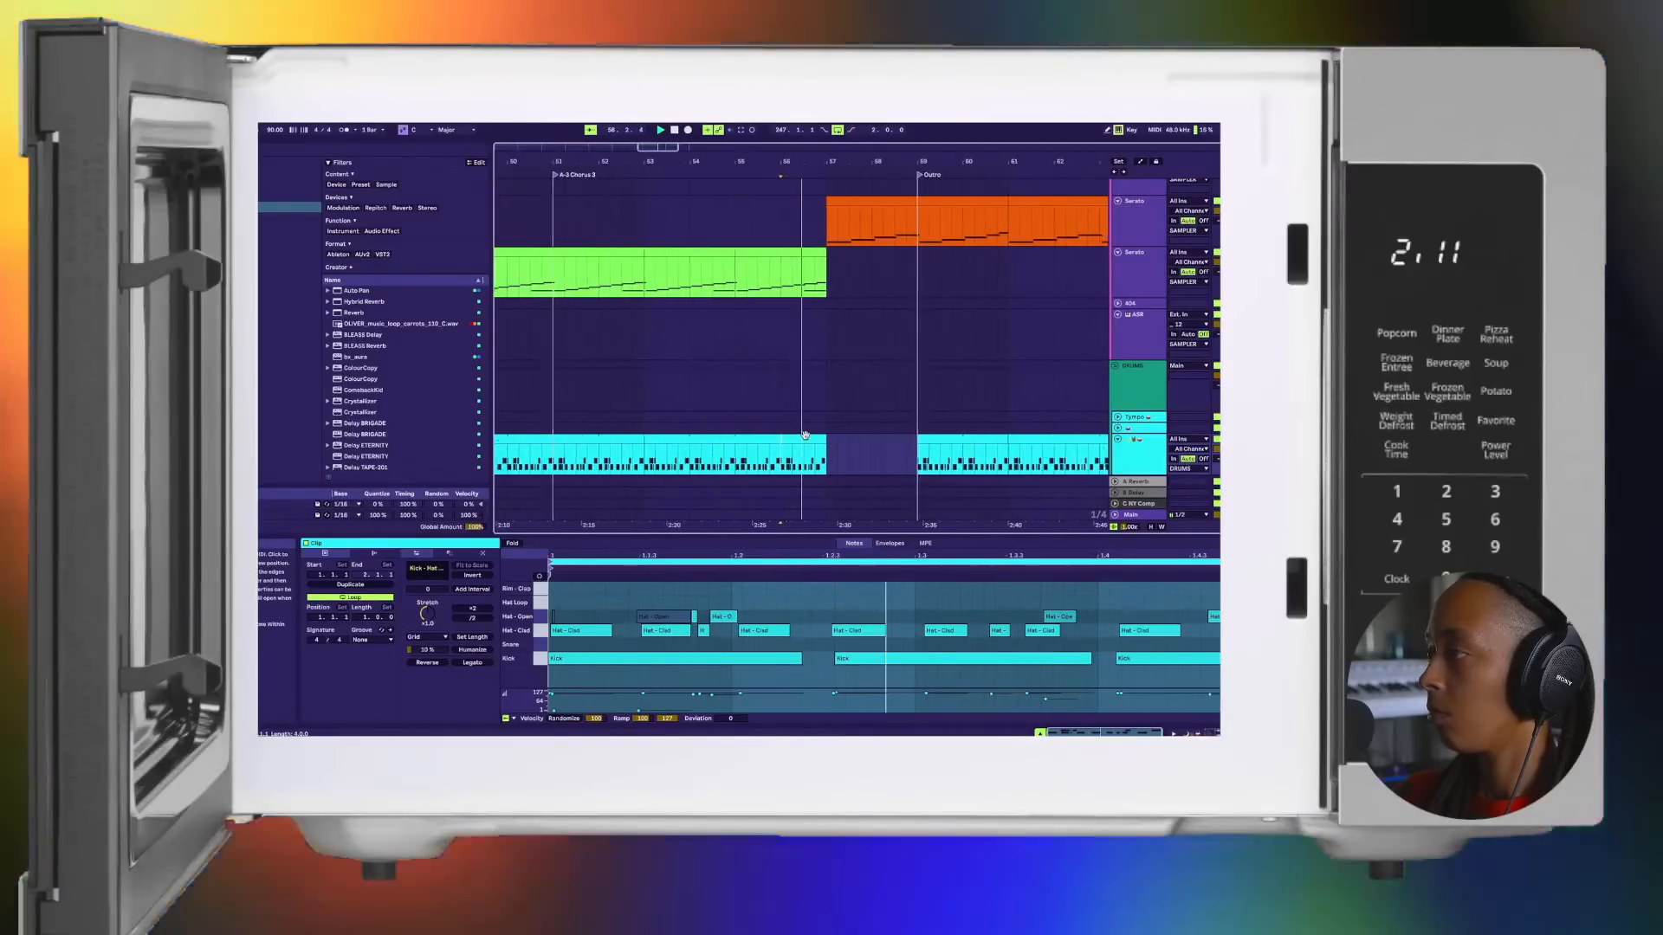
{"action": "scroll", "coordinate": [817, 437], "scroll_direction": "left", "scroll_amount": 1}
{"action": "double_click", "coordinate": [766, 262]}
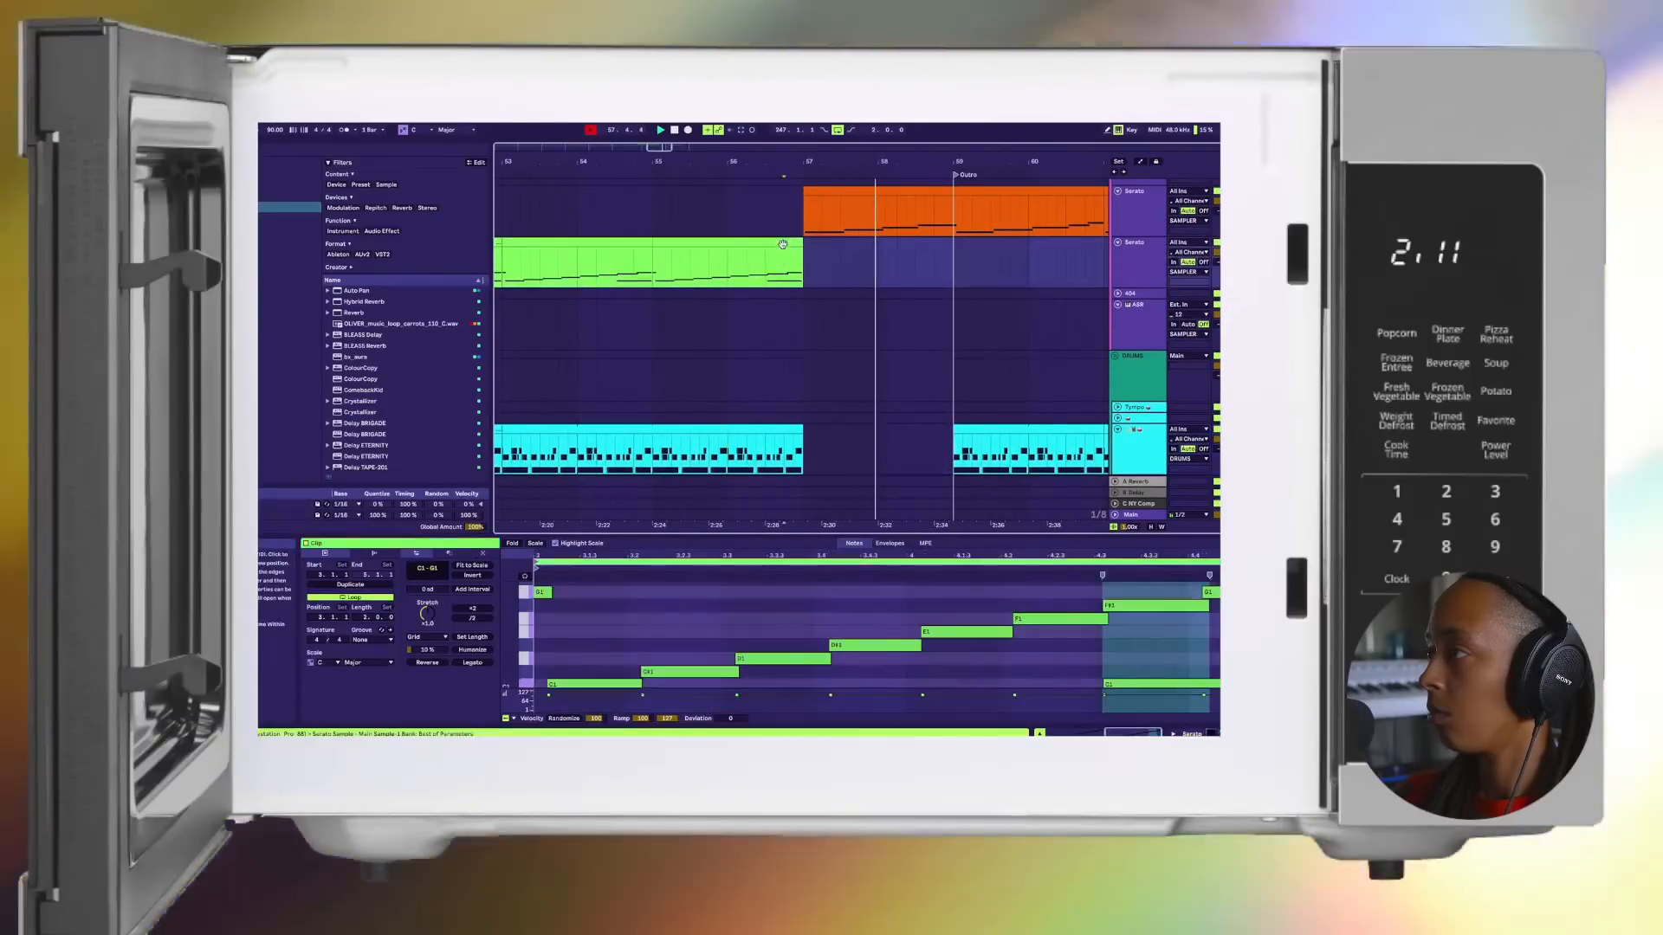
{"action": "scroll", "coordinate": [1104, 616], "scroll_direction": "down", "scroll_amount": 4}
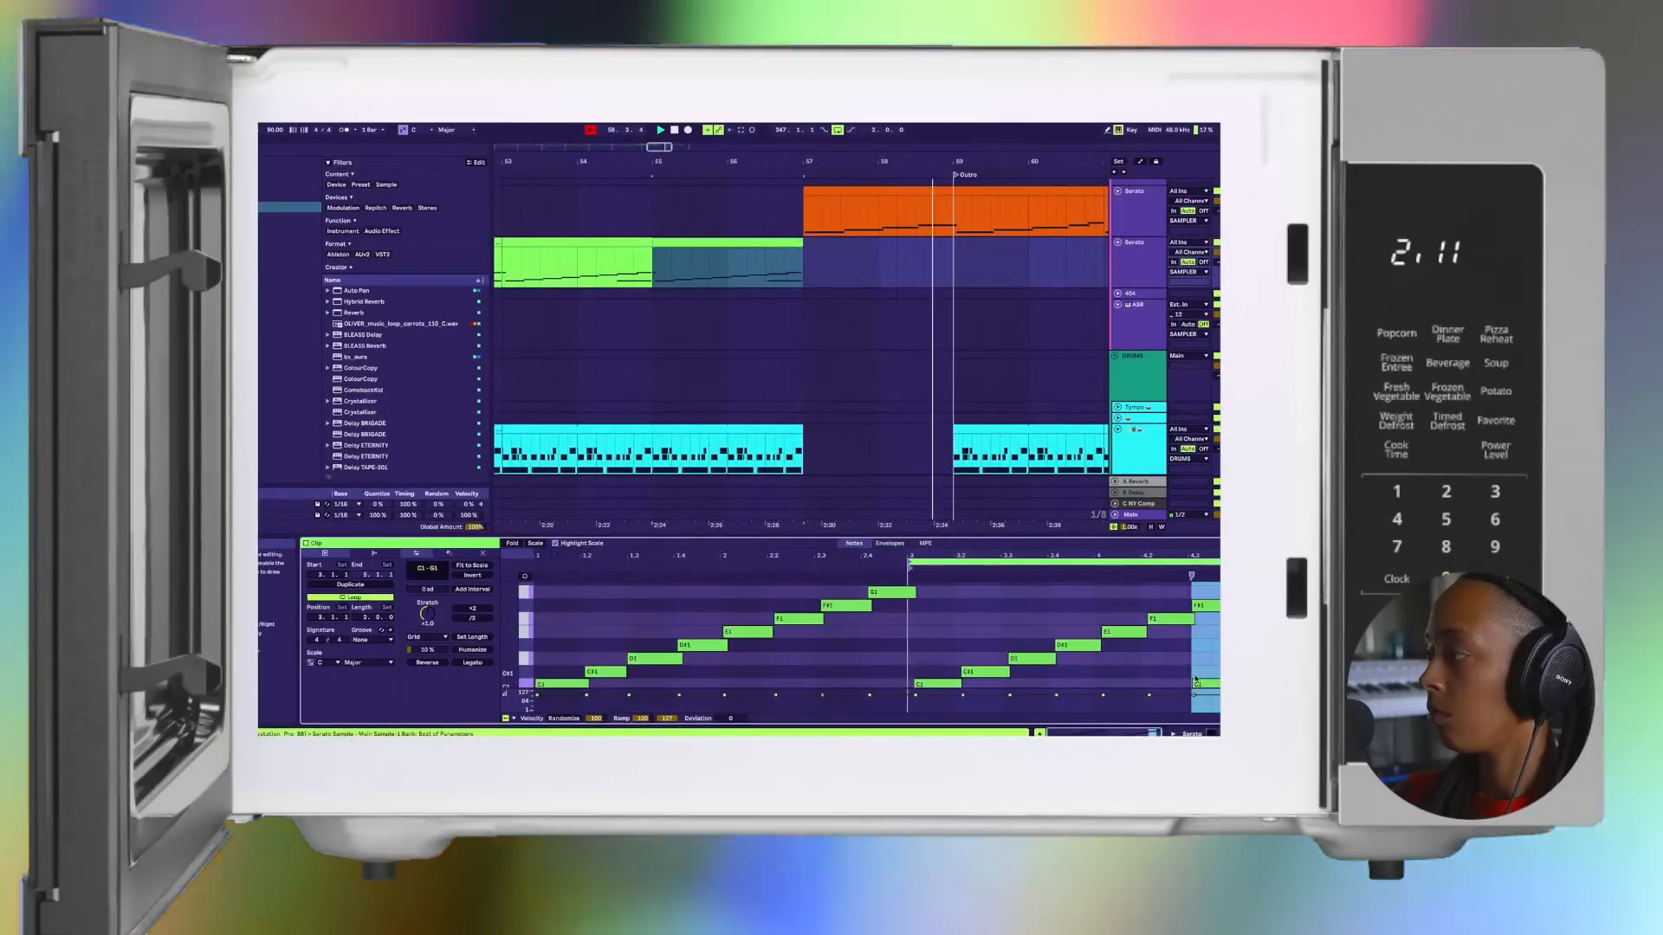
{"action": "left_click", "coordinate": [1202, 684]}
{"action": "key", "text": "XF86AudioMute"}
{"action": "key", "text": "0"}
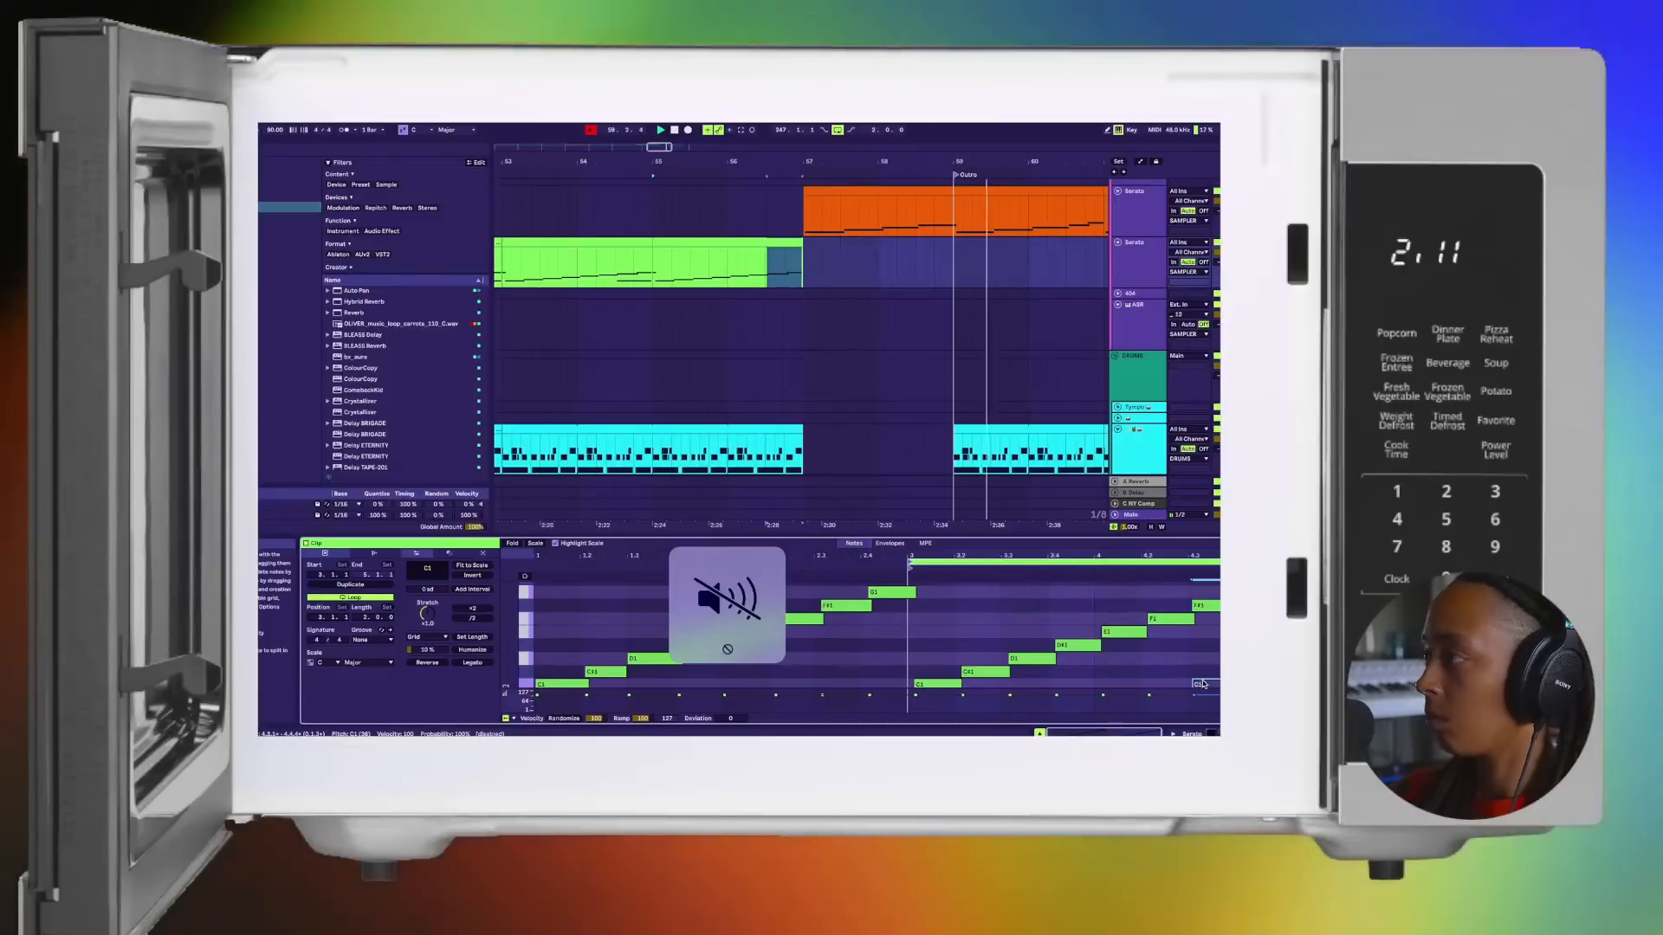
Step: Trim the start of the Outro drum clip back to bar 60.4 on the drum track
{"action": "scroll", "coordinate": [868, 412], "scroll_direction": "down", "scroll_amount": 3}
{"action": "scroll", "coordinate": [868, 412], "scroll_direction": "down", "scroll_amount": 2}
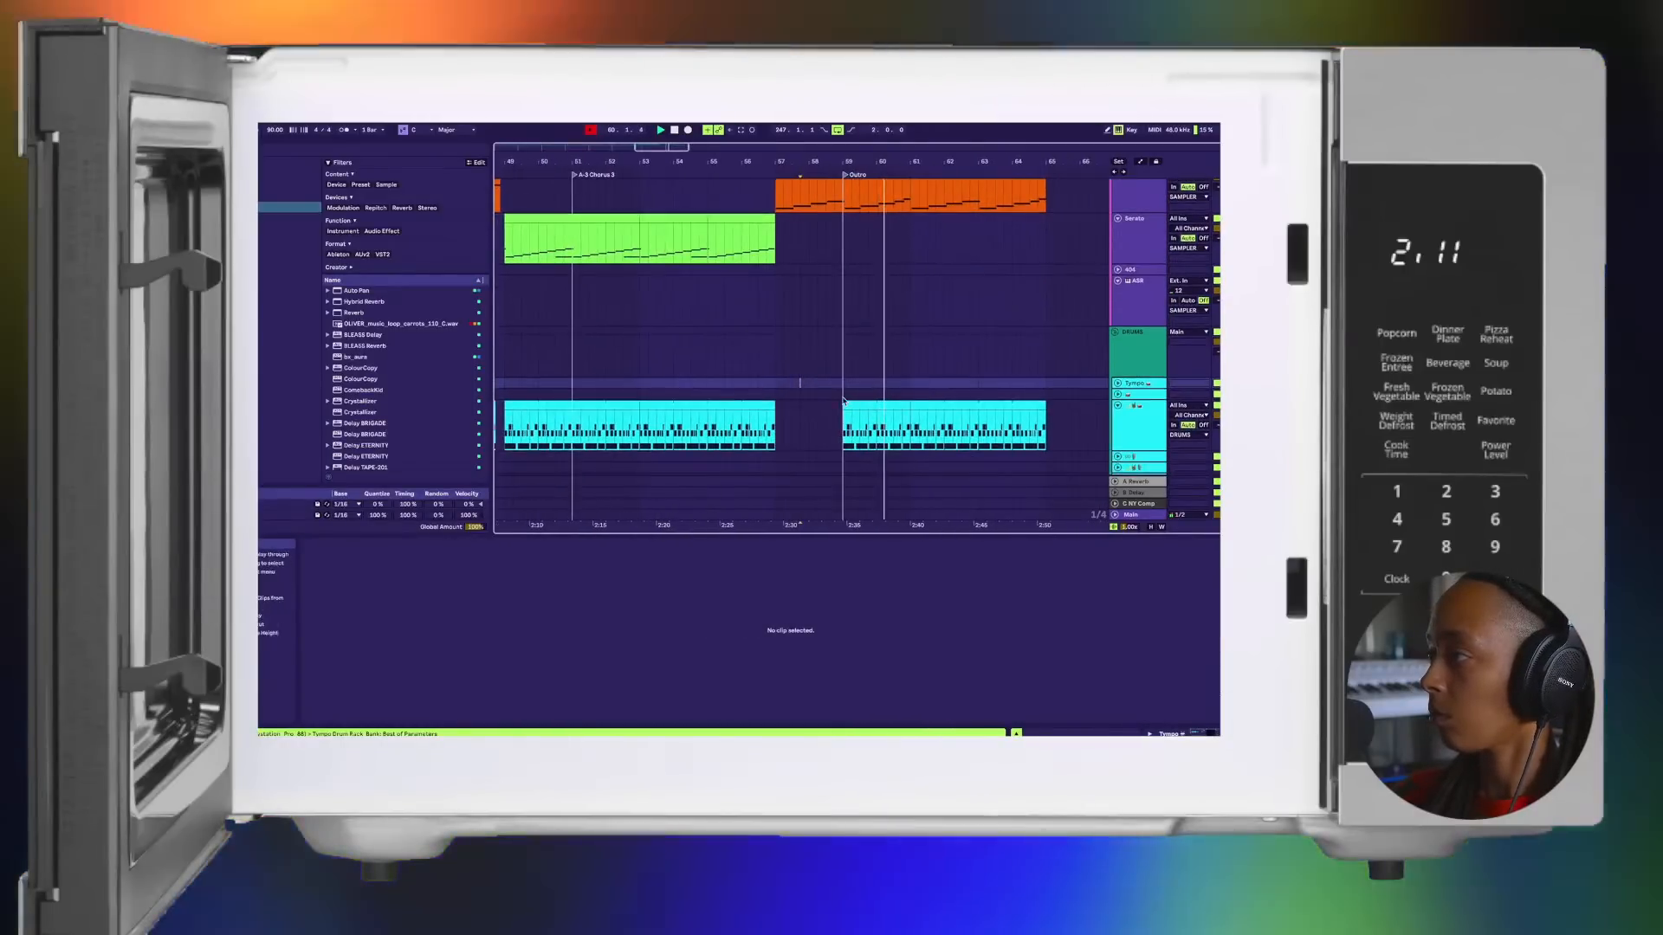
{"action": "left_click", "coordinate": [904, 404]}
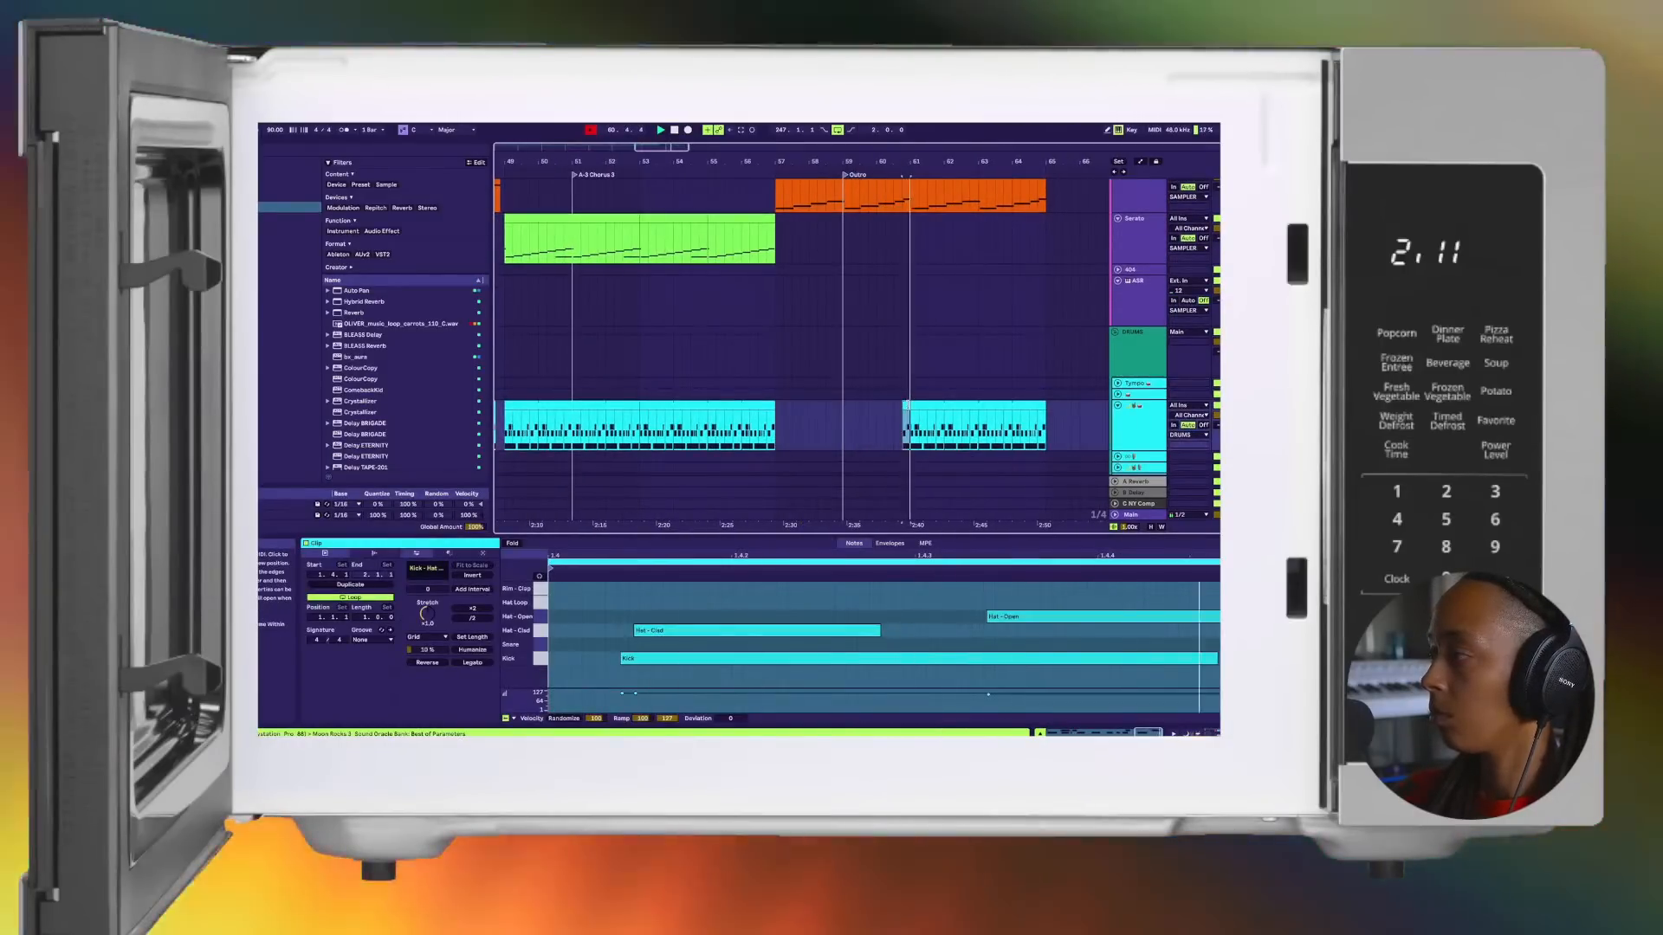
{"action": "scroll", "coordinate": [907, 407], "scroll_direction": "up", "scroll_amount": 2}
{"action": "scroll", "coordinate": [910, 408], "scroll_direction": "down", "scroll_amount": 3}
{"action": "scroll", "coordinate": [909, 408], "scroll_direction": "down", "scroll_amount": 3}
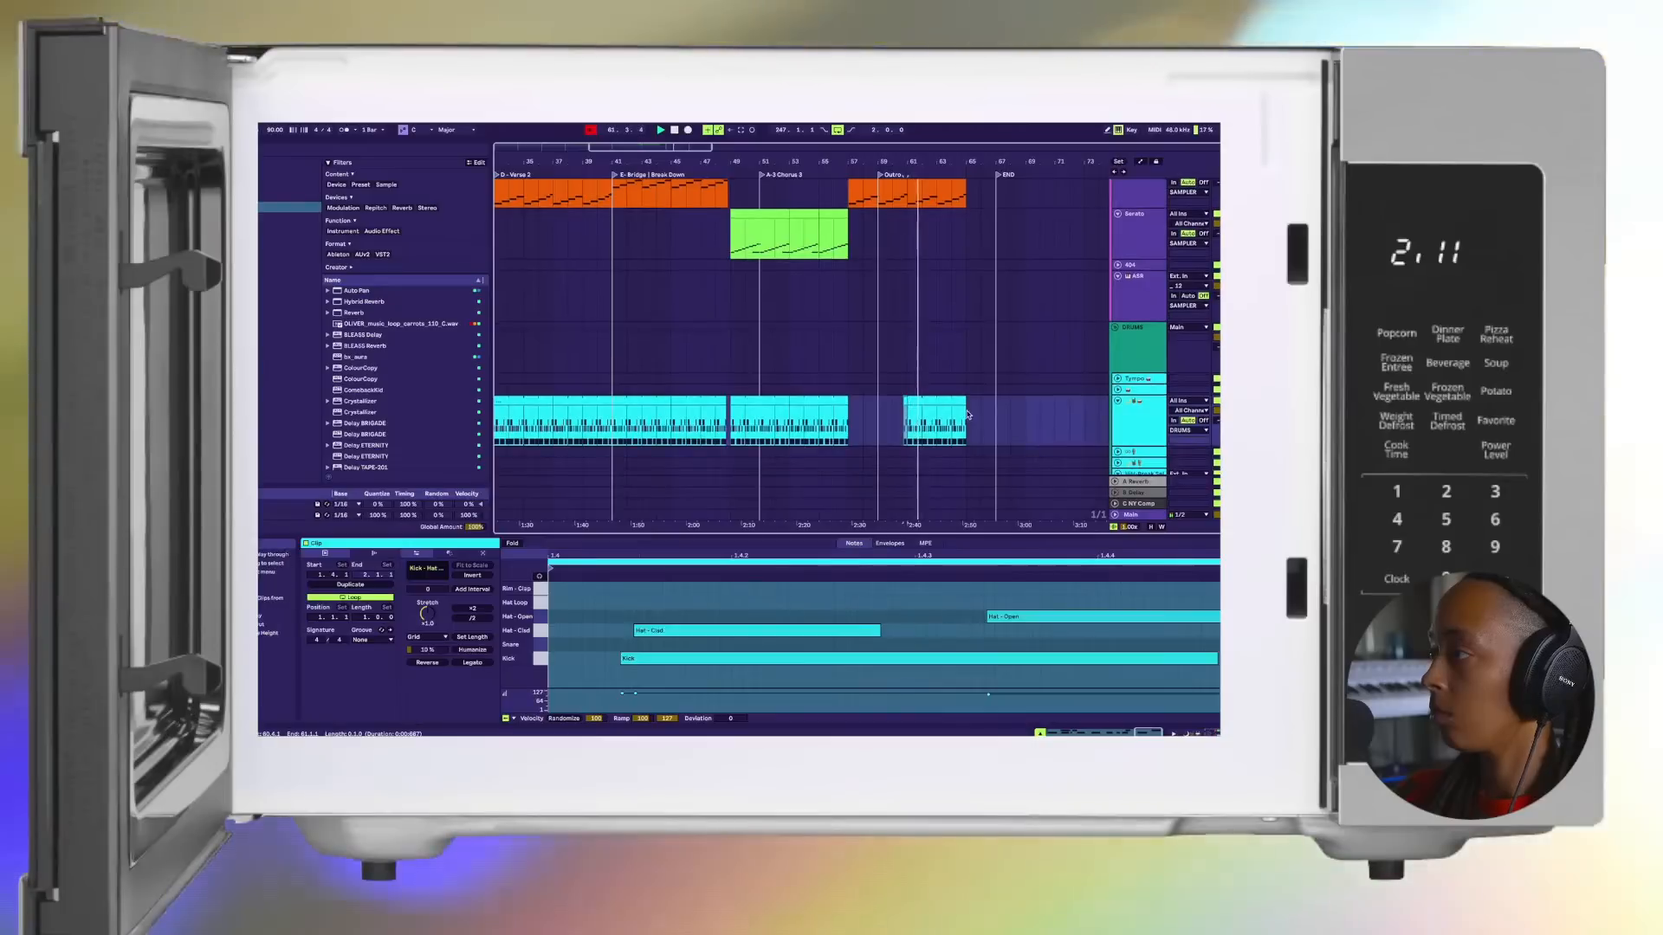
Step: Shorten the end of the last Outro drum clip by two beats so it stops at bar 64.3
{"action": "scroll", "coordinate": [968, 413], "scroll_direction": "up", "scroll_amount": 5}
{"action": "scroll", "coordinate": [968, 413], "scroll_direction": "up", "scroll_amount": 2}
{"action": "left_click_drag", "start_coordinate": [967, 413], "coordinate": [896, 410]}
{"action": "scroll", "coordinate": [947, 405], "scroll_direction": "up", "scroll_amount": 3}
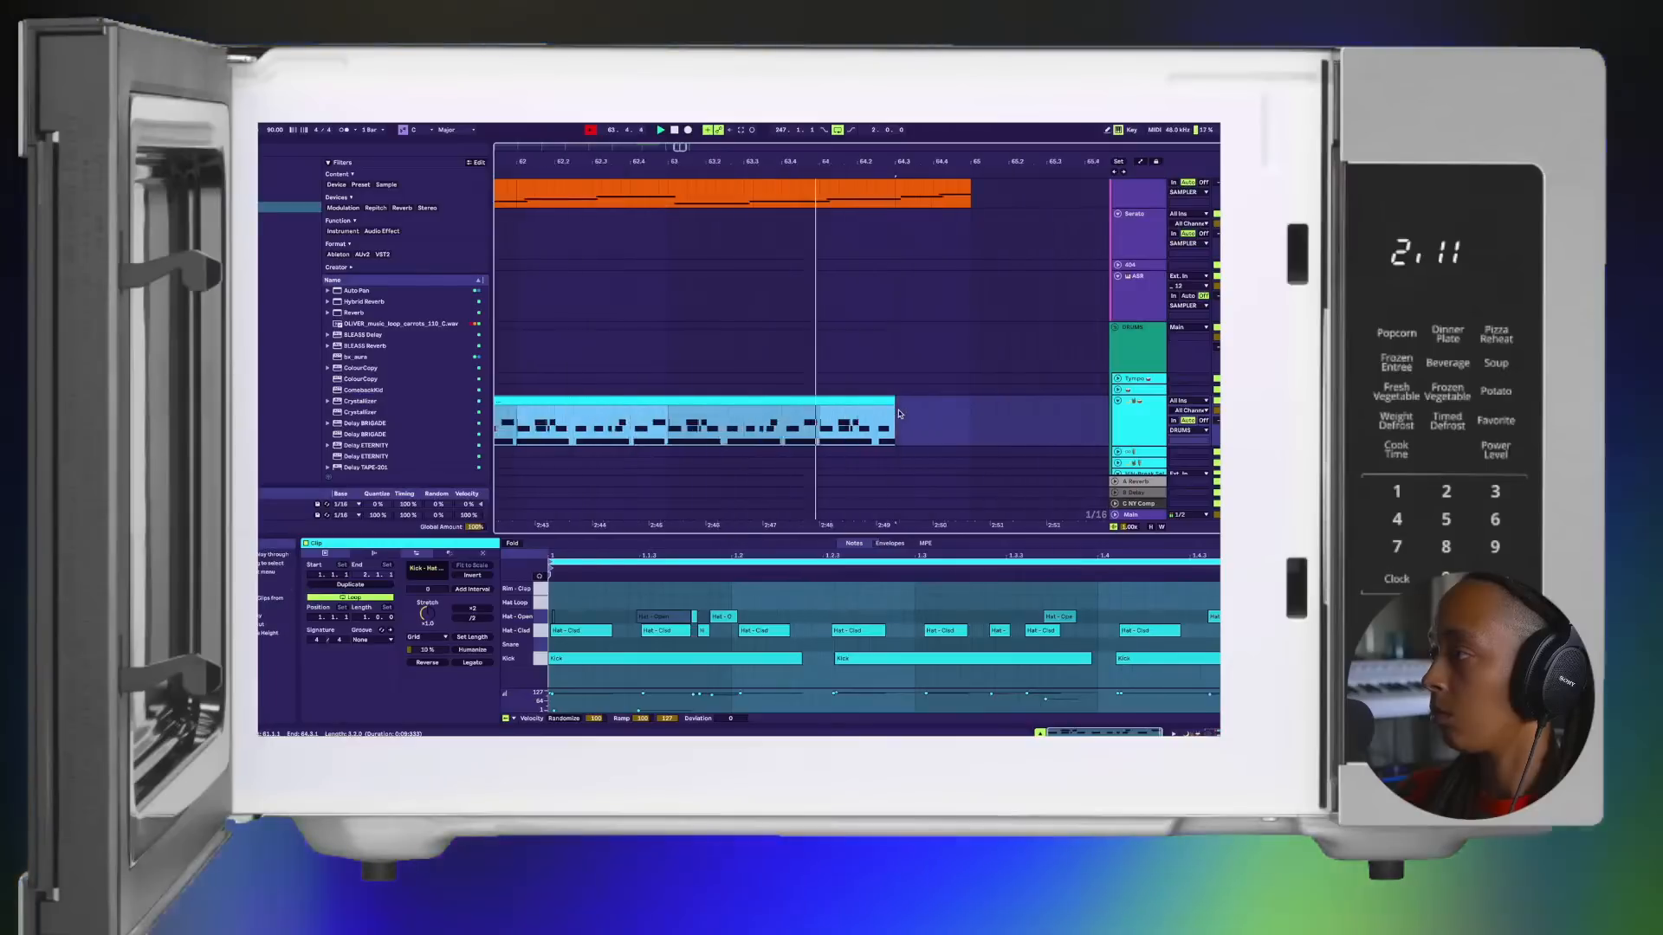
{"action": "scroll", "coordinate": [898, 413], "scroll_direction": "down", "scroll_amount": 4}
{"action": "scroll", "coordinate": [898, 414], "scroll_direction": "up", "scroll_amount": 4}
{"action": "scroll", "coordinate": [899, 414], "scroll_direction": "down", "scroll_amount": 10}
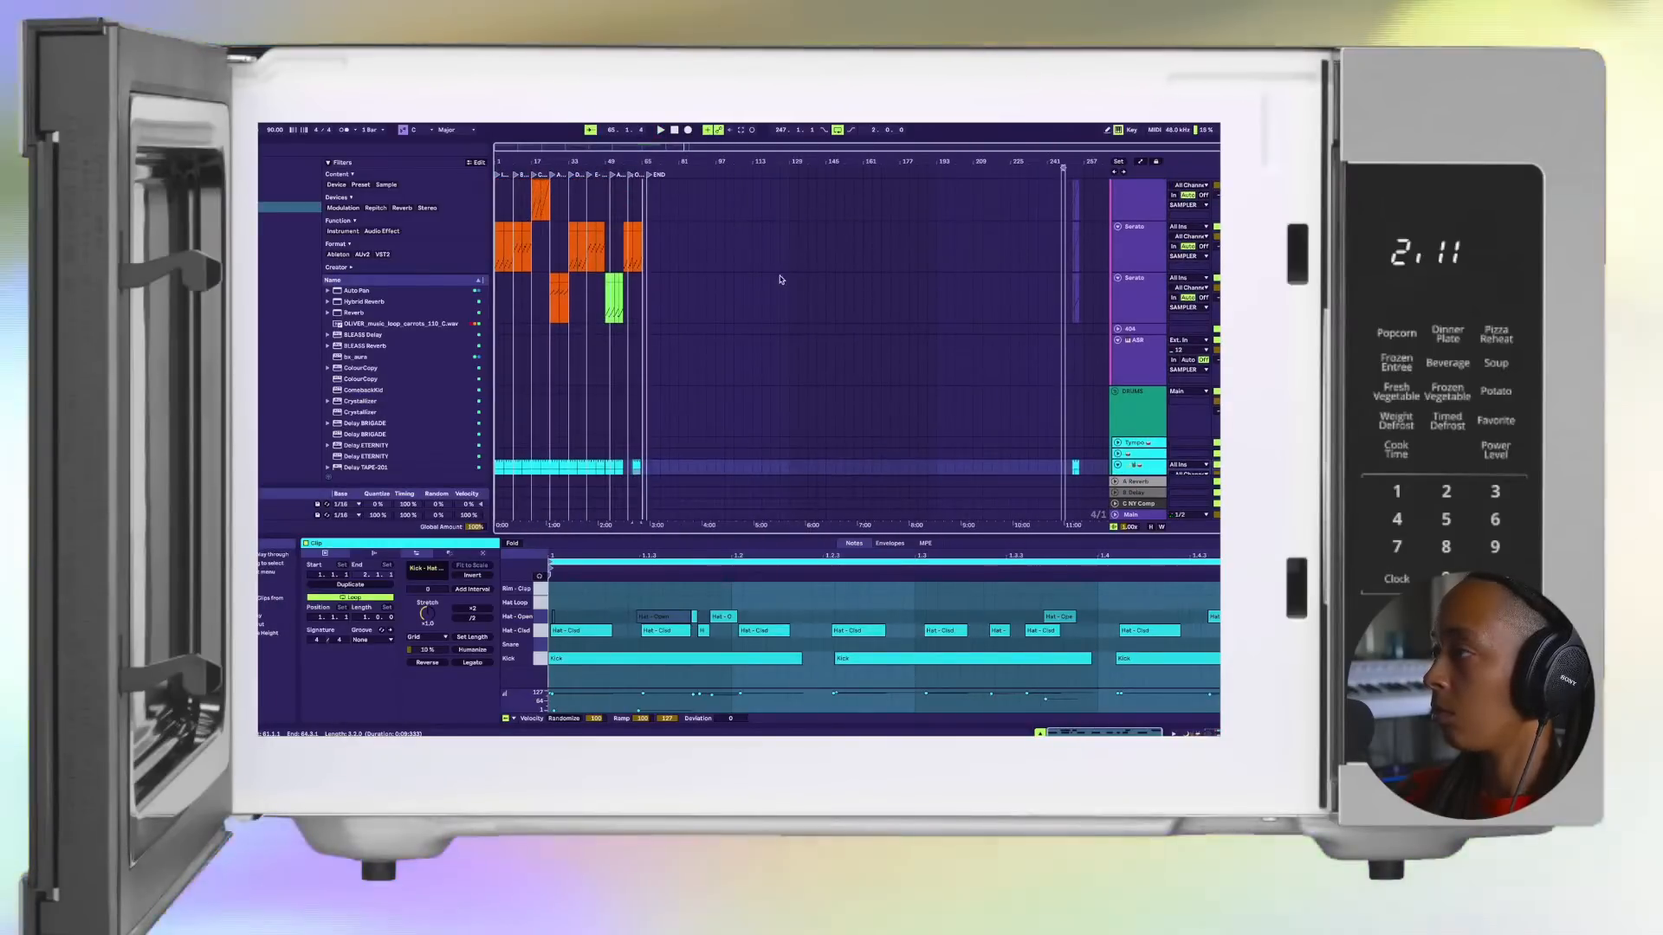
Step: Deactivate the final F1 note of the last four-bar orange clip in the Outro on the second Serato track
{"action": "scroll", "coordinate": [626, 268], "scroll_direction": "up", "scroll_amount": 5}
{"action": "left_click", "coordinate": [741, 210]}
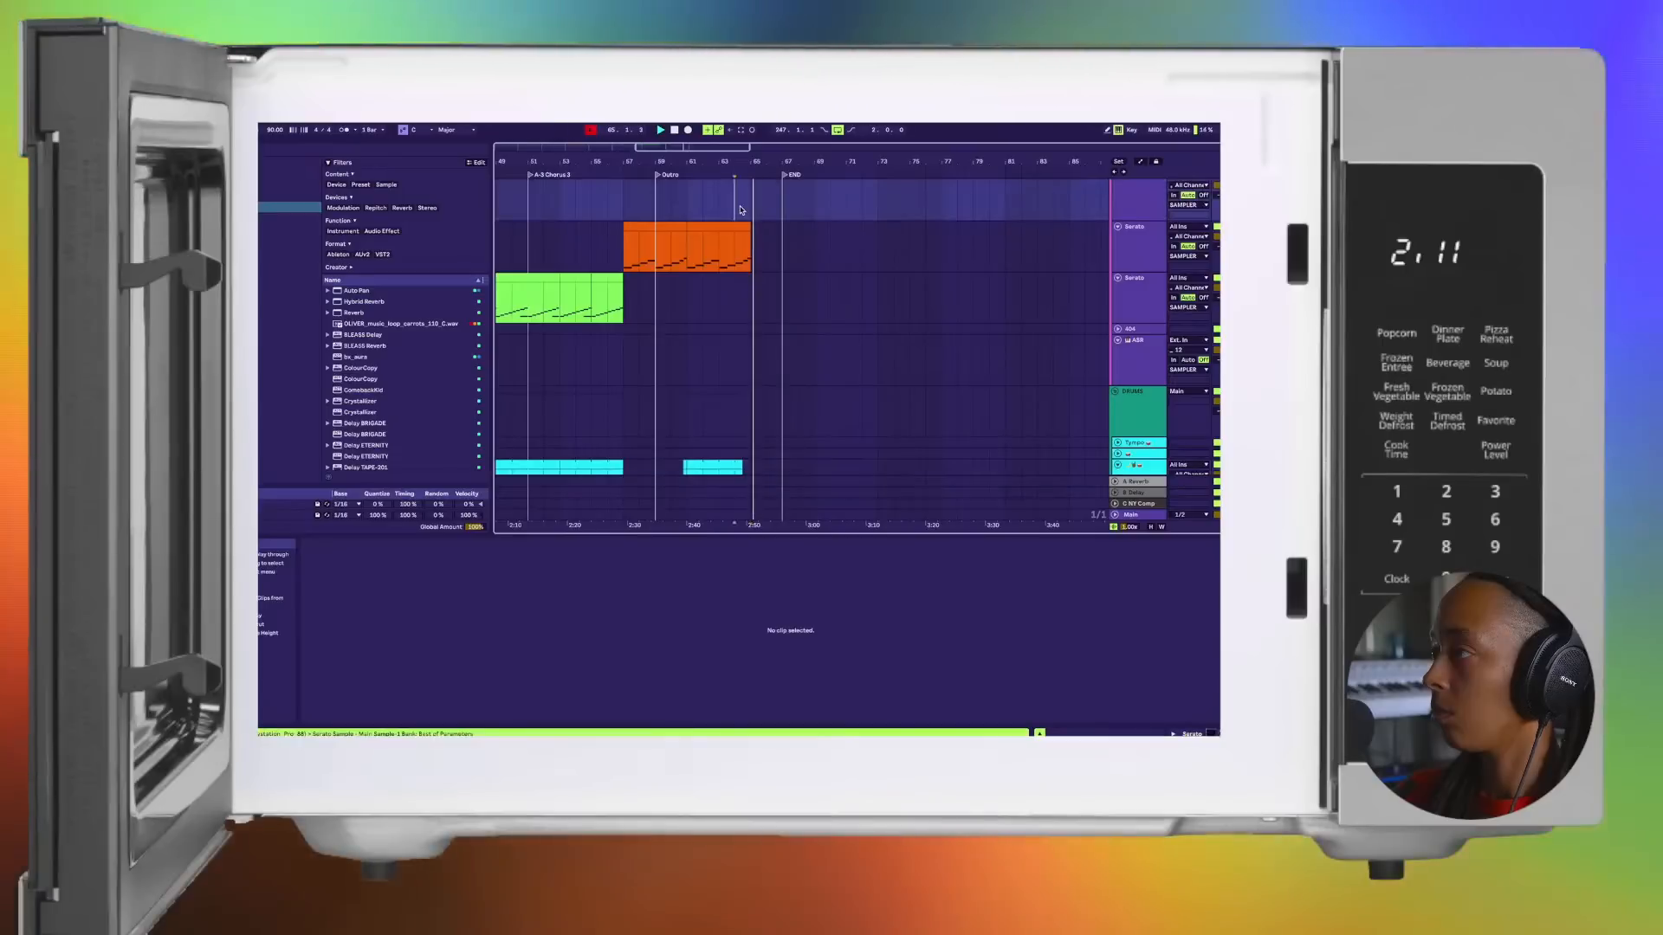
{"action": "key", "text": "space"}
{"action": "scroll", "coordinate": [799, 256], "scroll_direction": "up", "scroll_amount": 5}
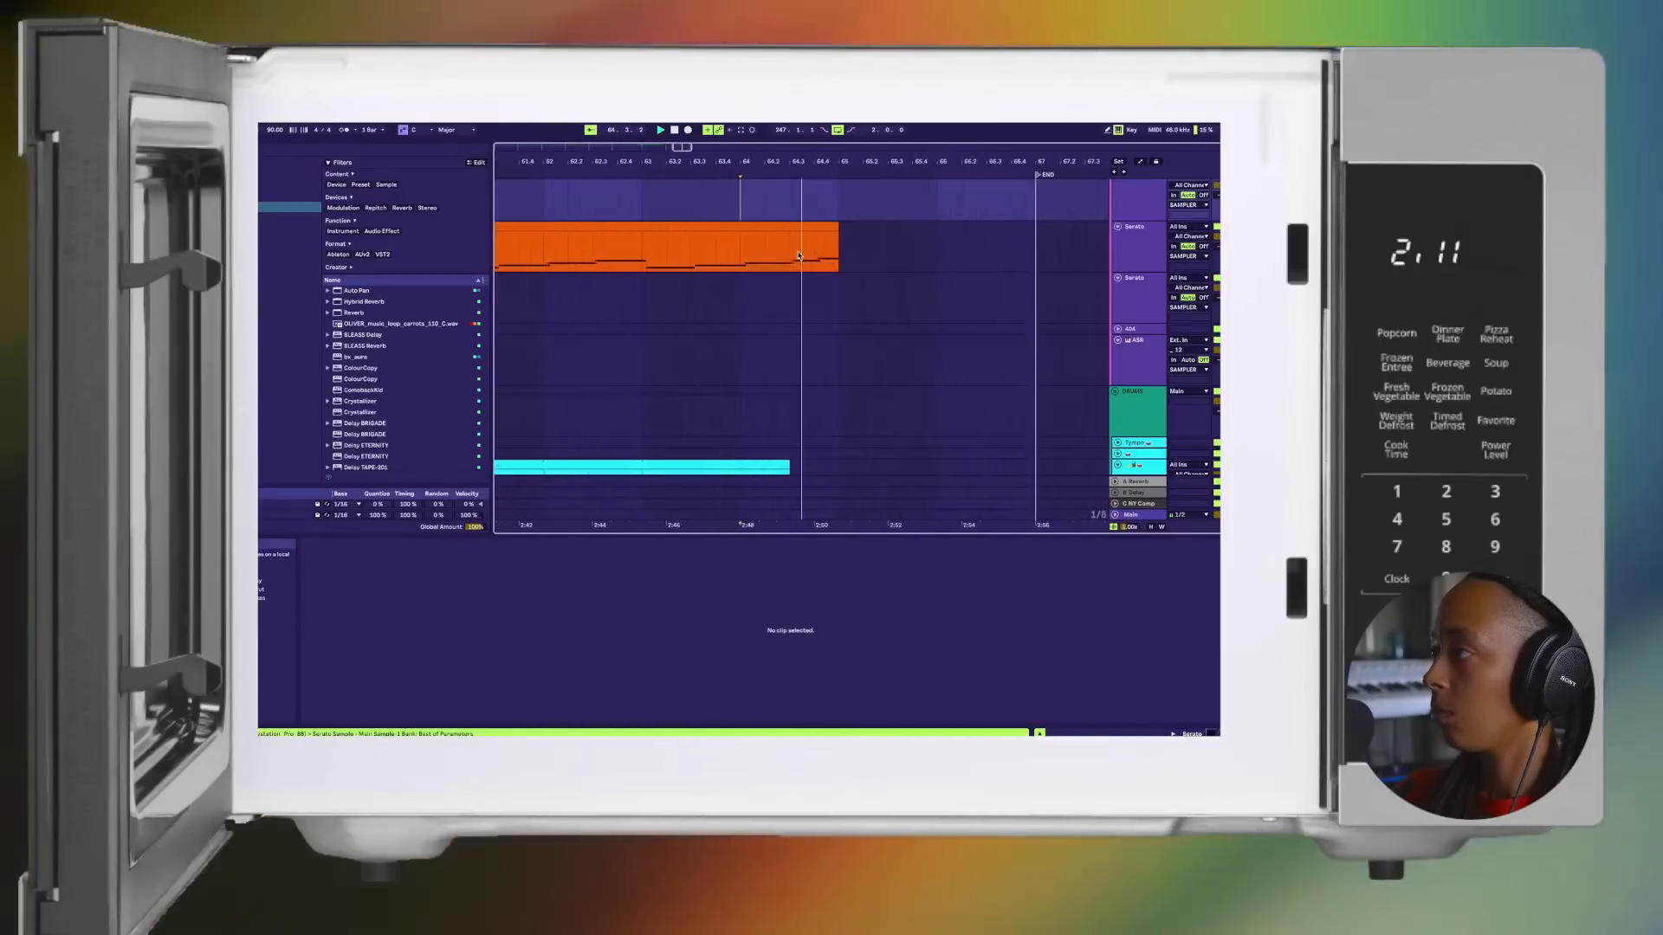
{"action": "left_click", "coordinate": [798, 255]}
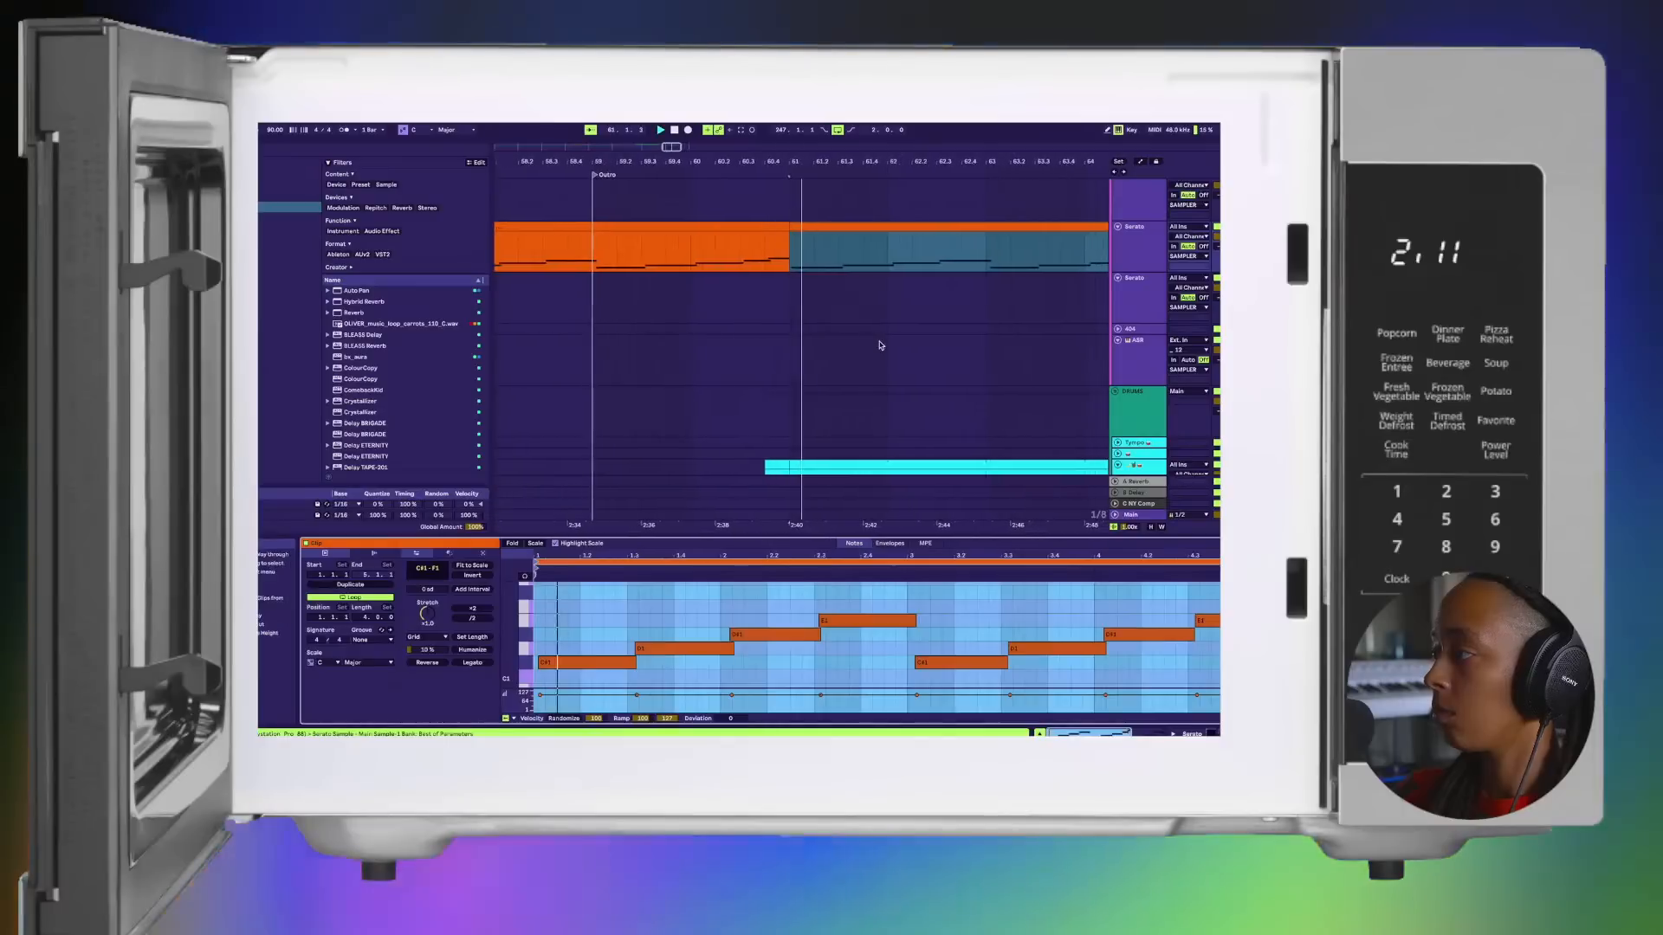
{"action": "double_click", "coordinate": [992, 603]}
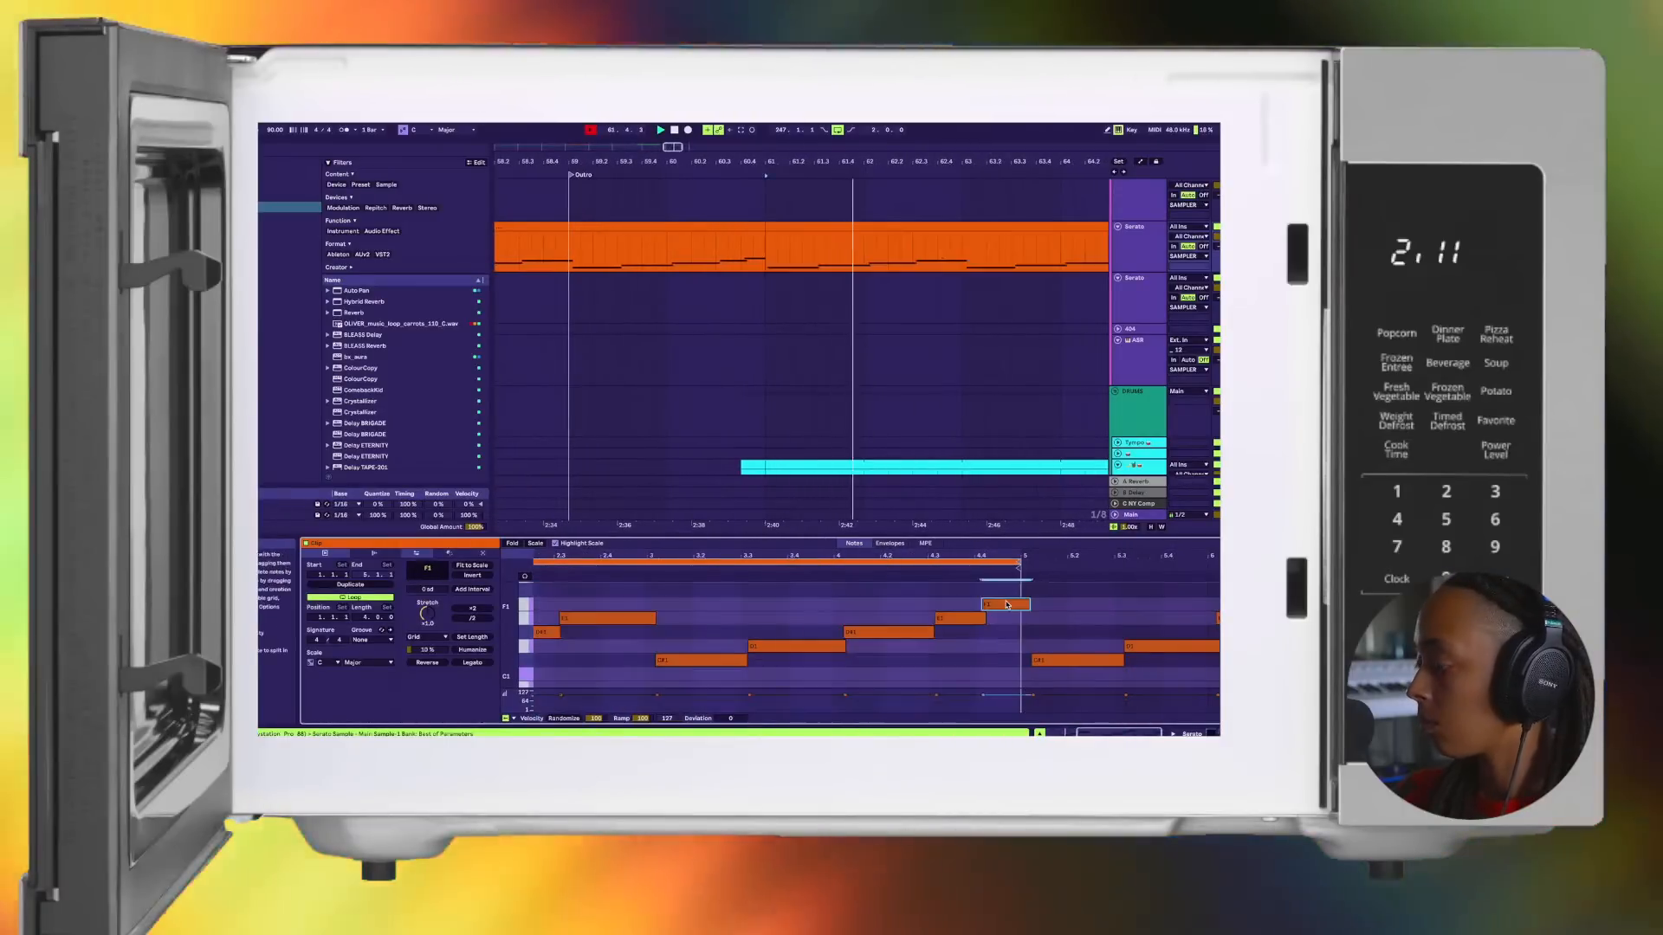
{"action": "scroll", "coordinate": [870, 285], "scroll_direction": "down", "scroll_amount": 4}
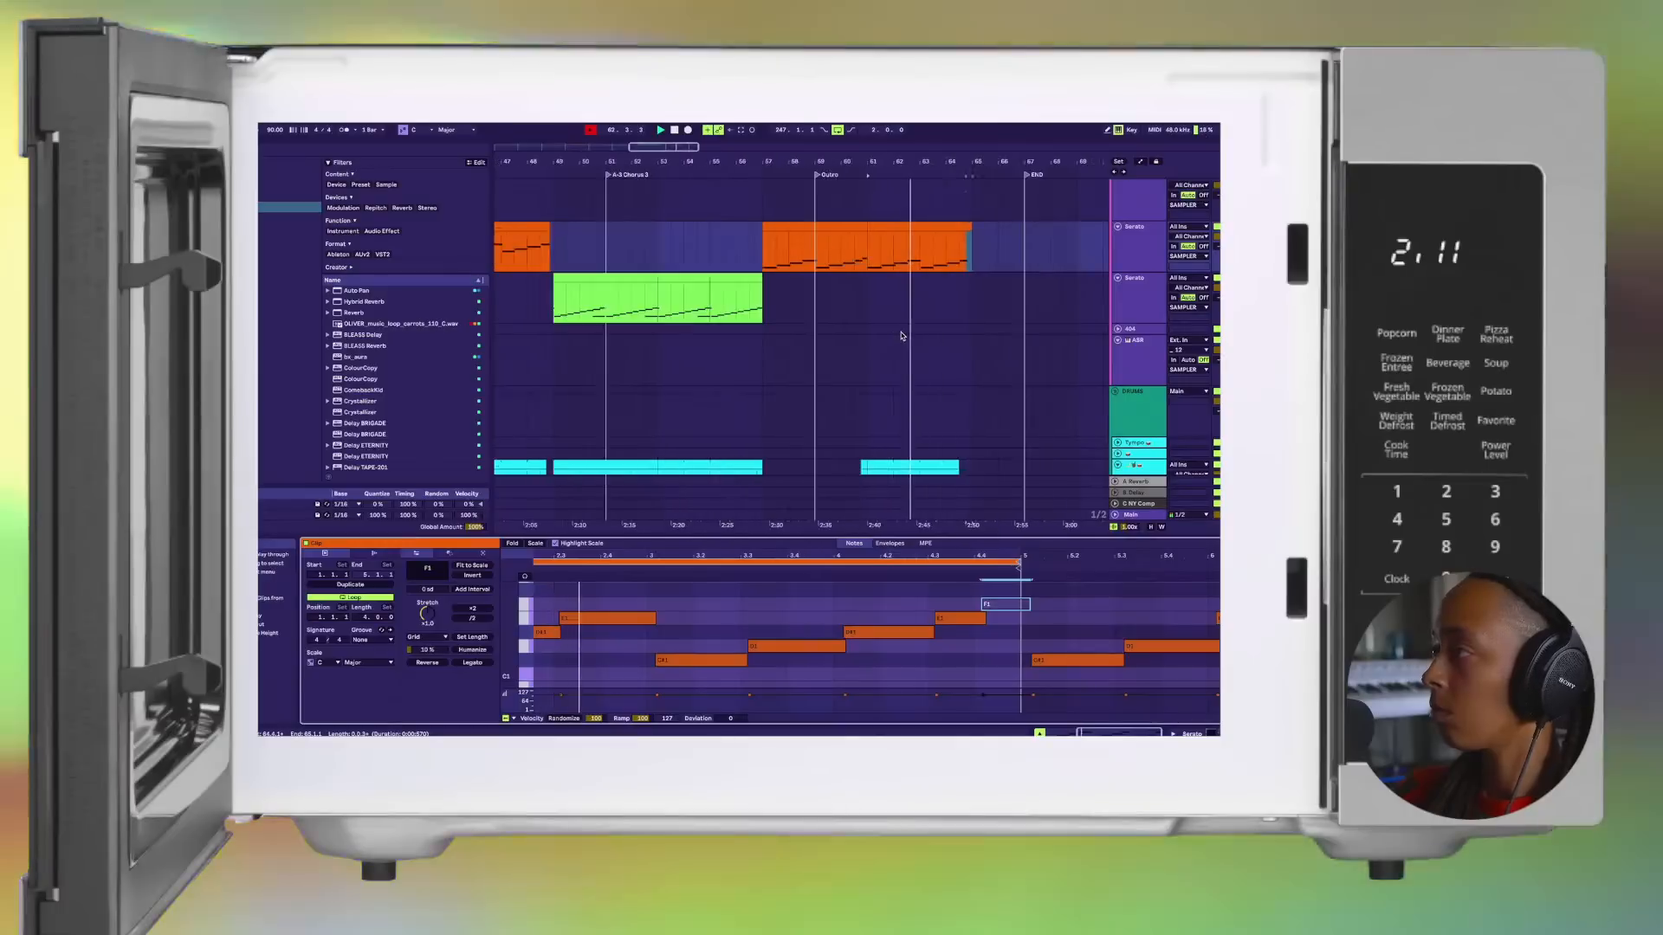
Step: Listen to the end of the Outro, stop playback and return to the start of the song
{"action": "scroll", "coordinate": [868, 282], "scroll_direction": "down", "scroll_amount": 8}
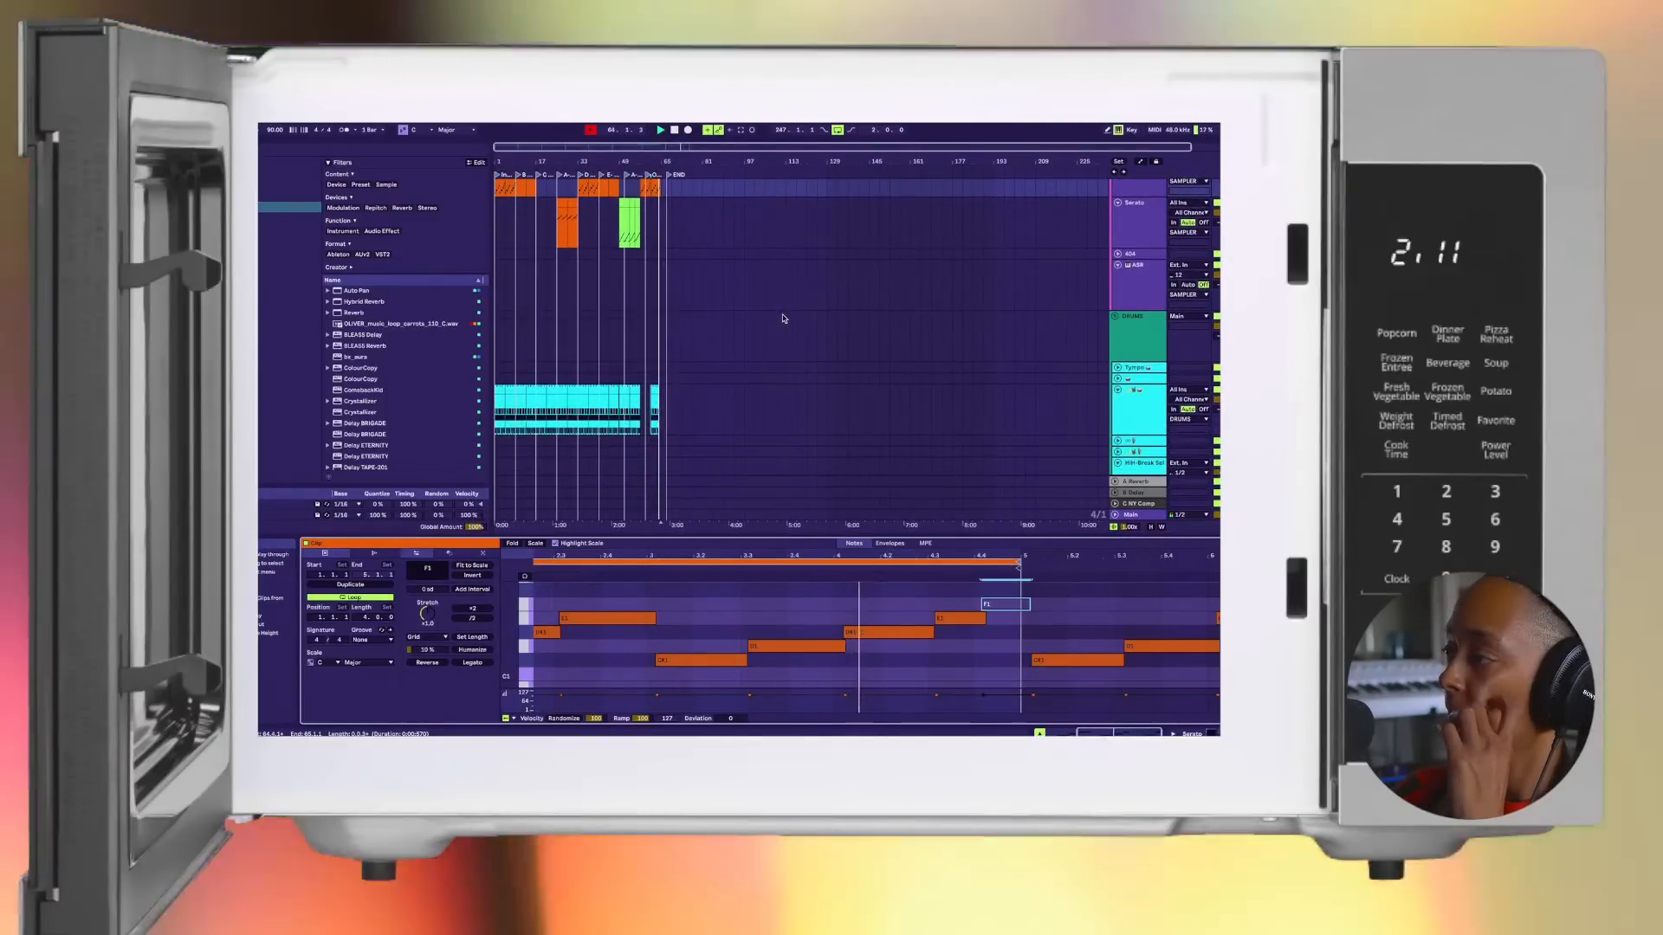
{"action": "scroll", "coordinate": [731, 356], "scroll_direction": "up", "scroll_amount": 6}
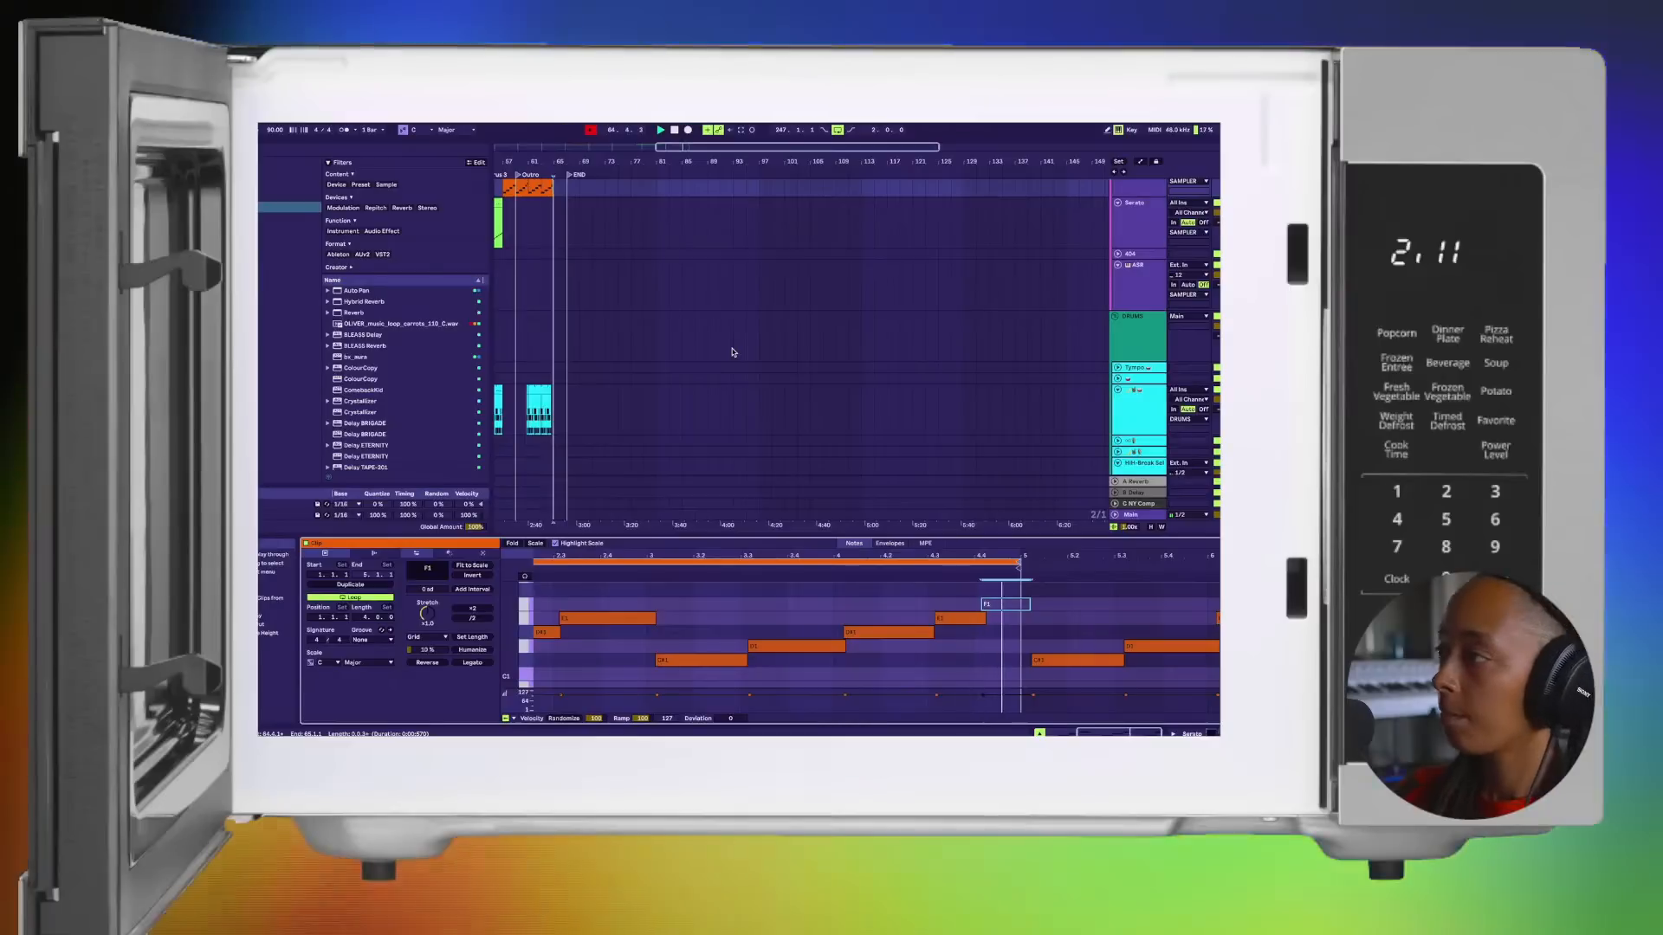
{"action": "scroll", "coordinate": [634, 360], "scroll_direction": "left", "scroll_amount": 6}
{"action": "key", "text": "space"}
{"action": "left_click", "coordinate": [674, 129]}
{"action": "scroll", "coordinate": [625, 355], "scroll_direction": "up", "scroll_amount": 3}
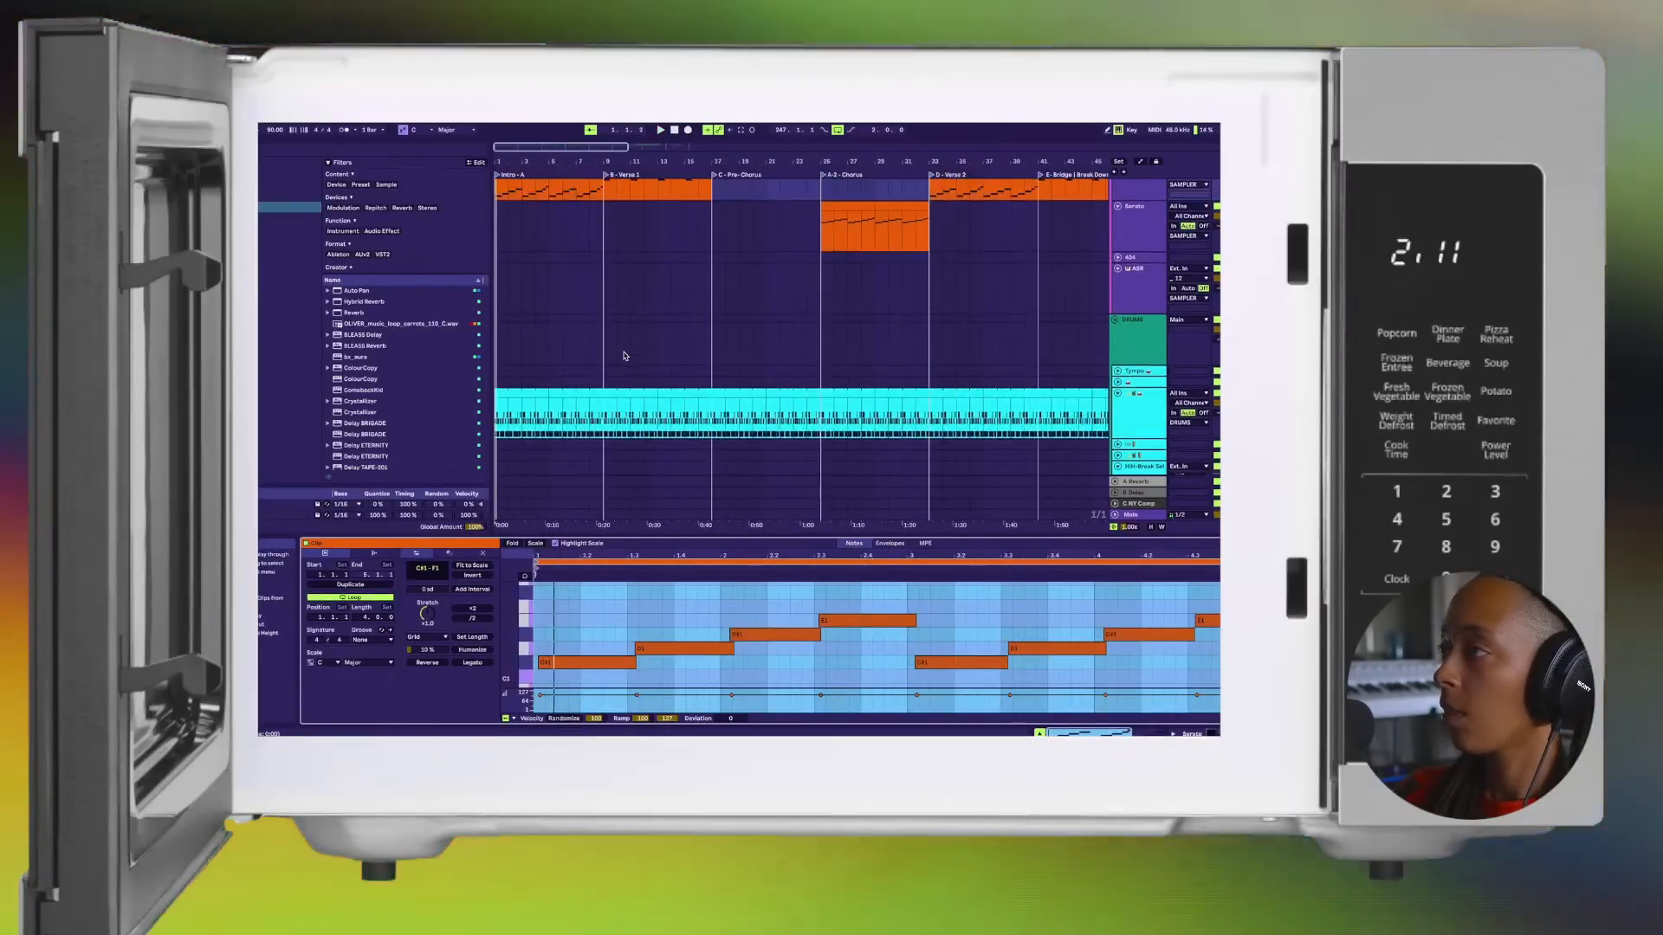
Step: Inspect the Serato Sample instrument on the third Serato track in Session View, then close its plug-in window
{"action": "key", "text": "Tab"}
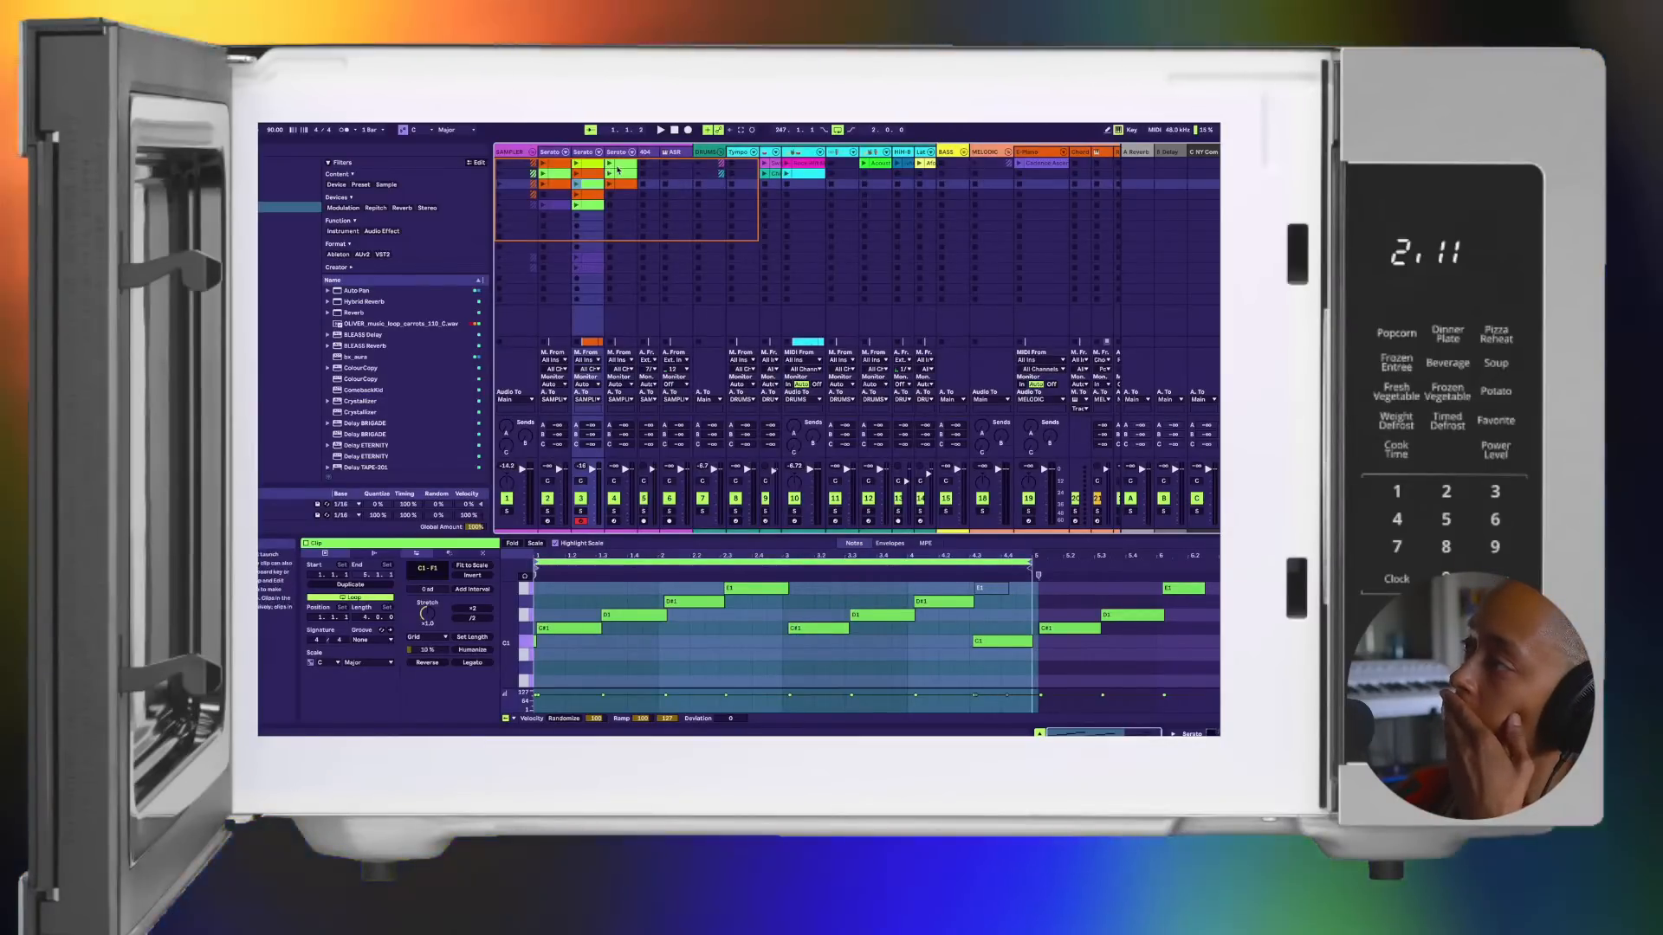
{"action": "left_click", "coordinate": [619, 152]}
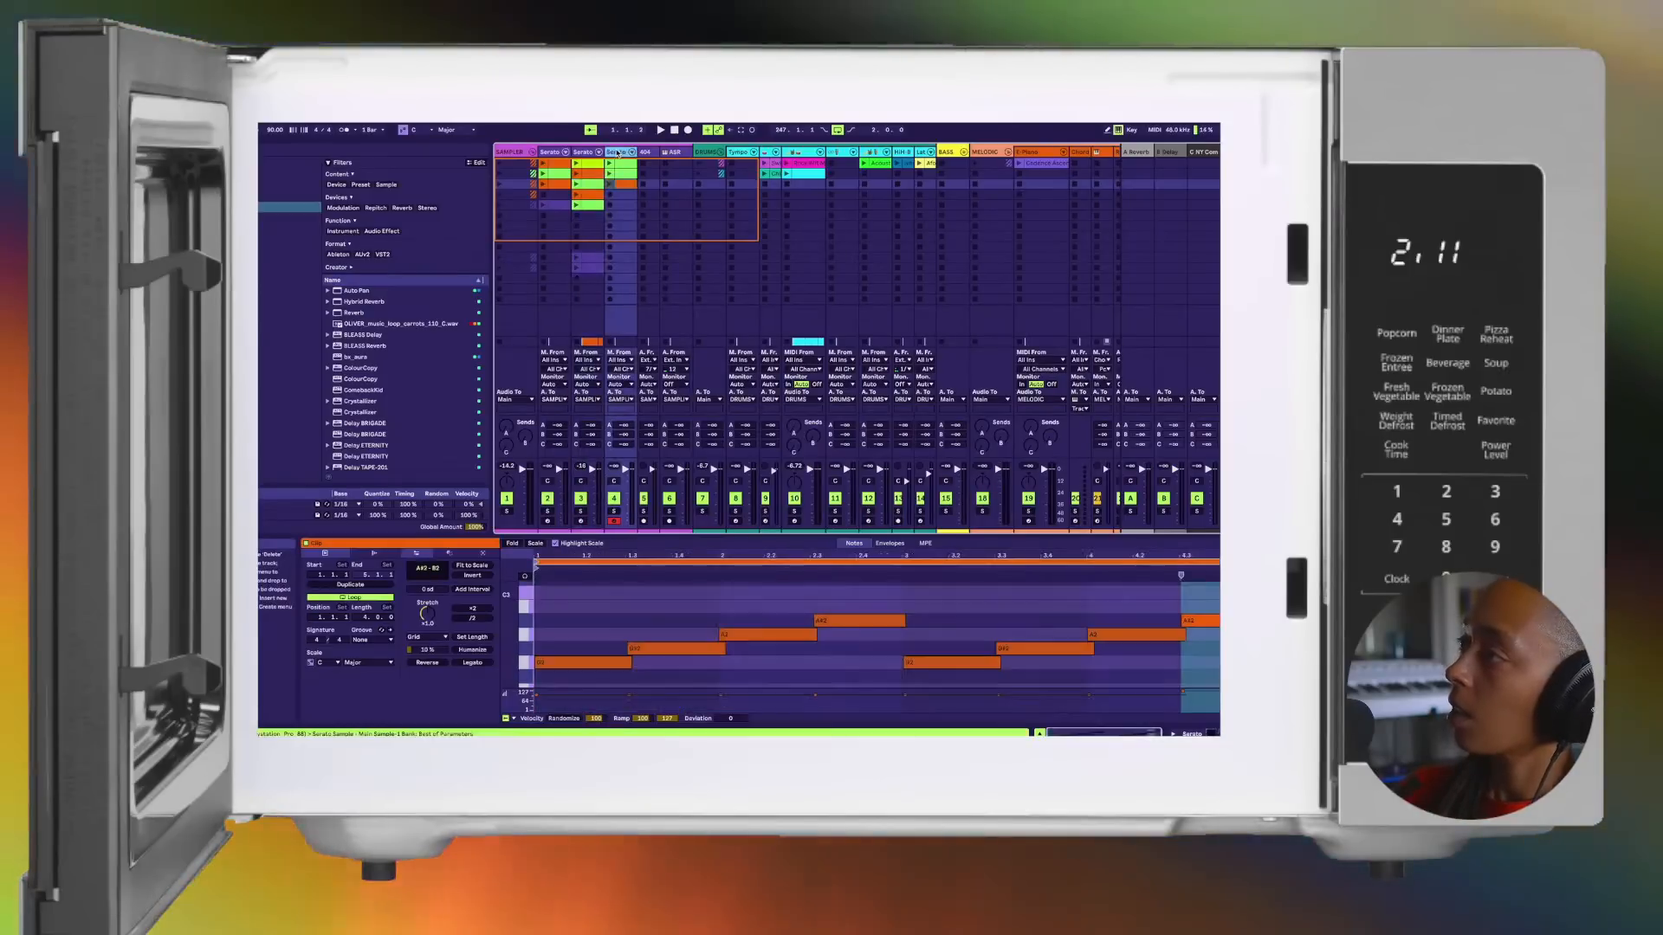
{"action": "key", "text": "Tab"}
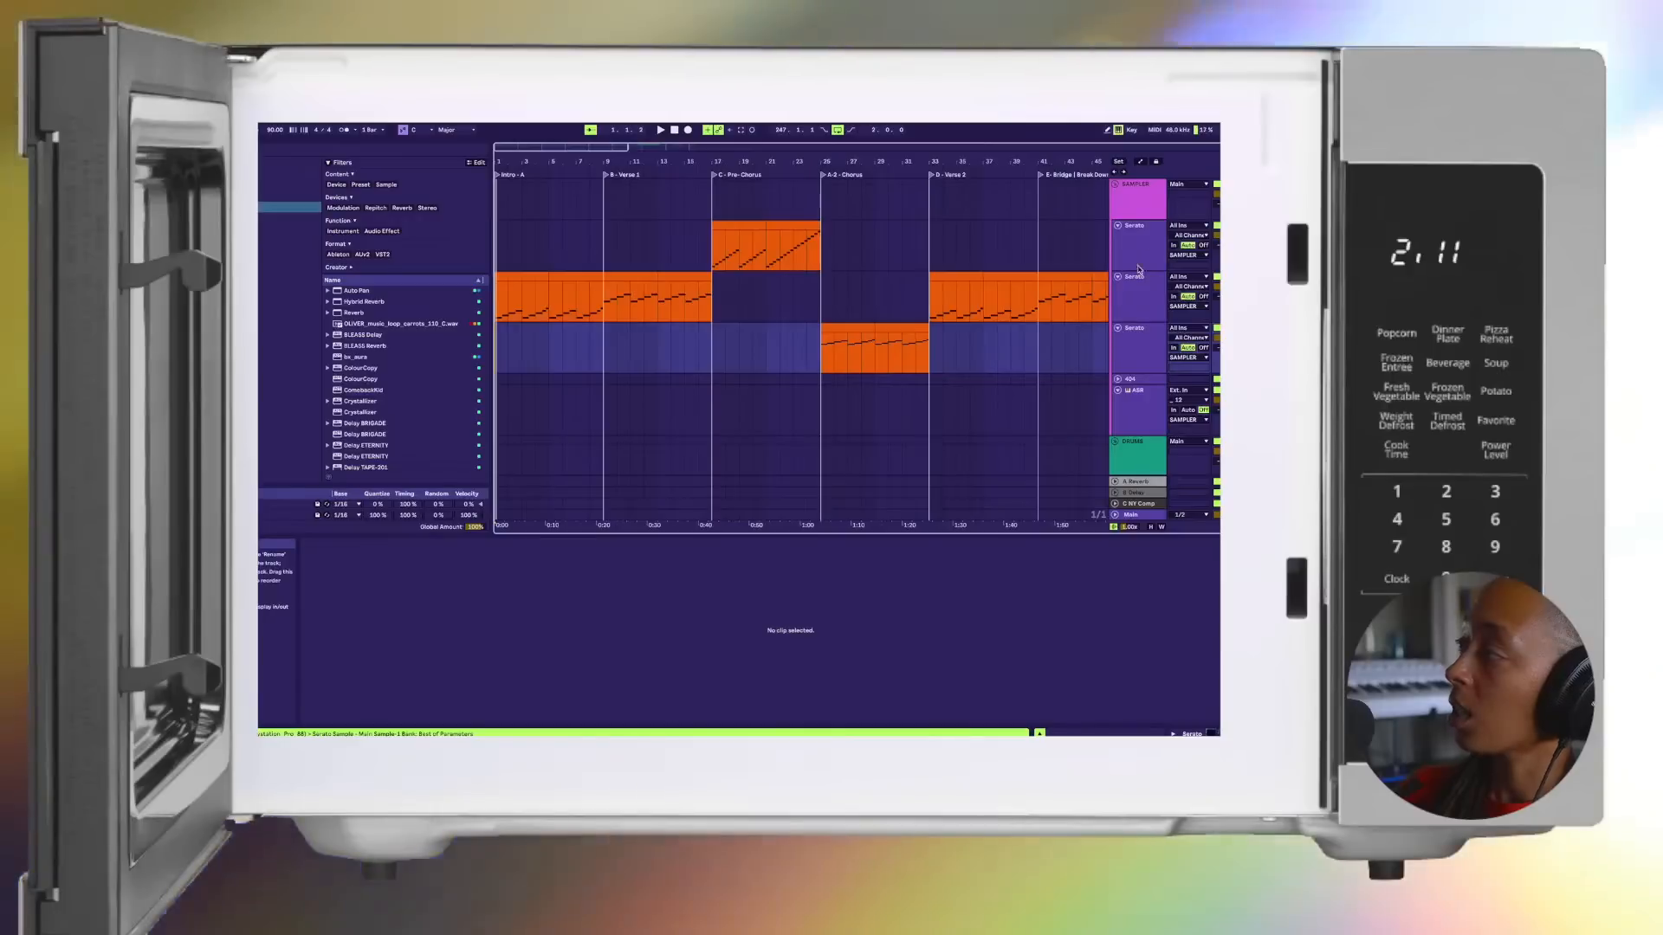
{"action": "key", "text": "Tab"}
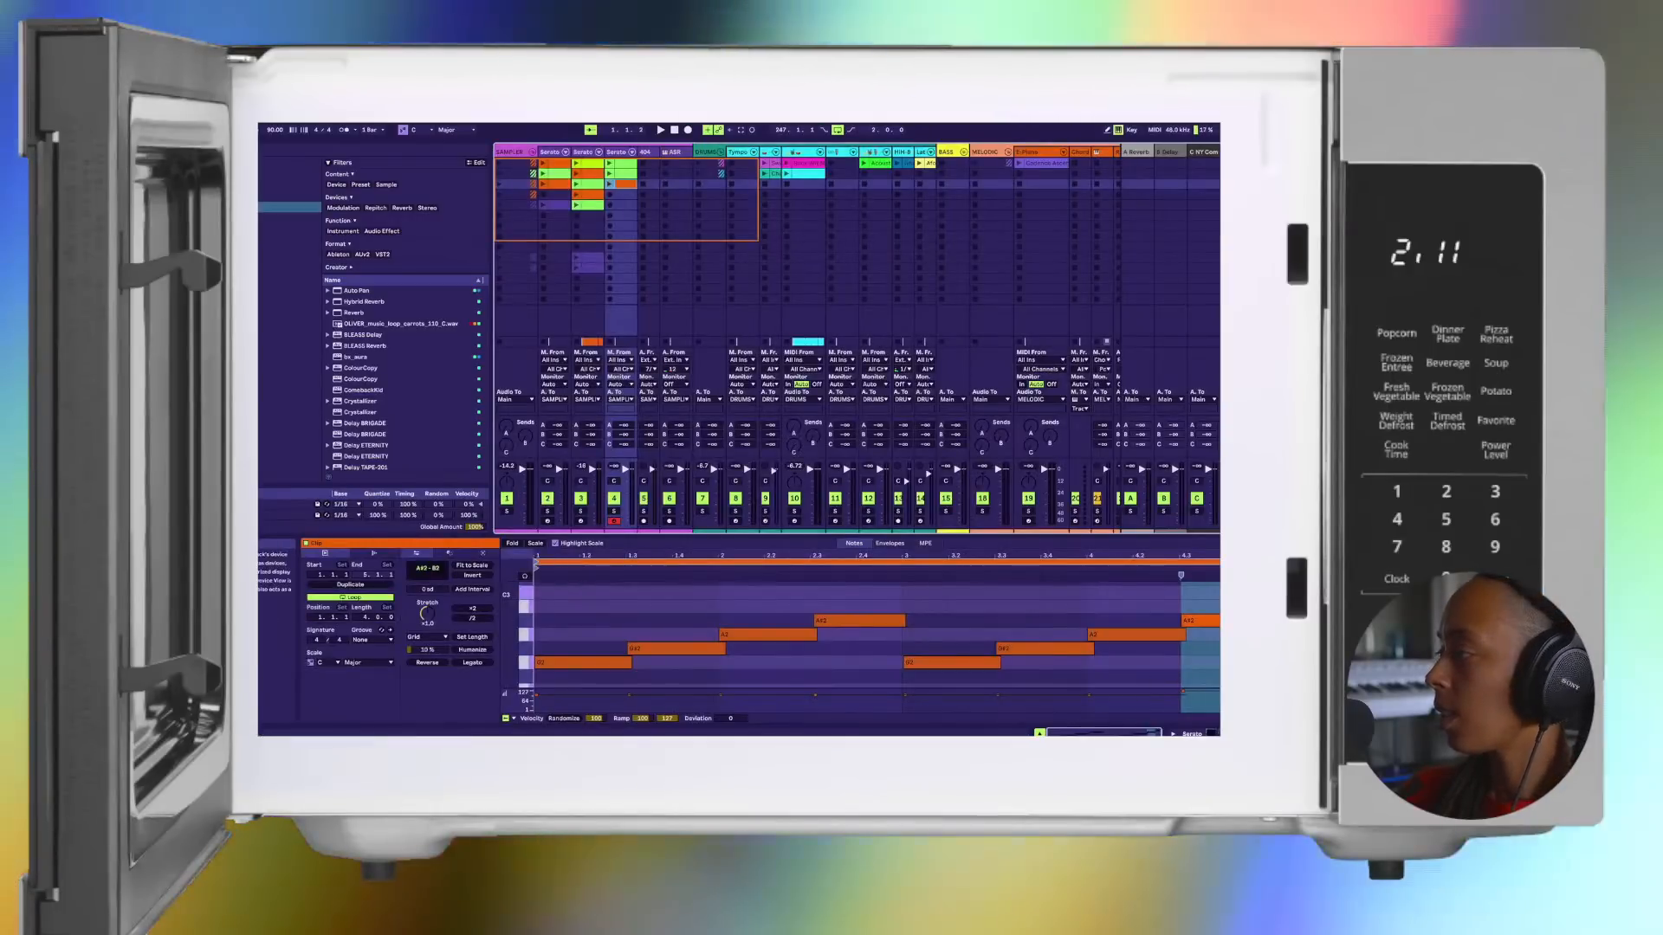
{"action": "key", "text": "shift+Tab"}
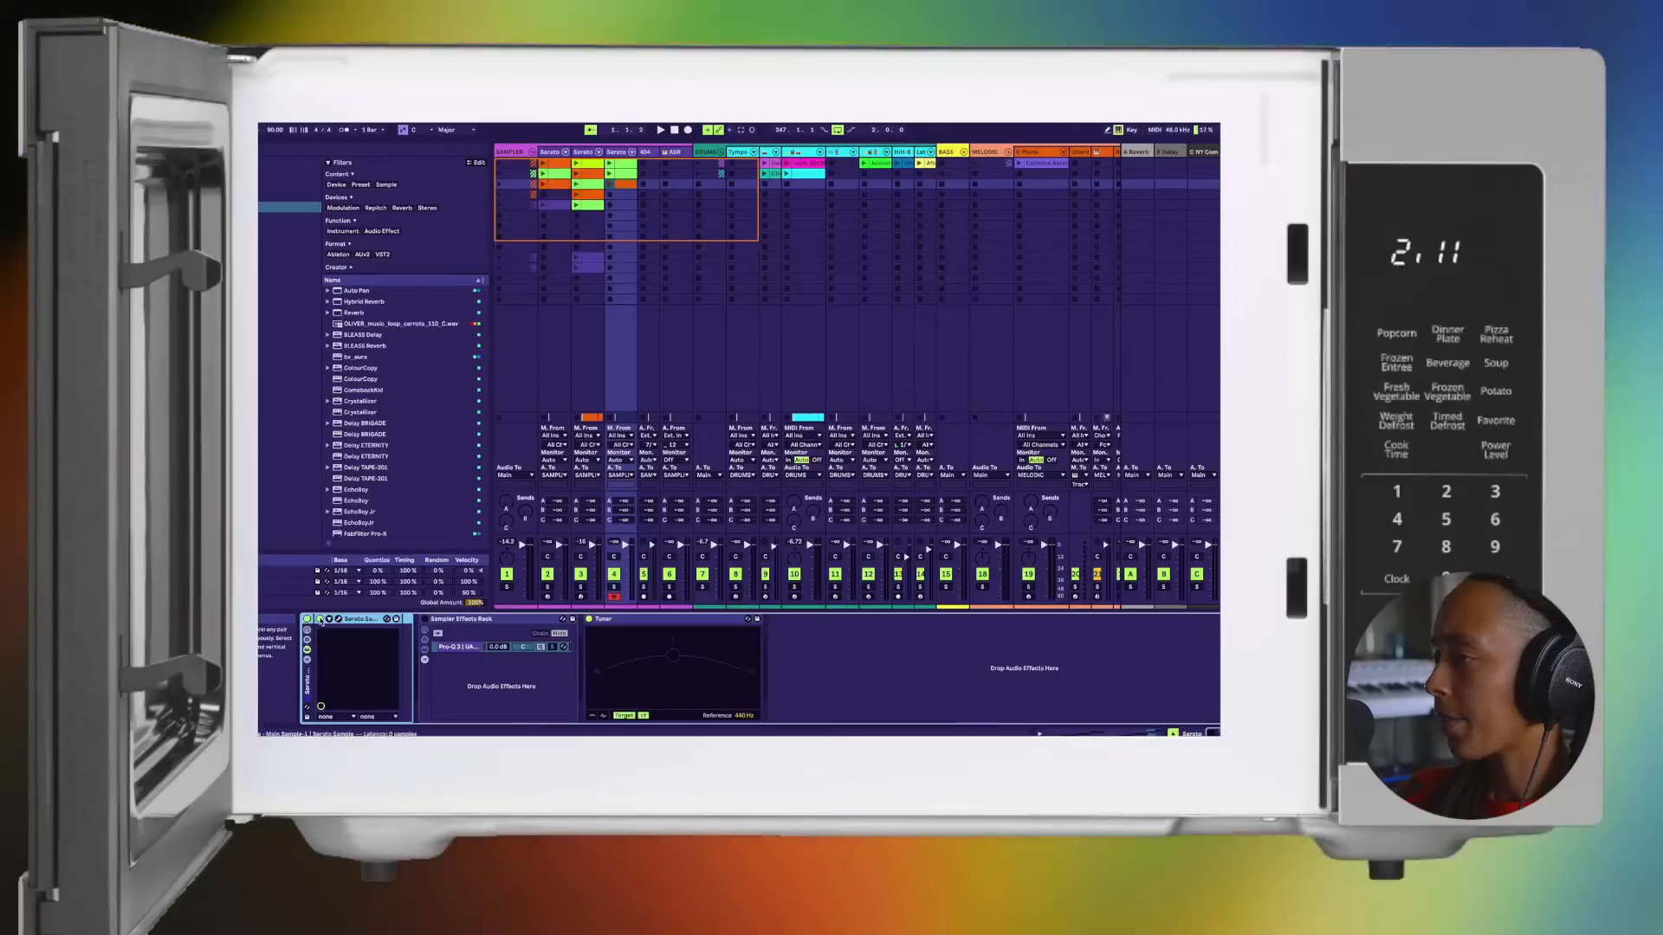
{"action": "left_click", "coordinate": [339, 619]}
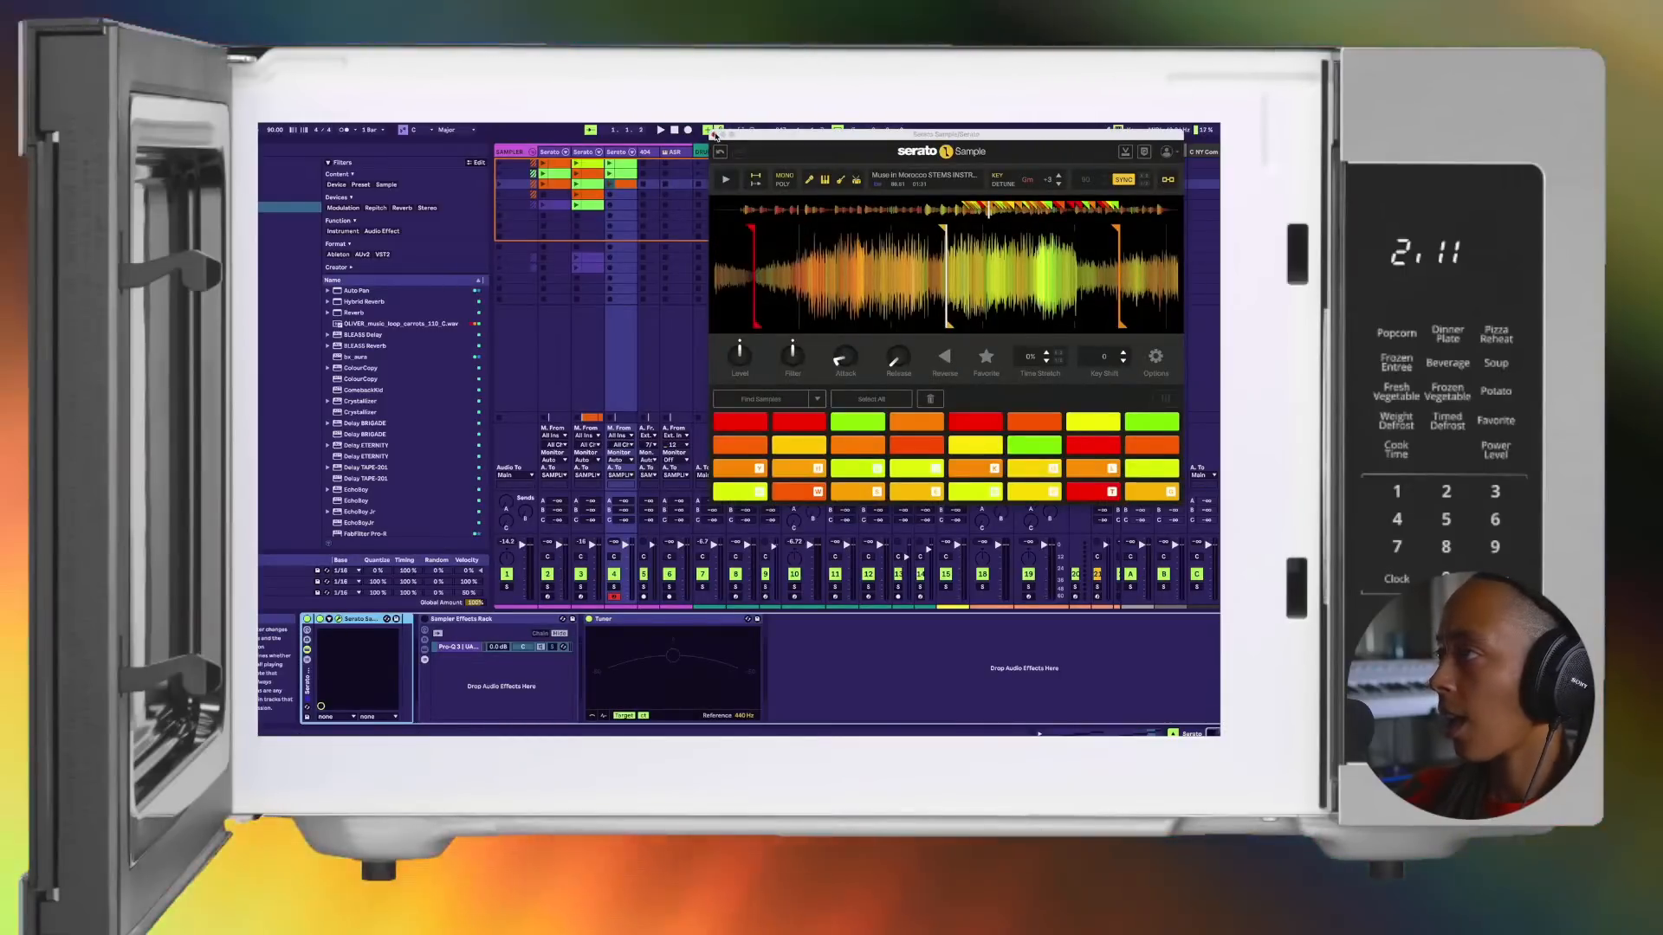
{"action": "left_click", "coordinate": [714, 135]}
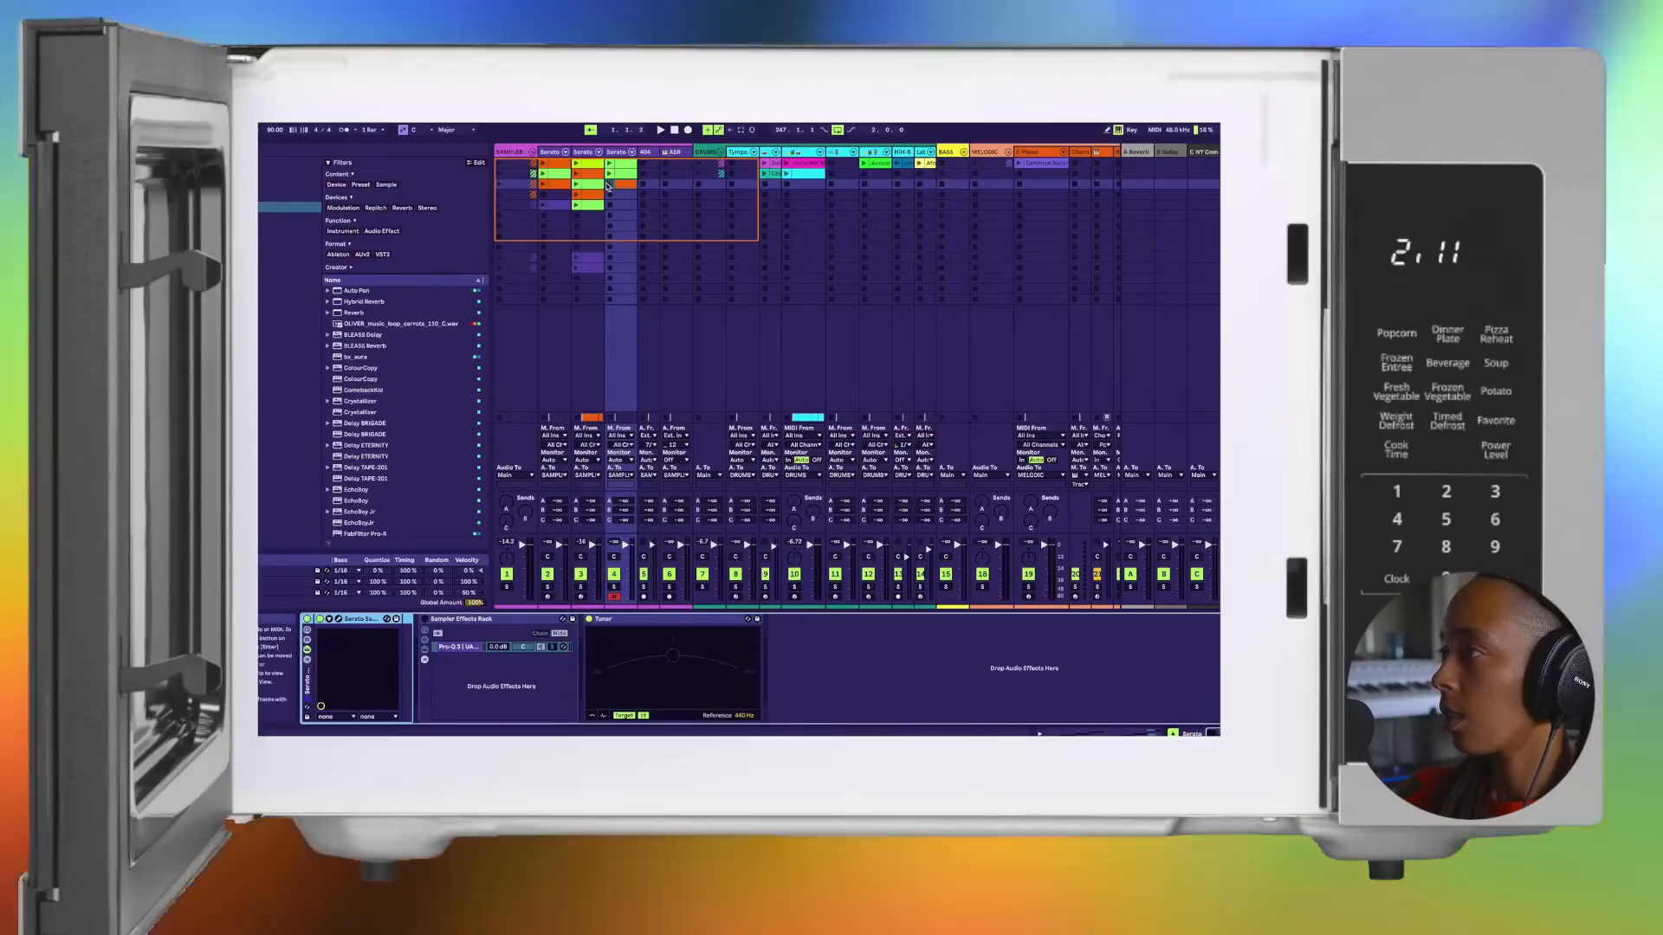
Step: Audition the orange clip in the third slot of the third Serato track without the arrangement drums
{"action": "left_click", "coordinate": [610, 186]}
{"action": "key", "text": "Tab"}
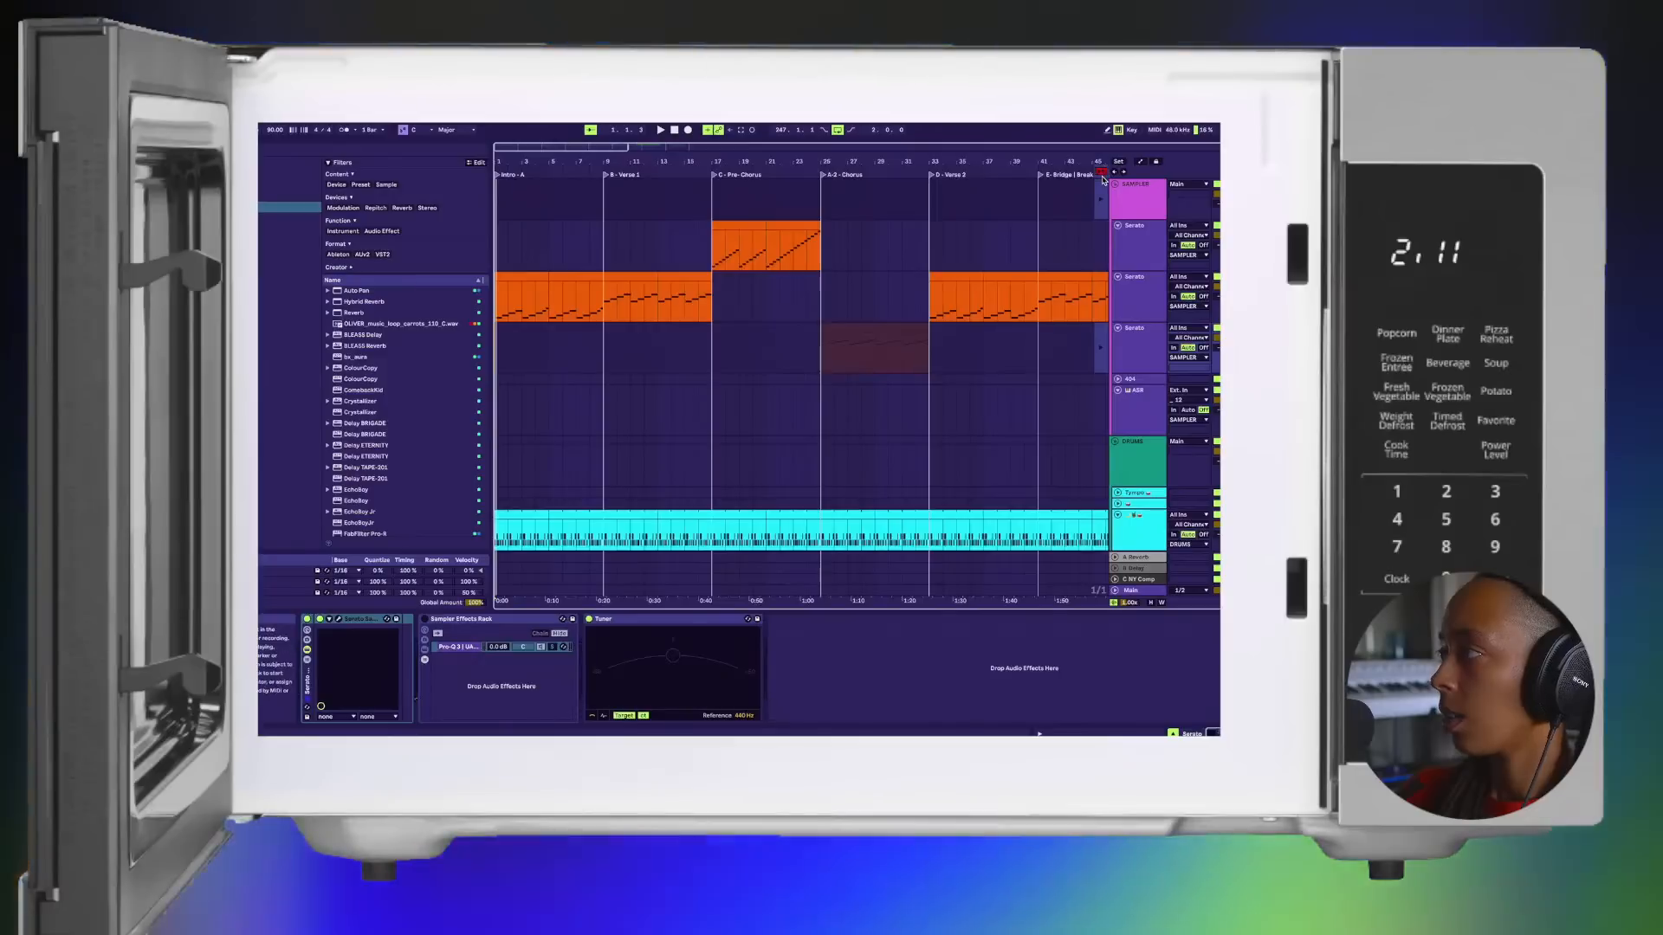
{"action": "key", "text": "Tab"}
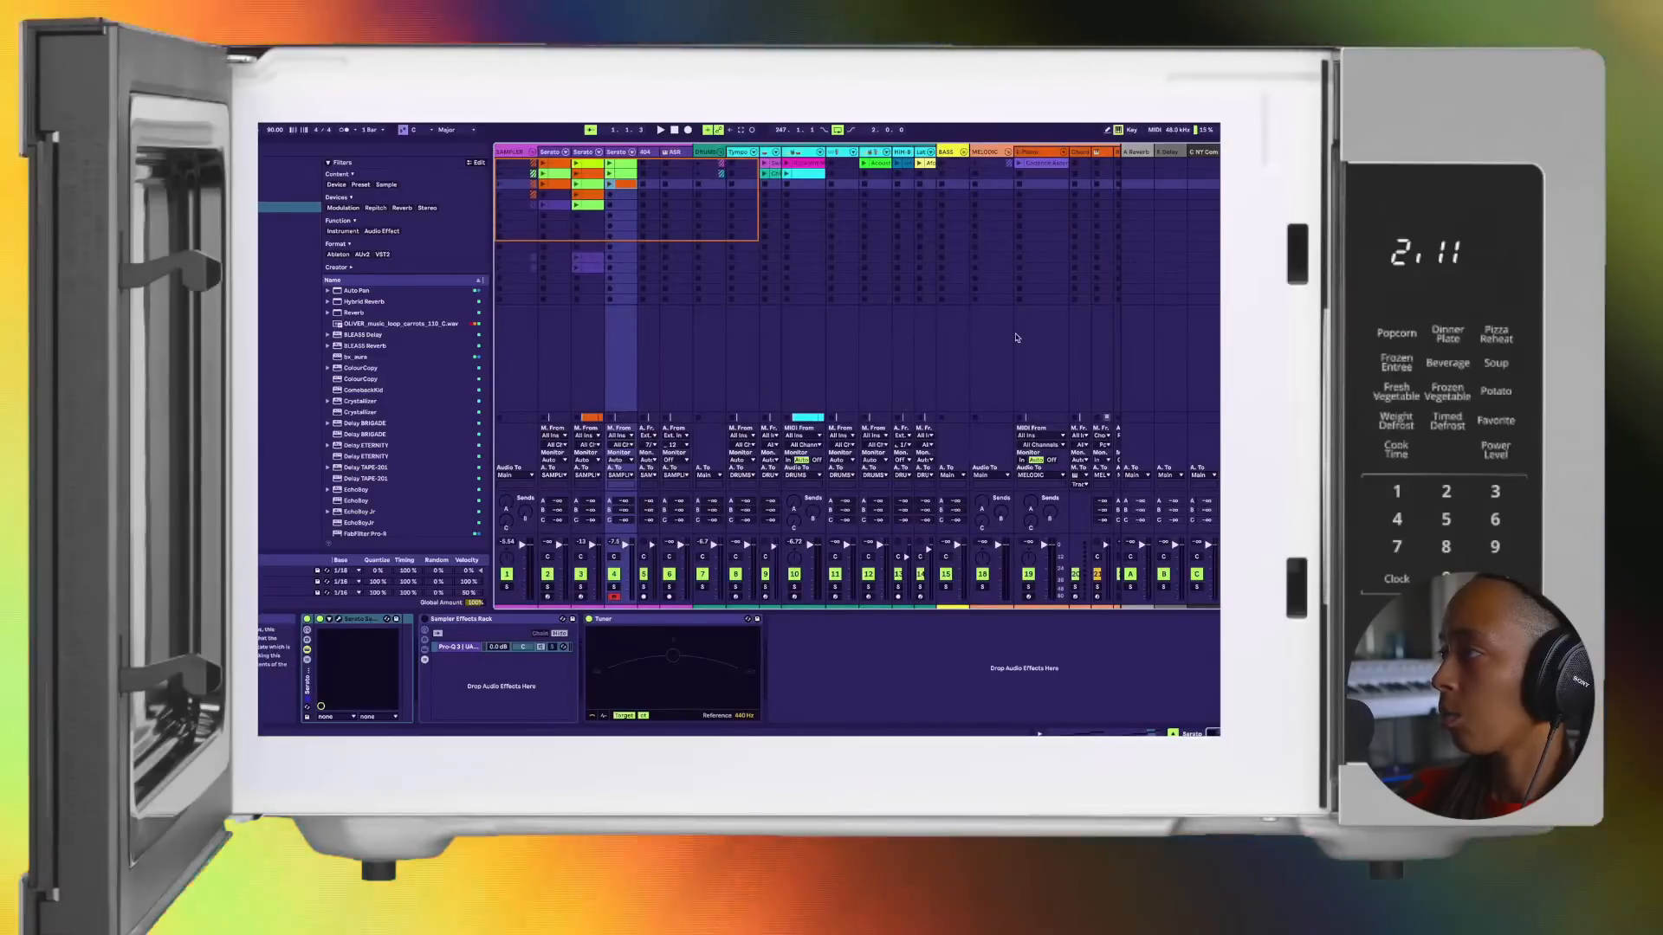
{"action": "left_click", "coordinate": [609, 183]}
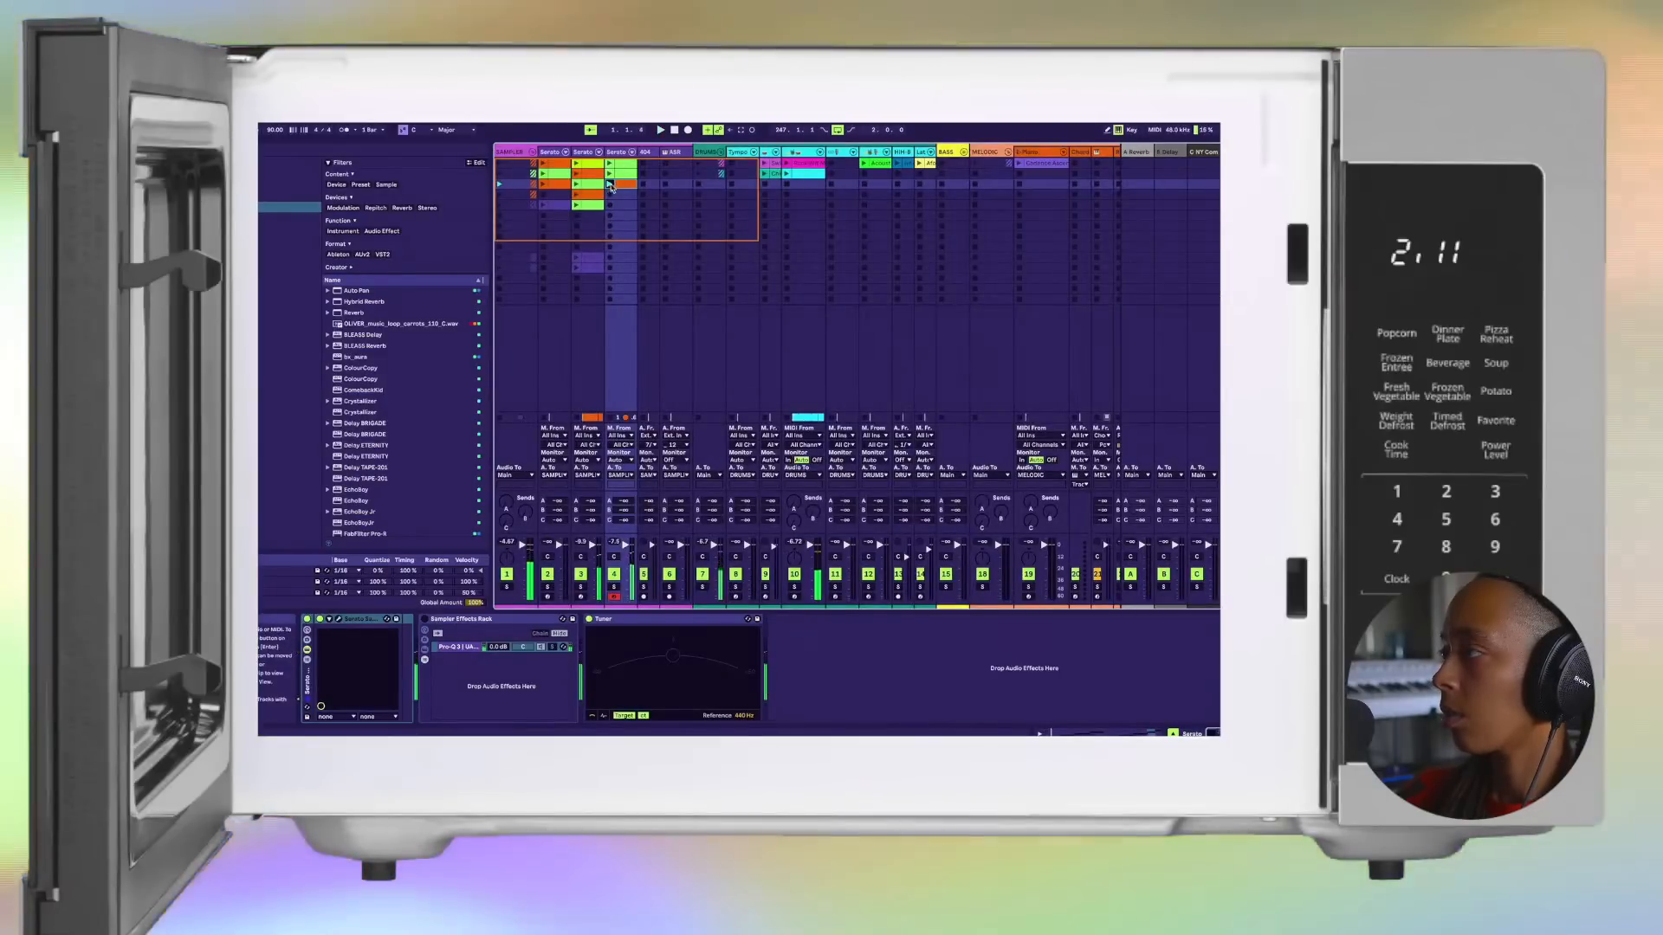
{"action": "left_click", "coordinate": [1226, 183]}
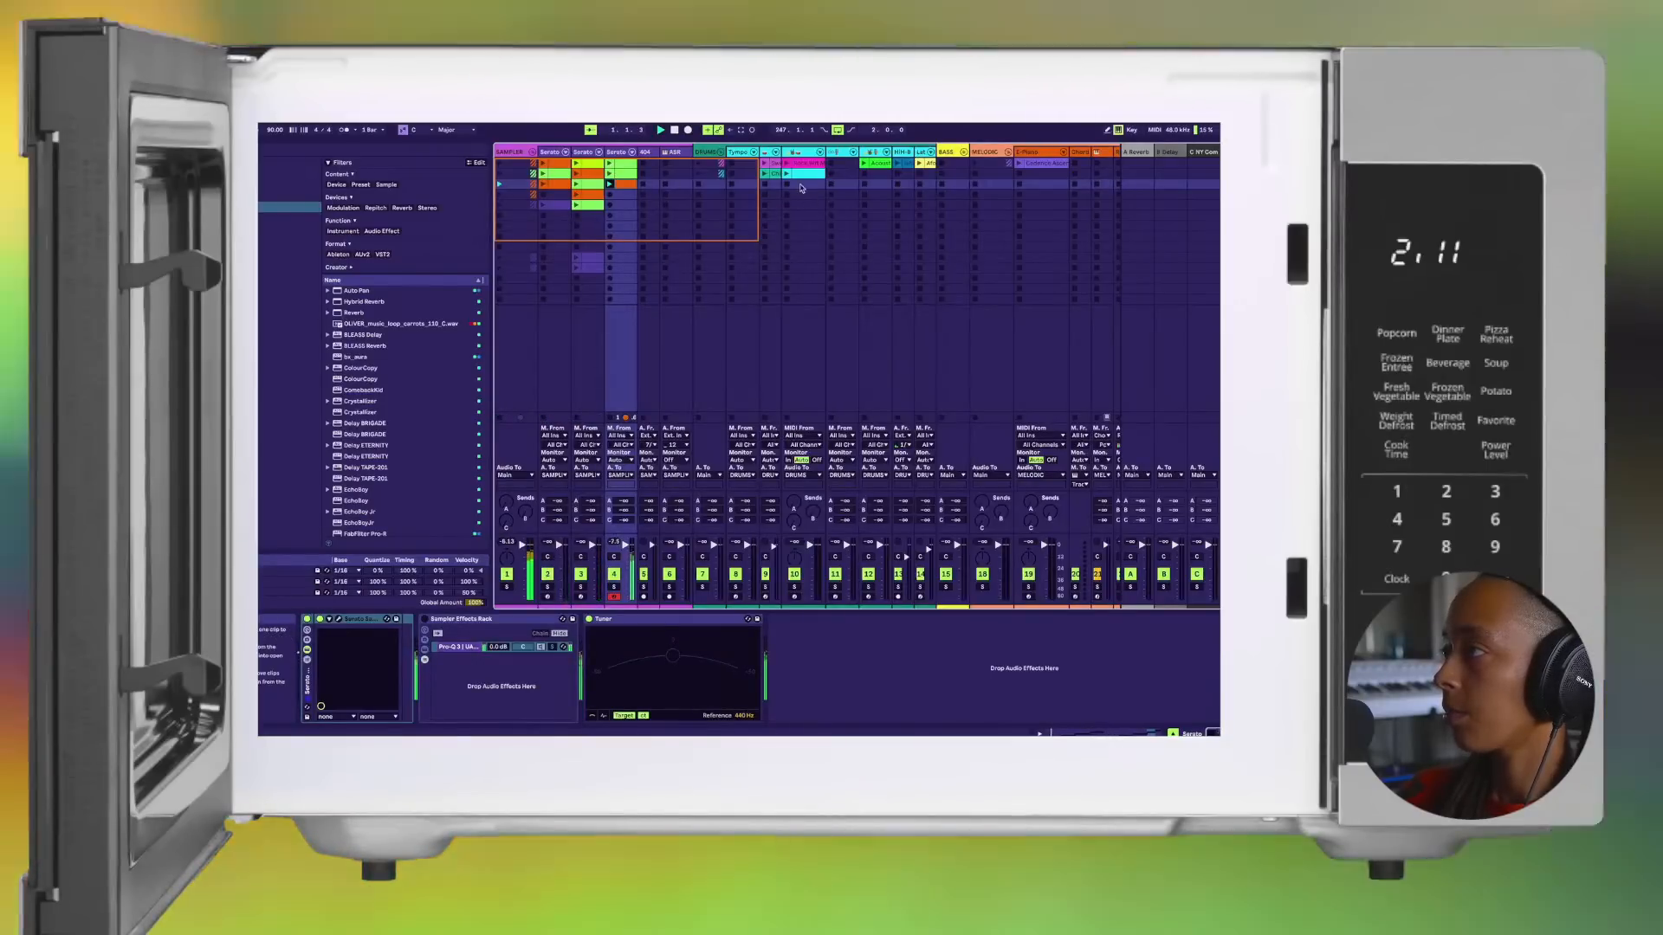
Step: Launch the cyan drum clip in the second slot and audition it with the third Serato track's second-slot green clip
{"action": "double_click", "coordinate": [795, 176]}
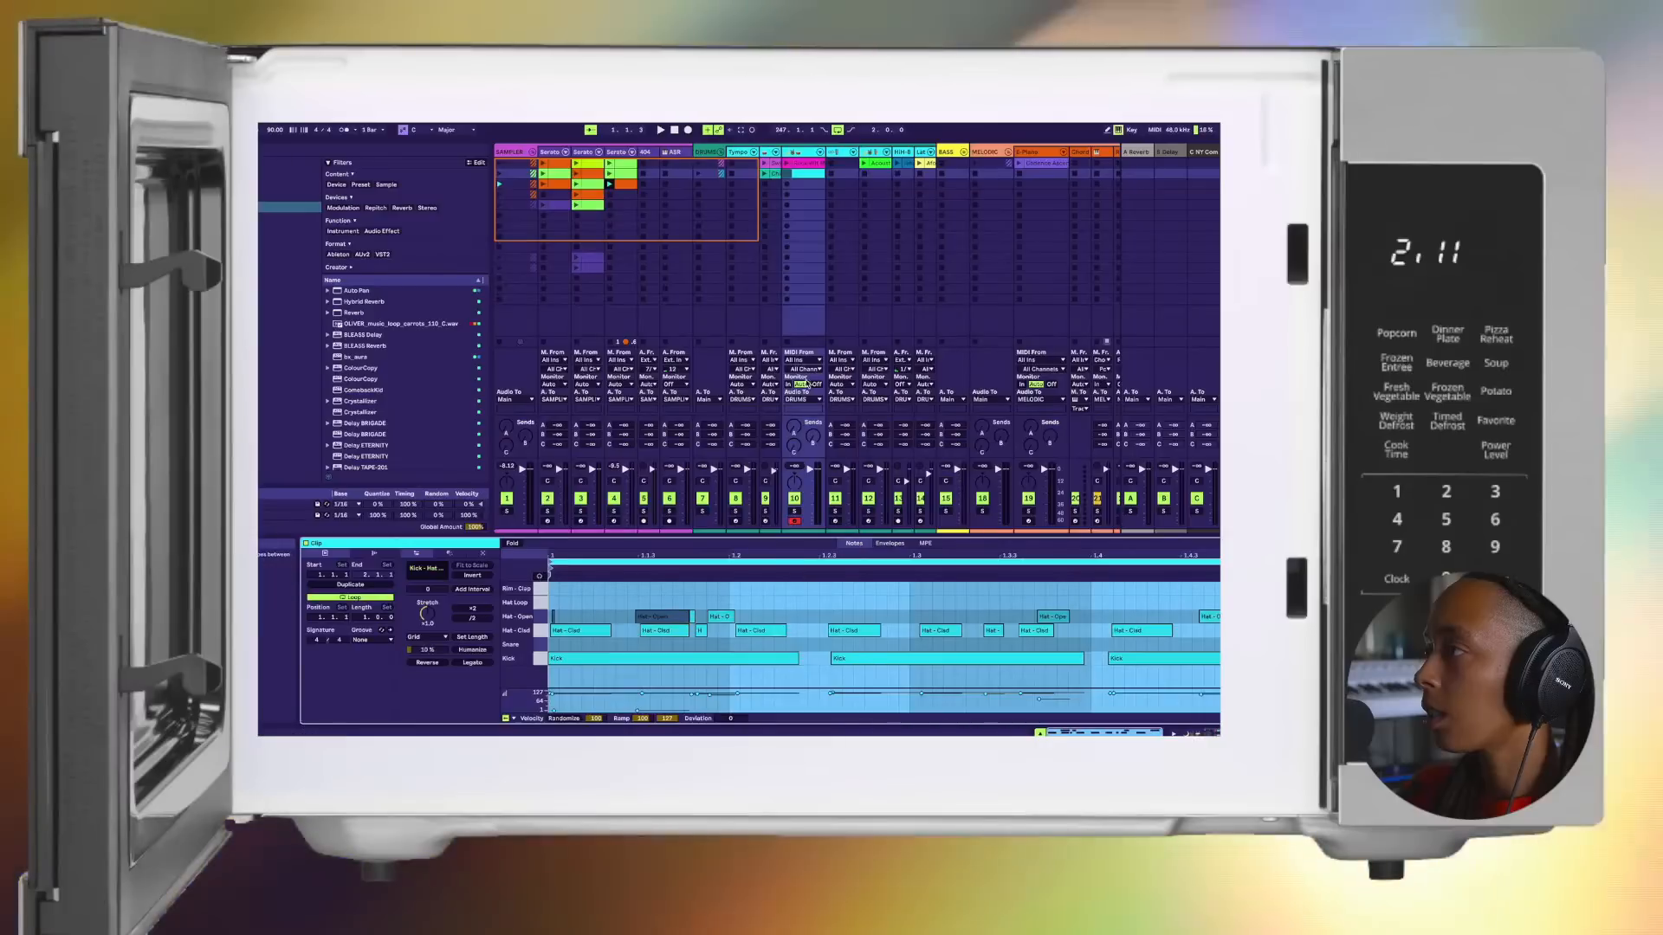
{"action": "left_click", "coordinate": [786, 175]}
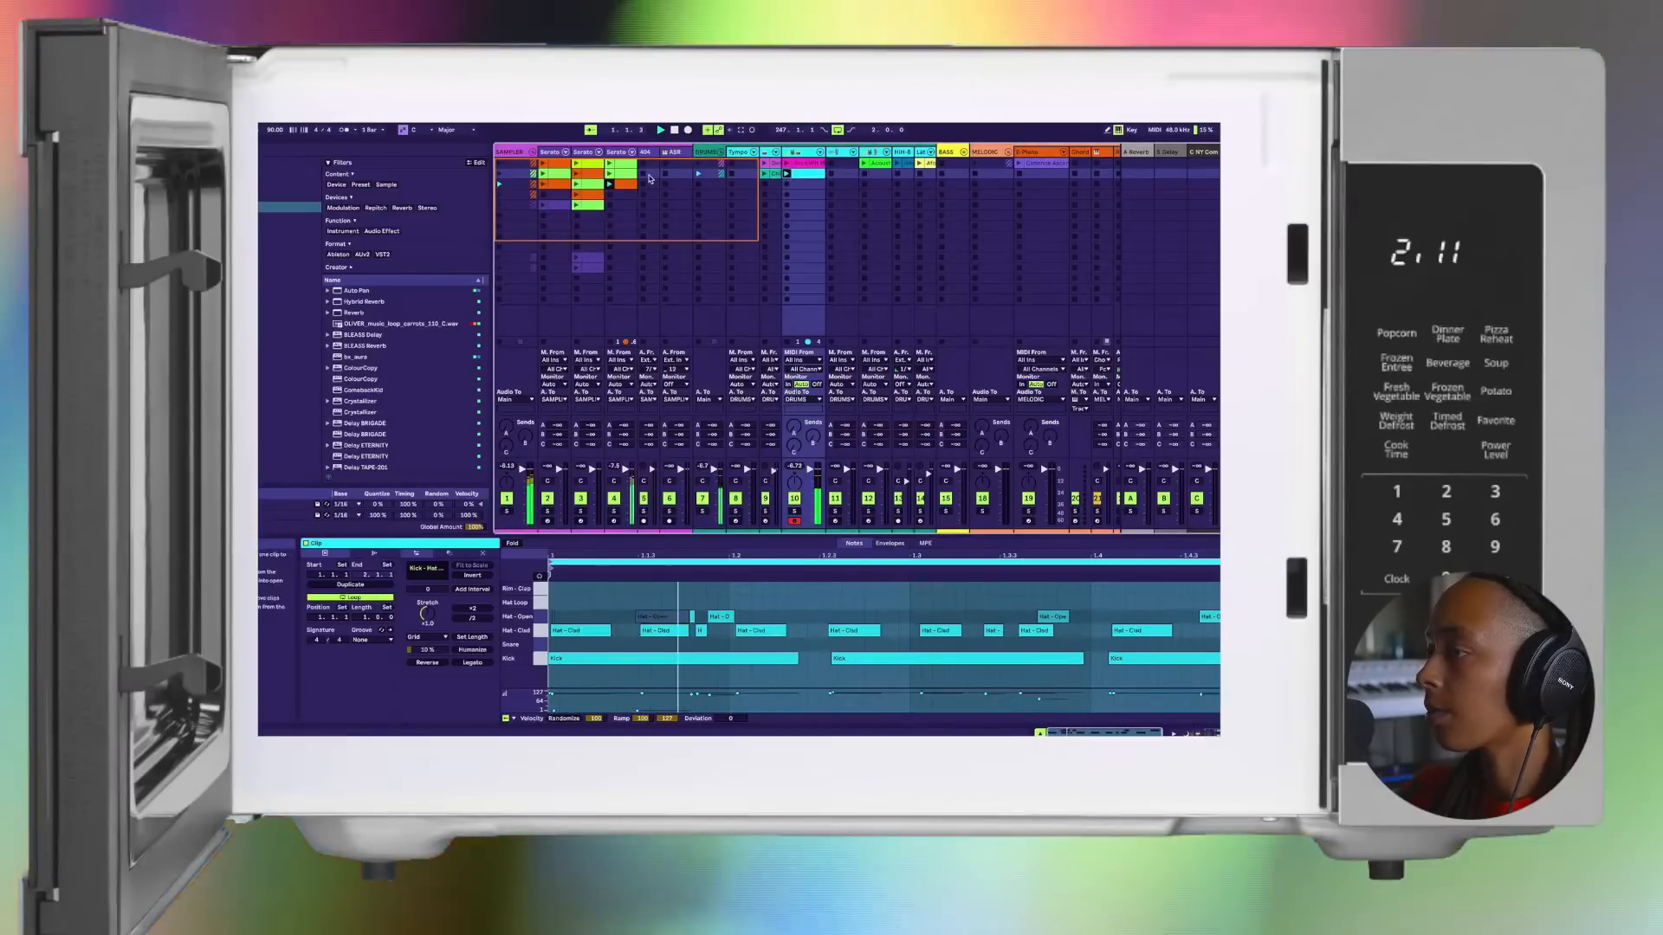
{"action": "left_click", "coordinate": [624, 184]}
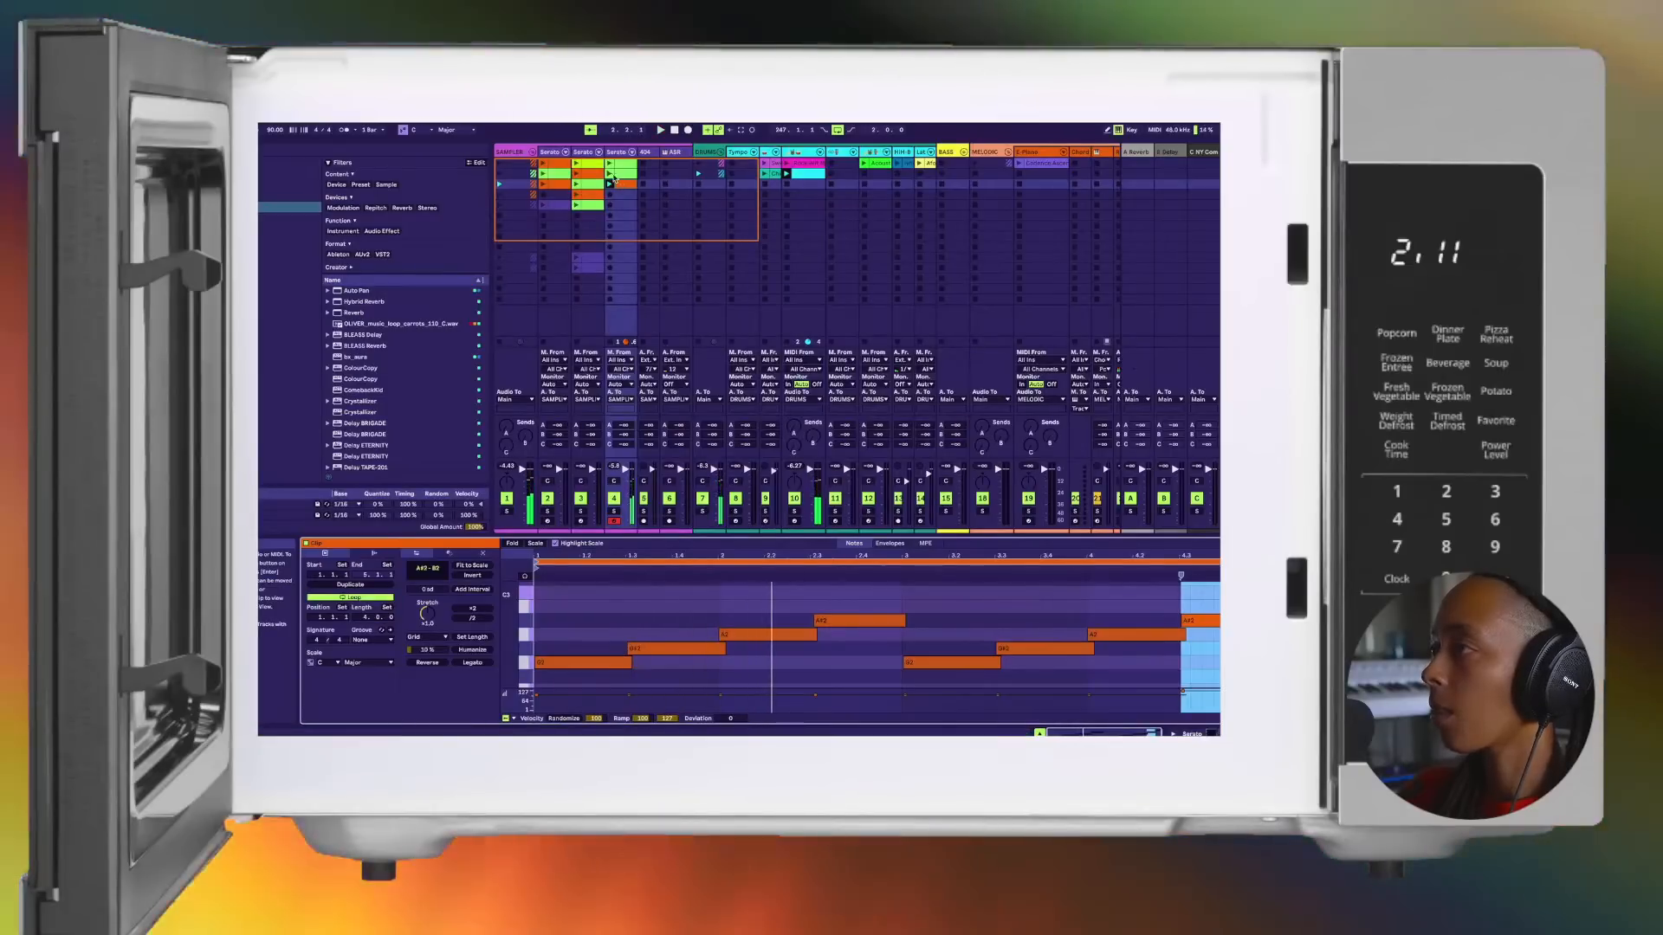
{"action": "left_click", "coordinate": [611, 174]}
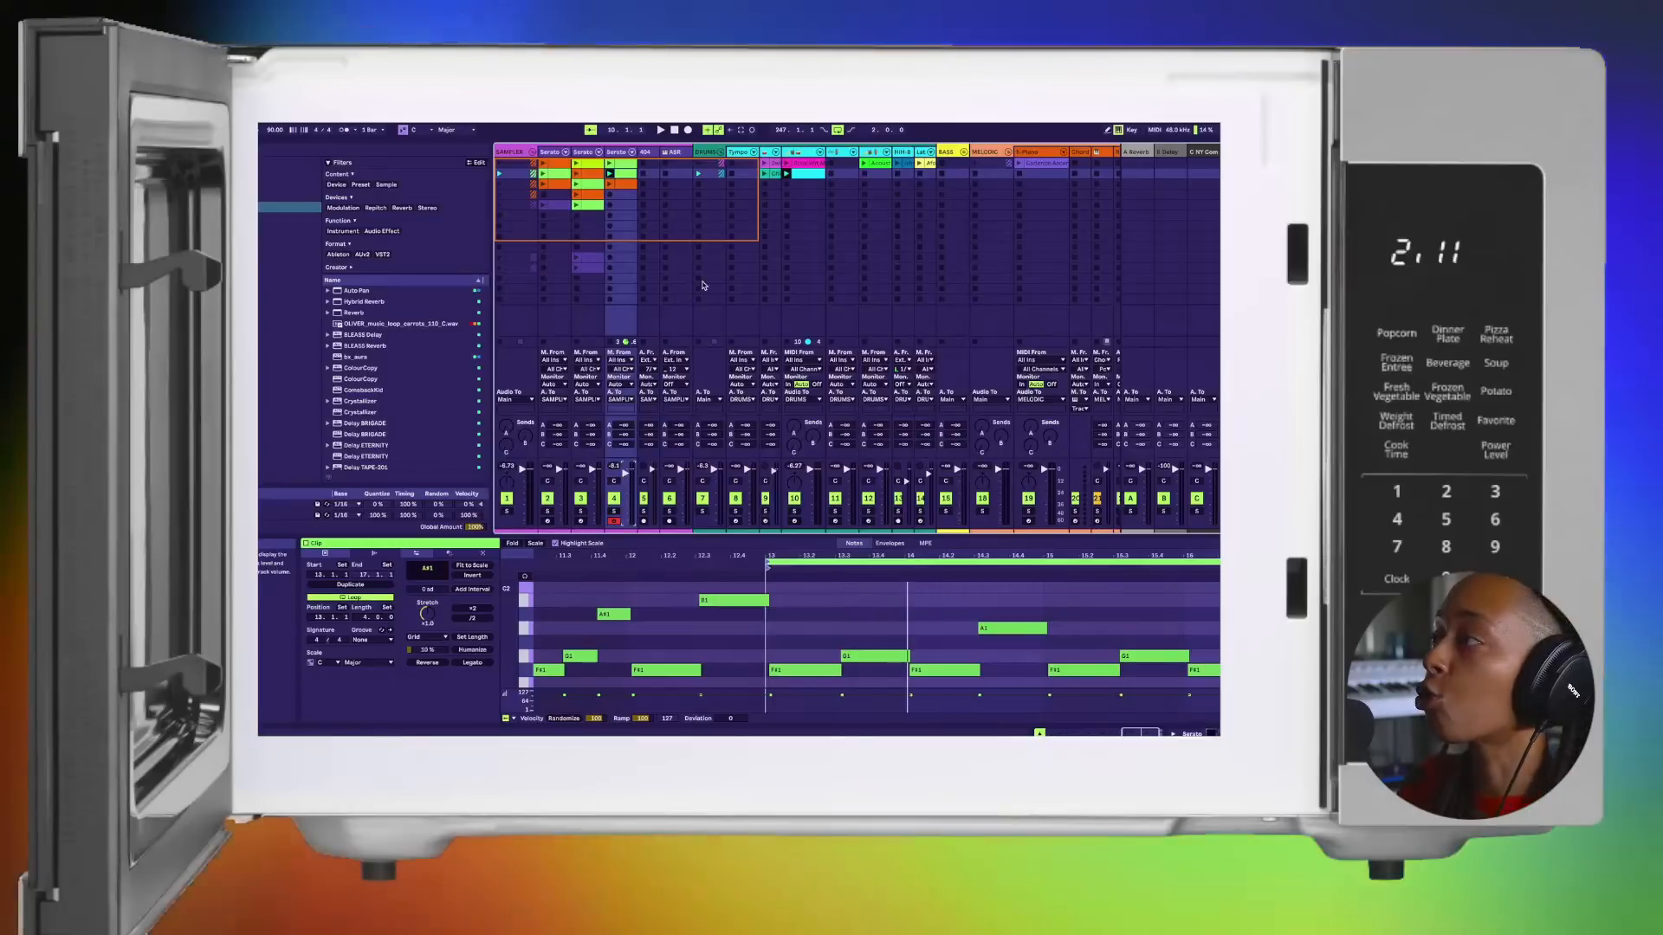
Step: Inspect the DRUMS group and its member tracks in Session View, from the Tympo drum rack to the percussion rack
{"action": "left_click", "coordinate": [739, 154]}
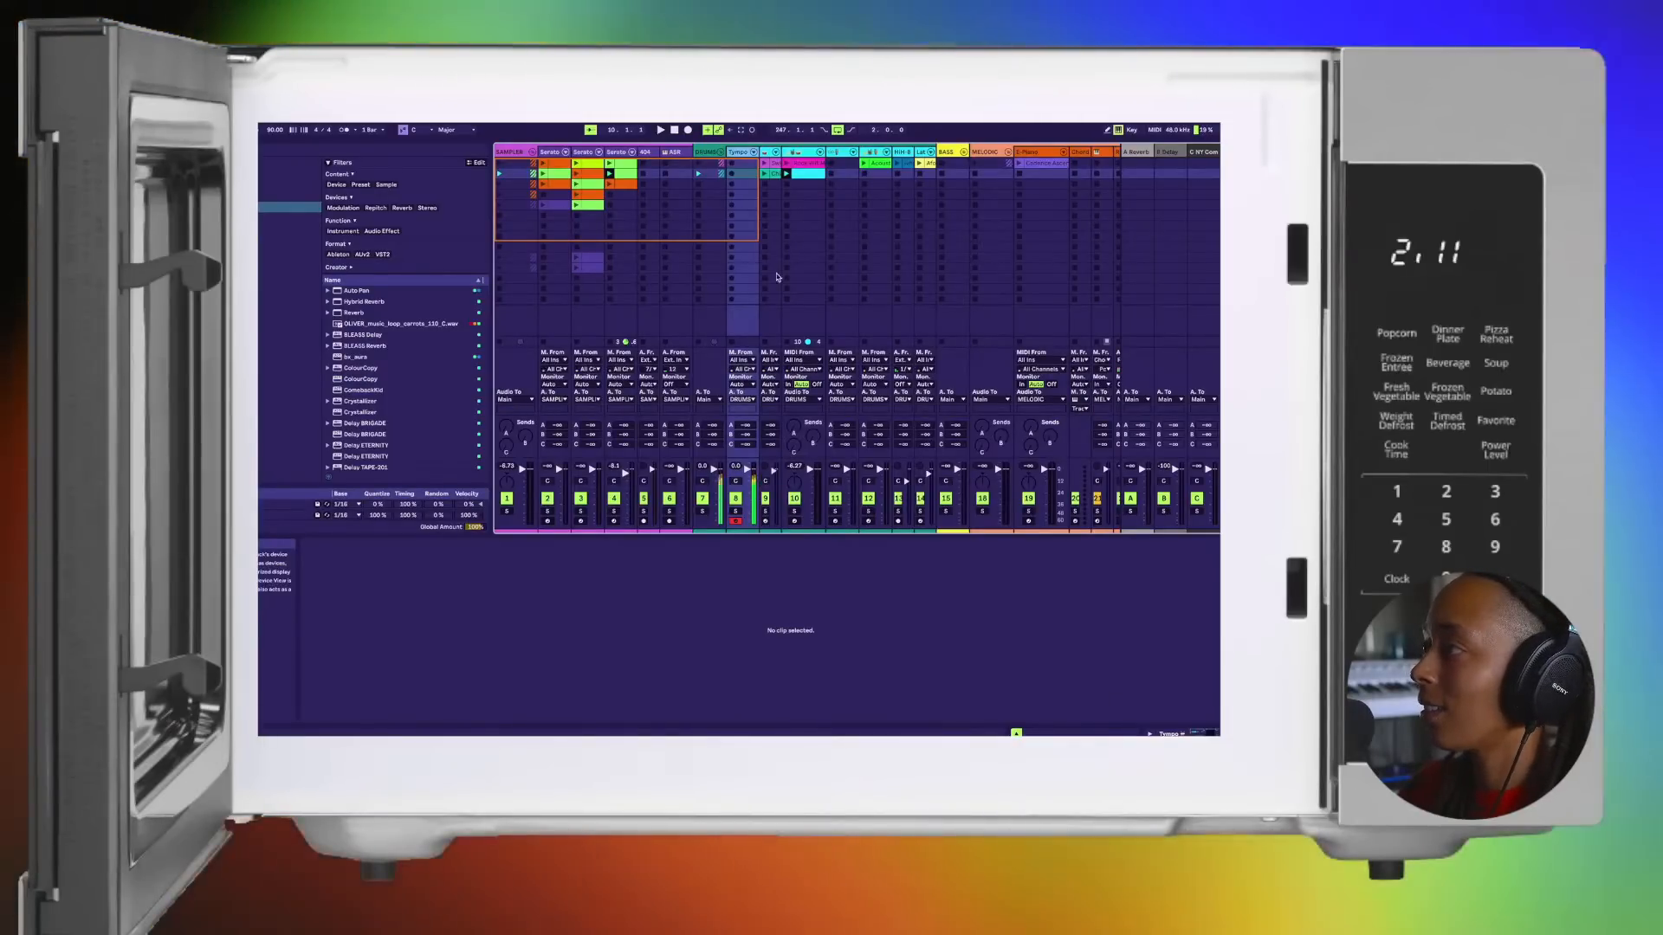
{"action": "left_click", "coordinate": [772, 174]}
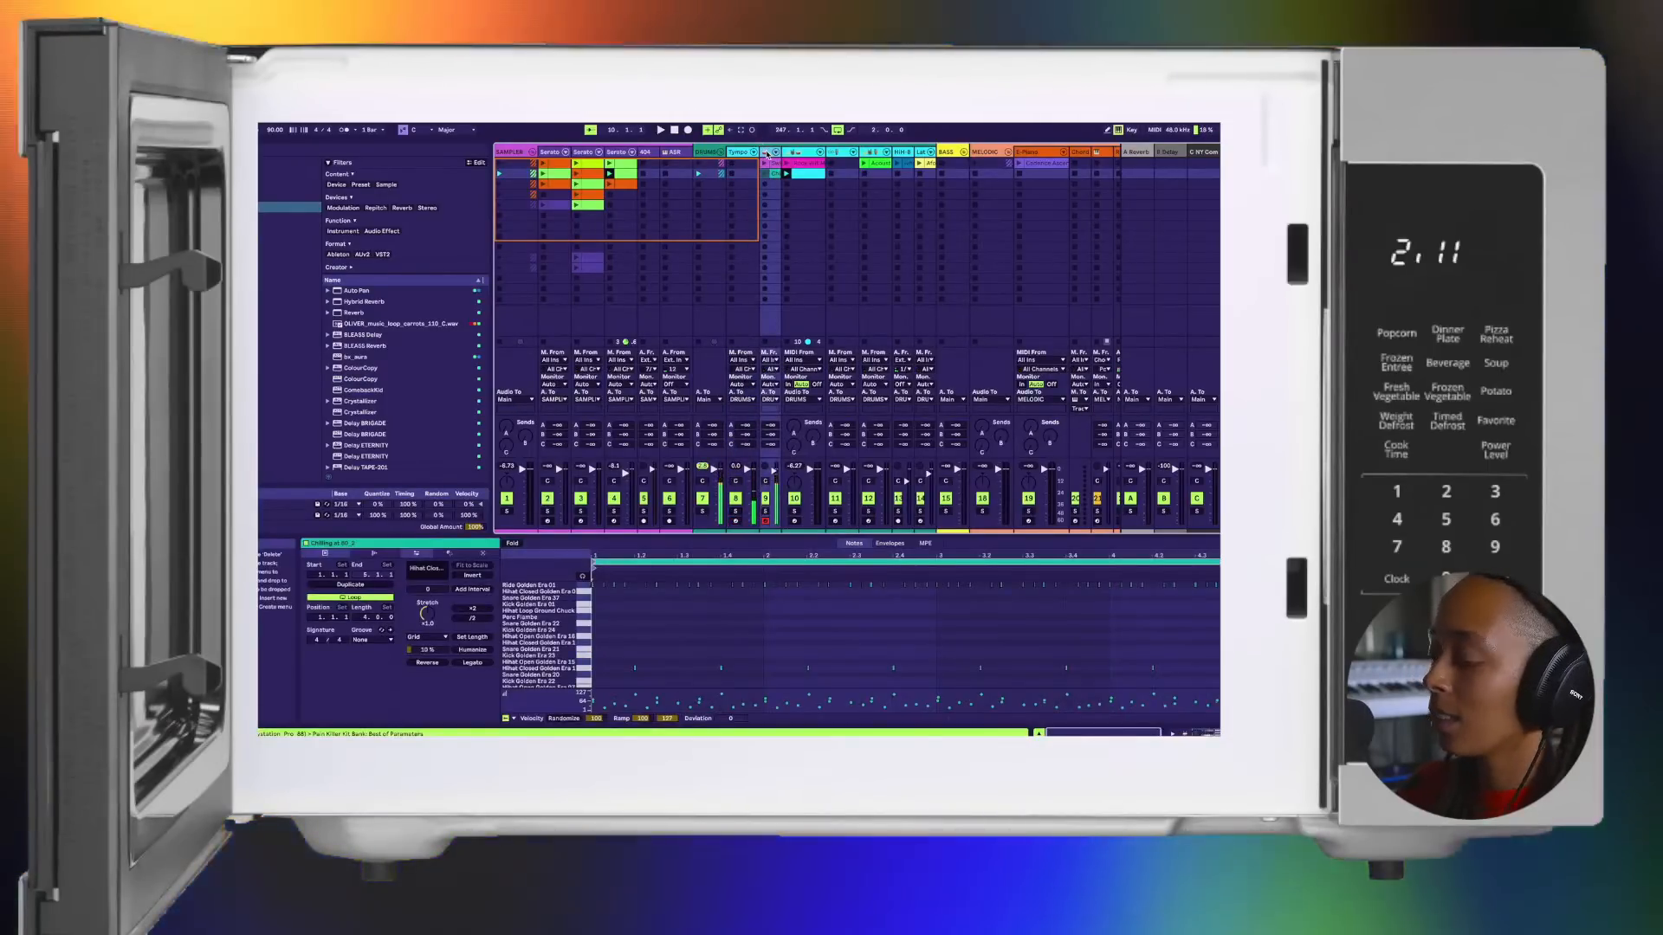
{"action": "left_click", "coordinate": [705, 152]}
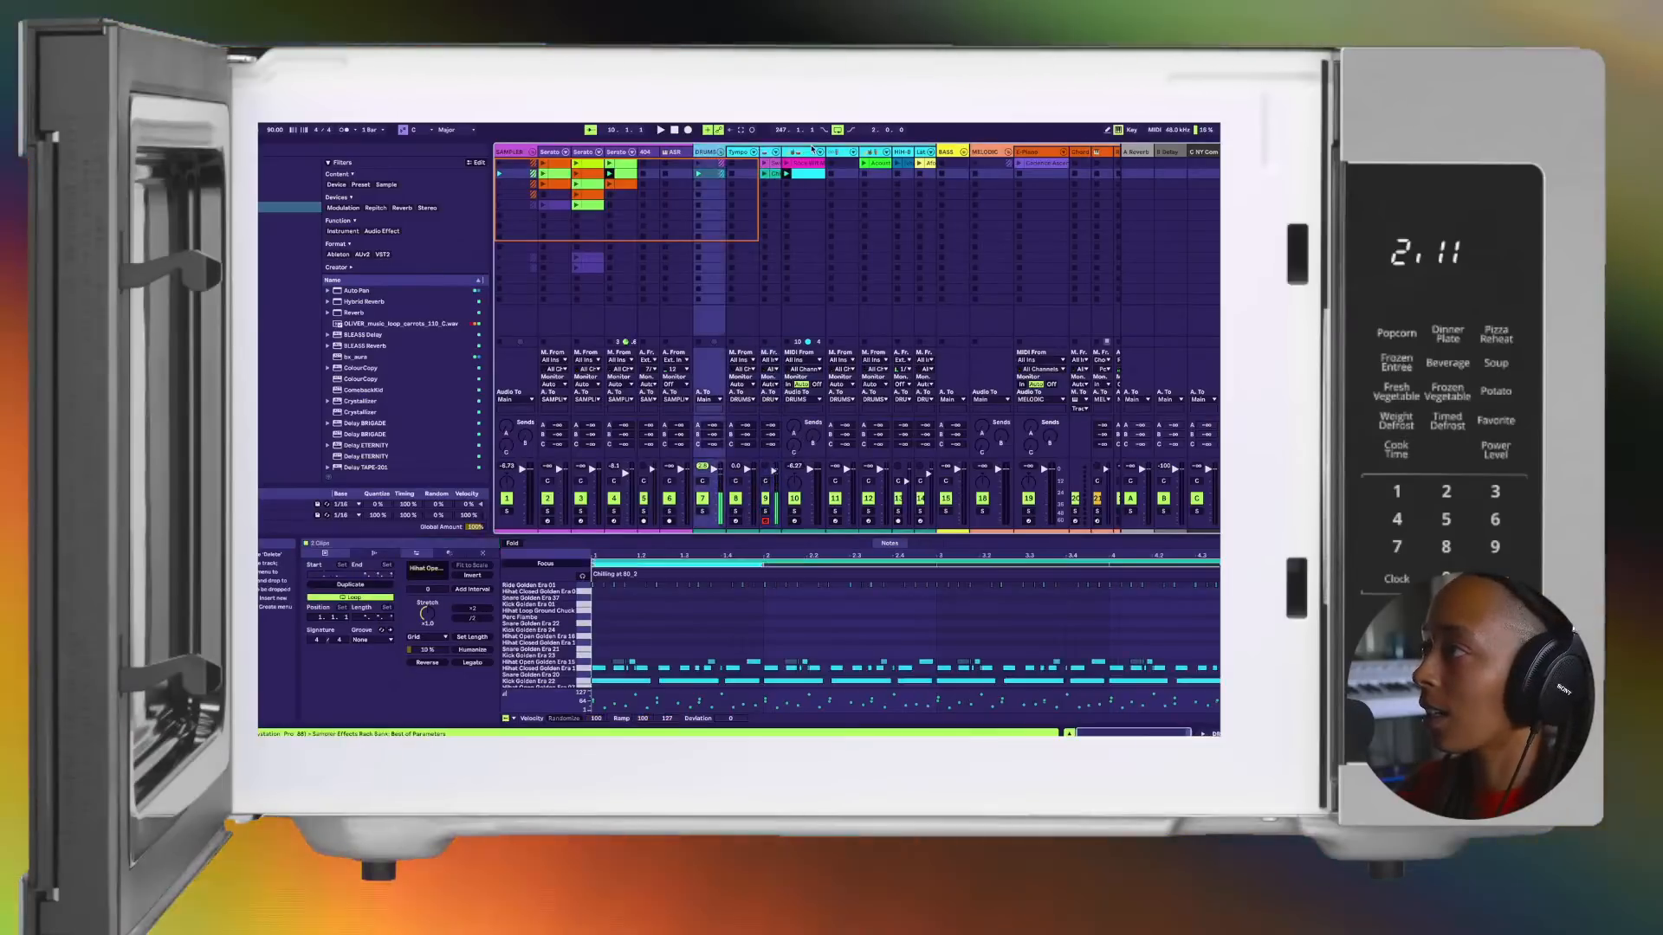
{"action": "left_click", "coordinate": [819, 152]}
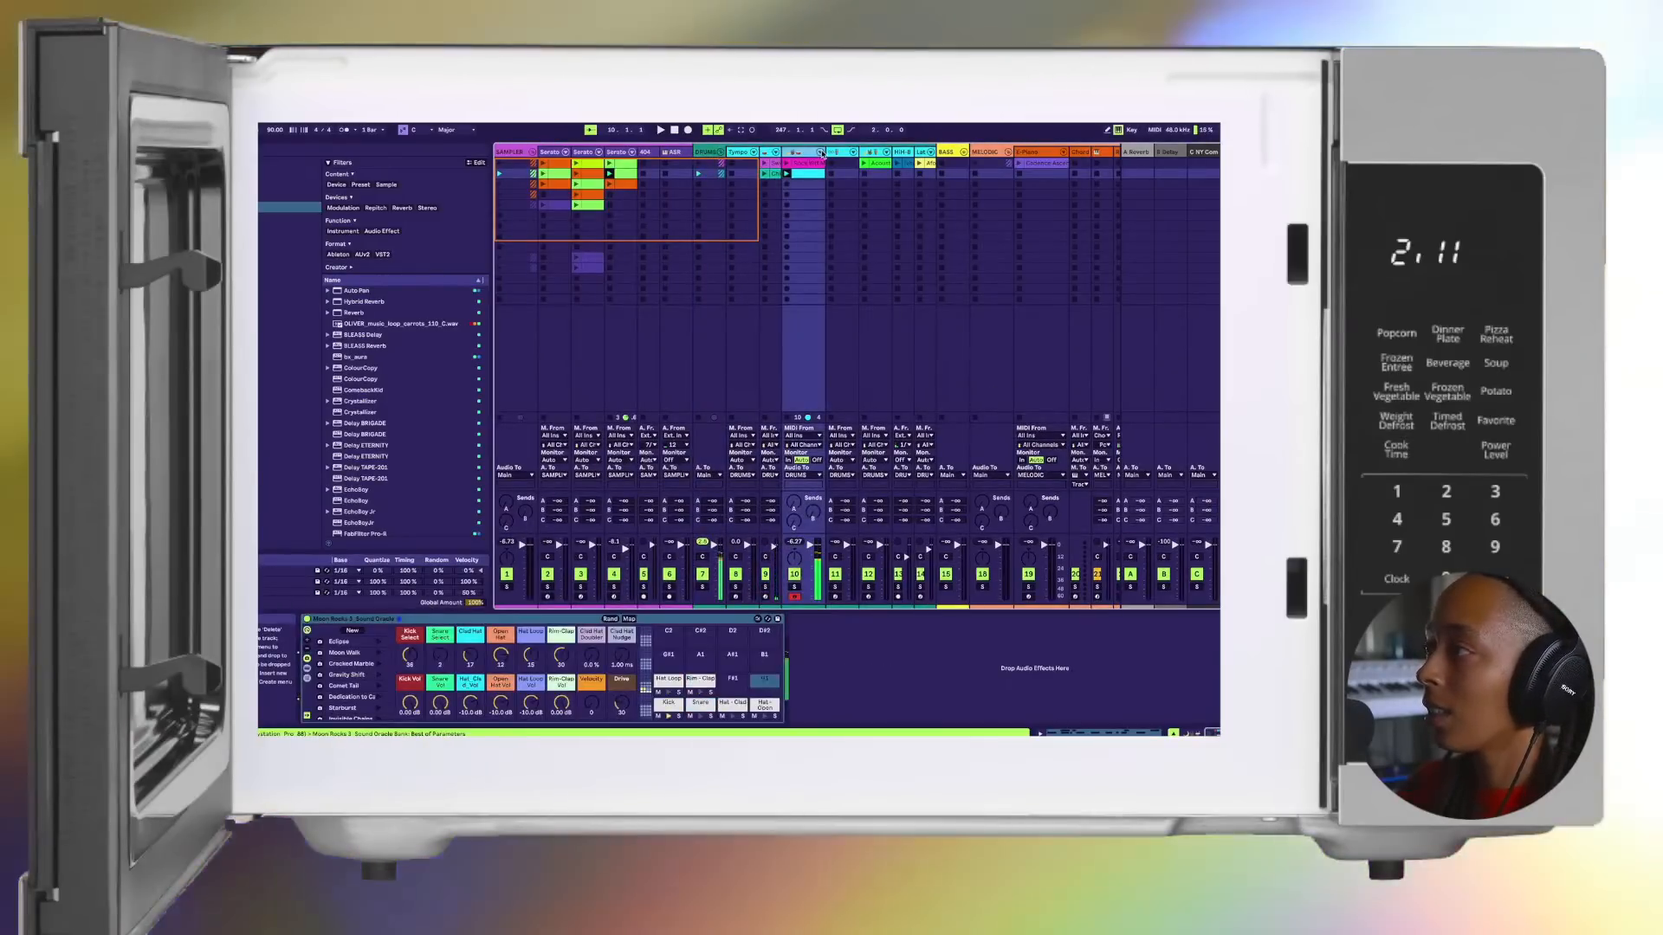
{"action": "left_click", "coordinate": [837, 153]}
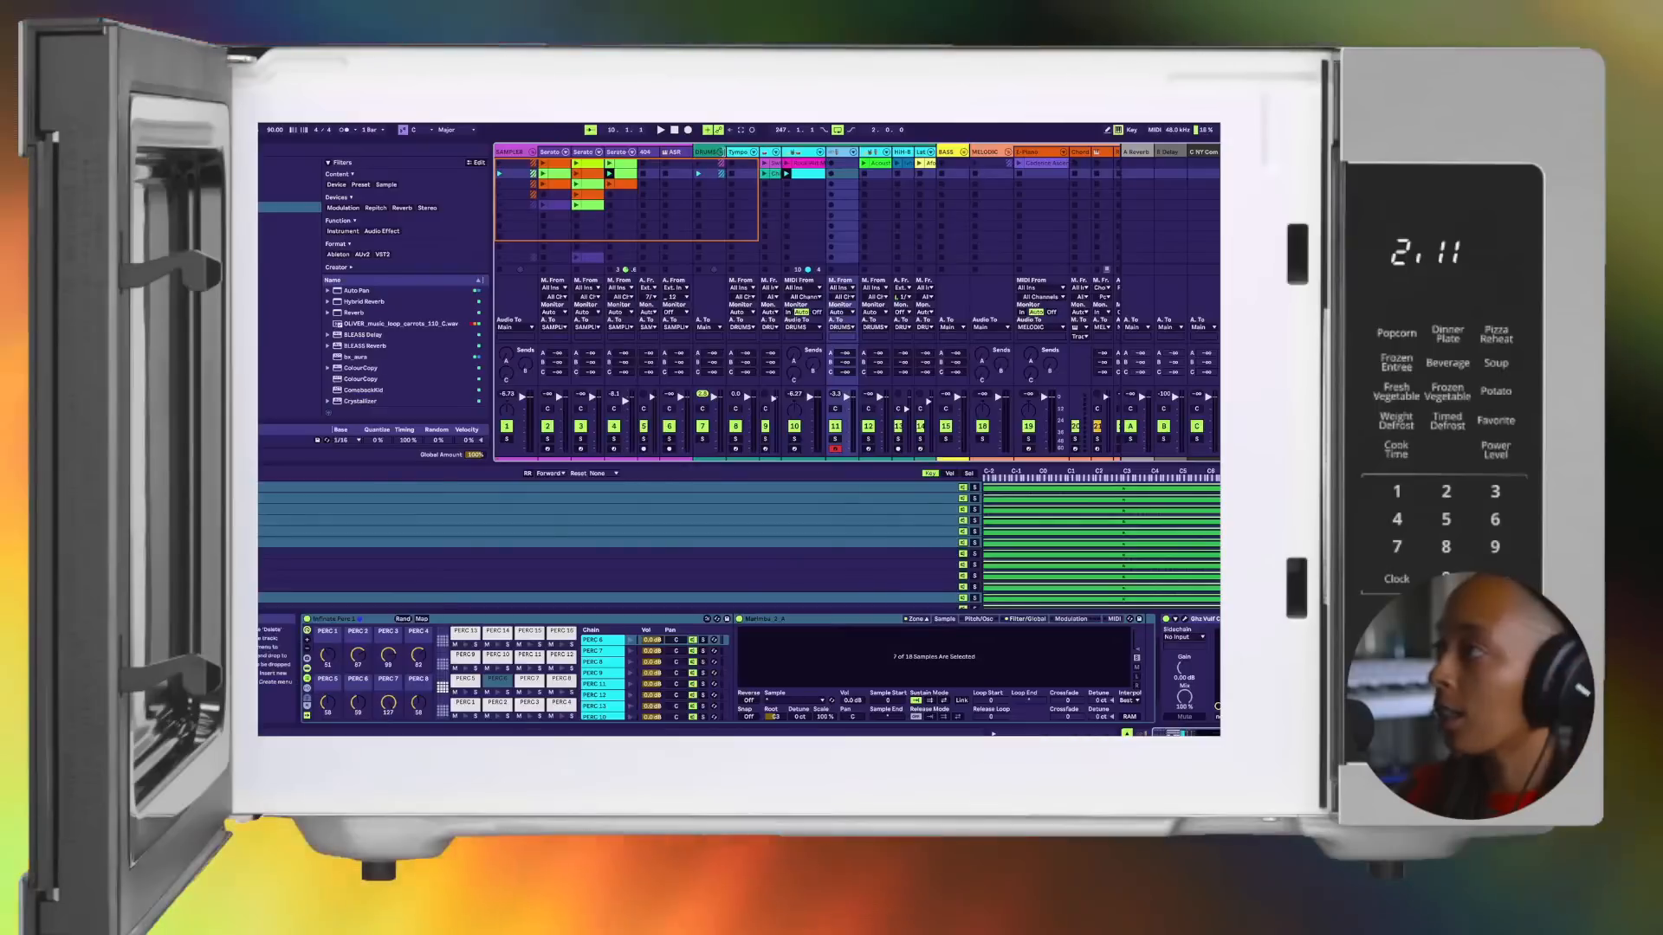
Step: Fold the DRUMS and MELODIC groups in Session View and check the Tympo track's devices
{"action": "left_click", "coordinate": [721, 153]}
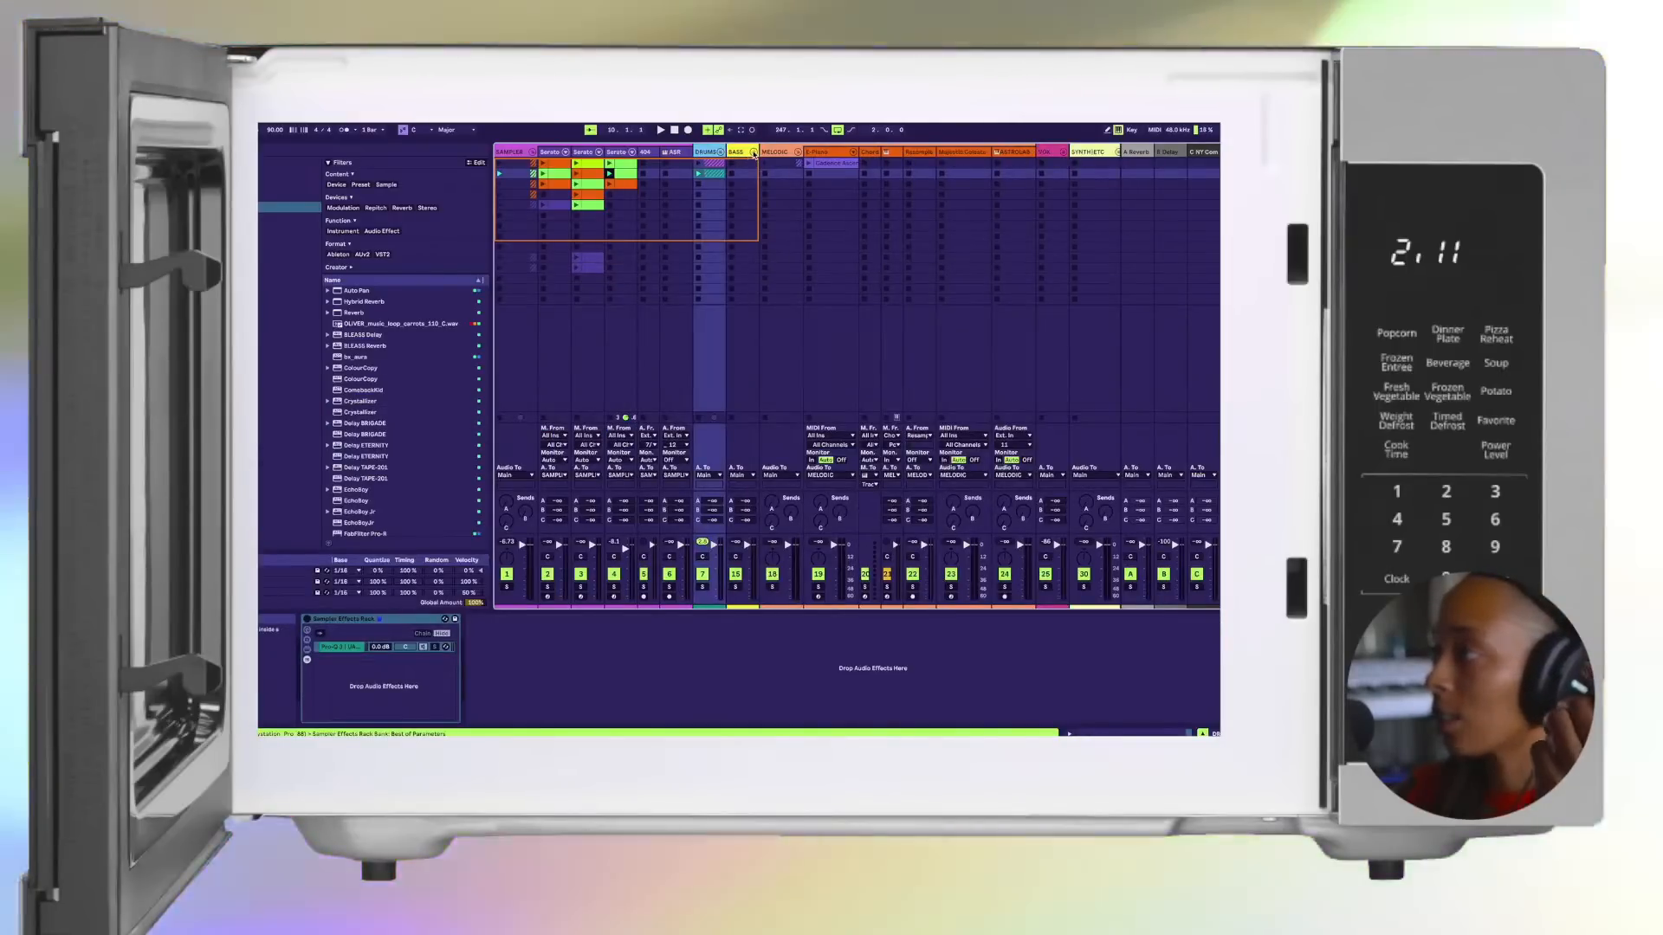
{"action": "left_click", "coordinate": [798, 152]}
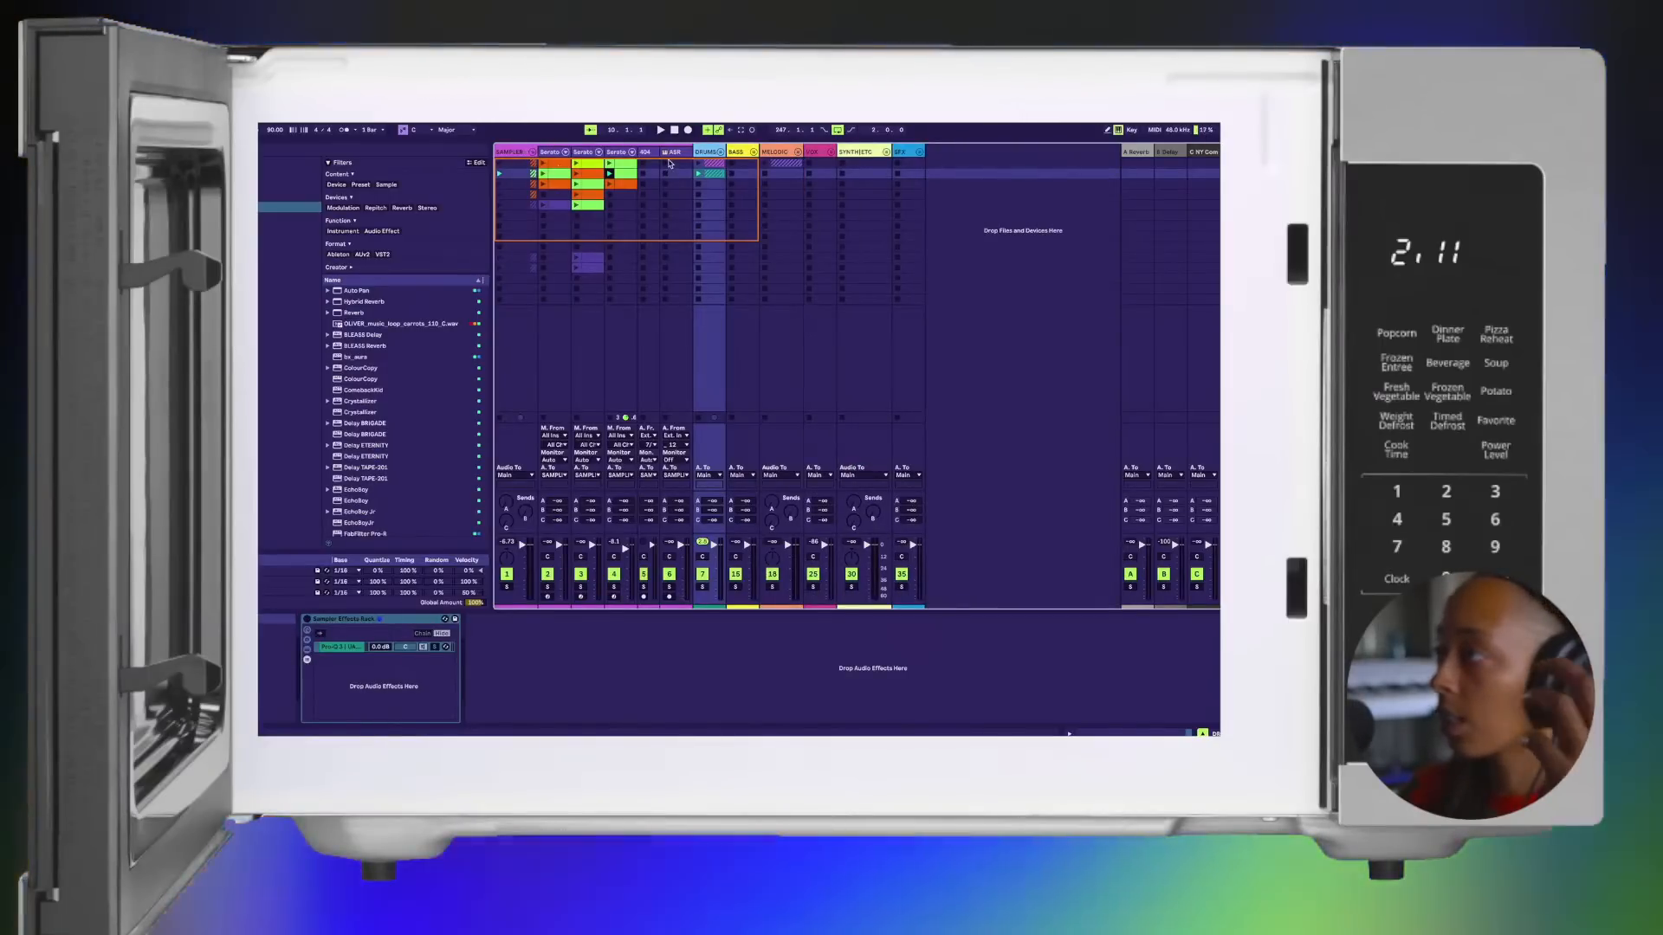
{"action": "left_click", "coordinate": [720, 152]}
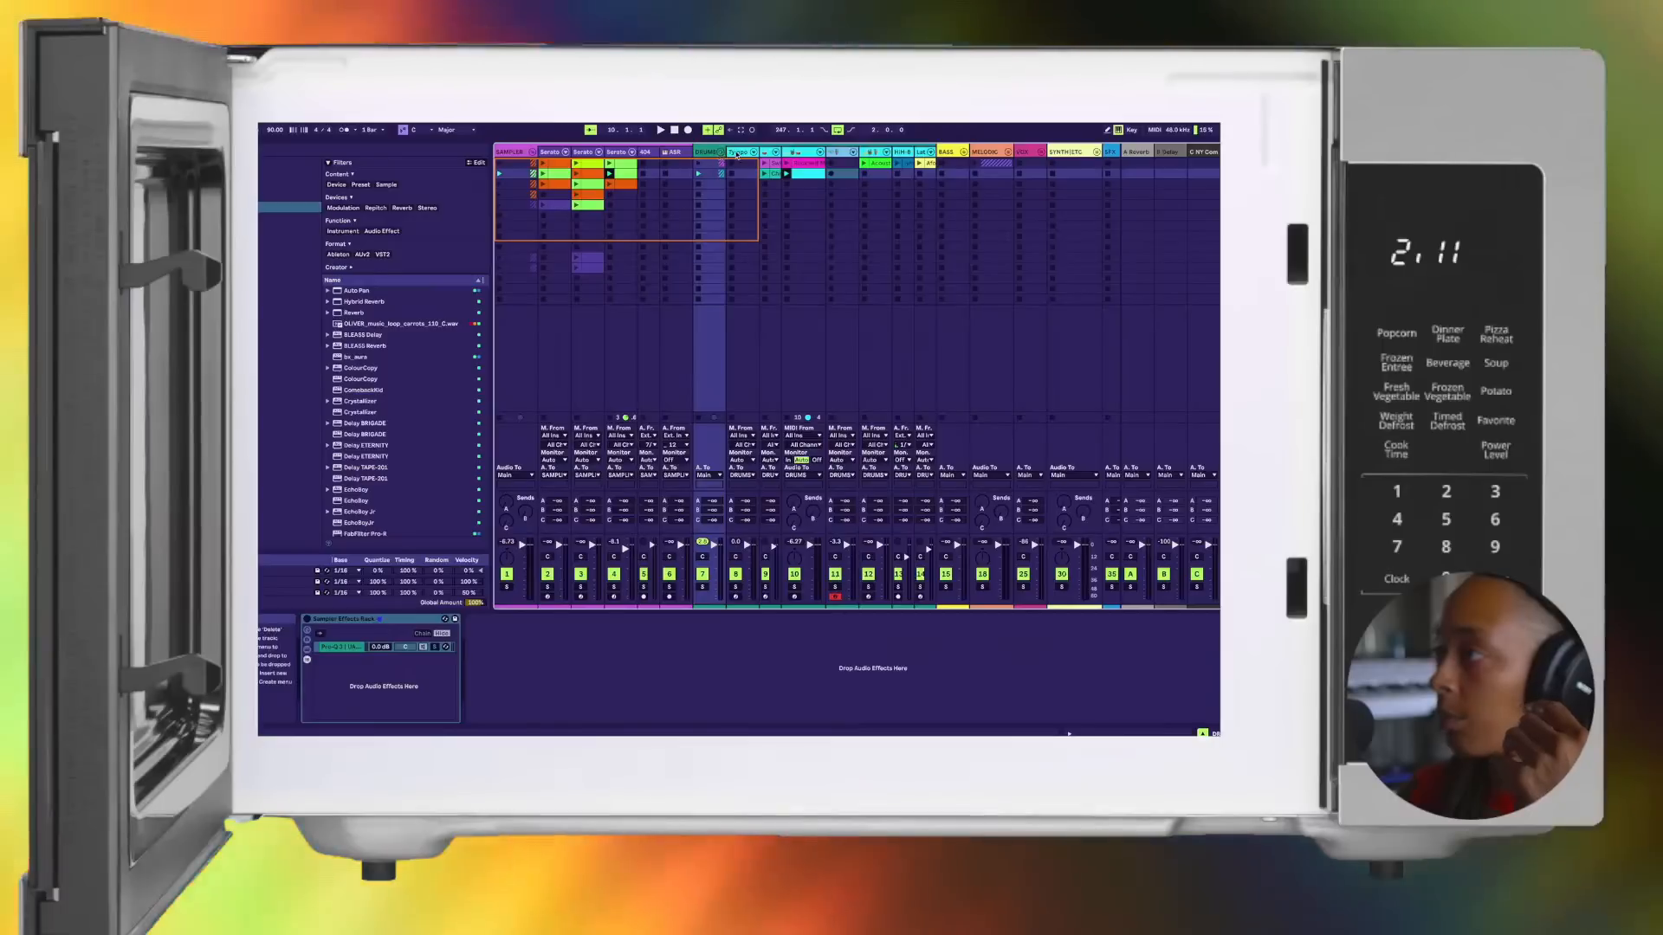
{"action": "left_click", "coordinate": [721, 152]}
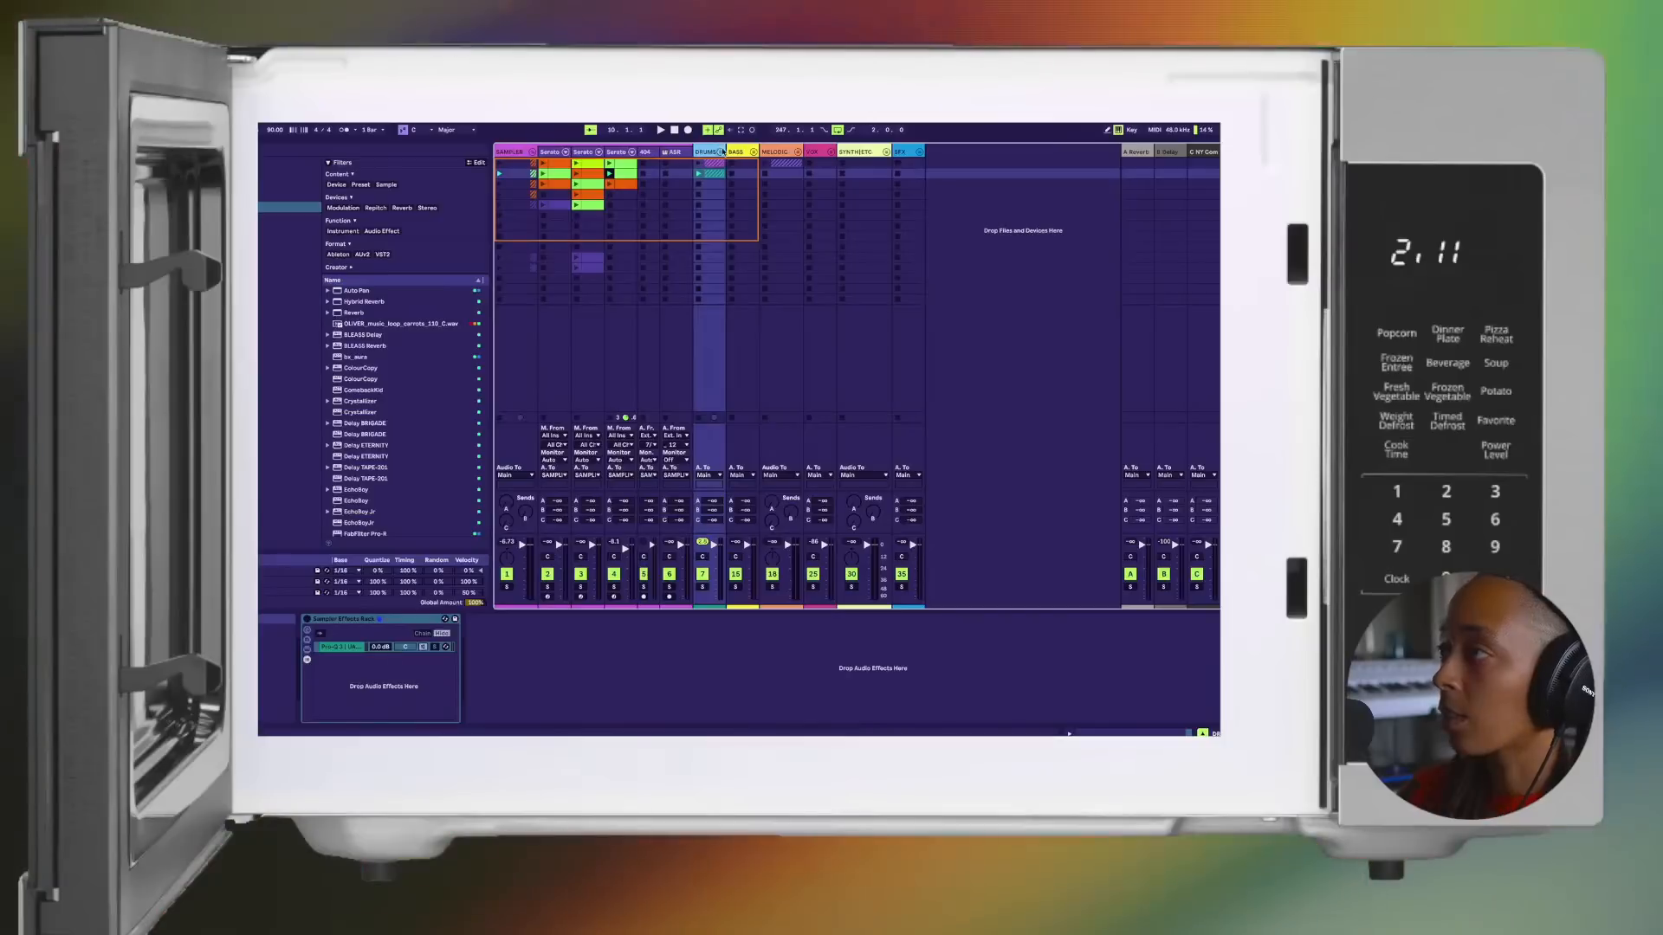
{"action": "left_click", "coordinate": [721, 152]}
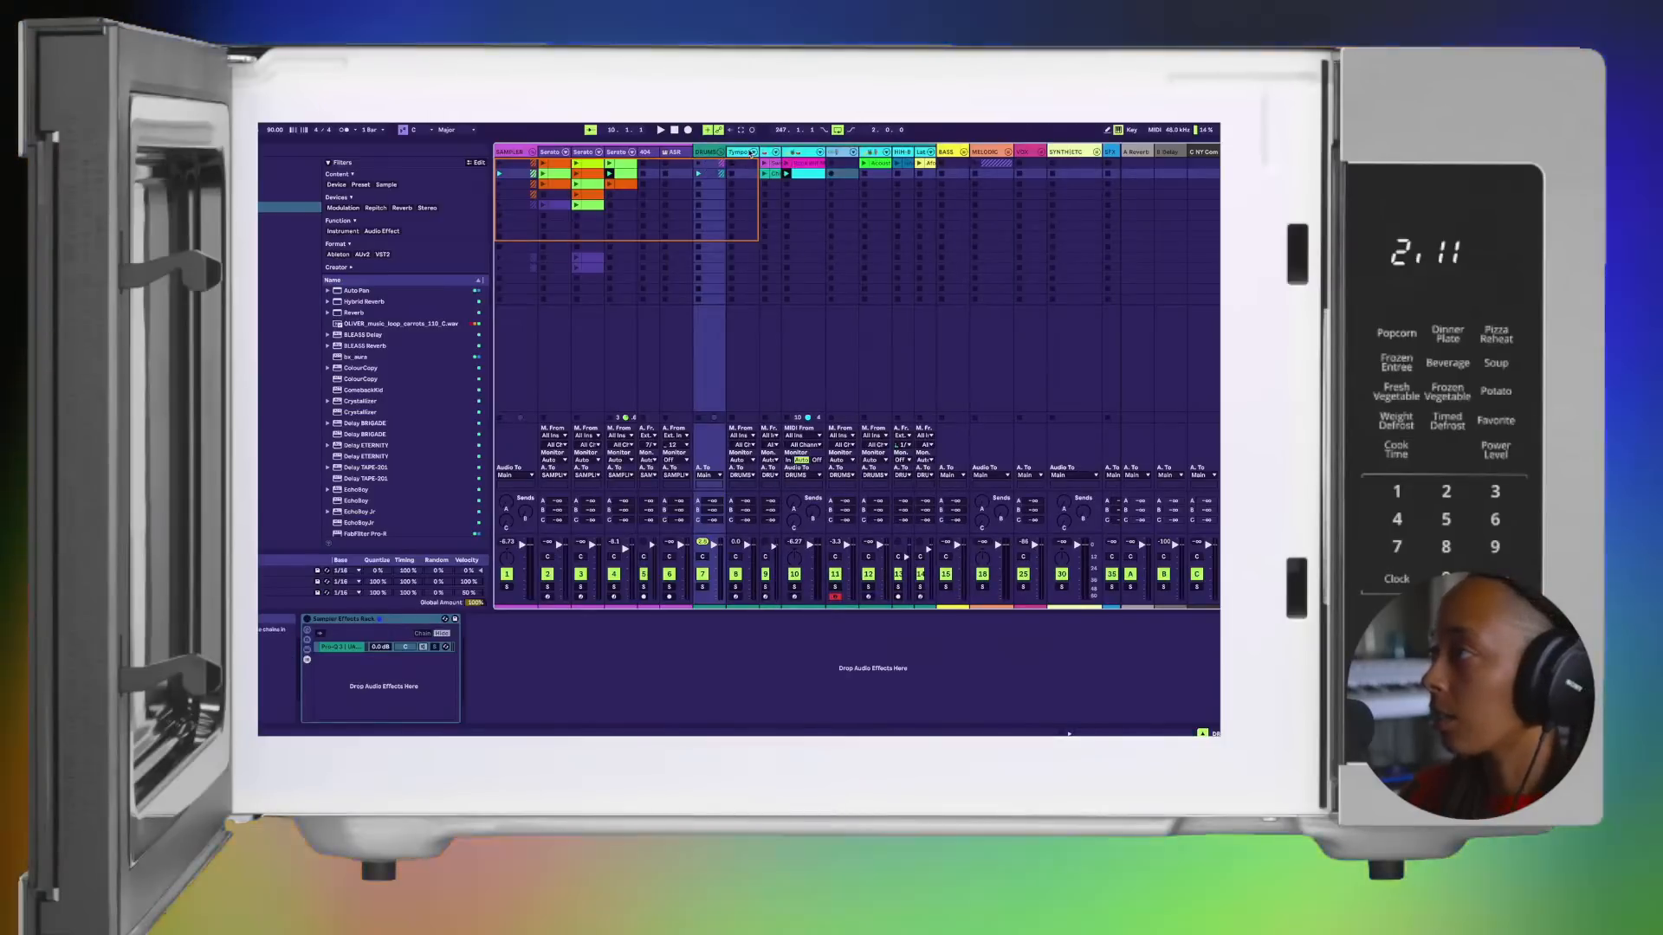
{"action": "left_click", "coordinate": [741, 153]}
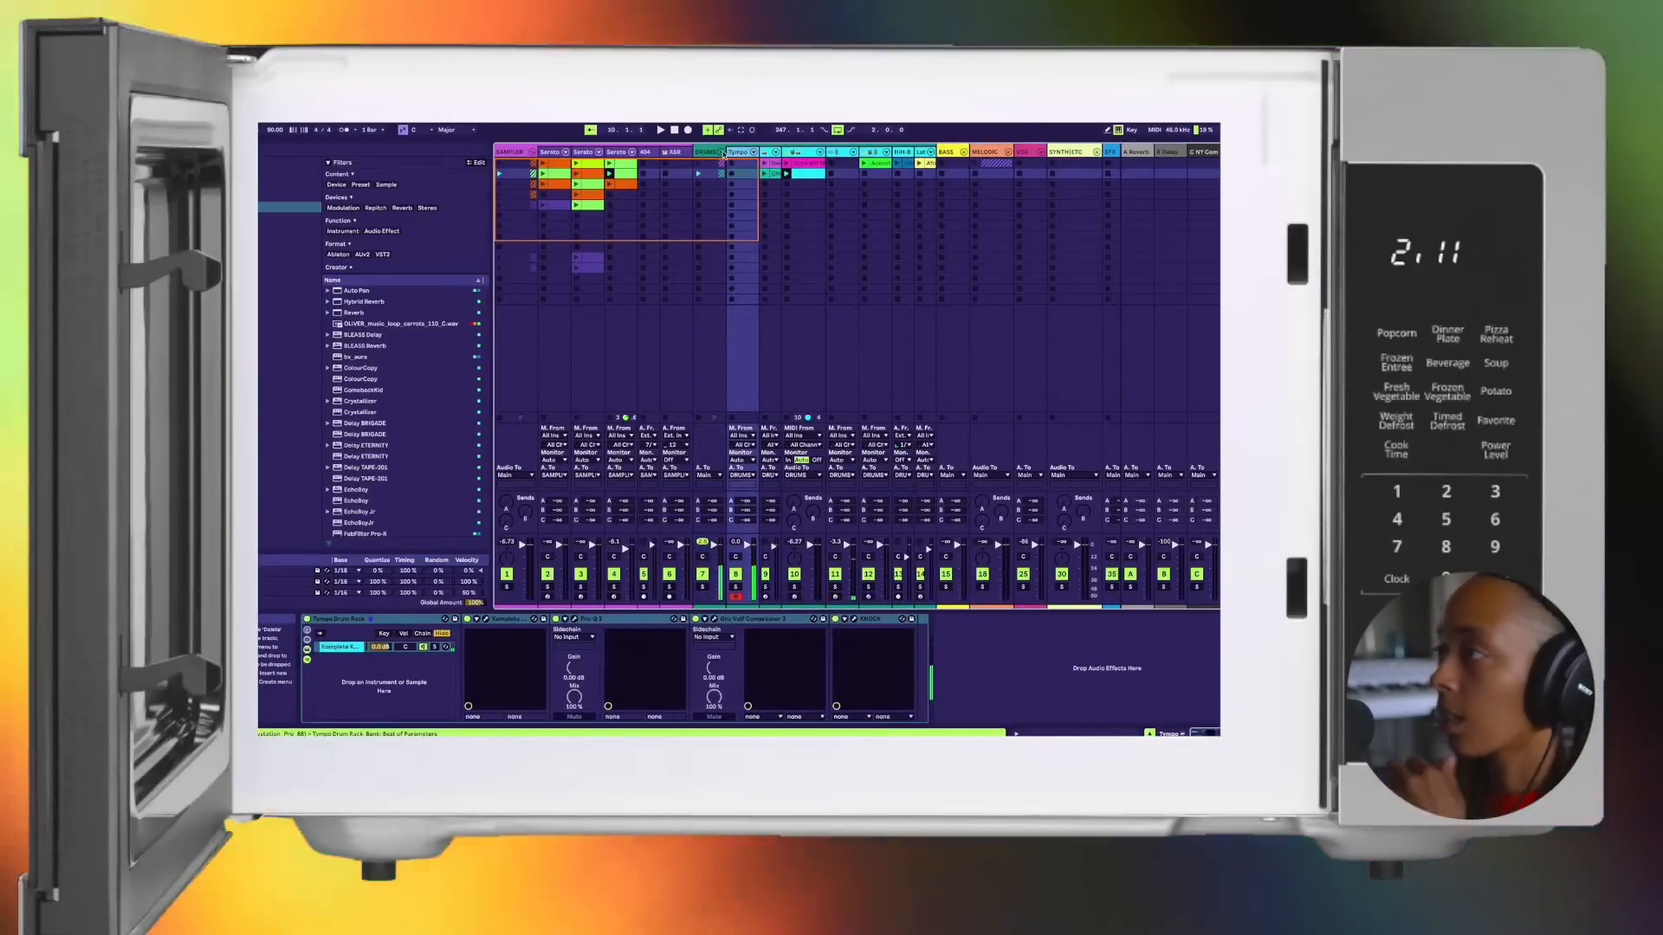
{"action": "left_click", "coordinate": [720, 153]}
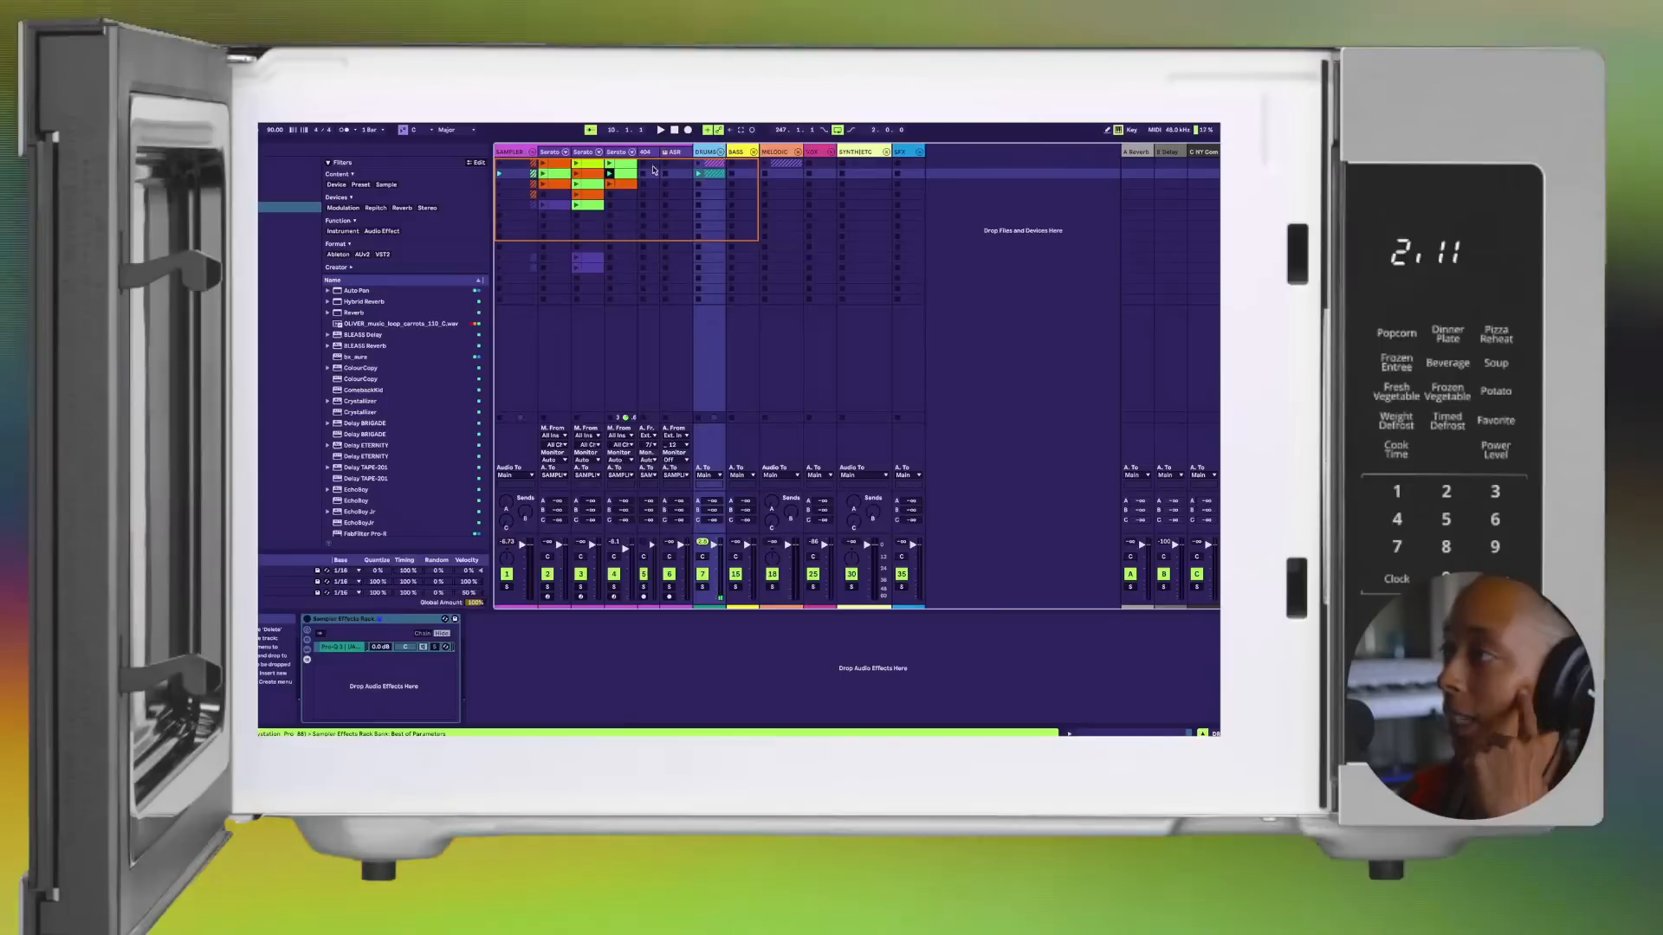
Step: Check the third and first Serato tracks, and review the whole song from Intro to END in Arrangement View
{"action": "left_click", "coordinate": [615, 153]}
{"action": "left_click", "coordinate": [549, 153]}
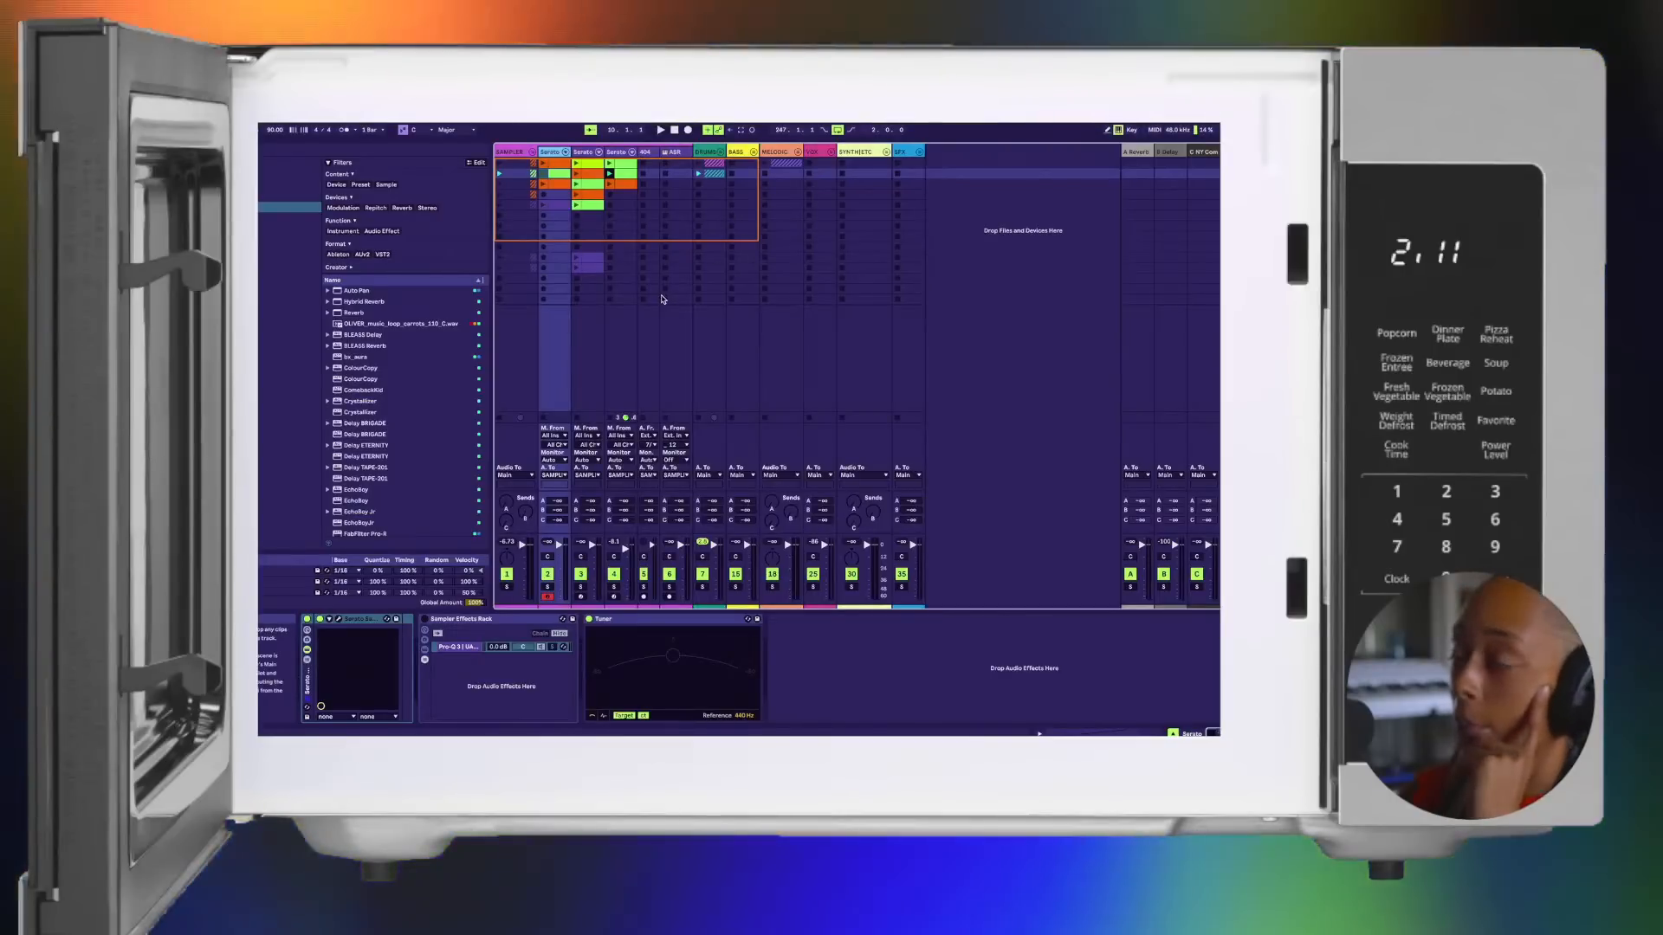
{"action": "key", "text": "Tab"}
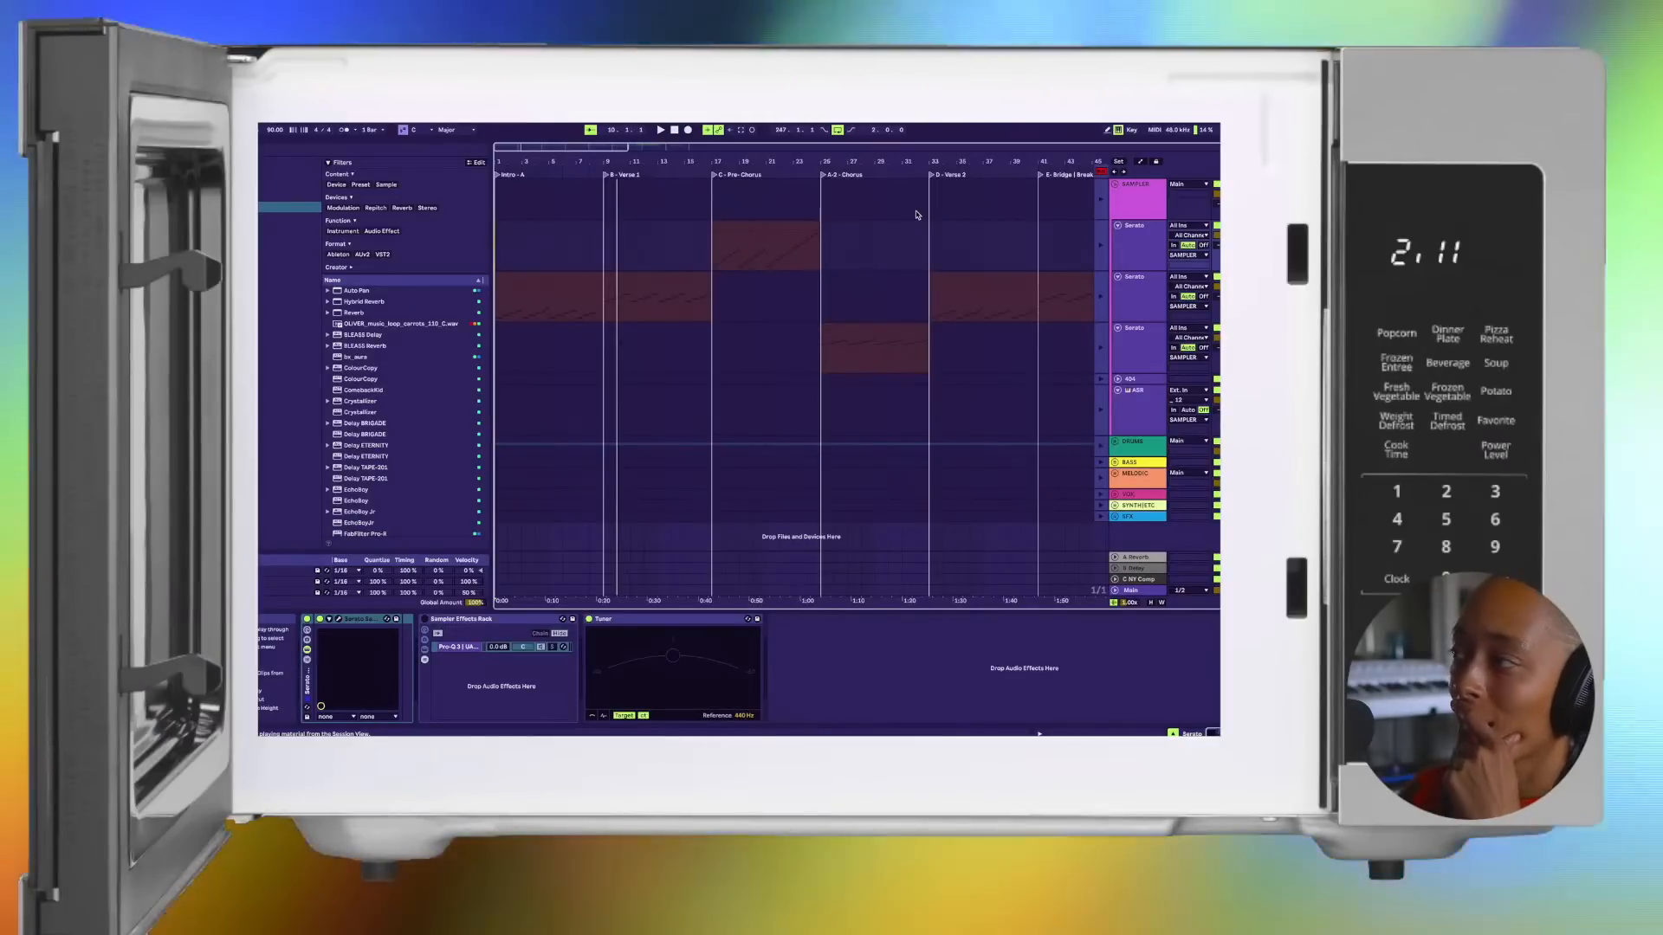
{"action": "scroll", "coordinate": [861, 322], "scroll_direction": "down", "scroll_amount": 5}
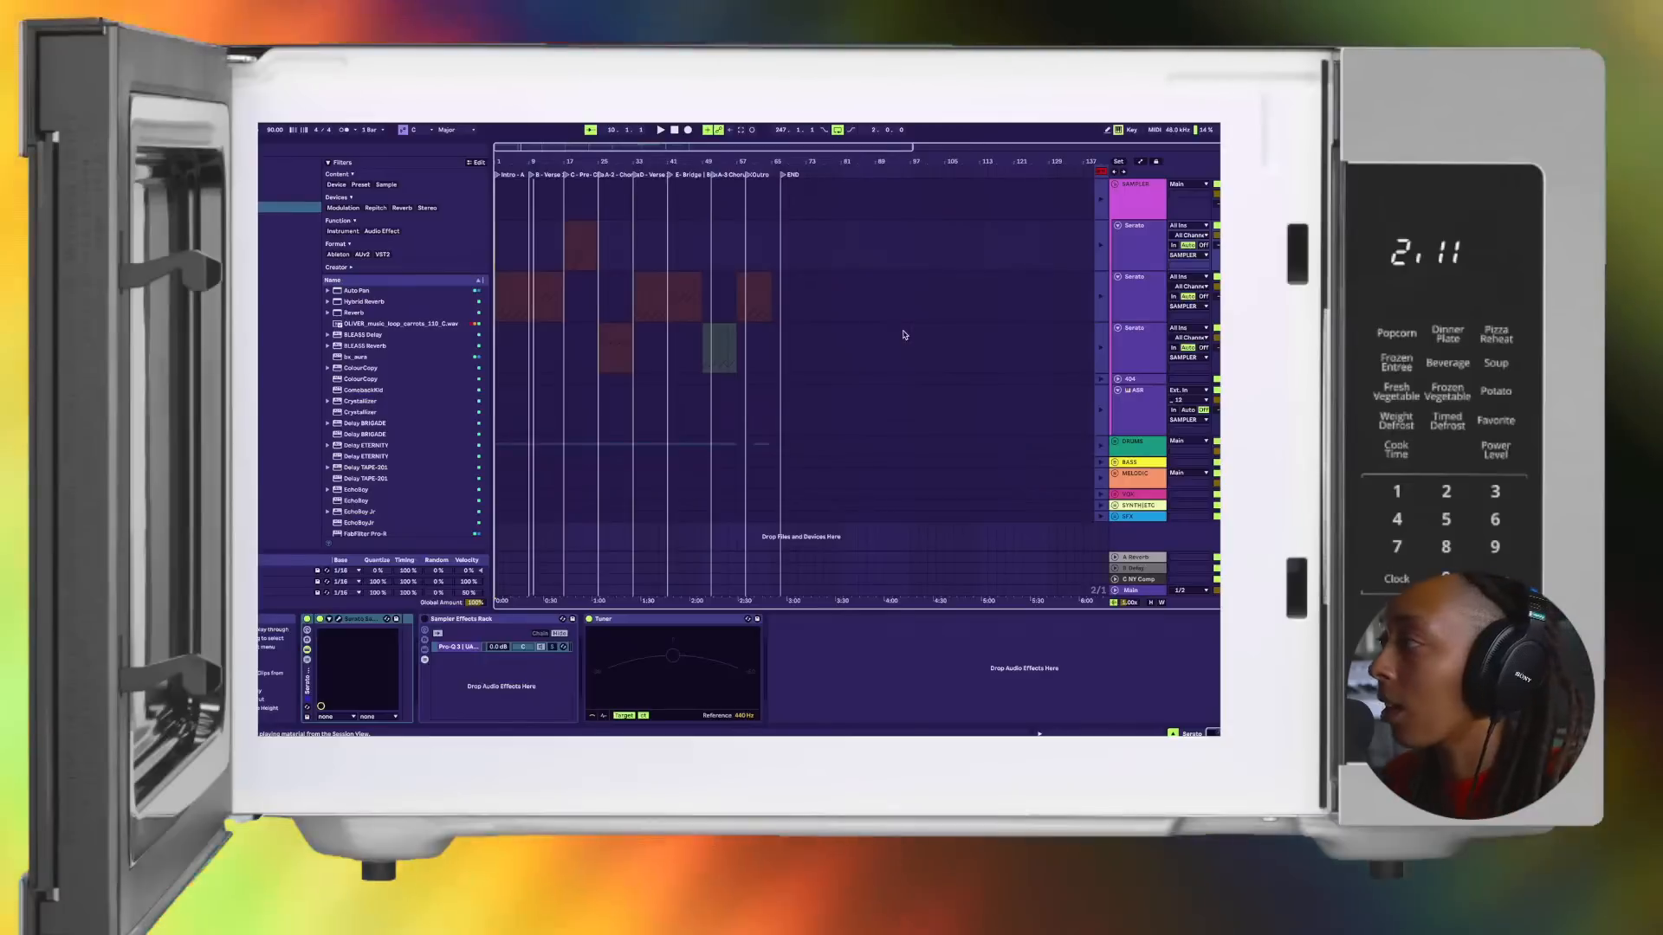
Step: Unfold the DRUMS group and inspect the Tympo instrument in its Komplete Kontrol window, then close the plug-in window
{"action": "left_click", "coordinate": [1116, 442]}
{"action": "scroll", "coordinate": [1147, 431], "scroll_direction": "down", "scroll_amount": 2}
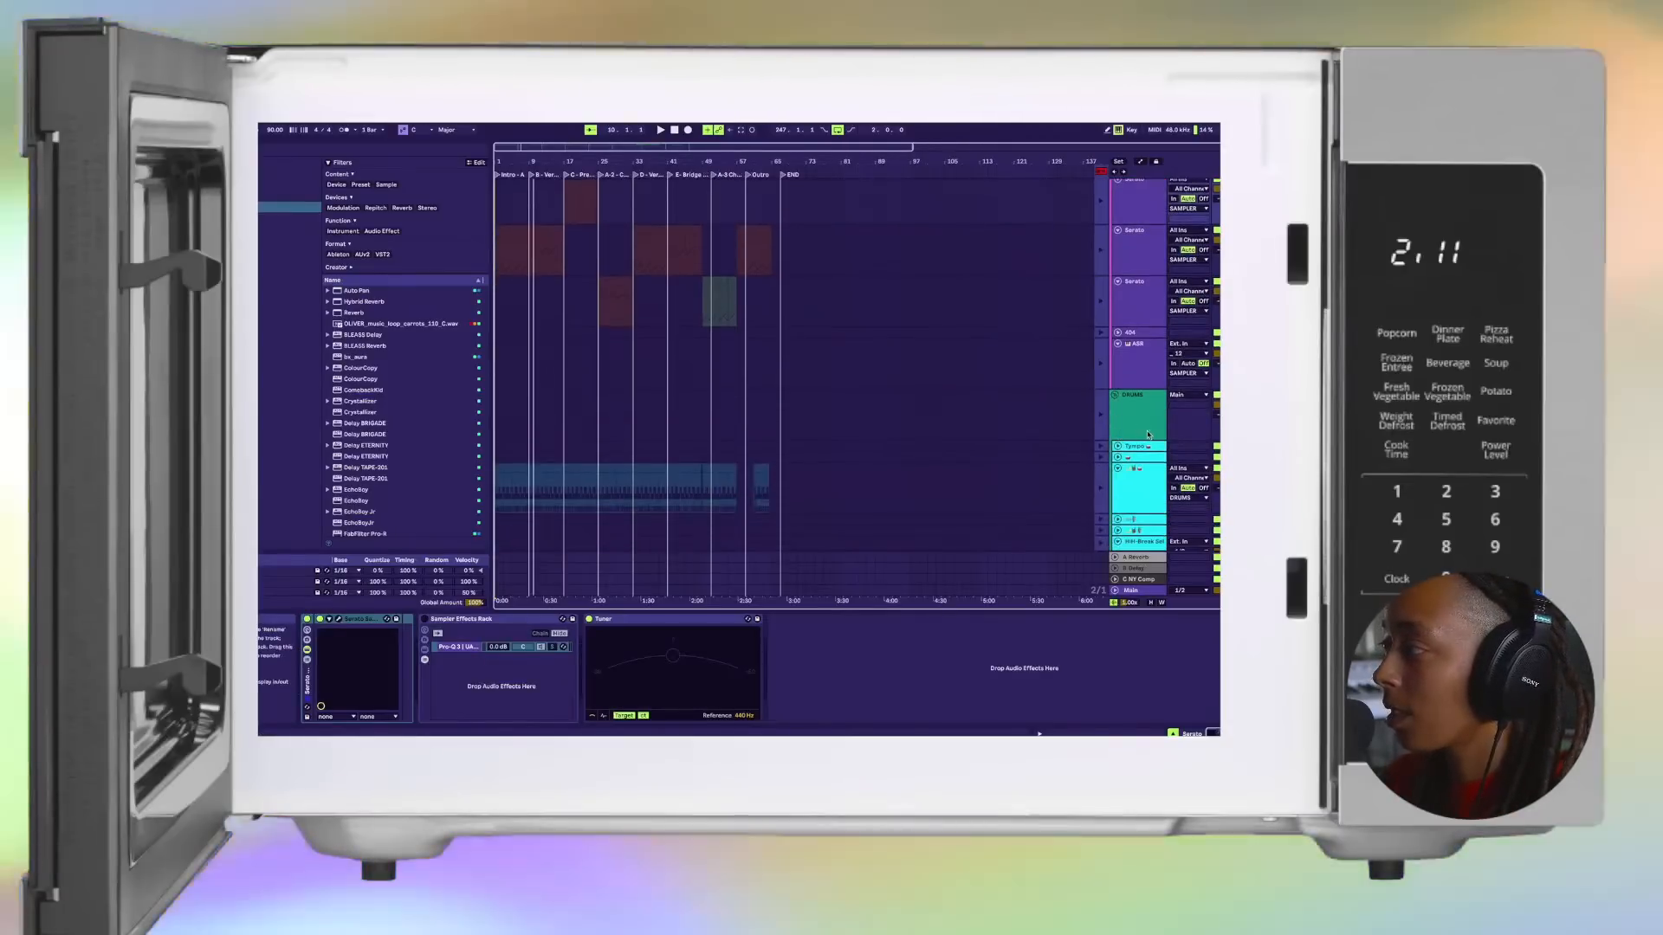
{"action": "left_click", "coordinate": [1144, 447]}
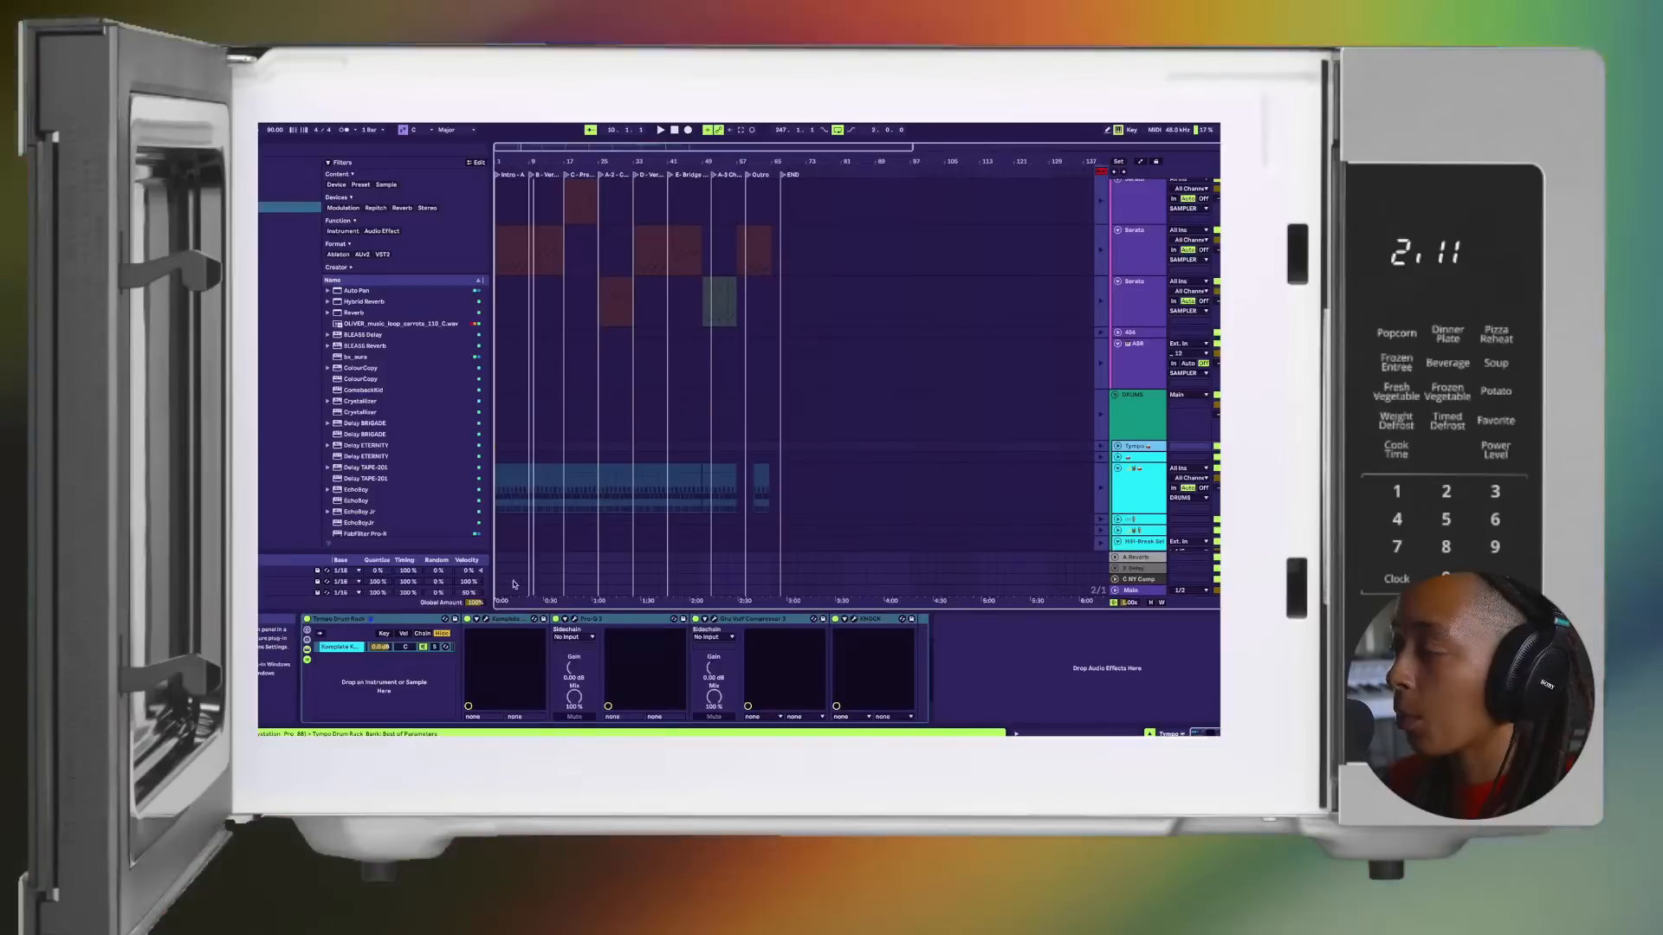
{"action": "left_click", "coordinate": [648, 569]}
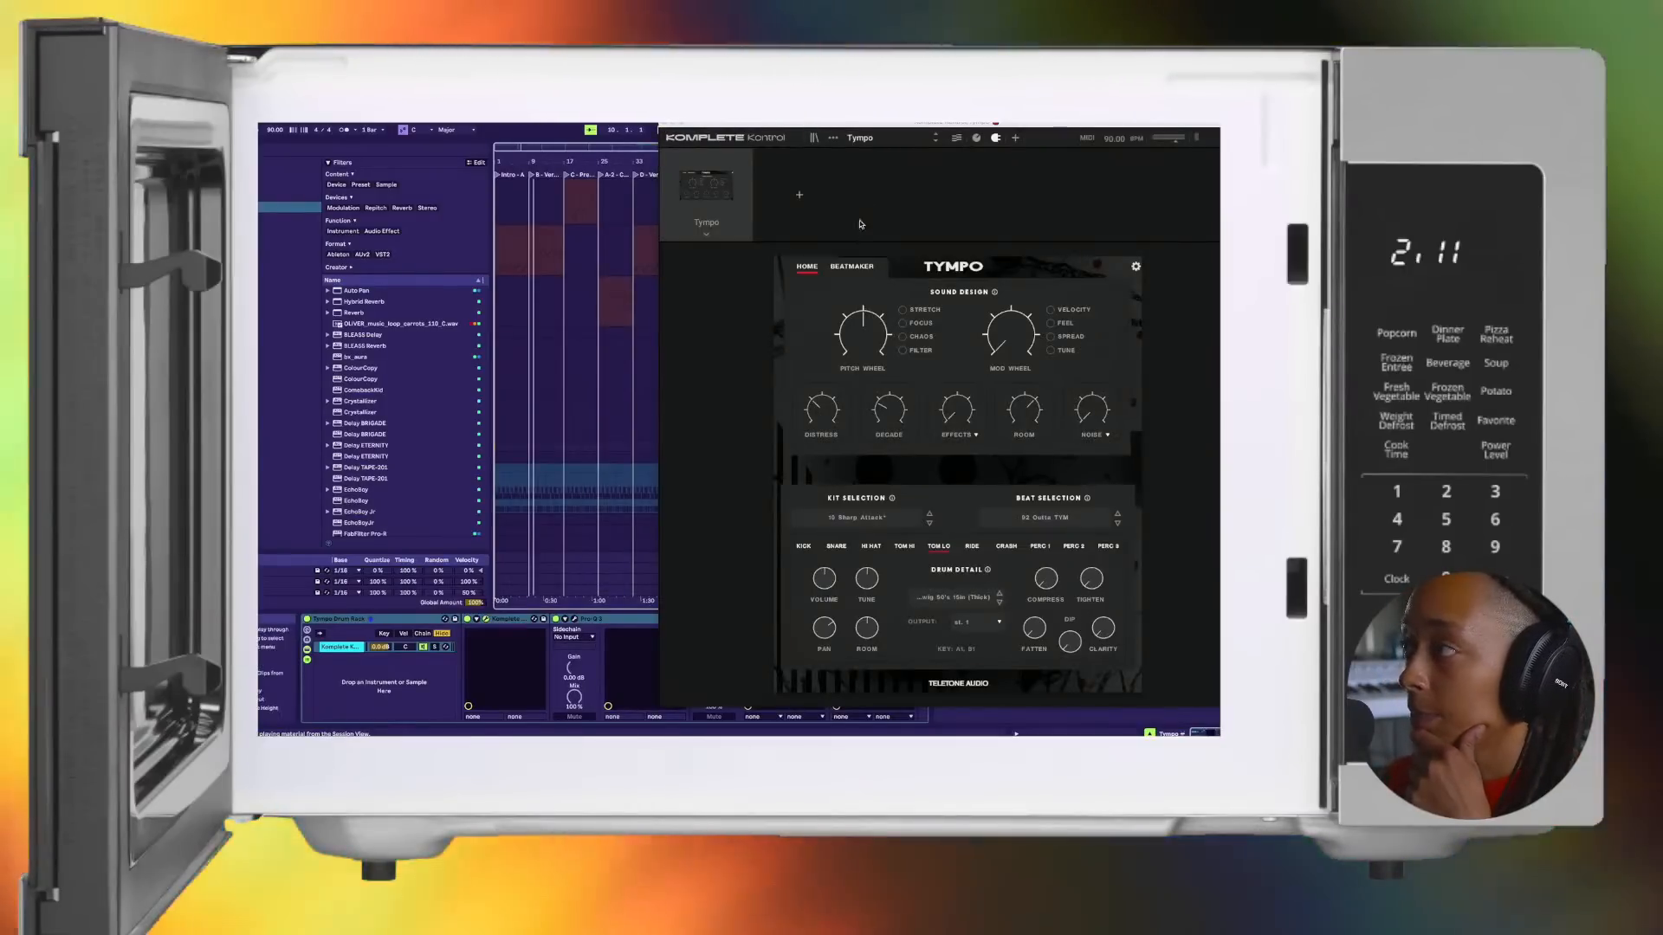
{"action": "left_click_drag", "start_coordinate": [895, 132], "coordinate": [749, 132]}
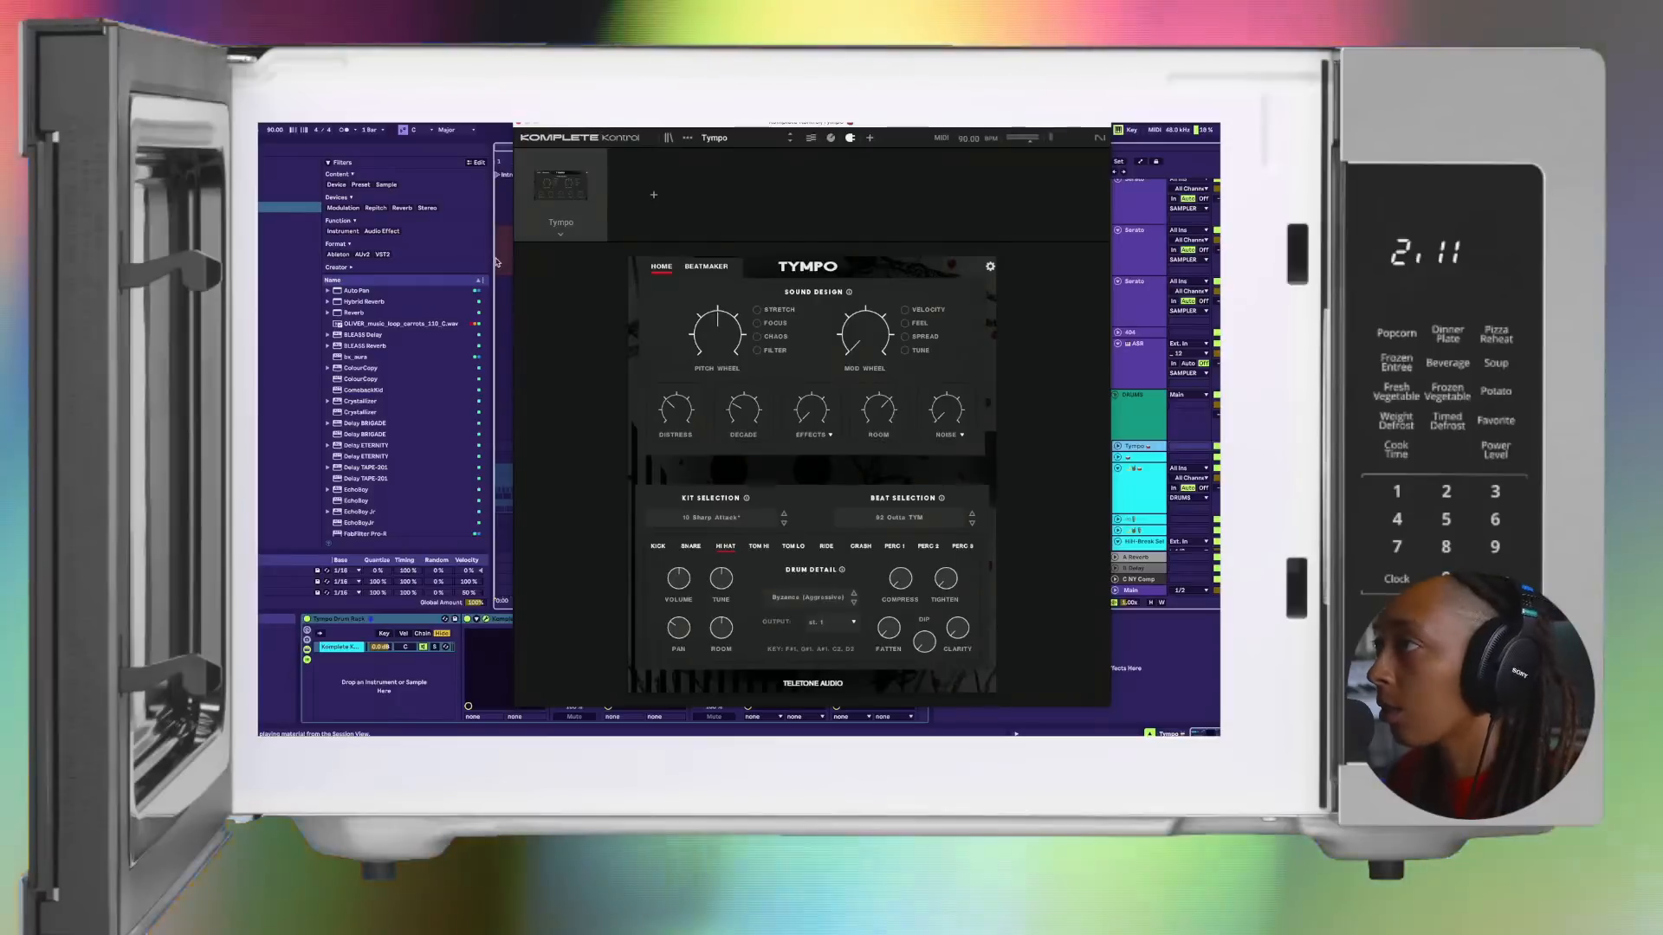
{"action": "left_click", "coordinate": [517, 126]}
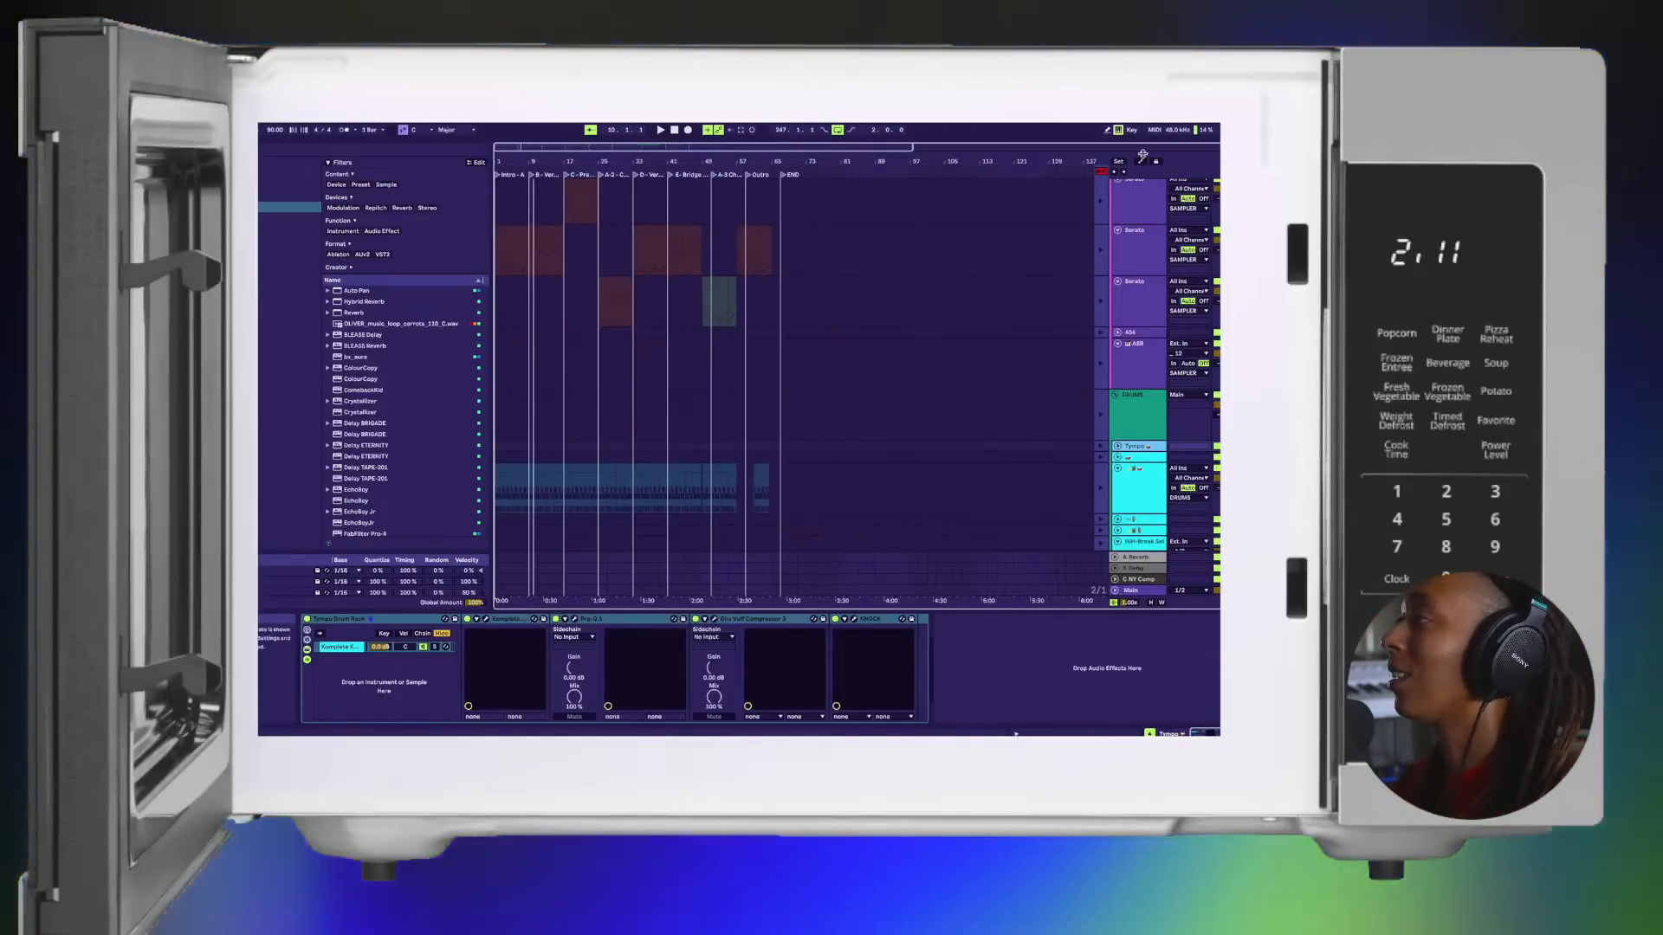
Step: Return all tracks to arrangement playback and audition the song from its start
{"action": "left_click", "coordinate": [1100, 170]}
{"action": "key", "text": "Home"}
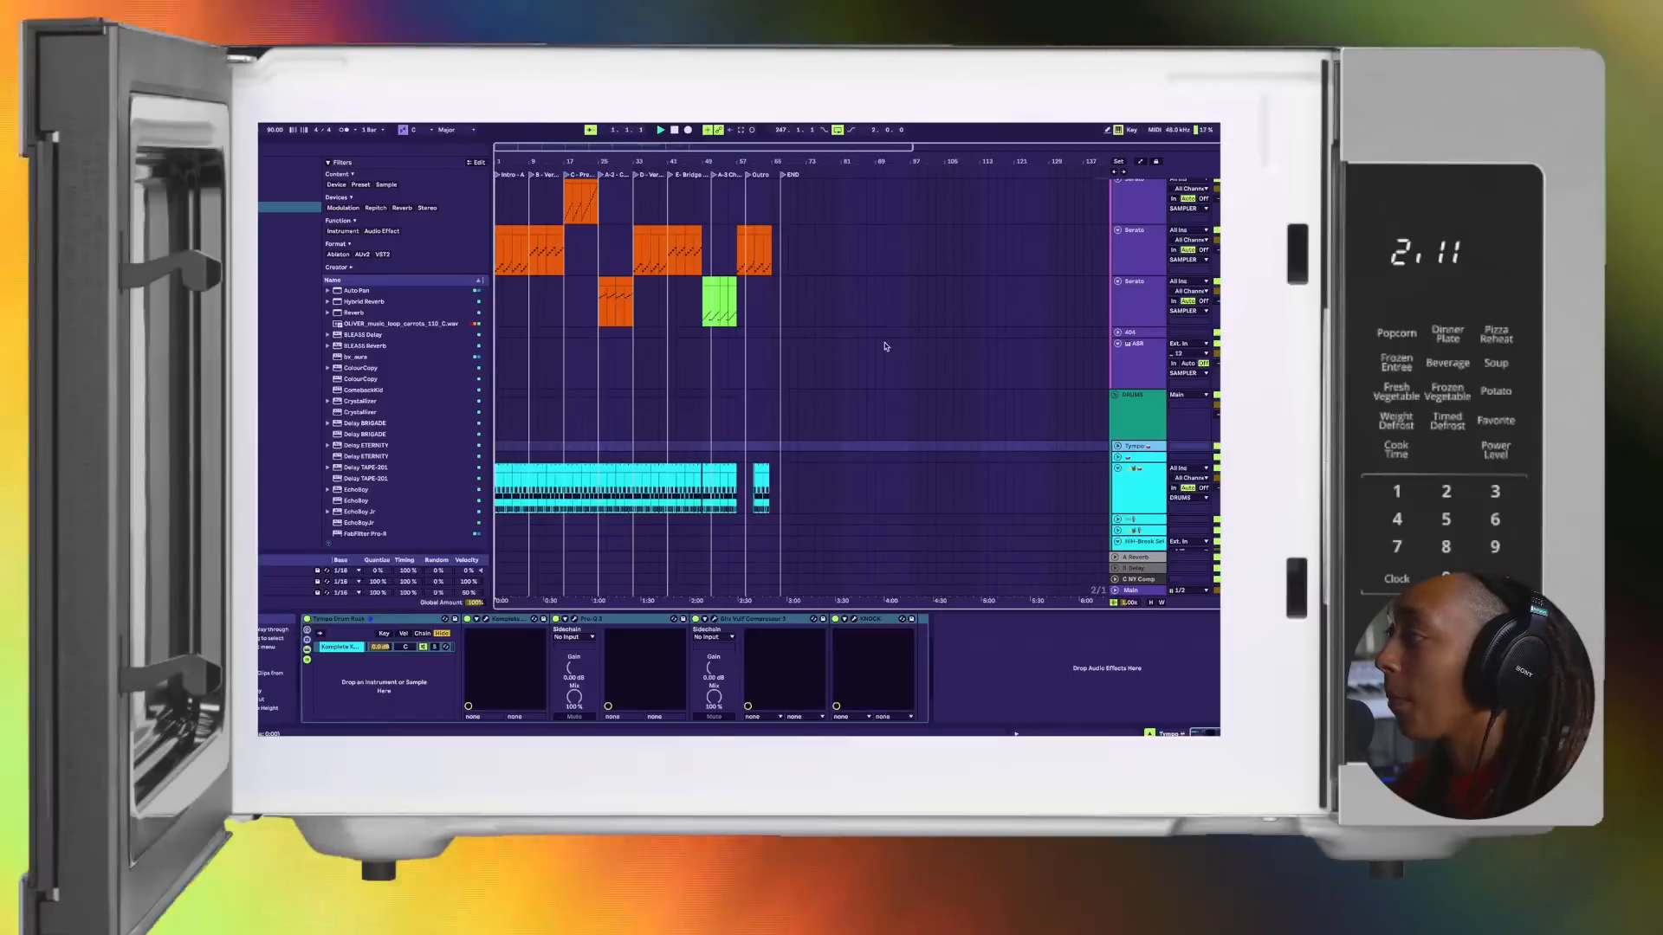
{"action": "key", "text": "space"}
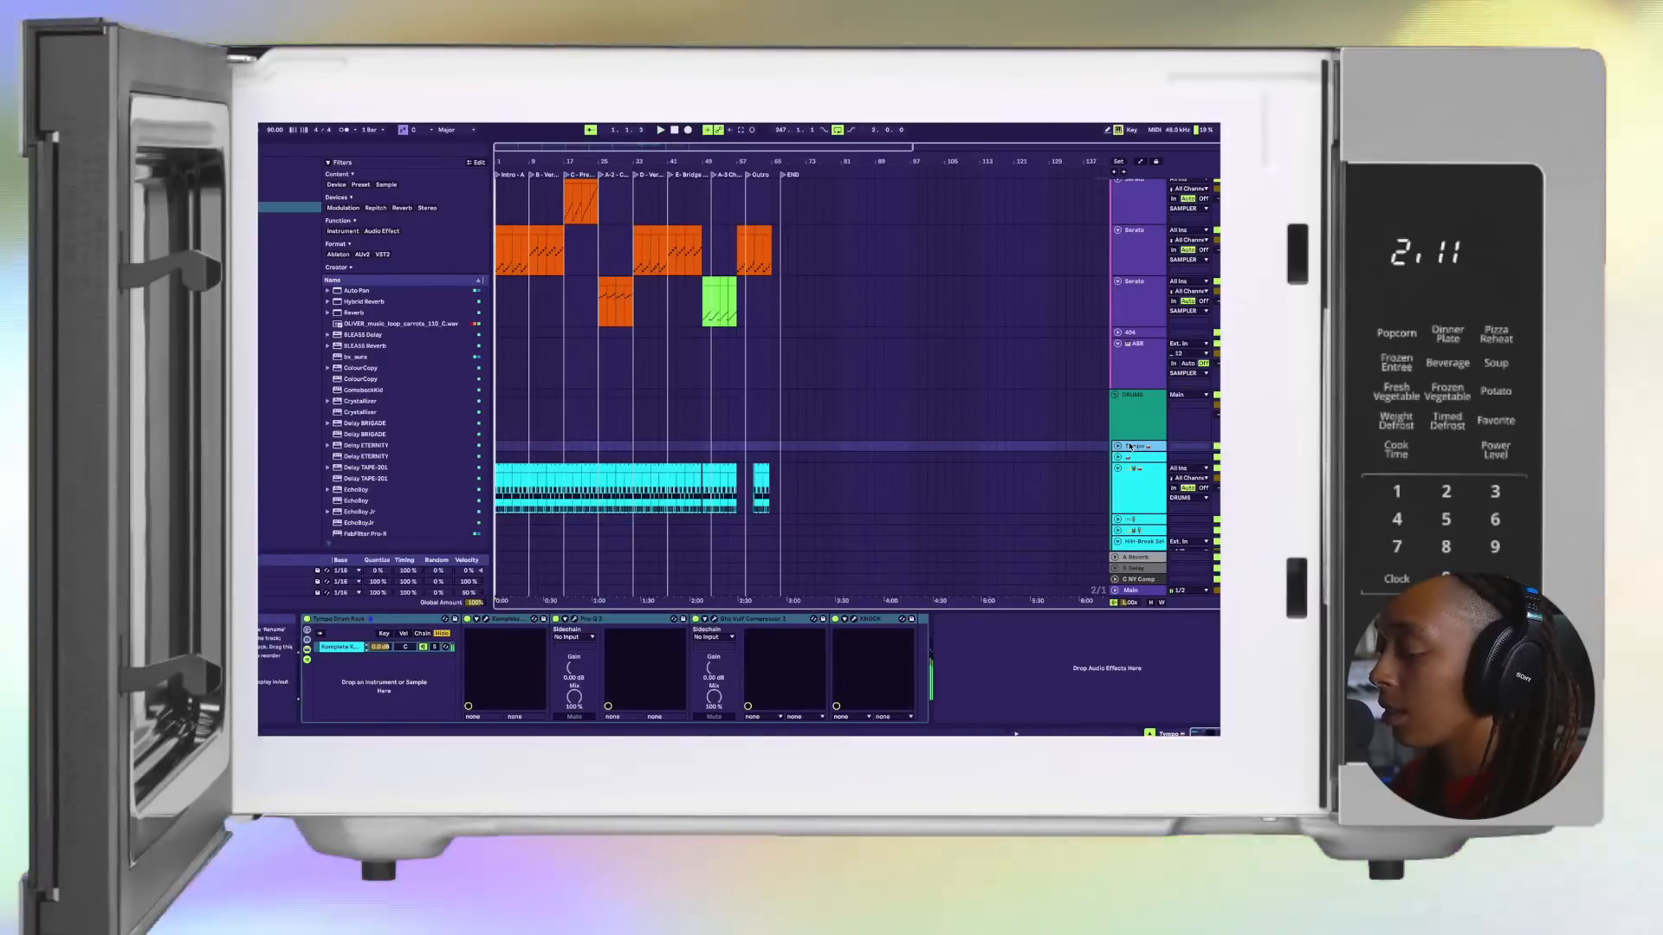
{"action": "key", "text": "z"}
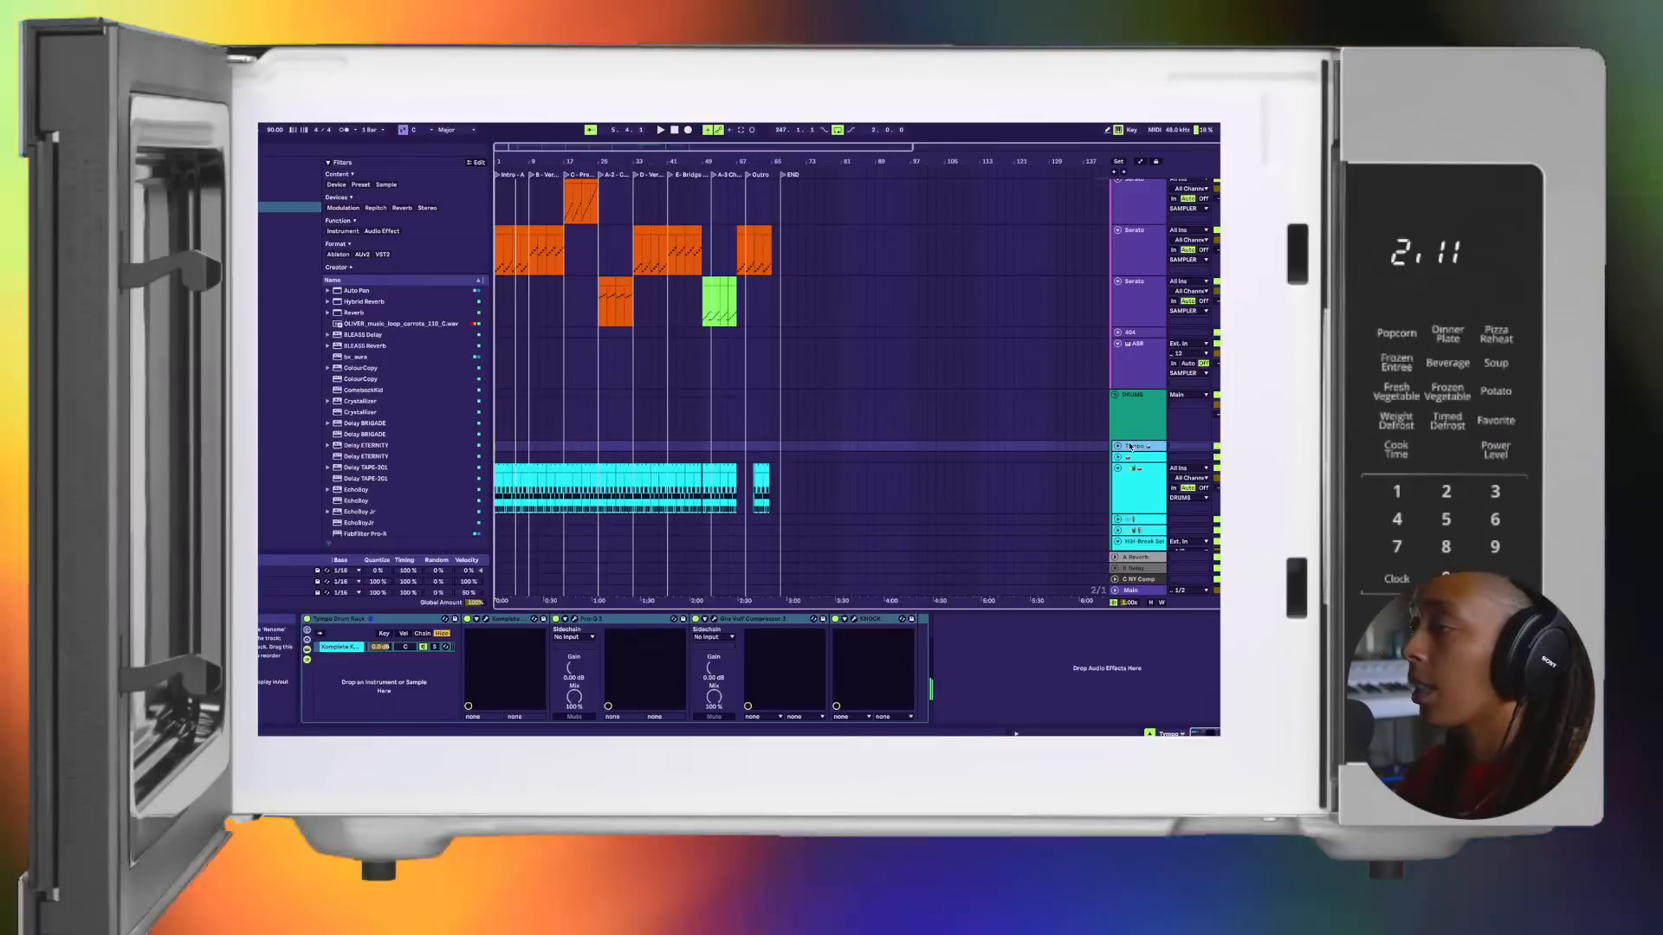
Step: Fold the DRUMS group and listen to the arrangement from the Intro into Verse 1
{"action": "left_click", "coordinate": [1115, 397]}
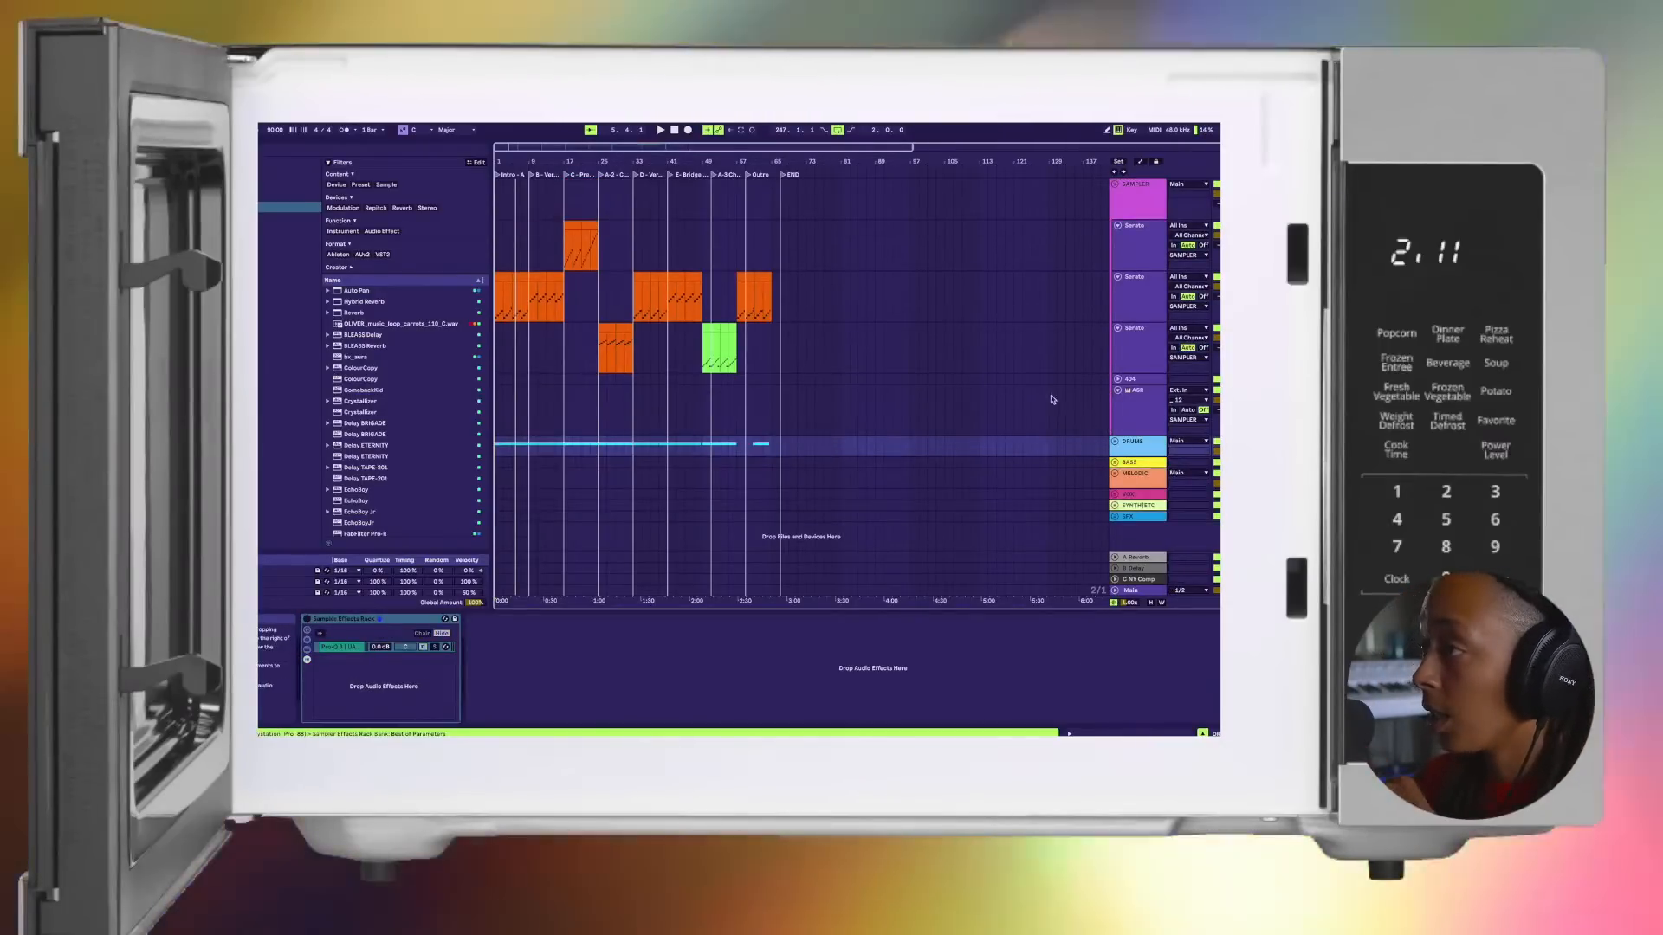
{"action": "key", "text": "space"}
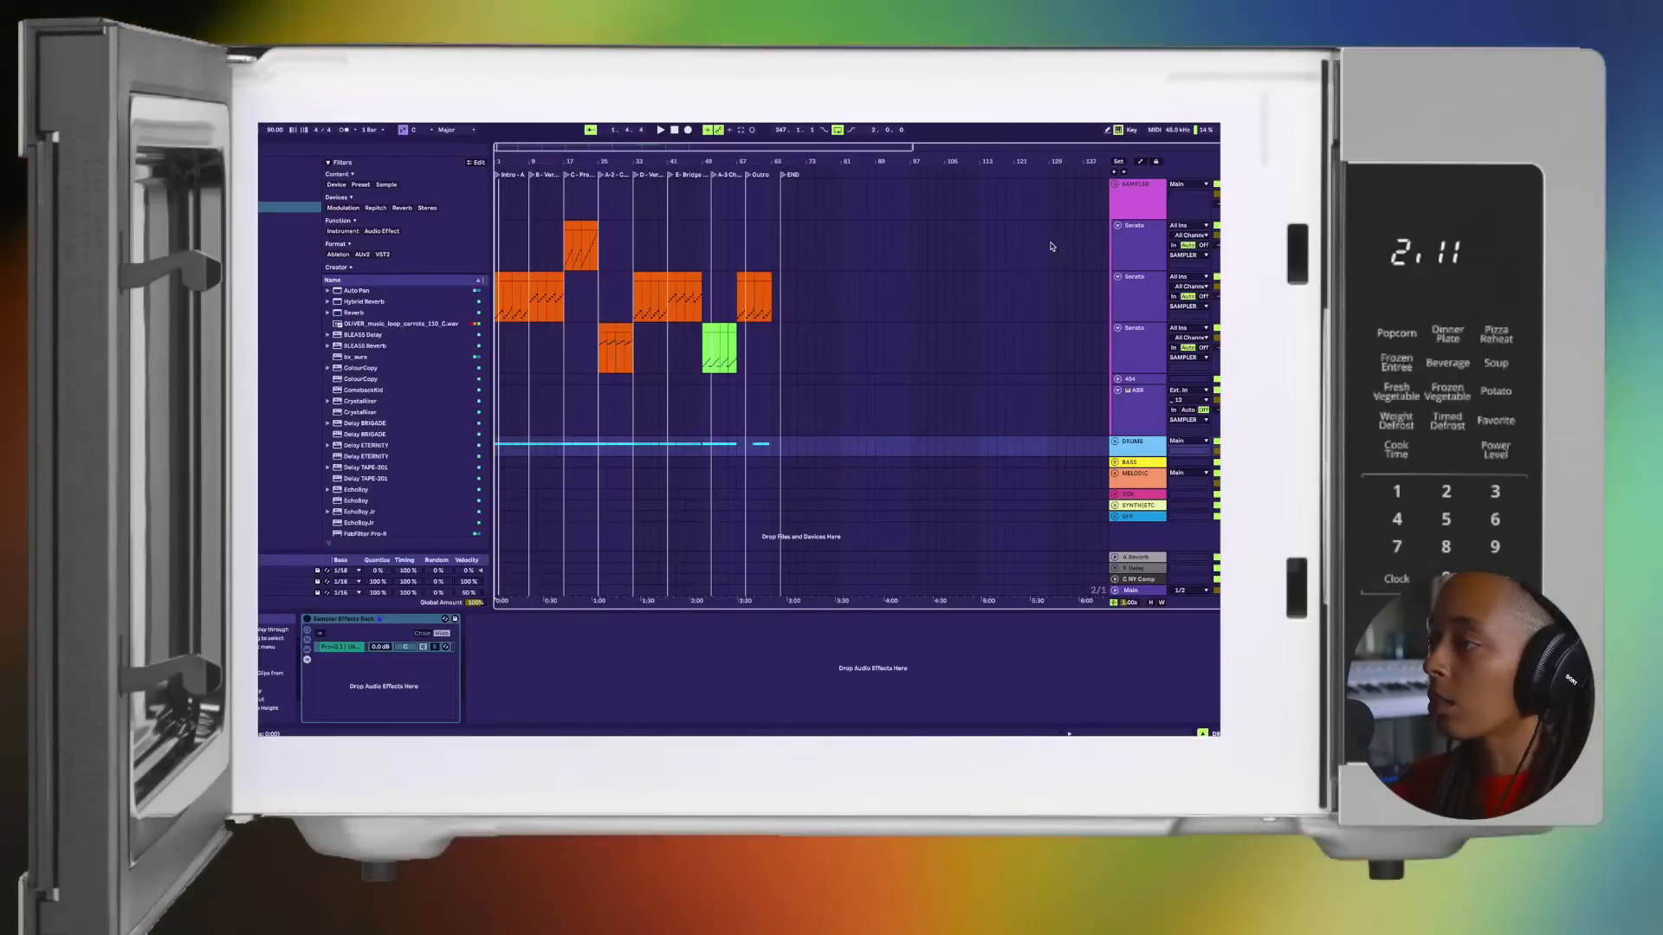
{"action": "key", "text": "space"}
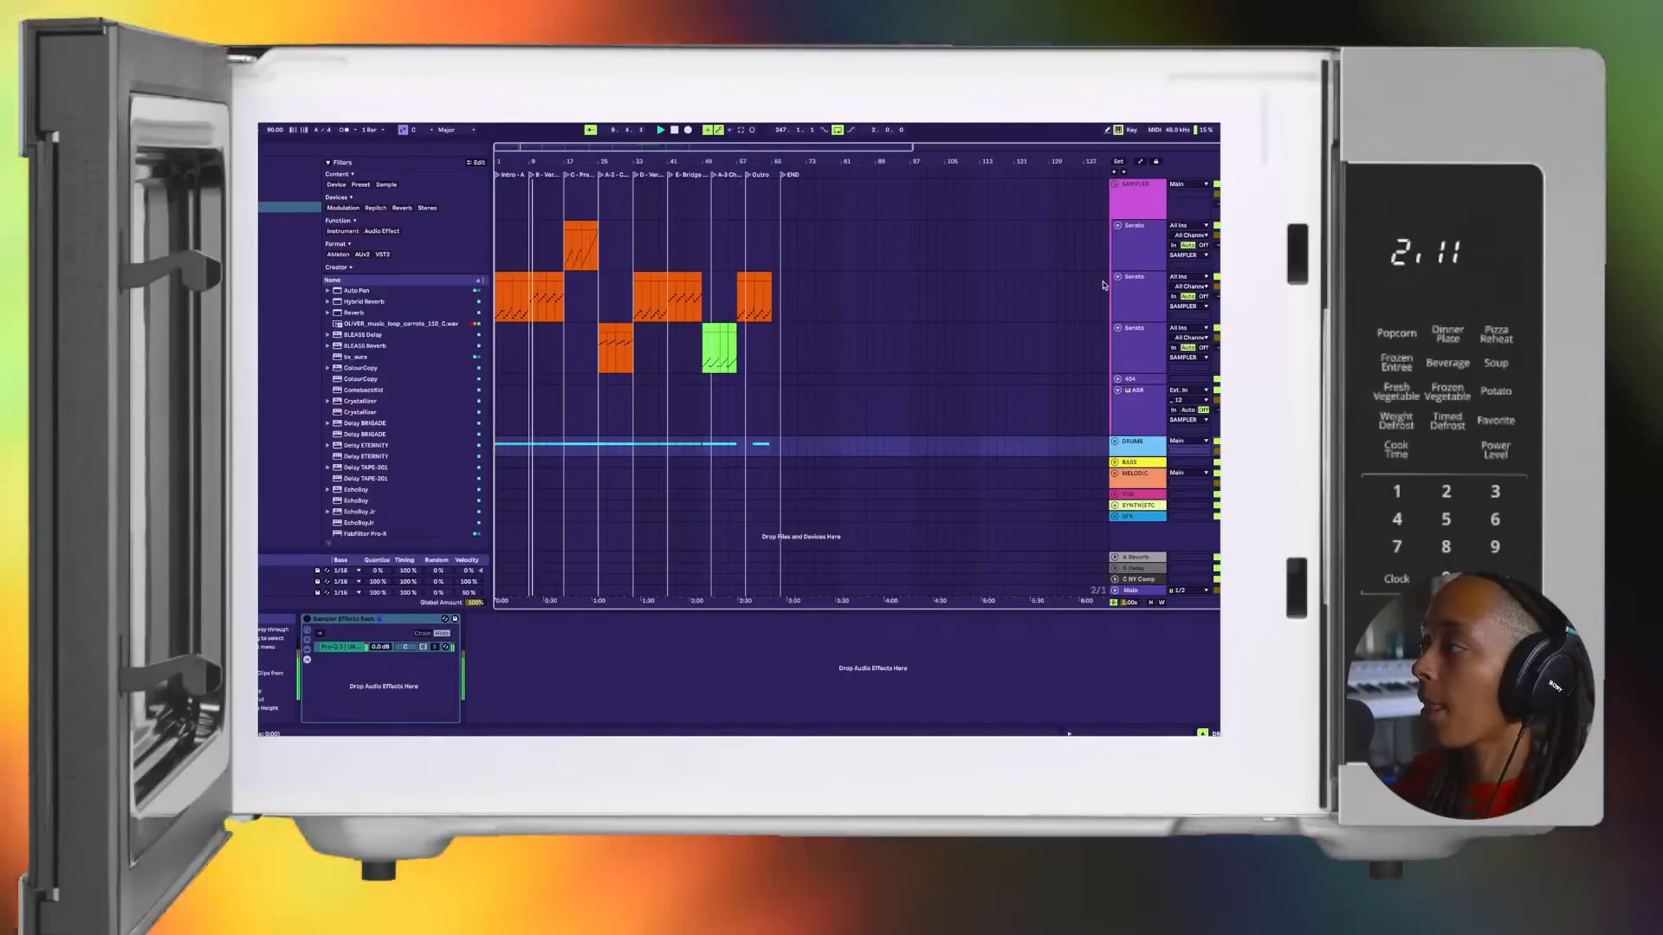
Step: Unfold the DRUMS group and listen to the transition from the end of Verse 1 into the Pre-Chorus
{"action": "left_click", "coordinate": [1116, 442]}
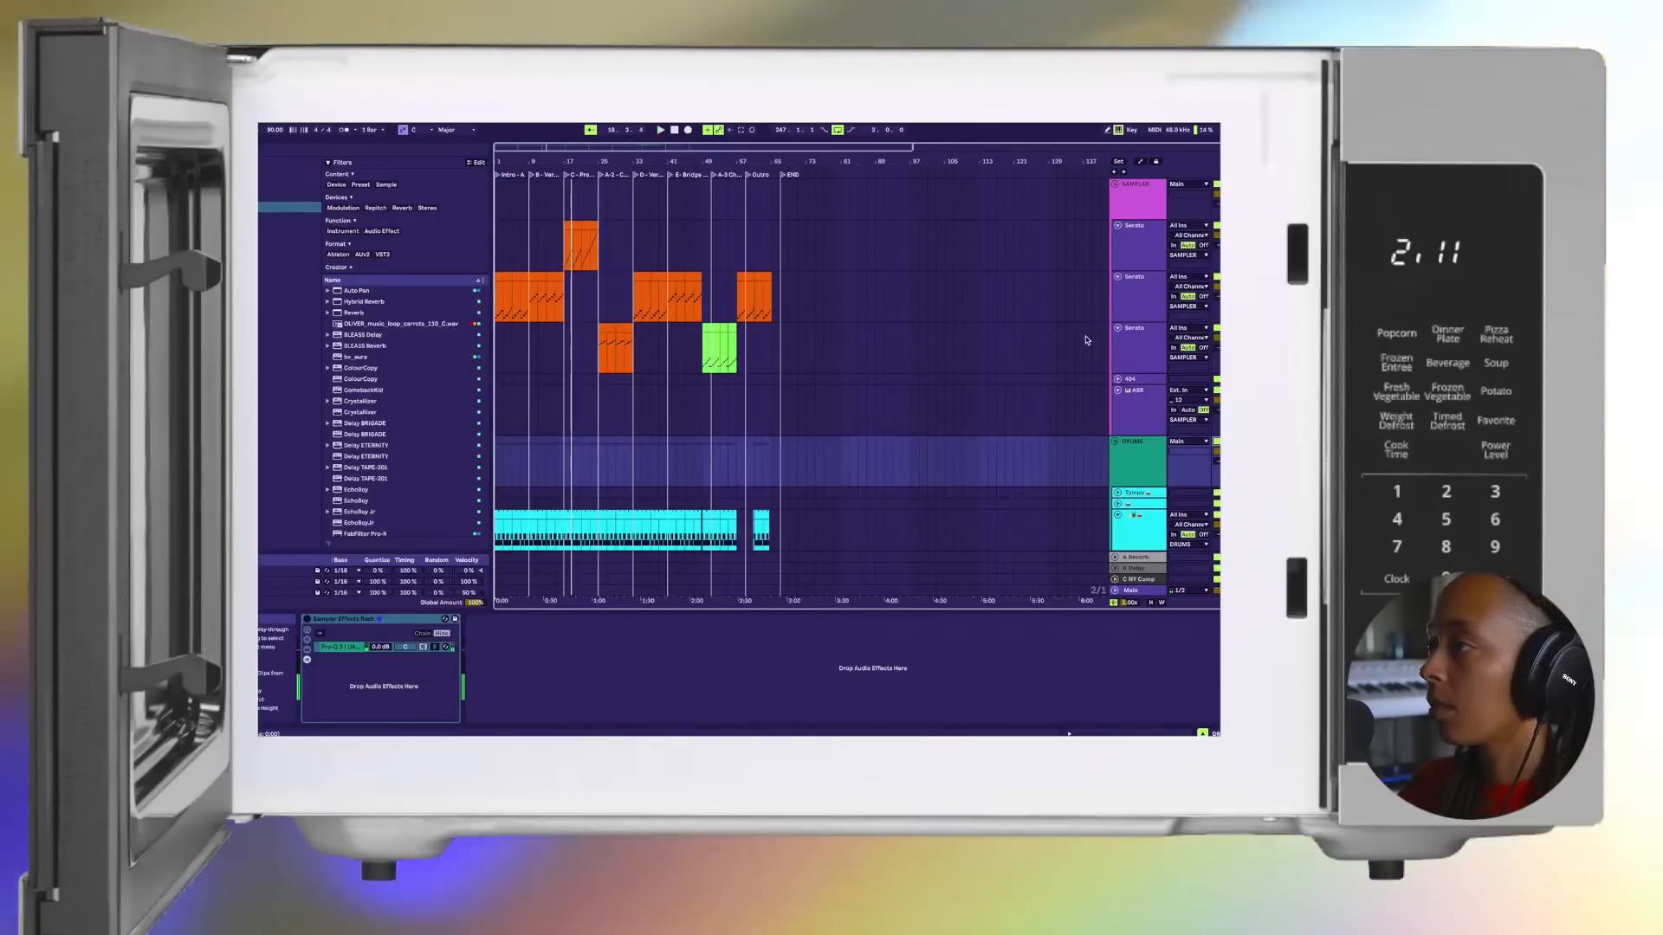
{"action": "left_click", "coordinate": [553, 319]}
{"action": "key", "text": "space"}
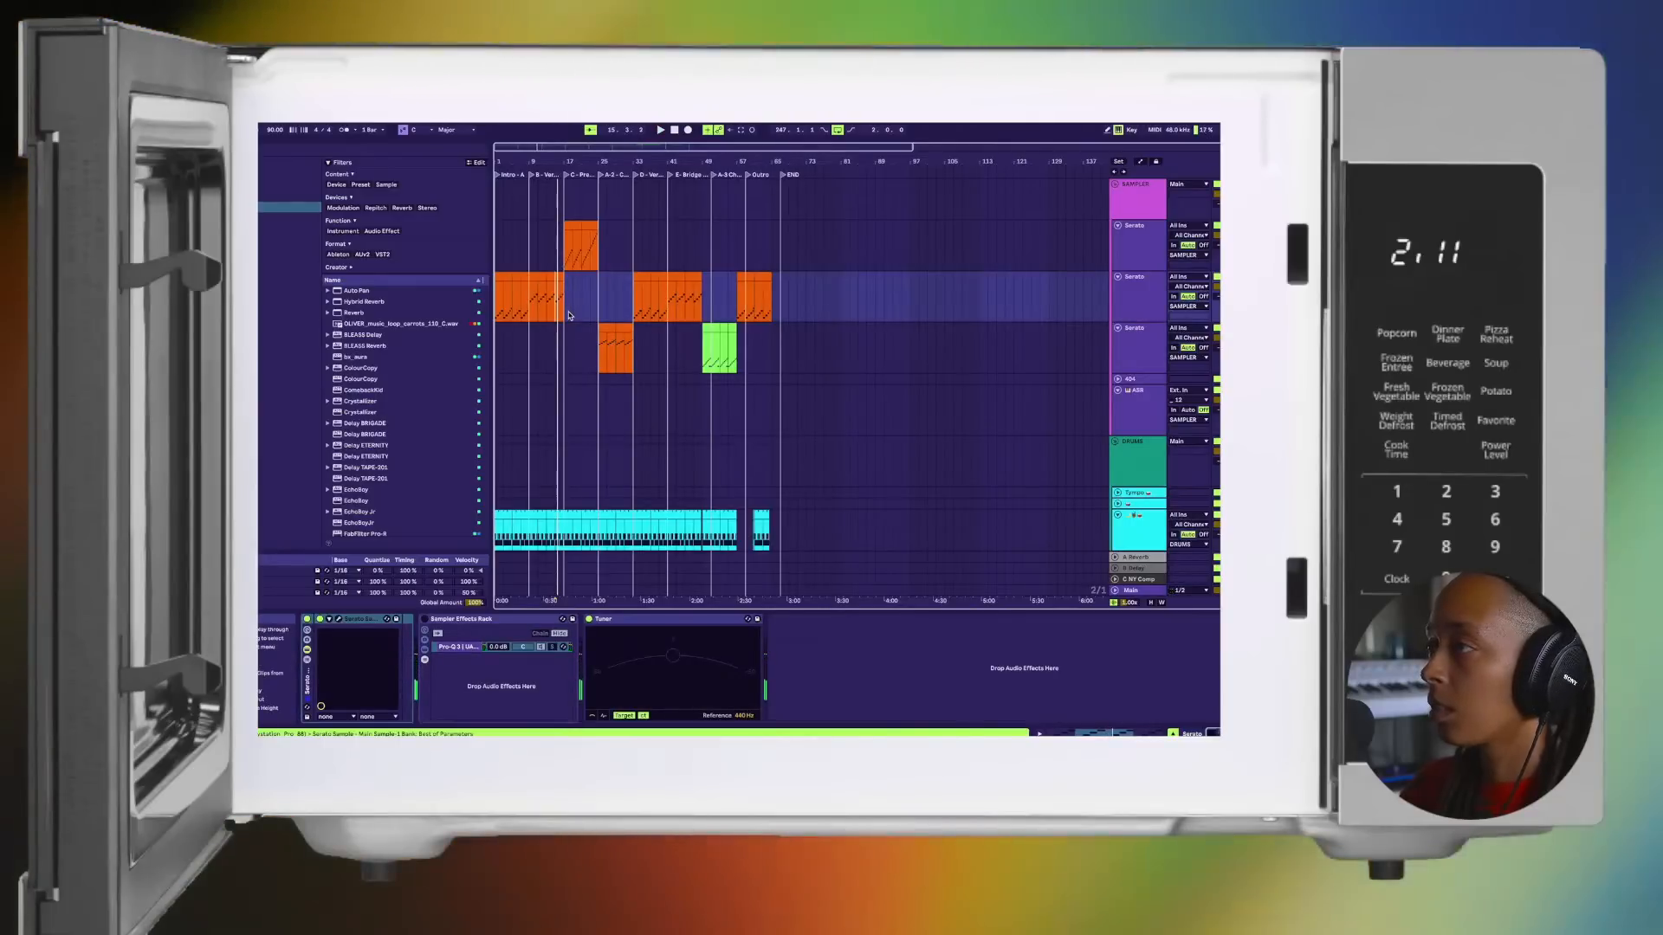
Step: Compare the first two Serato tracks in Session View and audition the second Serato track's first-slot green clip
{"action": "key", "text": "Tab"}
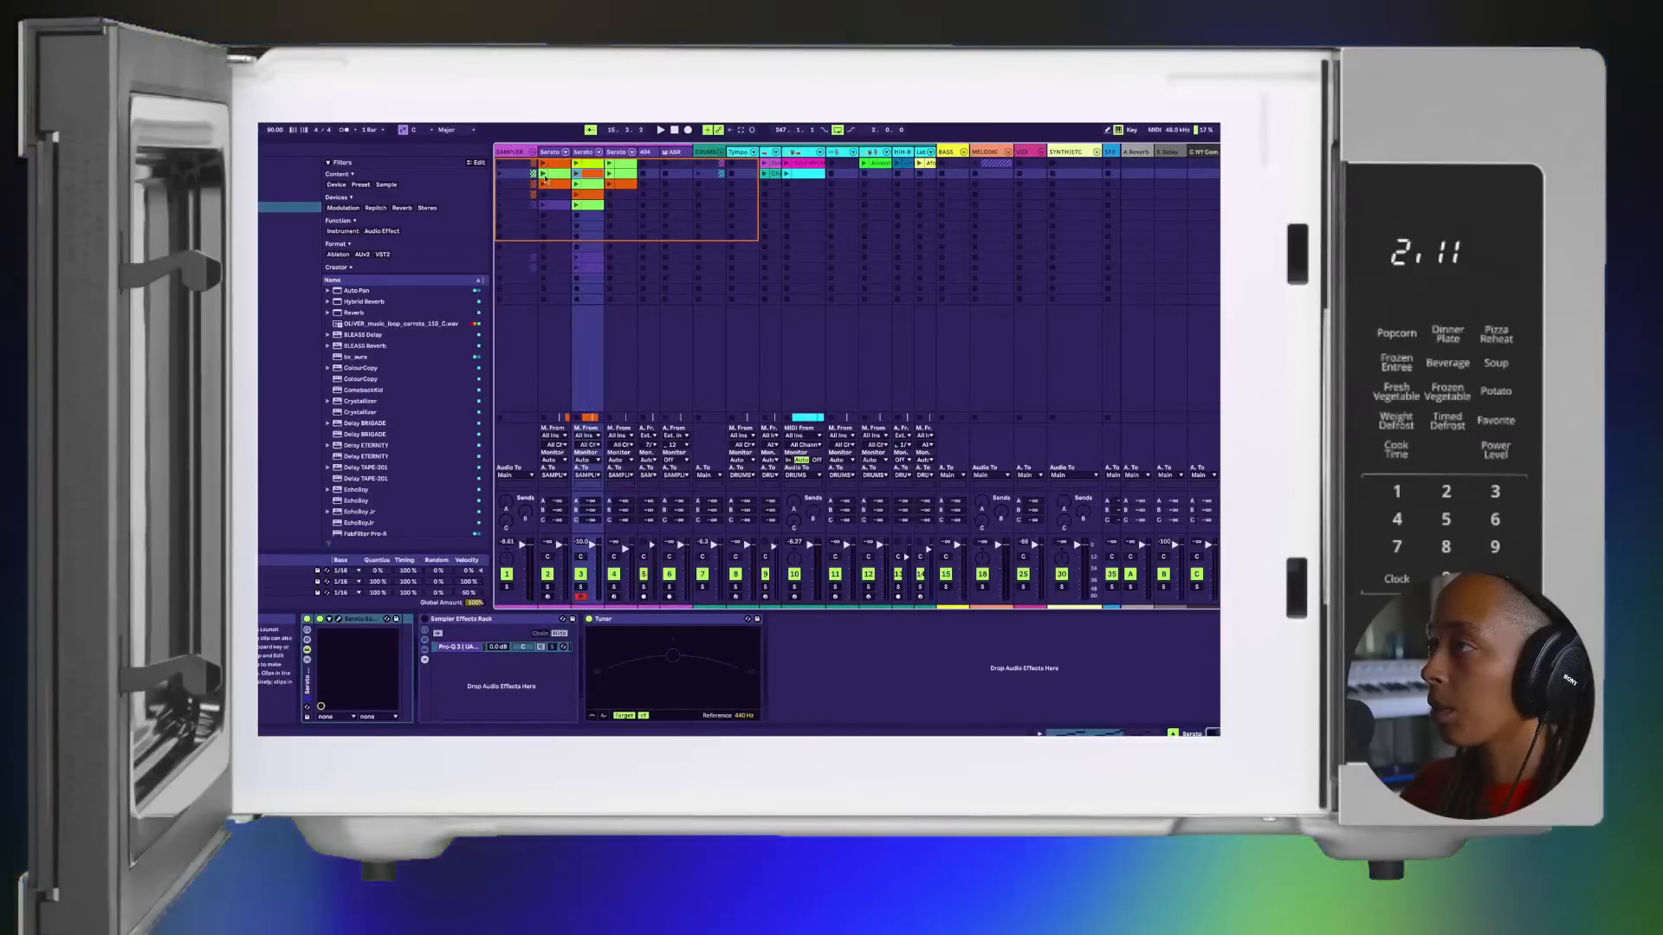
{"action": "left_click", "coordinate": [554, 152]}
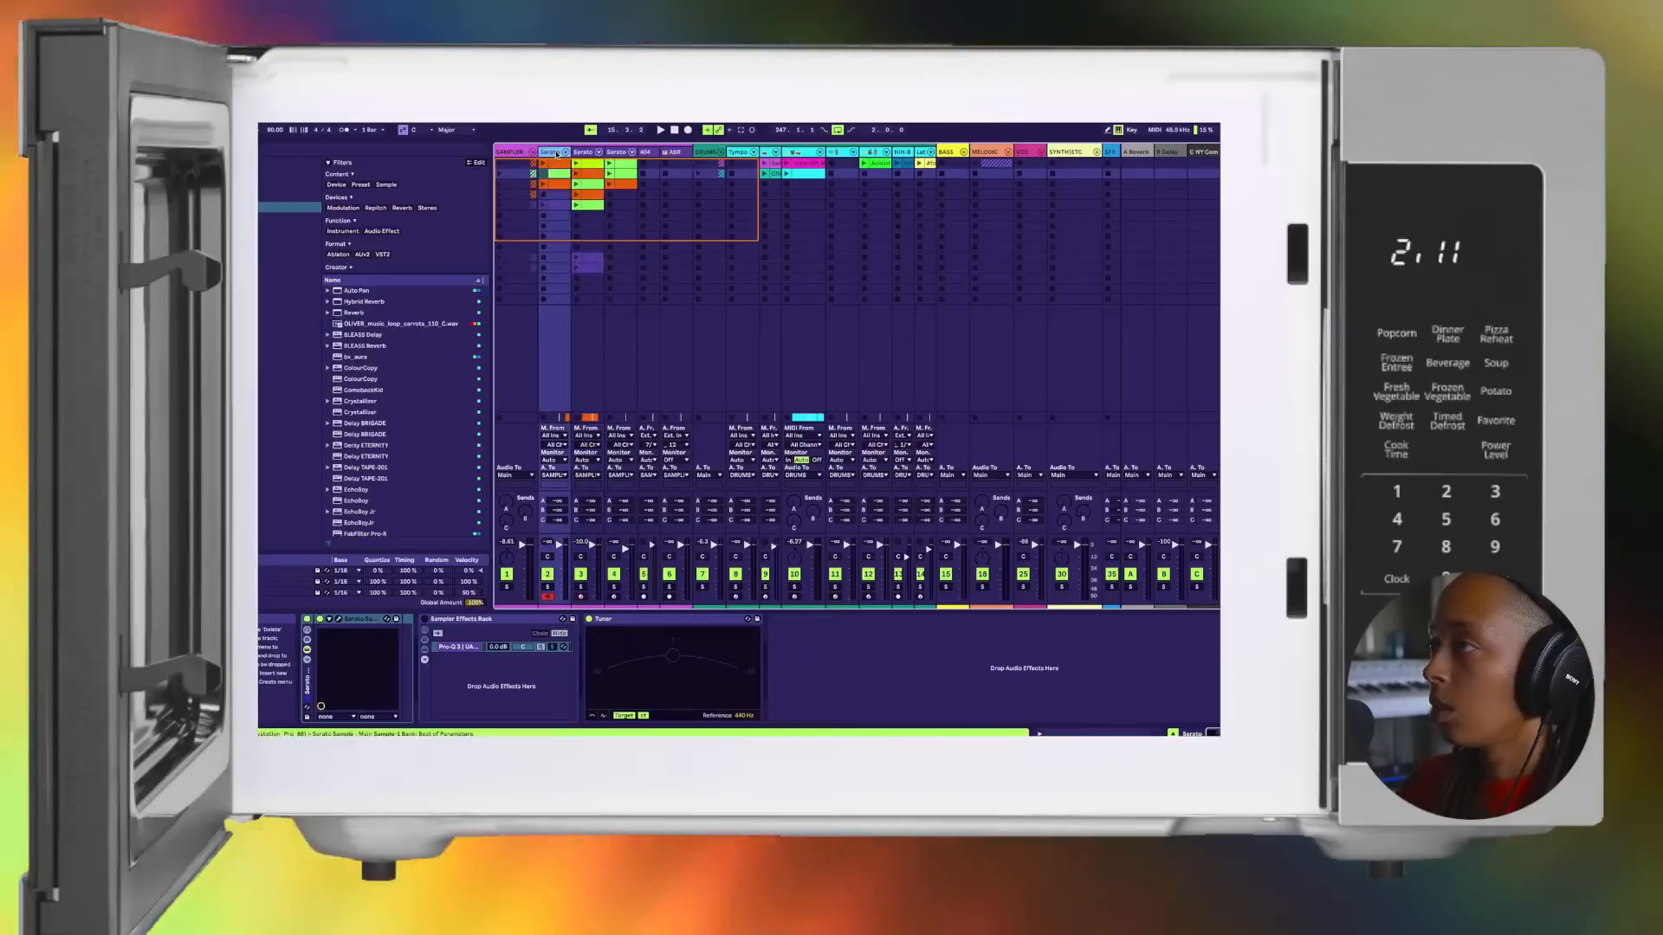
{"action": "left_click", "coordinate": [585, 153]}
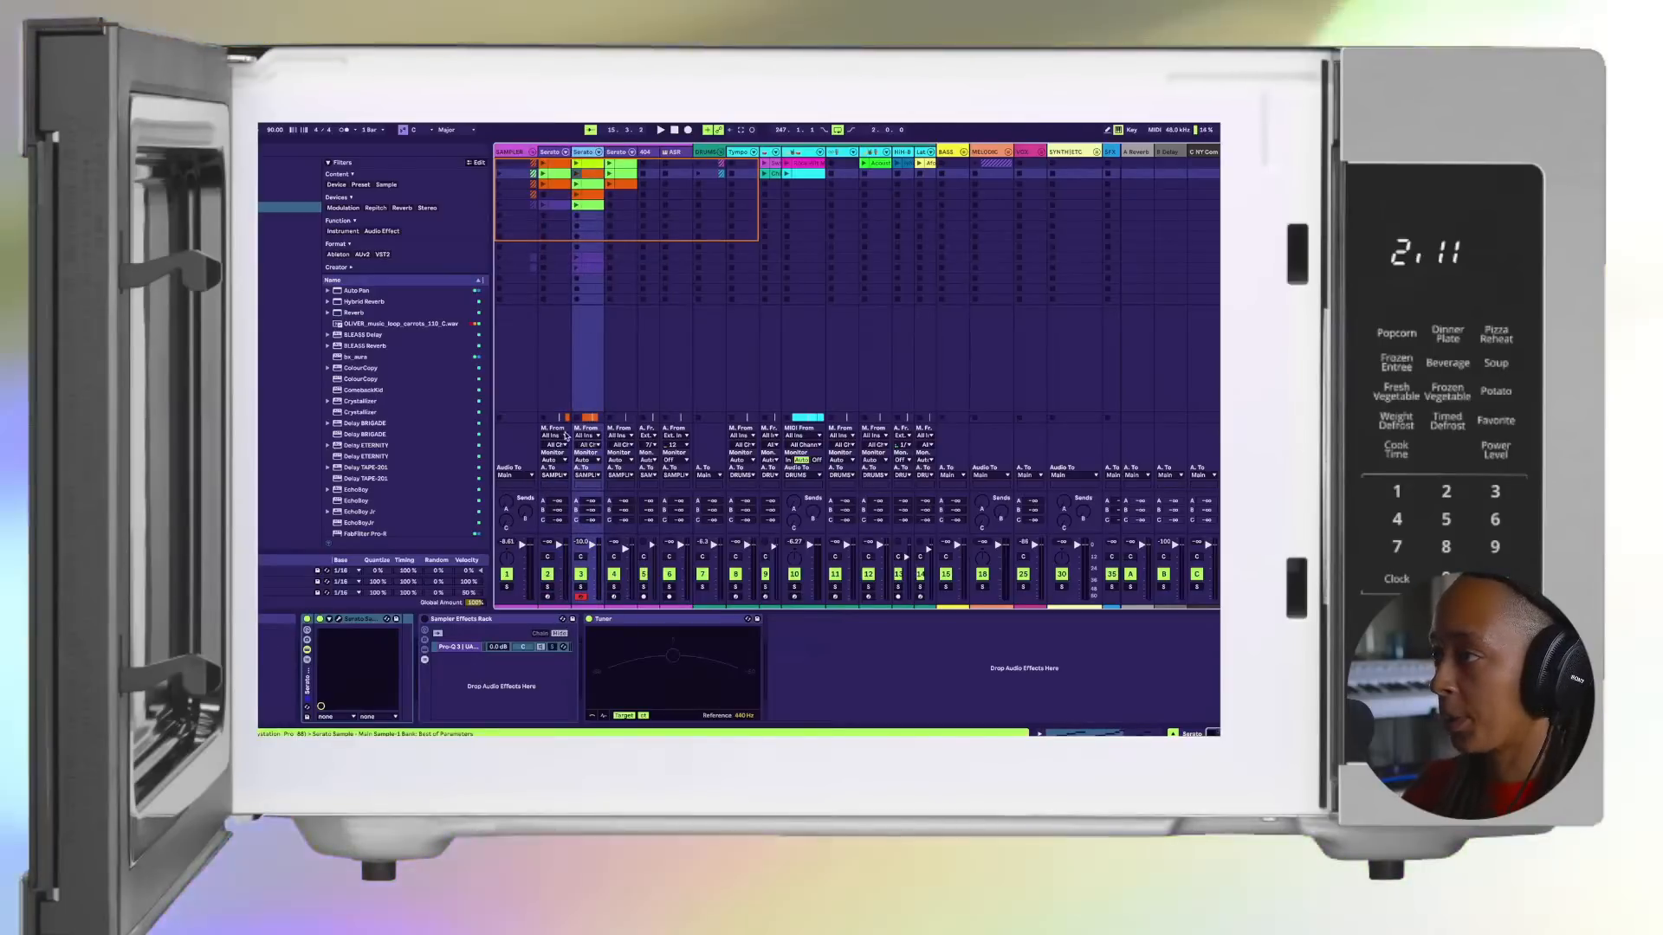
{"action": "left_click", "coordinate": [576, 163]}
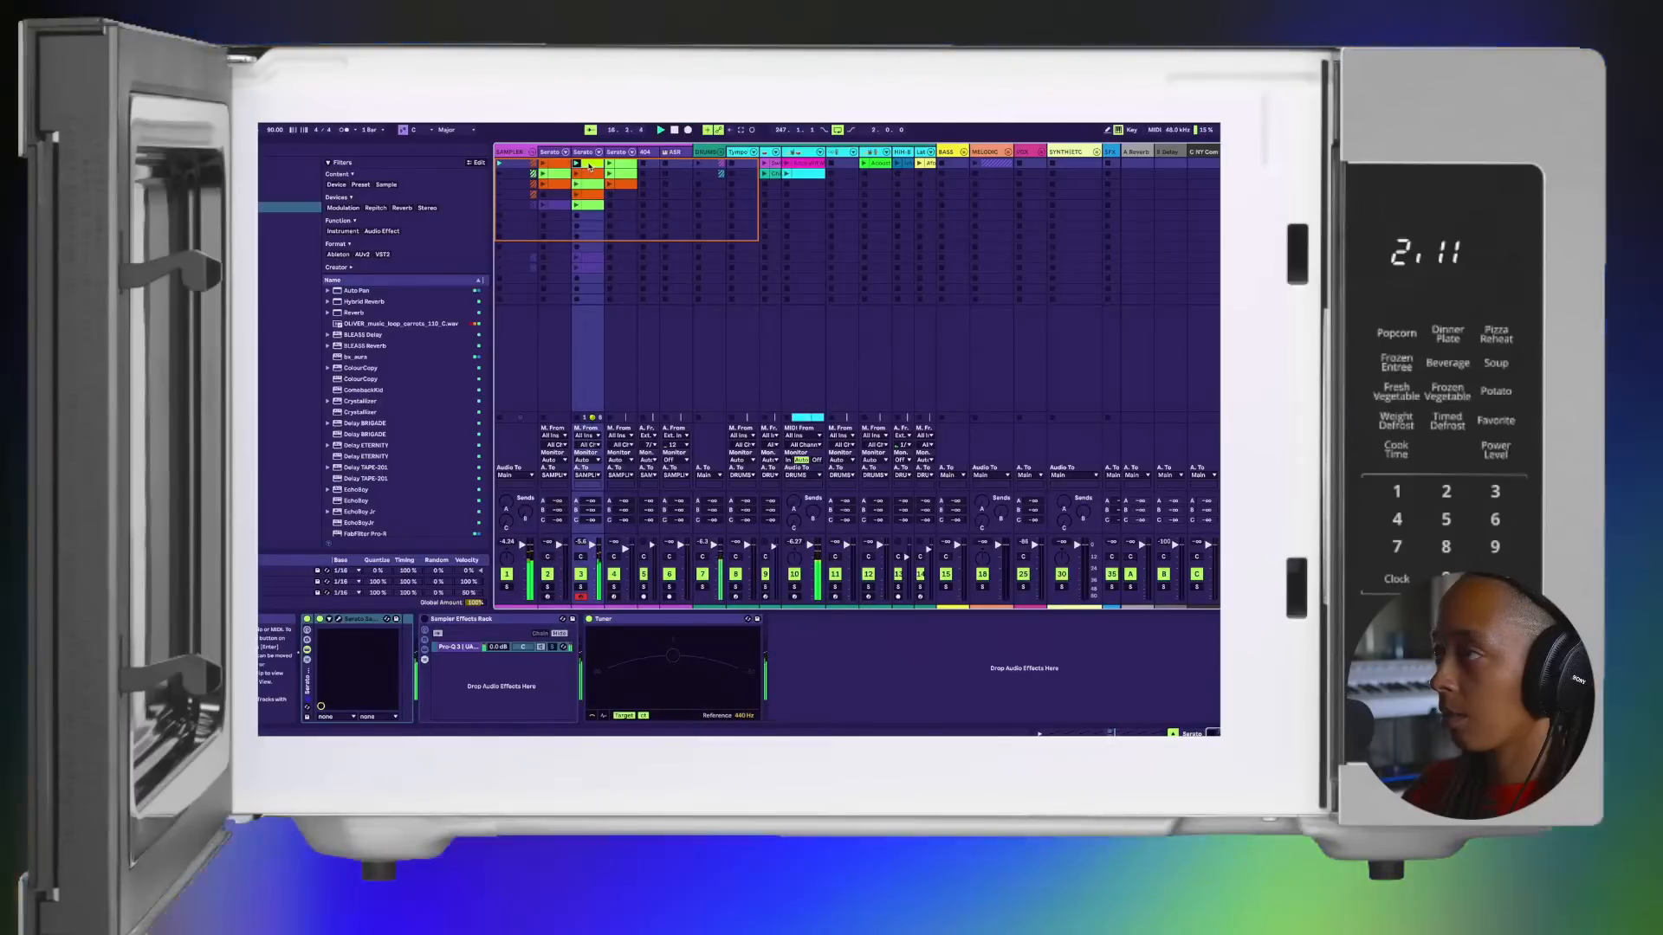
Step: Place the second Serato track's first-slot green clip at the start of the Pre-Chorus, delete the first Serato track's Pre-Chorus clip, and restore arrangement playback
{"action": "key", "text": "Tab"}
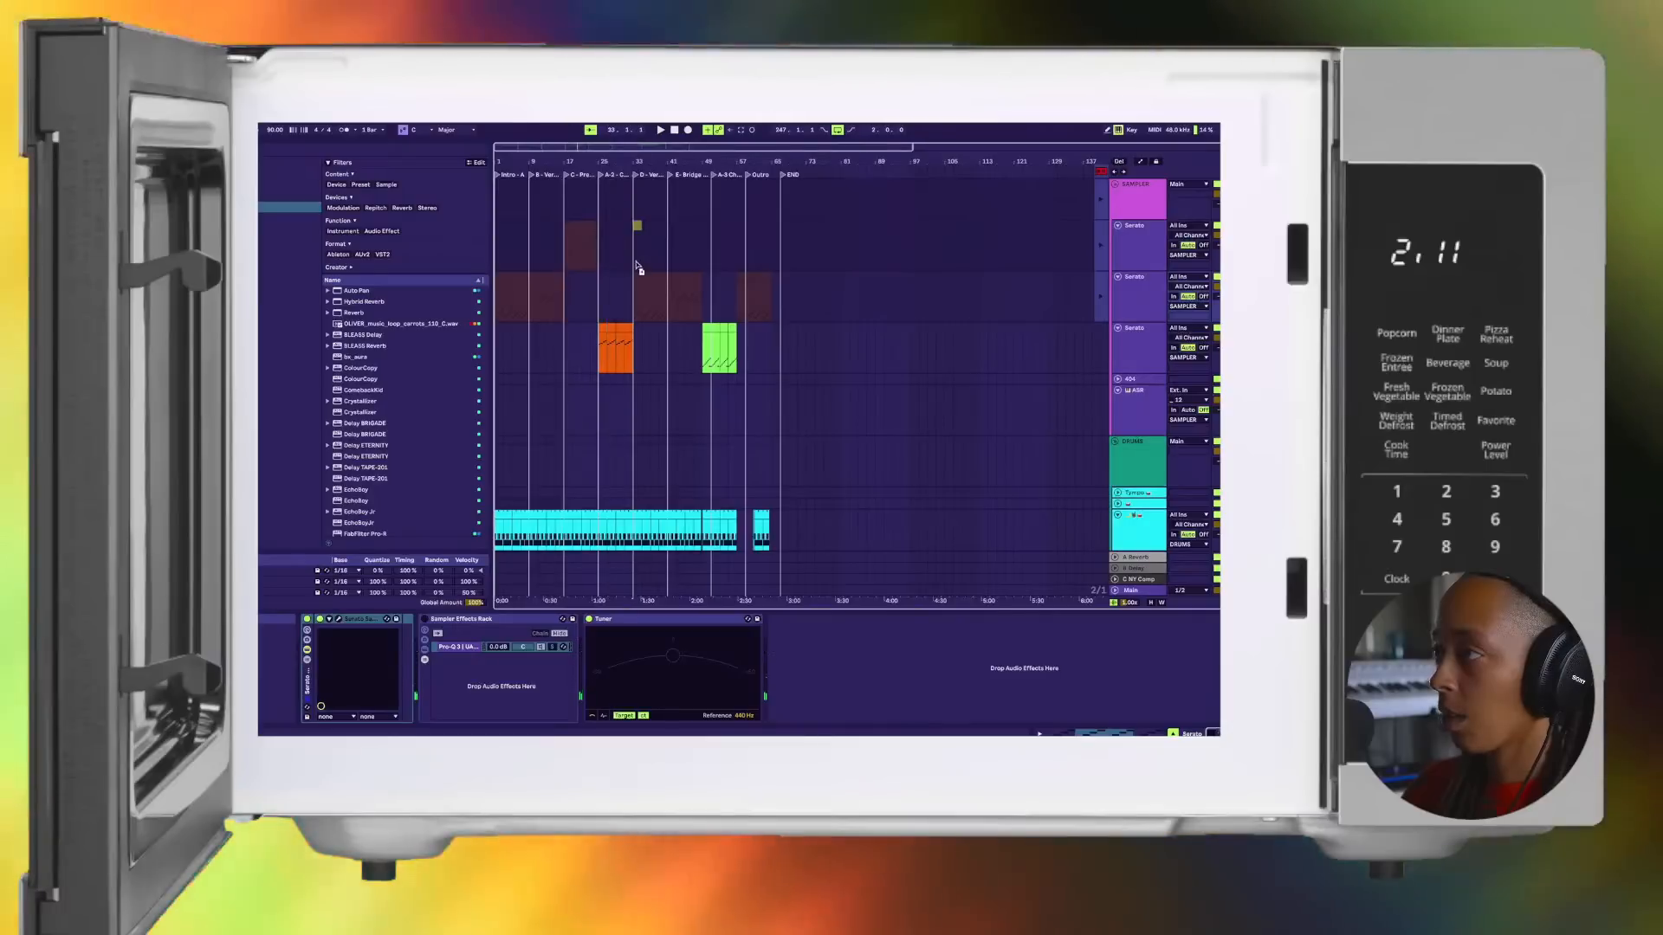
{"action": "left_click", "coordinate": [581, 257]}
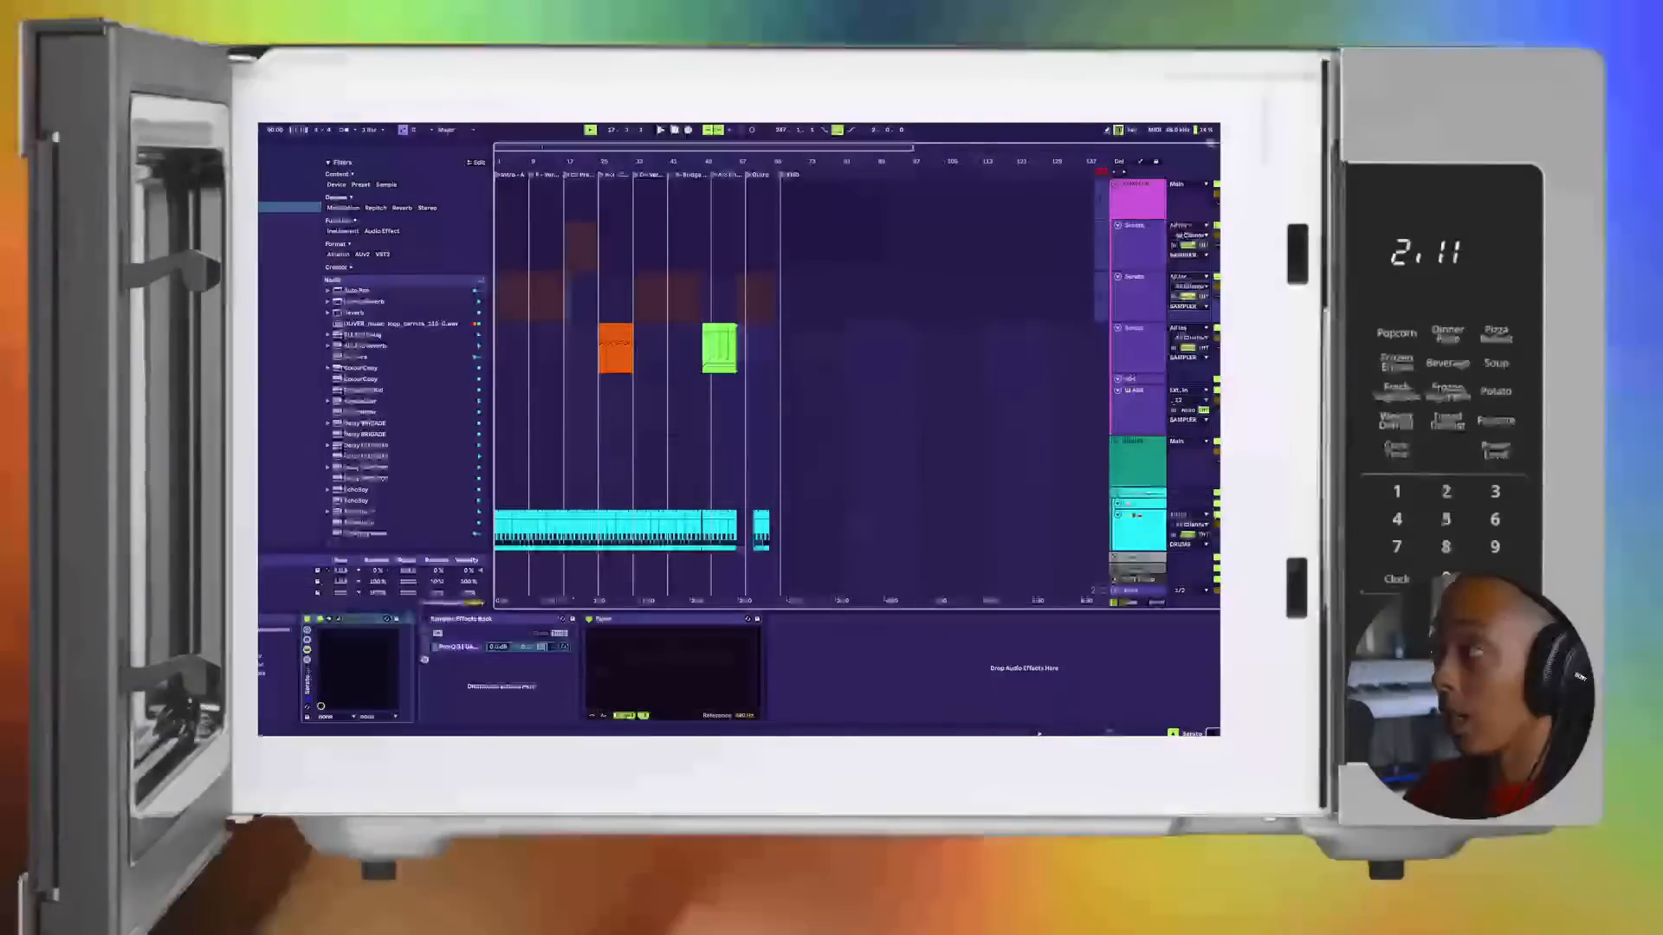
{"action": "left_click_drag", "start_coordinate": [616, 239], "coordinate": [535, 234]}
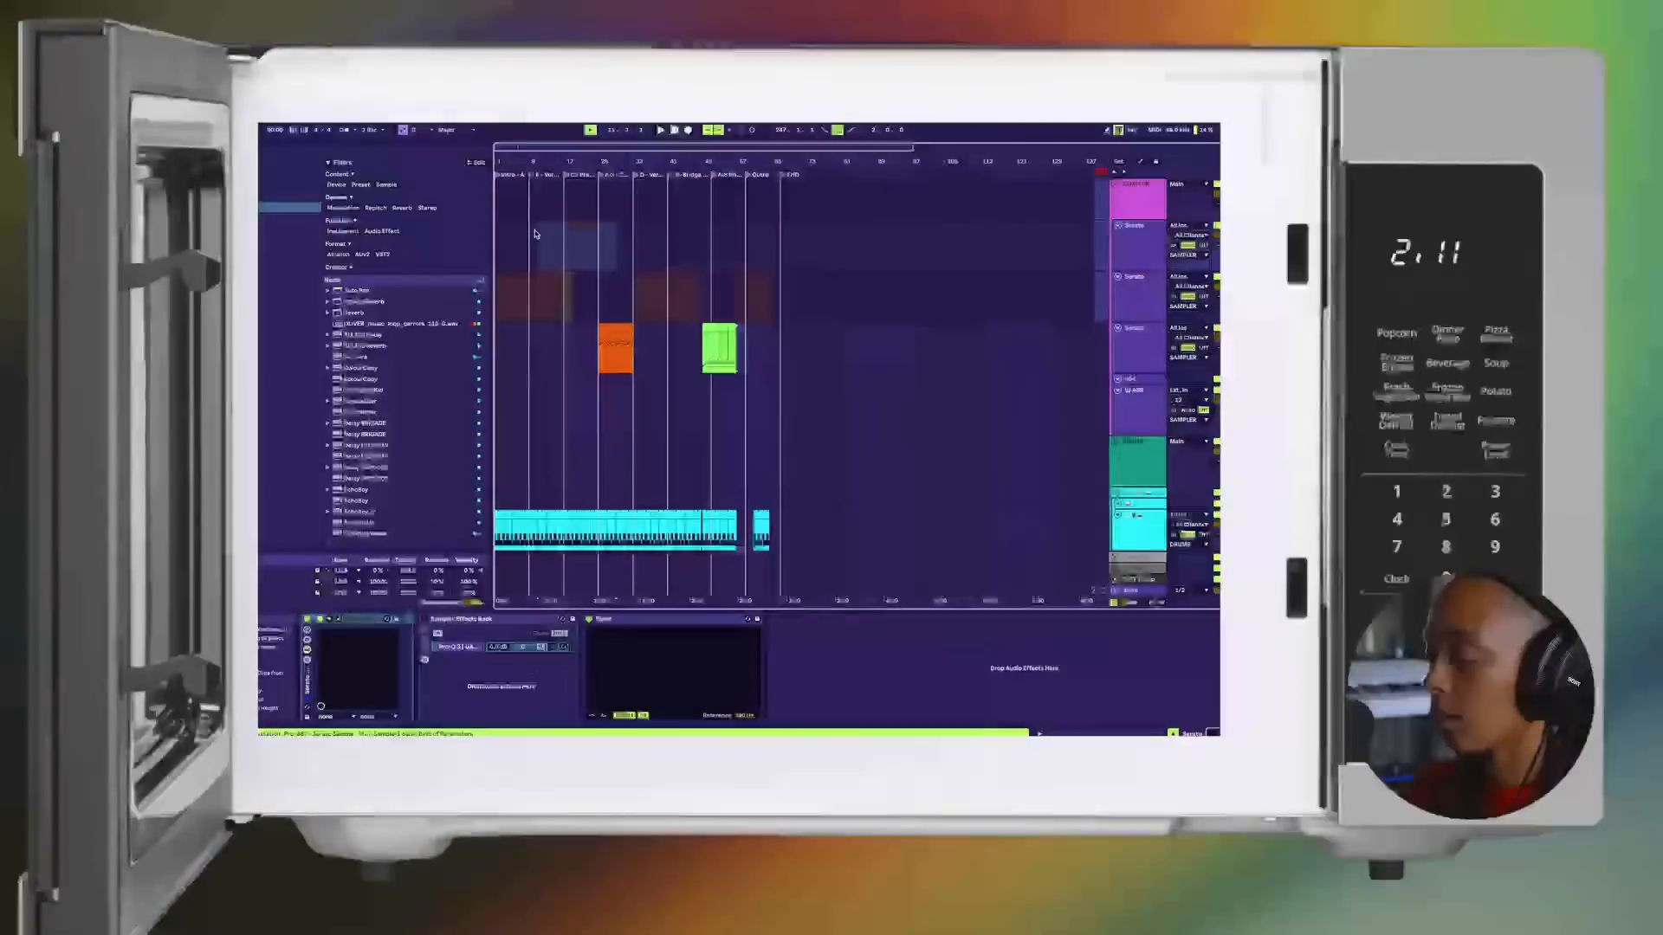
{"action": "left_click", "coordinate": [1100, 172]}
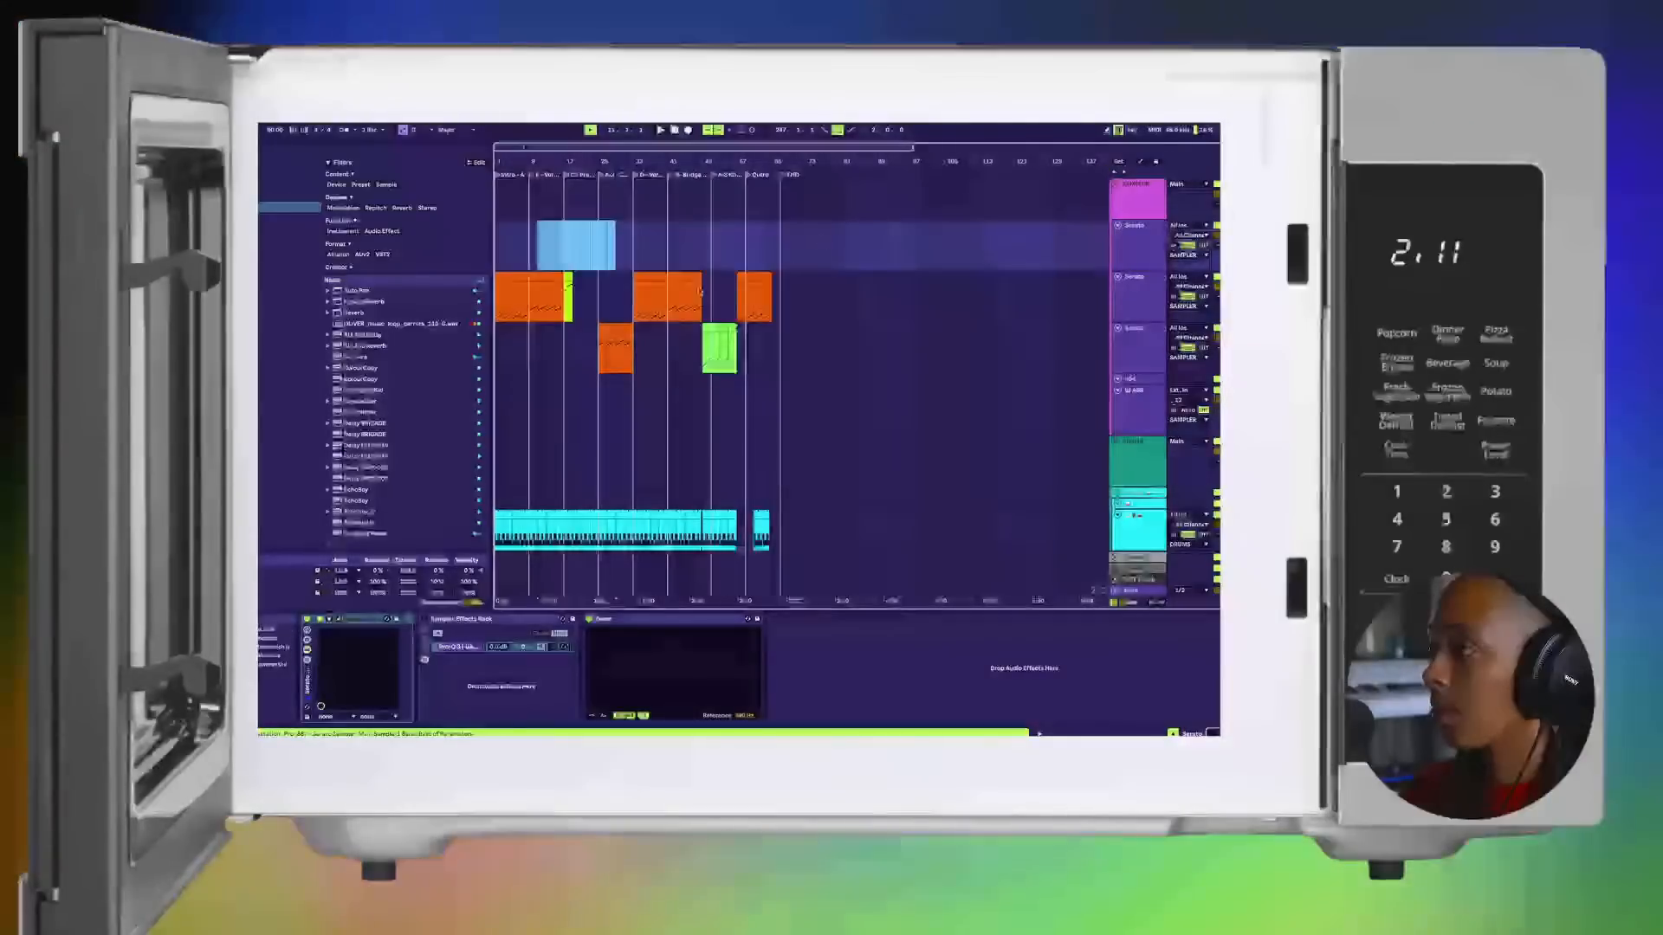
Step: Duplicate the green clip in the Pre-Chorus on the second Serato track and audition the transition from Verse 1
{"action": "left_click", "coordinate": [568, 276]}
{"action": "key", "text": "super+d"}
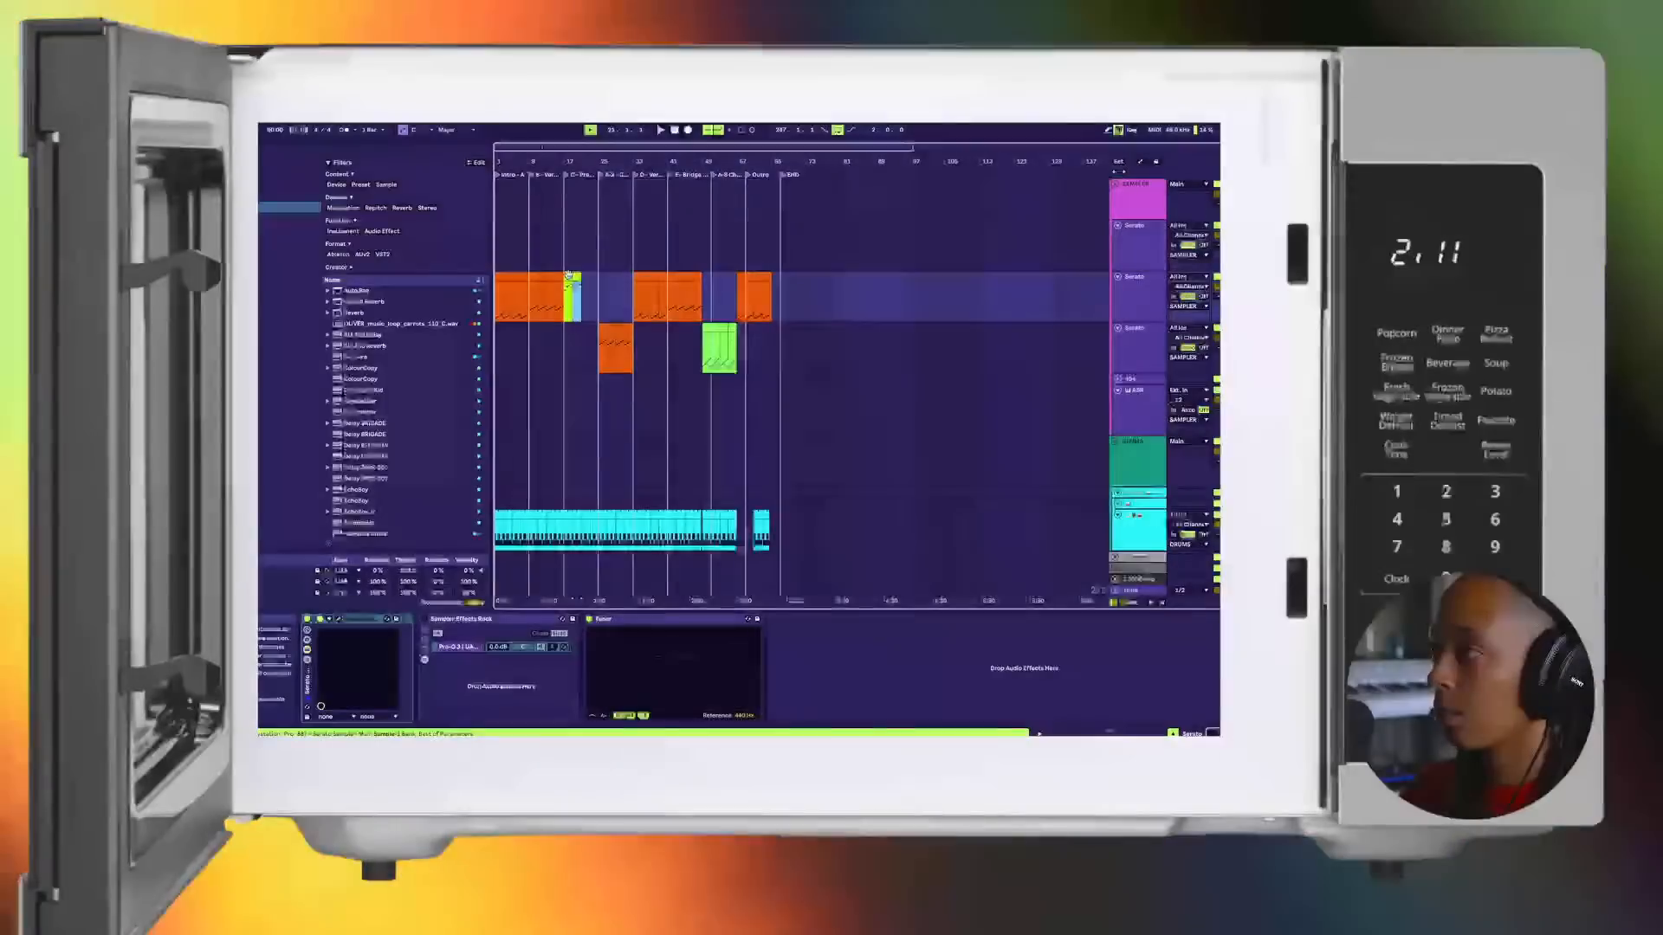
{"action": "key", "text": "space"}
{"action": "key", "text": "space"}
{"action": "left_click", "coordinate": [559, 267]}
{"action": "key", "text": "space"}
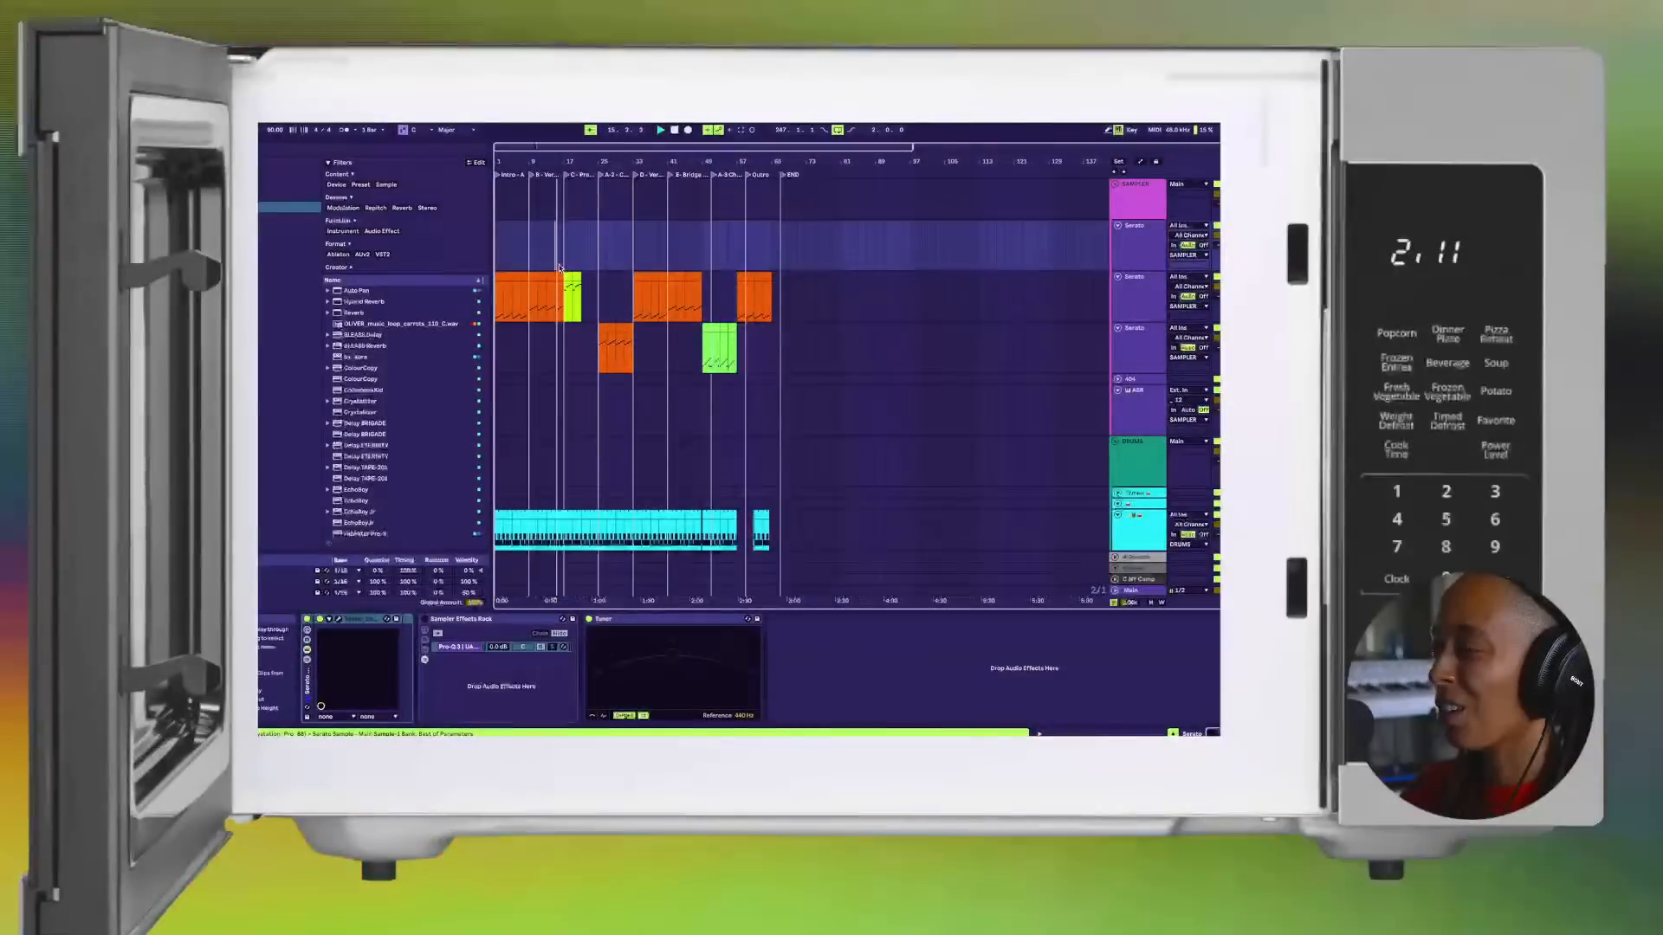
{"action": "key", "text": "w"}
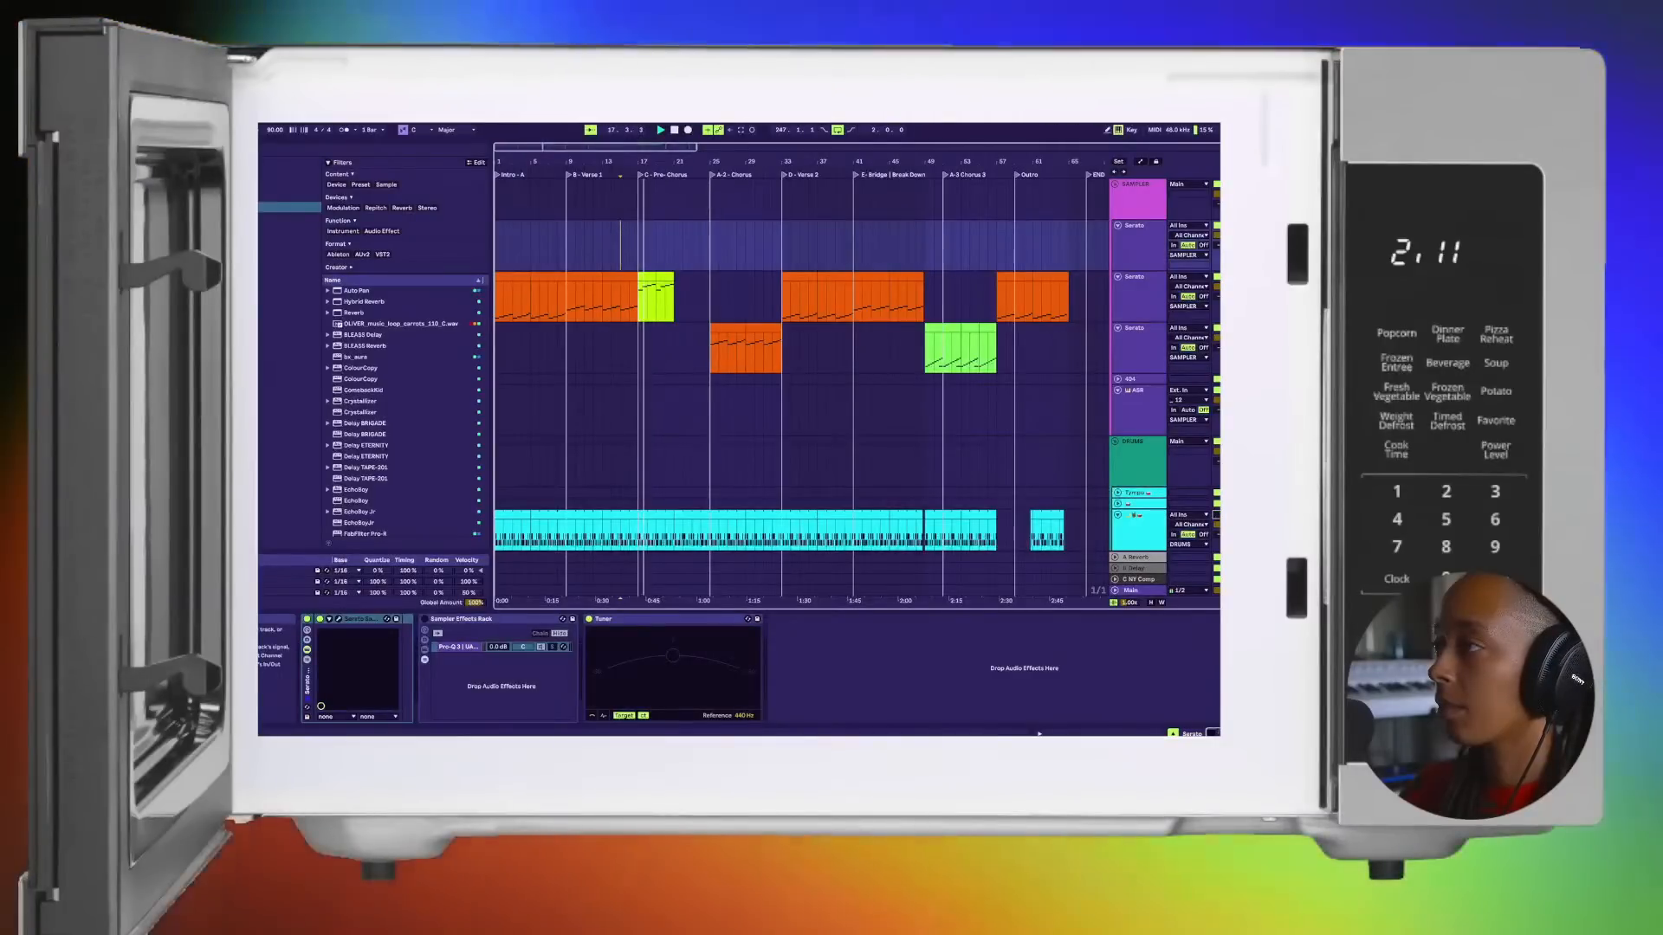
{"action": "scroll", "coordinate": [640, 372], "scroll_direction": "down", "scroll_amount": 2}
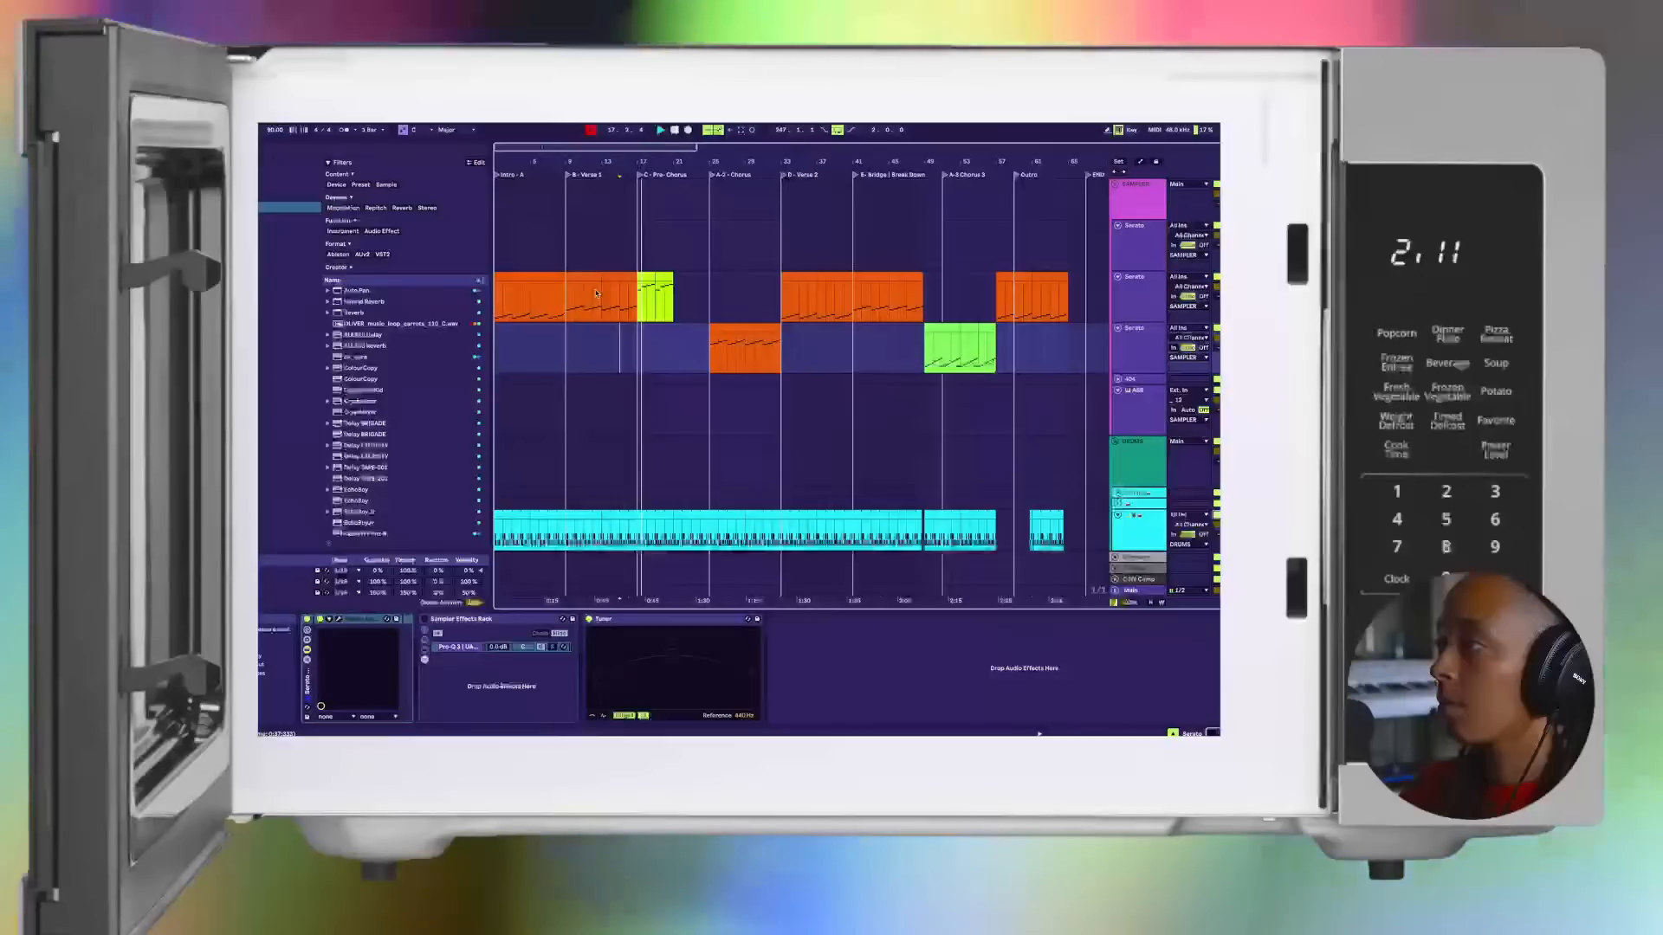
Step: Clear the green clips from the Pre-Chorus on the second Serato track
{"action": "key", "text": "Tab"}
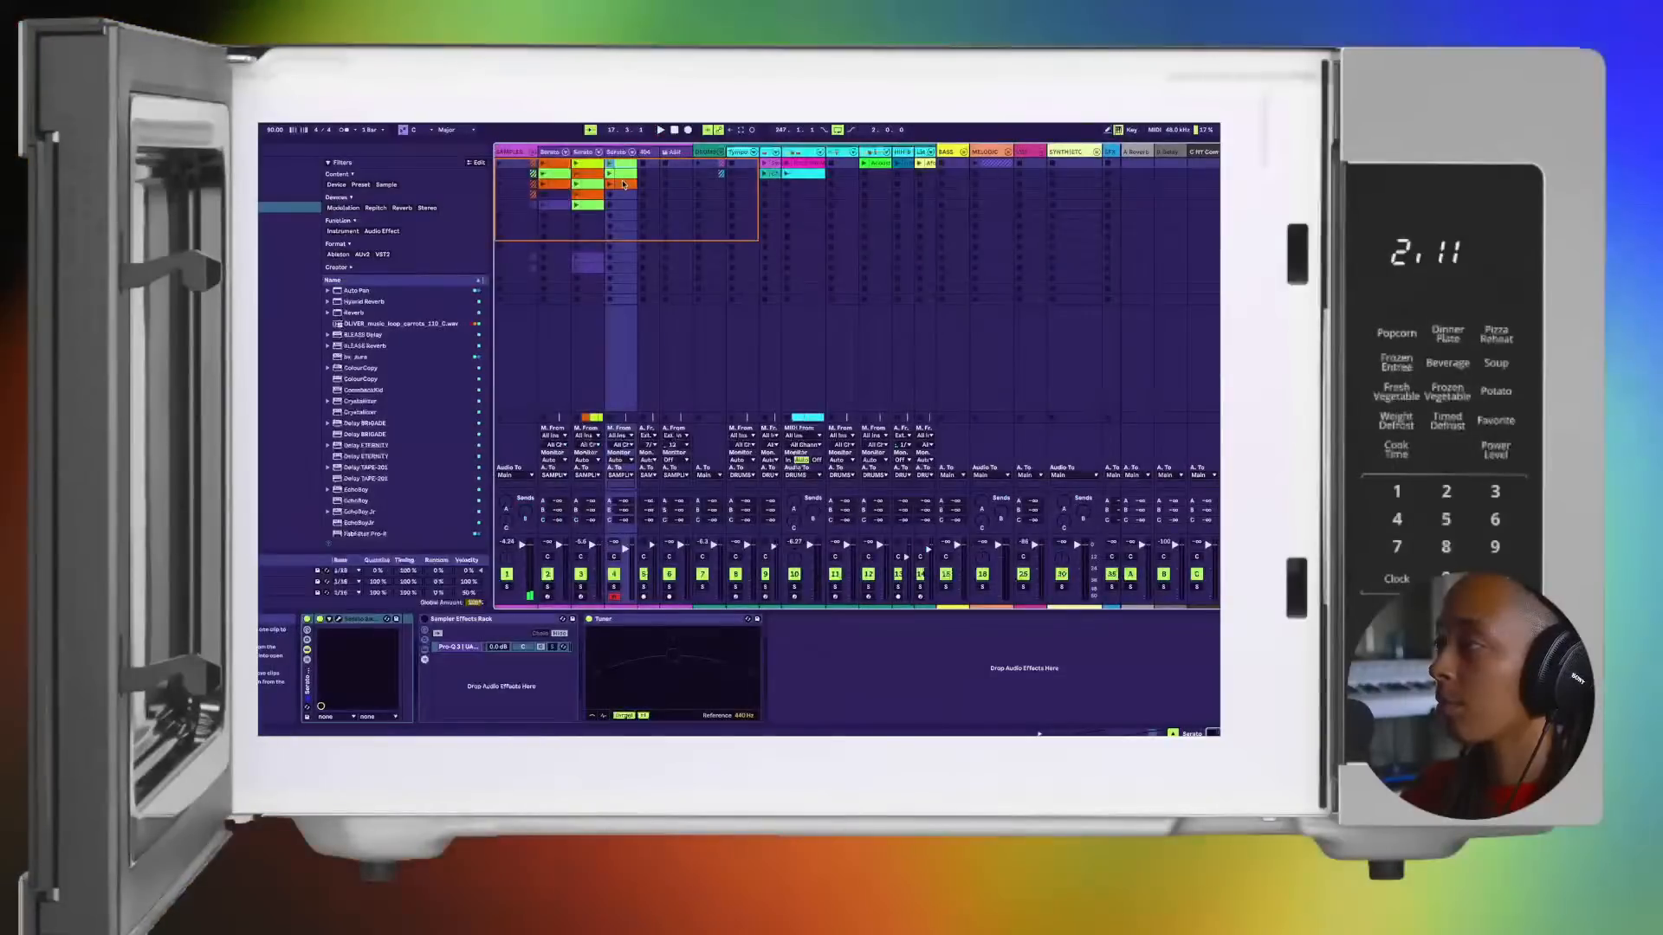
{"action": "key", "text": "Tab"}
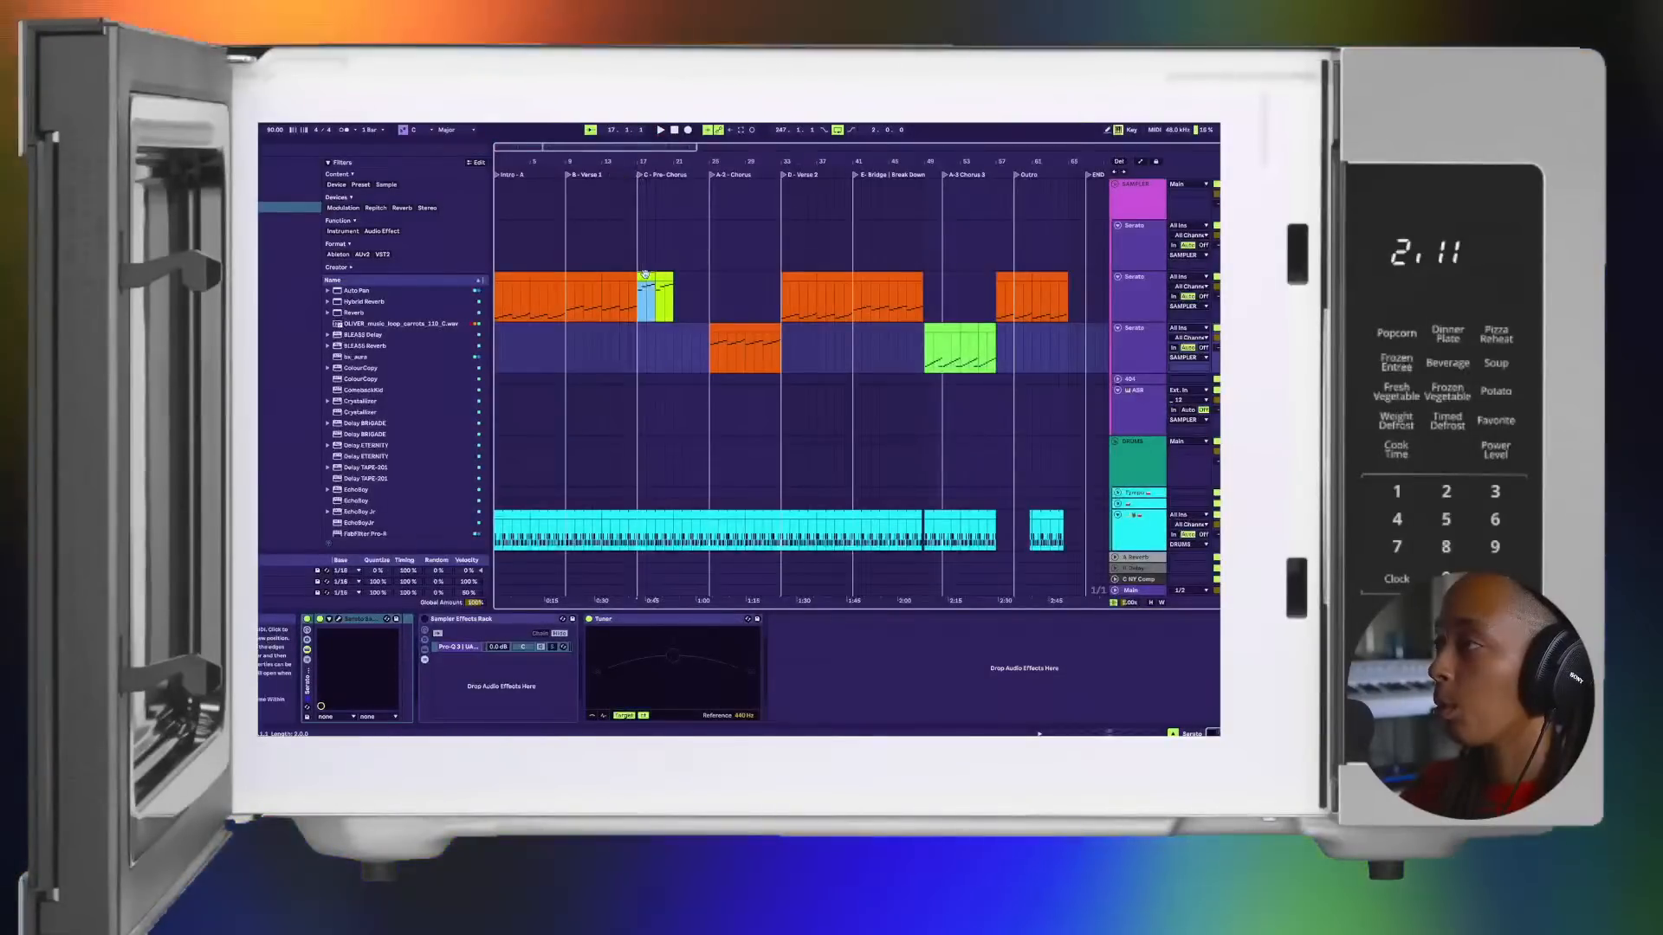
{"action": "left_click", "coordinate": [672, 276]}
Step: Audition the second Serato track's third-slot green clip, lower purple clip and fourth-slot orange clip in Session View, comparing their notes
{"action": "key", "text": "Tab"}
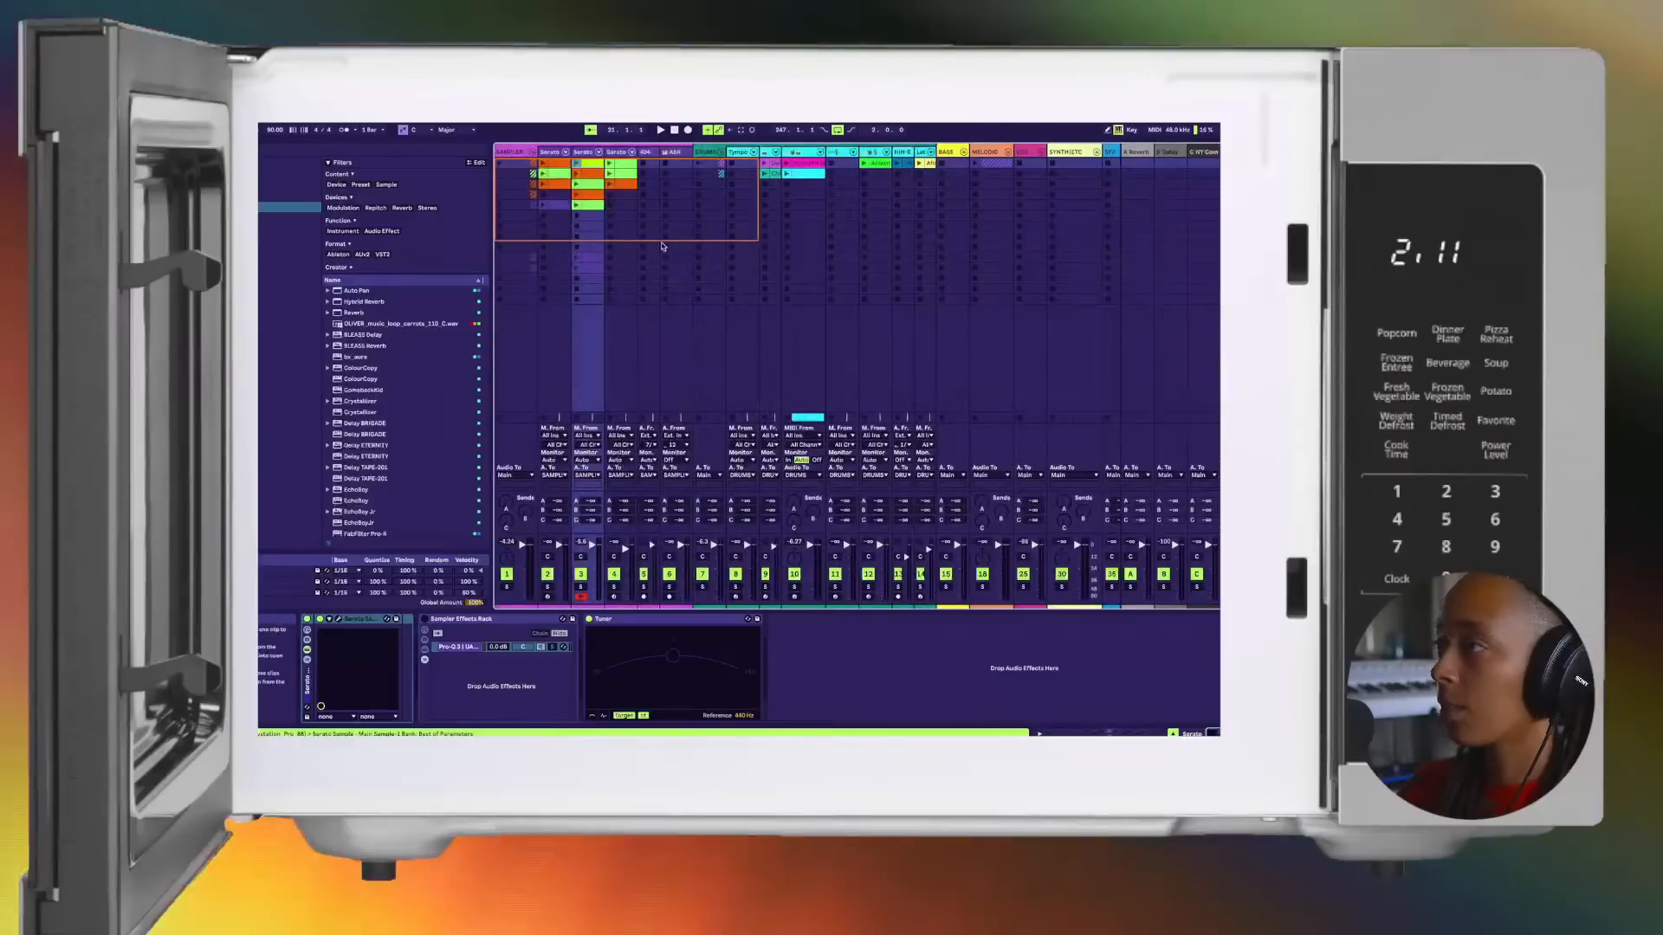
{"action": "left_click", "coordinate": [575, 184]}
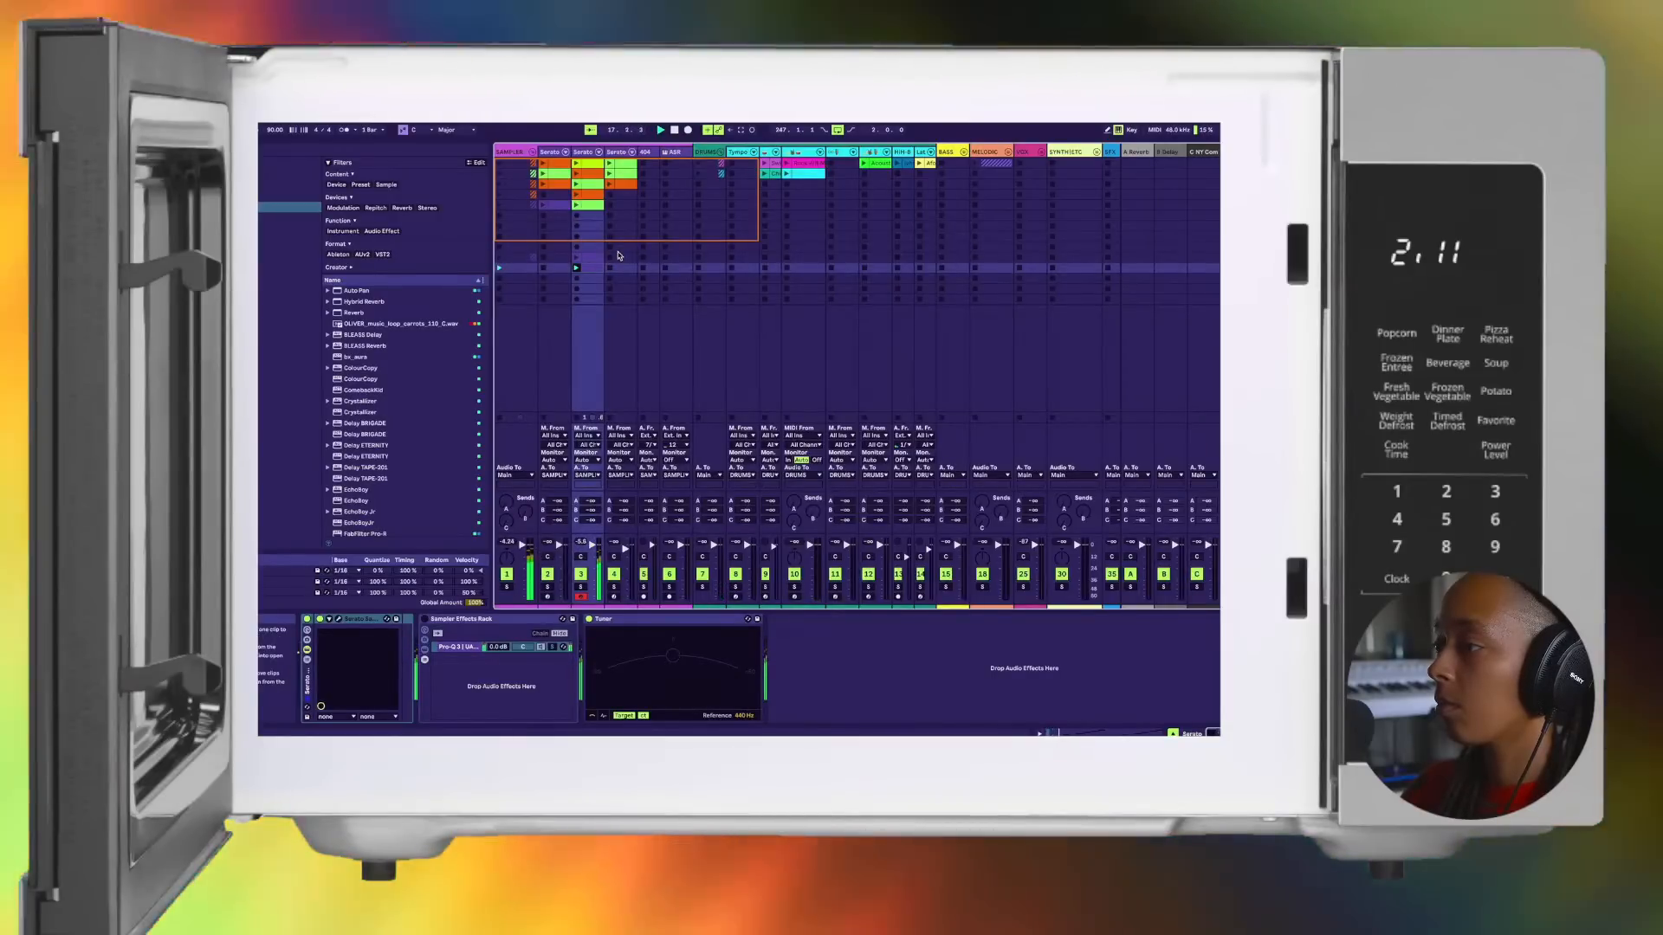
{"action": "left_click", "coordinate": [575, 257]}
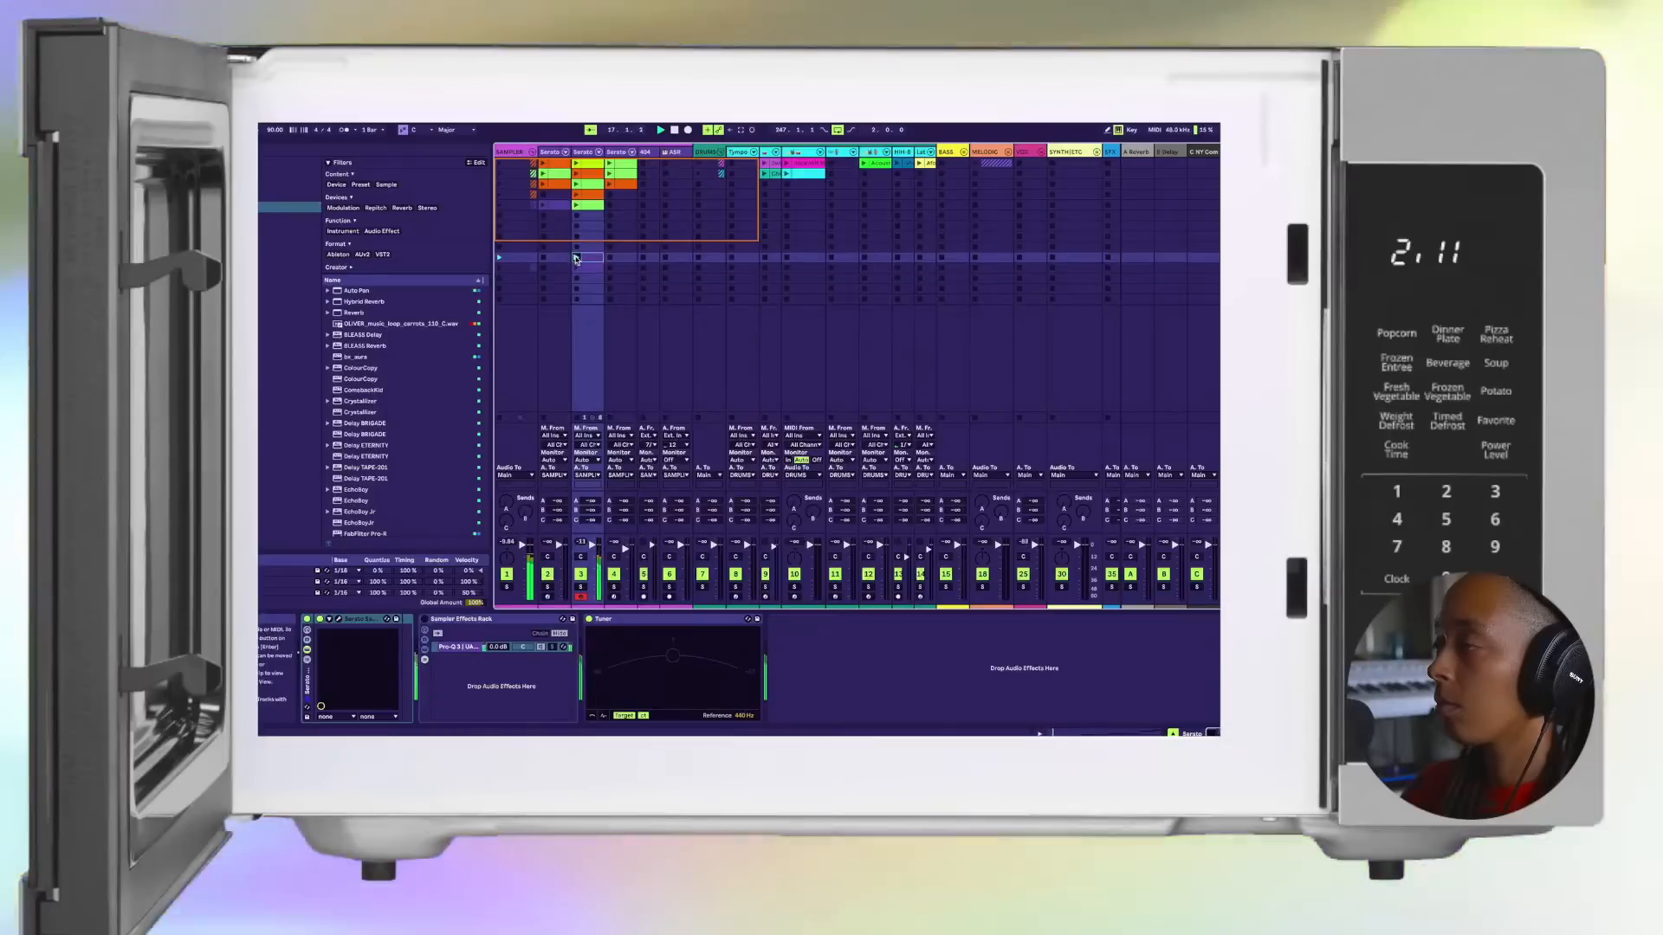
{"action": "left_click", "coordinate": [575, 184]}
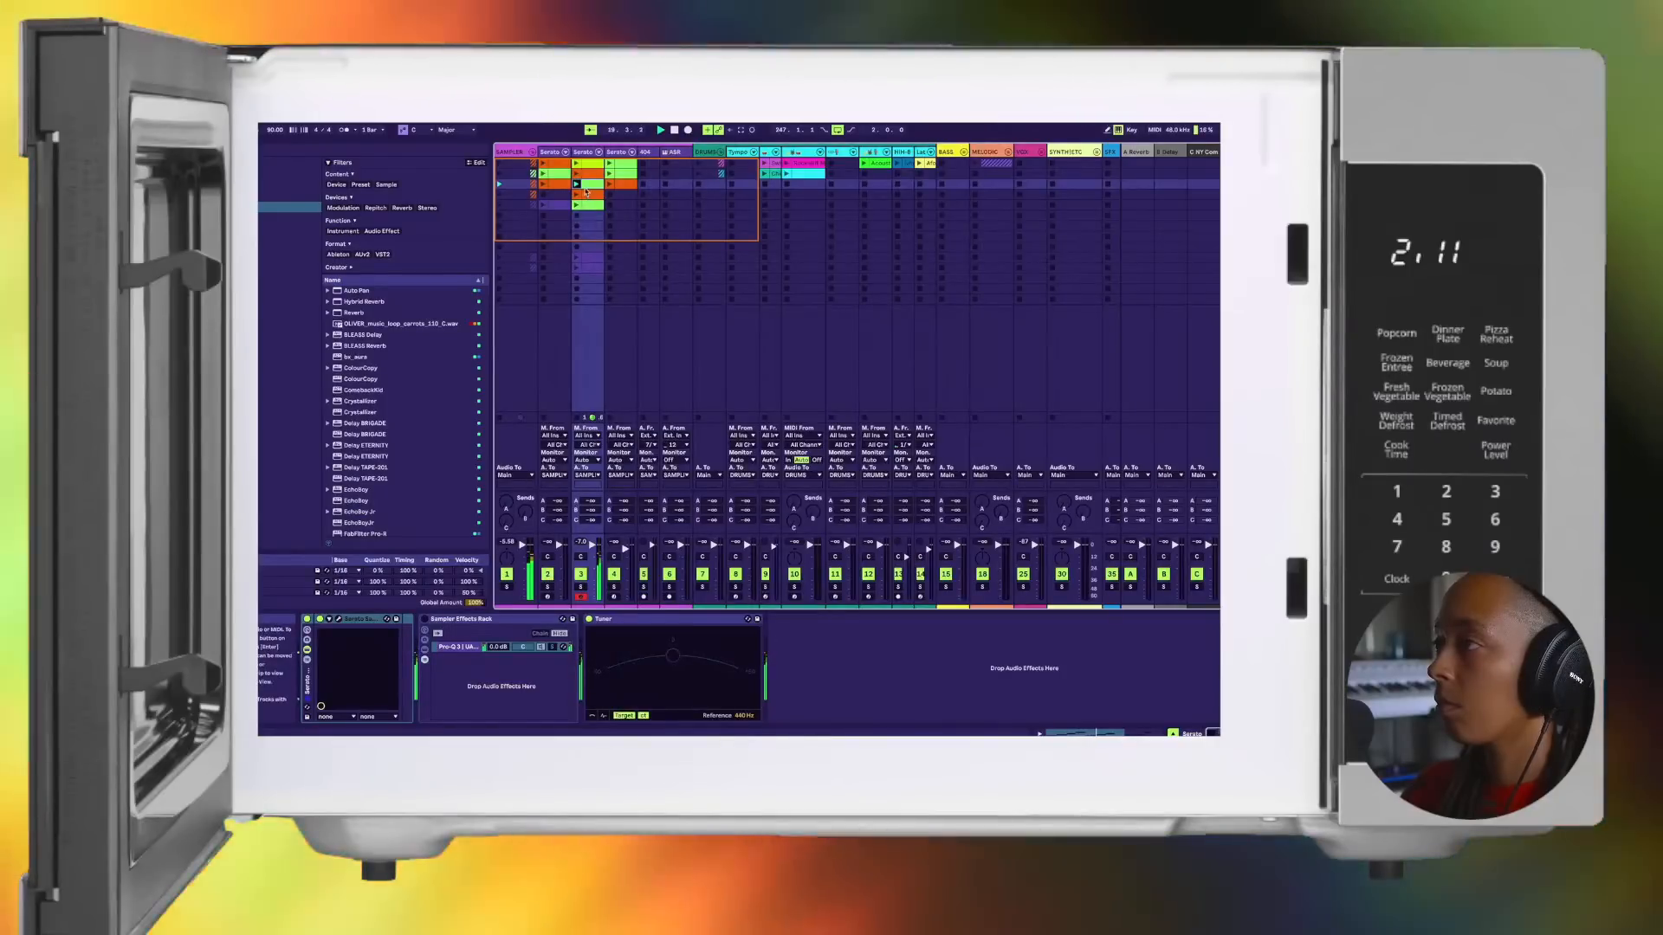
{"action": "left_click", "coordinate": [585, 187]}
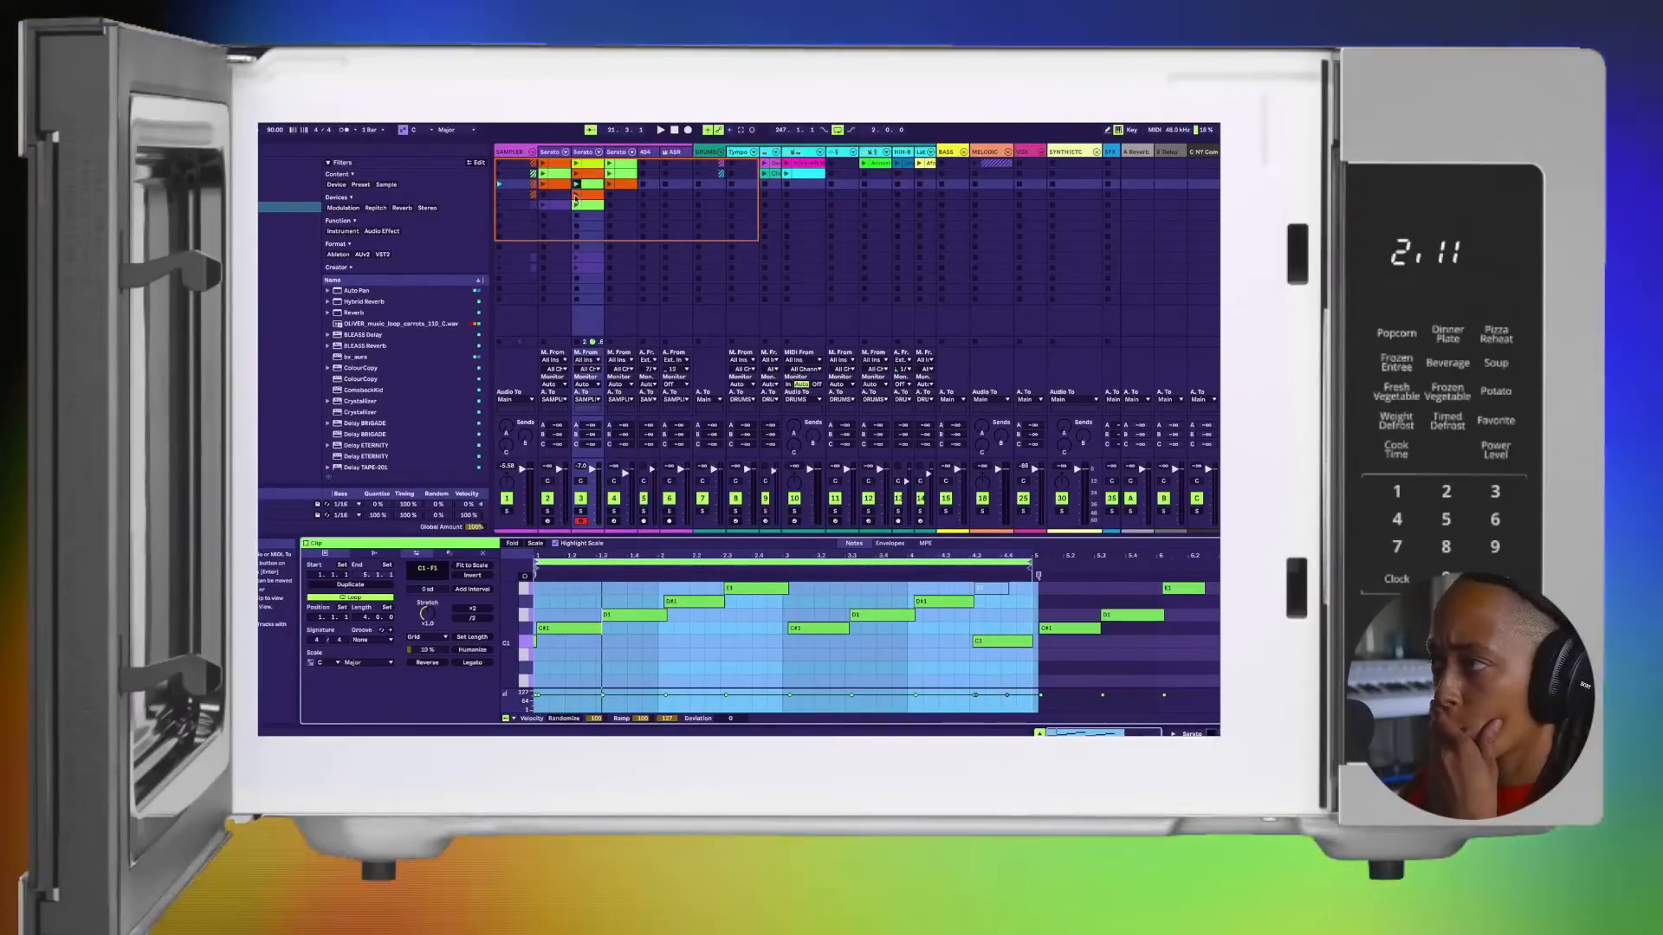
{"action": "left_click", "coordinate": [575, 196]}
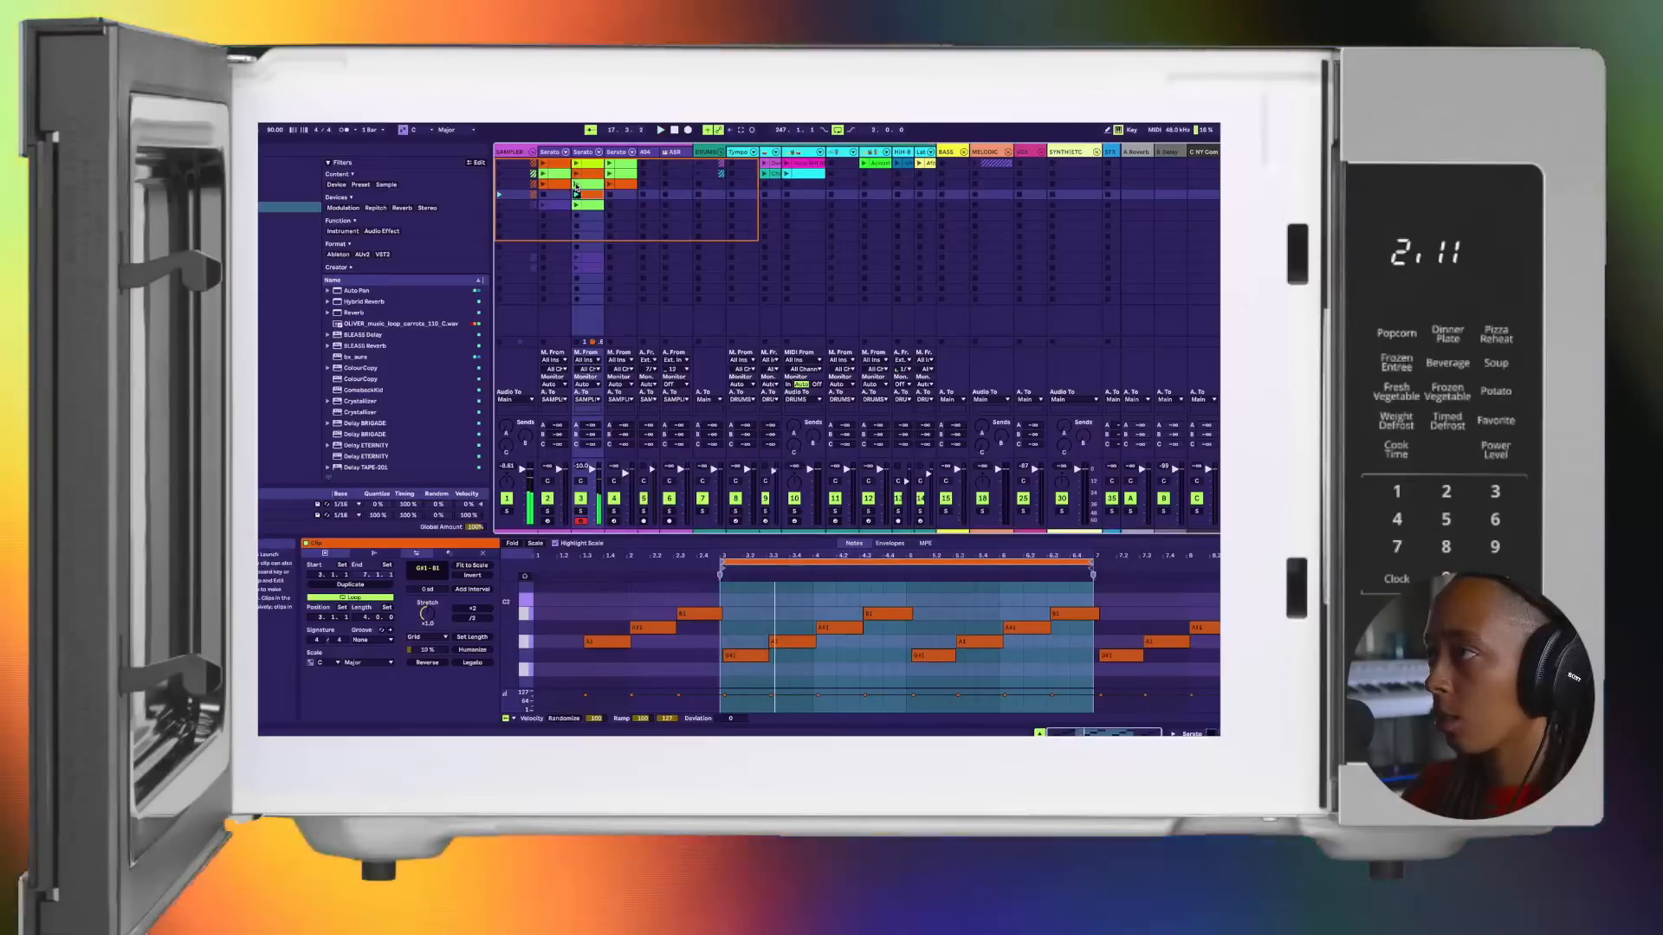
{"action": "left_click", "coordinate": [585, 175]}
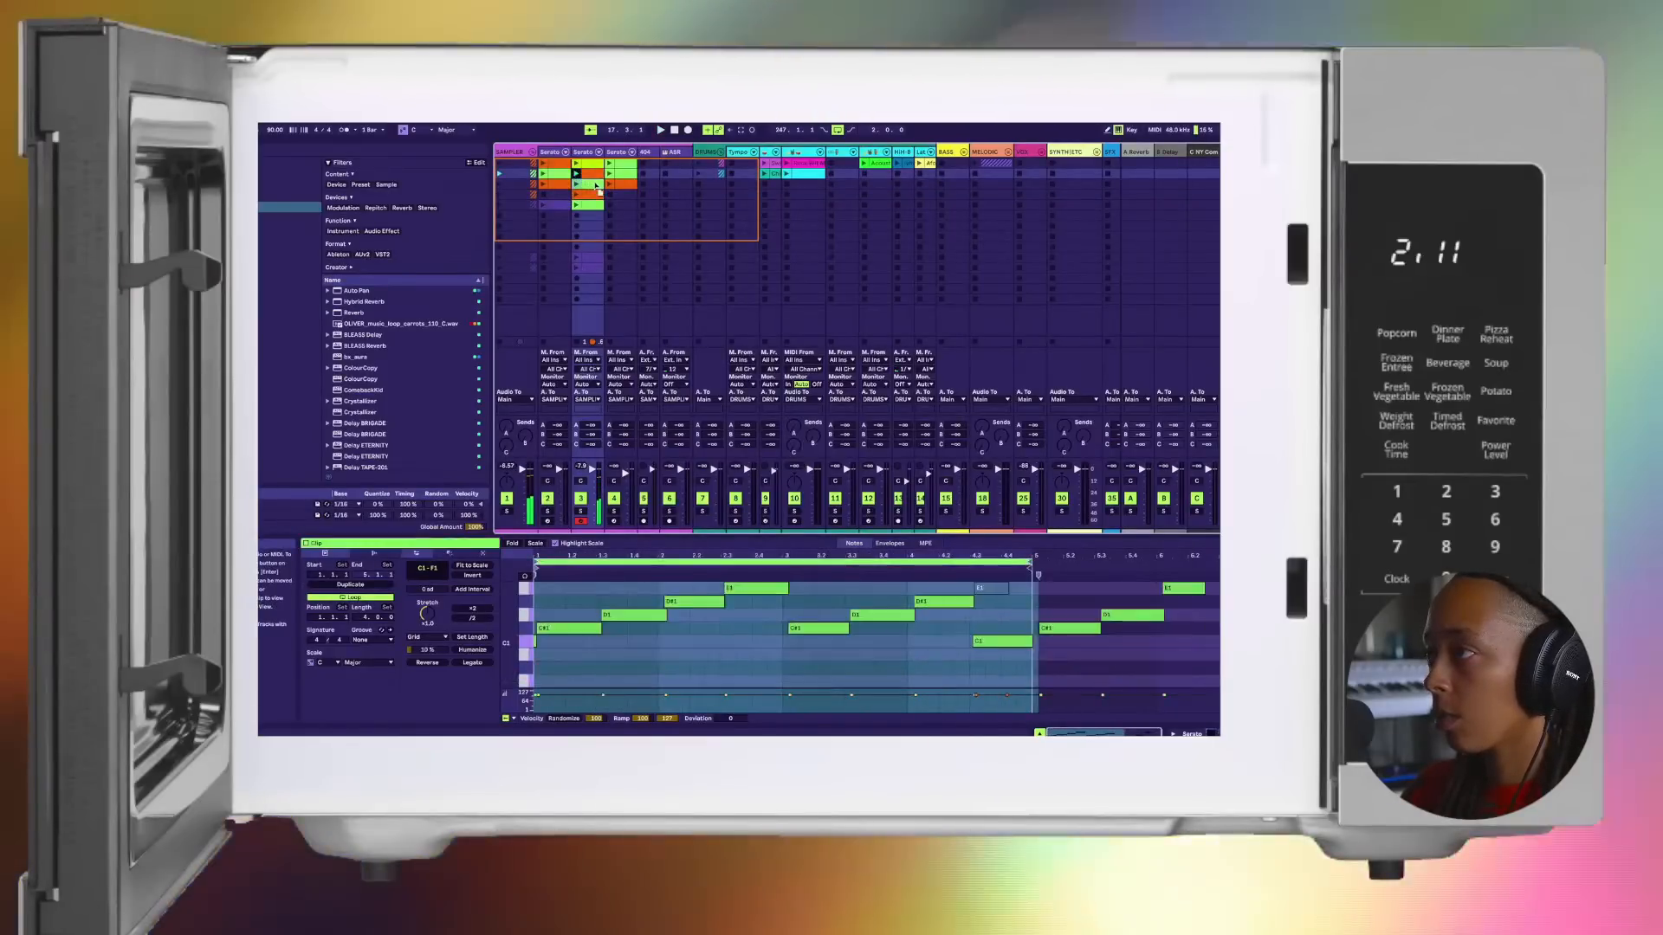
Step: Place the third-slot green clip in the second half of the Intro on the second Serato track and restore arrangement playback
{"action": "key", "text": "Tab"}
{"action": "left_click_drag", "start_coordinate": [590, 313], "coordinate": [534, 308]}
{"action": "left_click", "coordinate": [1100, 171]}
Step: Return playback to the song's start and listen from the Intro into the beginning of Verse 1
{"action": "key", "text": "space"}
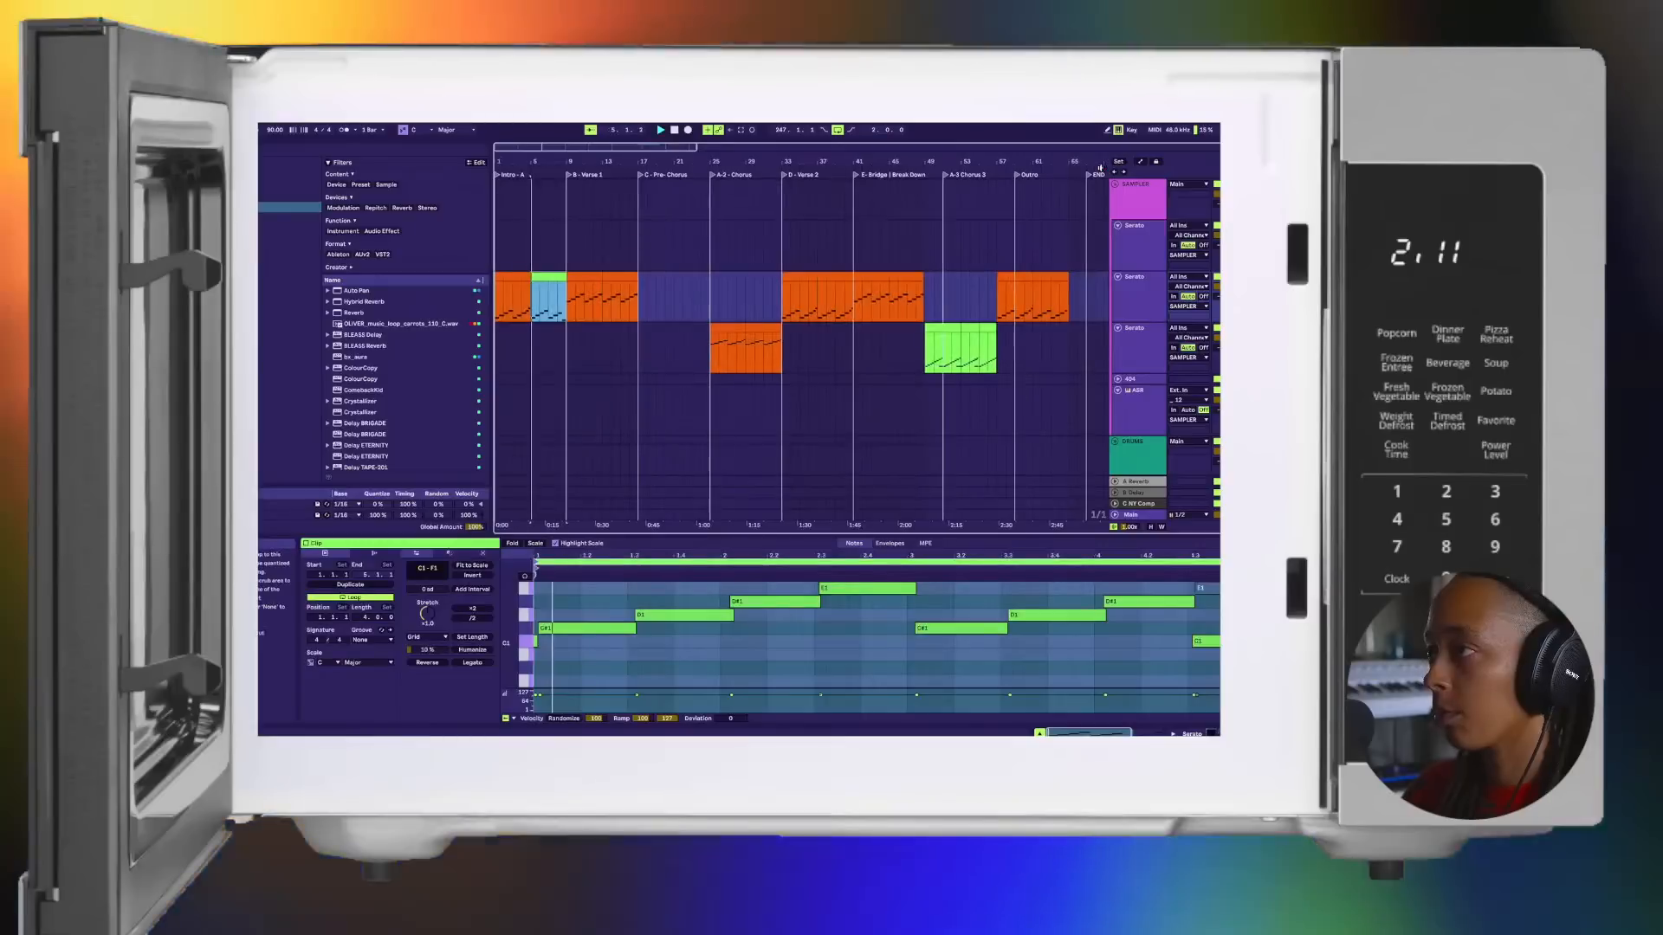
{"action": "left_click", "coordinate": [674, 129]}
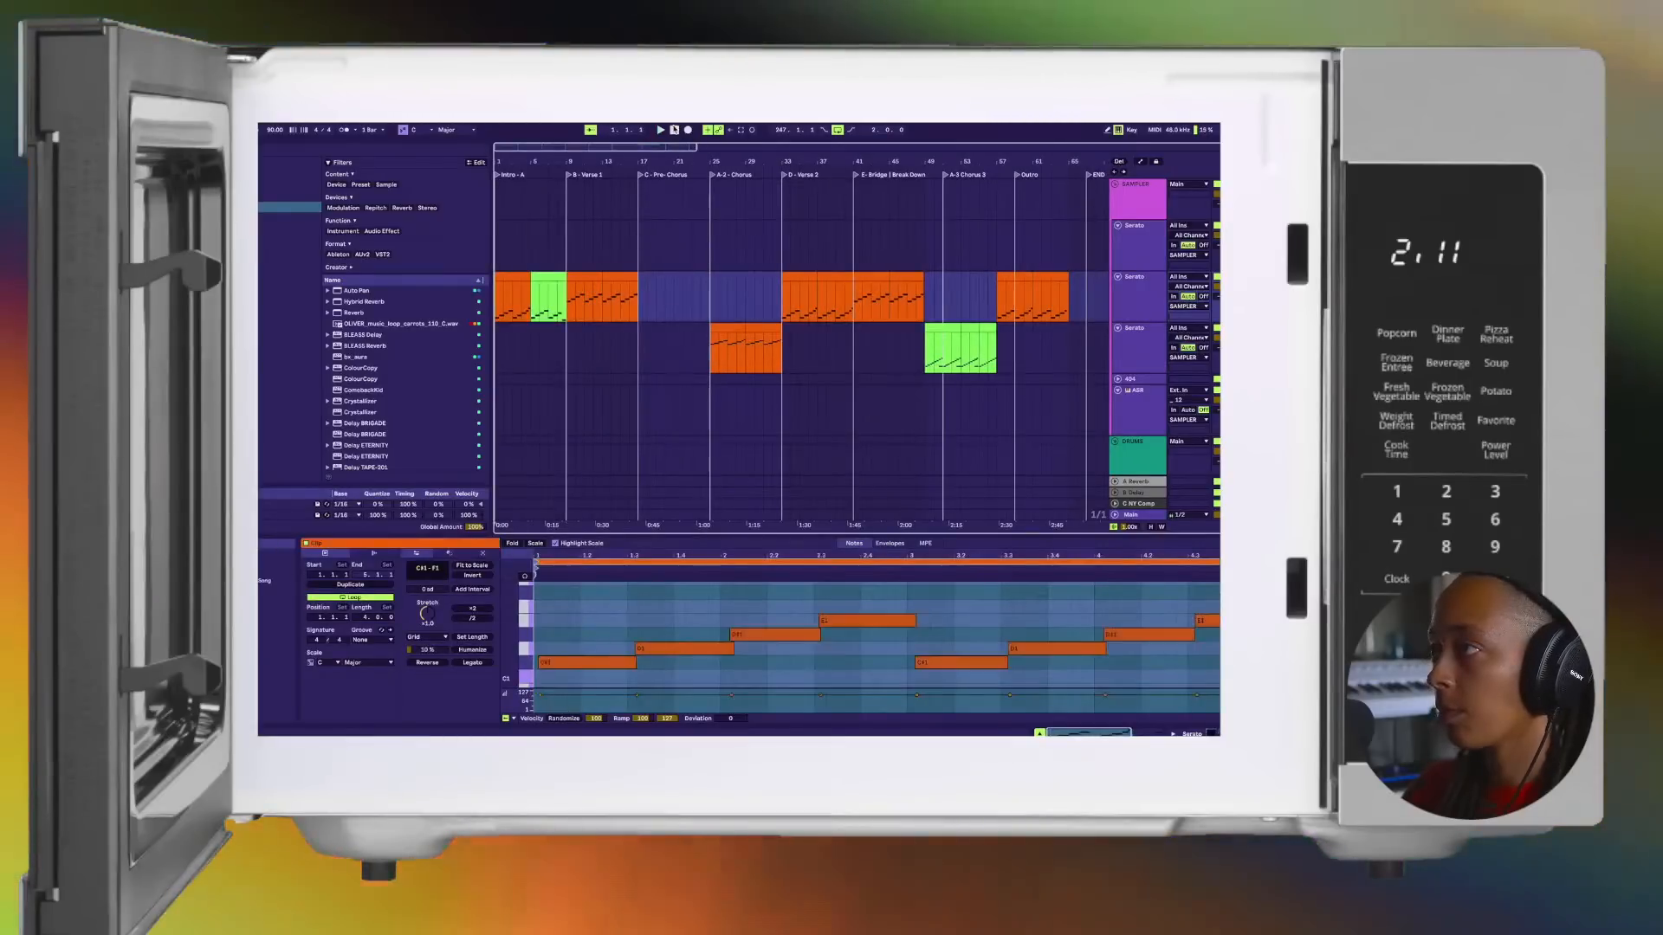
{"action": "key", "text": "space"}
{"action": "key", "text": "space"}
{"action": "key", "text": "space"}
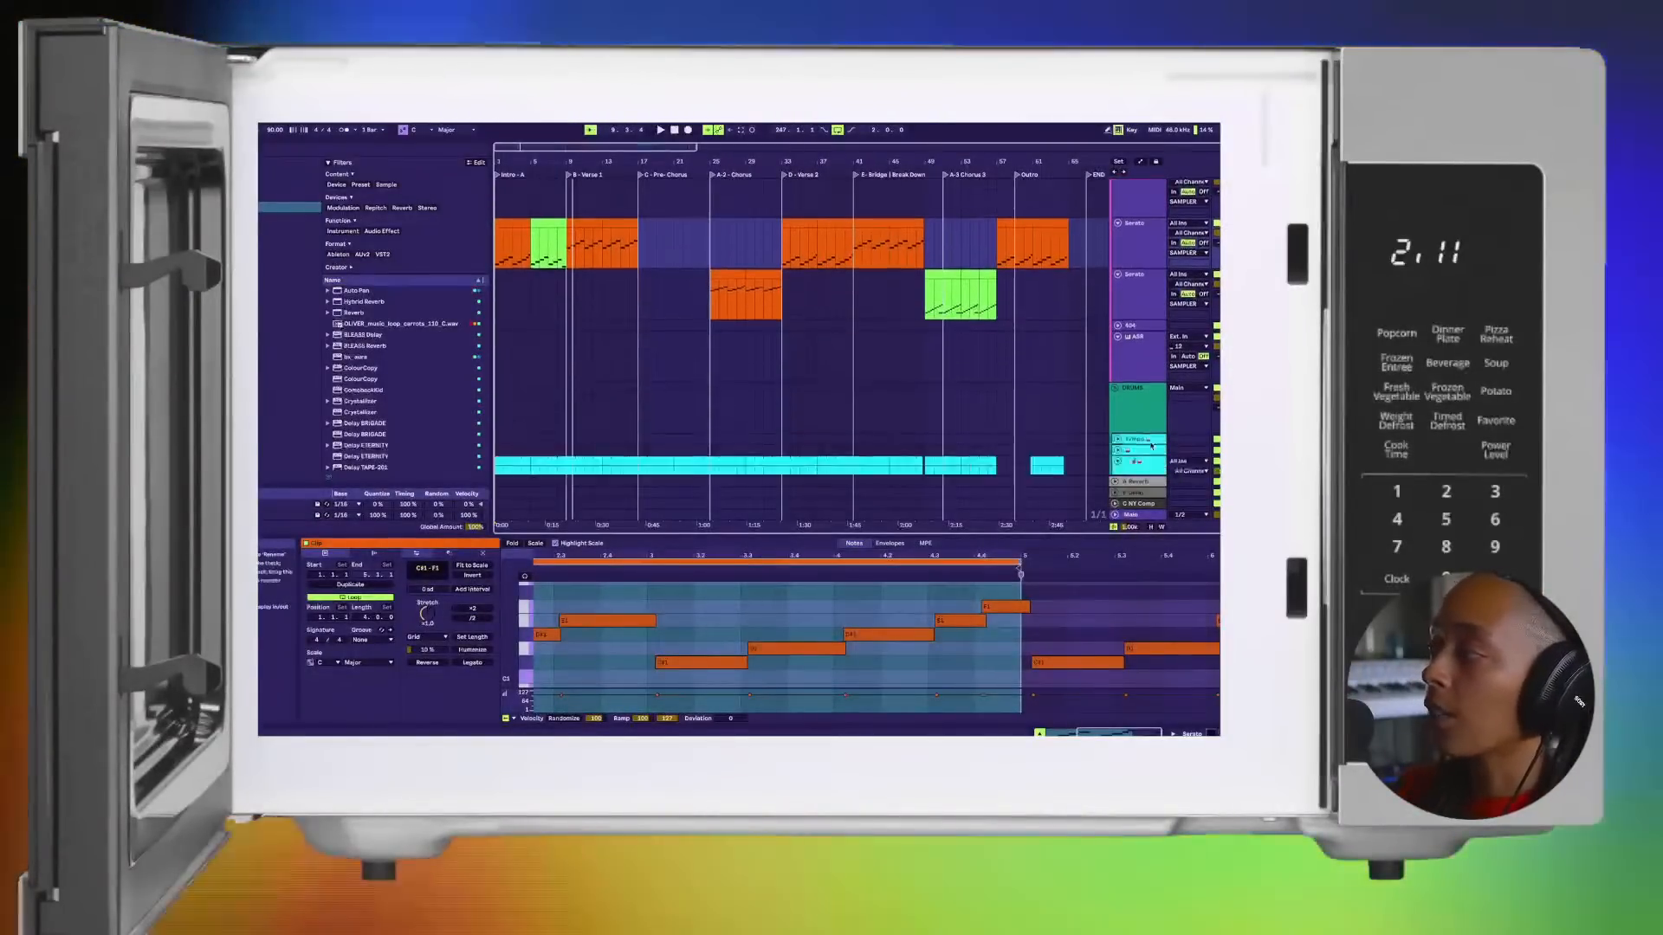
Step: Review the individual tracks in the DRUMS group and return to the first Serato track
{"action": "scroll", "coordinate": [1151, 446], "scroll_direction": "down", "scroll_amount": 2}
{"action": "left_click", "coordinate": [1138, 388]}
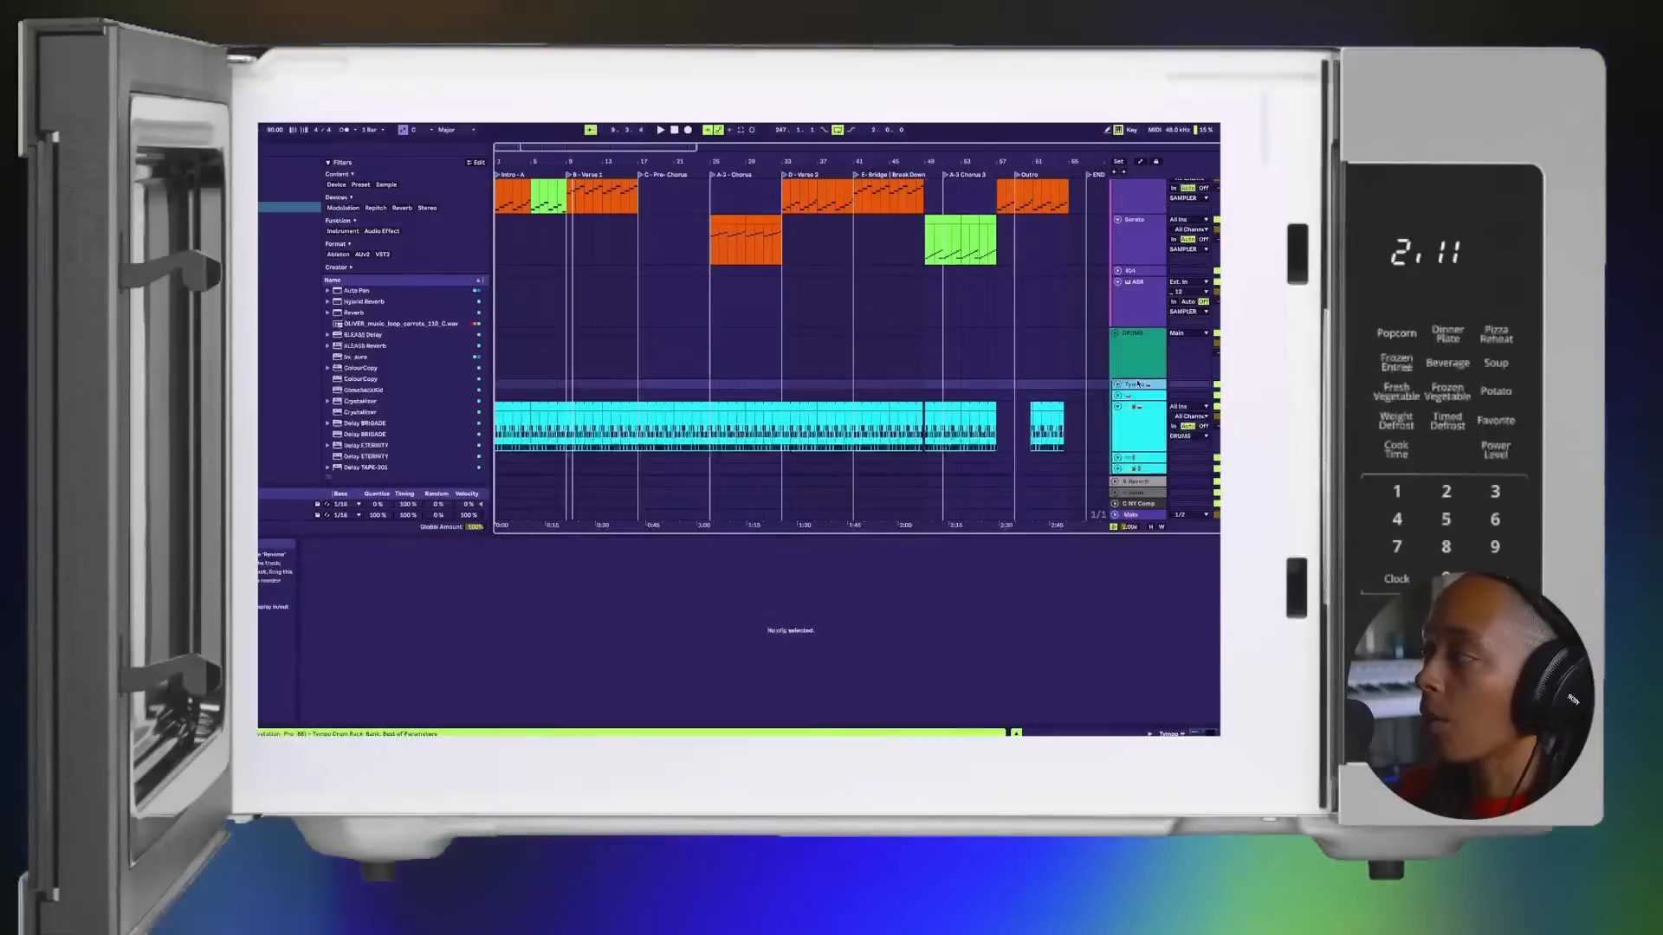
{"action": "scroll", "coordinate": [1138, 392], "scroll_direction": "down", "scroll_amount": 1}
{"action": "left_click", "coordinate": [1139, 392]}
{"action": "scroll", "coordinate": [1138, 392], "scroll_direction": "down", "scroll_amount": 2}
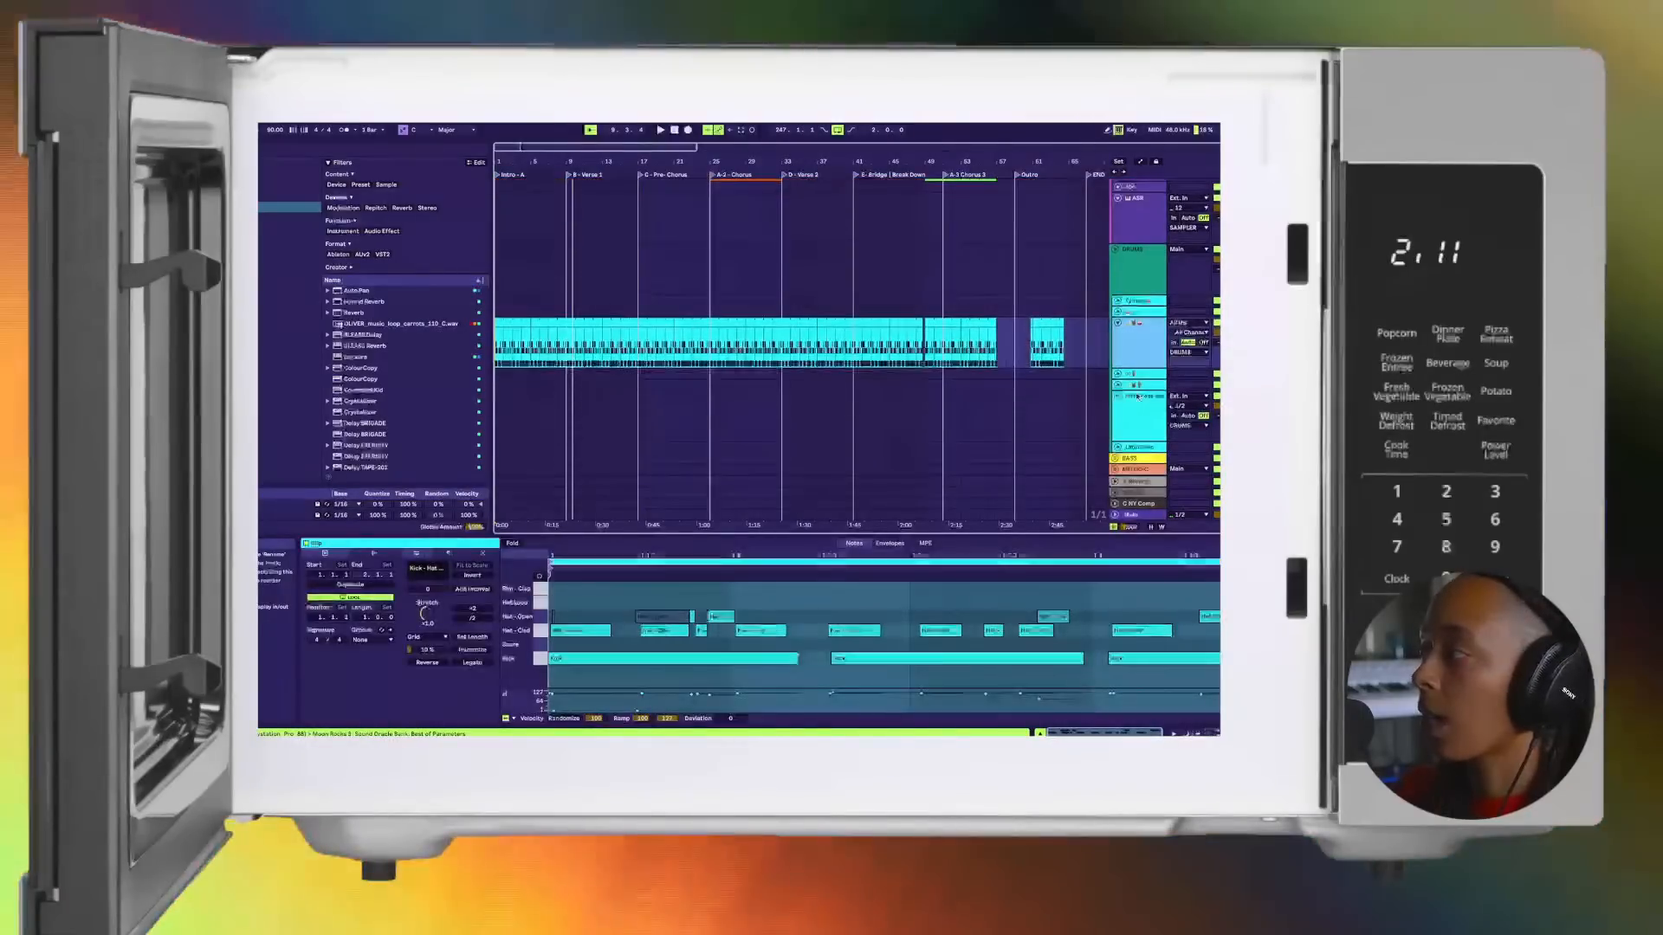
{"action": "left_click", "coordinate": [1135, 375]}
{"action": "scroll", "coordinate": [1135, 375], "scroll_direction": "up", "scroll_amount": 4}
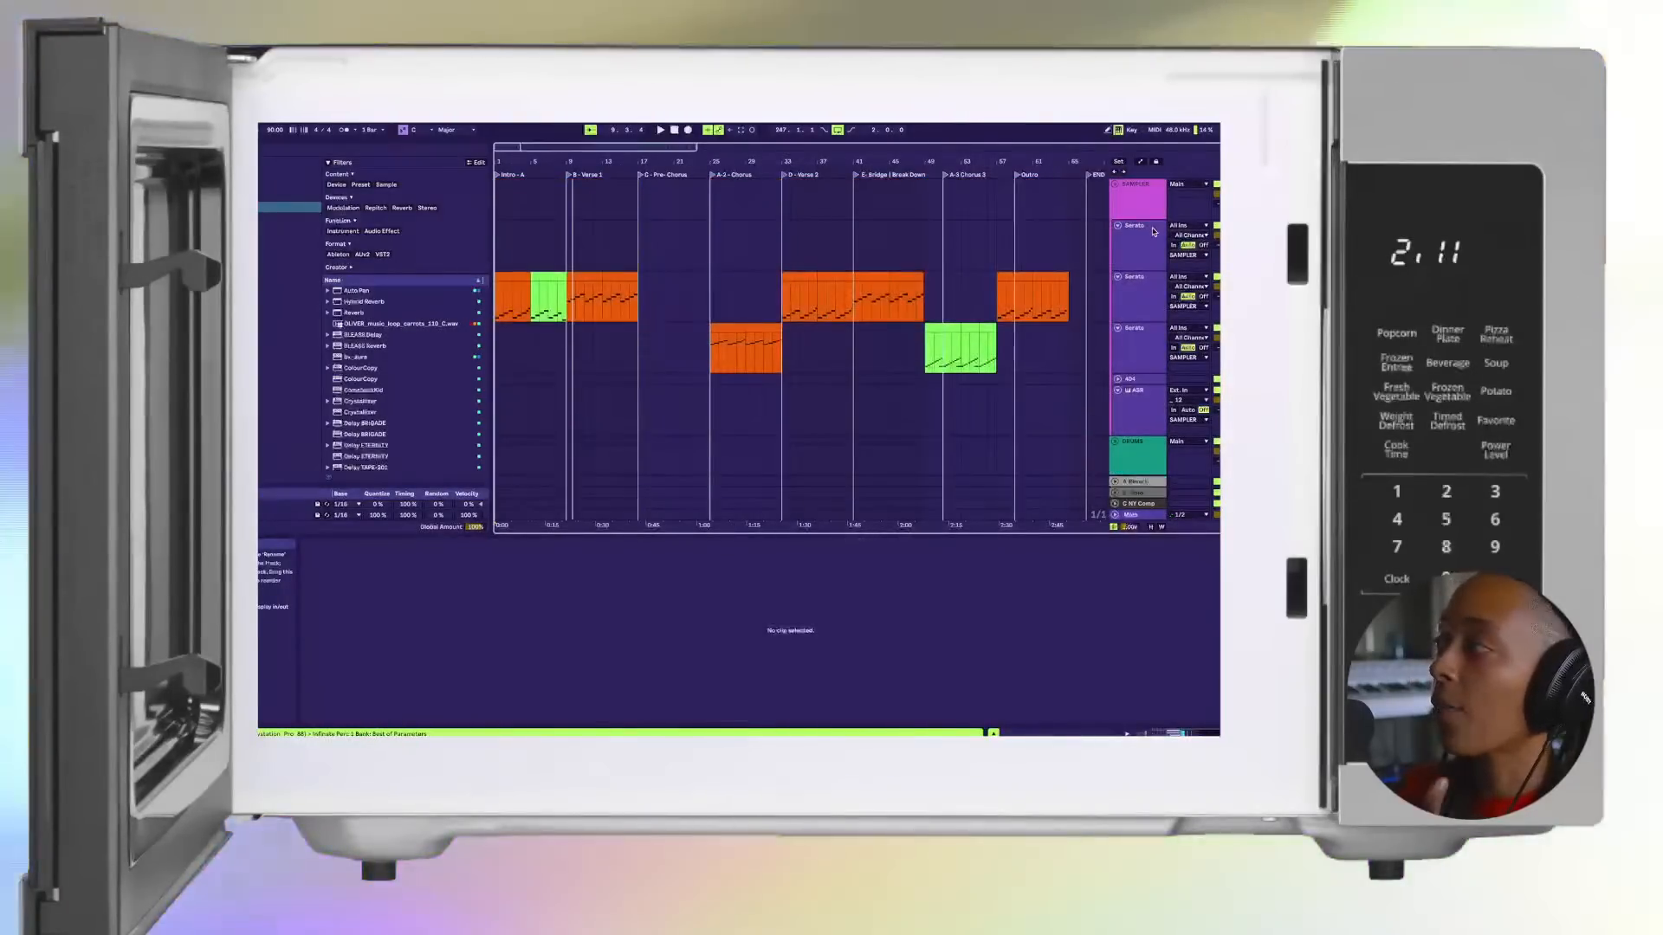
{"action": "left_click", "coordinate": [1148, 248]}
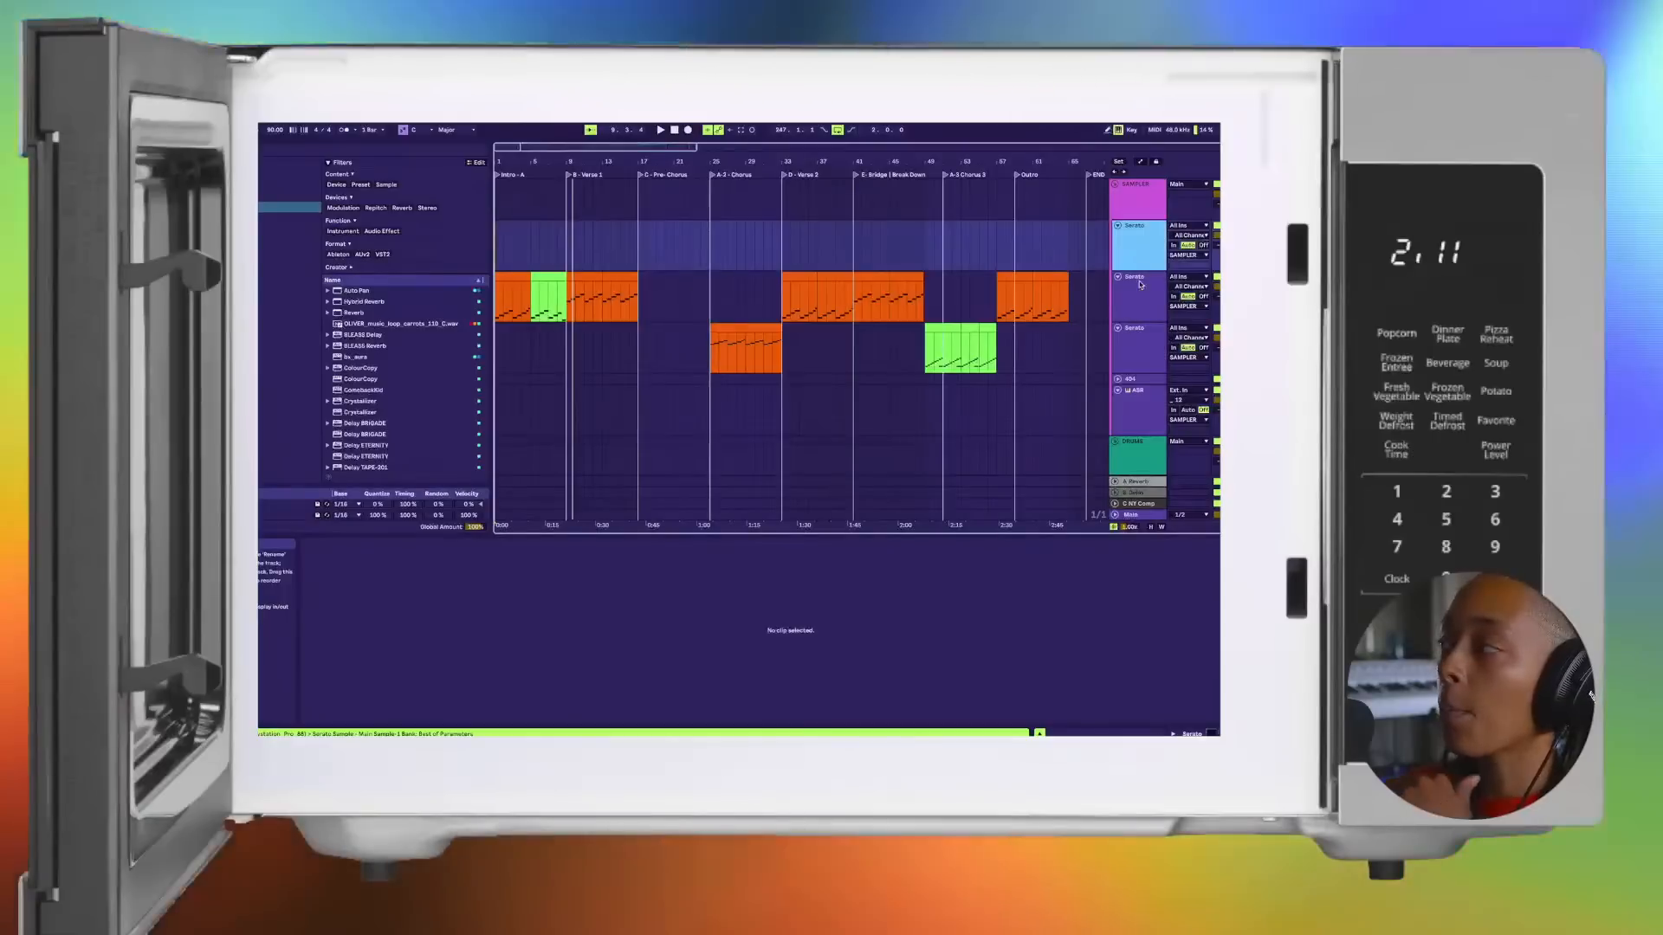
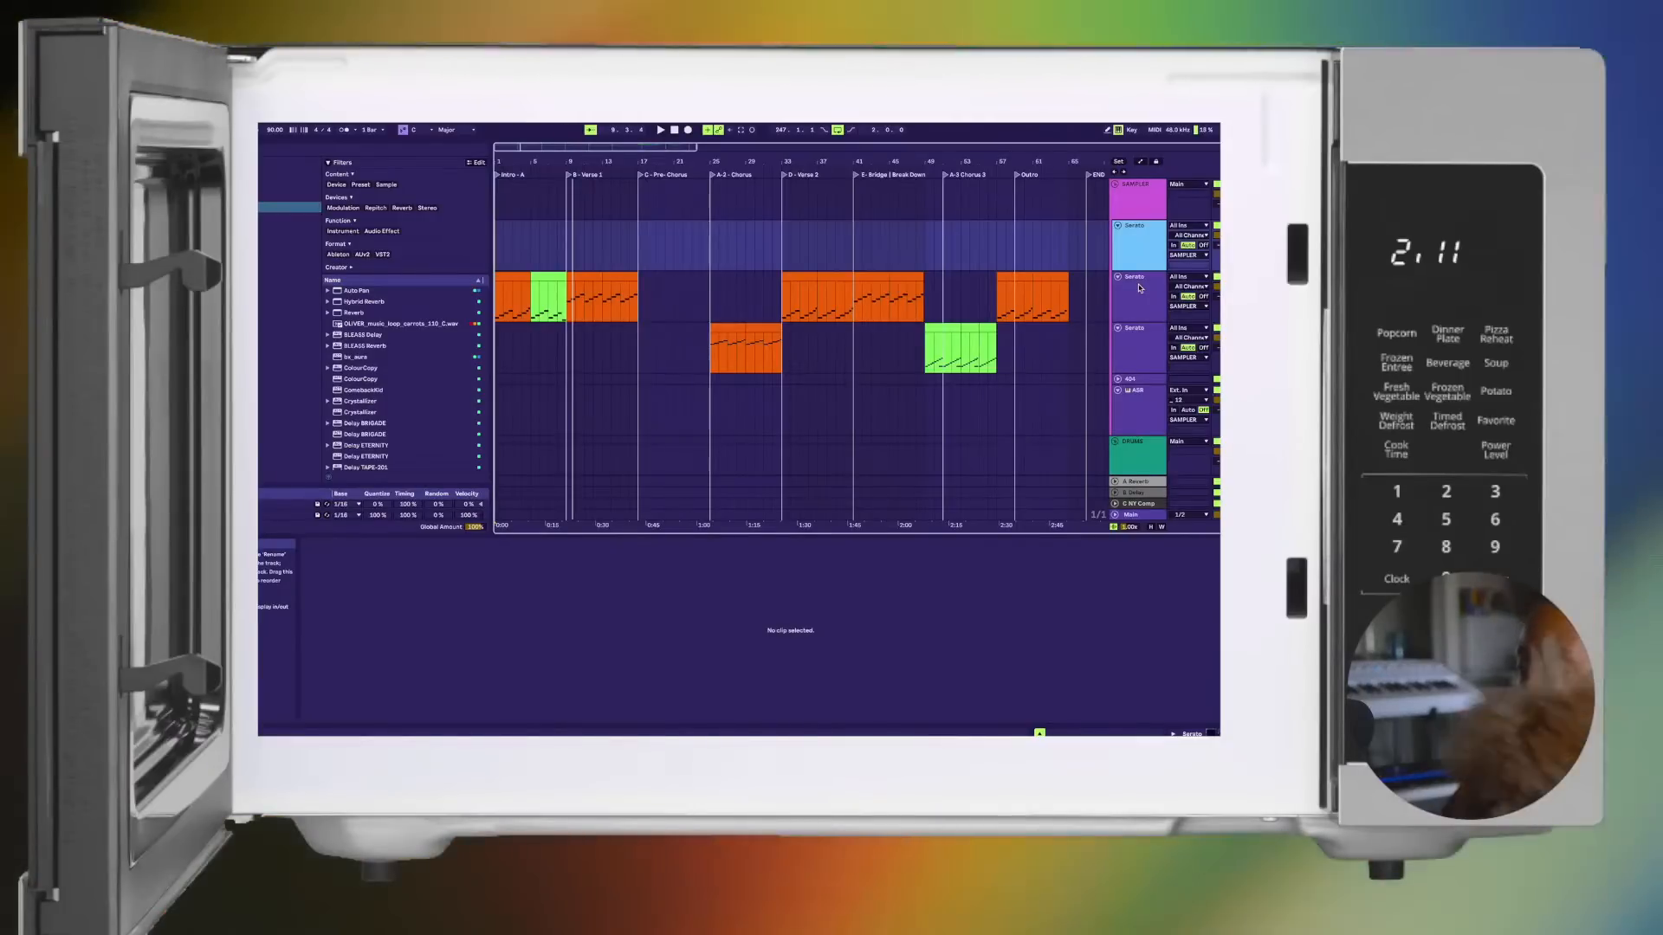
Step: Listen through Verse 1 in the arrangement while reviewing the Serato and drum tracks
{"action": "key", "text": "space"}
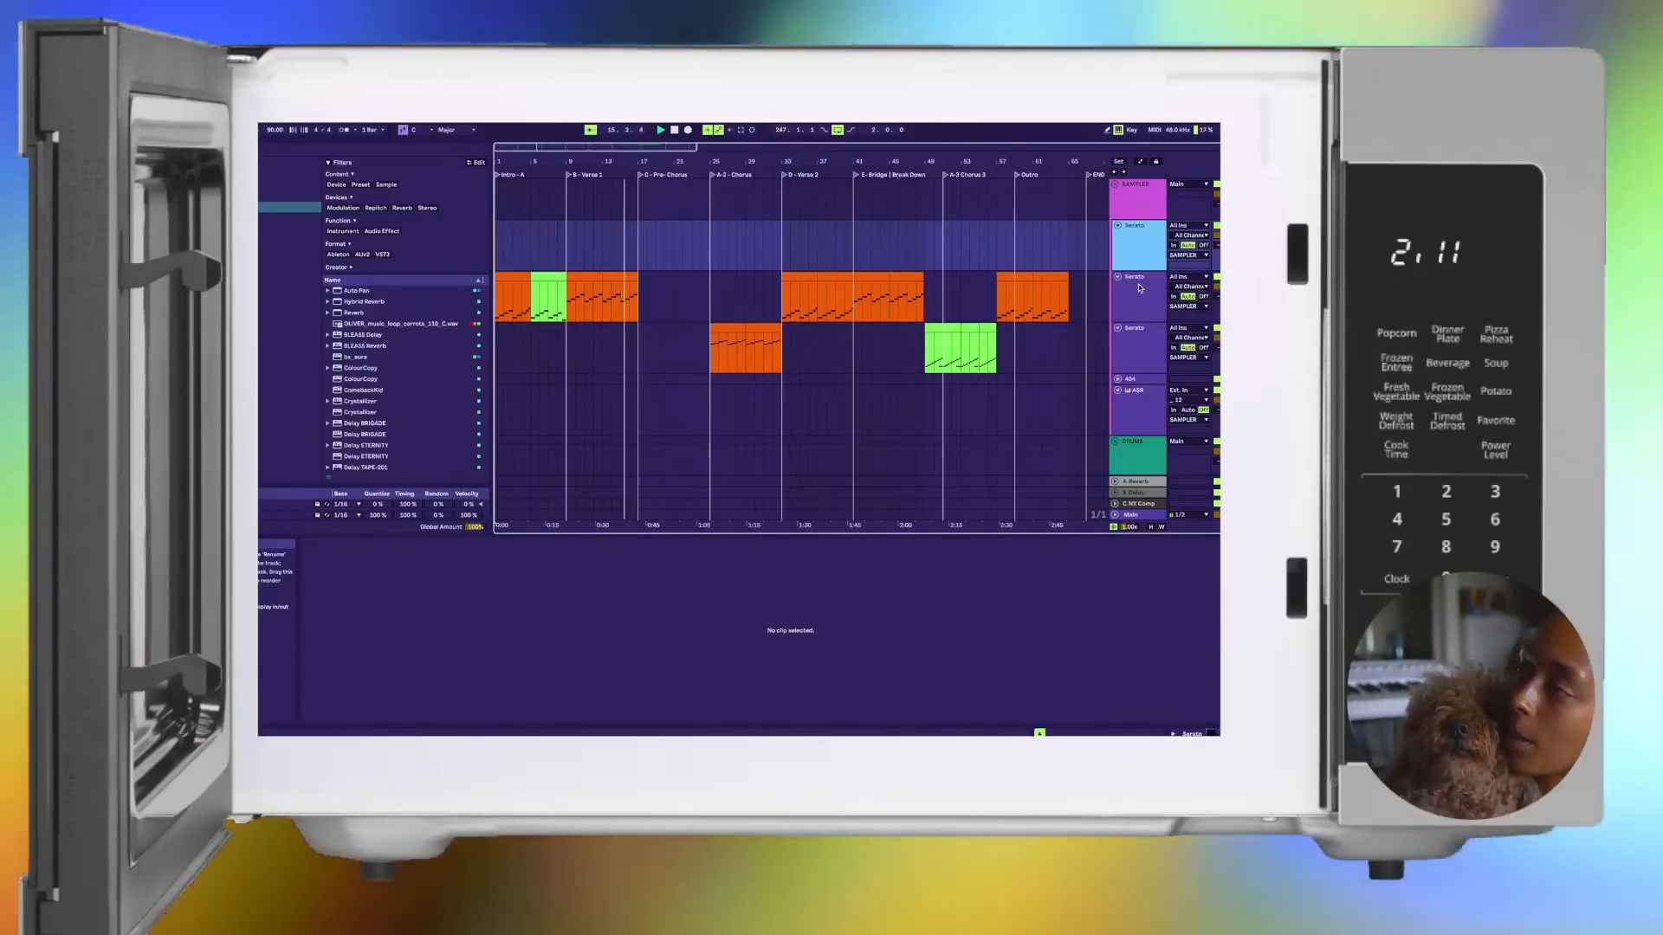
{"action": "scroll", "coordinate": [1031, 321], "scroll_direction": "down", "scroll_amount": 5}
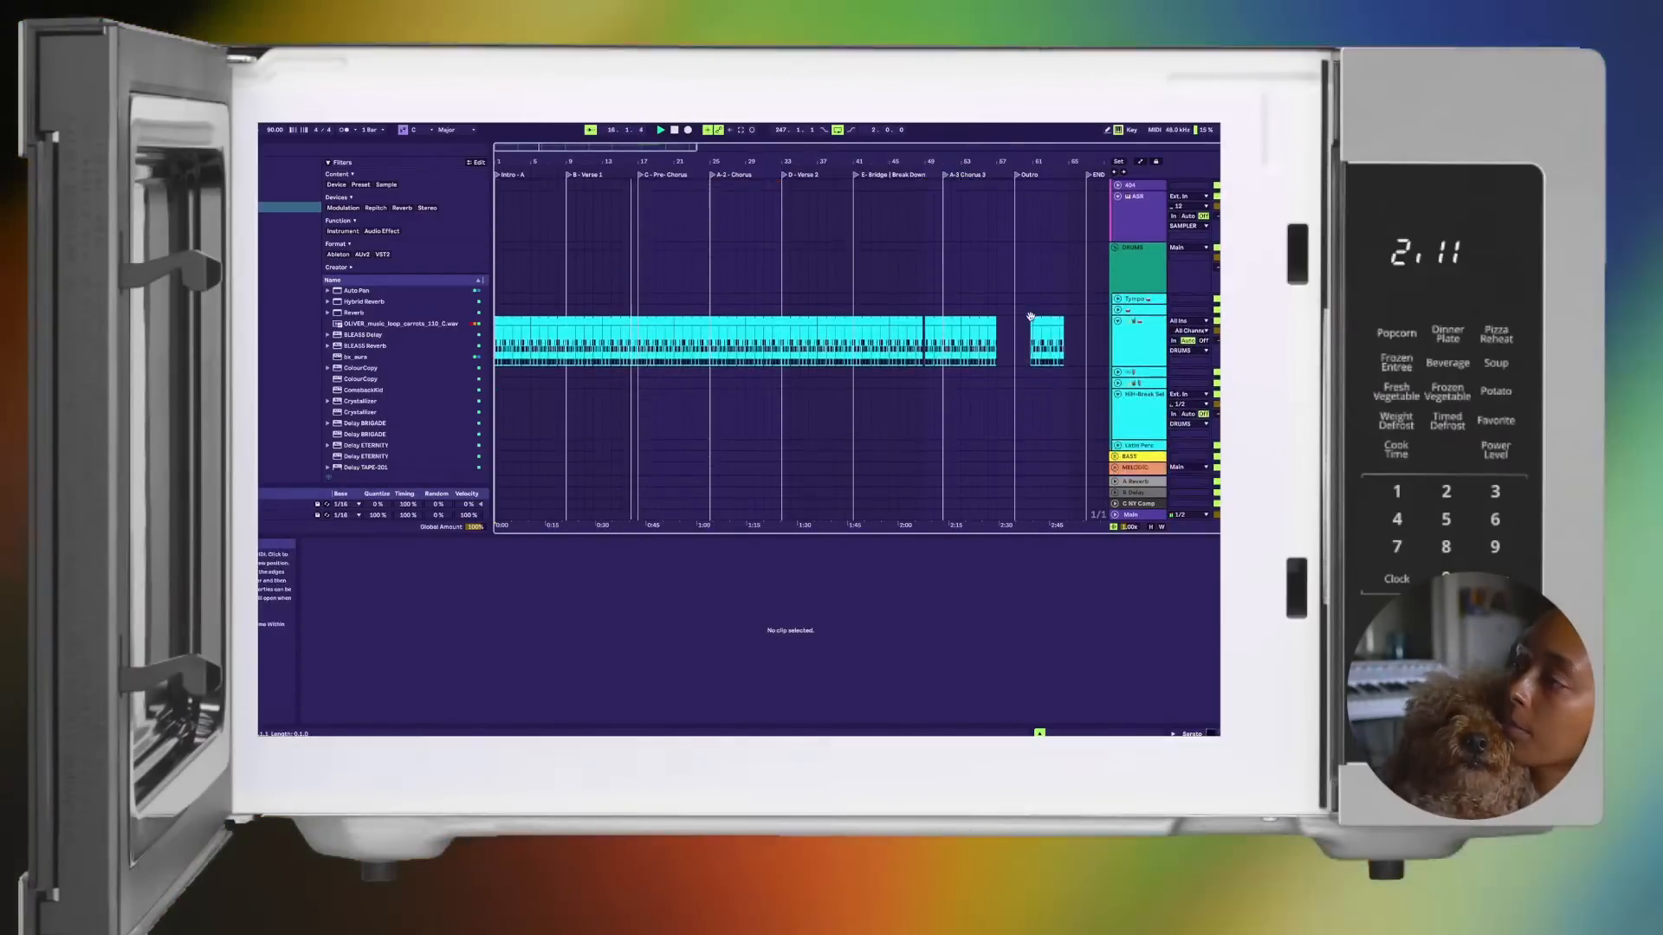
{"action": "scroll", "coordinate": [1031, 321], "scroll_direction": "up", "scroll_amount": 5}
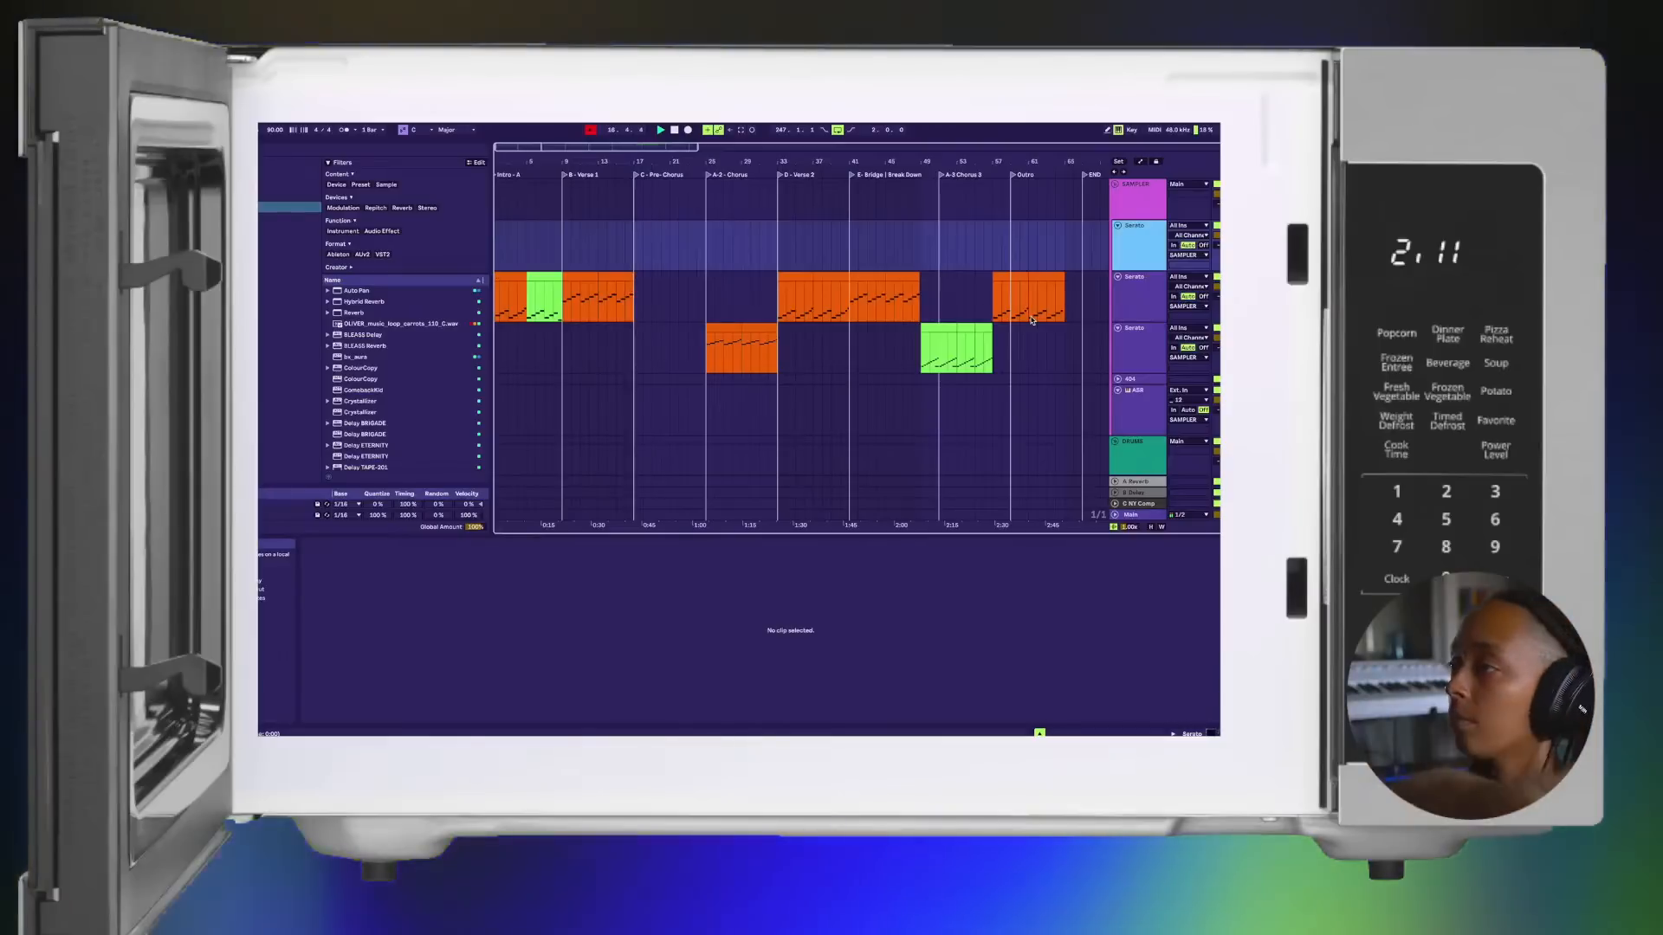
Step: Listen to the opening of the first Chorus around the orange clip on the third Serato track
{"action": "left_click", "coordinate": [706, 368]}
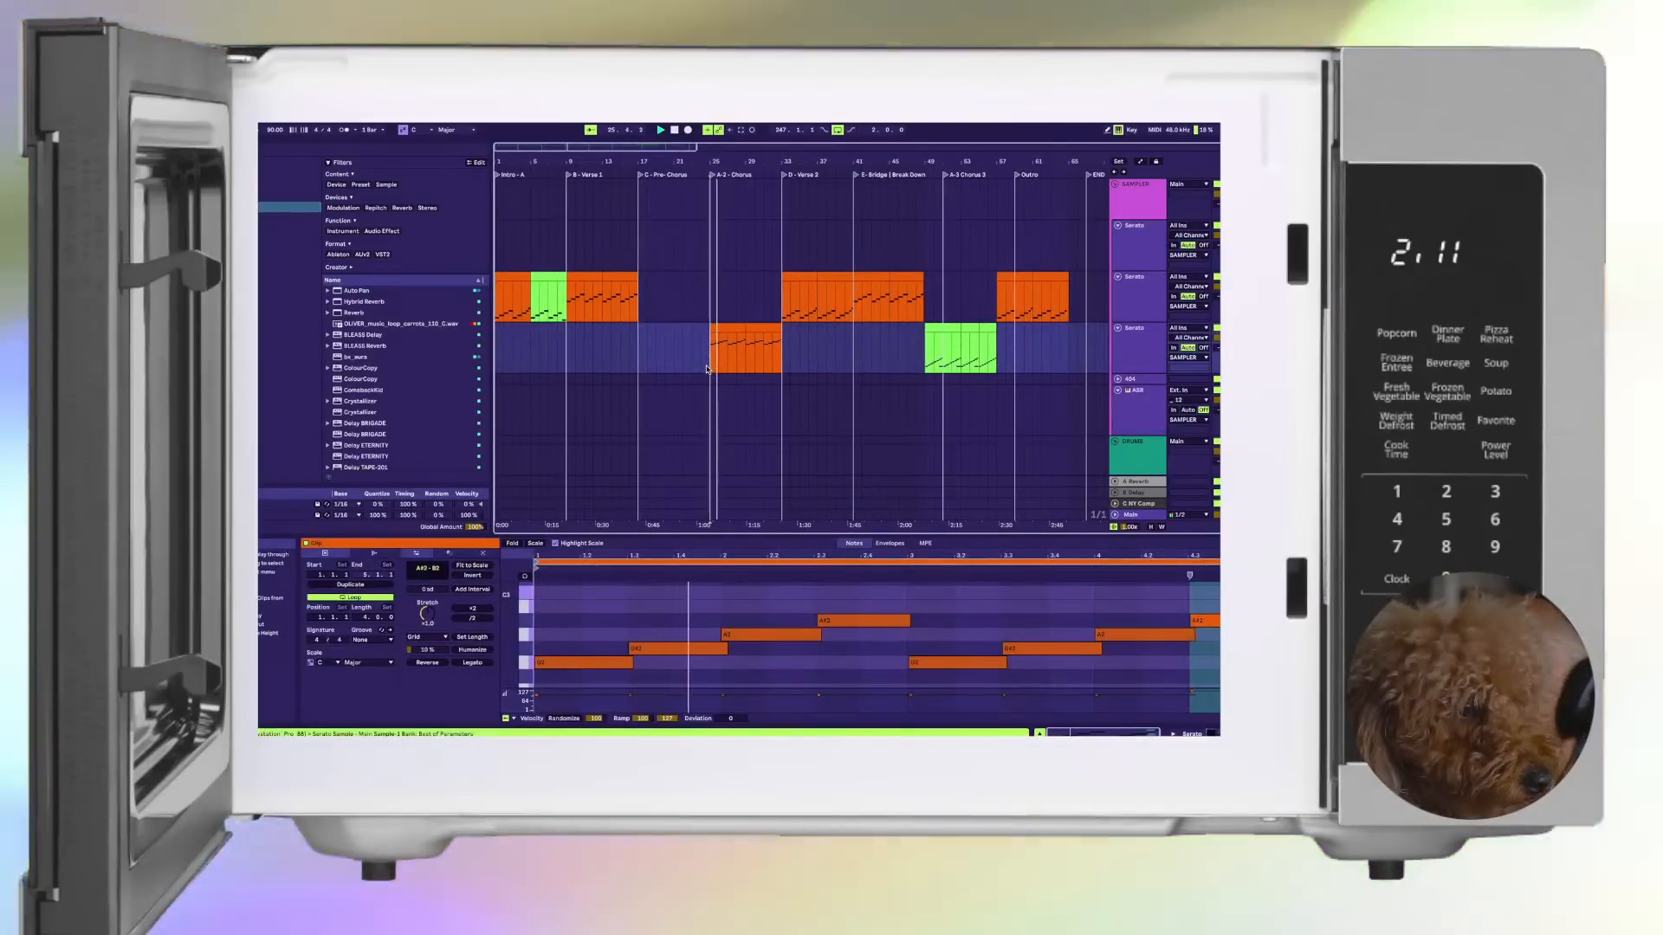
{"action": "key", "text": "space"}
{"action": "key", "text": "space"}
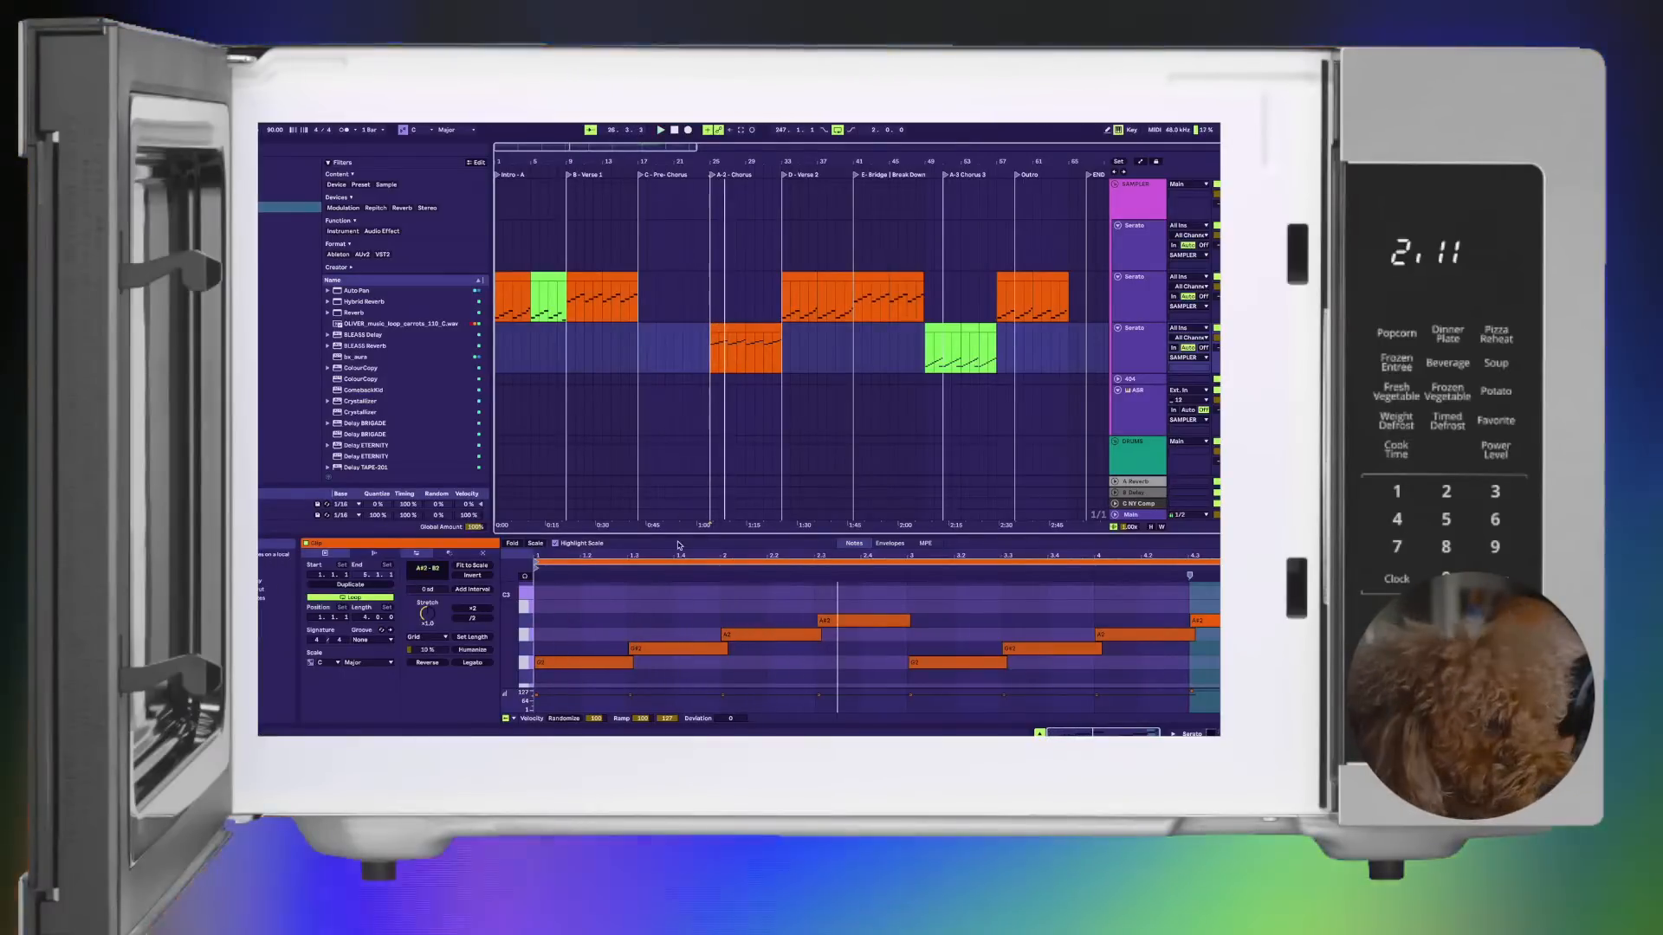
{"action": "left_click", "coordinate": [720, 400]}
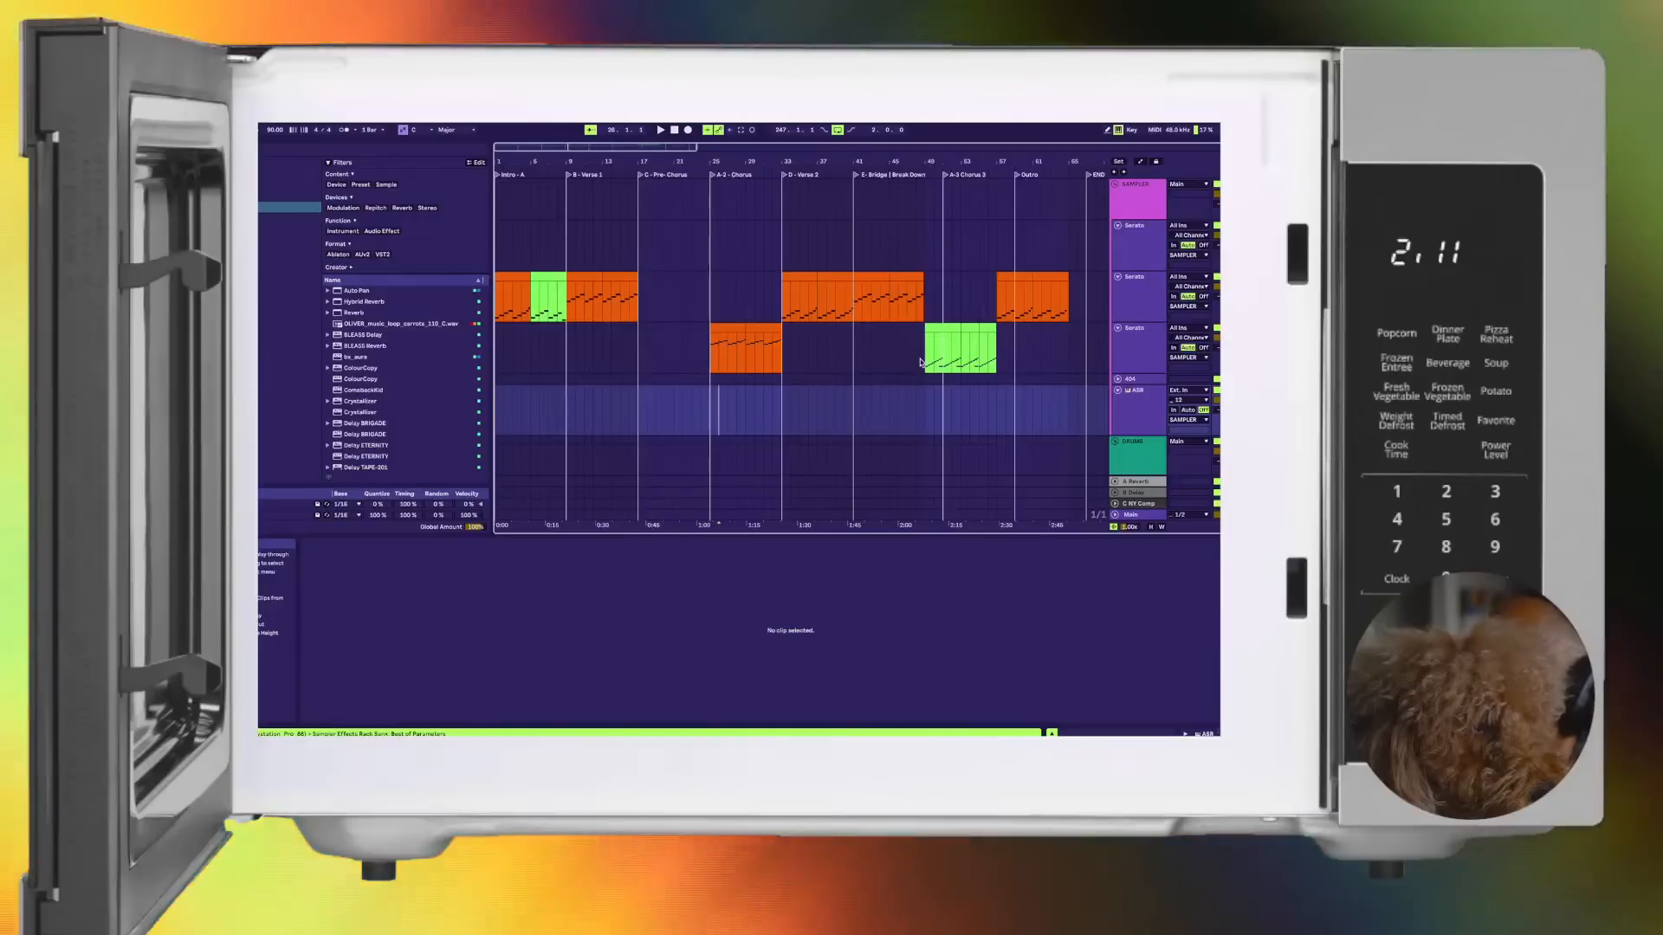
Step: Inspect the green Chorus clip on the third Serato track and listen to the section changes into Verse 2 and the Outro
{"action": "left_click", "coordinate": [928, 362]}
{"action": "scroll", "coordinate": [891, 362], "scroll_direction": "left", "scroll_amount": 3}
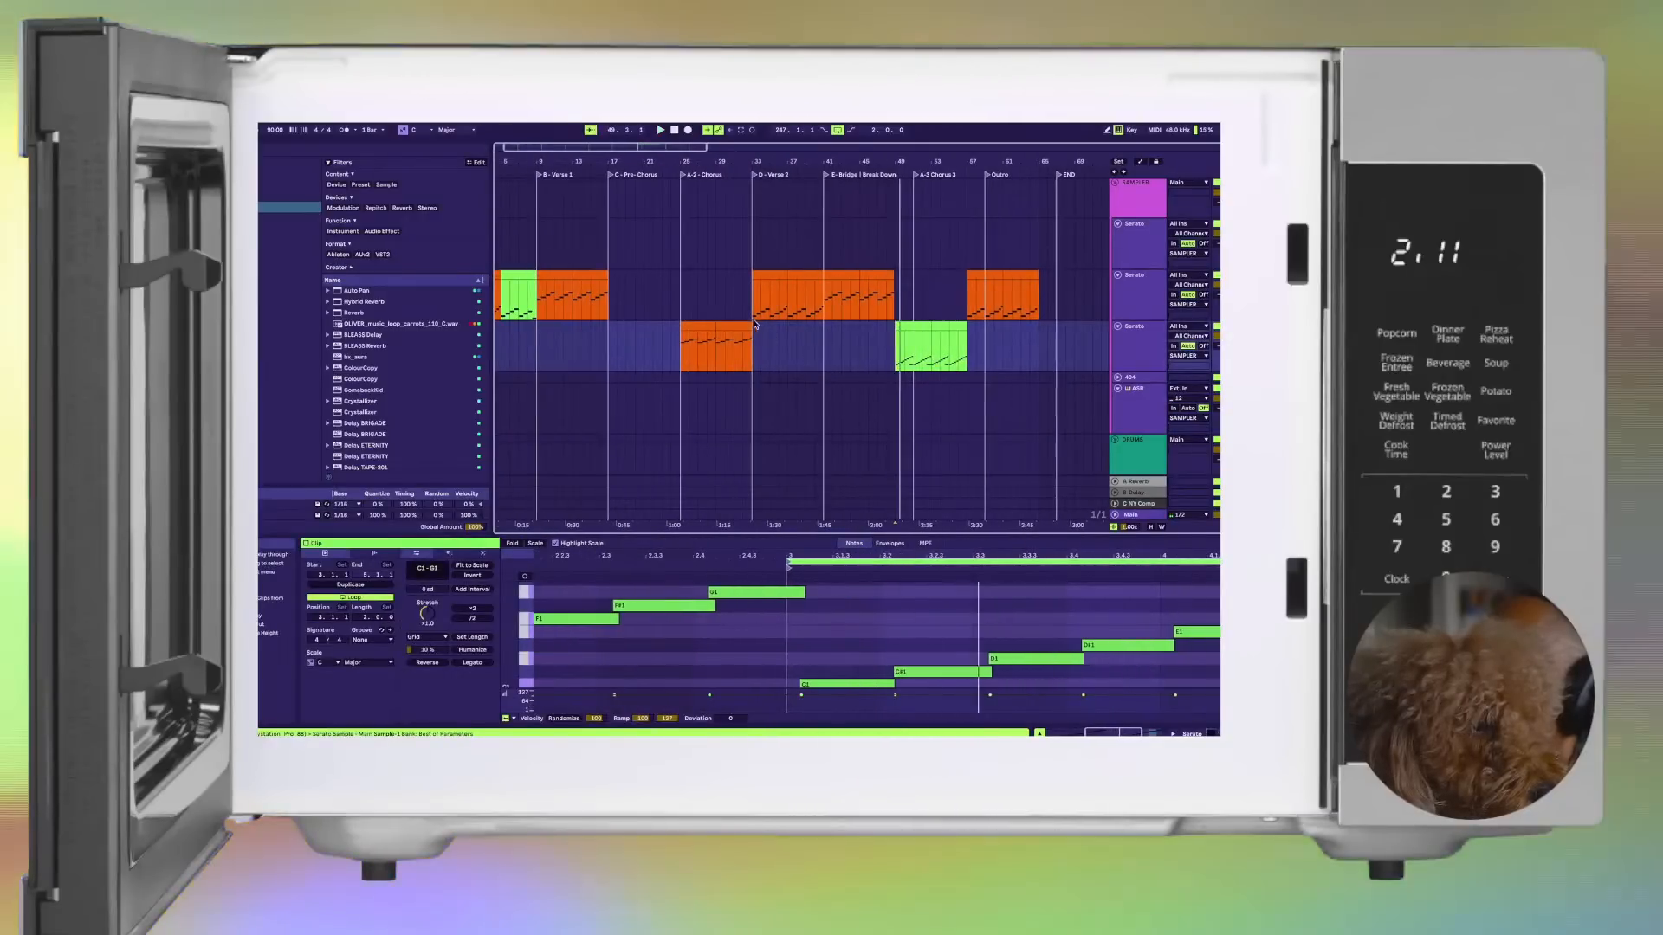
{"action": "left_click", "coordinate": [752, 345]}
{"action": "key", "text": "space"}
{"action": "key", "text": "space"}
{"action": "left_click", "coordinate": [989, 296]}
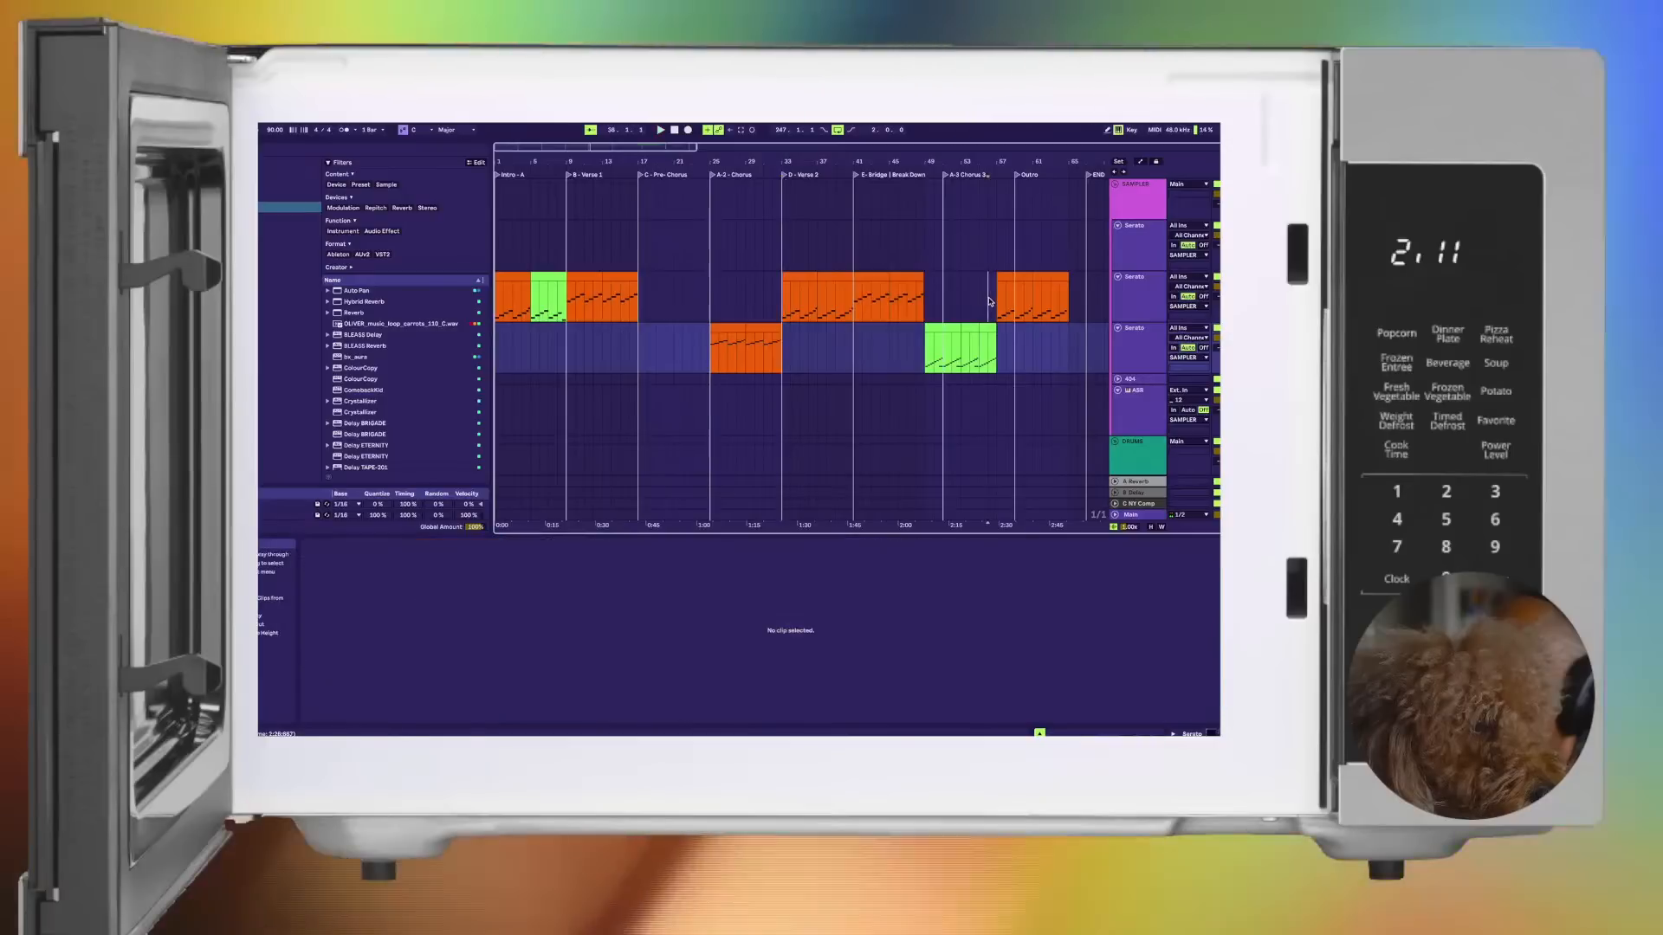
{"action": "key", "text": "space"}
{"action": "key", "text": "space"}
Step: Audition the second Serato track's fifth-slot green clip and fourth-slot orange clip in Session View, examining the green clip's notes
{"action": "key", "text": "Tab"}
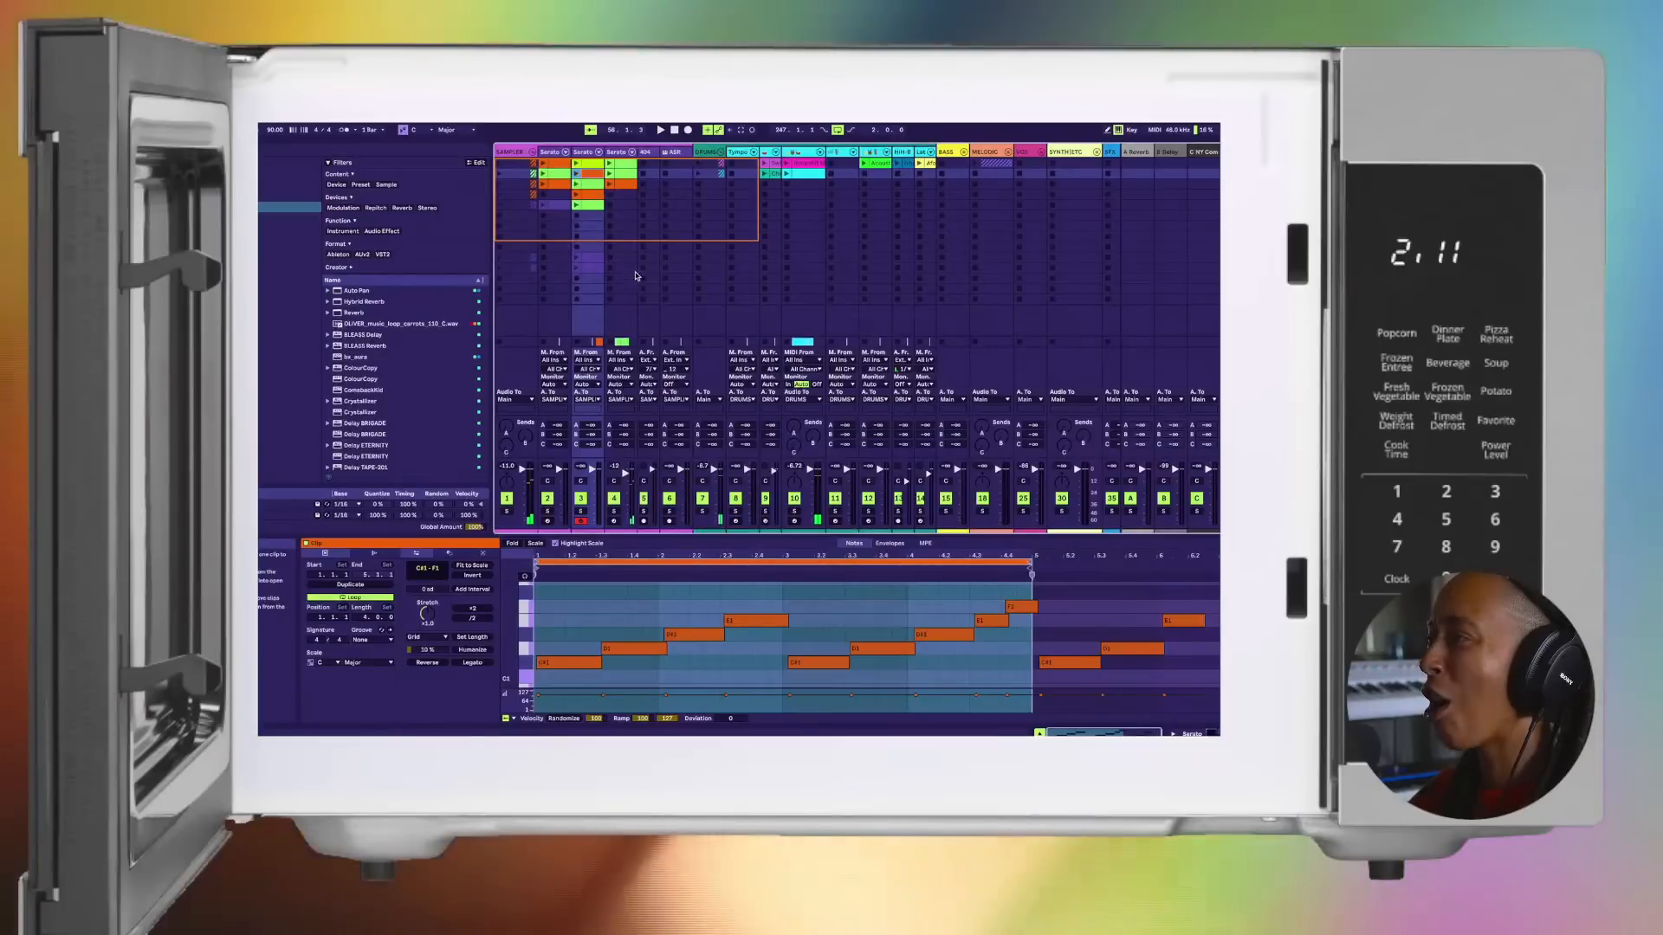
{"action": "key", "text": "Tab"}
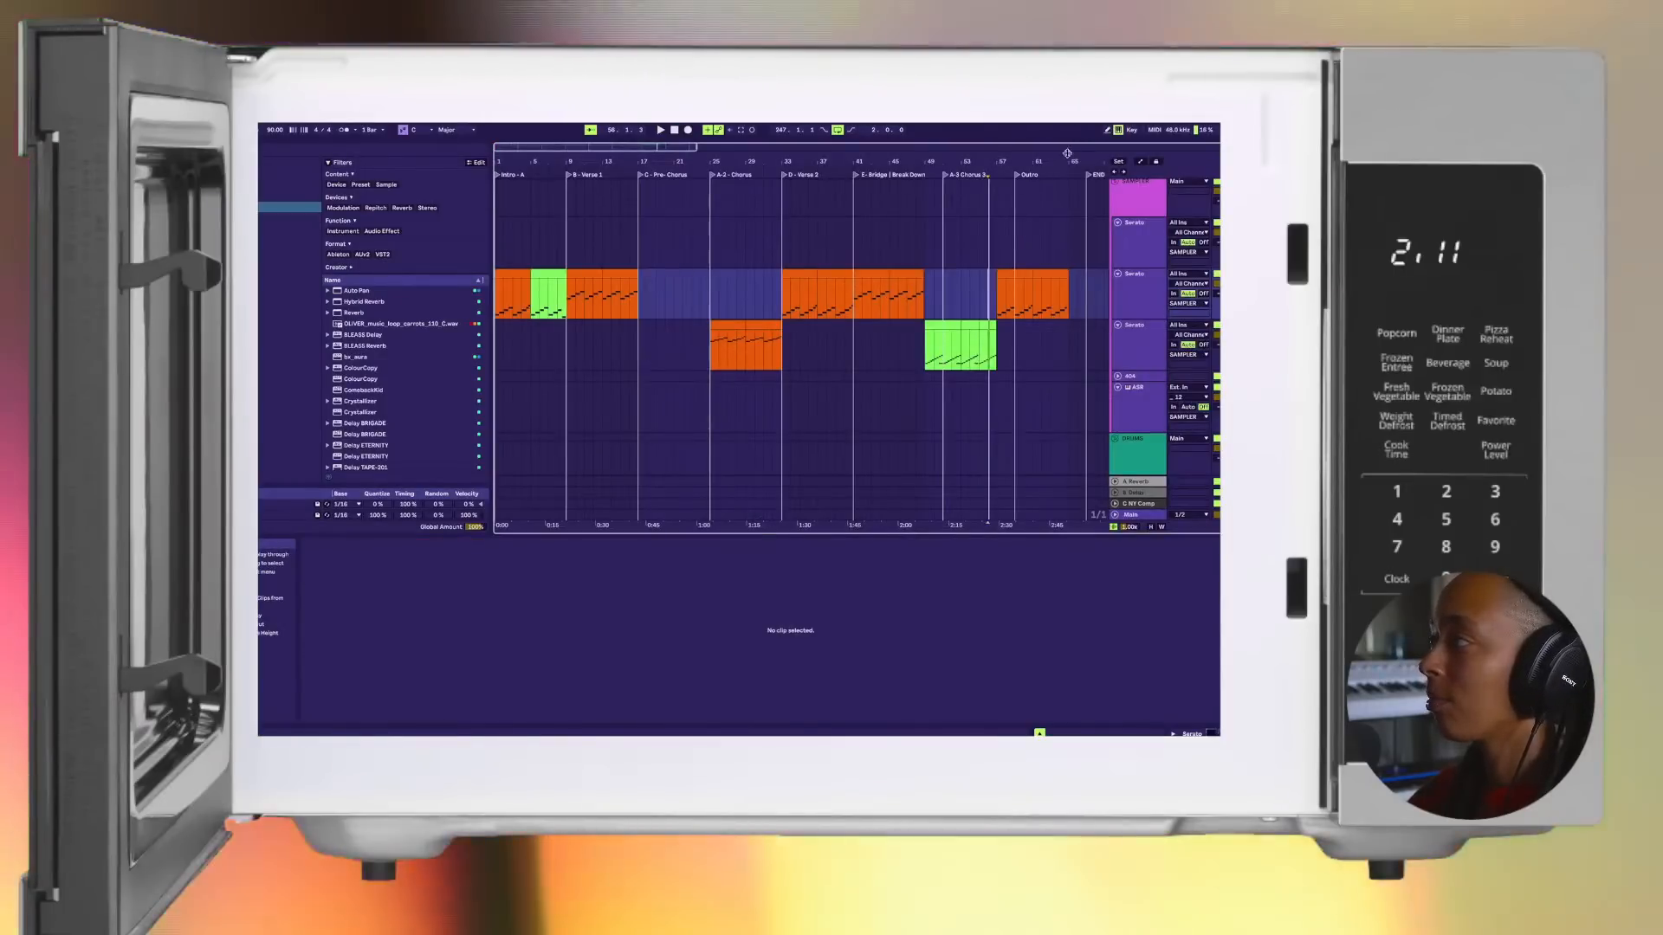
{"action": "key", "text": "Tab"}
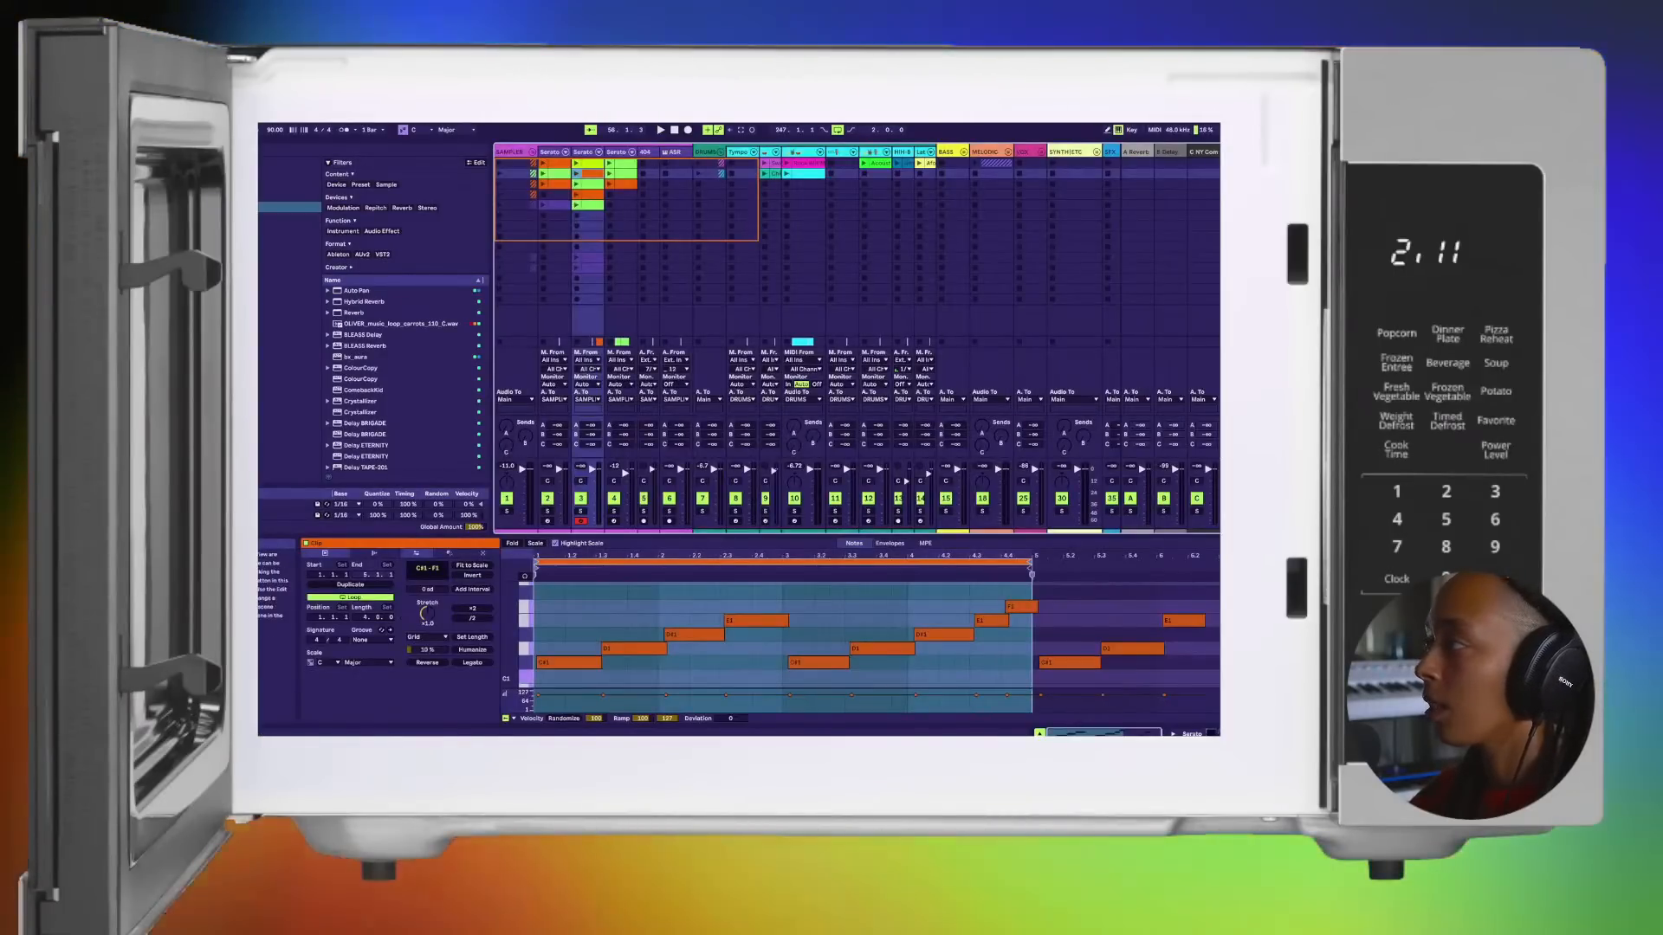
{"action": "left_click", "coordinate": [577, 247]}
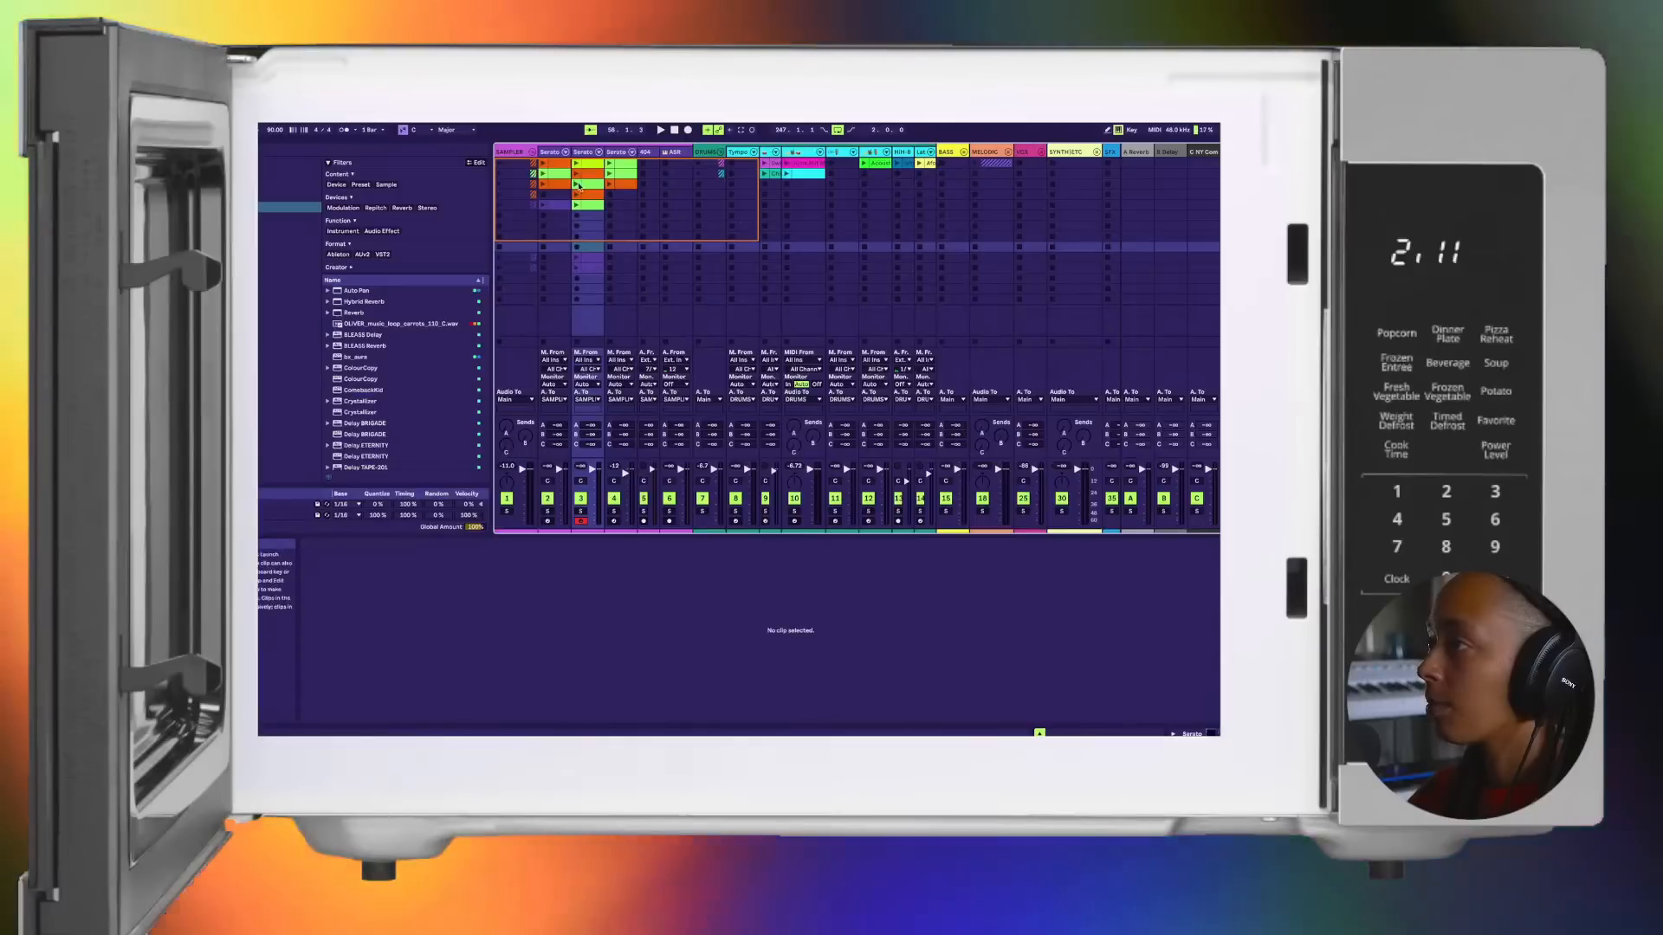
{"action": "left_click", "coordinate": [576, 205]}
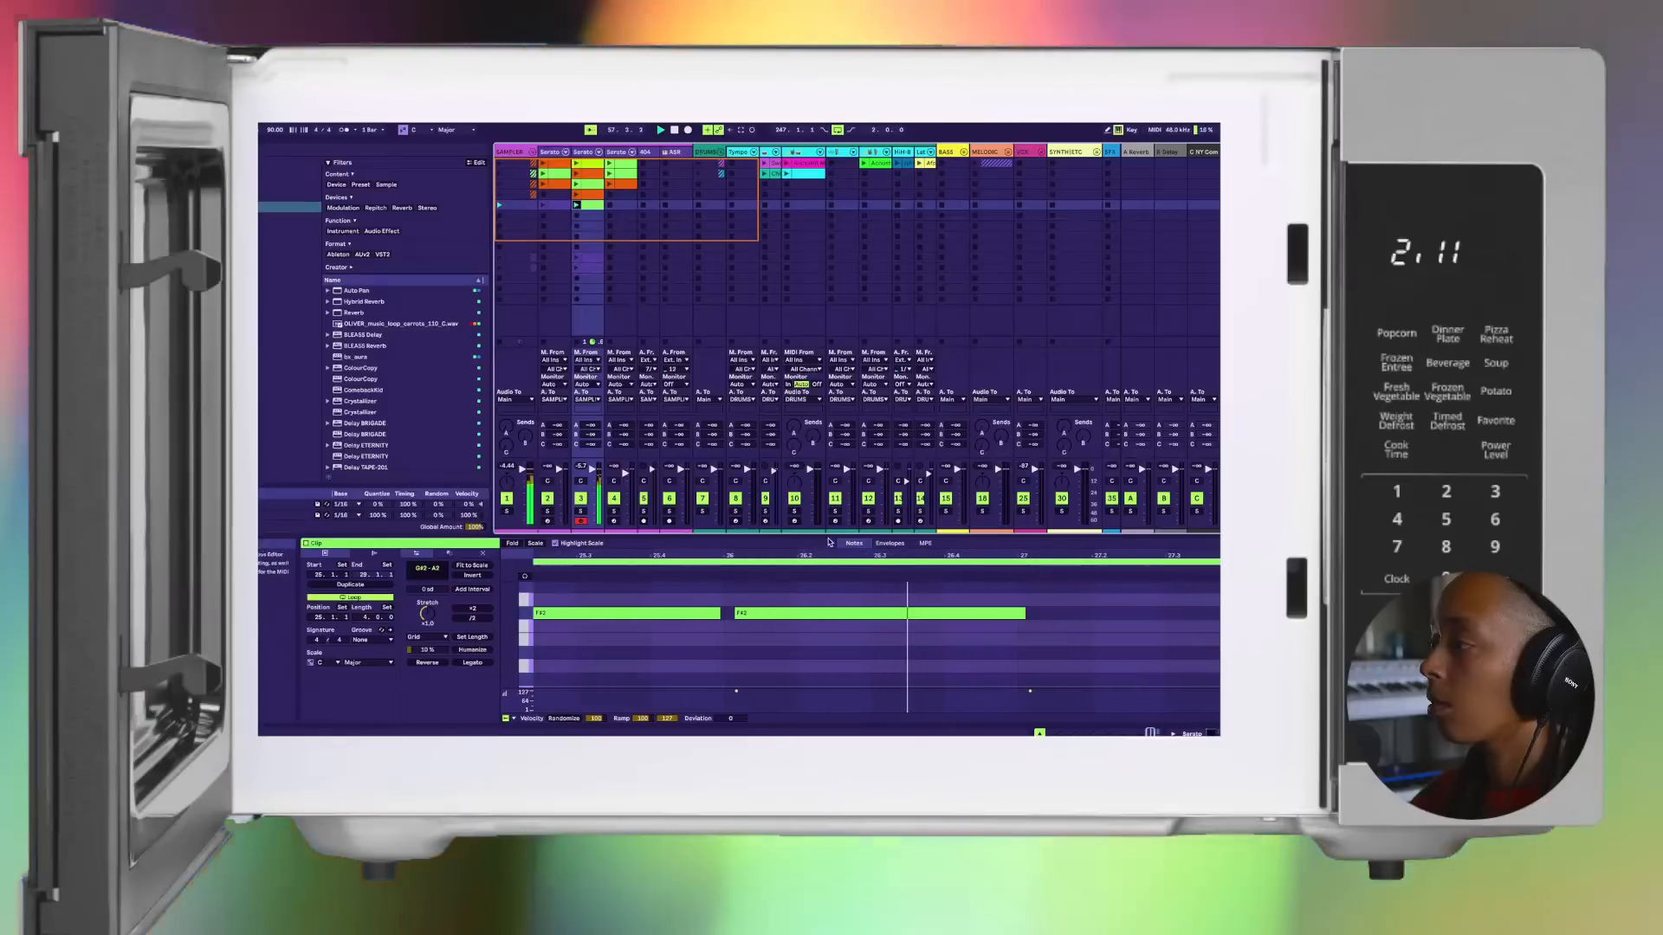
{"action": "scroll", "coordinate": [827, 596], "scroll_direction": "up", "scroll_amount": 3}
{"action": "scroll", "coordinate": [838, 605], "scroll_direction": "down", "scroll_amount": 5}
{"action": "left_click_drag", "start_coordinate": [836, 557], "coordinate": [836, 507]}
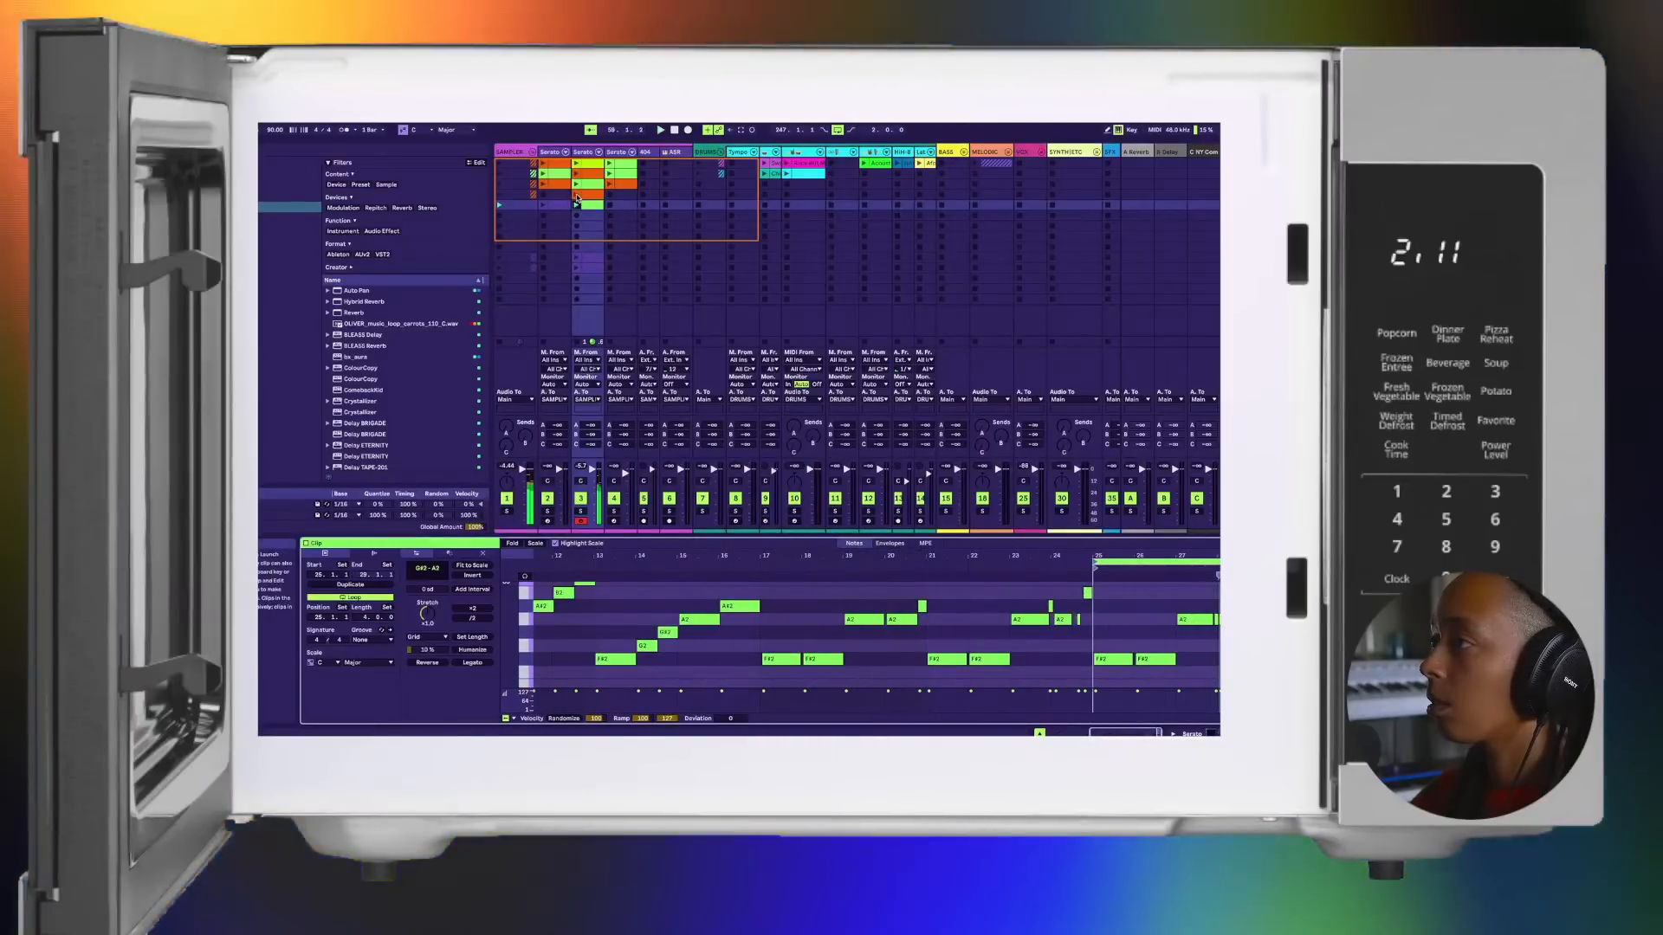
{"action": "left_click", "coordinate": [575, 194]}
Step: Place the fifth-slot green clip at the start of the Pre-Chorus on the second Serato track and restore arrangement playback
{"action": "left_click", "coordinate": [591, 205]}
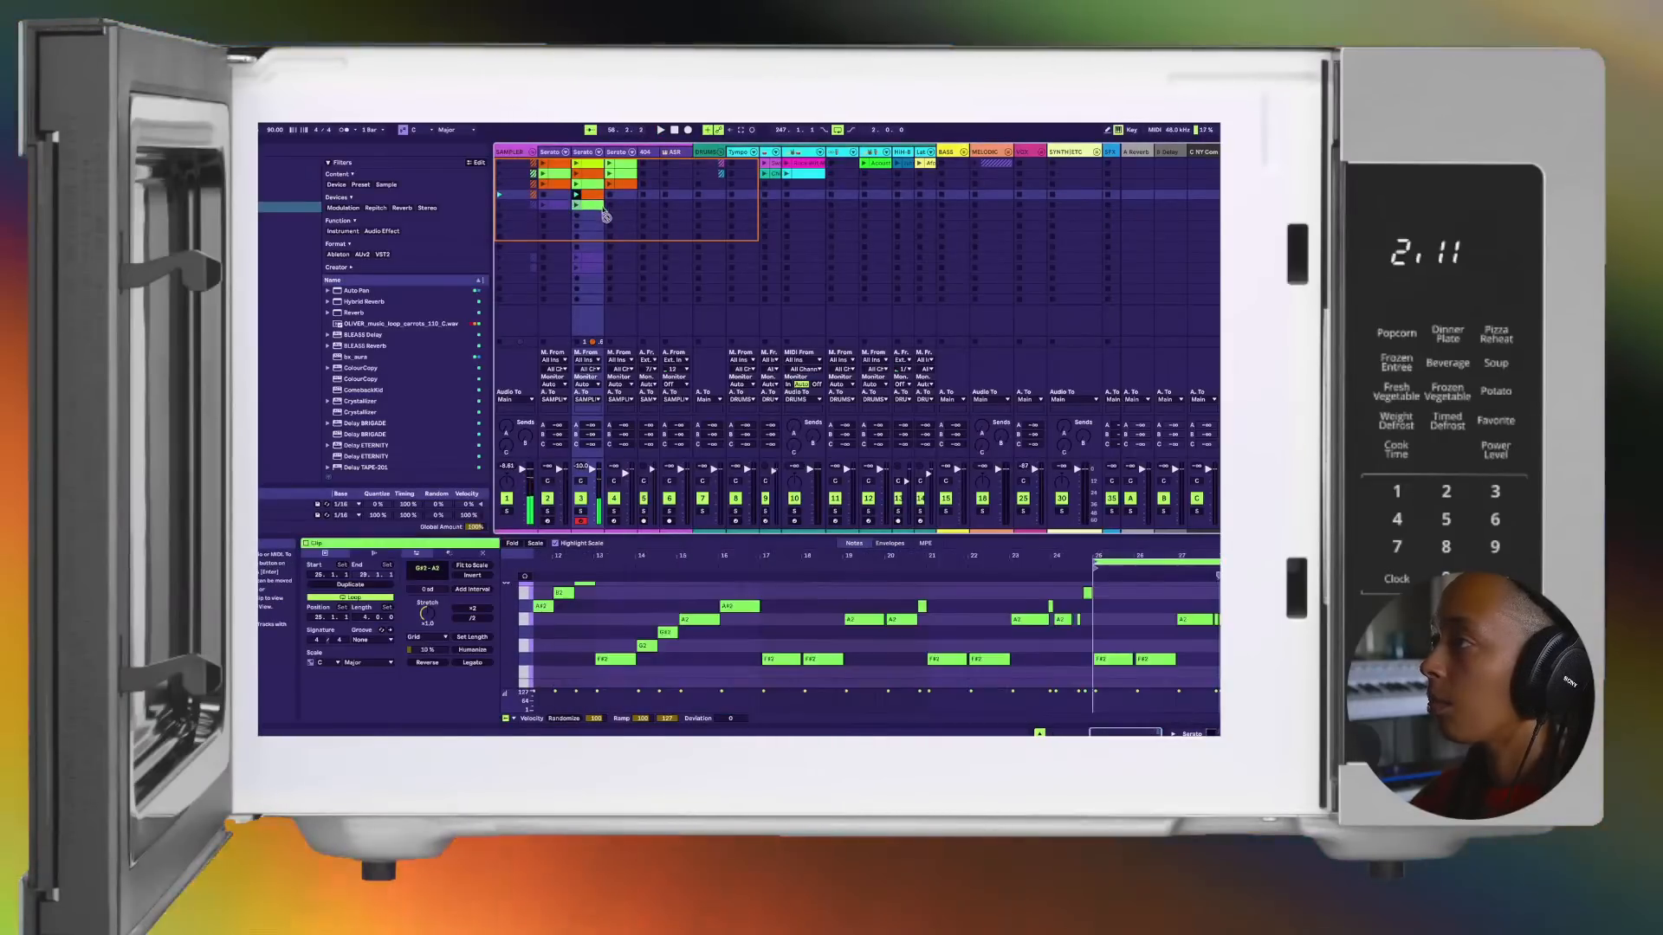
{"action": "key", "text": "Tab"}
{"action": "left_click_drag", "start_coordinate": [600, 219], "coordinate": [639, 288]}
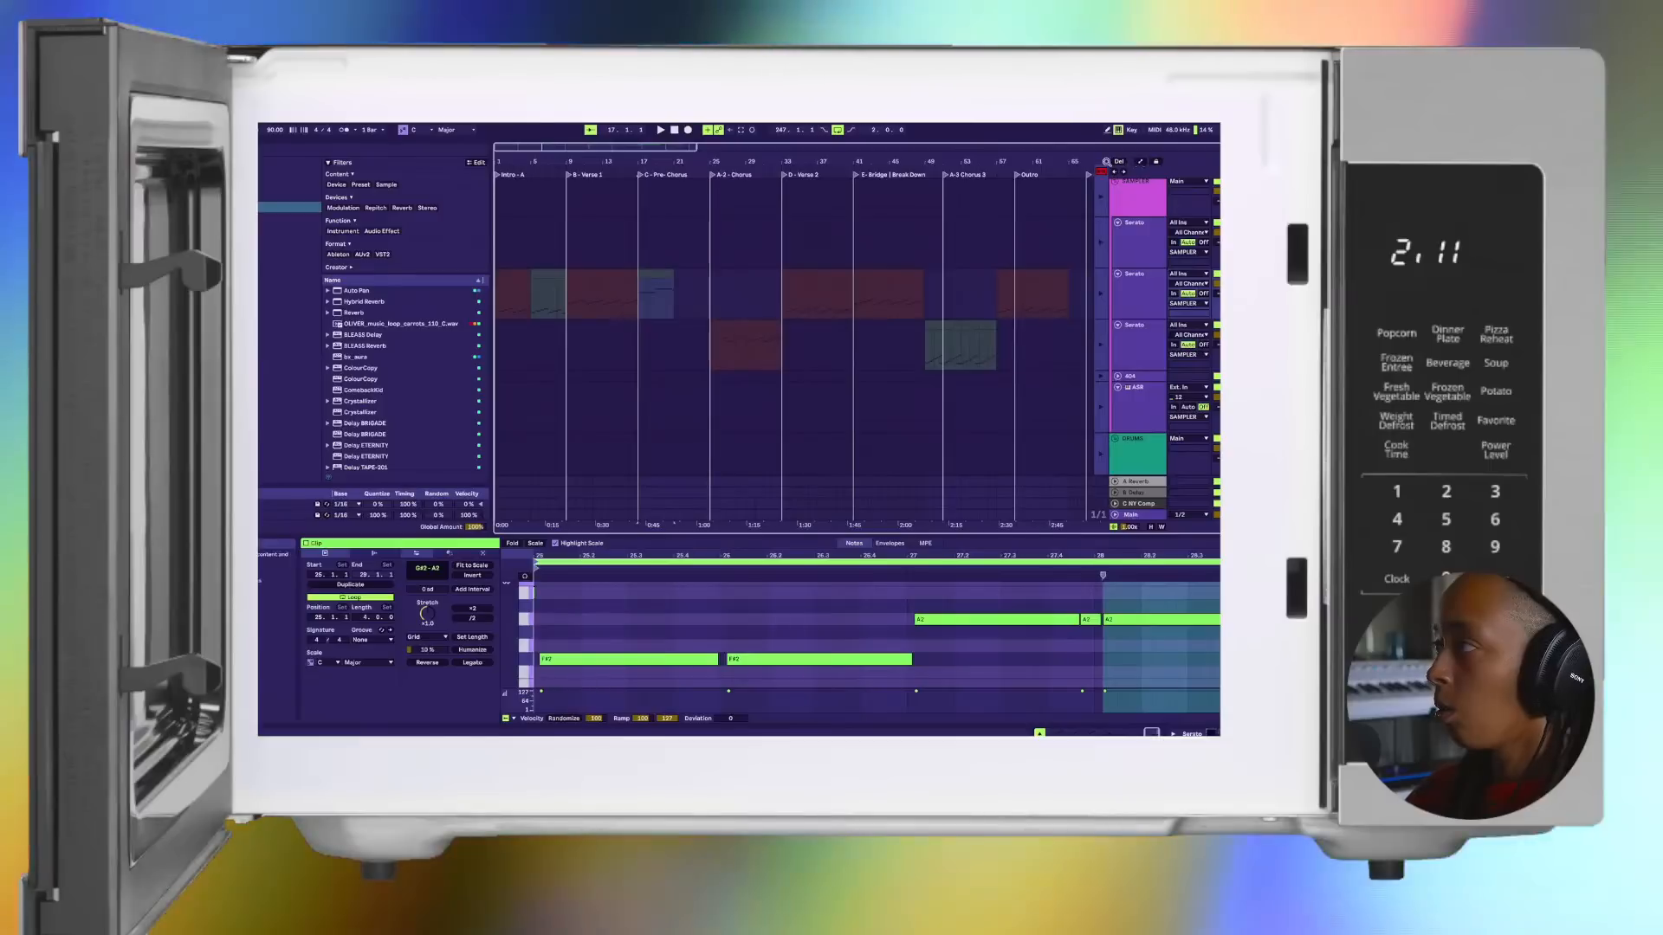
{"action": "left_click", "coordinate": [1101, 174]}
Step: Listen to the transition from the end of Verse 1 into the Pre-Chorus
{"action": "left_click", "coordinate": [630, 256]}
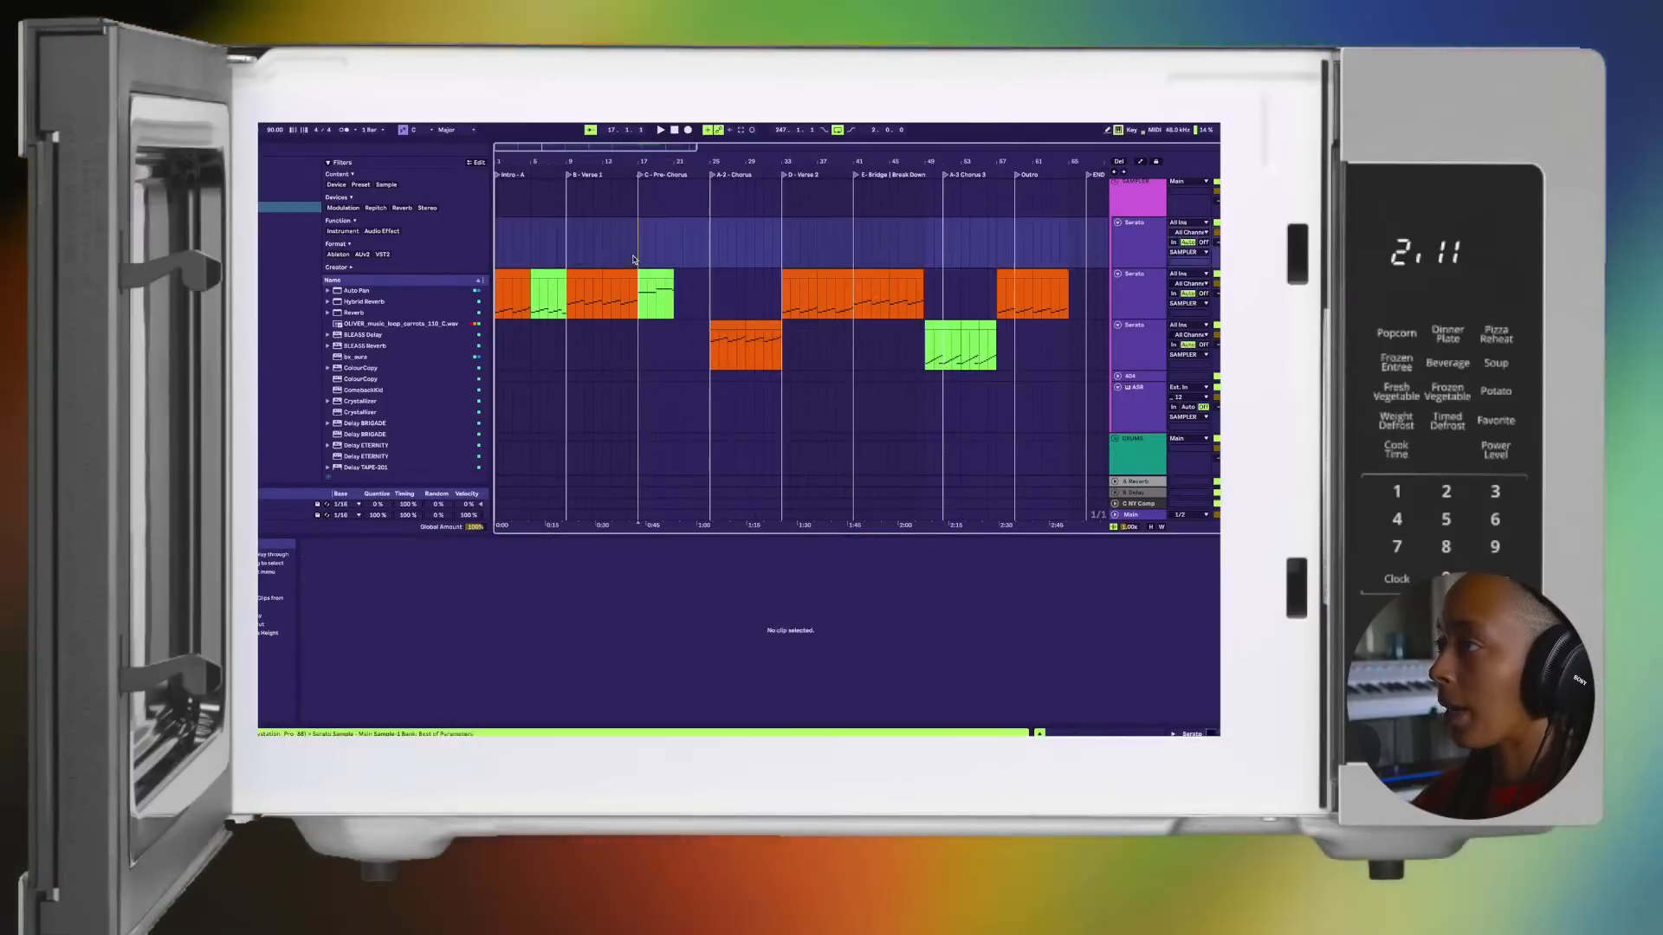
{"action": "key", "text": "space"}
{"action": "scroll", "coordinate": [642, 269], "scroll_direction": "up", "scroll_amount": 3}
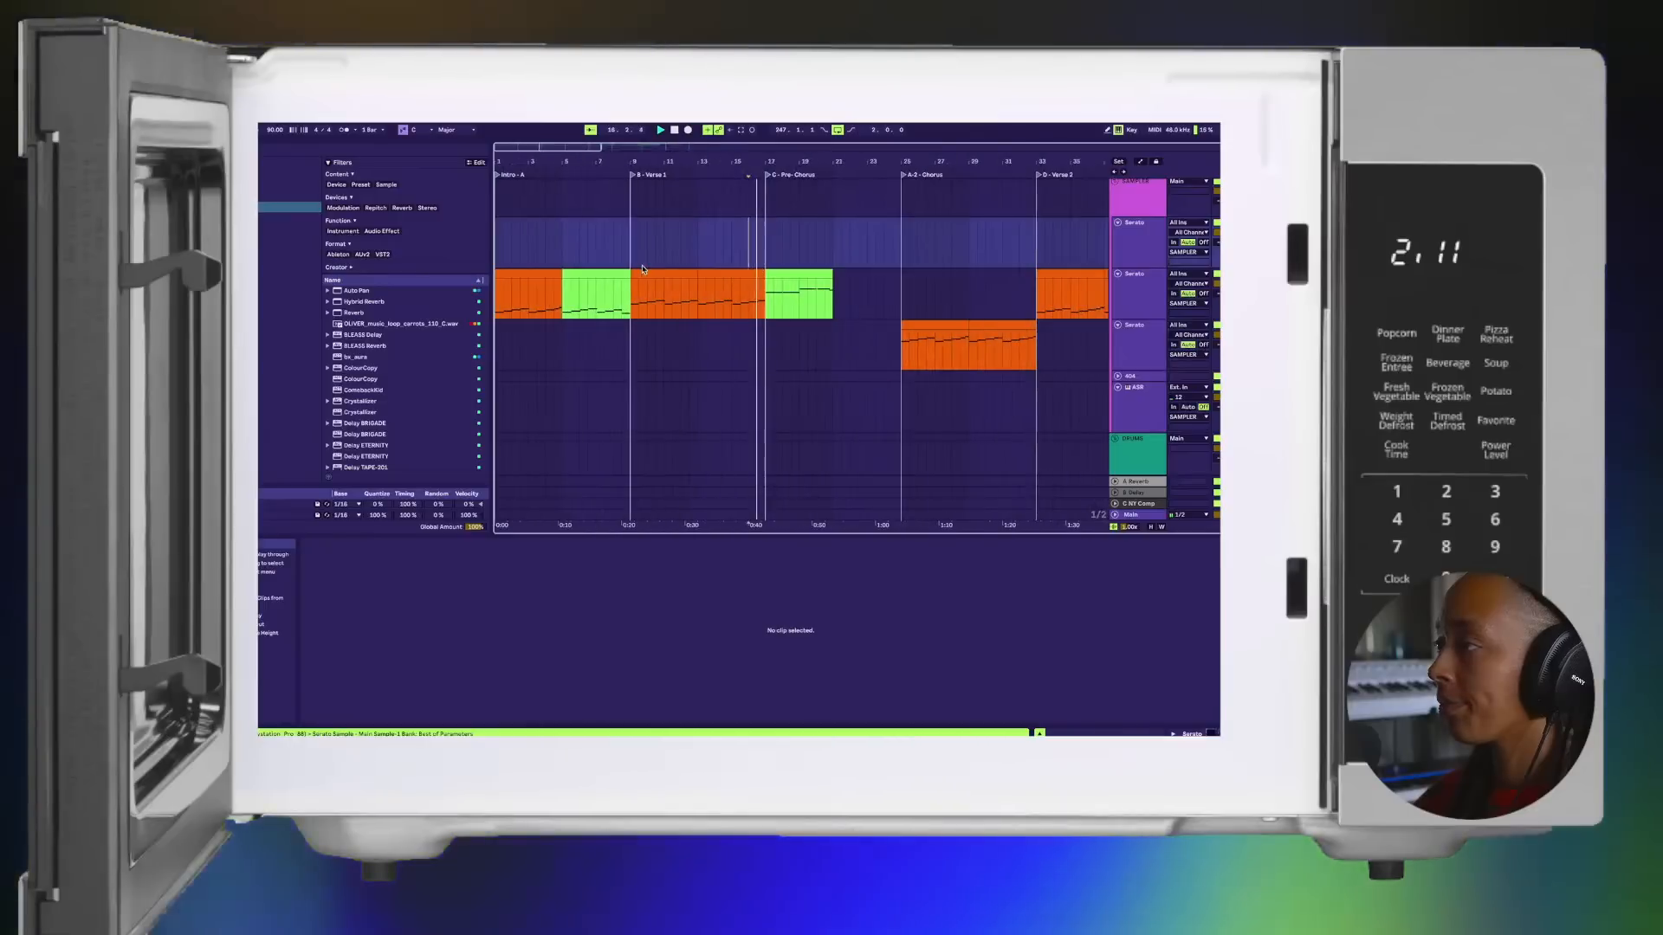
{"action": "scroll", "coordinate": [705, 281], "scroll_direction": "down", "scroll_amount": 5}
{"action": "scroll", "coordinate": [705, 279], "scroll_direction": "up", "scroll_amount": 5}
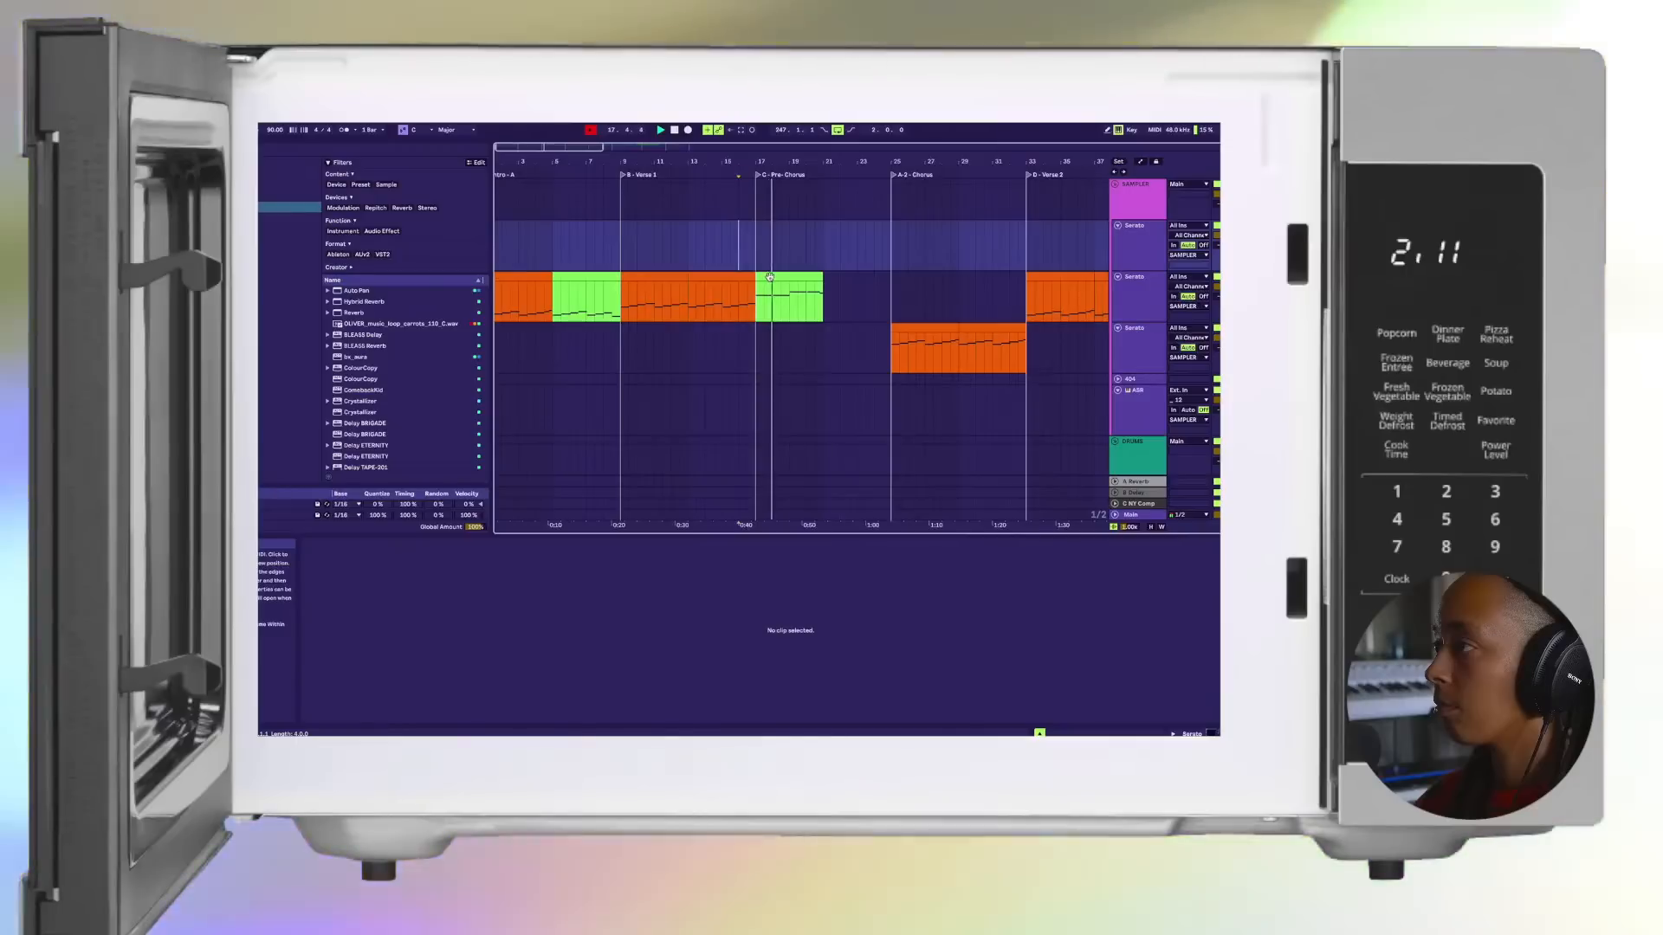
{"action": "key", "text": "space"}
{"action": "key", "text": "space"}
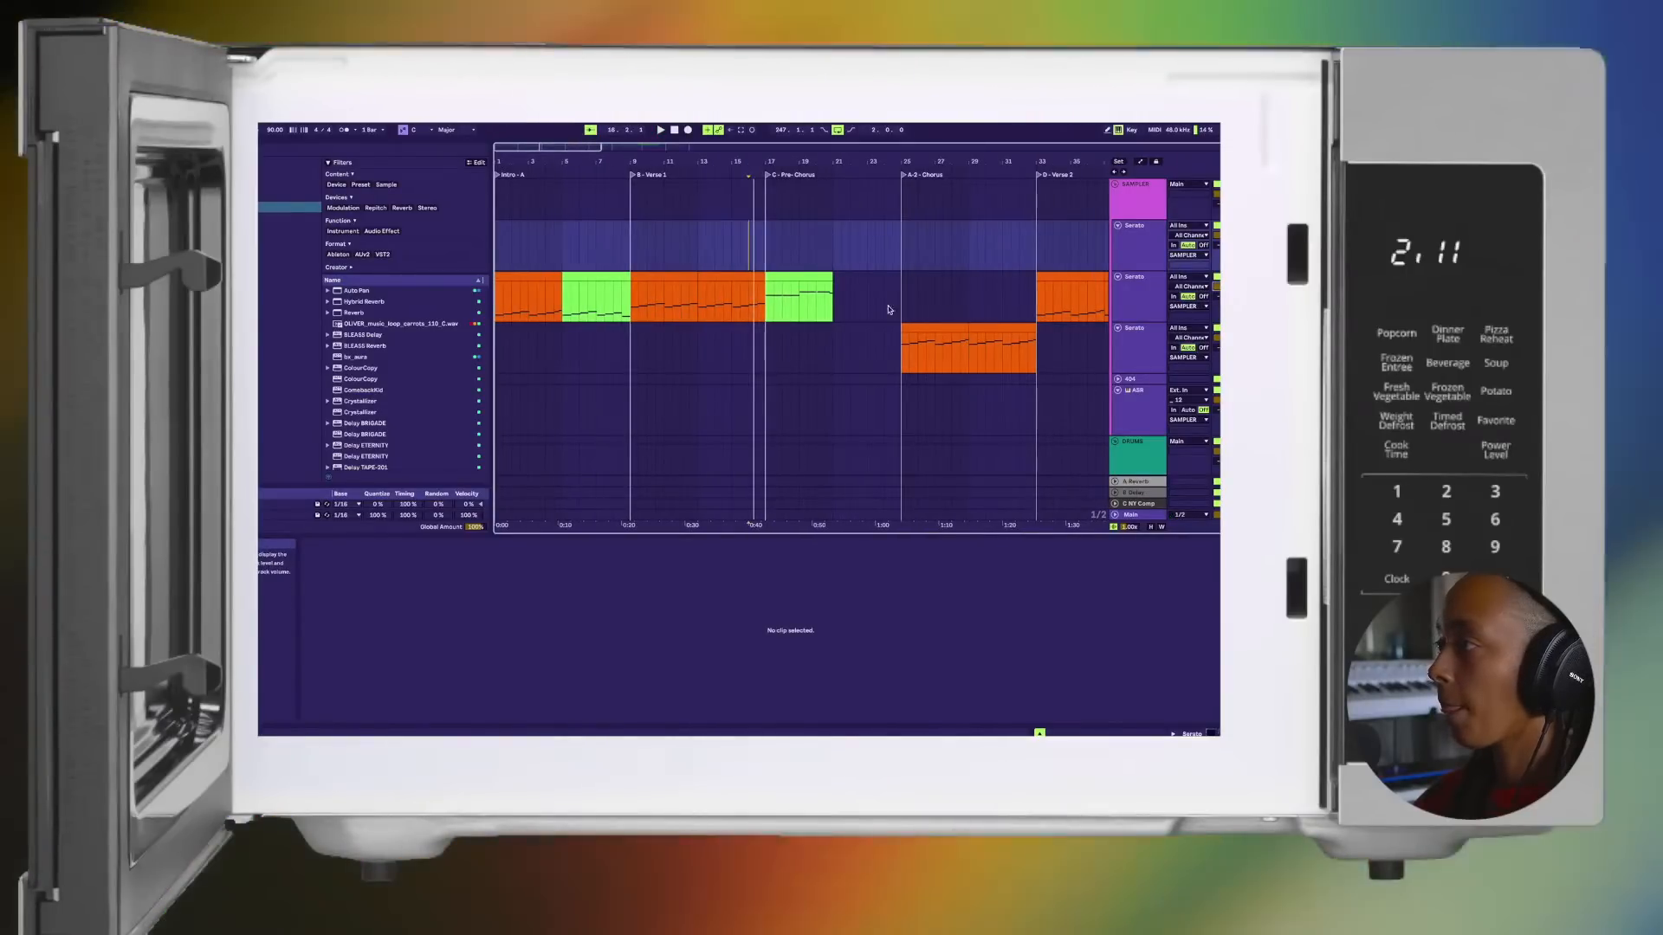
Step: Duplicate the green Pre-Chorus clip on the second Serato track to fill the section's second half
{"action": "left_click", "coordinate": [803, 273]}
{"action": "key", "text": "ctrl+d"}
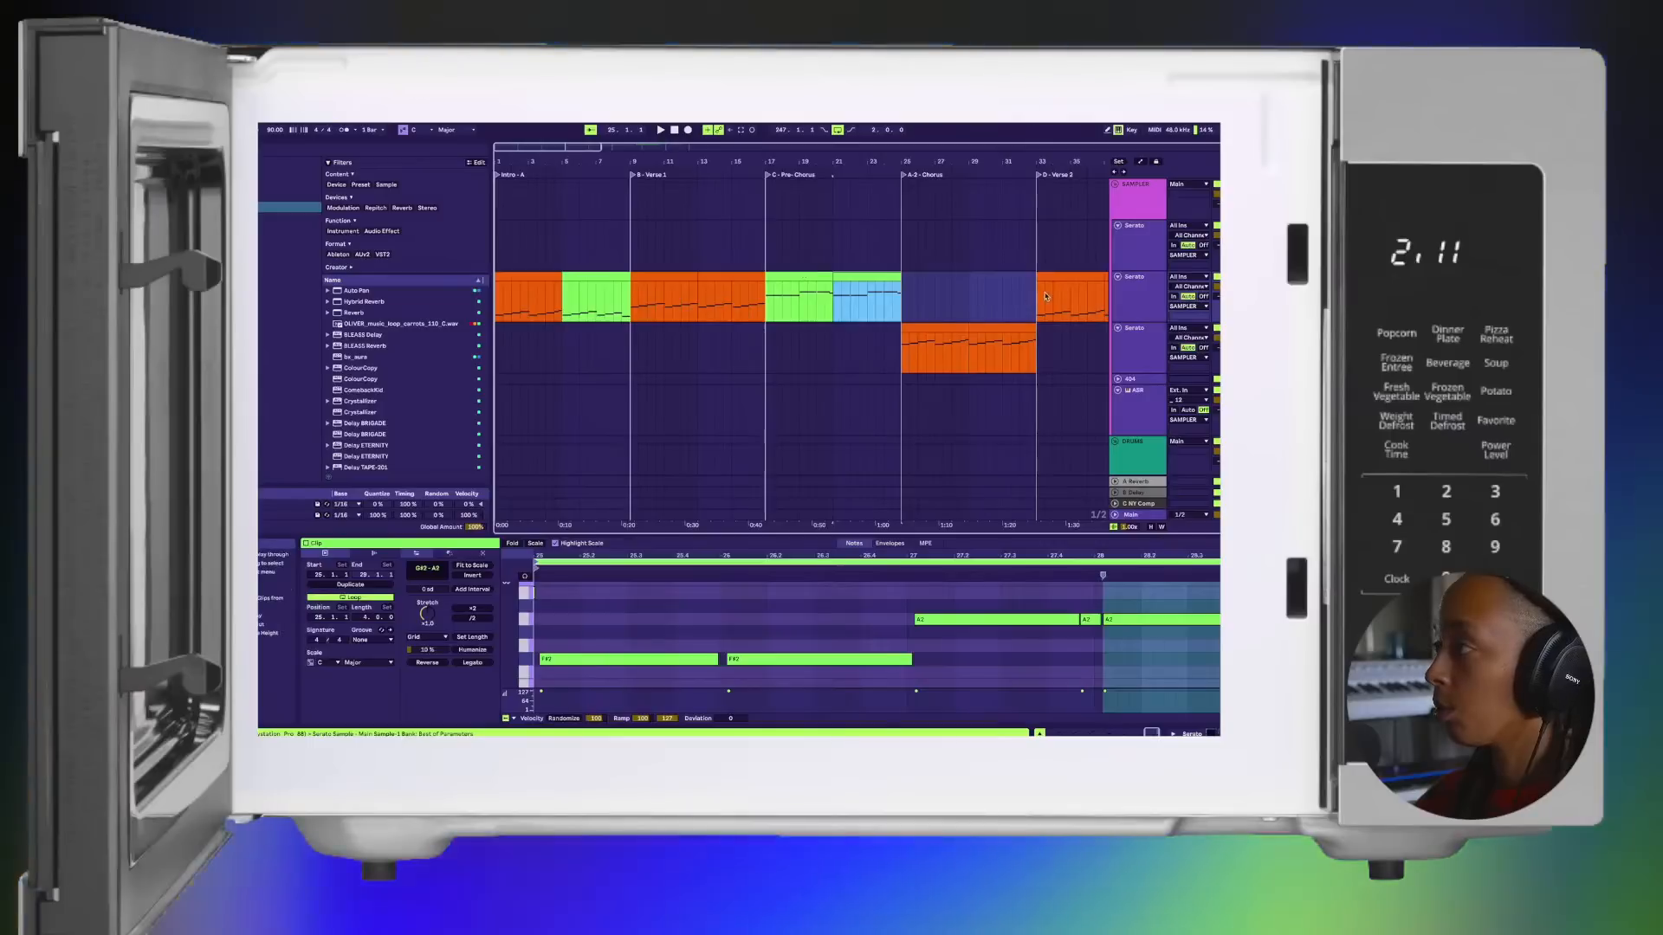
{"action": "left_click", "coordinate": [1218, 287]}
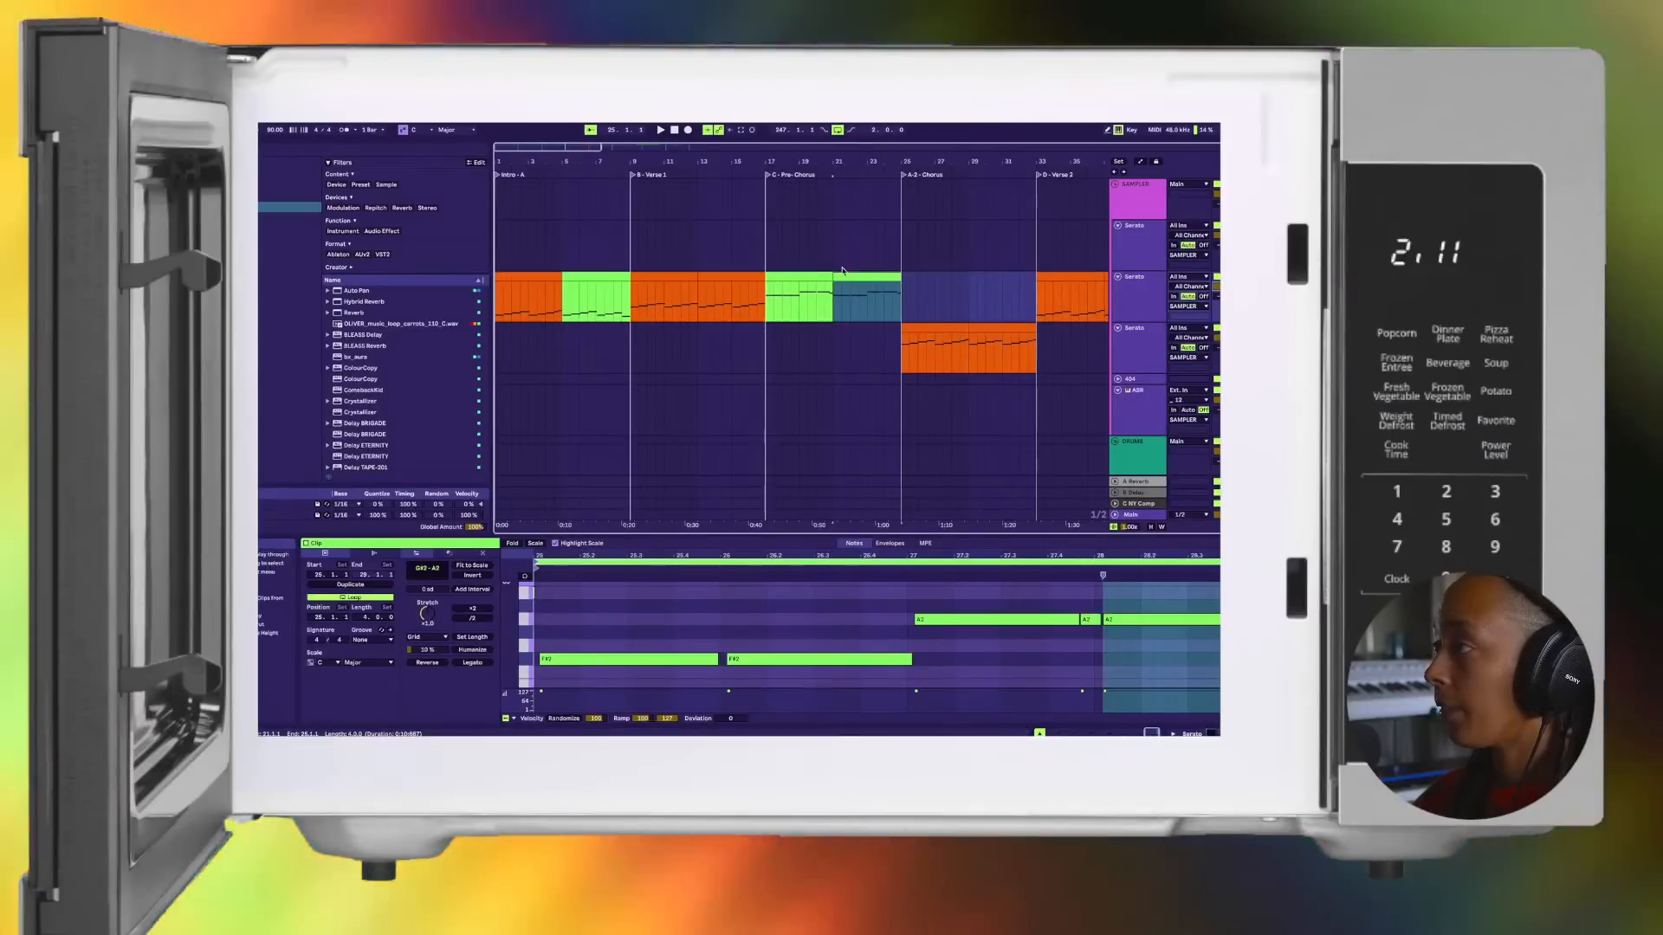
Step: Listen to the arrangement from the song's start into the first Chorus, reviewing the Serato and drum tracks
{"action": "scroll", "coordinate": [780, 303], "scroll_direction": "down", "scroll_amount": 10}
{"action": "scroll", "coordinate": [524, 315], "scroll_direction": "up", "scroll_amount": 4}
{"action": "scroll", "coordinate": [523, 315], "scroll_direction": "left", "scroll_amount": 2}
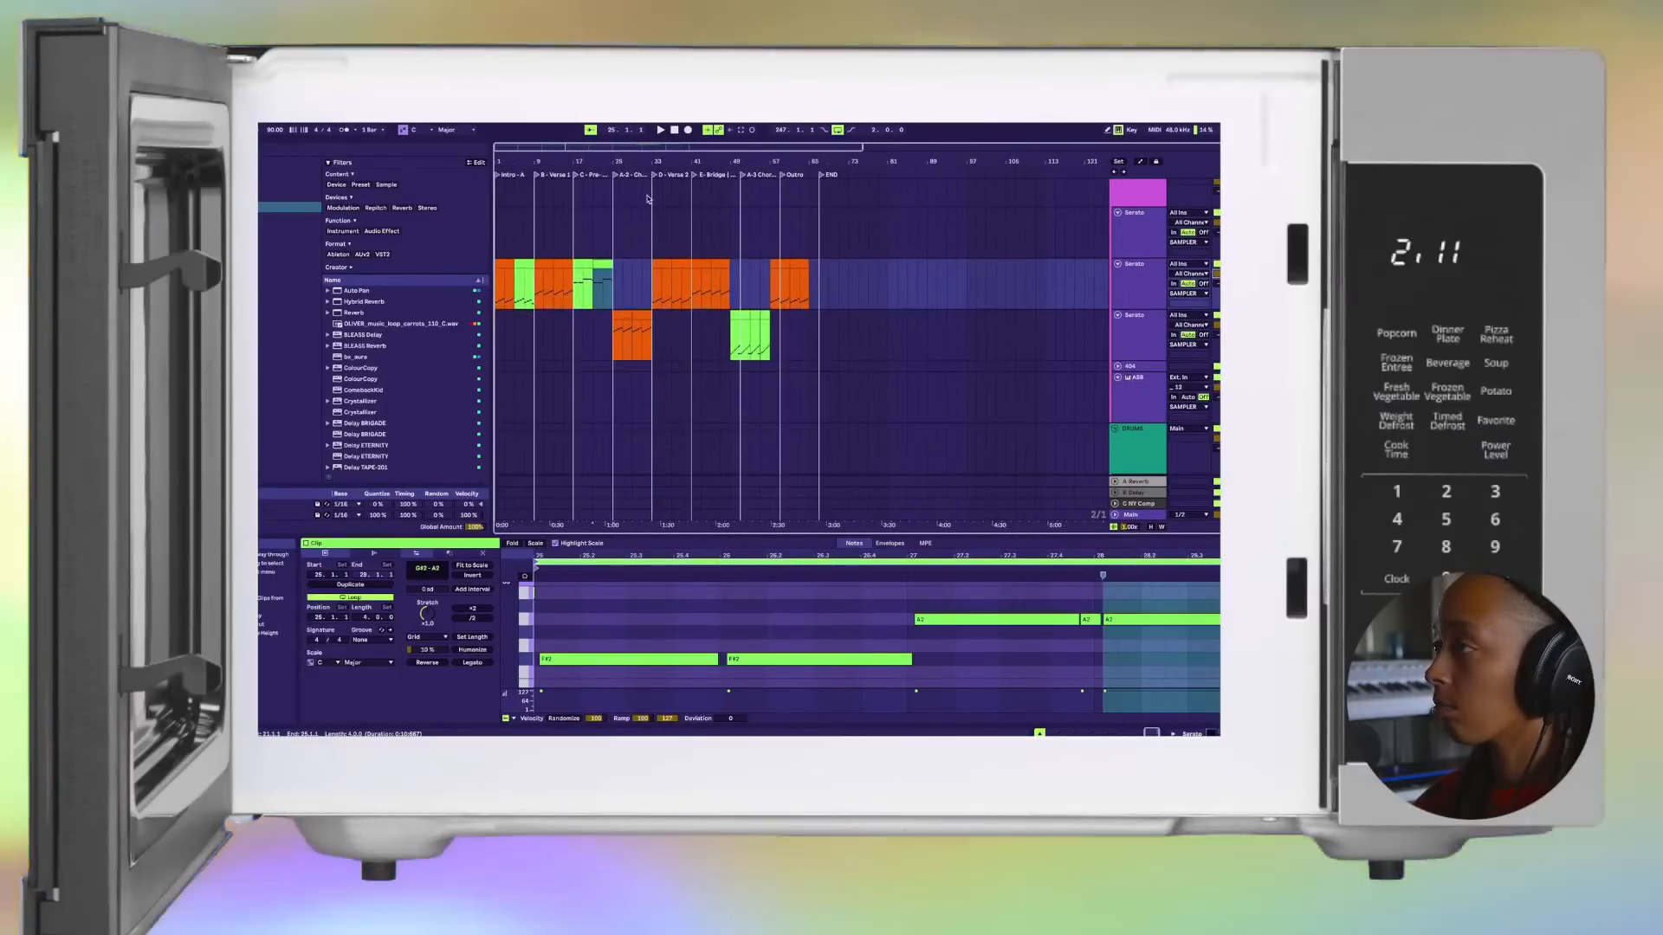
{"action": "left_click", "coordinate": [675, 131]}
{"action": "left_click", "coordinate": [660, 130]}
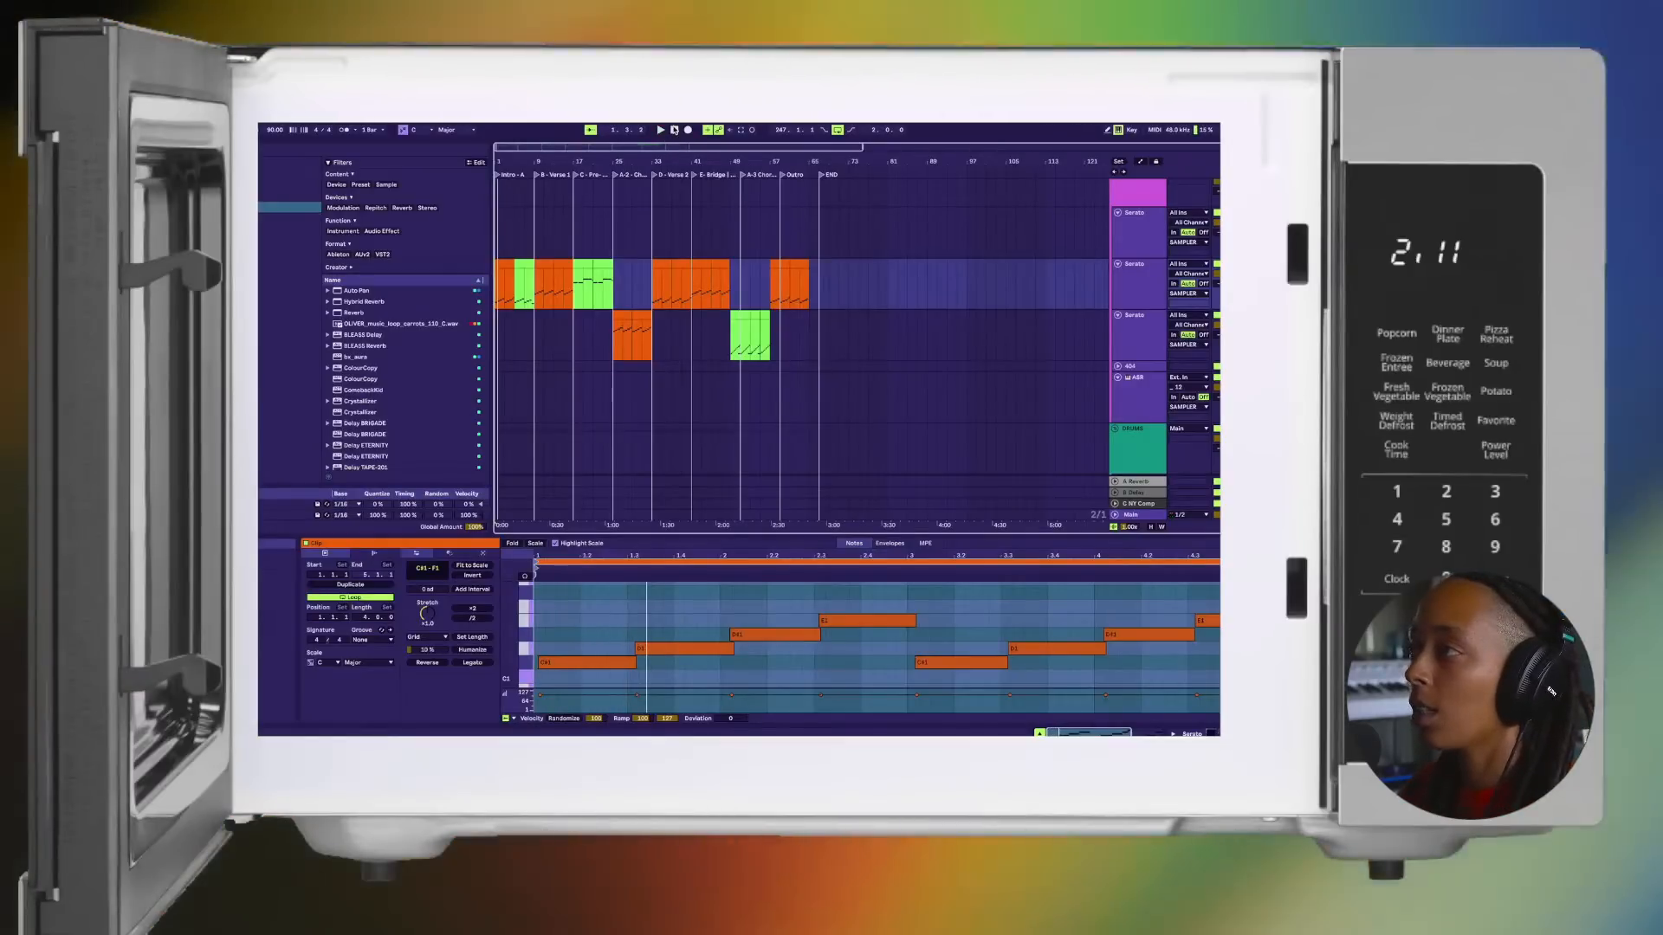
{"action": "left_click", "coordinate": [661, 130]}
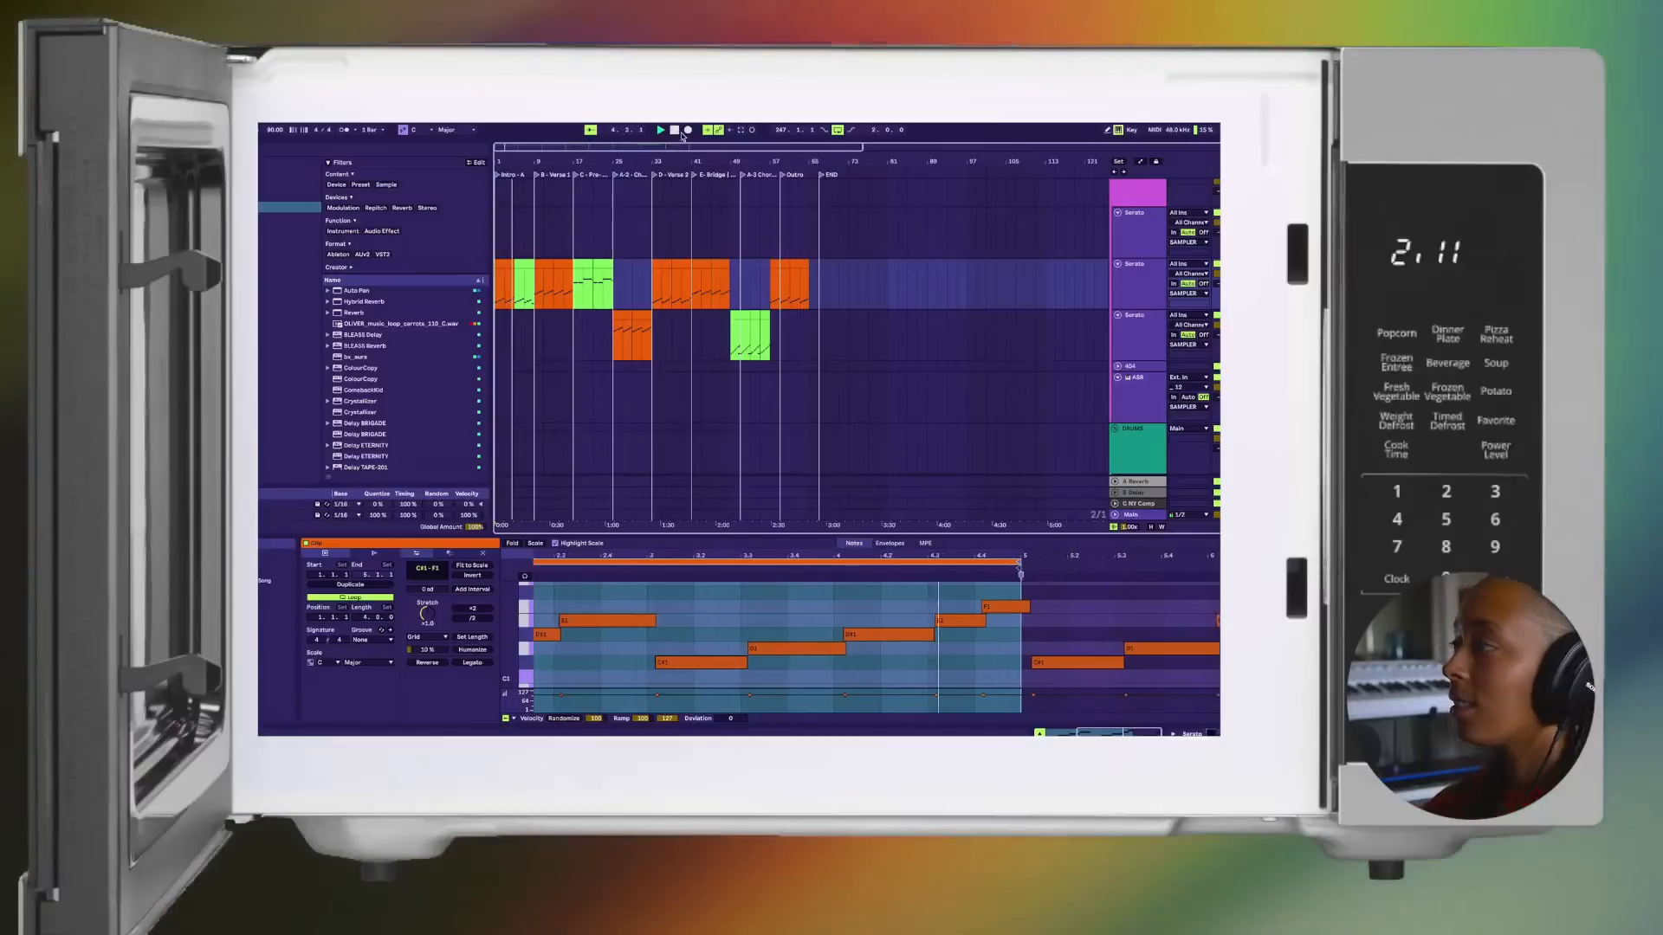
{"action": "scroll", "coordinate": [758, 286], "scroll_direction": "down", "scroll_amount": 5}
{"action": "scroll", "coordinate": [757, 287], "scroll_direction": "down", "scroll_amount": 3}
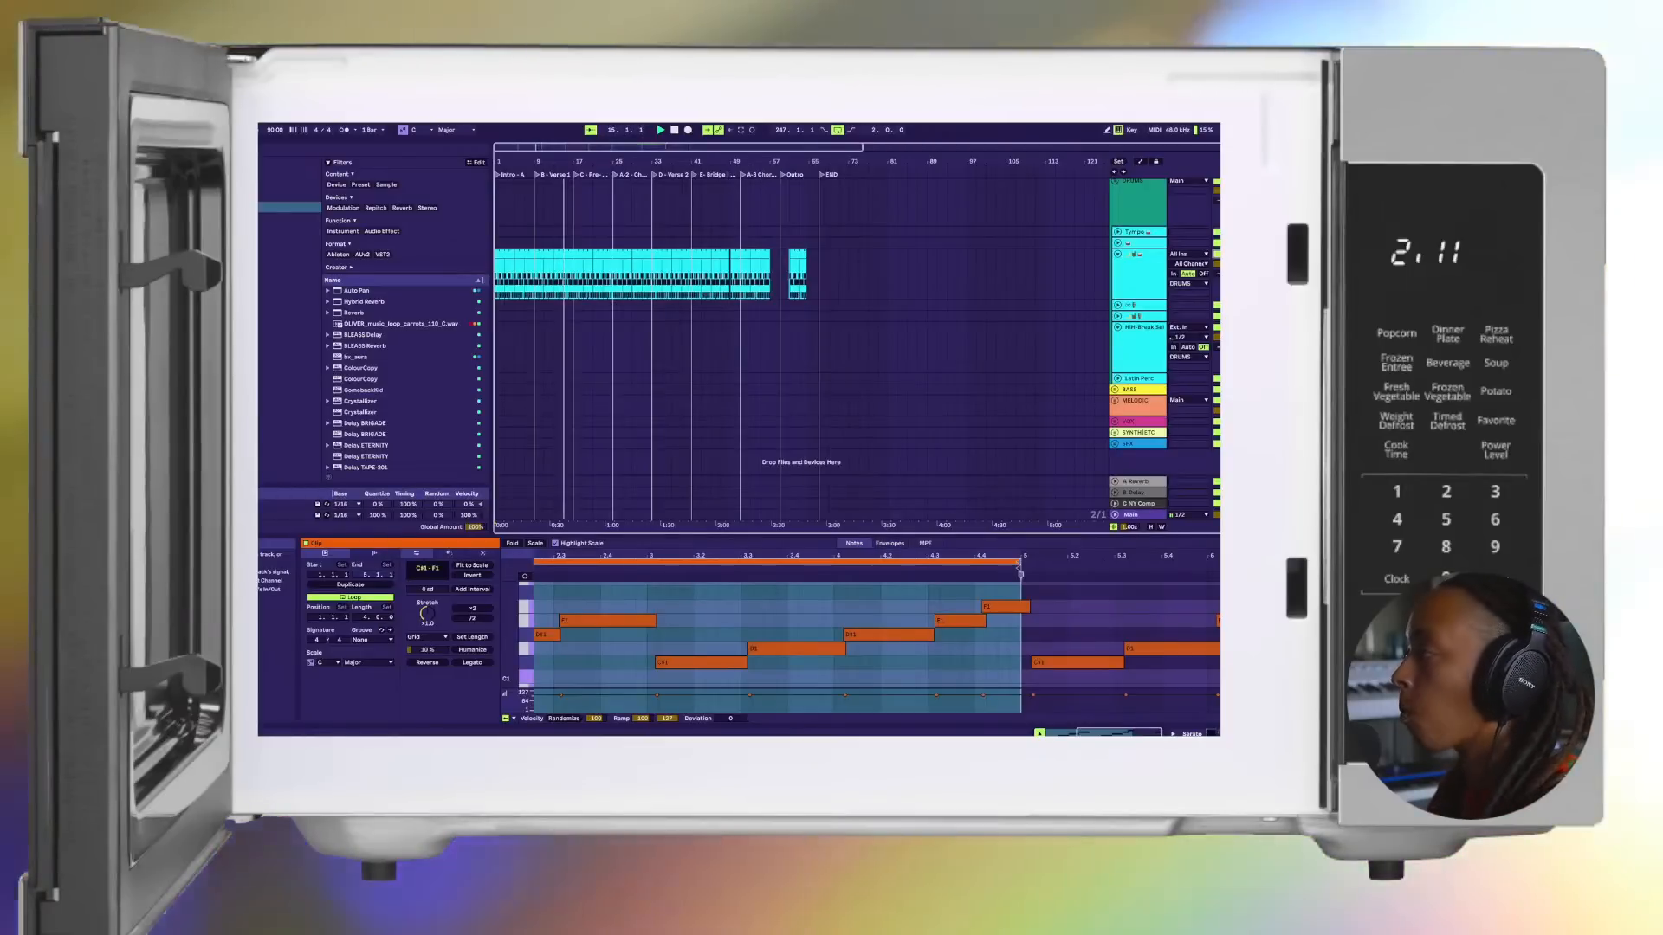
{"action": "scroll", "coordinate": [857, 347], "scroll_direction": "up", "scroll_amount": 2}
{"action": "scroll", "coordinate": [1216, 407], "scroll_direction": "up", "scroll_amount": 4}
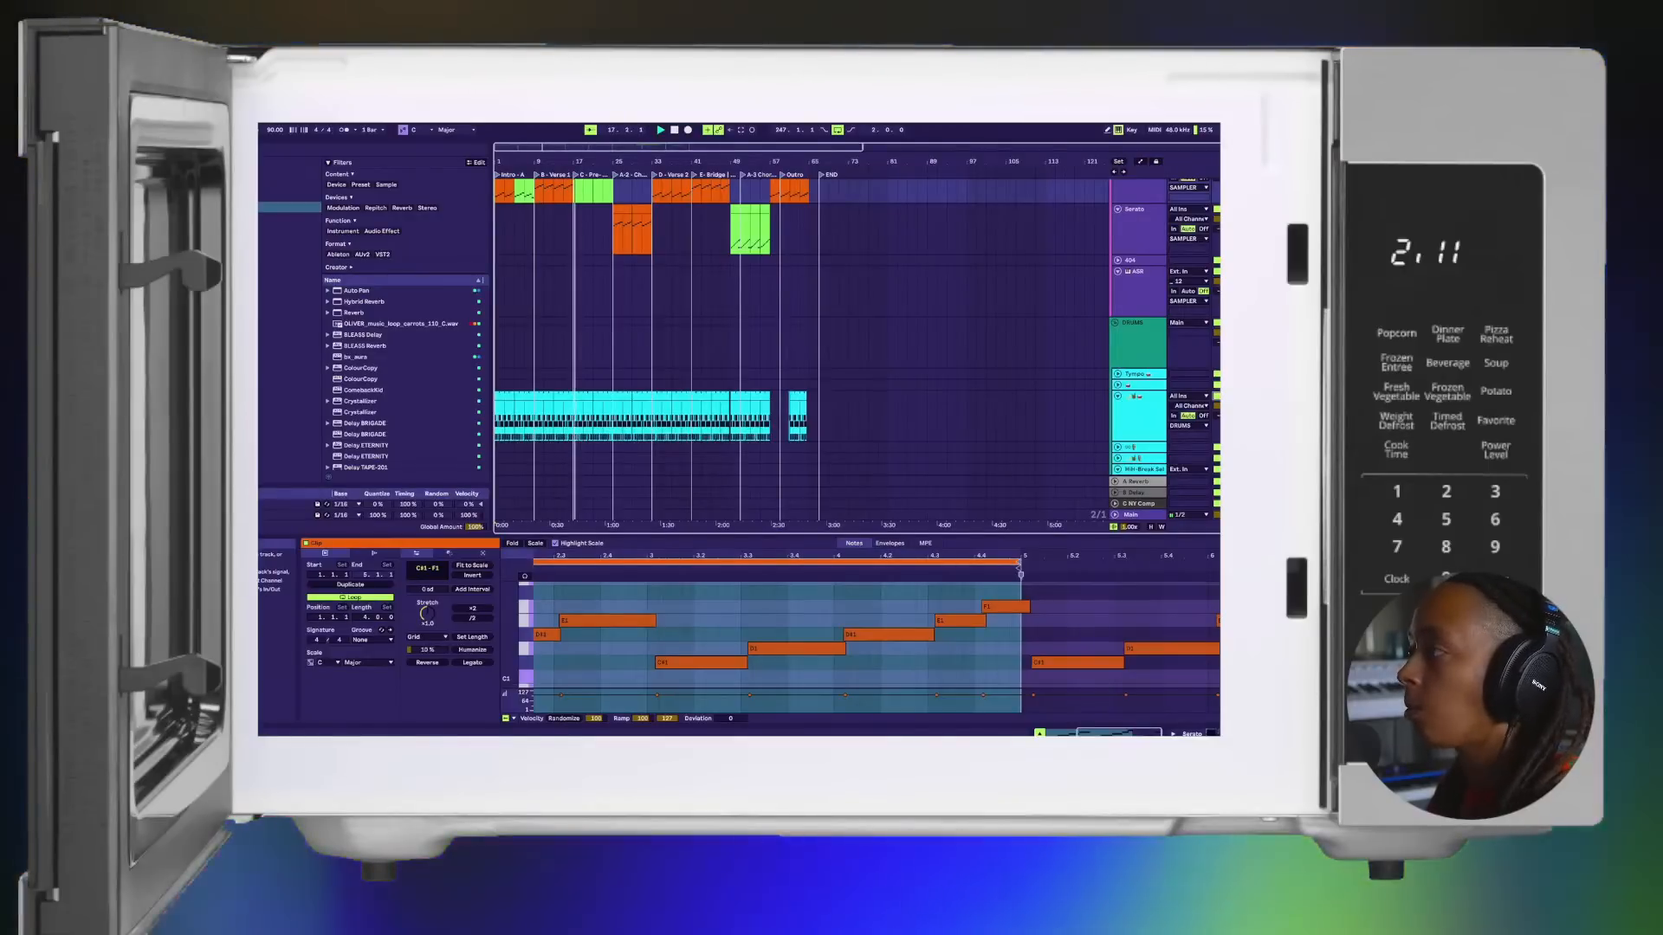
{"action": "scroll", "coordinate": [1098, 431], "scroll_direction": "up", "scroll_amount": 1}
{"action": "scroll", "coordinate": [1098, 431], "scroll_direction": "up", "scroll_amount": 1}
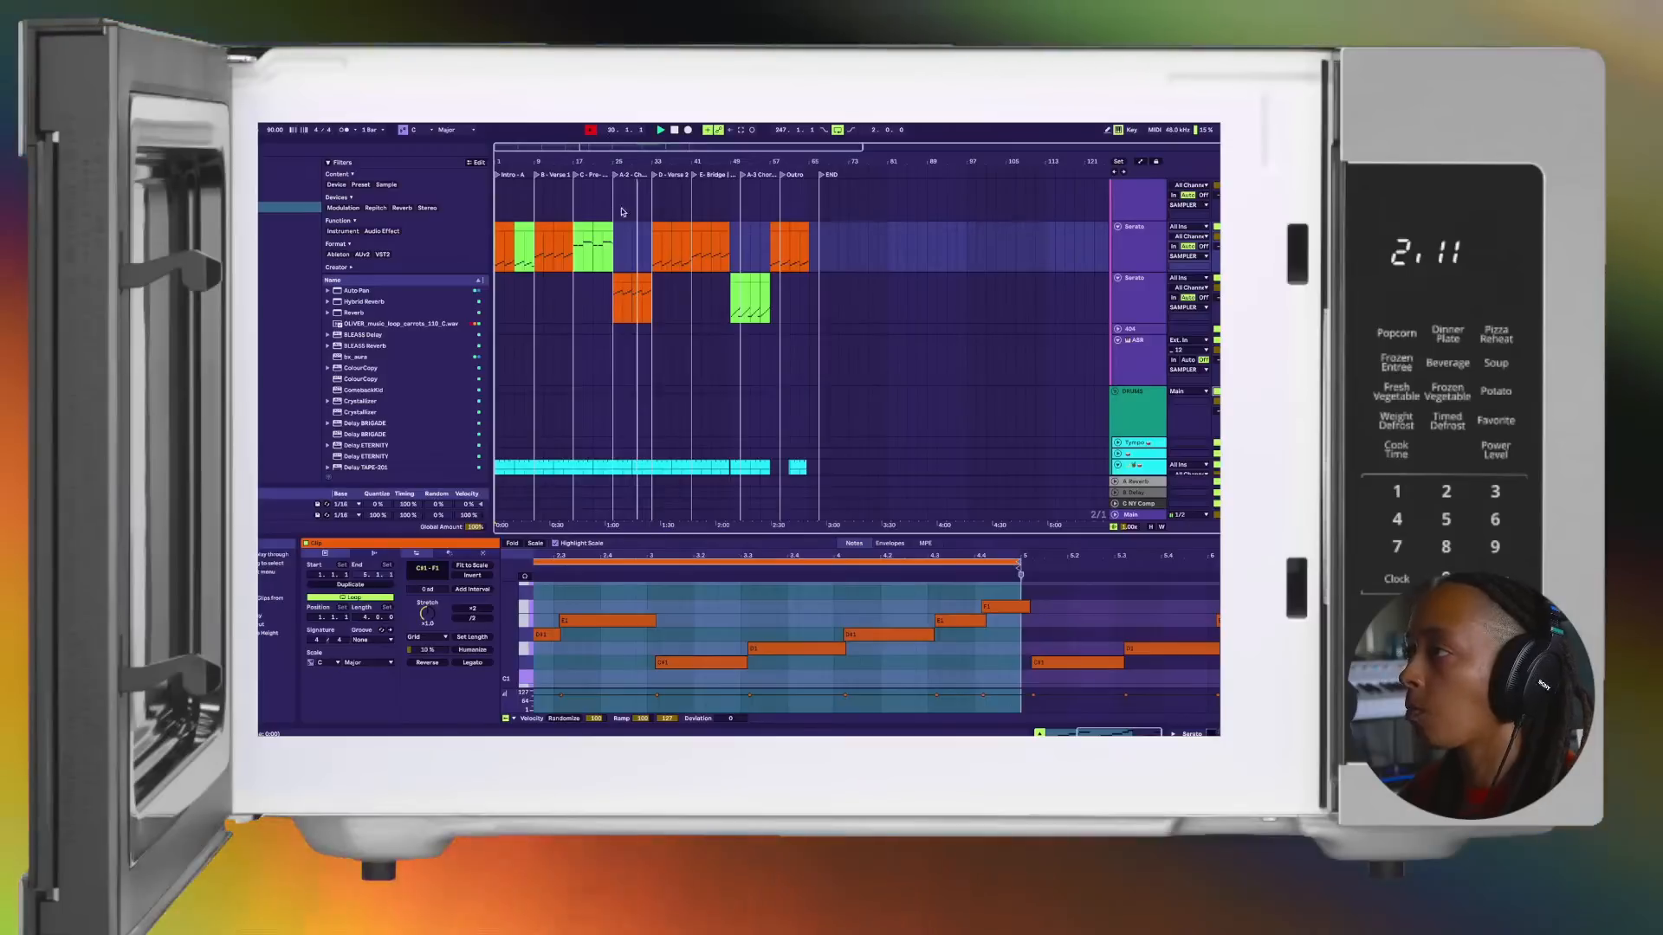
Step: Copy the green Intro clip into the second halves of Verse 1, Verse 2 and the Bridge on the second Serato track
{"action": "left_click", "coordinate": [530, 236]}
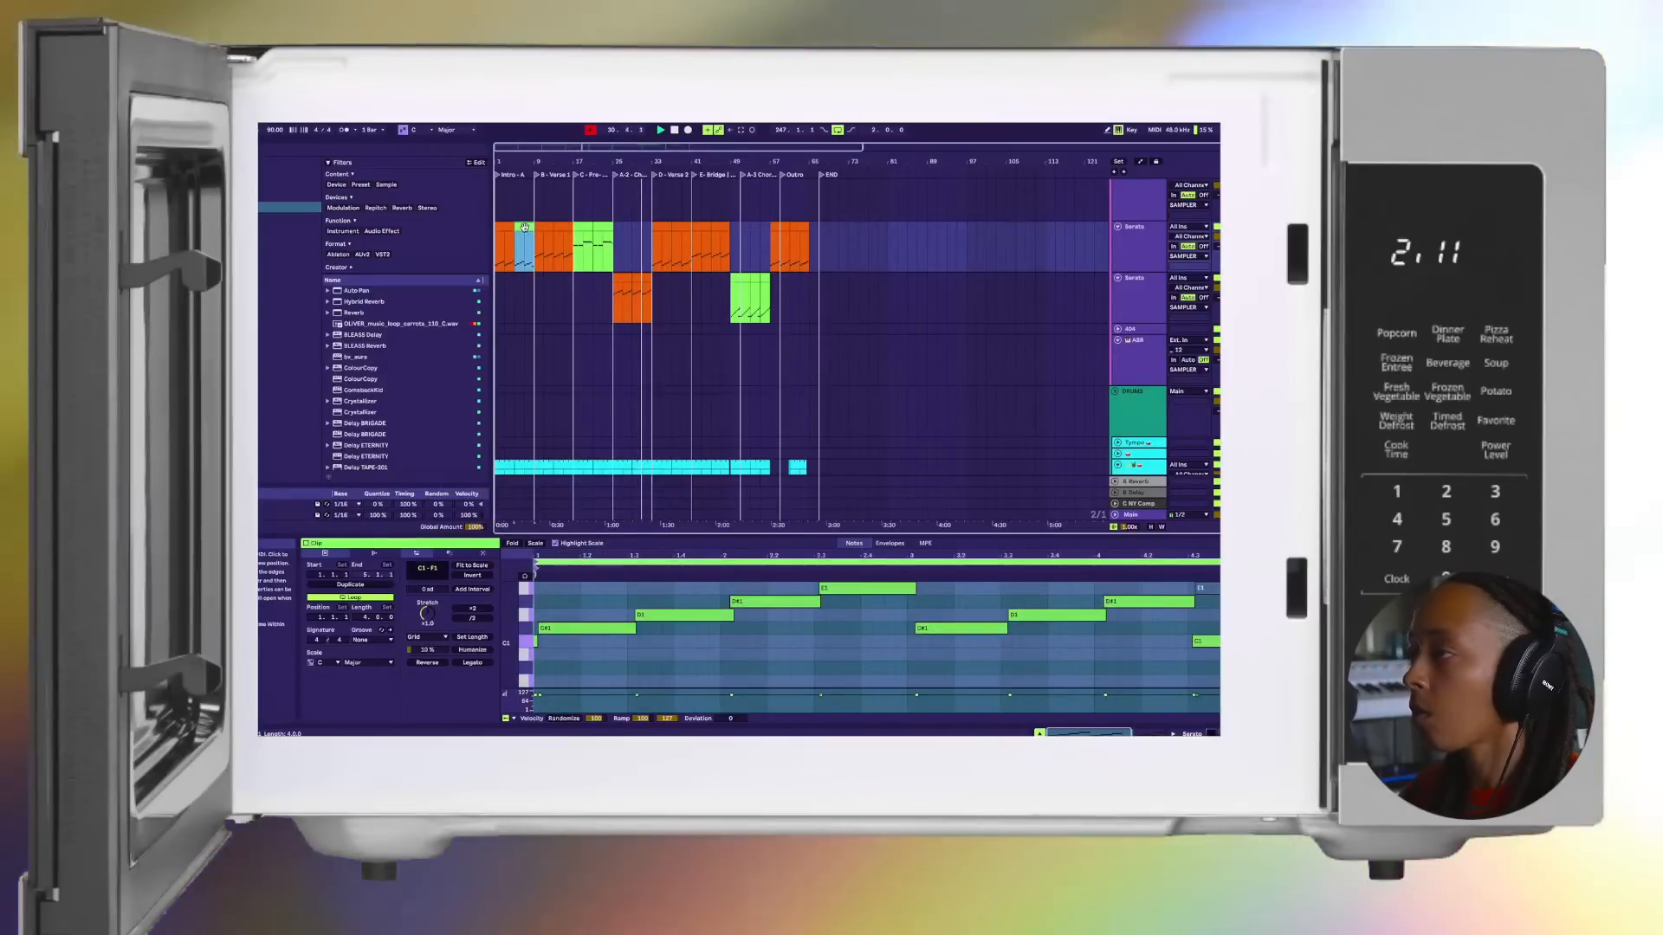
{"action": "left_click_drag", "start_coordinate": [536, 235], "coordinate": [718, 228]}
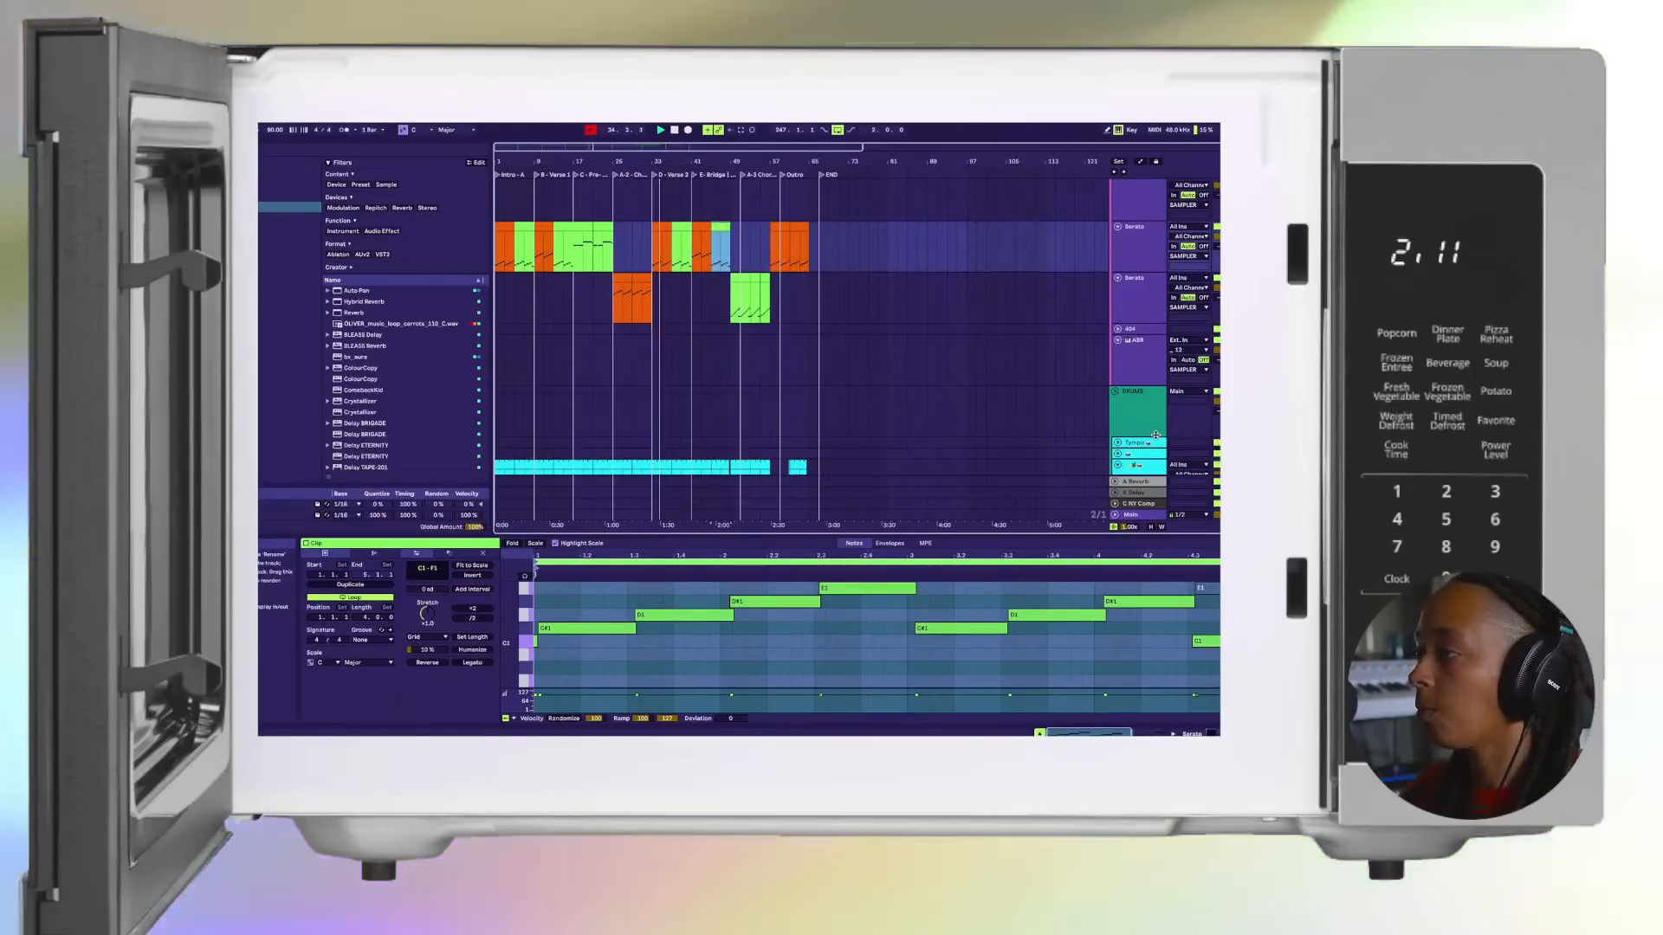
Step: Listen to the arrangement from Verse 2 through the Outro, reviewing the Serato clips and the drum tracks
{"action": "scroll", "coordinate": [1124, 436], "scroll_direction": "down", "scroll_amount": 2}
{"action": "scroll", "coordinate": [1125, 436], "scroll_direction": "down", "scroll_amount": 2}
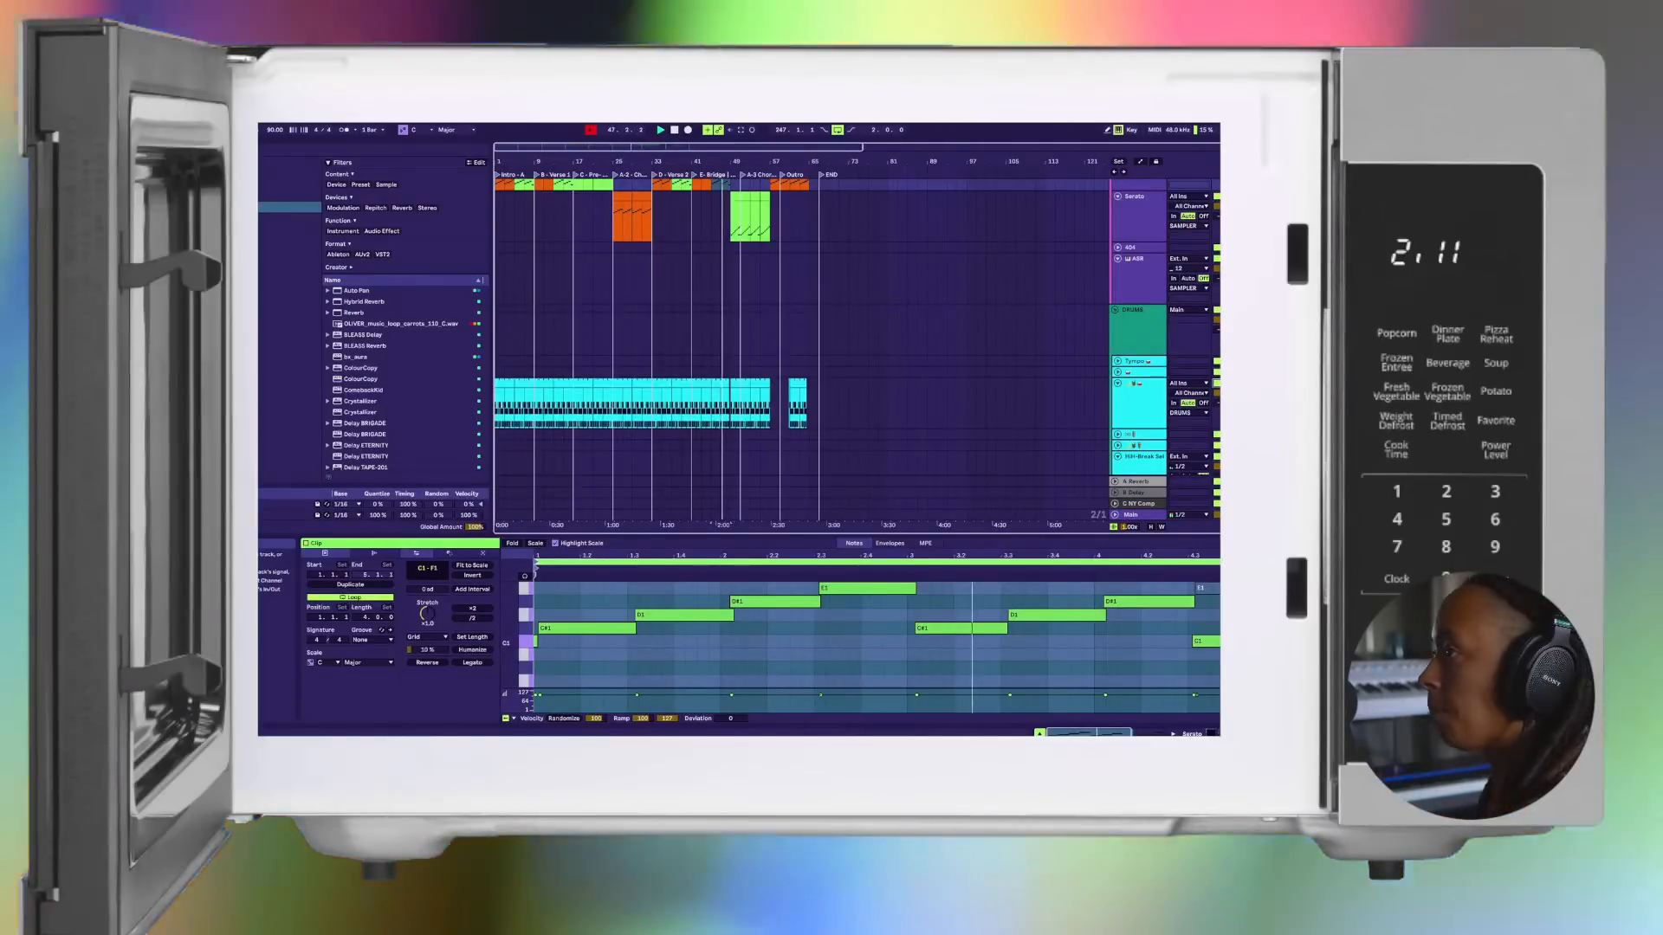
{"action": "scroll", "coordinate": [1126, 269], "scroll_direction": "up", "scroll_amount": 3}
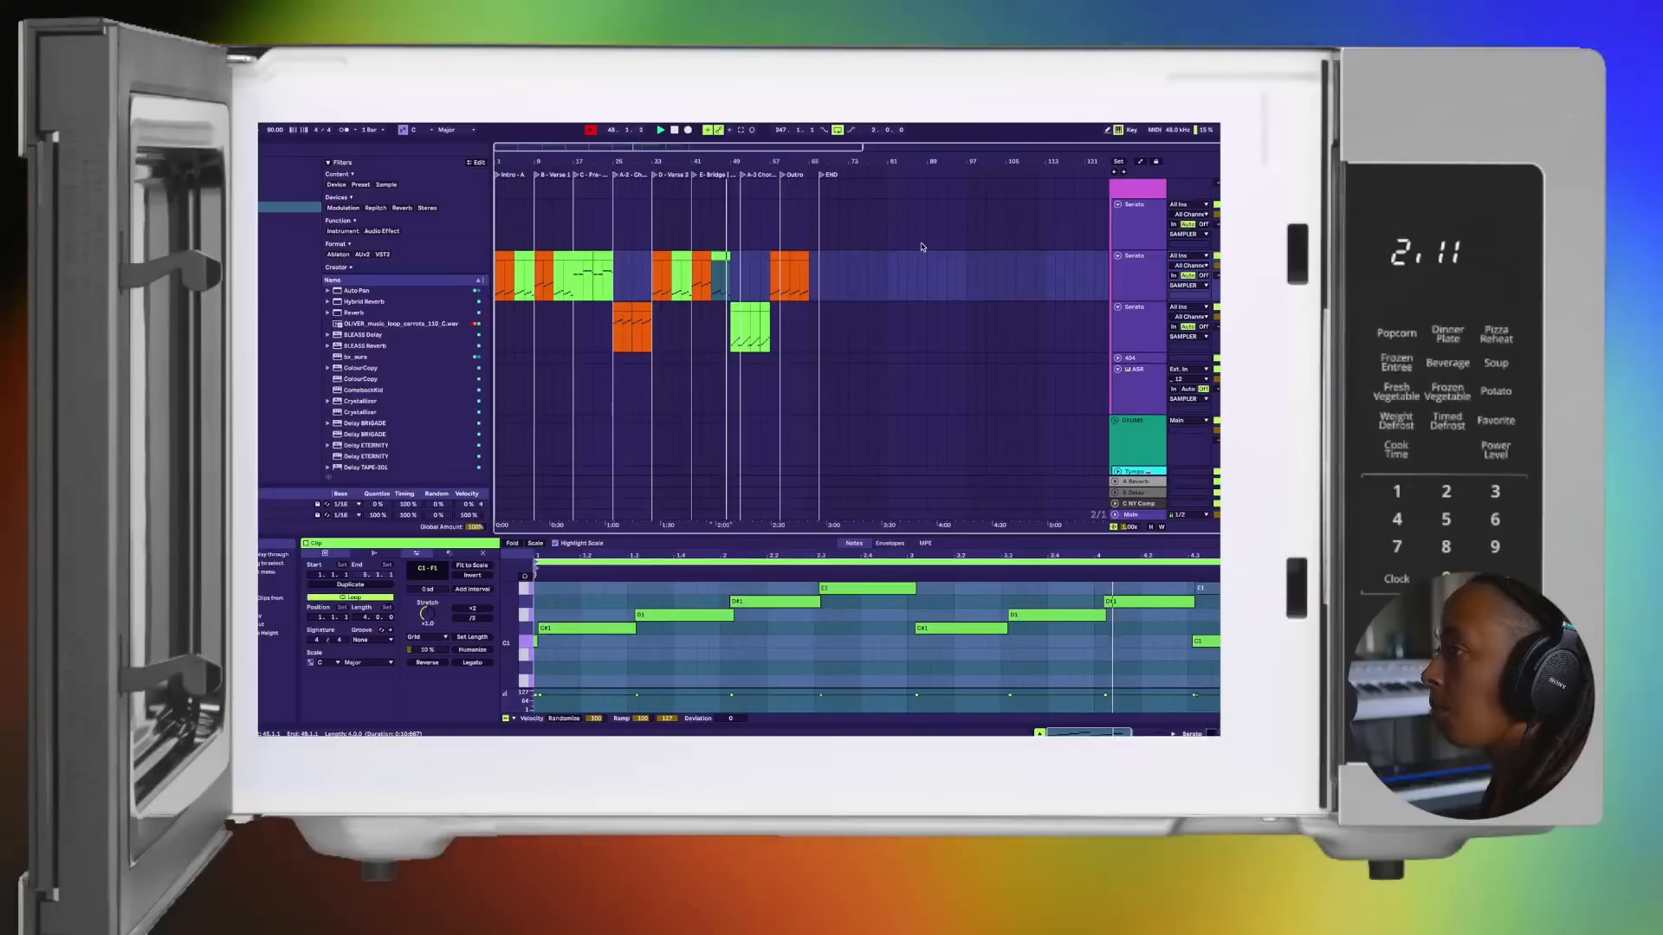
{"action": "scroll", "coordinate": [921, 247], "scroll_direction": "down", "scroll_amount": 2}
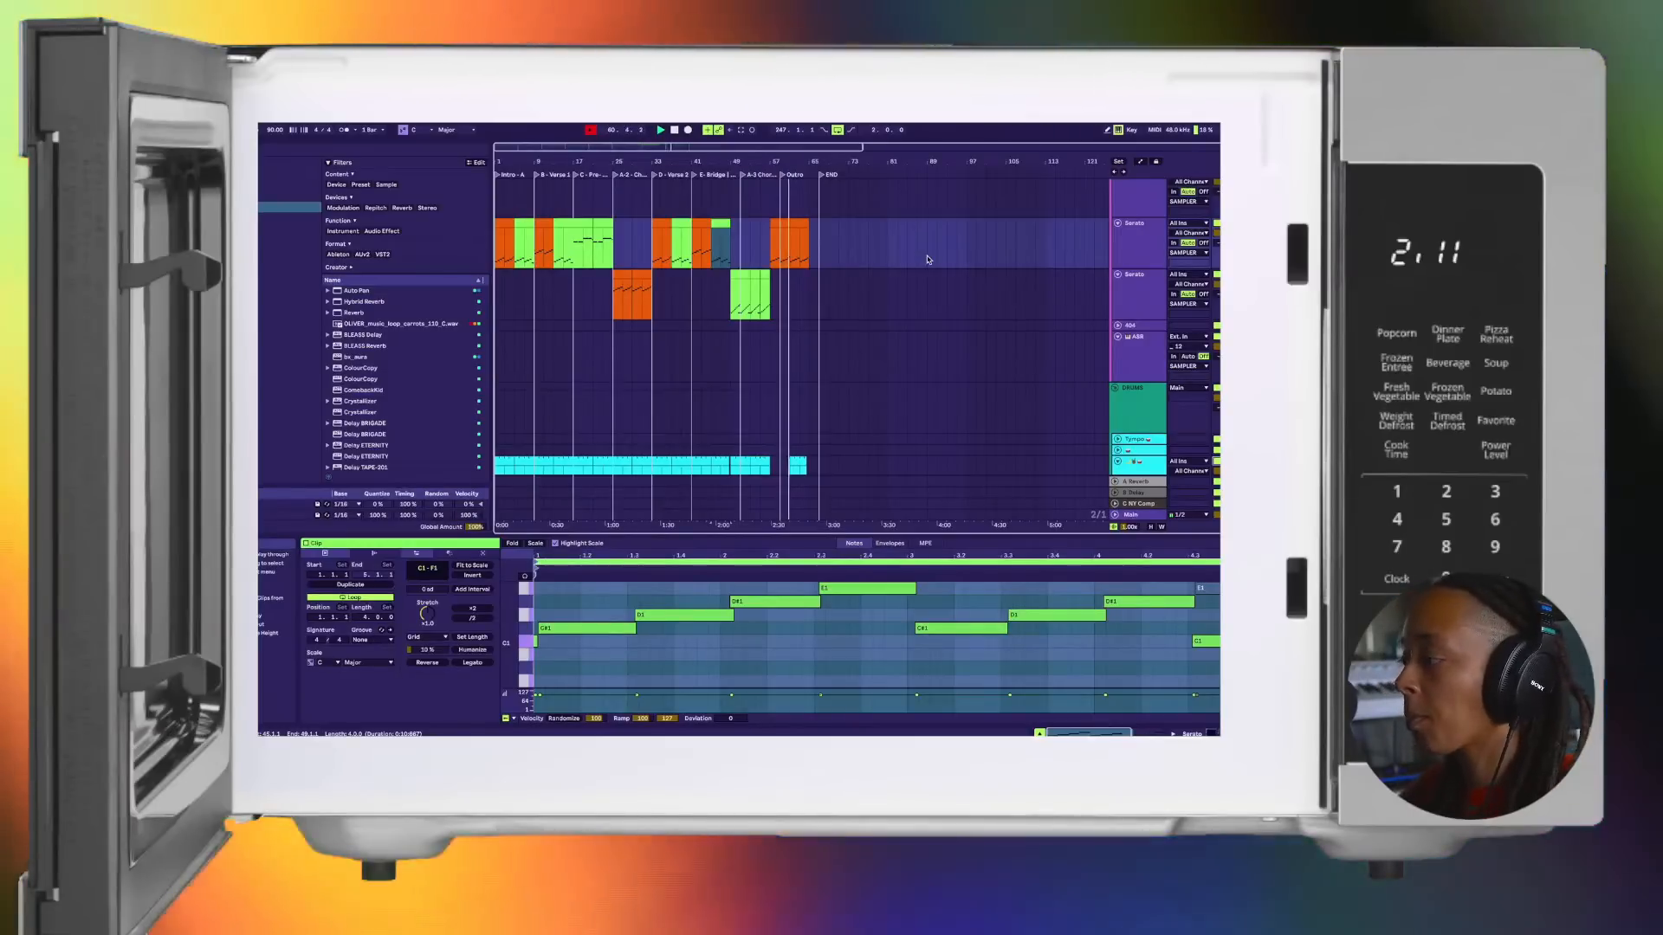
{"action": "scroll", "coordinate": [927, 259], "scroll_direction": "down", "scroll_amount": 5}
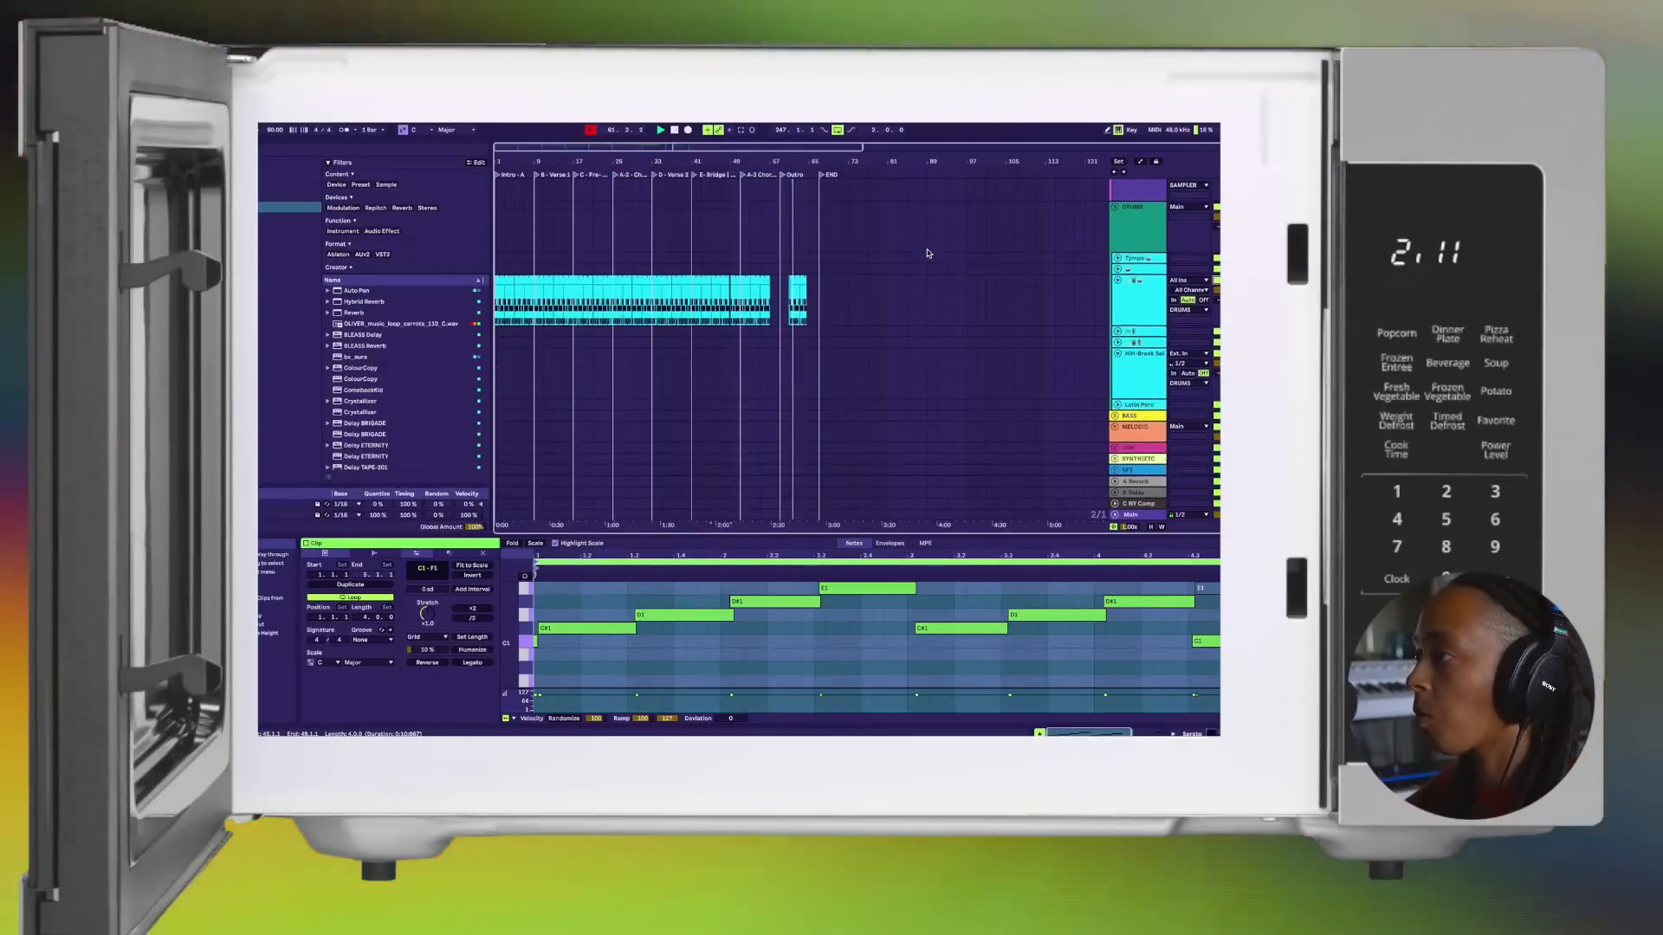
{"action": "scroll", "coordinate": [928, 253], "scroll_direction": "up", "scroll_amount": 5}
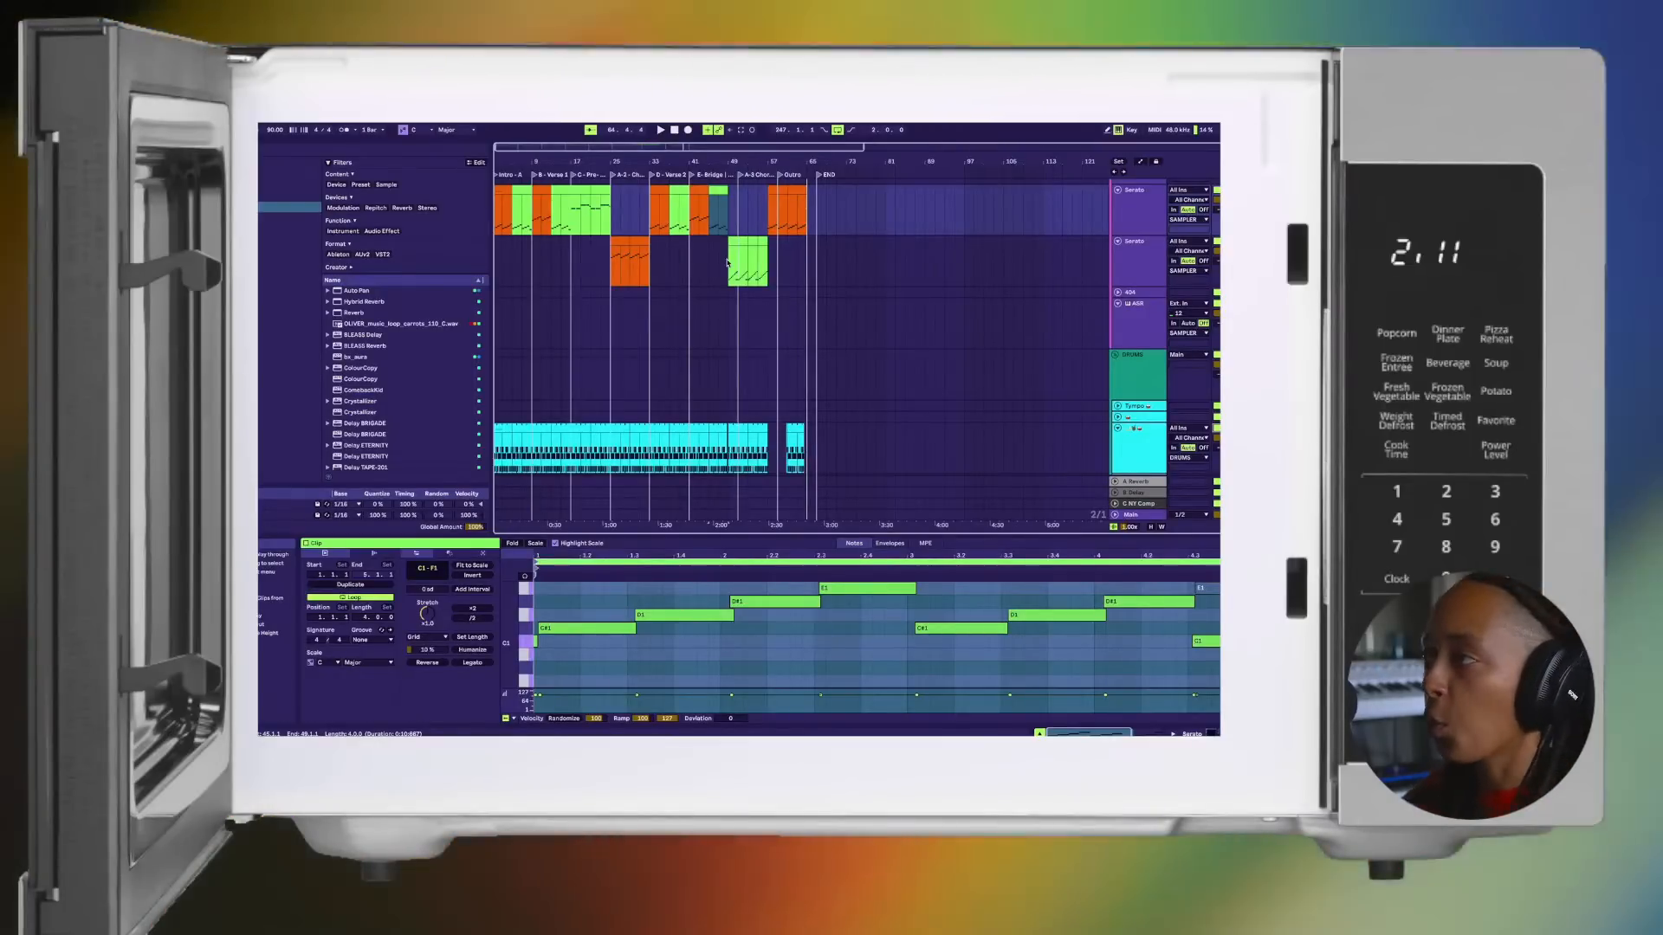
Step: Examine the full arrangement from the Intro to the END marker, checking clip placement on the Serato and drum tracks
{"action": "left_click", "coordinate": [607, 266]}
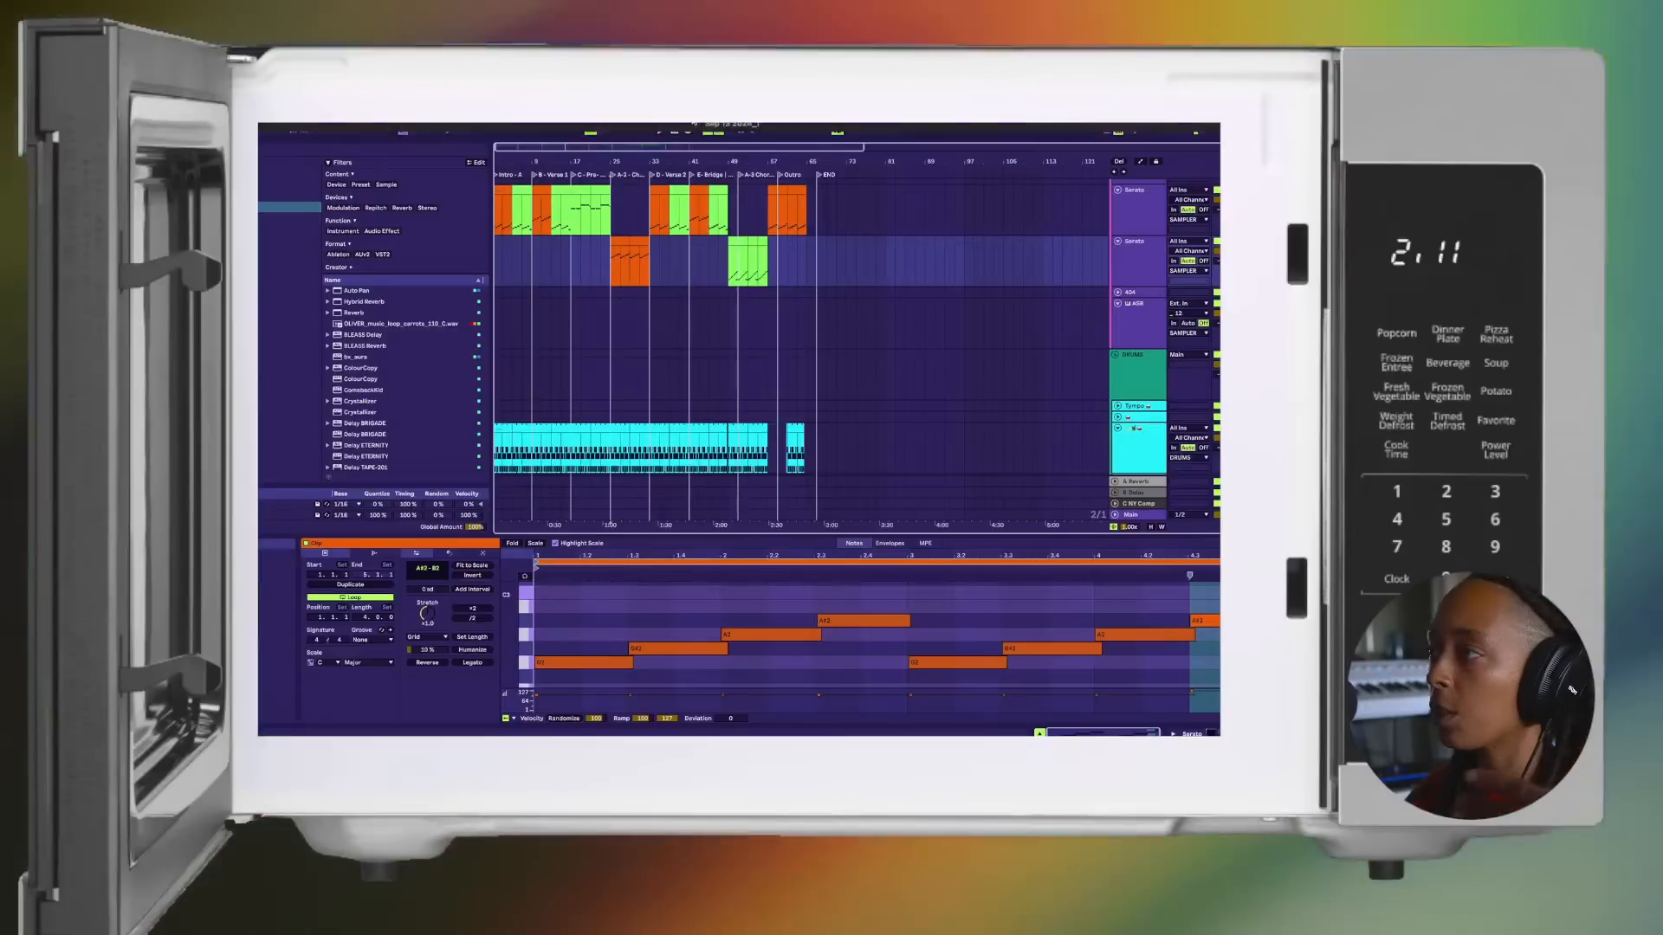
{"action": "scroll", "coordinate": [621, 304], "scroll_direction": "up", "scroll_amount": 5}
{"action": "scroll", "coordinate": [621, 304], "scroll_direction": "up", "scroll_amount": 2}
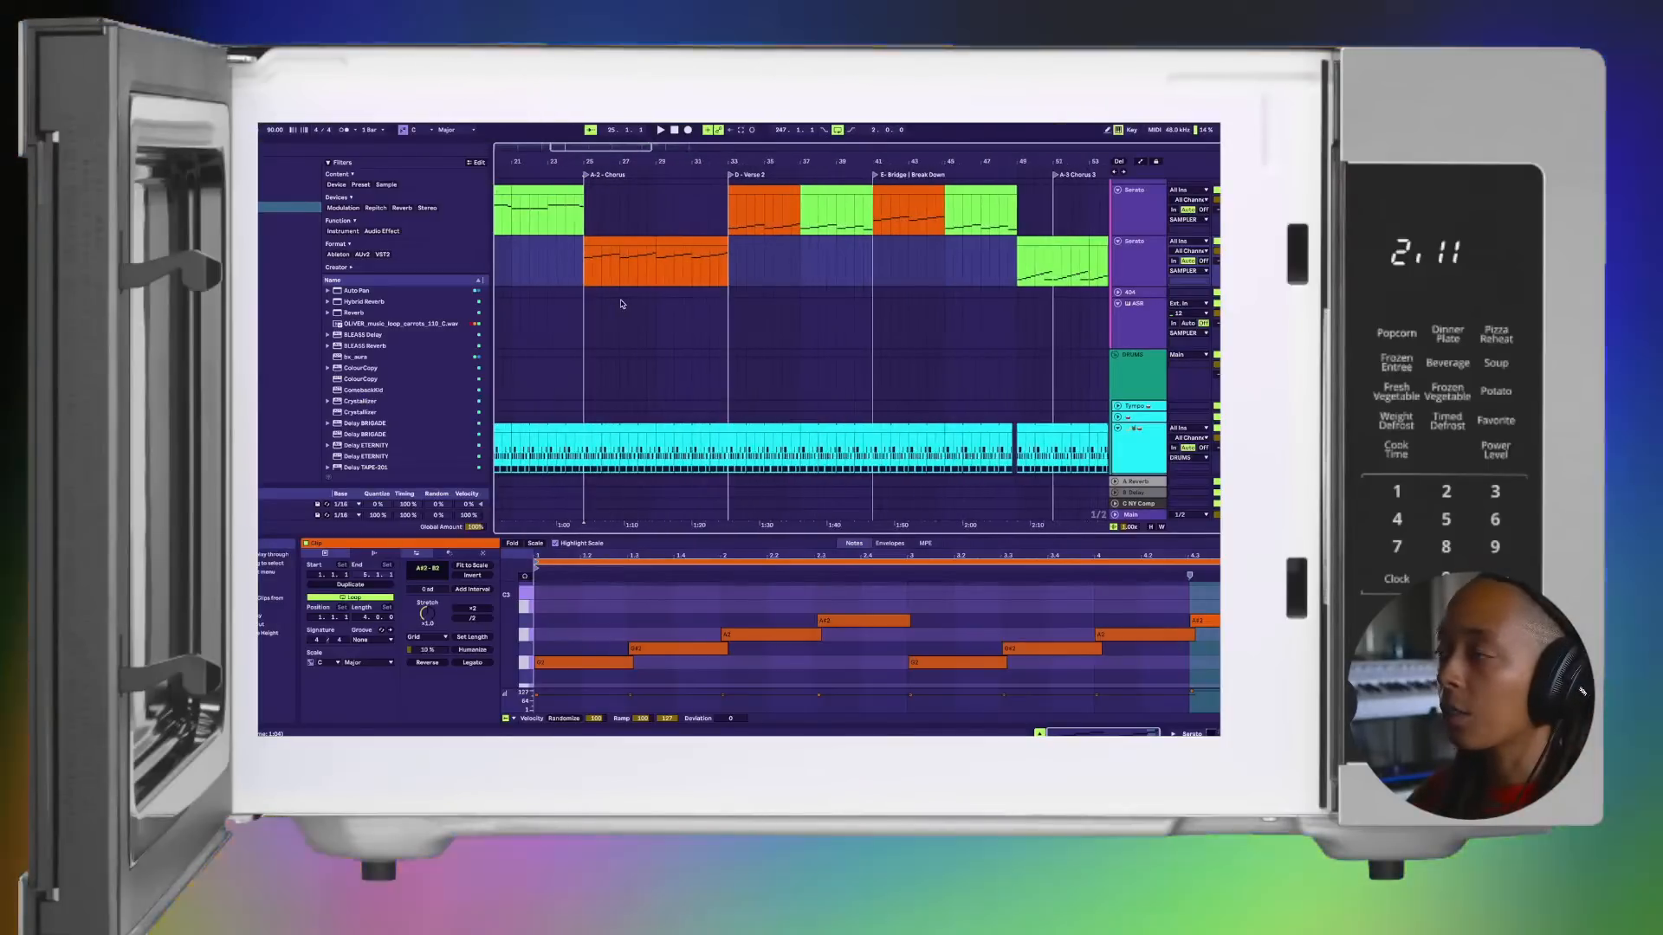
{"action": "scroll", "coordinate": [621, 304], "scroll_direction": "down", "scroll_amount": 5}
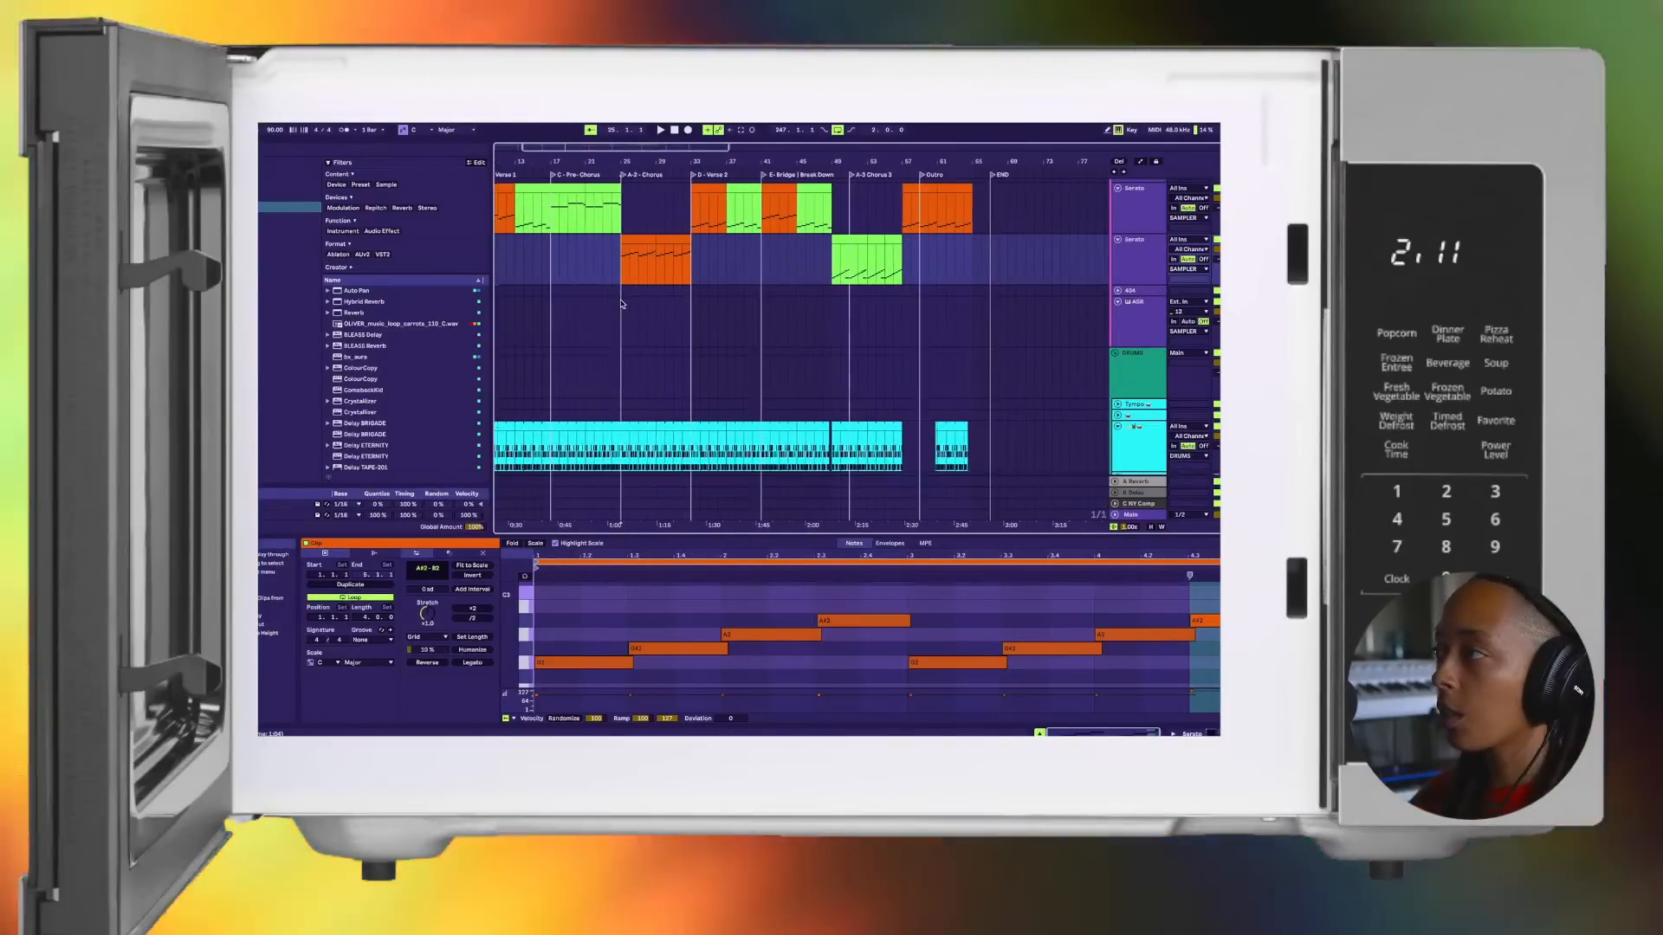
{"action": "scroll", "coordinate": [620, 314], "scroll_direction": "up", "scroll_amount": 2}
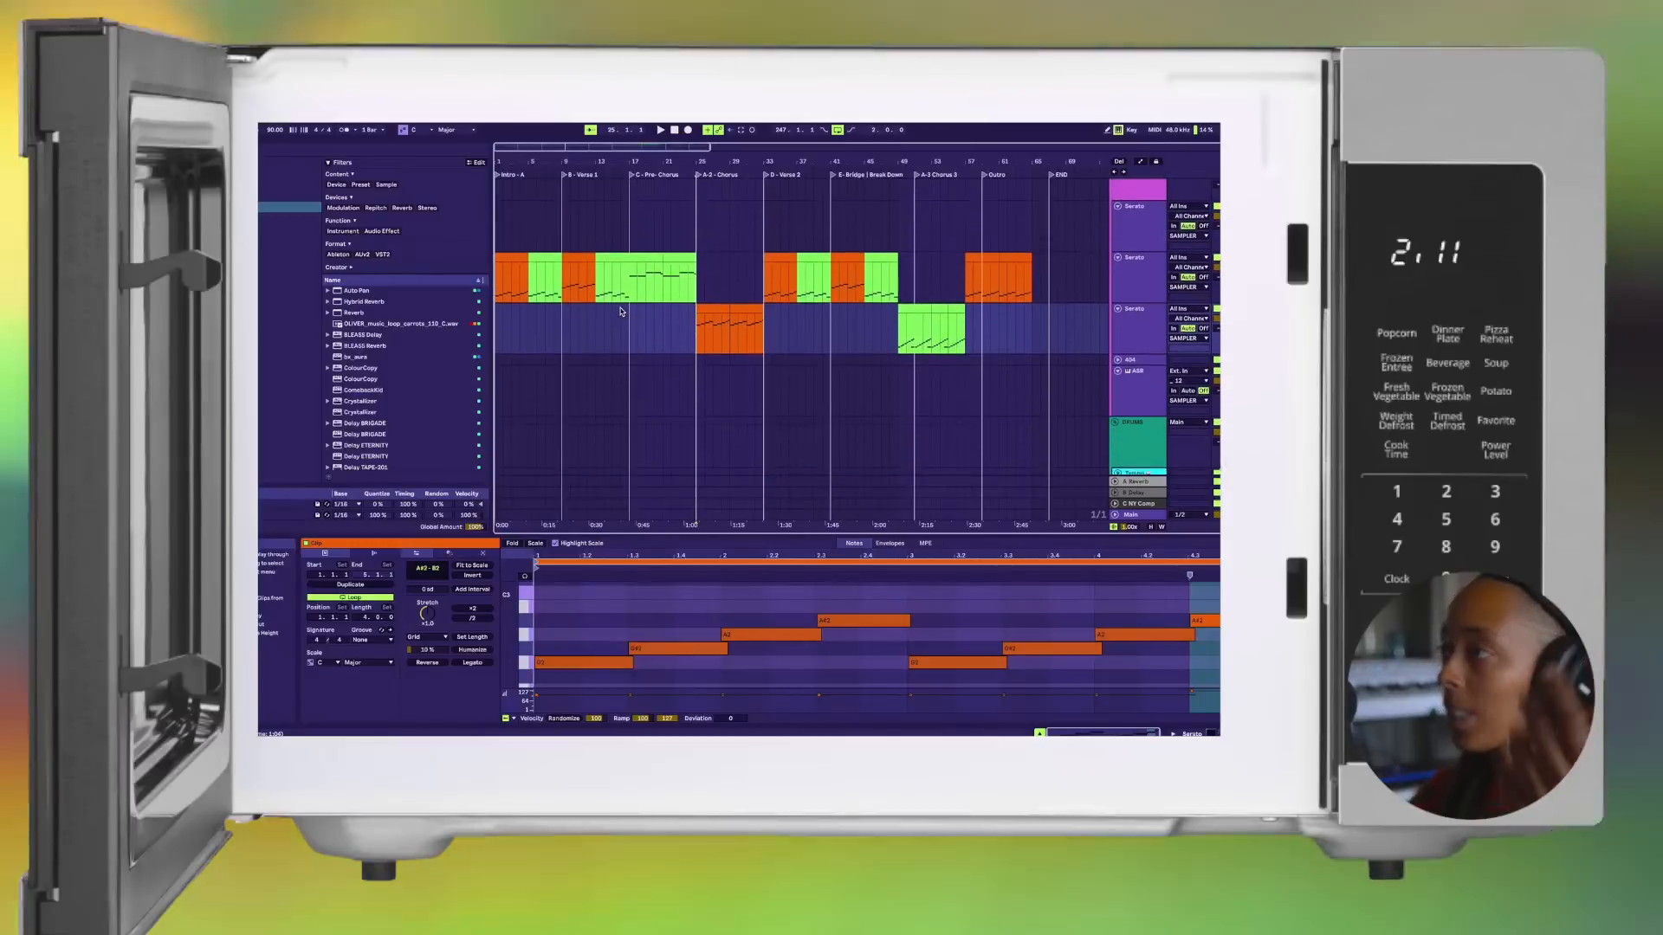
{"action": "scroll", "coordinate": [616, 317], "scroll_direction": "down", "scroll_amount": 2}
{"action": "scroll", "coordinate": [615, 317], "scroll_direction": "down", "scroll_amount": 6}
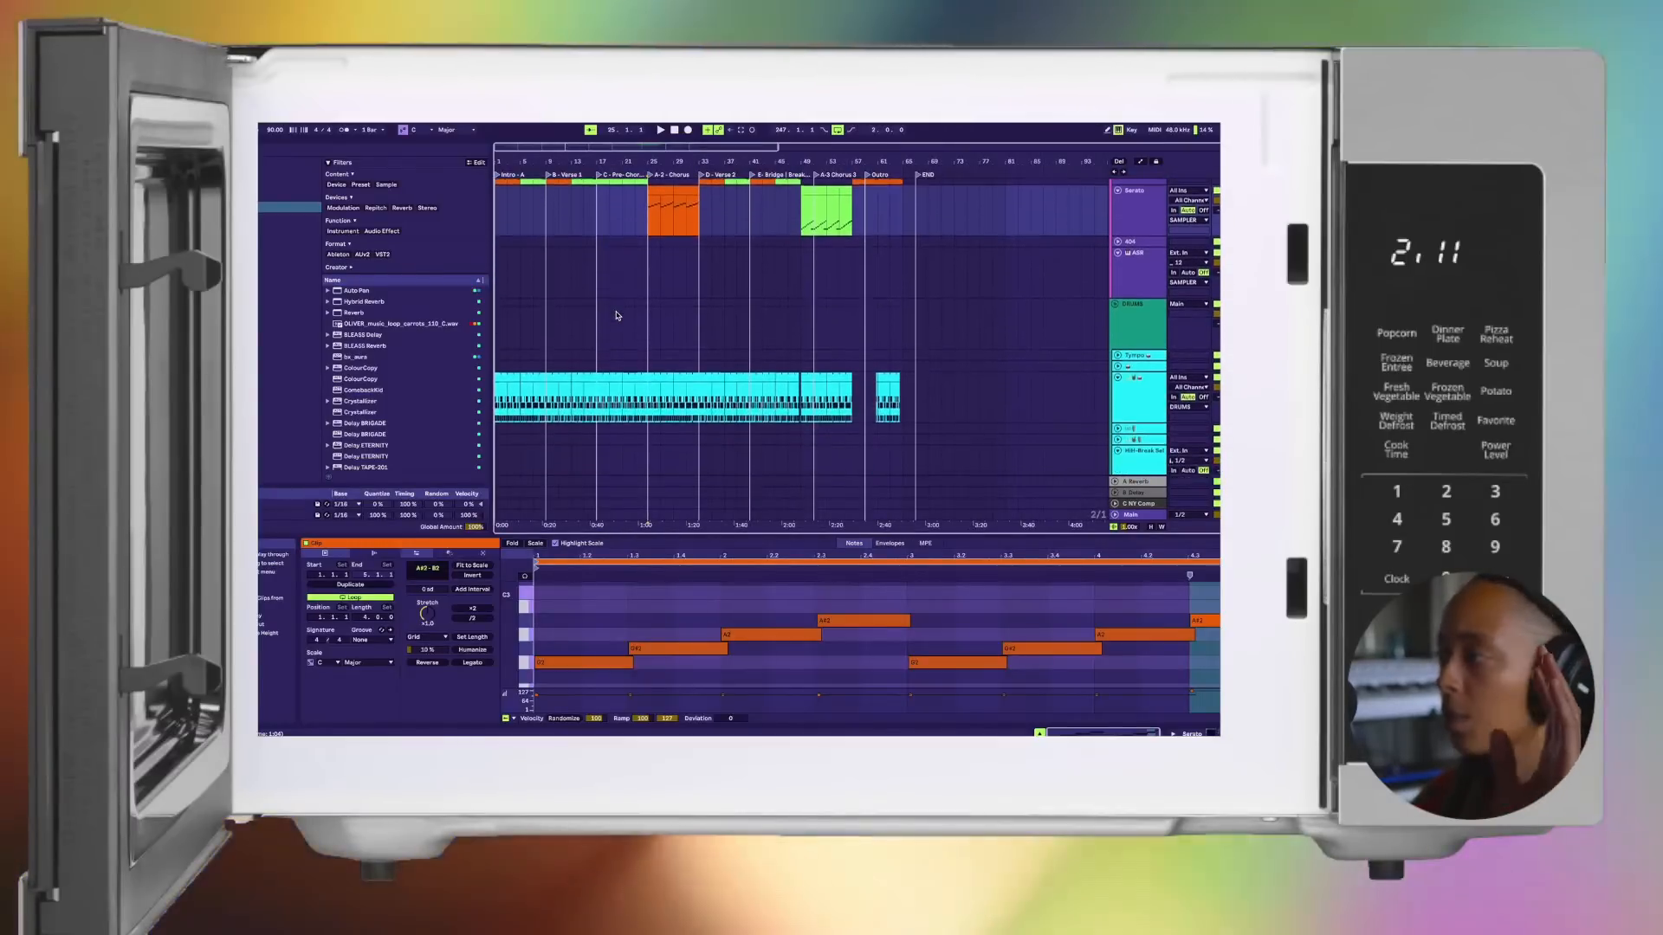
{"action": "scroll", "coordinate": [617, 315], "scroll_direction": "up", "scroll_amount": 2}
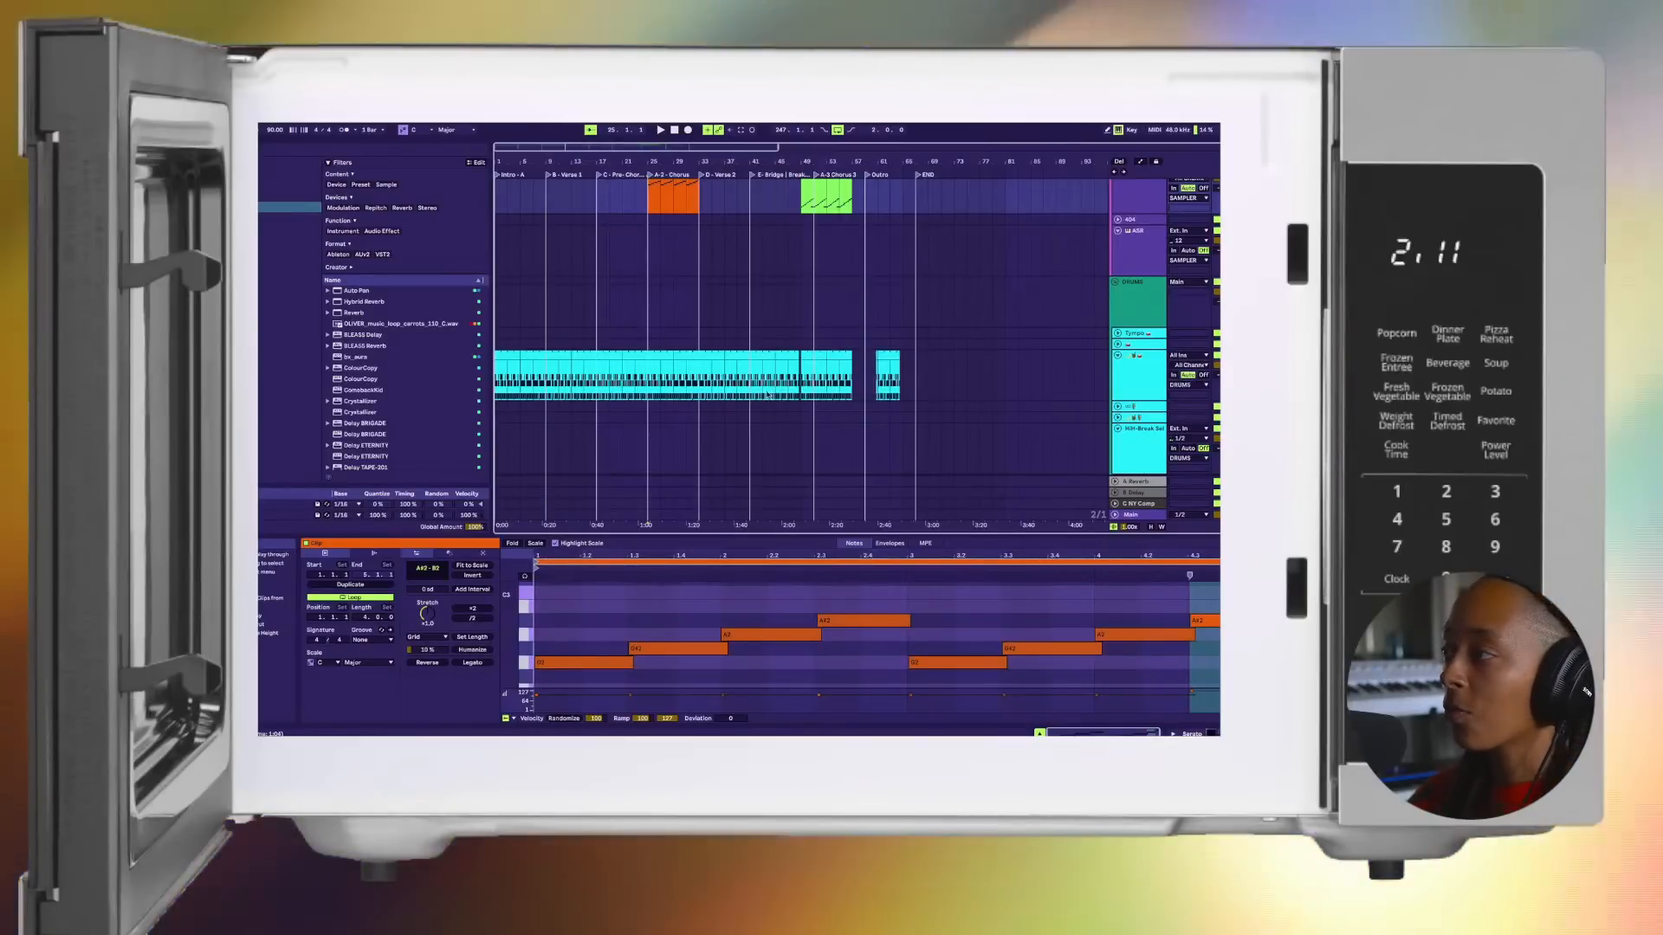
Step: Select the whole song on the Main track from the END marker back to bar 1 and open the audio/video export settings
{"action": "left_click_drag", "start_coordinate": [913, 517], "coordinate": [496, 517]}
{"action": "left_click", "coordinate": [233, 124]}
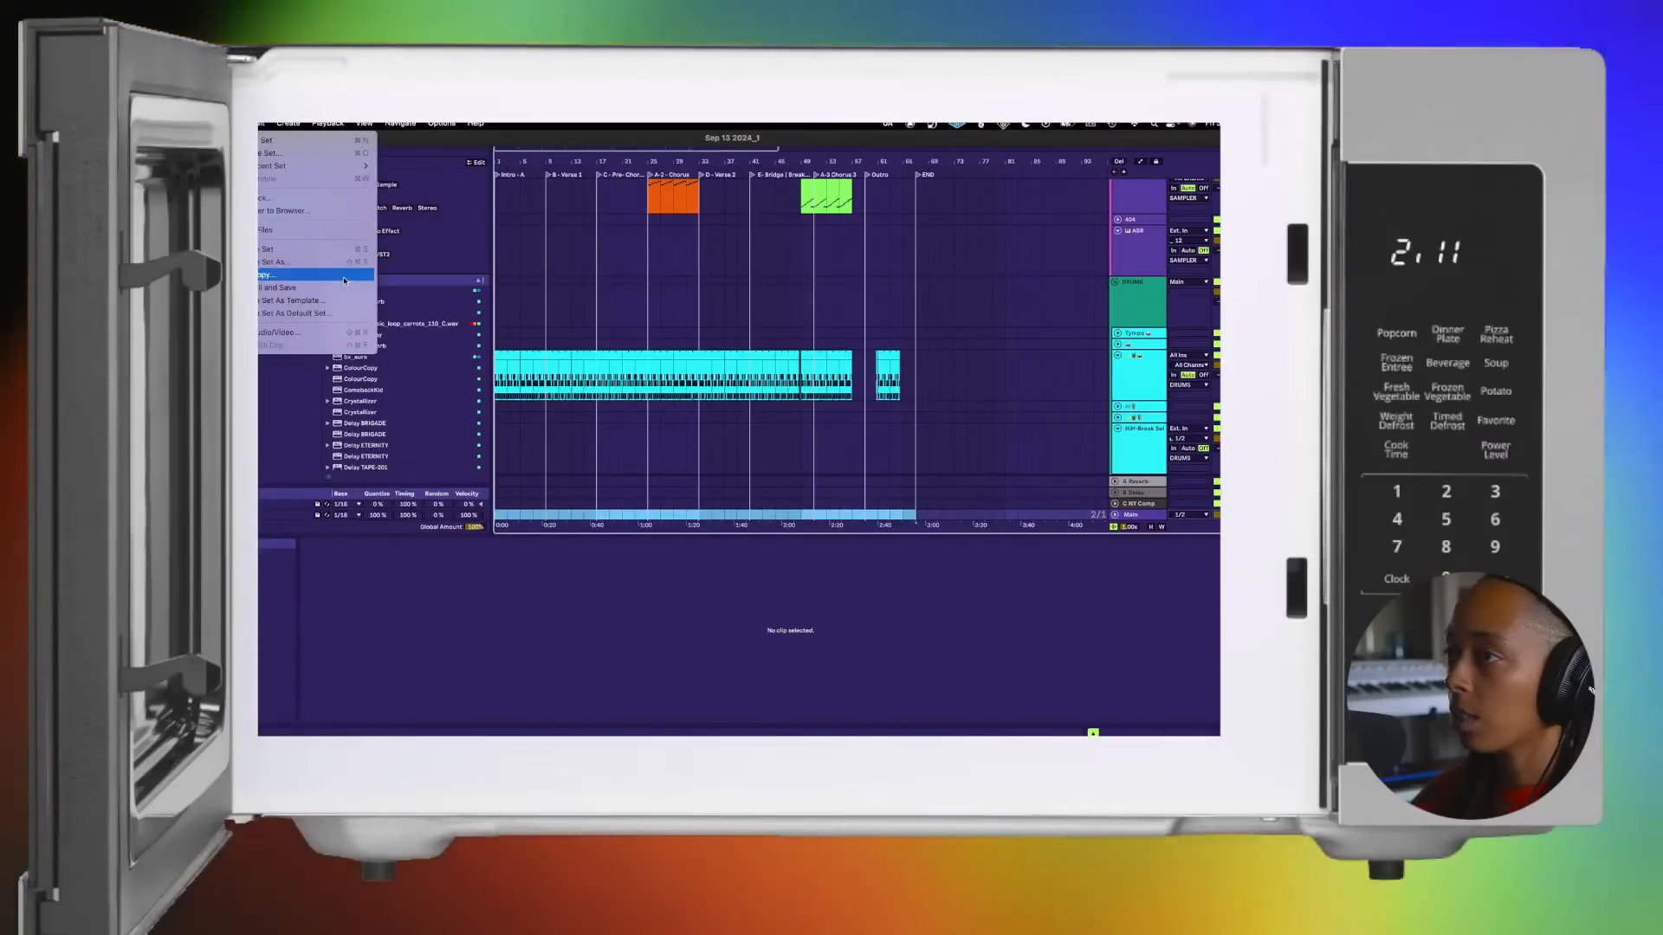
{"action": "left_click", "coordinate": [363, 337]}
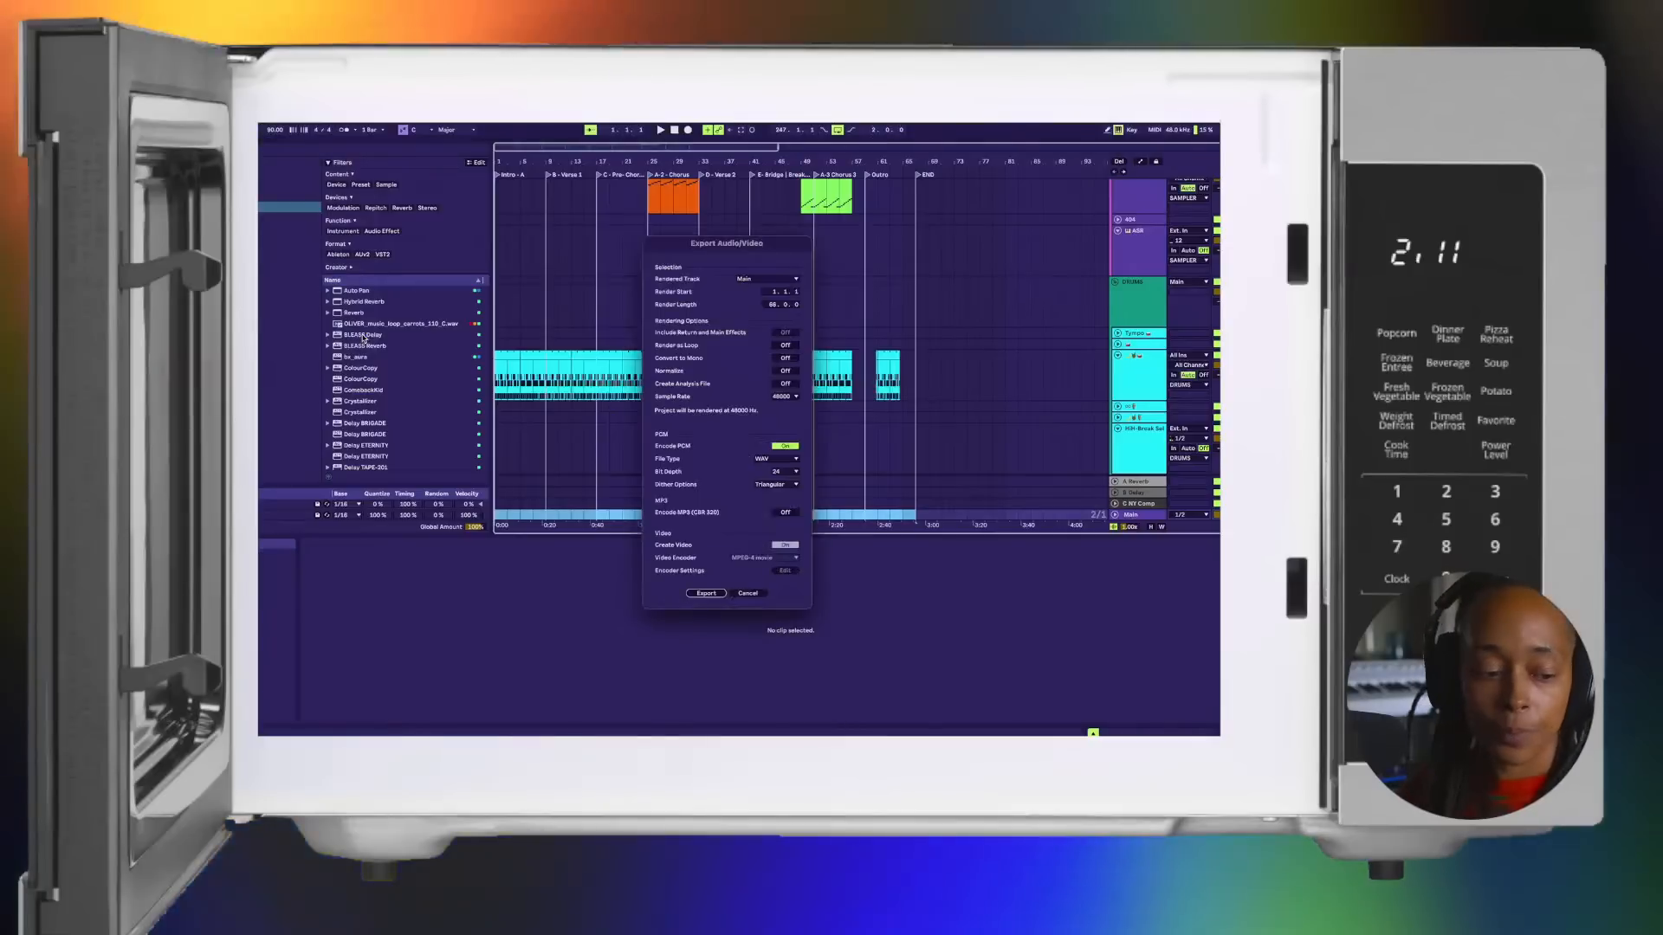